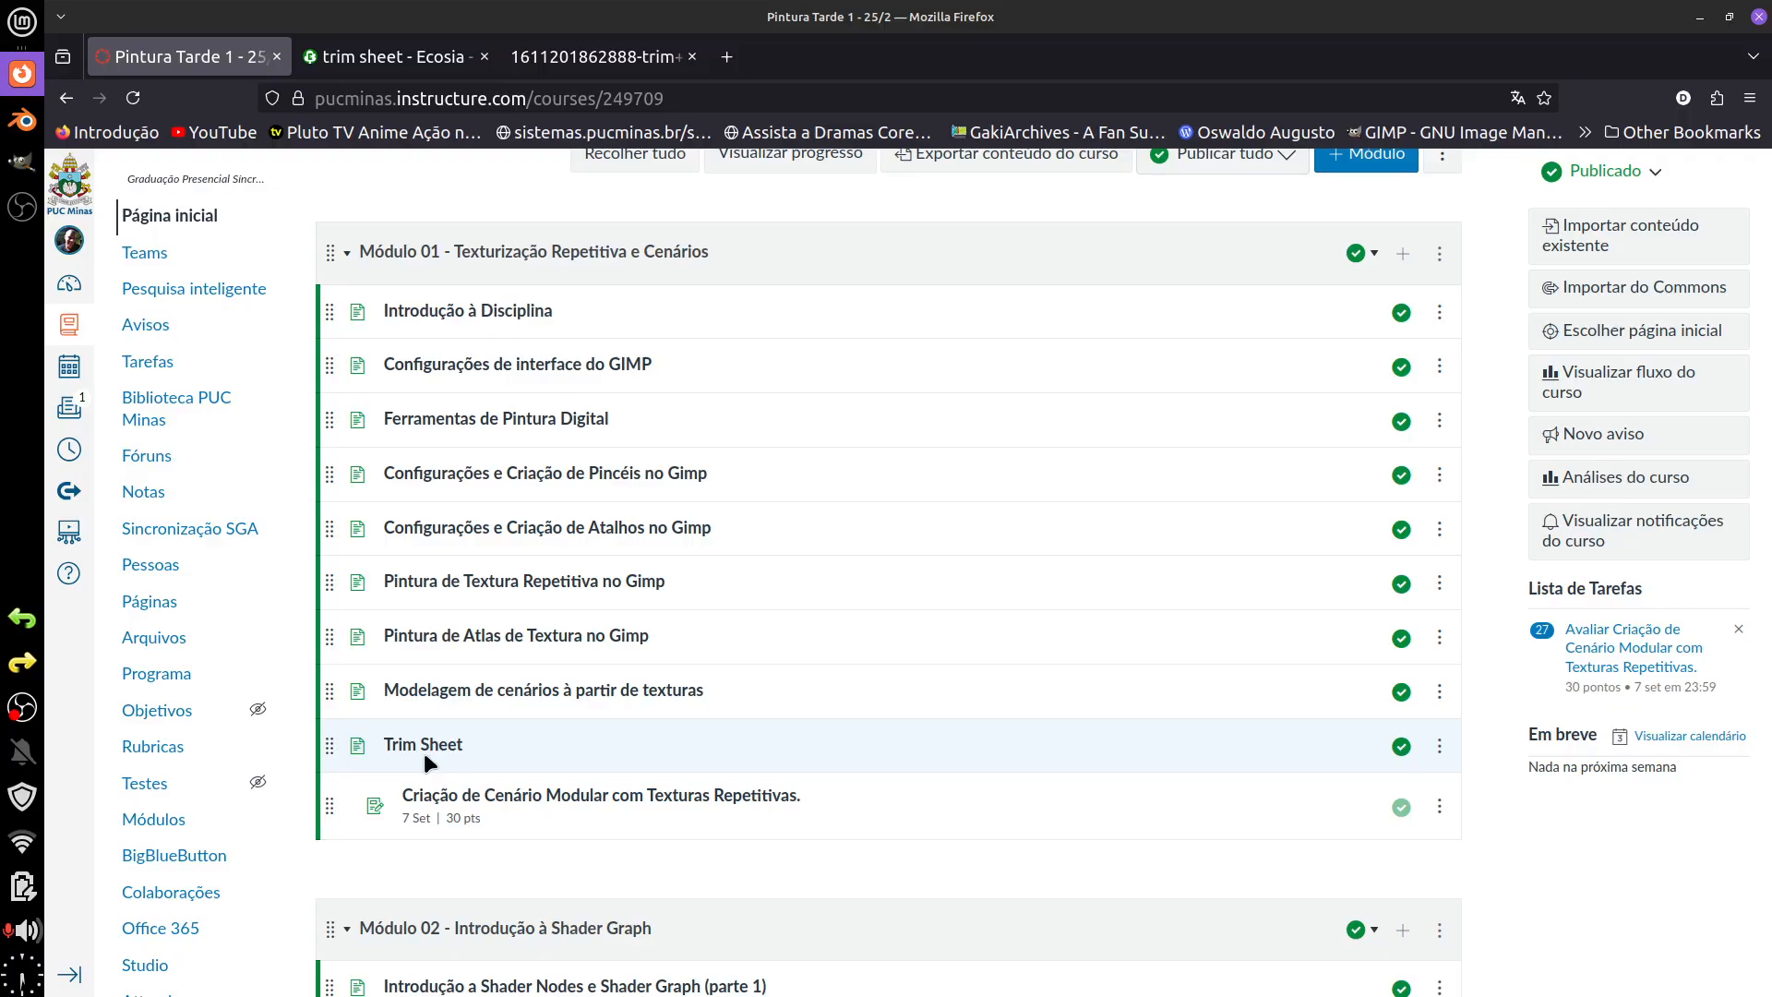
- Examine the eight sci-fi trim sheet textures in the reference image, from Trim 1 to Trim 7, at full size
click(565, 60)
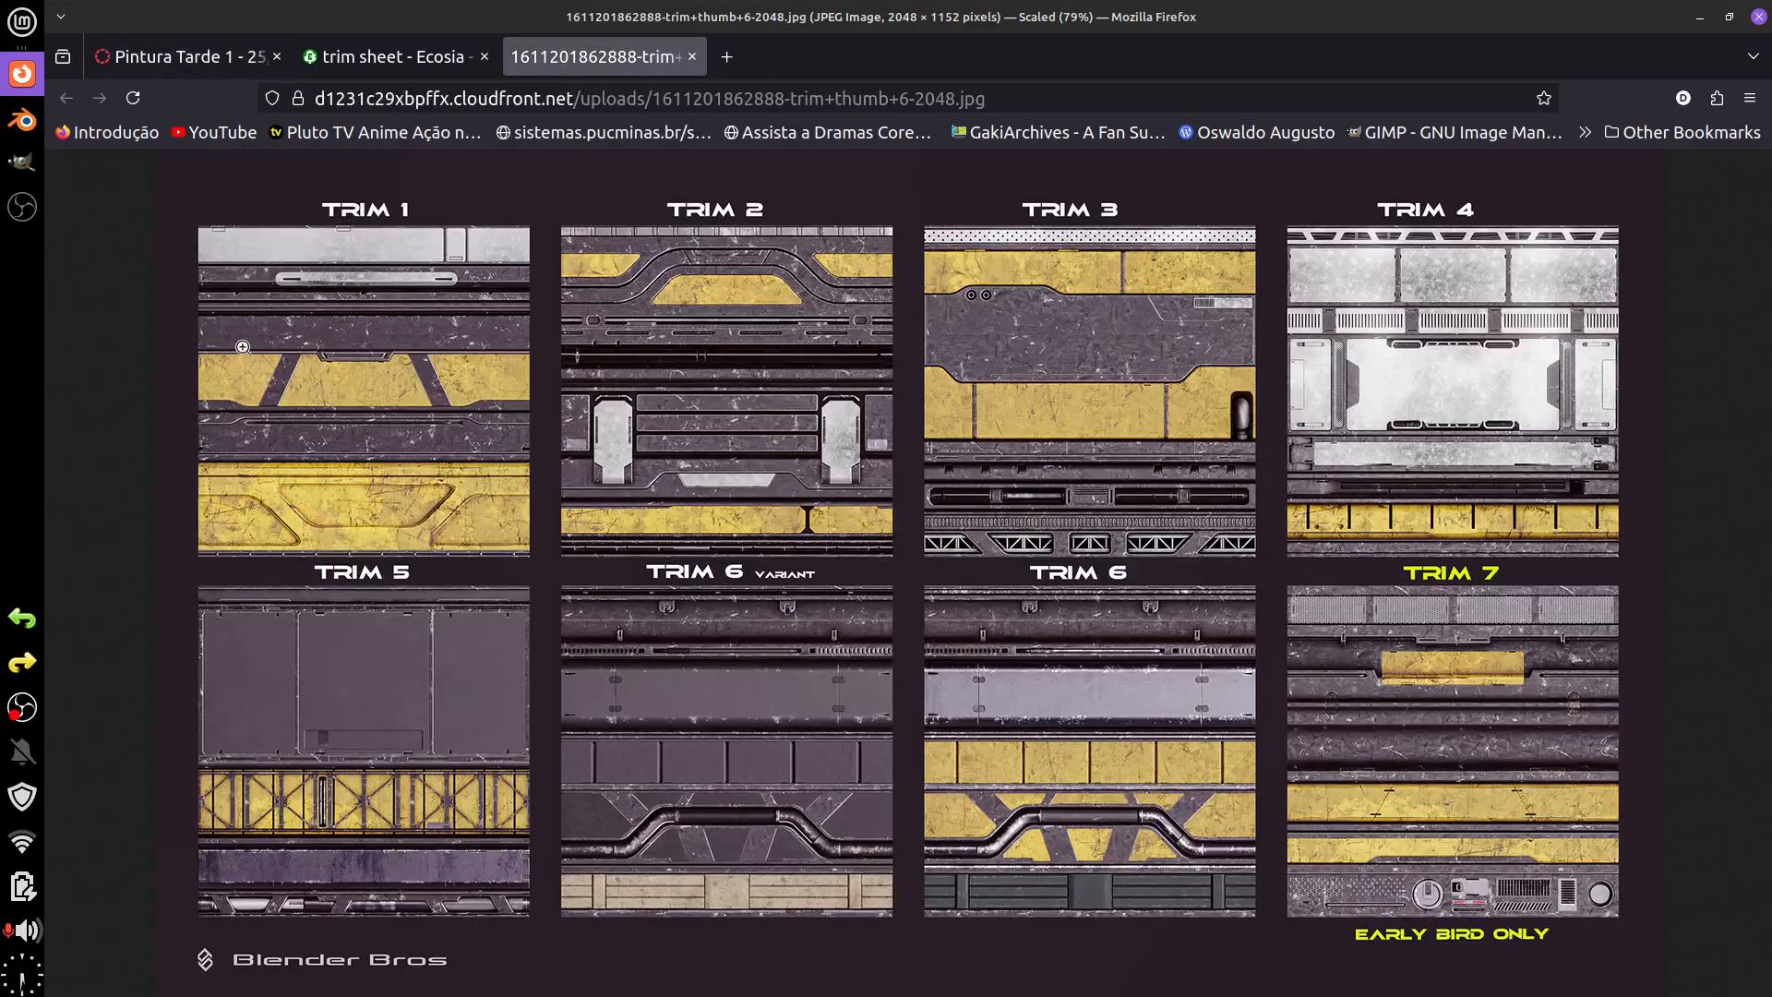
click(363, 360)
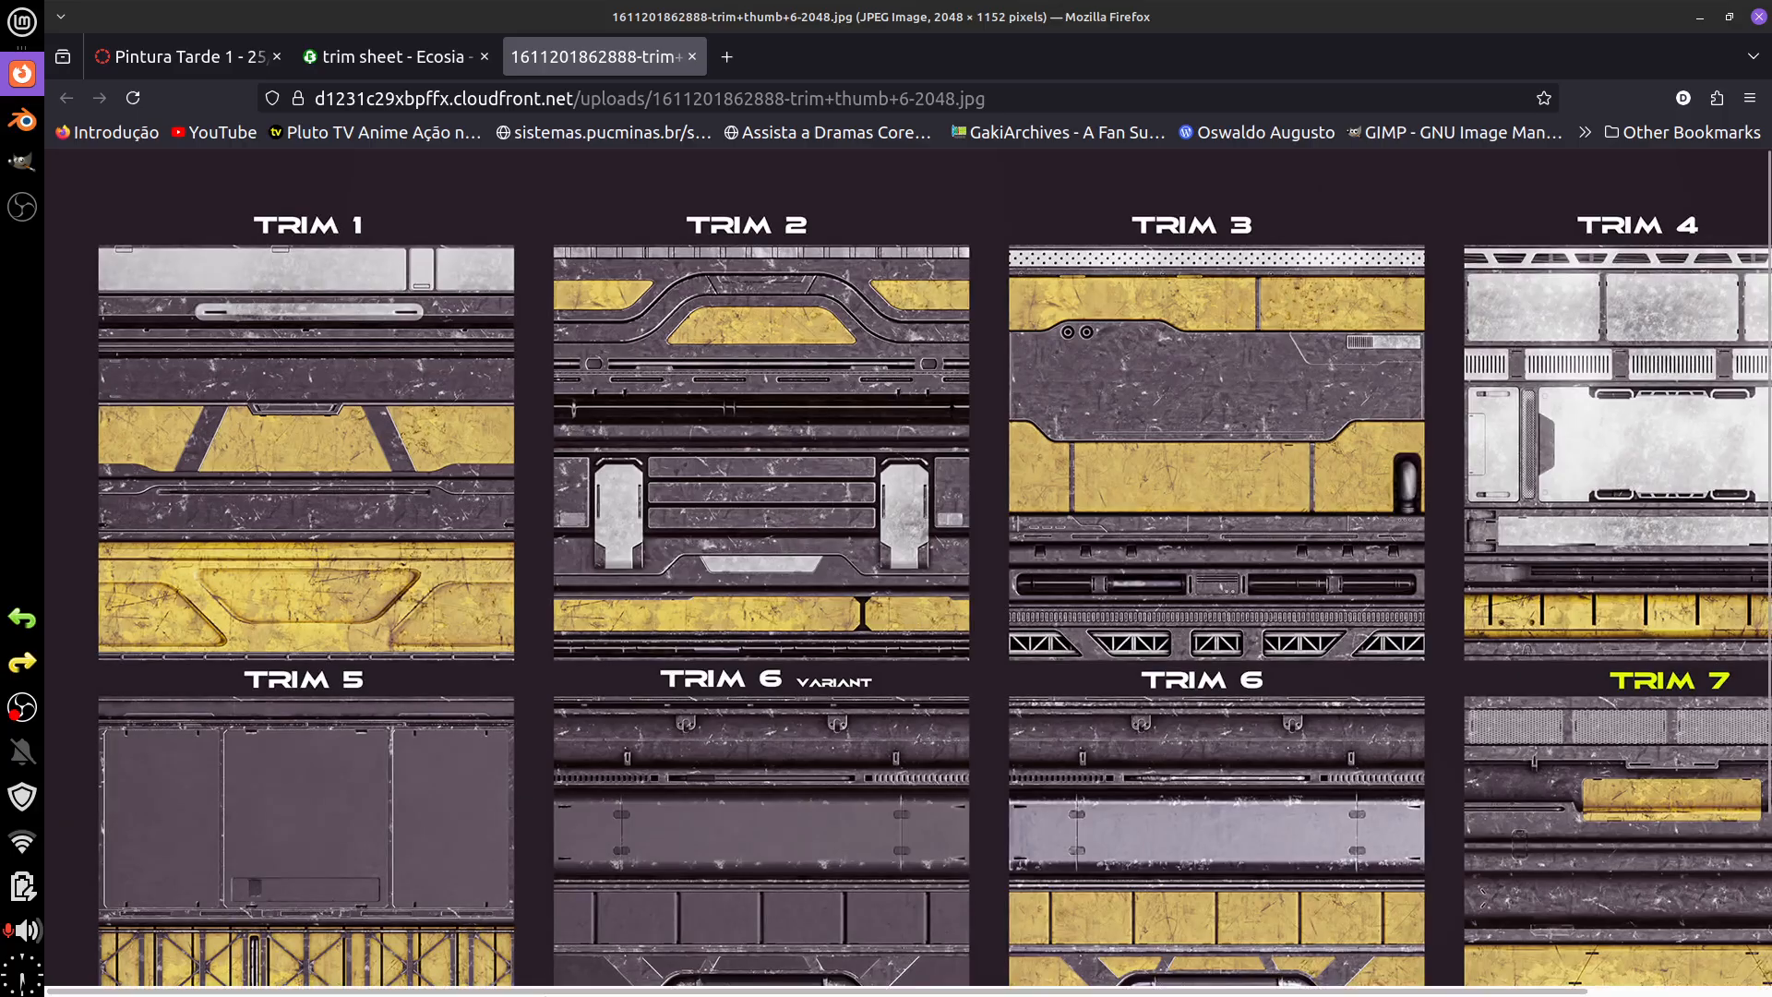
scroll(1184, 947, right, 2)
scroll(1184, 947, down, 3)
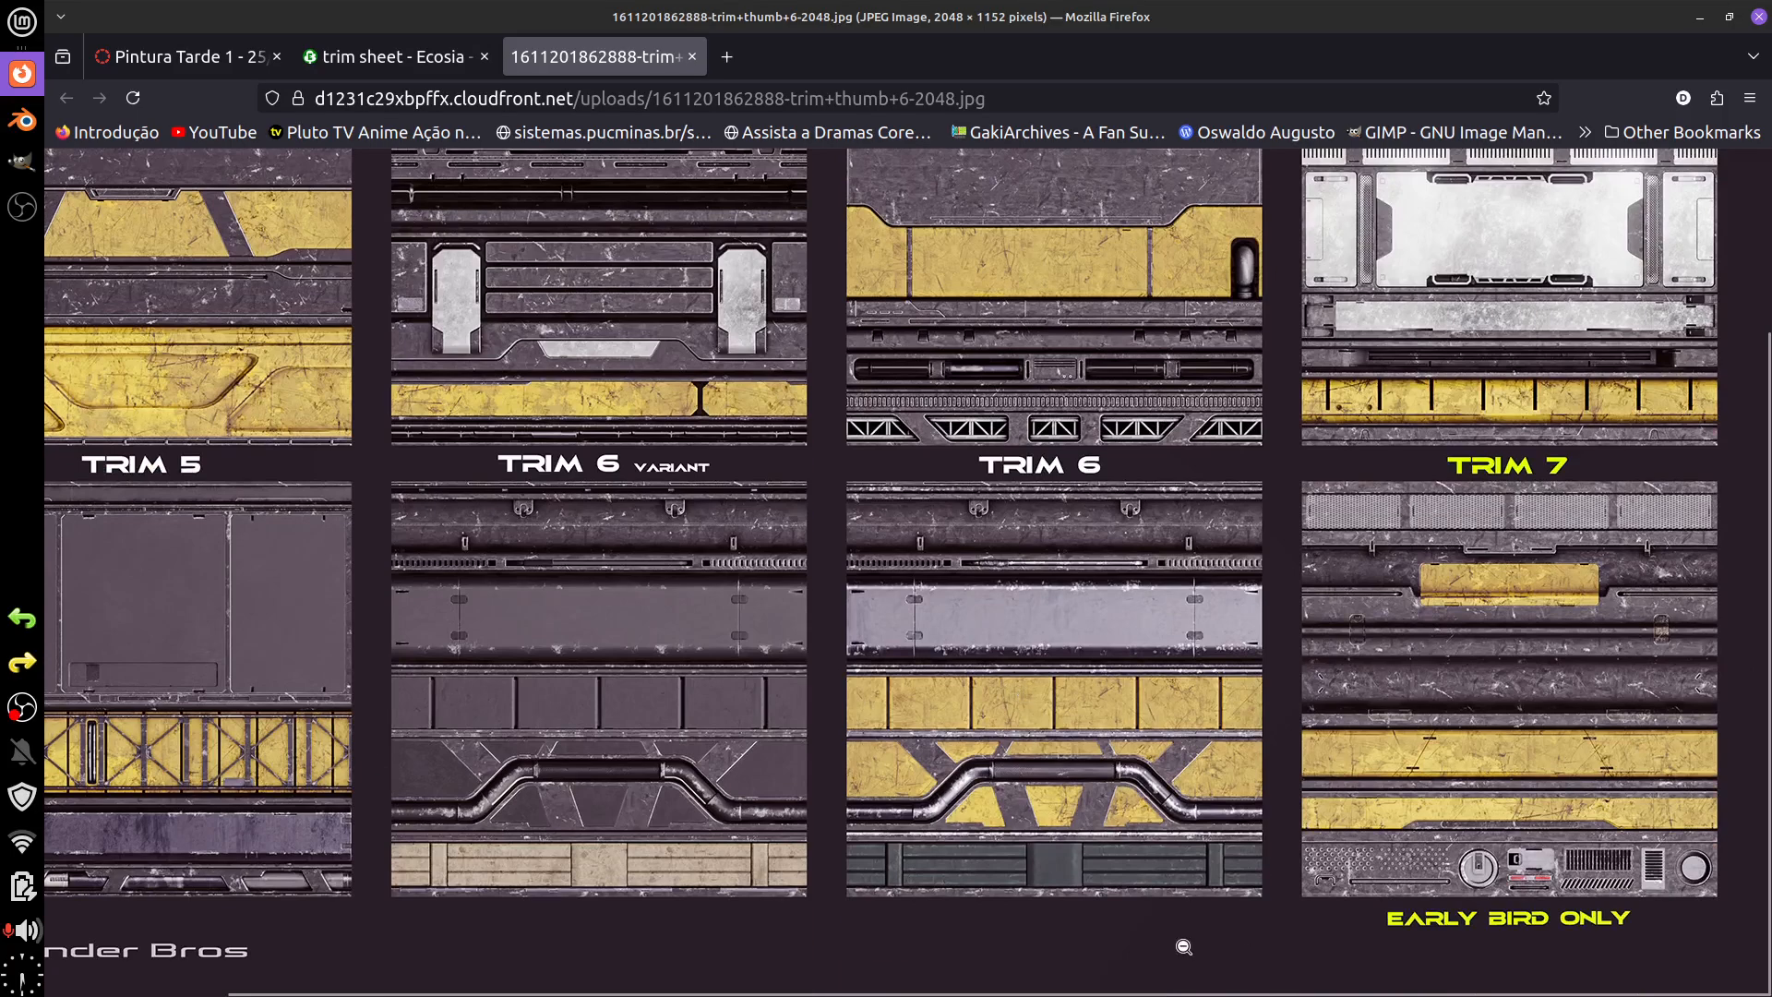
scroll(947, 993, left, 2)
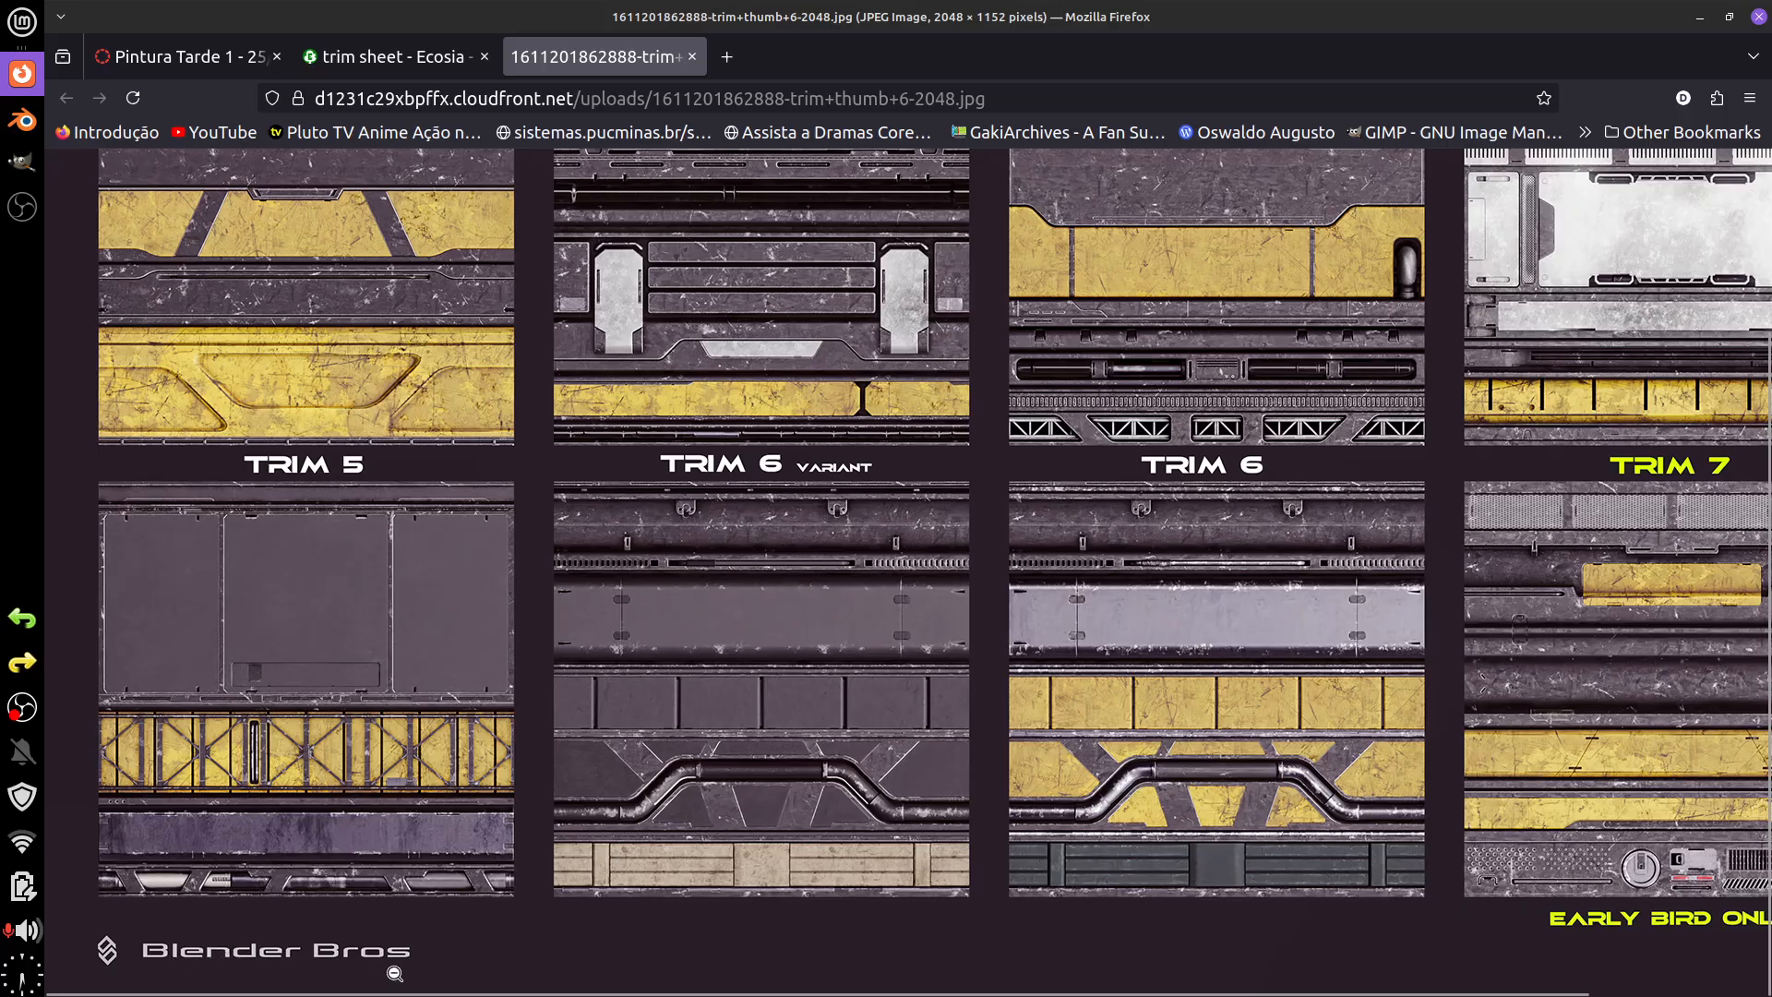
scroll(1355, 907, up, 1)
scroll(1355, 907, up, 2)
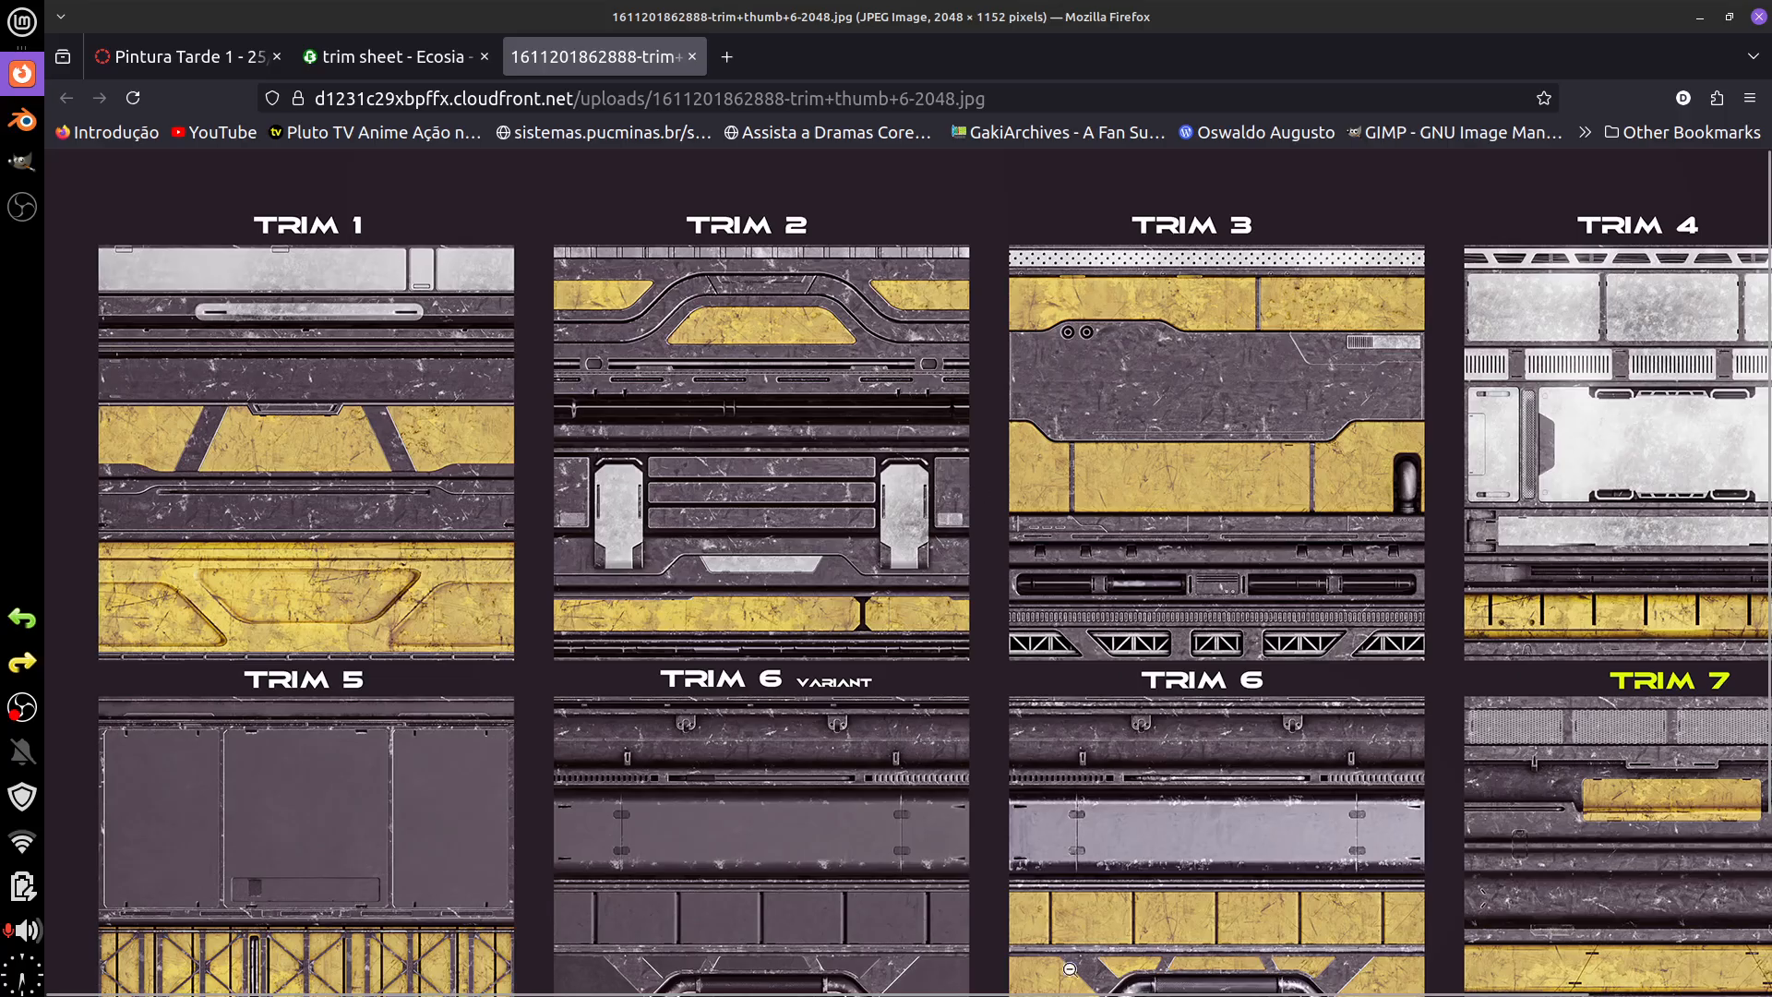
scroll(1304, 934, right, 3)
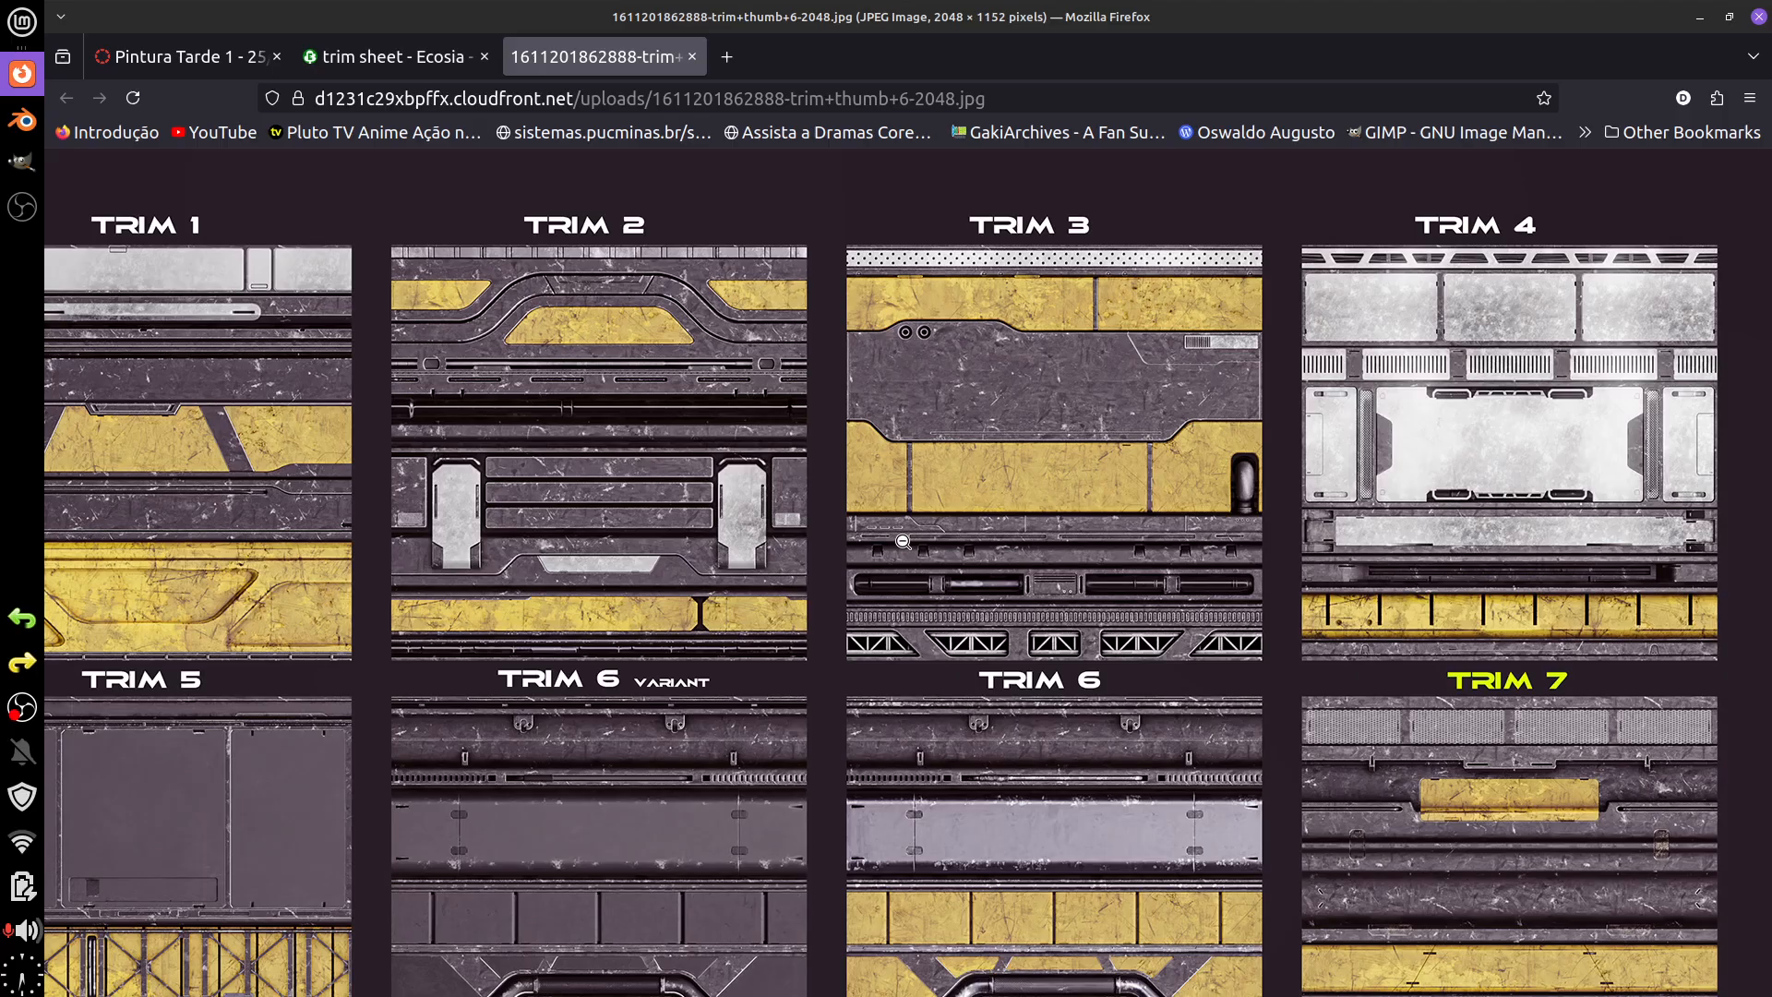
- Switch to GIMP and create a new image 1024 px wide and 1024 px high
click(22, 121)
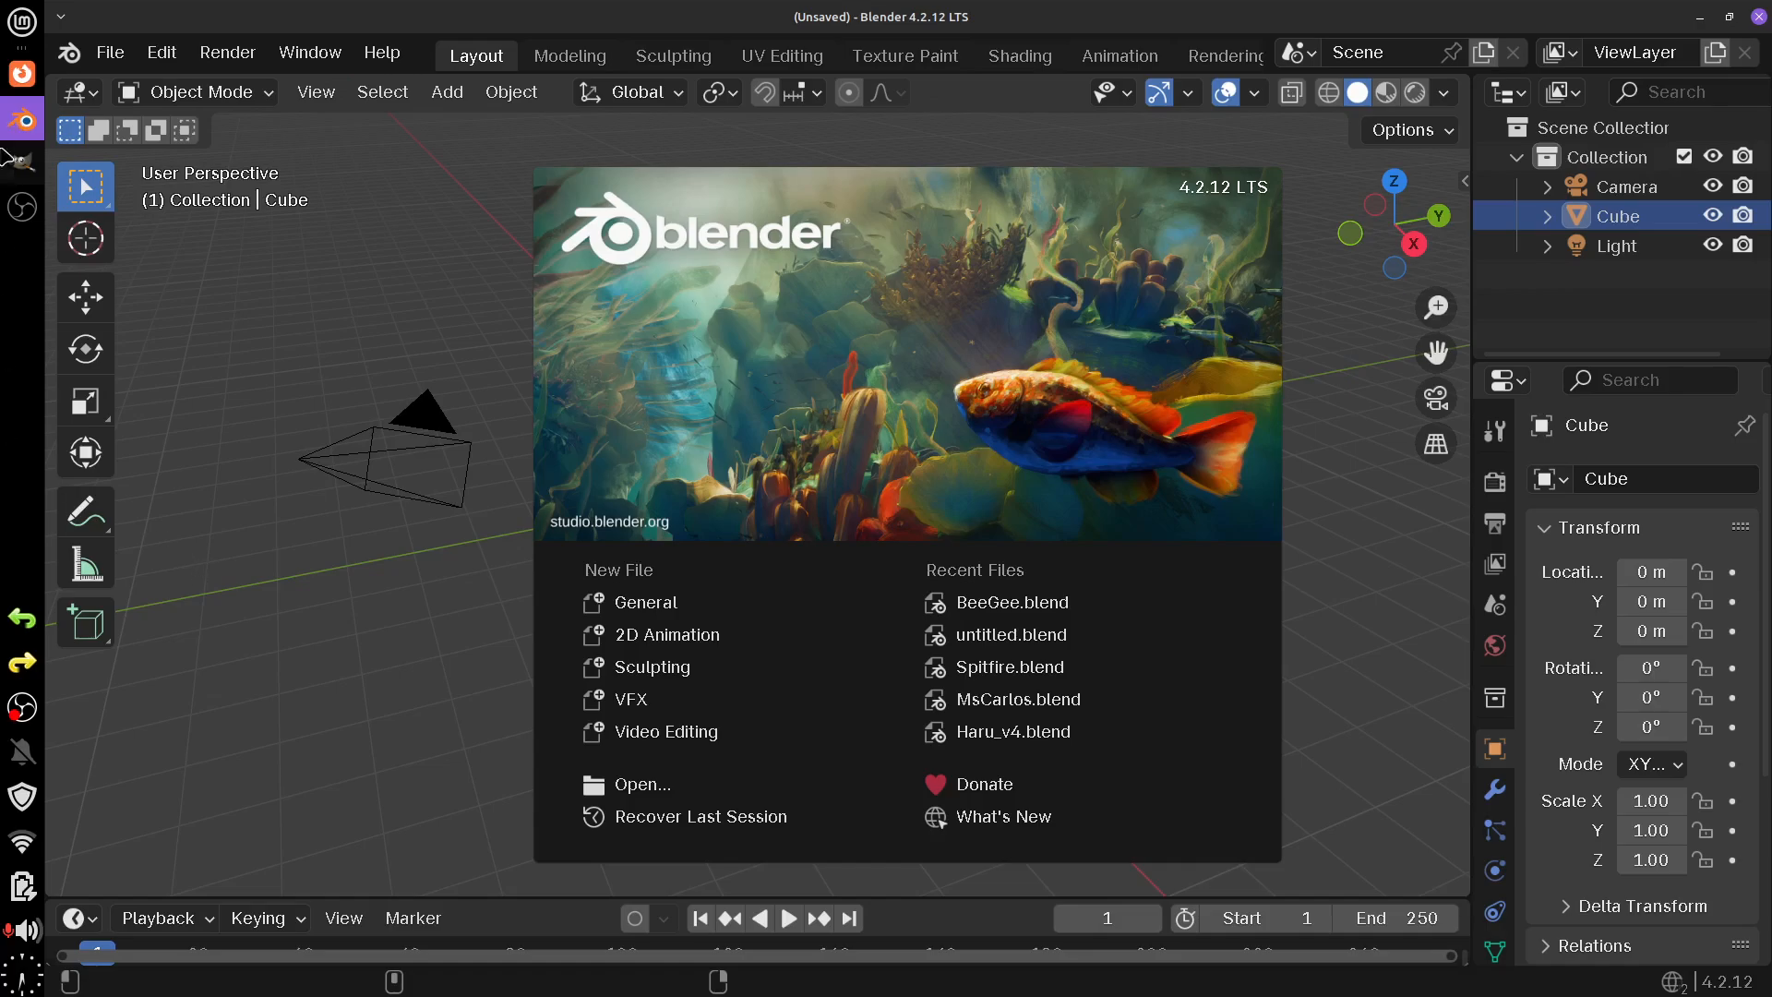
click(21, 161)
click(252, 47)
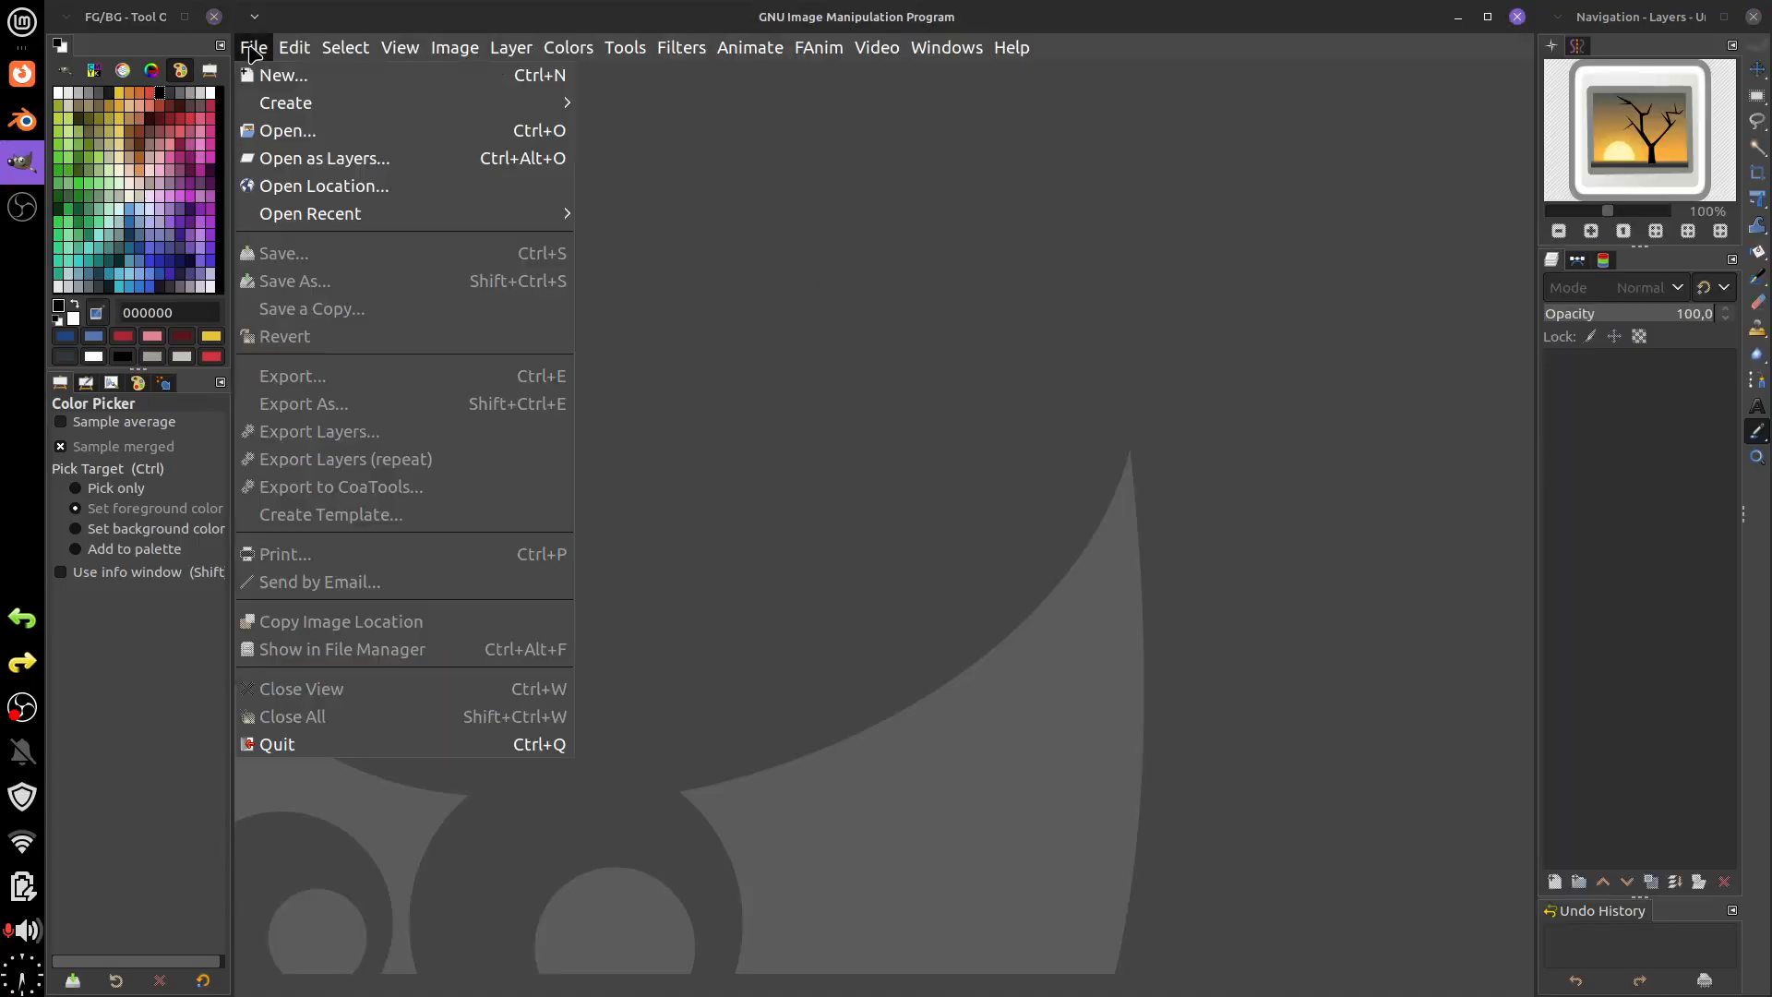
click(271, 83)
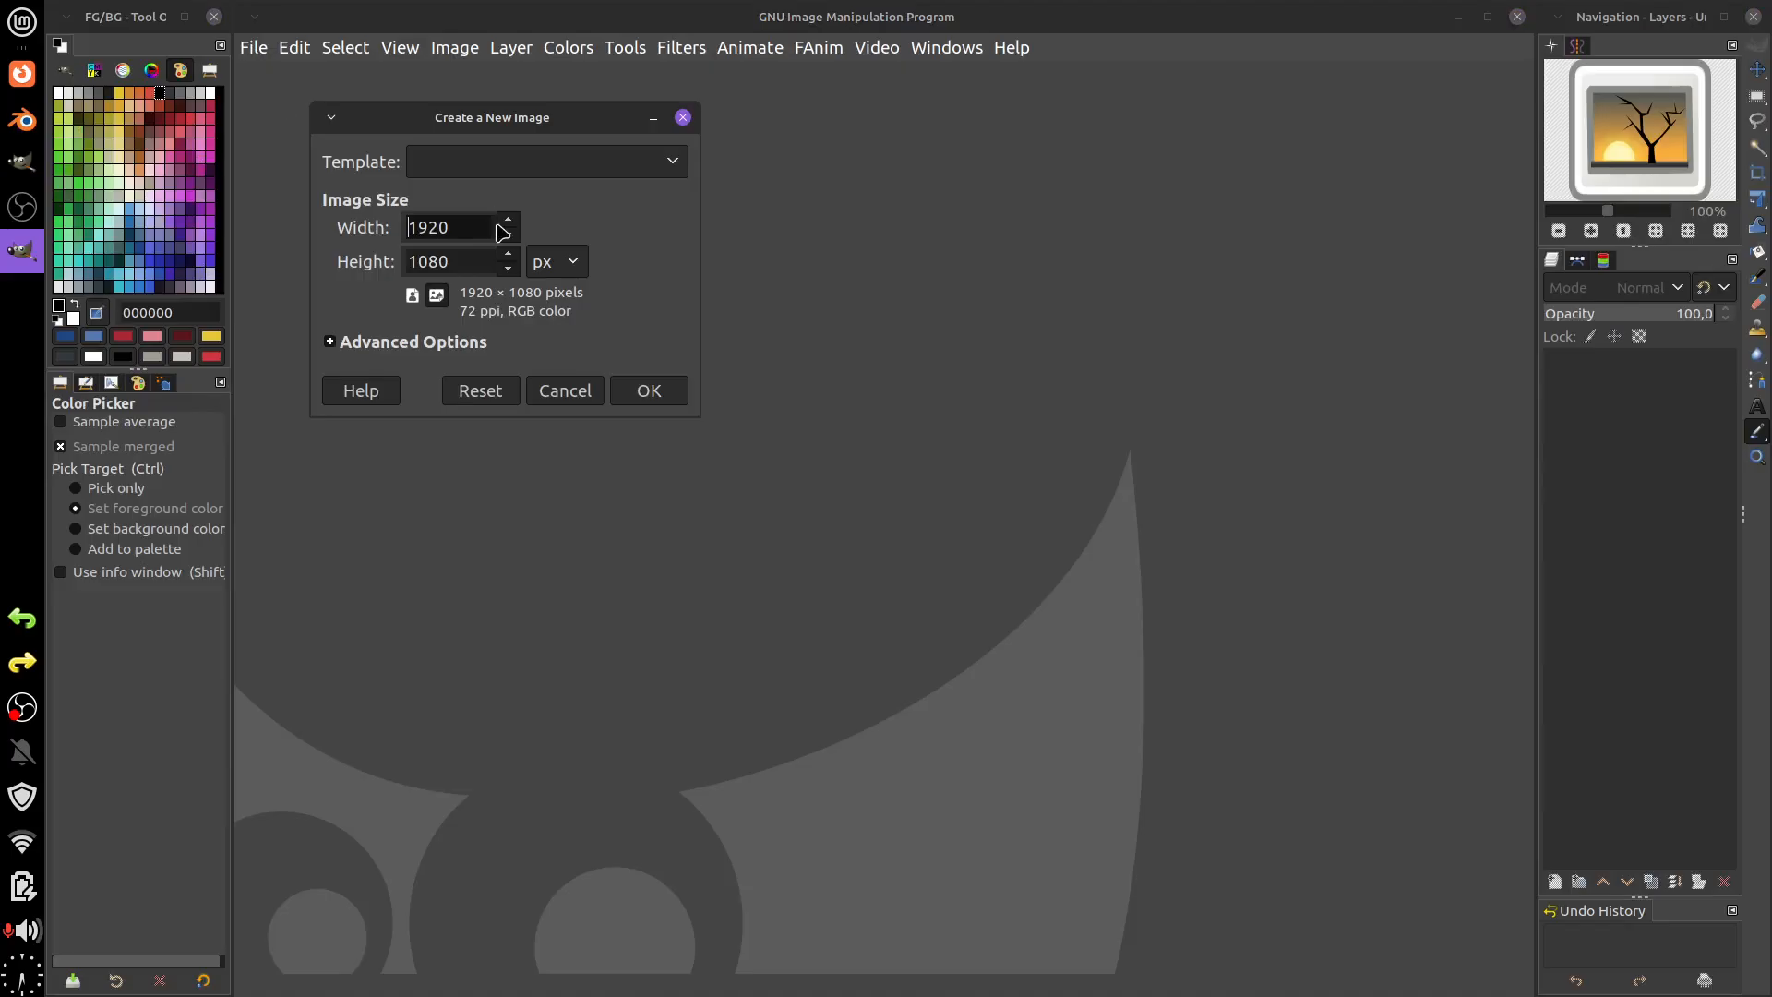
drag(452, 228, 369, 225)
text(1025)
key(BackSpace)
text(4)
click(468, 264)
drag(468, 264, 368, 260)
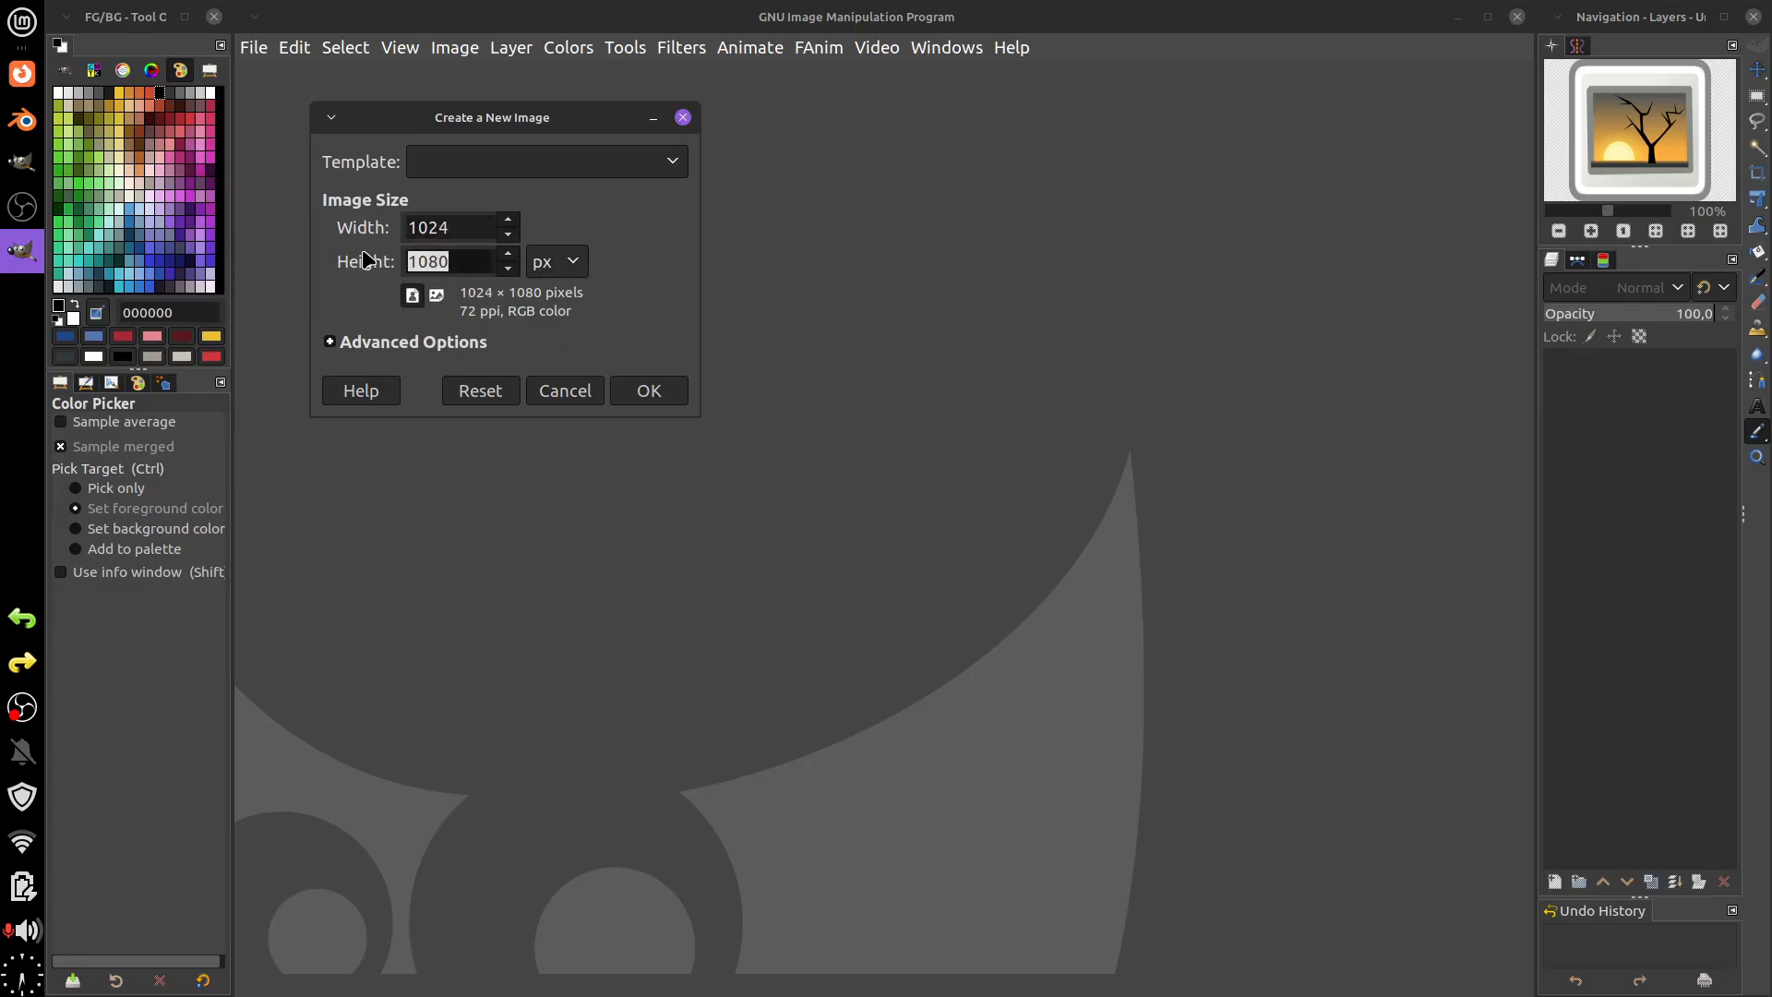
text(1024)
click(674, 391)
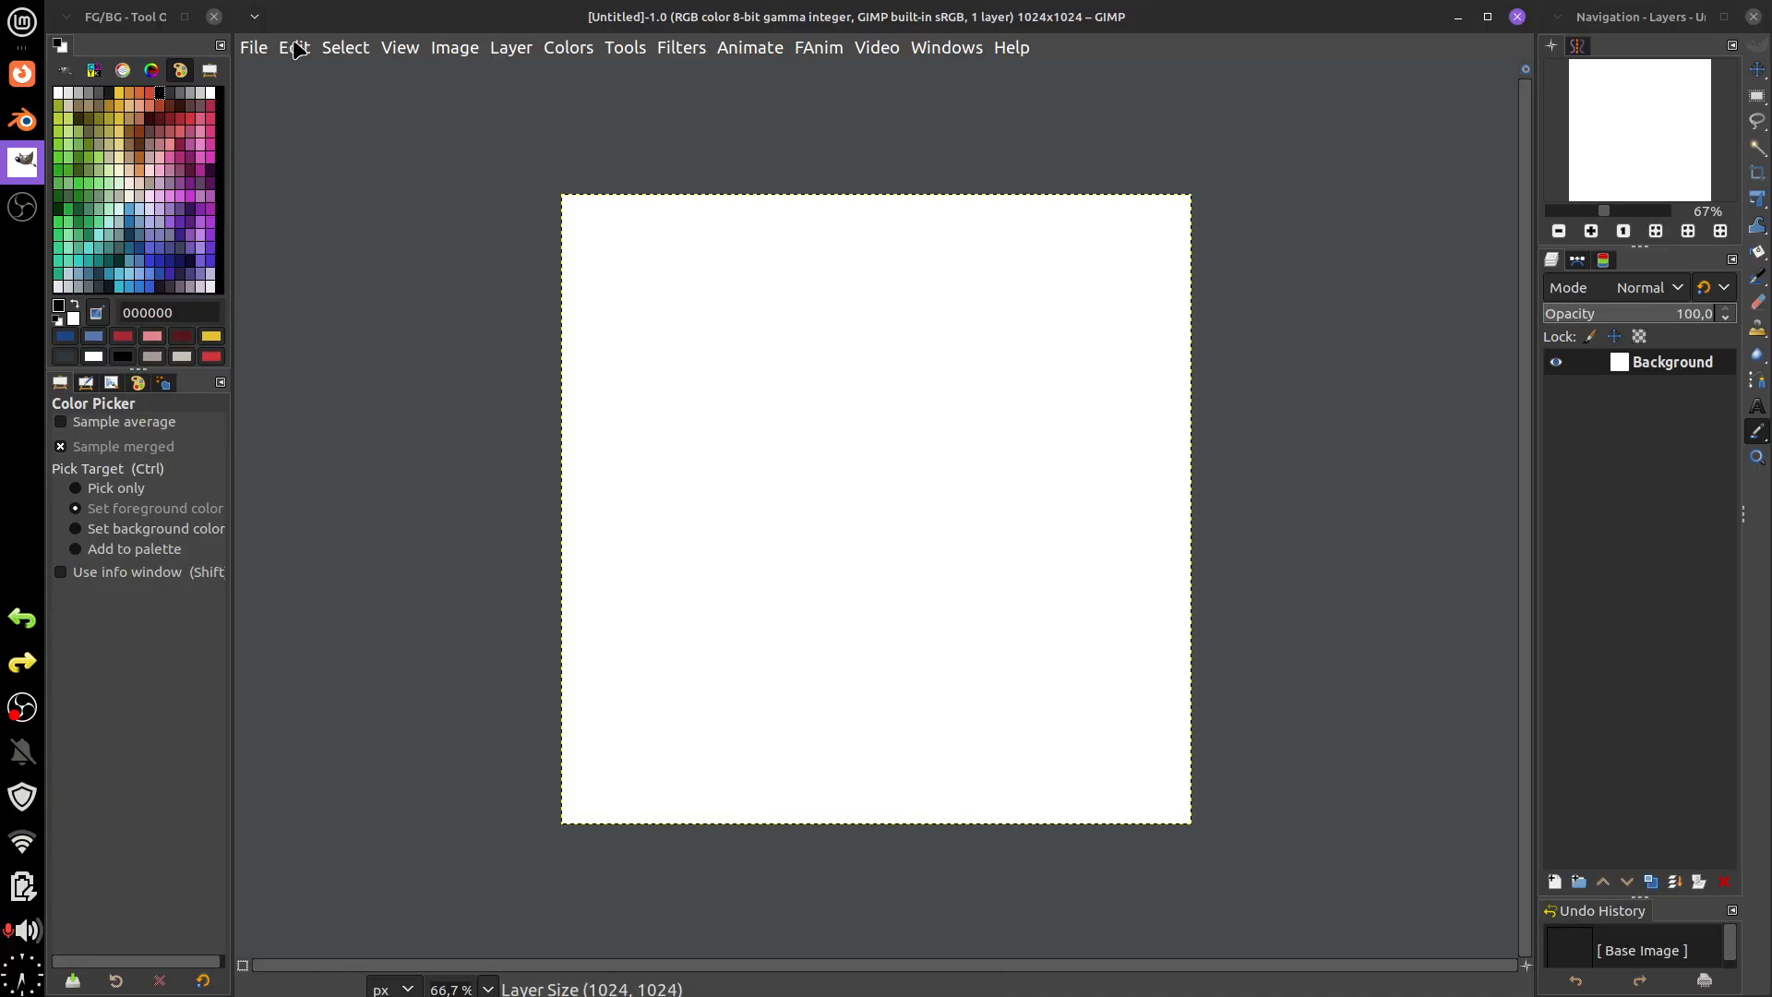
- Show the grid over the canvas and enable snapping to the grid
click(413, 48)
click(429, 522)
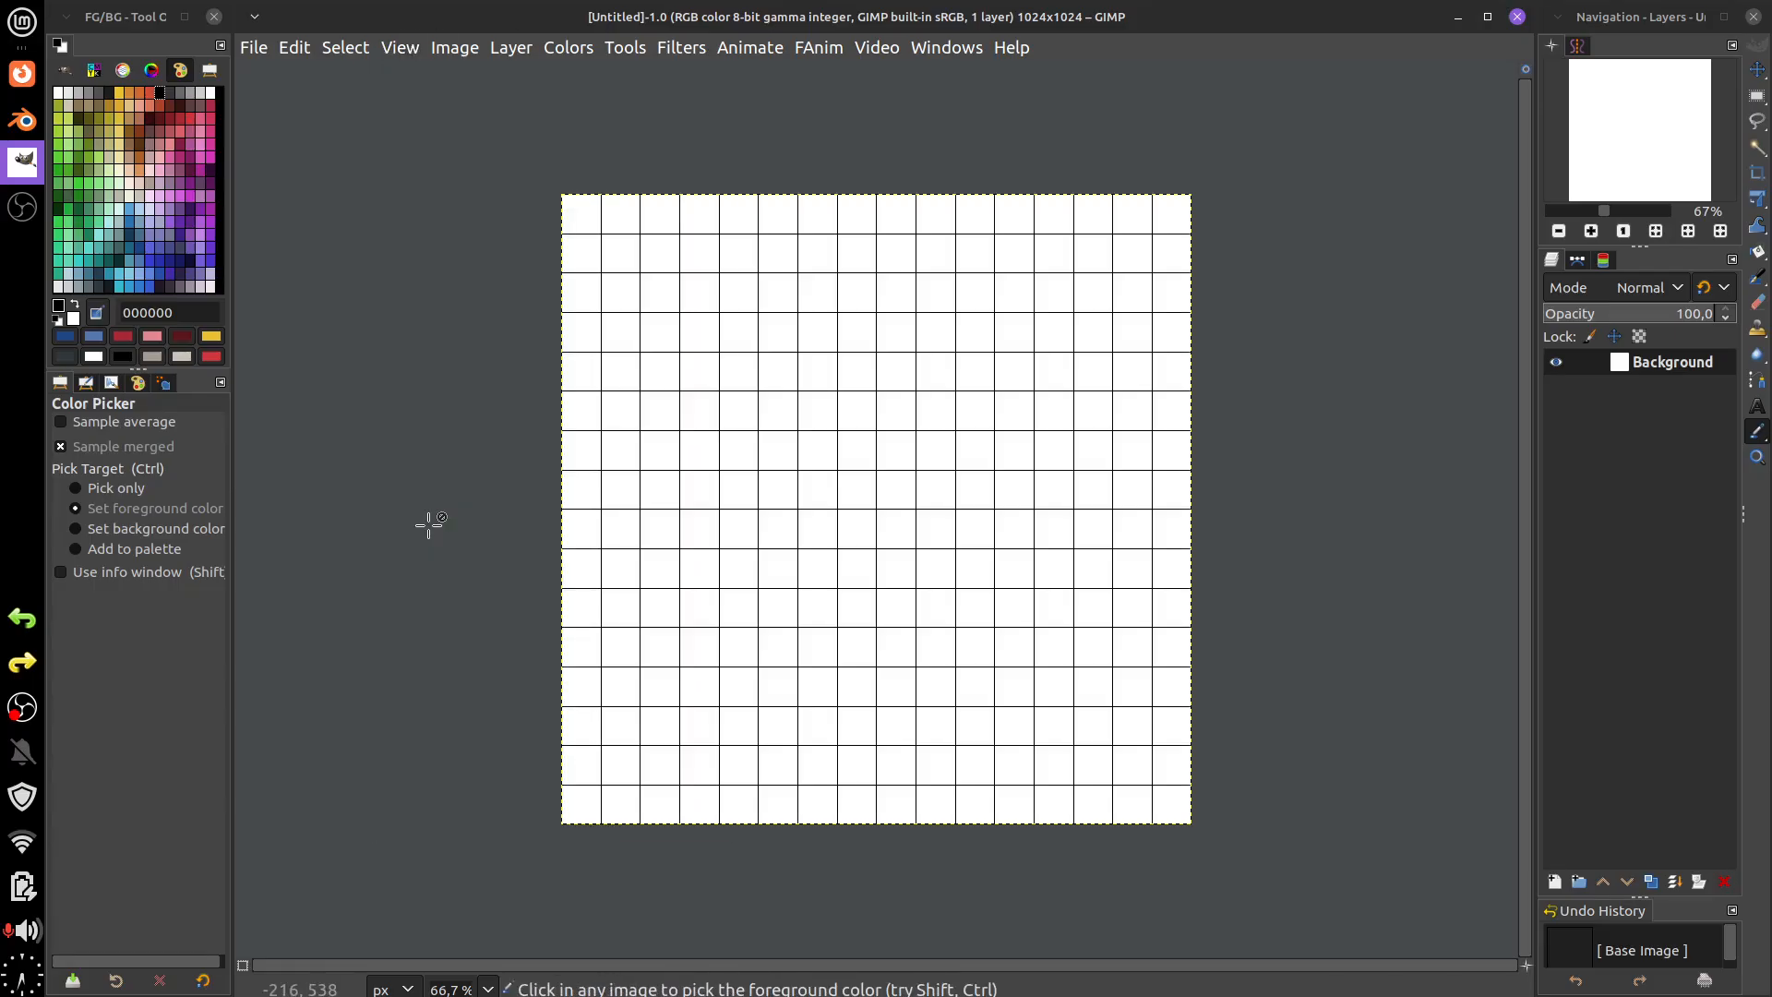
click(400, 51)
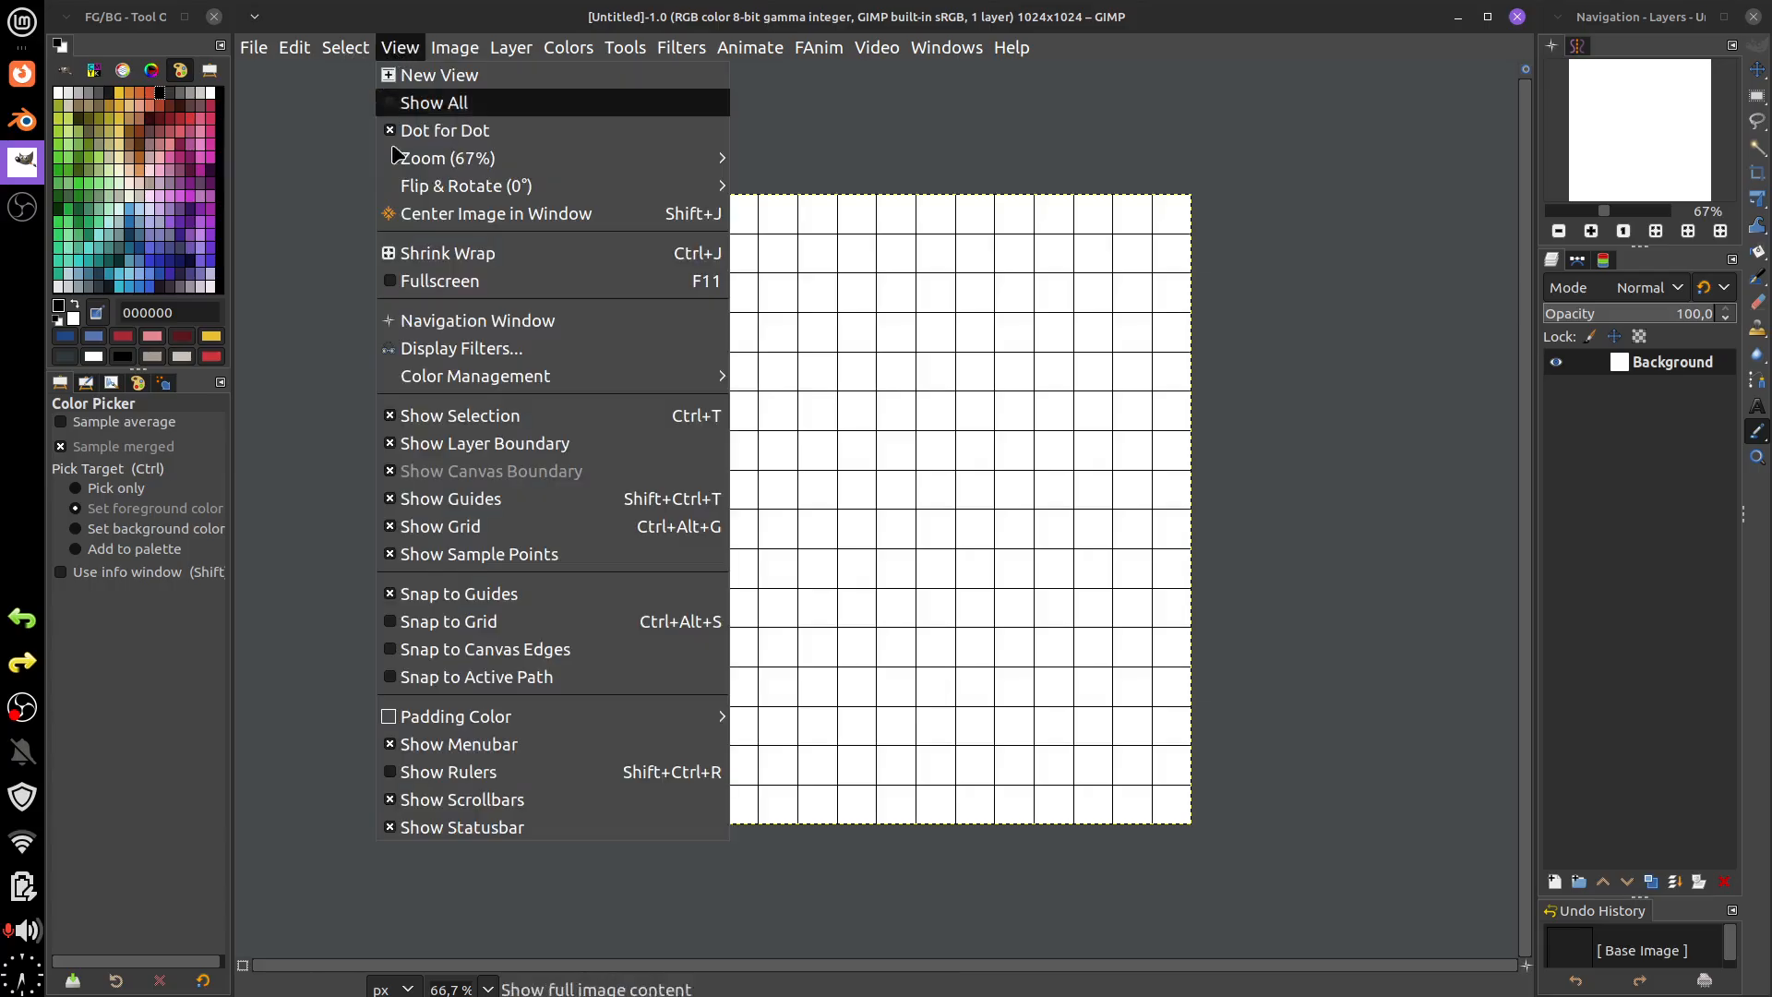
click(444, 617)
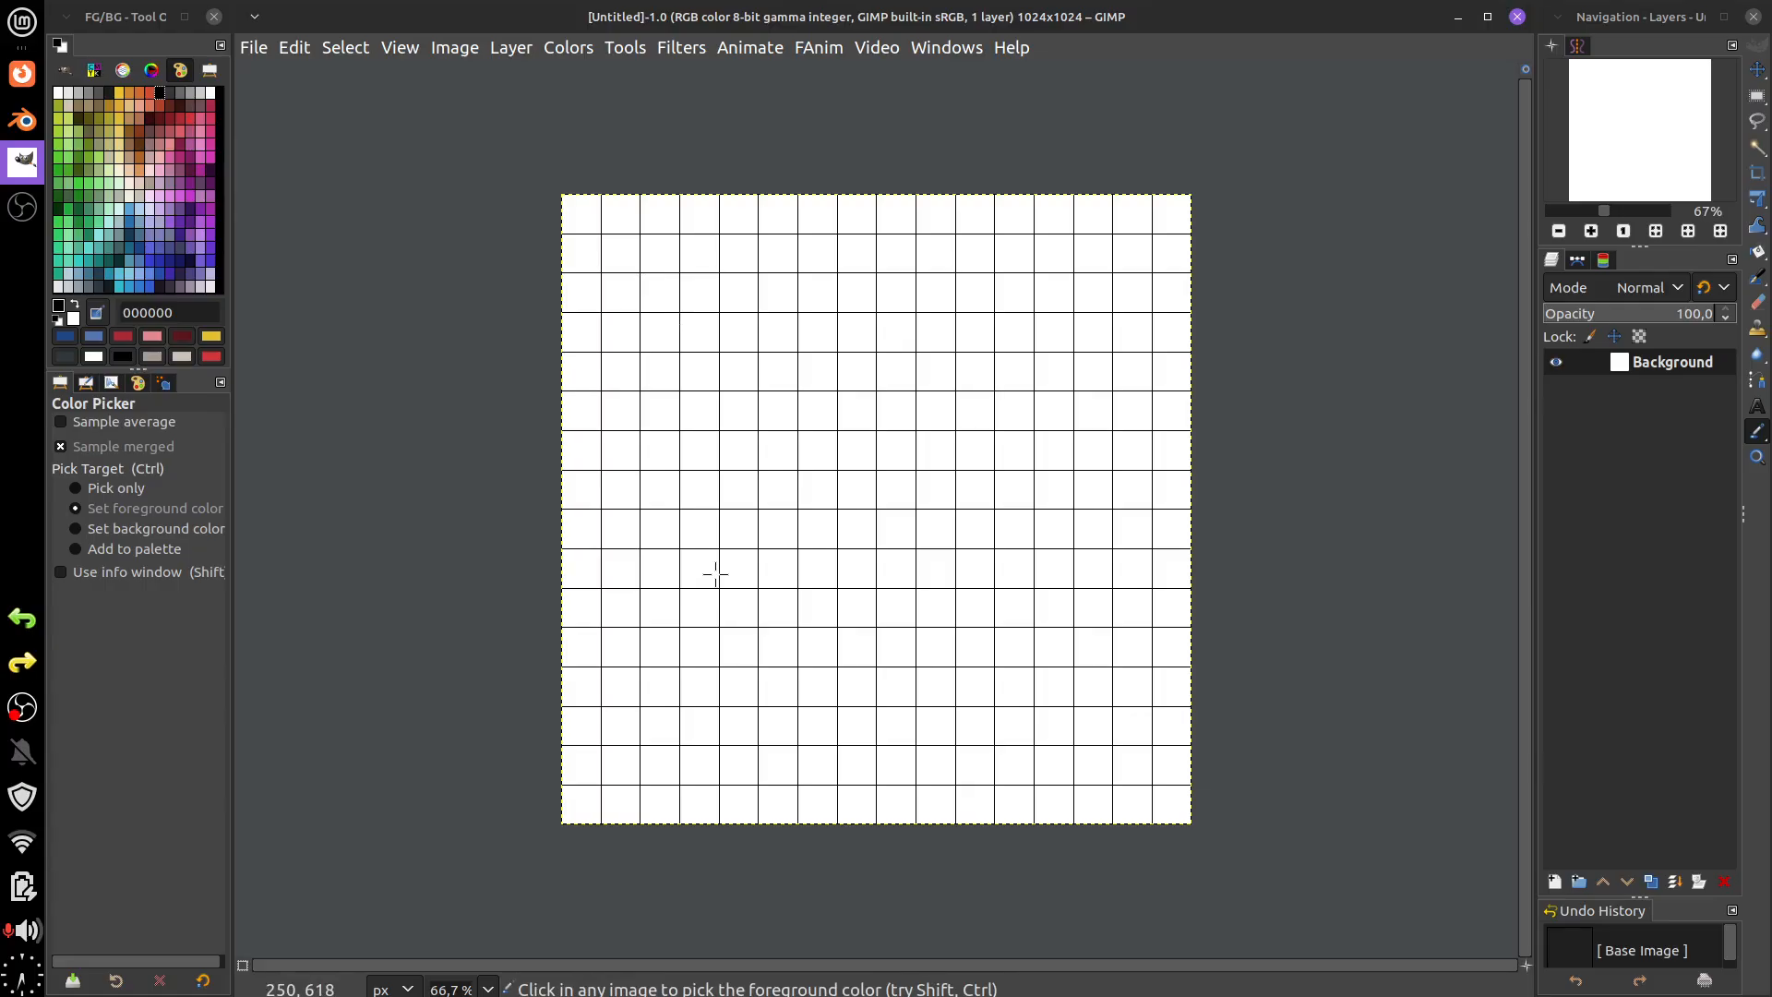
- Add a new 1024 × 1024 px layer with transparency fill above the Background layer
click(1555, 882)
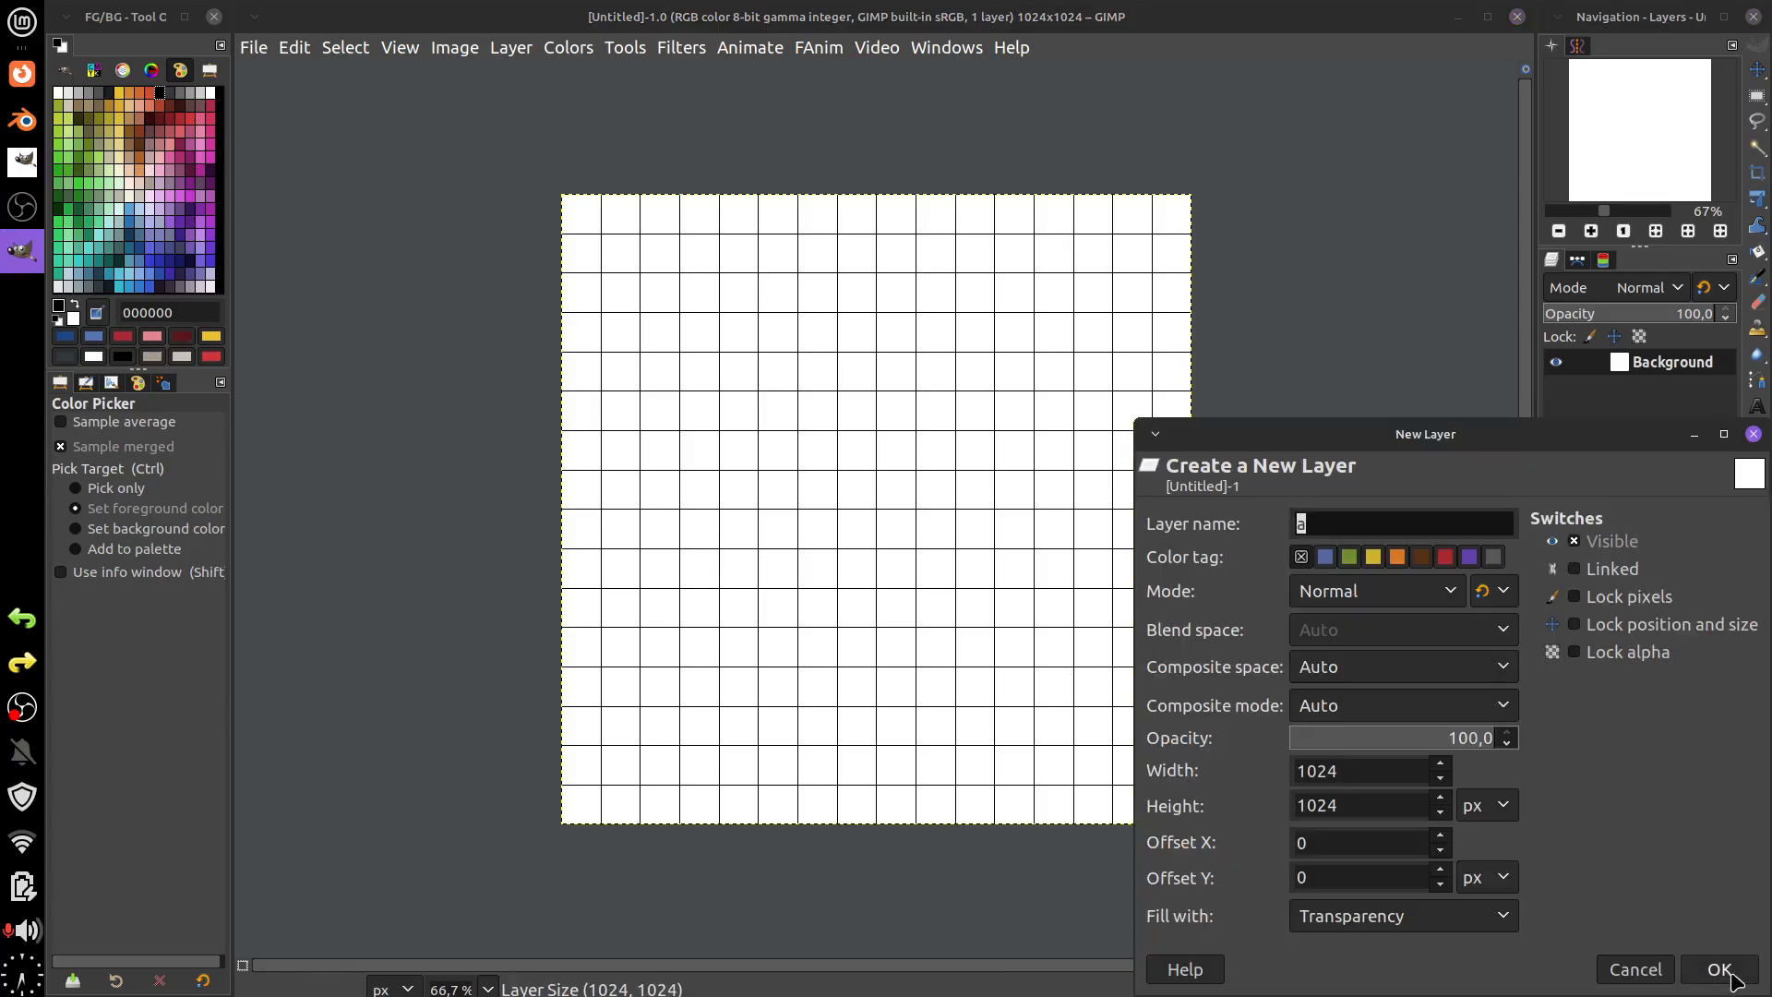
click(1732, 965)
double_click(1636, 362)
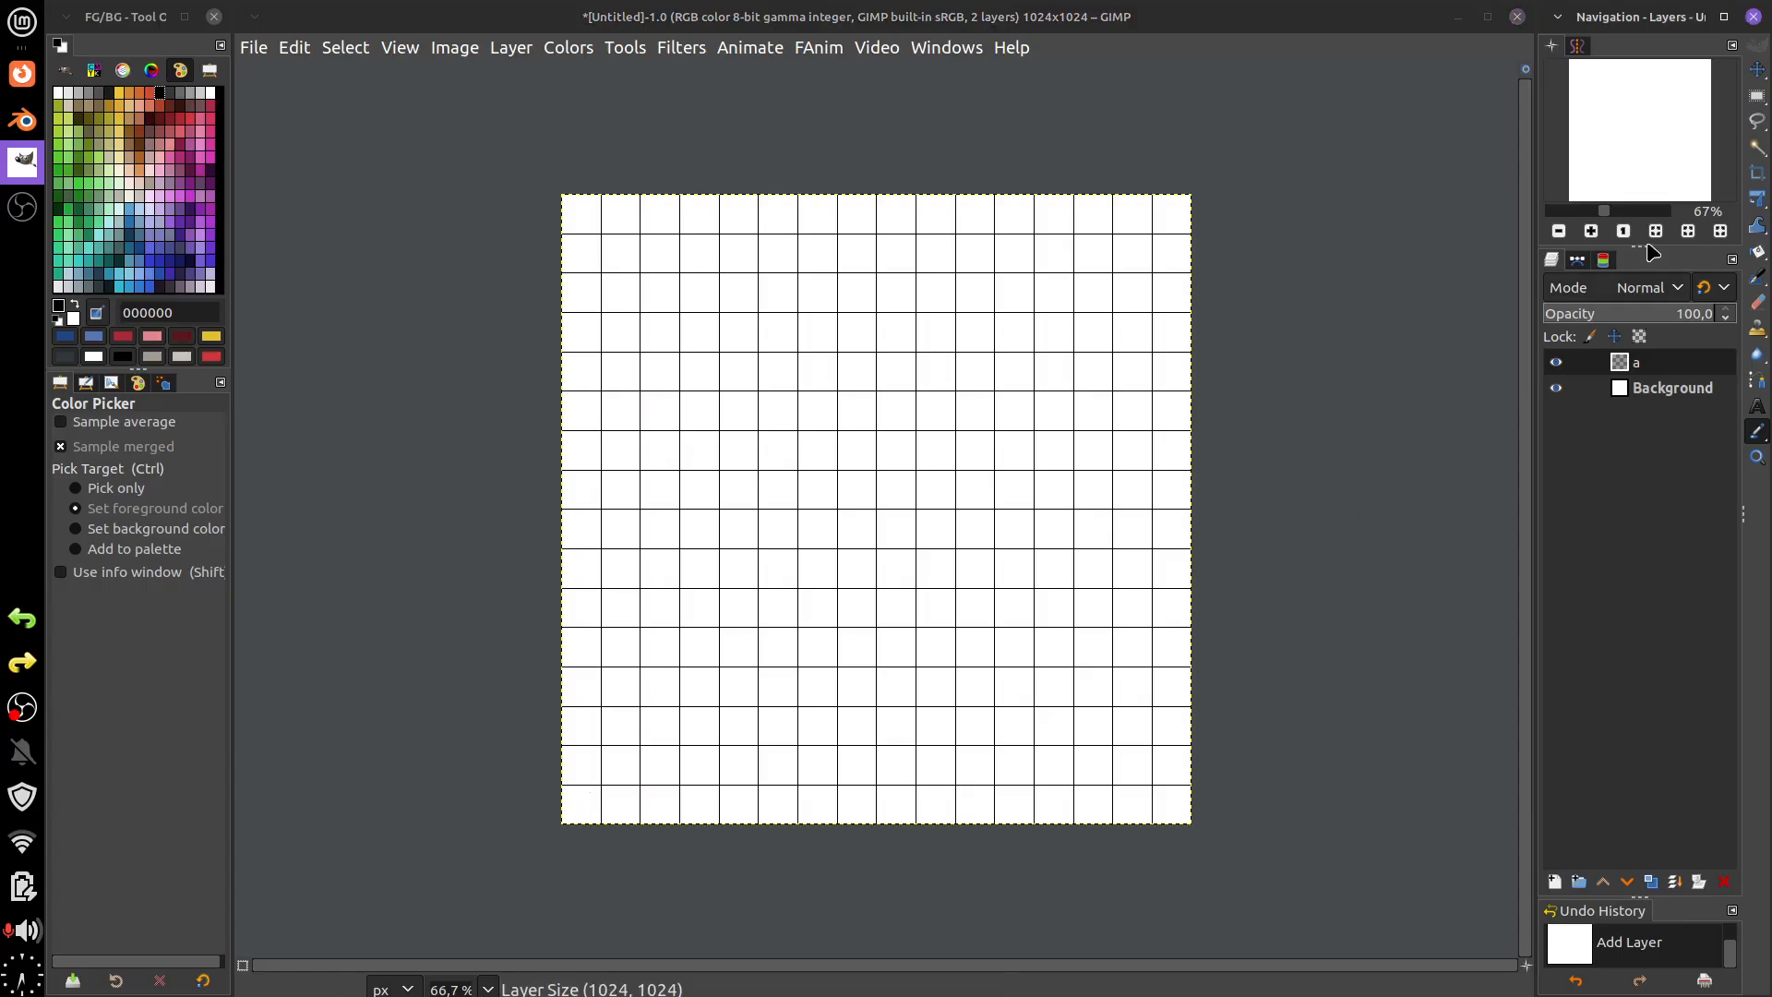
- Make a full-height rectangular selection of 384 × 1024 px starting at position 0, 0 of the canvas
click(1755, 97)
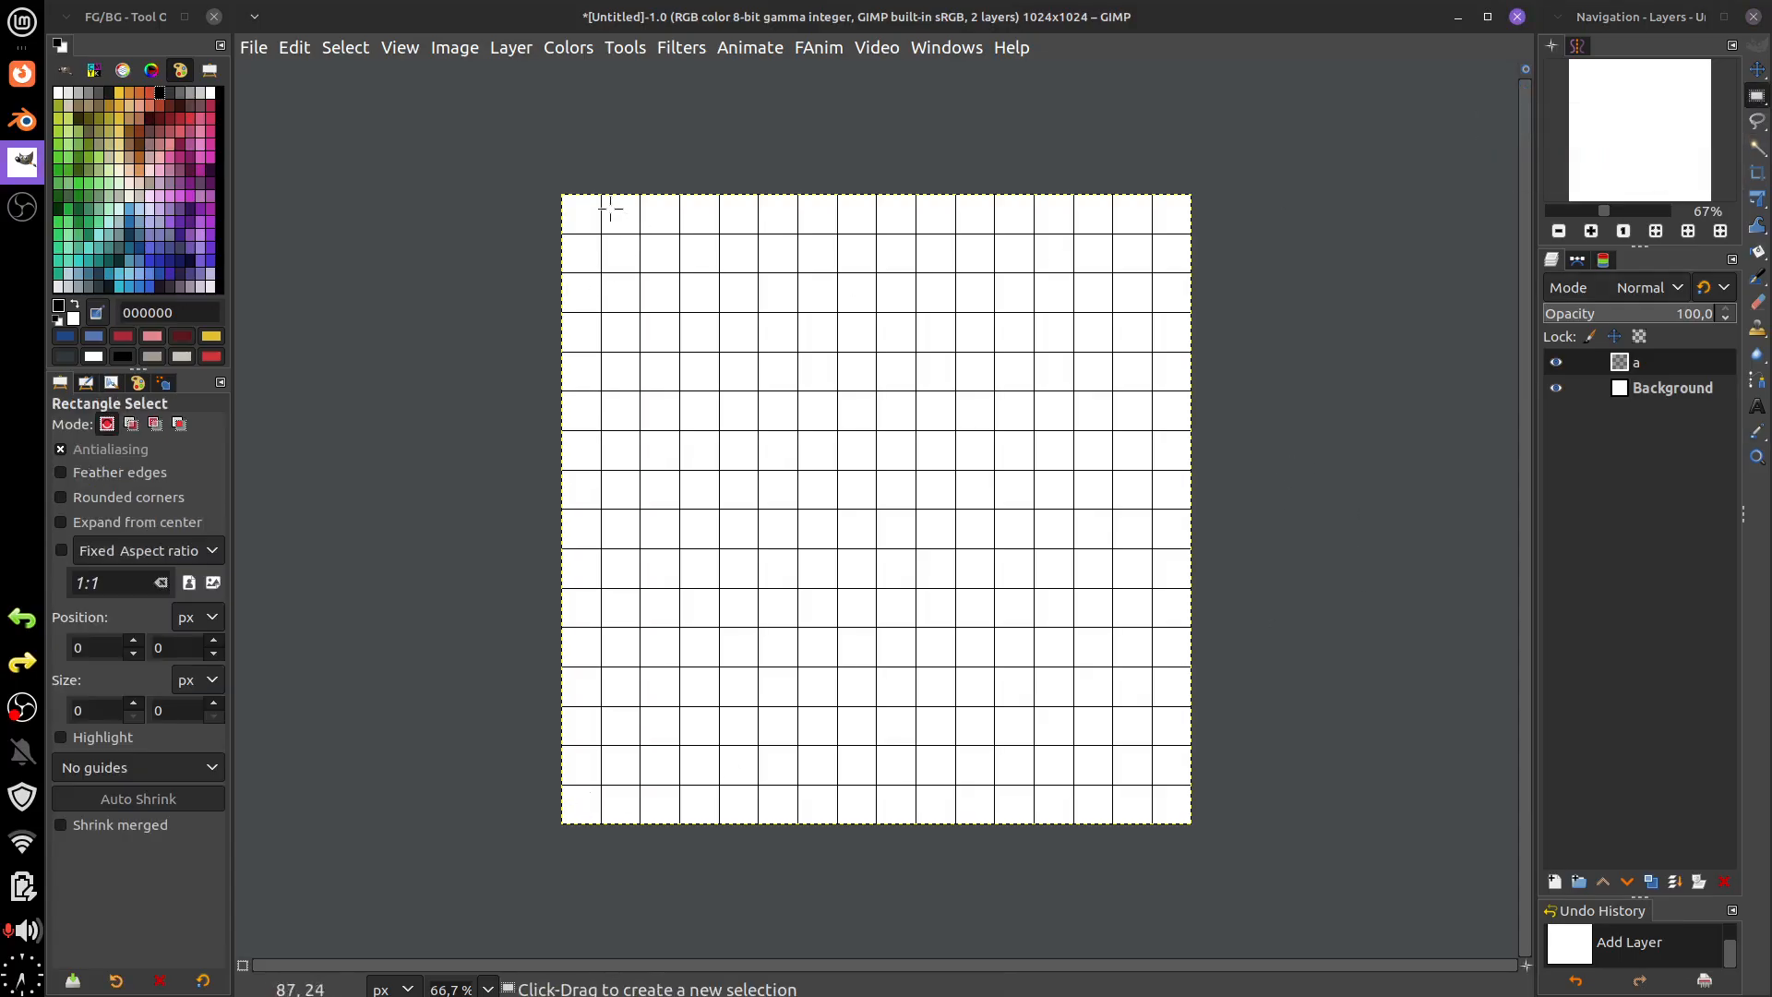
drag(561, 193, 825, 825)
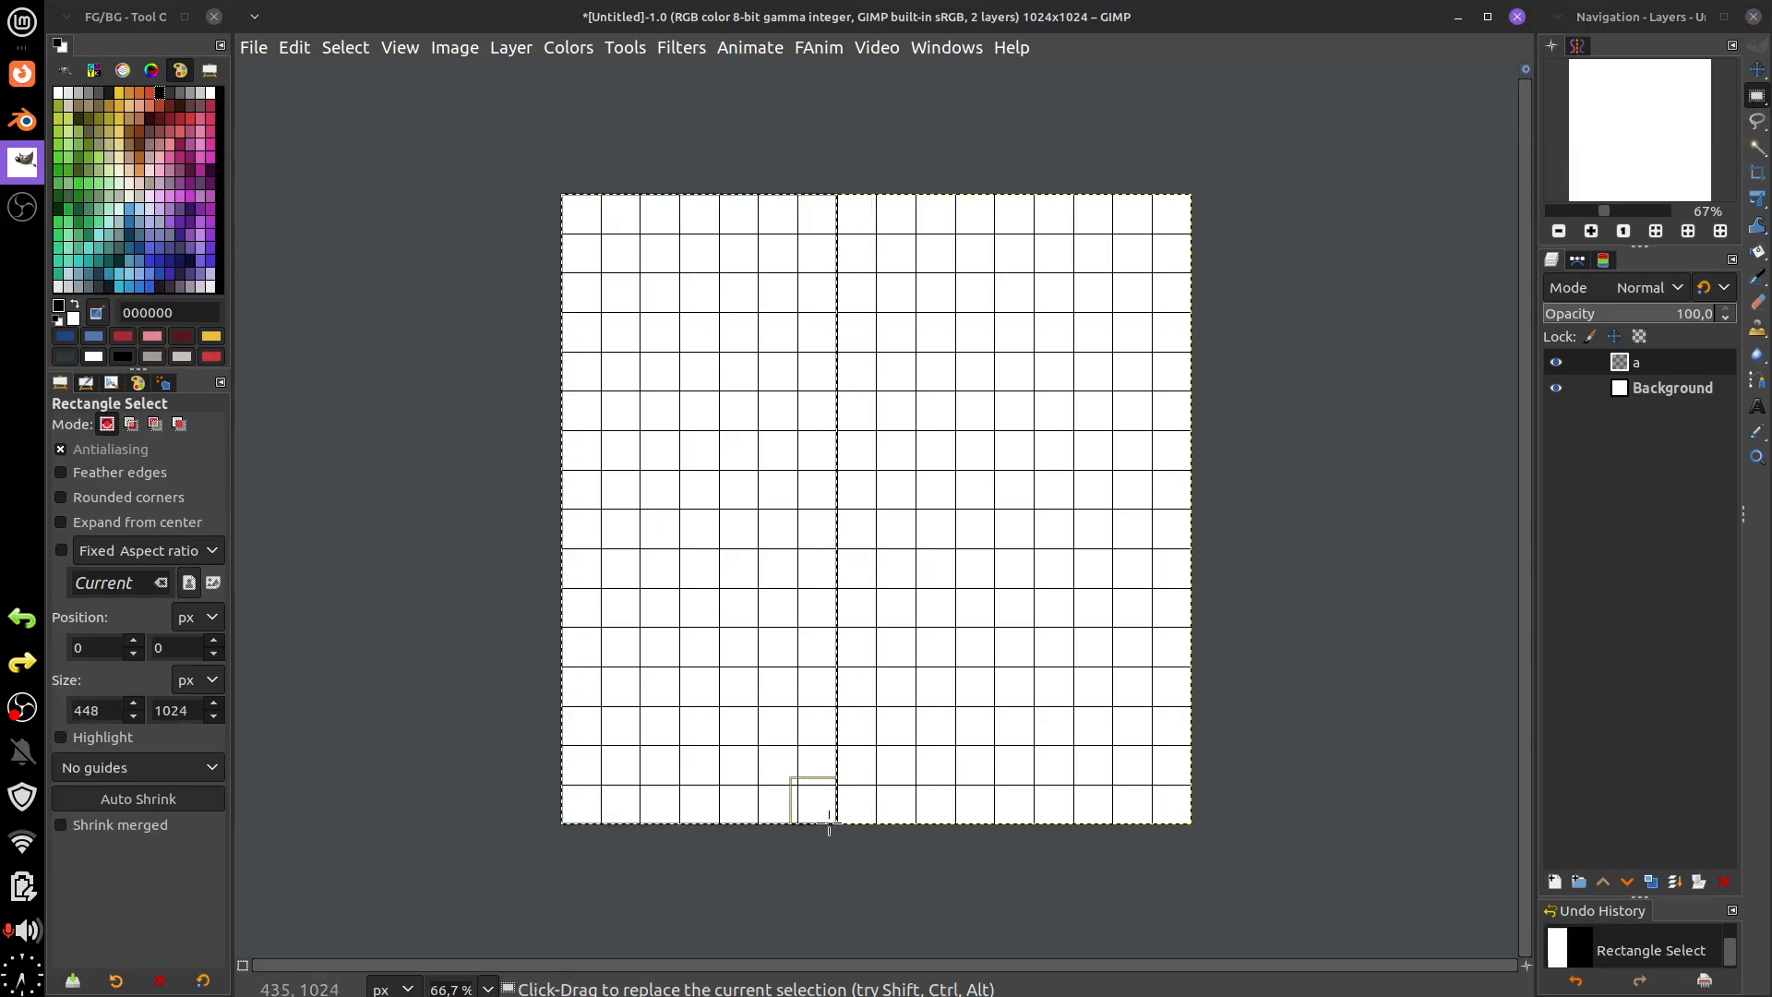
drag(785, 651, 799, 640)
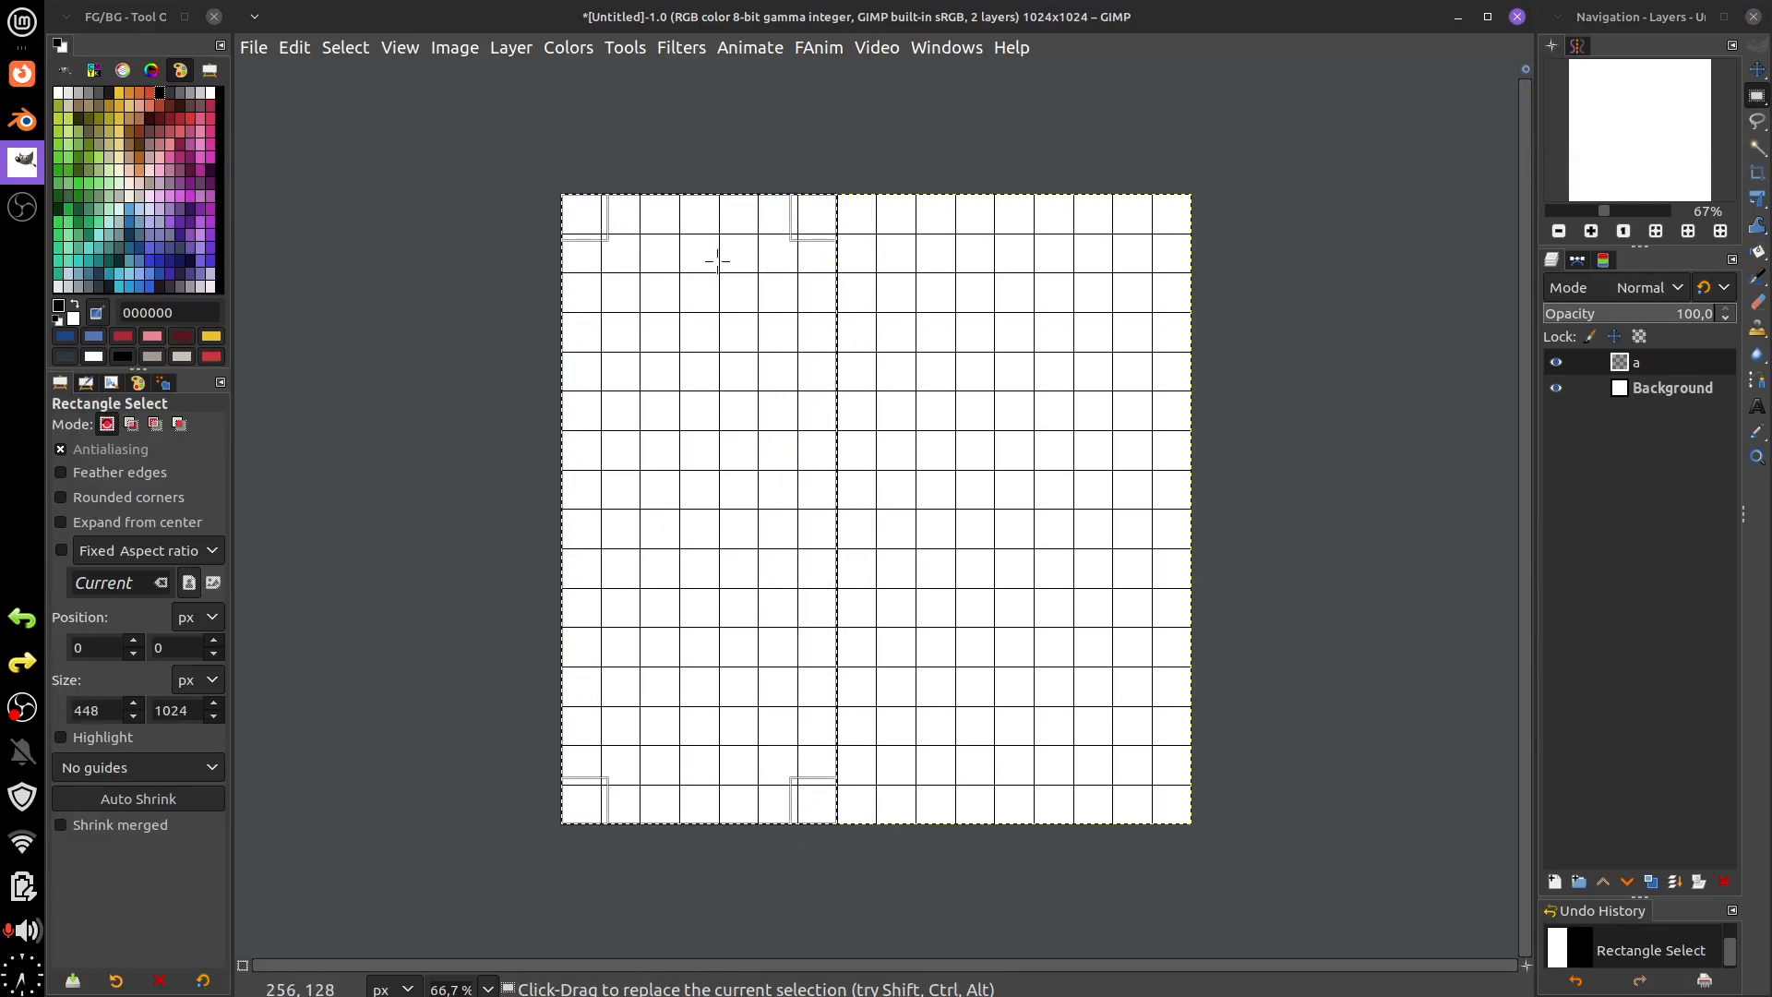
click(727, 225)
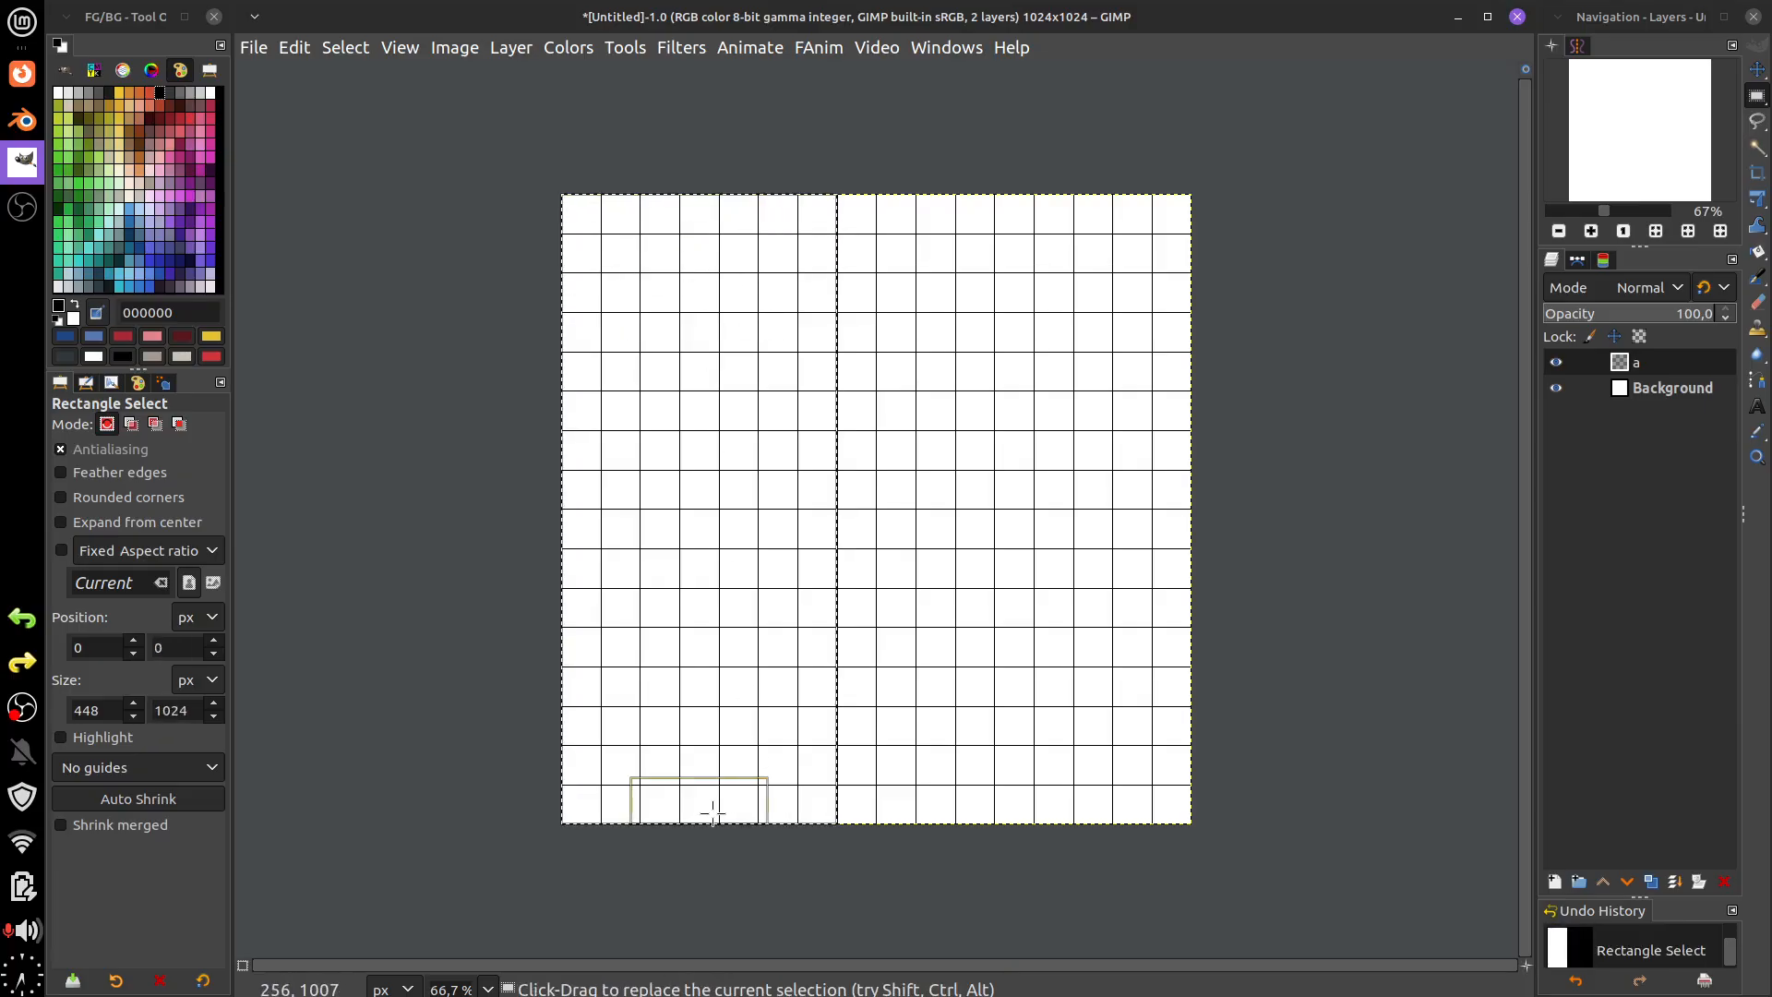
mouse_move(712, 812)
mouse_down()
mouse_move(704, 779)
mouse_move(704, 819)
mouse_move(680, 812)
mouse_up()
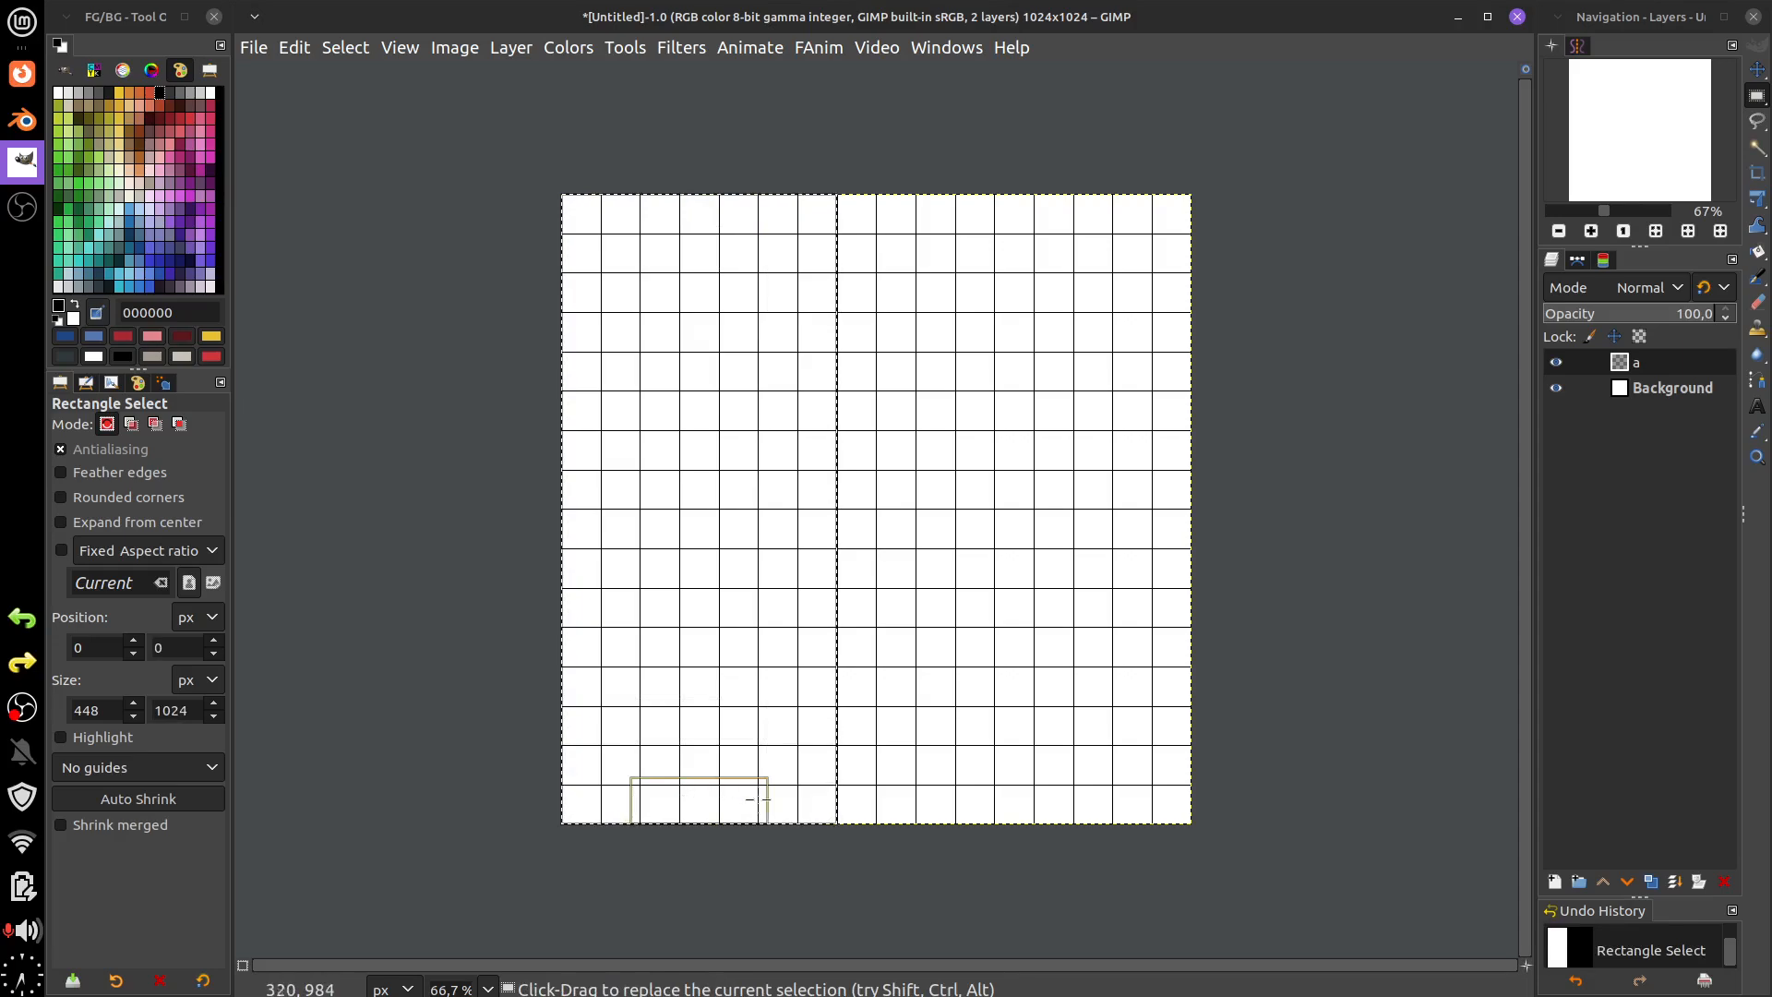
drag(814, 735, 791, 725)
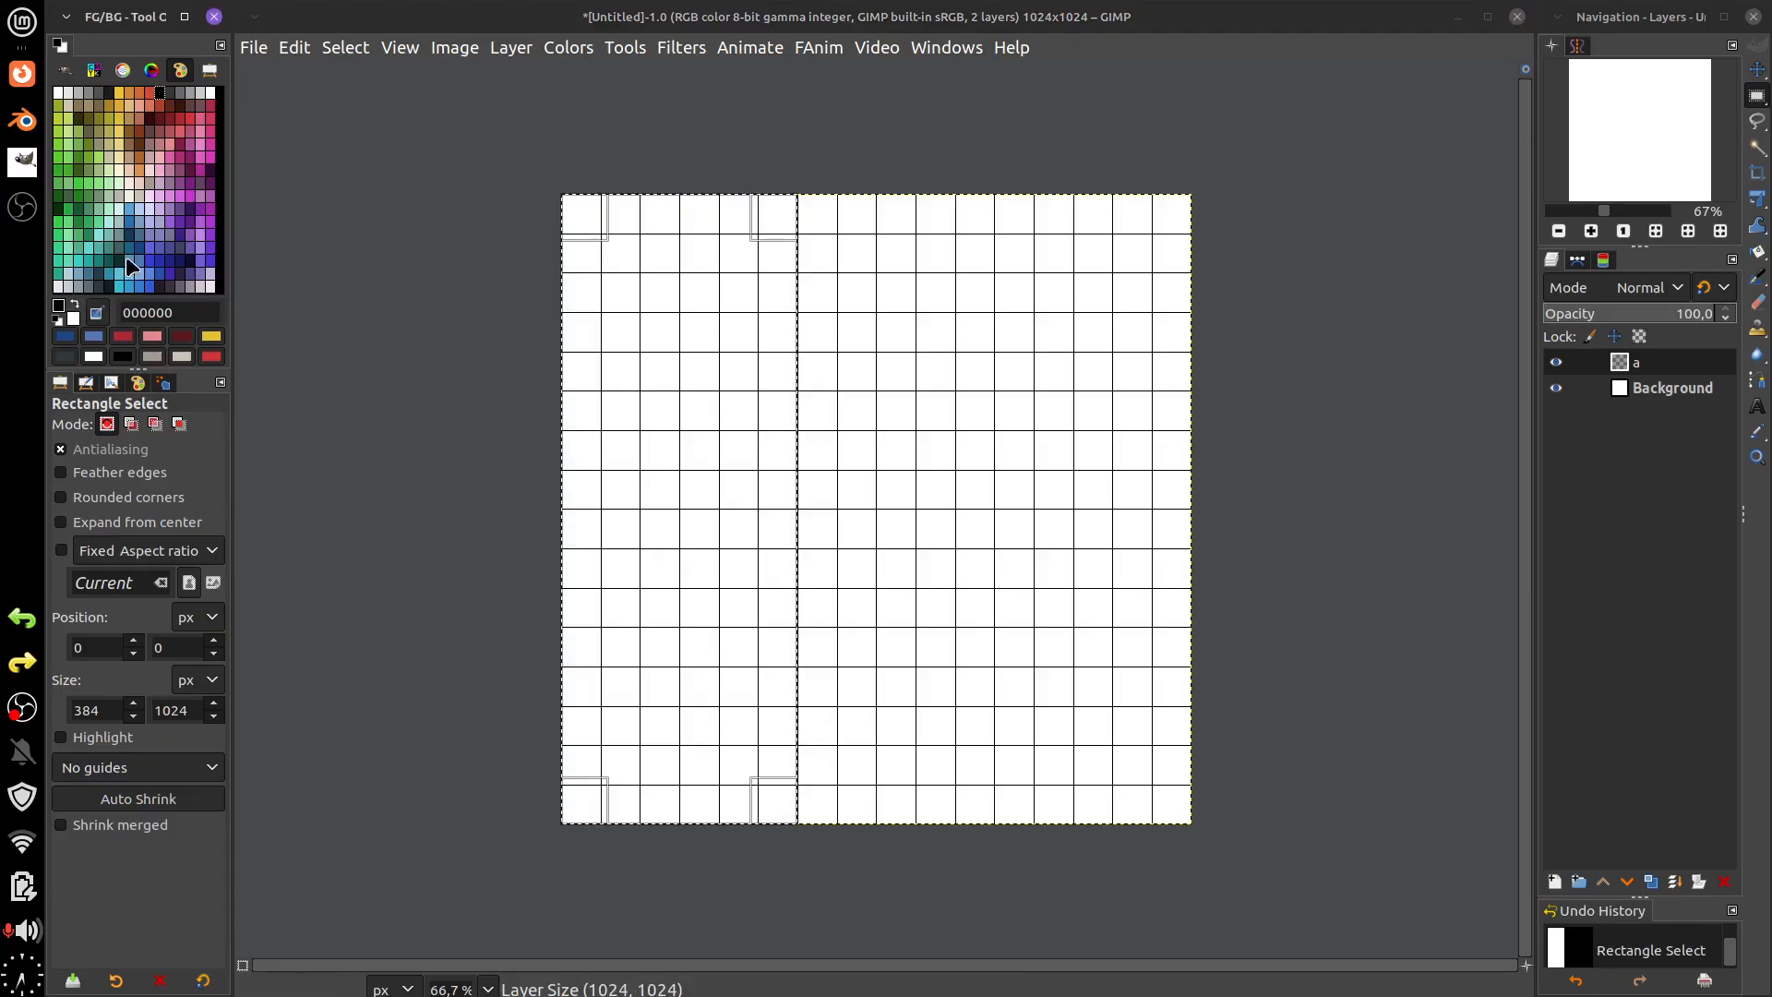
- Set the foreground color to the grey-blue 5e6d75 and fill the selected strip with it
click(183, 94)
click(89, 286)
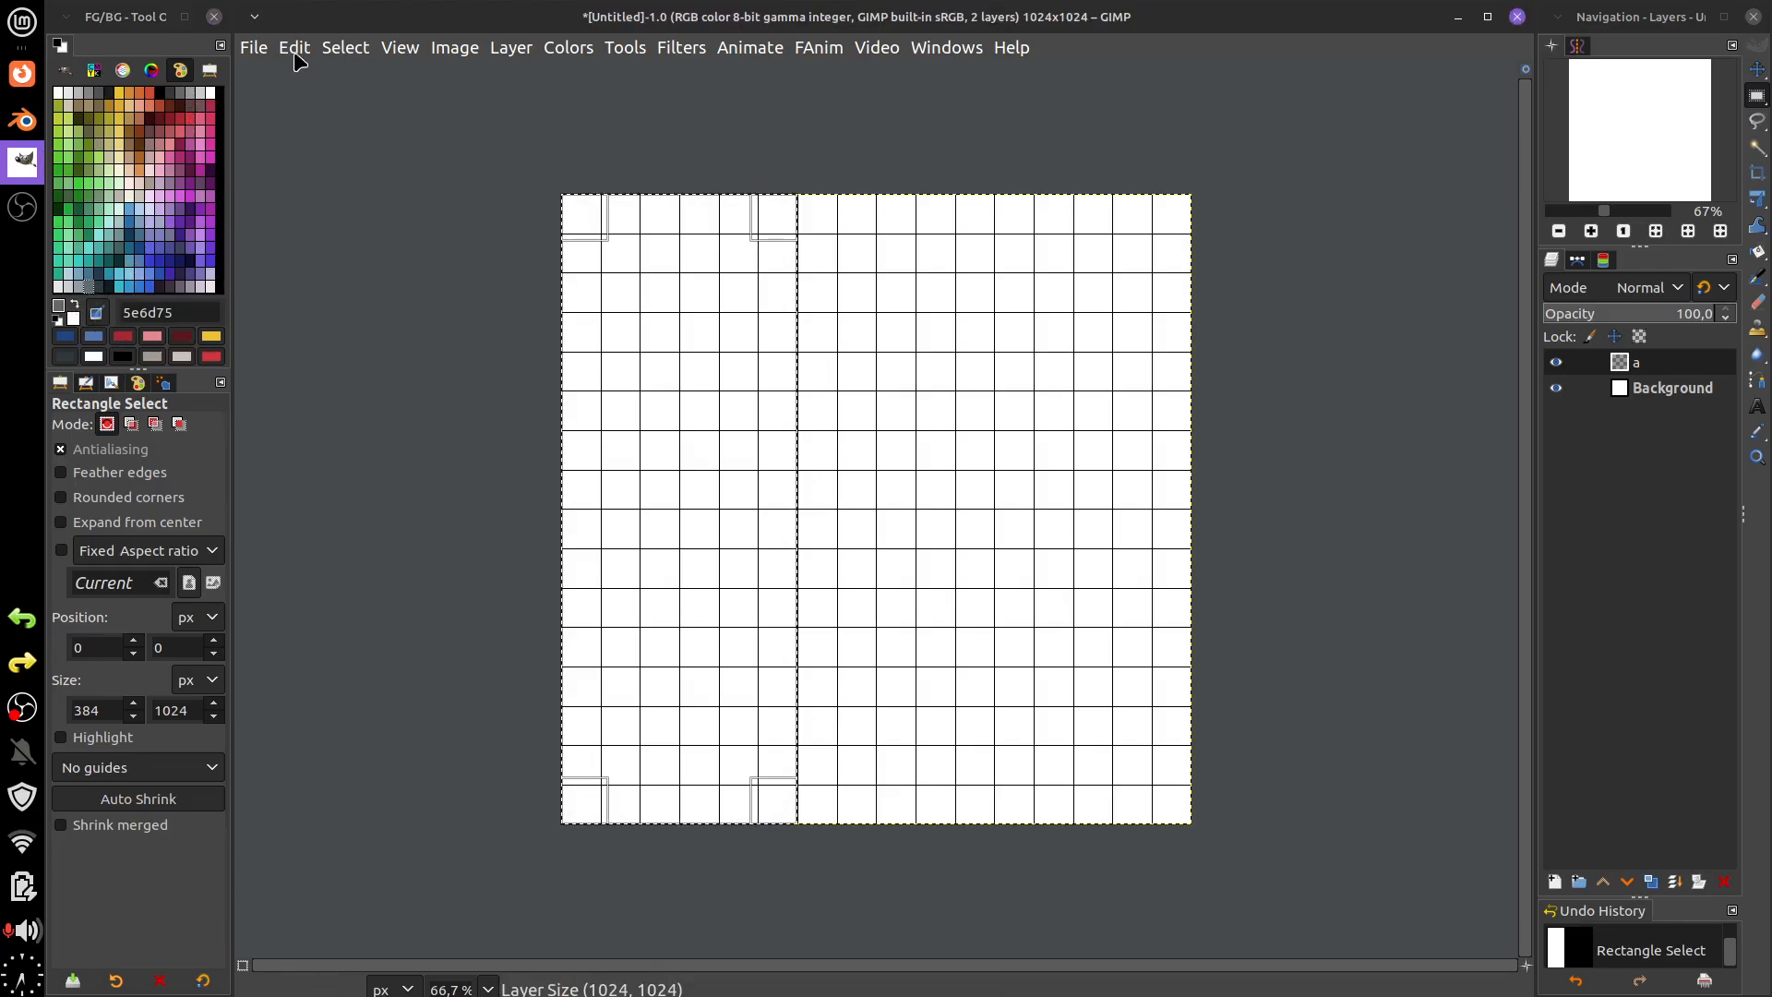
mouse_move(776, 464)
mouse_down()
mouse_move(749, 467)
mouse_move(772, 455)
mouse_up()
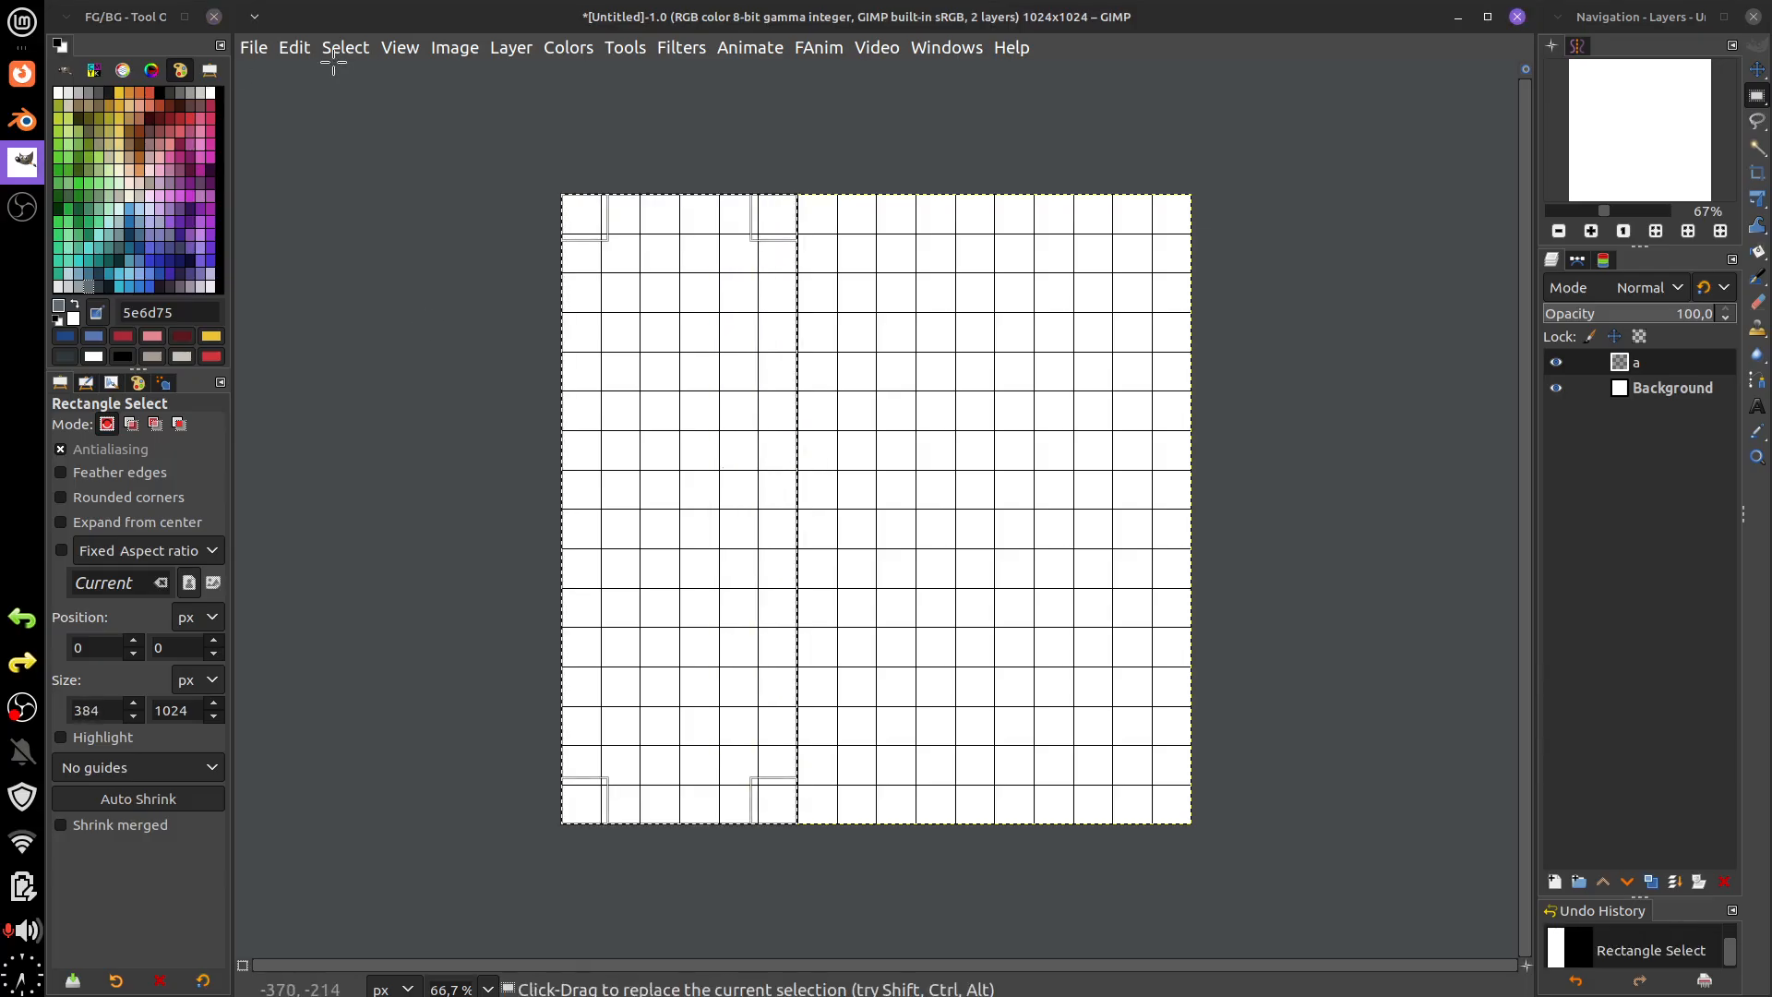
click(295, 52)
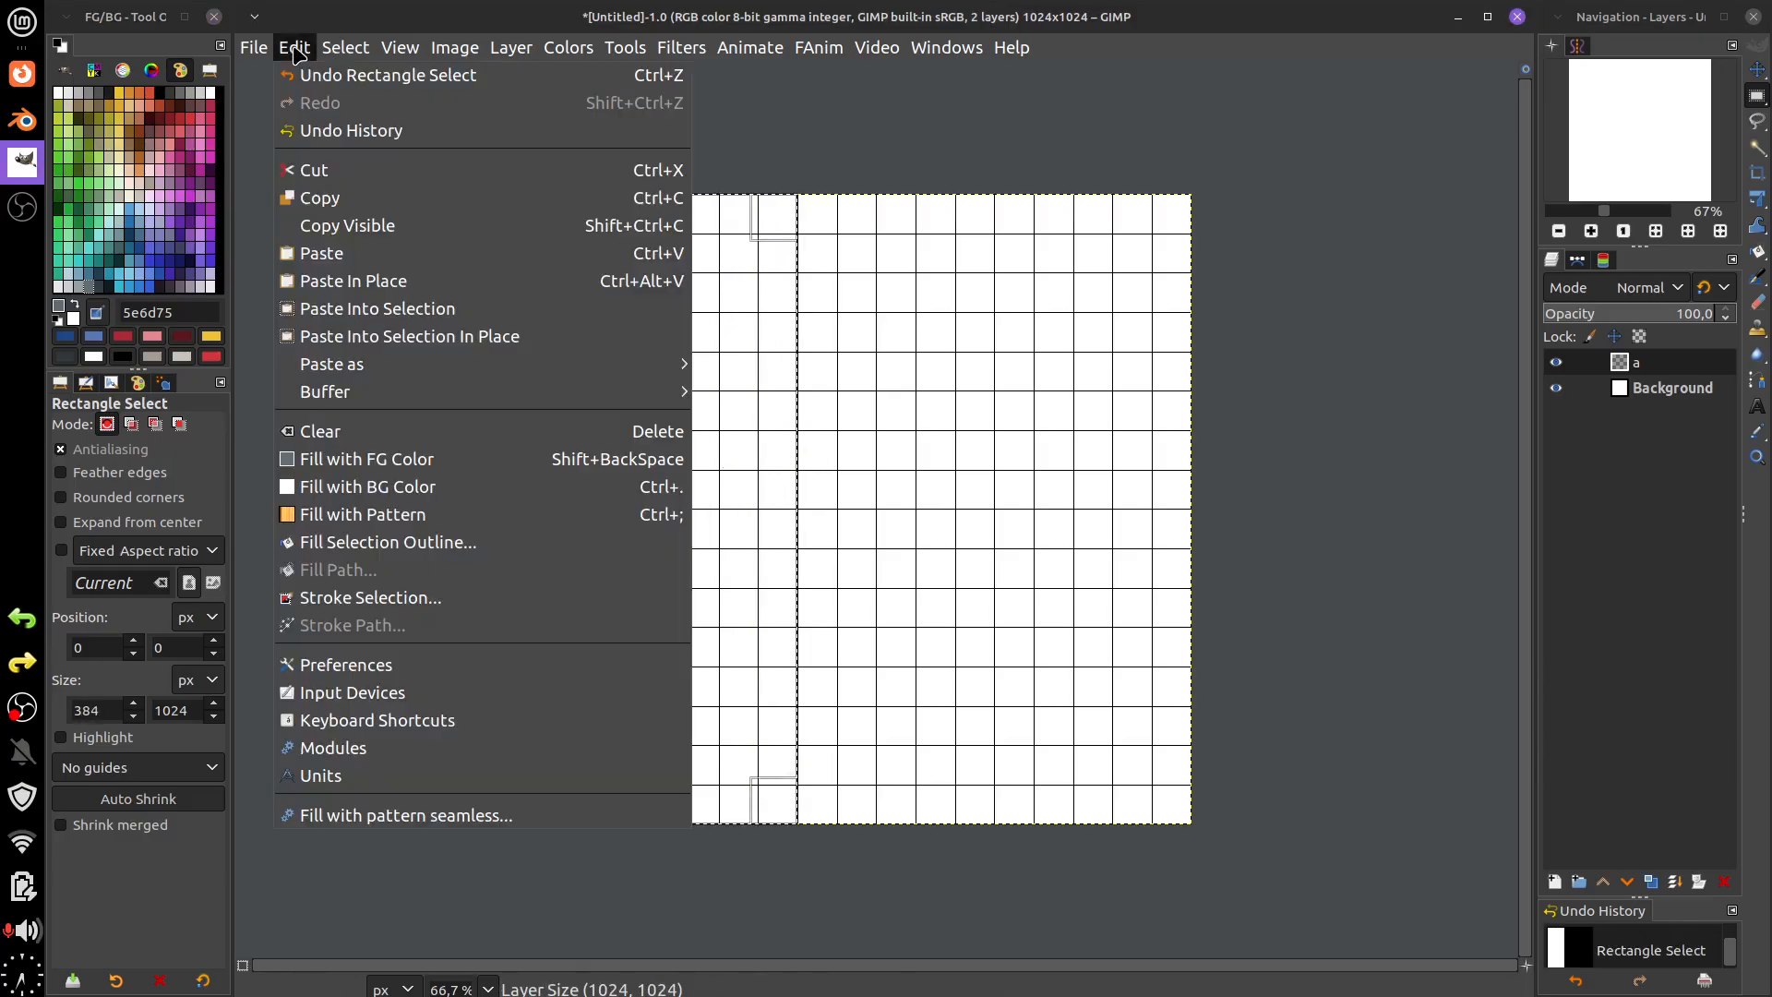
click(369, 457)
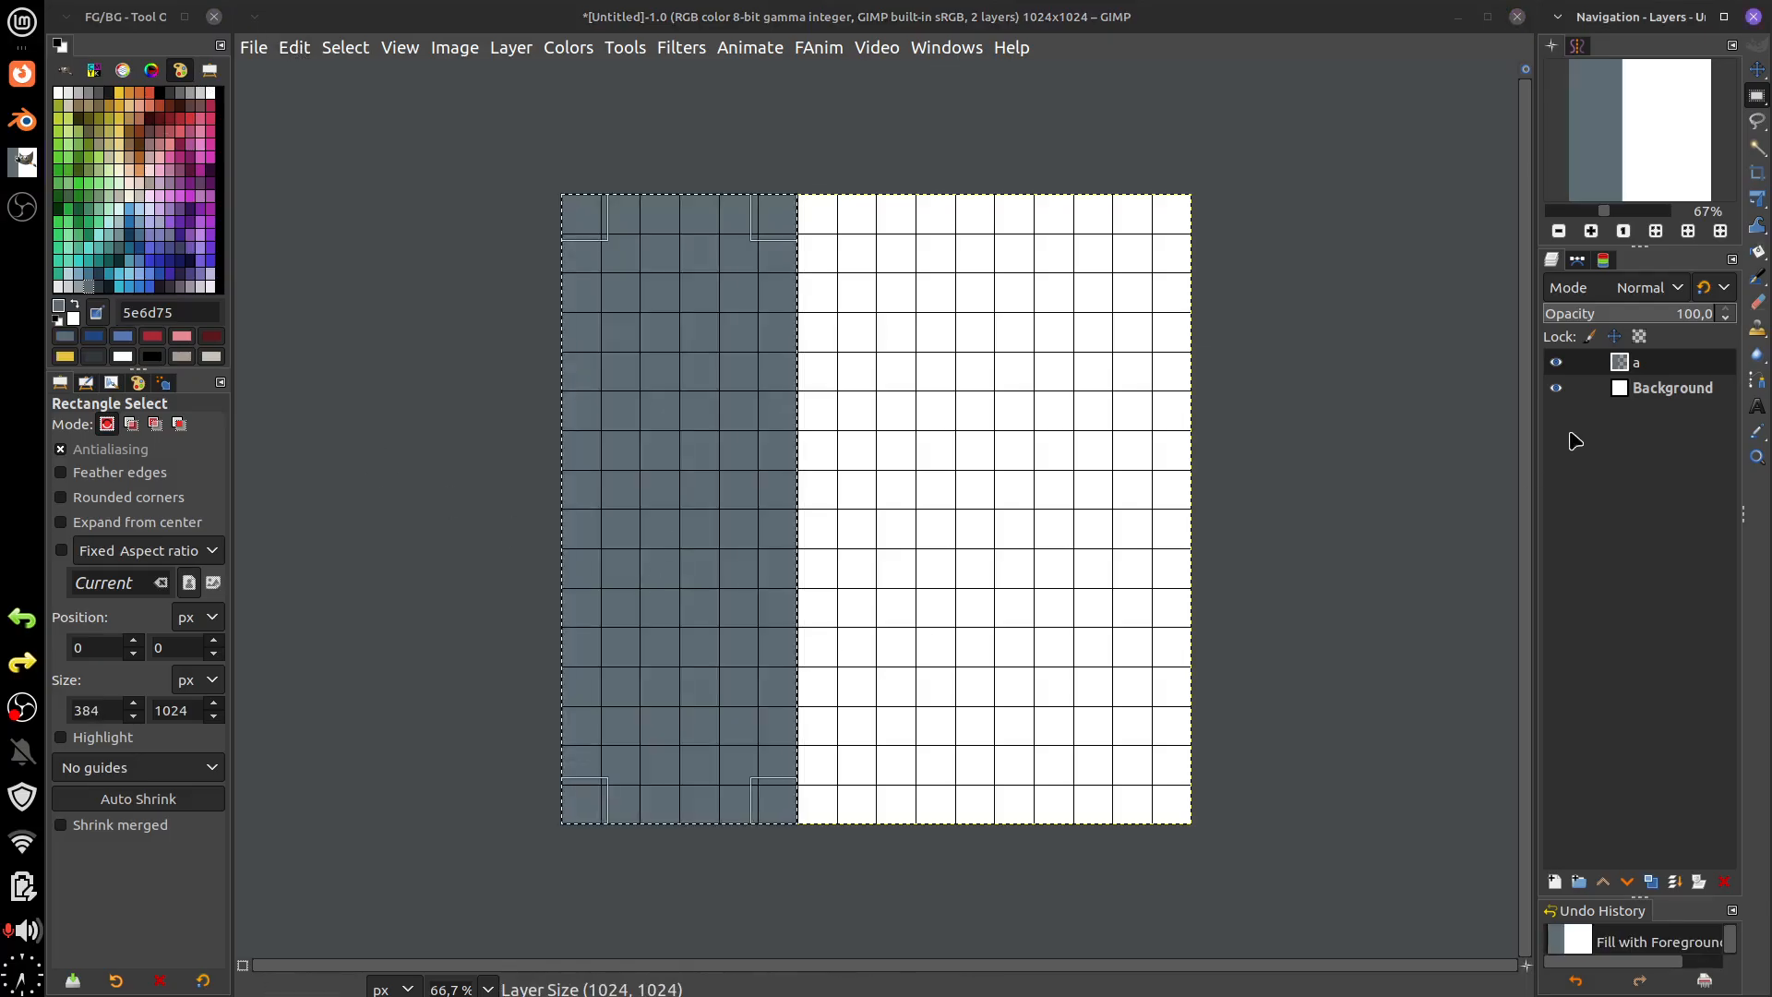
- Rename the layer holding the grey-blue strip as Rua
double_click(1639, 361)
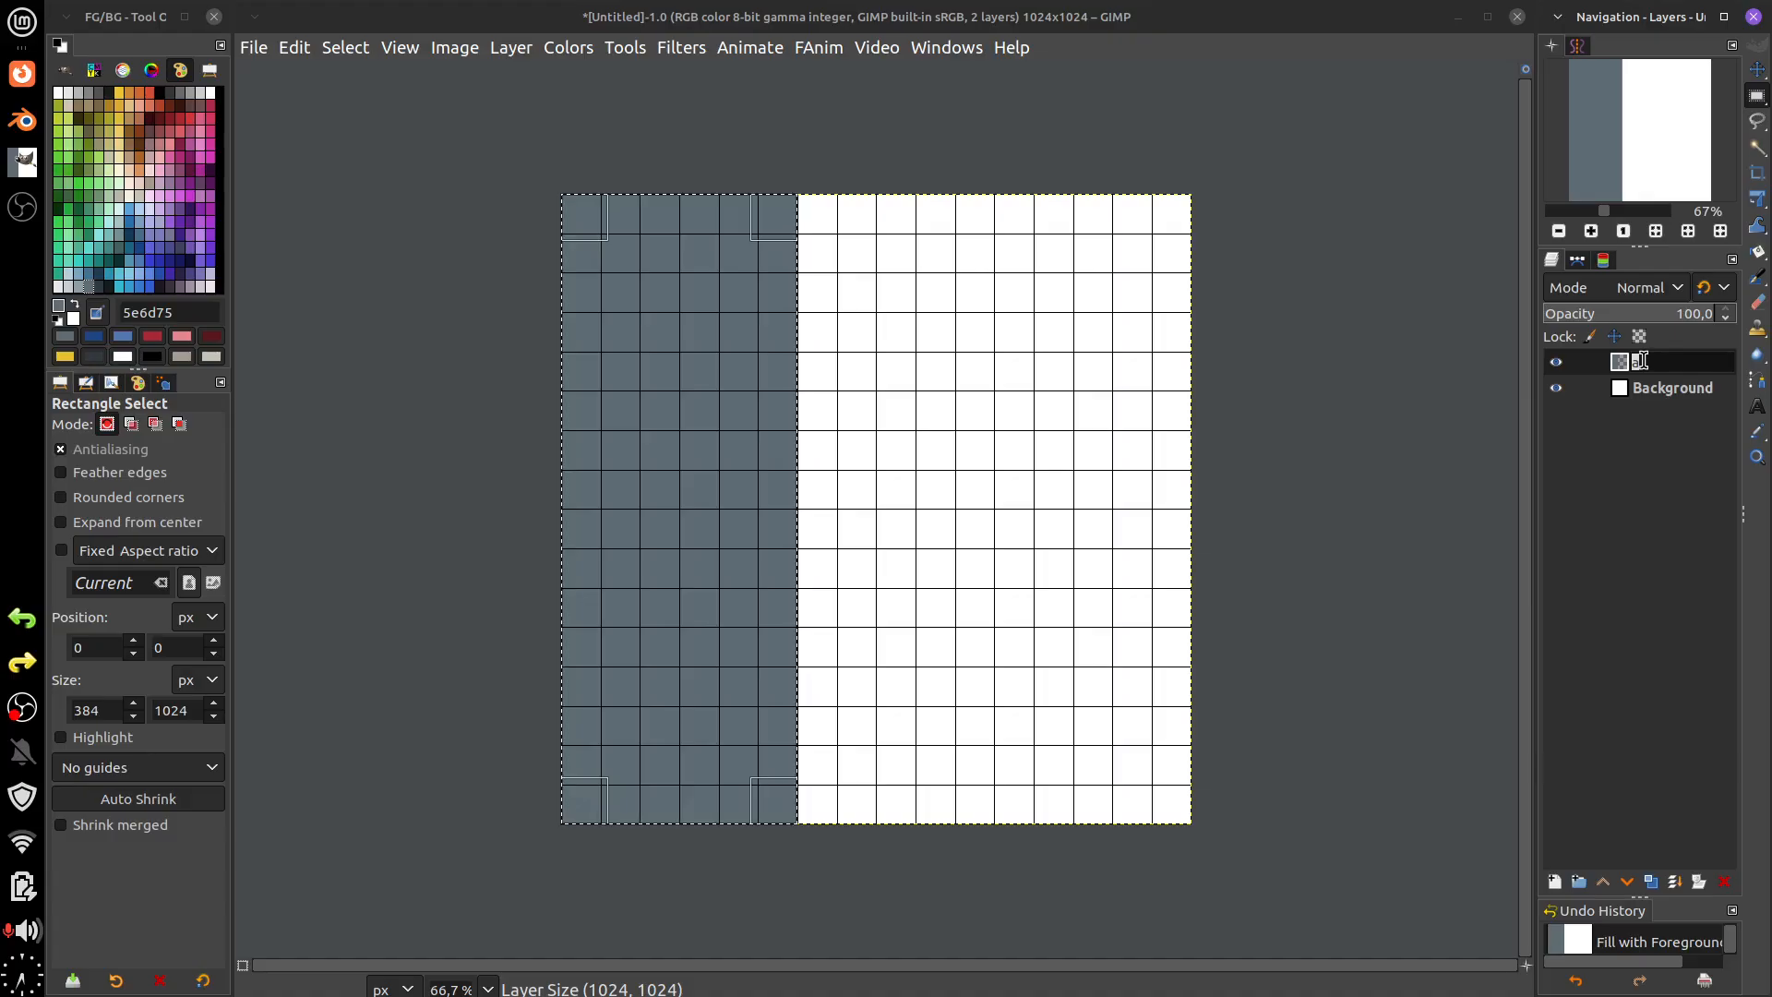
text(Rua)
key(Return)
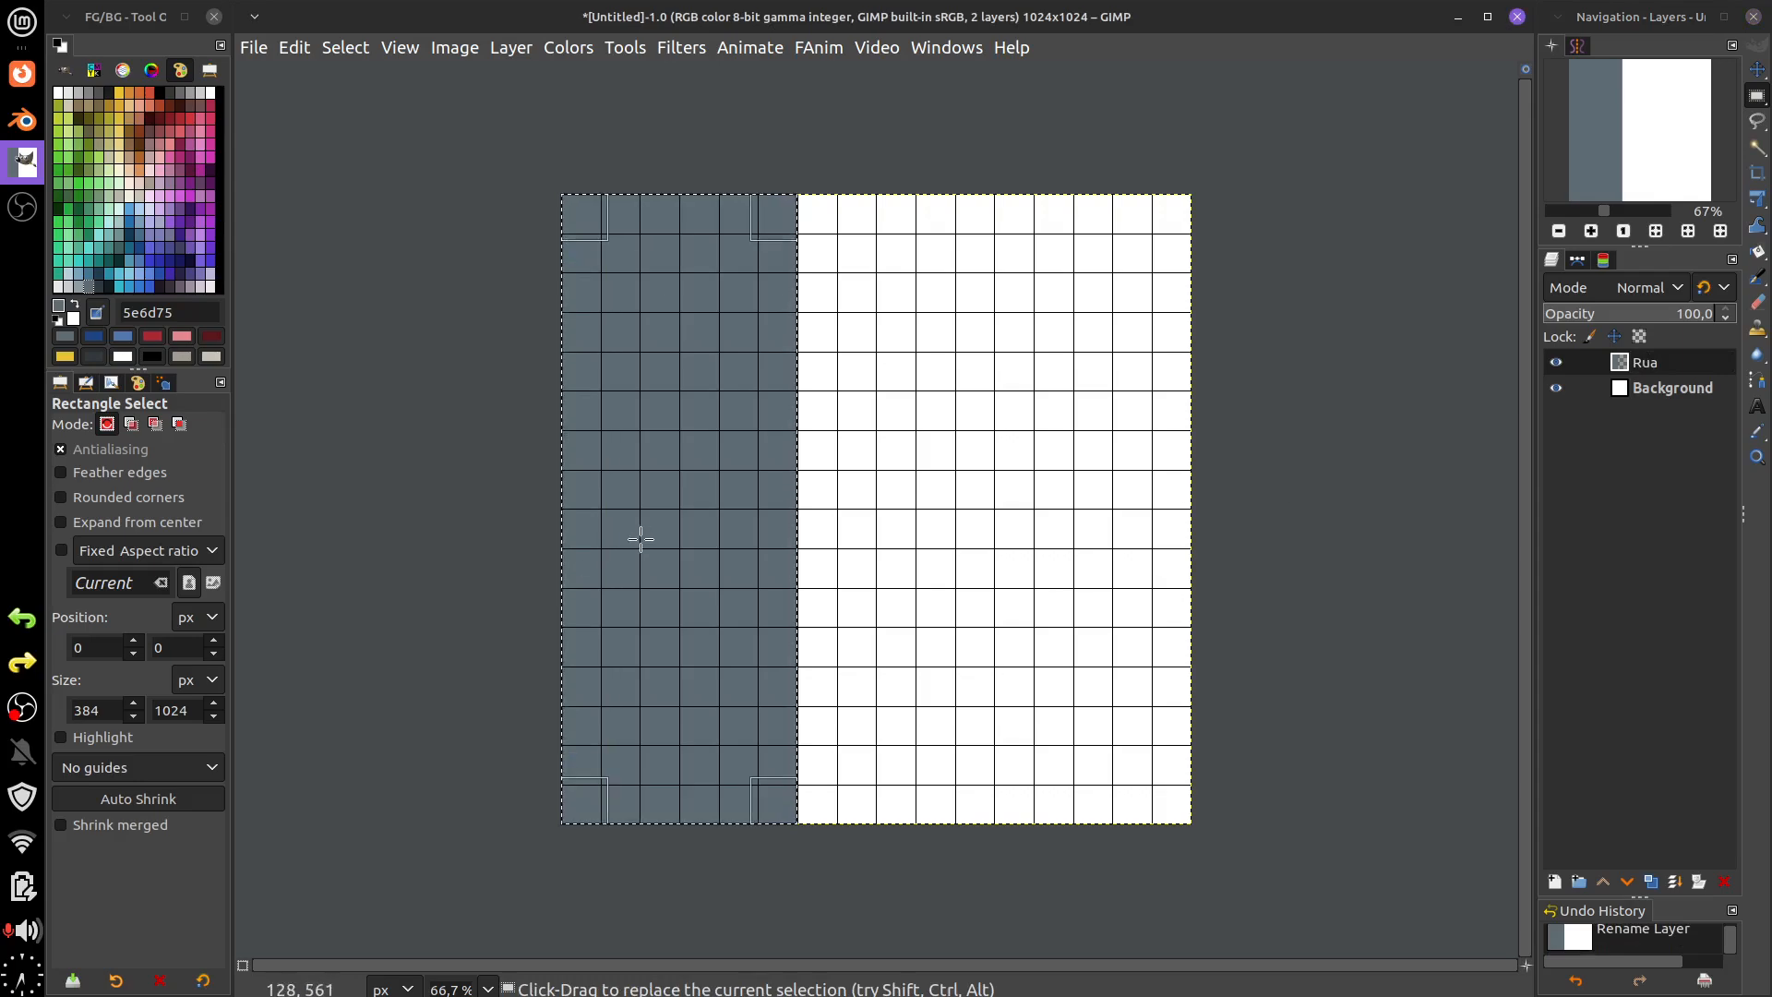
- Select a 64 × 1024 px full-height strip directly beside the grey-blue area, starting at X 384 px
drag(797, 554, 860, 582)
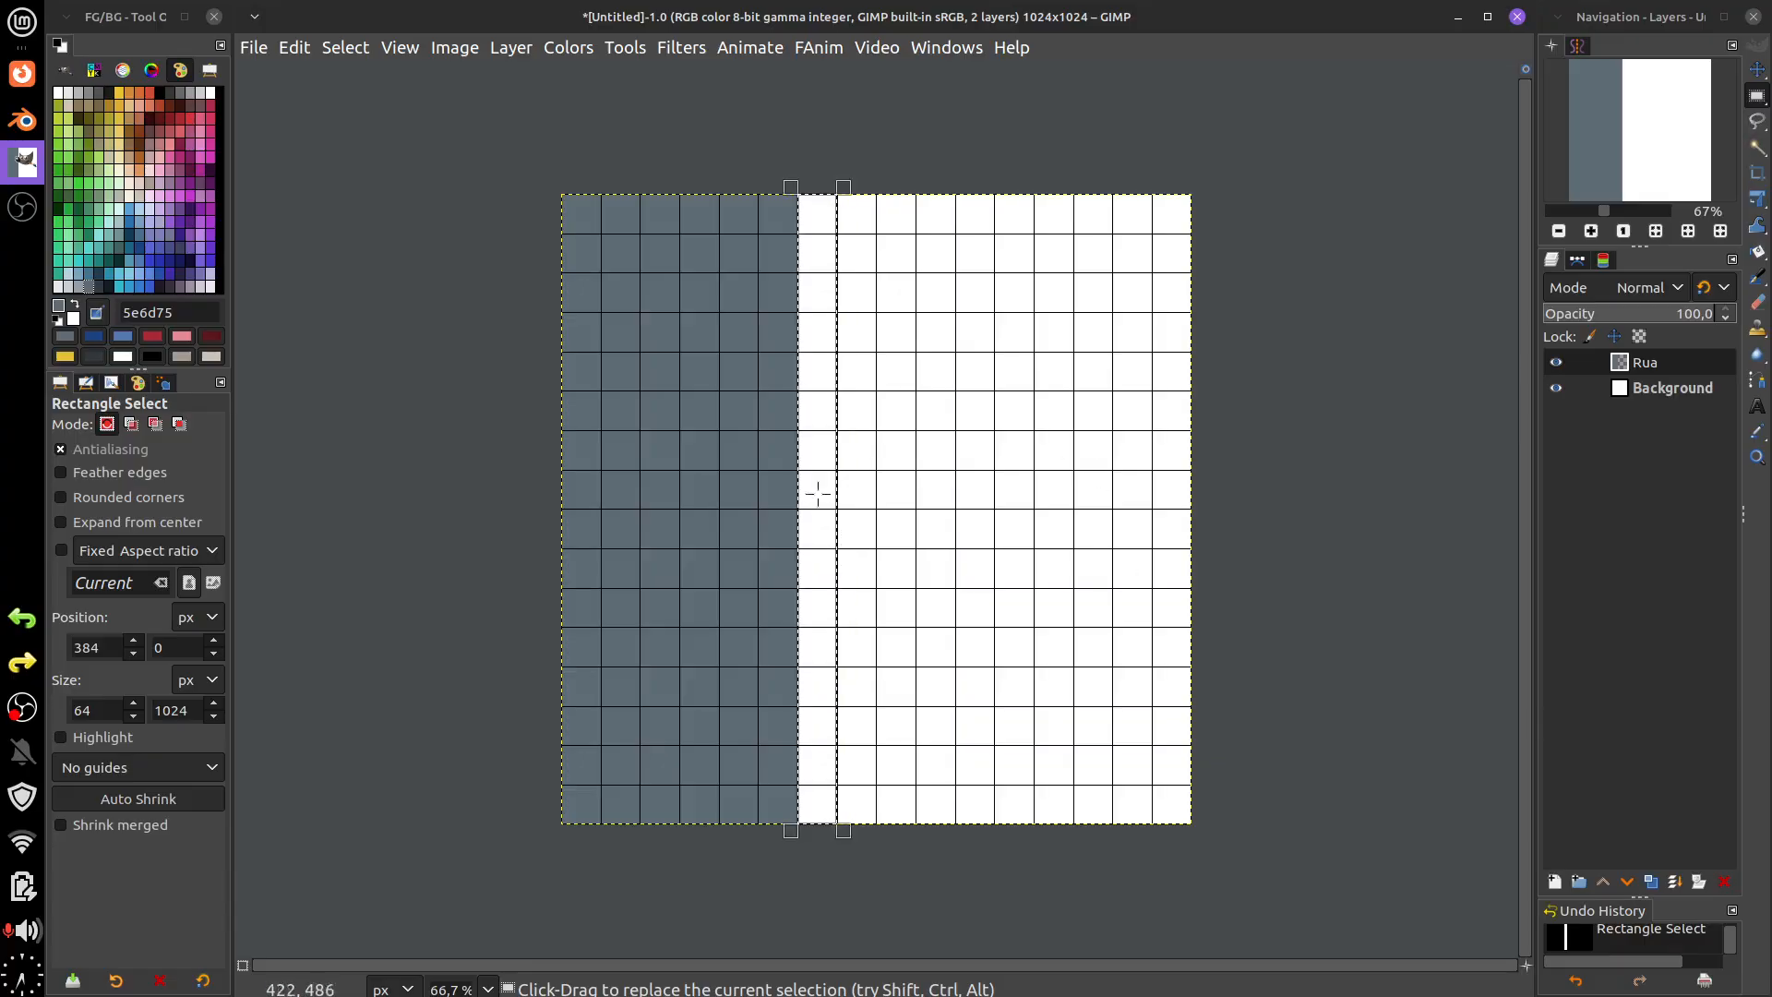
drag(843, 495, 845, 535)
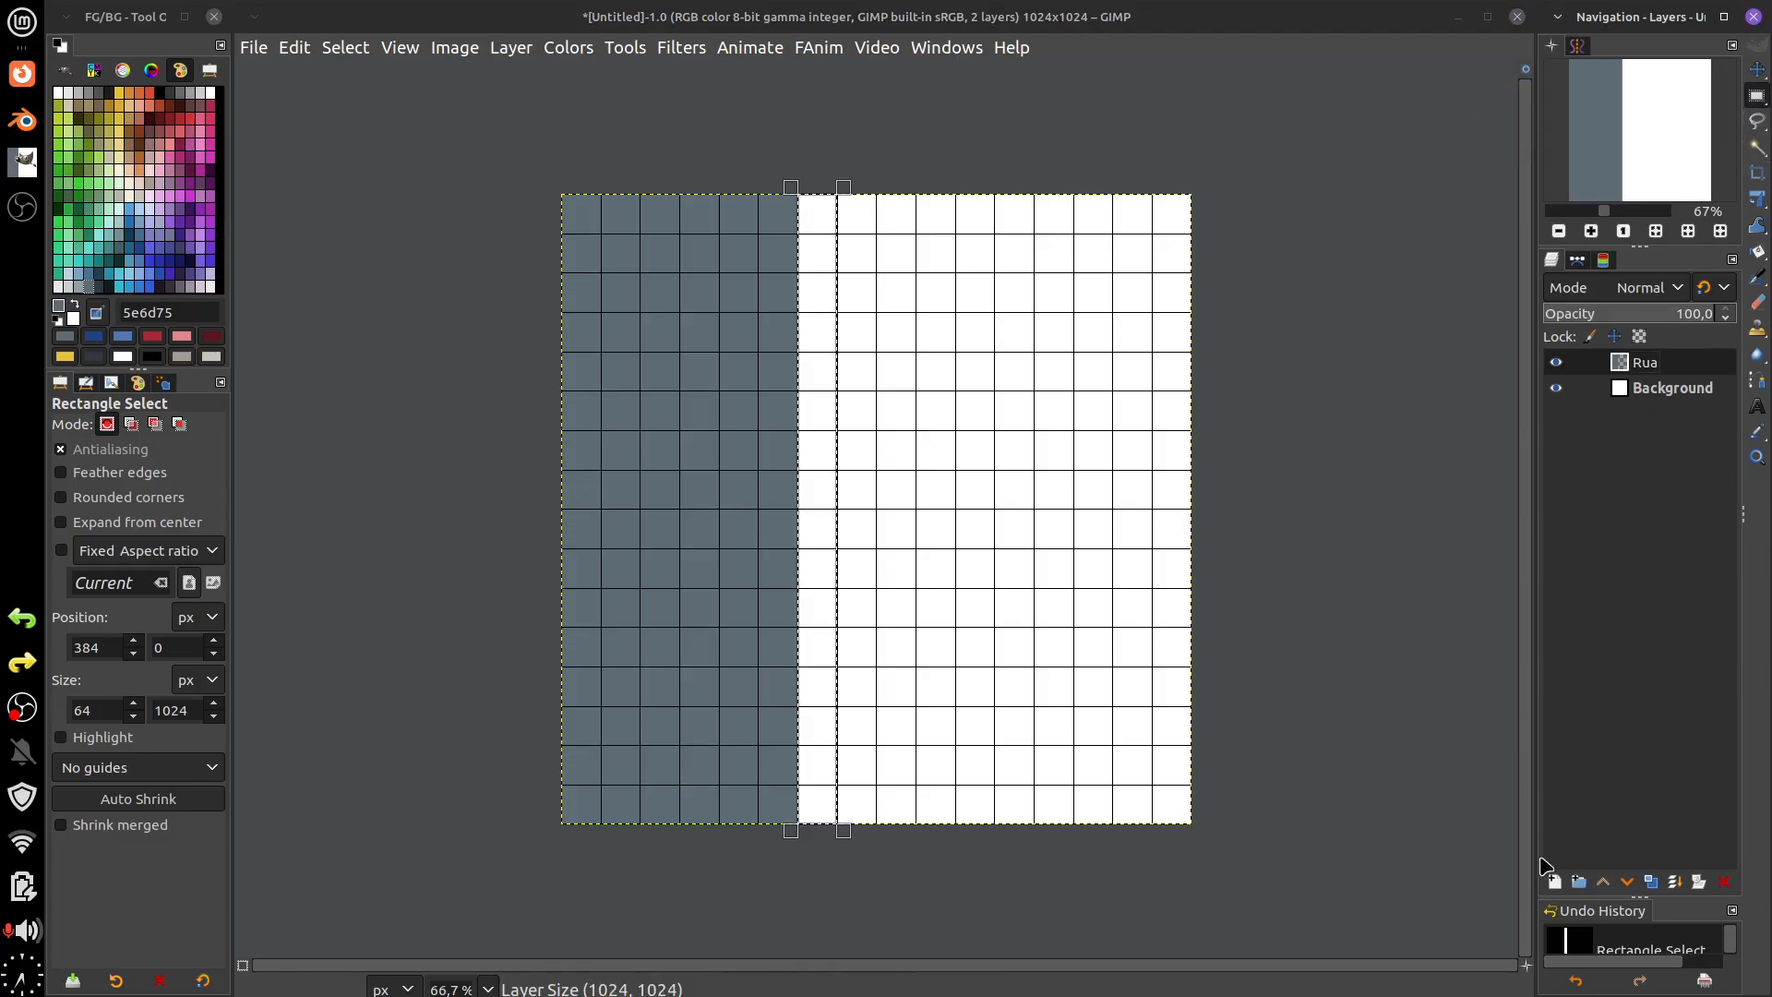
- Add a new transparent layer above Rua and name it CalcadaTijolo
click(1556, 883)
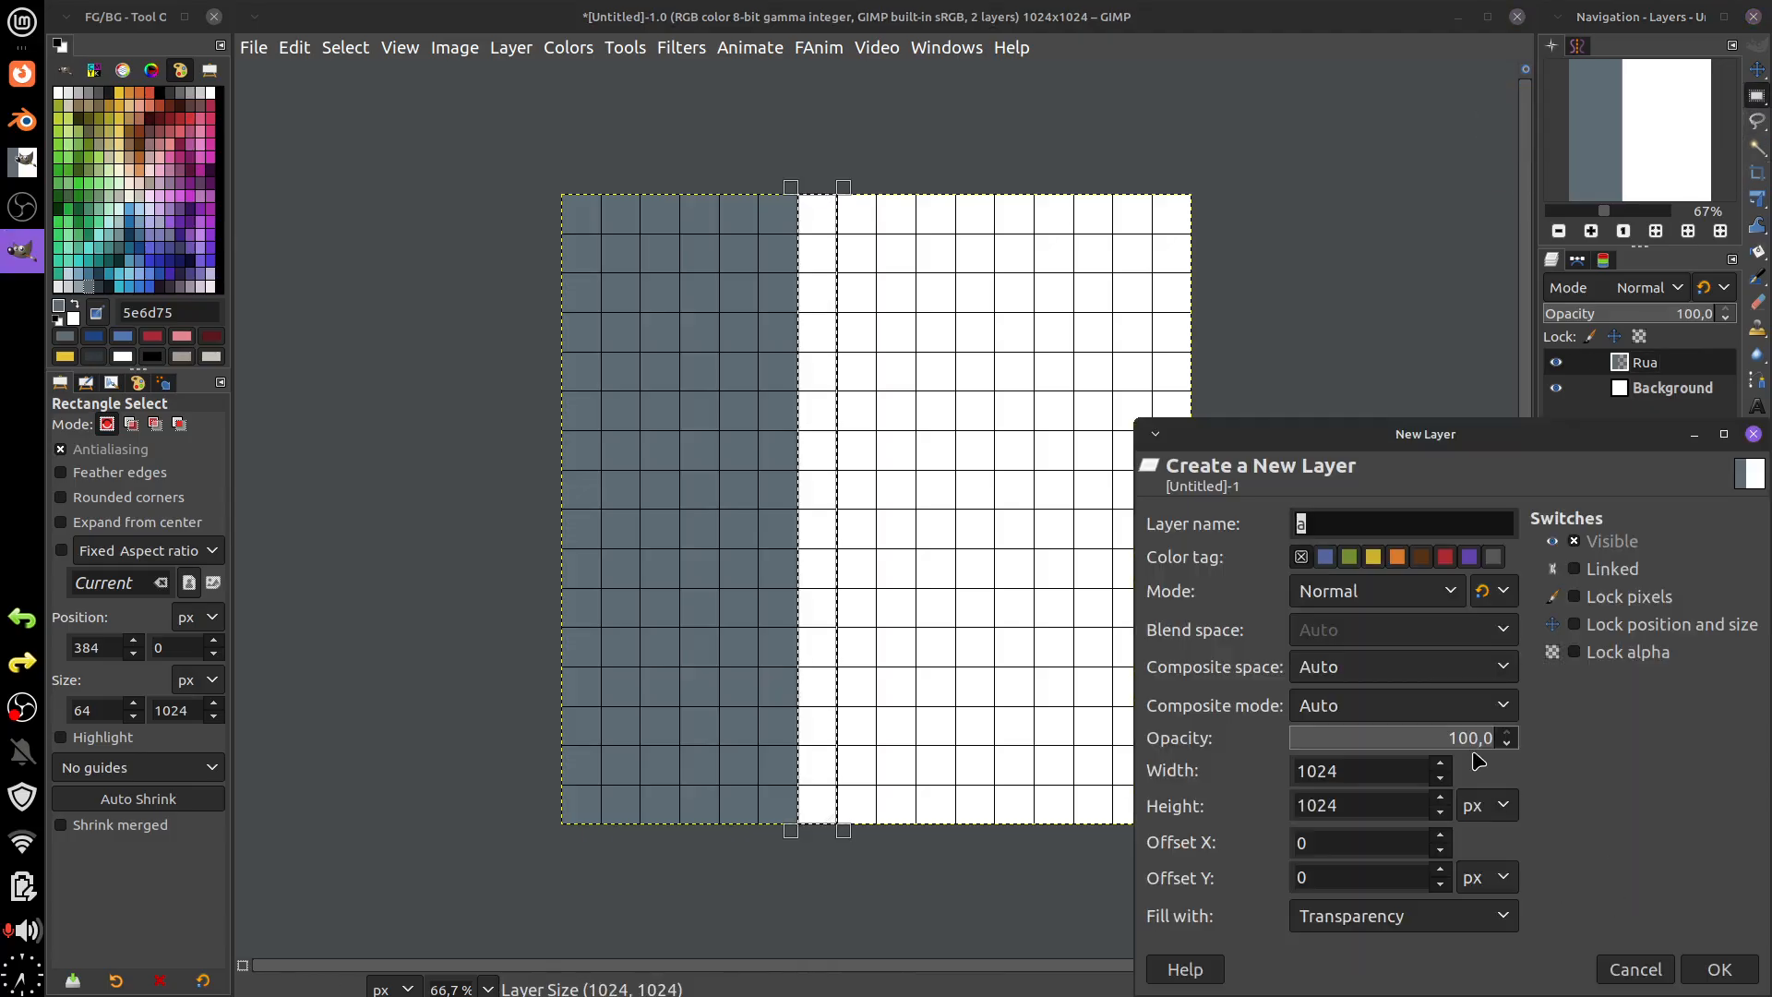
click(1722, 971)
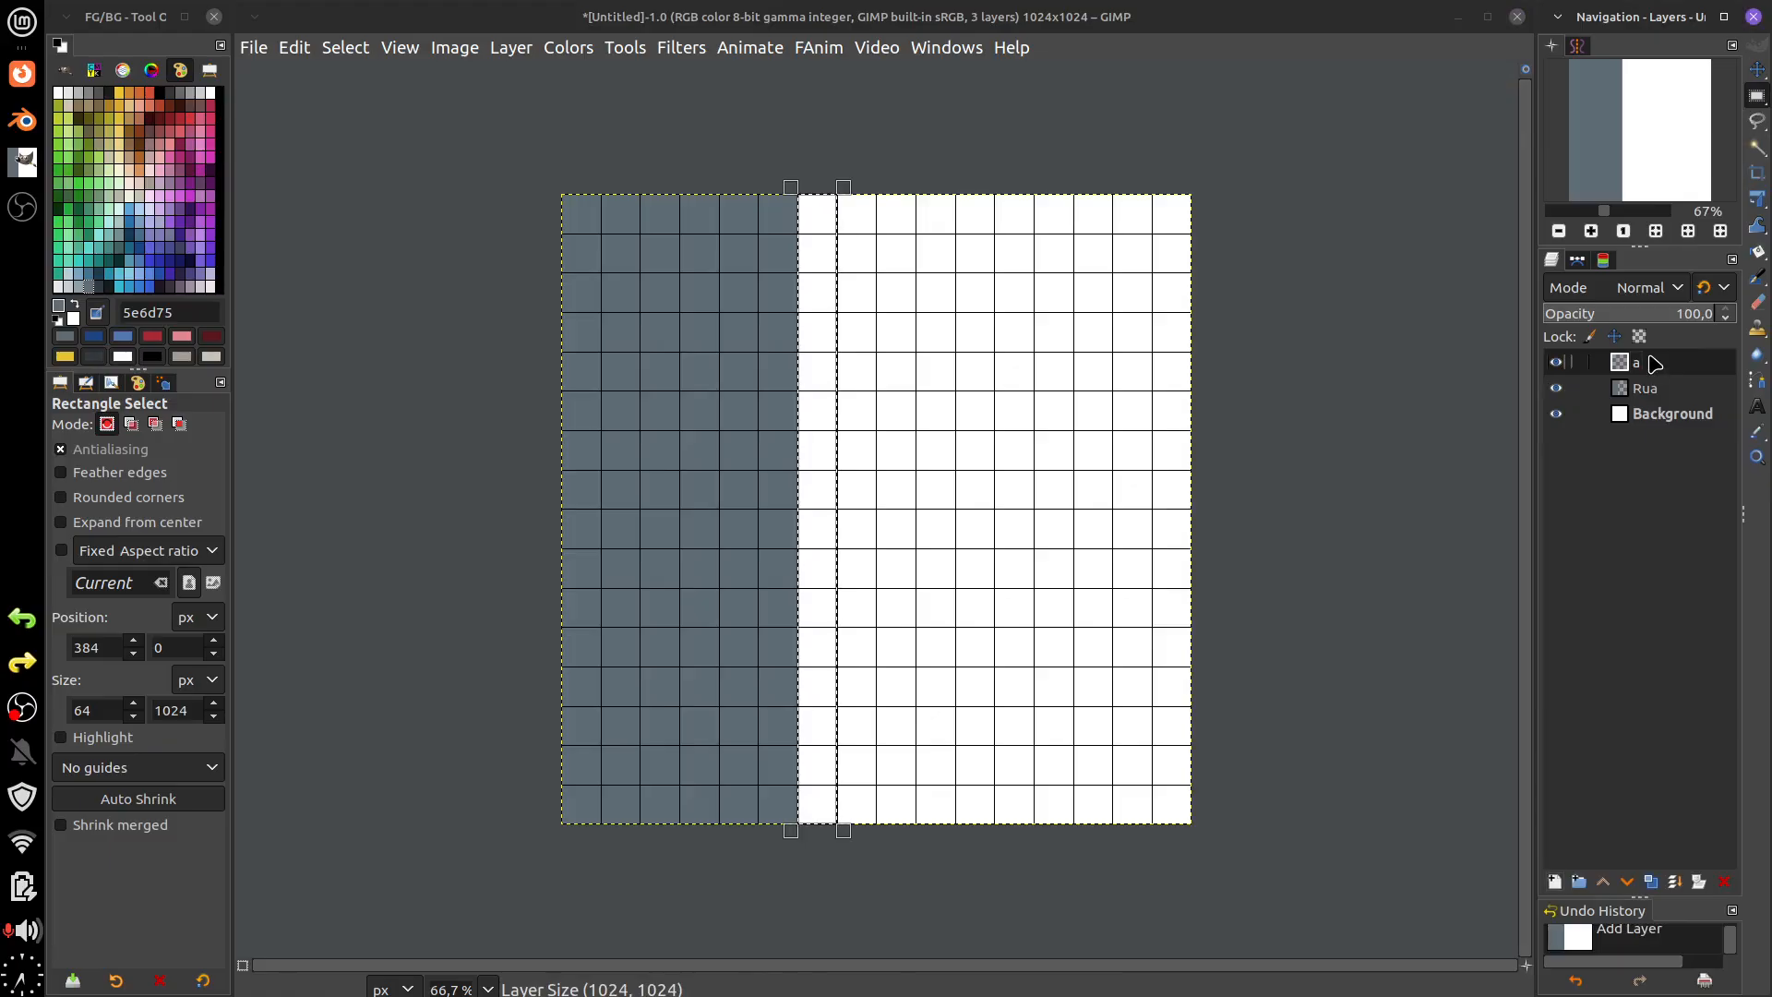
double_click(1645, 364)
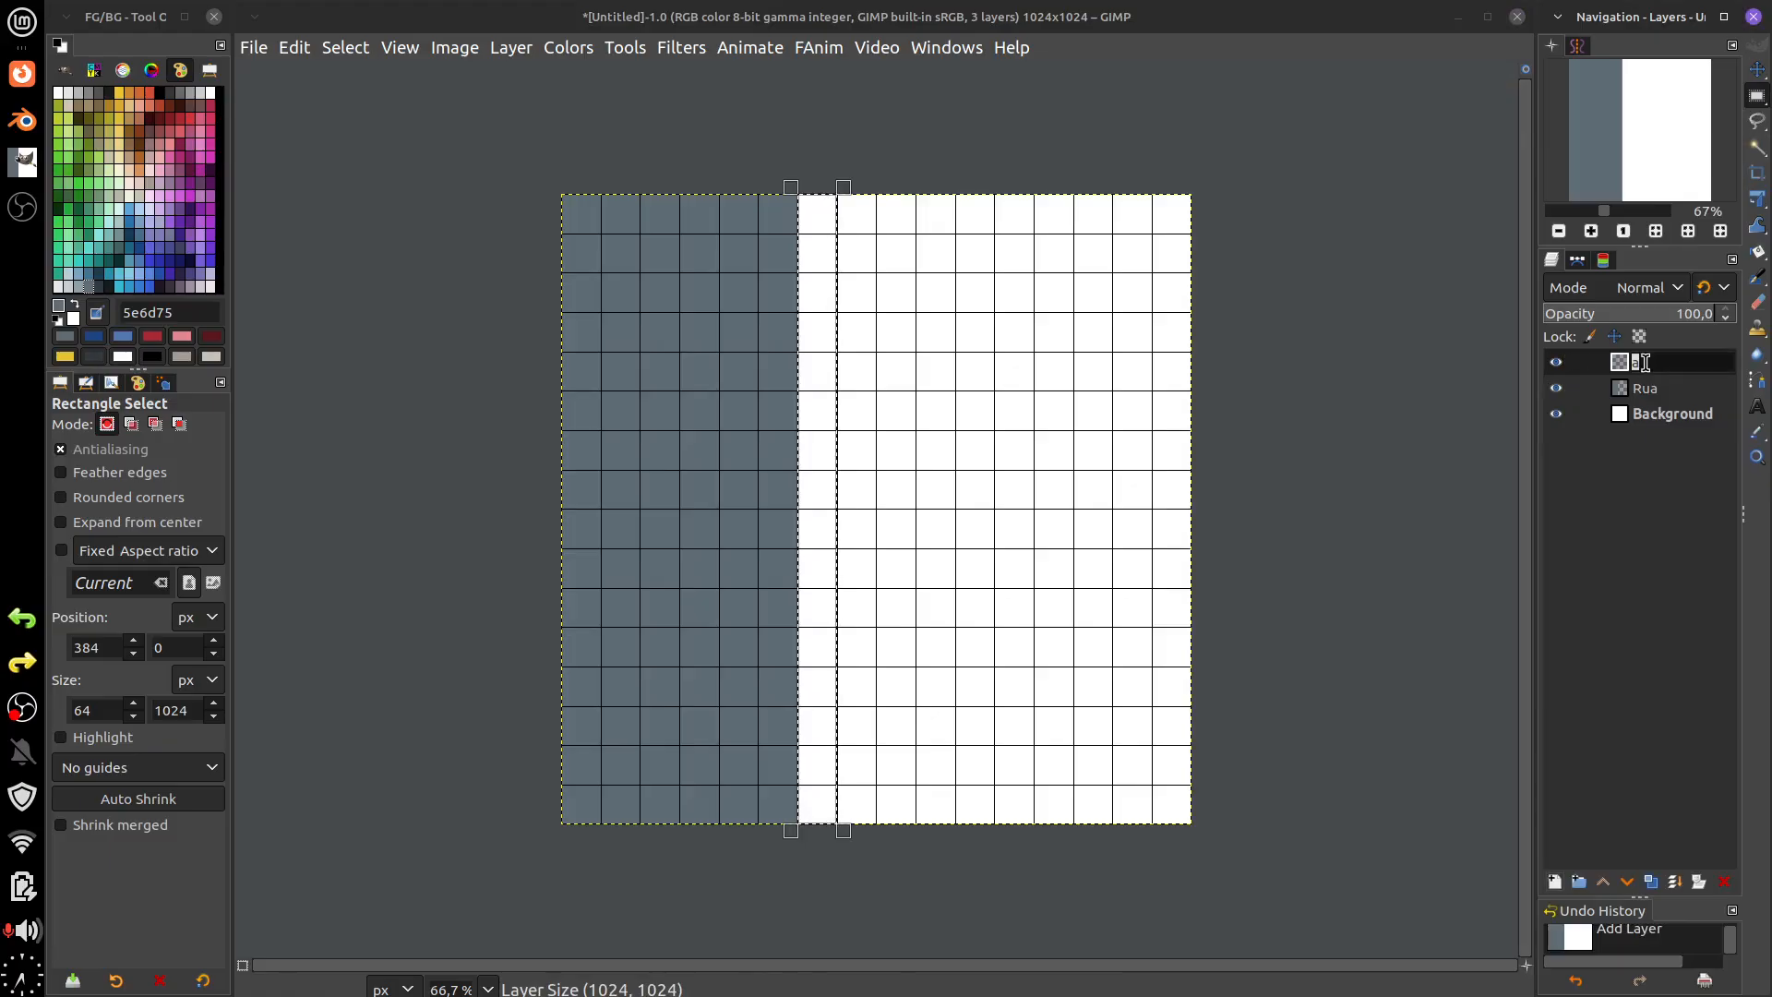
text(T)
text(Calcada)
key(Return)
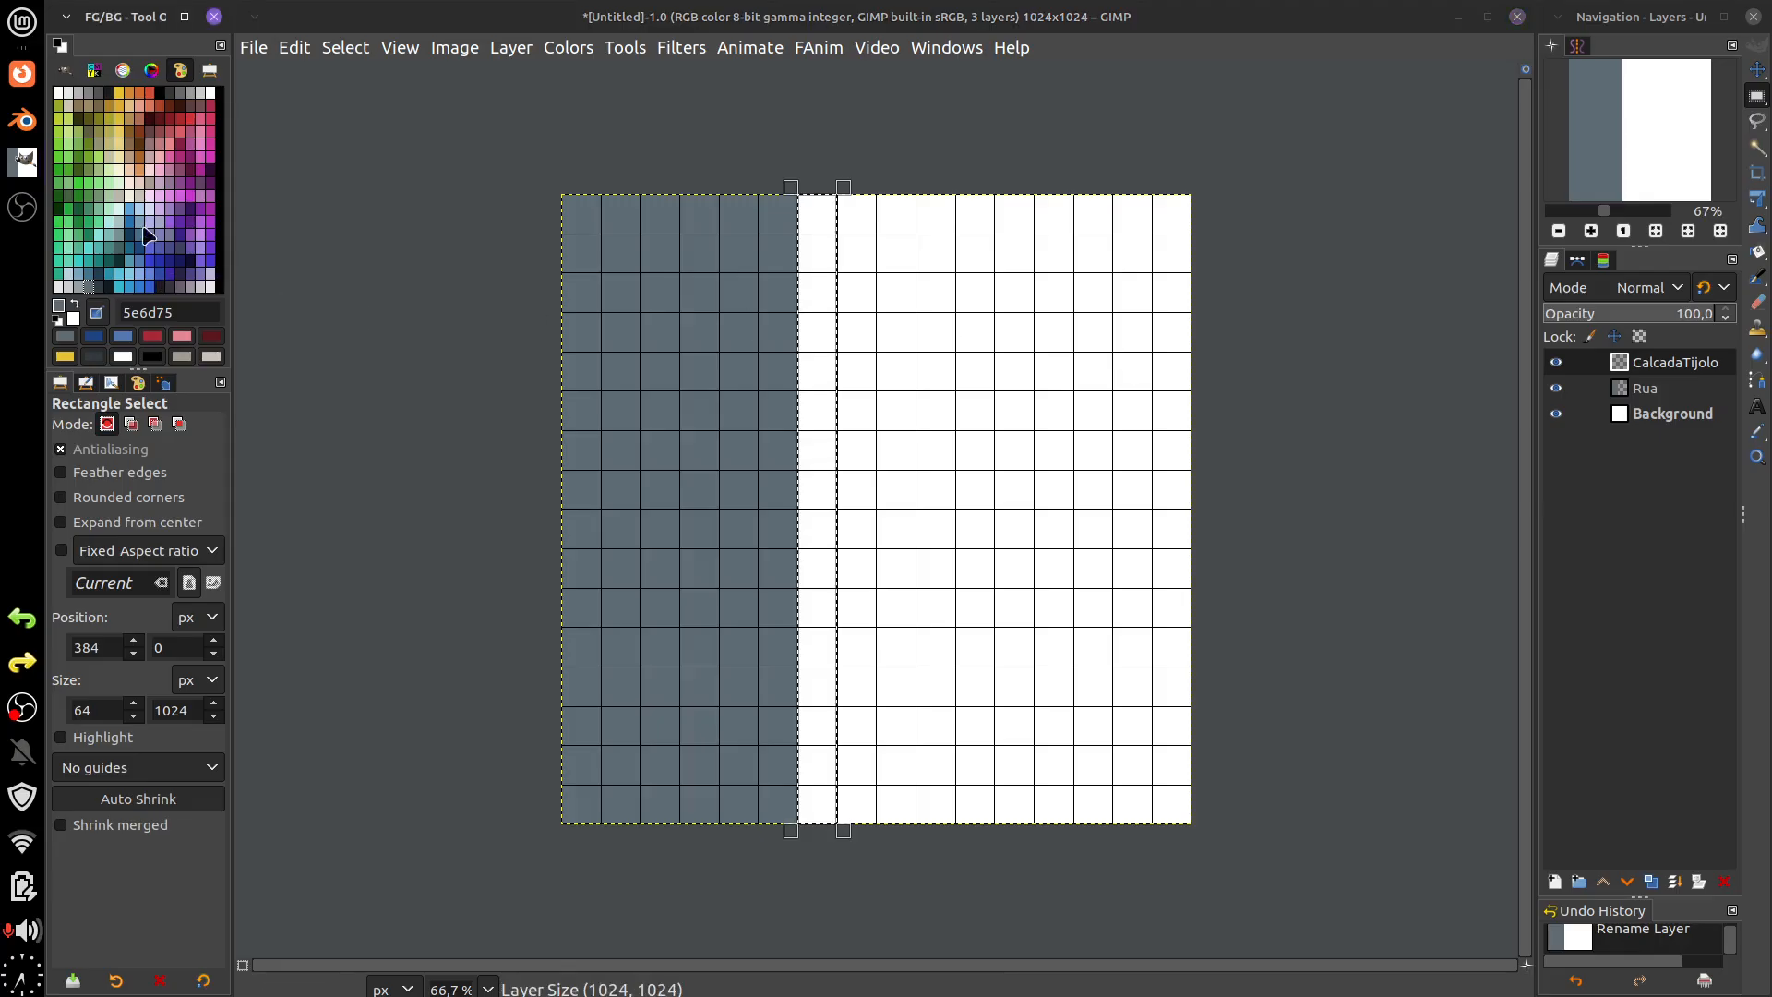
- Set the foreground color to the grey-beige a29b8d and fill the selected strip on the CalcadaTijolo layer with it
click(149, 182)
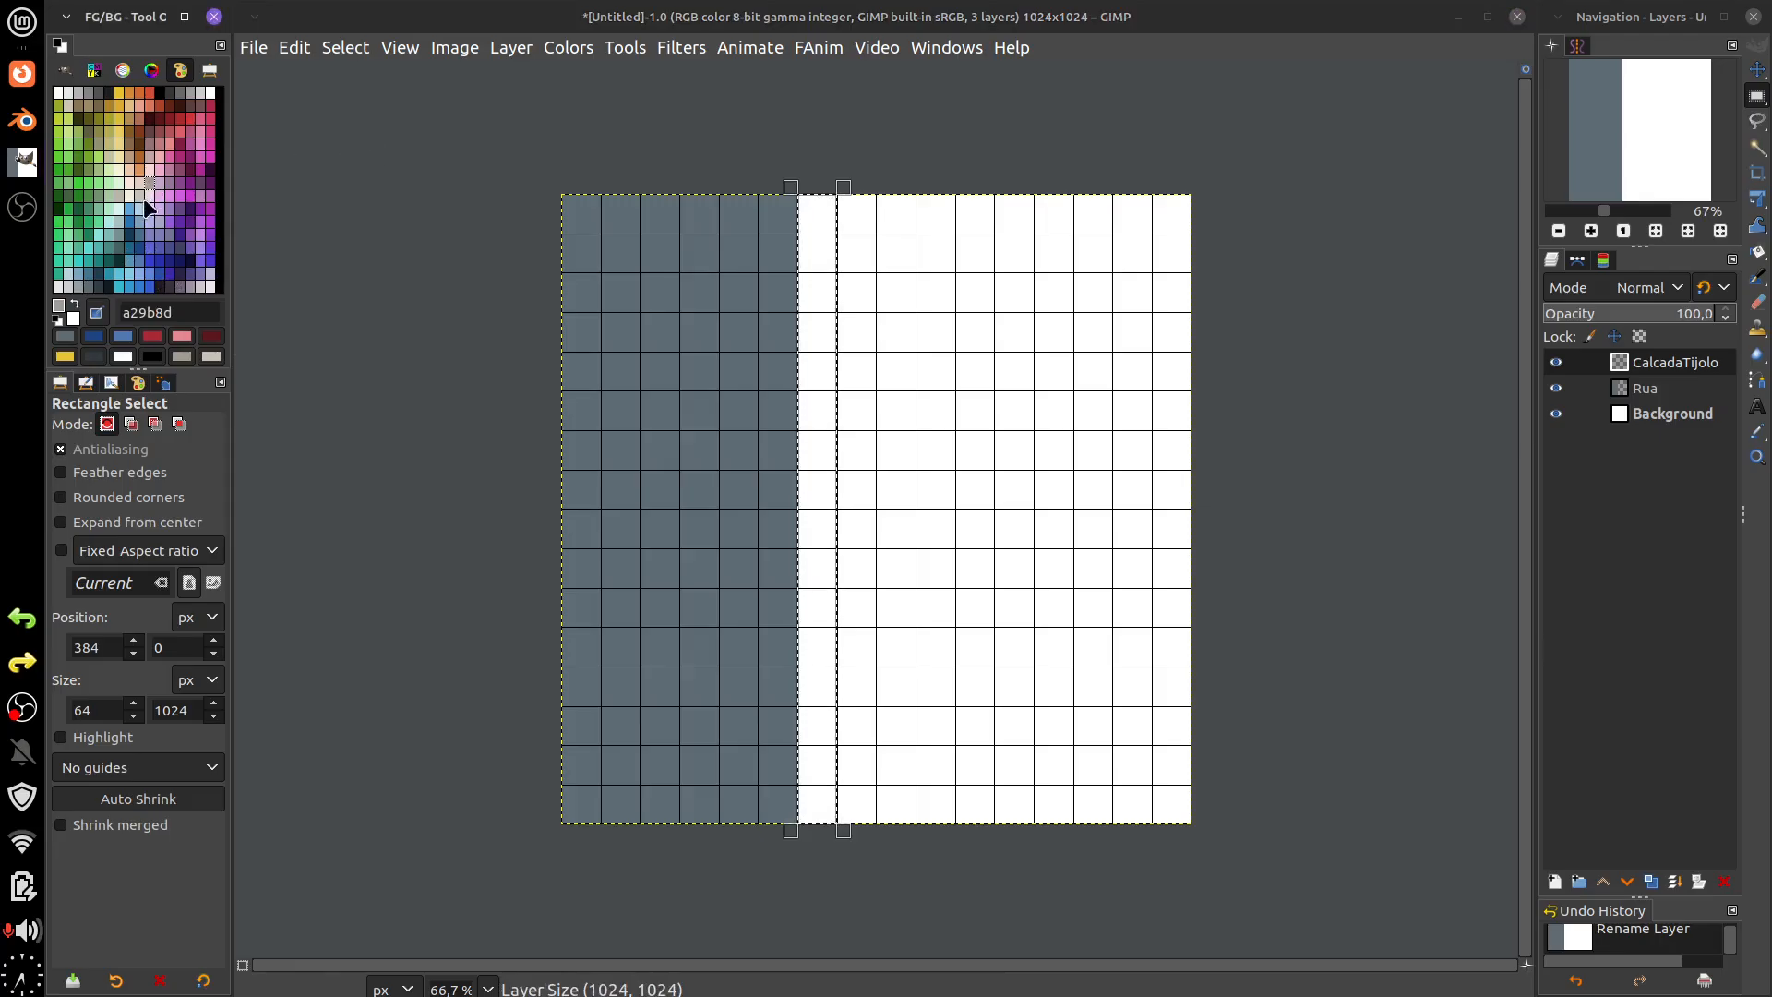
click(294, 47)
click(360, 457)
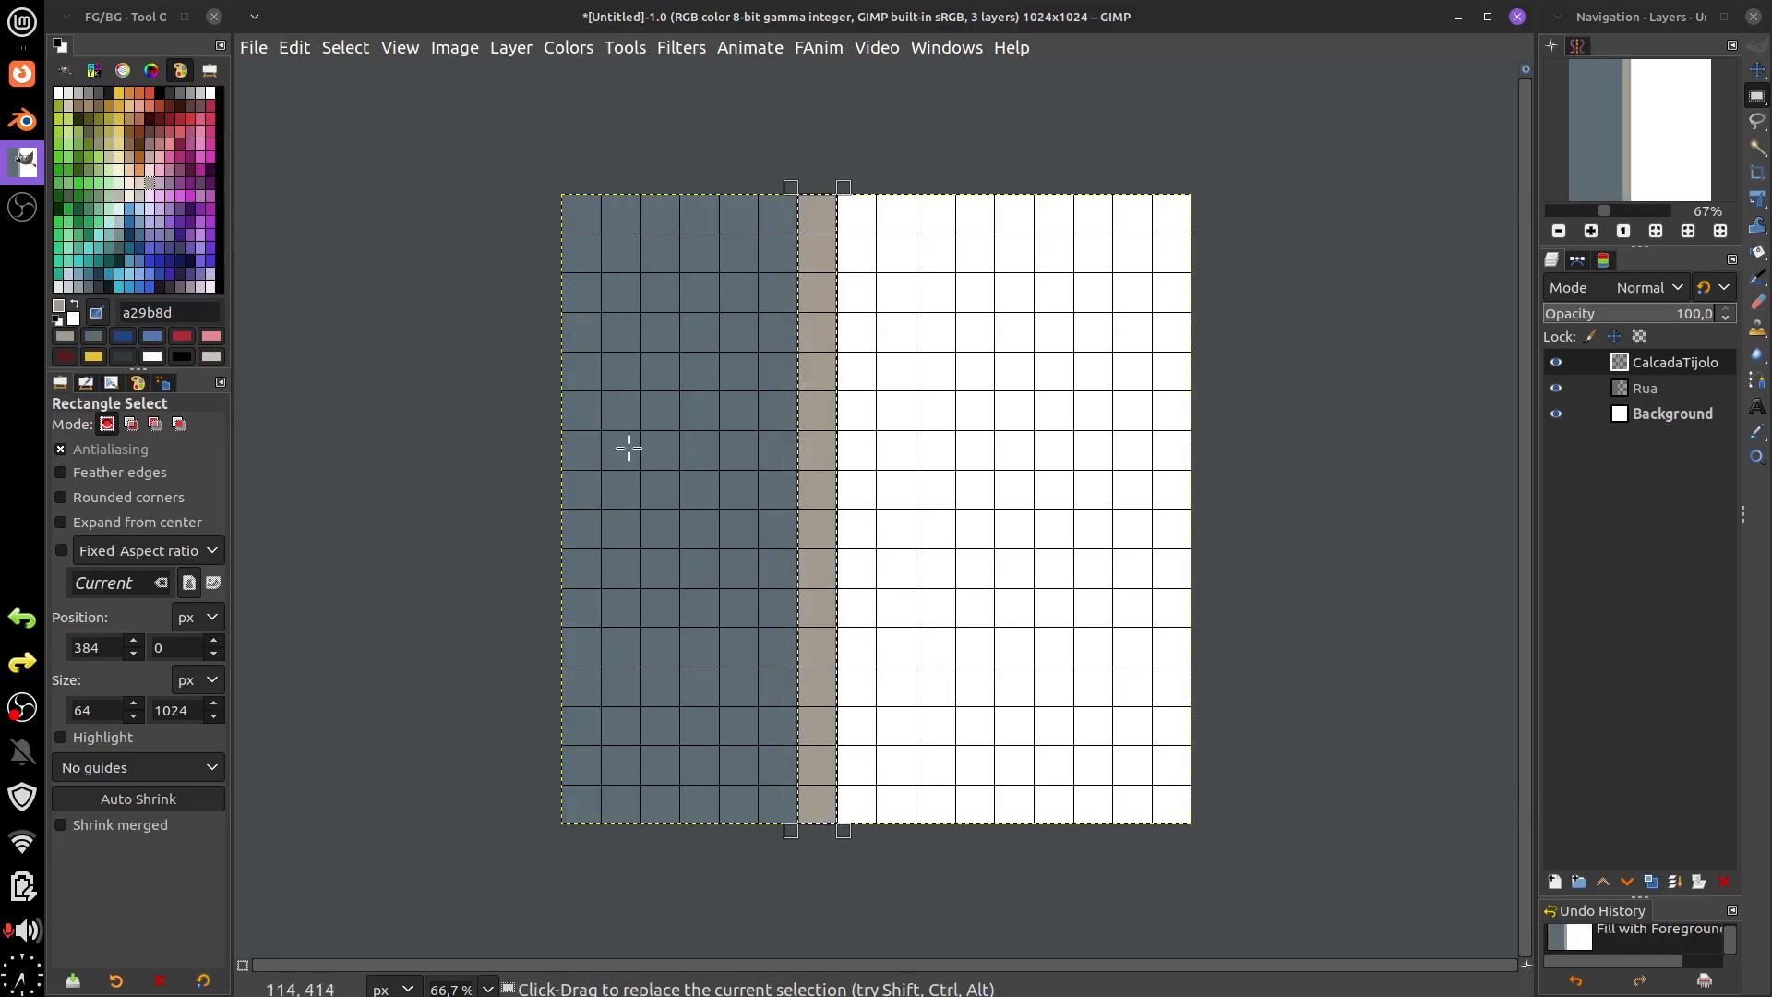
- Select a 192 × 1024 px full-height strip starting at X 448 px and set the foreground color to c8c2b5
drag(837, 462, 859, 503)
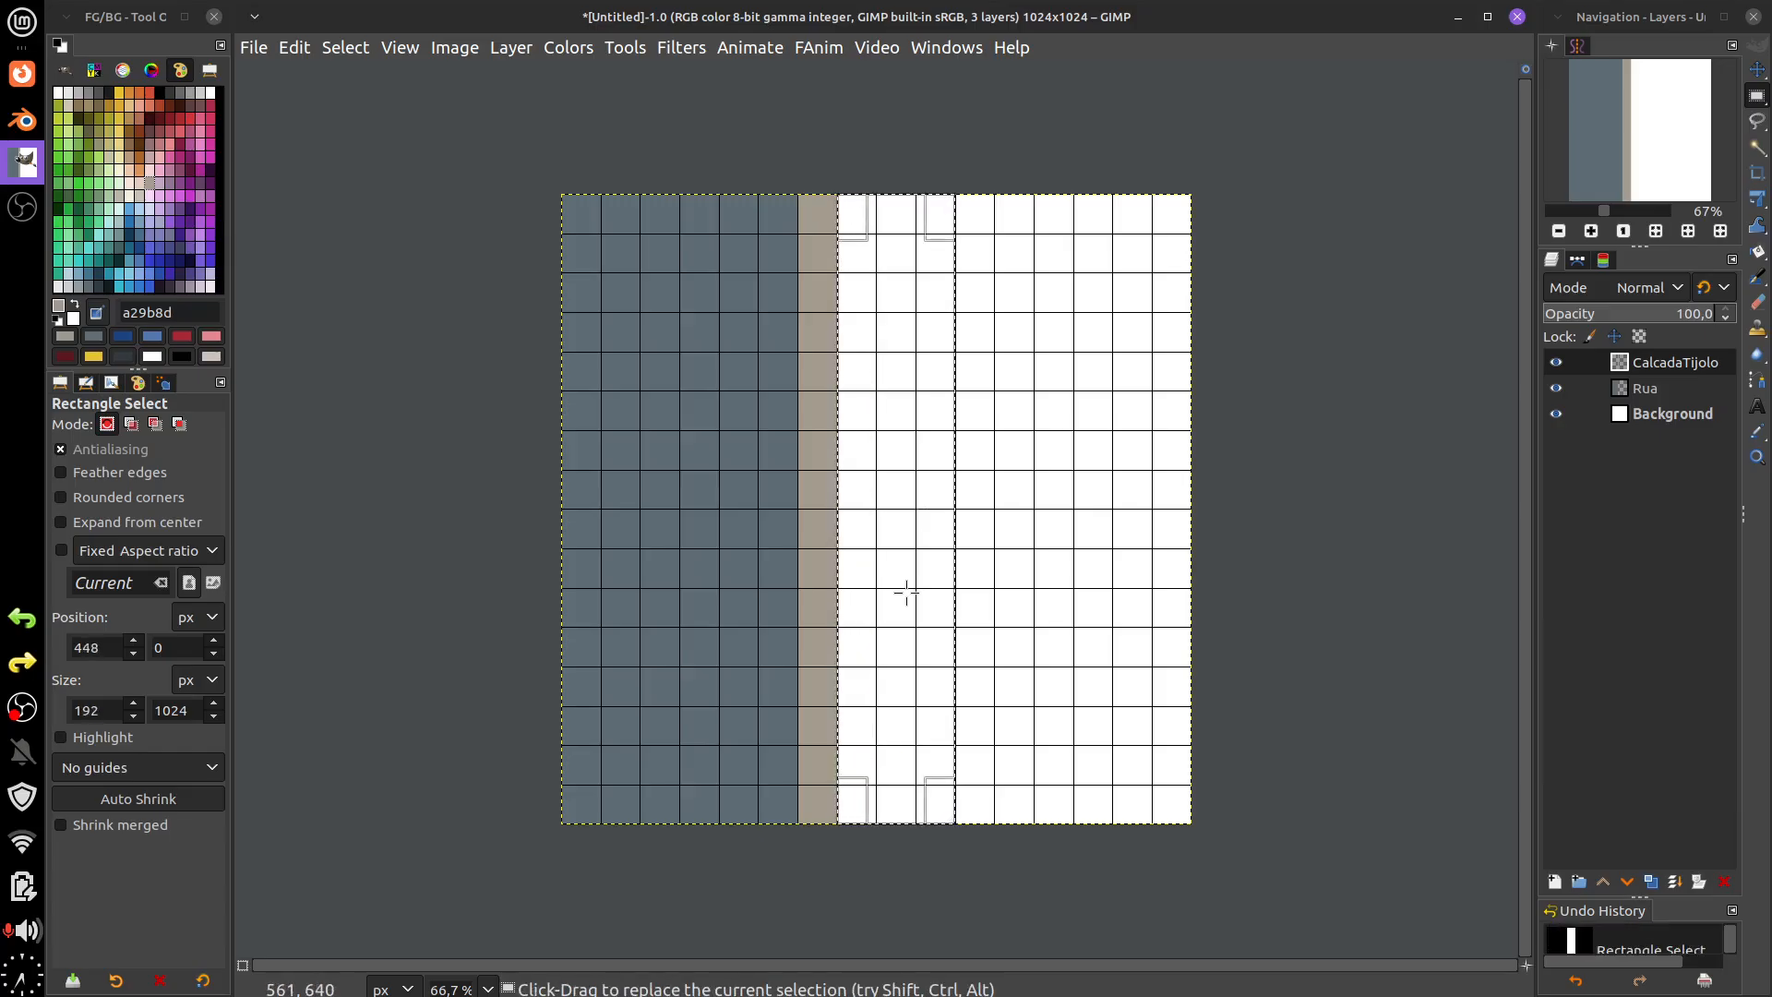
click(140, 191)
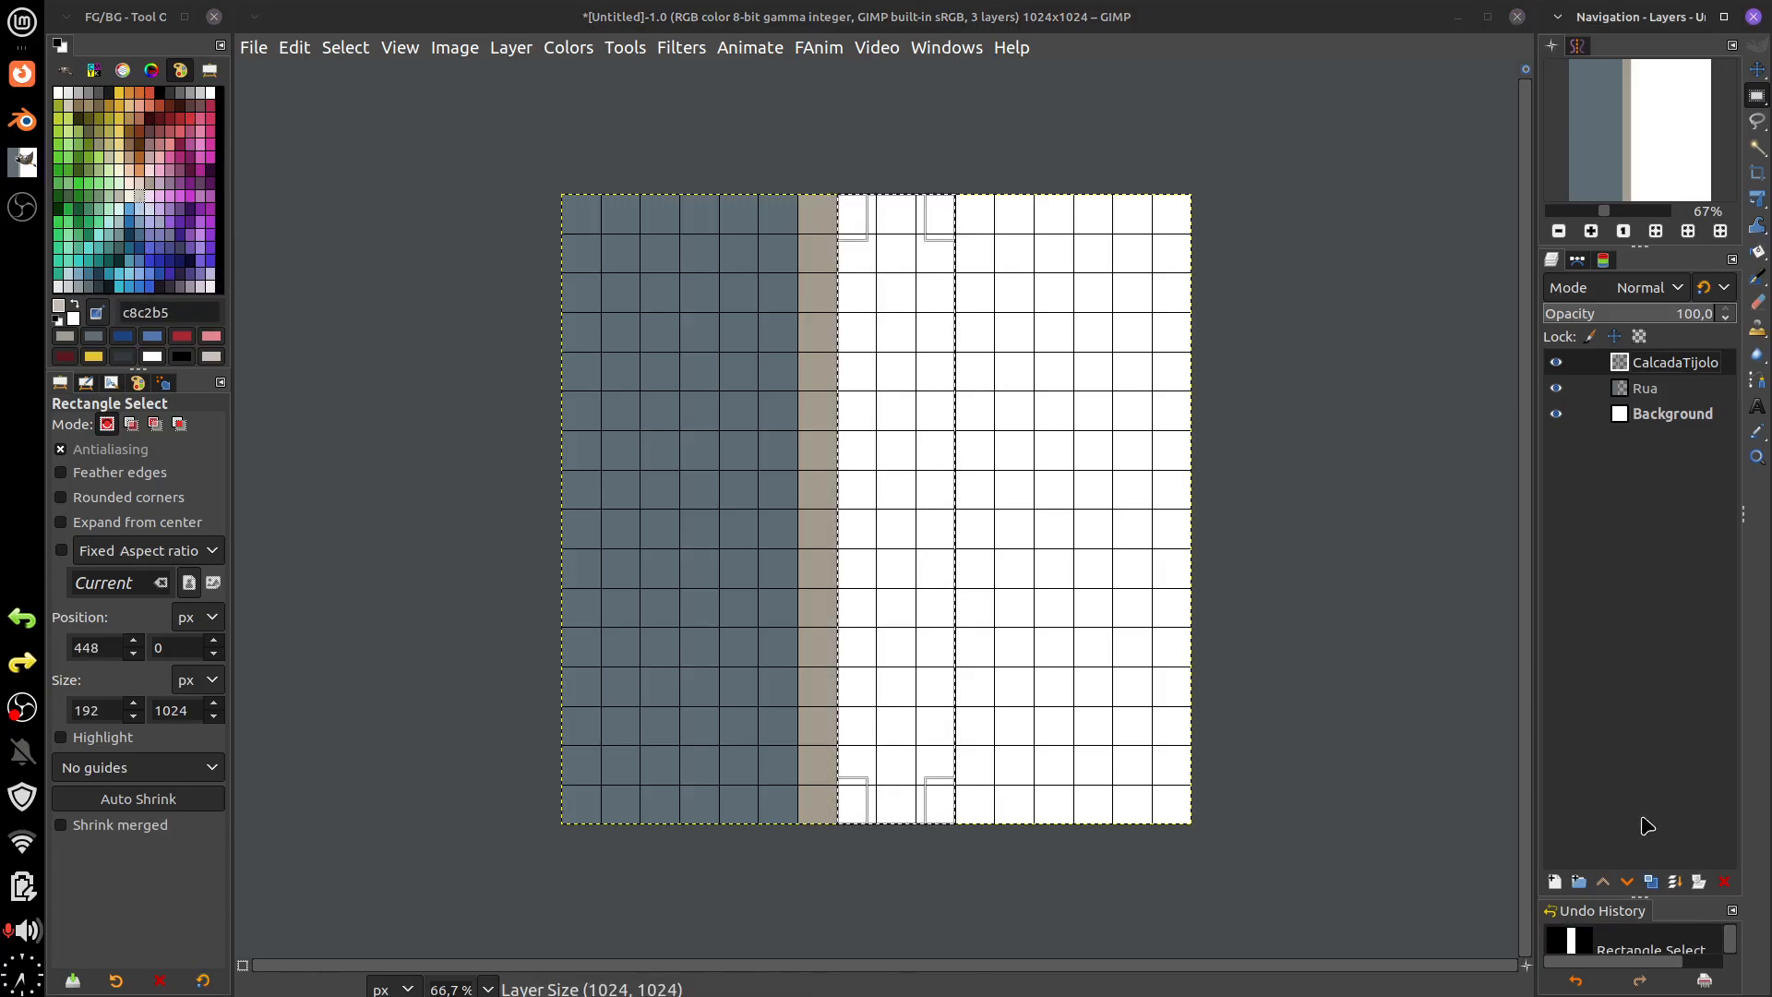
- Add a new transparent layer above CalcadaTijolo and name it Calcada
click(1555, 881)
click(1719, 969)
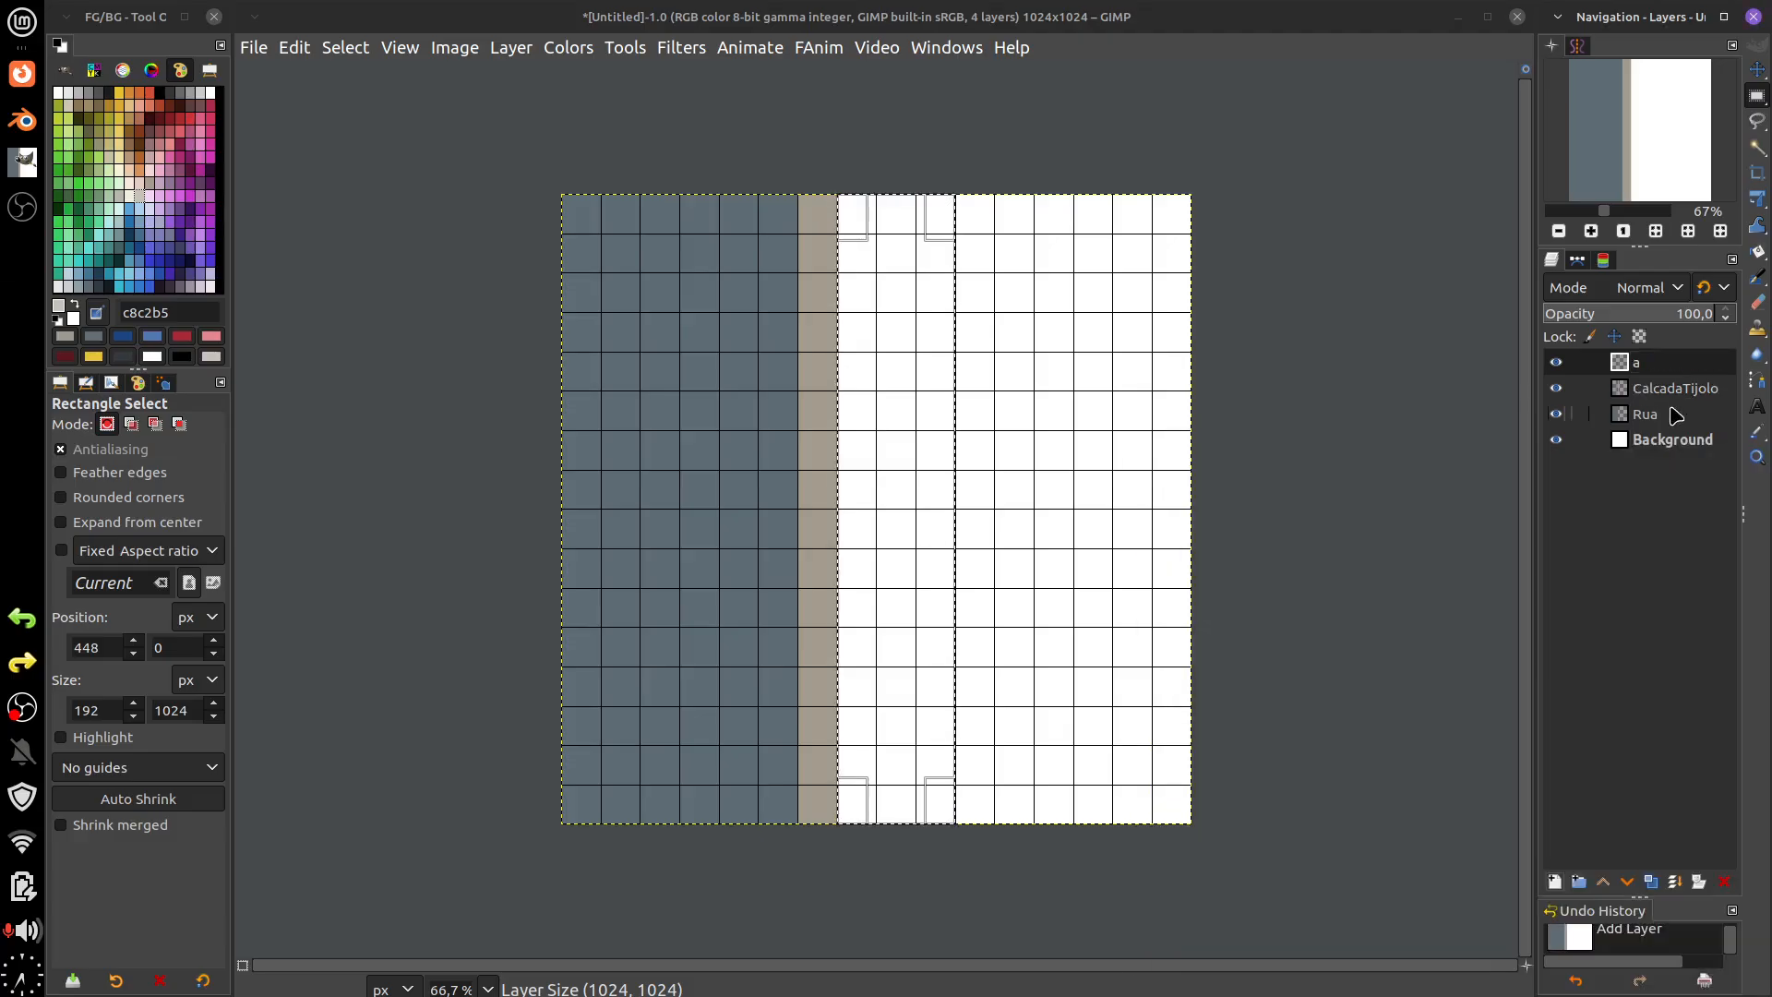
double_click(1638, 363)
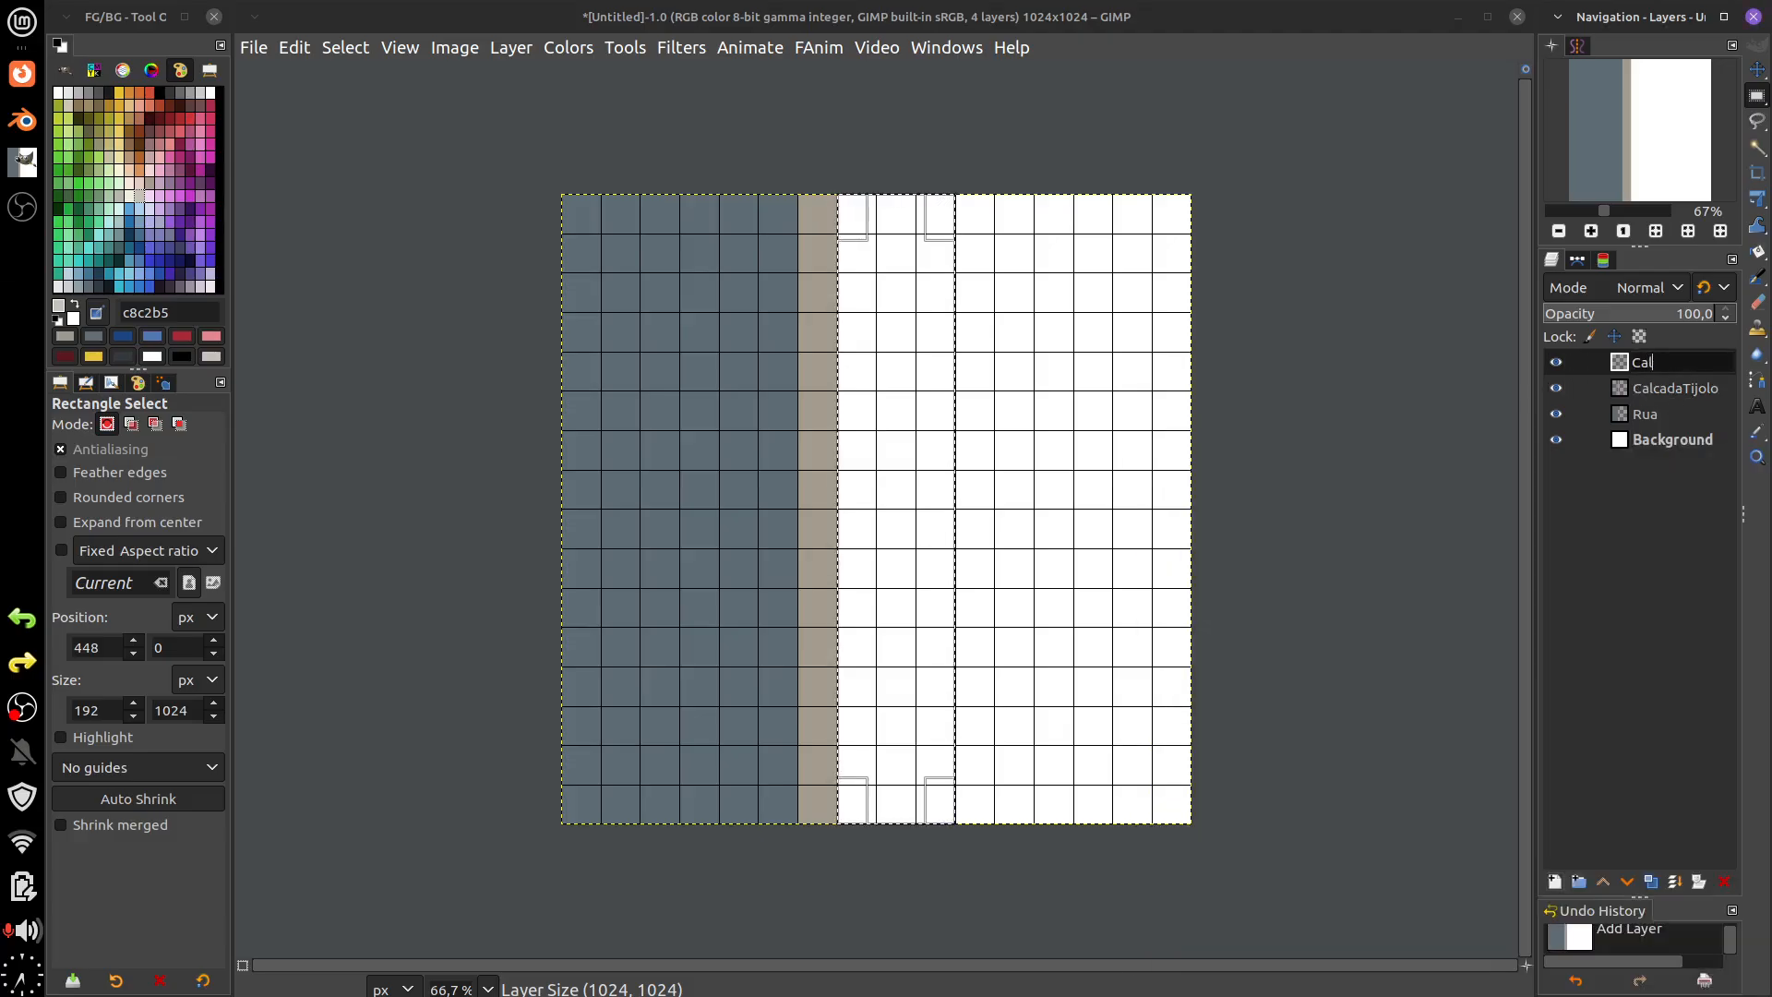
text(Calcada)
key(Return)
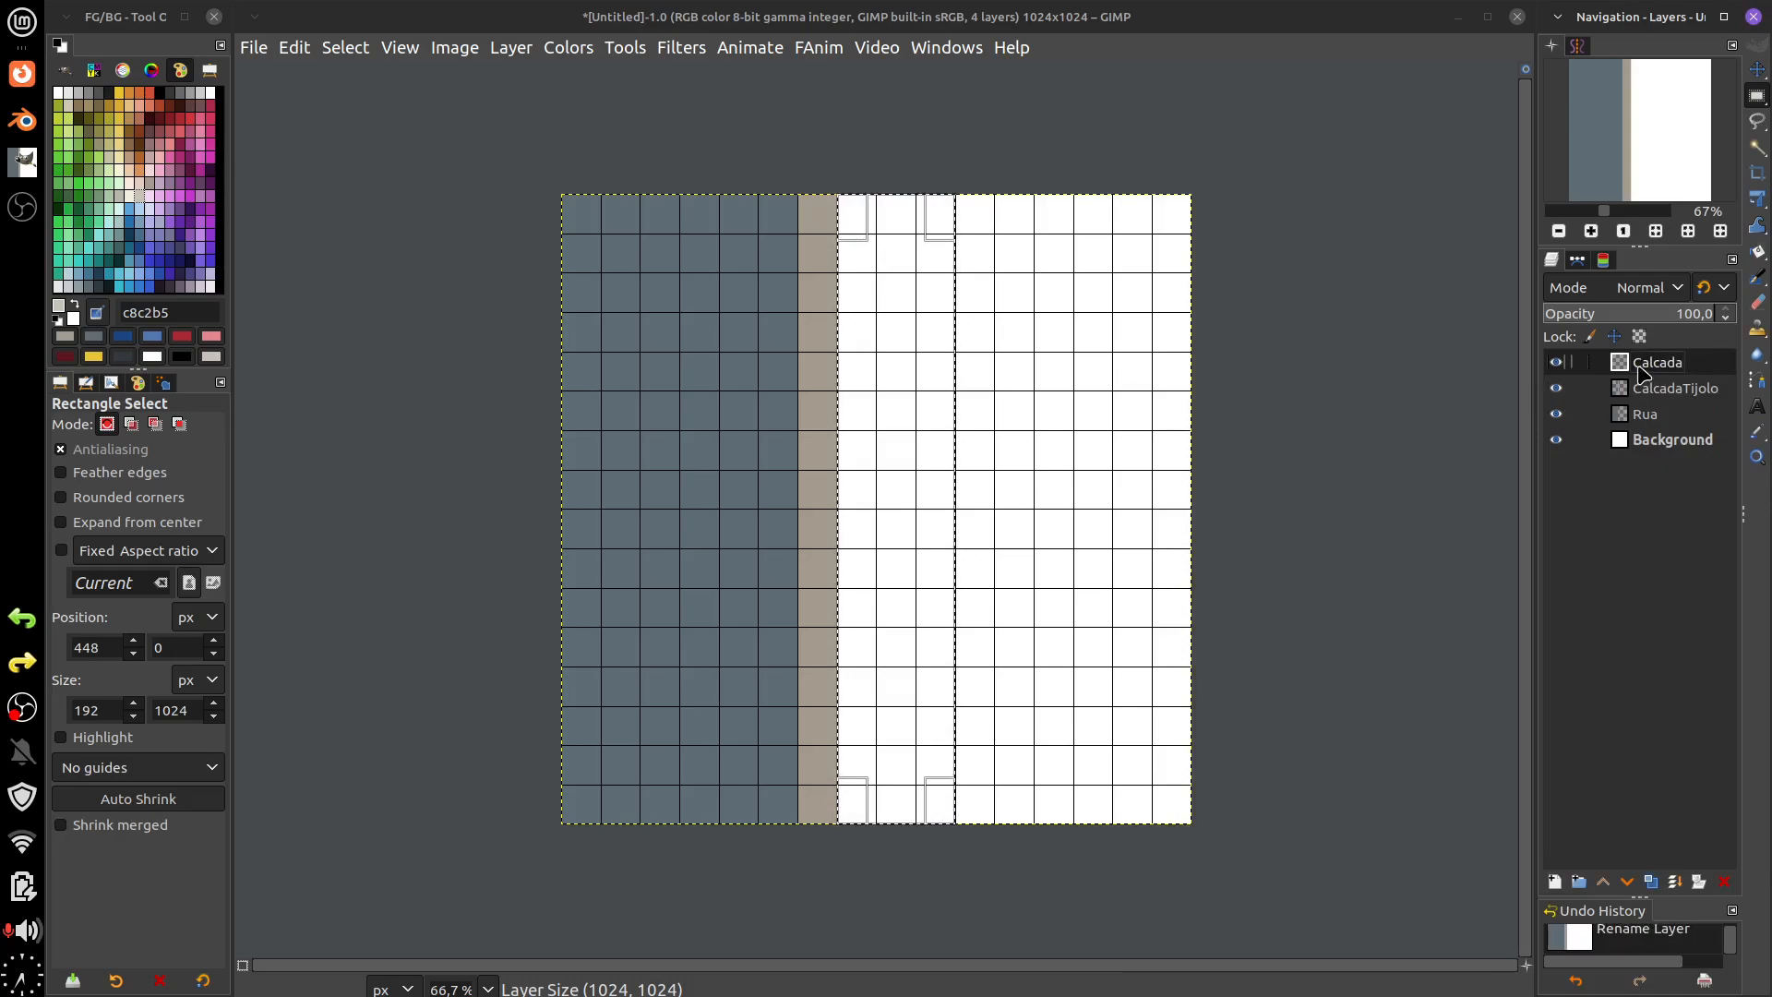
- Fill the selected strip on the Calcada layer with the foreground color and clear the selection
click(295, 48)
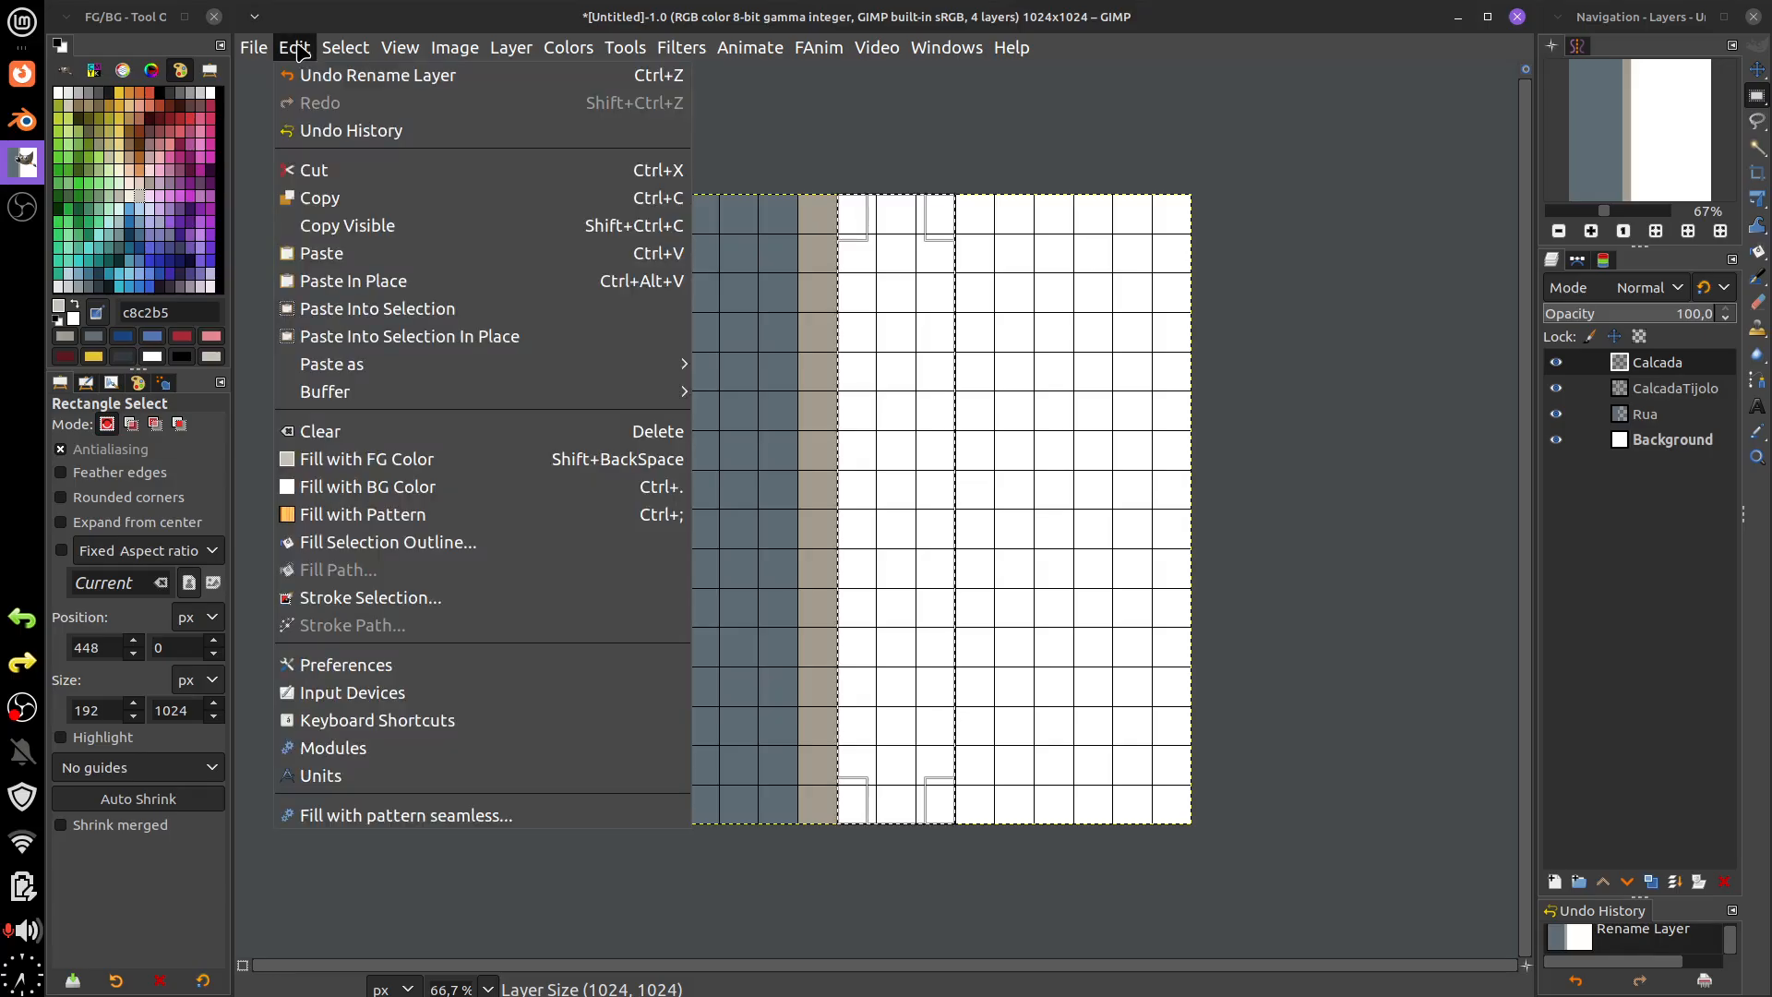
click(351, 459)
click(1199, 807)
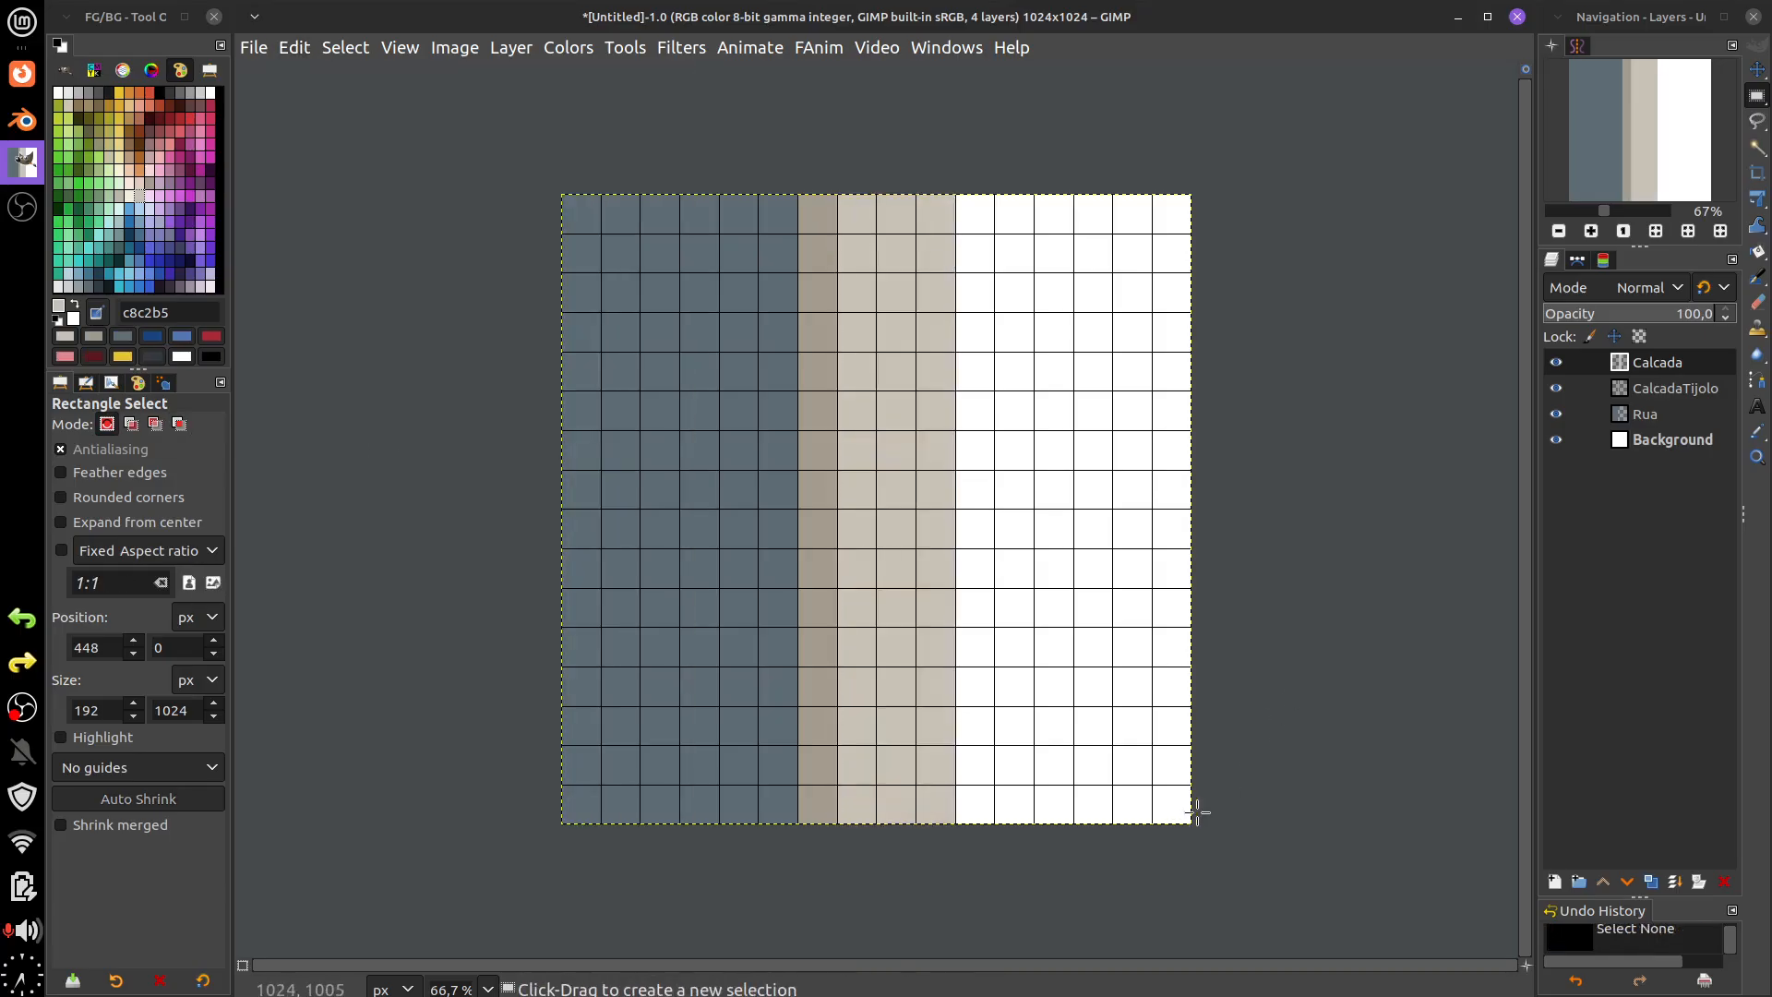
- Isolate the Rua, CalcadaTijolo and Calcada layers one after another to check the strip on each
shift+click(1556, 415)
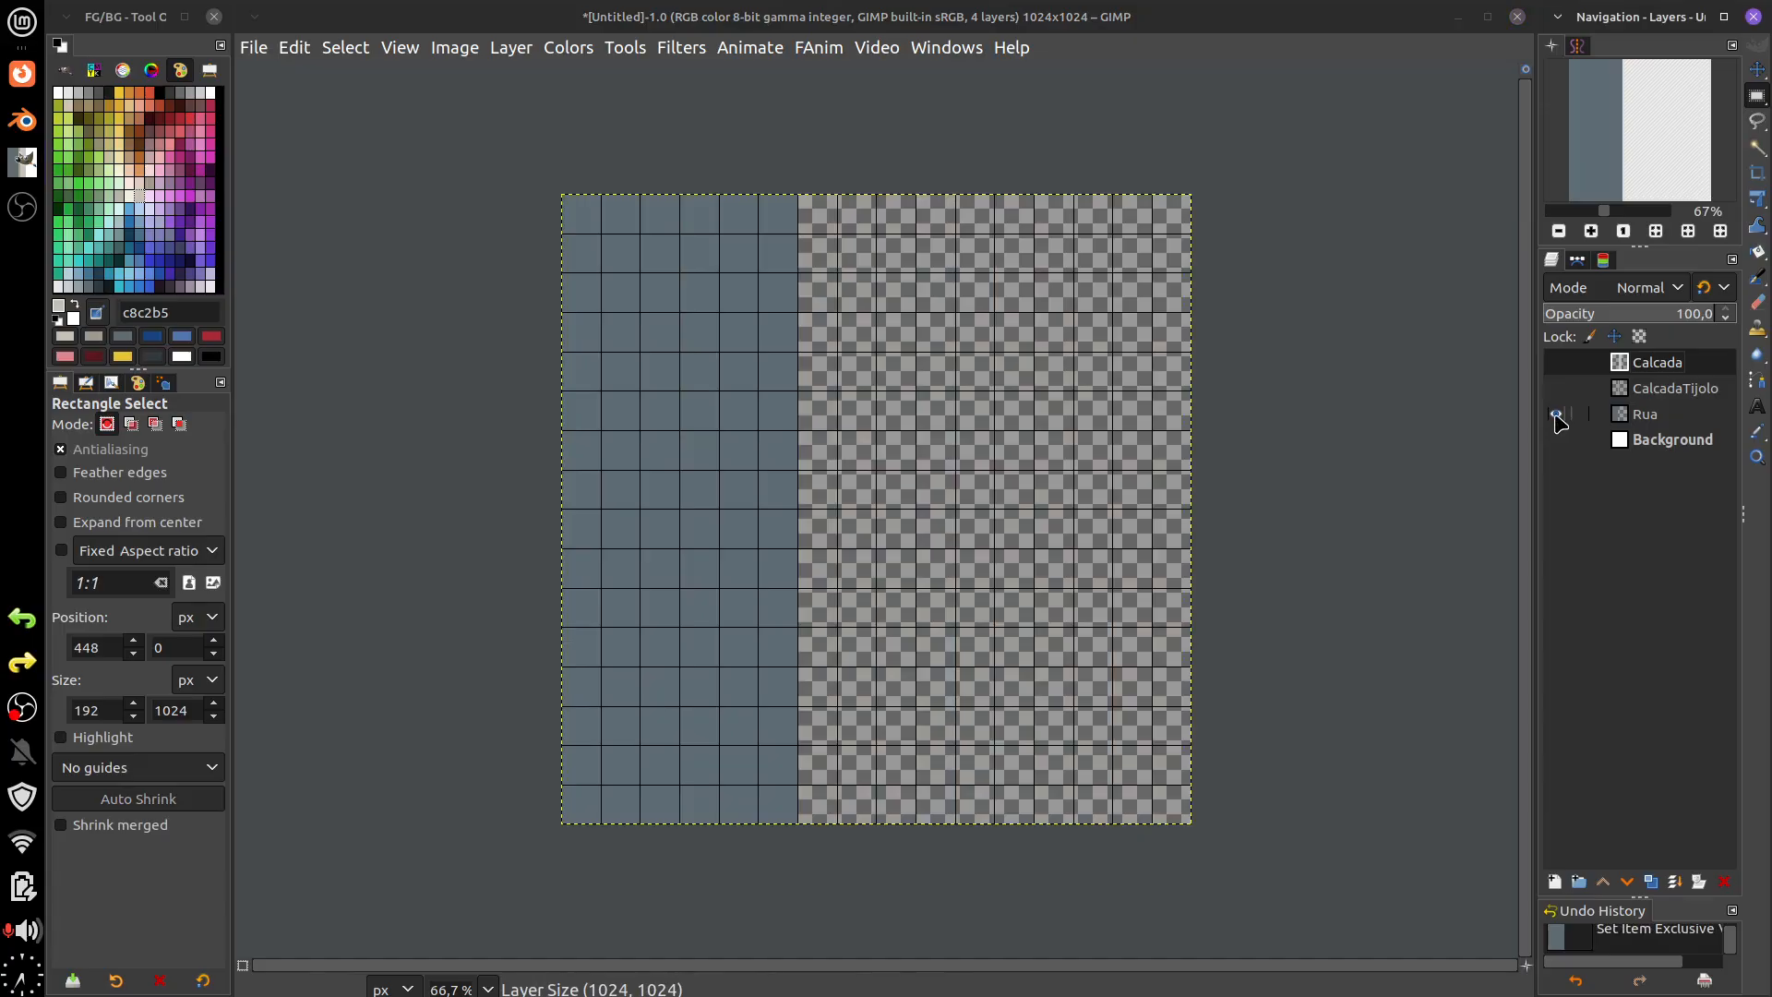
shift+click(1558, 389)
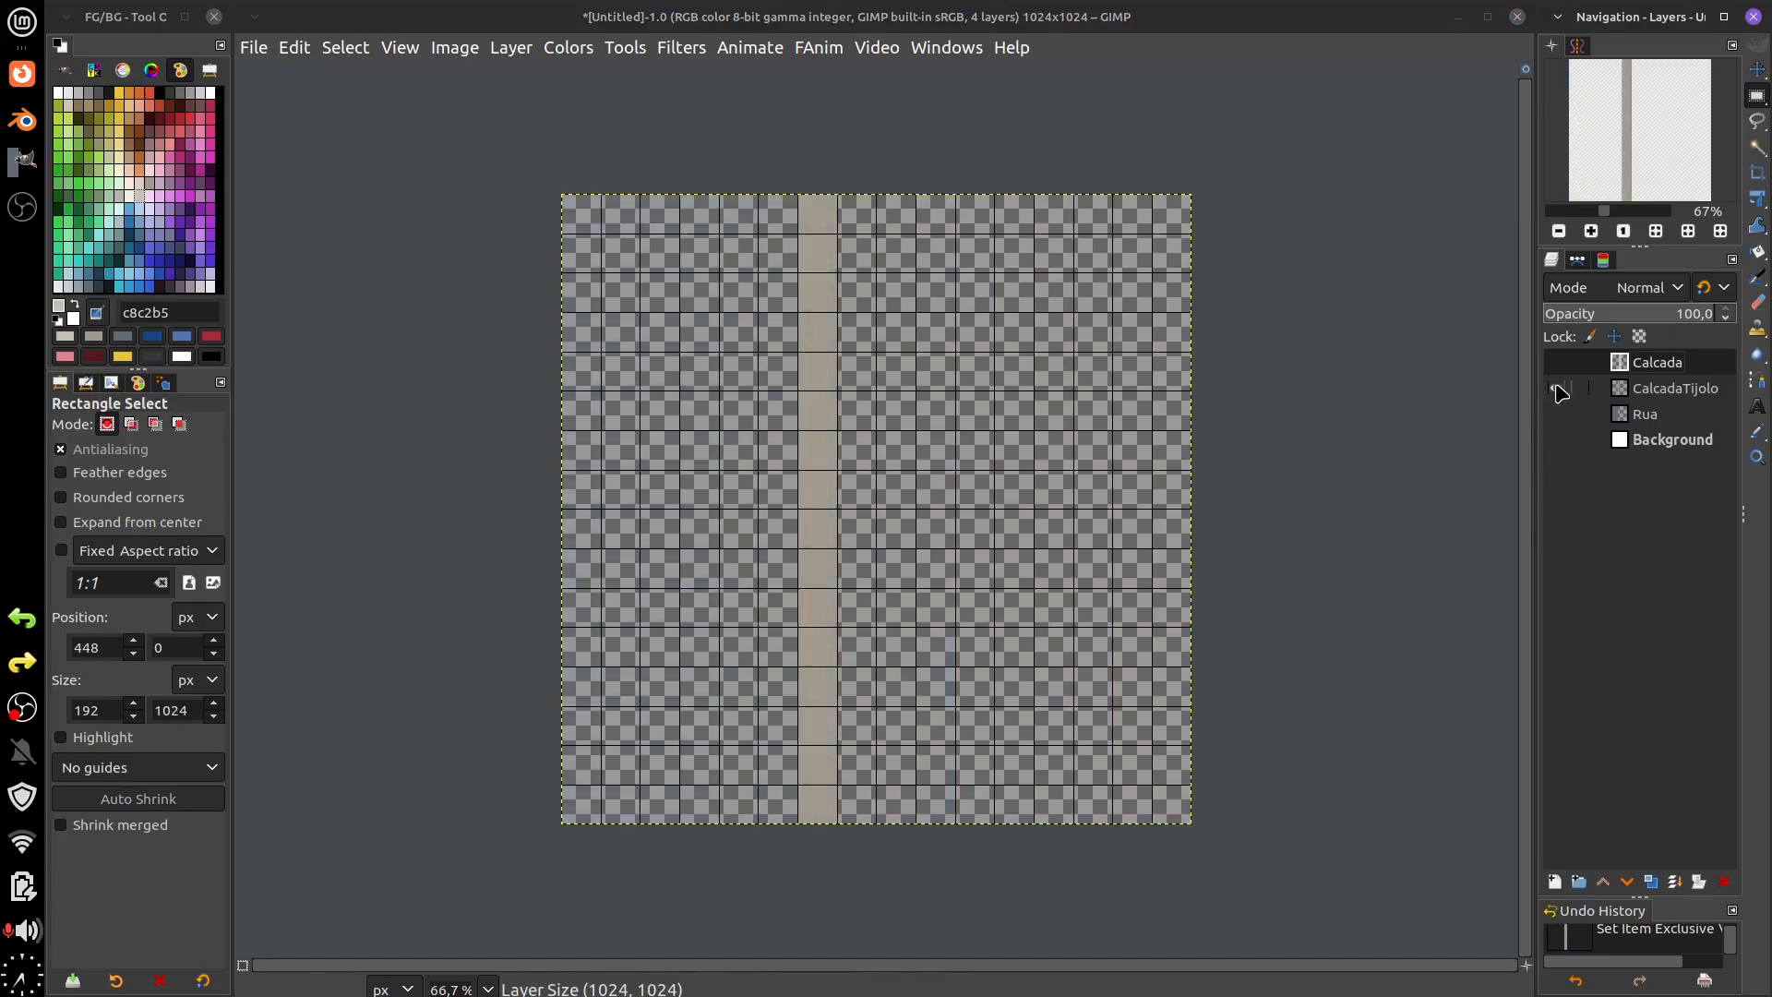
shift+click(1558, 363)
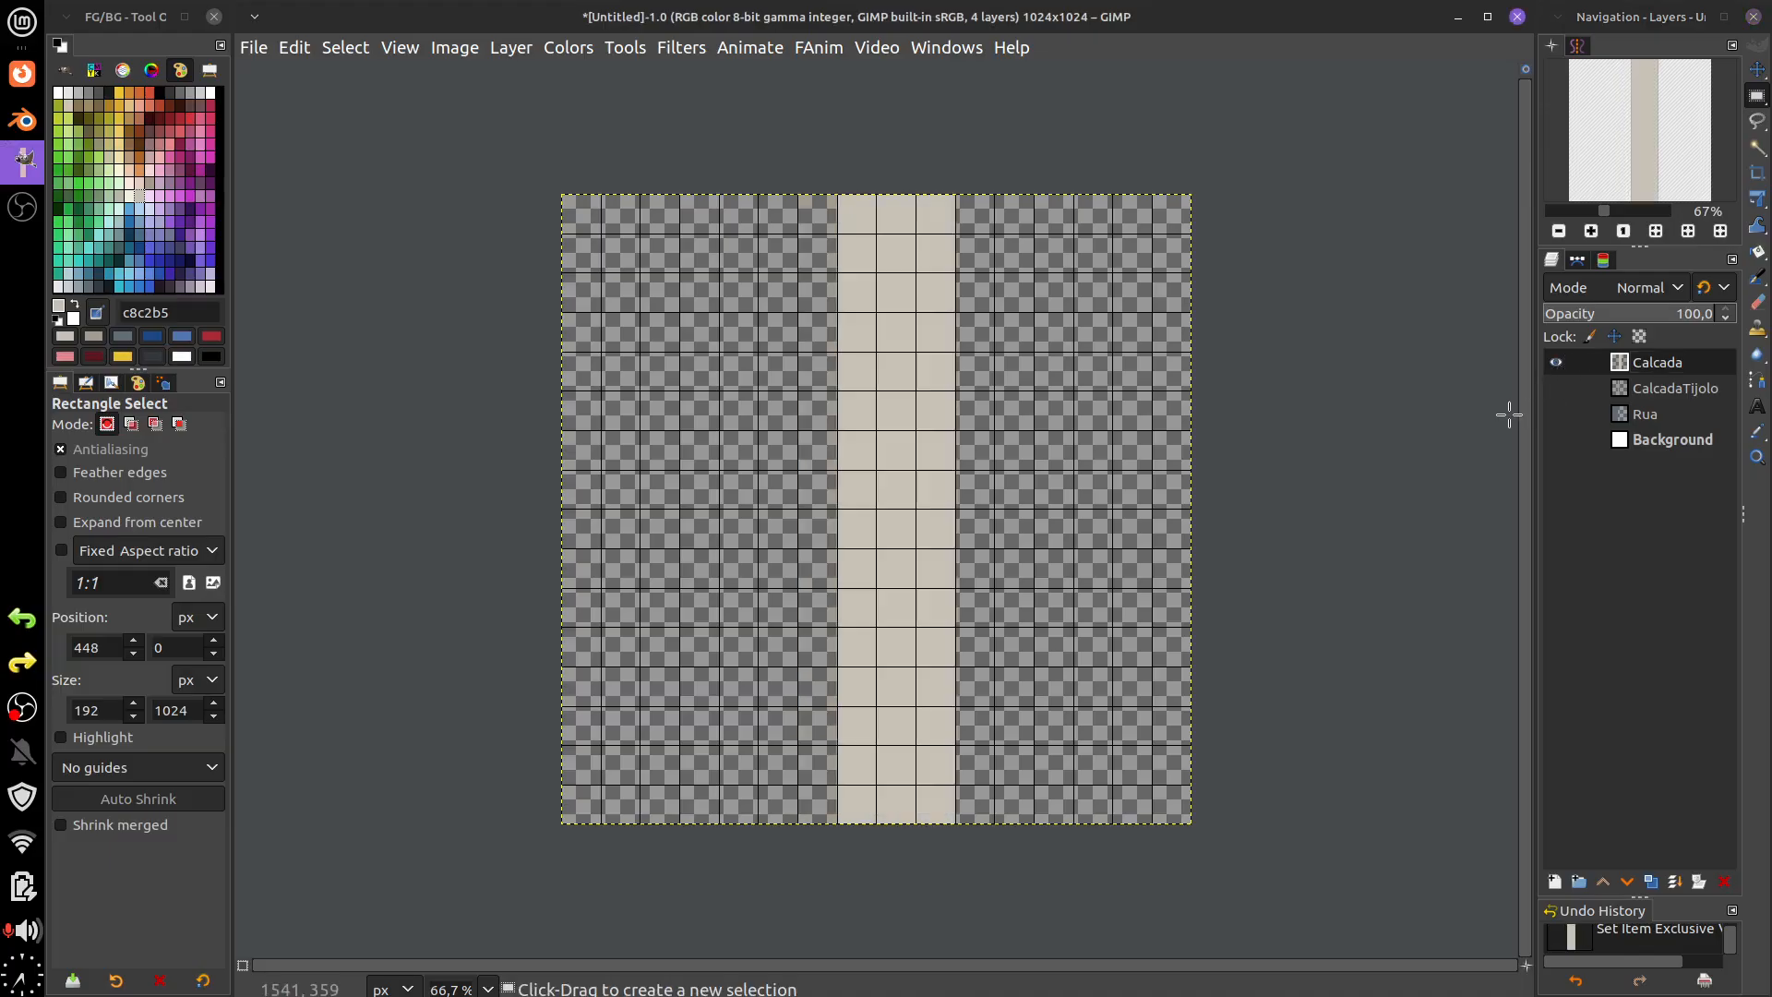
- Make the CalcadaTijolo and Rua layers visible together with Calcada, leaving Background hidden
click(1556, 412)
click(1556, 411)
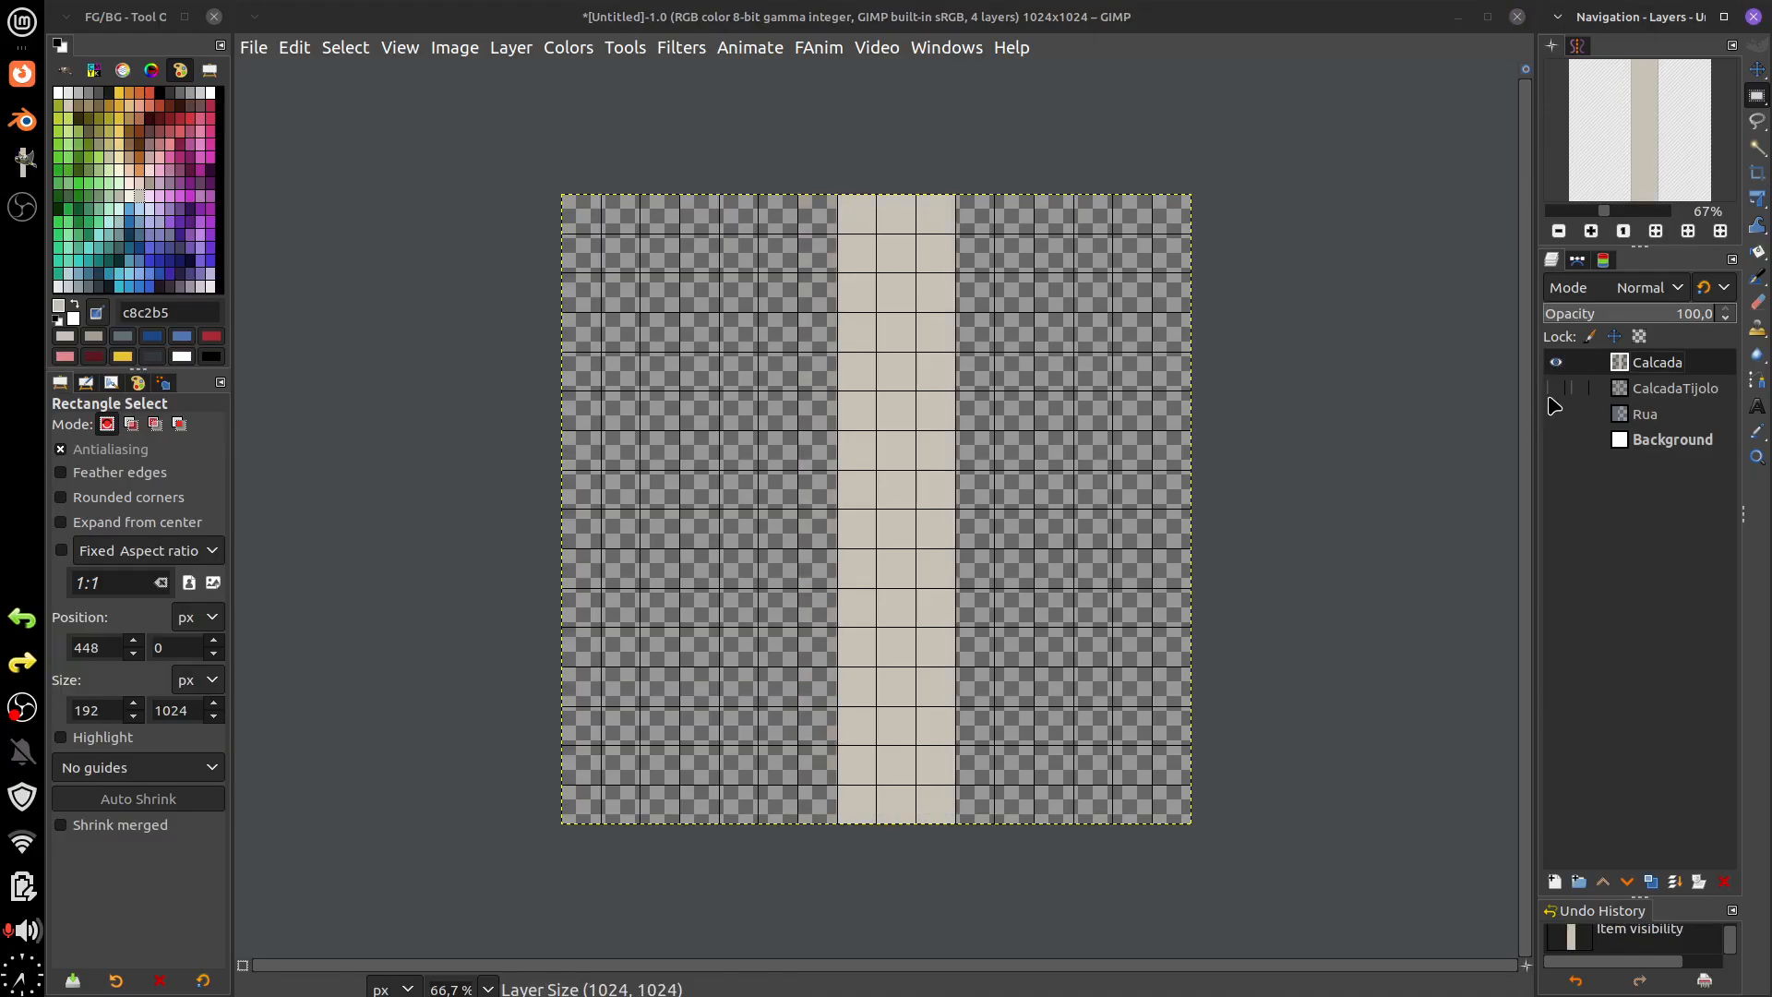
click(1556, 388)
click(1555, 414)
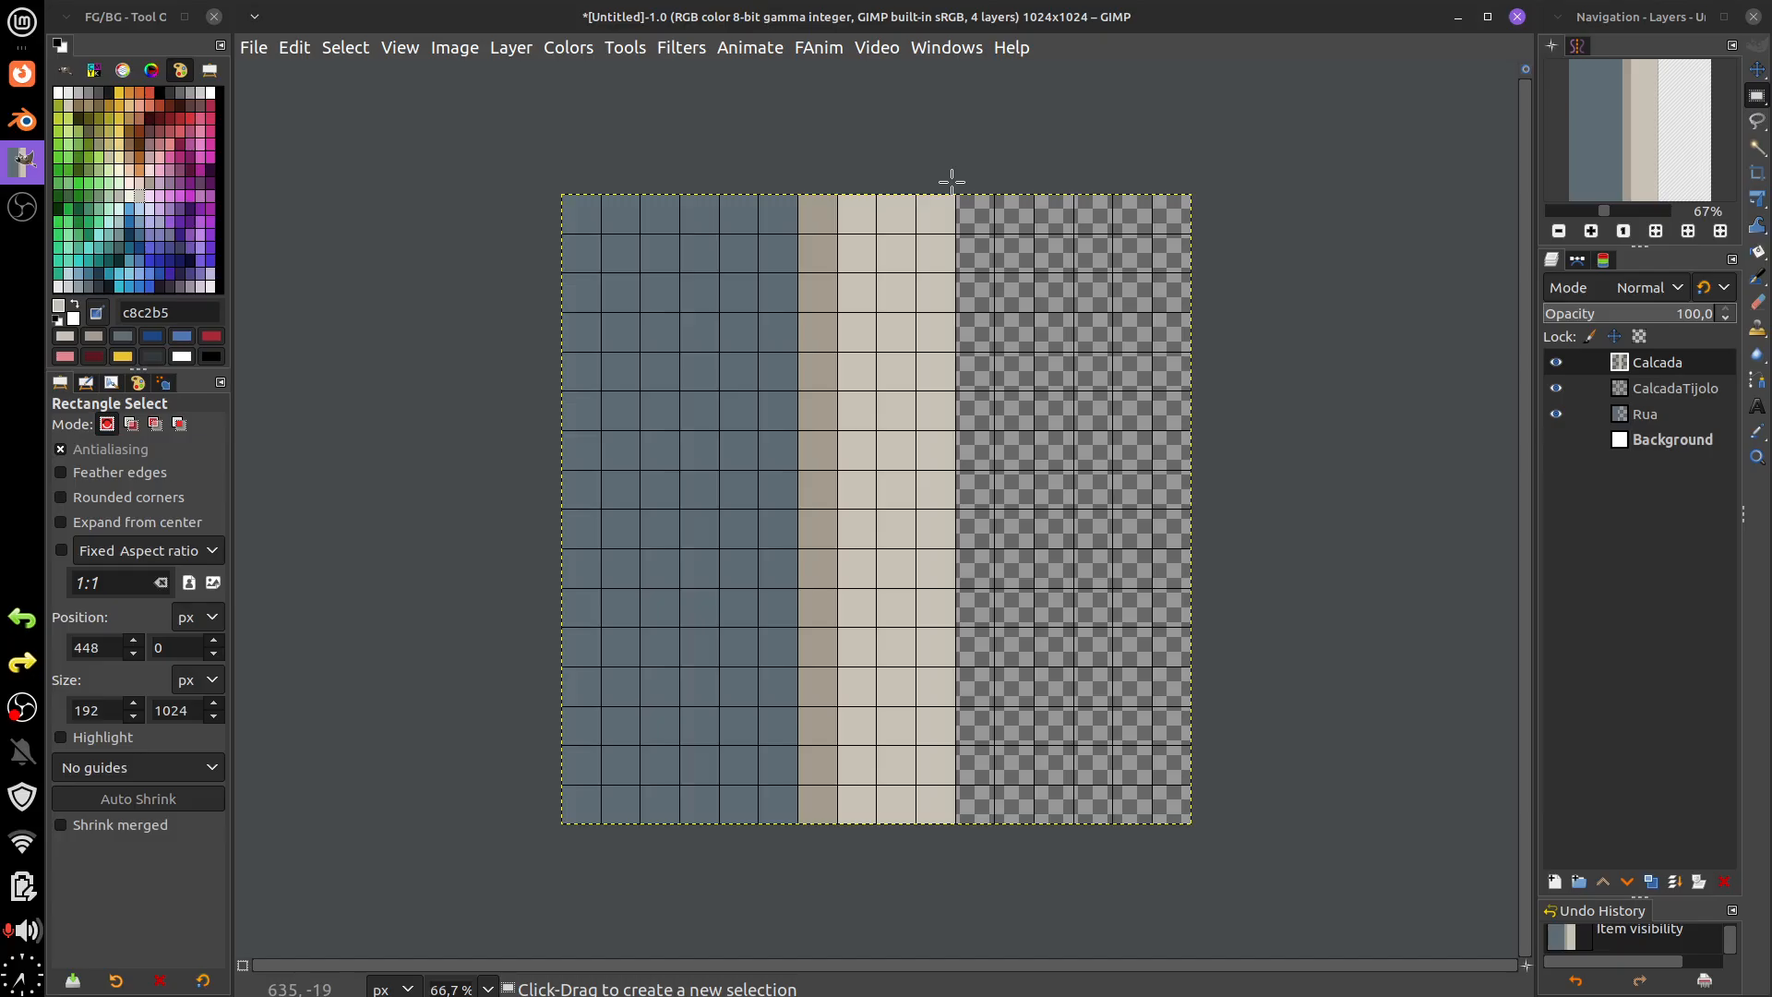
- Select a 192 × 1024 px full-height strip directly beside the light beige area, starting at X 640 px
drag(956, 182, 1074, 824)
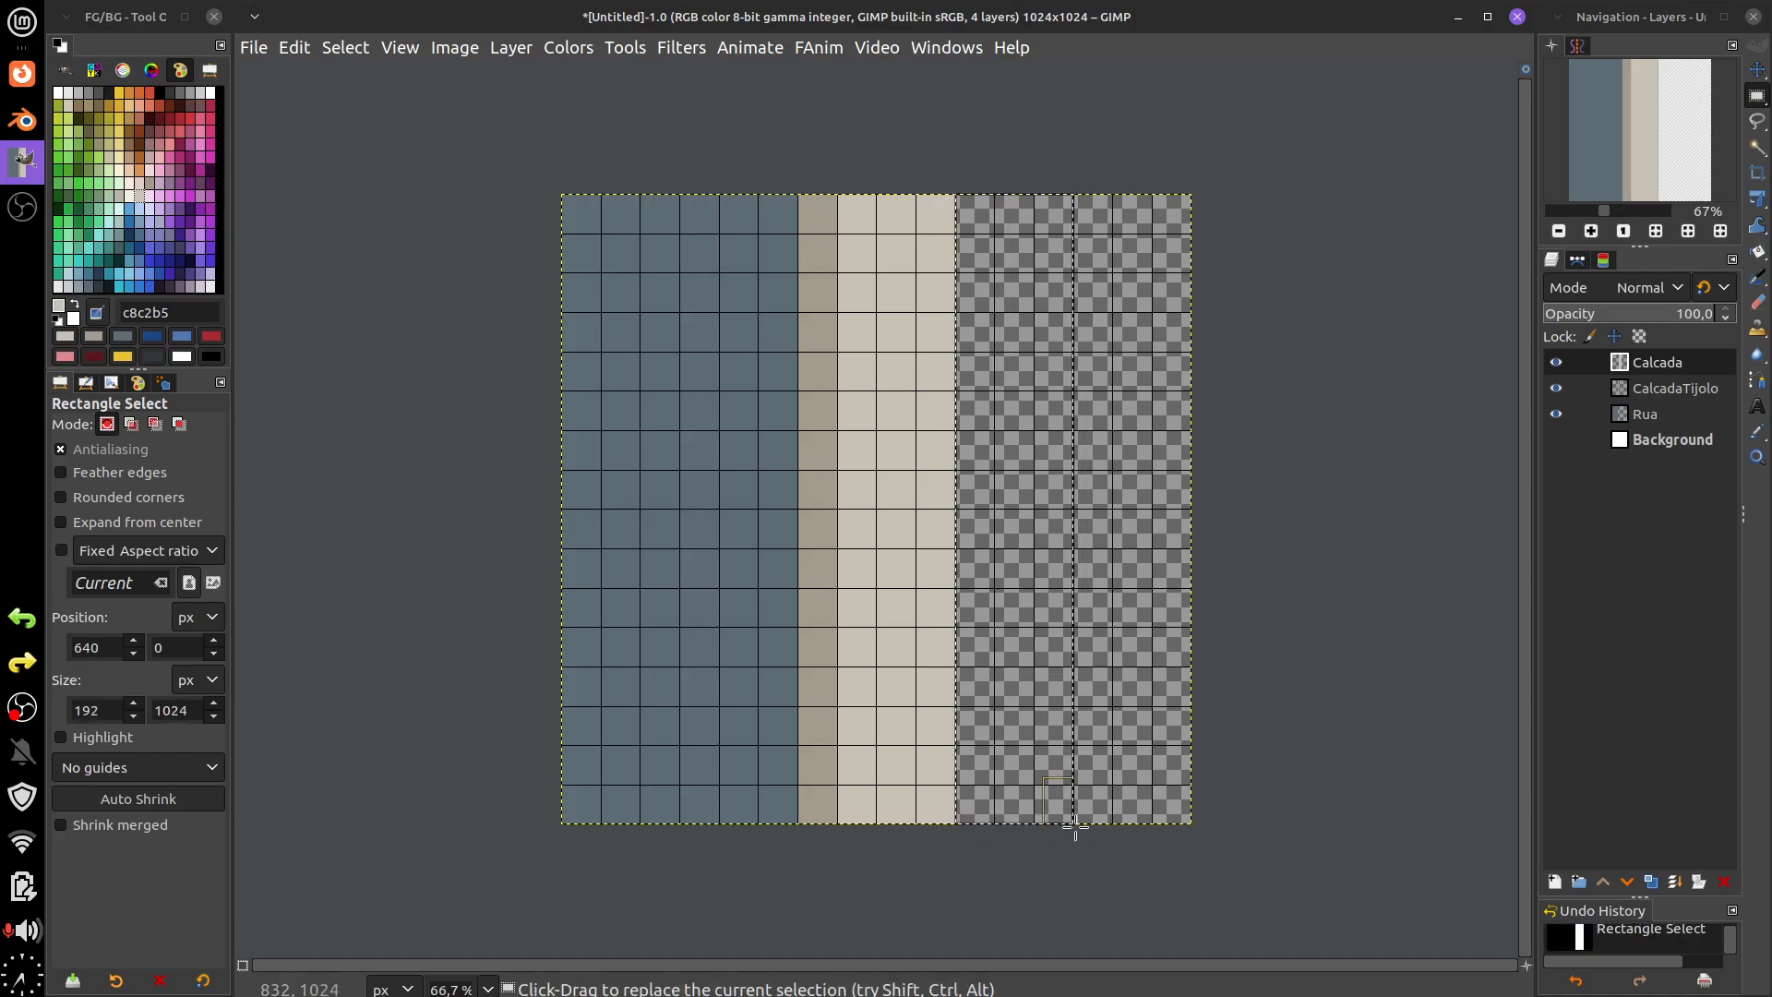
key(ctrl+z)
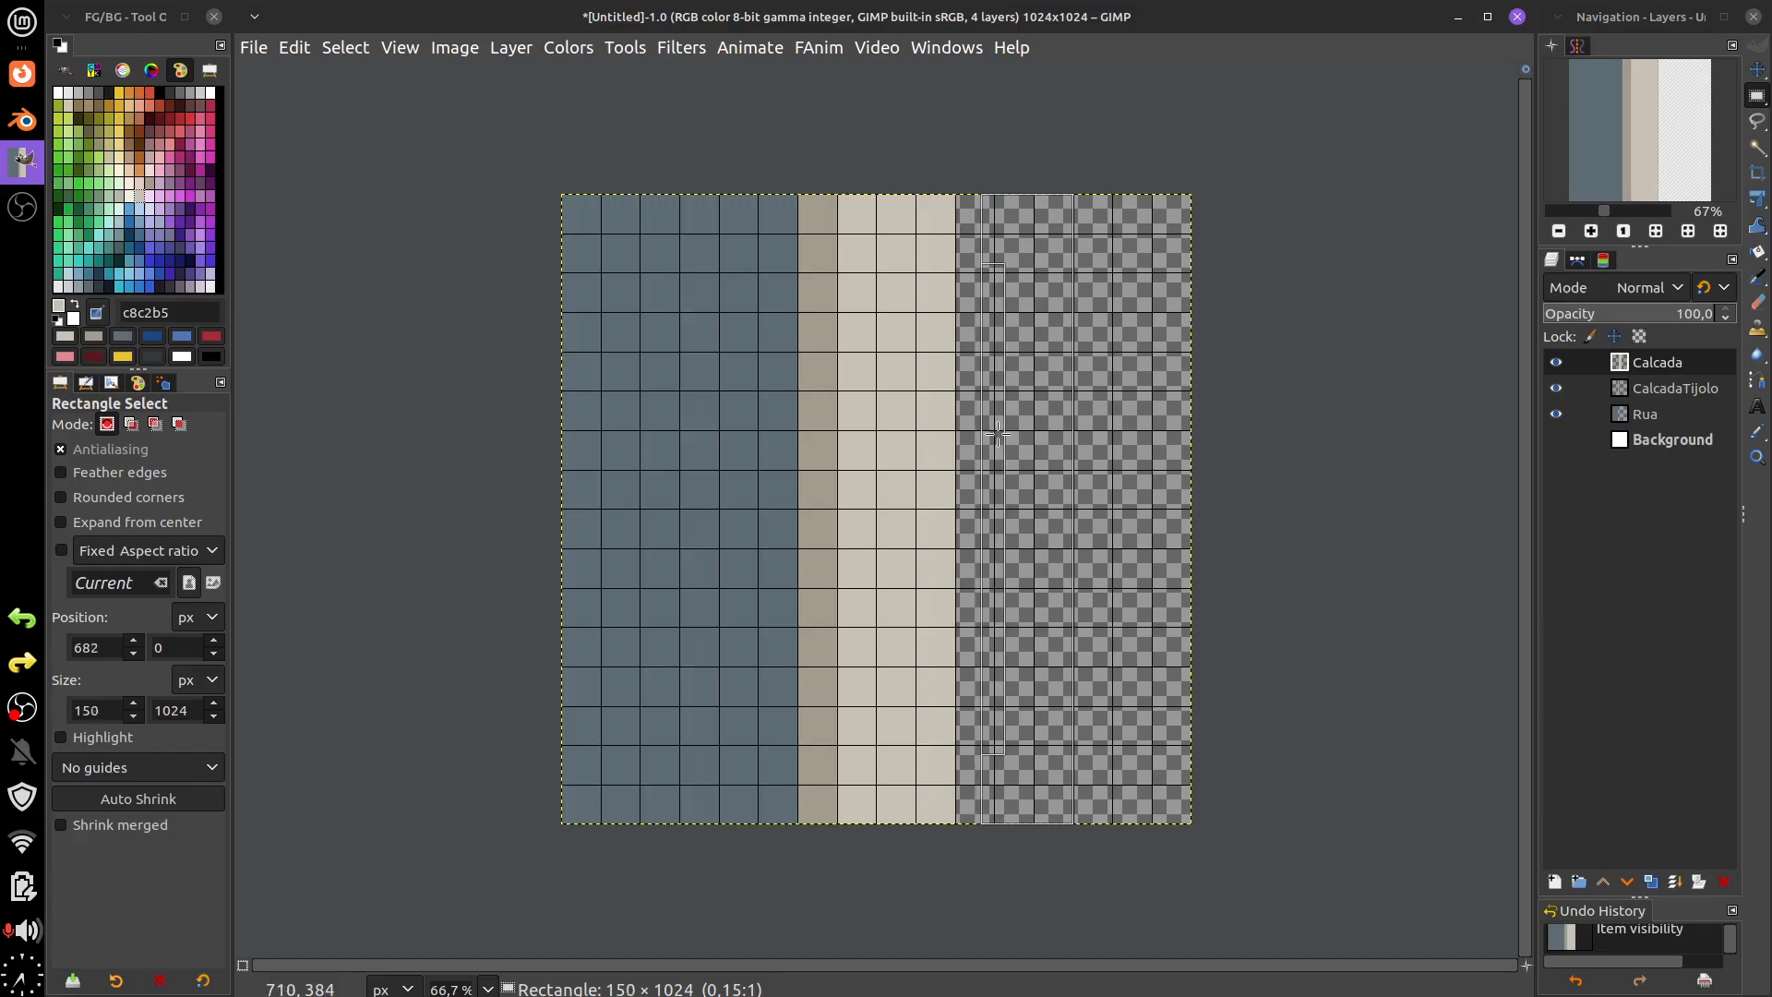
key(ctrl+y)
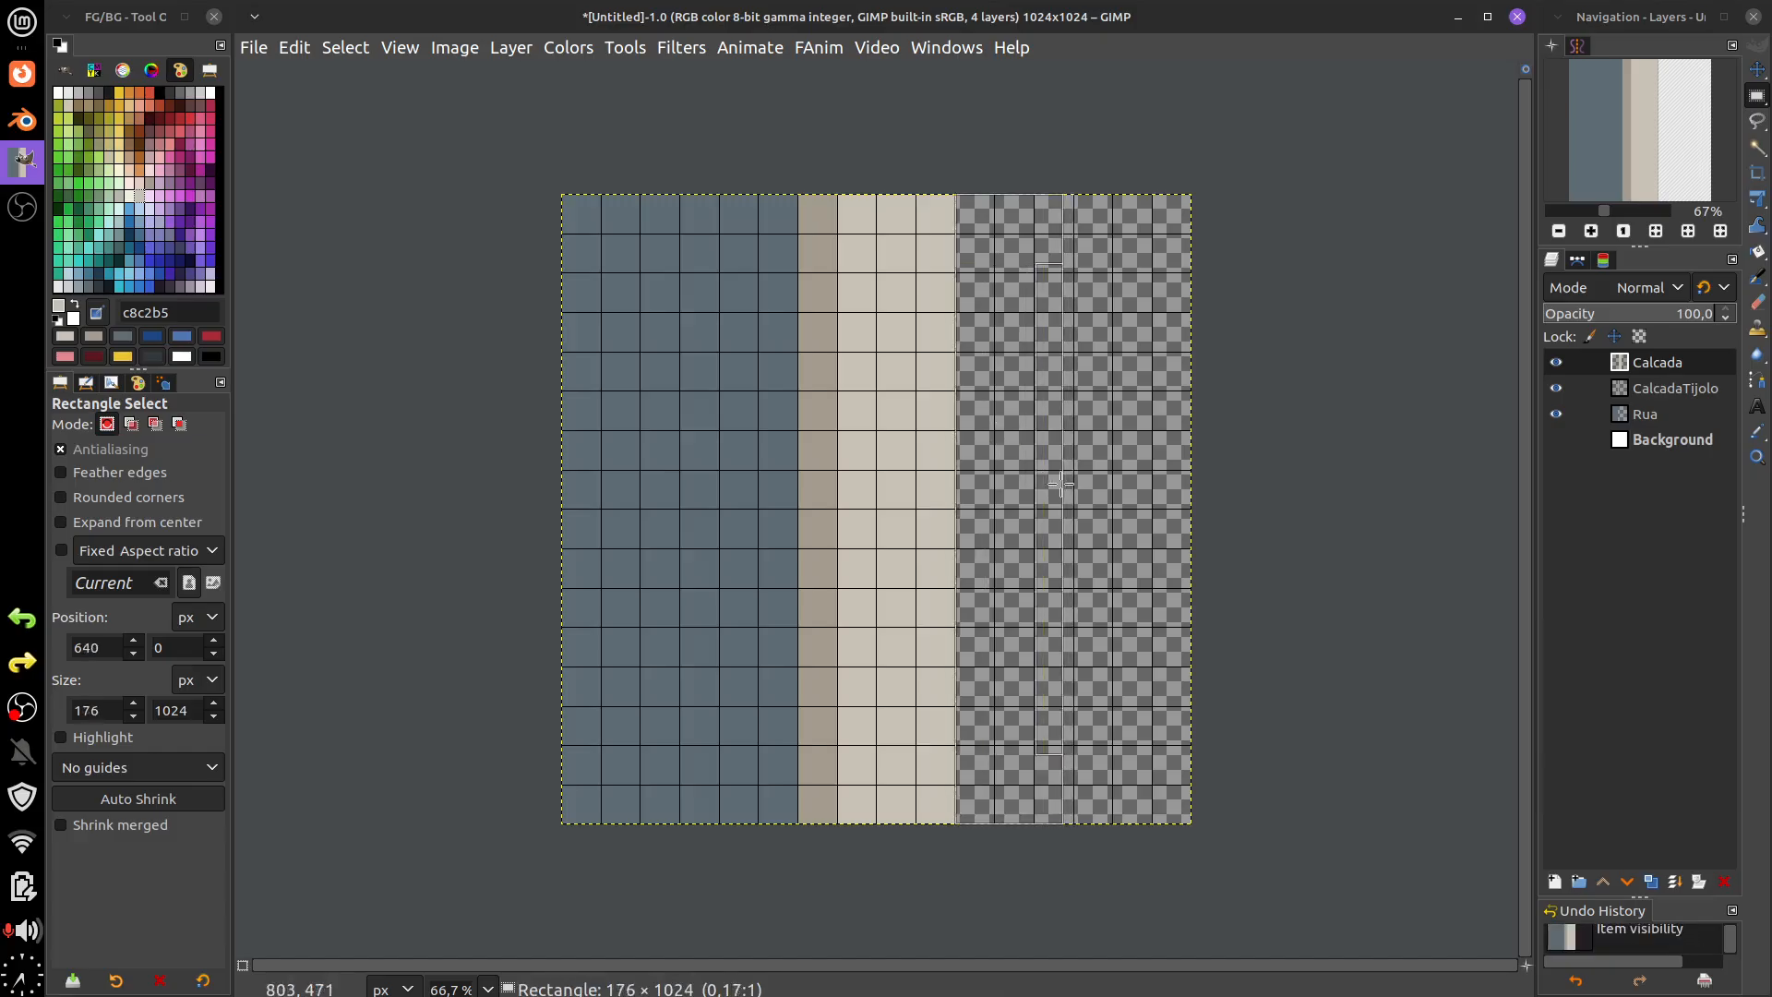
- Add a new transparent layer above Calcada and name it Muro
click(1553, 881)
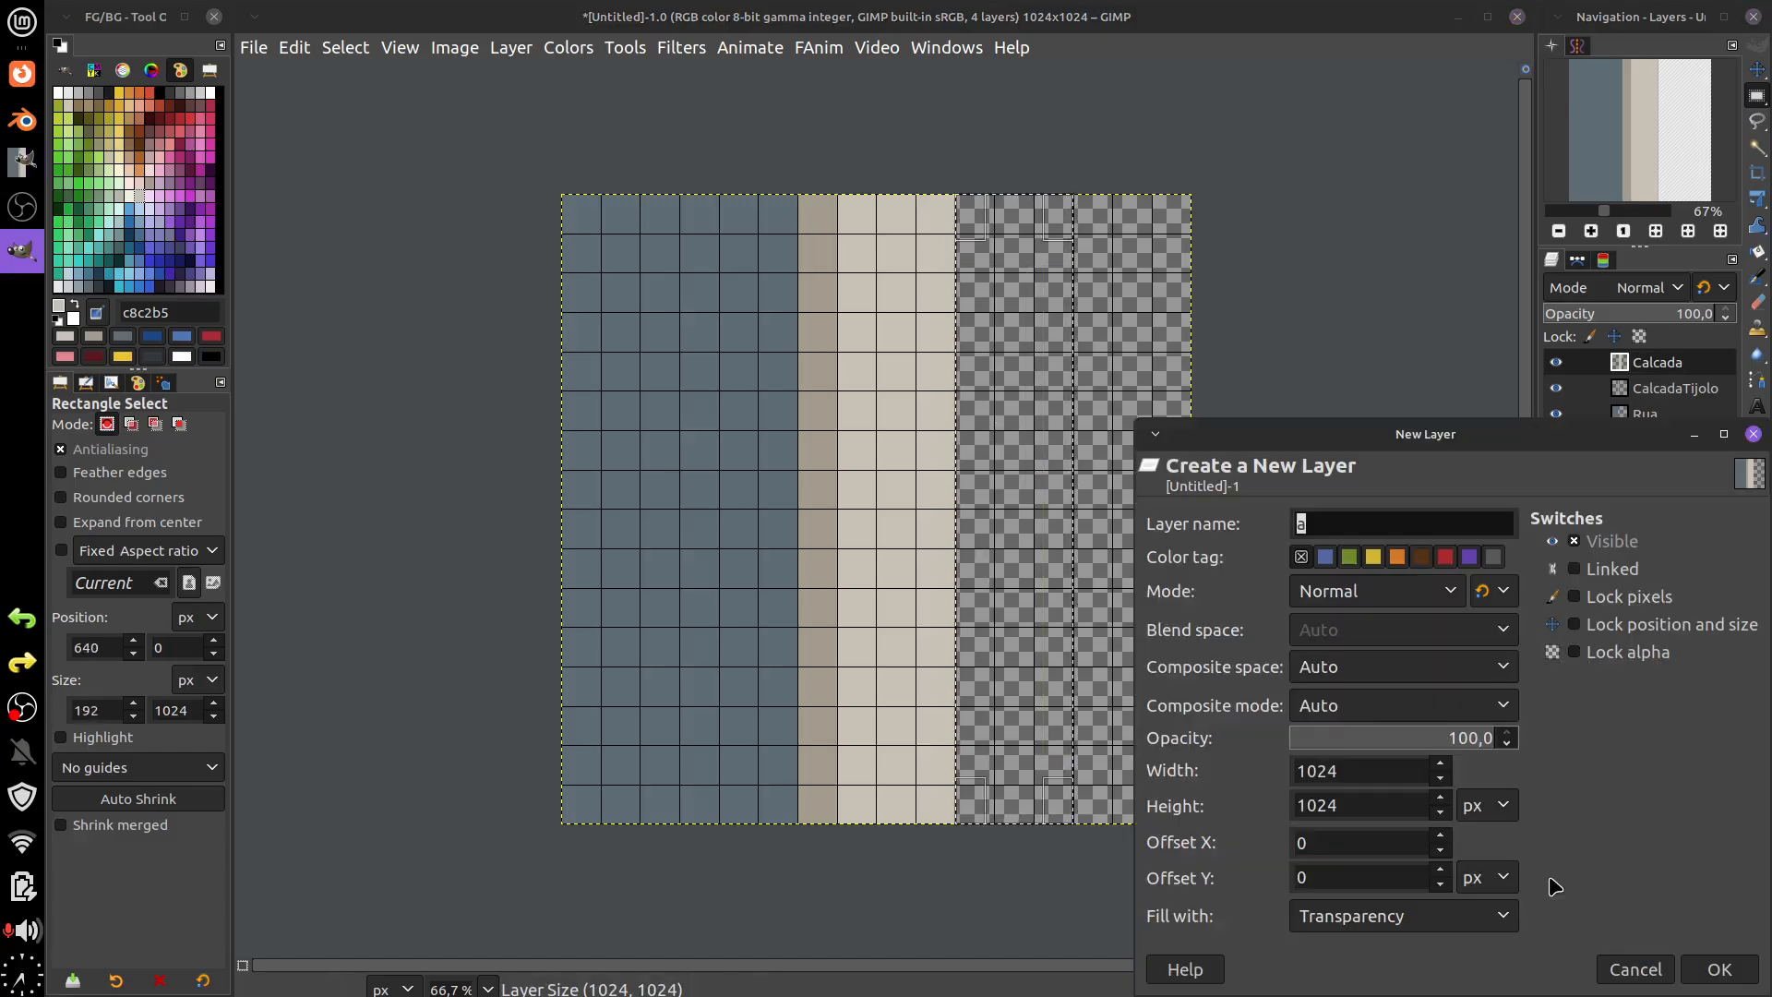
text(a)
key(Return)
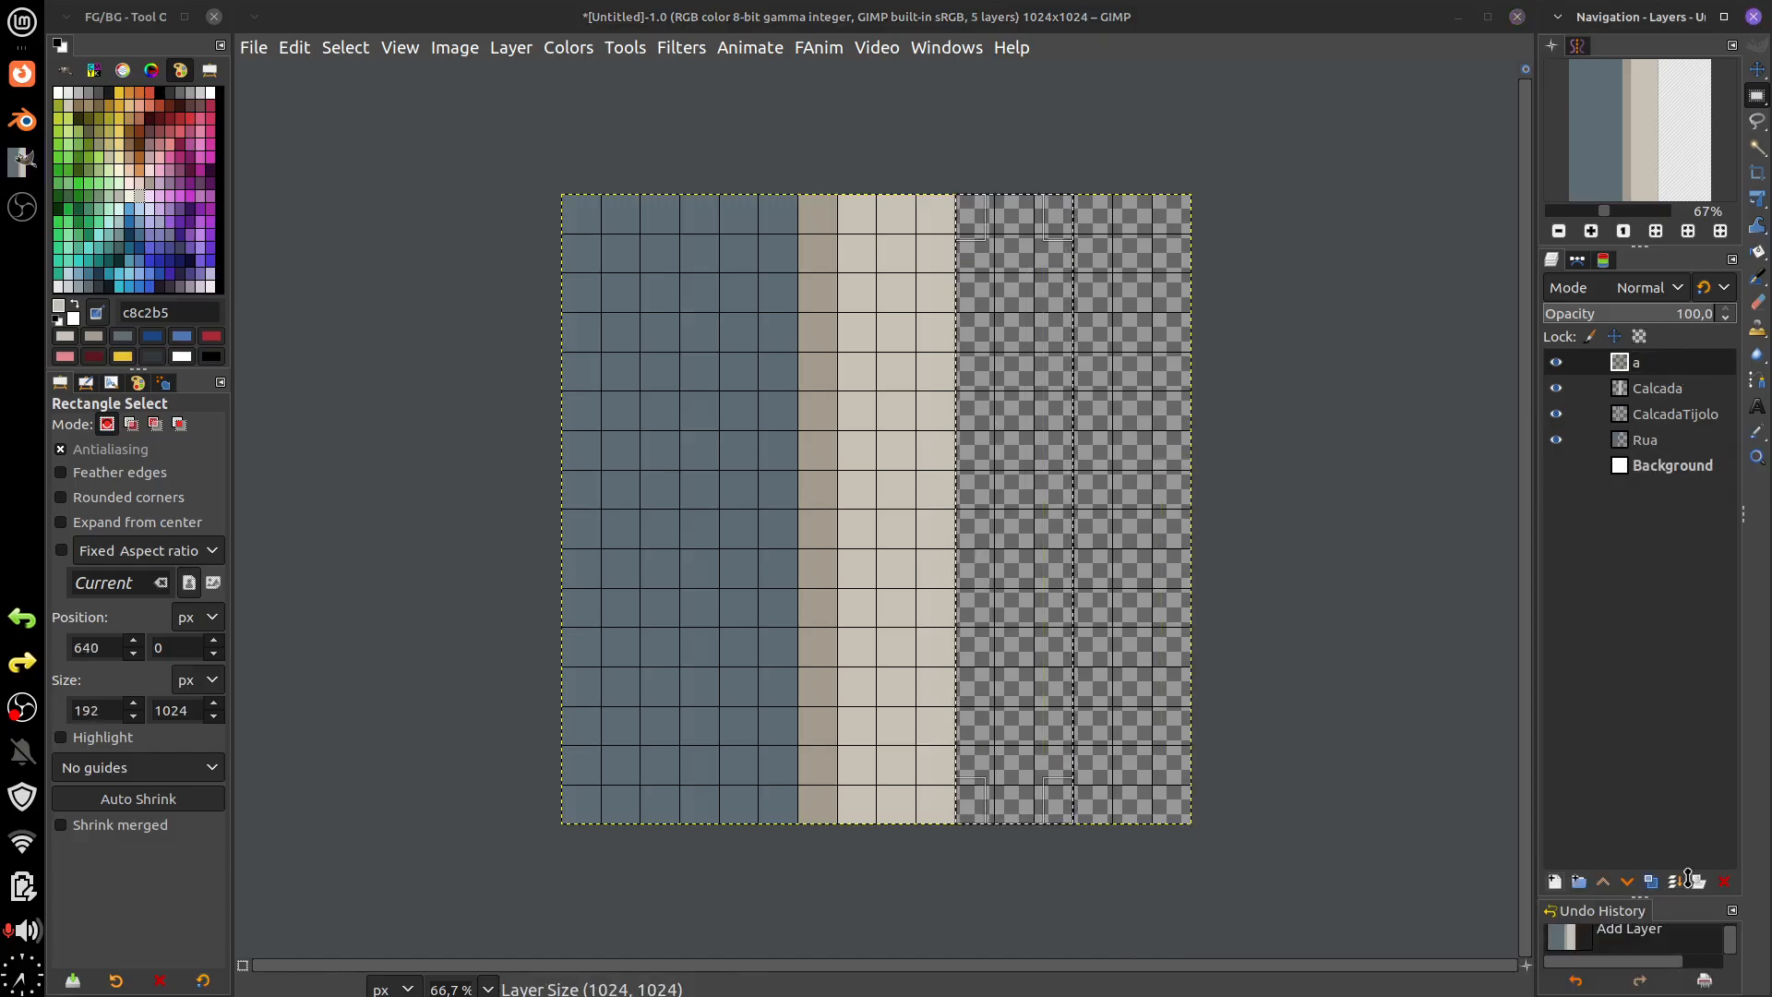
double_click(1642, 365)
text(Muro)
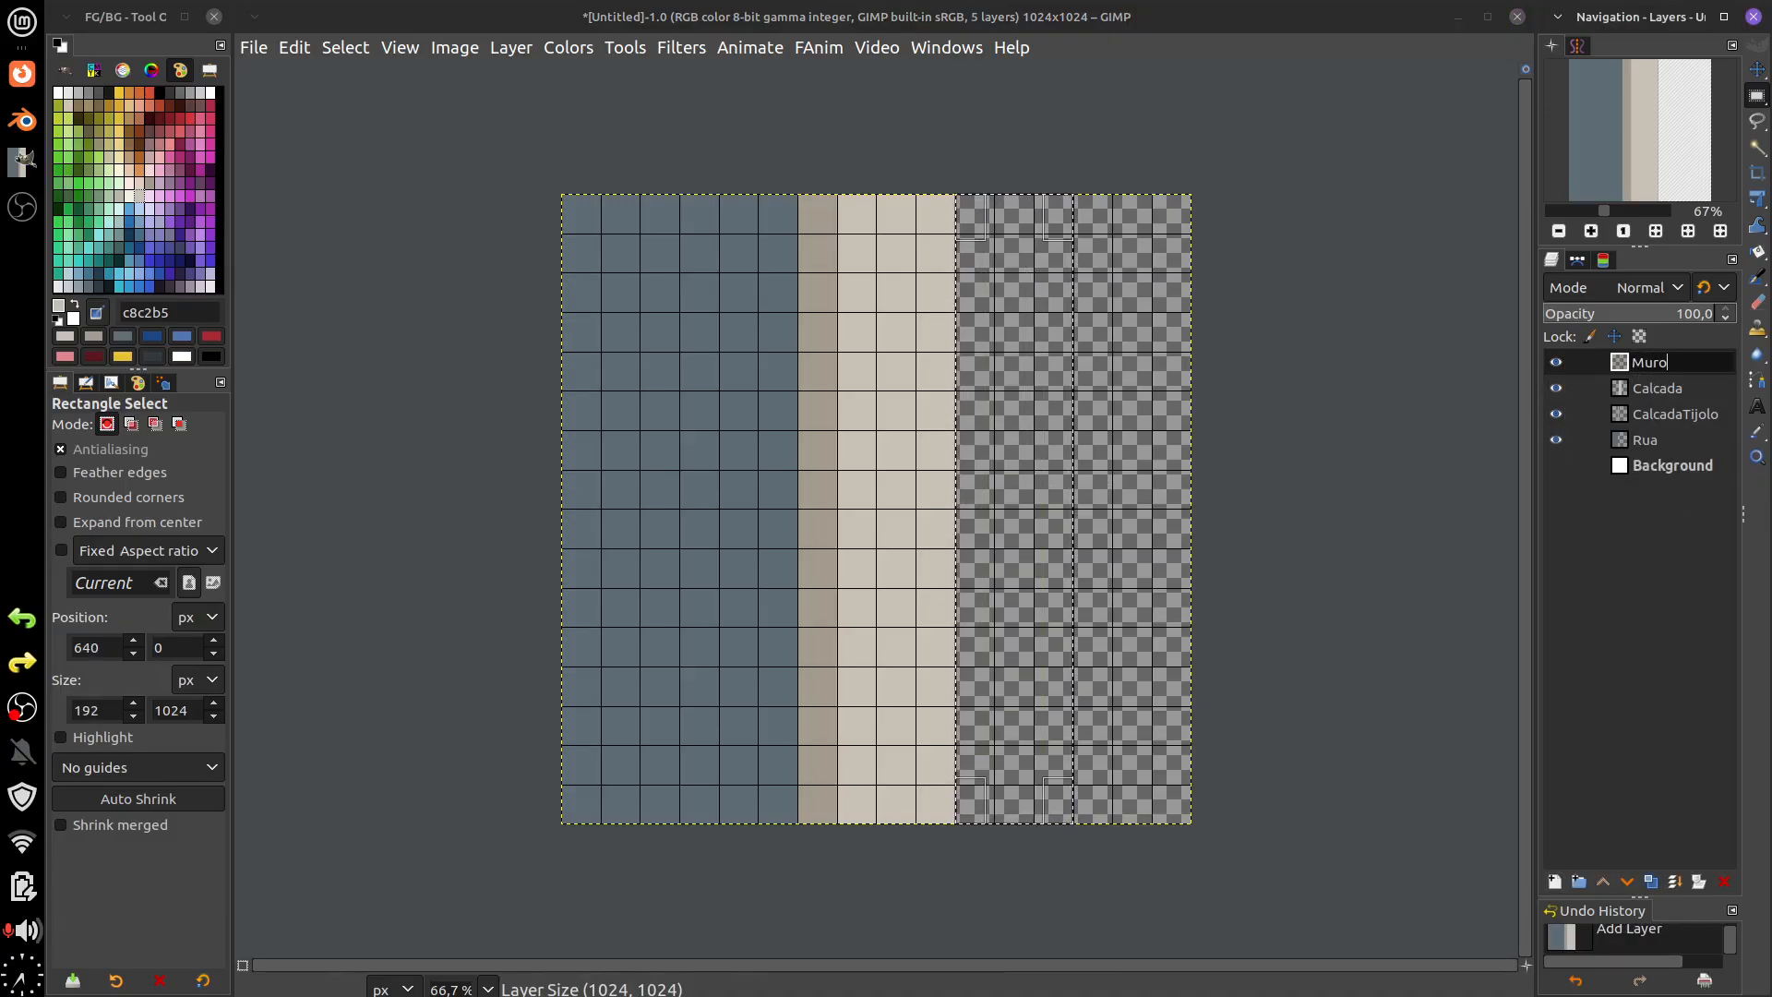
key(Return)
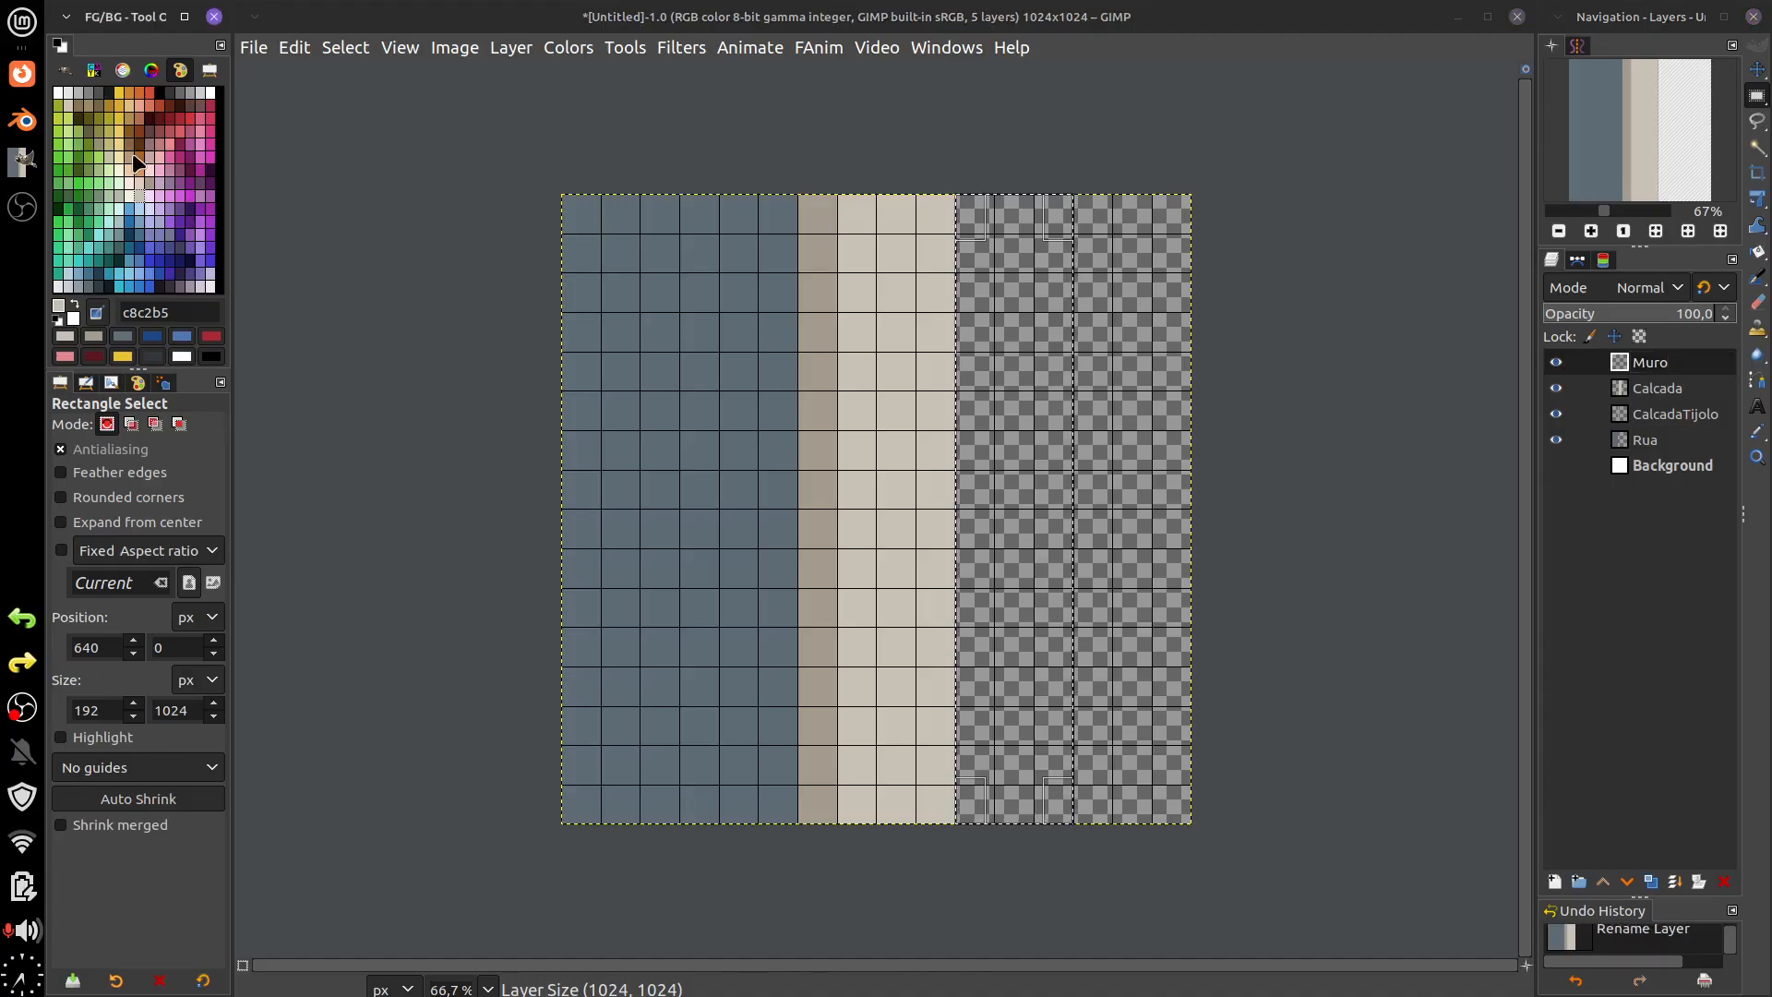
- Set the foreground color to the brown 8a6648, fill the selected strip on the Muro layer, and clear the selection
click(132, 148)
click(294, 47)
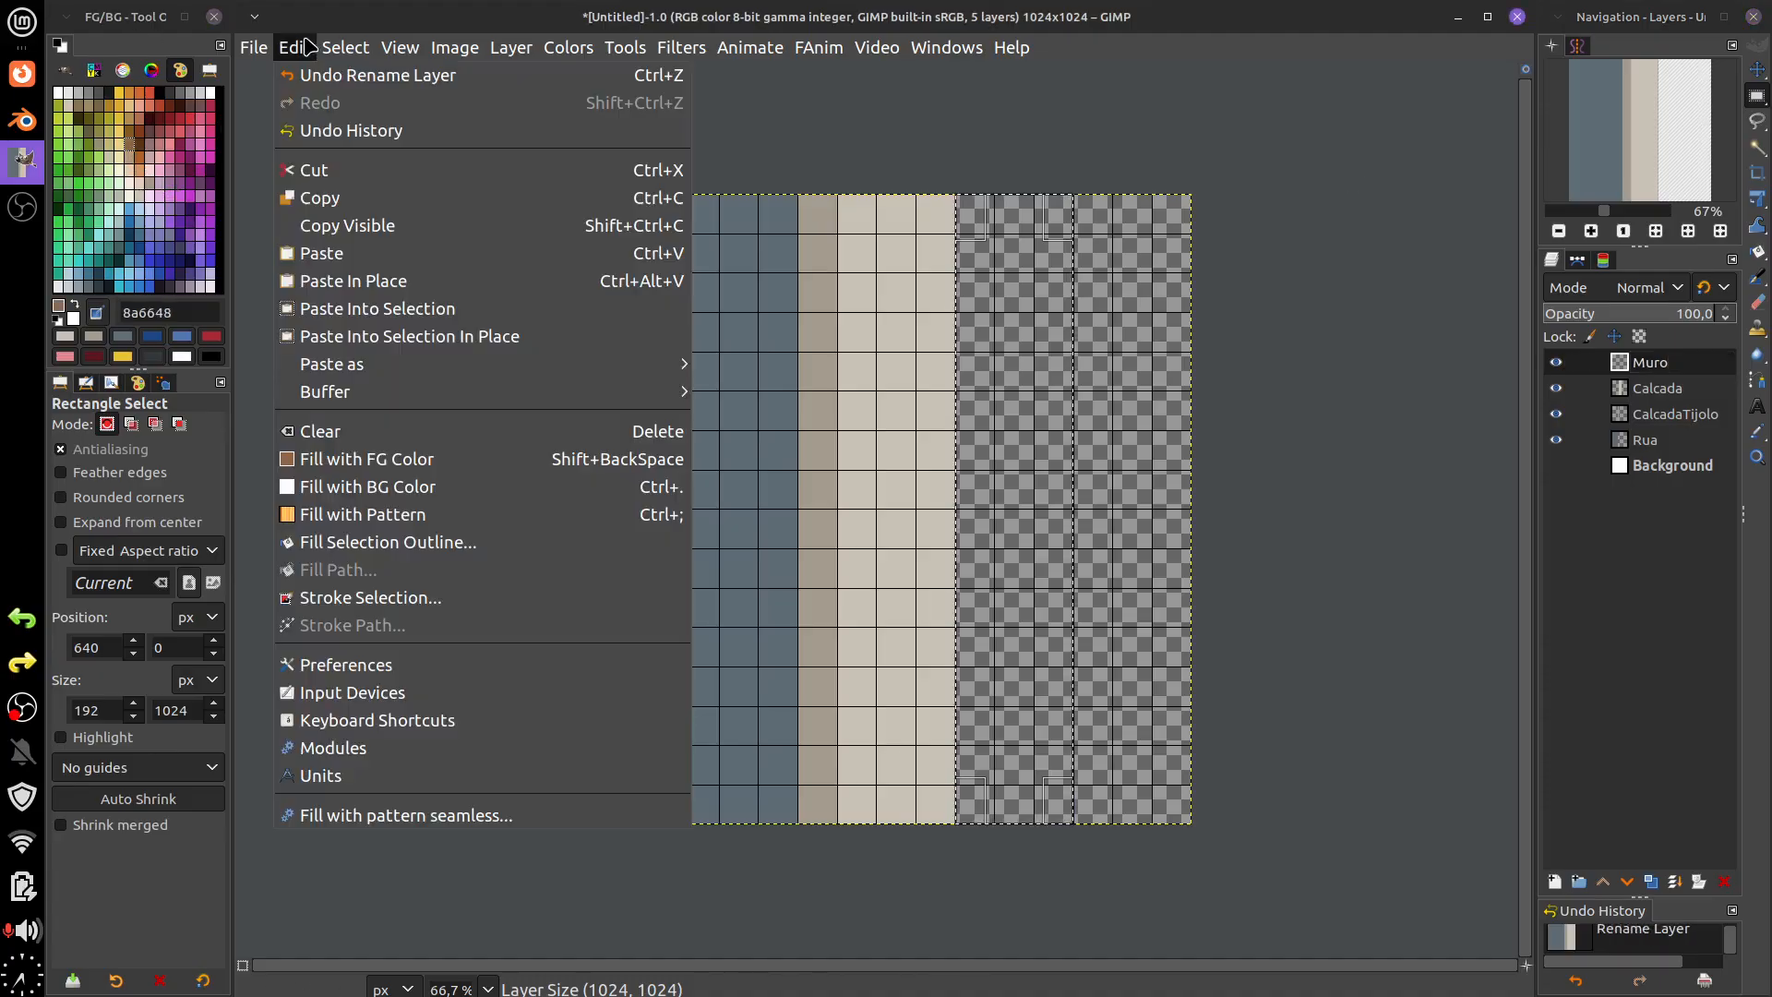
click(332, 459)
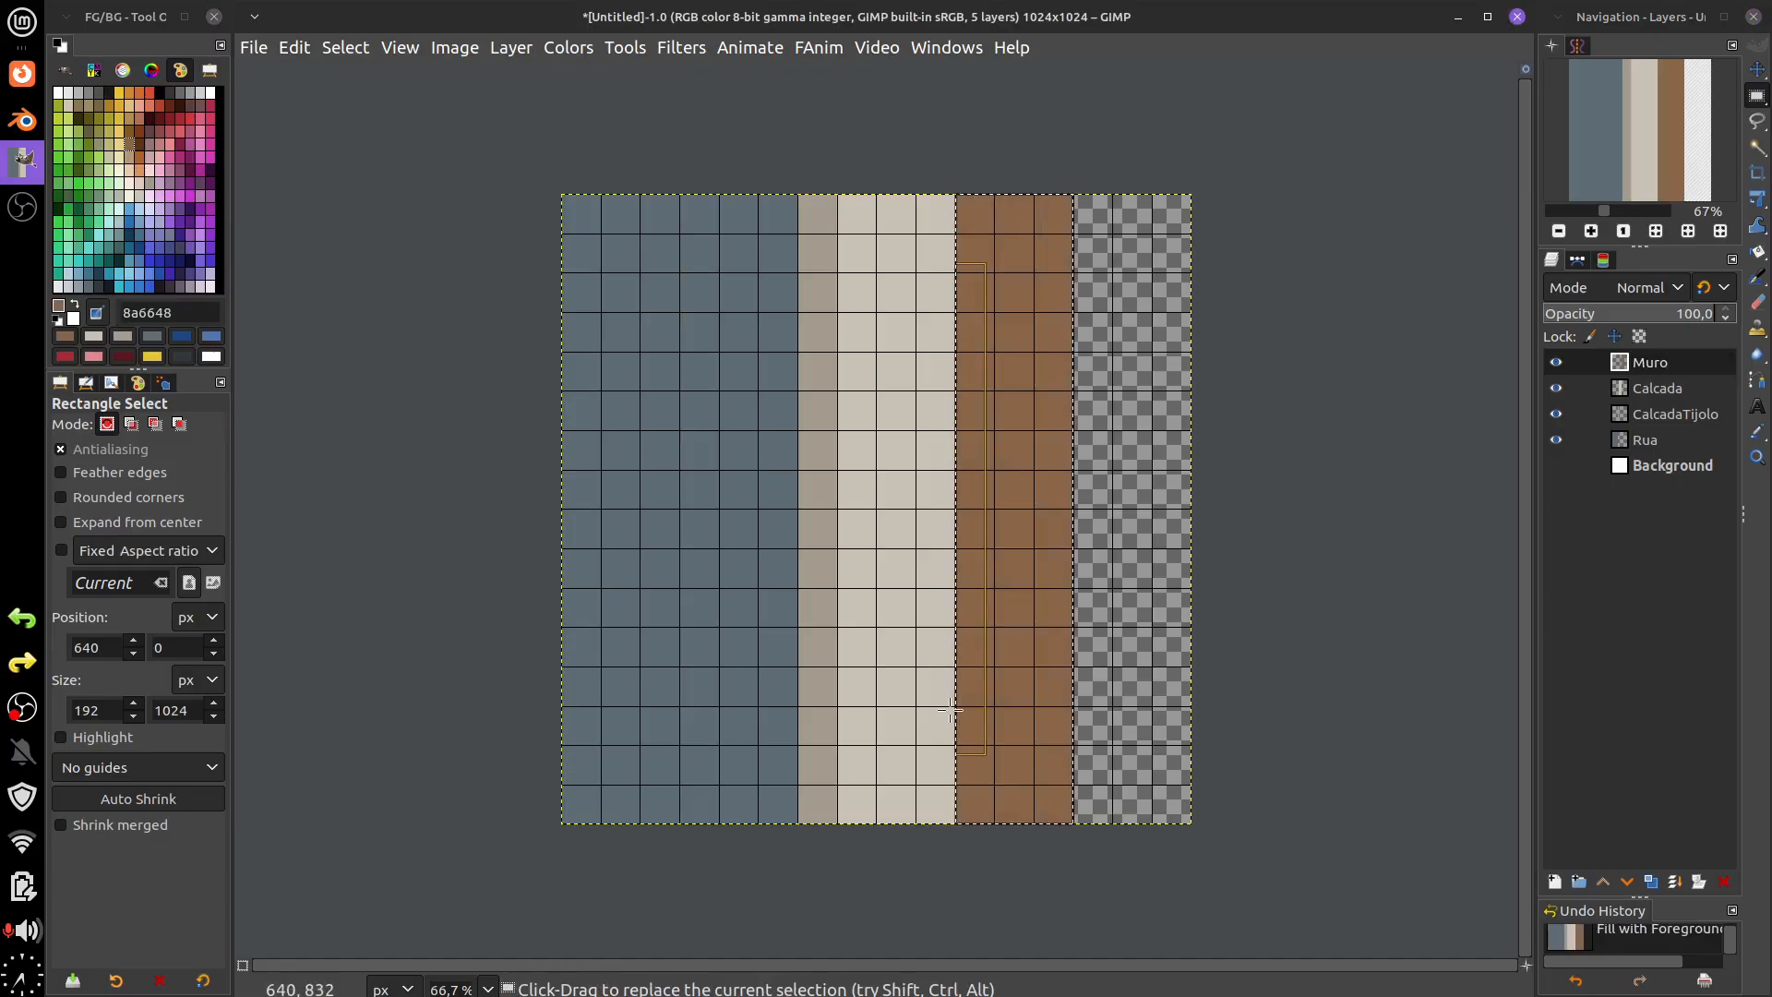
key(ctrl+shift+a)
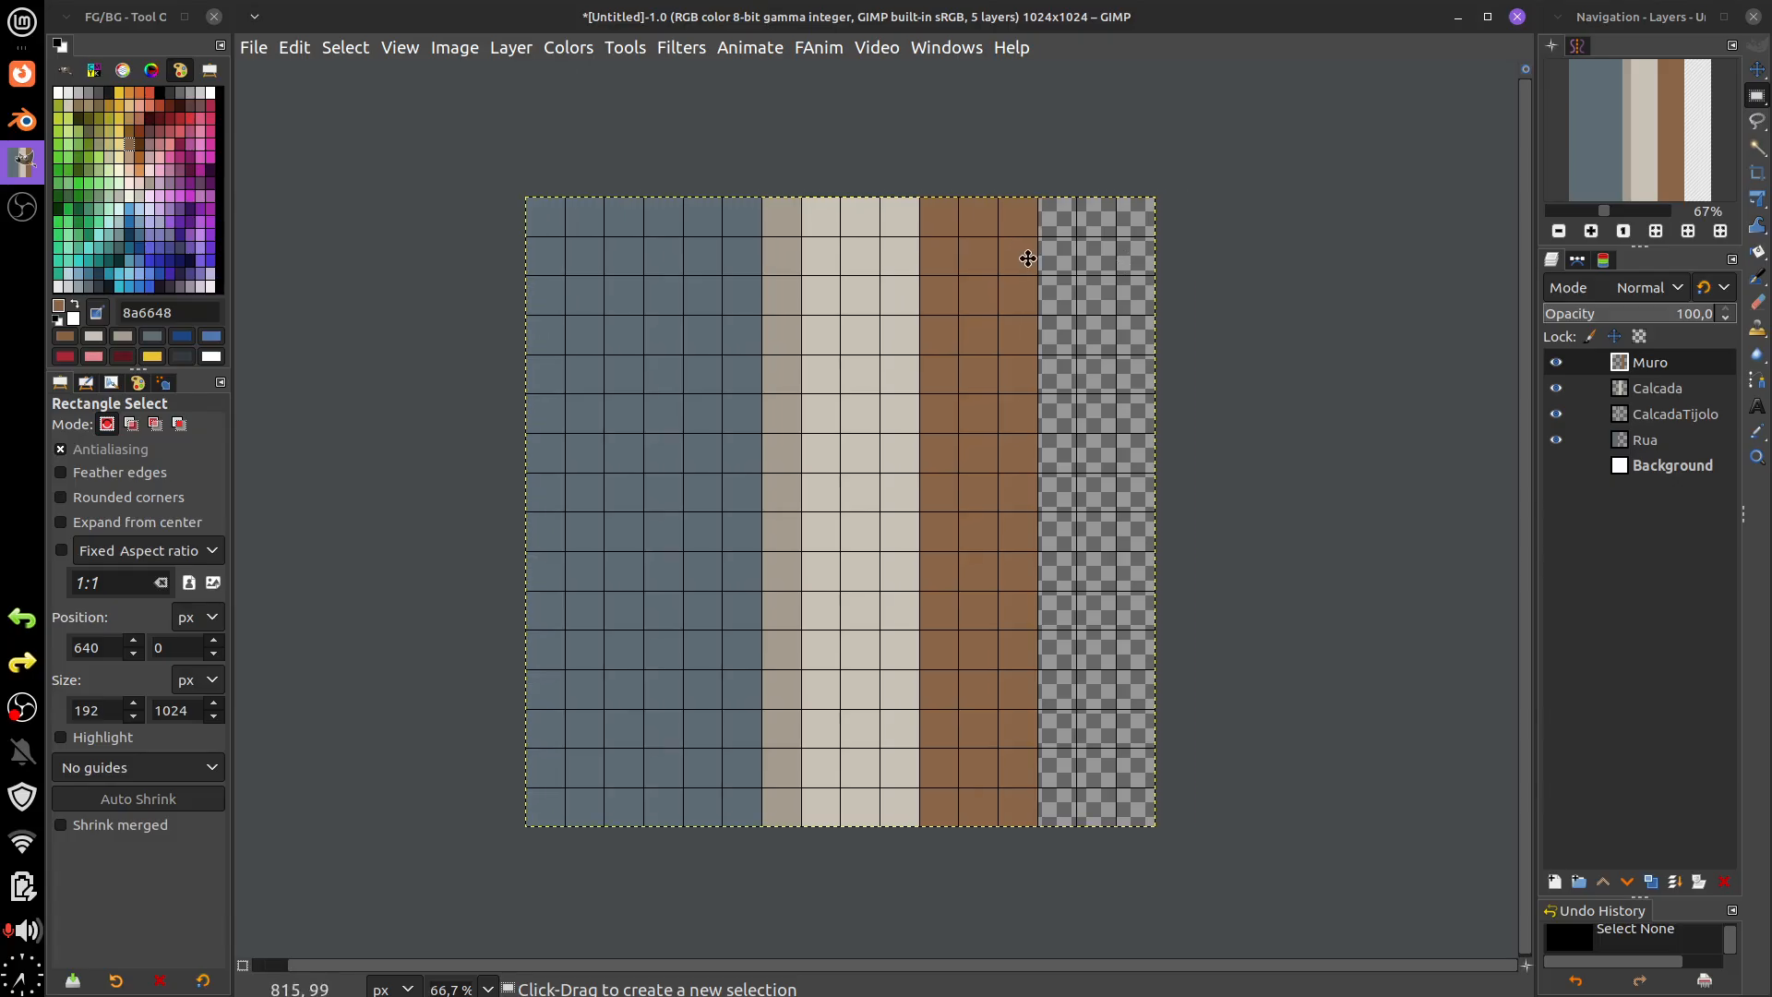
- Select a 64 × 1024 px full-height strip directly beside the brown area, starting at X 832 px
scroll(1016, 257, up, 1)
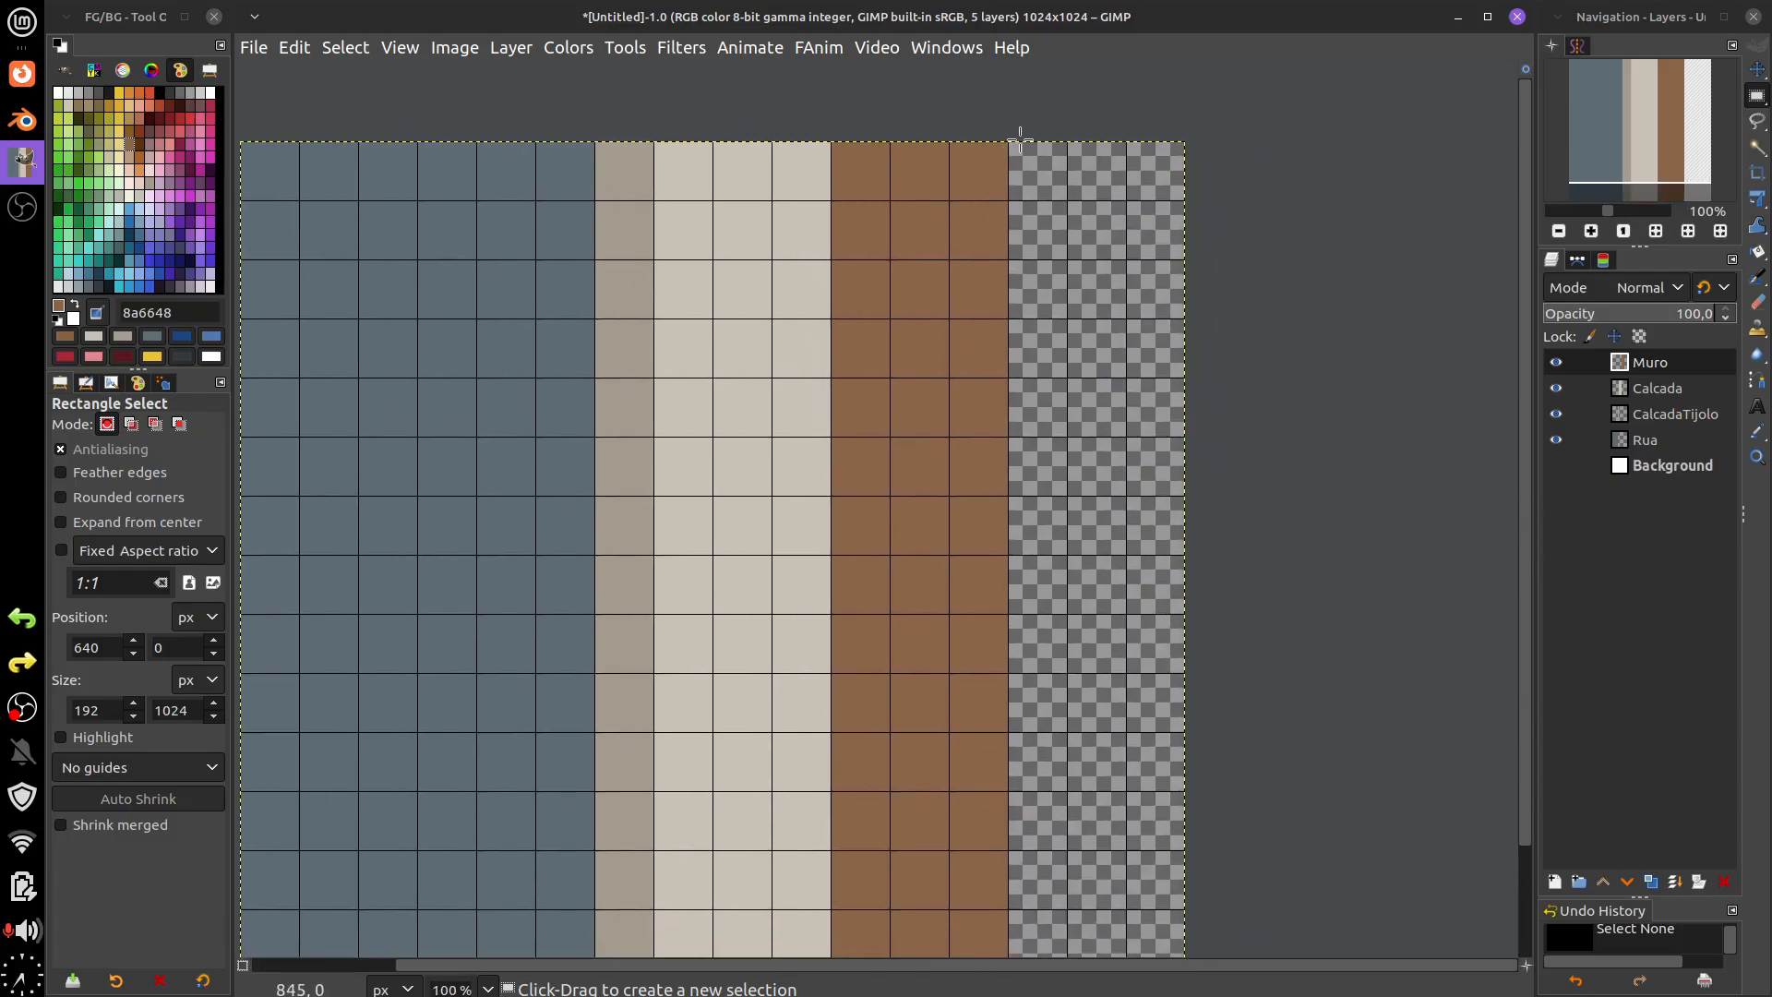
drag(1006, 141, 1066, 880)
scroll(1058, 585, down, 3)
drag(1057, 674, 1054, 845)
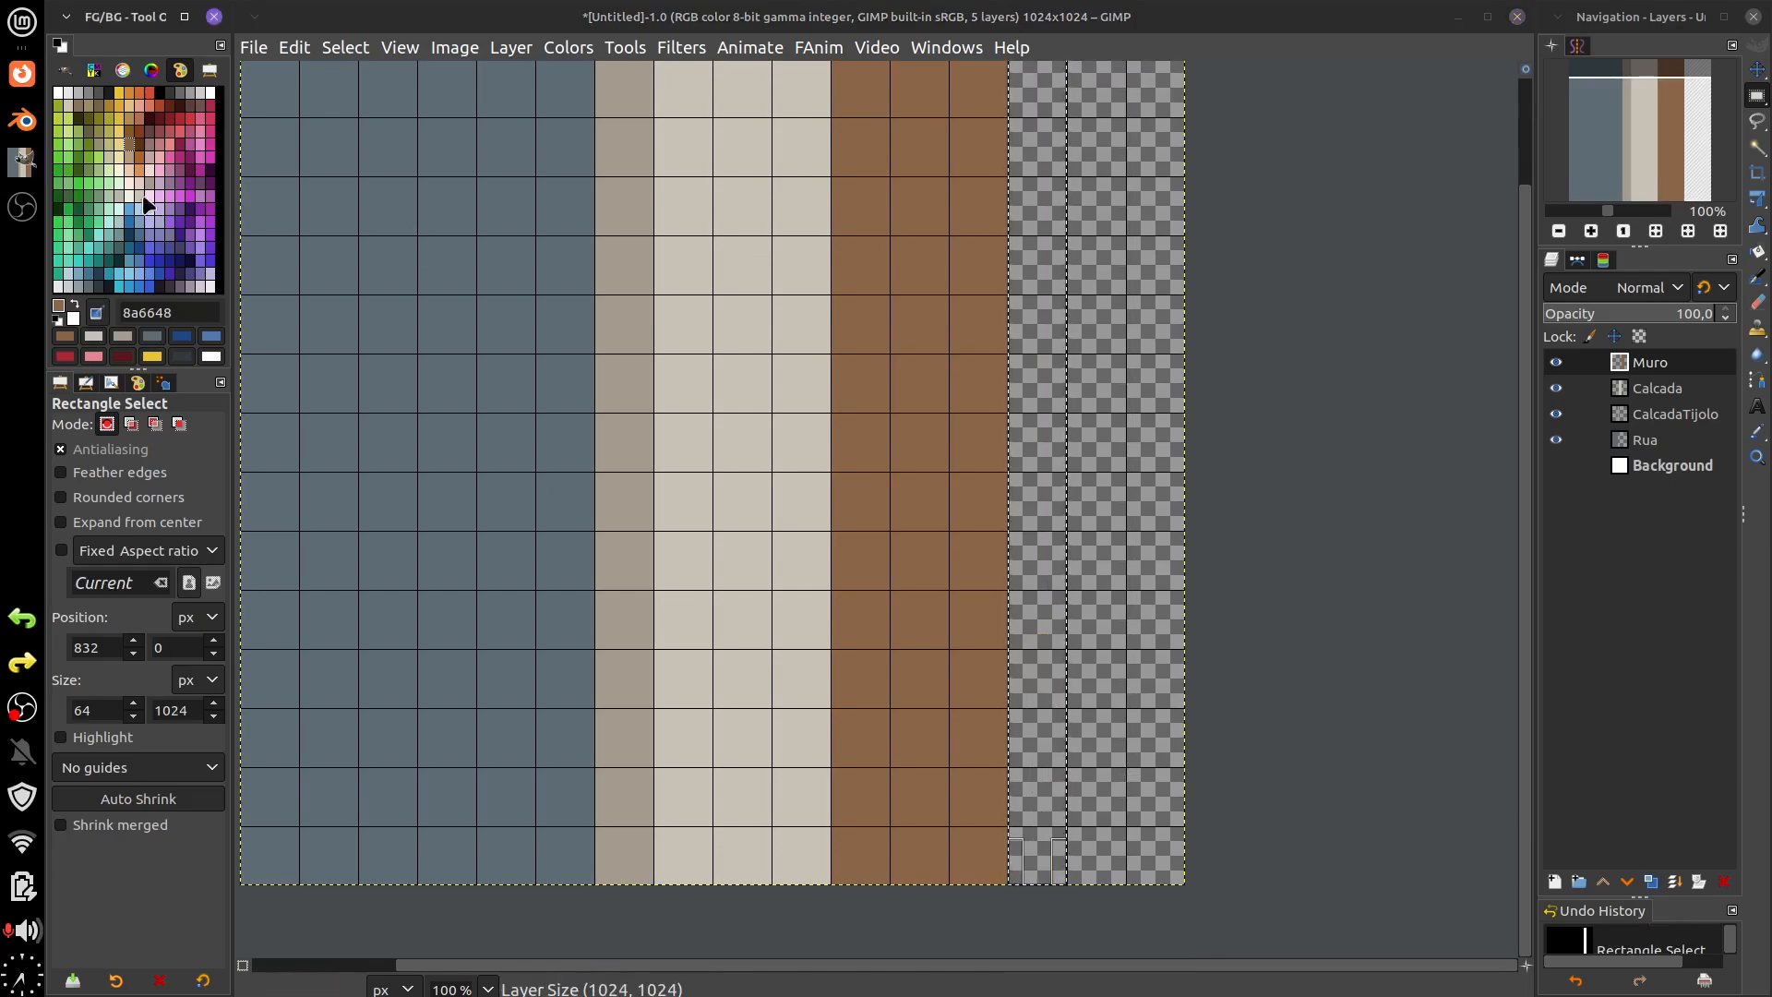
- Set the foreground color to the light brown ba987c, fill the selected strip on the Muro layer, and clear the selection
click(129, 153)
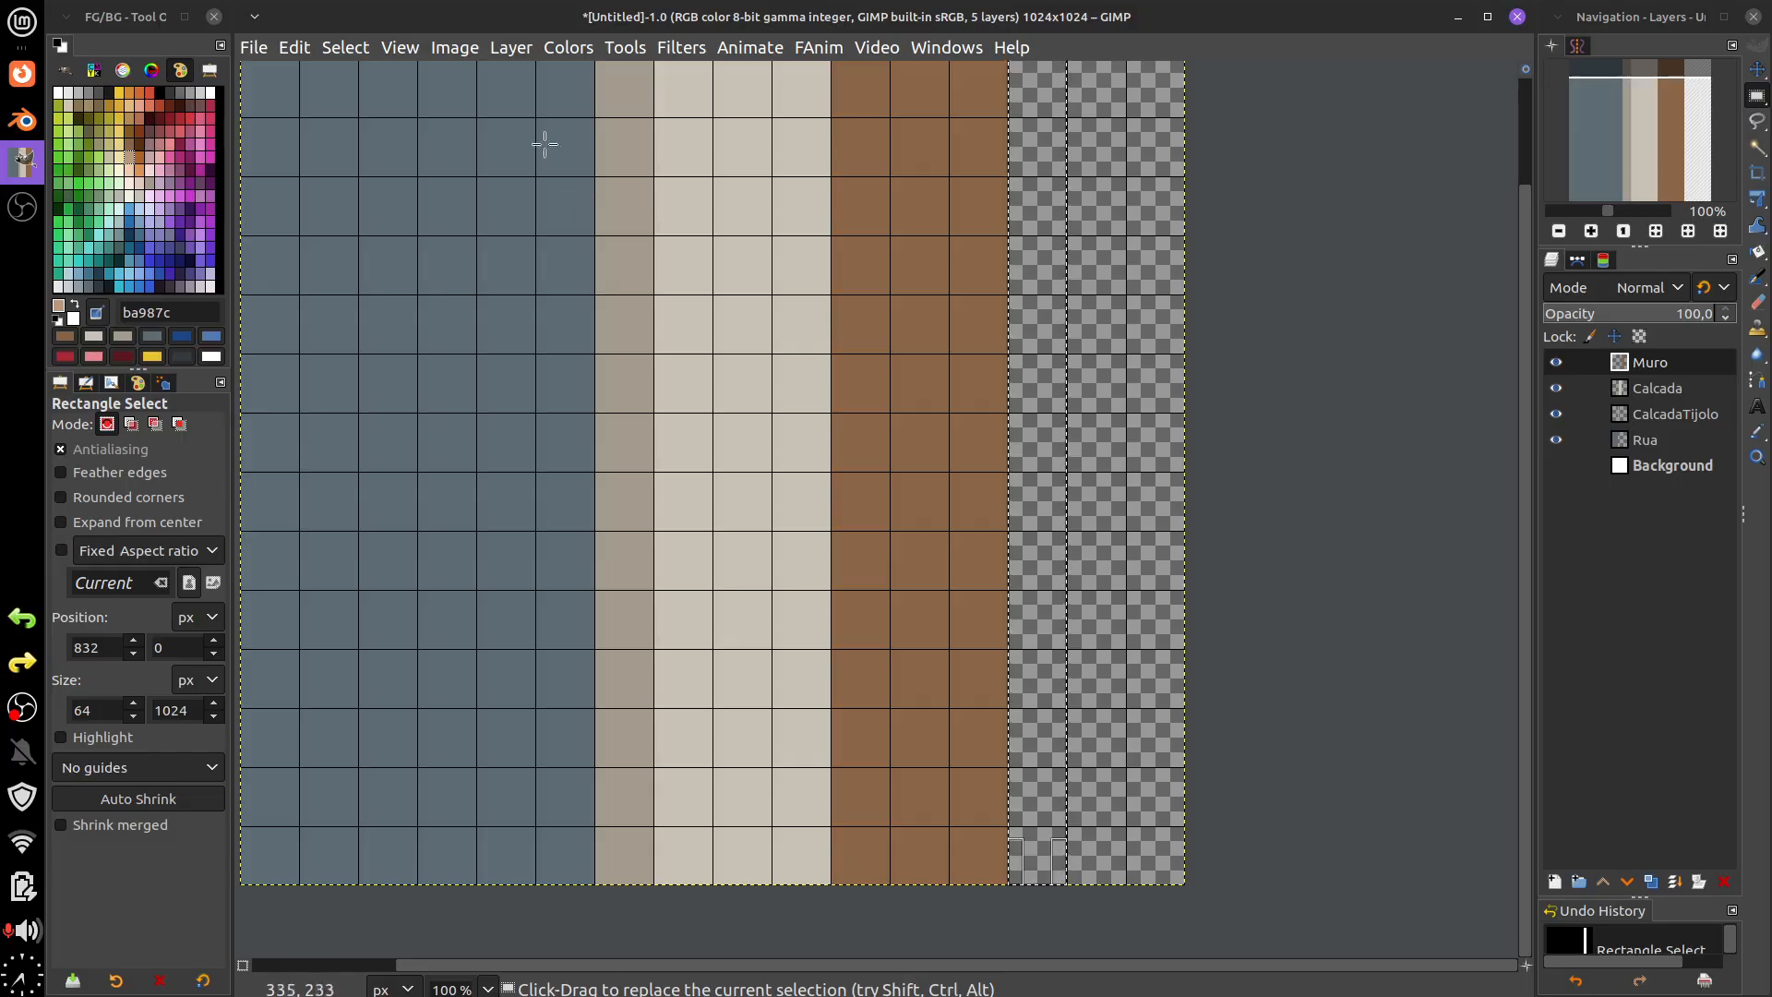
click(297, 48)
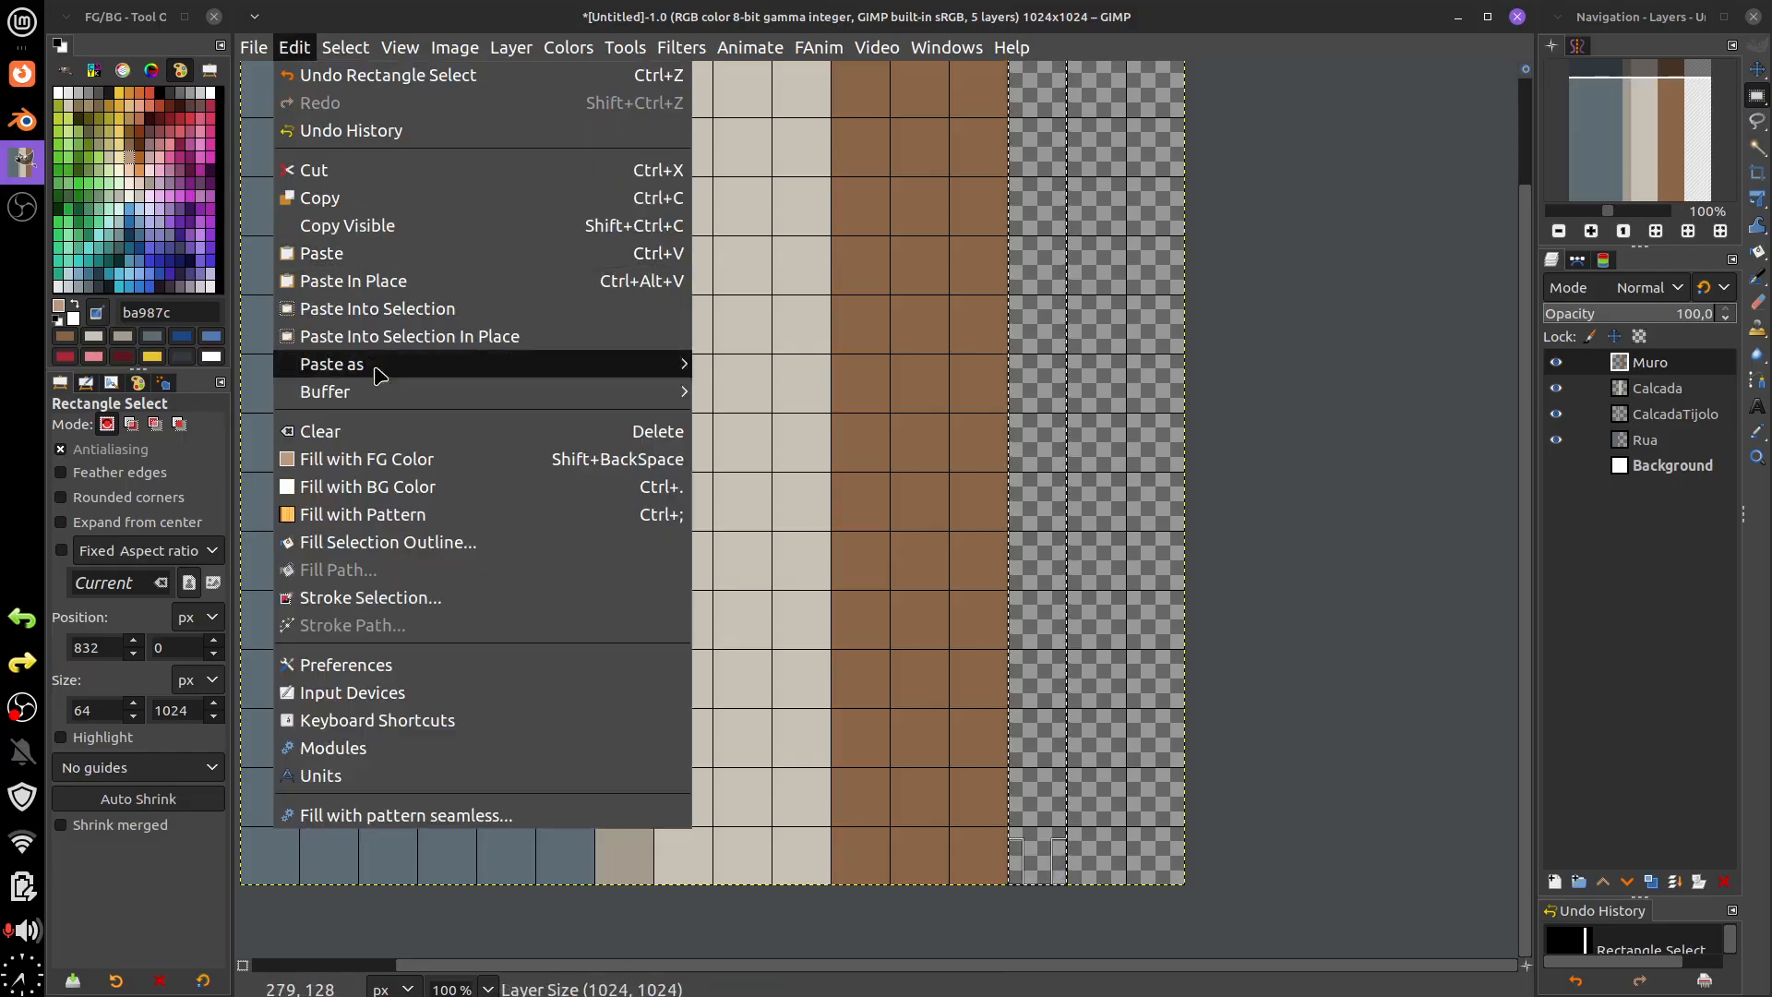
click(377, 460)
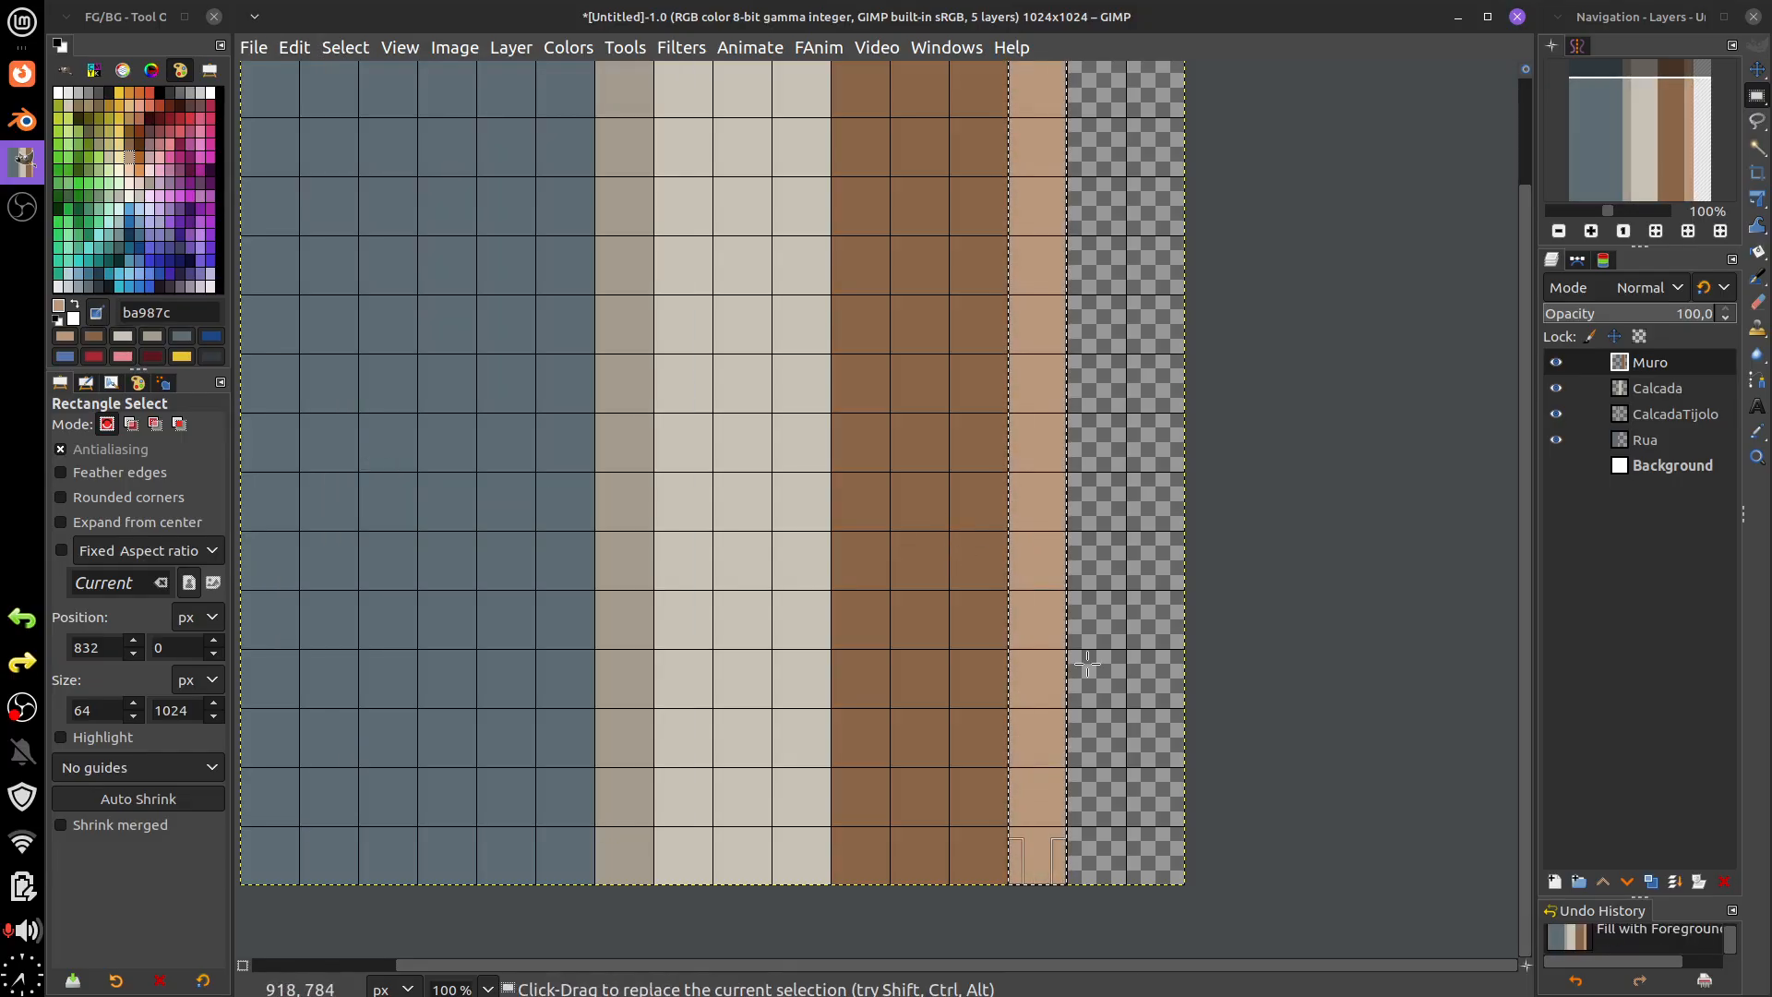
key(ctrl+shift+a)
- Select the outer half of the light brown strip at full height, about 33 × 1024 px starting at X 863 px
key(space)
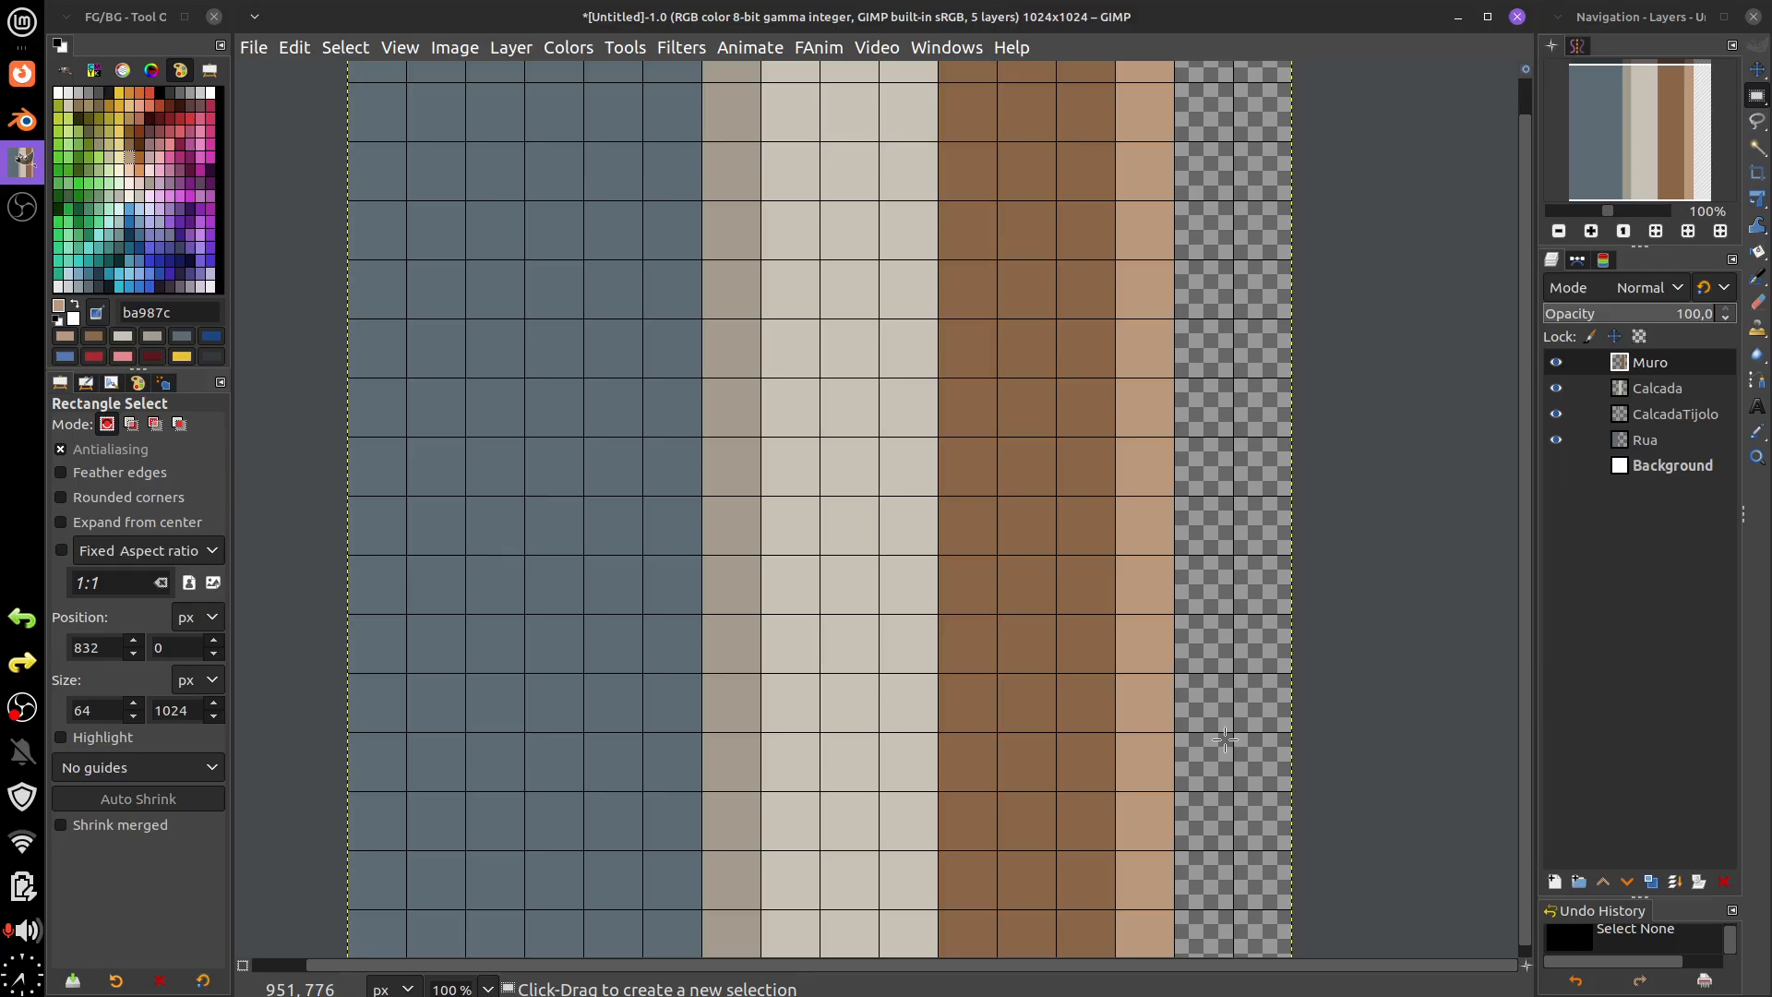
scroll(1107, 461, up, 5)
scroll(1107, 462, right, 3)
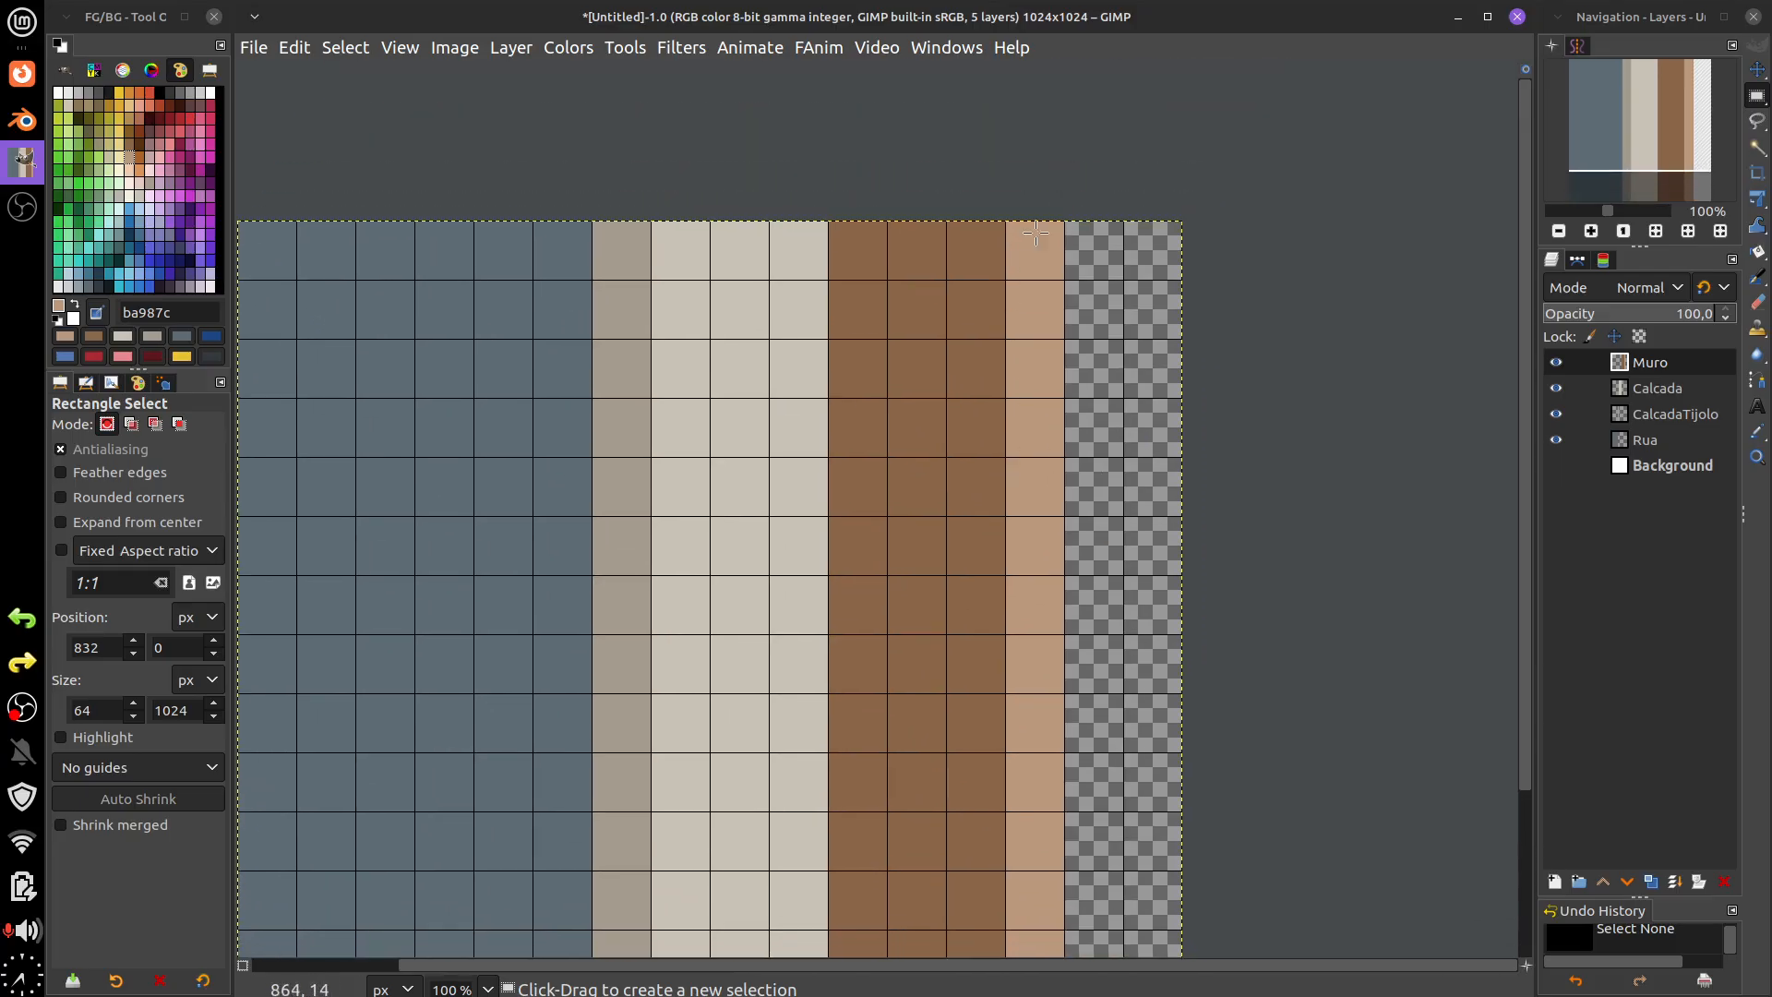
drag(1030, 219, 1054, 659)
key(space)
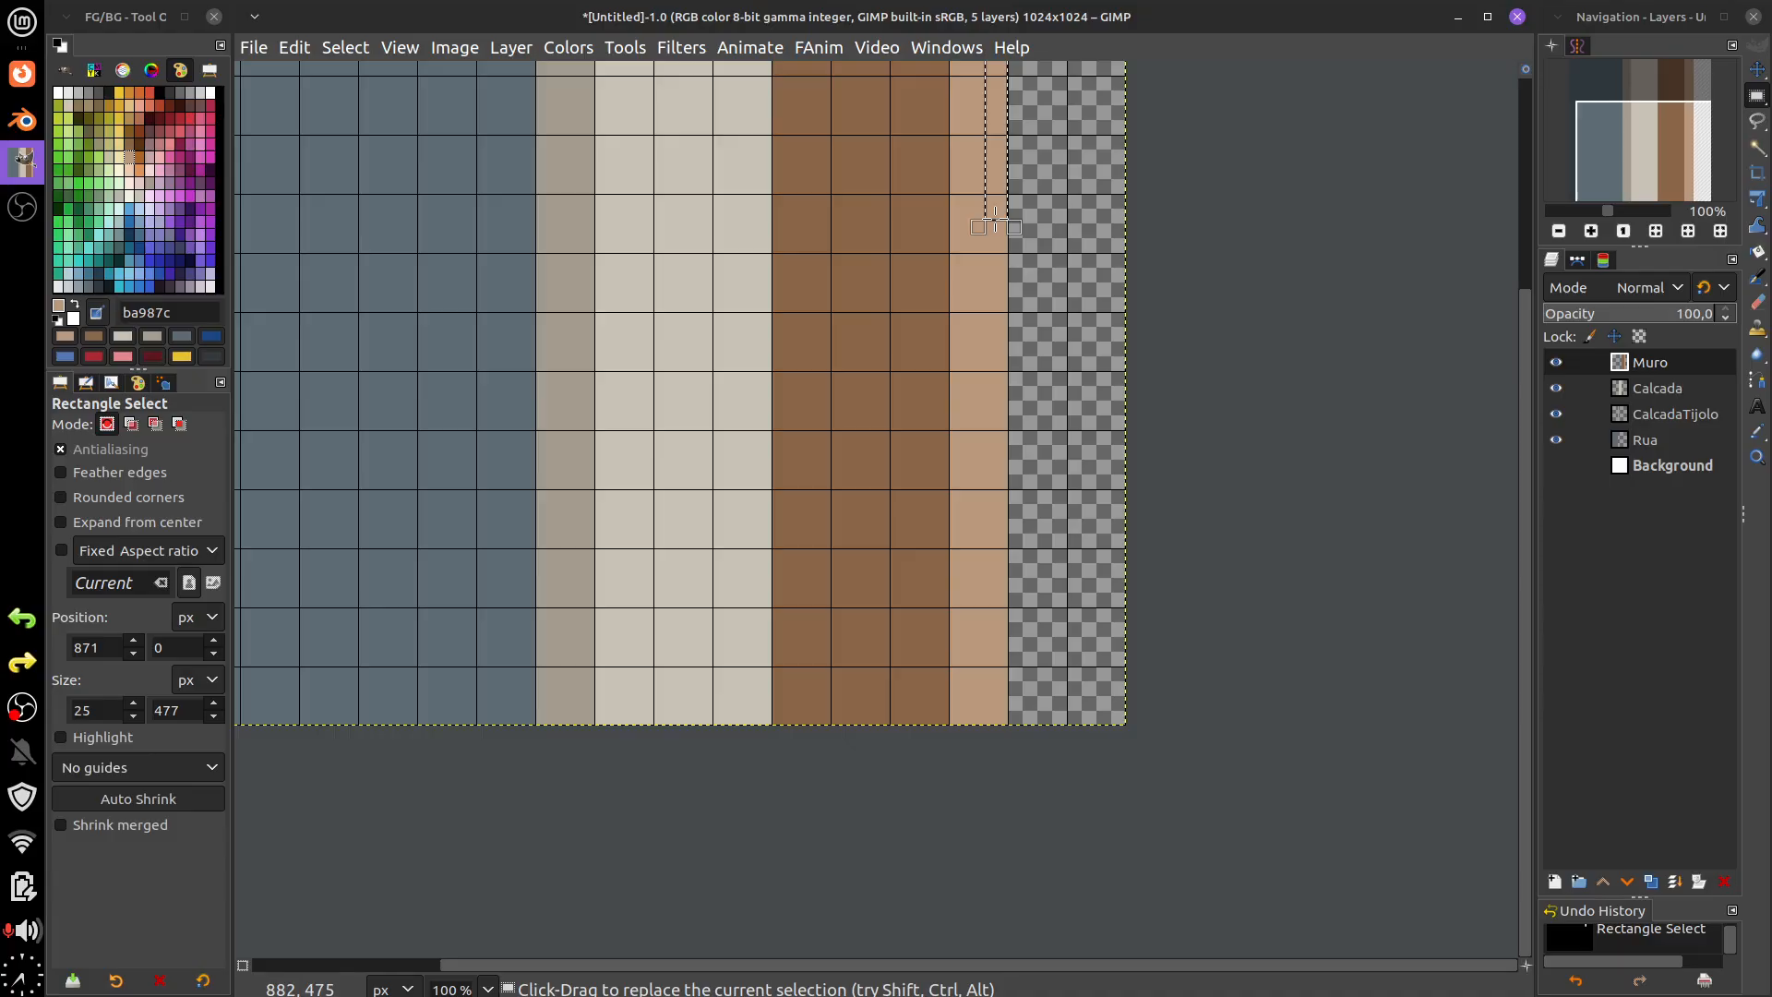
drag(975, 226, 968, 734)
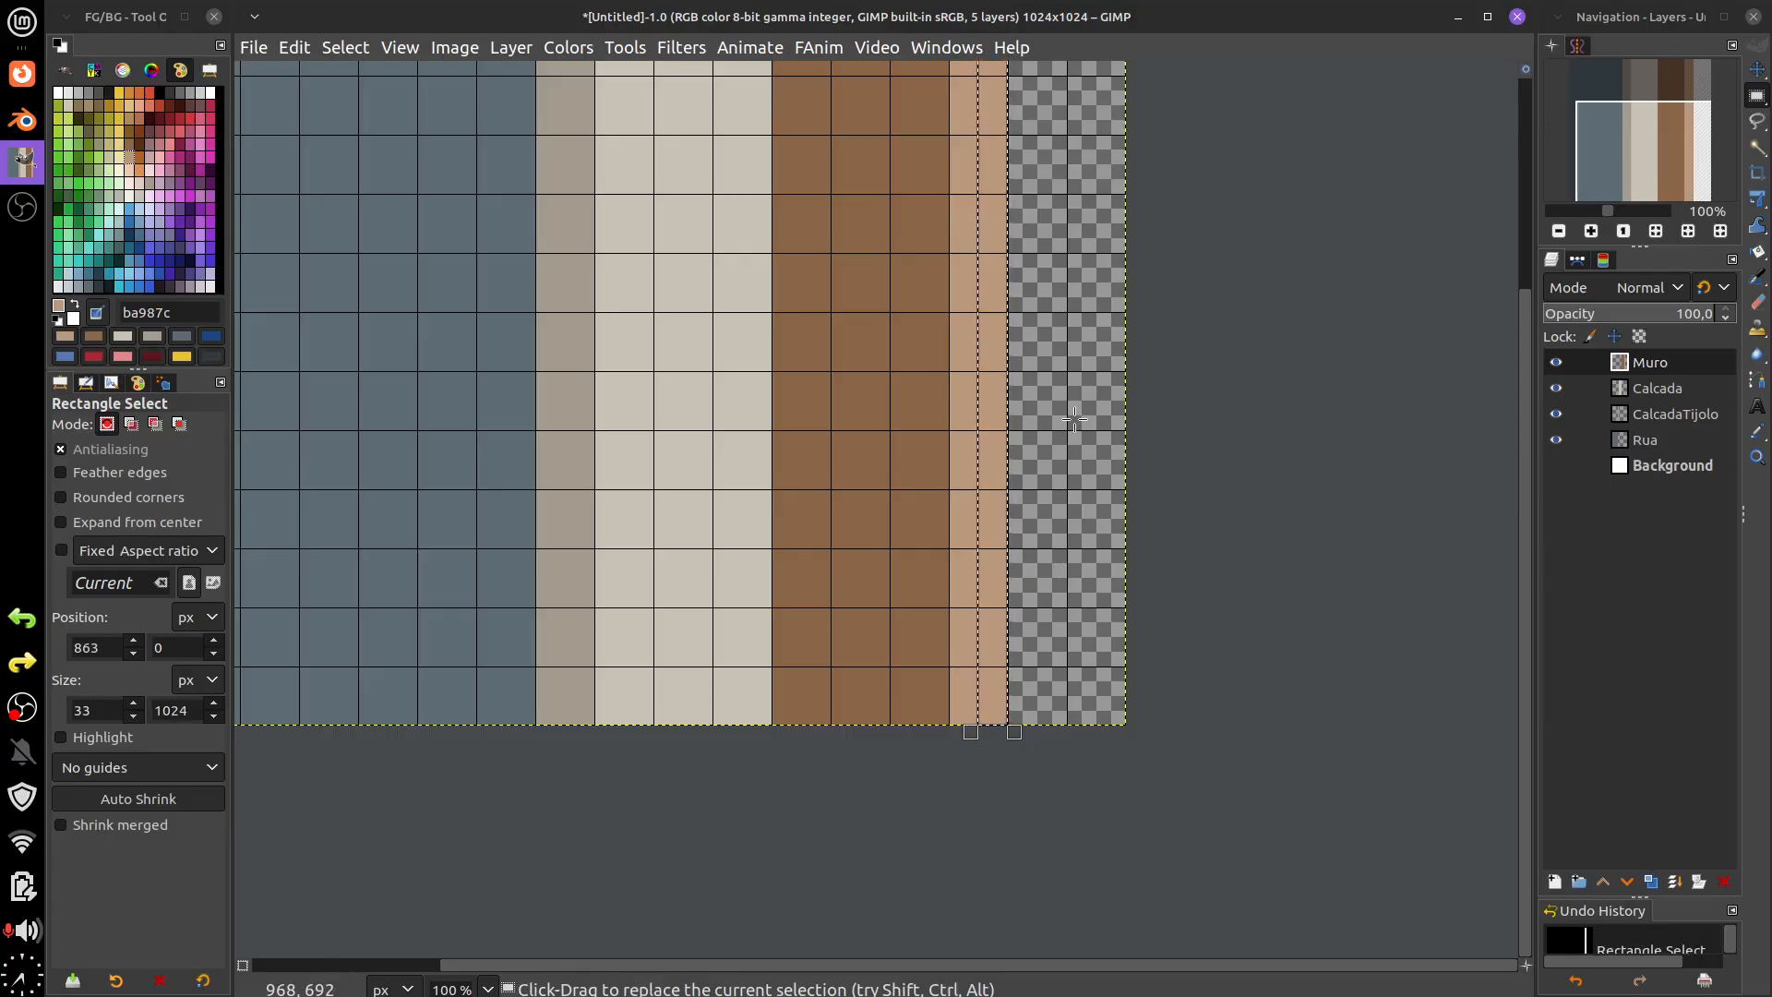
- Narrow the selection on the light brown strip to 32 px wide, starting at X 864 px, keeping it active
scroll(1034, 480, right, 1)
scroll(1007, 540, up, 5)
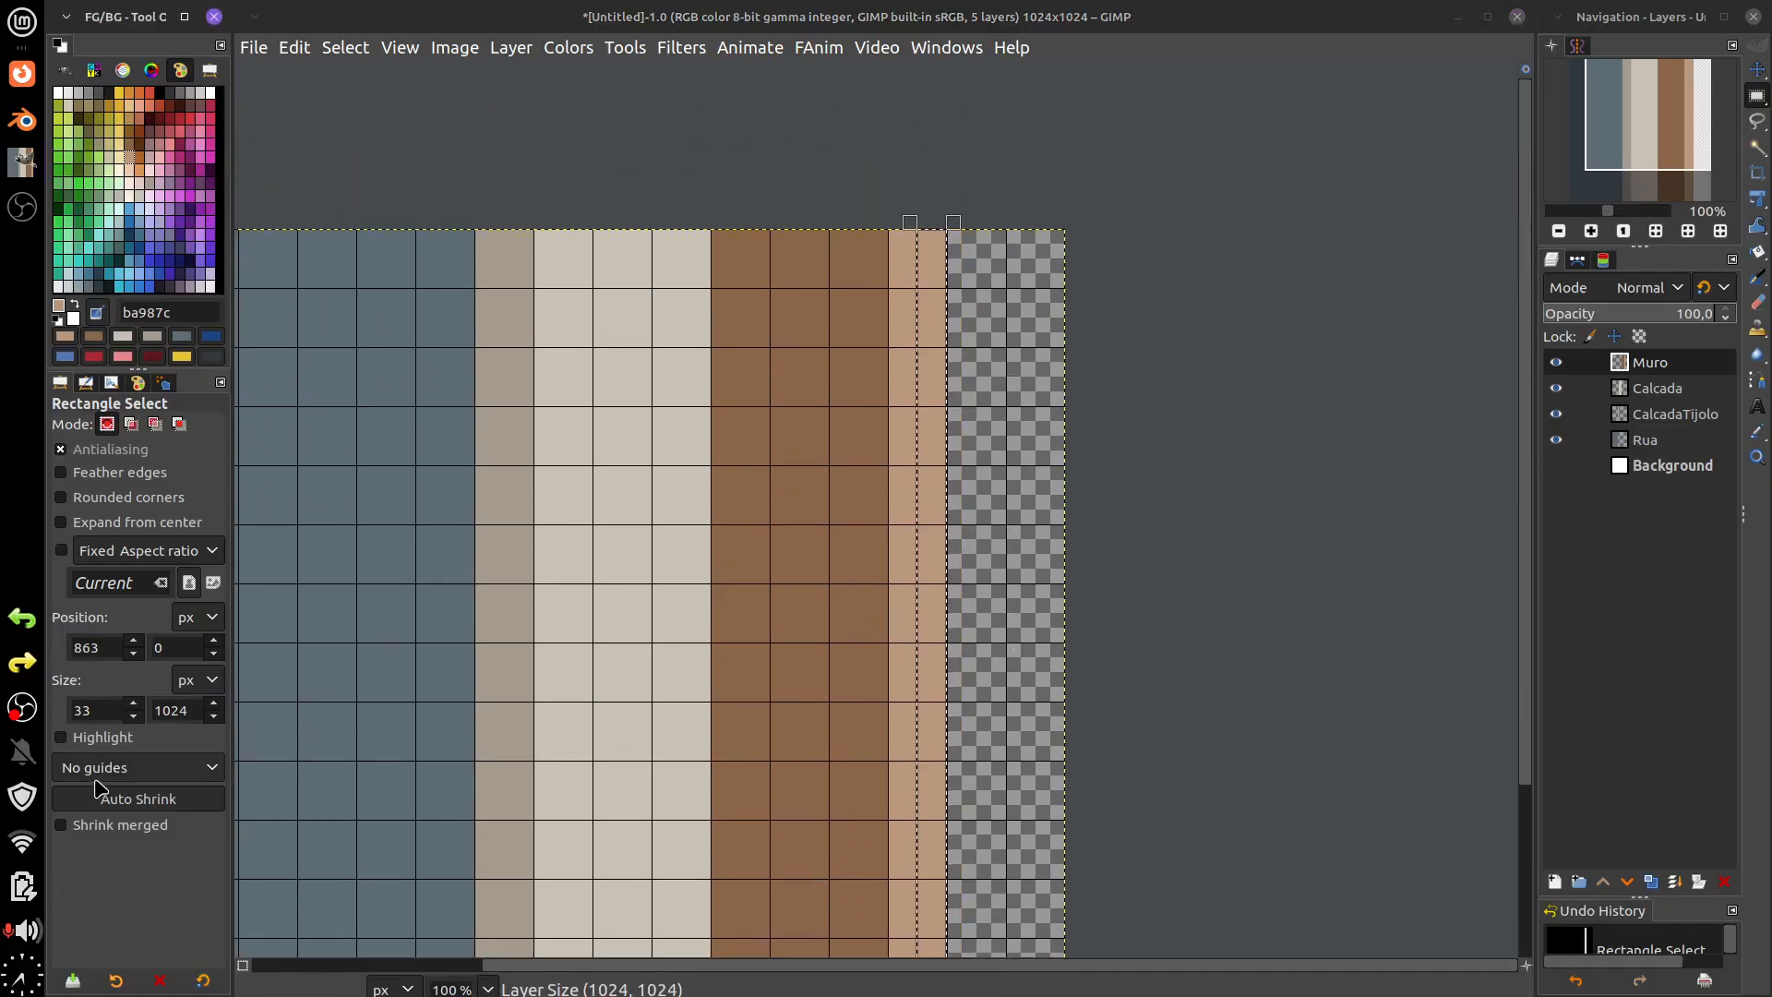
double_click(76, 711)
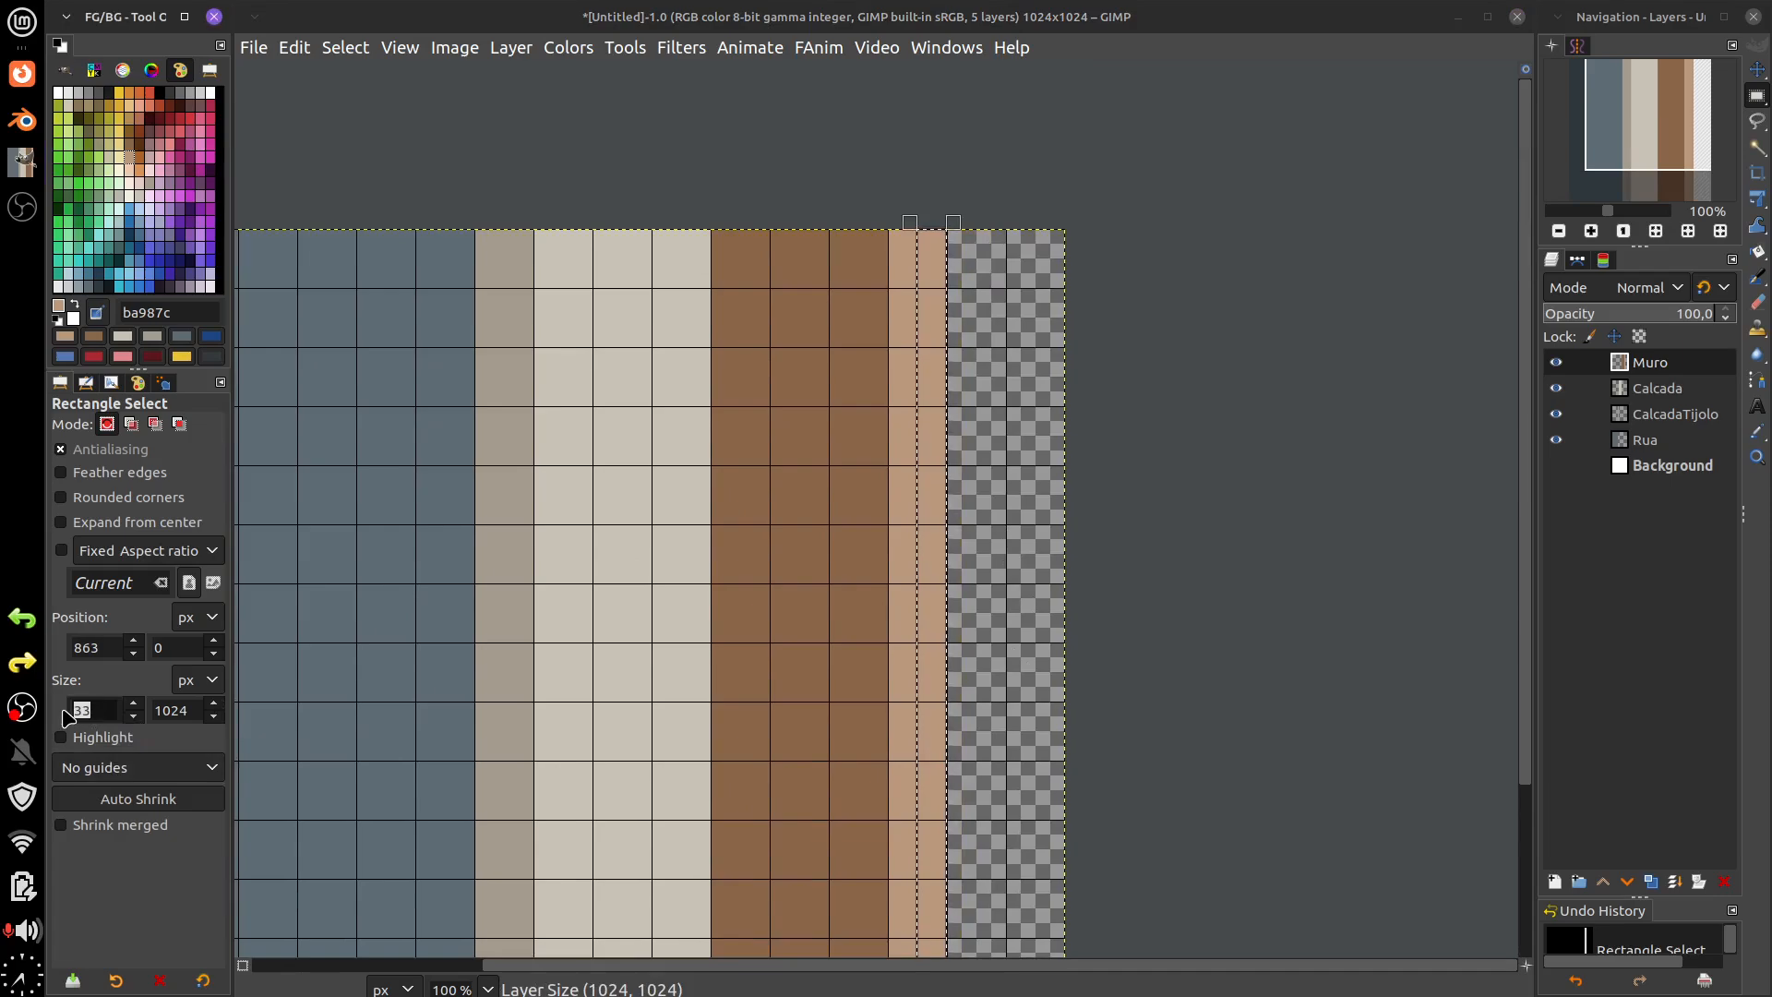
text(32)
key(Return)
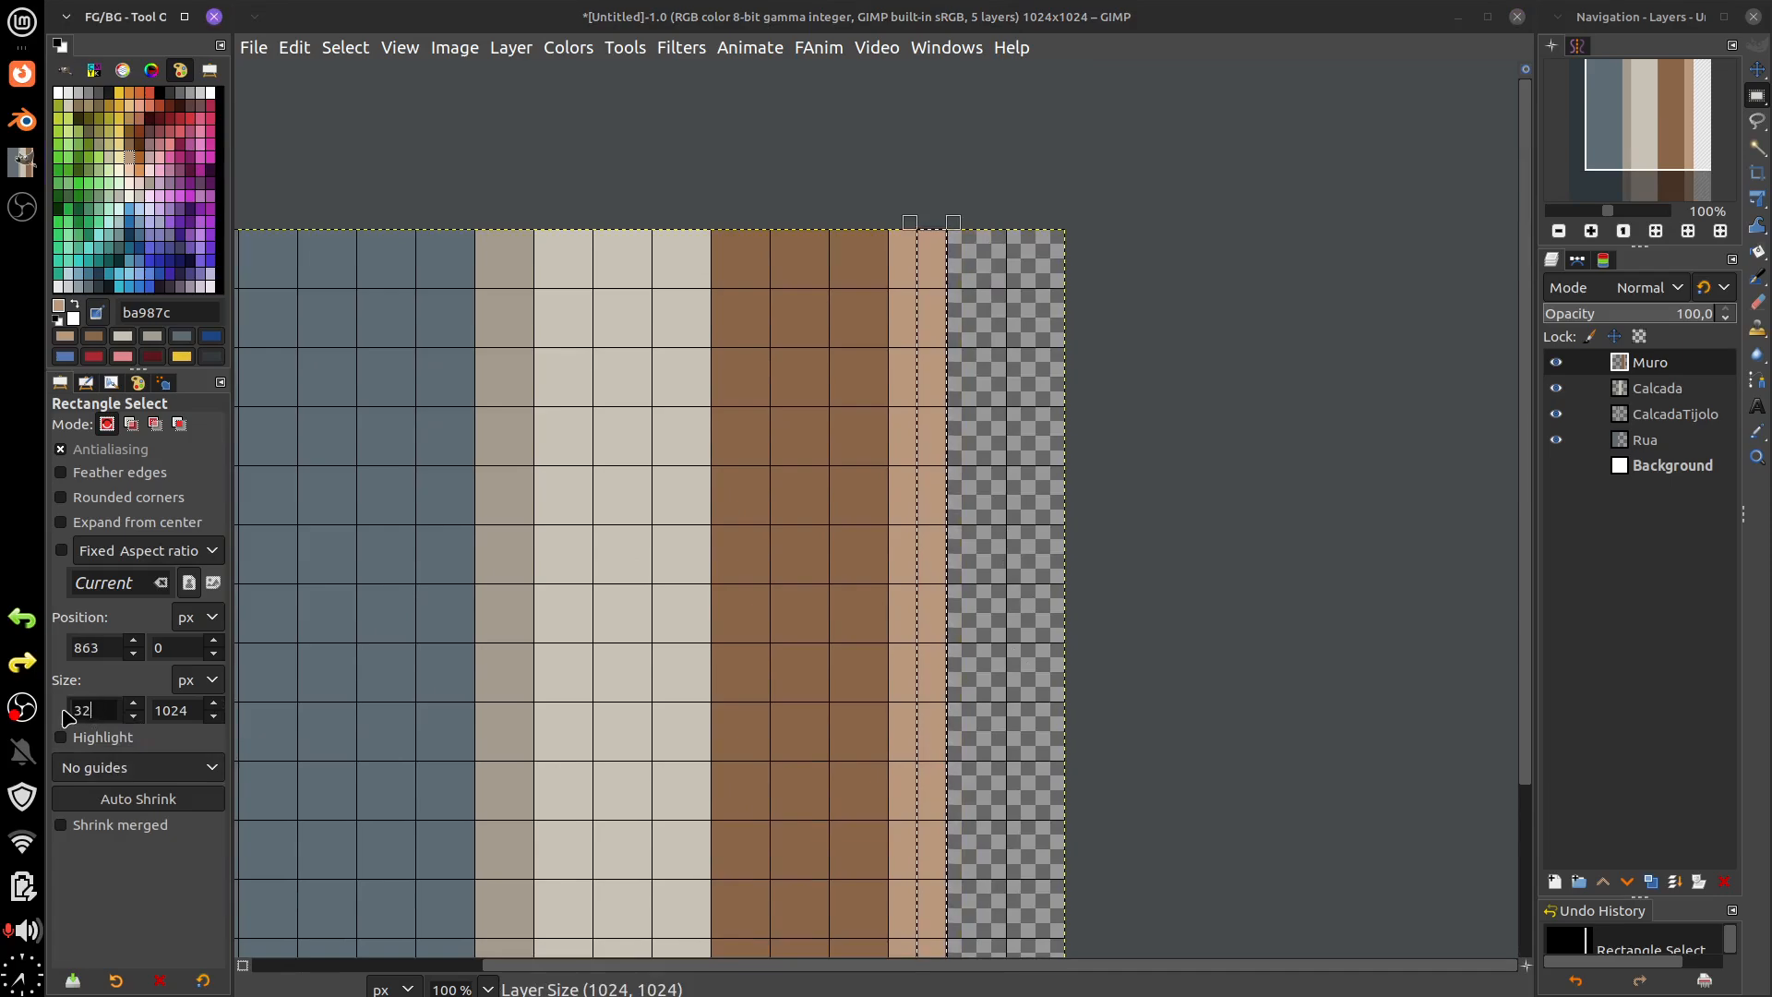
click(931, 488)
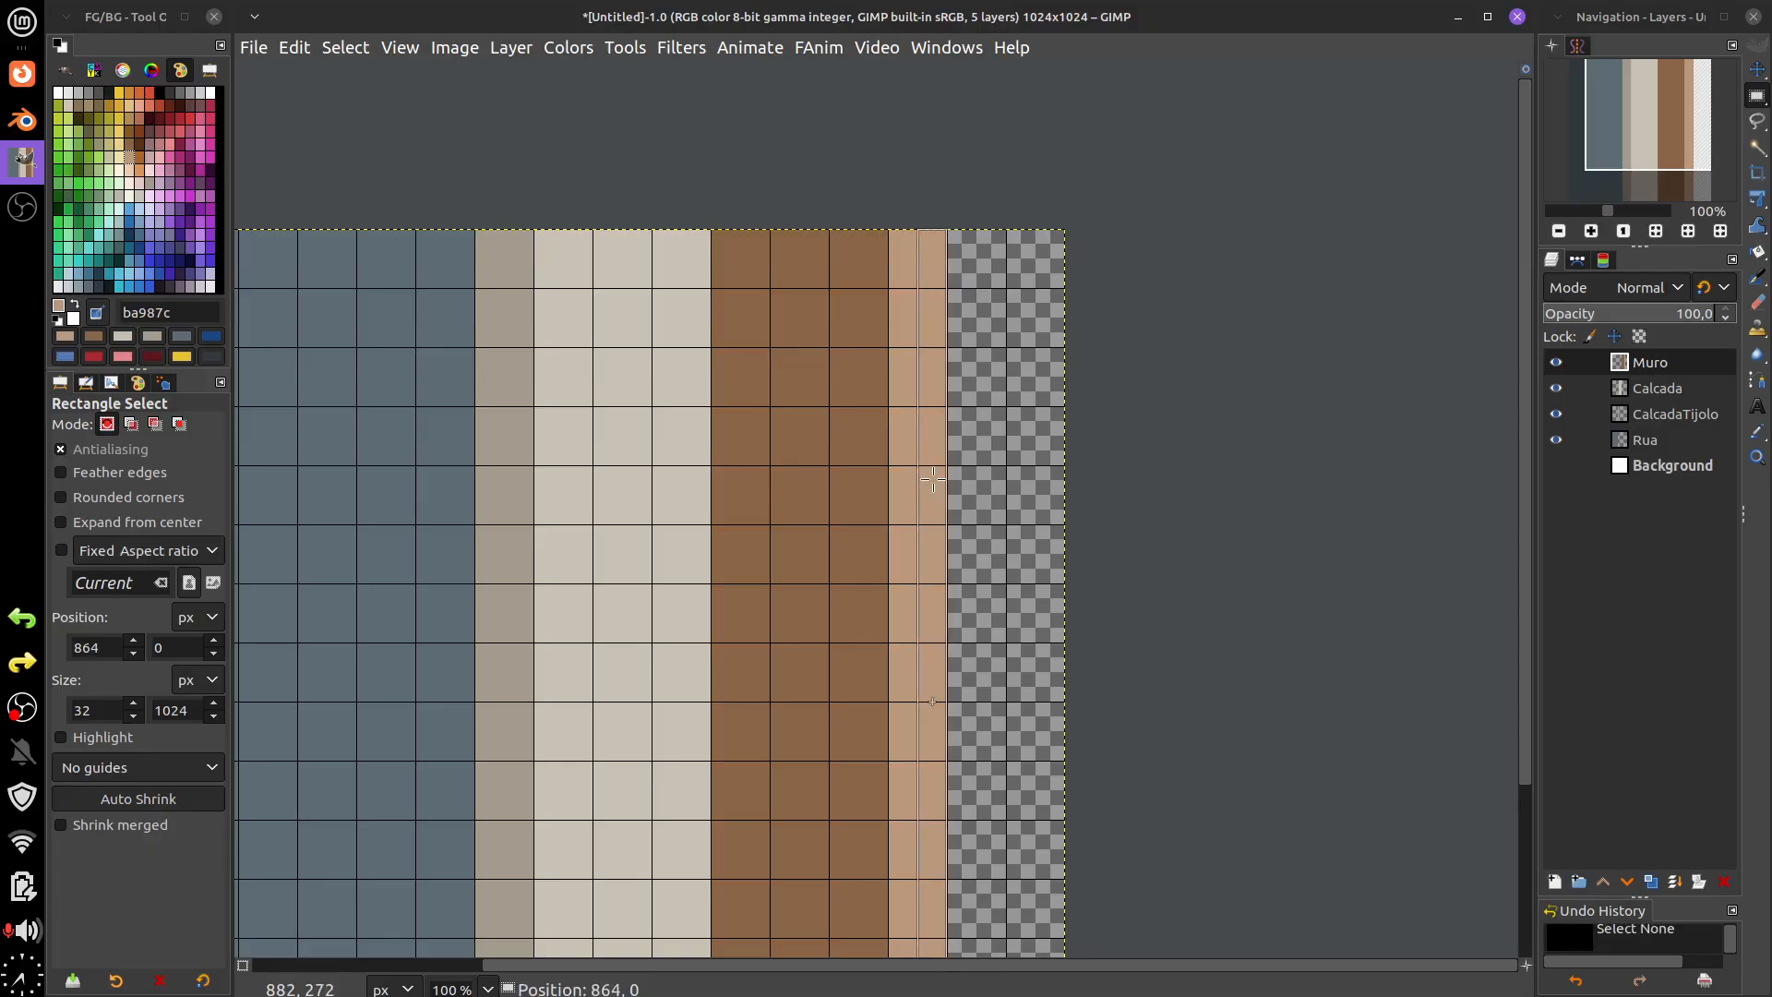
key(ctrl+z)
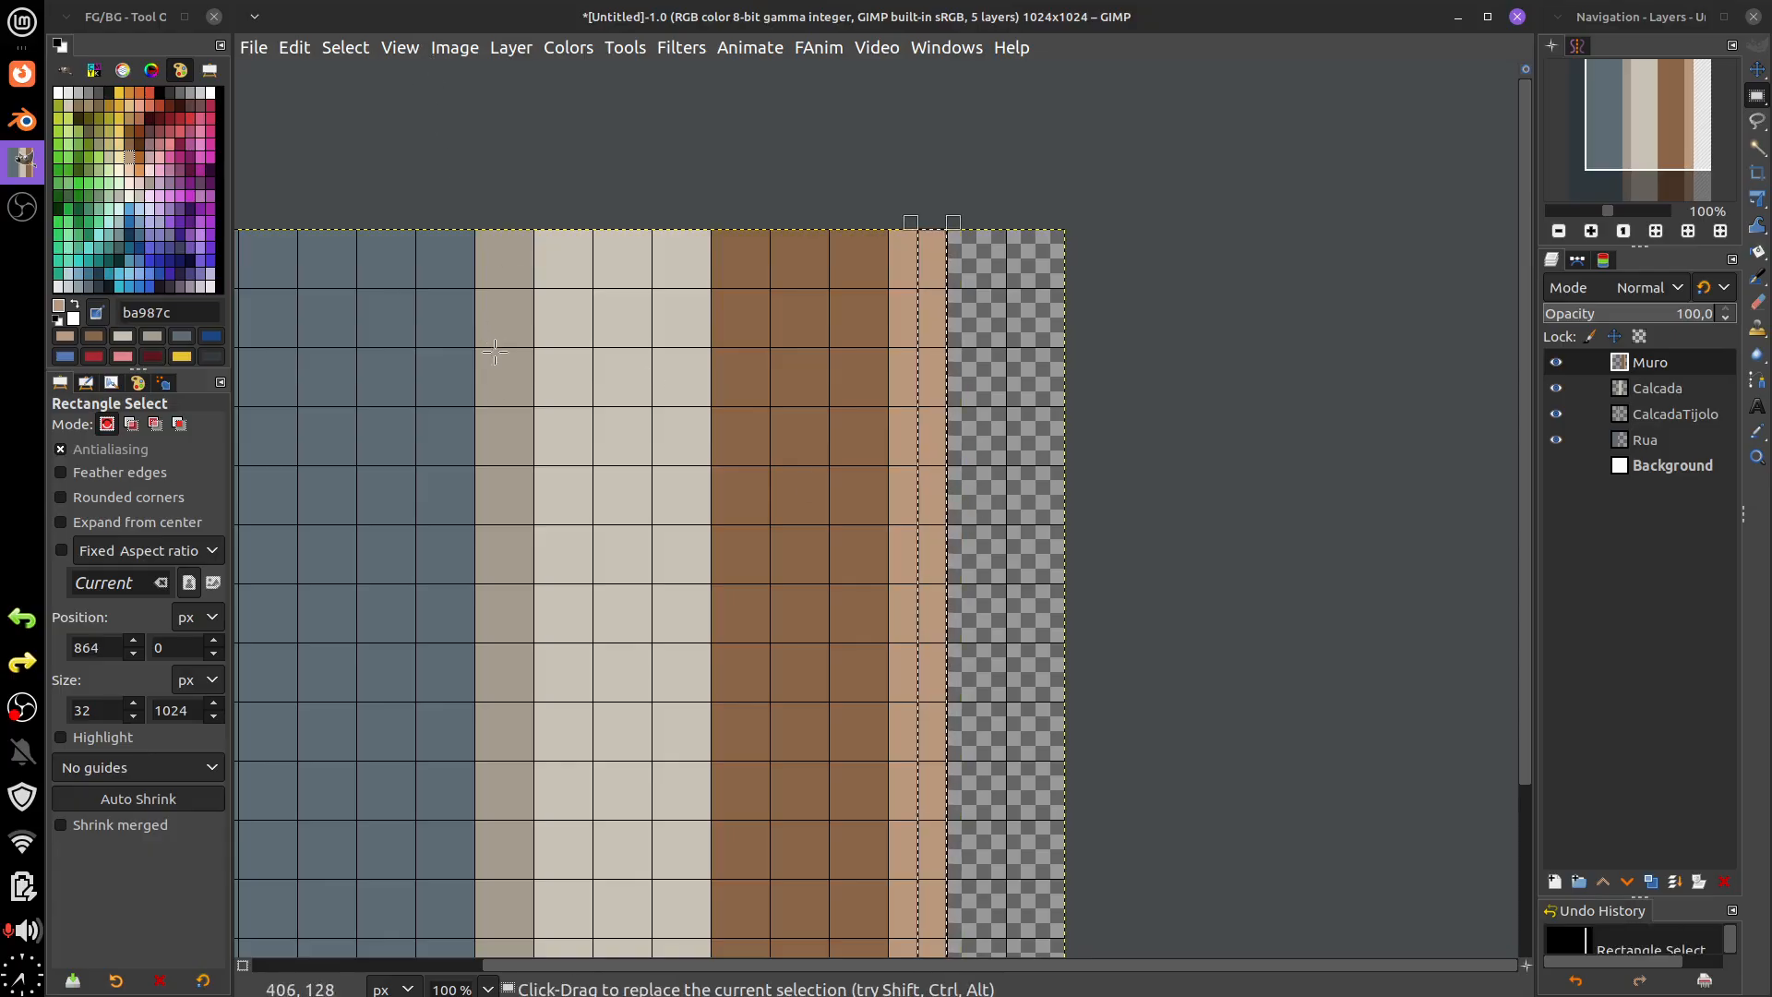
- Check the horizontal and vertical spacing in the image grid configuration
scroll(495, 351, left, 5)
scroll(494, 350, down, 2)
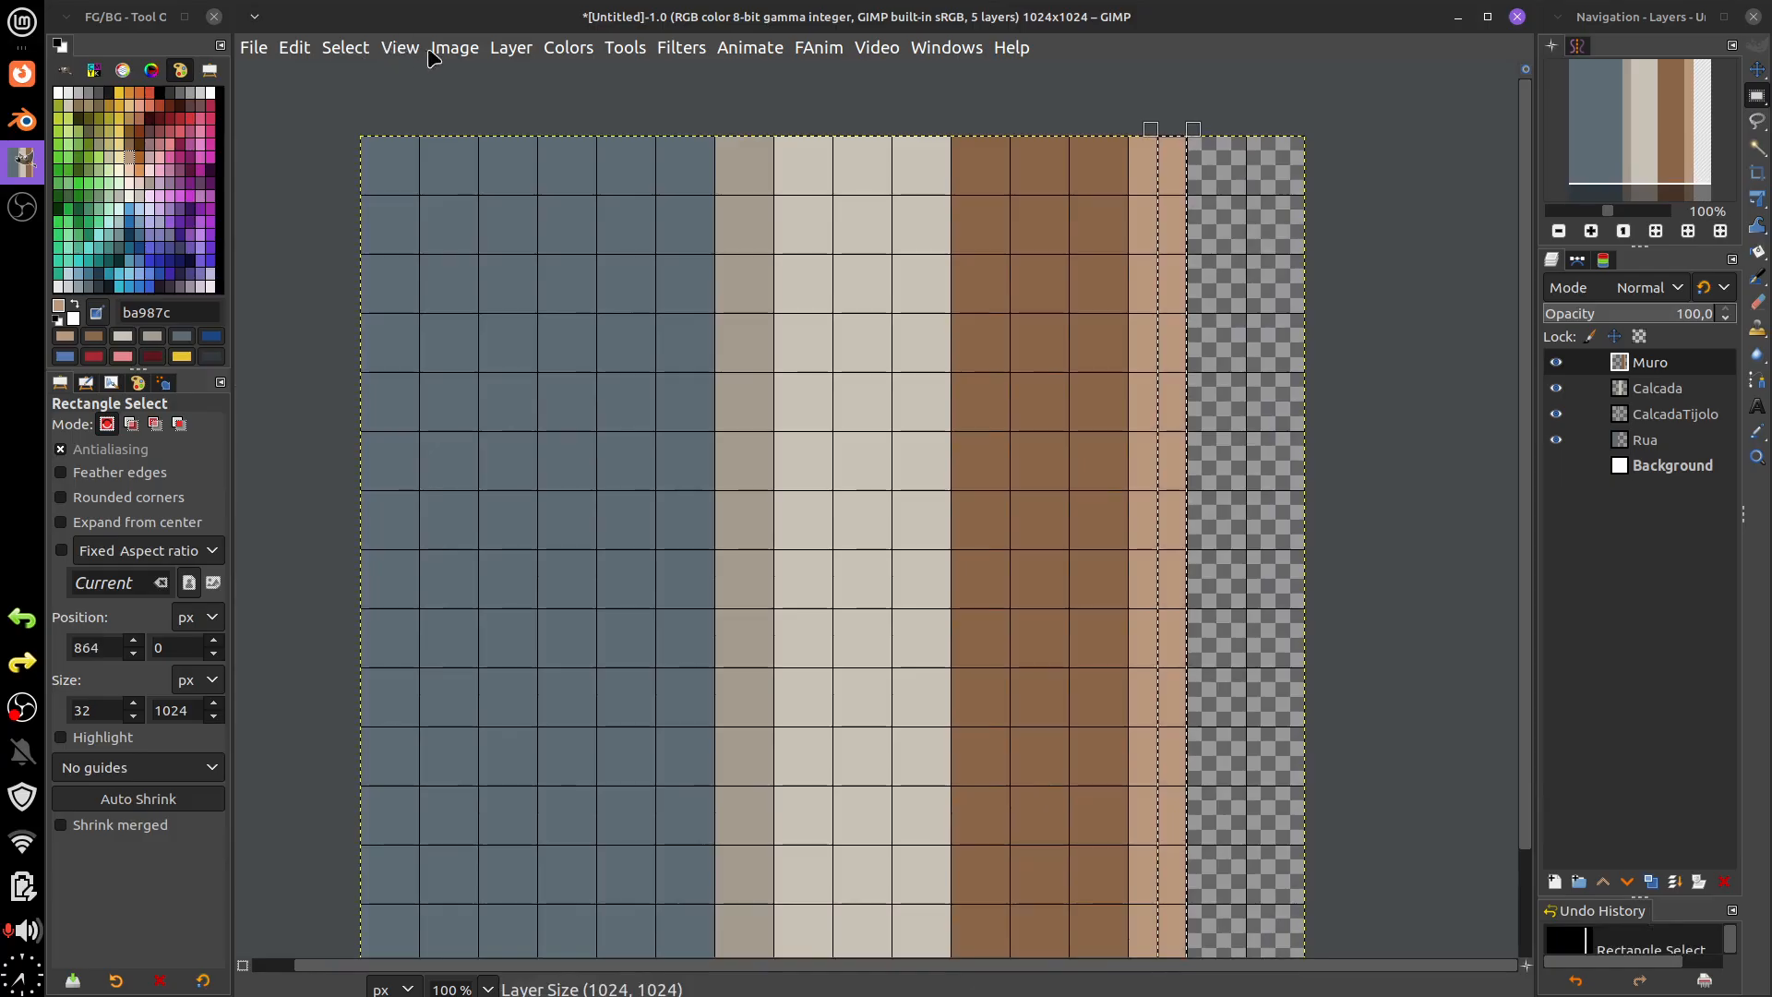
click(452, 53)
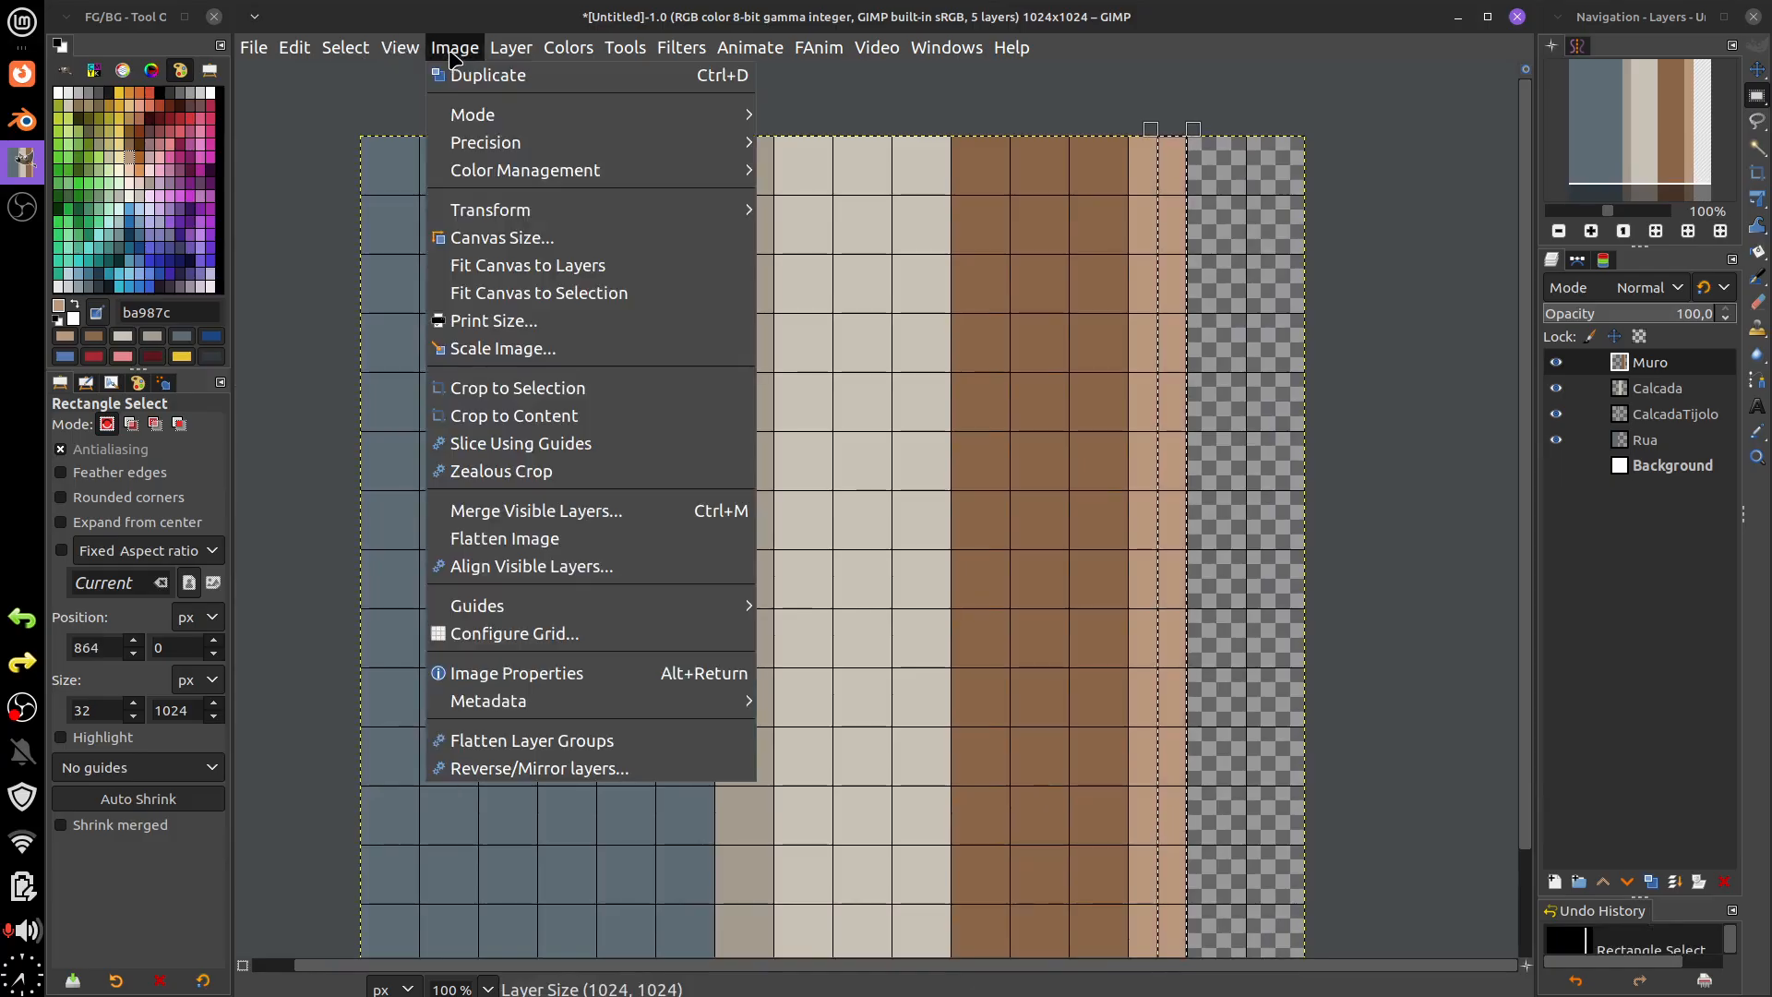
click(514, 633)
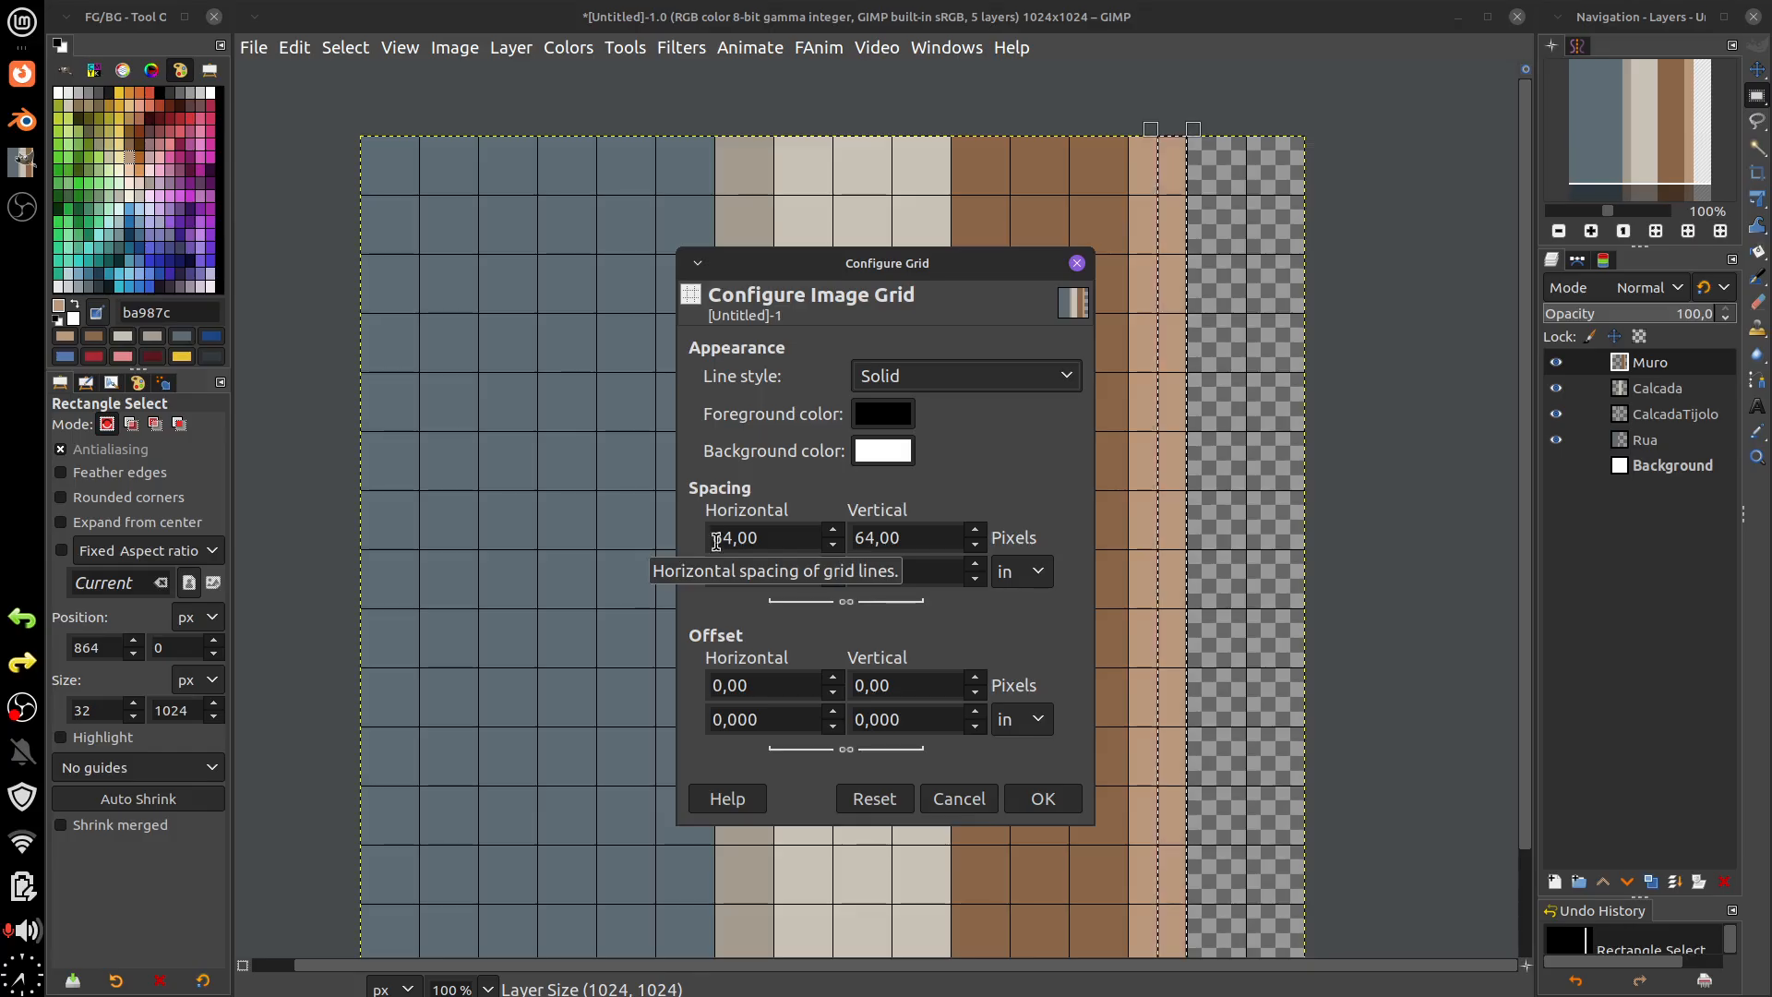
click(1043, 801)
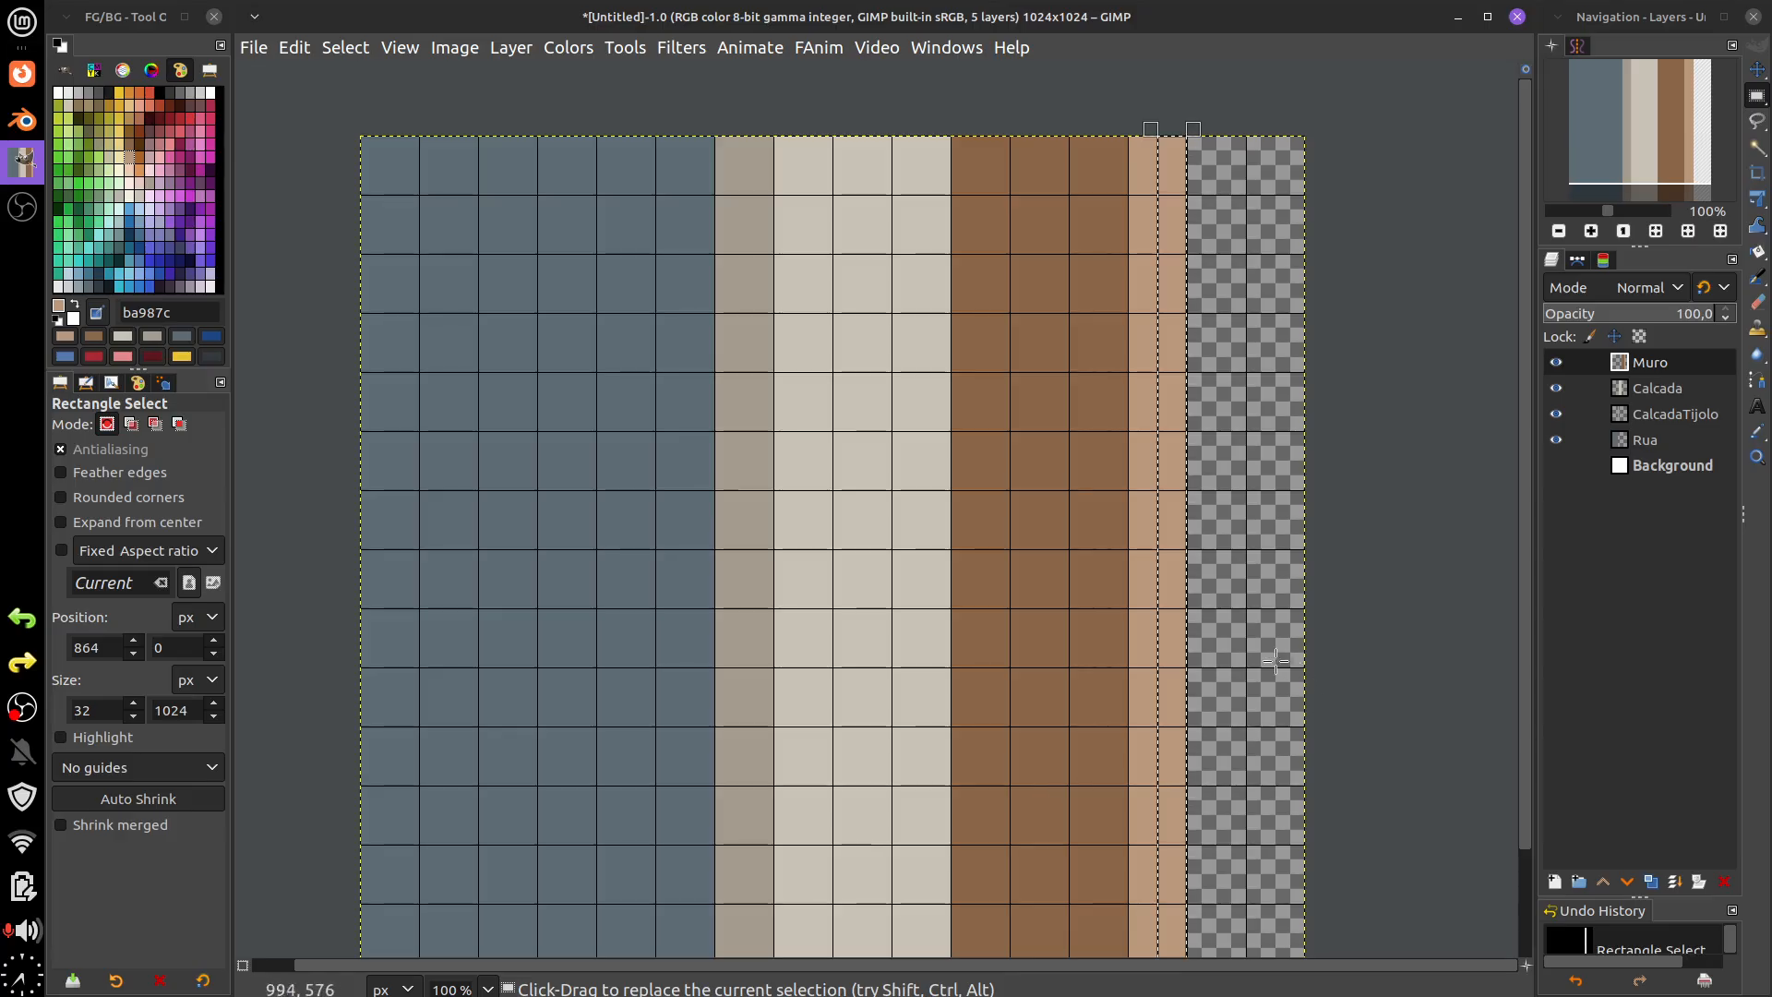
- Delete the selected outer half of the light brown strip from the Muro layer and clear the selection
key(Delete)
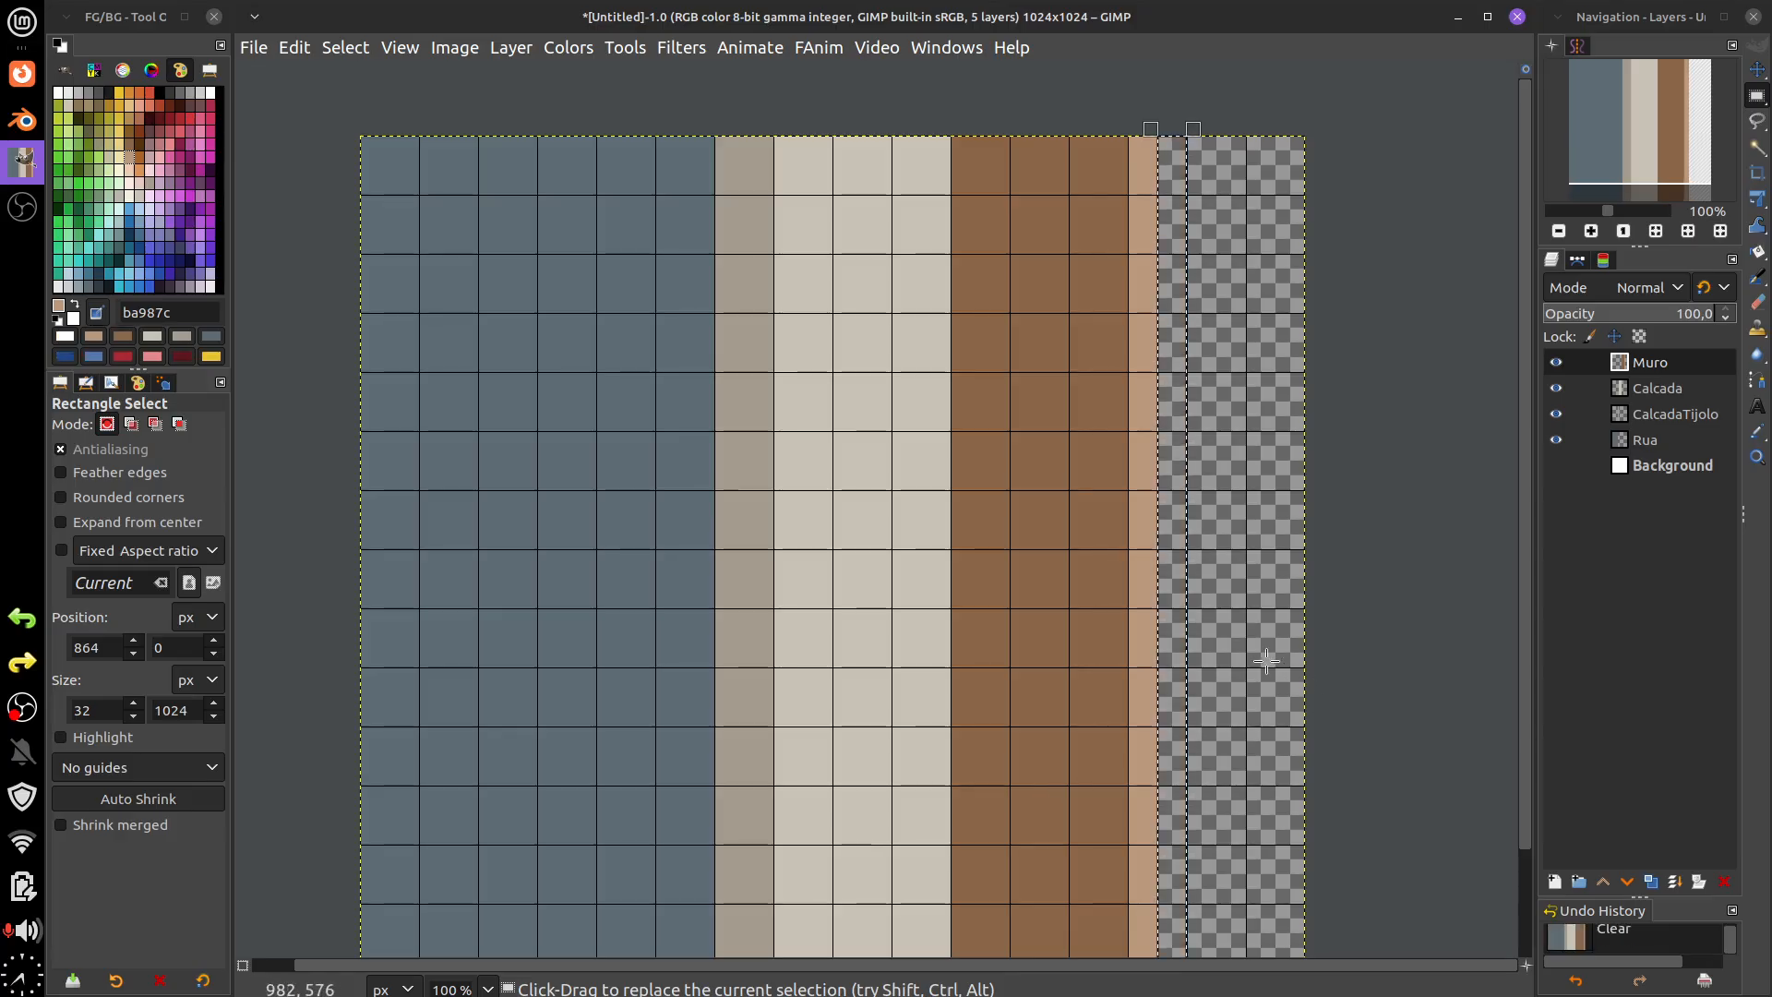
key(shift+ctrl+a)
scroll(1246, 646, down, 1)
scroll(1245, 646, right, 1)
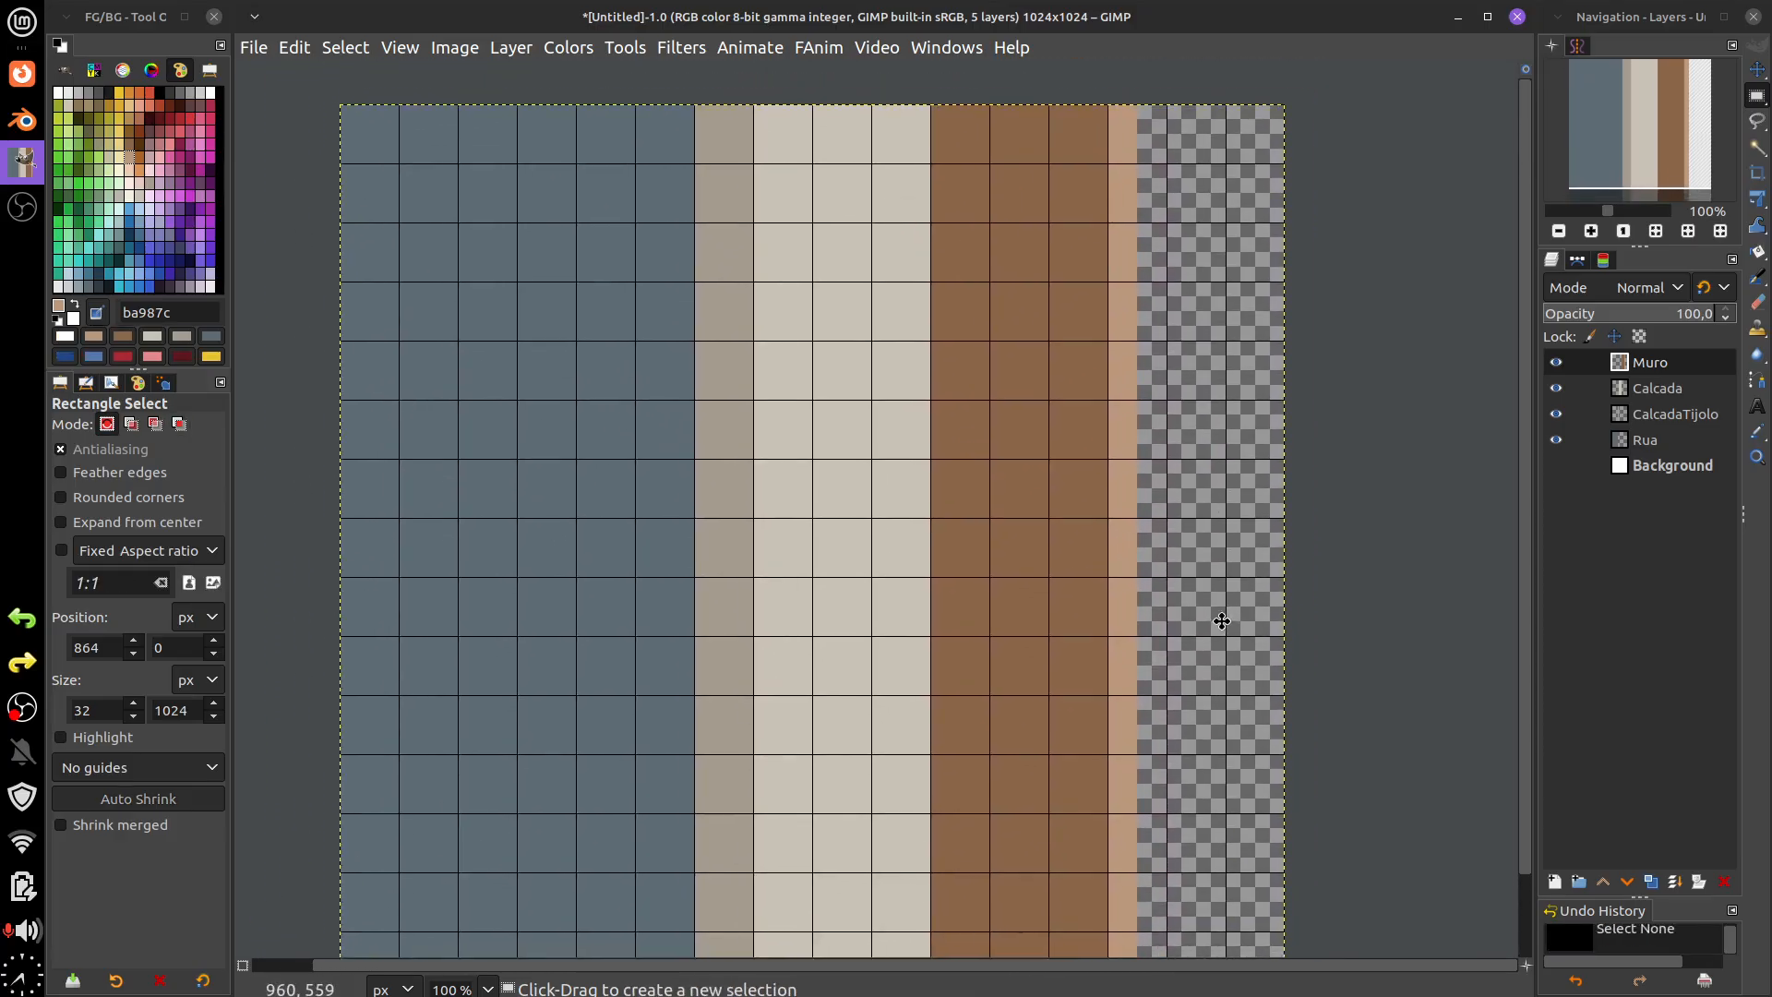
scroll(1221, 620, right, 2)
scroll(1199, 549, down, 1)
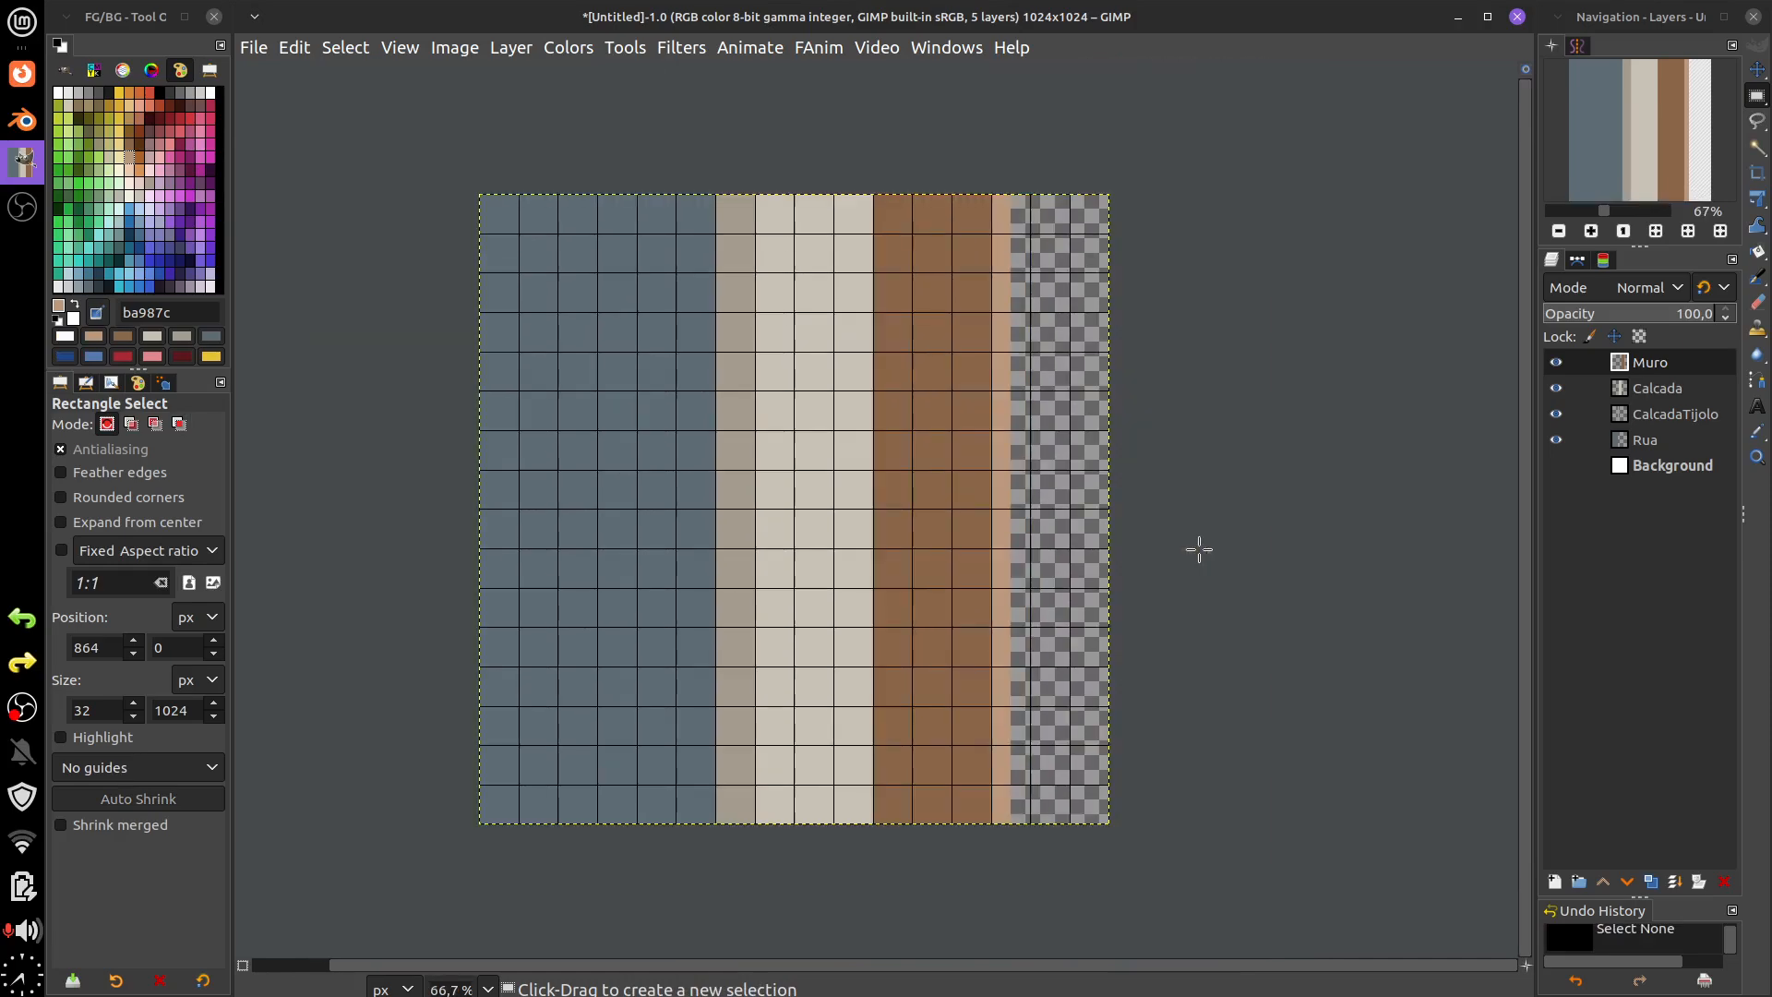
scroll(1145, 563, right, 1)
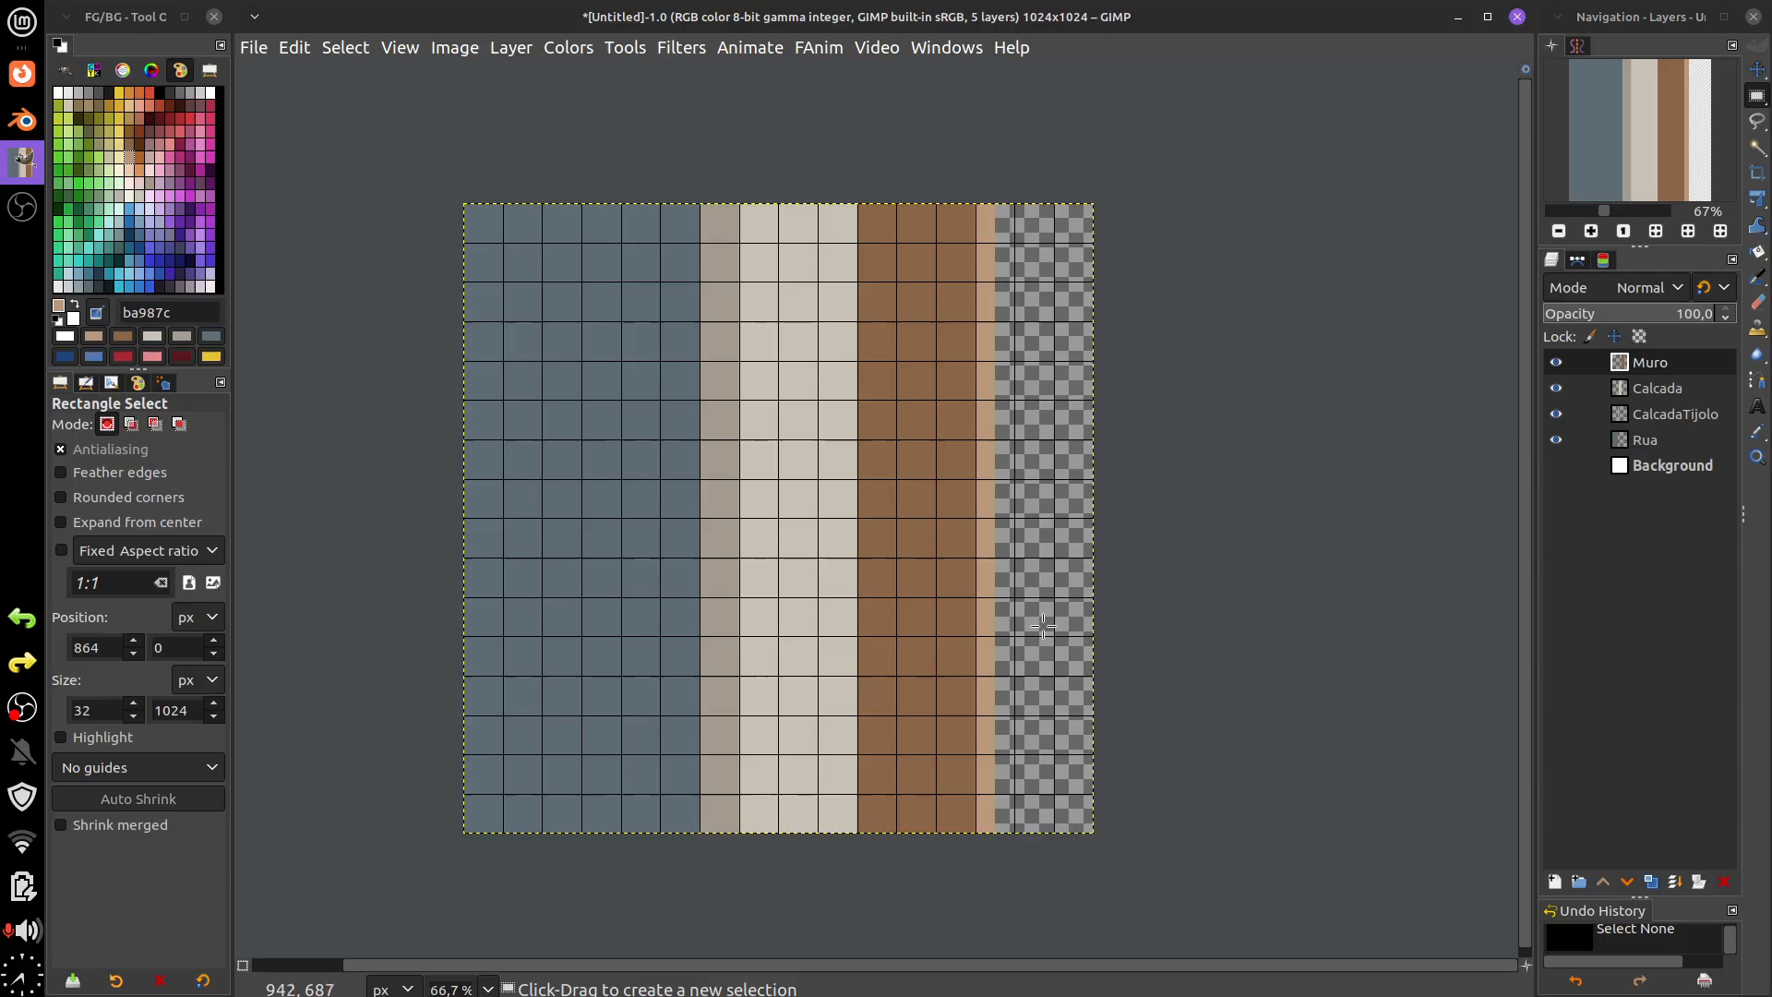
scroll(1023, 595, down, 1)
scroll(1024, 596, up, 2)
scroll(979, 513, right, 1)
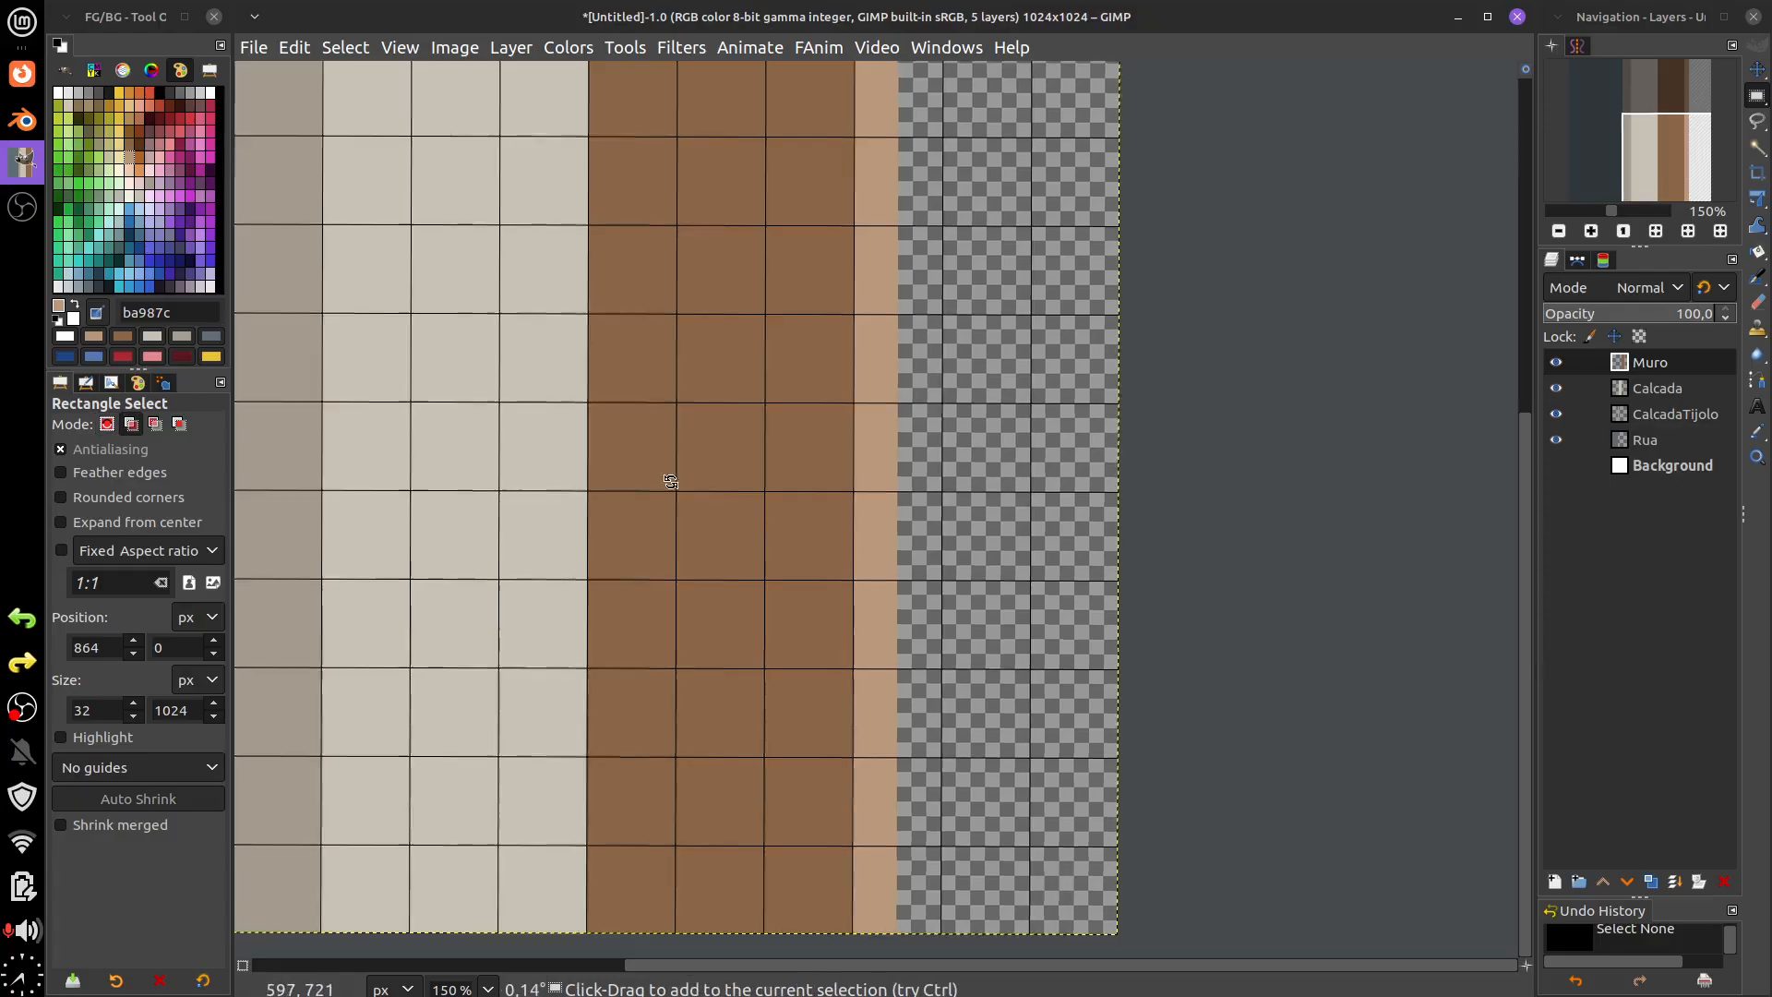
- Rotate the canvas view by about 14° and reset the rotation
drag(670, 481, 640, 447)
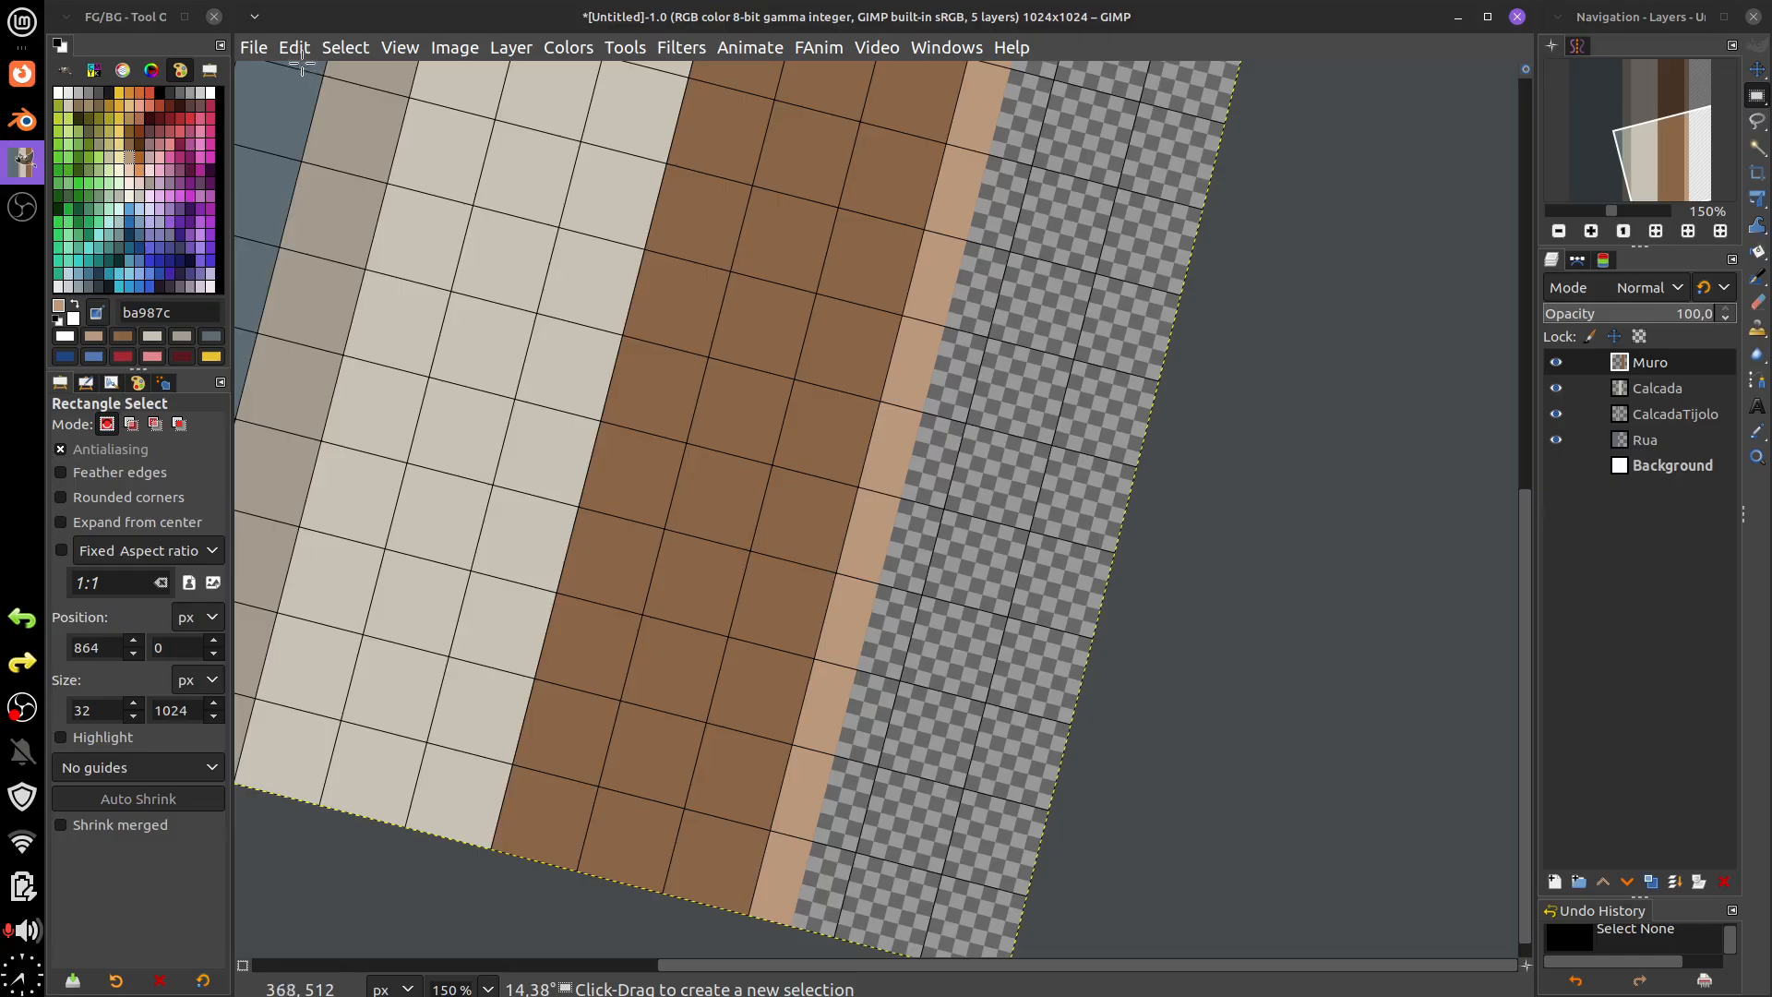
key(shift)
key(exclam)
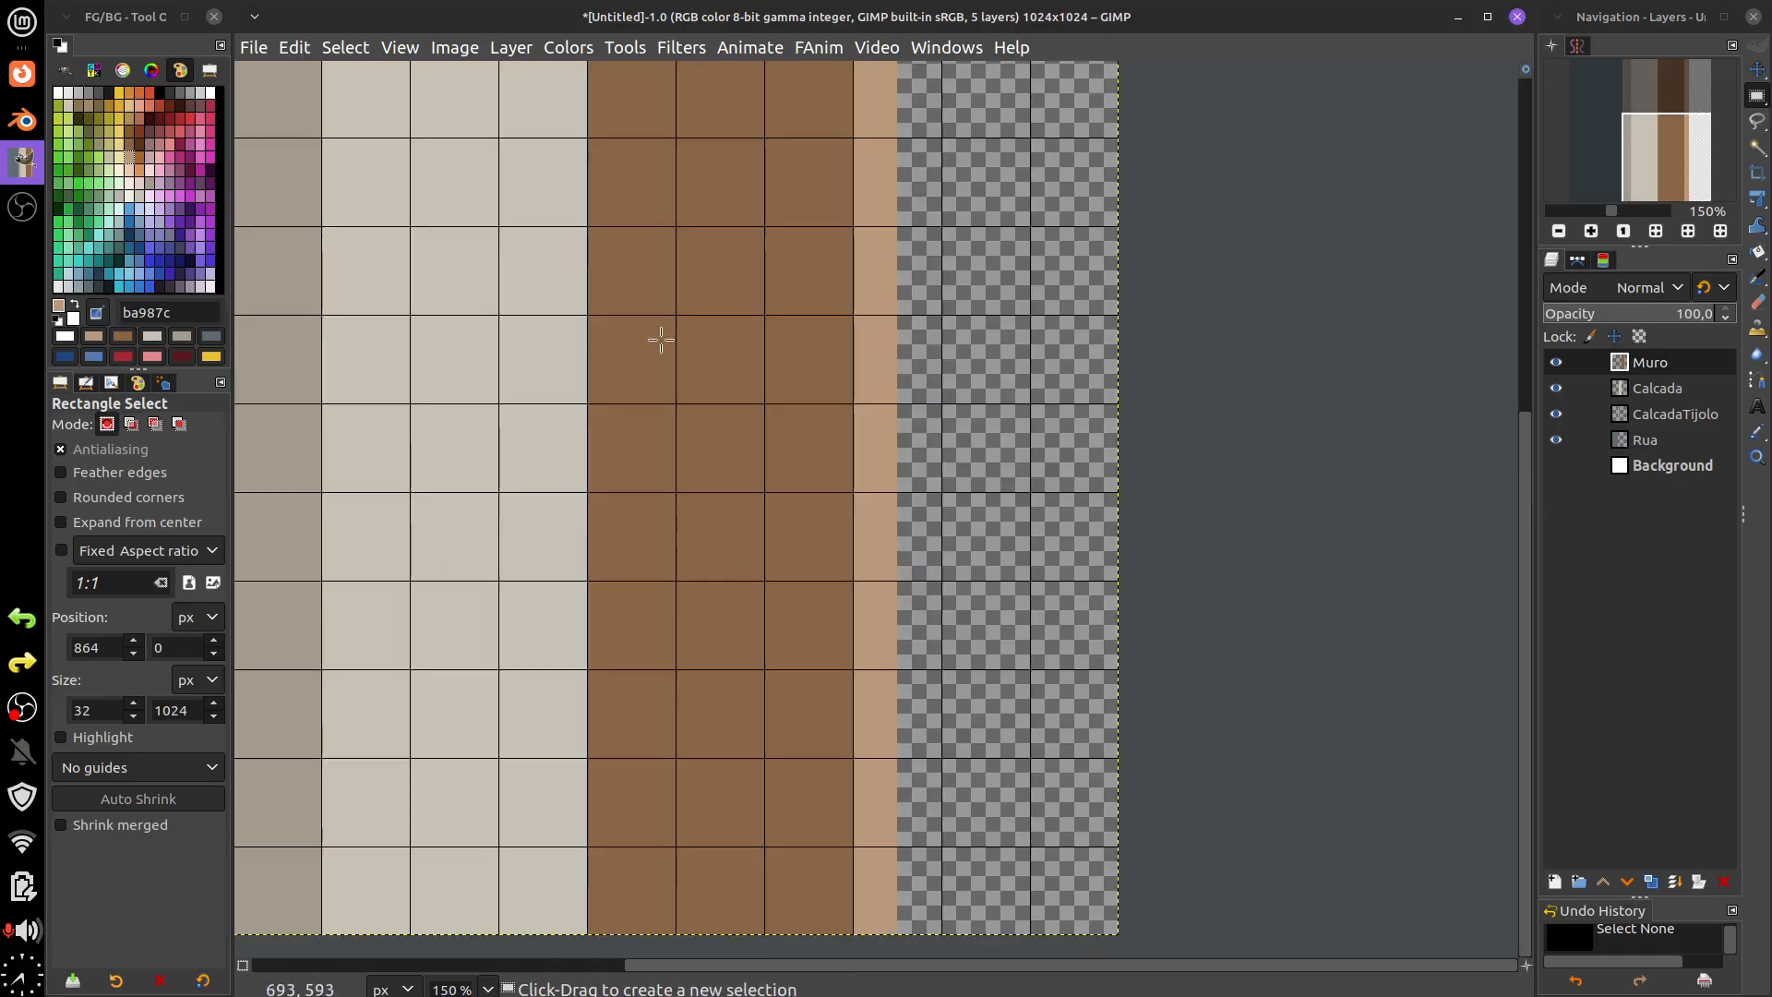
- Make Rua the active layer and hide the CalcadaTijolo, Calcada and Muro layers
drag(661, 340, 1075, 565)
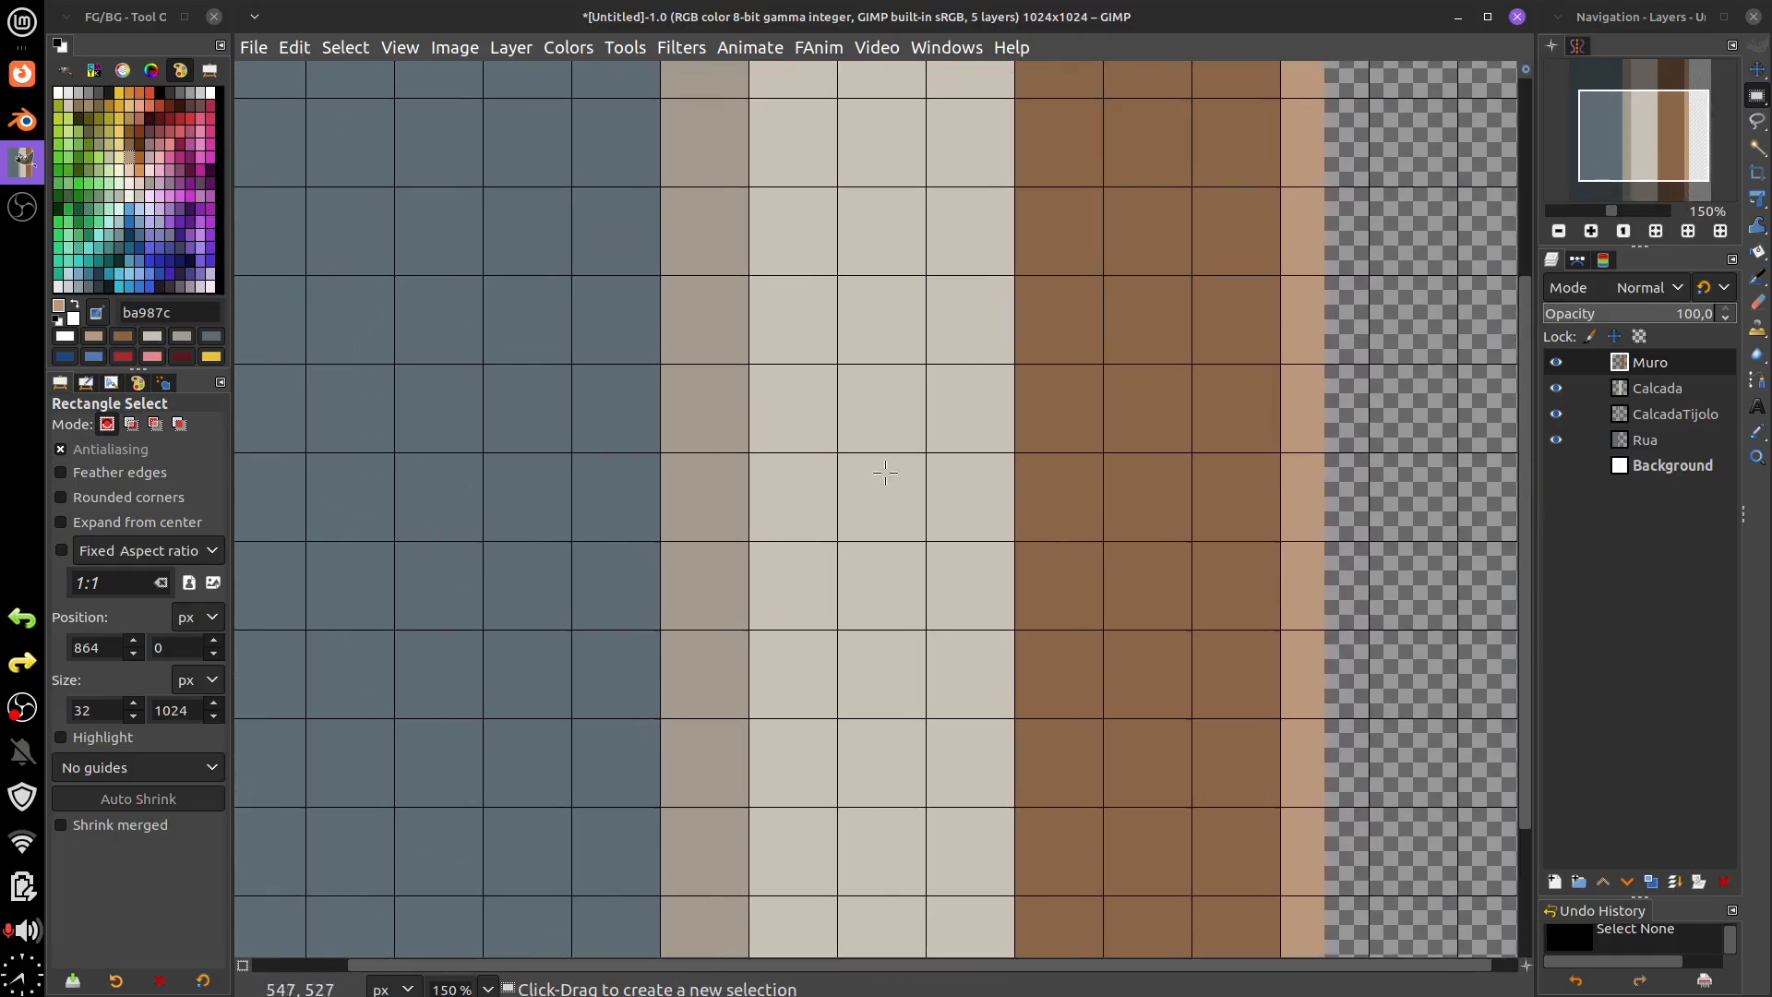
drag(886, 475, 1088, 766)
drag(725, 619, 724, 645)
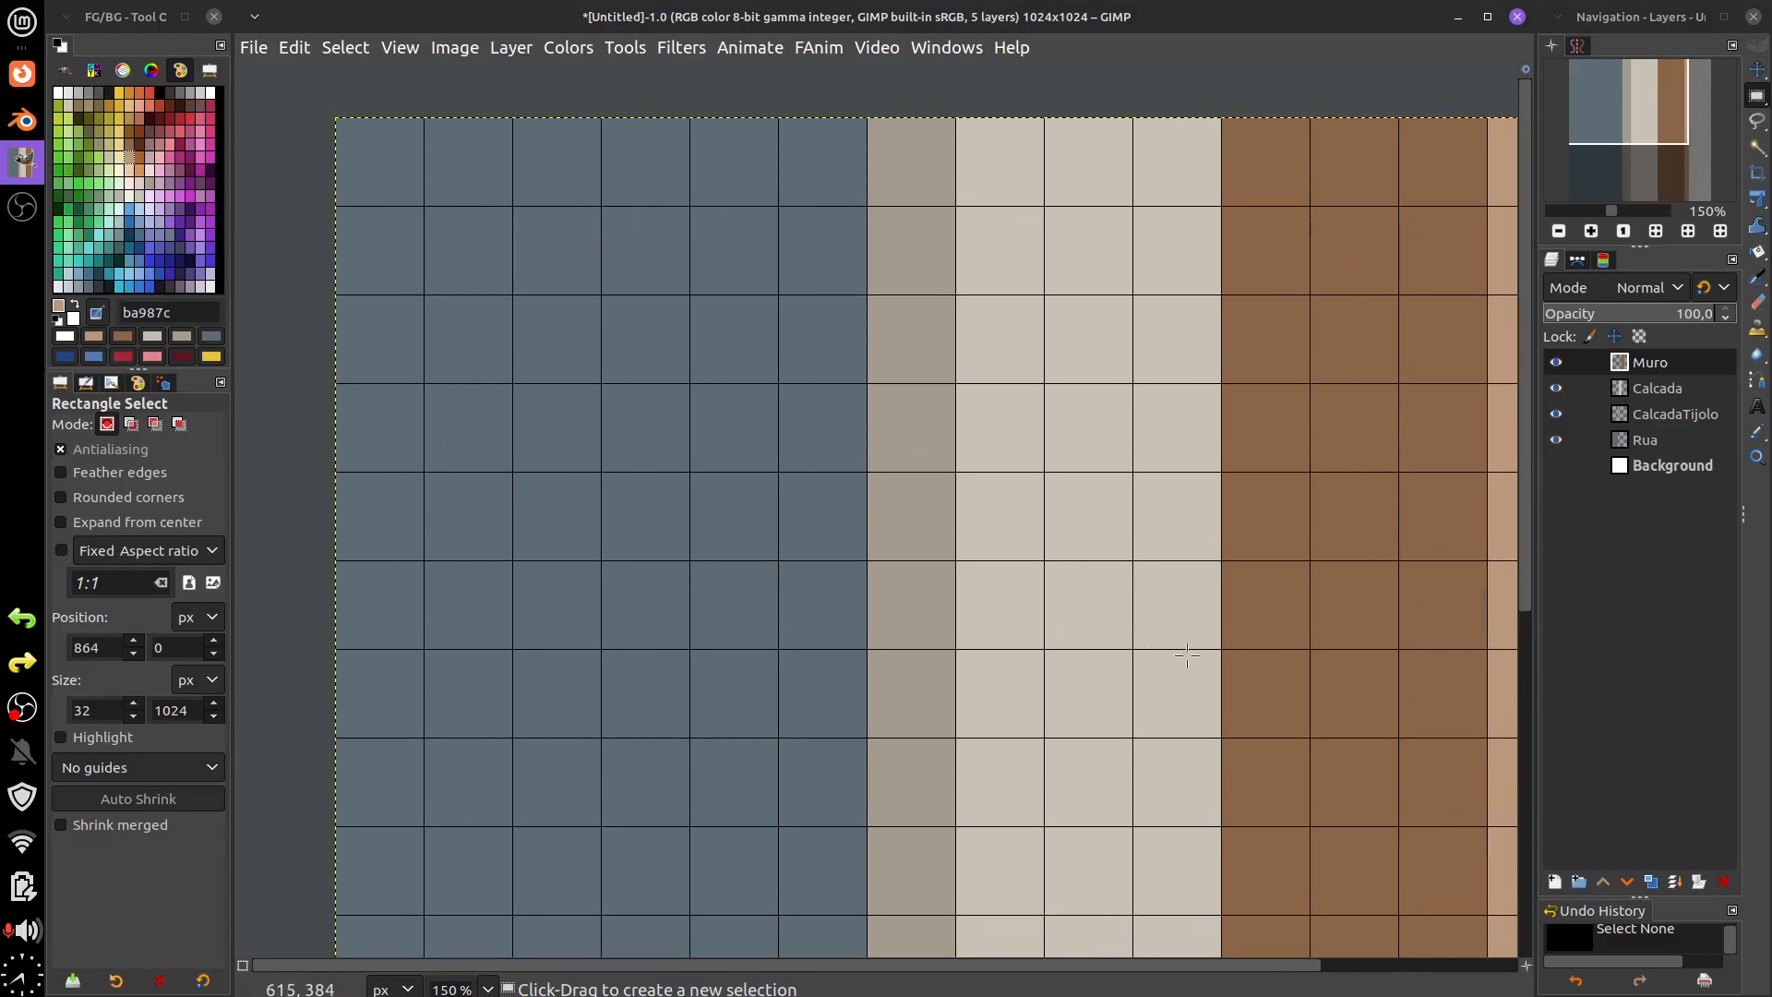
scroll(969, 621, up, 1)
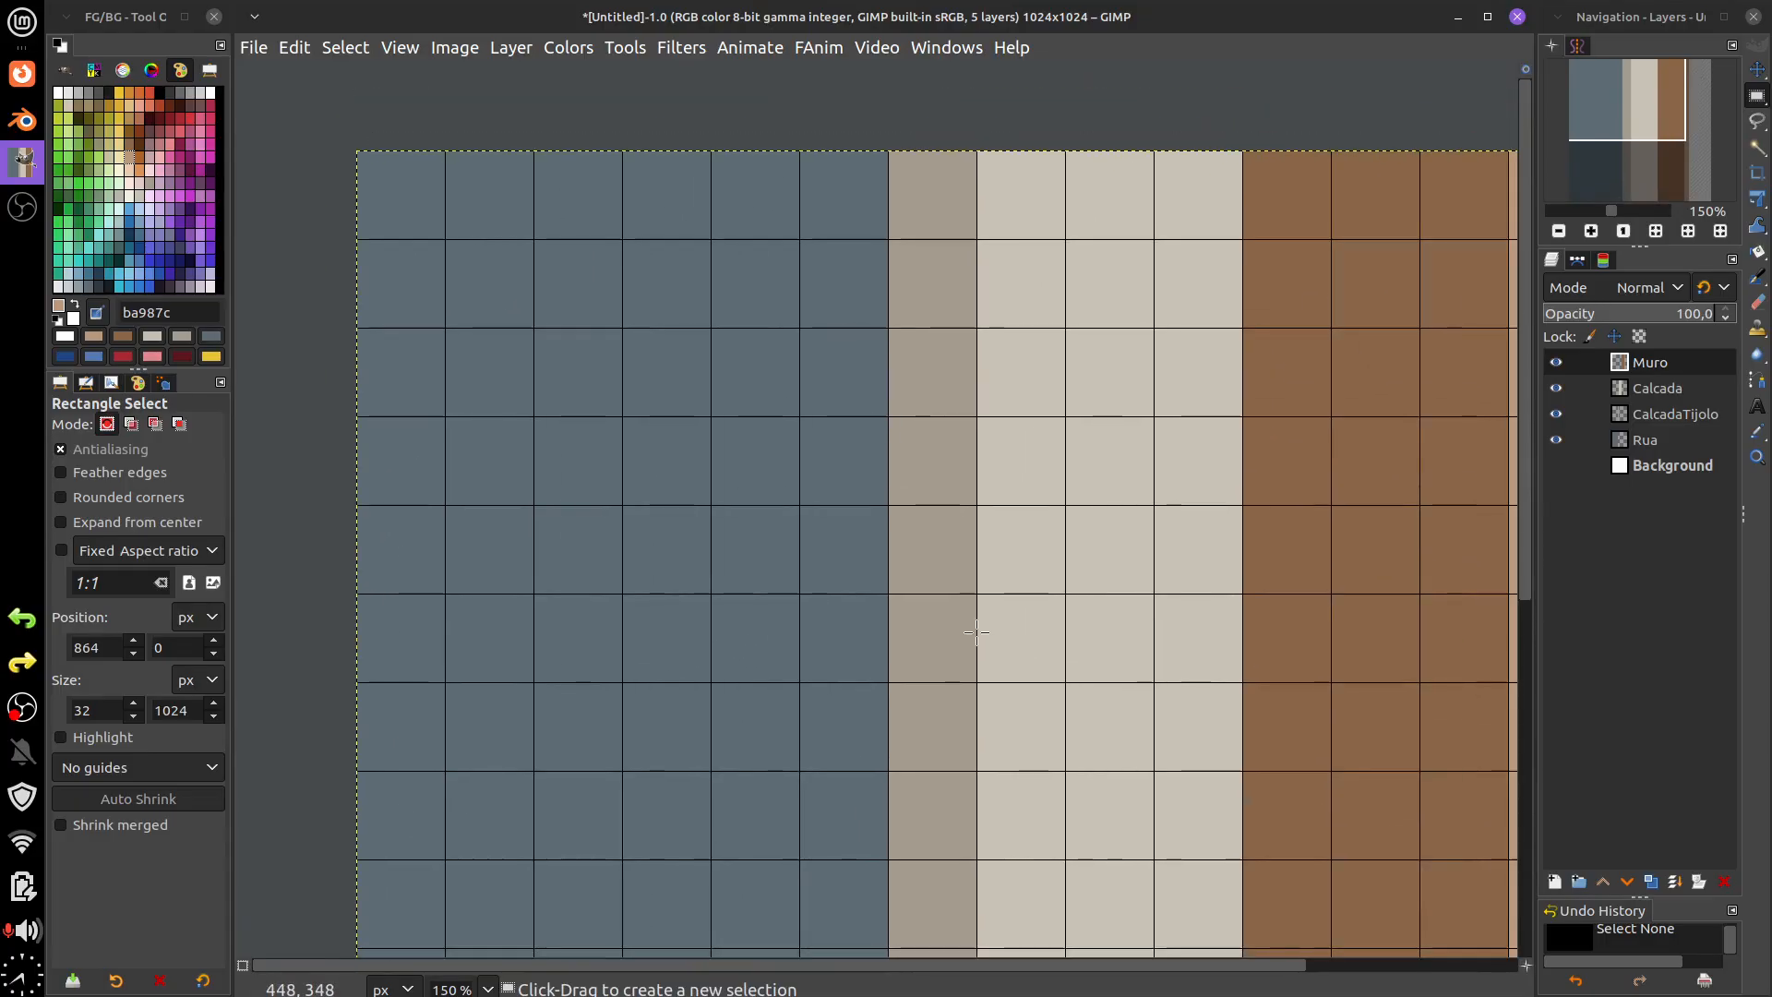
click(1638, 444)
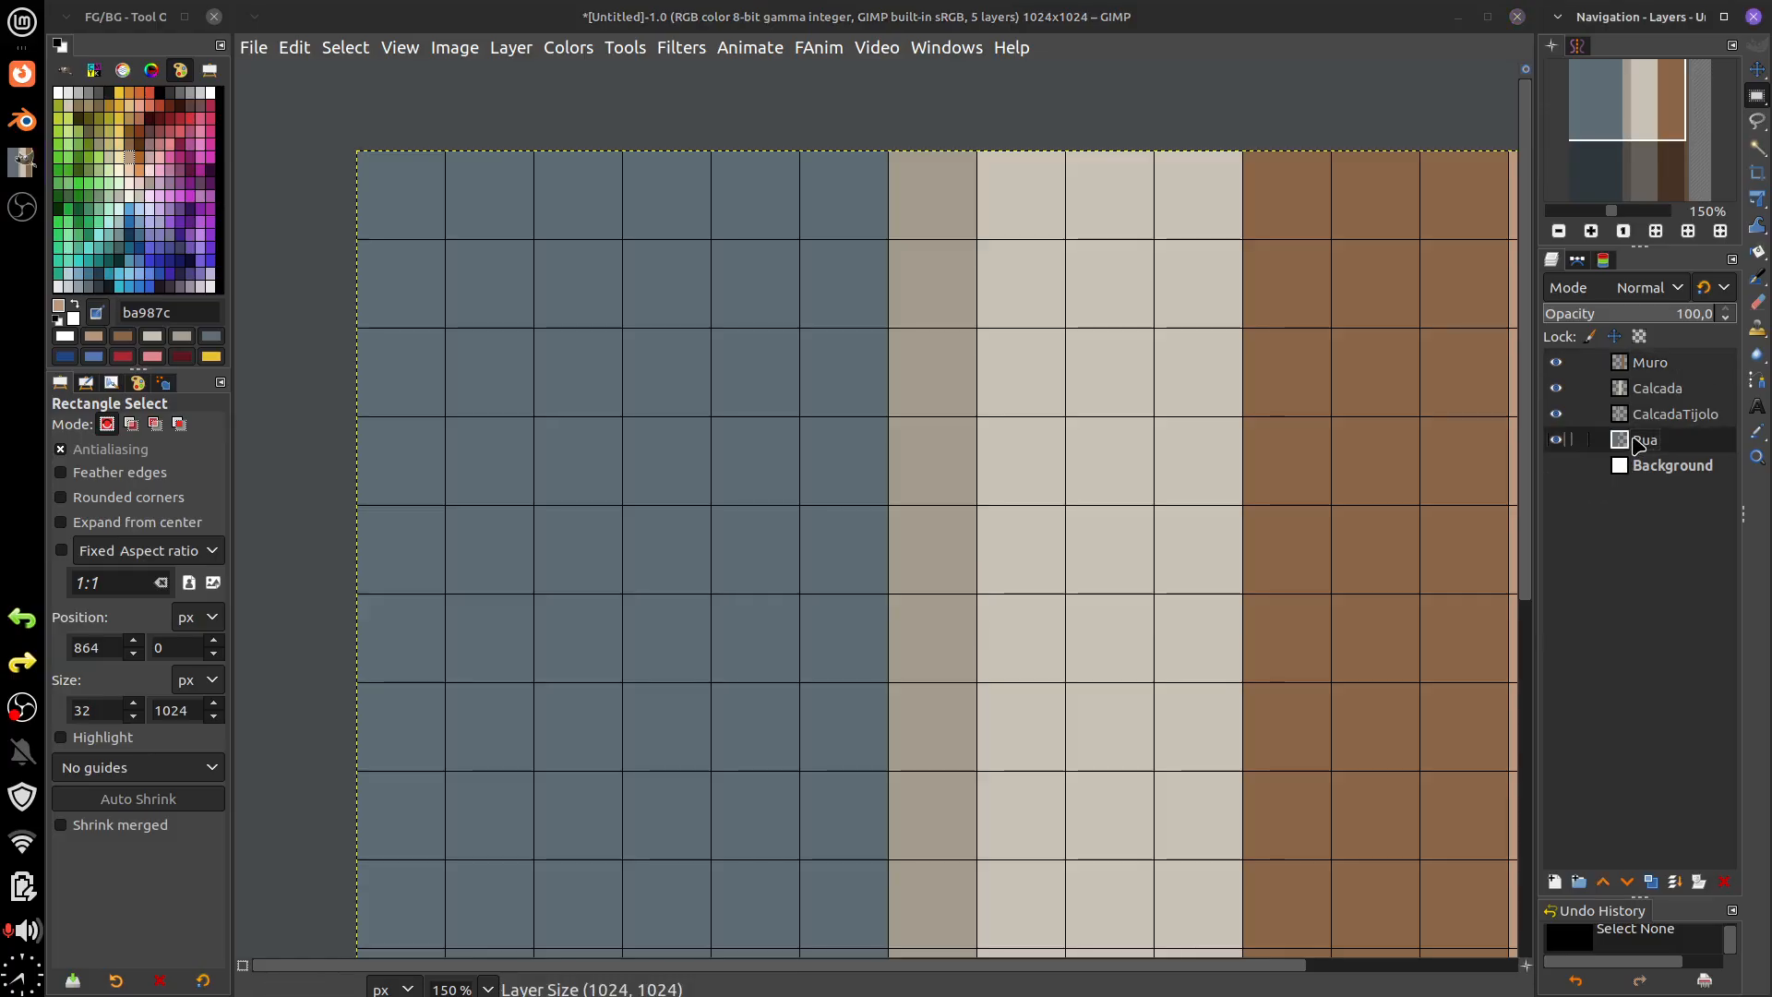
drag(1556, 414, 1560, 367)
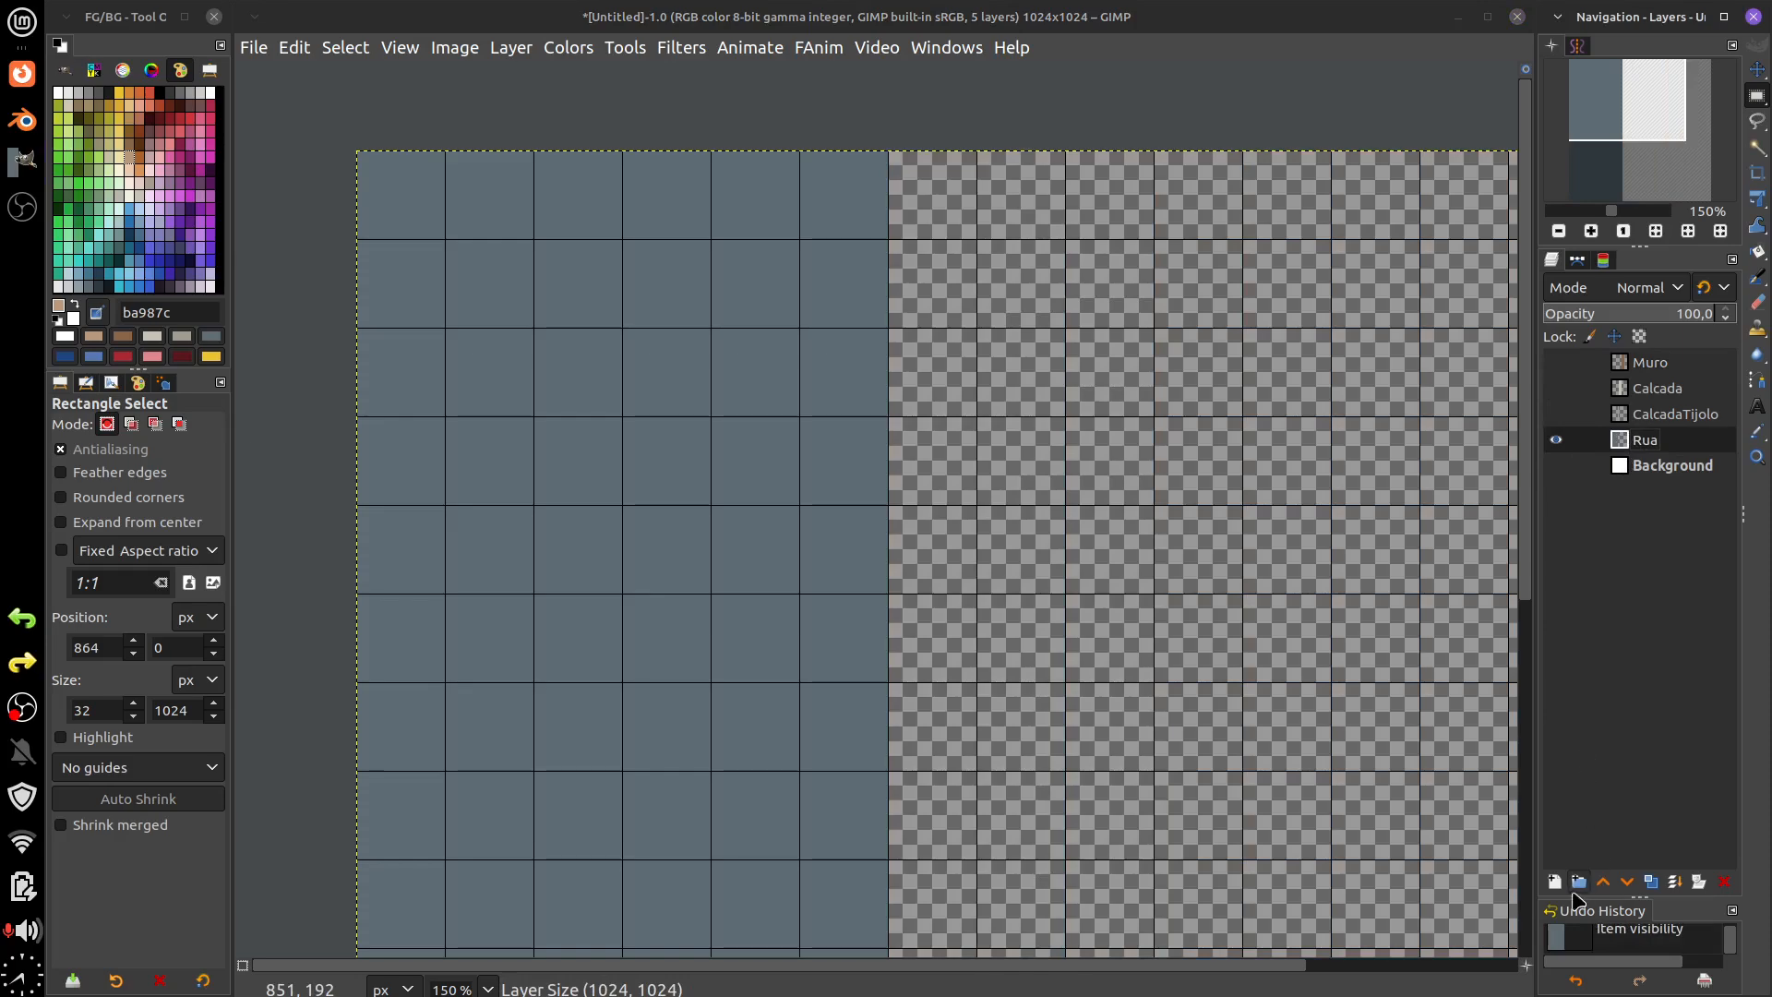
- Create a layer group named RuaGroup above the Rua layer and move Rua into it
click(1578, 883)
double_click(1644, 440)
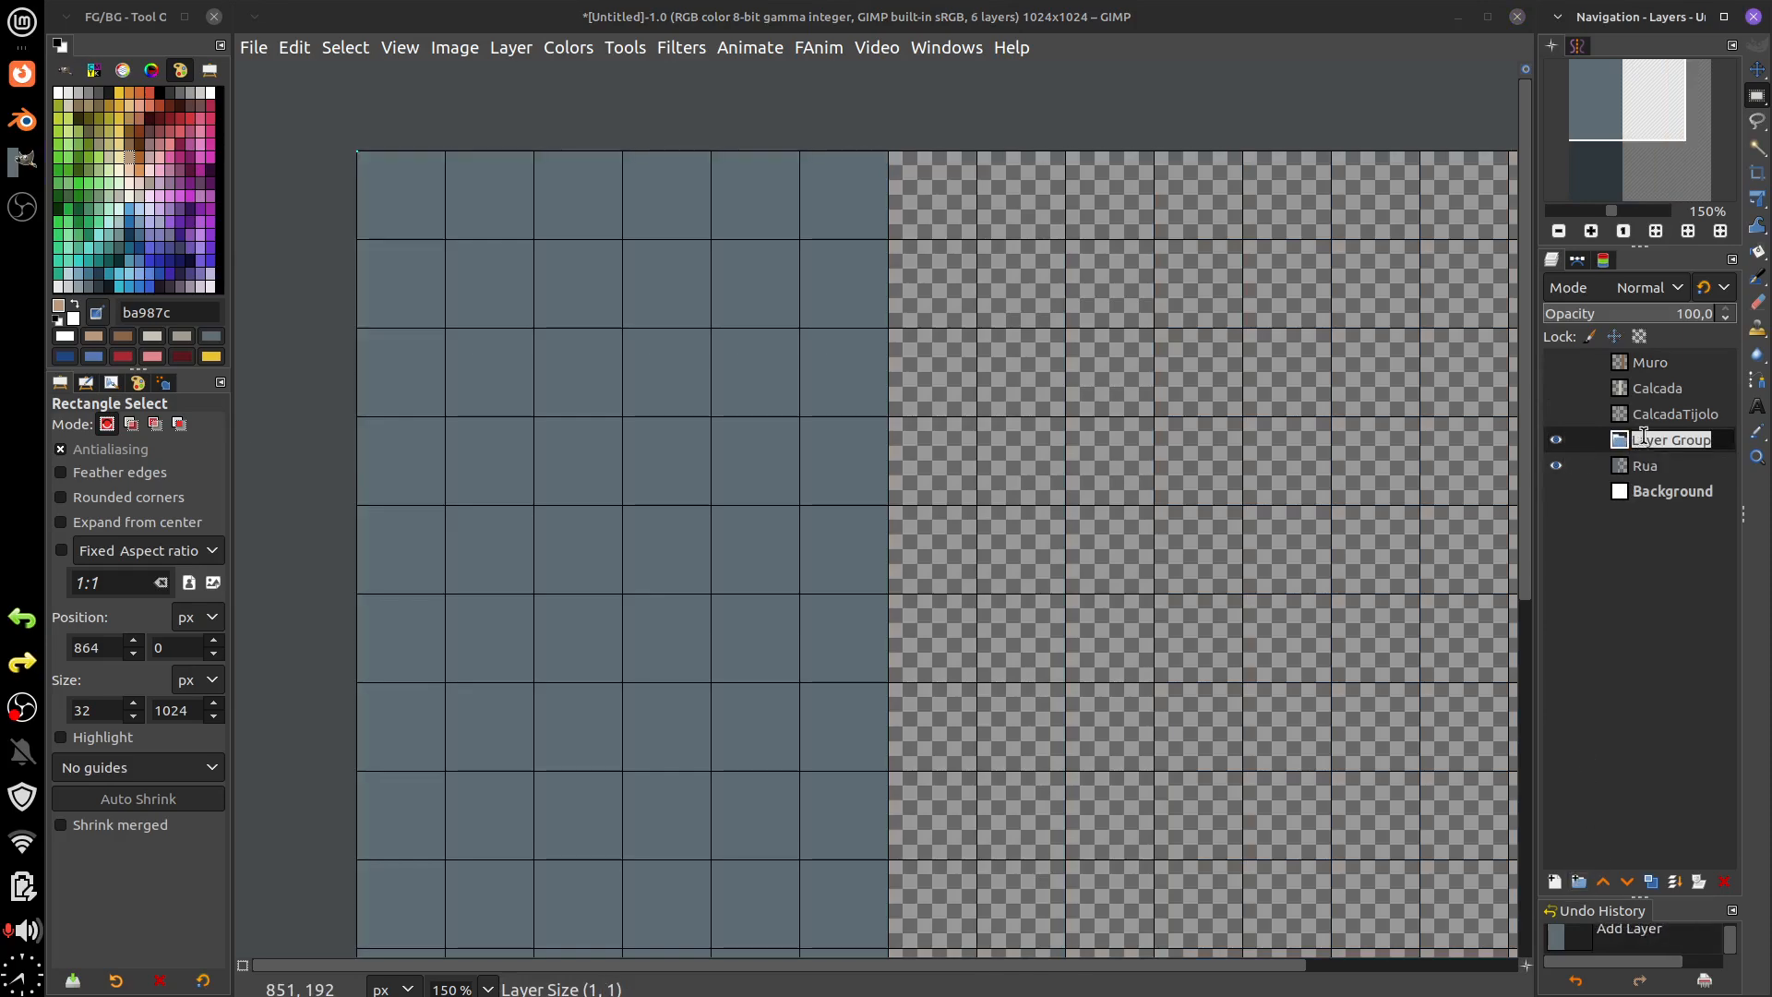
text(Ru)
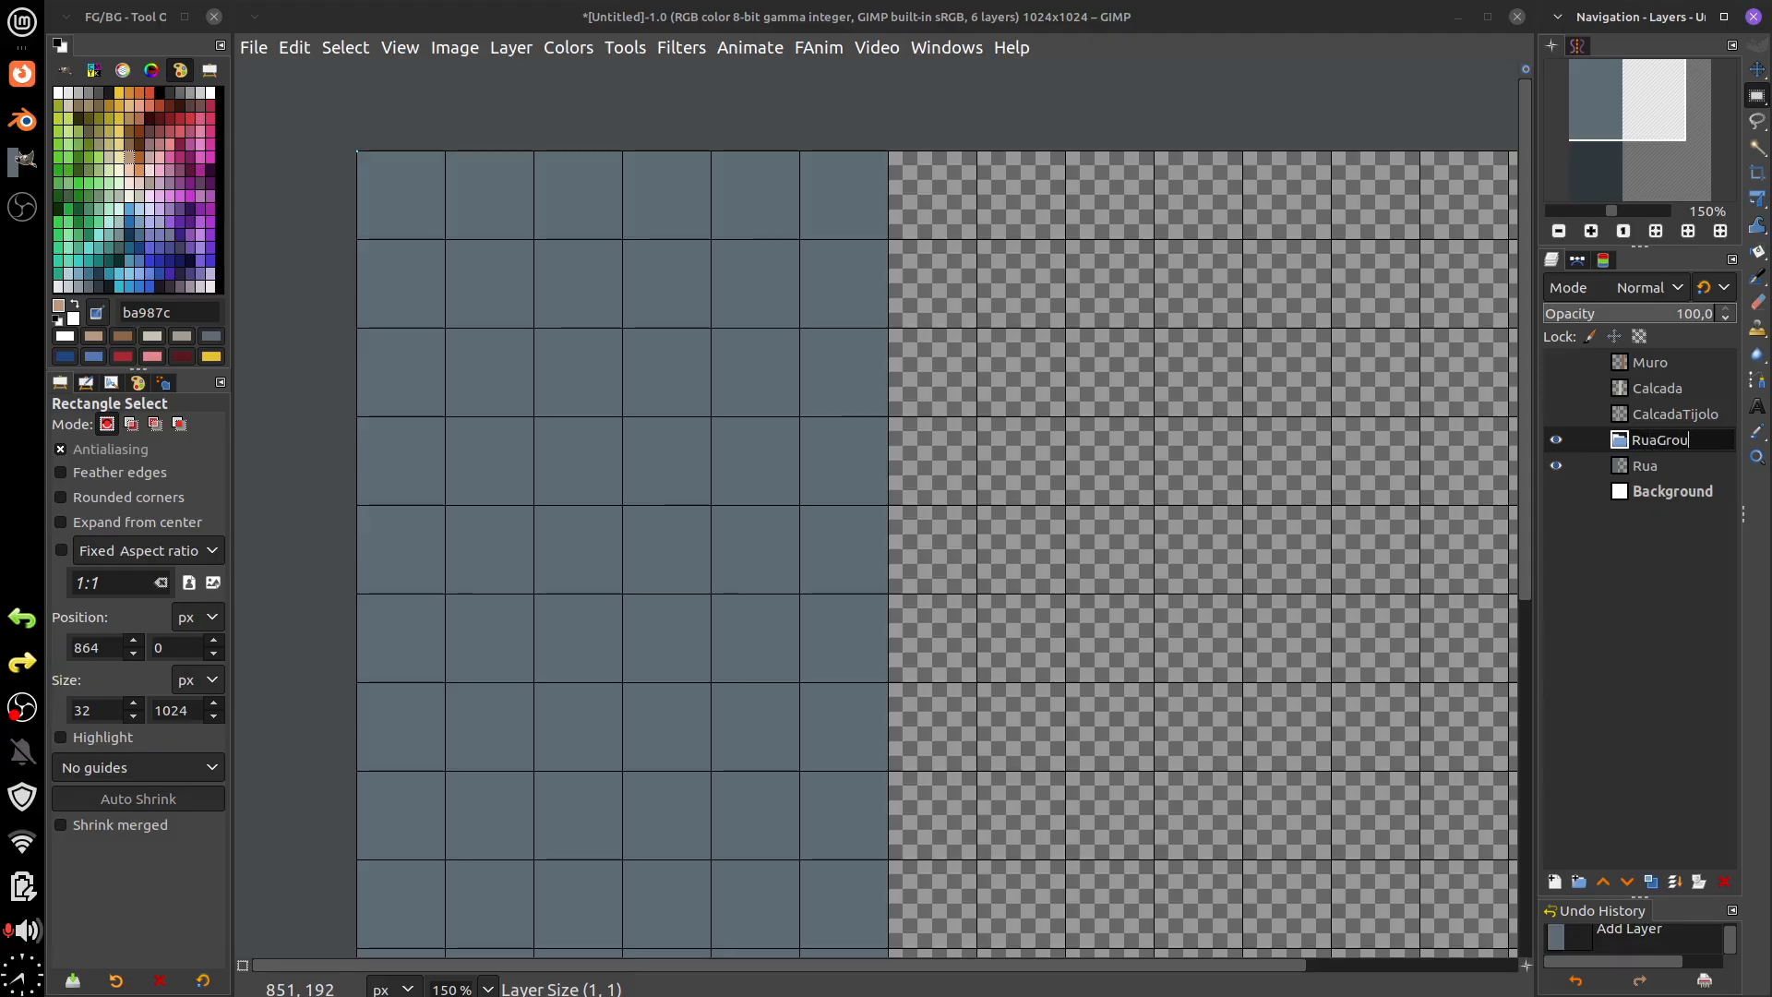
key(Return)
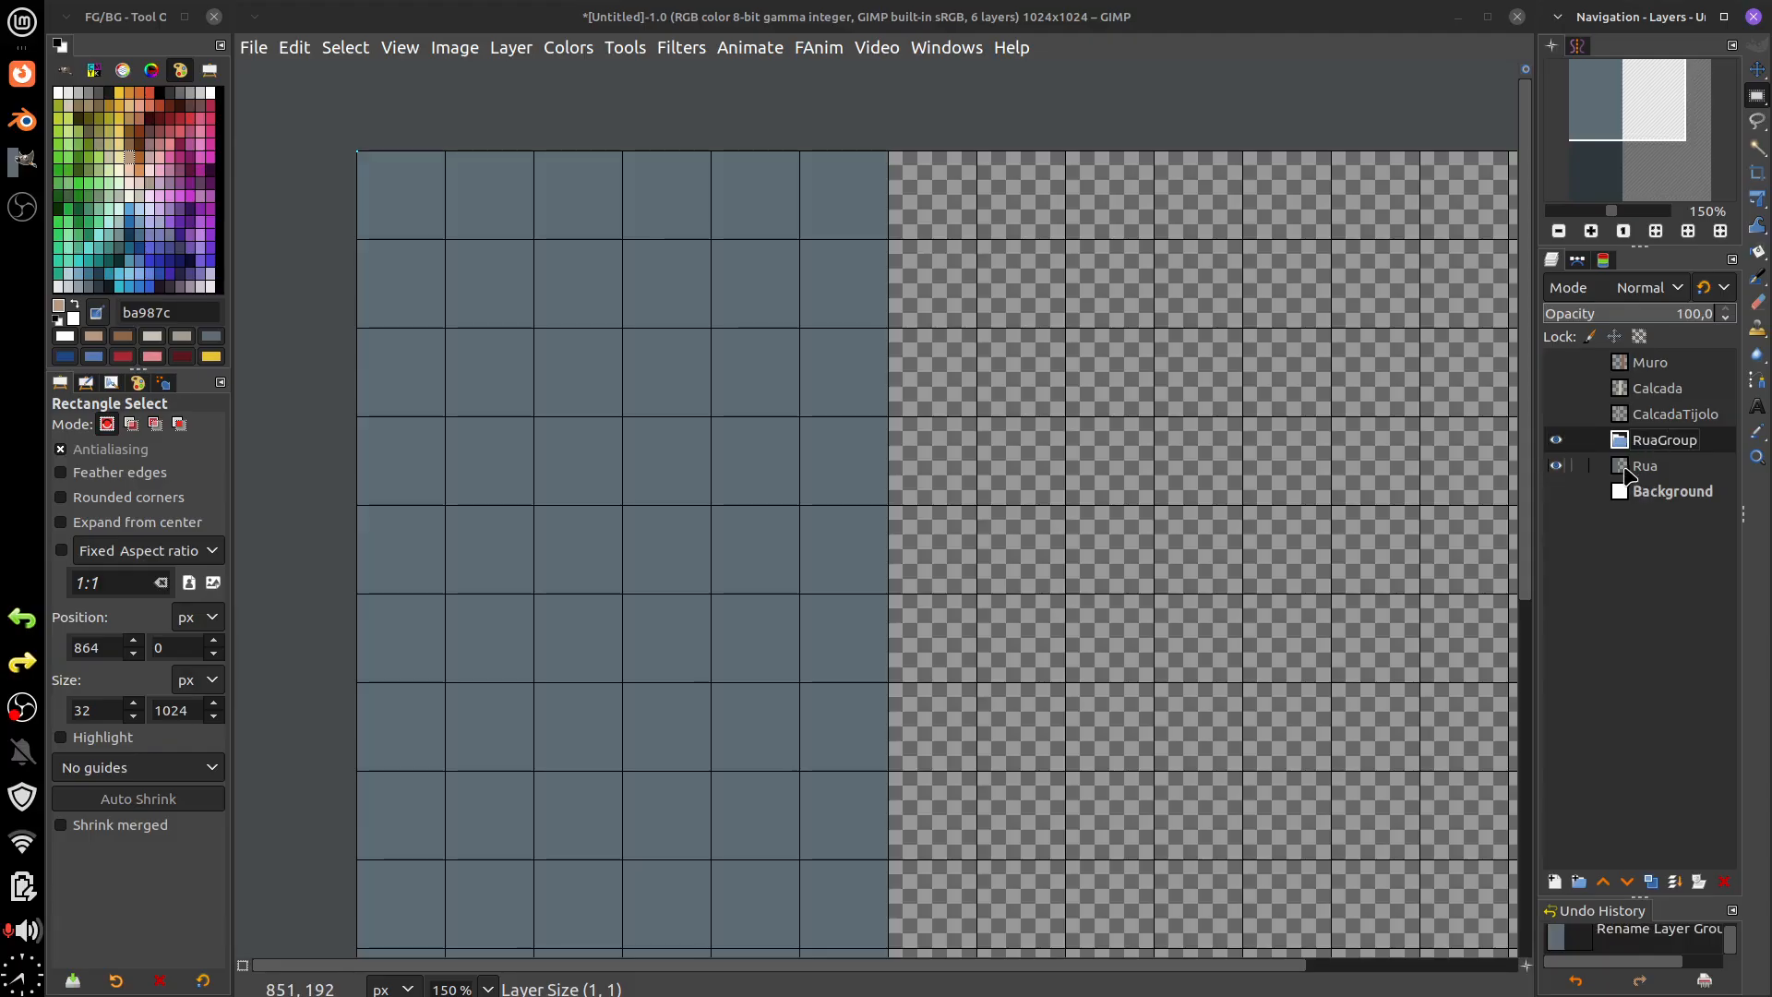
drag(1635, 469, 1632, 447)
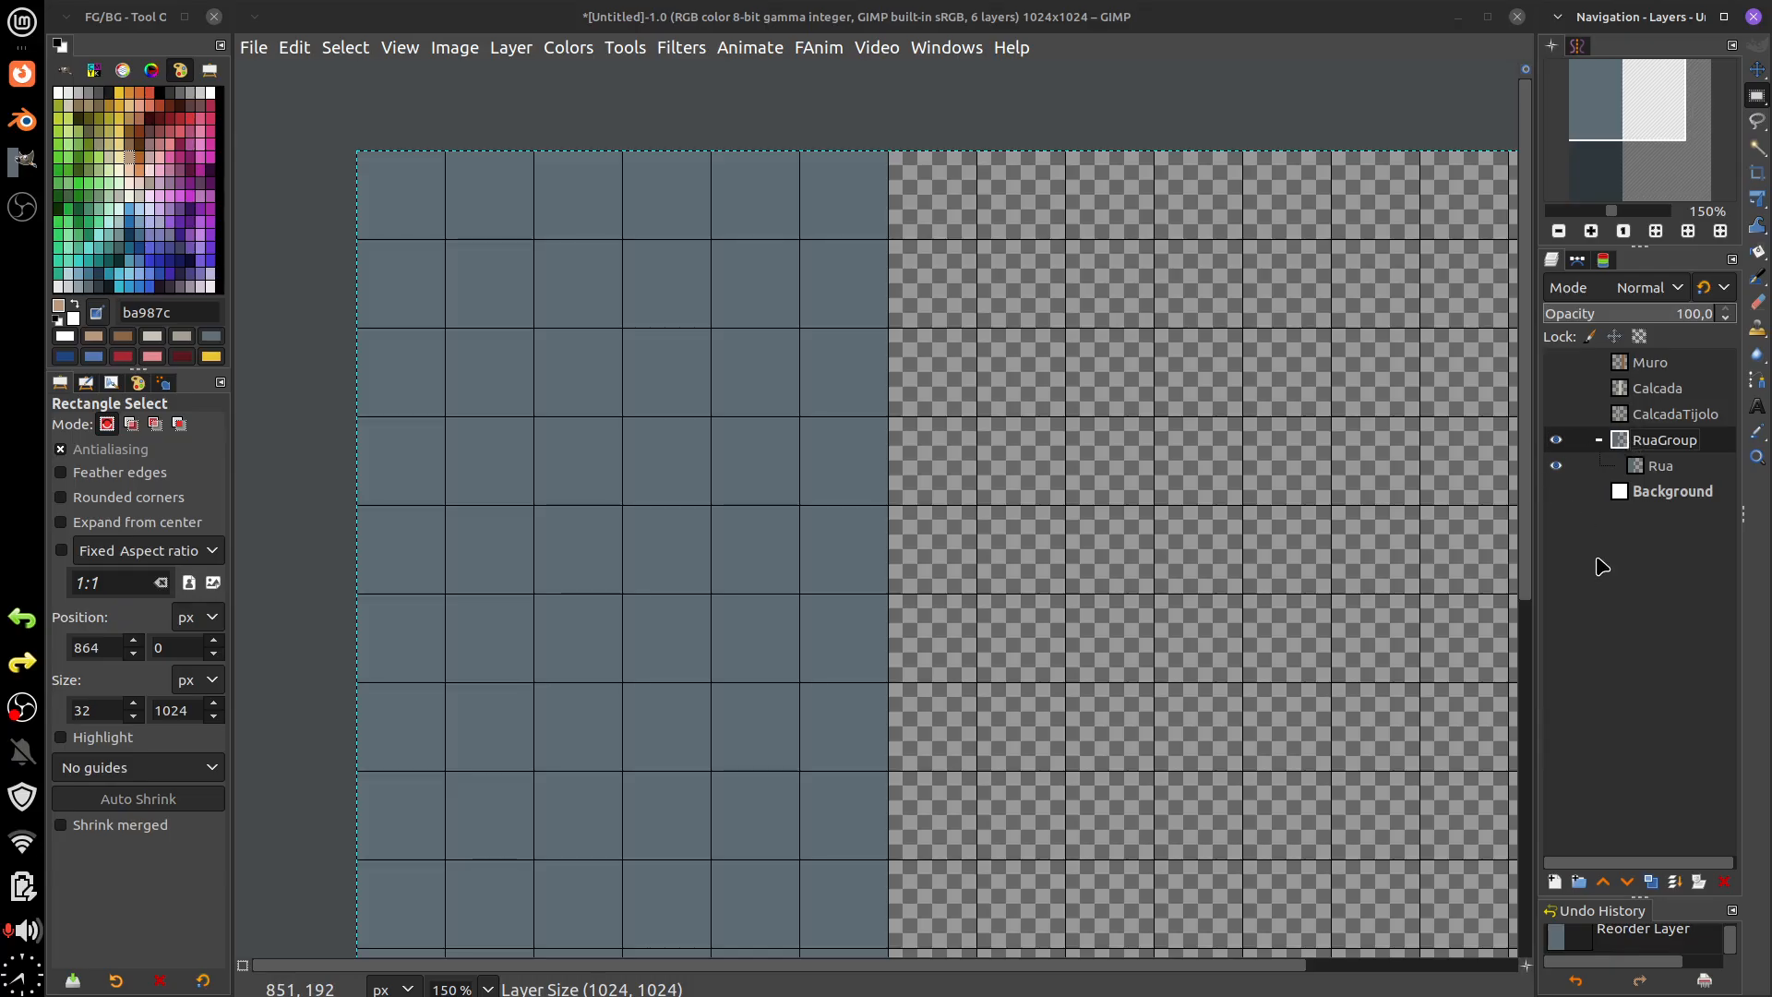
- Add a transparent 1024 × 1024 px layer named "a" above Rua inside RuaGroup
scroll(1205, 472, down, 1)
scroll(1204, 471, up, 5)
scroll(1204, 471, left, 3)
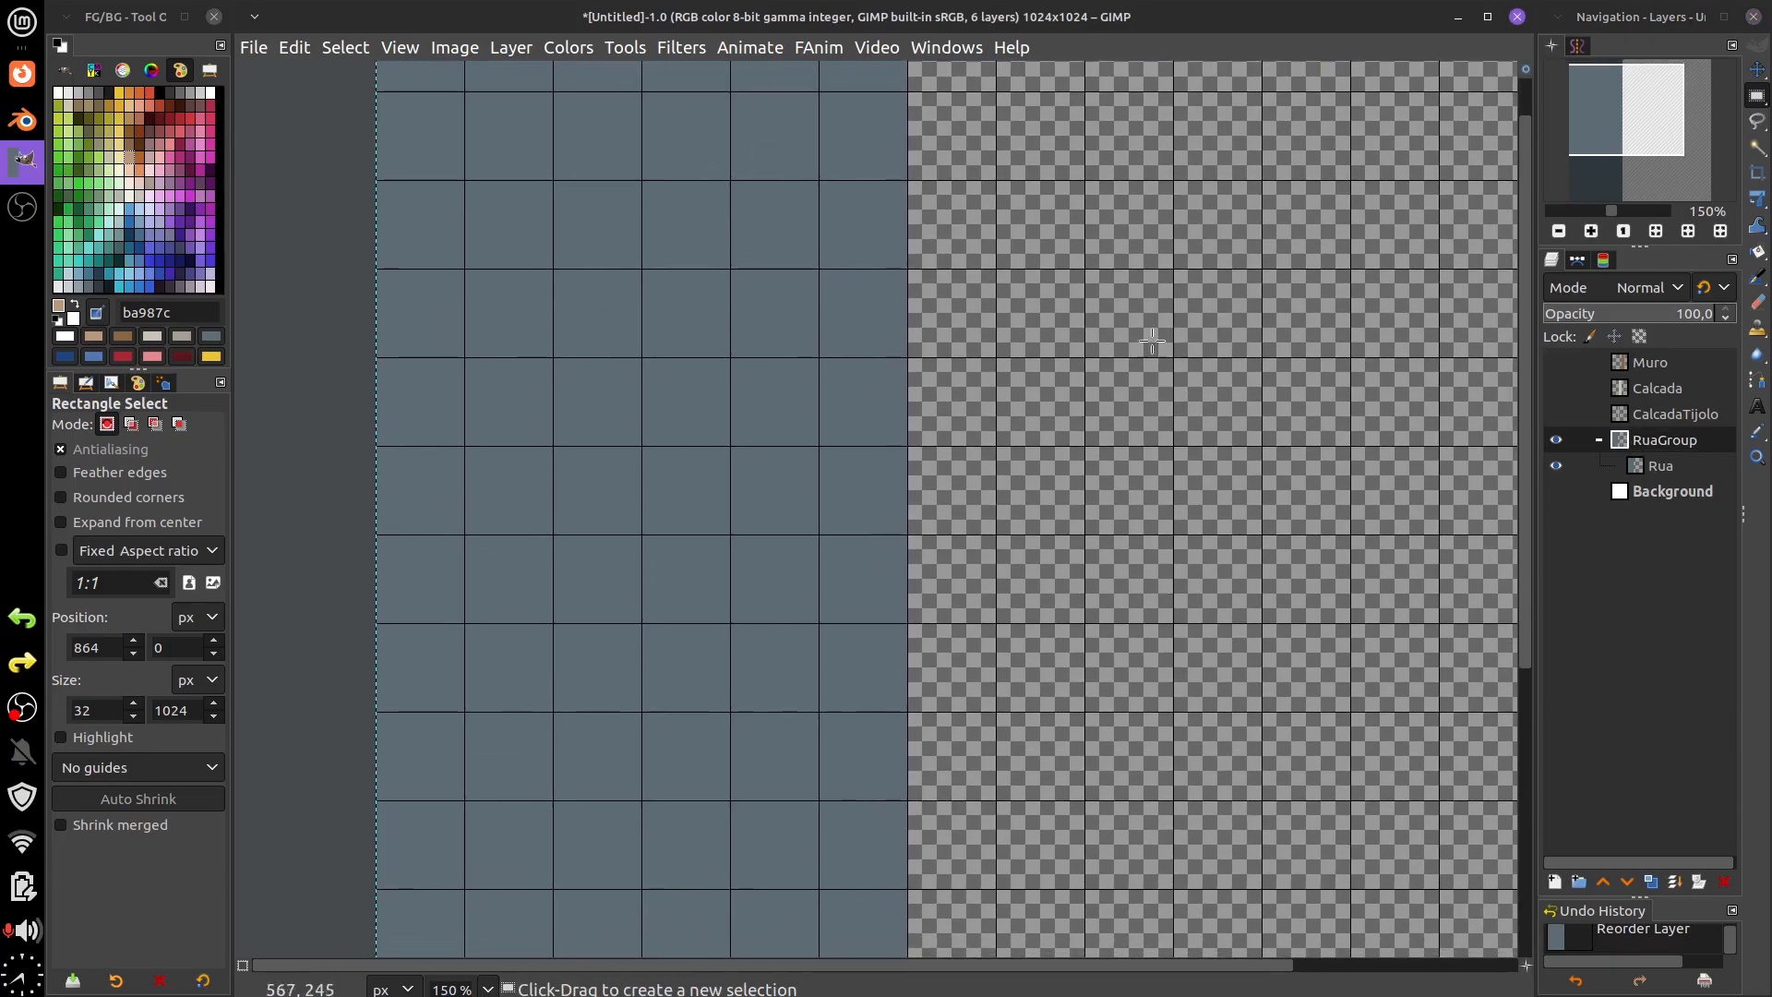
click(1657, 468)
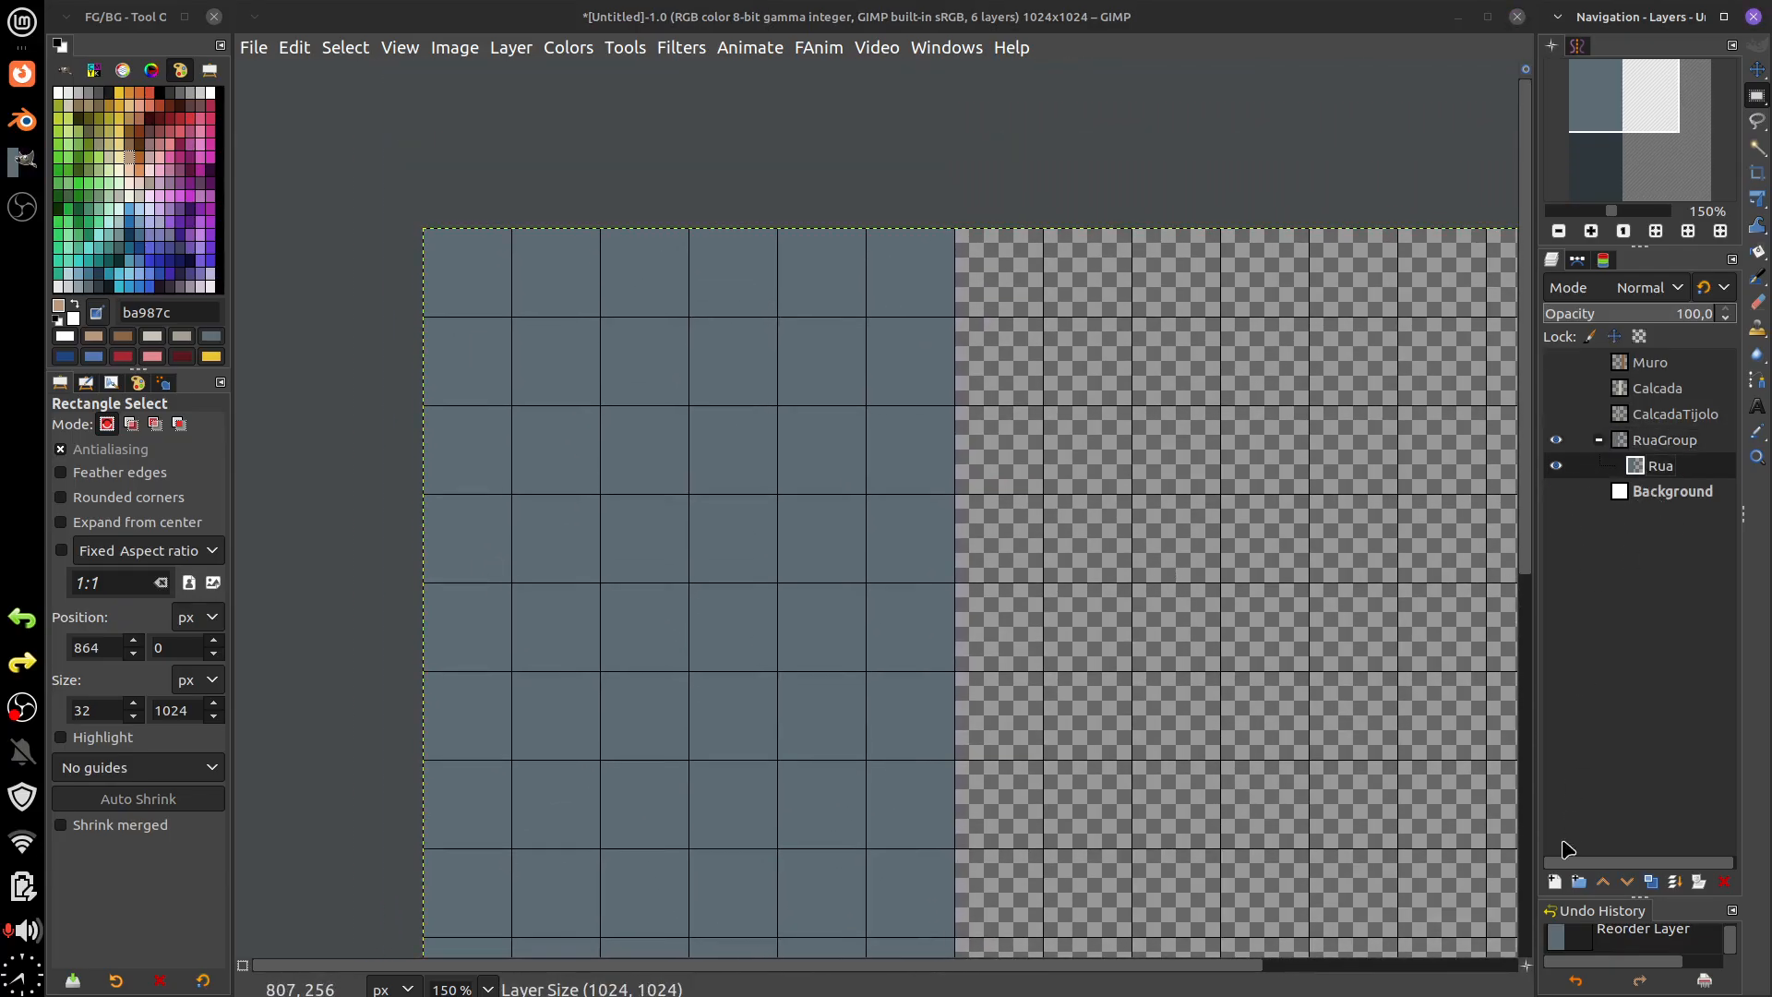
click(1557, 883)
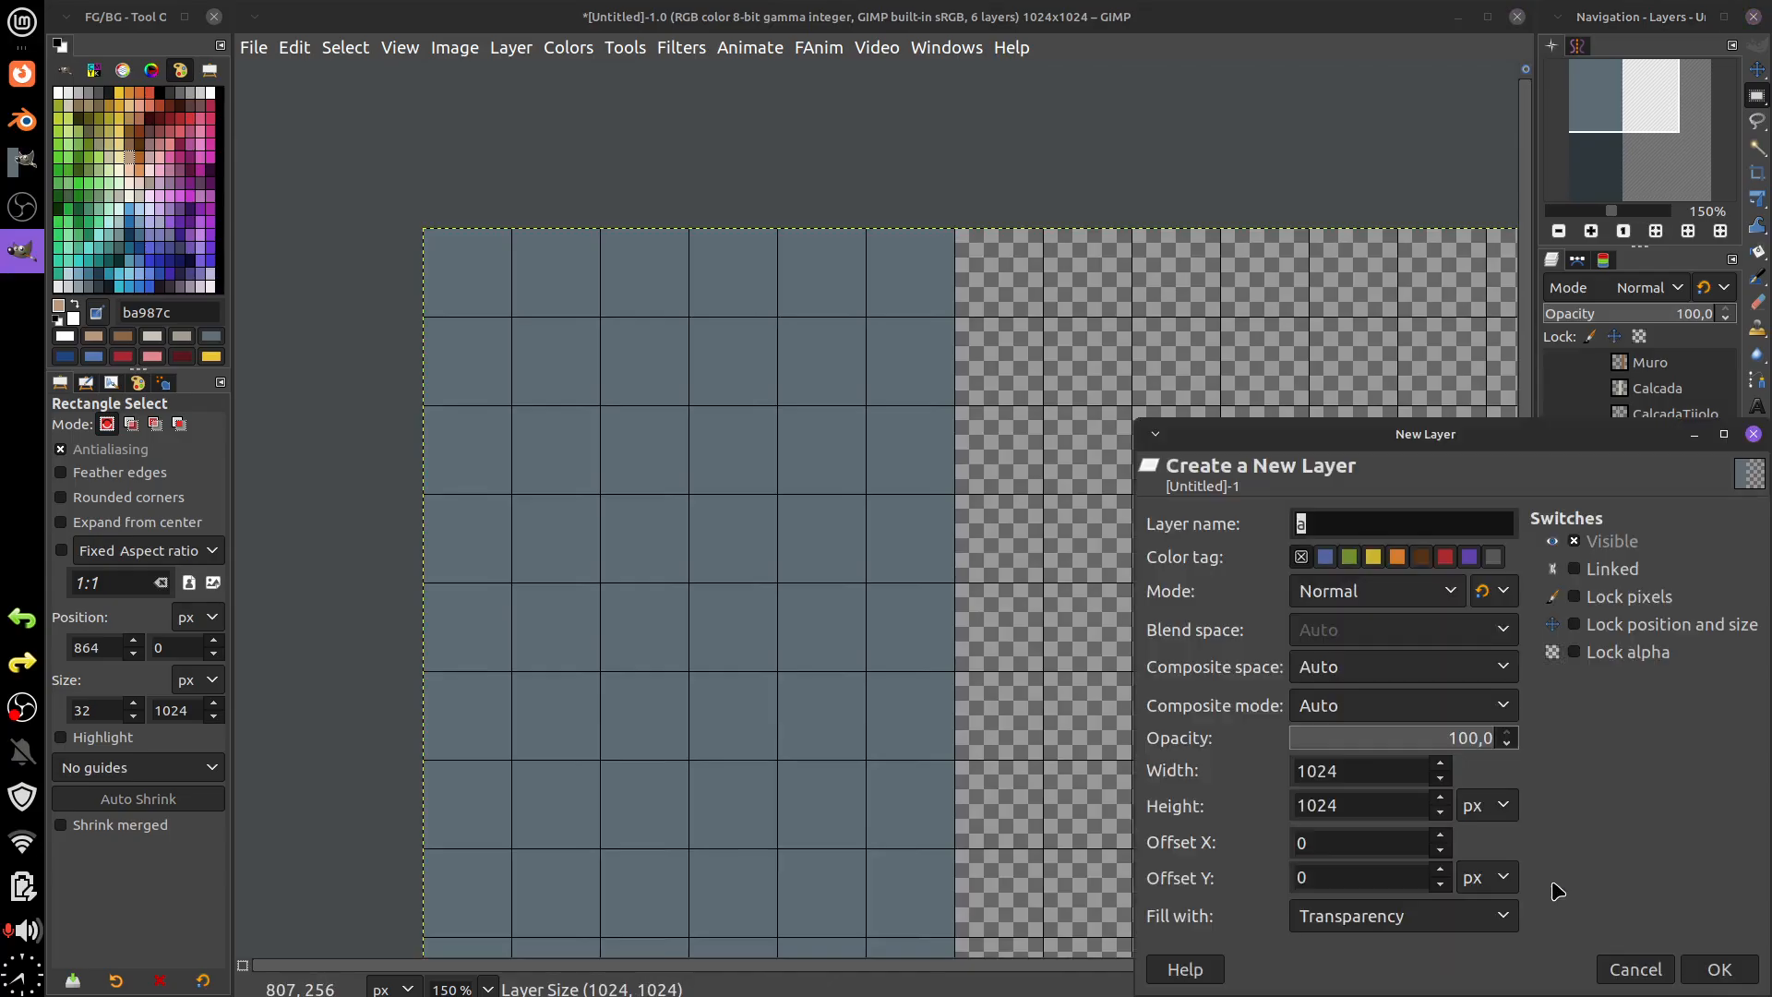
click(1718, 969)
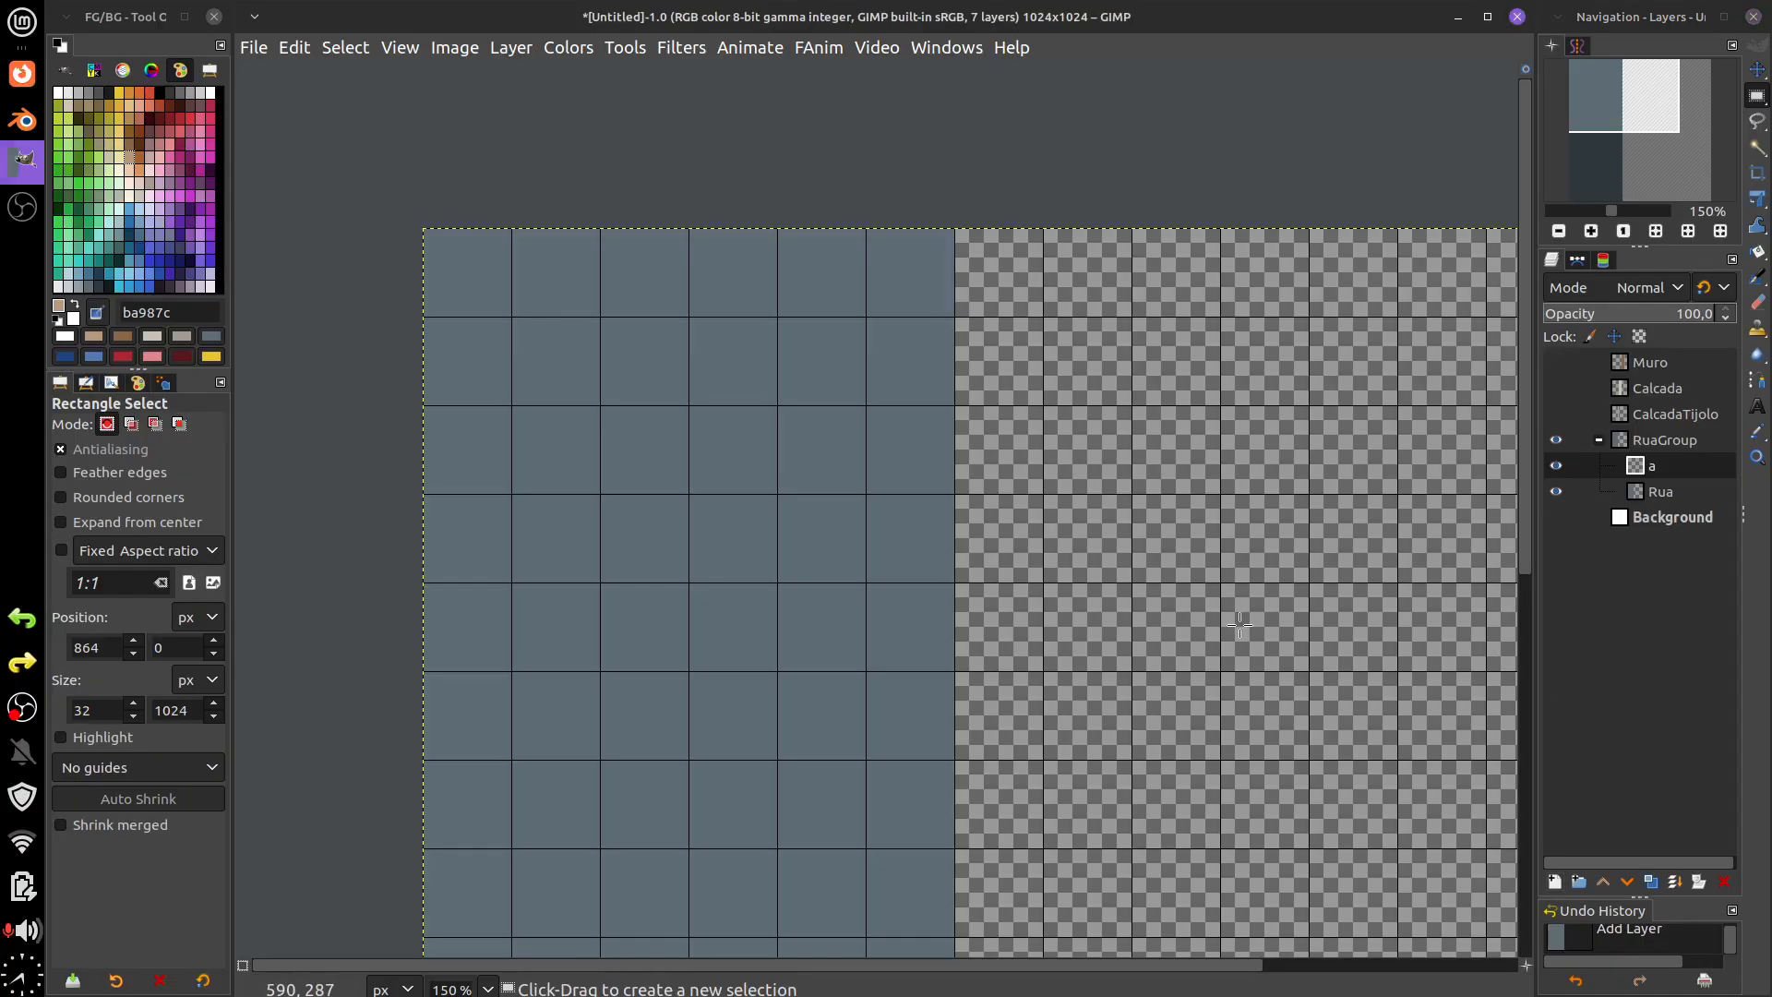
- Activate the Gradient tool and set its shape to Bi-linear
scroll(664, 436, down, 2)
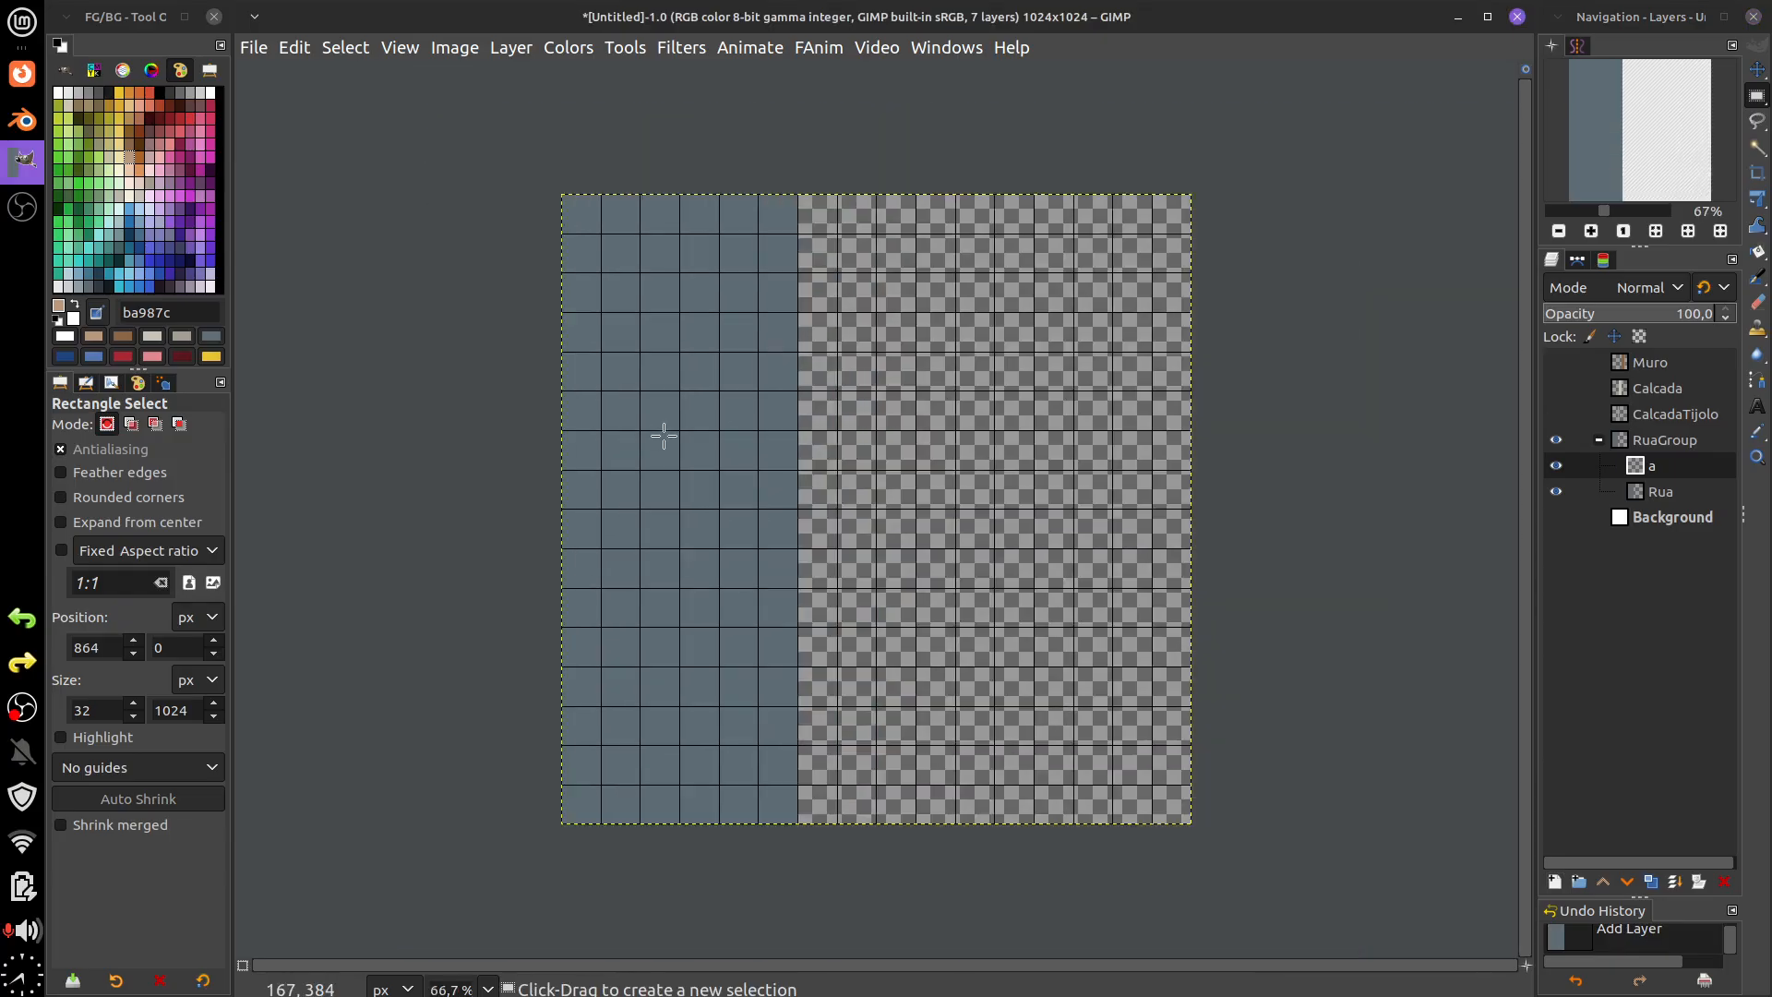
scroll(663, 436, up, 1)
scroll(663, 435, left, 2)
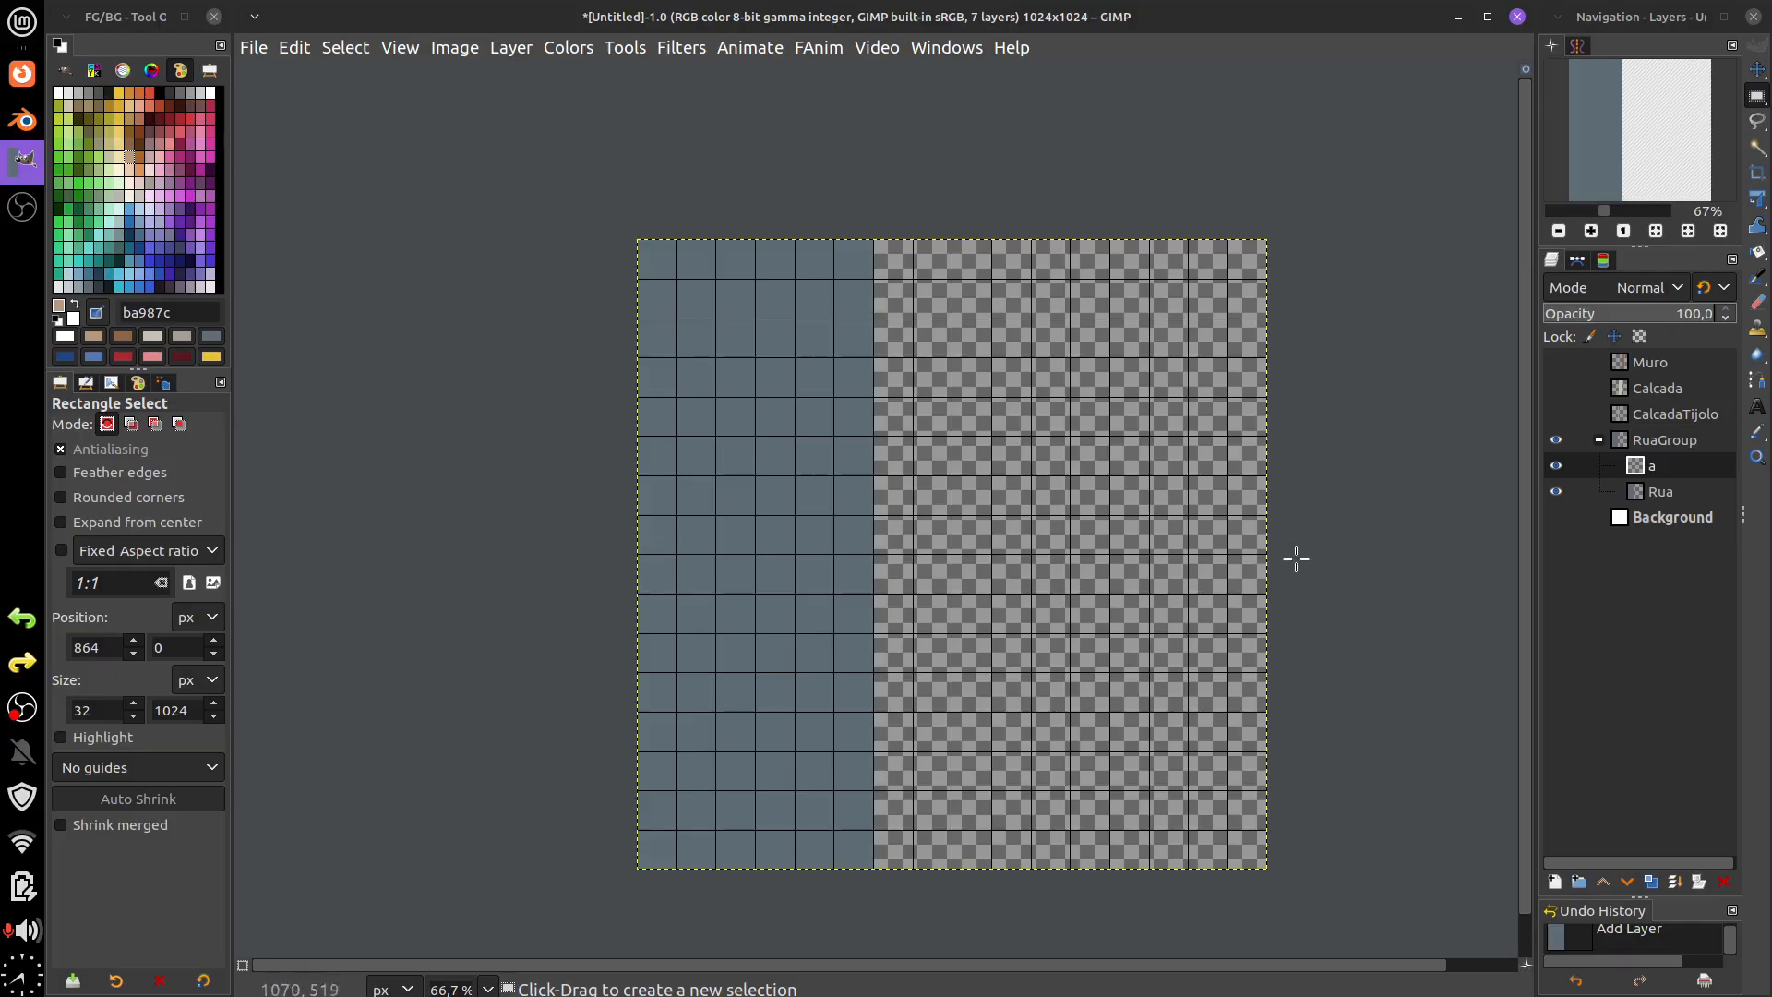
mouse_move(1759, 252)
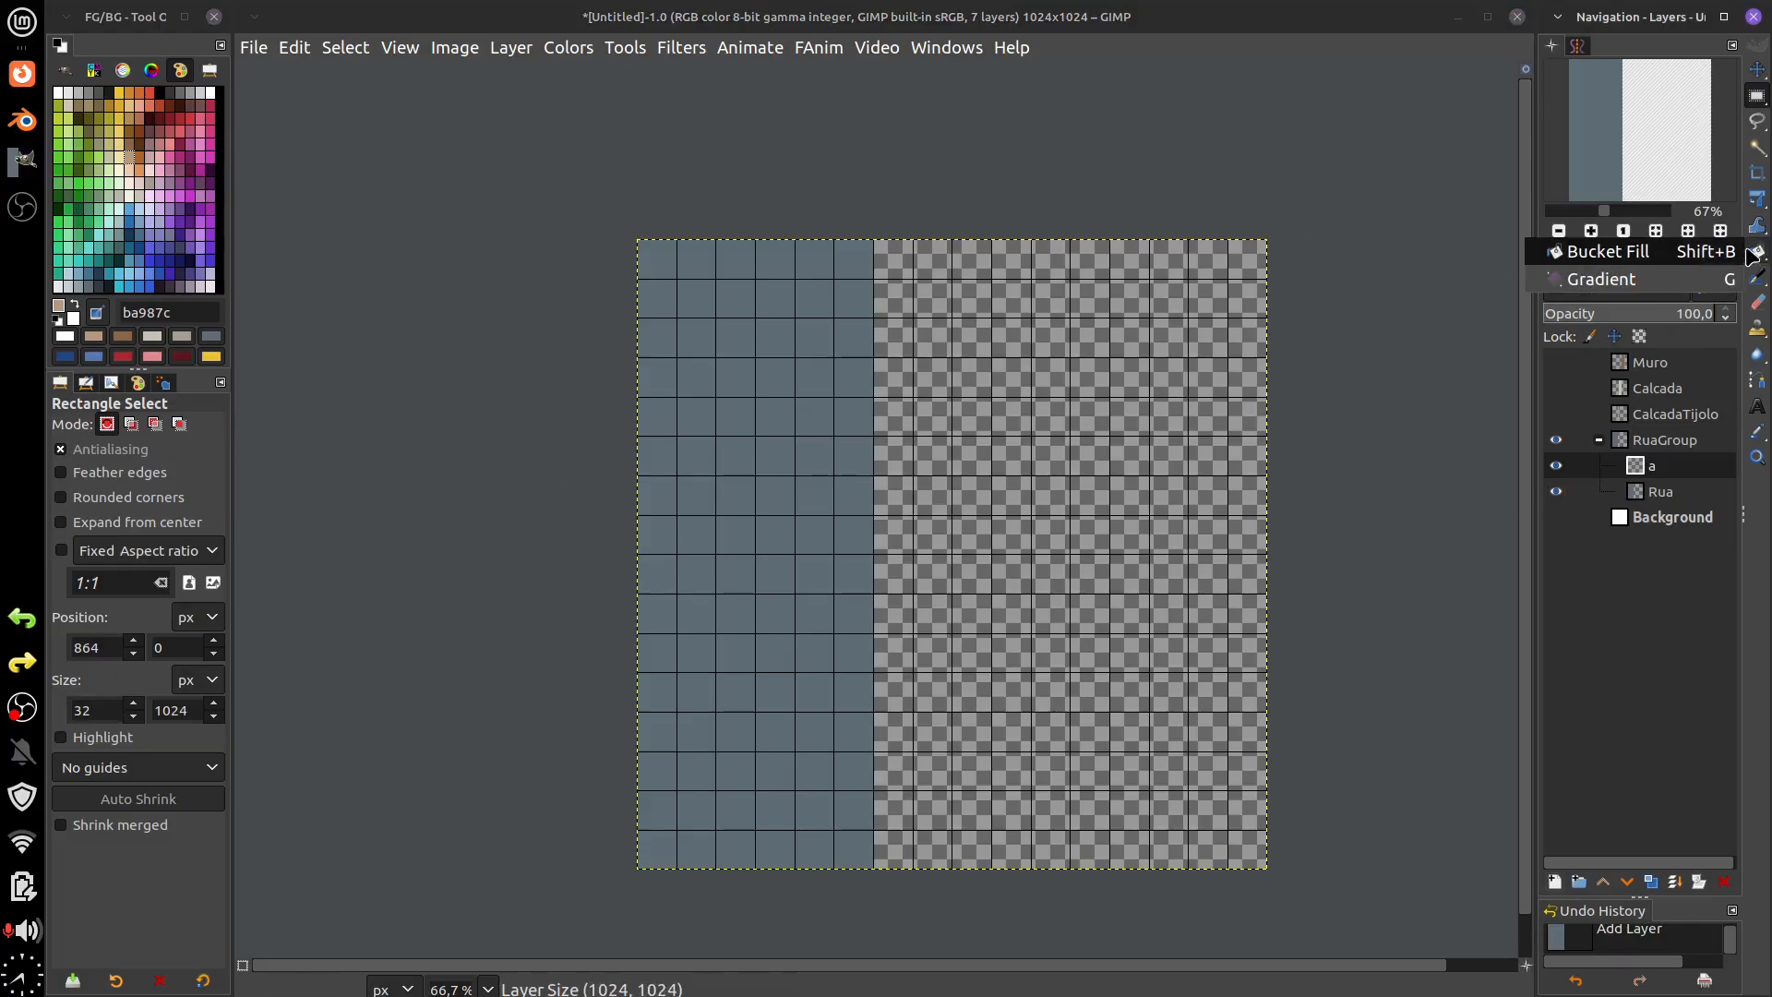
click(1633, 279)
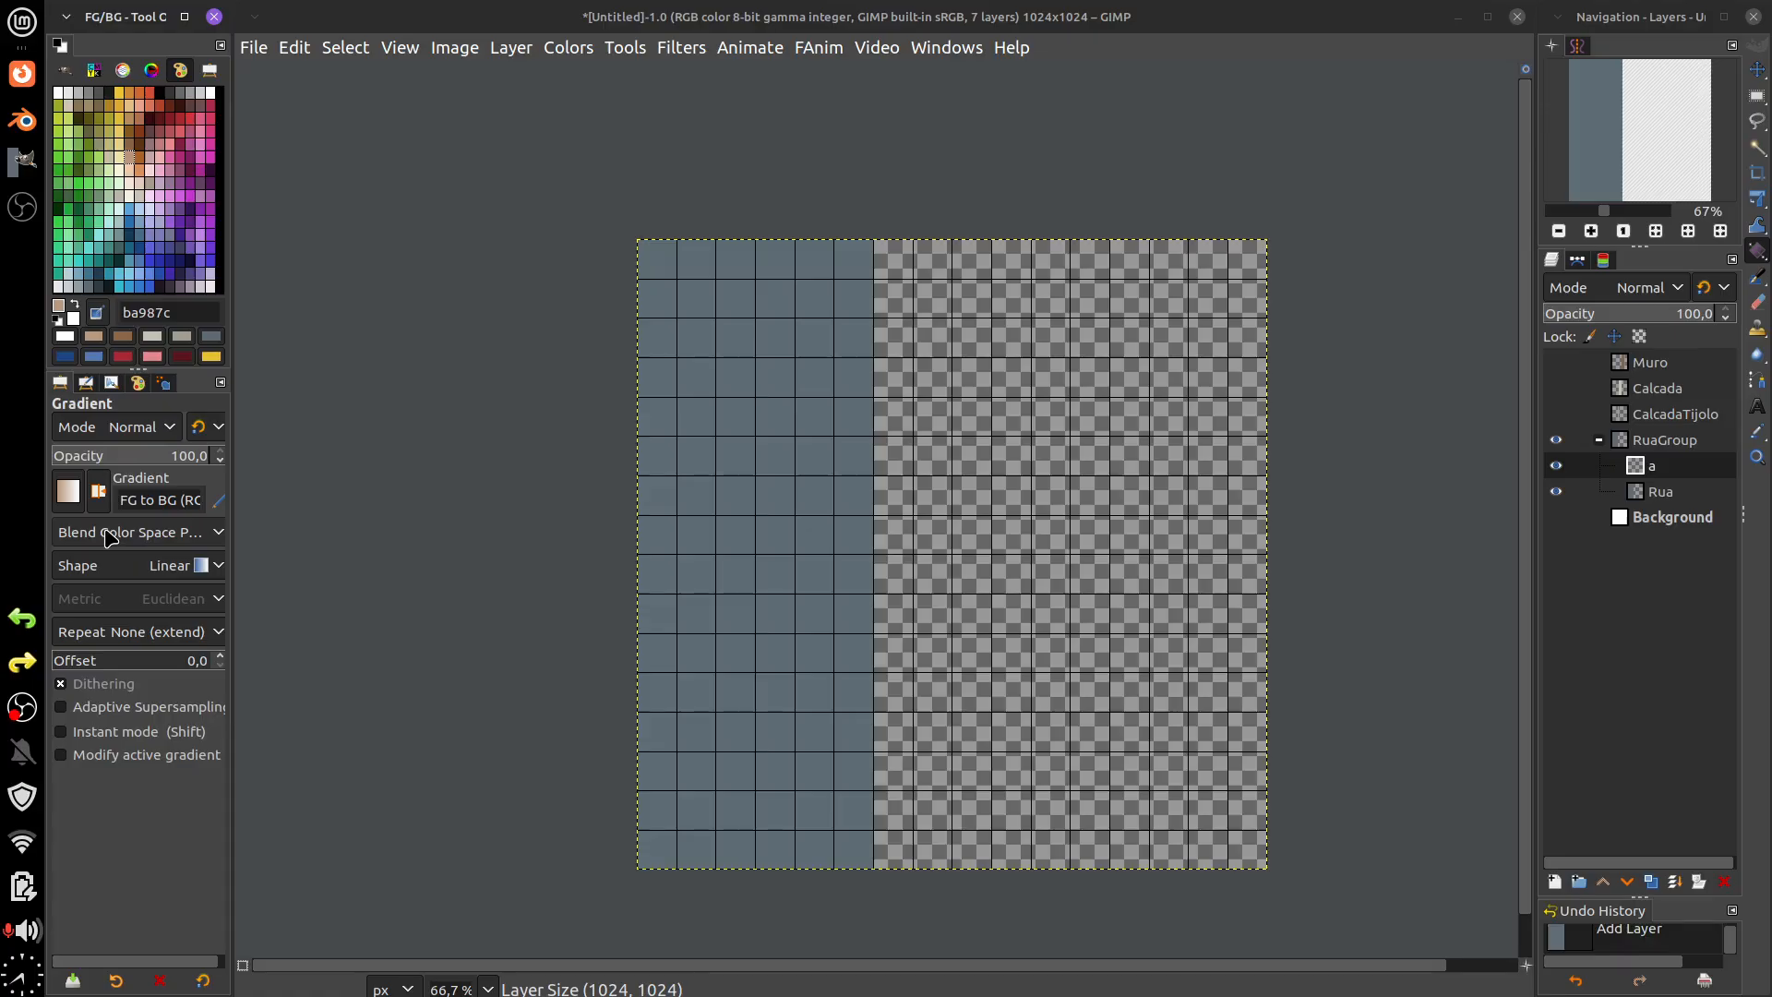
click(185, 565)
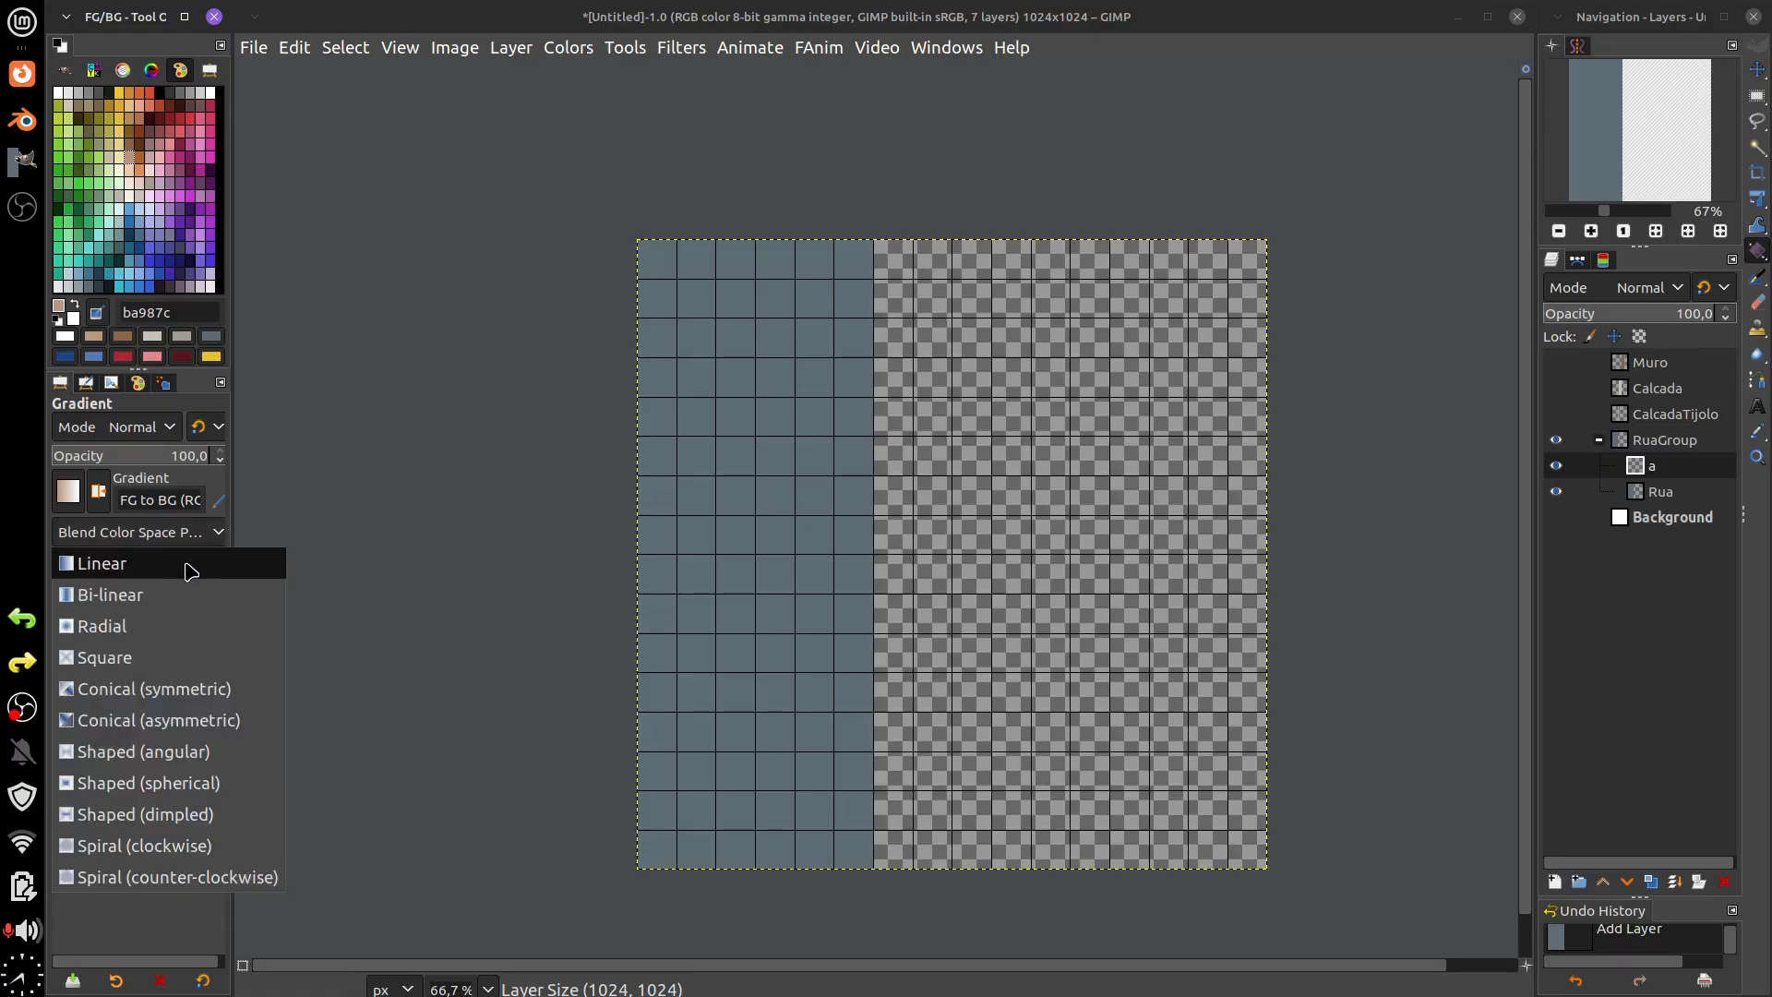
click(145, 595)
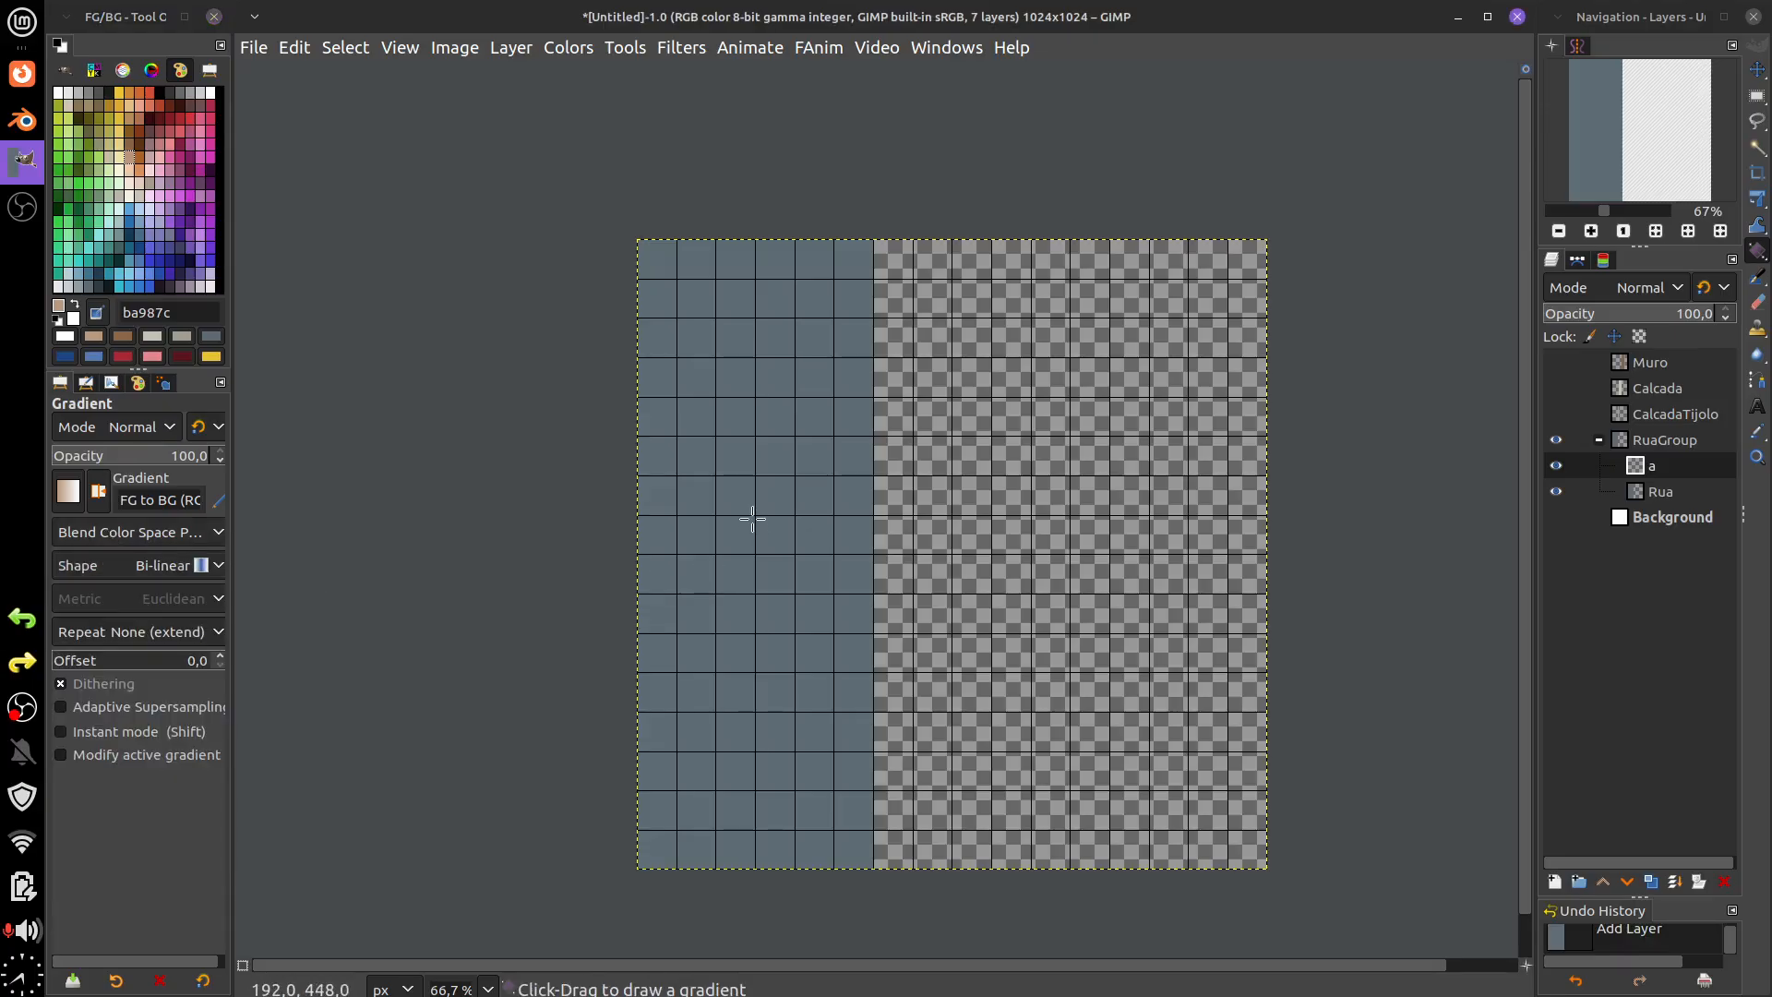
- Draw a bi-linear gradient from the street strip's centre to its right edge and set layer "a" to Multiply mode
drag(752, 519, 871, 518)
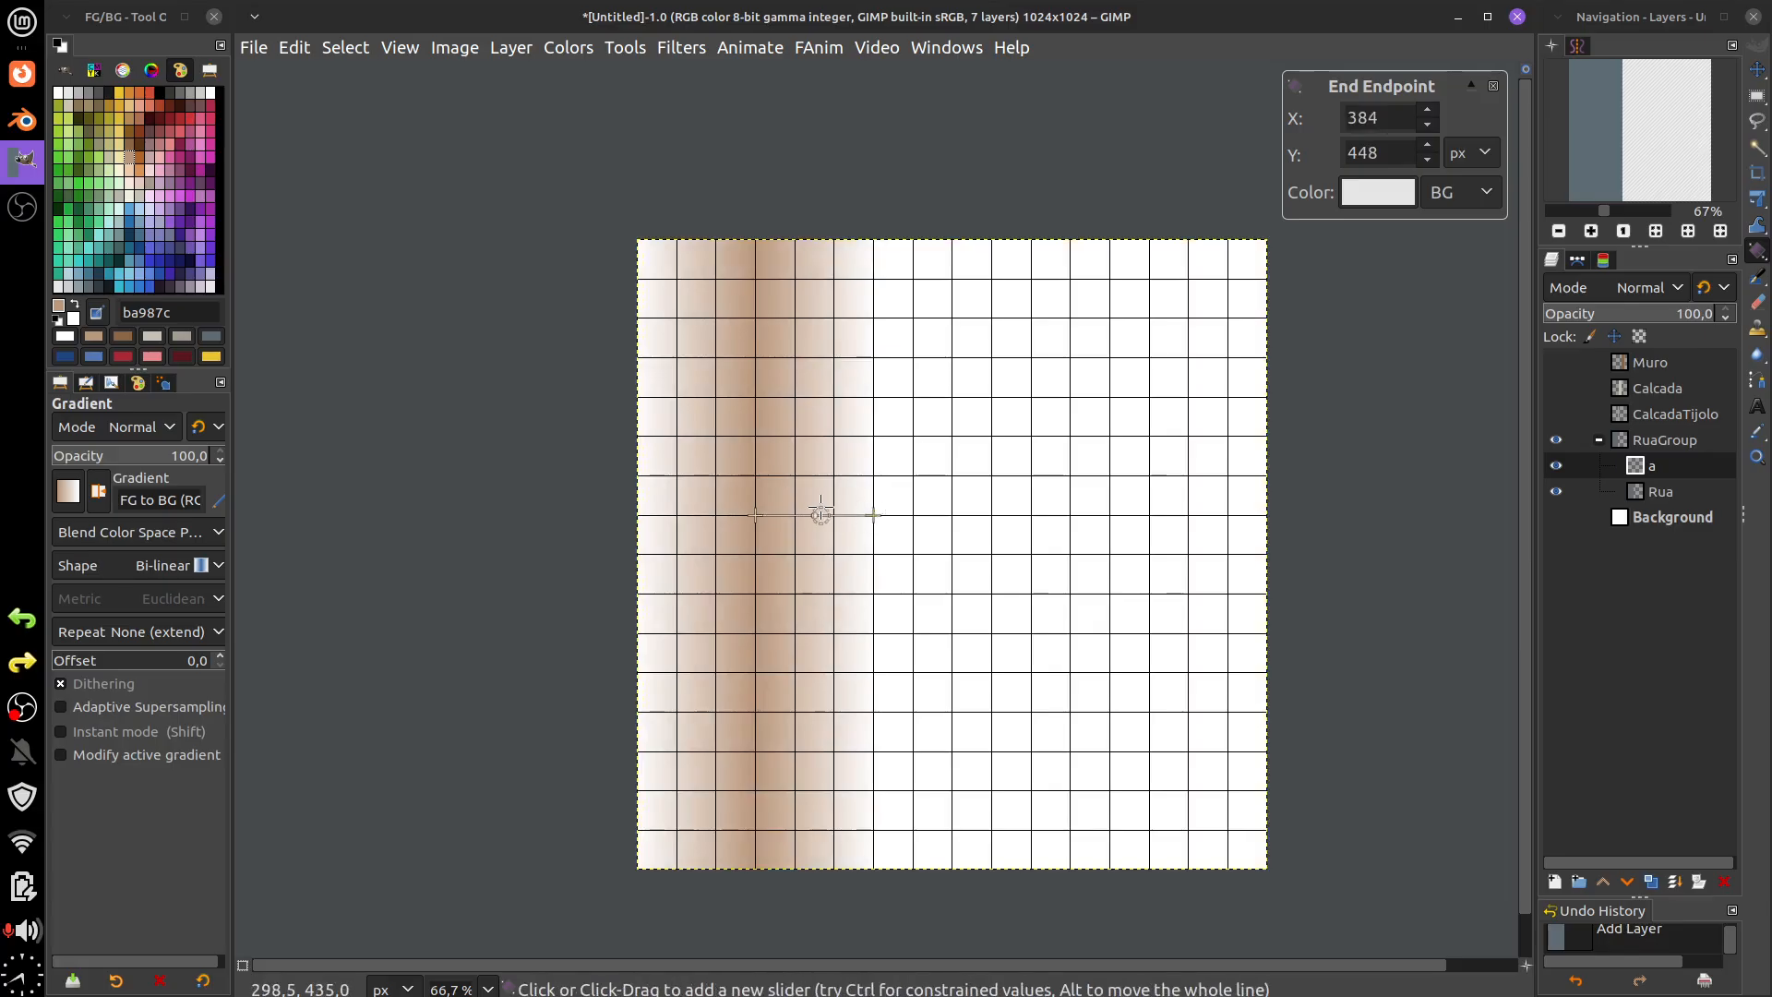
key(Return)
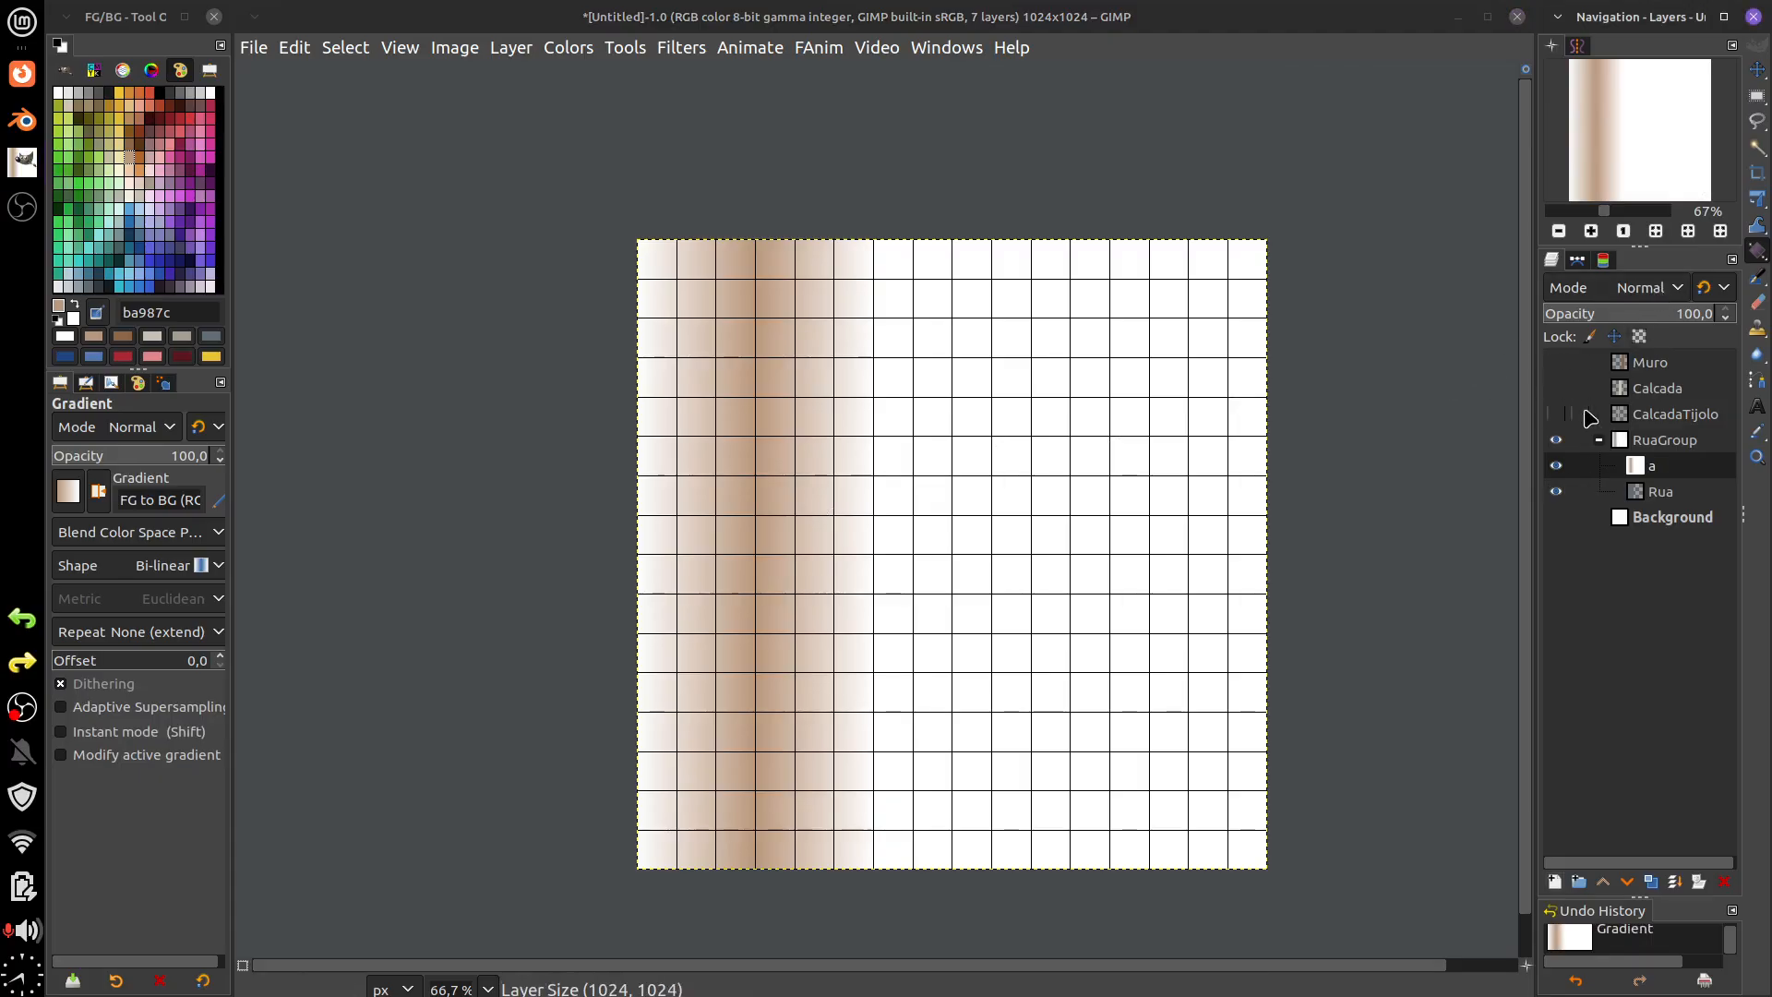
click(1651, 294)
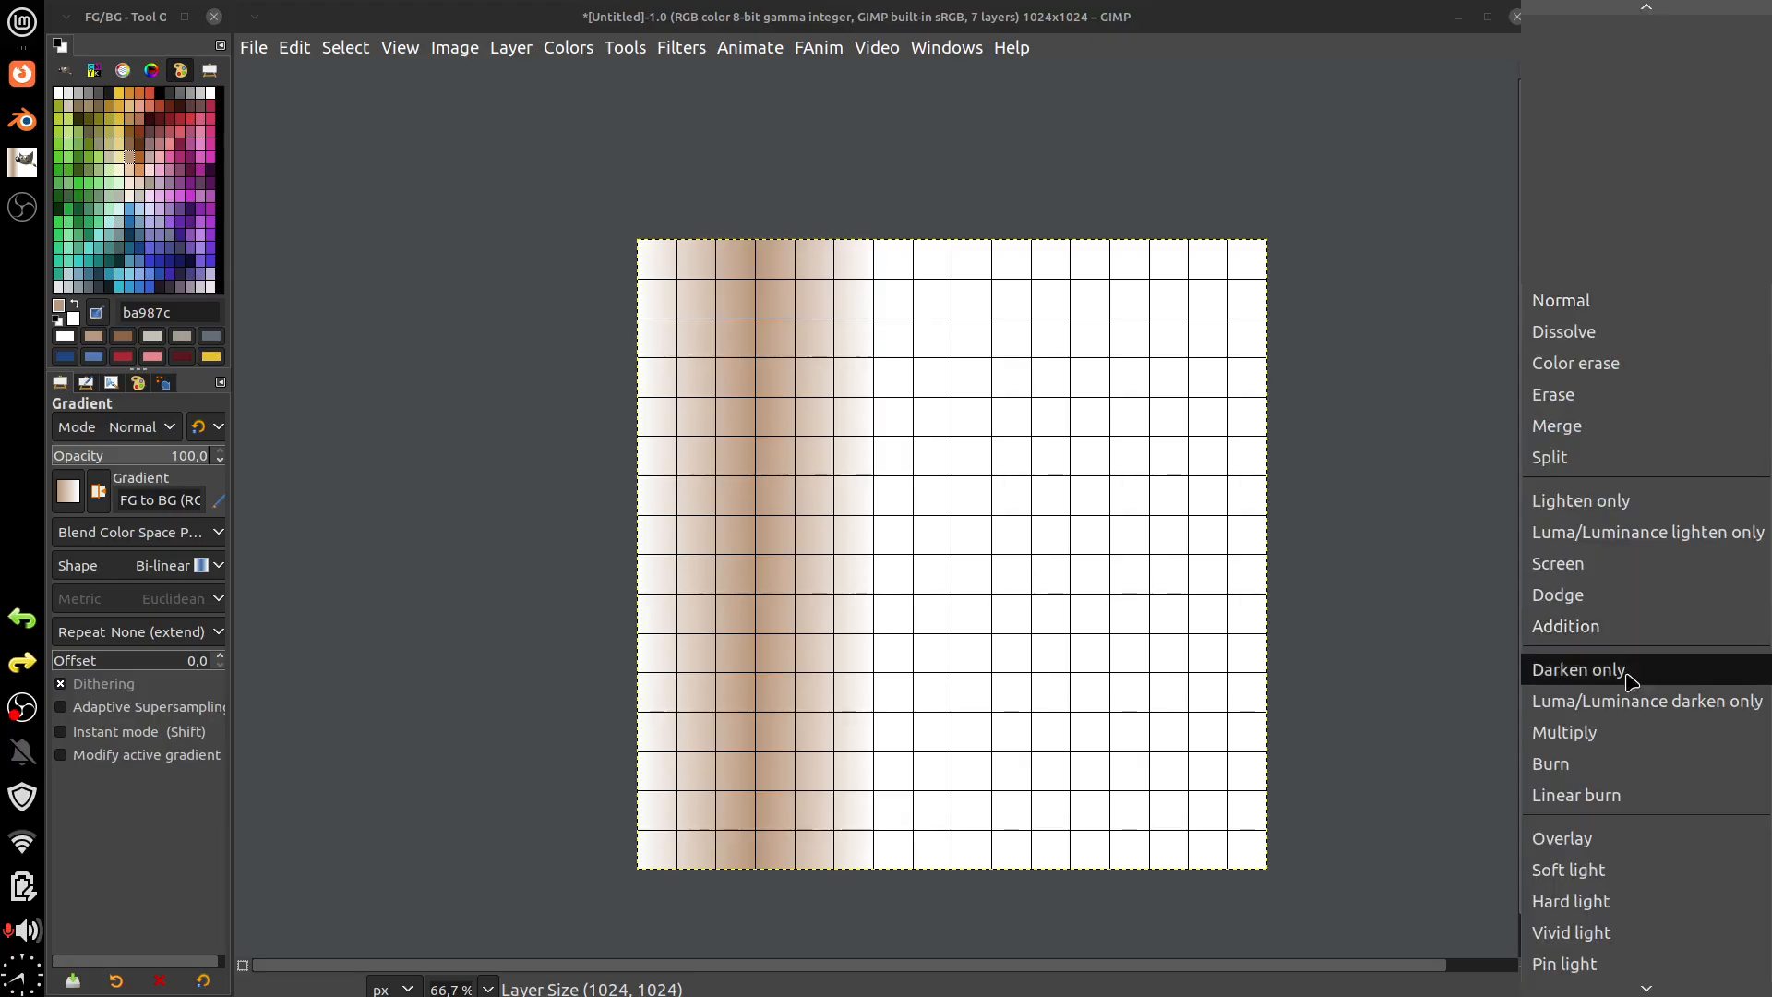
click(1530, 734)
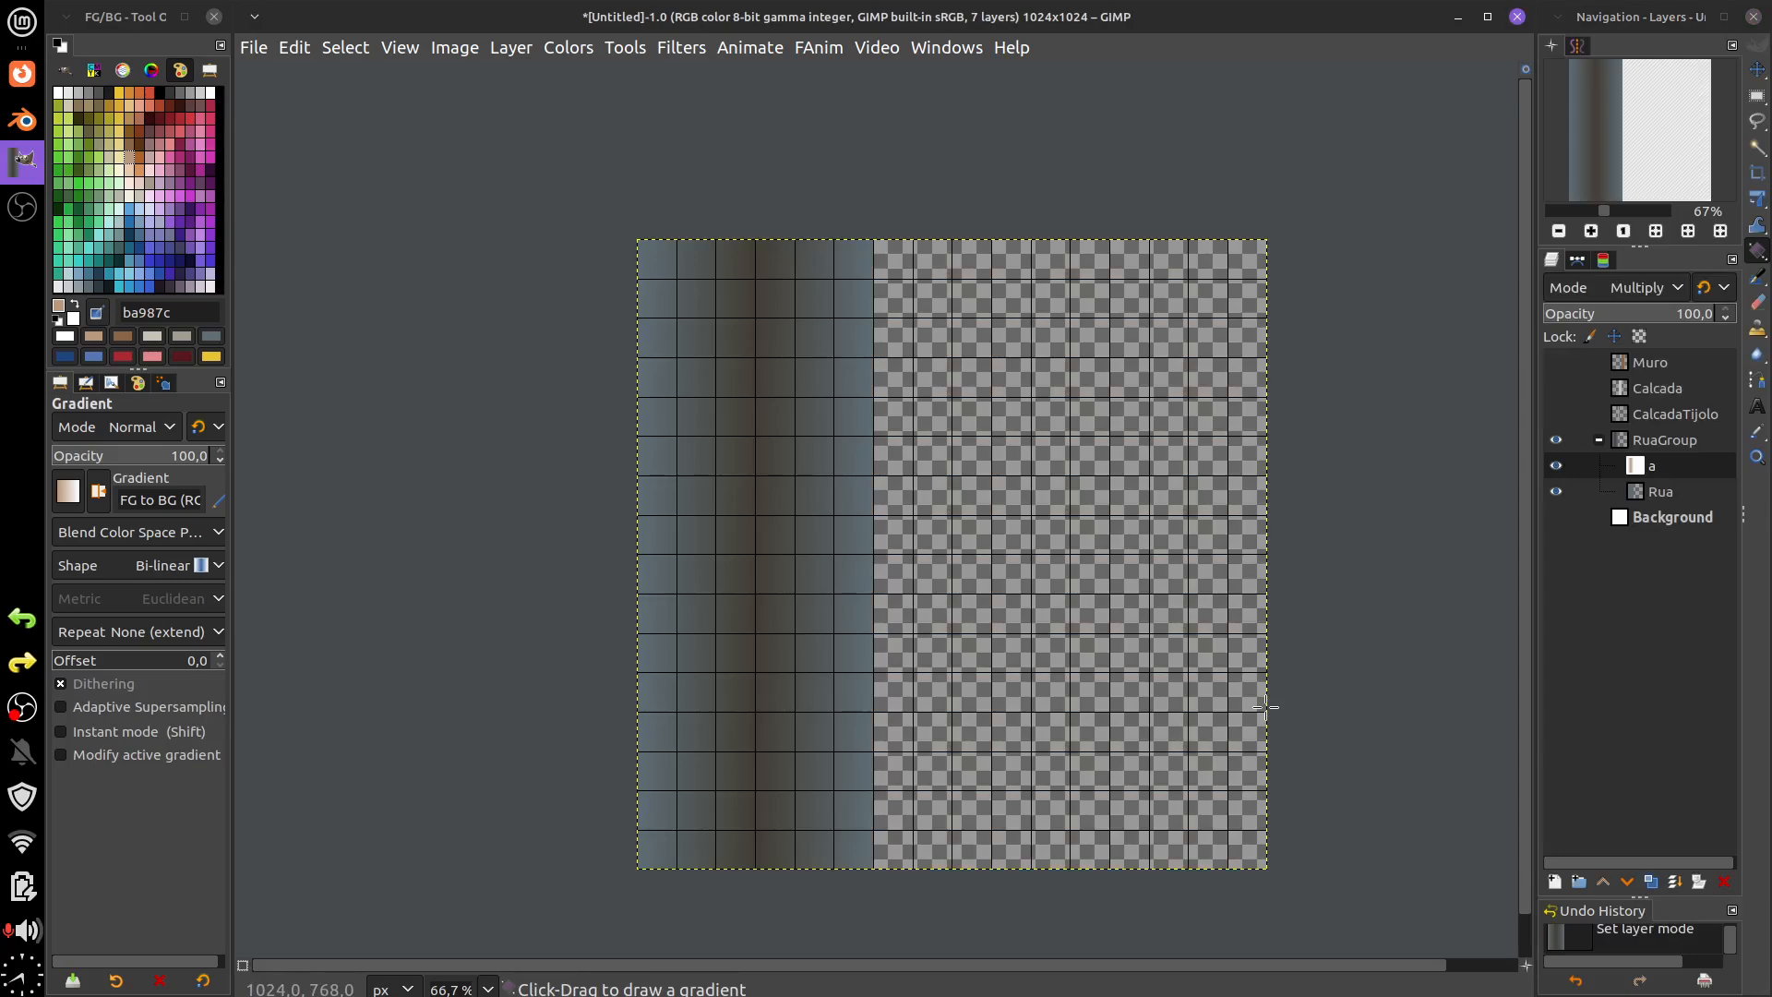
- Rename the gradient layer inside RuaGroup as "Gradiente"
click(1558, 467)
double_click(1652, 466)
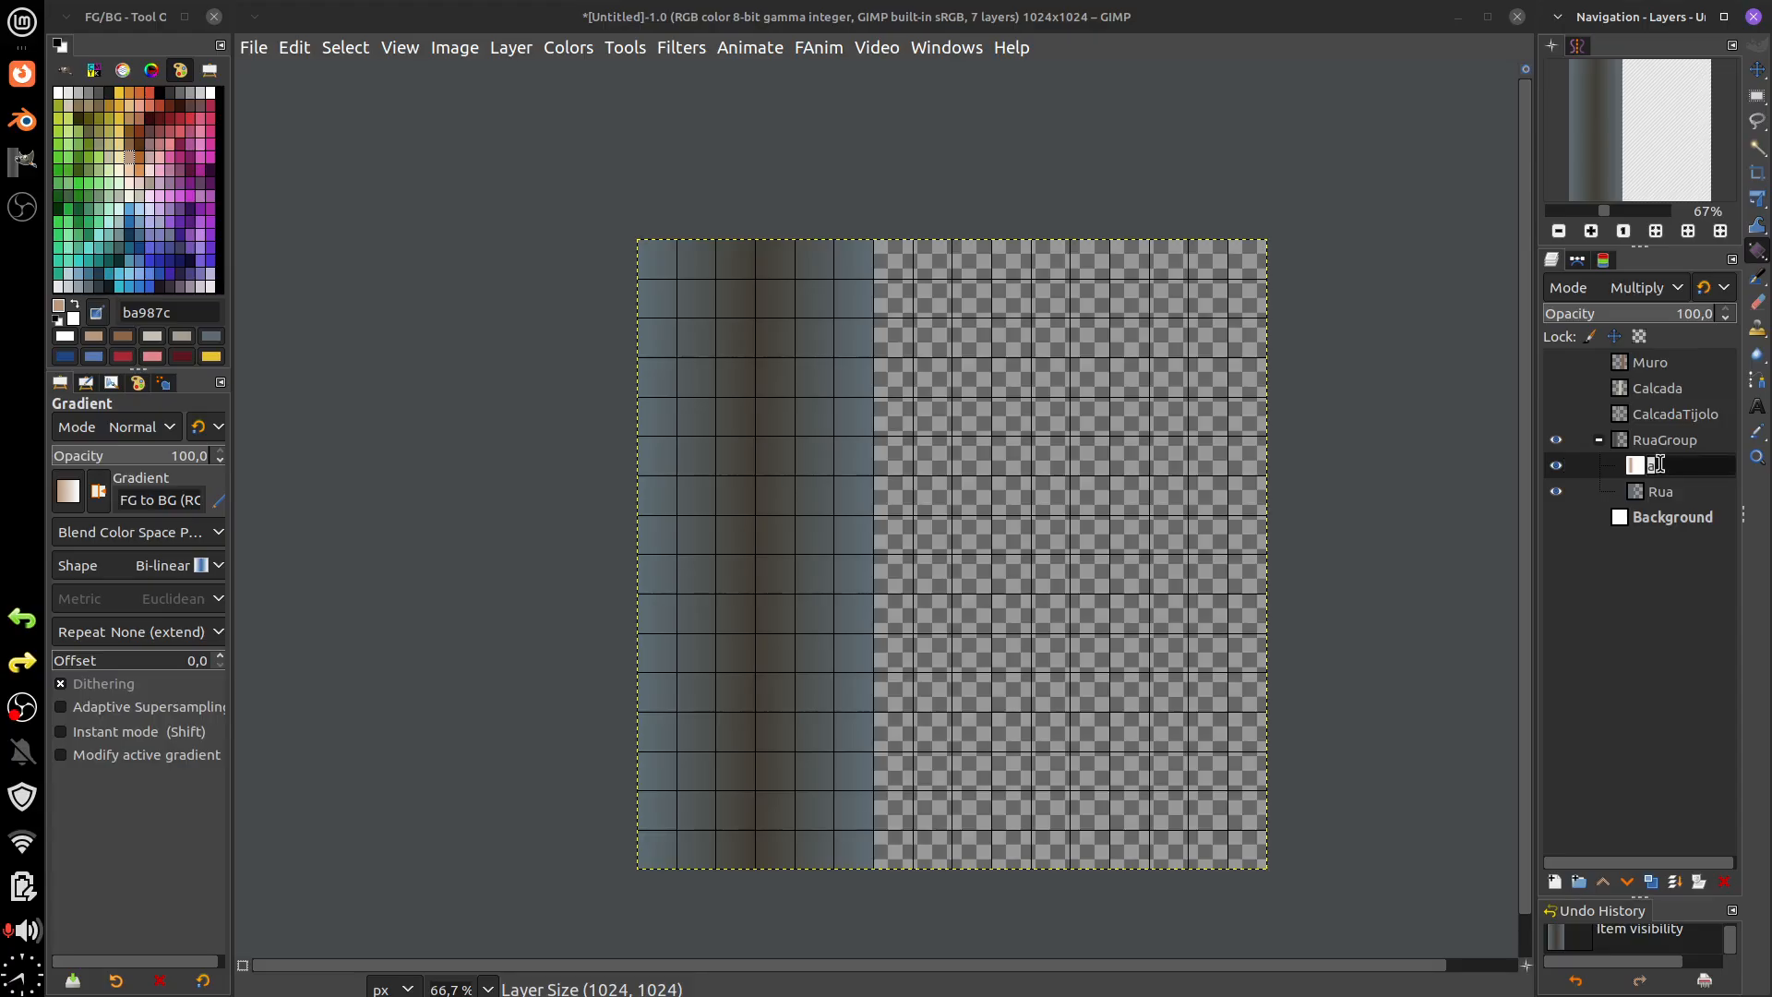
text(Gradiente)
key(Return)
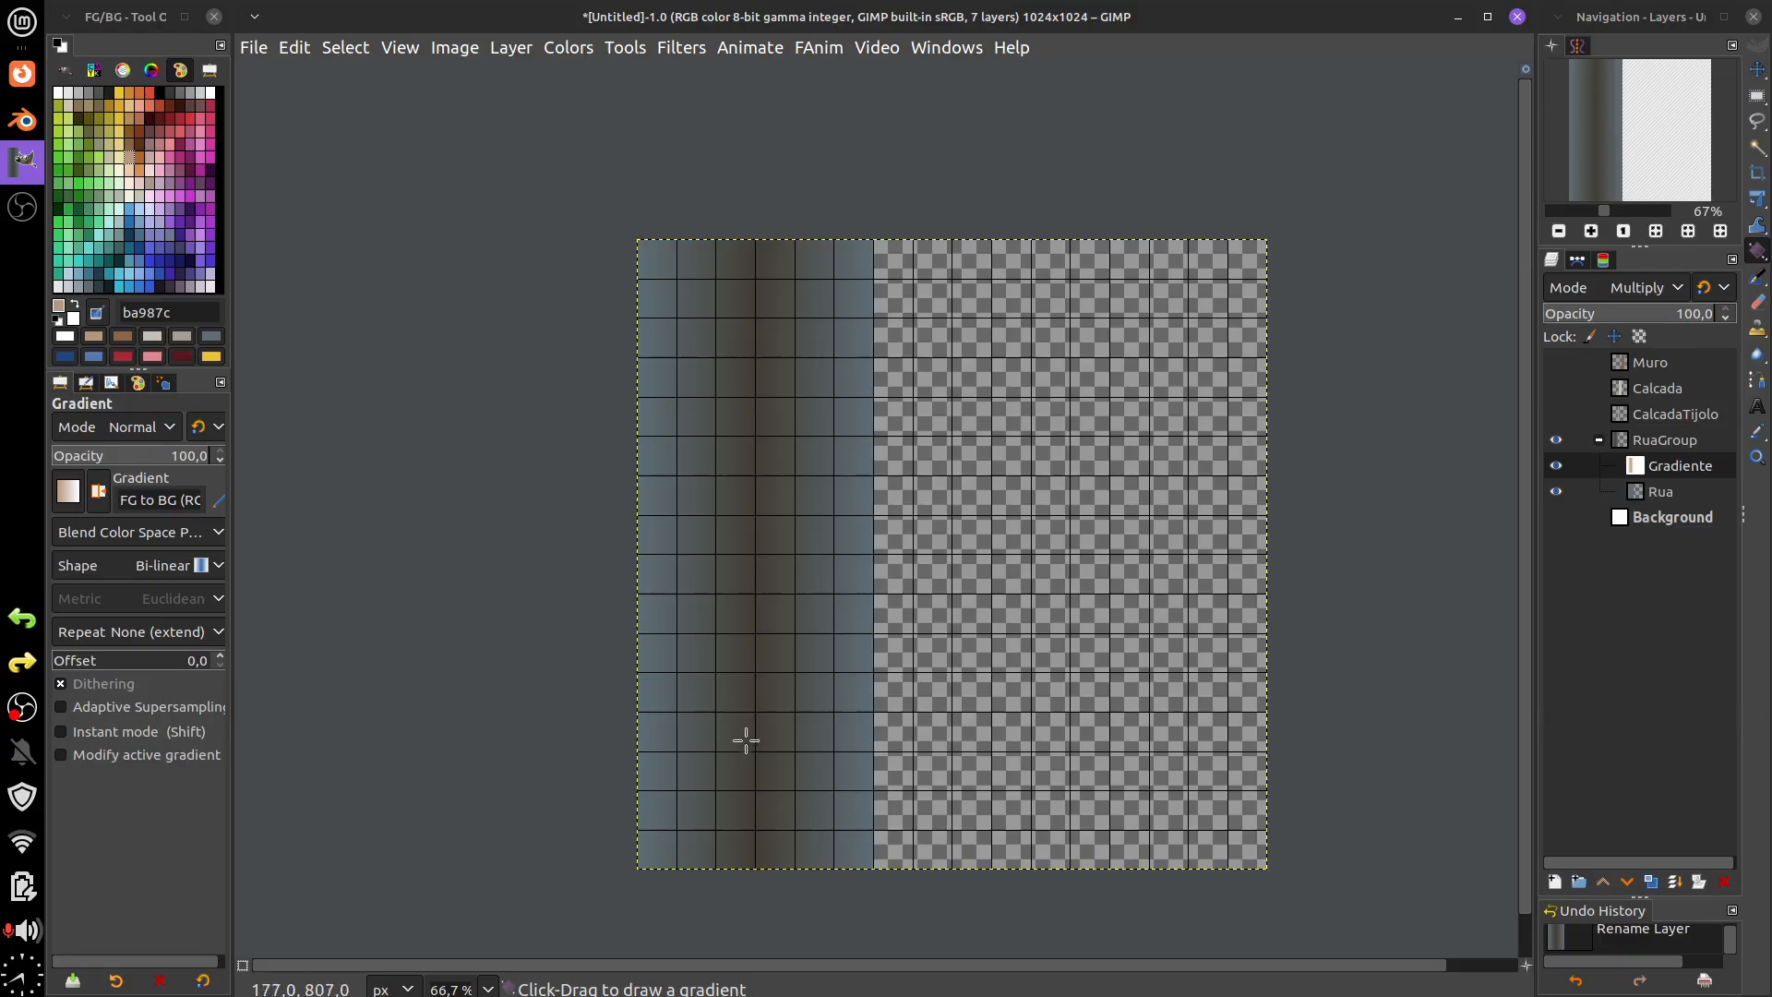
- Clear the Gradiente layer and set the foreground colour to e4e8eb with a slate grey background colour
key(Delete)
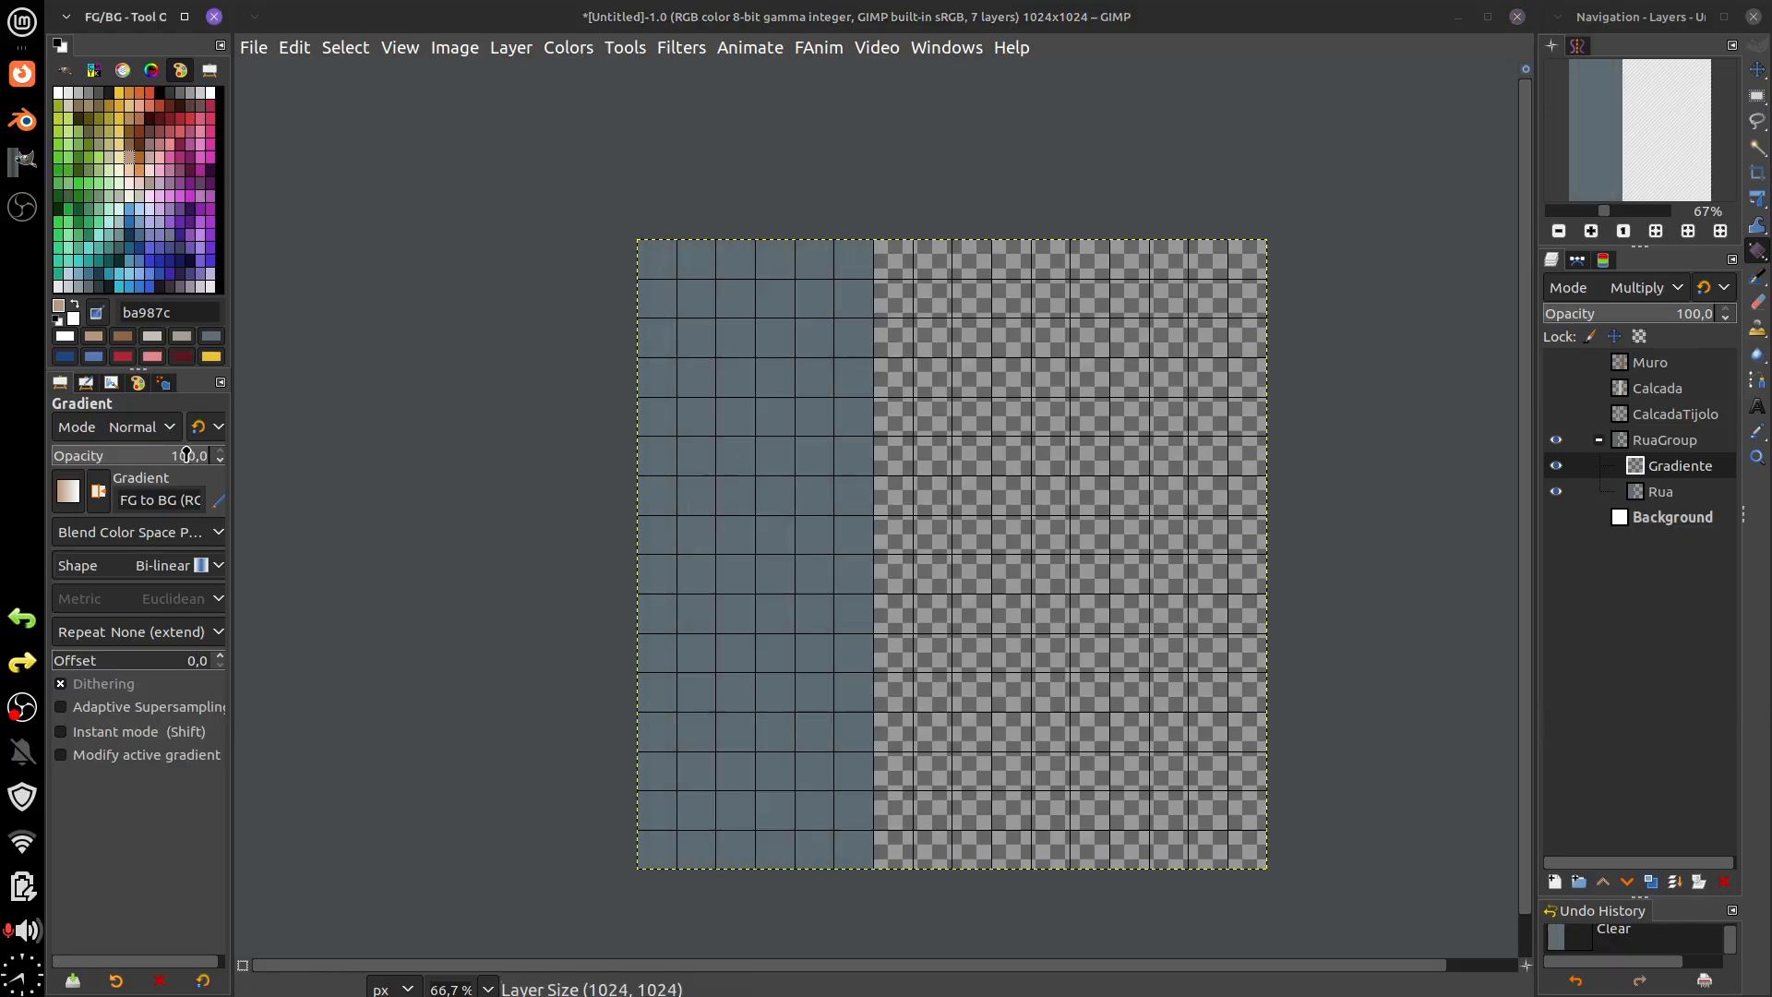
click(76, 305)
click(76, 306)
click(76, 305)
click(90, 288)
click(90, 289)
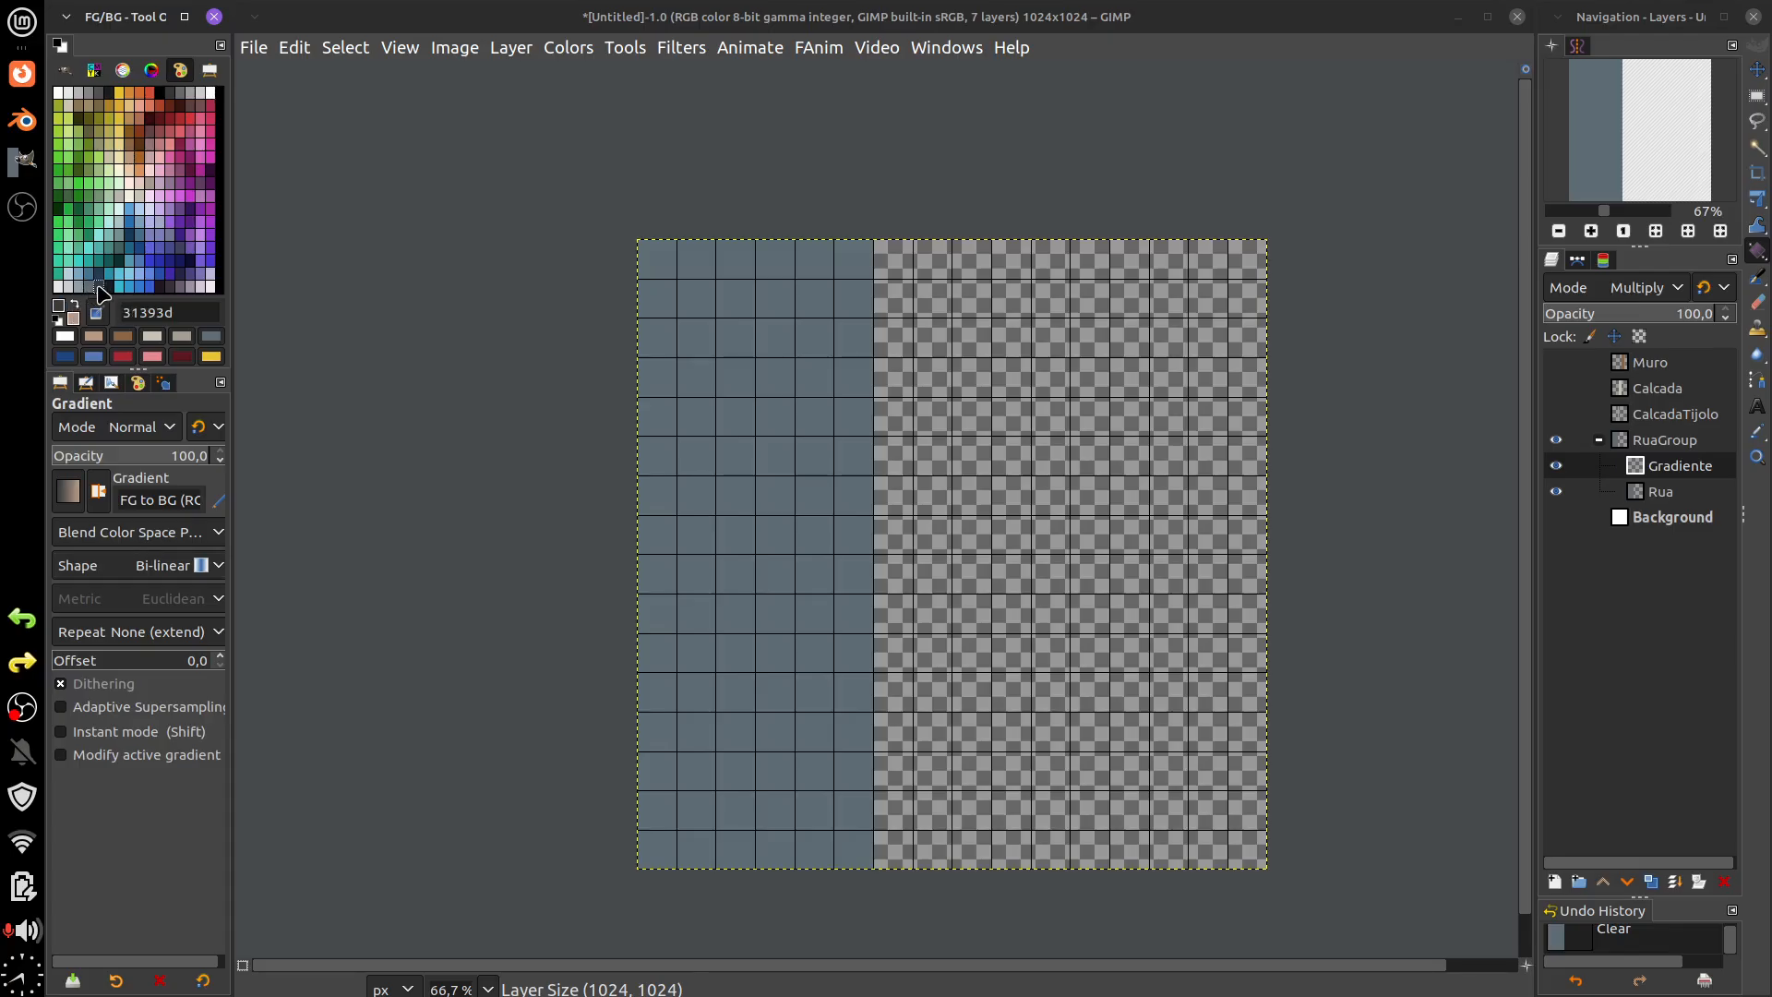
click(89, 292)
click(75, 306)
click(60, 288)
click(75, 307)
click(75, 307)
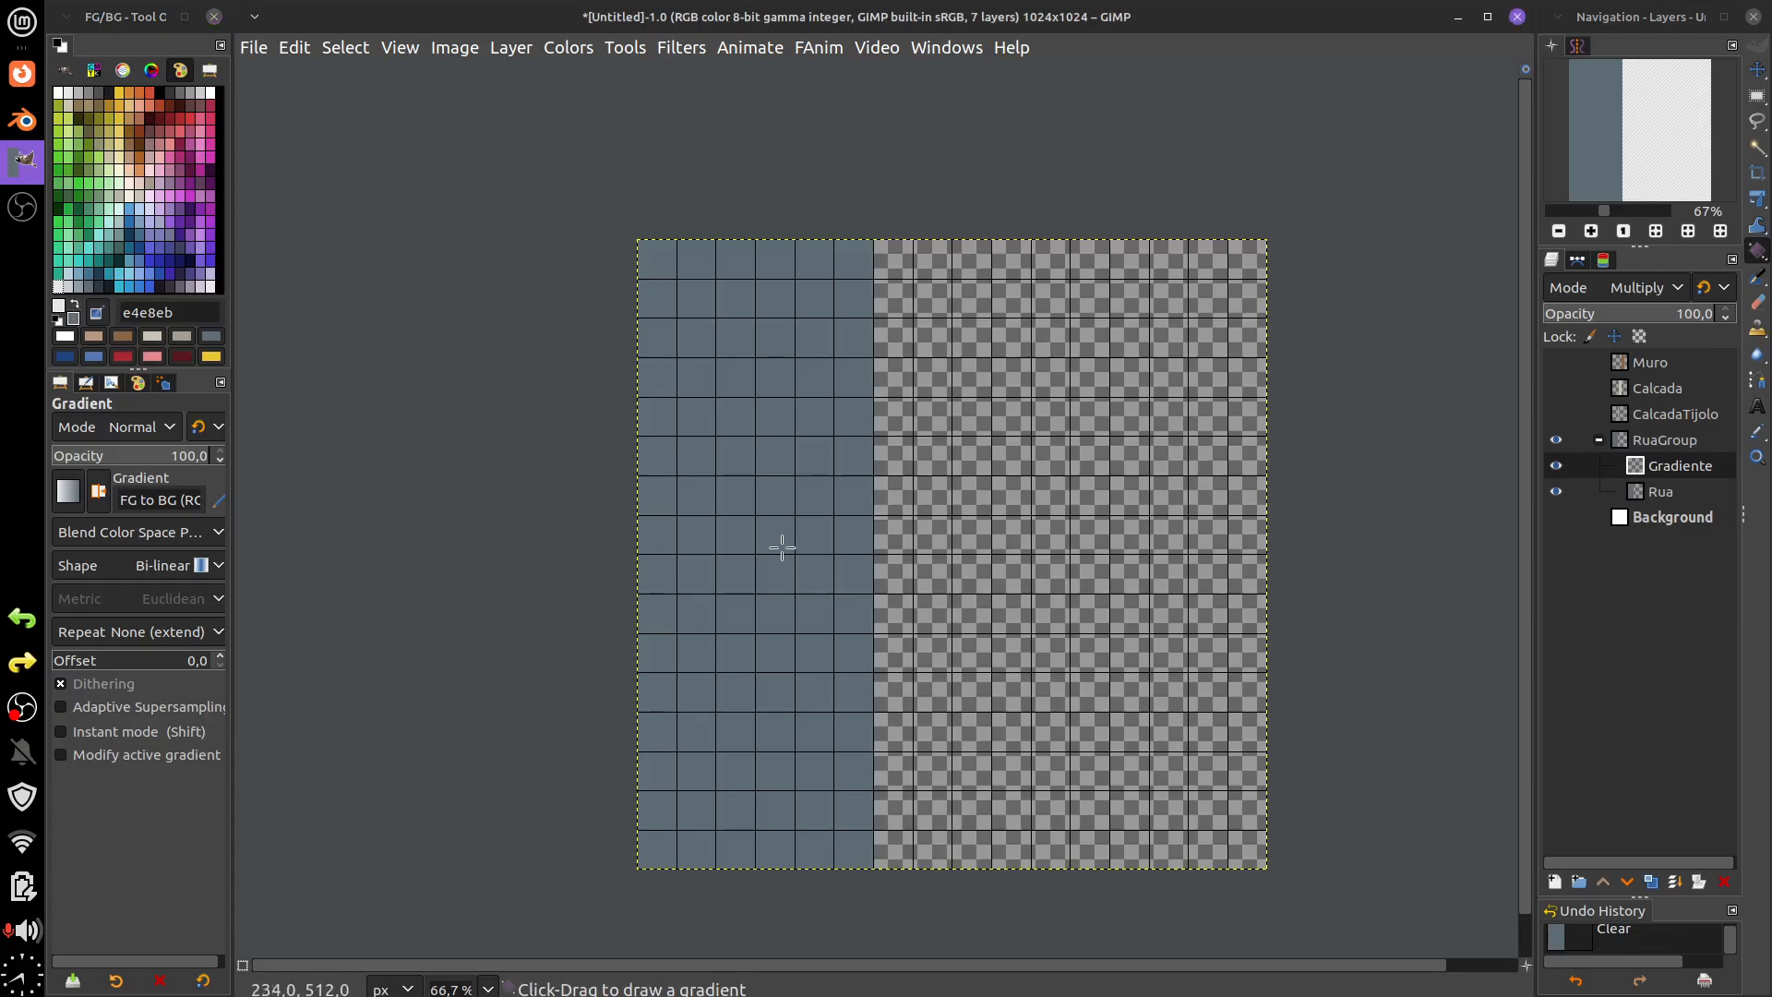
- Draw a 192 px horizontal bi-linear gradient on Gradiente from the street's centre to its right edge at X 384, Y 448
drag(755, 514, 874, 514)
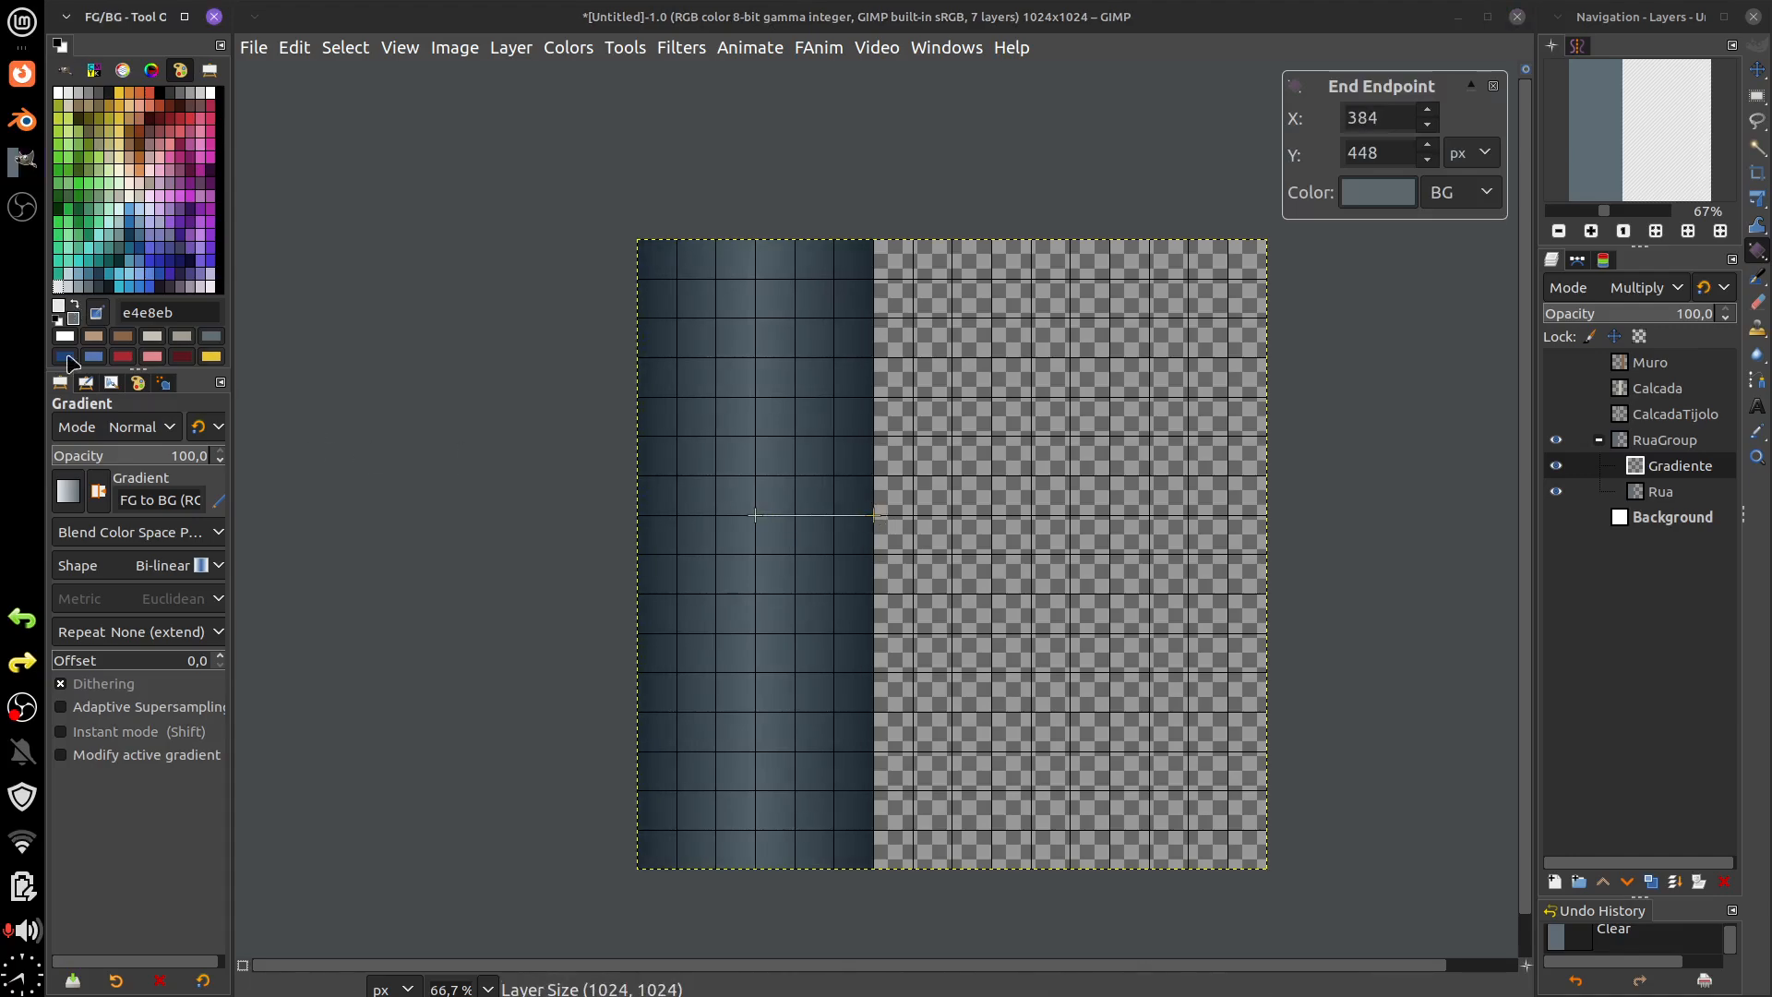
click(99, 494)
click(99, 495)
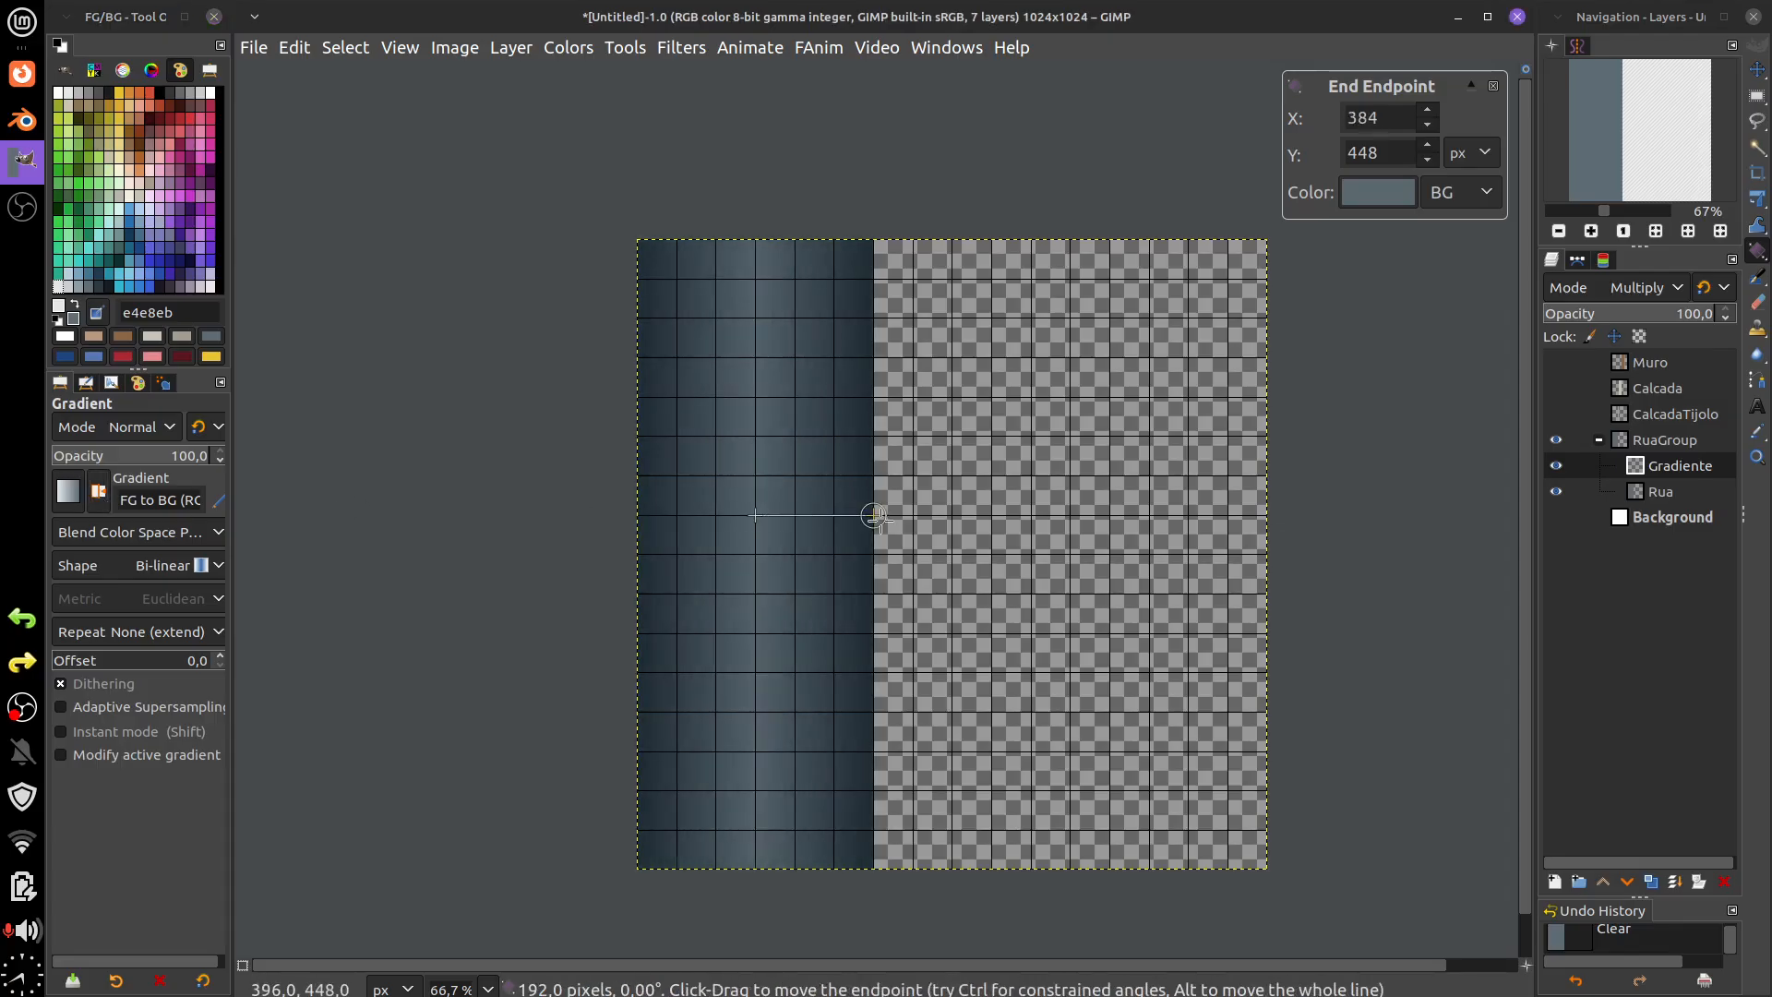
mouse_move(874, 514)
mouse_down()
mouse_move(834, 514)
mouse_move(874, 514)
mouse_up()
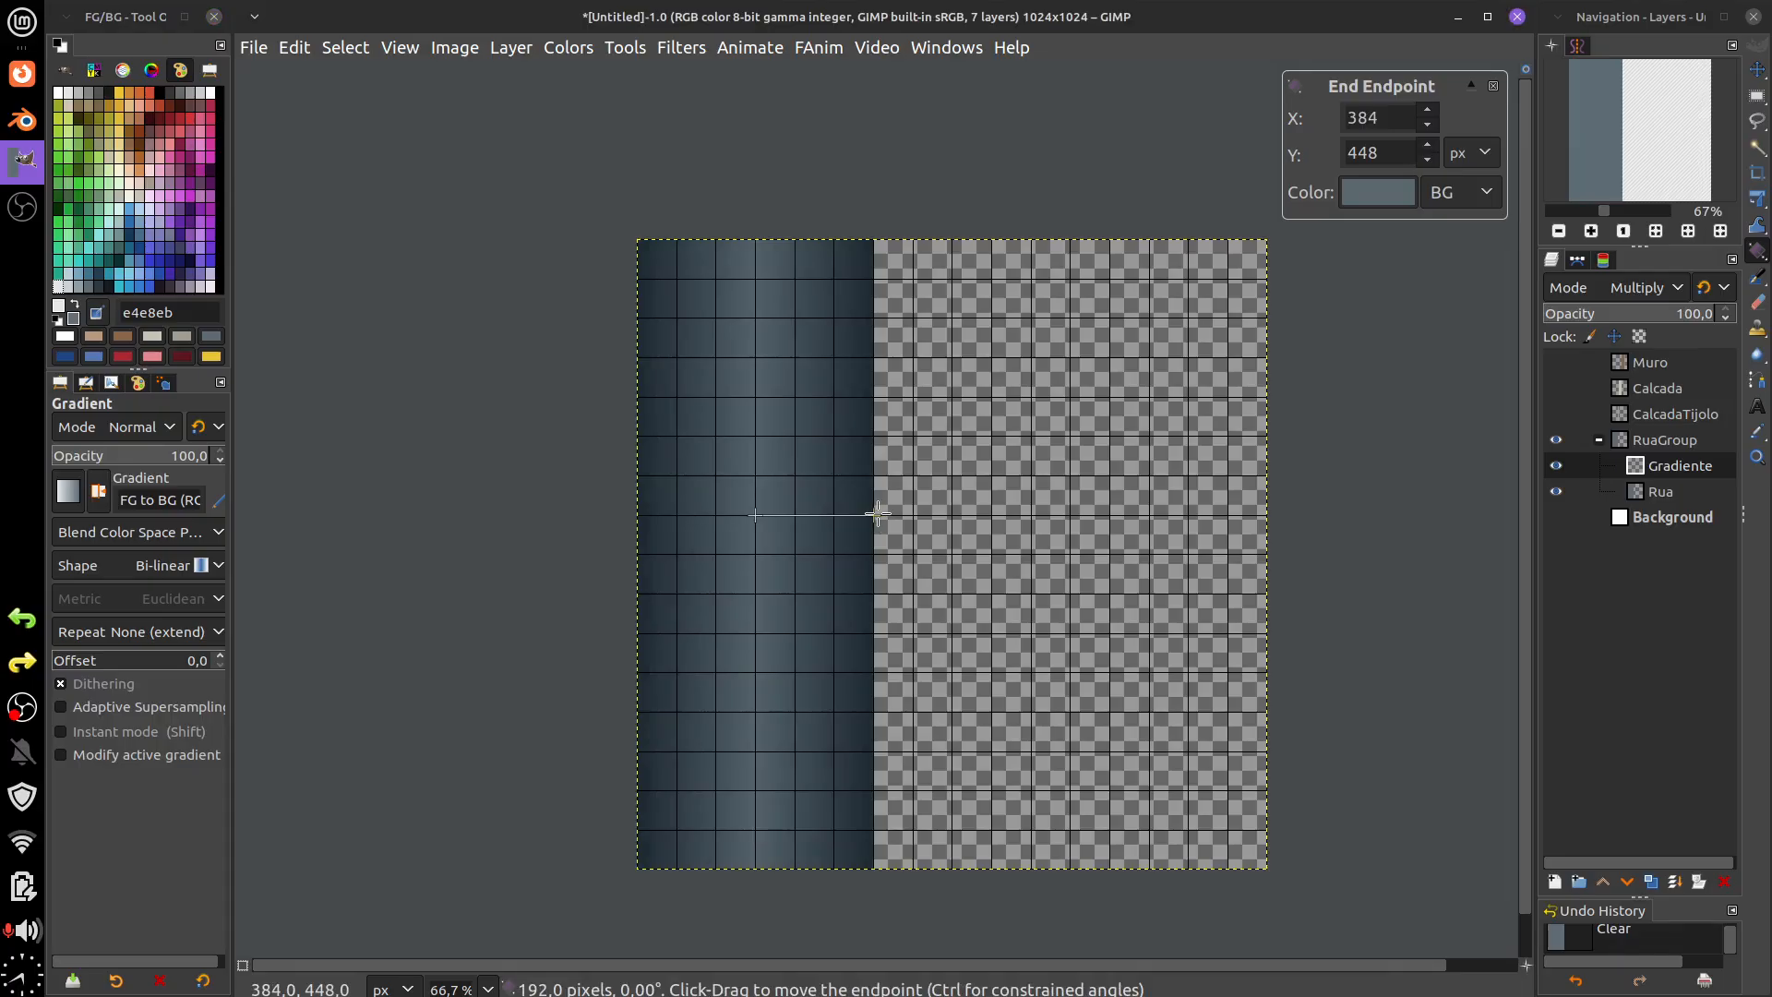
key(Return)
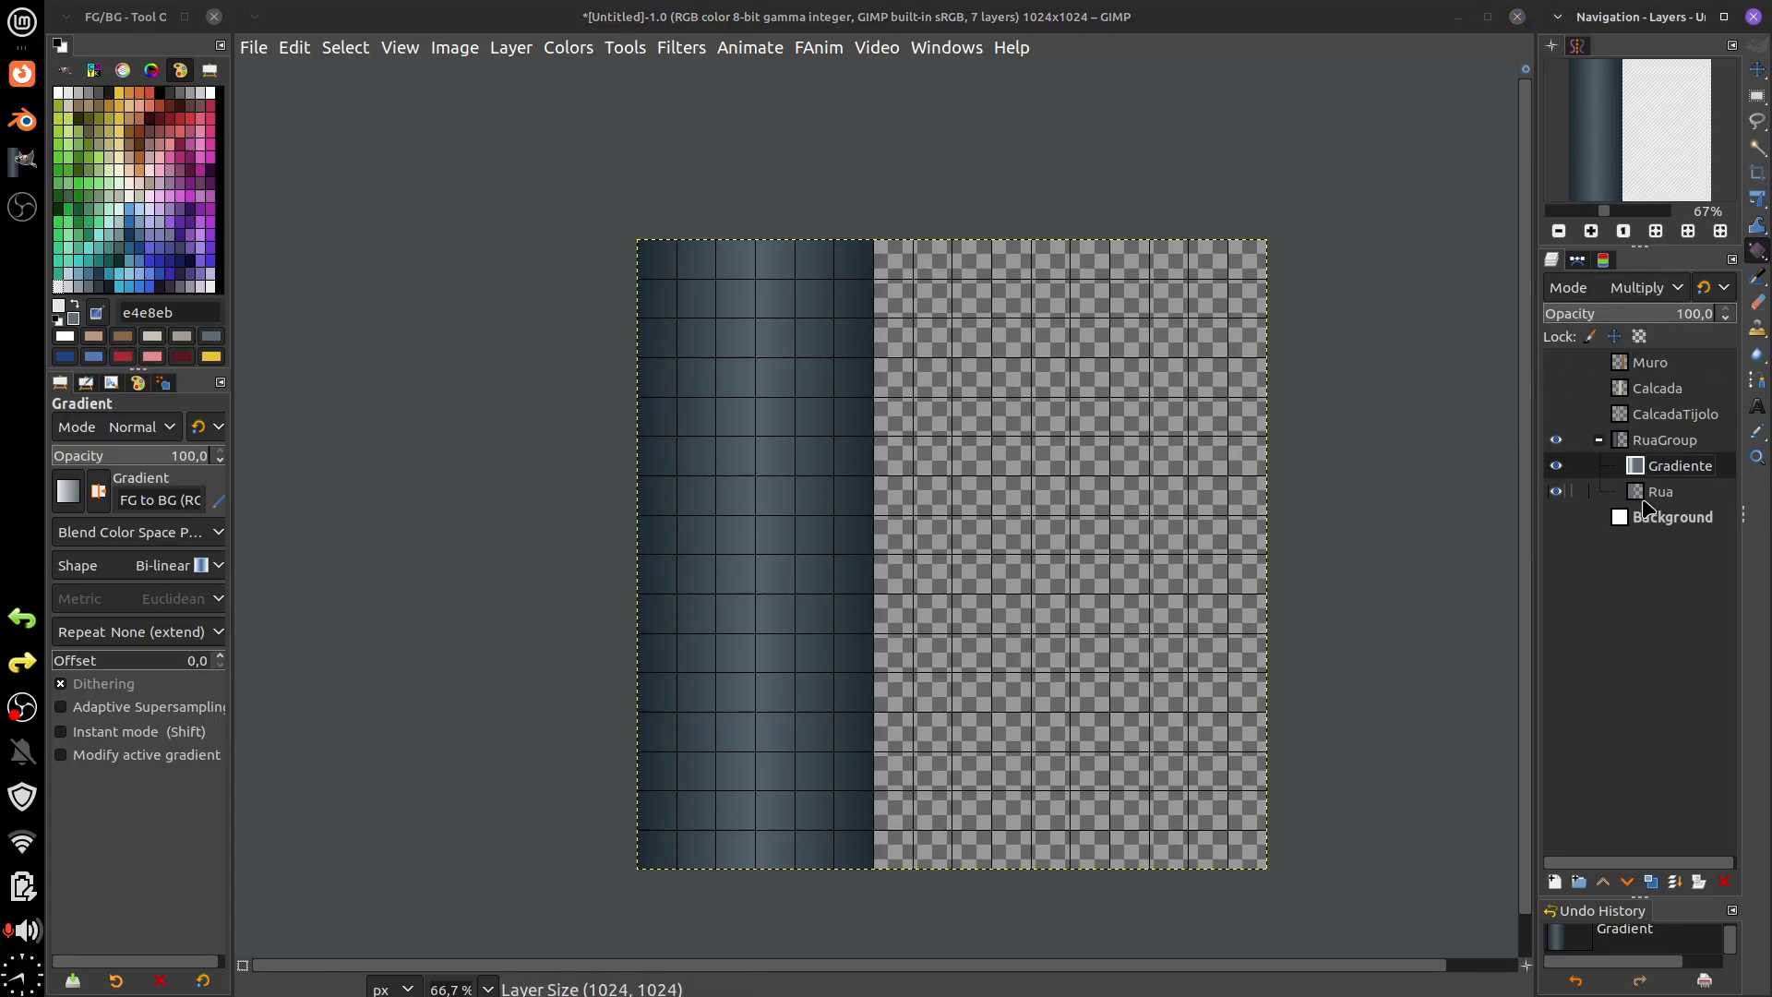
click(1556, 465)
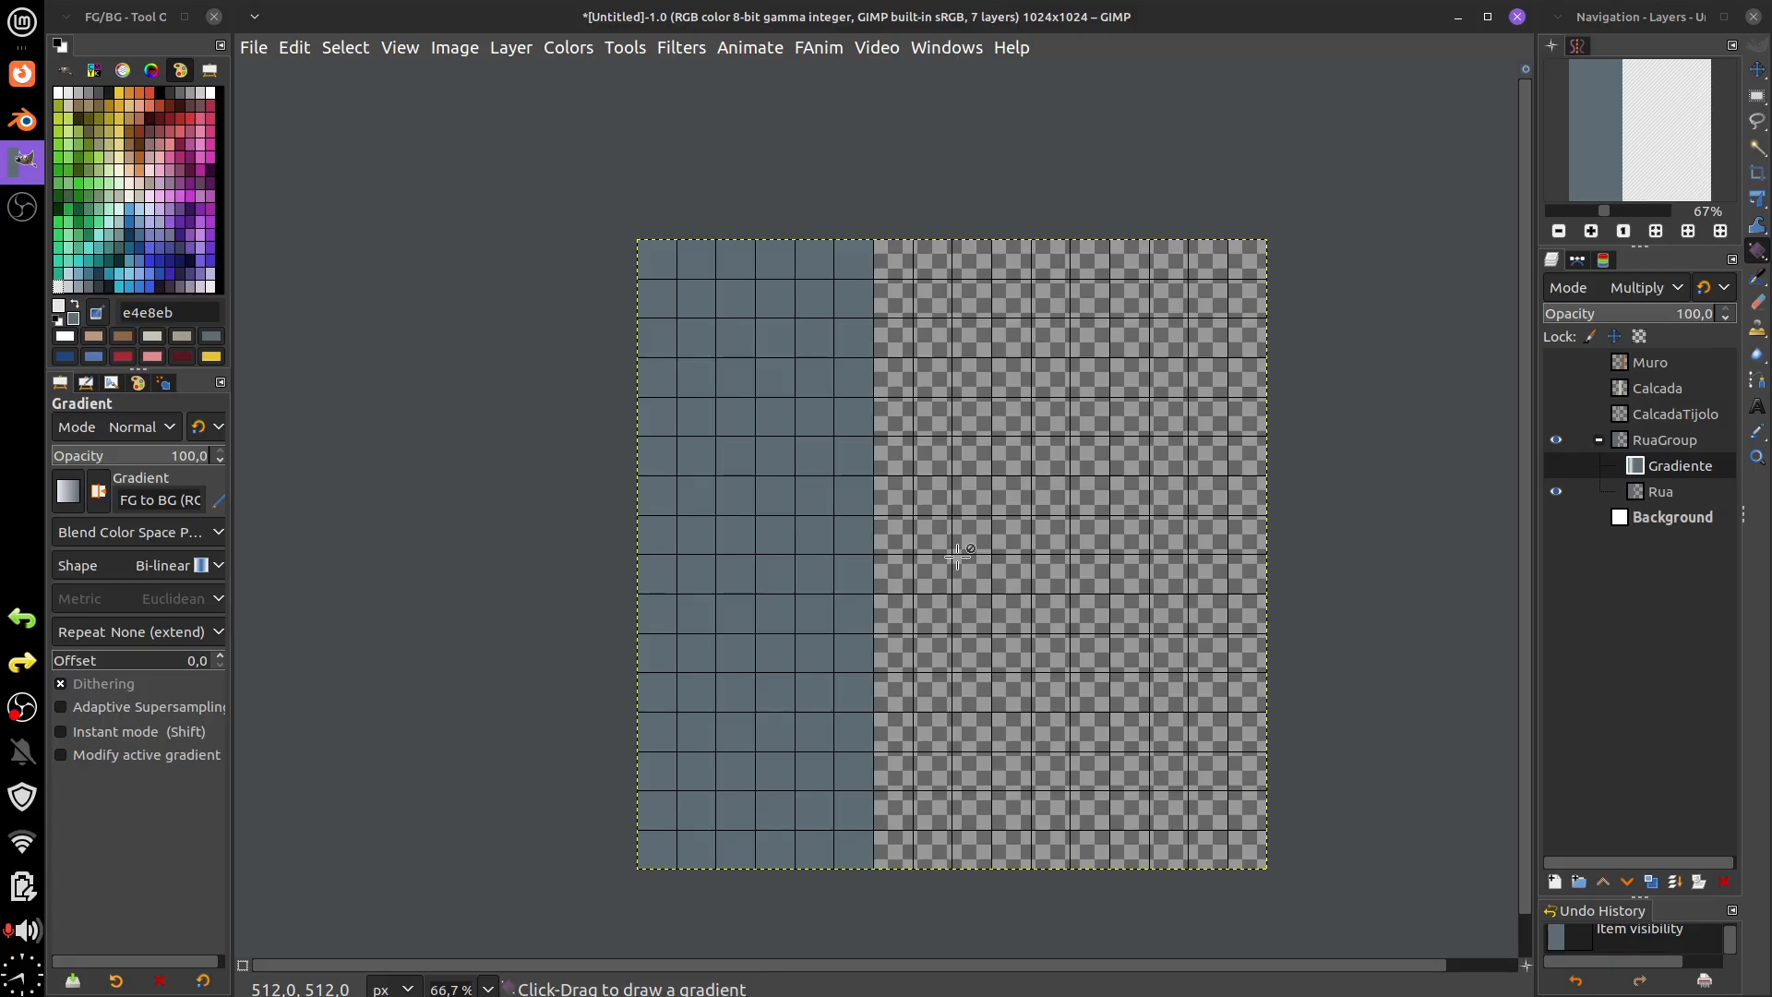
click(1556, 468)
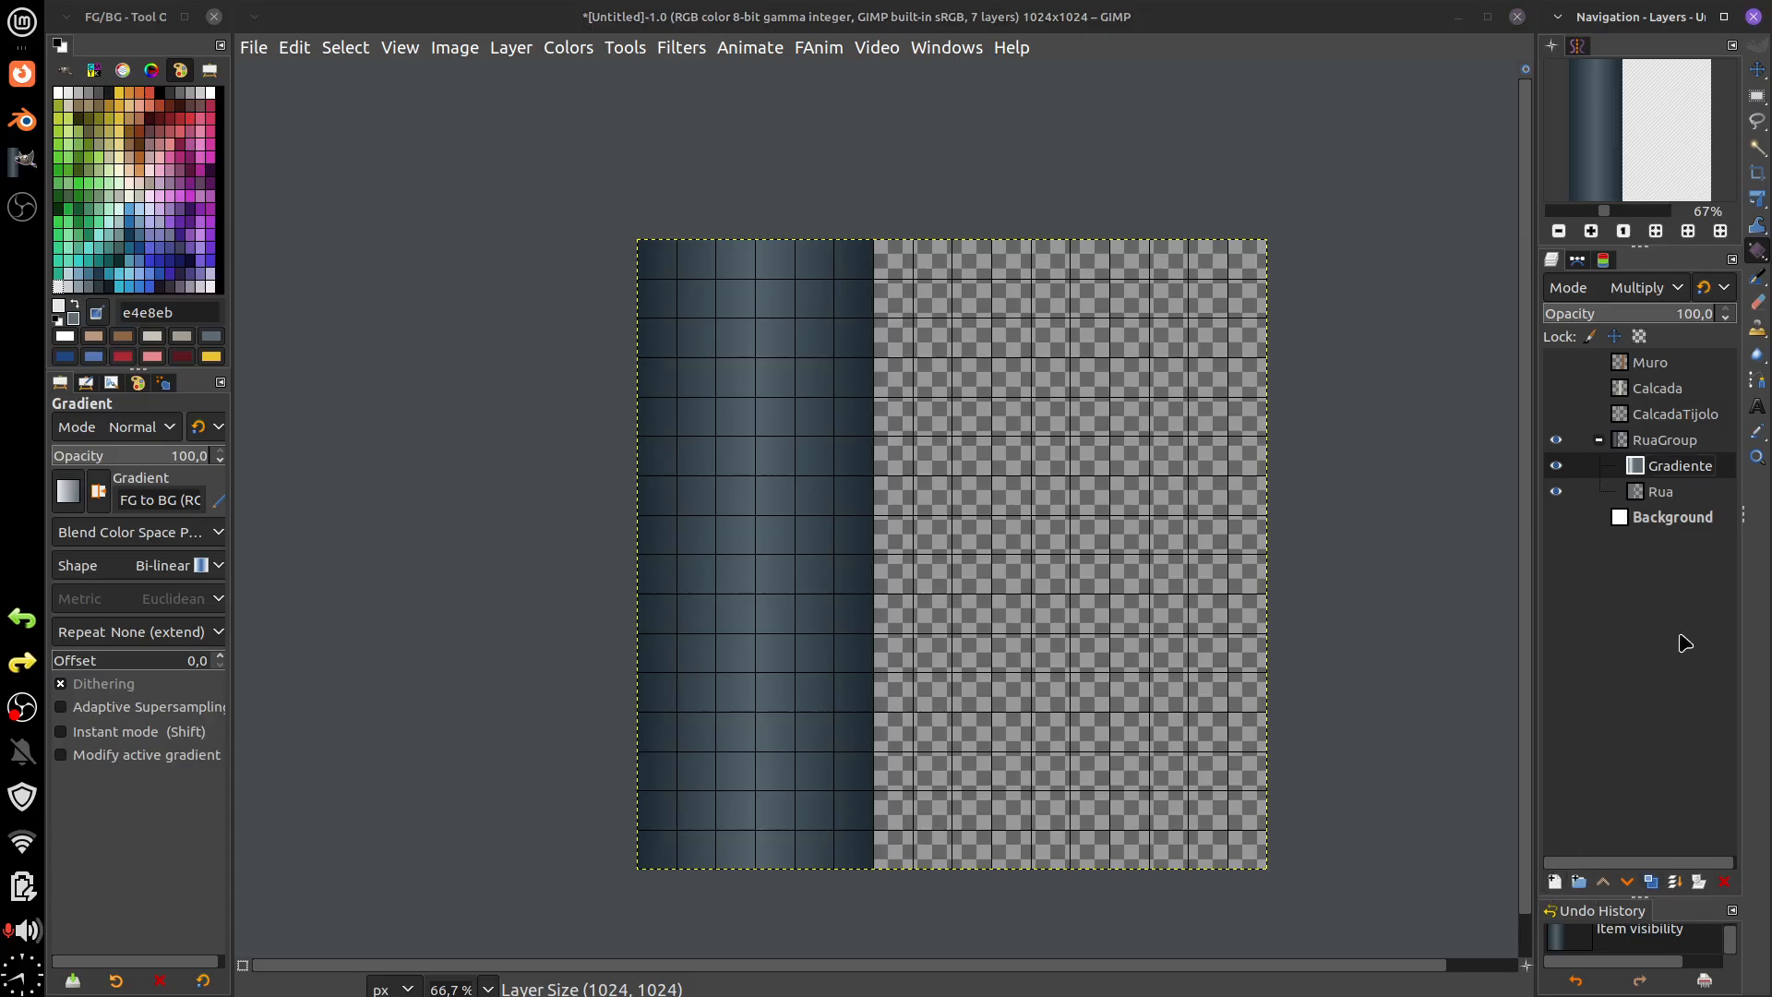
- Add a transparent 1024 × 1024 px layer named "a" between Rua and Gradiente
click(1673, 491)
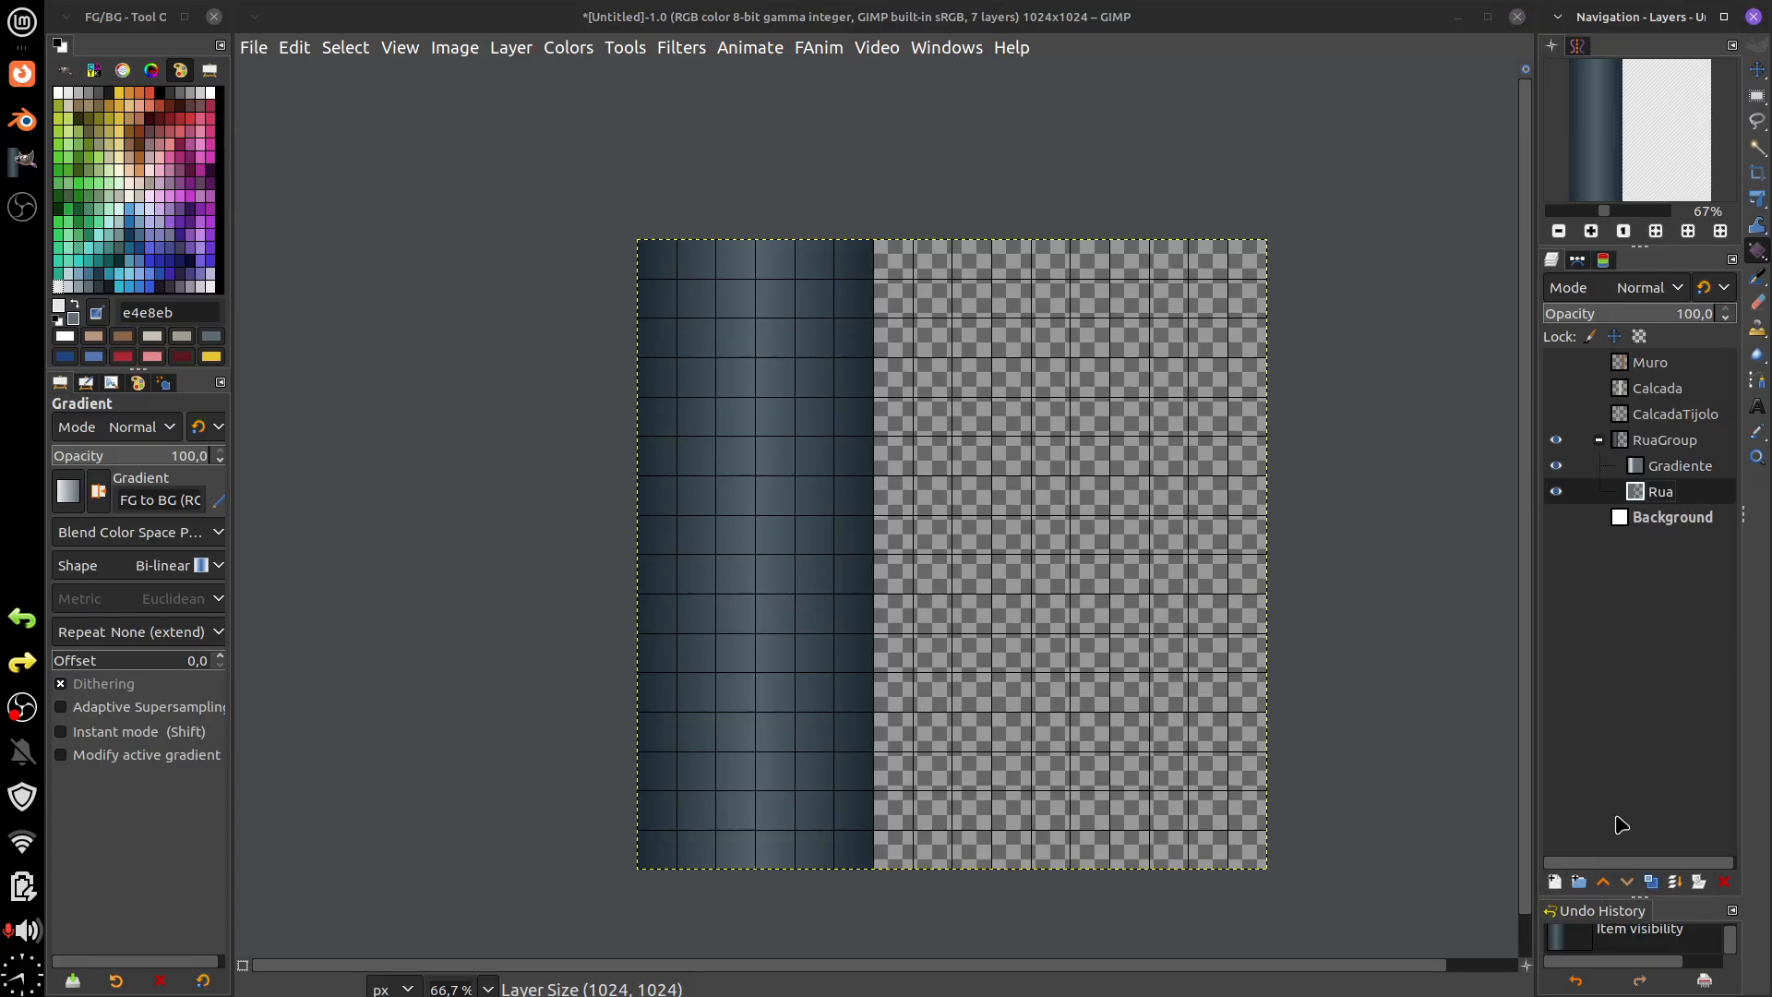
click(1554, 882)
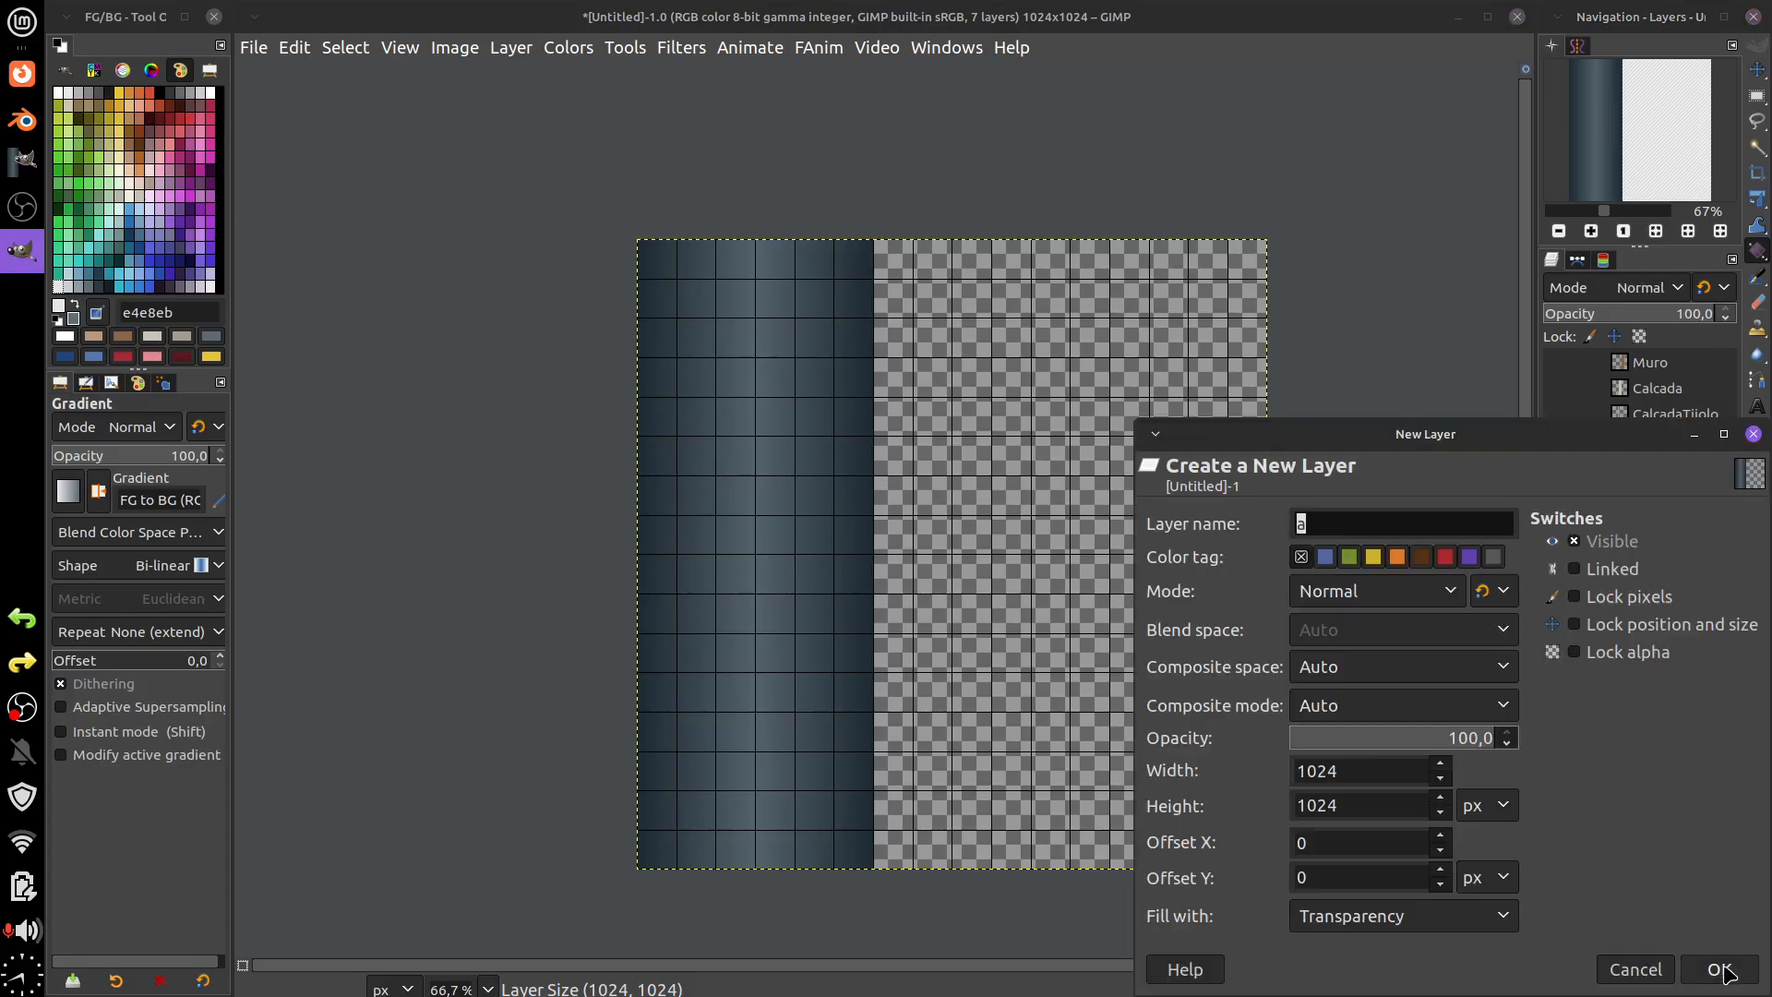
click(1718, 969)
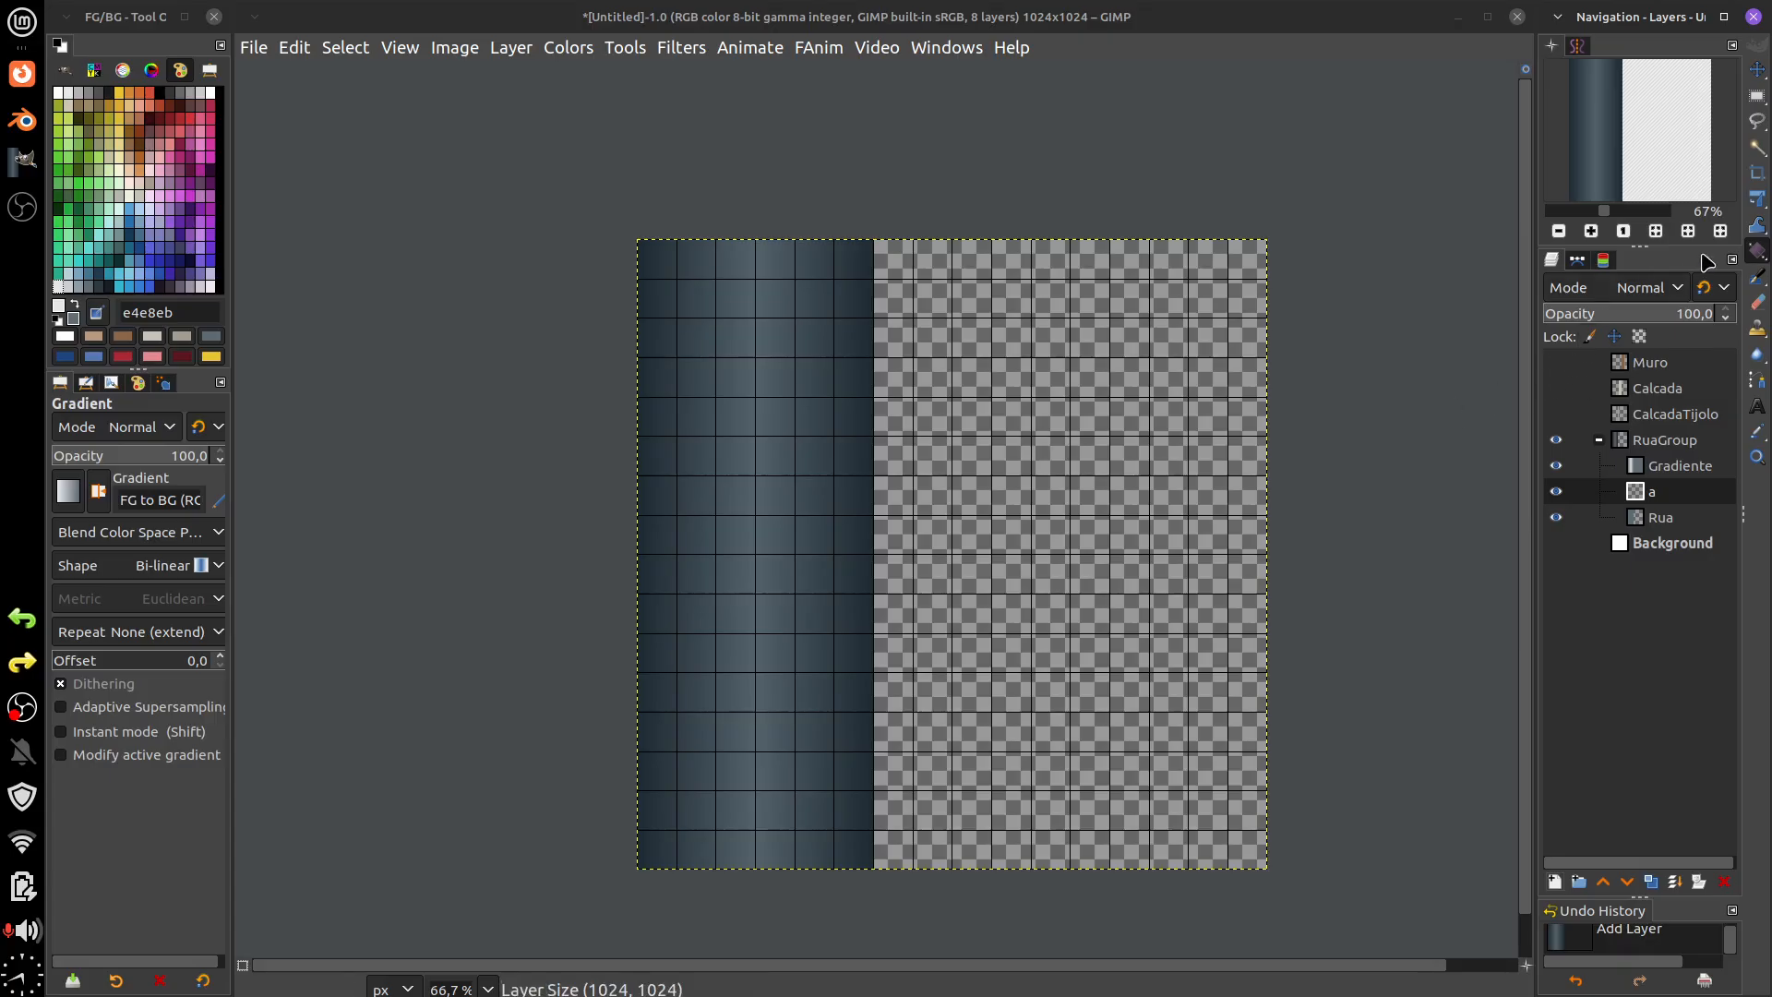
- Set the foreground colour to 31393d and activate the Paintbrush with the 000NoiseScratchUdan preset
click(669, 471)
click(98, 286)
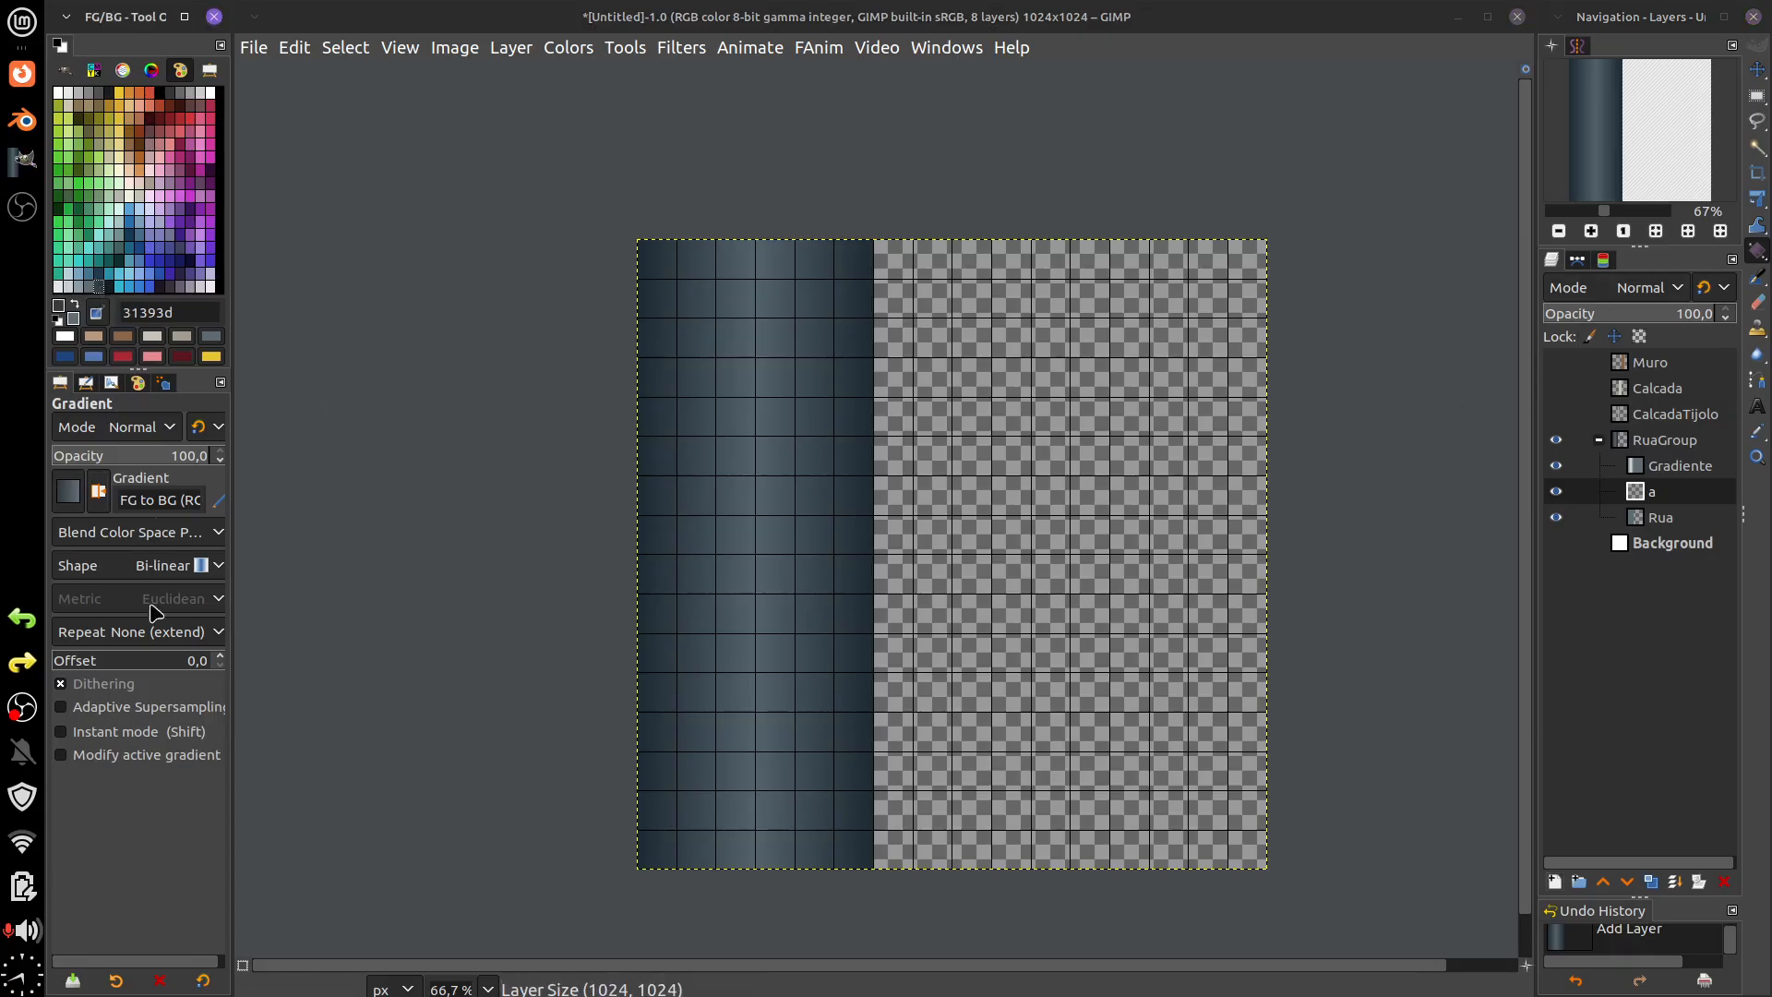
click(1769, 286)
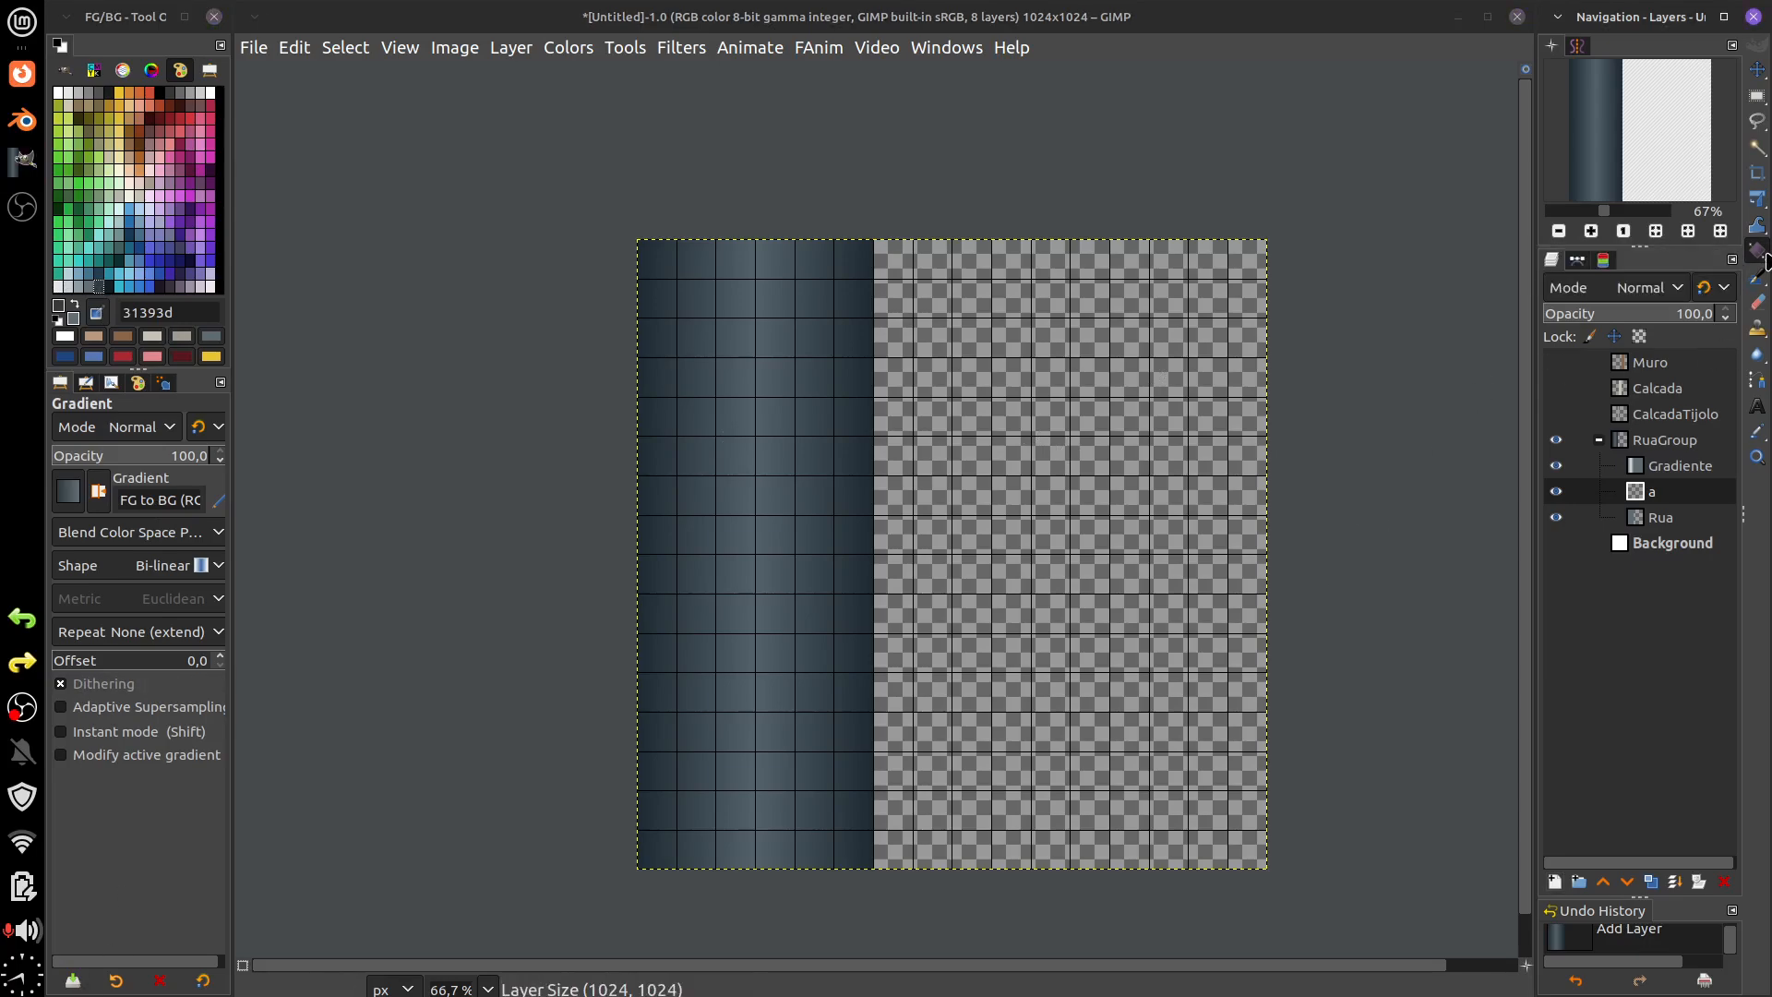
click(1758, 276)
mouse_move(1758, 277)
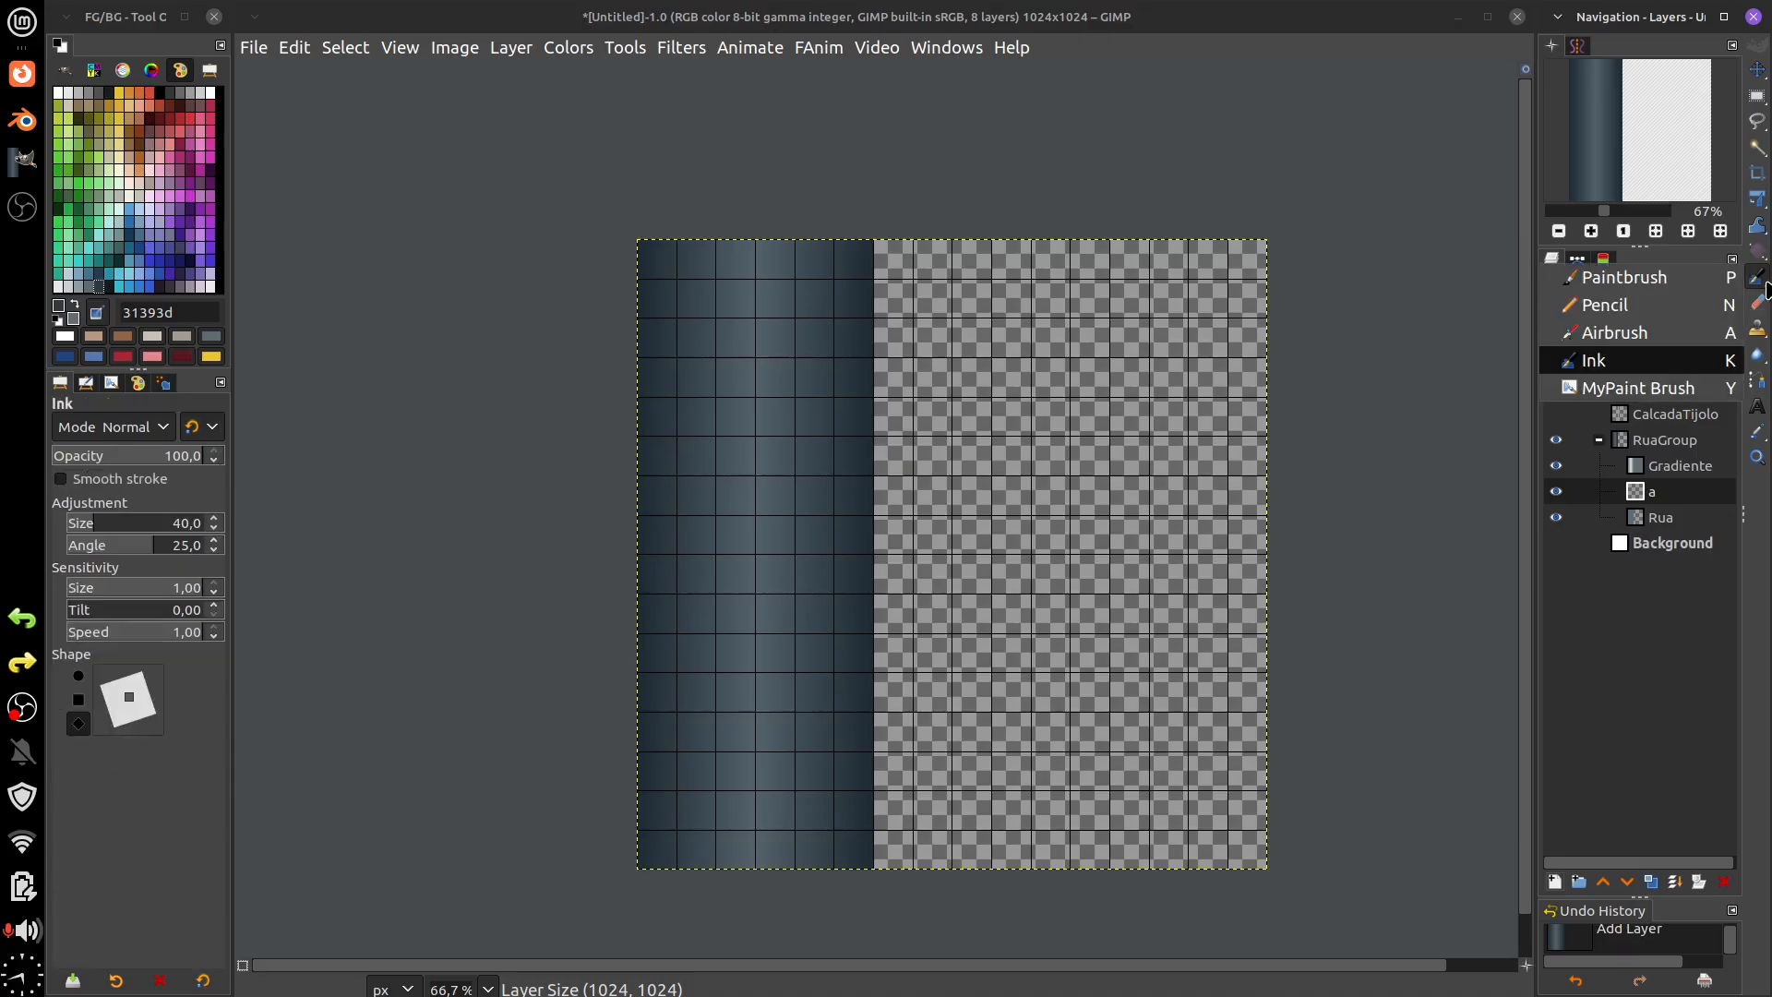
click(1644, 286)
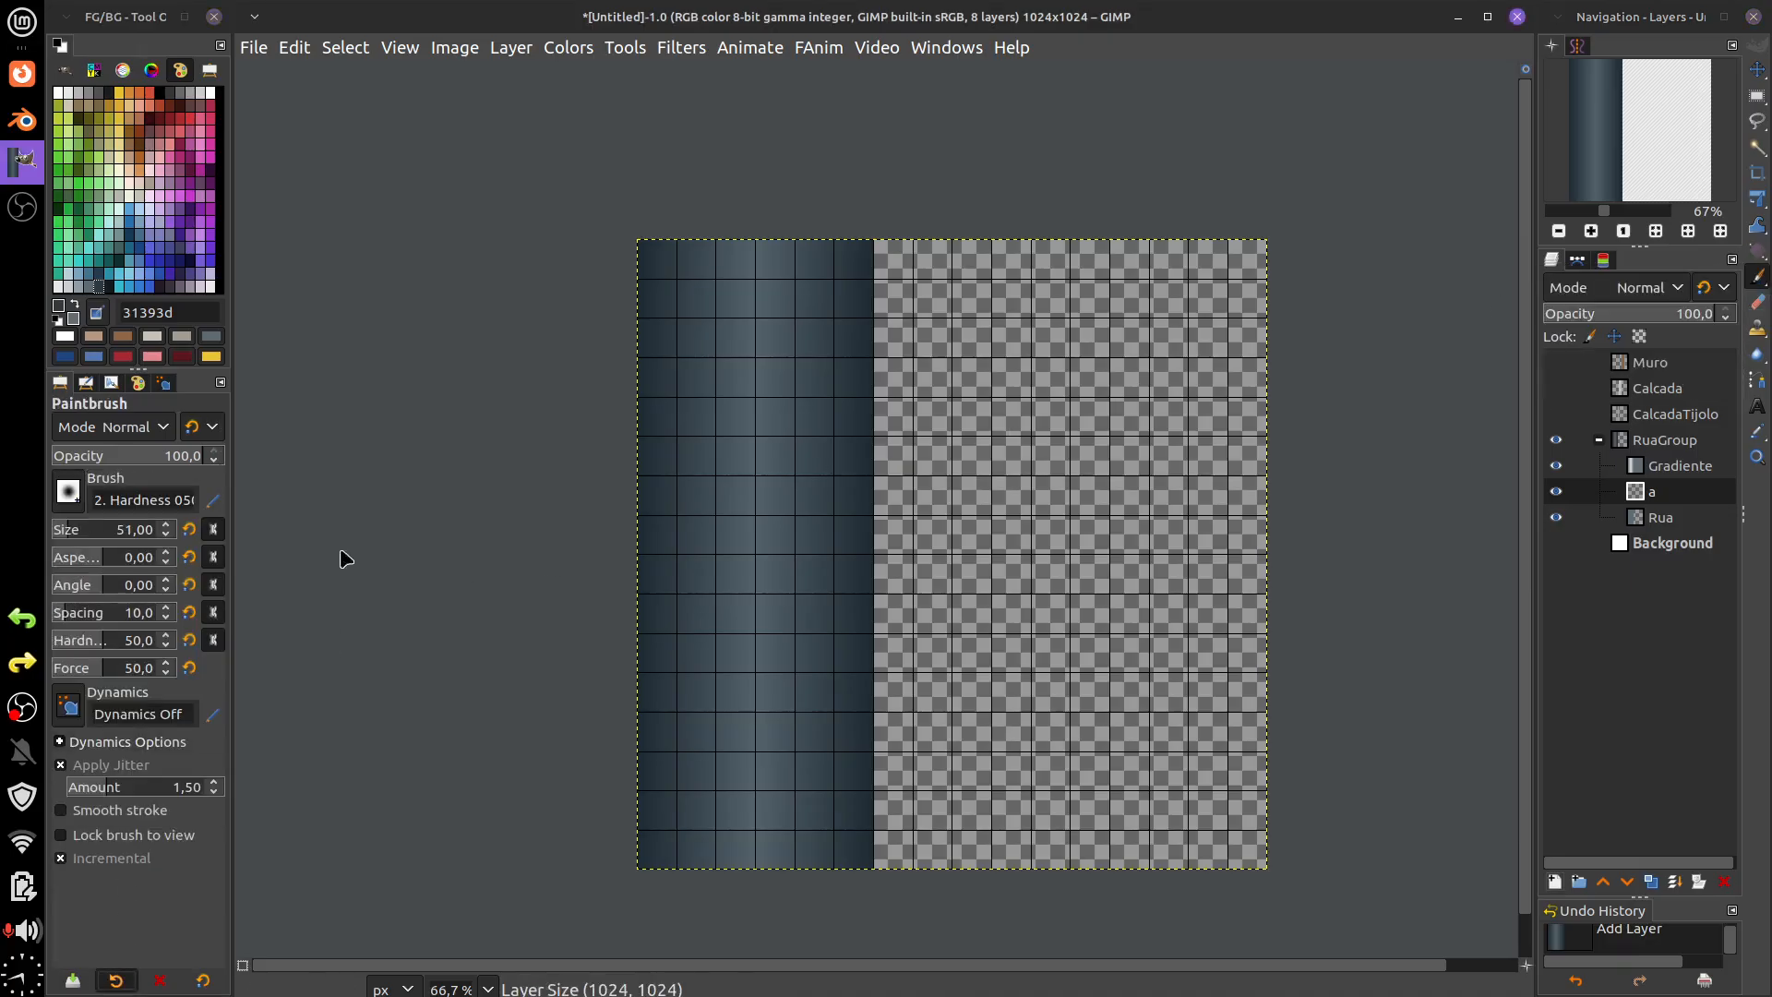
right_click(358, 576)
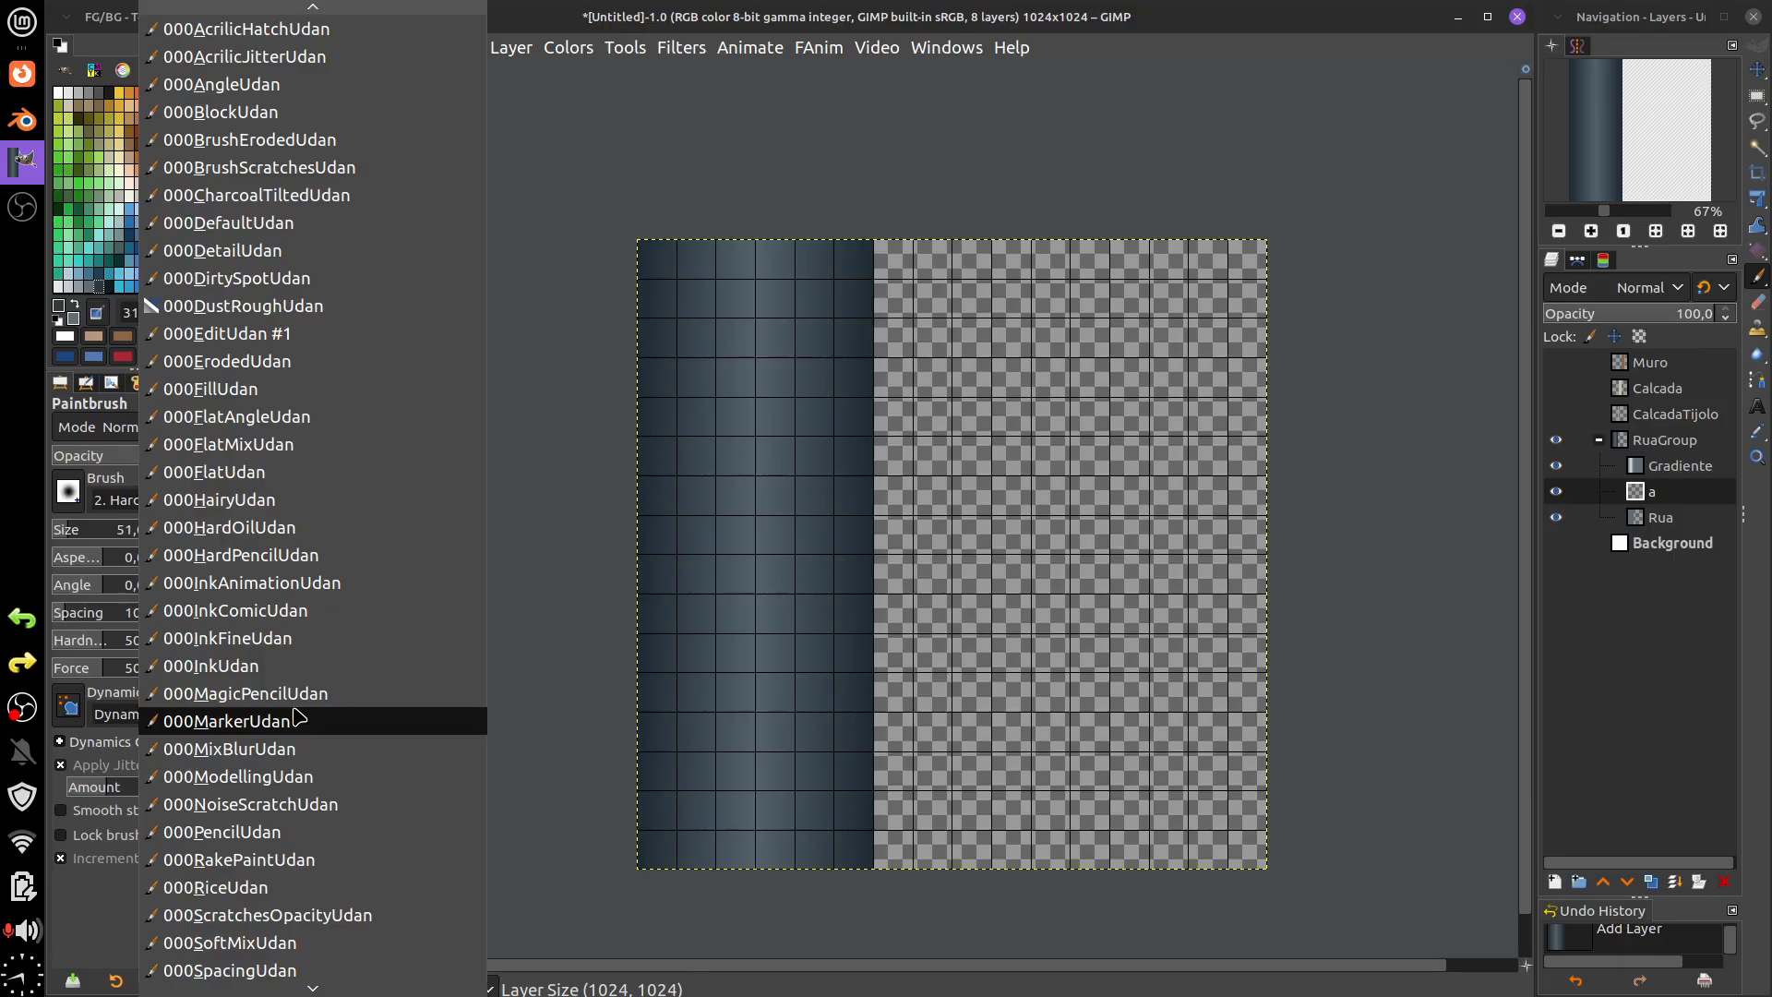
click(309, 803)
- Paint dark noise-scratch texture dabs over the whole street strip on layer "a" at brush size 500
click(740, 379)
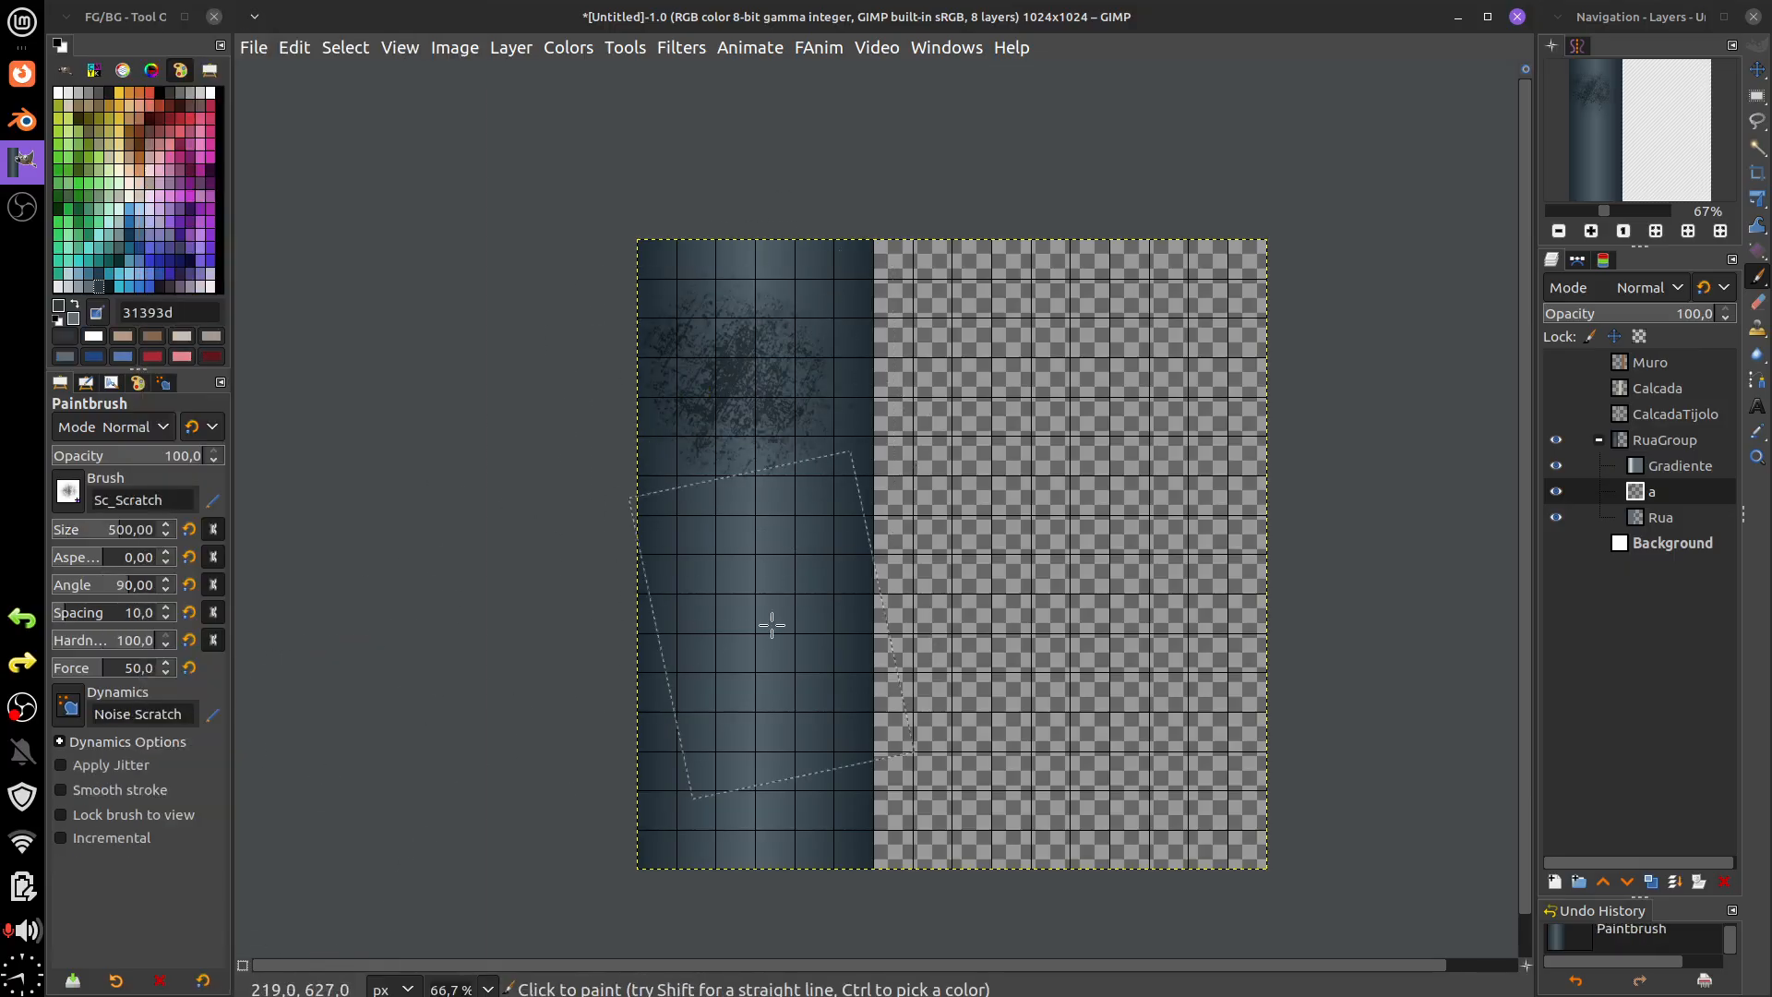
key(ctrl+z)
click(904, 485)
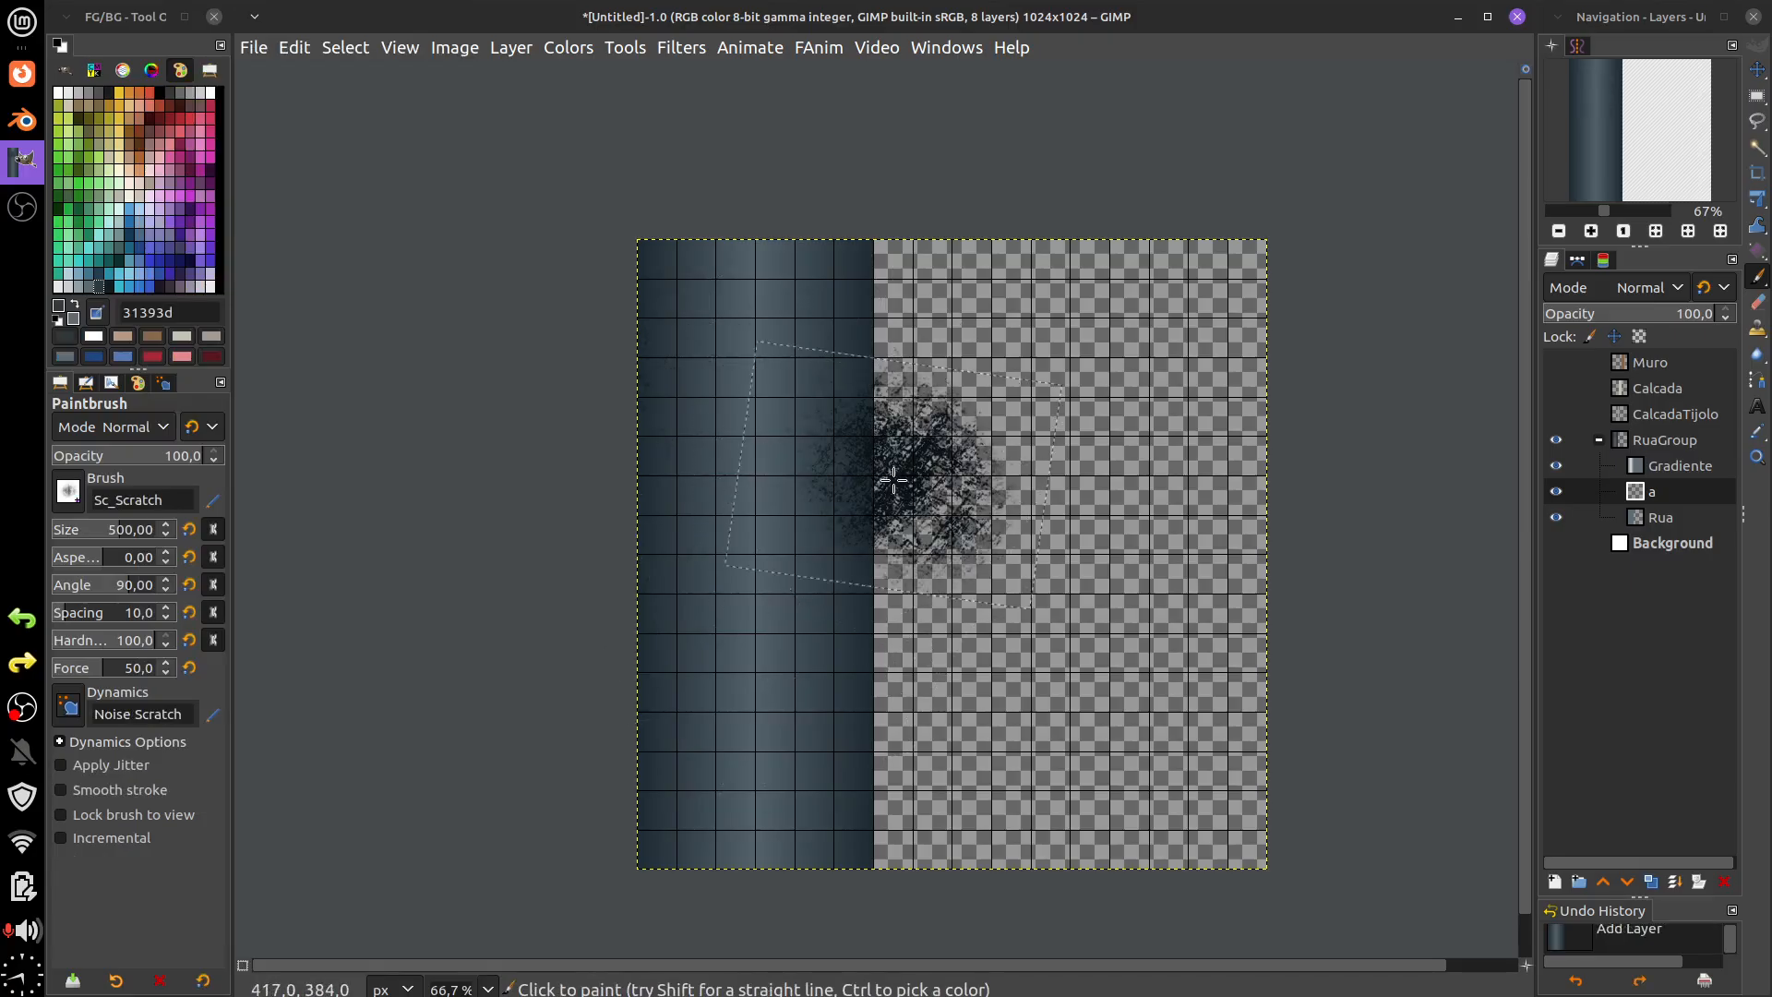
click(799, 389)
click(710, 351)
click(680, 317)
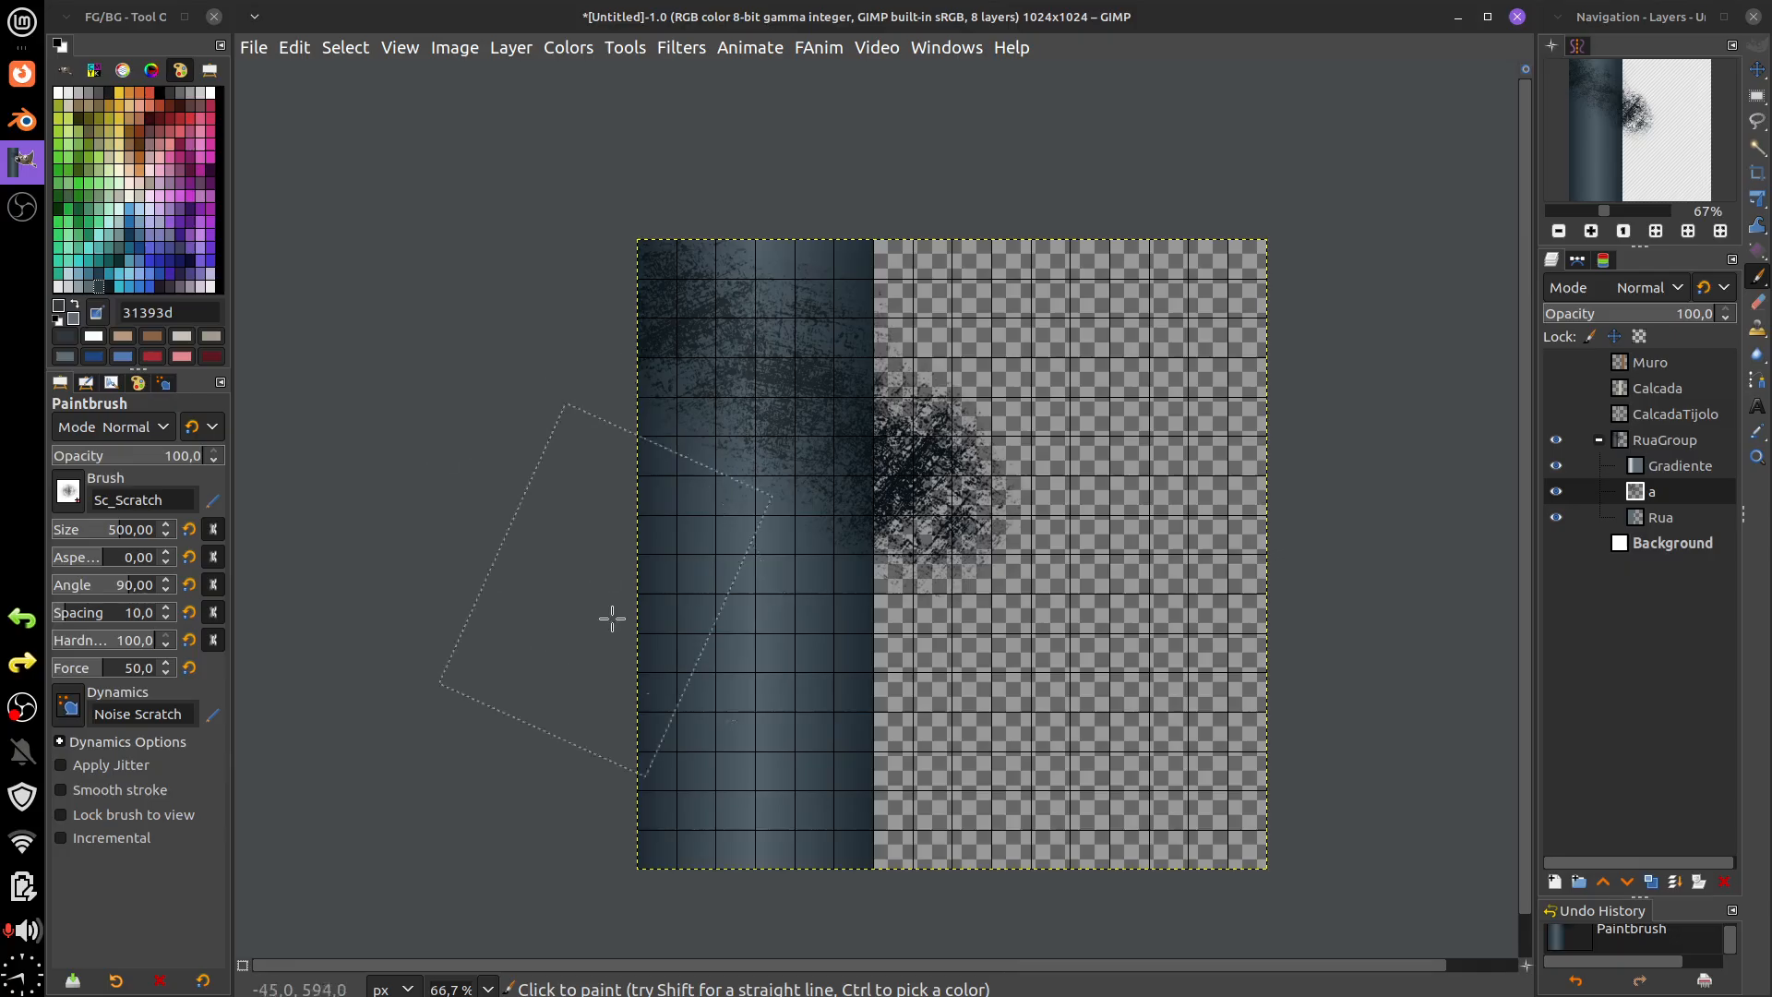
click(672, 560)
click(678, 563)
click(827, 593)
click(890, 720)
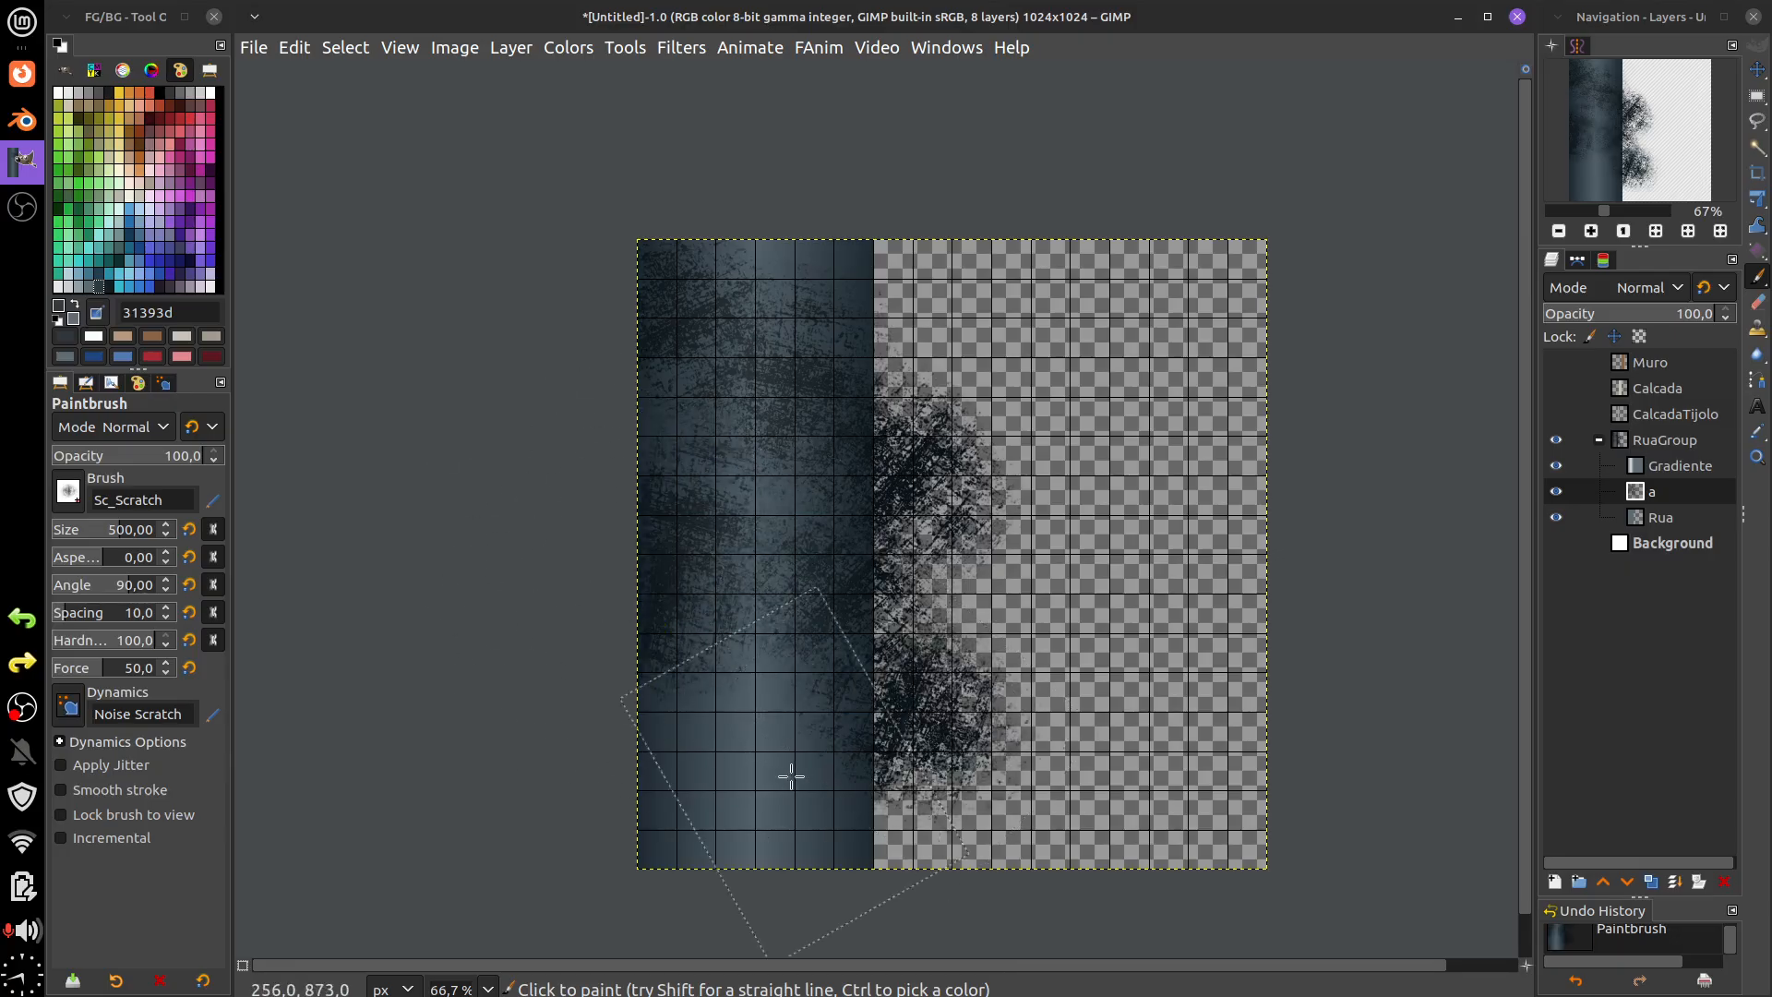
click(791, 771)
click(660, 745)
click(703, 852)
click(802, 647)
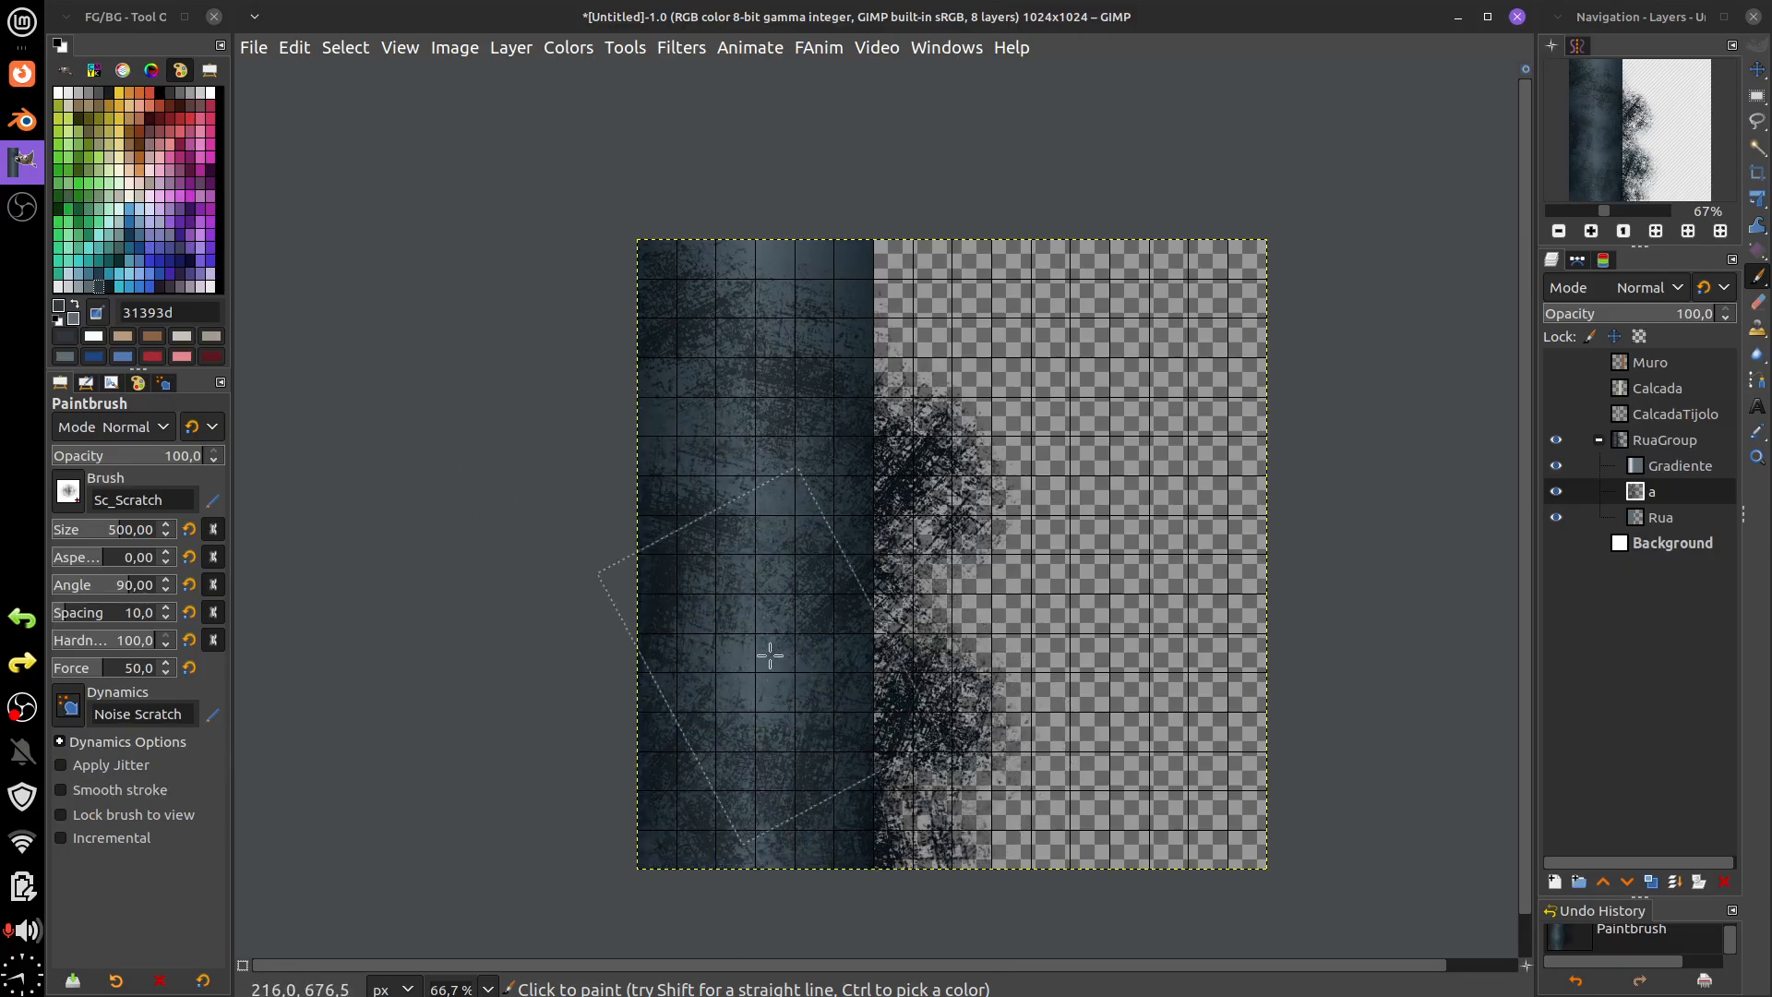
click(772, 648)
click(753, 416)
click(815, 269)
click(690, 245)
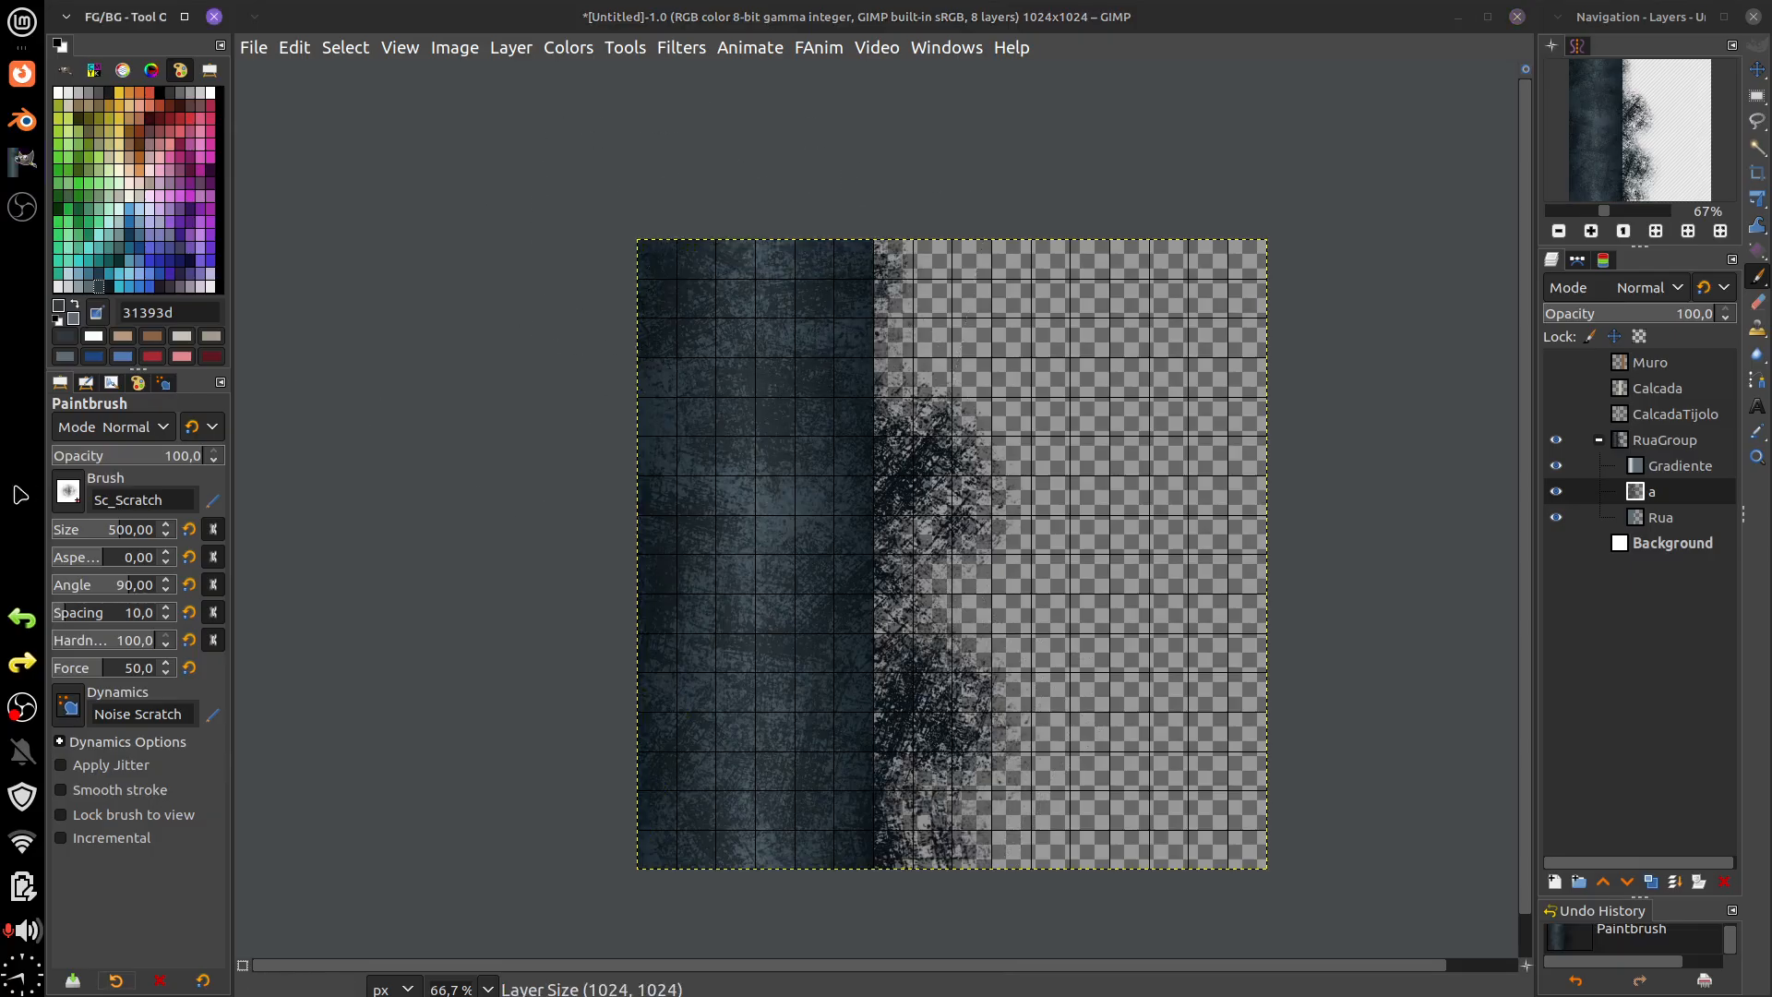
- Set the foreground colour to 5e6d75 and paint lighter noise-scratch dabs down the street strip
click(88, 285)
click(744, 358)
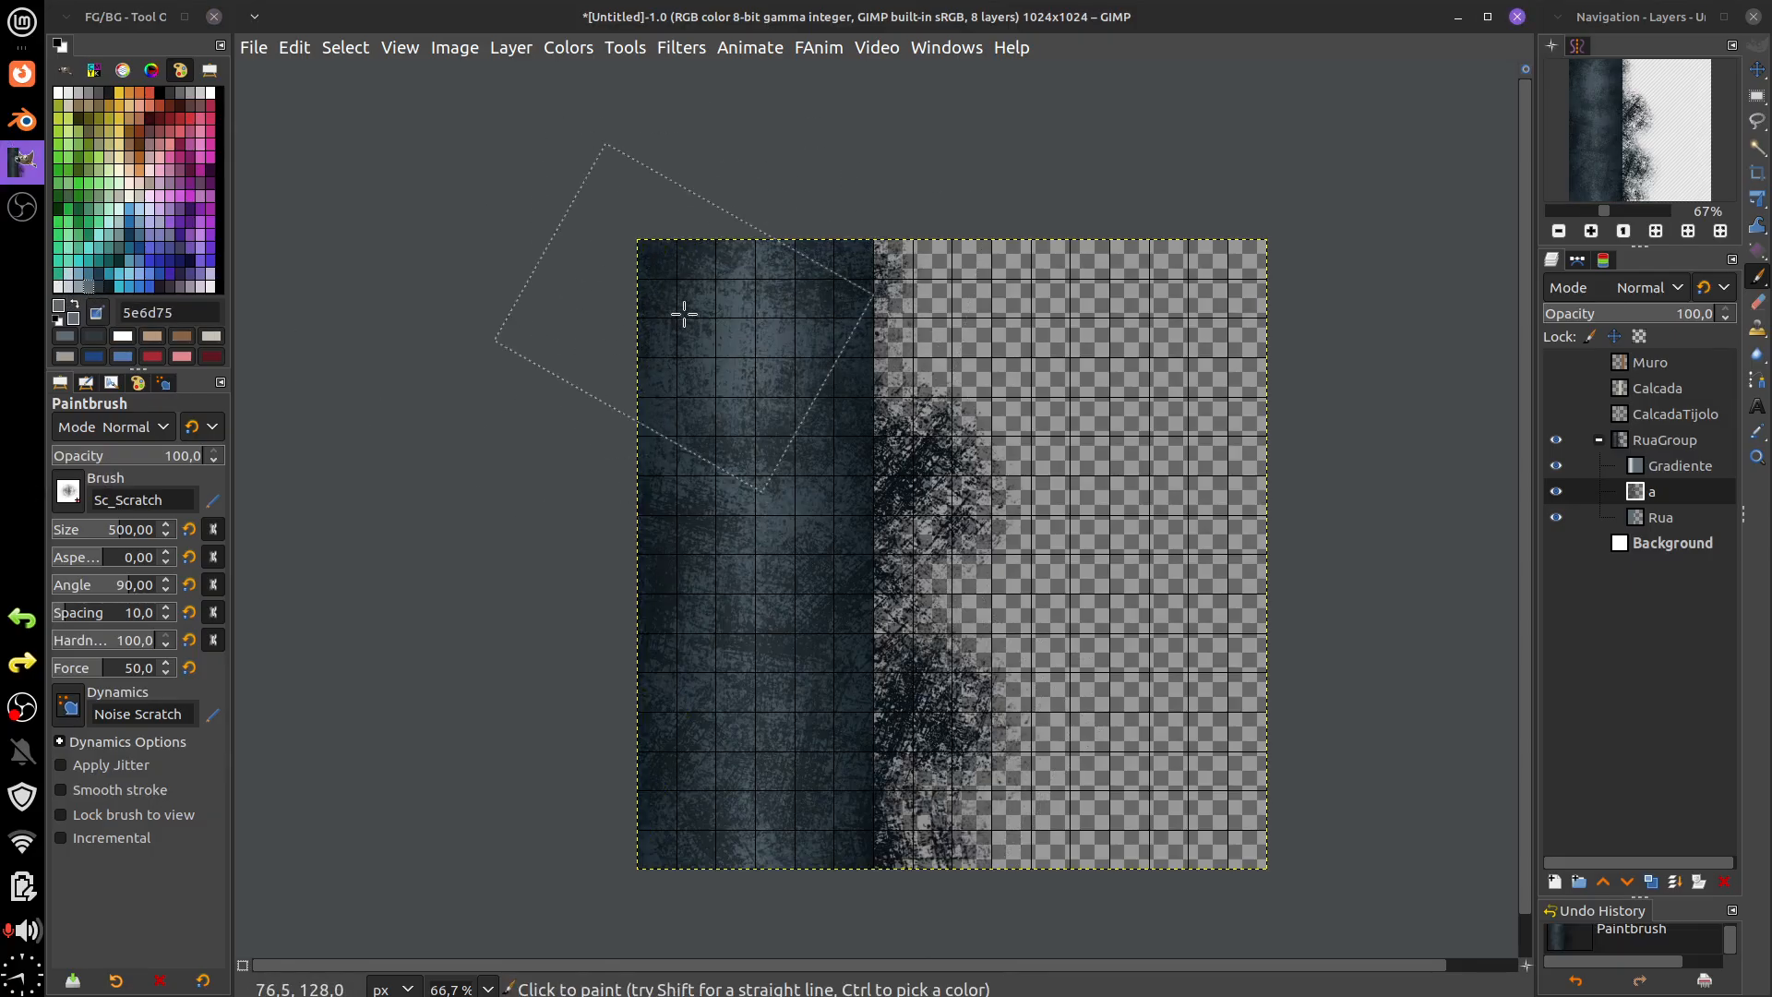
click(805, 314)
click(806, 495)
click(704, 534)
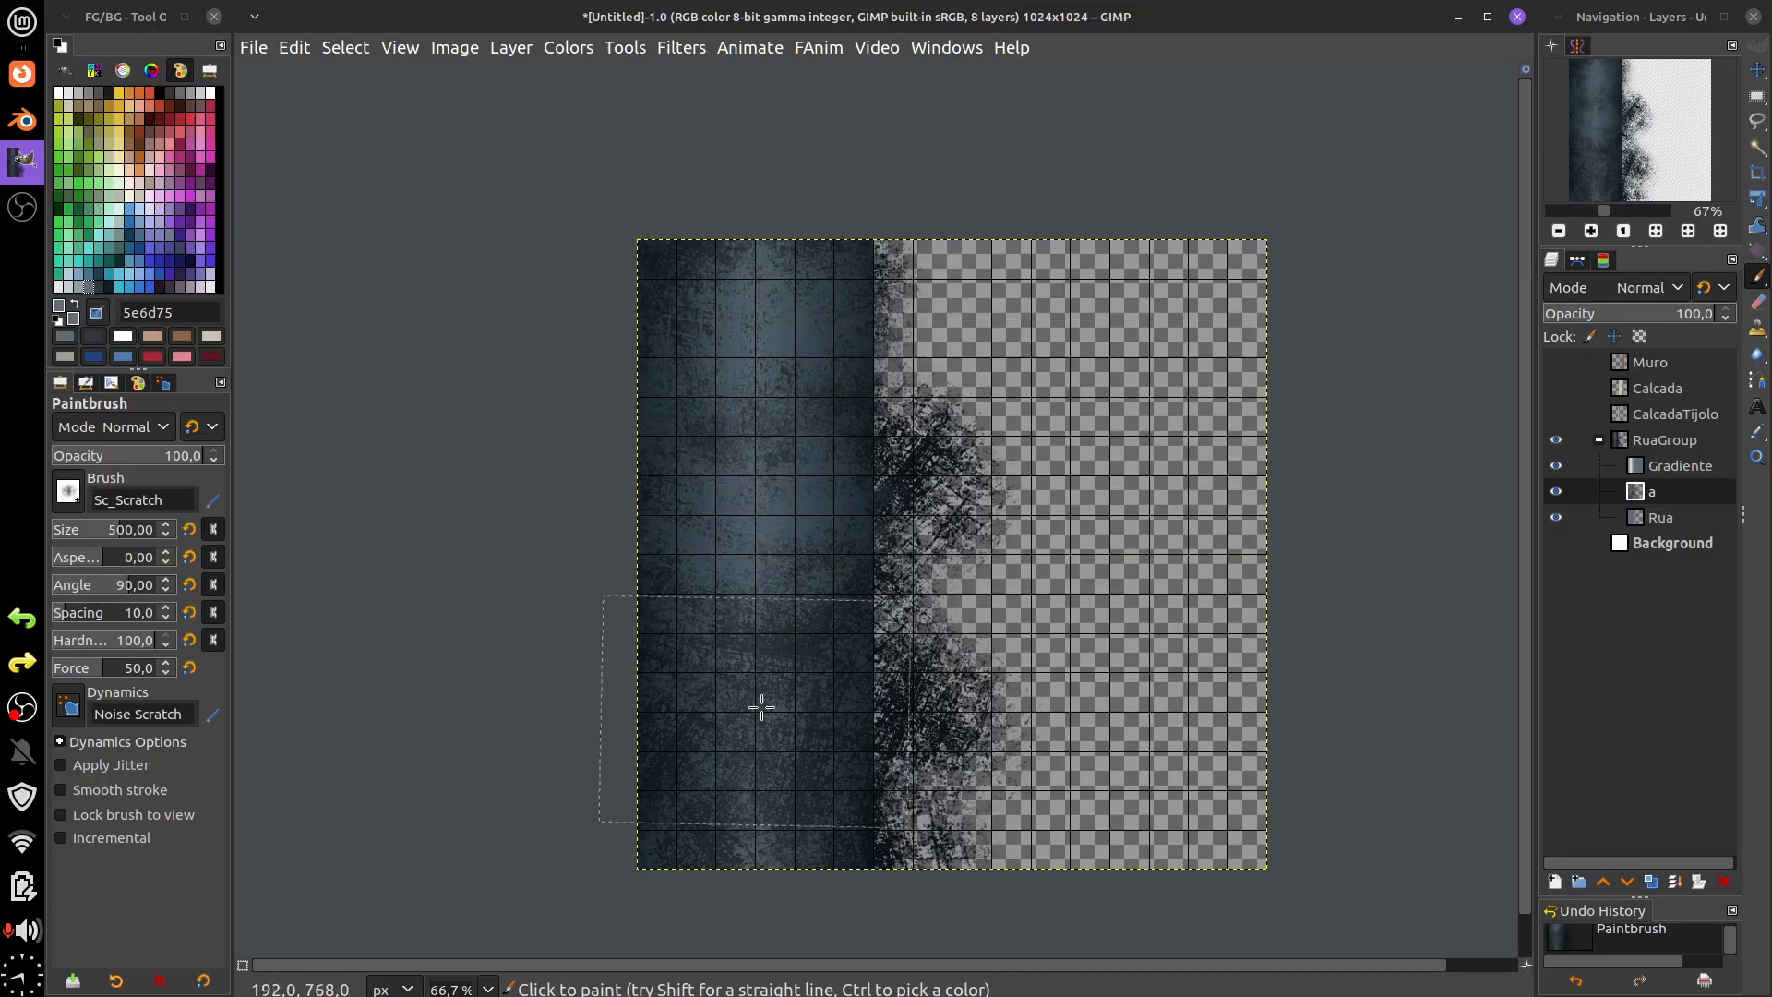
click(760, 704)
click(844, 796)
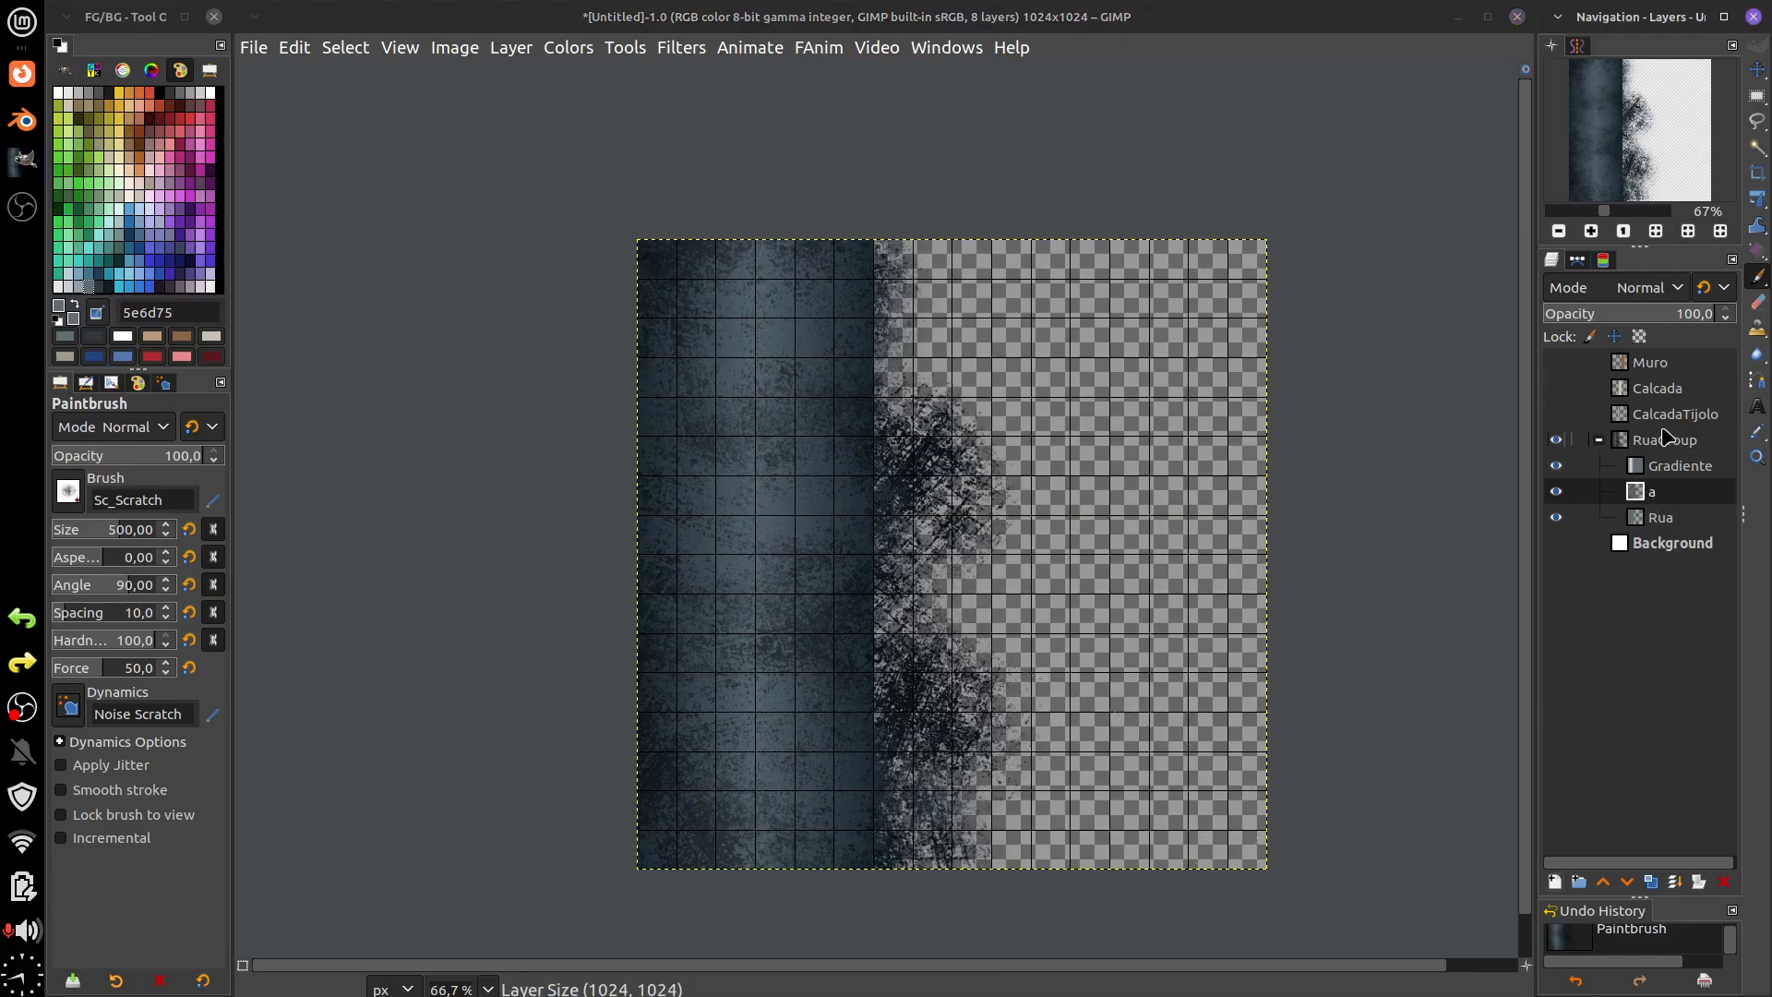
- Set layer "a"'s composite mode to Clip to backdrop so its texture stays within the street strip
right_click(1649, 499)
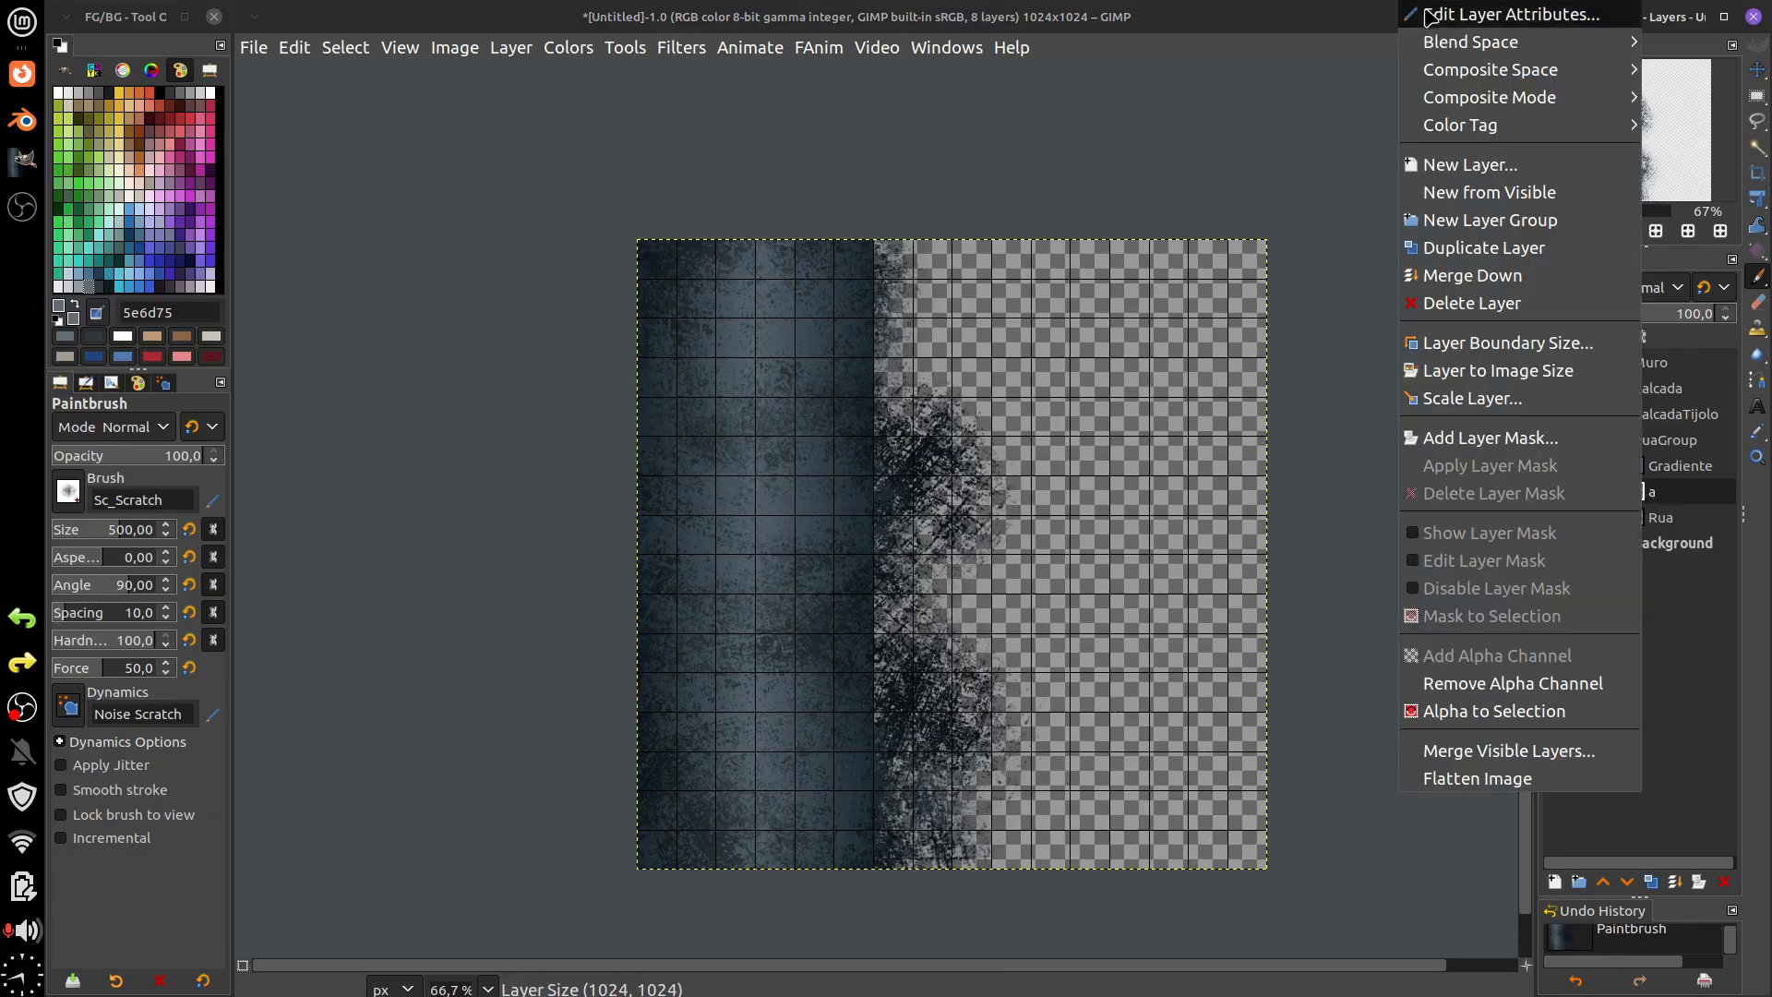
click(1451, 19)
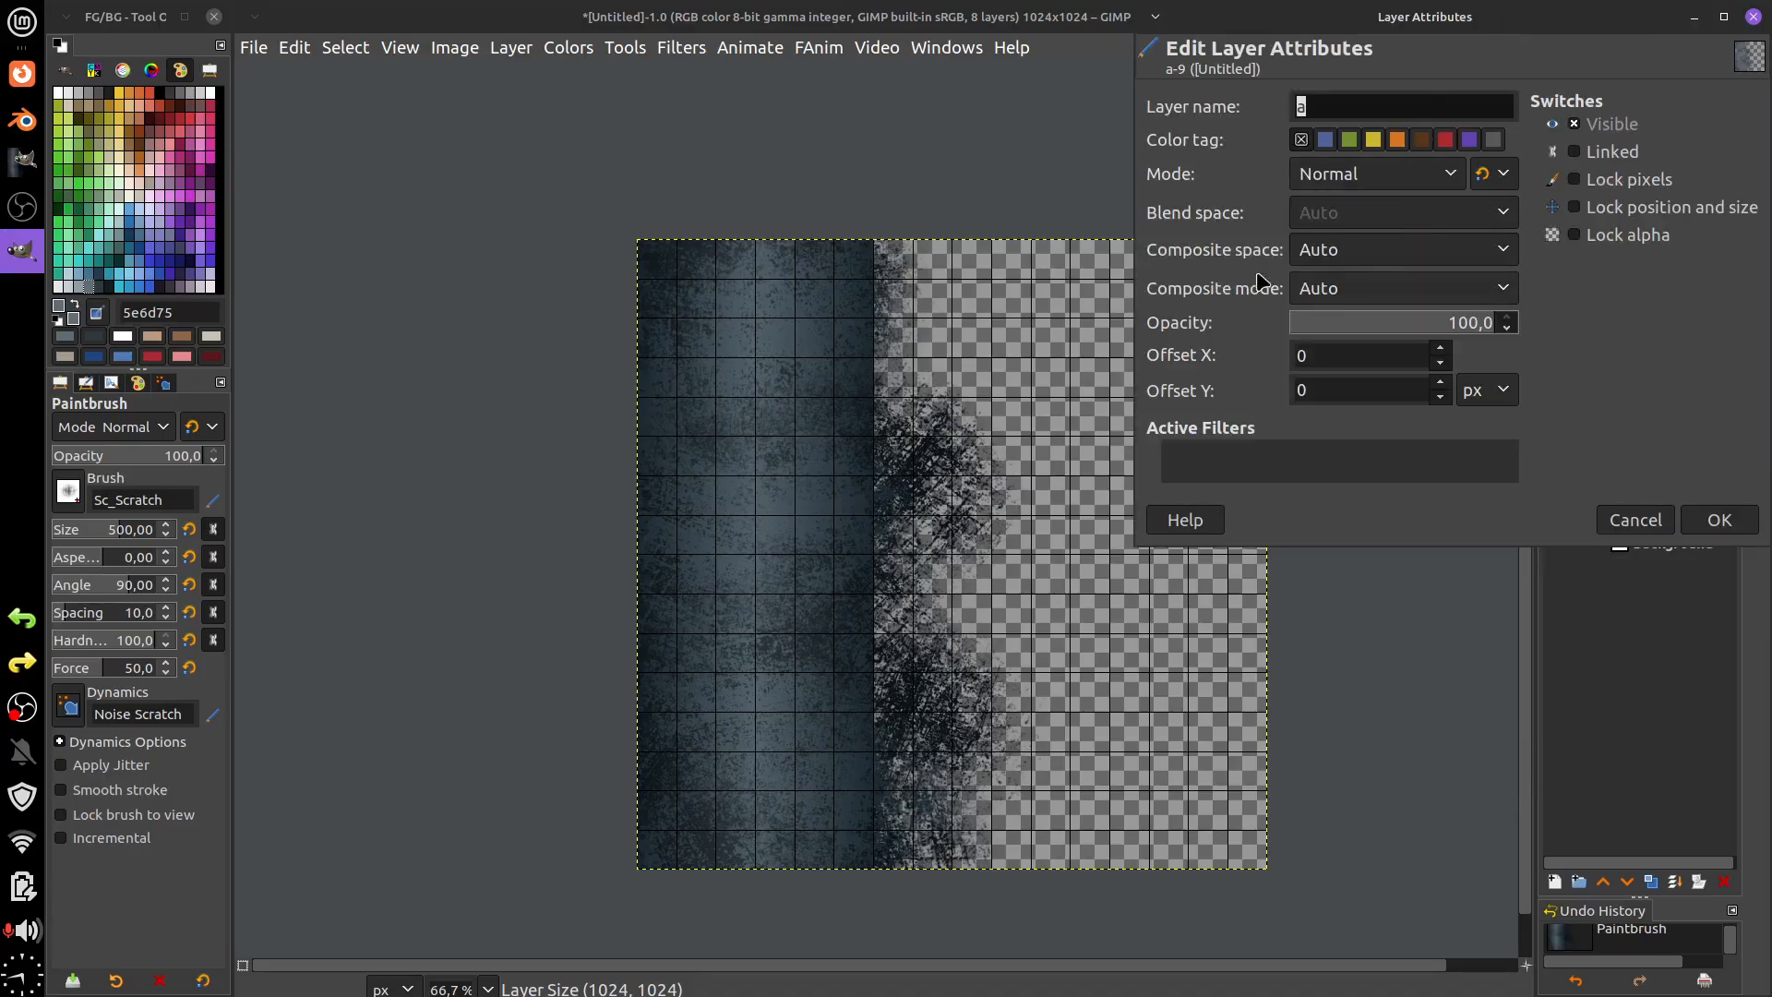
click(1398, 293)
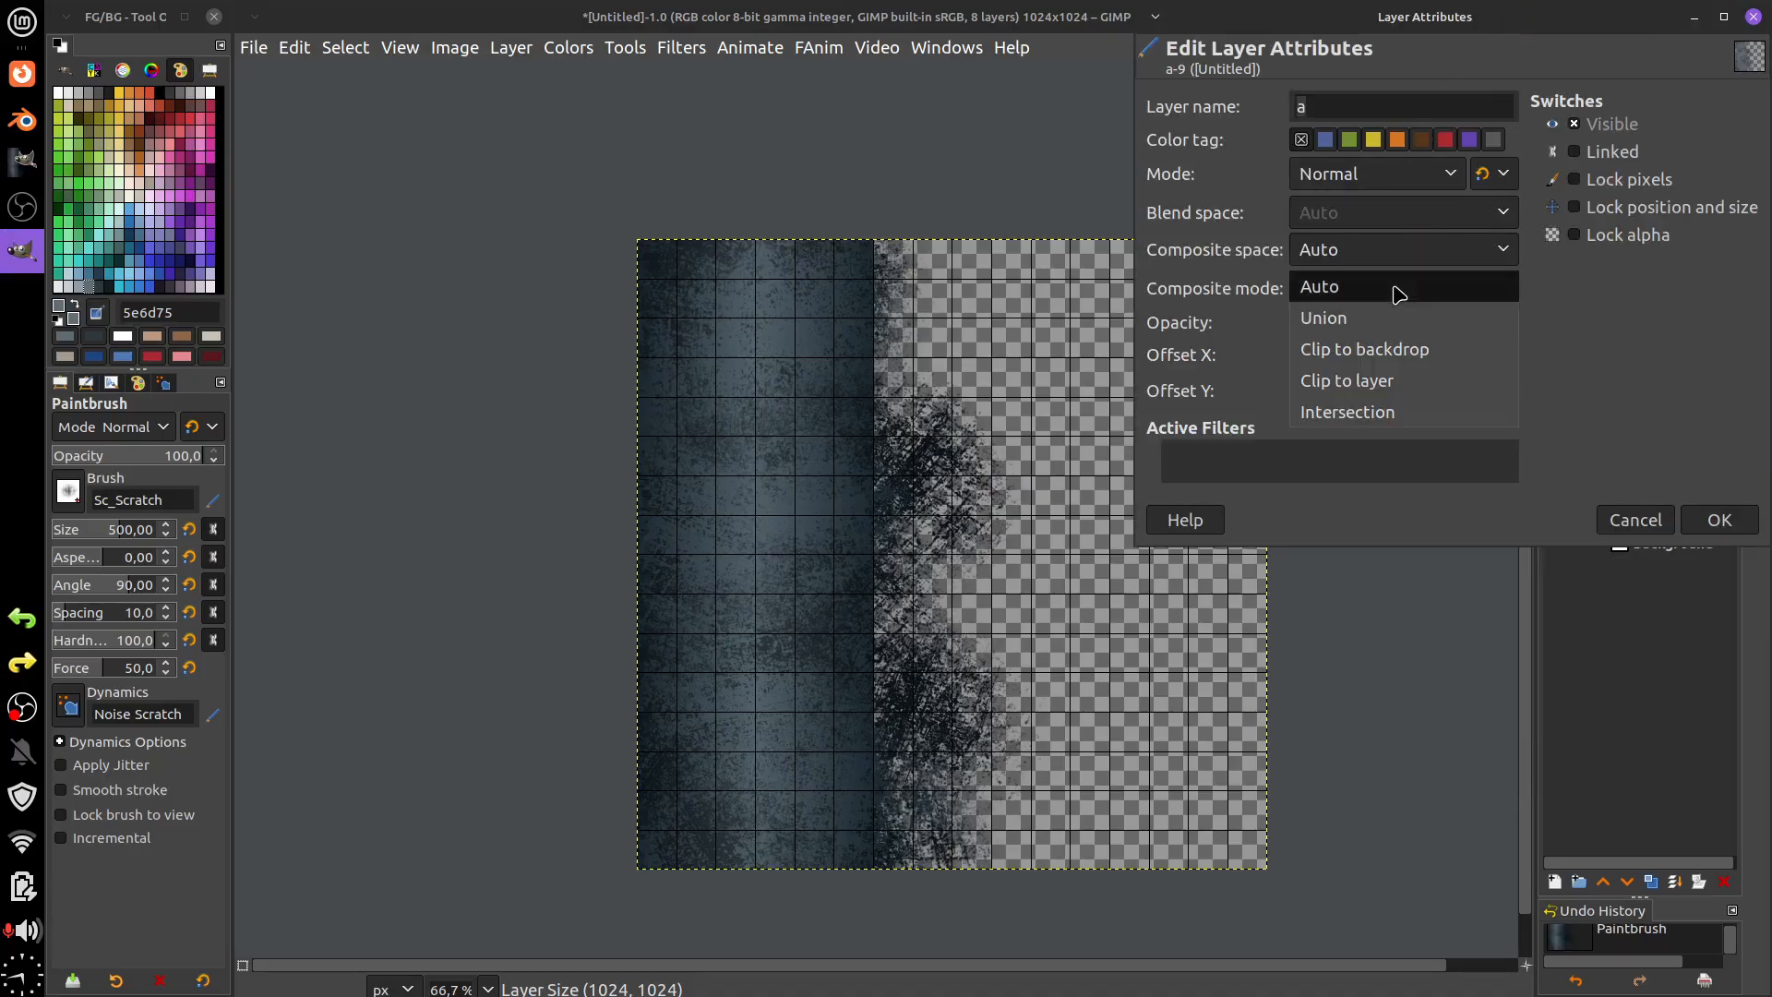
click(1399, 355)
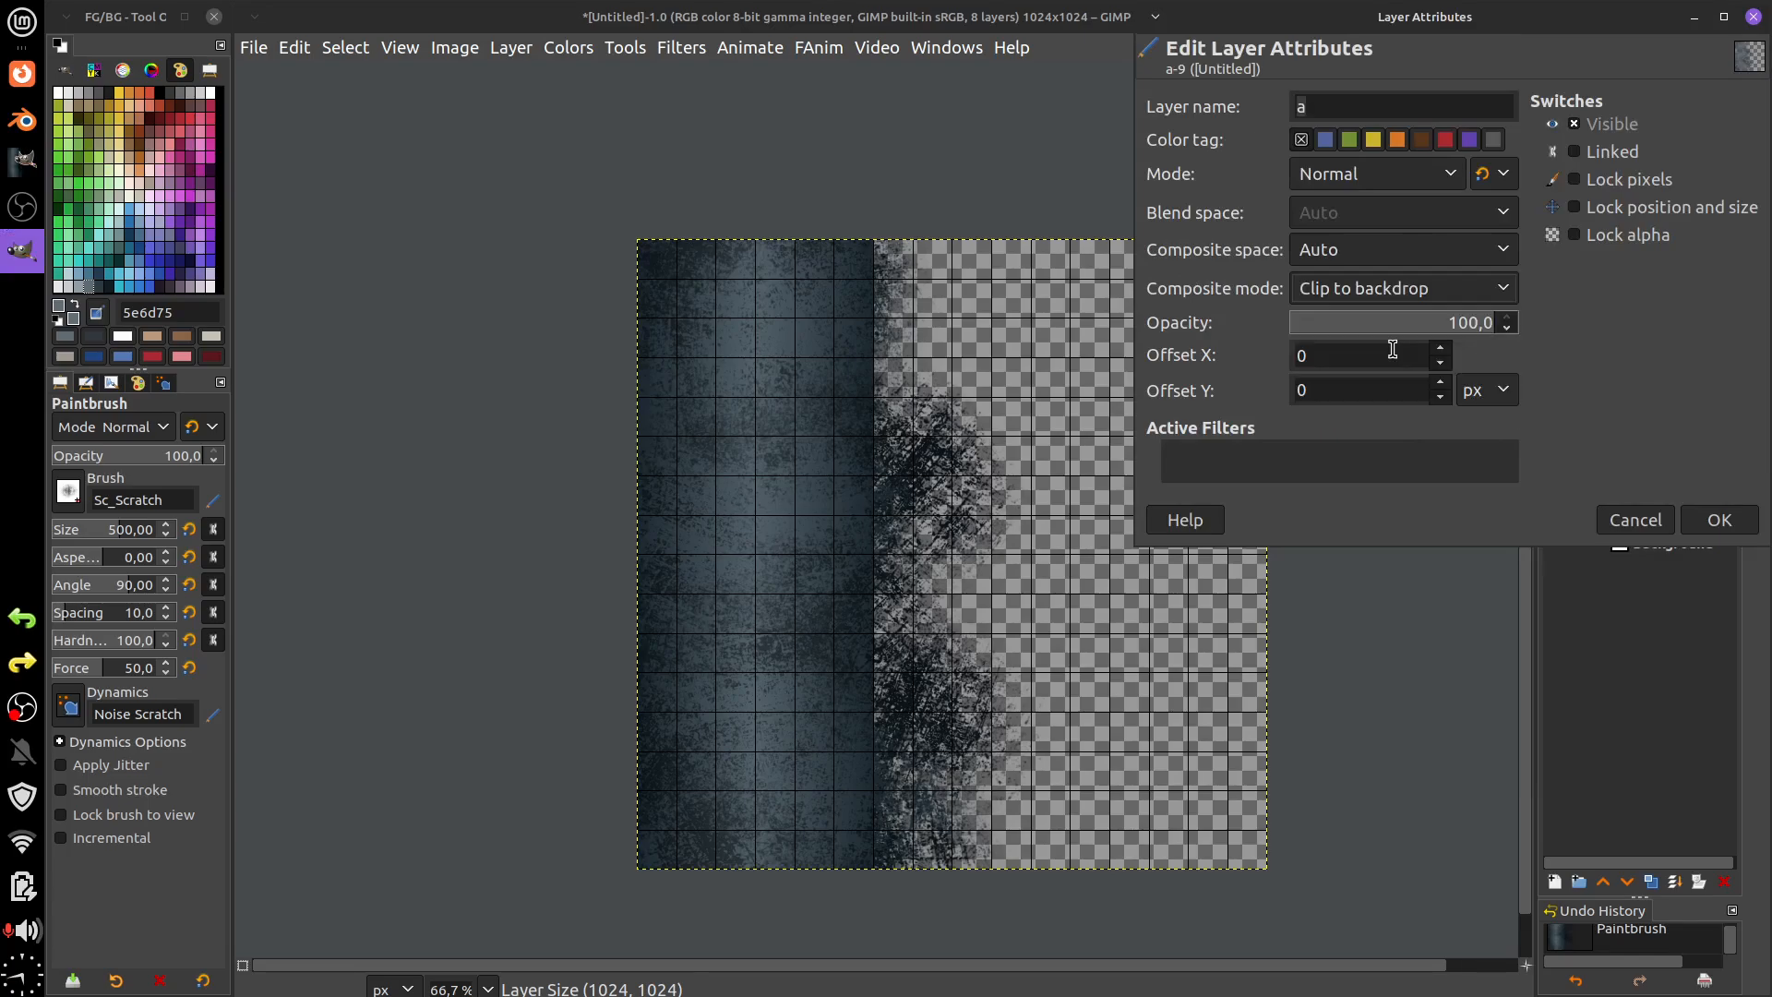
click(1718, 520)
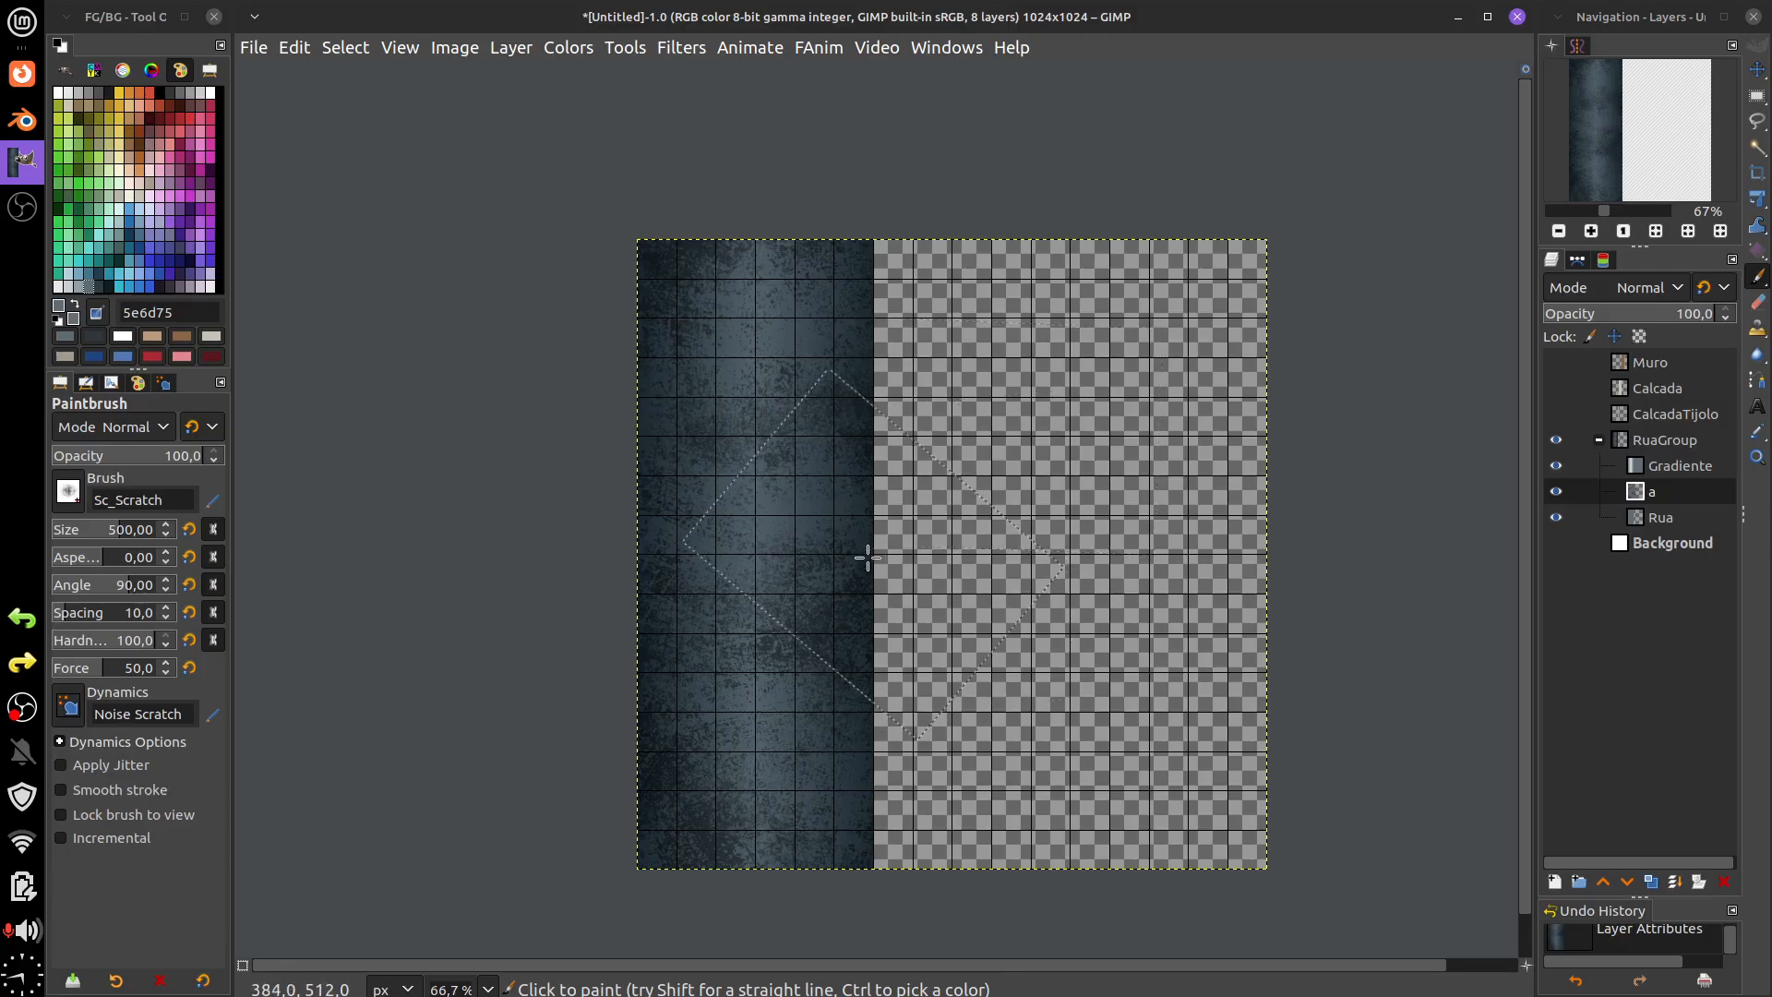
- Clear all painting from layer "a" and rename the layer Textura
key(Delete)
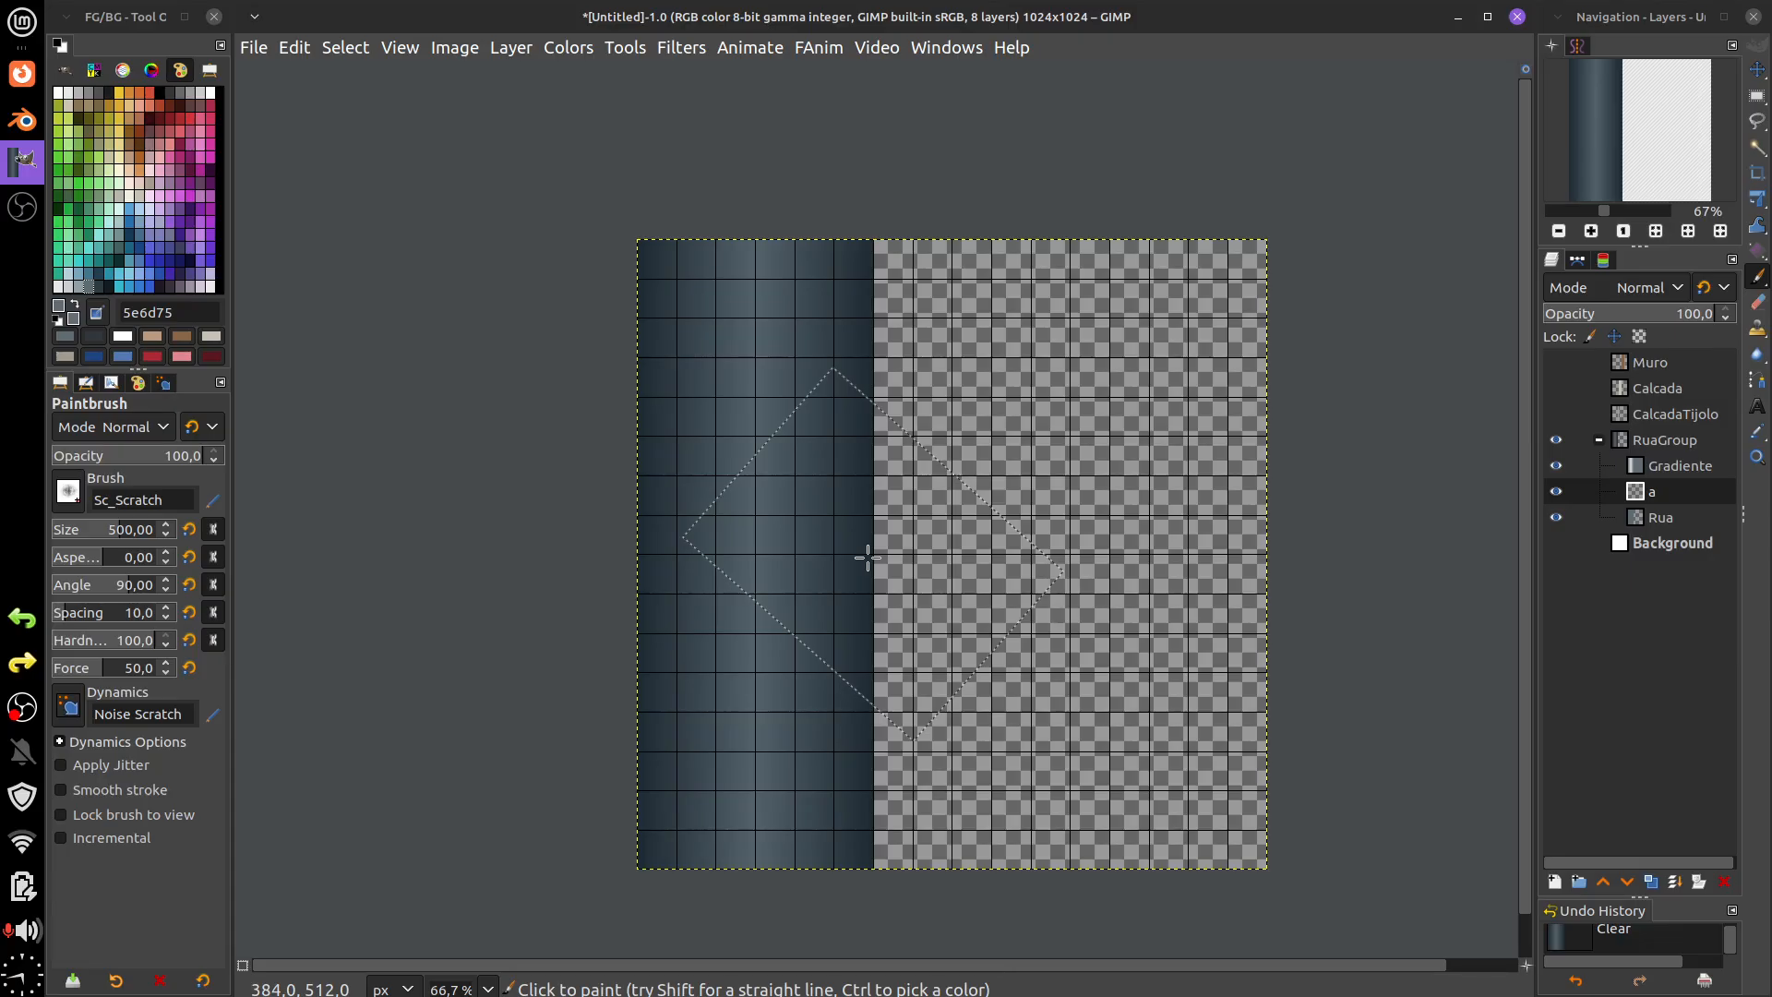
key(ctrl+shift+a)
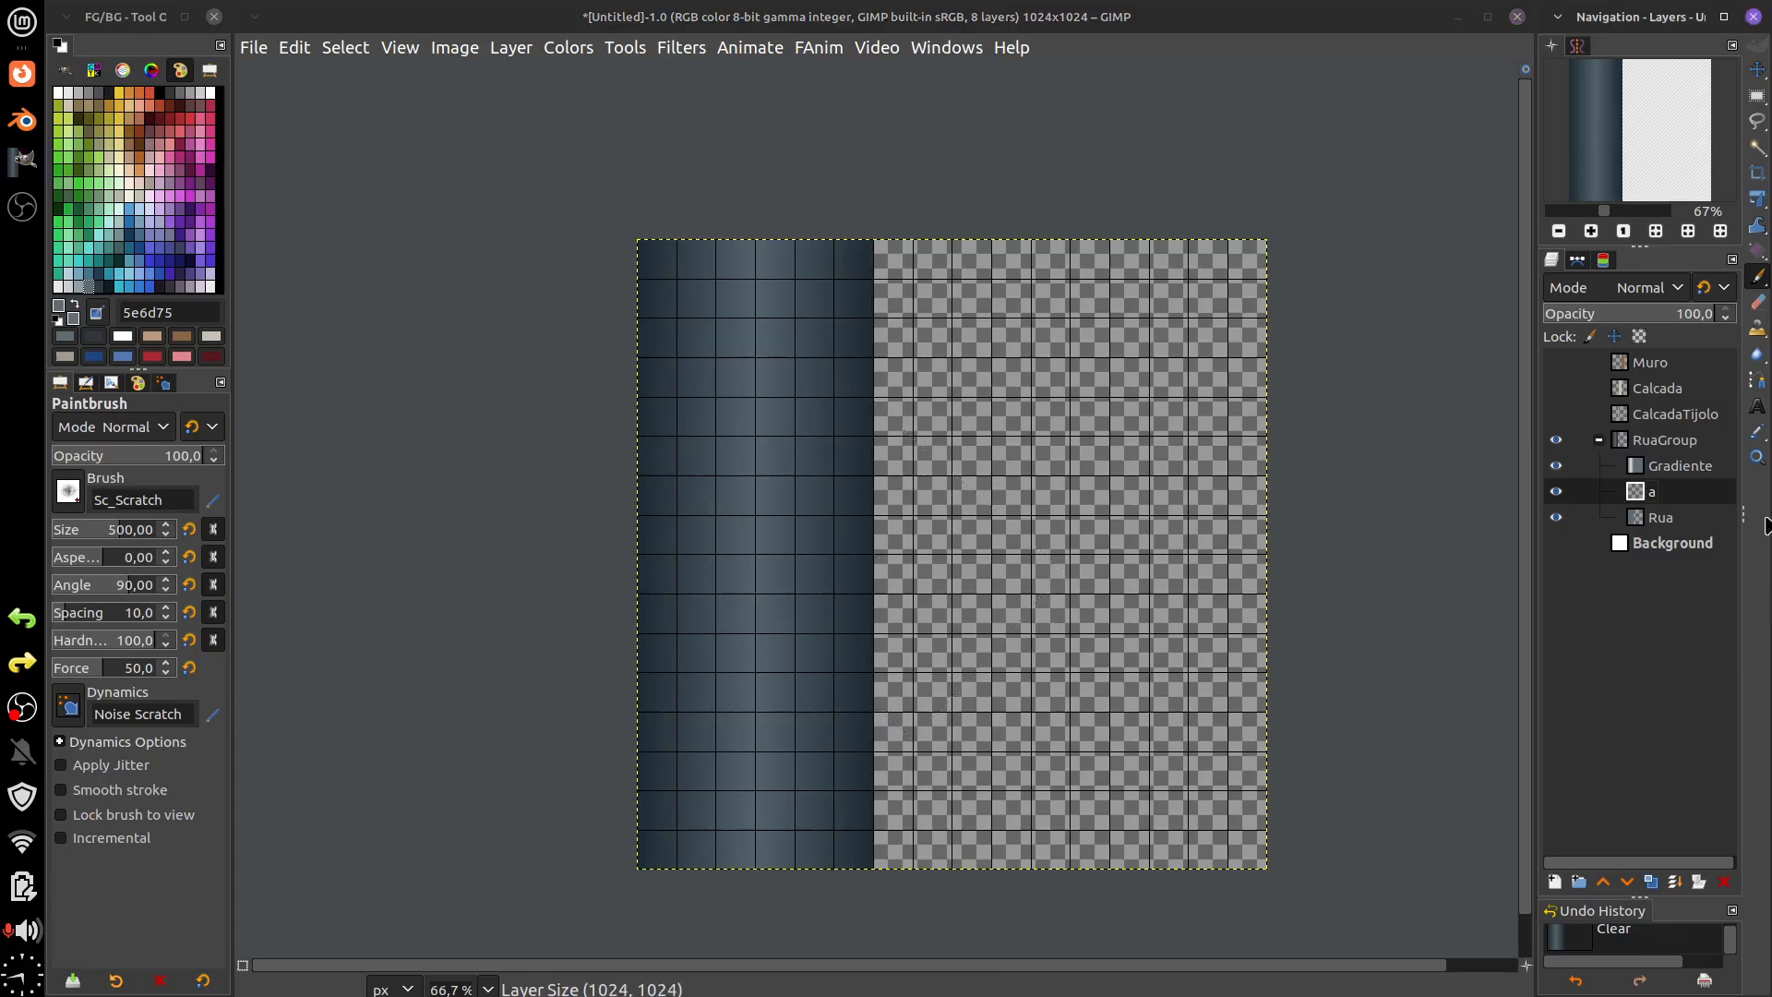
double_click(1653, 491)
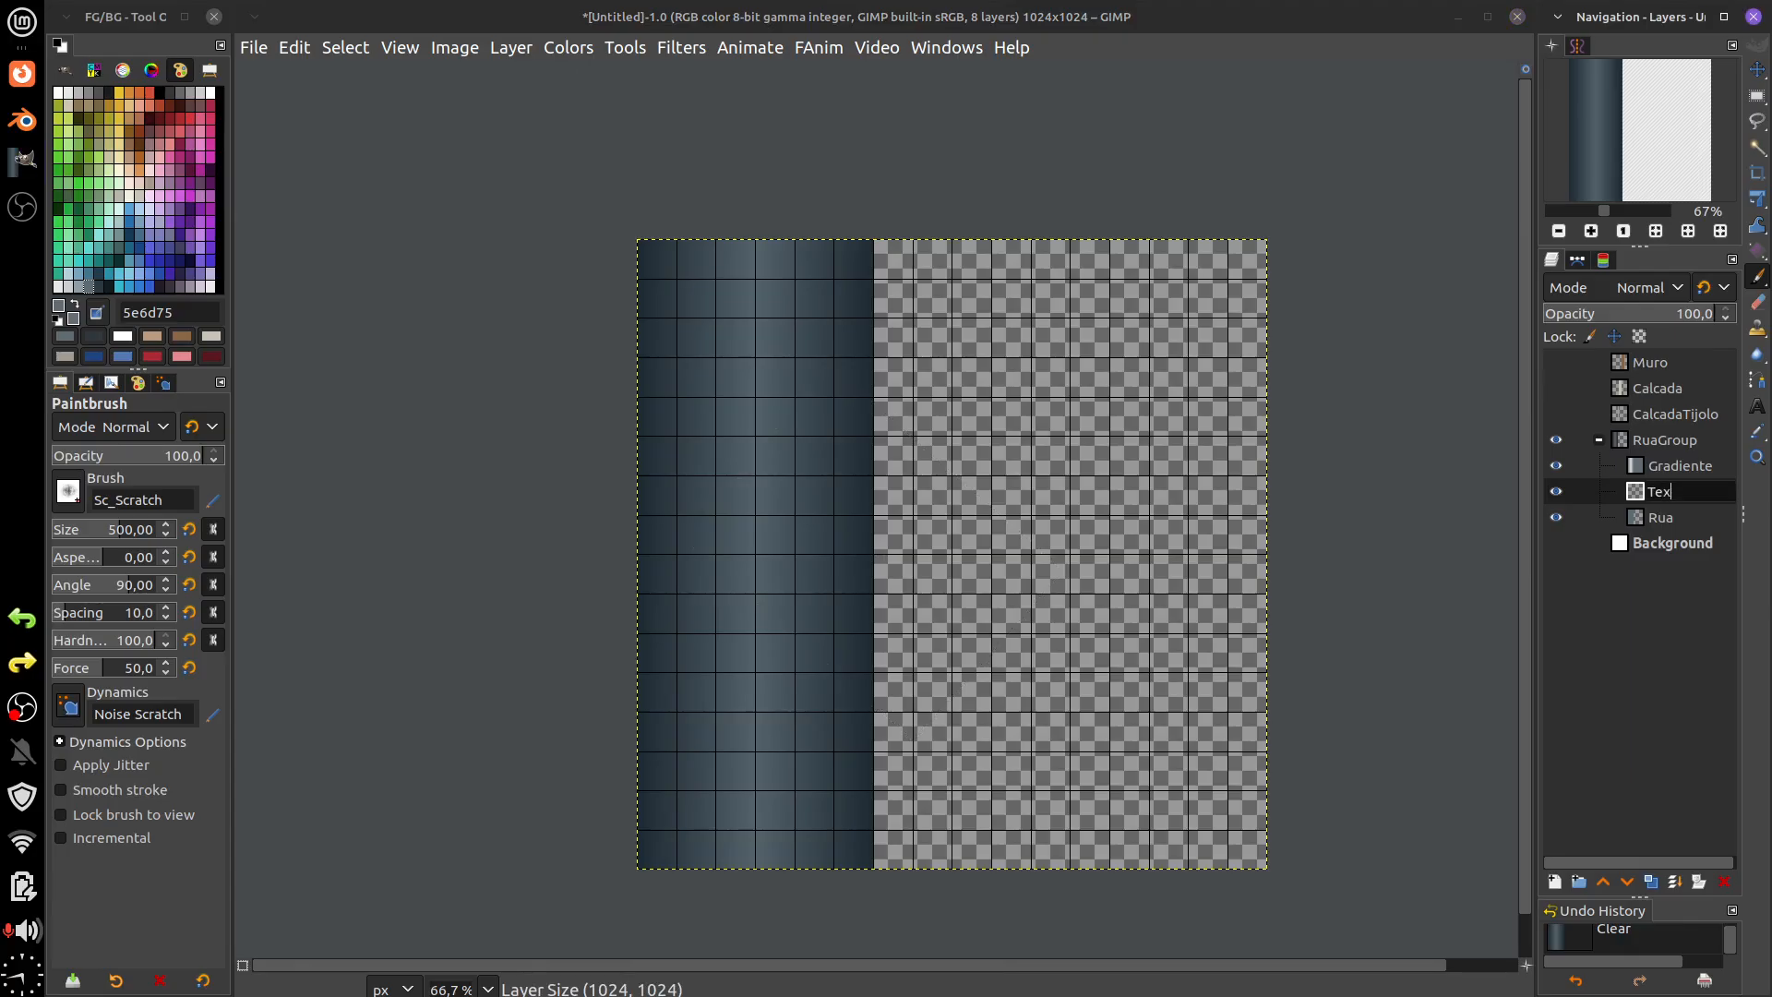
key(Return)
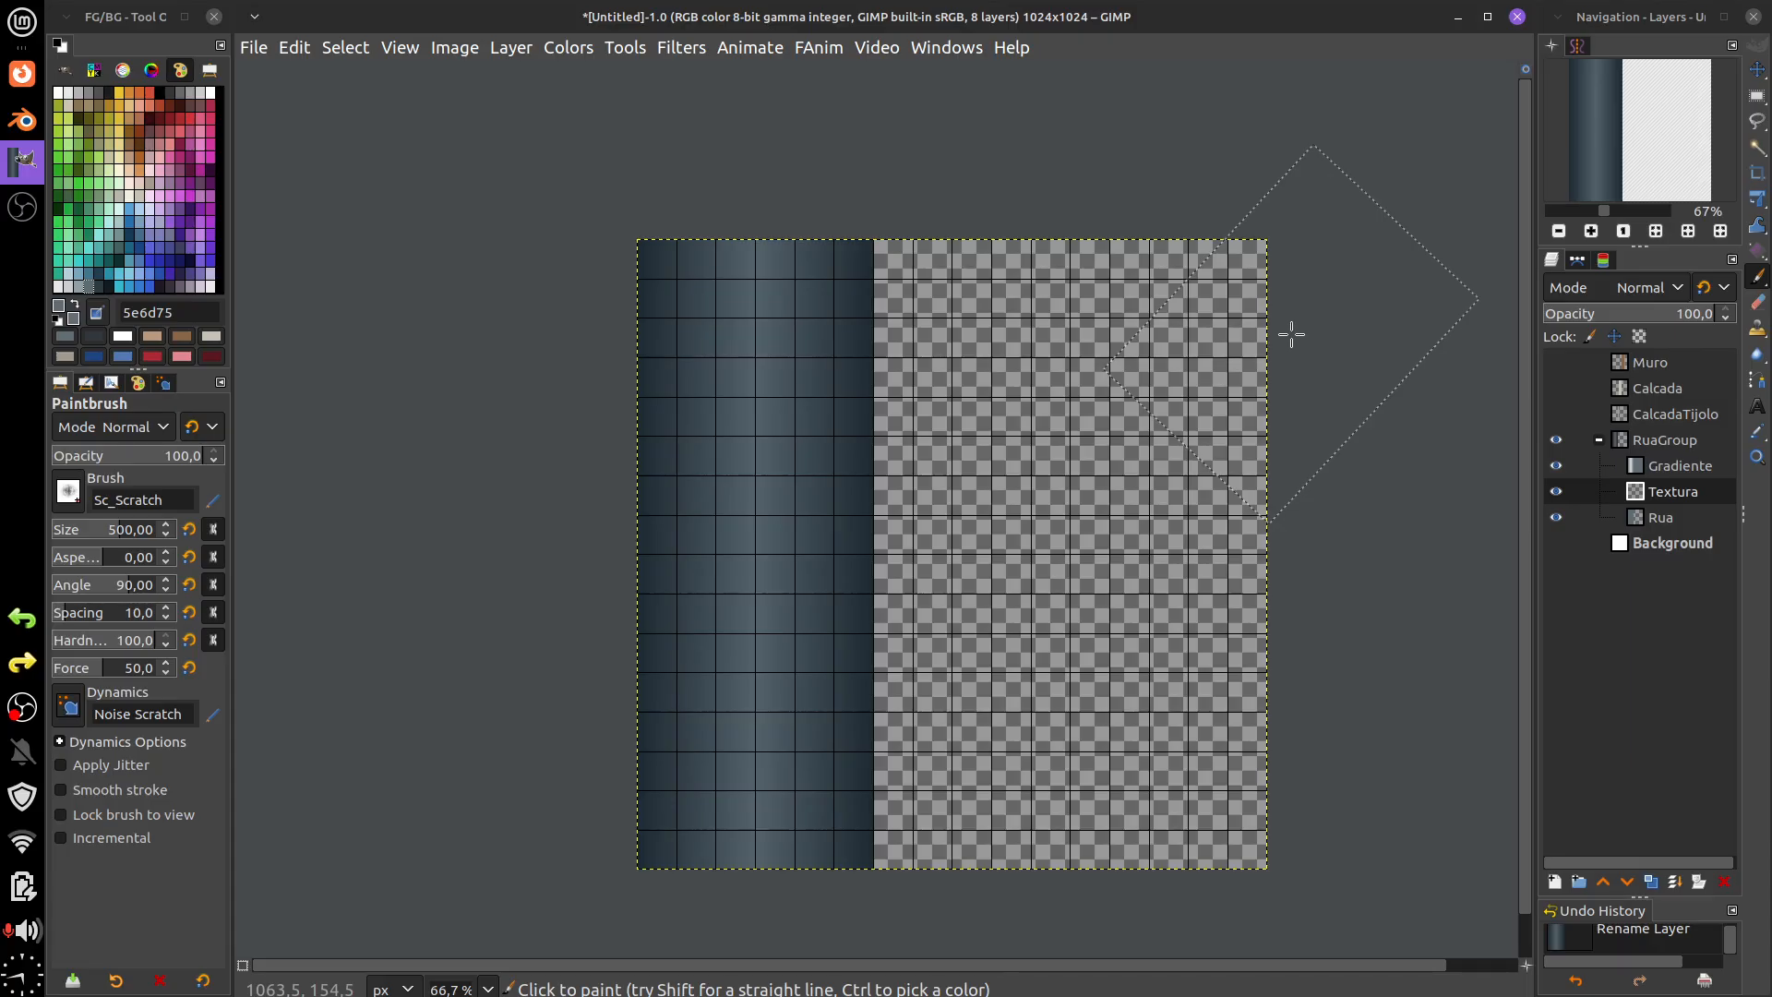
- Set the foreground colour to 141c20, try a noise-scratch stroke near the street strip's lower end and undo it
click(728, 851)
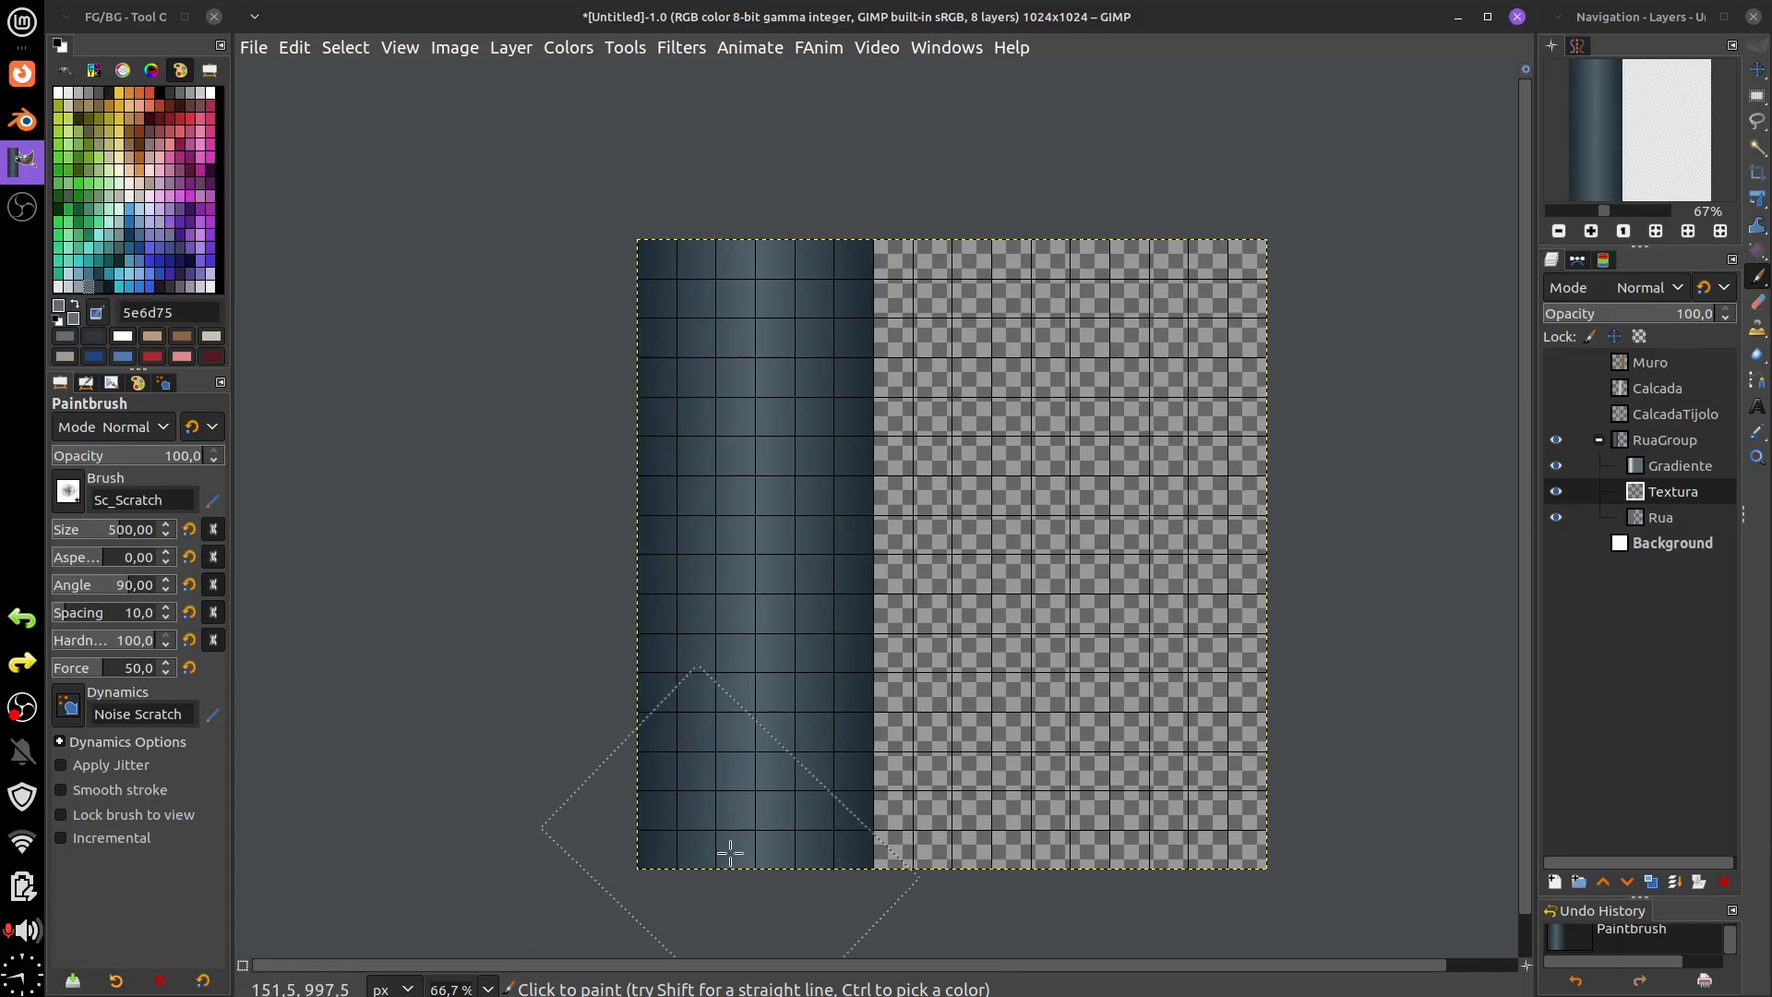
ctrl+click(690, 752)
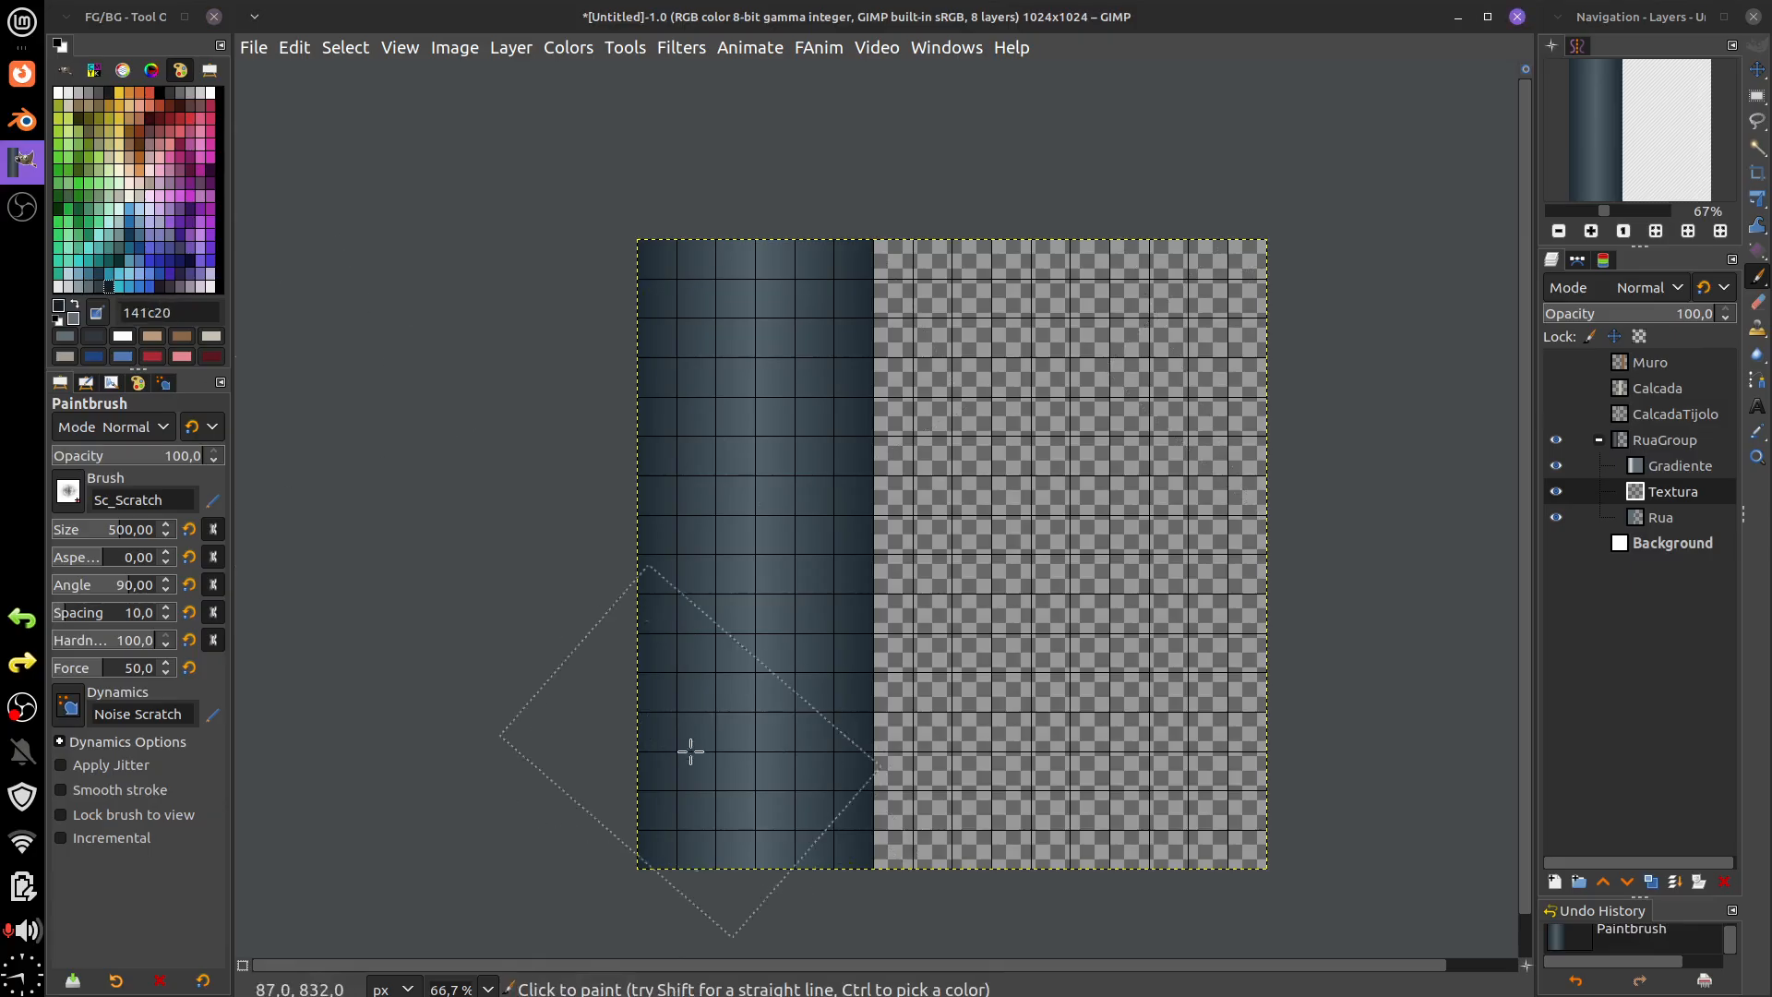
mouse_move(691, 752)
mouse_down()
mouse_move(735, 803)
mouse_move(889, 862)
mouse_move(795, 862)
mouse_move(797, 881)
mouse_up()
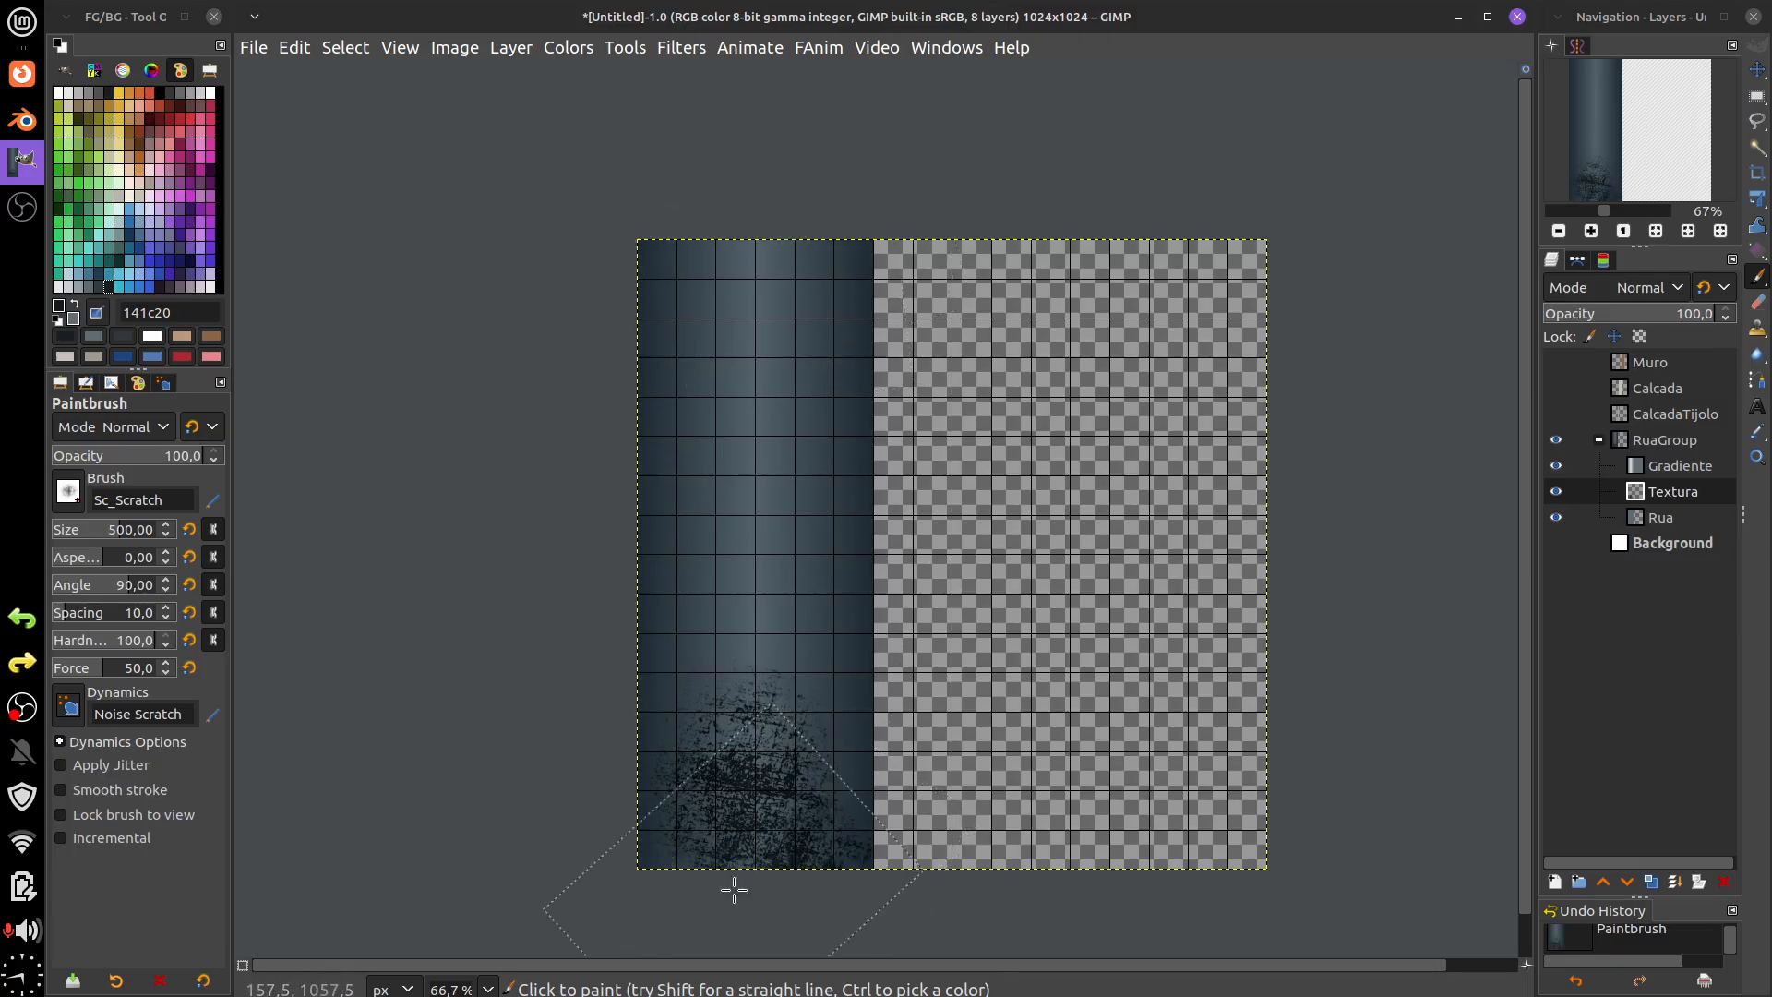
key(ctrl+z)
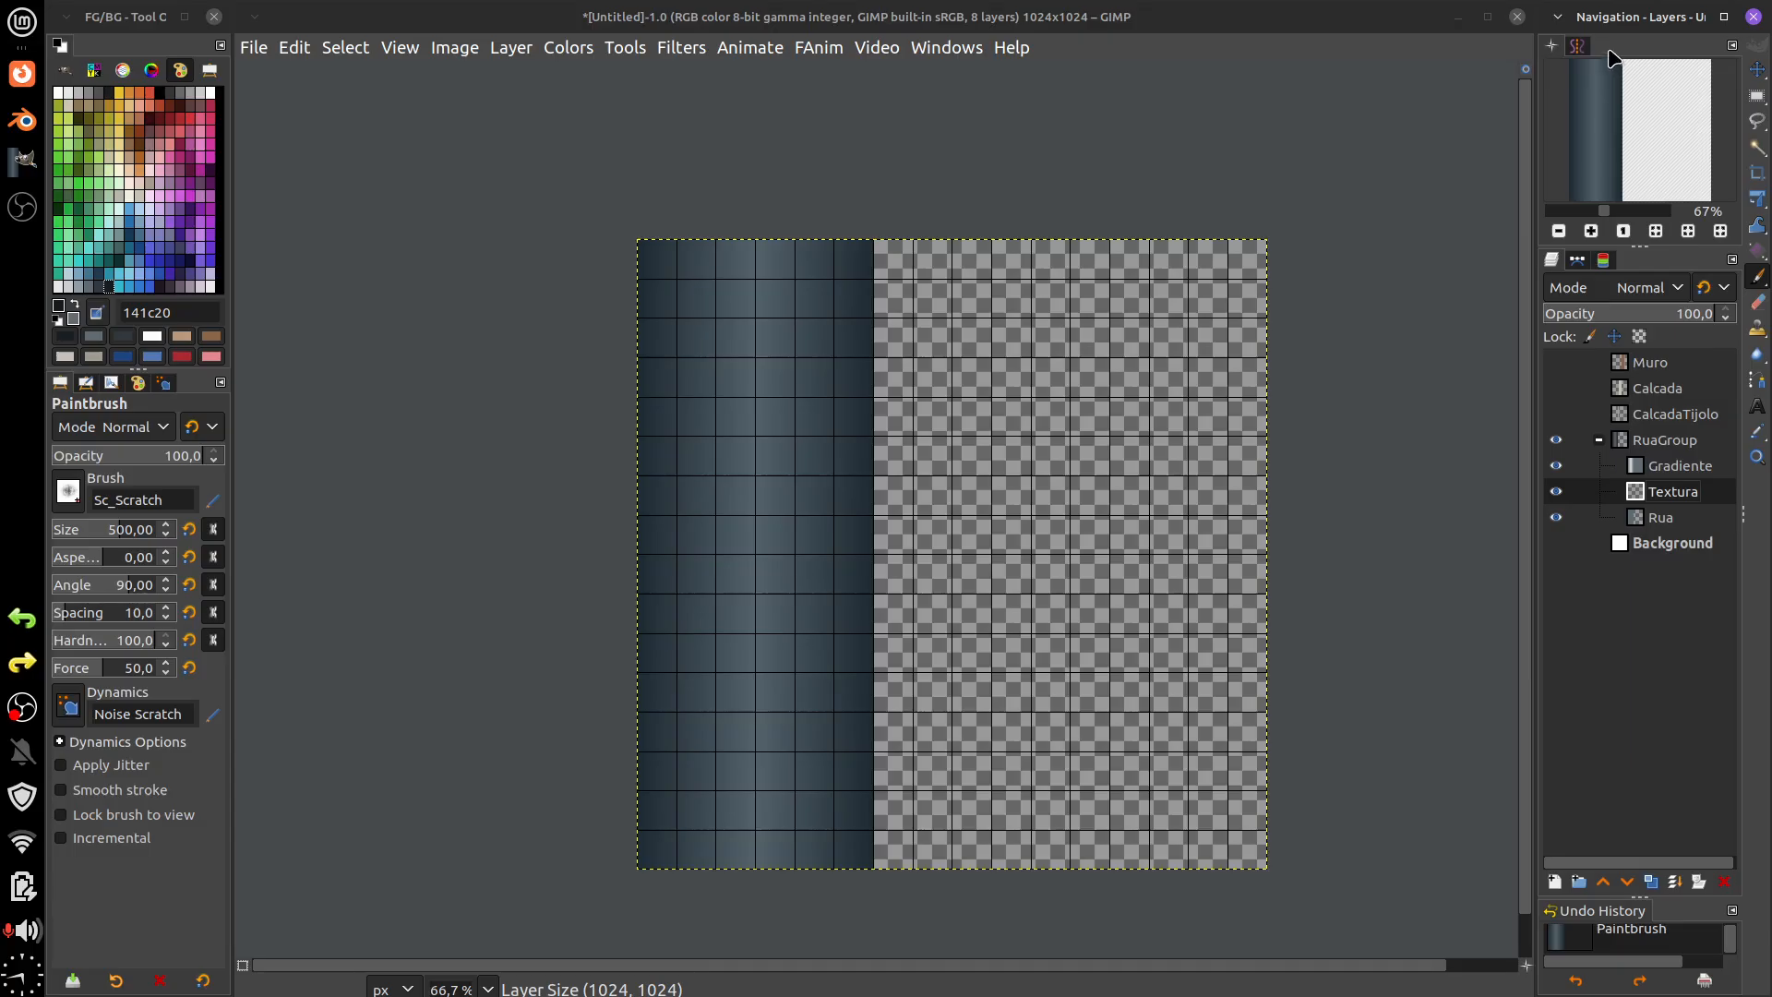
- Enable Tiling symmetry painting with unlinked intervals of 0 px on X and 1023.52 px on Y
click(1577, 45)
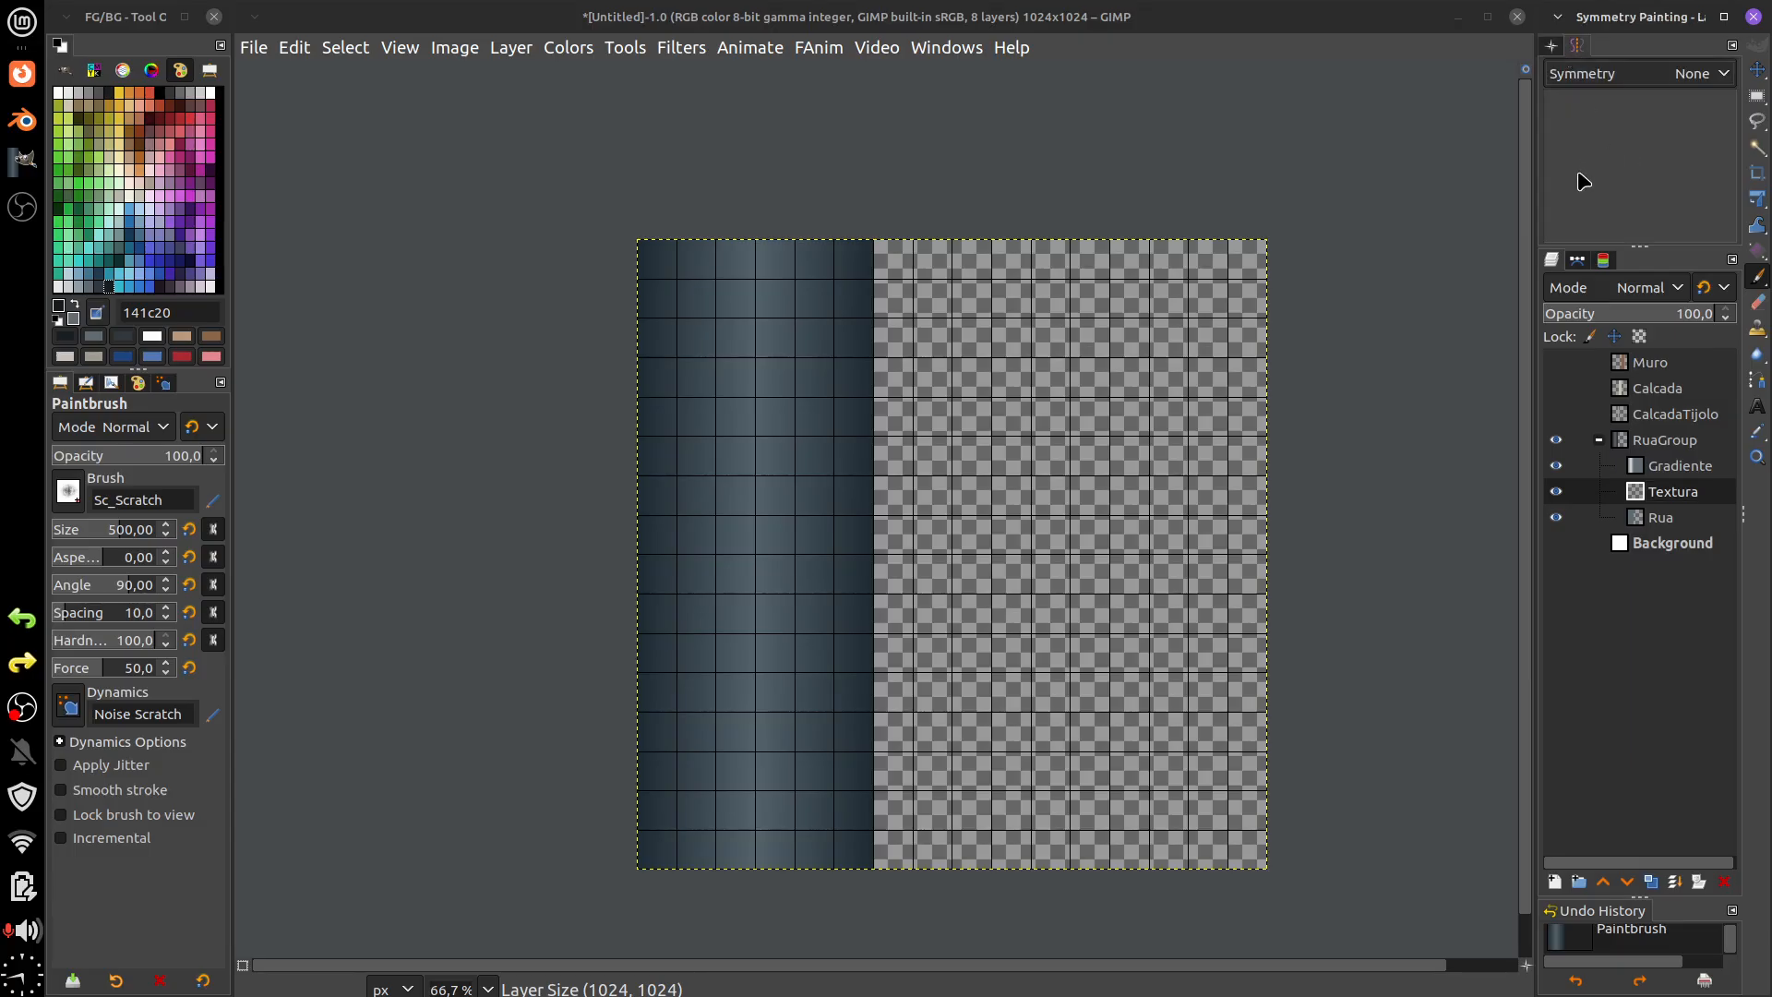
click(1687, 76)
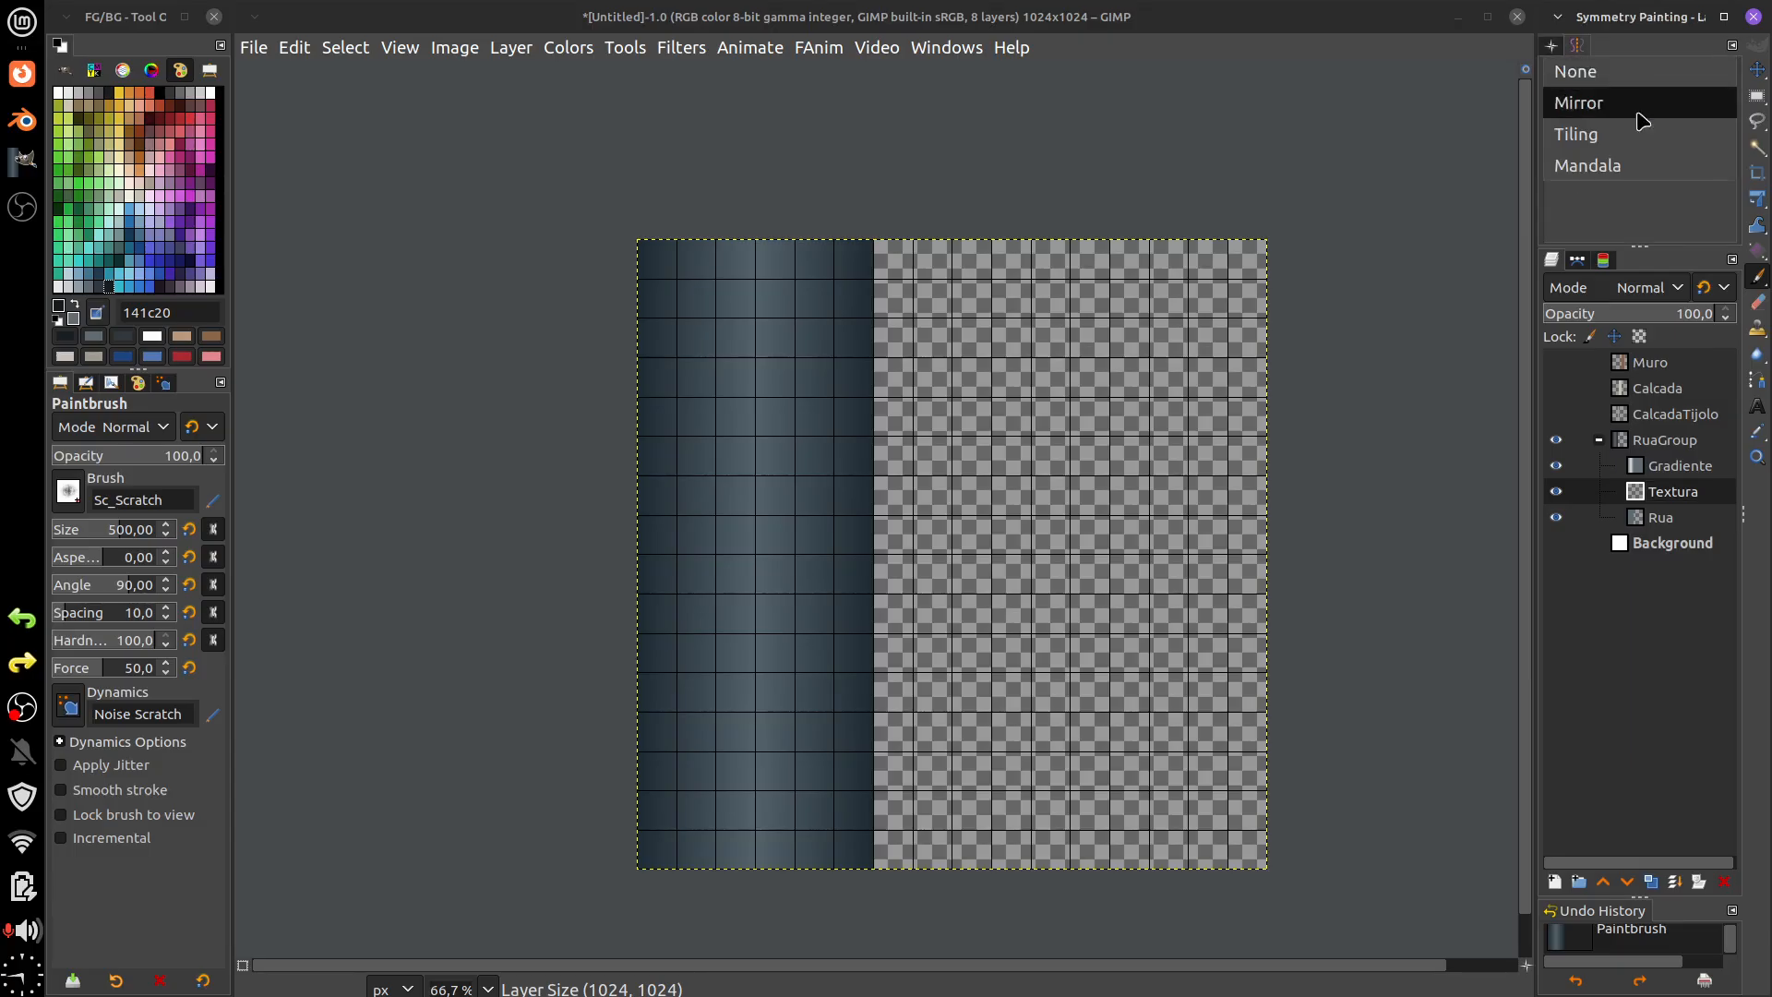
click(1626, 132)
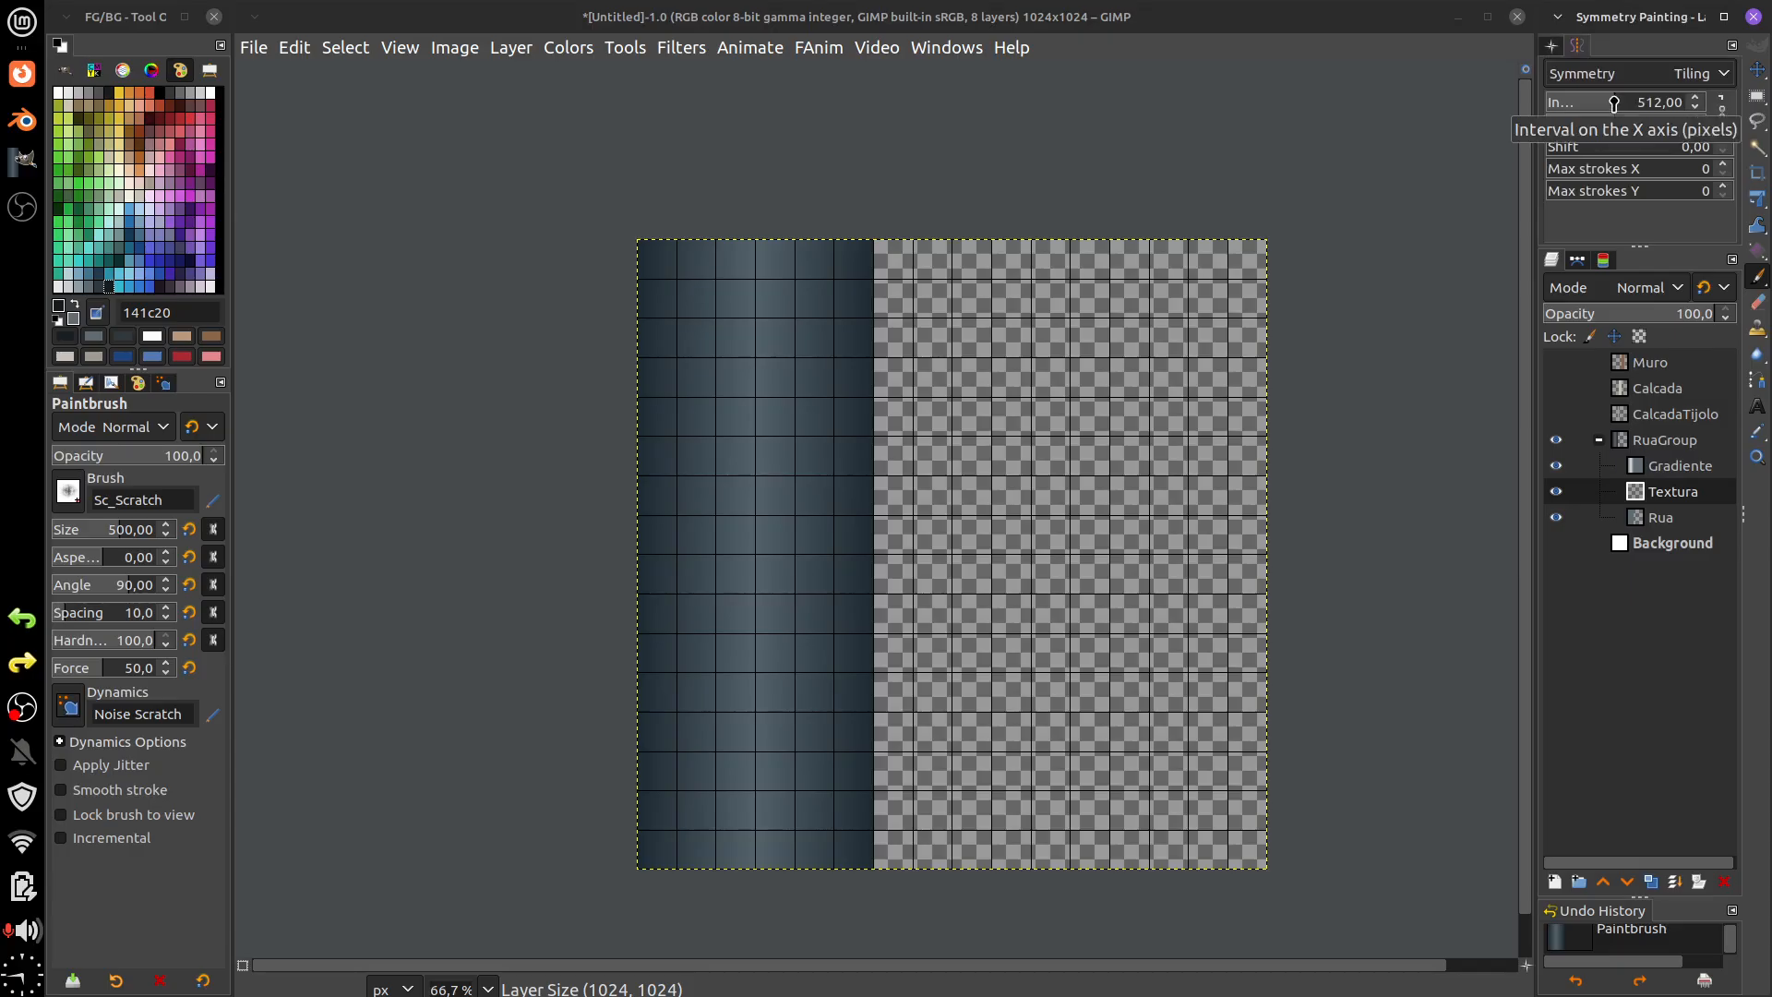
drag(1614, 103, 1518, 111)
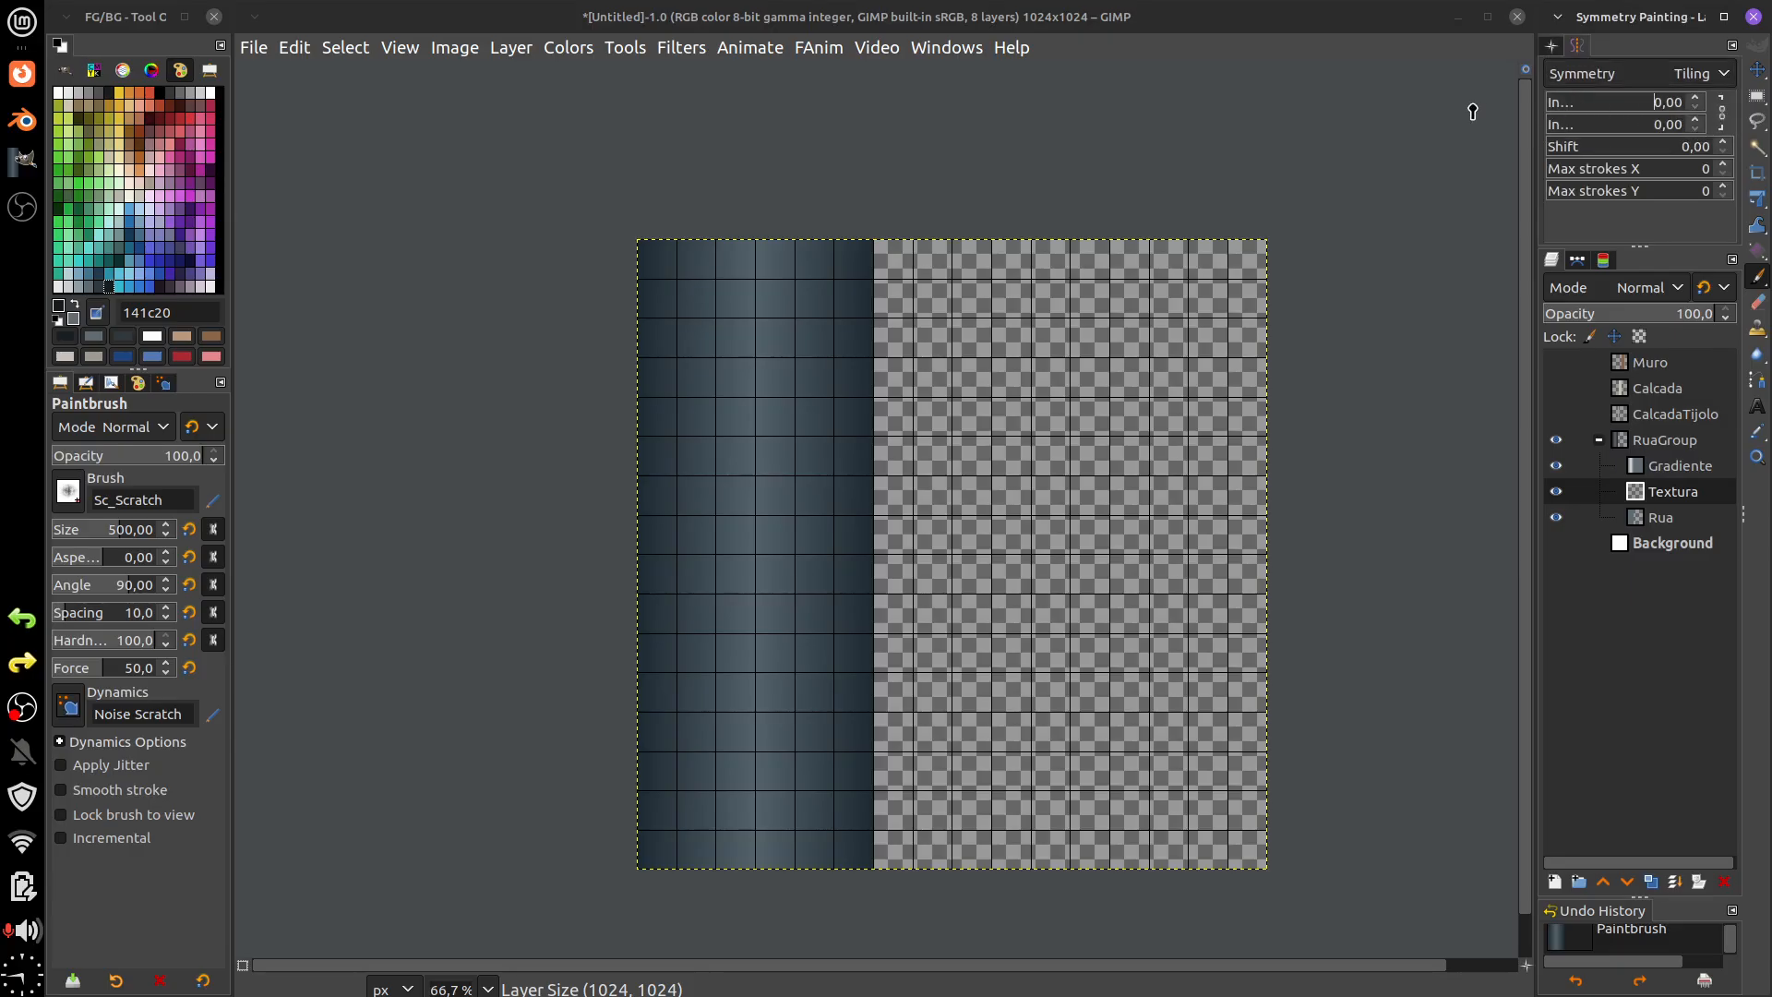
click(1721, 111)
drag(1550, 129, 1702, 130)
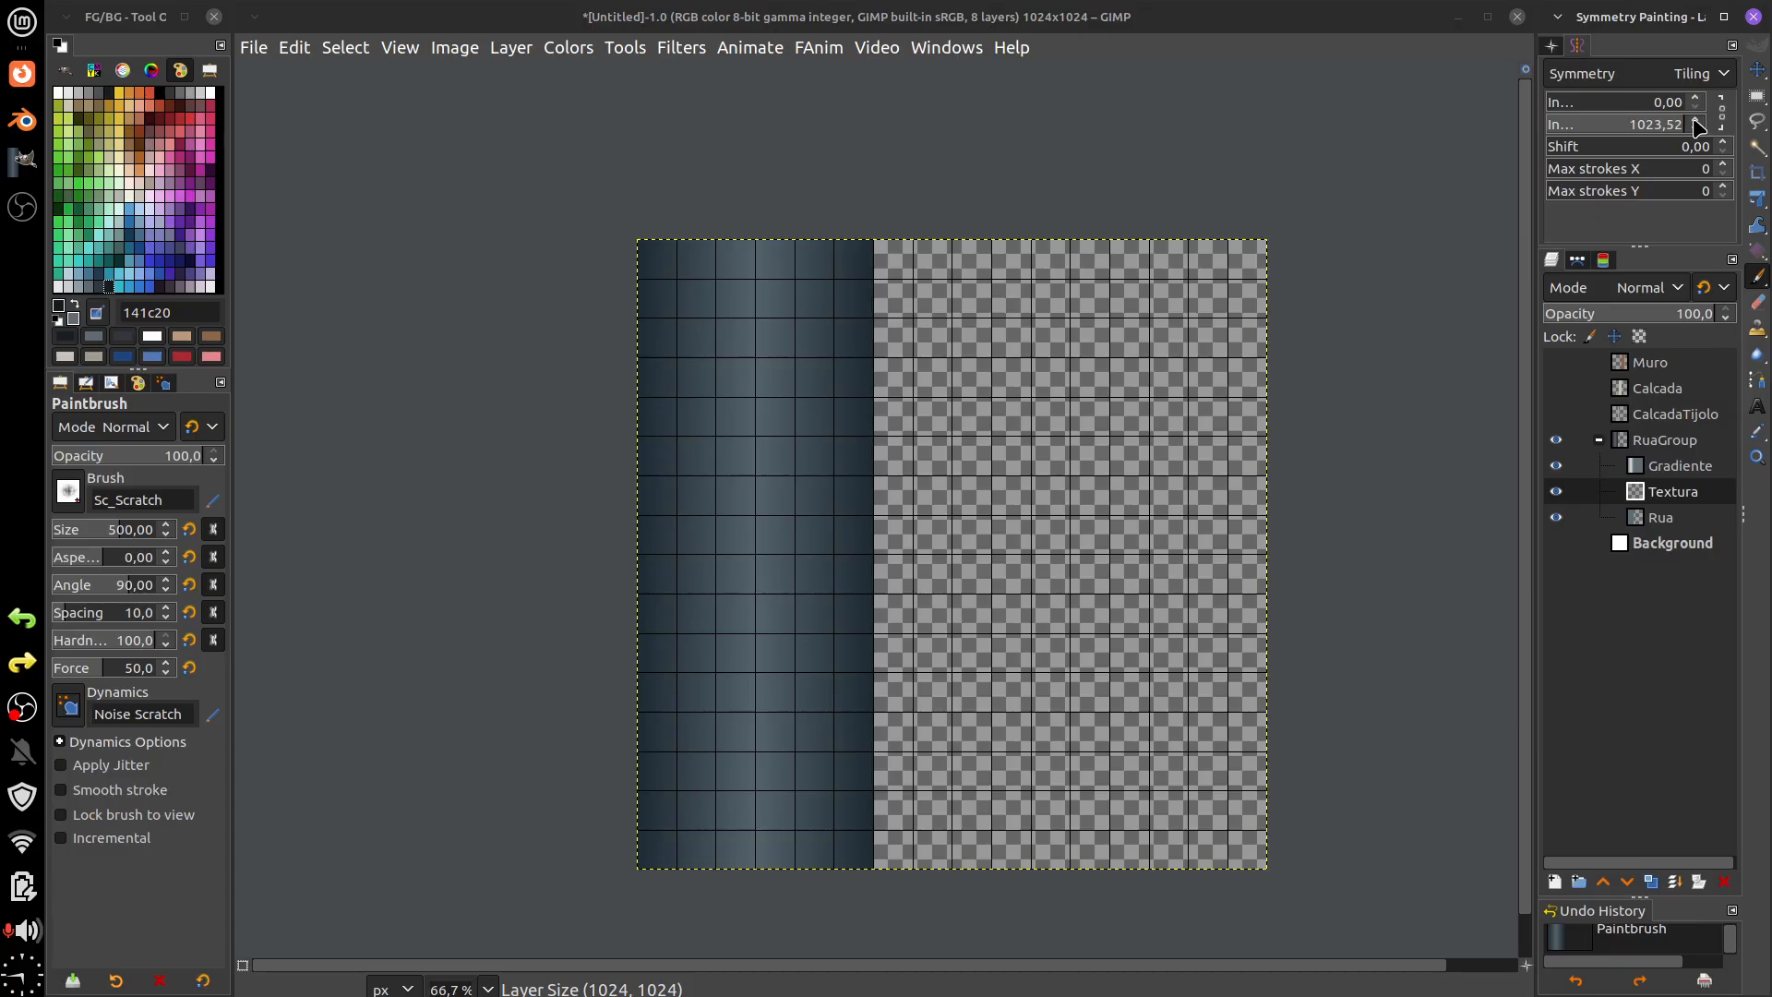
- Paint very dark 141c20 noise-scratch dabs down the street strip on Textura, including across its upper and lower ends
click(766, 281)
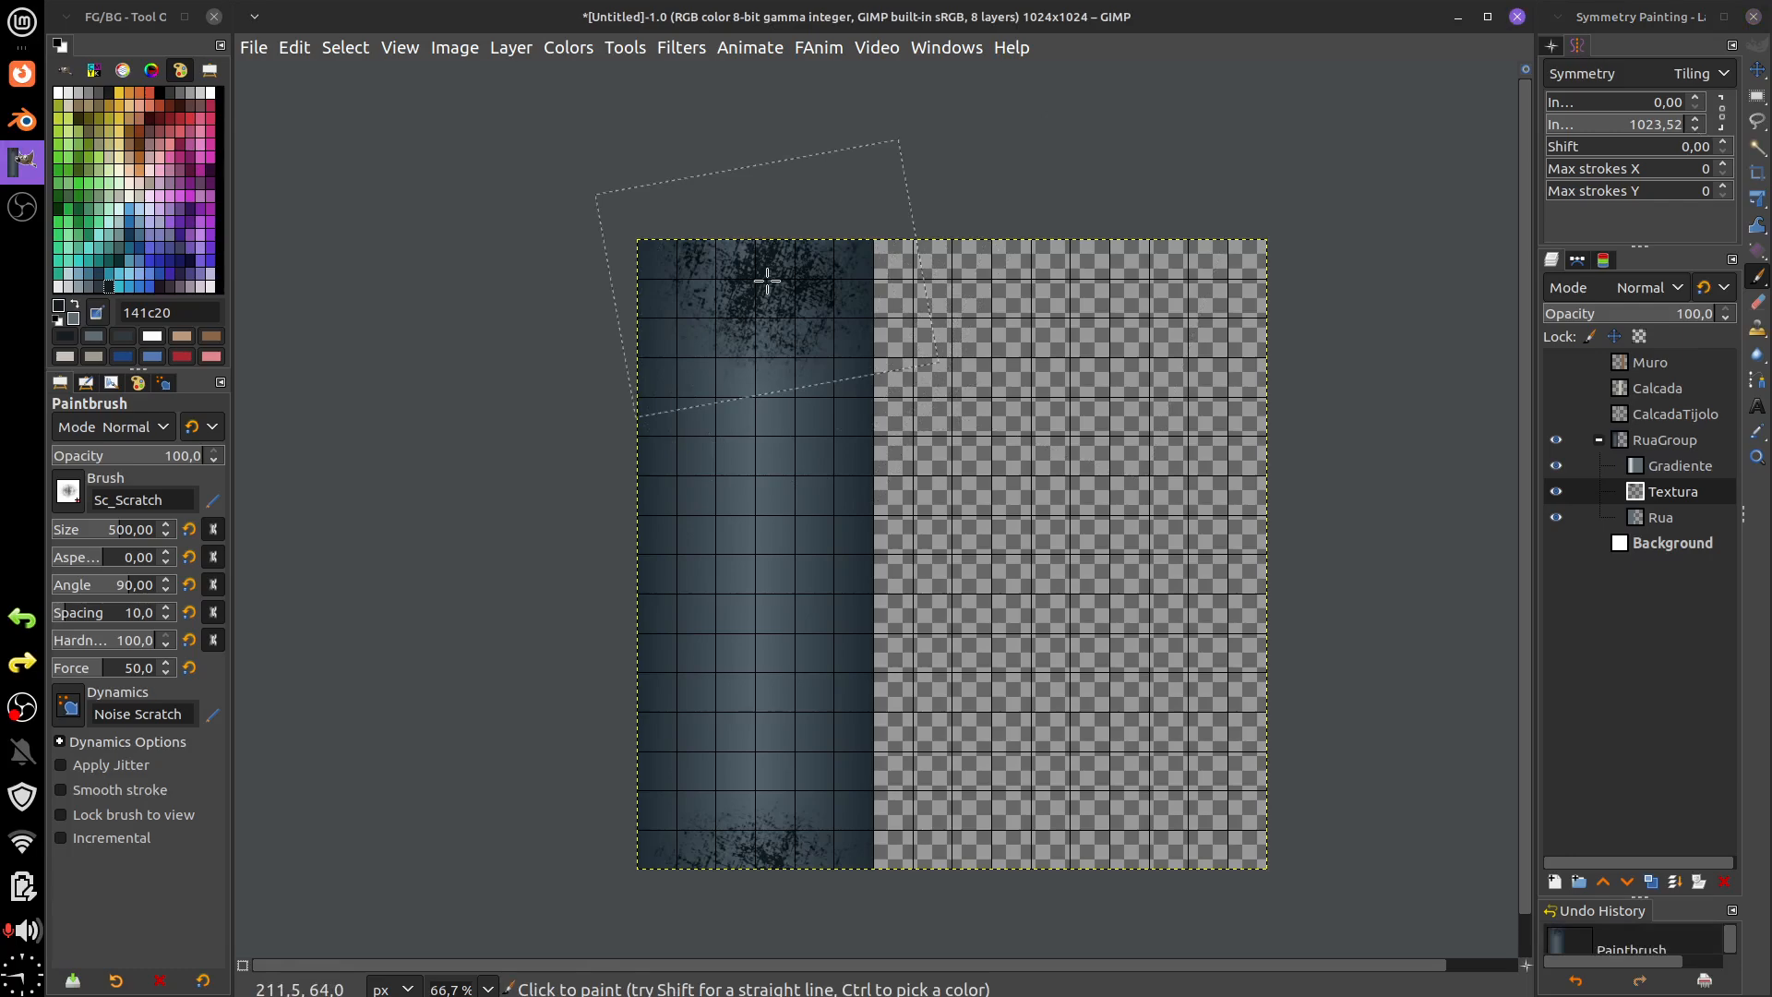
click(681, 391)
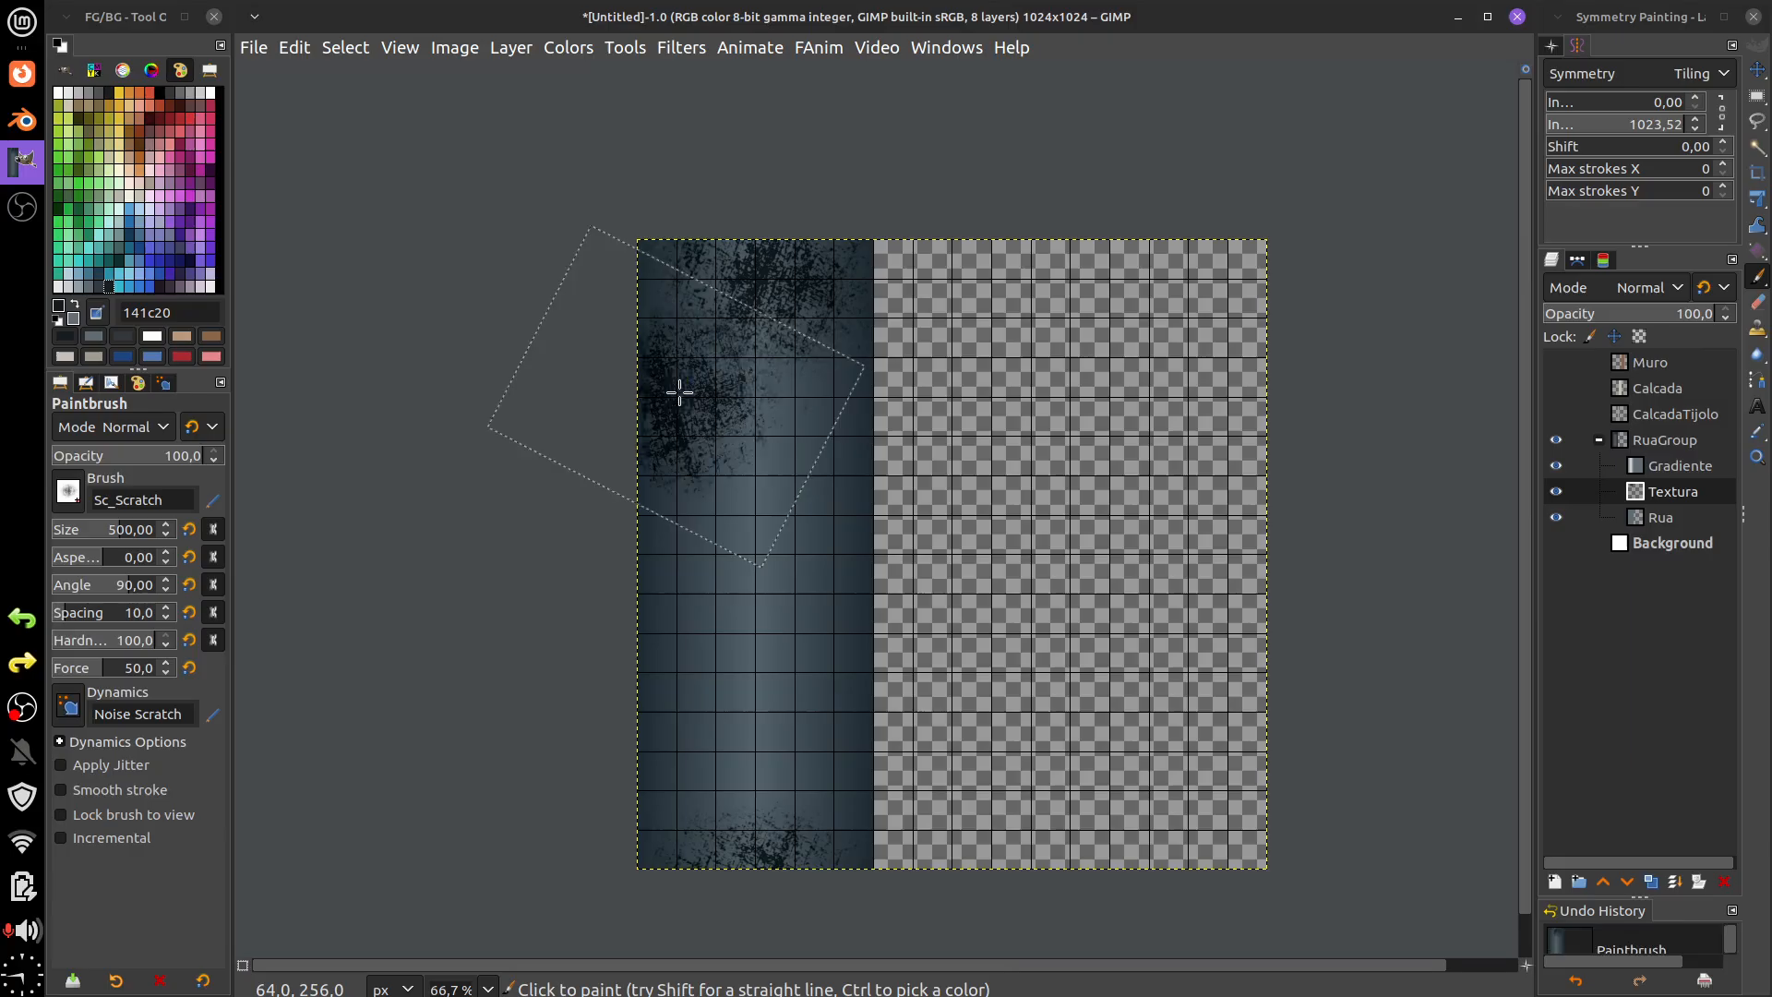
click(843, 836)
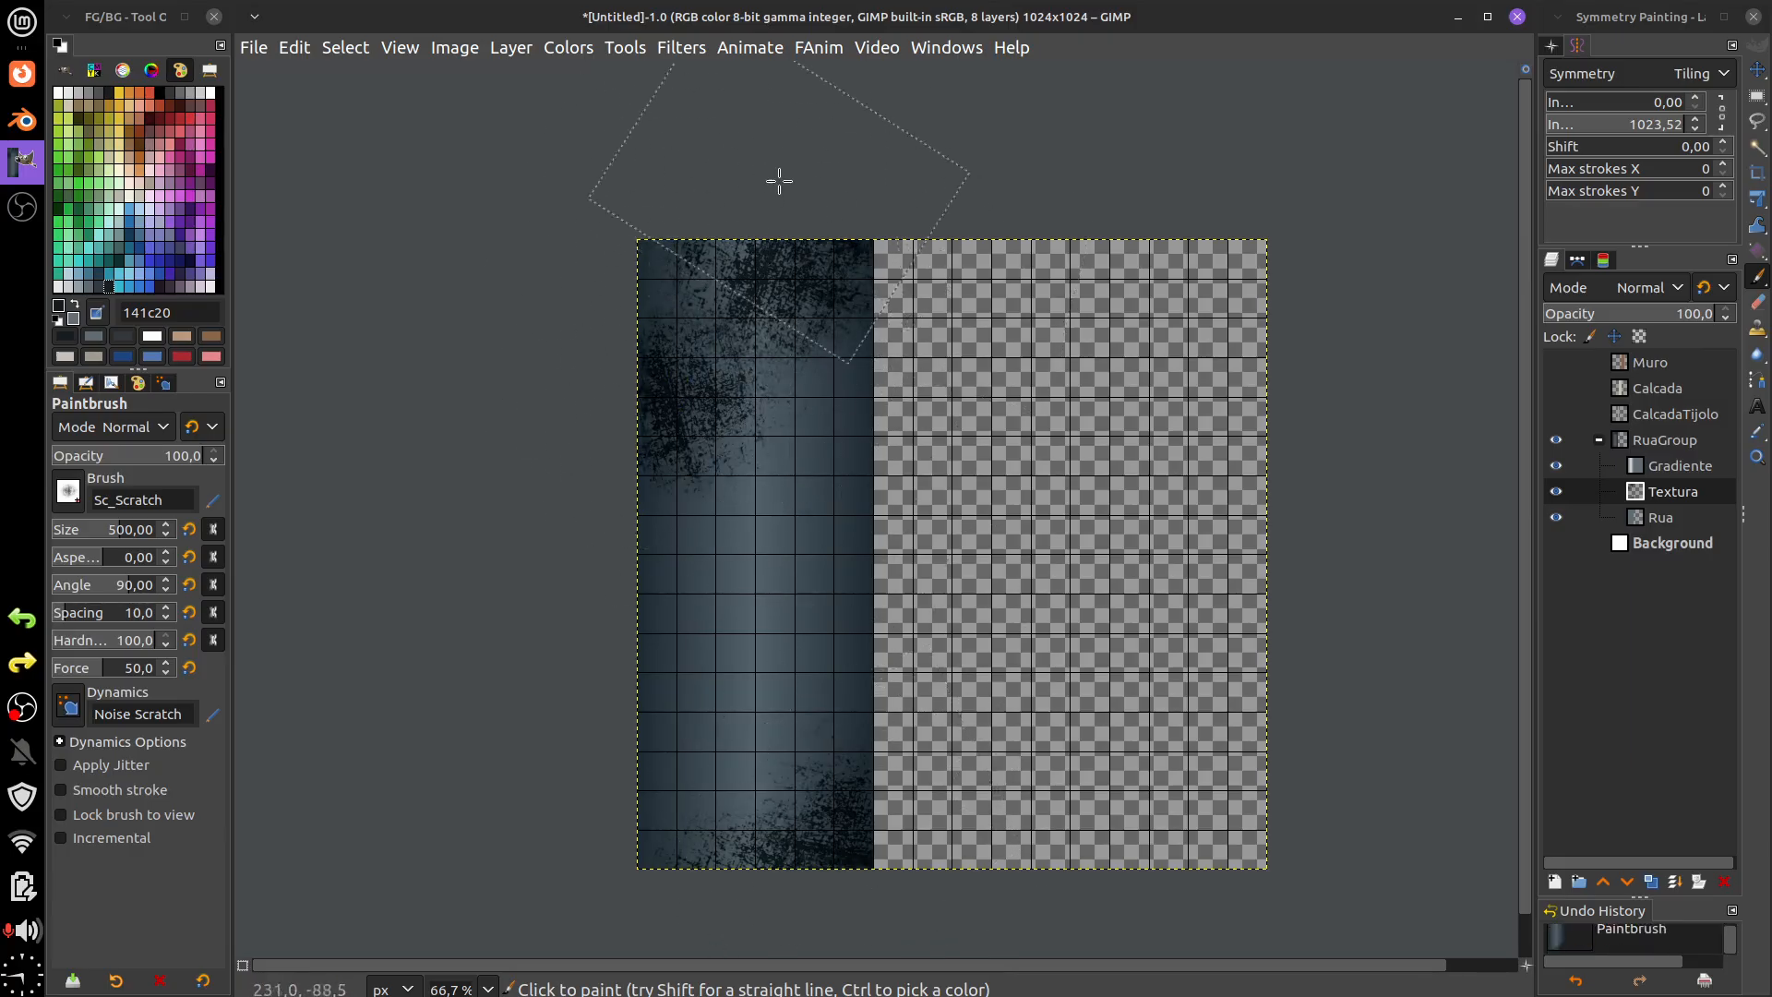
click(763, 106)
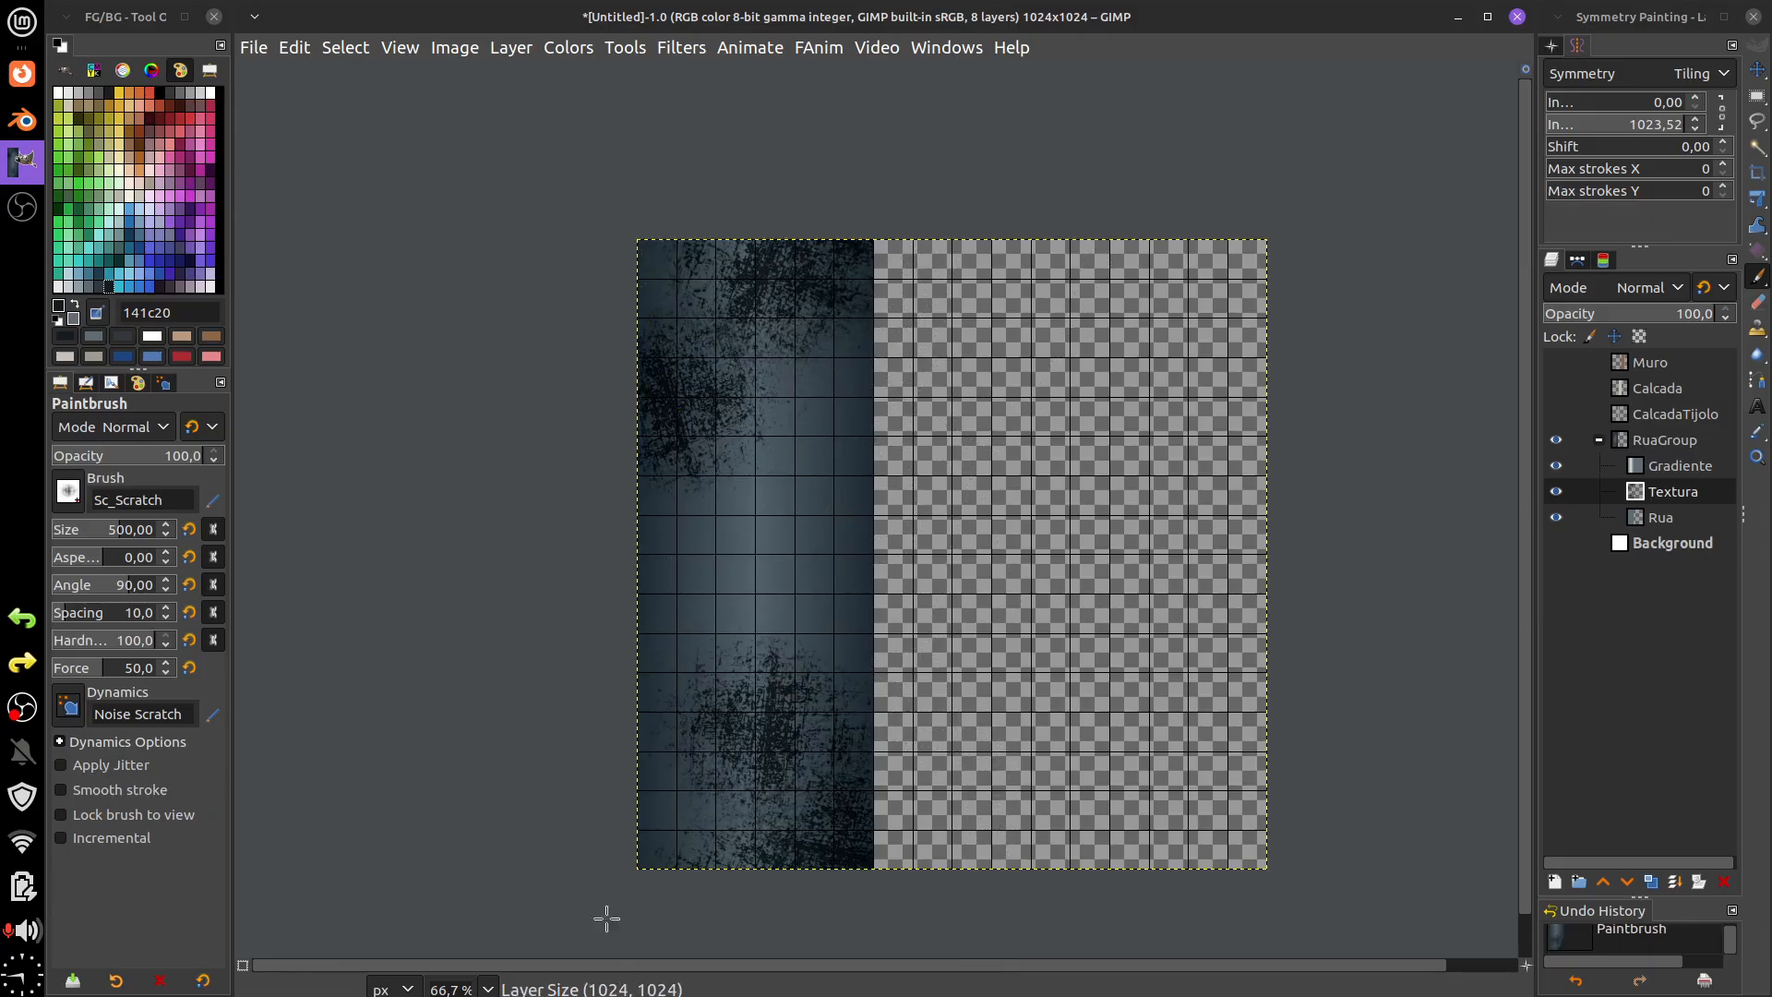
scroll(553, 599, down, 2)
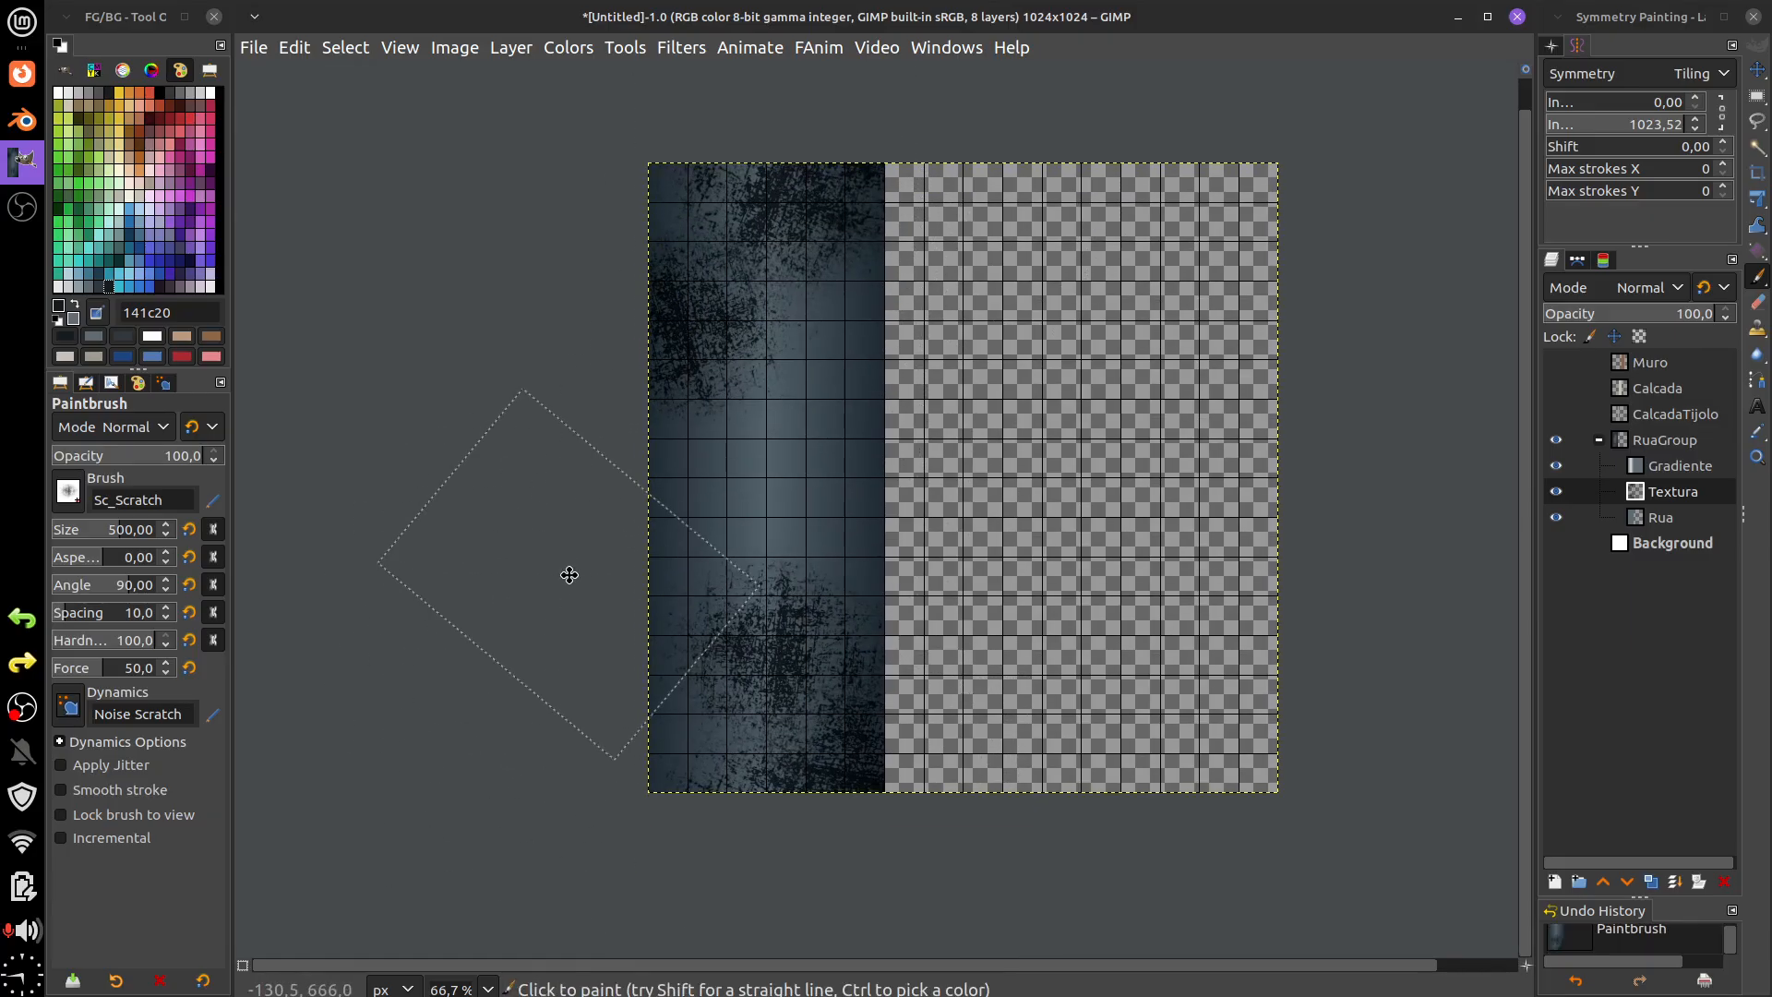
click(838, 435)
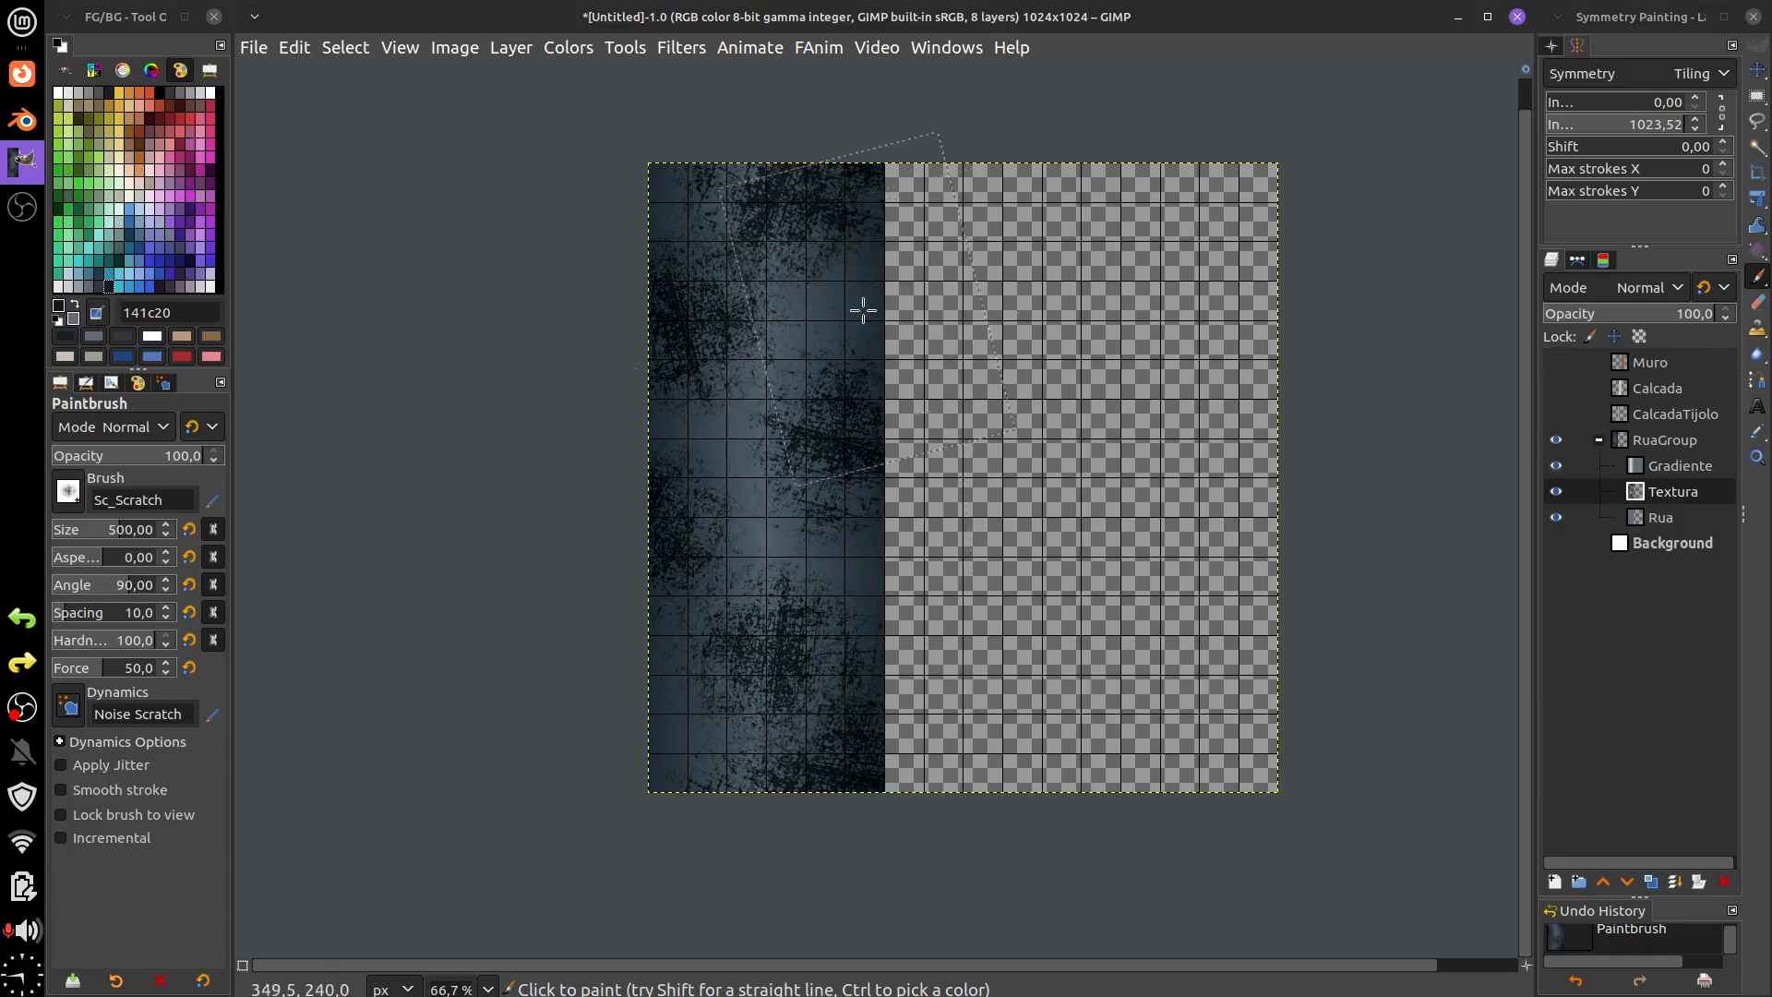
click(794, 397)
click(755, 534)
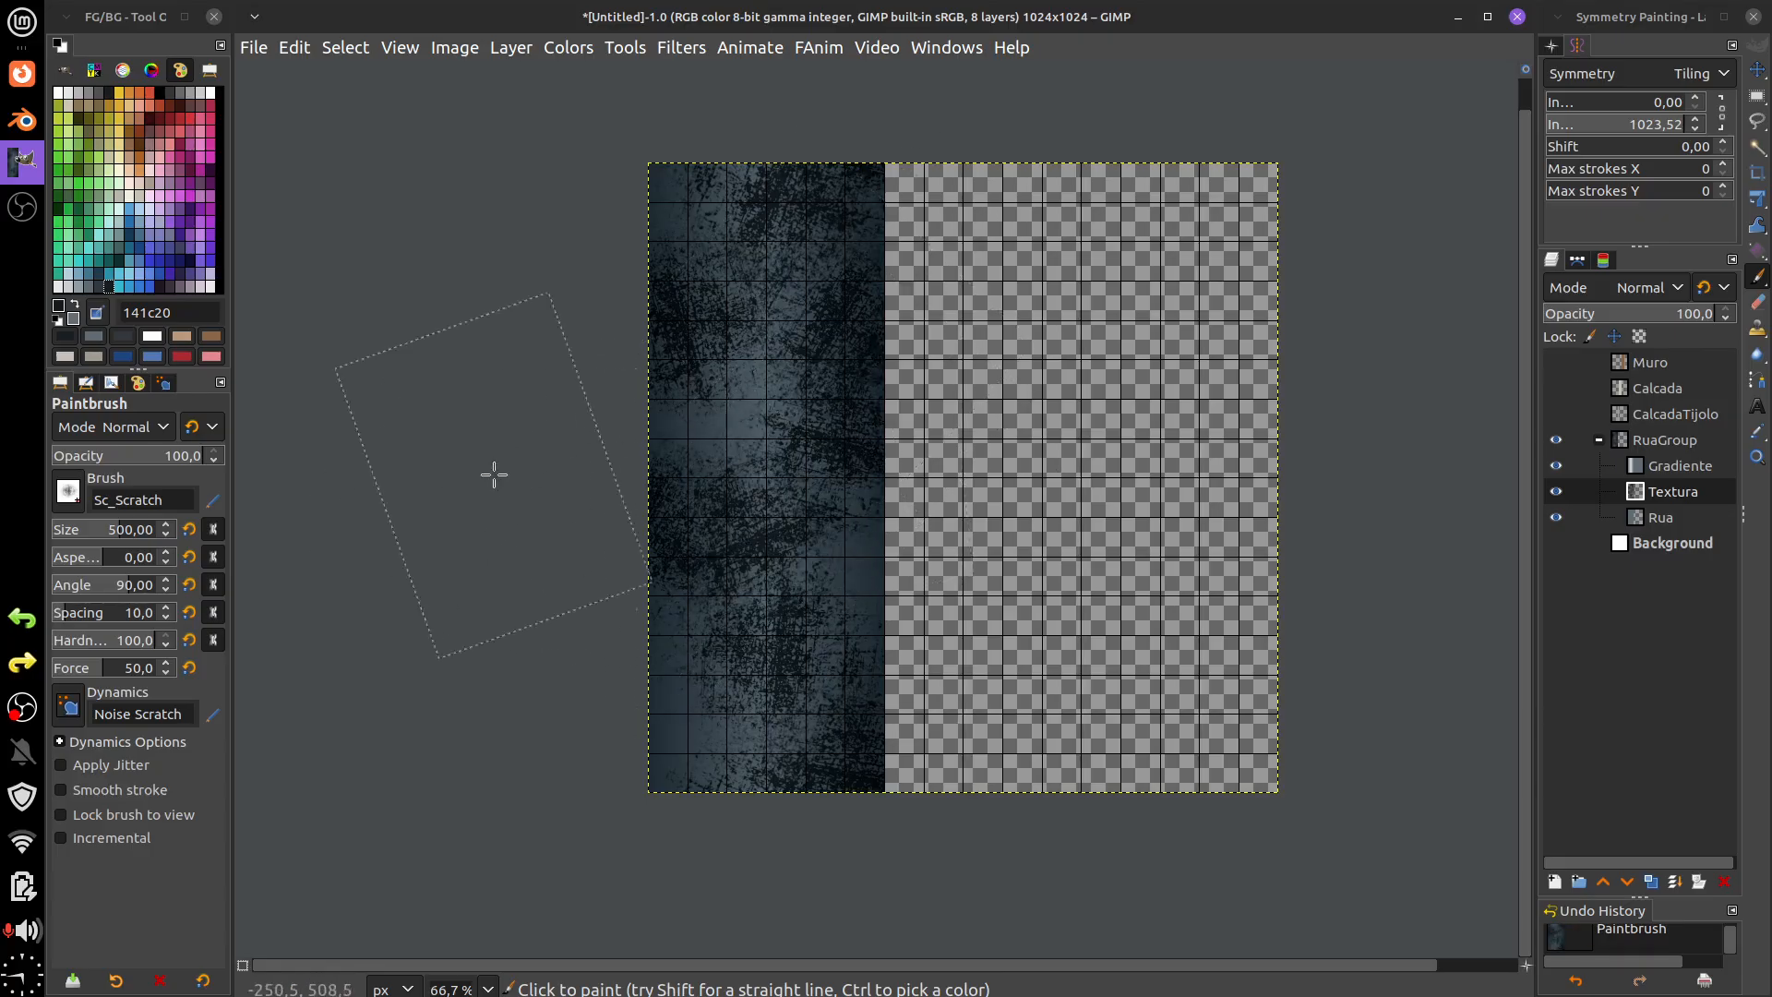
- Set the foreground colour to 31393d and paint noise-scratch dabs over the whole street strip on Textura
click(103, 289)
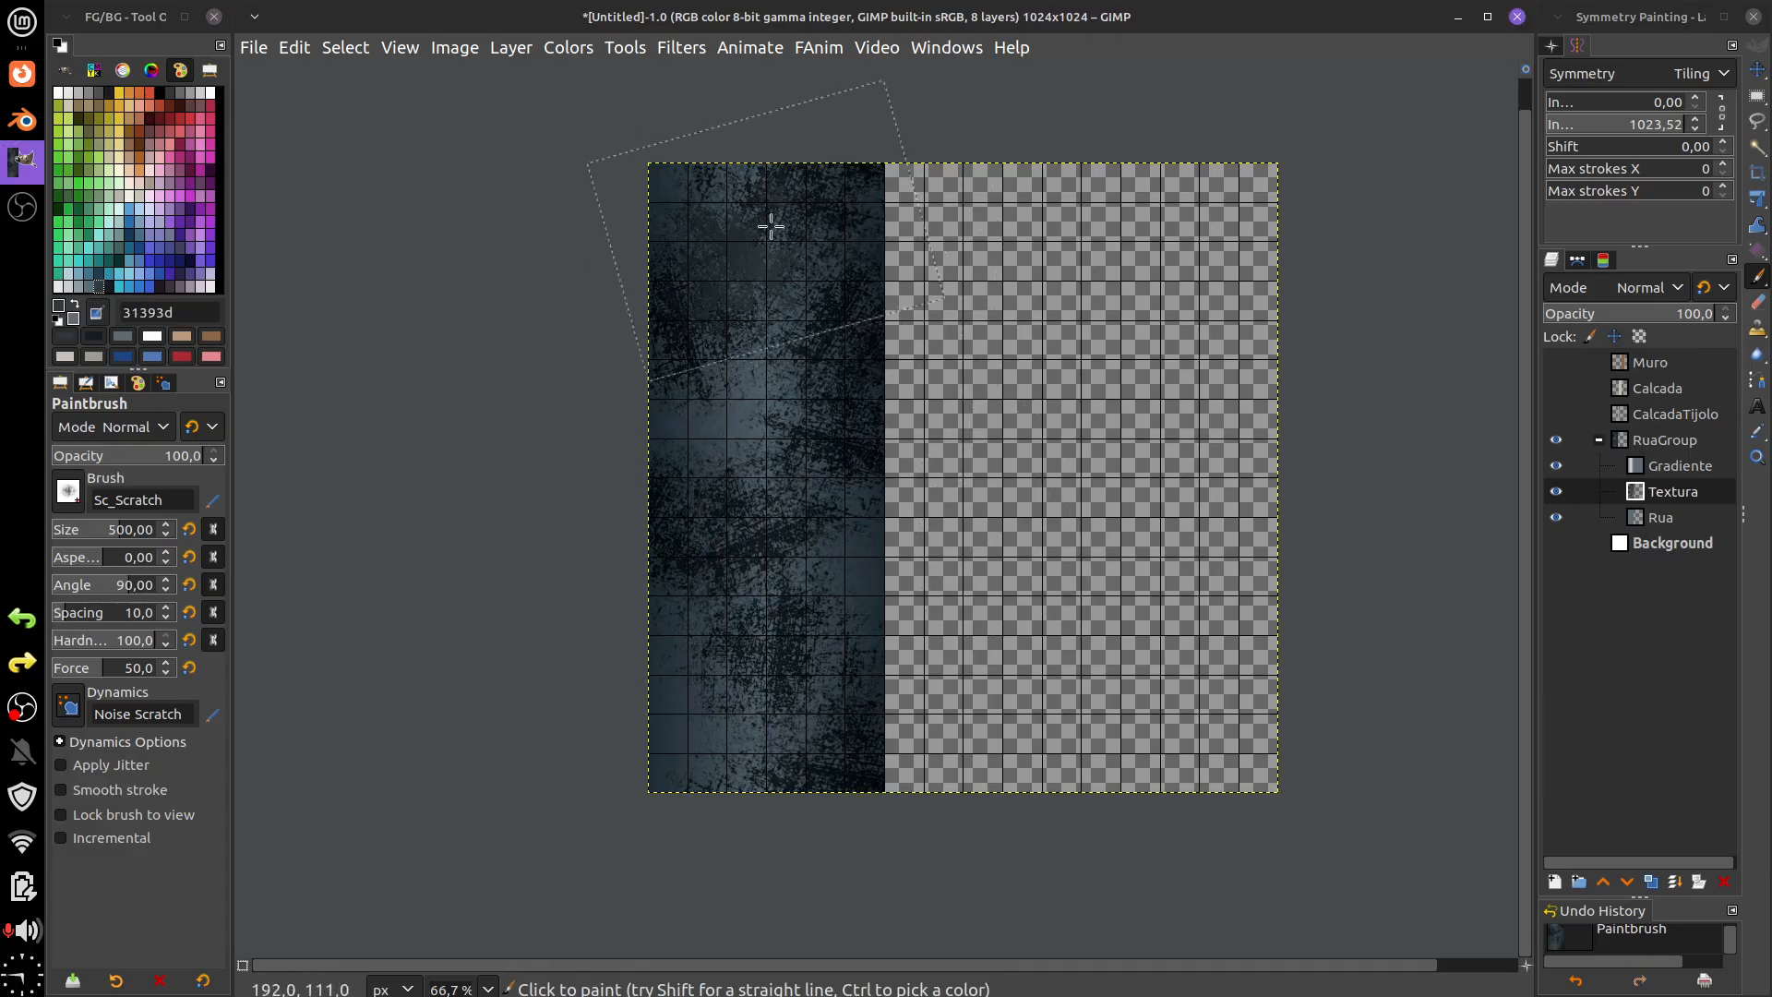
click(703, 383)
click(795, 467)
click(743, 594)
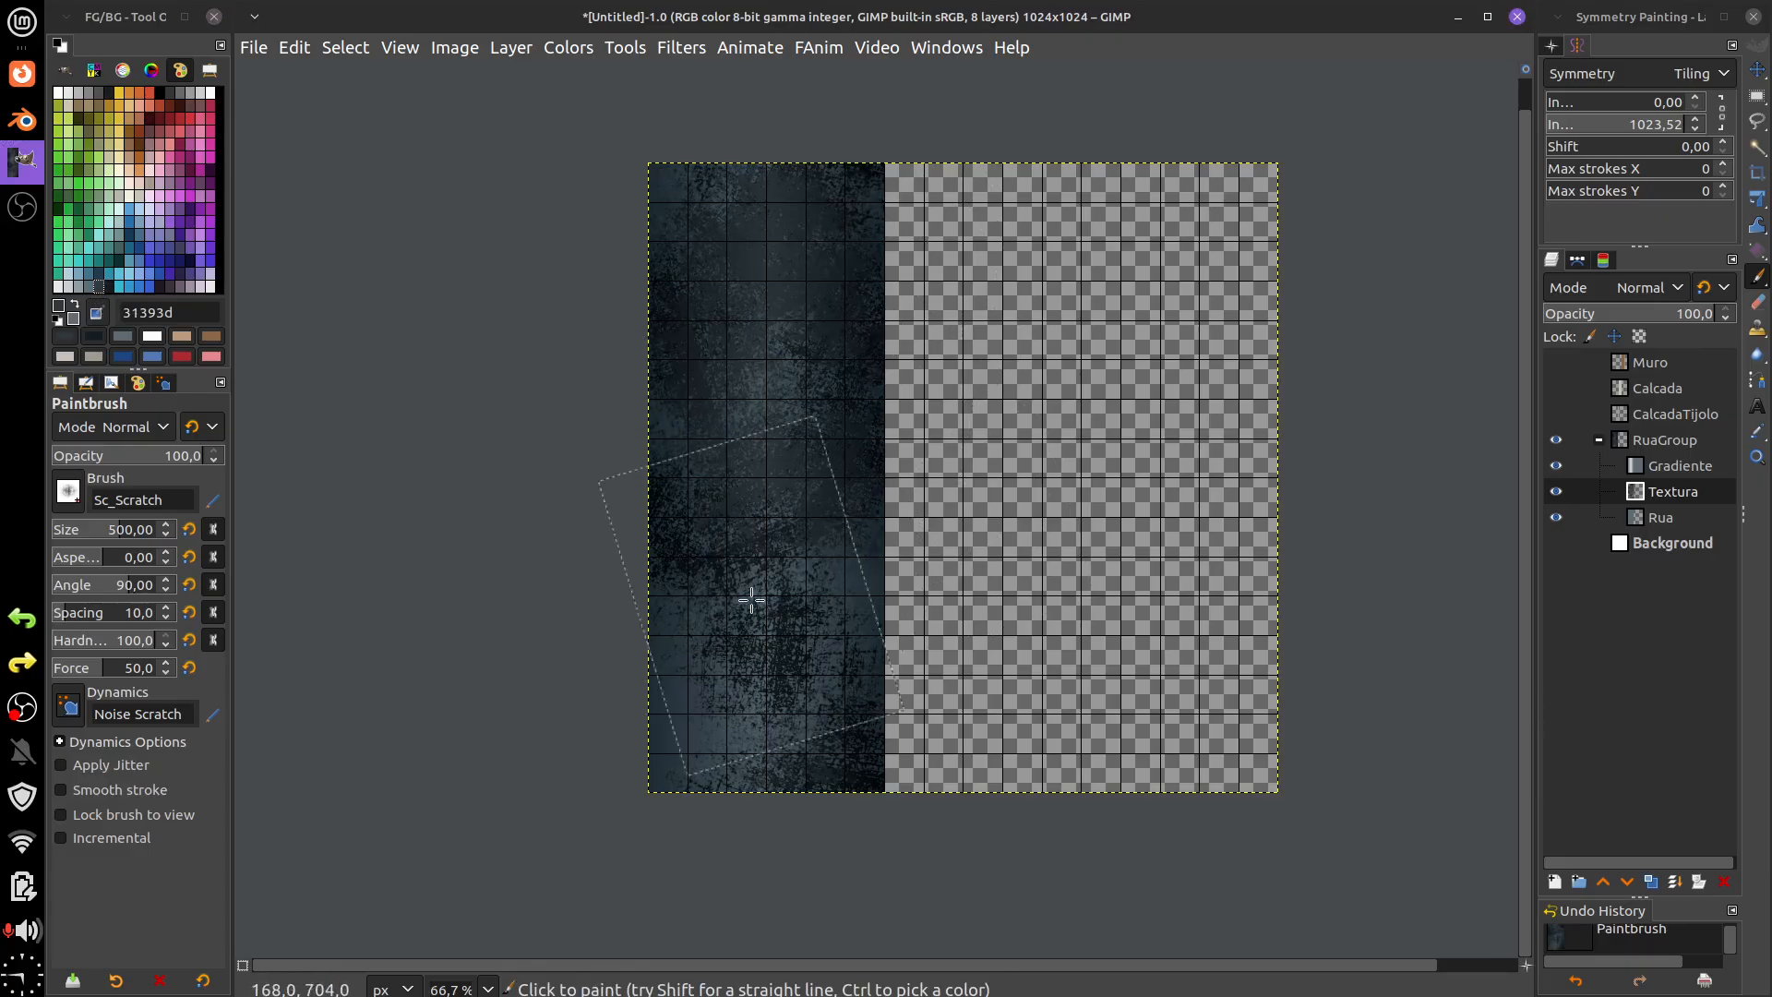
click(696, 681)
click(825, 753)
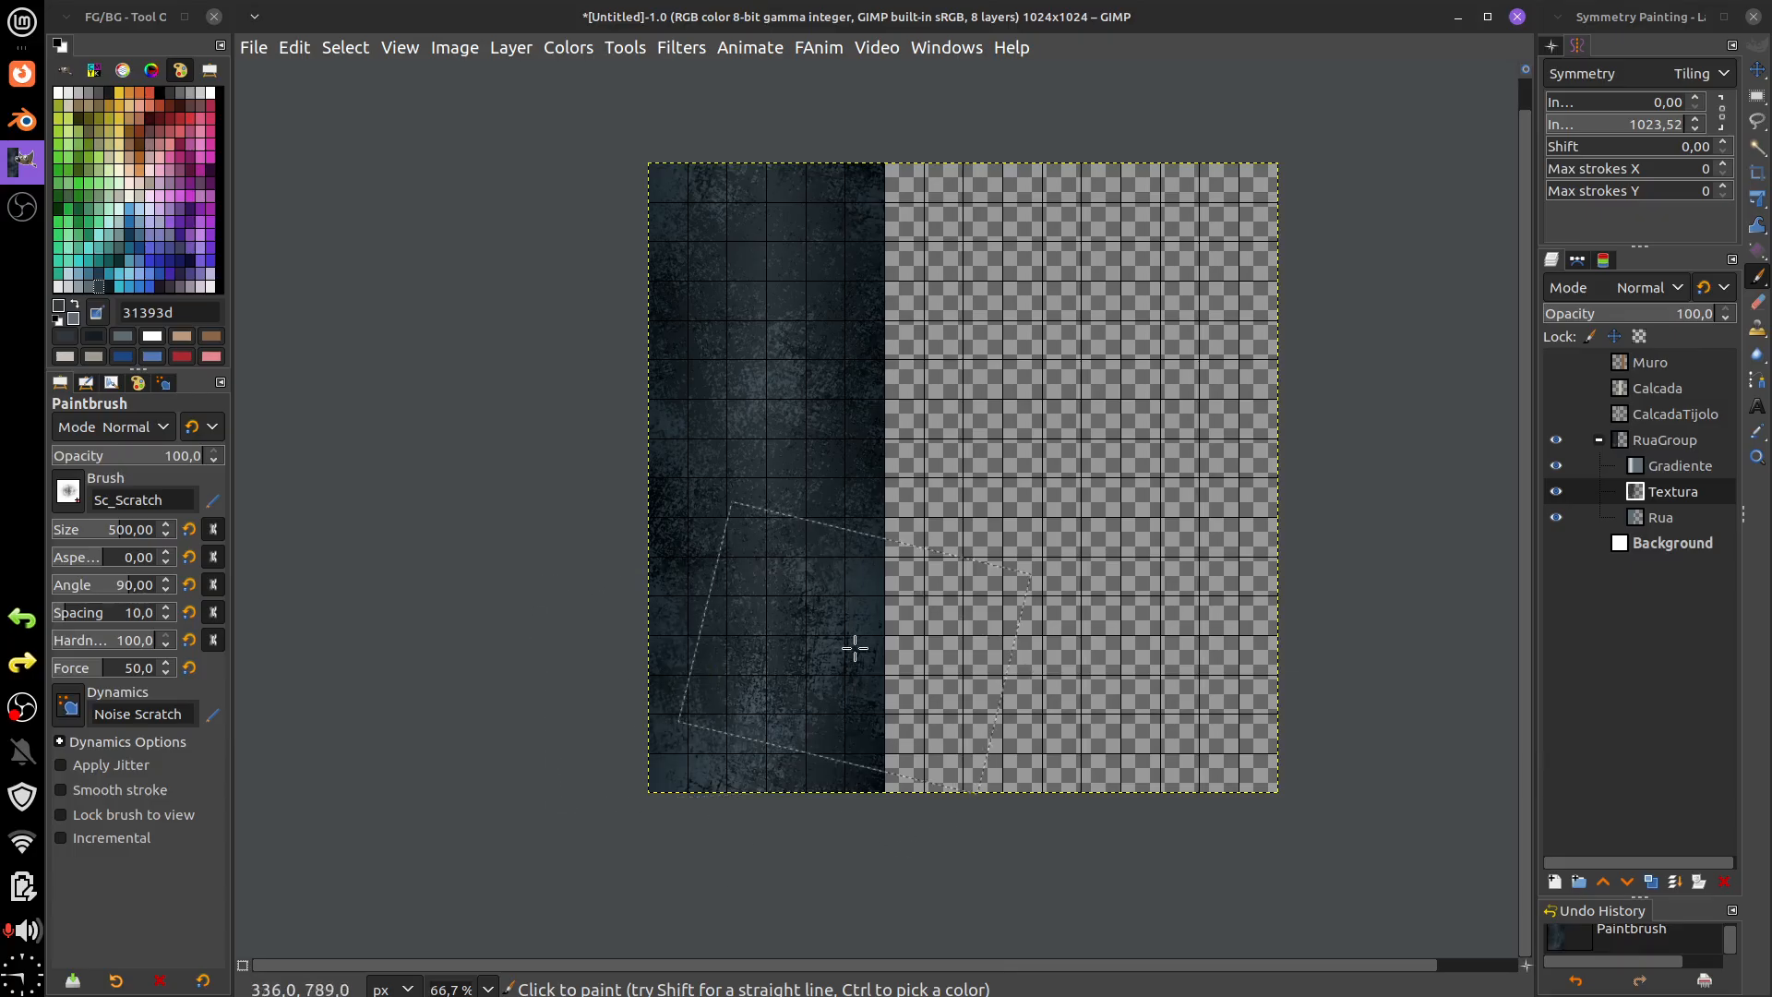
- Set the foreground colour to 5e6d75 and paint lighter noise-scratch dabs down the middle and upper edge of the street strip
click(88, 285)
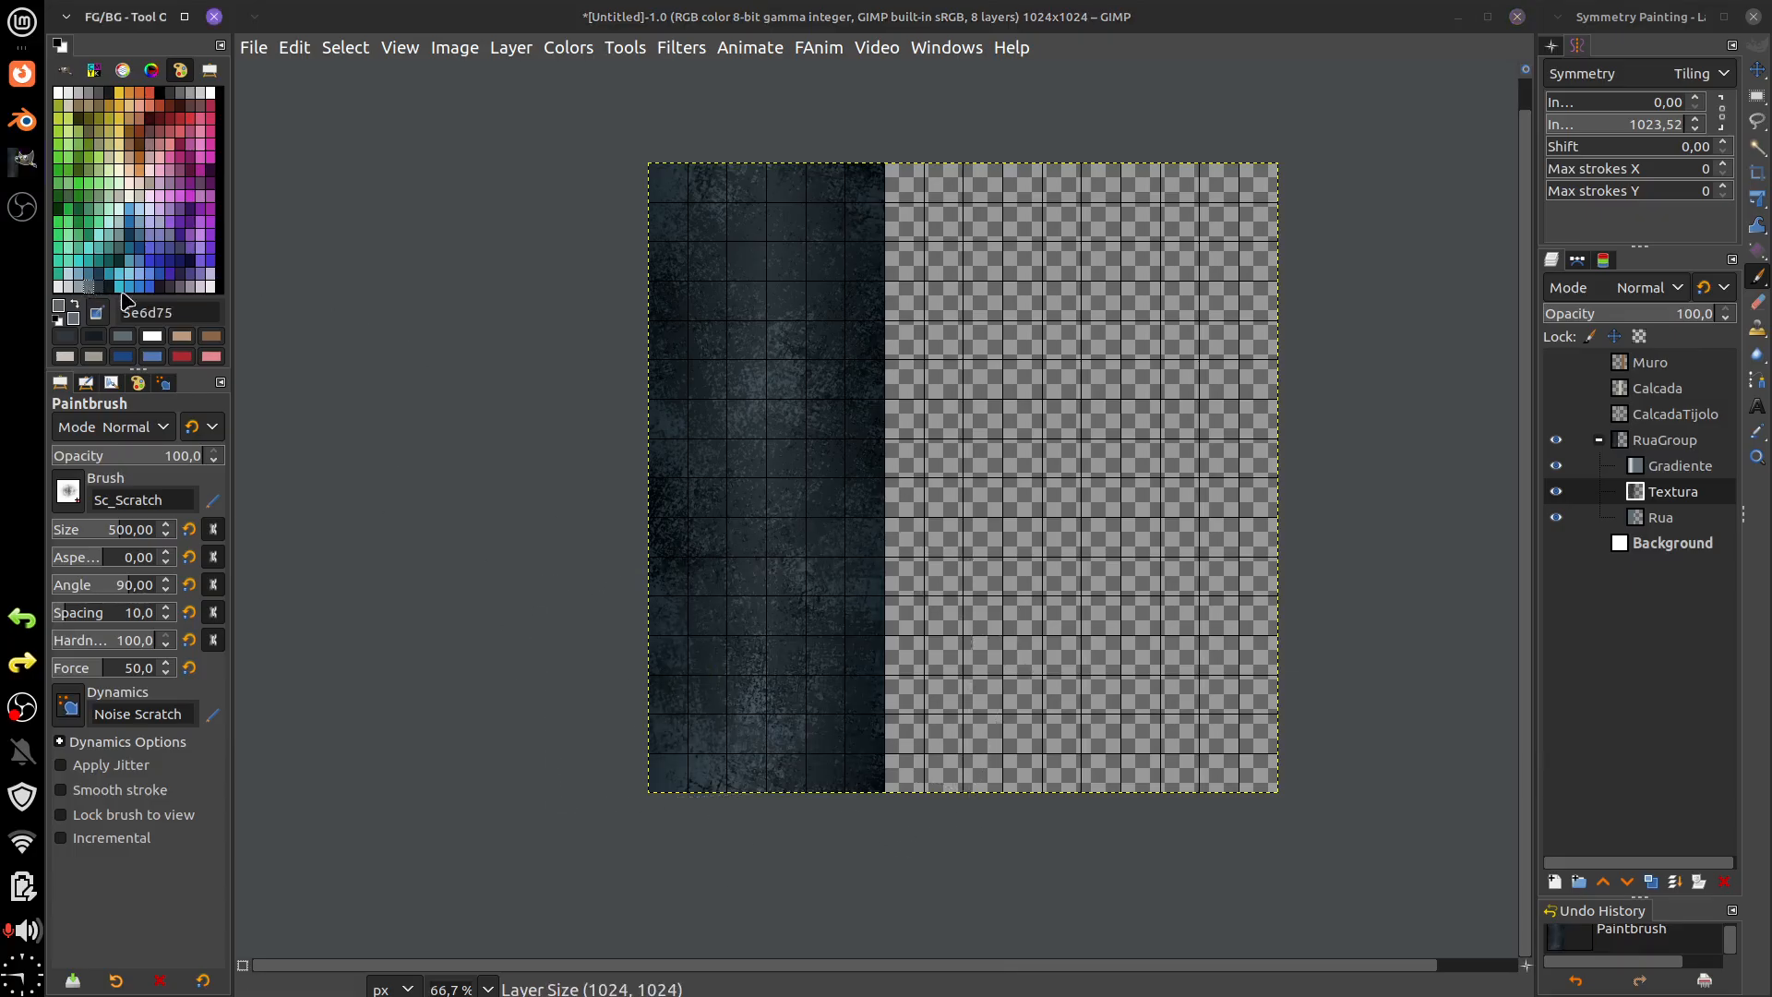
click(723, 289)
click(819, 316)
click(768, 502)
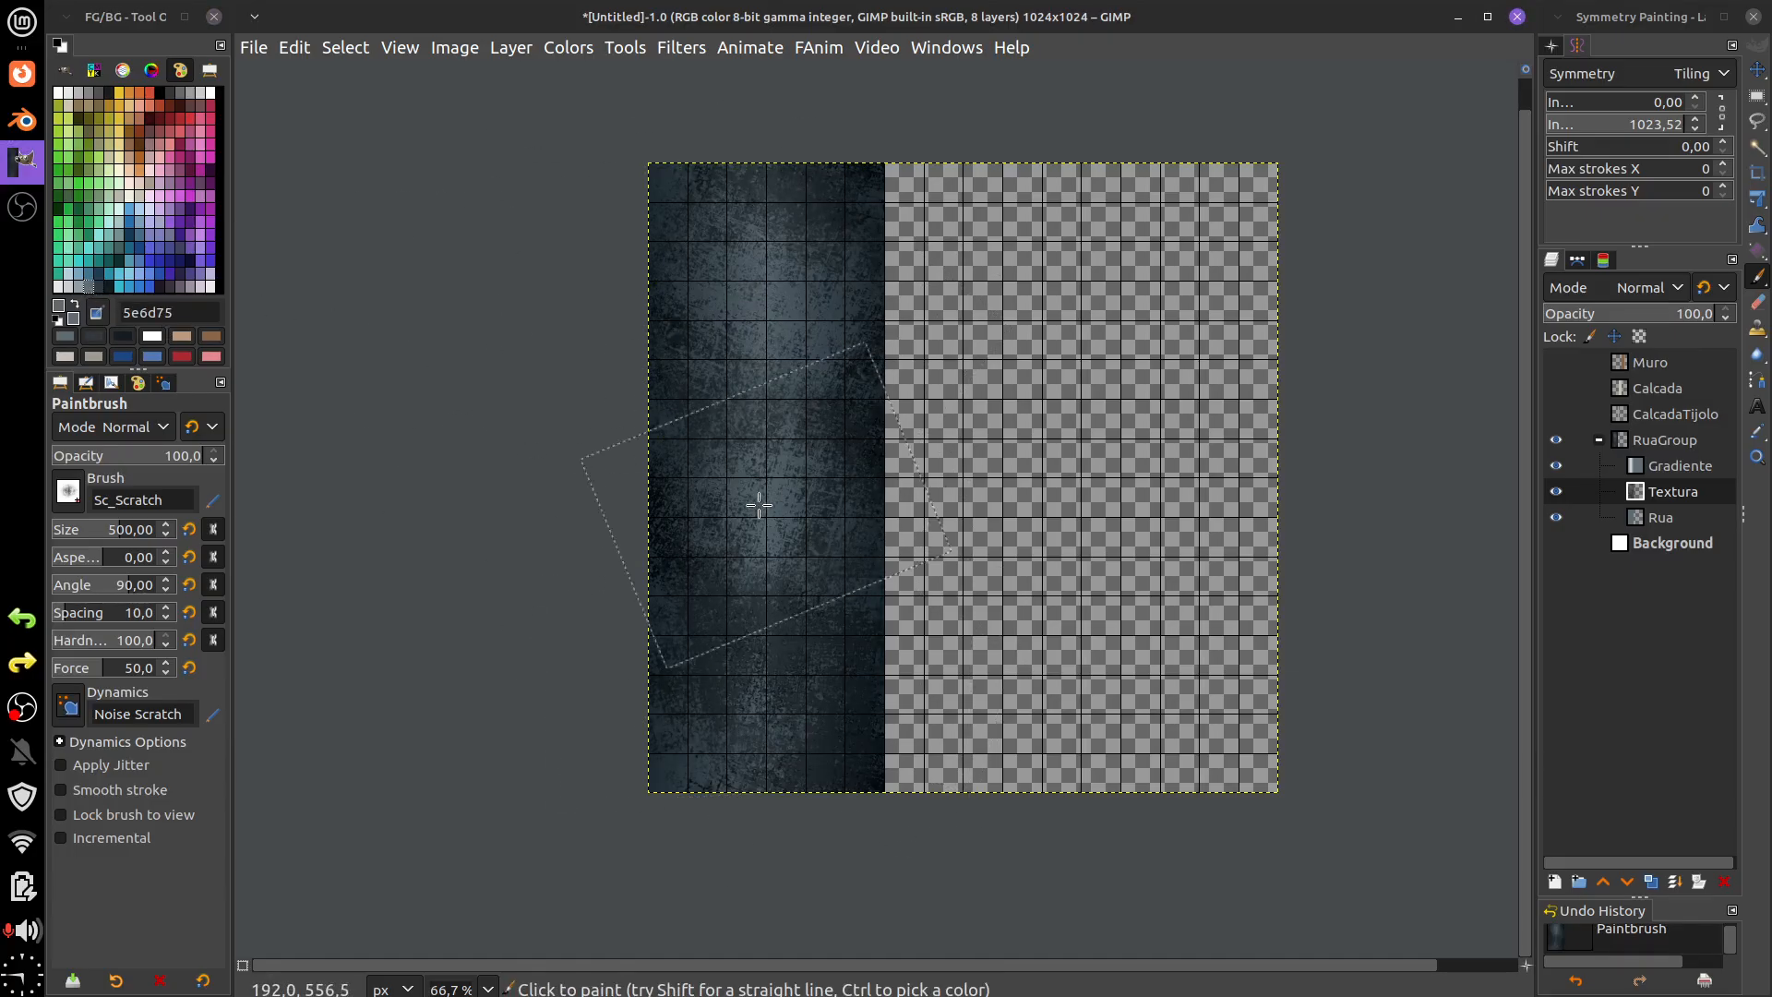
click(747, 652)
click(762, 790)
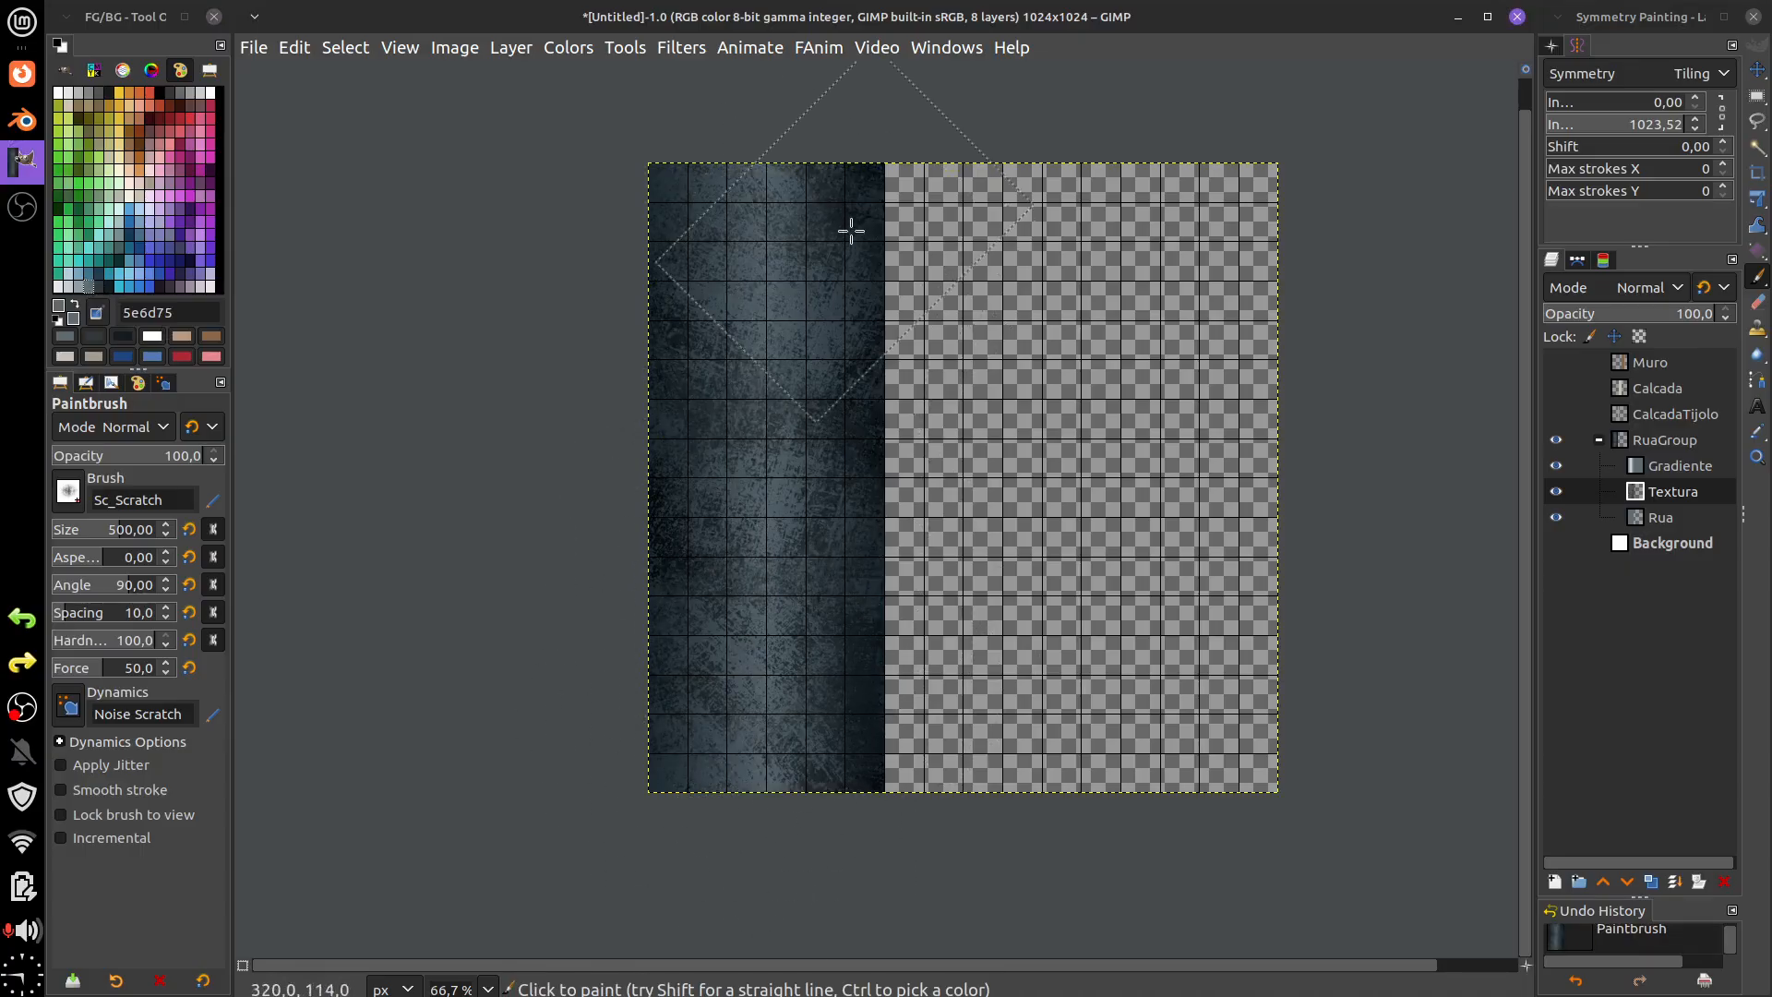
click(854, 166)
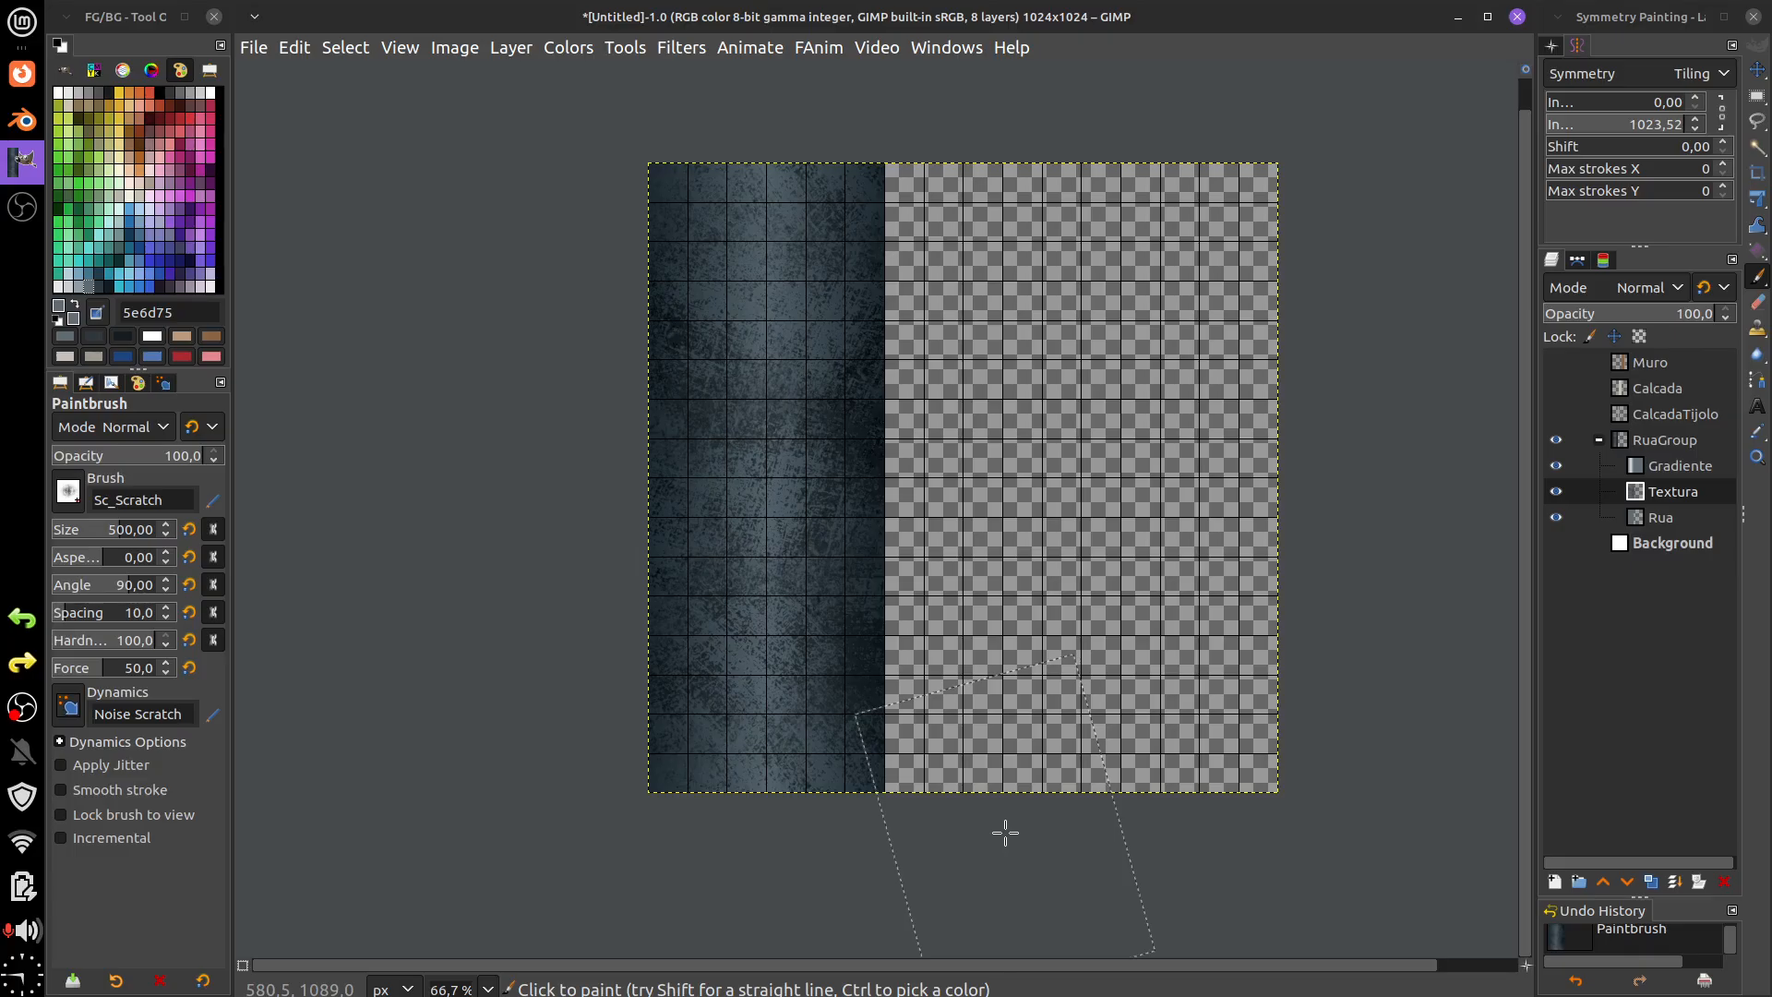
- Switch the Paintbrush to the 000DustRoughUdan preset and set the foreground colour to 31393d
click(117, 983)
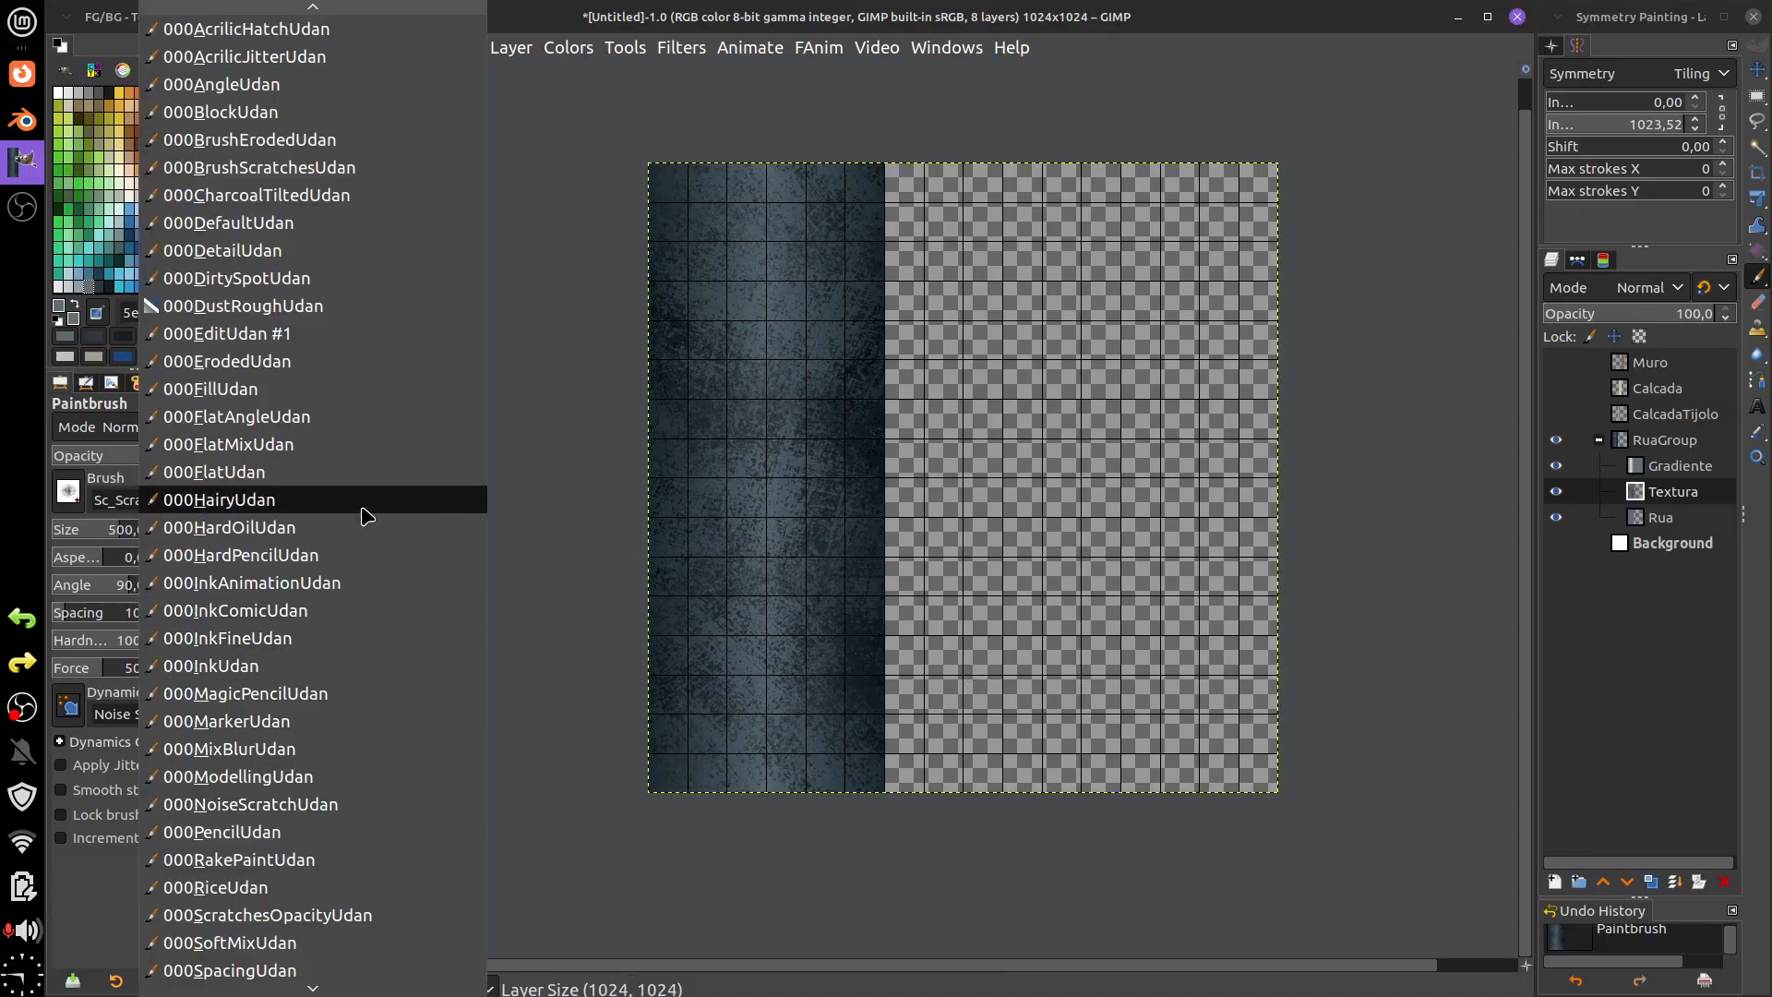
click(353, 315)
click(750, 323)
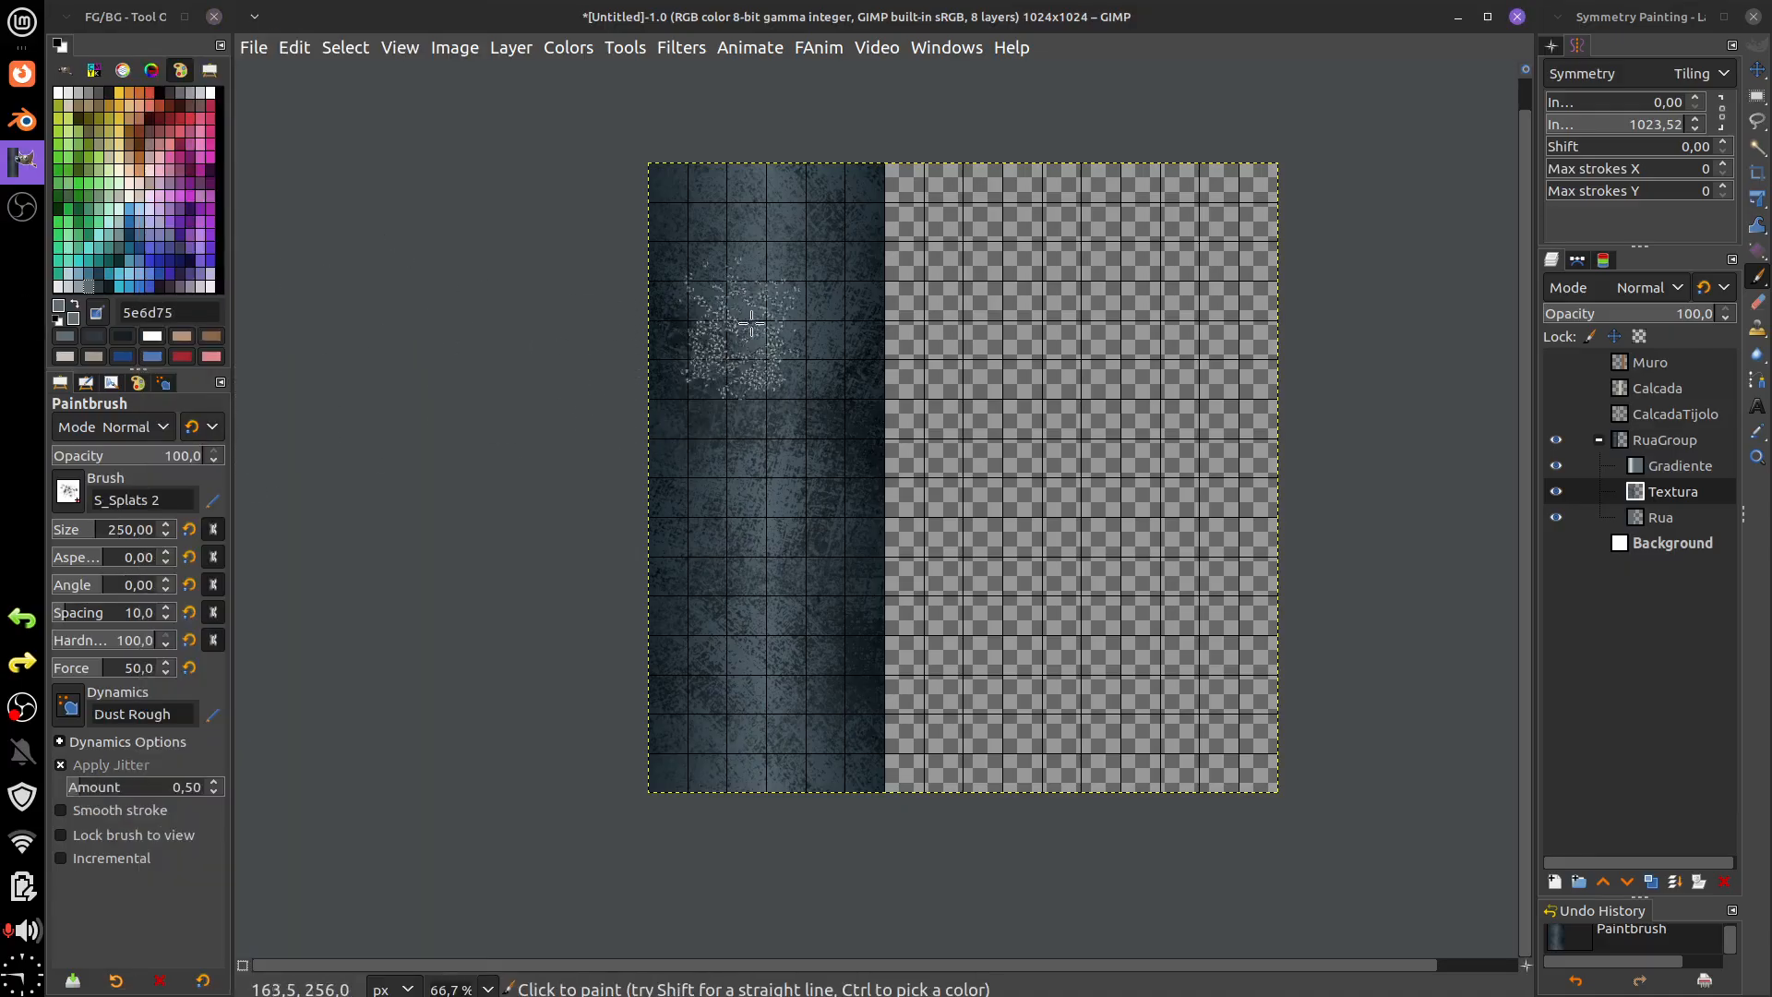
click(98, 288)
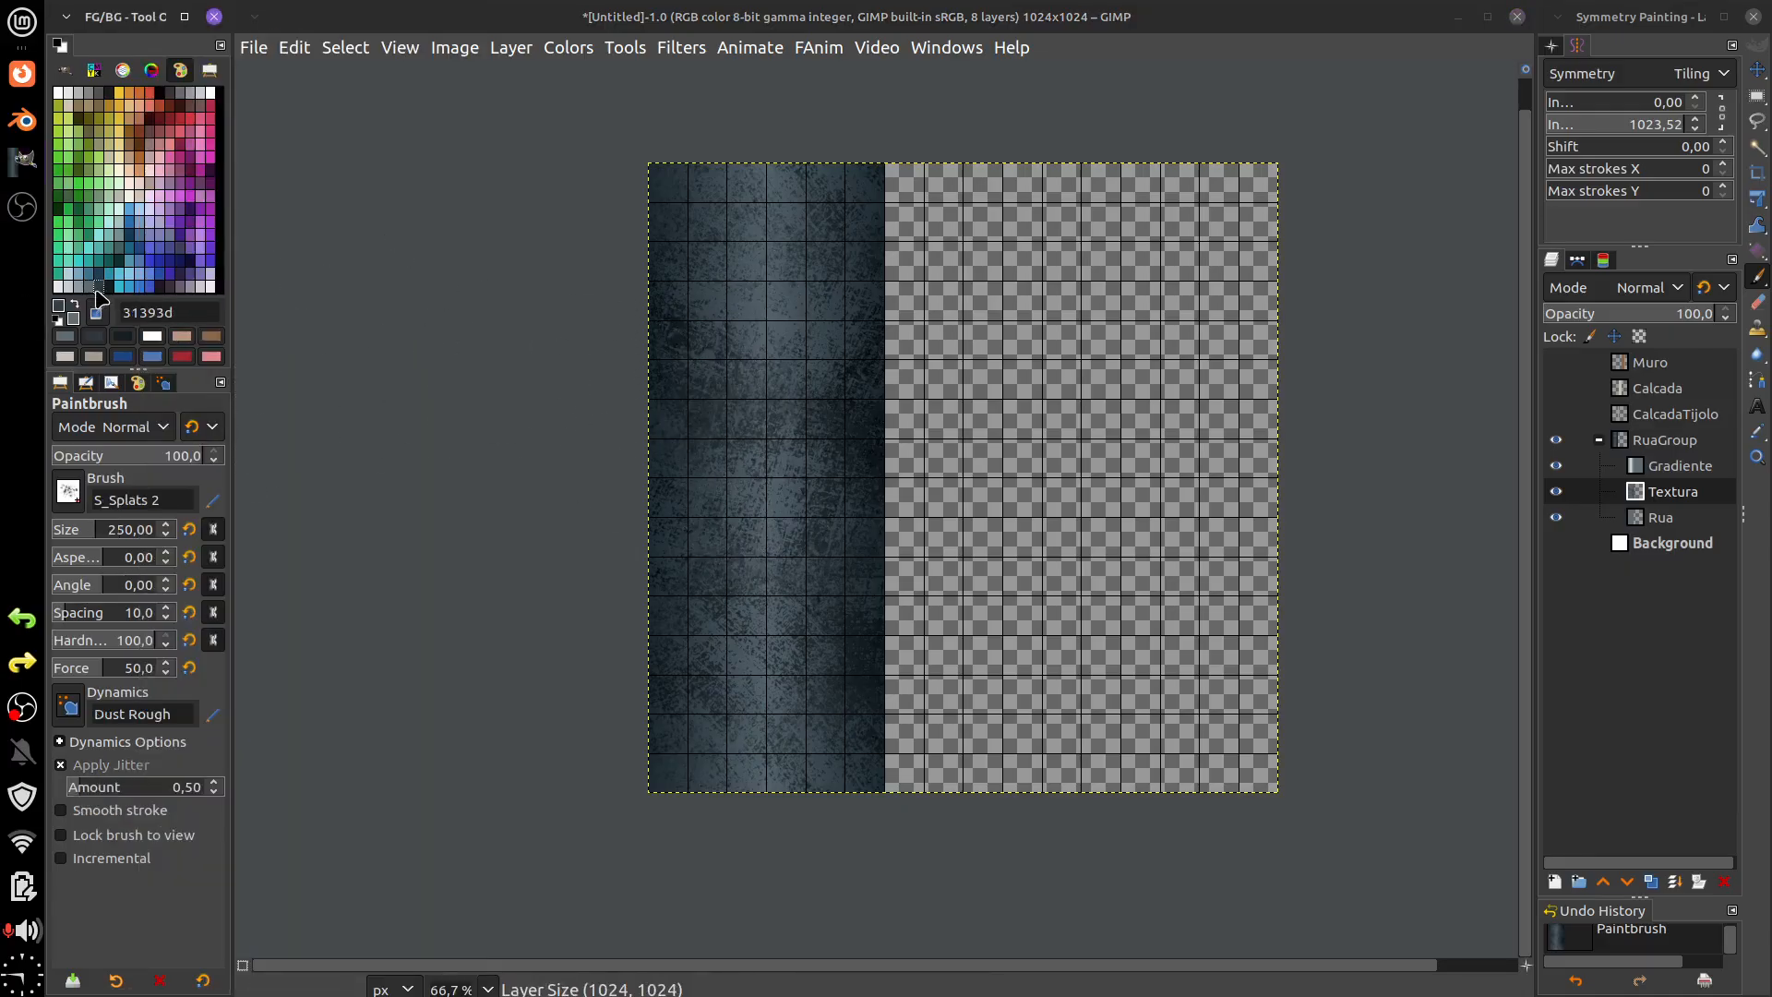
- Paint dark 31393d splats across the street strip on Textura, then lighter 5e6d75 splats down its middle
mouse_move(752, 323)
mouse_down()
mouse_move(849, 238)
mouse_move(855, 258)
mouse_up()
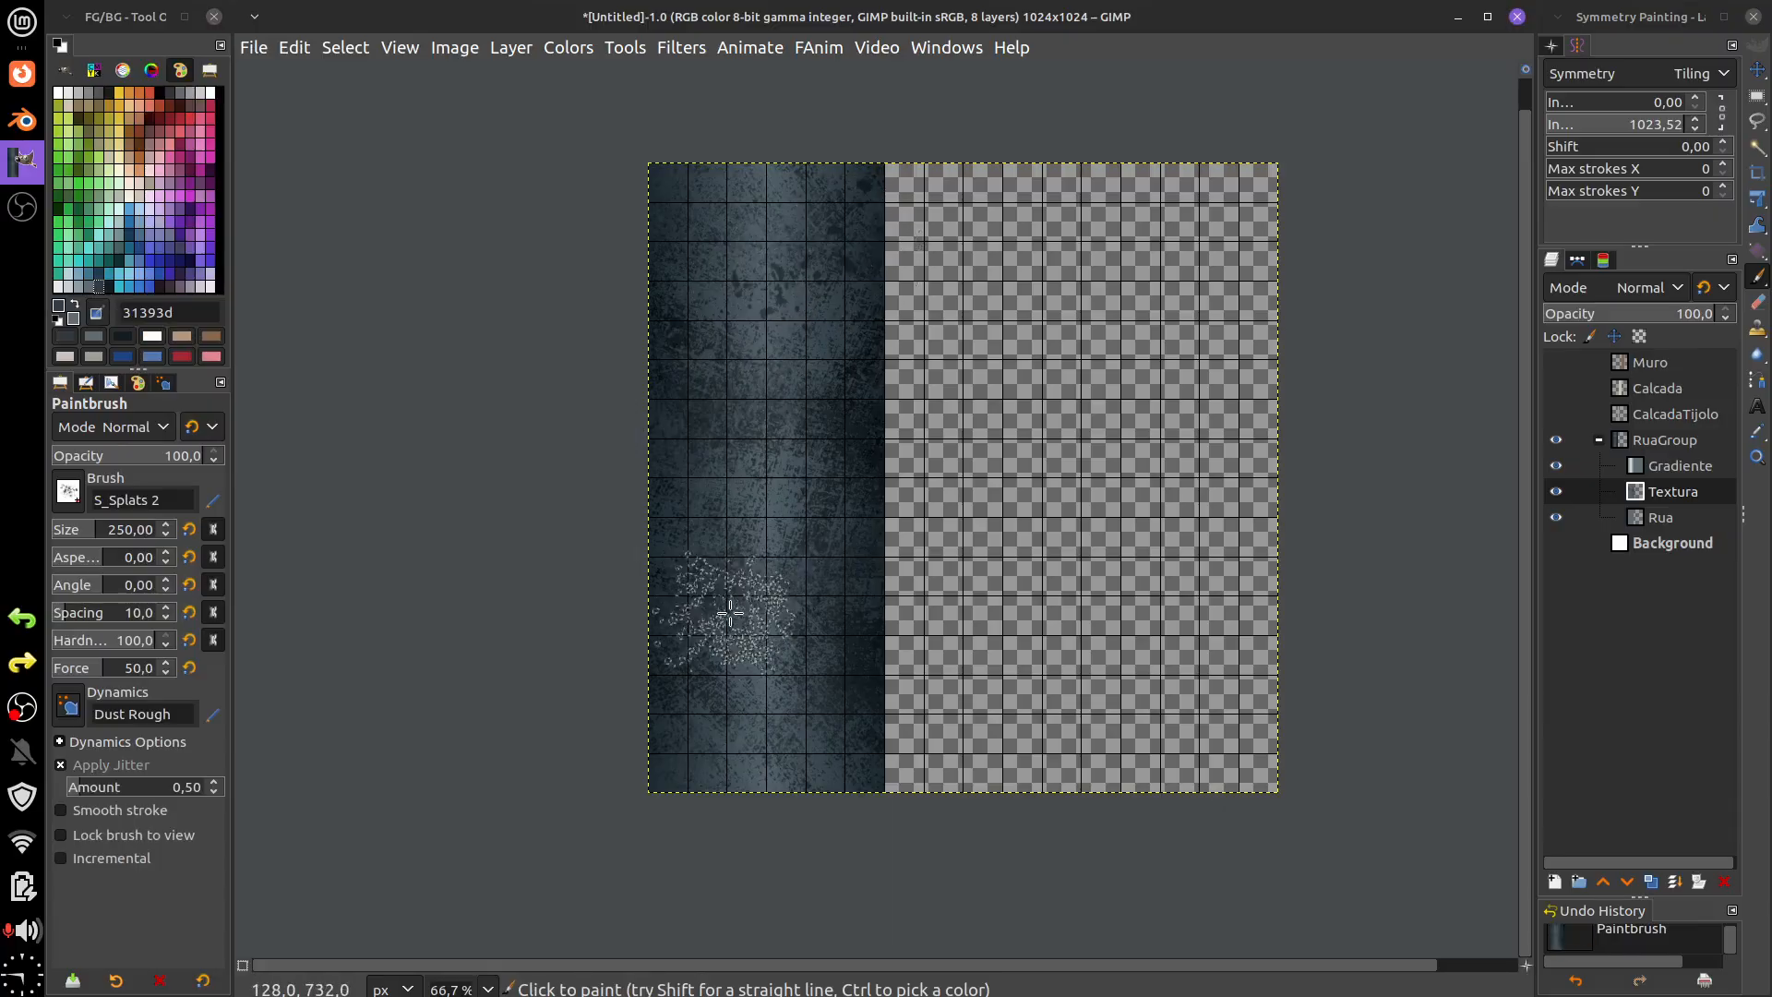
mouse_move(729, 612)
mouse_down()
mouse_move(625, 443)
mouse_move(779, 739)
mouse_move(835, 732)
mouse_move(812, 575)
mouse_up()
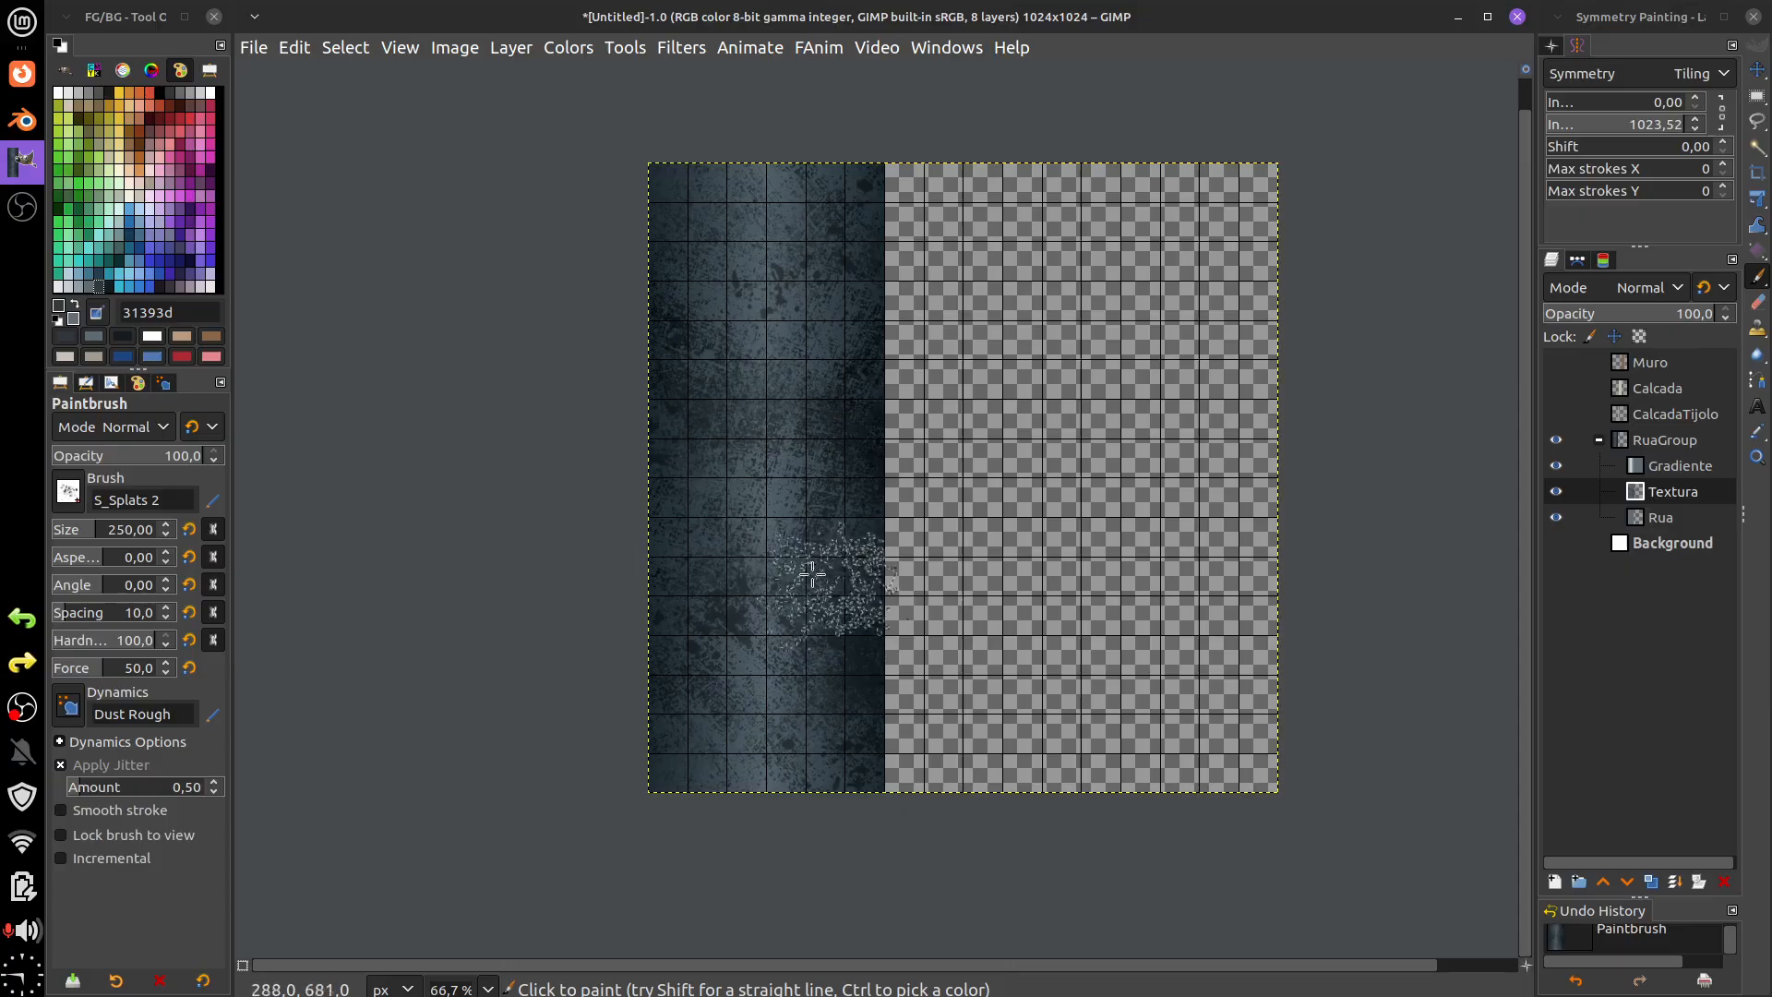
click(88, 285)
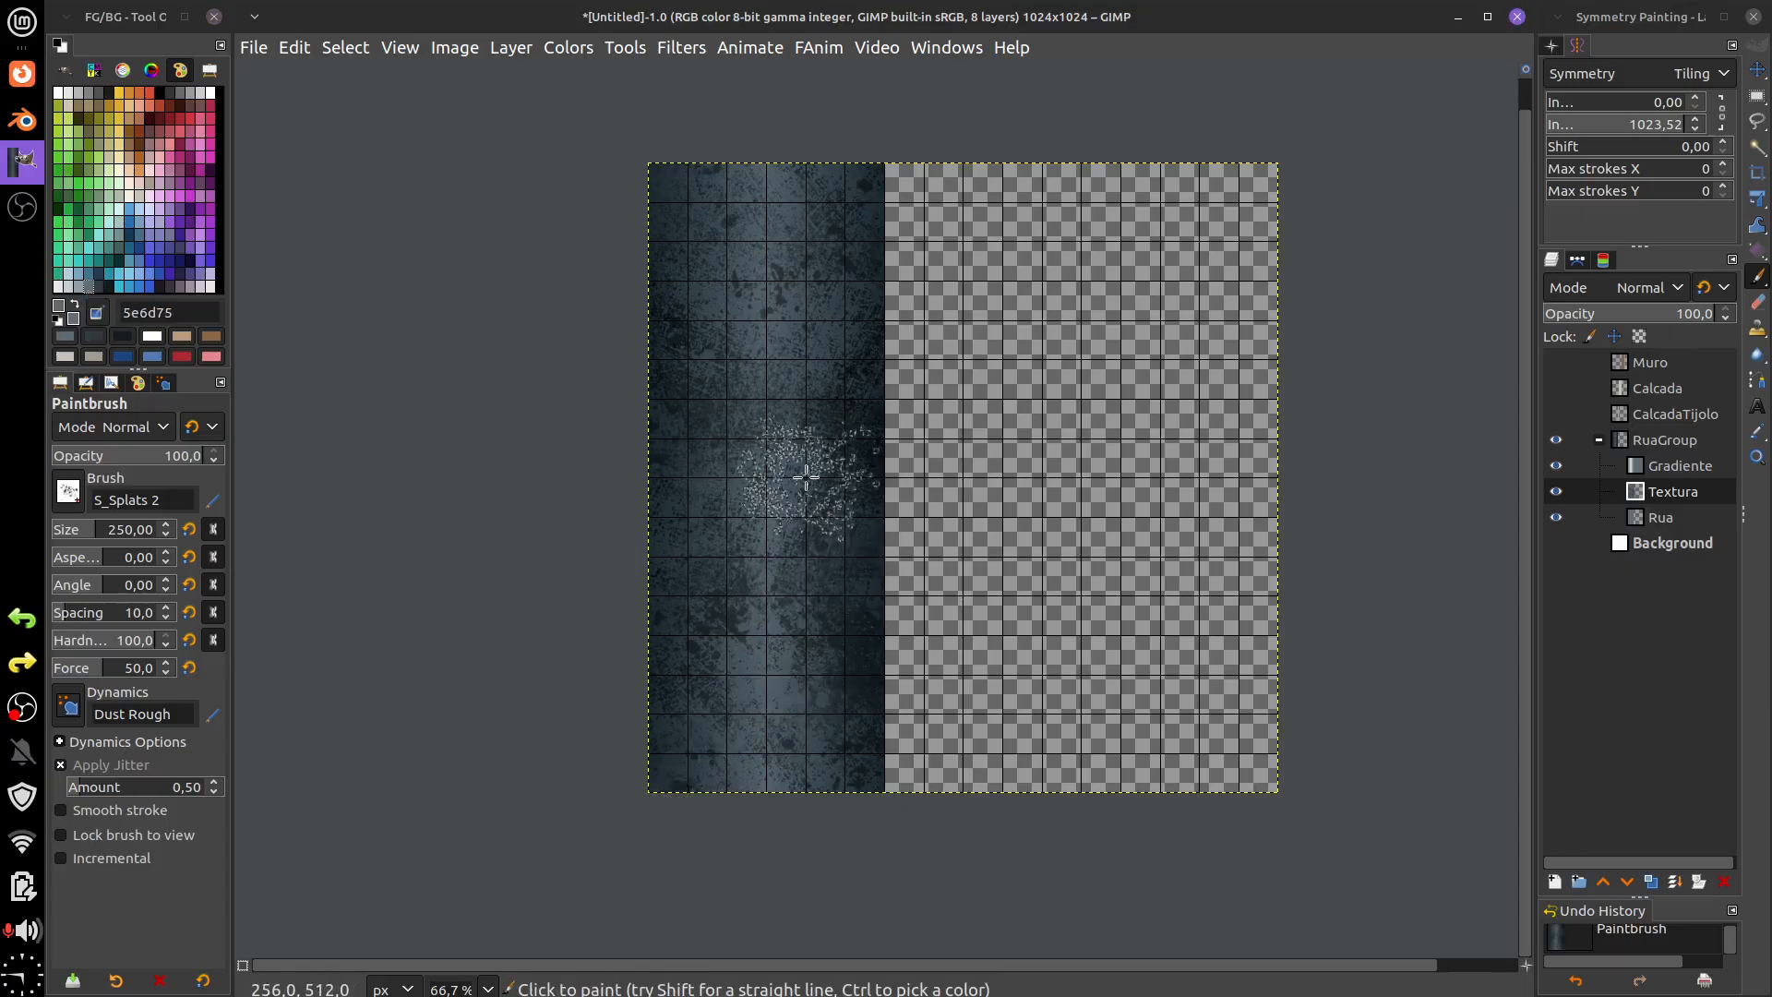
mouse_move(807, 476)
mouse_down()
mouse_move(775, 455)
mouse_move(811, 348)
mouse_move(791, 238)
mouse_move(782, 444)
mouse_up()
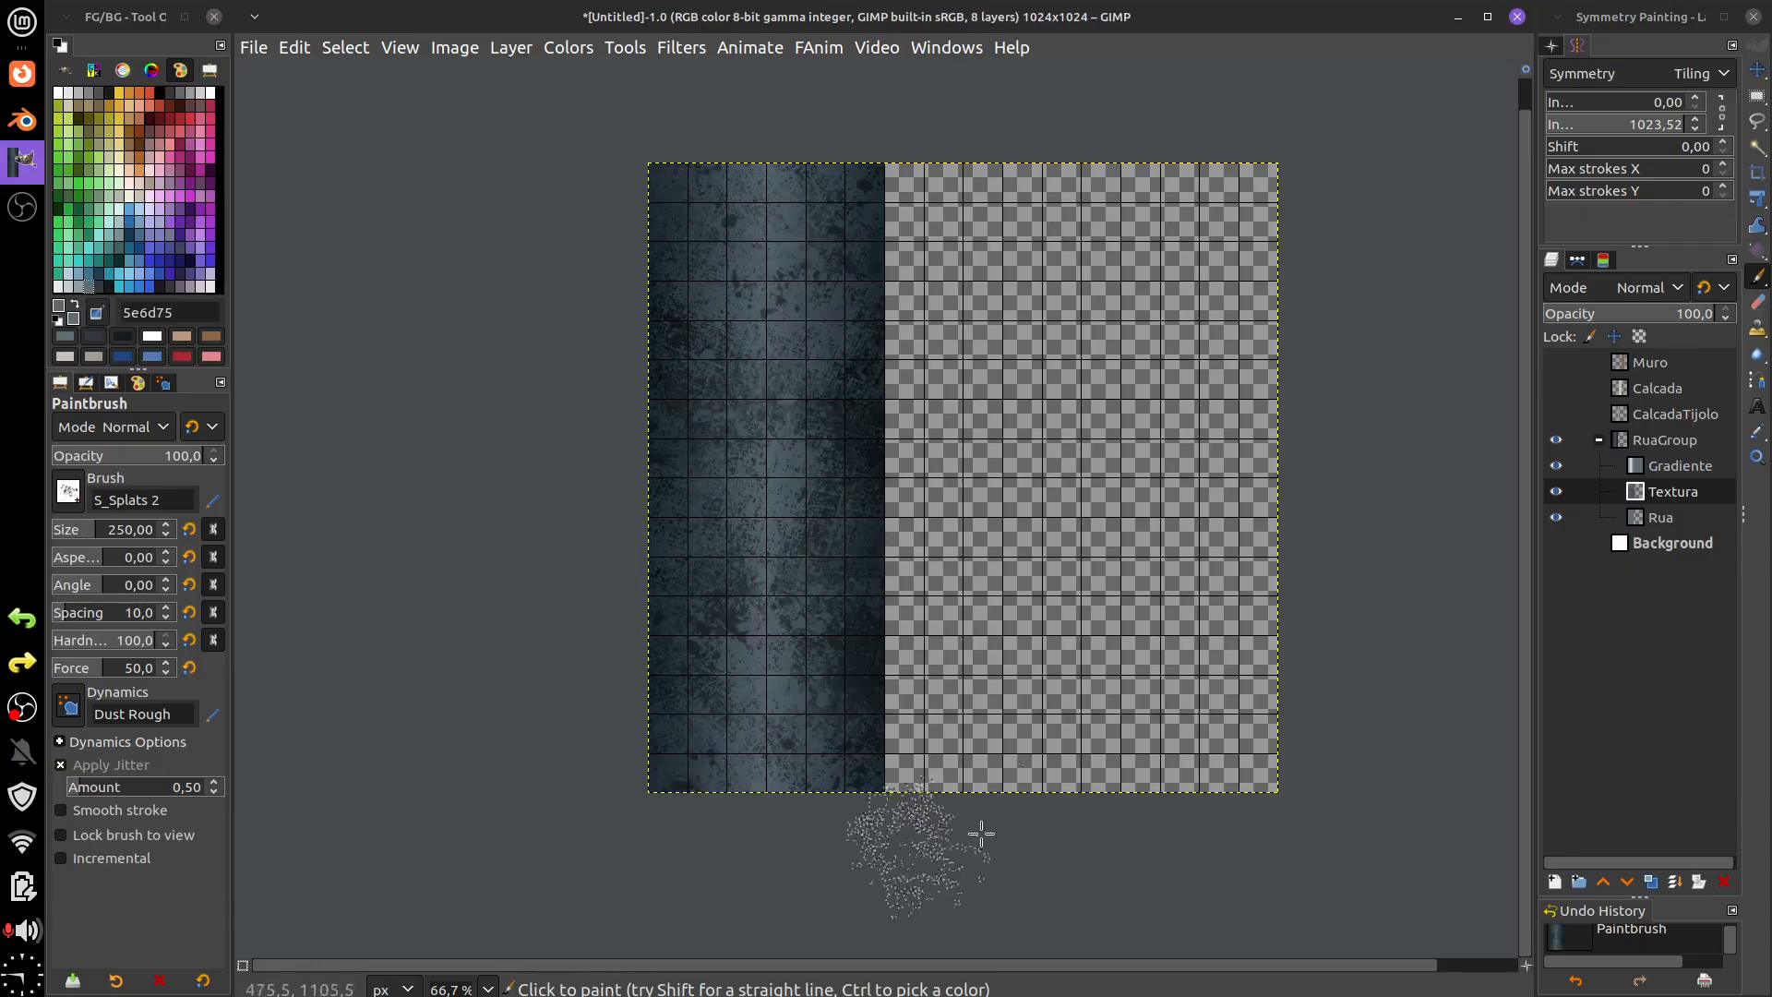
- Set the Textura layer's opacity to 80
mouse_move(1668, 319)
mouse_down()
mouse_move(1649, 329)
mouse_move(1751, 331)
mouse_move(1682, 334)
mouse_up()
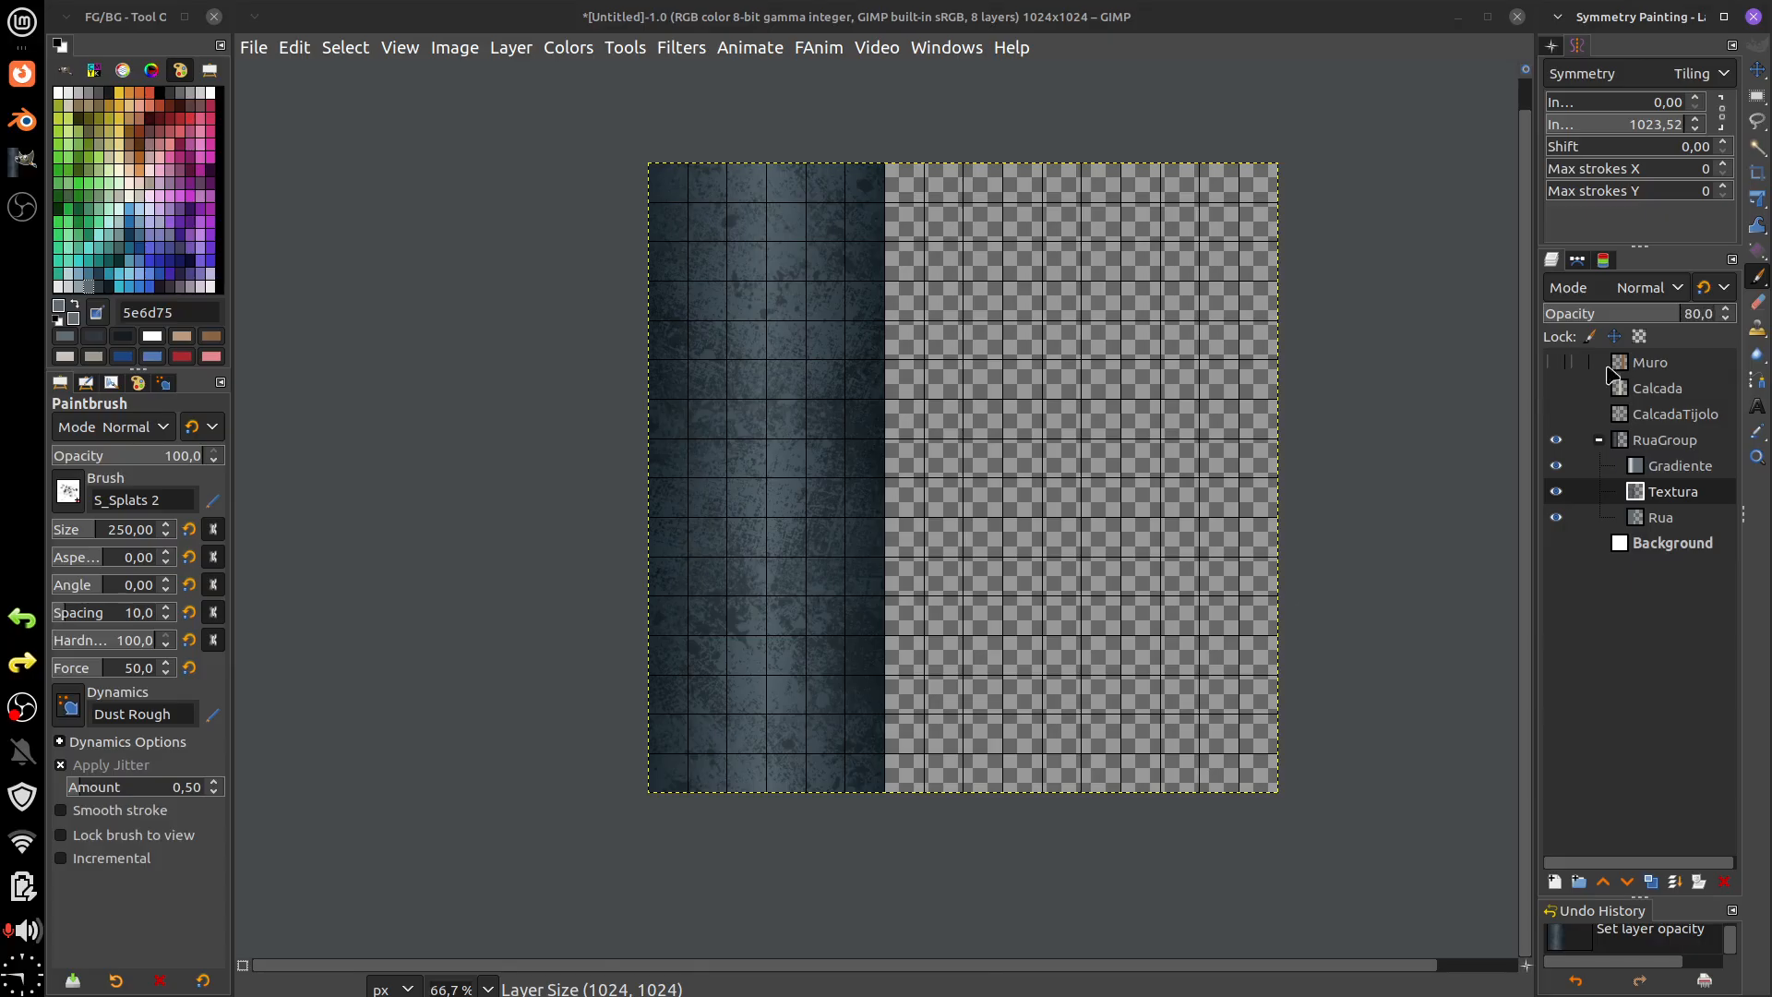
drag(900, 637, 906, 639)
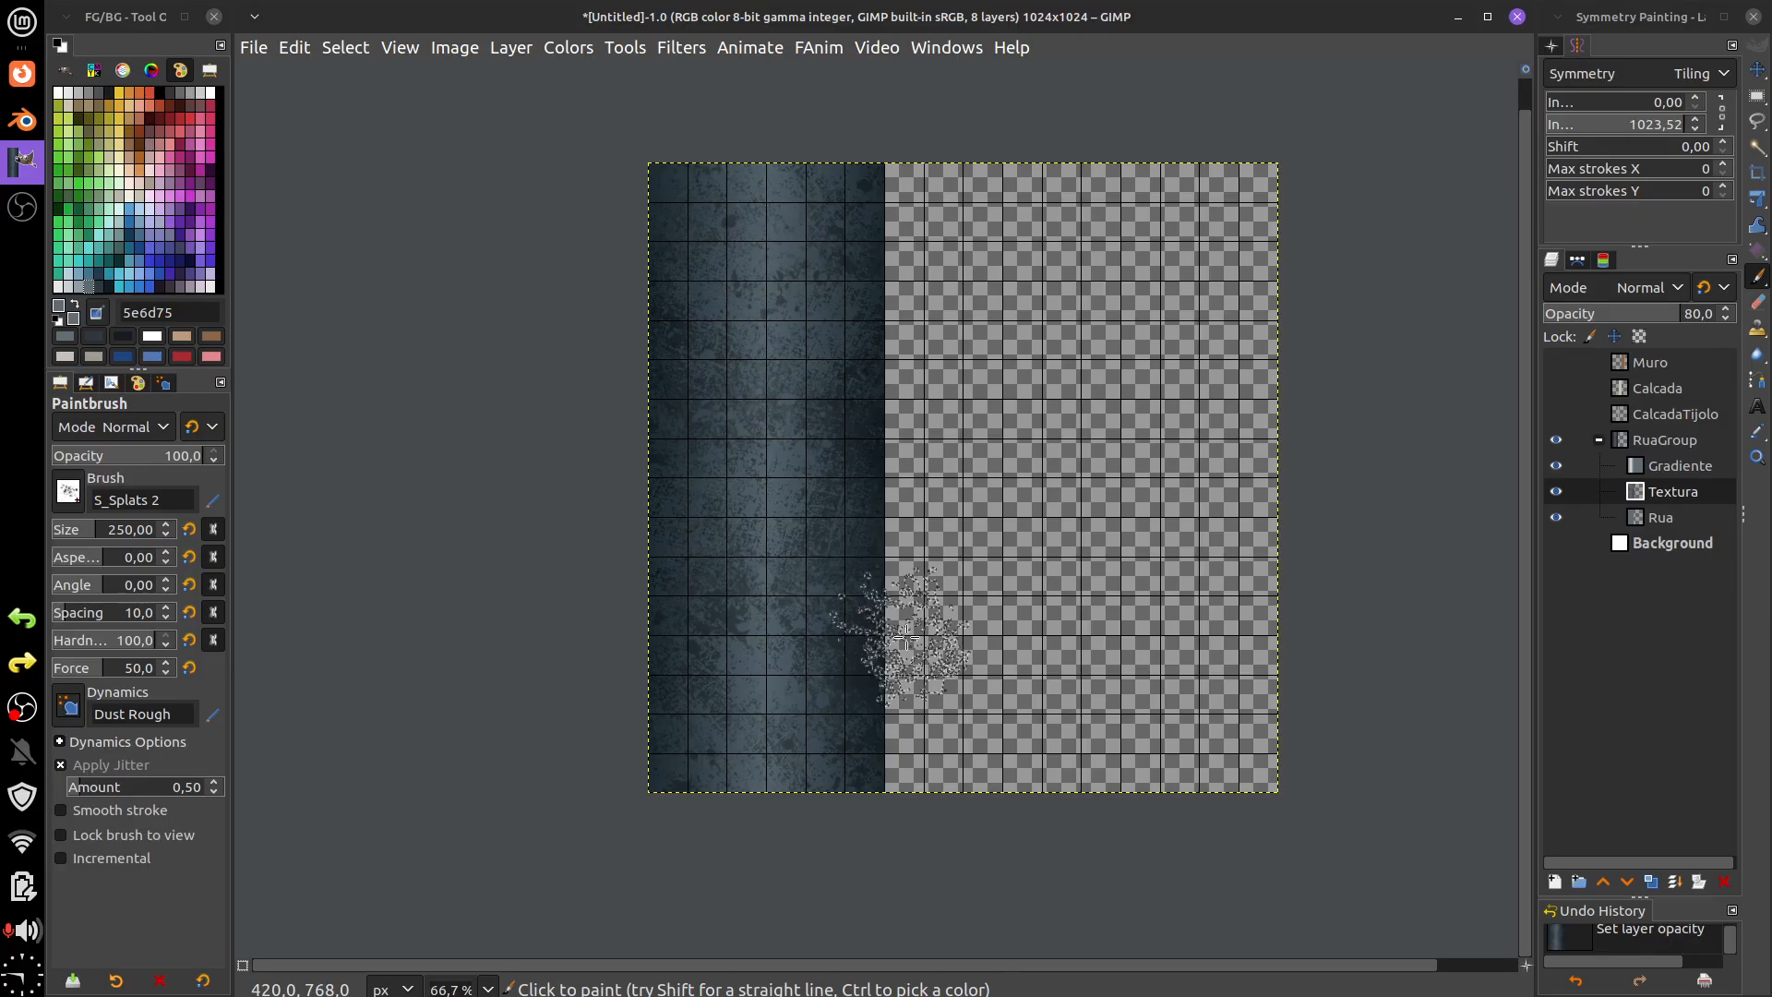
- Add a layer named a above Textura and draw a 32 px wide full-height rectangular selection near the street strip's centre
click(1555, 883)
click(1724, 967)
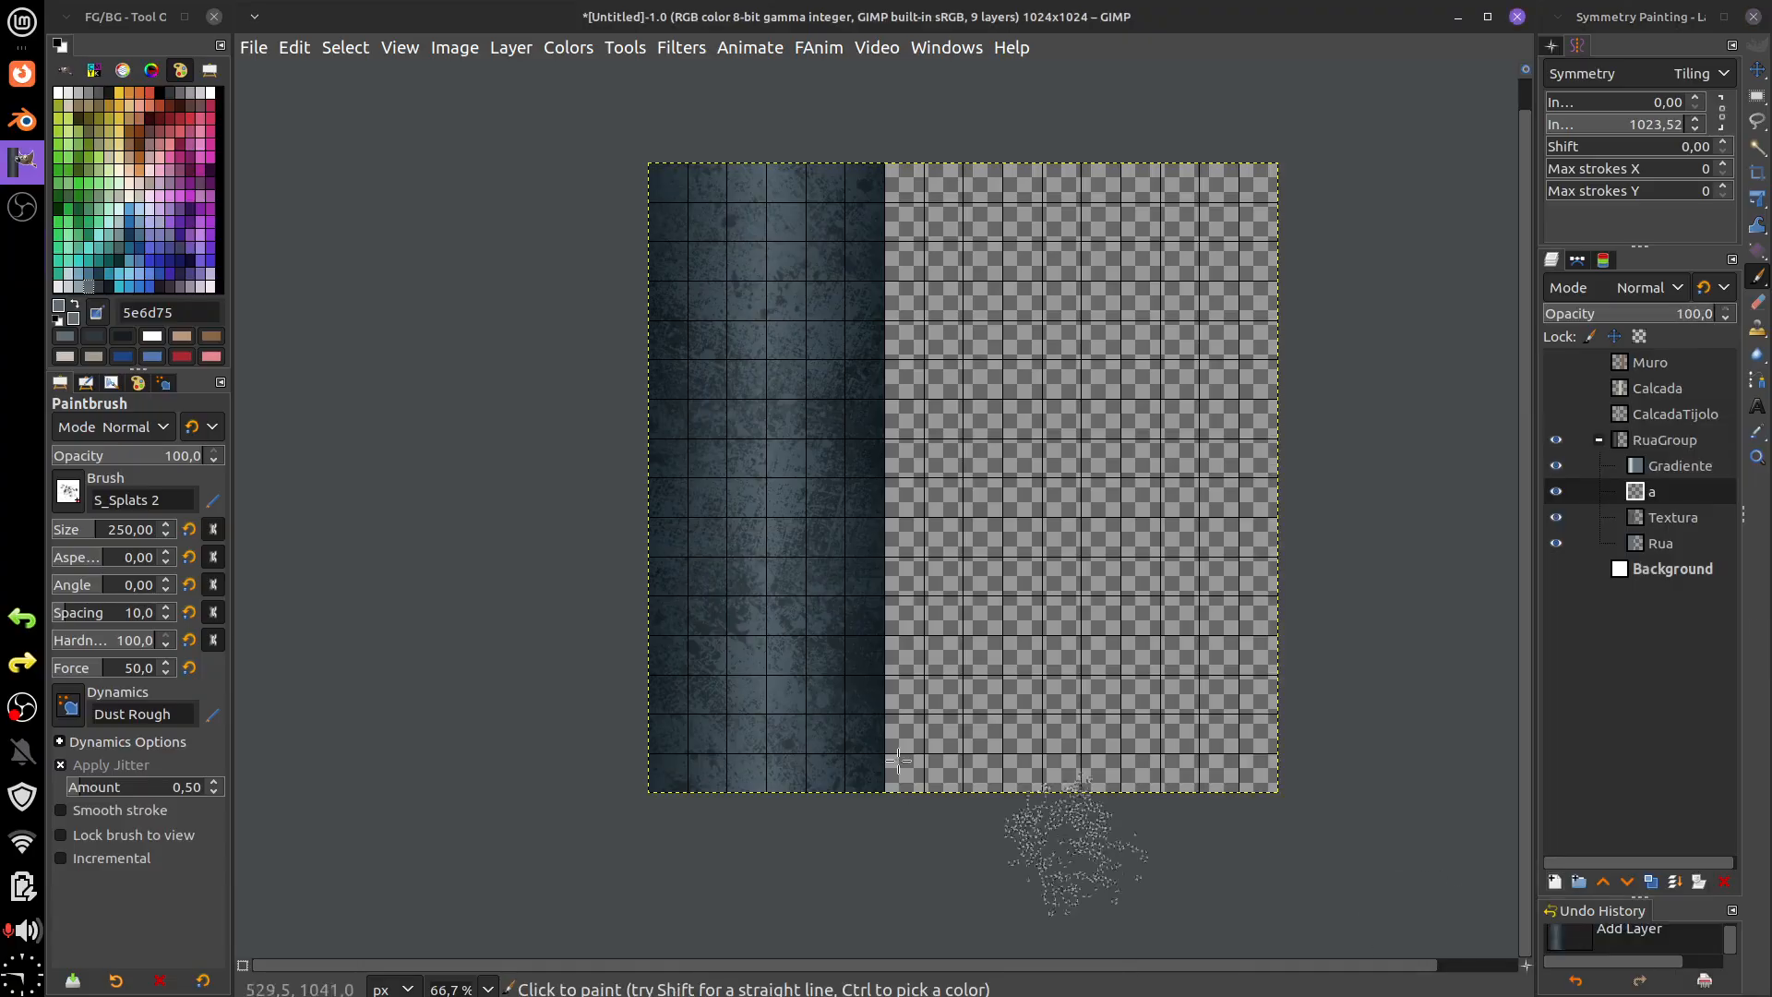
click(1756, 101)
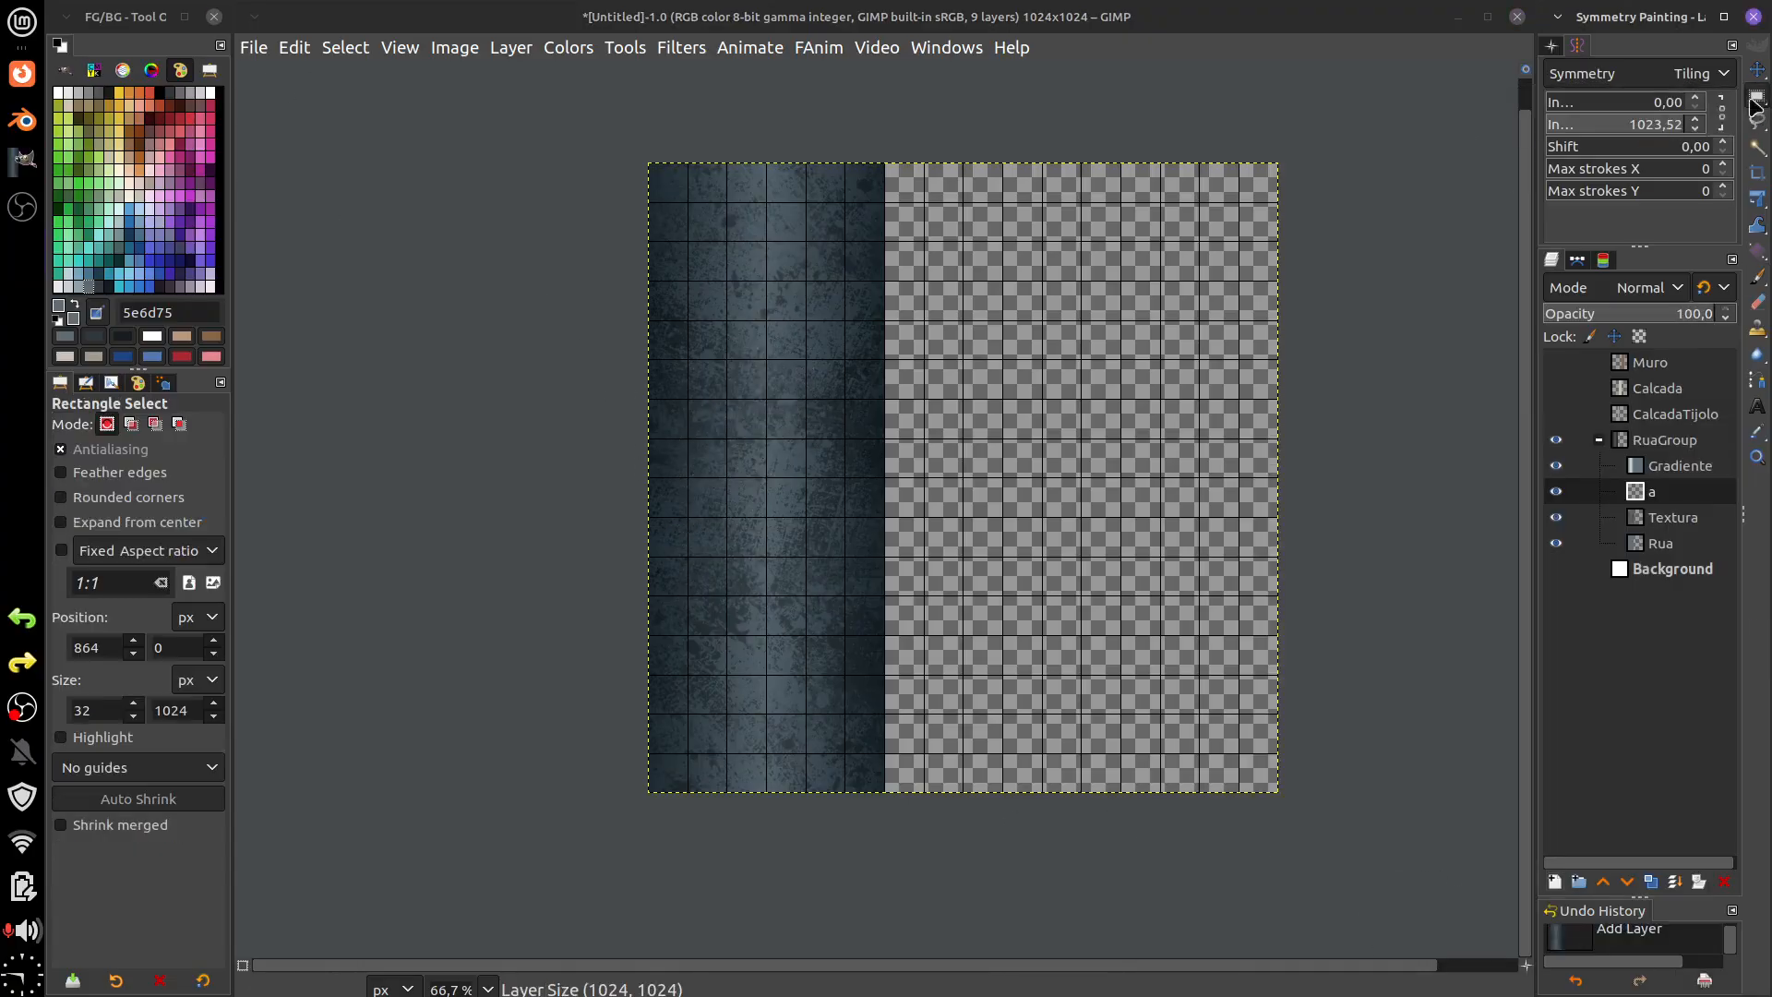
drag(755, 151, 775, 807)
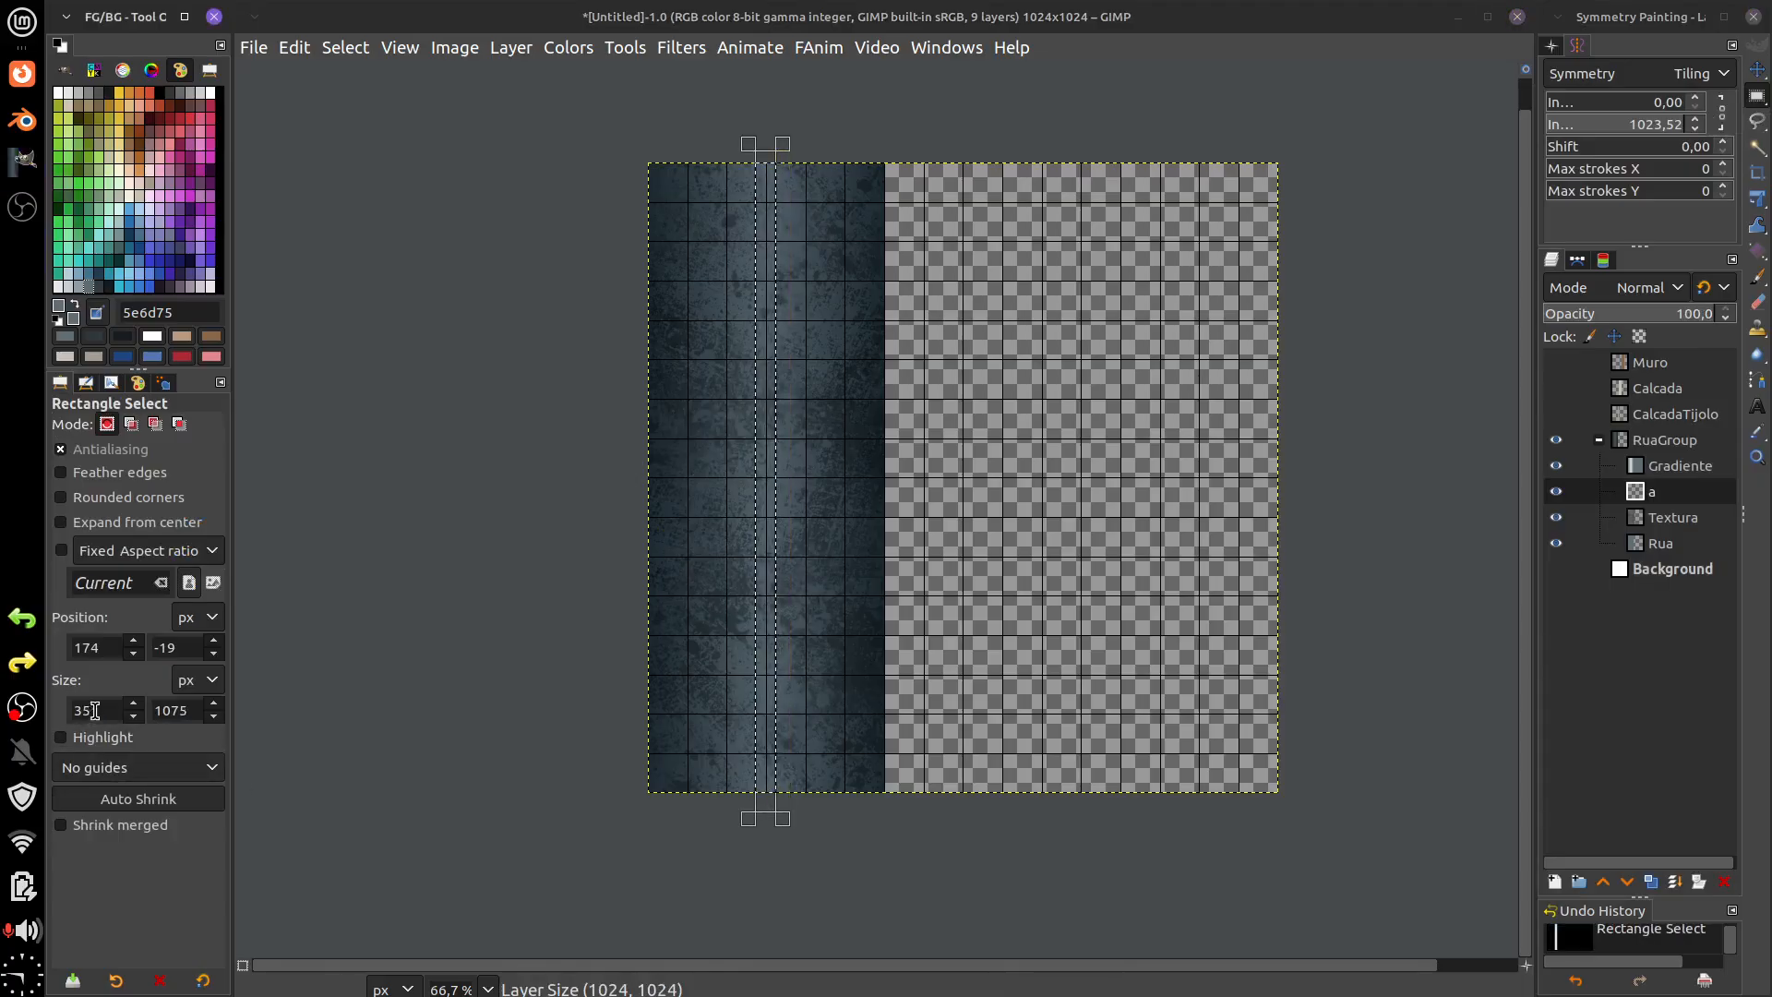
drag(95, 710, 68, 709)
text(3)
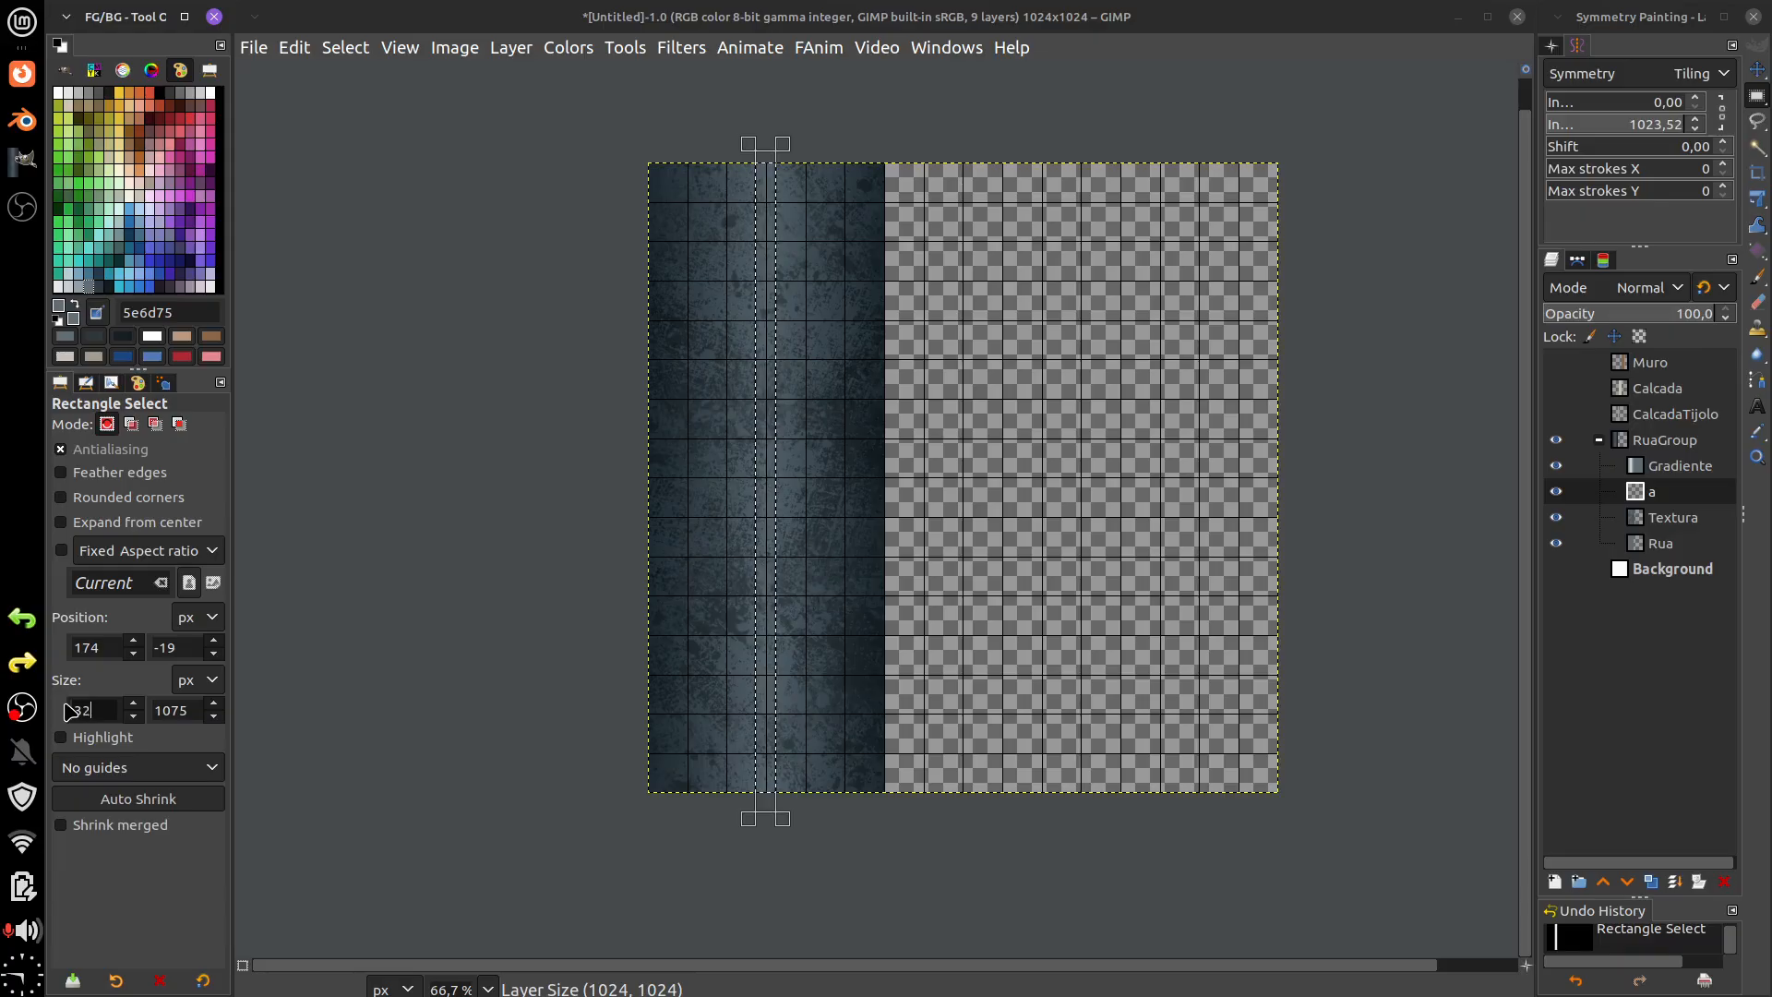
key(Return)
- Move the 32 px selection to X 176, Y -25 so it is centred on the street strip's middle grid line
drag(751, 455, 743, 593)
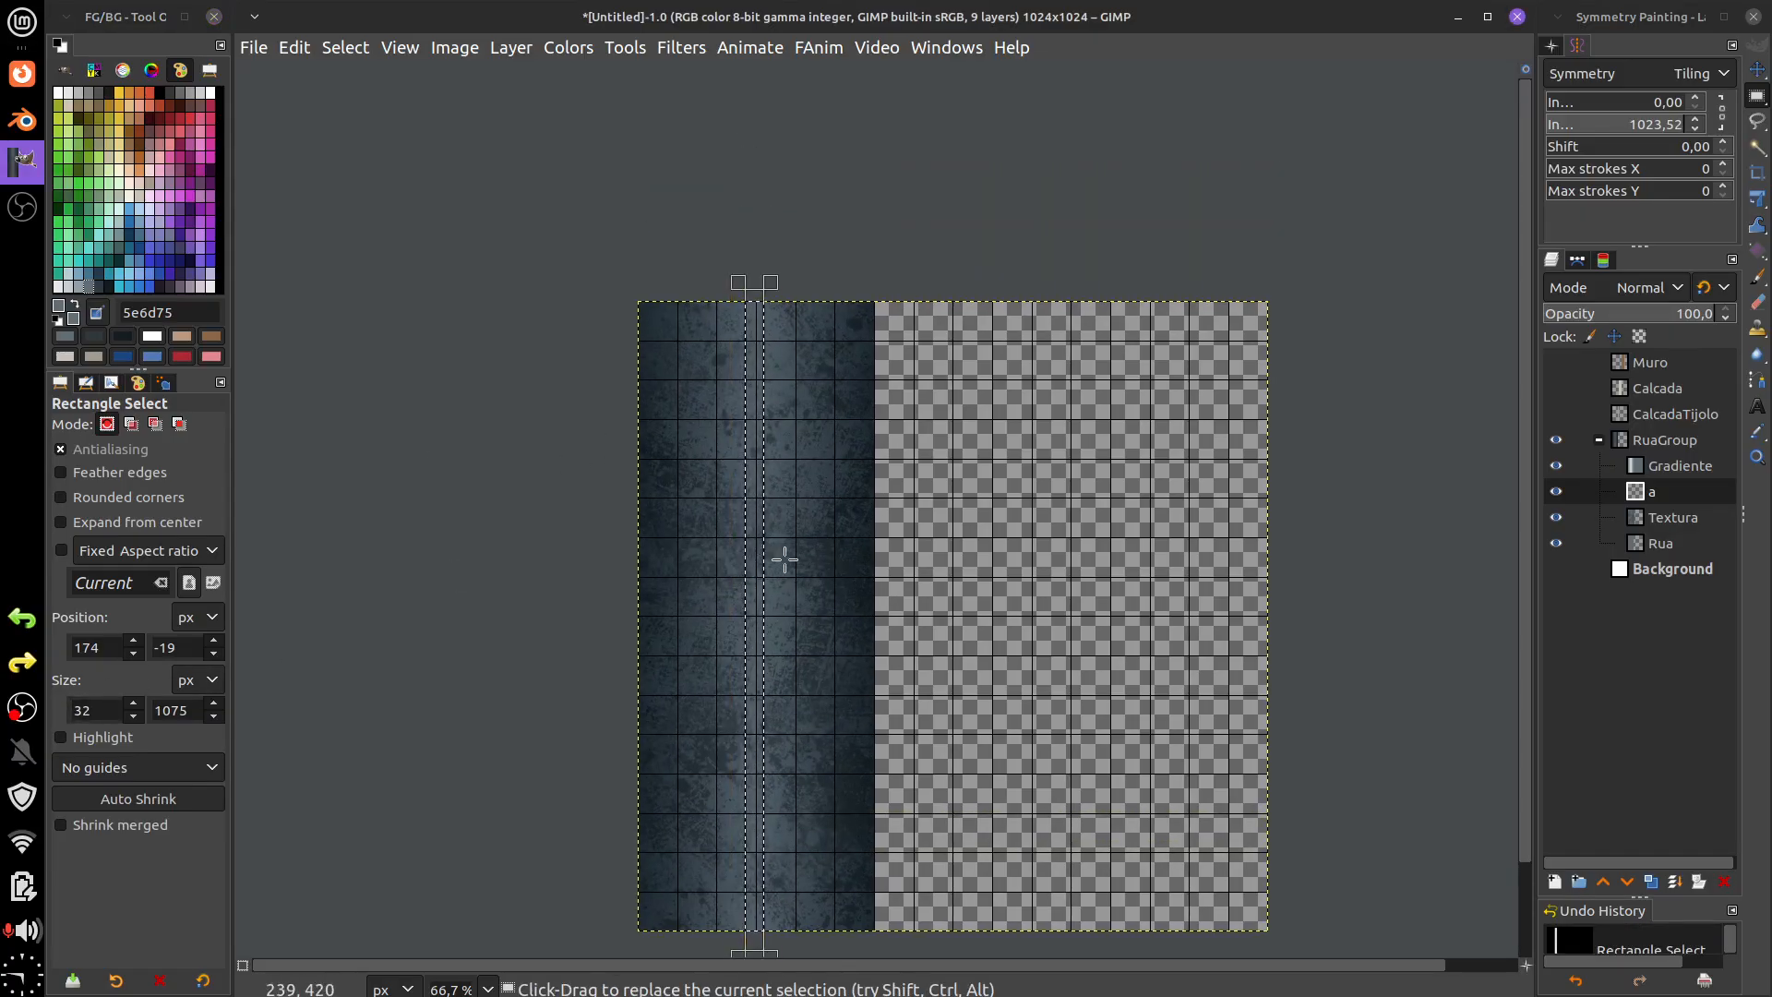
scroll(783, 558, up, 3)
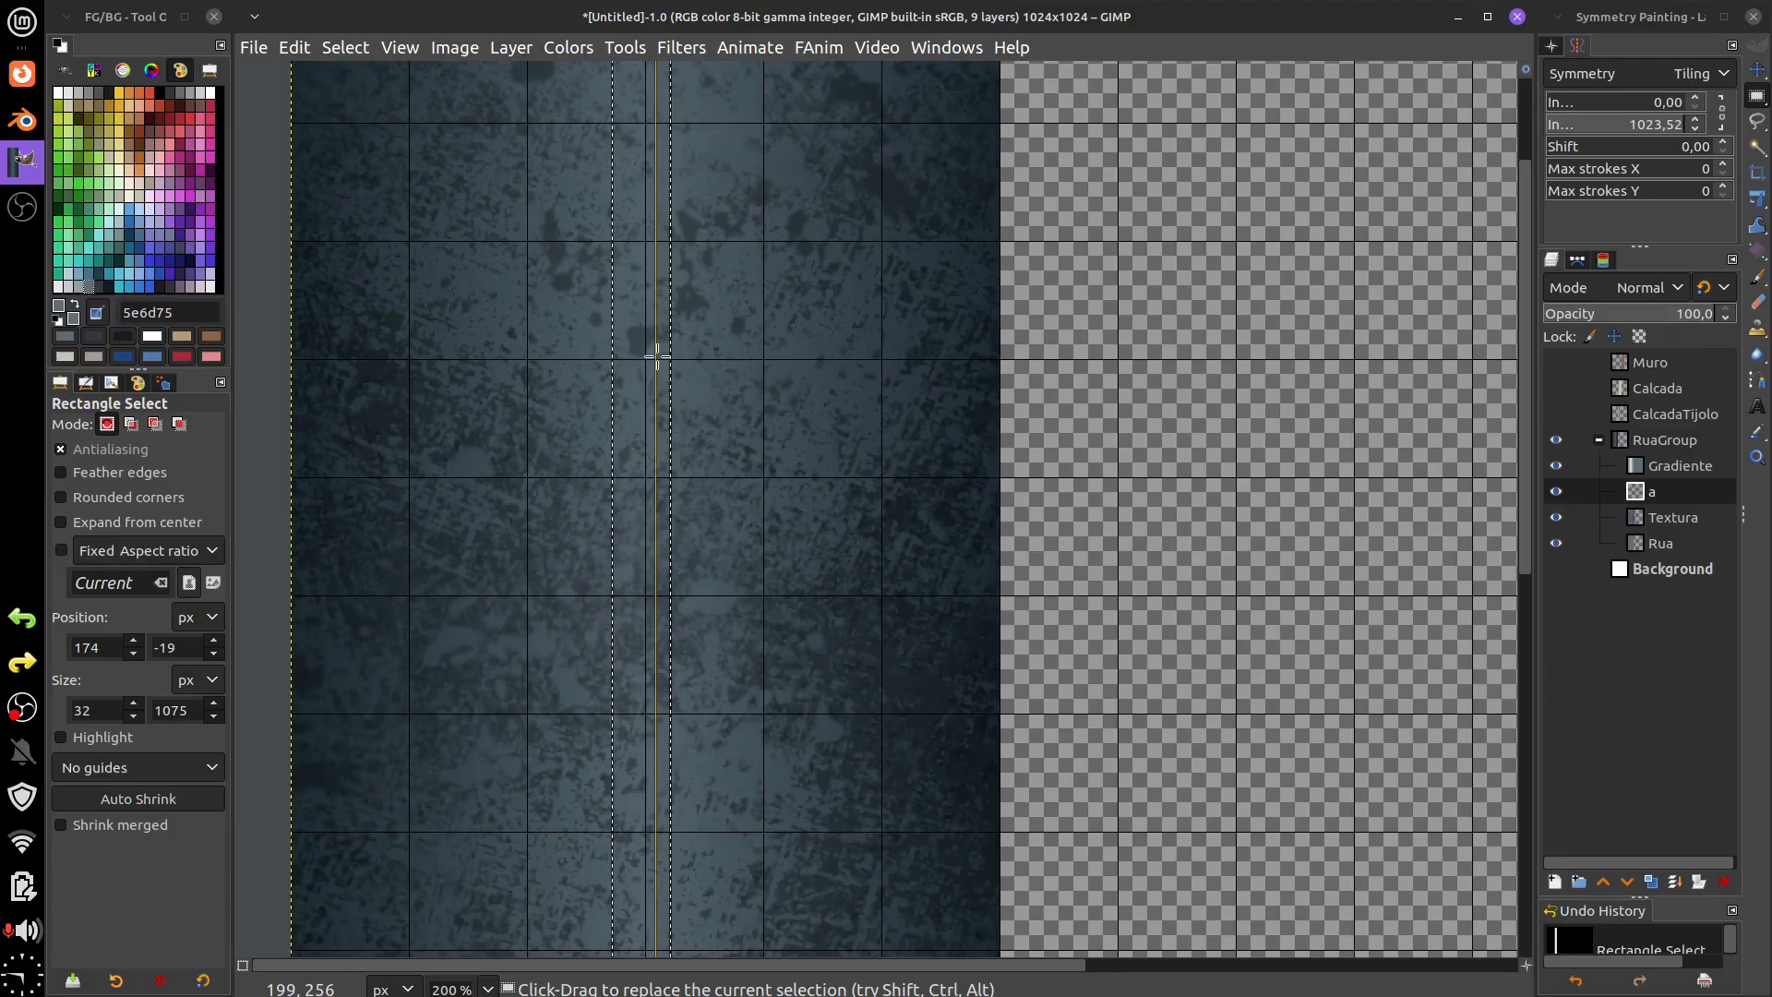
scroll(646, 416, up, 2)
drag(639, 469, 643, 468)
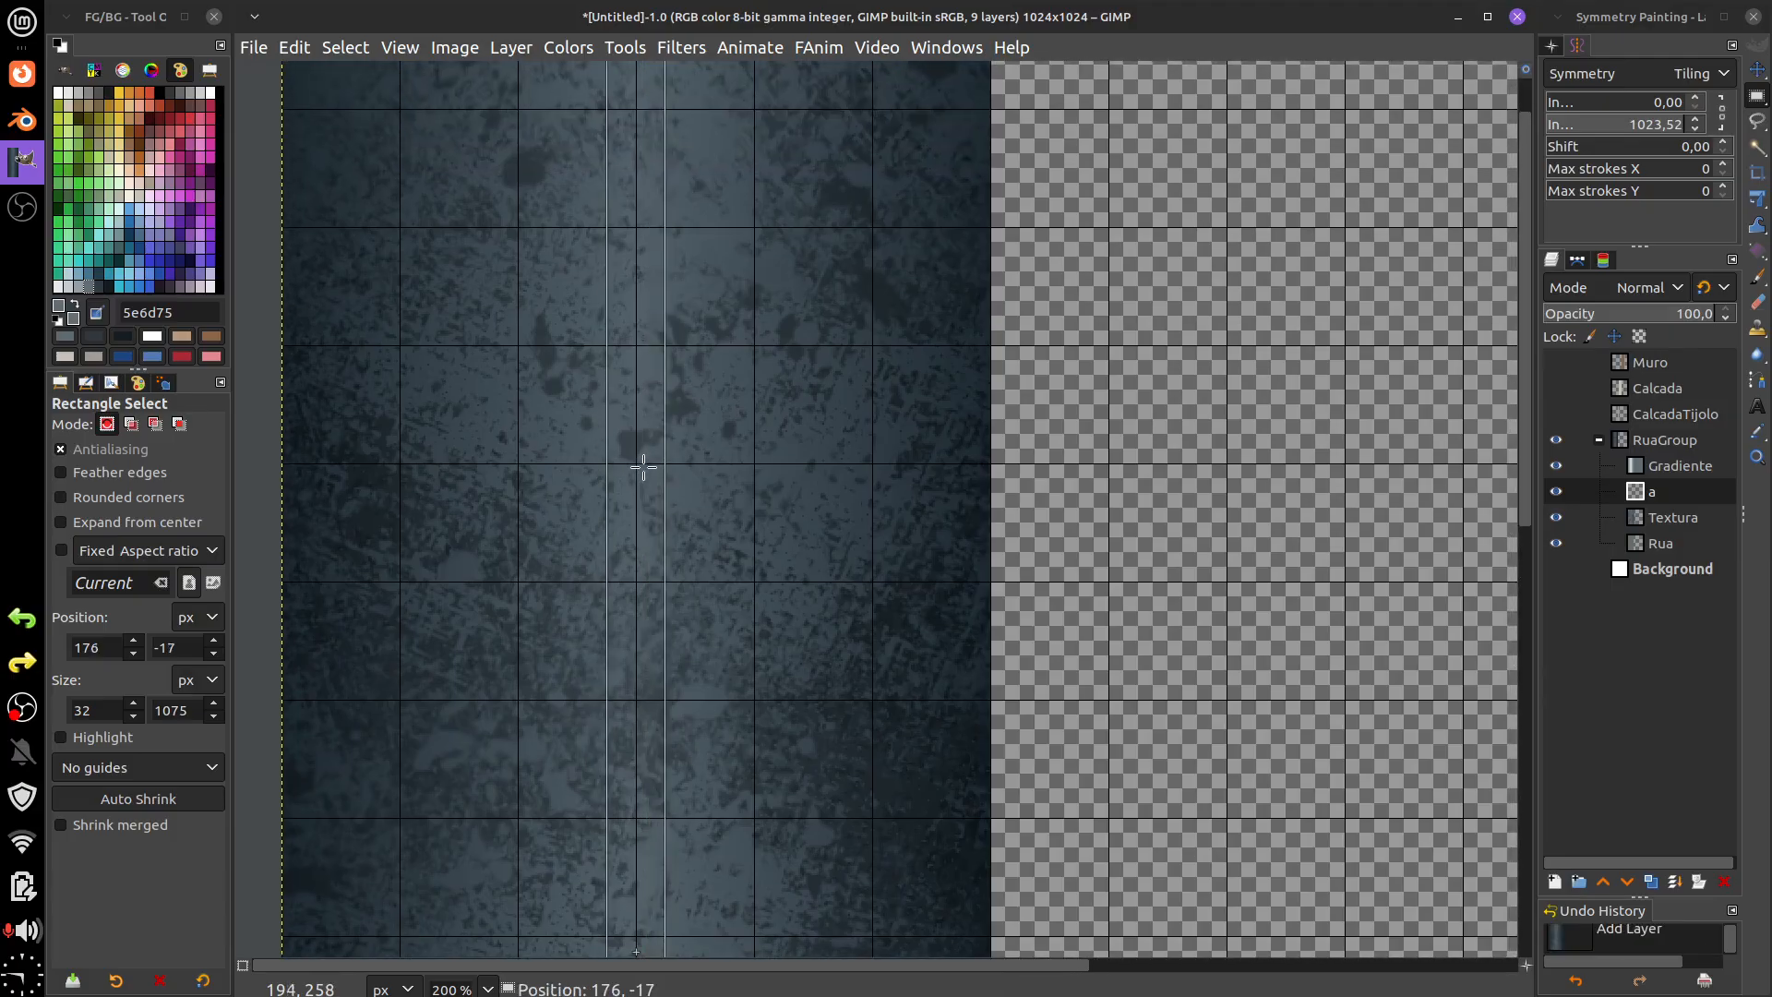
scroll(644, 468, down, 3)
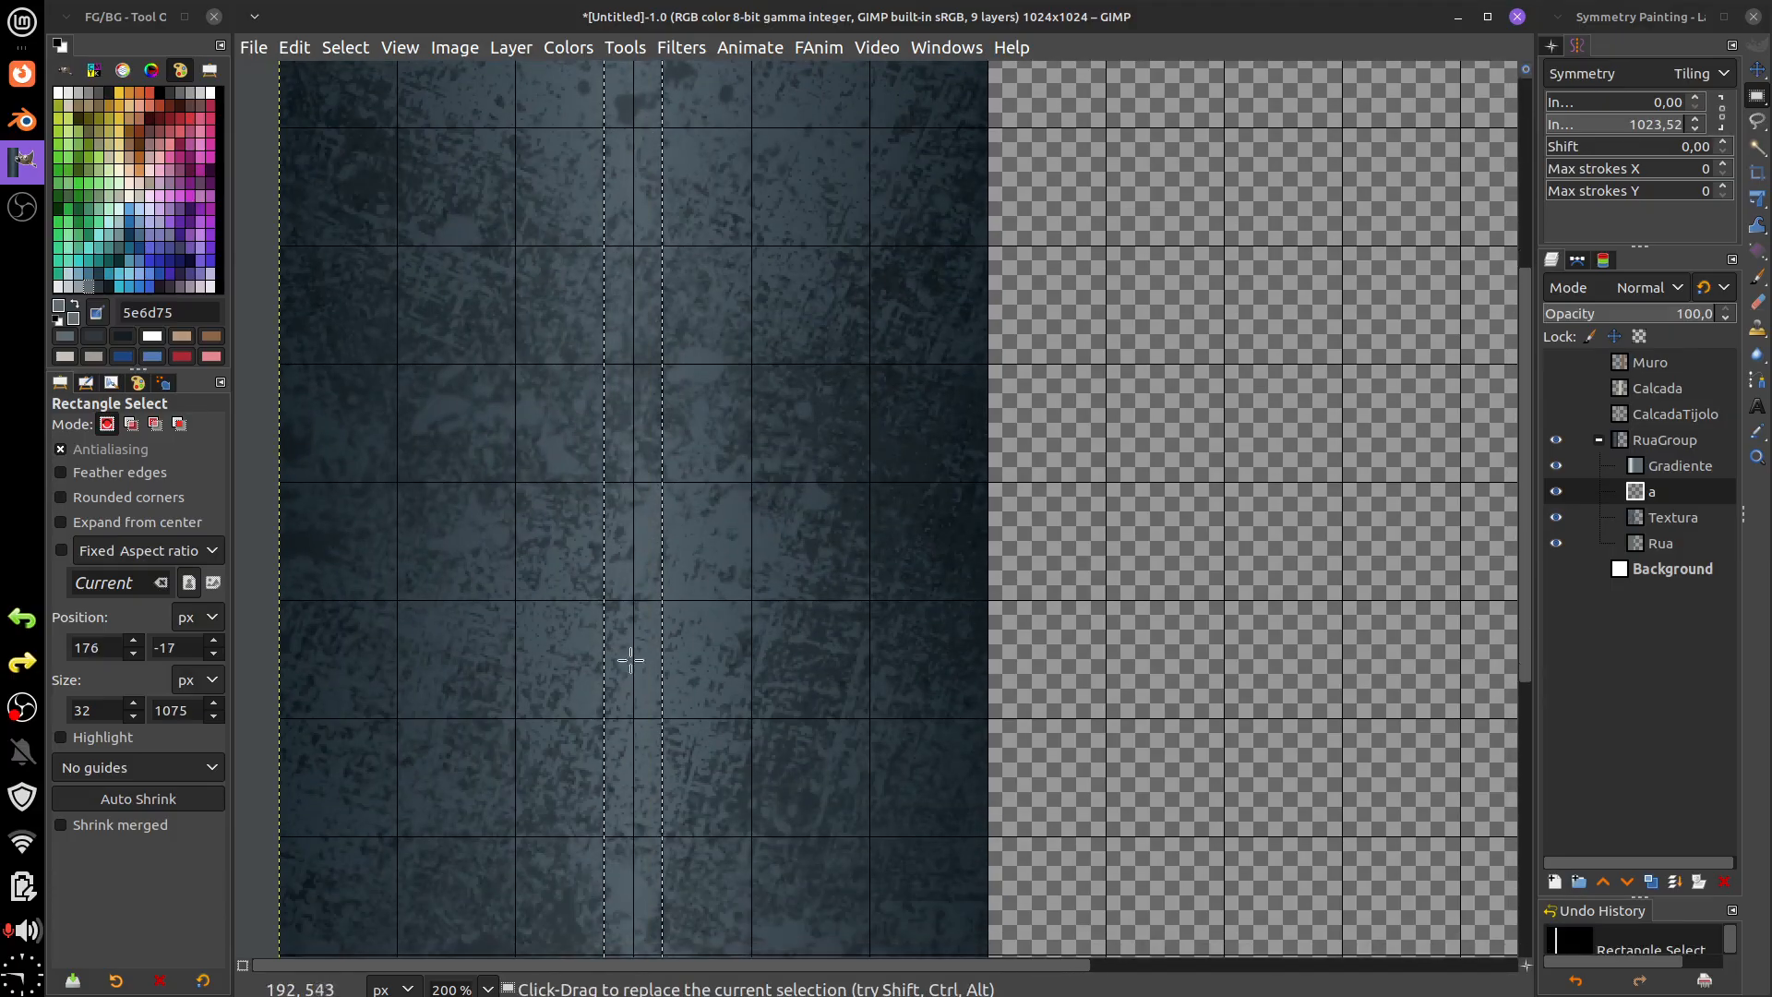
mouse_move(631, 672)
mouse_down()
mouse_move(633, 625)
mouse_move(633, 680)
mouse_move(633, 657)
mouse_up()
key(1)
key(minus)
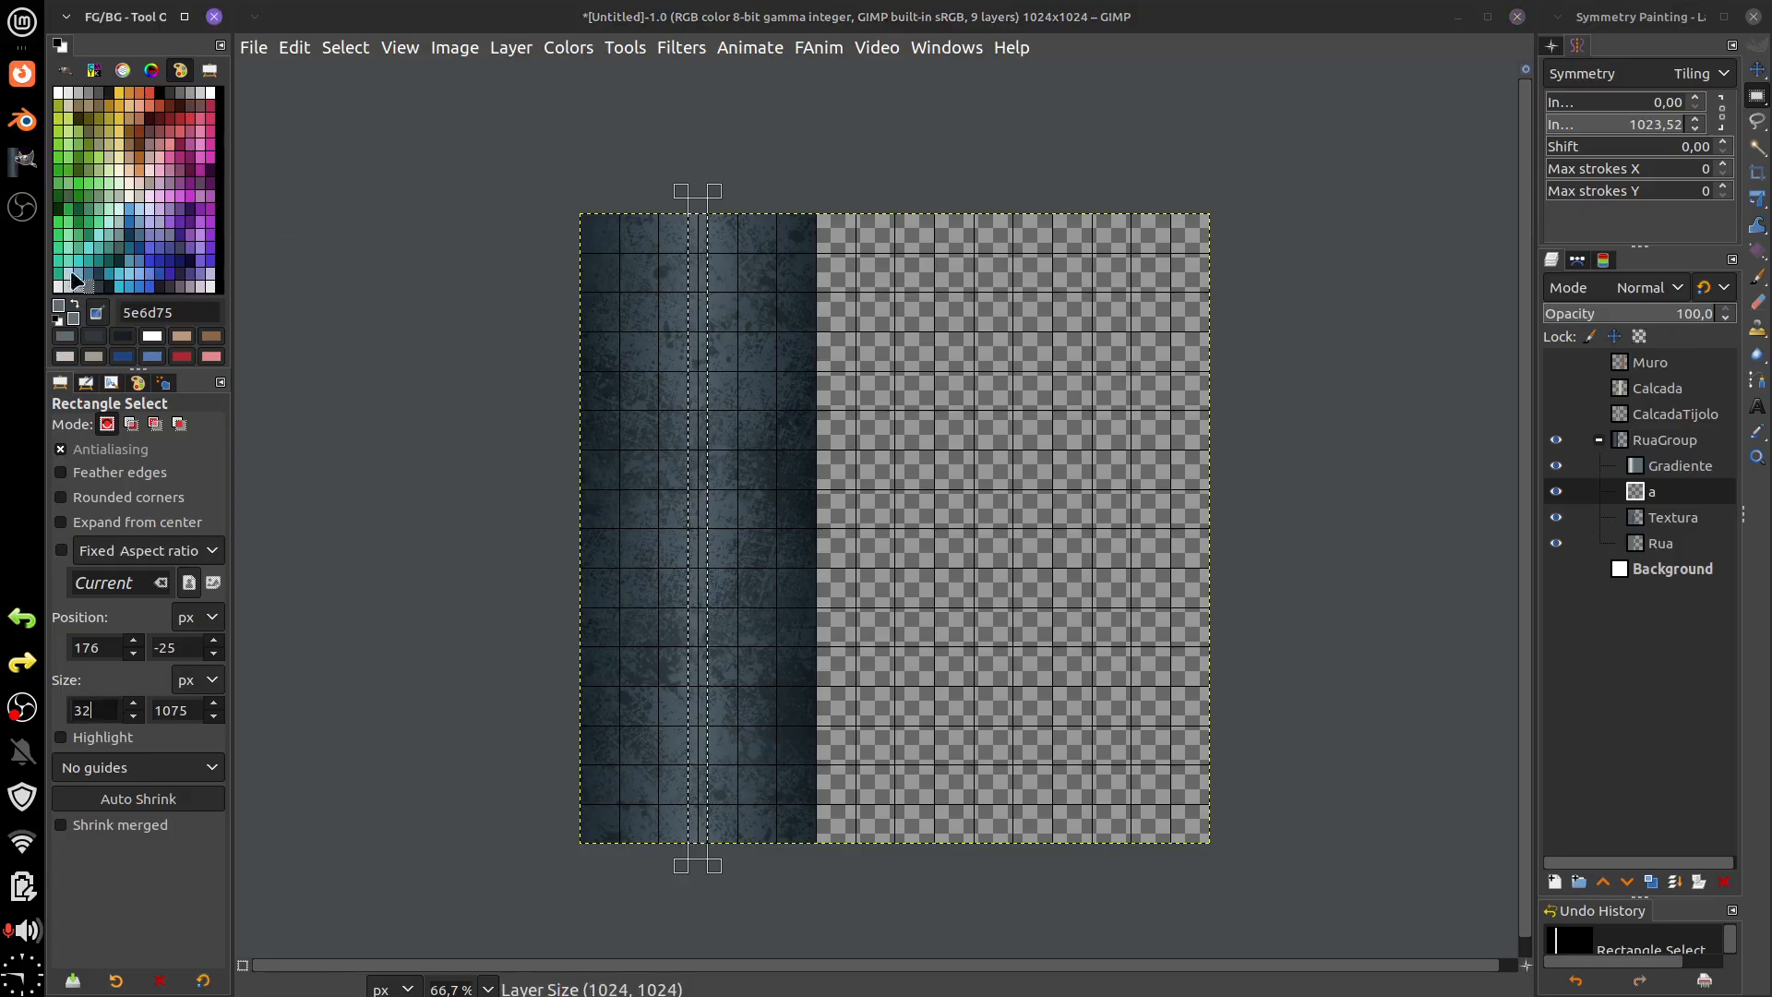
- Set the foreground colour to e4e8eb, fill the centred selection with it and deselect
click(72, 303)
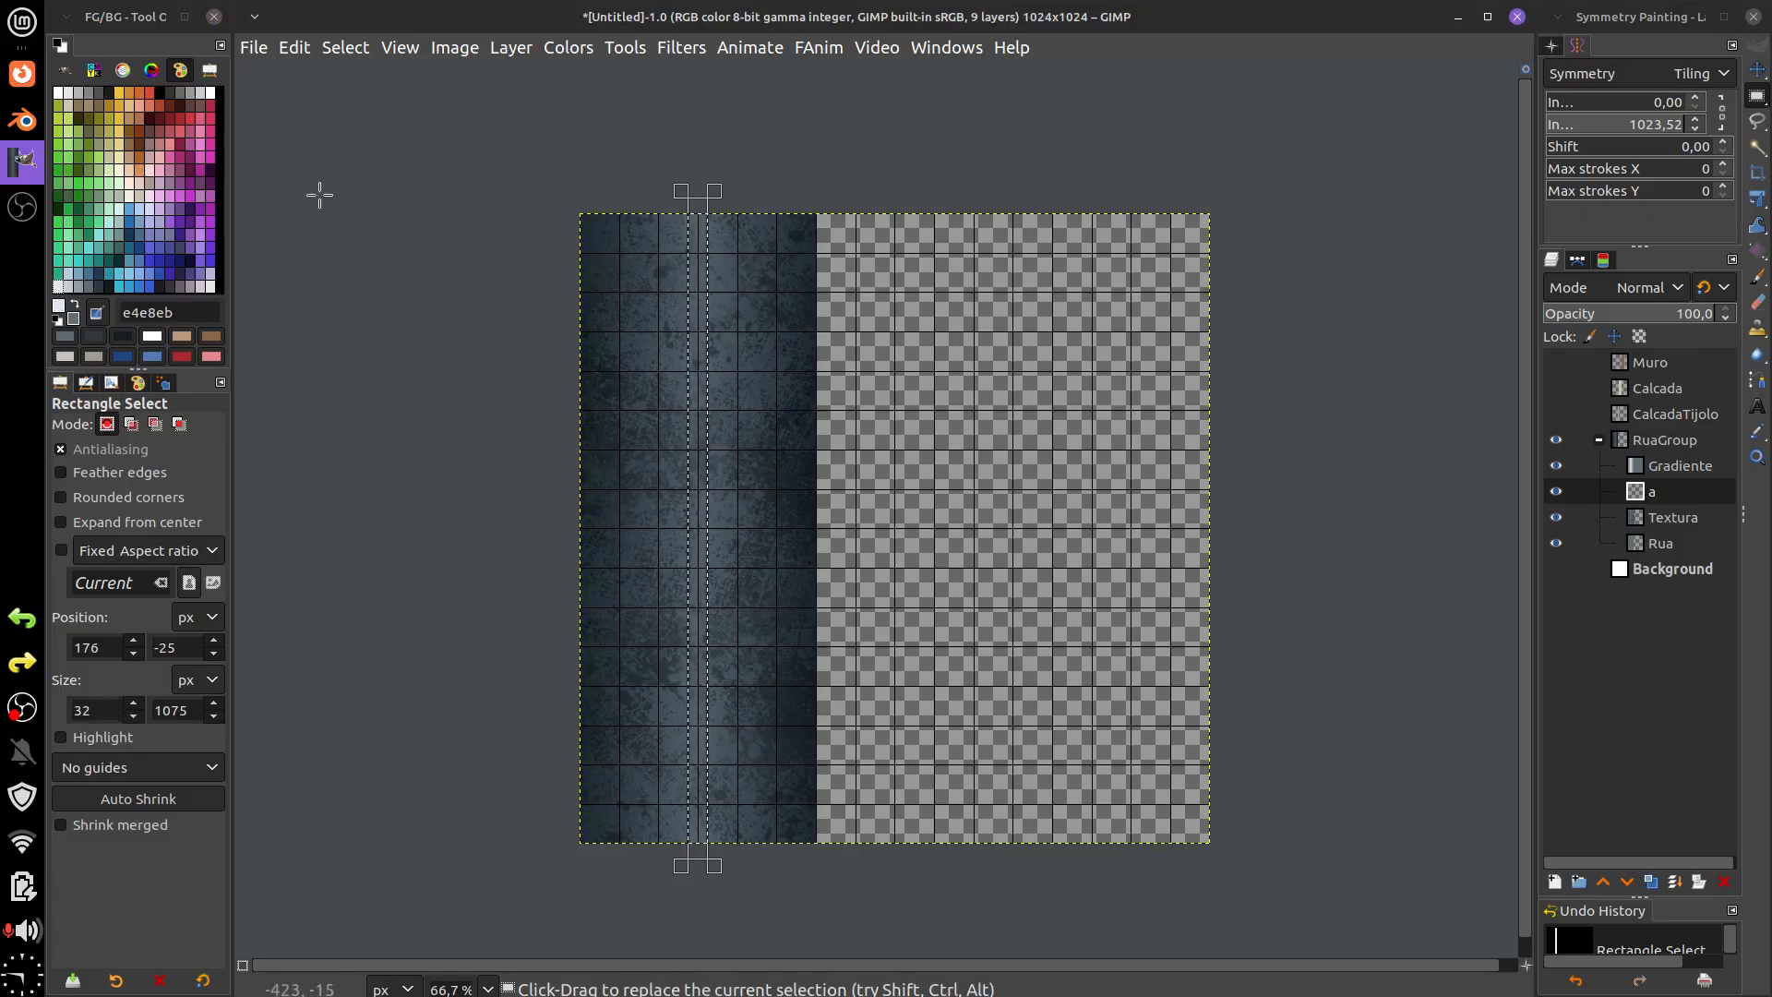
click(294, 51)
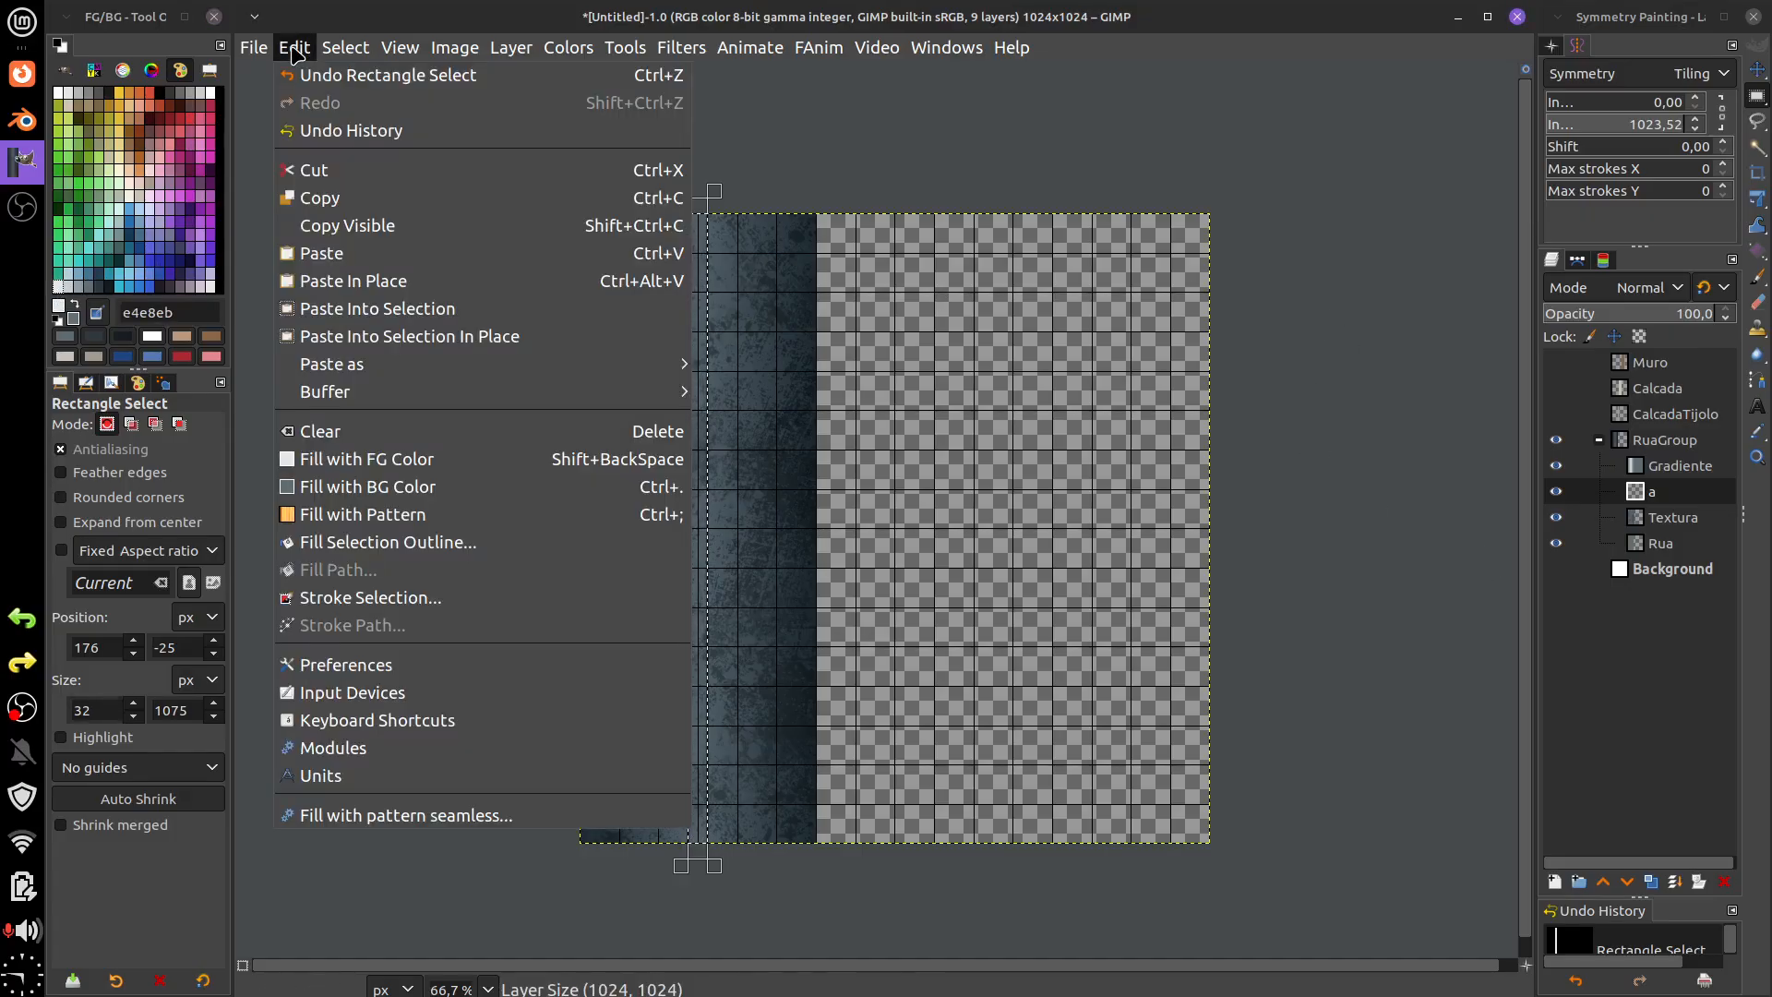
click(369, 459)
key(ctrl+shift+a)
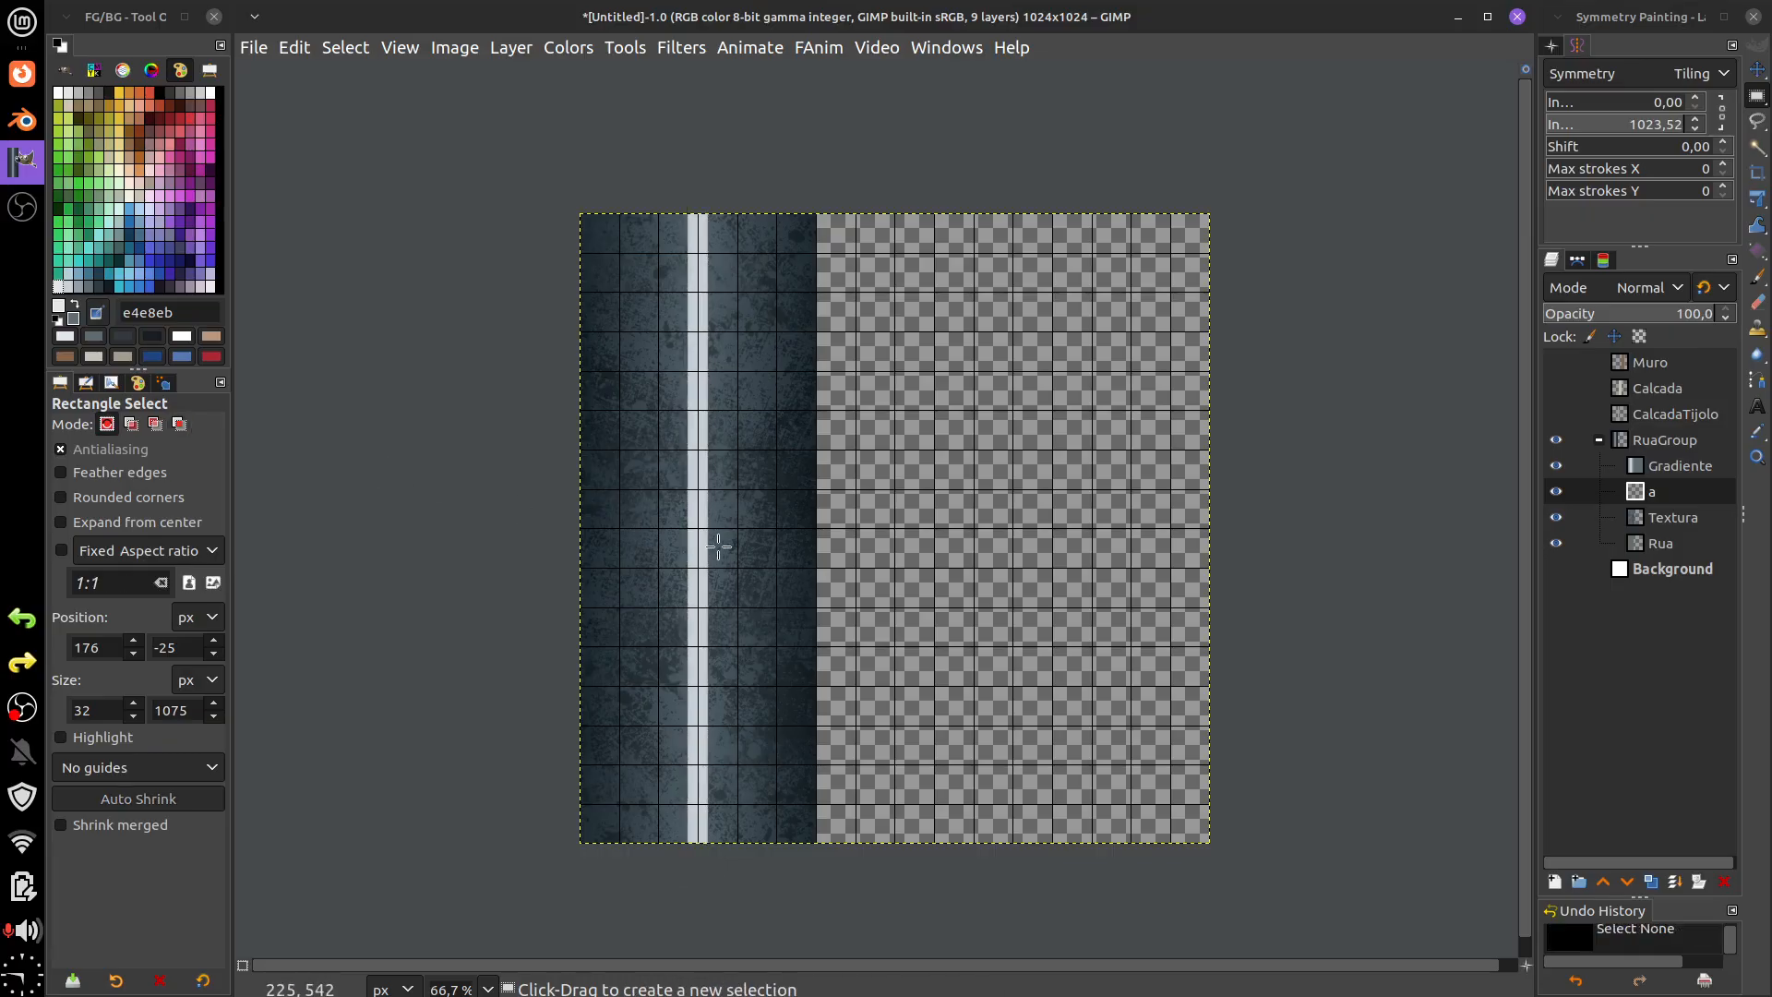
- Trim the white stripe's right edge by selecting everything from X 203 rightward over the strip and clearing it
scroll(716, 550, up, 3)
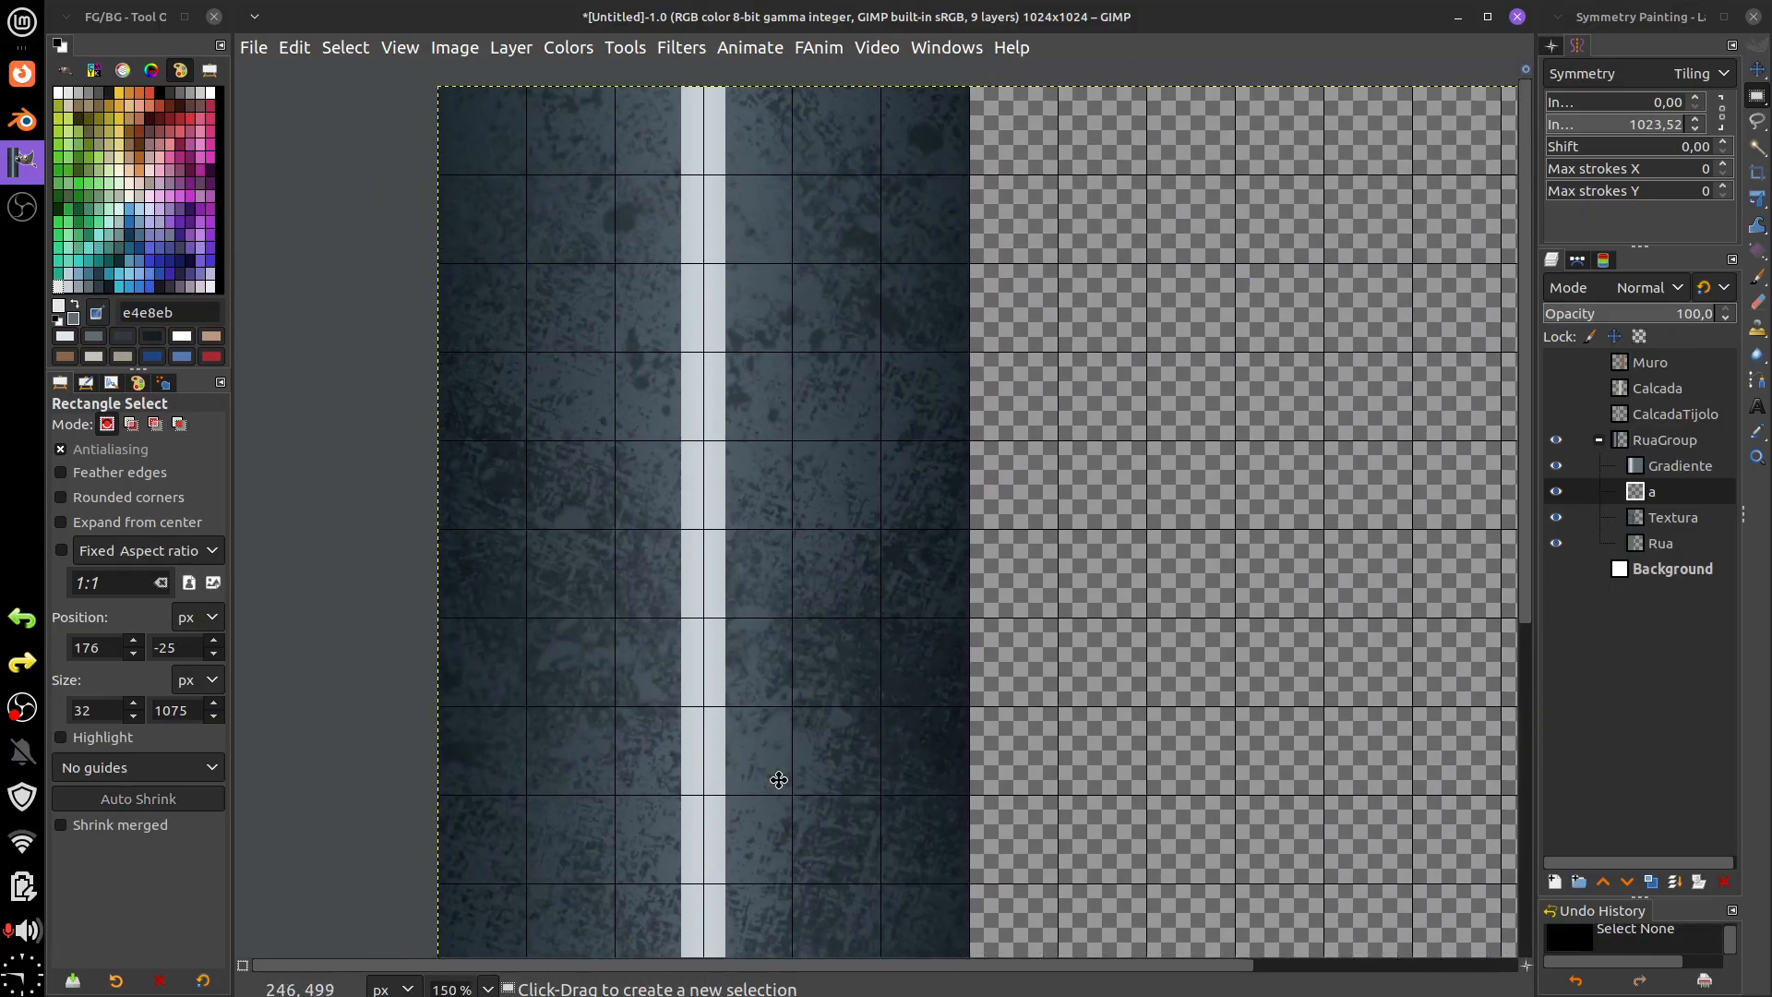
drag(778, 780, 777, 796)
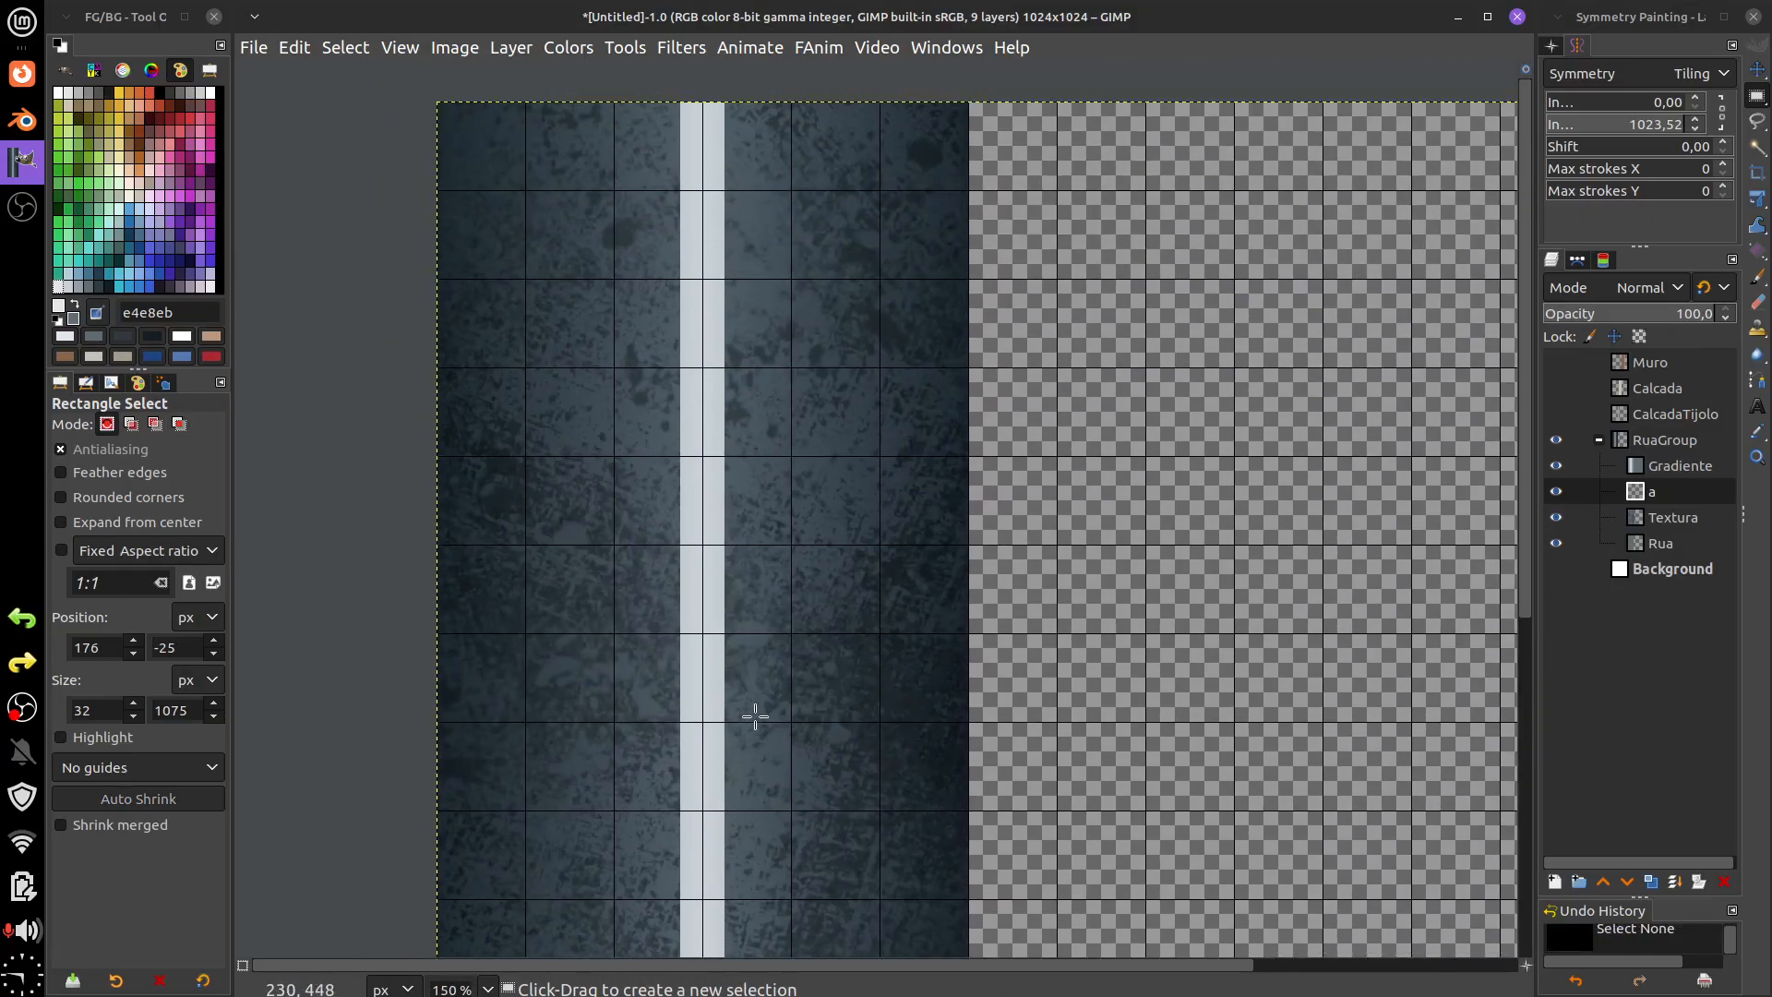
scroll(755, 716, down, 1)
scroll(764, 651, down, 2)
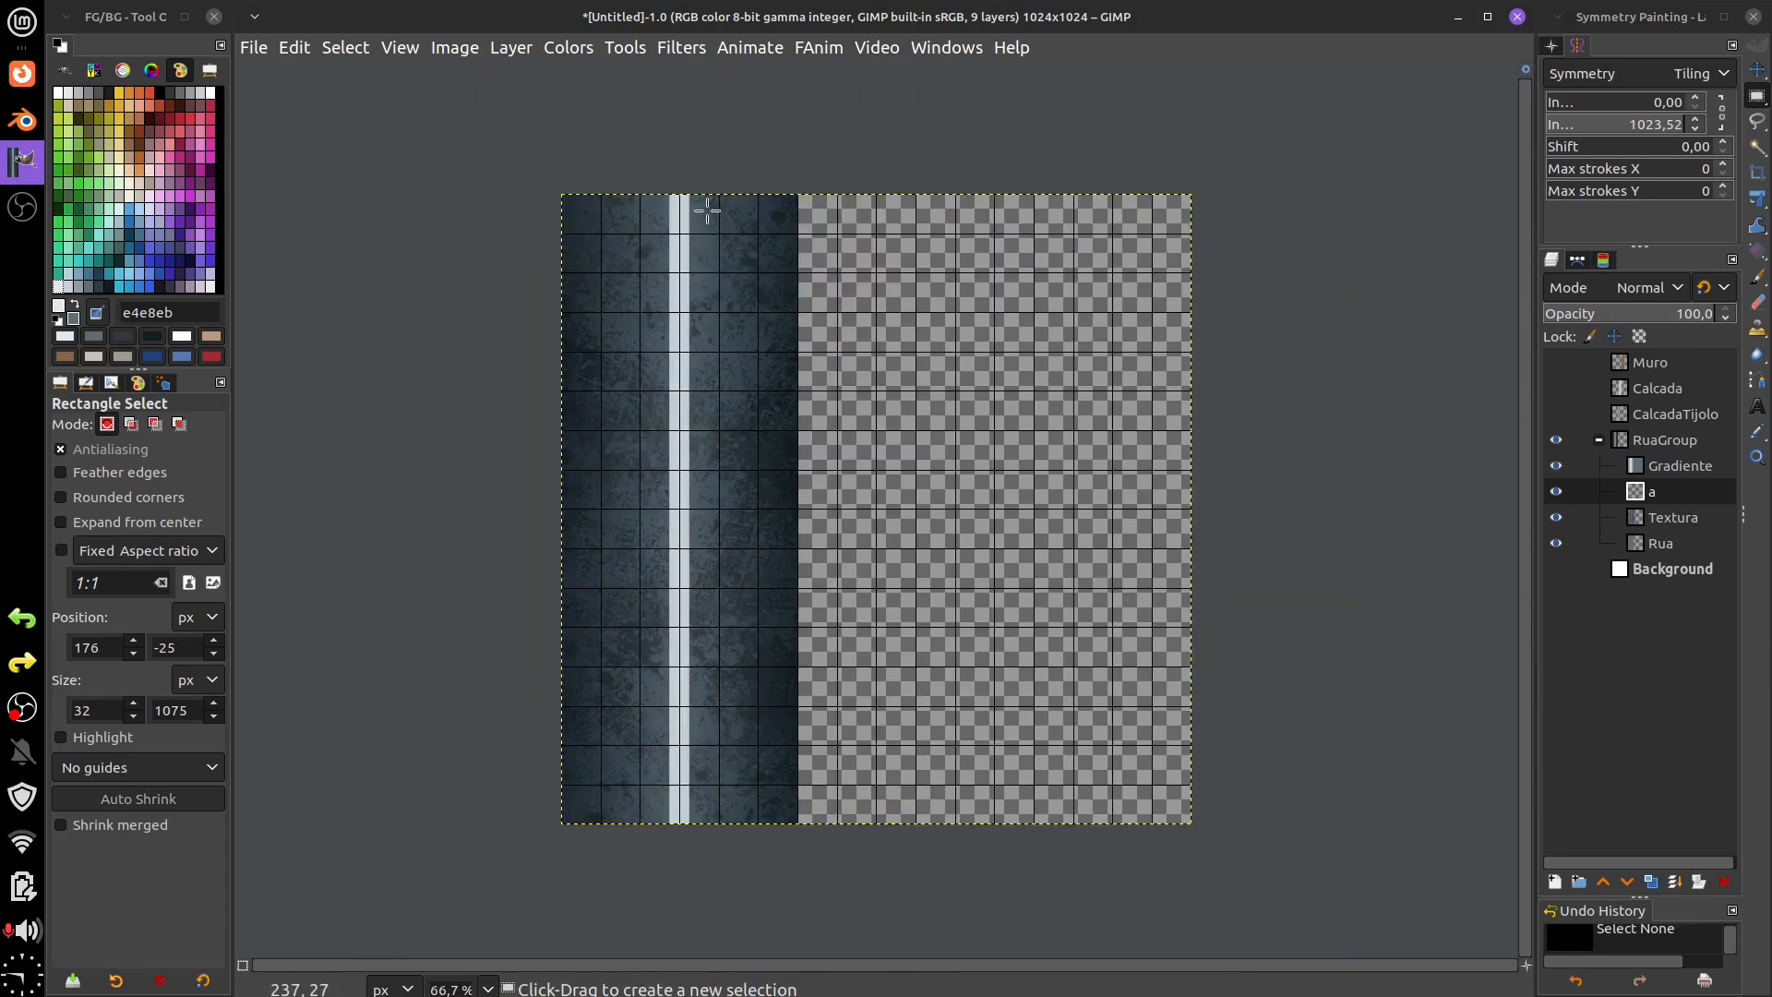
drag(680, 176, 839, 899)
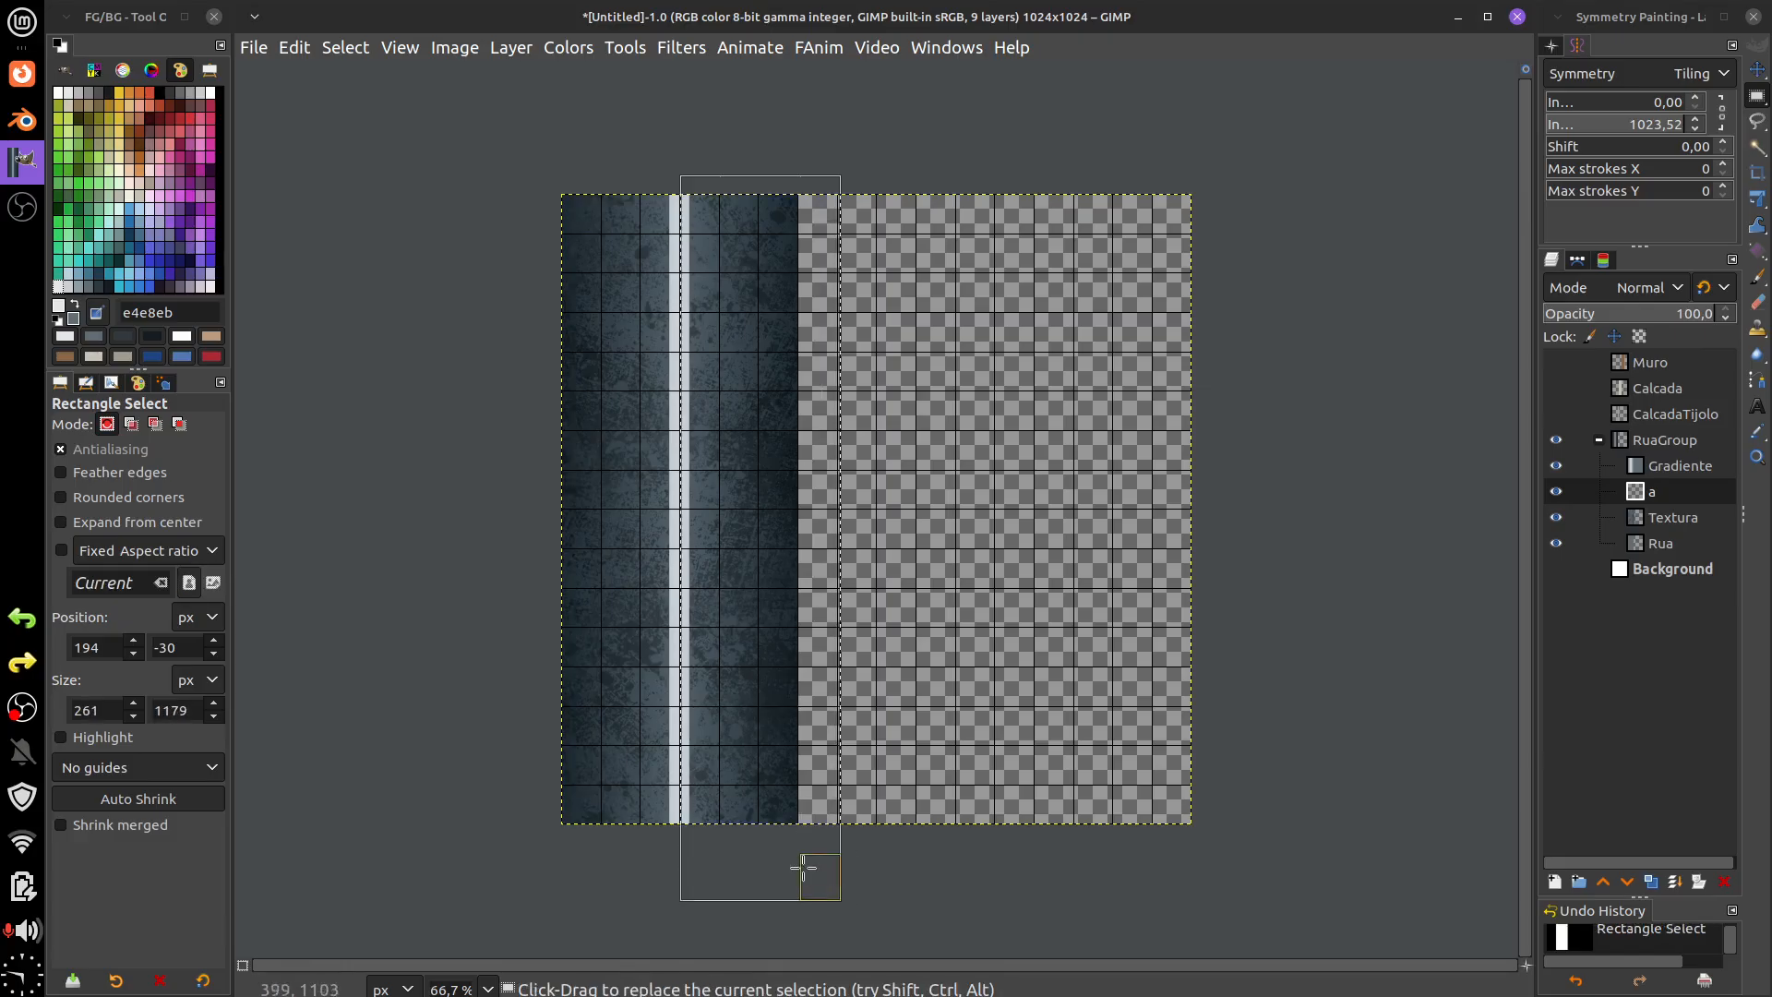
drag(698, 627, 763, 711)
scroll(767, 704, up, 2)
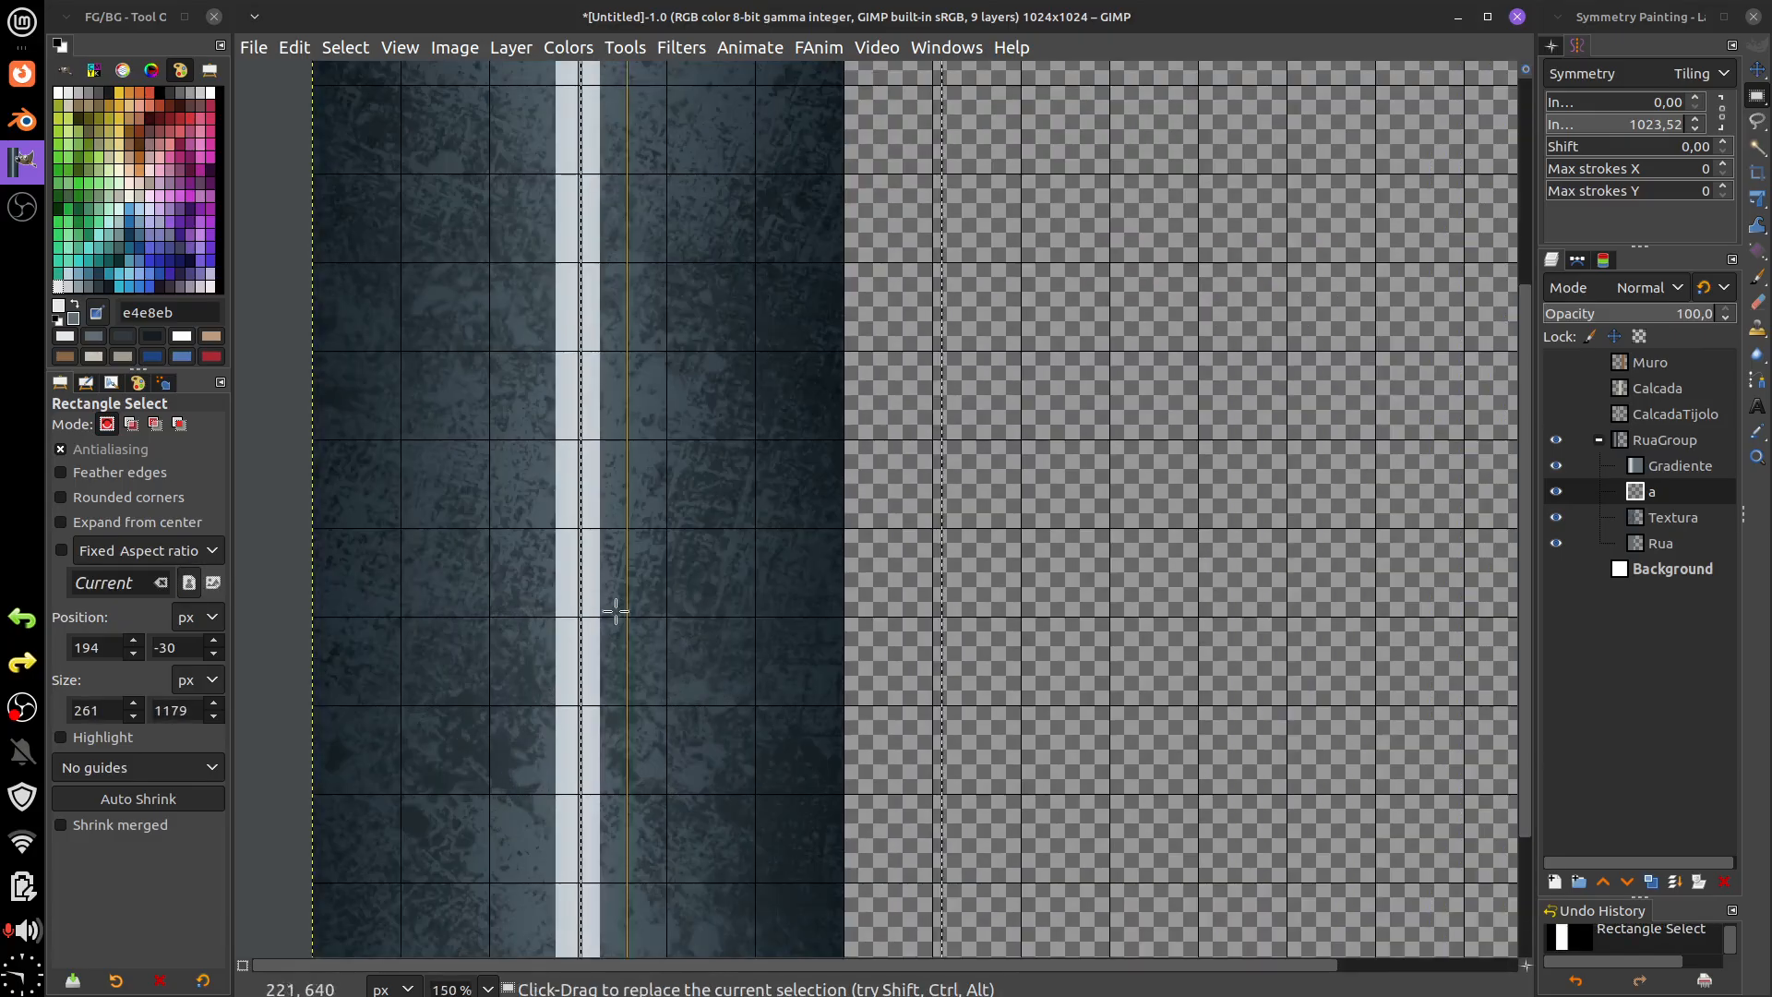
drag(613, 613, 614, 599)
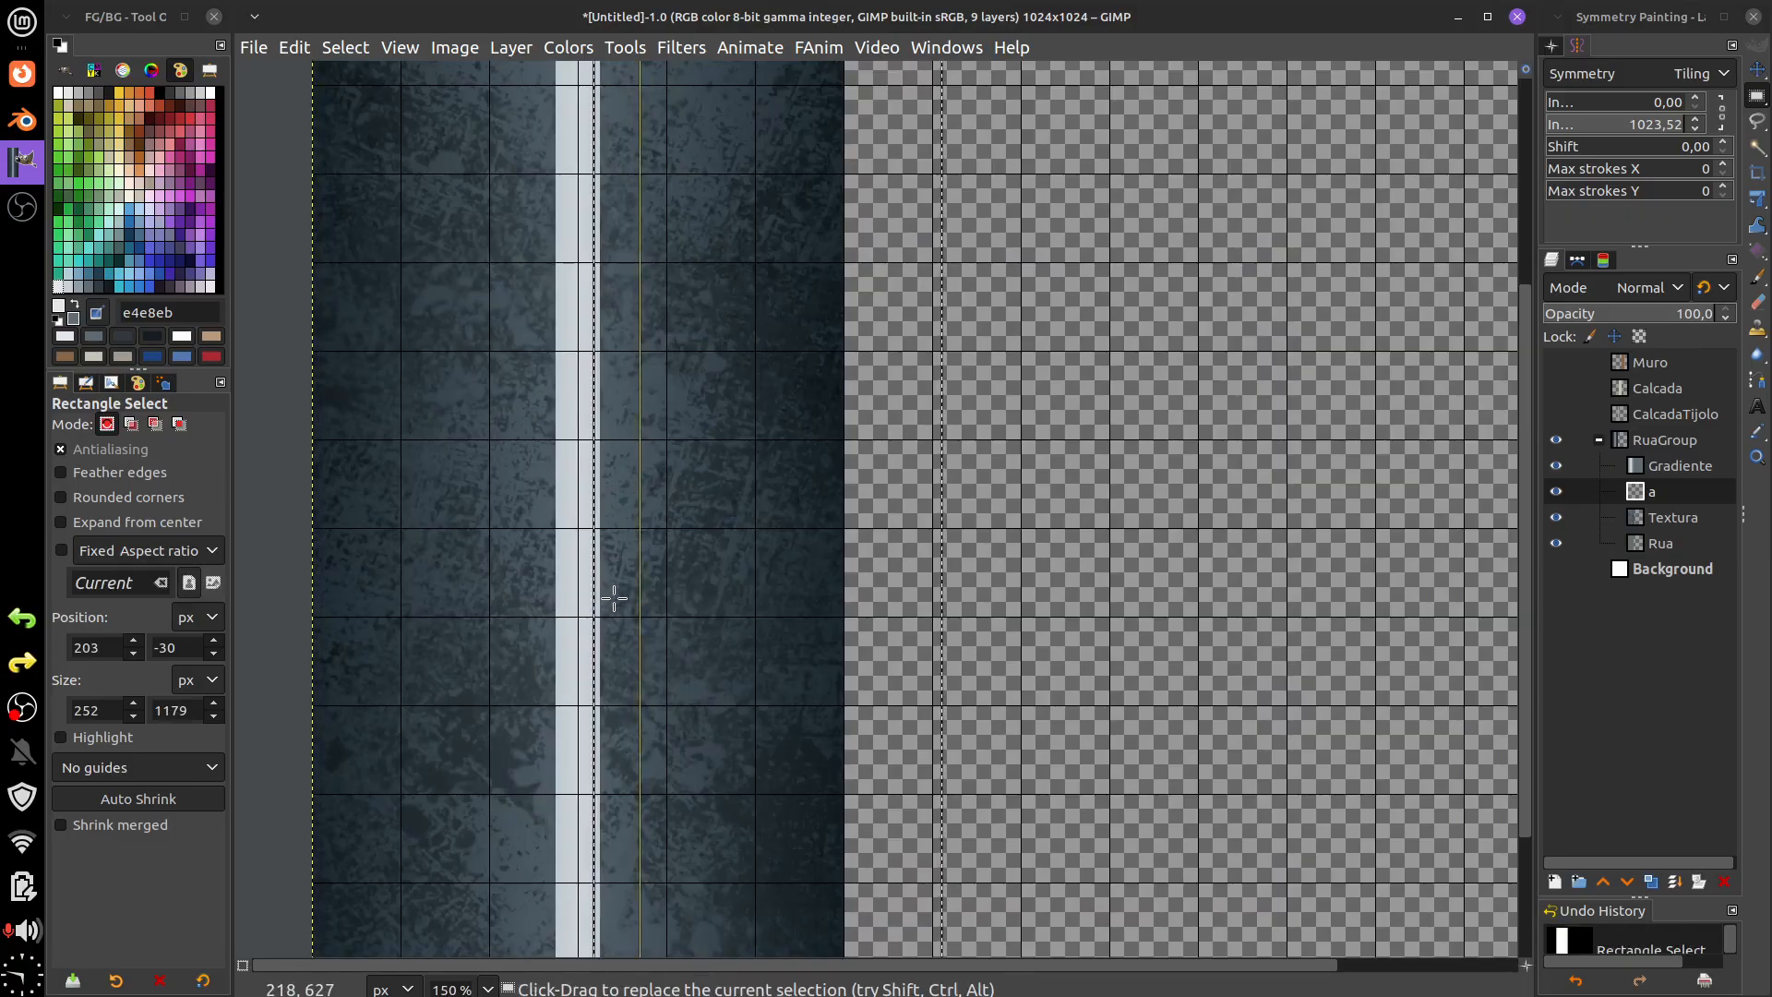
key(Delete)
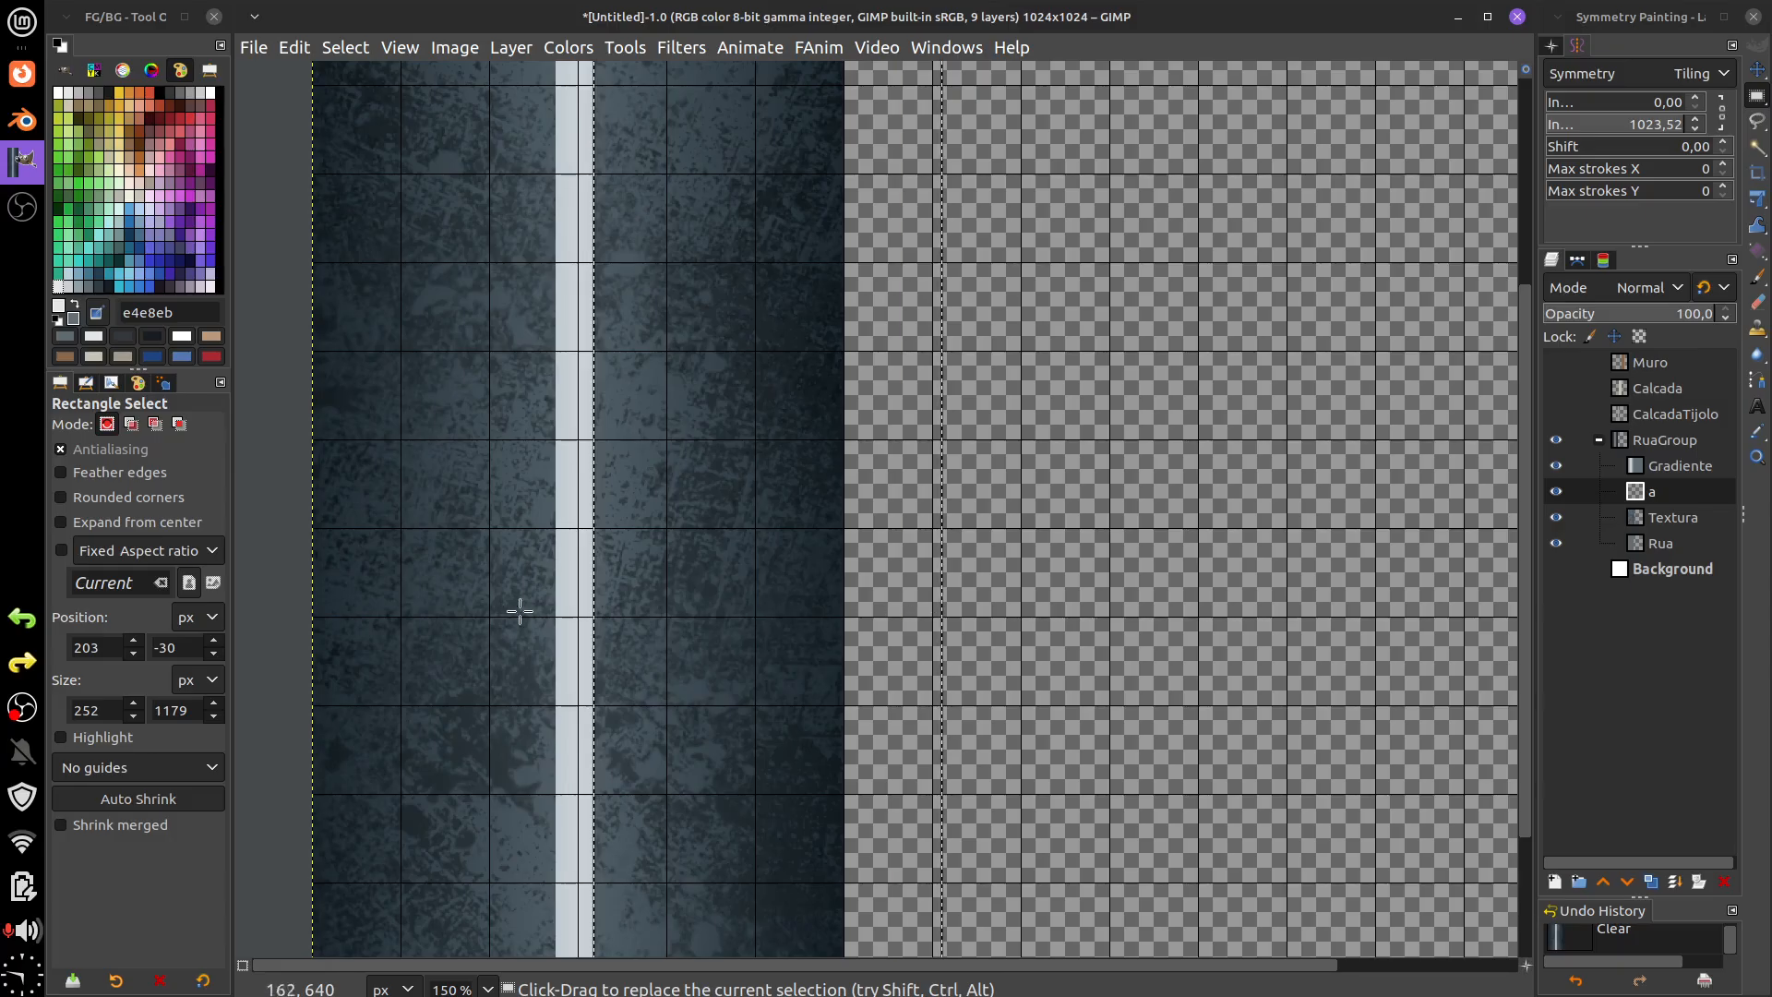
- Trim the white stripe's left edge by clearing a 210 px wide selection starting at X -29, then deselect
drag(617, 613, 293, 625)
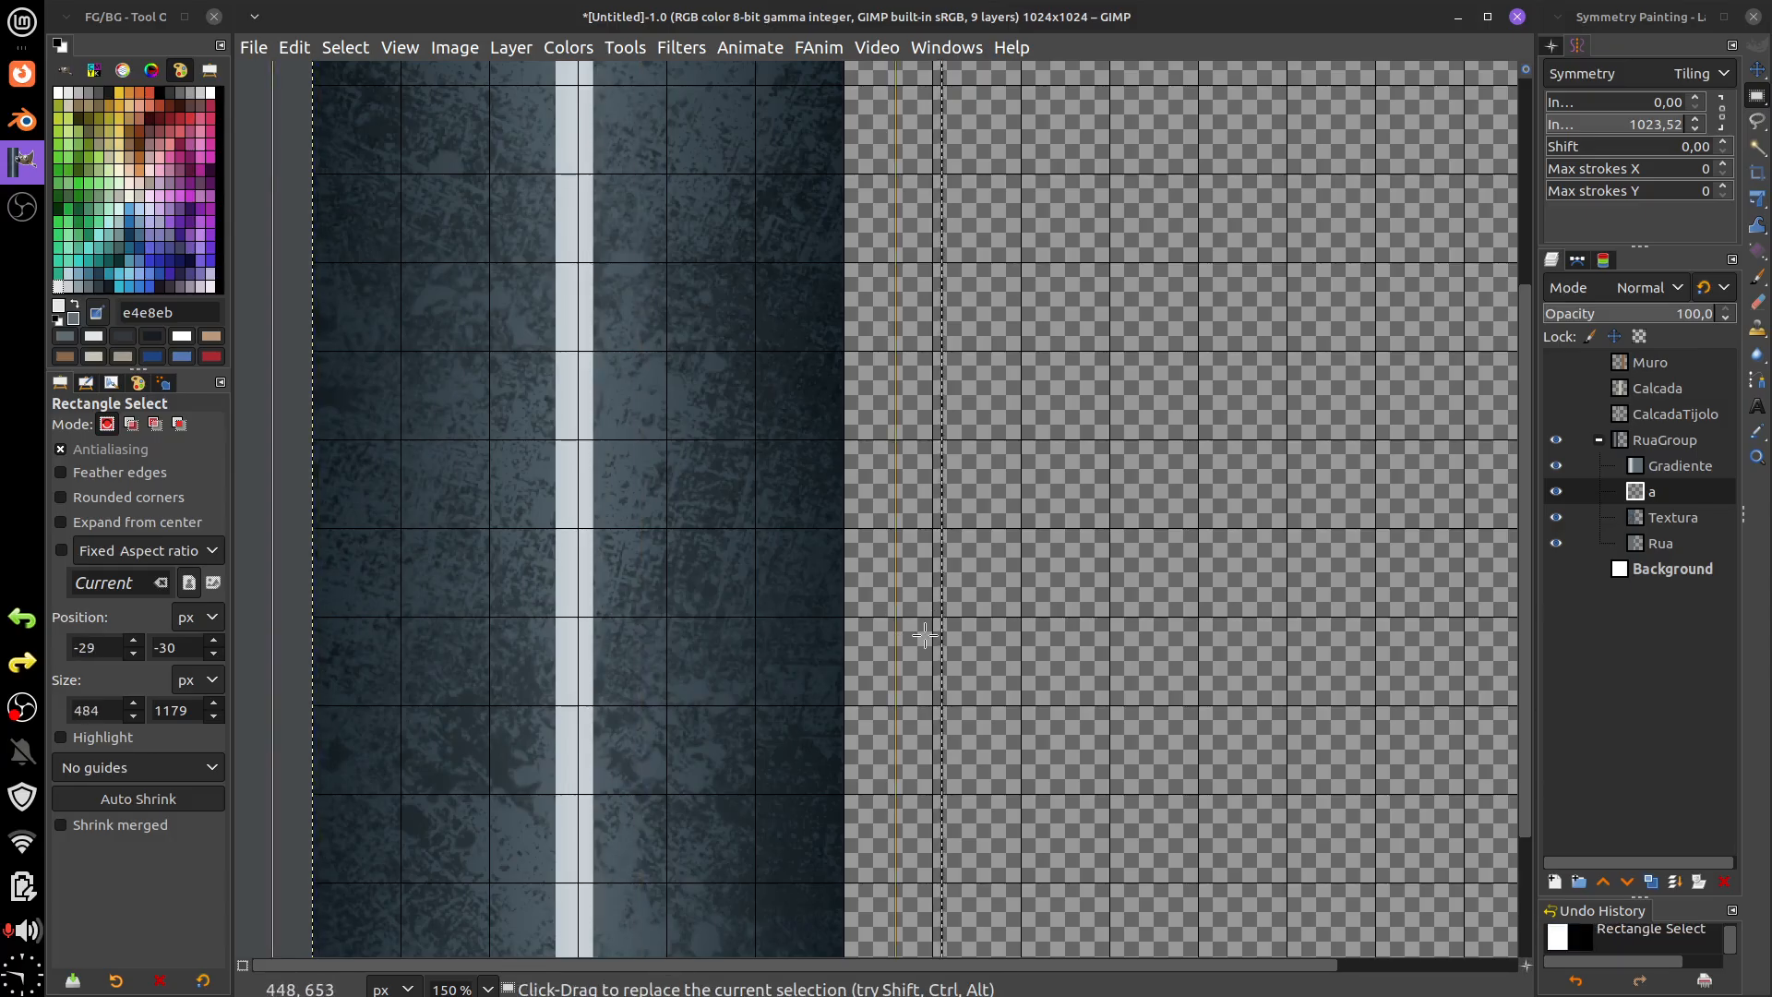
drag(923, 634, 542, 670)
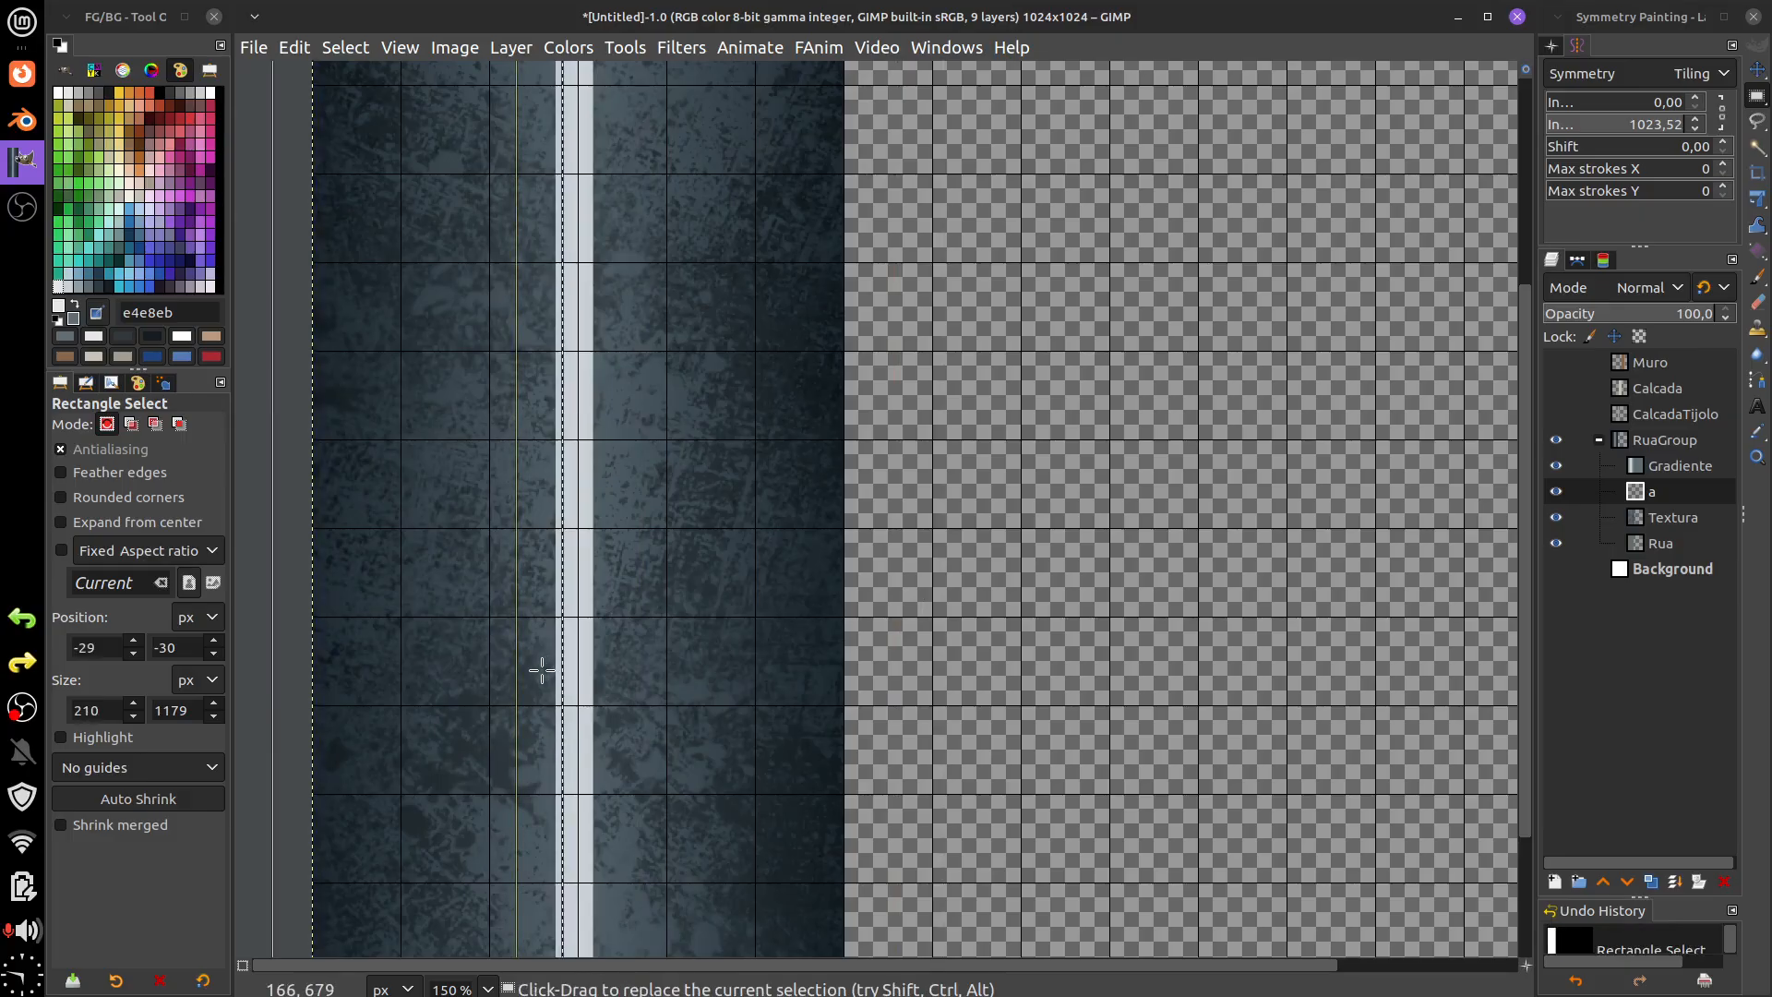
key(shift+ctrl+a)
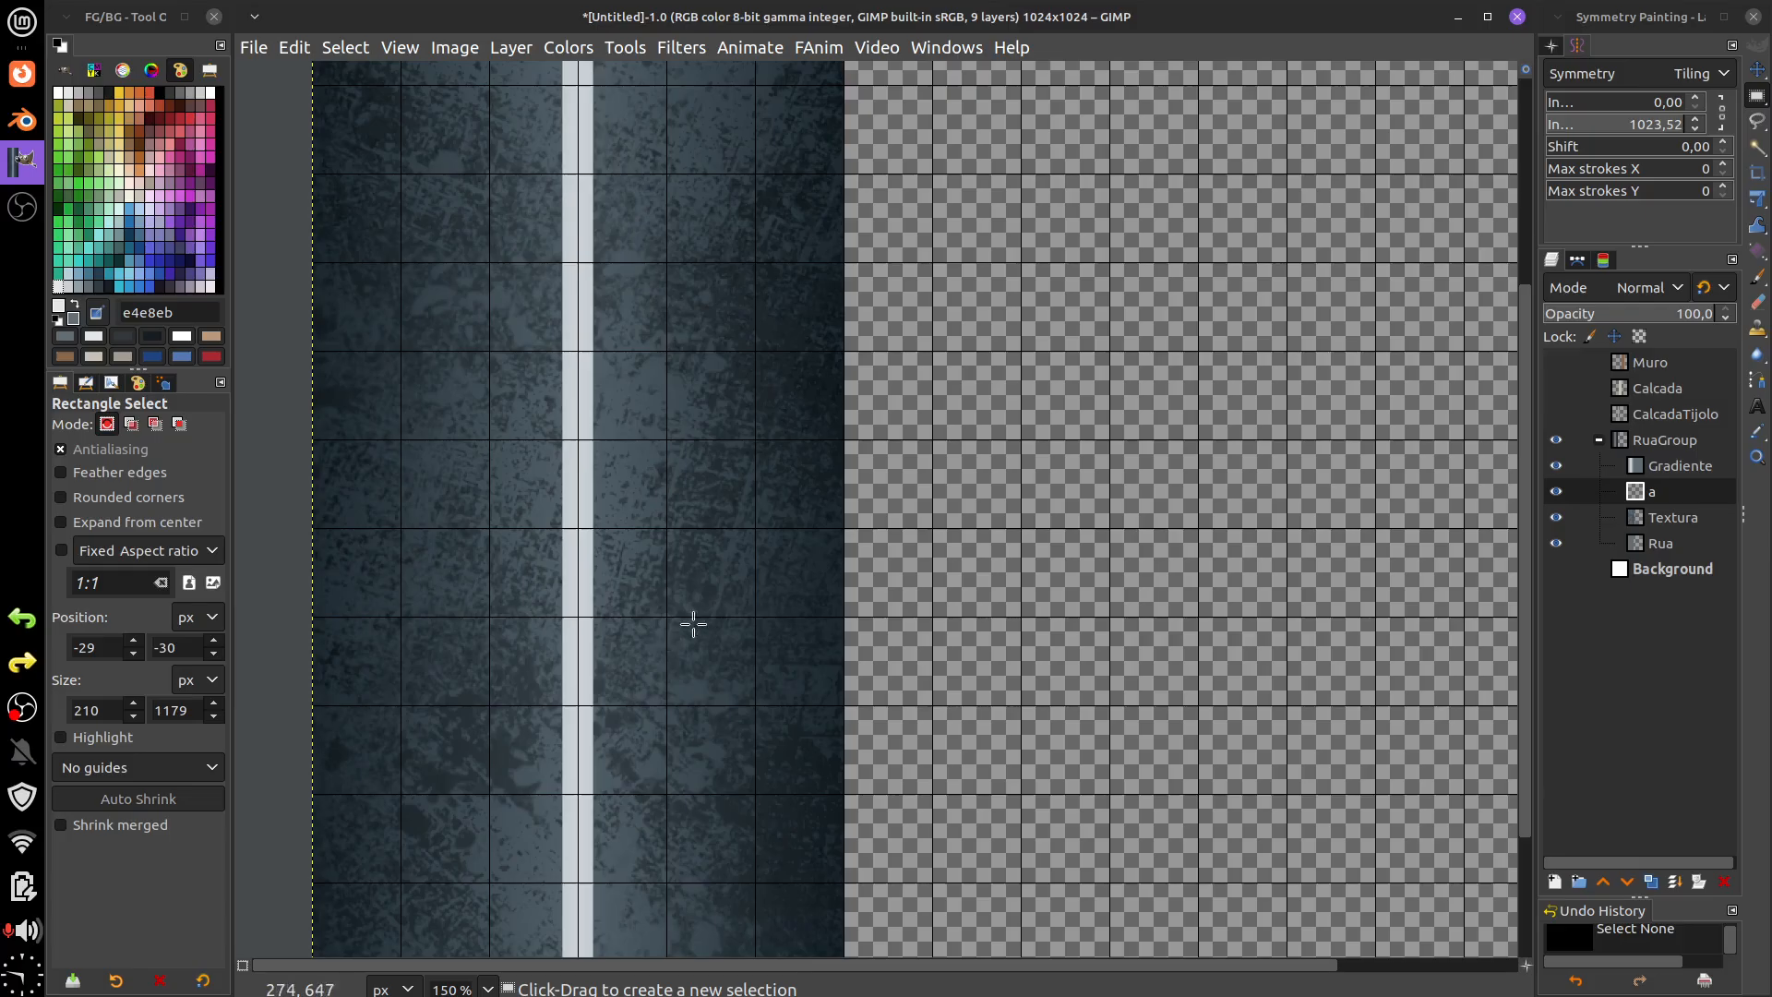
drag(723, 624, 770, 664)
scroll(770, 664, down, 2)
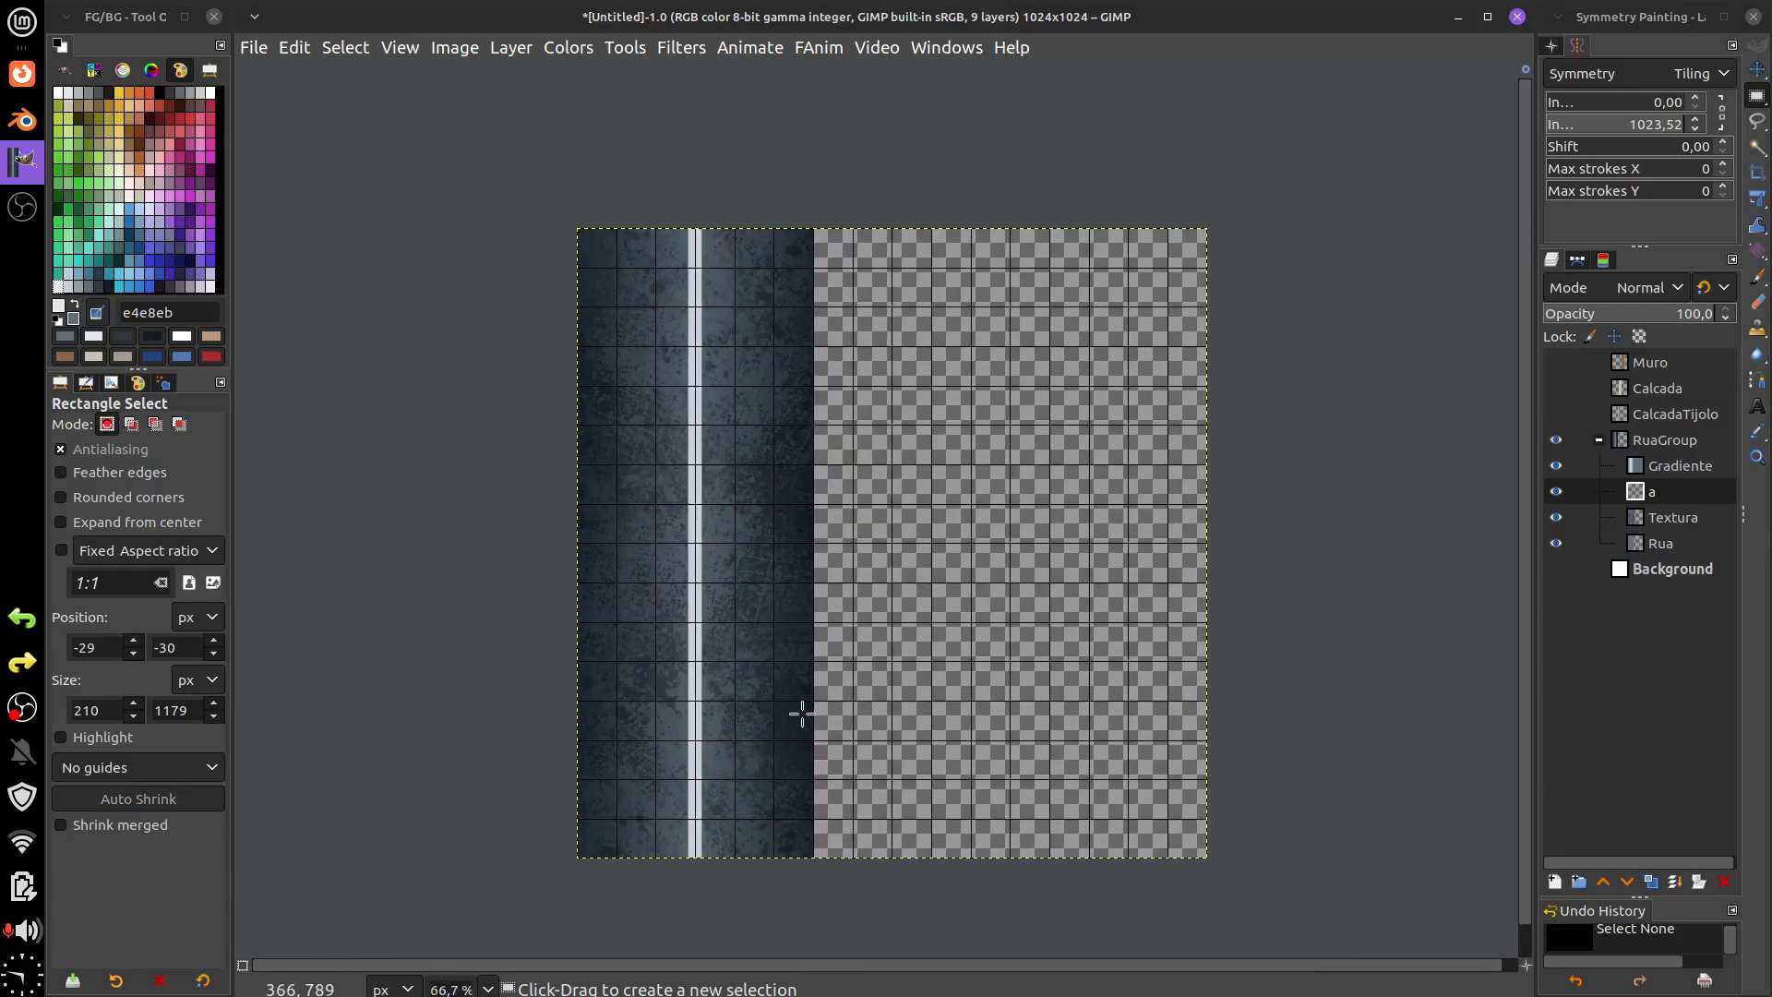
- Isolate the white stripe's layer to inspect it, then show Gradiente, Textura and Rua again
key(1)
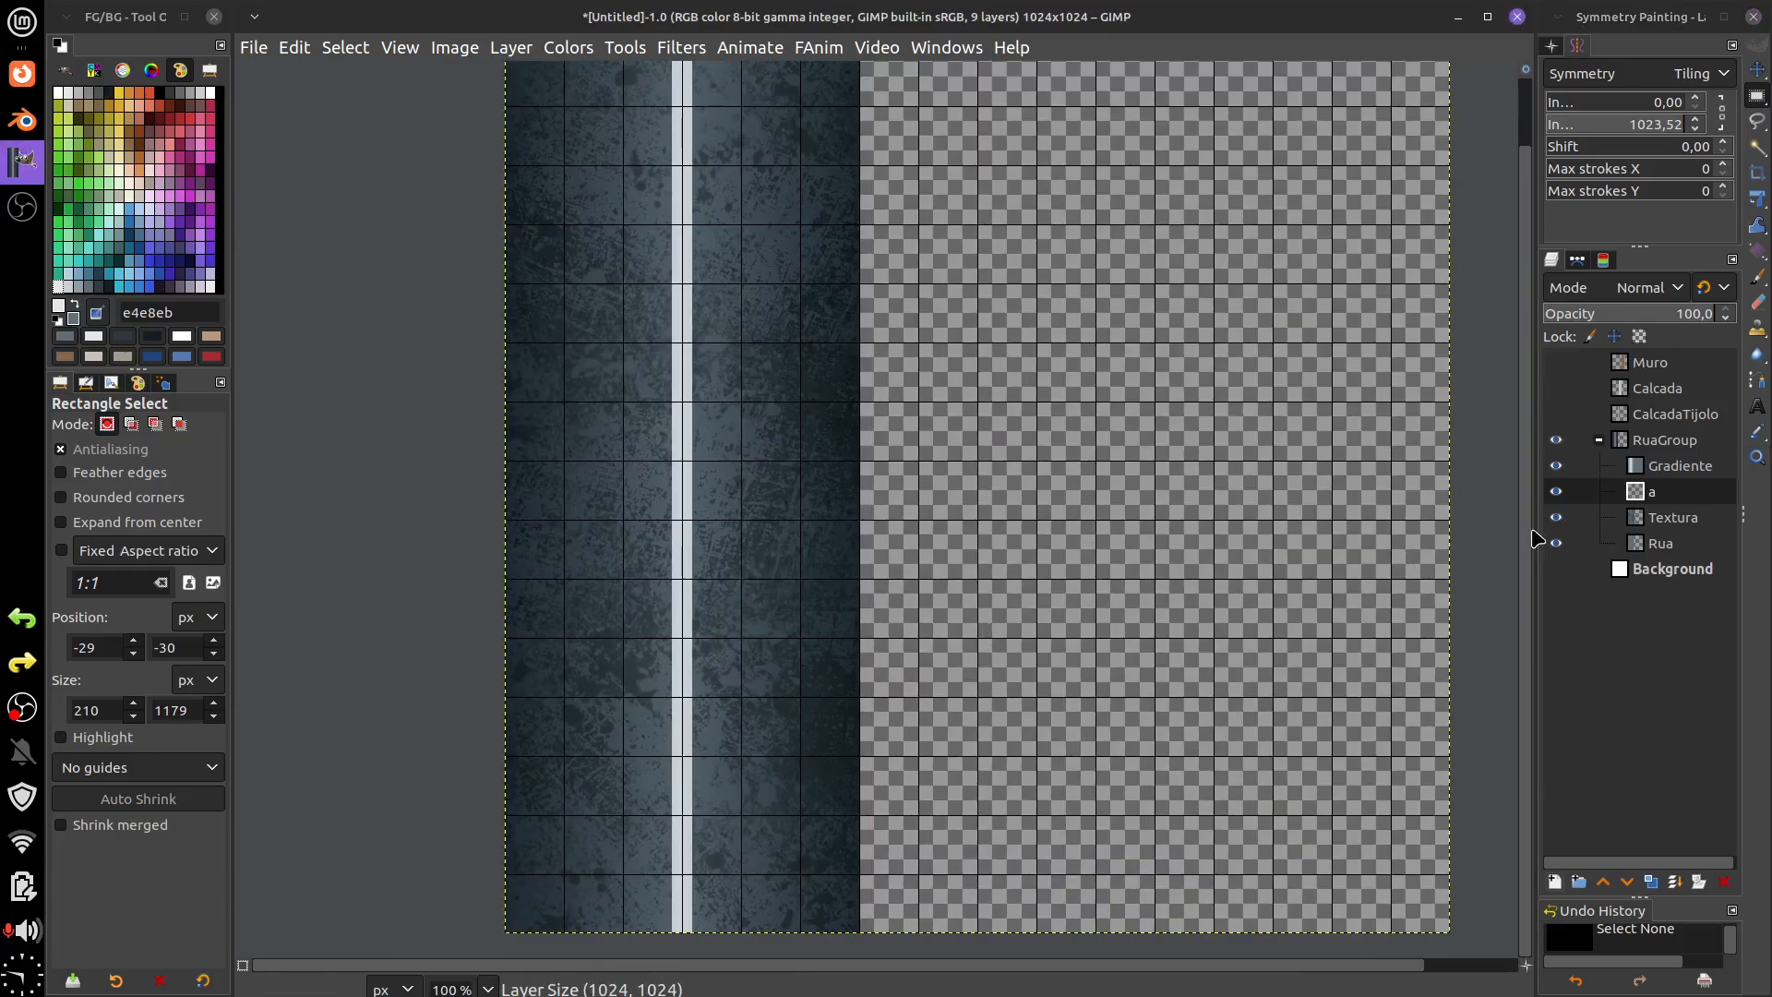
shift+click(1558, 495)
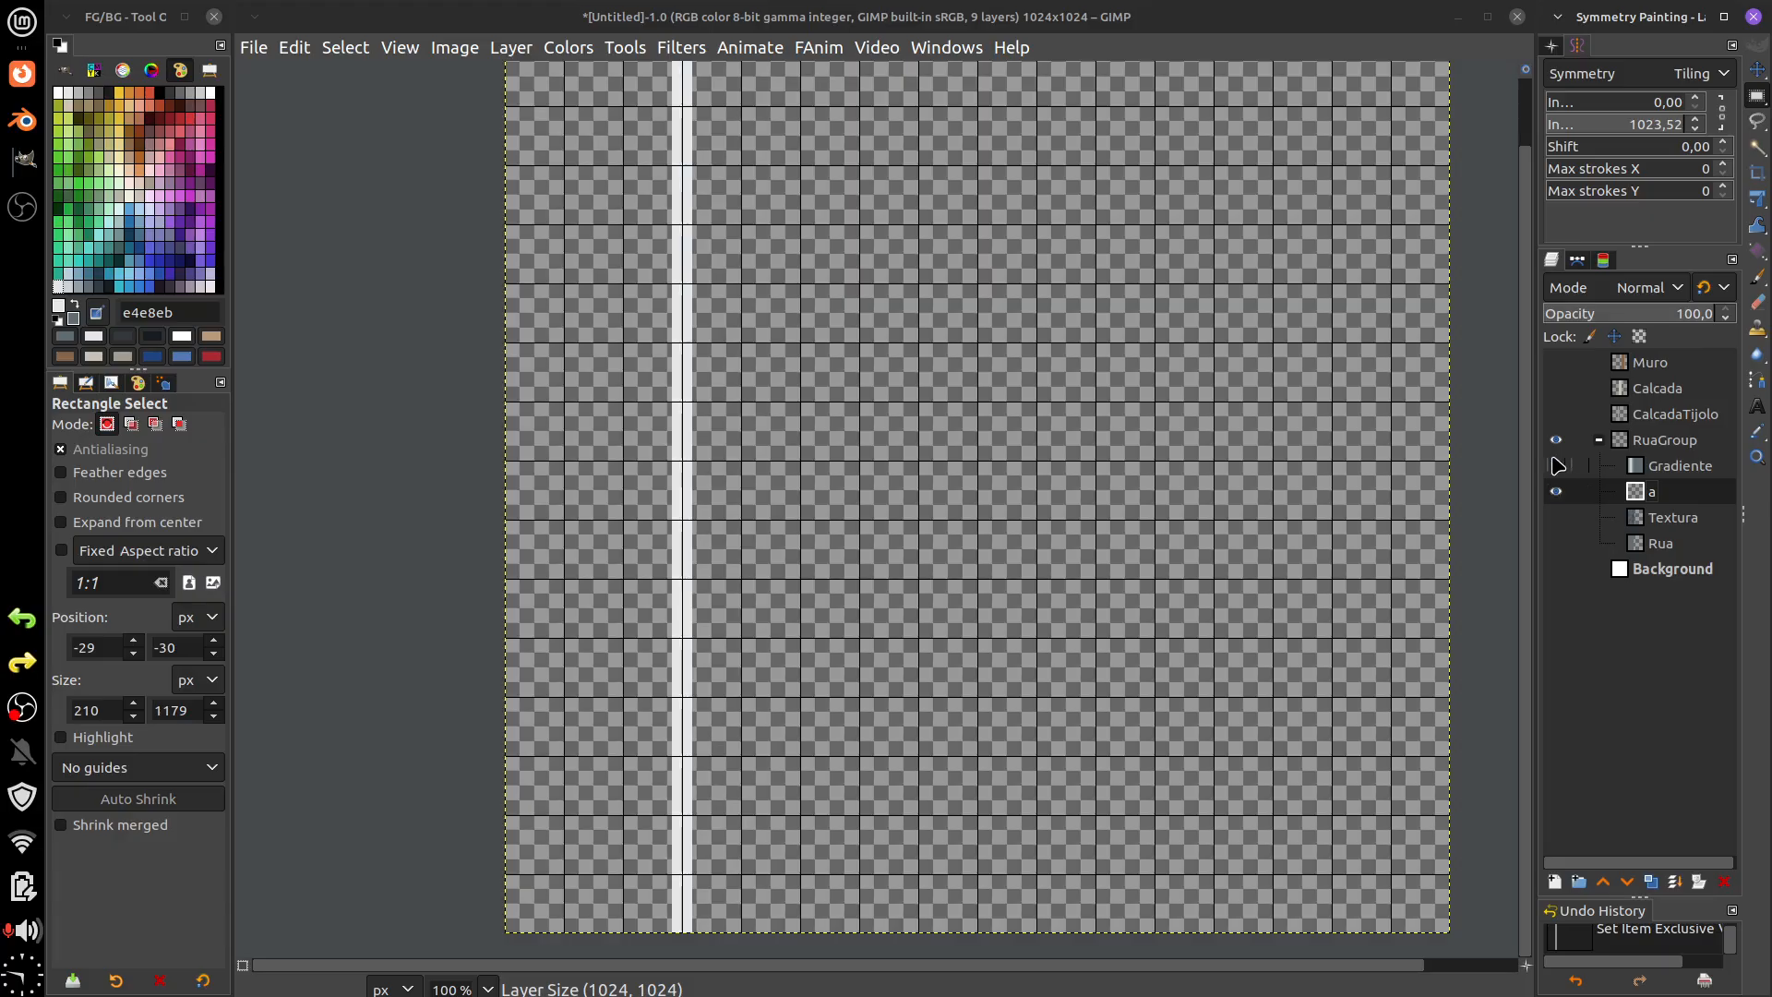
click(1560, 466)
click(1560, 518)
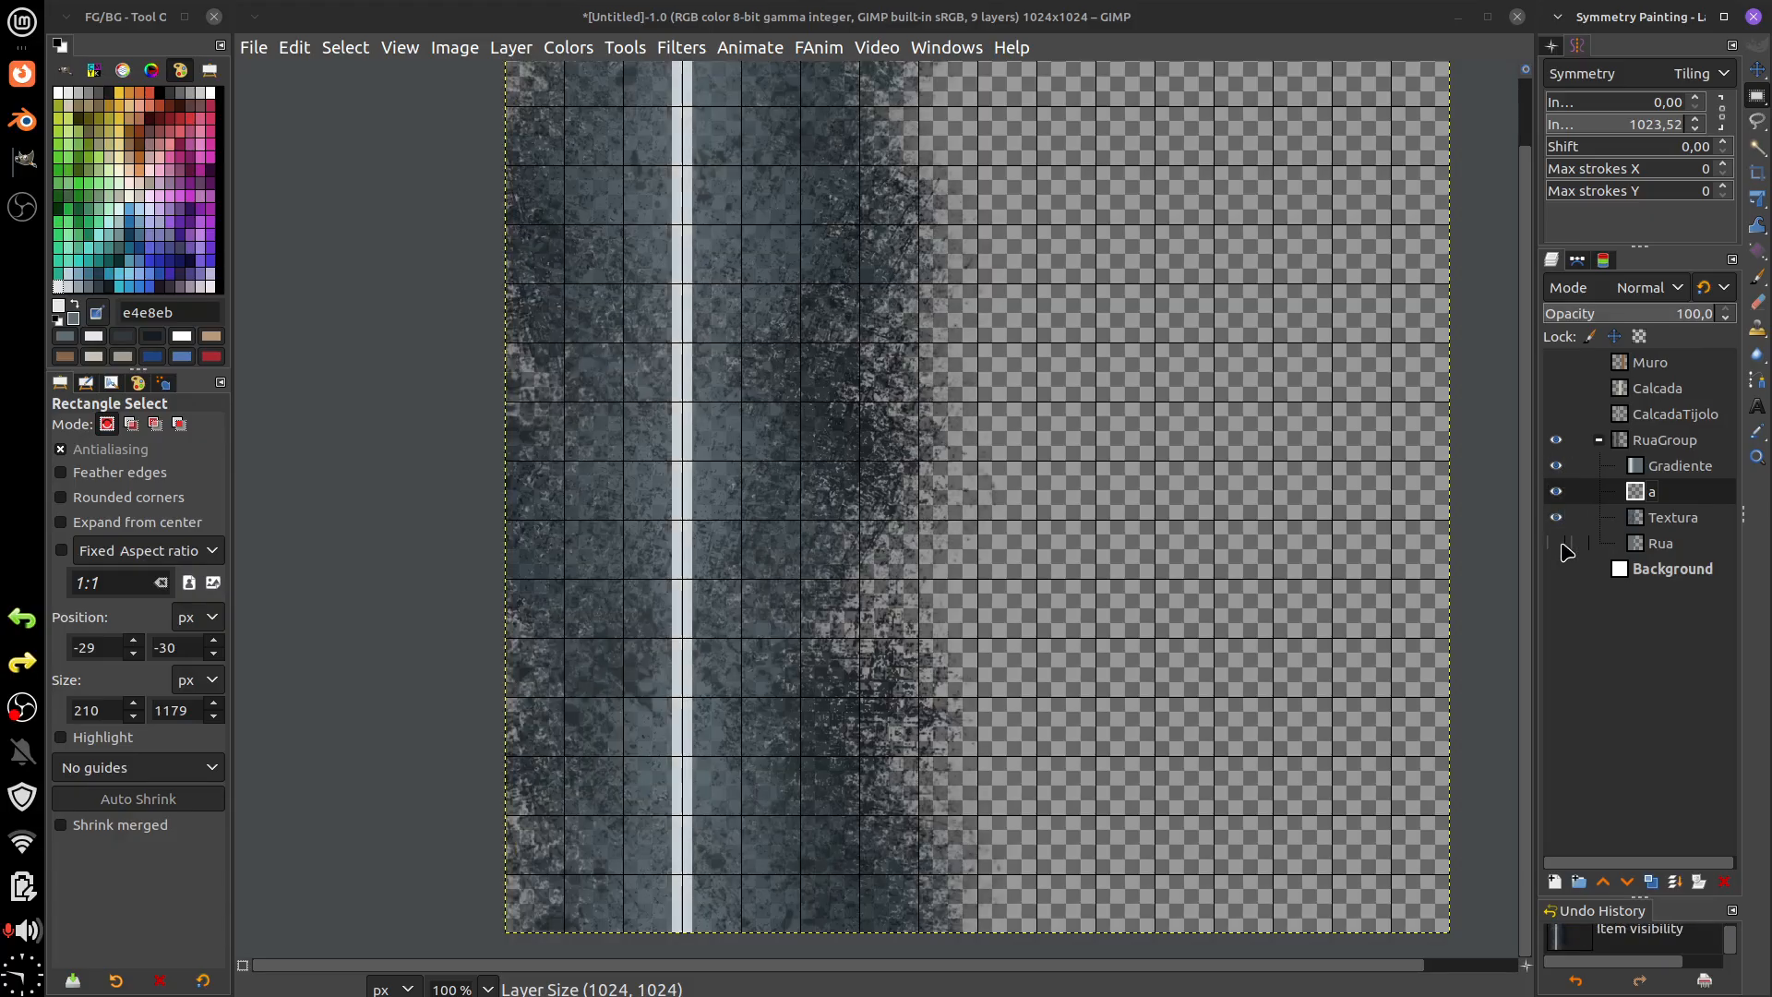
click(1560, 544)
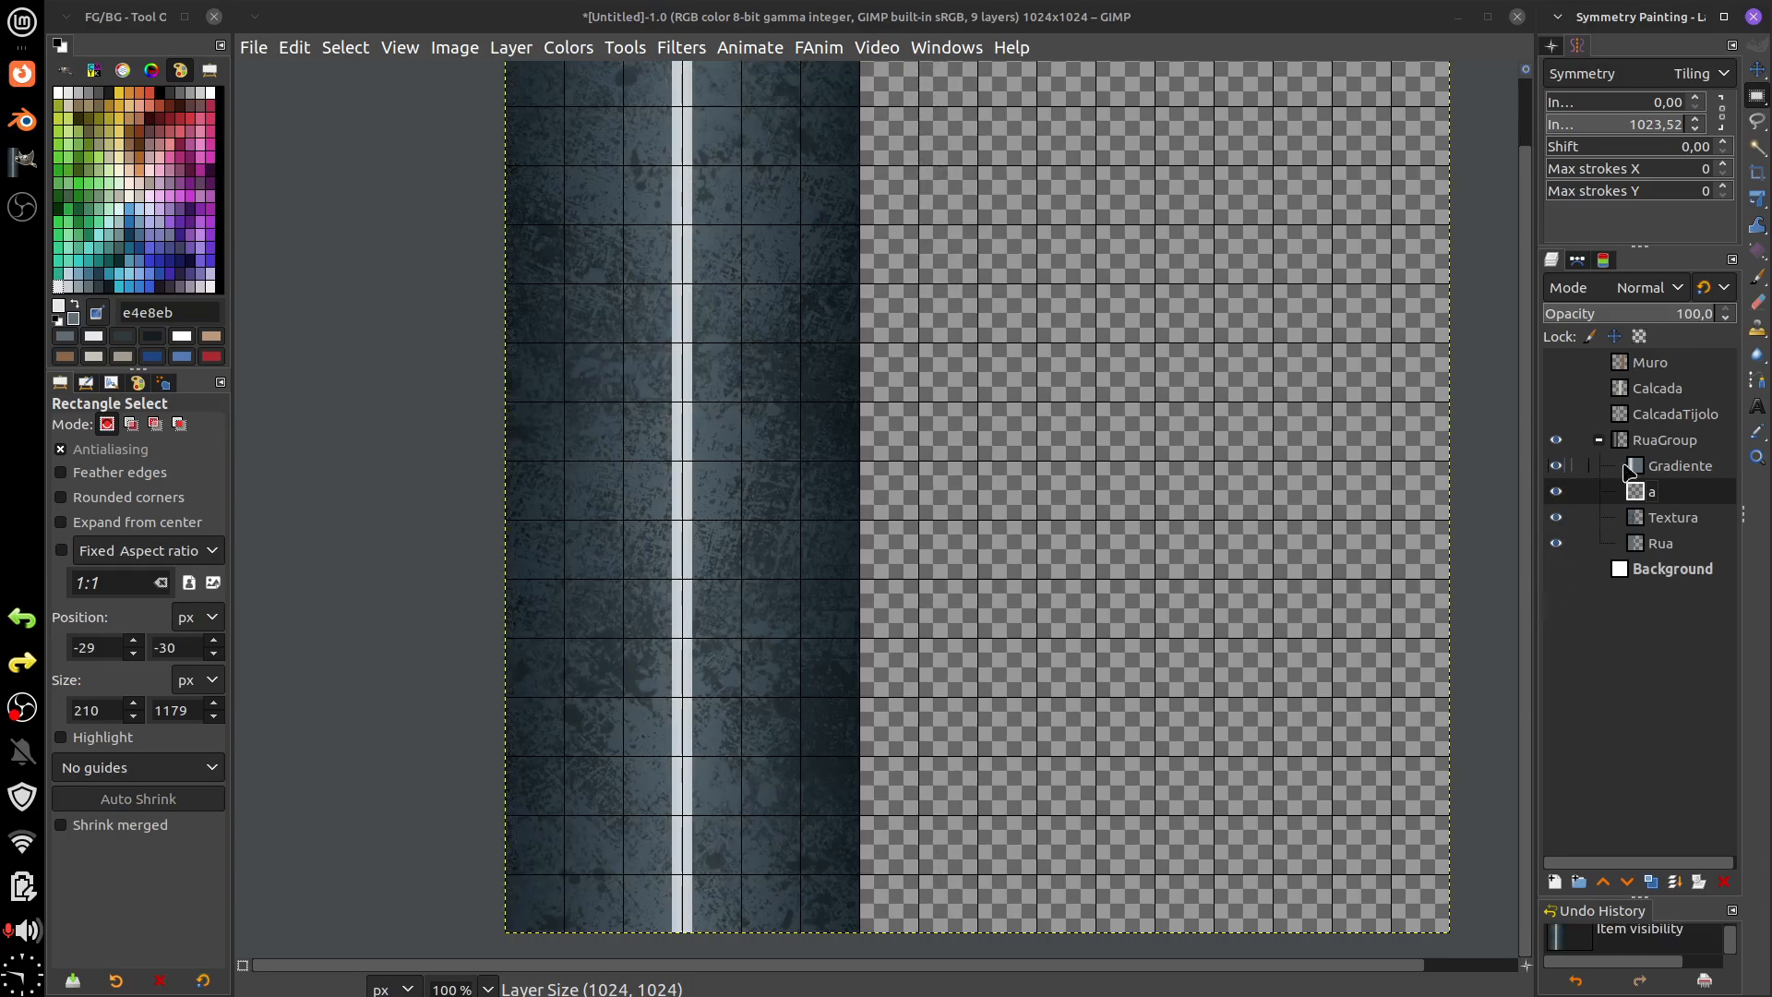
- Rename the white stripe's layer to Faixa
double_click(1650, 494)
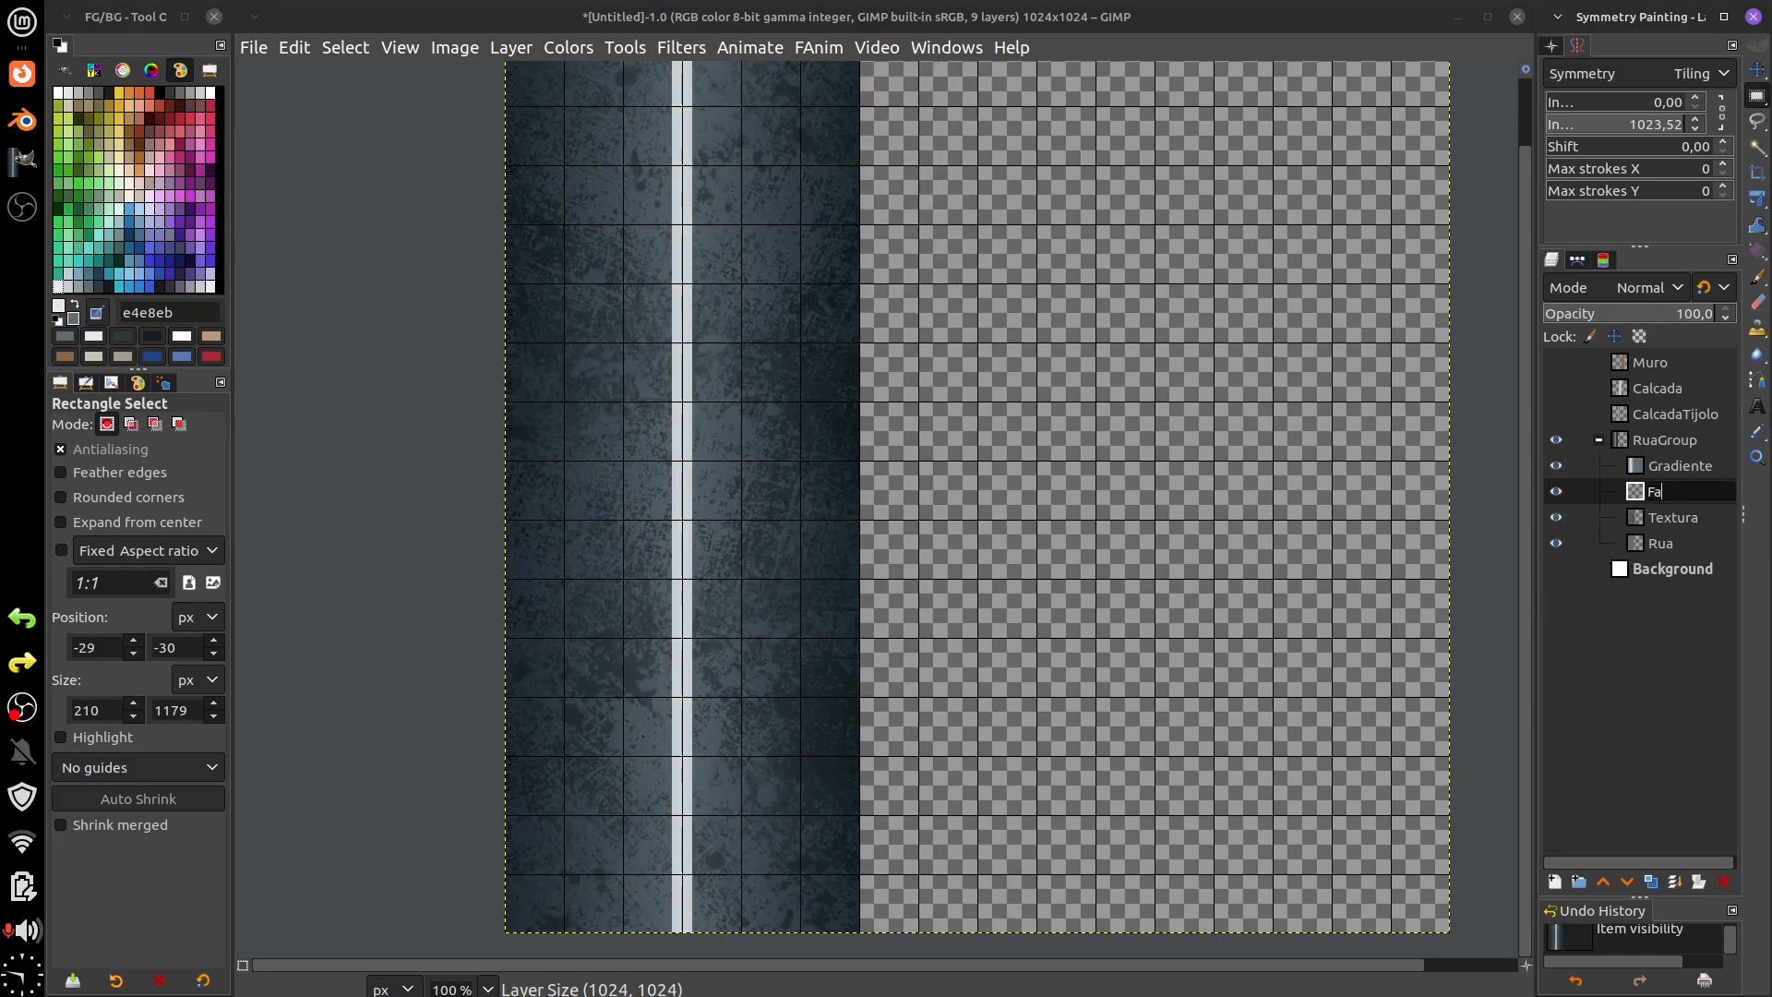
key(Return)
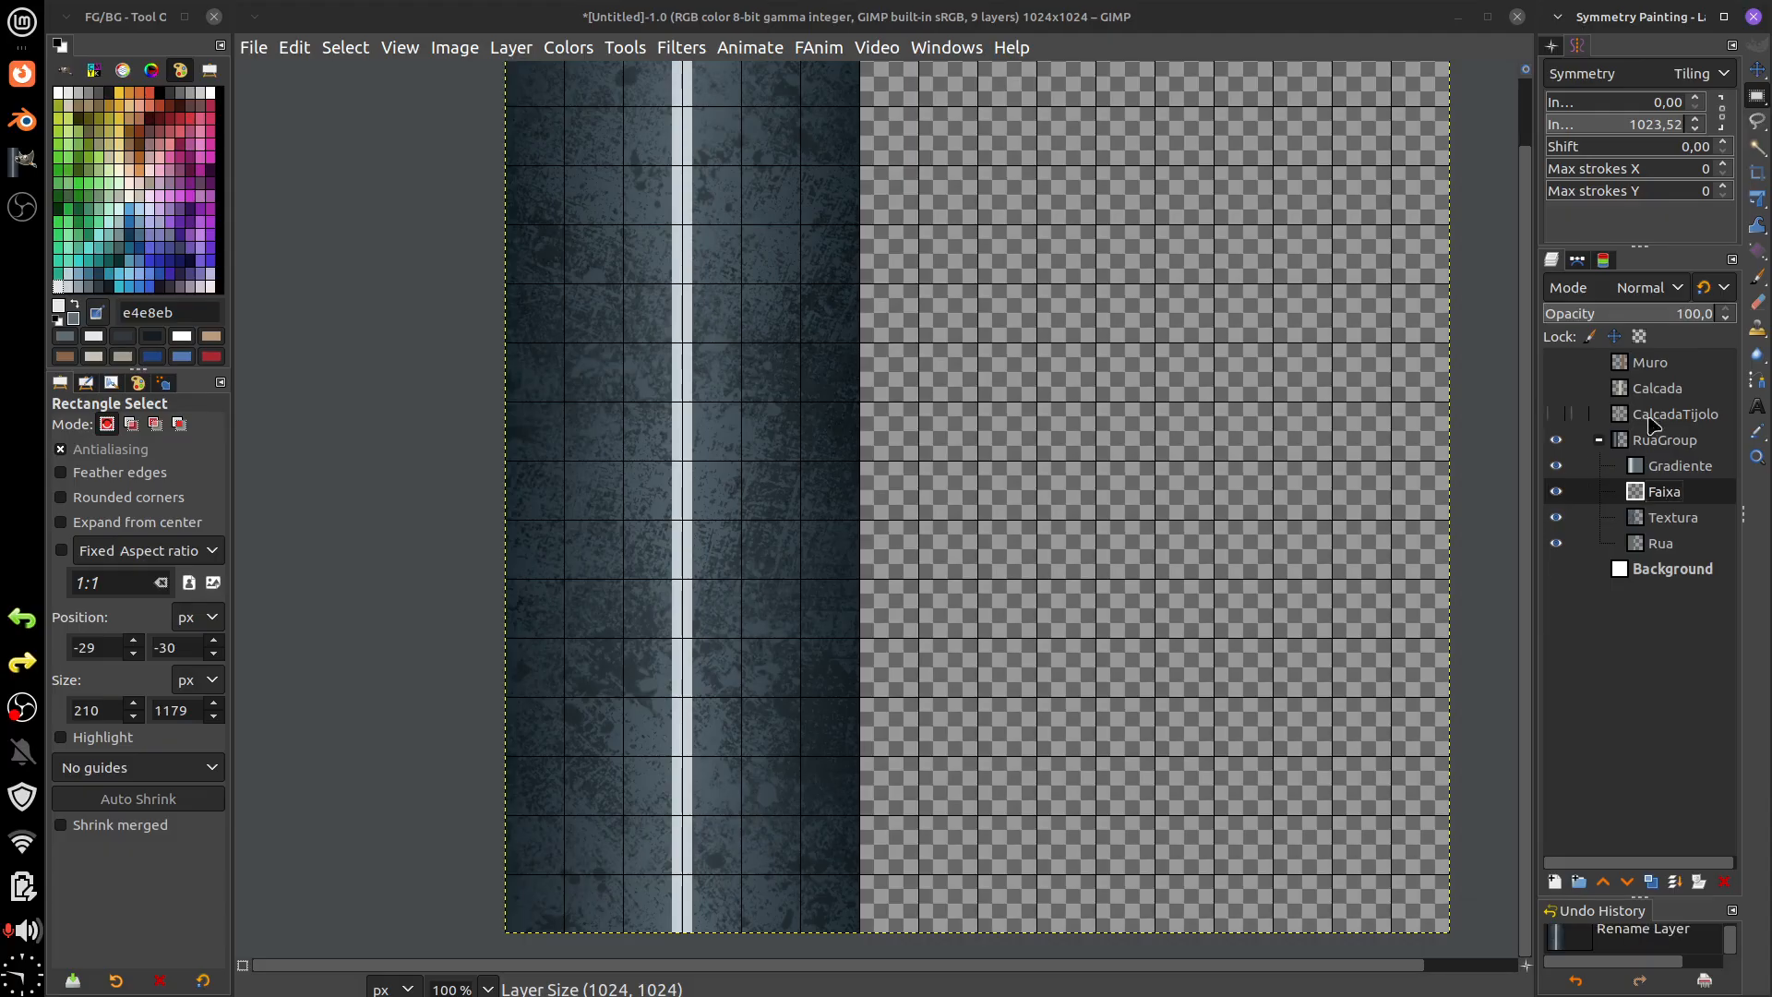
- Lock Faixa's alpha channel, show only that layer, and paint S_Splats 2 texture along the stripe in colour c8cfd2
click(1641, 336)
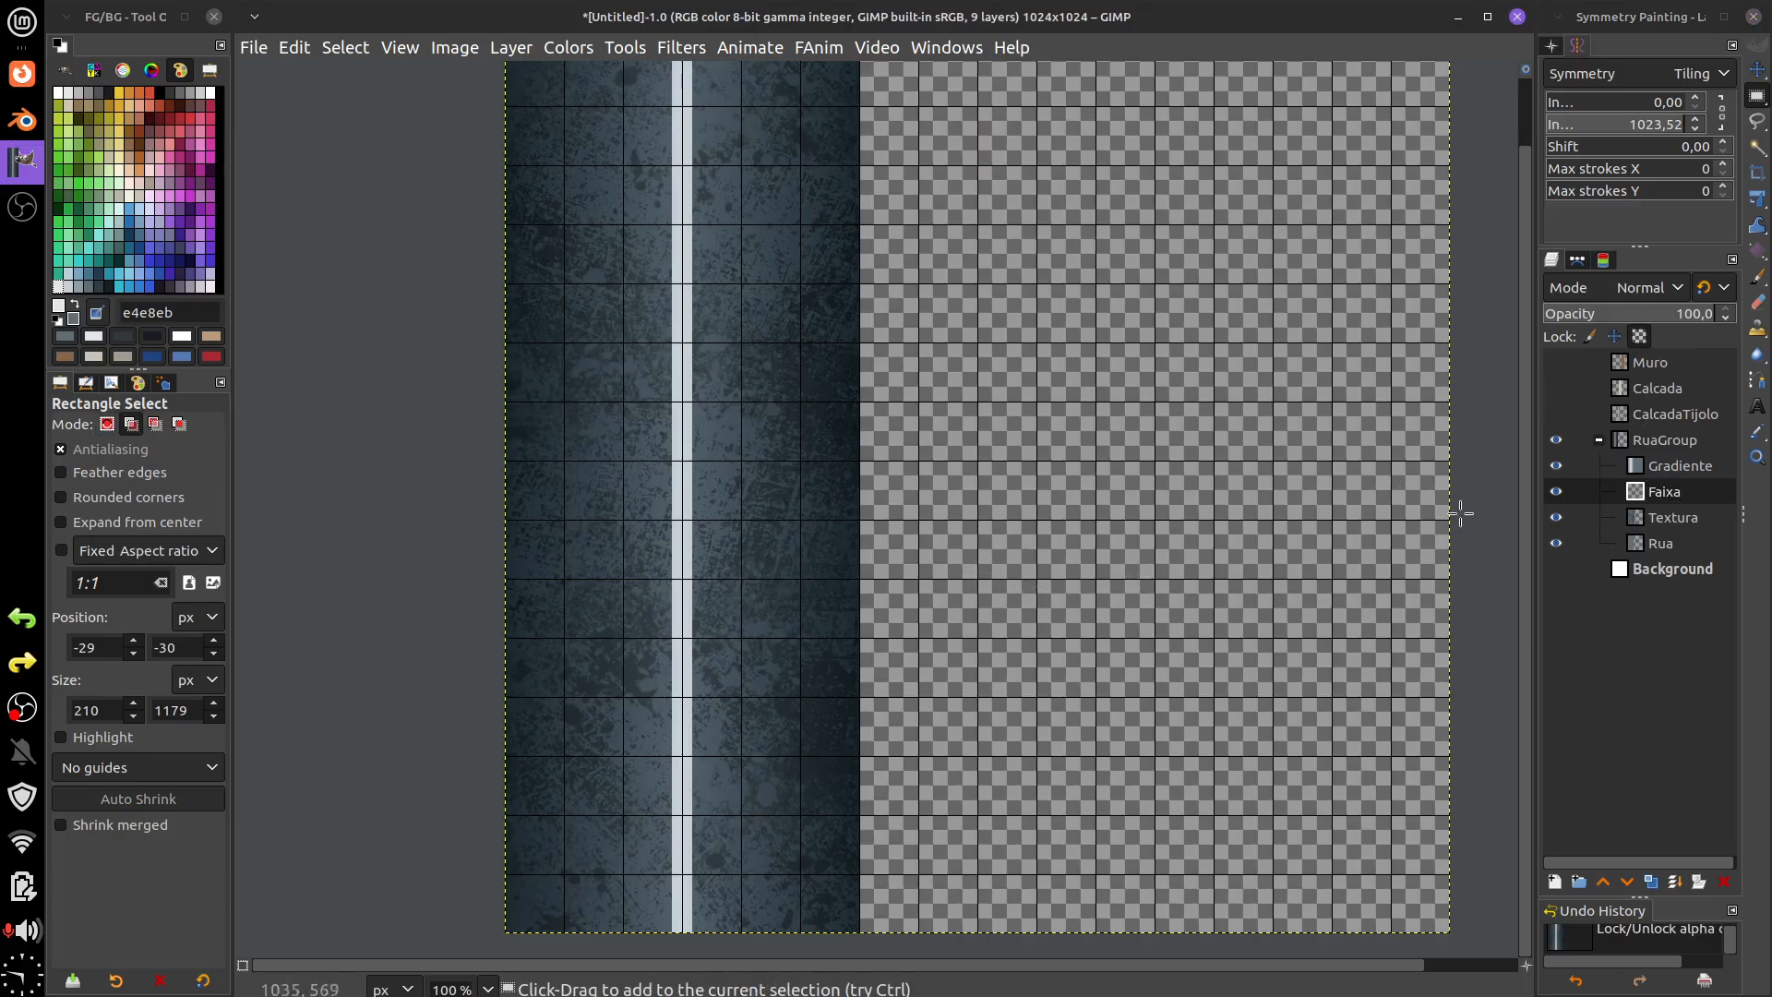
shift+click(1554, 491)
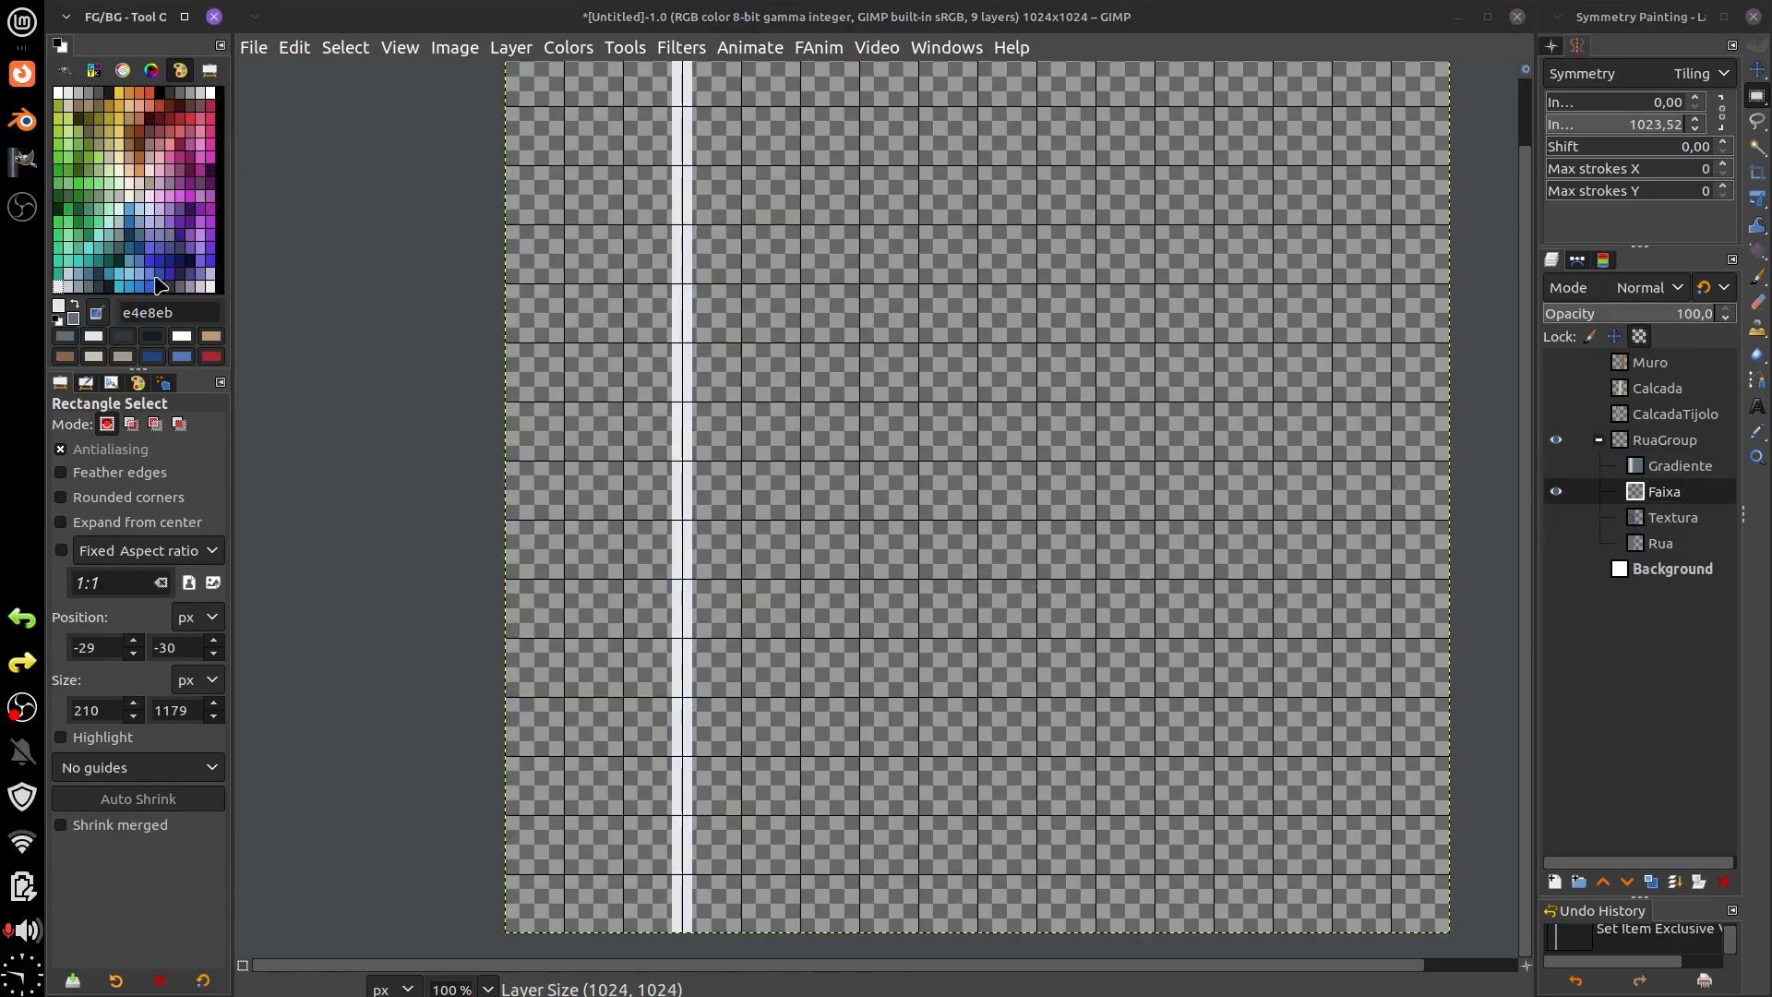
click(72, 287)
key(p)
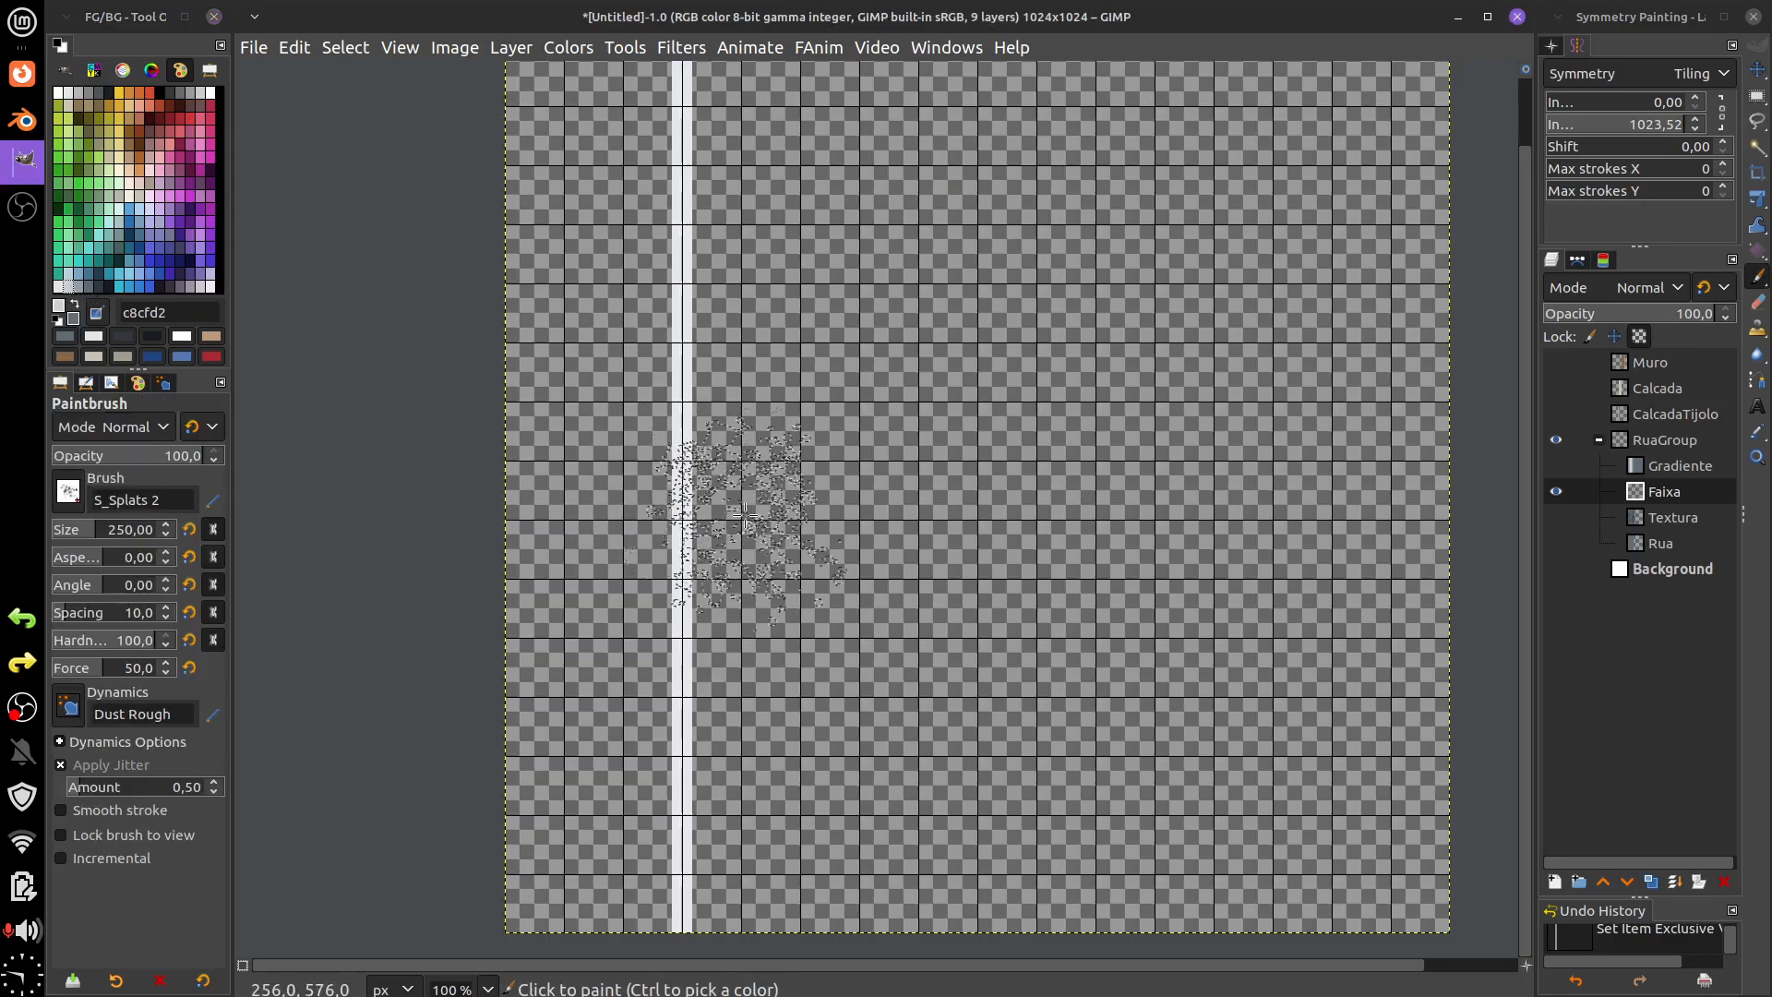
mouse_move(753, 382)
mouse_down()
mouse_move(665, 701)
mouse_move(683, 812)
mouse_up()
scroll(772, 415, up, 4)
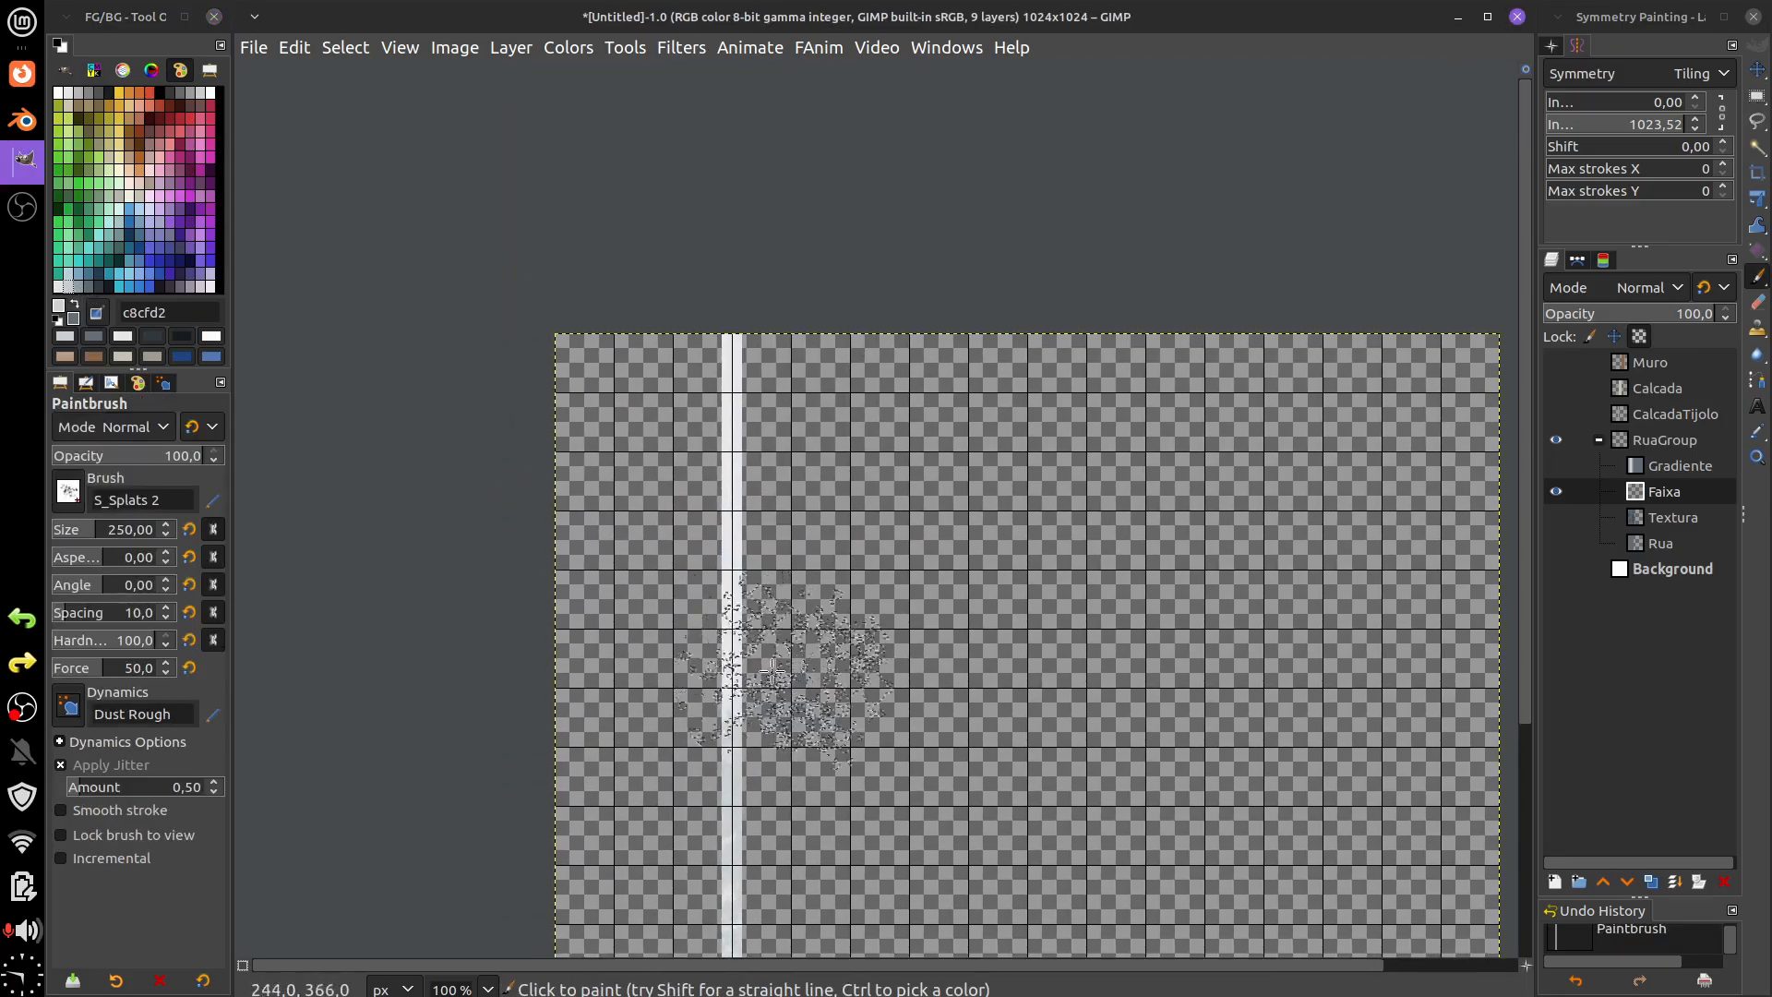
scroll(738, 277, down, 6)
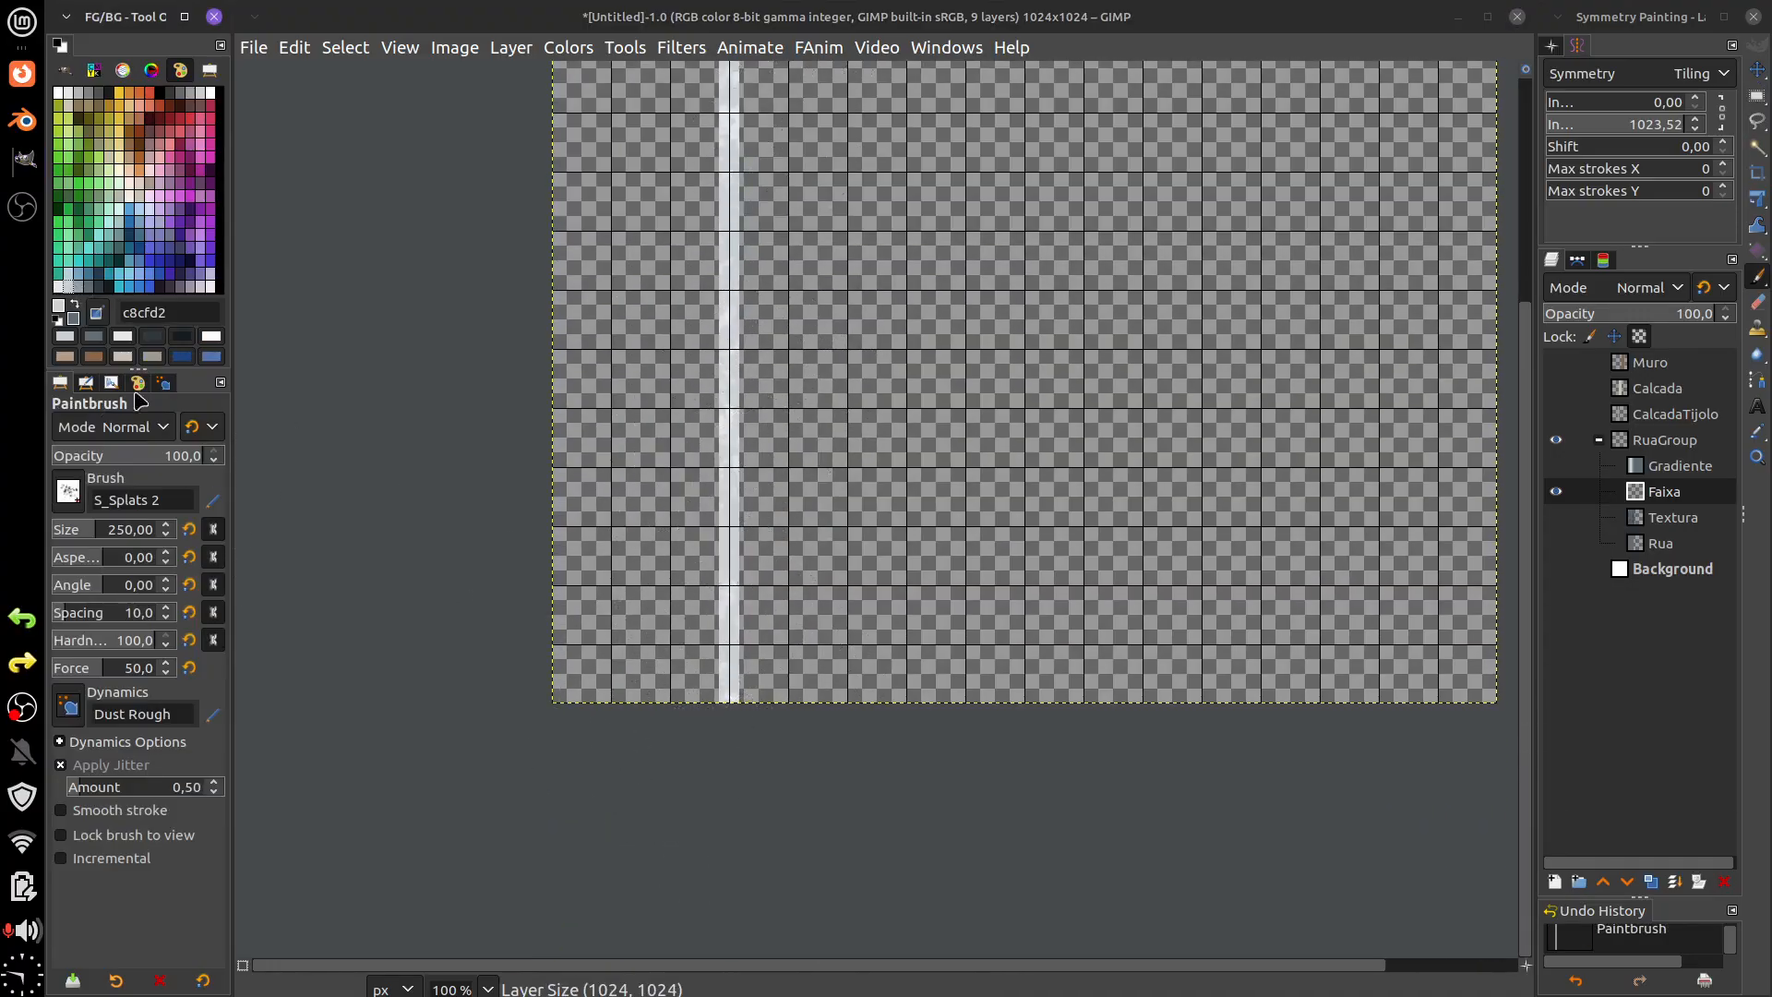
- Paint darker splatter patches in colour 909fa6 along the whole length of the Faixa stripe
click(76, 288)
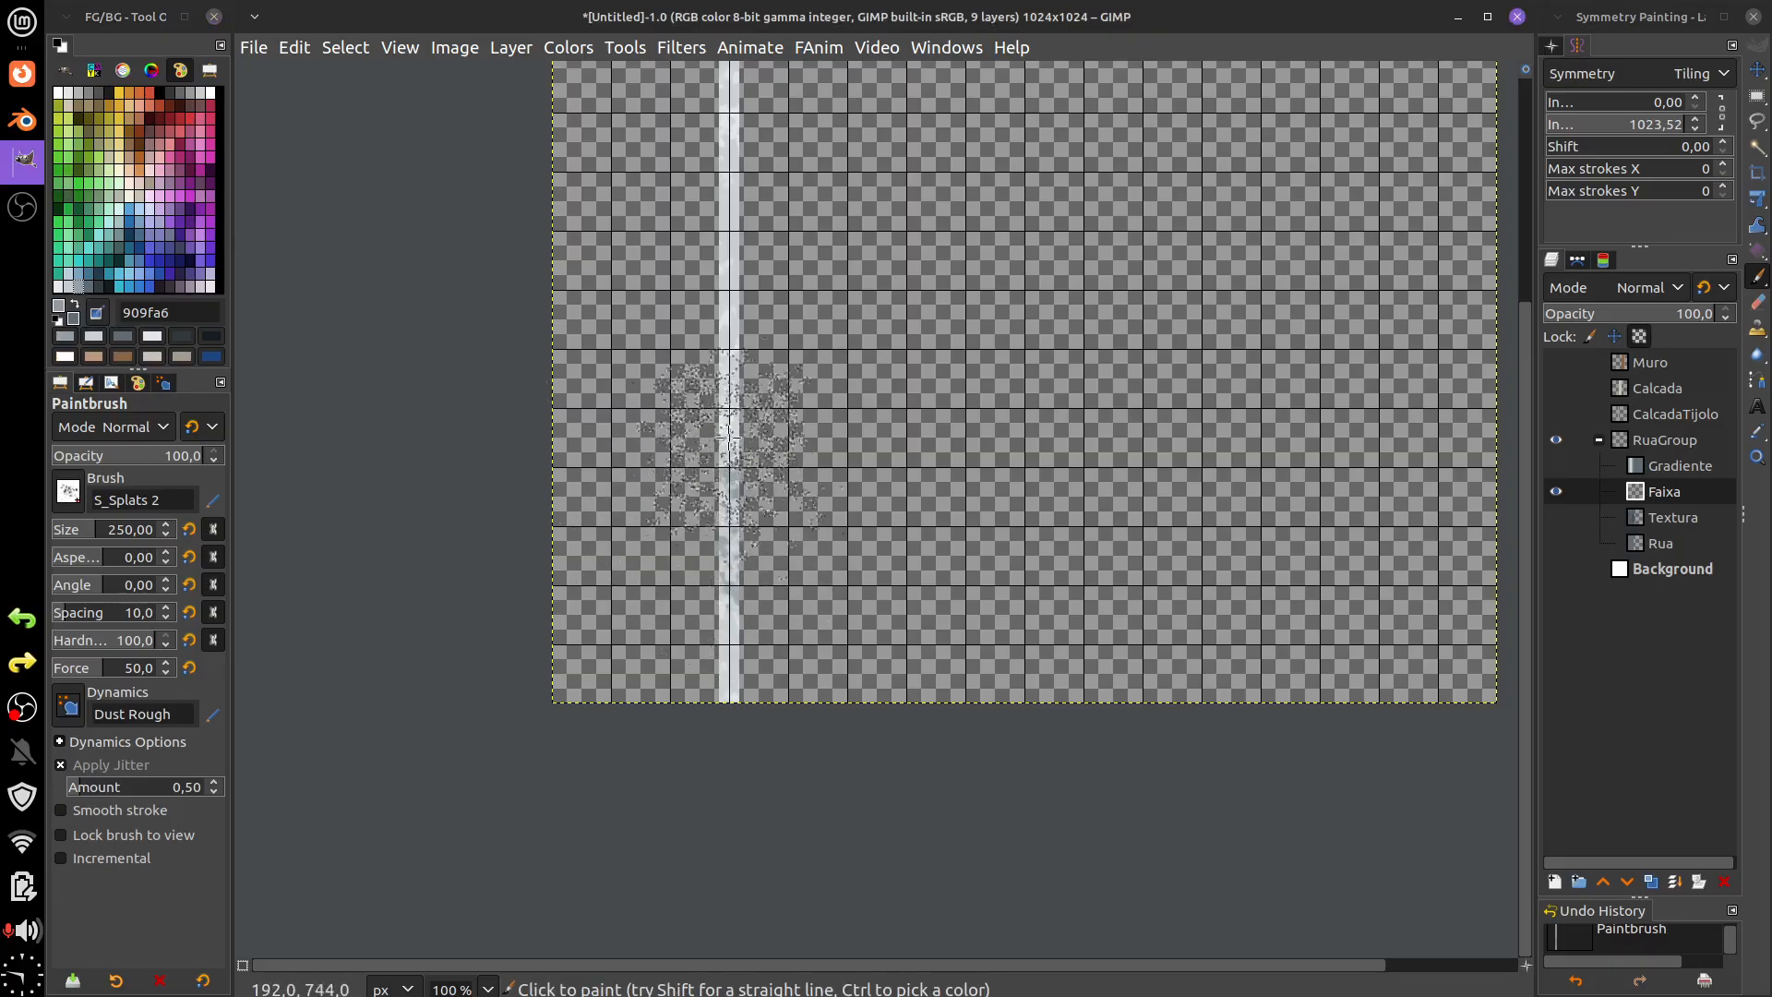
scroll(723, 535, up, 2)
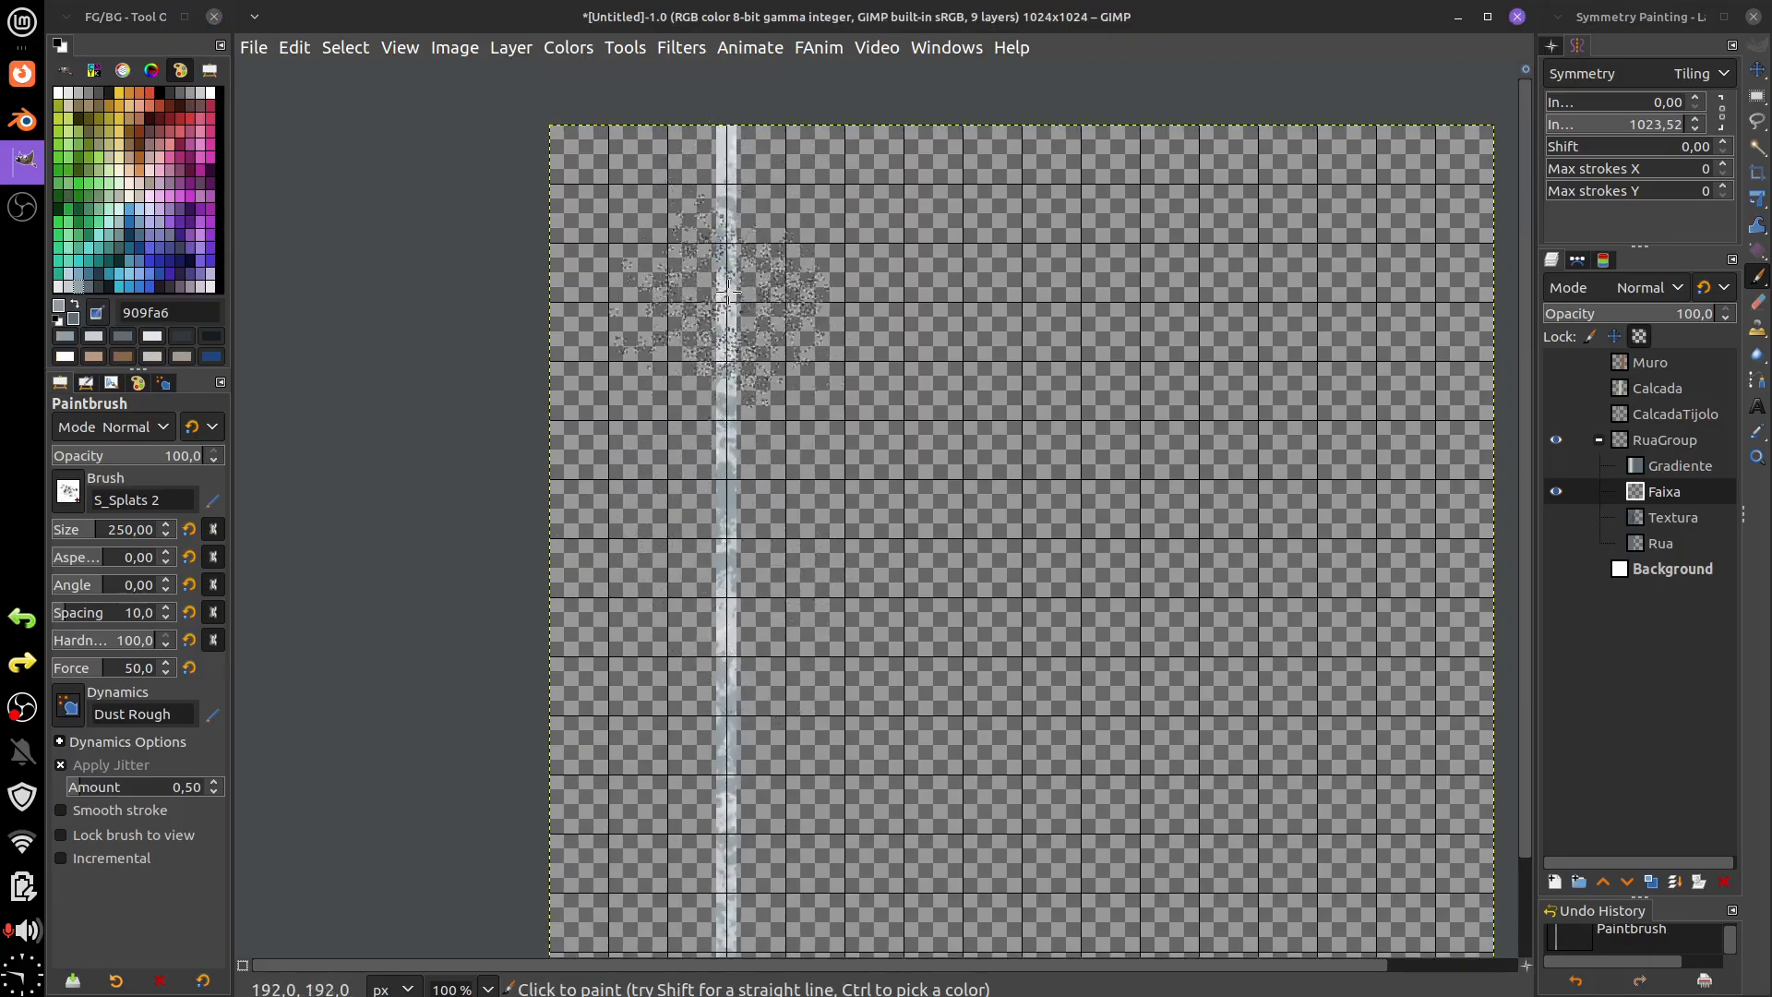
scroll(698, 454, down, 5)
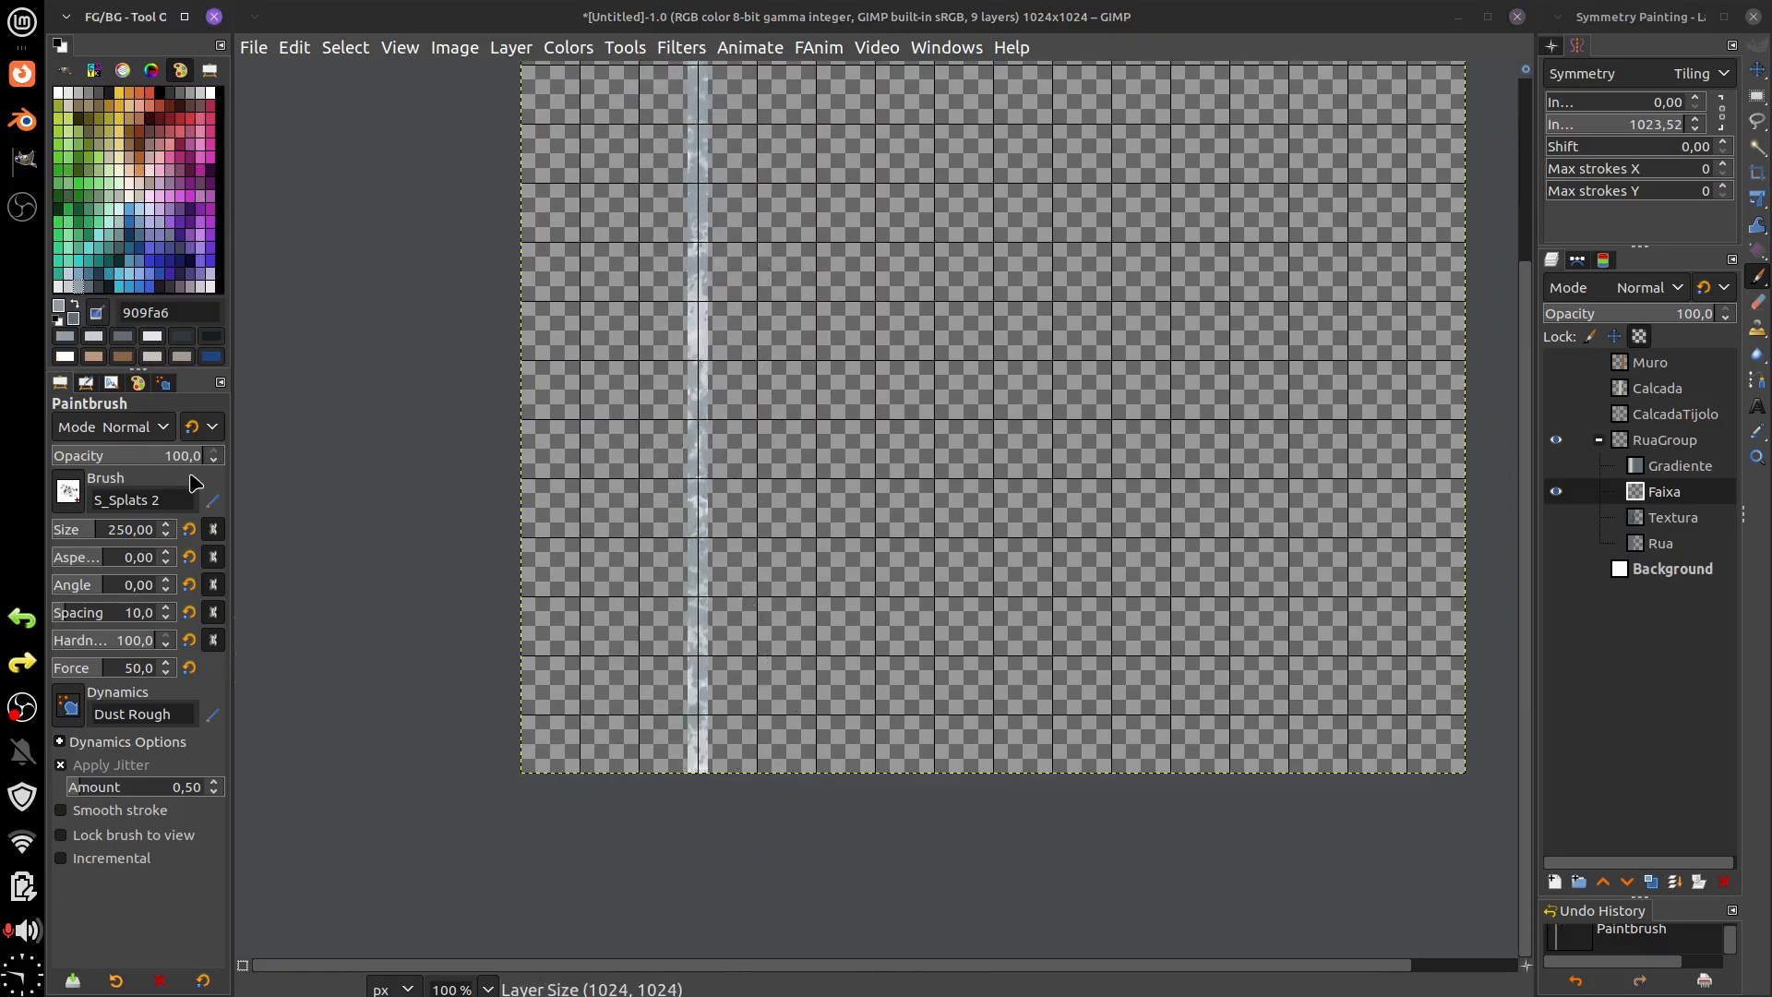
- Soften the dark patches on the Faixa stripe by painting splatter over them in colour c8cfd2
click(69, 286)
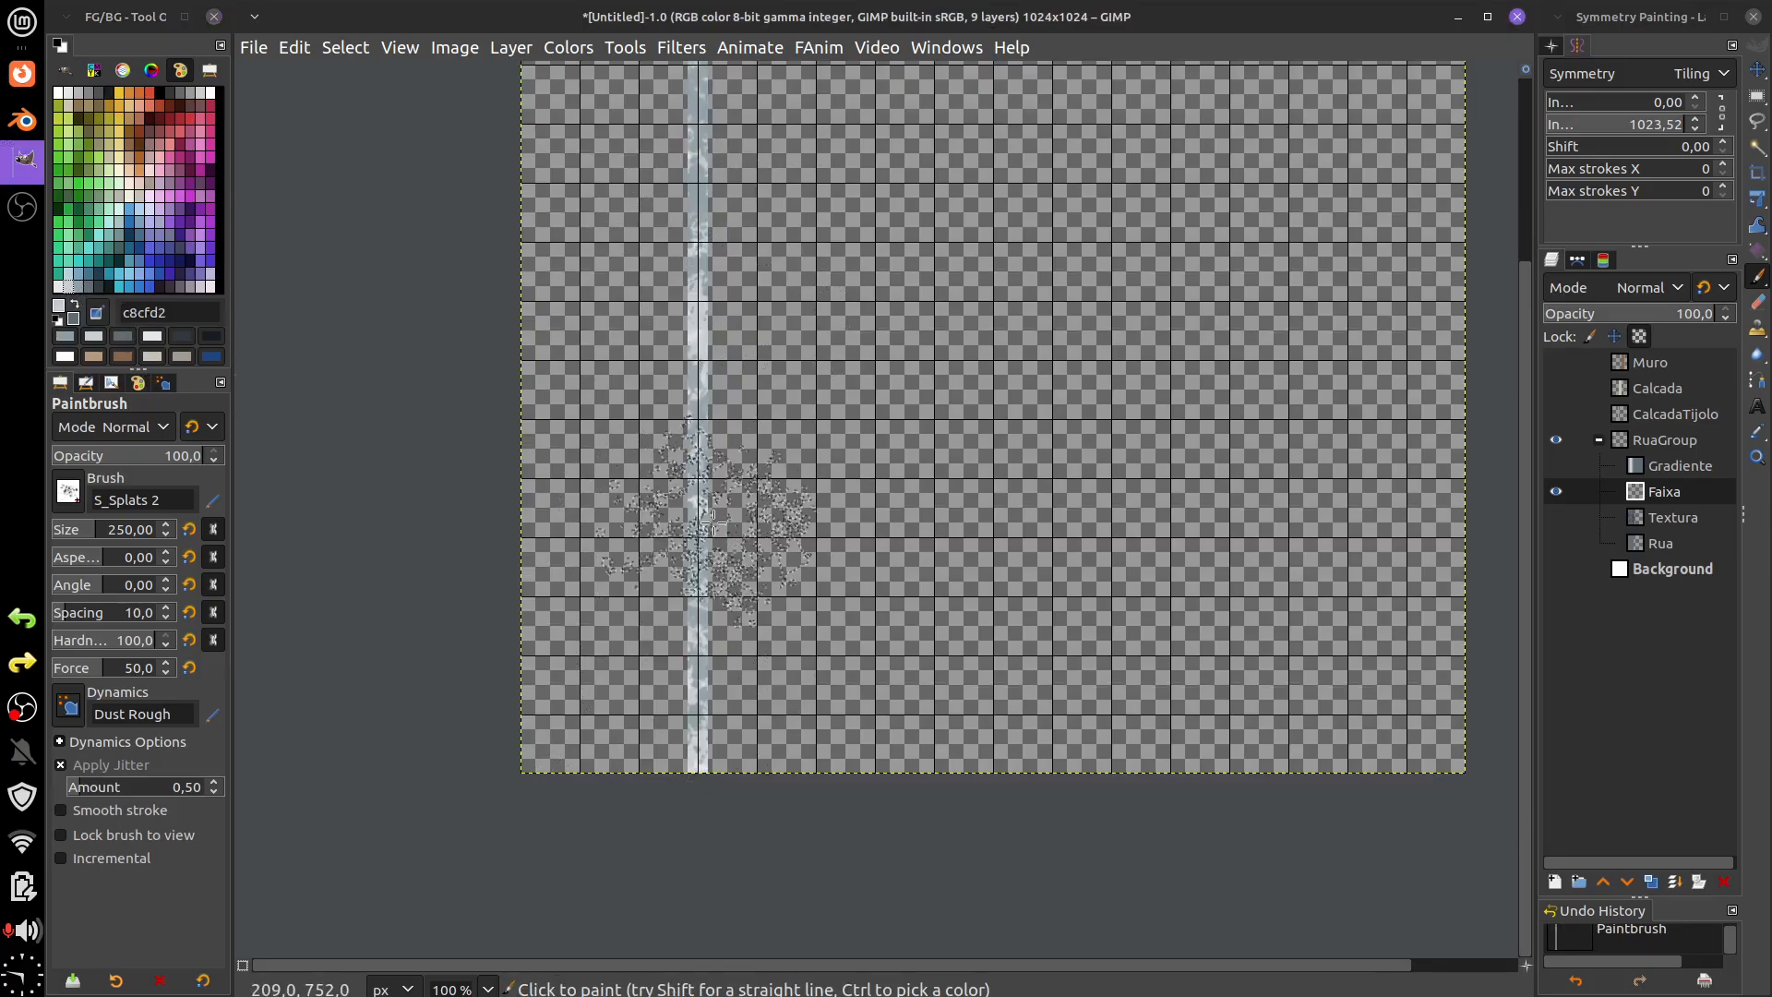
click(698, 280)
scroll(699, 175, up, 5)
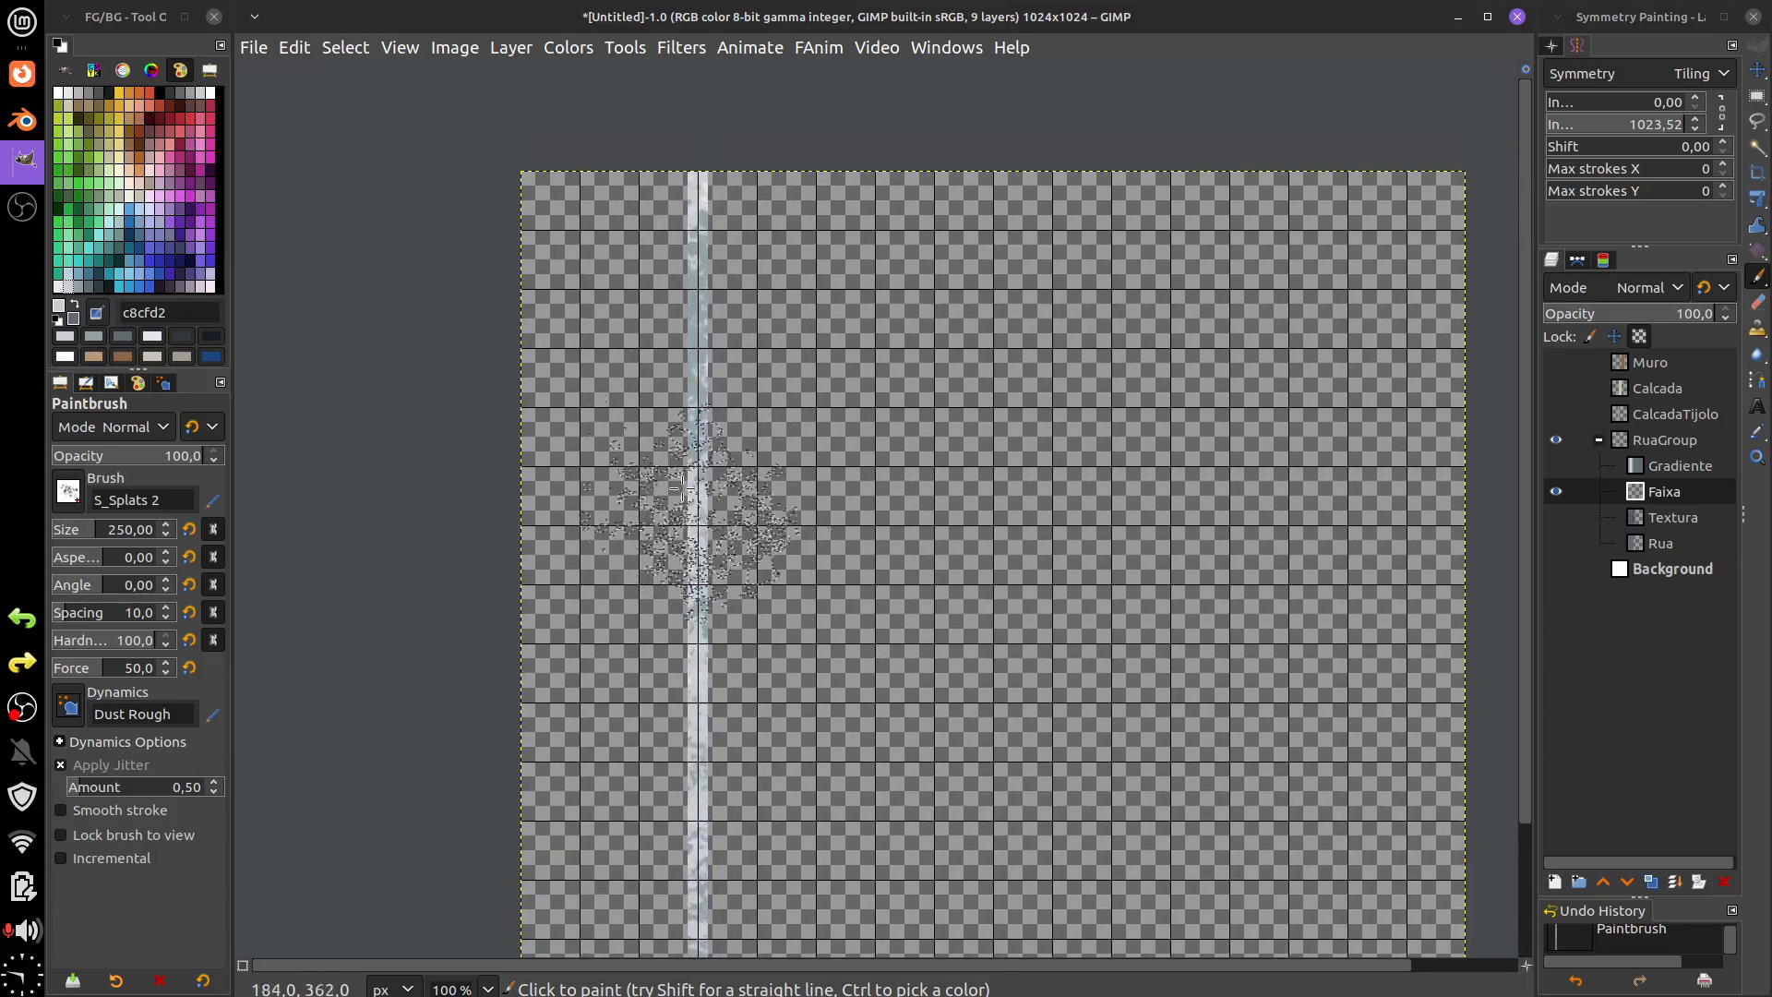
scroll(747, 517, down, 5)
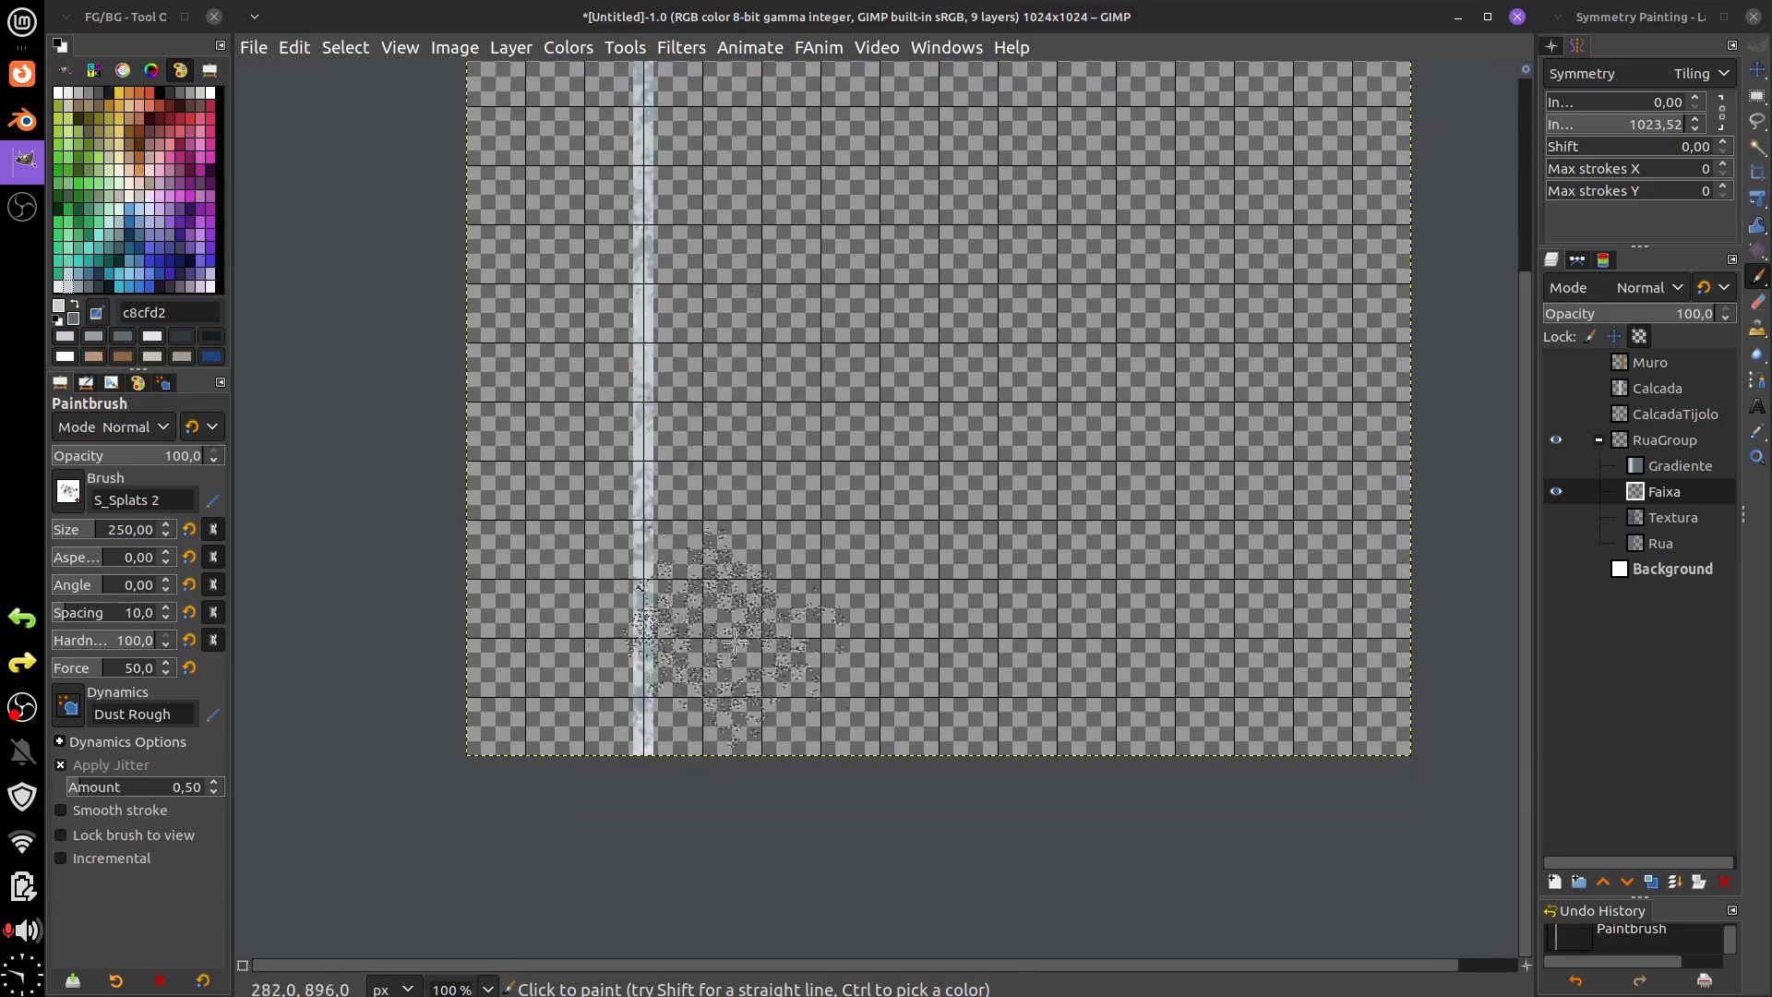
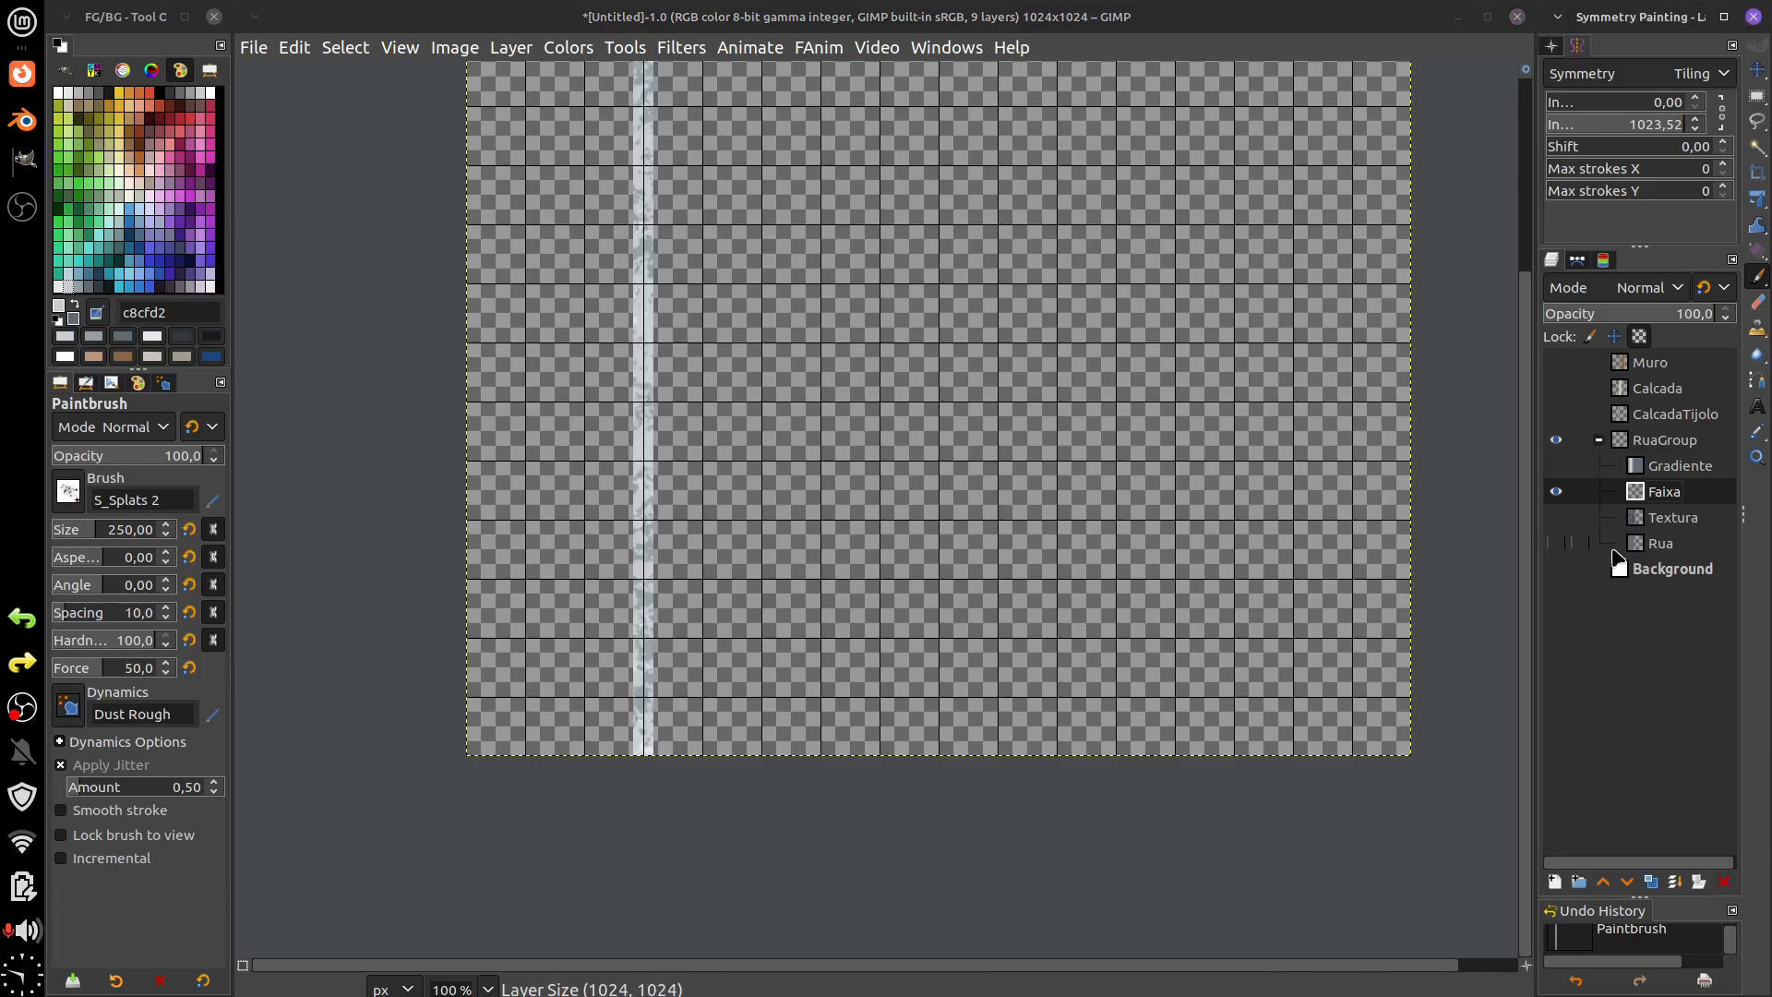
- Examine the splatter texture along the Faixa stripe close up at 300% zoom
click(1662, 546)
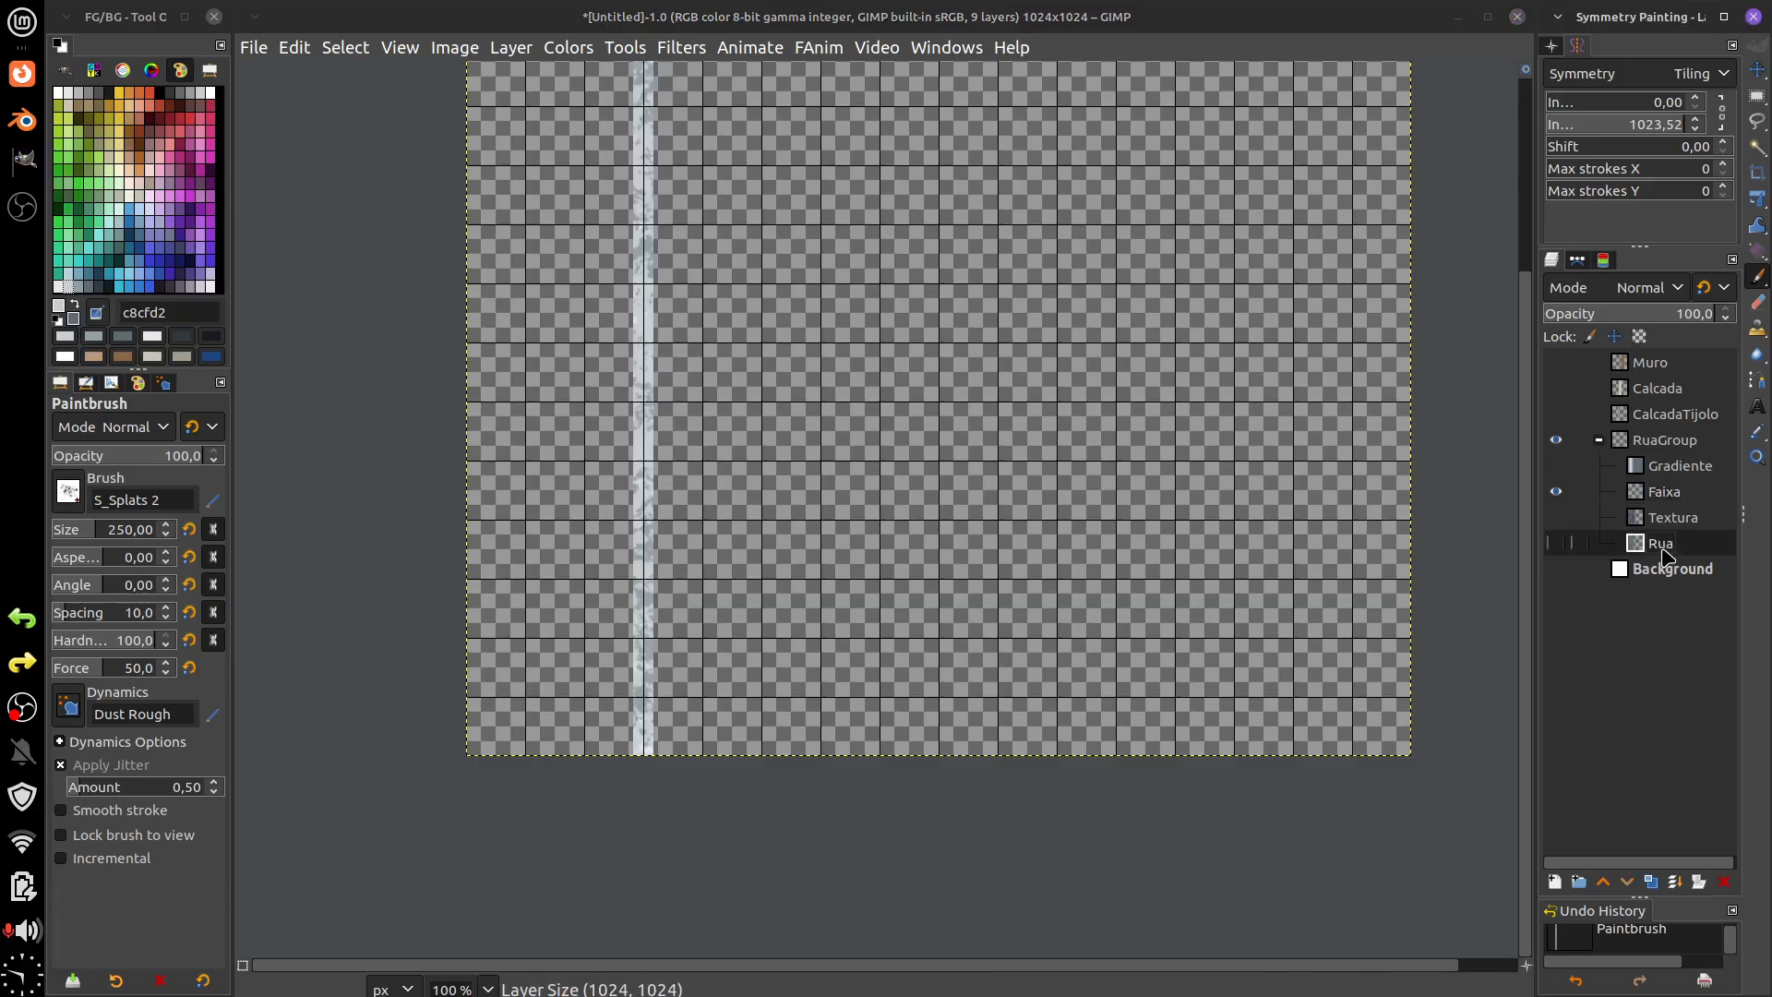
click(693, 360)
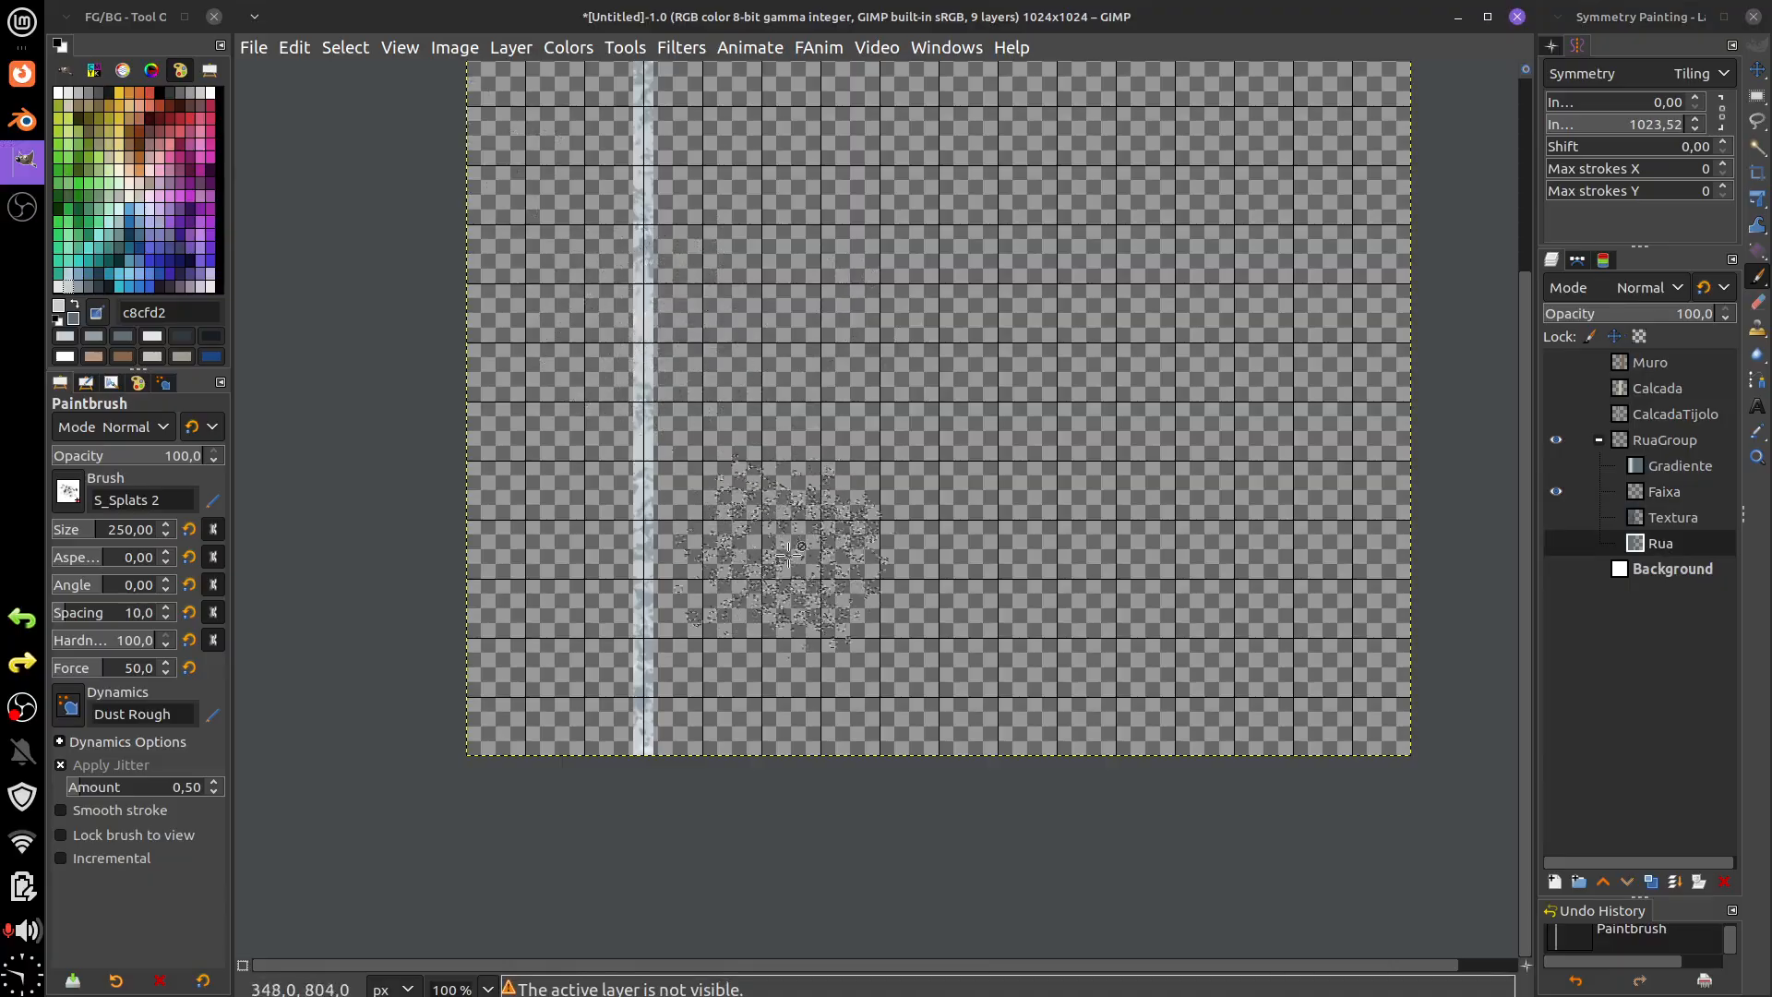
key(plus)
key(plus)
key(plus)
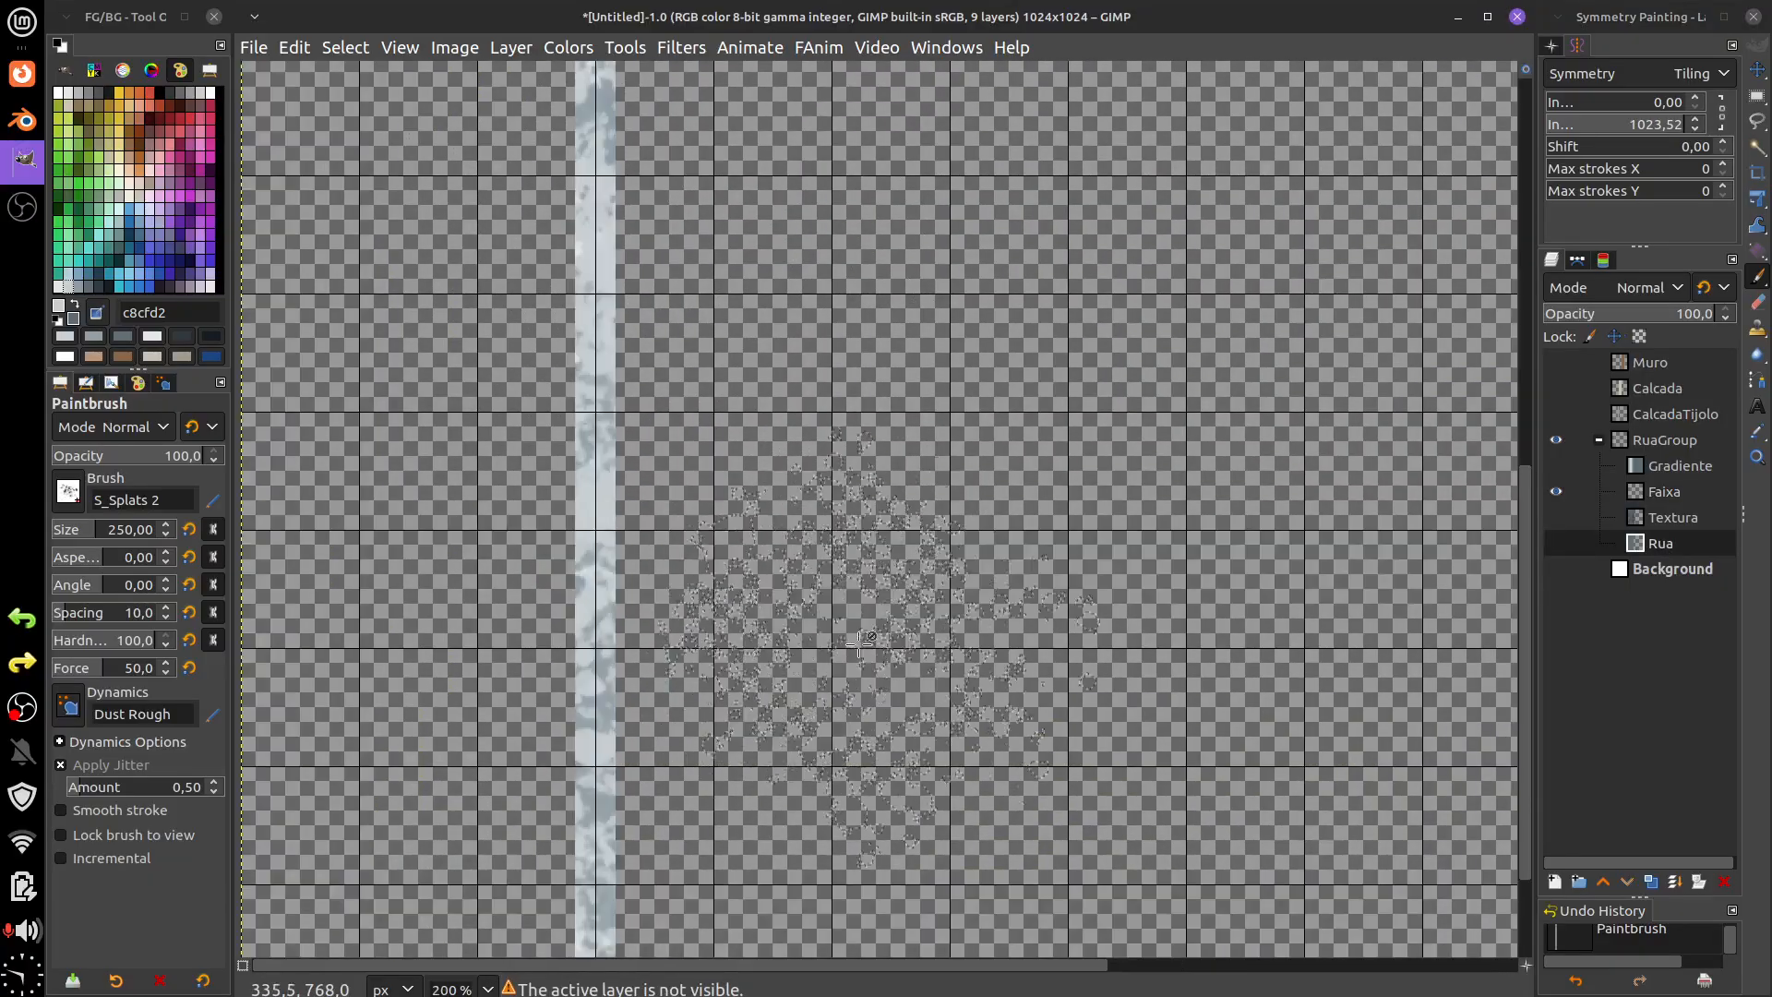
scroll(894, 751, up, 2)
scroll(895, 751, left, 3)
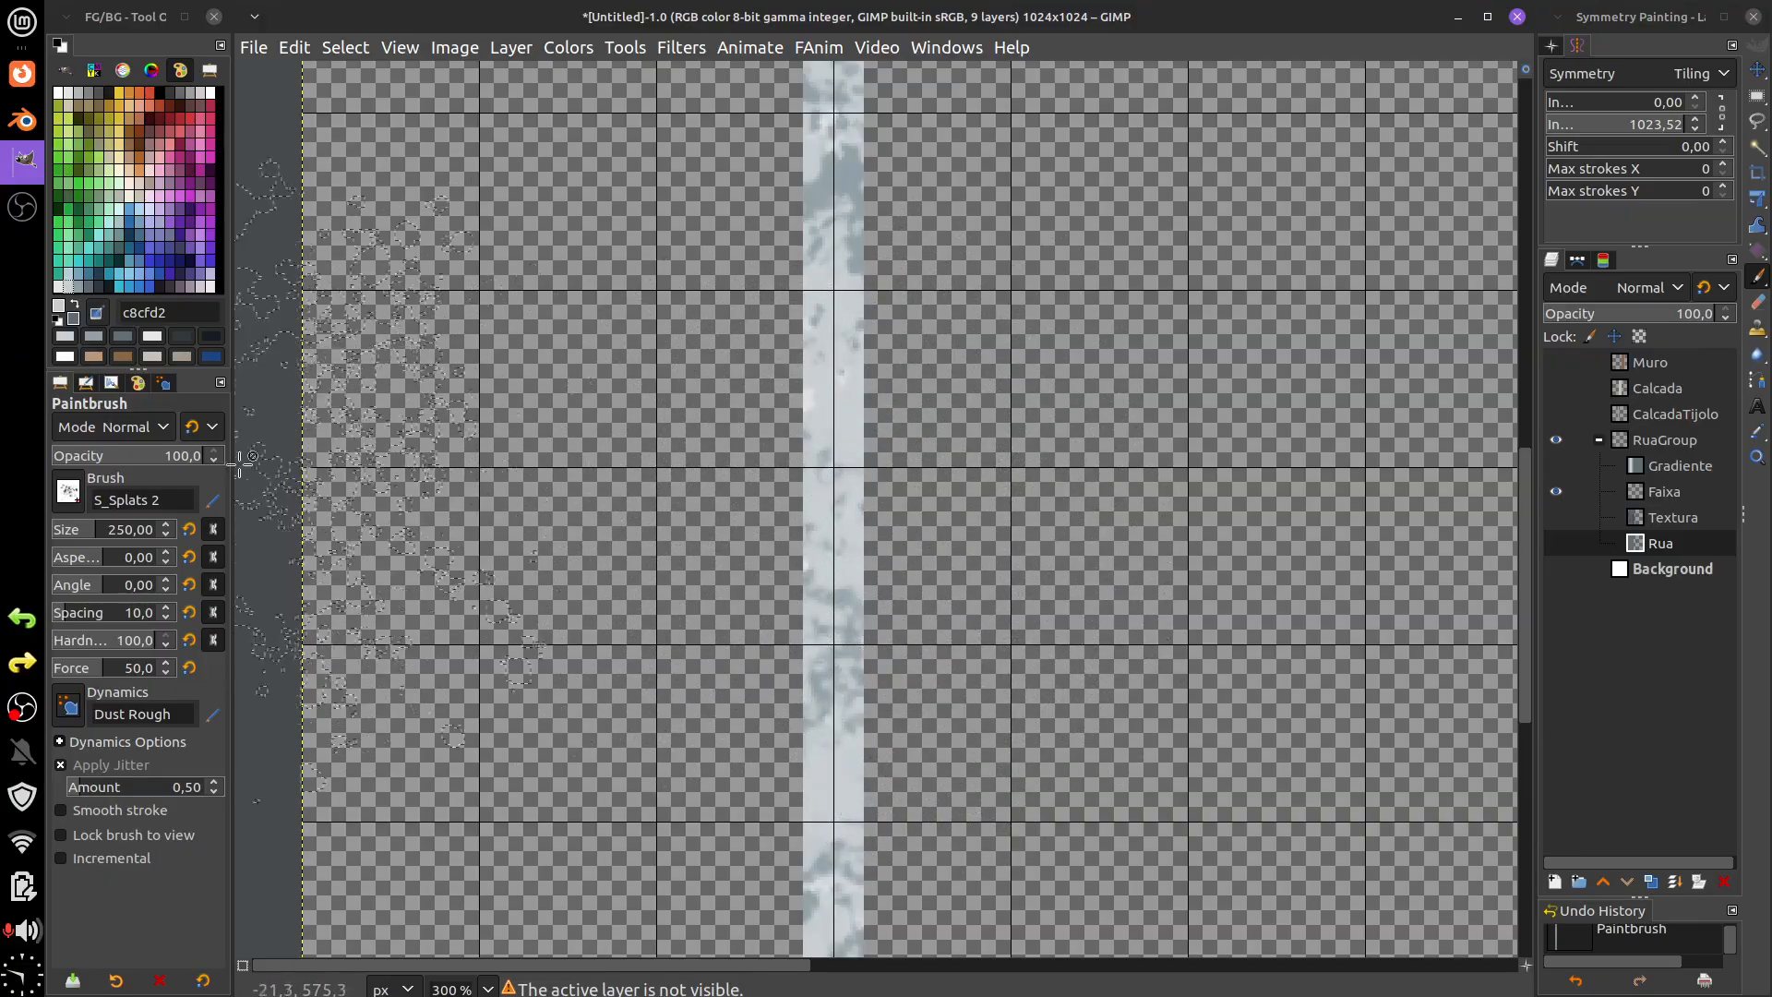
scroll(1029, 554, down, 3)
scroll(1029, 553, right, 4)
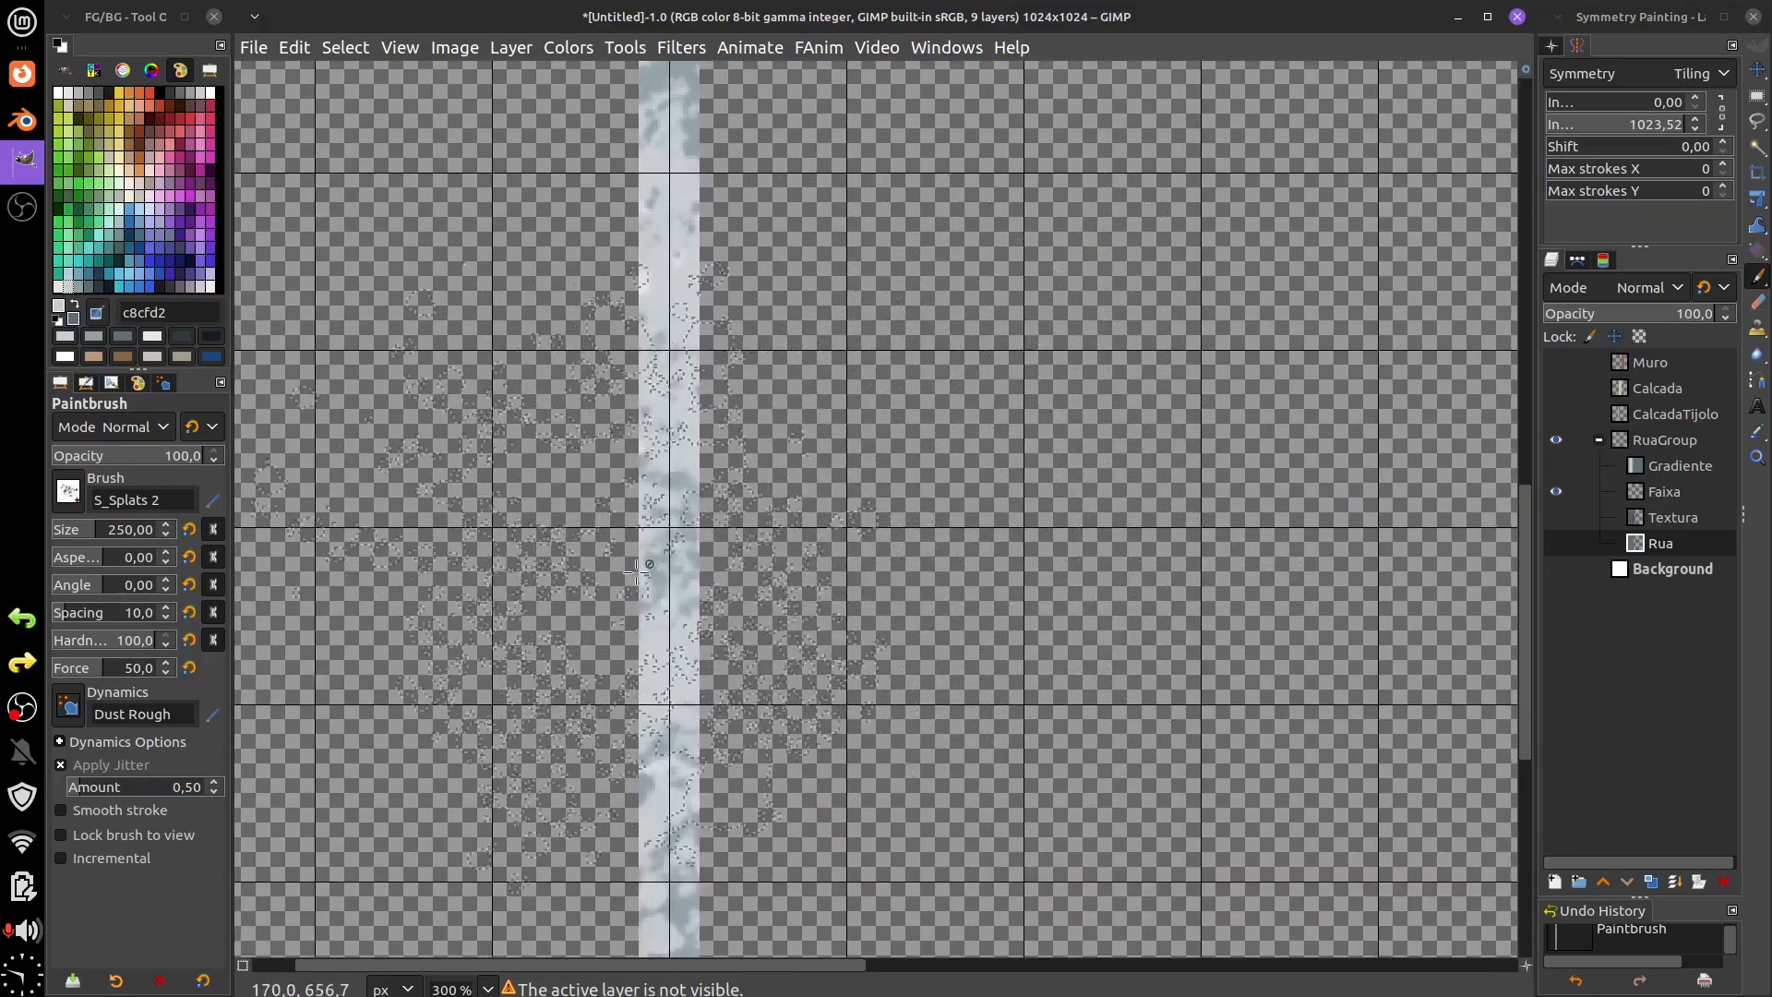
scroll(701, 646, left, 3)
scroll(775, 766, right, 2)
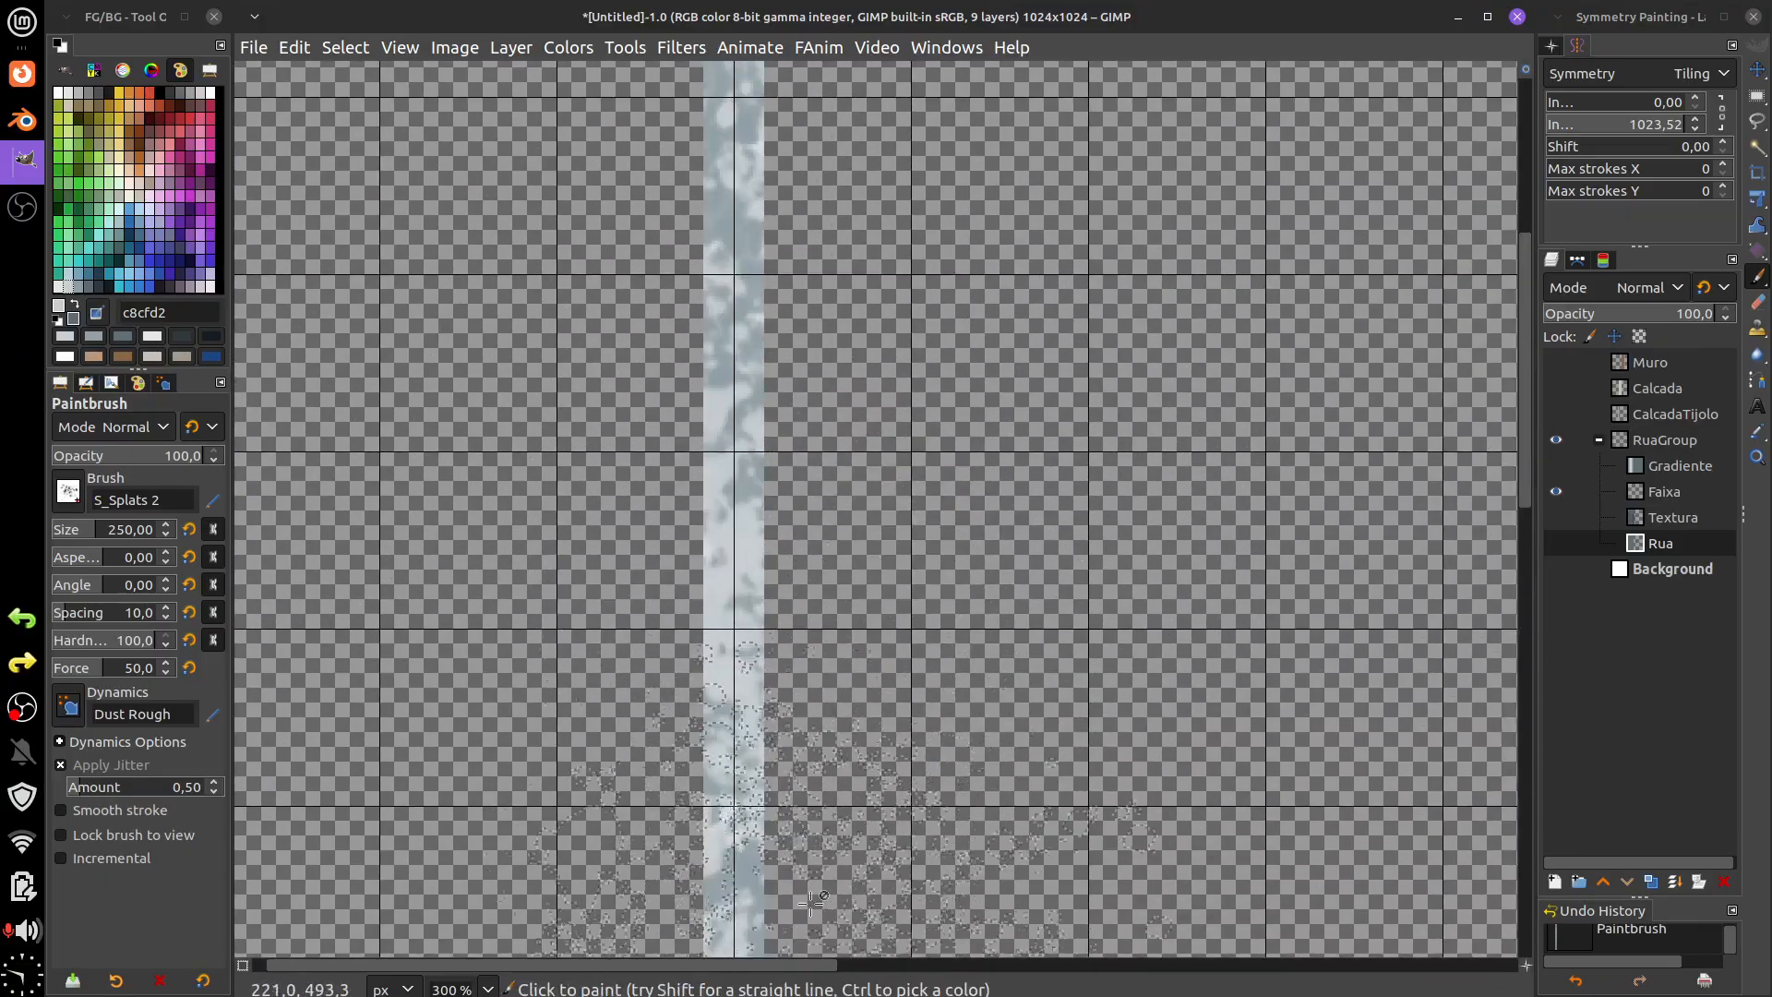
scroll(835, 881, down, 1)
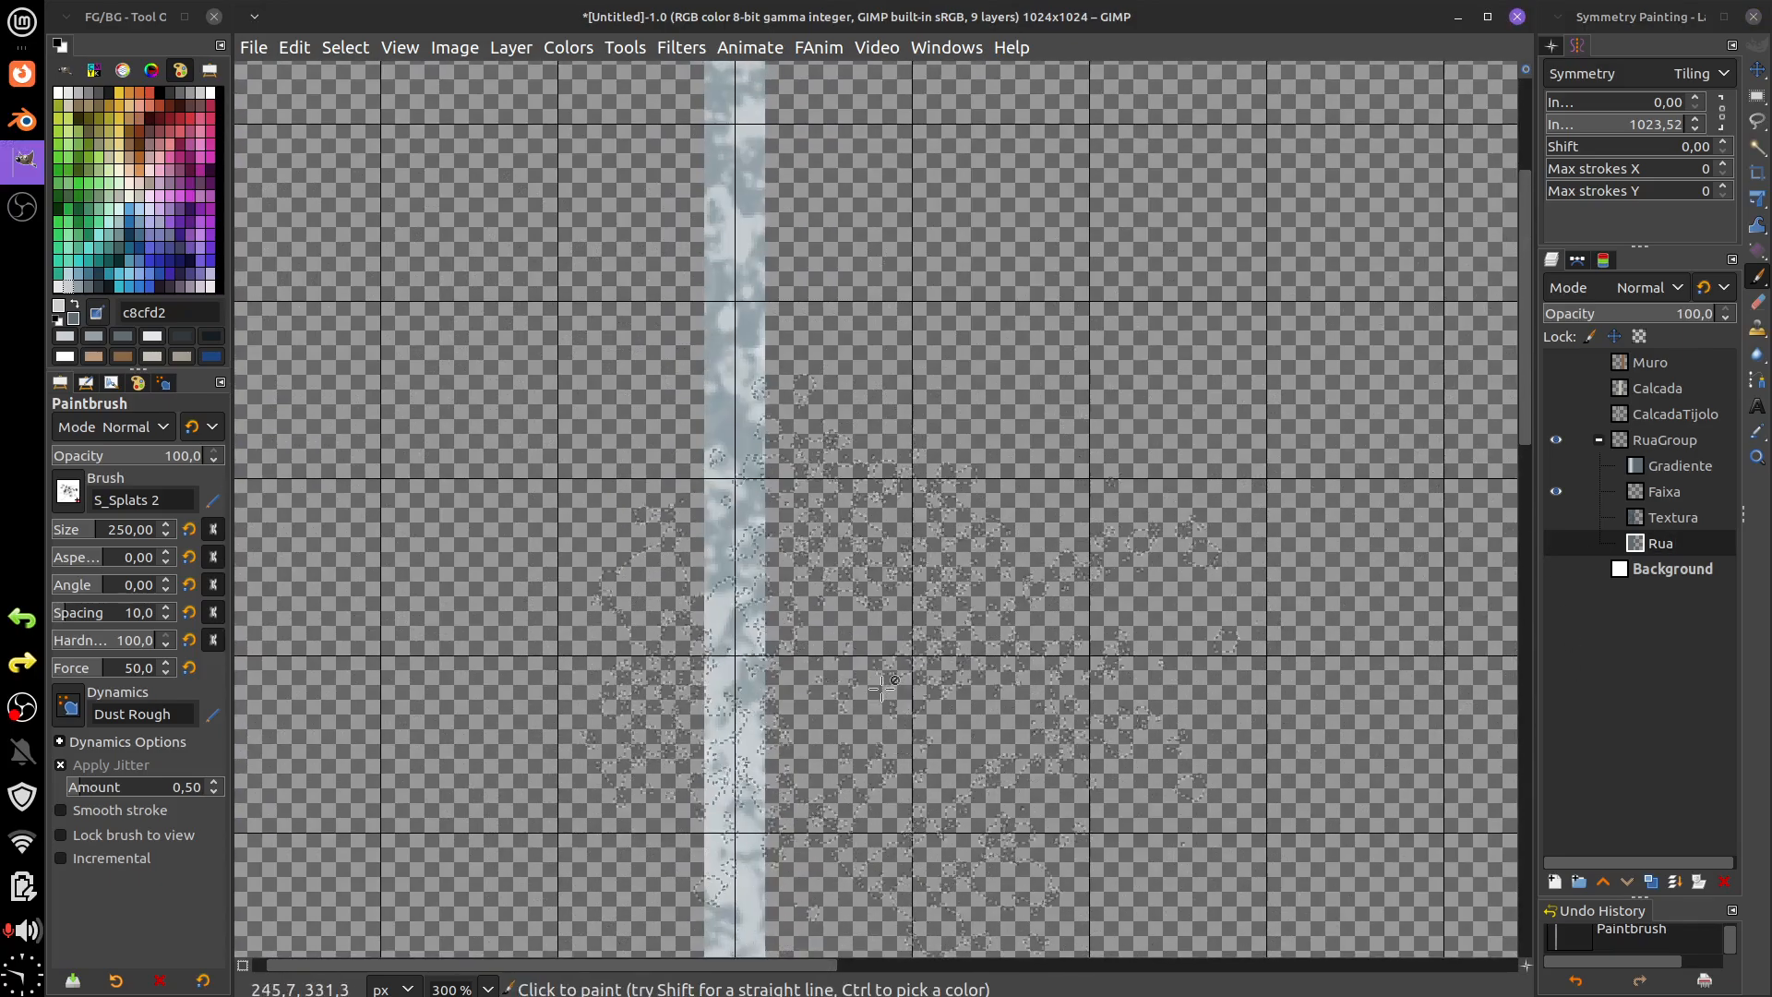
scroll(895, 647, down, 1)
scroll(895, 646, left, 1)
ctrl+scroll(895, 646, down, 2)
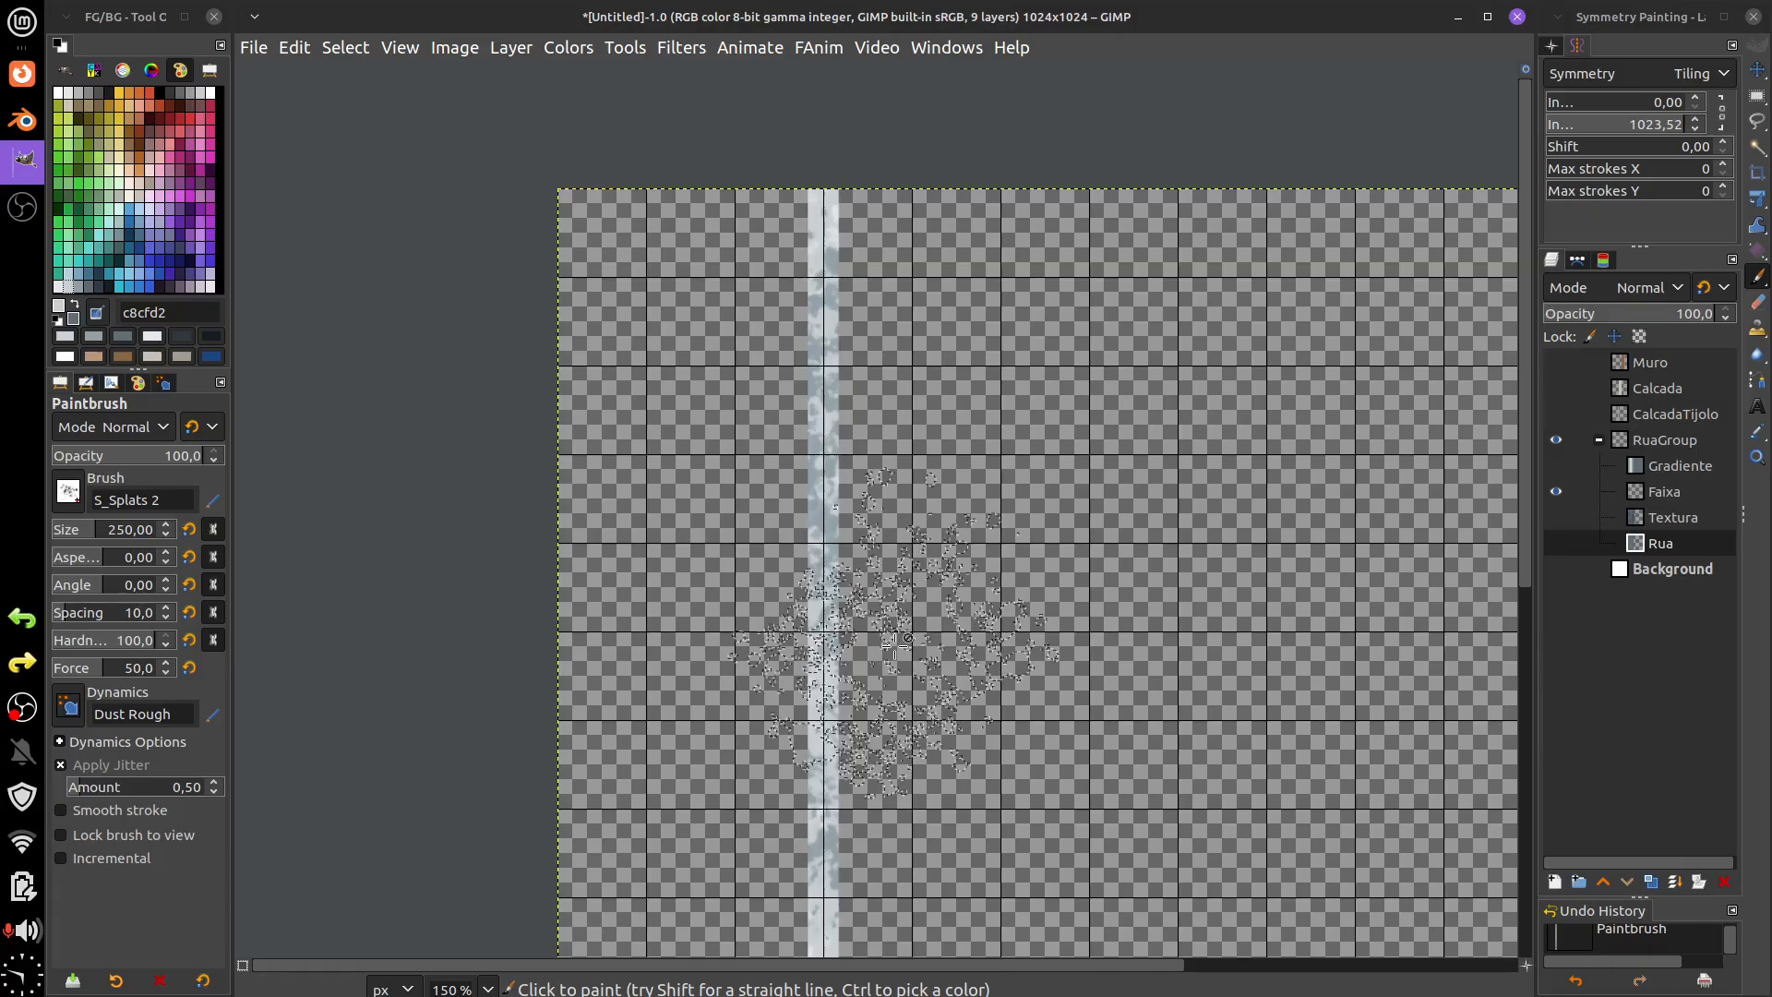
- Add a layer mask to Faixa, initialized to White (full opacity)
click(1646, 496)
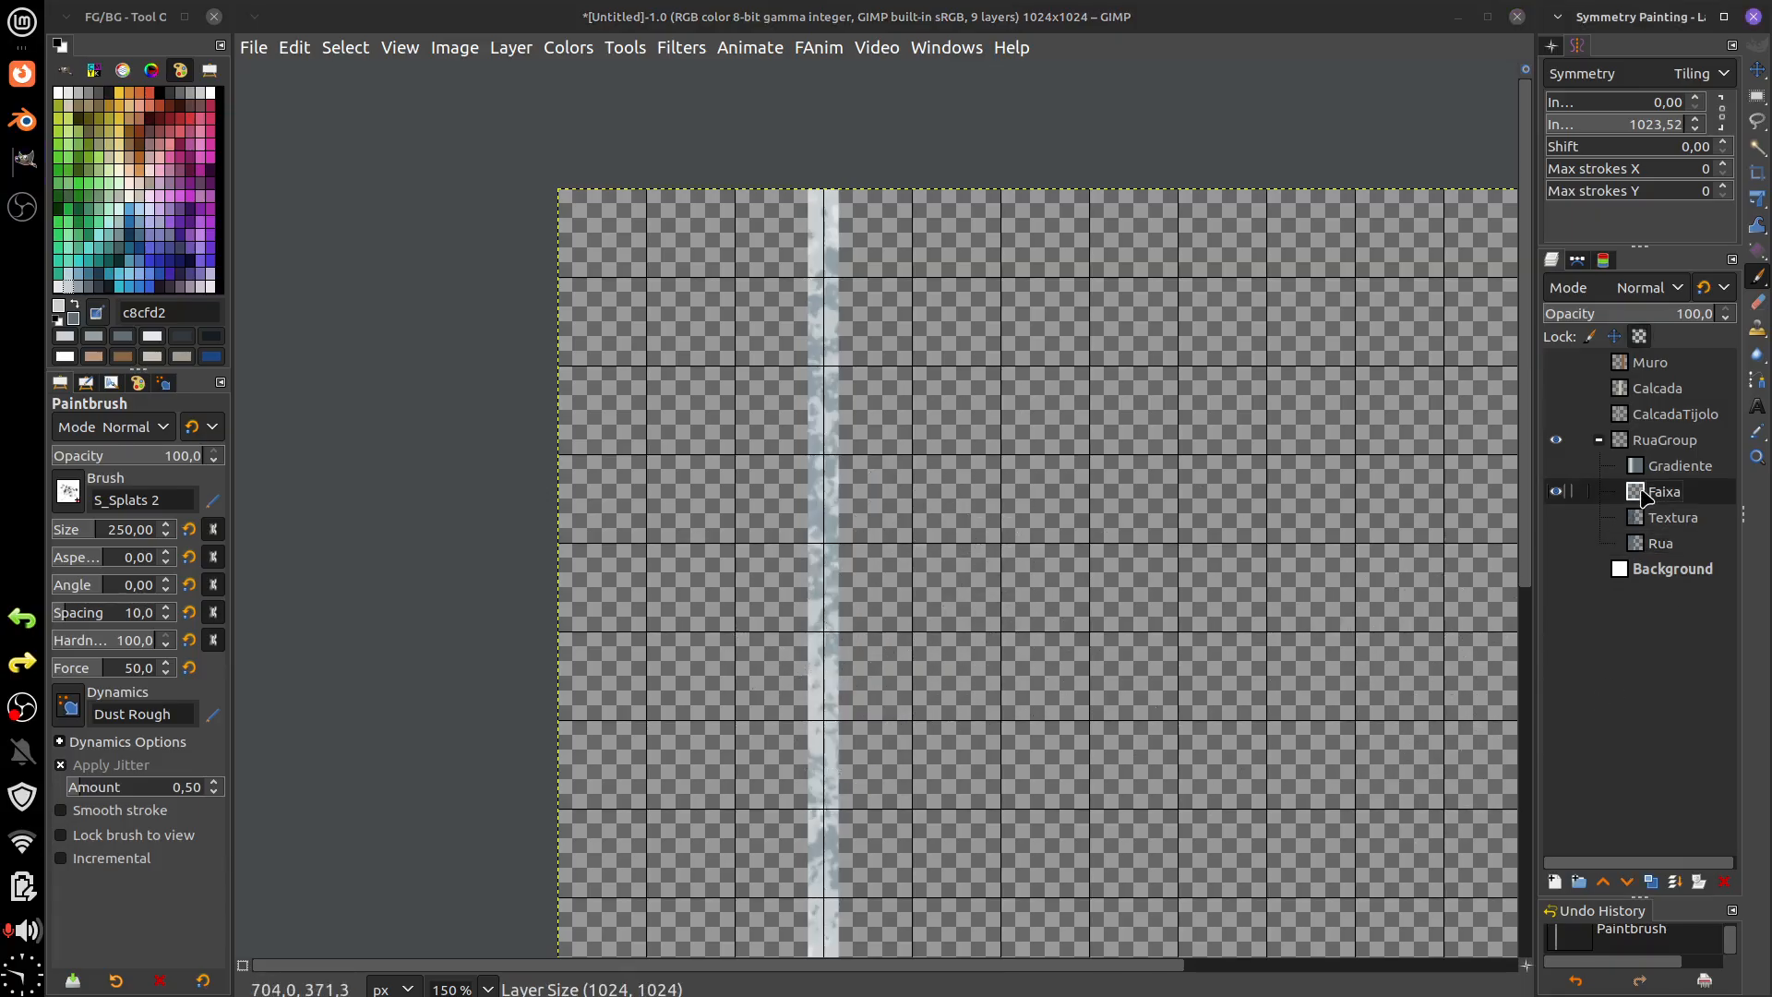
right_click(1639, 503)
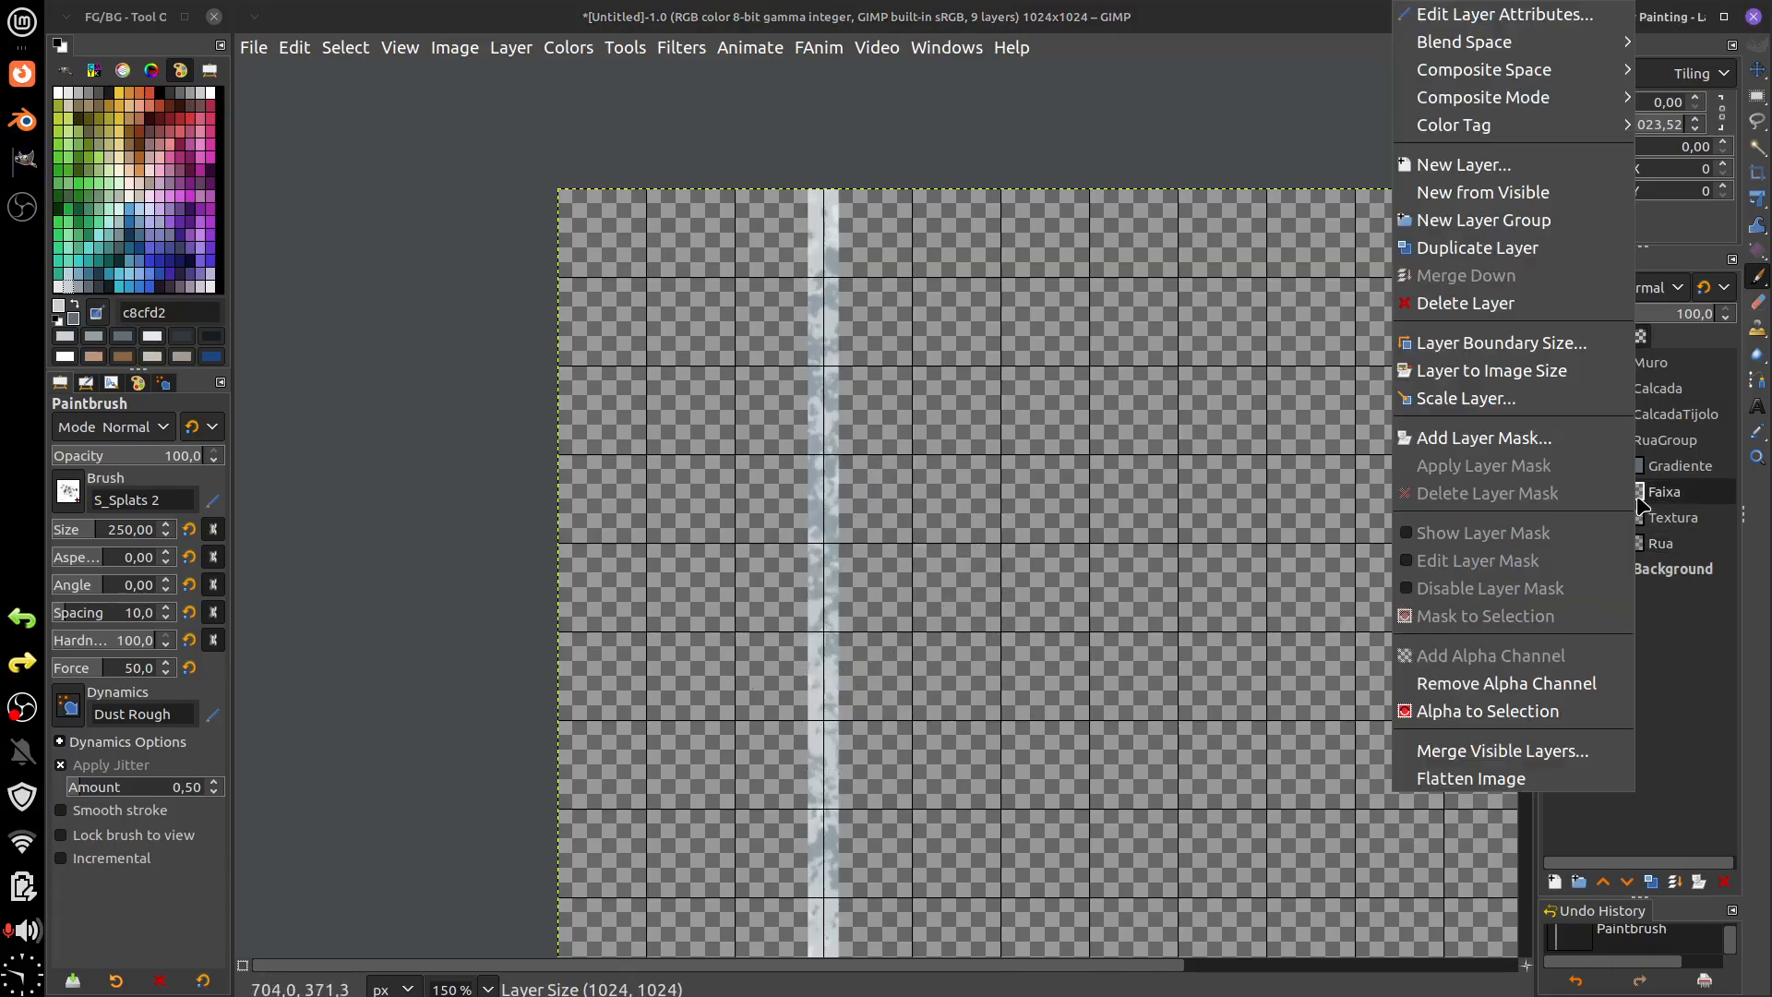
click(1479, 439)
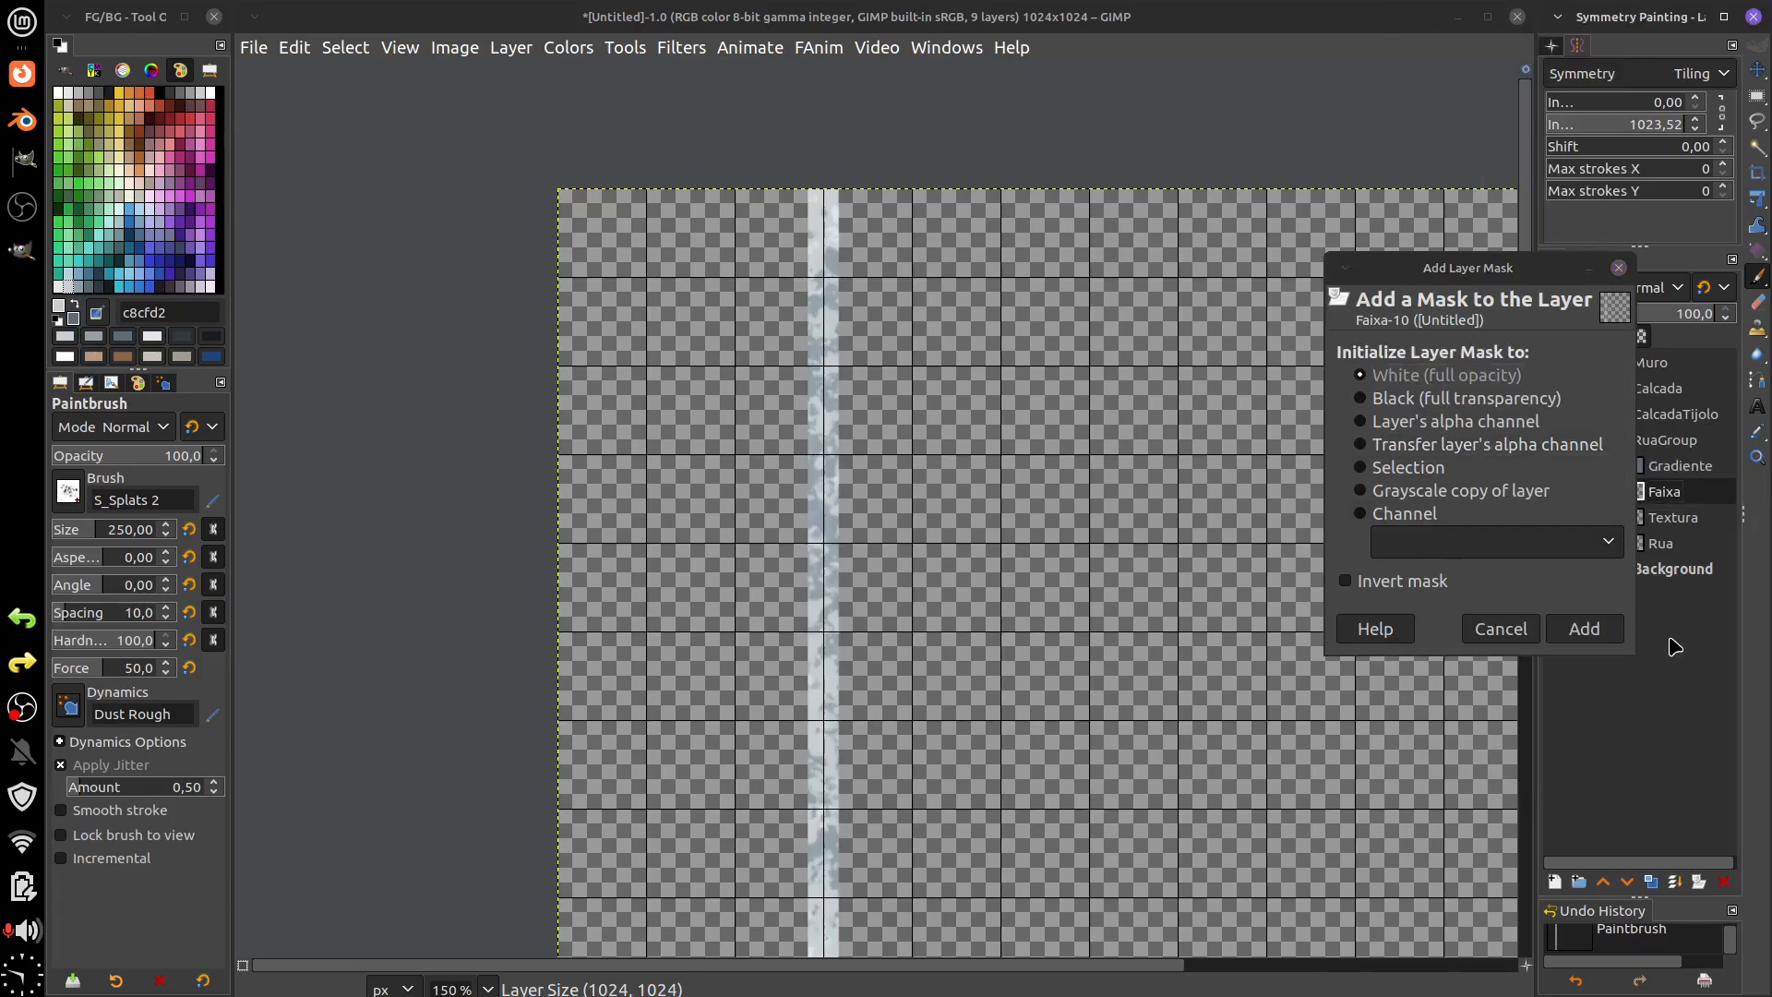
click(1581, 629)
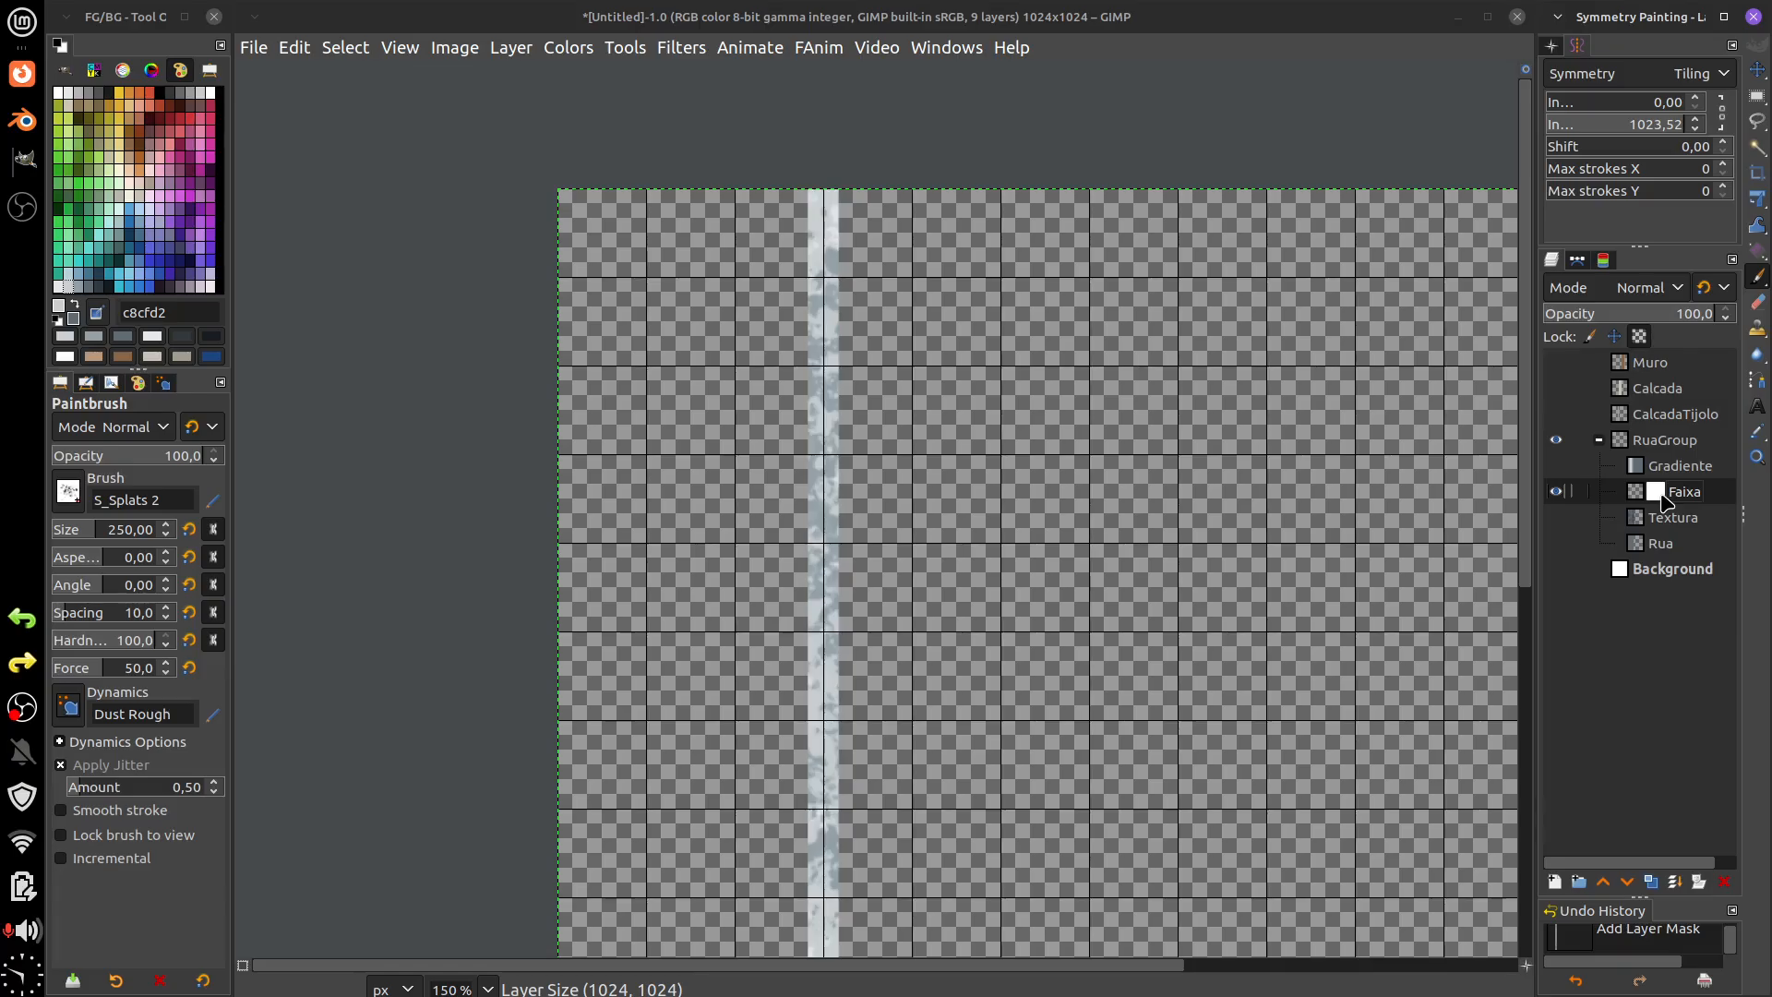
- Paint grey 9b9b9b splatter on Faixa's layer mask to make patches of the stripe partly transparent
click(194, 94)
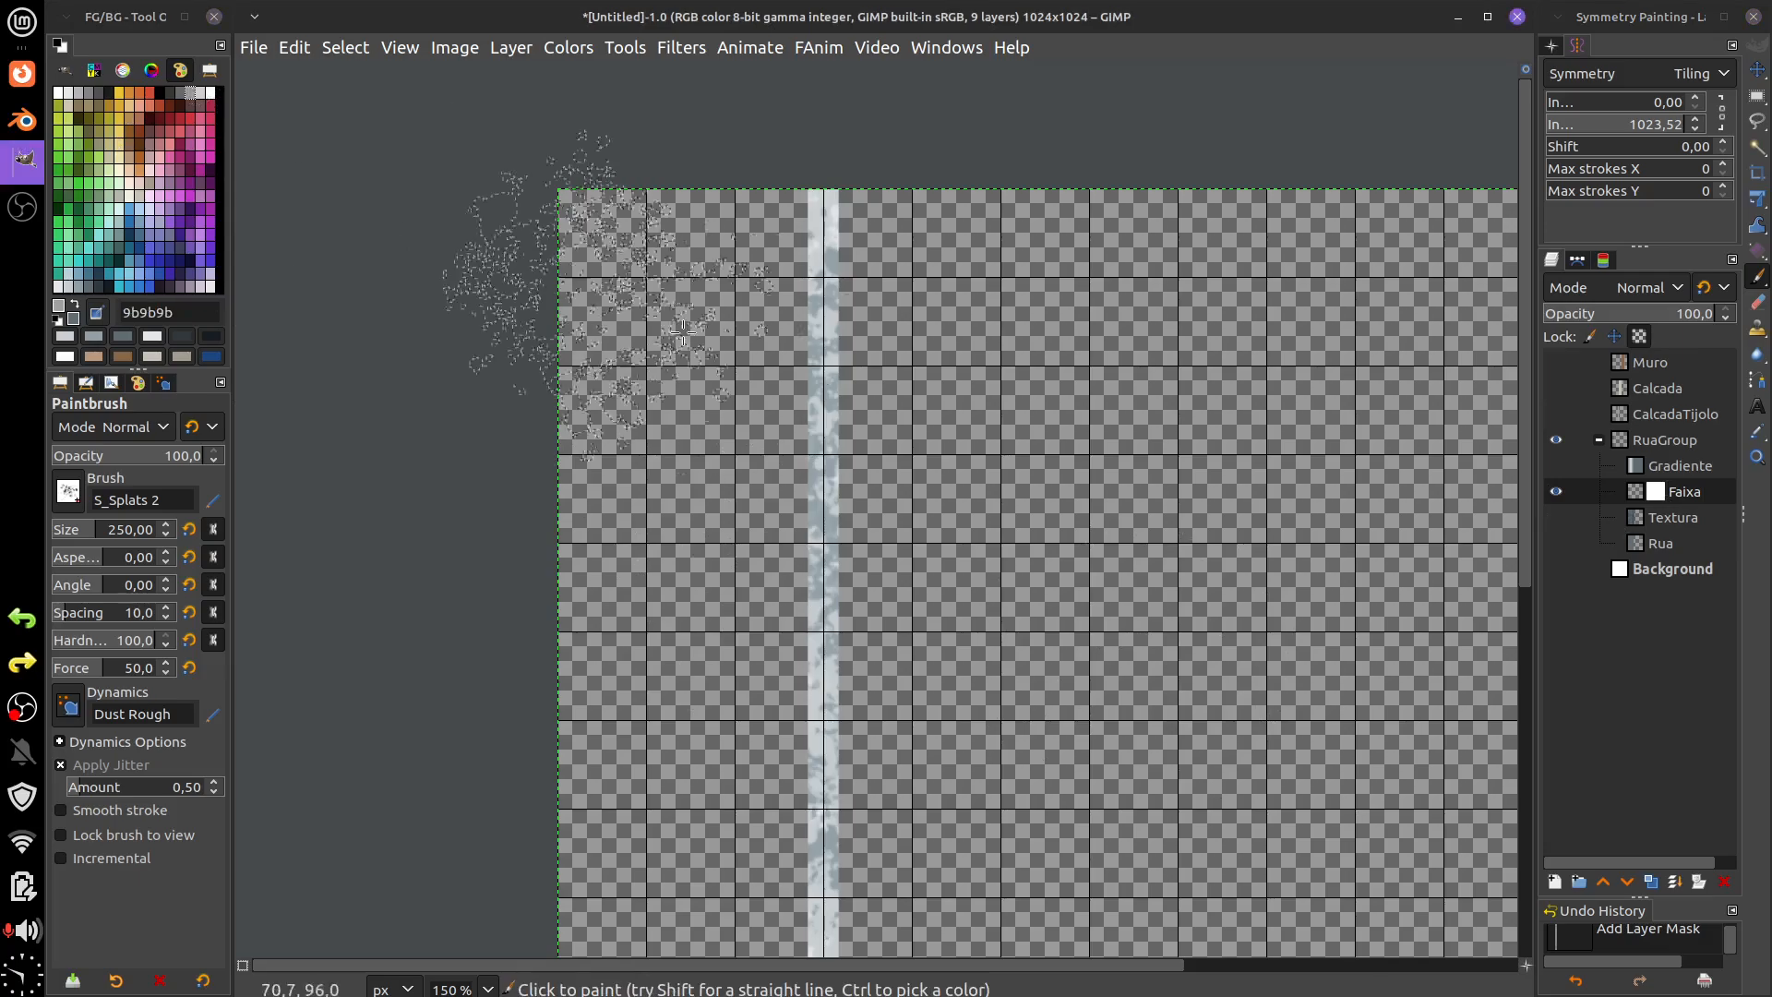
drag(858, 480, 833, 486)
scroll(858, 530, up, 4)
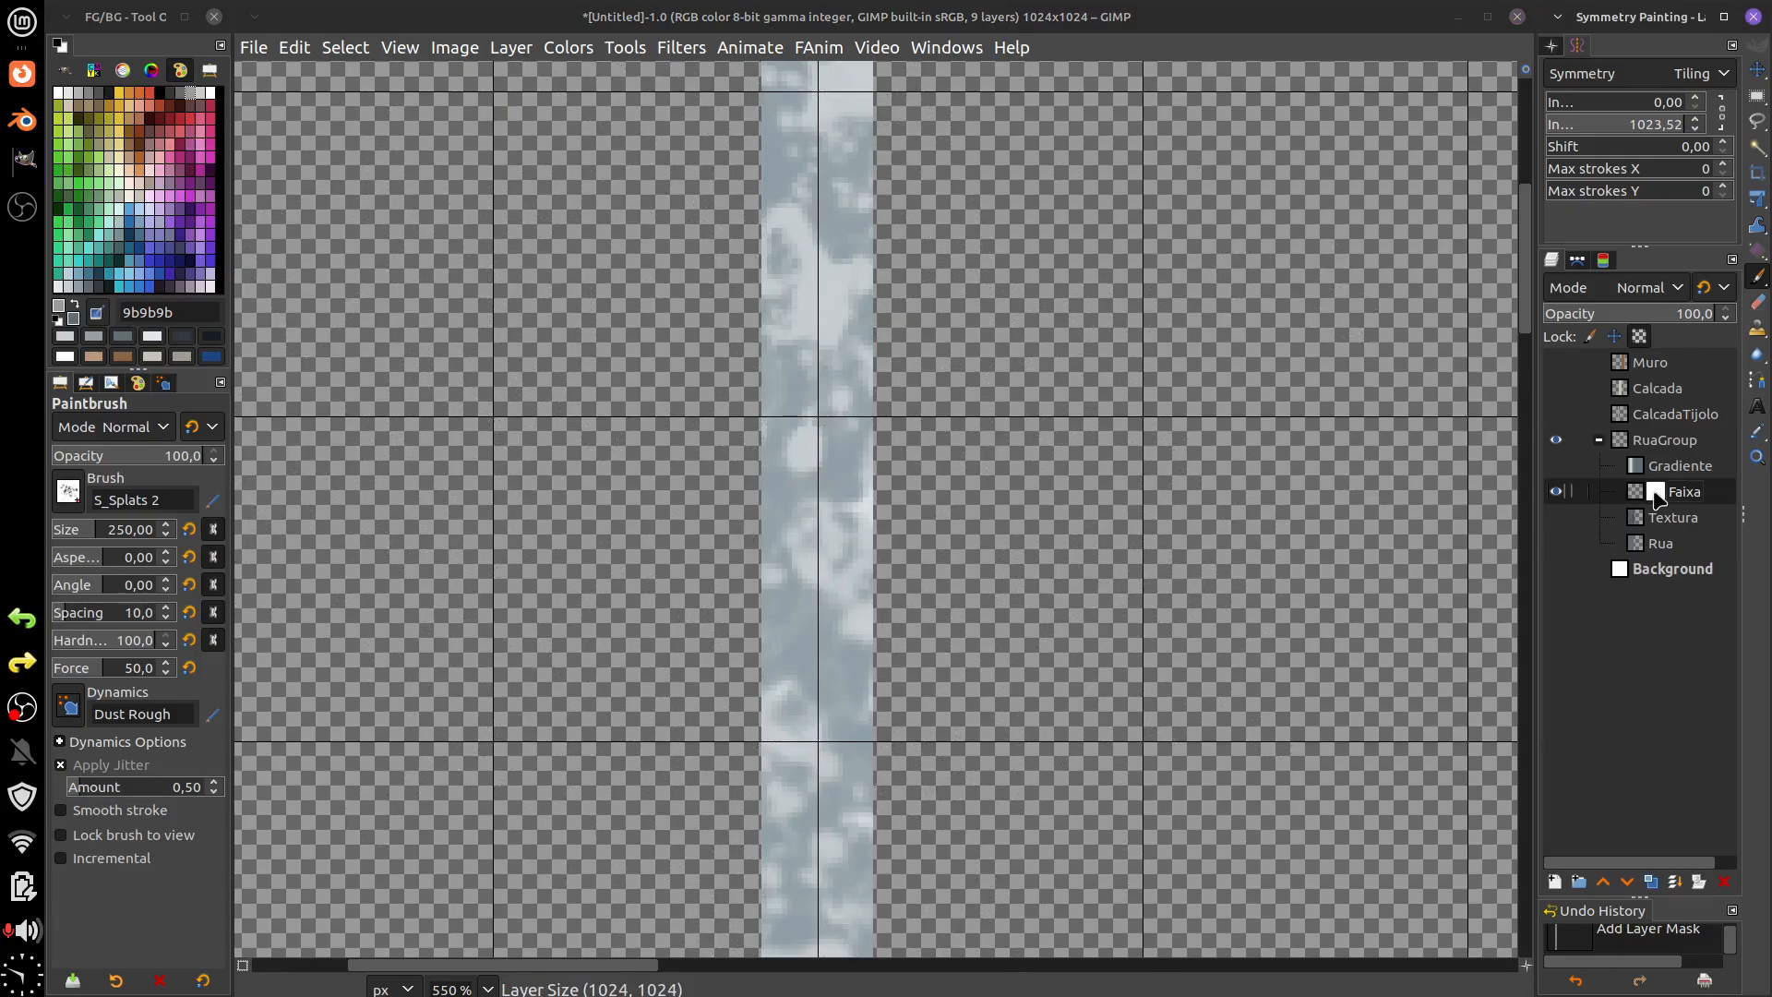
click(1655, 494)
mouse_move(919, 779)
mouse_down()
mouse_move(899, 450)
mouse_move(1122, 669)
mouse_up()
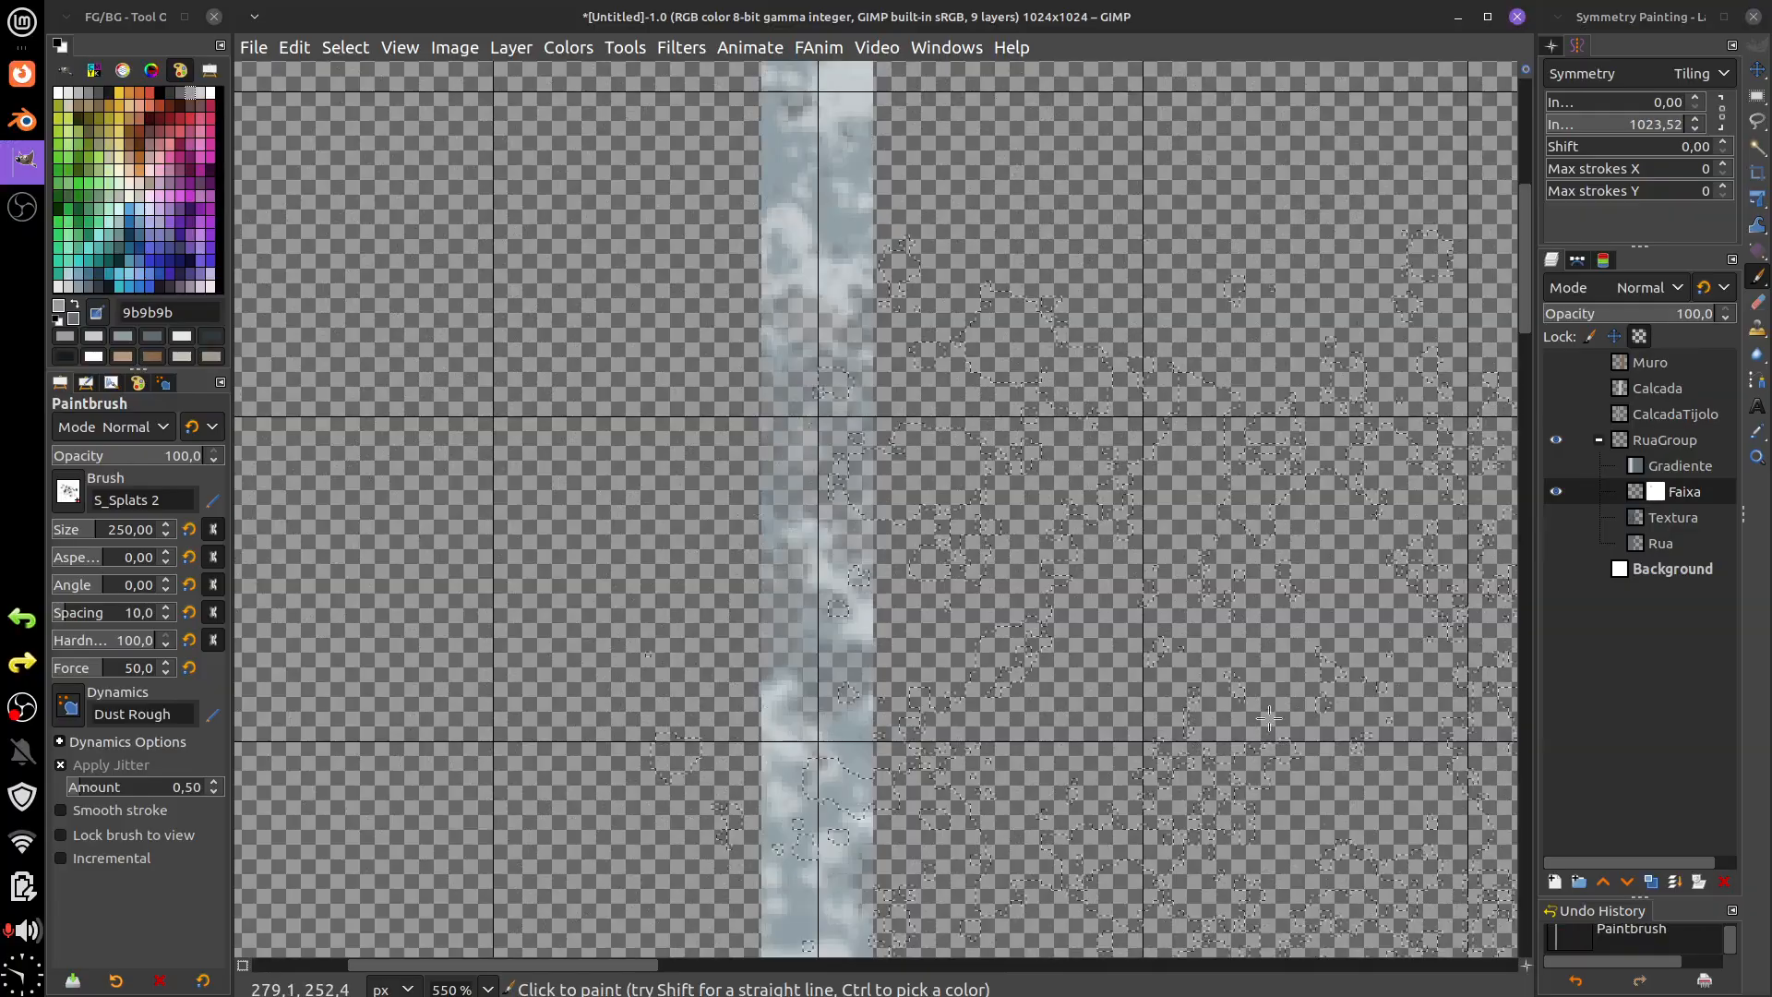
- Paint black splatter on Faixa's layer mask to hide parts of the stripe, and restore them with white
click(159, 92)
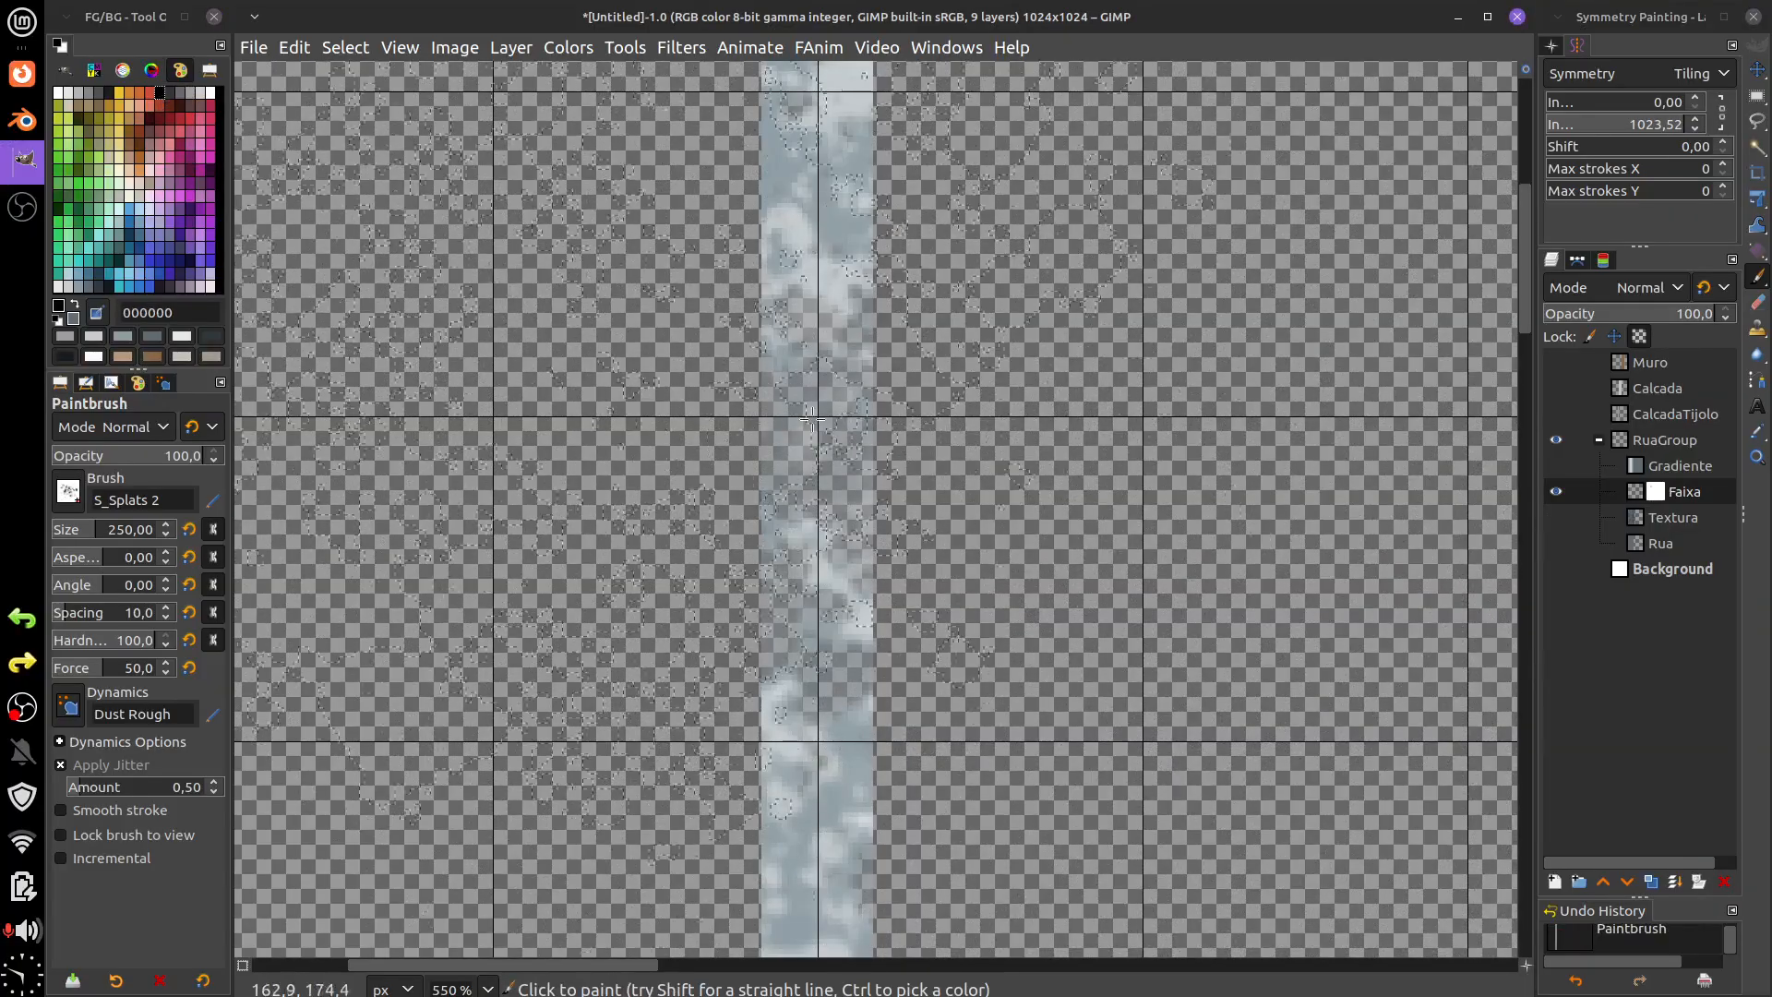
drag(830, 425, 980, 435)
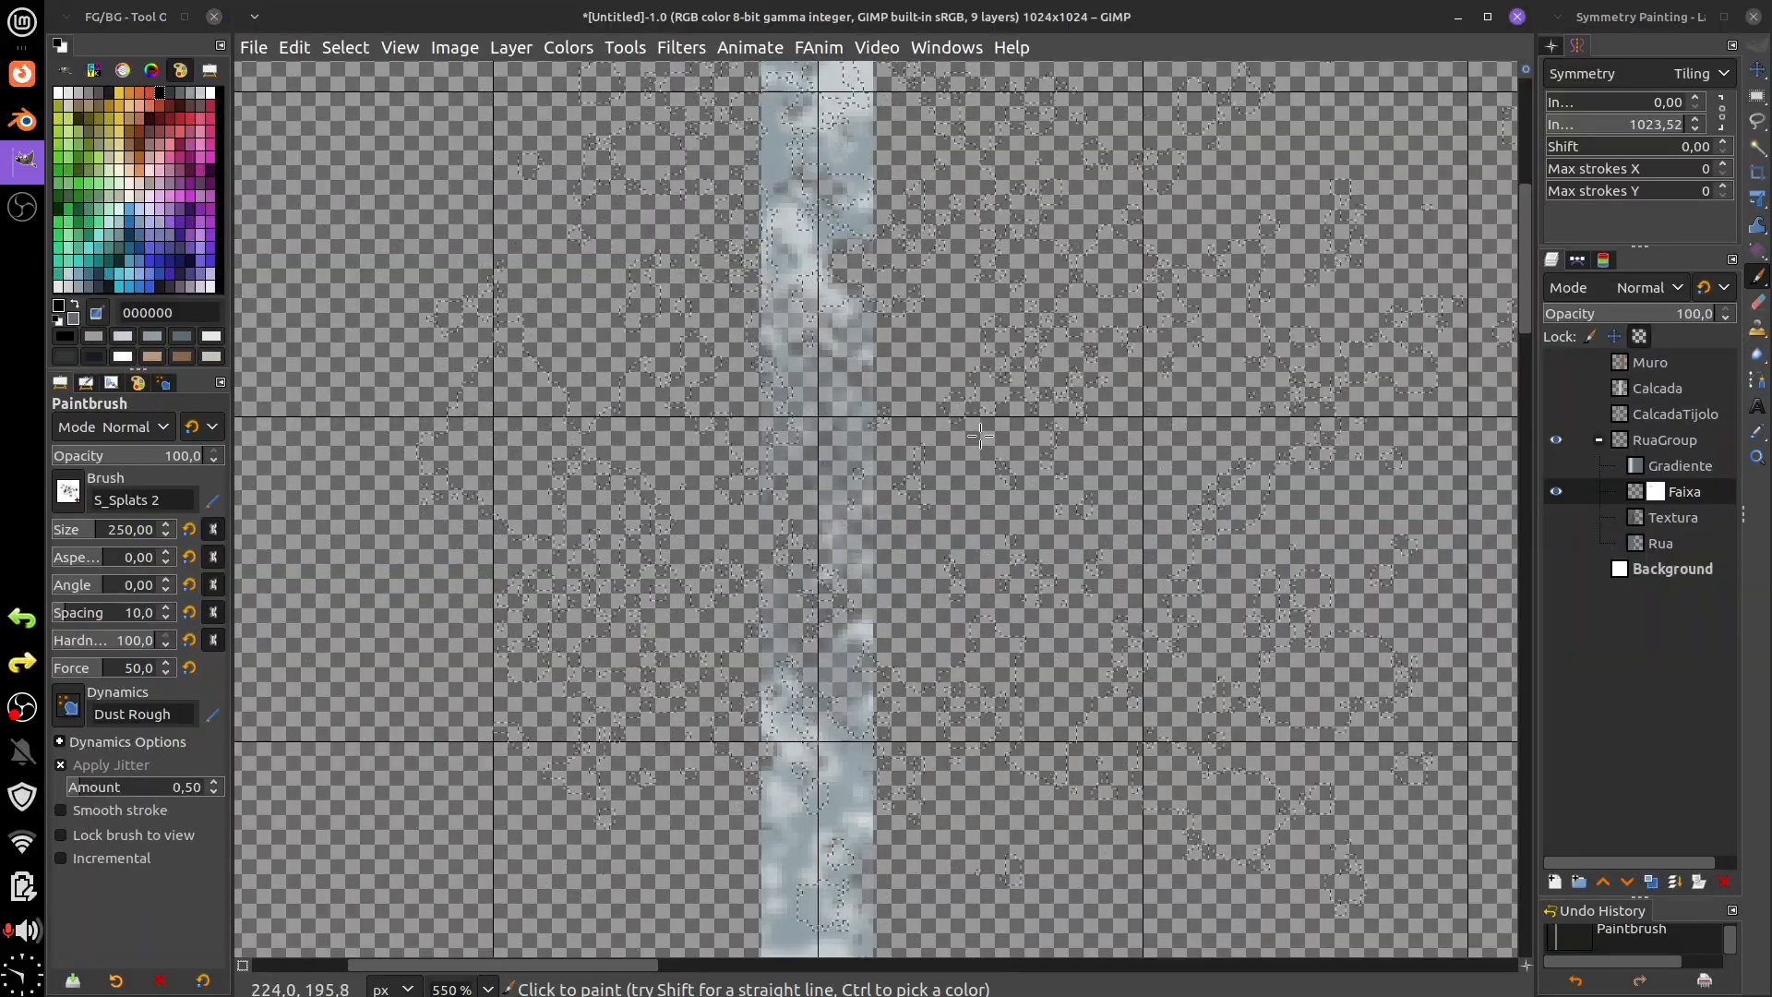
click(211, 93)
mouse_move(935, 366)
mouse_down()
mouse_move(712, 537)
mouse_move(777, 627)
mouse_move(886, 614)
mouse_move(875, 462)
mouse_move(874, 501)
mouse_up()
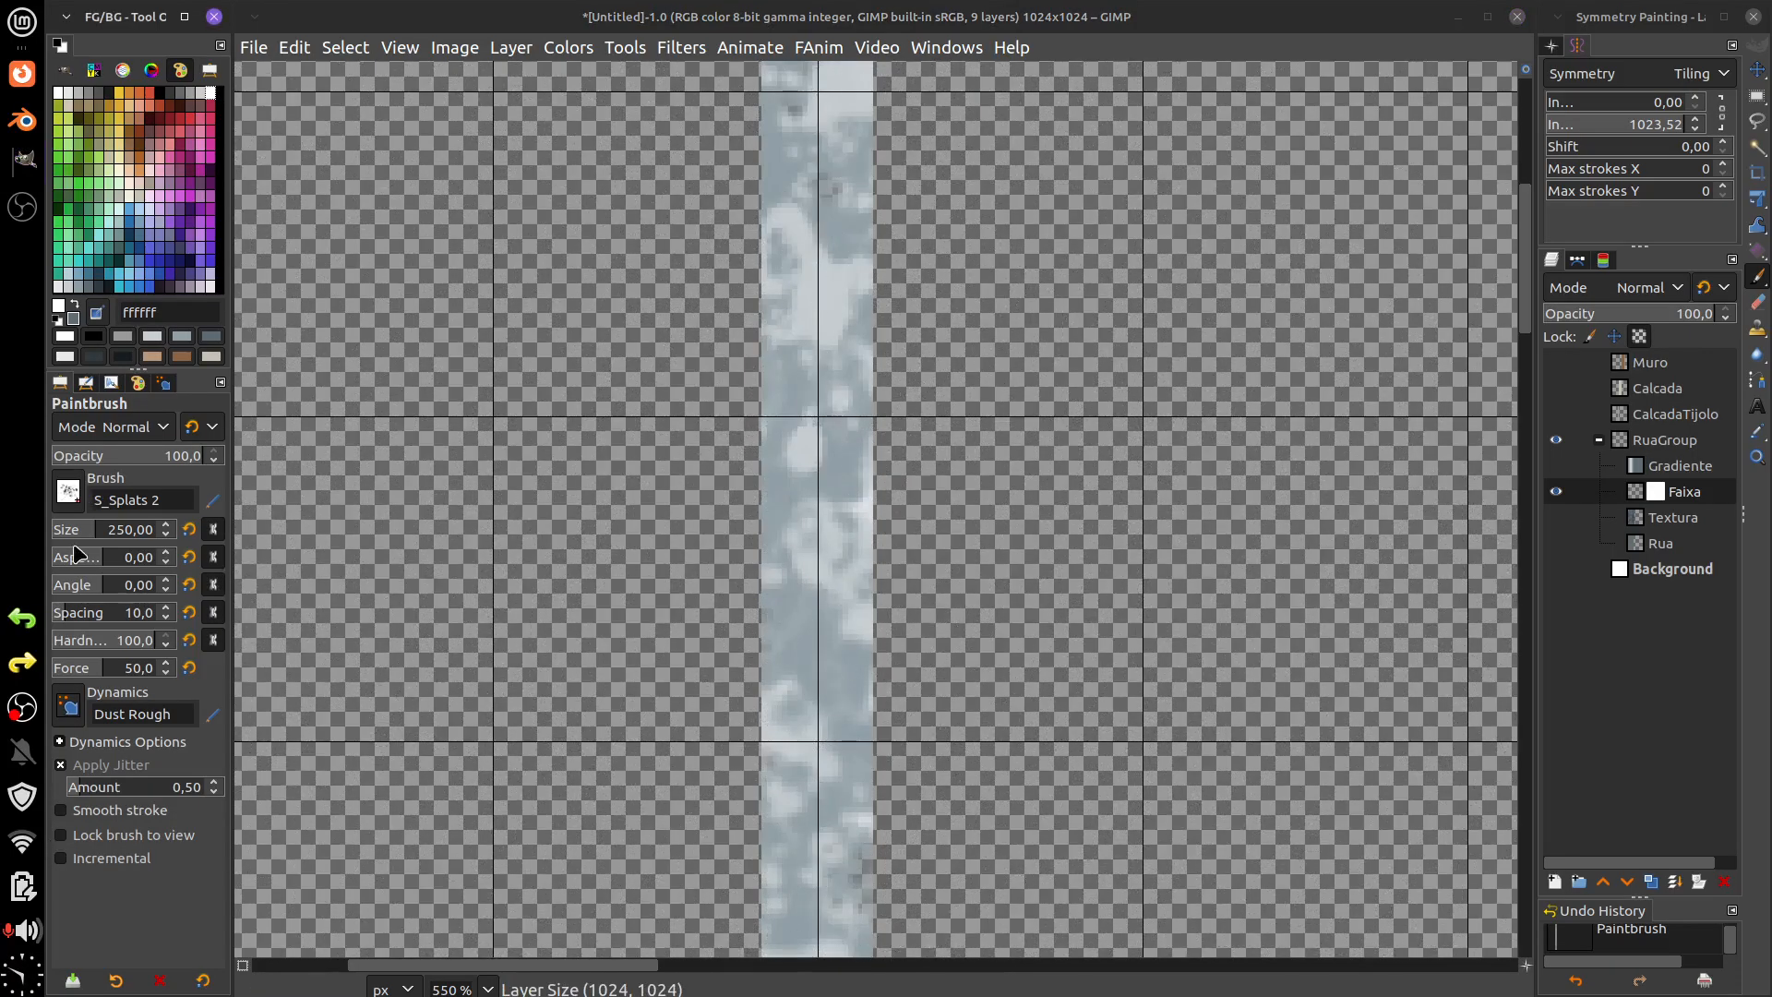
- Paint fine light grey cdcdcd splatter down the stripe on Faixa's layer mask with the S_Splats 2 brush at size 35
drag(80, 530, 63, 525)
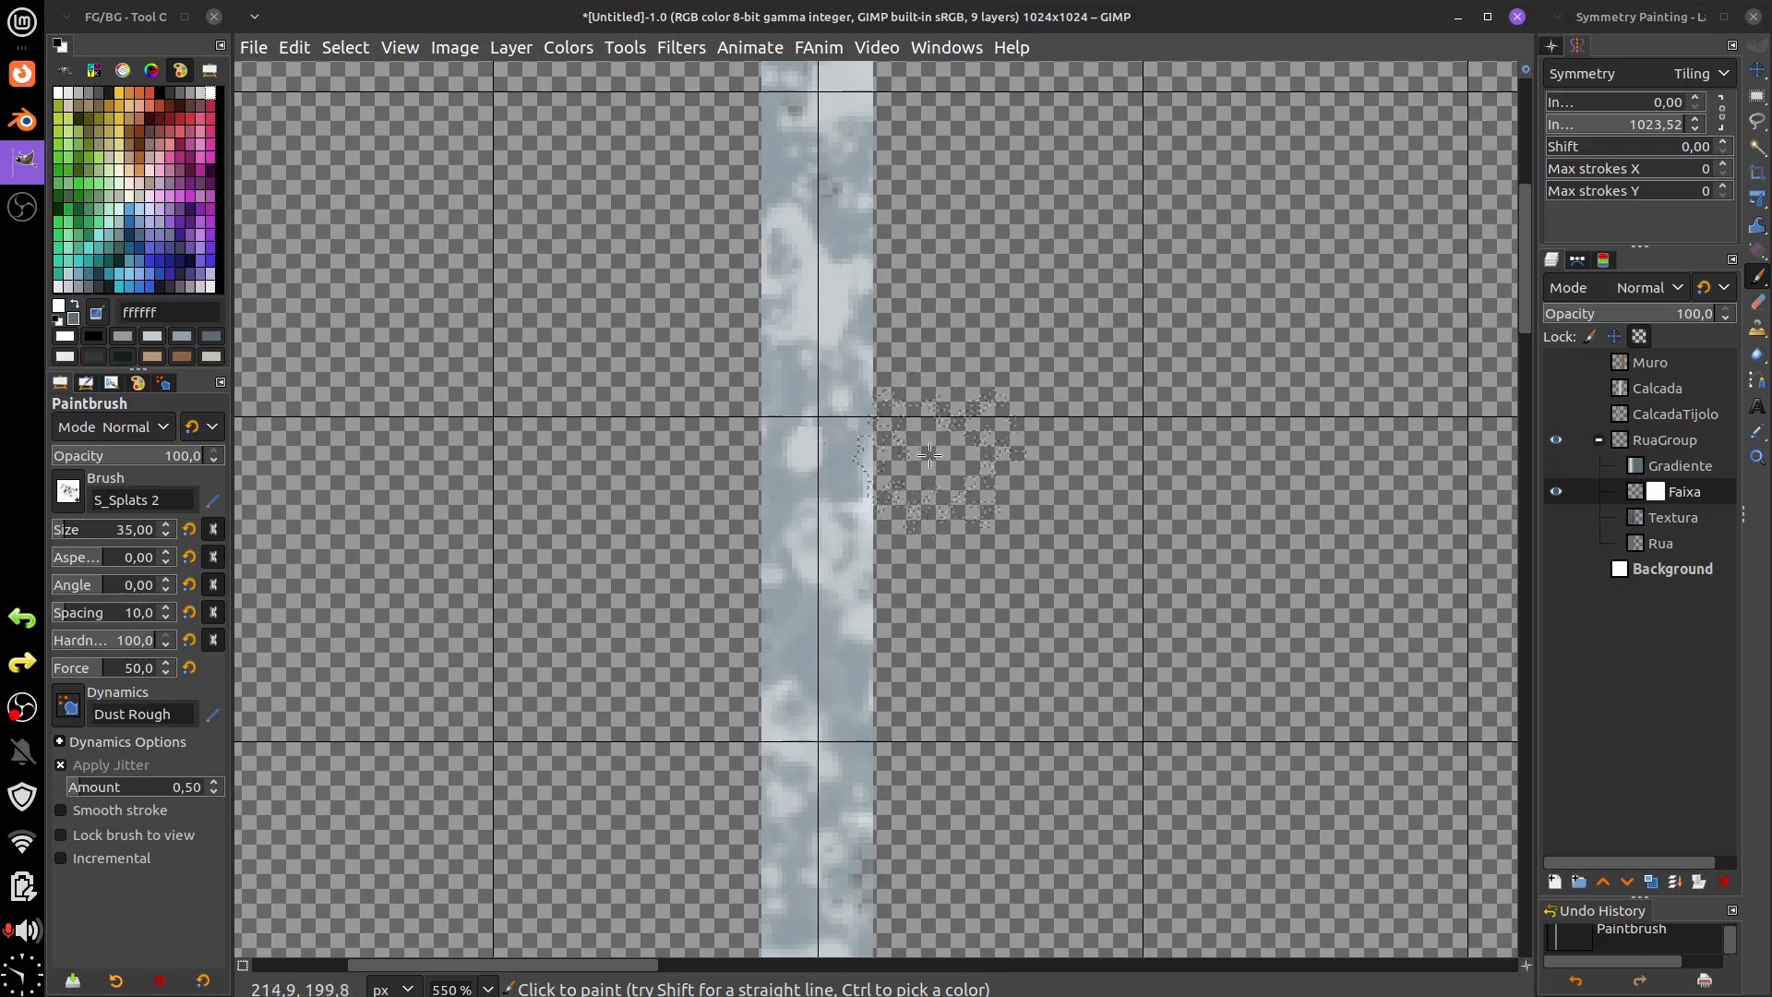
click(203, 93)
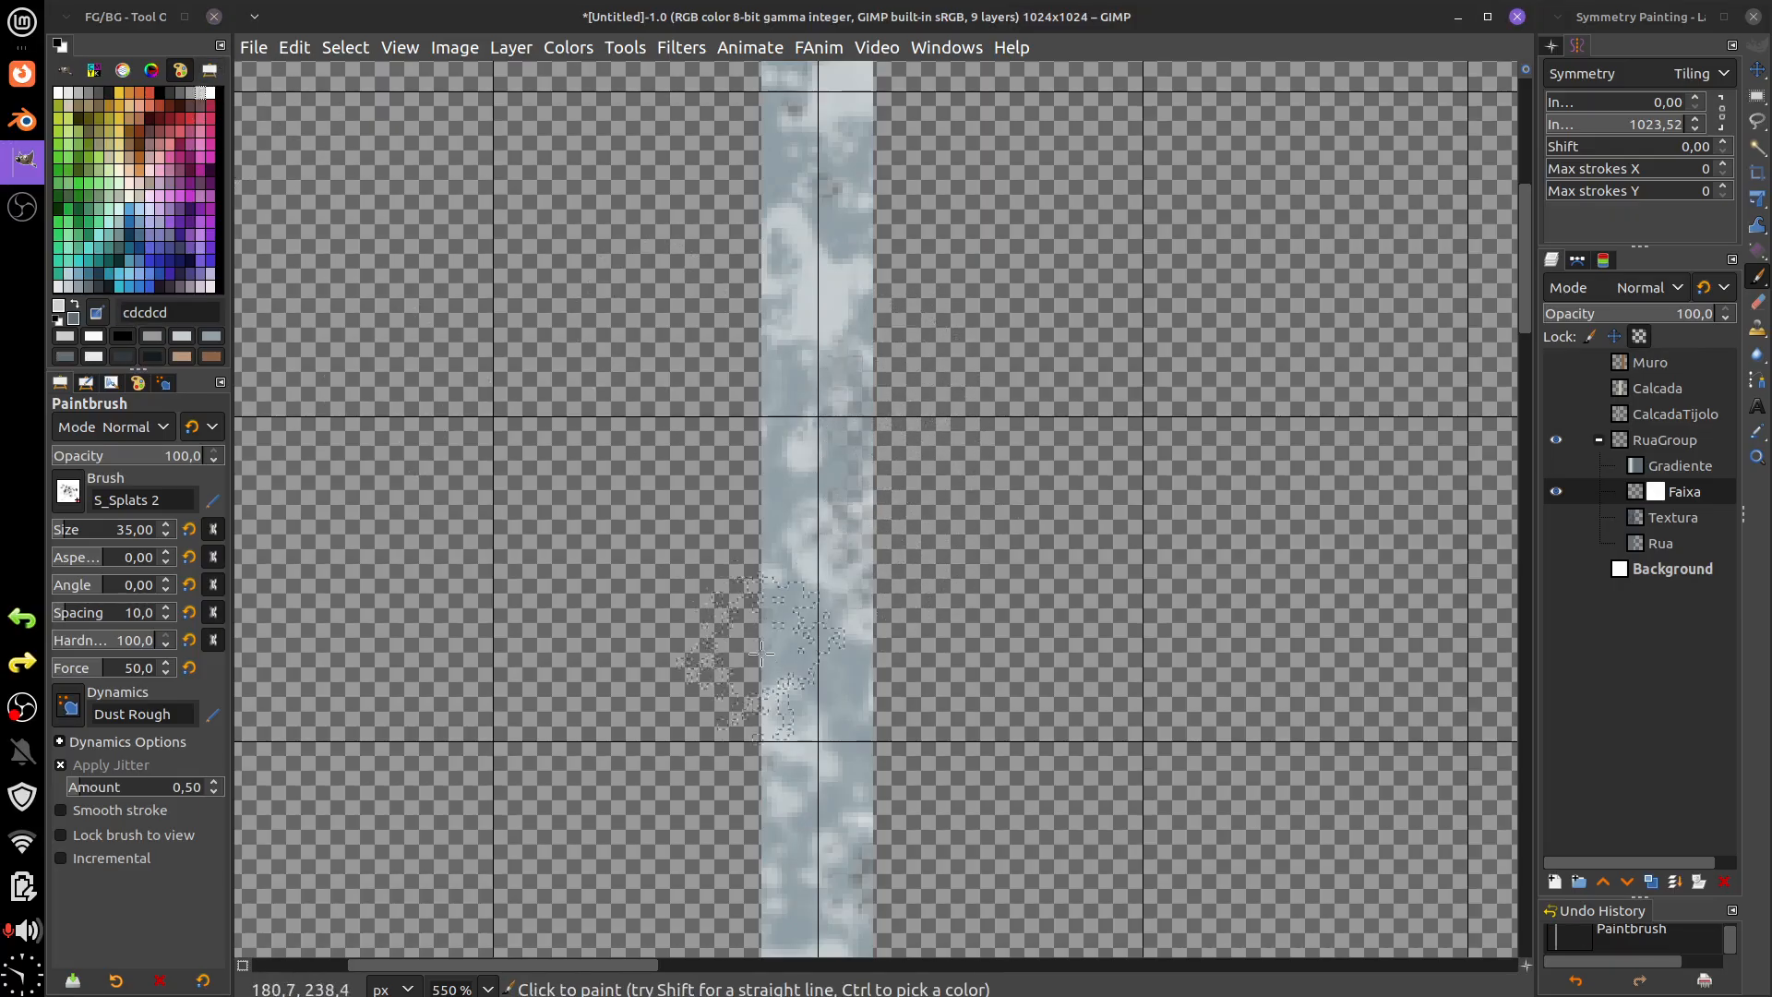
scroll(811, 683, down, 5)
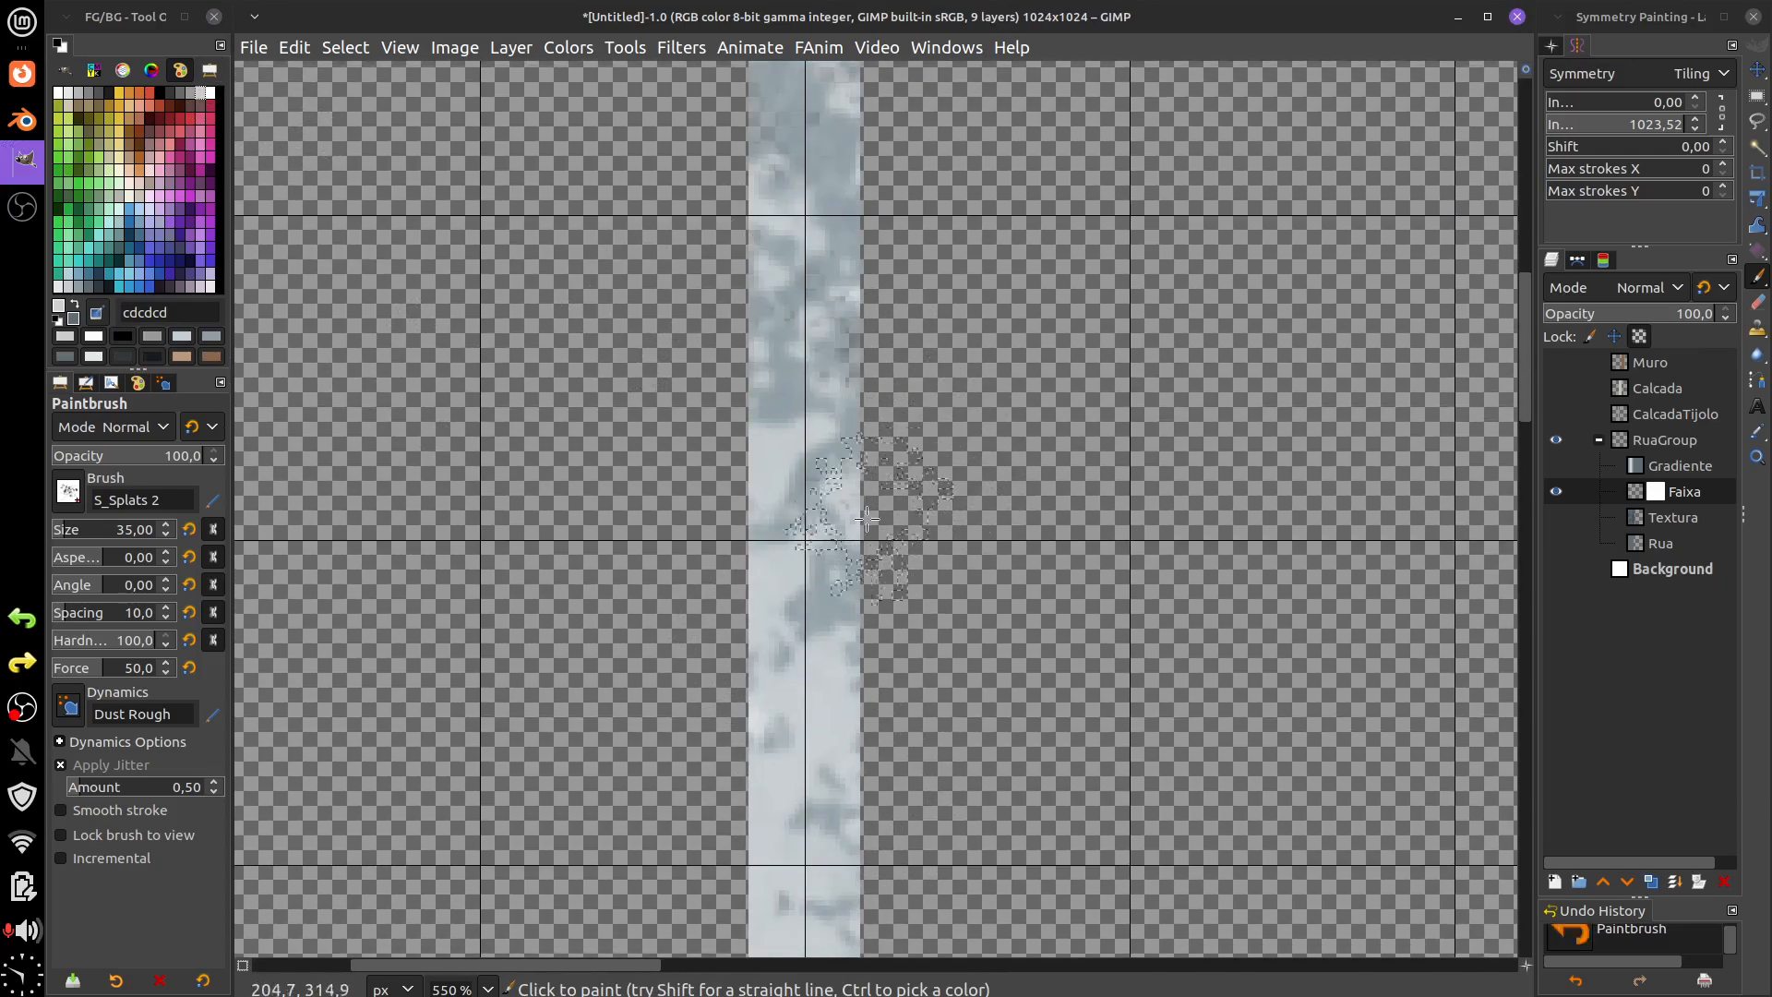
scroll(867, 519, down, 3)
scroll(867, 520, left, 1)
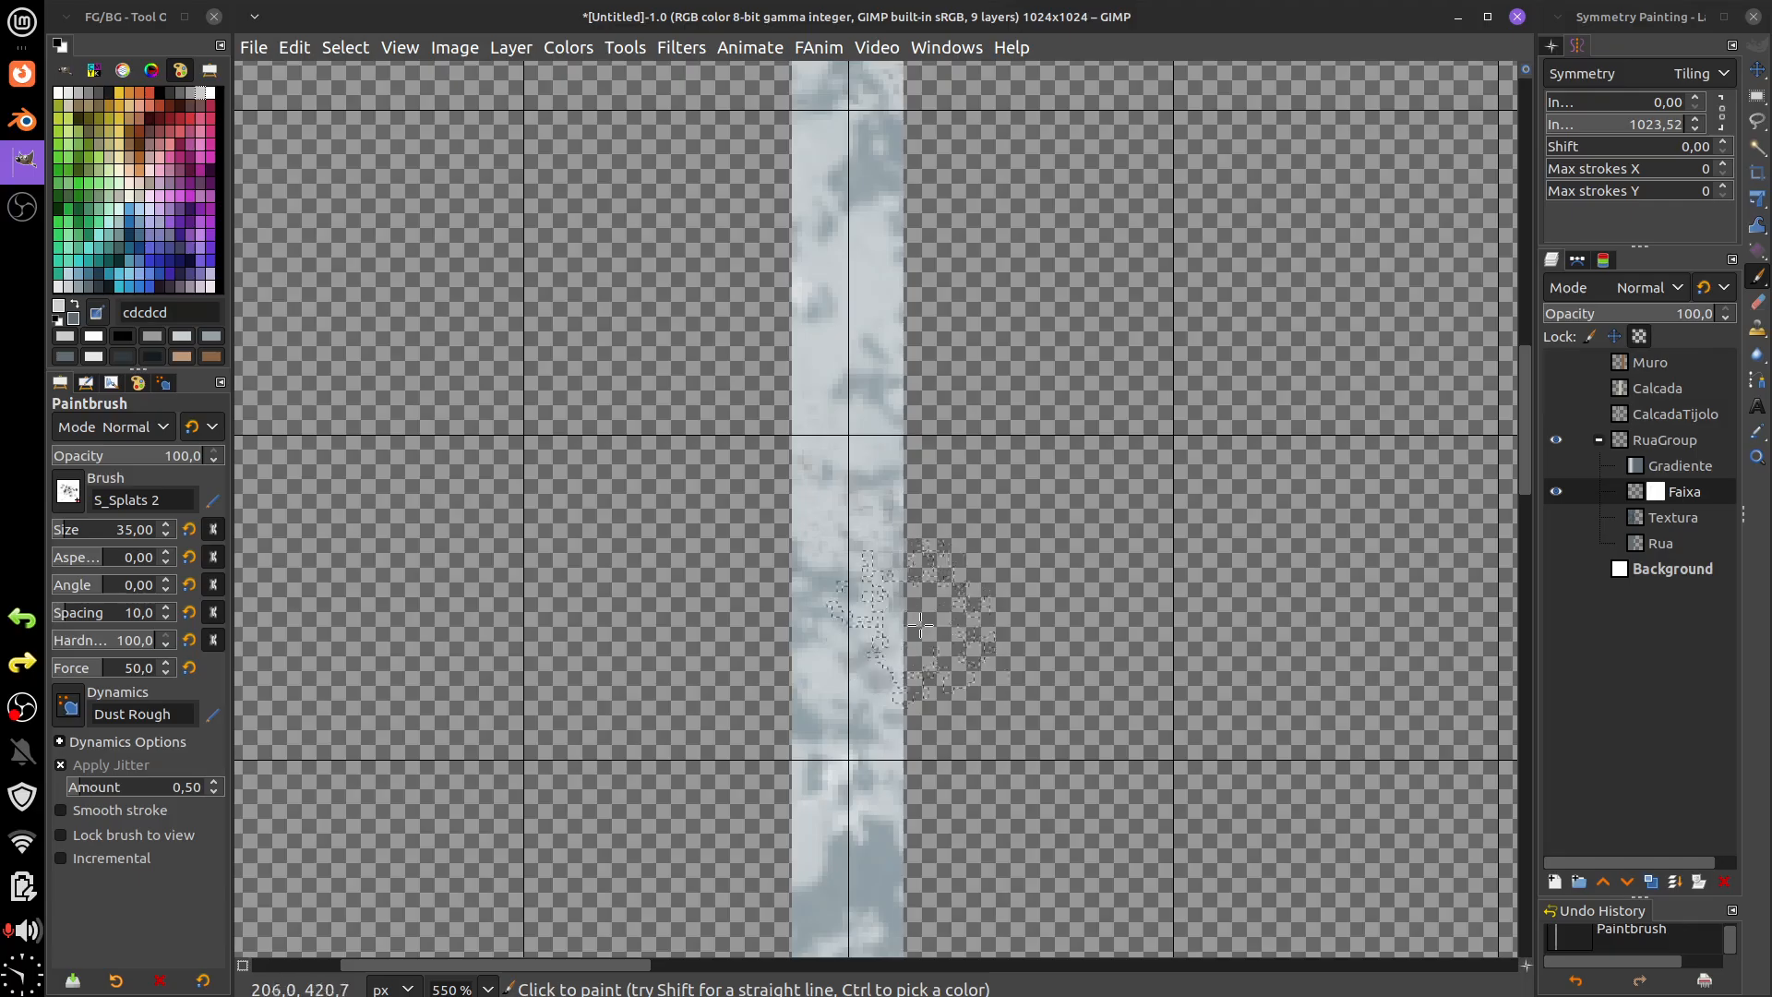
scroll(900, 683, down, 10)
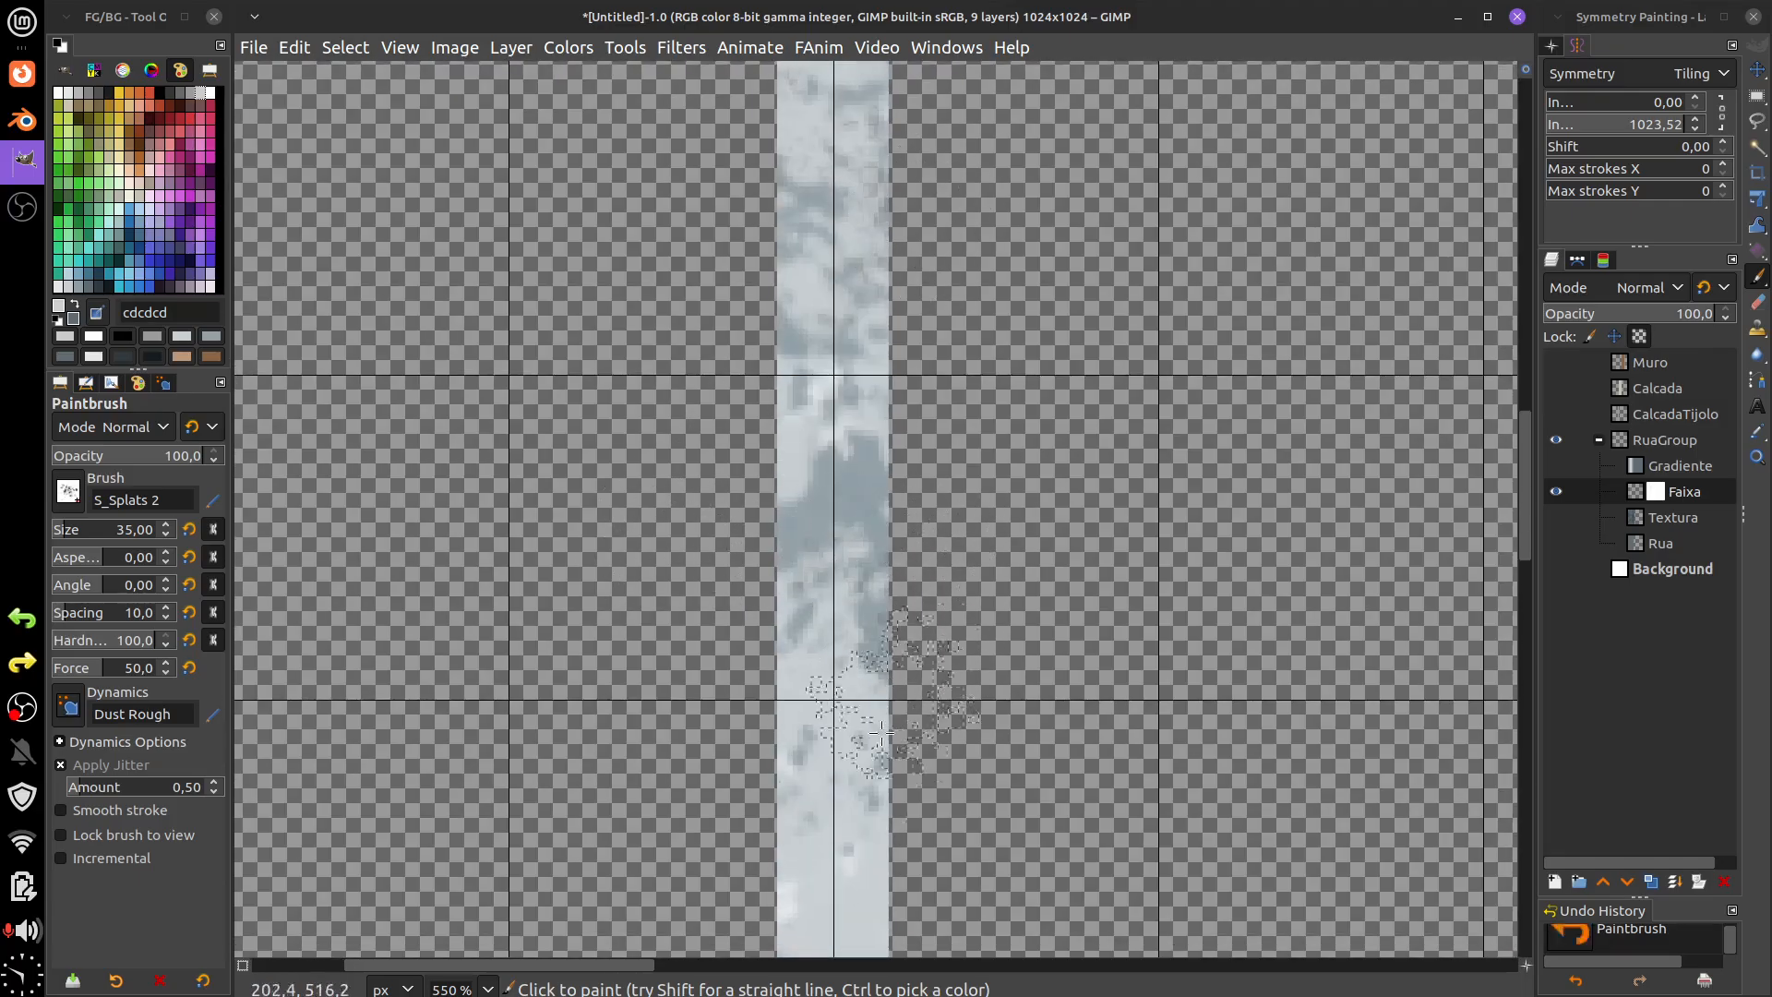
- Show the Rua, Textura and Gradiente layers in RuaGroup together with the Faixa stripe
click(1555, 542)
scroll(1245, 601, down, 7)
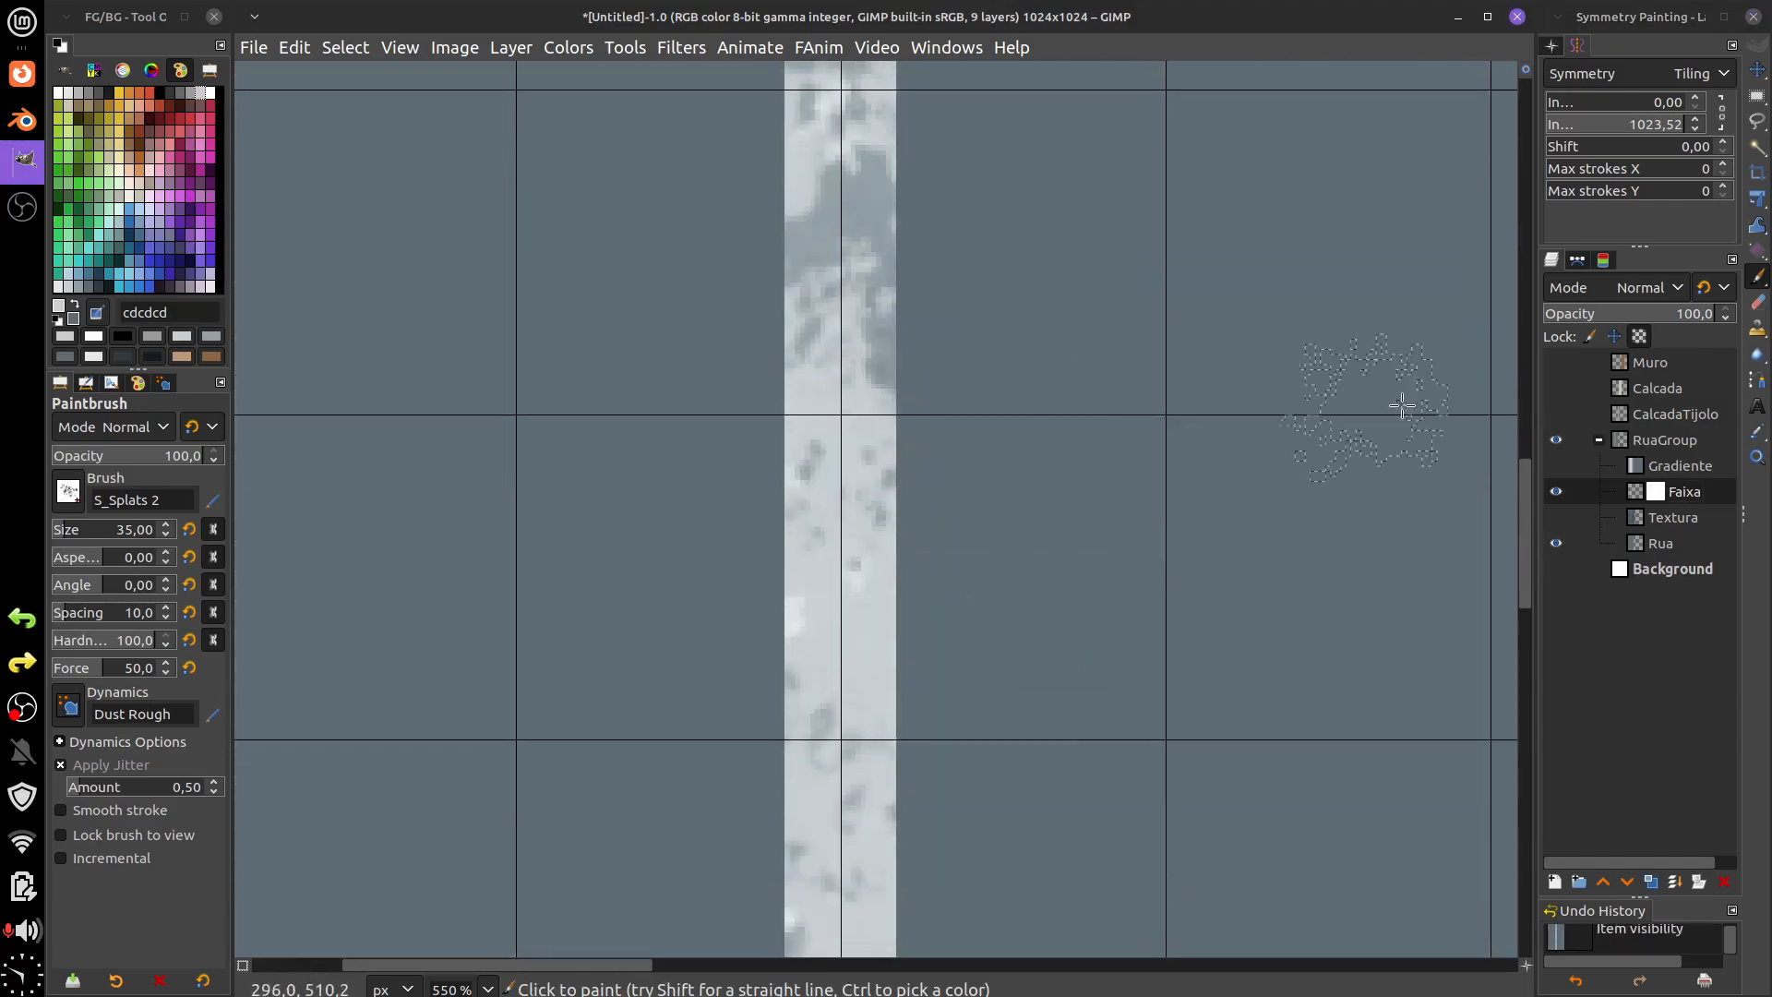
click(1556, 517)
click(1556, 466)
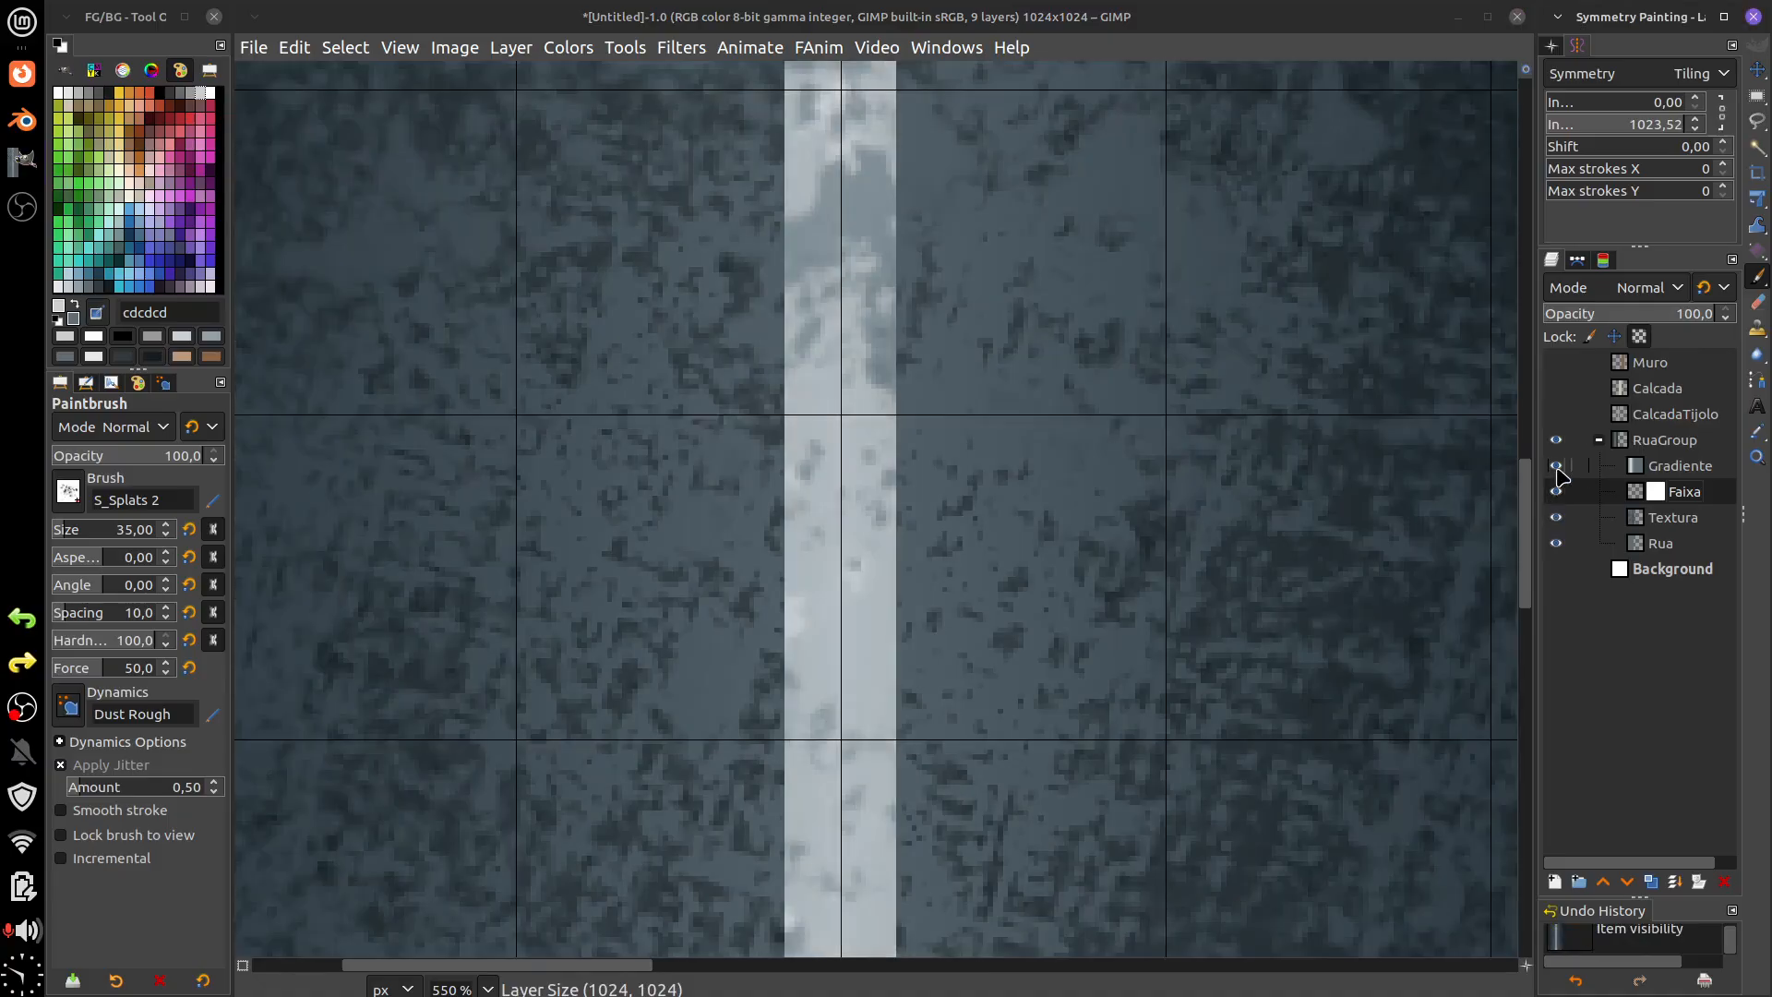
- Paint darker grey 696969 splatter along the stripe's right edge on Faixa's layer mask to wear it down further
click(905, 588)
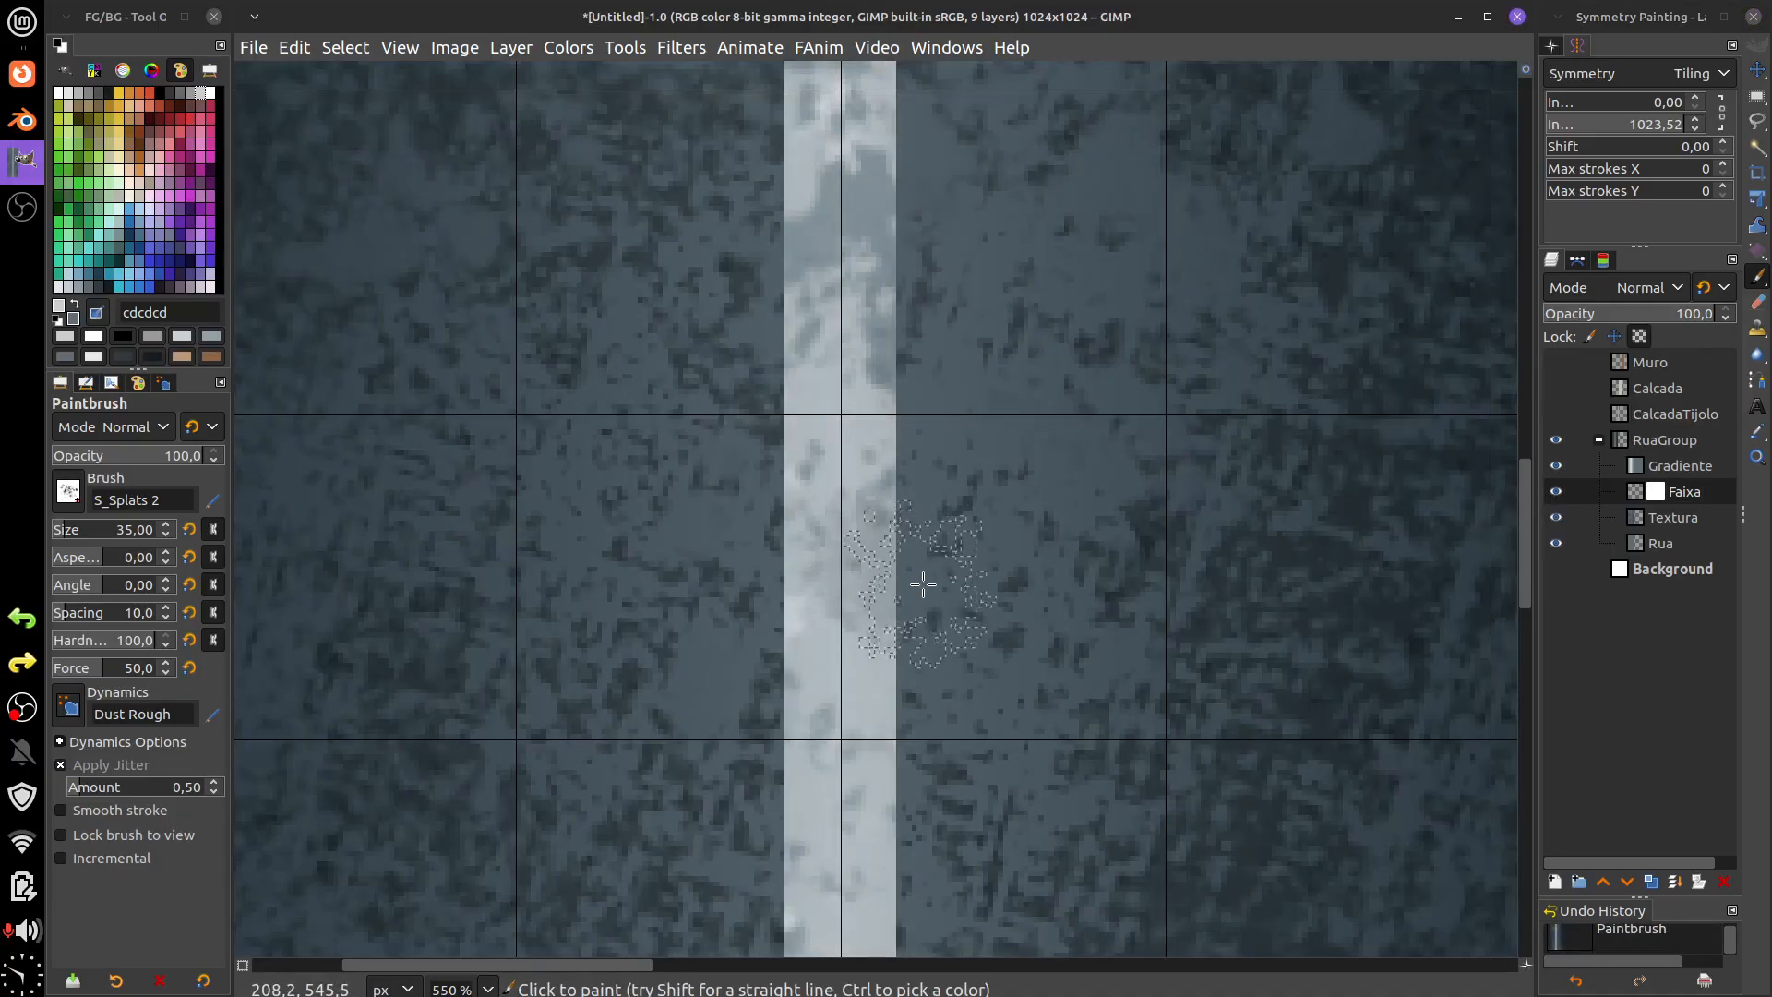
click(183, 96)
click(926, 581)
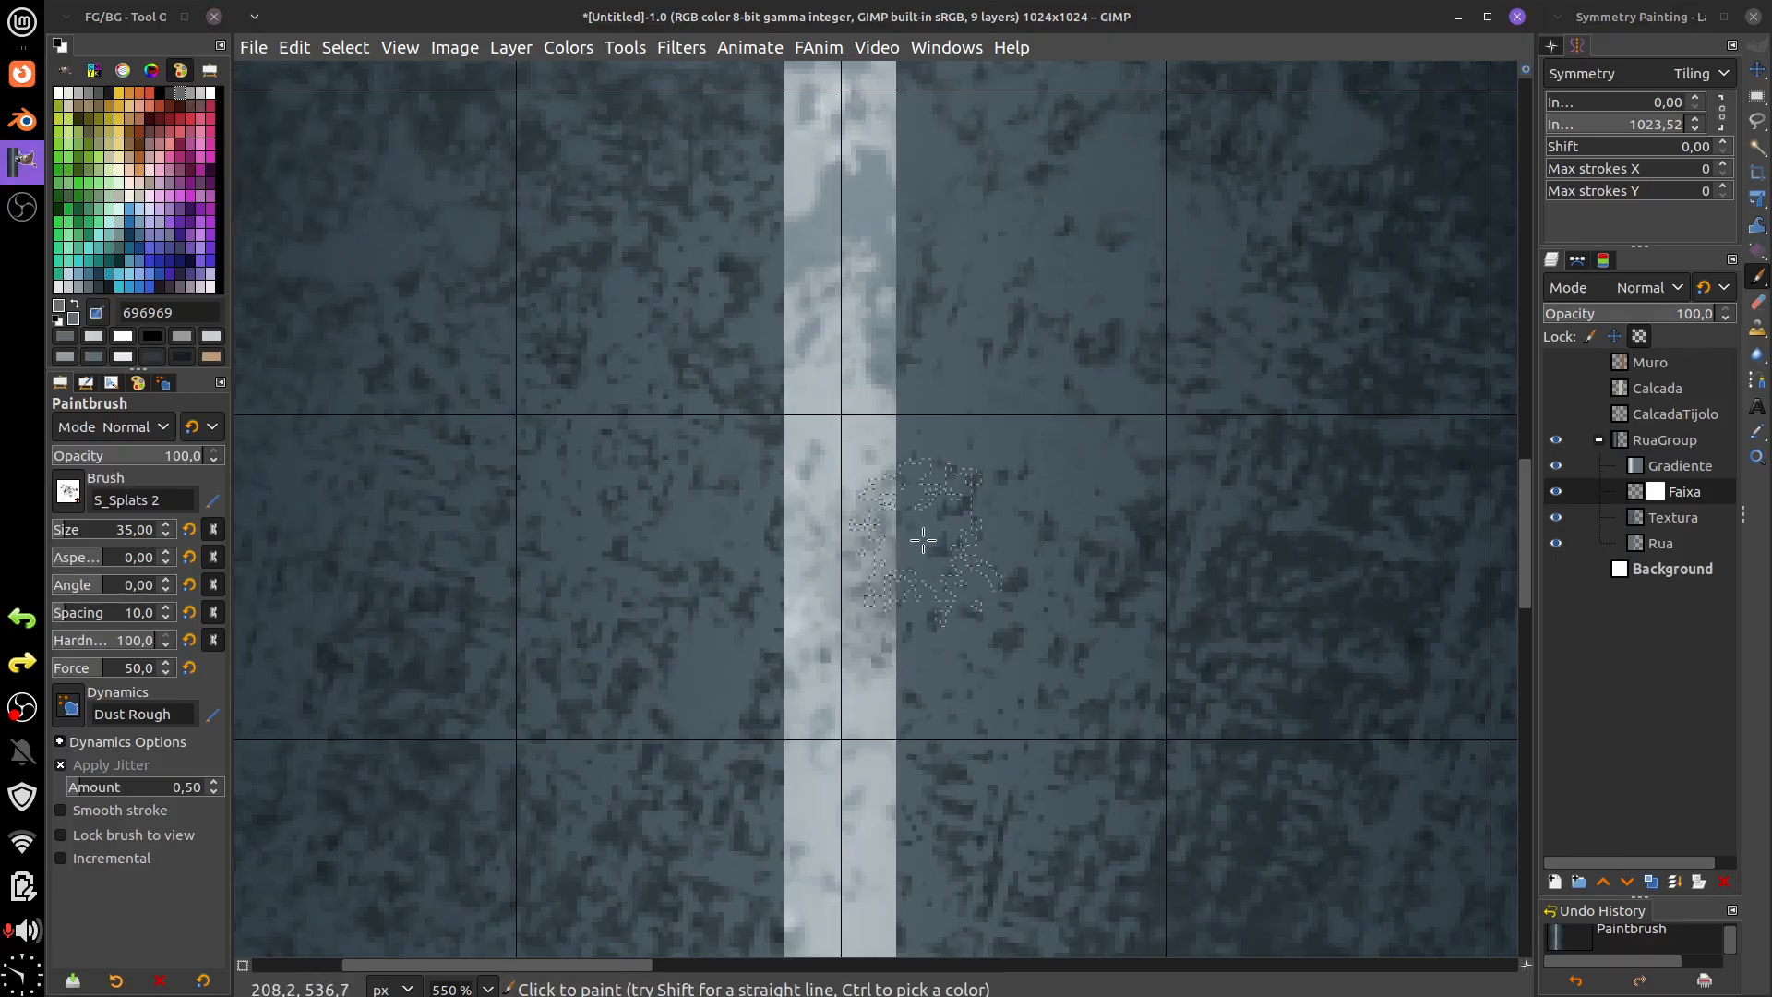
mouse_move(909, 630)
mouse_down()
mouse_move(960, 766)
mouse_move(954, 640)
mouse_up()
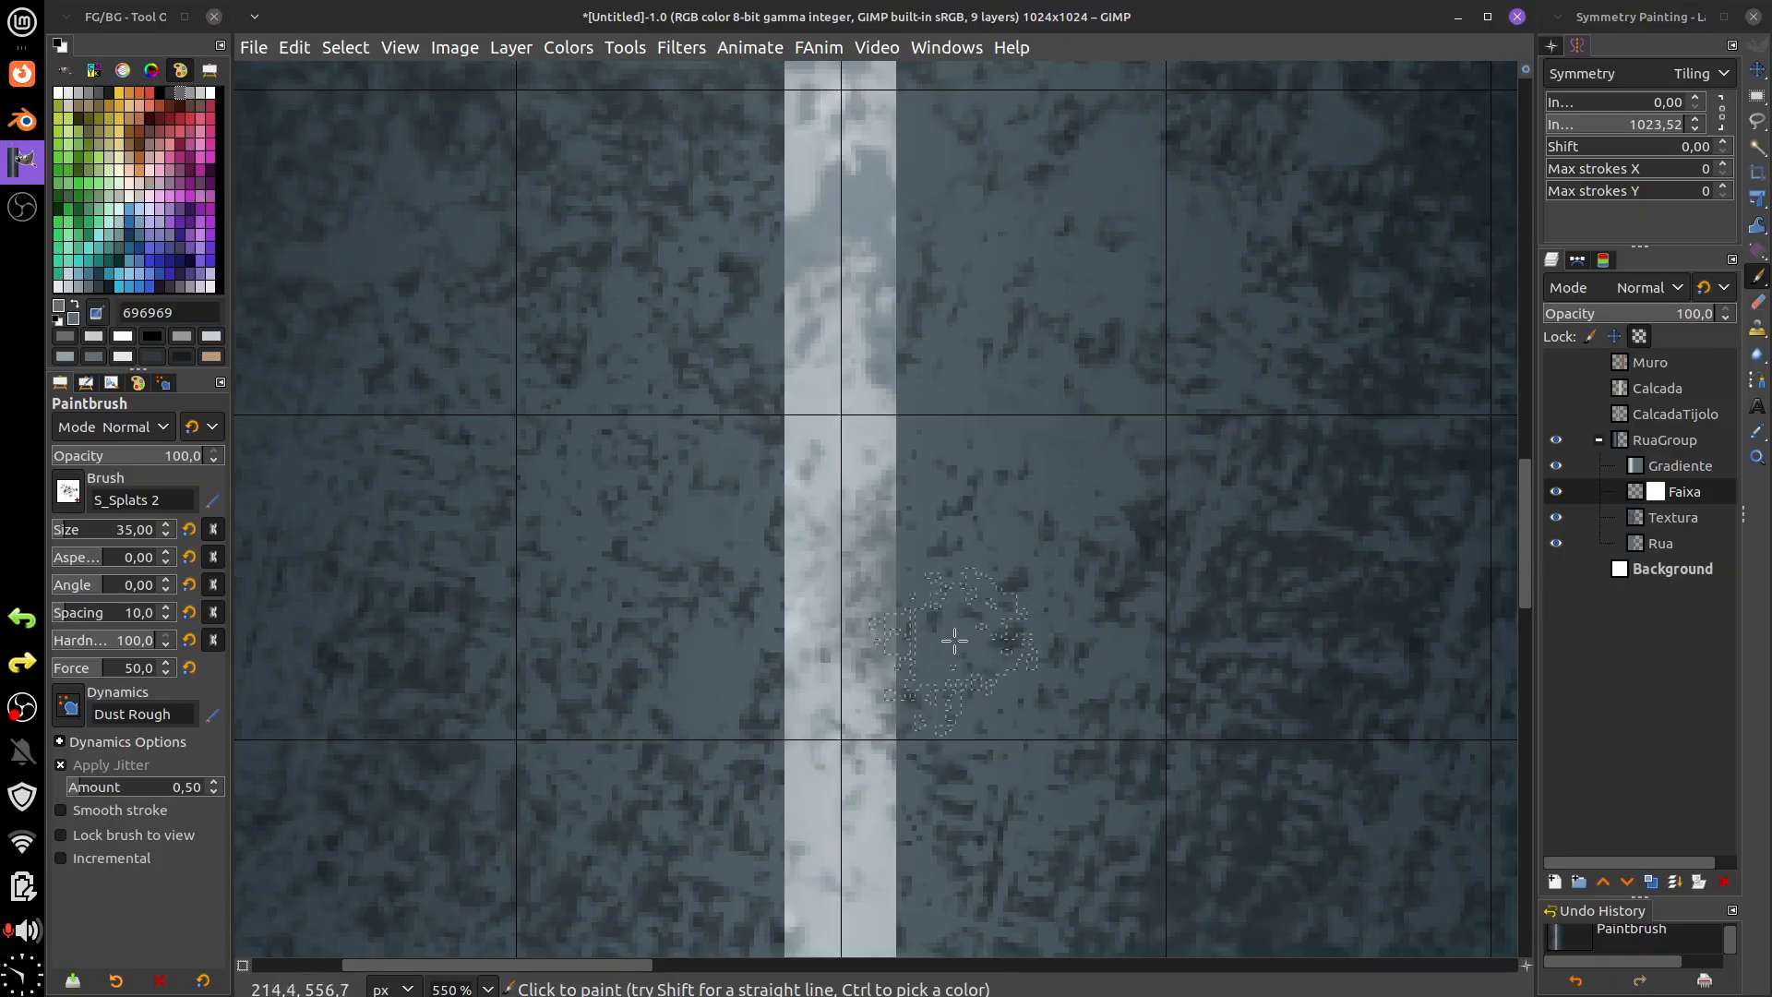
scroll(968, 619, down, 5)
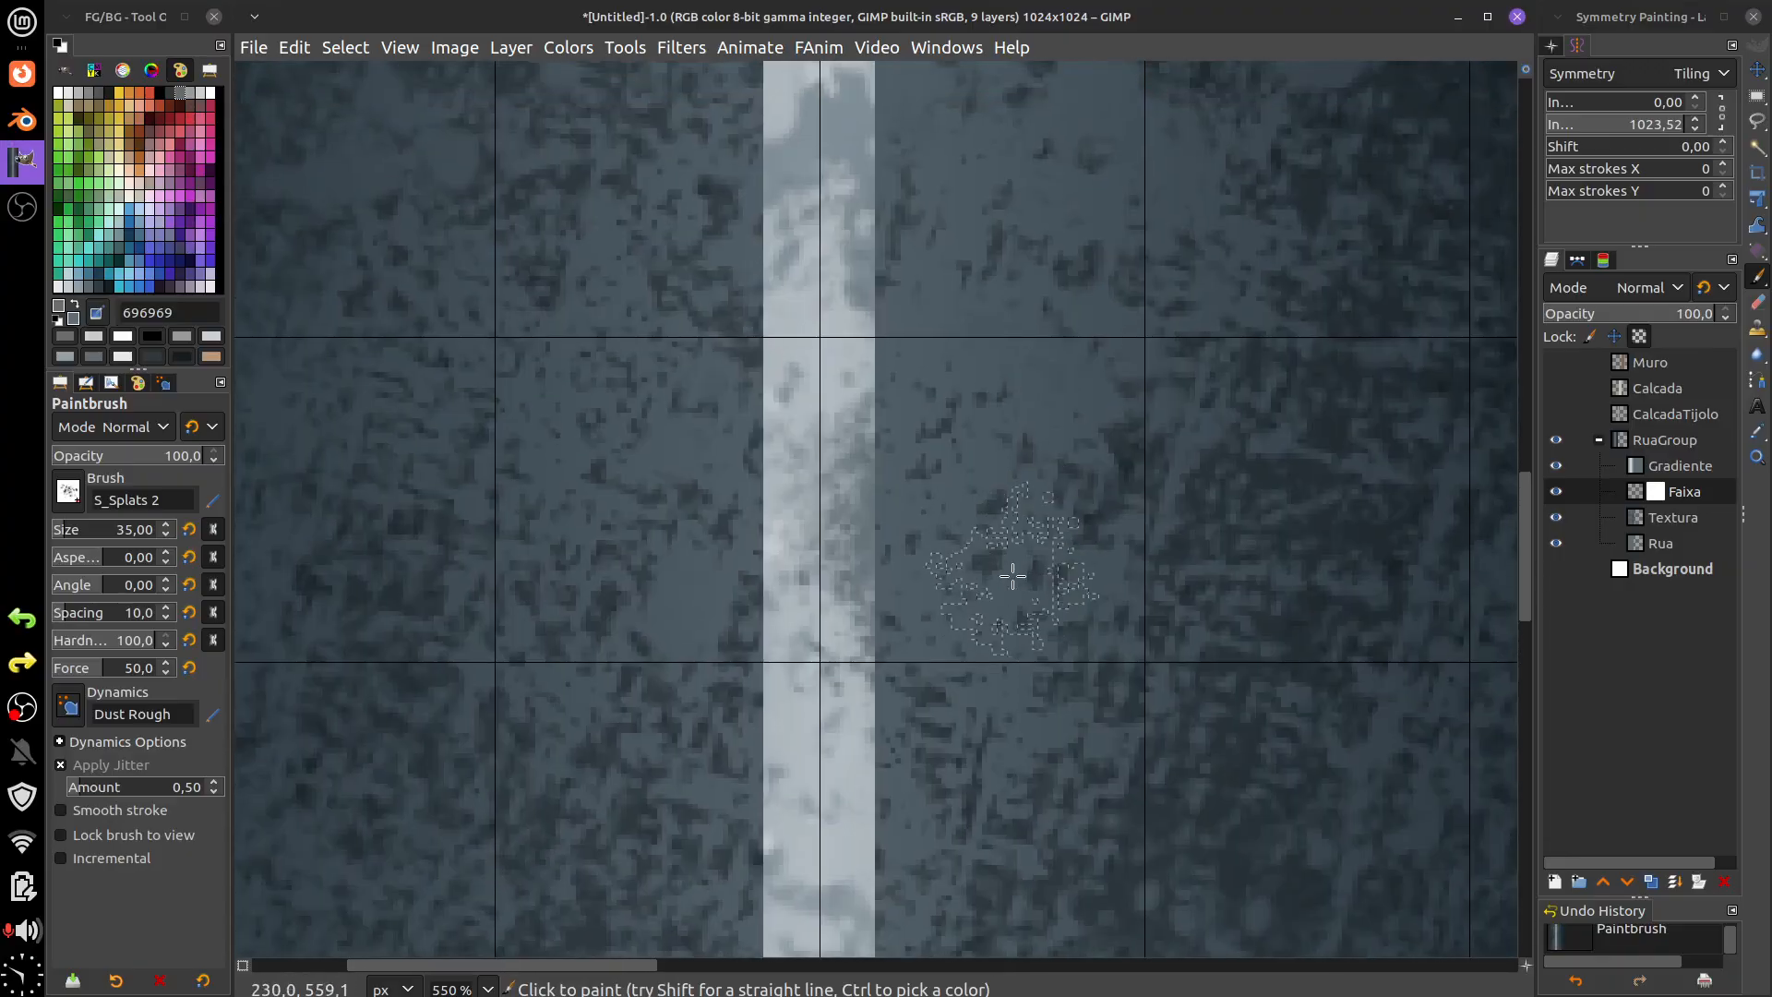
- Examine the worn centre line along the whole street strip and briefly check the Calcada layer
scroll(1006, 549, down, 2)
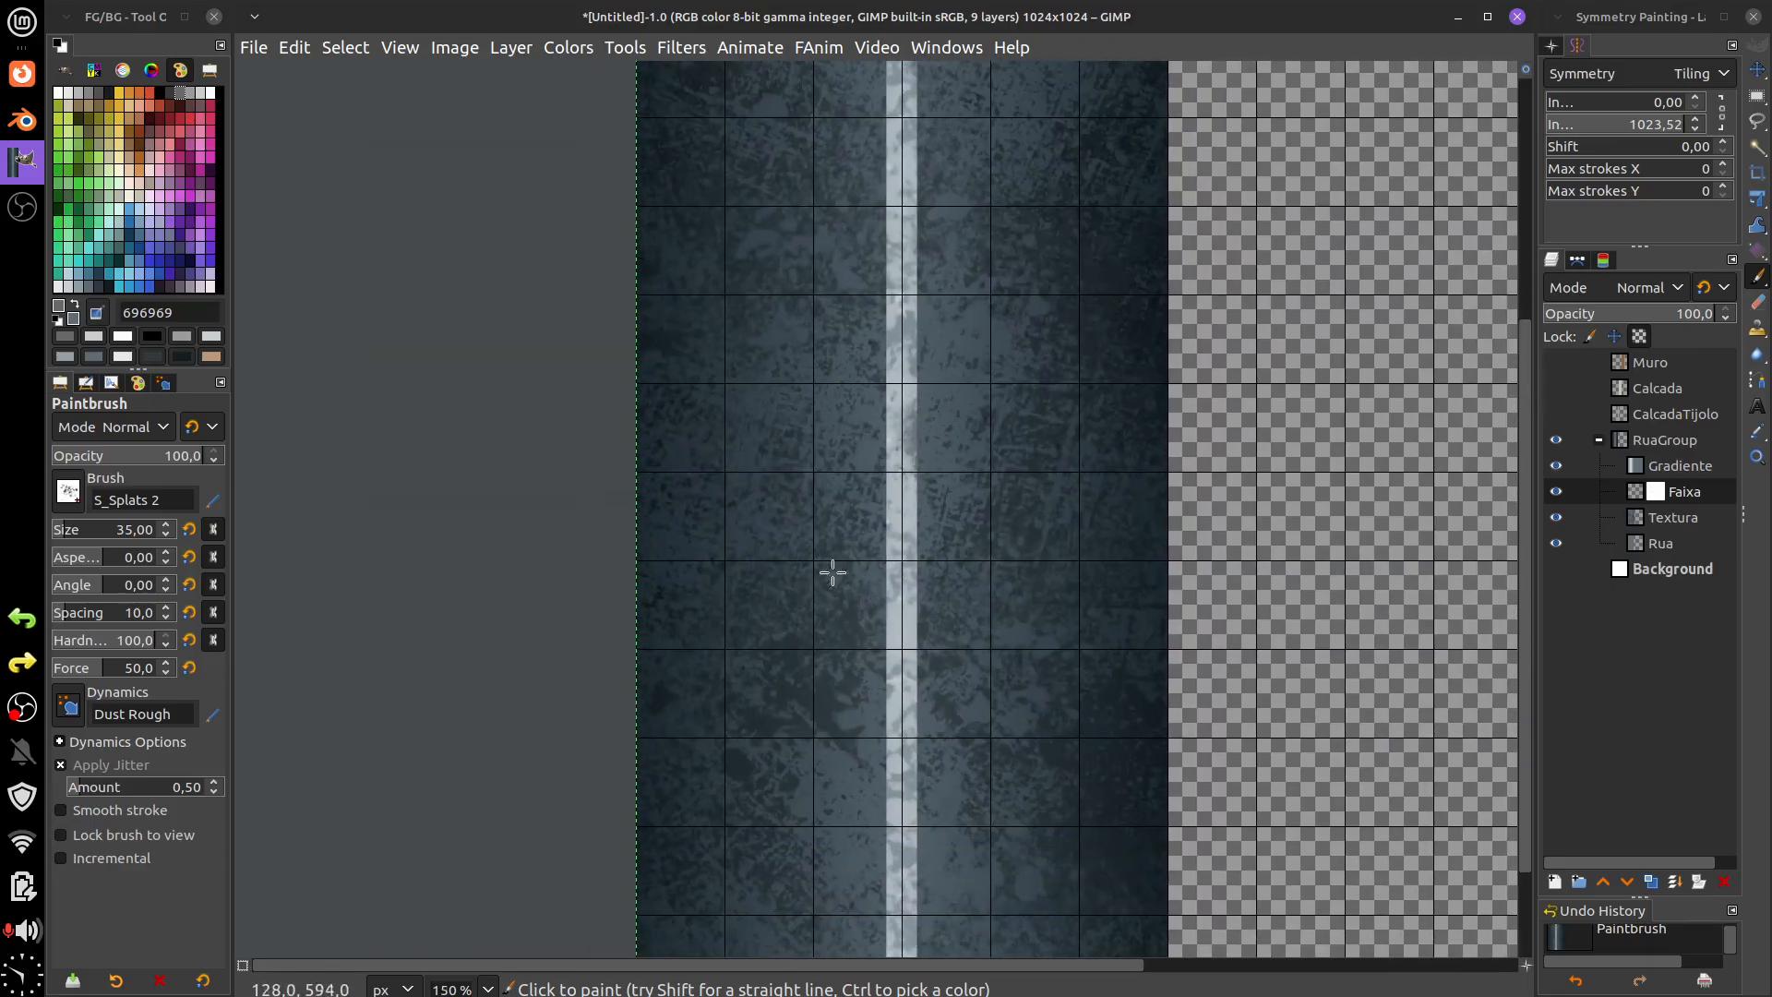
scroll(1040, 876, up, 4)
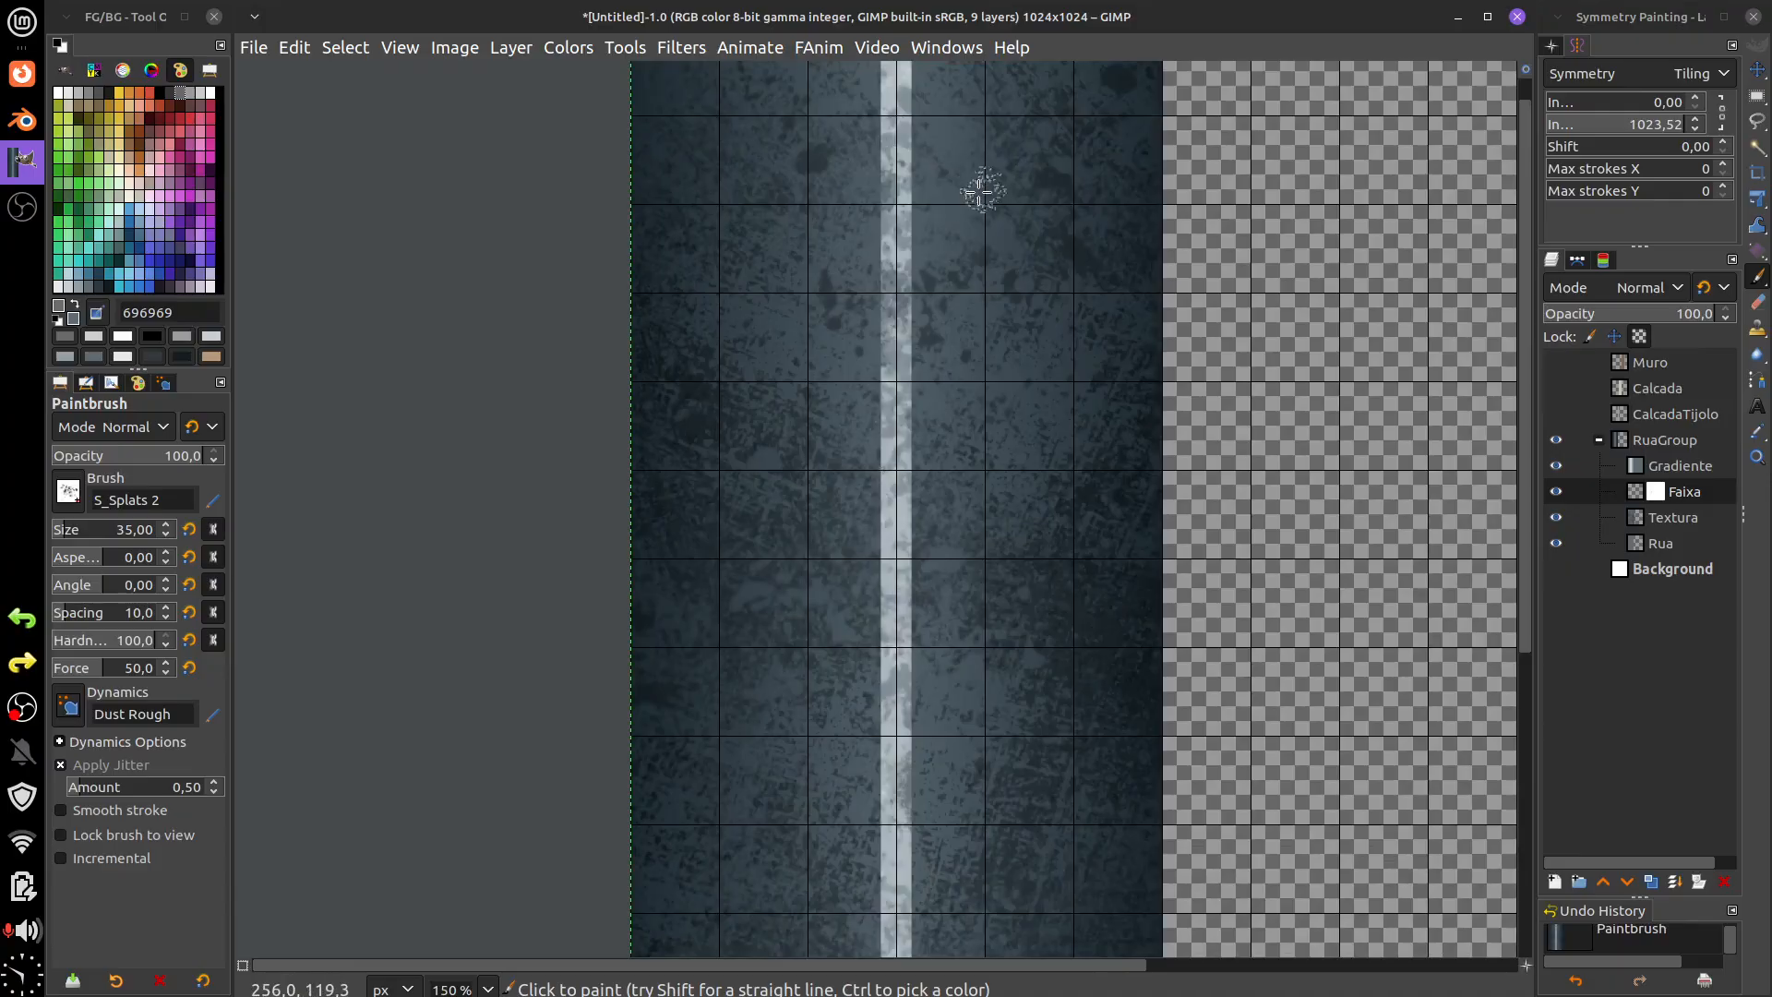
scroll(937, 221, up, 5)
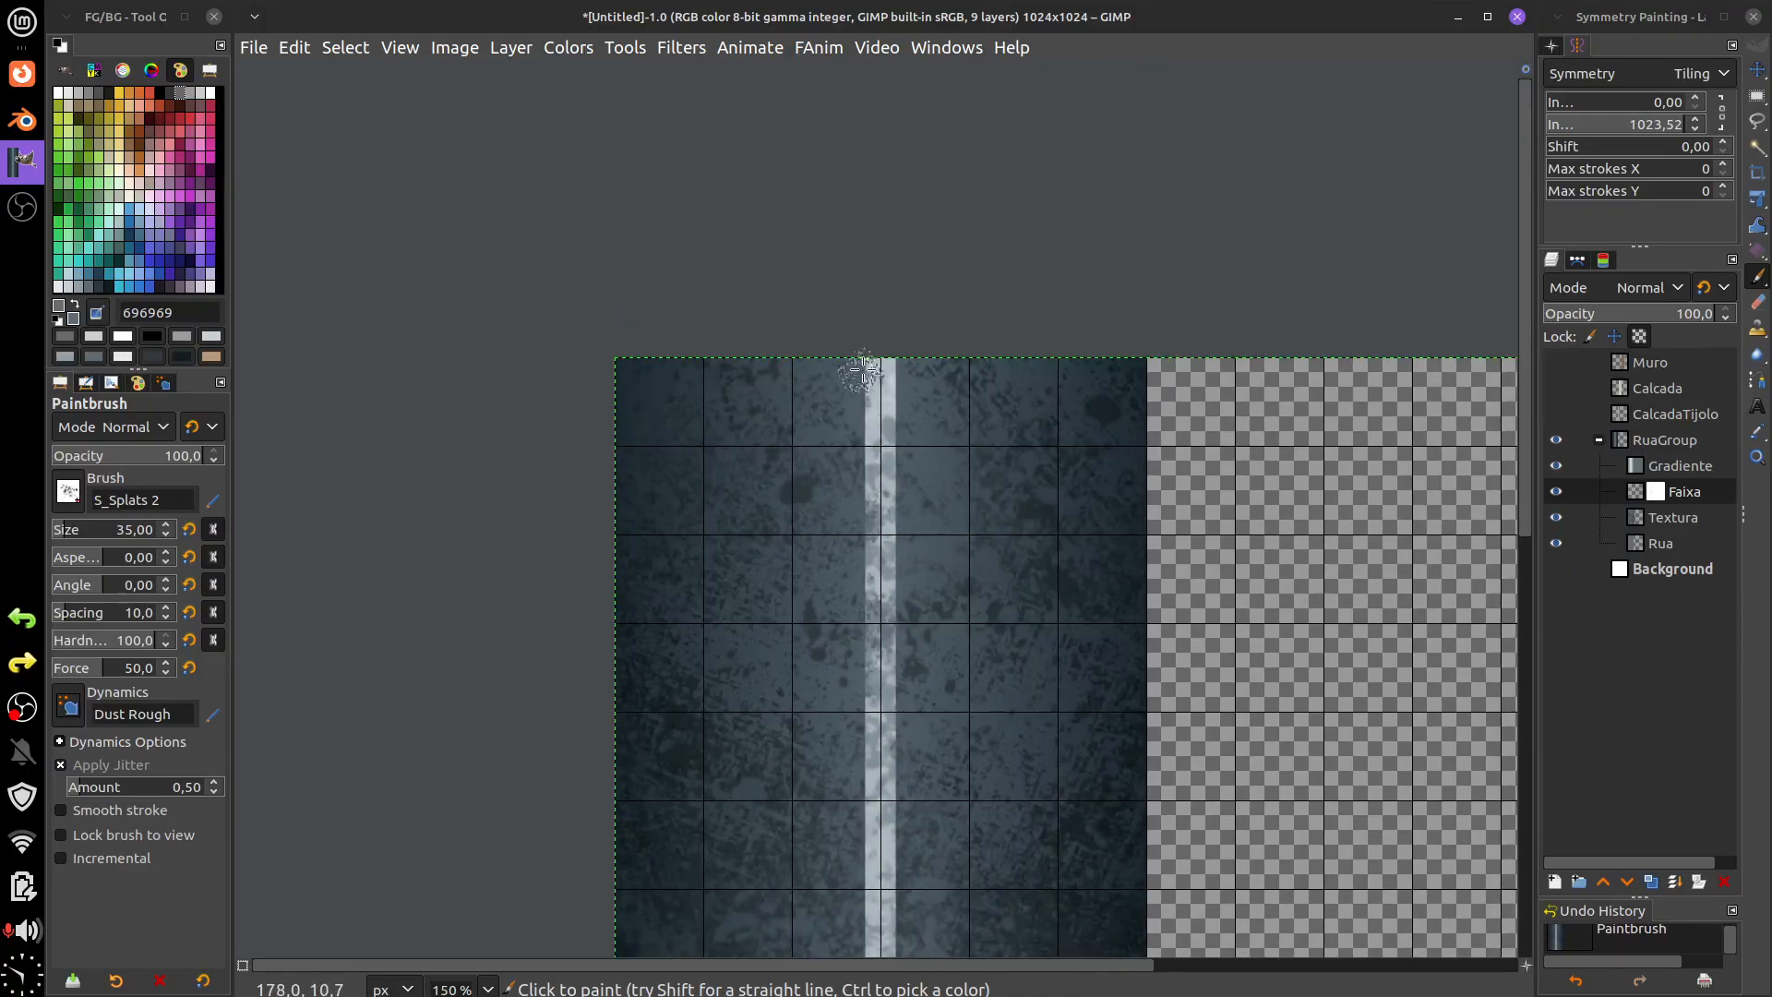
scroll(904, 489, down, 10)
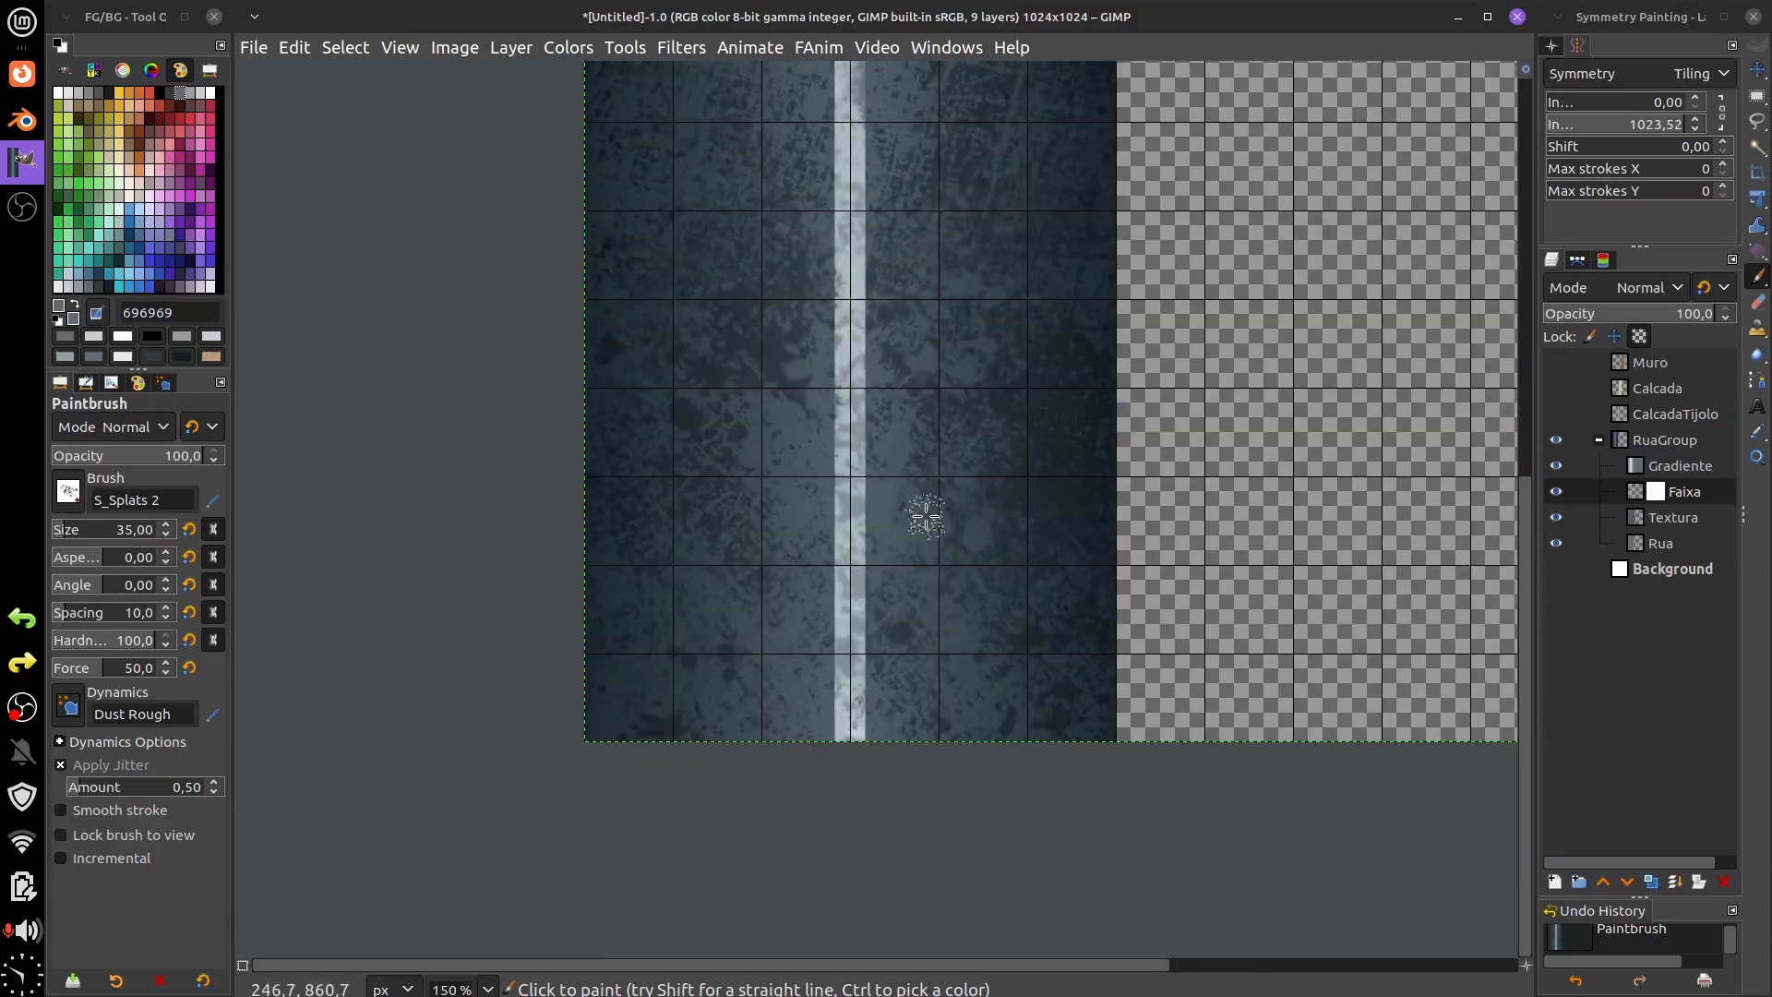
scroll(1006, 490, down, 2)
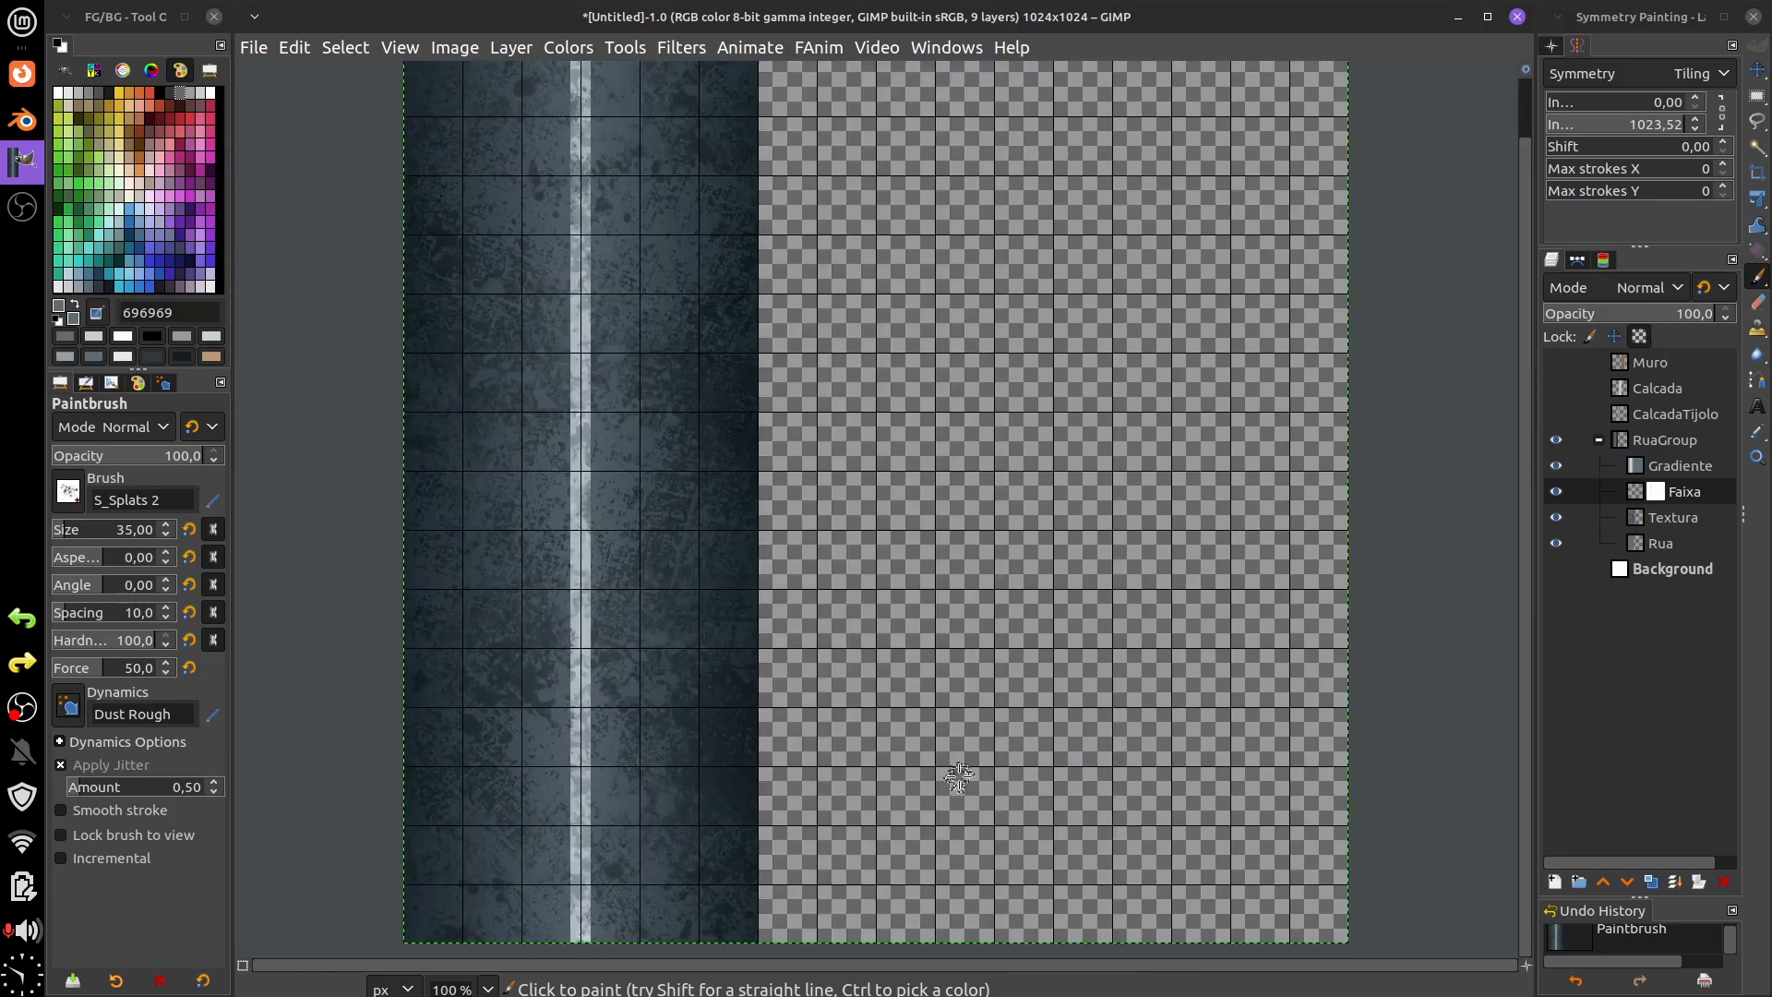
scroll(1097, 613, down, 1)
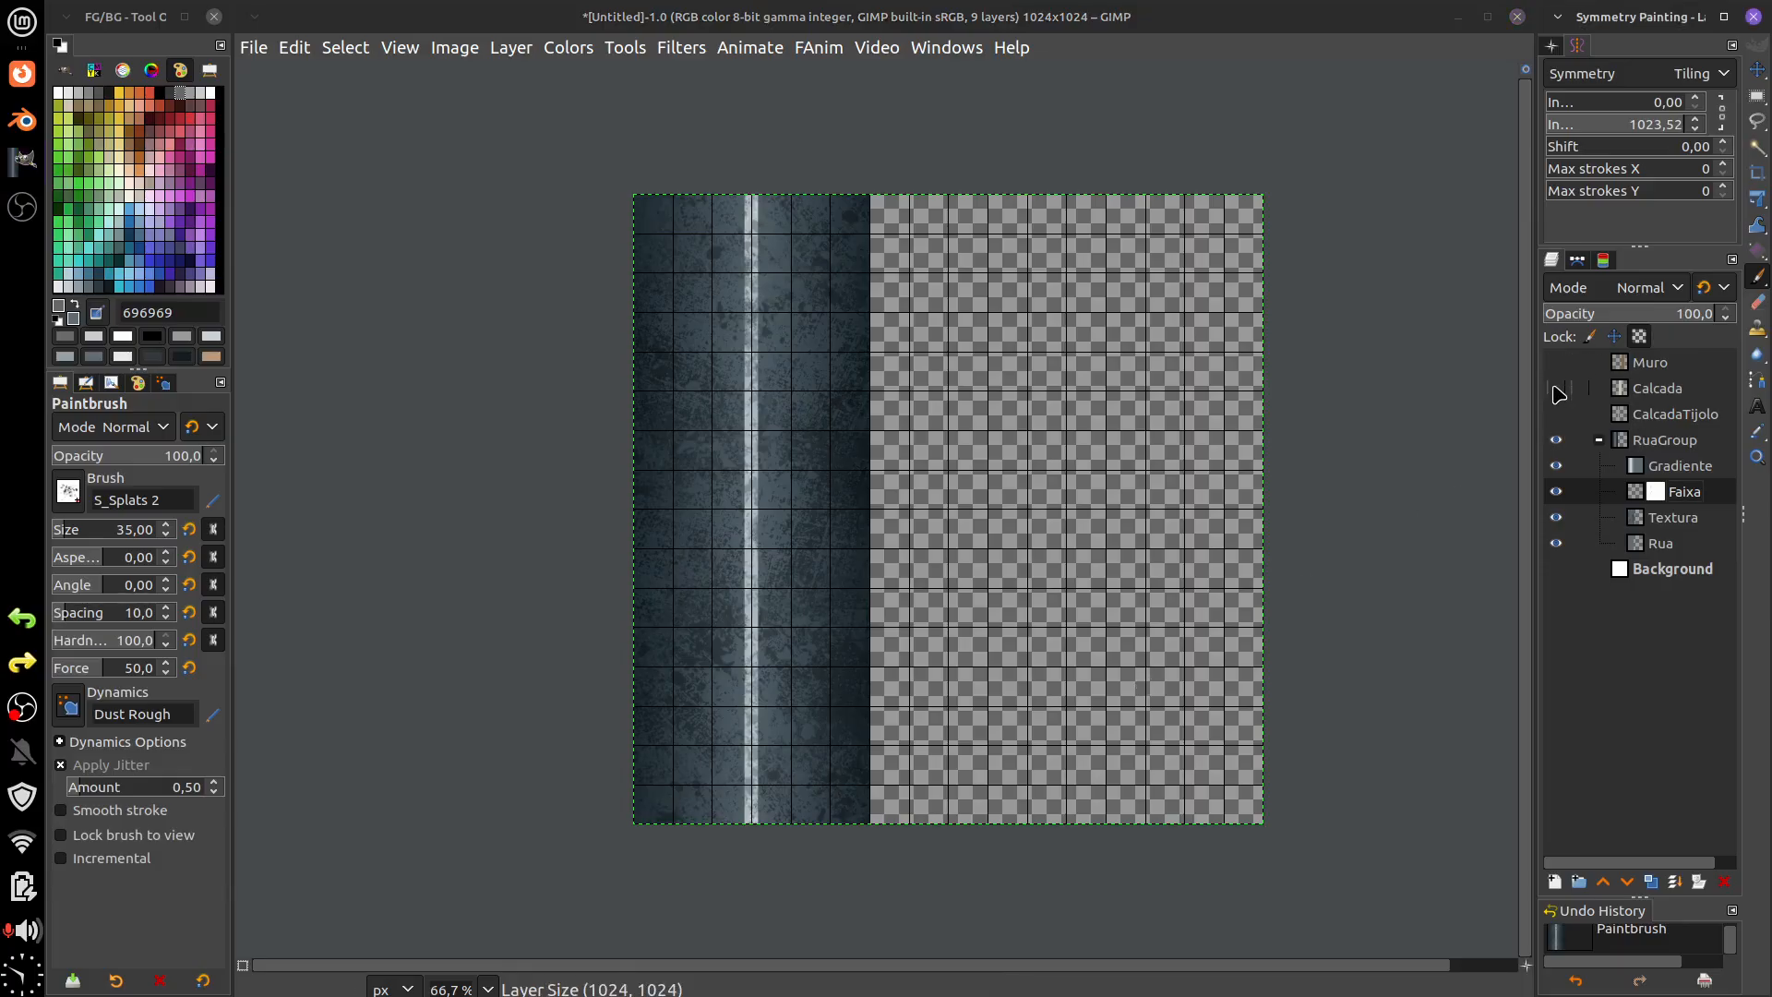
click(1556, 388)
click(1556, 387)
- Collapse RuaGroup, then create a layer group above CalcadaTijolo and name it CalcadaGroup
click(1599, 440)
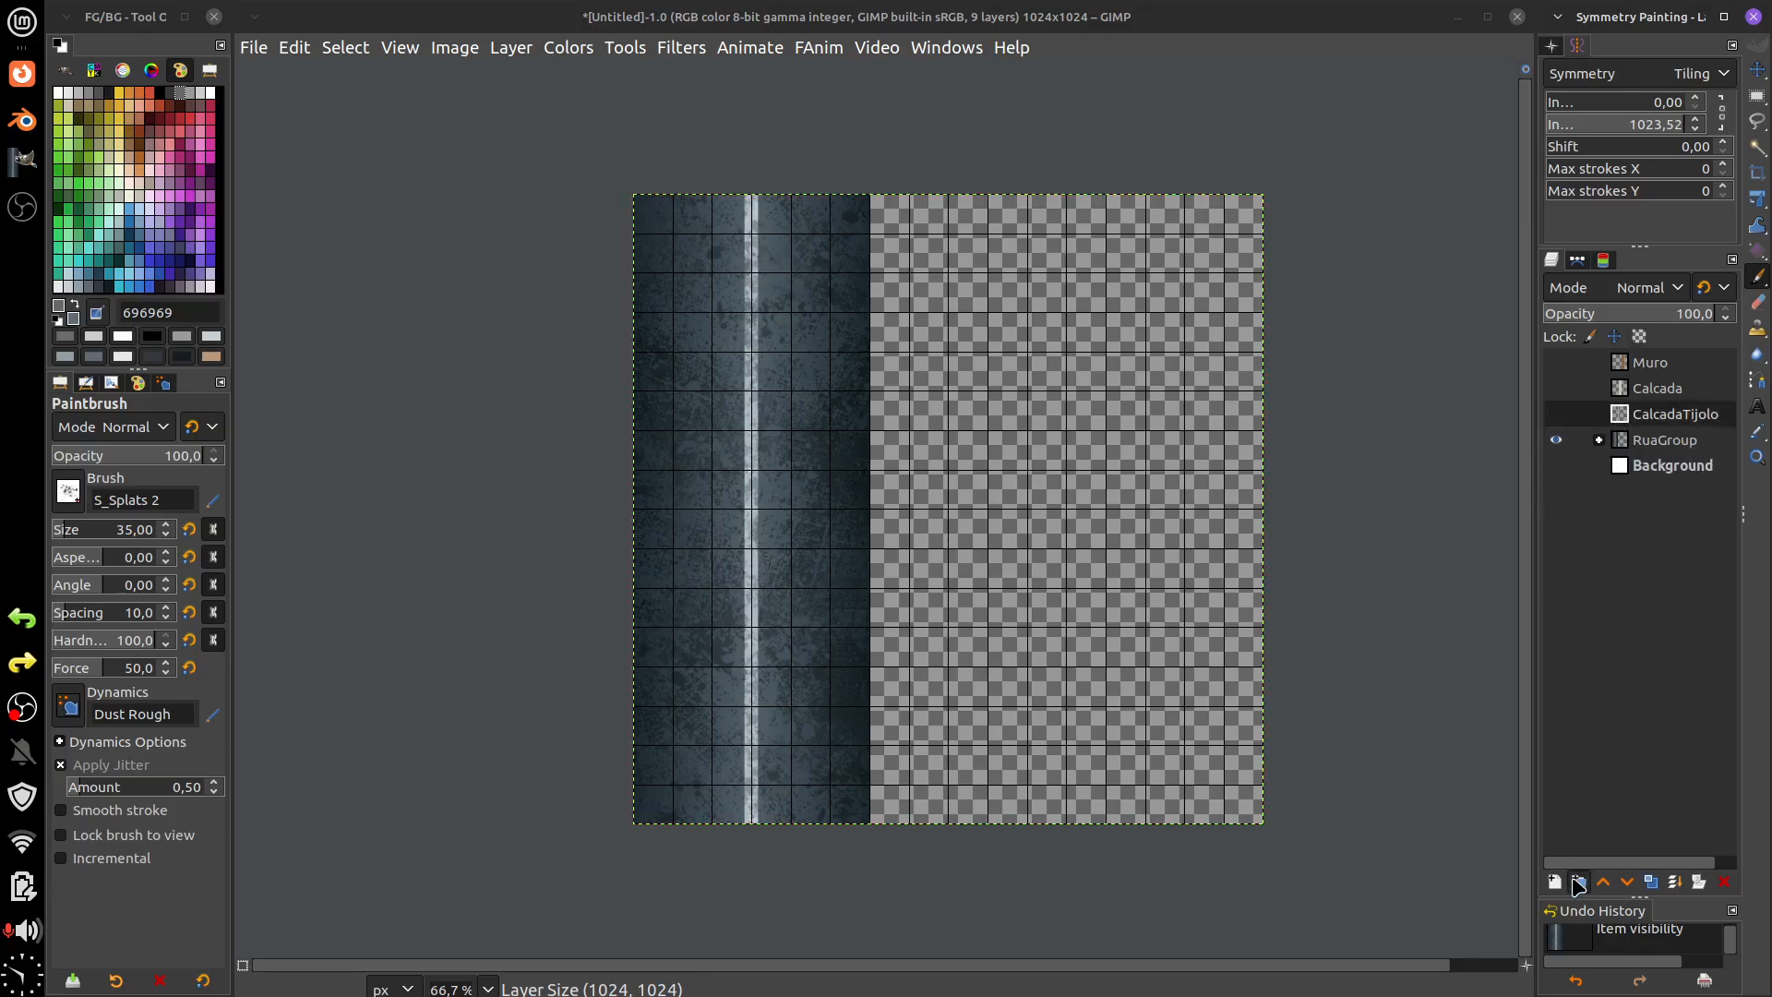
click(1578, 882)
double_click(1668, 415)
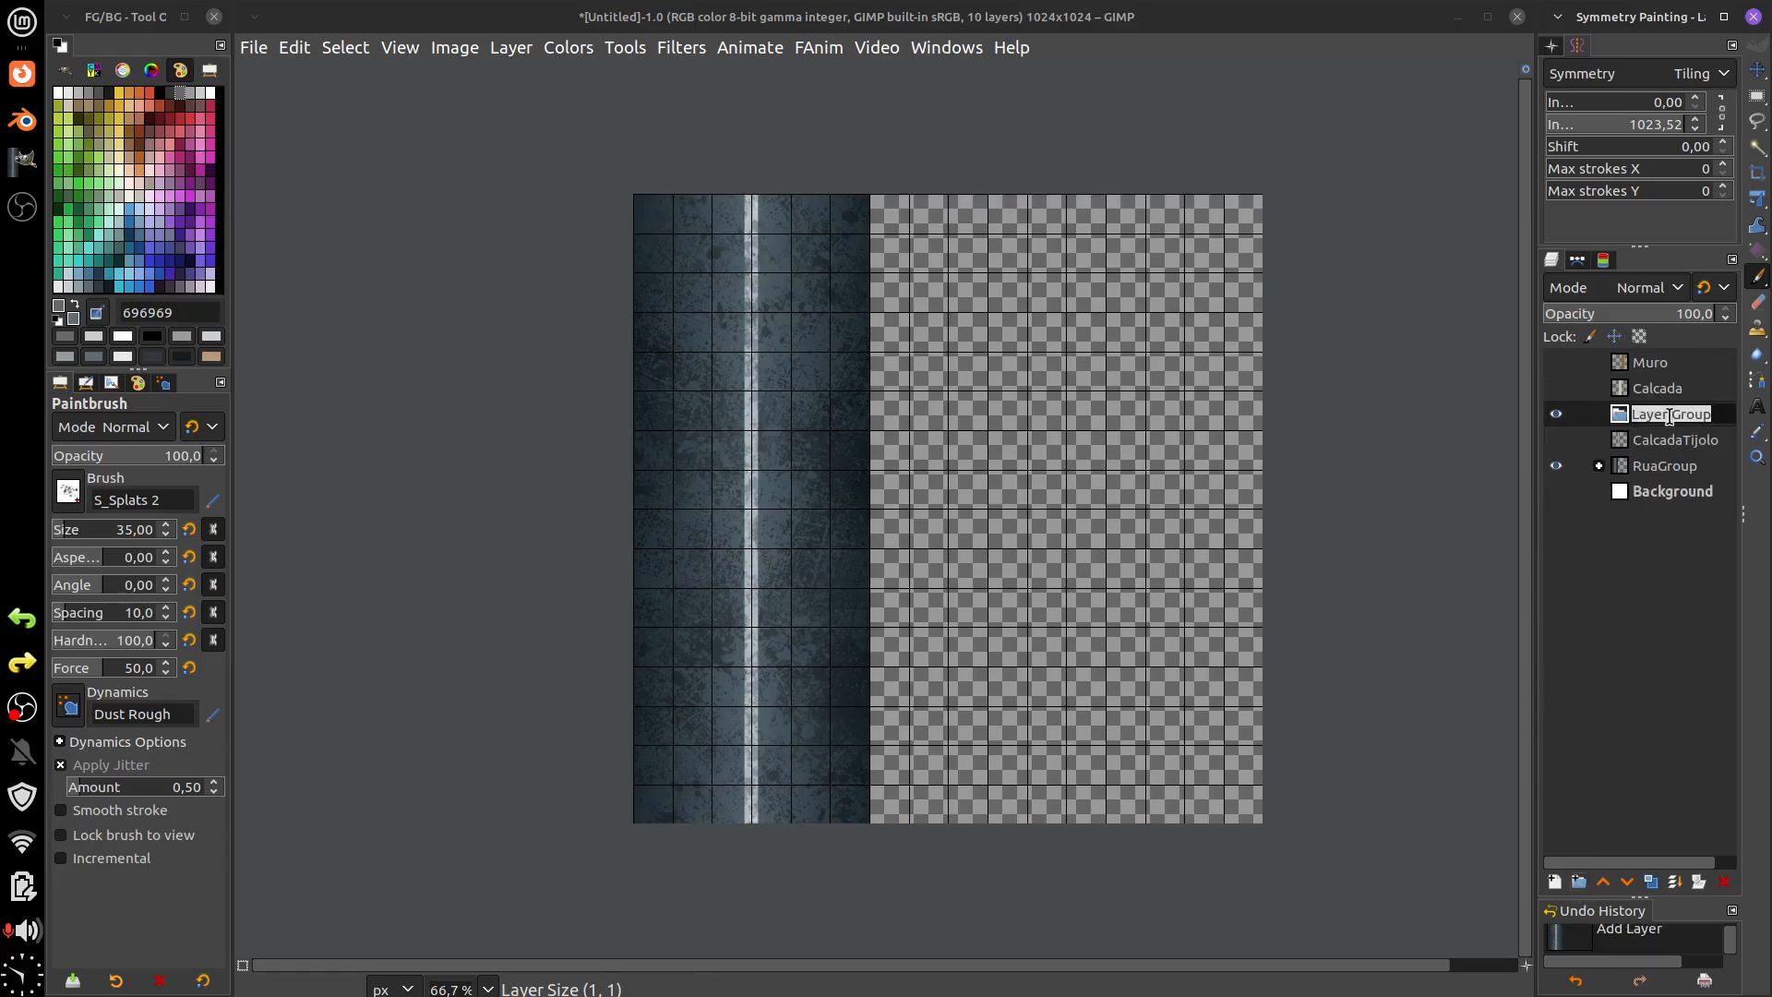
text(Ca)
text(clada)
key(BackSpace)
text(r)
key(BackSpace)
key(BackSpace)
key(BackSpace)
key(BackSpace)
key(BackSpace)
text(cada)
key(Return)
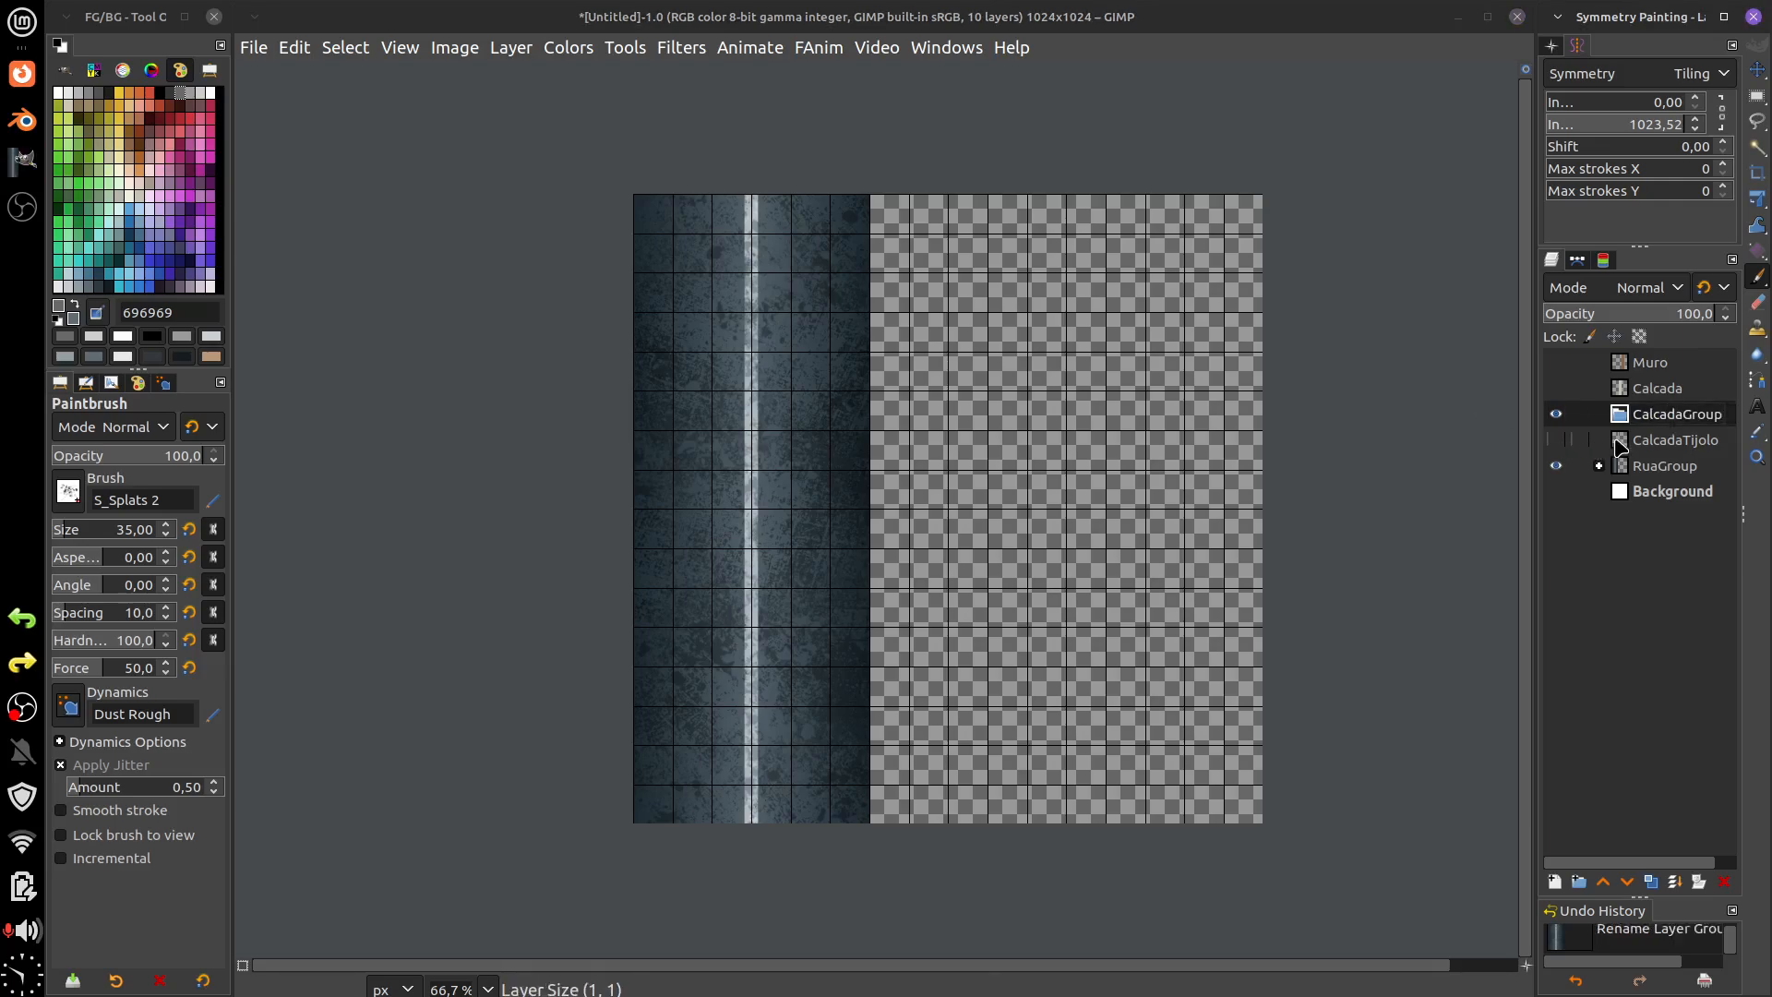
- Move the CalcadaTijolo layer into CalcadaGroup and make it visible
drag(1617, 441, 1631, 420)
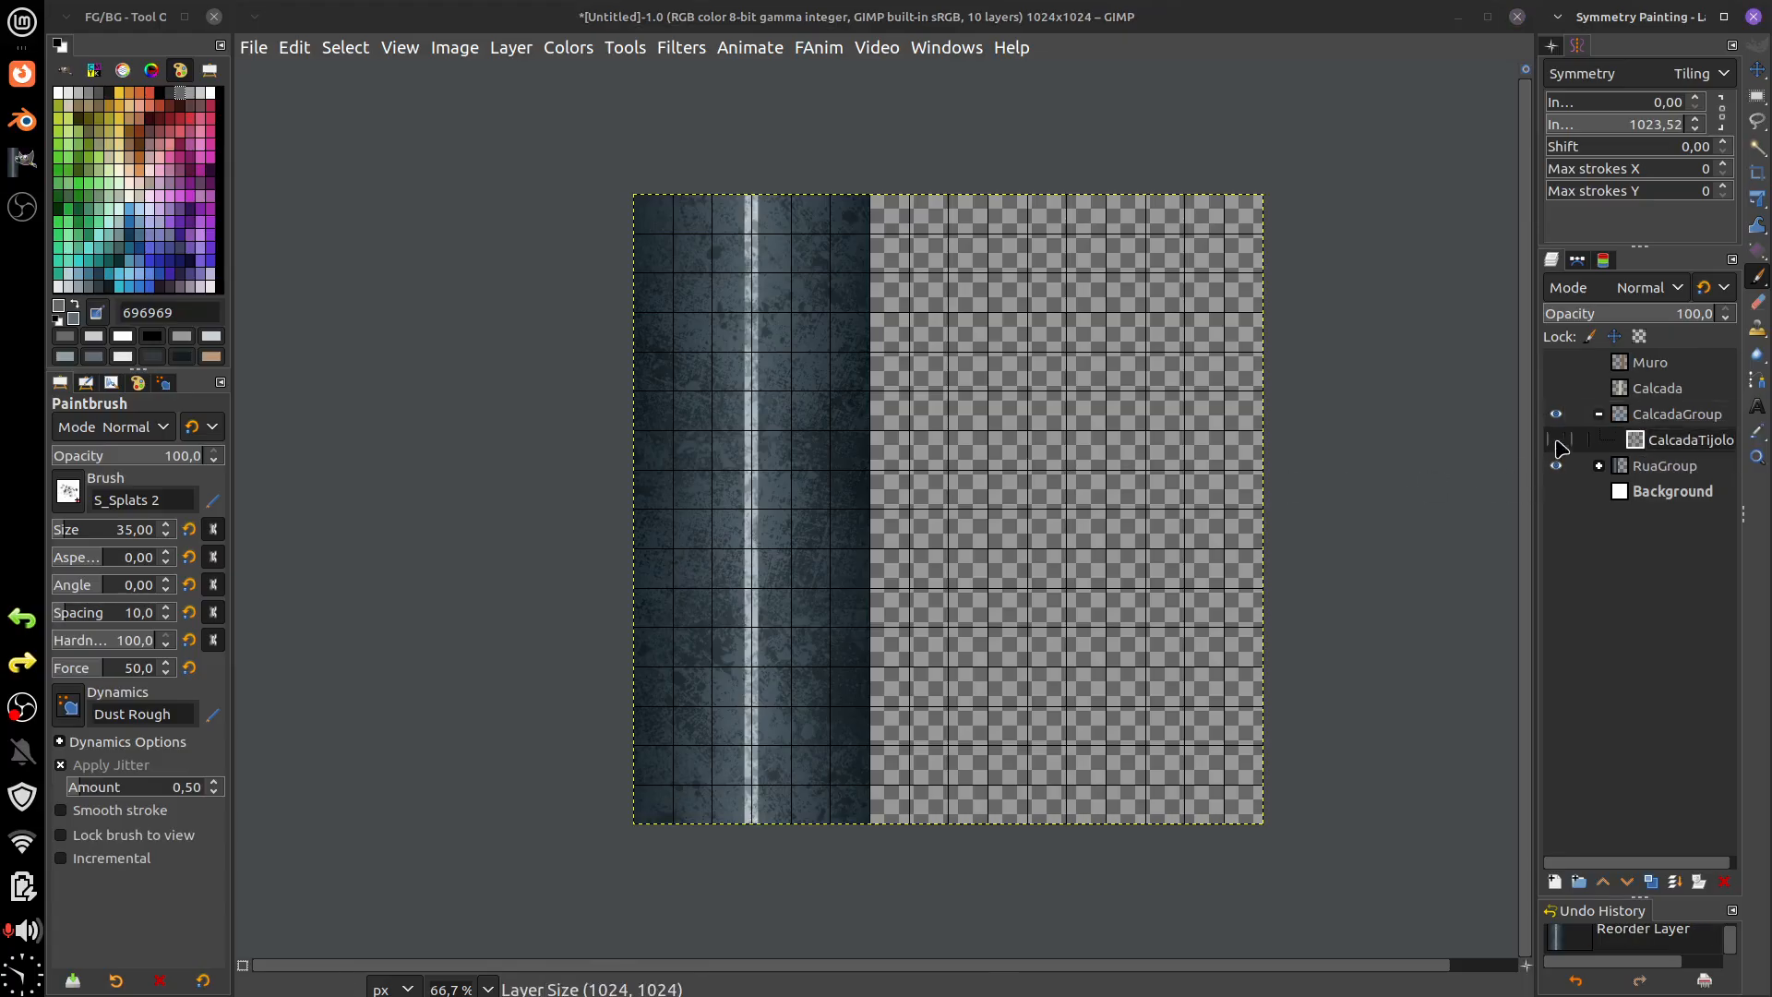
click(1556, 439)
drag(811, 448, 776, 611)
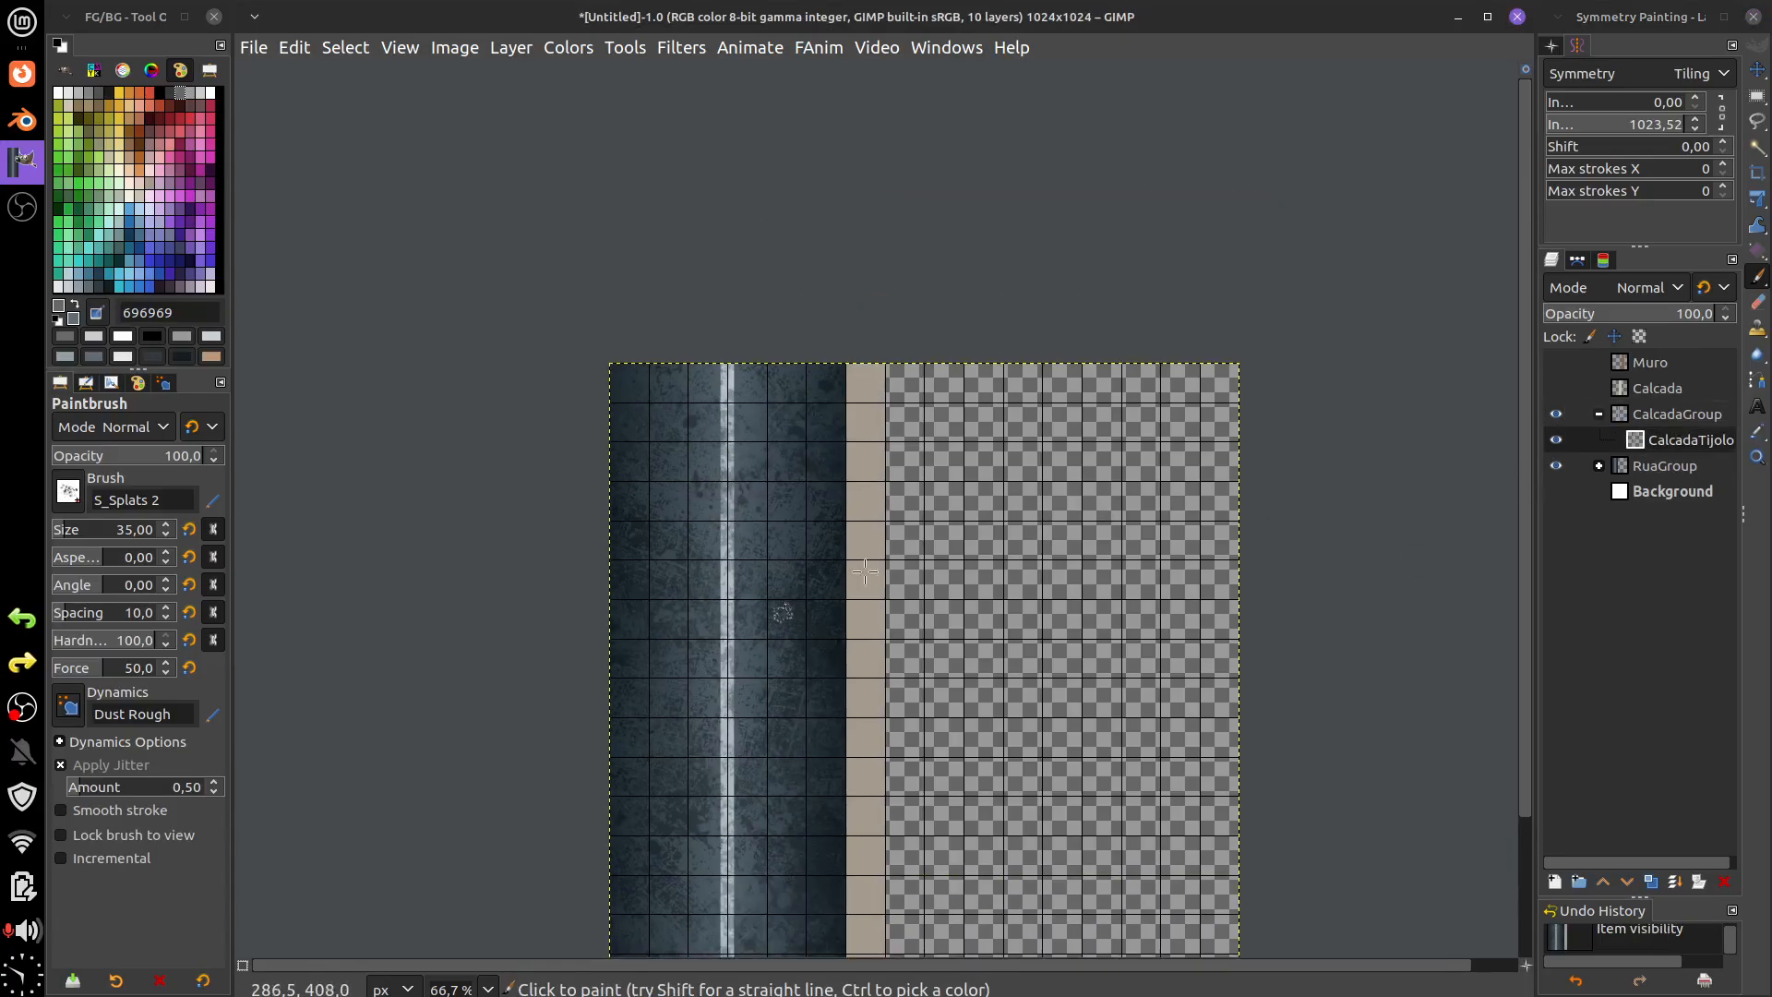
- Trim CalcadaTijolo to a 32 × 1024 px strip at position 384, 0 by deleting everything outside it, and clear the selection
scroll(891, 507, down, 1)
scroll(890, 508, up, 3)
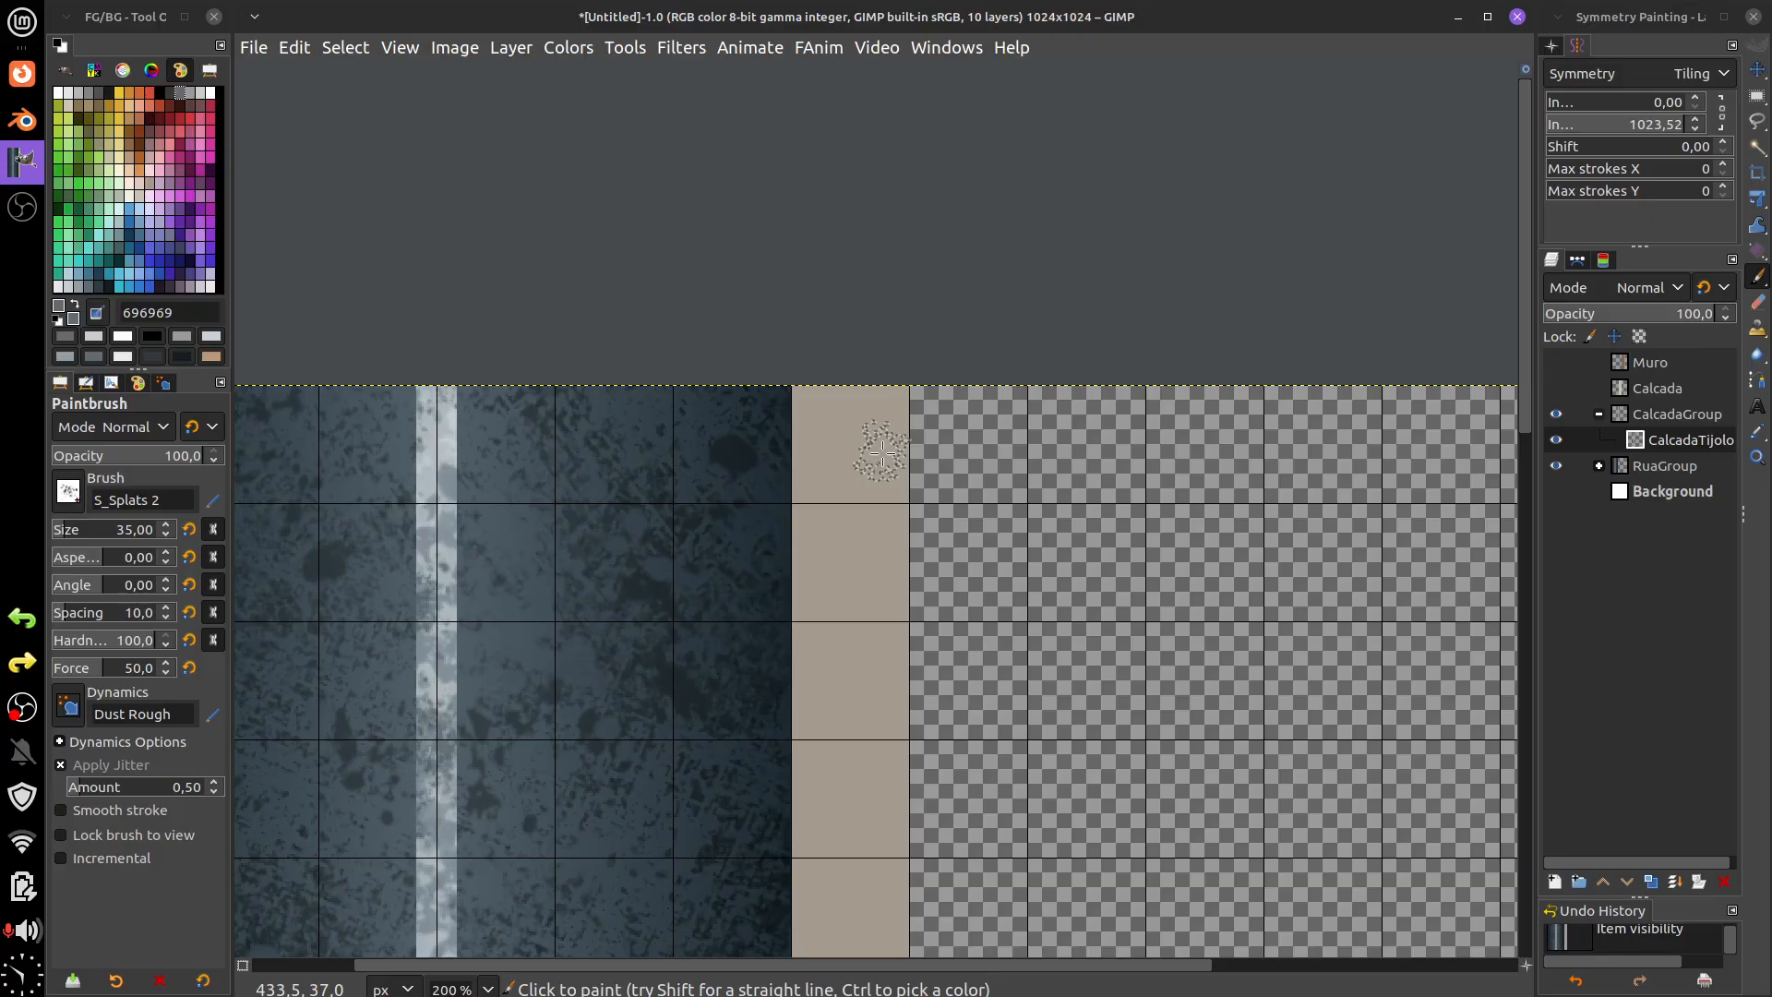
scroll(881, 453, down, 3)
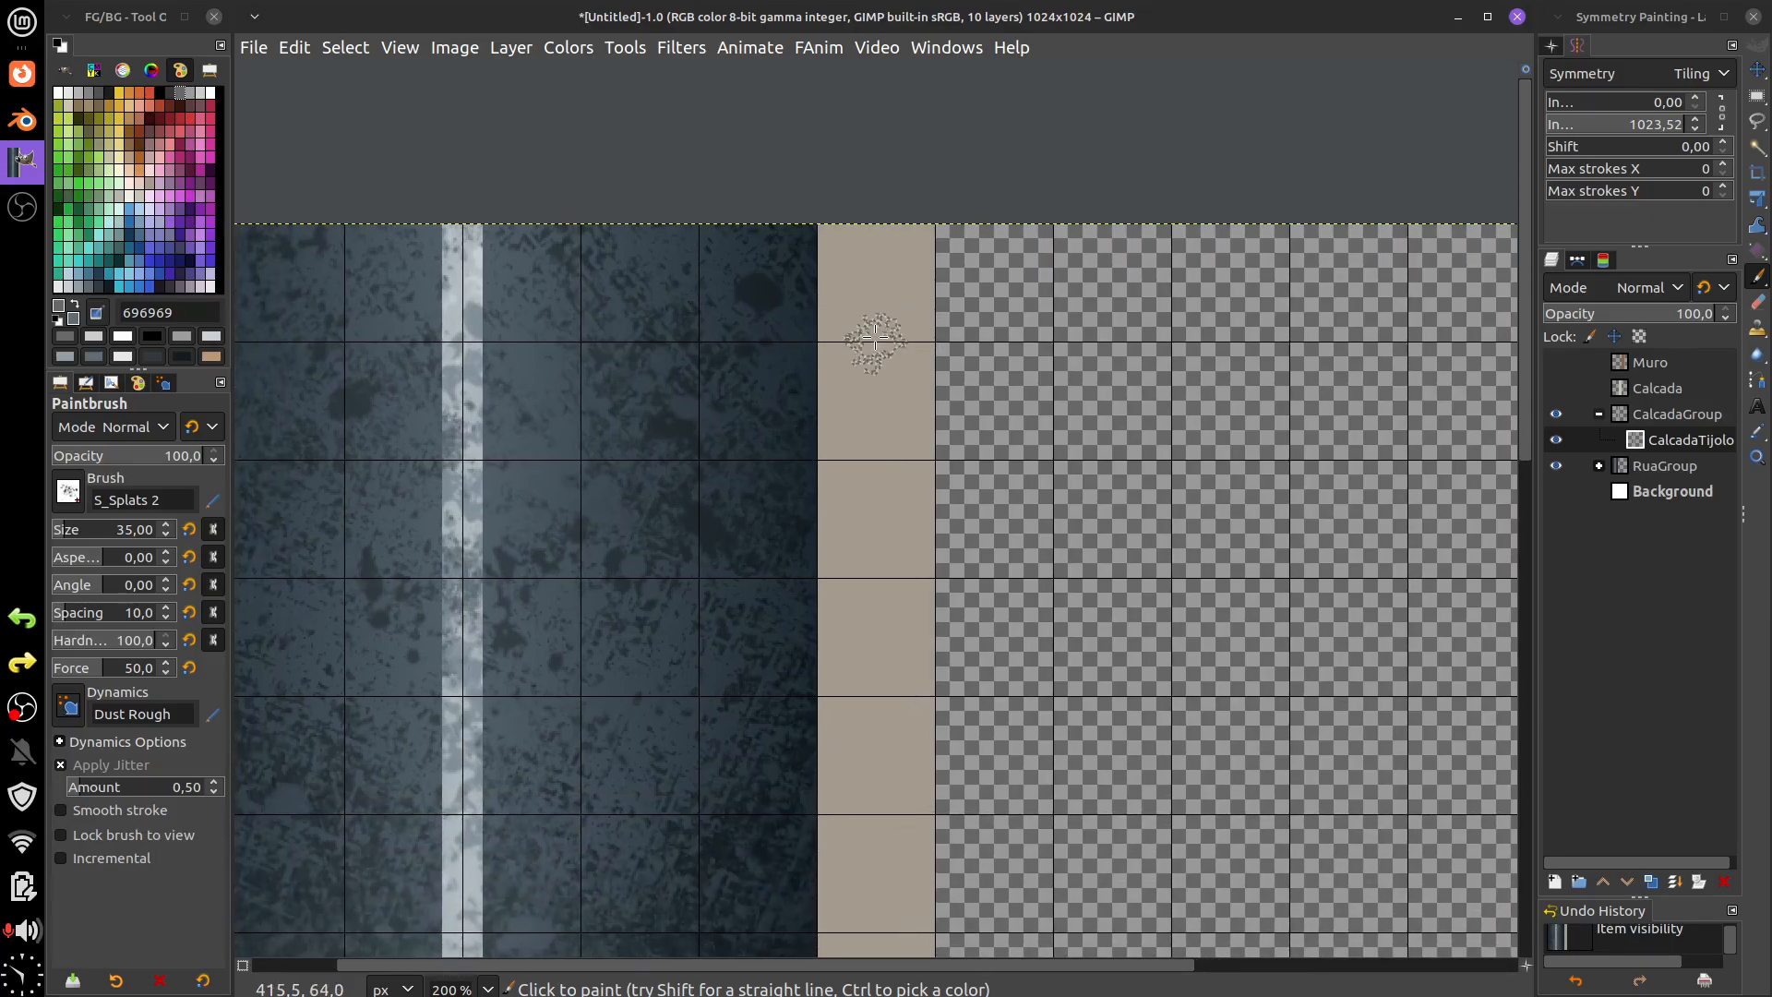
key(r)
mouse_move(817, 208)
mouse_down()
mouse_move(909, 456)
mouse_move(902, 627)
mouse_move(863, 732)
mouse_move(866, 184)
mouse_move(870, 969)
mouse_up()
scroll(863, 732, down, 10)
scroll(925, 230, down, 12)
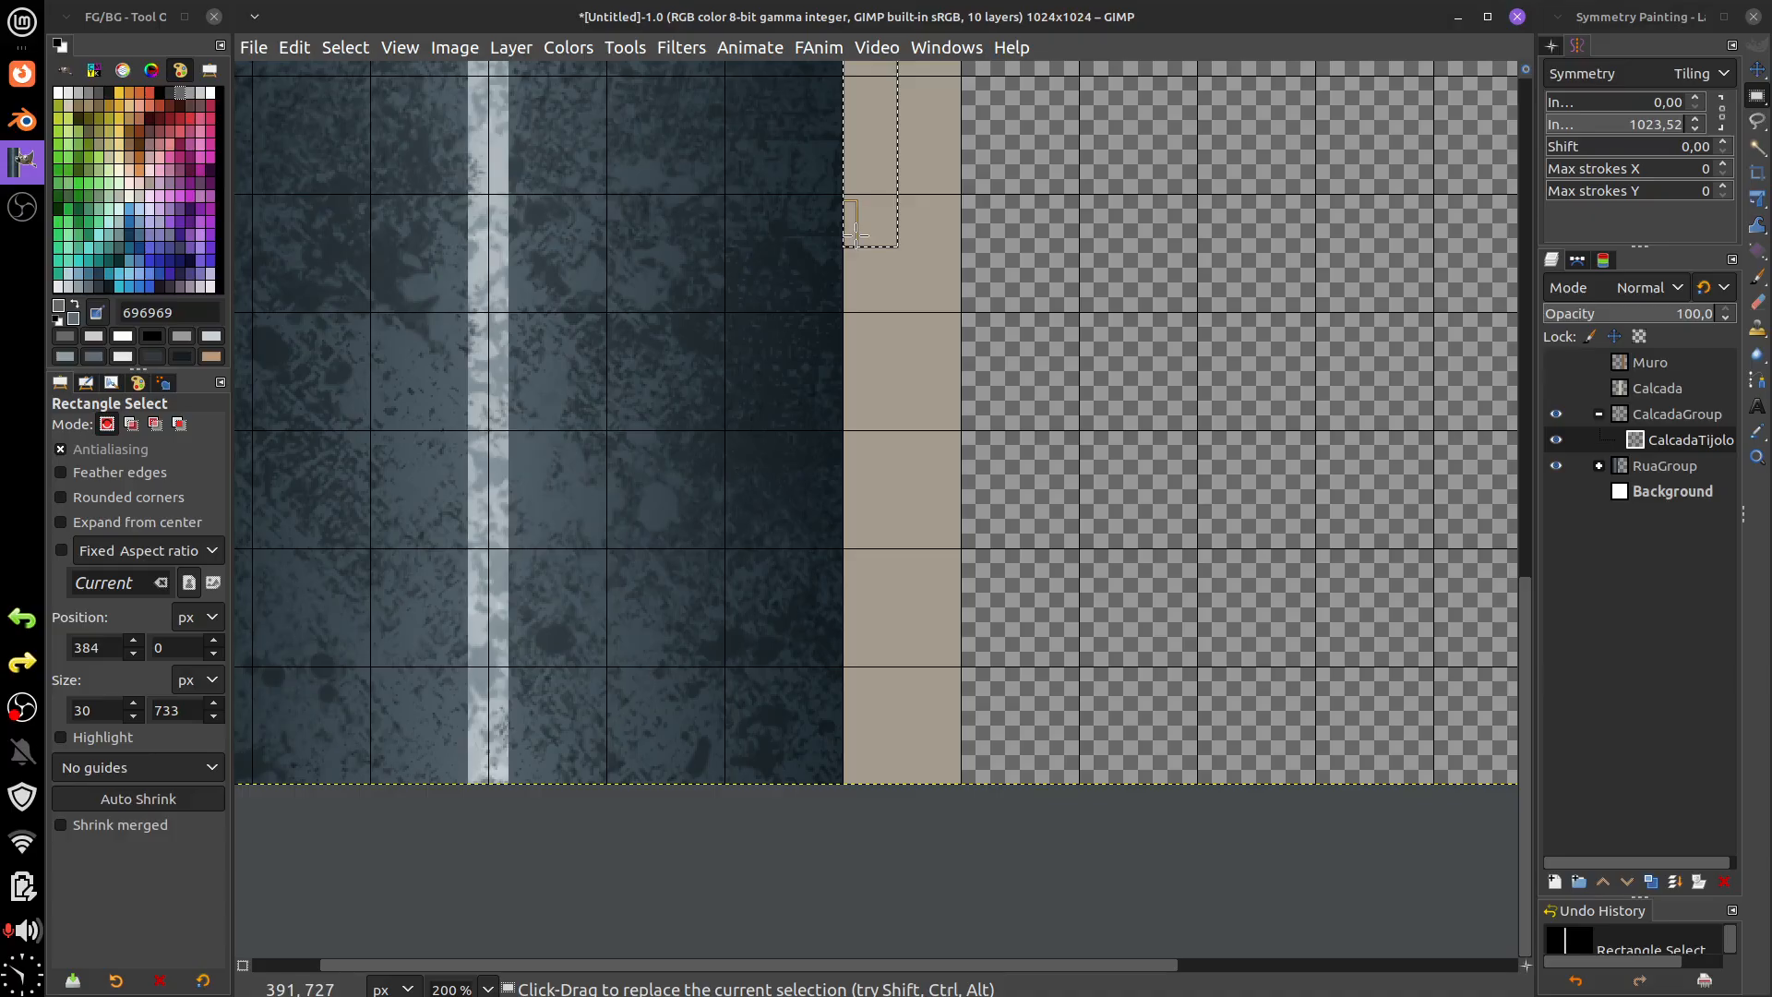
drag(874, 228, 917, 692)
scroll(917, 692, up, 8)
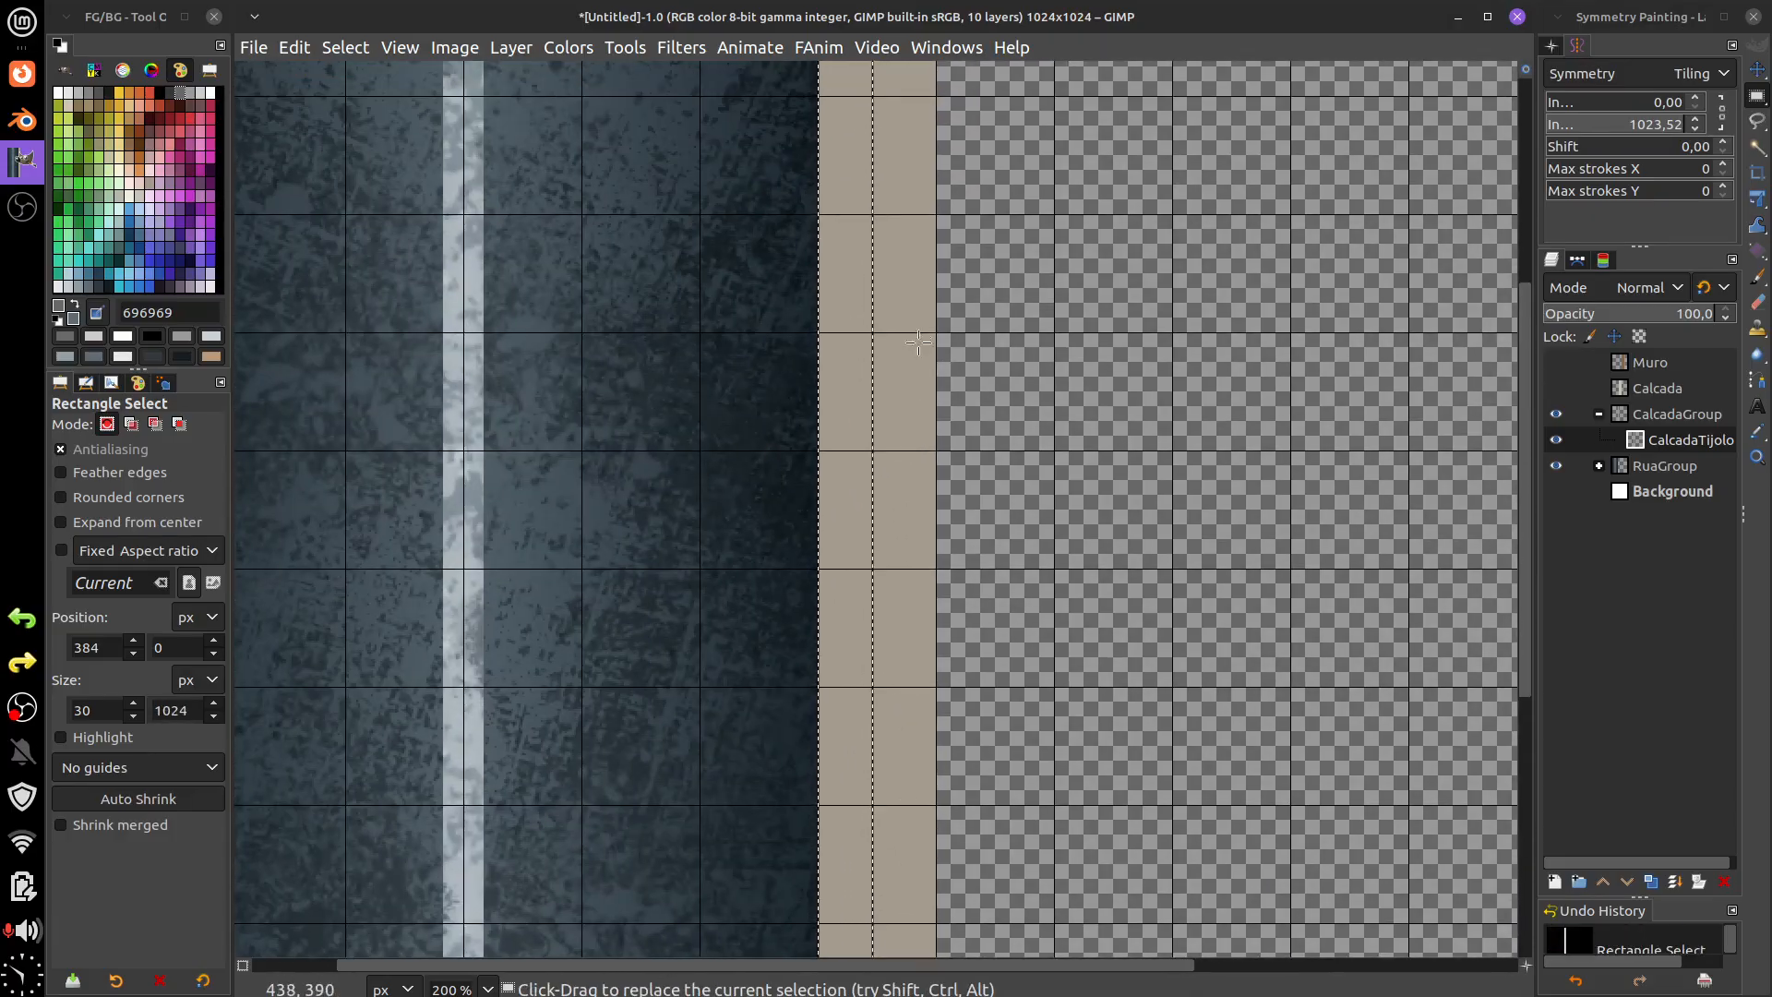
scroll(910, 743, up, 8)
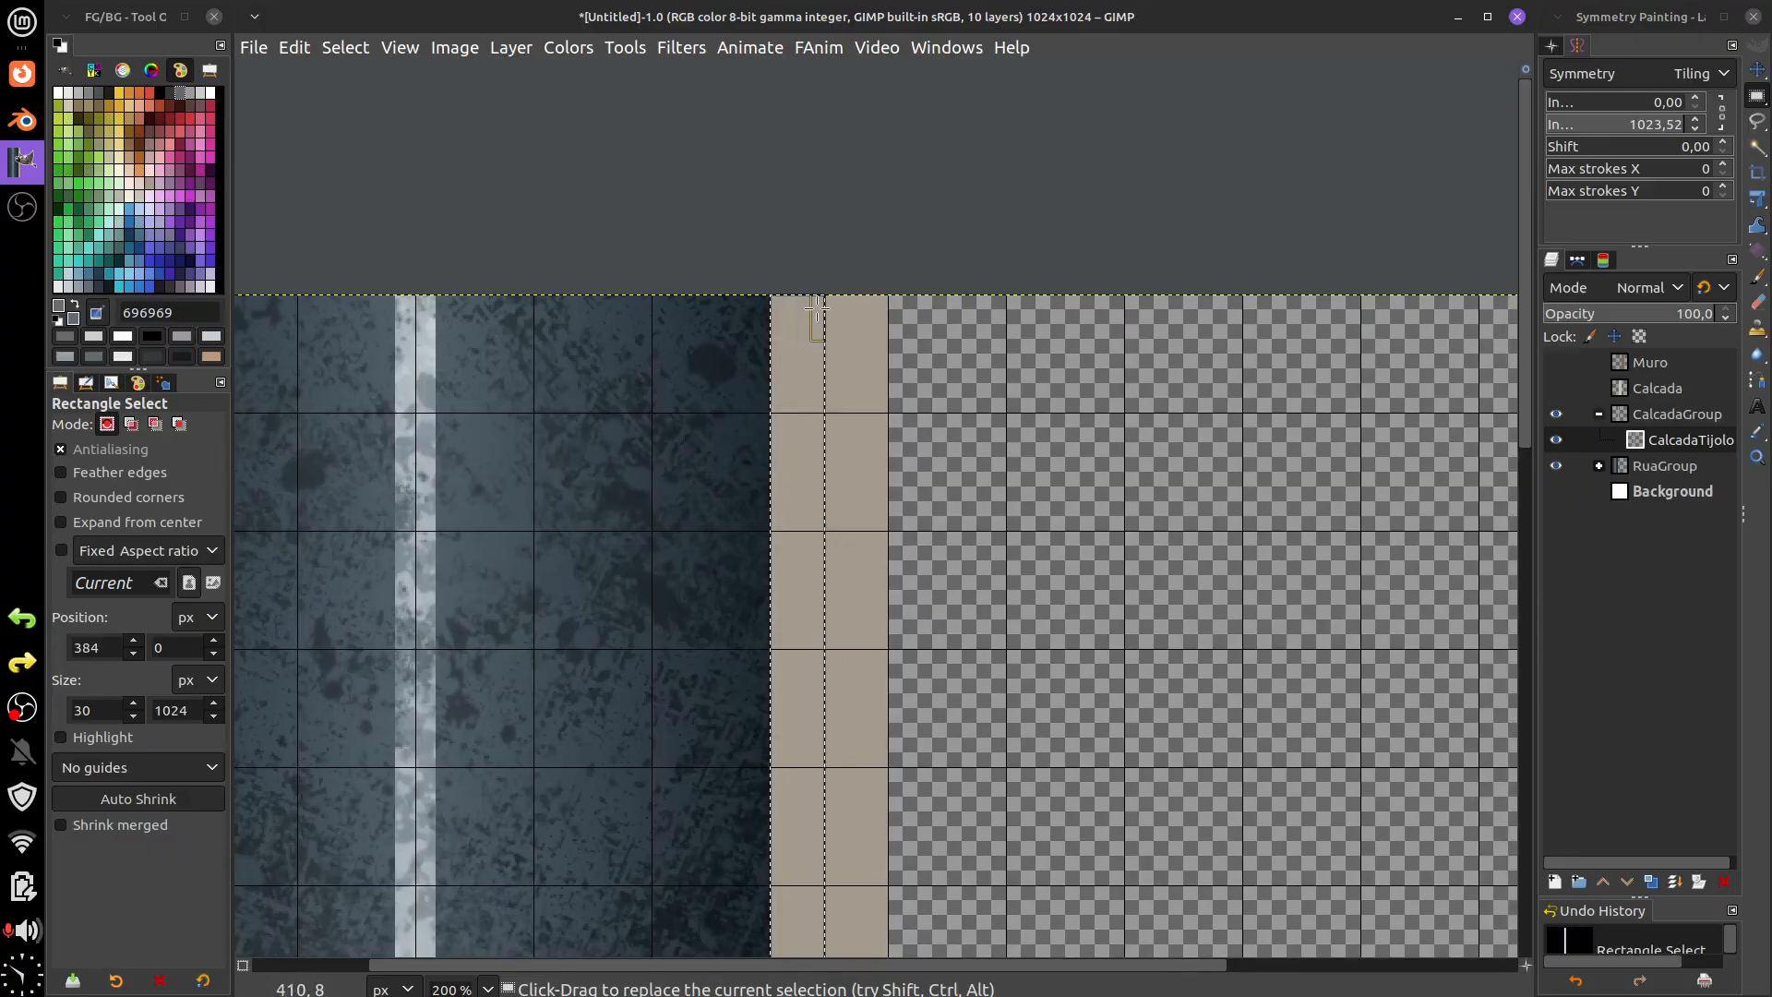
drag(818, 306, 819, 306)
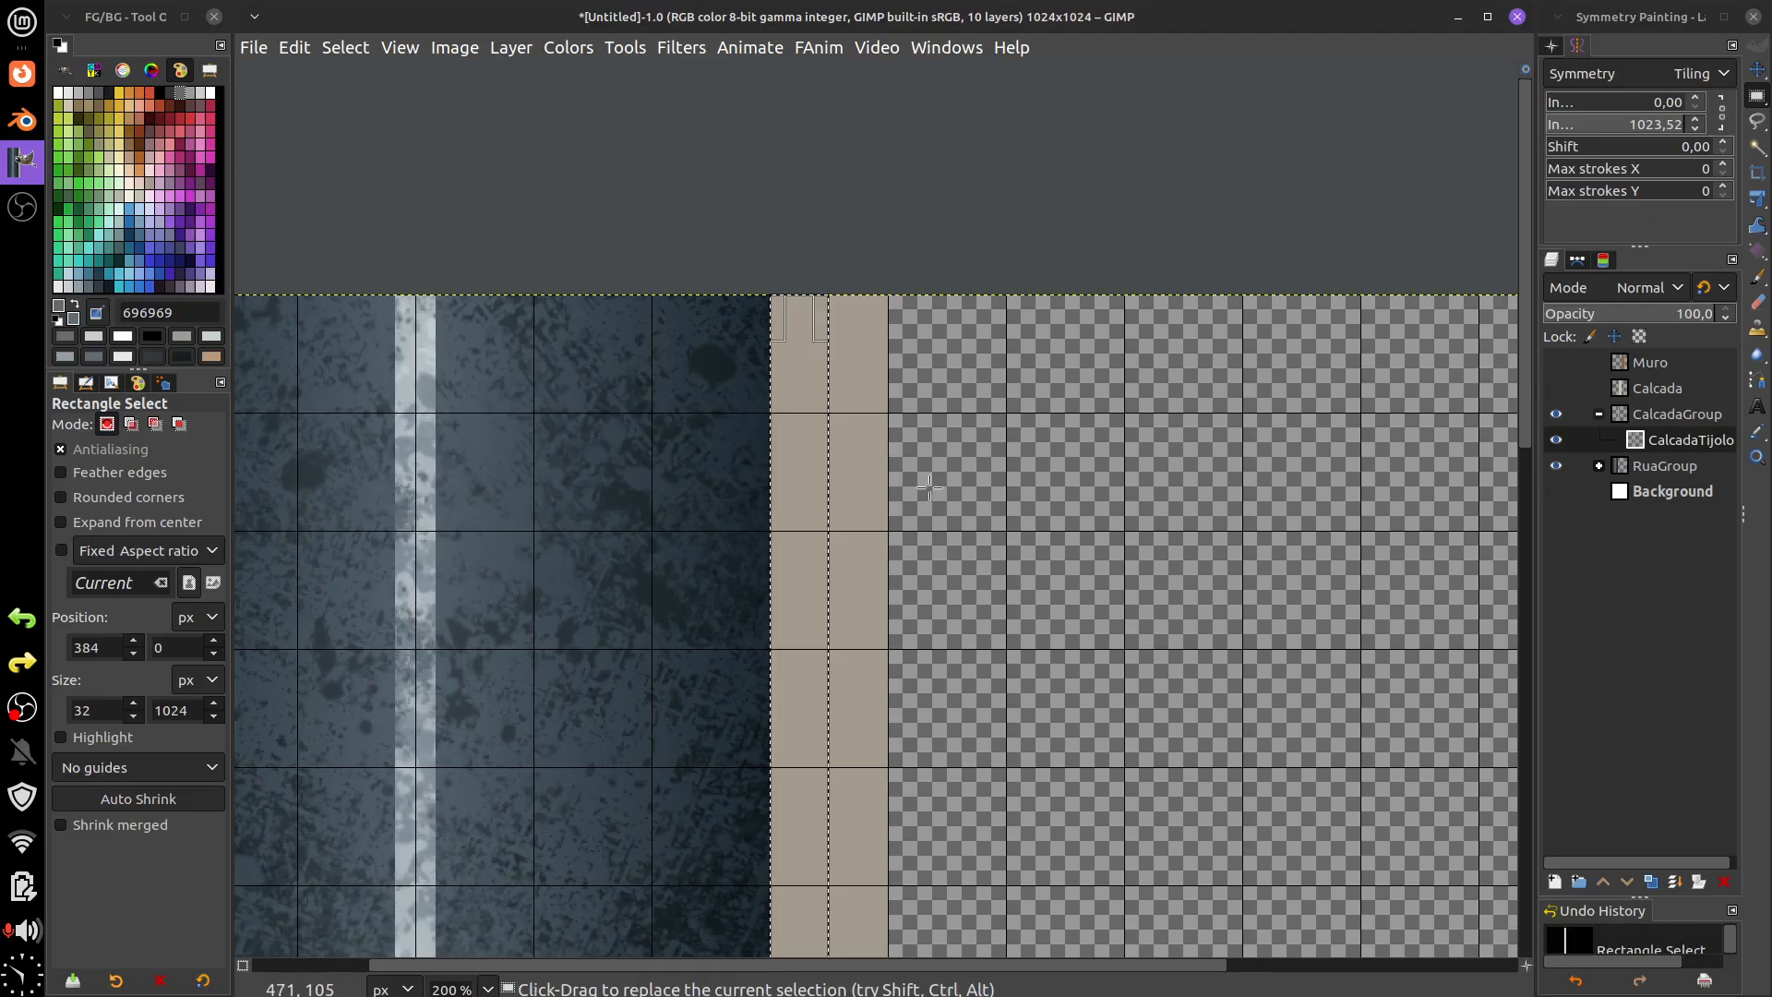
key(ctrl+i)
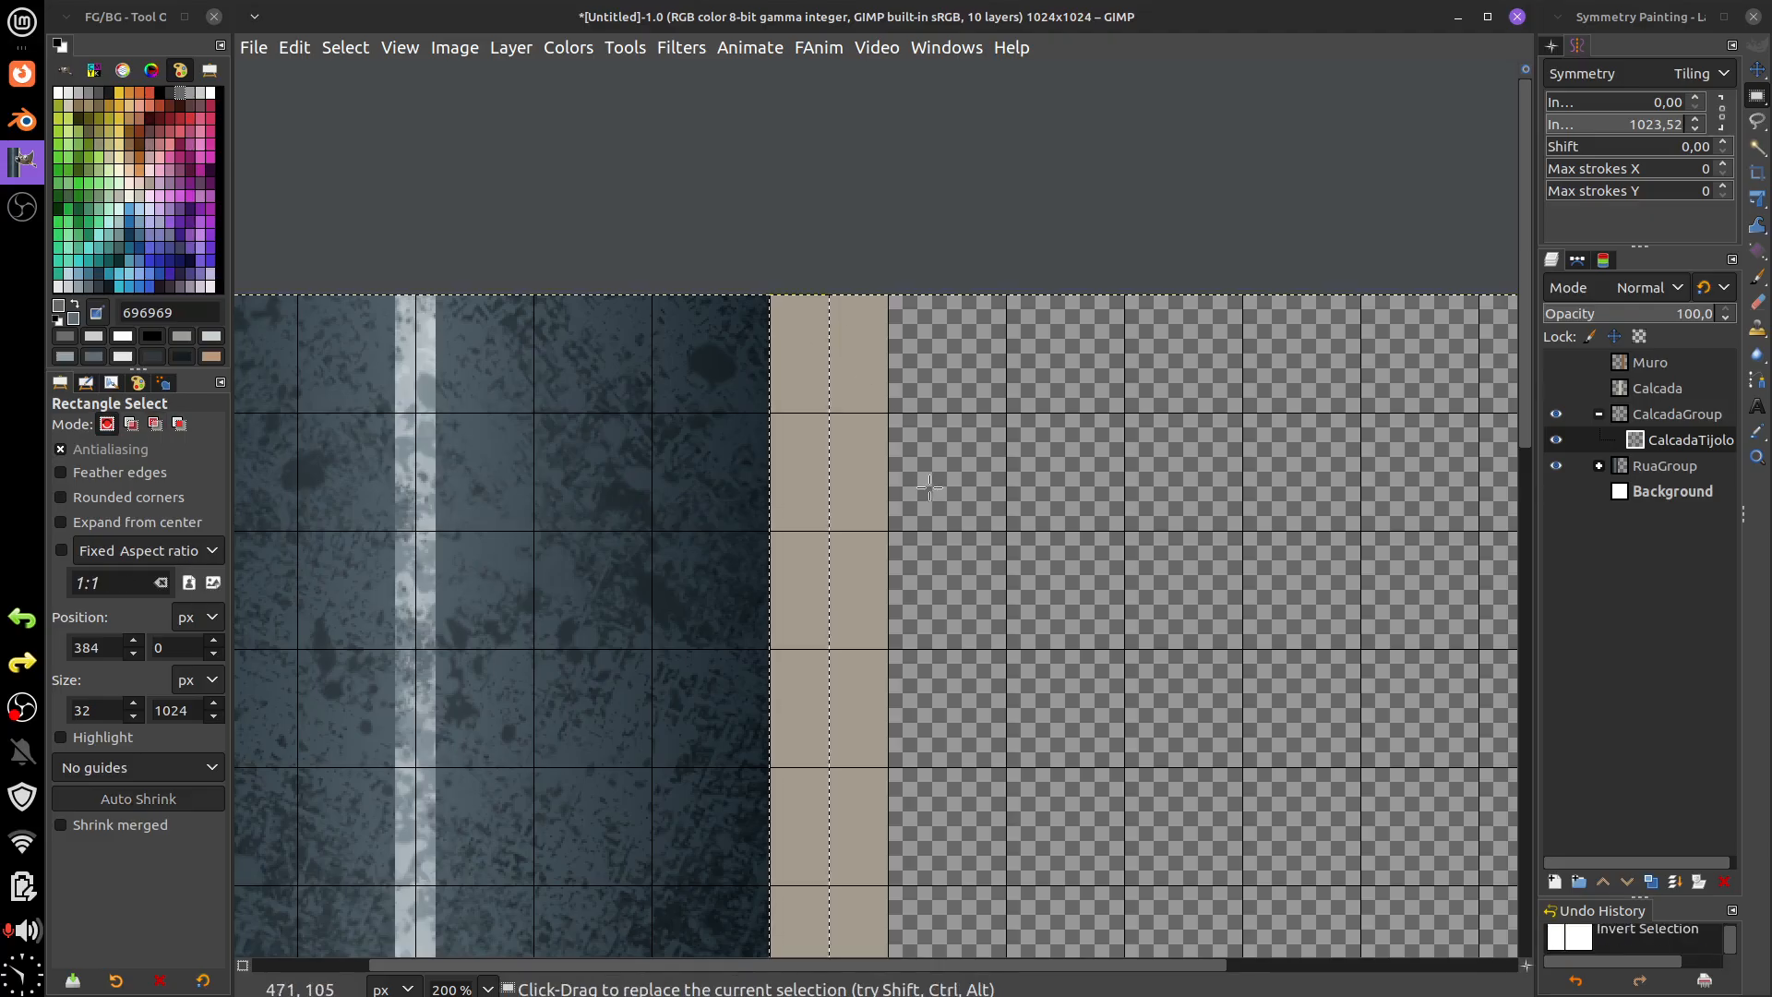
key(Delete)
key(ctrl+shift+a)
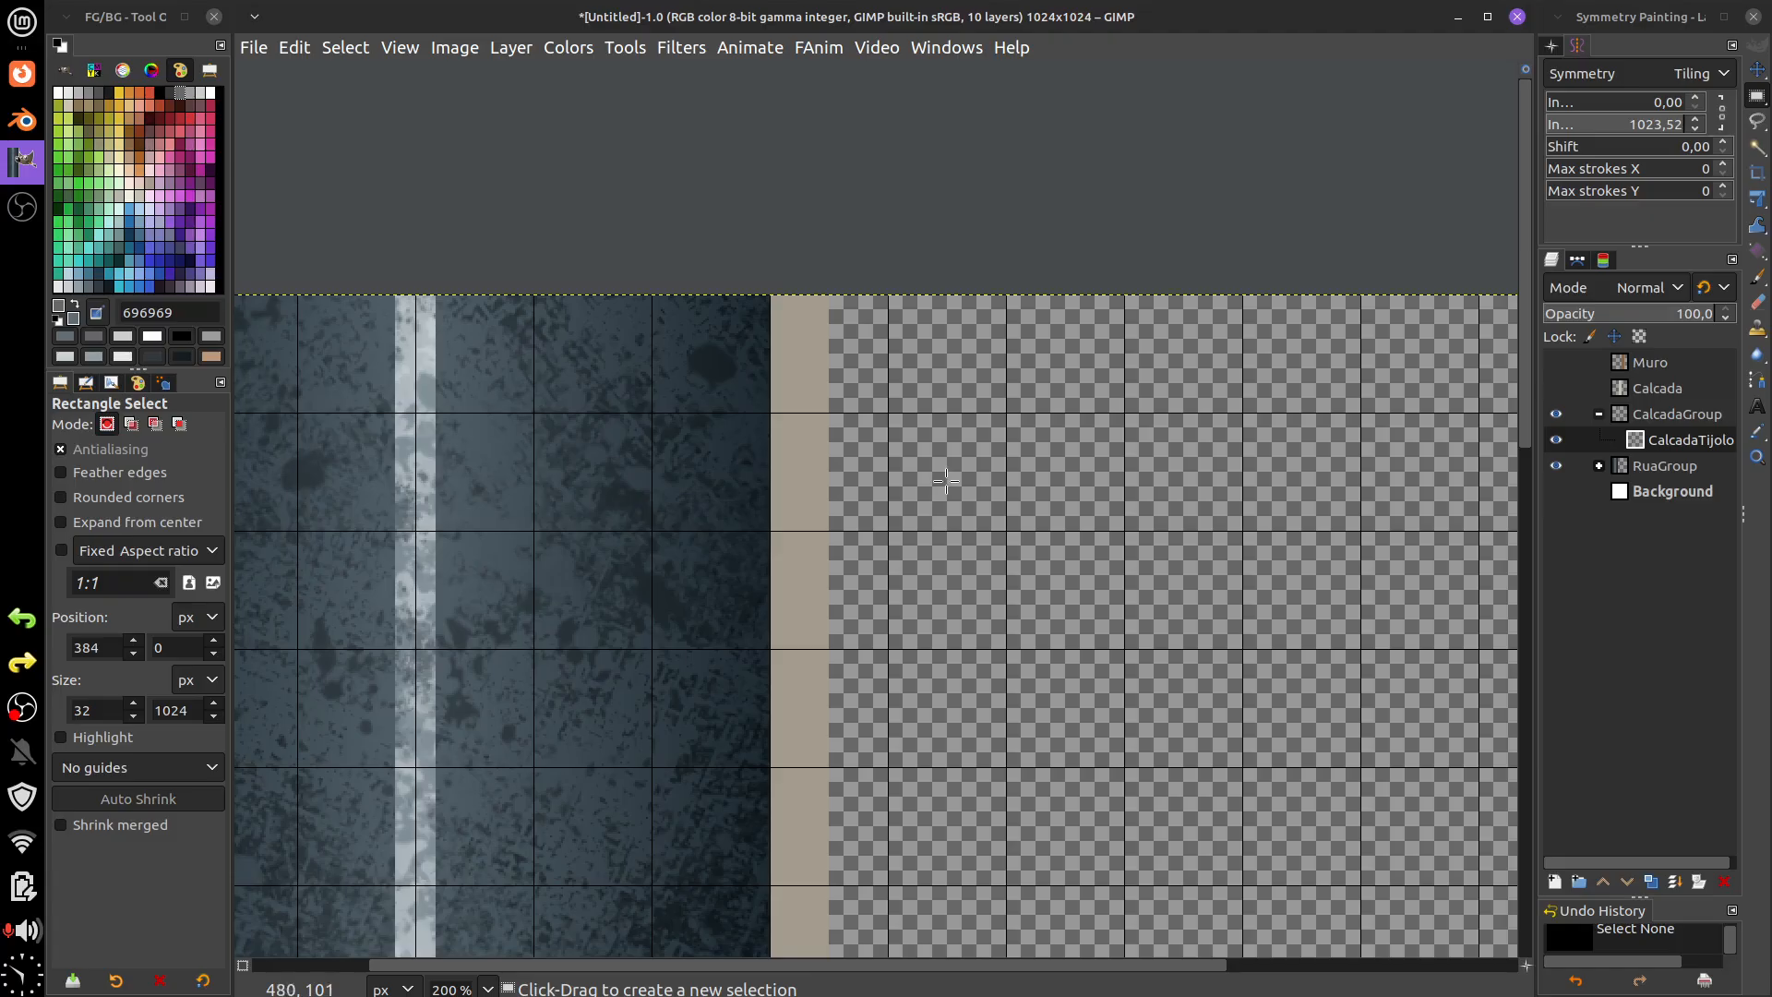
- Draw a rectangular selection from 384, 0 along the inner edge of the sidewalk strip and stretch it to about 12 × 1036 px
drag(951, 417, 1083, 403)
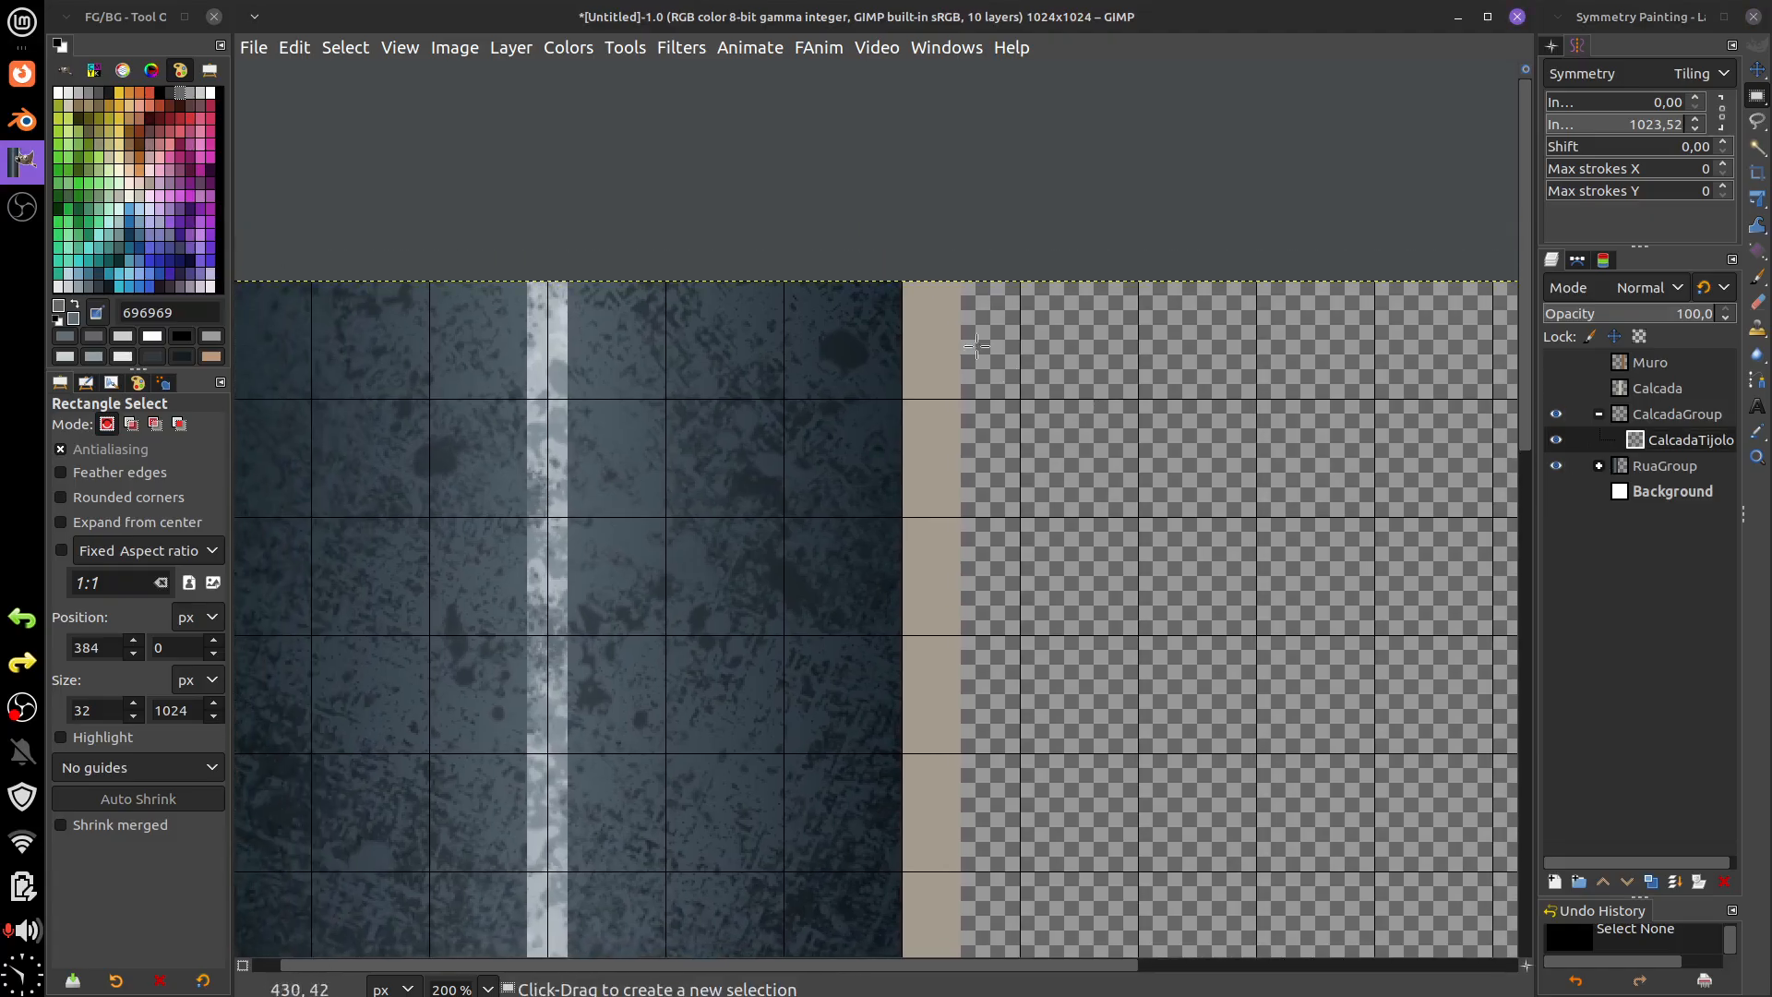
drag(903, 281, 942, 408)
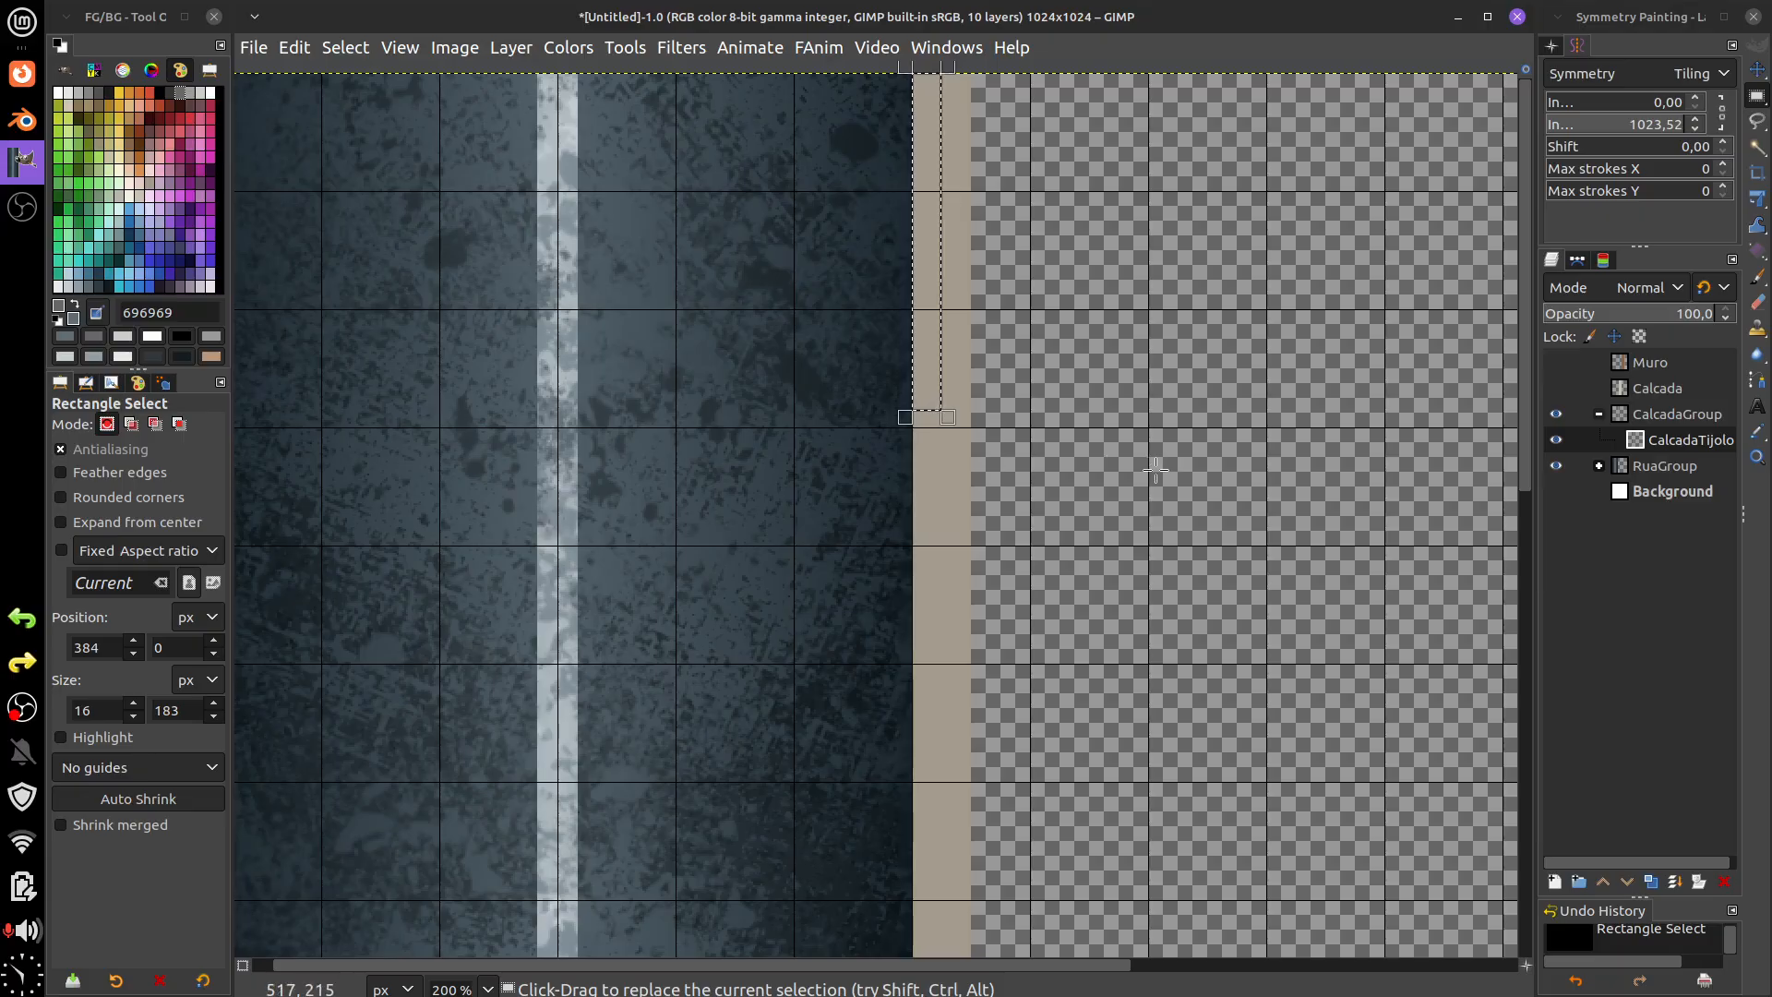
scroll(1057, 447, down, 1)
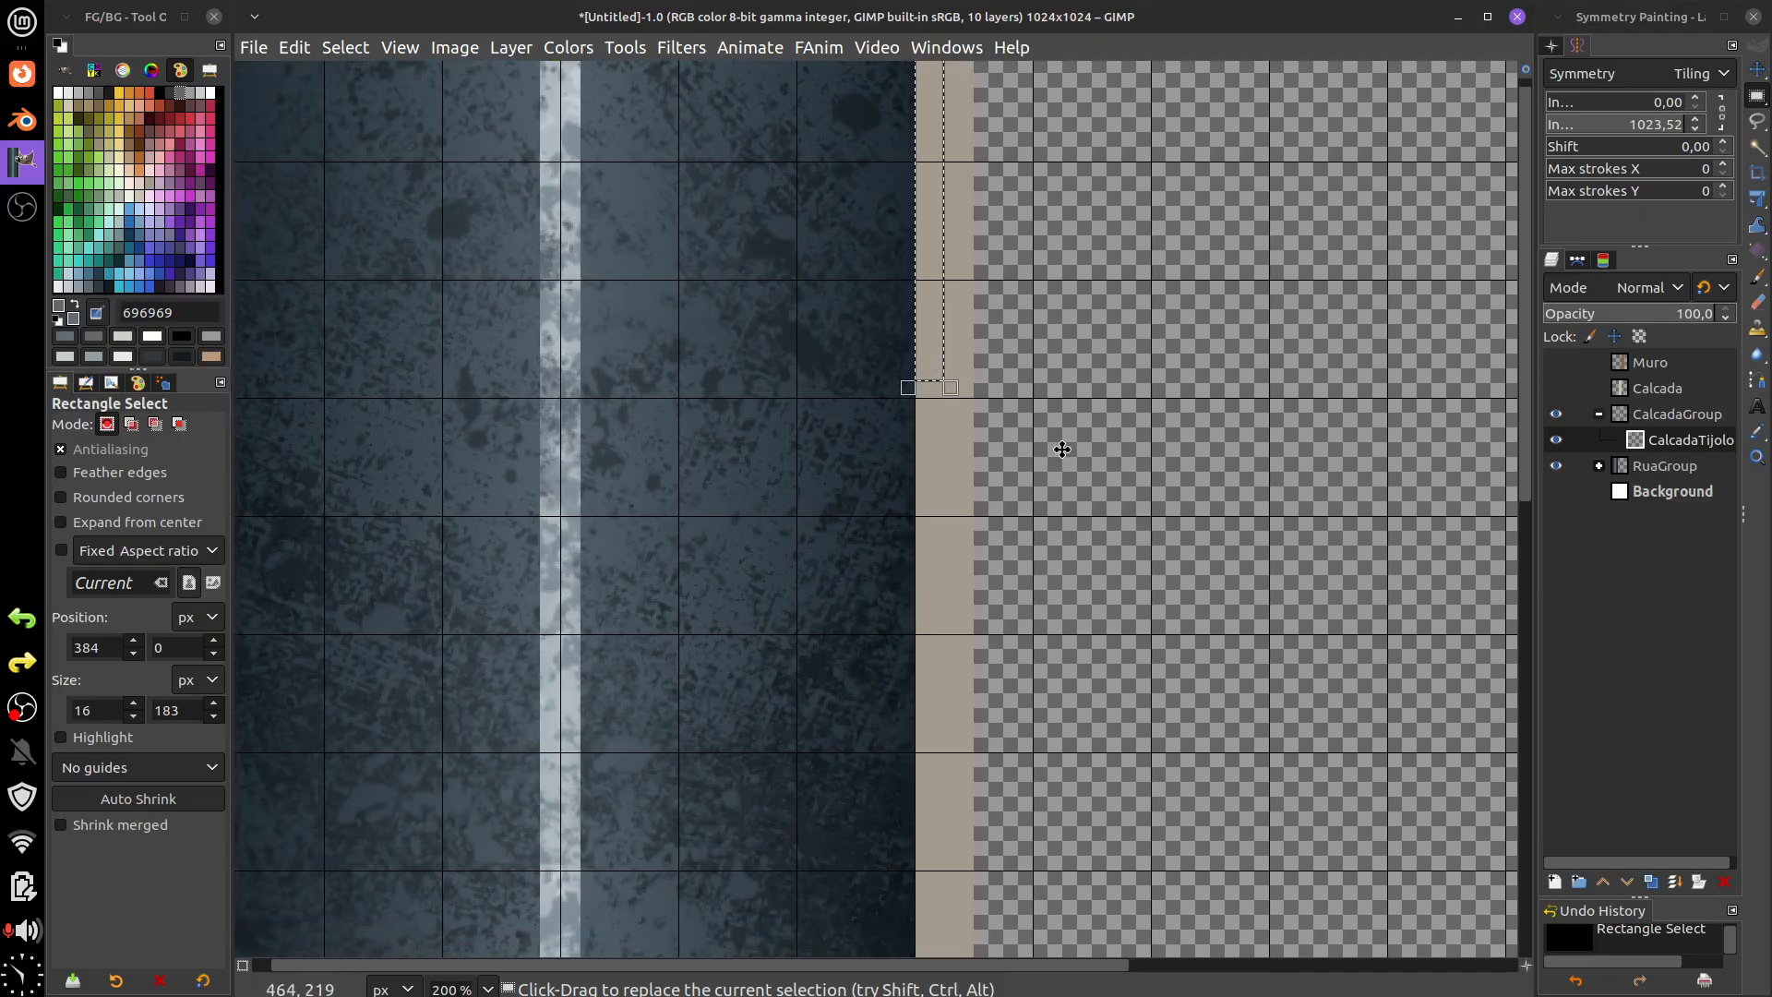
scroll(1060, 438, down, 1)
scroll(1060, 437, down, 1)
scroll(1079, 424, down, 1)
scroll(1015, 388, left, 2)
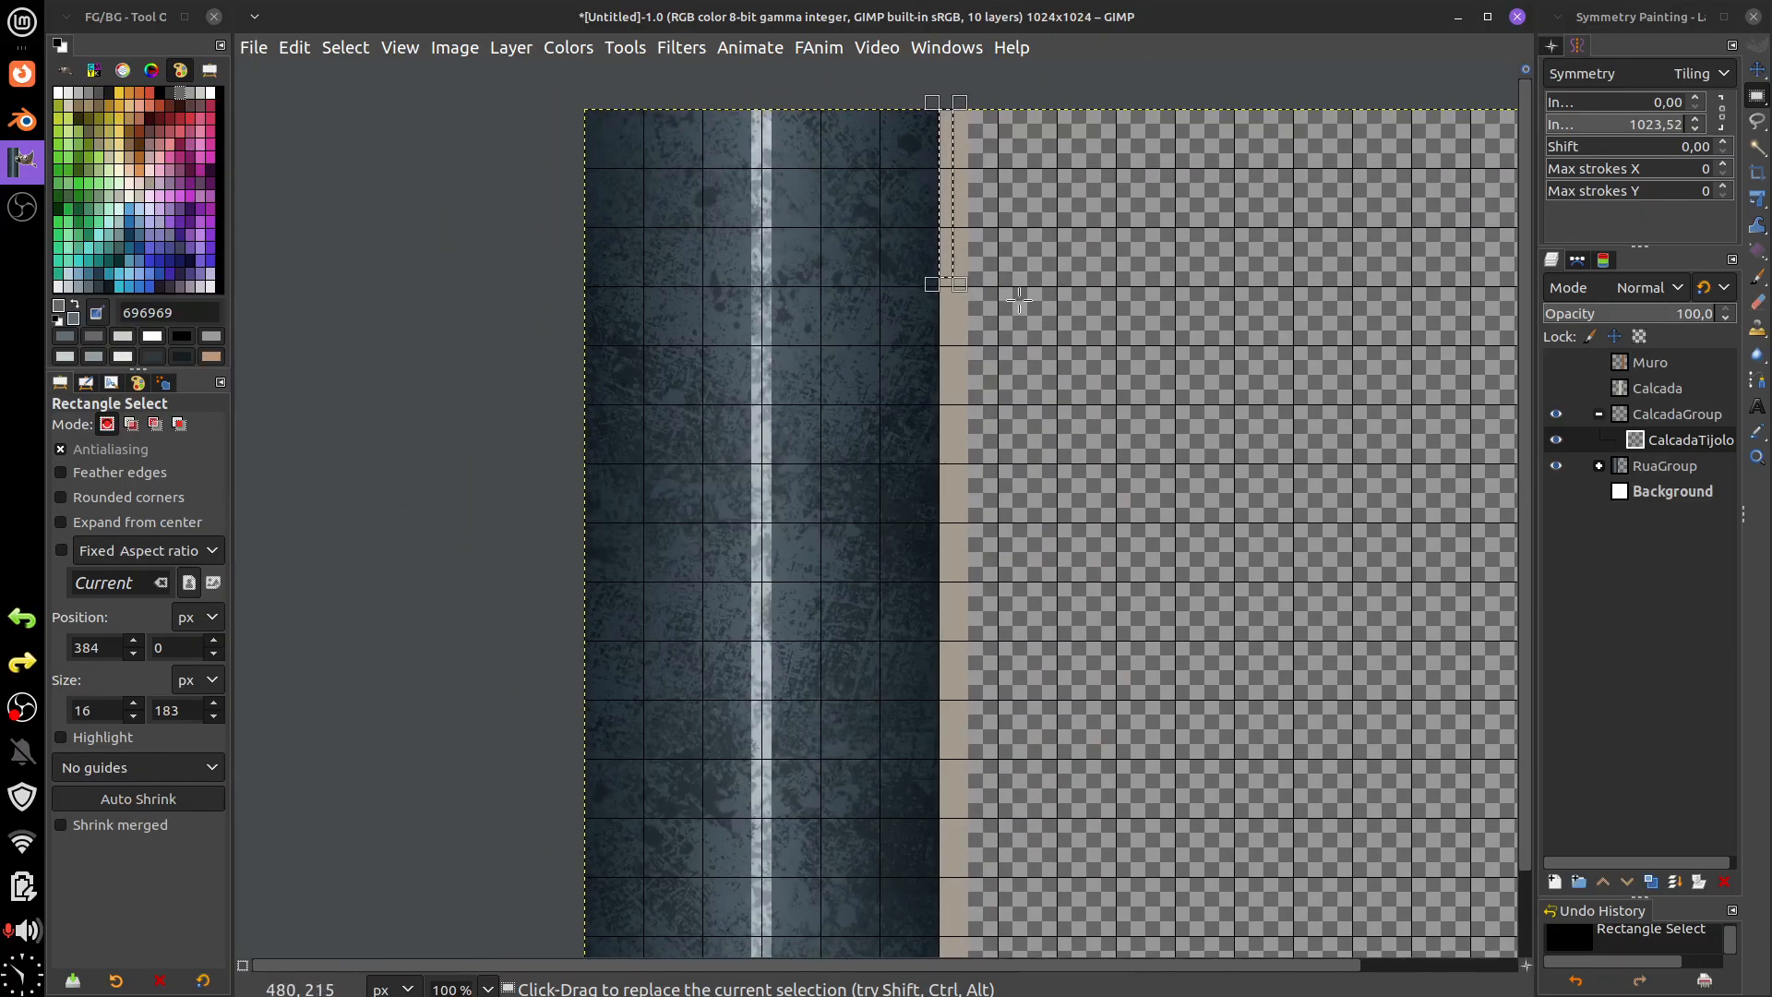
drag(958, 286, 950, 959)
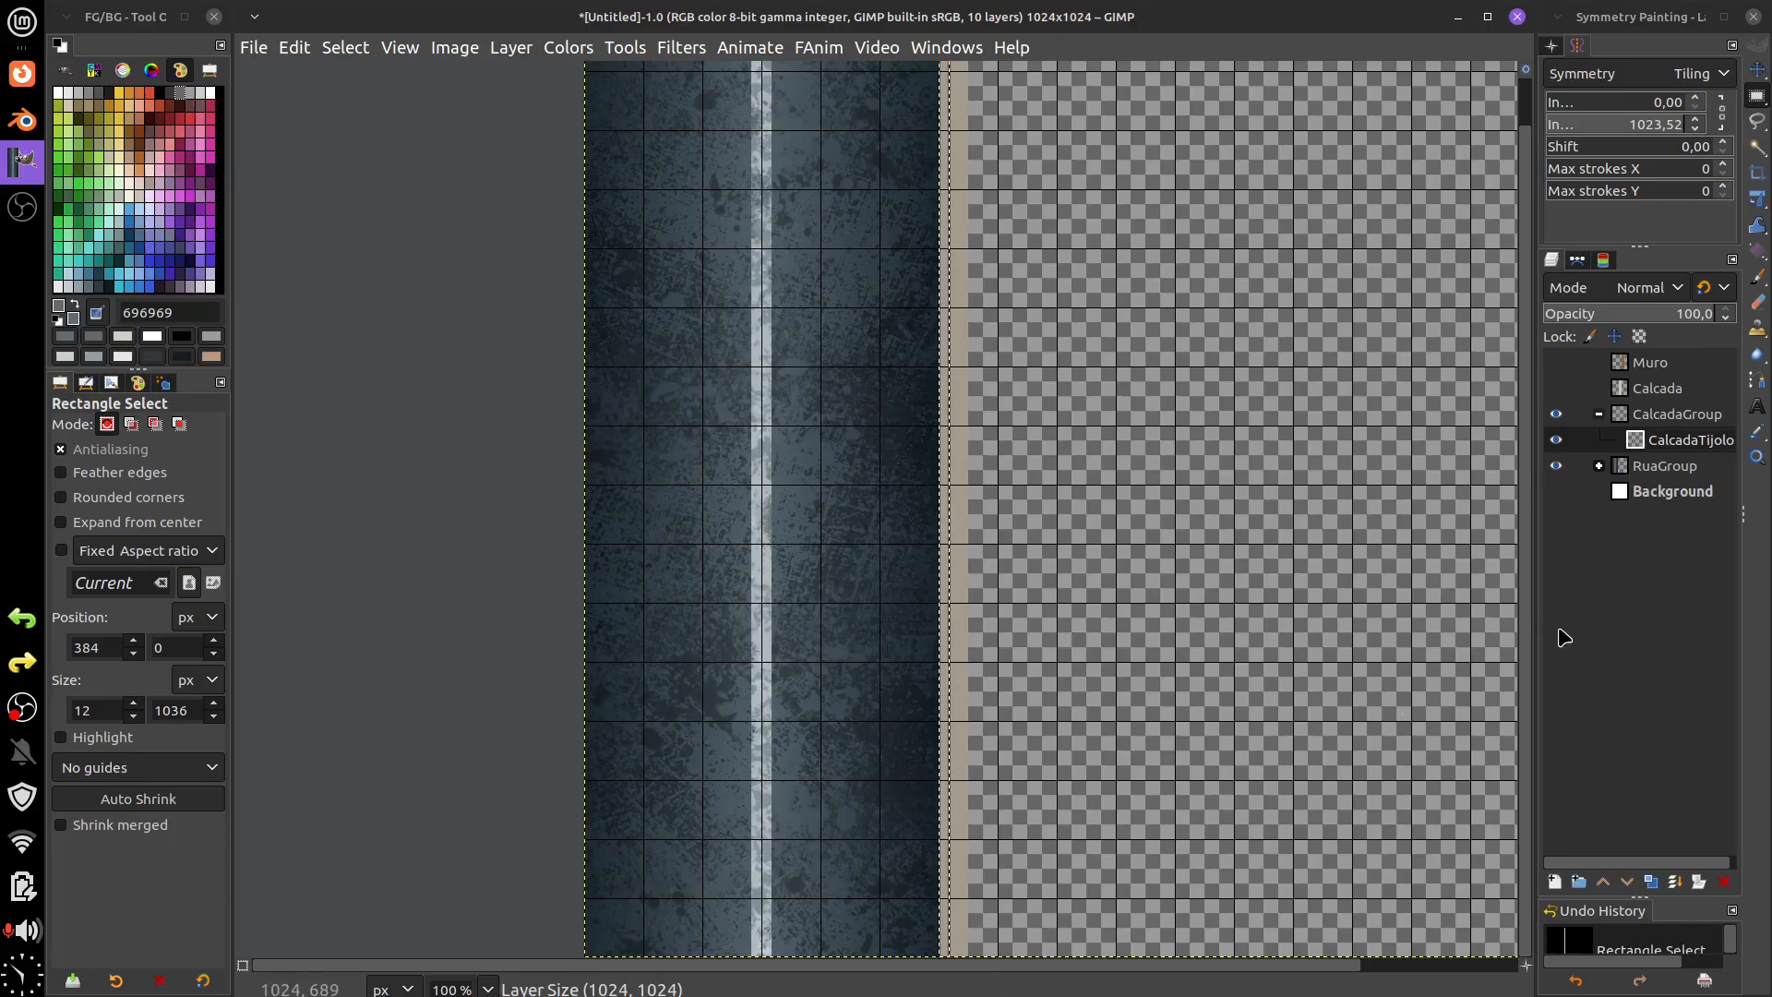
- Widen the selection to 16 px so it covers the street-side half of the CalcadaTijolo strip
scroll(1015, 452, up, 4)
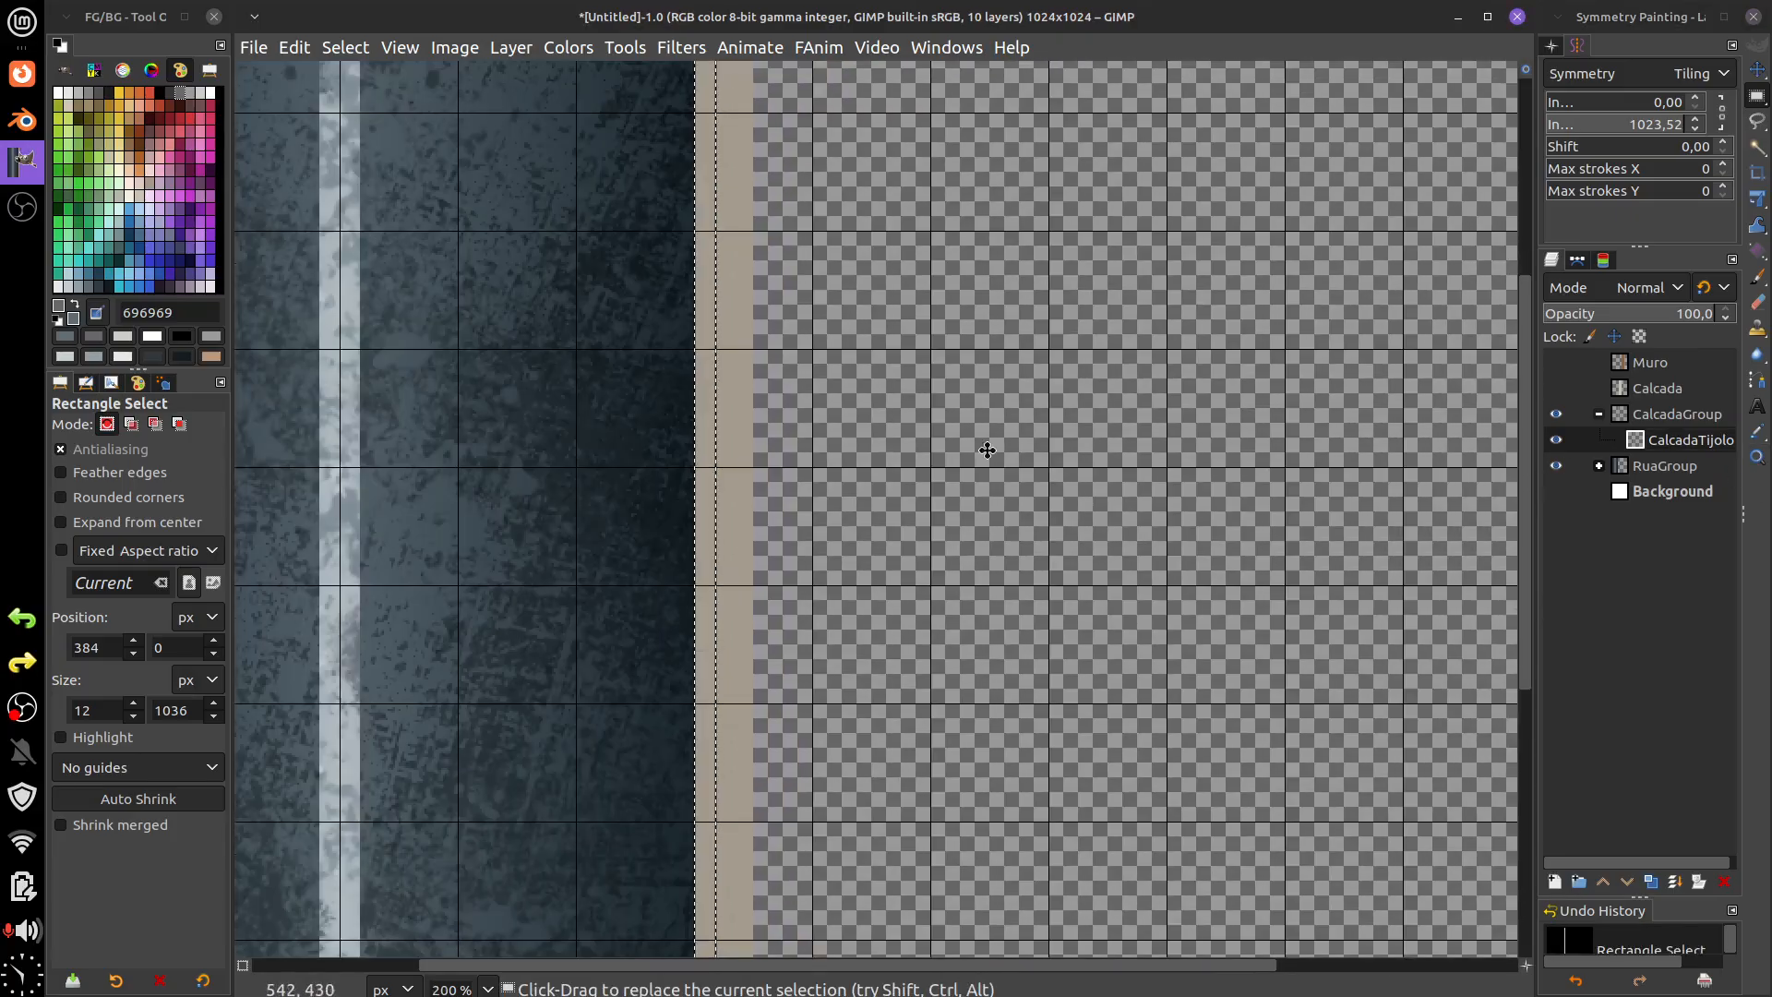
scroll(921, 448, up, 2)
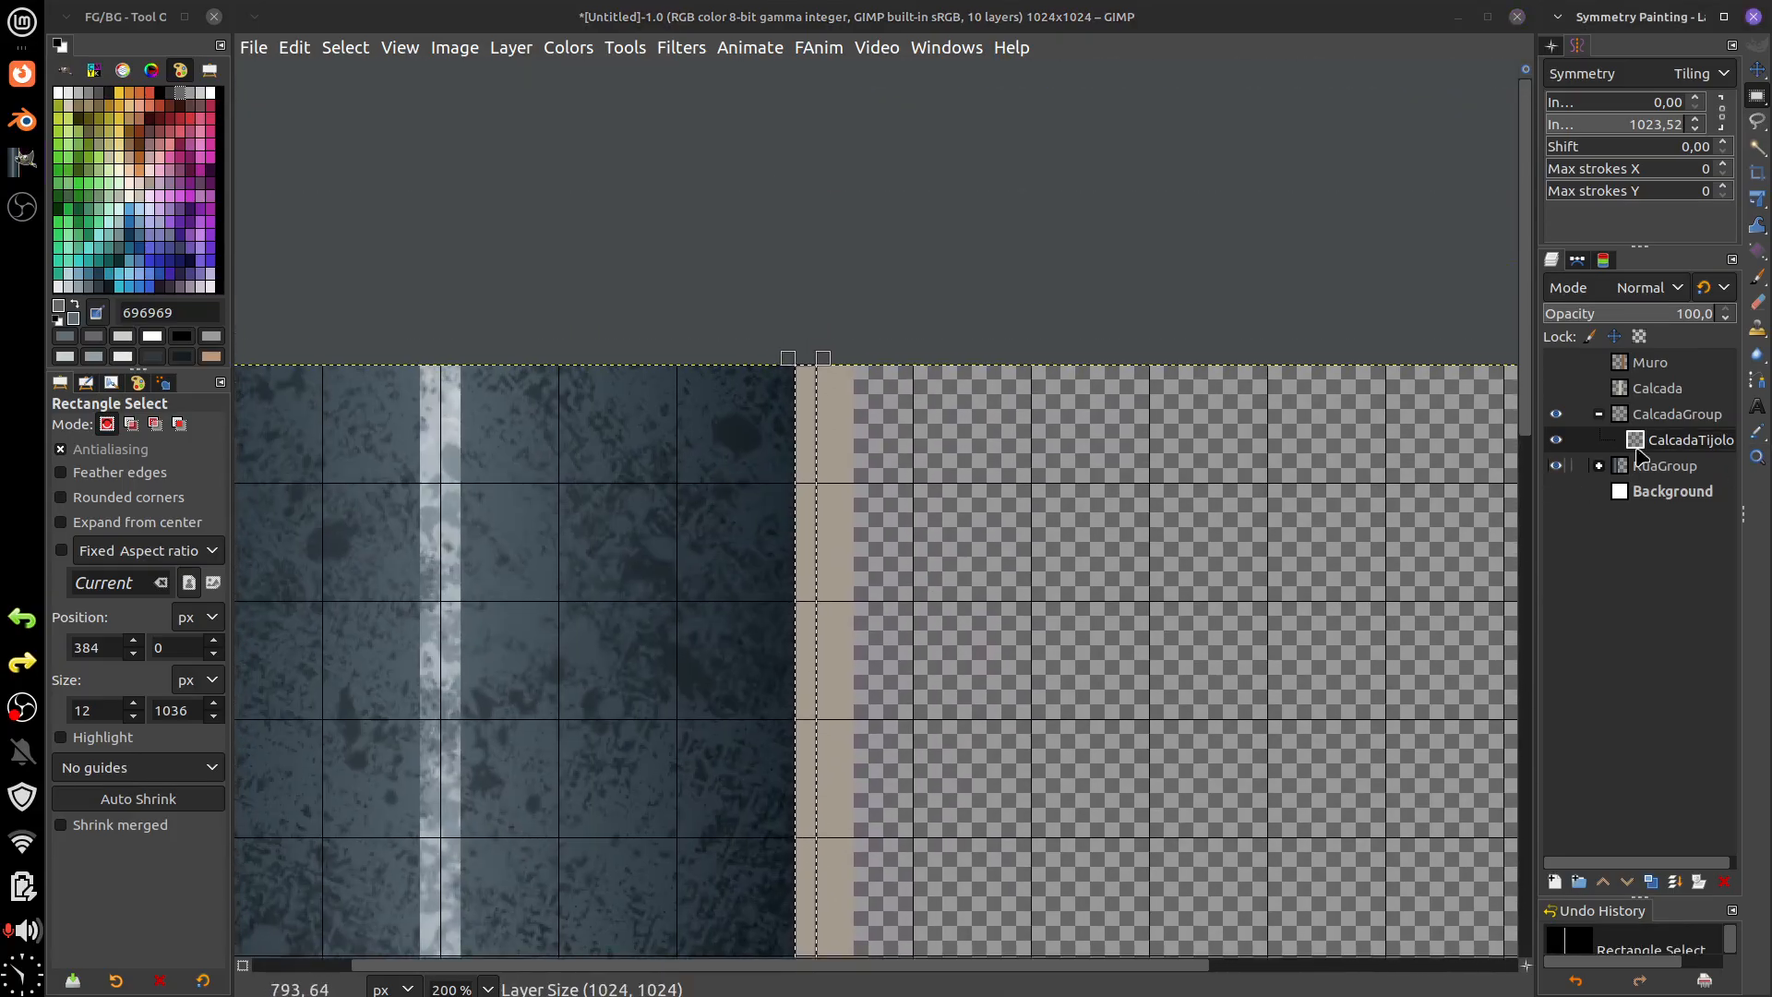
scroll(1121, 504, up, 3)
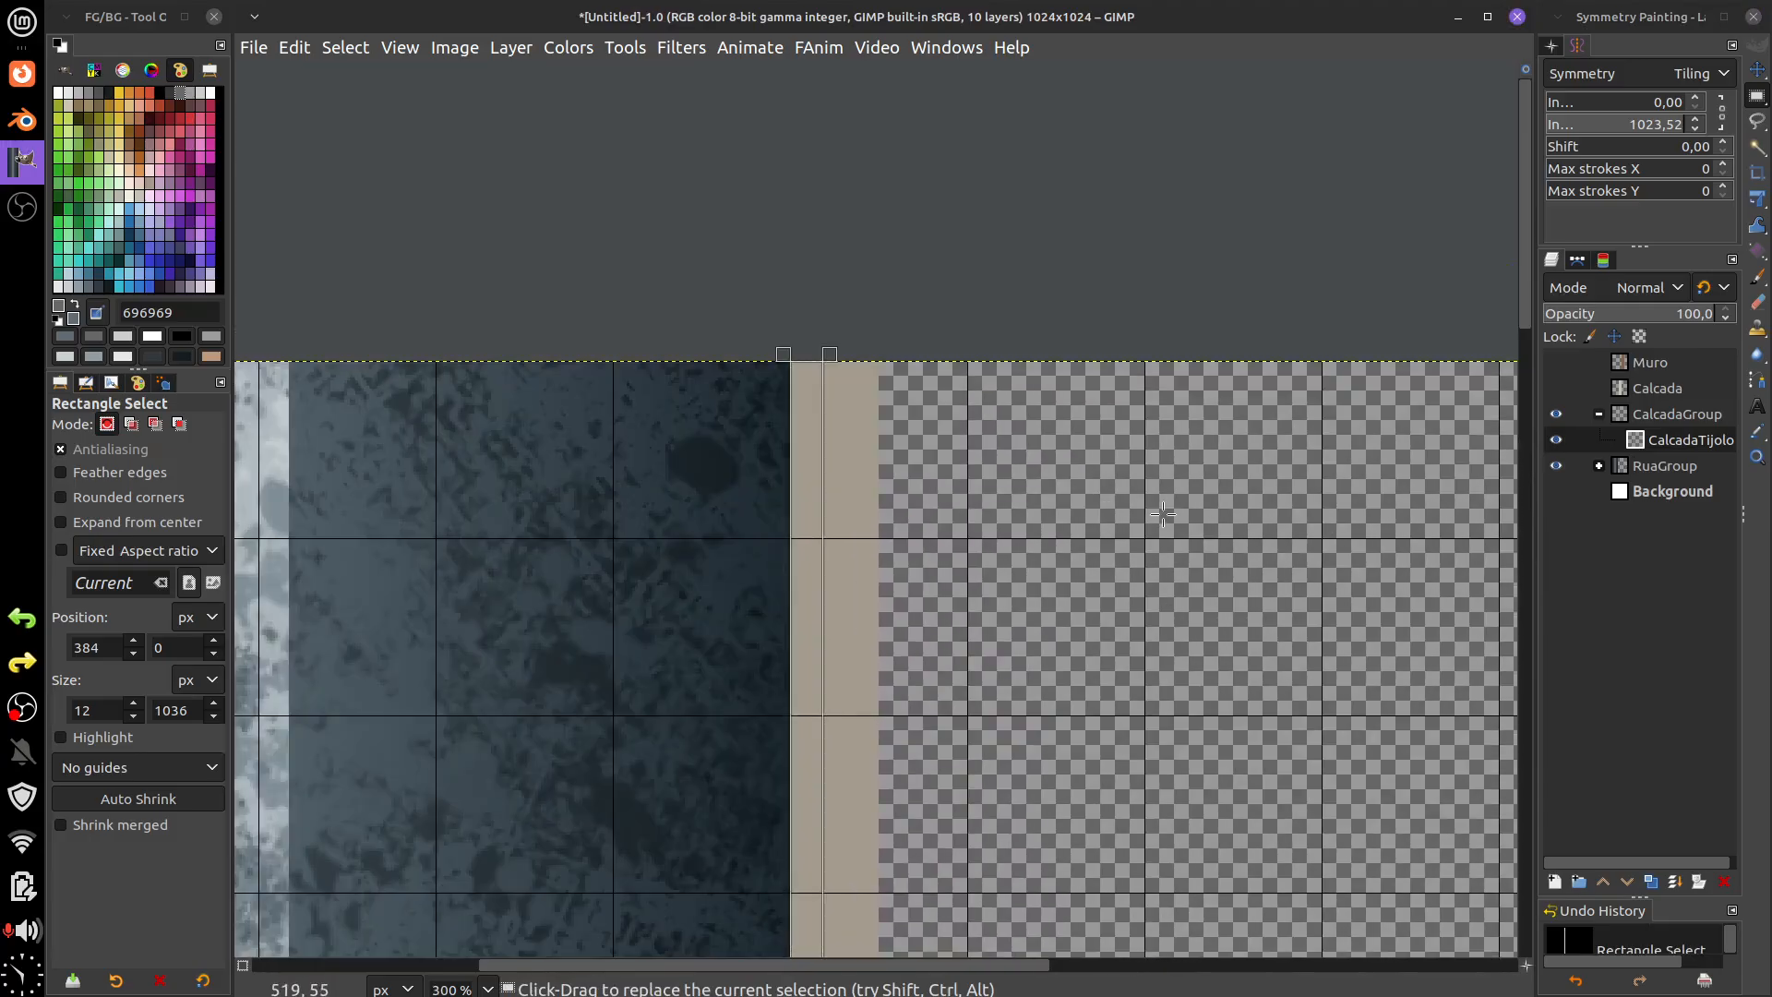
scroll(1046, 543, up, 3)
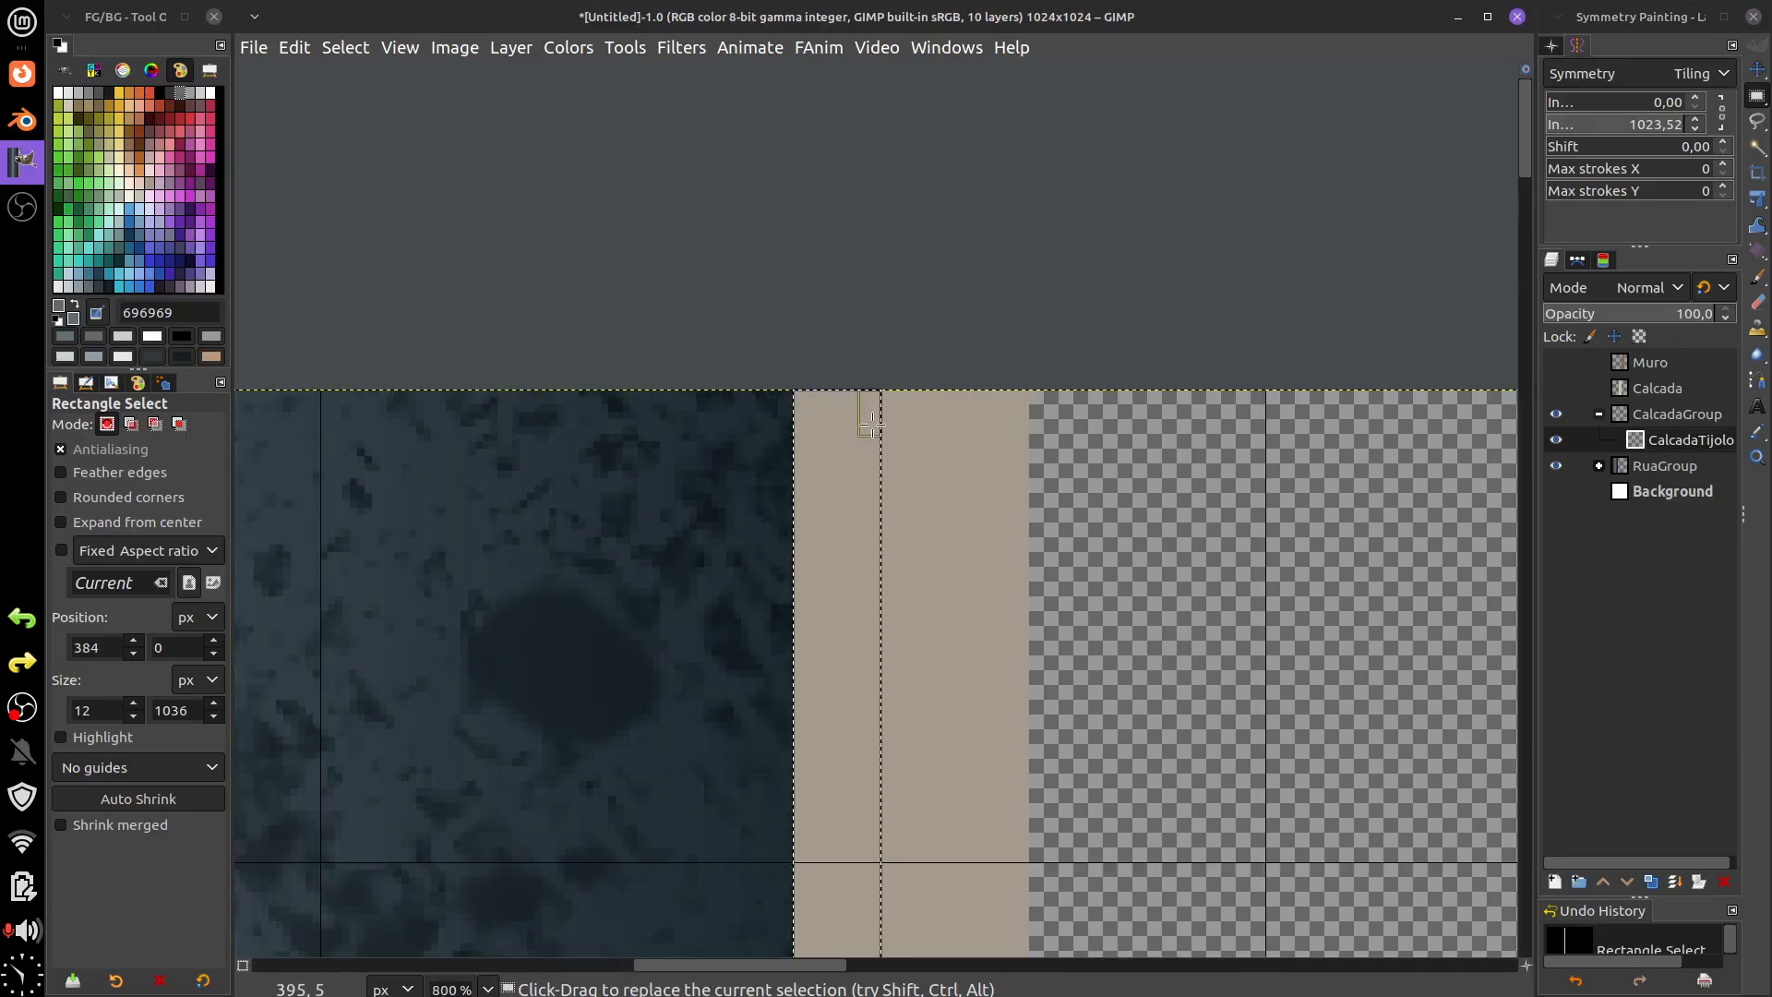
drag(872, 423, 902, 426)
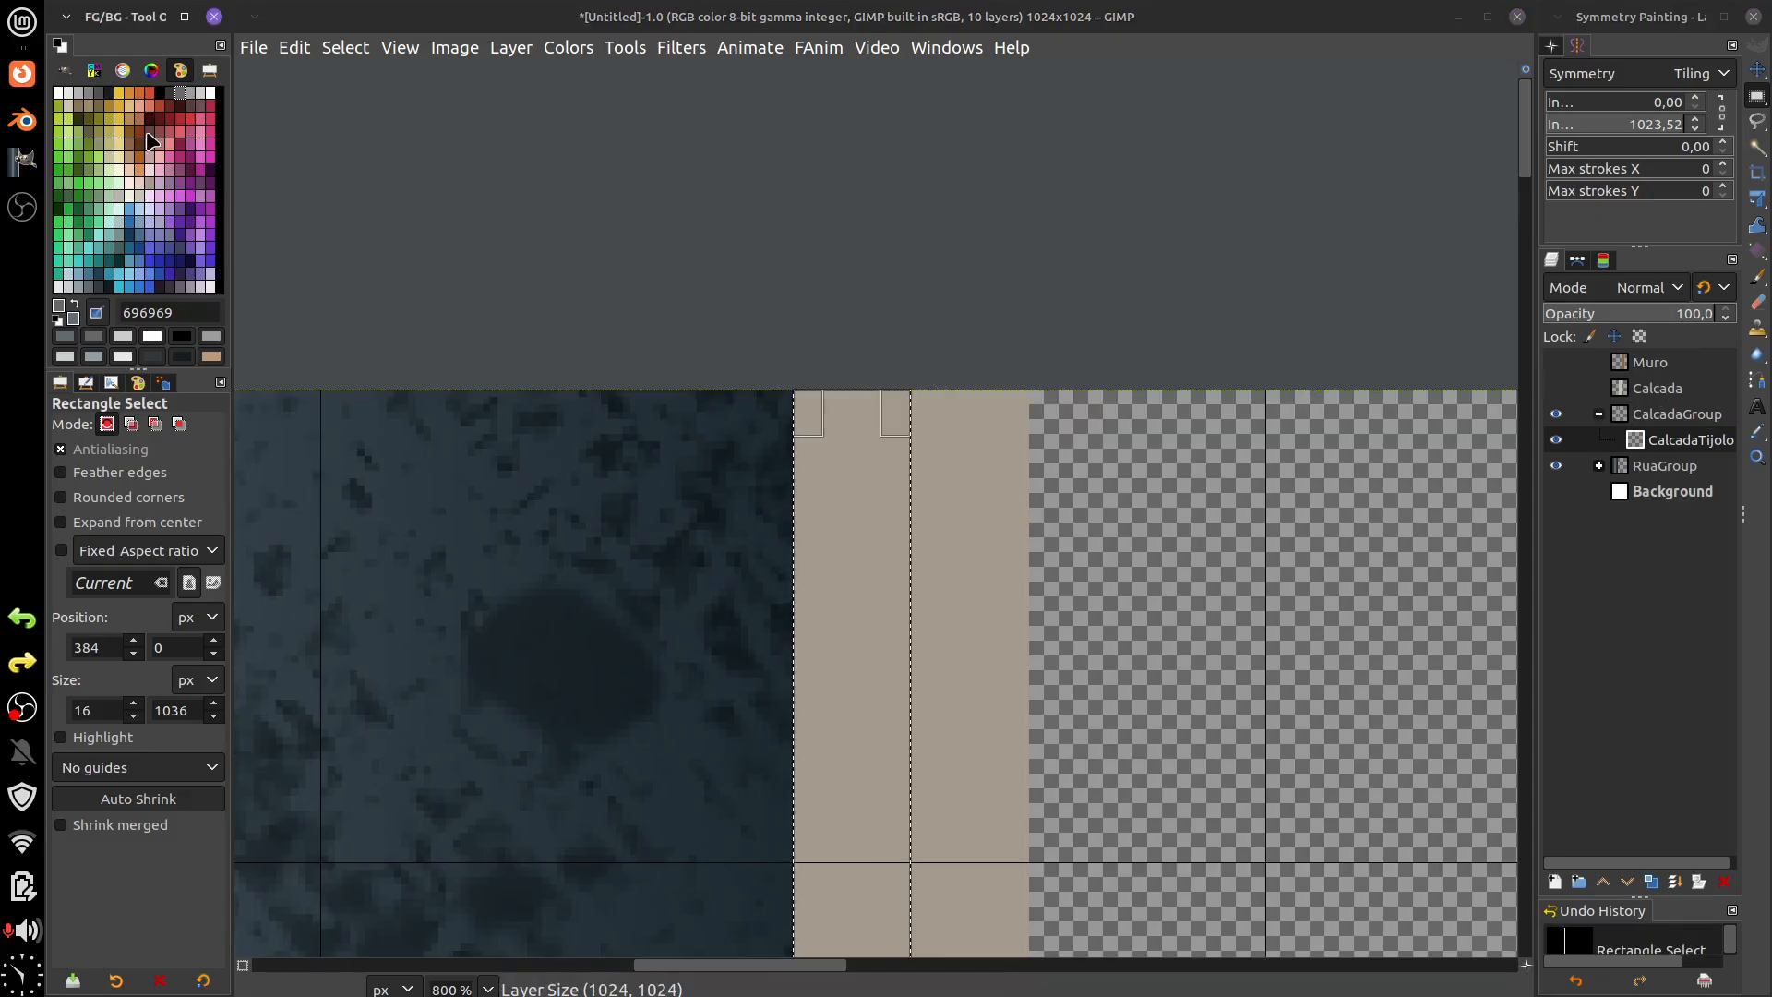
- Set the foreground colour to the darker brown 8b7e65 and fill the selected half of the strip with it
click(148, 185)
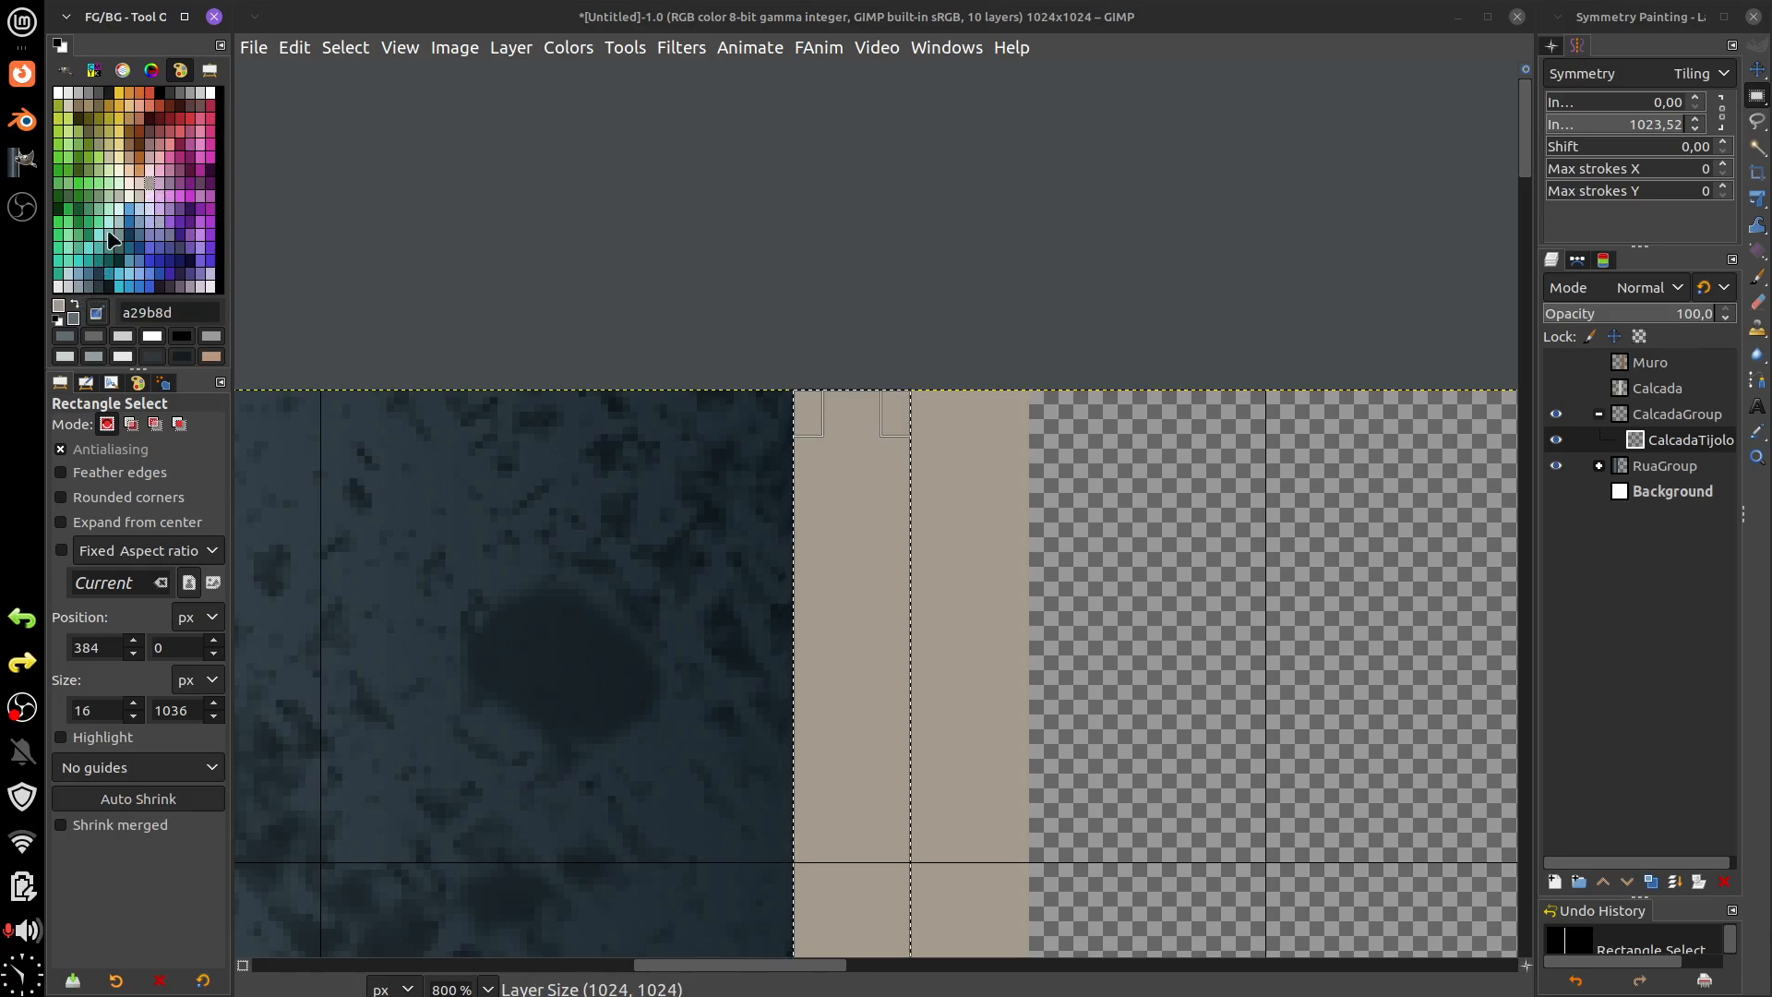
click(151, 71)
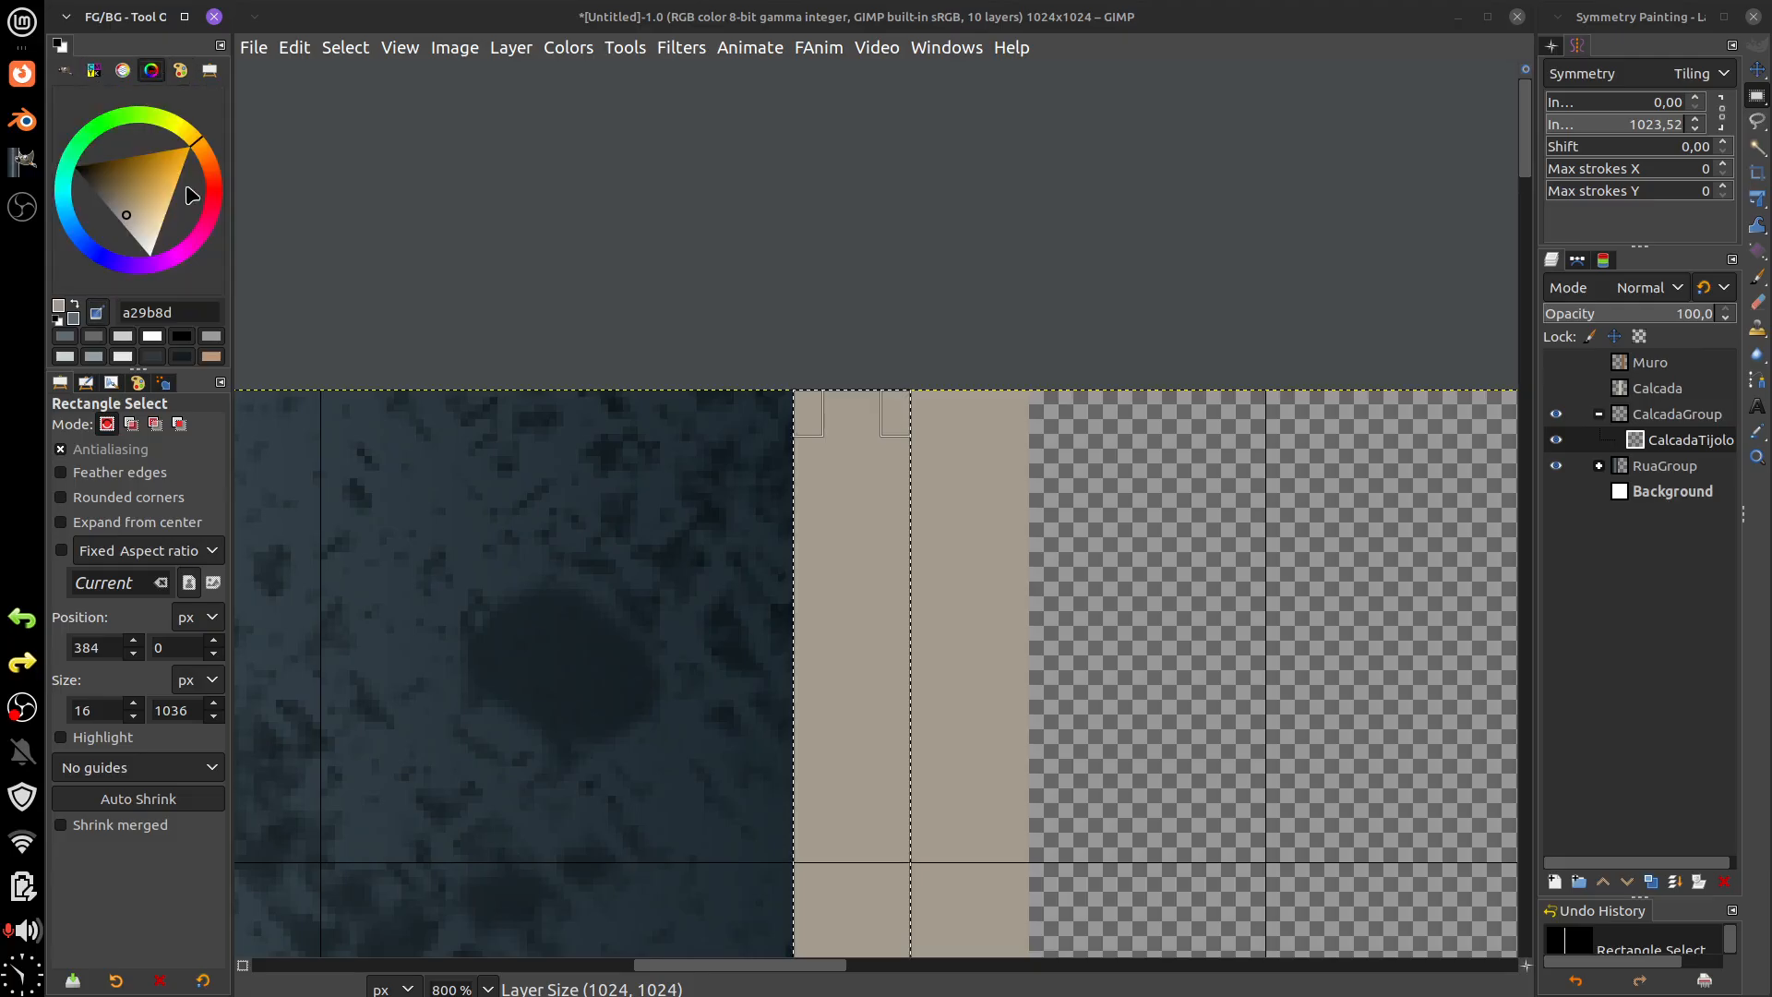
drag(124, 197, 121, 199)
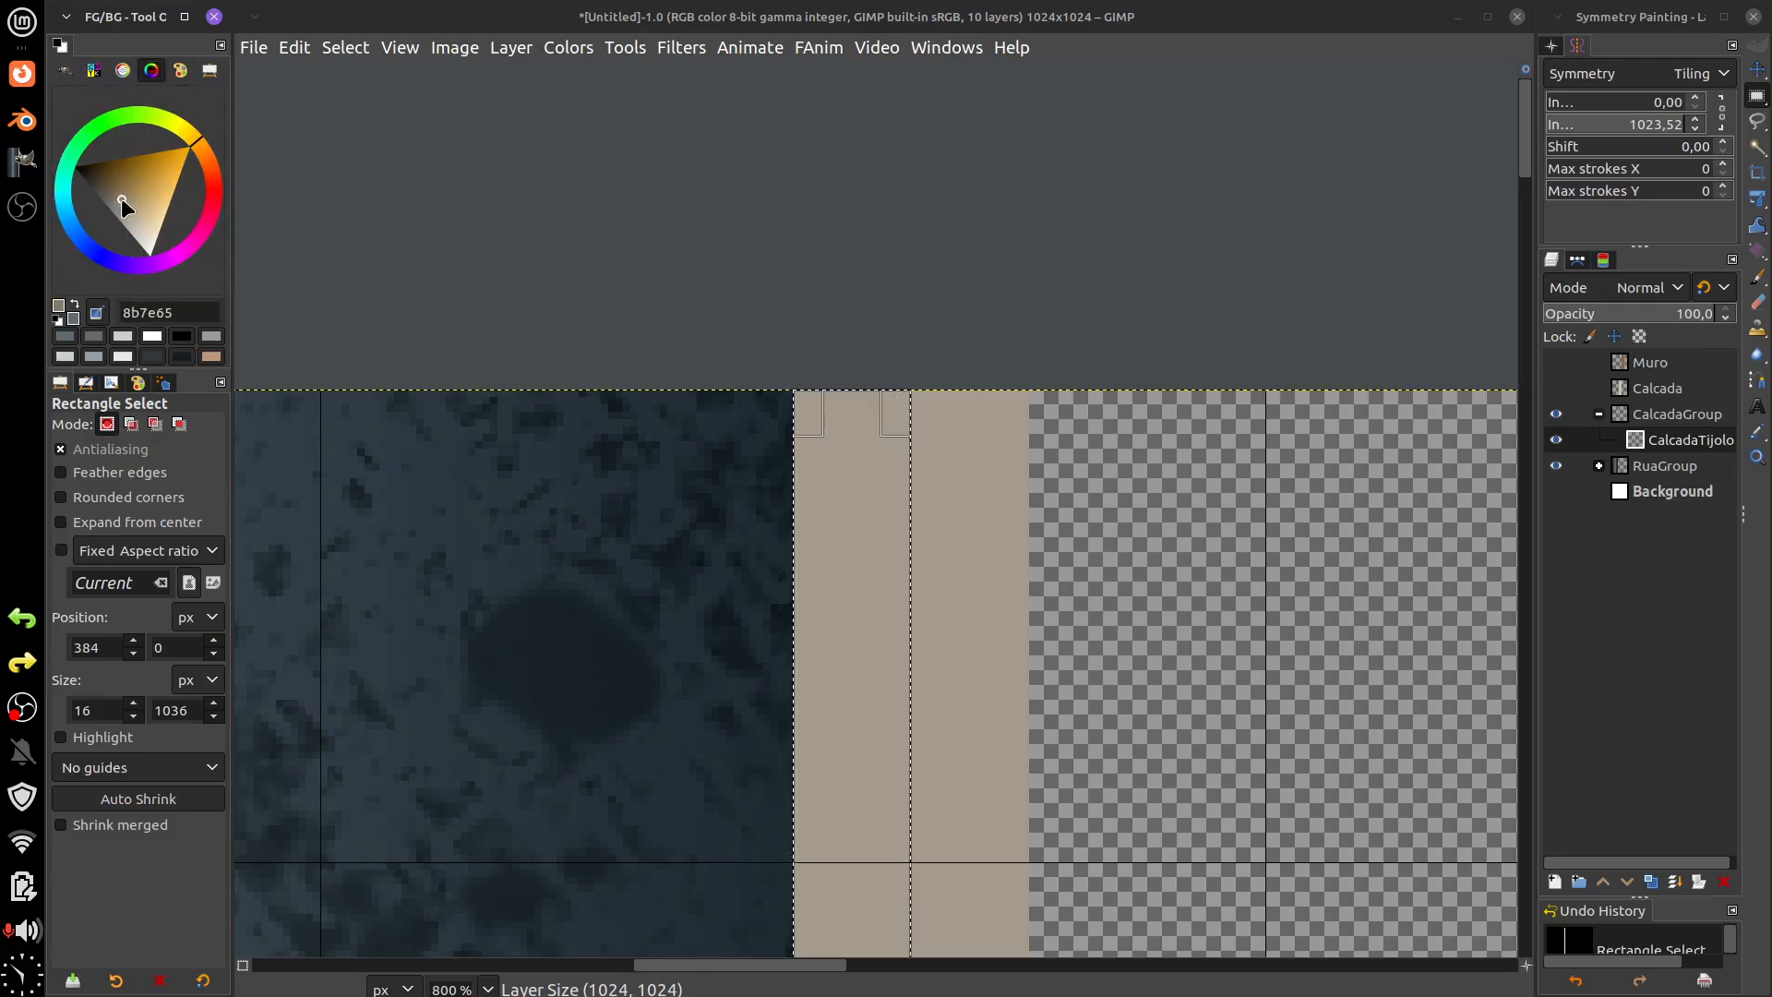
click(292, 48)
click(420, 459)
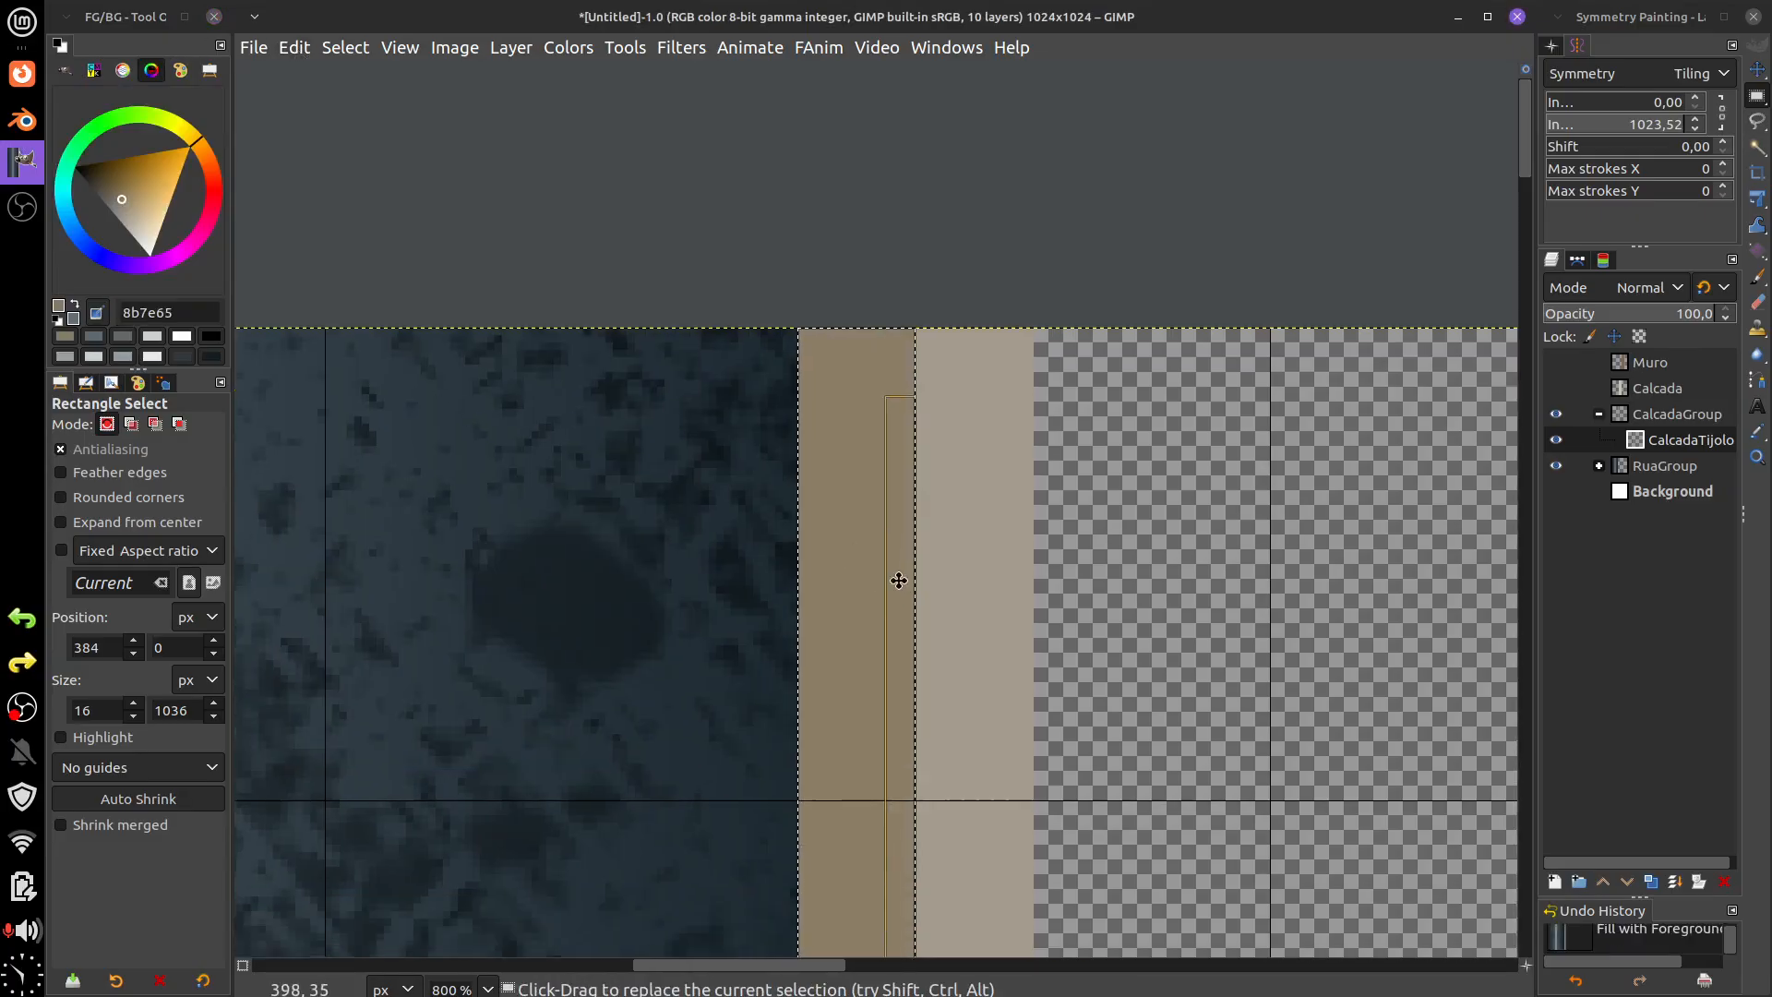
- Examine the darker filled half along the whole length of the sidewalk strip
scroll(905, 579, down, 2)
scroll(1014, 565, down, 1)
scroll(1014, 565, down, 4)
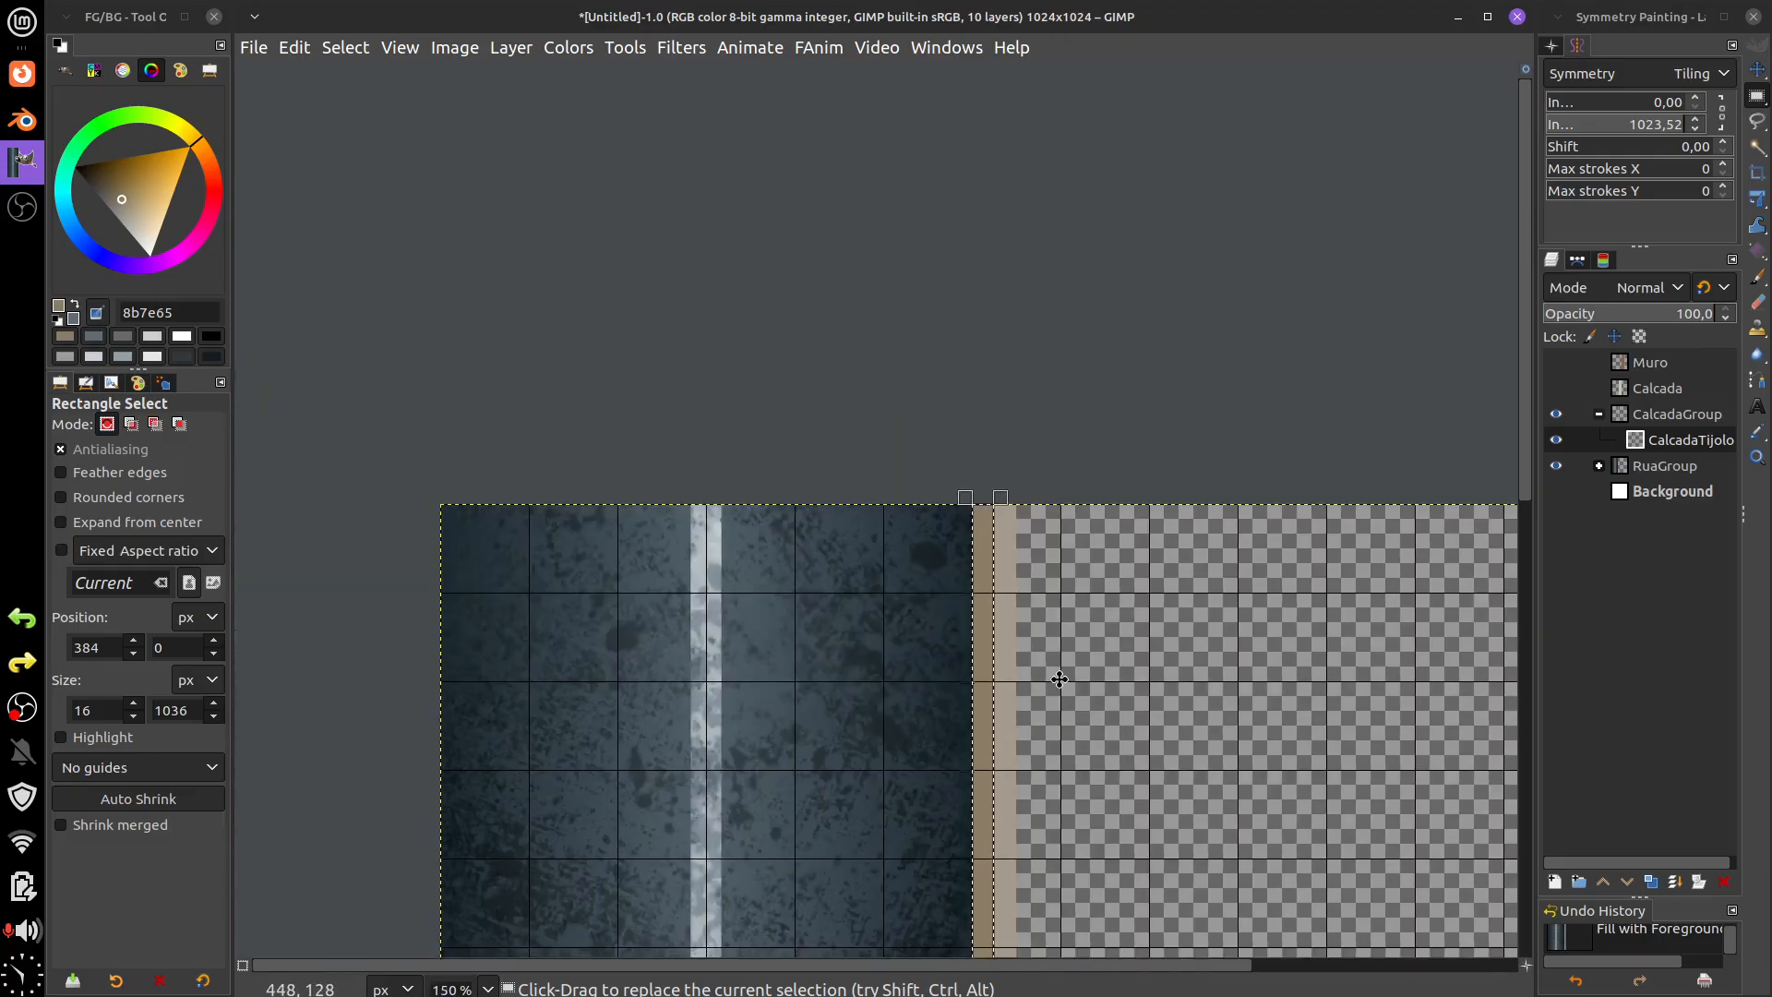
scroll(1009, 271, down, 3)
scroll(1010, 270, down, 3)
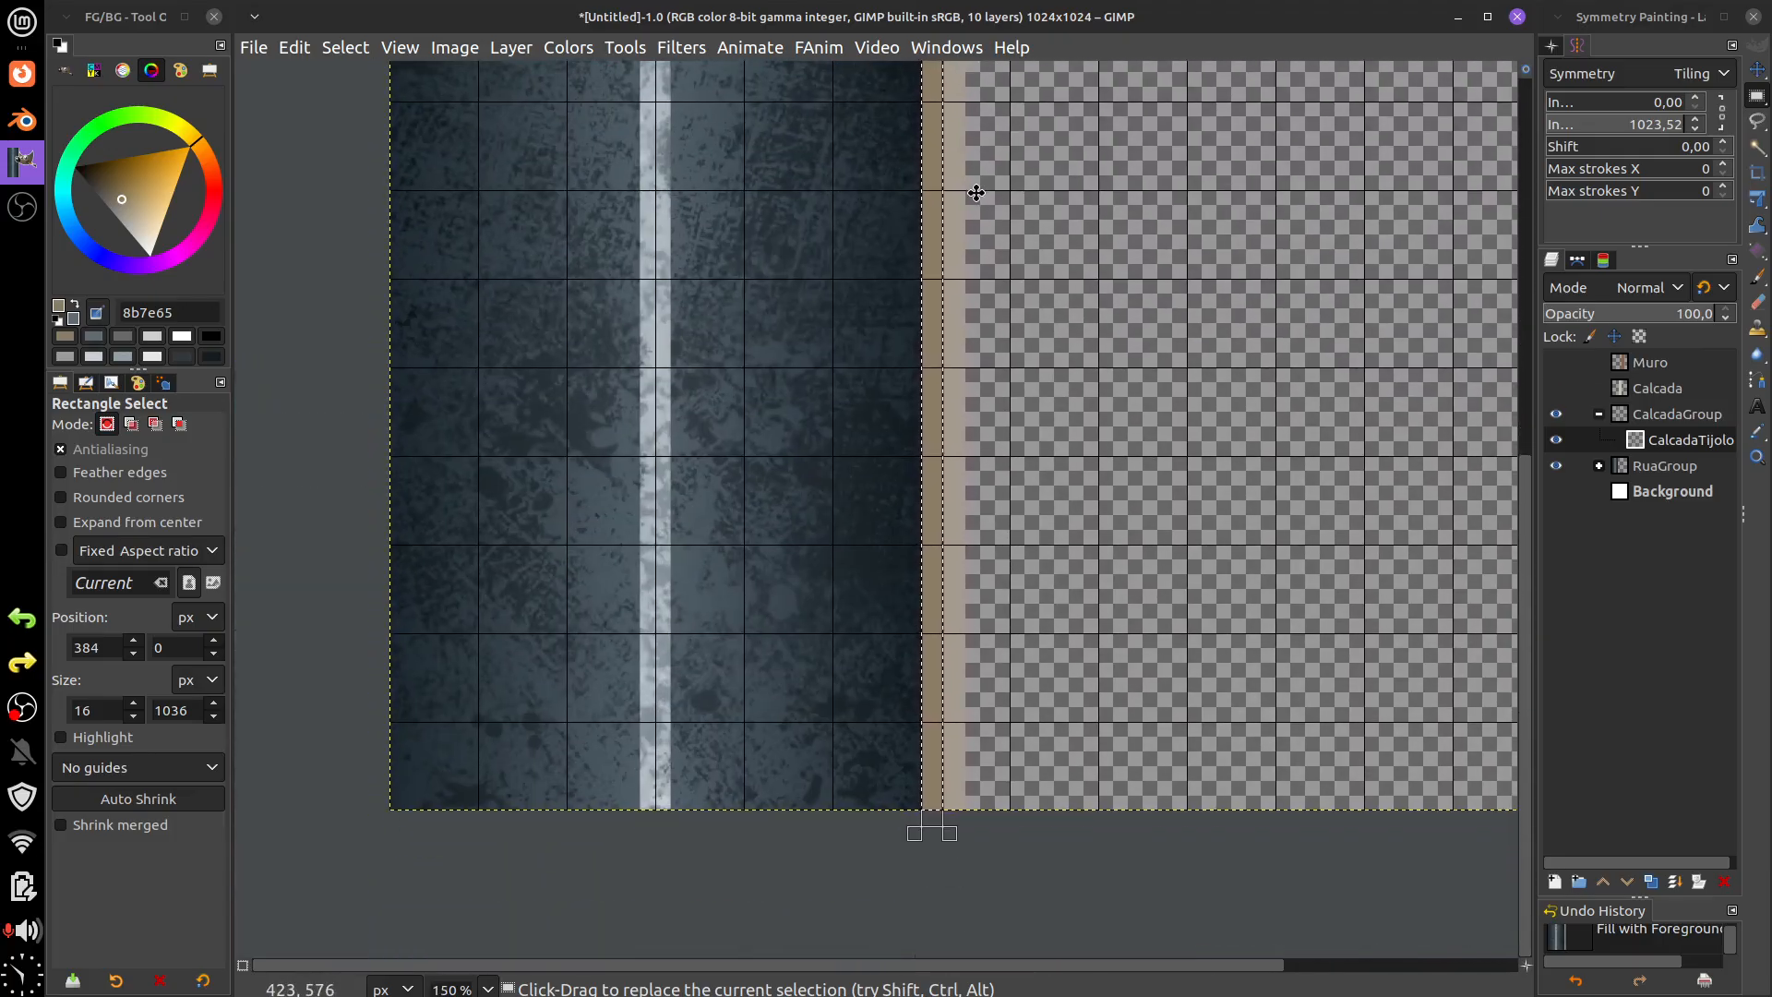
scroll(1049, 683, up, 4)
scroll(1049, 683, left, 1)
scroll(1049, 683, up, 5)
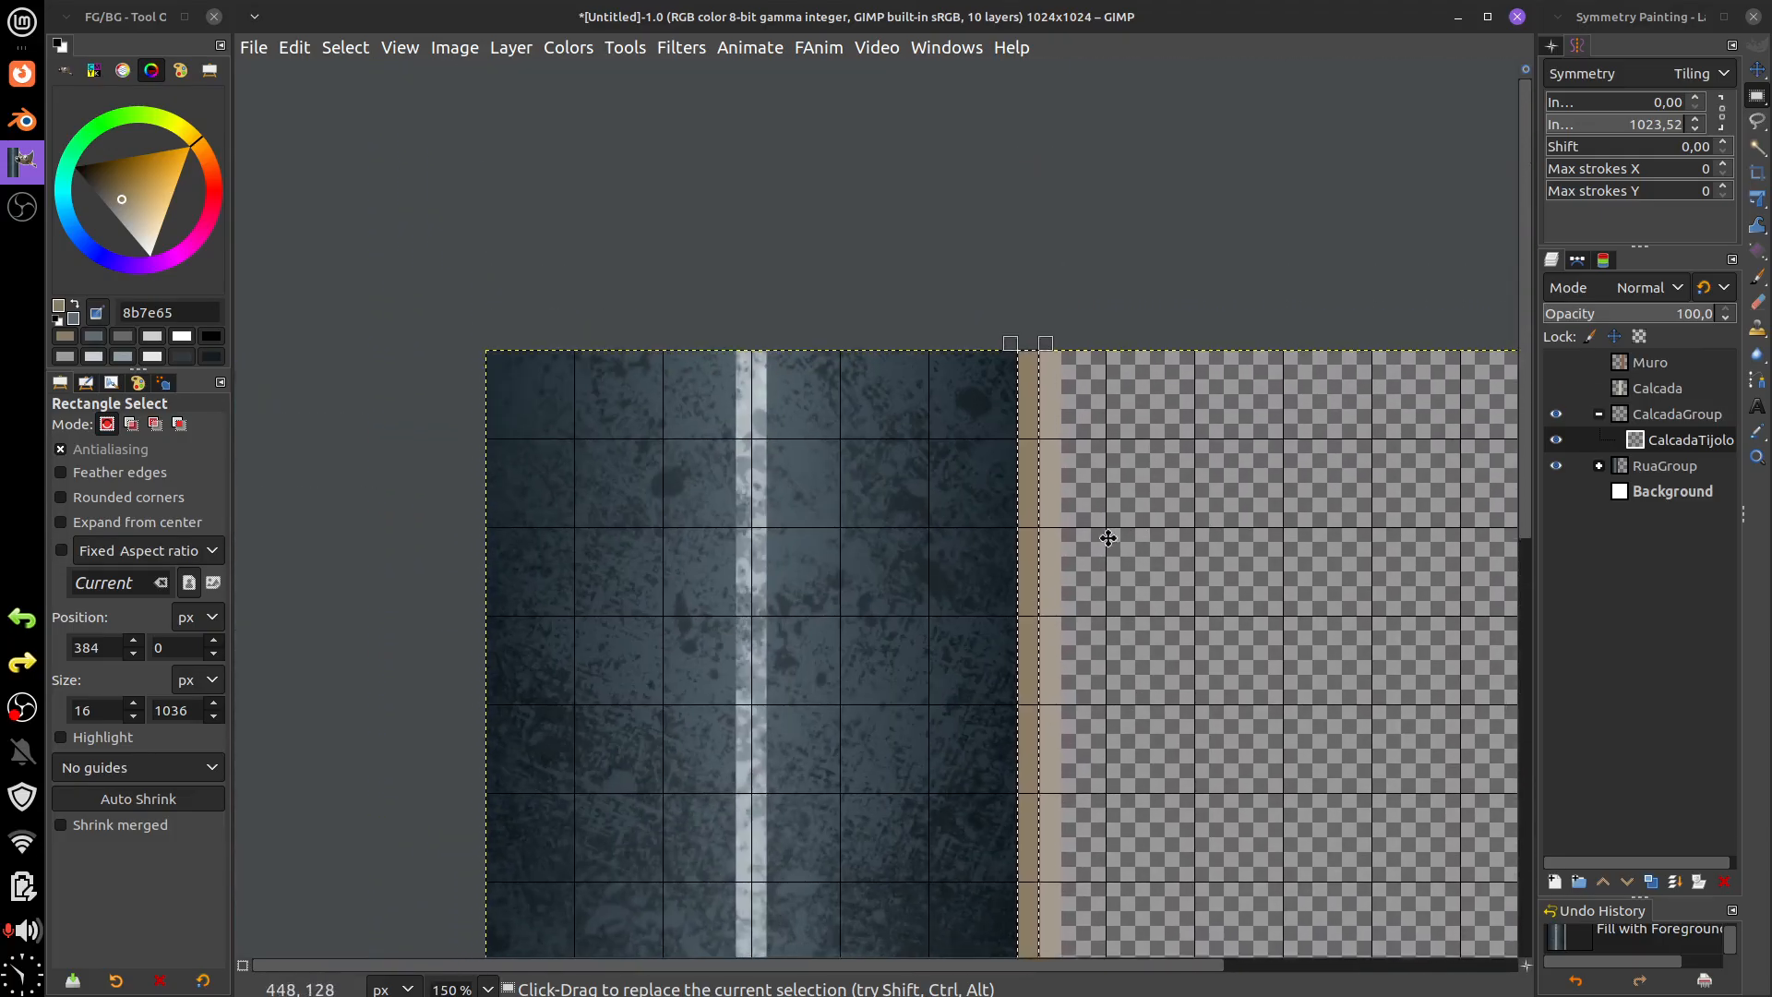
- Clear the selection and lock the alpha channel of the CalcadaTijolo layer
key(ctrl+shift+a)
scroll(1108, 508, right, 1)
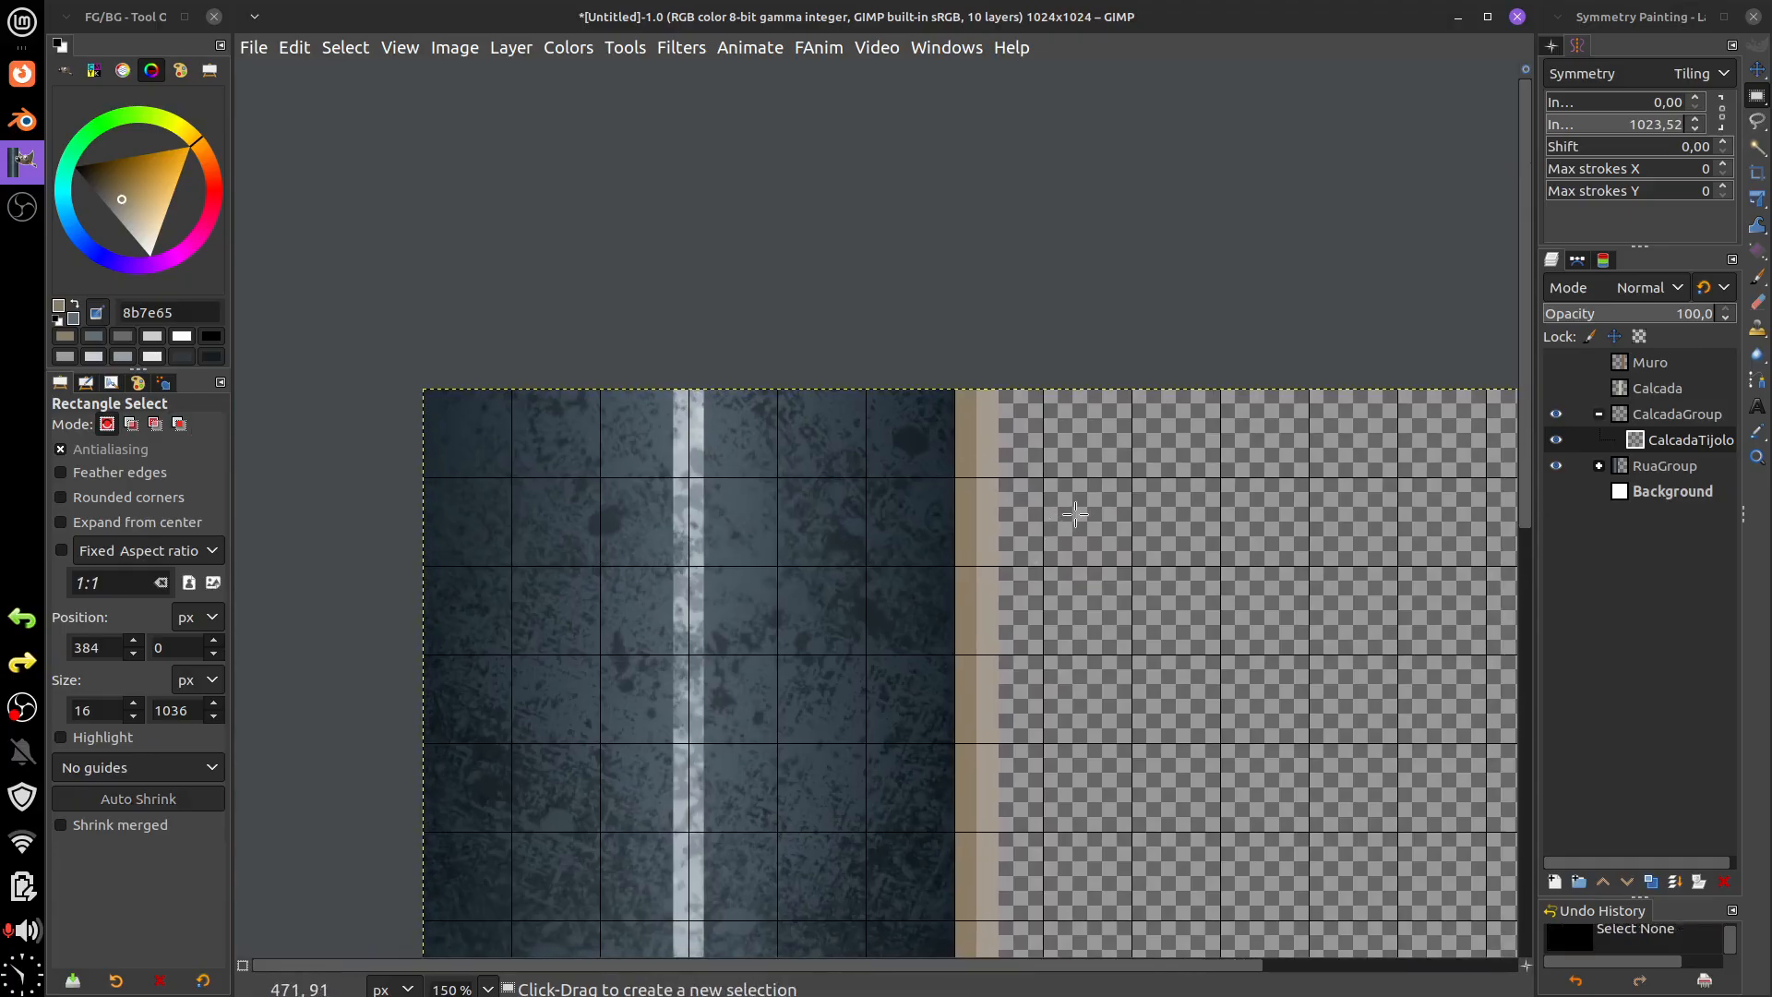
scroll(1098, 503, up, 2)
drag(824, 258, 945, 468)
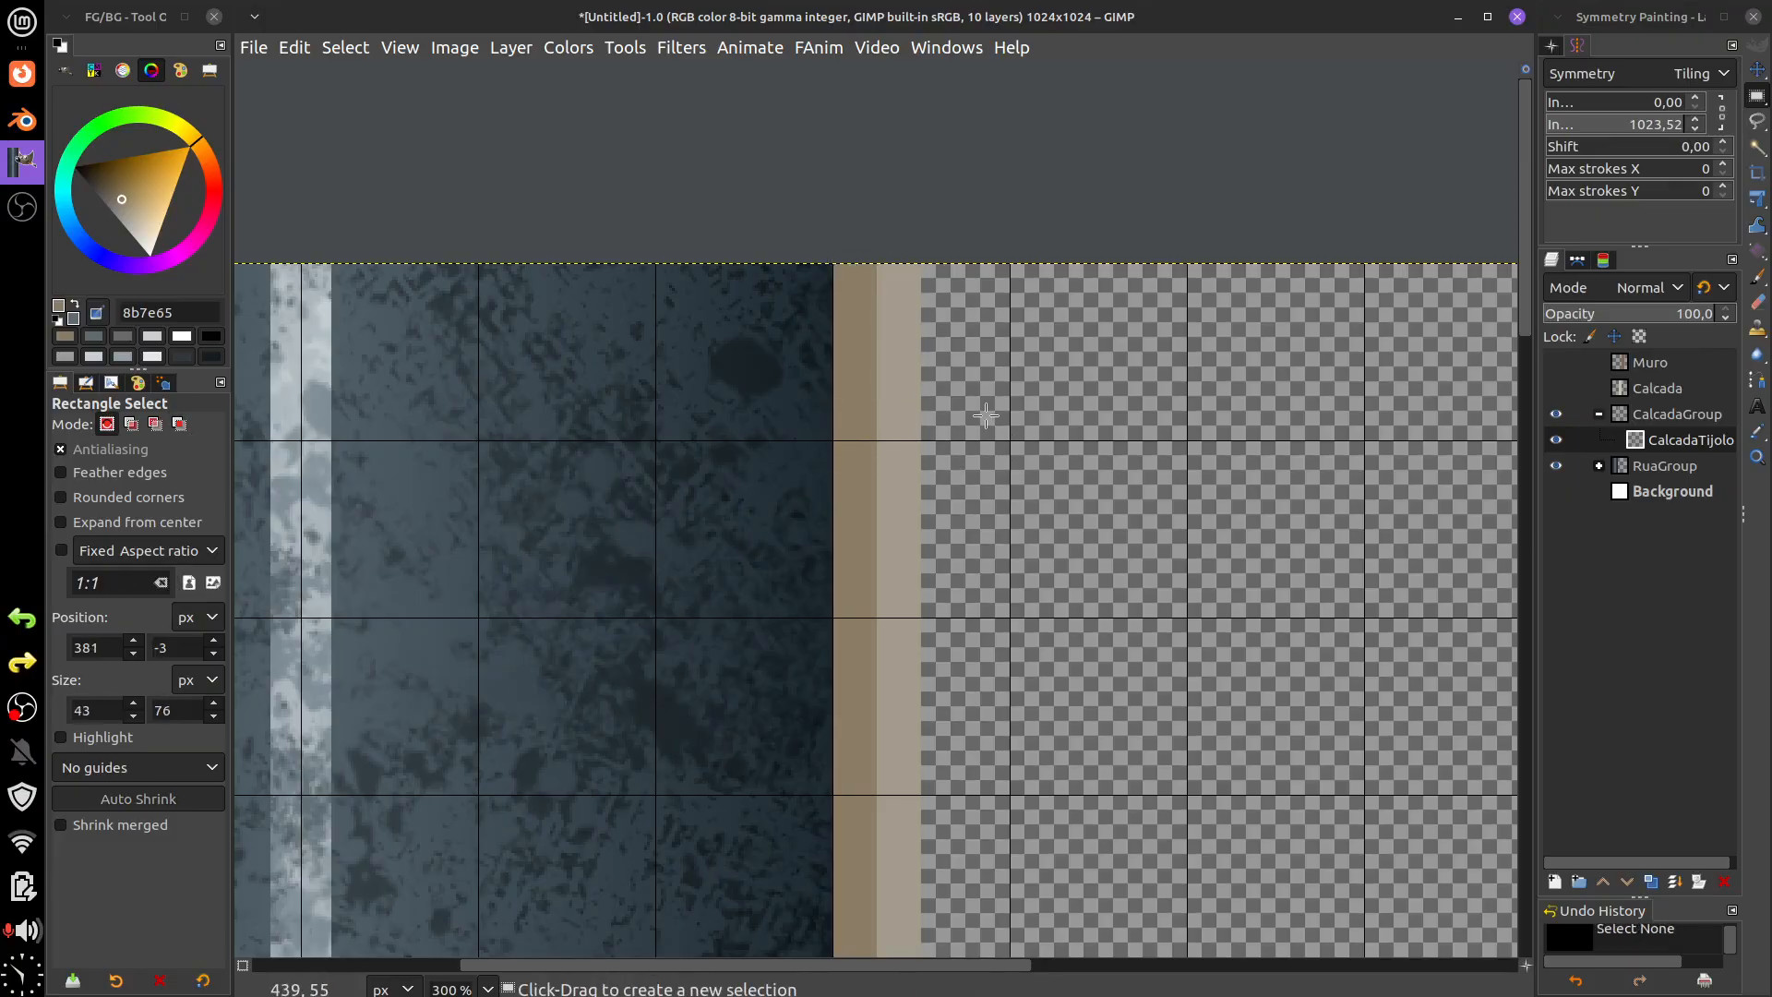
click(1640, 337)
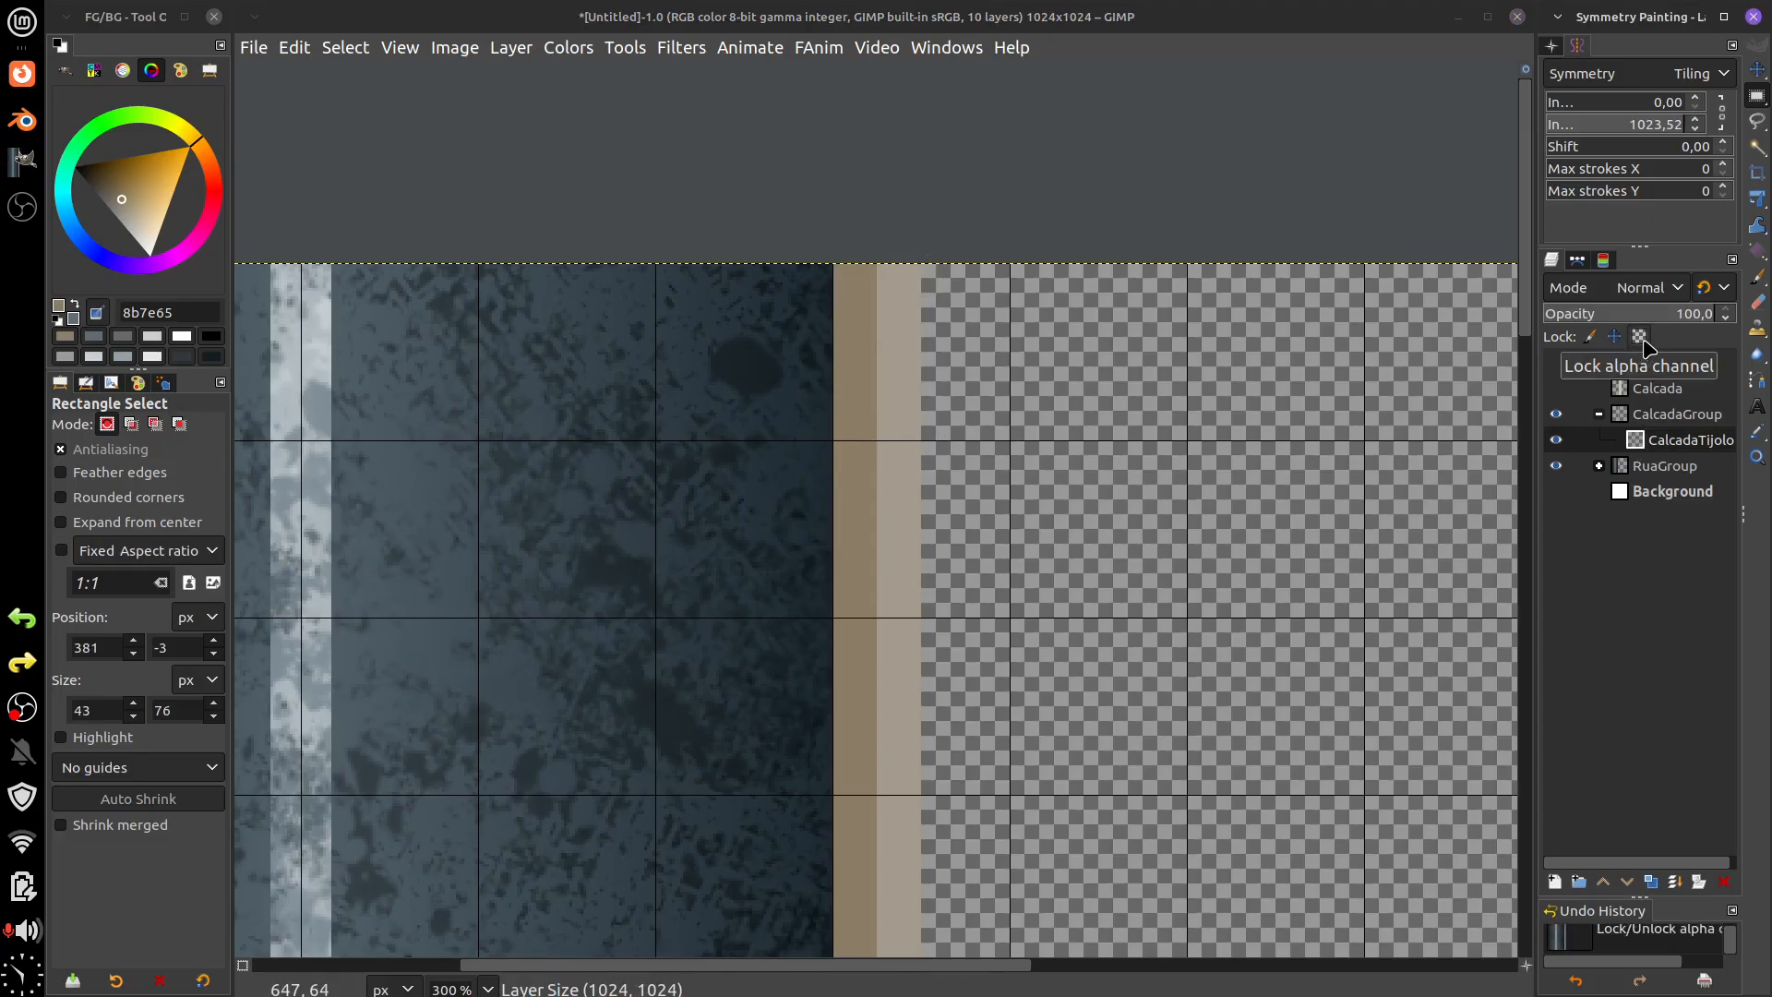
click(1223, 447)
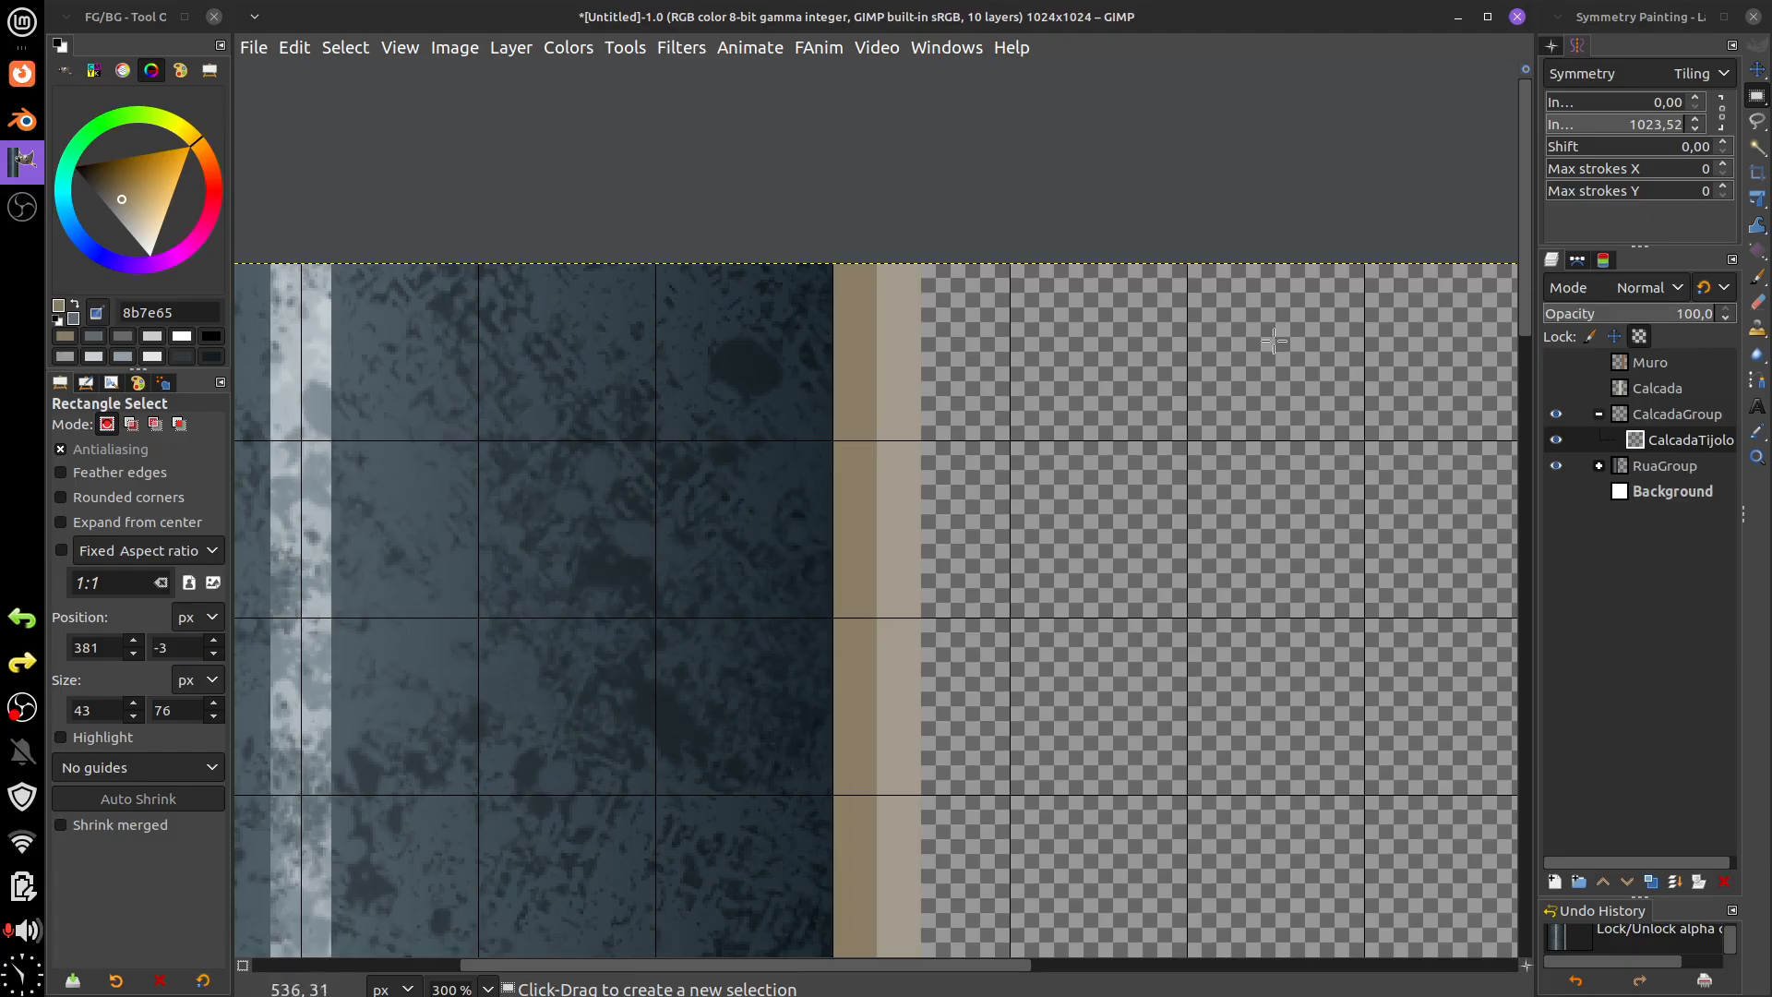
- Set the vertical interval of the tiling symmetry to 128 px
click(1624, 135)
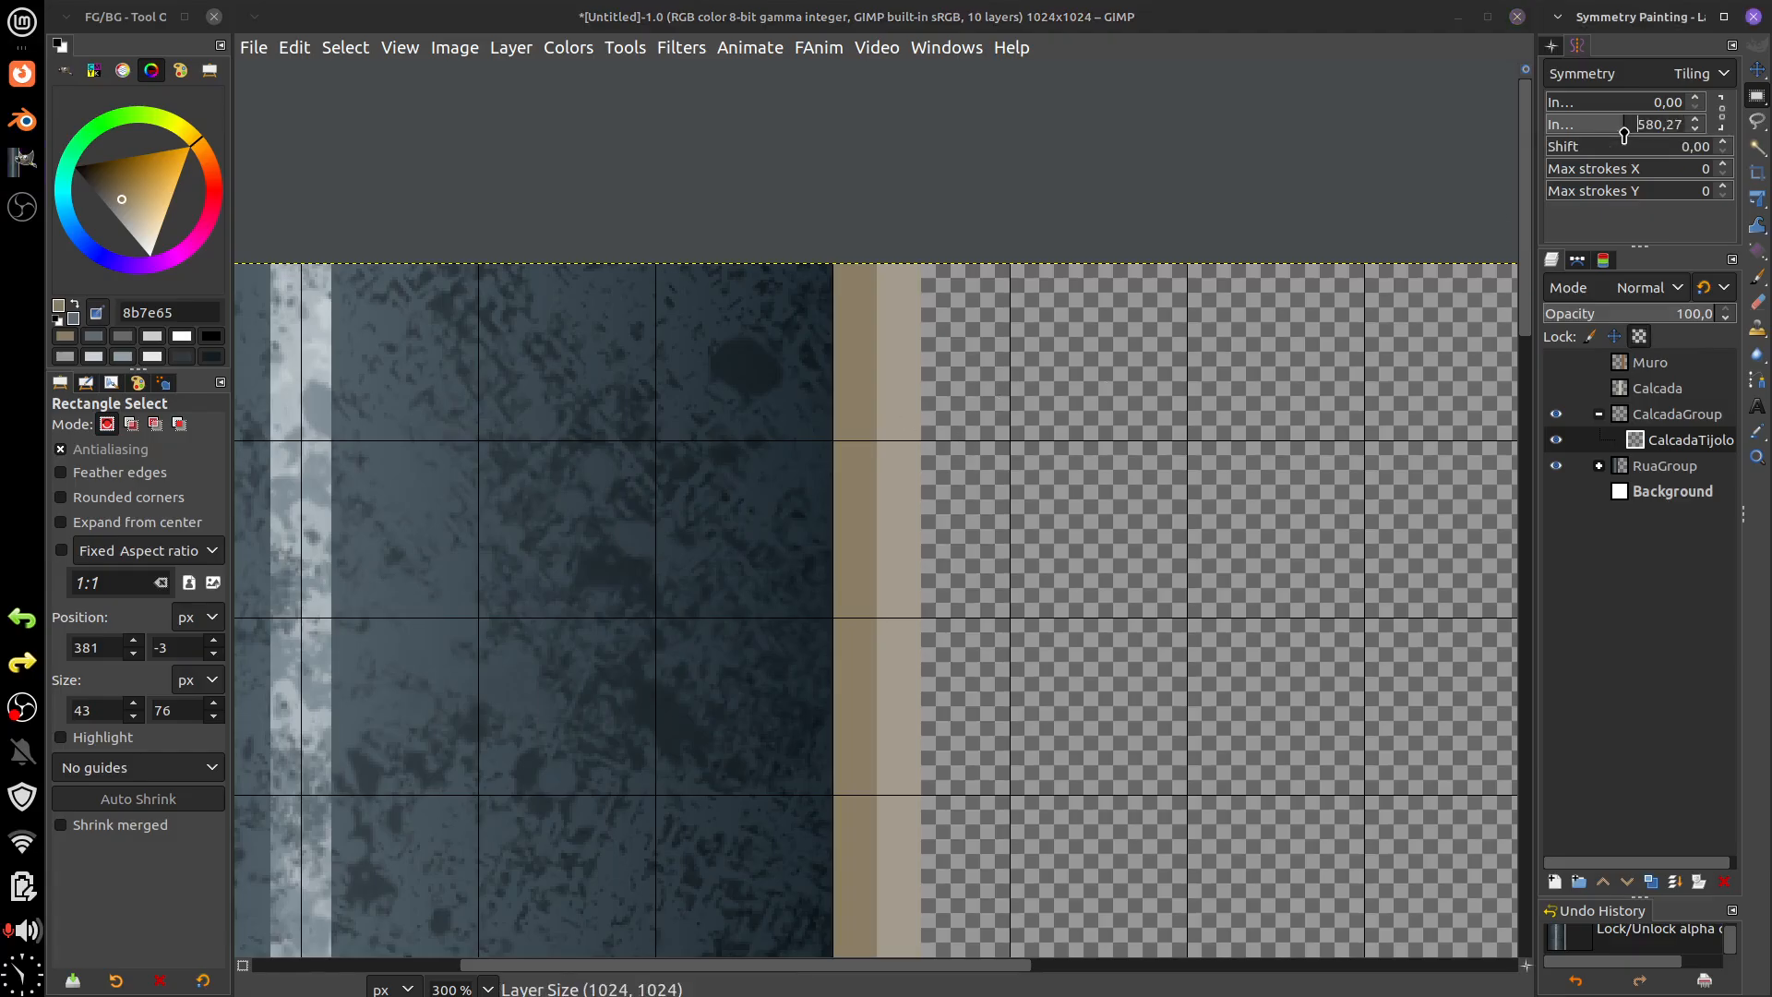
key(BackSpace)
key(BackSpace)
key(BackSpace)
key(BackSpace)
key(BackSpace)
text(128)
key(Return)
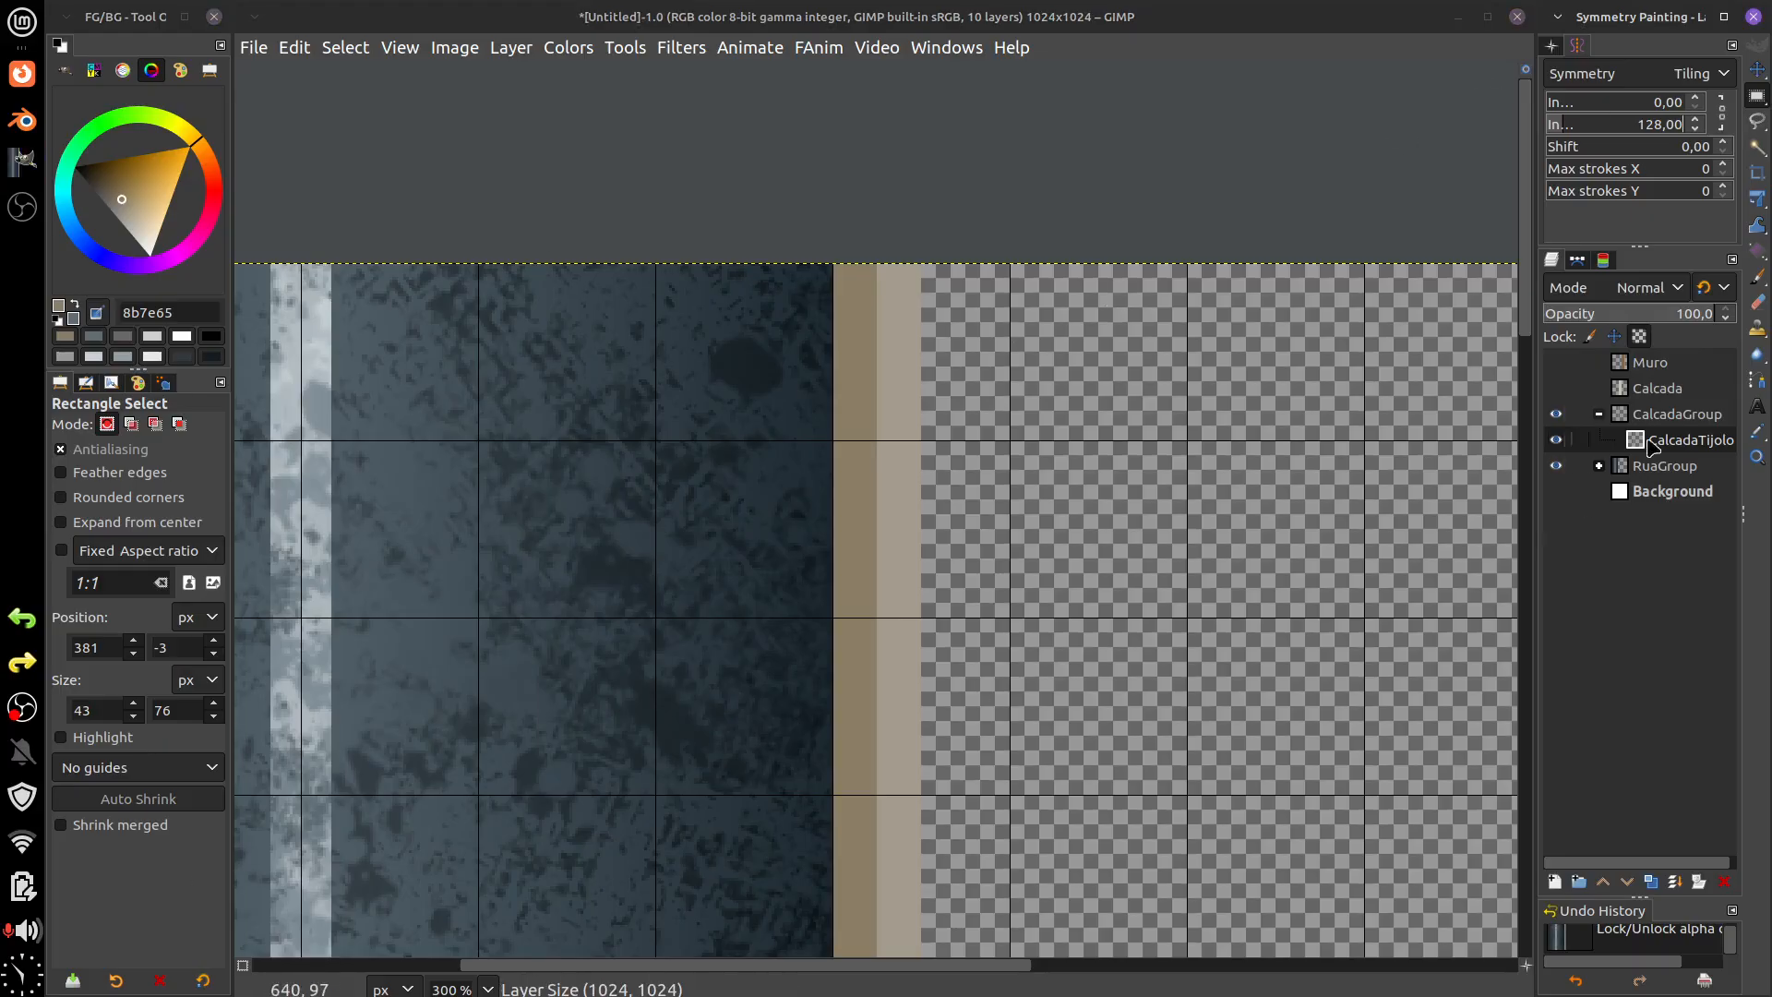
- Set up the Paintbrush with the 000DefaultUdan preset, size 2 and the dark foreground colour 141c20
mouse_move(1758, 275)
click(1615, 296)
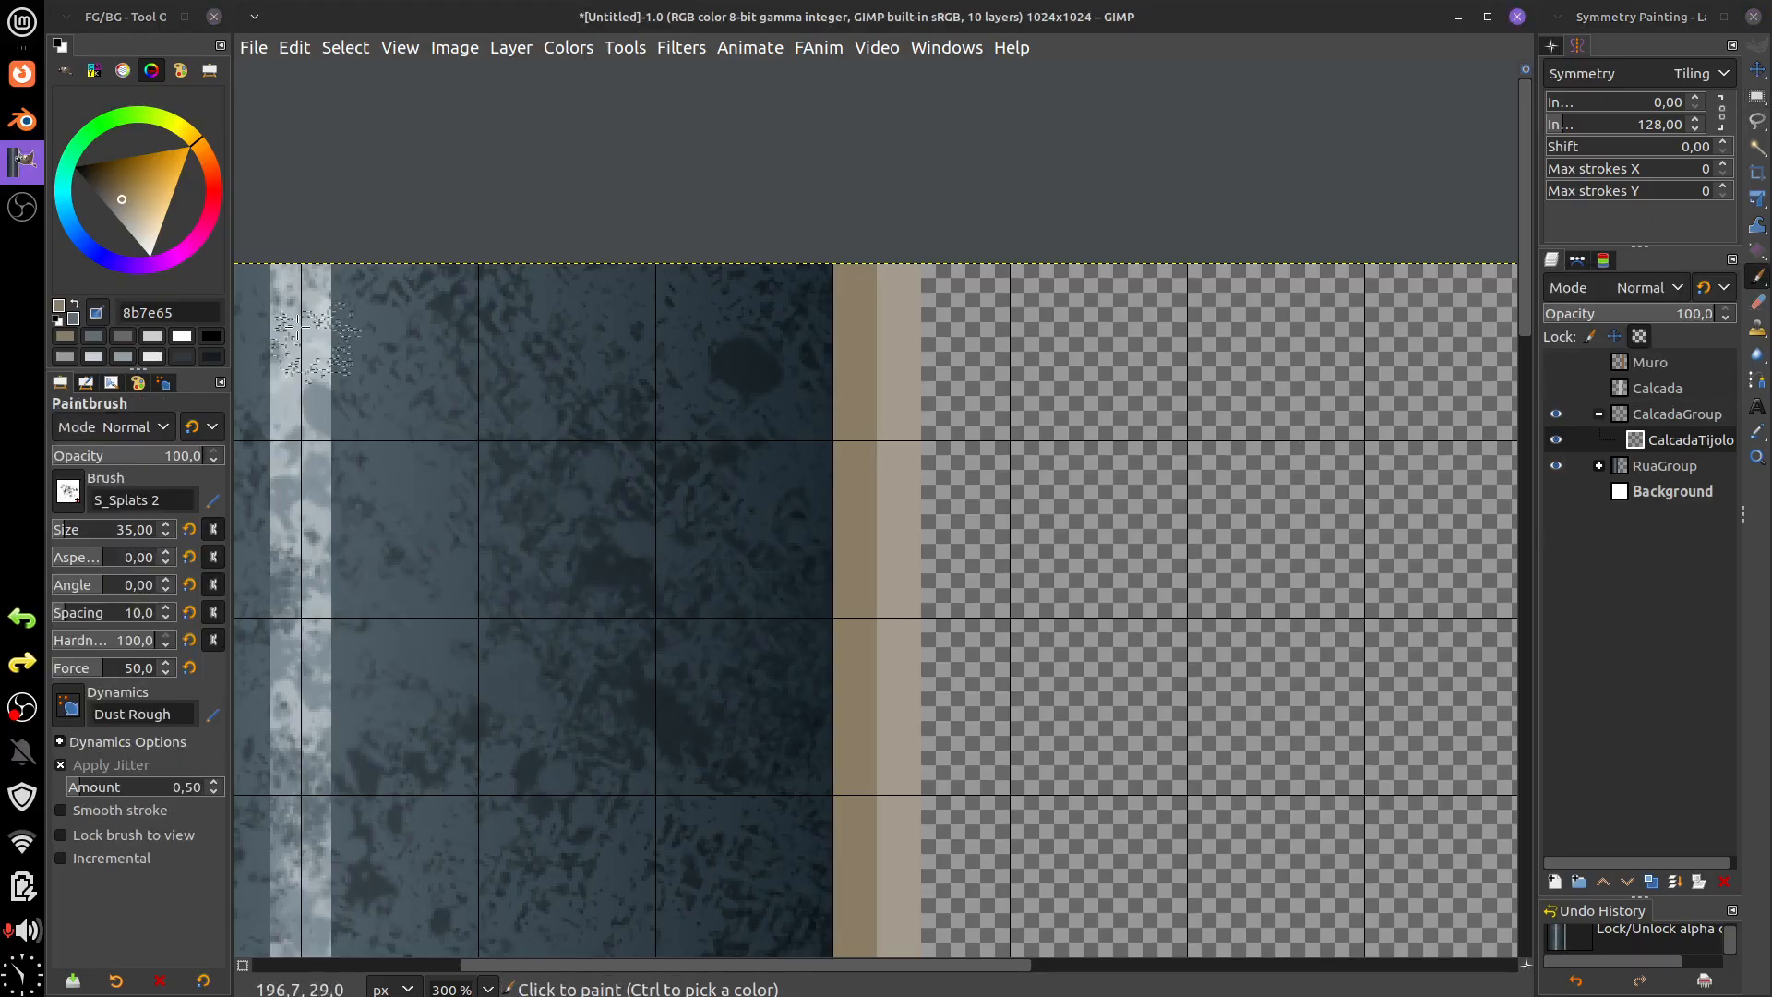
click(175, 74)
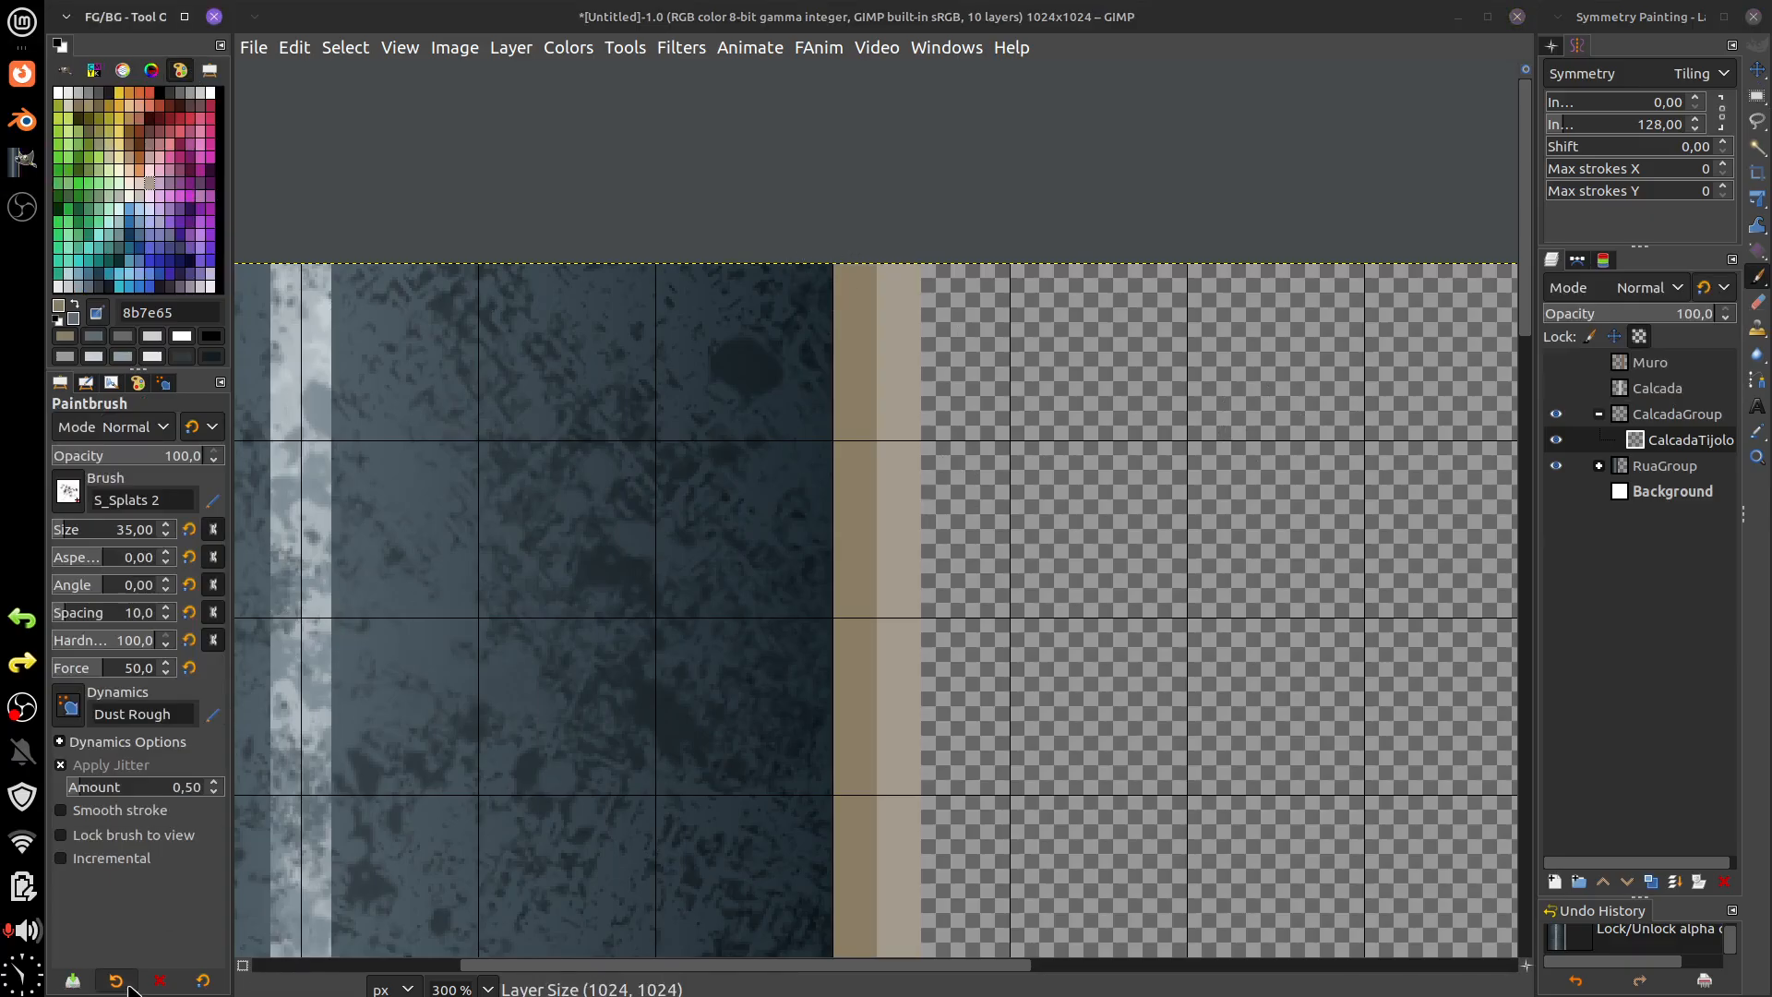
click(139, 713)
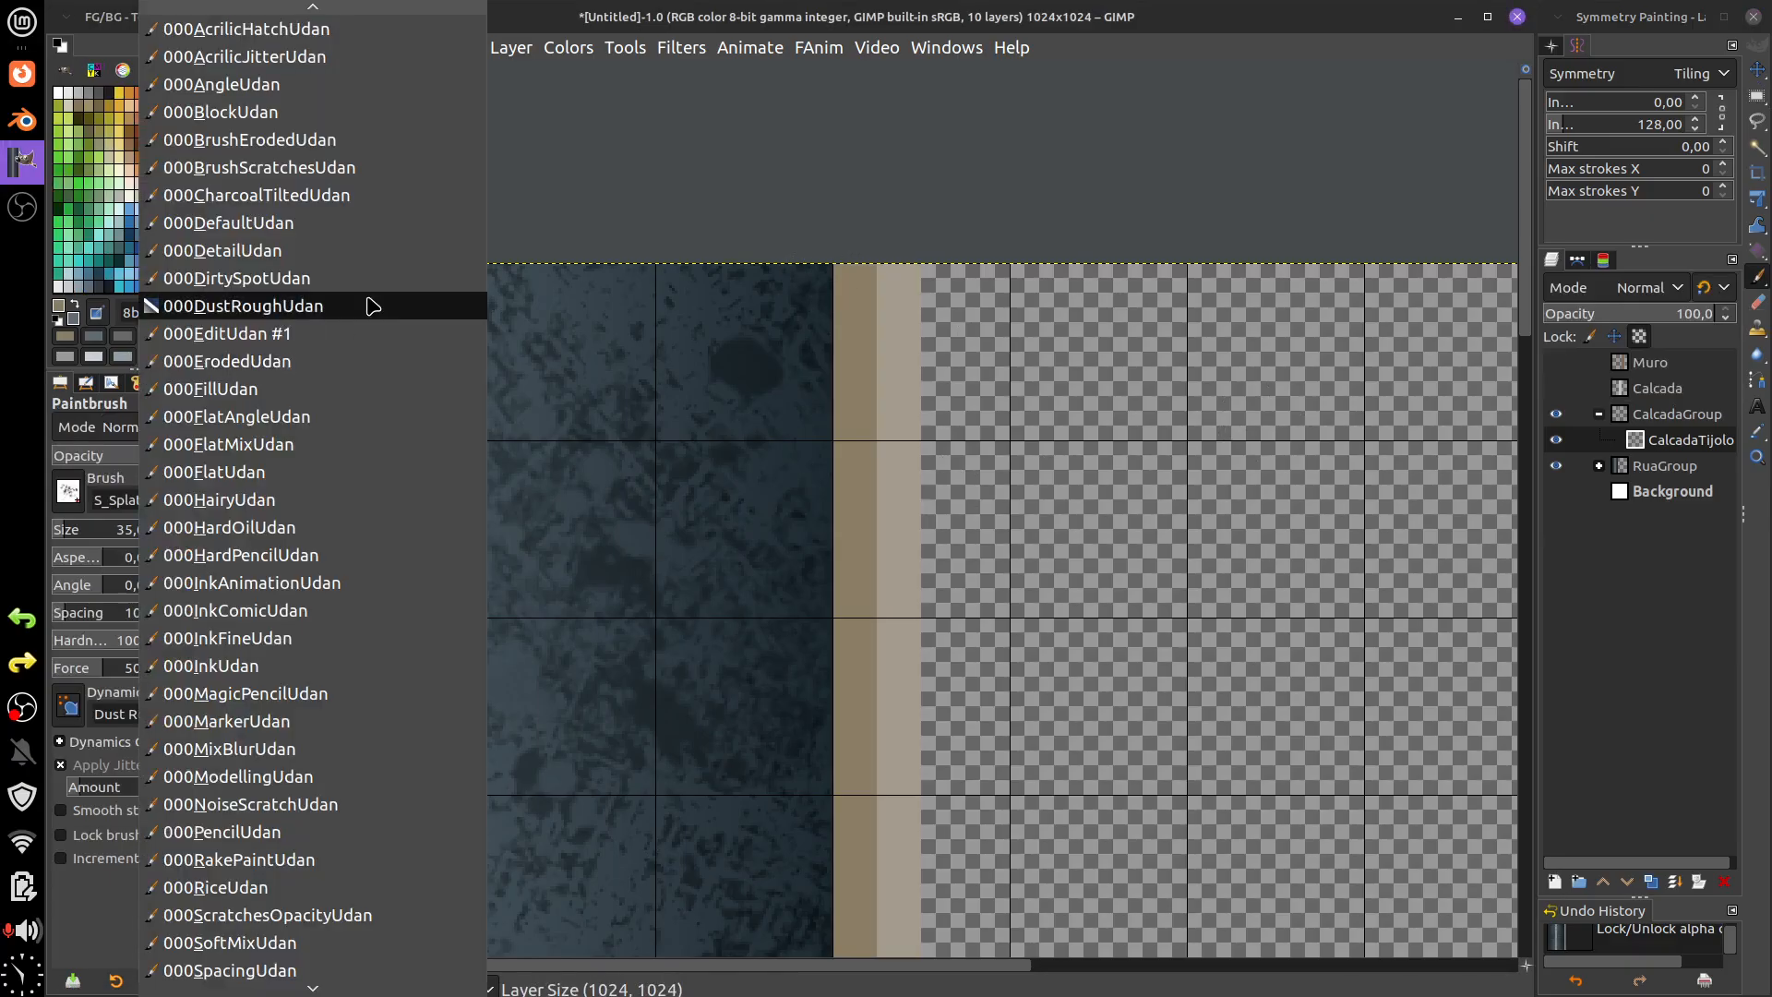
click(328, 223)
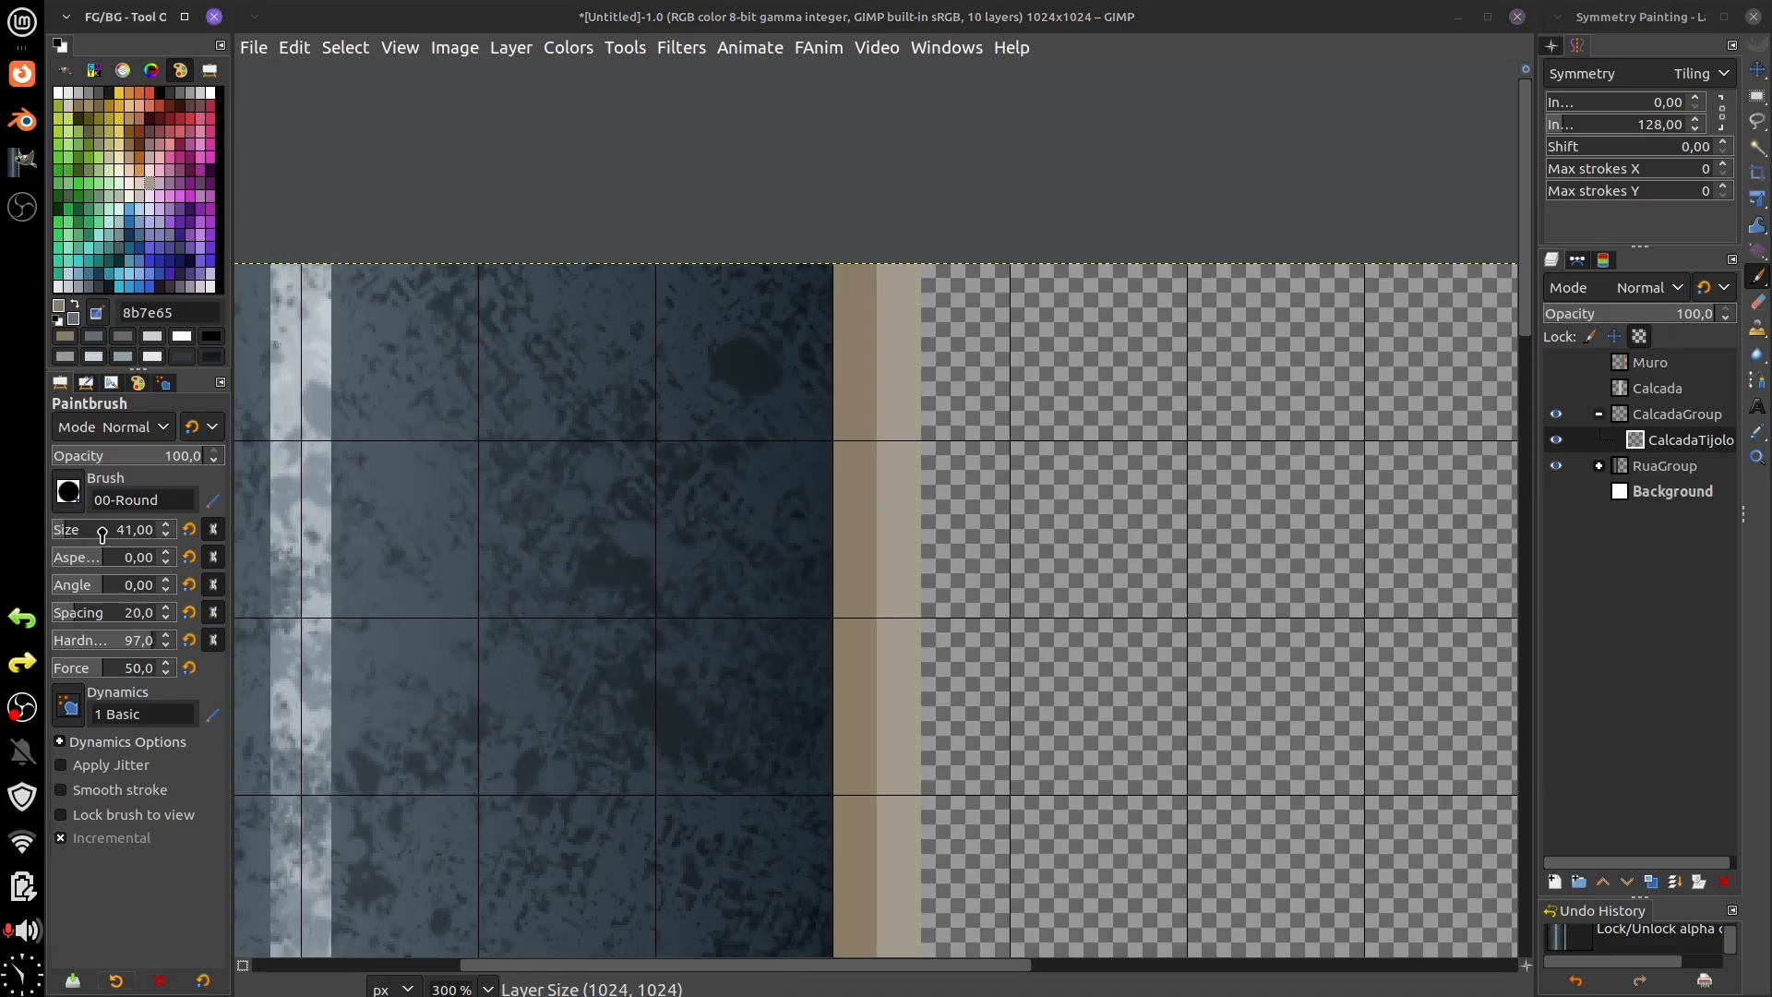
click(125, 529)
key(BackSpace)
click(166, 524)
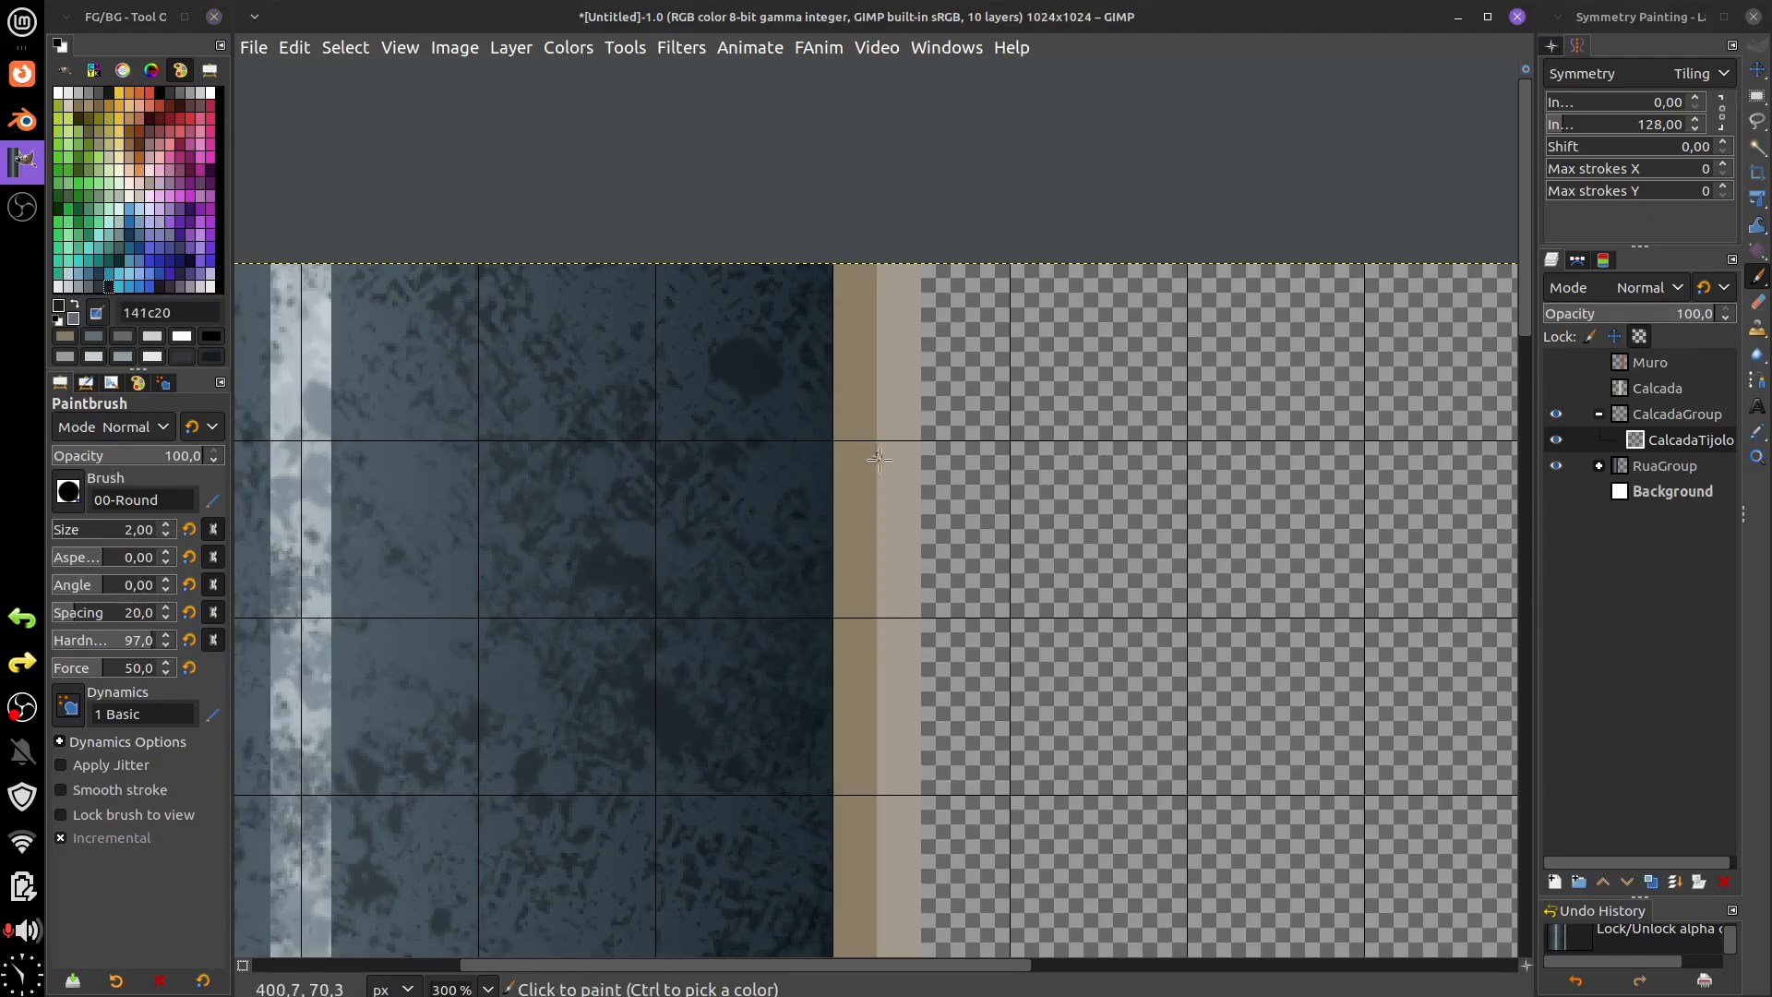
- Paint straight dark lines across the strip's top edge and down its outer edge to about 64 px
scroll(872, 452, up, 3)
scroll(852, 417, up, 1)
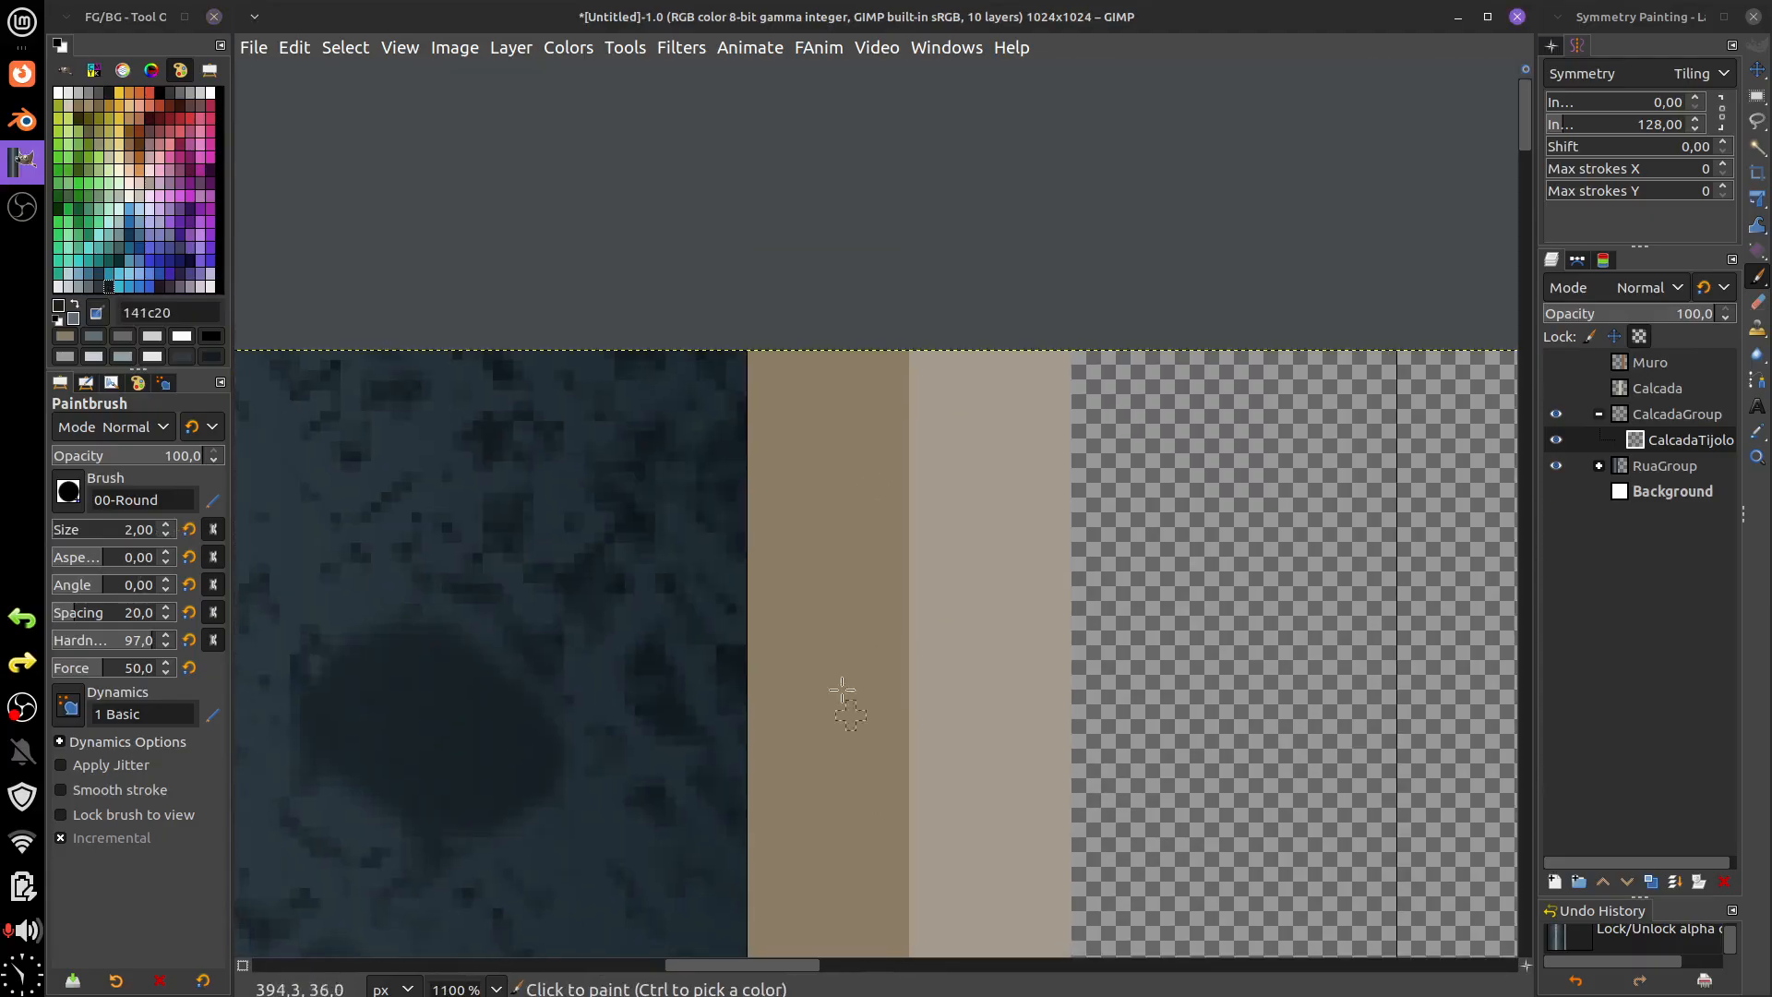
click(746, 351)
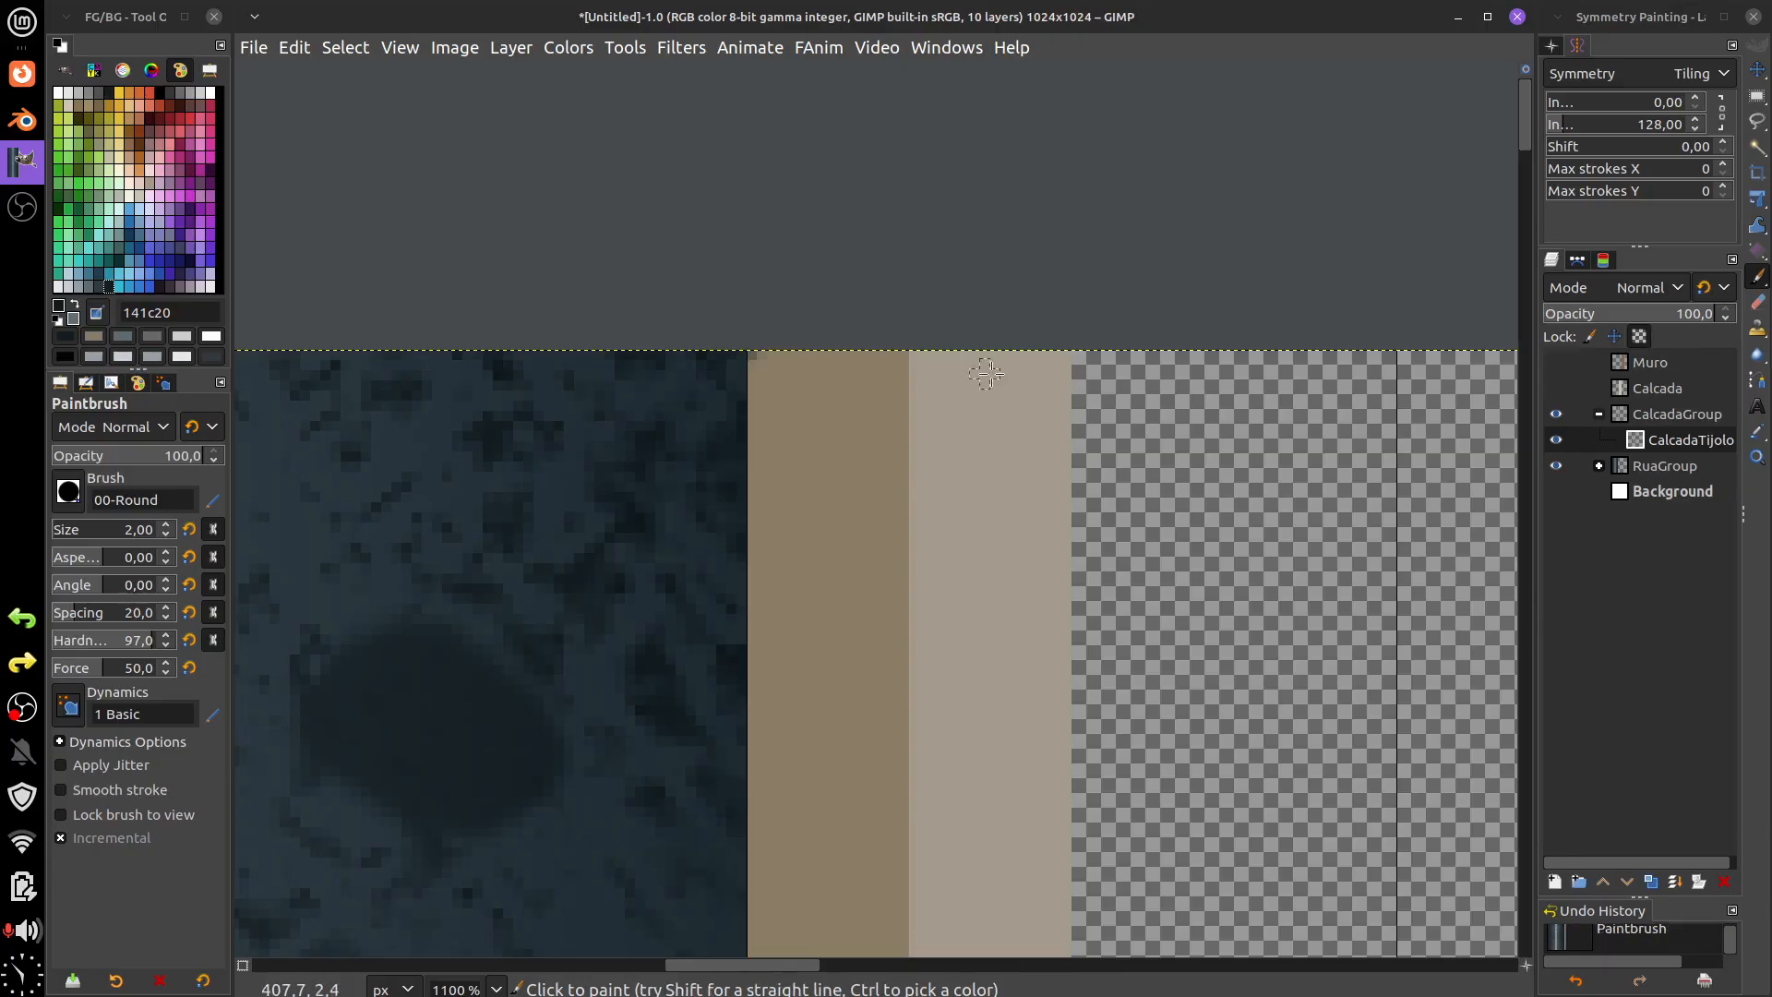
shift+click(1069, 356)
scroll(1067, 553, down, 5)
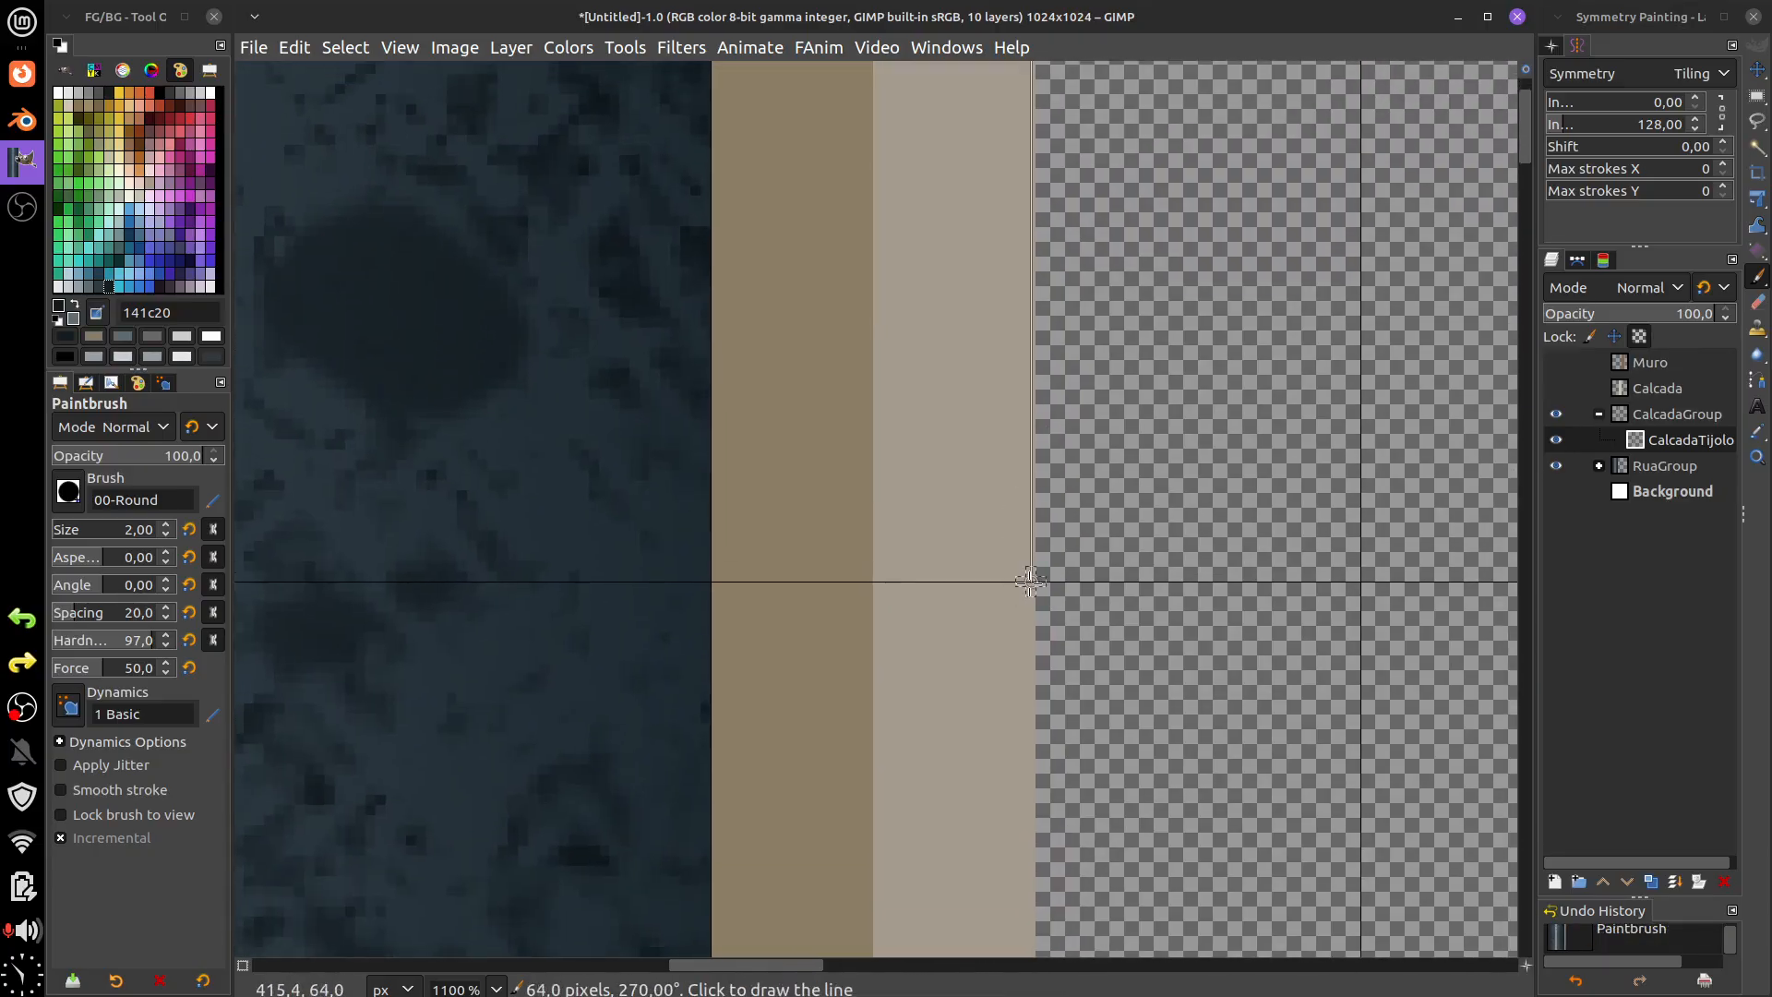
shift+click(1031, 581)
- Extend the dark line down the brick's outer edge to about 128 px and across its lower joint to the street side
scroll(1031, 595, down, 3)
scroll(1029, 794, up, 1)
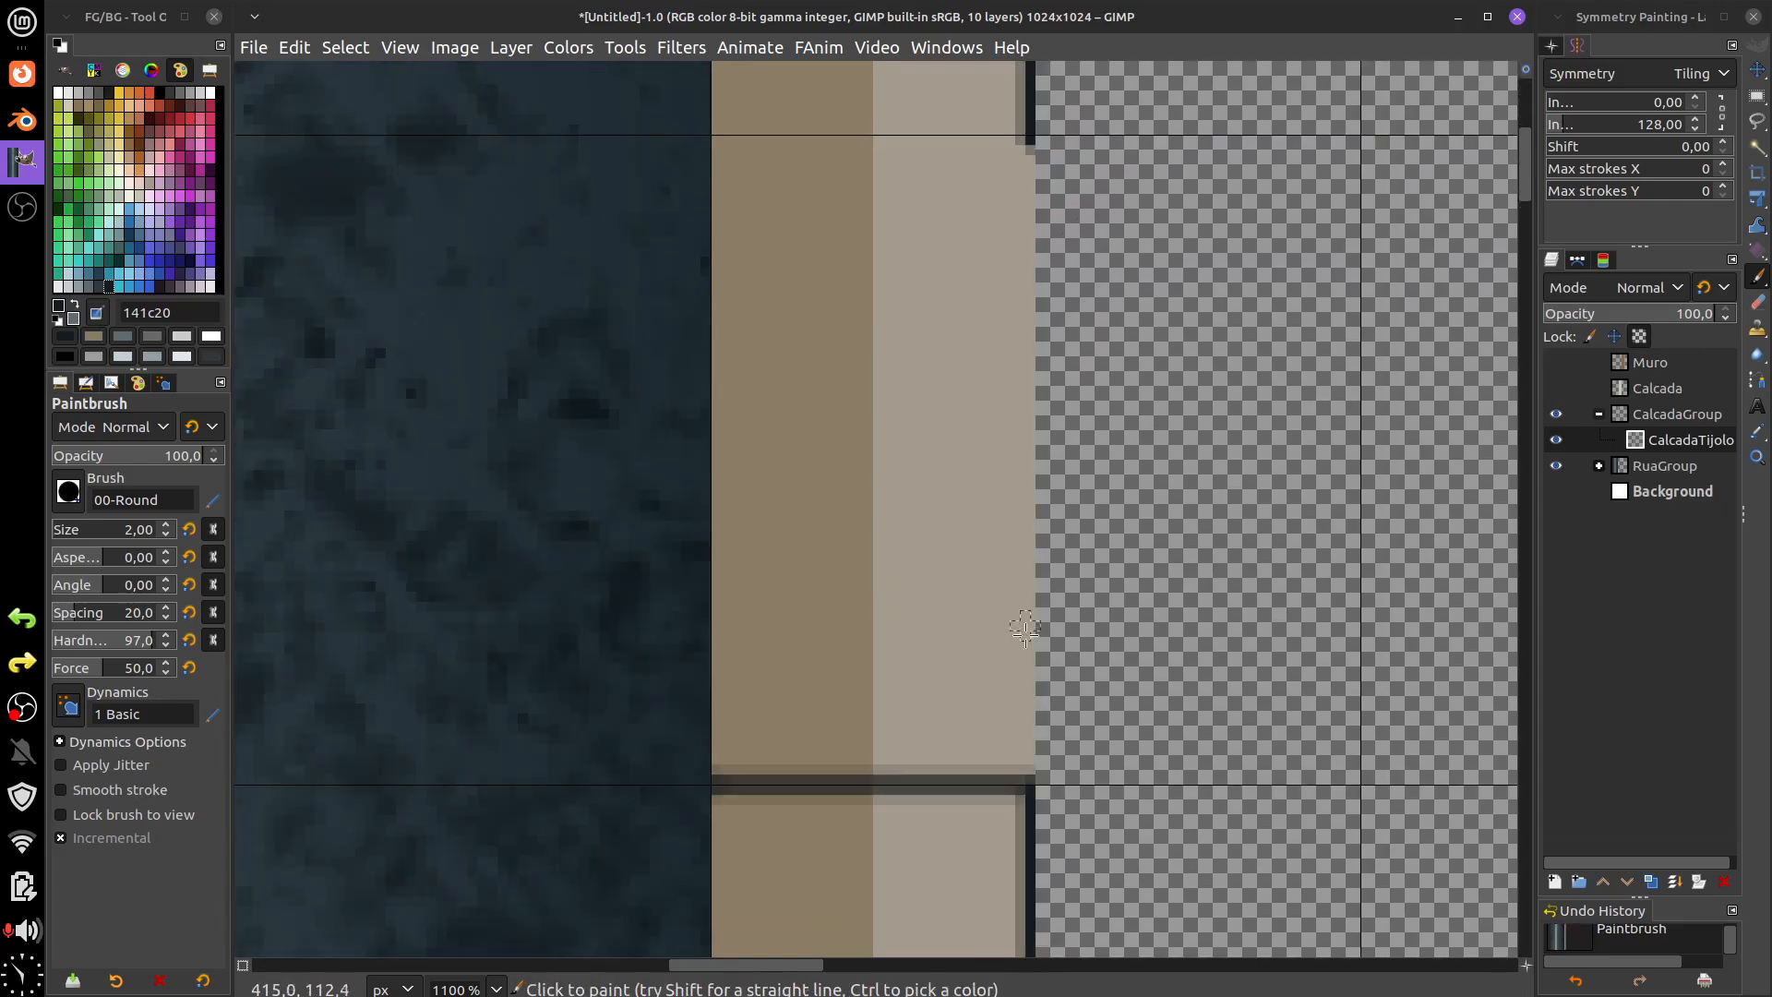
shift+click(1031, 805)
shift+click(711, 801)
scroll(776, 801, down, 2)
scroll(776, 801, left, 1)
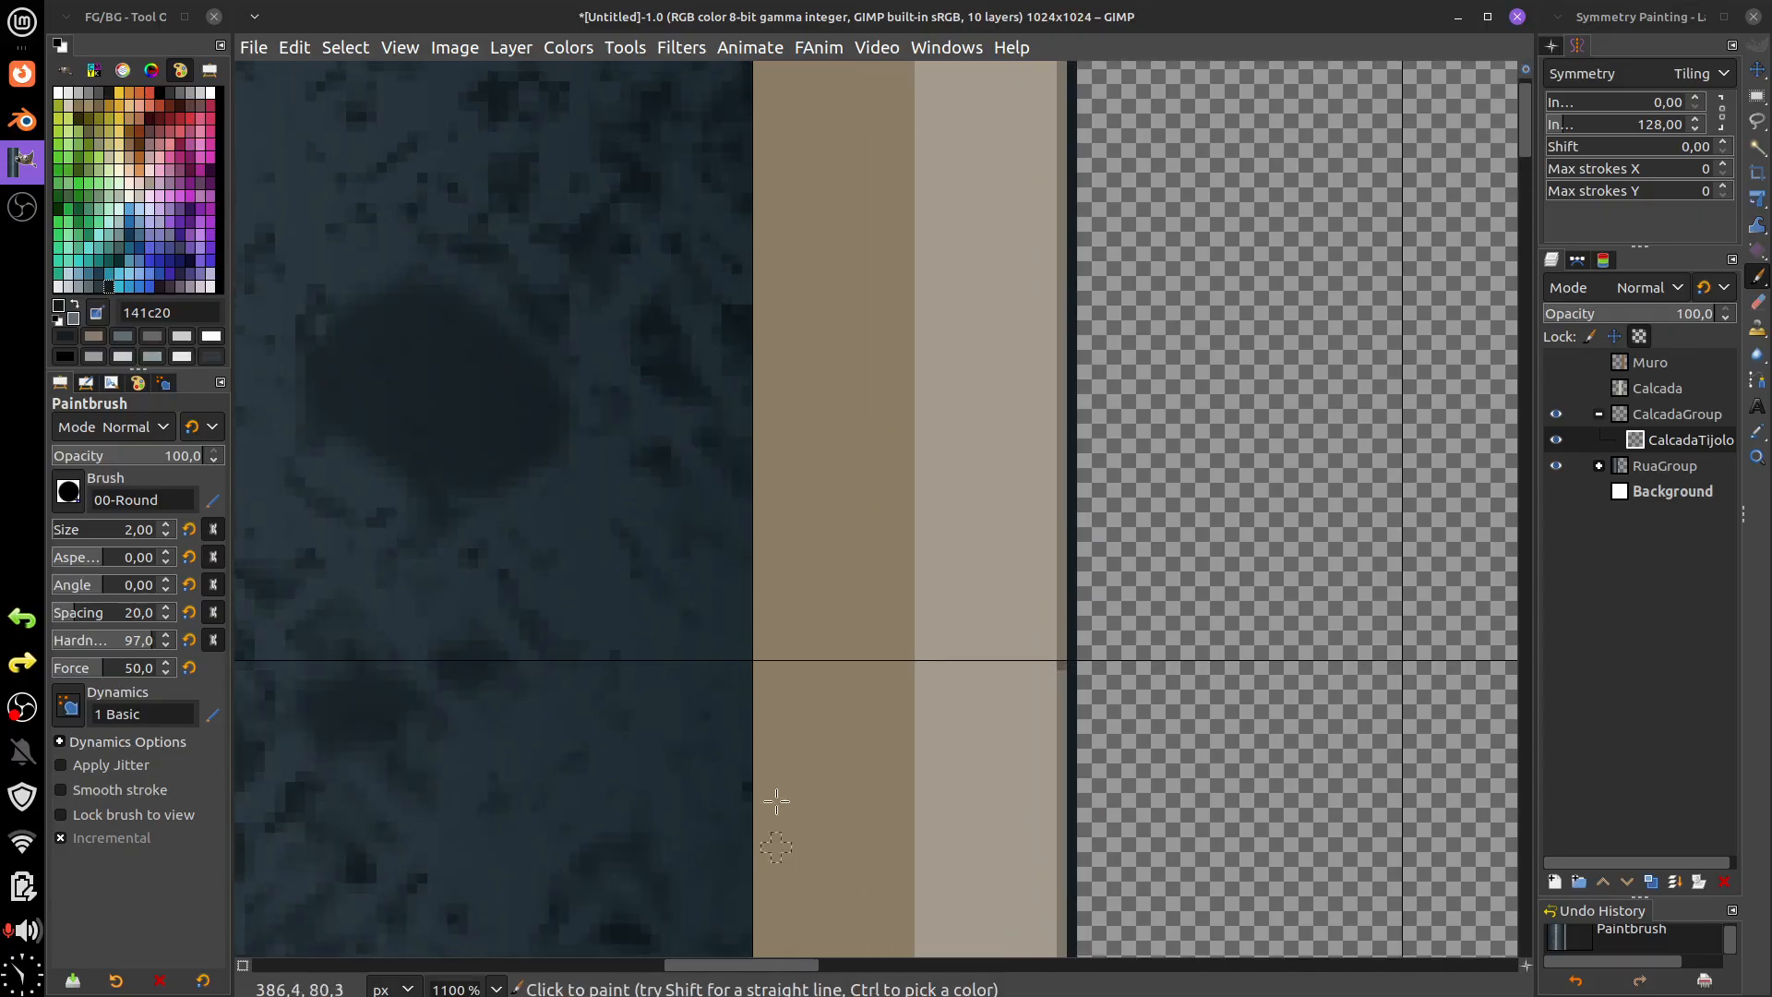
- Paint a straight dark line down the brick's street-side edge, from the canvas top to about 130 px
scroll(776, 812, up, 5)
shift+click(756, 459)
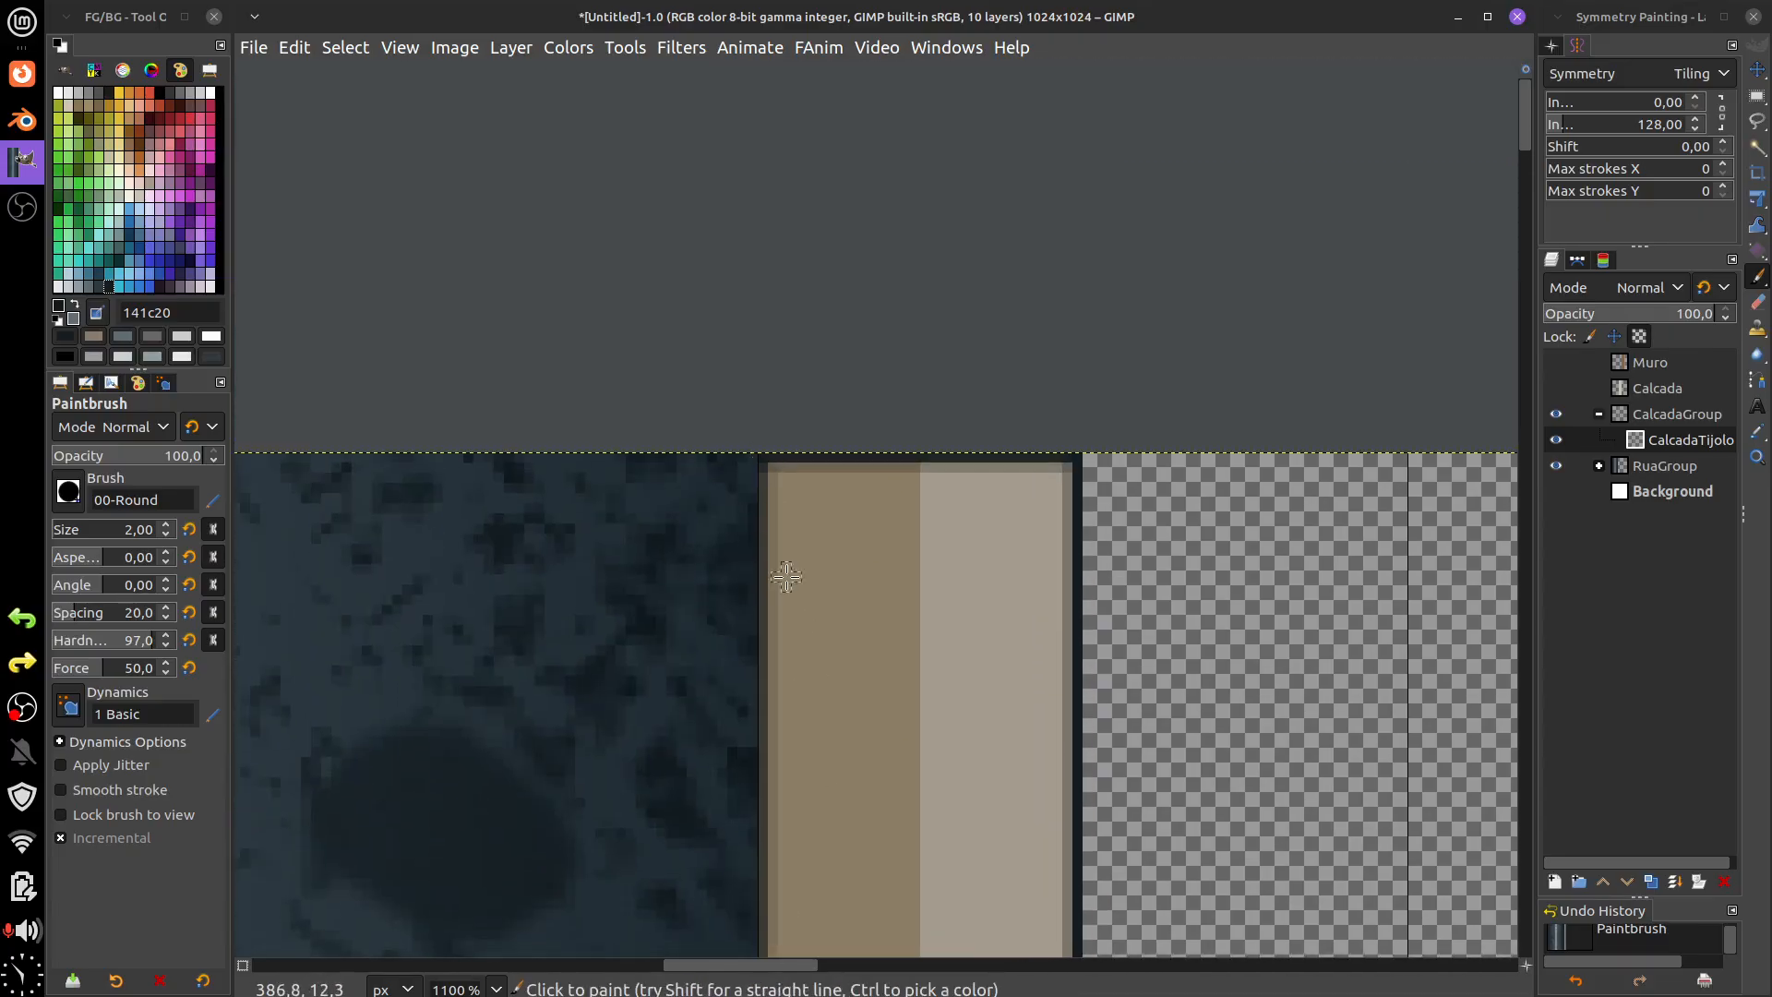
scroll(786, 577, down, 5)
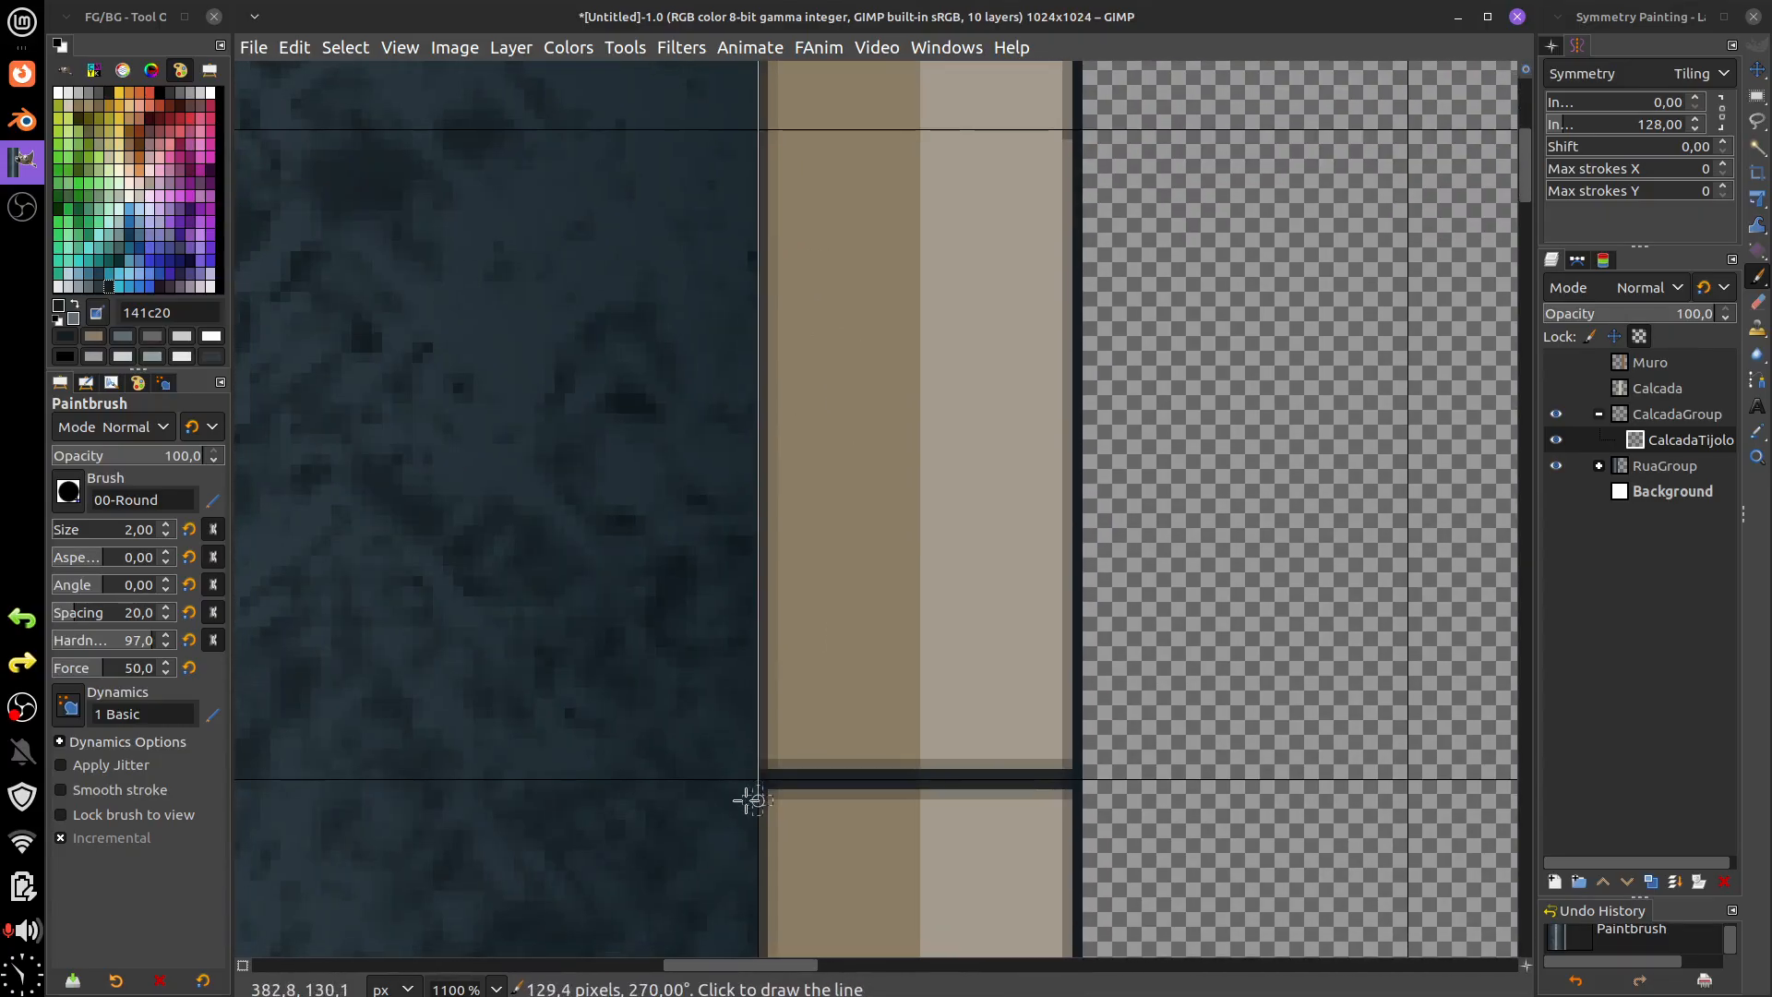
shift+click(753, 799)
scroll(836, 776, up, 3)
scroll(830, 674, down, 2)
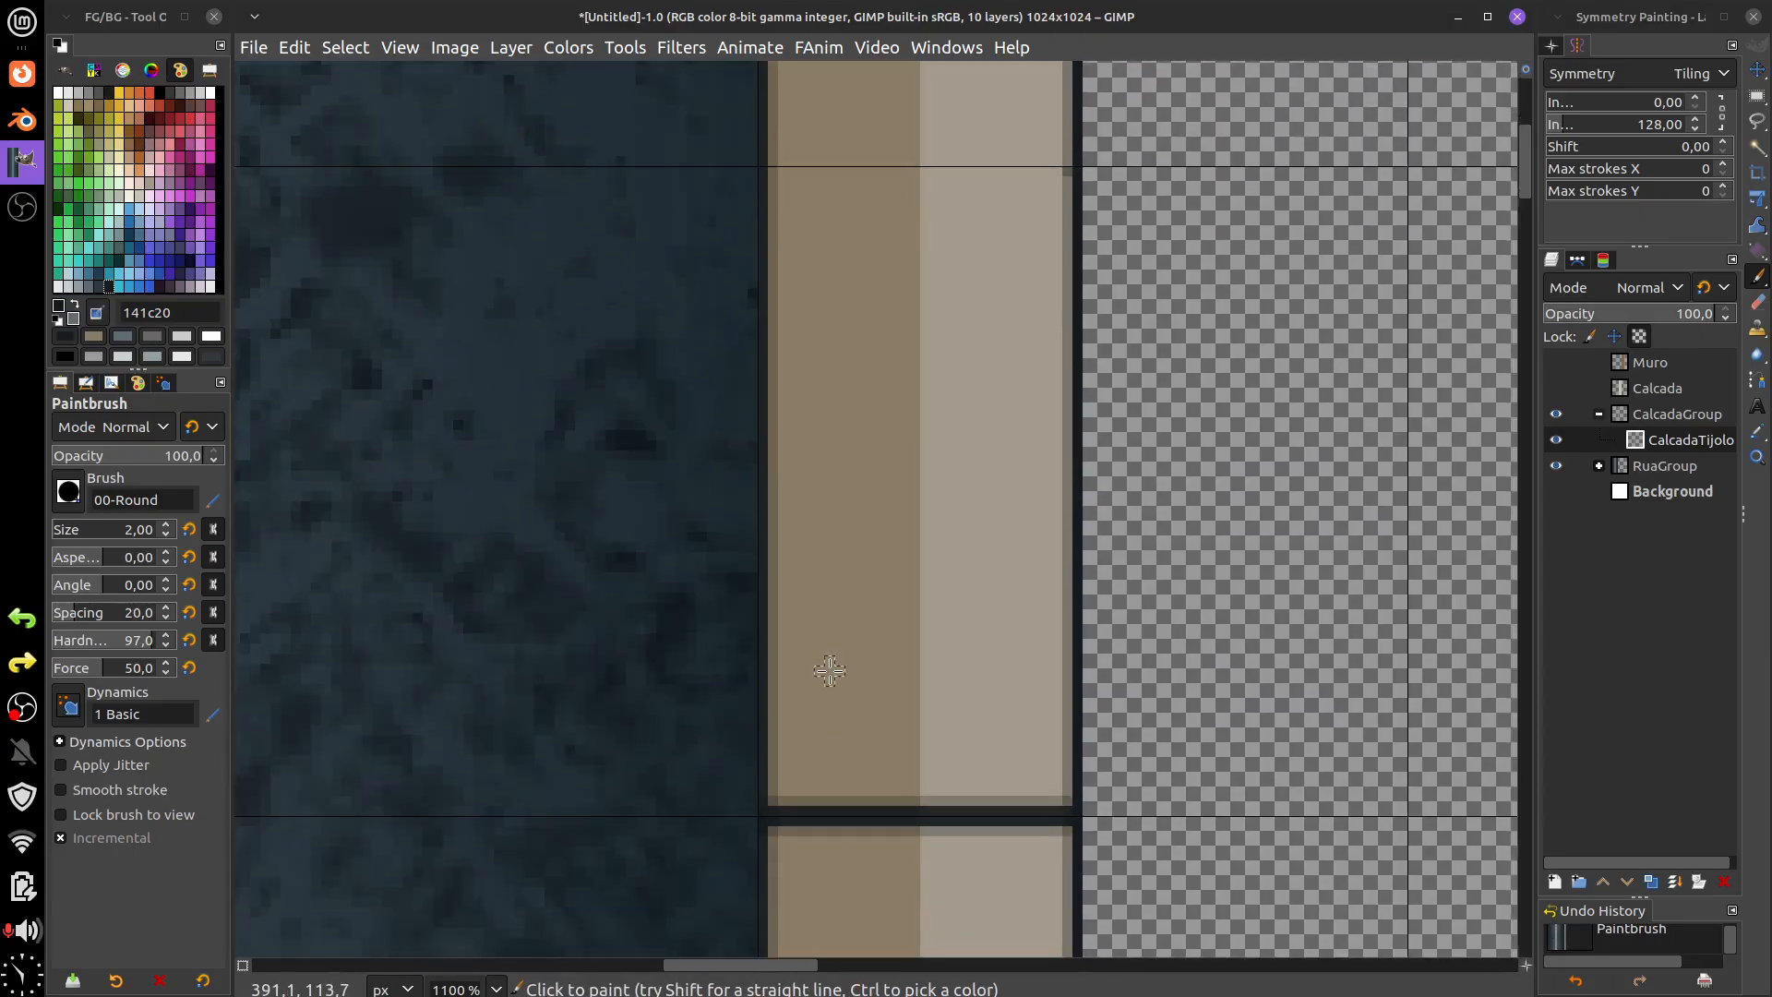
- Dab dark paint into the brick corners above and below the joints to round them off
ctrl+scroll(830, 669, down, 5)
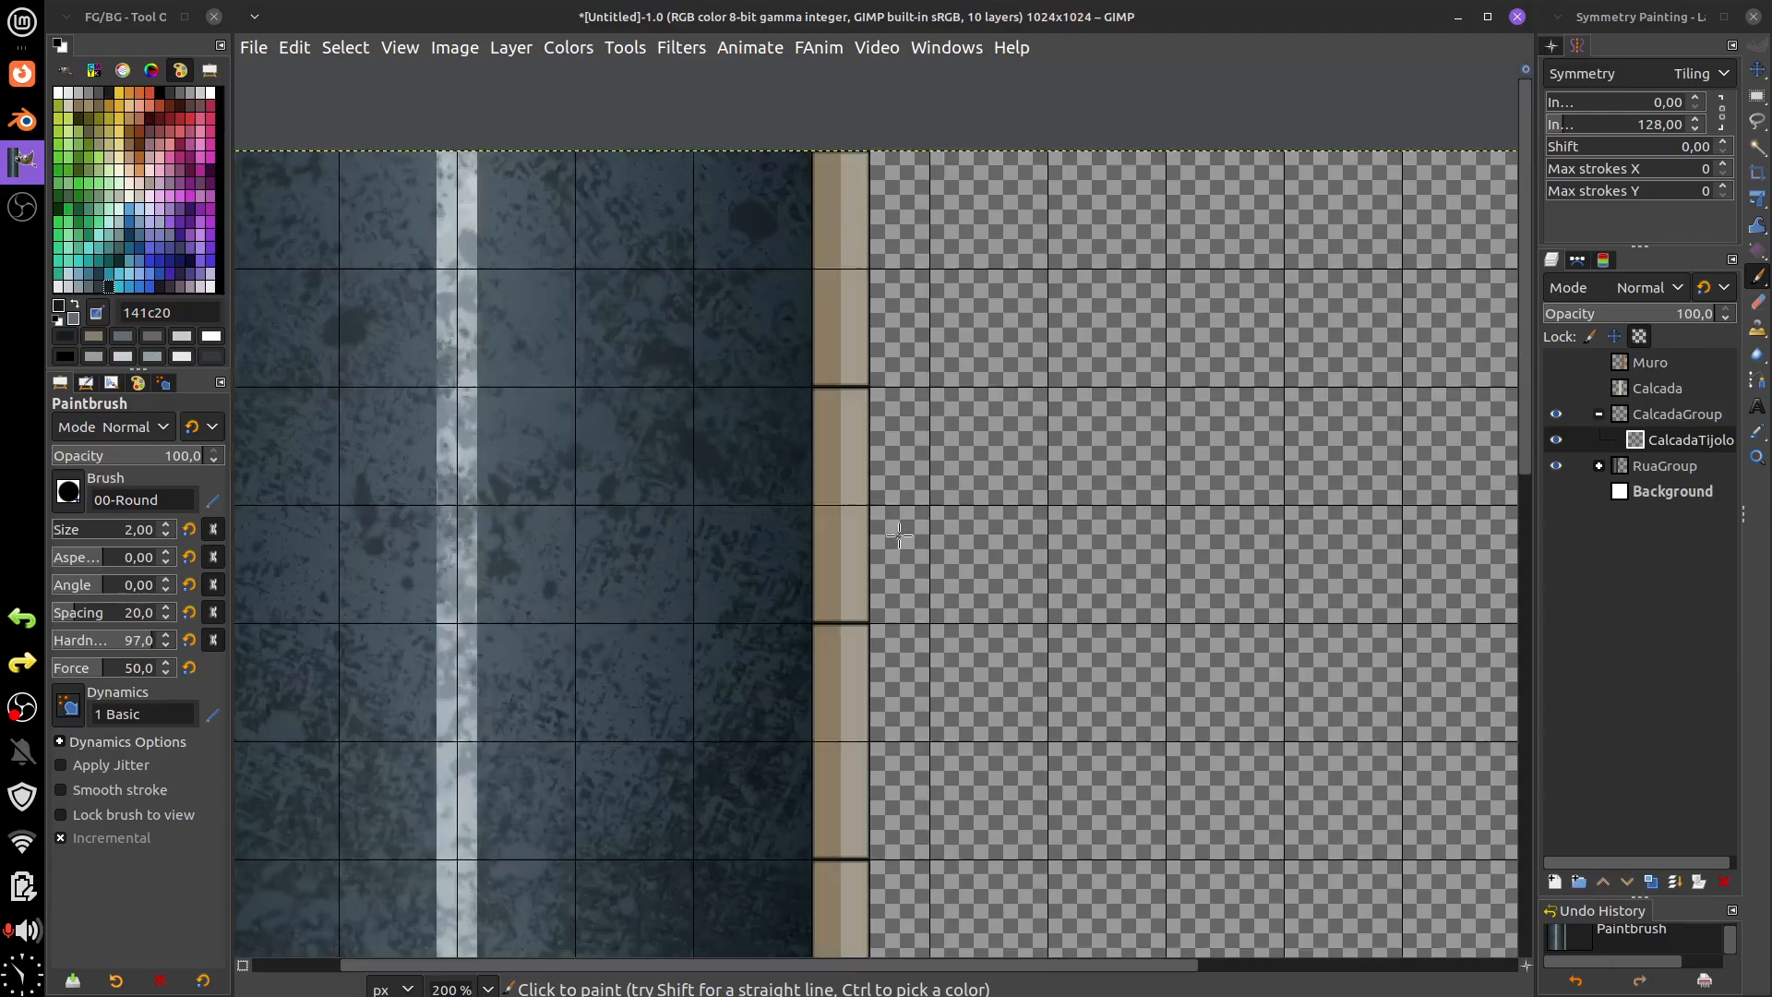
ctrl+scroll(899, 535, down, 3)
ctrl+scroll(957, 507, up, 2)
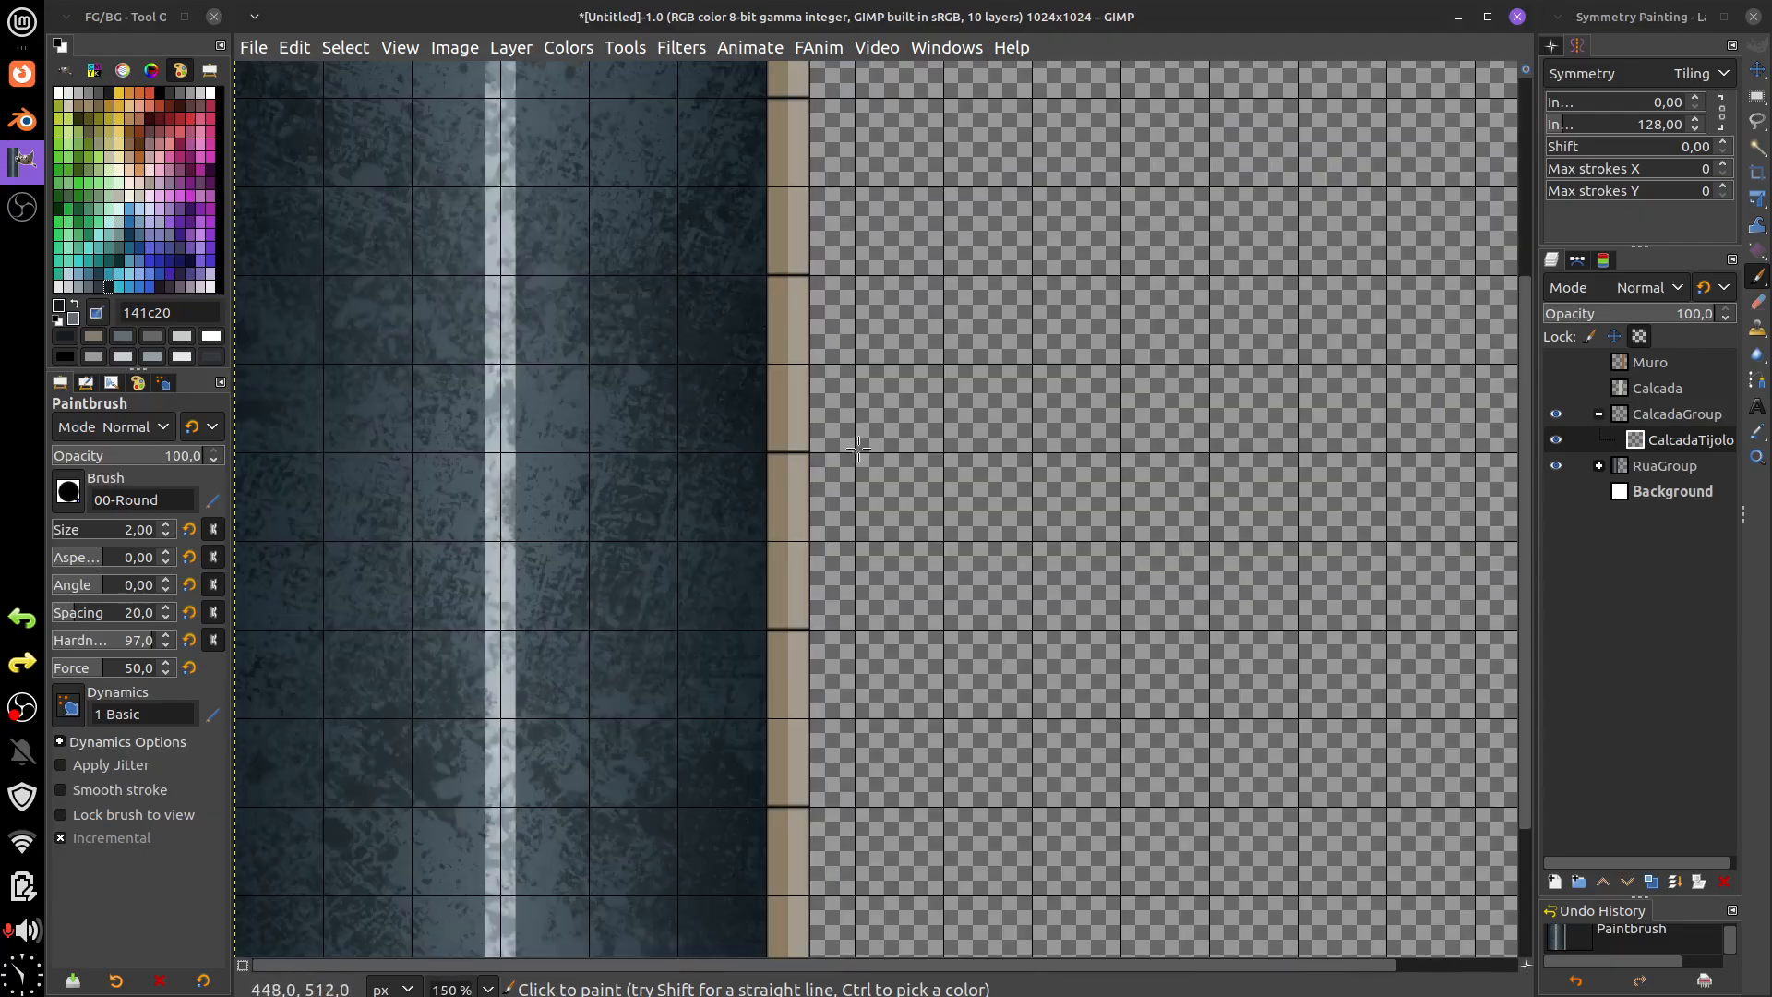
drag(858, 450, 976, 792)
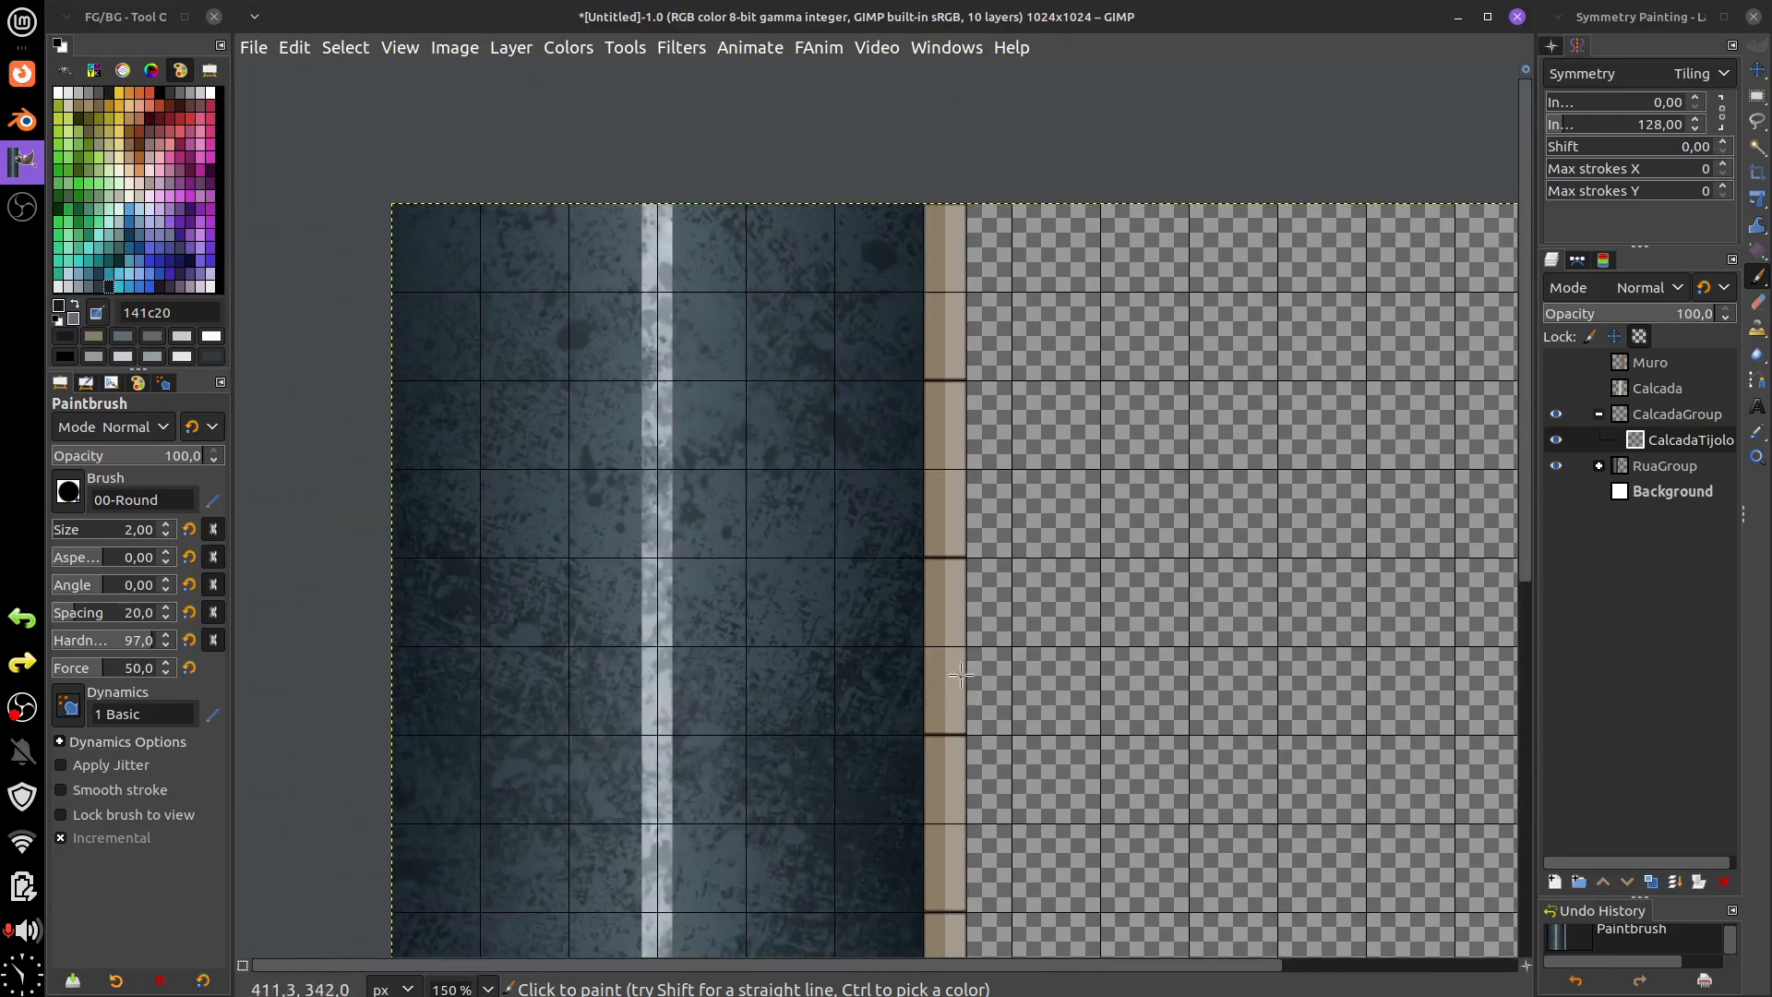
ctrl+scroll(961, 674, up, 5)
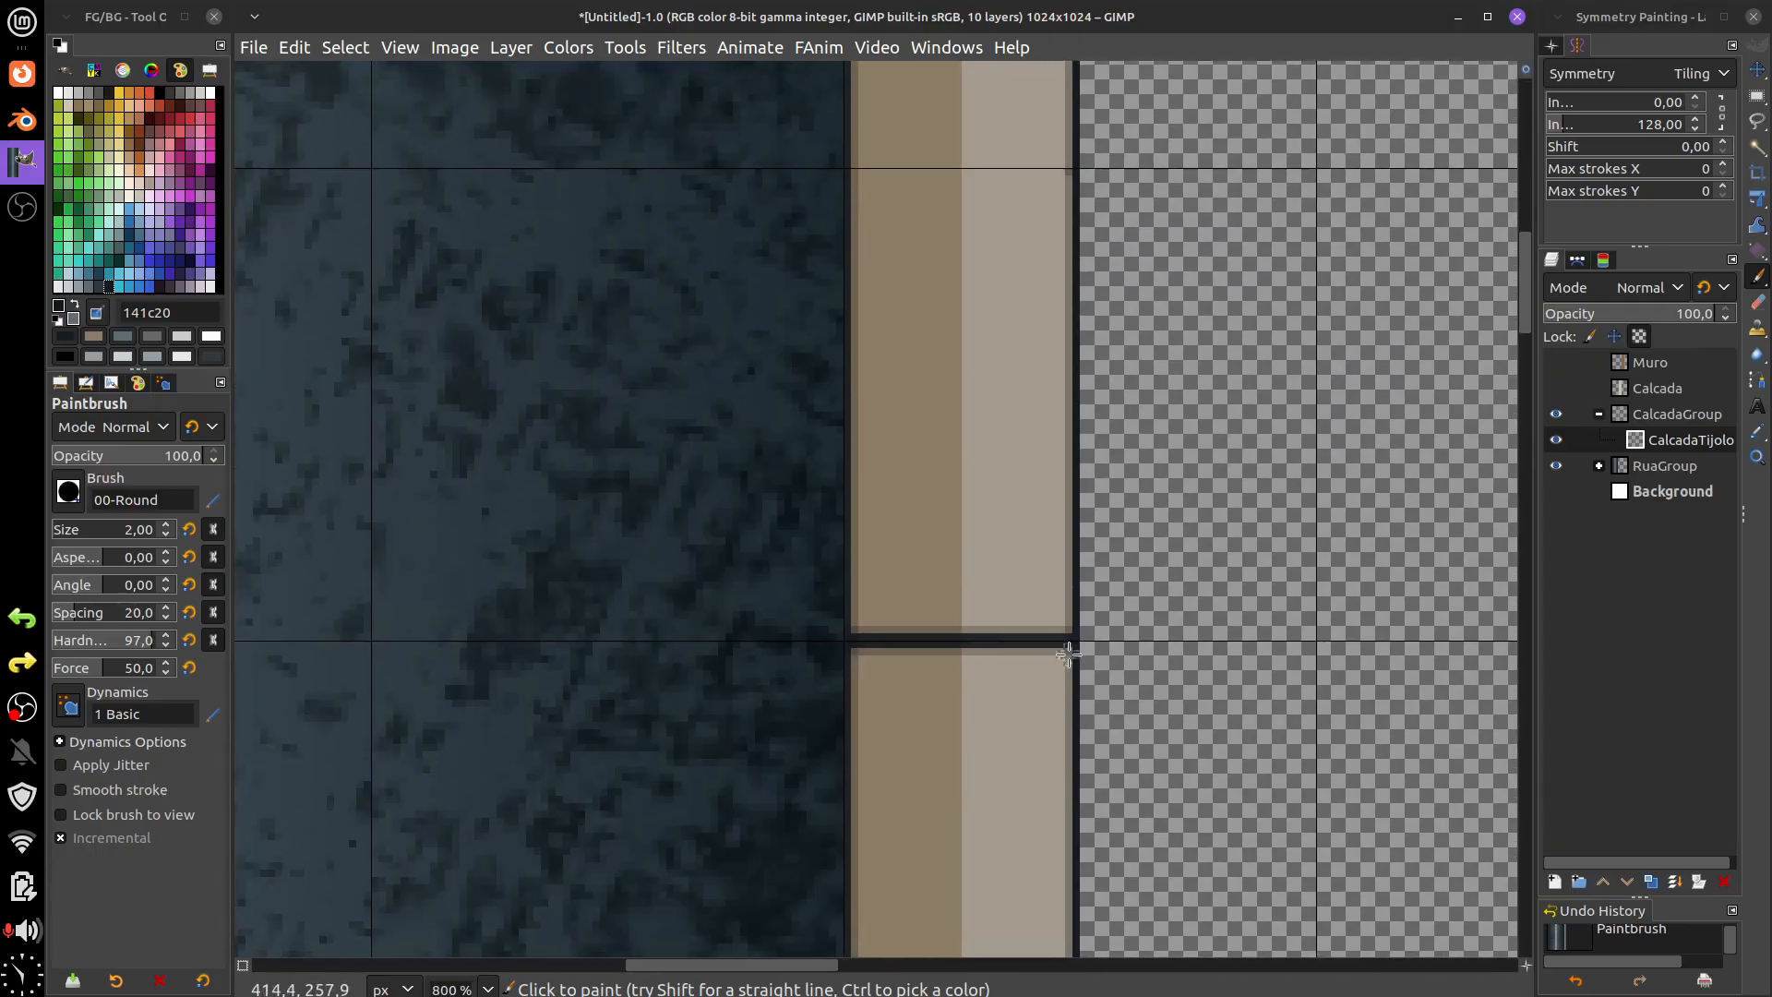
scroll(880, 346, up, 2)
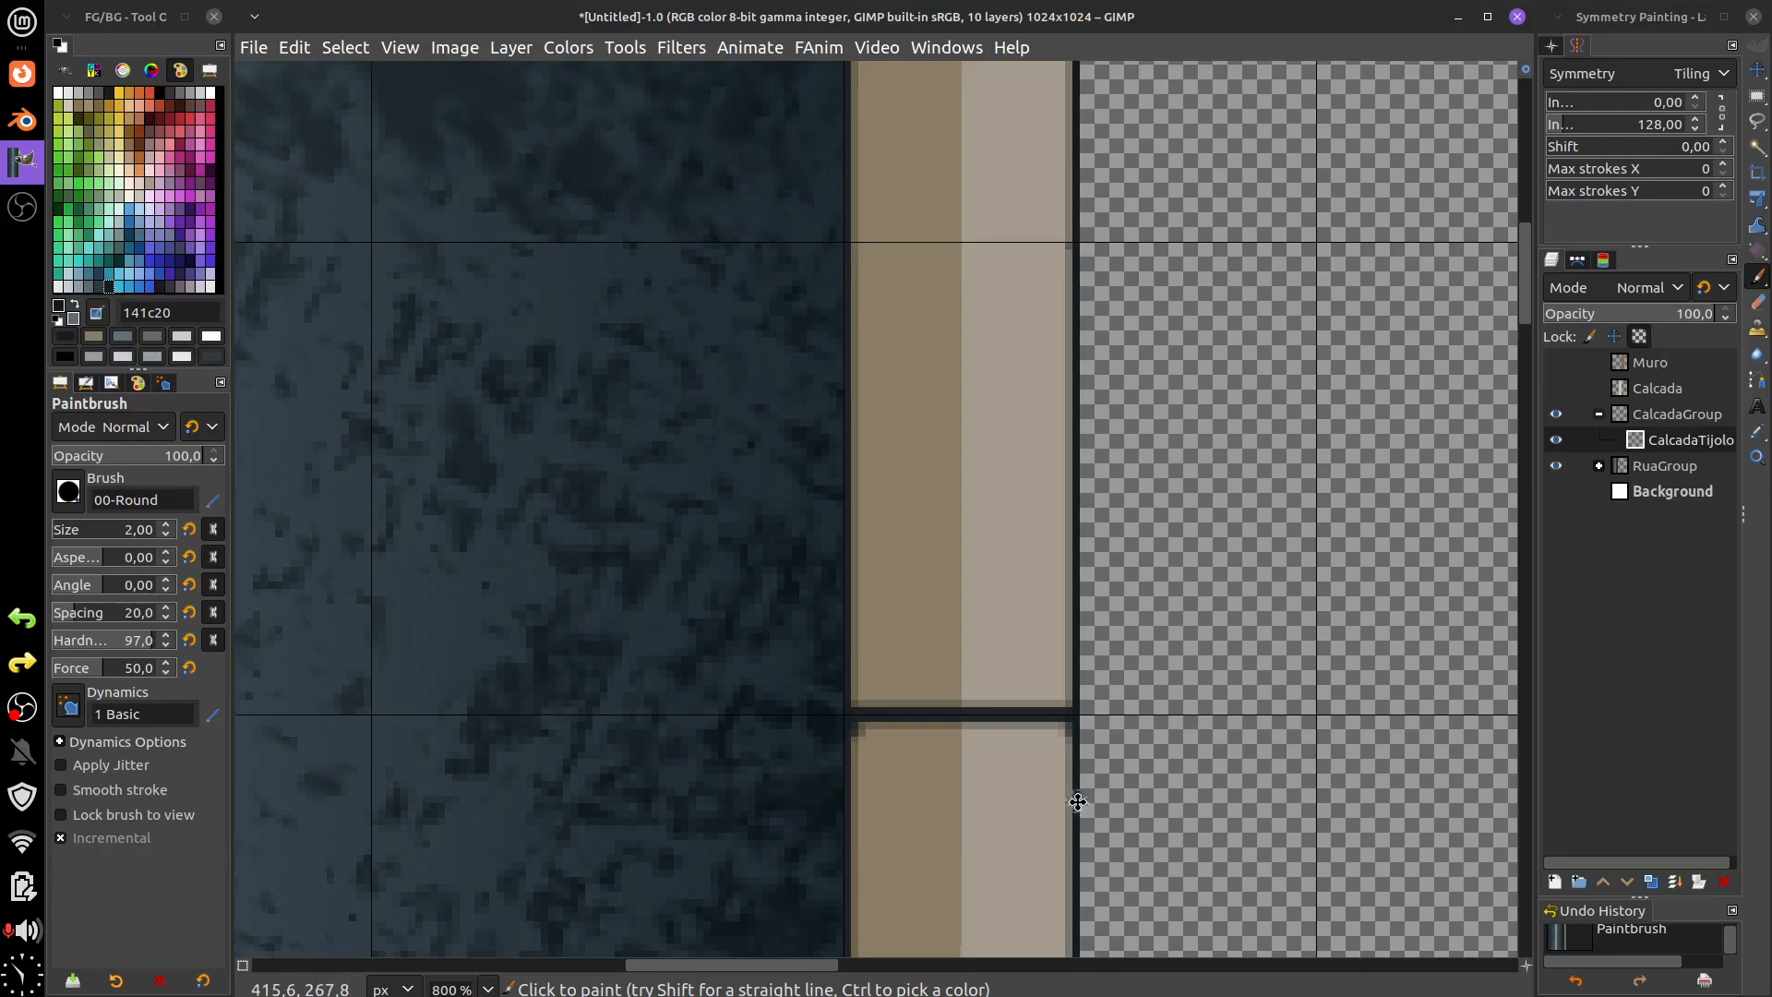
scroll(1070, 766, down, 1)
scroll(1050, 766, down, 10)
scroll(1050, 766, right, 1)
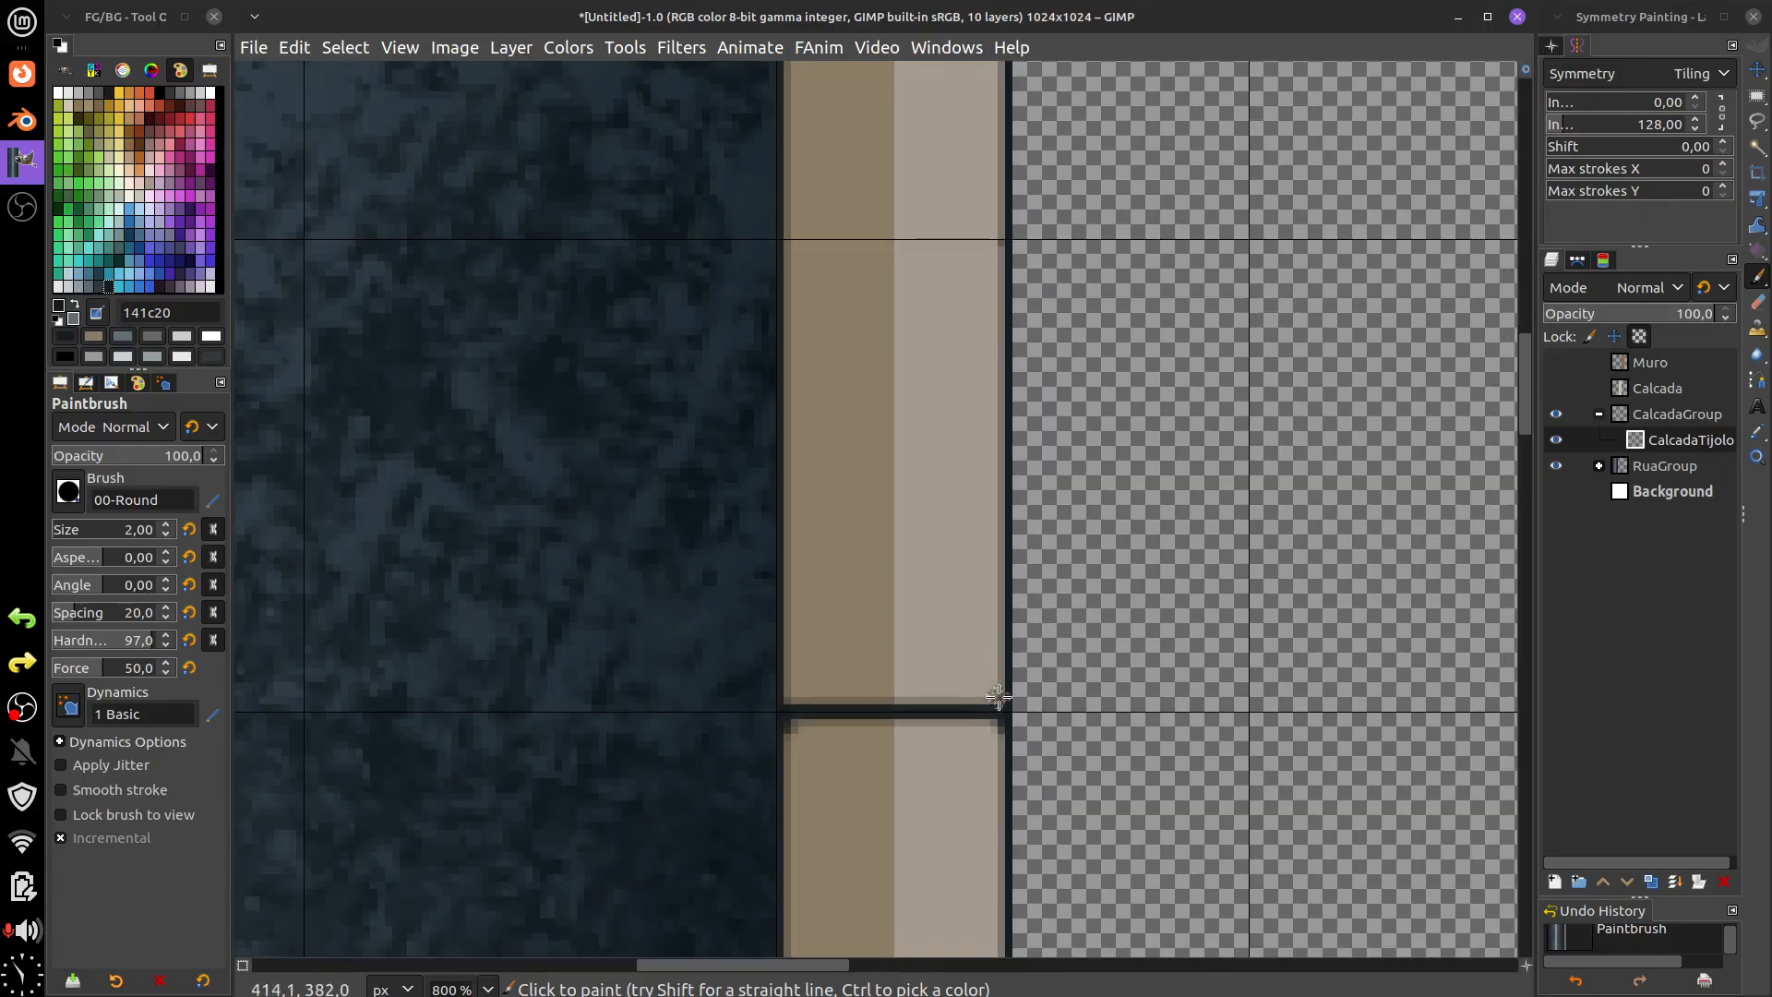
click(998, 696)
click(791, 697)
ctrl+scroll(971, 551, down, 8)
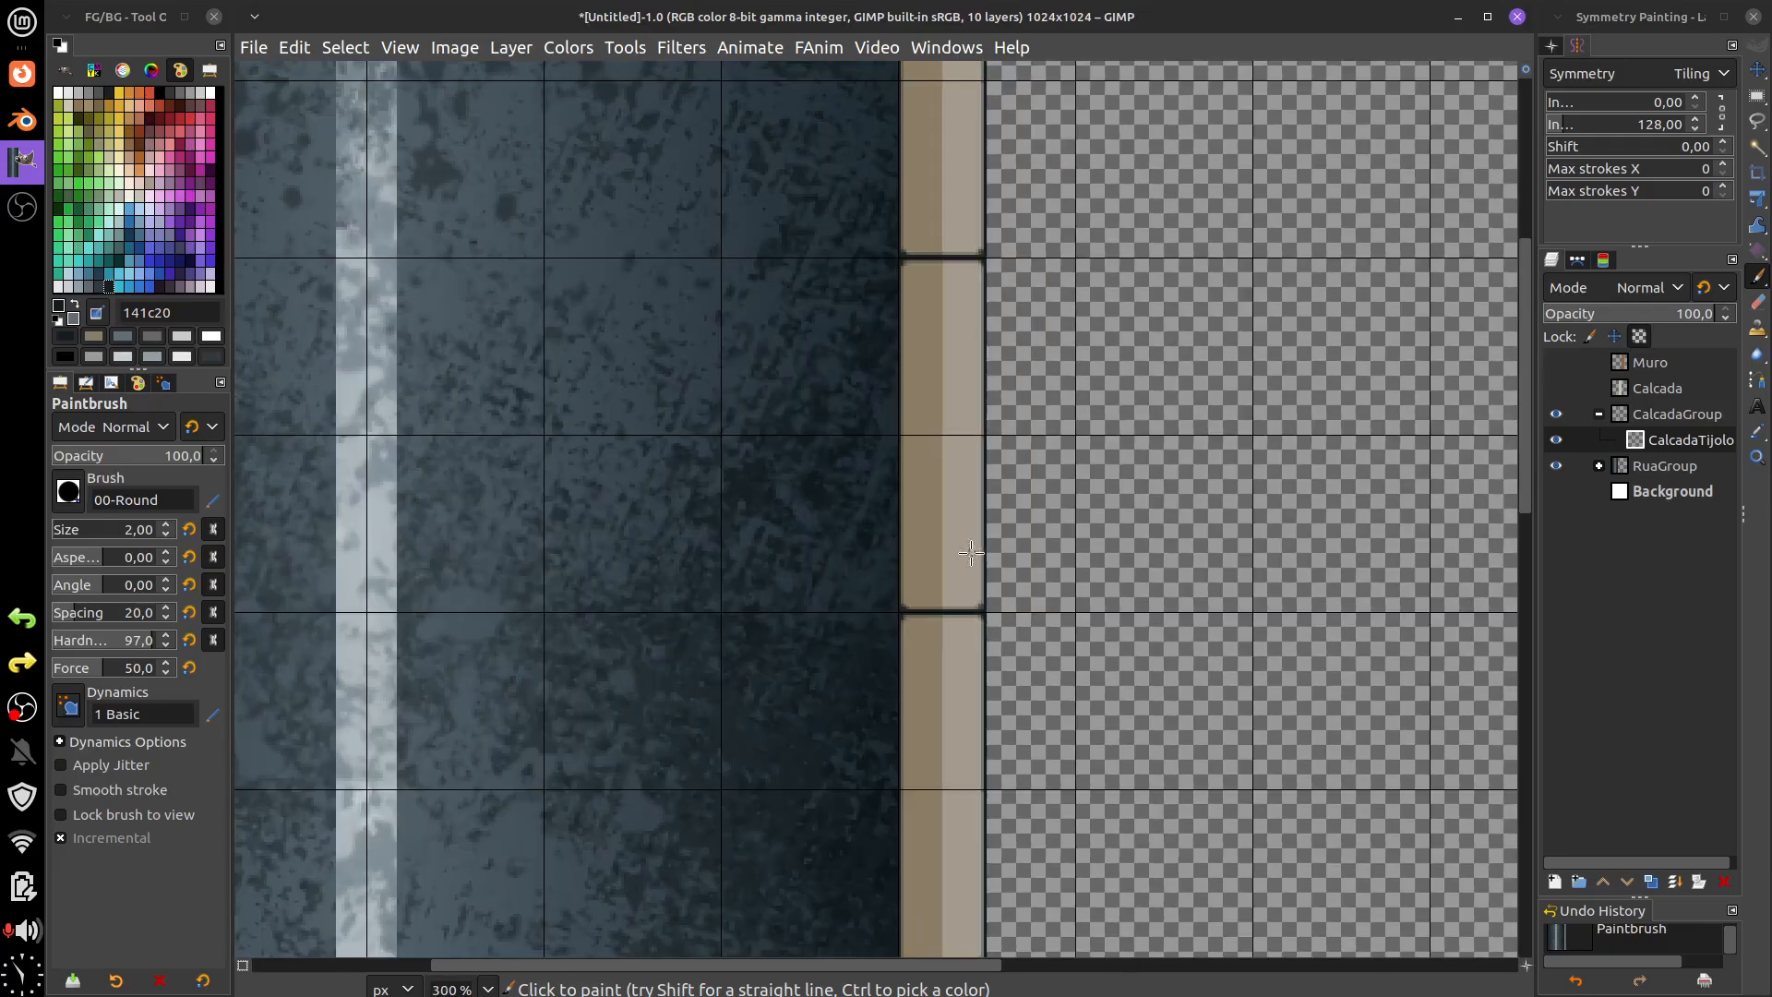
- Paint a straight 2 px highlight in light colour c8c2b5 along the boundary between the brick's two tones
ctrl+scroll(950, 591, up, 5)
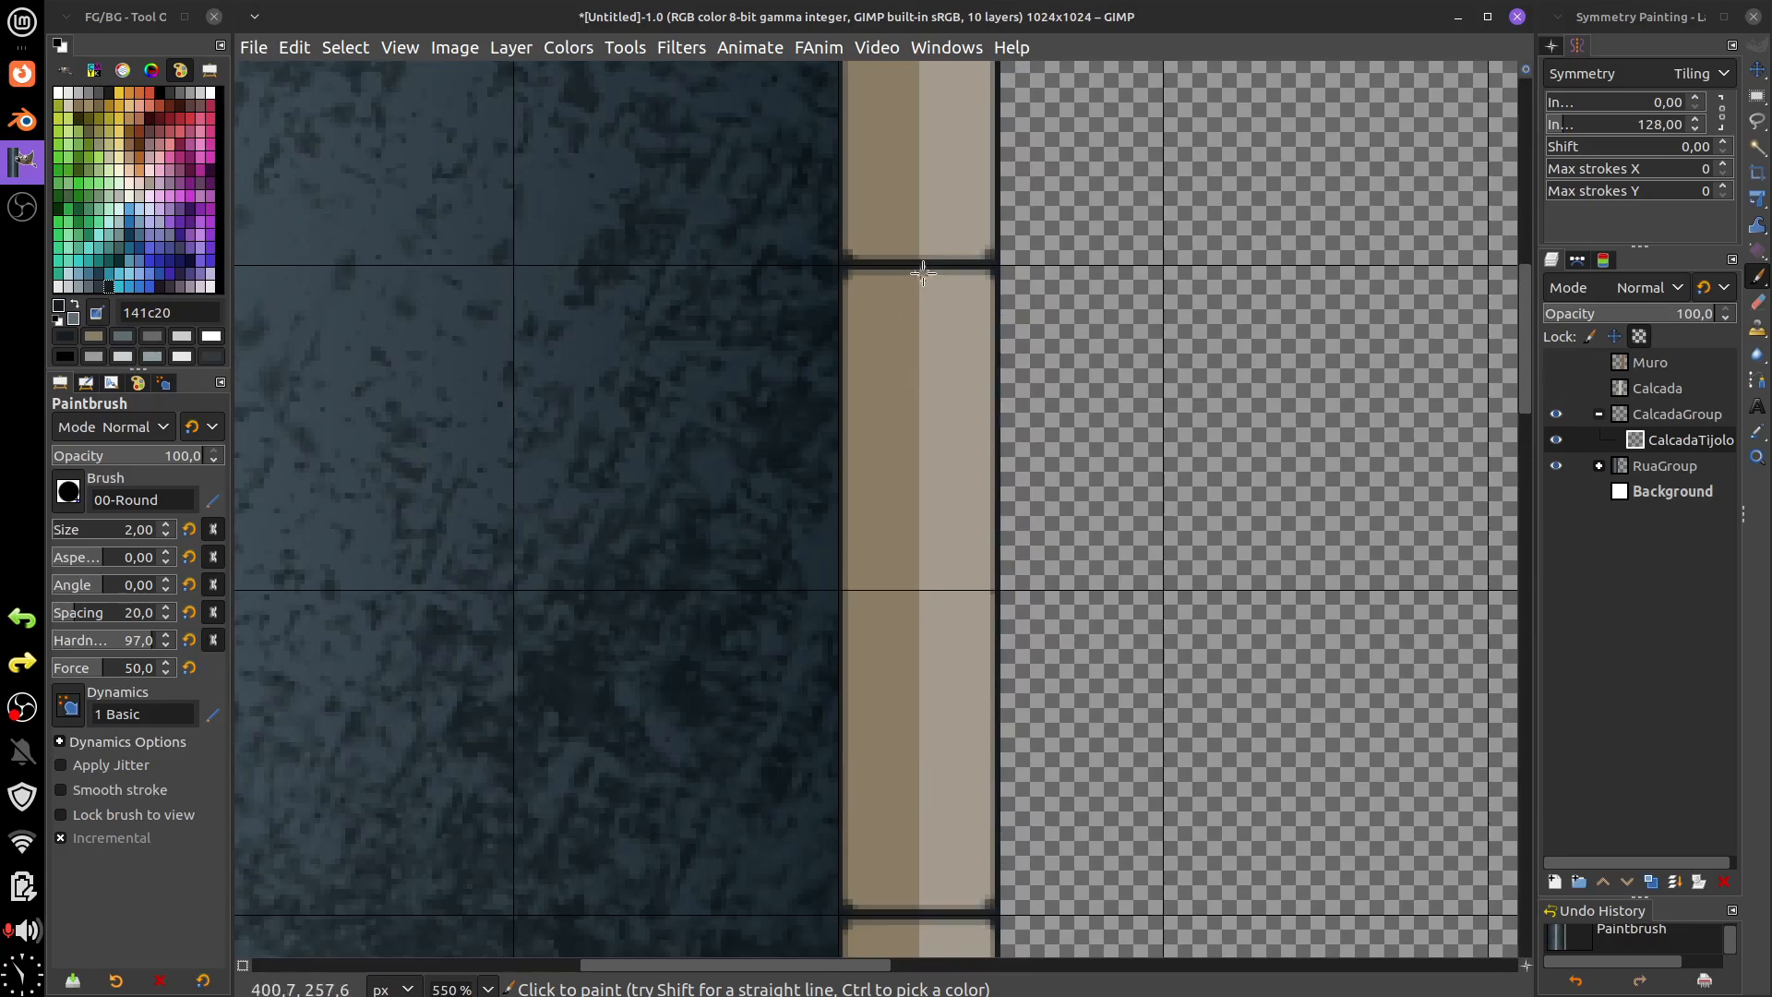
click(185, 397)
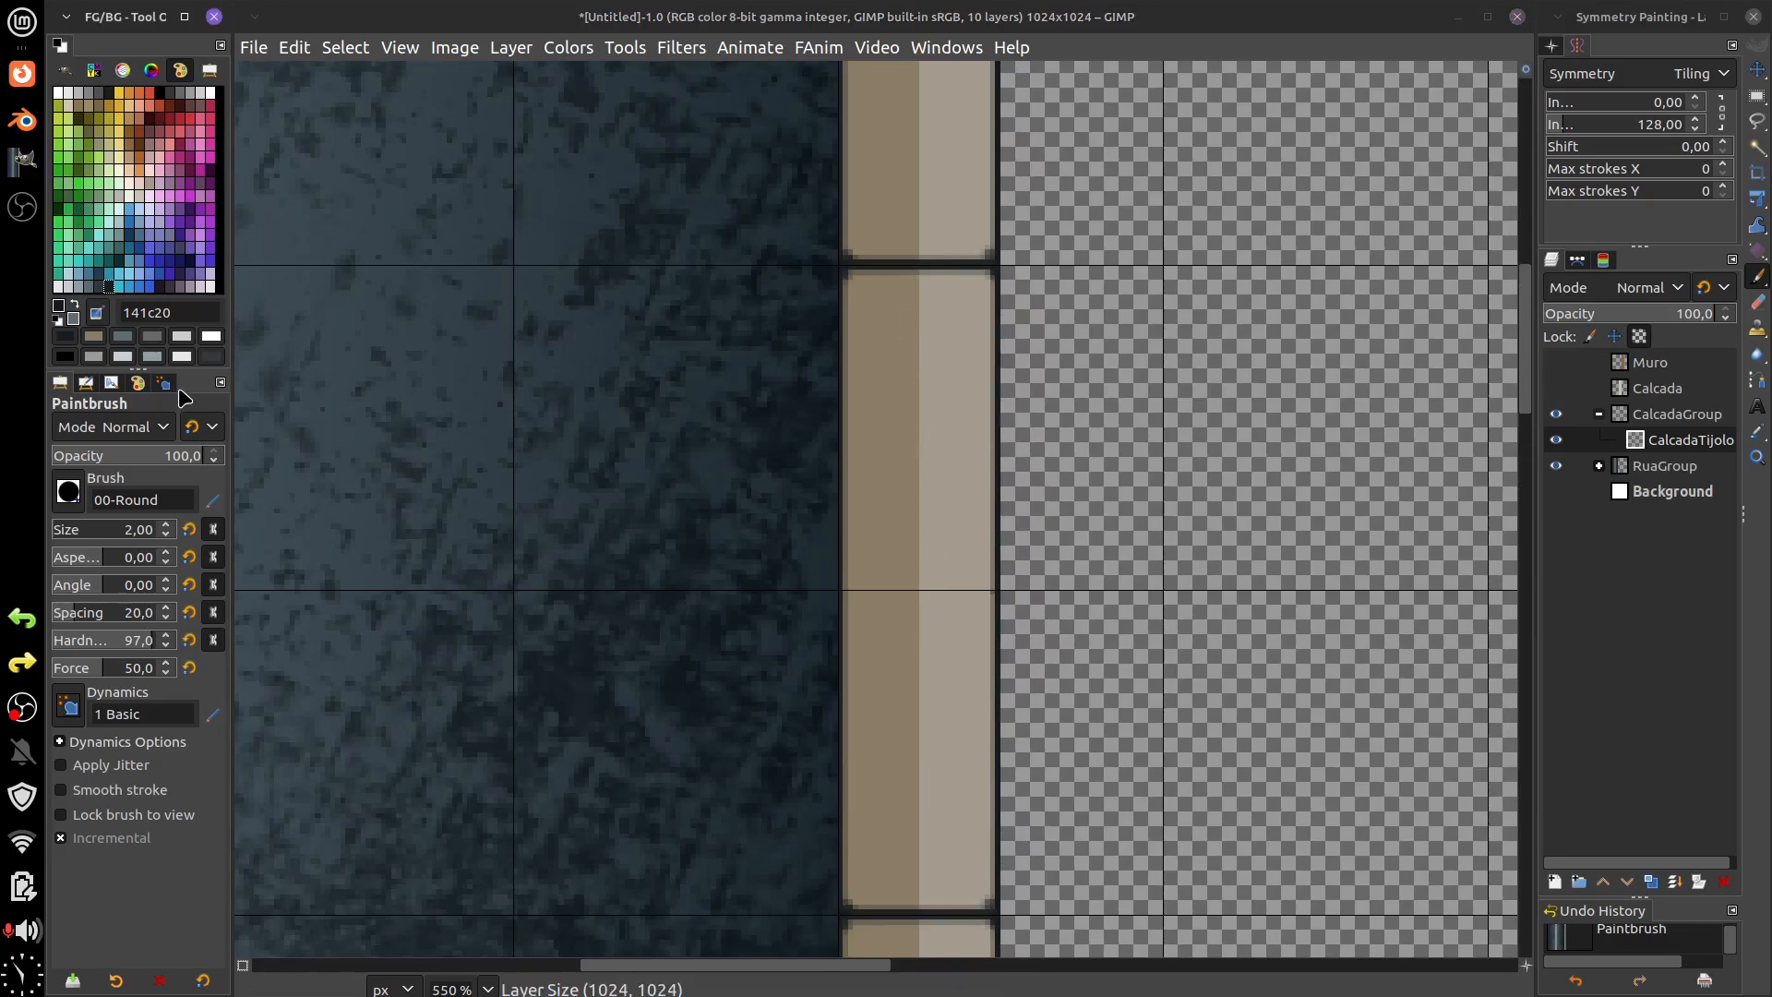
click(138, 196)
click(920, 277)
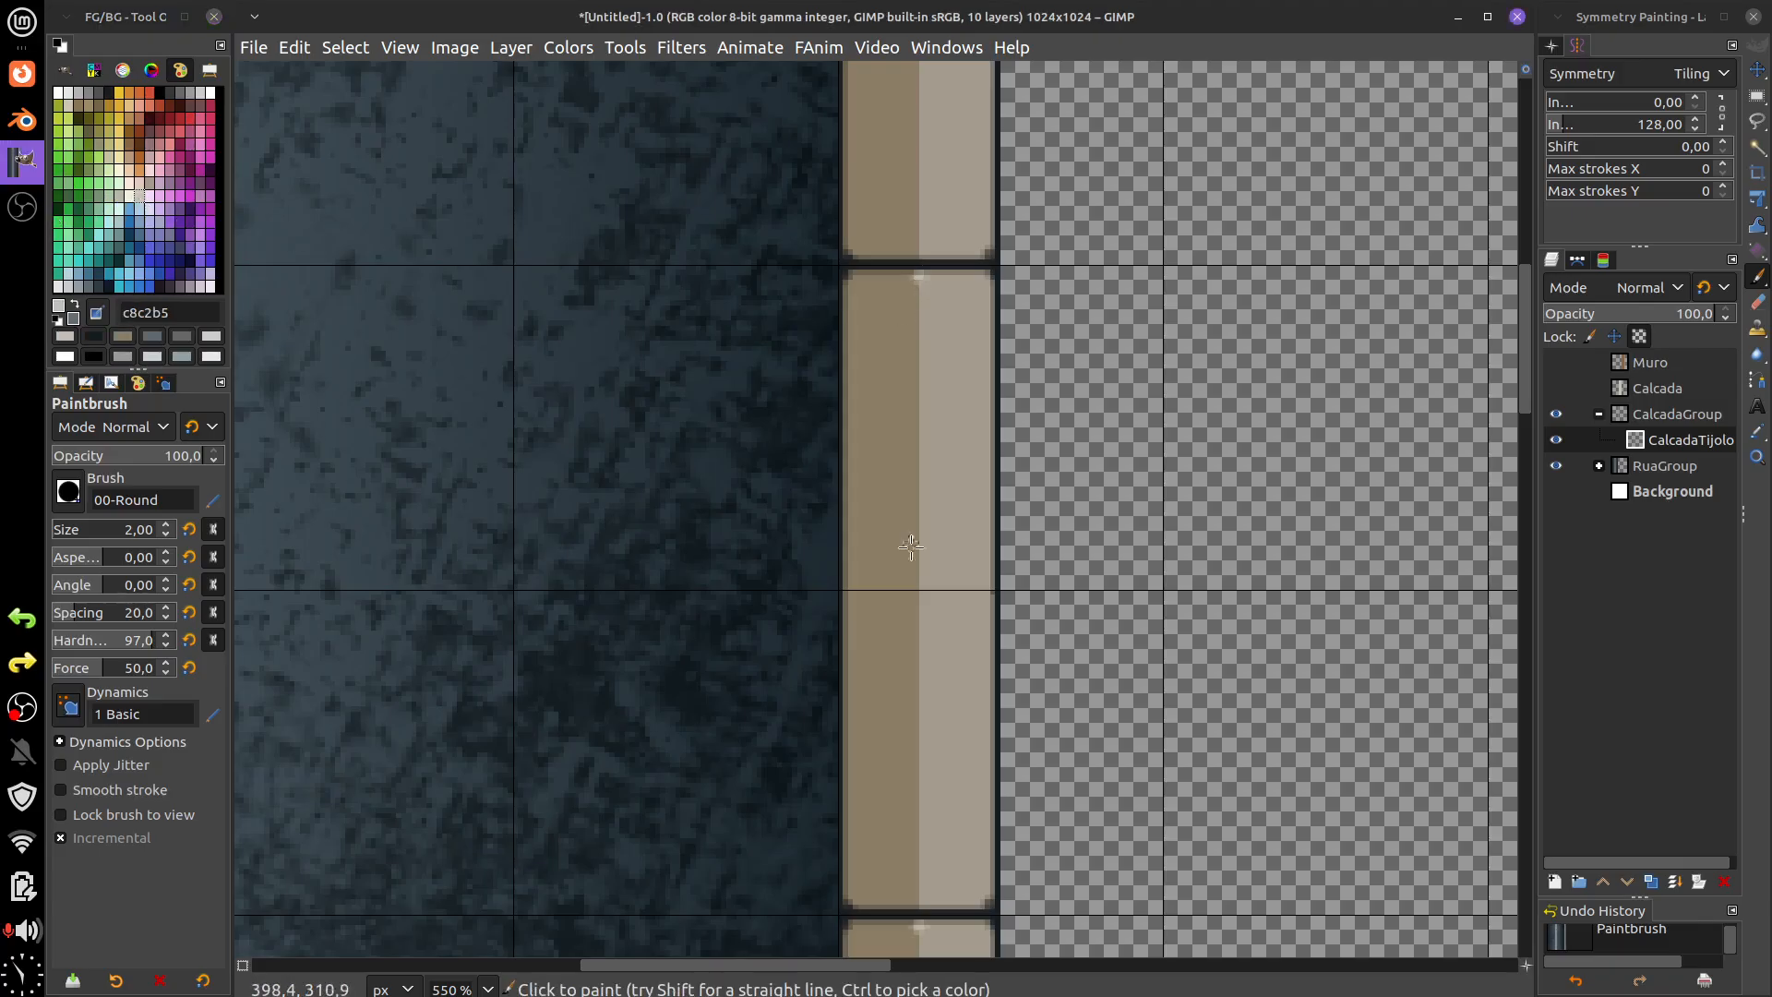
scroll(909, 535, down, 3)
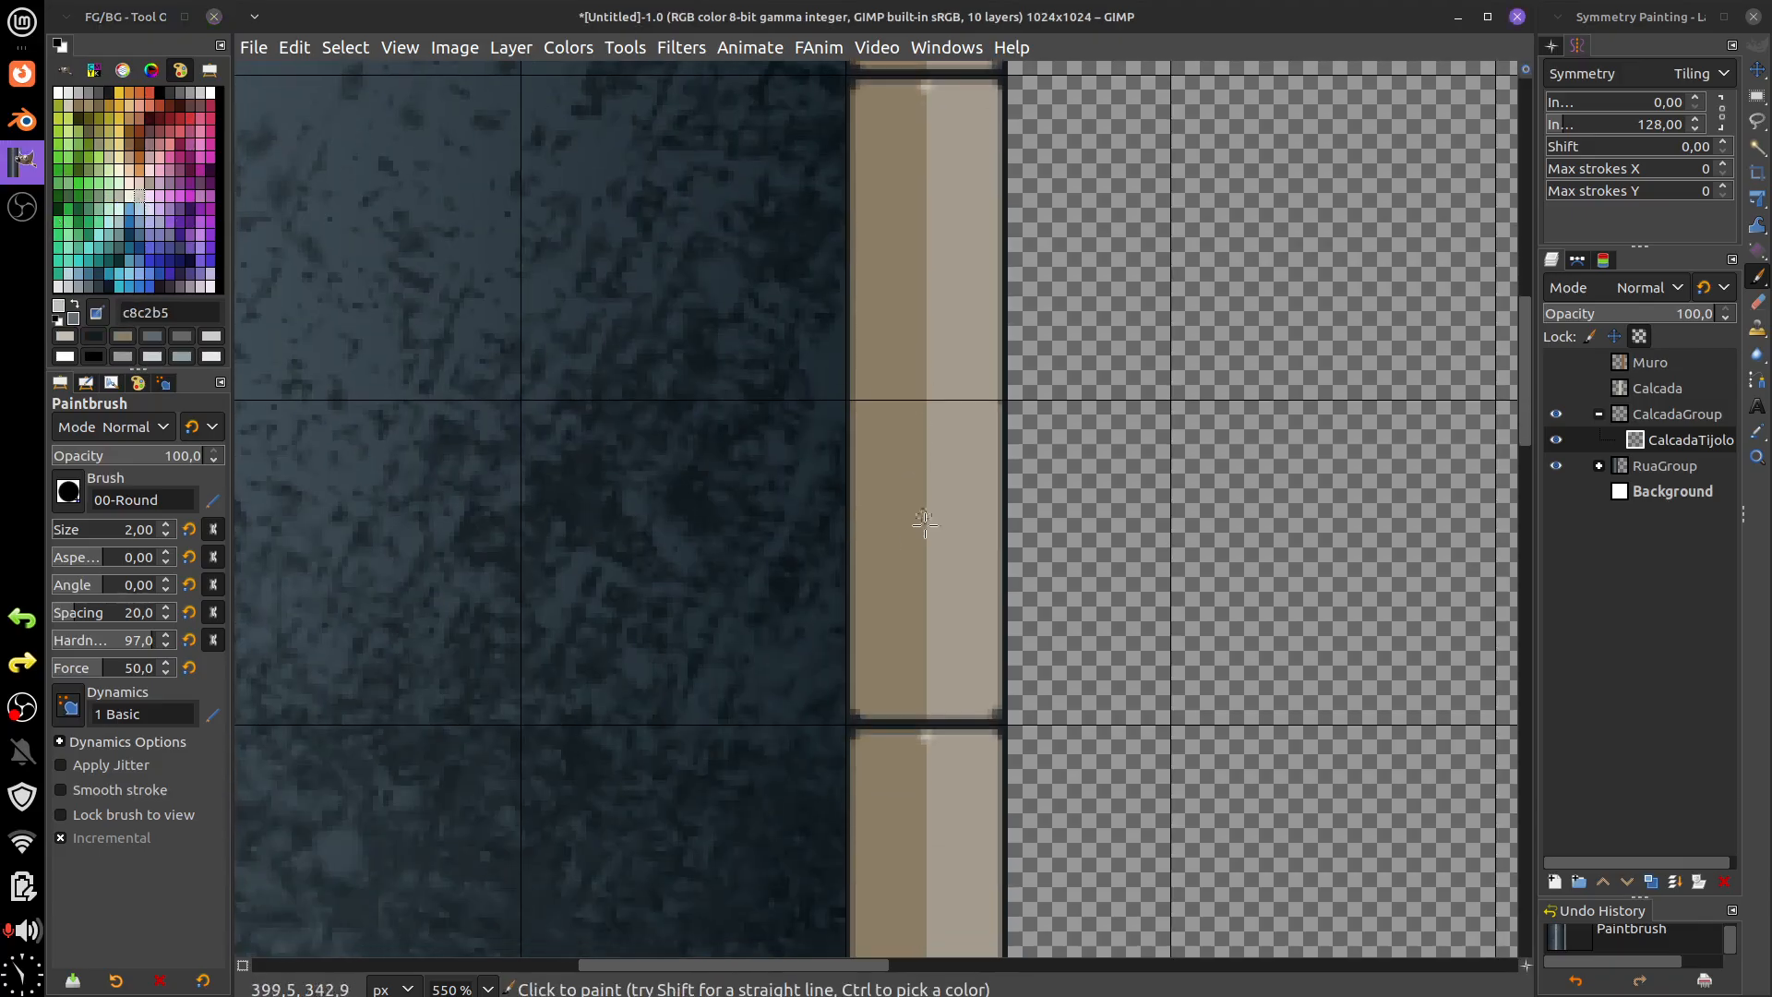
click(923, 721)
scroll(896, 669, down, 4)
scroll(896, 669, right, 1)
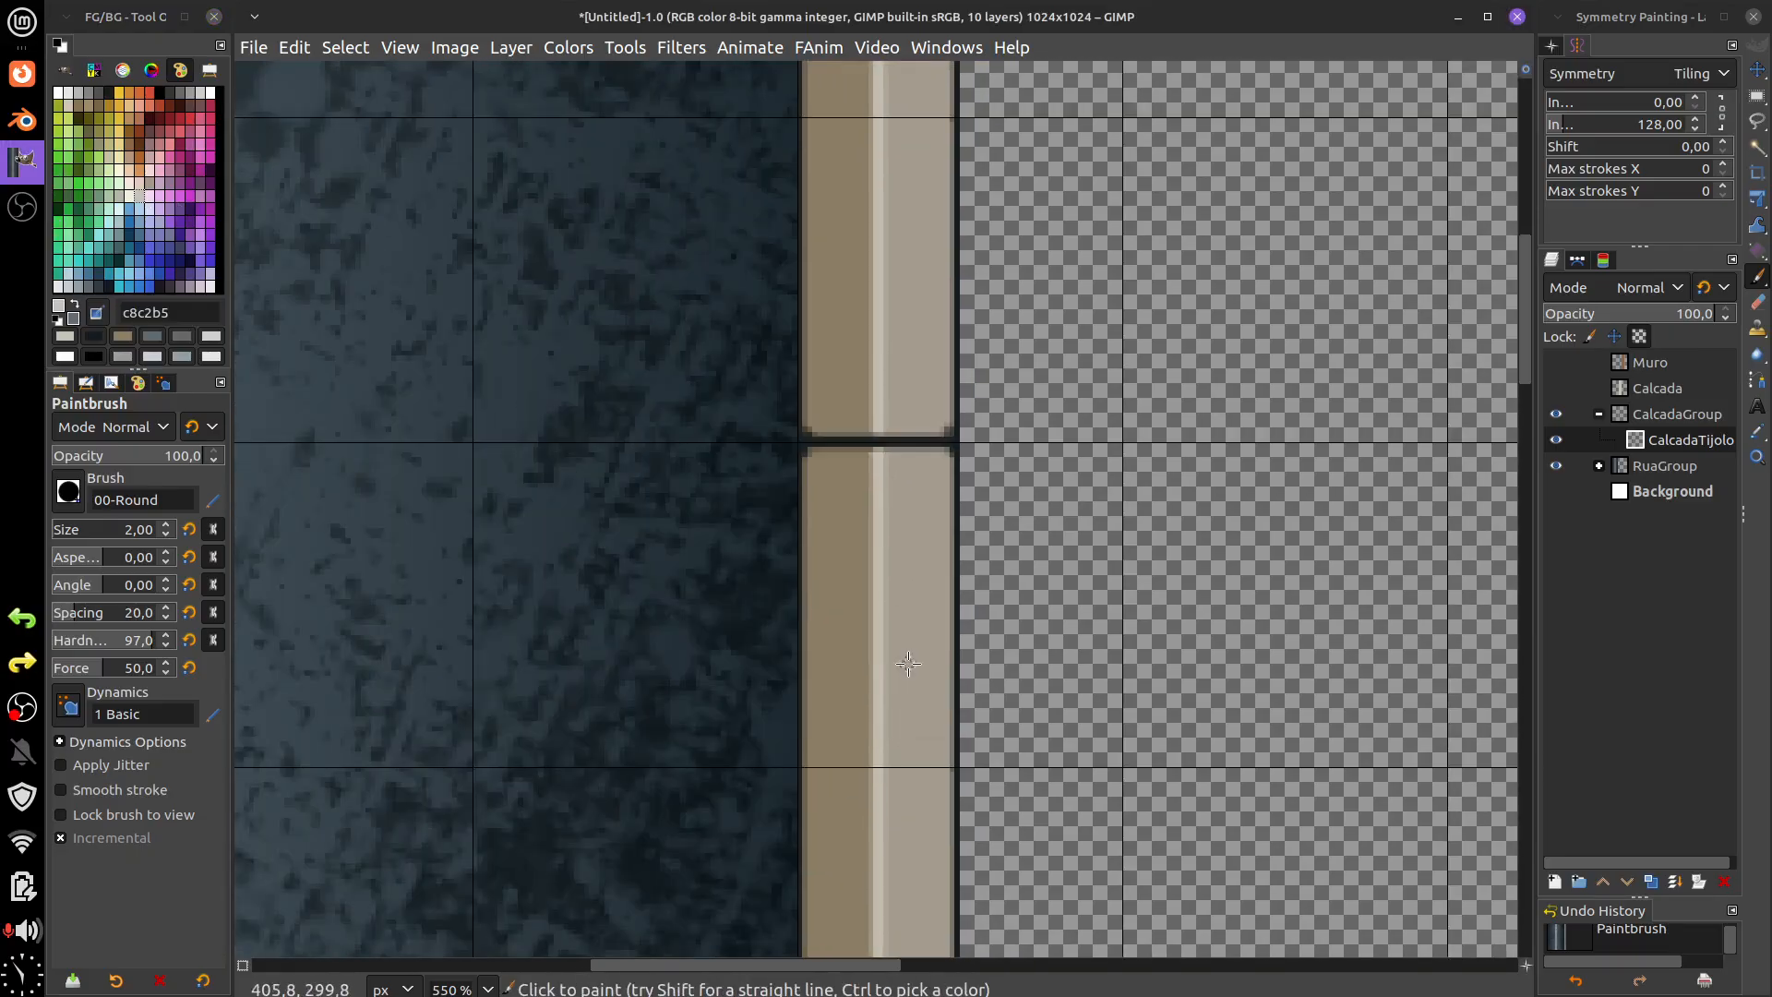
- Set the vertical interval of the tiling symmetry to 1023.35 px
scroll(909, 663, down, 7)
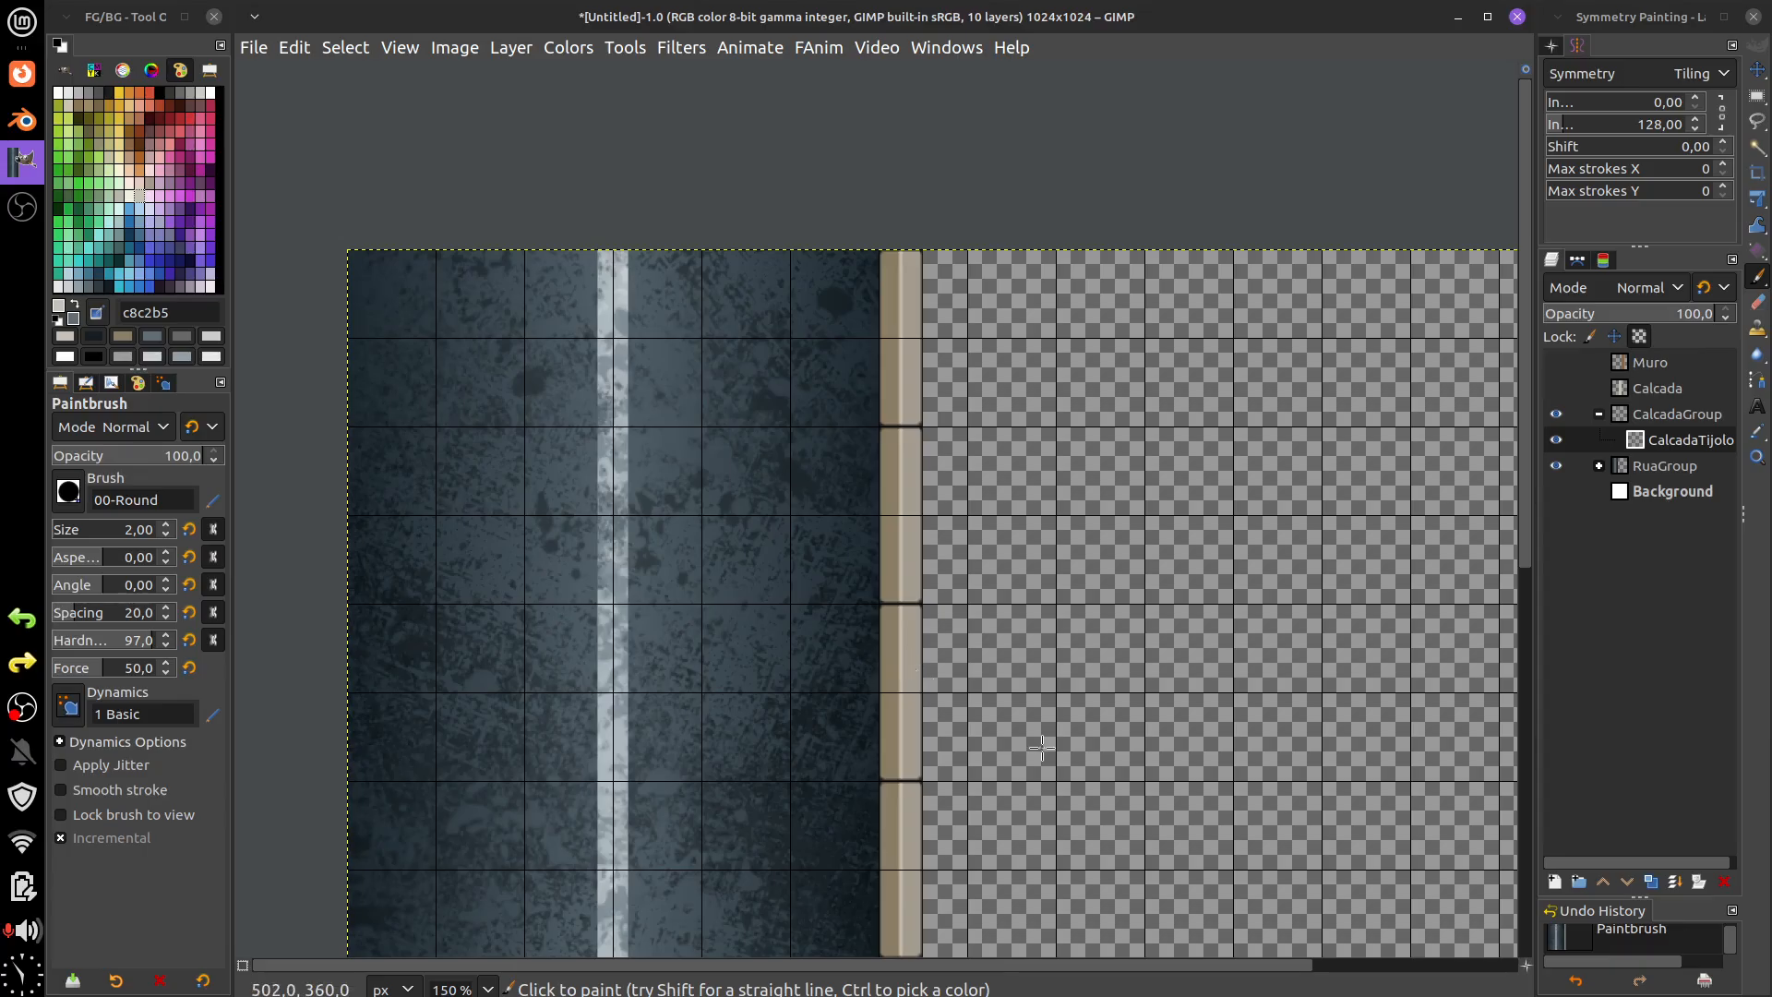
scroll(1042, 747, up, 3)
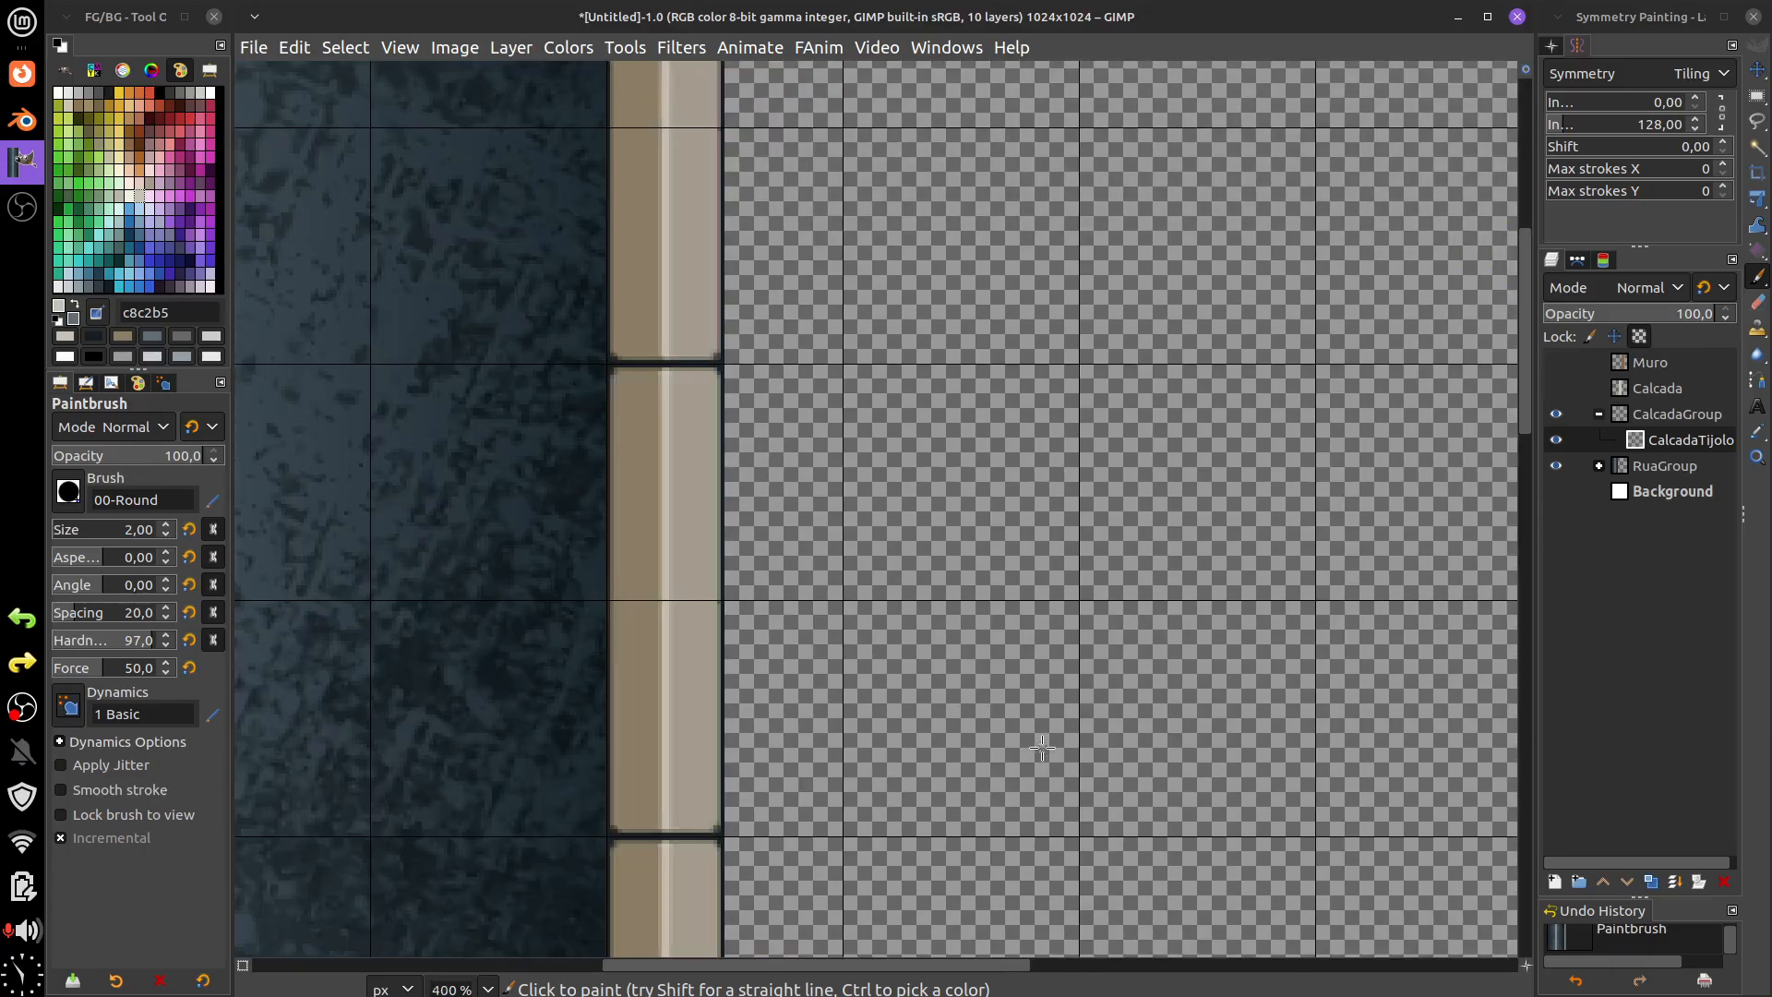
drag(1092, 699, 1268, 837)
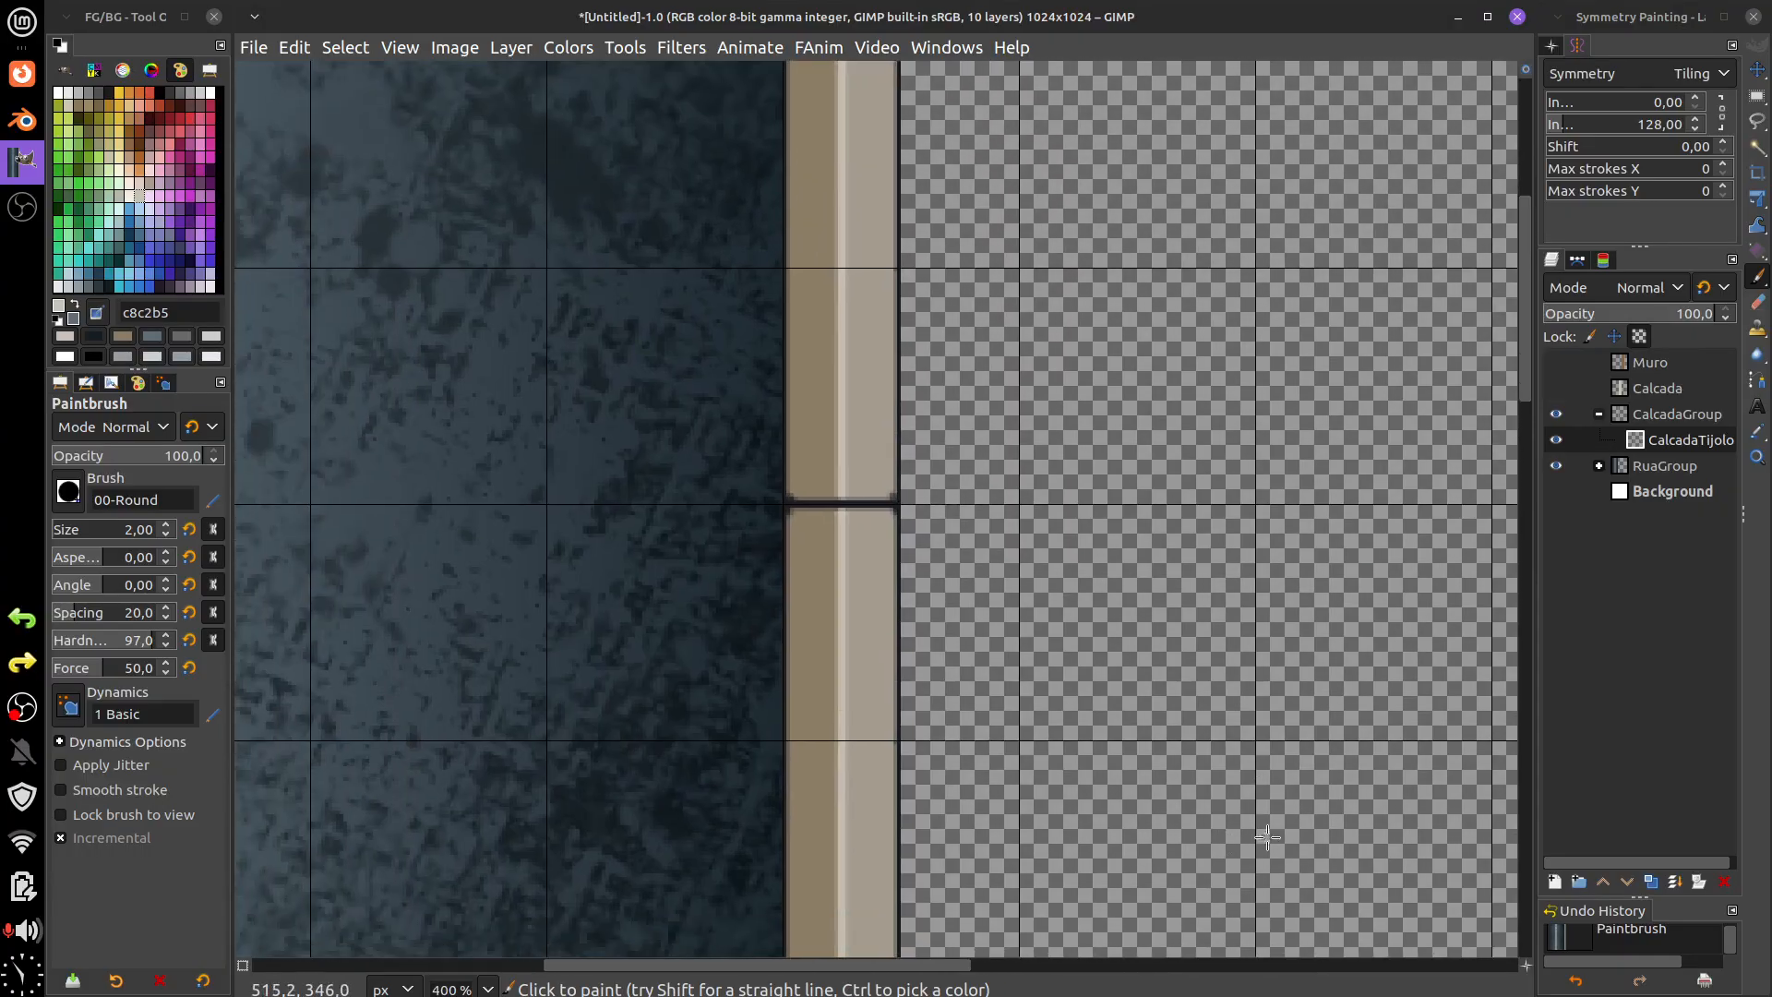
scroll(1268, 837, down, 1)
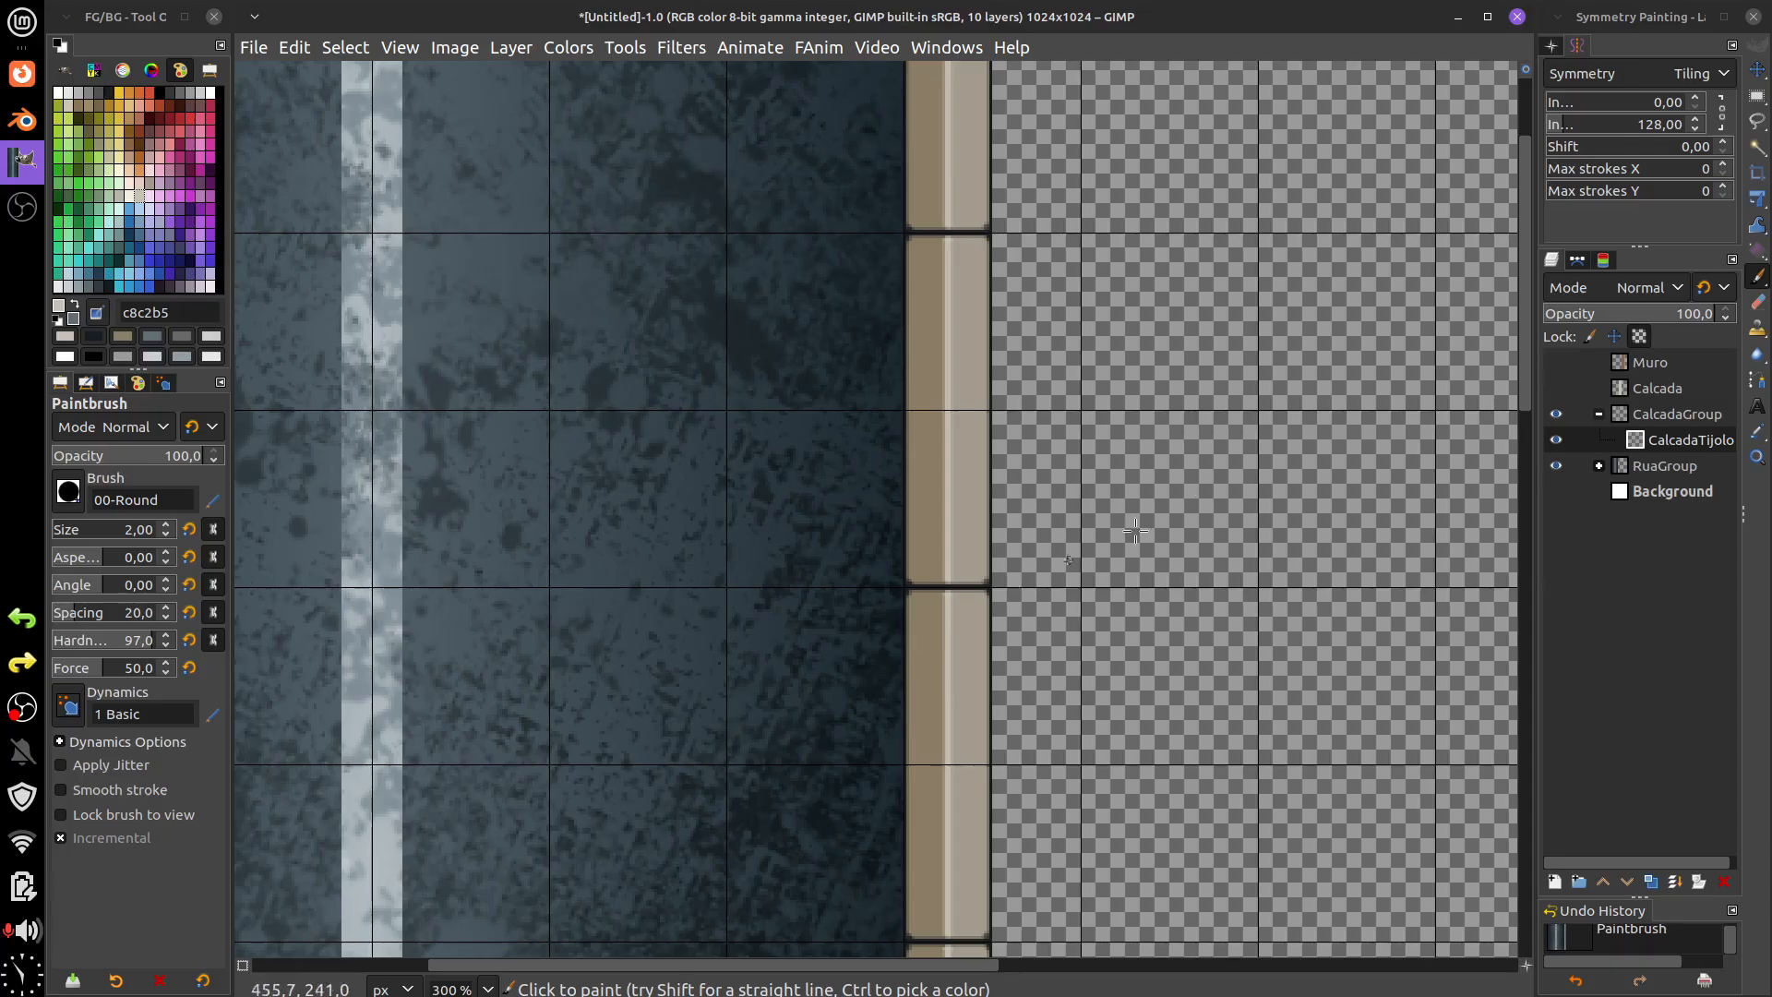
scroll(1453, 184, up, 3)
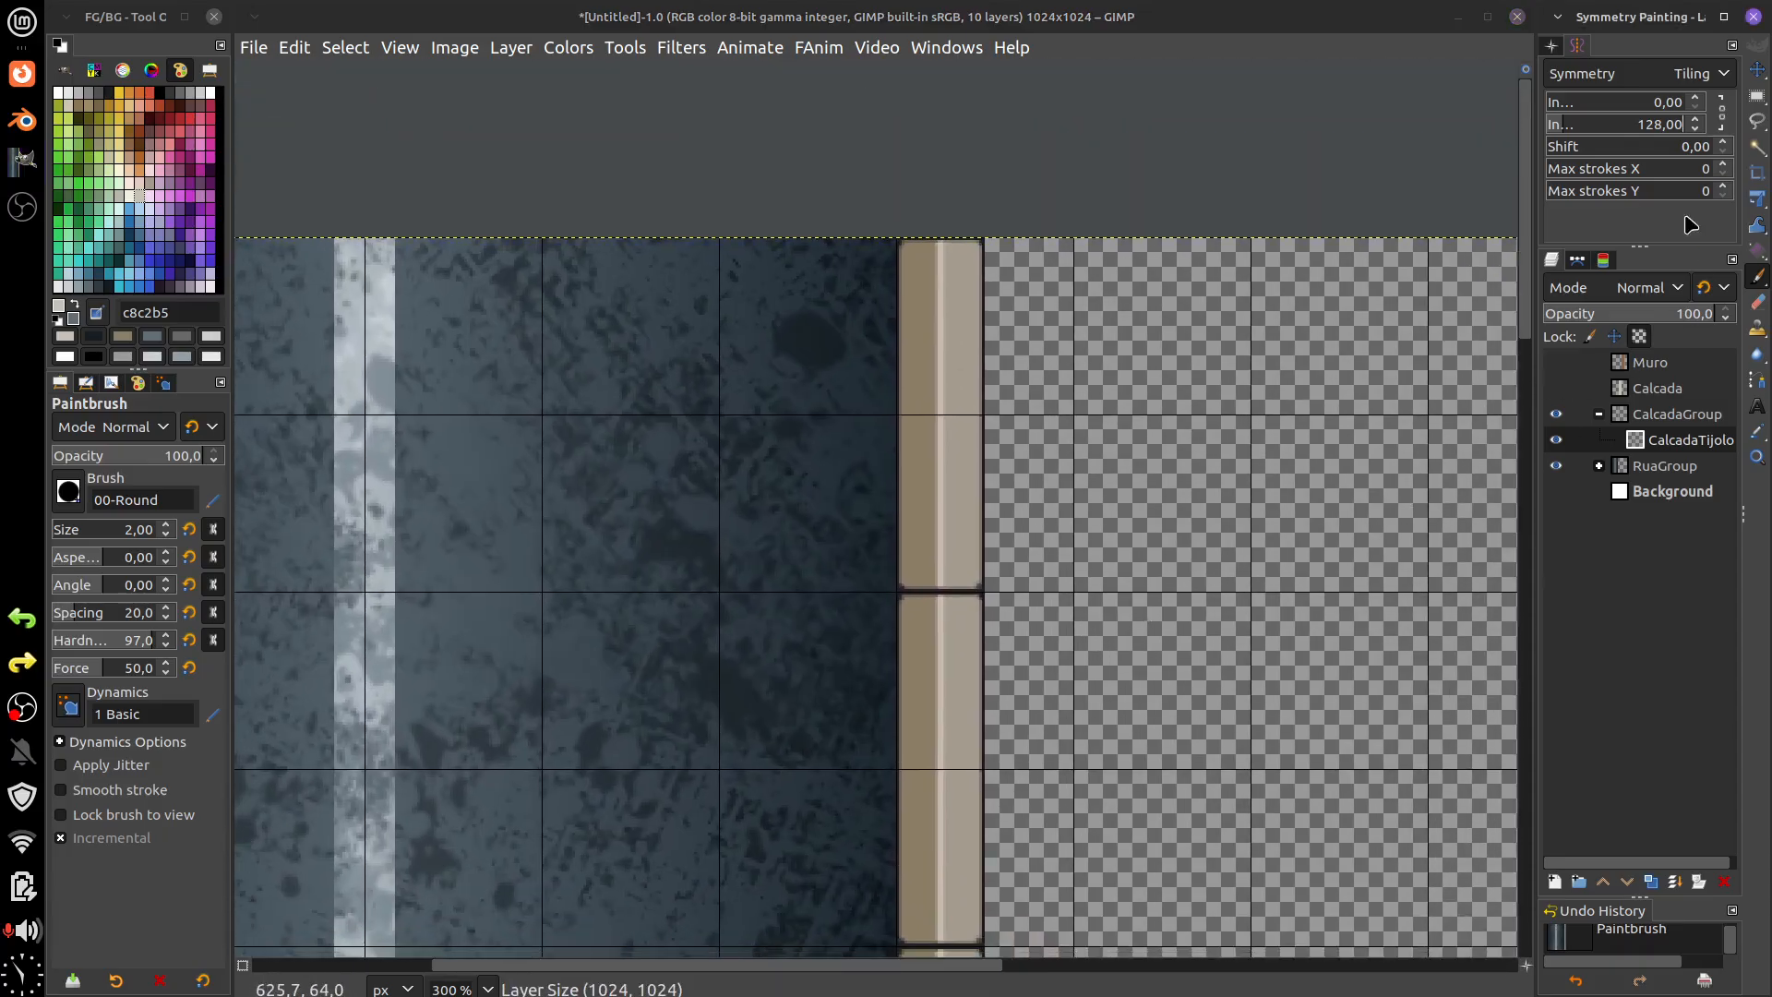
drag(1566, 135, 1696, 145)
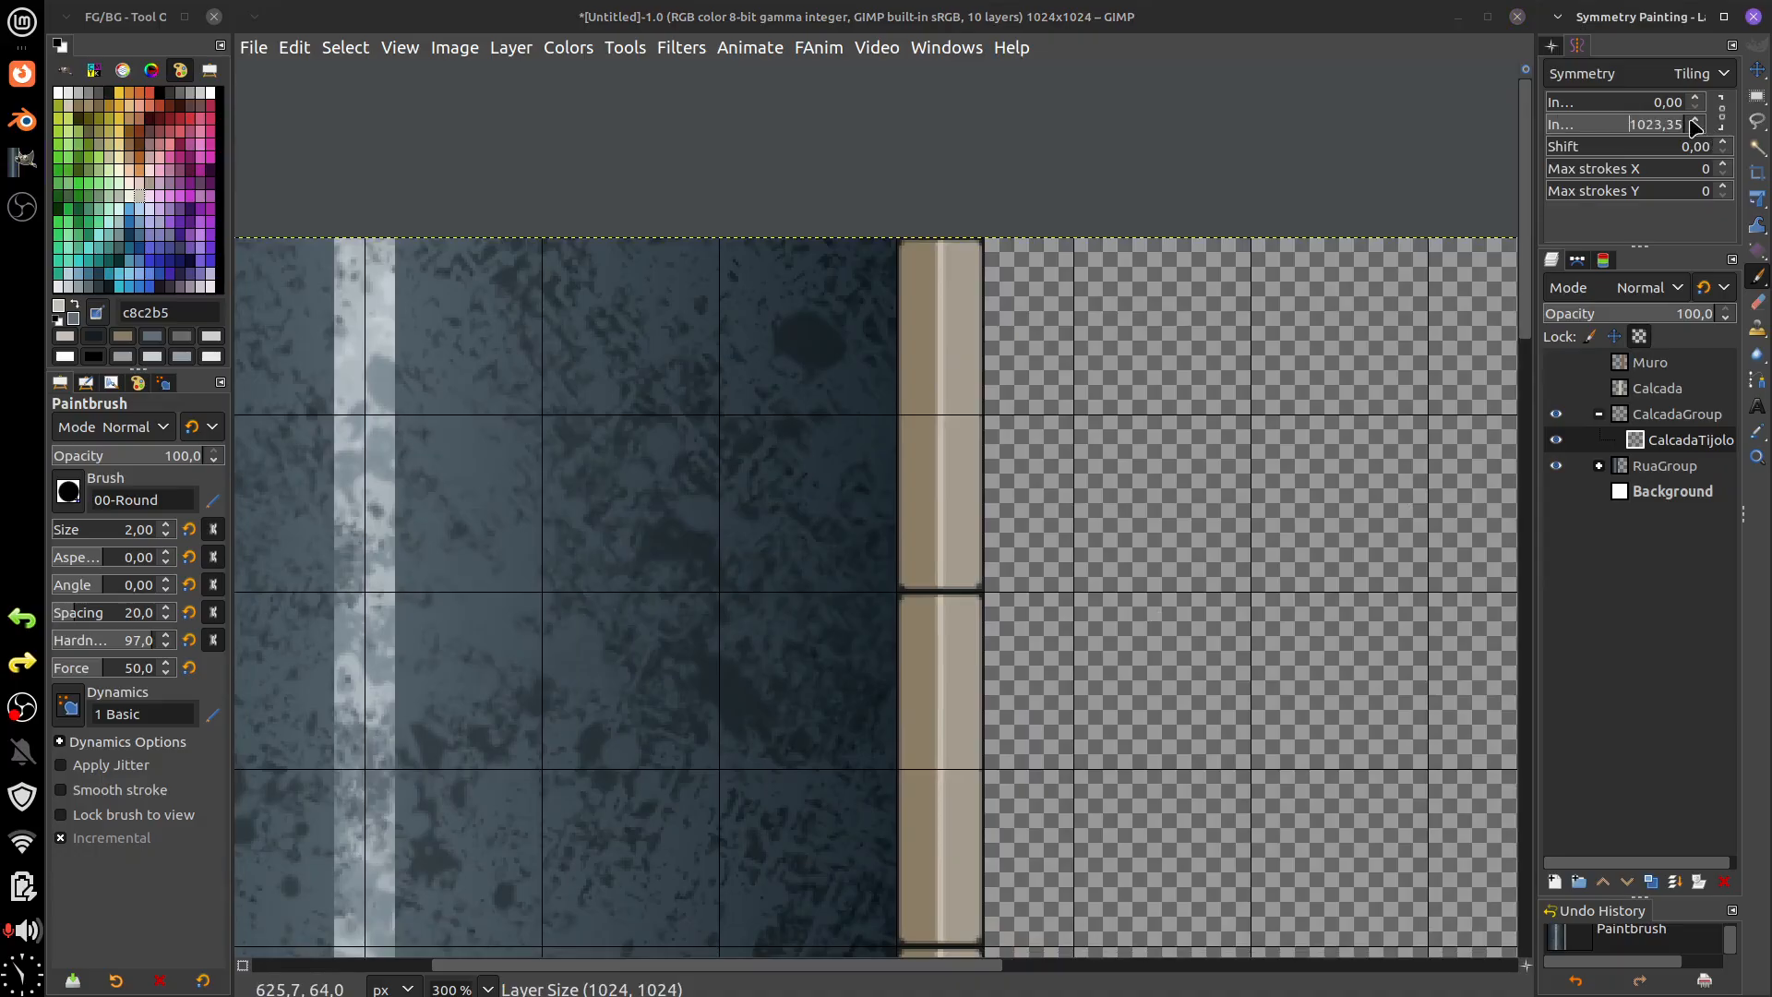
click(1205, 591)
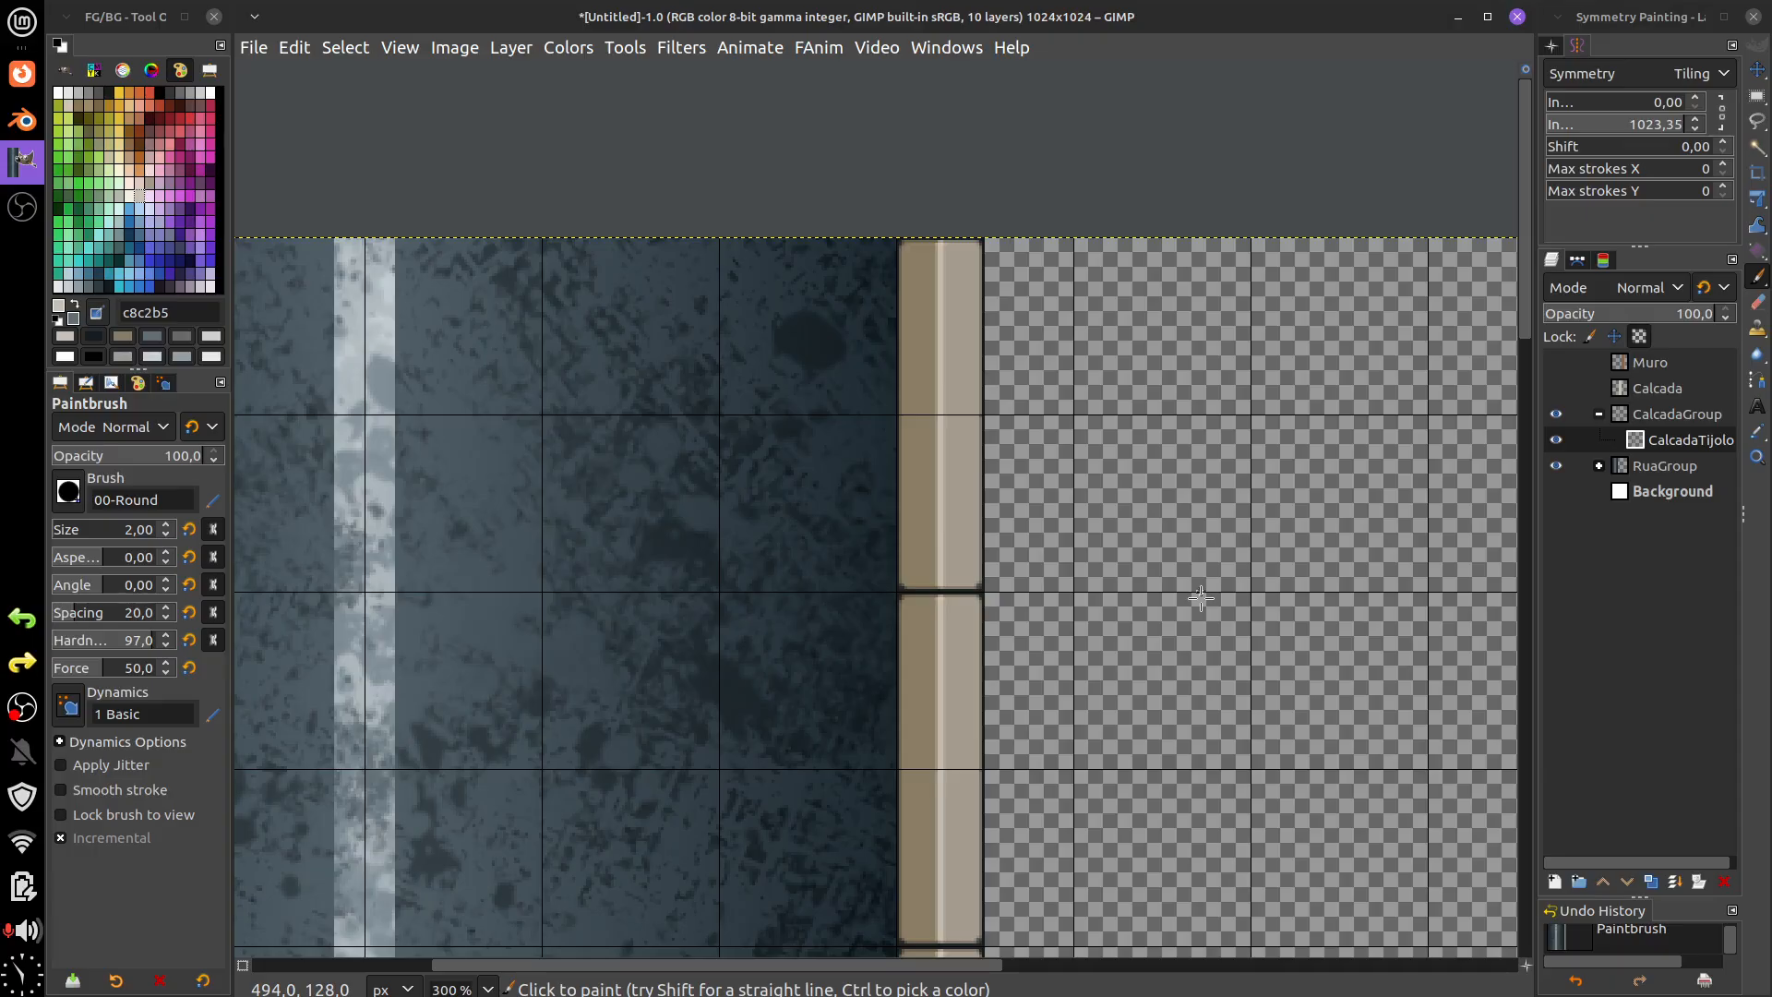
- Add a new layer above CalcadaTijolo inside CalcadaGroup and name it Textura
click(1721, 610)
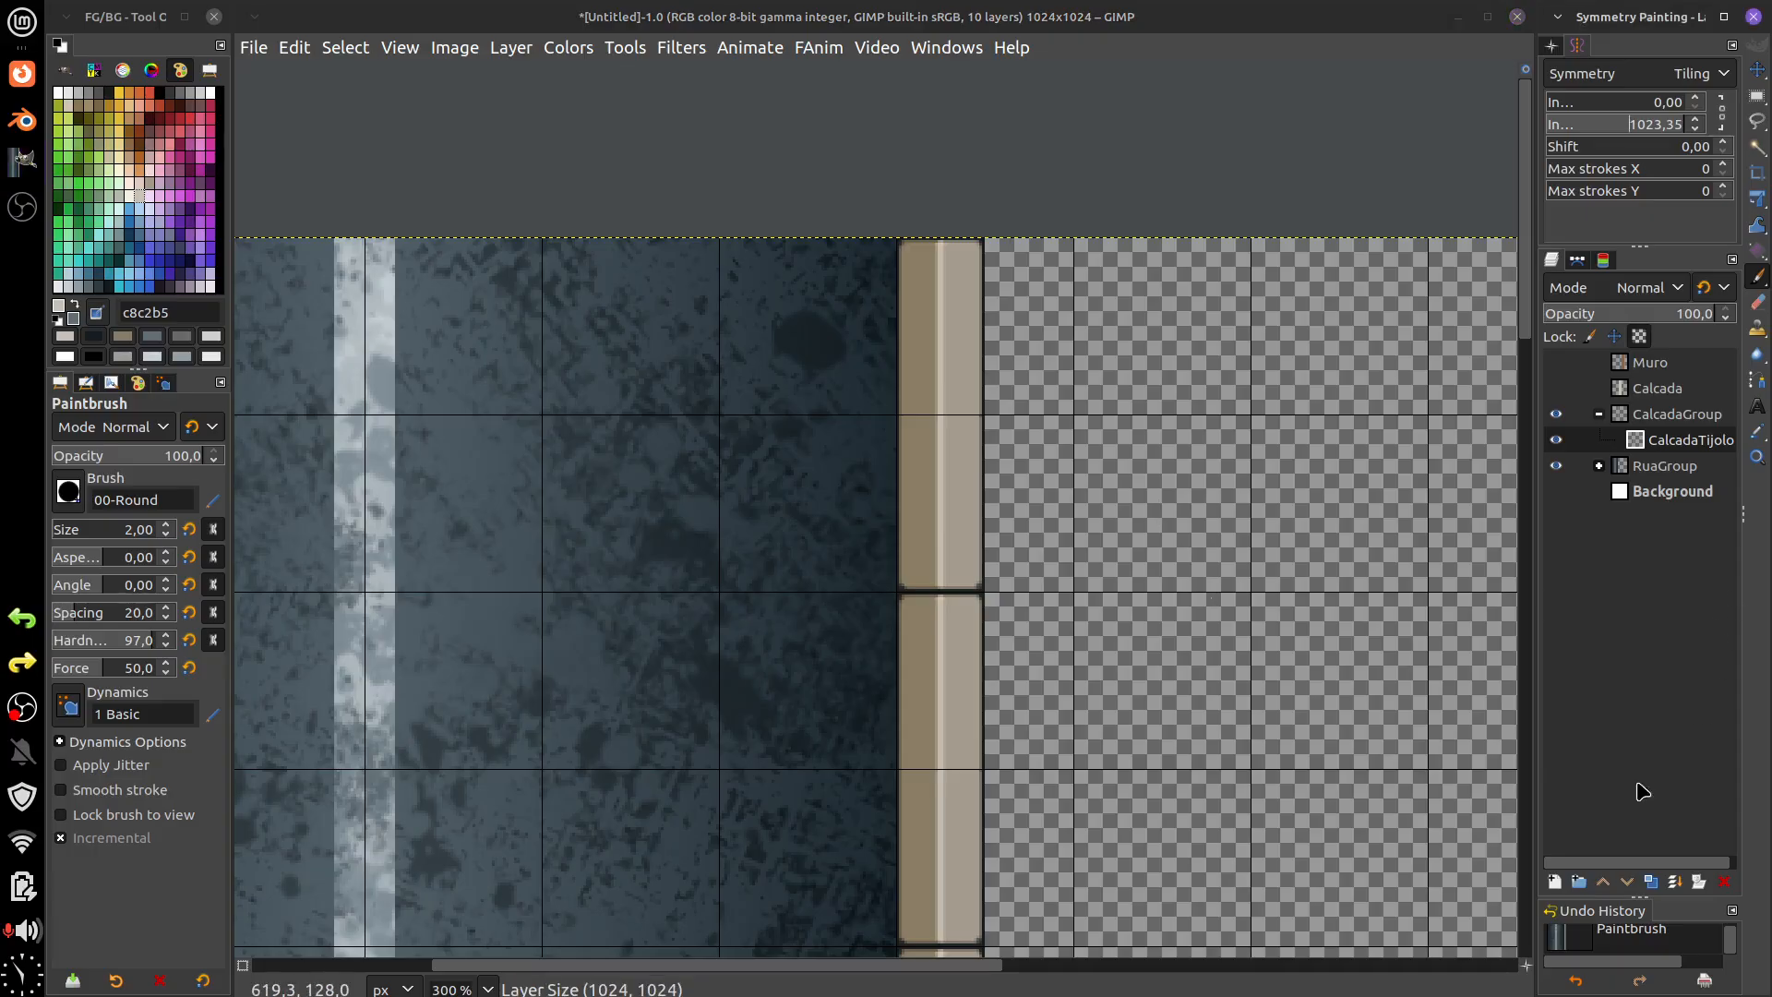
click(1556, 883)
click(1728, 977)
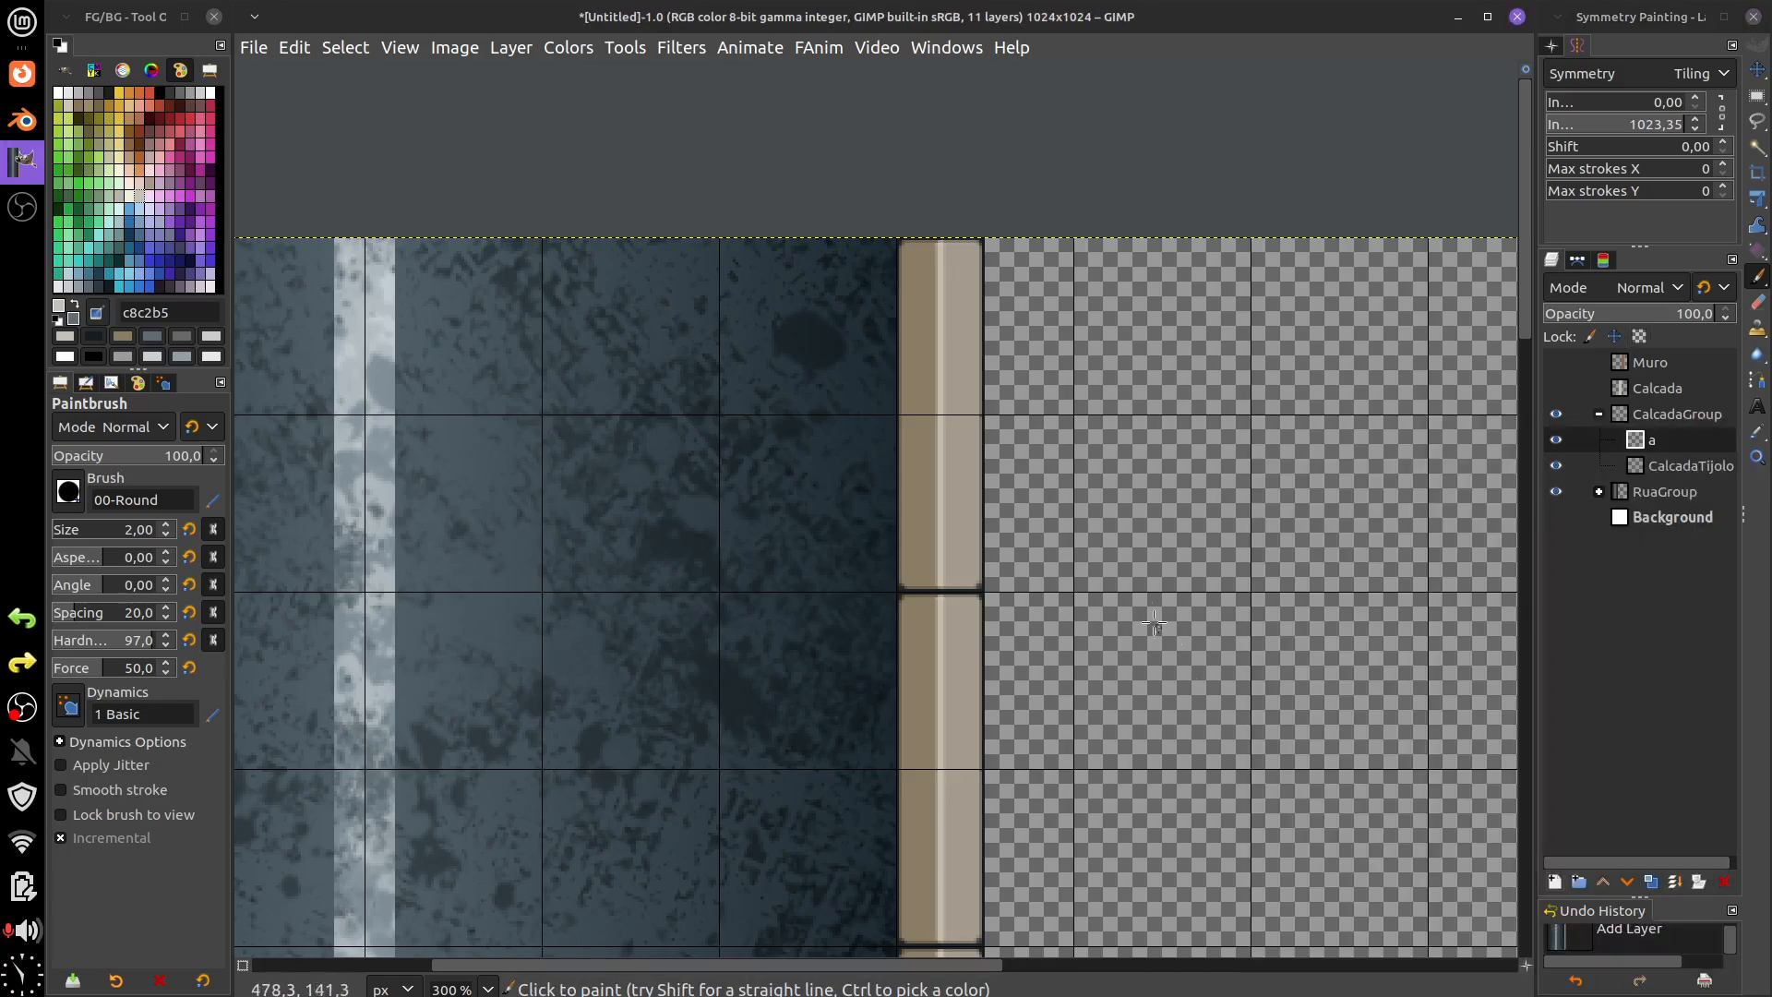
double_click(1662, 442)
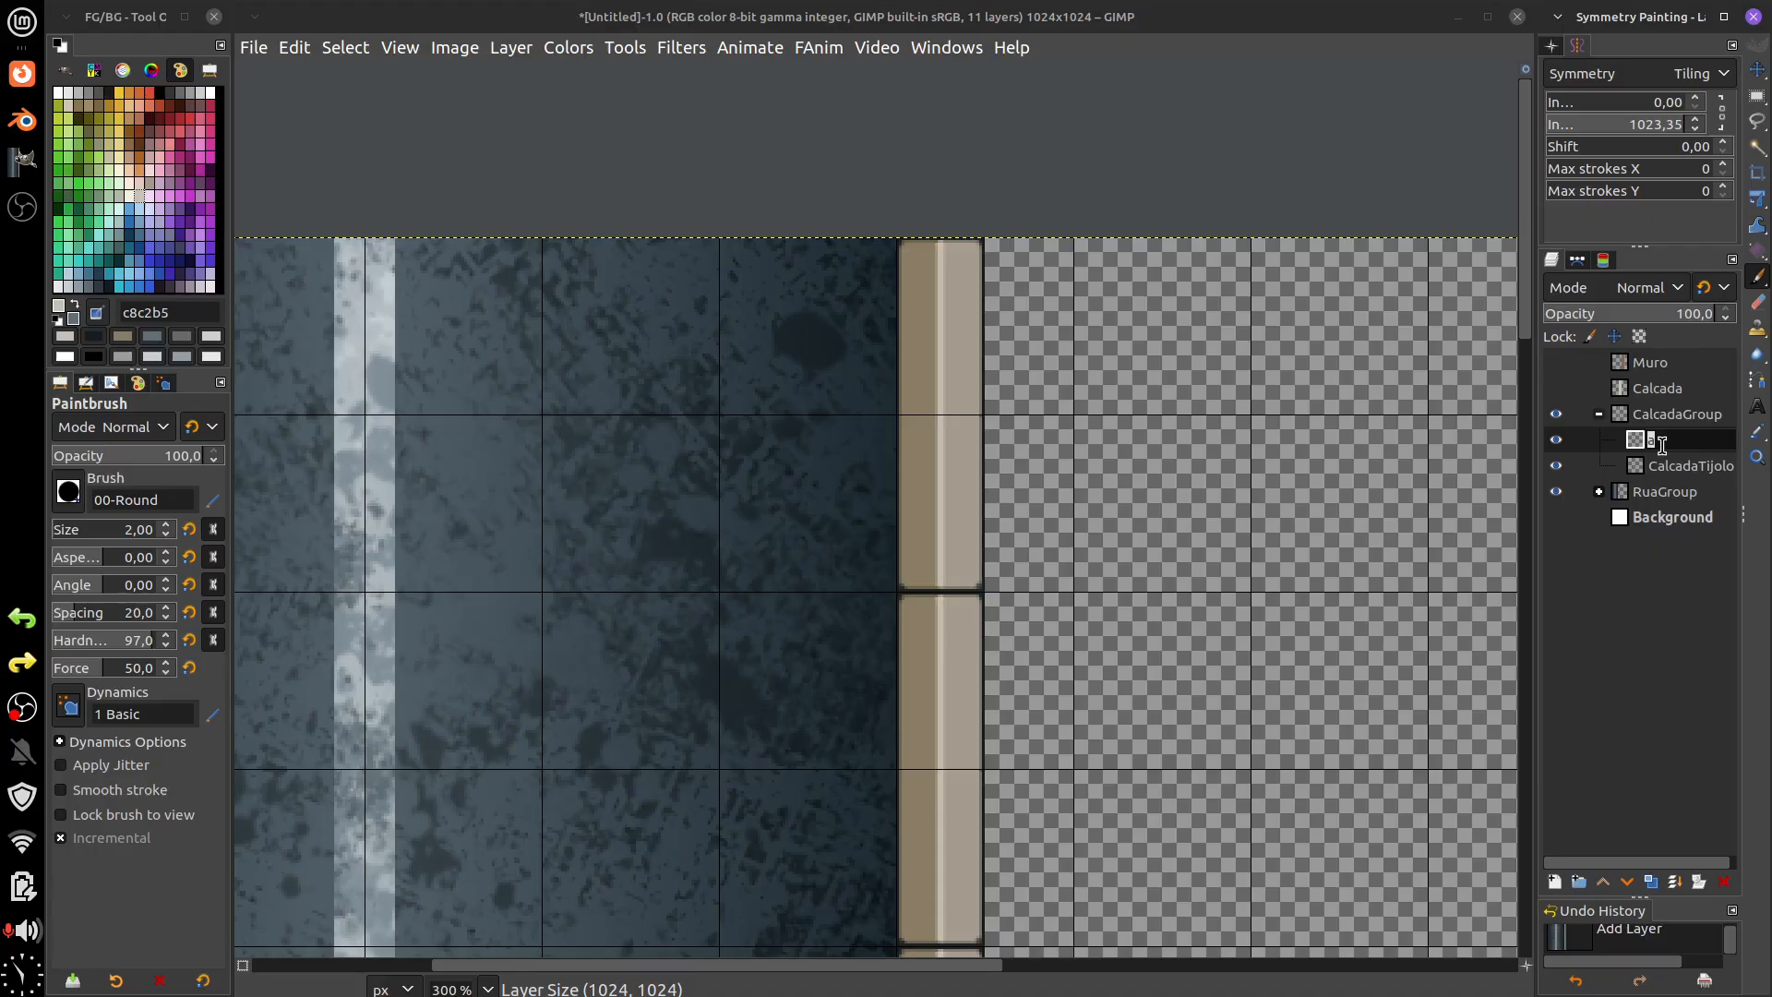
text(Textura)
key(Return)
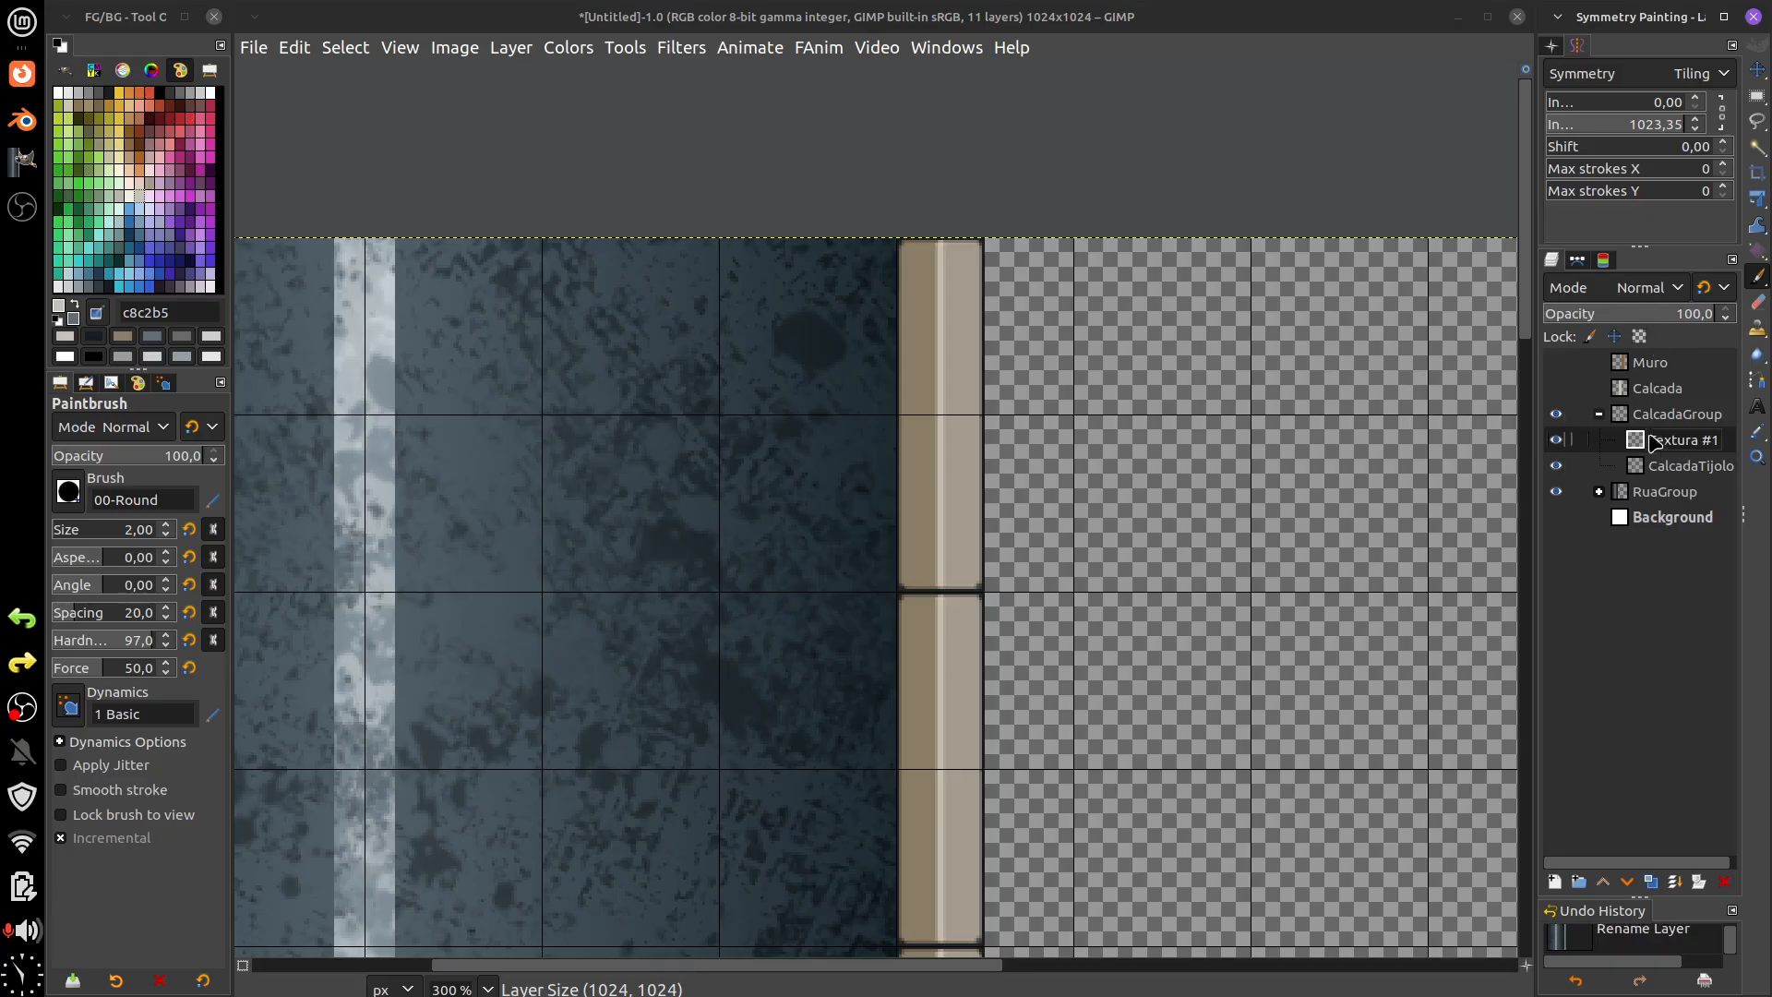
- Set the new texture layer's composite mode to Clip to backdrop
right_click(1641, 444)
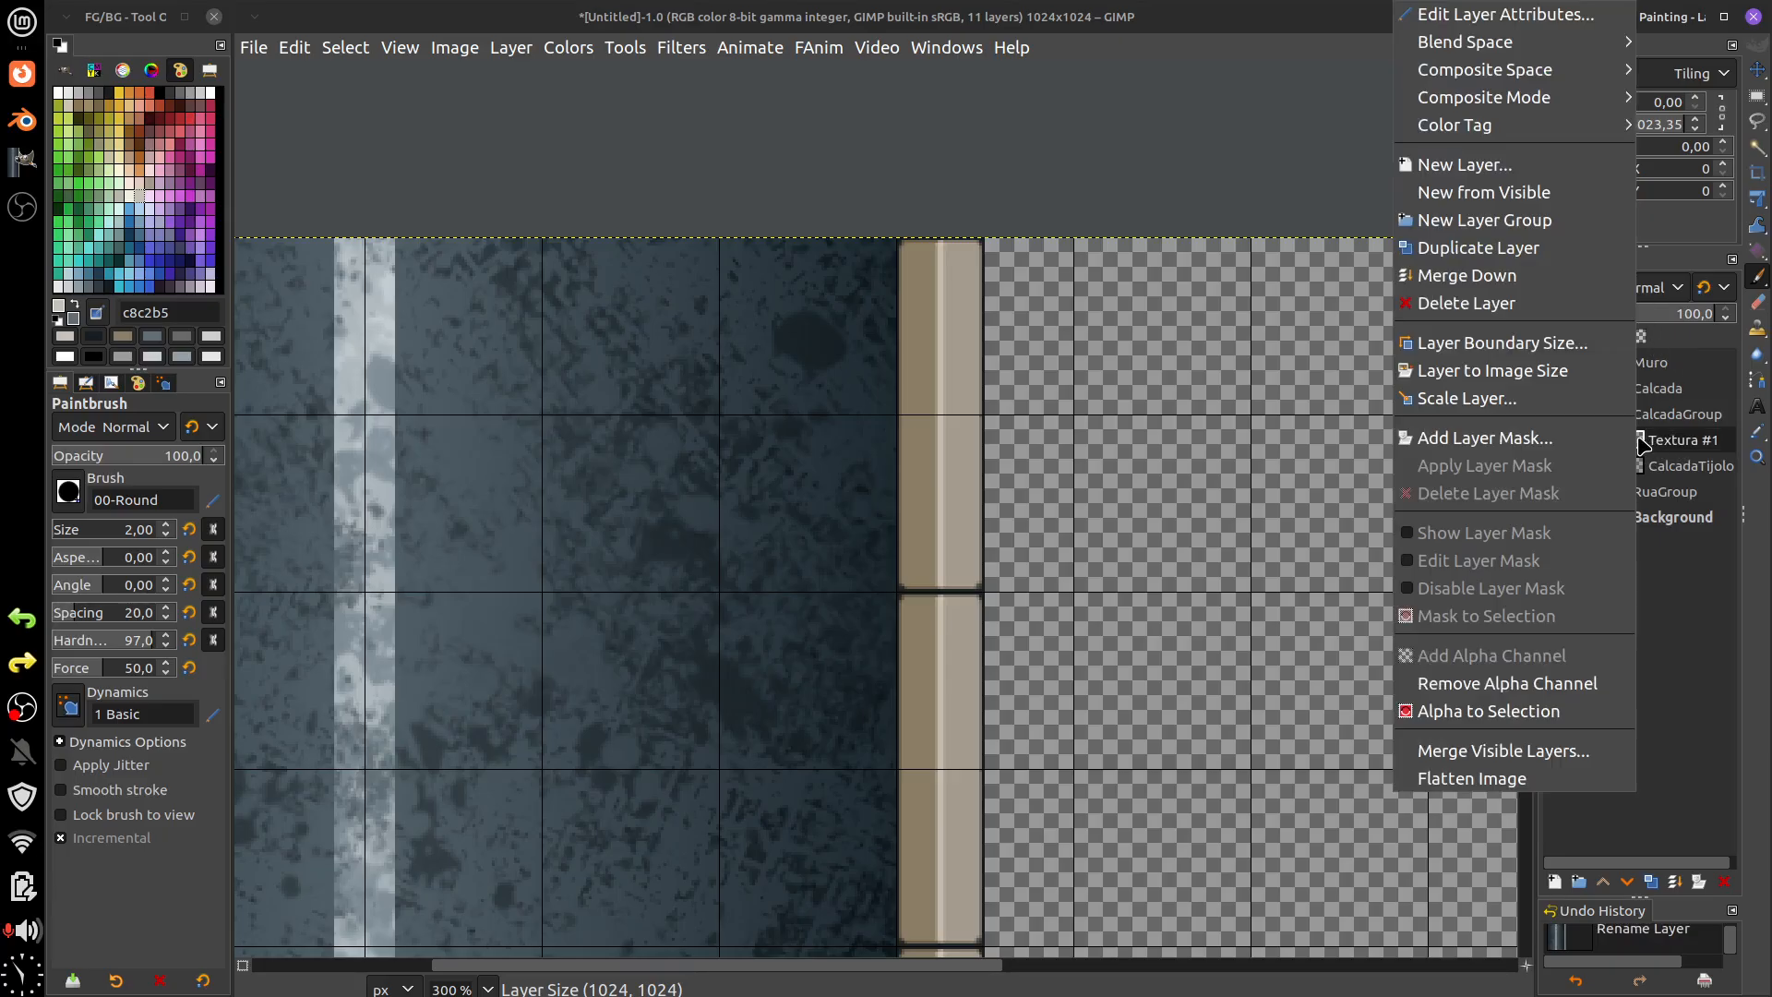
click(1486, 25)
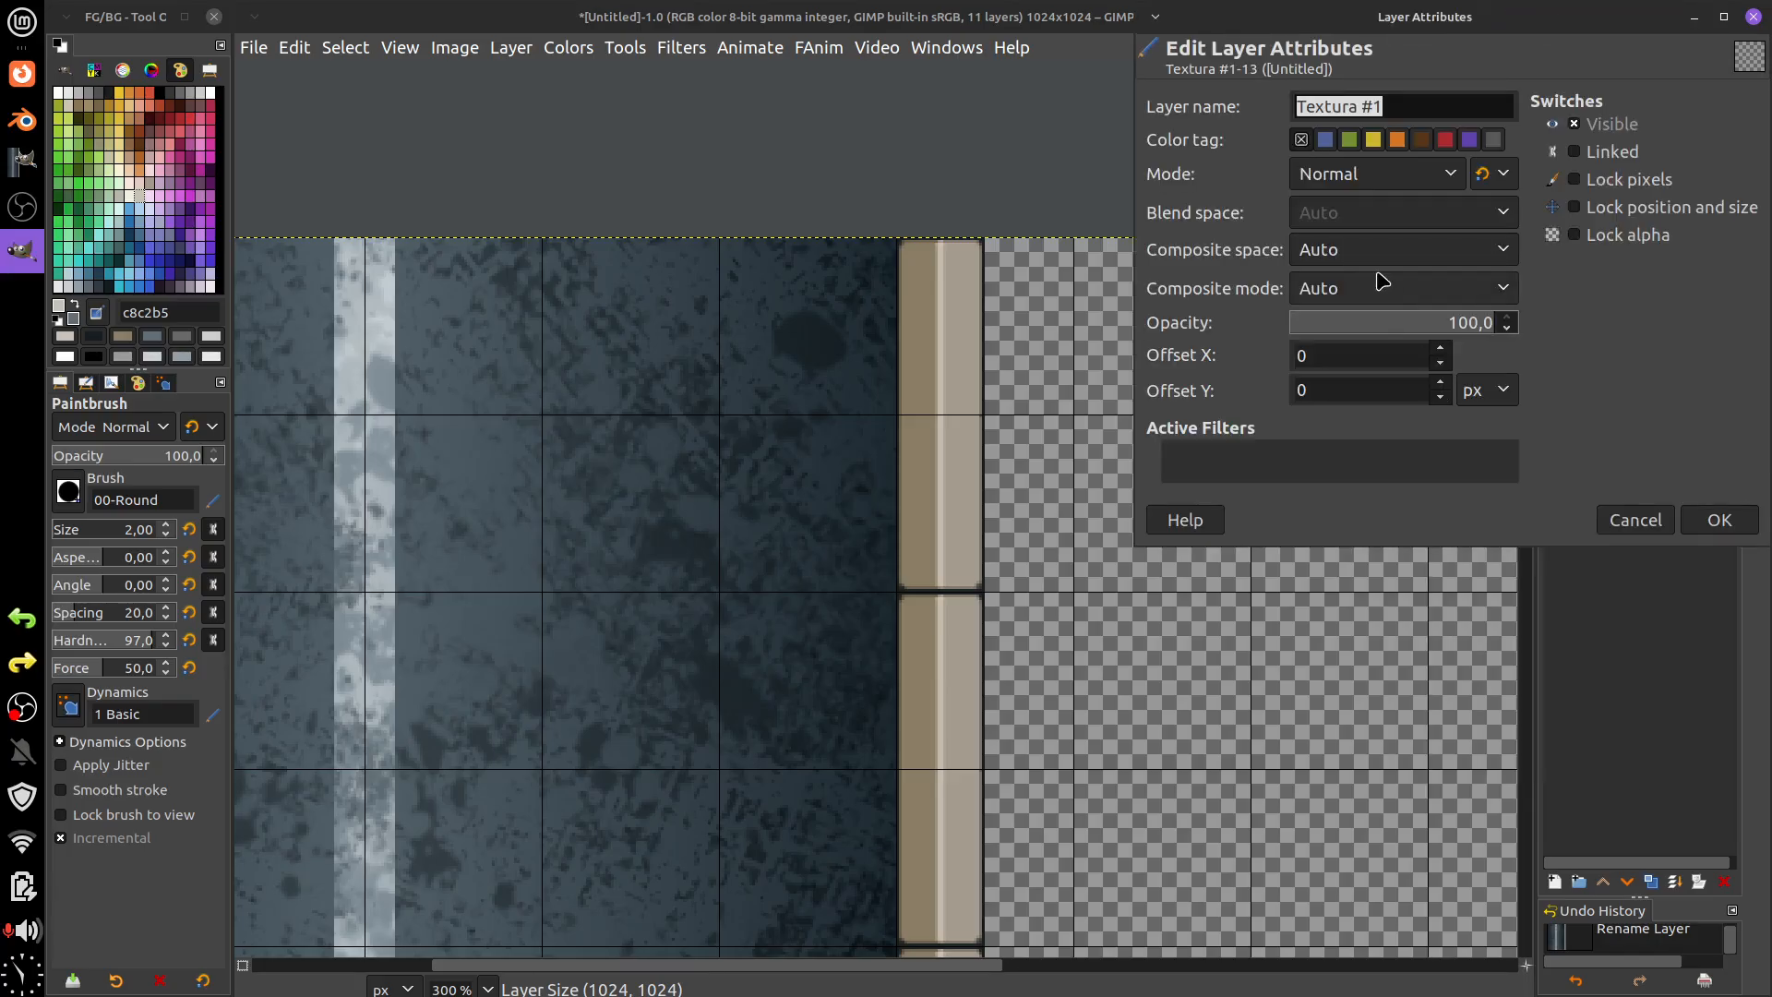
click(1403, 295)
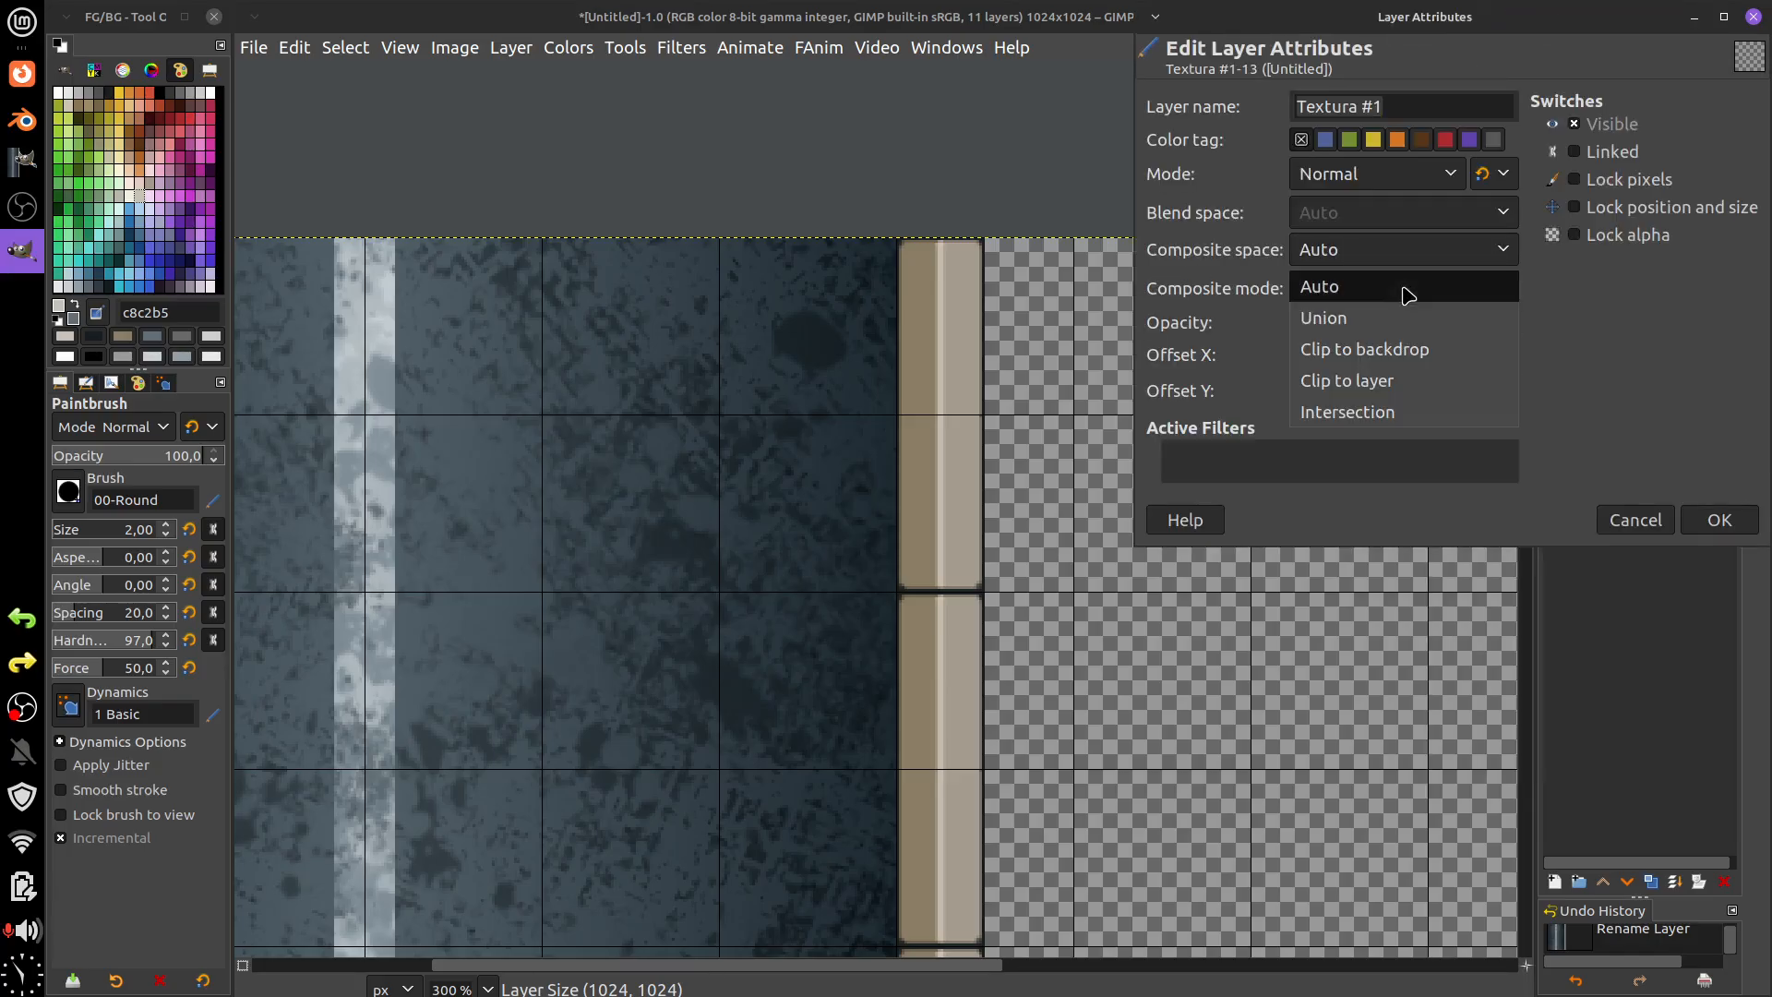
click(1390, 350)
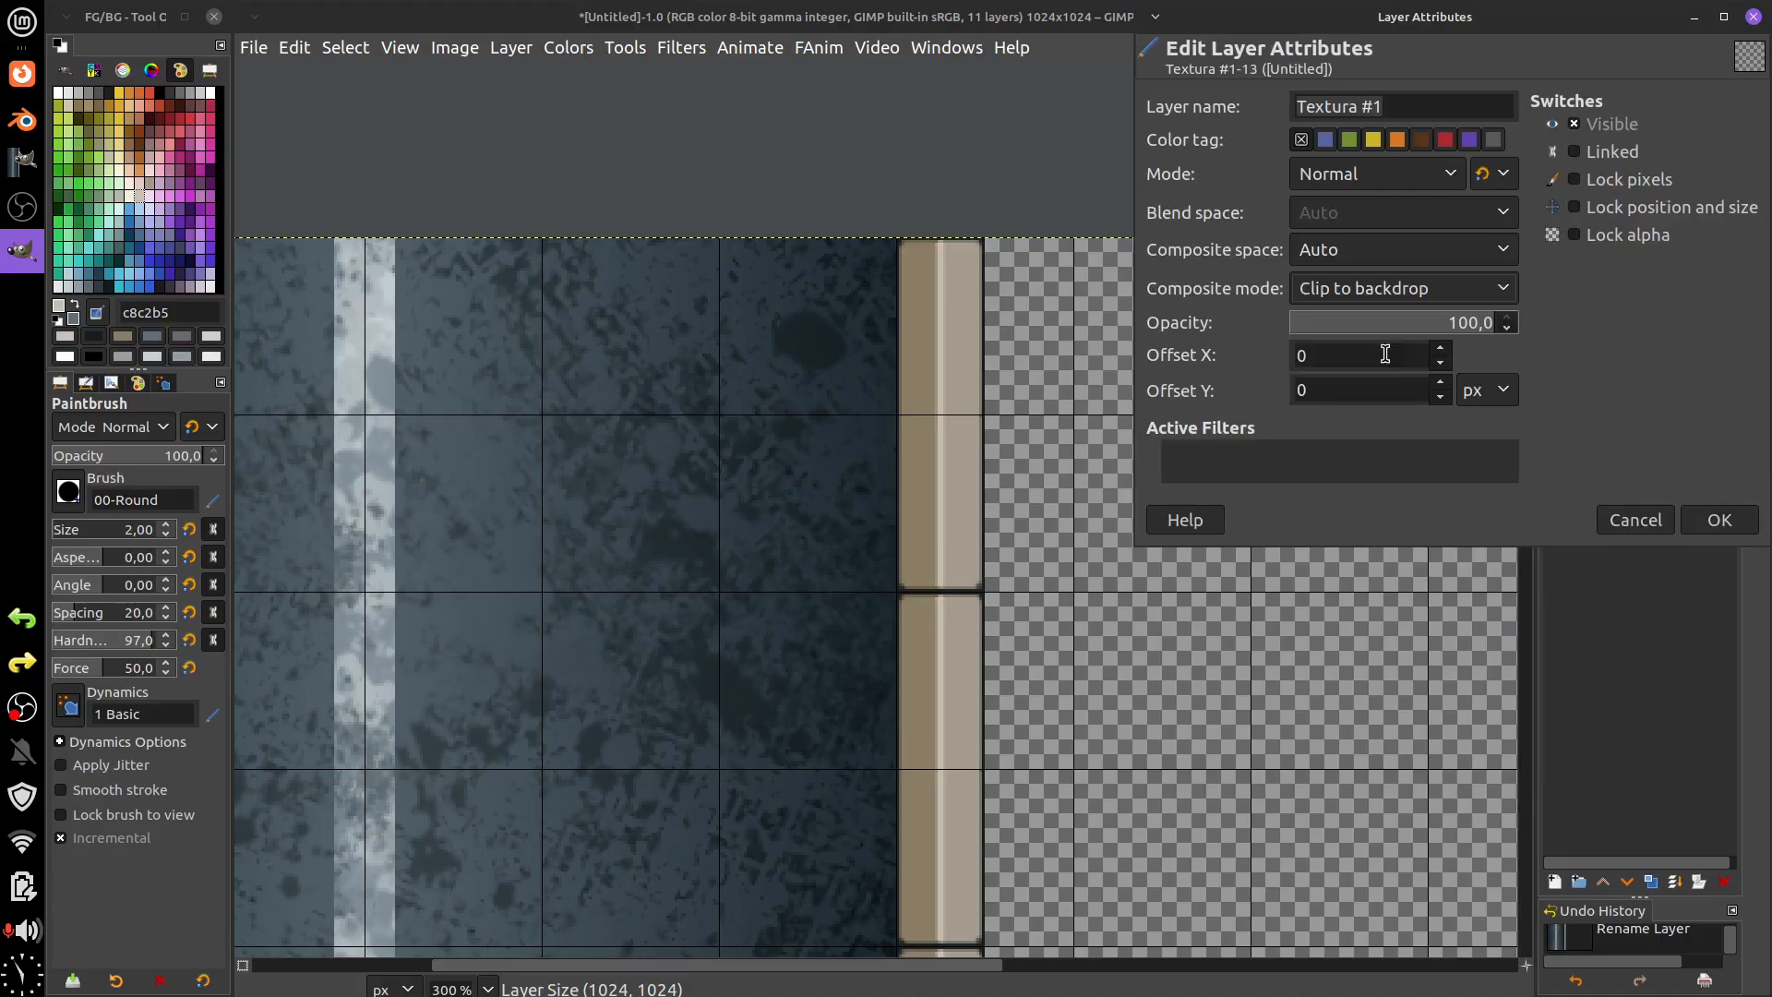
click(1706, 524)
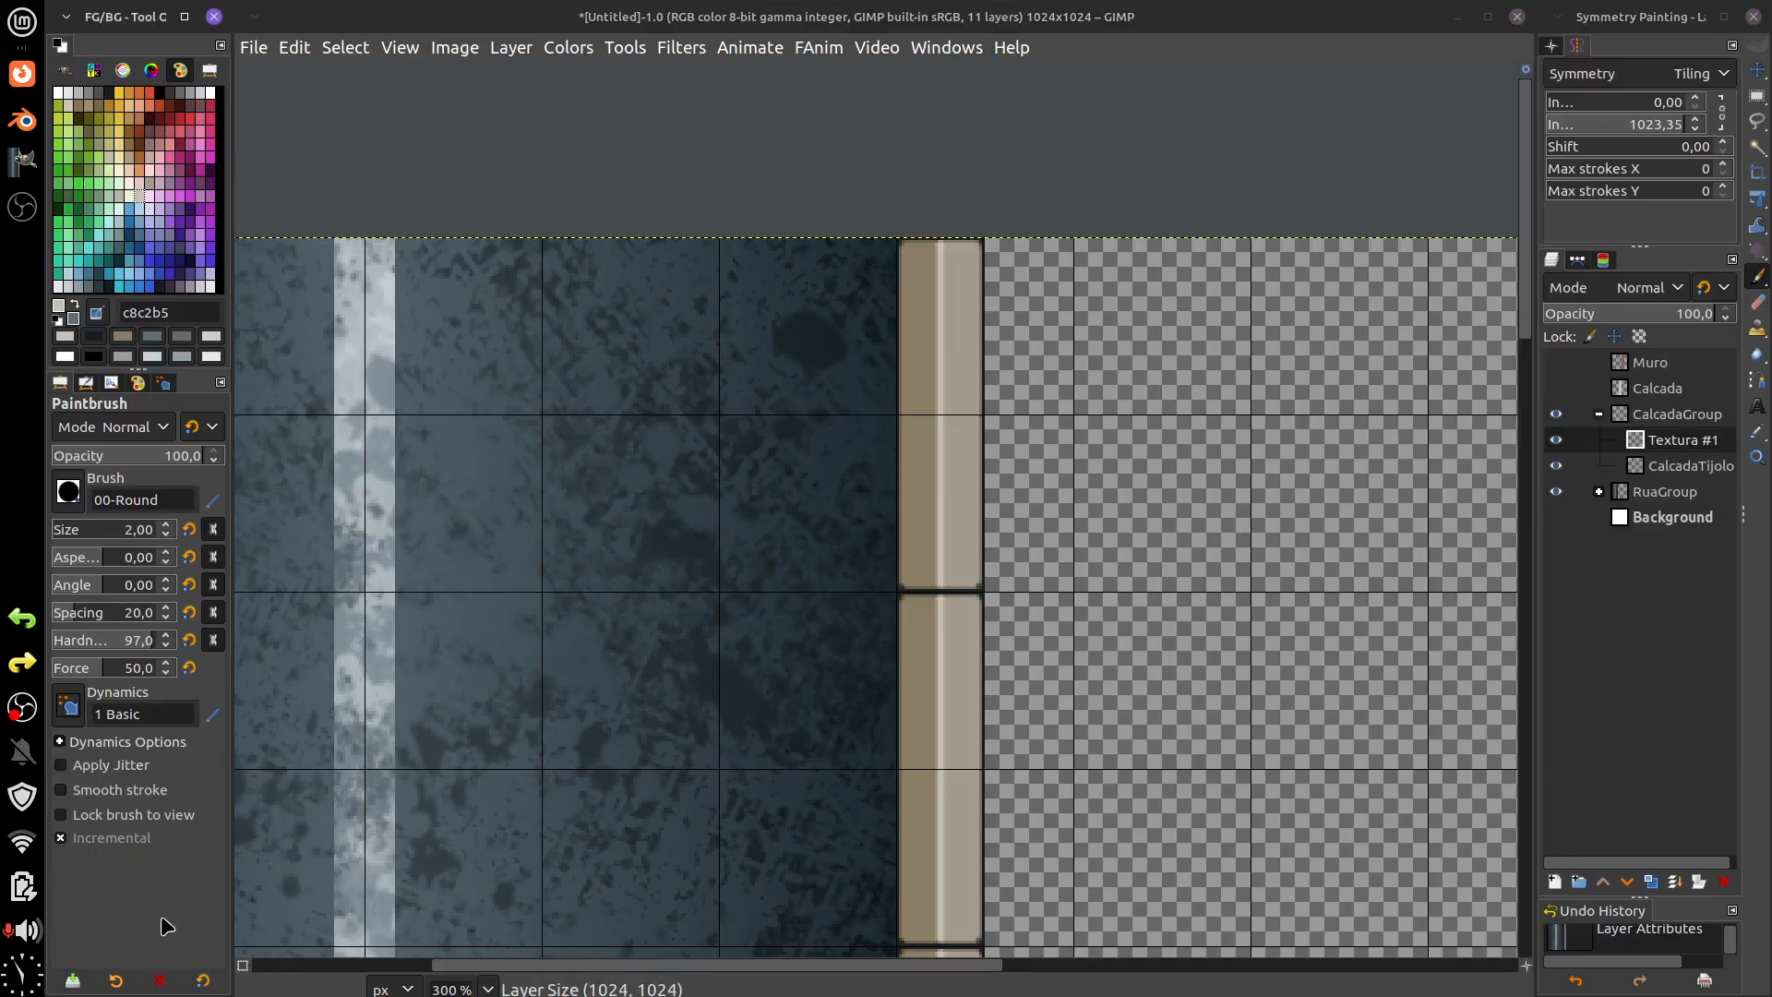
- Load the 000DirtySpotUdan paintbrush preset and reduce the brush size to 7
click(115, 980)
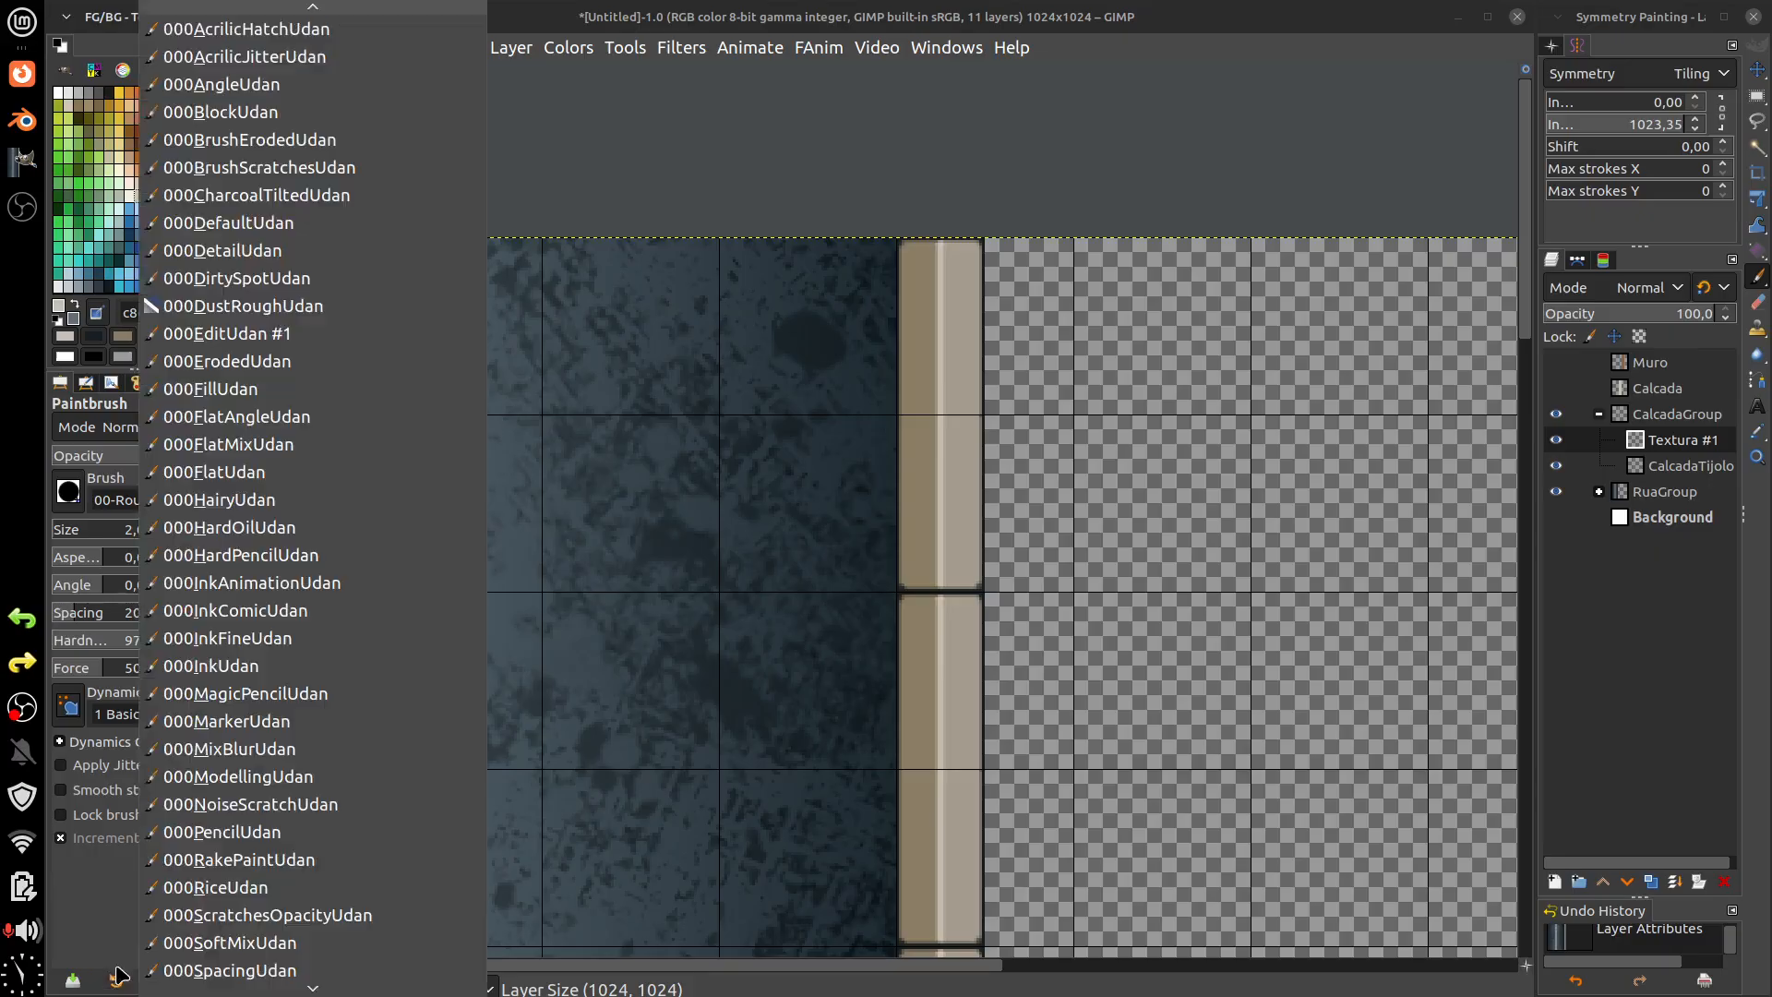
click(295, 282)
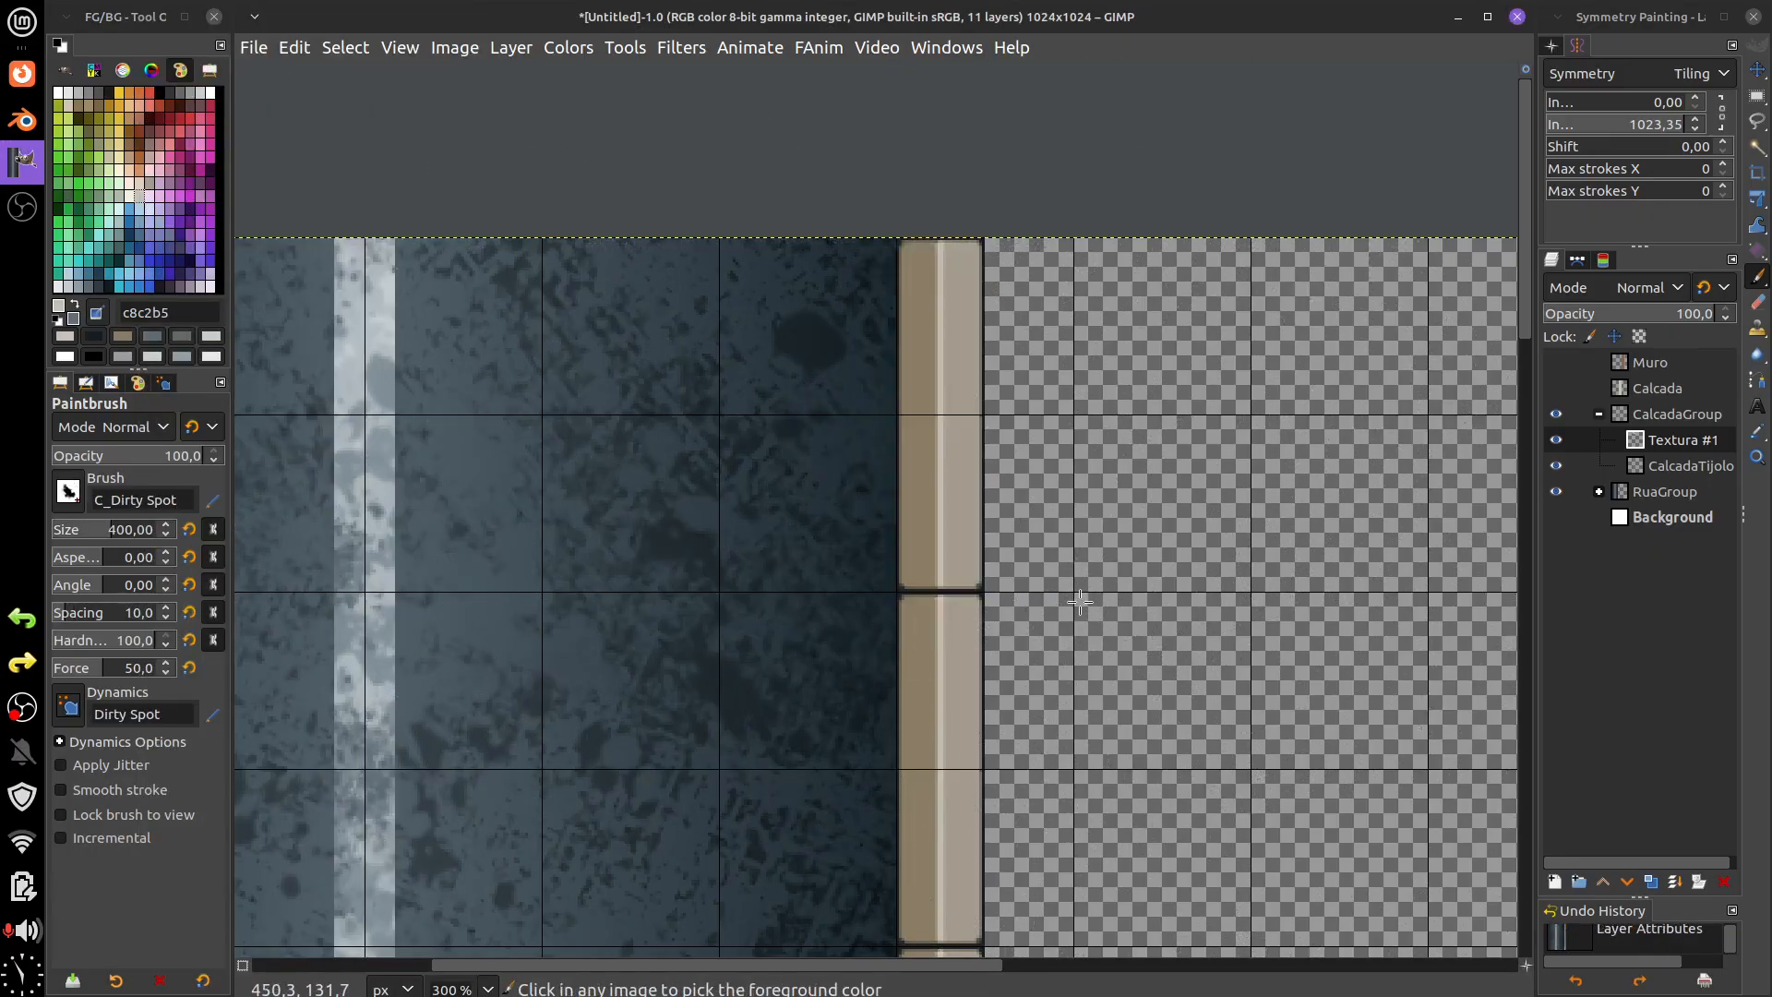
drag(125, 539, 59, 539)
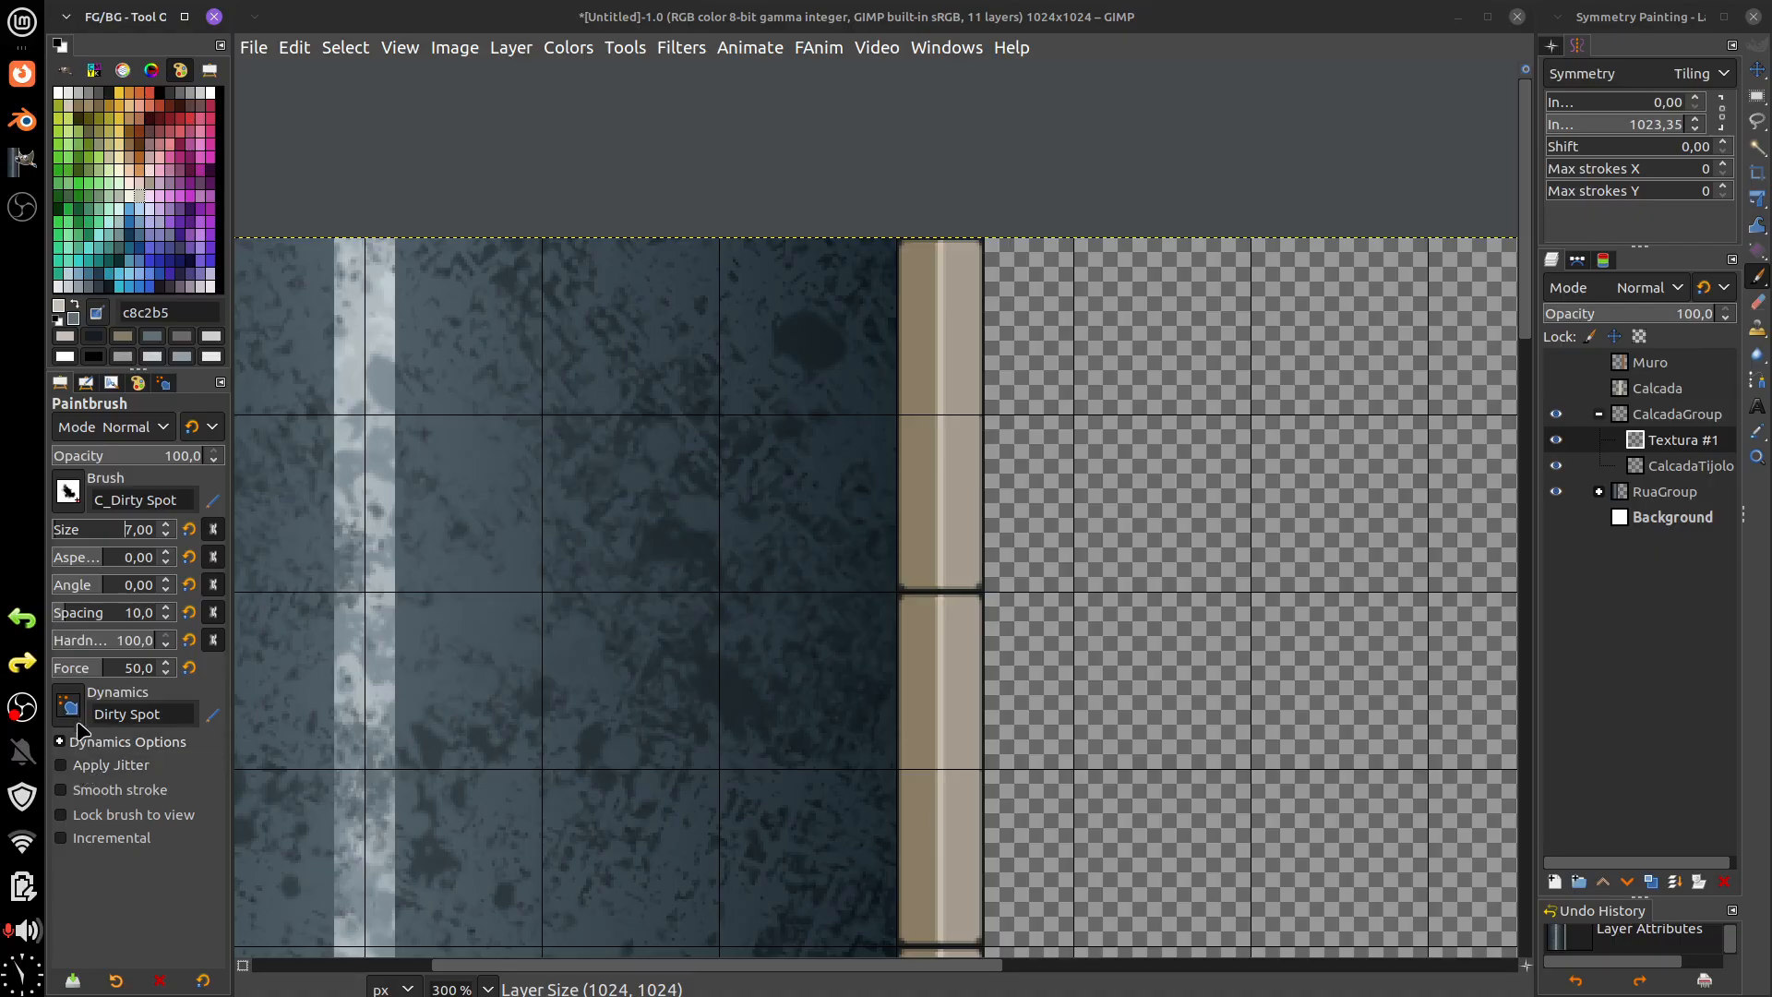
- Dab small c8c2b5 spots along the central highlight line of the beige curb stones, working down the strip on the Textura #1 layer
click(976, 545)
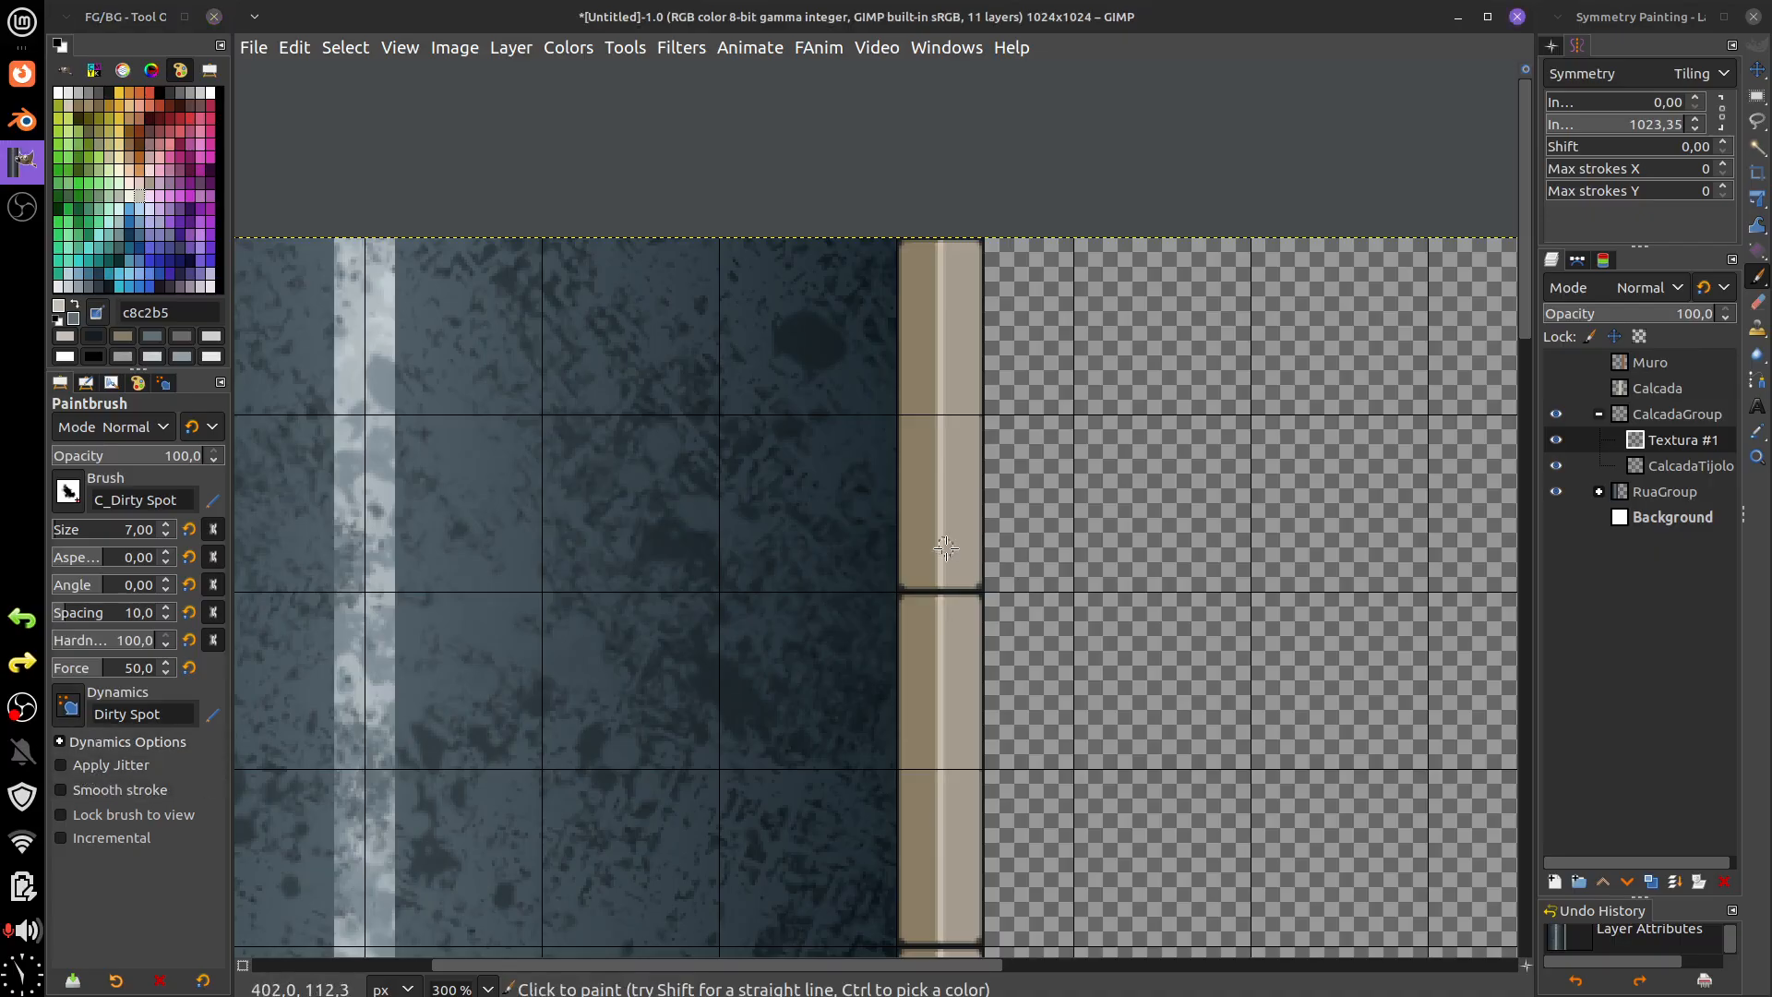
click(945, 547)
click(938, 499)
click(937, 416)
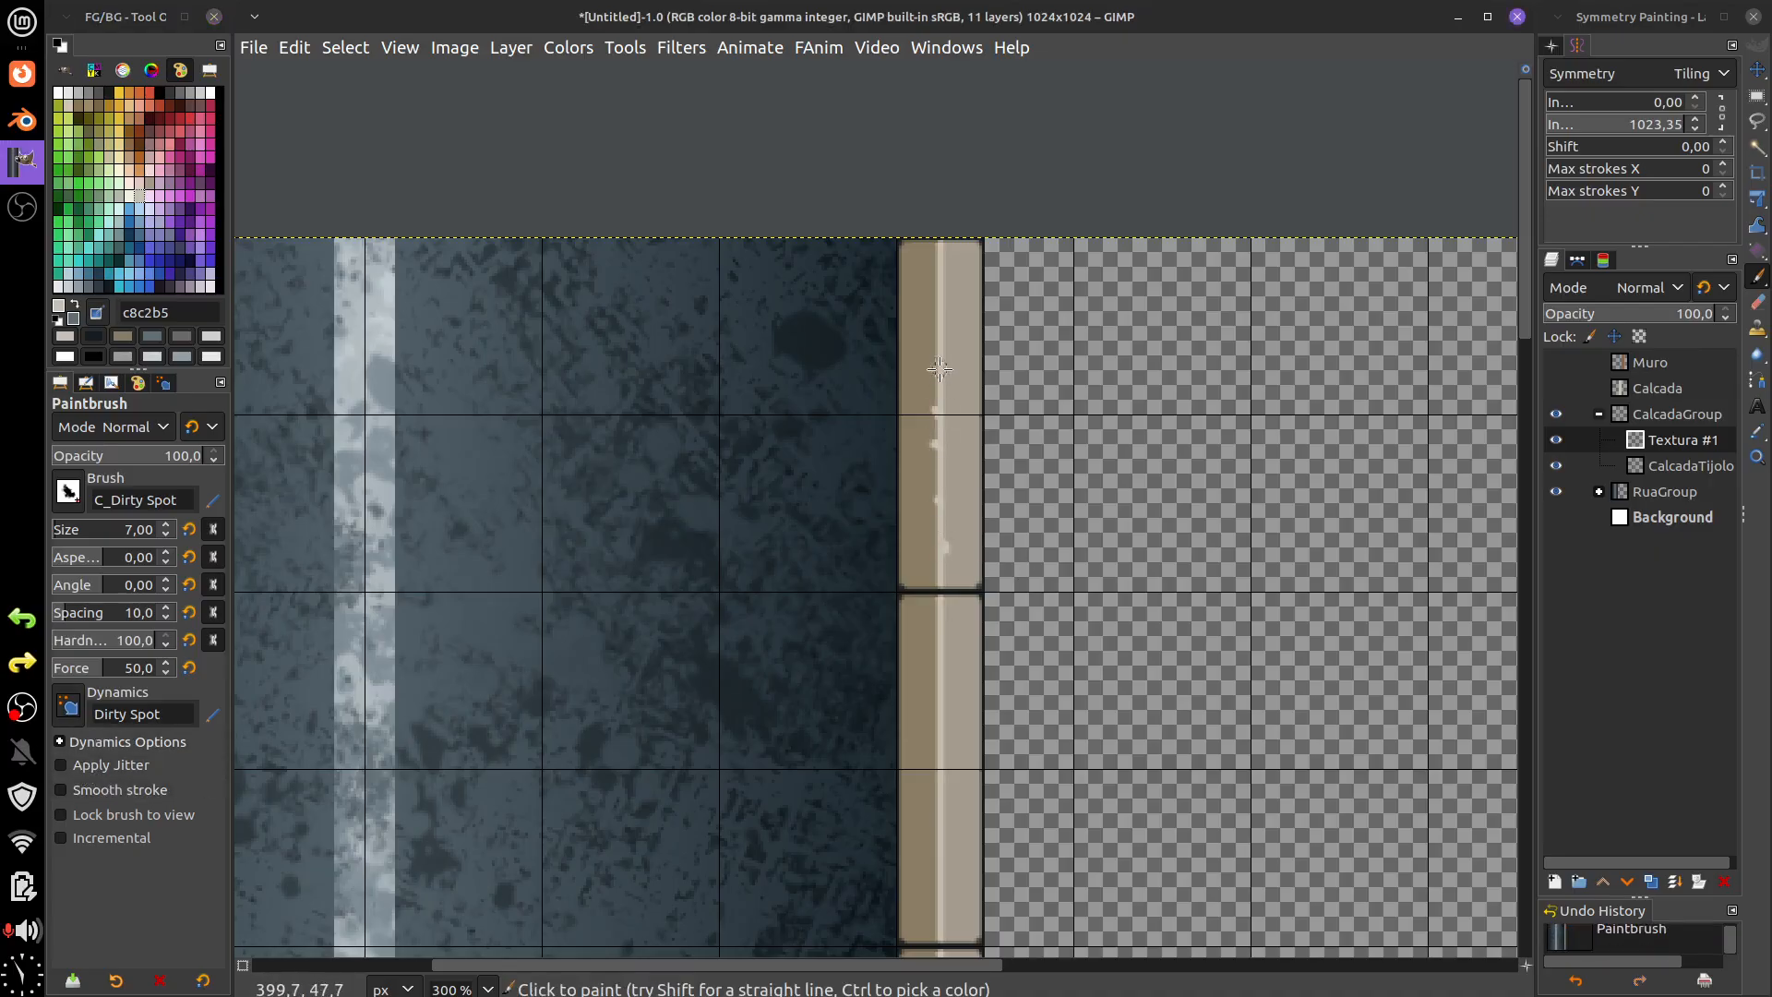
scroll(965, 422, down, 5)
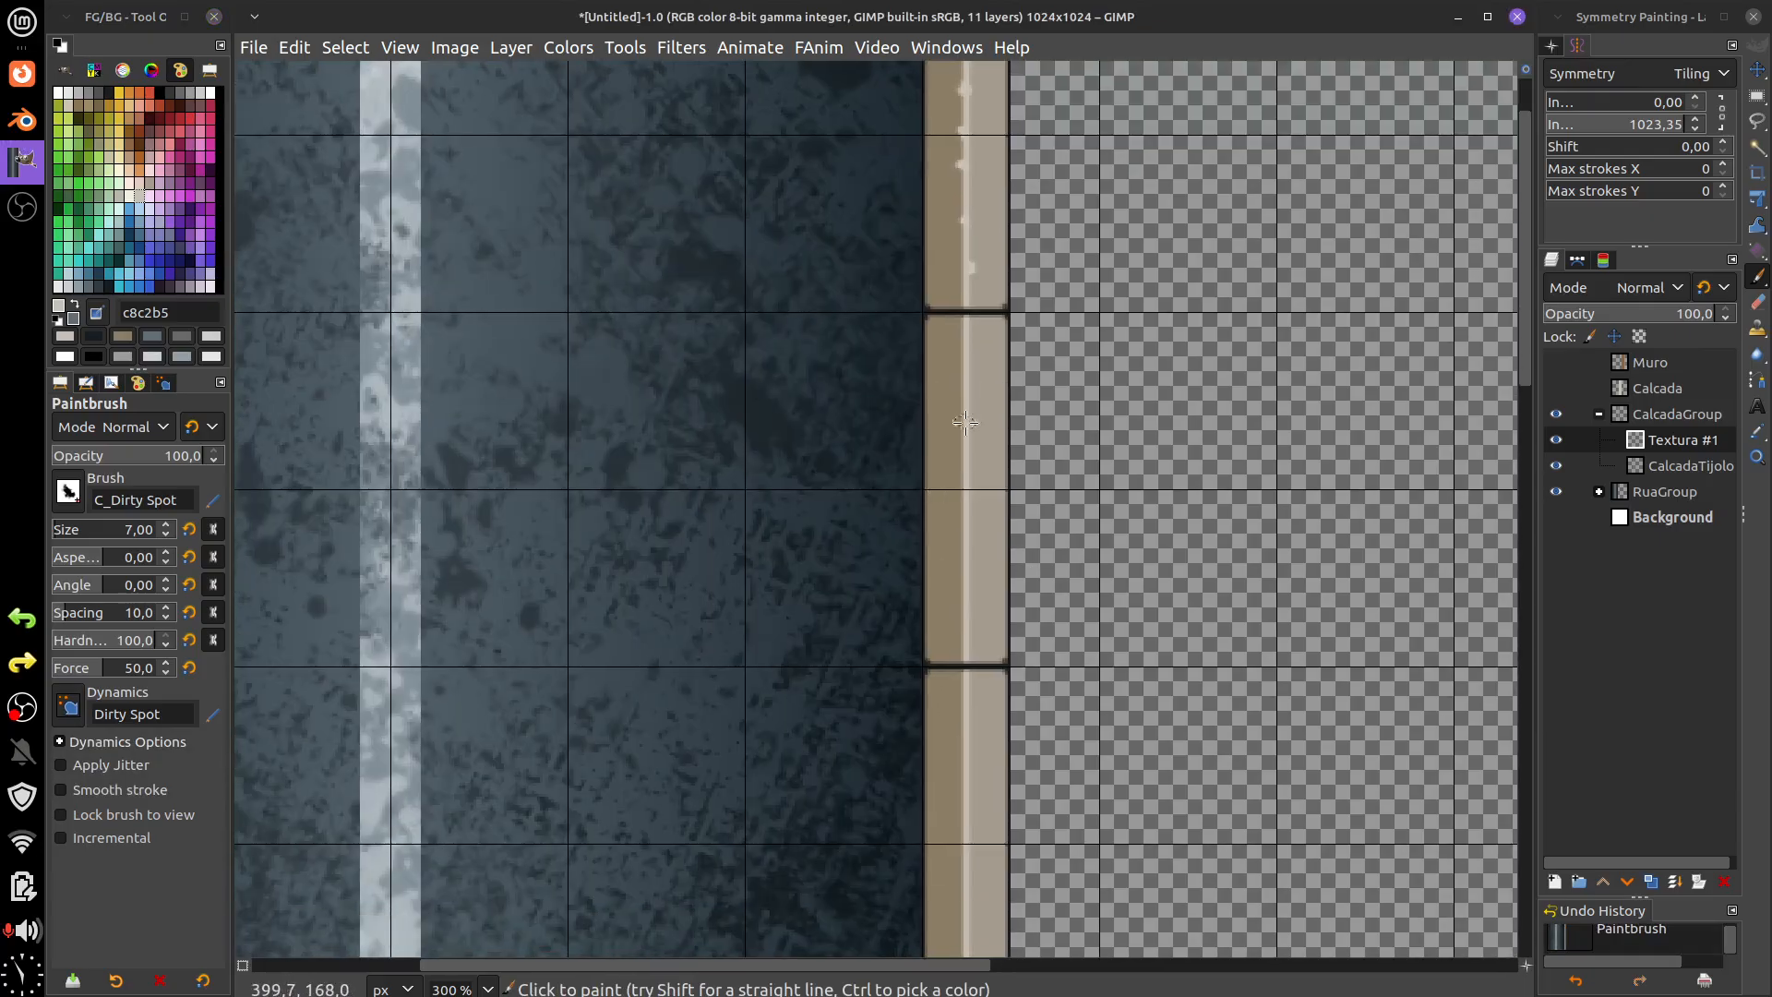
click(966, 543)
click(969, 621)
scroll(970, 554, down, 4)
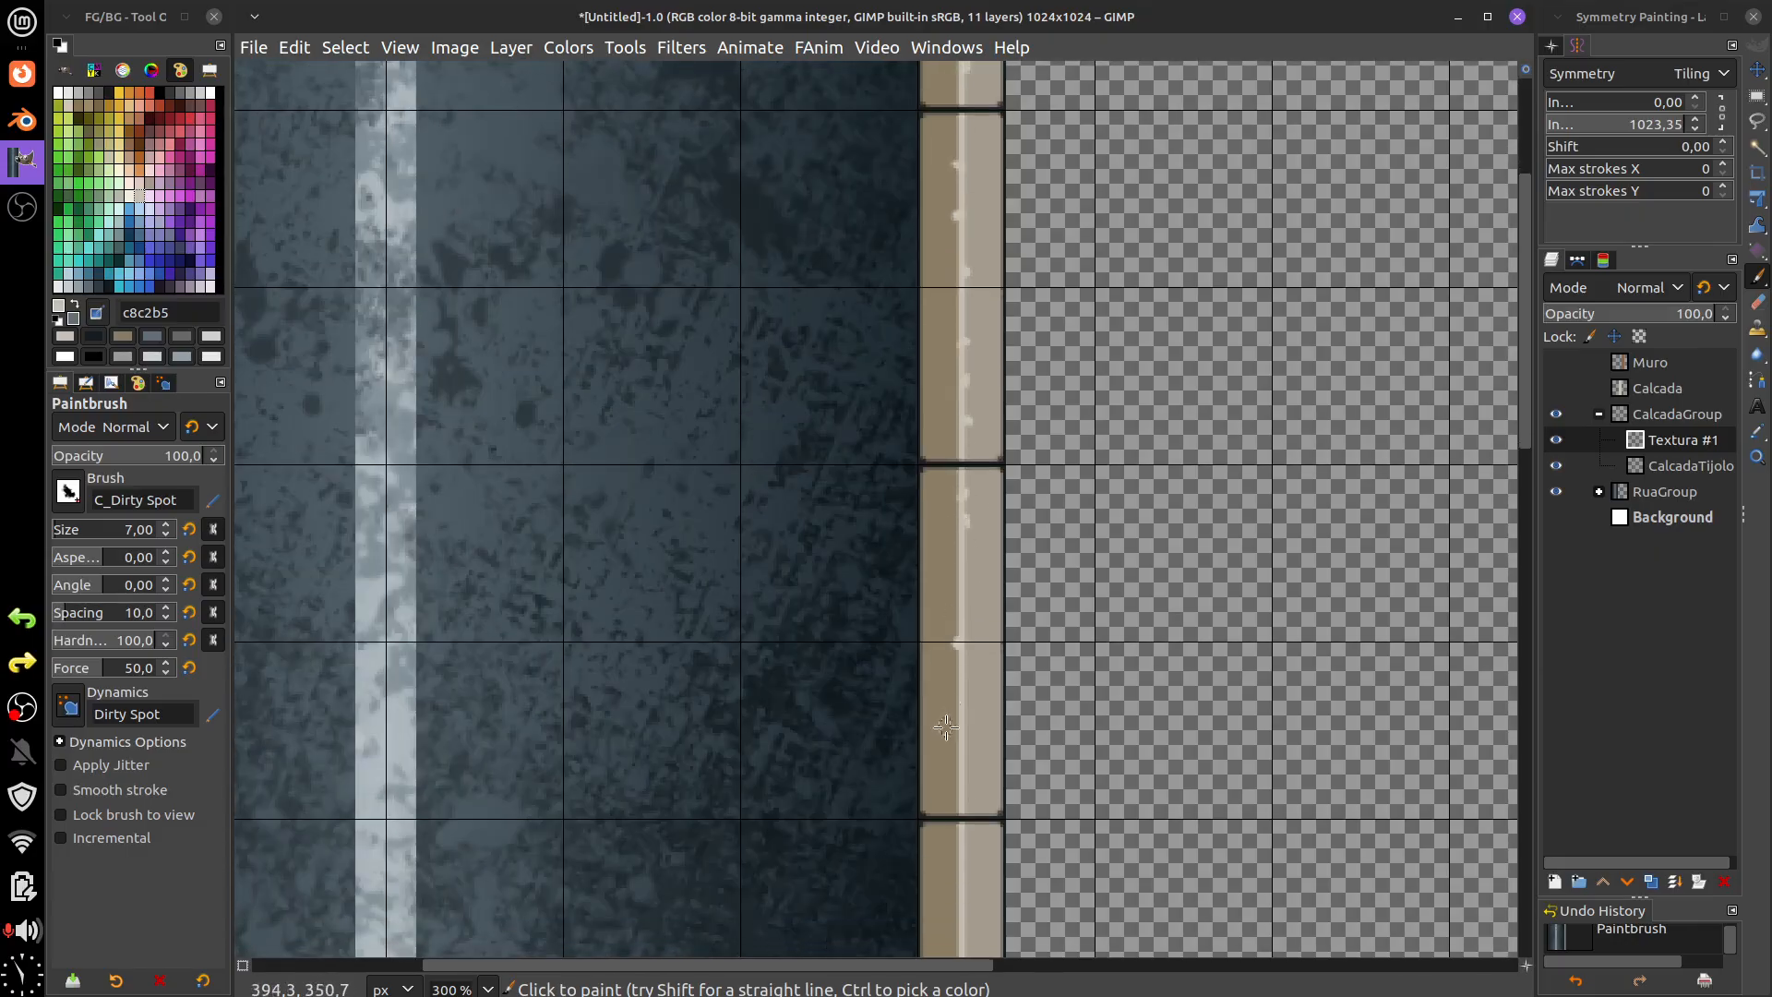
scroll(972, 535, down, 8)
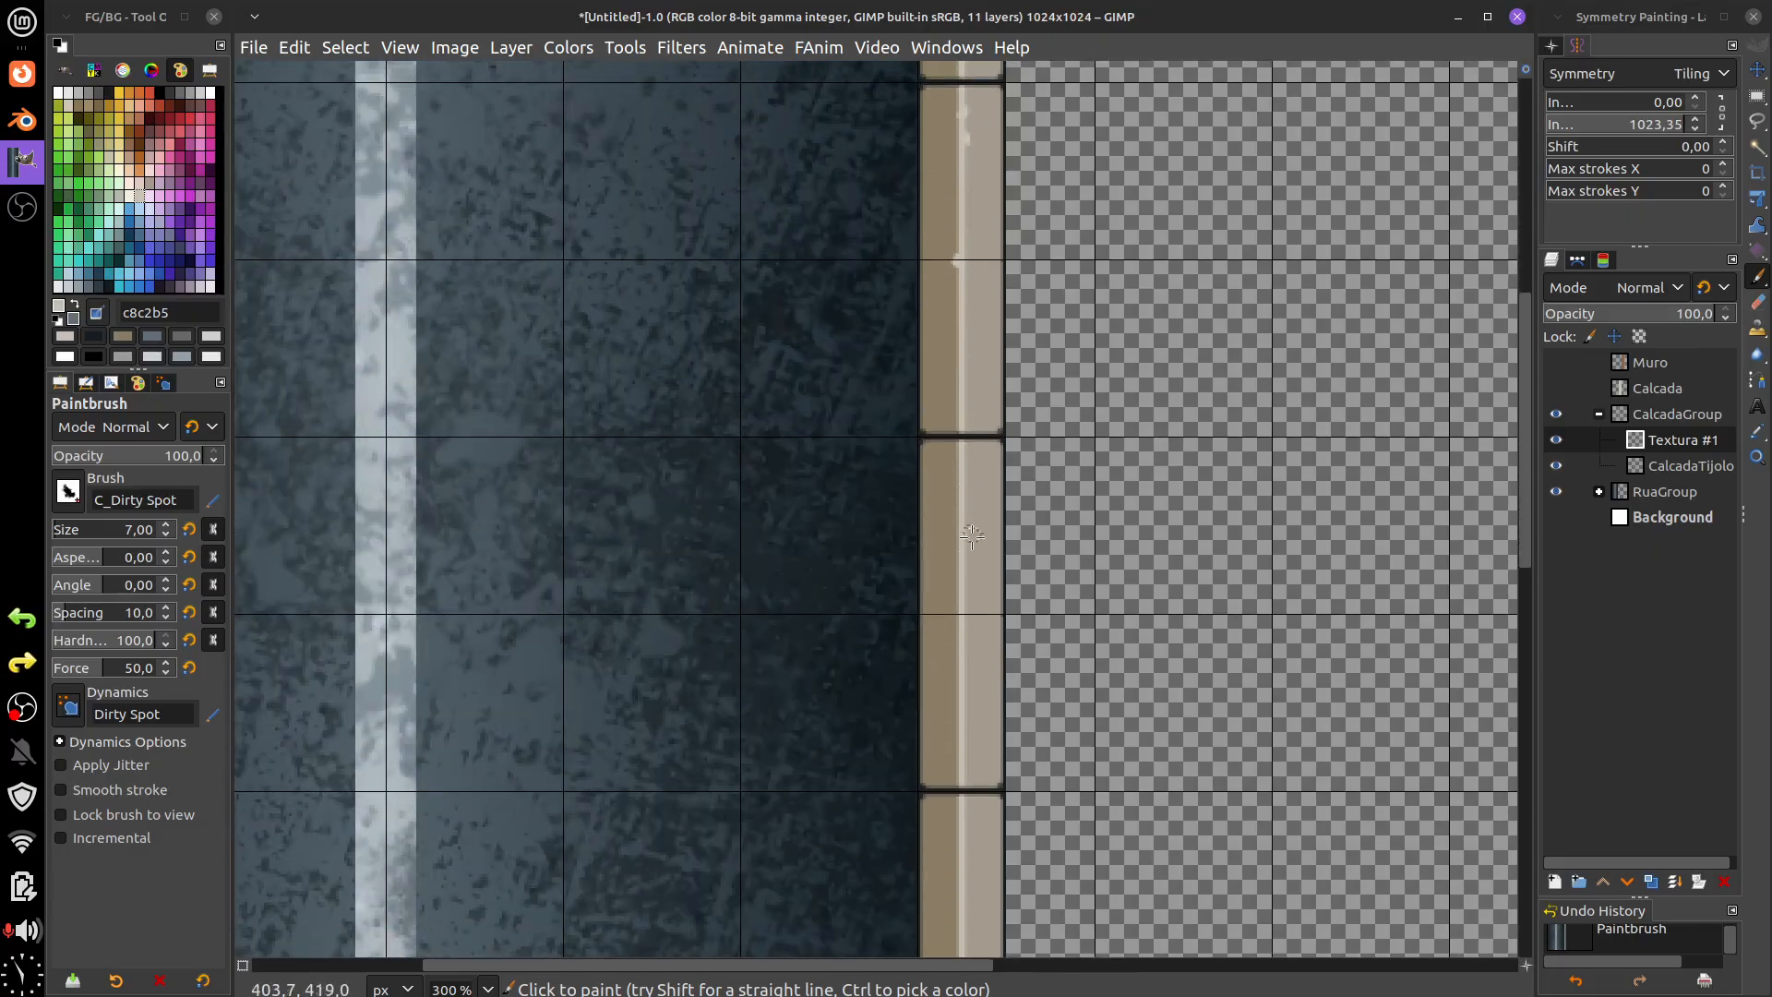
click(960, 752)
scroll(965, 646, down, 8)
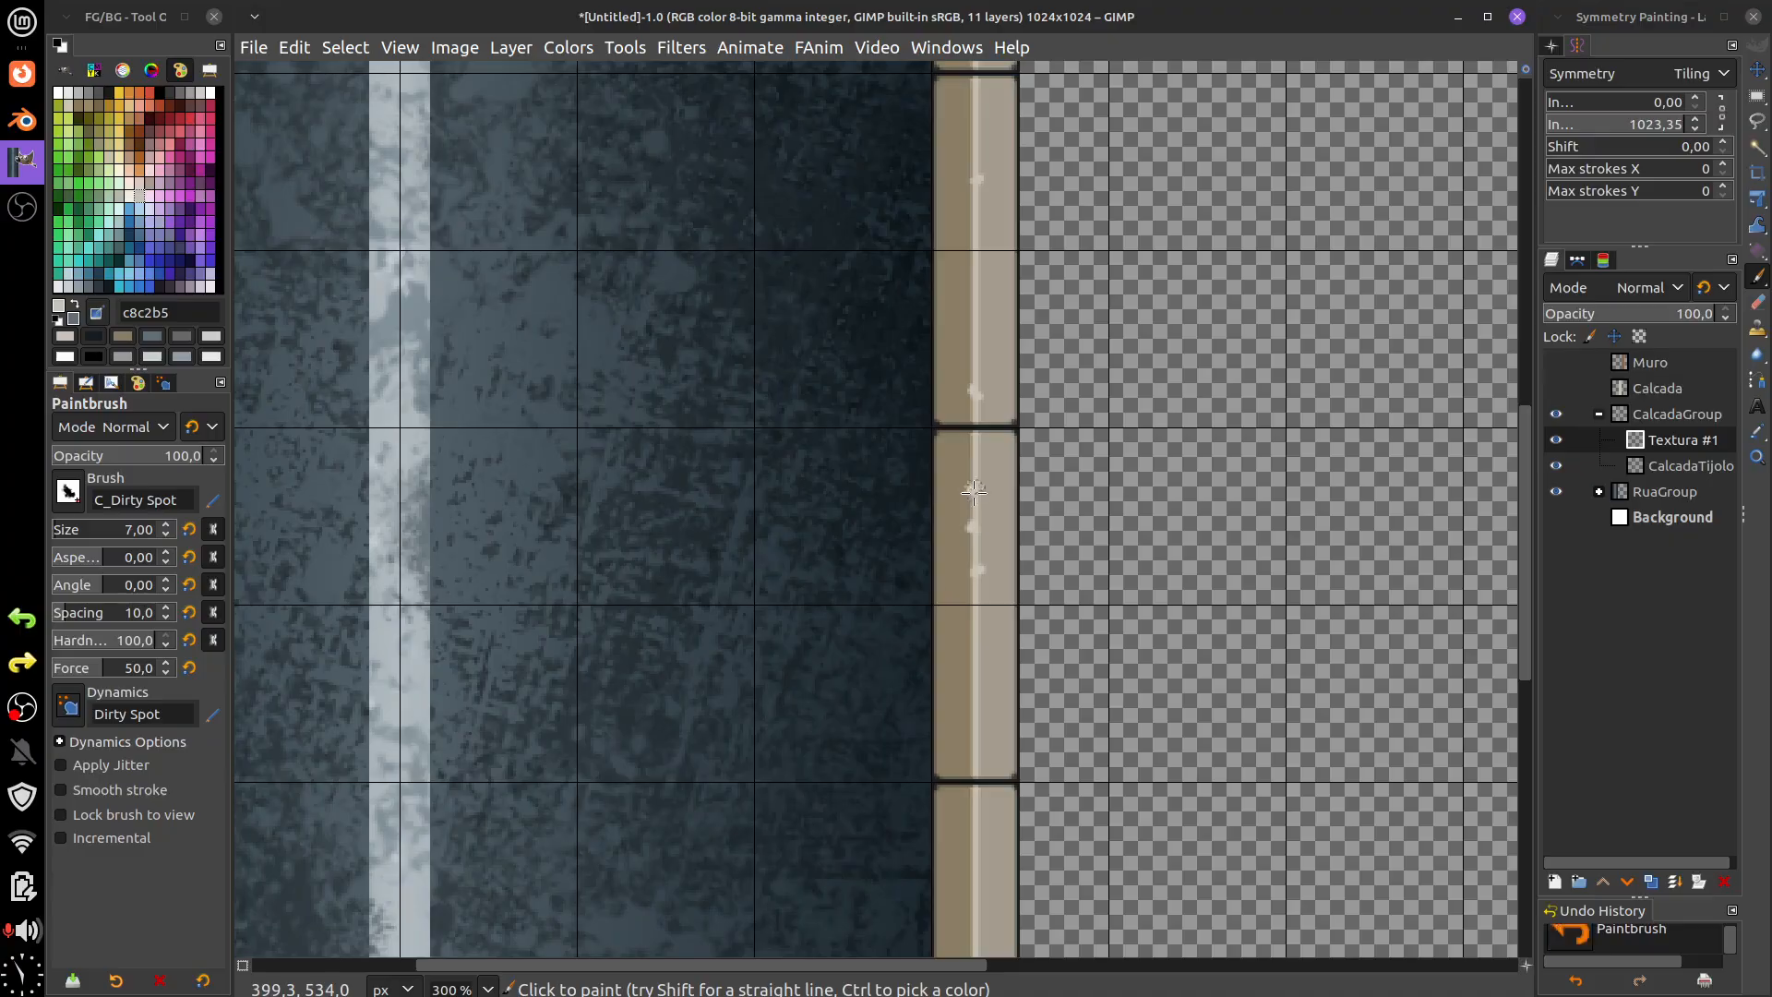
scroll(997, 544, down, 1)
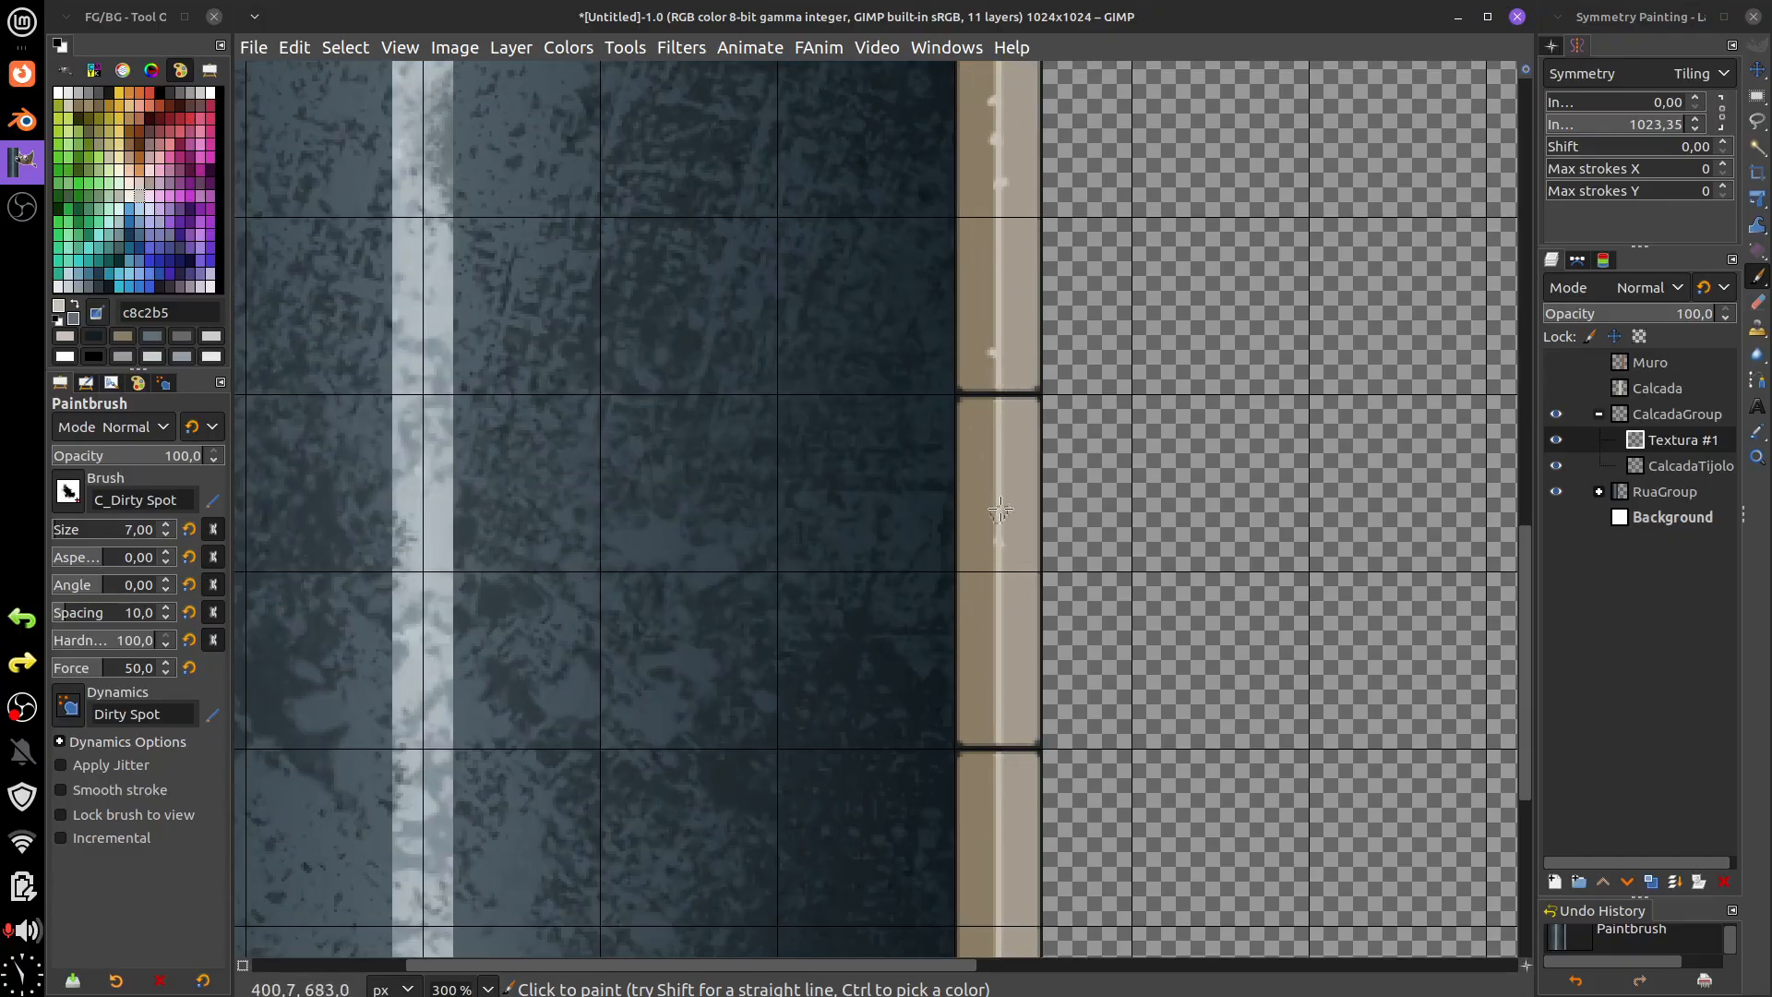
click(999, 510)
click(993, 689)
scroll(1001, 826, down, 1)
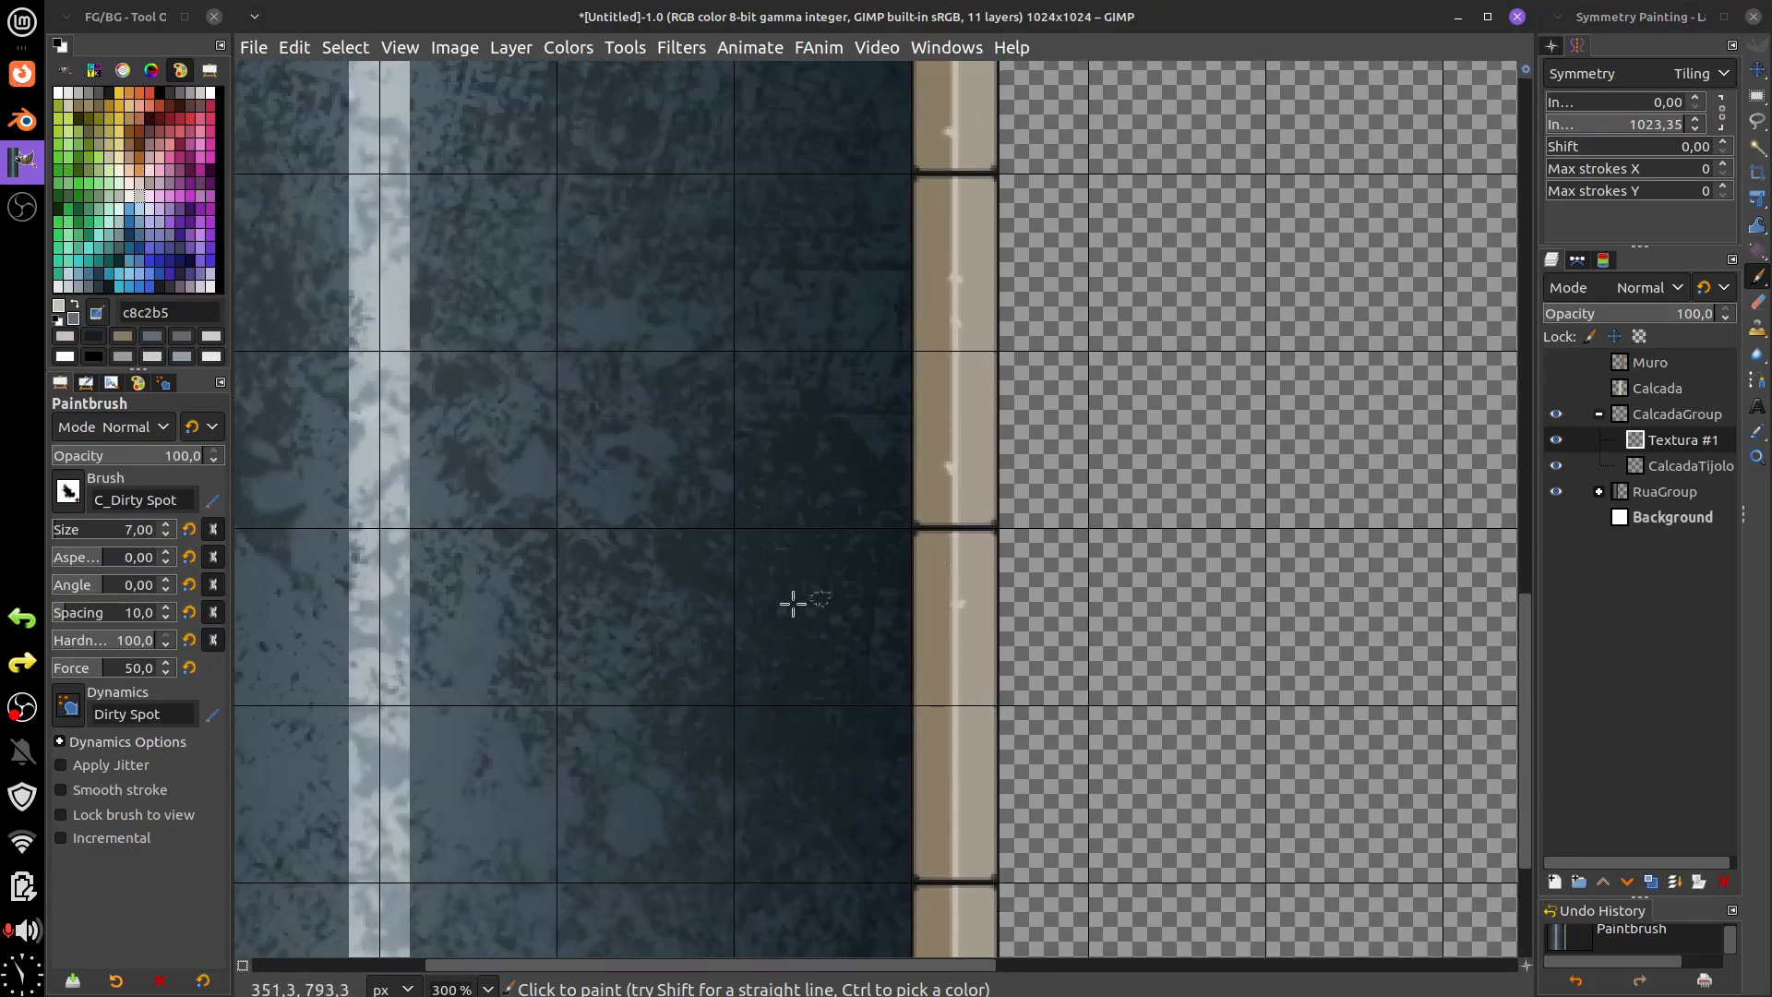
- Enable jitter for the Paintbrush with an amount of 50 and set the foreground colour to 8b7e65
click(61, 766)
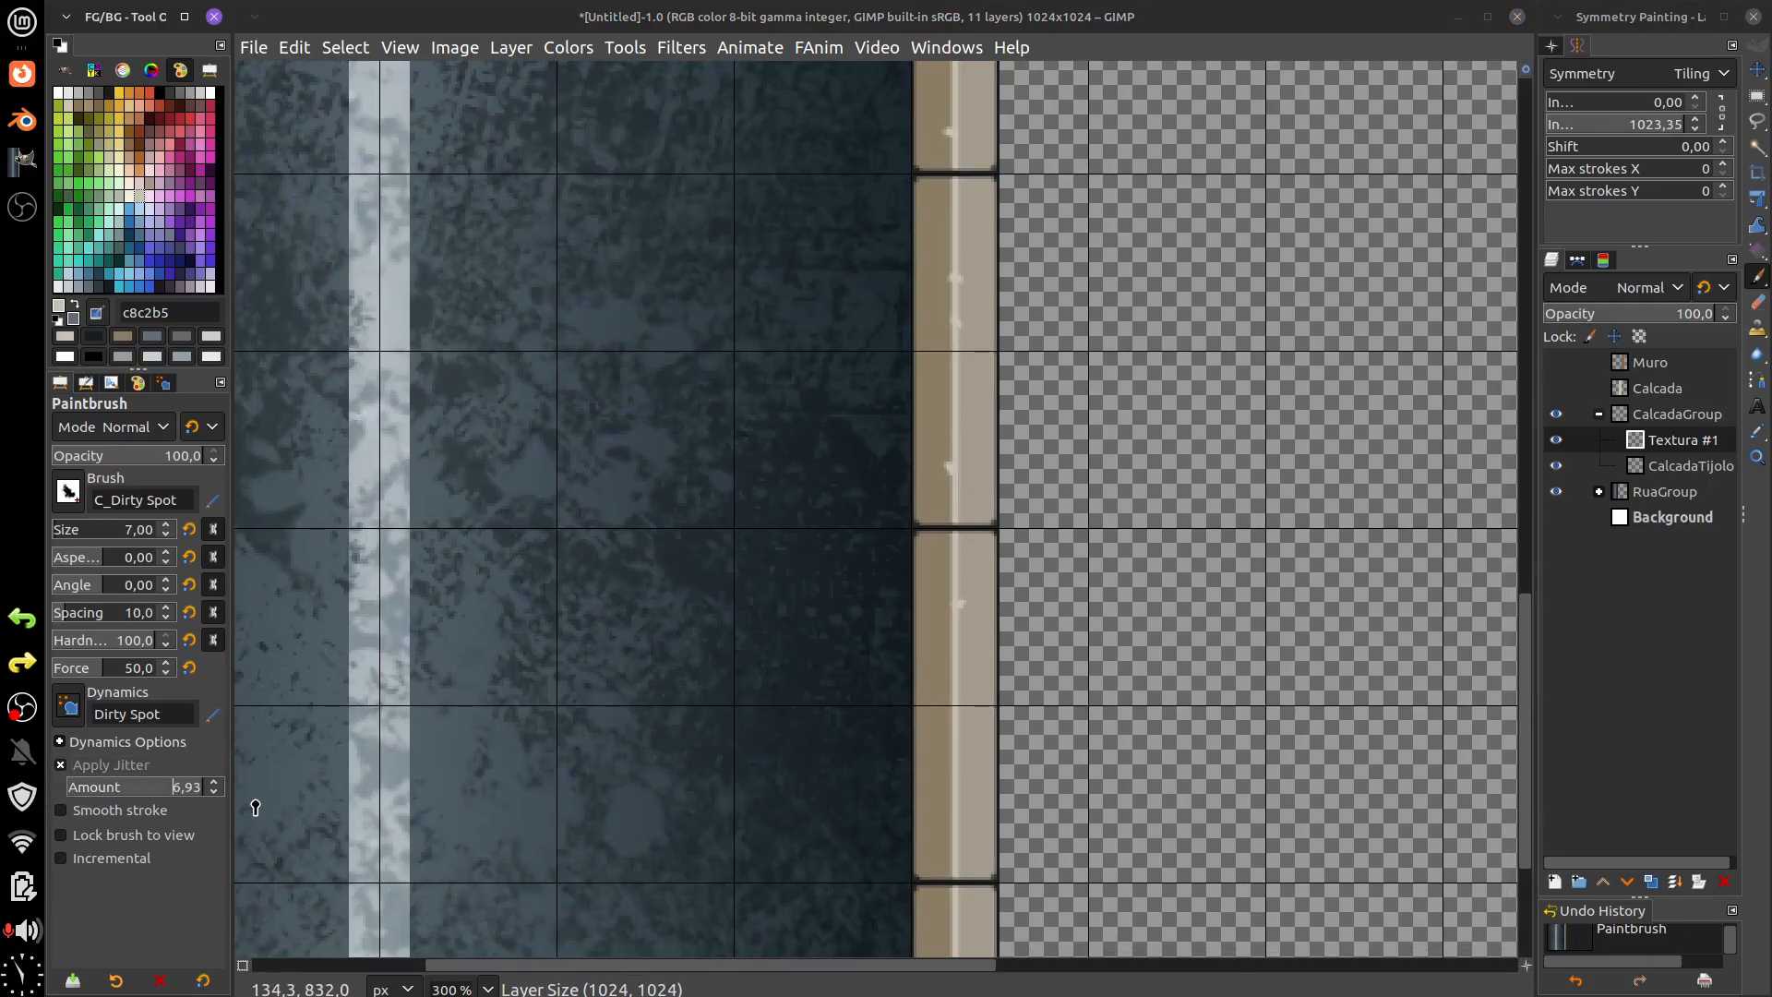
click(150, 180)
click(123, 336)
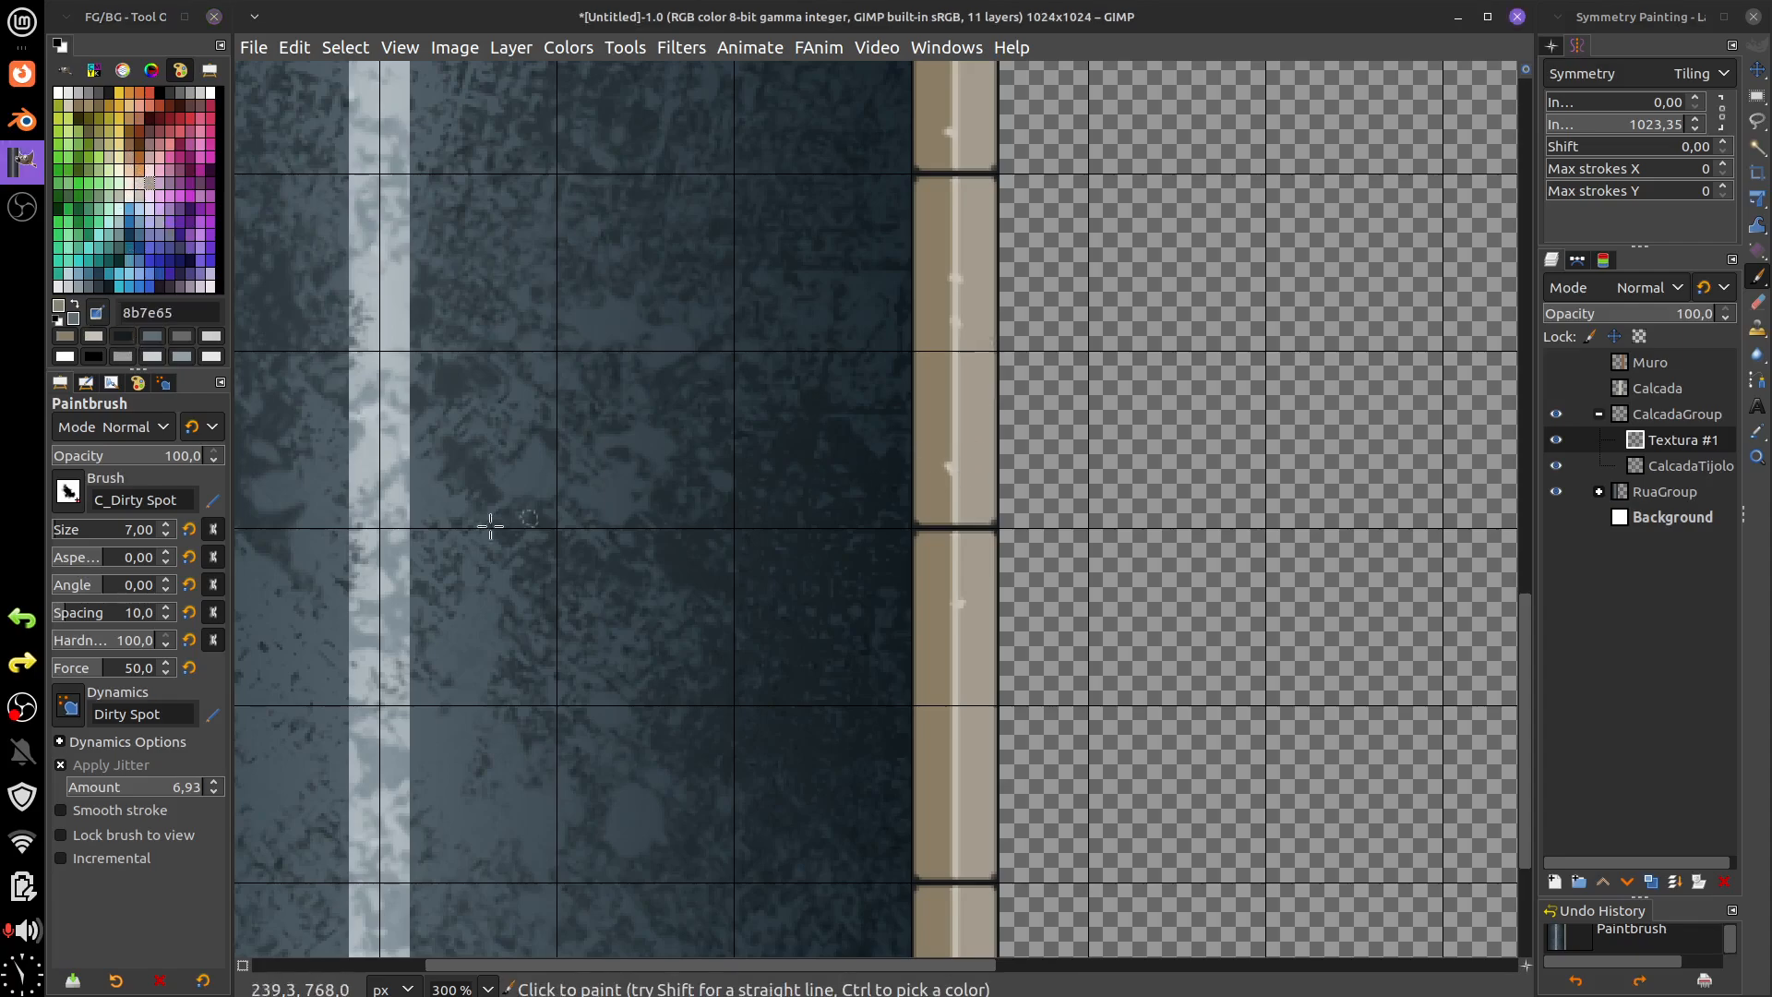
click(146, 786)
- Try scattering jittered brown spots over the lower curb stones on the current layer
click(963, 473)
click(982, 459)
click(986, 454)
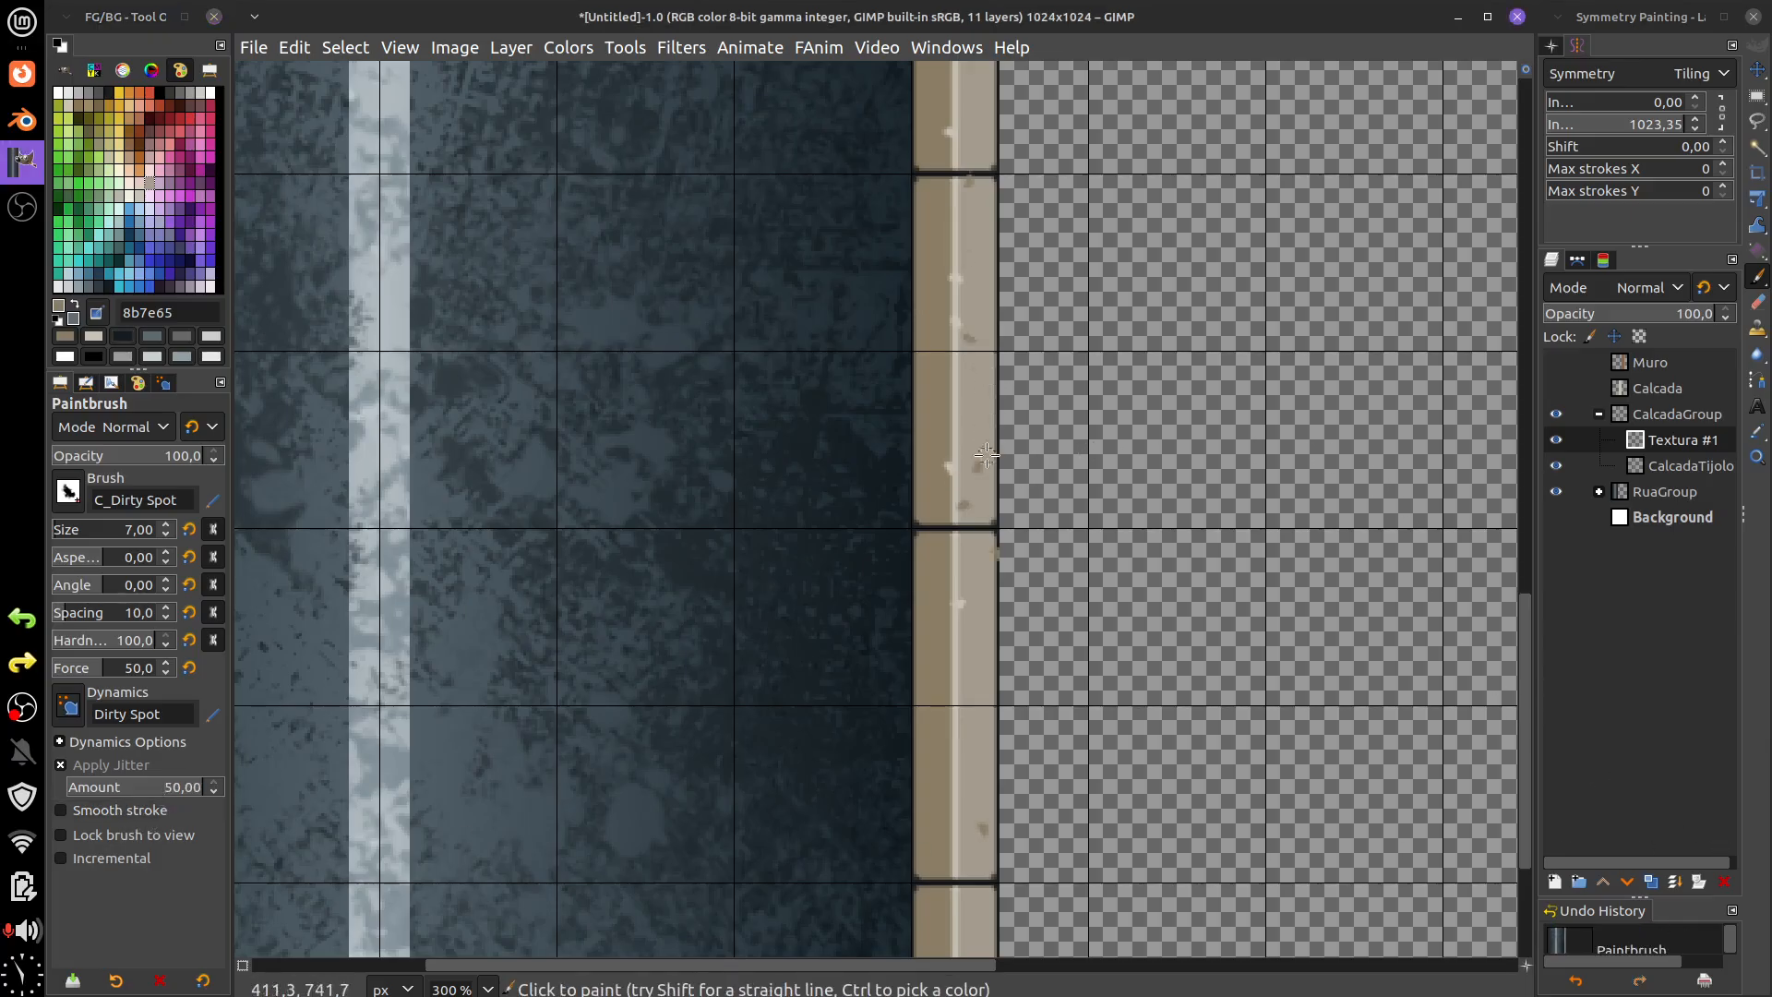
click(961, 399)
click(971, 581)
click(967, 641)
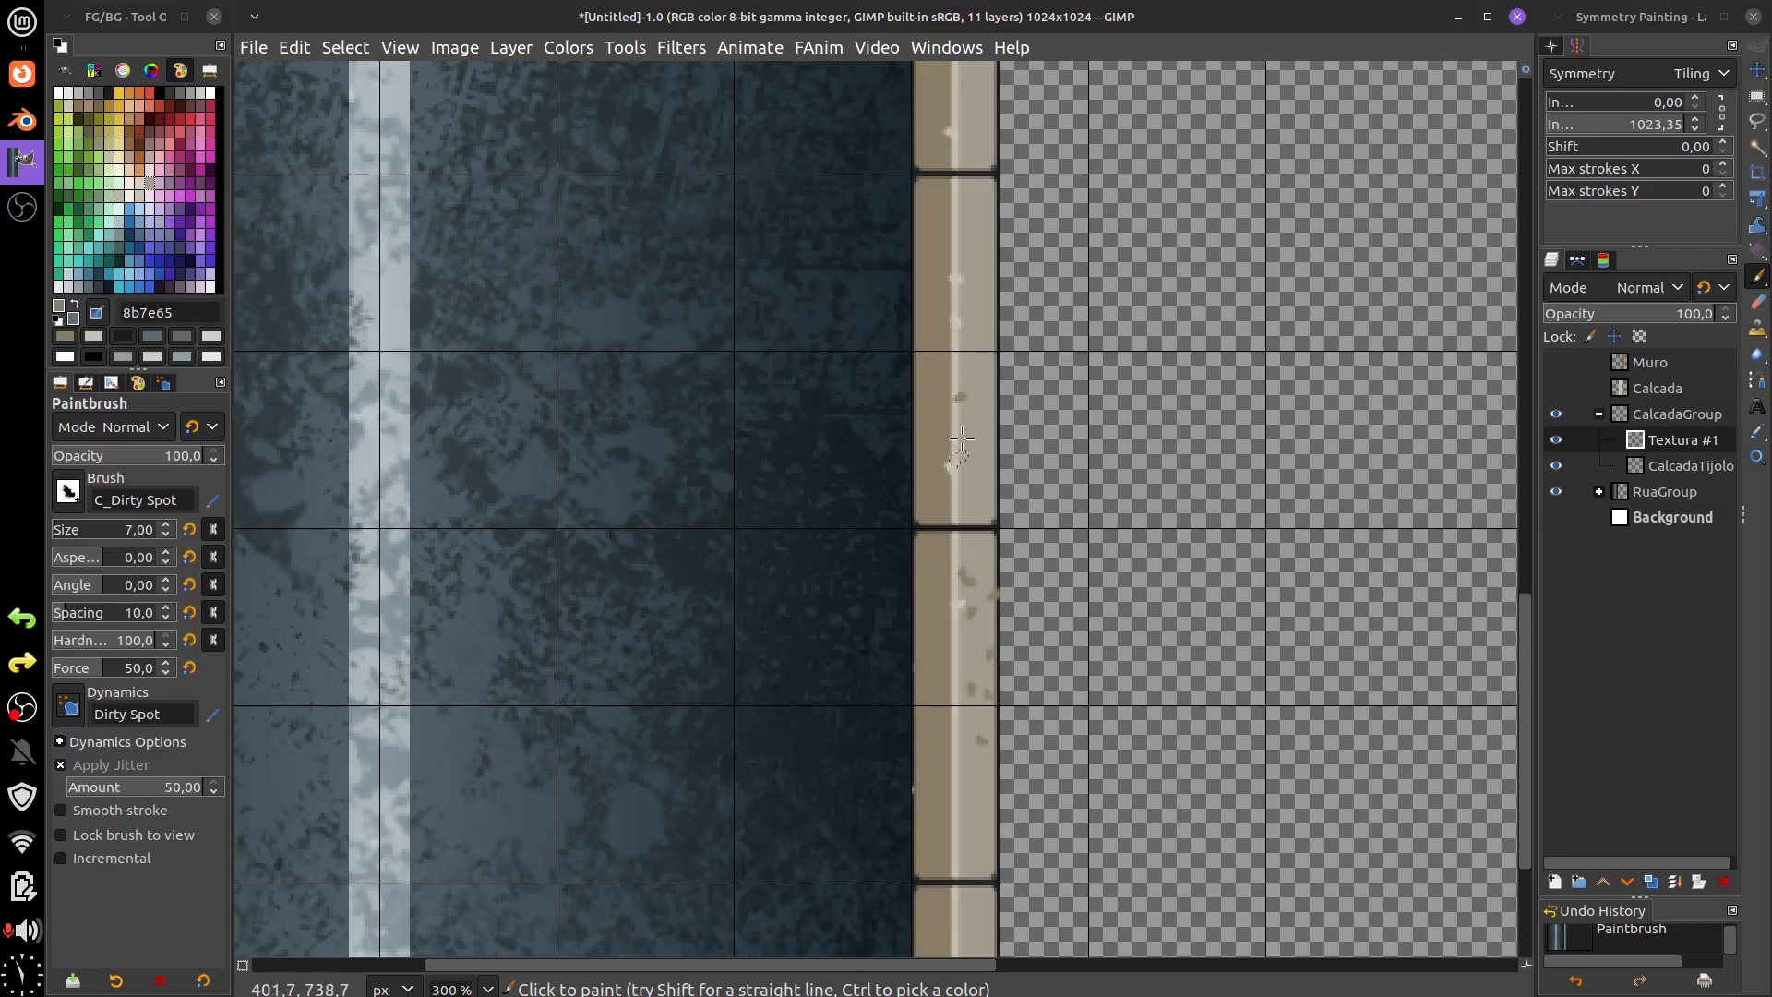
scroll(968, 388, up, 1)
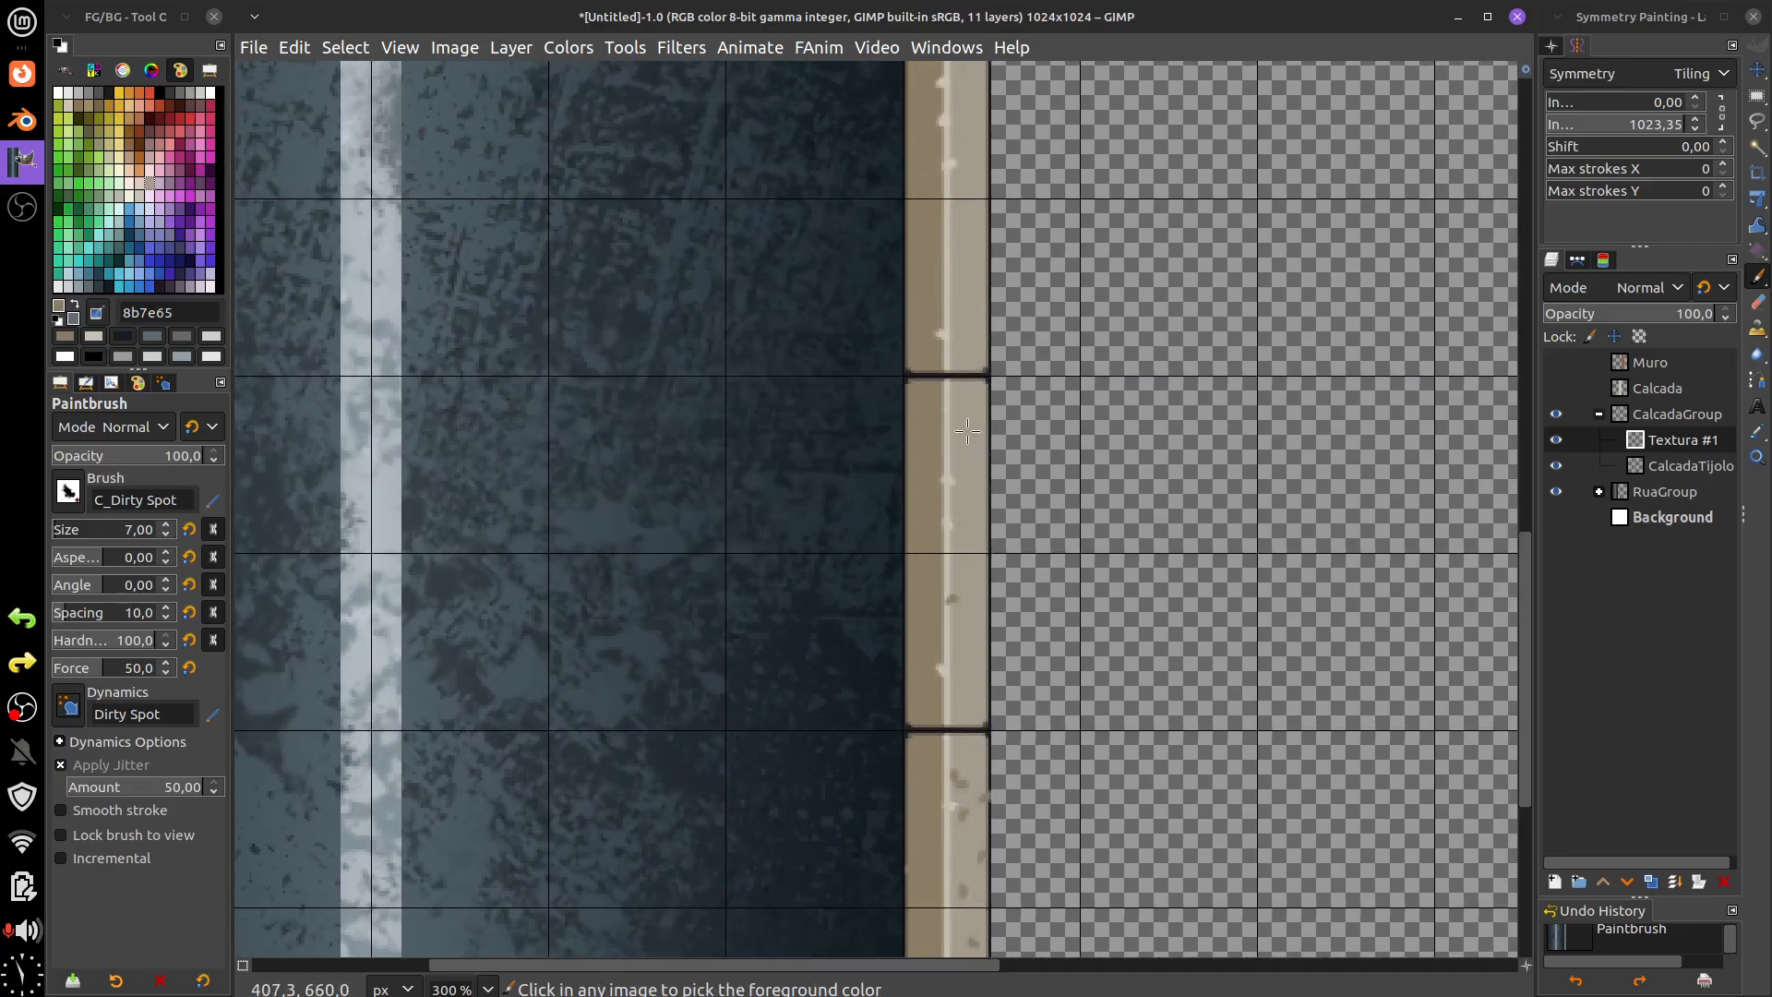
- Rename the curb's highlight layer Textura #1 to Detalhe
click(1597, 499)
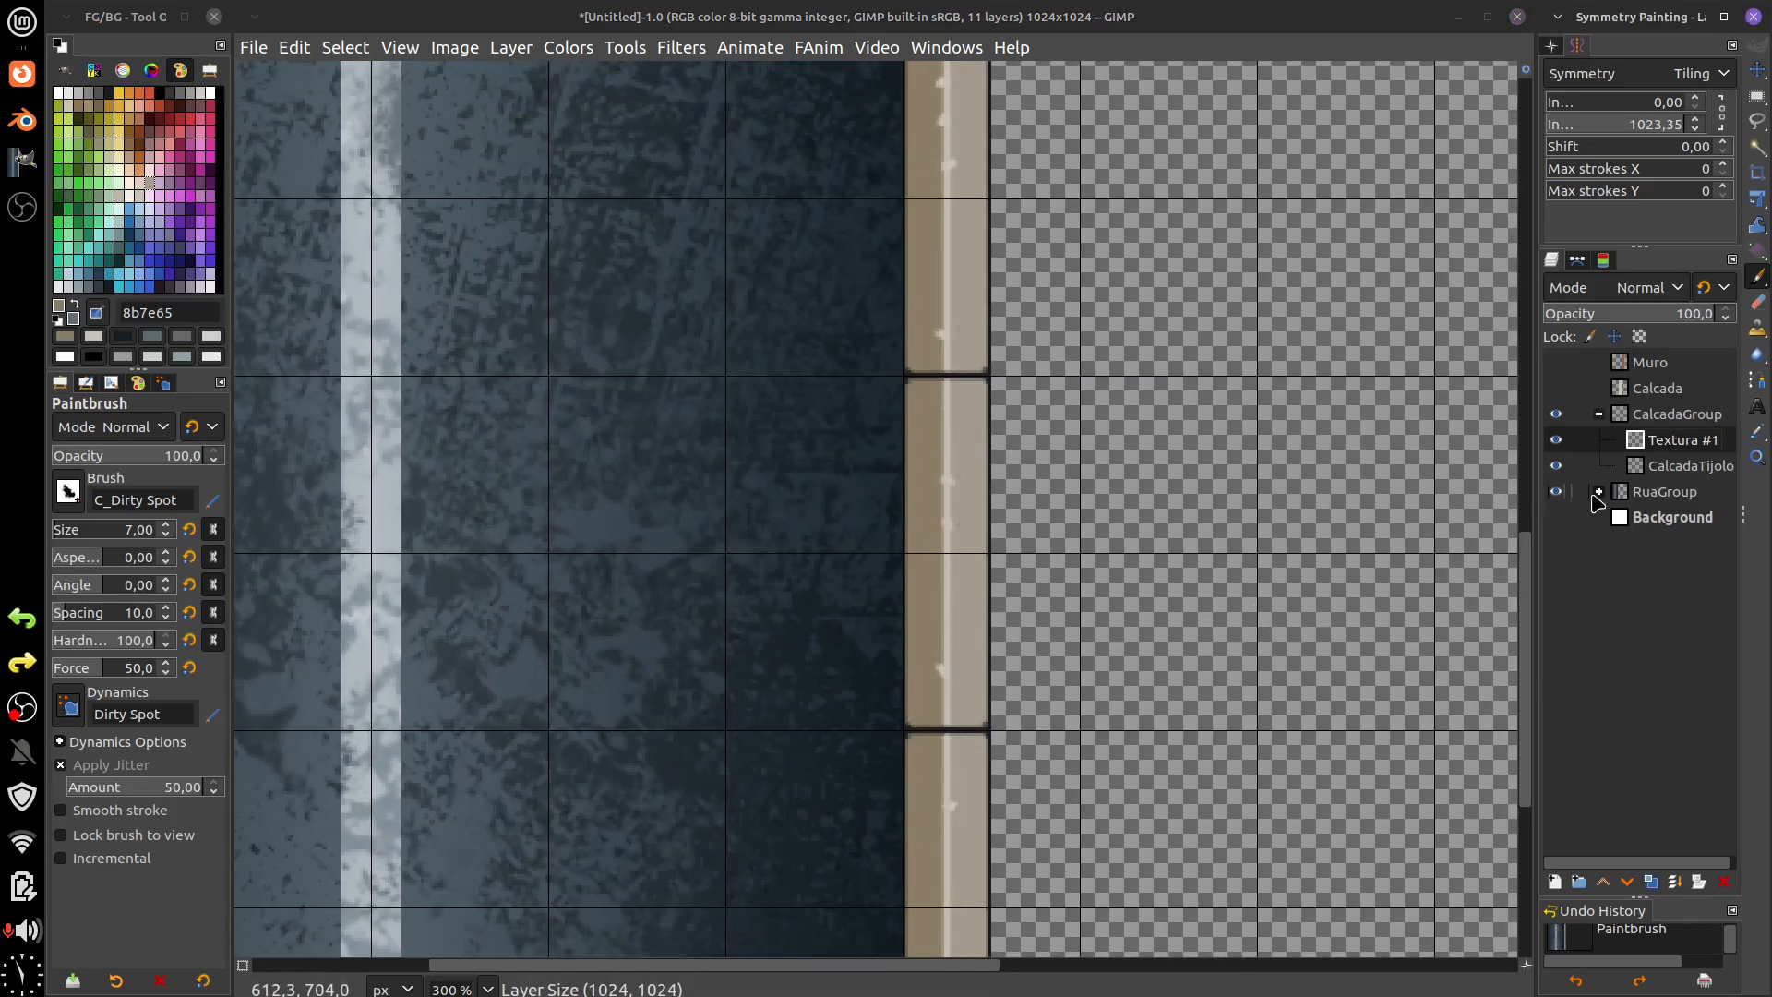
double_click(1690, 450)
text(Detaleh)
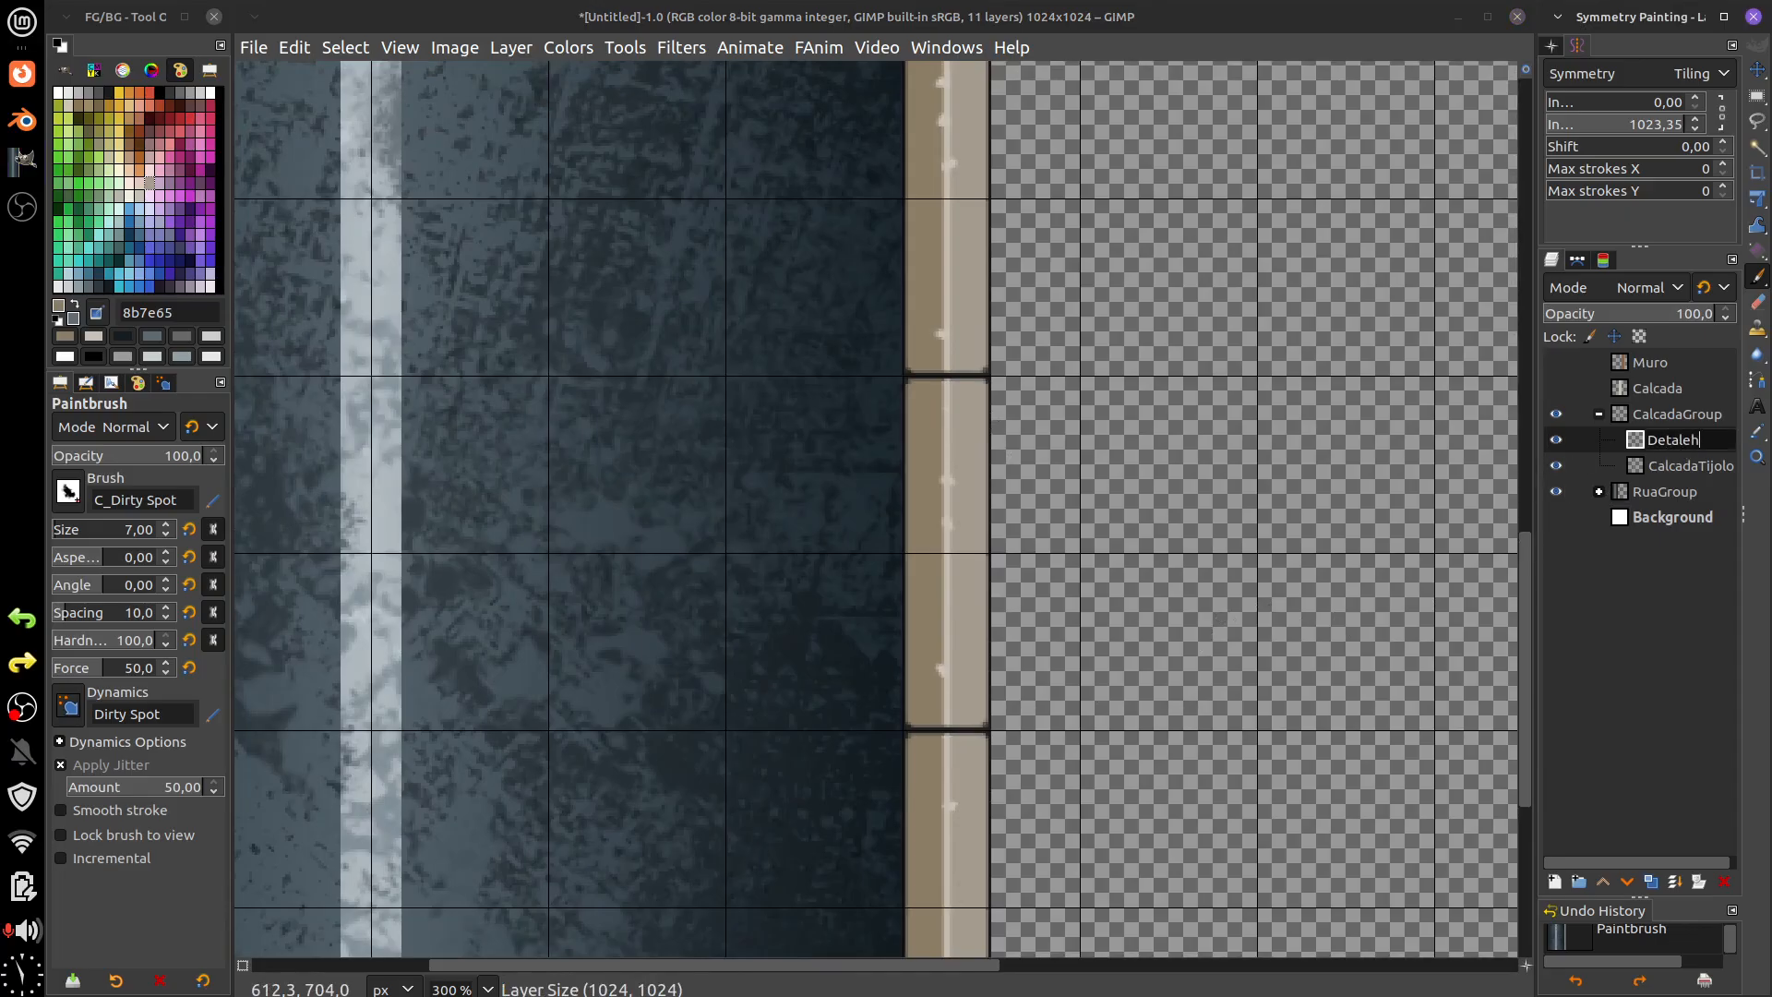
key(Return)
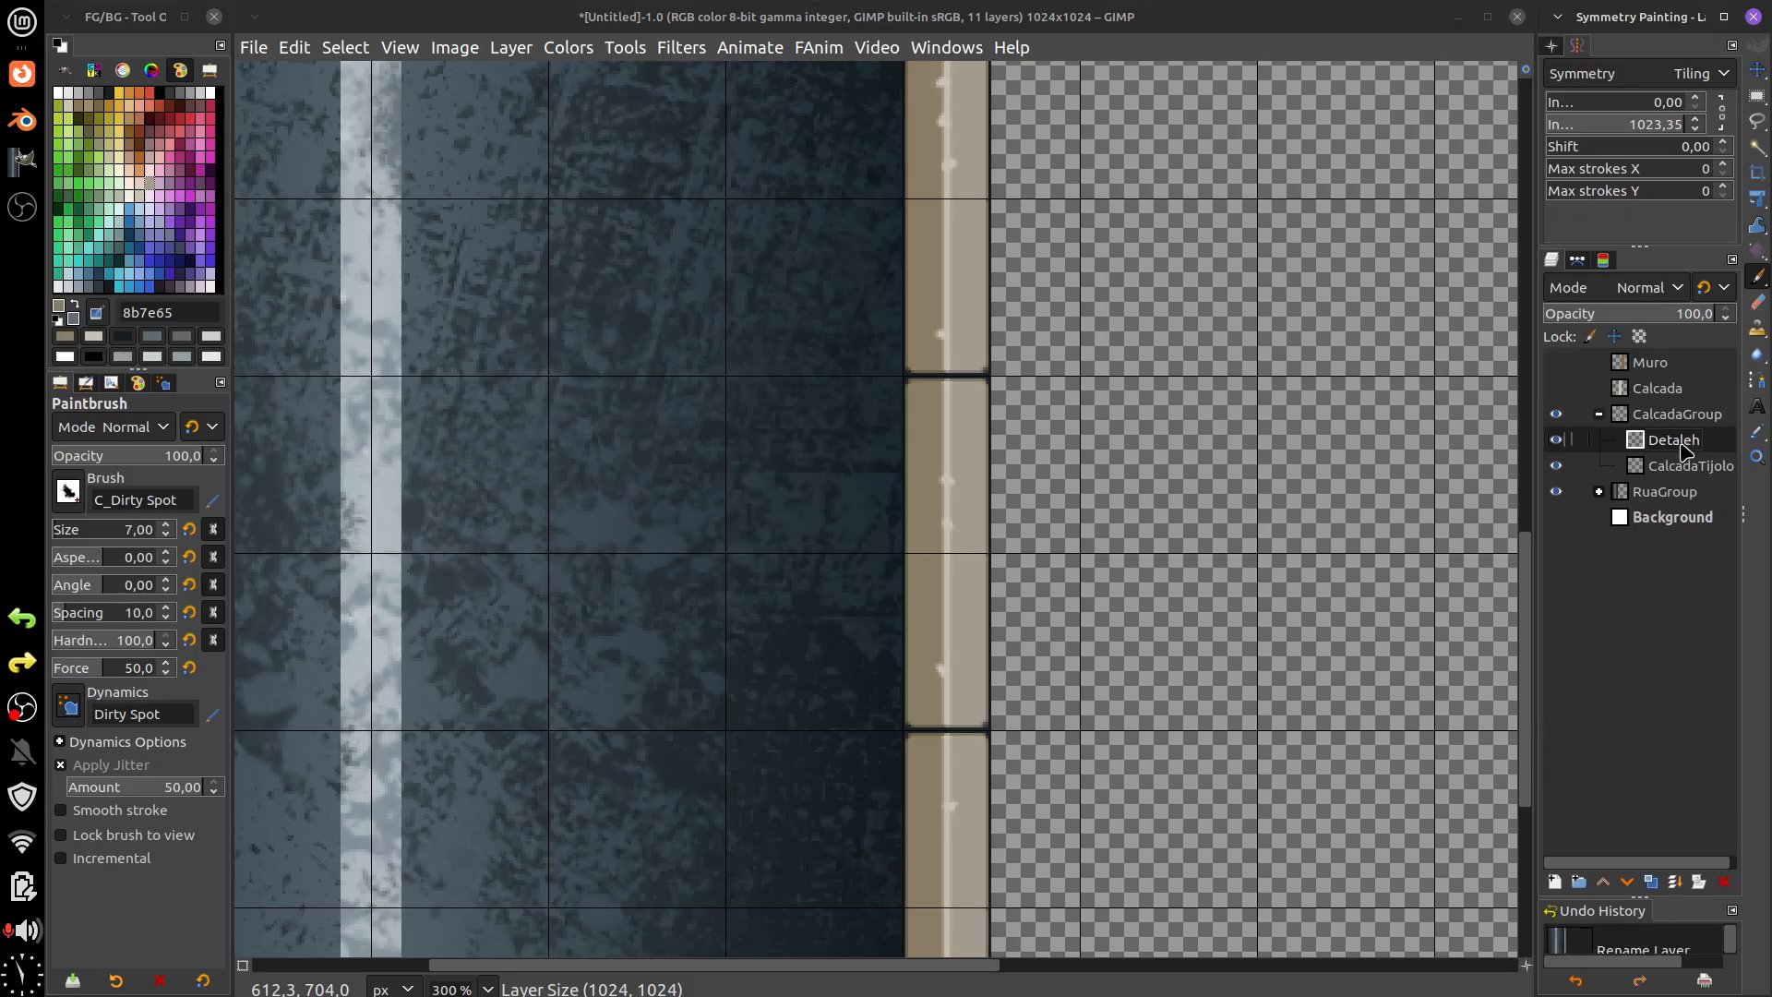
double_click(1701, 445)
click(1704, 438)
key(Return)
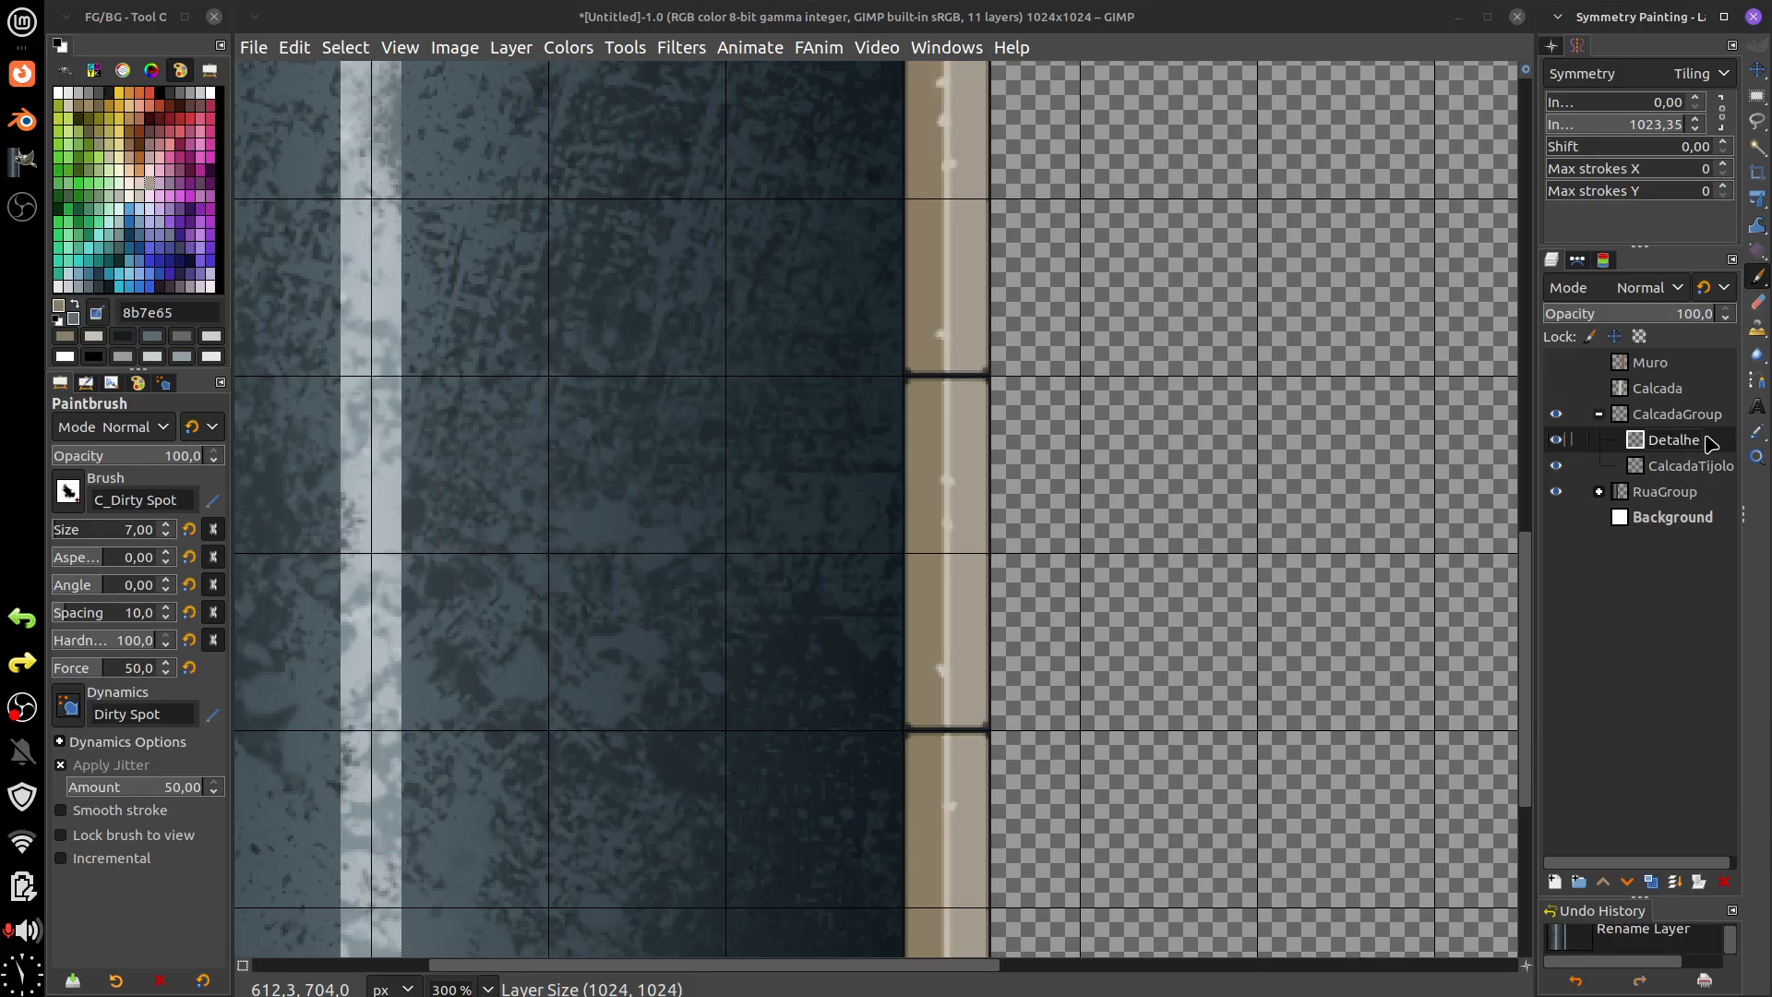
- Add a transparent layer above Detalhe, name it Textura, and set its blend mode to Multiply
click(1554, 881)
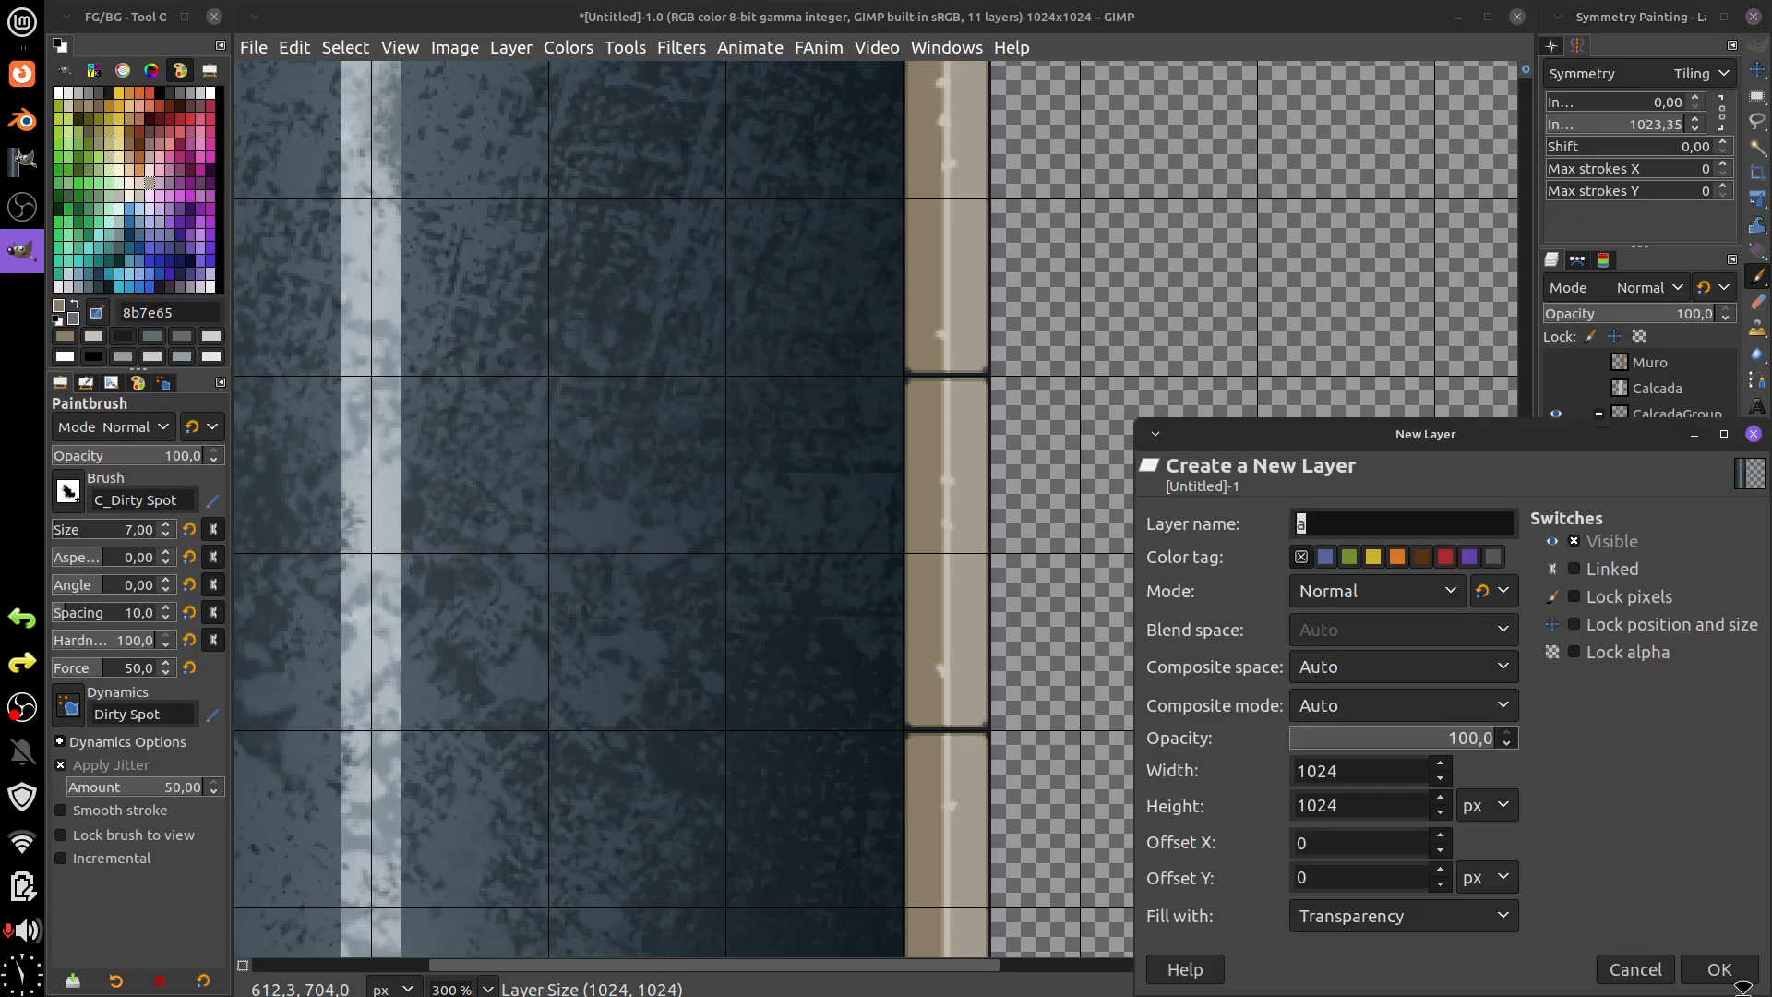
click(1717, 969)
double_click(1661, 438)
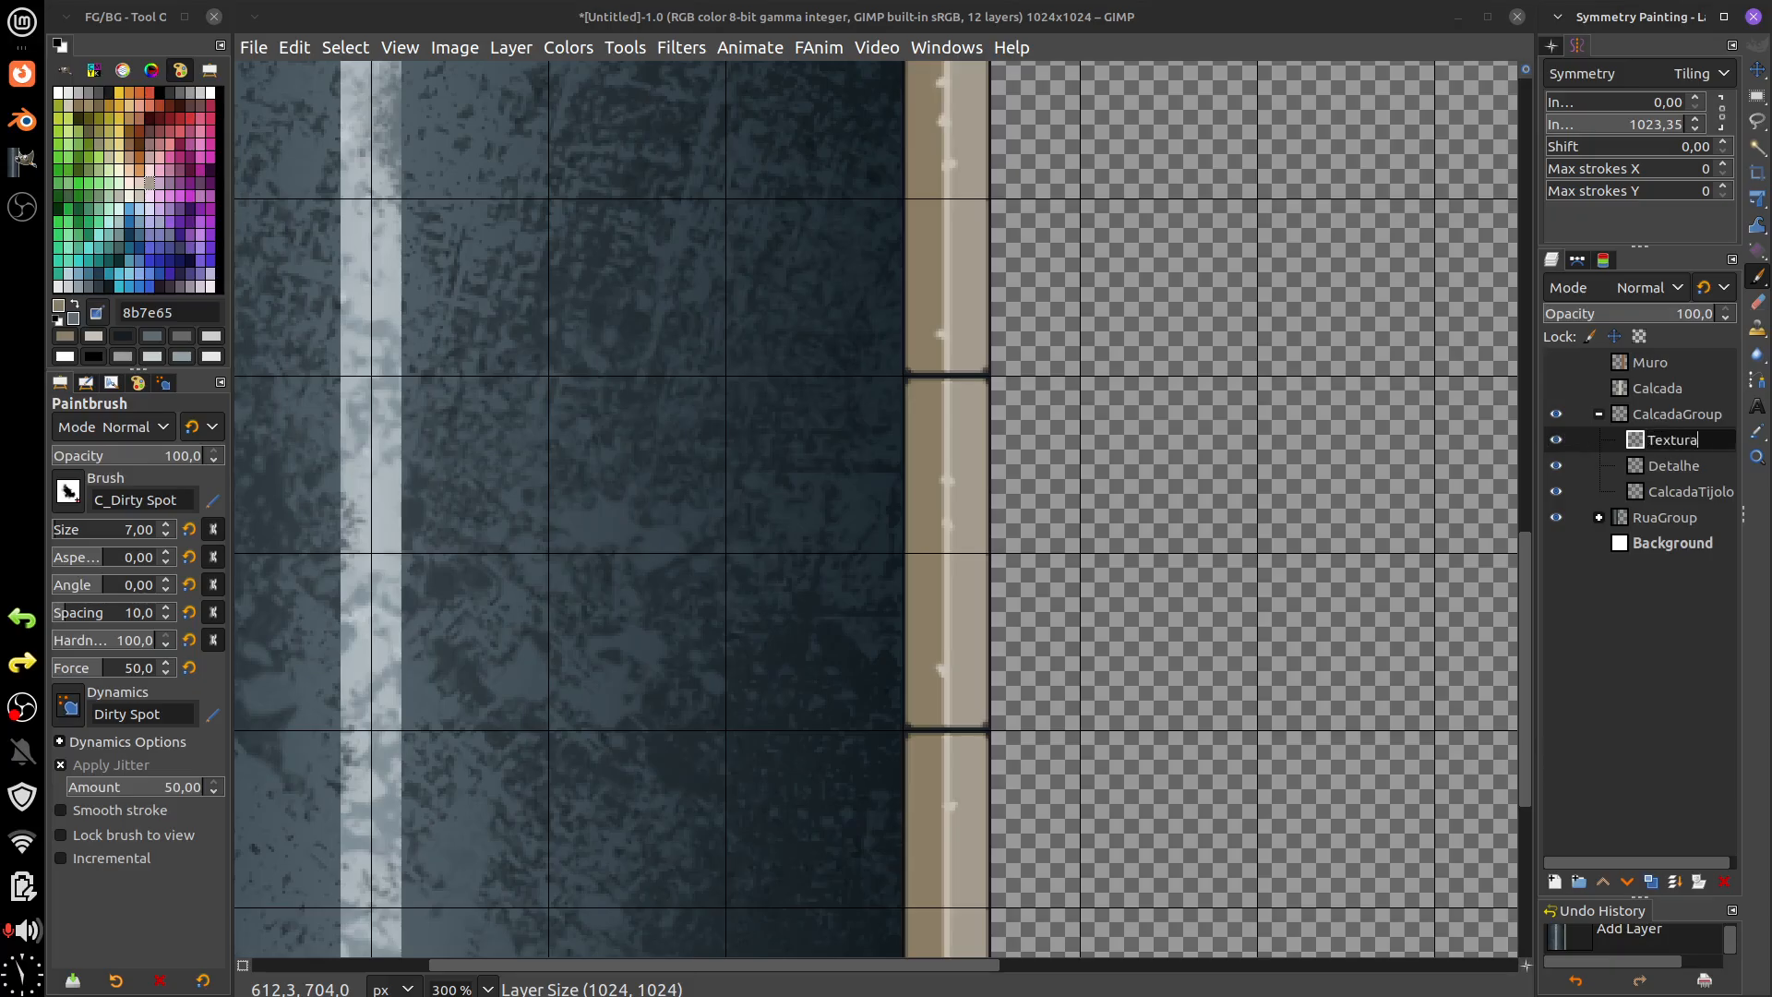
key(Return)
click(1643, 289)
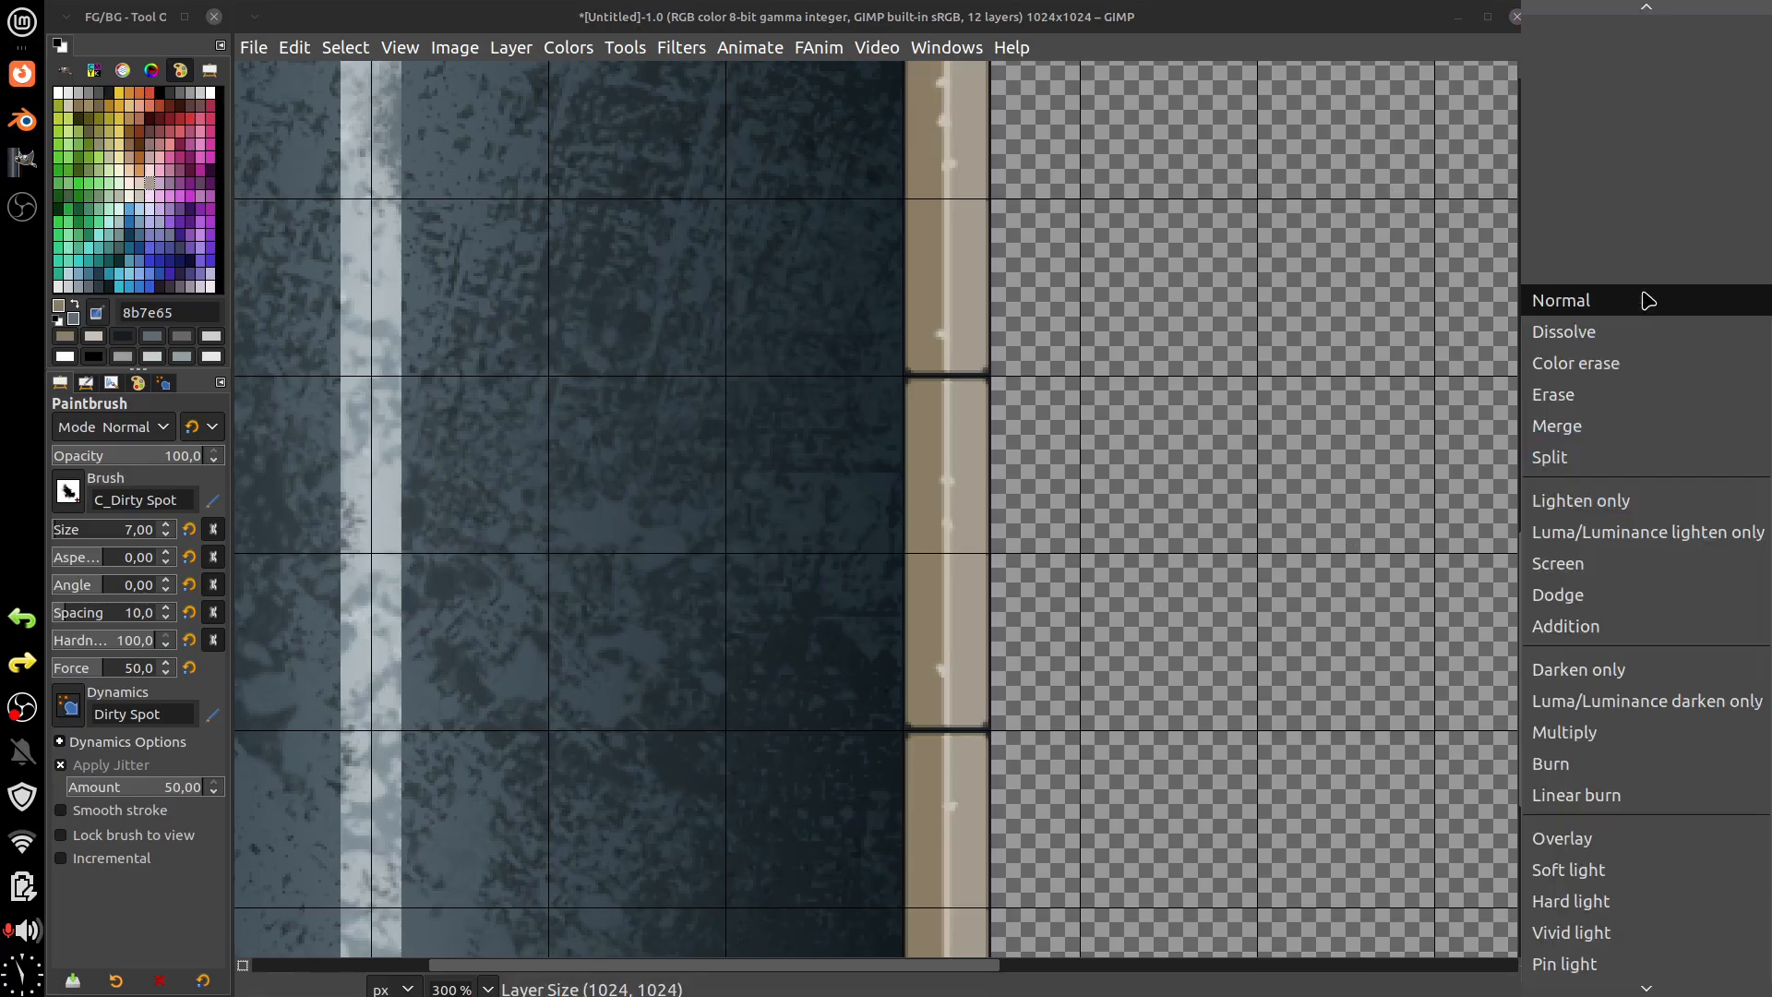
click(1648, 732)
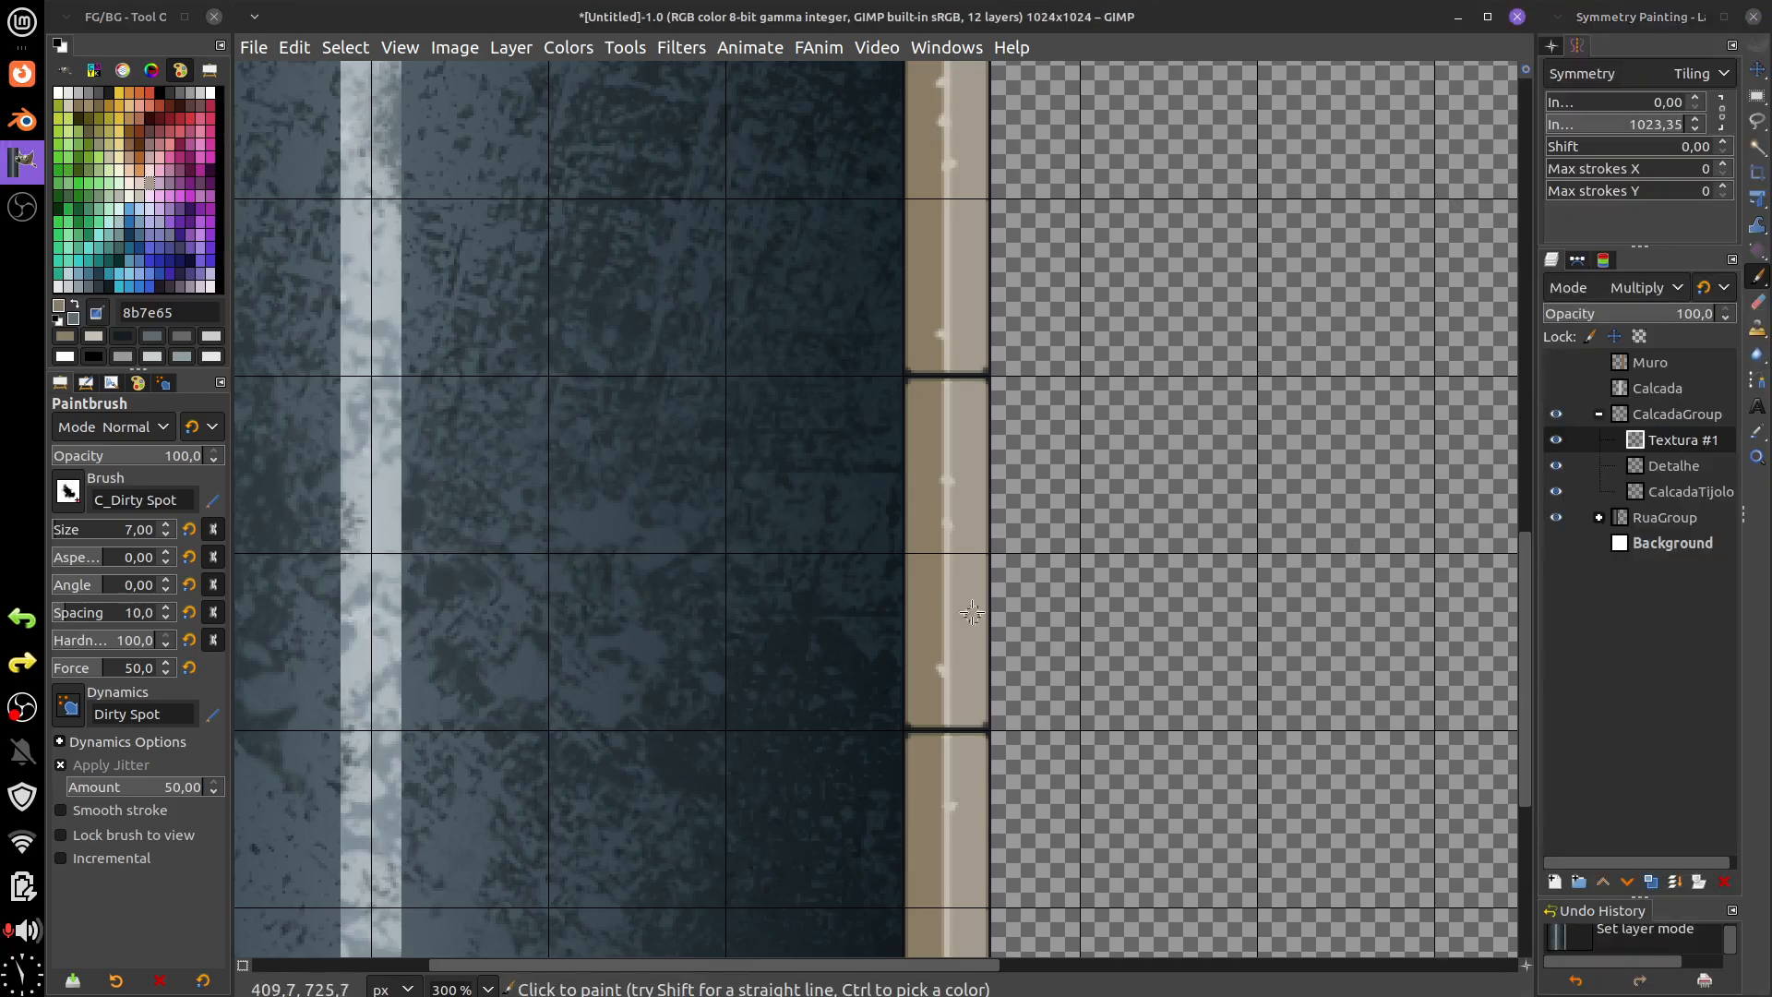
- Scatter small dark spots with the size 7 brush over the lower curb stones down to the canvas edge
mouse_move(972, 612)
mouse_down()
mouse_move(957, 494)
mouse_move(1001, 496)
mouse_up()
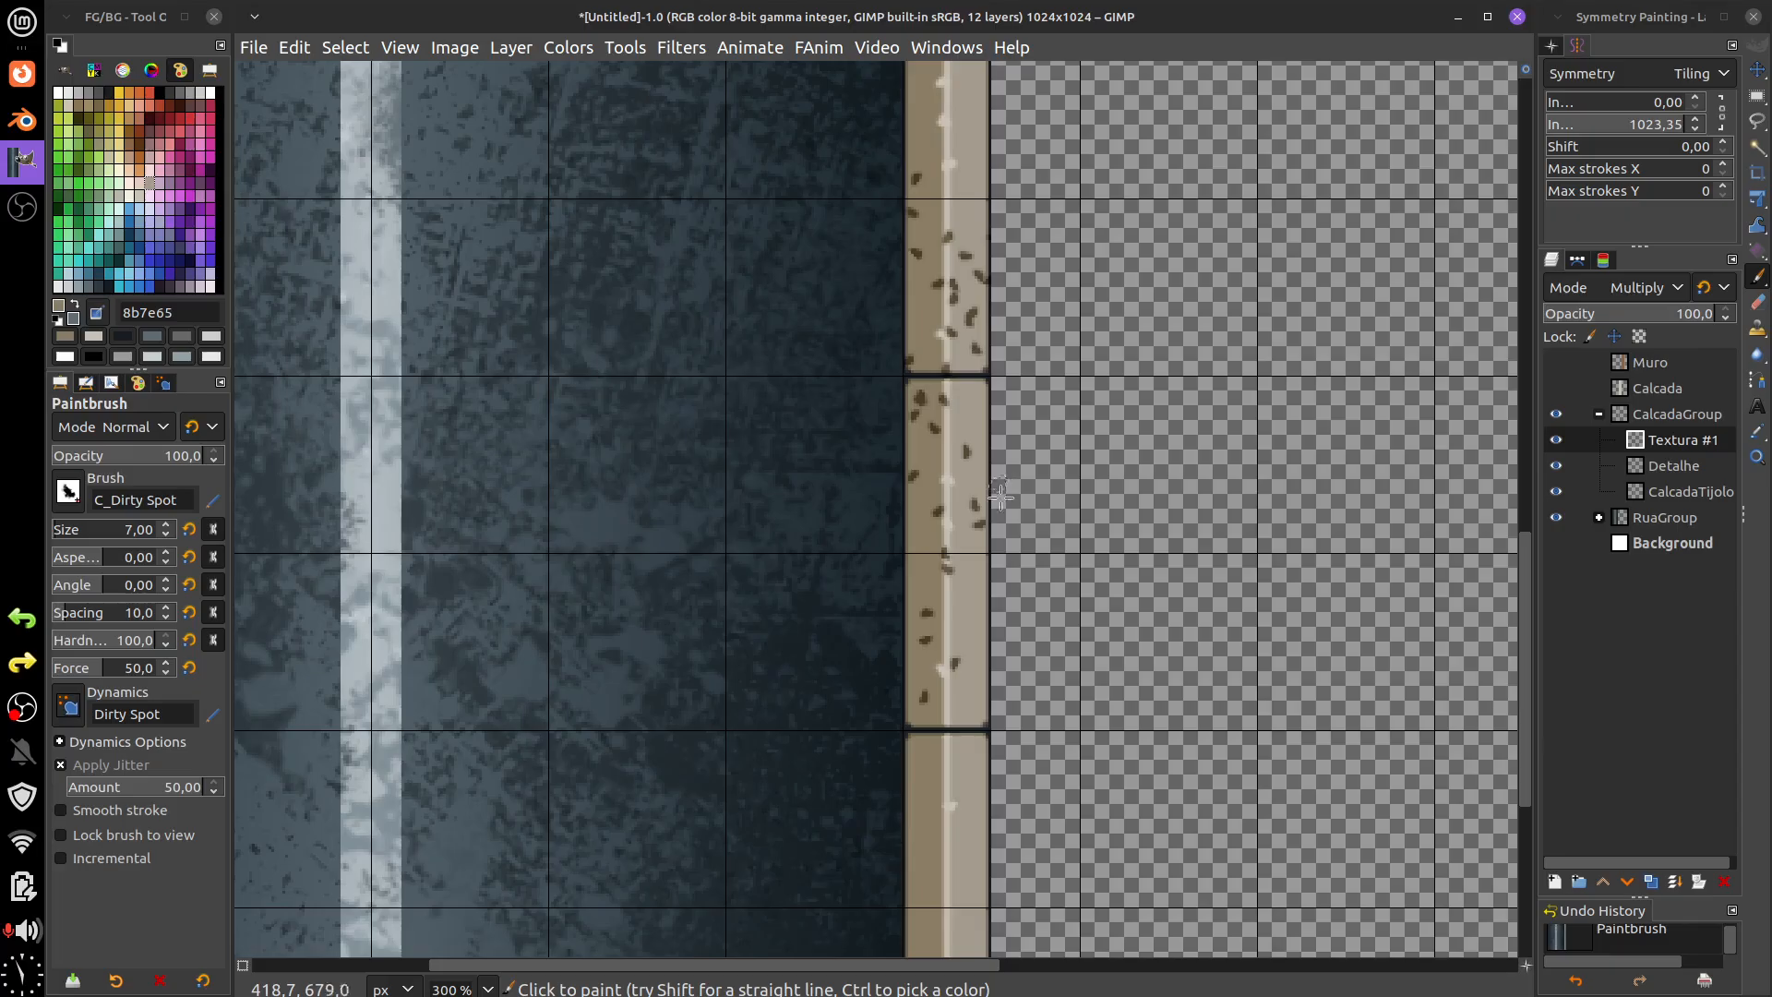
scroll(973, 738, down, 8)
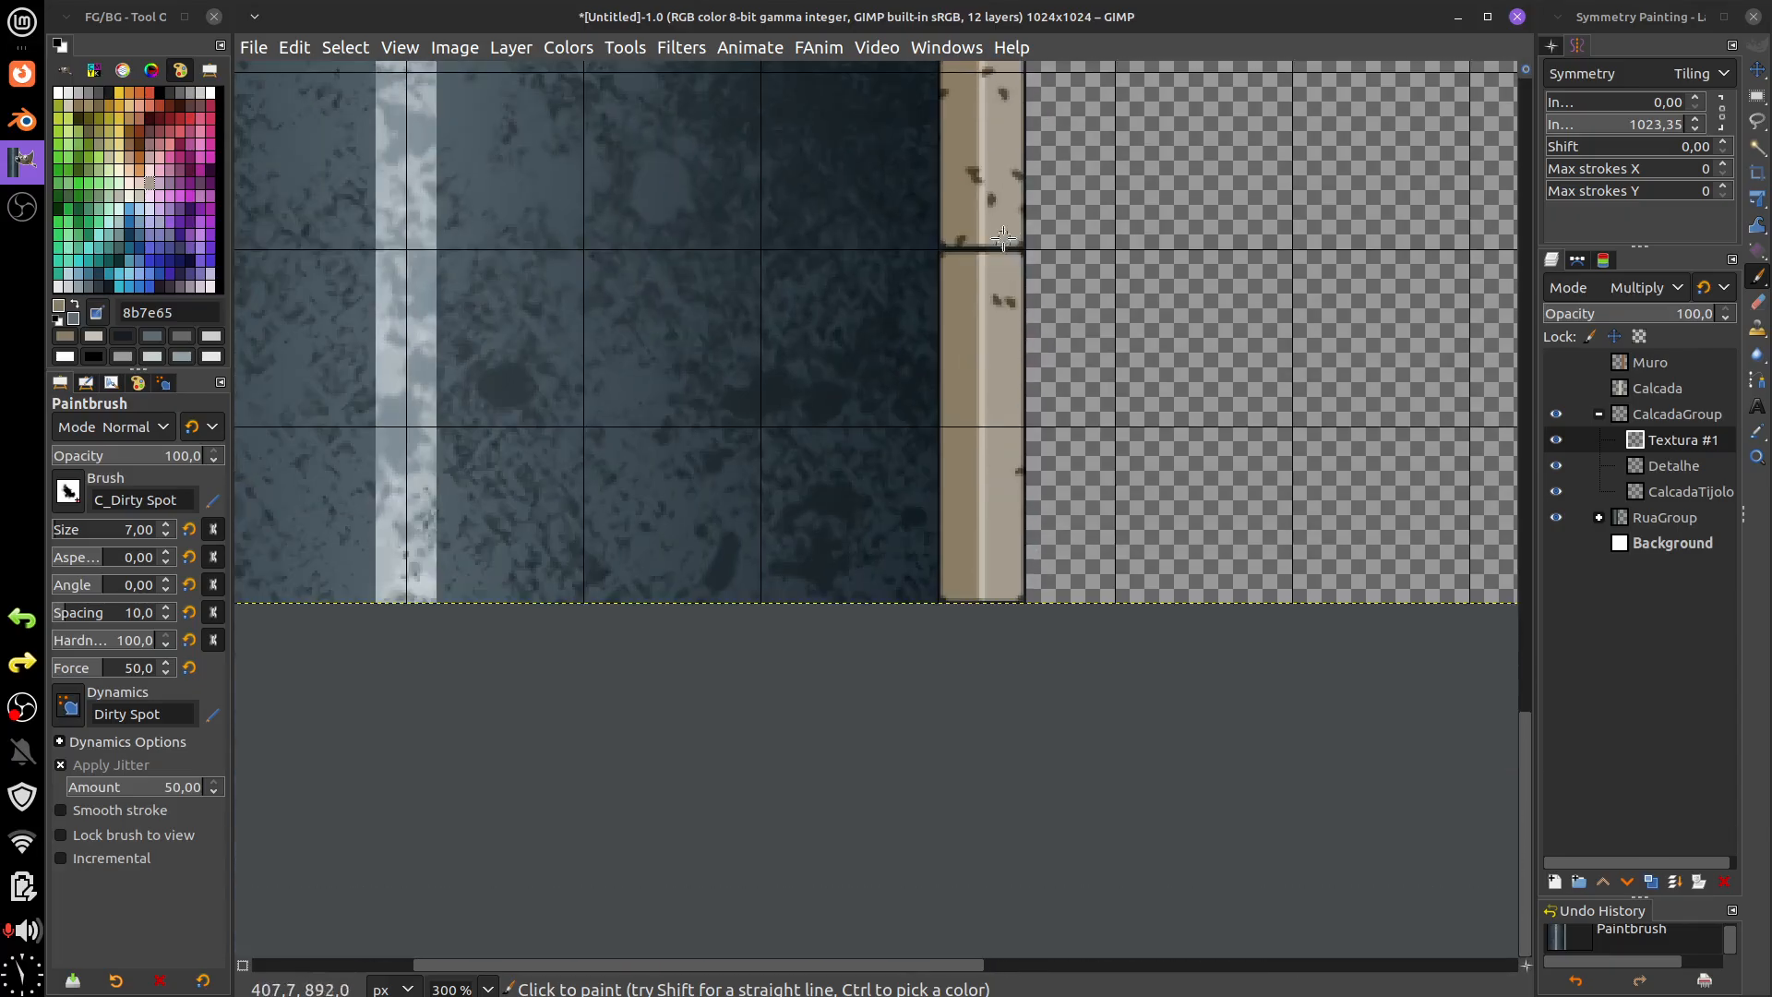
mouse_move(1003, 238)
mouse_down()
mouse_move(1024, 517)
mouse_move(983, 462)
mouse_up()
scroll(978, 553, up, 5)
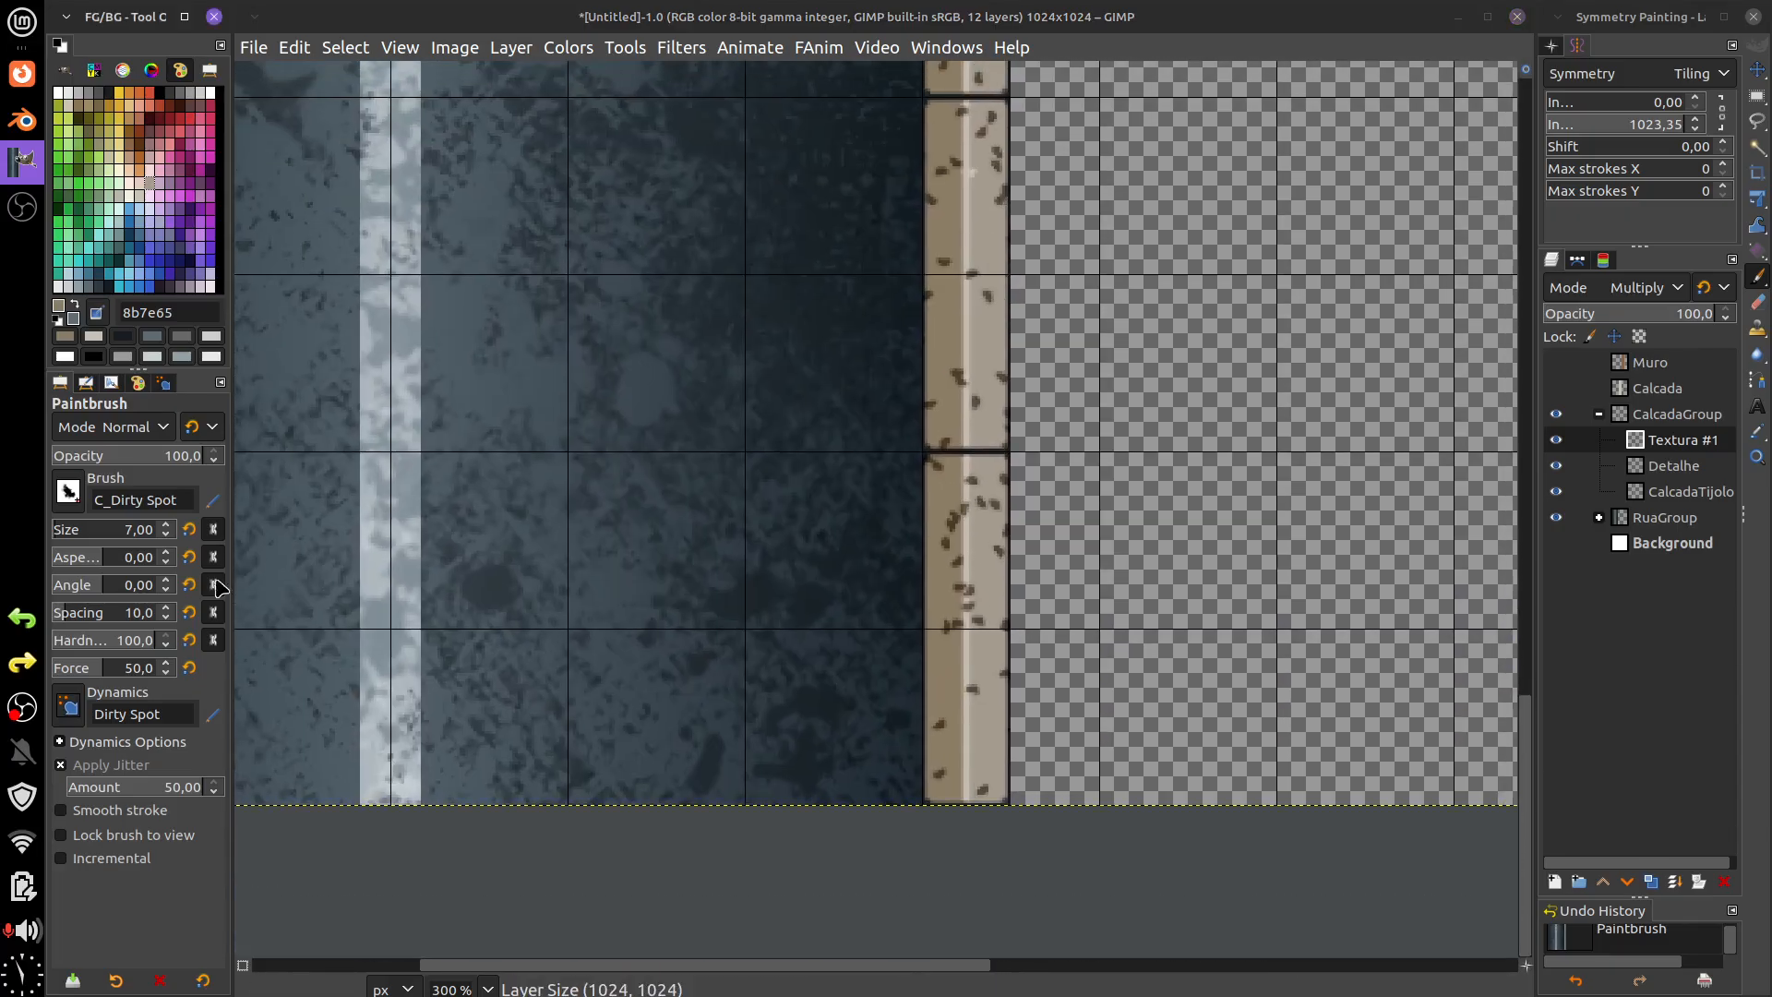
- Set the brush size to 16 and opacity to 47.6, and paint larger faint blotches up along the curb stones
scroll(68, 534, up, 9)
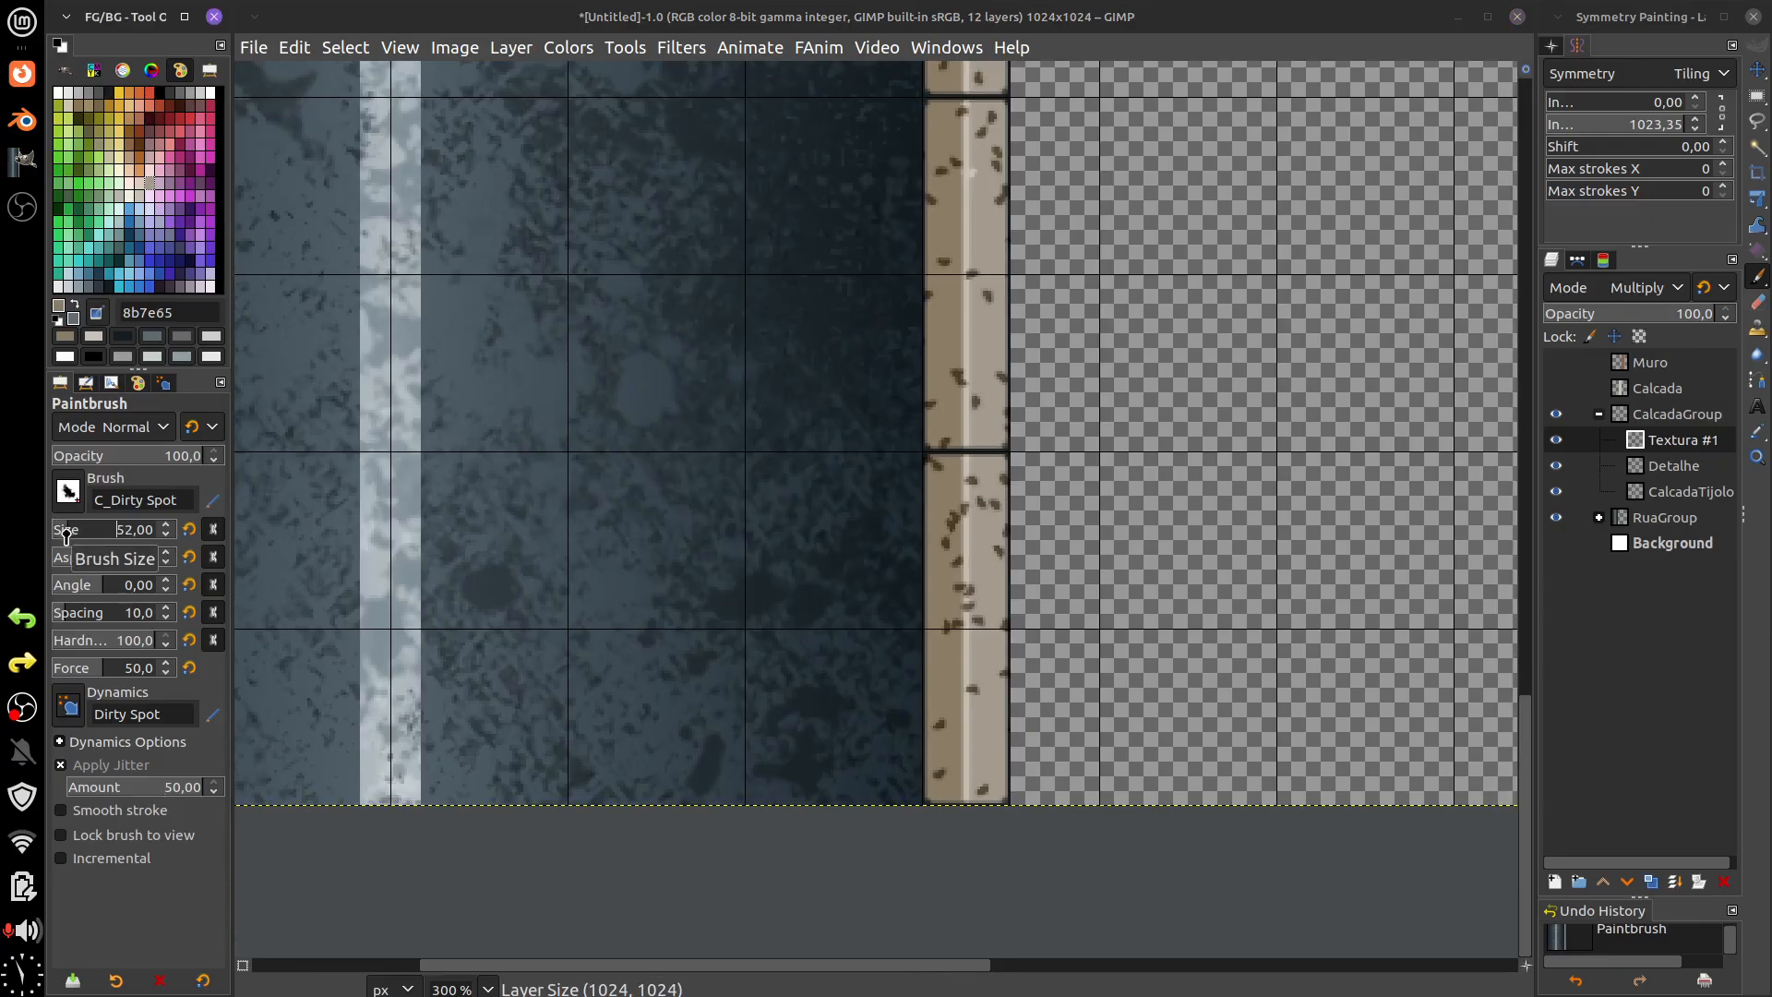
click(123, 455)
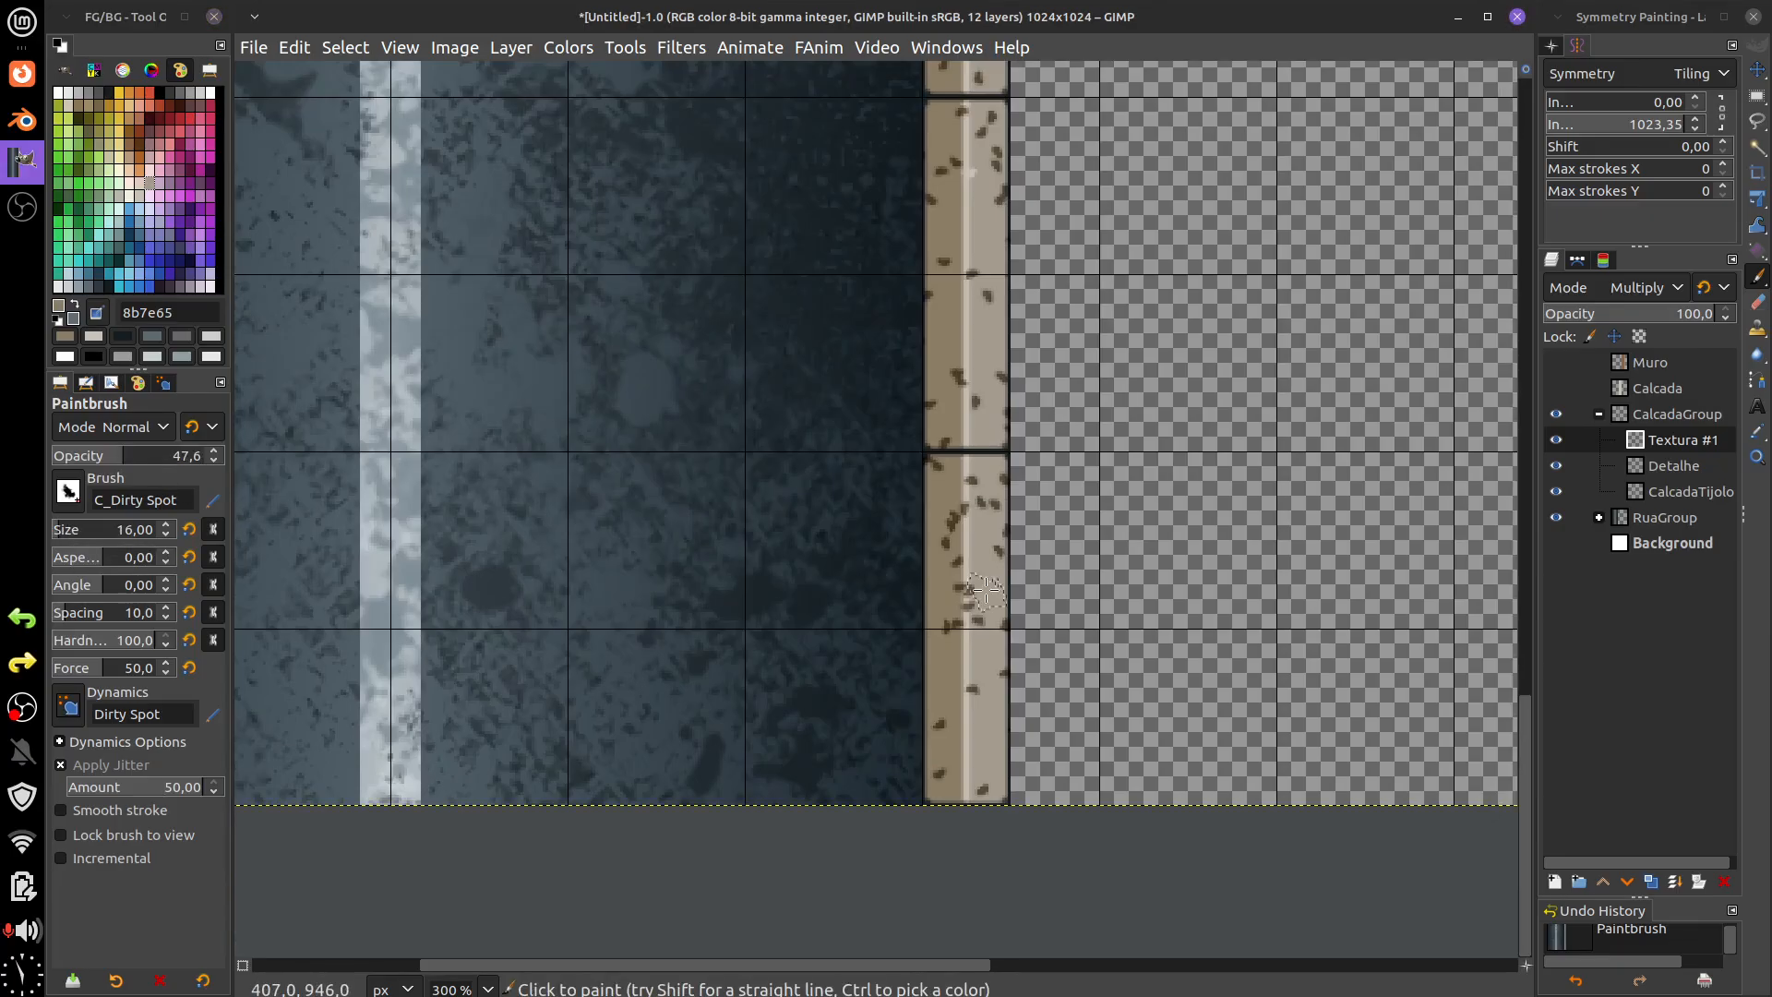
mouse_move(950, 480)
mouse_down()
mouse_move(967, 734)
mouse_move(960, 646)
mouse_up()
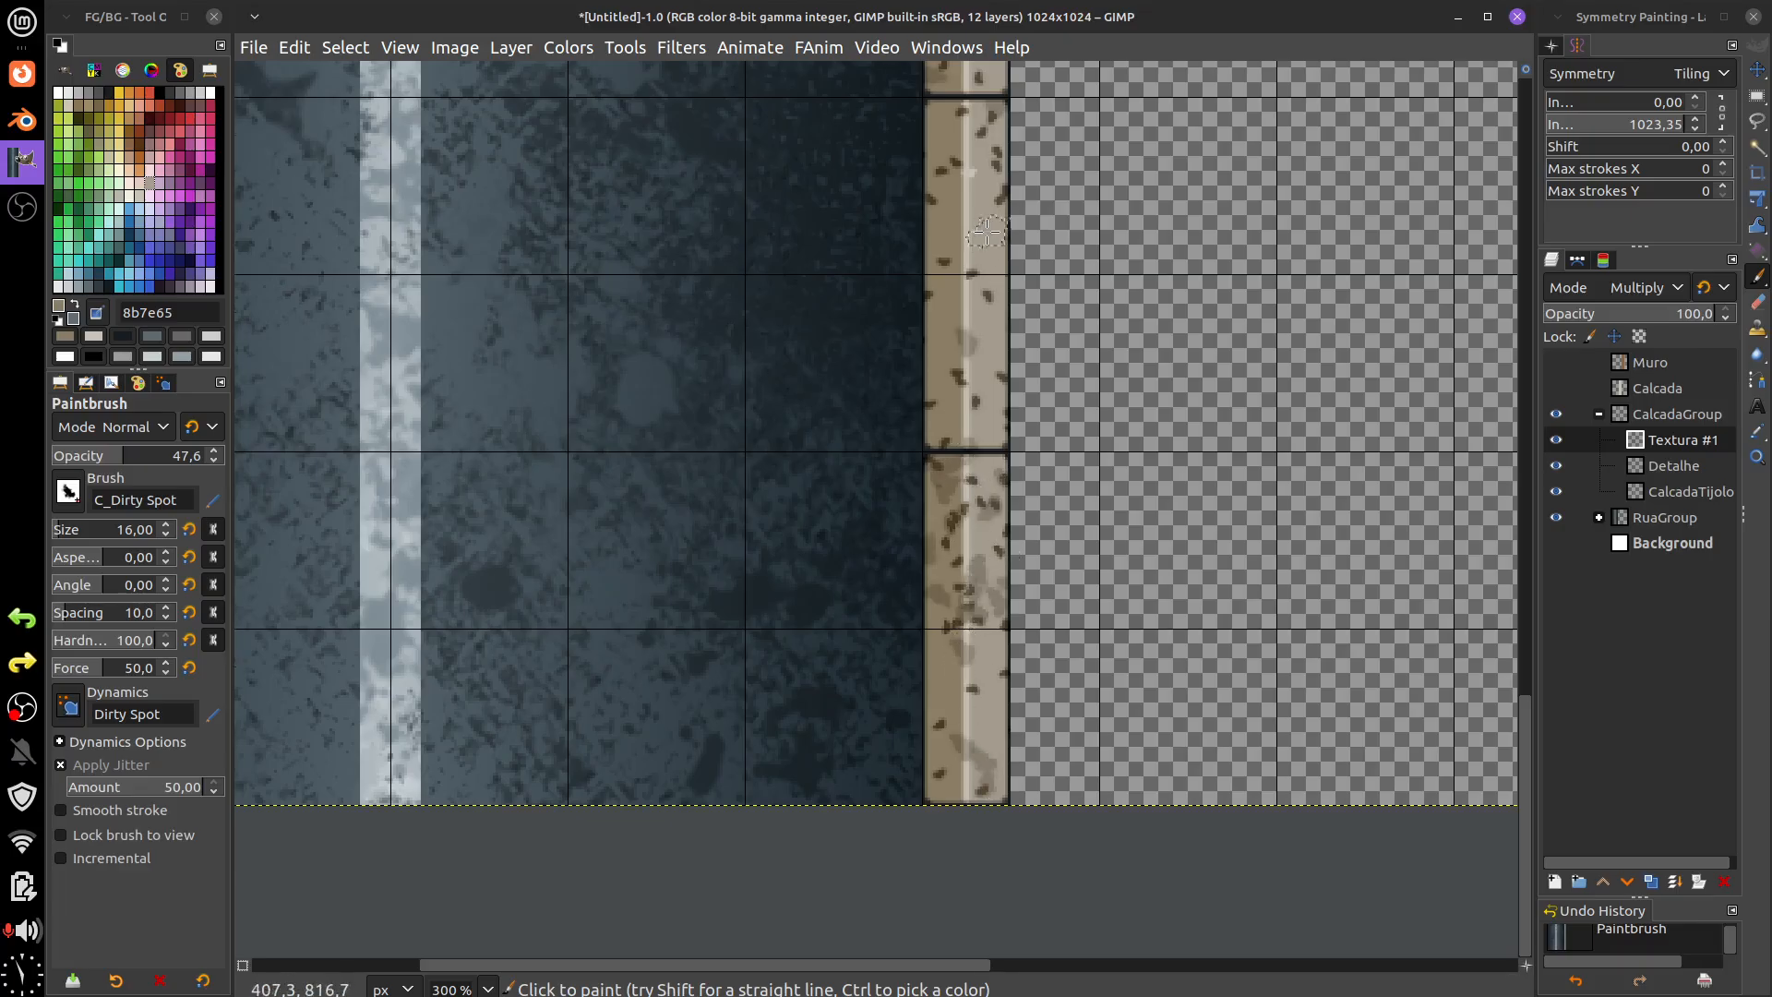
scroll(959, 554, up, 6)
scroll(960, 337, up, 4)
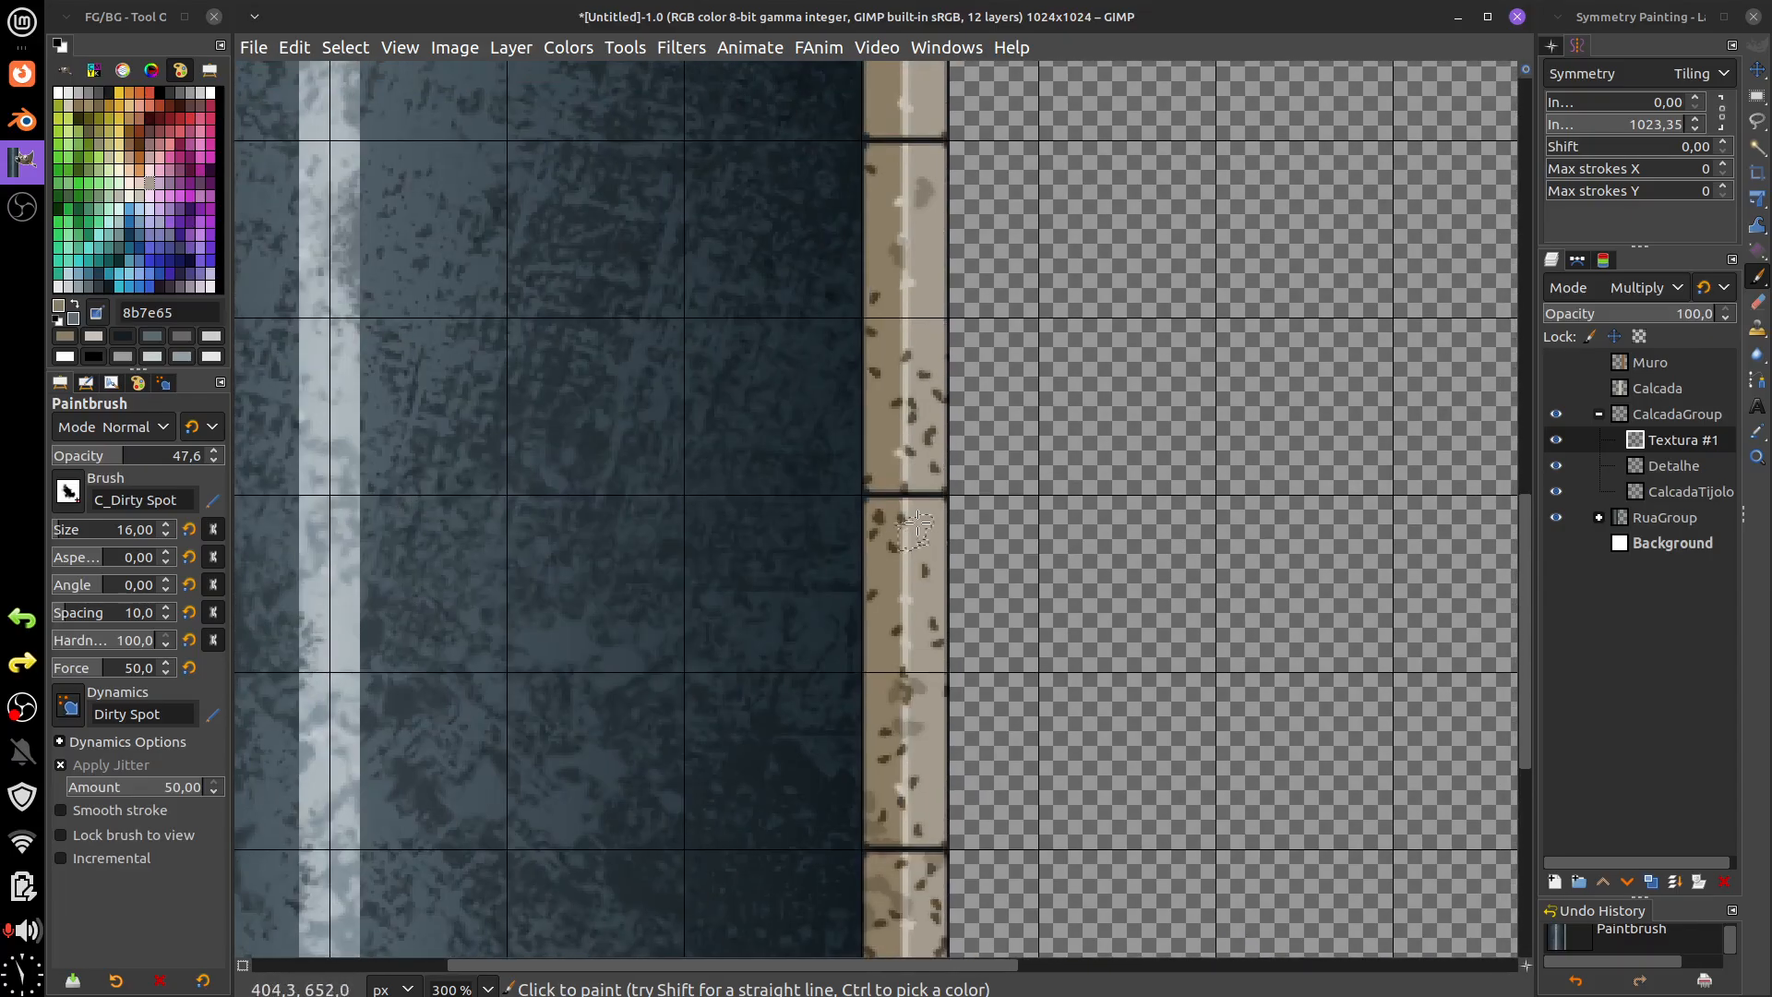
scroll(875, 476, up, 6)
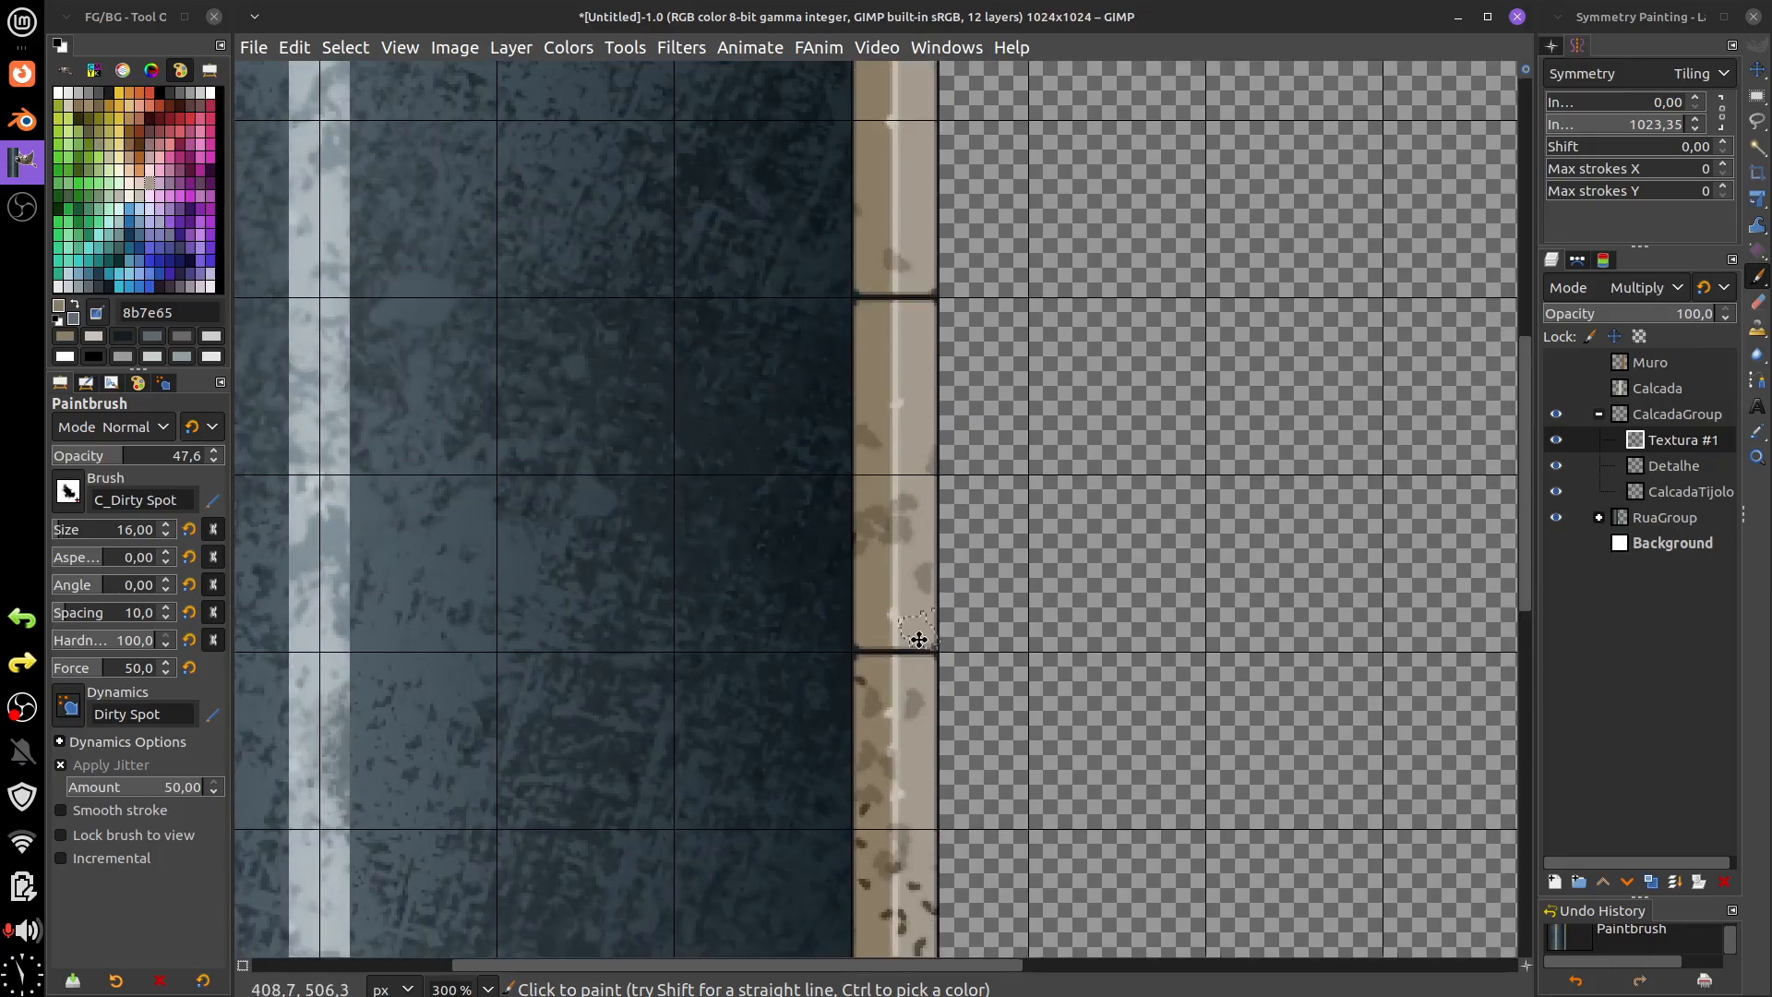
scroll(840, 545, up, 3)
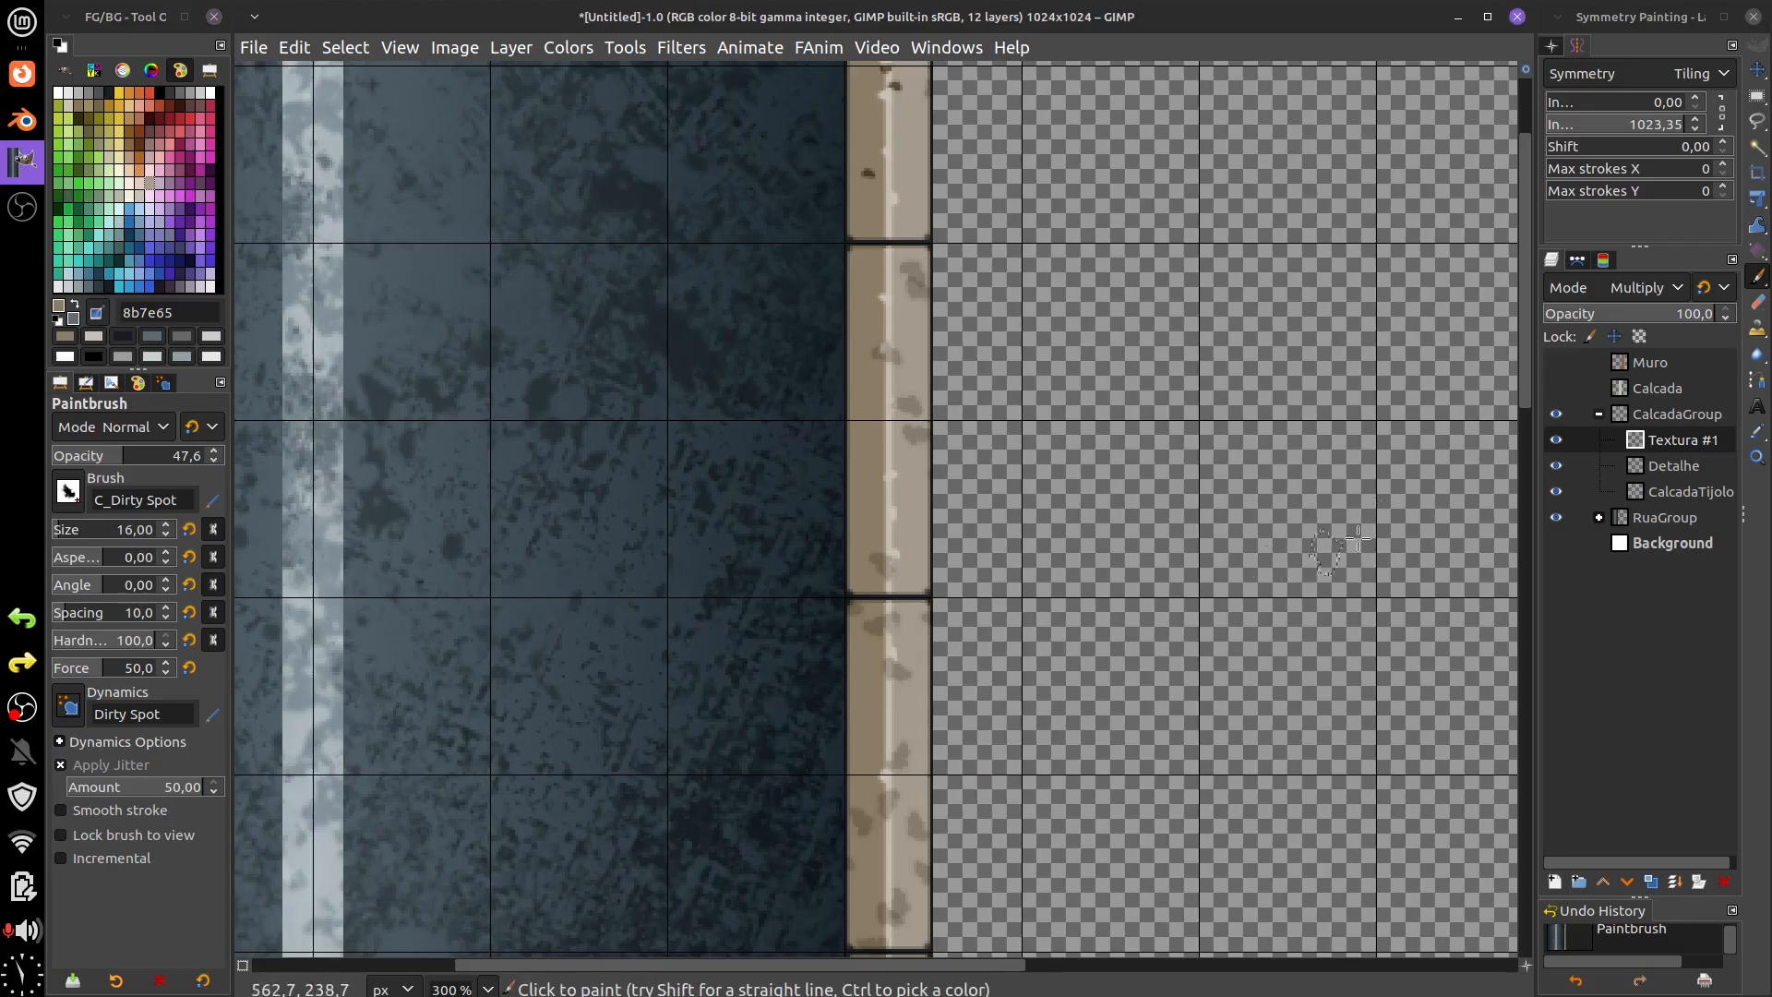
- Lower the opacity of the curb's Multiply texture layer to 78.5
click(1639, 315)
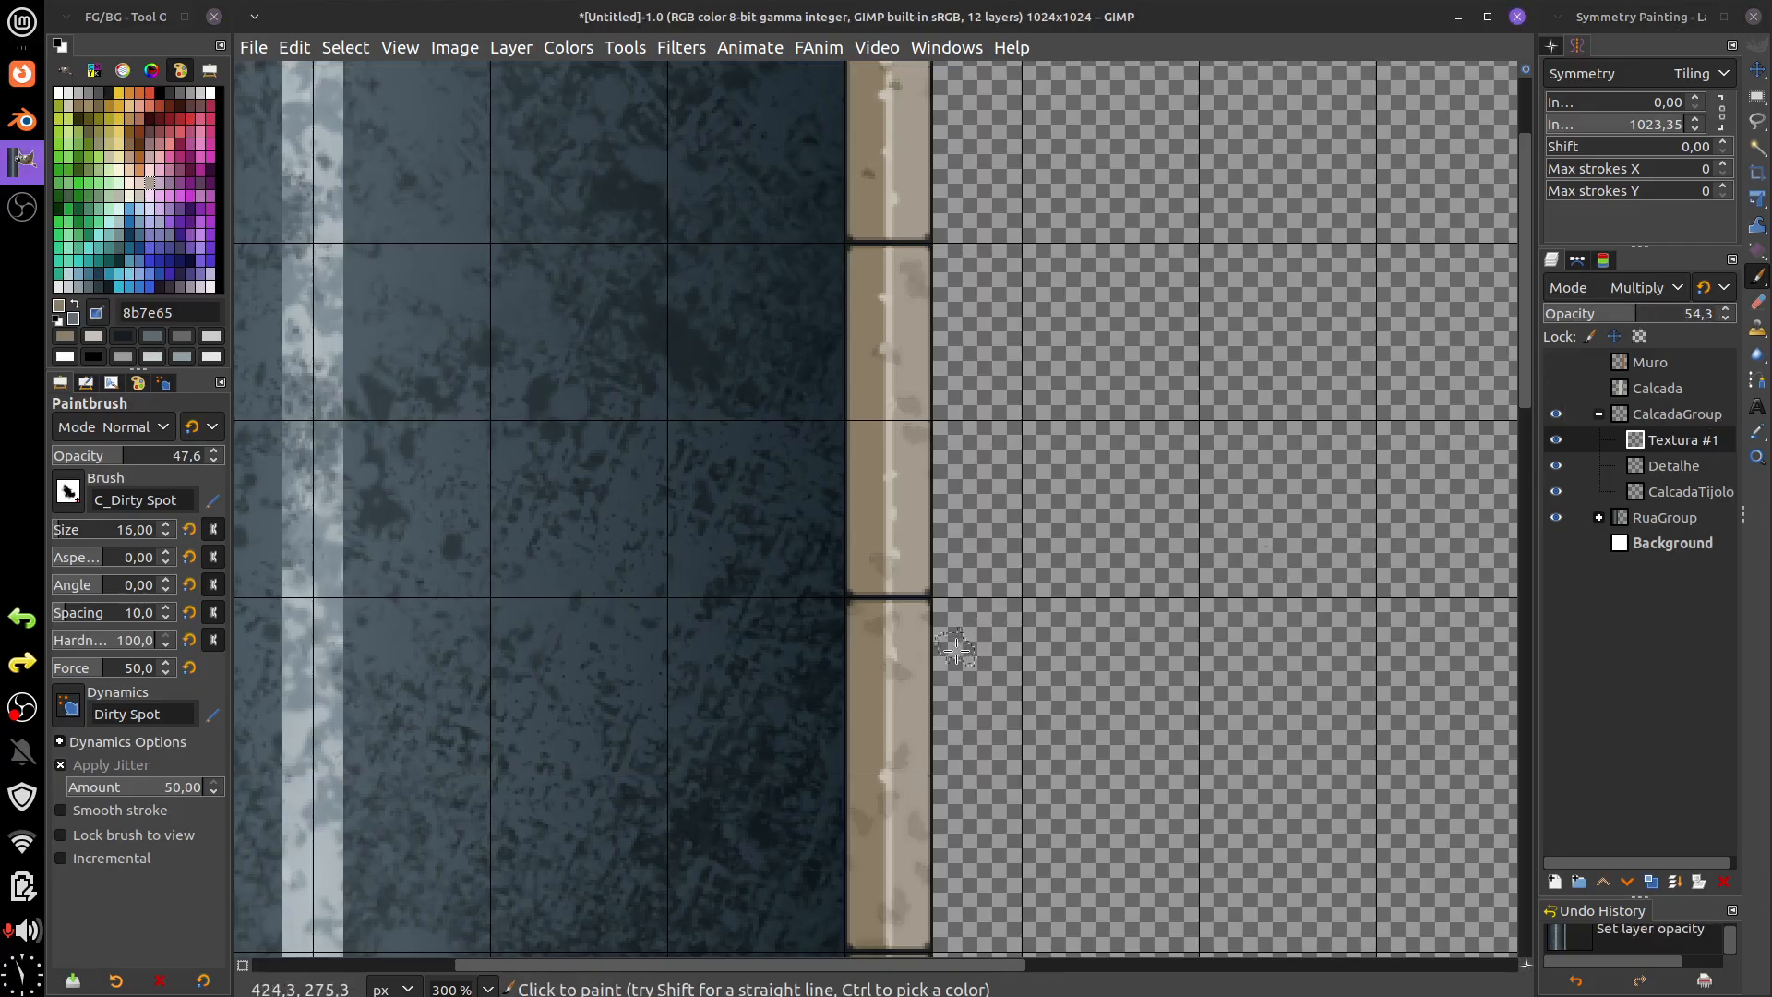
scroll(886, 830, left, 2)
drag(1631, 317, 1681, 317)
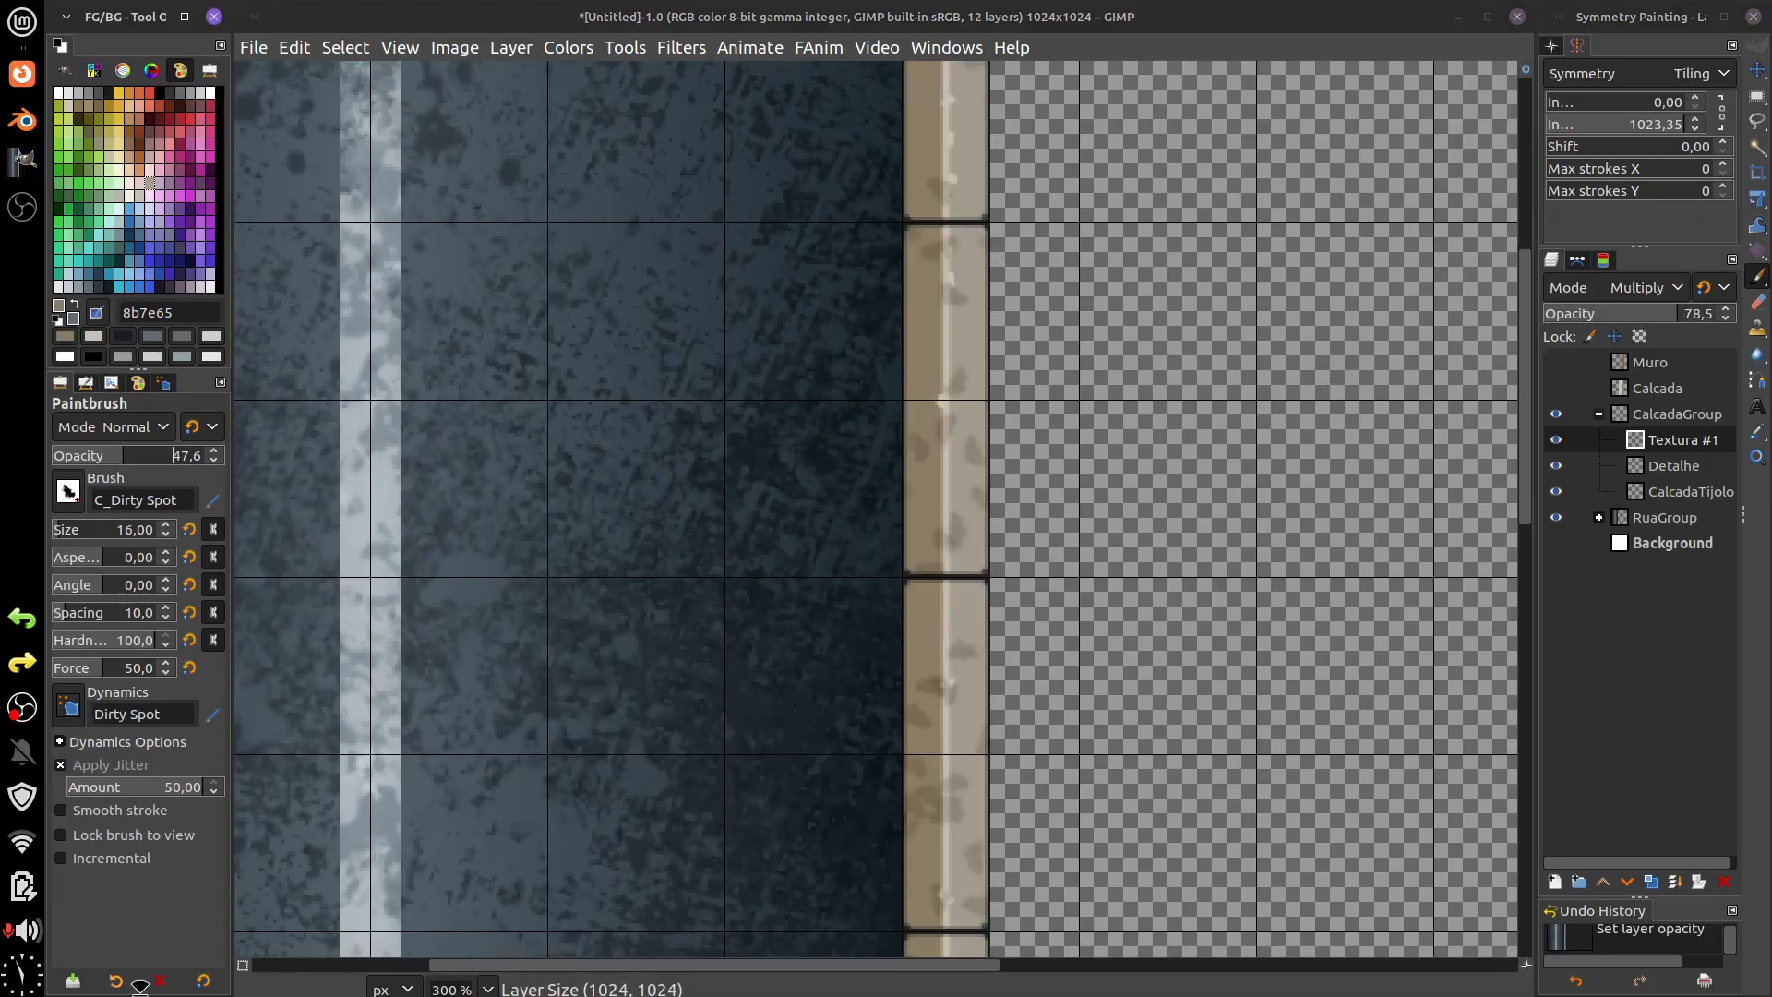
- Switch the brush to Brush212 and stamp its grunge texture over the curb stones
click(68, 494)
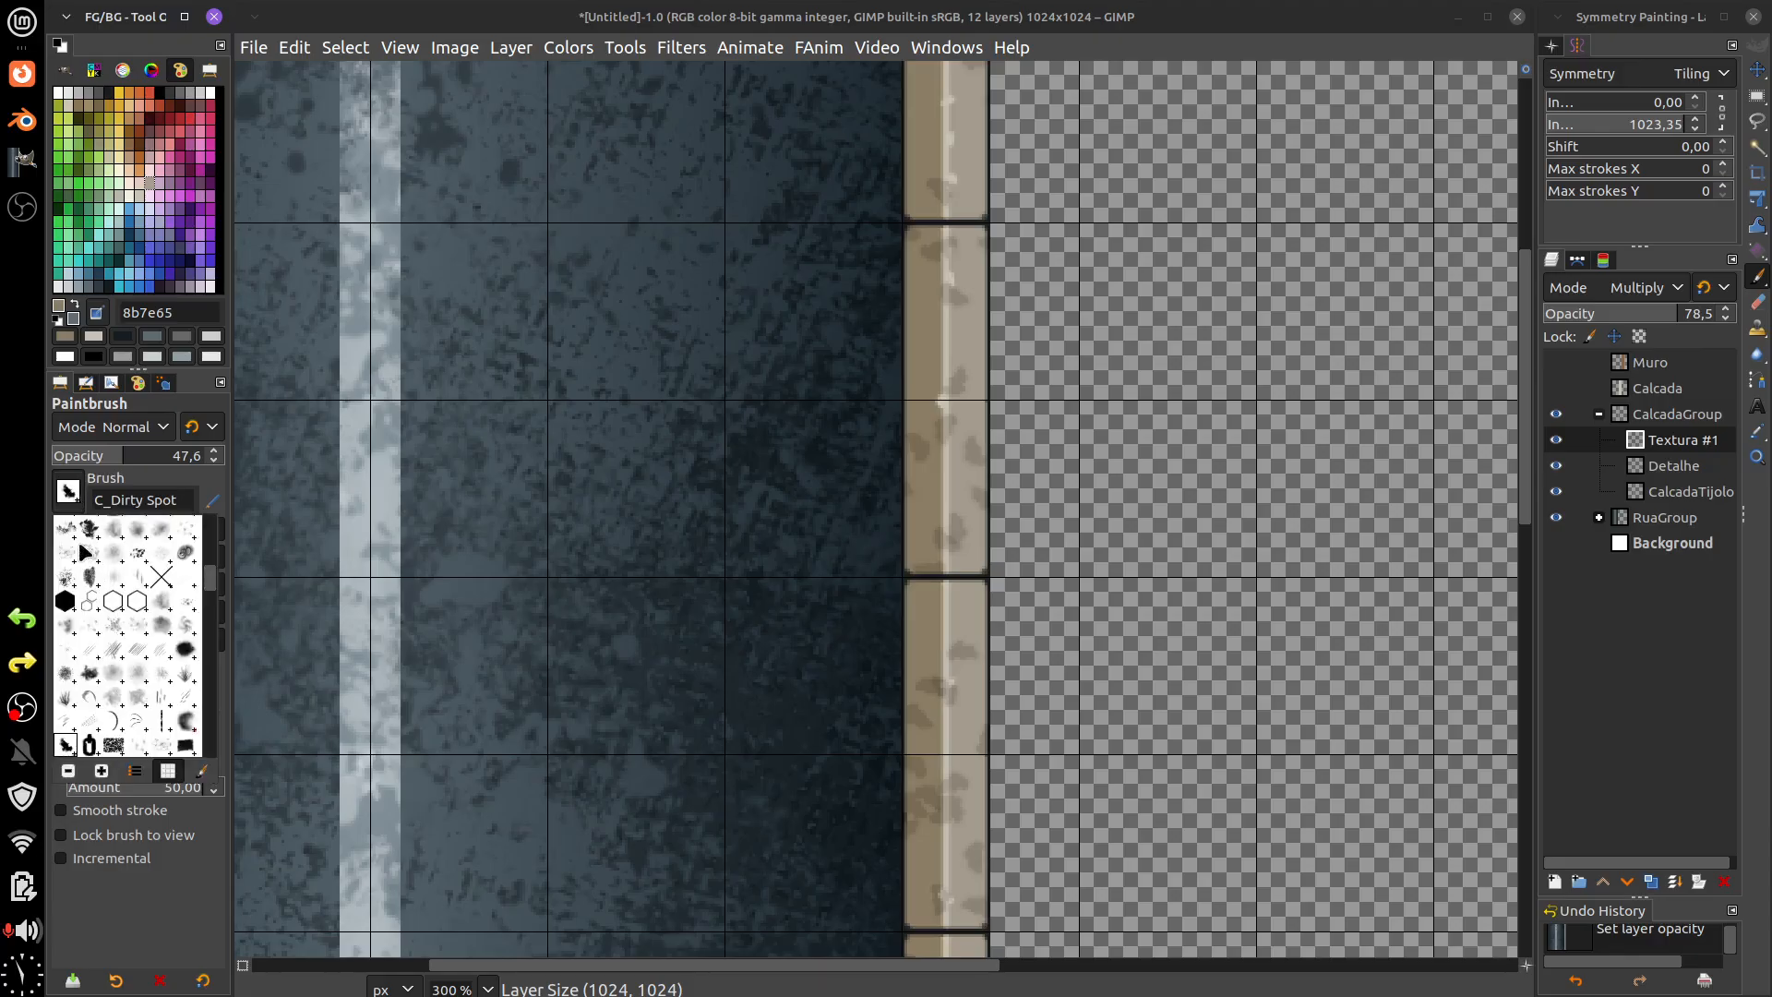
click(81, 576)
click(892, 389)
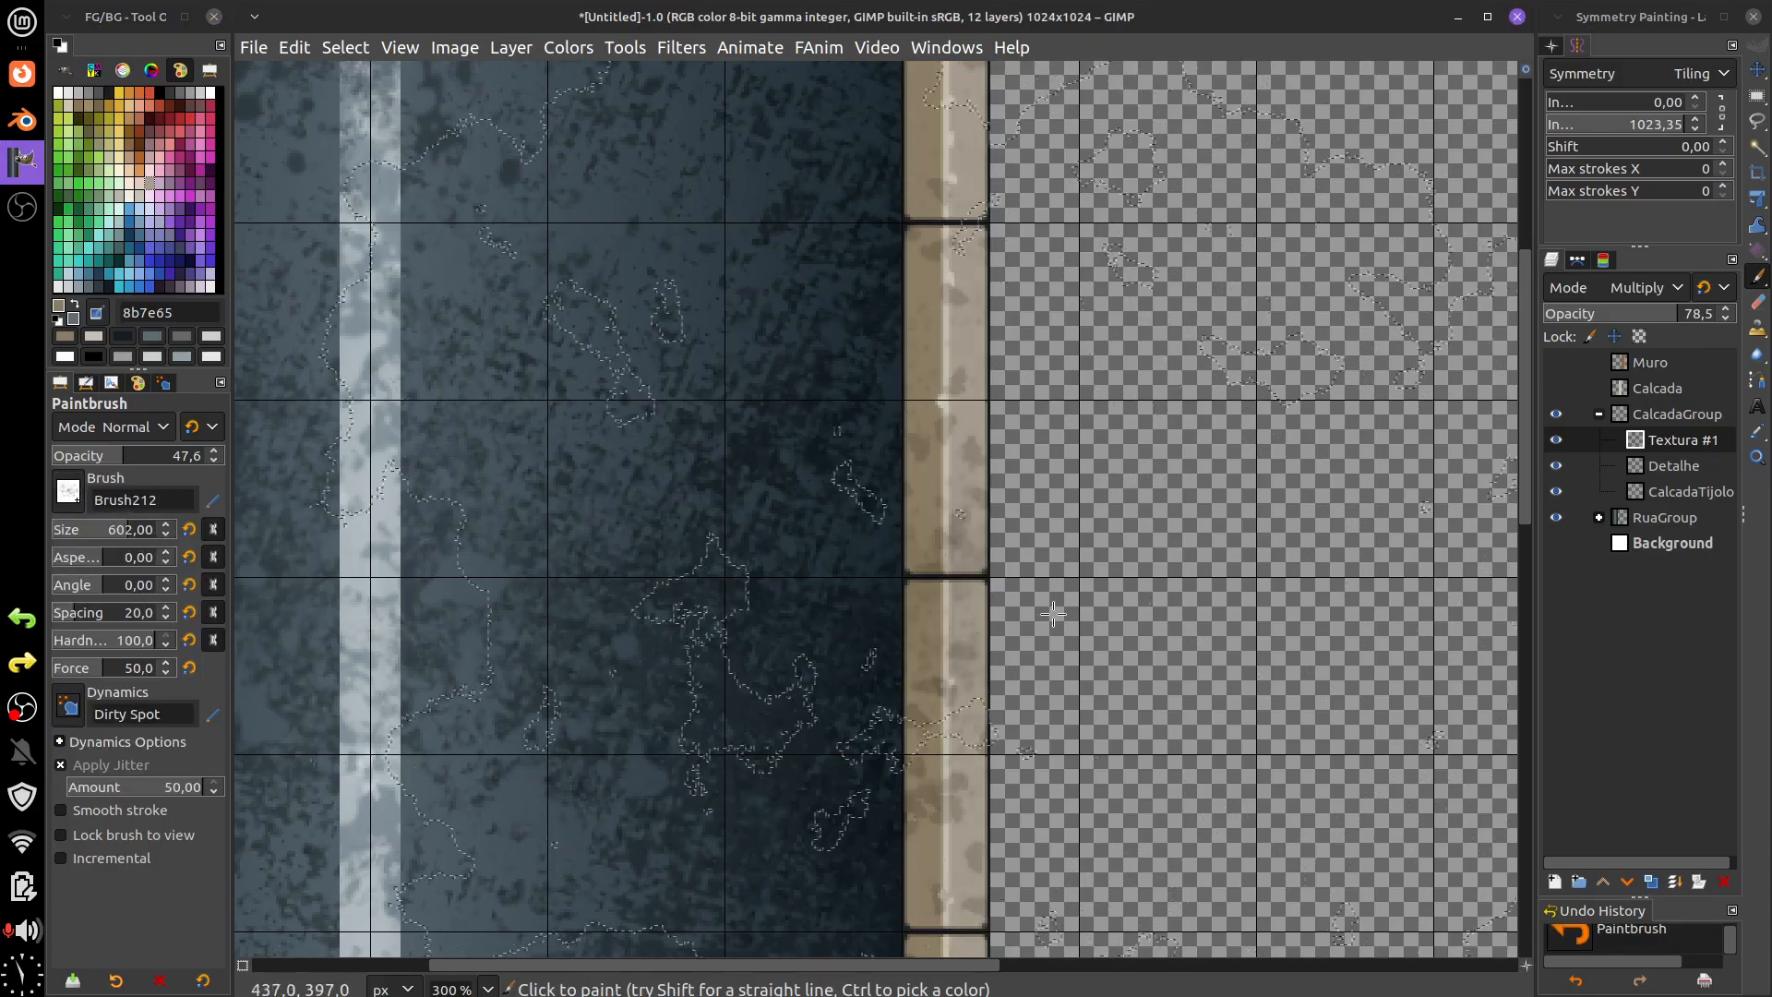
scroll(892, 389, up, 10)
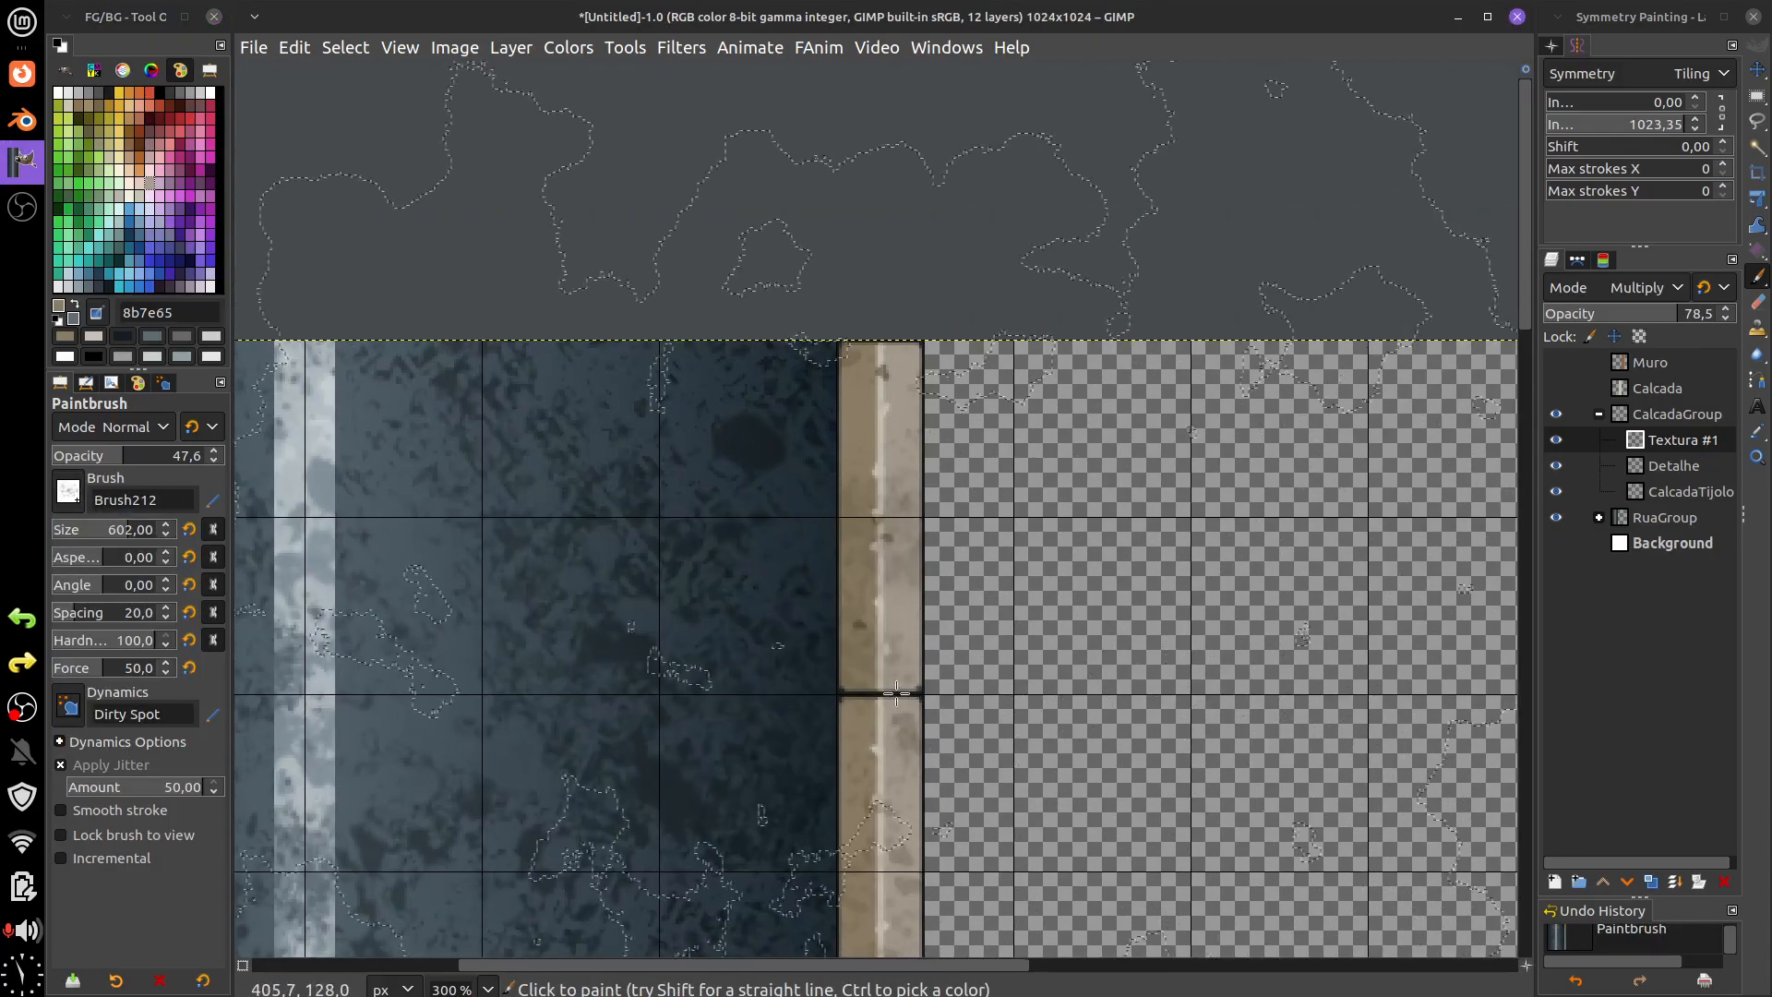
- Stamp the Brush212 grunge texture over the middle and lower curb stones down the road's edge
scroll(955, 749, down, 10)
click(955, 660)
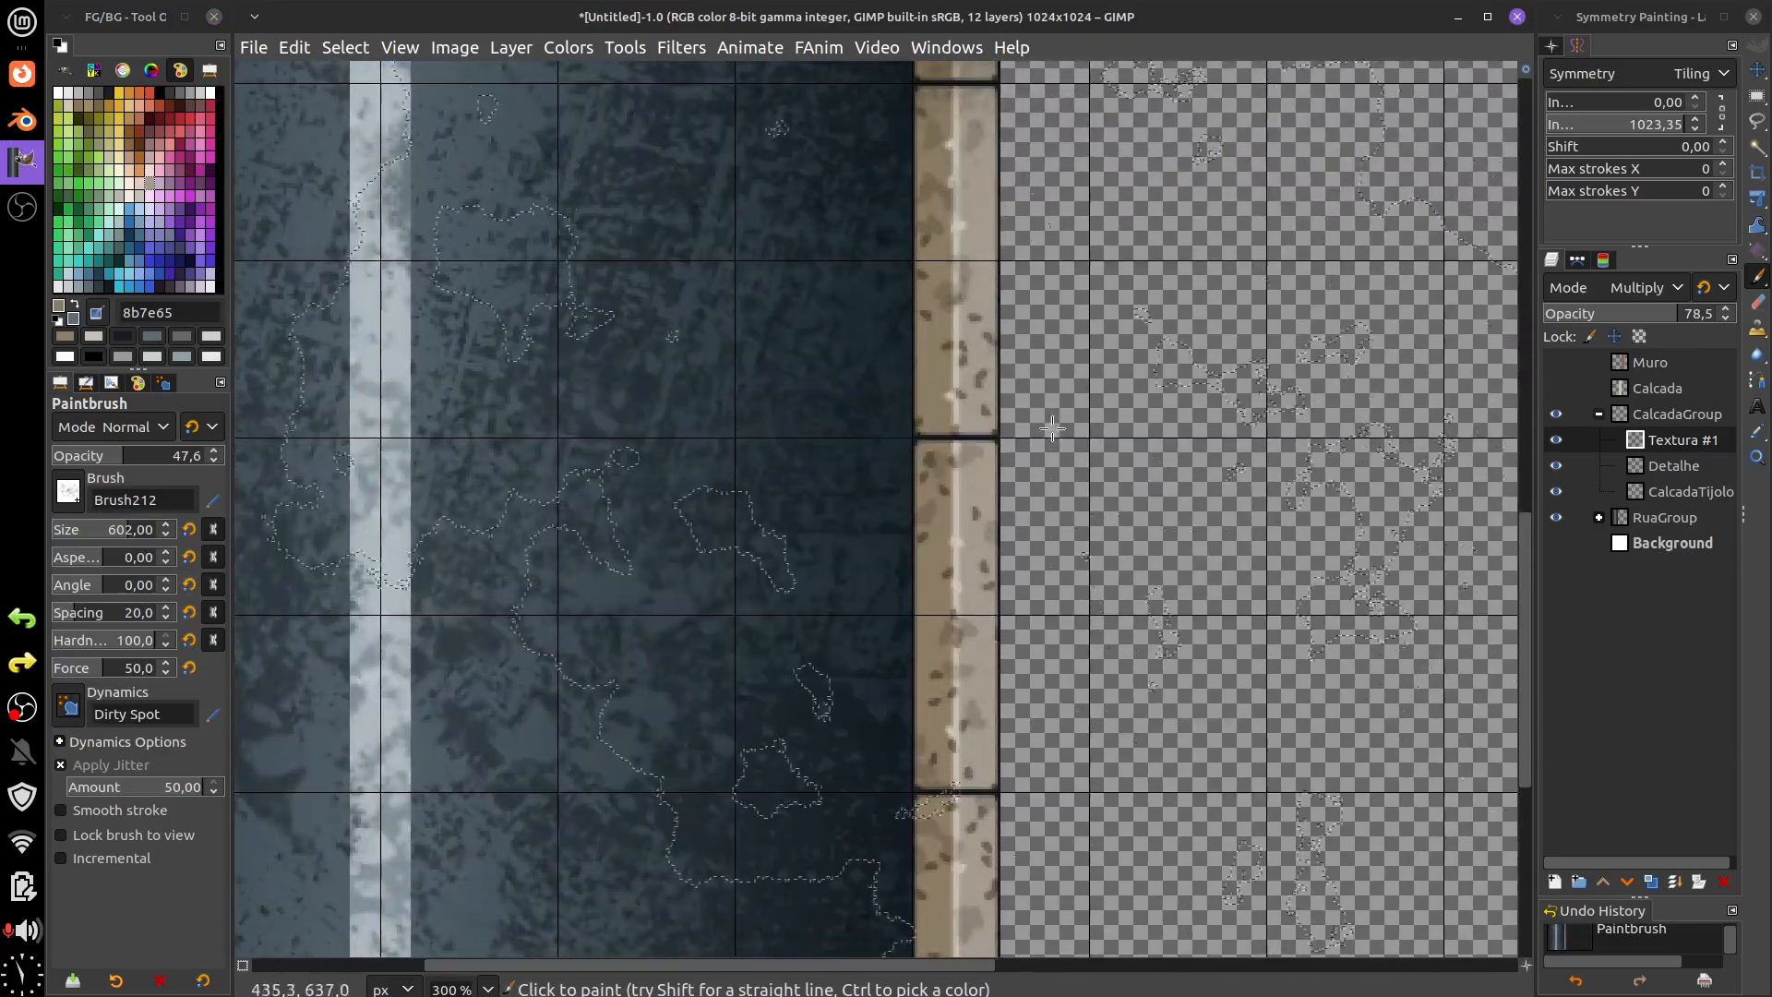
click(963, 637)
click(905, 645)
scroll(905, 645, down, 1)
click(878, 827)
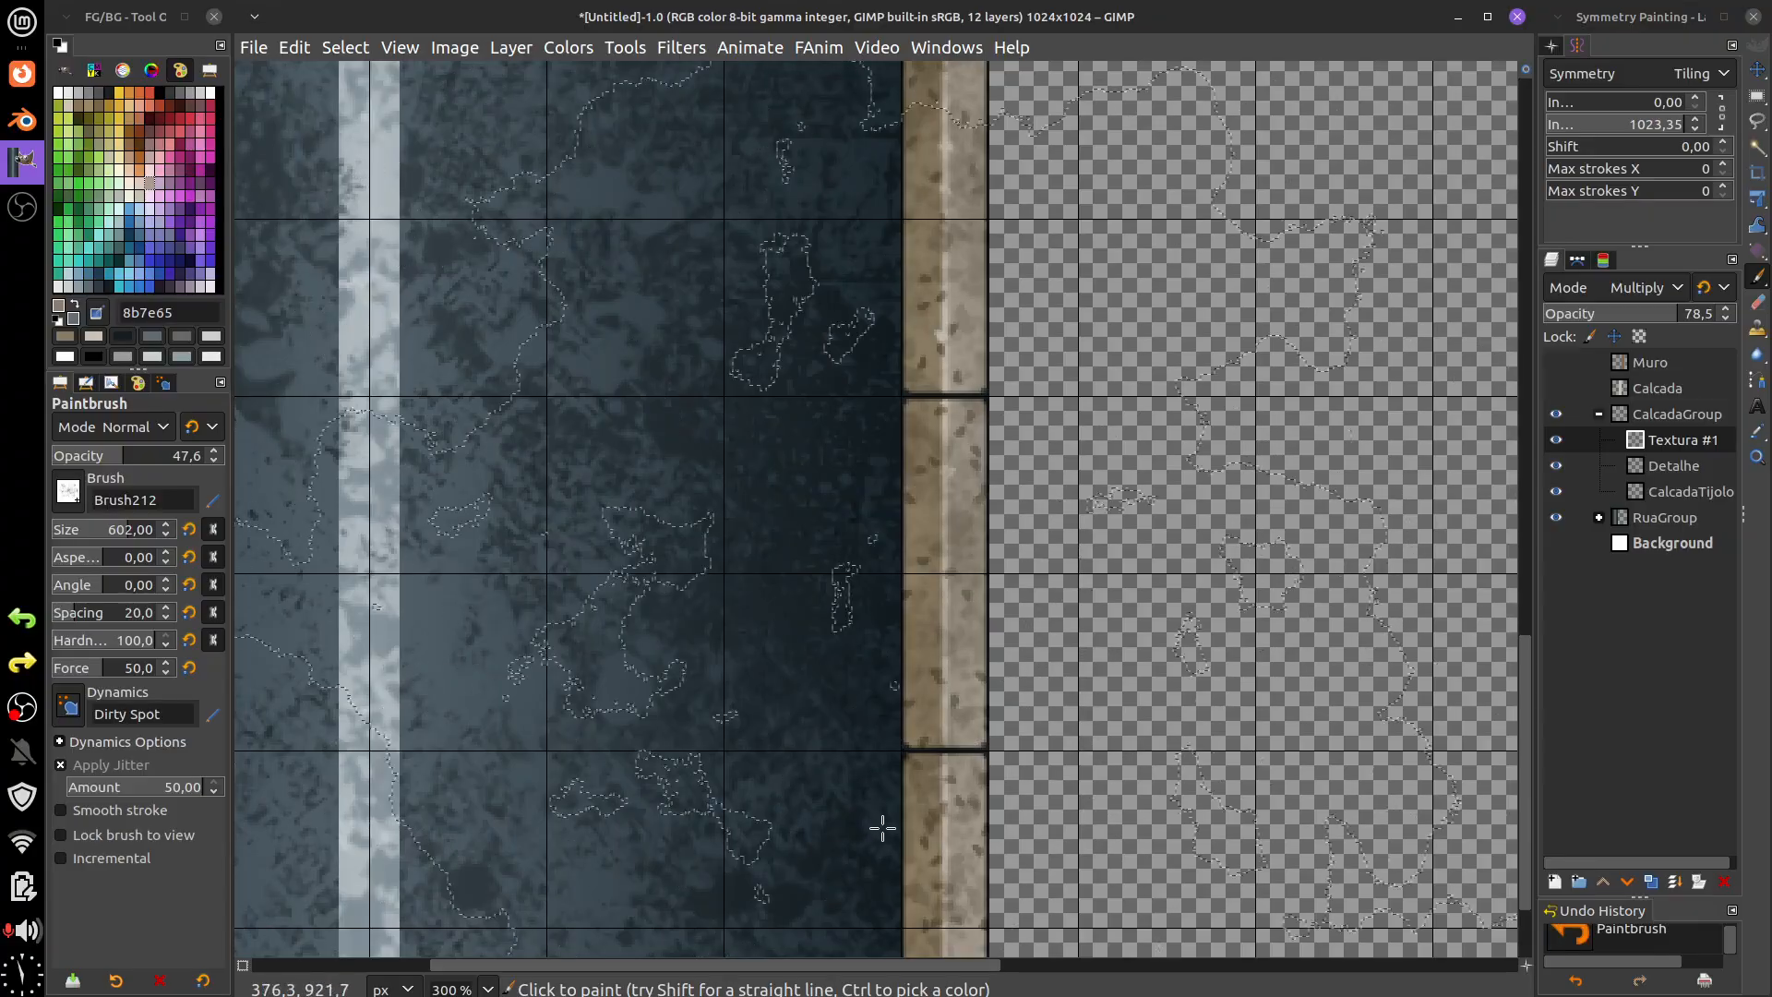
scroll(878, 827, down, 1)
click(936, 453)
scroll(935, 453, up, 1)
scroll(1009, 828, down, 2)
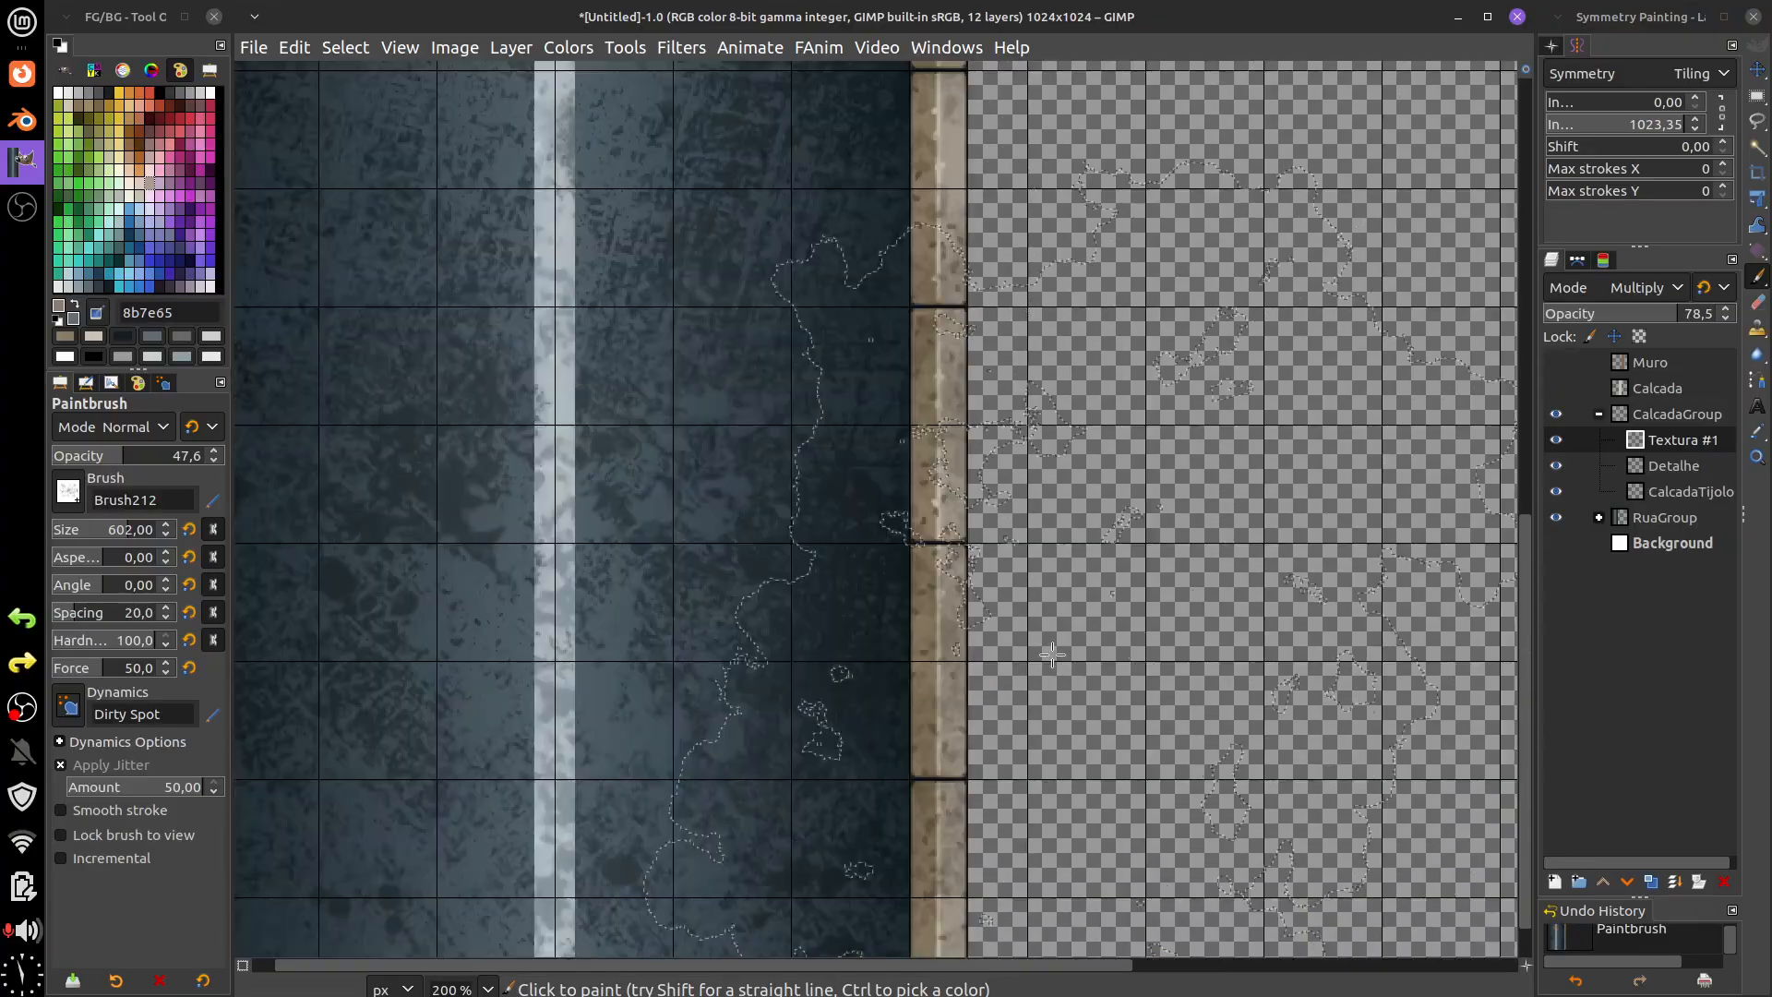
- Set the brush size to 92 and the paint colour to light grey e4e8eb
scroll(872, 462, up, 5)
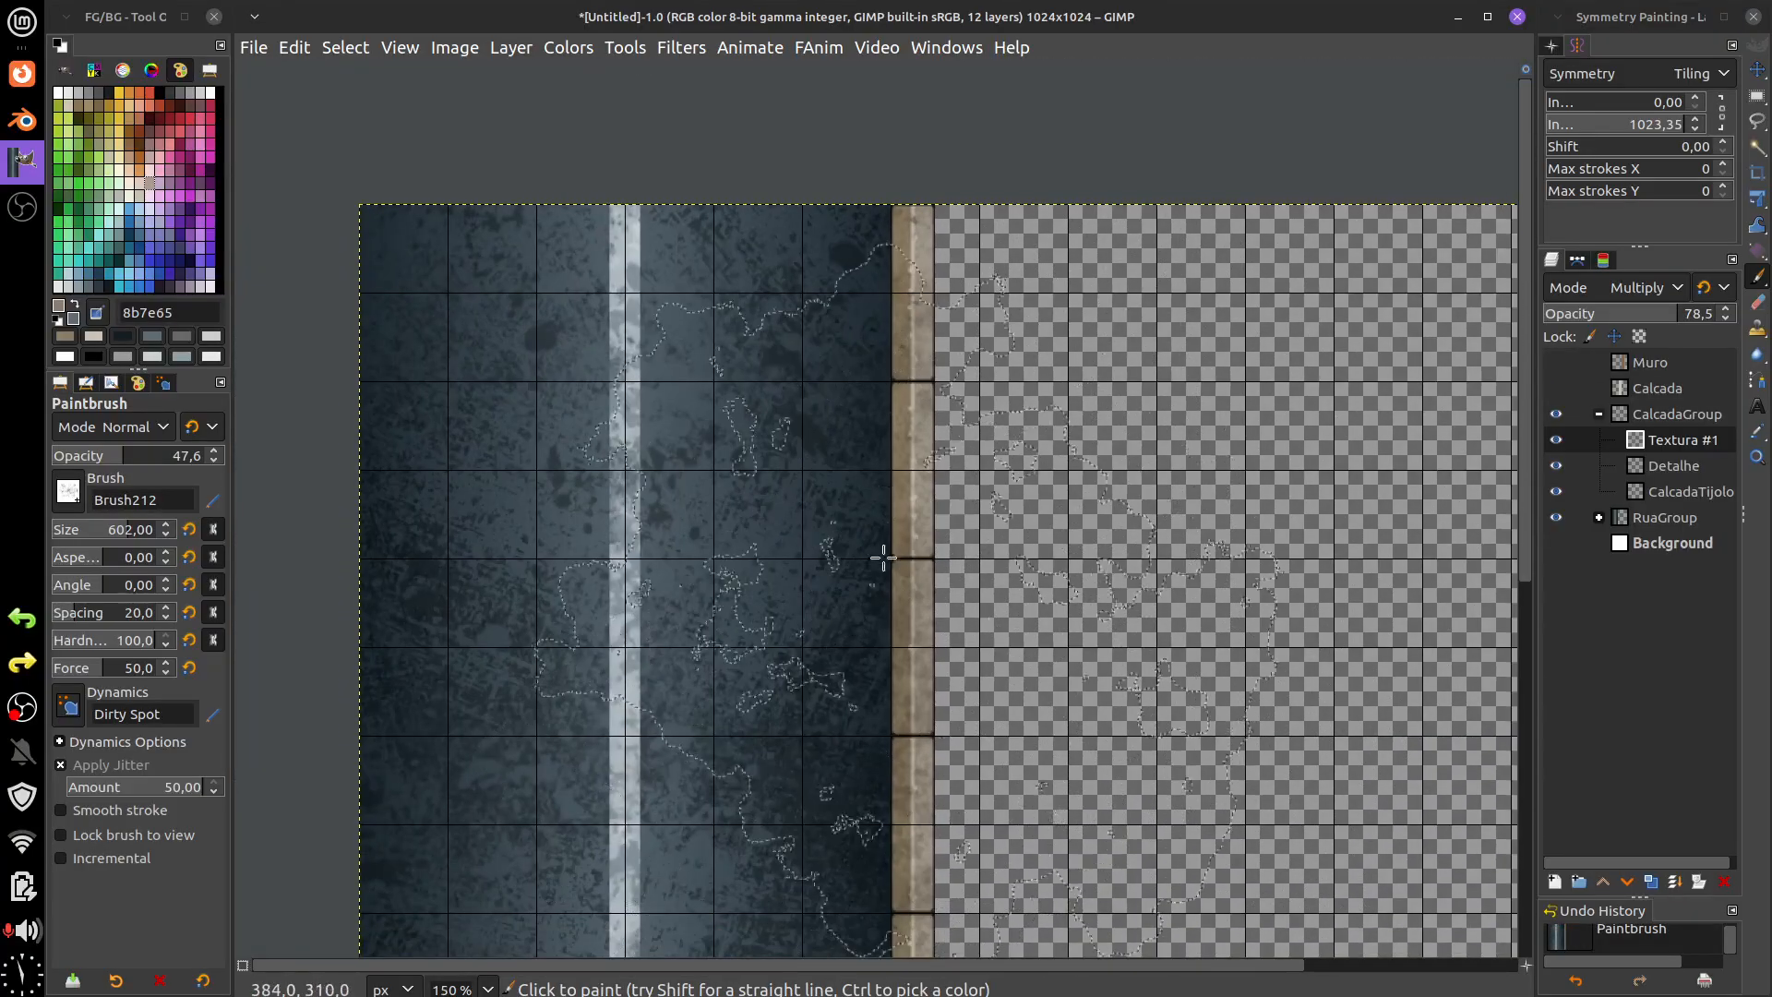
scroll(904, 351, right, 1)
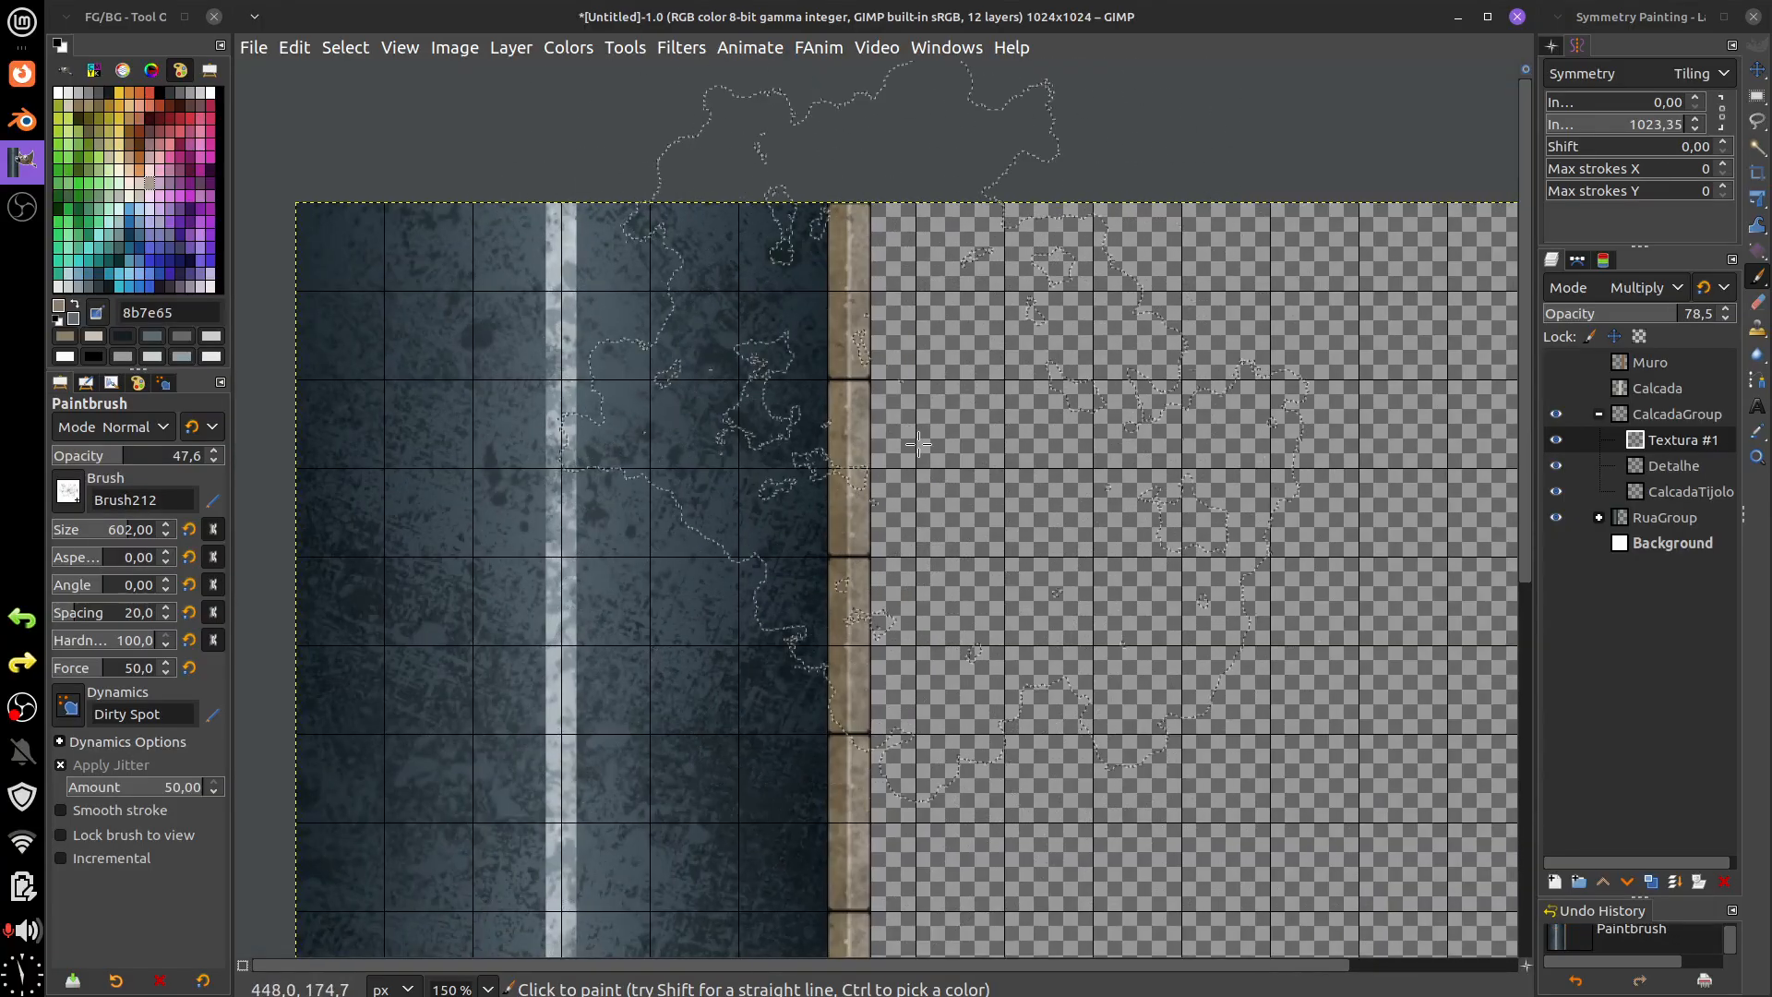
click(137, 195)
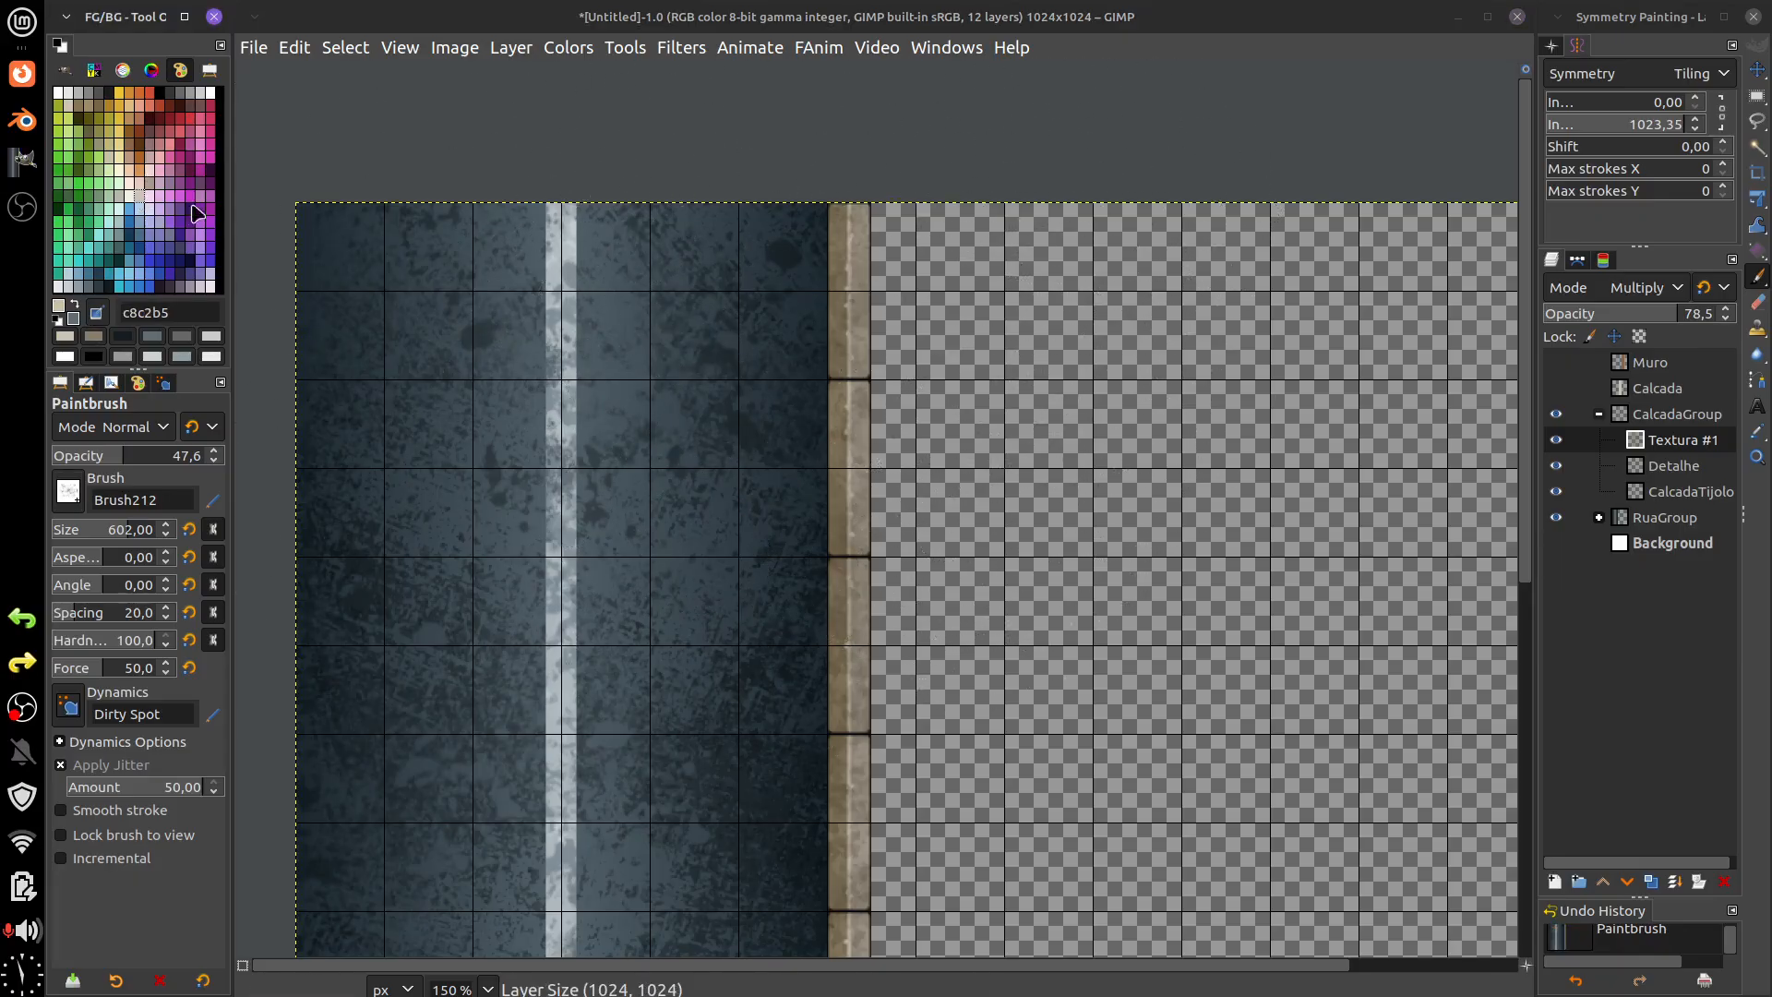
click(130, 194)
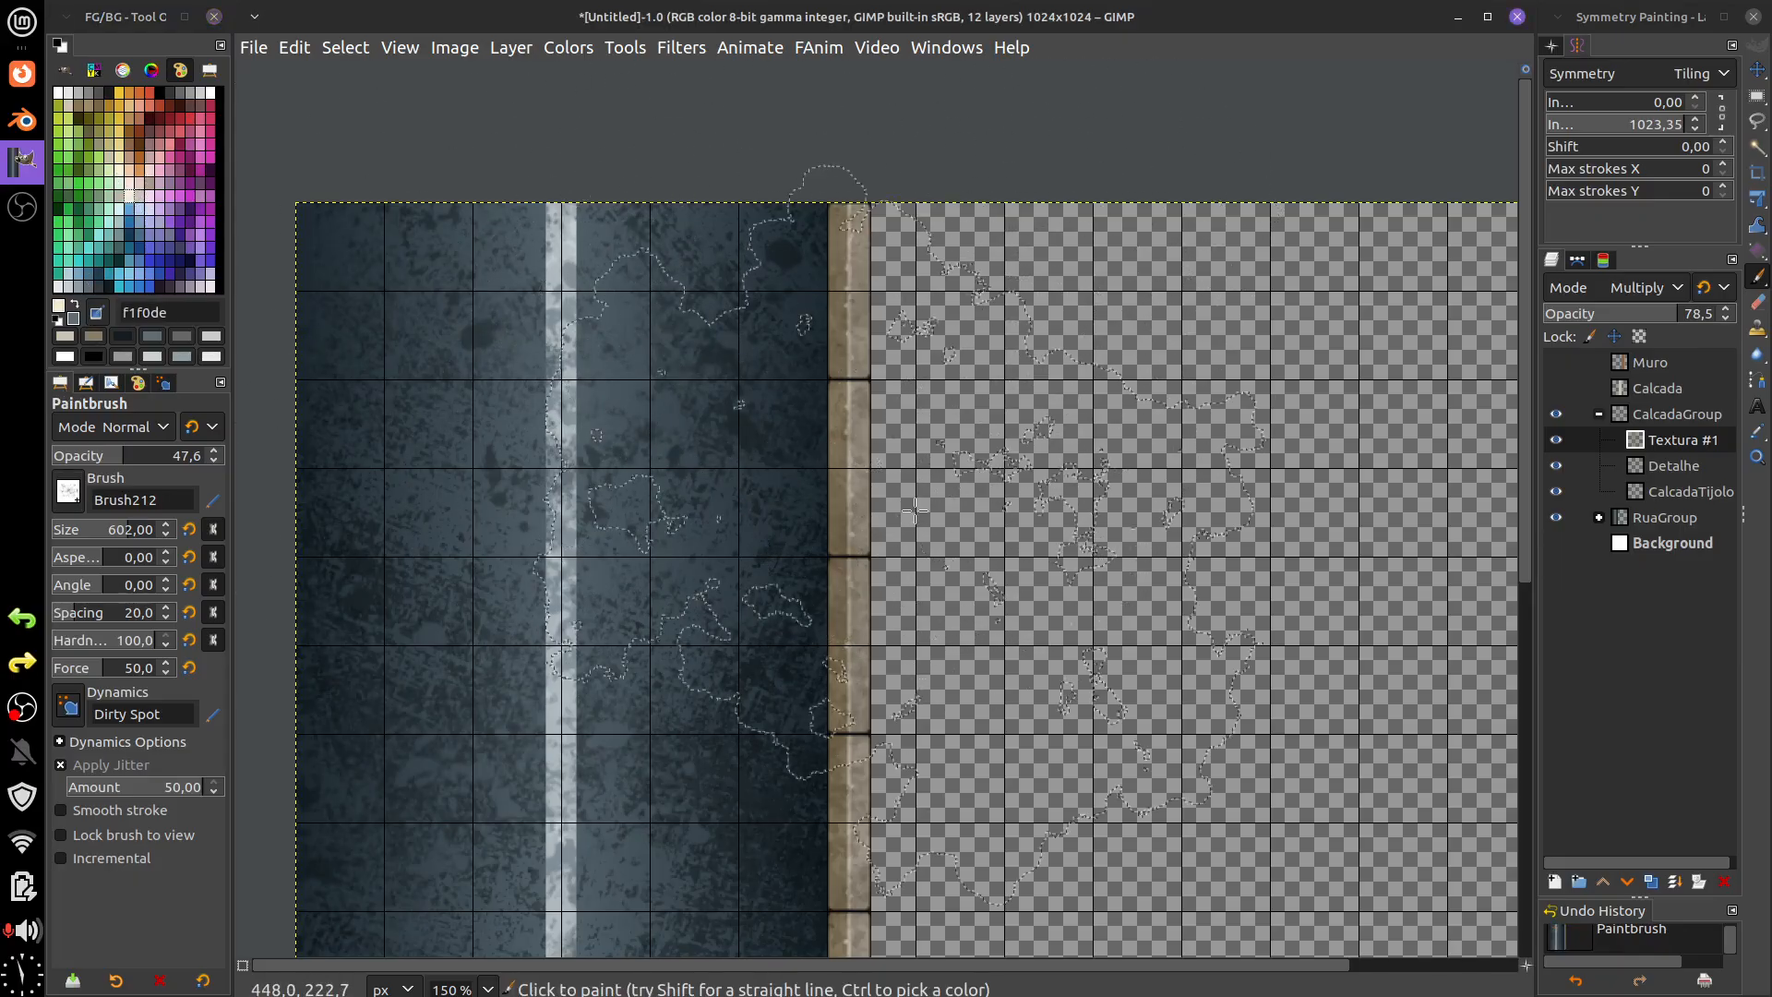
click(81, 536)
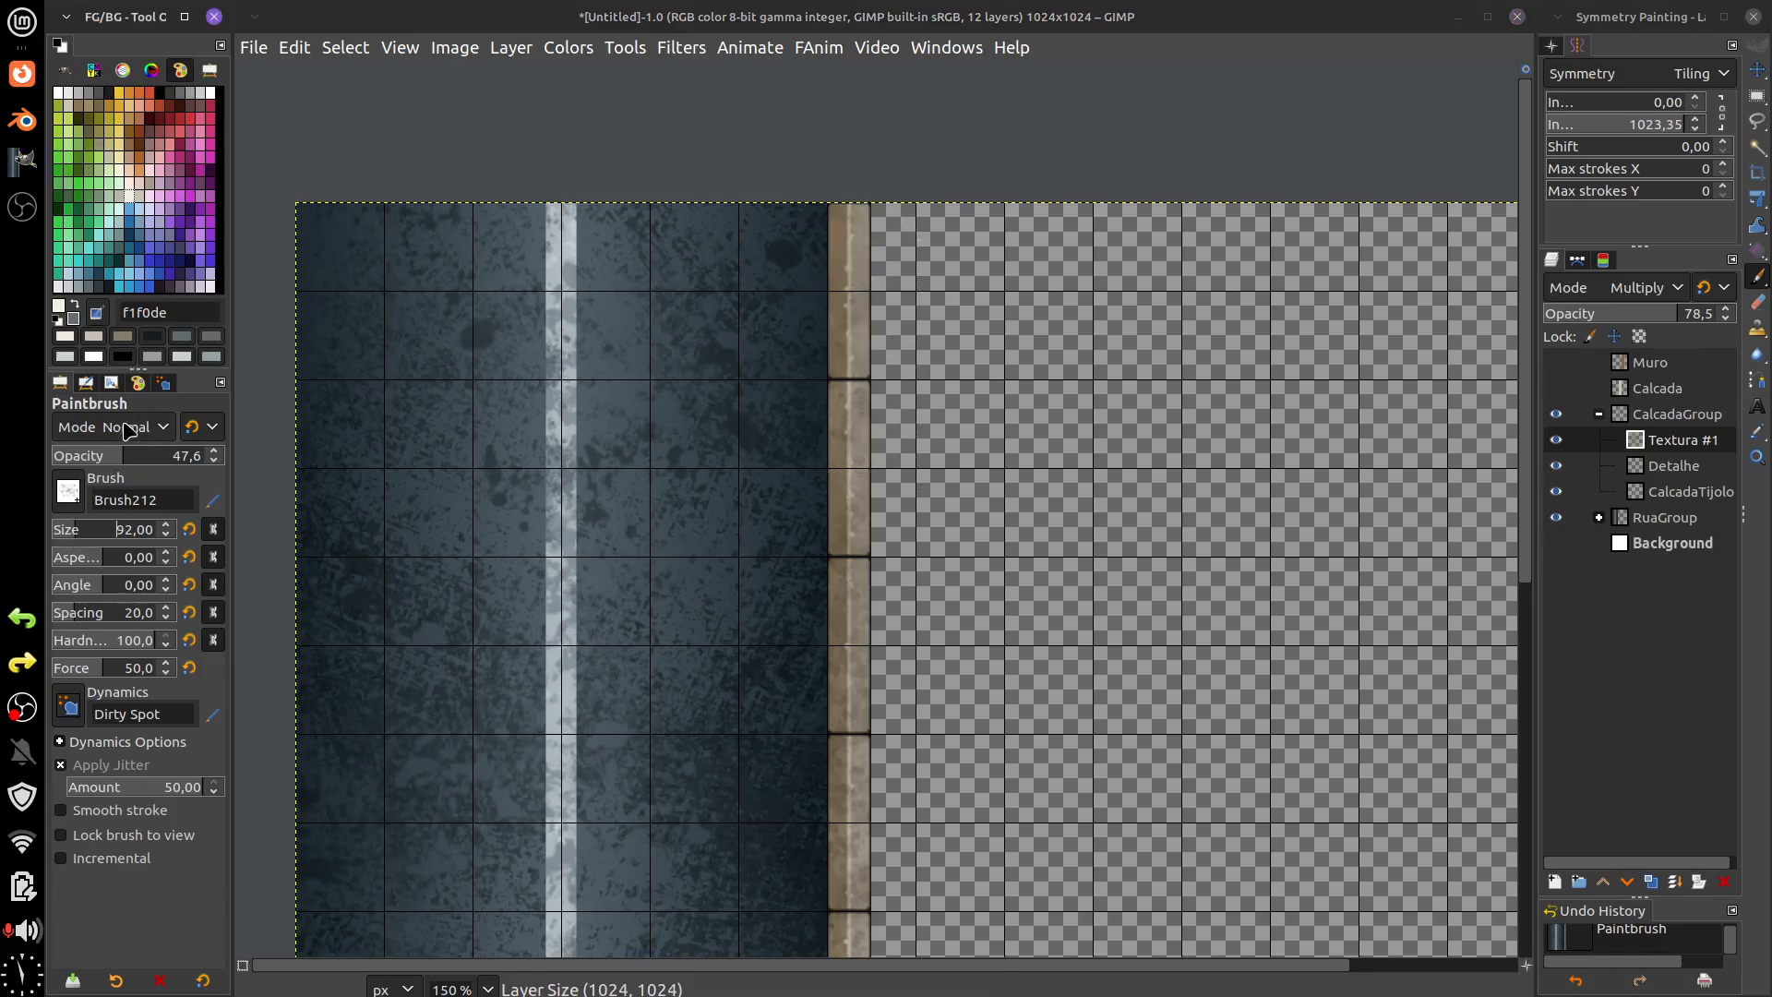
click(60, 288)
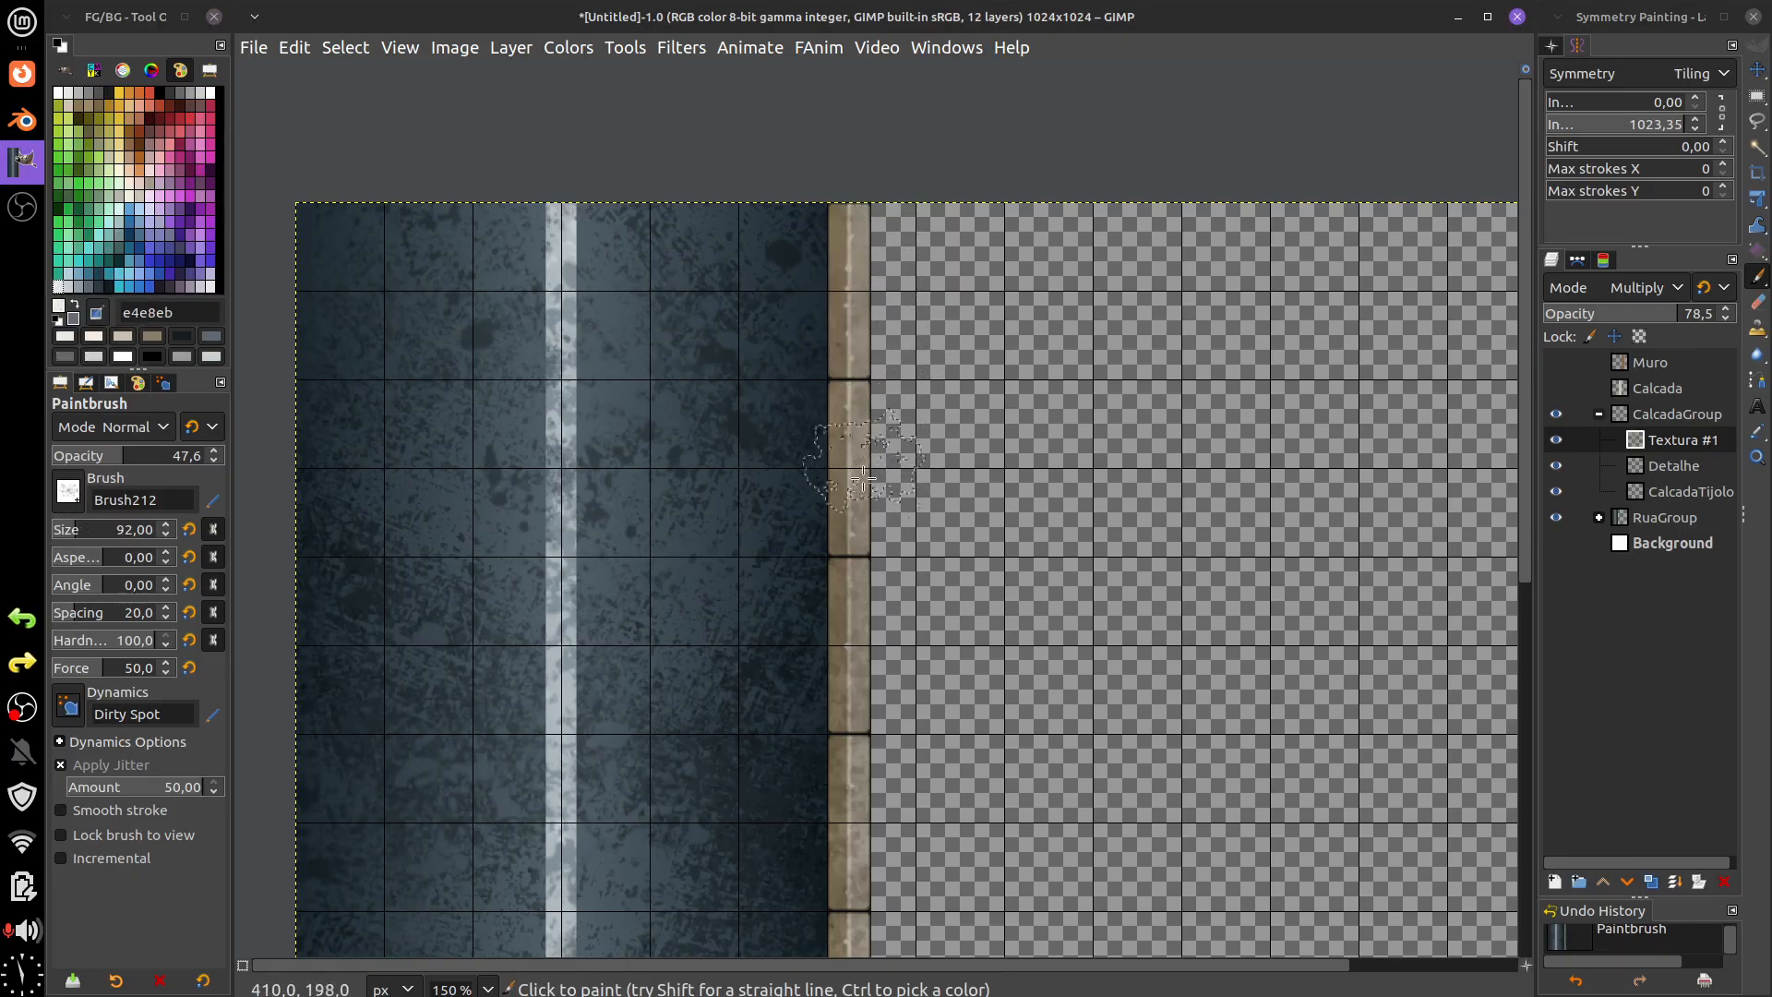
- Lower the opacity of the Textura #1 layer to 70.4
scroll(845, 507, down, 1)
scroll(846, 507, right, 2)
scroll(845, 507, up, 3)
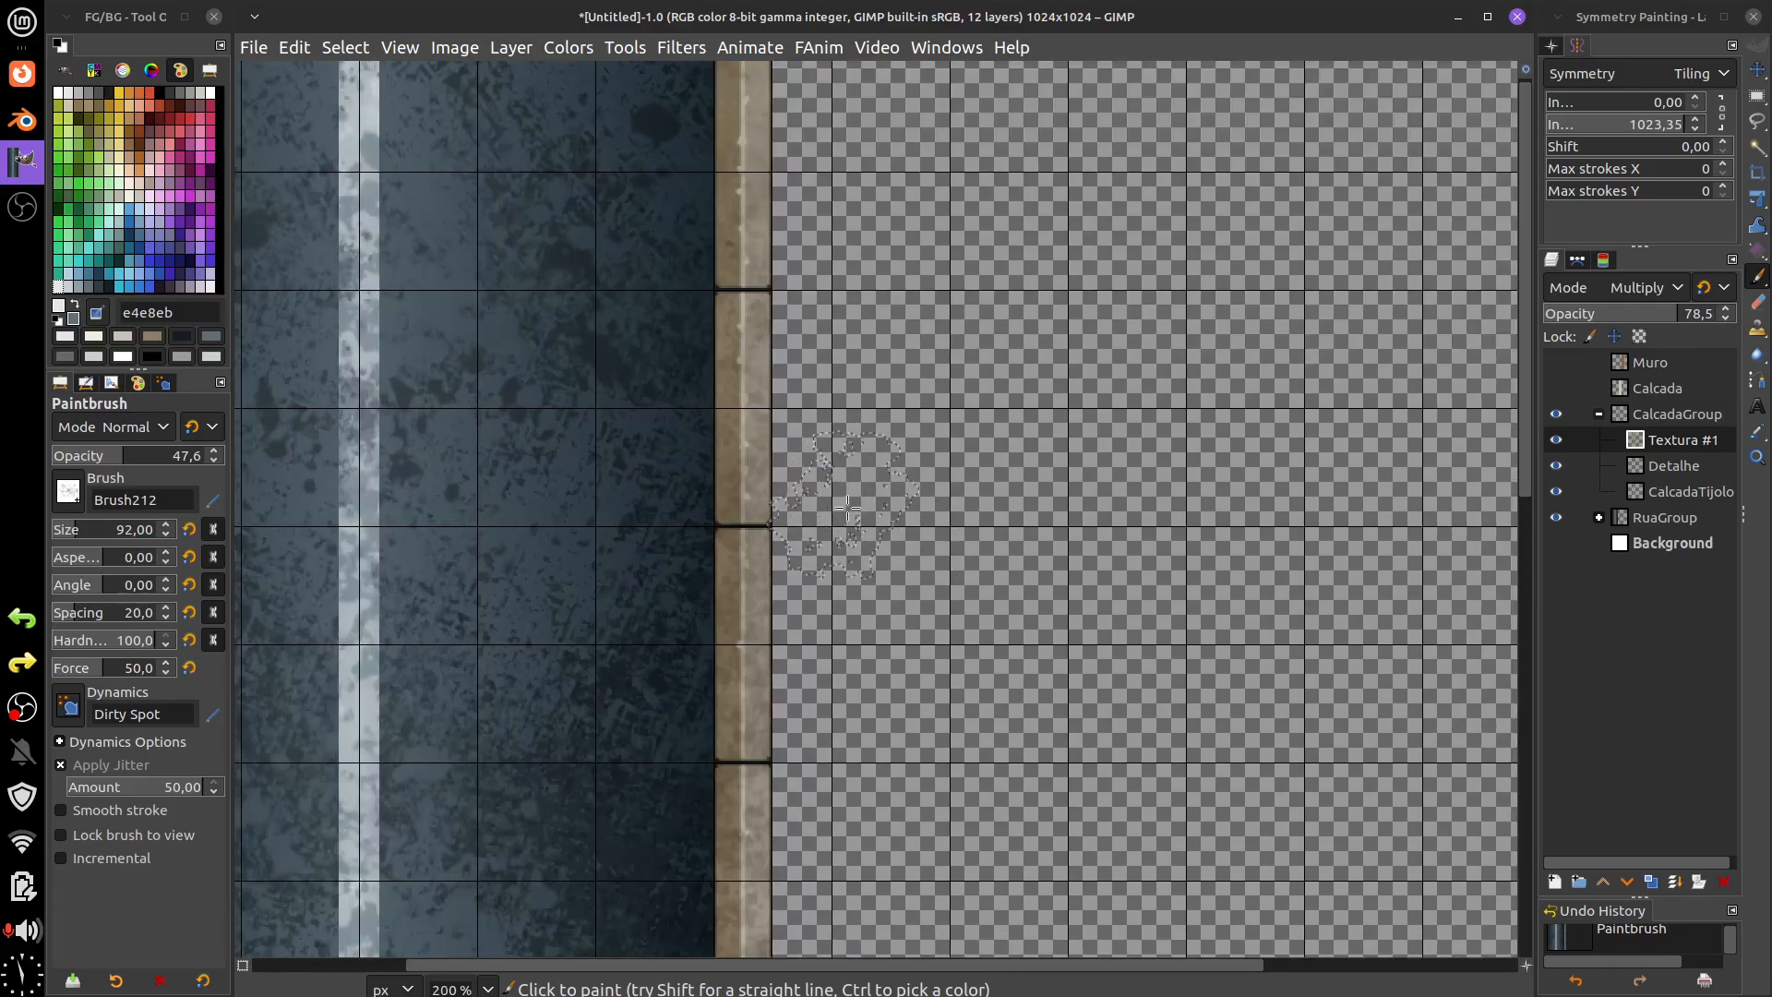
scroll(718, 481, down, 3)
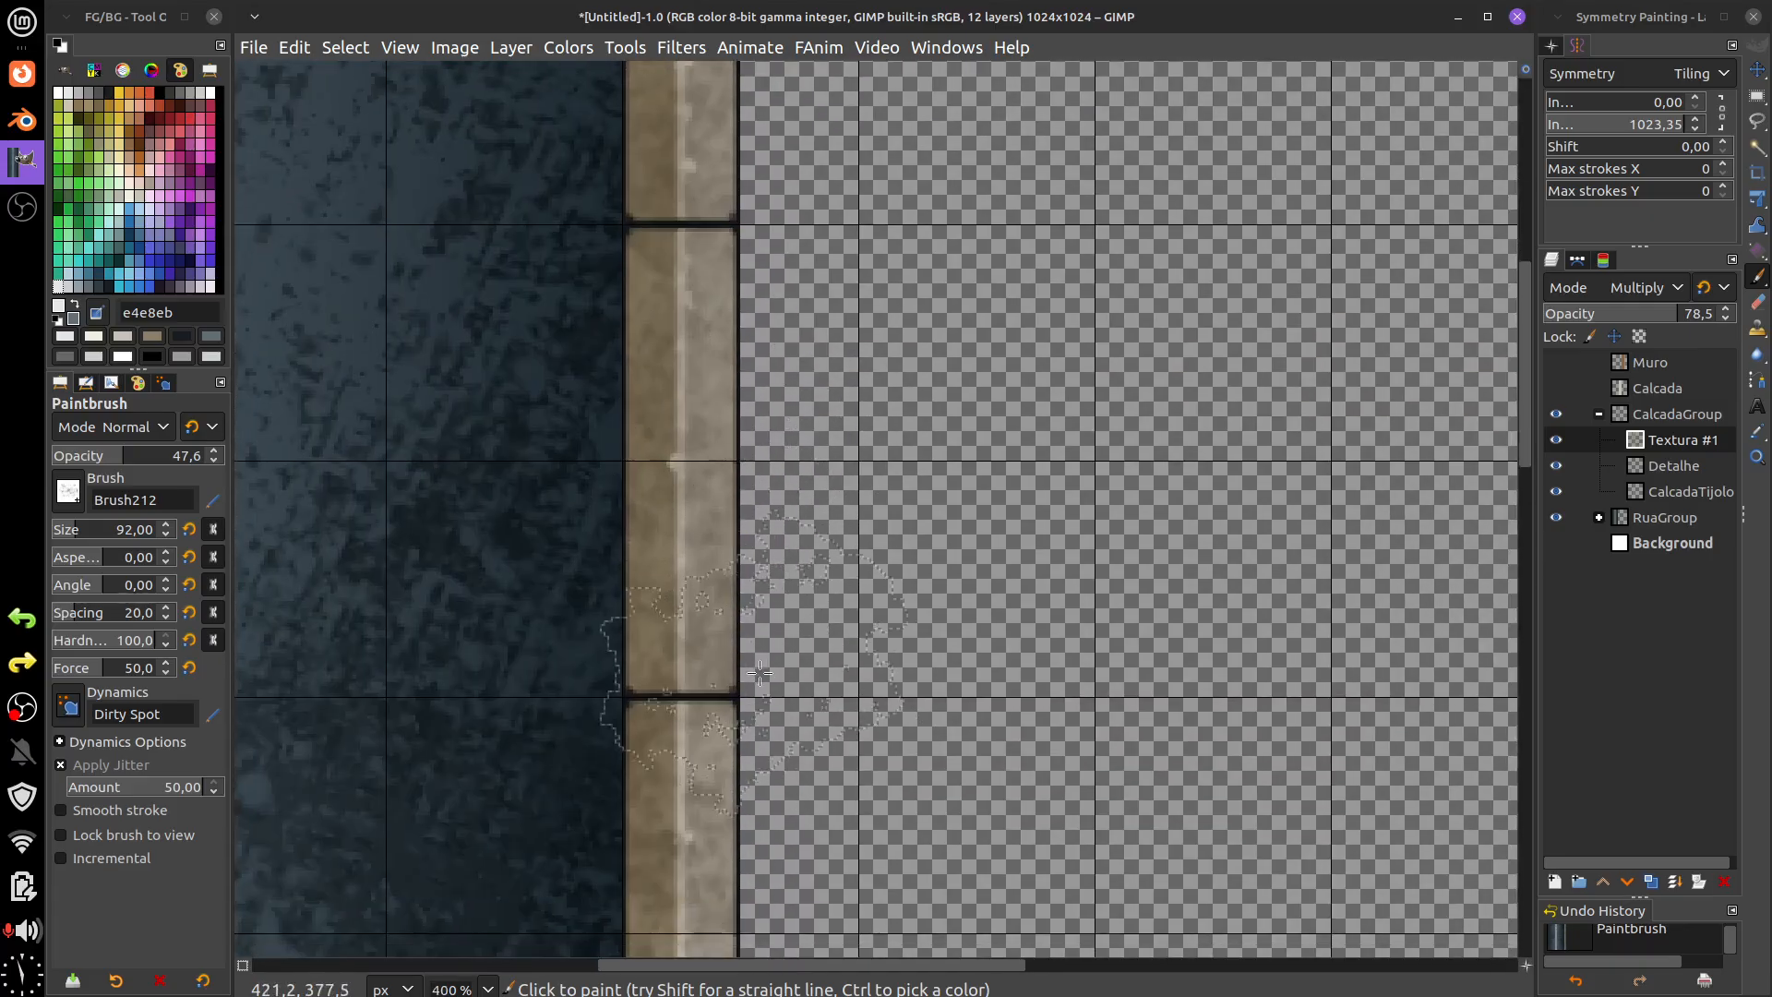
scroll(739, 536, left, 1)
scroll(769, 593, left, 4)
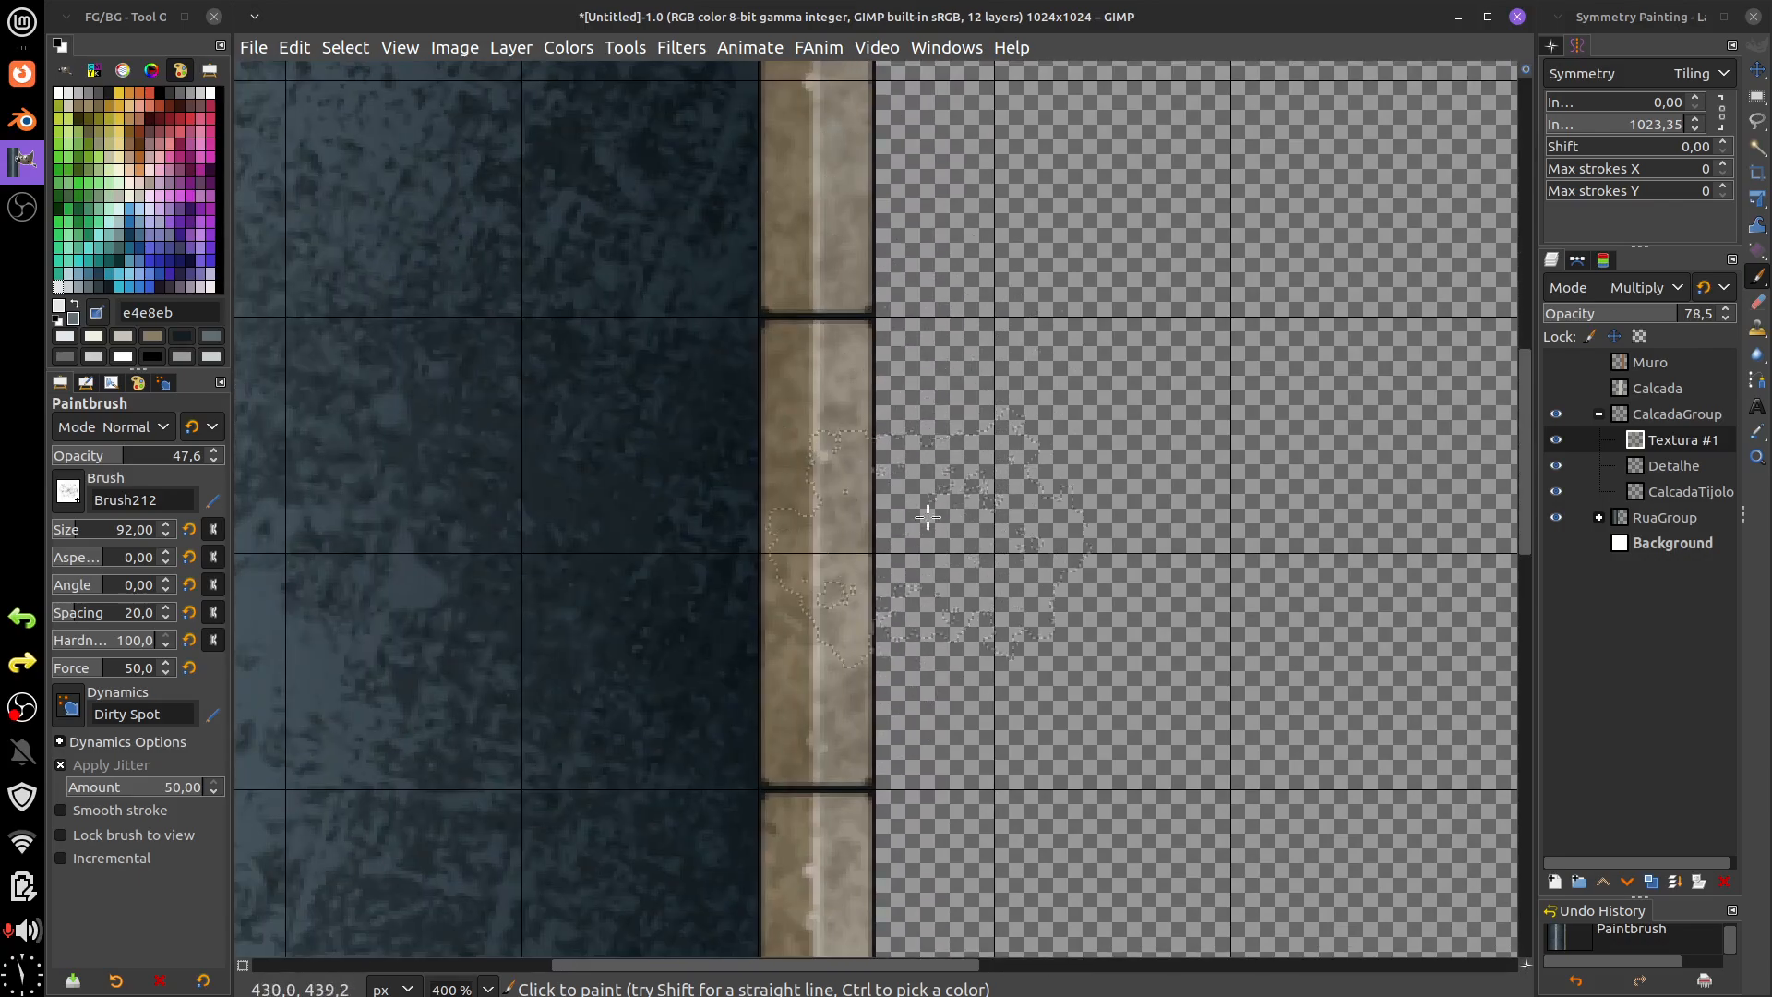
scroll(770, 592, up, 2)
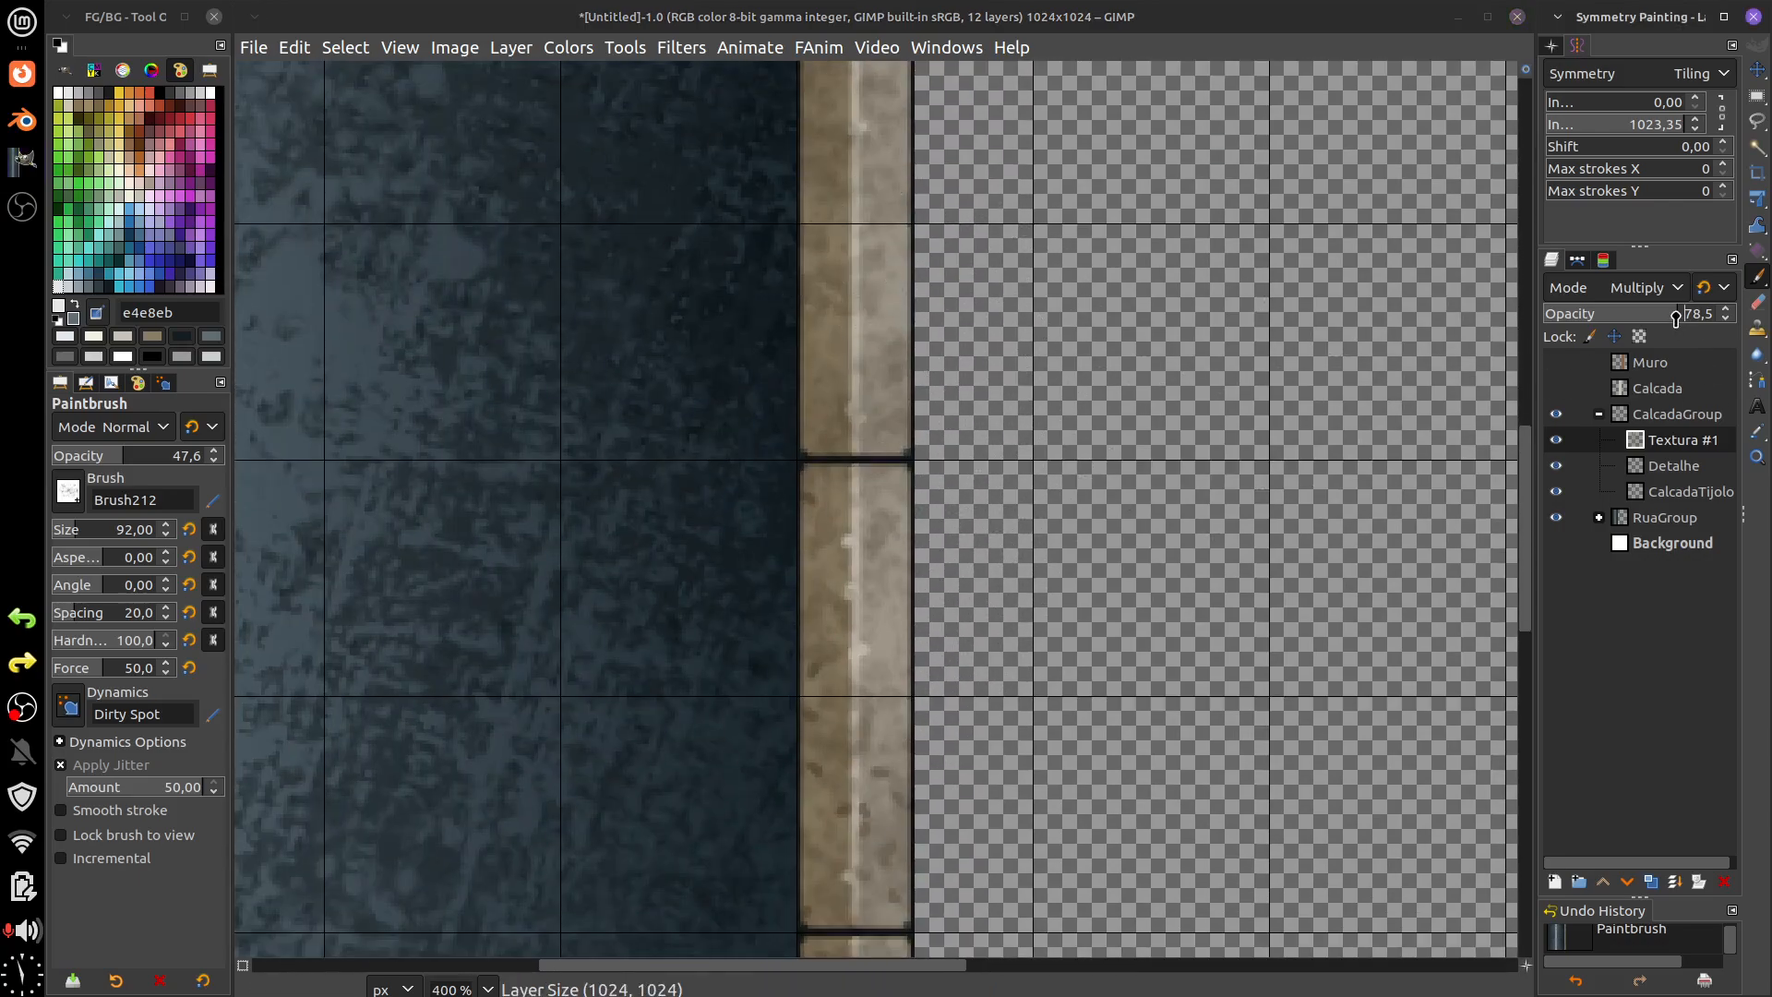
mouse_move(1676, 317)
mouse_down()
mouse_move(1753, 317)
mouse_move(1639, 336)
mouse_move(1663, 337)
mouse_up()
- Examine the curb texture along its whole length at several magnifications
scroll(1030, 450, down, 4)
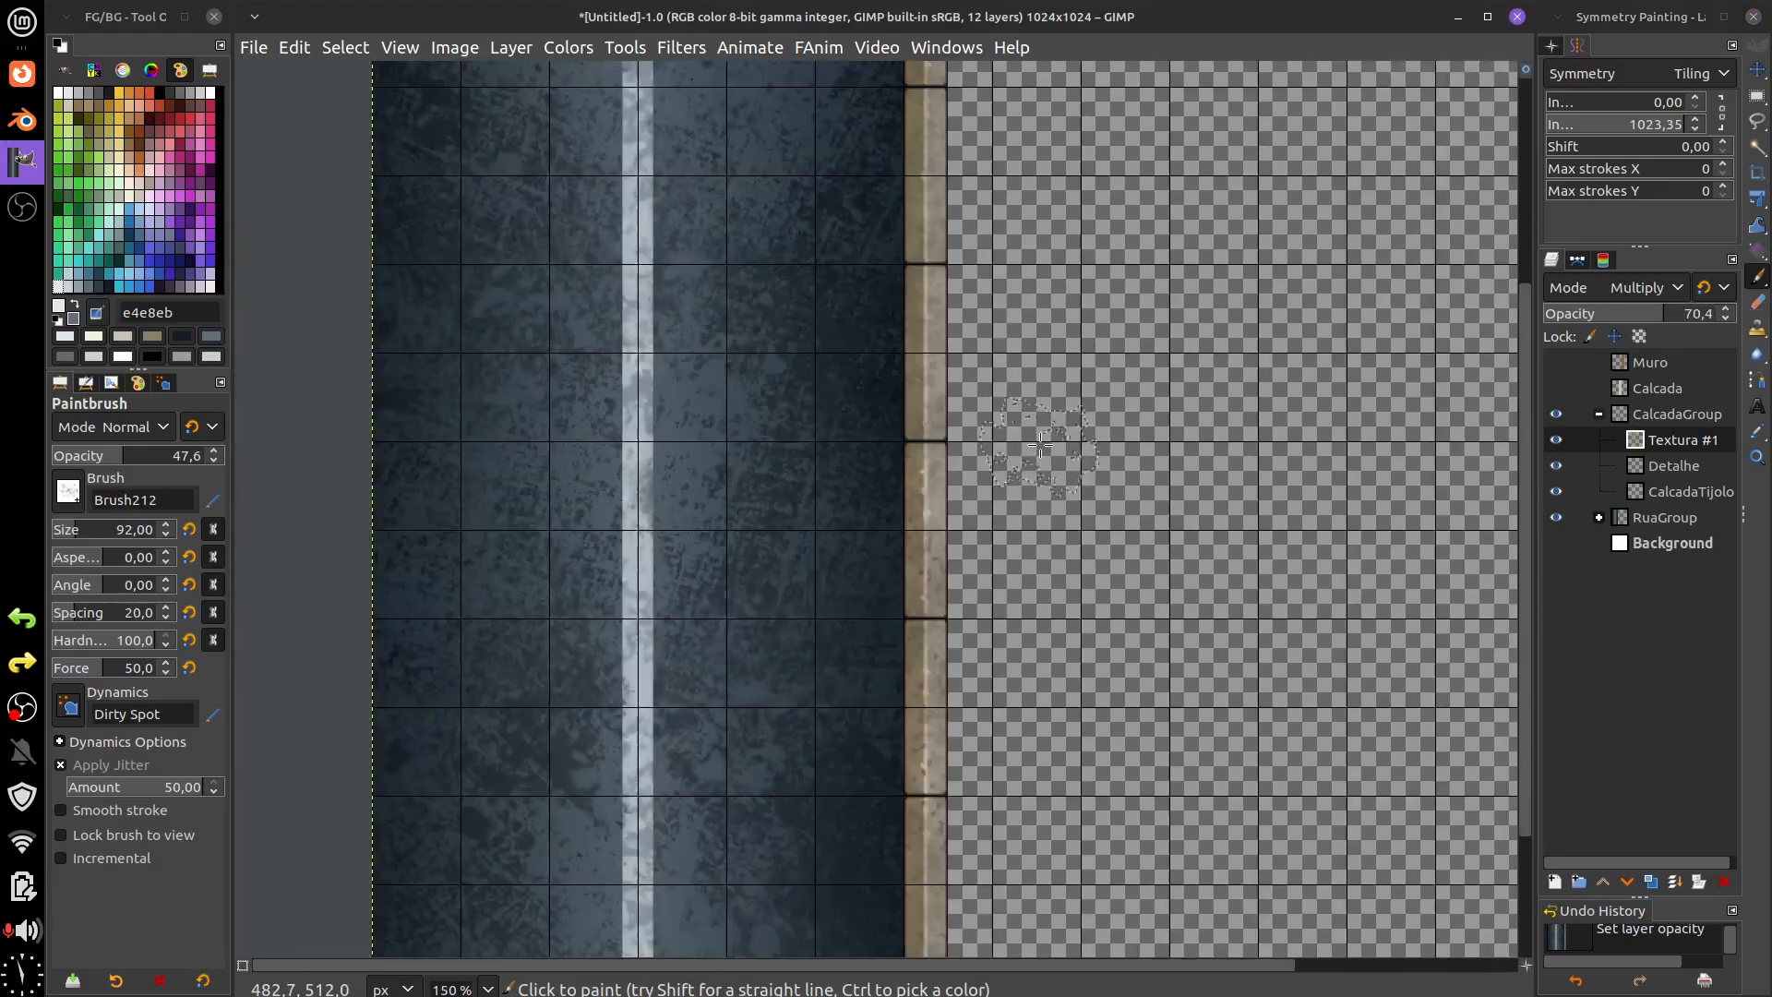
scroll(1029, 449, up, 3)
scroll(1089, 553, left, 3)
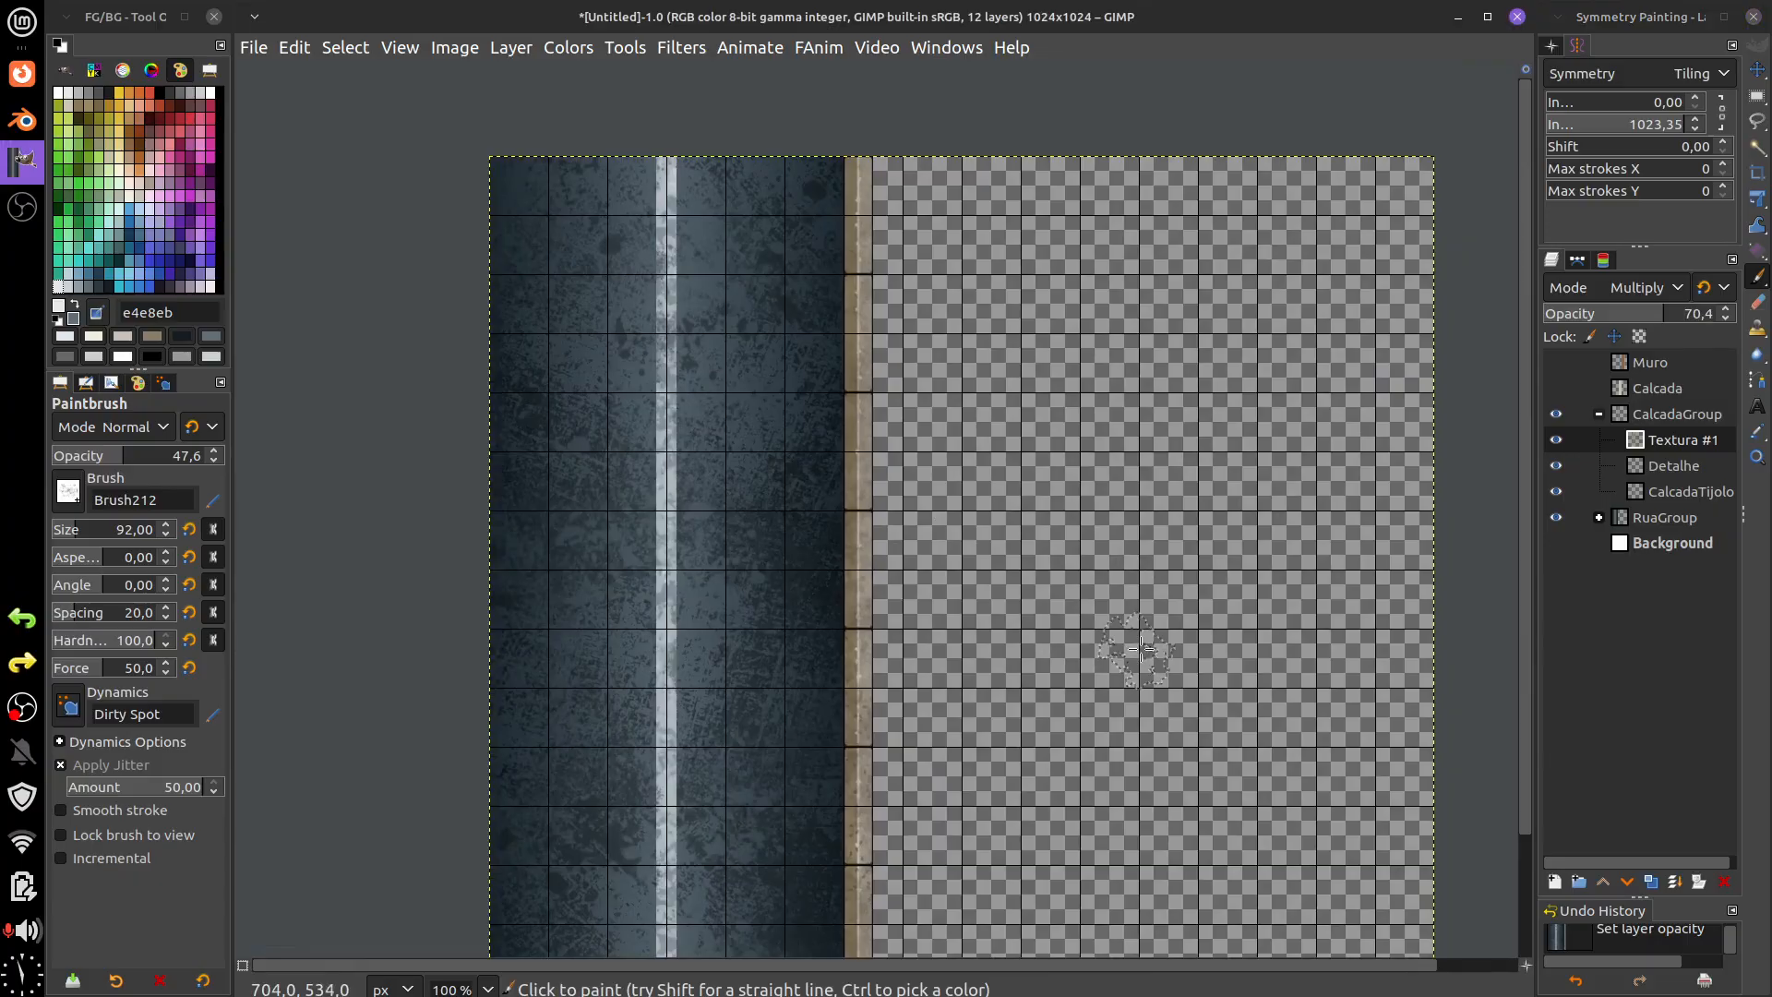
scroll(1137, 649, down, 2)
scroll(1137, 648, right, 2)
scroll(1181, 738, up, 2)
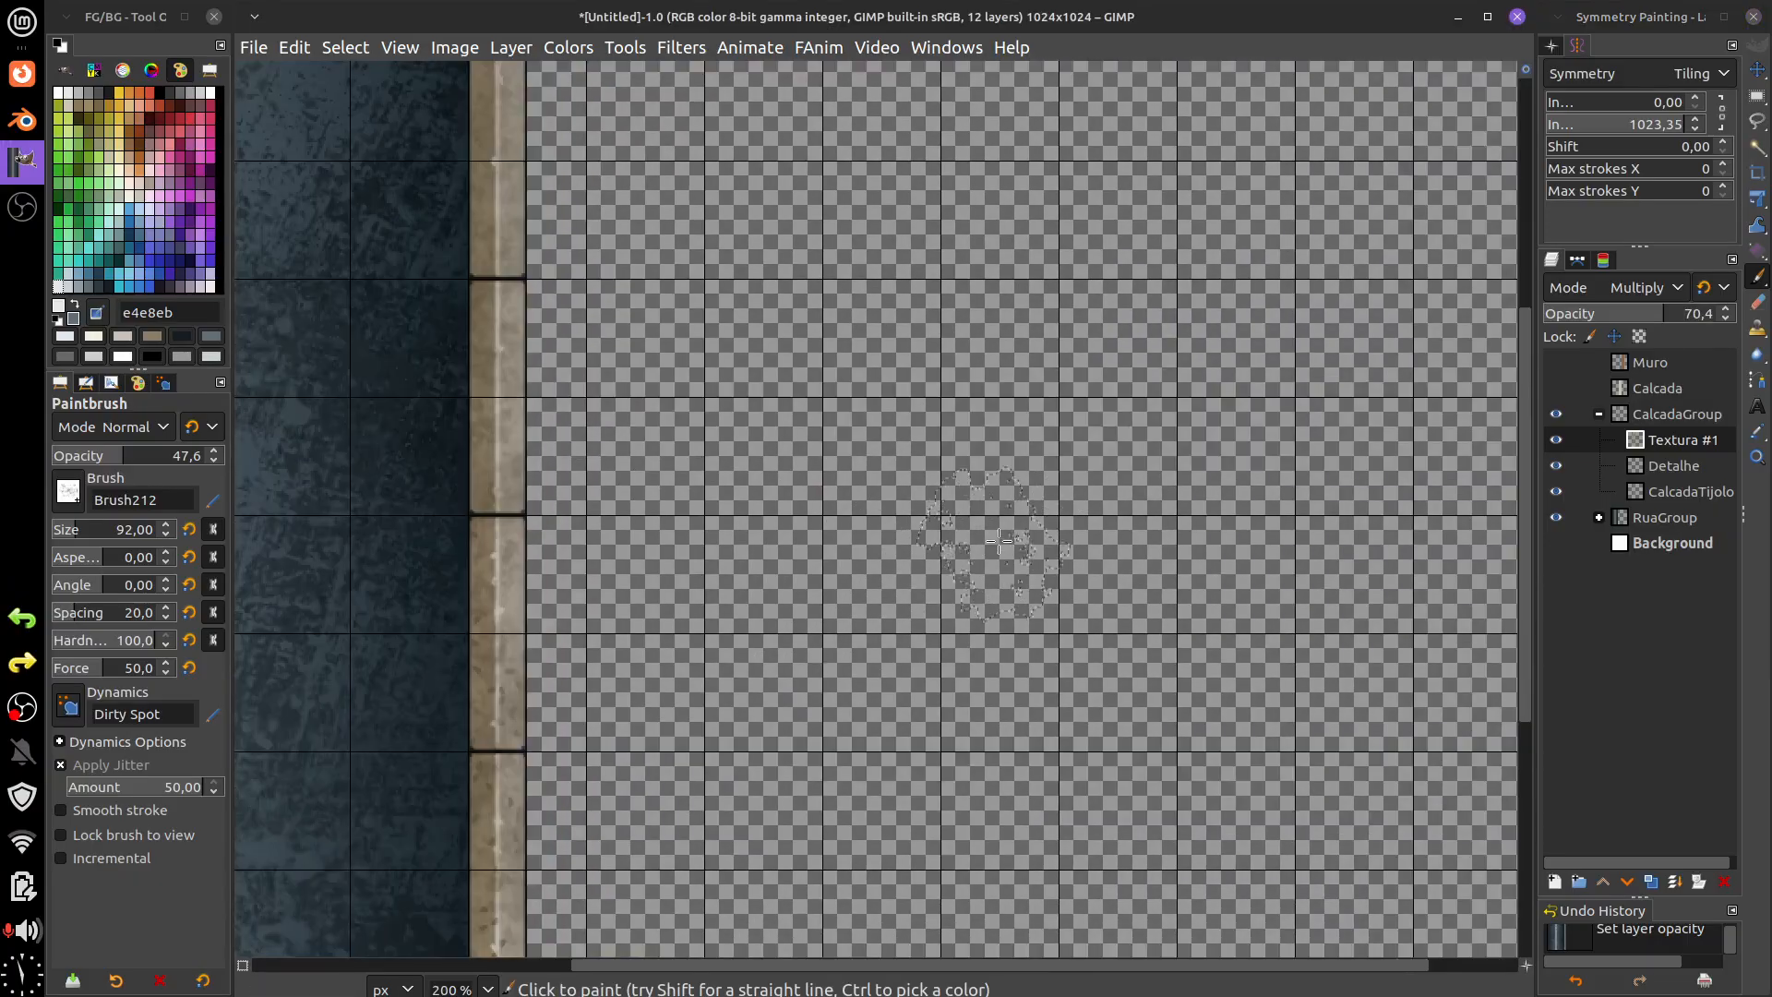
scroll(1221, 819, left, 3)
scroll(1246, 778, up, 10)
scroll(1245, 778, left, 1)
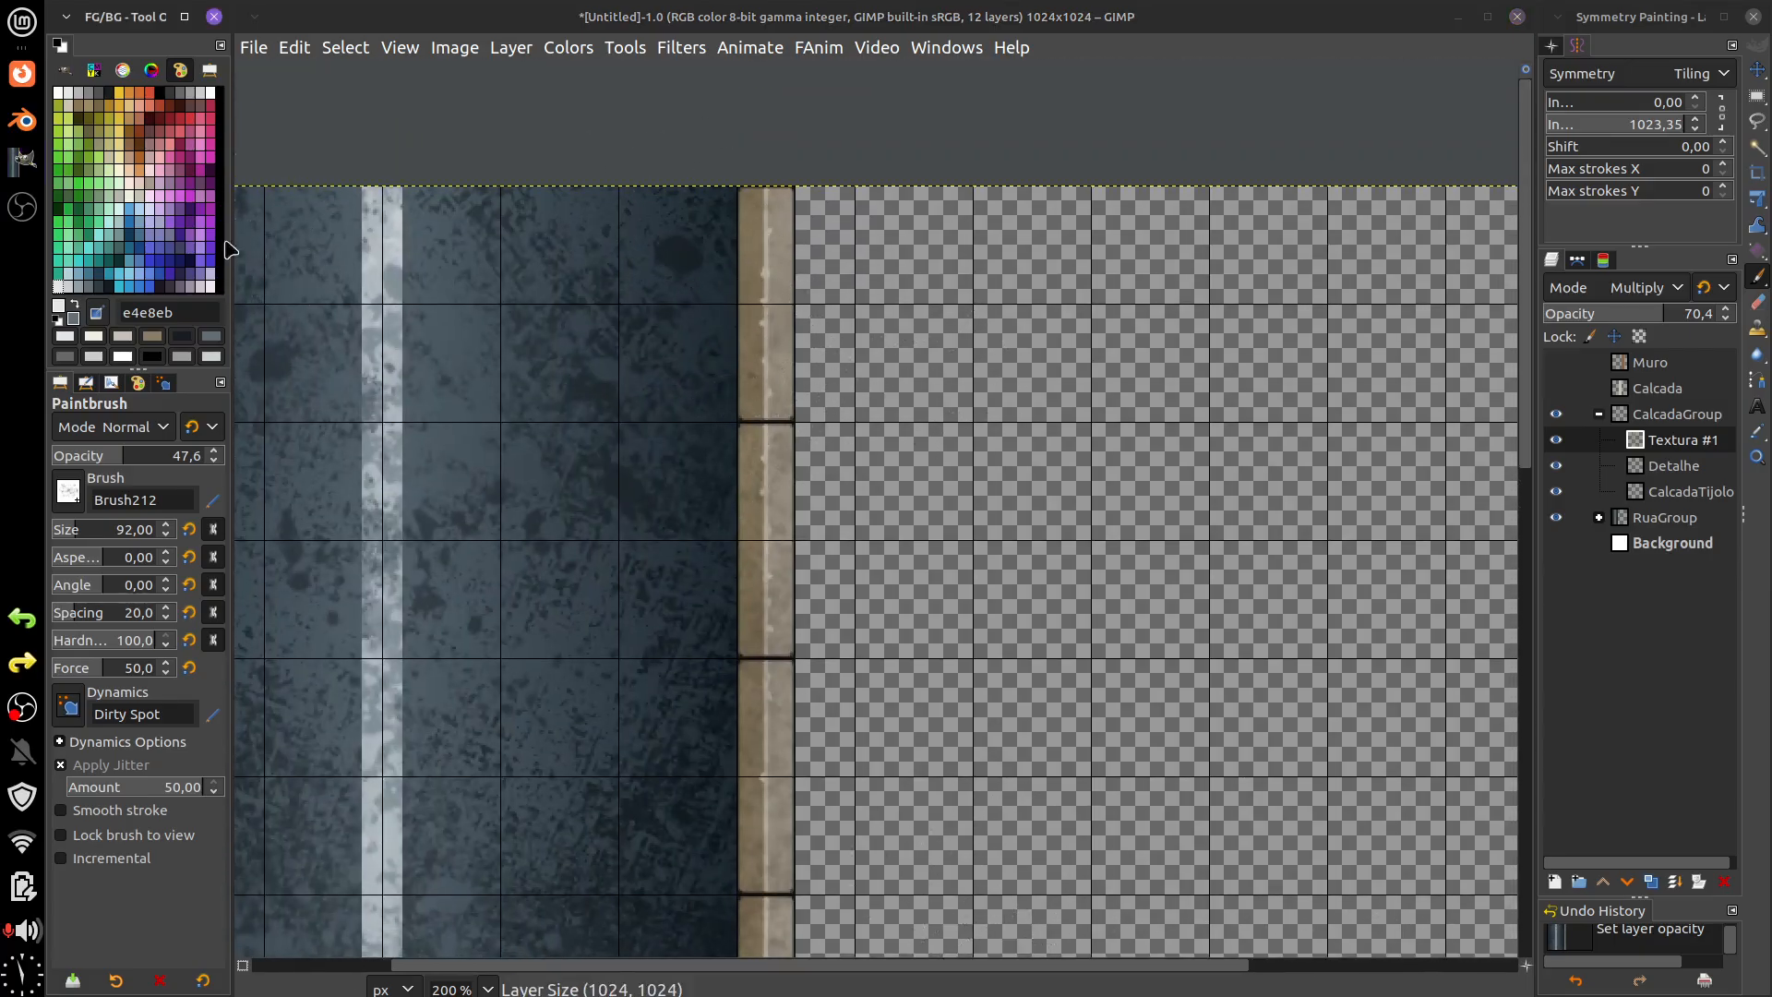
- Set the paint colour to dark 141c20 and brush grunge stains along the curb stones down to the canvas edge
click(108, 286)
mouse_move(702, 222)
mouse_down()
mouse_move(711, 197)
mouse_move(716, 301)
mouse_move(718, 266)
mouse_up()
scroll(720, 277, down, 10)
scroll(720, 277, left, 1)
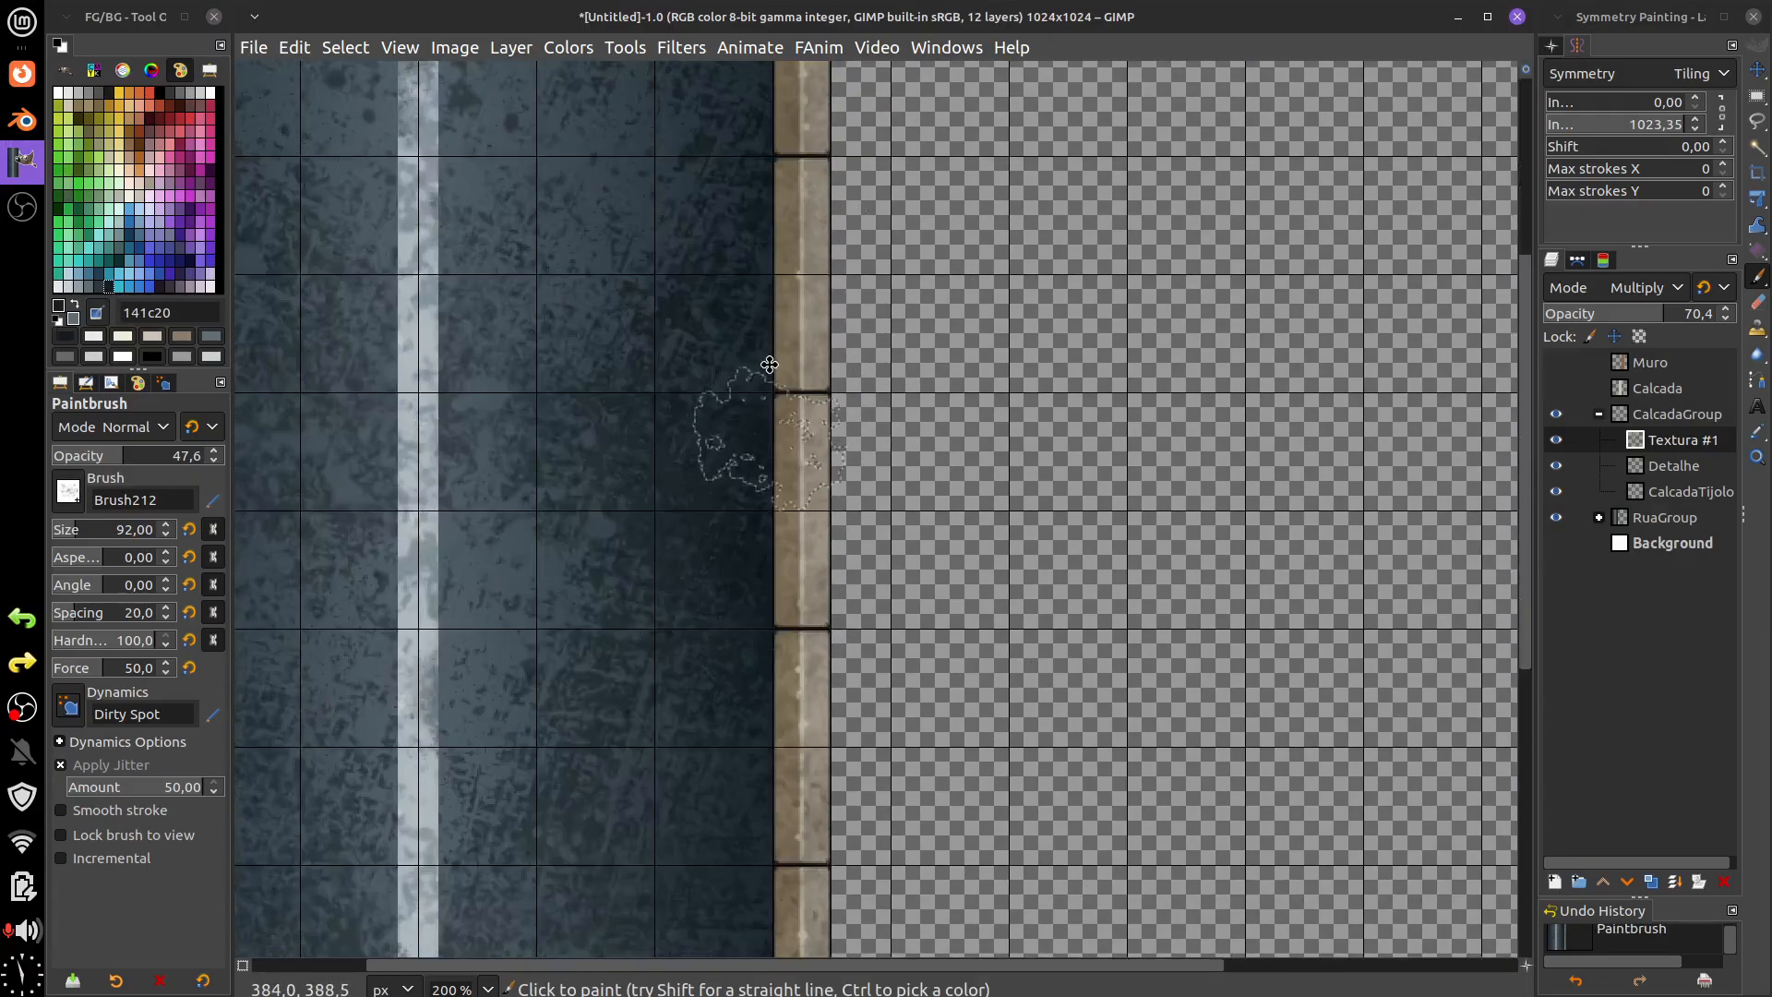
scroll(773, 589, down, 13)
scroll(773, 589, left, 2)
scroll(830, 609, down, 1)
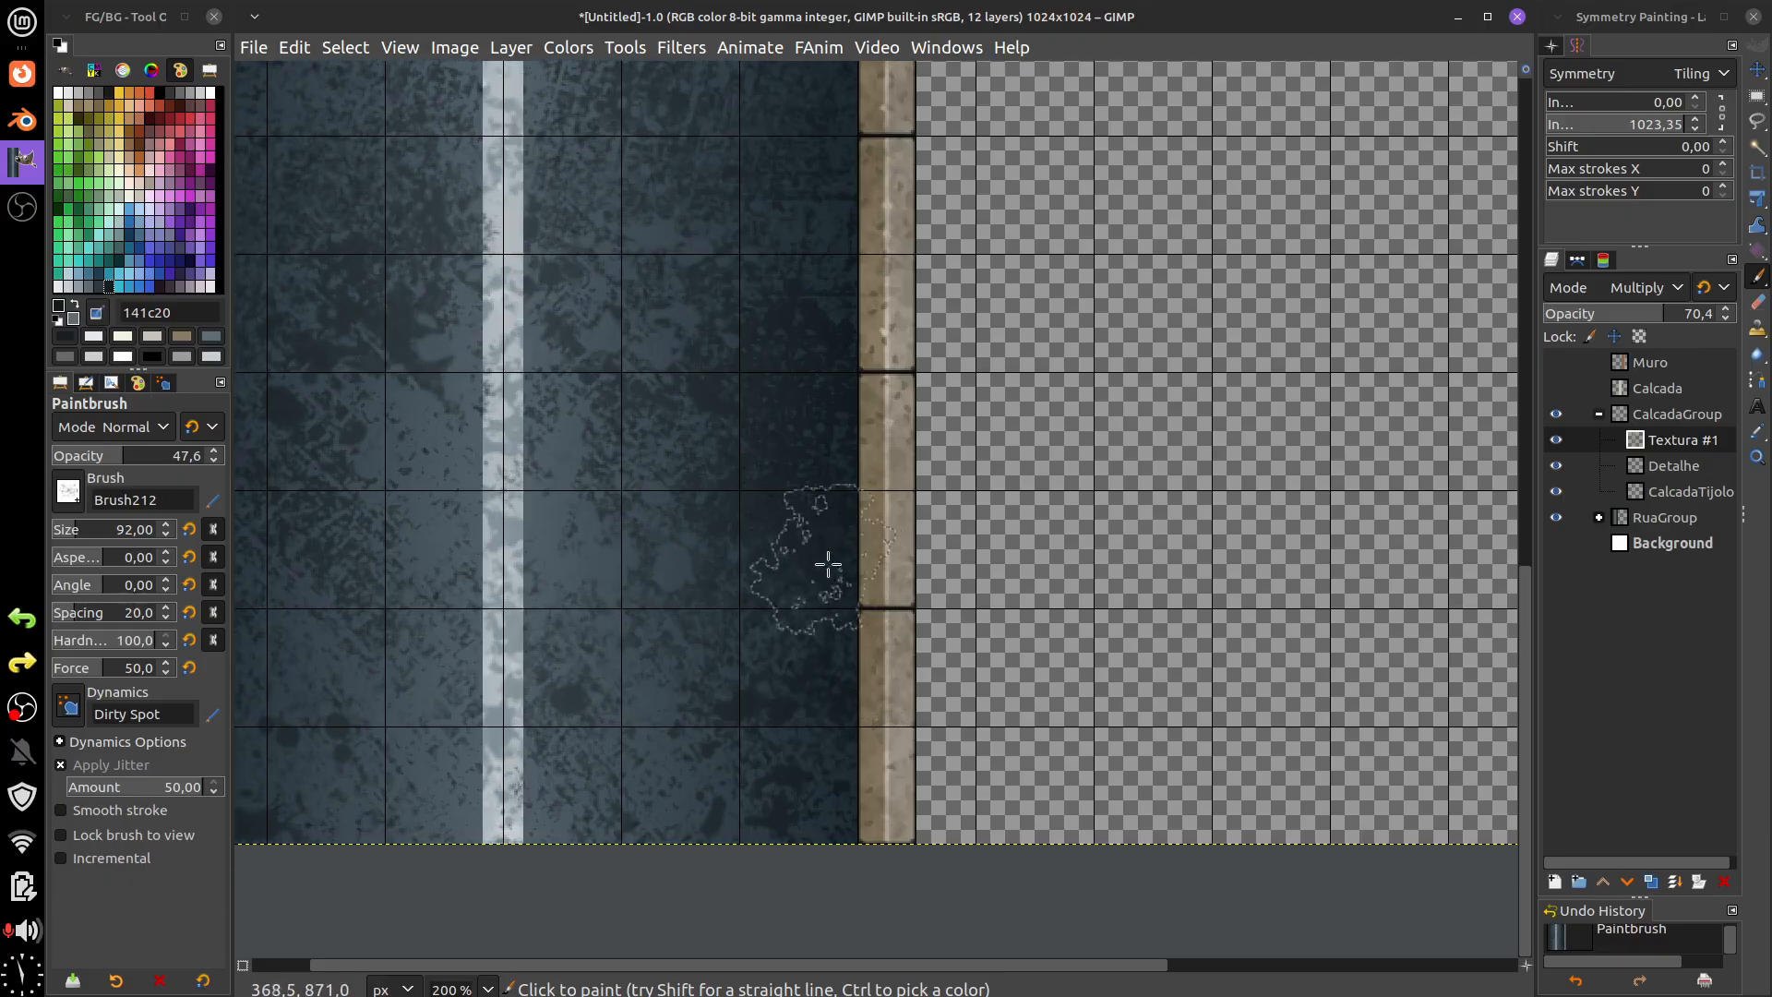
scroll(839, 692, up, 5)
scroll(840, 693, left, 1)
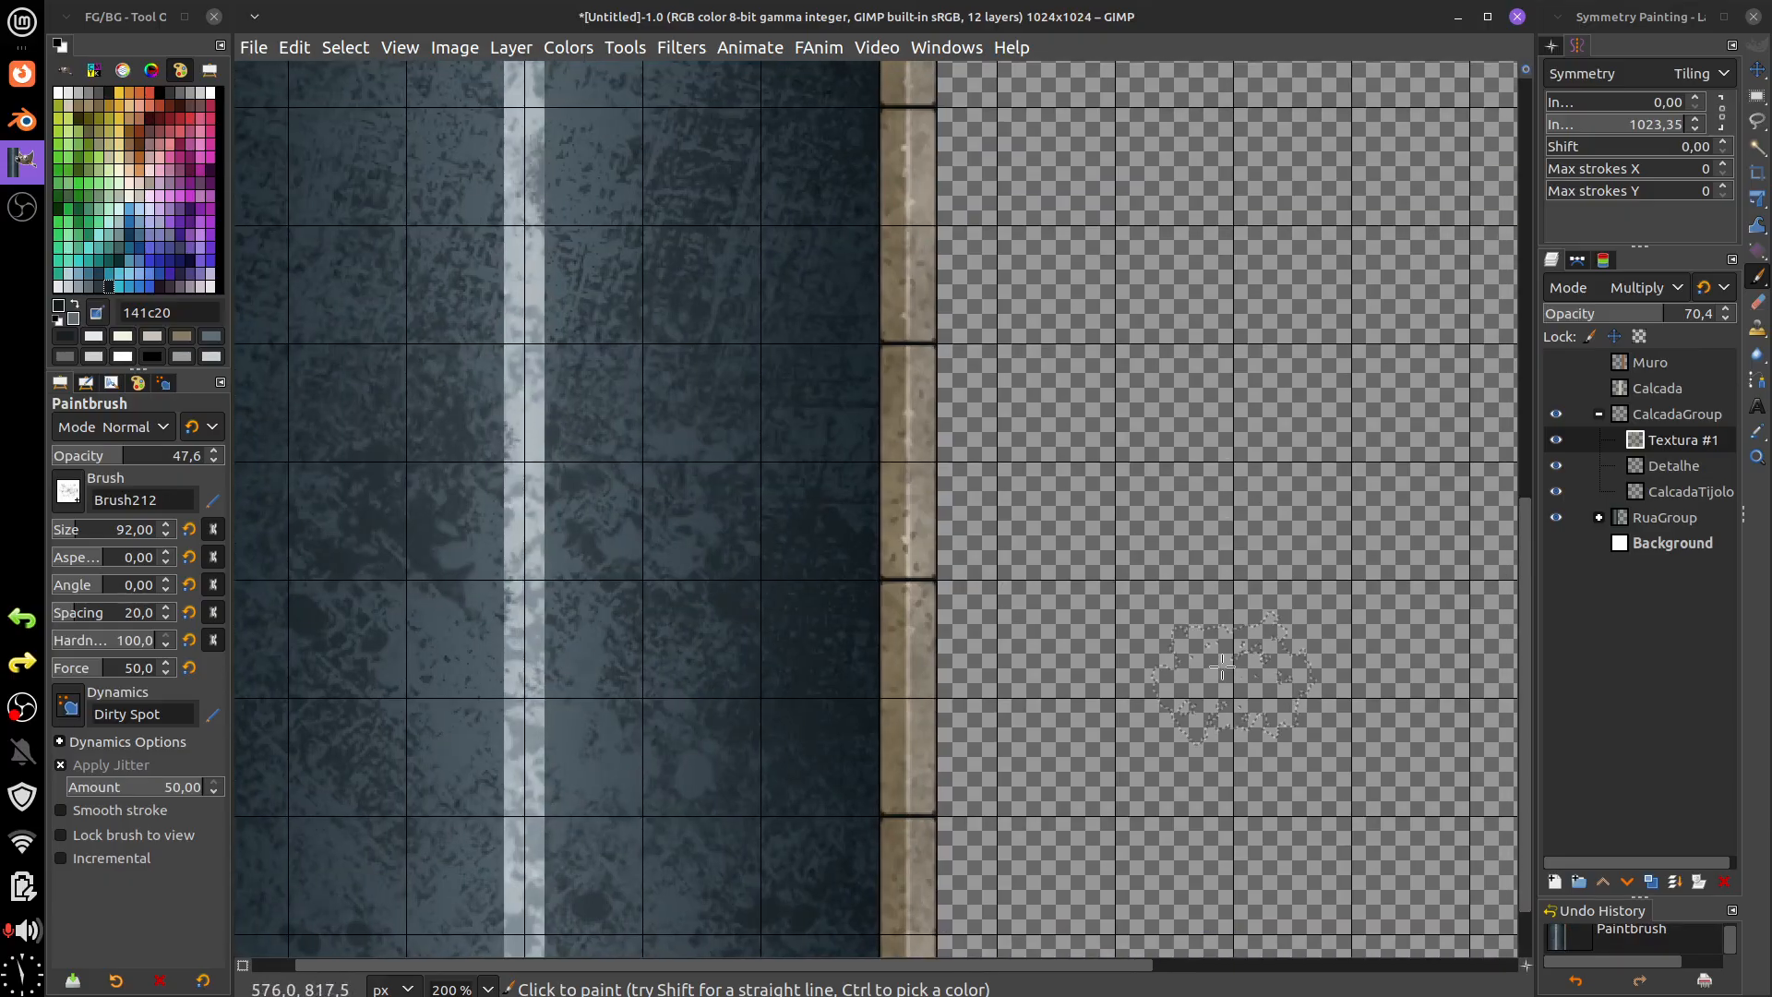
- Select the Calcada layer and make it visible
ctrl+scroll(1118, 547, down, 2)
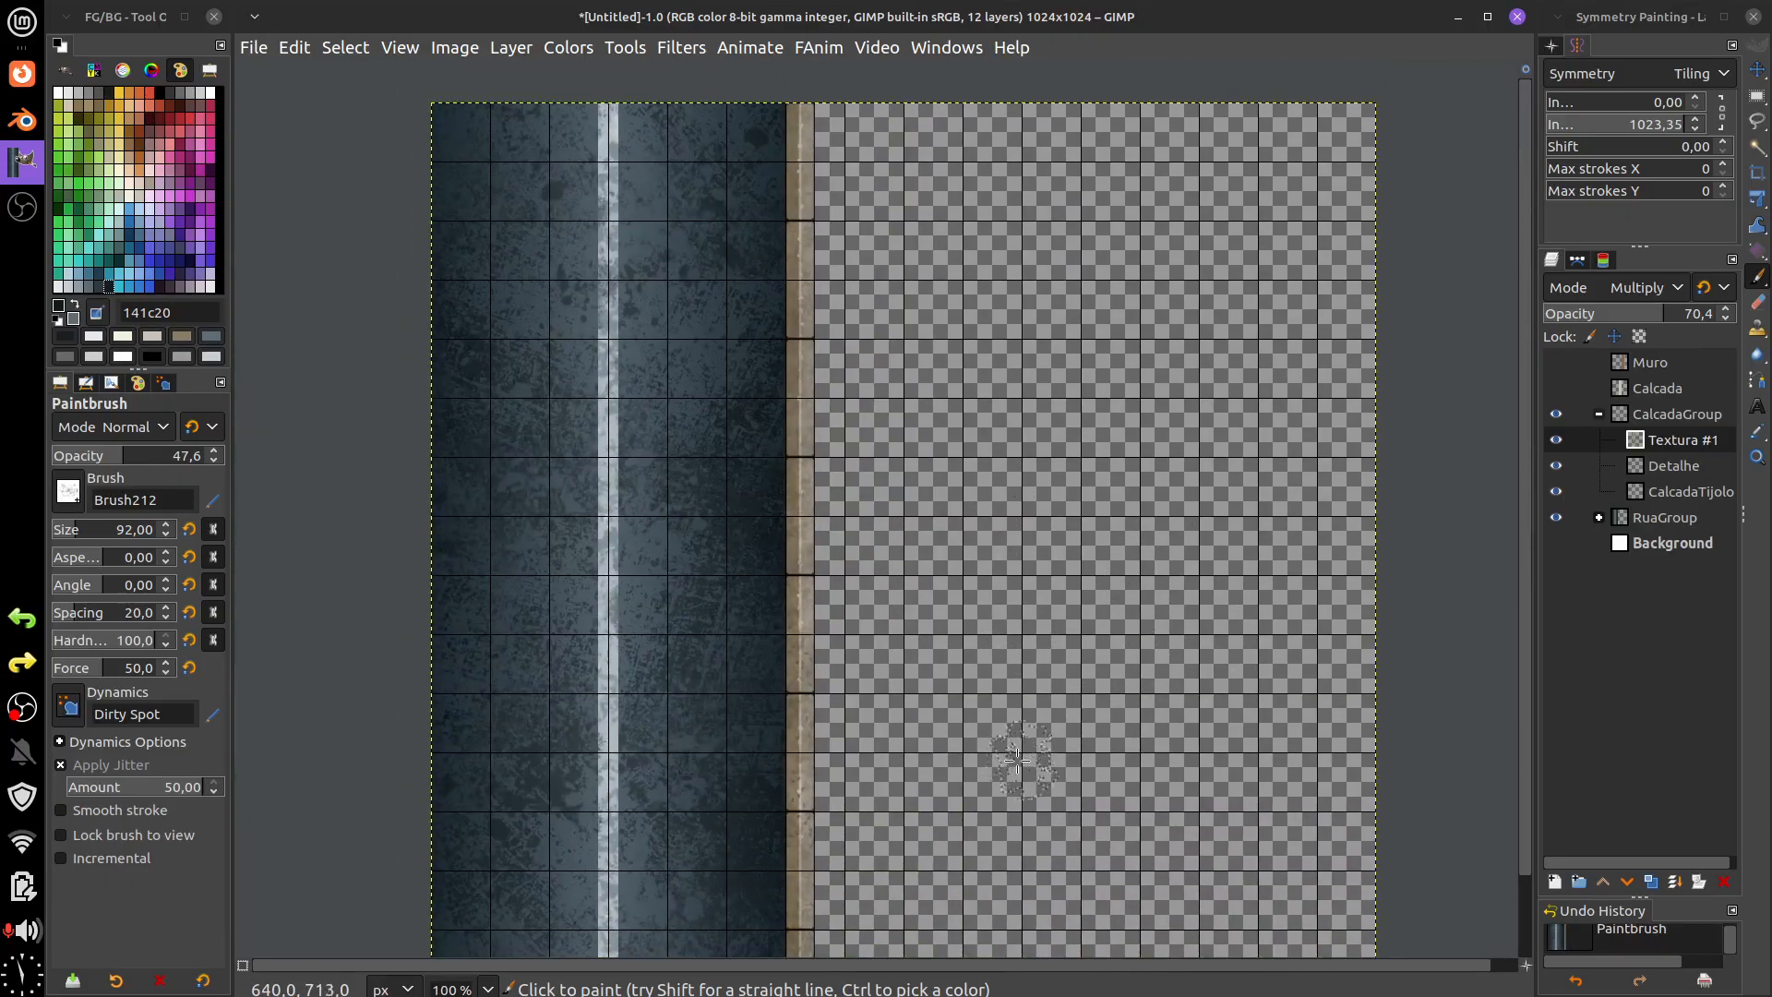
click(1661, 388)
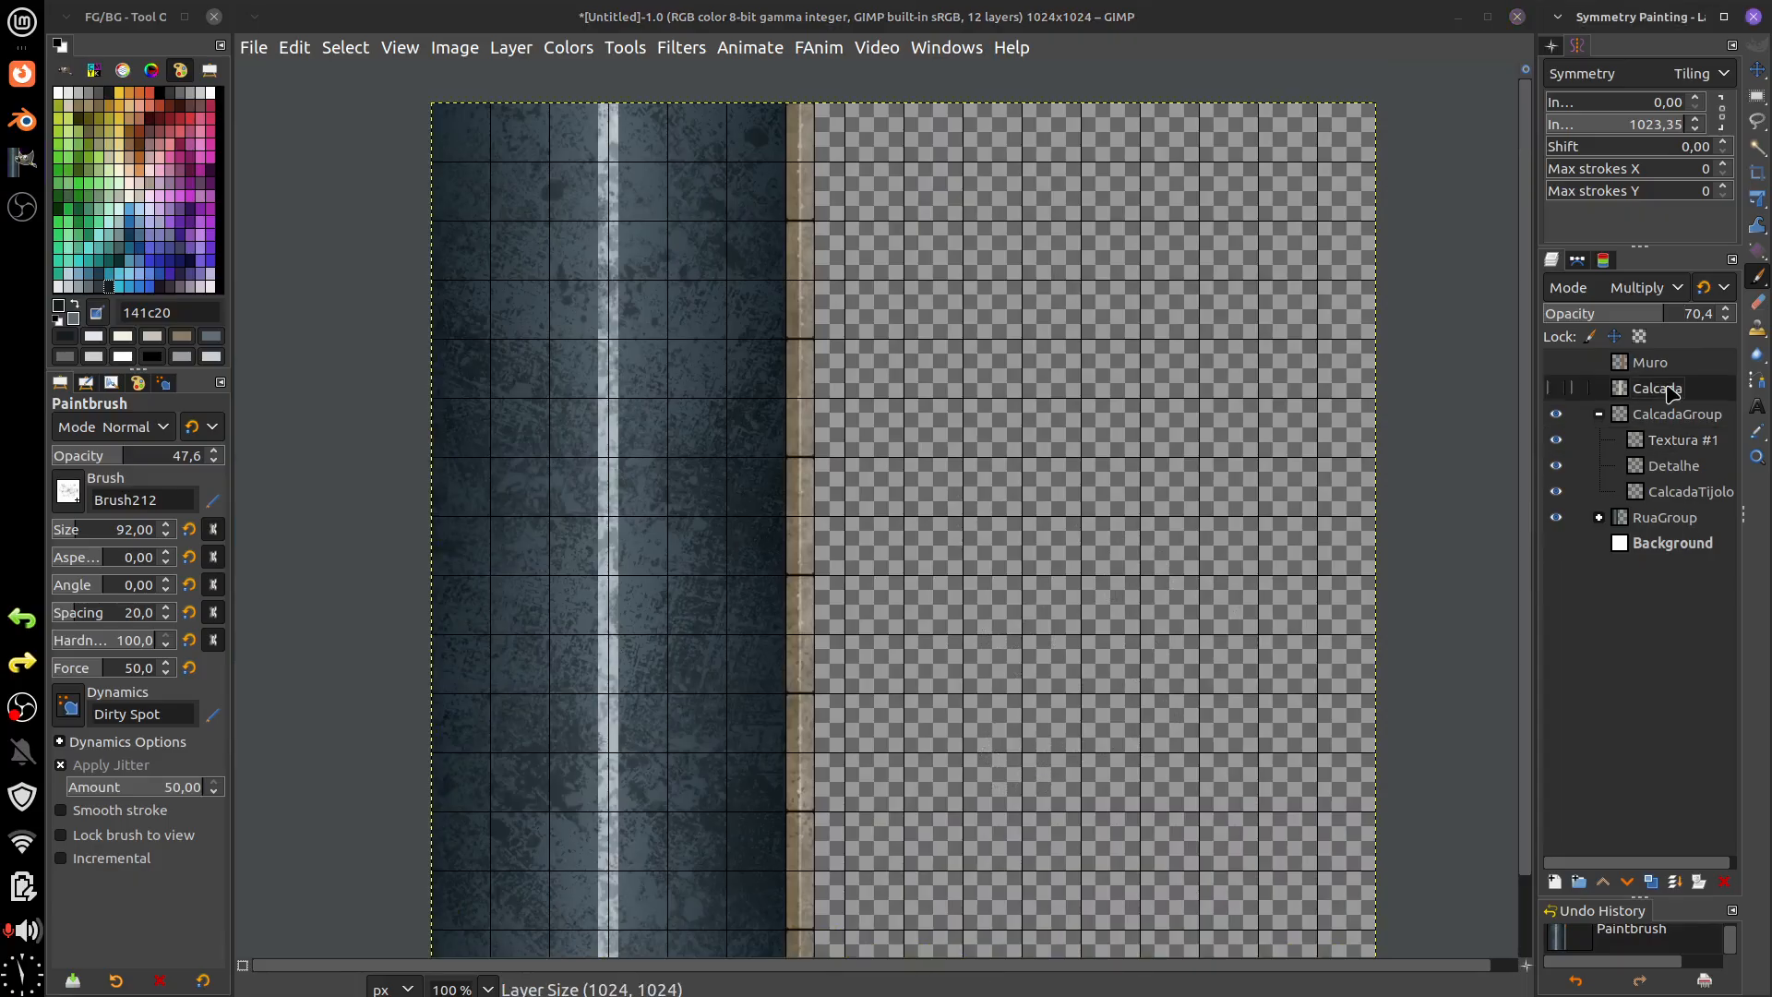
click(1558, 388)
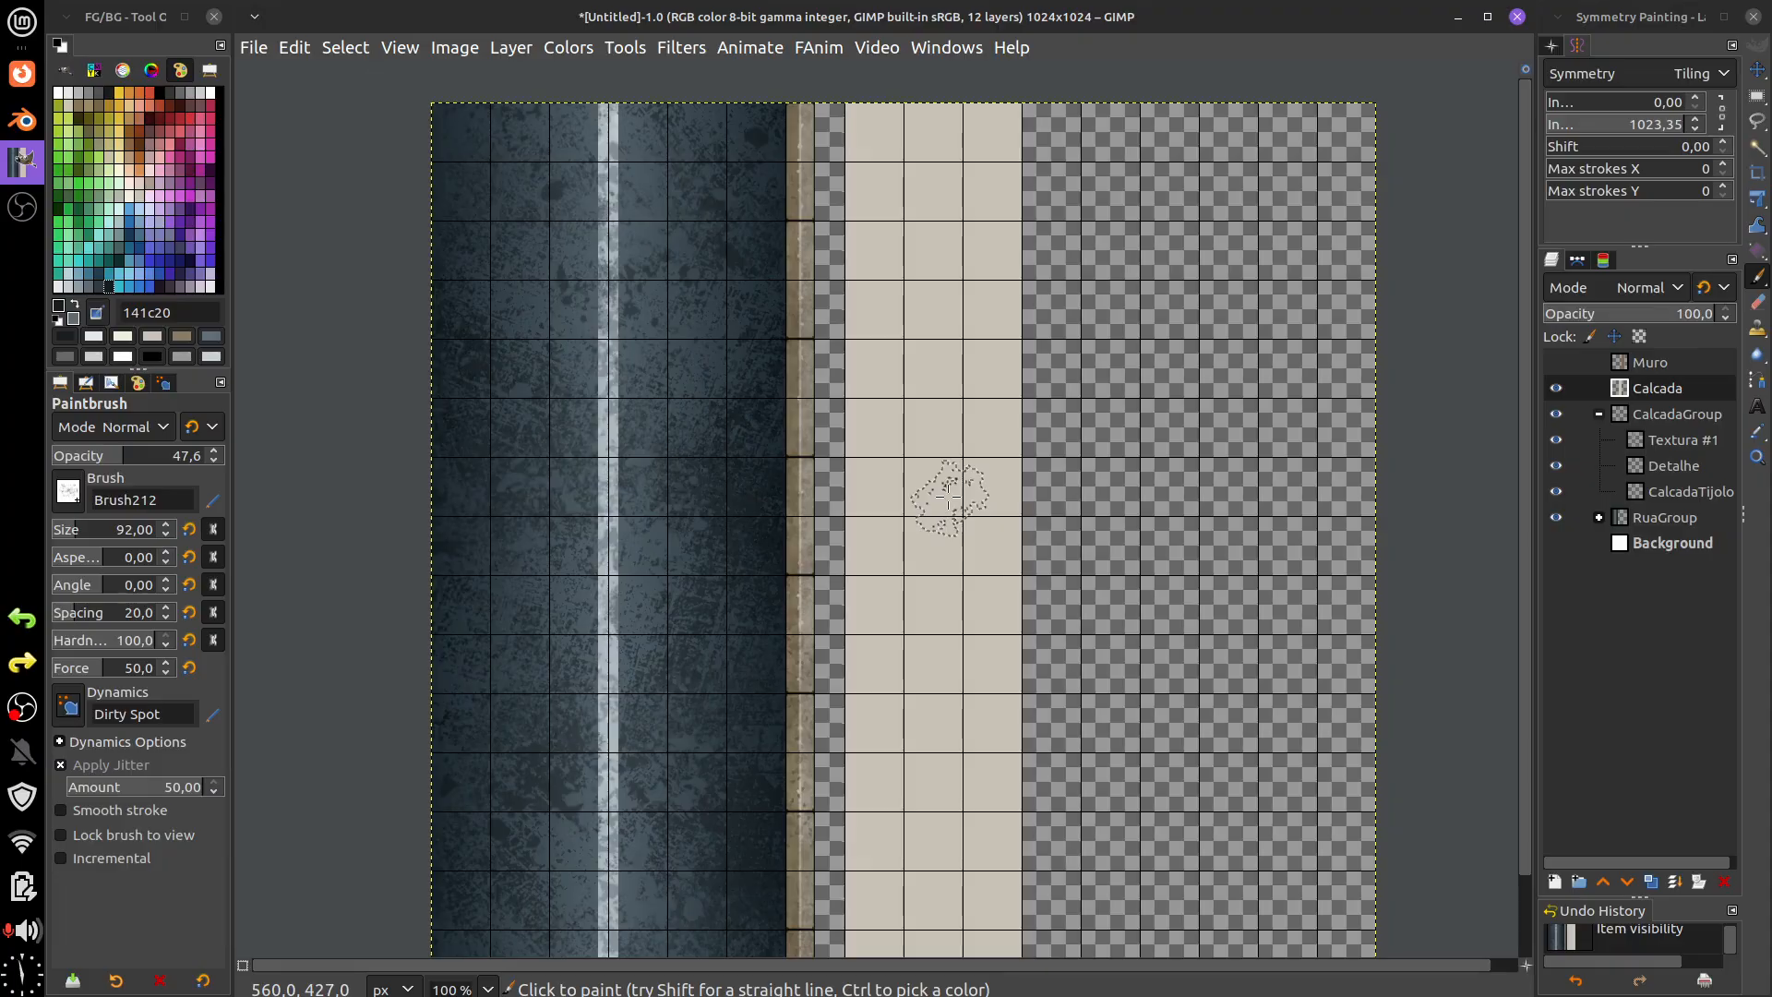
- Move the beige Calcada strip flush against the curb's outer edge and collapse CalcadaGroup
key(m)
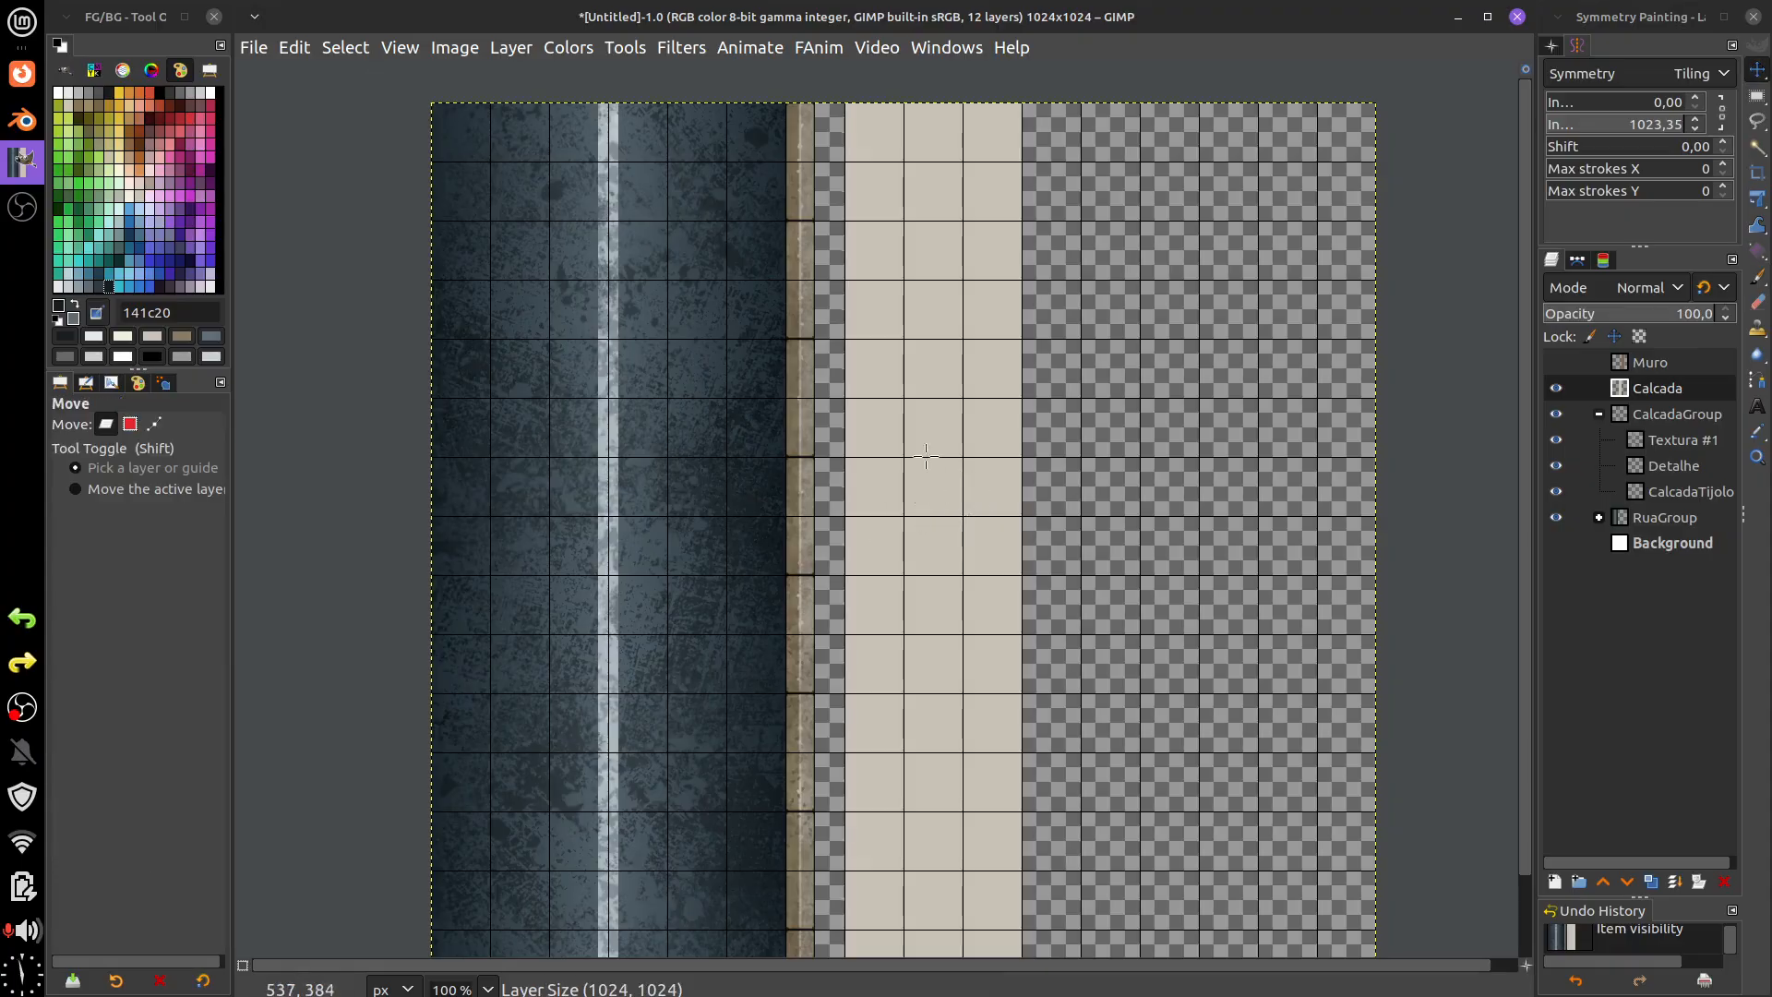
mouse_move(943, 425)
mouse_down()
mouse_move(913, 423)
mouse_move(945, 421)
mouse_up()
ctrl+scroll(978, 358, up, 4)
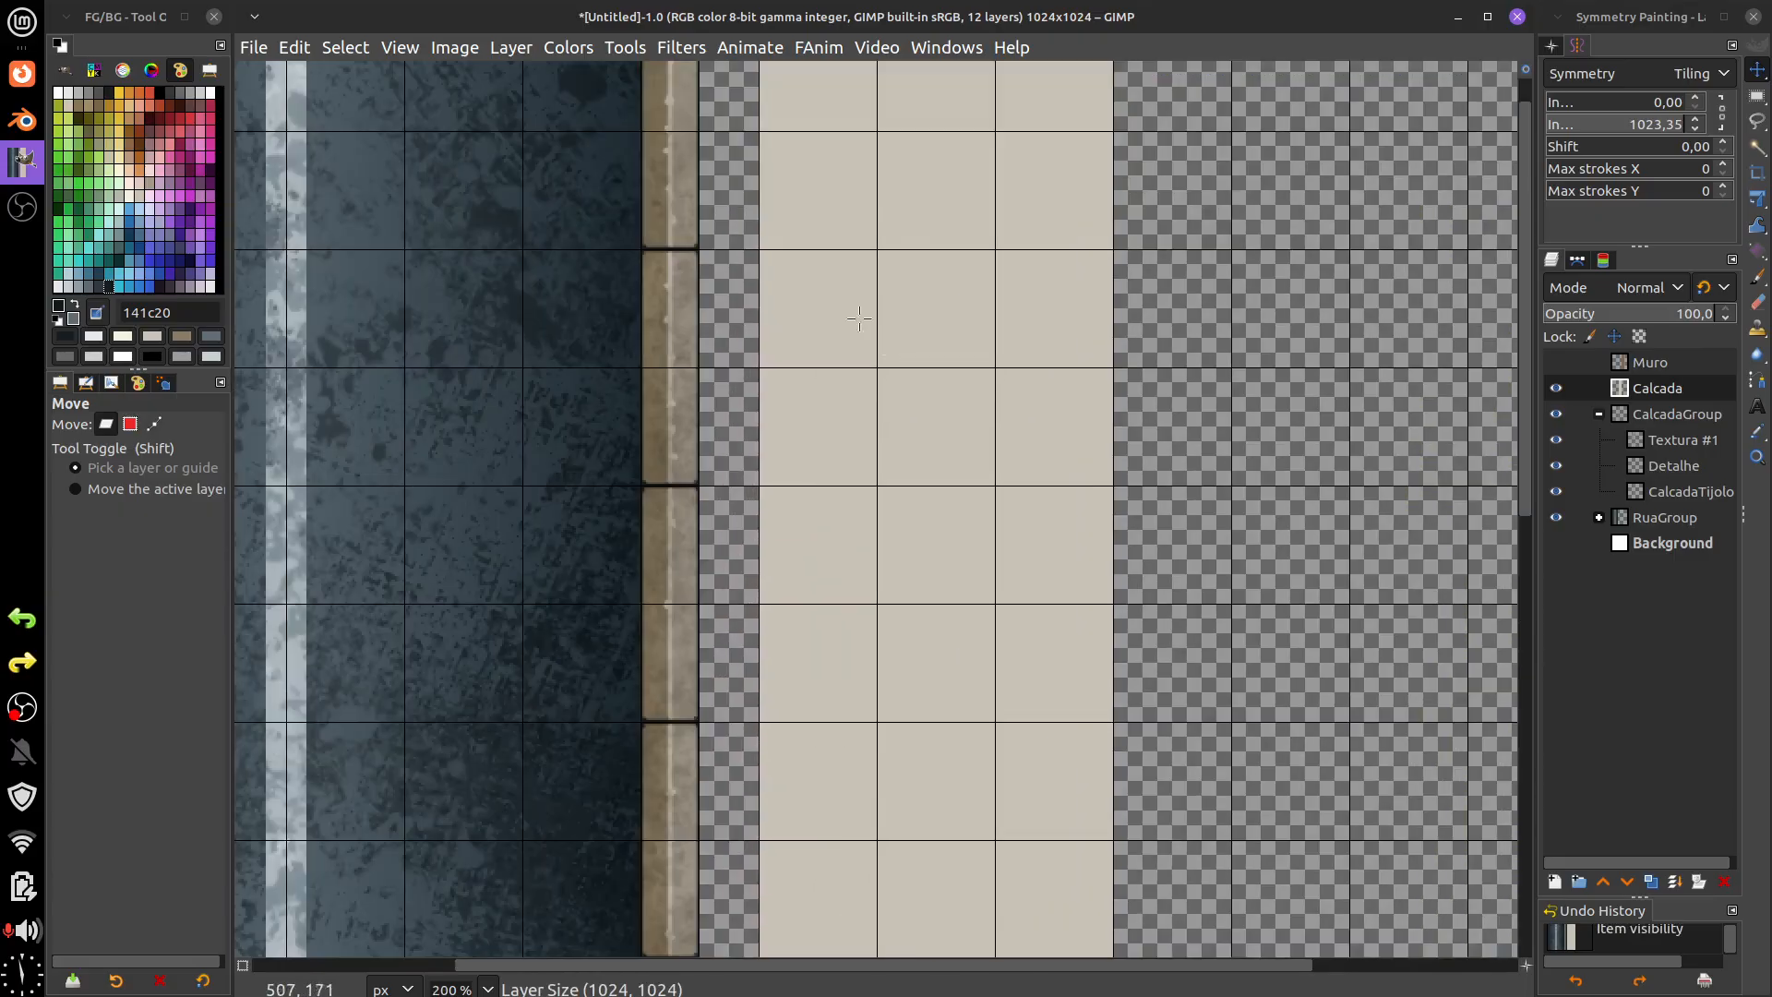
ctrl+scroll(1021, 774, up, 3)
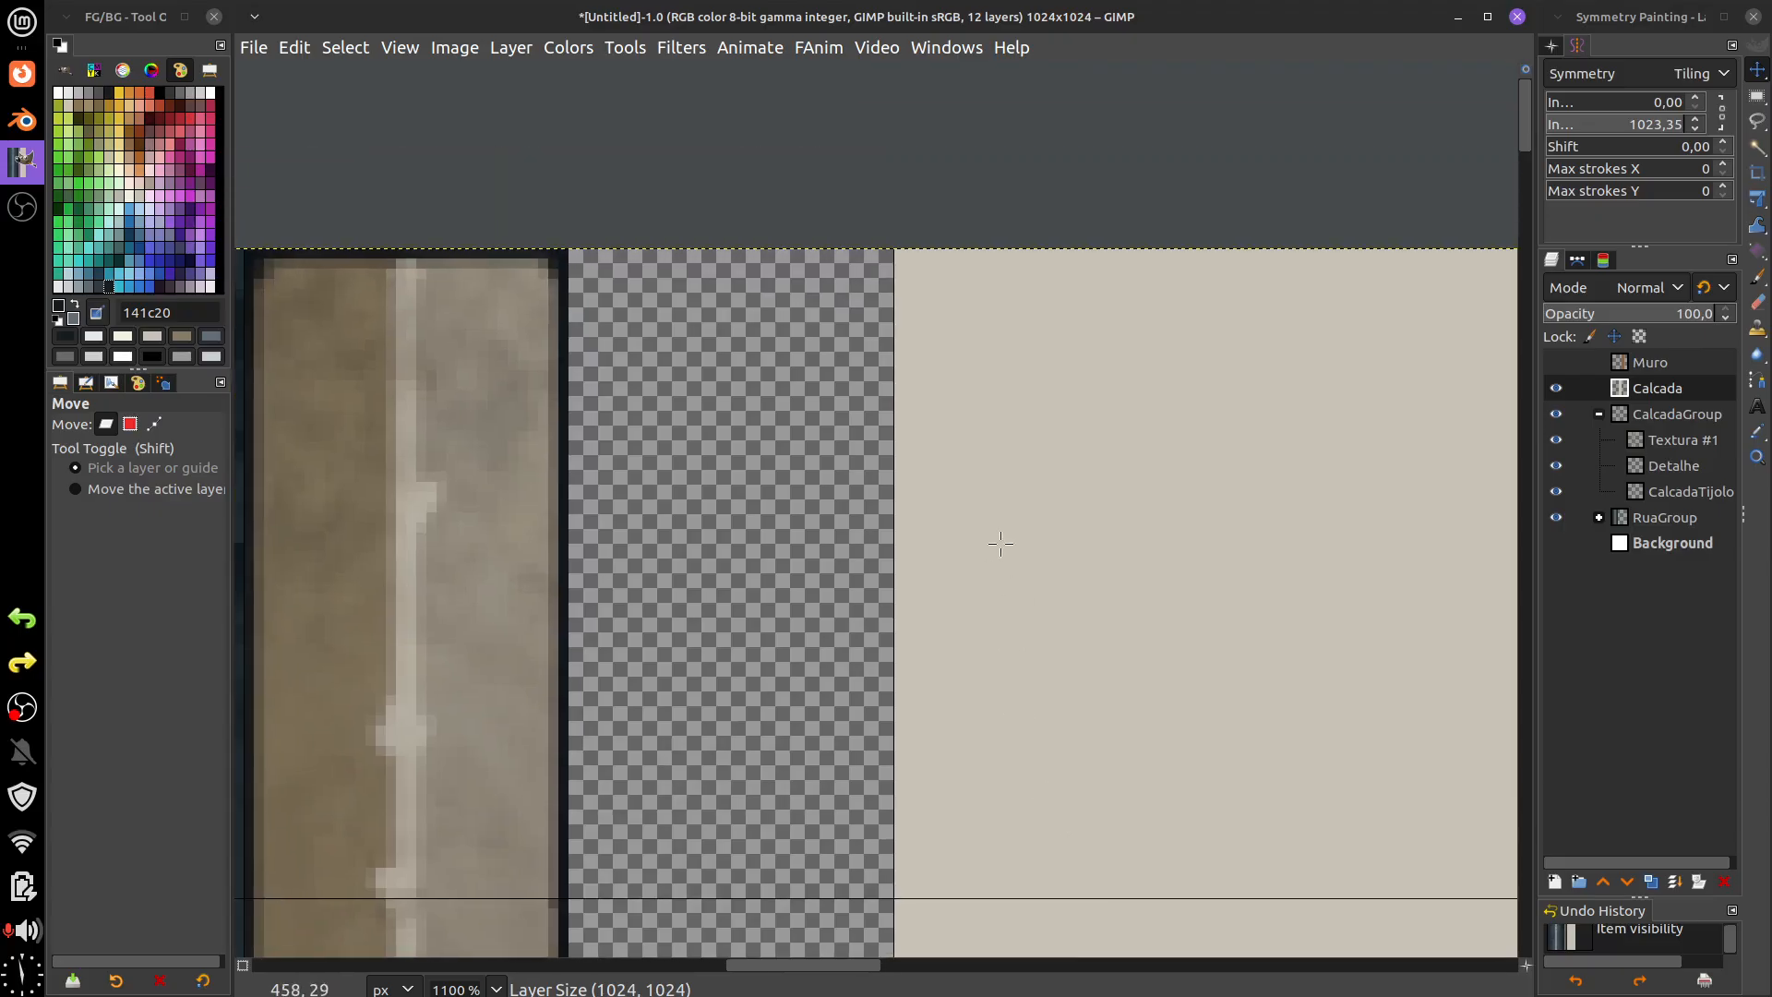
drag(1000, 543, 677, 538)
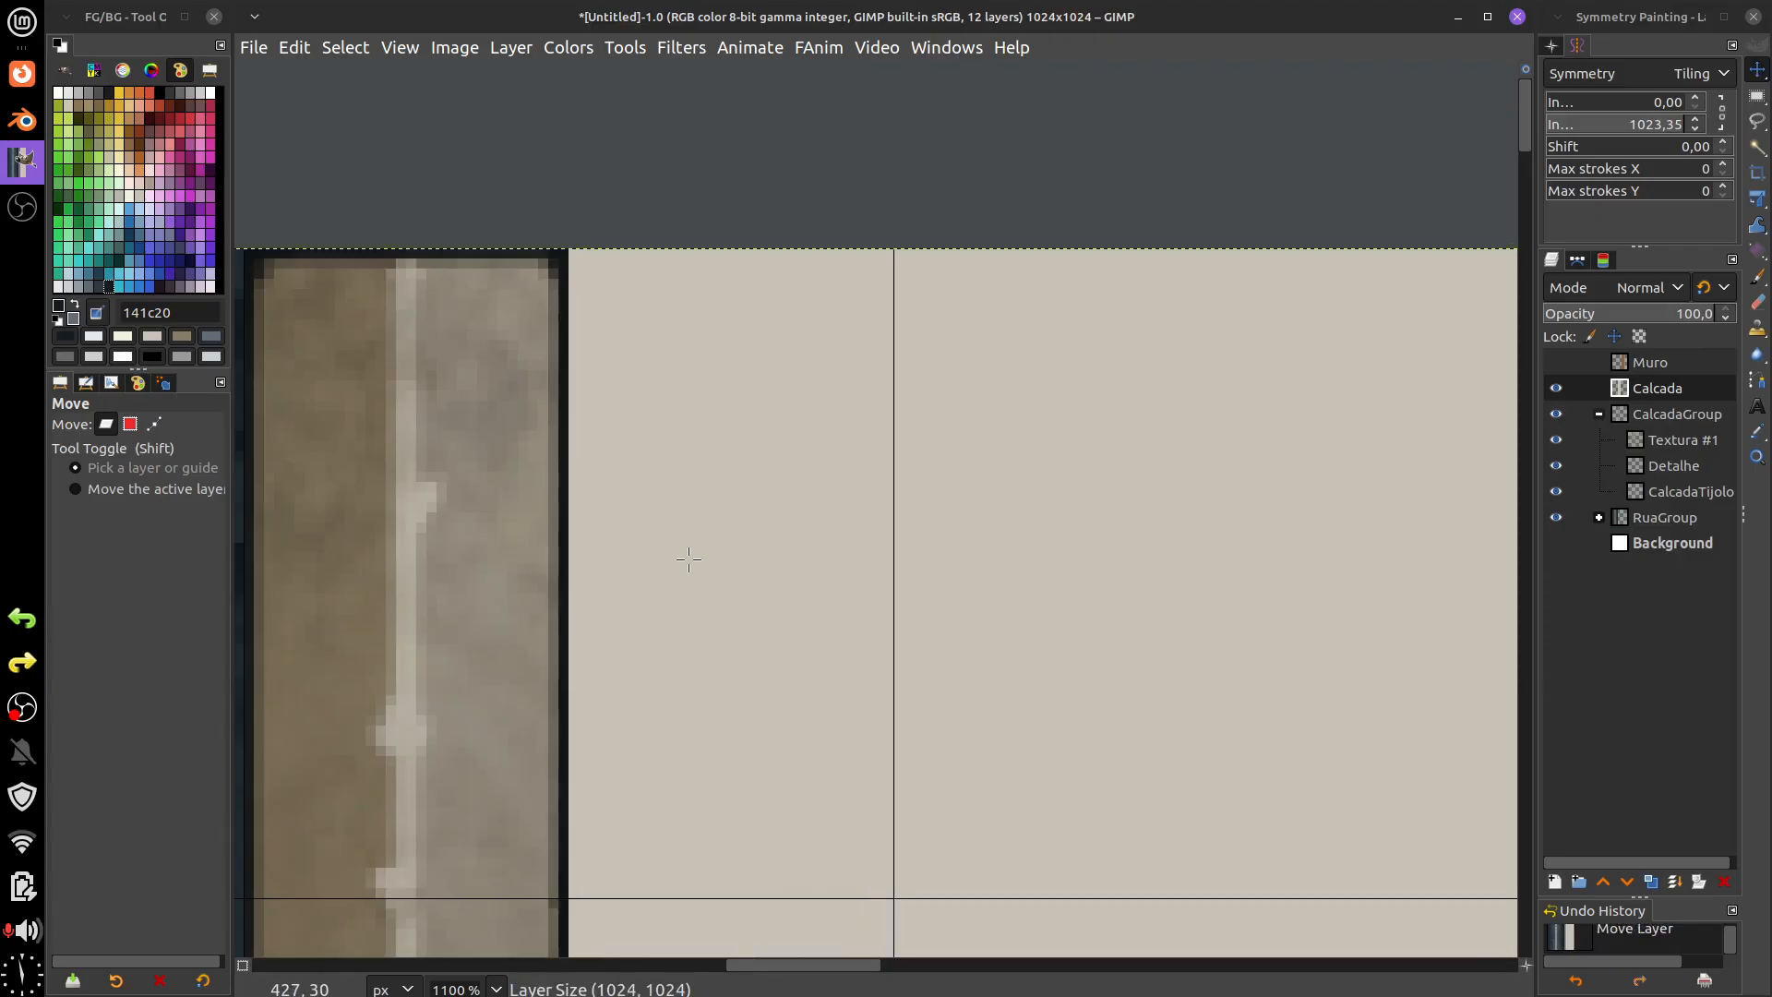
scroll(689, 560, down, 8)
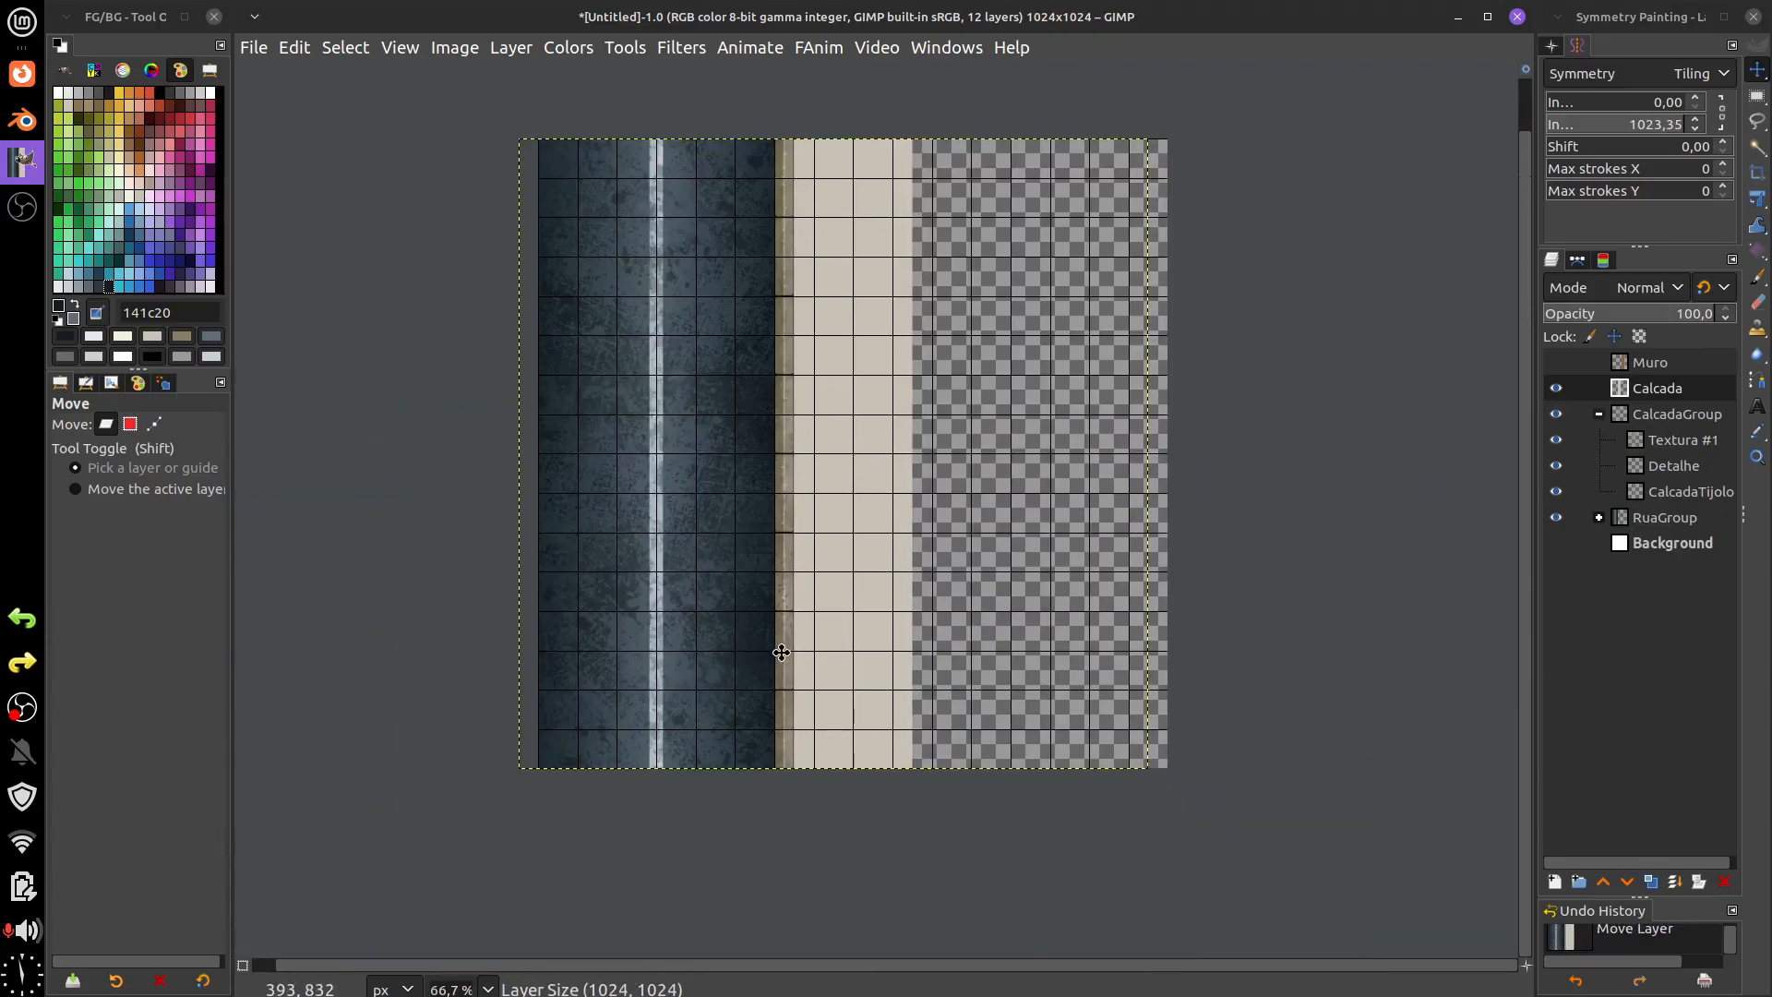
click(1598, 414)
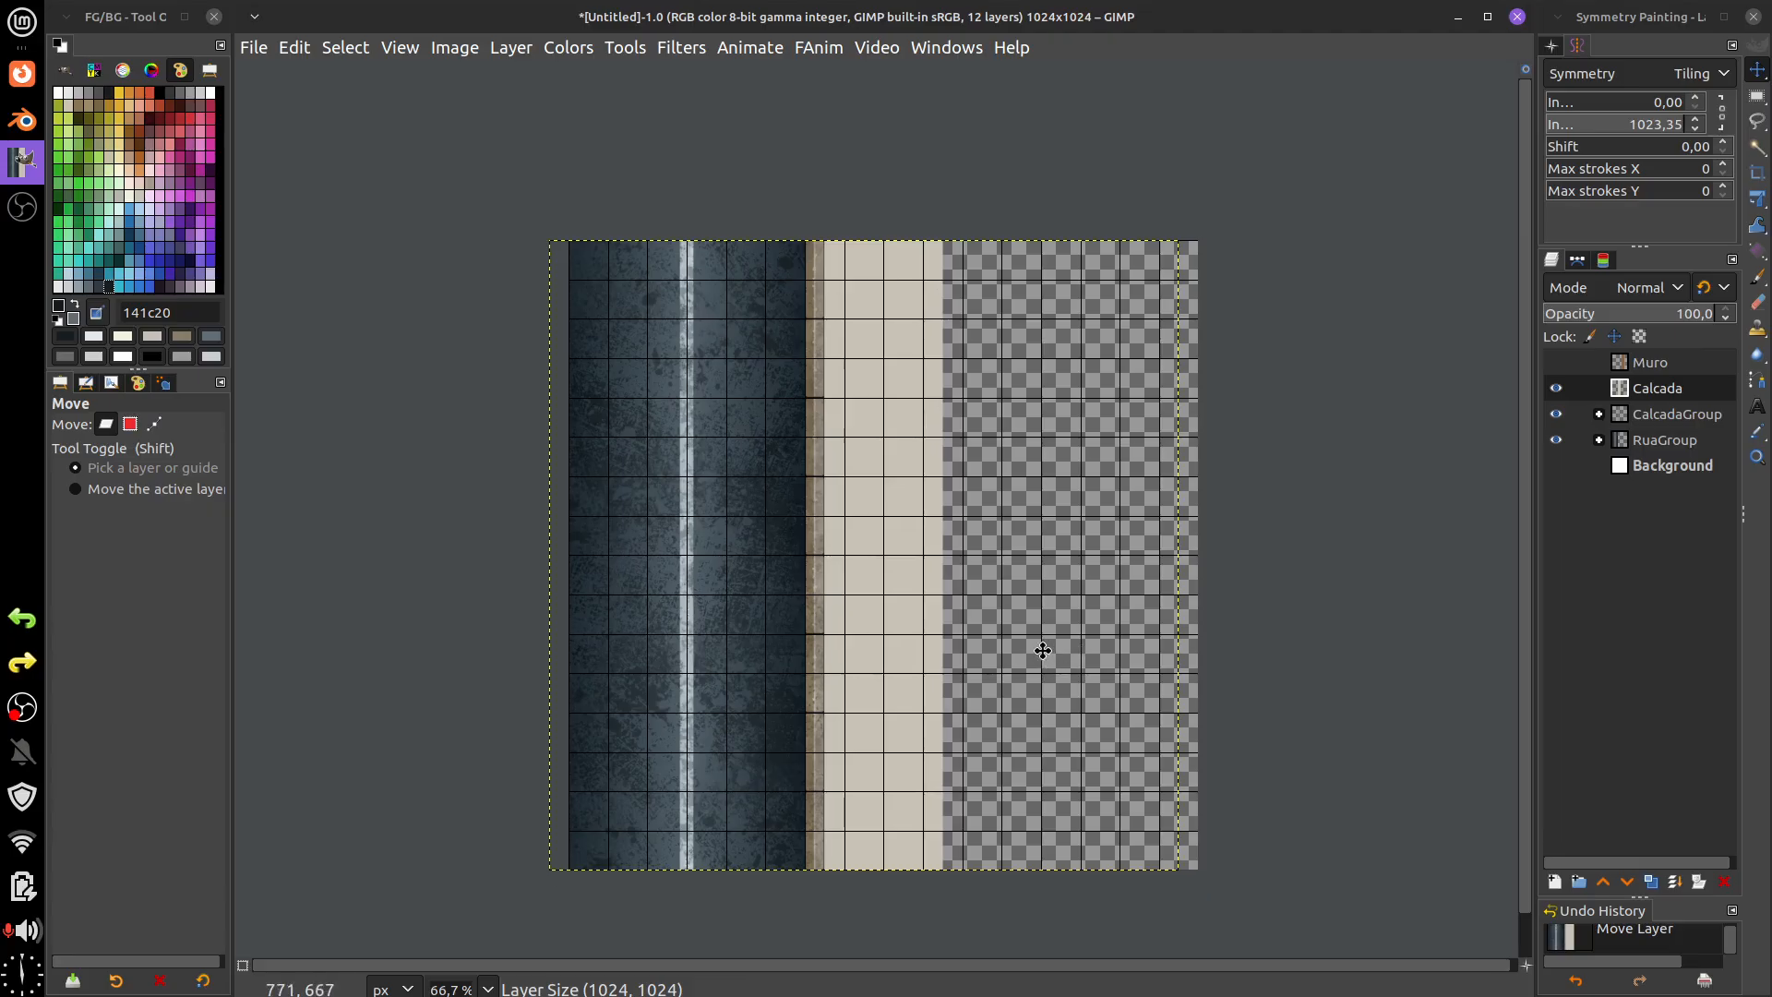
- Crop the Calcada layer to its content and activate the Paintbrush tool
ctrl+scroll(1071, 665, up, 1)
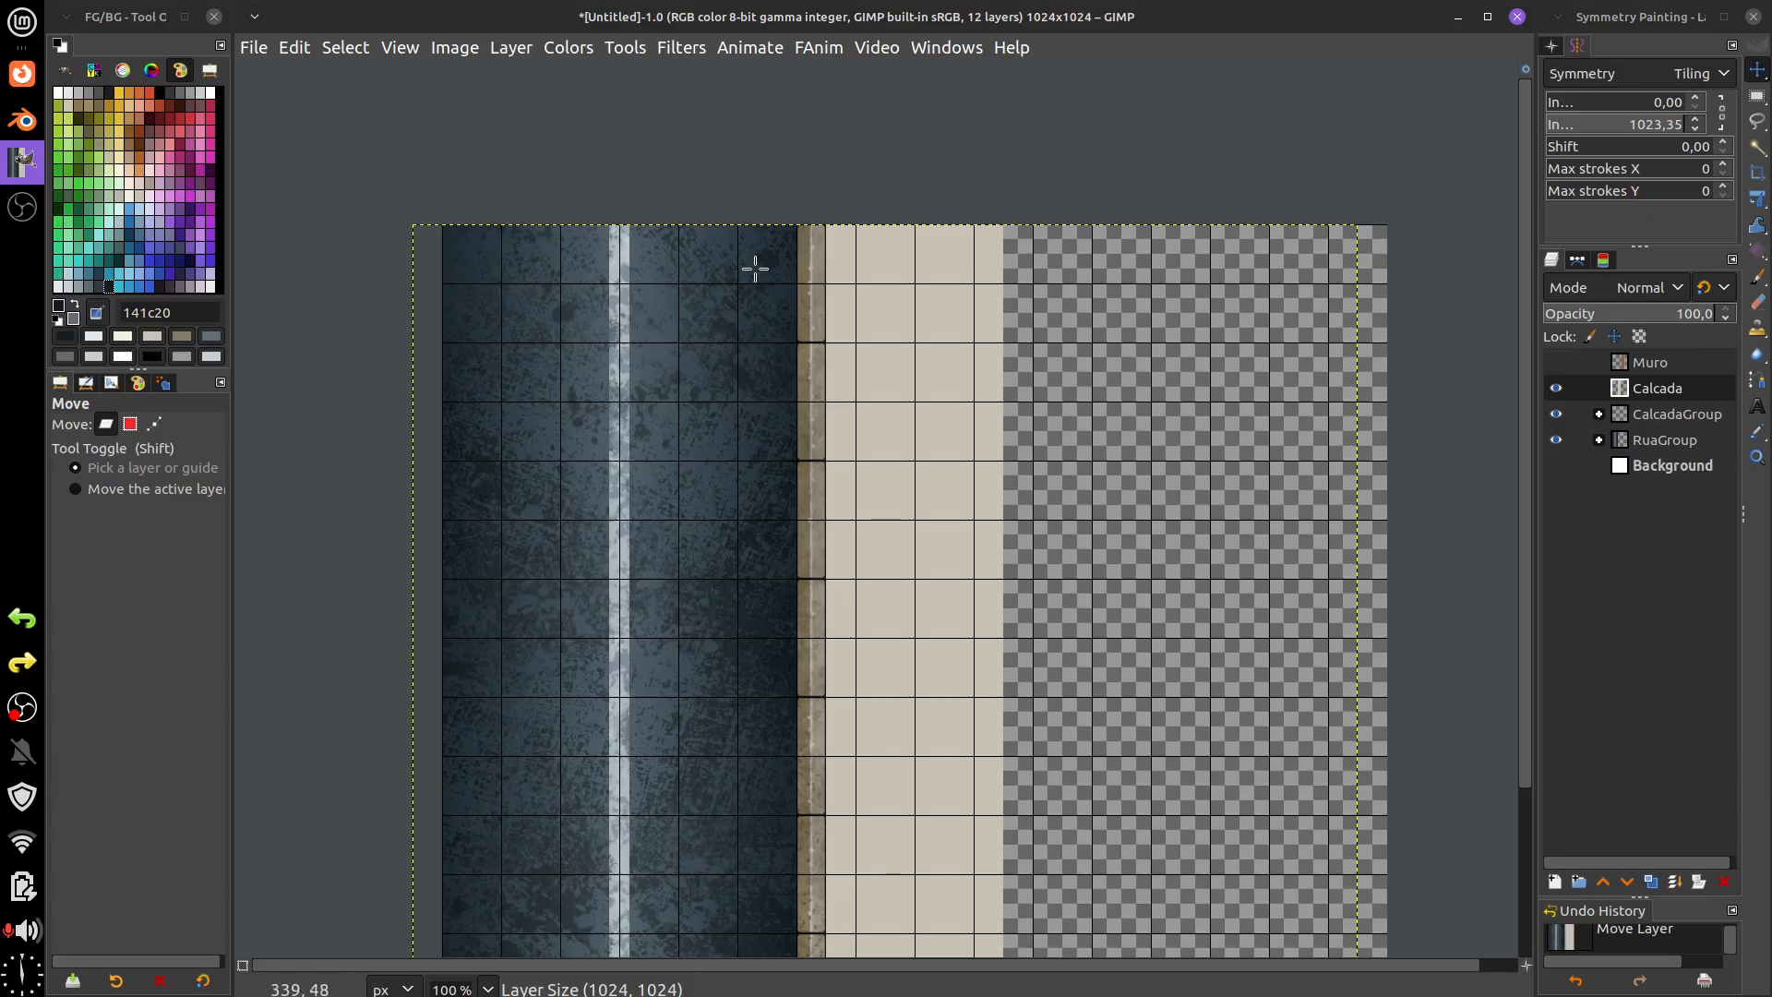
click(511, 50)
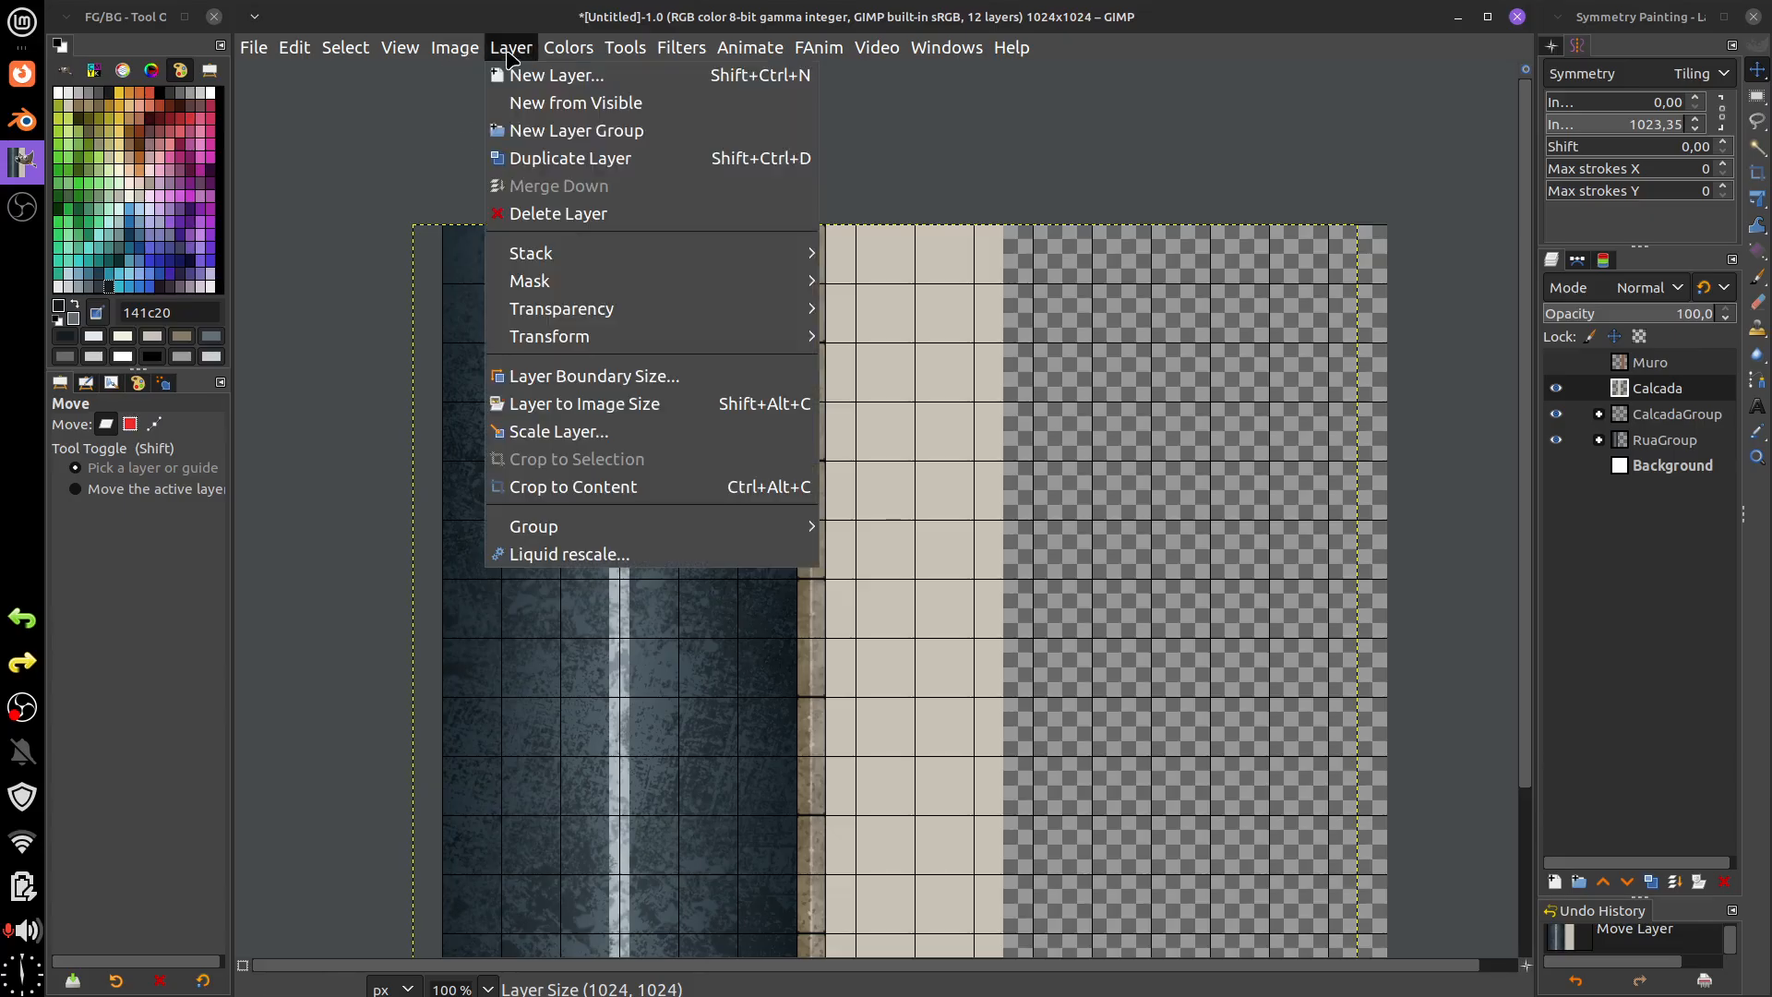
click(581, 487)
drag(858, 505, 811, 445)
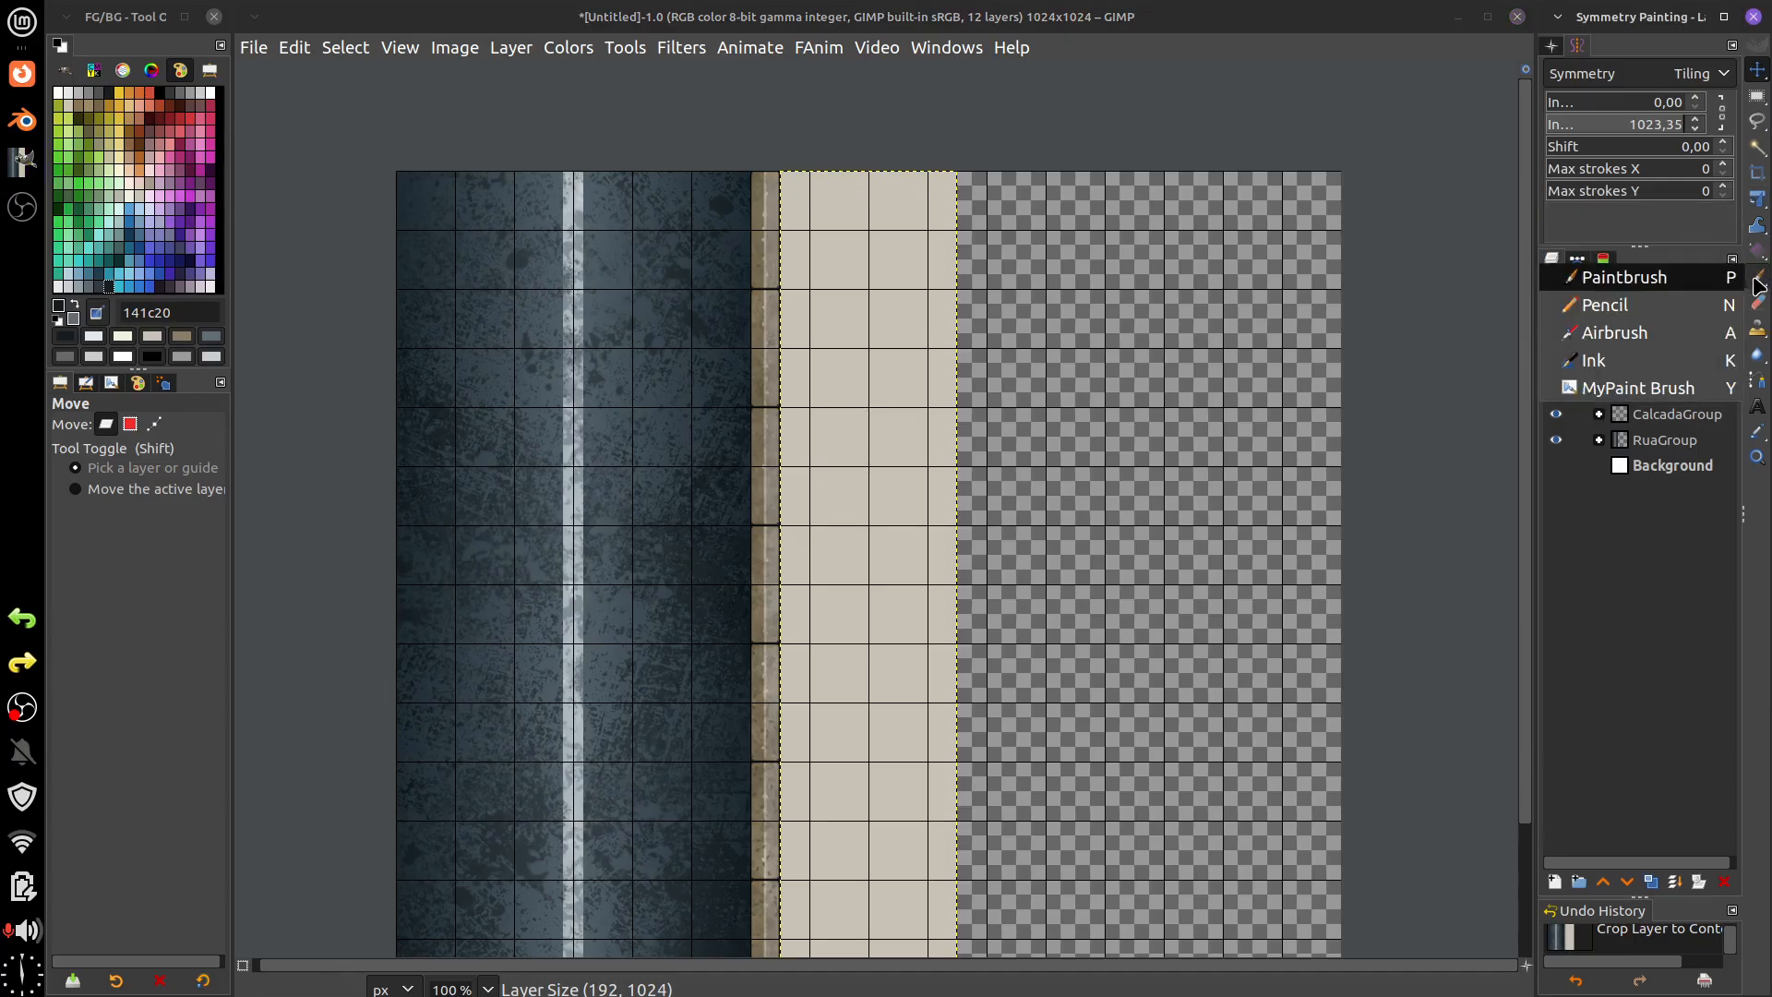
click(1582, 276)
drag(774, 362, 839, 348)
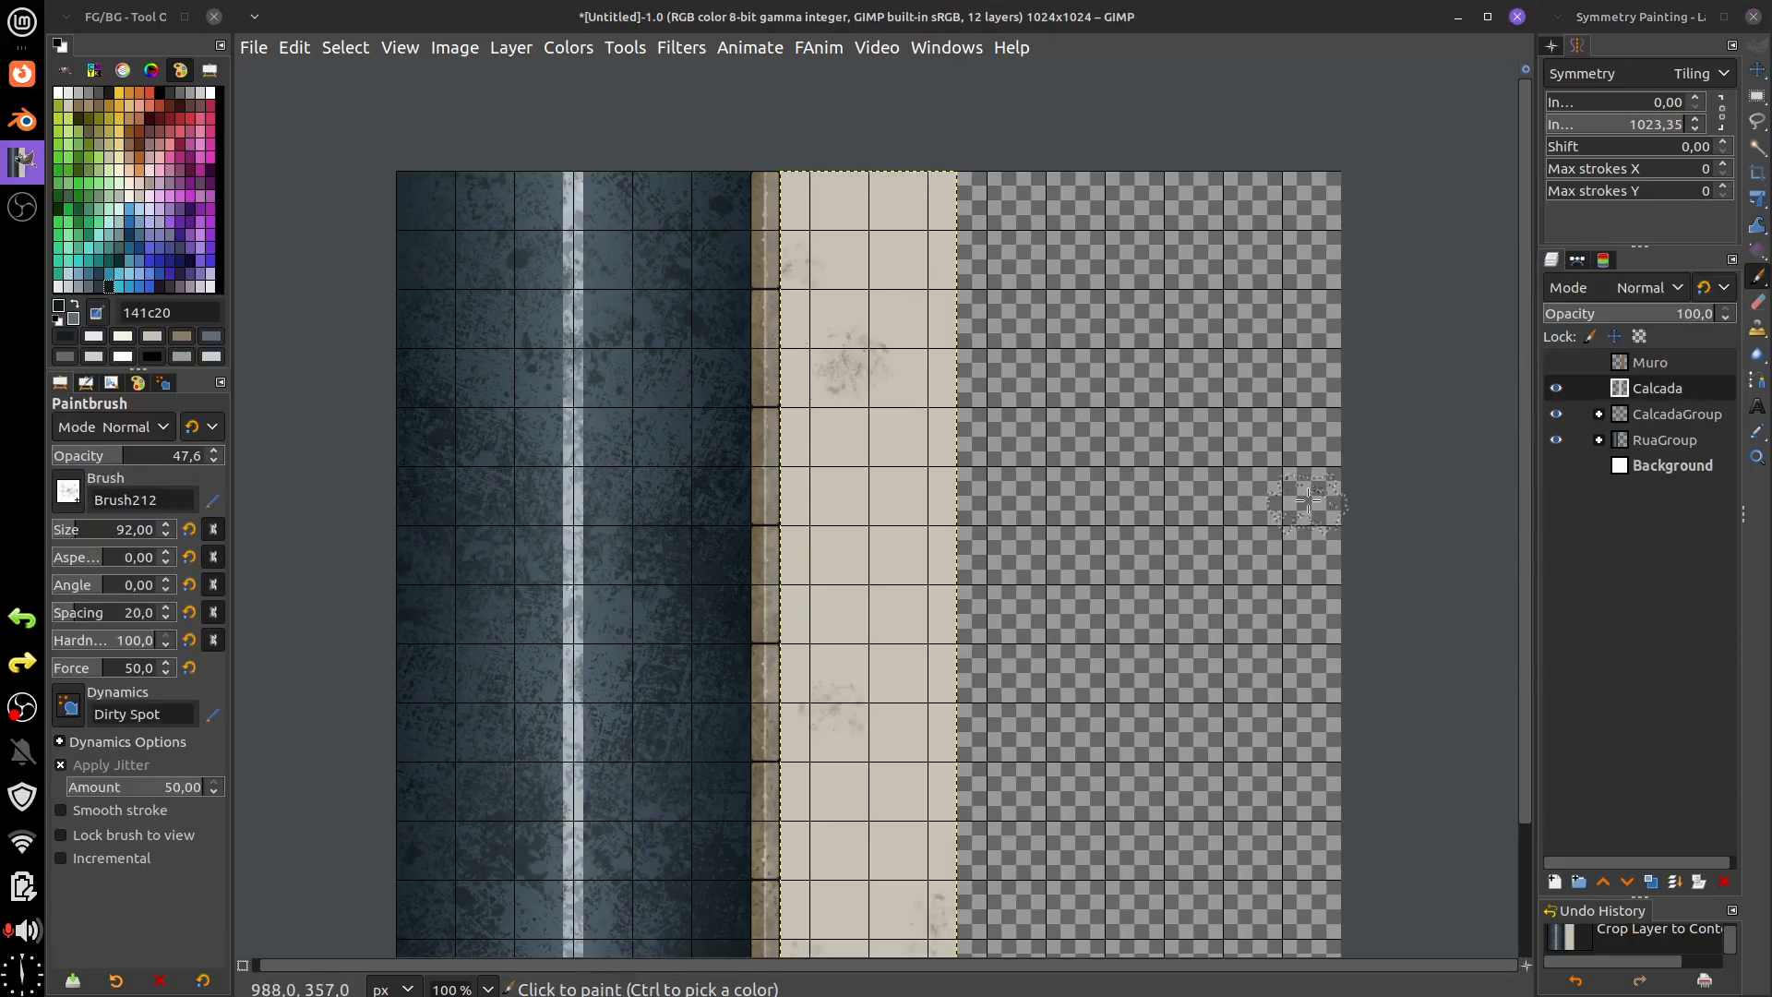
mouse_move(1030, 476)
mouse_down()
mouse_move(957, 436)
mouse_move(966, 334)
mouse_move(920, 296)
mouse_up()
key(ctrl+z)
key(ctrl+z)
key(ctrl+z)
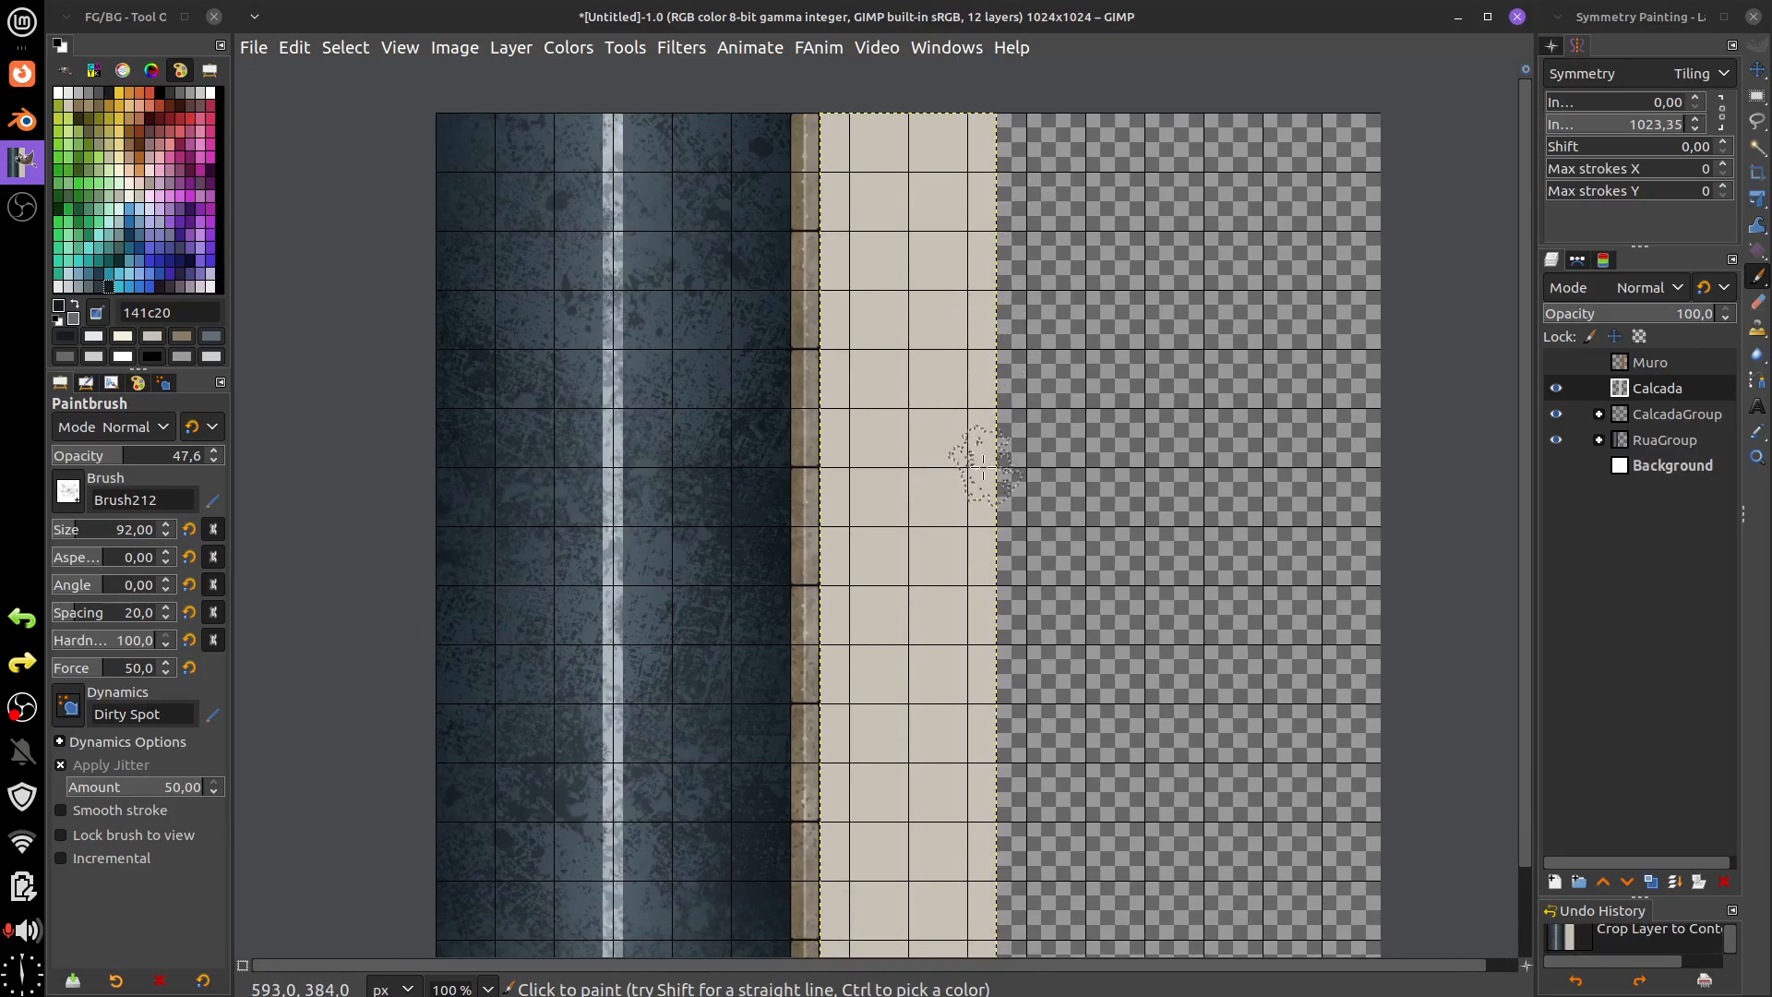
- Brush dark 141c20 stains over the Calcada strip, then reduce the jitter amount to 1.82 and cover the strip more densely
scroll(972, 531, down, 1)
mouse_move(901, 277)
mouse_down()
mouse_move(889, 768)
mouse_move(912, 941)
mouse_move(900, 636)
mouse_move(891, 416)
mouse_up()
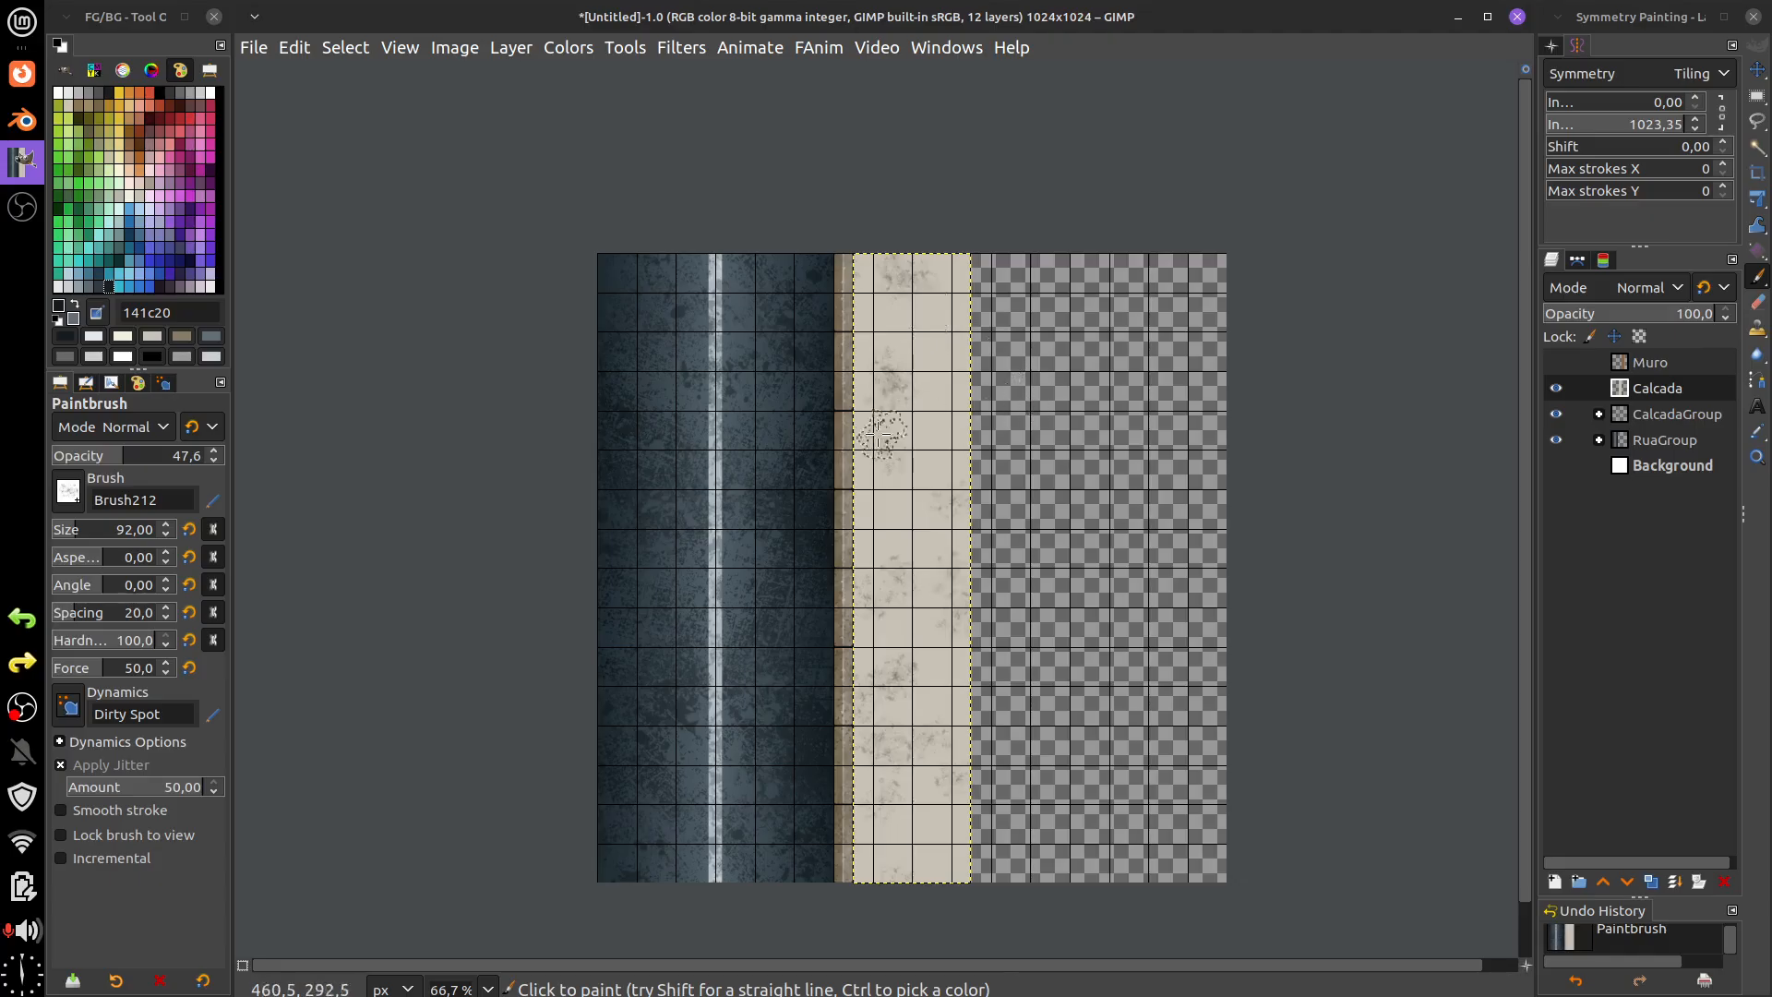
scroll(891, 408, up, 1)
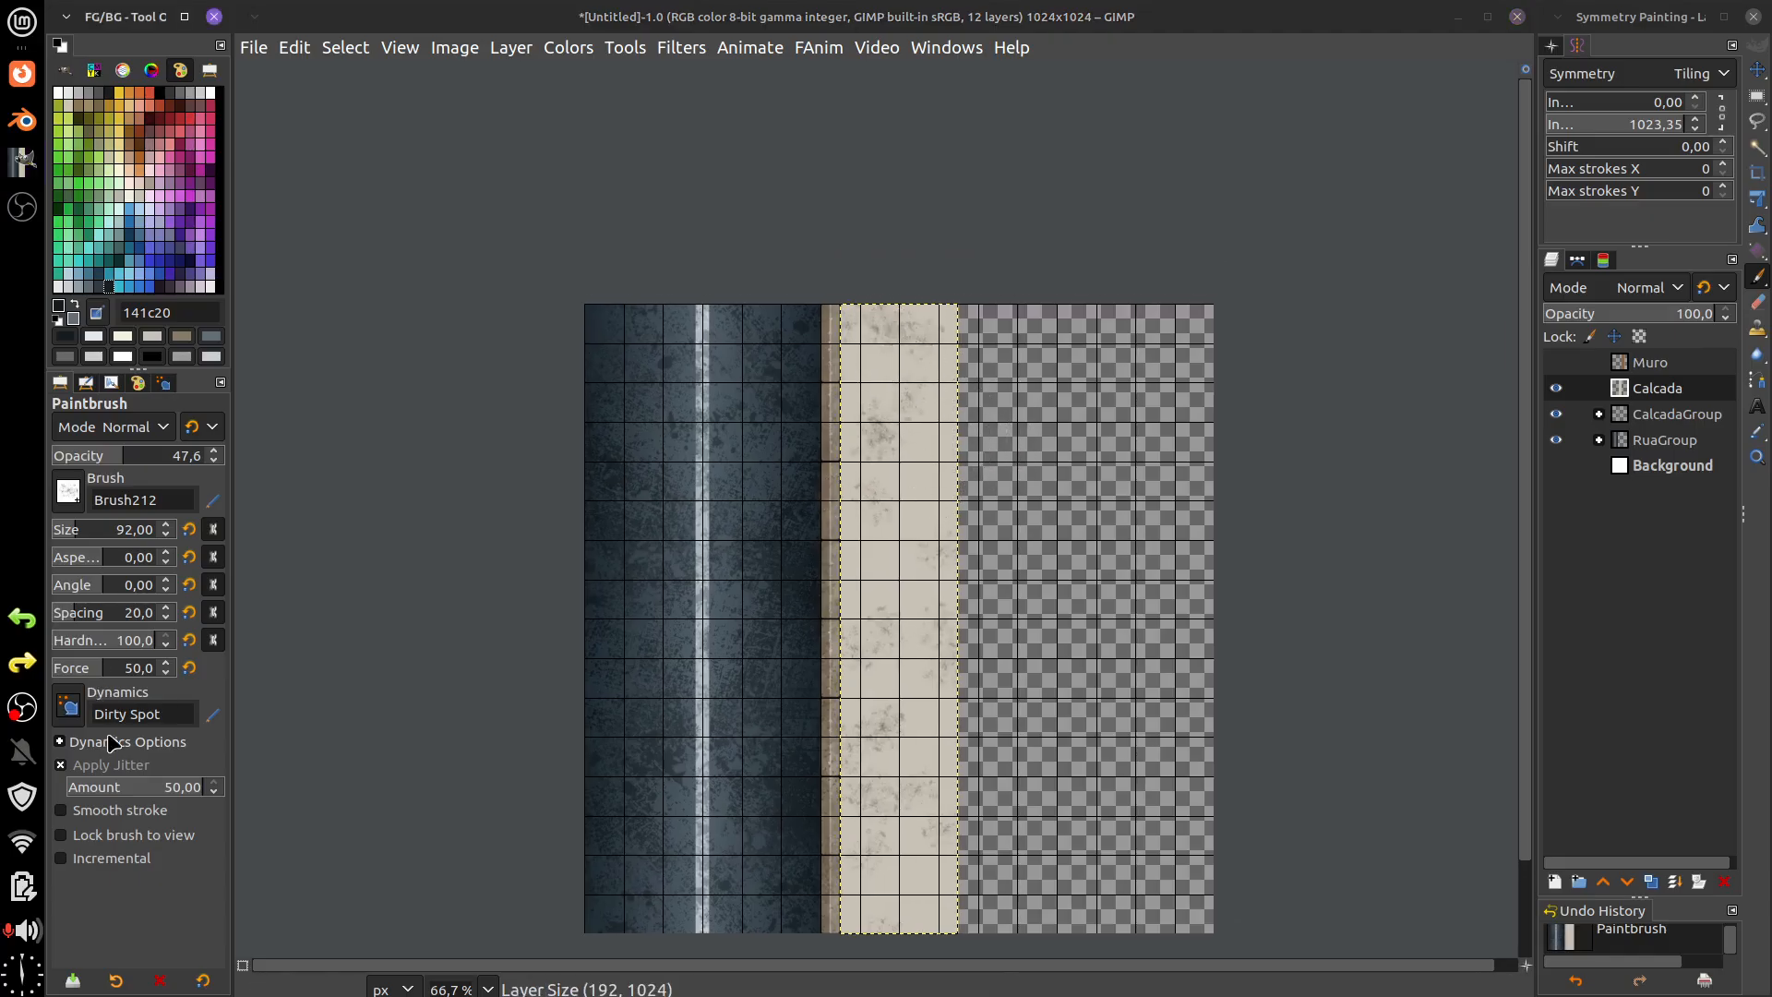
drag(154, 798, 102, 793)
mouse_move(981, 485)
mouse_down()
mouse_move(860, 329)
mouse_move(950, 757)
mouse_move(898, 825)
mouse_move(895, 337)
mouse_move(877, 831)
mouse_move(932, 606)
mouse_move(927, 489)
mouse_up()
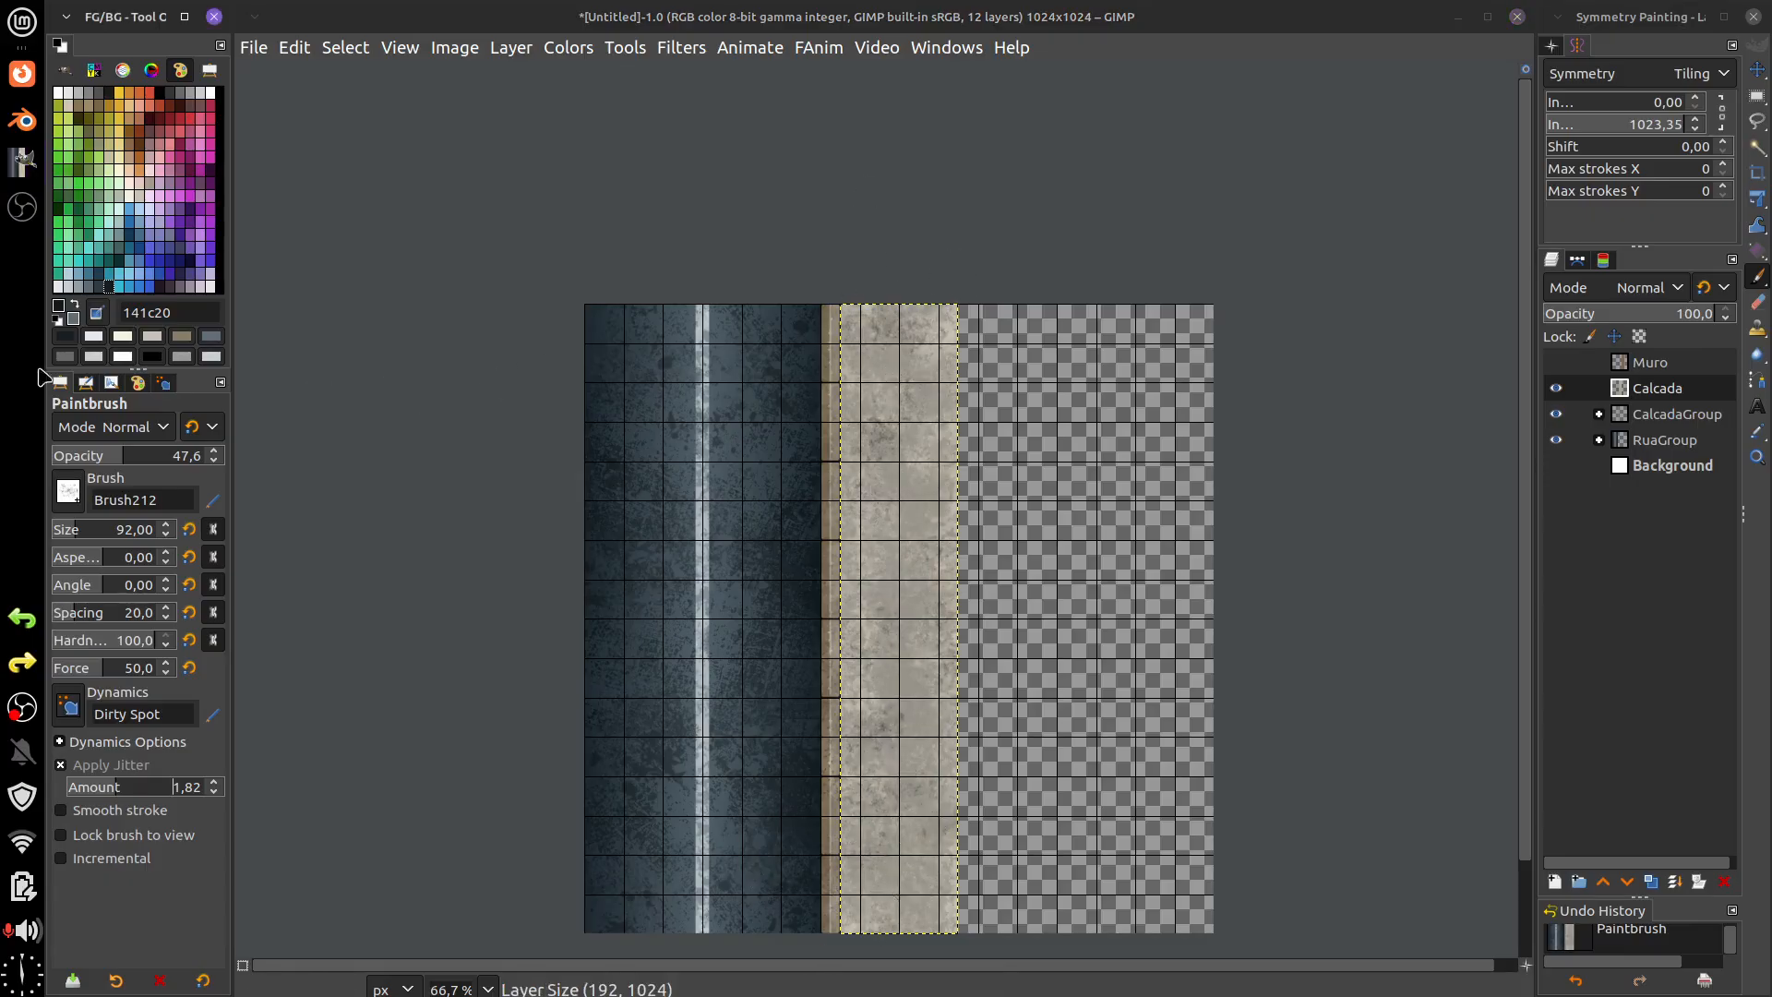
- Set the paint colour to light e3ccc2 and brush pale pinkish patches over the Calcada strip
click(138, 183)
mouse_move(900, 304)
mouse_down()
mouse_move(902, 936)
mouse_move(907, 679)
mouse_move(855, 145)
mouse_move(852, 385)
mouse_move(936, 921)
mouse_move(958, 313)
mouse_up()
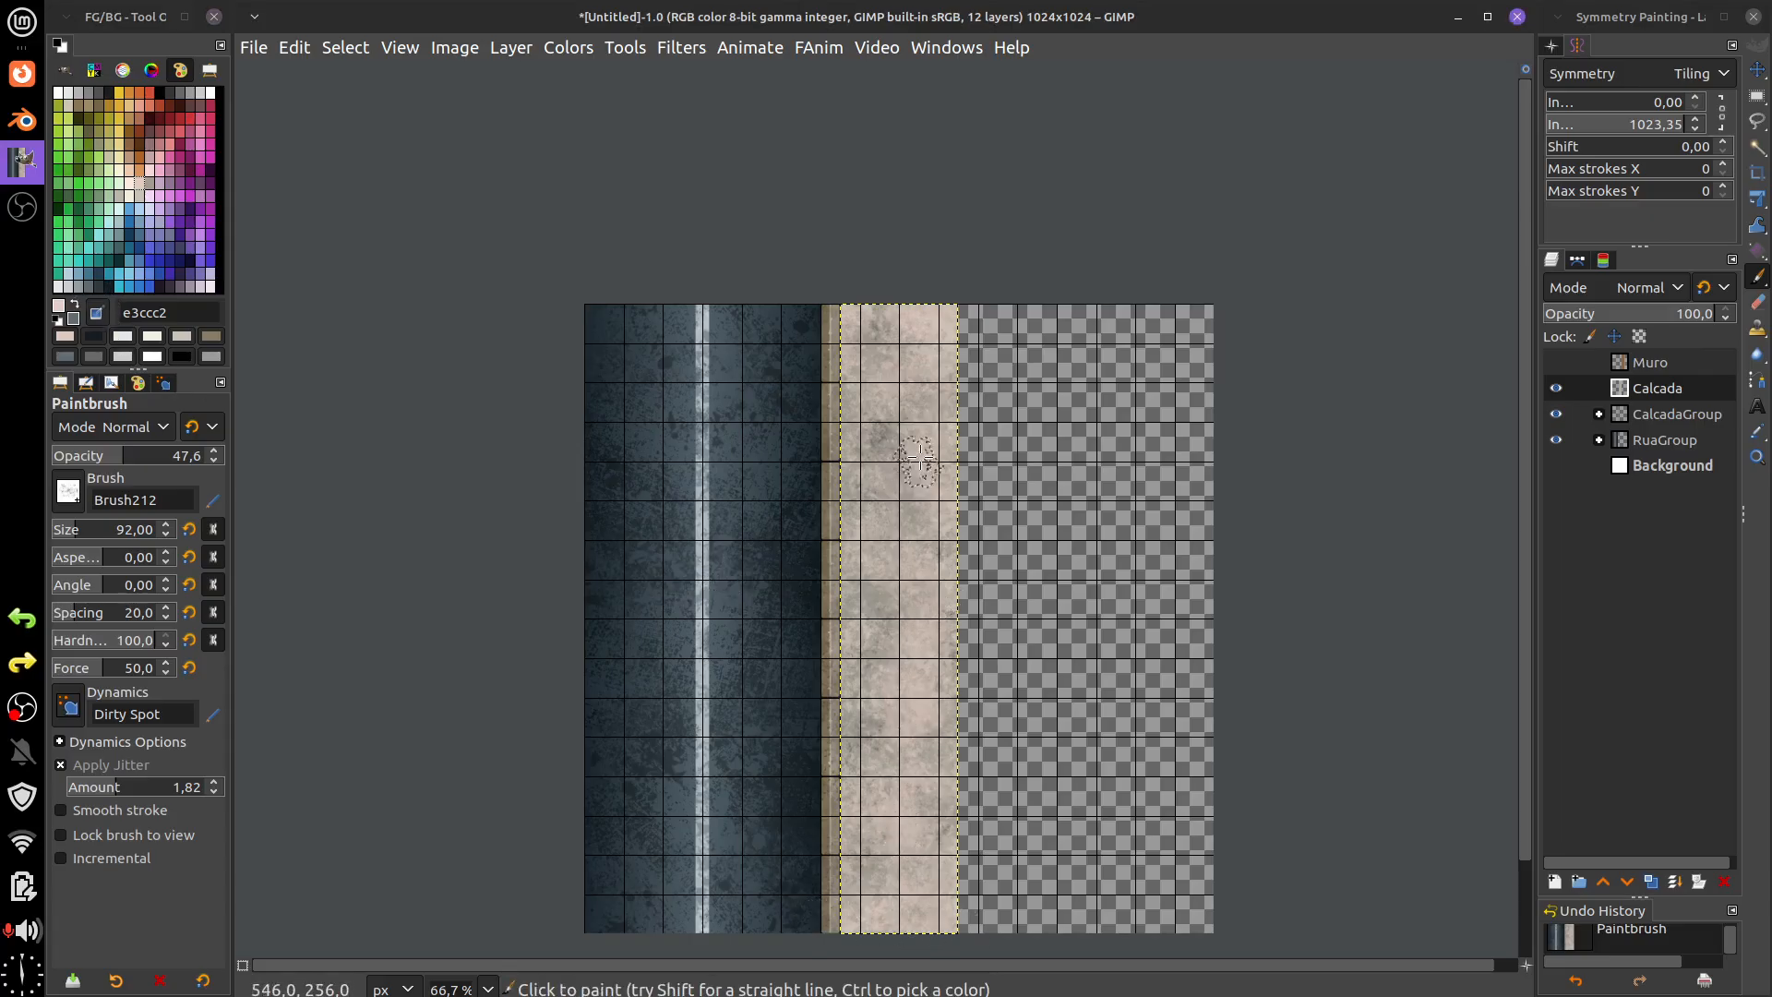
scroll(907, 476, up, 3)
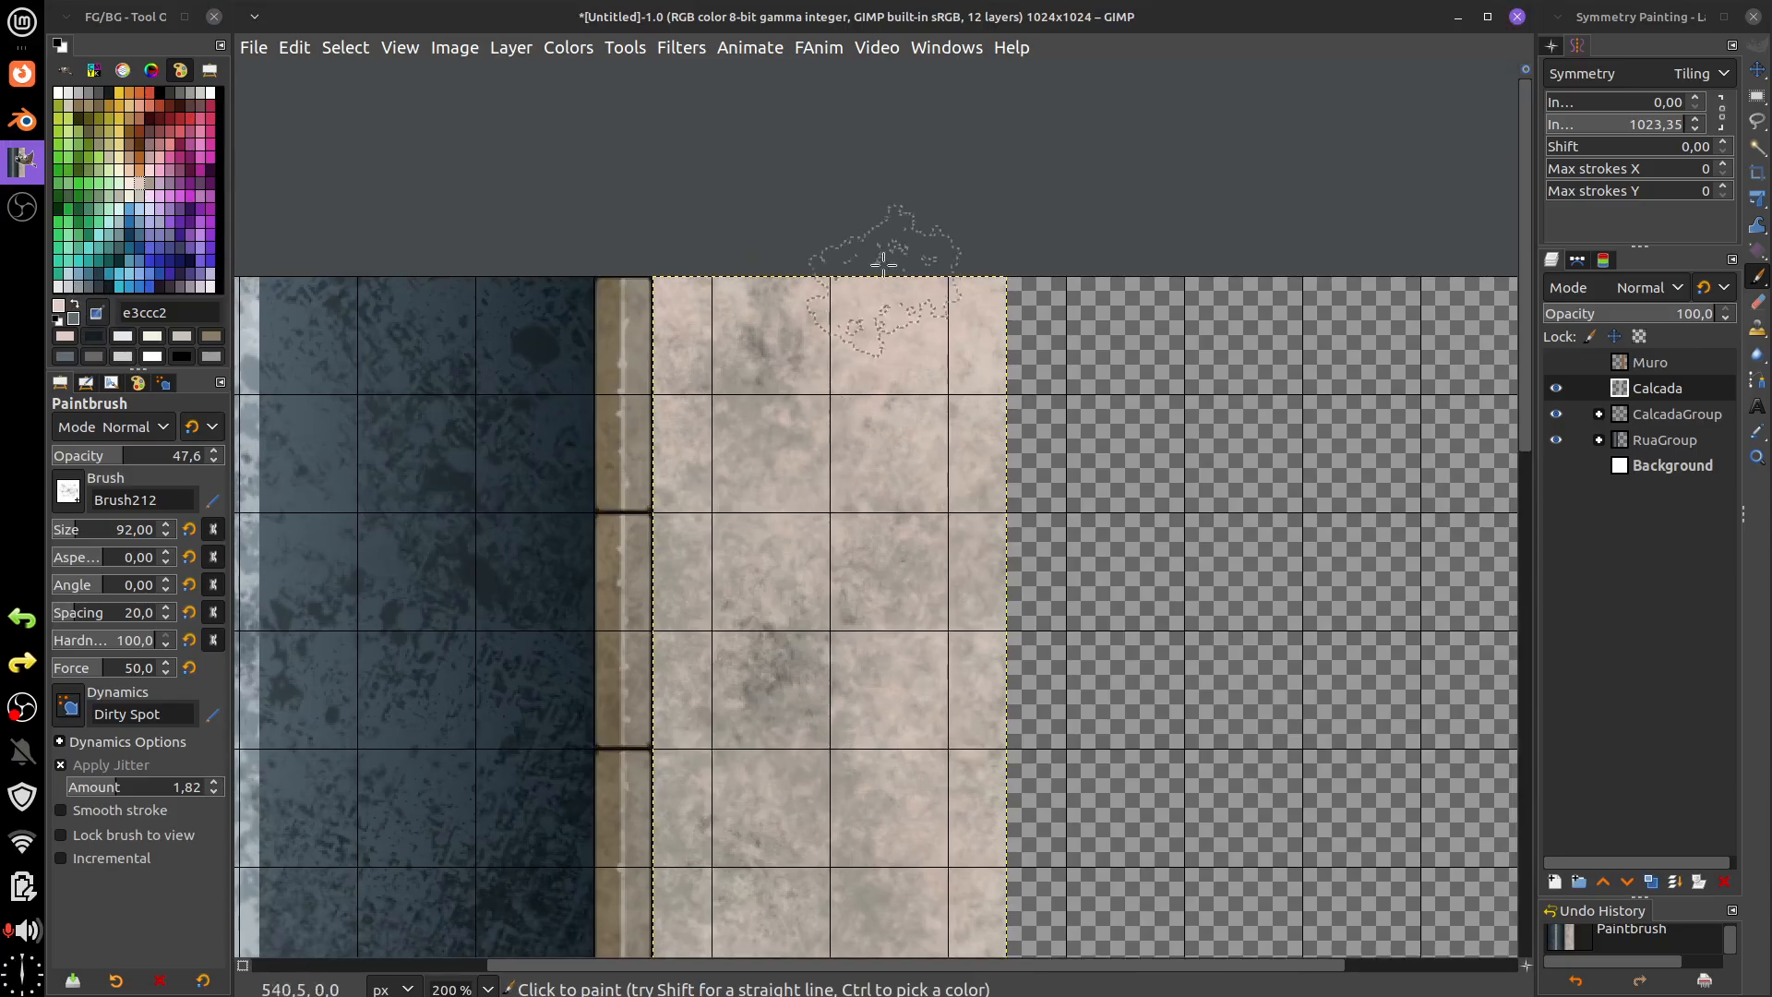
- Set the paint colour to a29b8d and brush grey-beige blotches along the whole Calcada strip
click(151, 182)
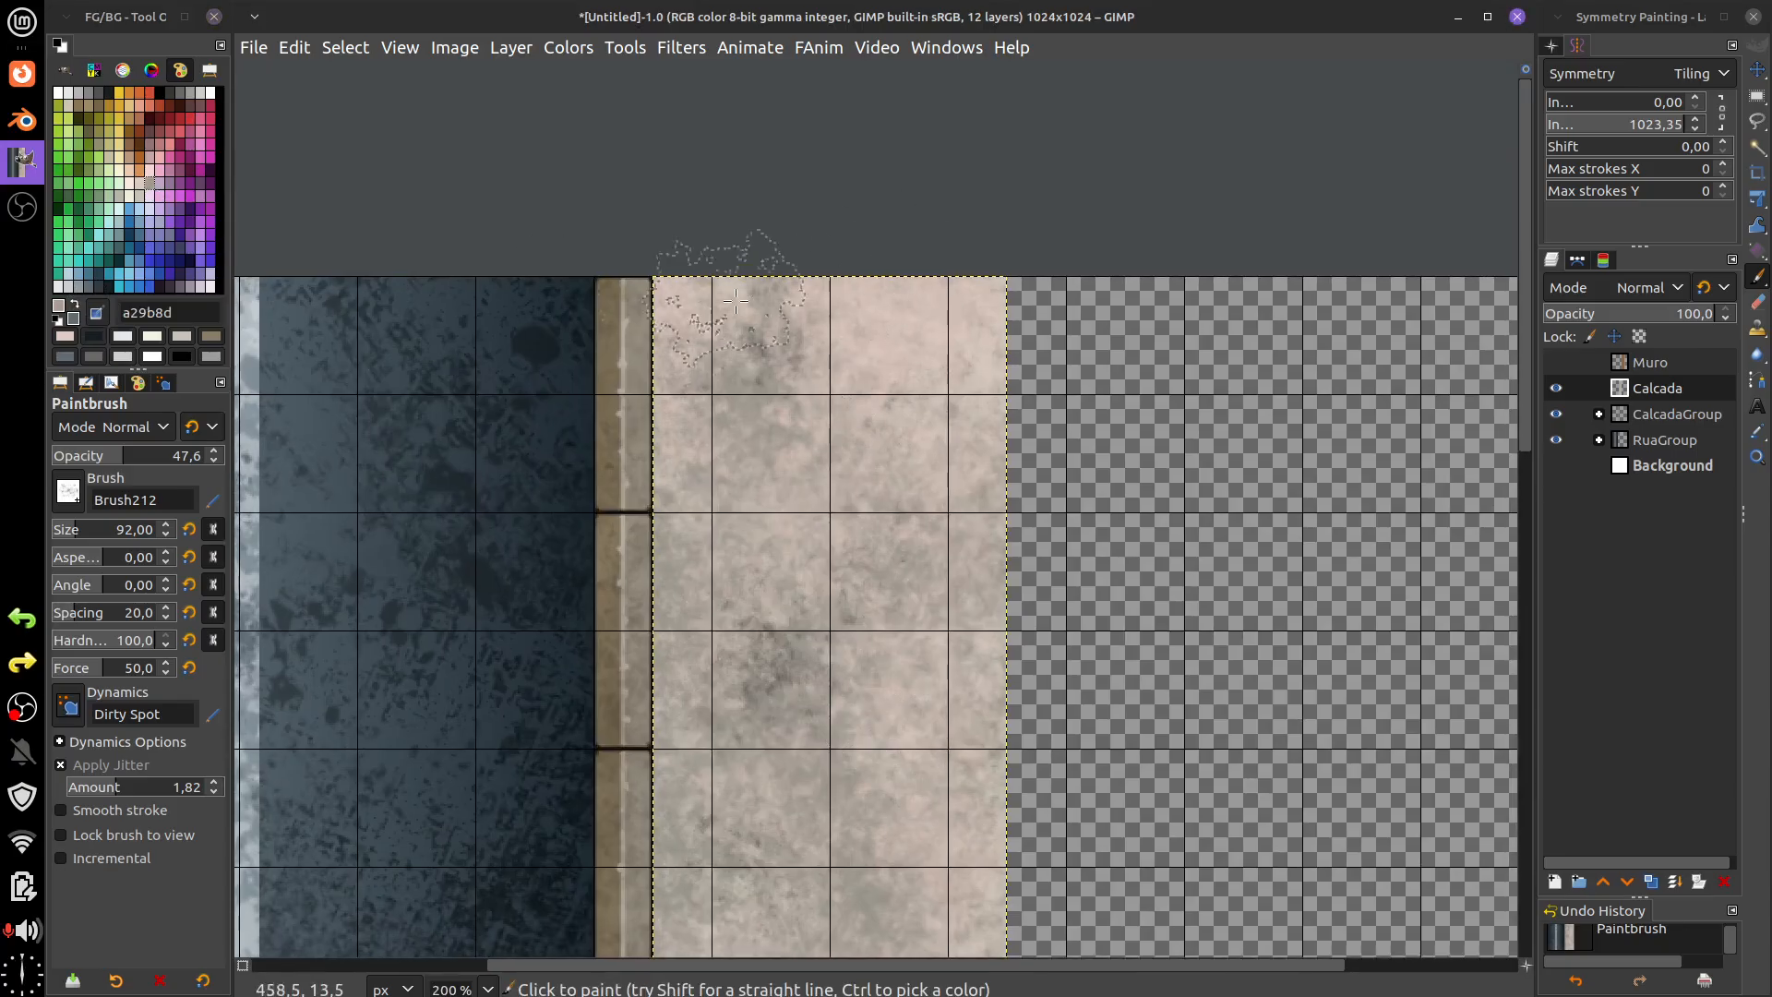
scroll(712, 266, down, 5)
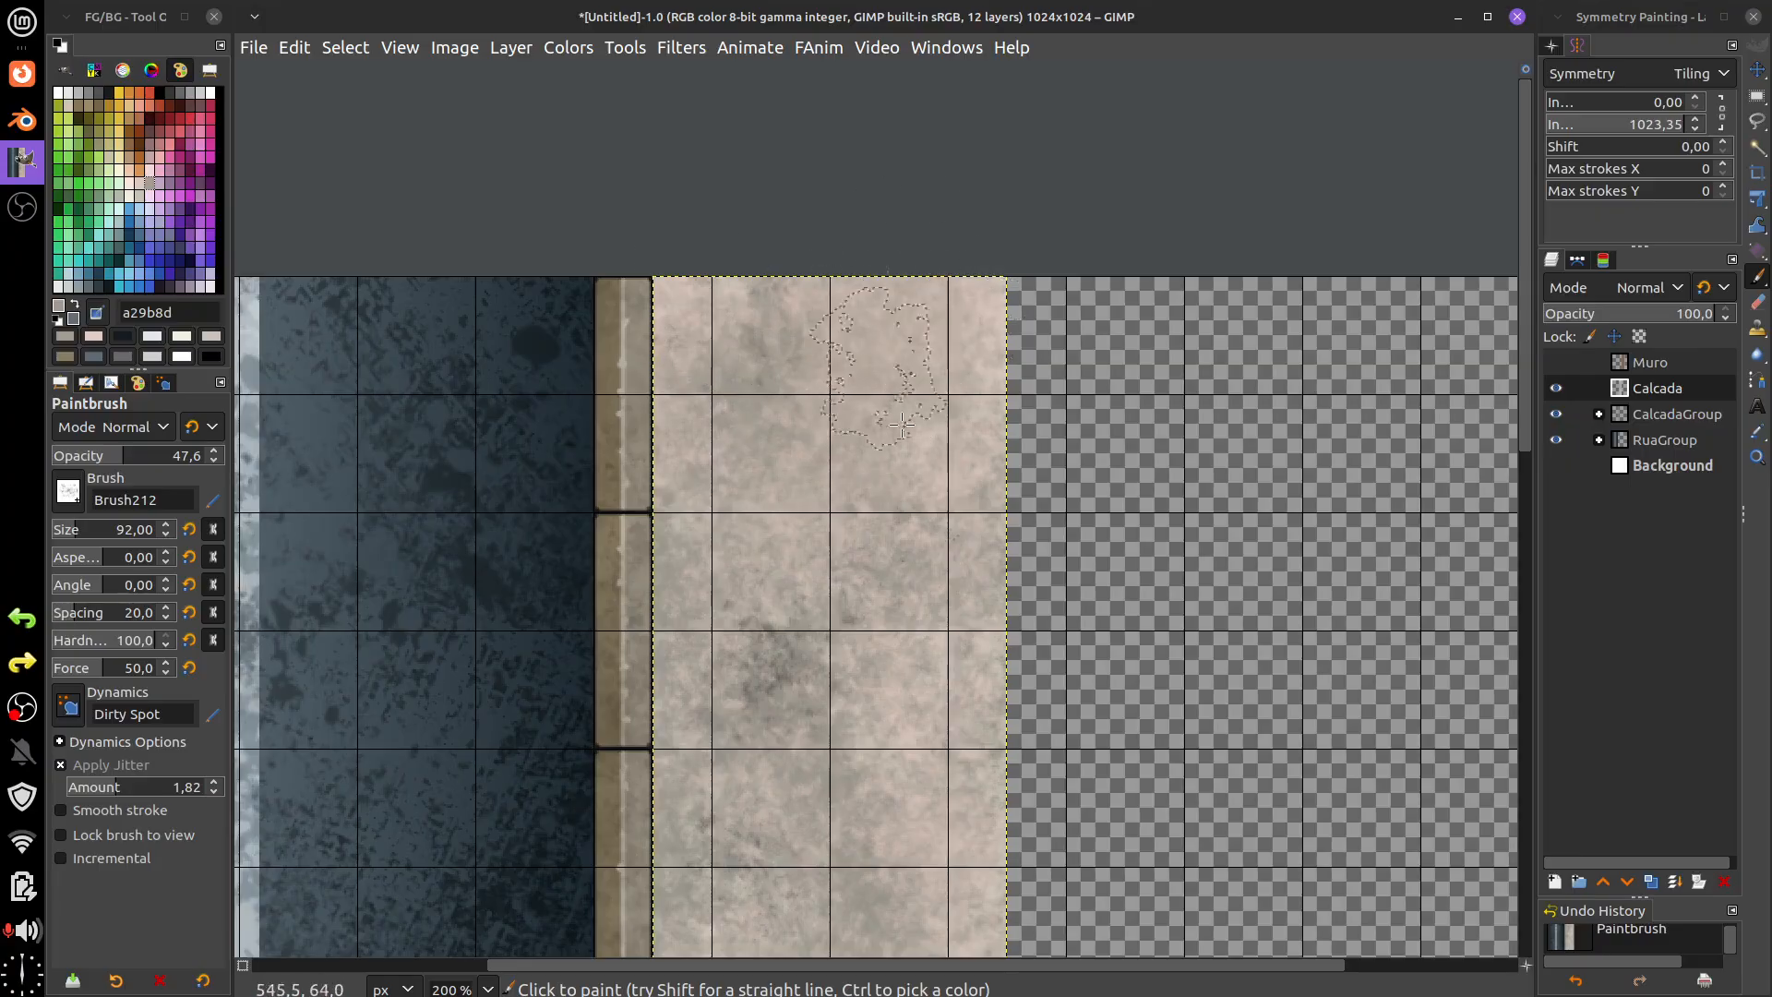
scroll(941, 356, left, 2)
scroll(976, 181, down, 8)
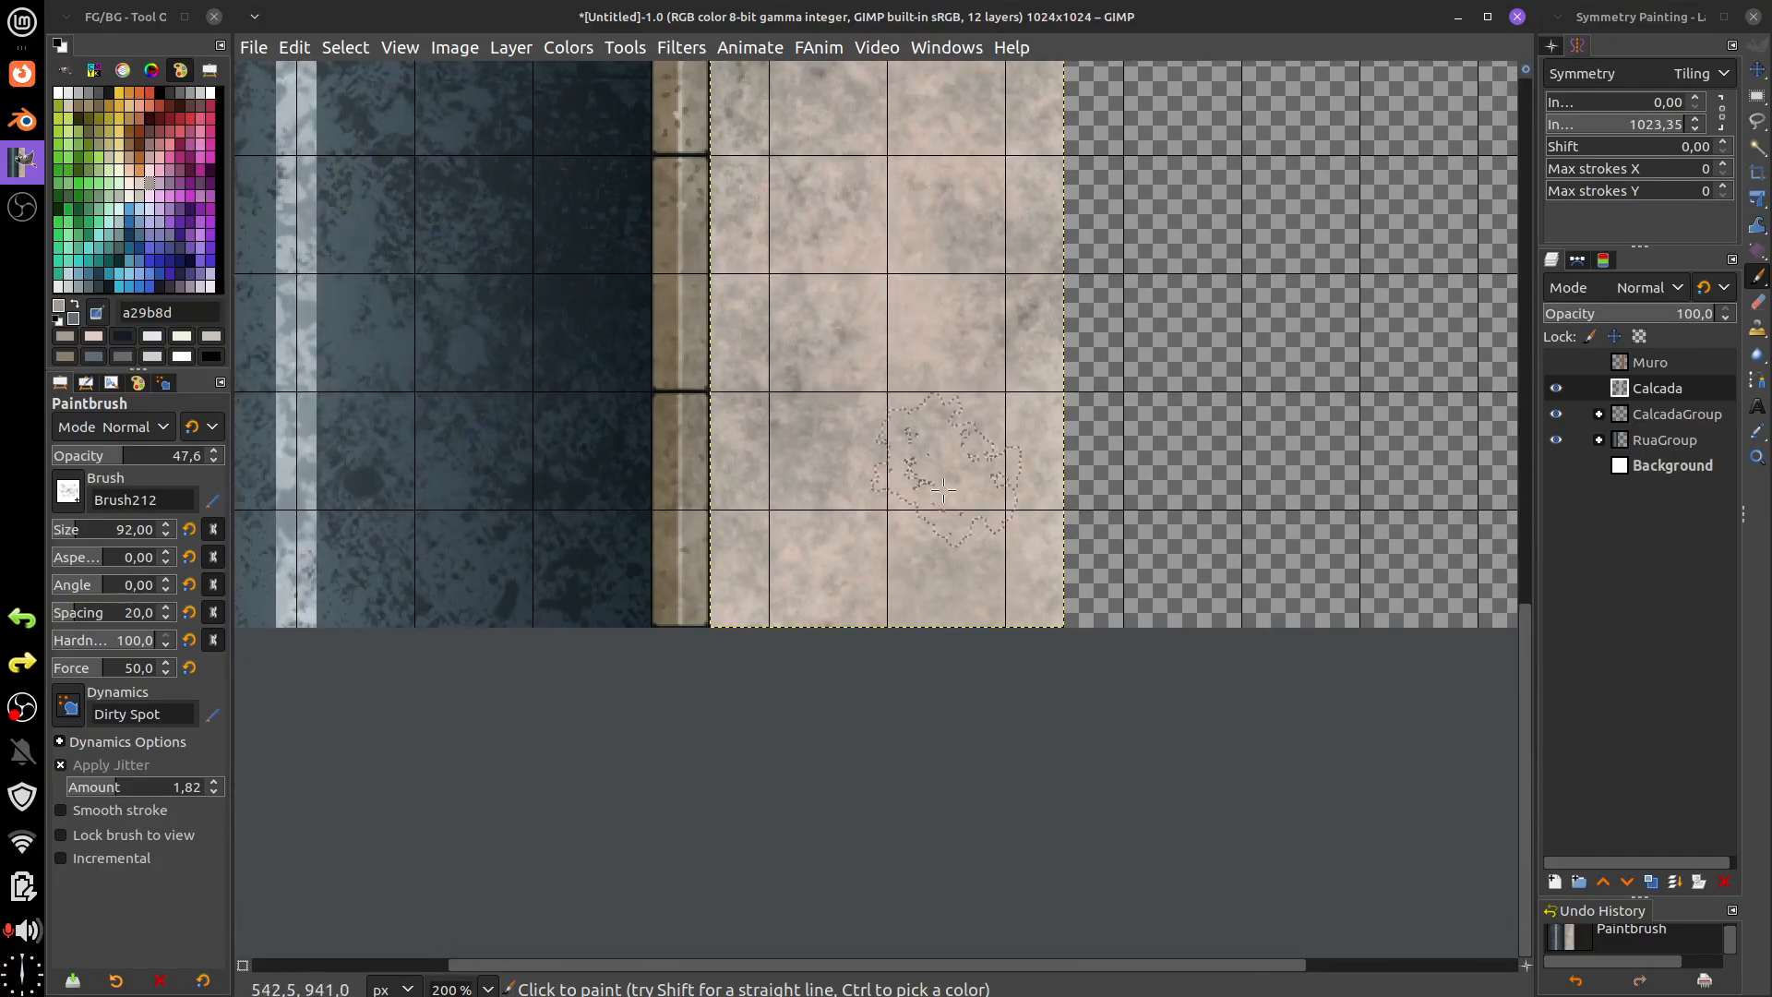
scroll(877, 369, right, 1)
scroll(759, 733, up, 10)
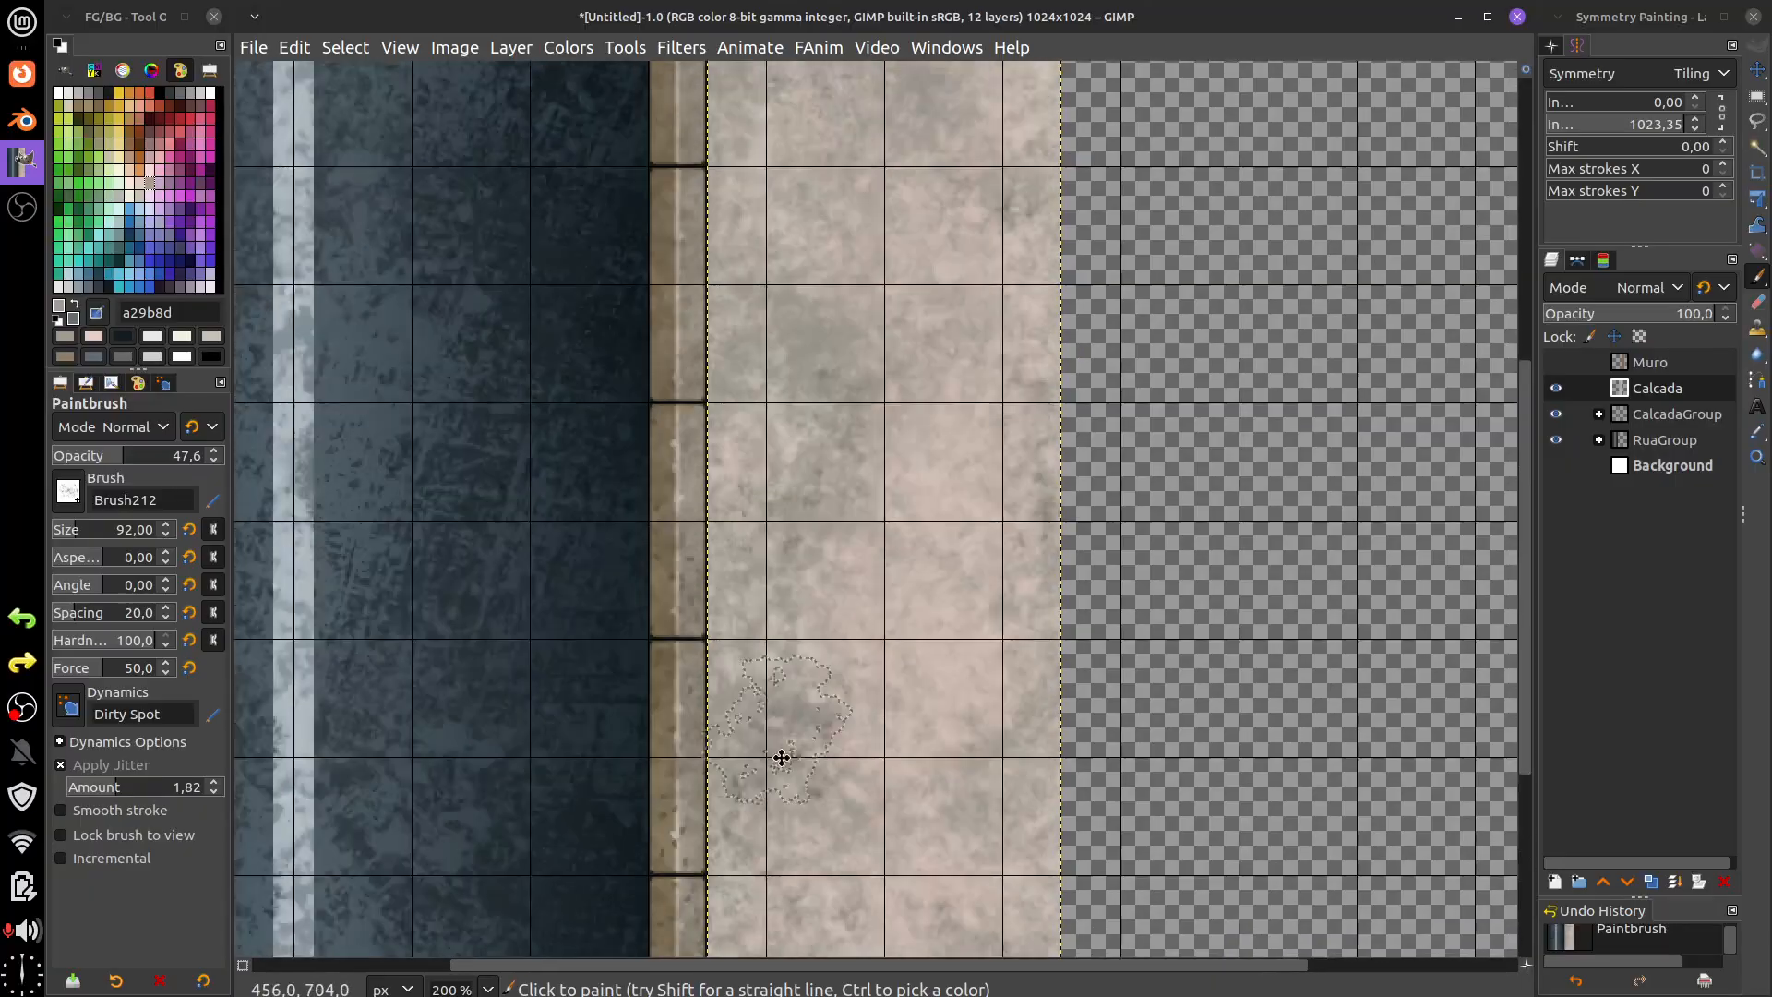
scroll(944, 546, up, 4)
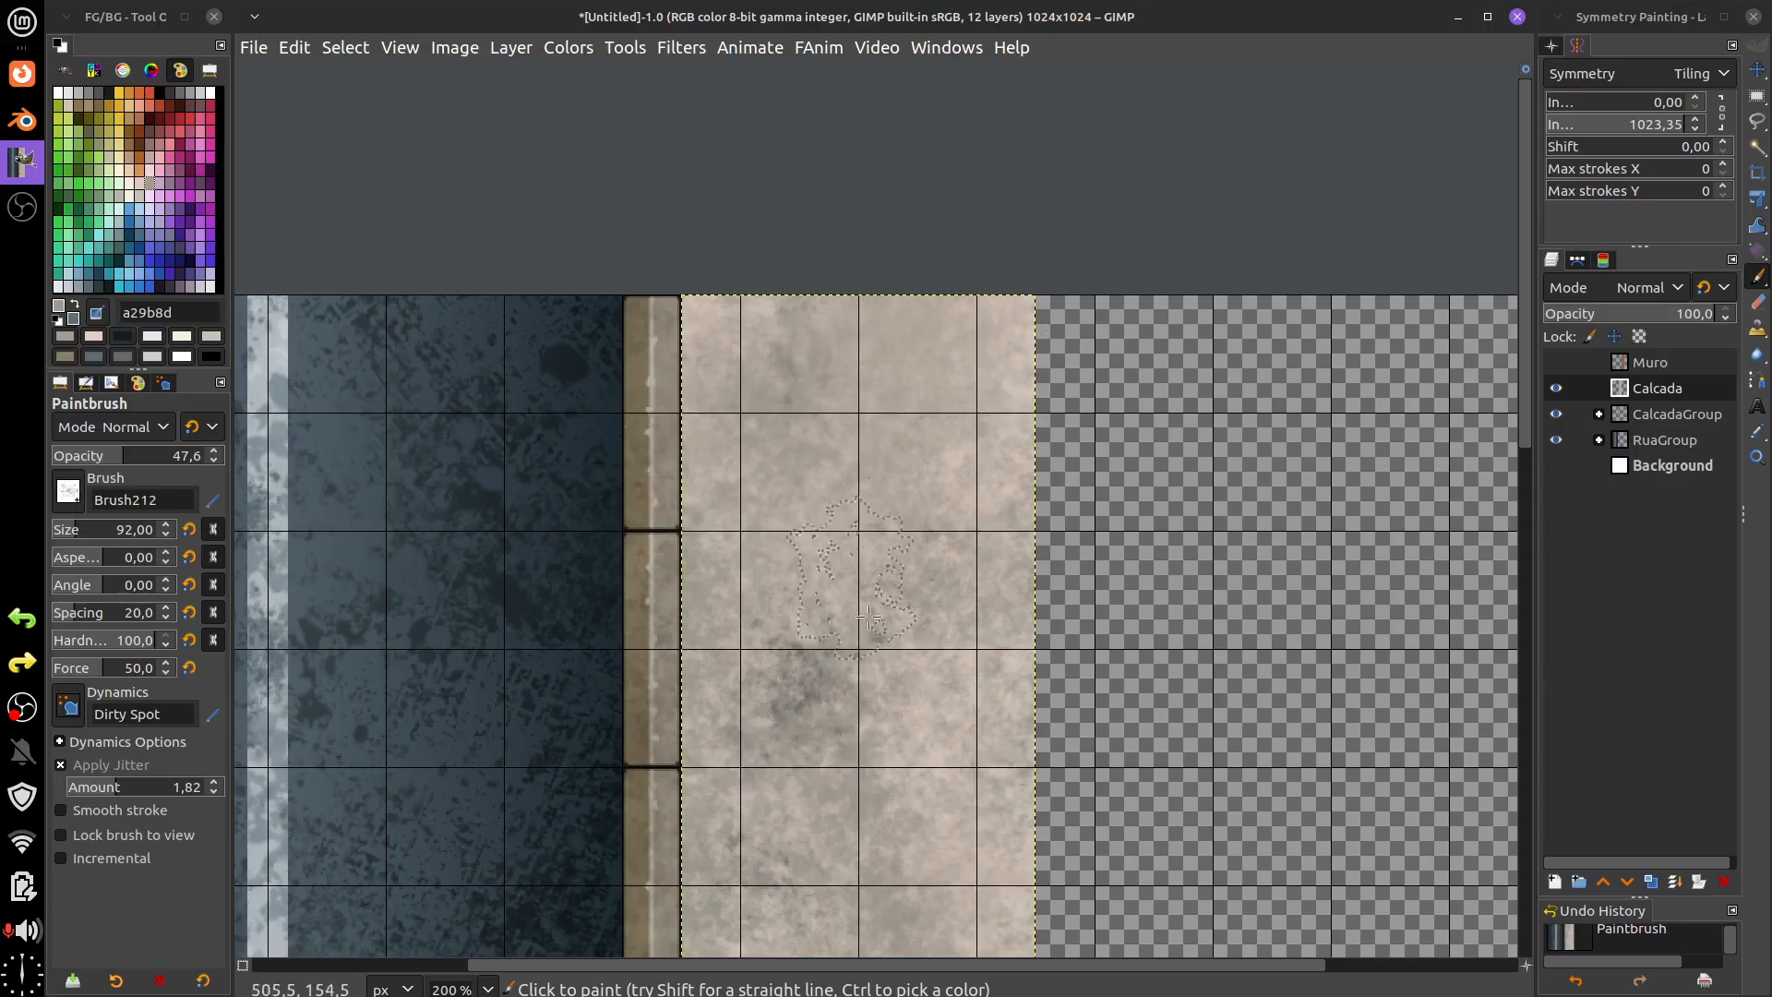
scroll(941, 645, down, 1)
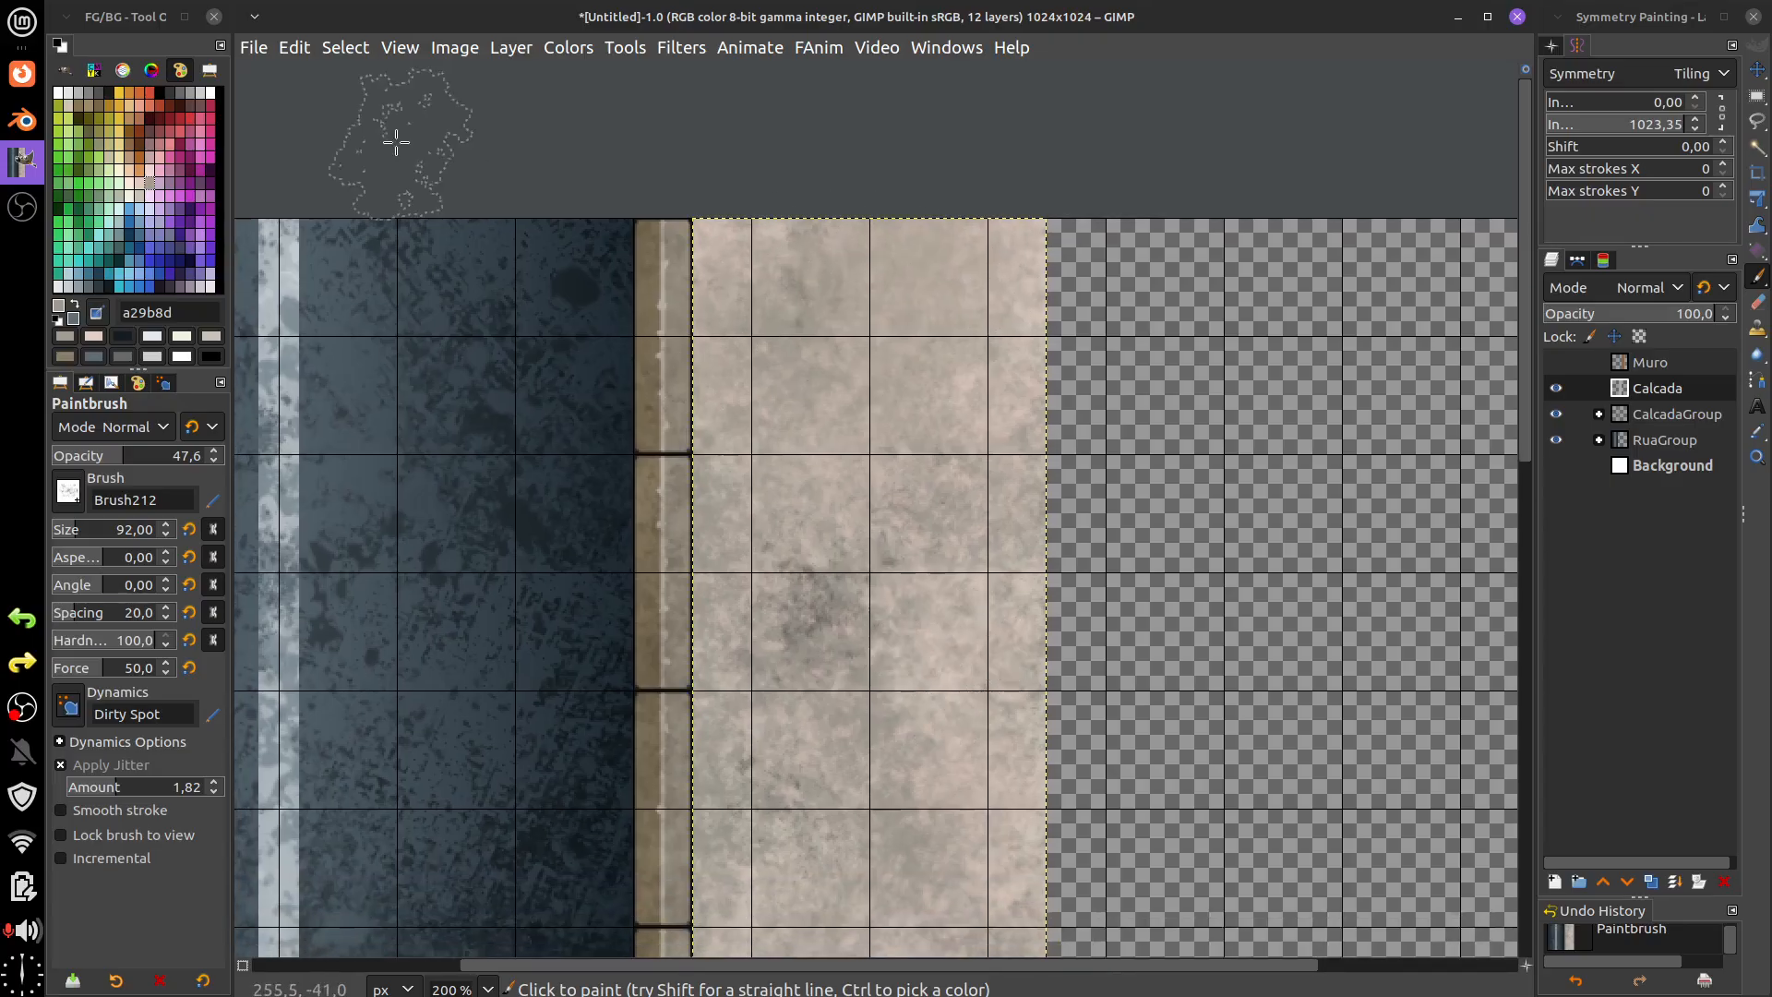
- Apply Hue-Saturation to the Calcada layer with hue 3.4, lightness -27.2 and saturation -20.9
click(572, 53)
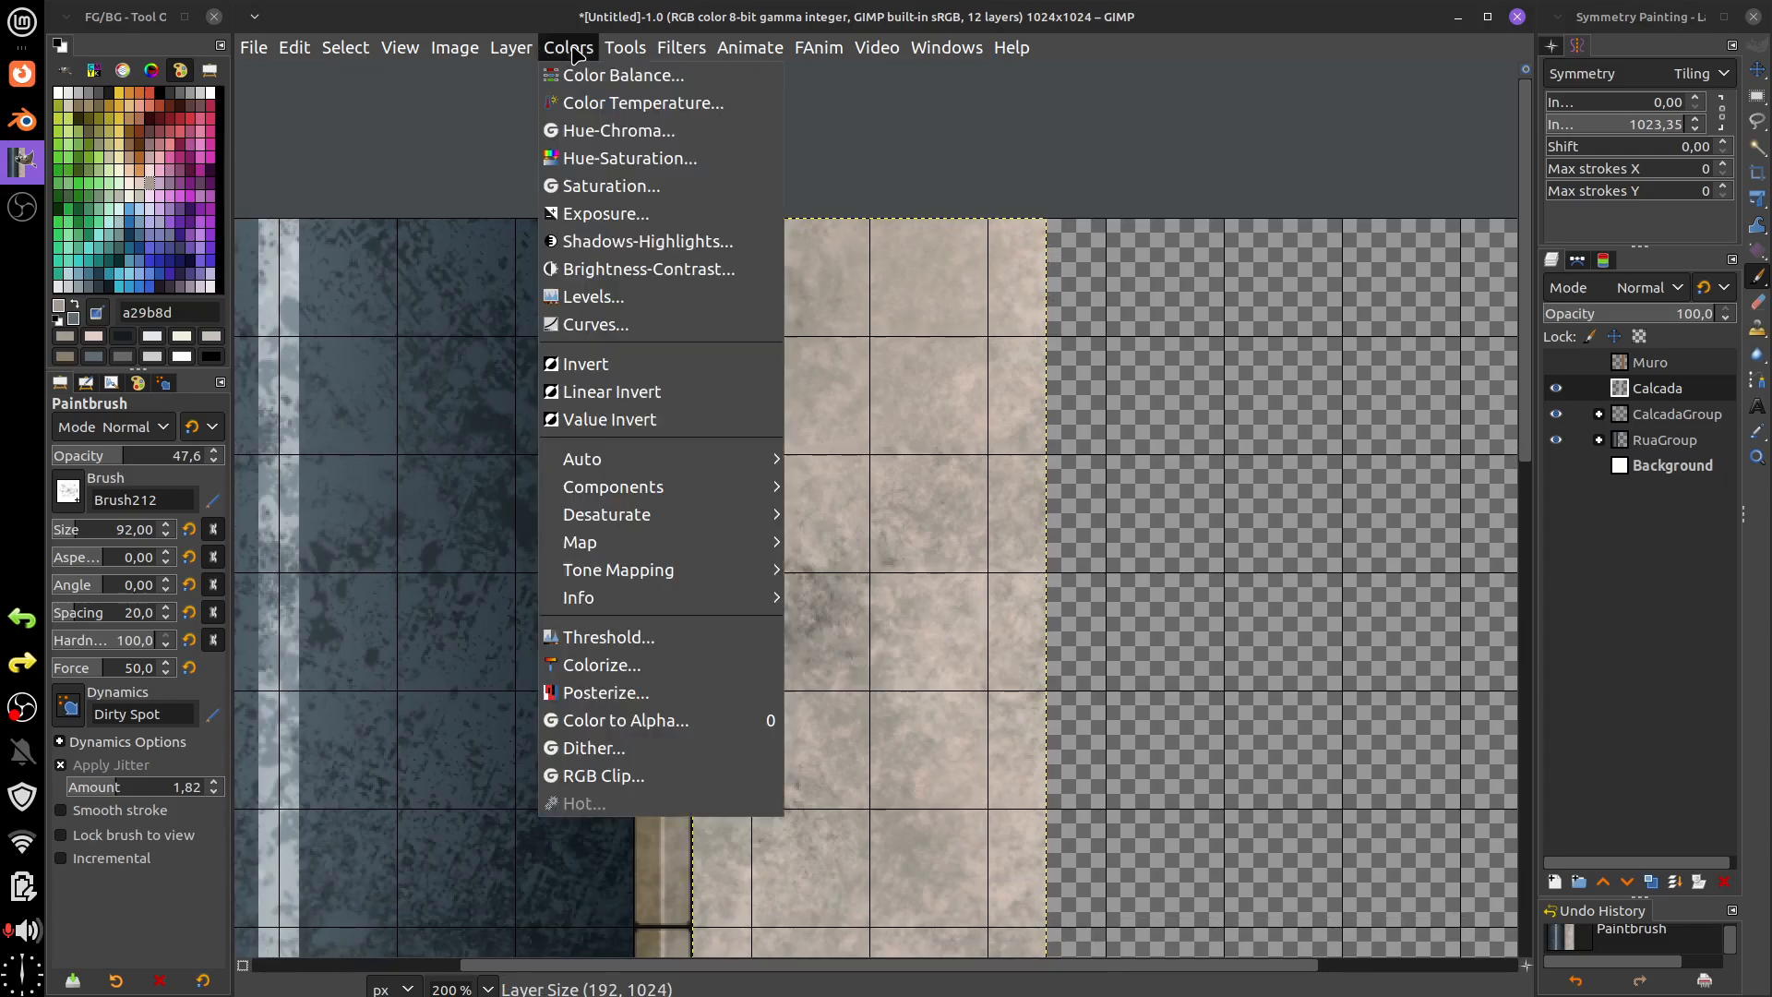
click(613, 158)
mouse_move(1247, 553)
mouse_down()
mouse_move(1230, 558)
mouse_move(1266, 527)
mouse_up()
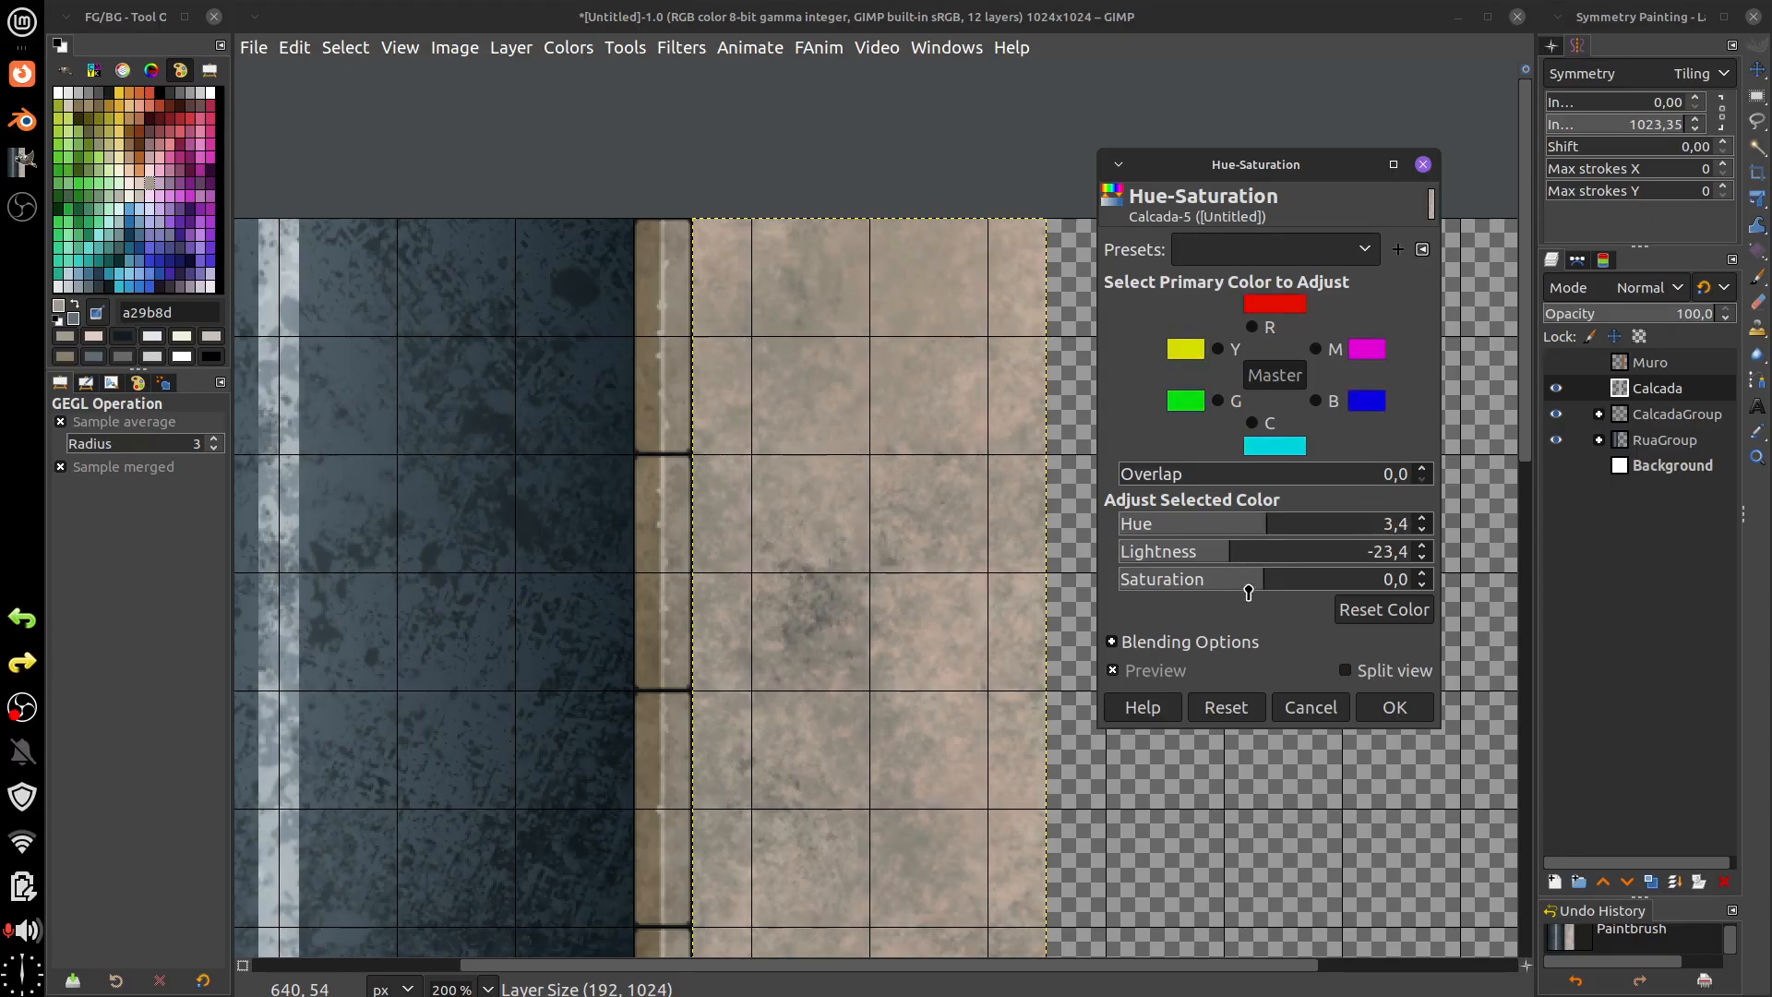
drag(1257, 595, 1224, 566)
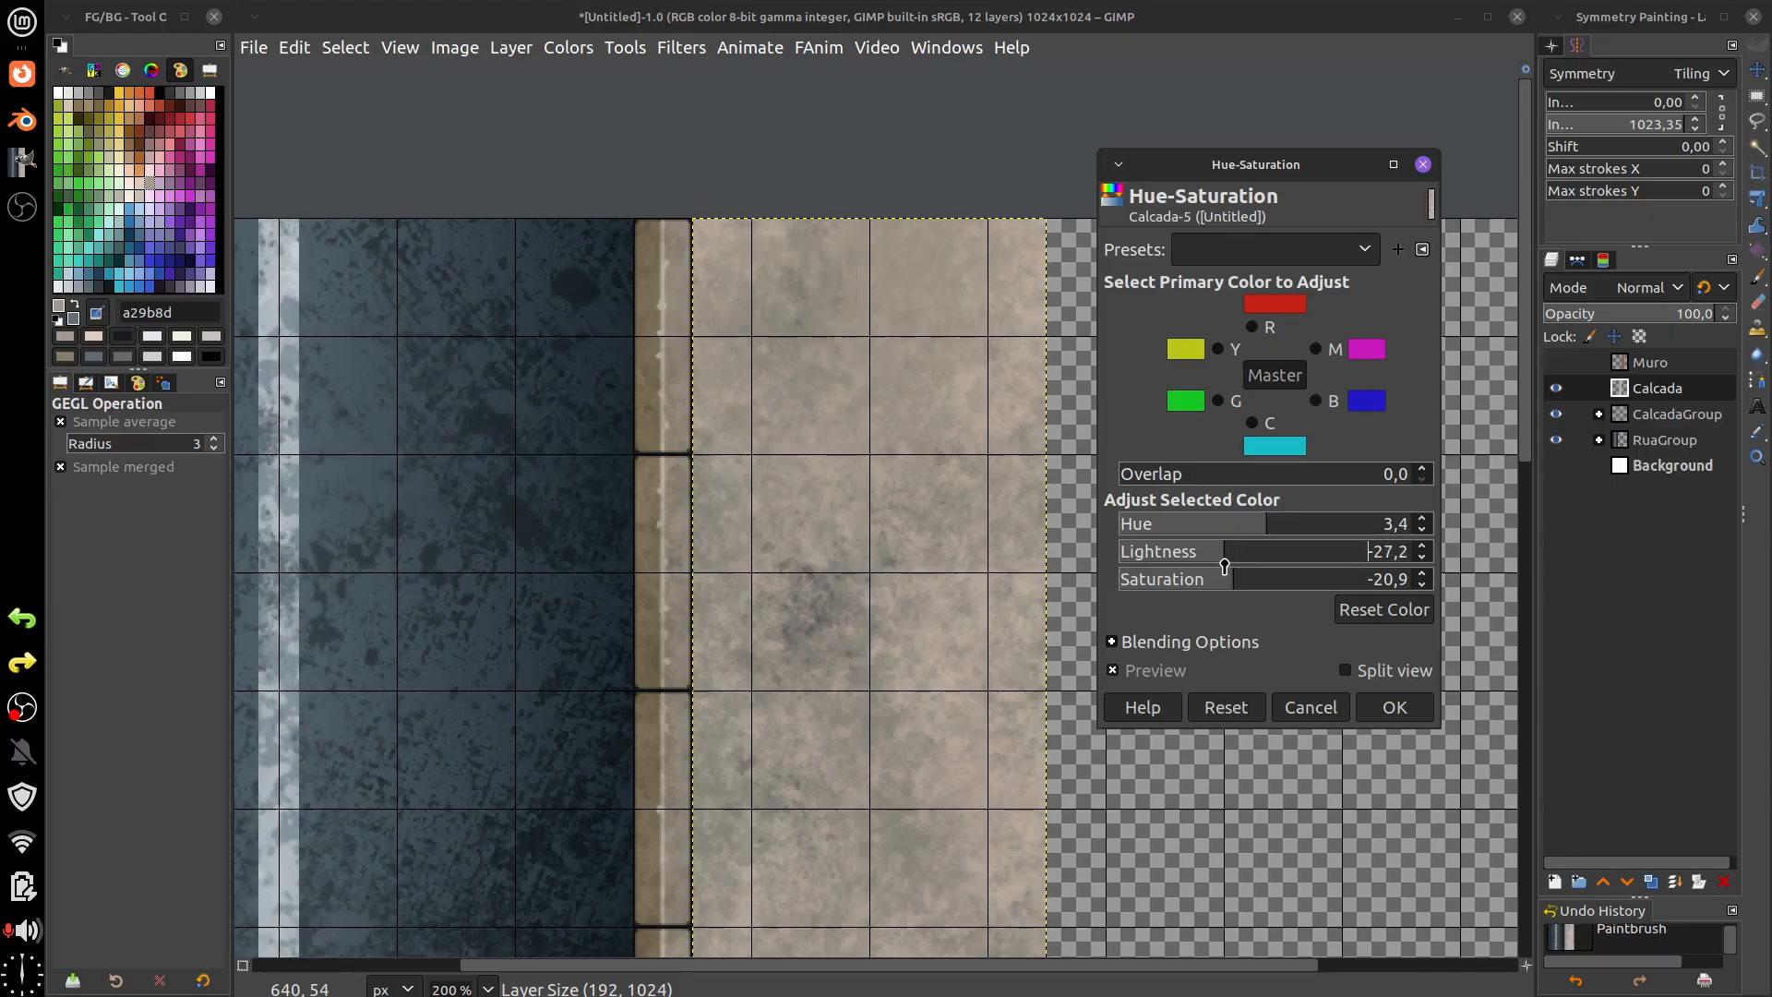
click(1395, 707)
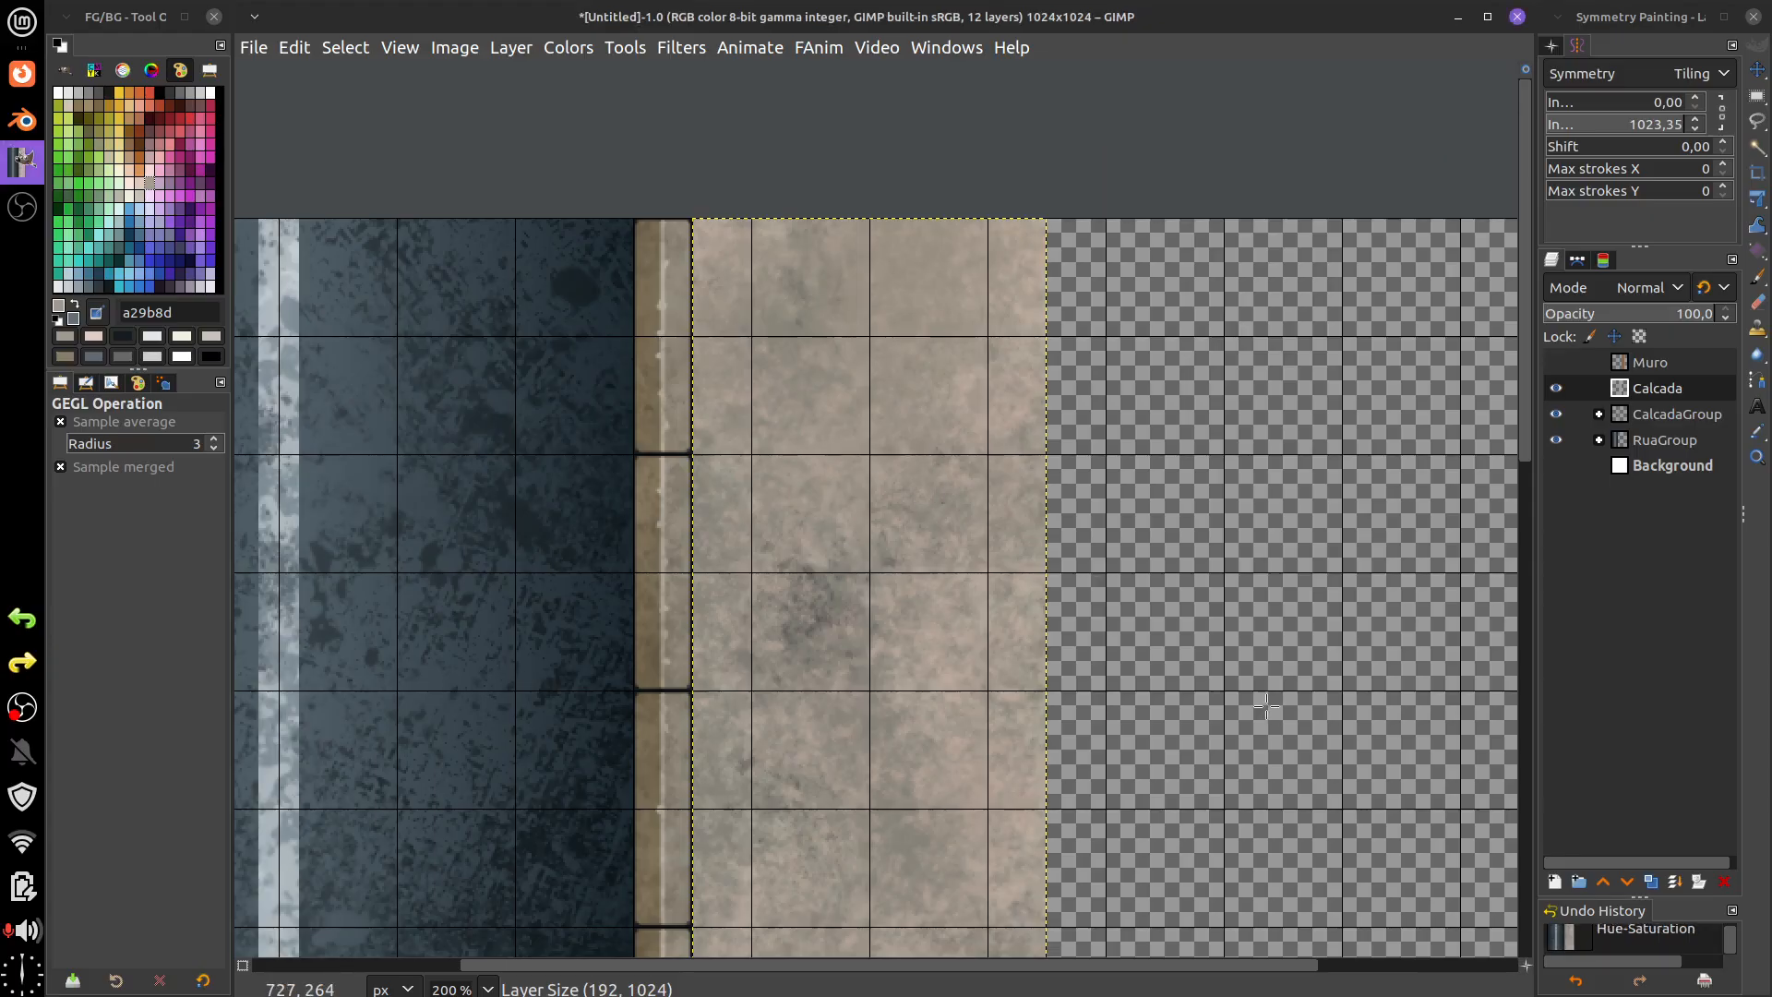
- Set the vertical interval of the tiling symmetry to 256
click(1681, 318)
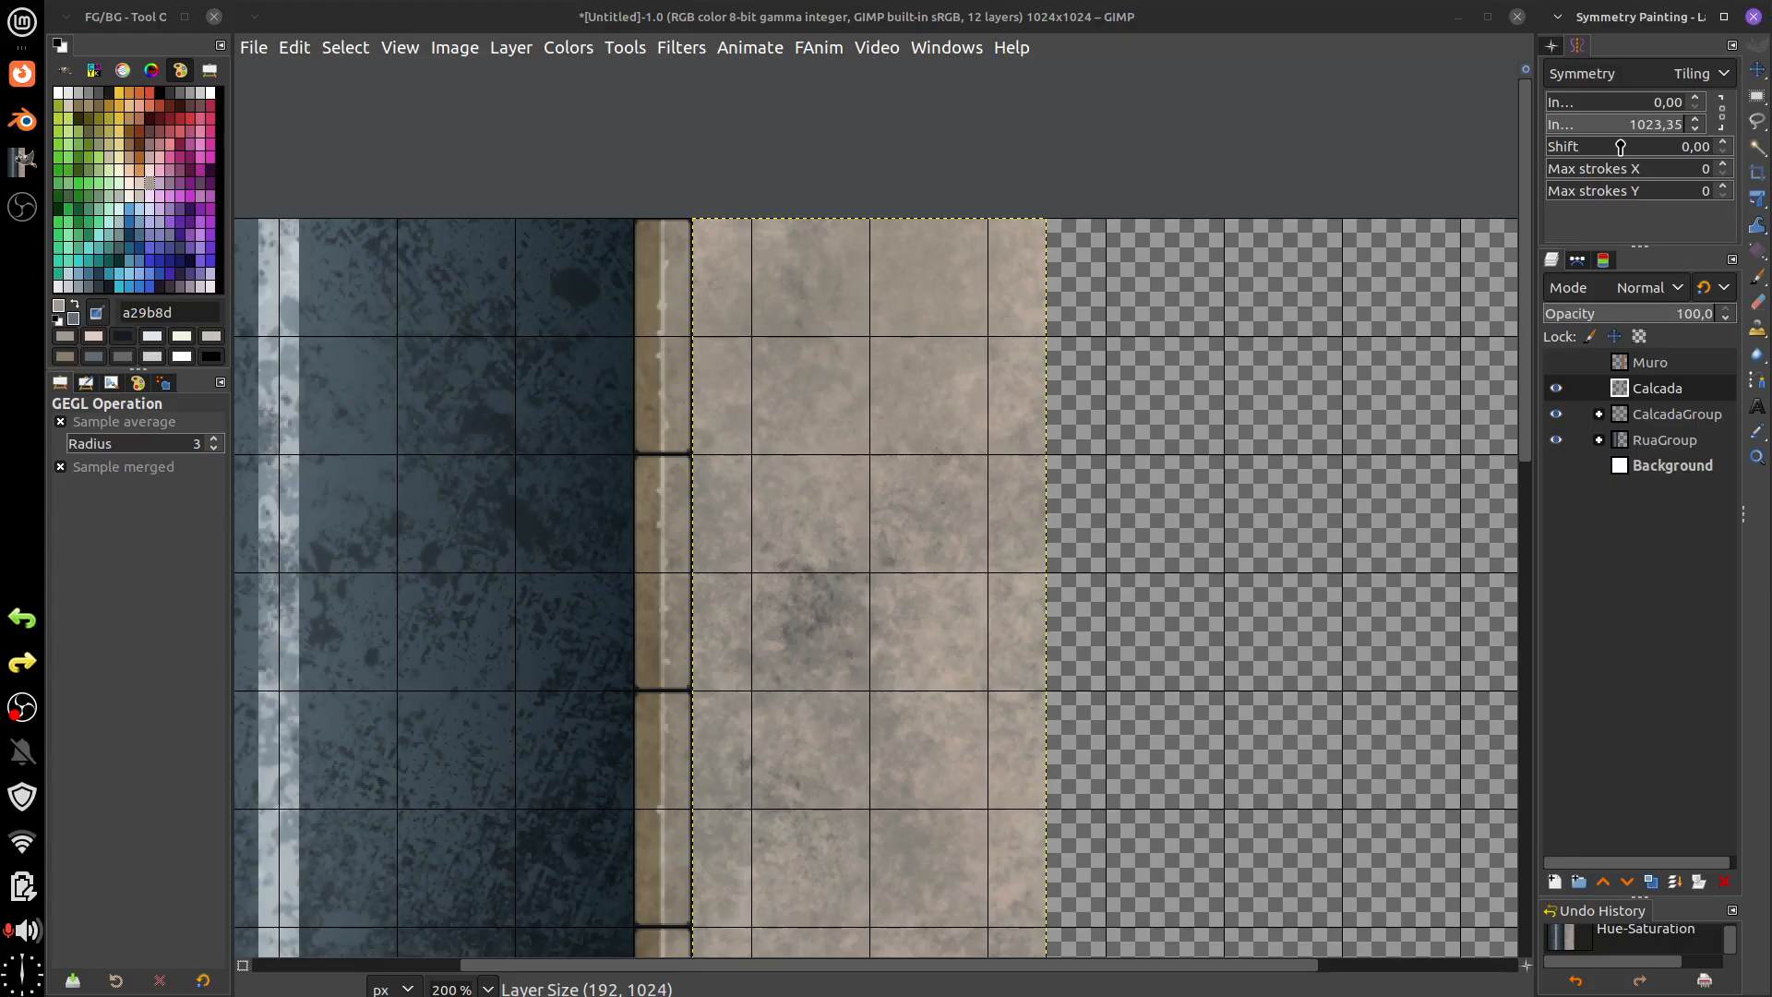
click(1630, 125)
key(Return)
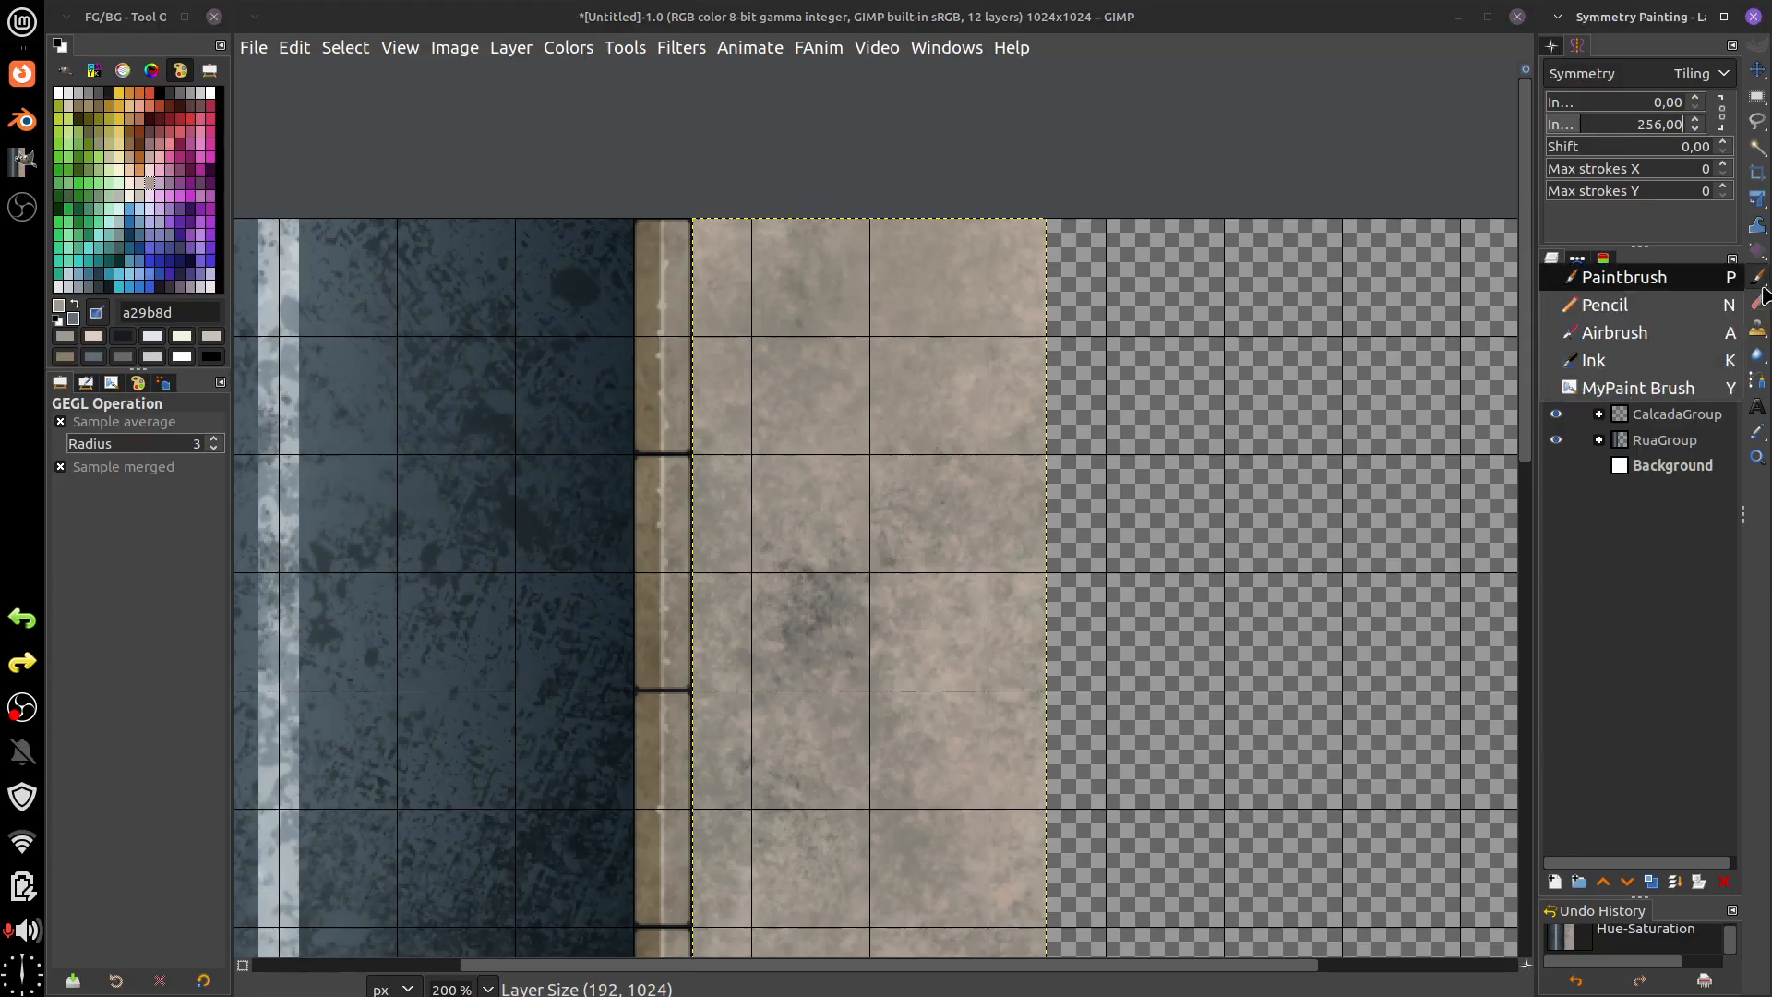
- Activate the Paintbrush with the 000DefaultUdan preset, size 2 and the dark colour 141c20
click(1606, 276)
click(113, 979)
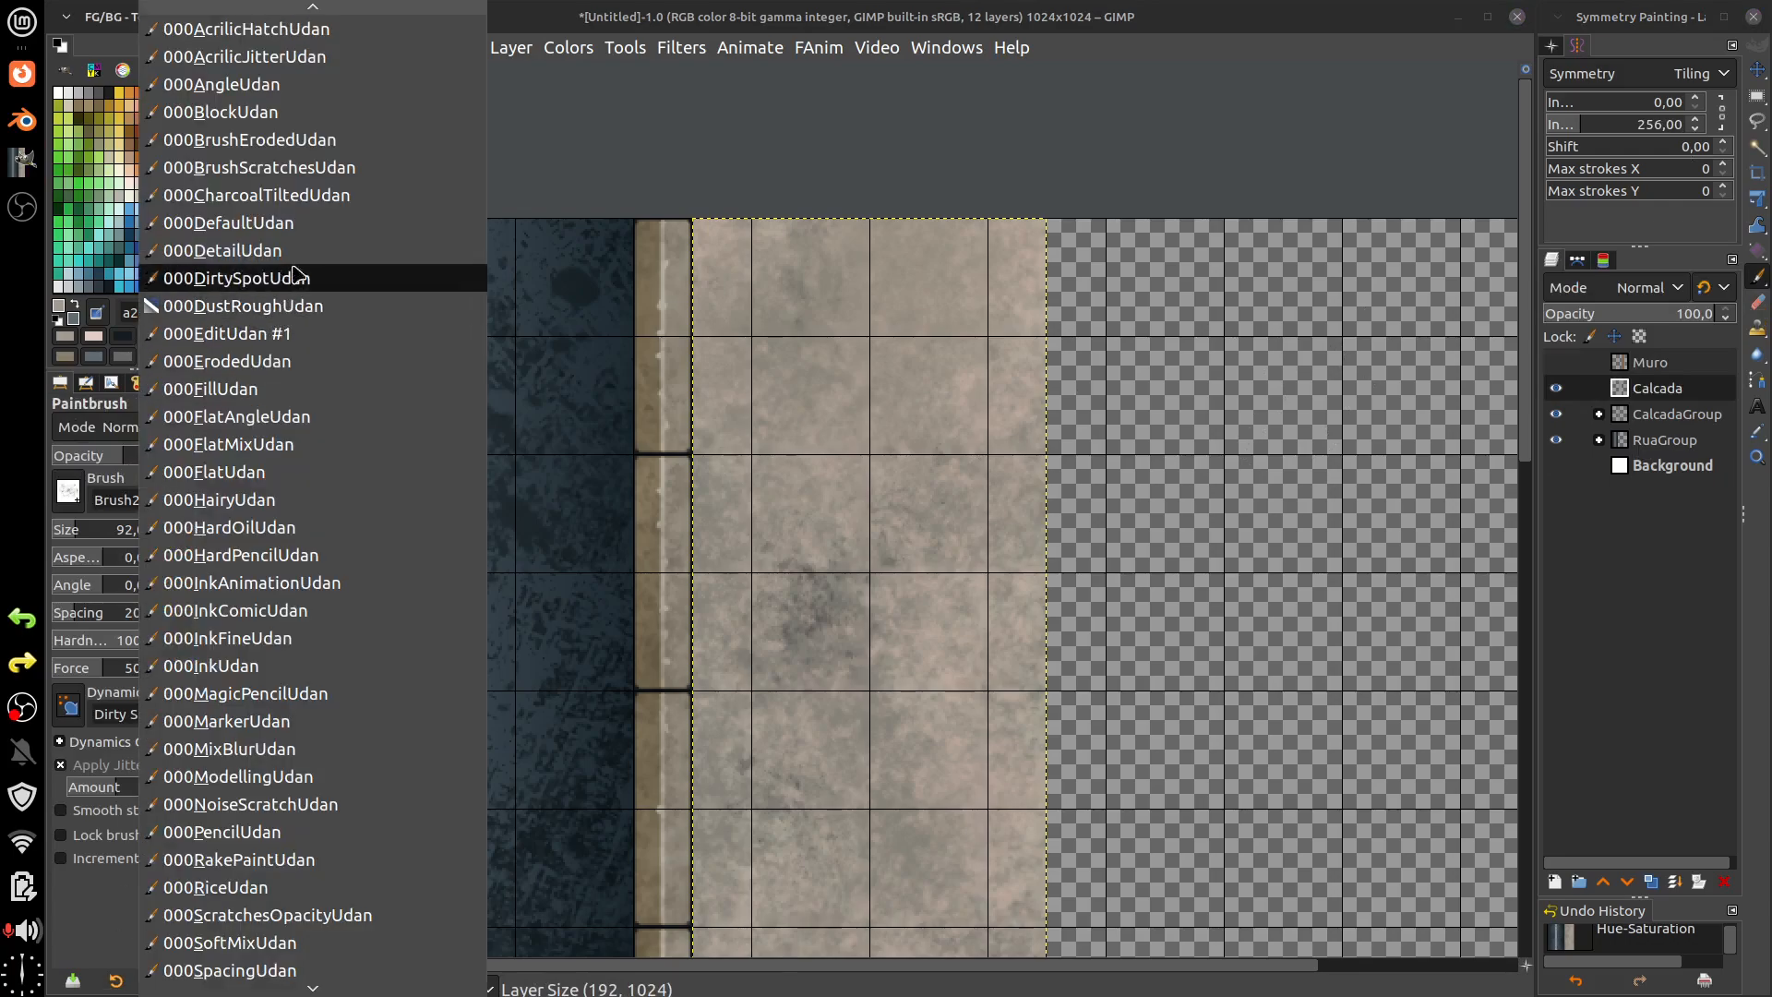
click(296, 223)
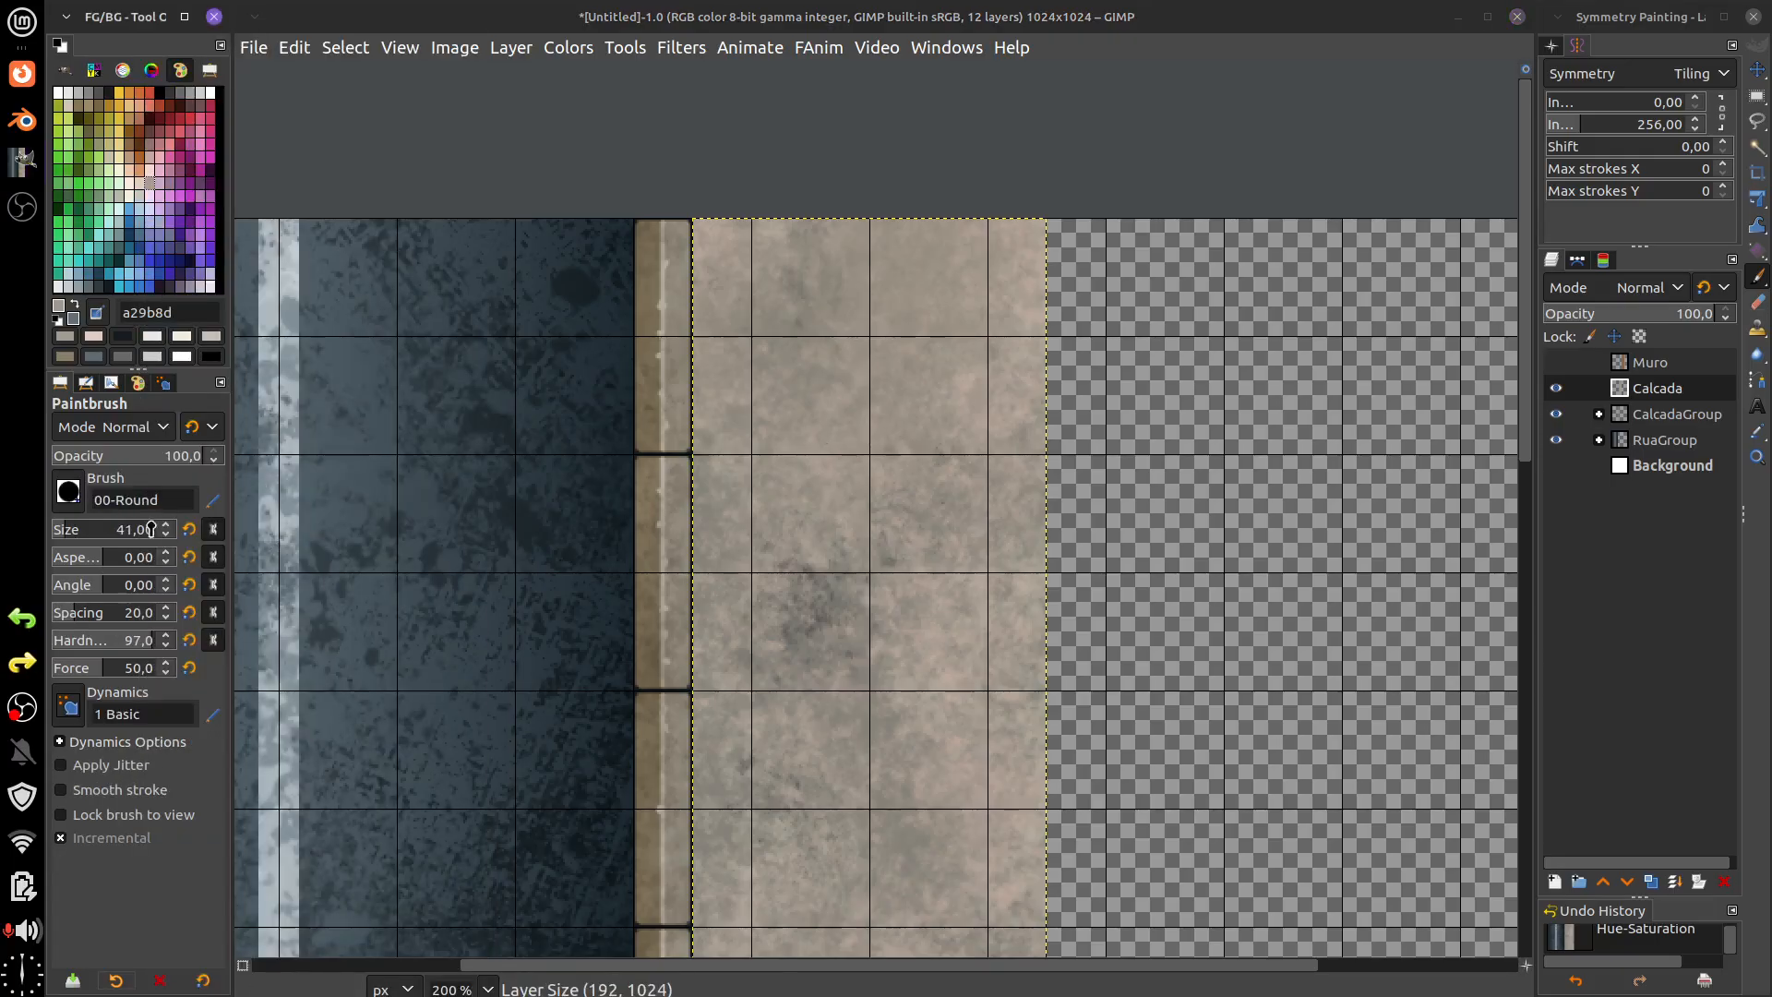
drag(151, 529, 36, 538)
click(107, 287)
scroll(799, 614, down, 1)
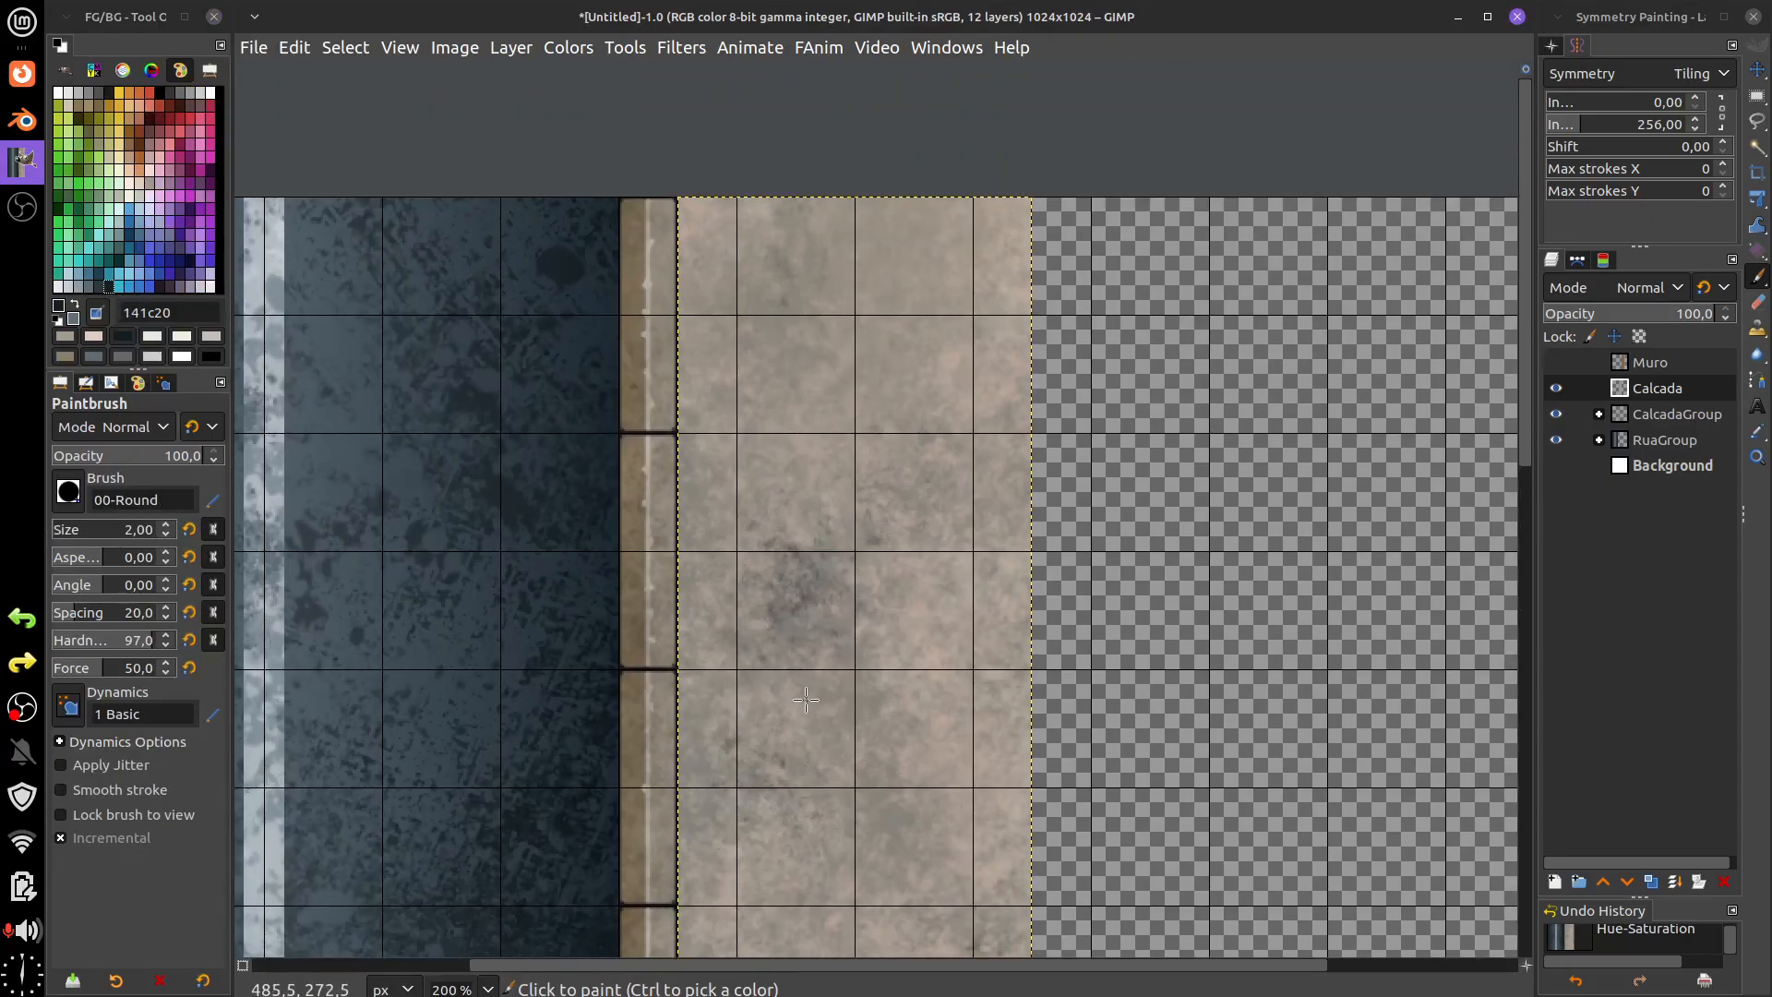
- Draw a straight dark joint line across the full width of the Calcada strip on the grid line at y 192
ctrl+scroll(807, 698, up, 2)
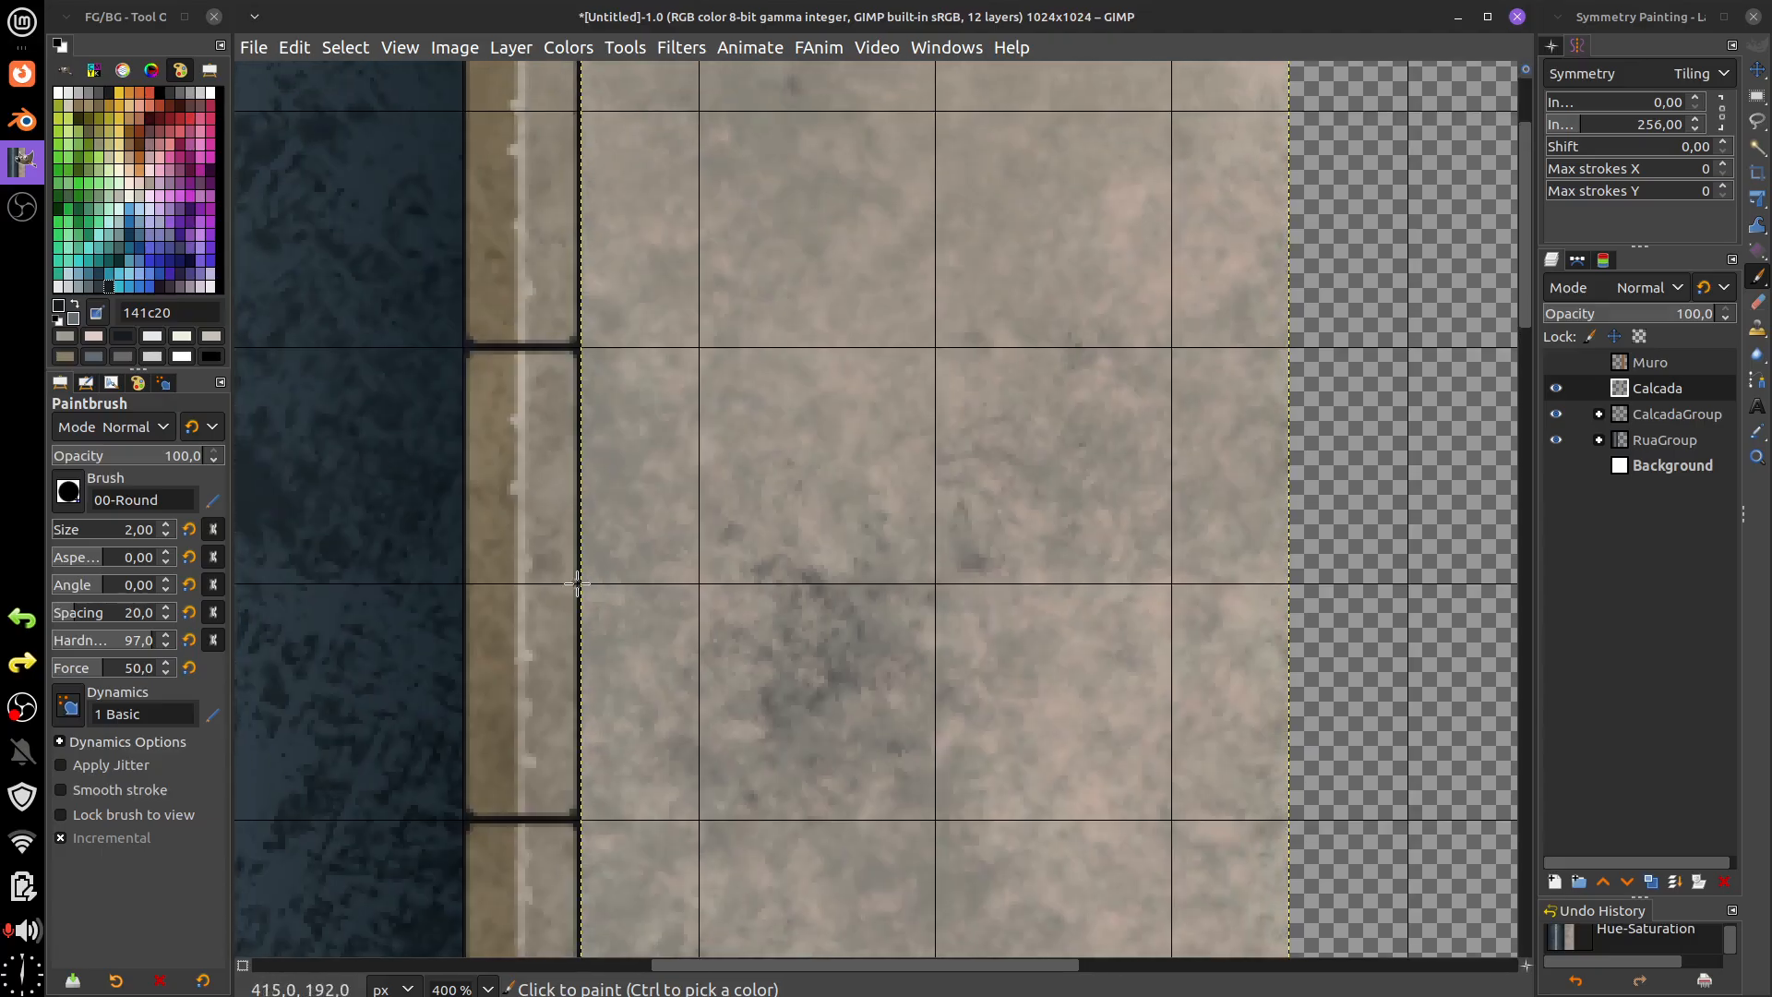
click(577, 583)
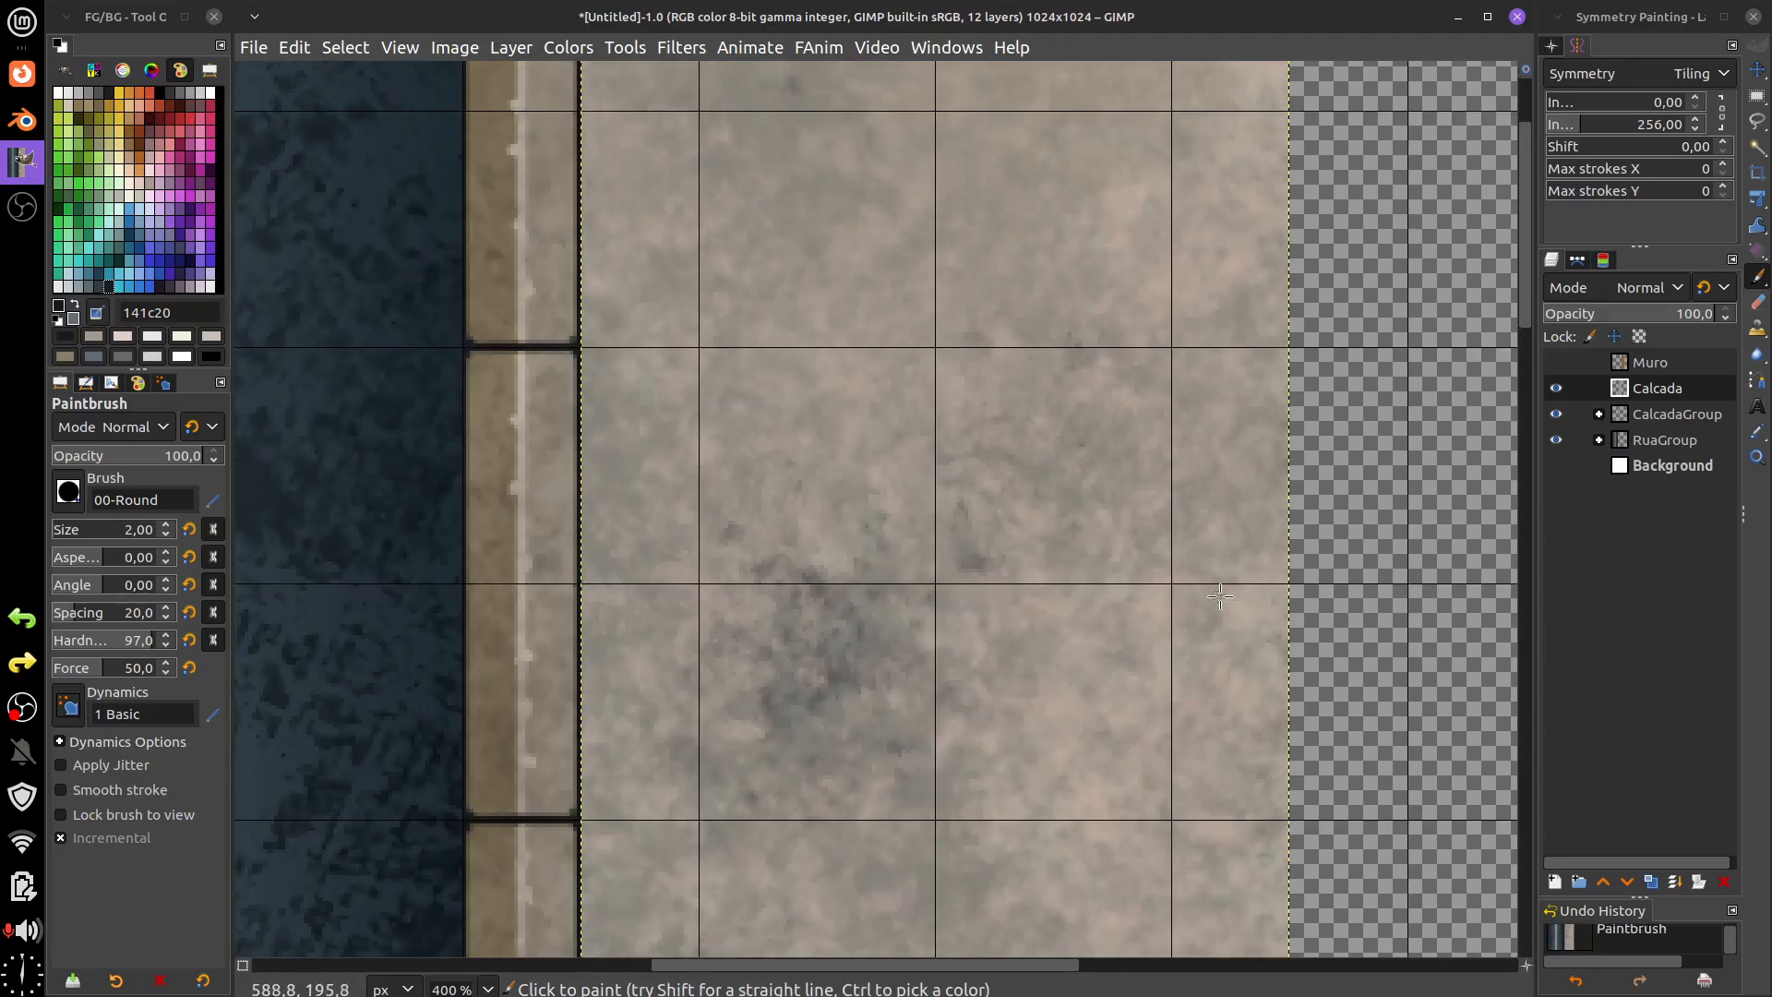
shift+click(1290, 583)
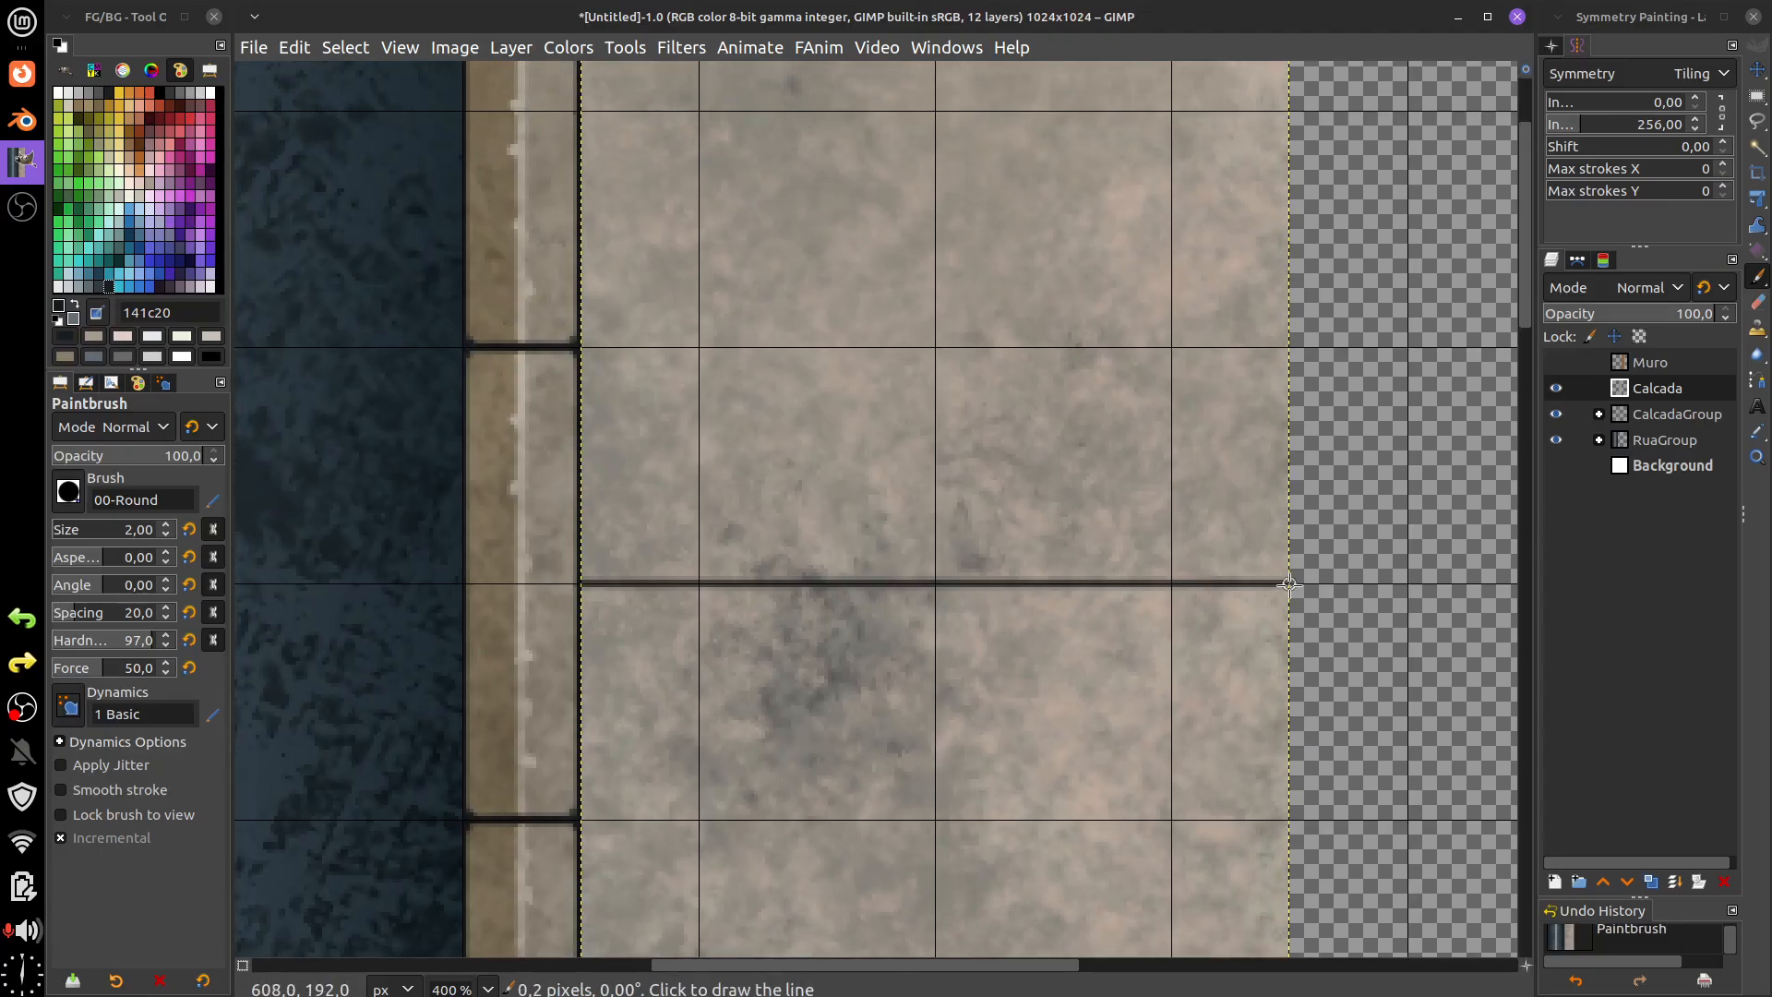
shift+click(585, 581)
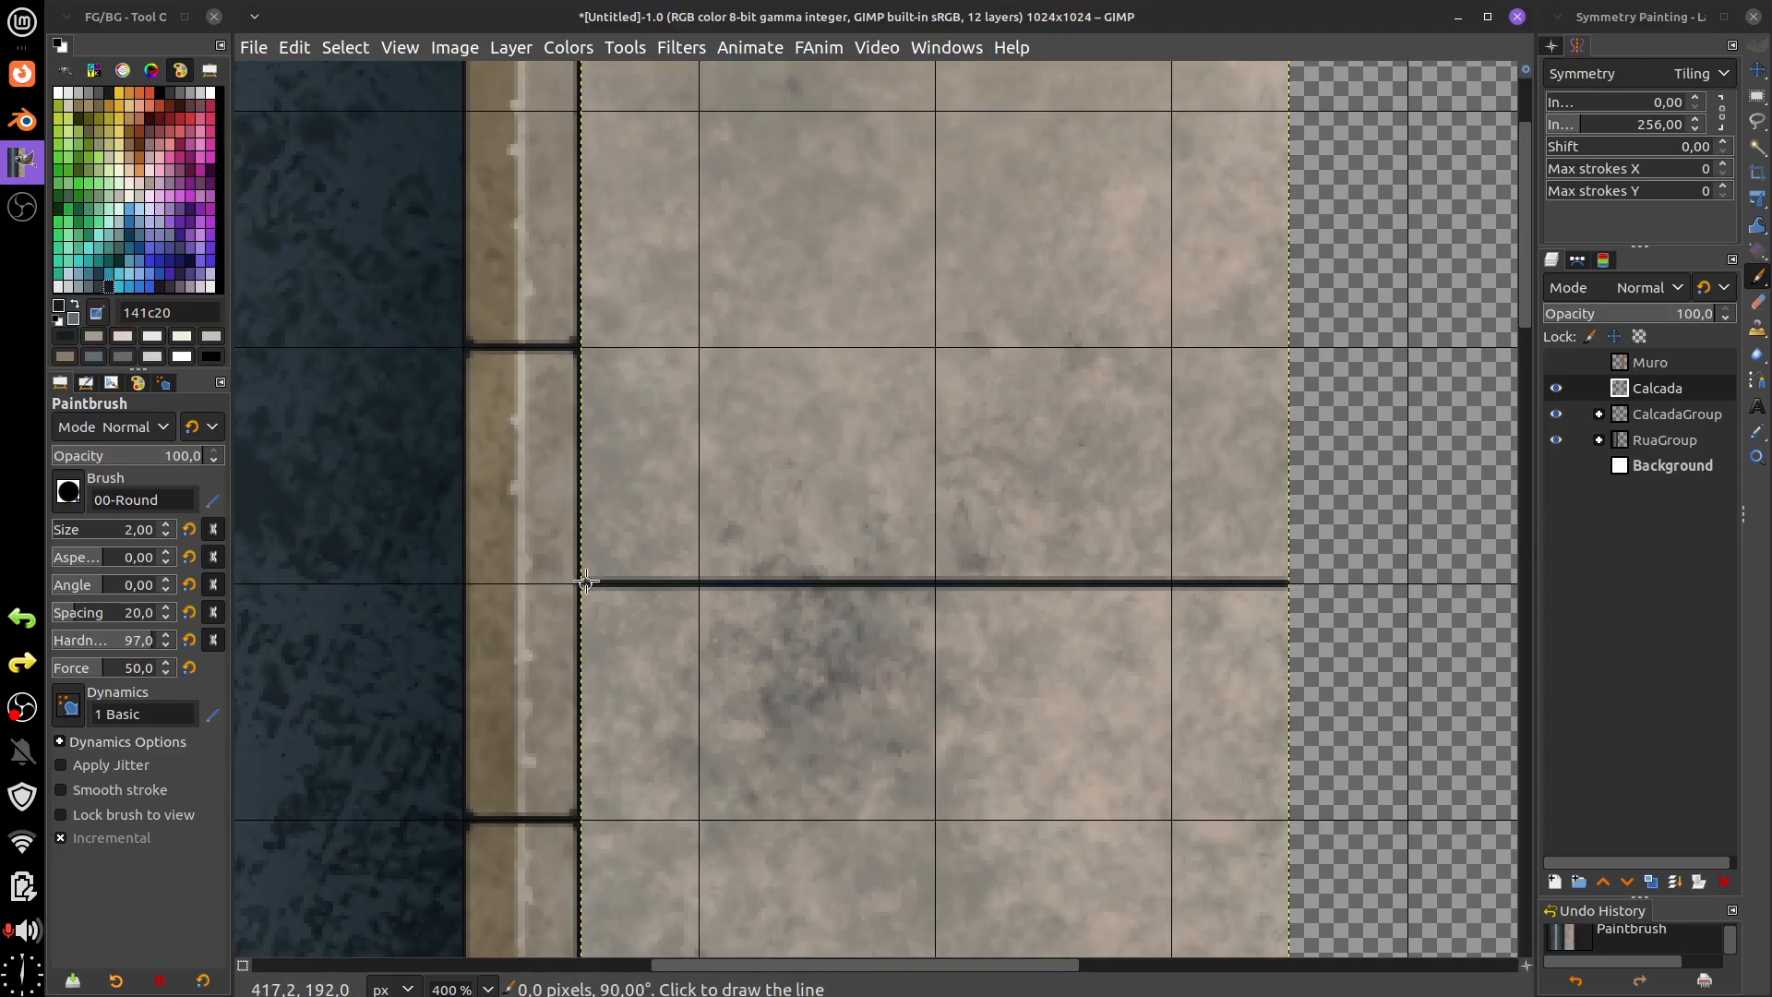
- Draw straight dark lines down the slab's outer edge, back across the joint at y 448 and up its curb-side edge
scroll(838, 392, down, 5)
scroll(839, 391, right, 3)
scroll(1040, 395, left, 1)
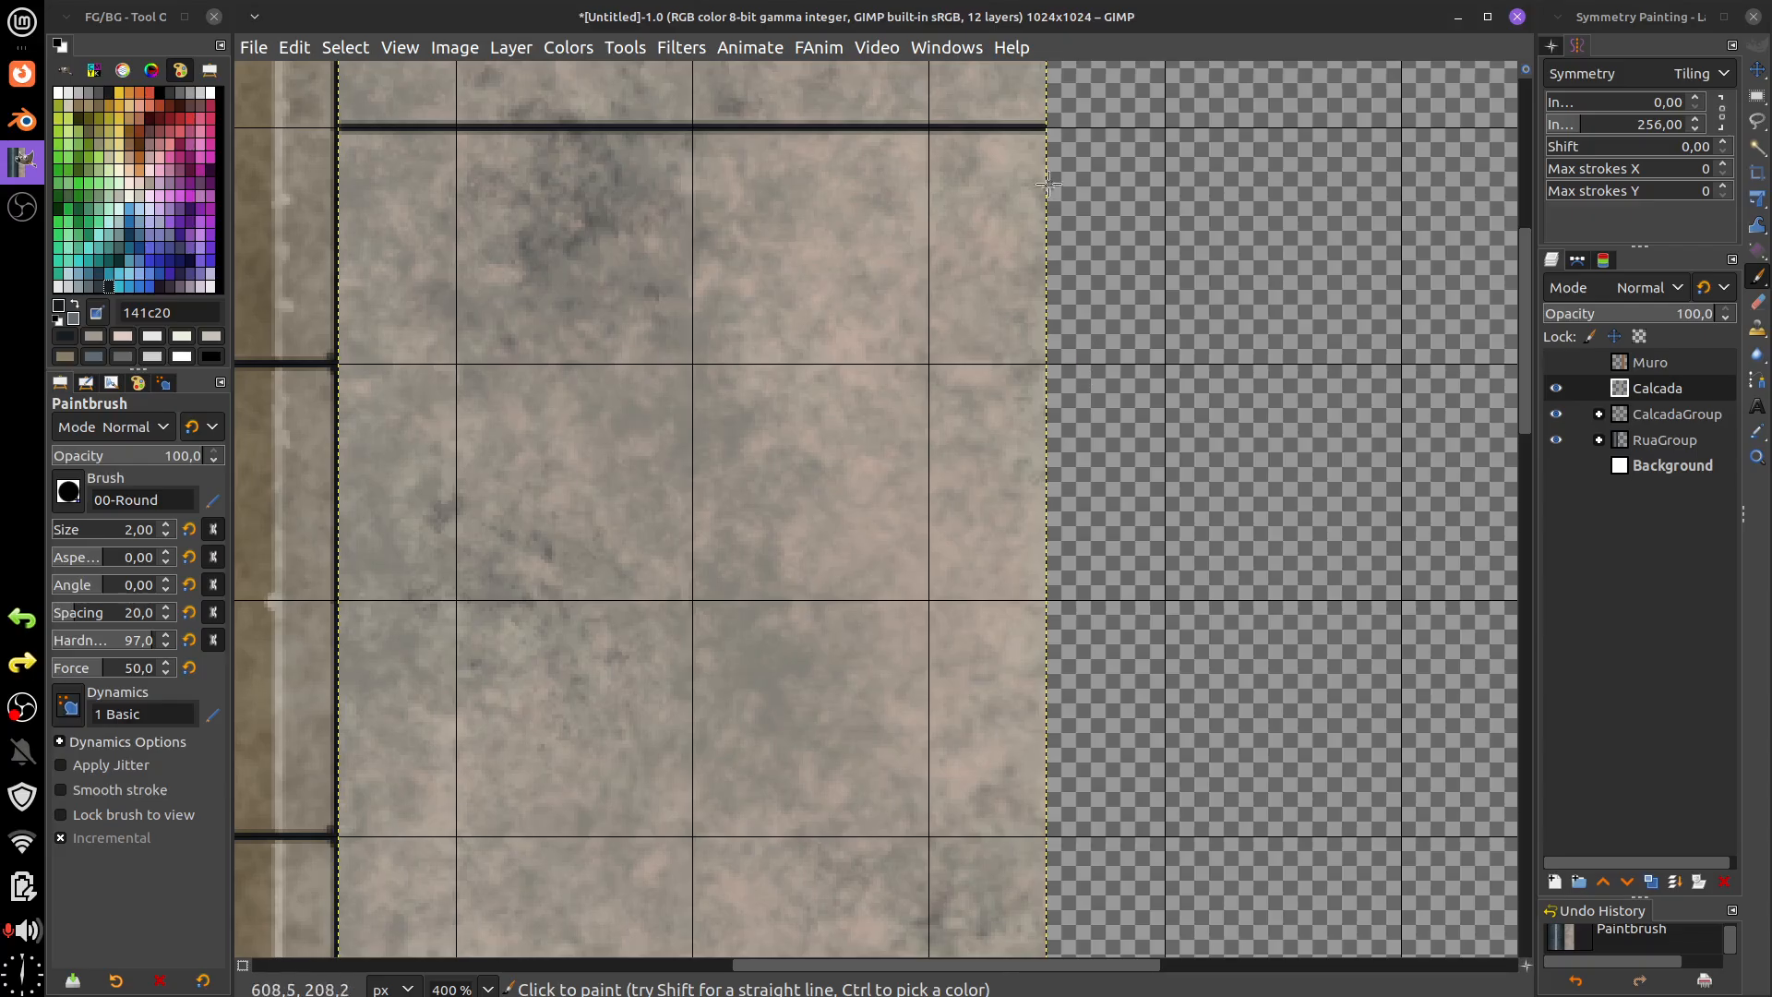
scroll(1025, 592, down, 3)
scroll(1024, 592, right, 1)
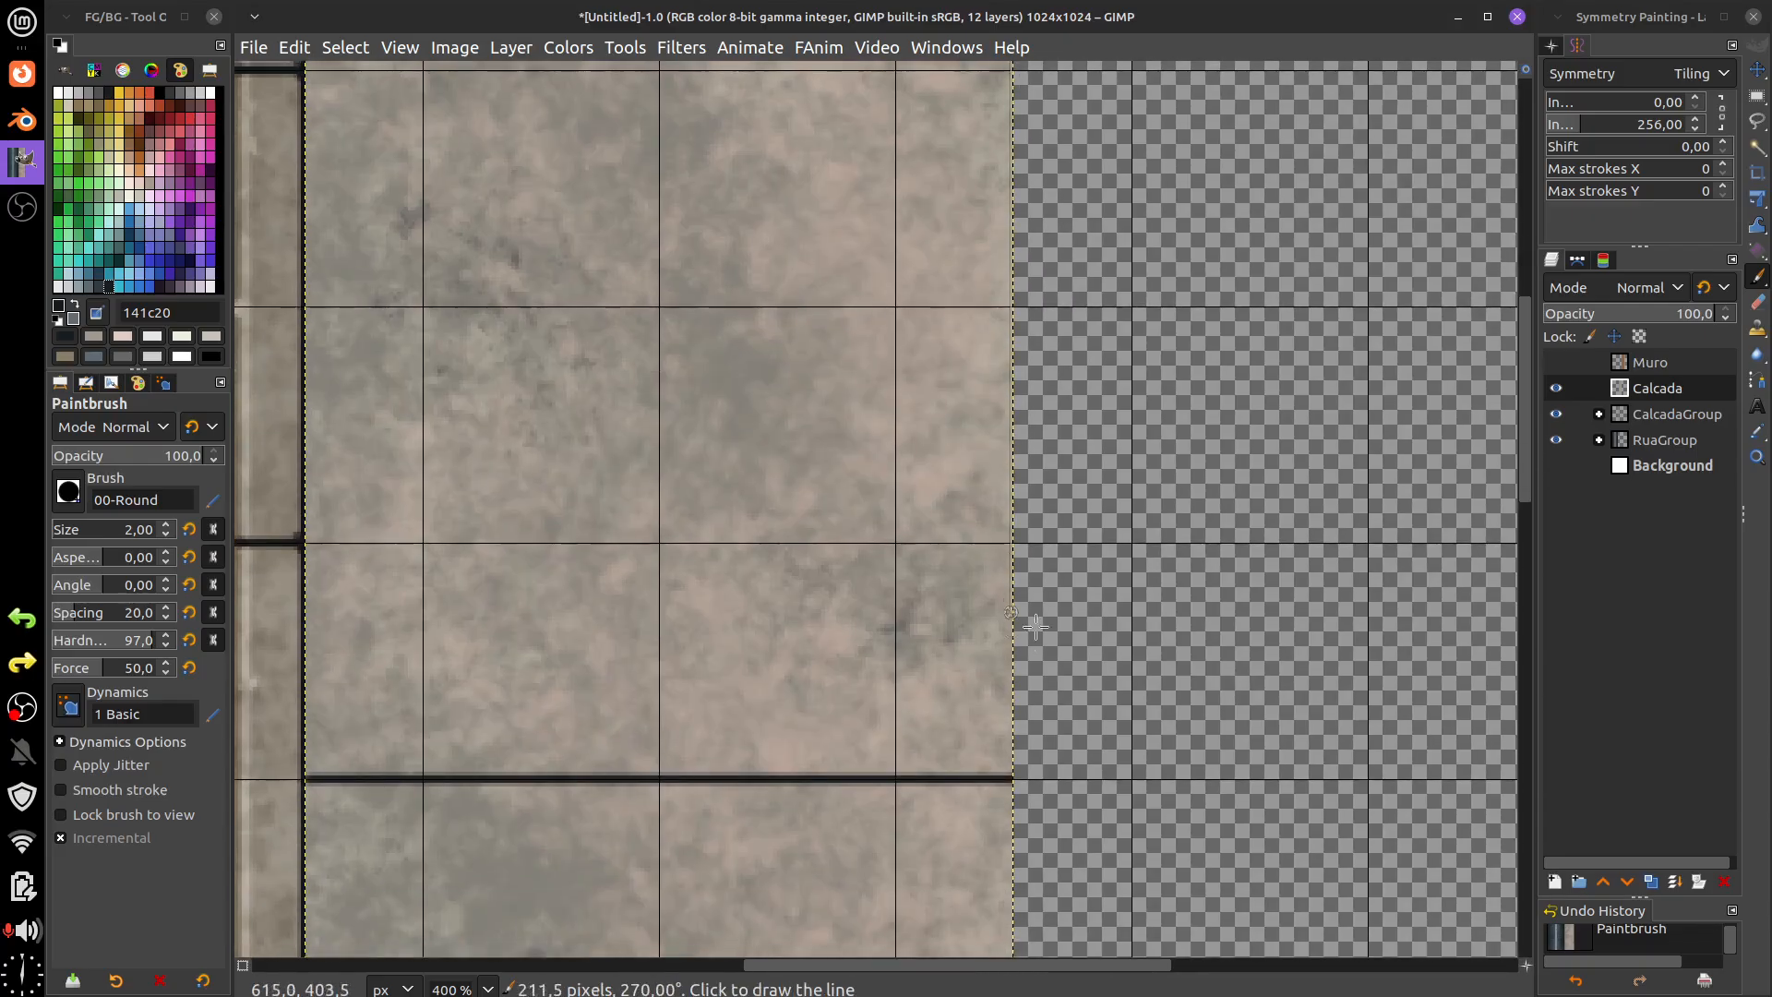
shift+click(1009, 773)
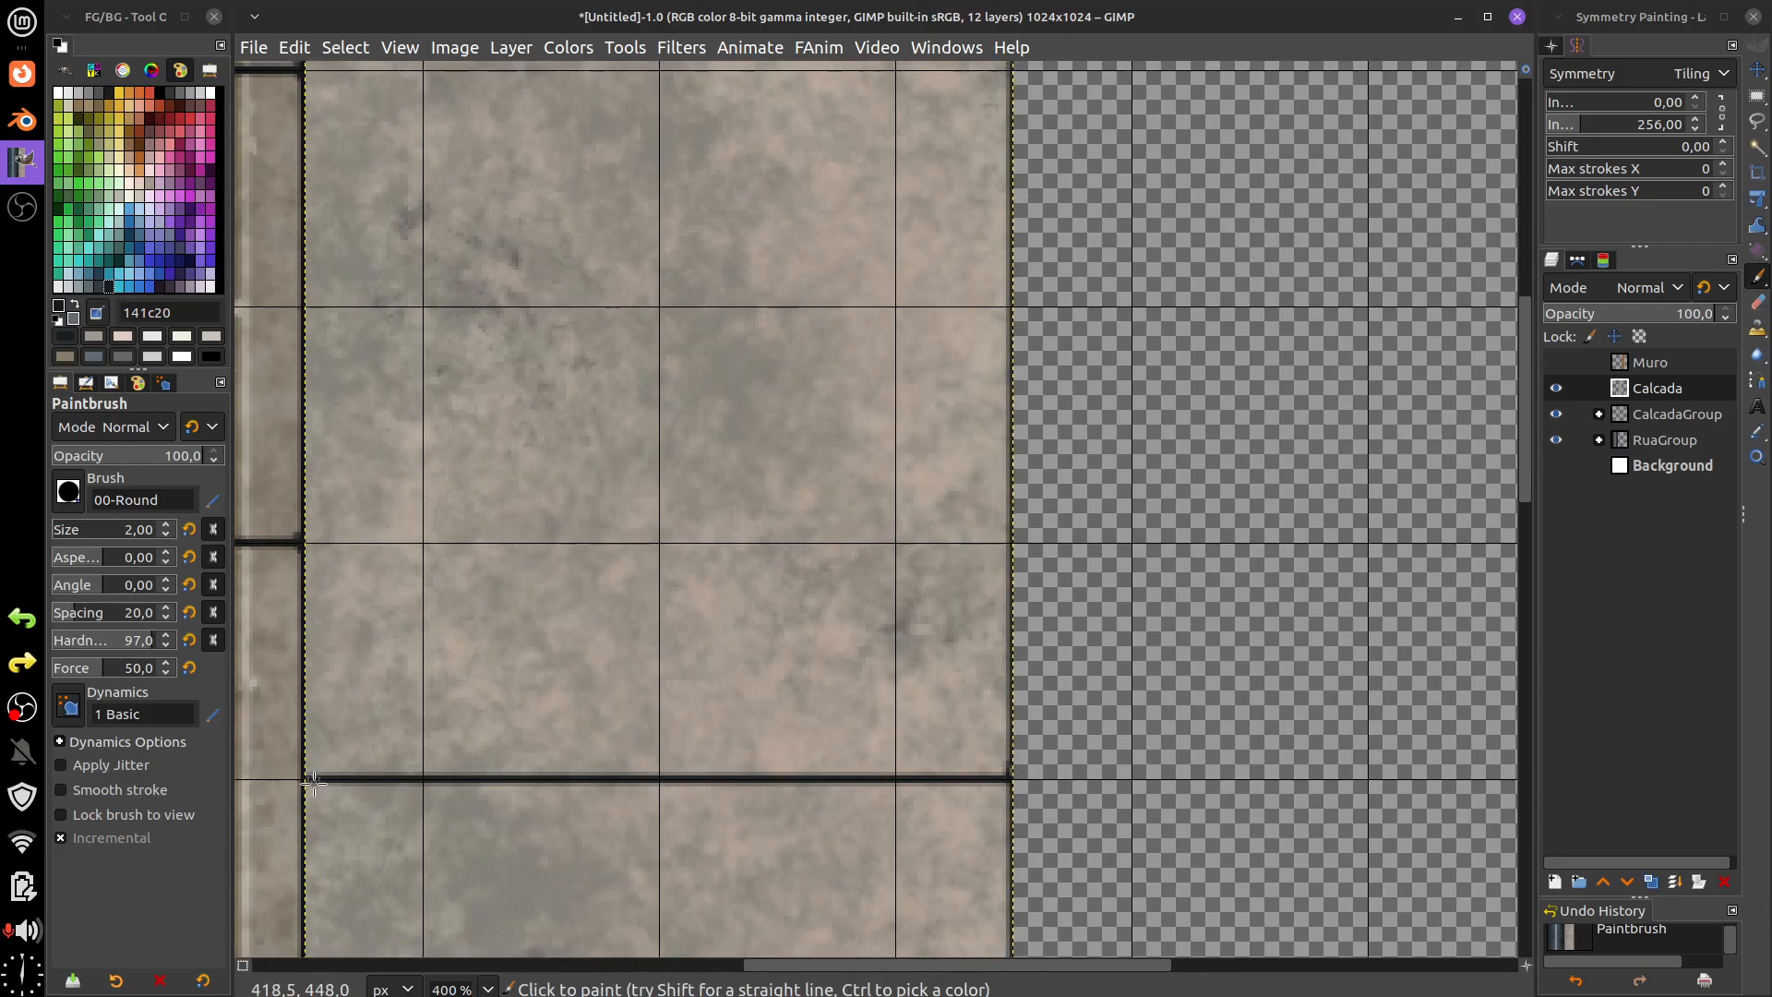
scroll(297, 740, up, 3)
scroll(296, 740, left, 2)
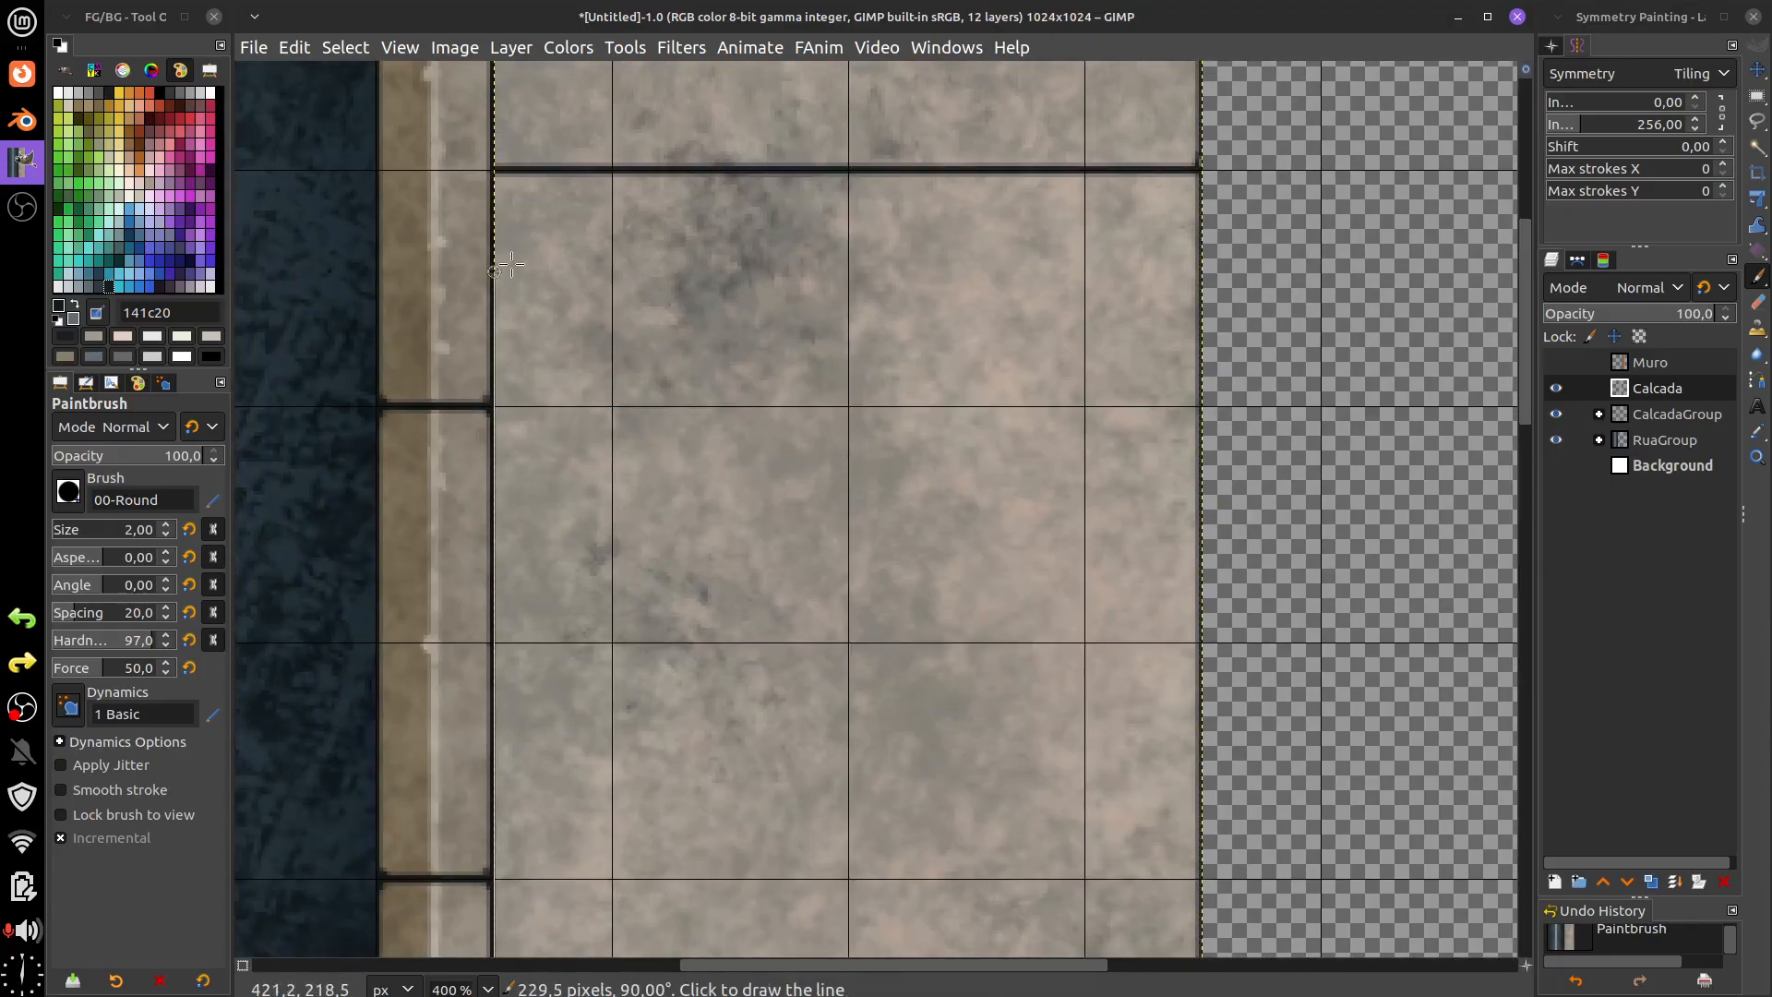
shift+click(492, 170)
scroll(650, 461, up, 3)
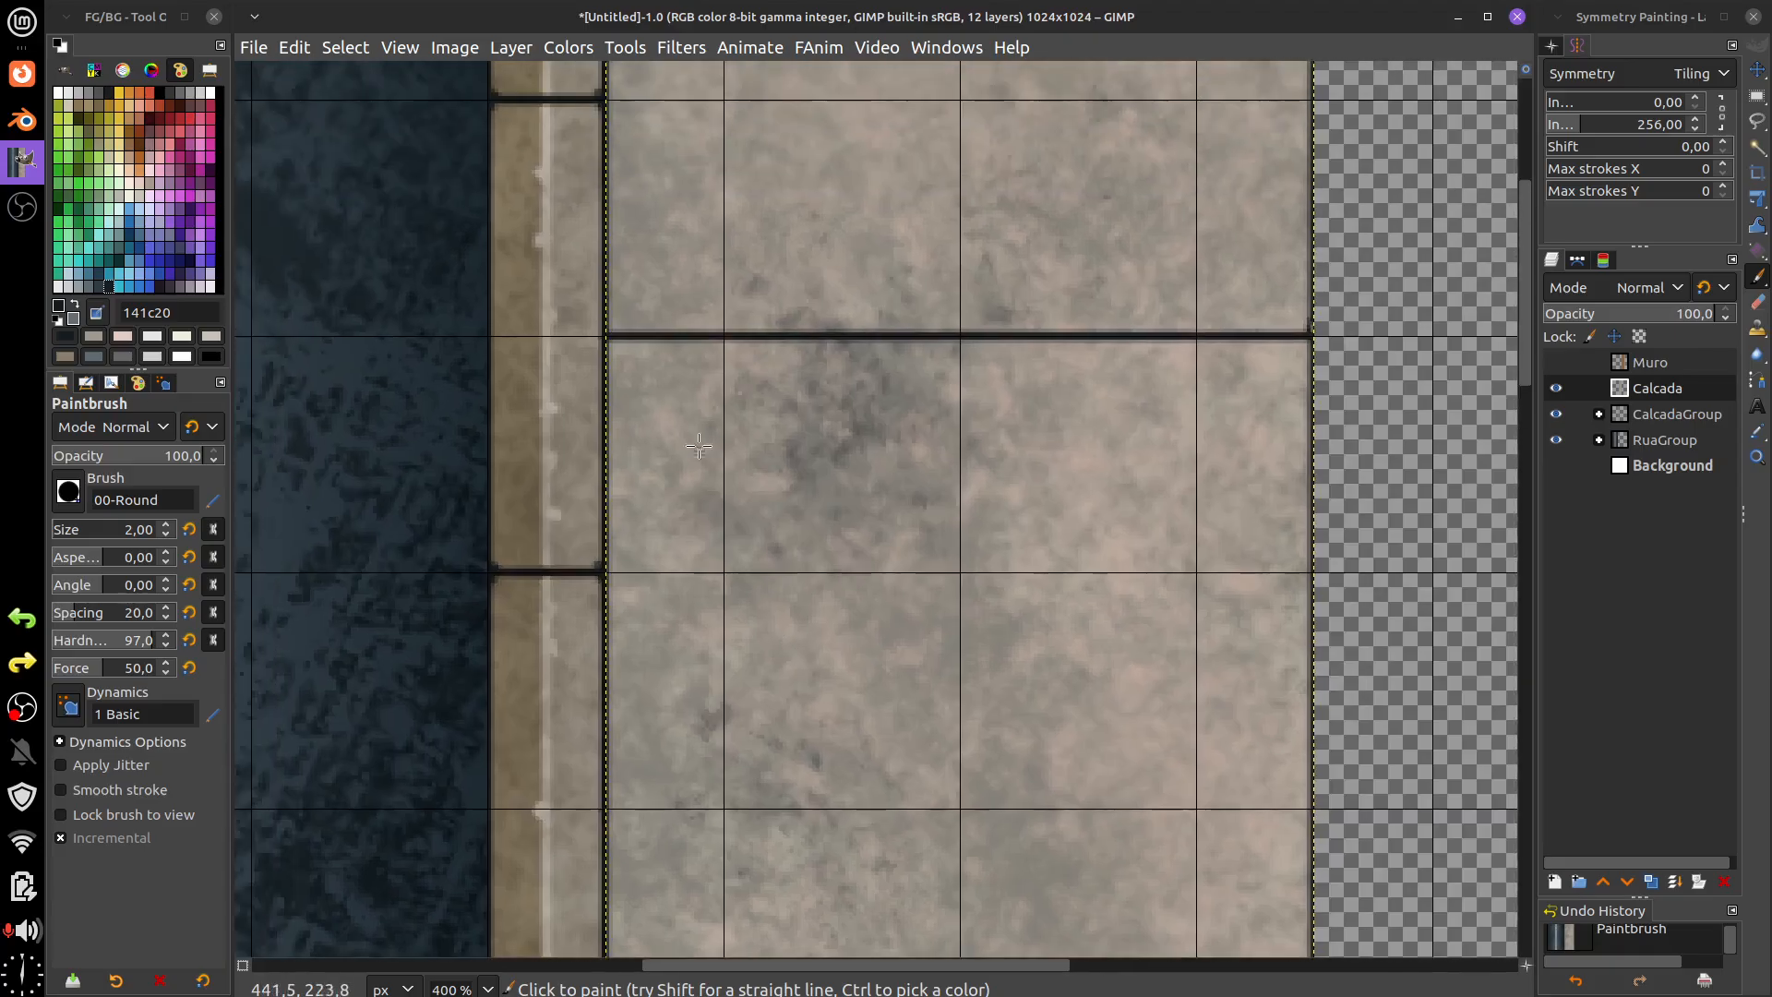
- Paint small dark fillets where the slab joint meets the strip's edges to round off the slab corners
scroll(645, 434, up, 1)
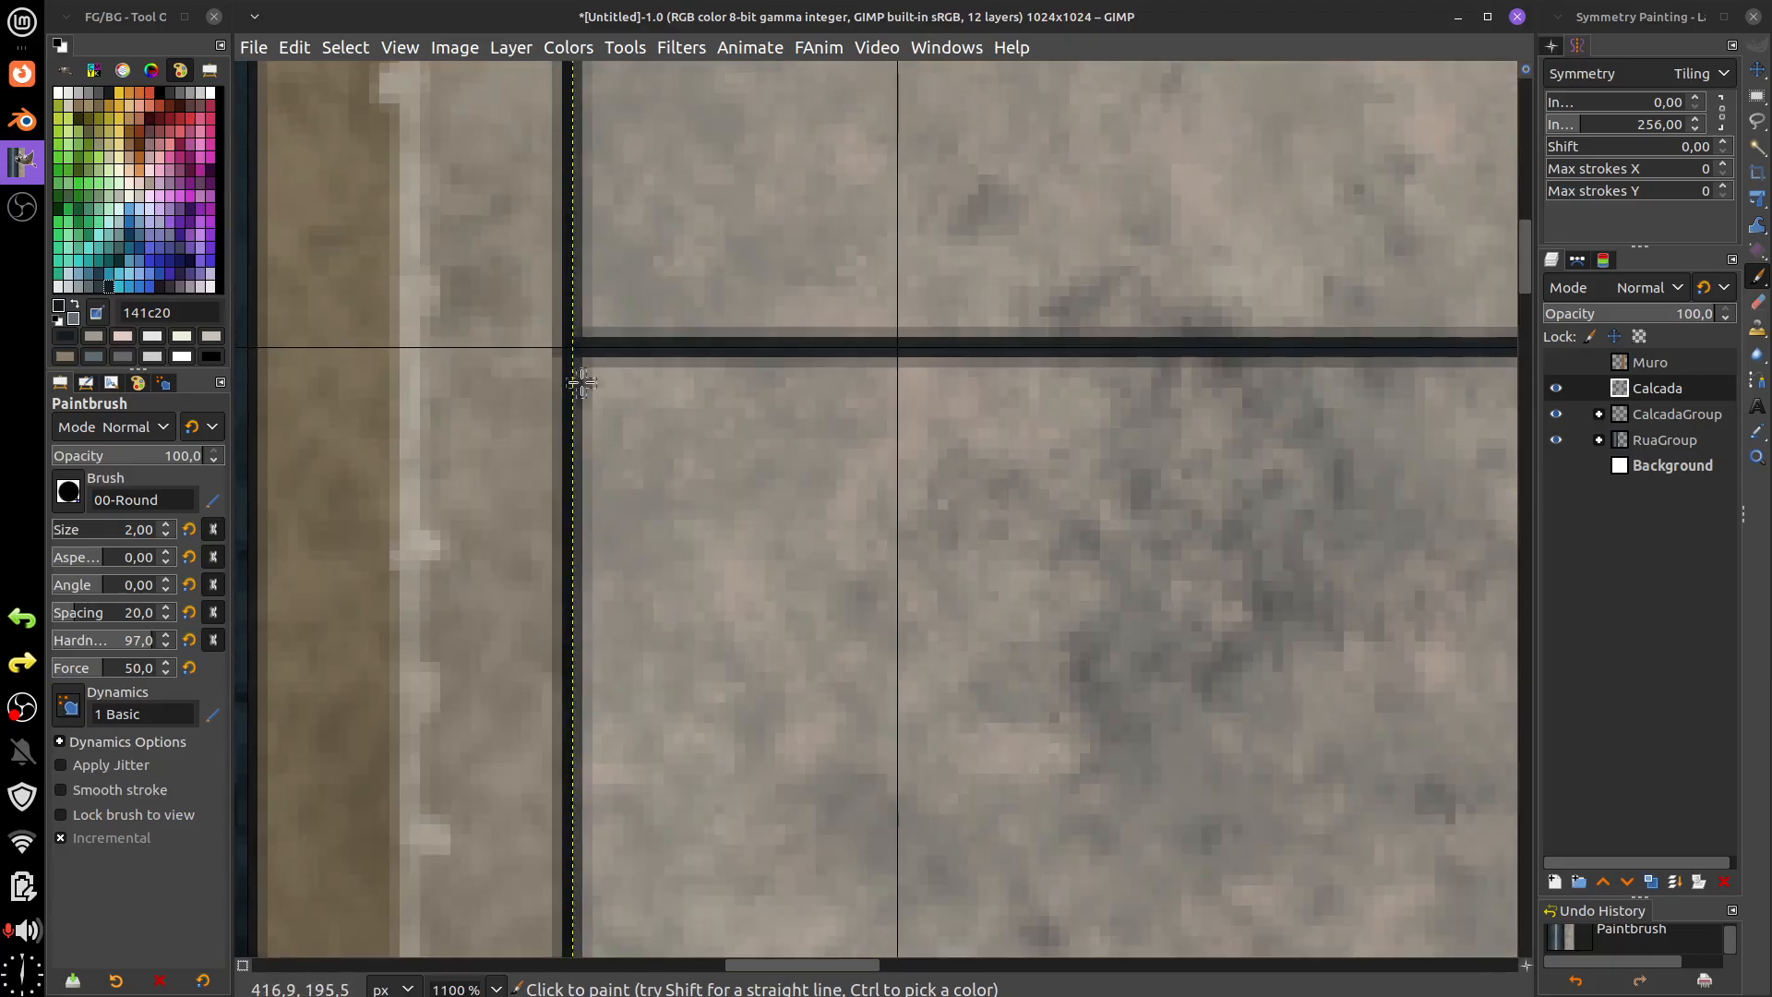
scroll(738, 425, right, 10)
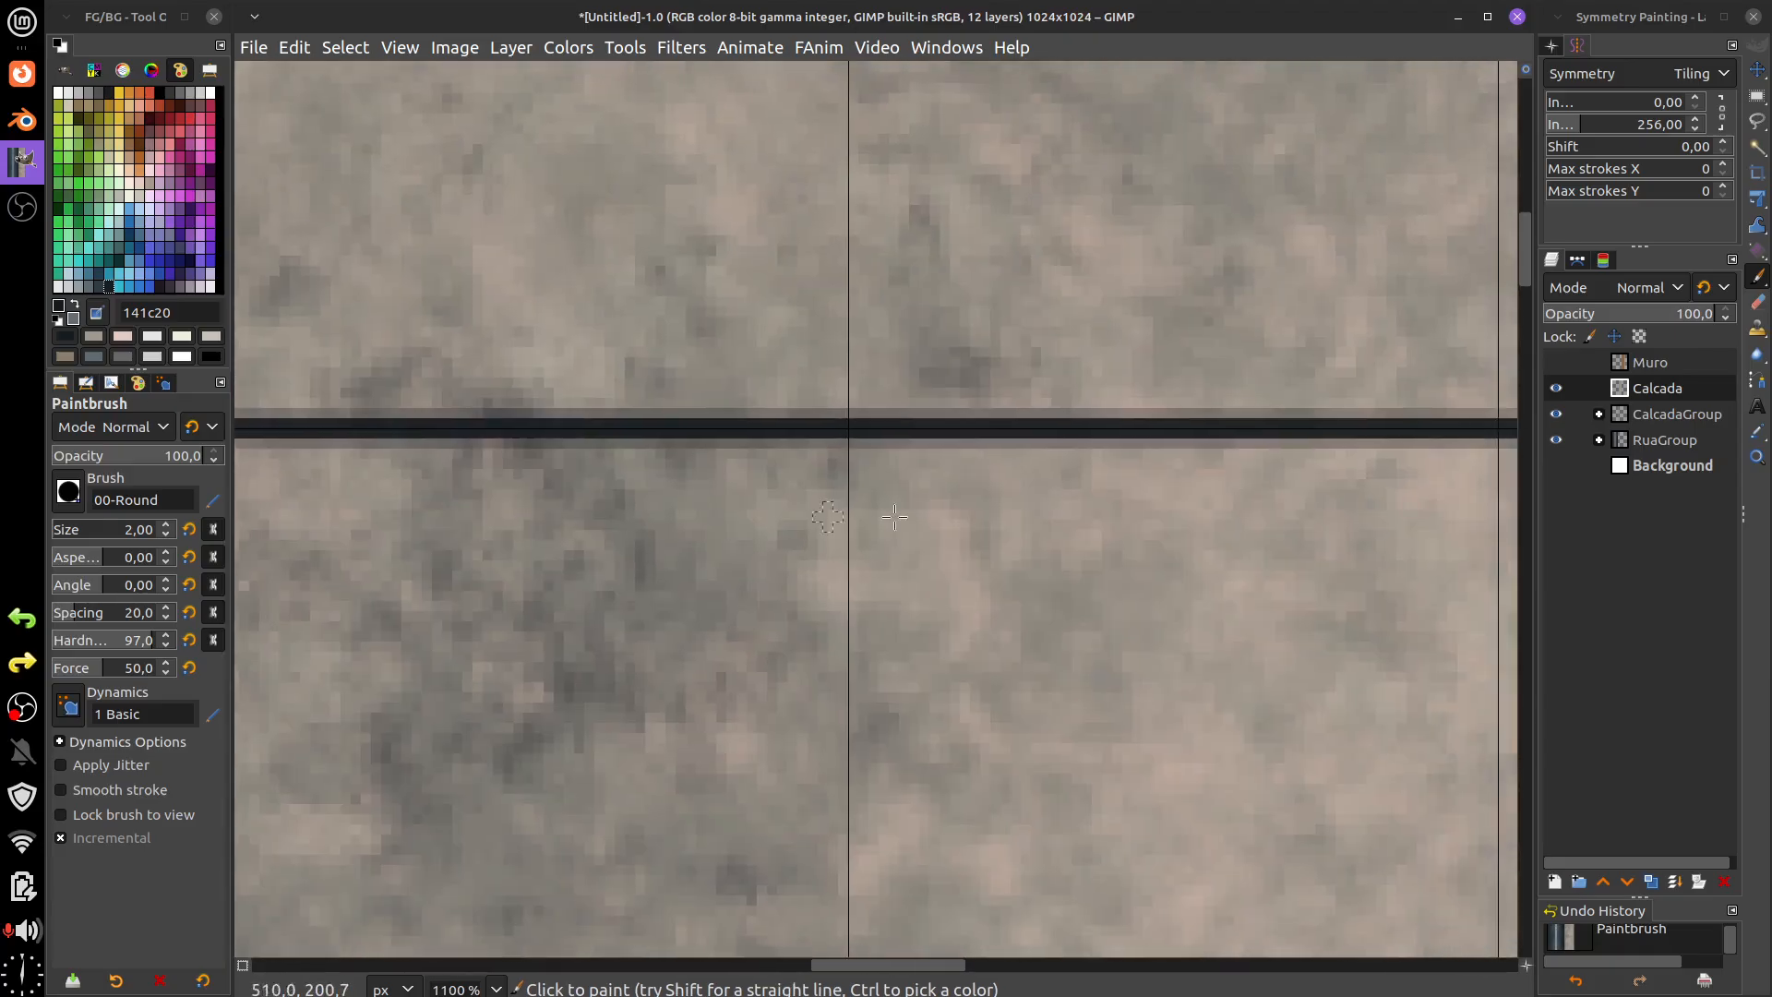
mouse_move(771, 437)
mouse_down()
mouse_move(803, 455)
mouse_move(804, 488)
mouse_move(782, 429)
mouse_move(749, 421)
mouse_move(792, 454)
mouse_move(806, 498)
mouse_move(777, 406)
mouse_move(754, 405)
mouse_move(766, 418)
mouse_move(795, 352)
mouse_move(783, 393)
mouse_move(747, 410)
mouse_move(632, 420)
mouse_up()
scroll(886, 461, left, 10)
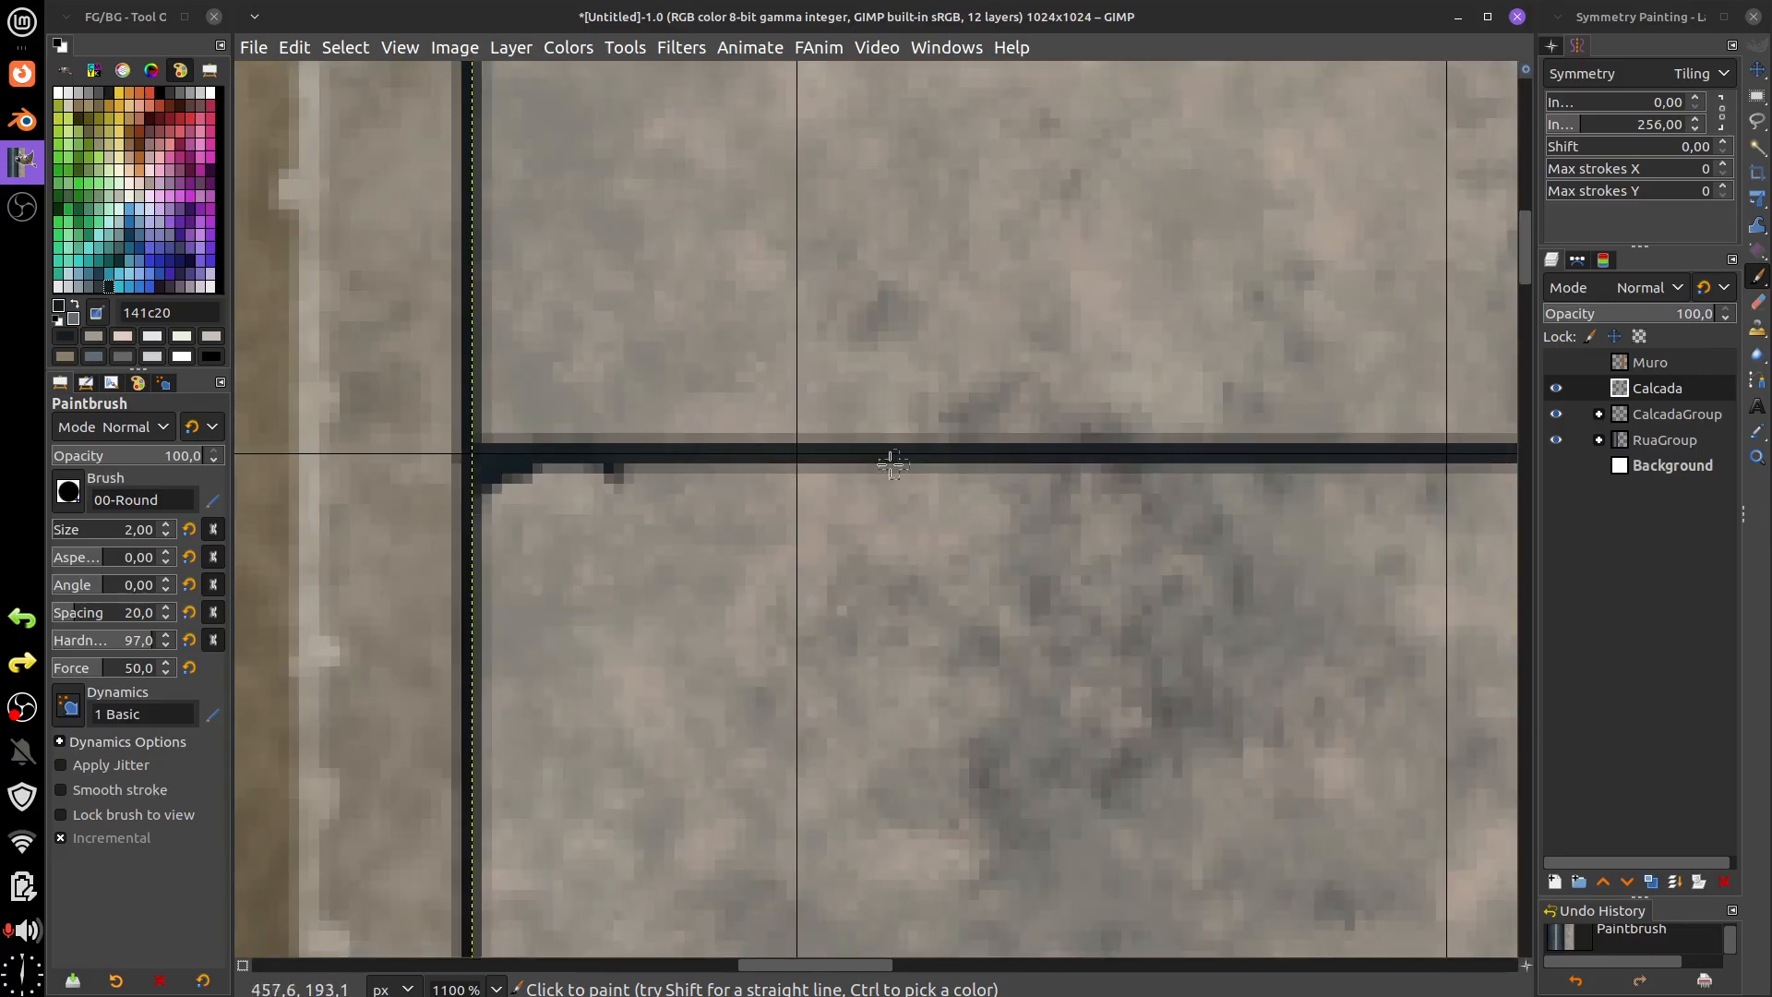
mouse_move(481, 399)
mouse_down()
mouse_move(550, 451)
mouse_move(484, 425)
mouse_move(472, 357)
mouse_move(515, 445)
mouse_move(463, 418)
mouse_move(501, 450)
mouse_up()
scroll(1006, 637, down, 8)
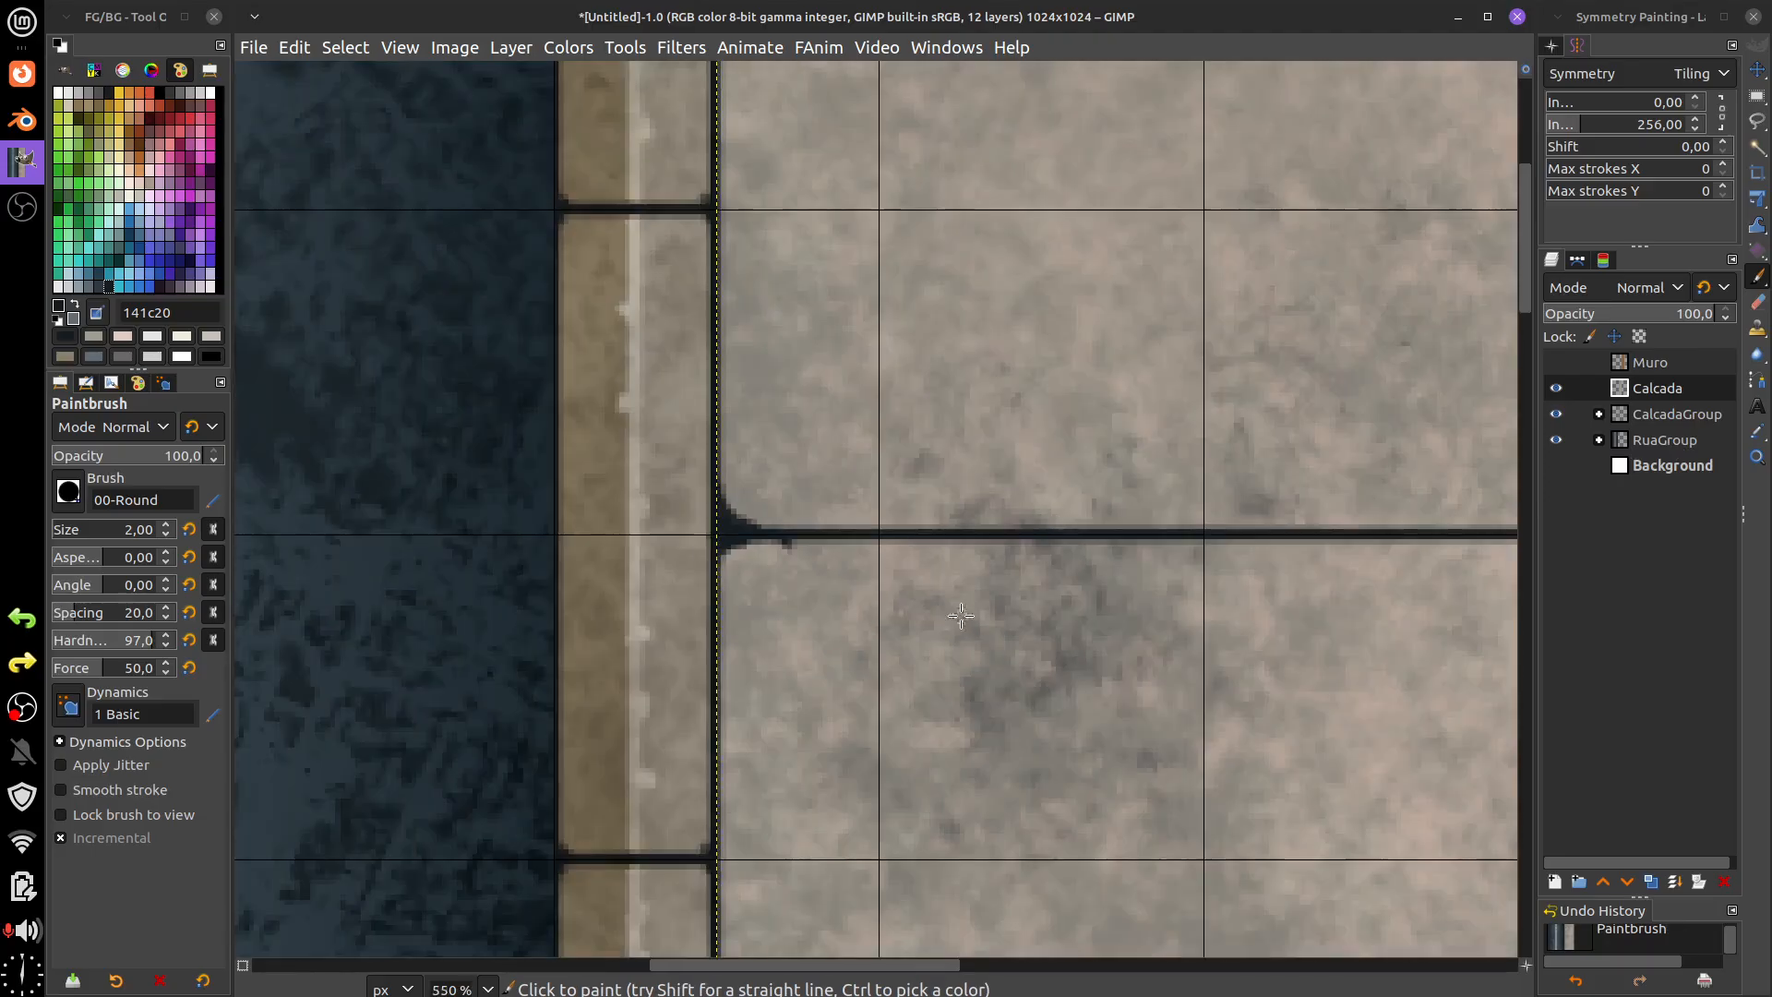
- Raise the vertical interval of the tiling symmetry to 1023.69 and place a test dot on the sidewalk slab
scroll(1006, 637, down, 3)
scroll(969, 502, up, 1)
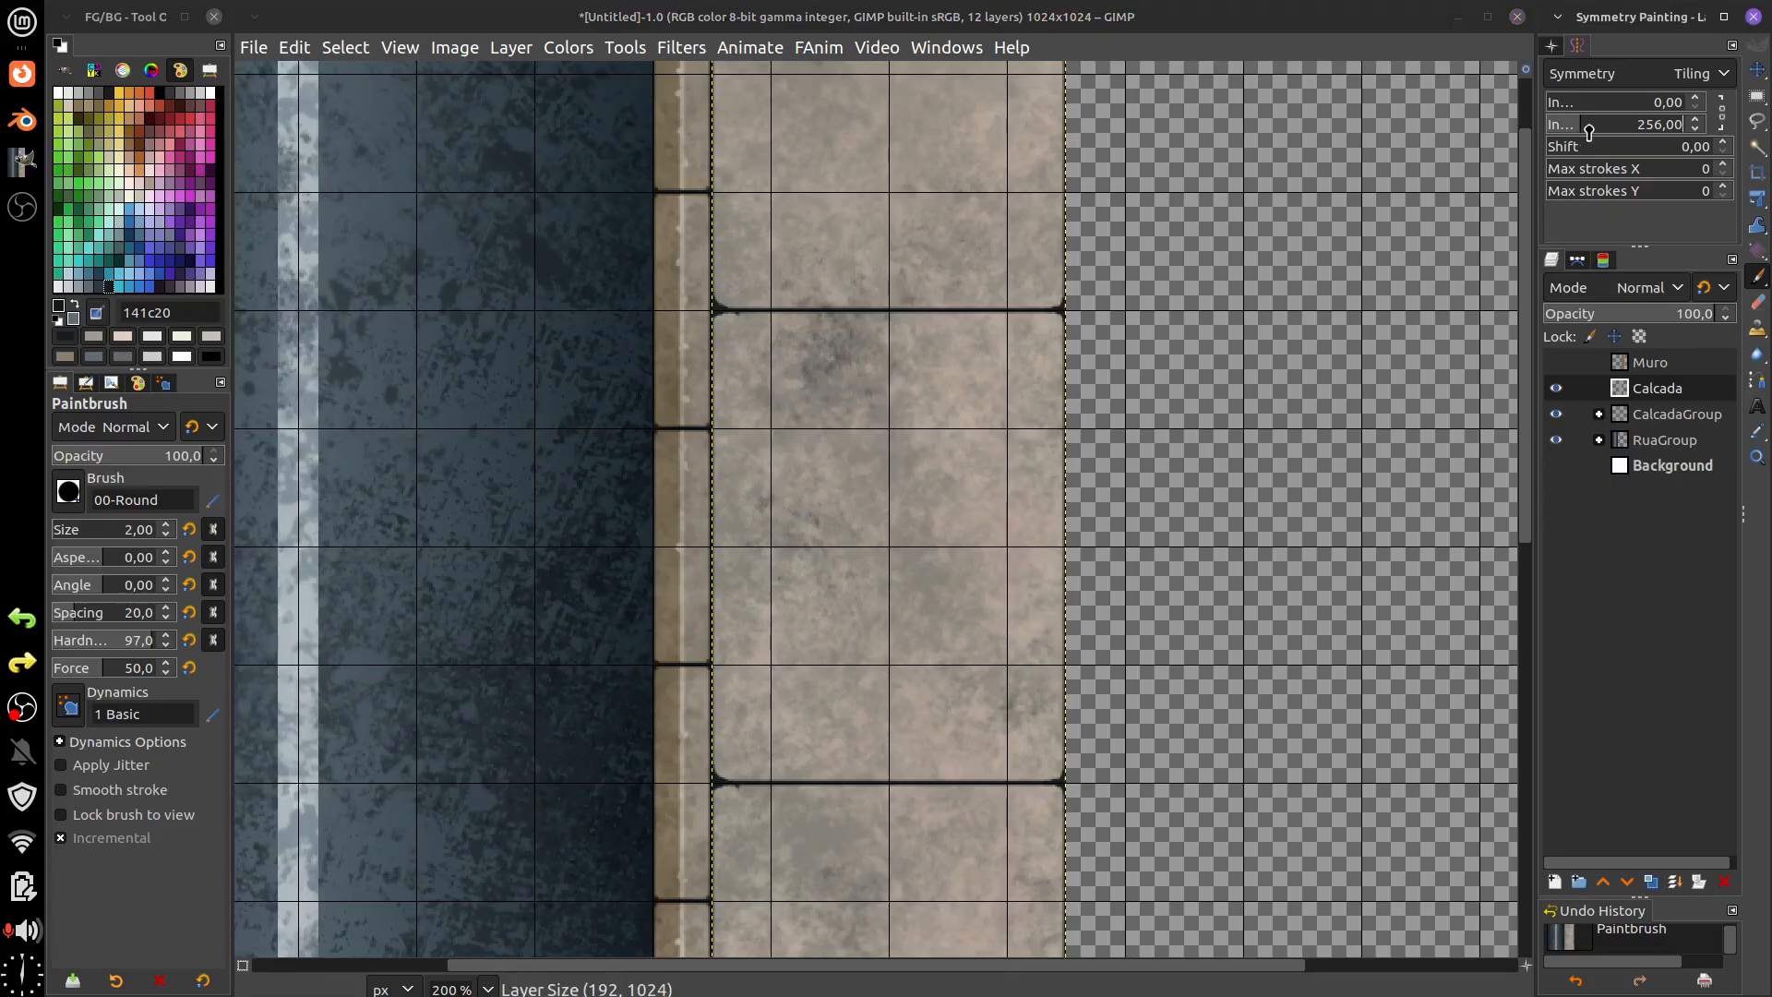
drag(1567, 134, 1716, 148)
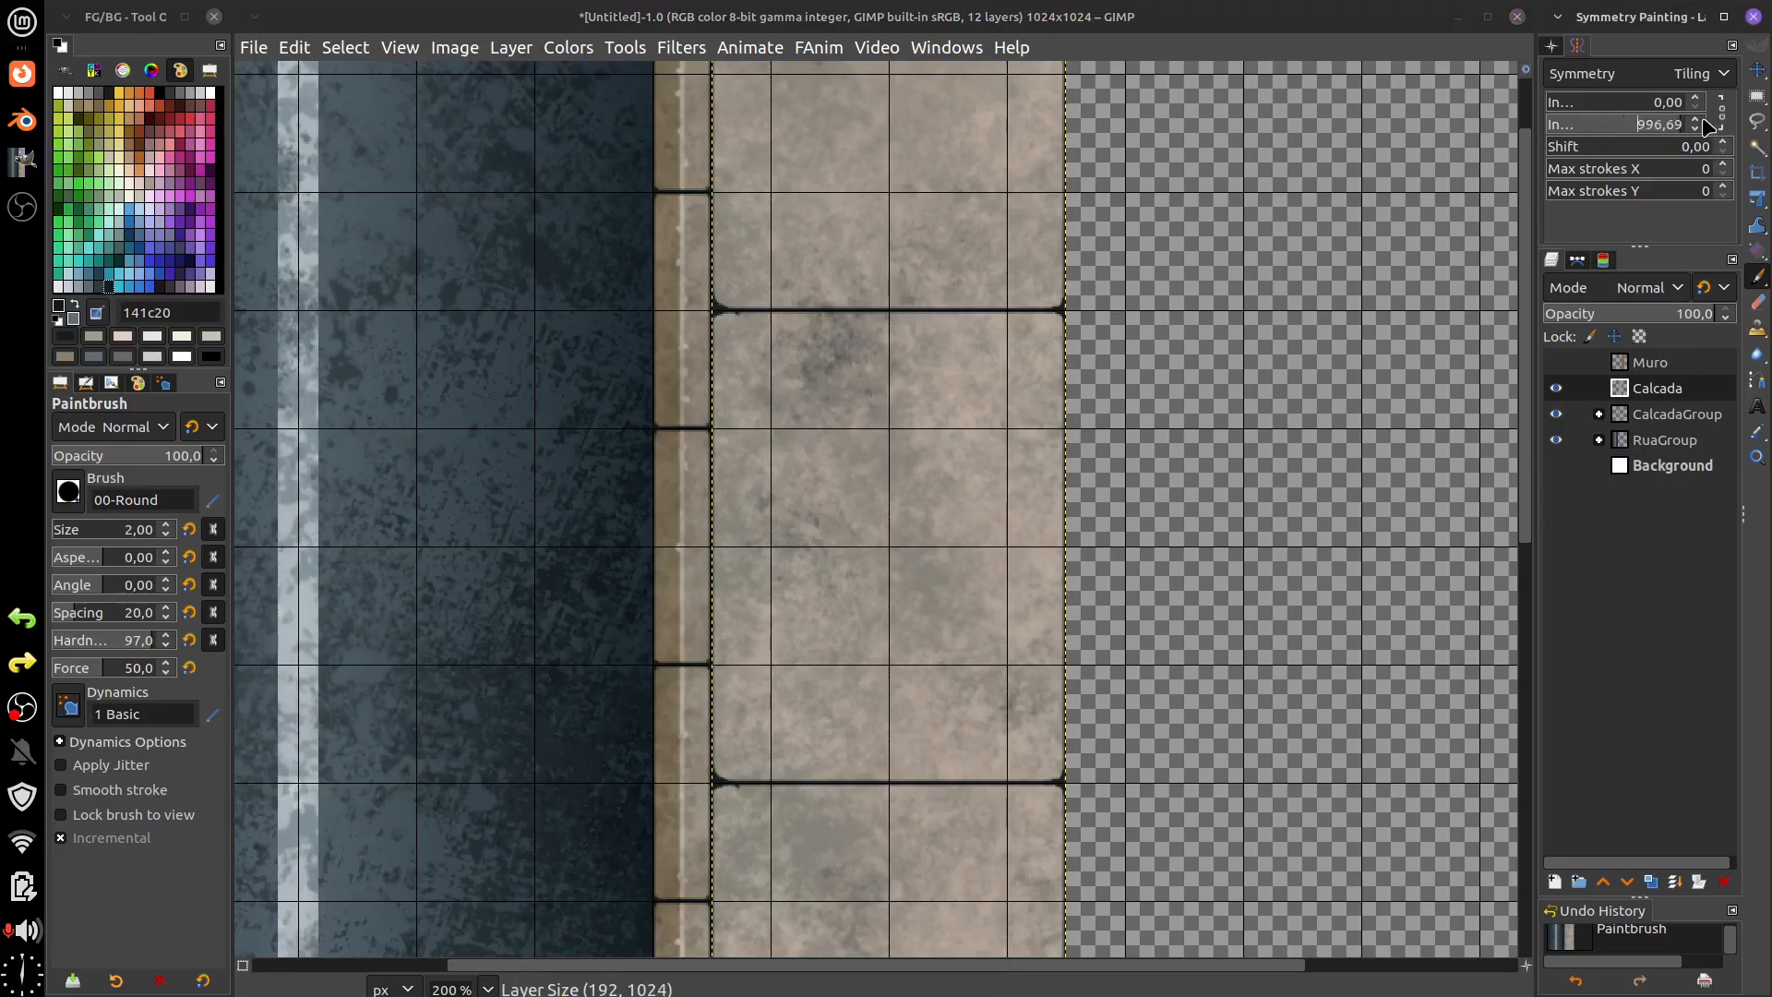
click(1698, 121)
click(855, 375)
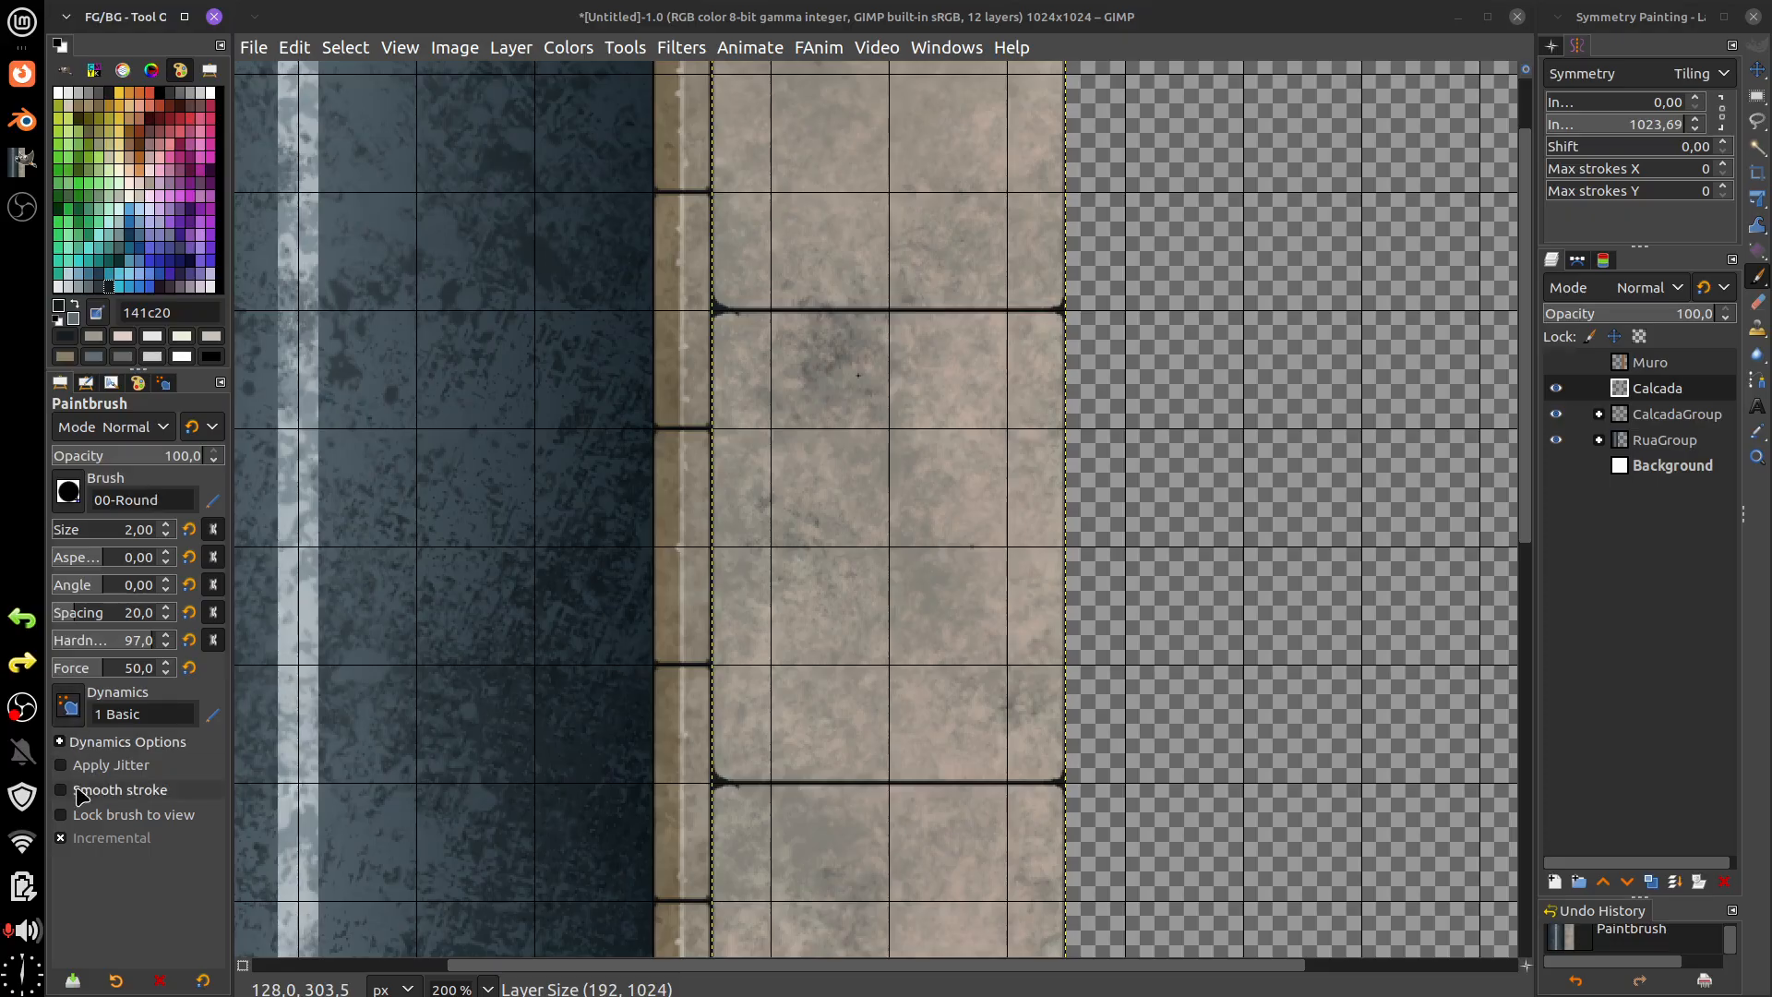
- Set up the brush for dirt specks with the brown 72654e sampled from the curb, Multiply mode and a jitter amount of 50
click(129, 144)
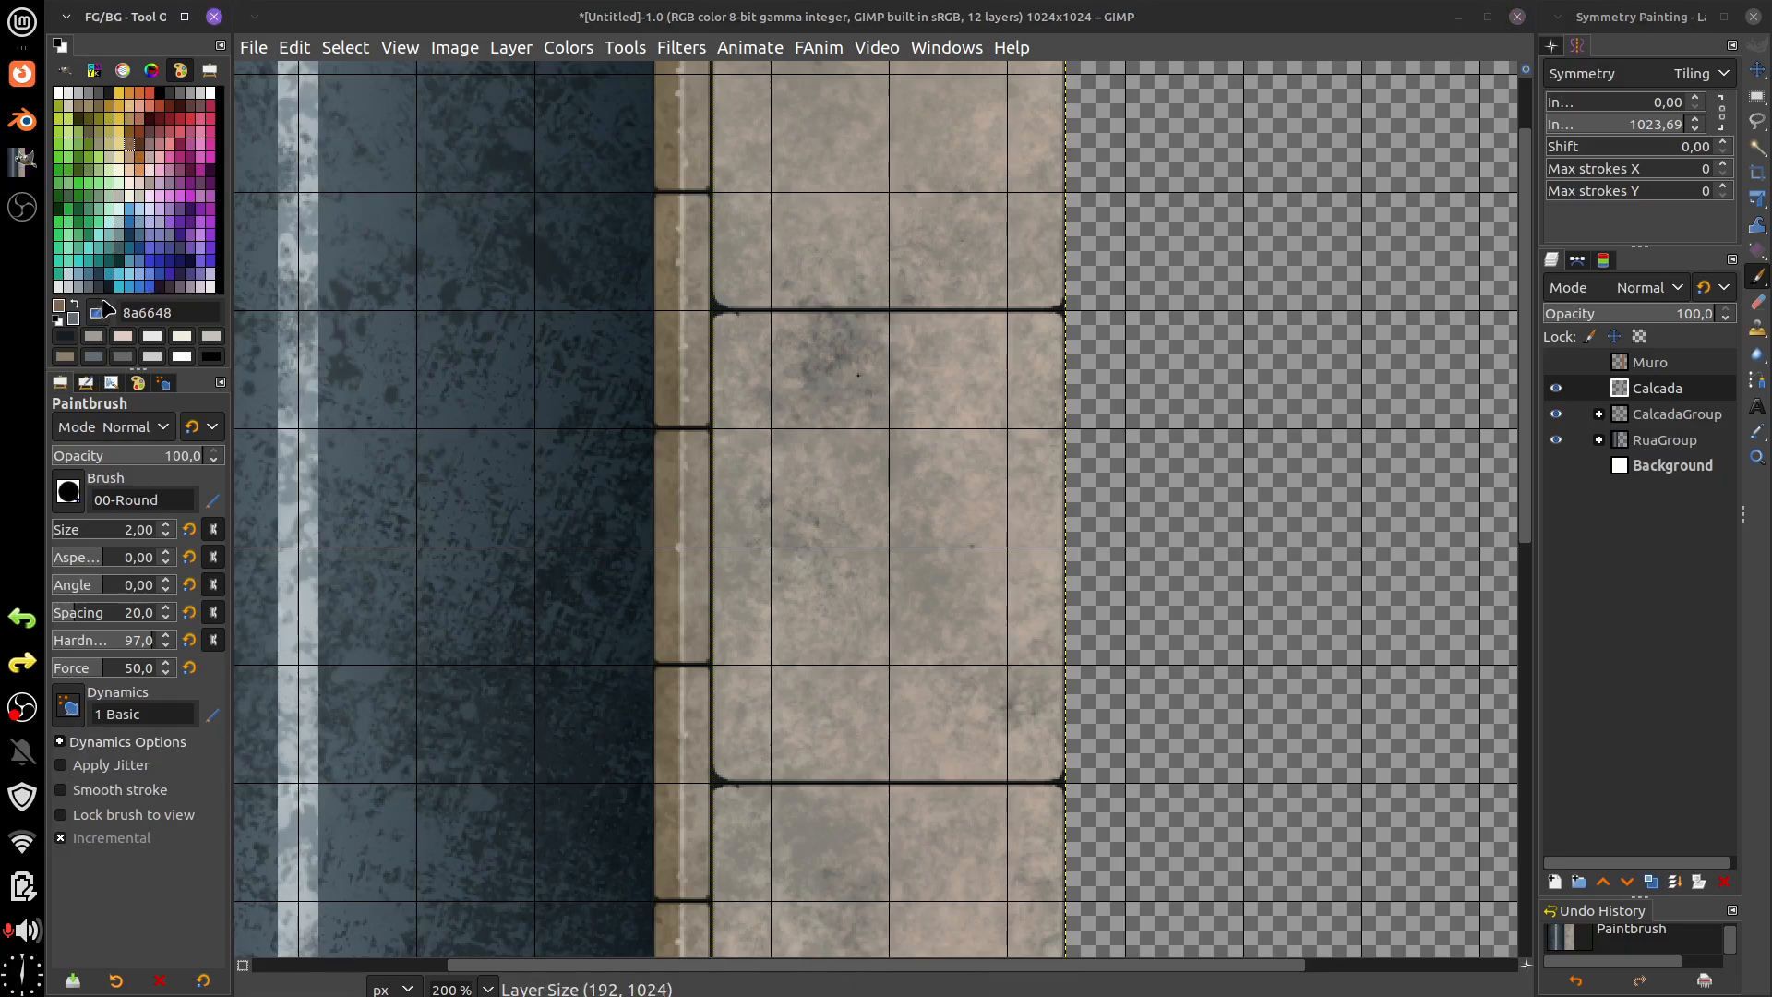
ctrl+click(684, 482)
click(146, 430)
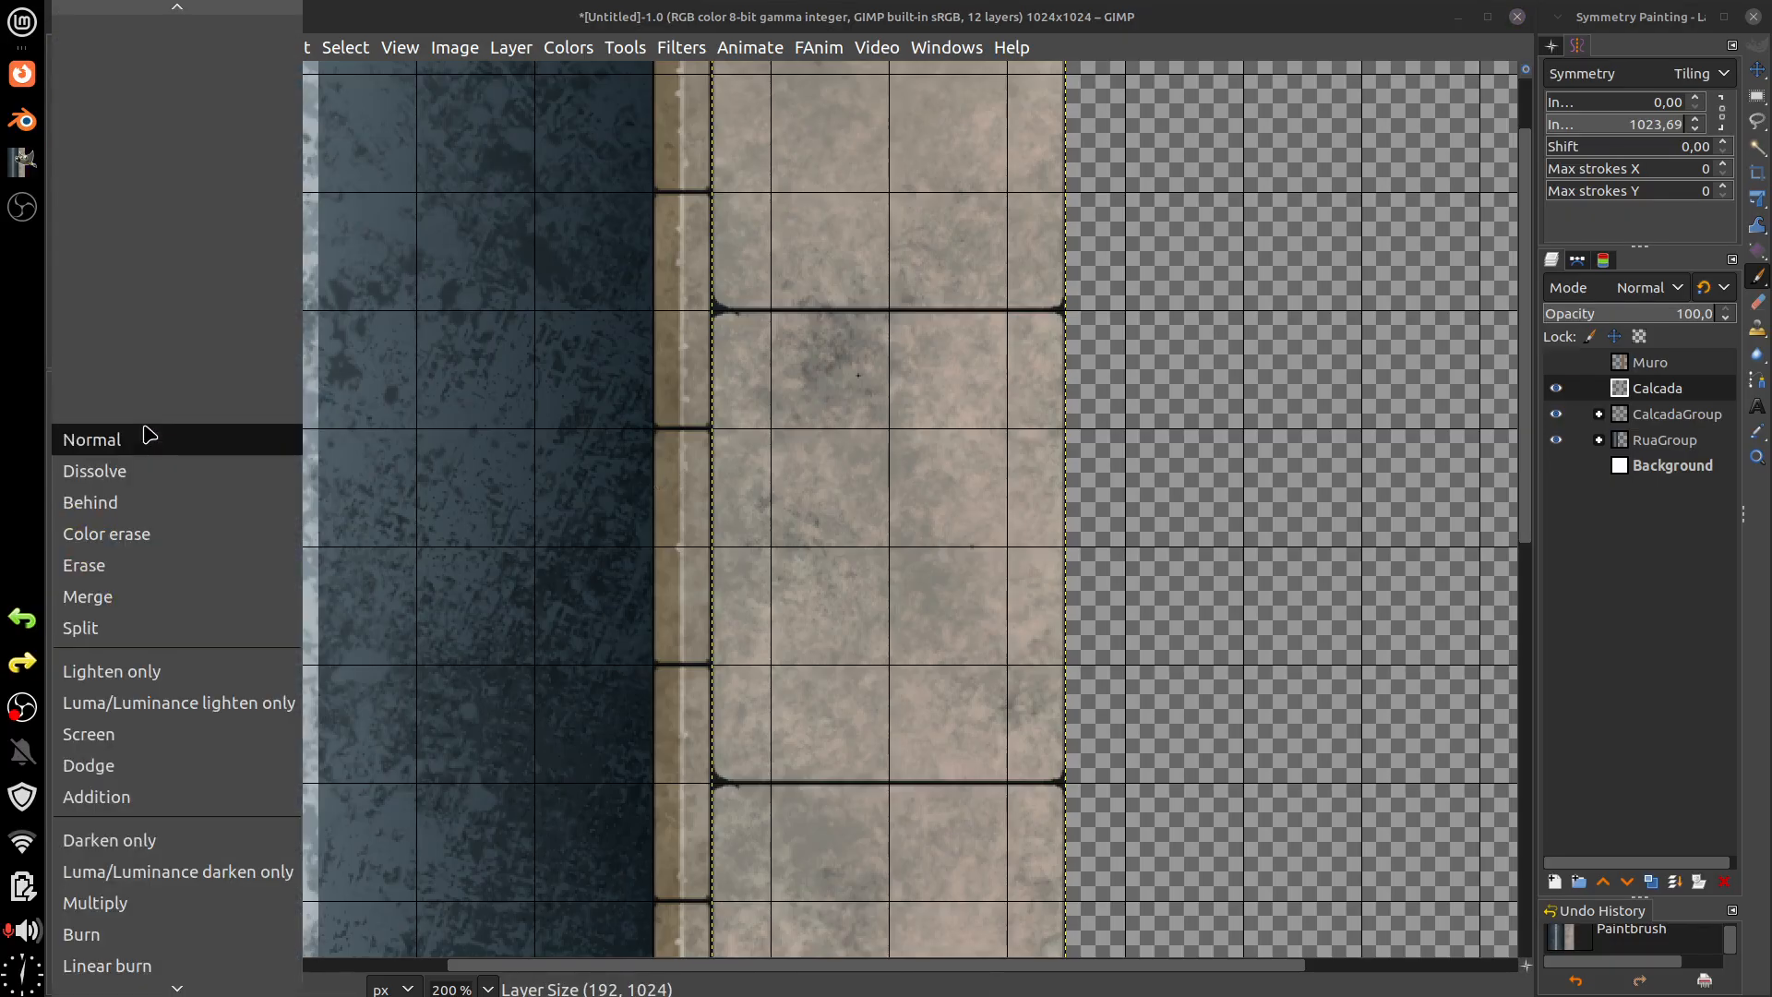
click(166, 901)
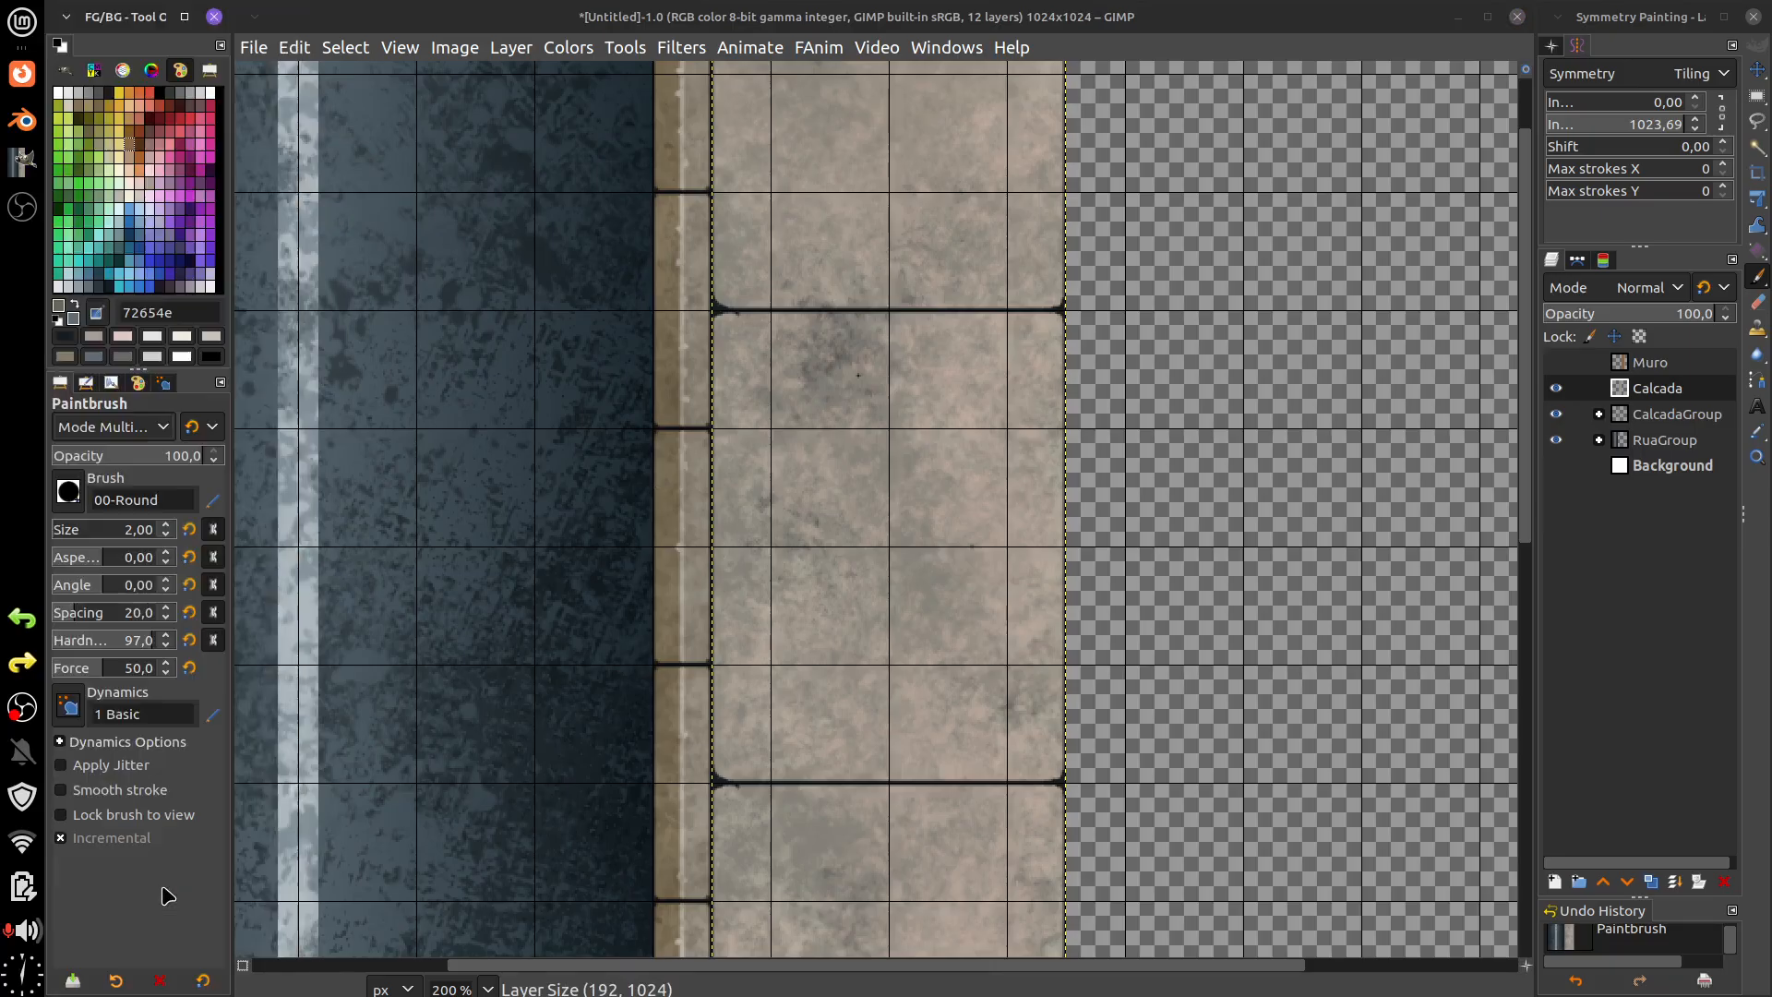
click(839, 301)
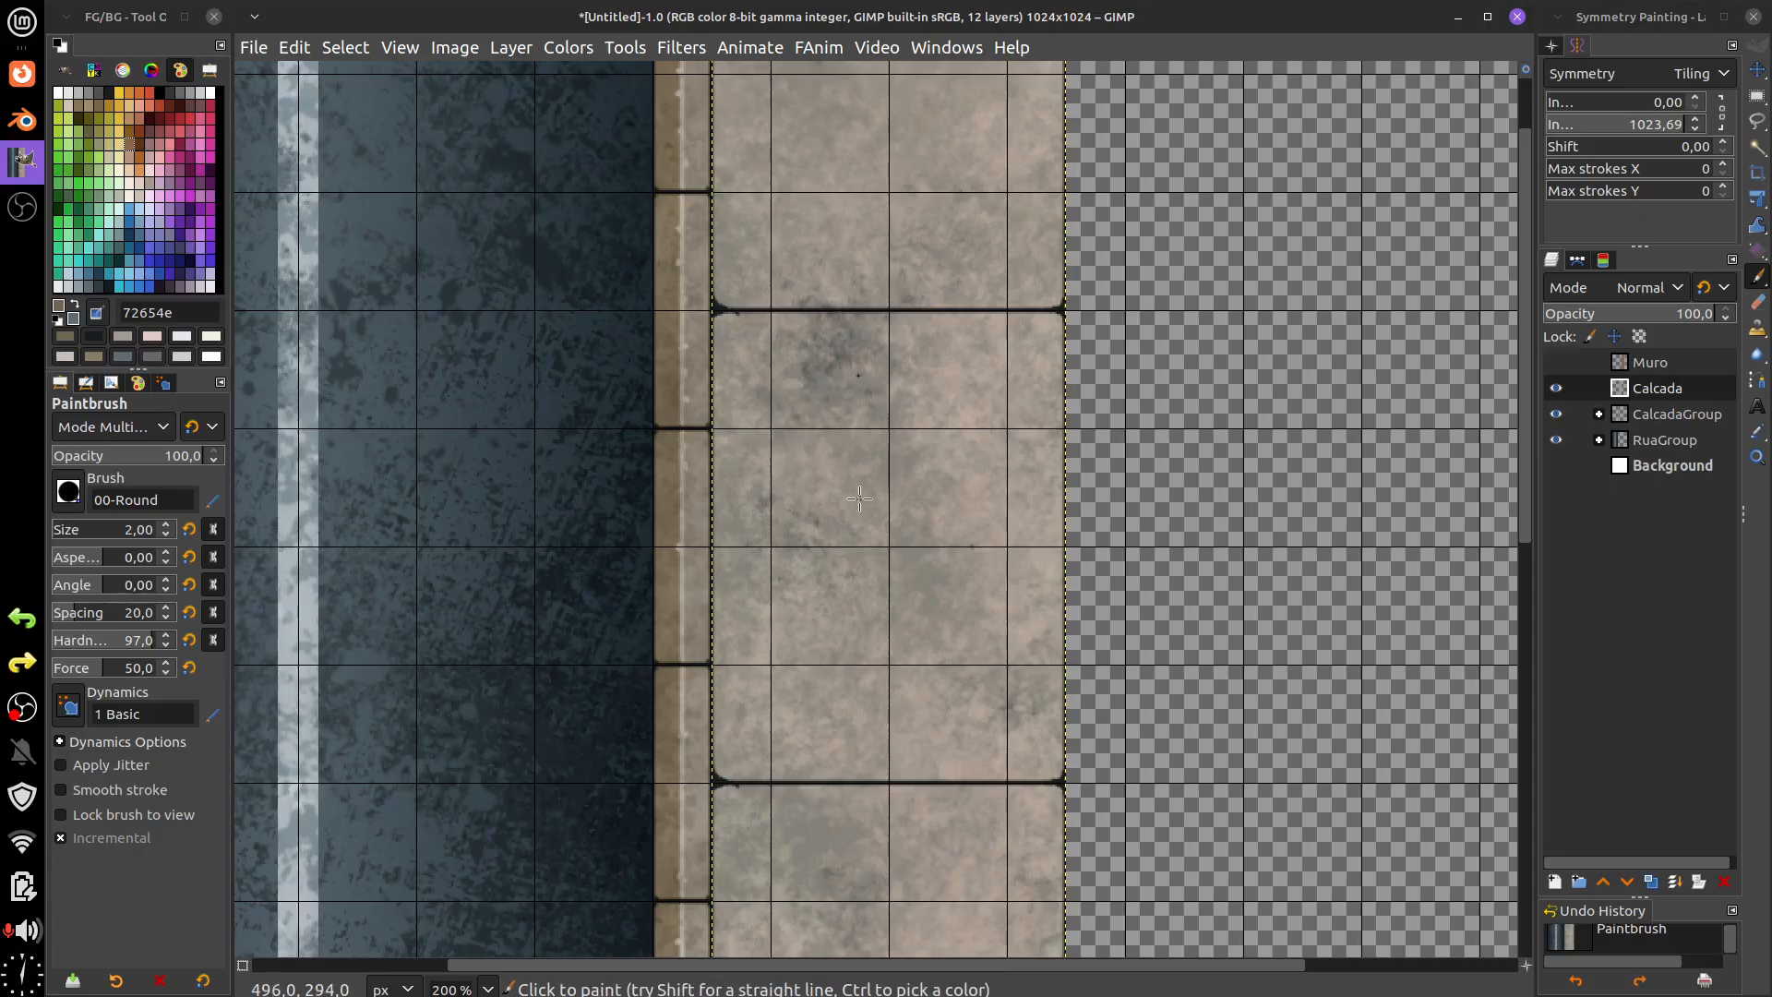
click(61, 765)
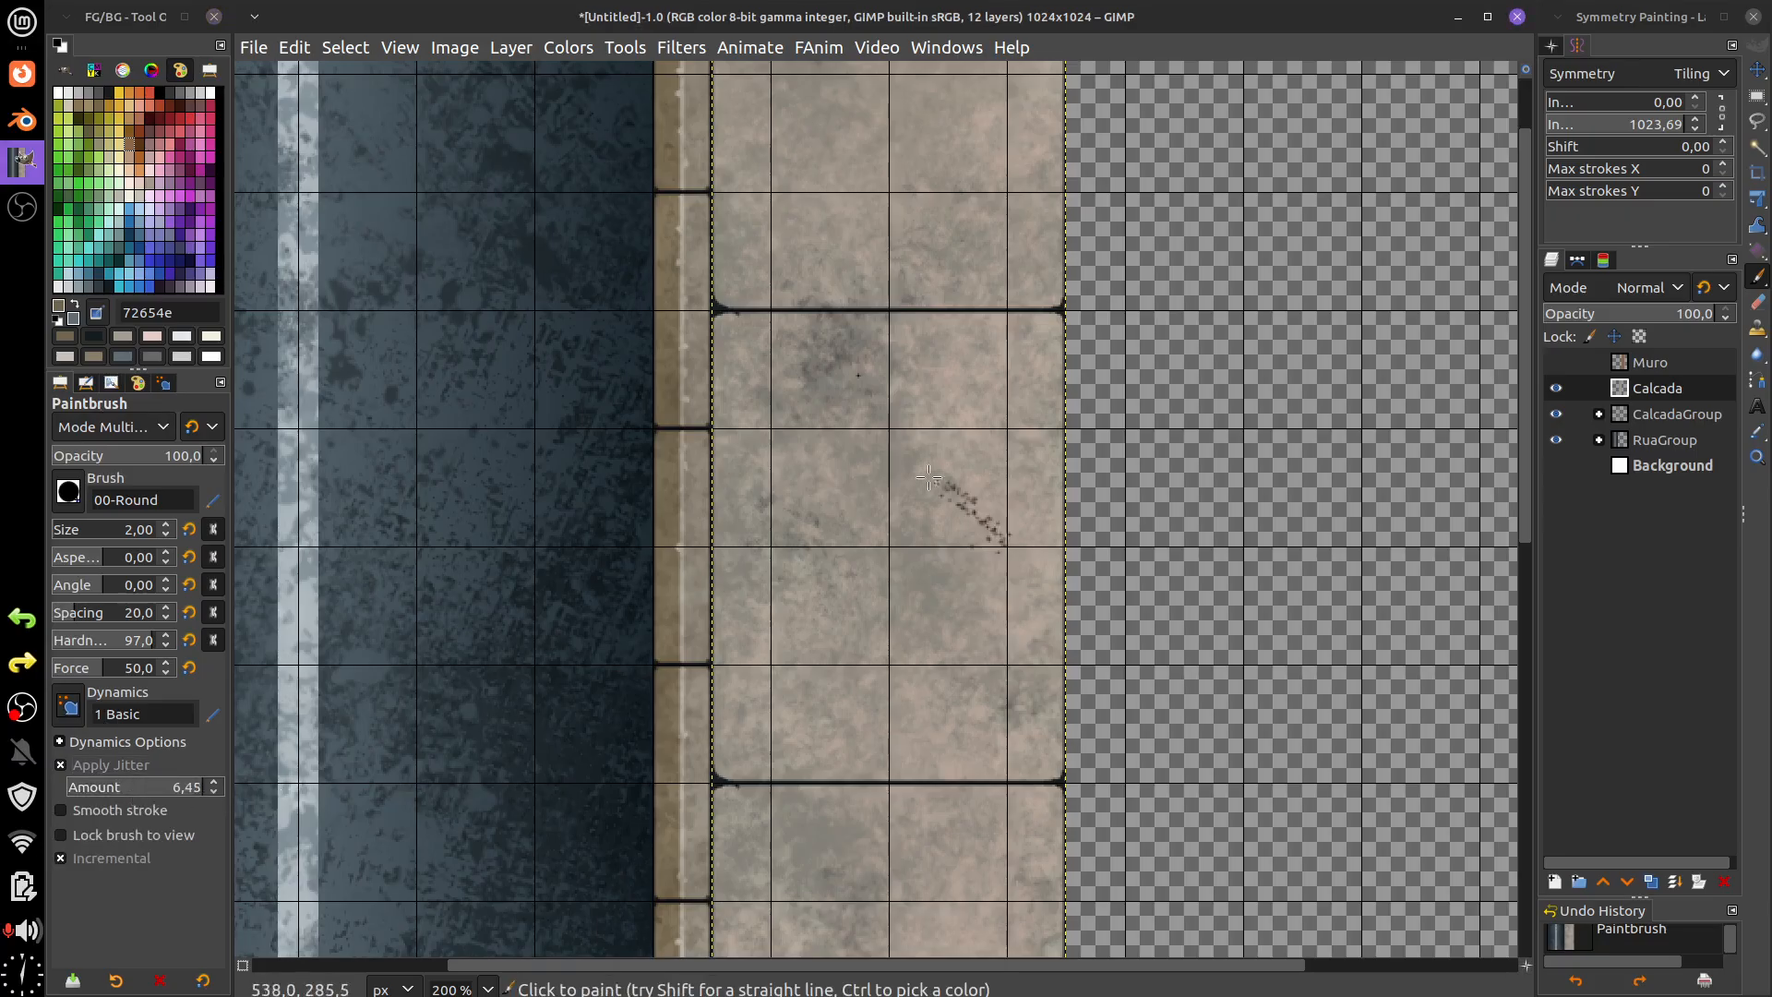
text(50)
key(Return)
- Scatter small dark dirt specks in loose clusters over the slabs along the whole Calcada strip
mouse_move(922, 553)
mouse_down()
mouse_move(929, 669)
mouse_move(933, 573)
mouse_up()
scroll(846, 646, up, 5)
scroll(847, 646, right, 1)
drag(761, 277, 775, 434)
scroll(819, 300, down, 5)
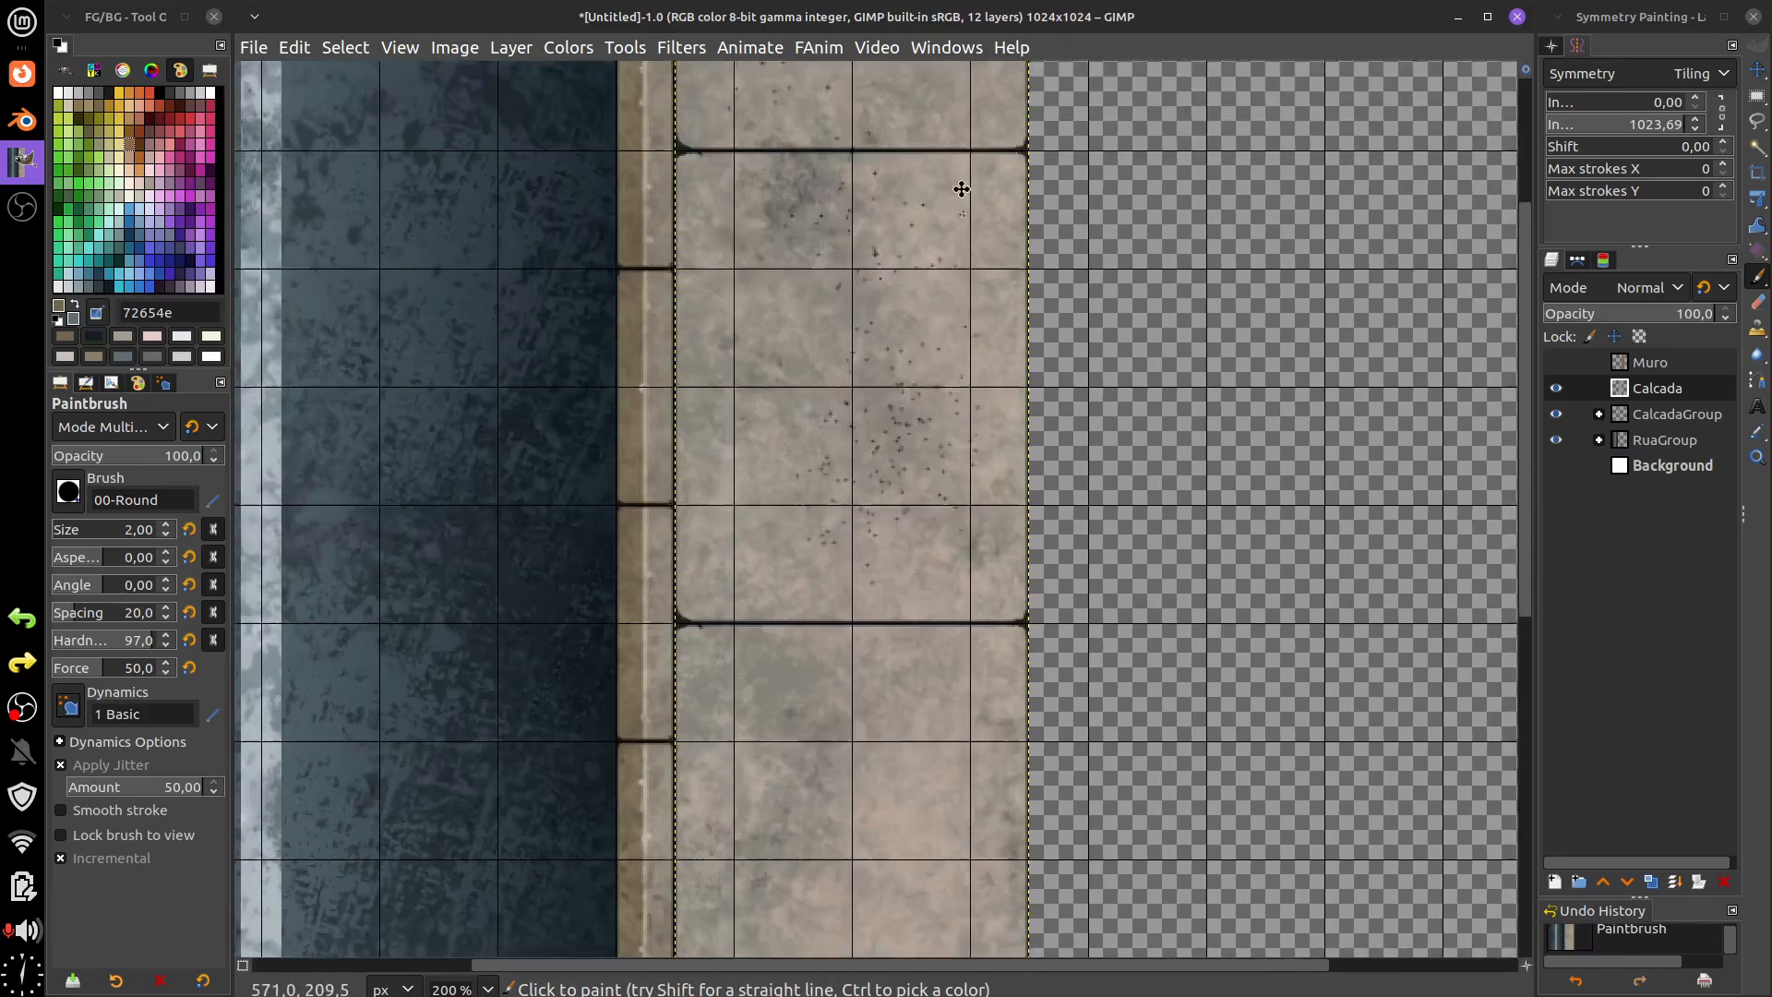
scroll(831, 479, down, 3)
scroll(886, 486, right, 1)
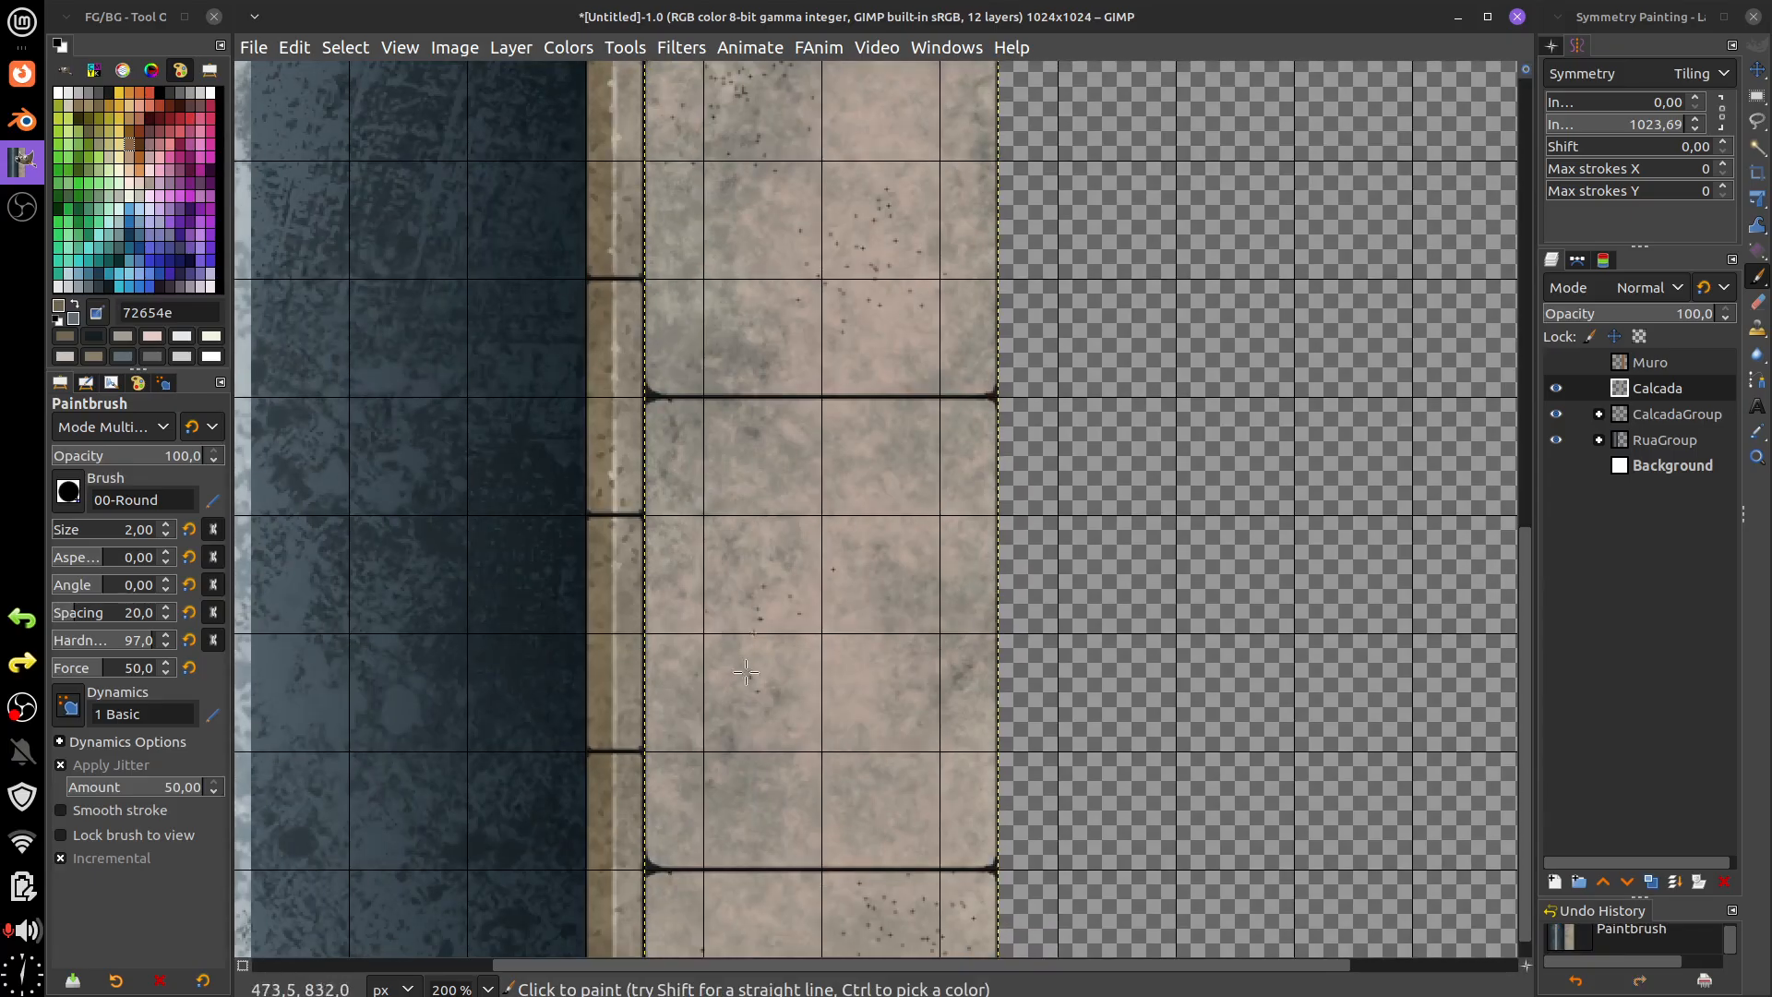
scroll(793, 431, down, 5)
scroll(792, 431, right, 1)
scroll(791, 482, up, 9)
scroll(790, 483, left, 2)
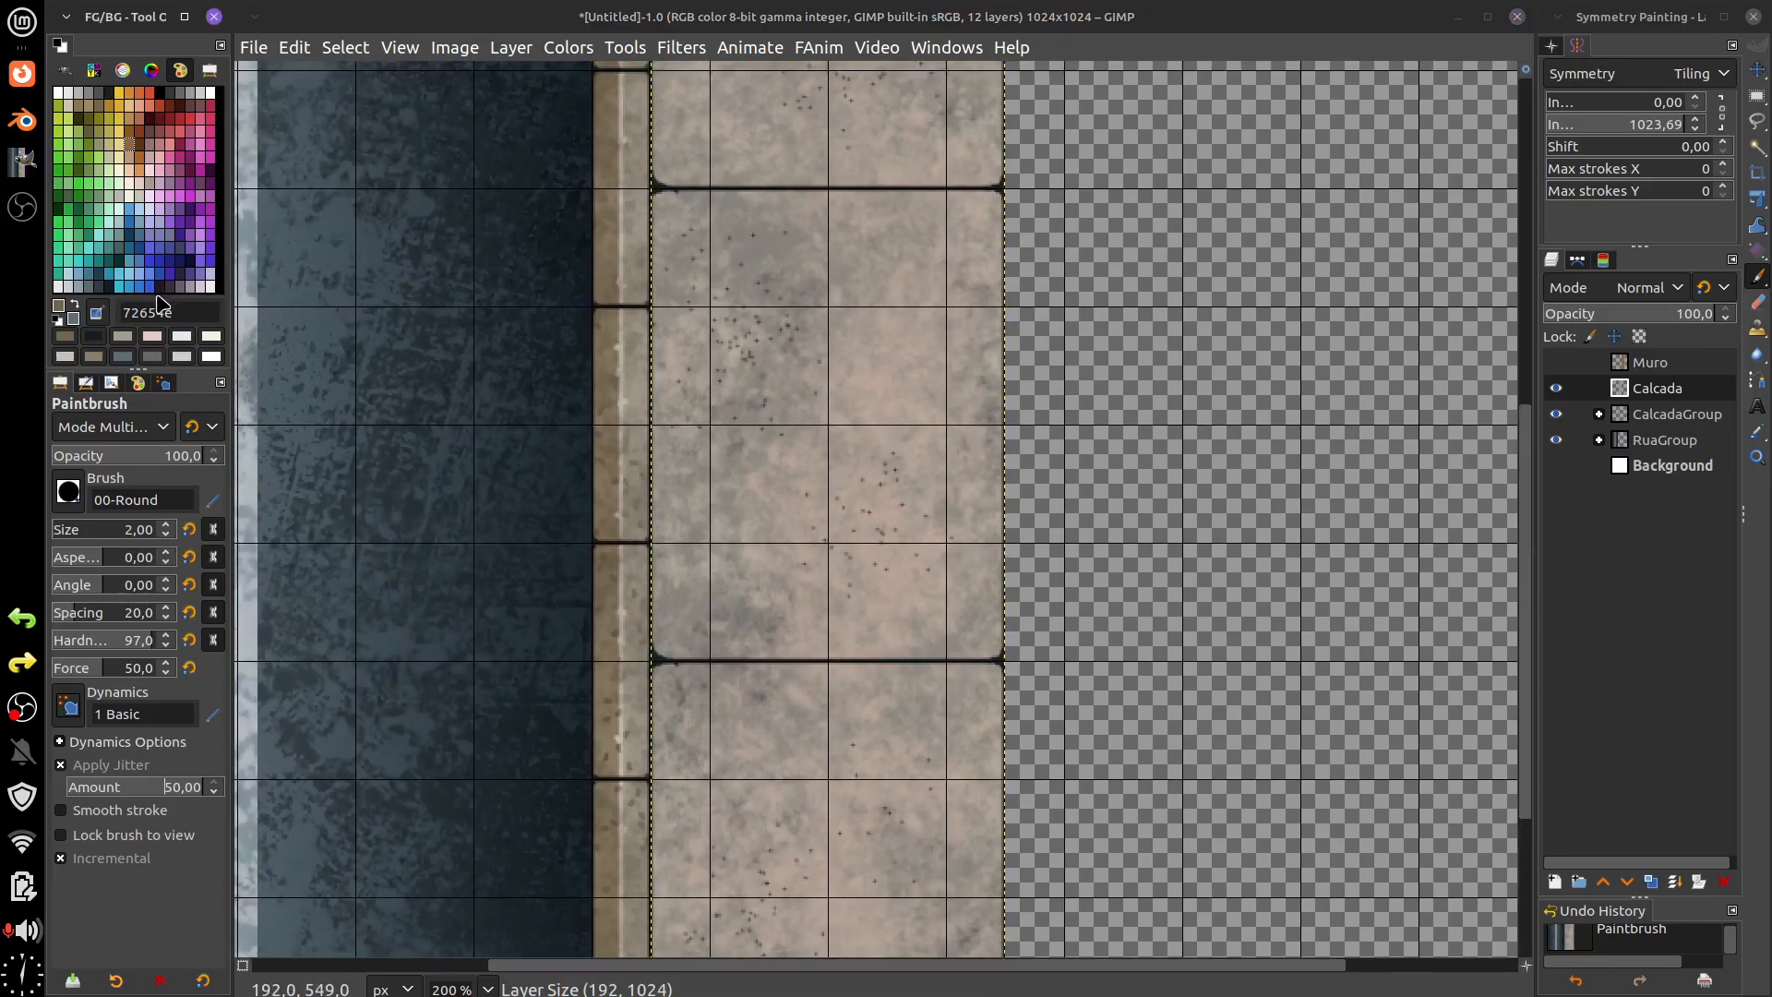
- Set the brush to Normal mode, the pale pink f6d7d8 and an opacity of 27.4
click(135, 433)
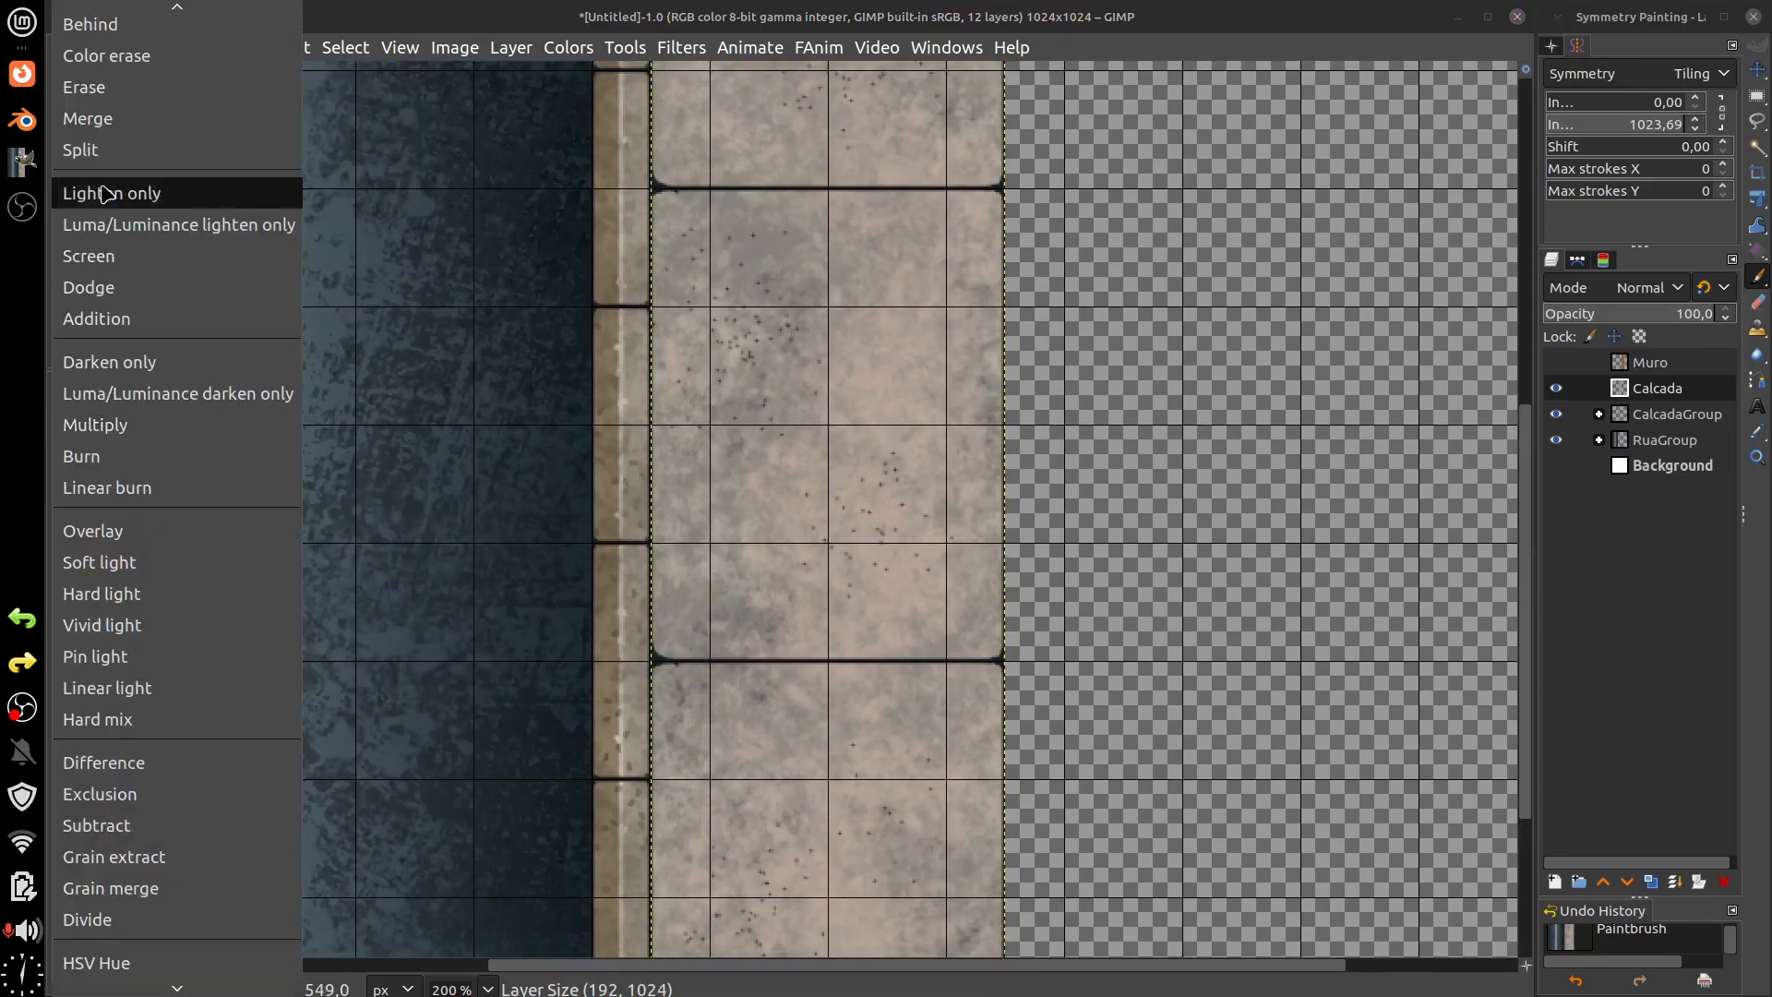
click(108, 43)
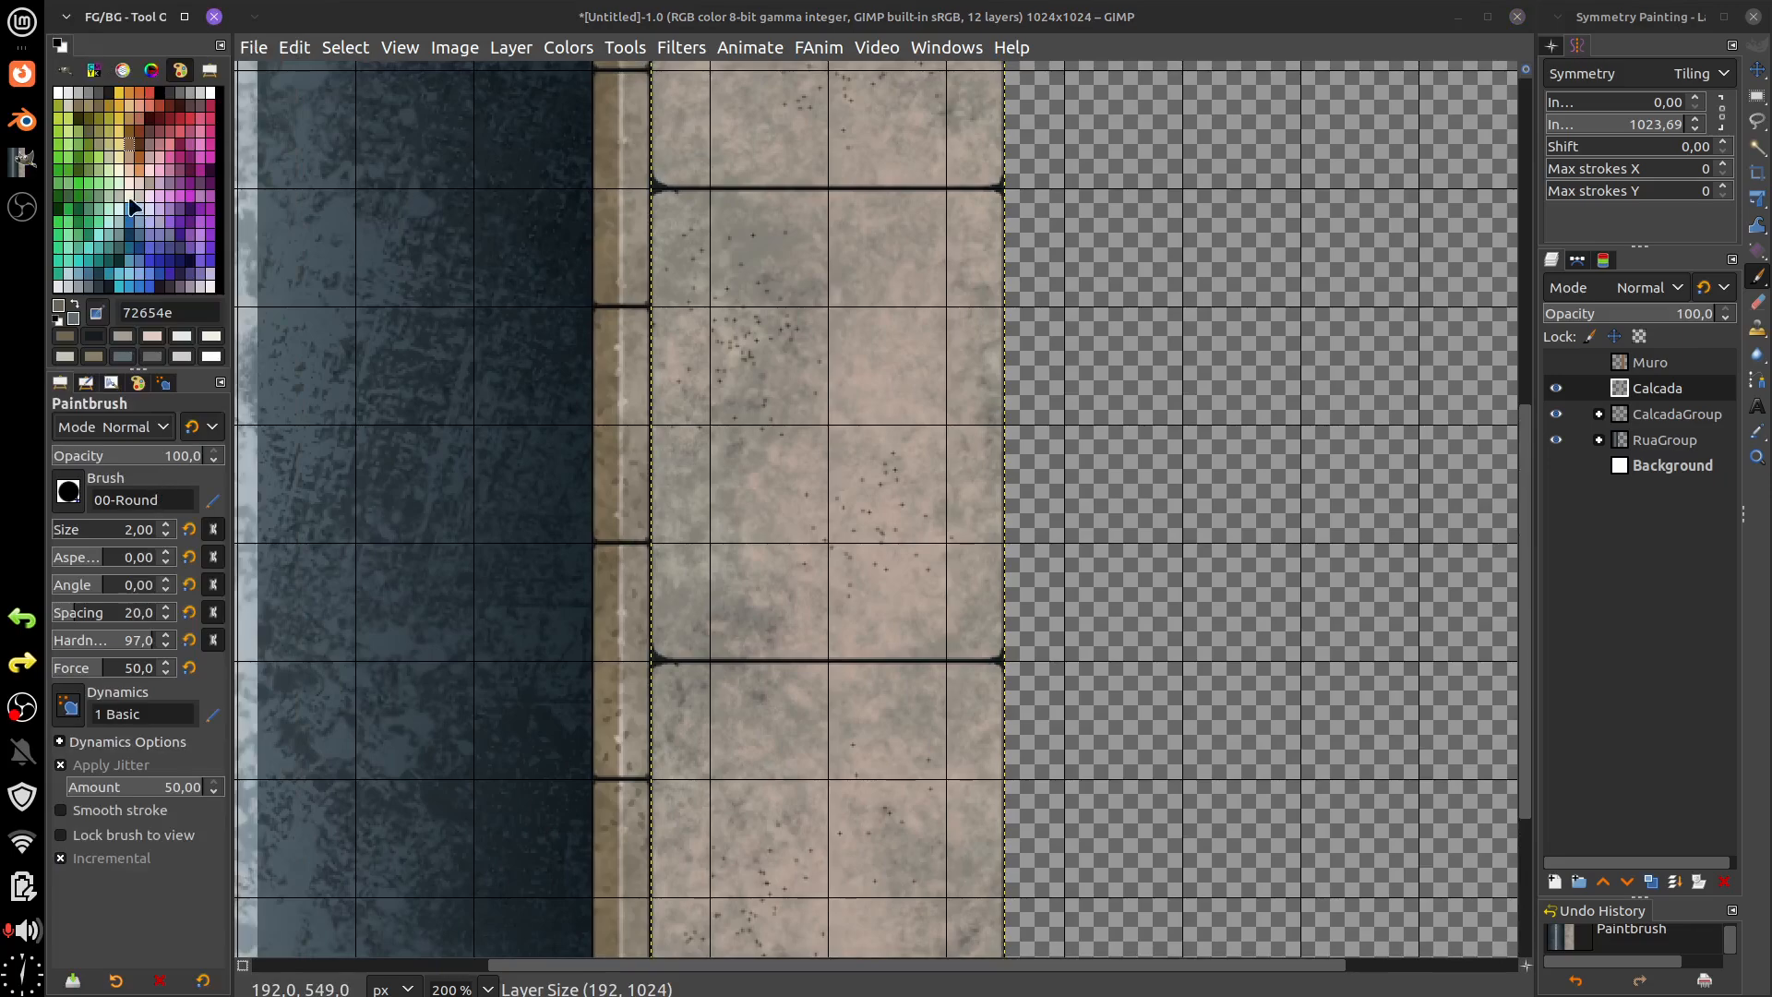
click(149, 169)
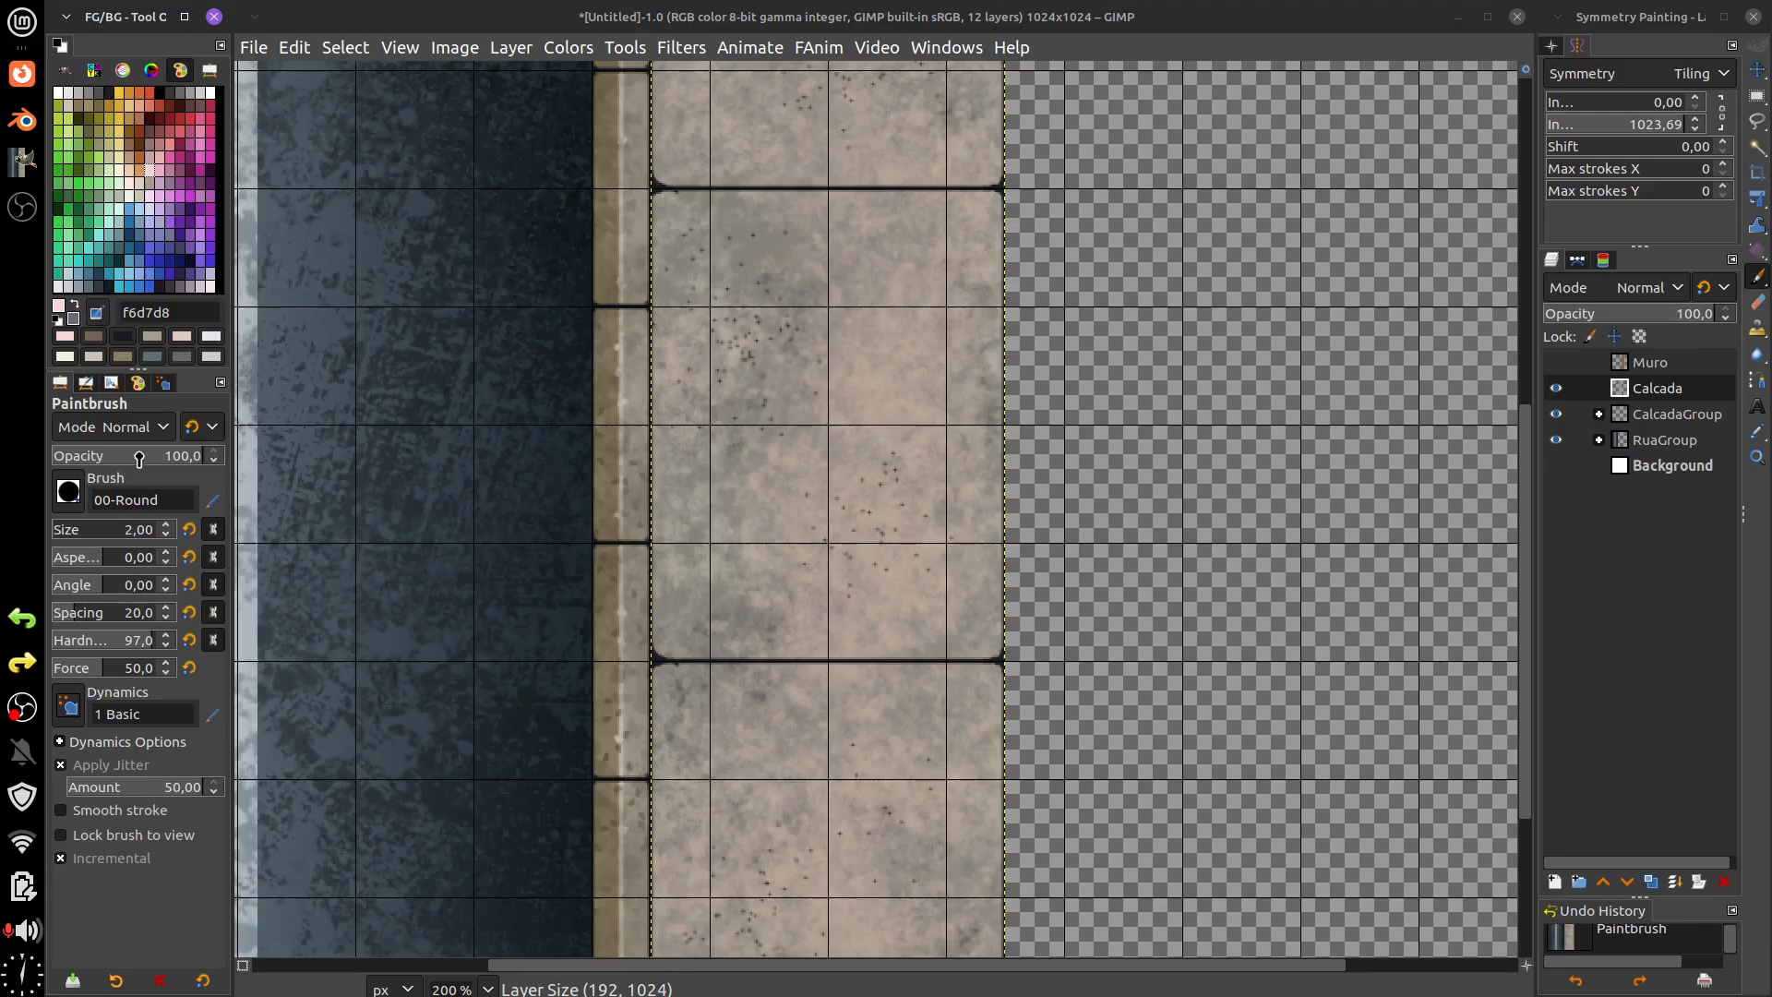
drag(139, 457, 98, 457)
- Scatter faint light specks over the slabs along the length of the Calcada strip
scroll(926, 487, up, 3)
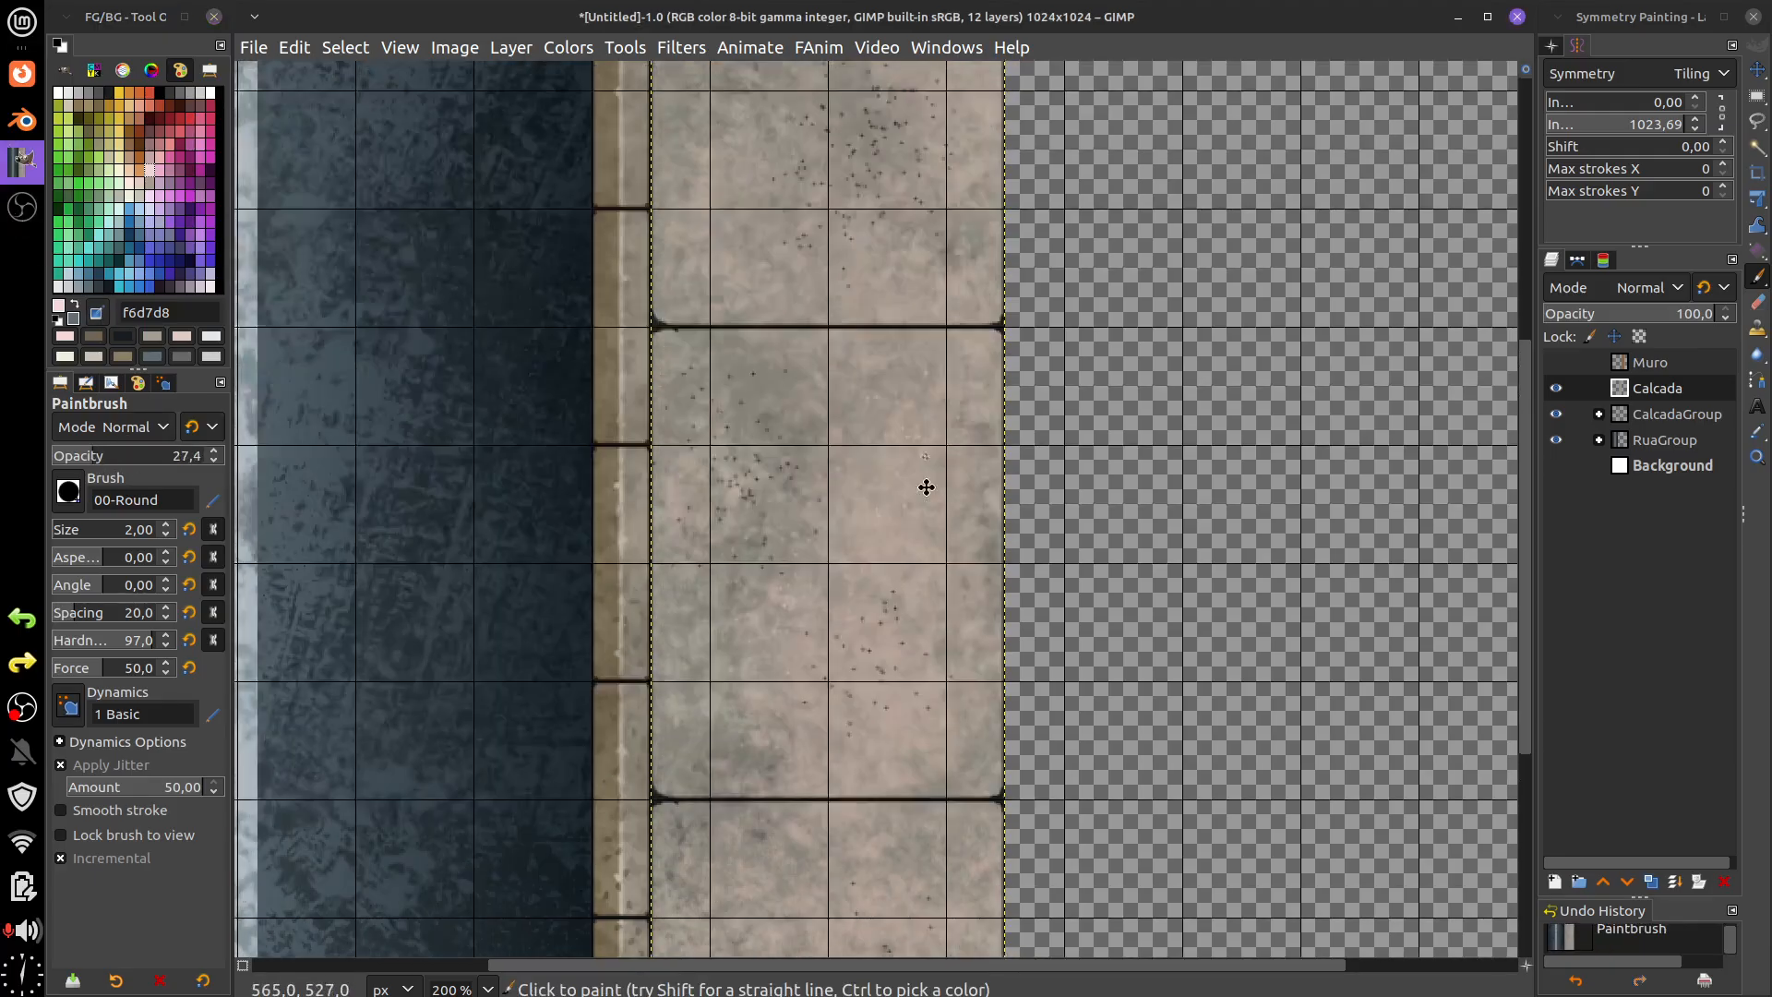
scroll(925, 487, up, 1)
scroll(779, 519, right, 1)
scroll(864, 406, up, 4)
scroll(864, 406, right, 1)
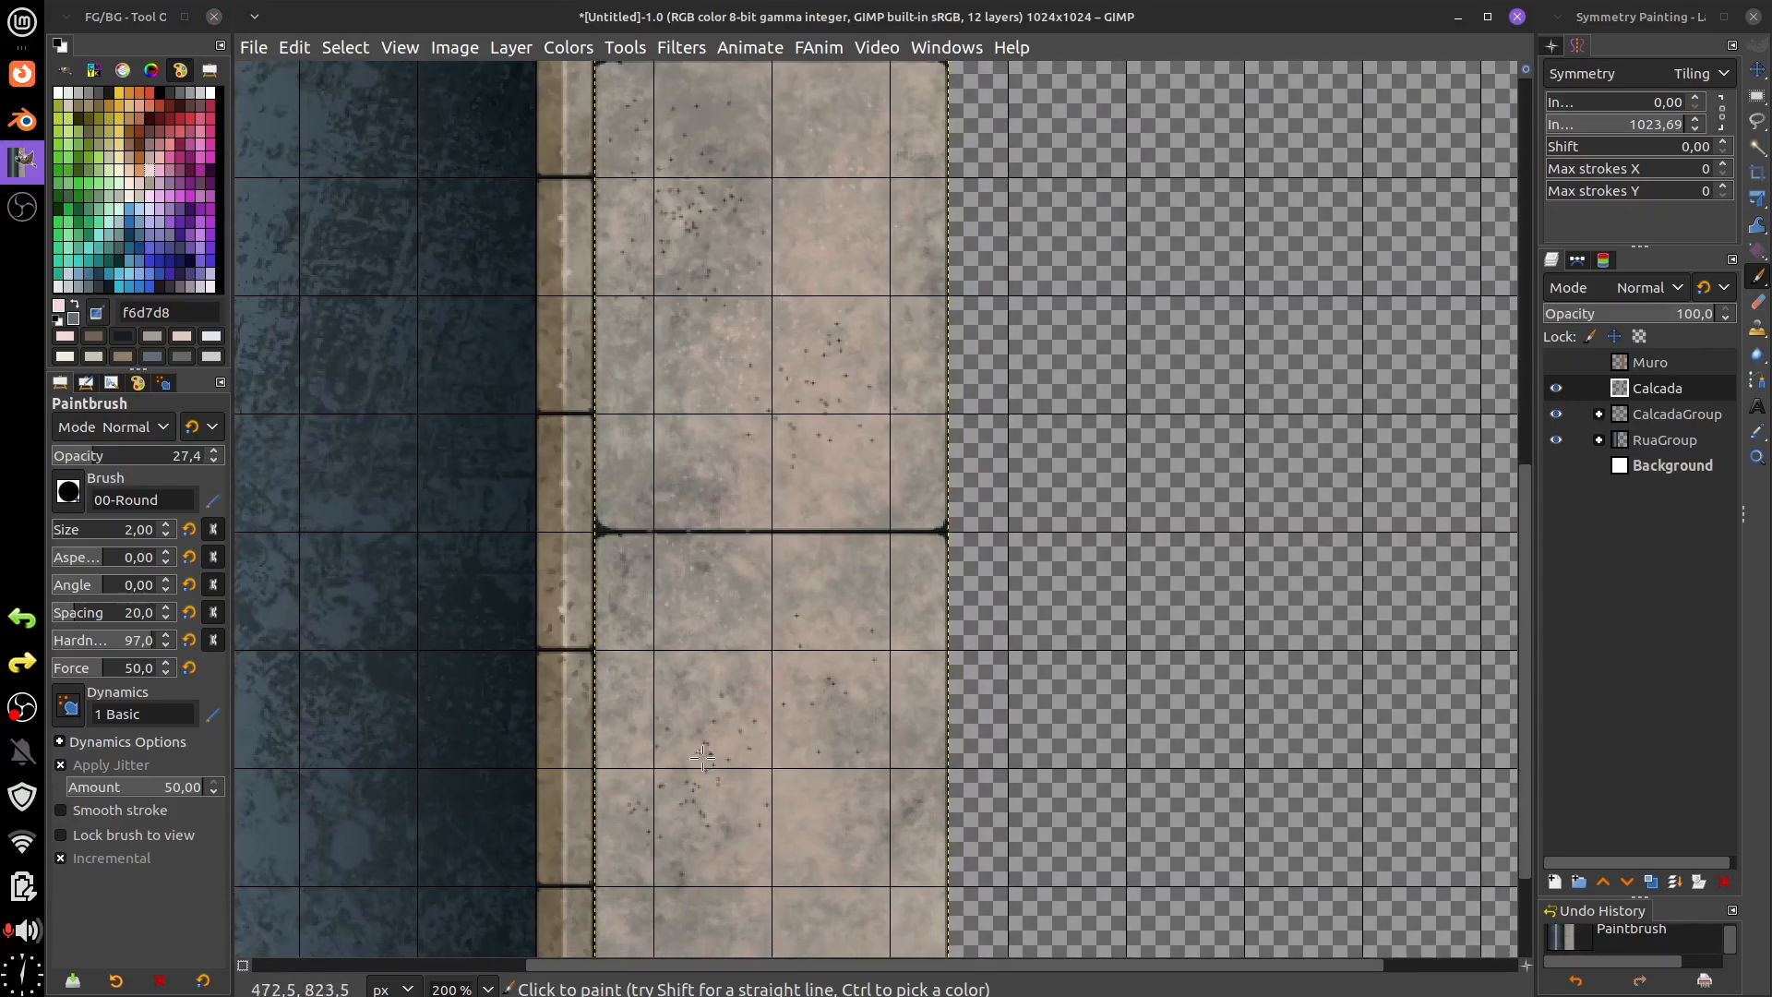
scroll(852, 587, down, 5)
scroll(852, 587, right, 1)
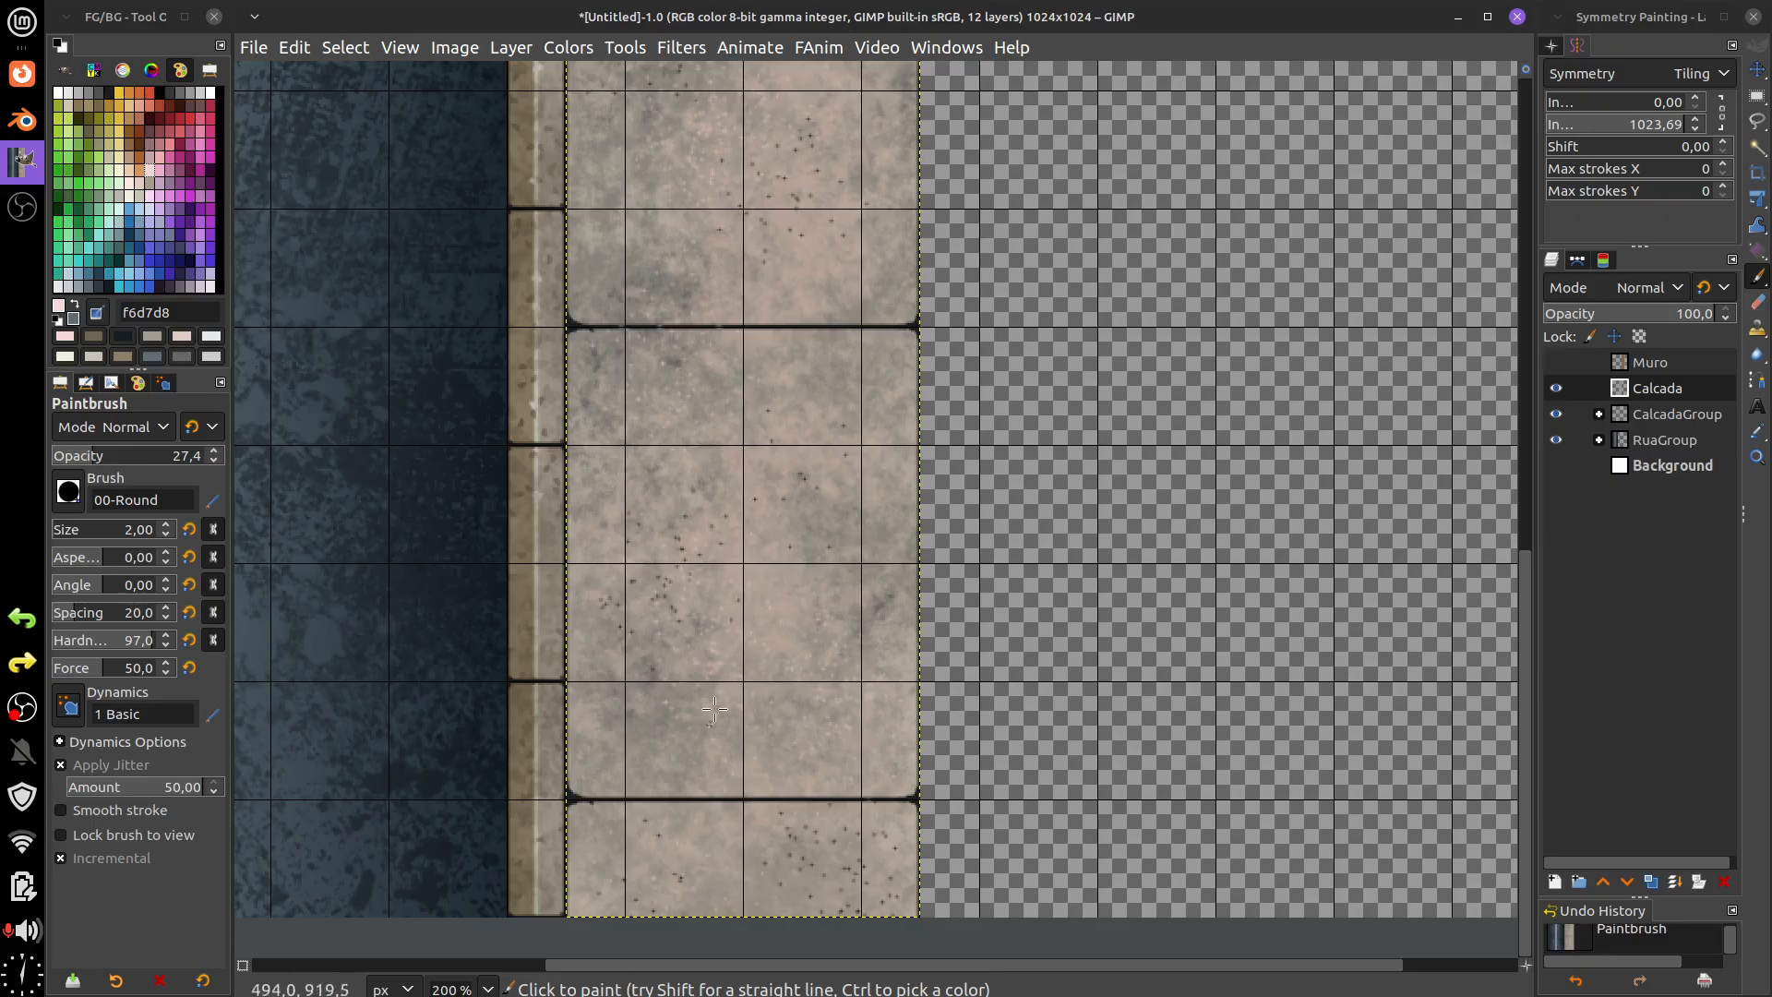
scroll(799, 904, down, 5)
scroll(800, 904, left, 1)
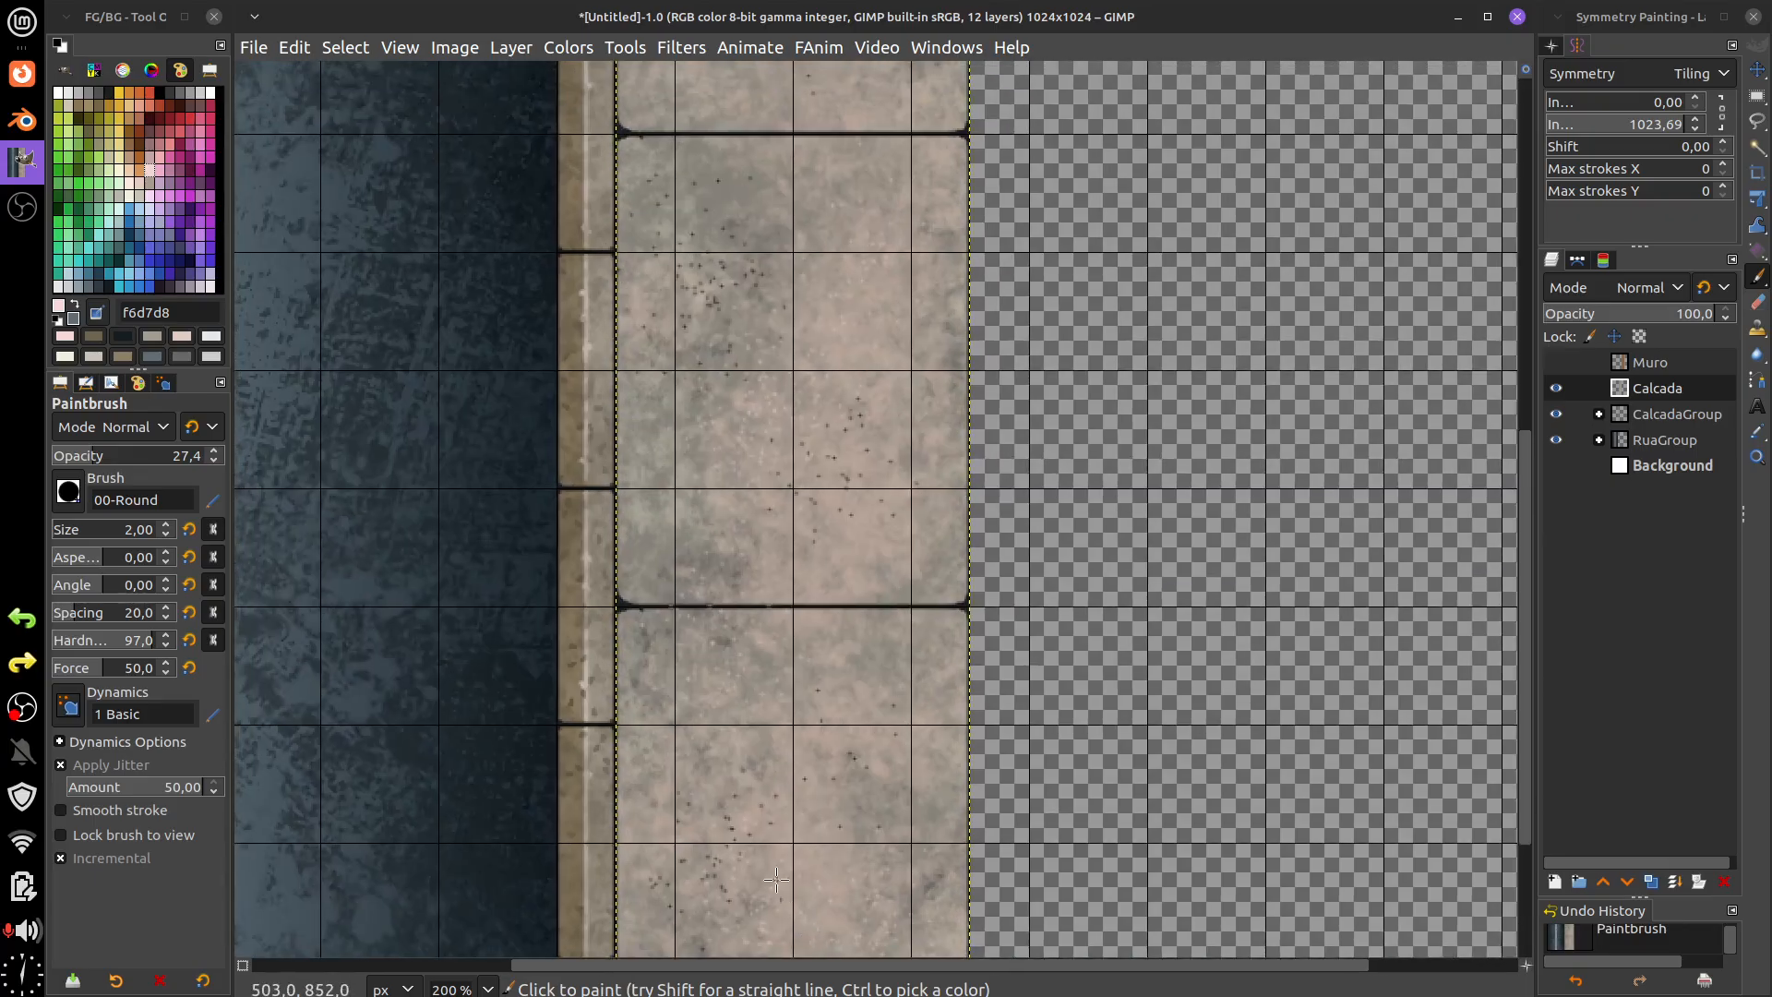
scroll(830, 406, down, 6)
scroll(831, 406, left, 1)
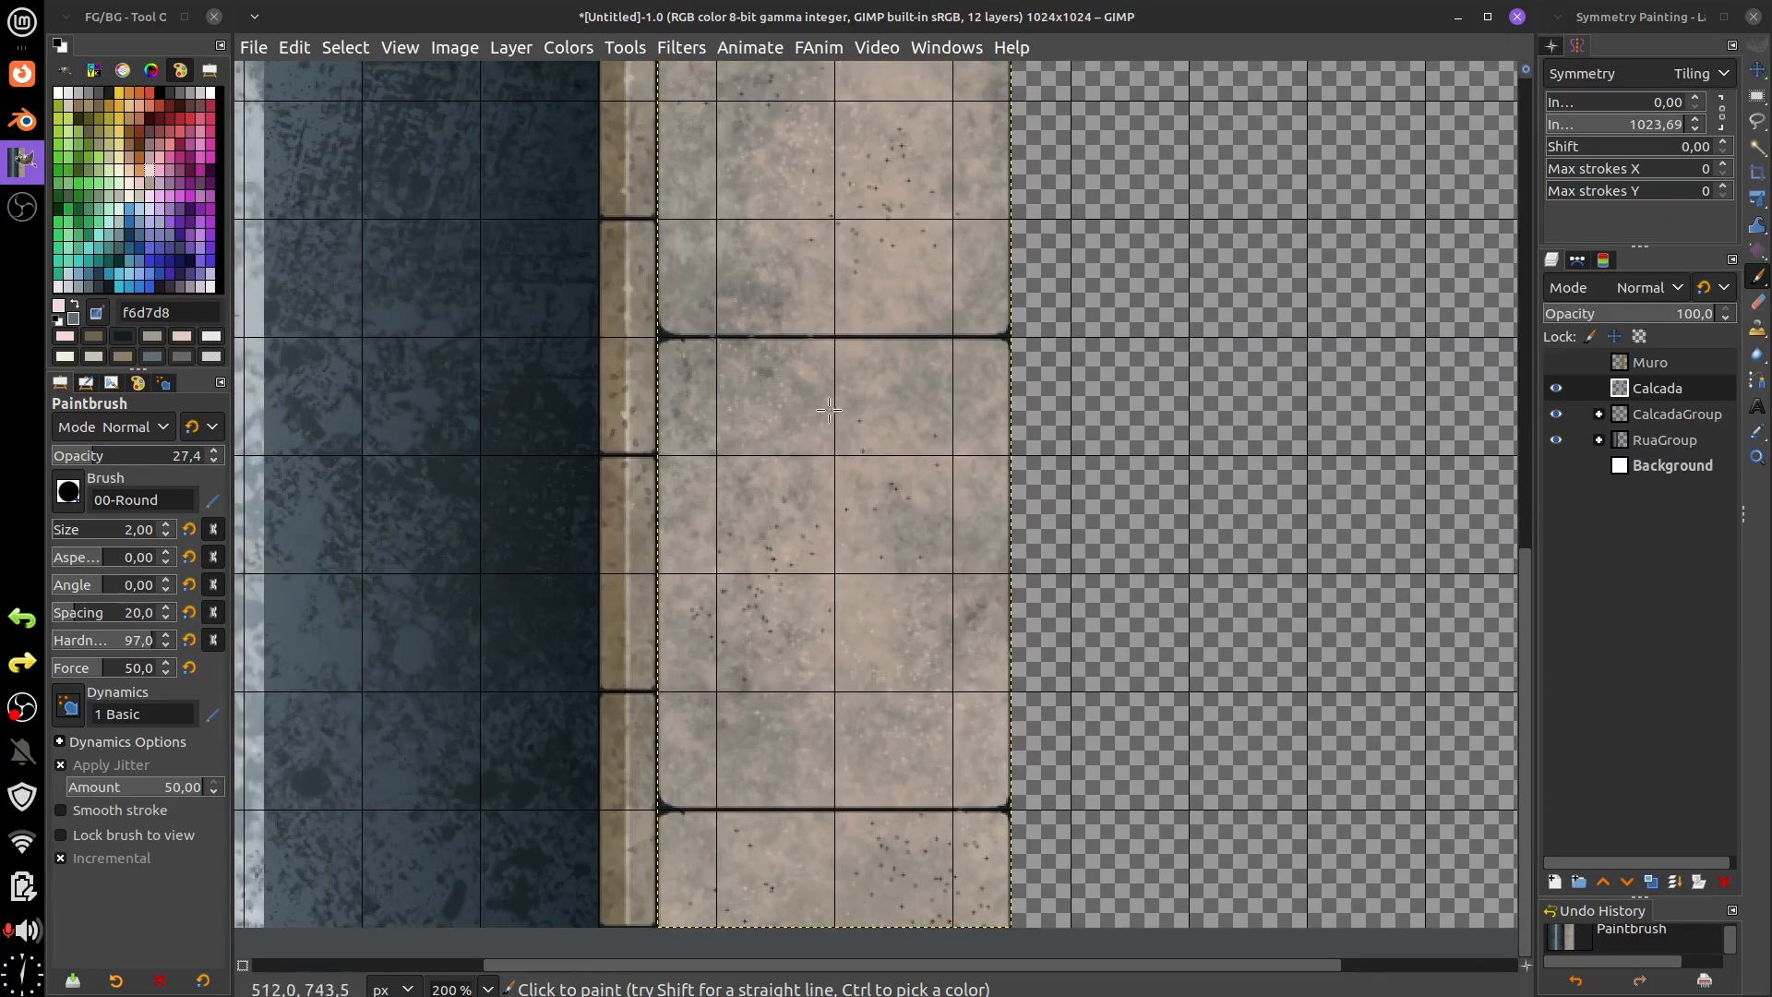
- Load the 000DefaultUdan preset, set the size to 2 and sample the light tone bbb5a7 from the curb highlight
scroll(821, 409, up, 3)
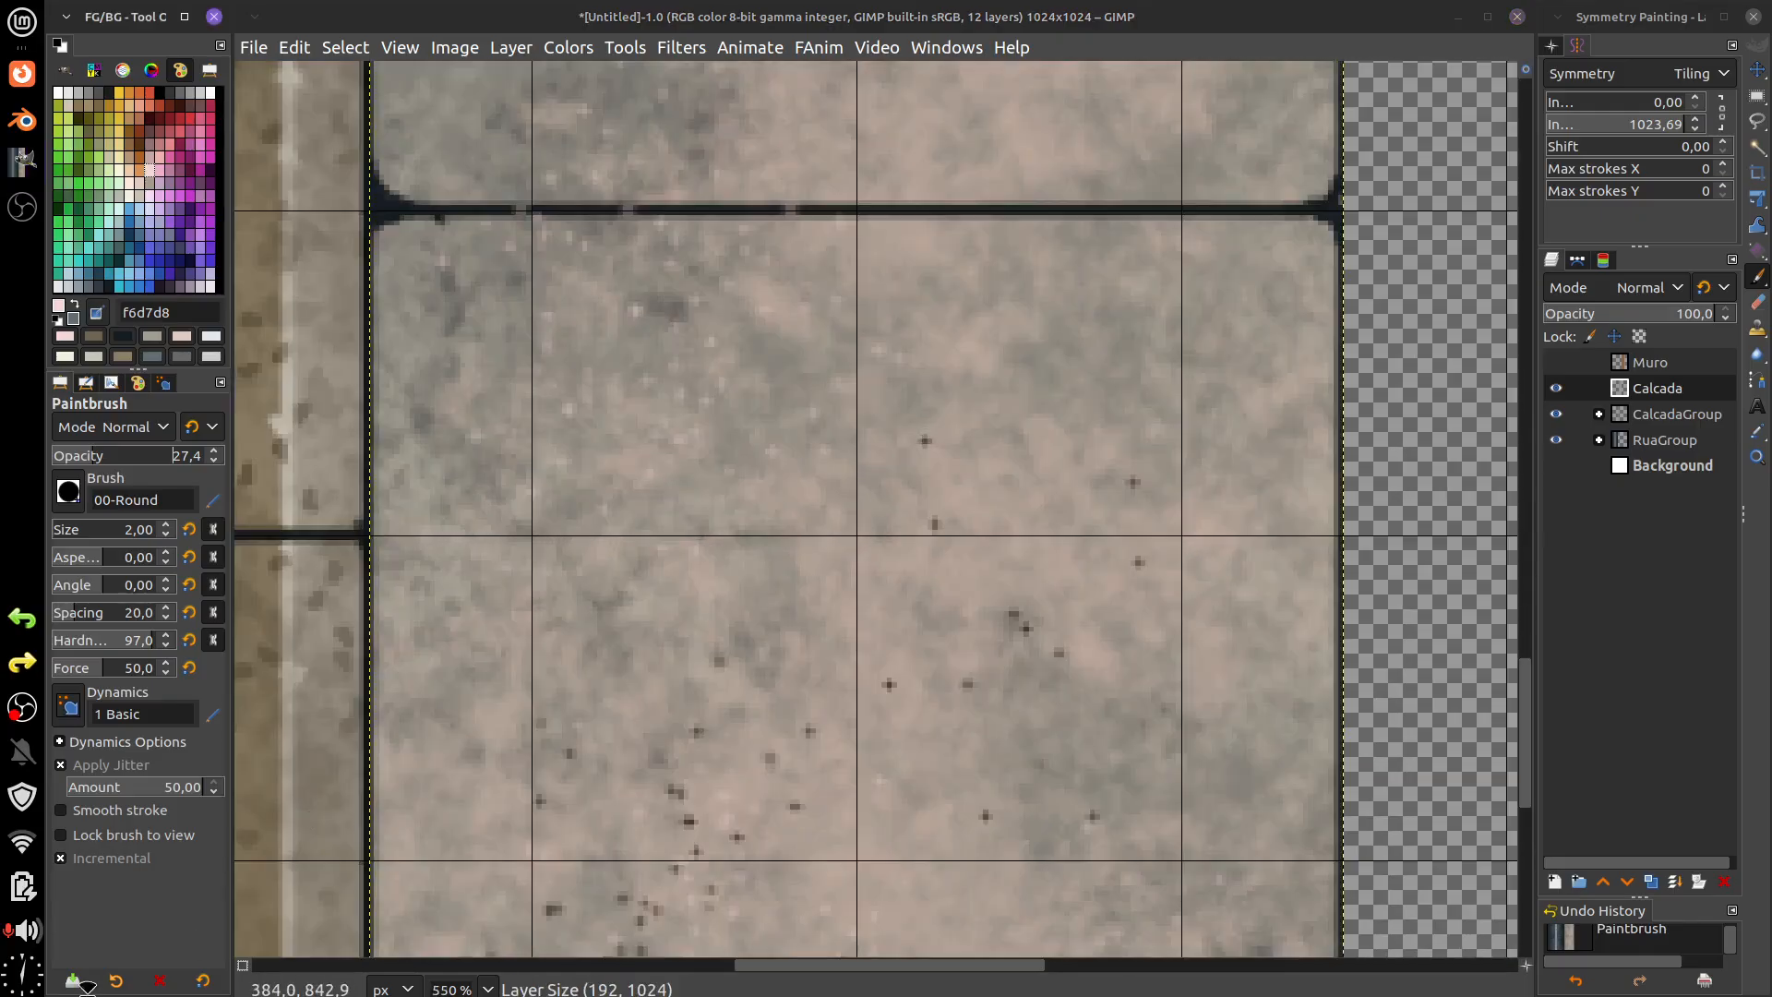
click(134, 986)
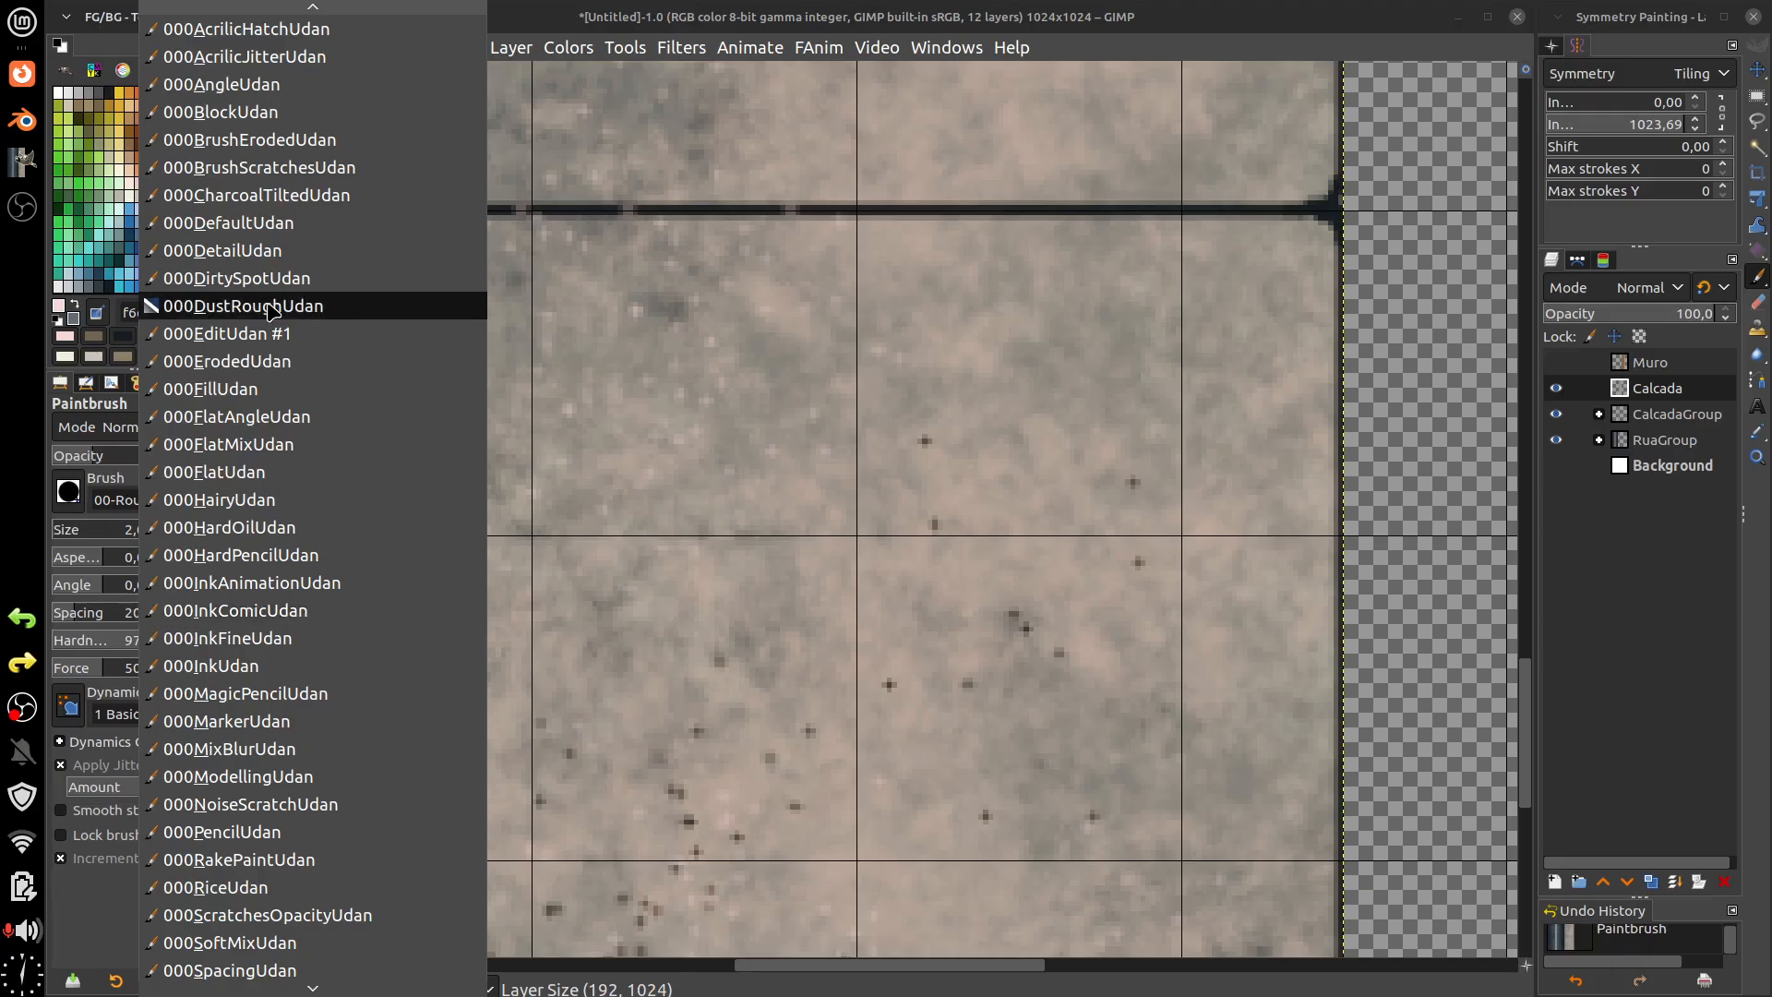
click(279, 231)
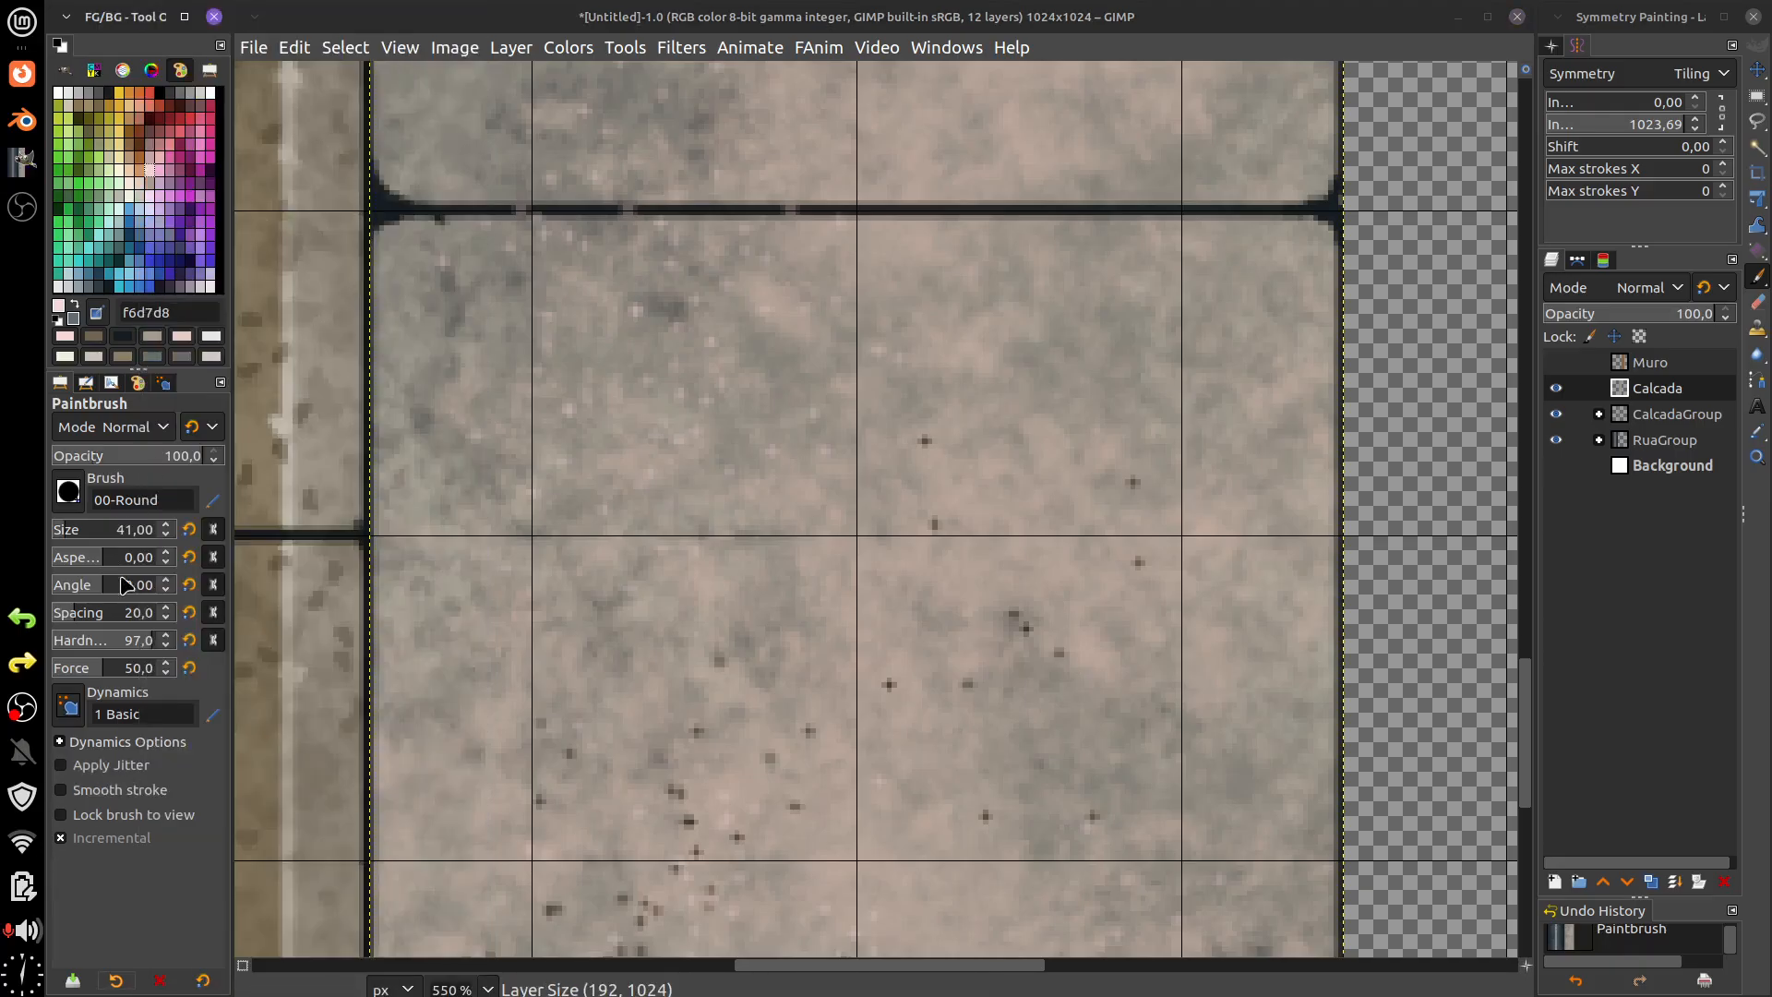
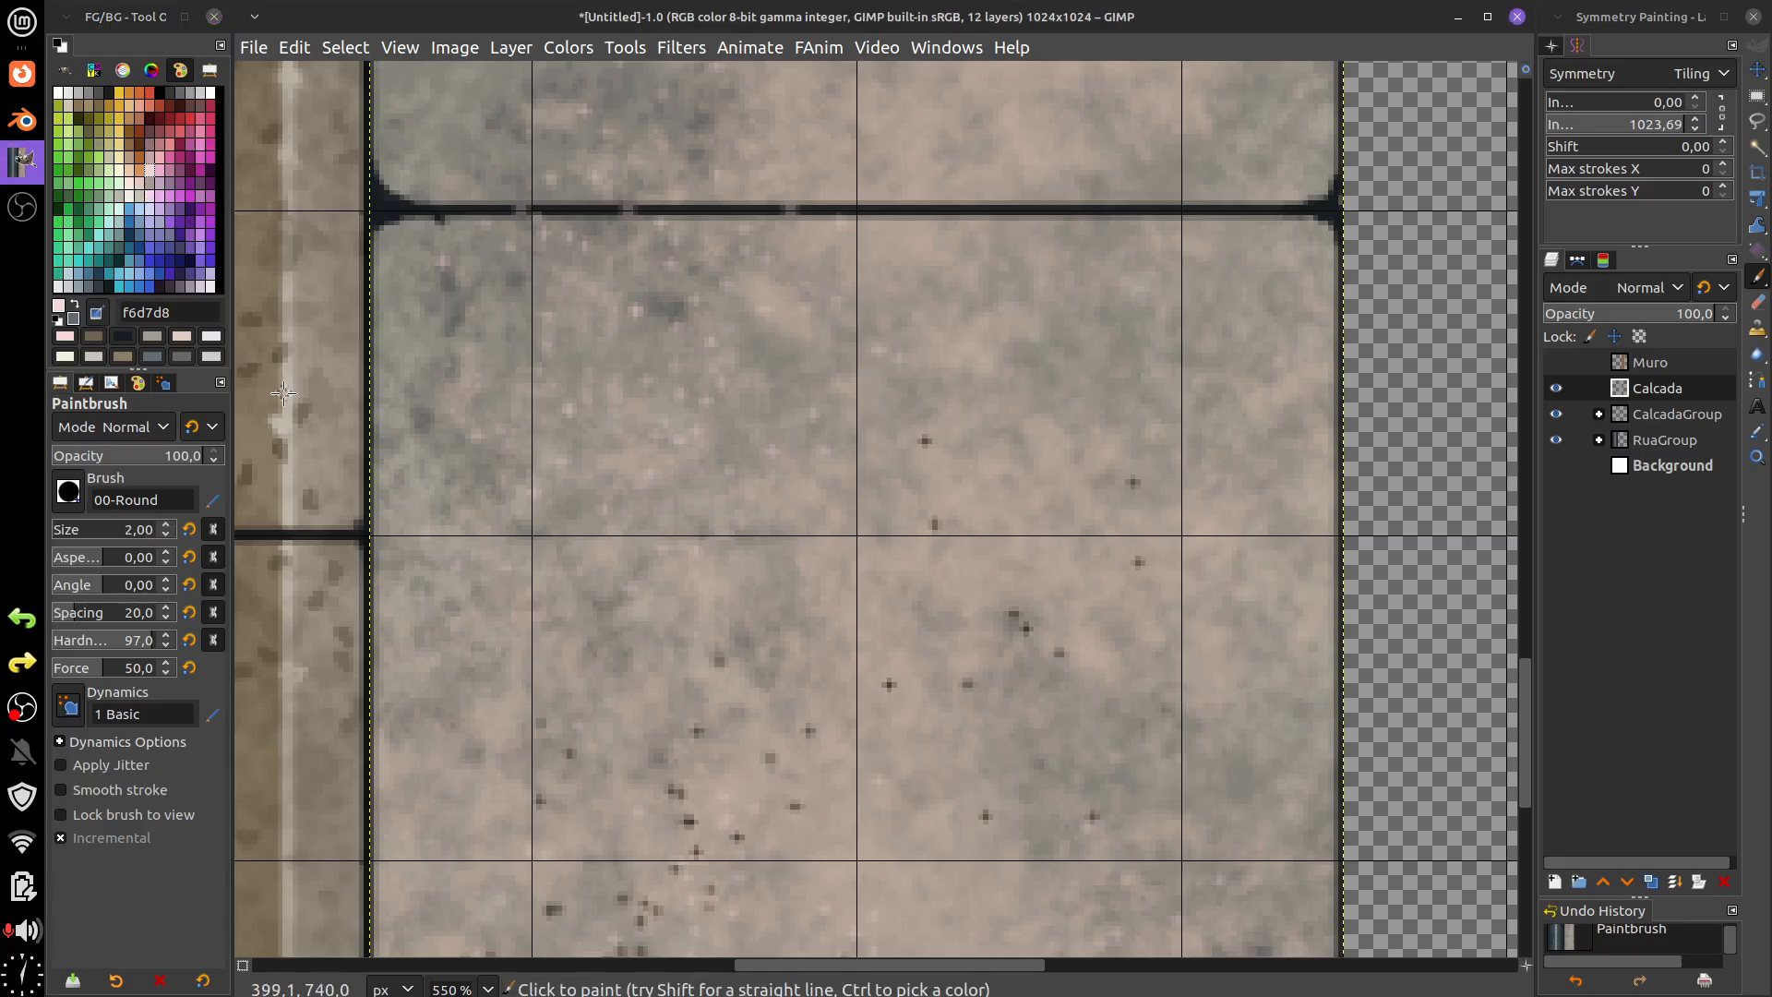
key(shift)
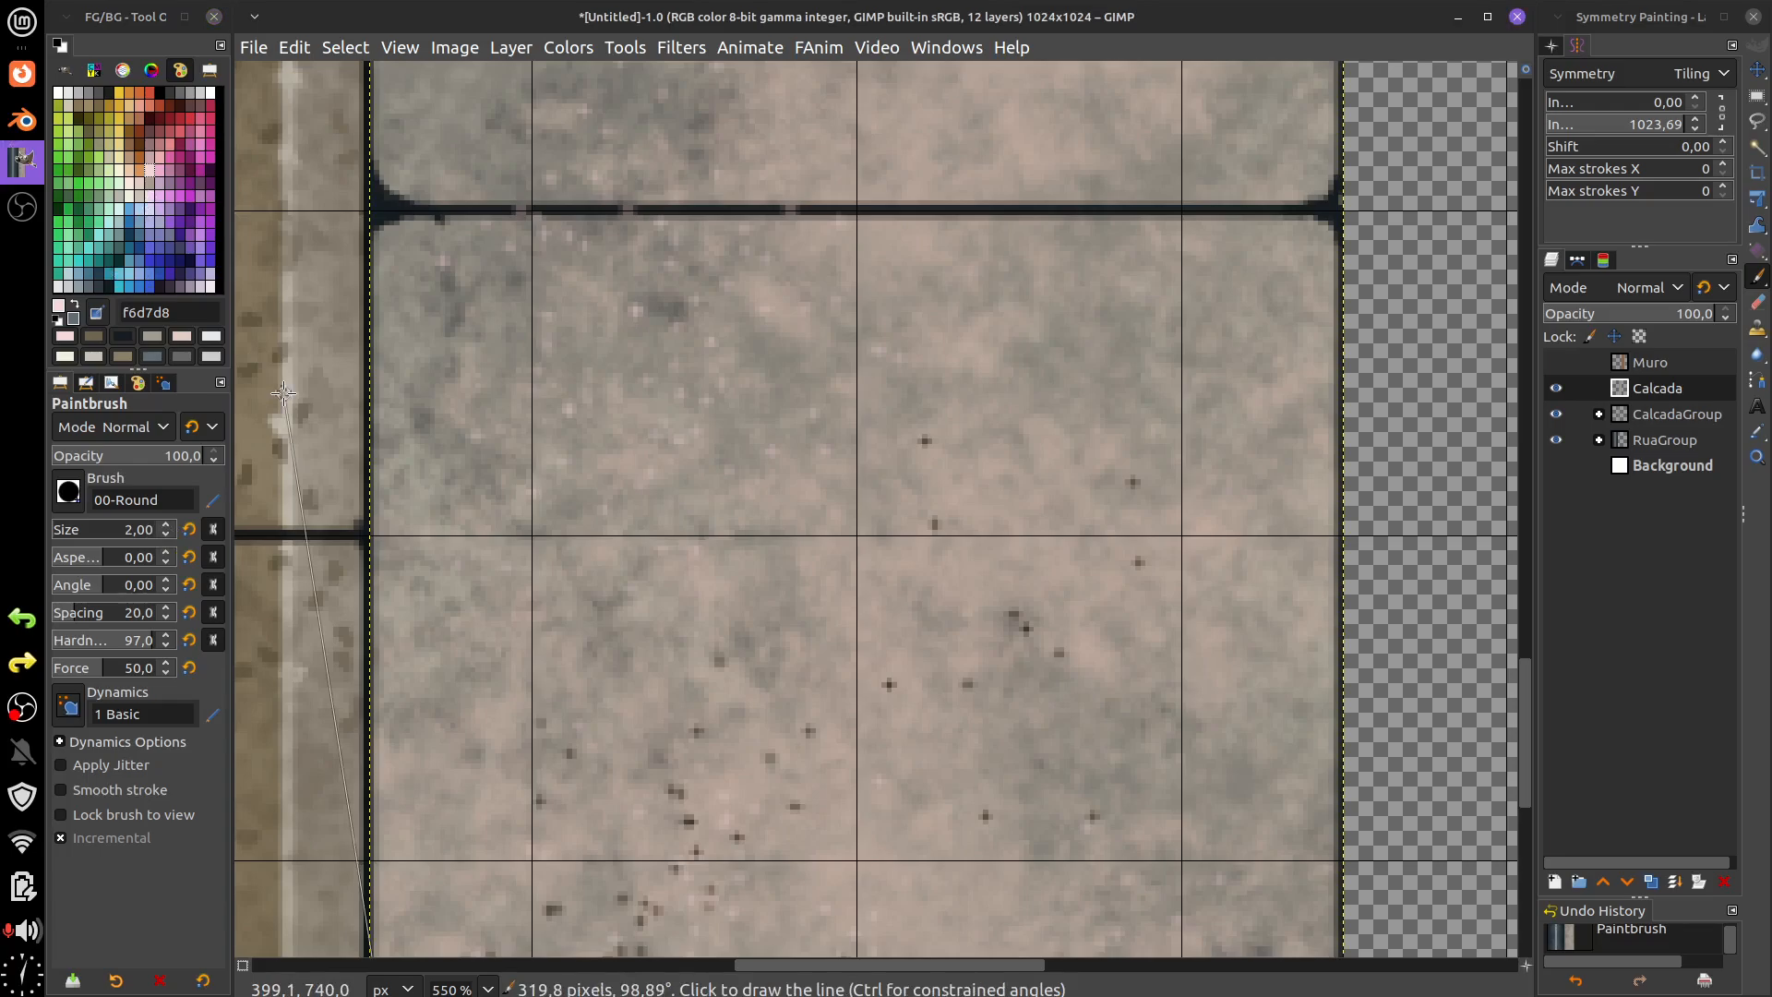
ctrl+click(284, 394)
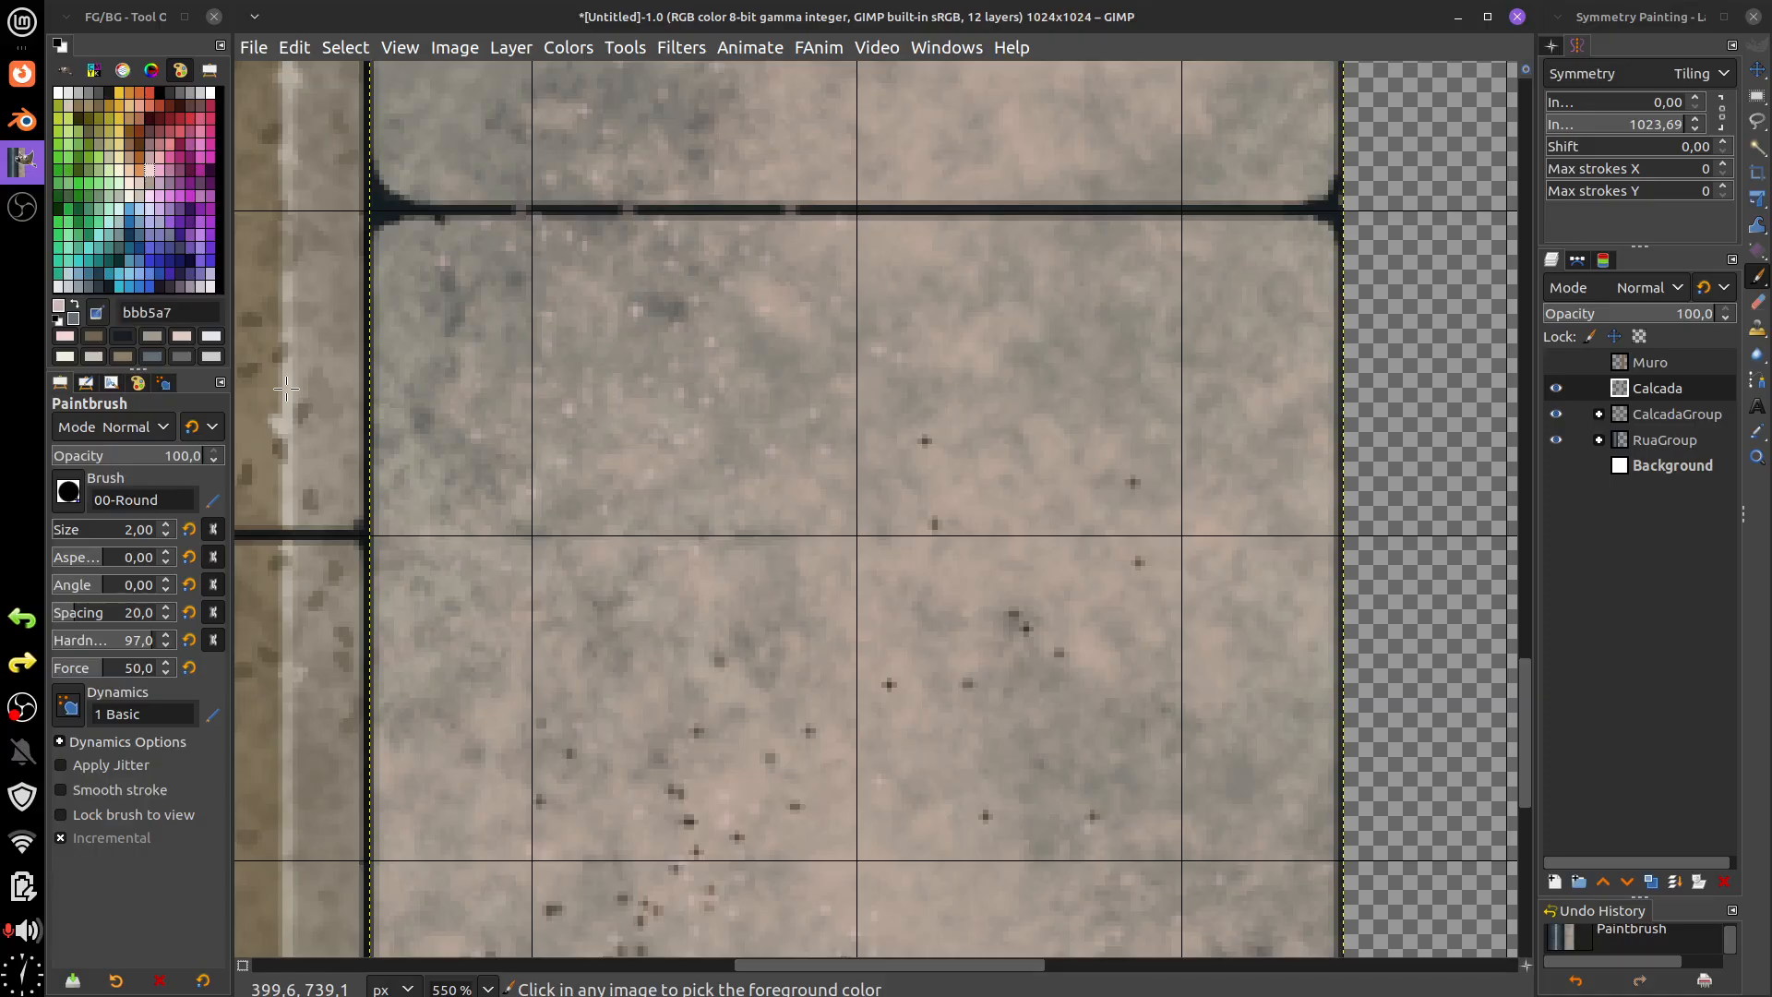
- Draw light highlight lines along both sides of the dark slab joint at y 704, curving them around its curb-side corners
click(411, 222)
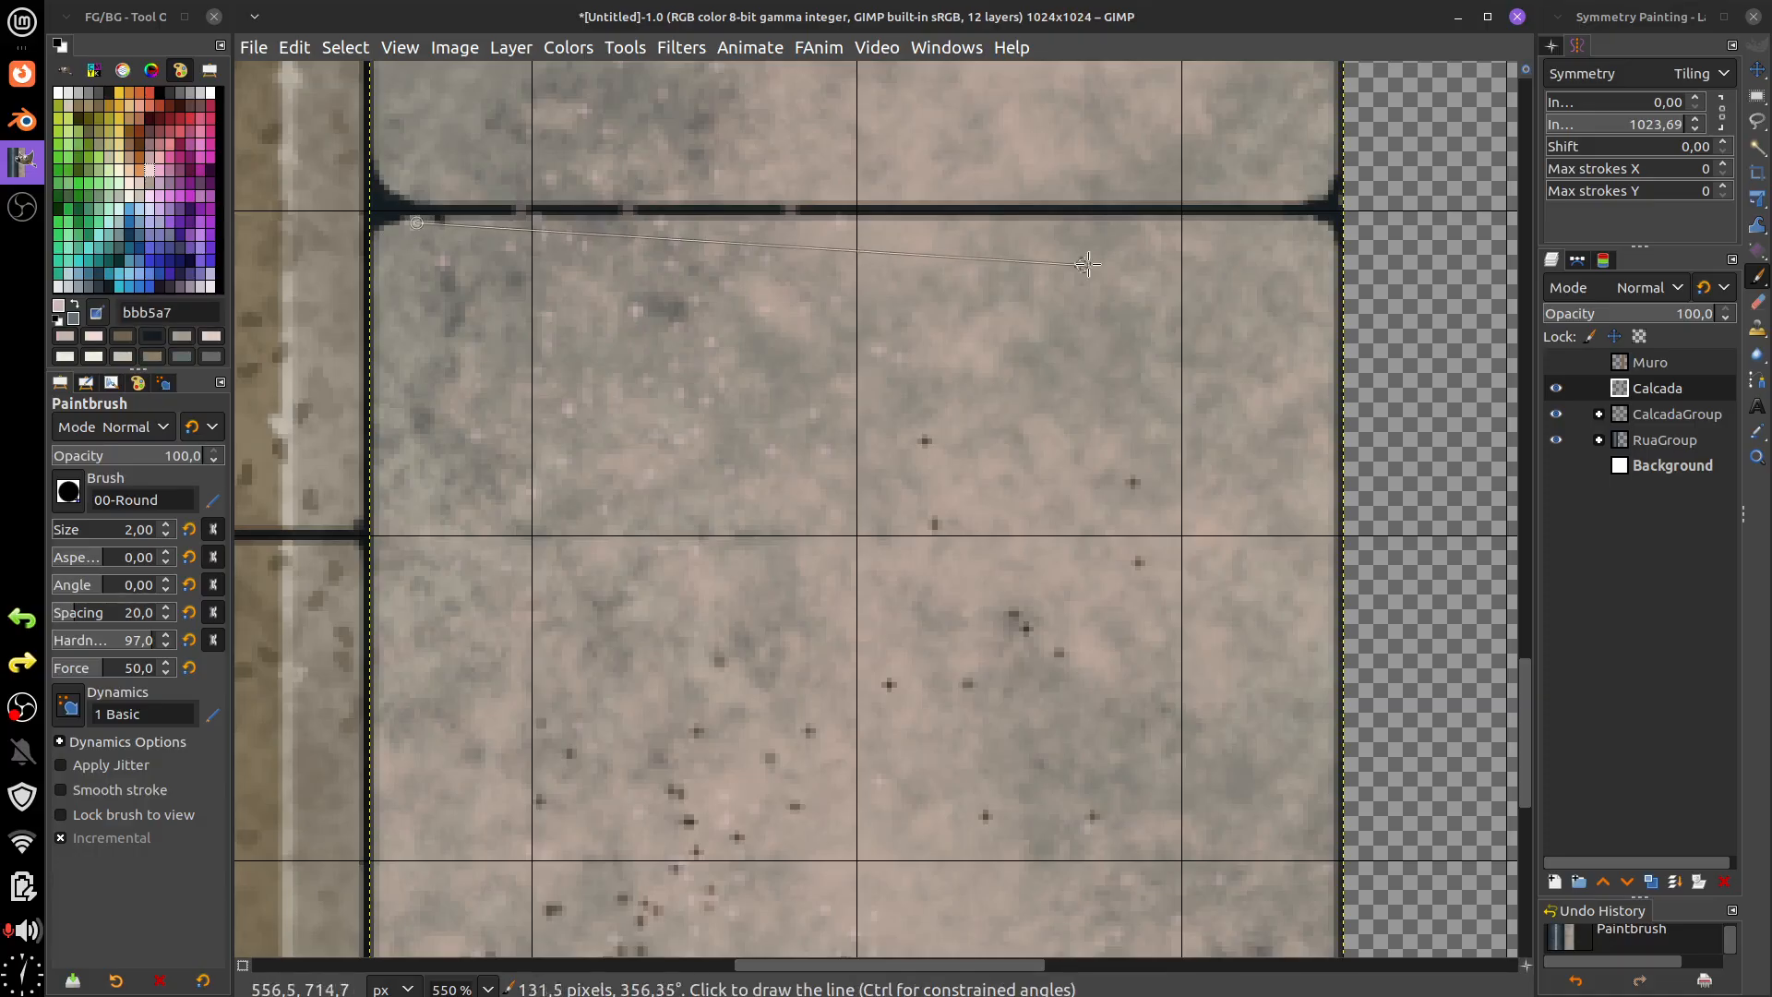
shift+click(1295, 219)
scroll(764, 248, left, 3)
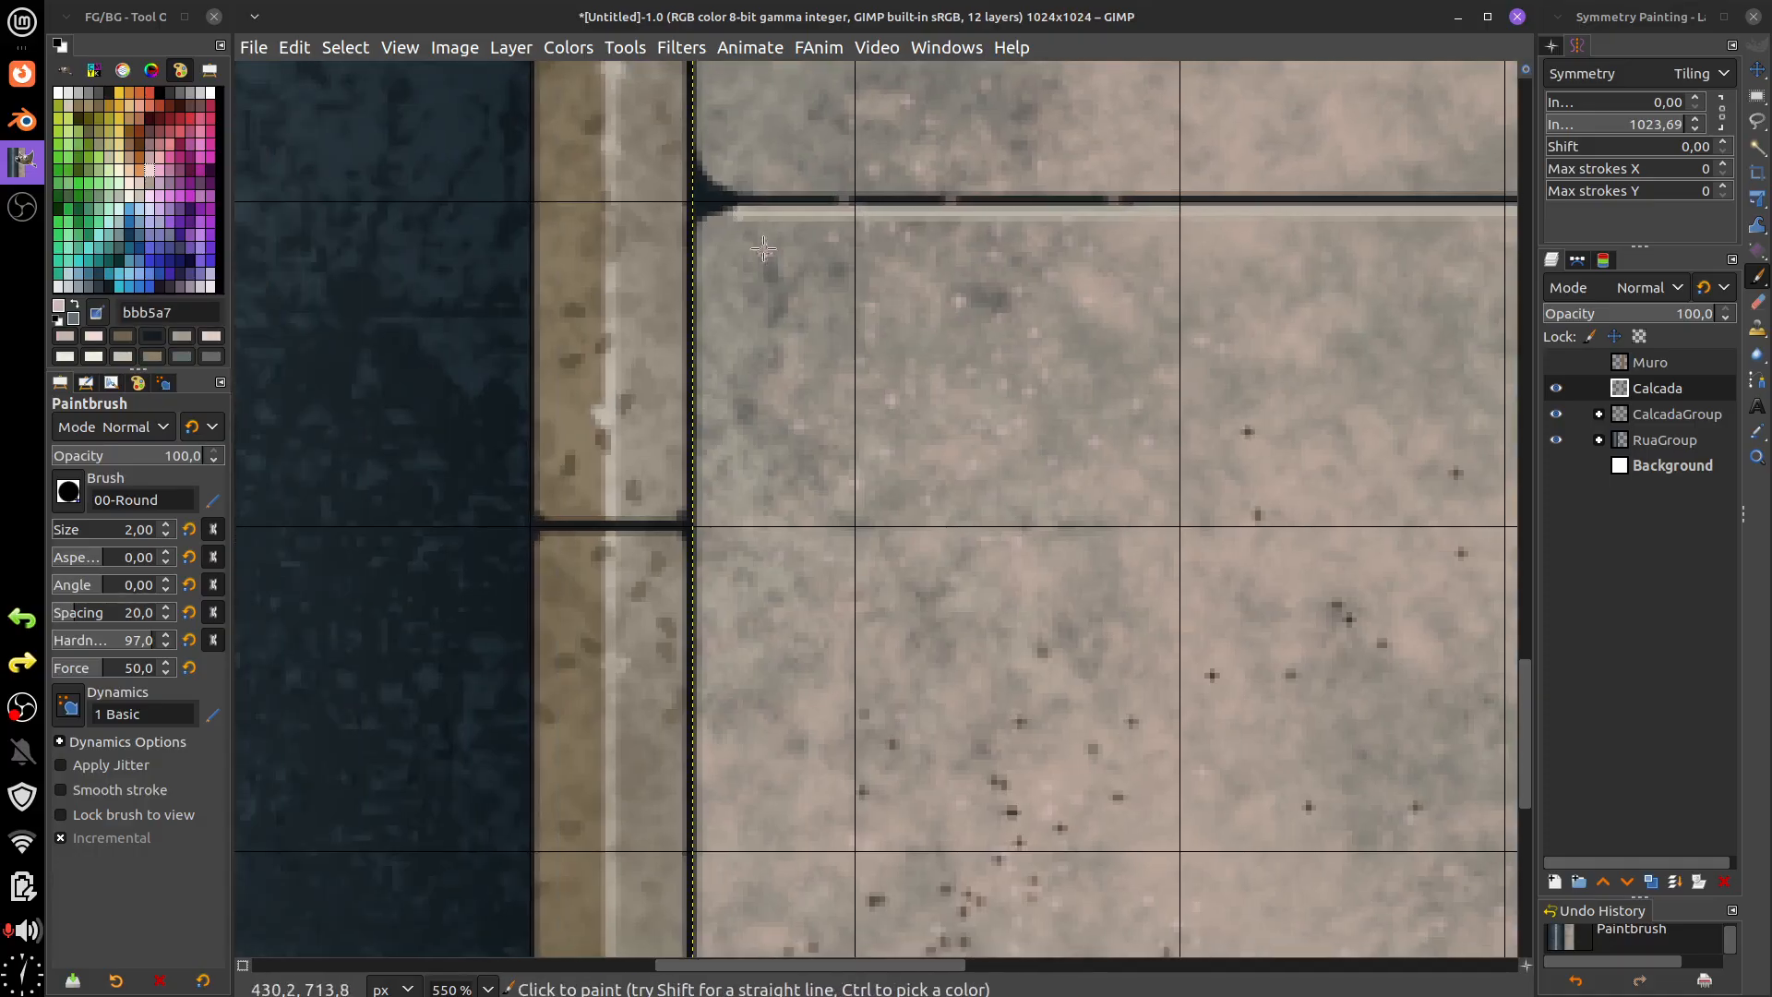
scroll(717, 221, up, 2)
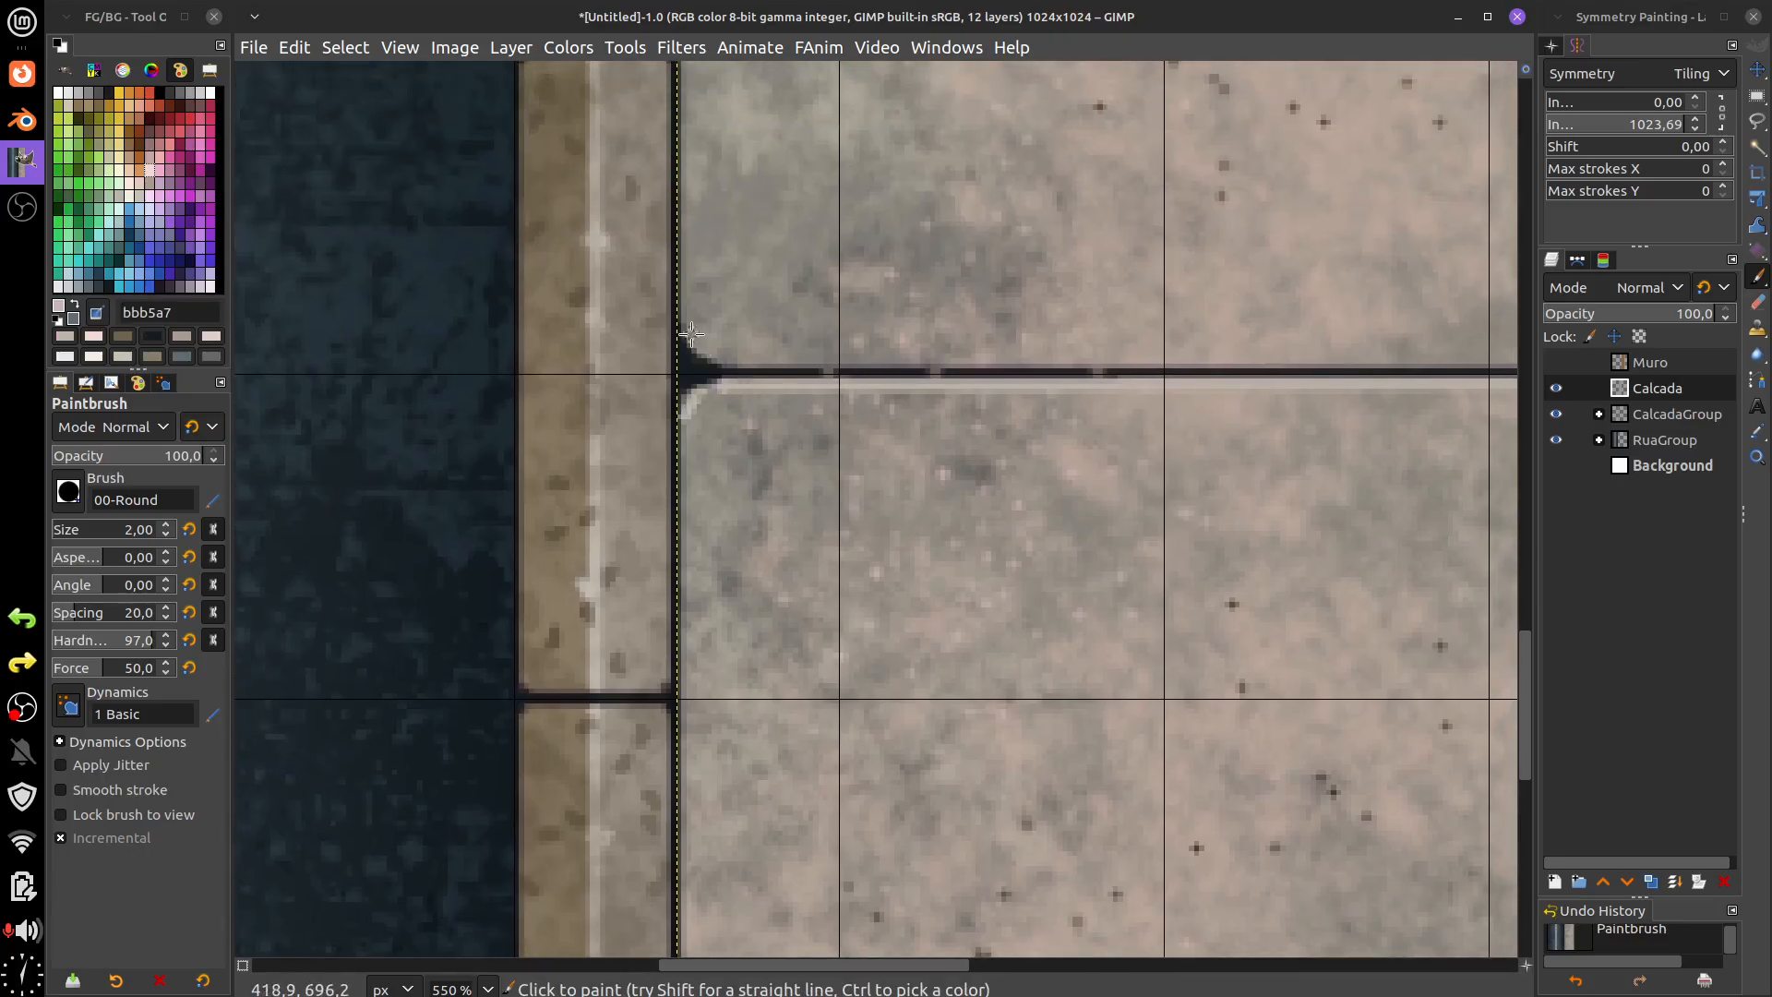
click(732, 381)
scroll(680, 387, right, 5)
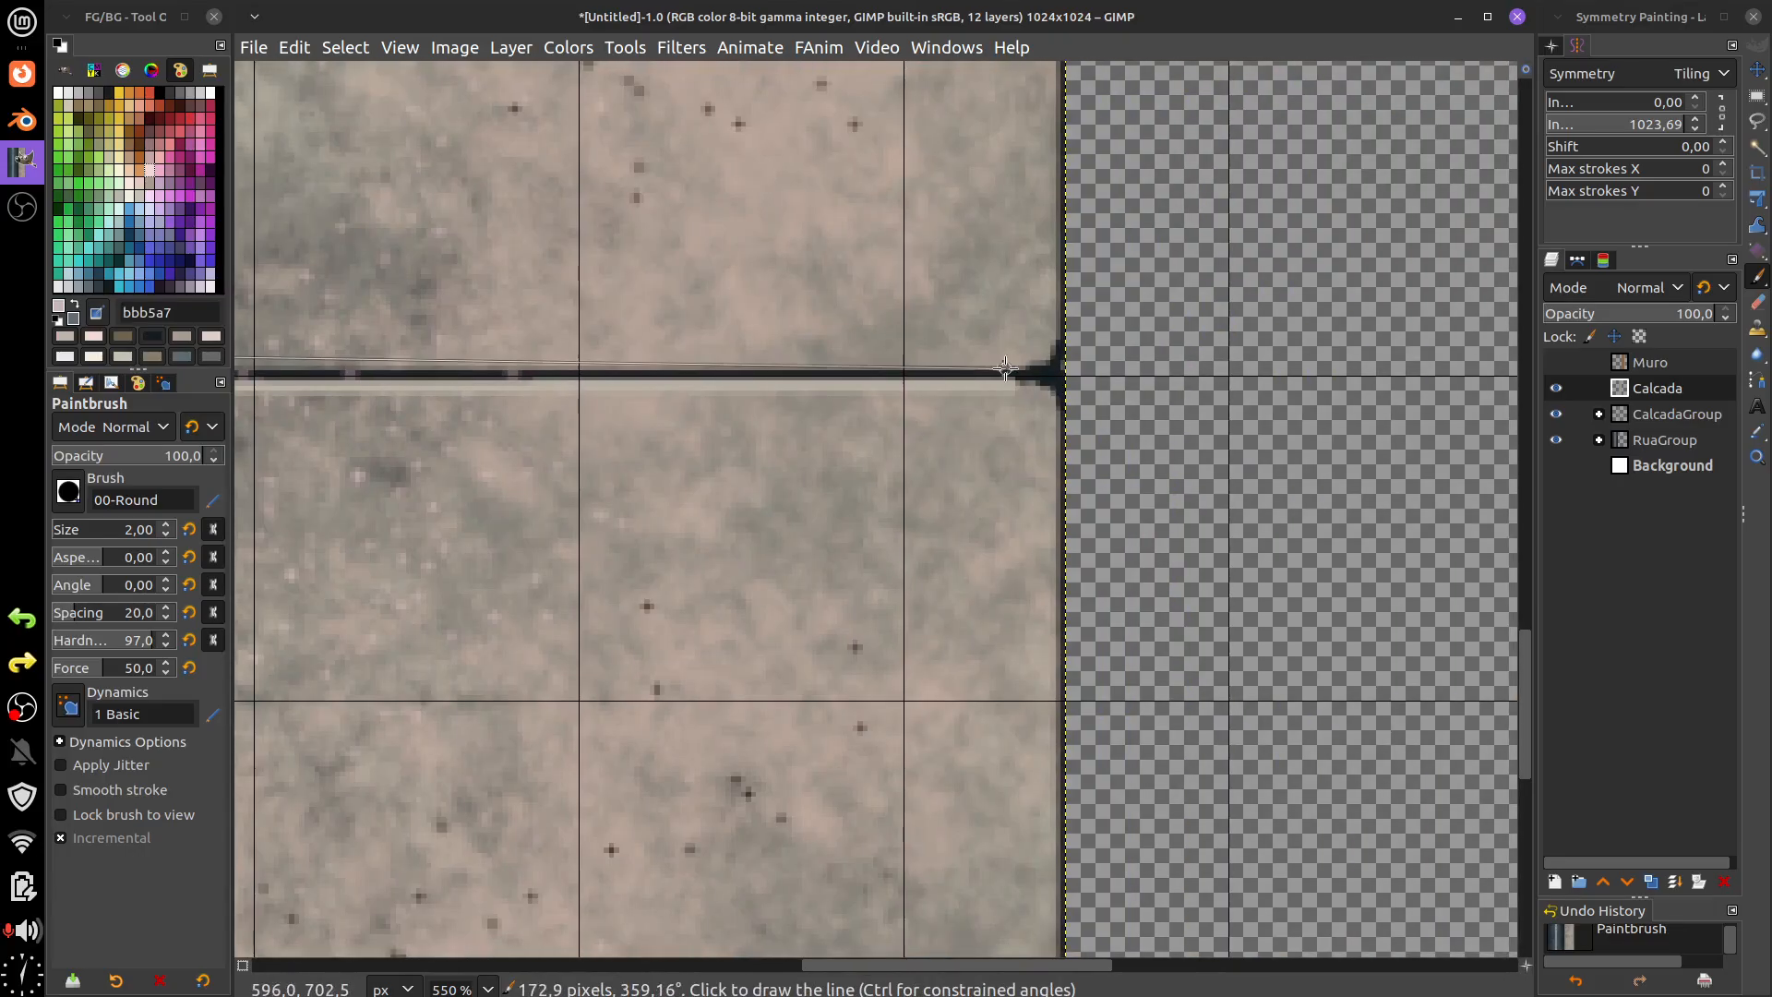
shift+click(1019, 362)
- Draw a straight light highlight up the slab's curb-side edge from the joint at y 704 to the joint at y 448
scroll(834, 490, up, 5)
scroll(834, 490, left, 6)
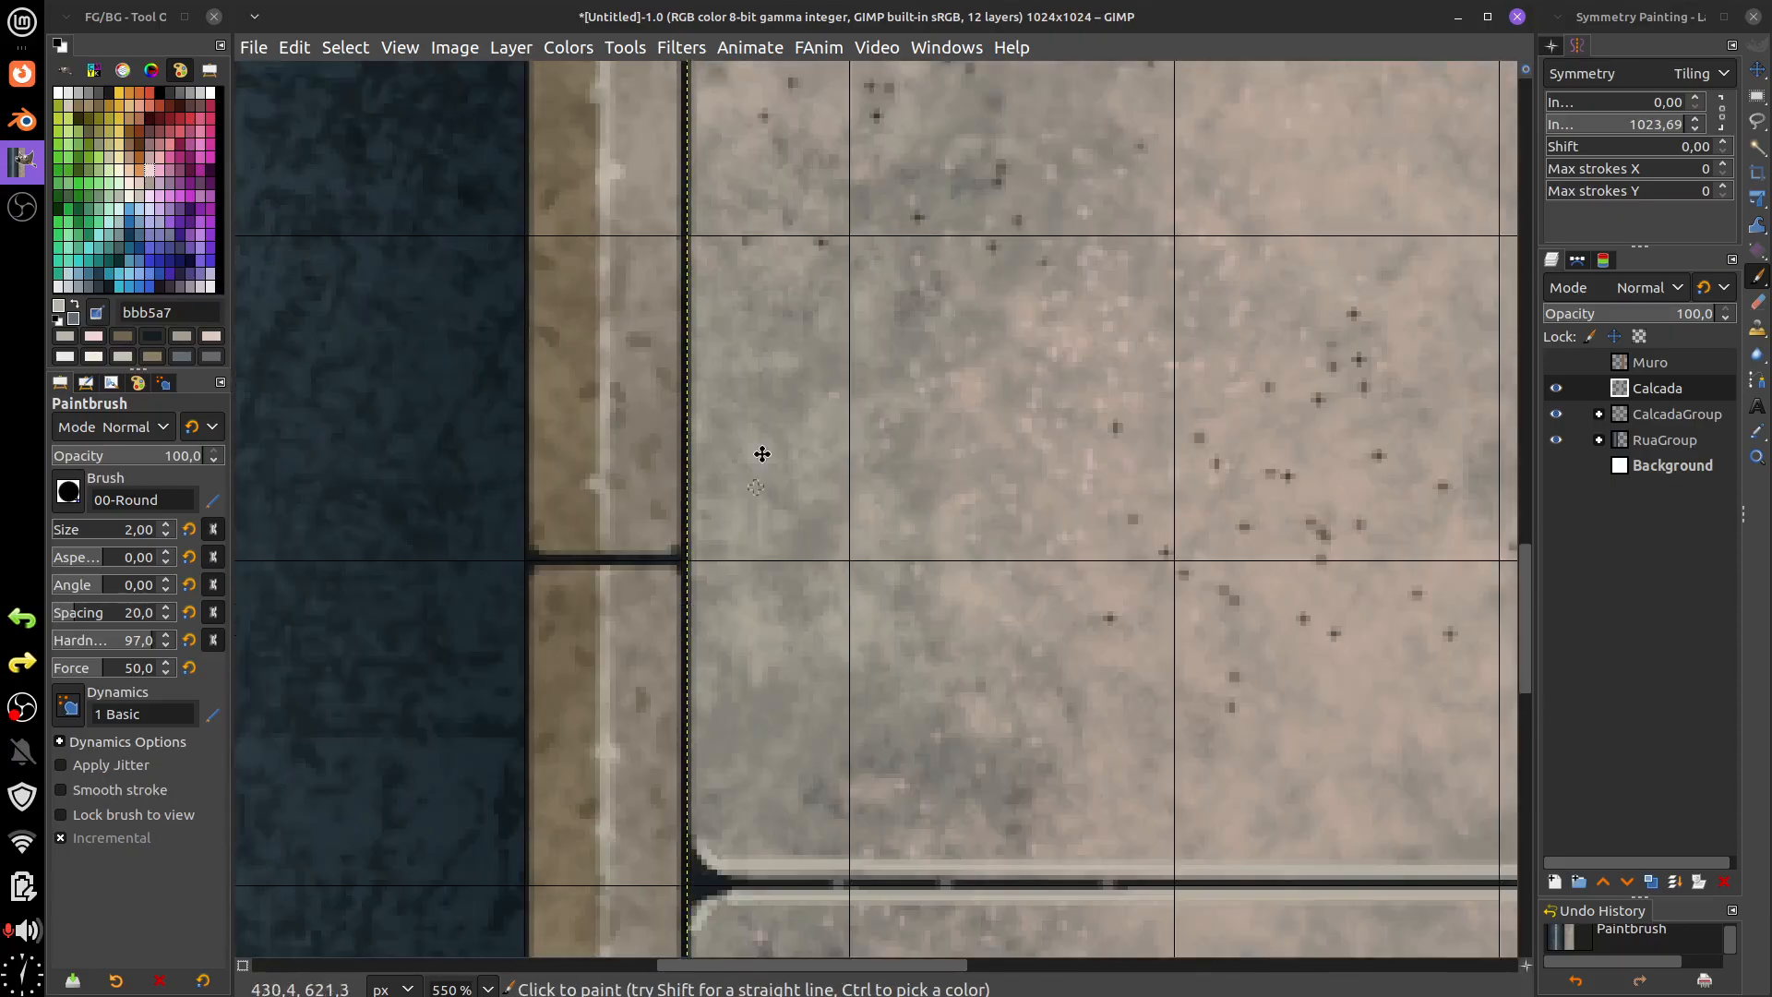
scroll(721, 485, down, 6)
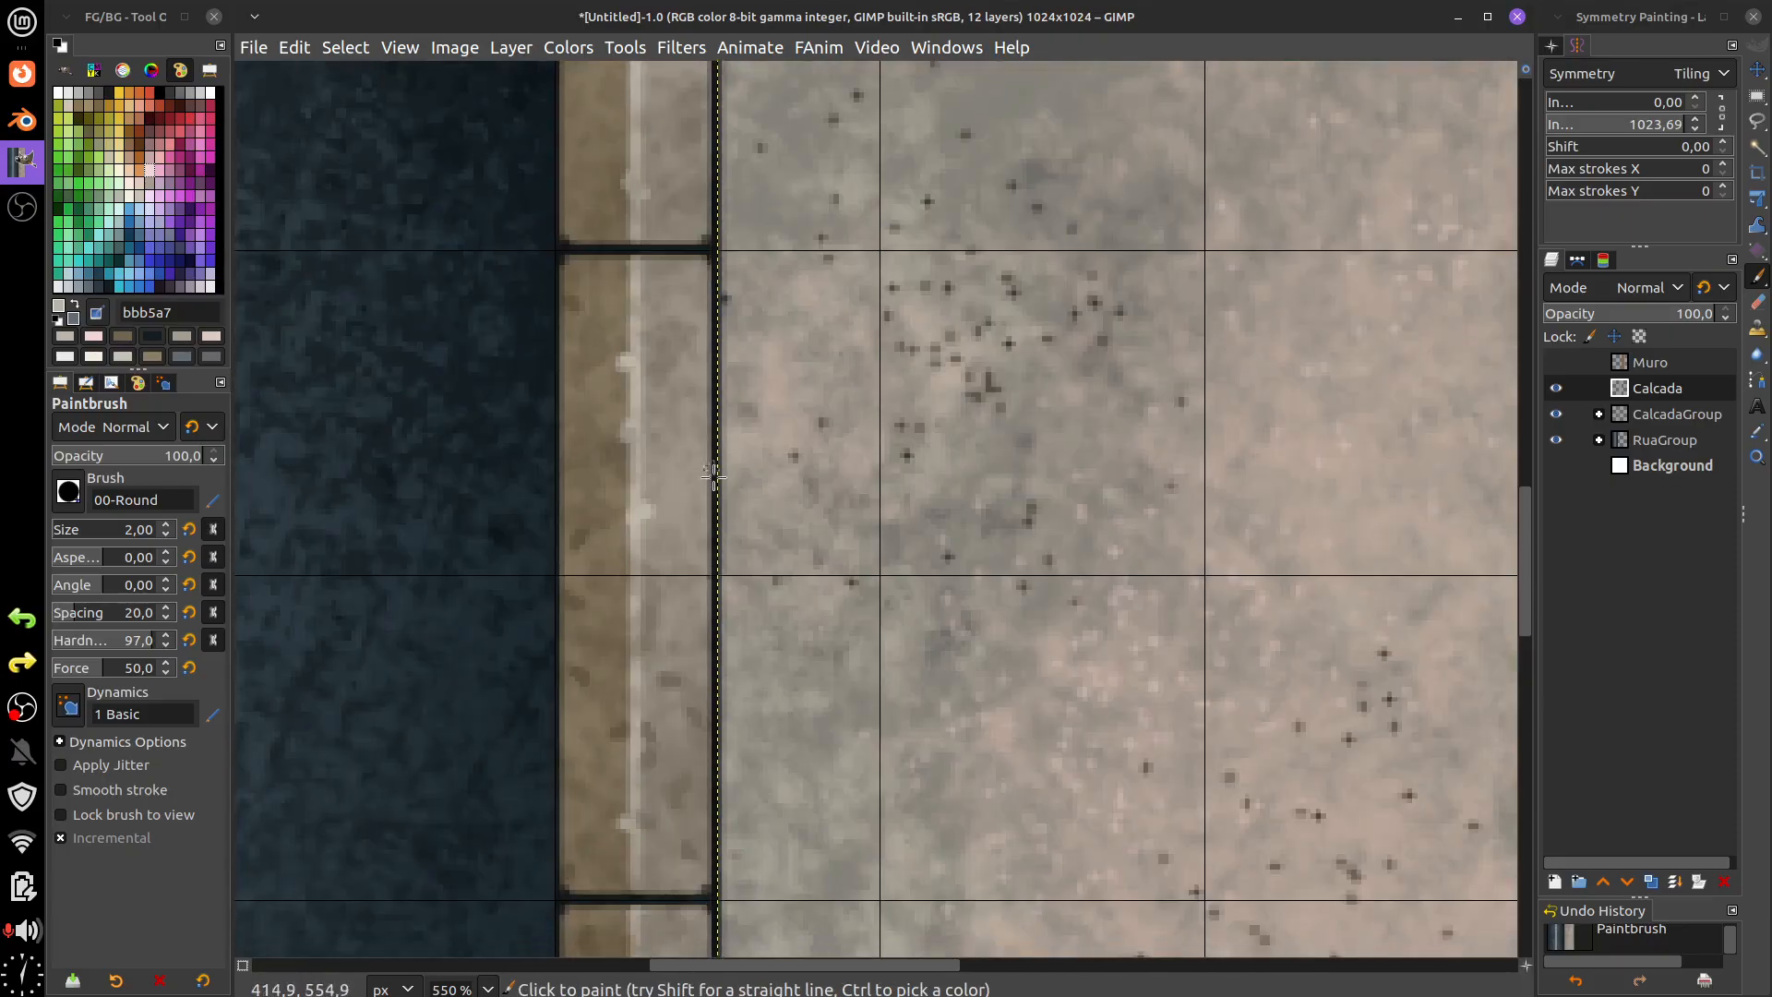
scroll(718, 411, up, 1)
shift+click(721, 393)
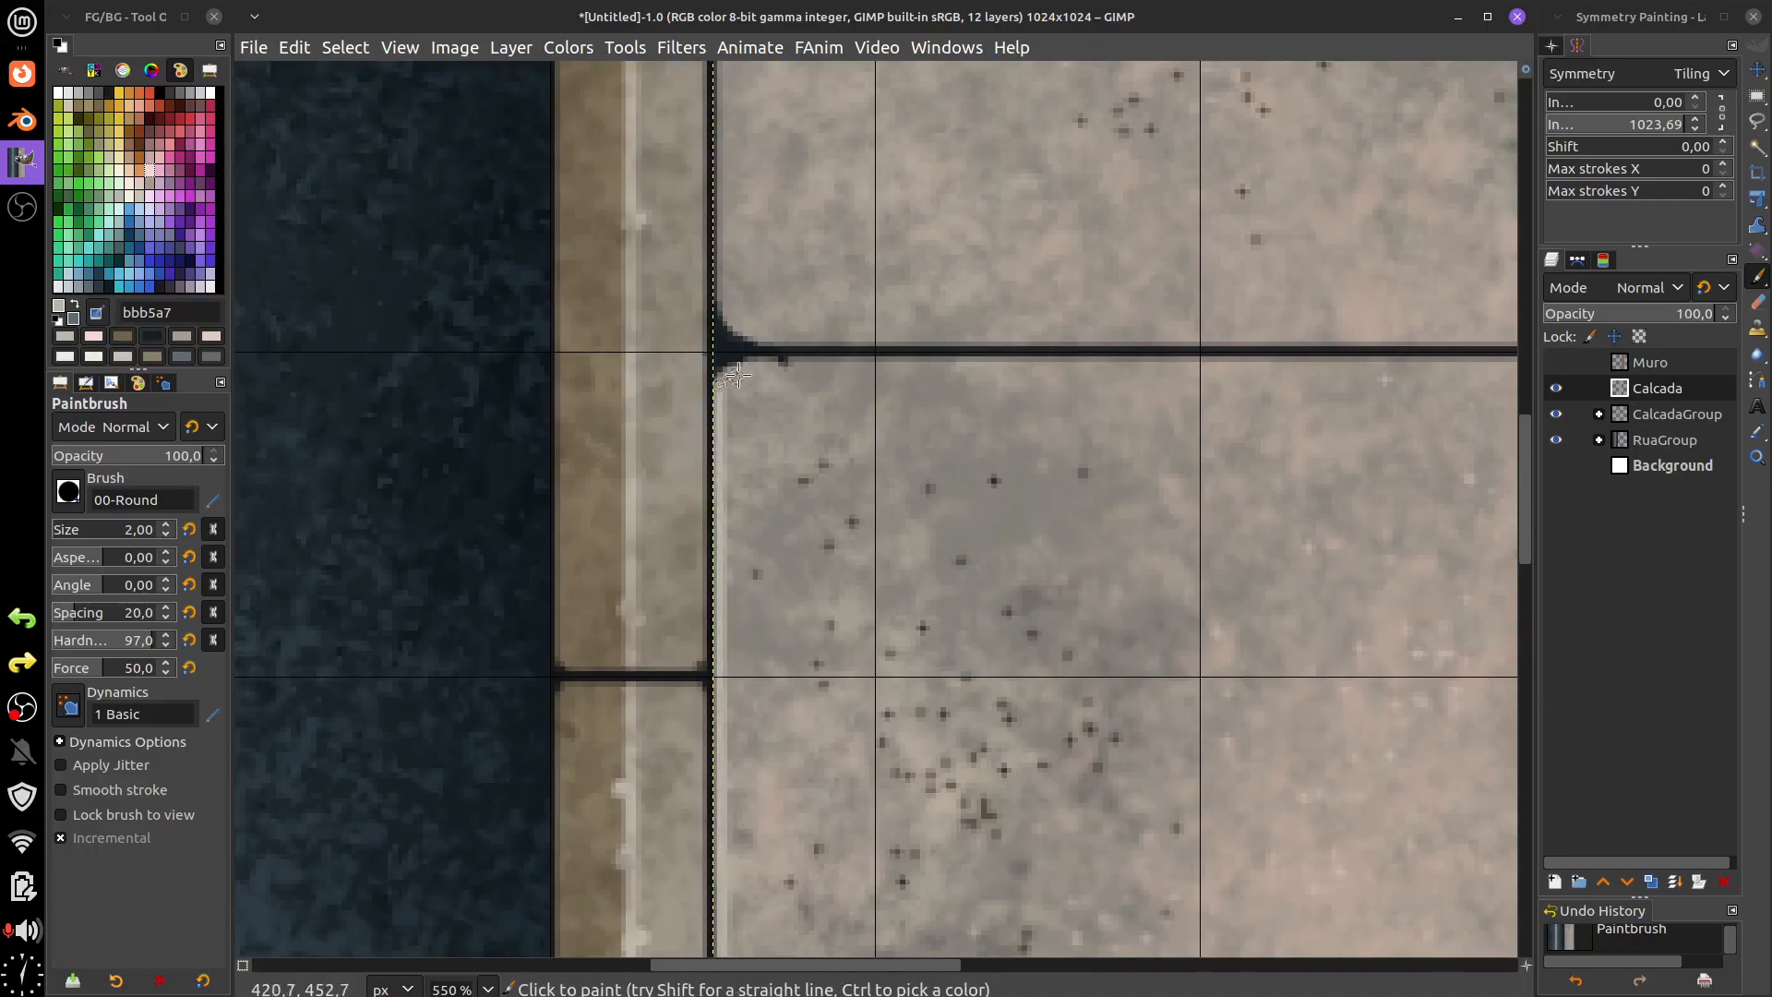
- Draw a straight light highlight along the lower side of the dark slab joint at y 448, starting from the curb-side corner
scroll(758, 373, down, 4)
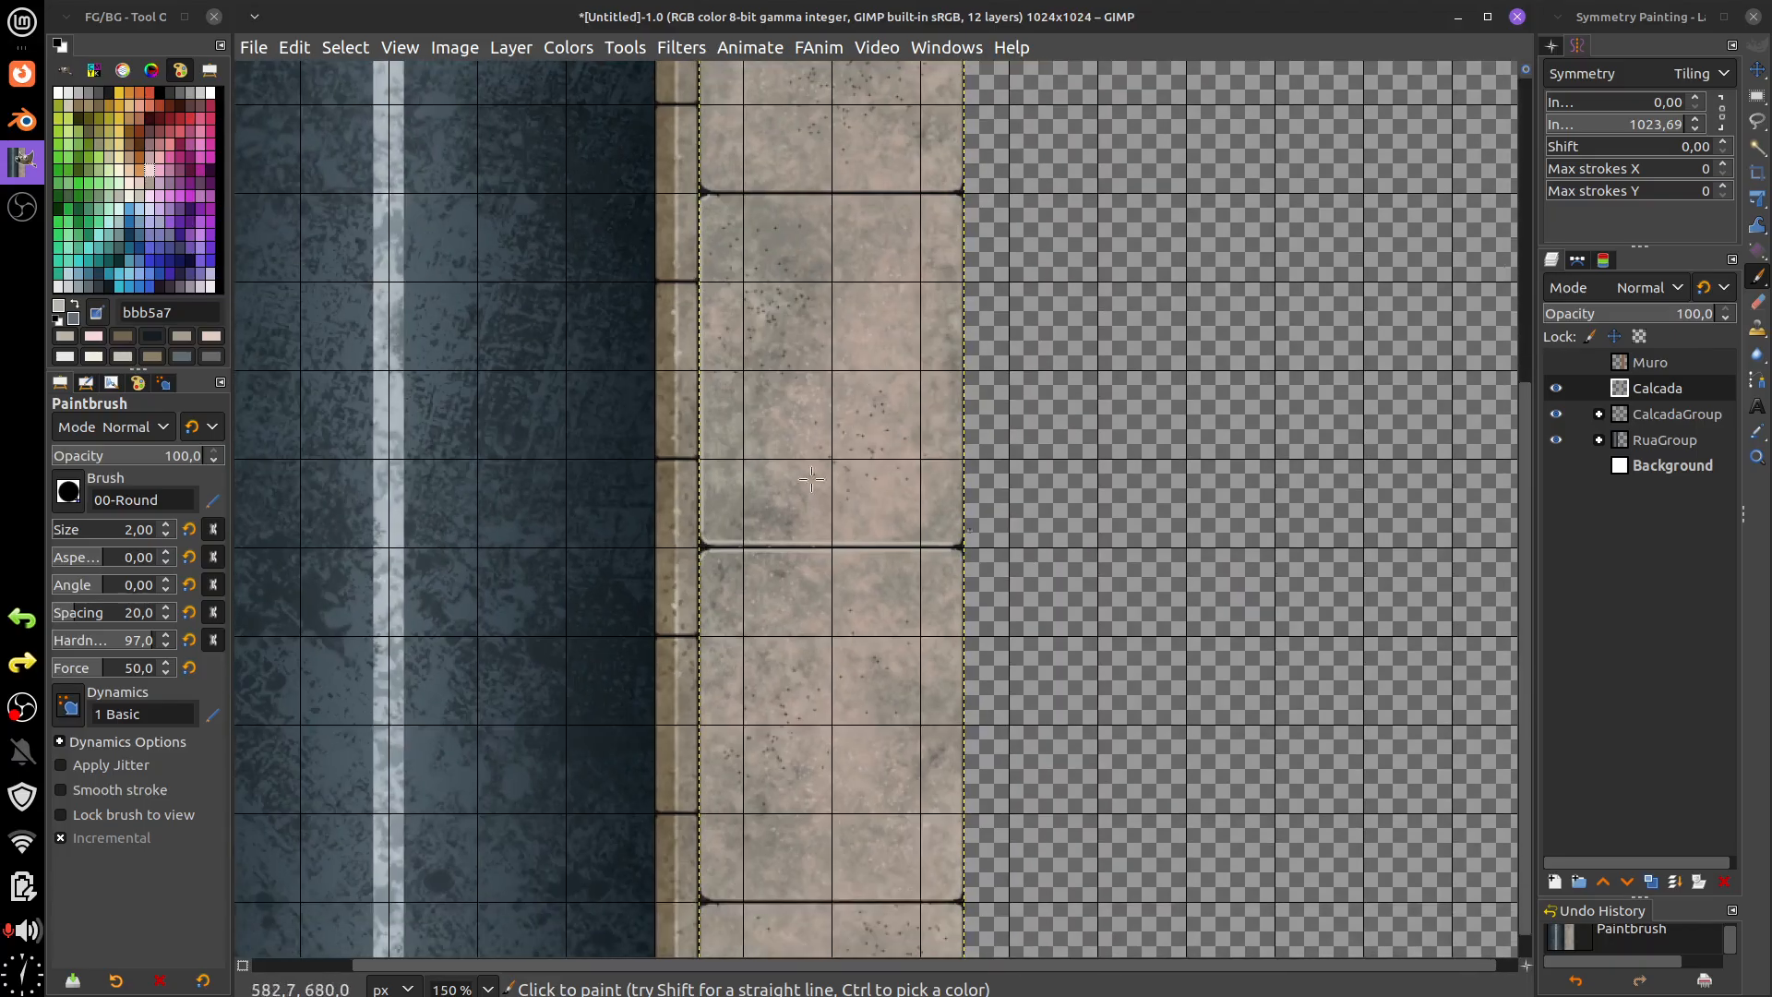
scroll(970, 381, up, 2)
scroll(867, 419, up, 1)
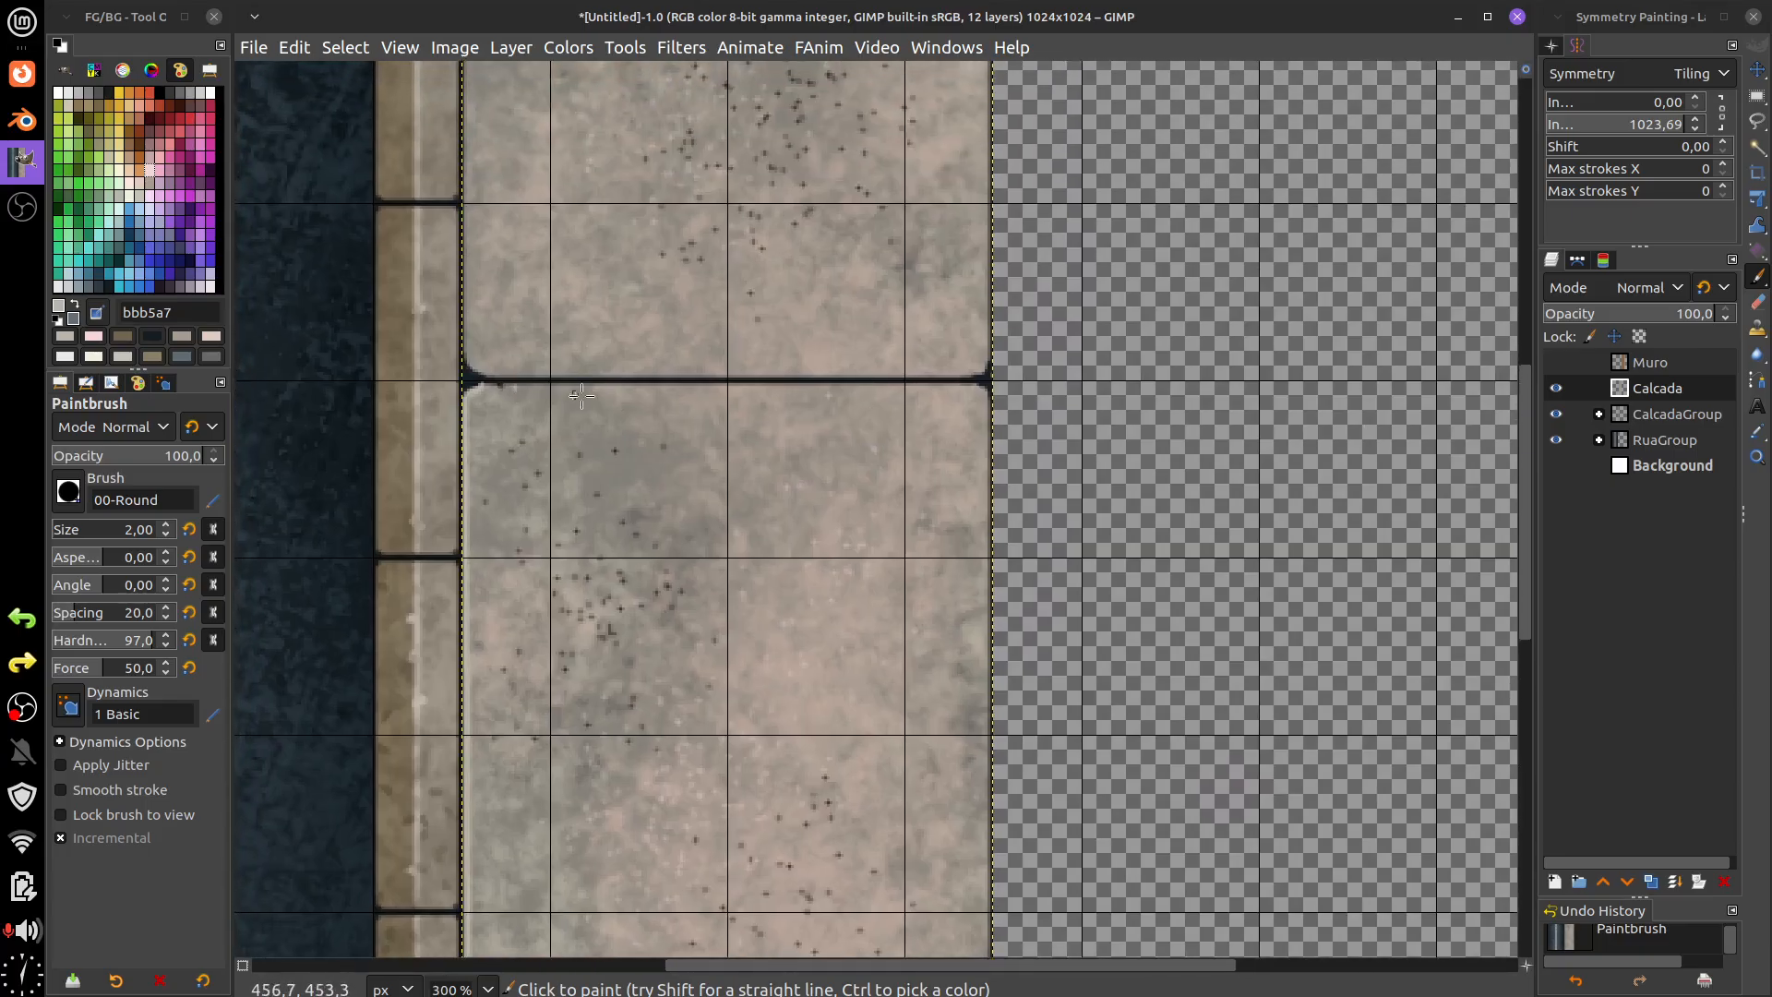
shift+click(764, 388)
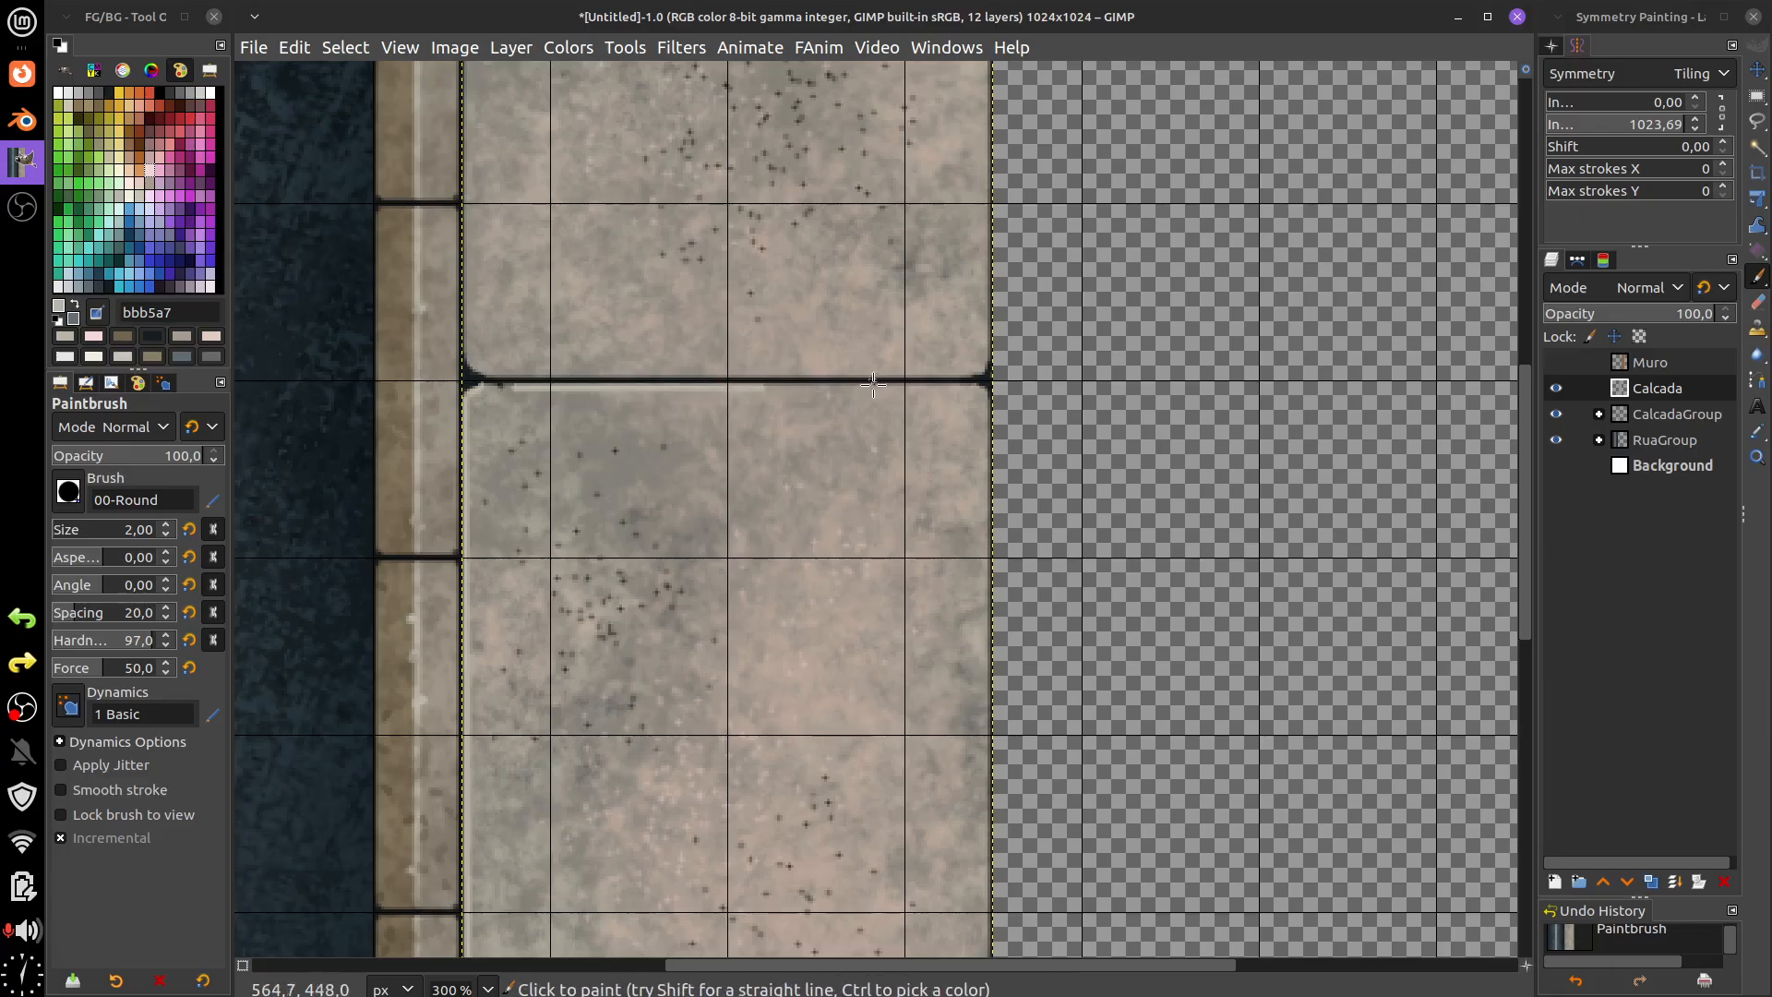
scroll(872, 355, up, 6)
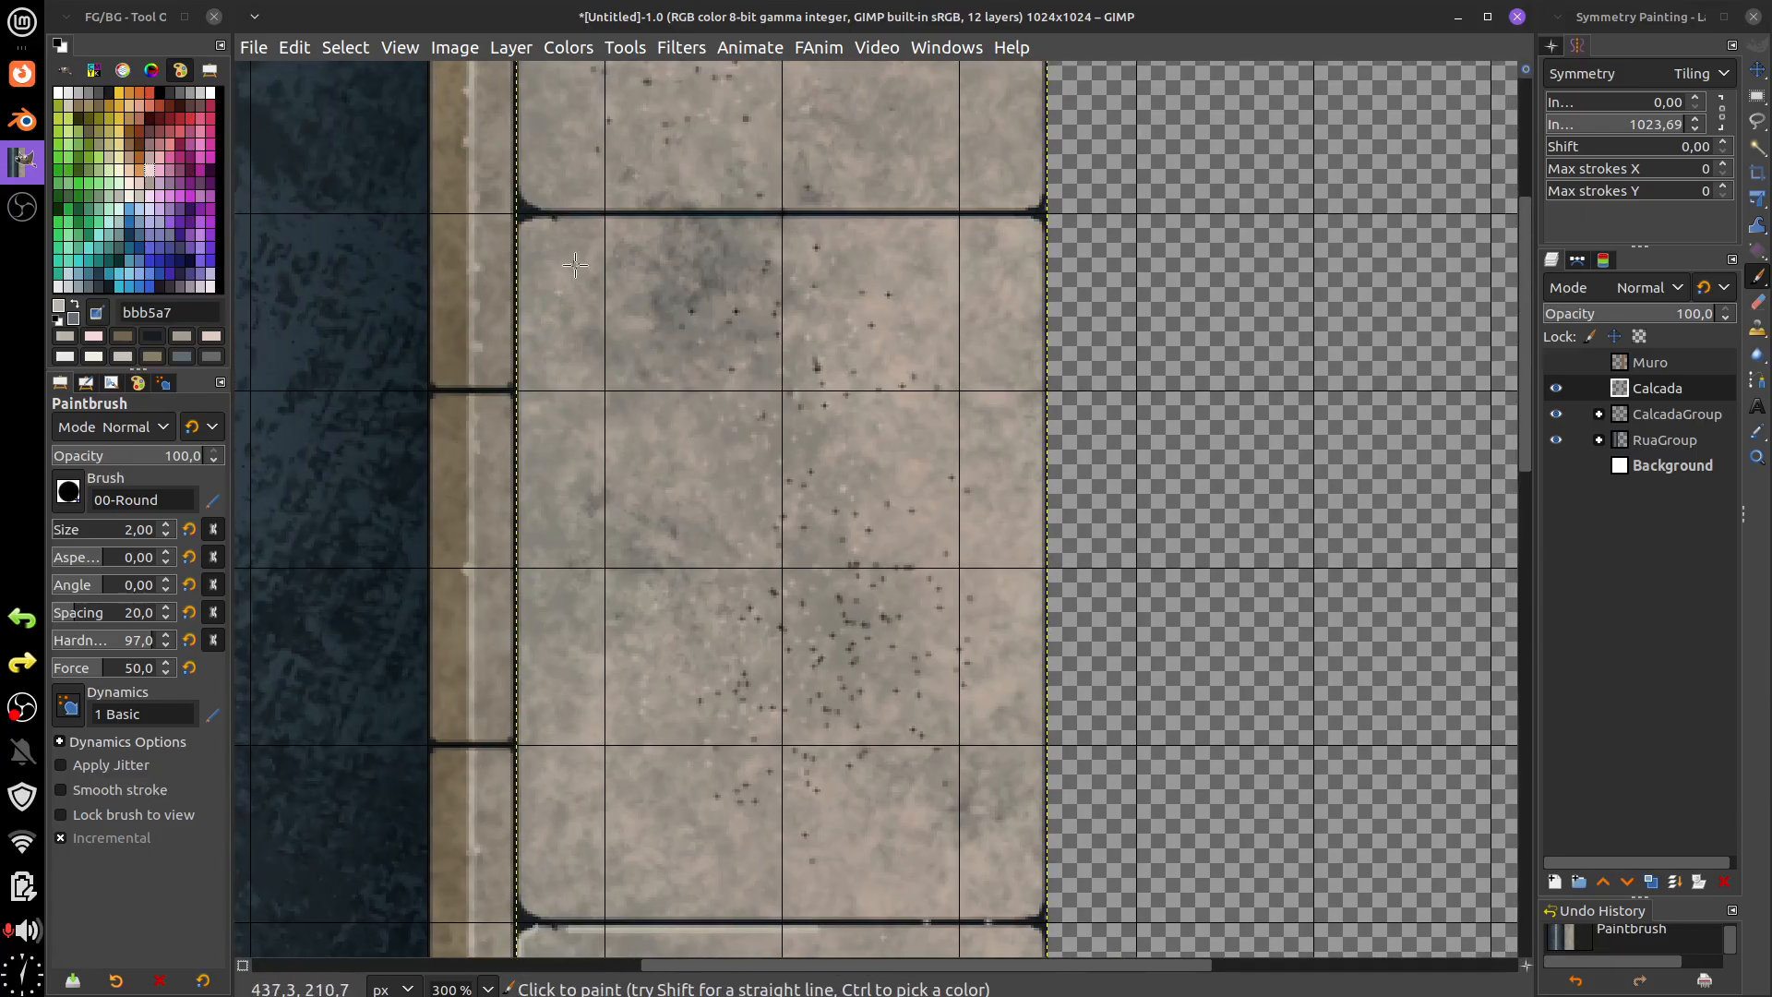
scroll(768, 394, down, 3)
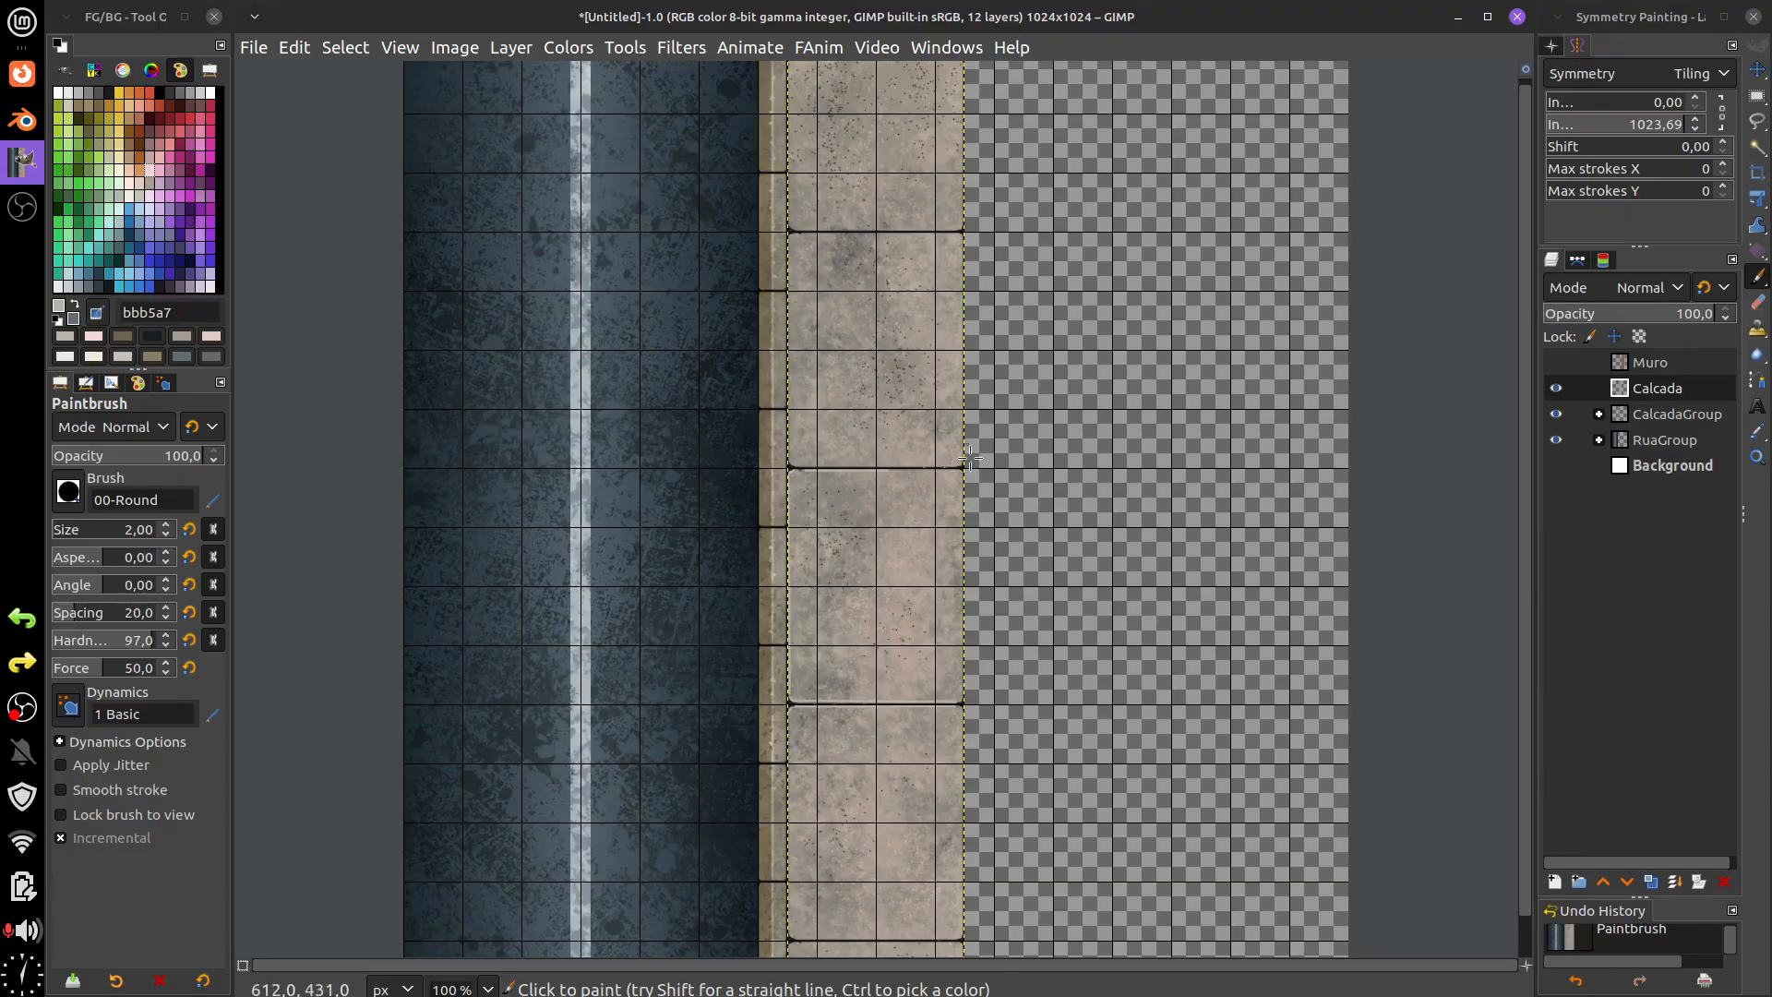
- Show the Muro layer, make it active and crop it to its content
click(1556, 362)
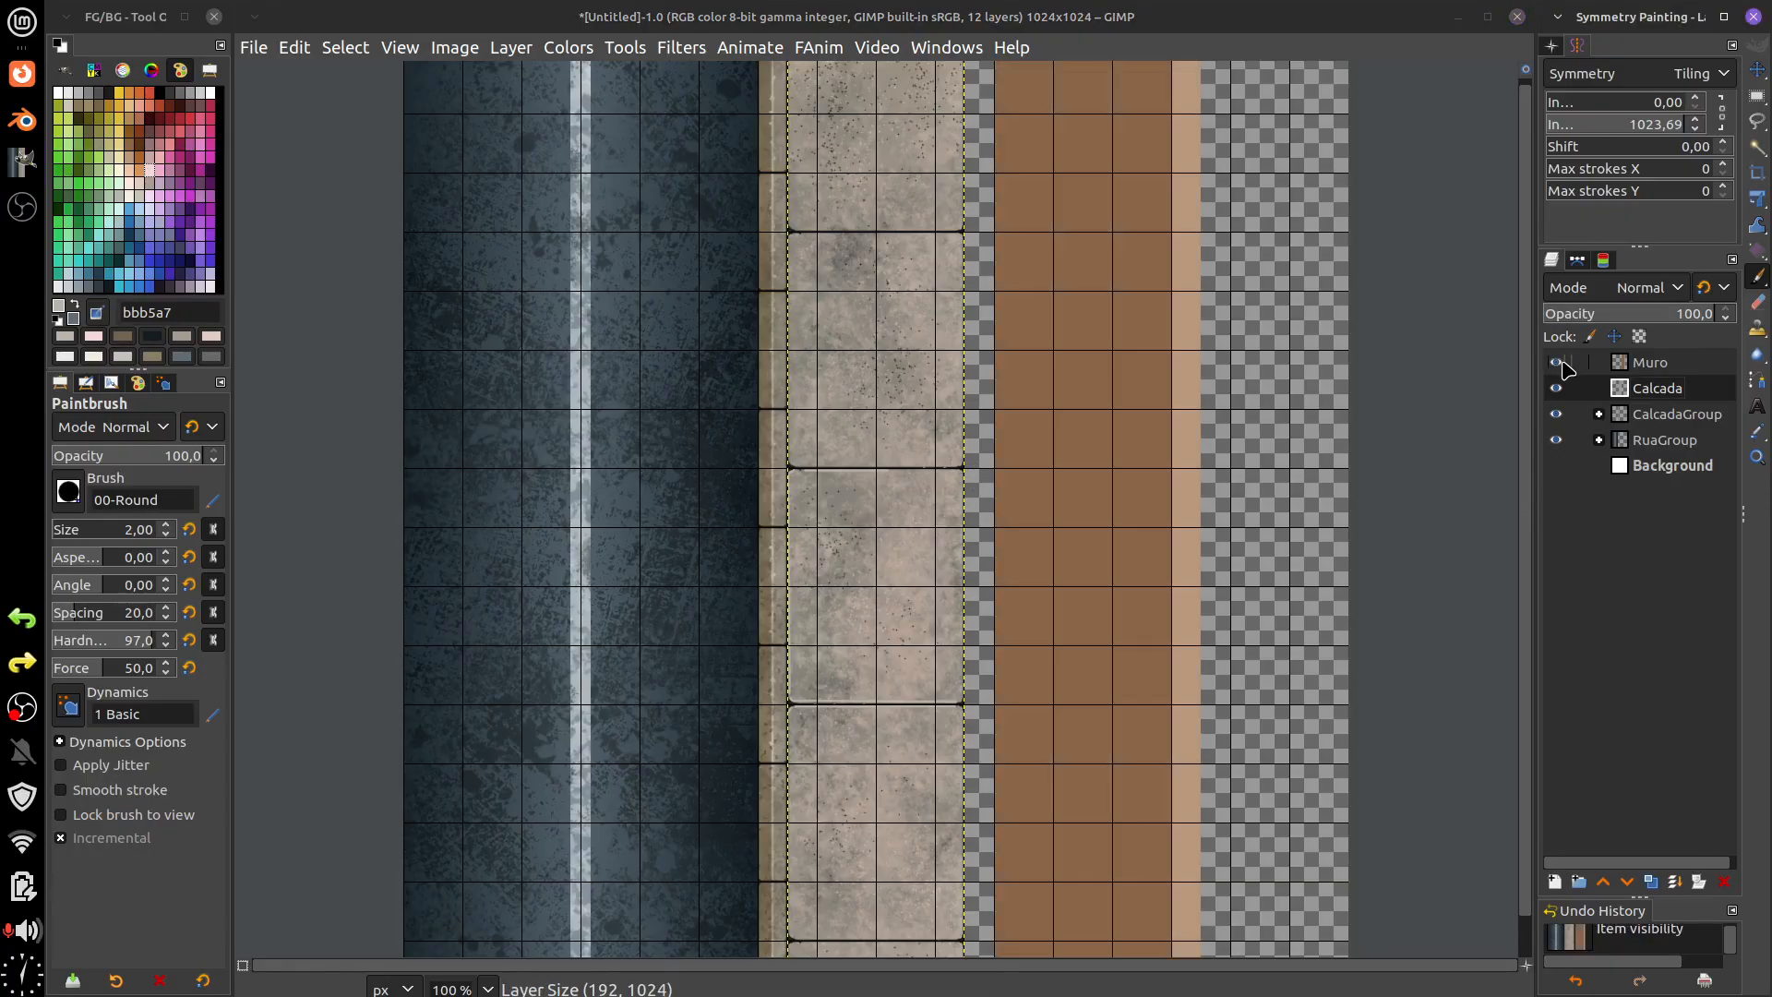
key(m)
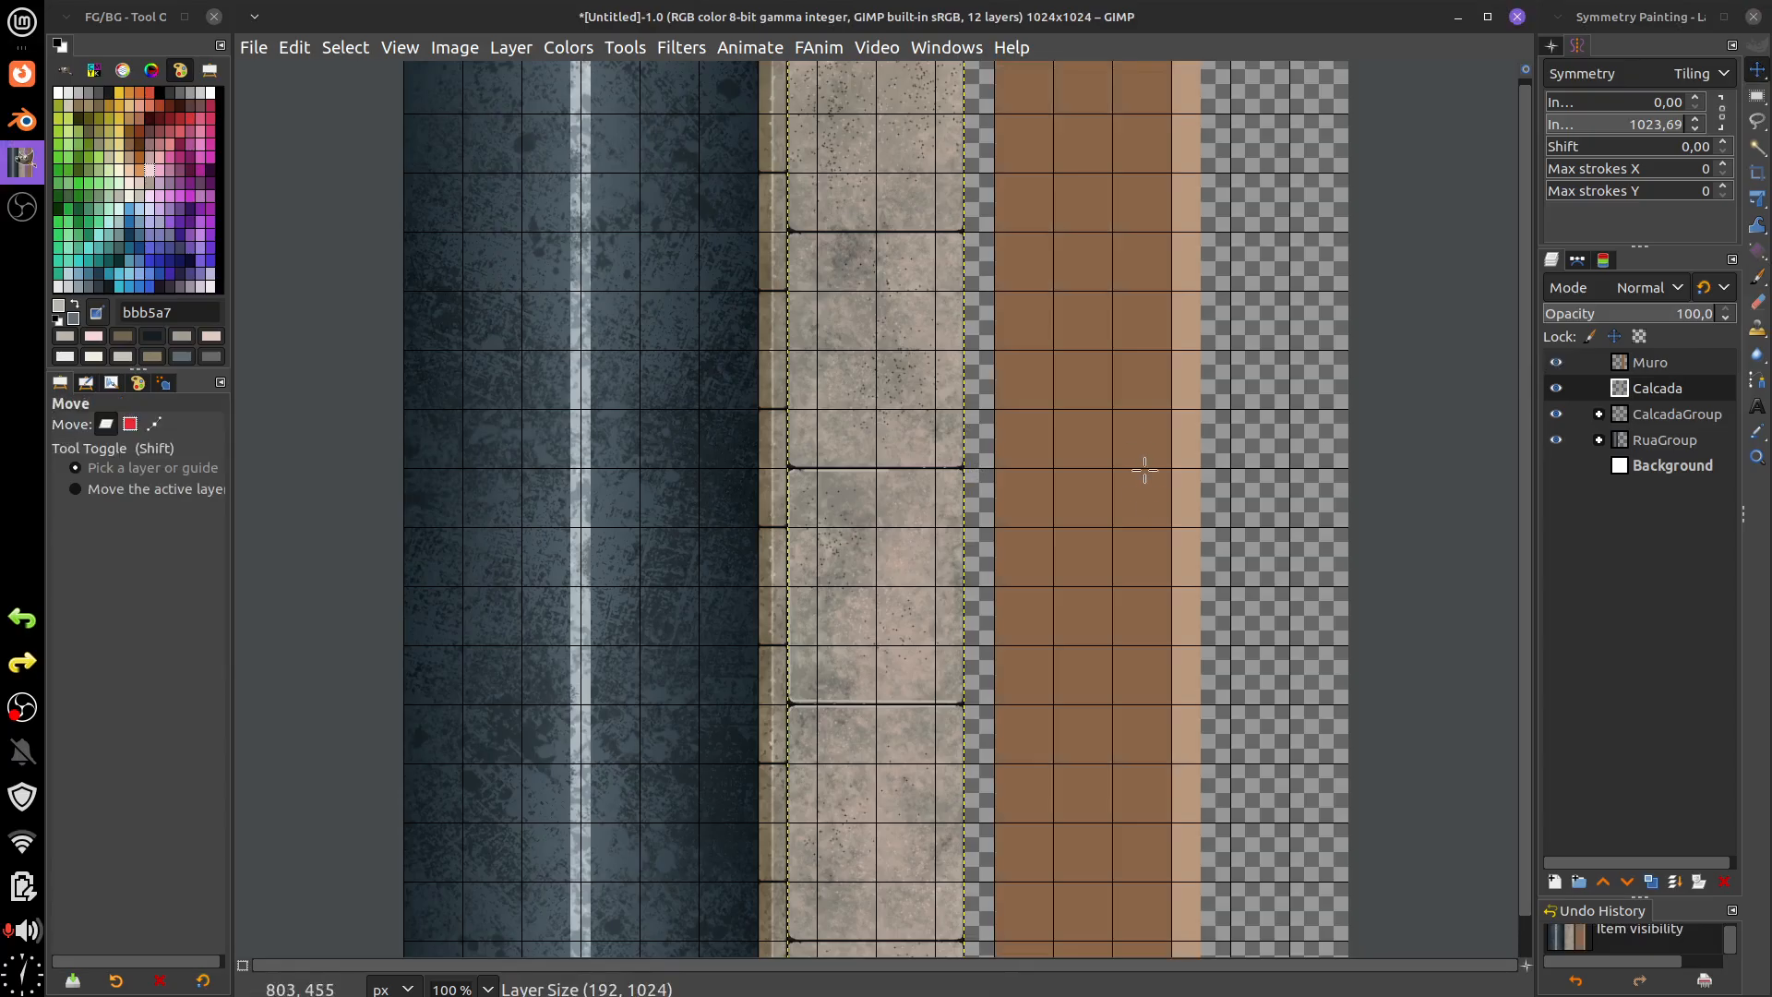
scroll(1137, 413, up, 2)
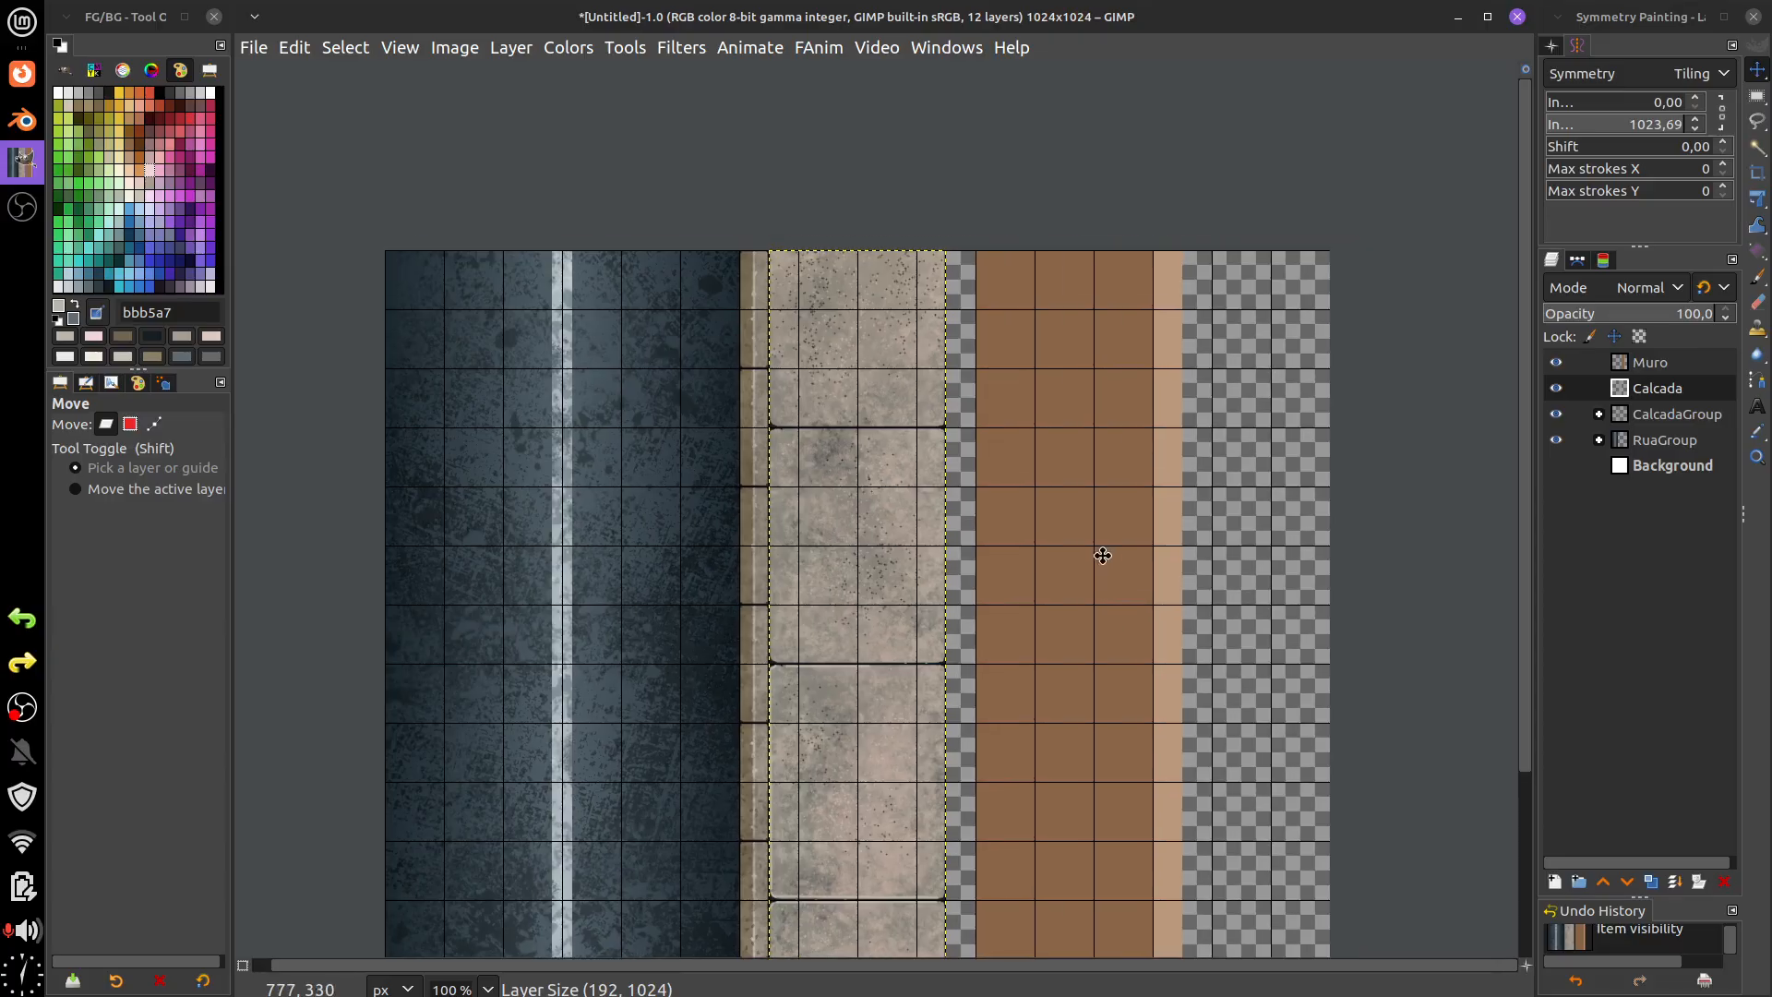
scroll(1099, 550, up, 4)
scroll(1143, 875, up, 2)
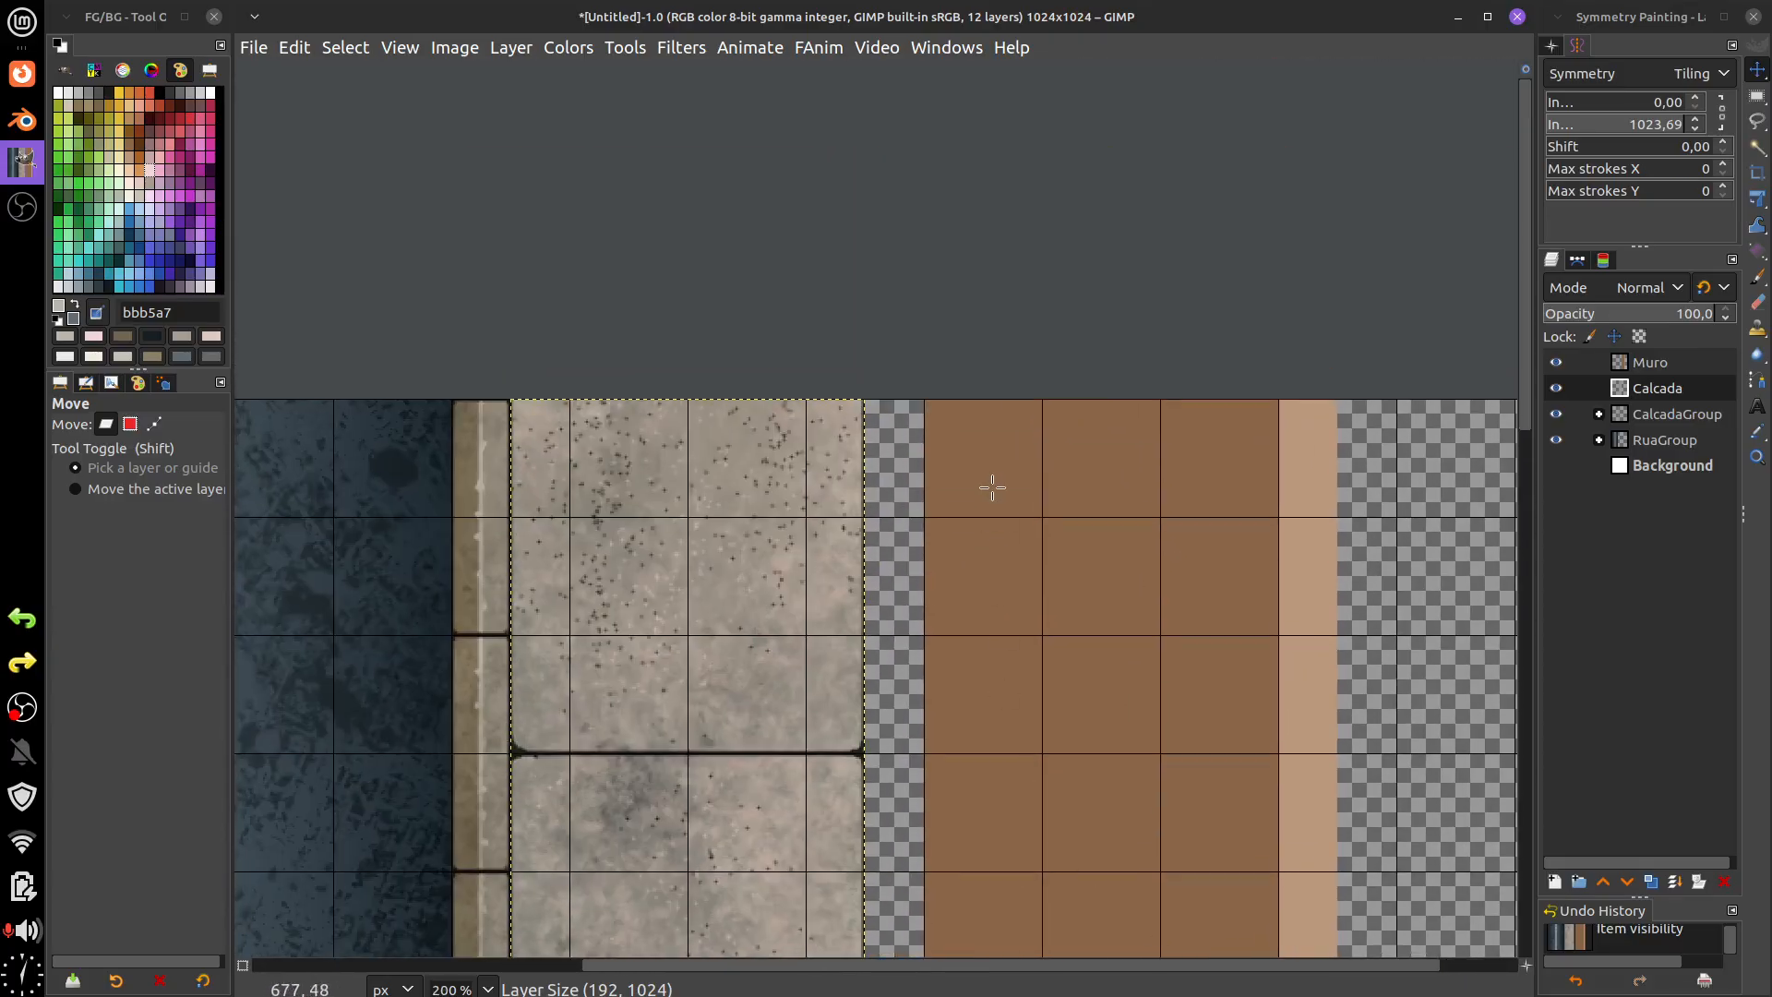
click(1647, 363)
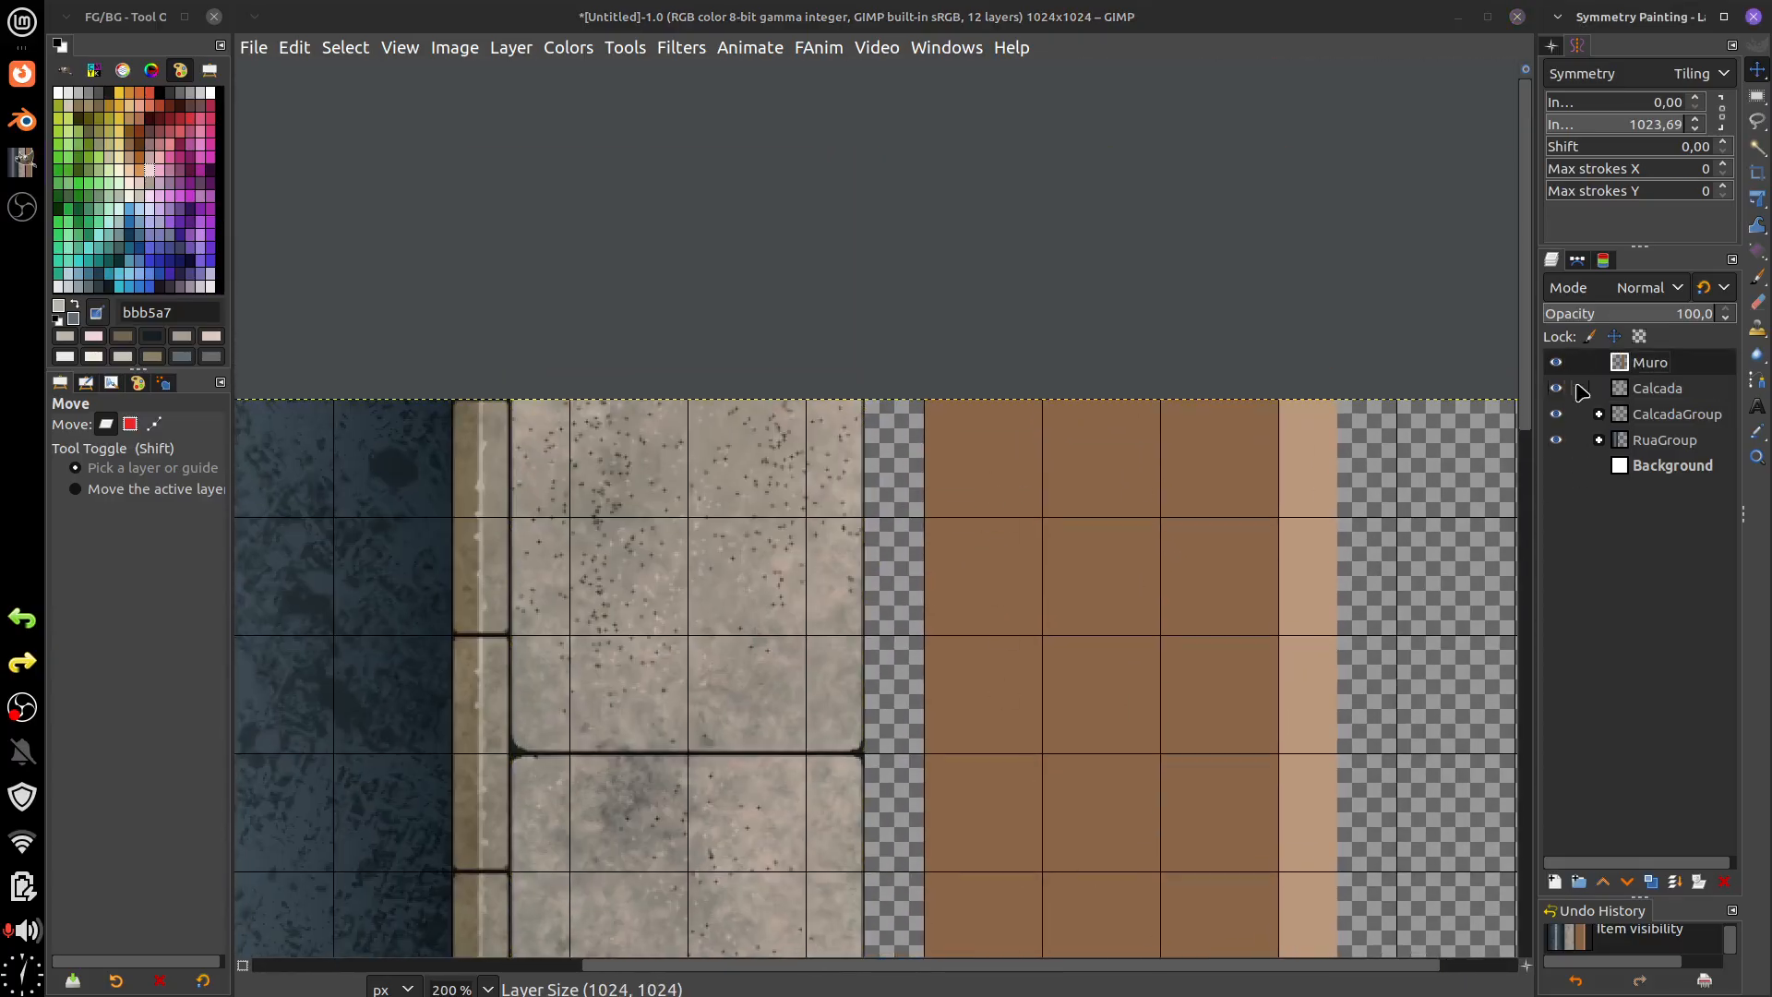
scroll(974, 475, right, 1)
mouse_move(968, 466)
mouse_down()
mouse_move(902, 467)
mouse_move(1000, 474)
mouse_move(974, 461)
mouse_up()
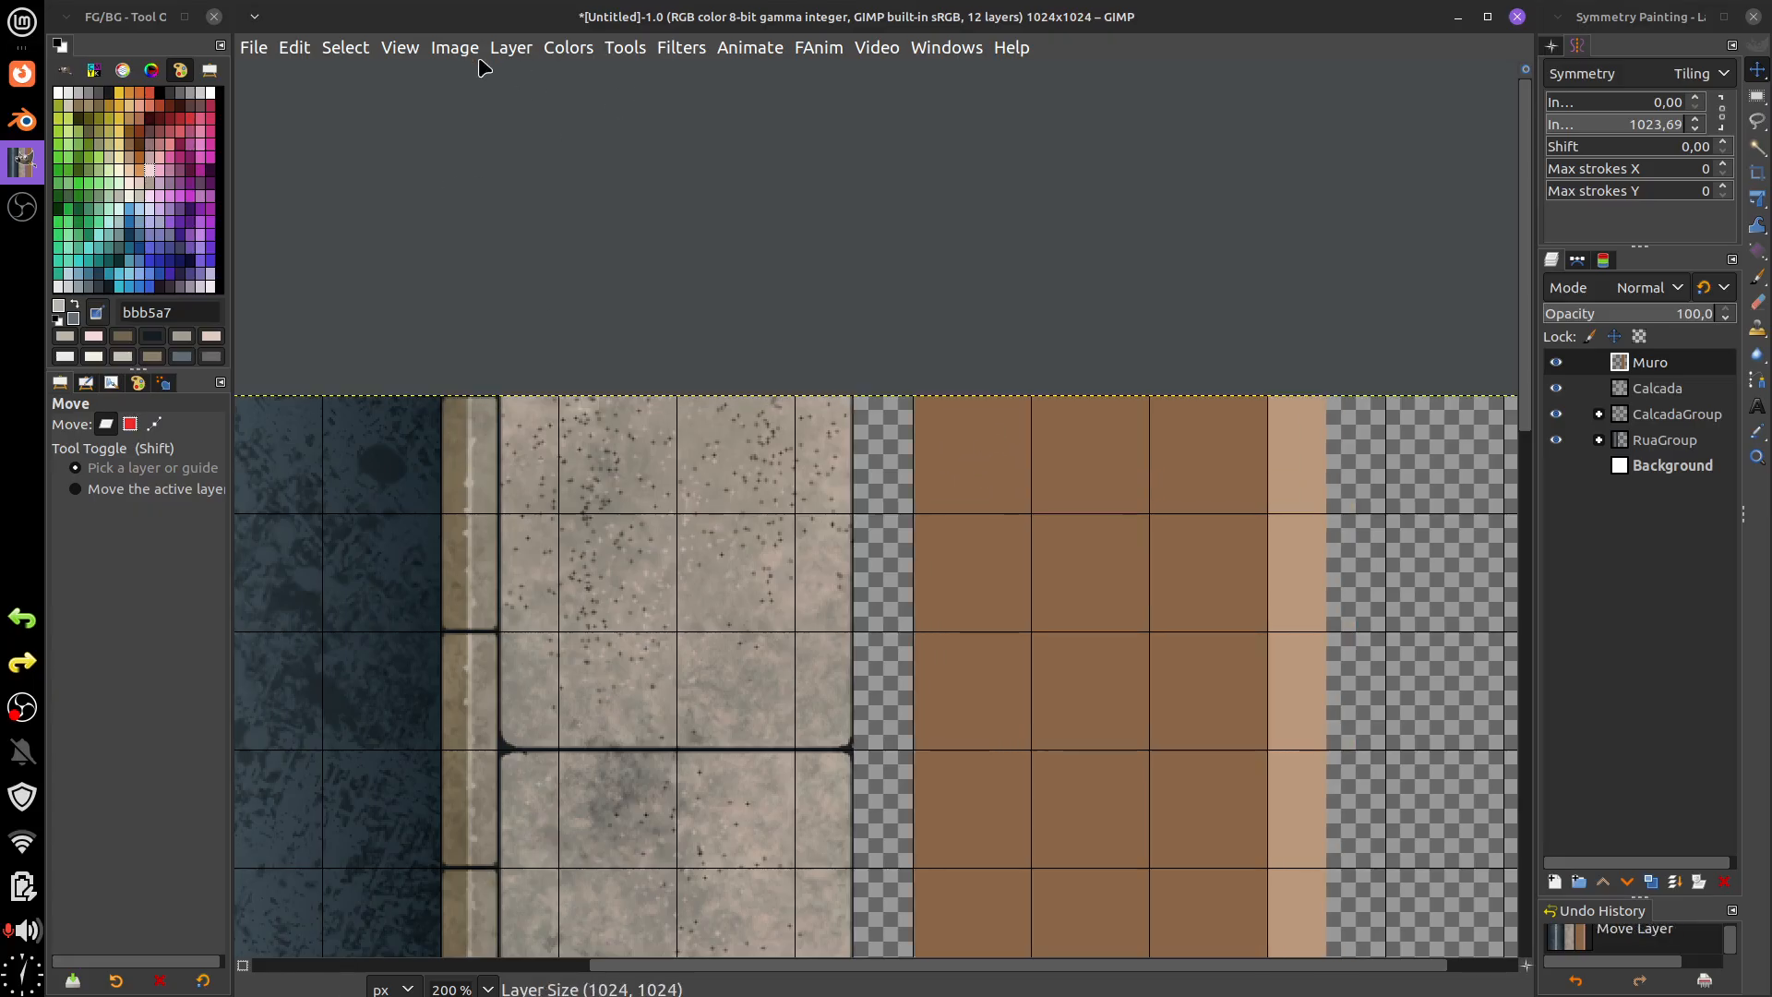
click(510, 48)
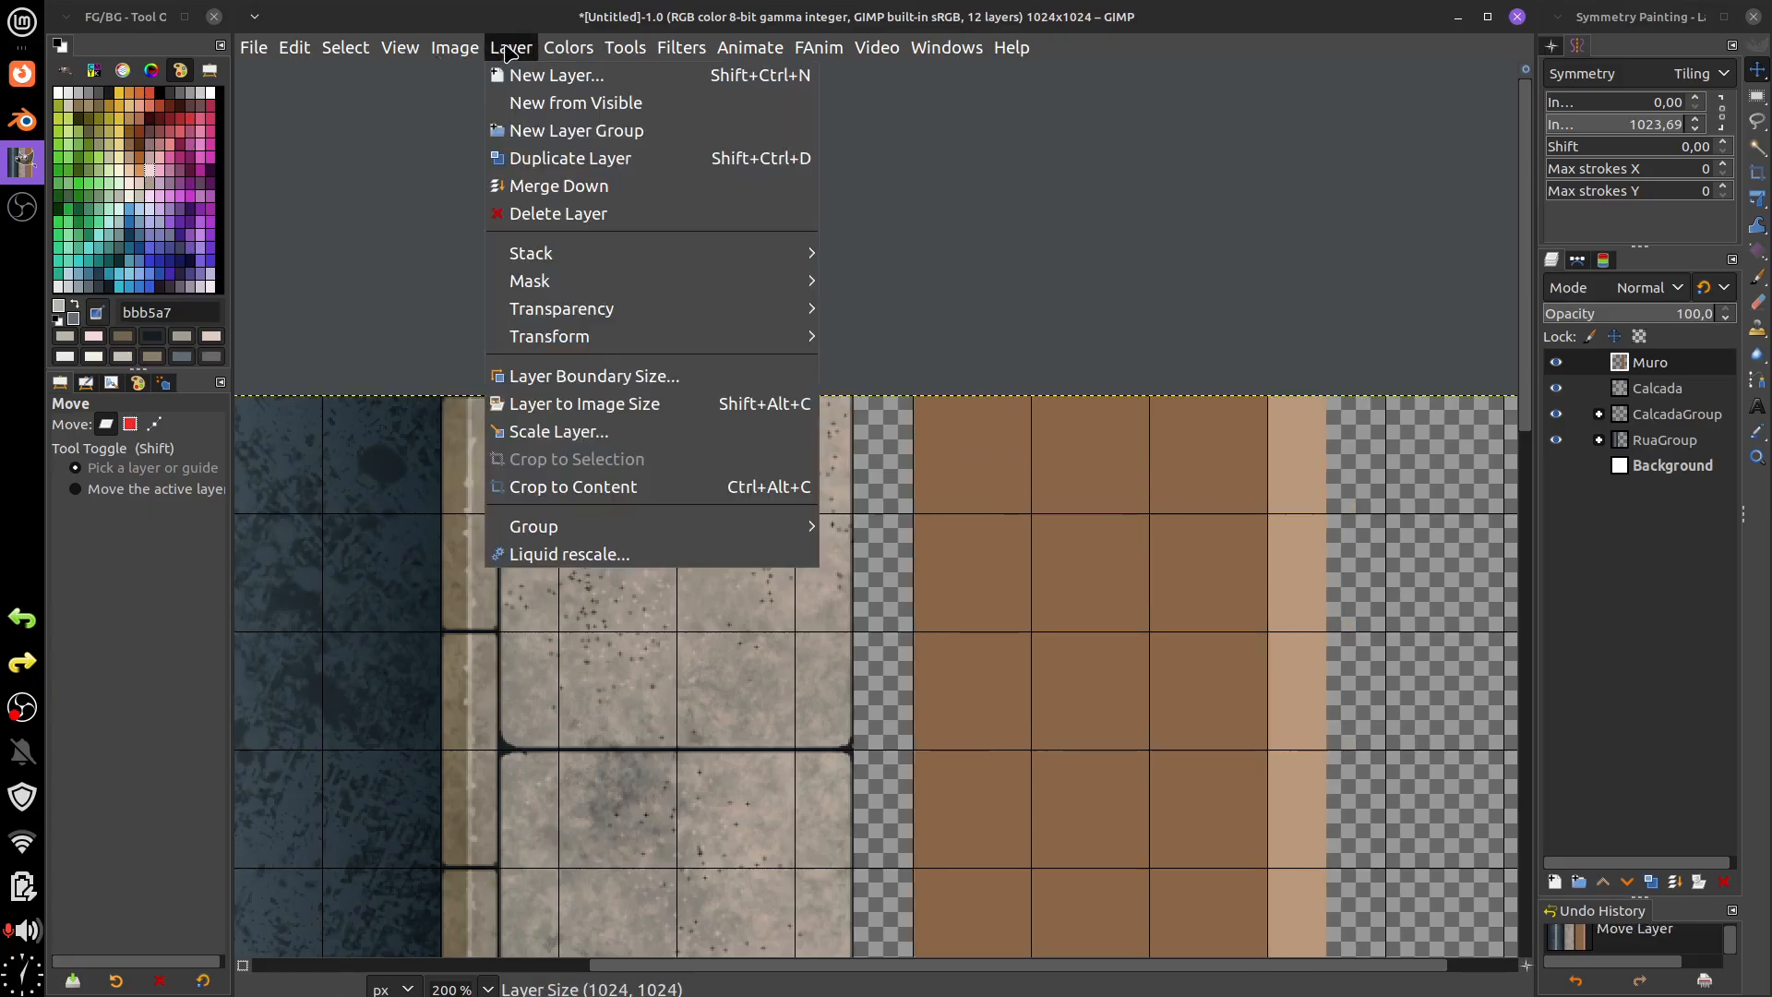
click(611, 487)
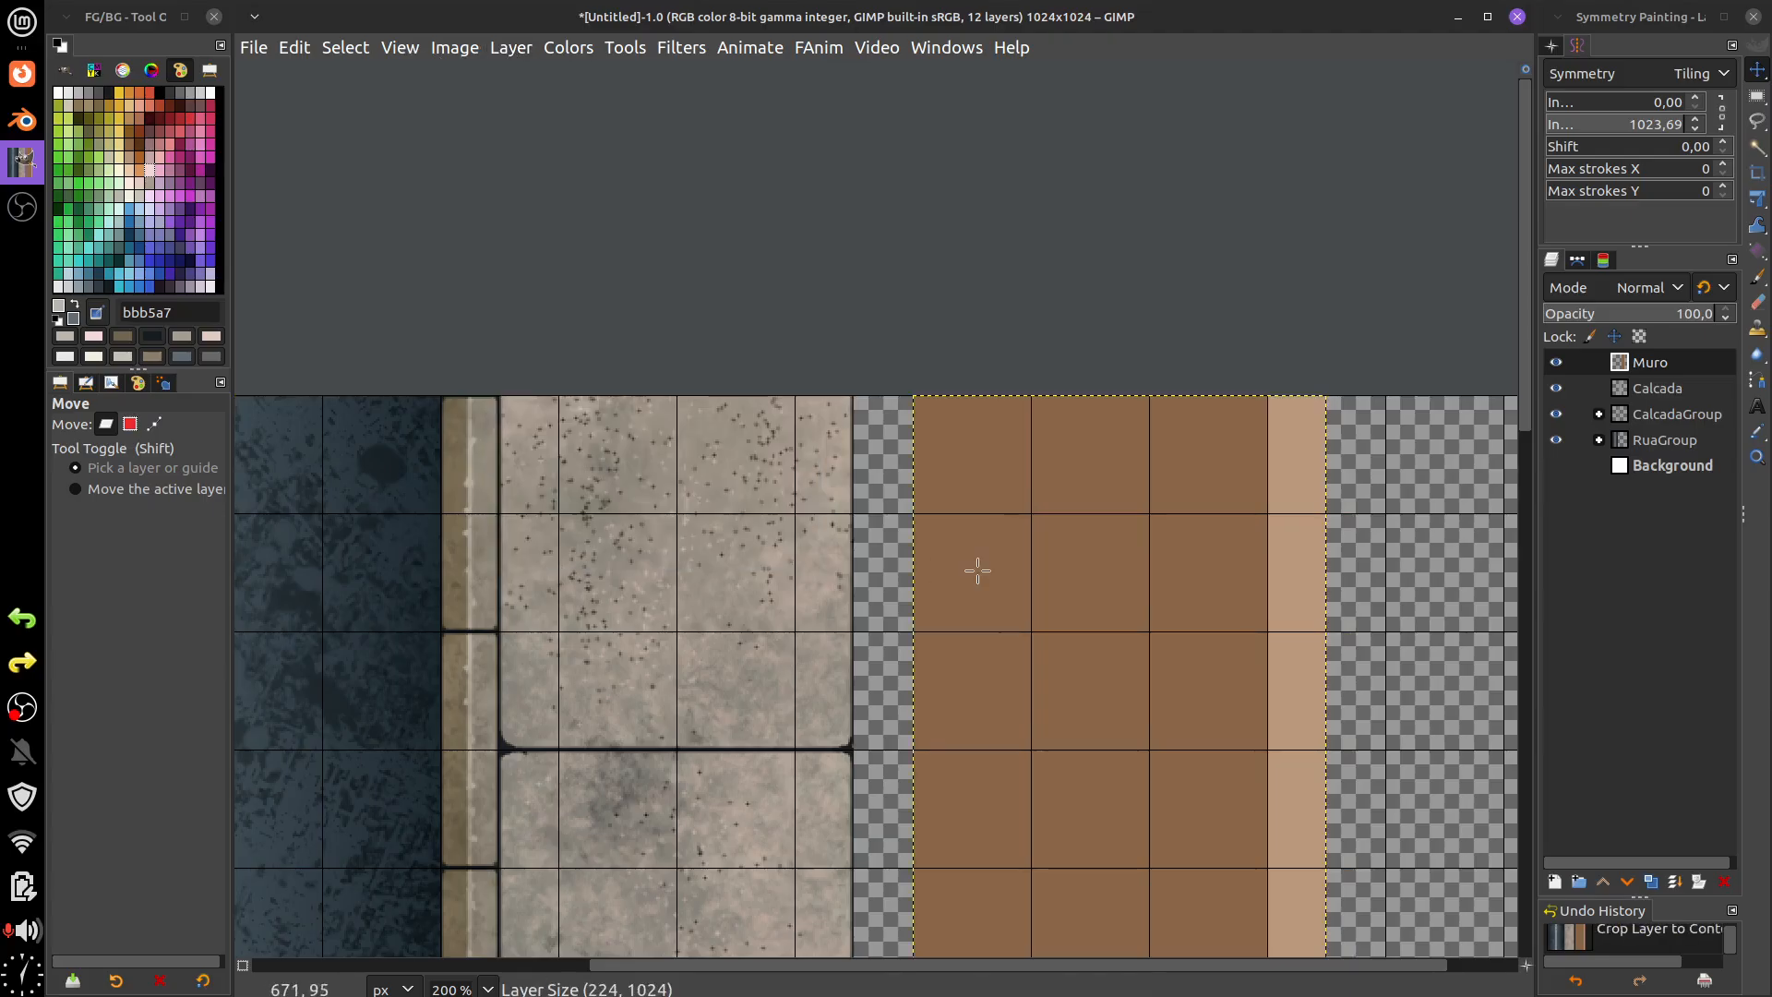
- Move the brown Muro strip sideways until it sits flush against the outer edge of the sidewalk slabs
drag(965, 515, 1022, 461)
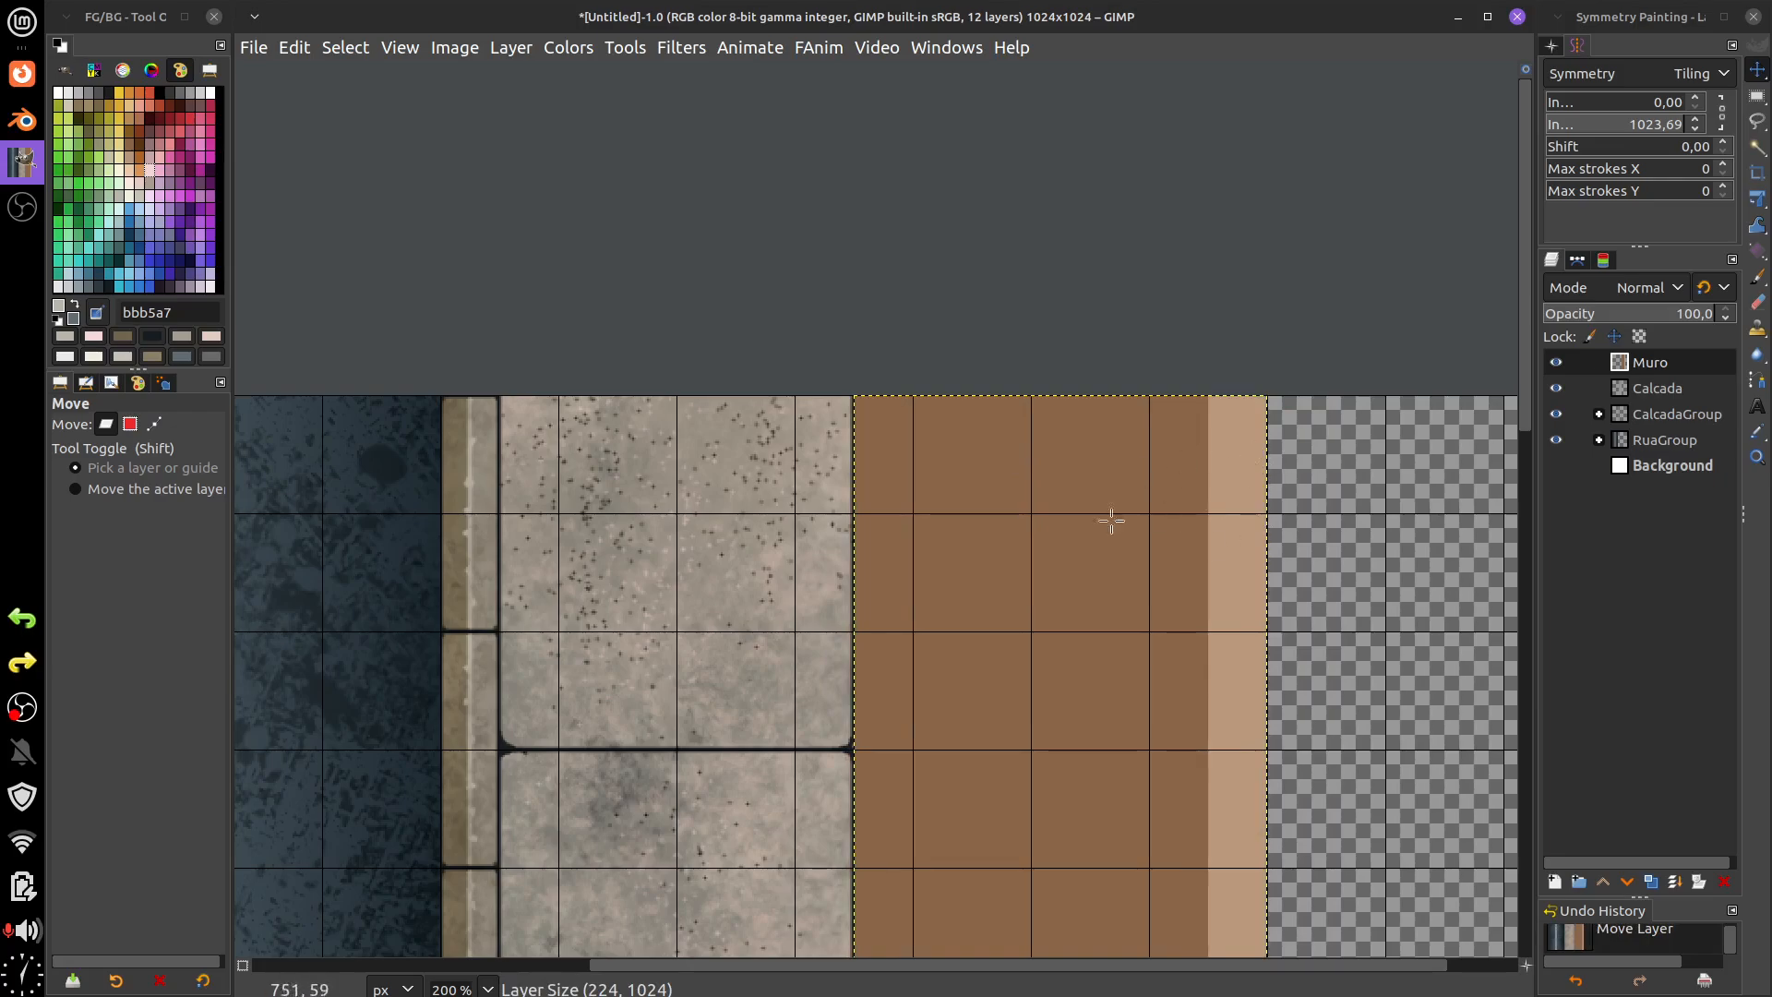
scroll(1078, 527, down, 5)
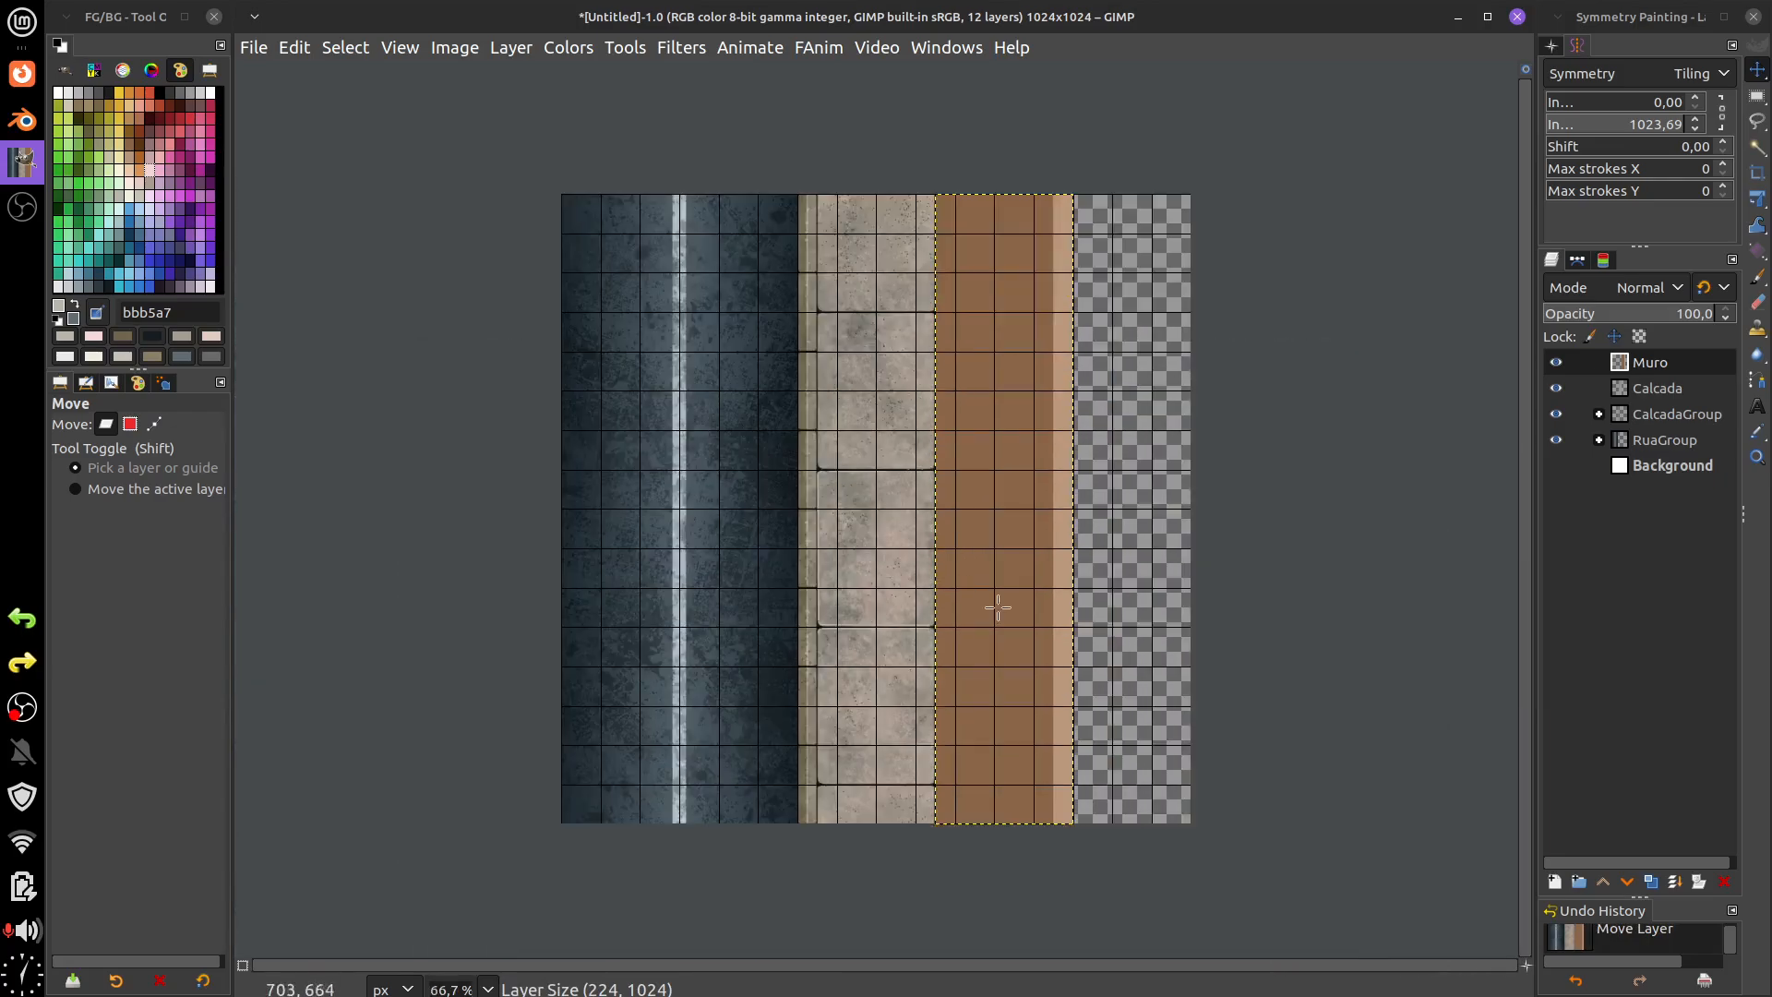
drag(972, 579, 806, 845)
scroll(871, 647, up, 1)
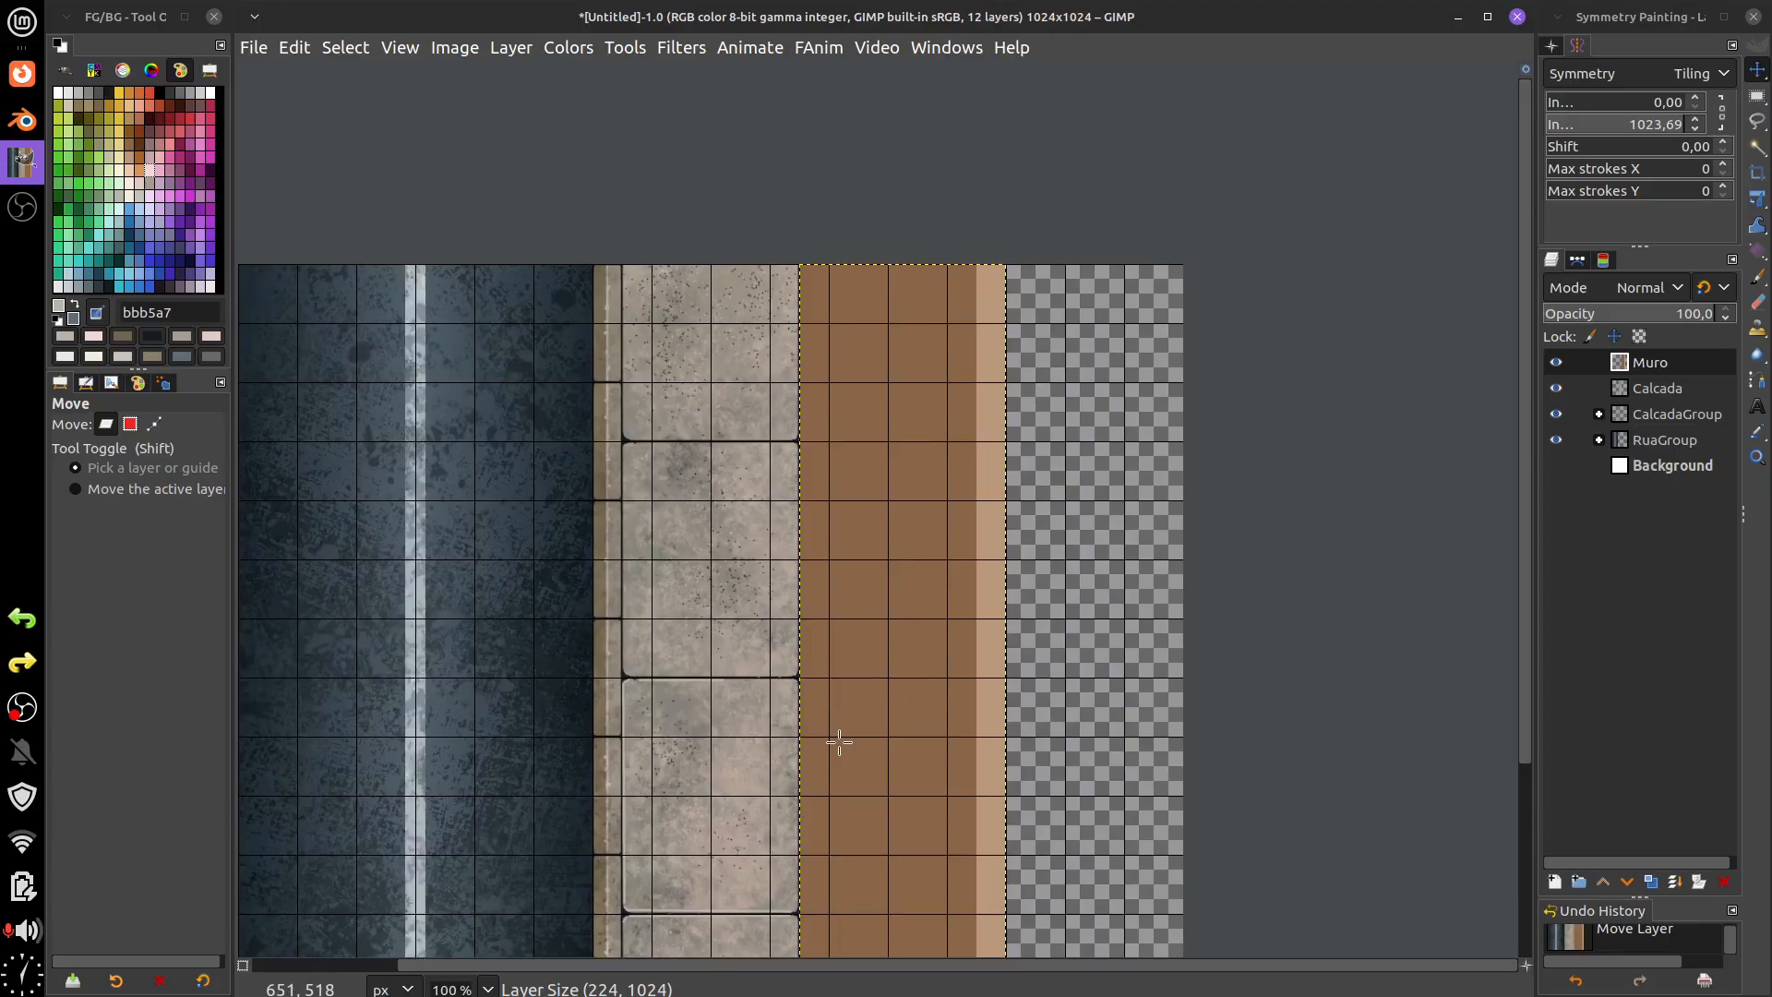
- Paint a straight size 2 highlight in eccaae along the border between Muro's brown area and its light band, over the full image height
click(1756, 275)
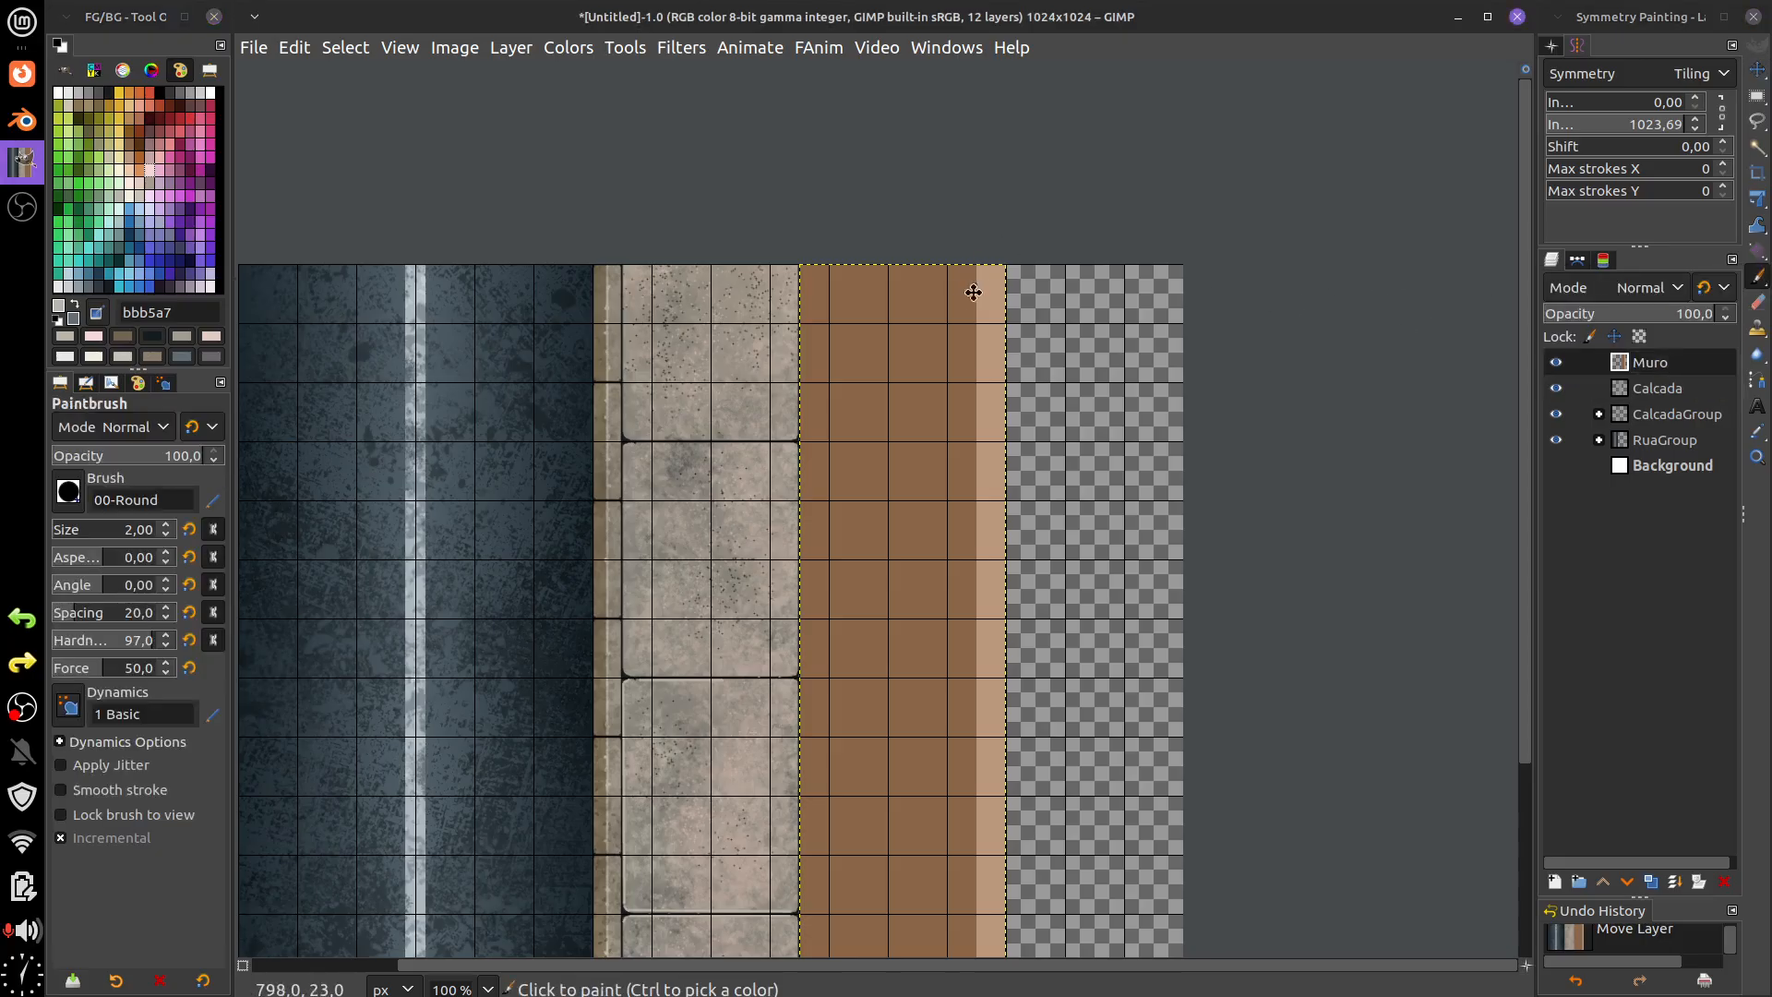
ctrl+scroll(972, 293, up, 5)
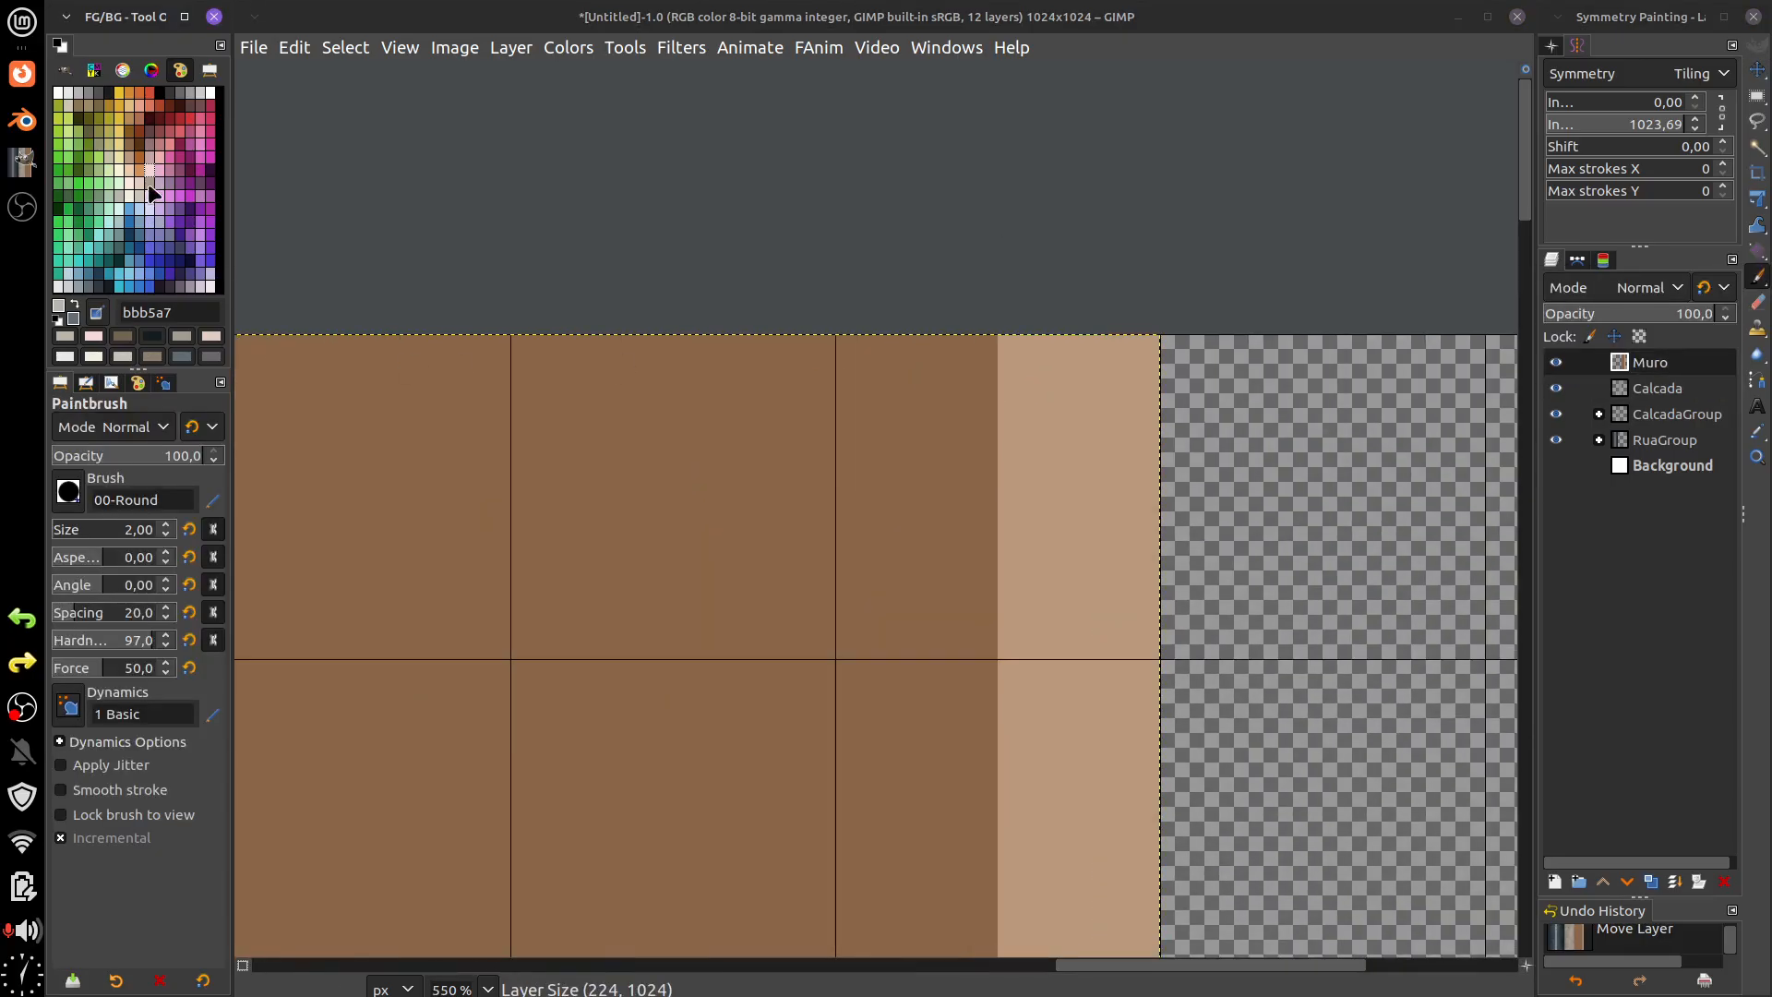
click(130, 171)
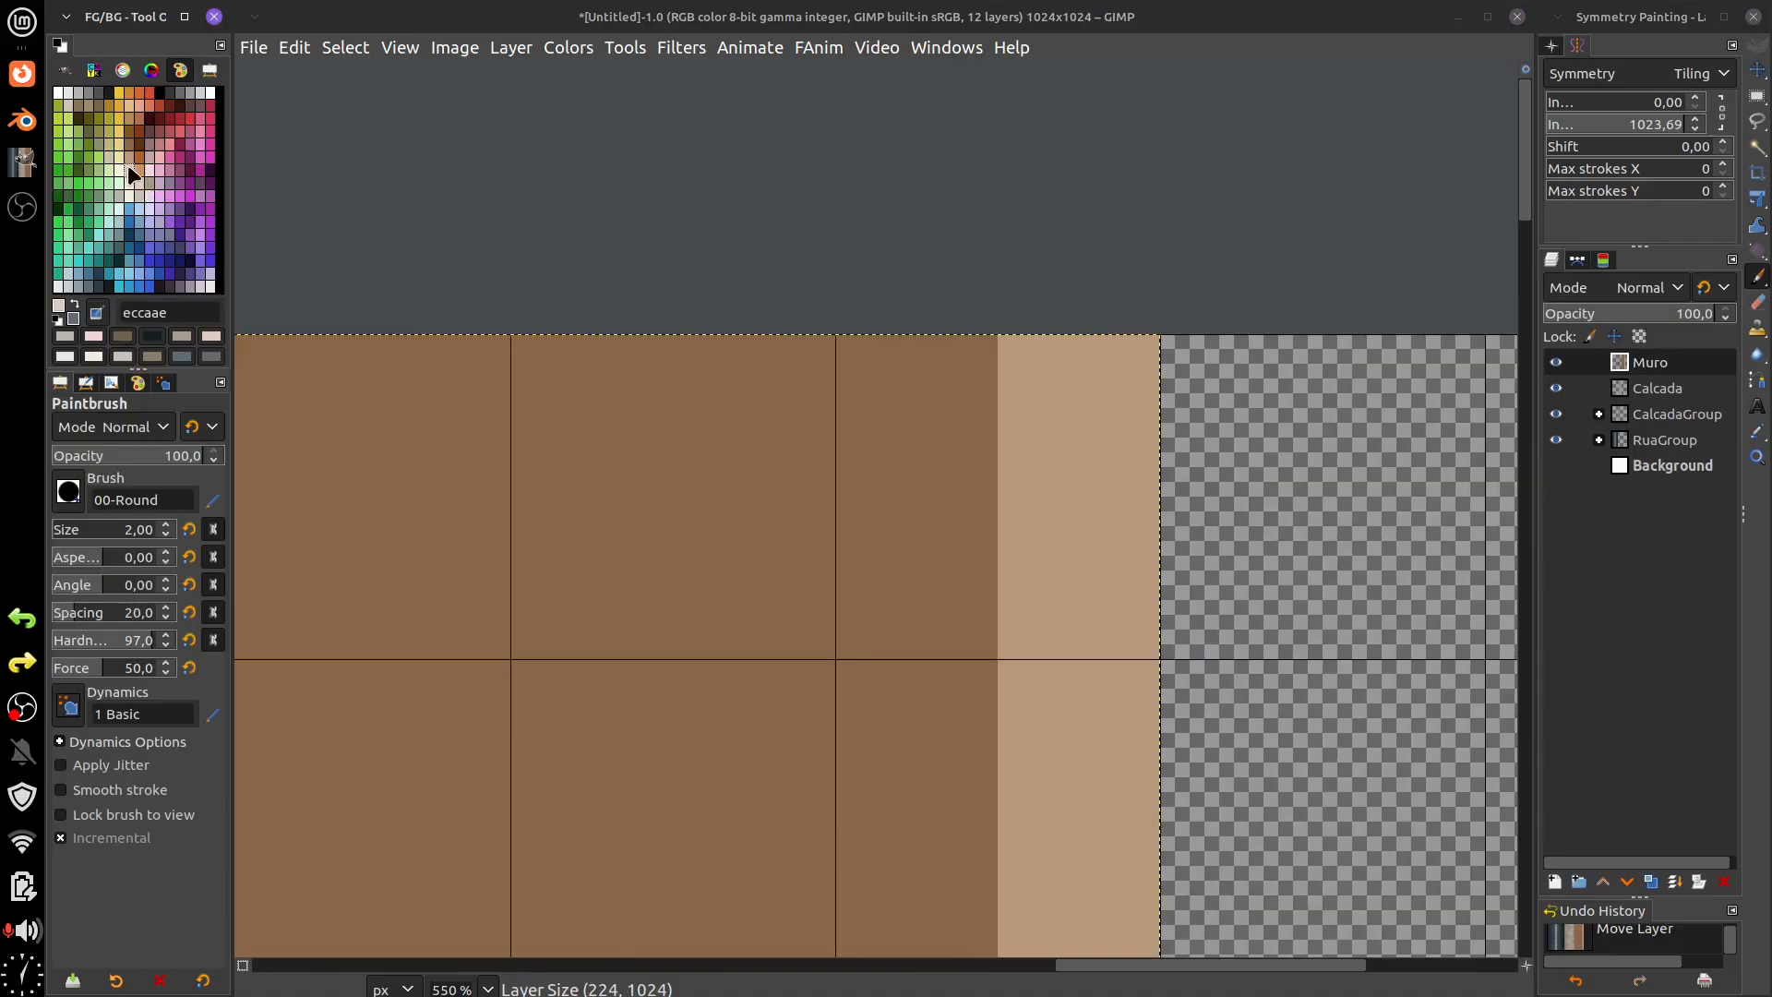
click(997, 339)
scroll(986, 295, down, 3)
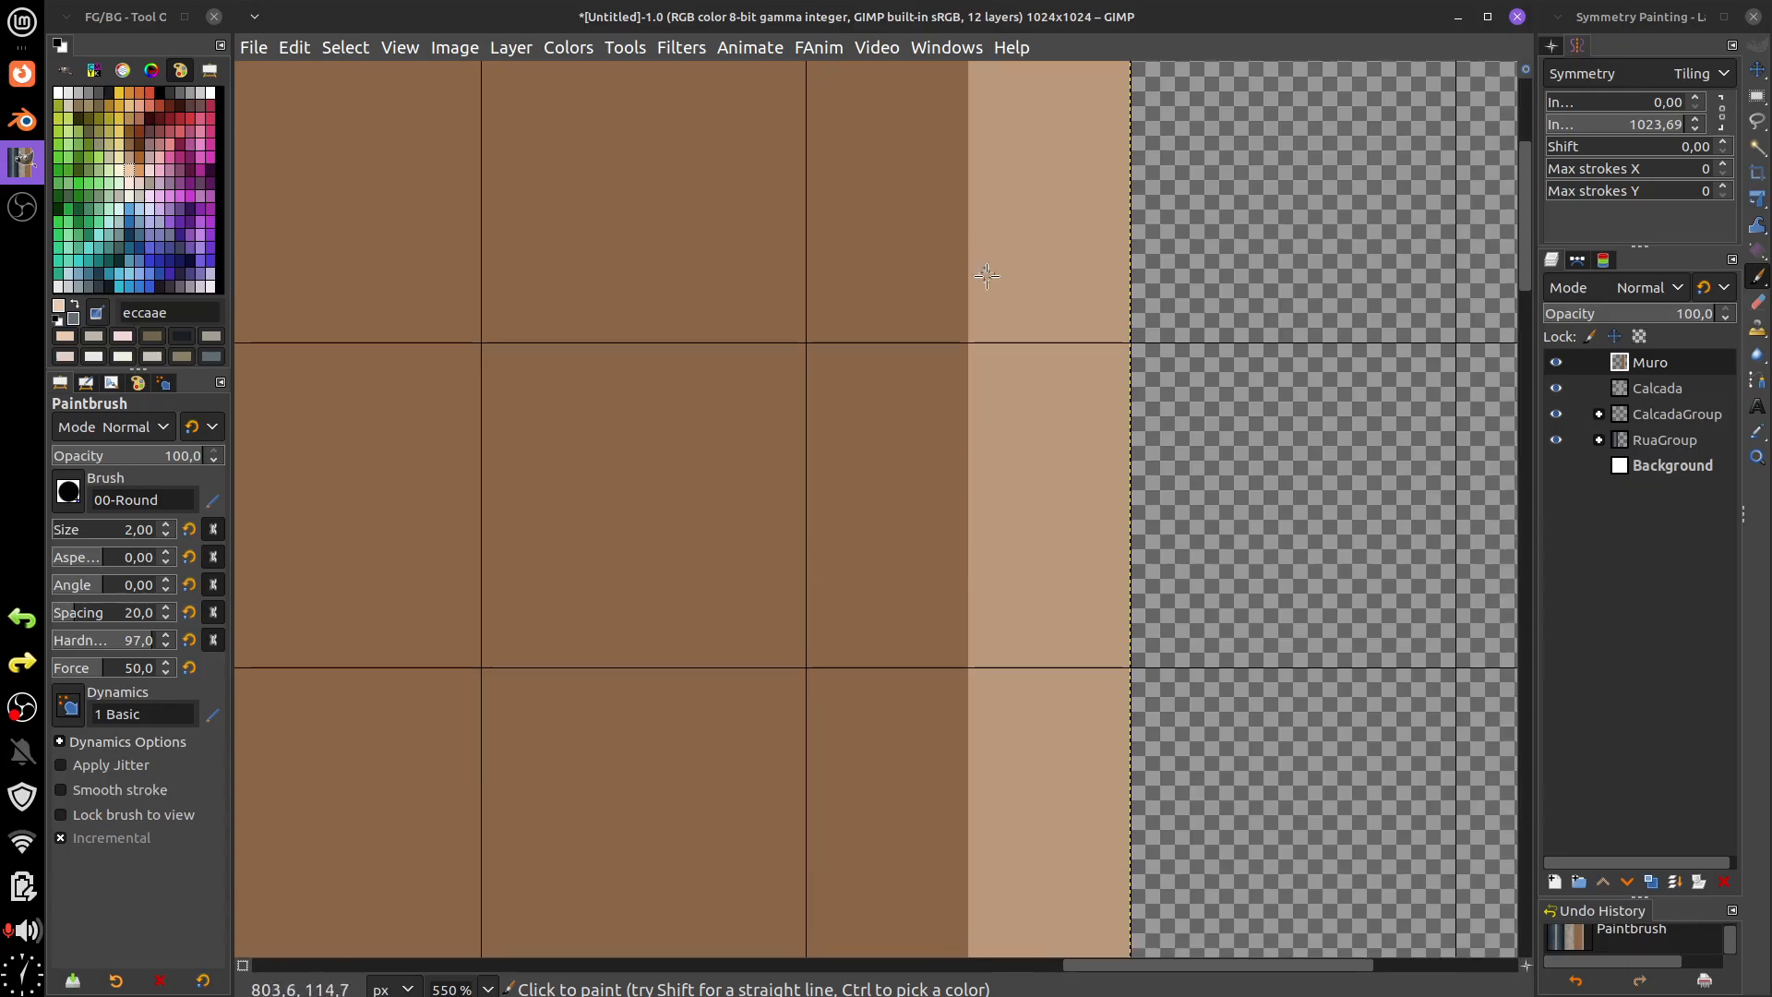
ctrl+scroll(983, 286, down, 1)
ctrl+scroll(978, 291, down, 5)
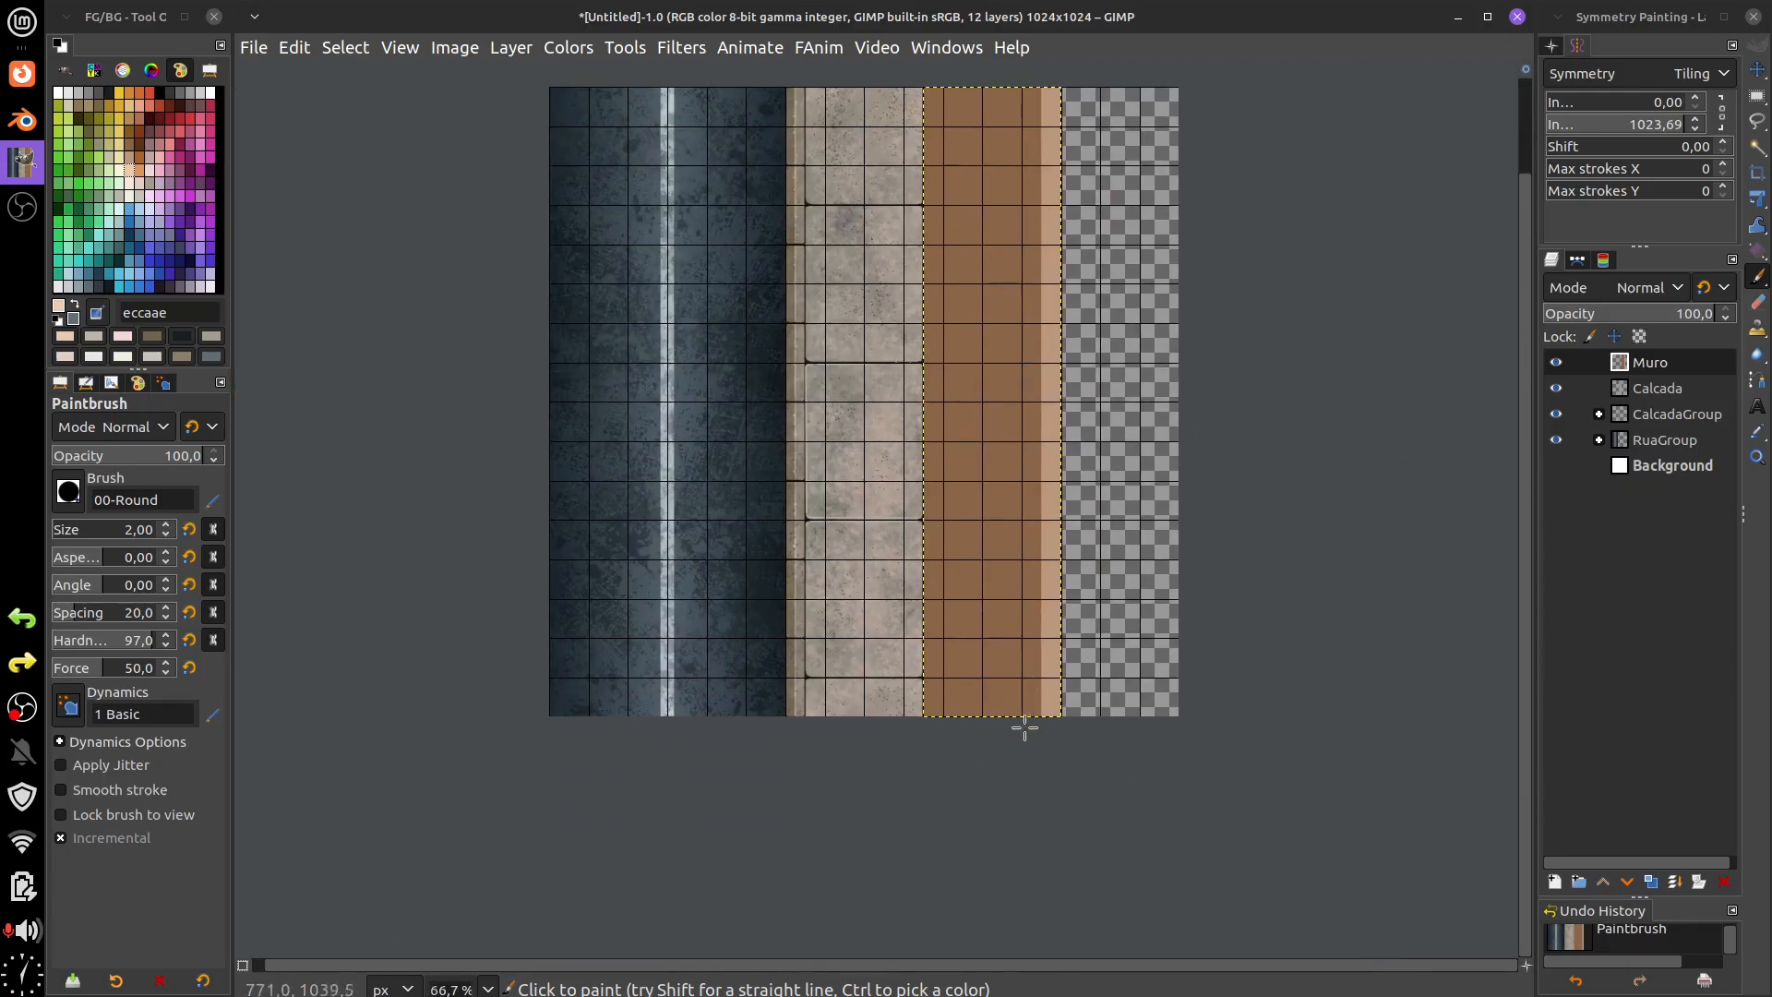
shift+click(1040, 715)
scroll(1002, 643, up, 3)
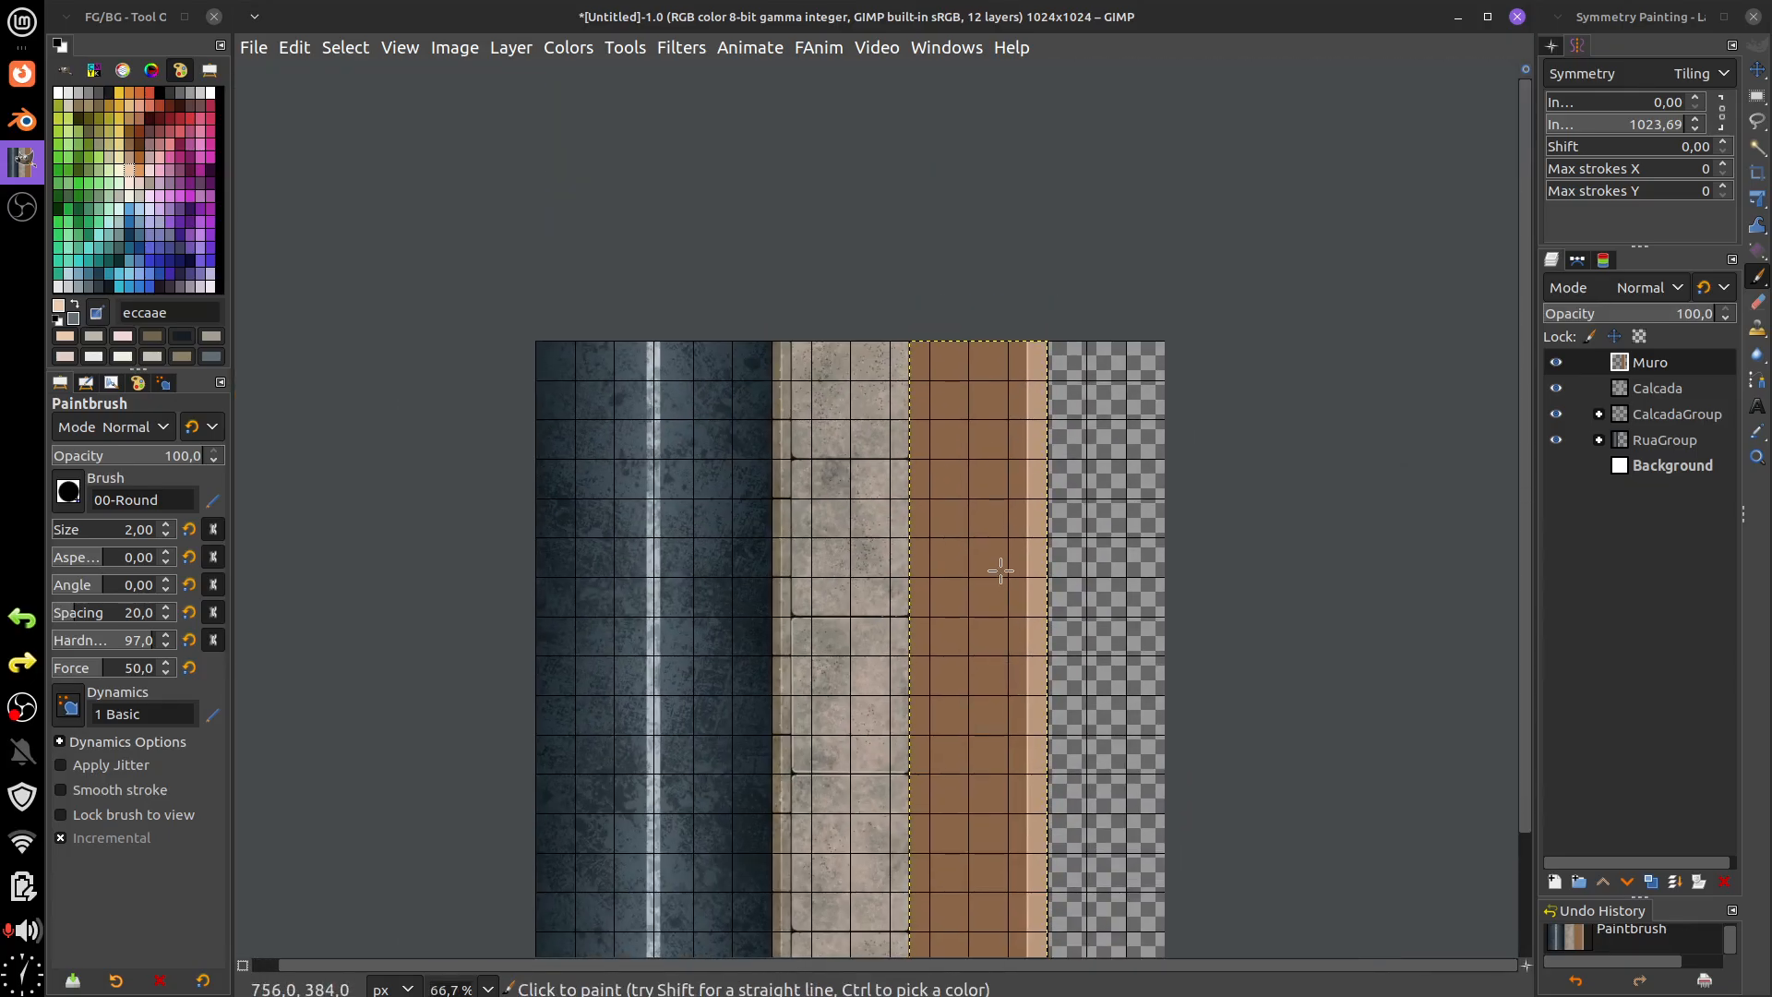
ctrl+scroll(1006, 591, up, 2)
scroll(1052, 535, down, 5)
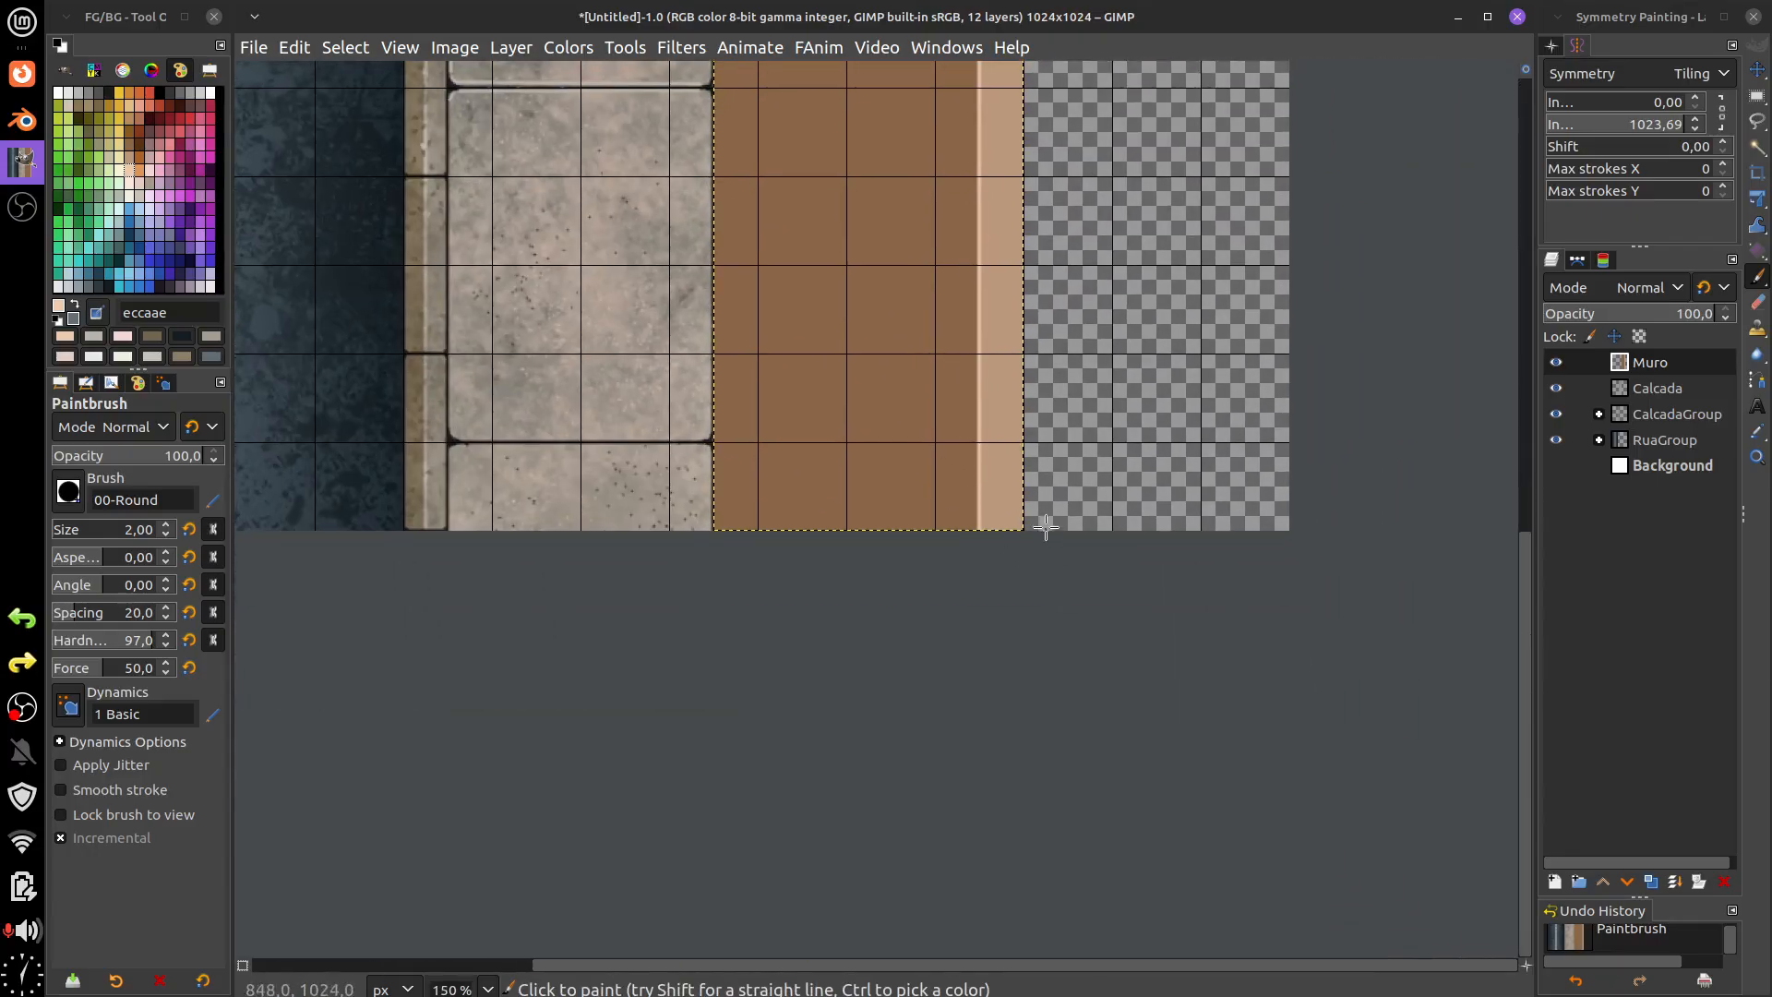
- Paint a straight eccaae highlight along the outer edge of Muro's light band, from the top of the image to the bottom
scroll(1033, 530, right, 1)
scroll(950, 862, up, 8)
scroll(949, 862, right, 2)
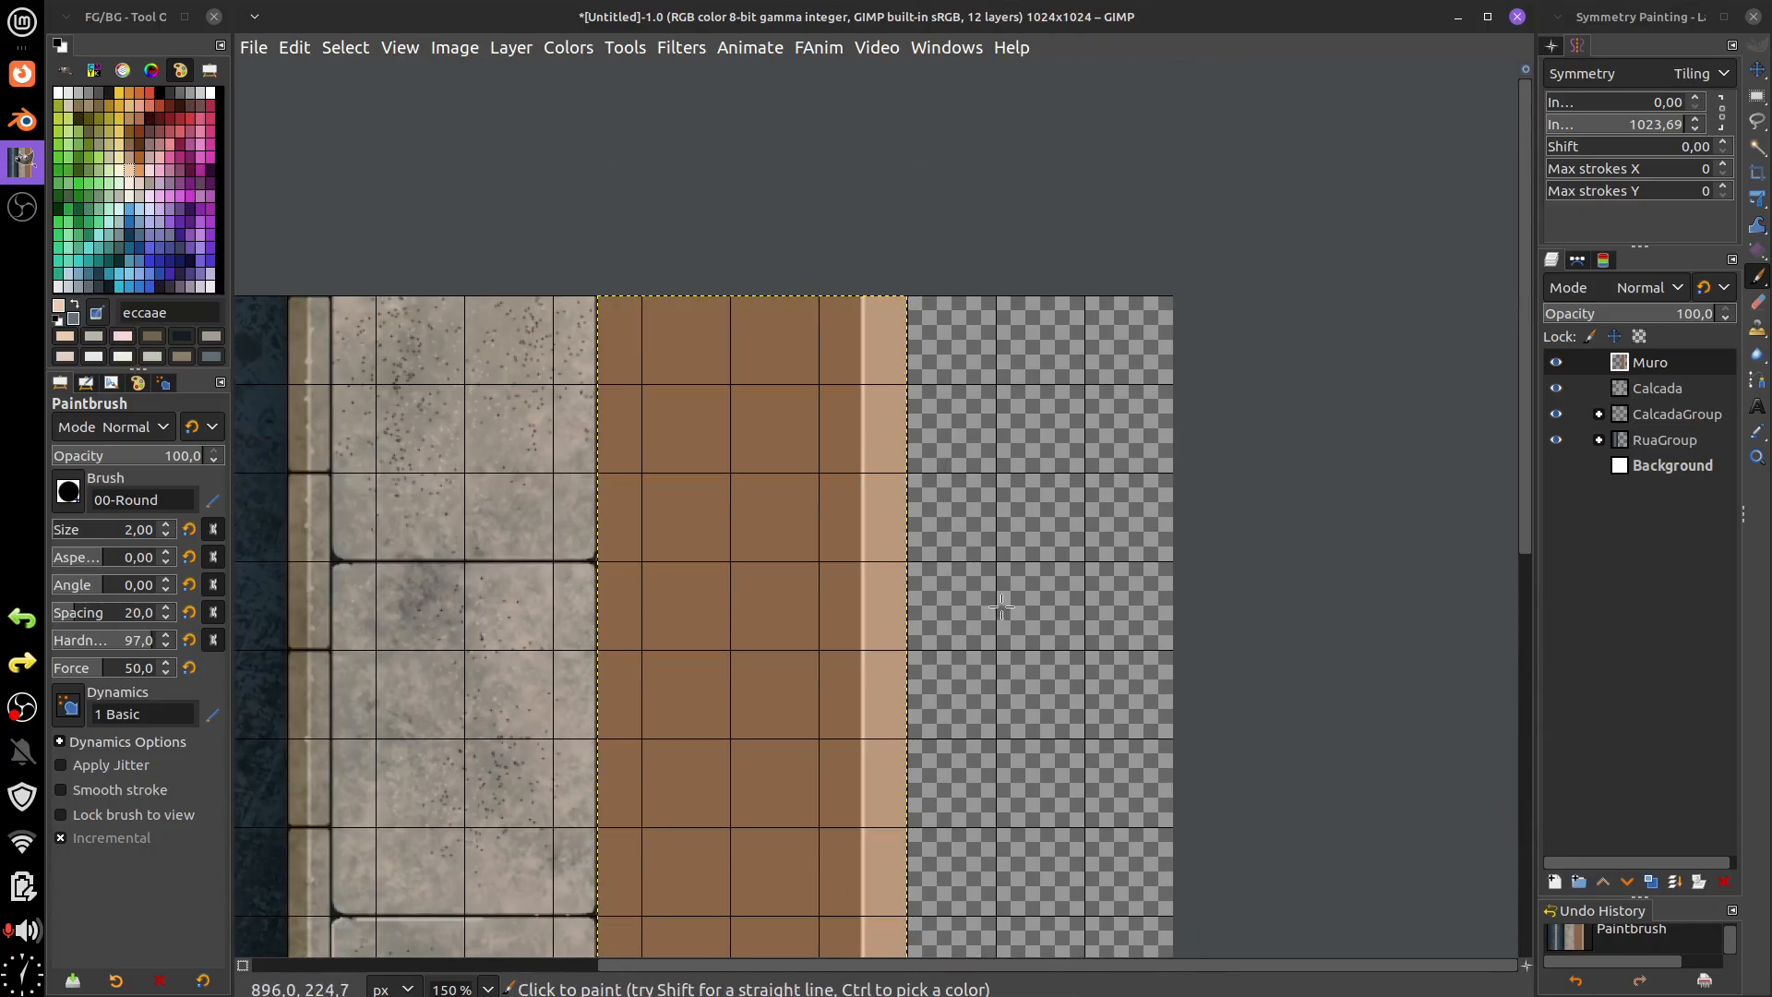
ctrl+scroll(940, 607, up, 1)
ctrl+scroll(939, 607, up, 4)
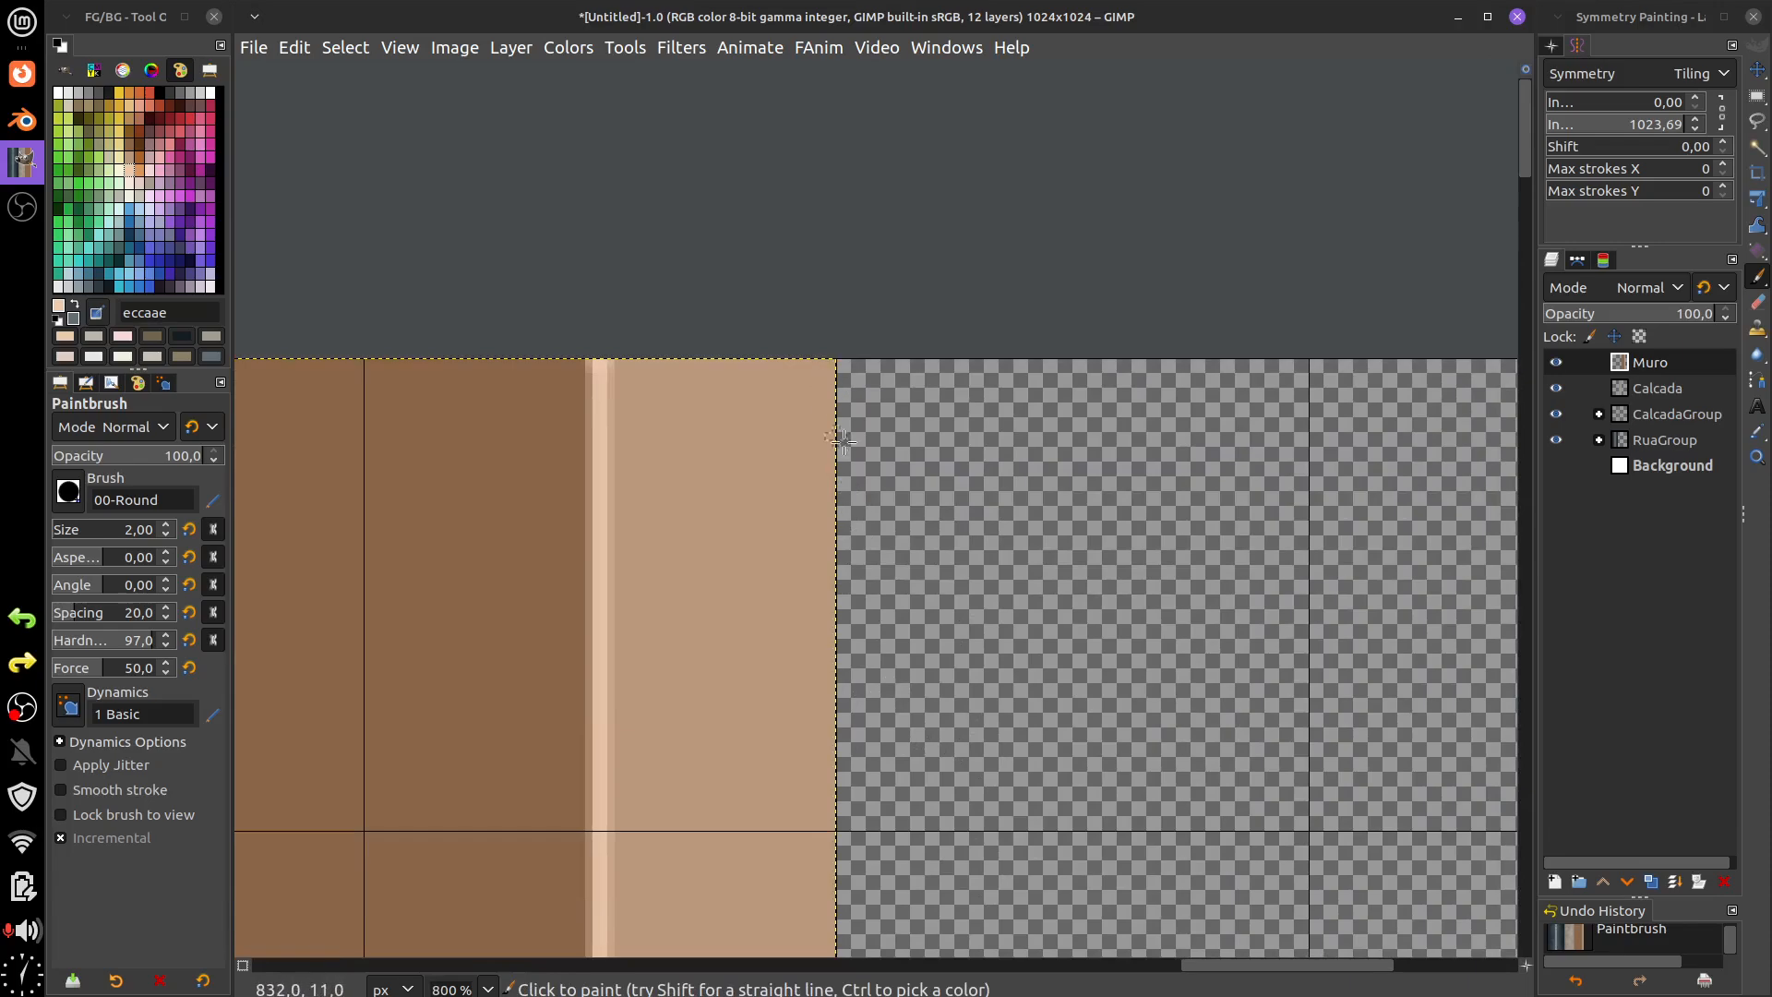
ctrl+scroll(843, 441, up, 2)
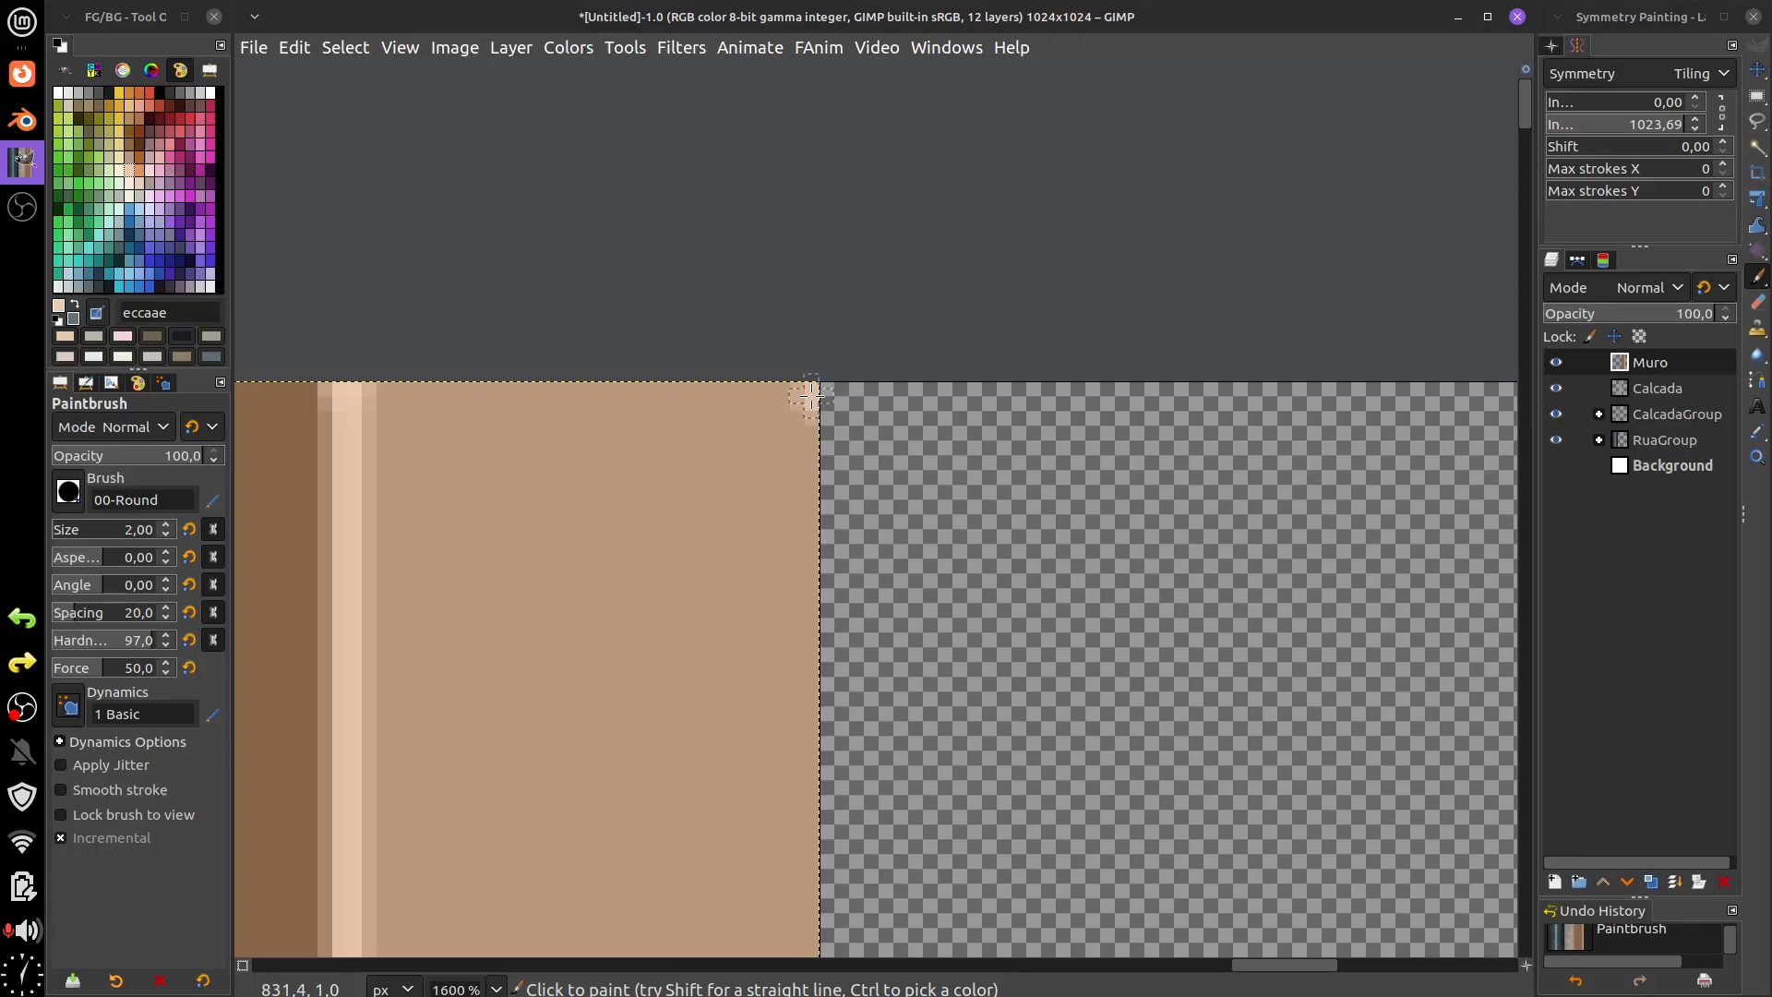
scroll(856, 360, down, 3)
ctrl+scroll(842, 633, down, 7)
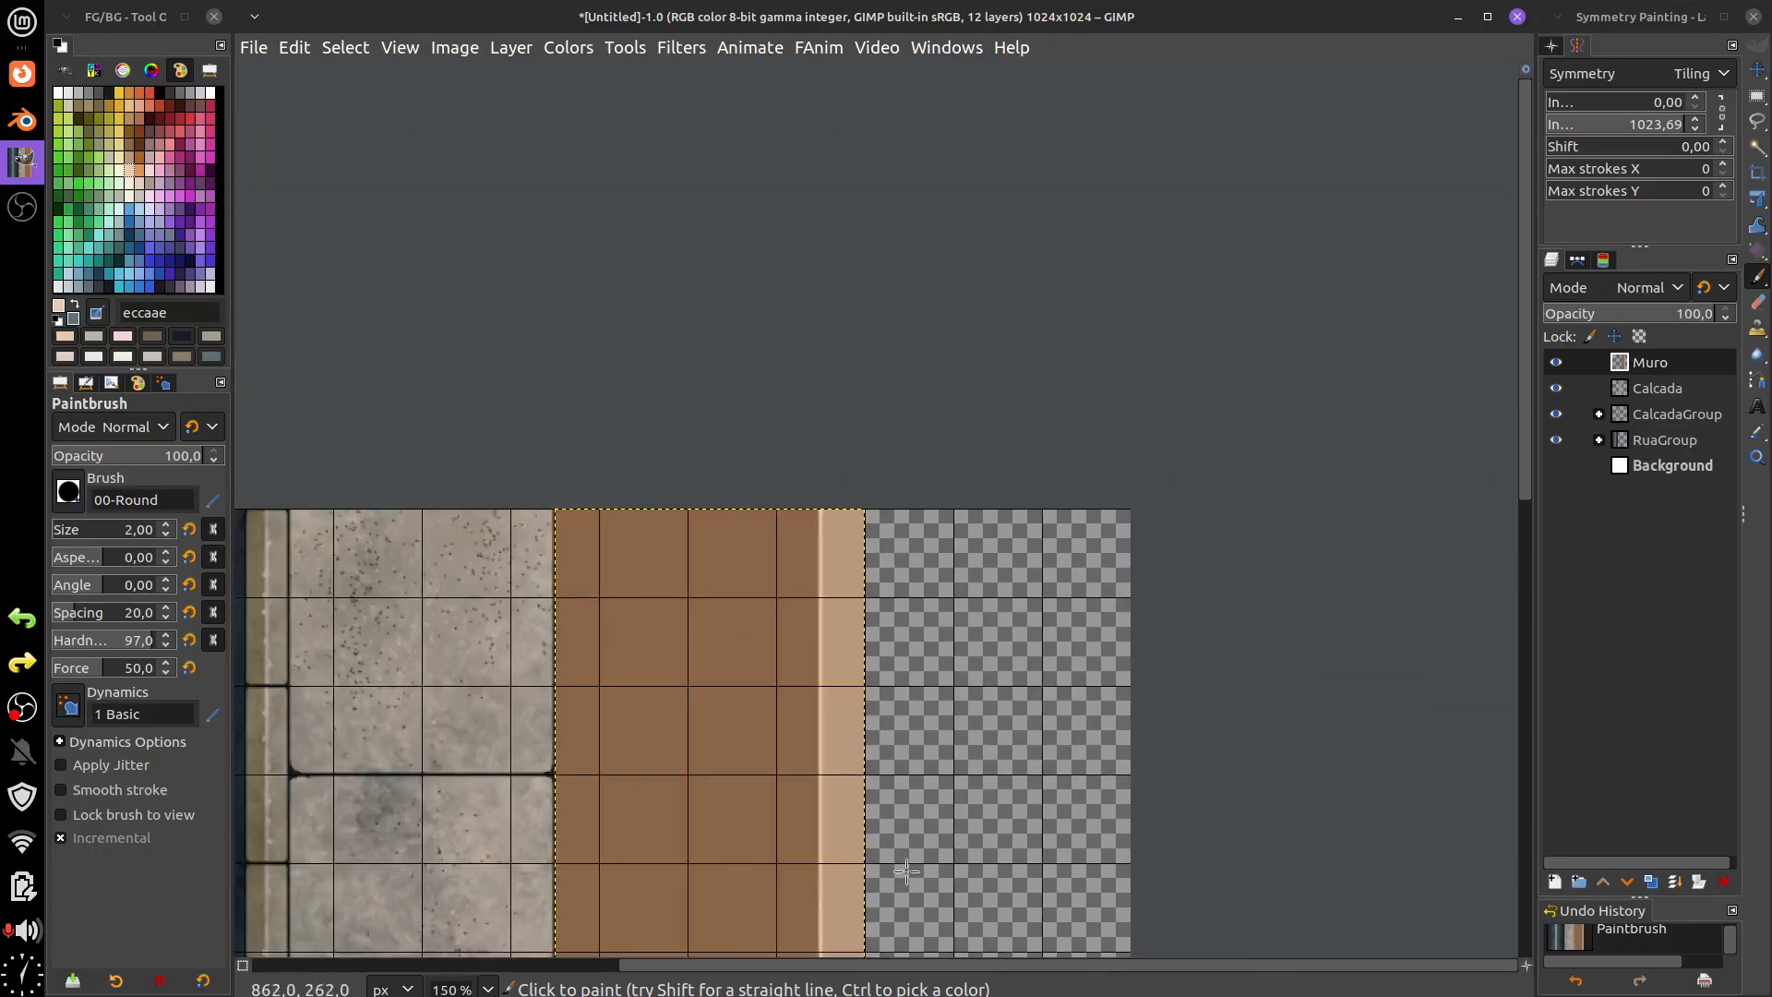
ctrl+scroll(891, 526, up, 3)
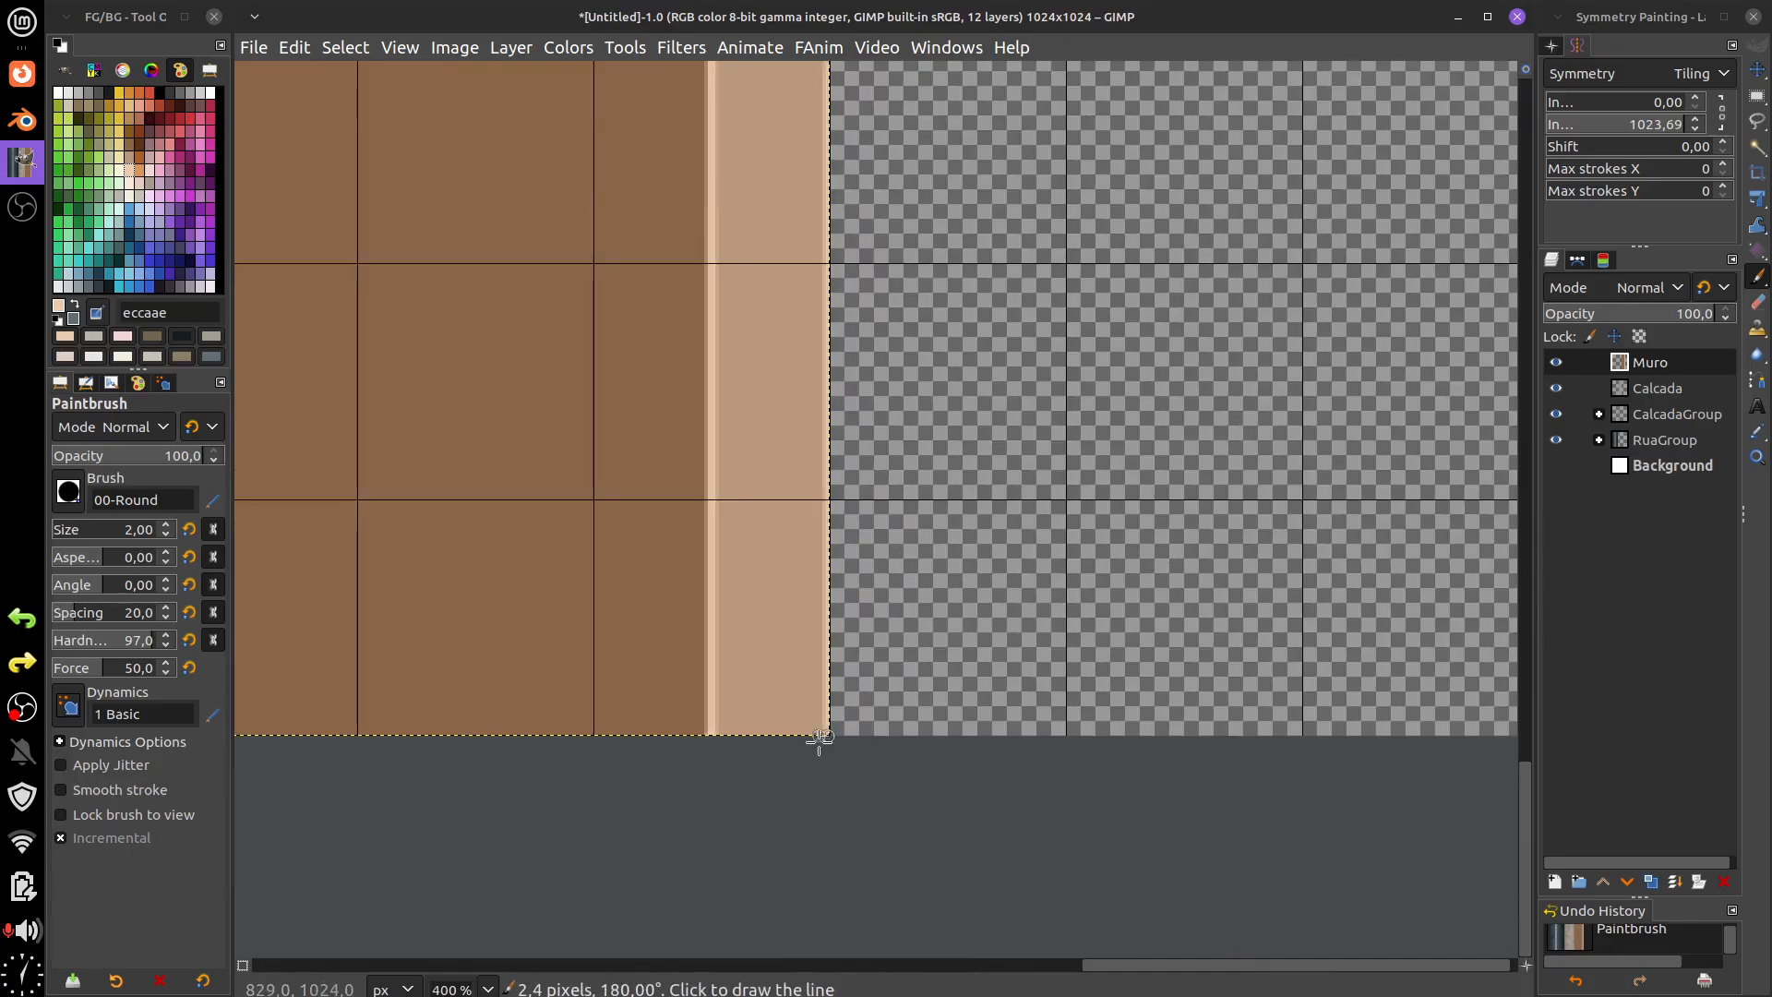
key(space)
scroll(977, 782, up, 3)
scroll(978, 782, left, 2)
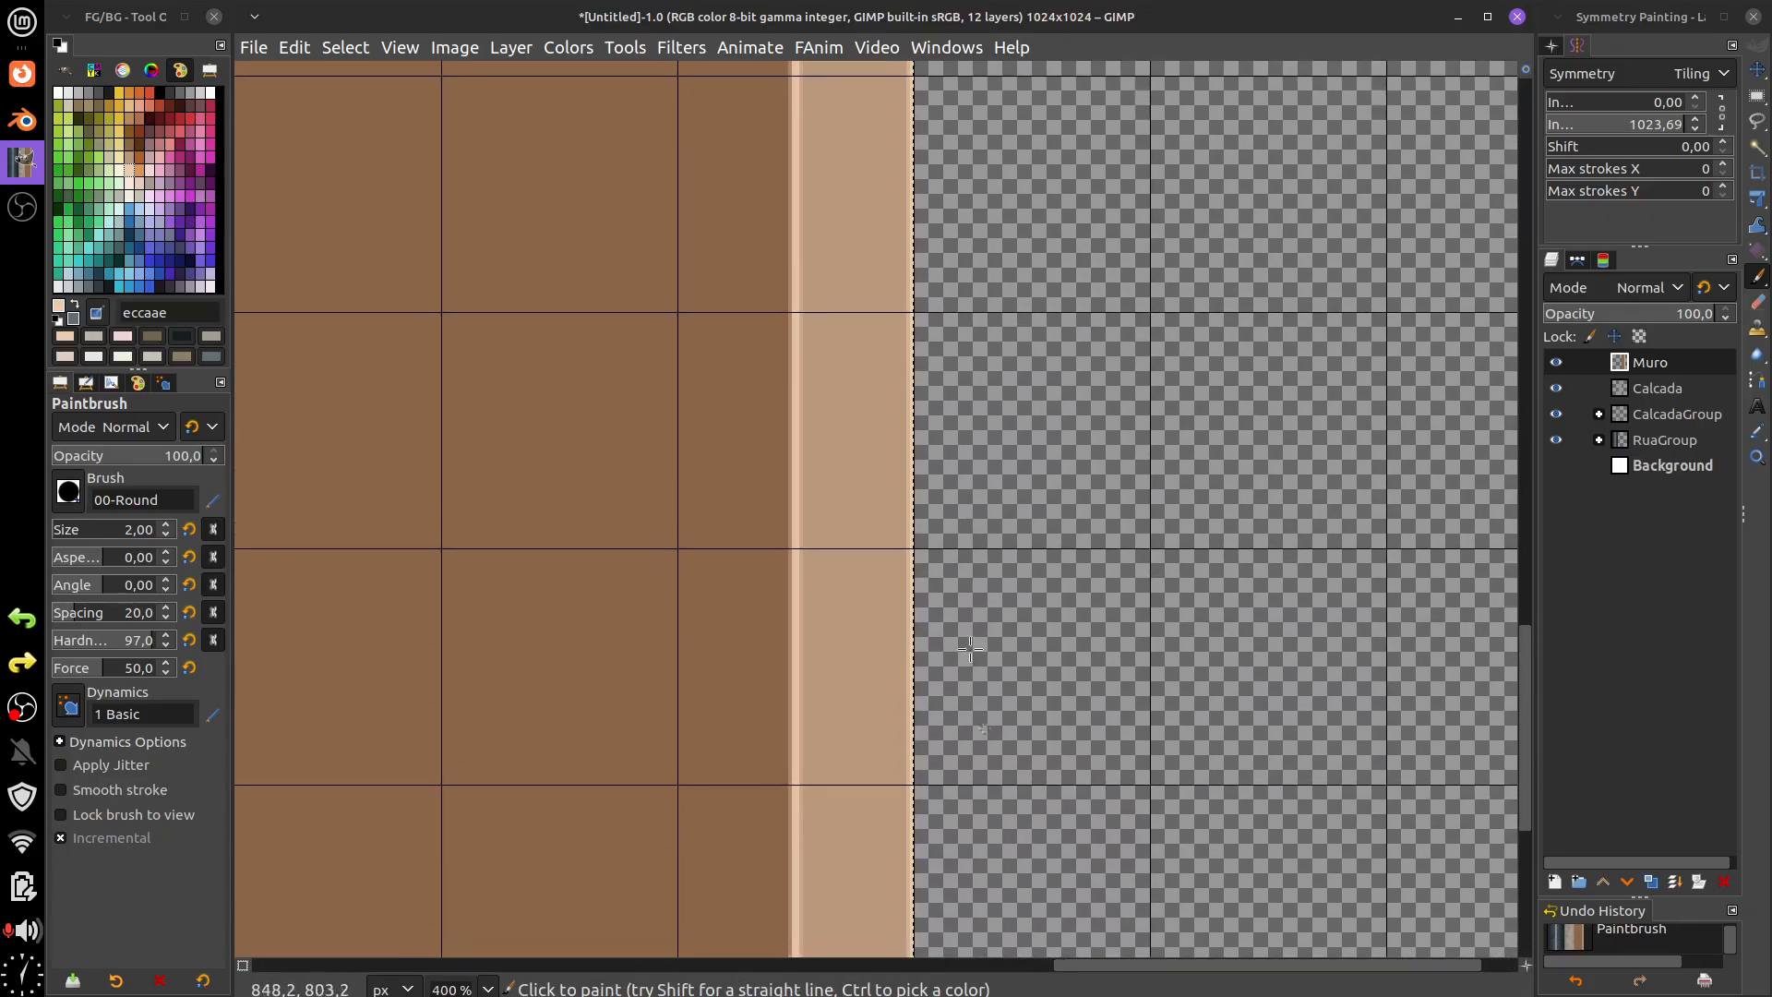
scroll(1052, 706, up, 3)
scroll(1052, 705, left, 4)
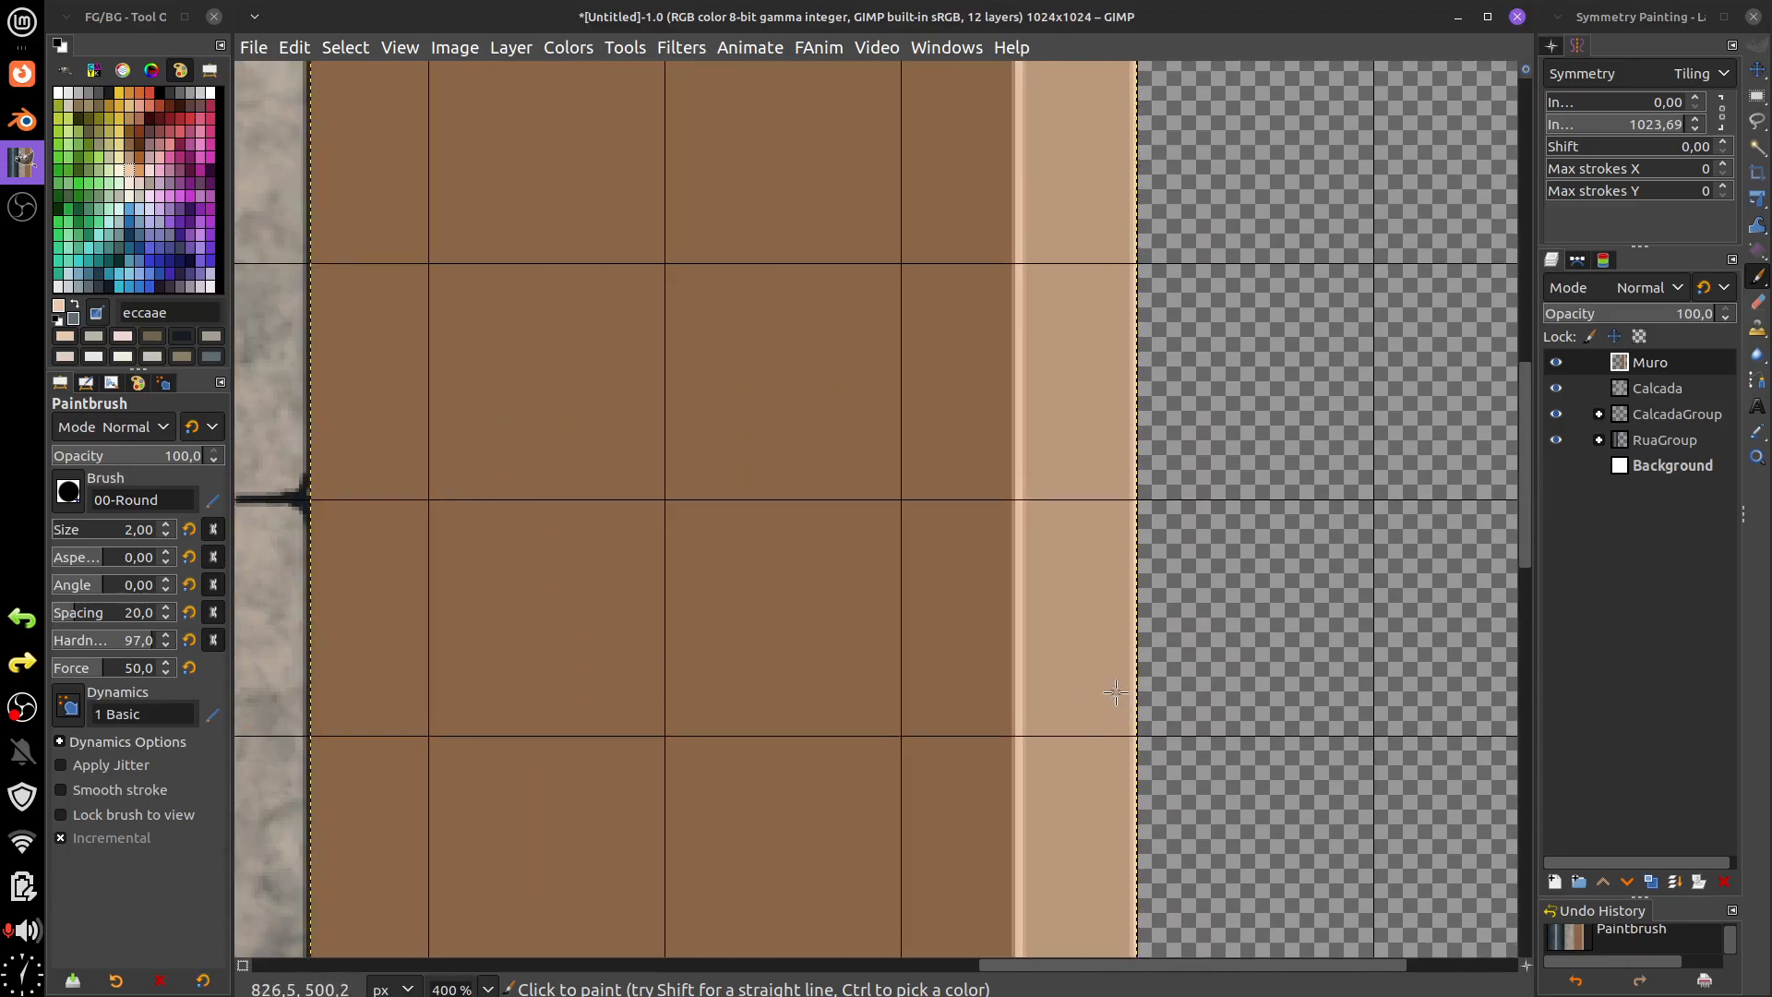
scroll(1113, 693, down, 4)
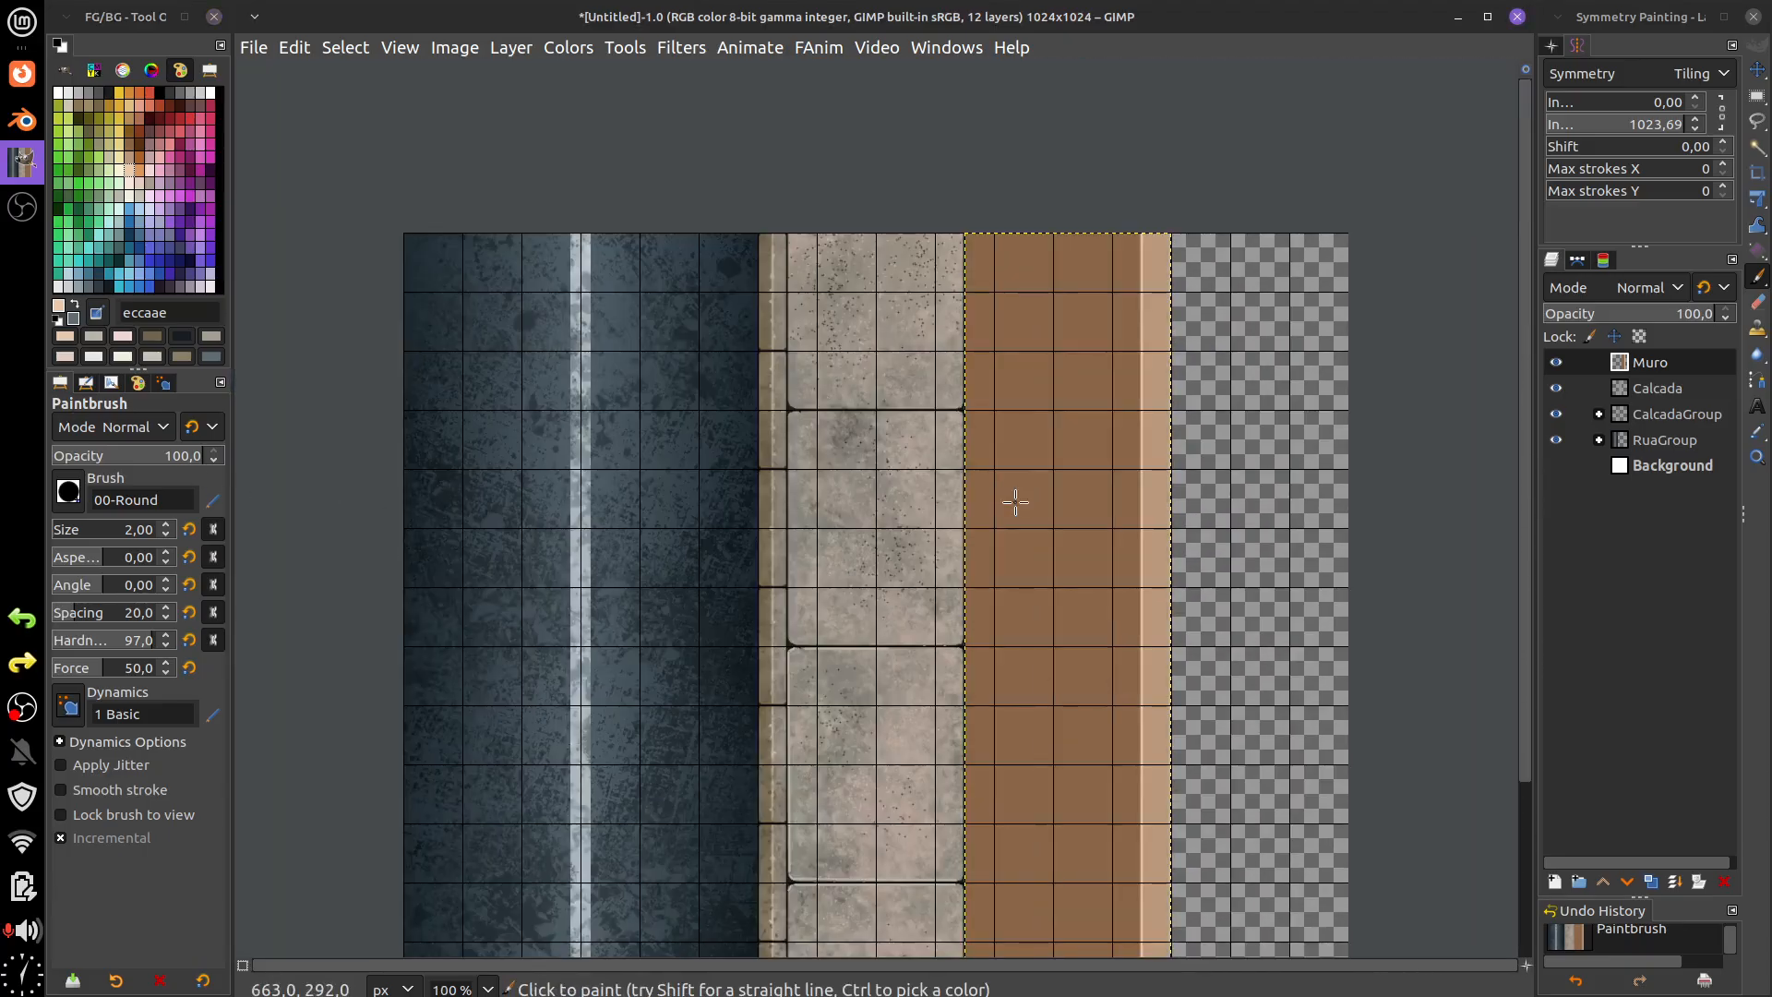
- Load the 000CharcoalTiltedUdan paintbrush preset and raise its opacity to 100
key(space)
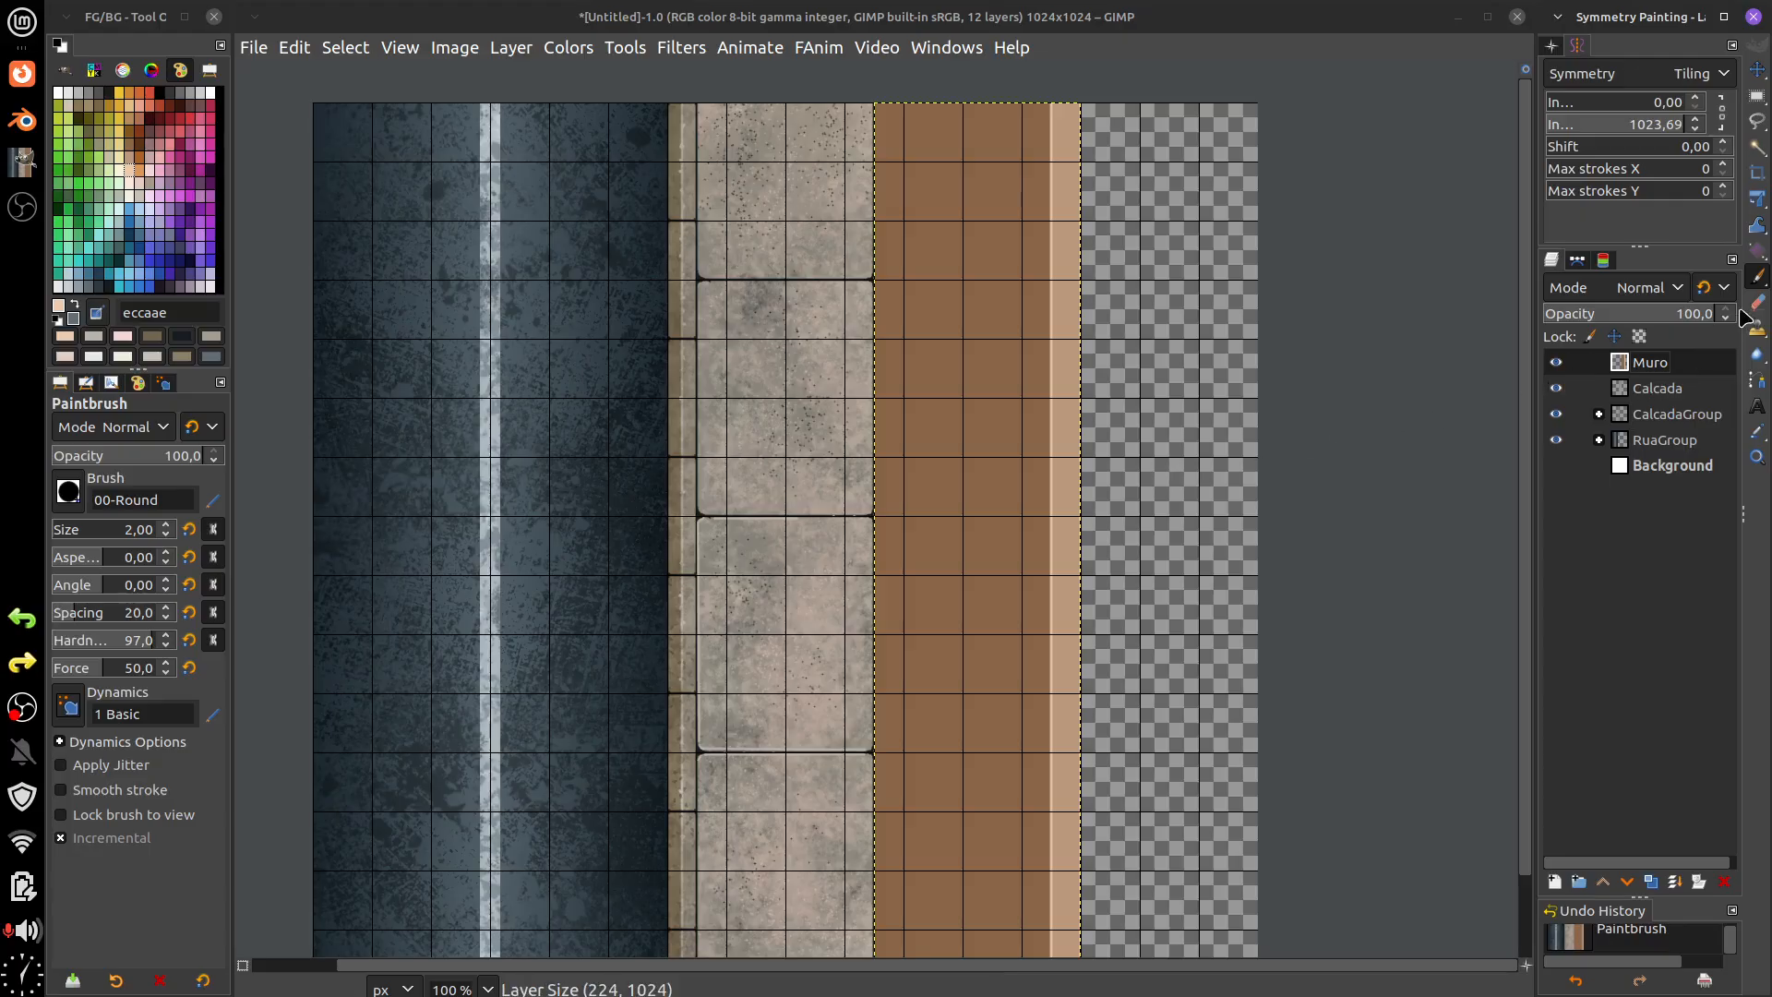
click(115, 980)
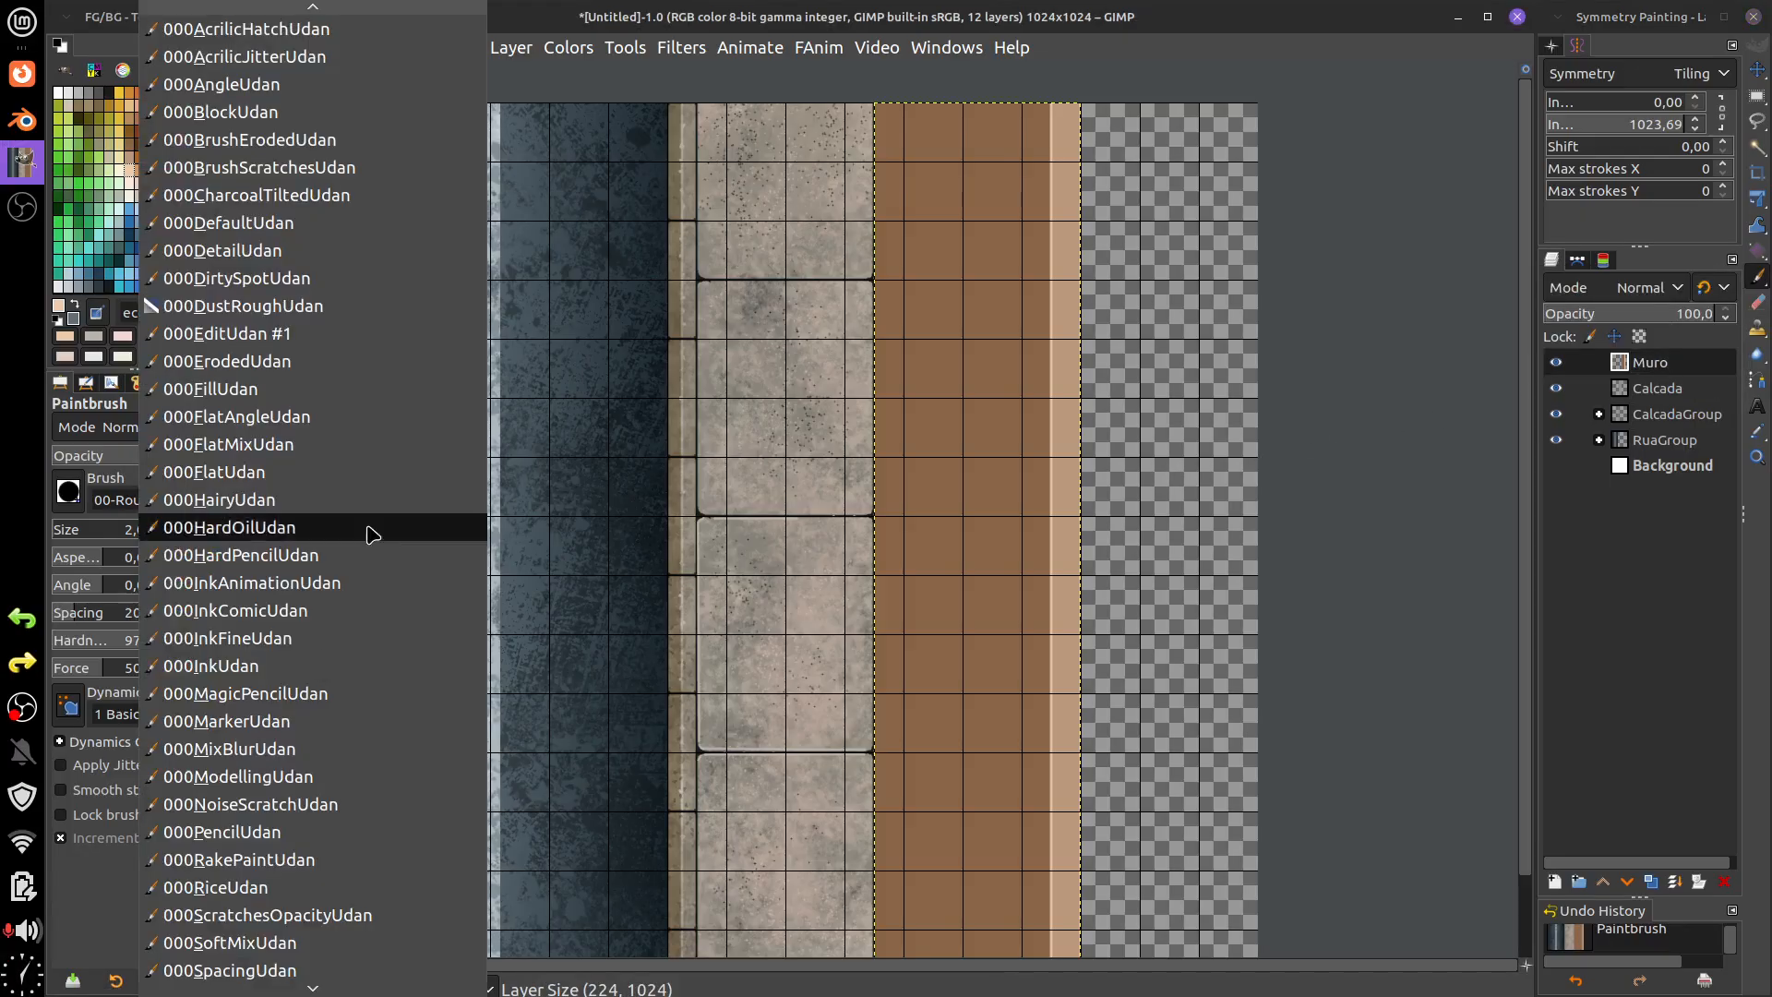
click(327, 196)
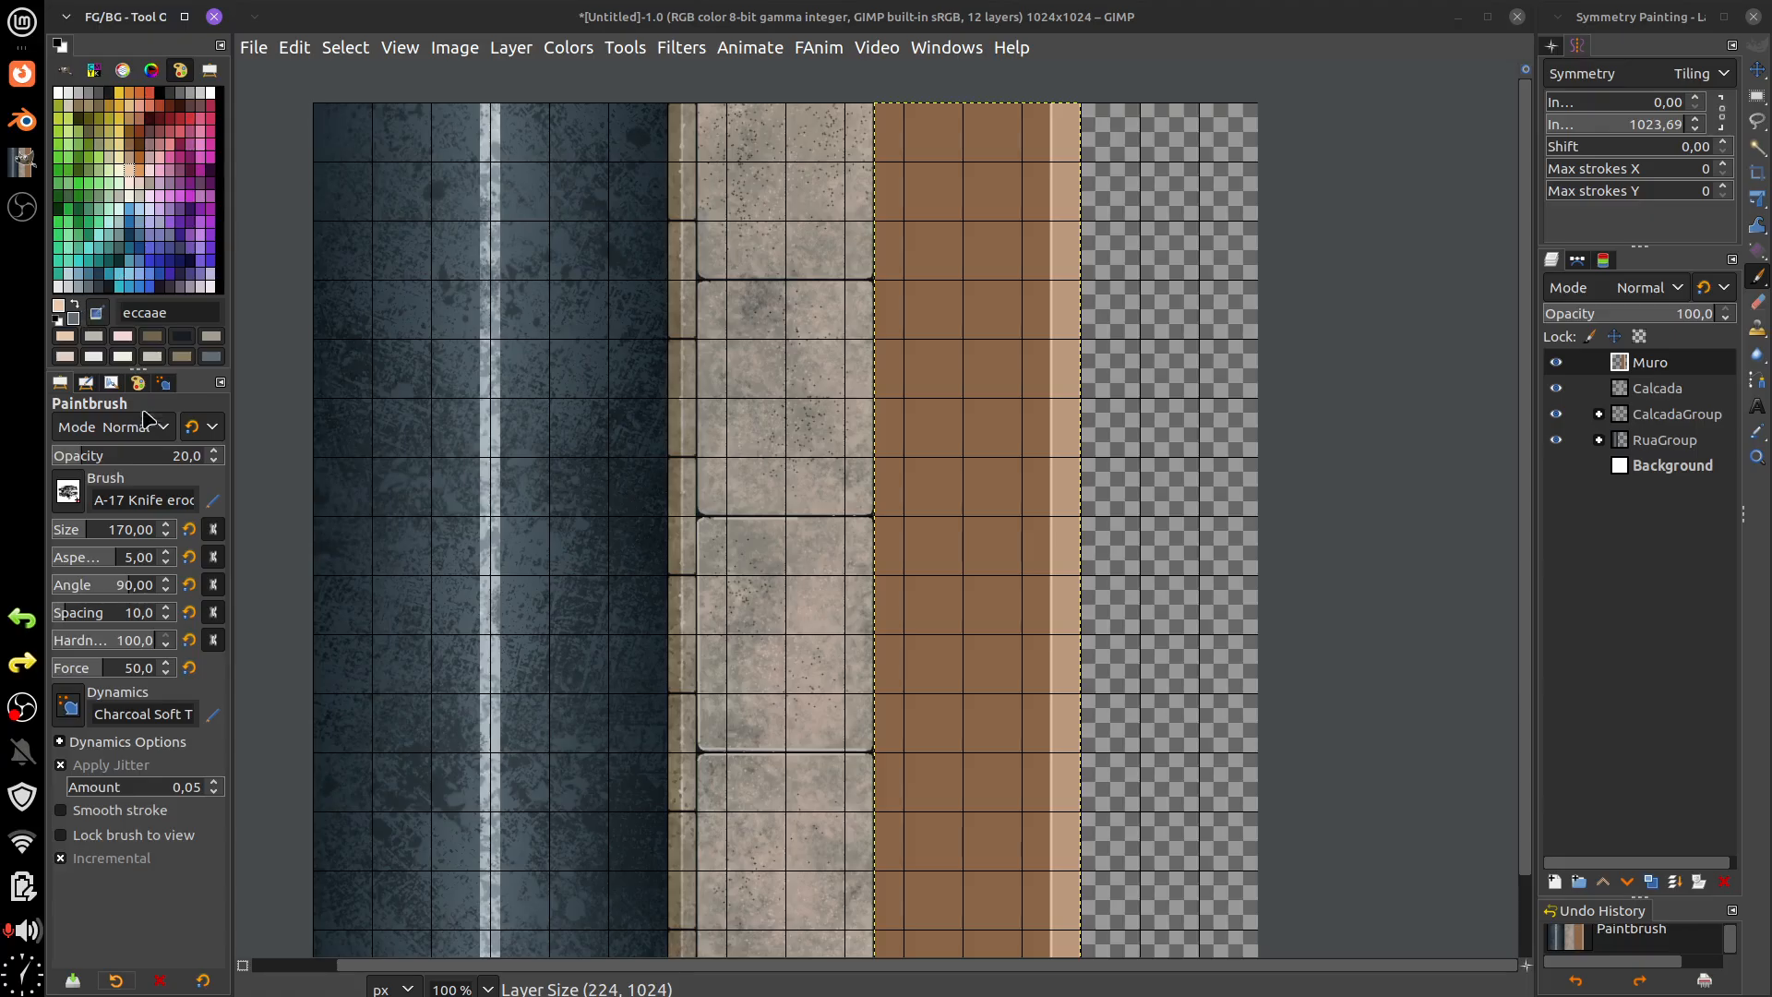
drag(90, 451, 225, 499)
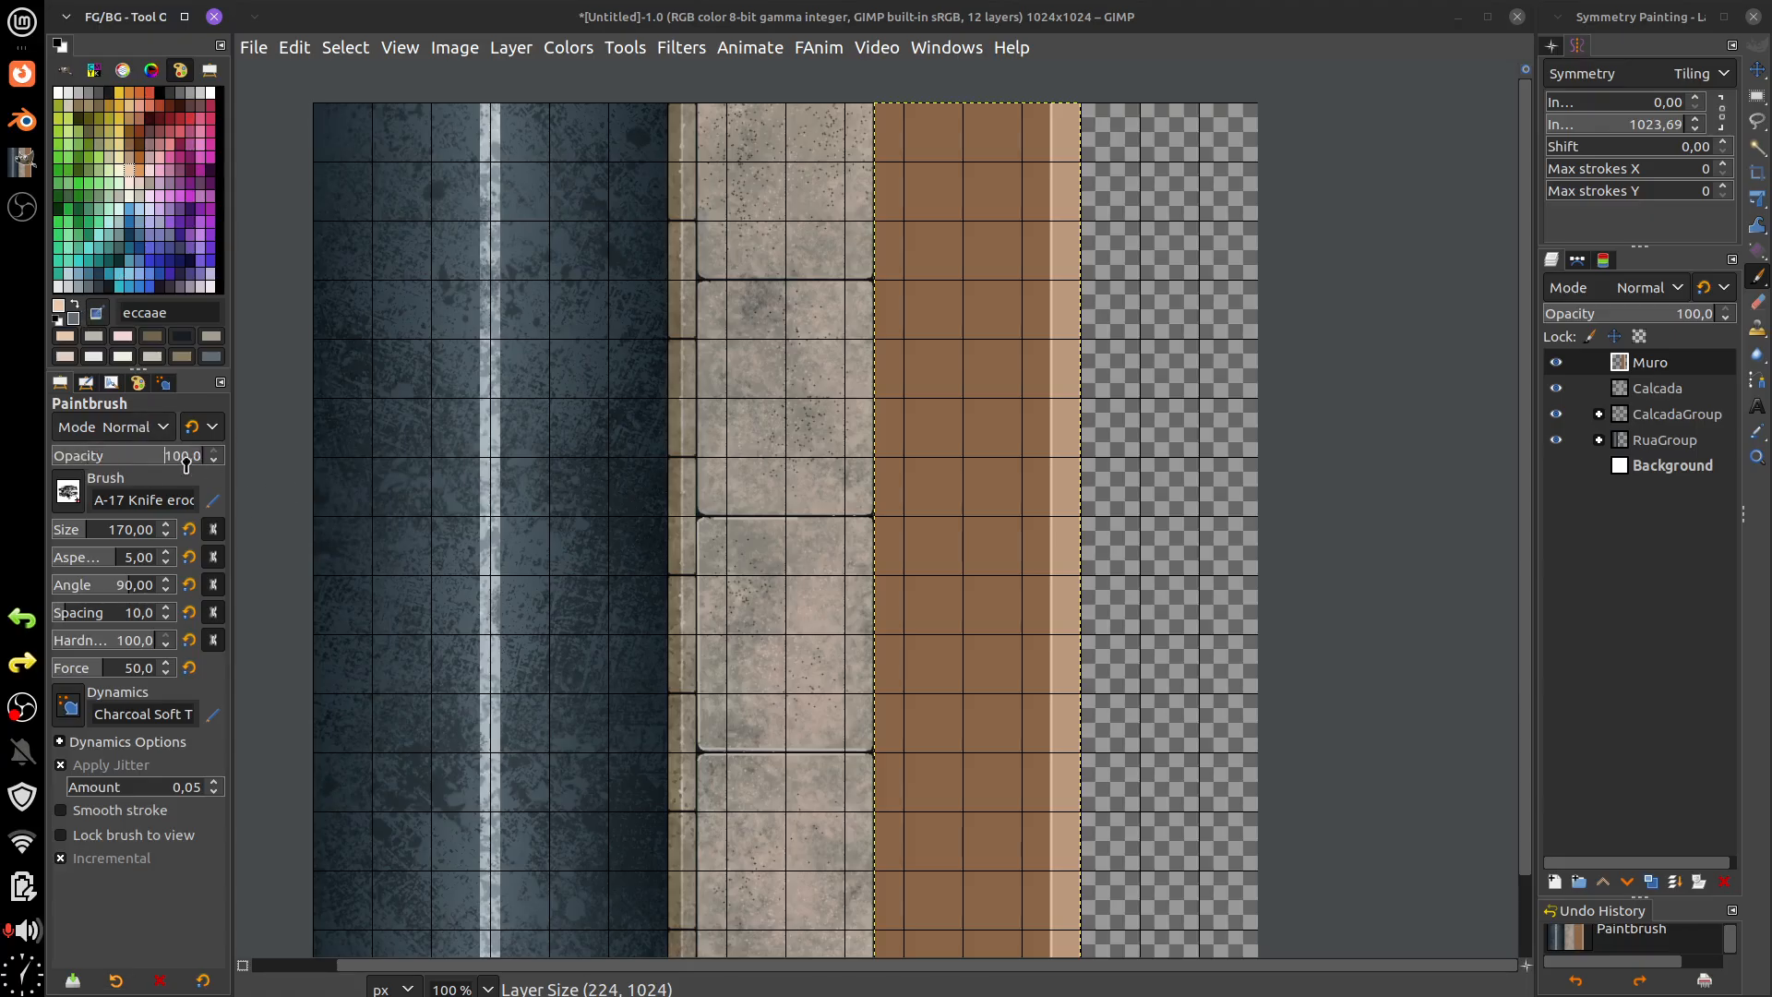
- Paint mottled eccaae stains over the full height of the Muro strip in Multiply mode at 26.8 opacity
click(151, 428)
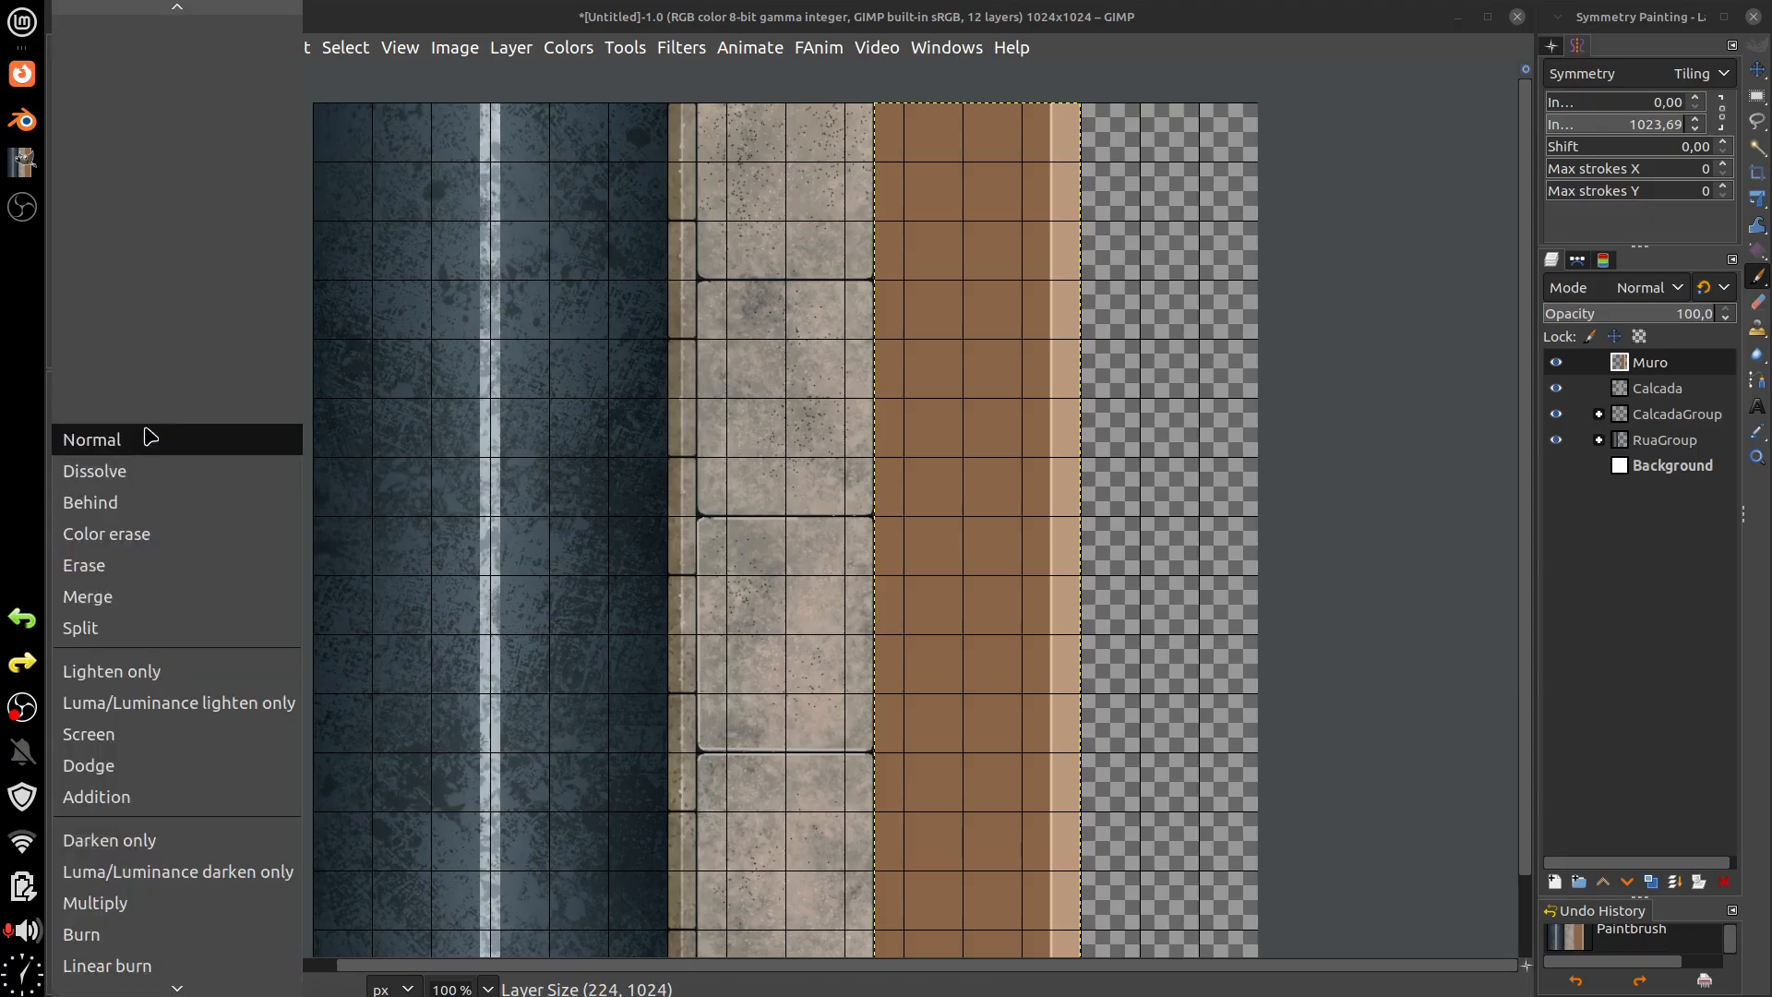
click(120, 904)
drag(134, 452, 98, 455)
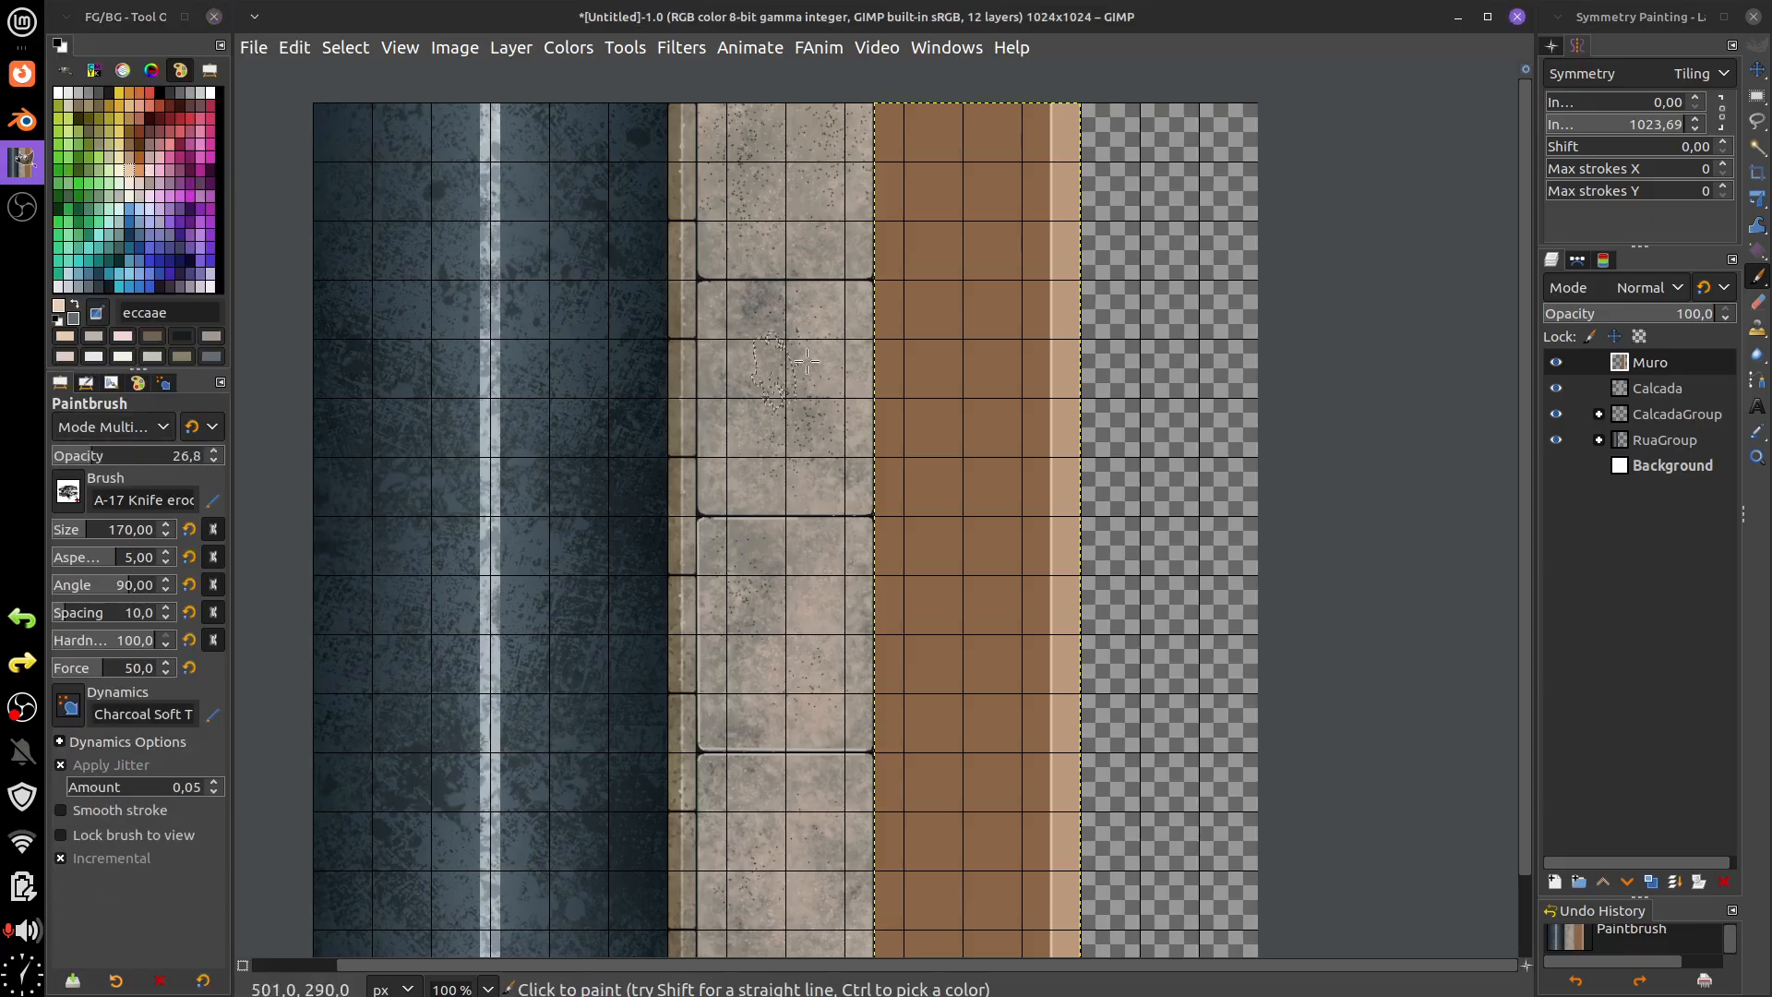
drag(965, 185, 976, 316)
mouse_move(949, 137)
mouse_down()
mouse_move(922, 257)
mouse_move(884, 160)
mouse_move(952, 216)
mouse_move(1030, 166)
mouse_move(1003, 295)
mouse_move(948, 110)
mouse_move(937, 156)
mouse_move(907, 168)
mouse_move(932, 396)
mouse_move(996, 350)
mouse_move(1025, 524)
mouse_move(830, 346)
mouse_move(932, 430)
mouse_up()
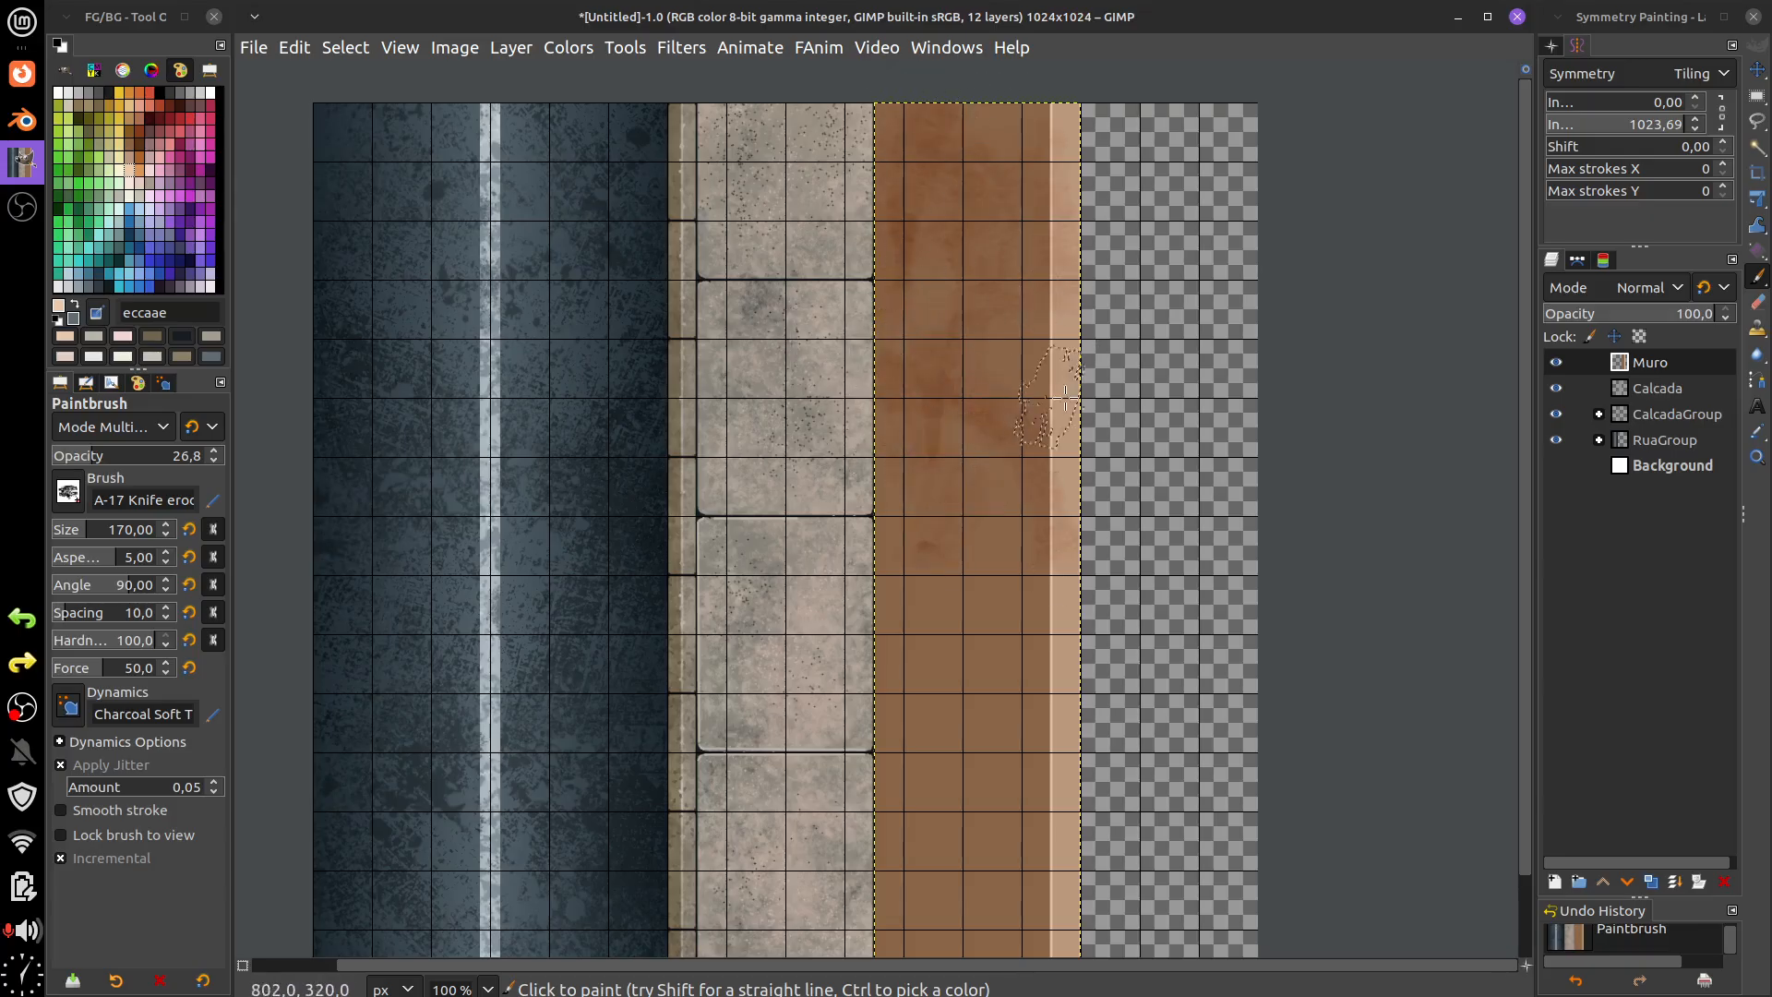
scroll(917, 286, down, 5)
mouse_move(889, 287)
mouse_down()
mouse_move(972, 409)
mouse_move(813, 462)
mouse_move(931, 525)
mouse_move(876, 705)
mouse_move(972, 716)
mouse_move(918, 740)
mouse_move(922, 793)
mouse_move(1036, 741)
mouse_move(1012, 784)
mouse_move(990, 767)
mouse_move(1022, 592)
mouse_move(1003, 519)
mouse_move(877, 488)
mouse_move(941, 509)
mouse_move(1041, 417)
mouse_move(1024, 435)
mouse_move(995, 224)
mouse_move(1064, 564)
mouse_move(1035, 554)
mouse_move(1044, 415)
mouse_move(1068, 465)
mouse_move(998, 711)
mouse_up()
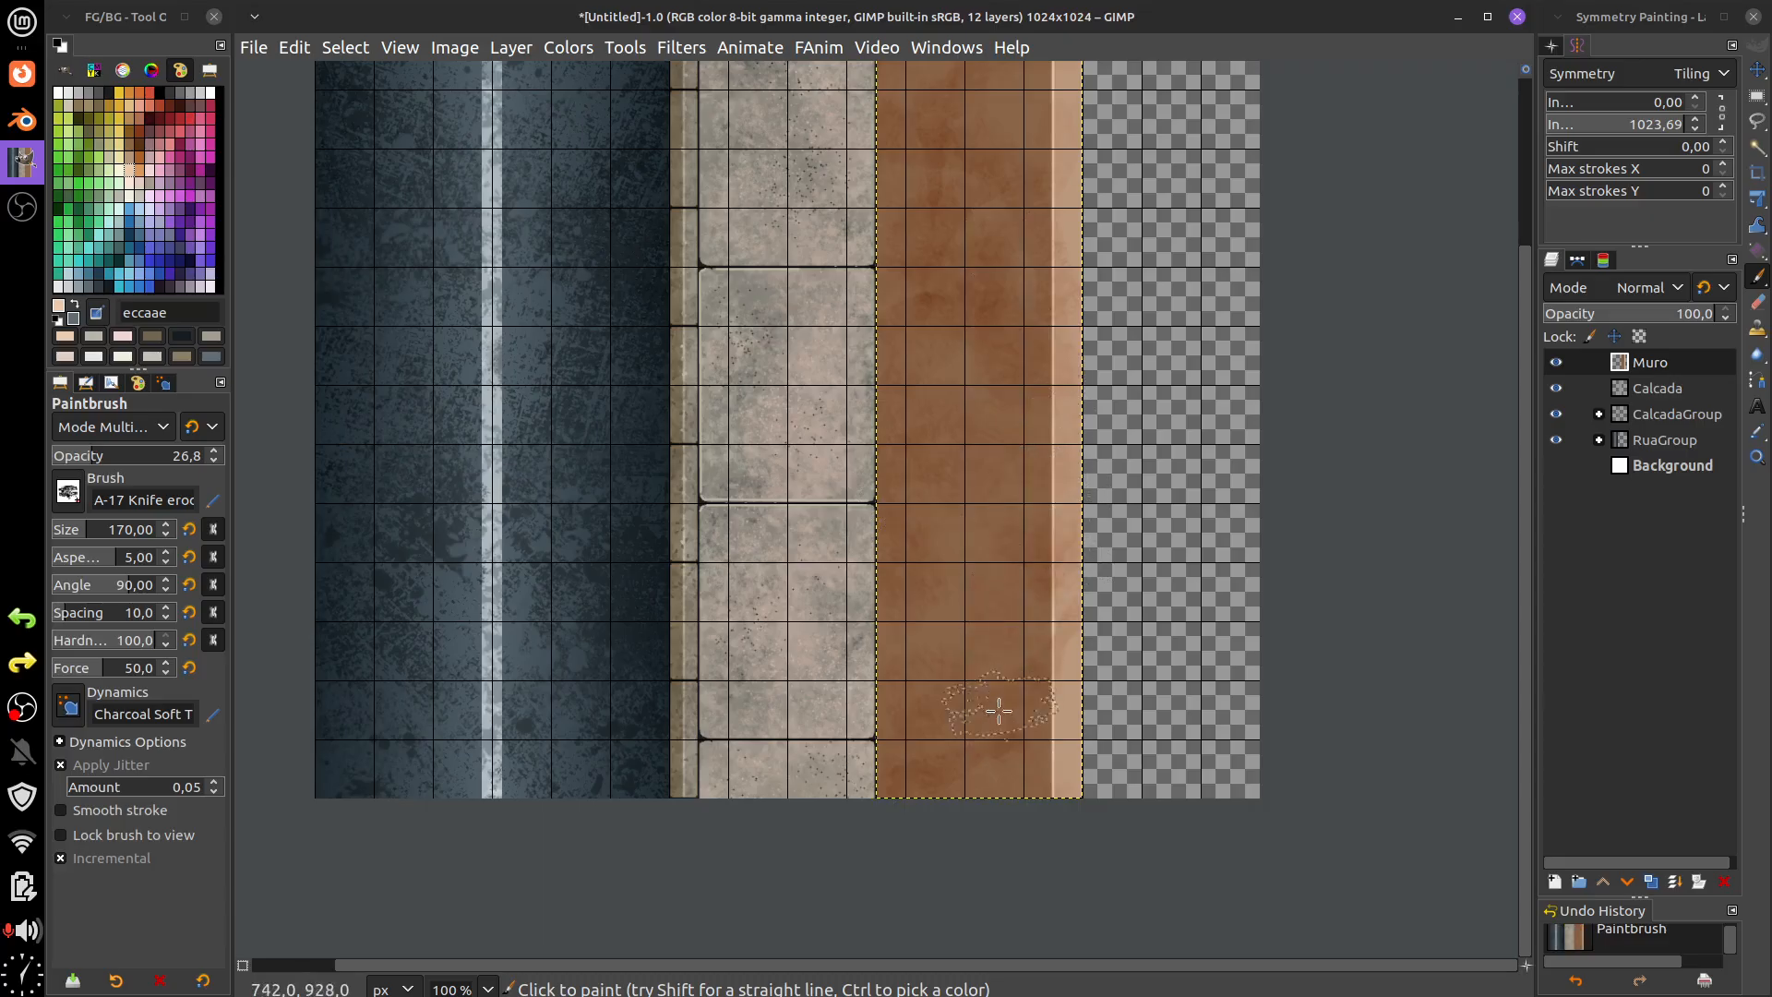
- Switch the paintbrush to the 18_Spots brush with aa4228 as the foreground colour
scroll(895, 591, up, 5)
scroll(876, 600, right, 1)
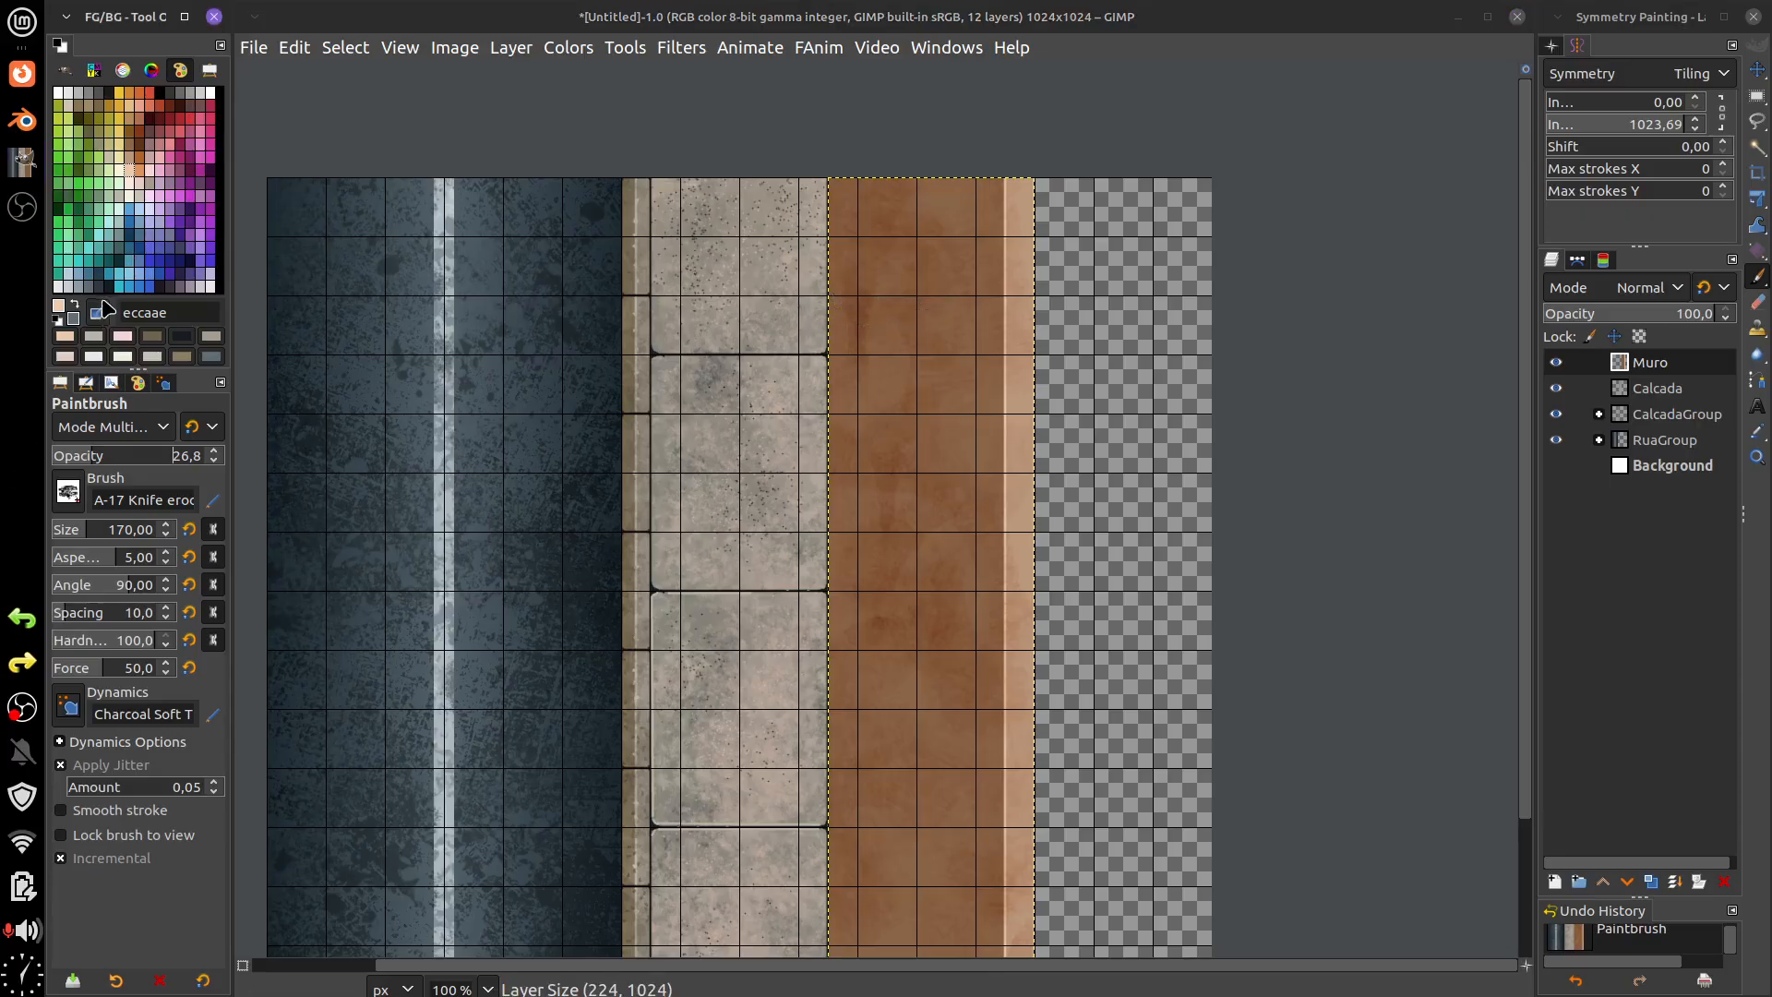
click(146, 161)
click(68, 493)
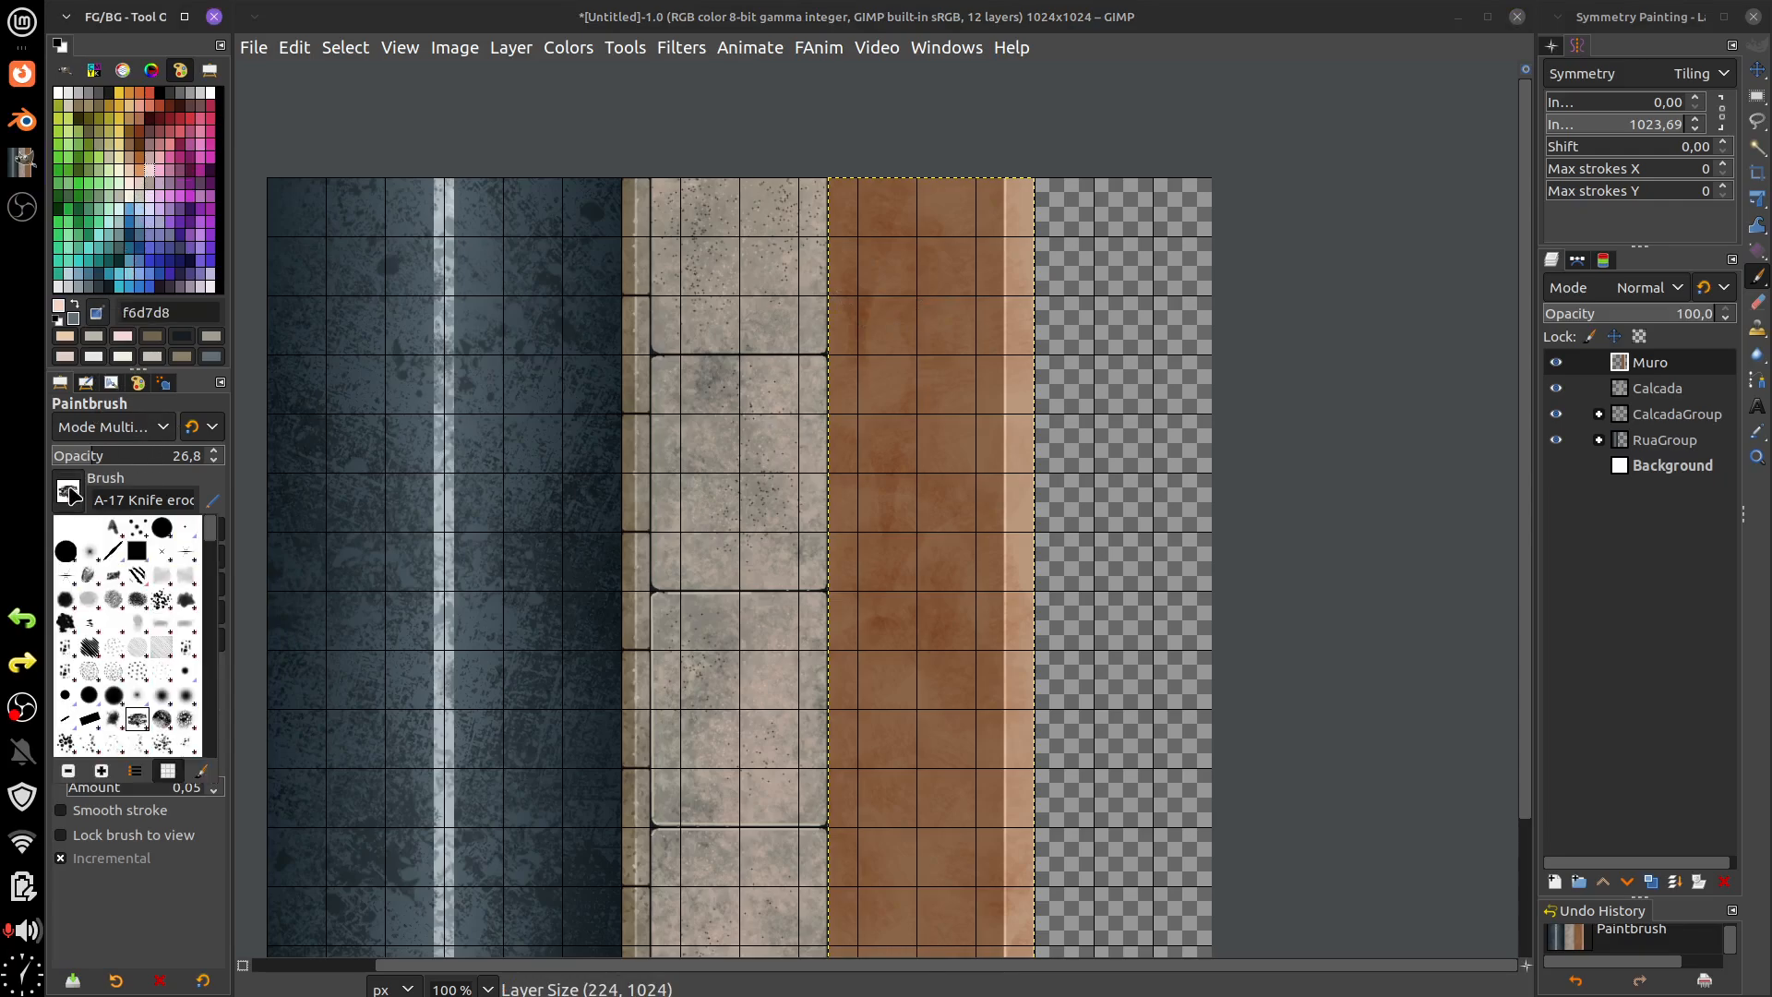
click(162, 602)
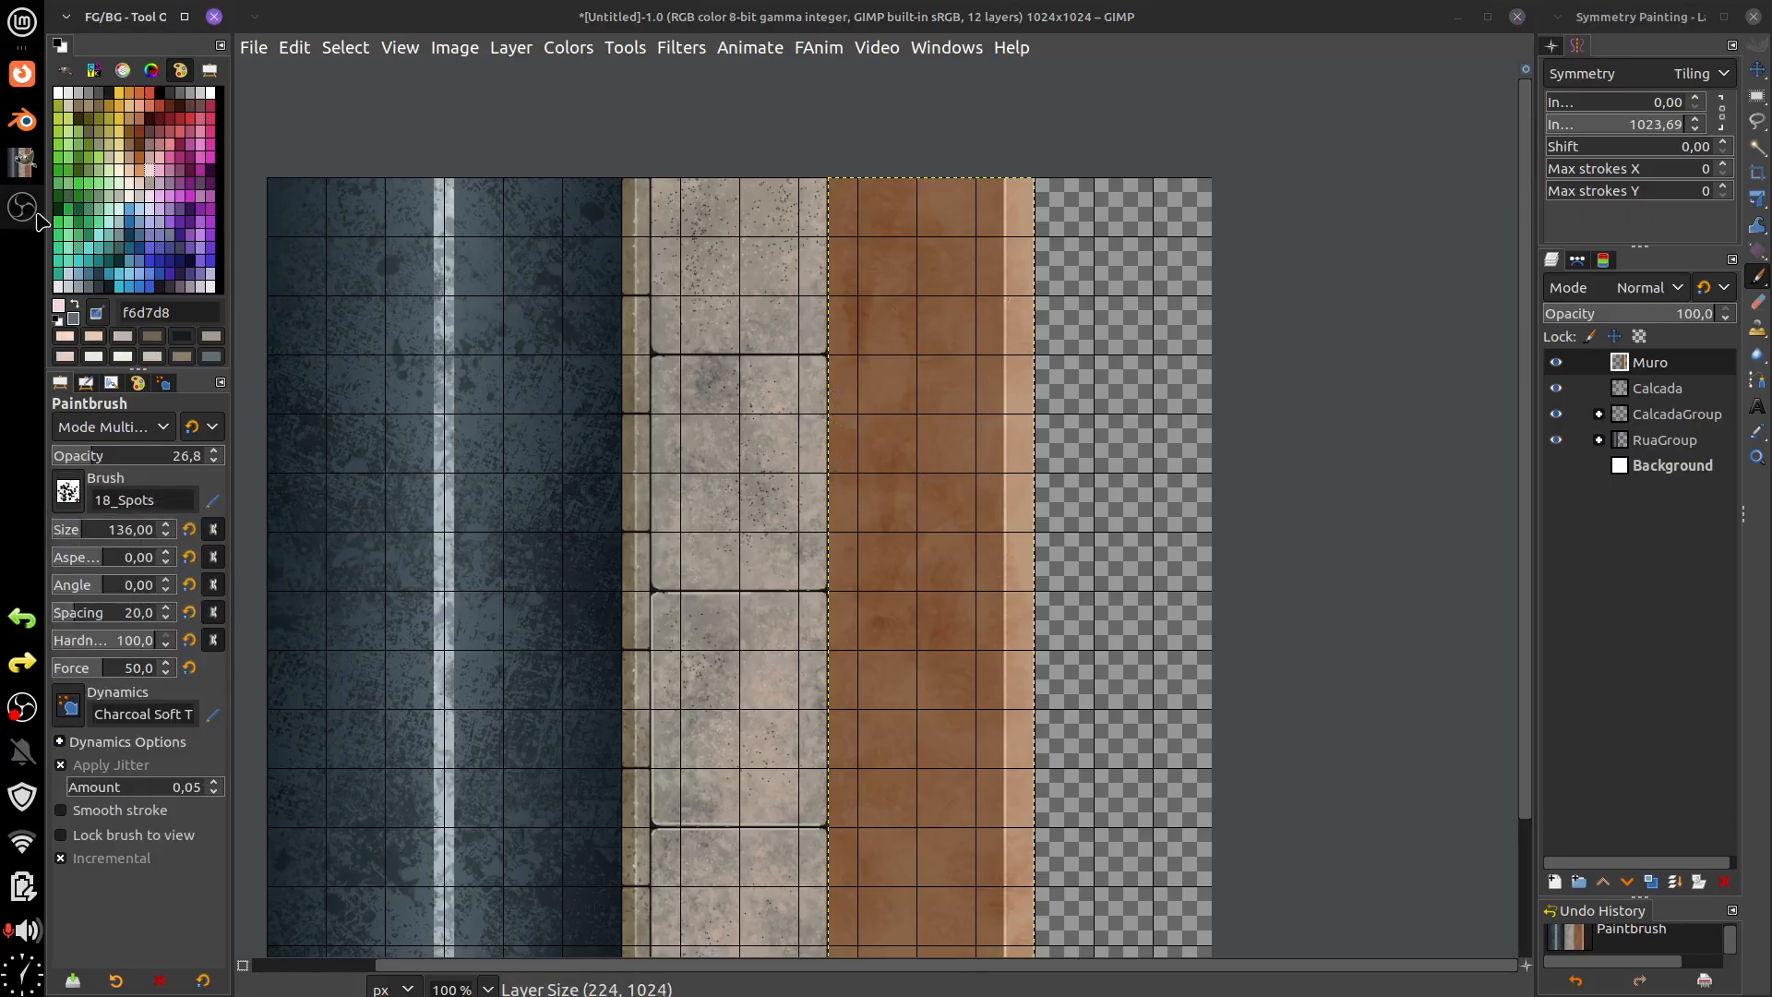
click(160, 105)
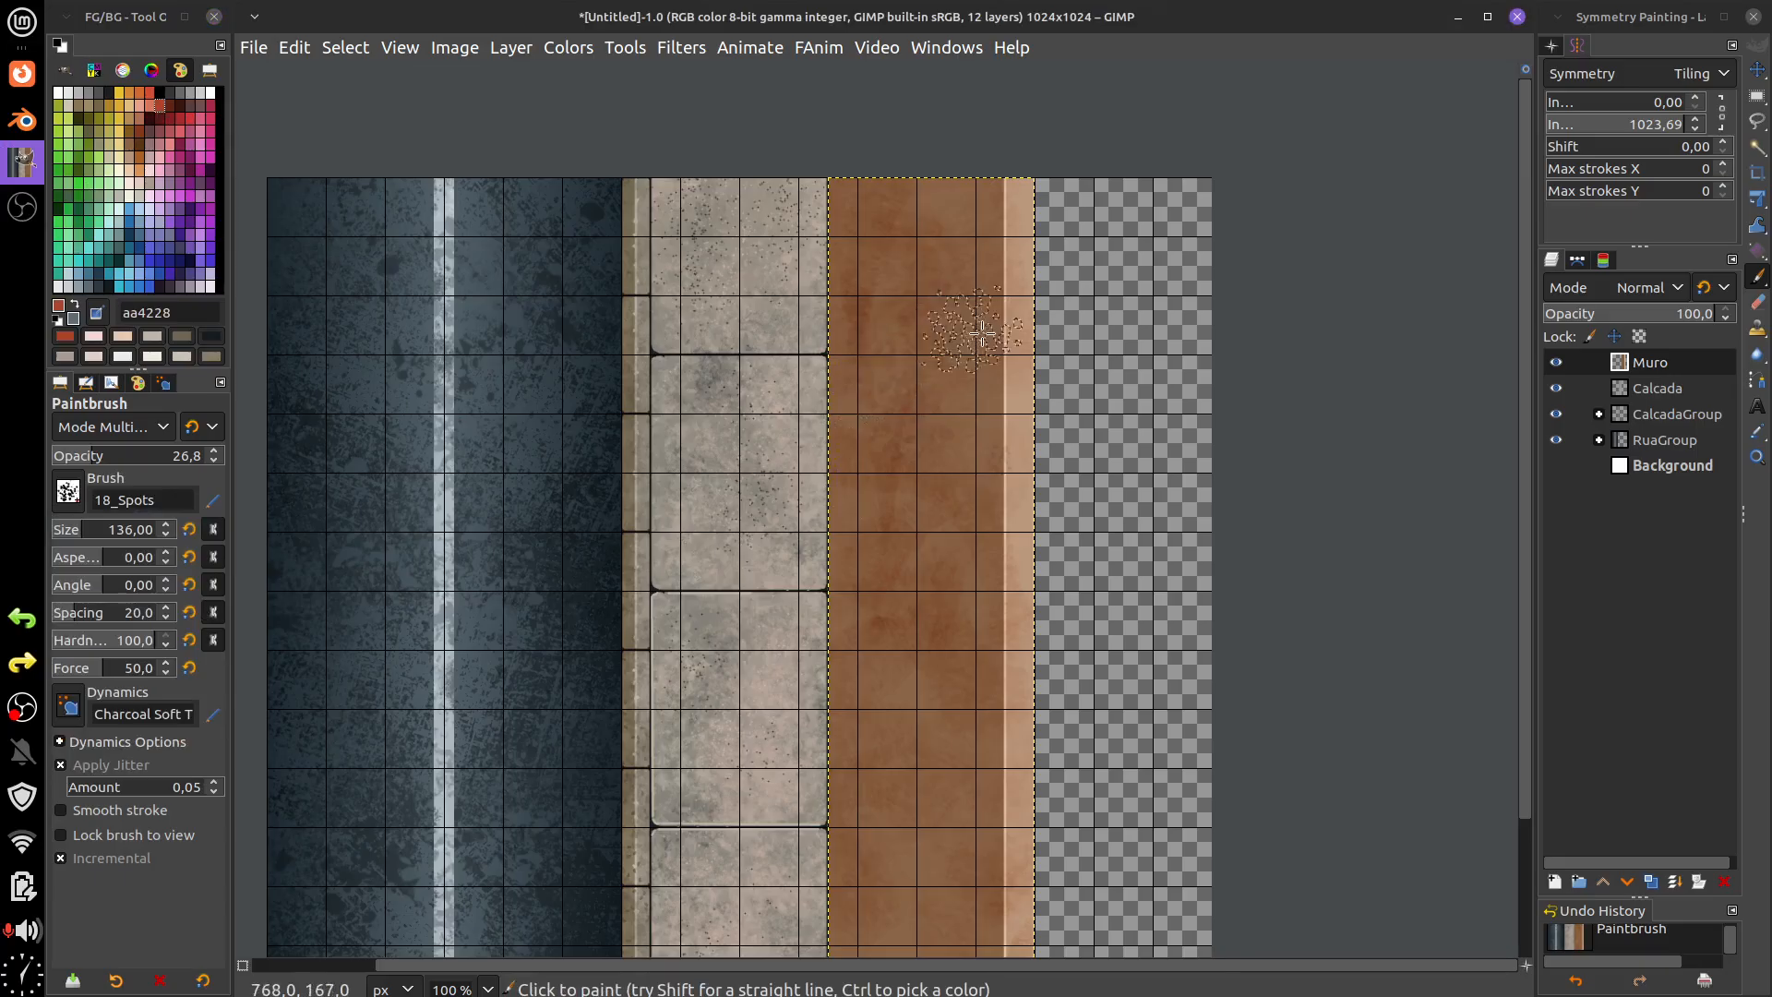
- Paint irregular reddish-brown spots across the Muro strip from the top of the image to the bottom
mouse_move(929, 477)
mouse_down()
mouse_move(943, 637)
mouse_move(821, 687)
mouse_move(847, 426)
mouse_move(822, 277)
mouse_up()
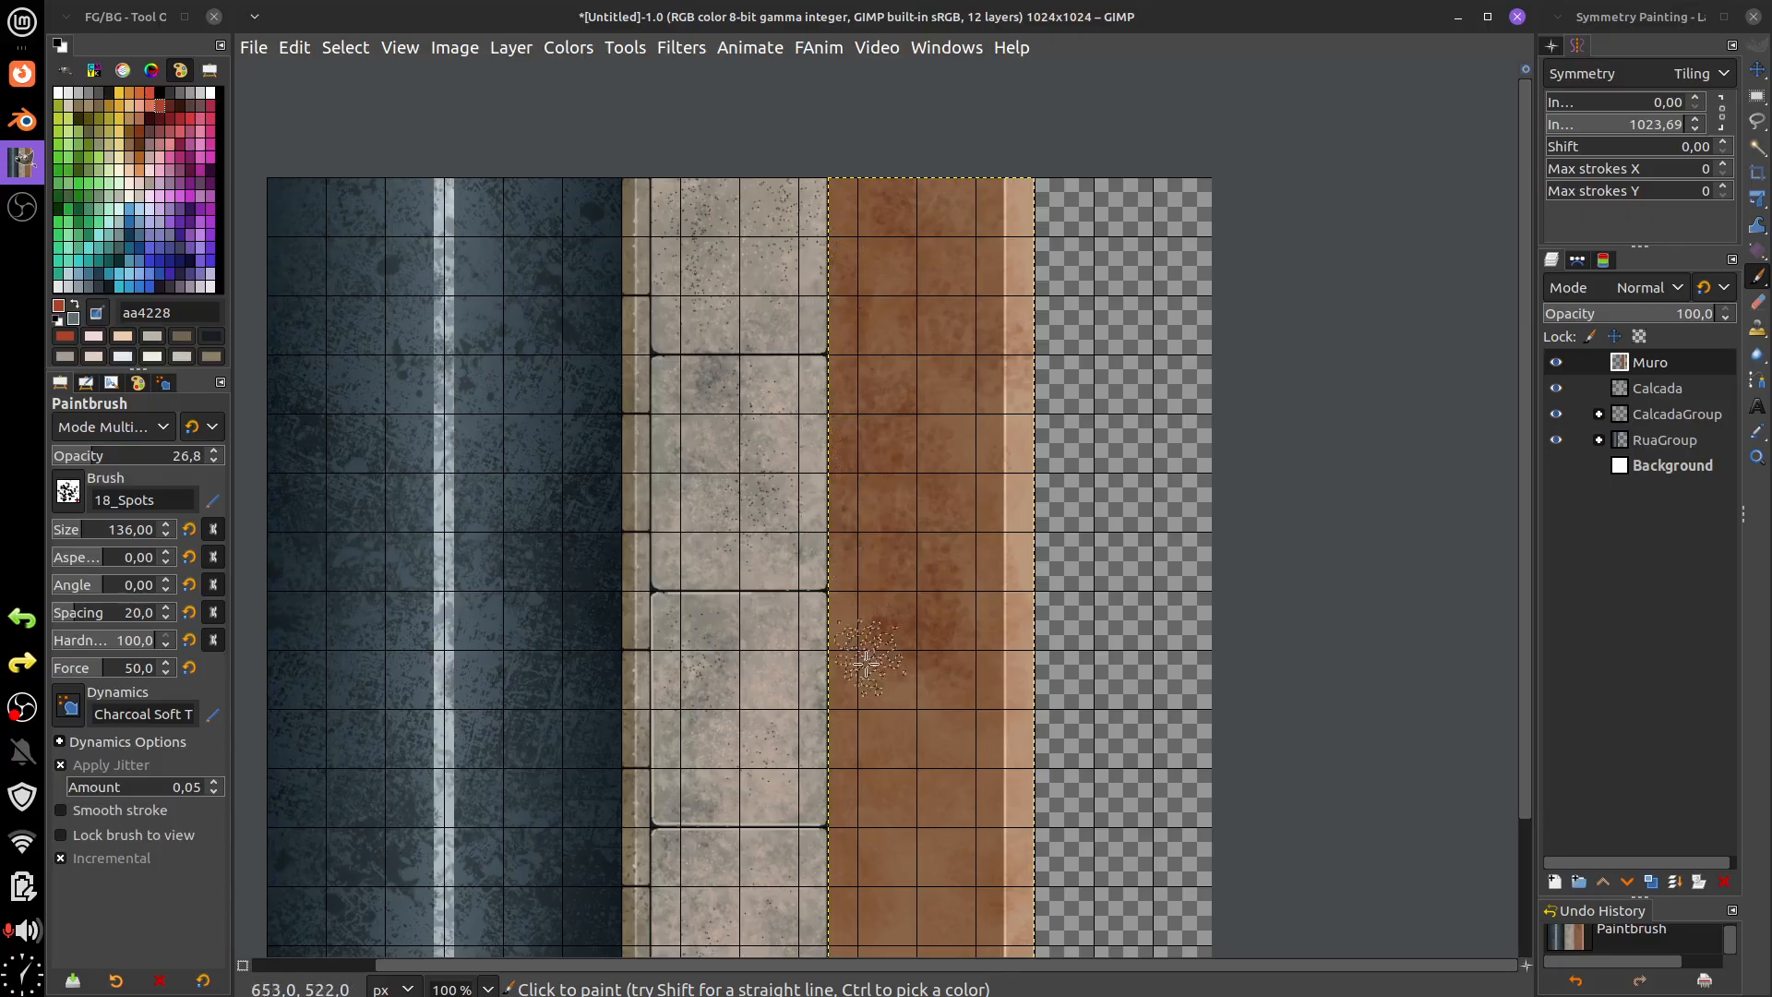
scroll(862, 384, down, 10)
scroll(862, 384, right, 2)
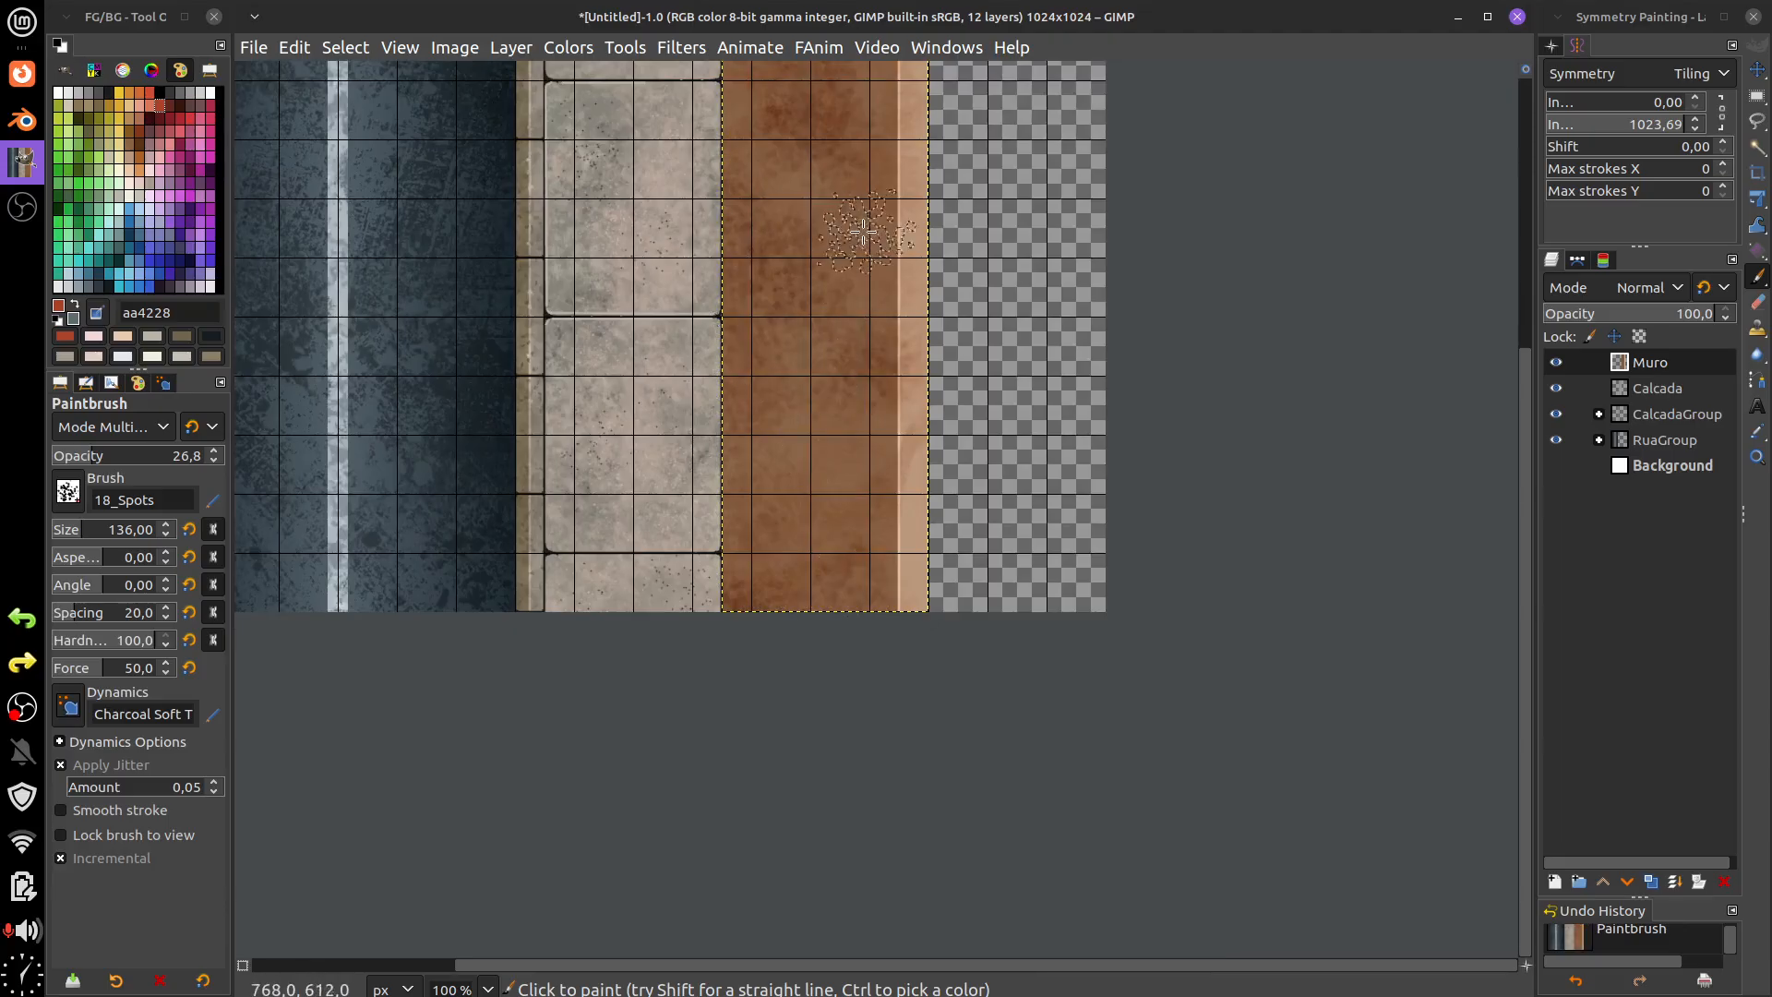
scroll(862, 230, up, 8)
scroll(863, 230, right, 1)
drag(868, 517, 853, 244)
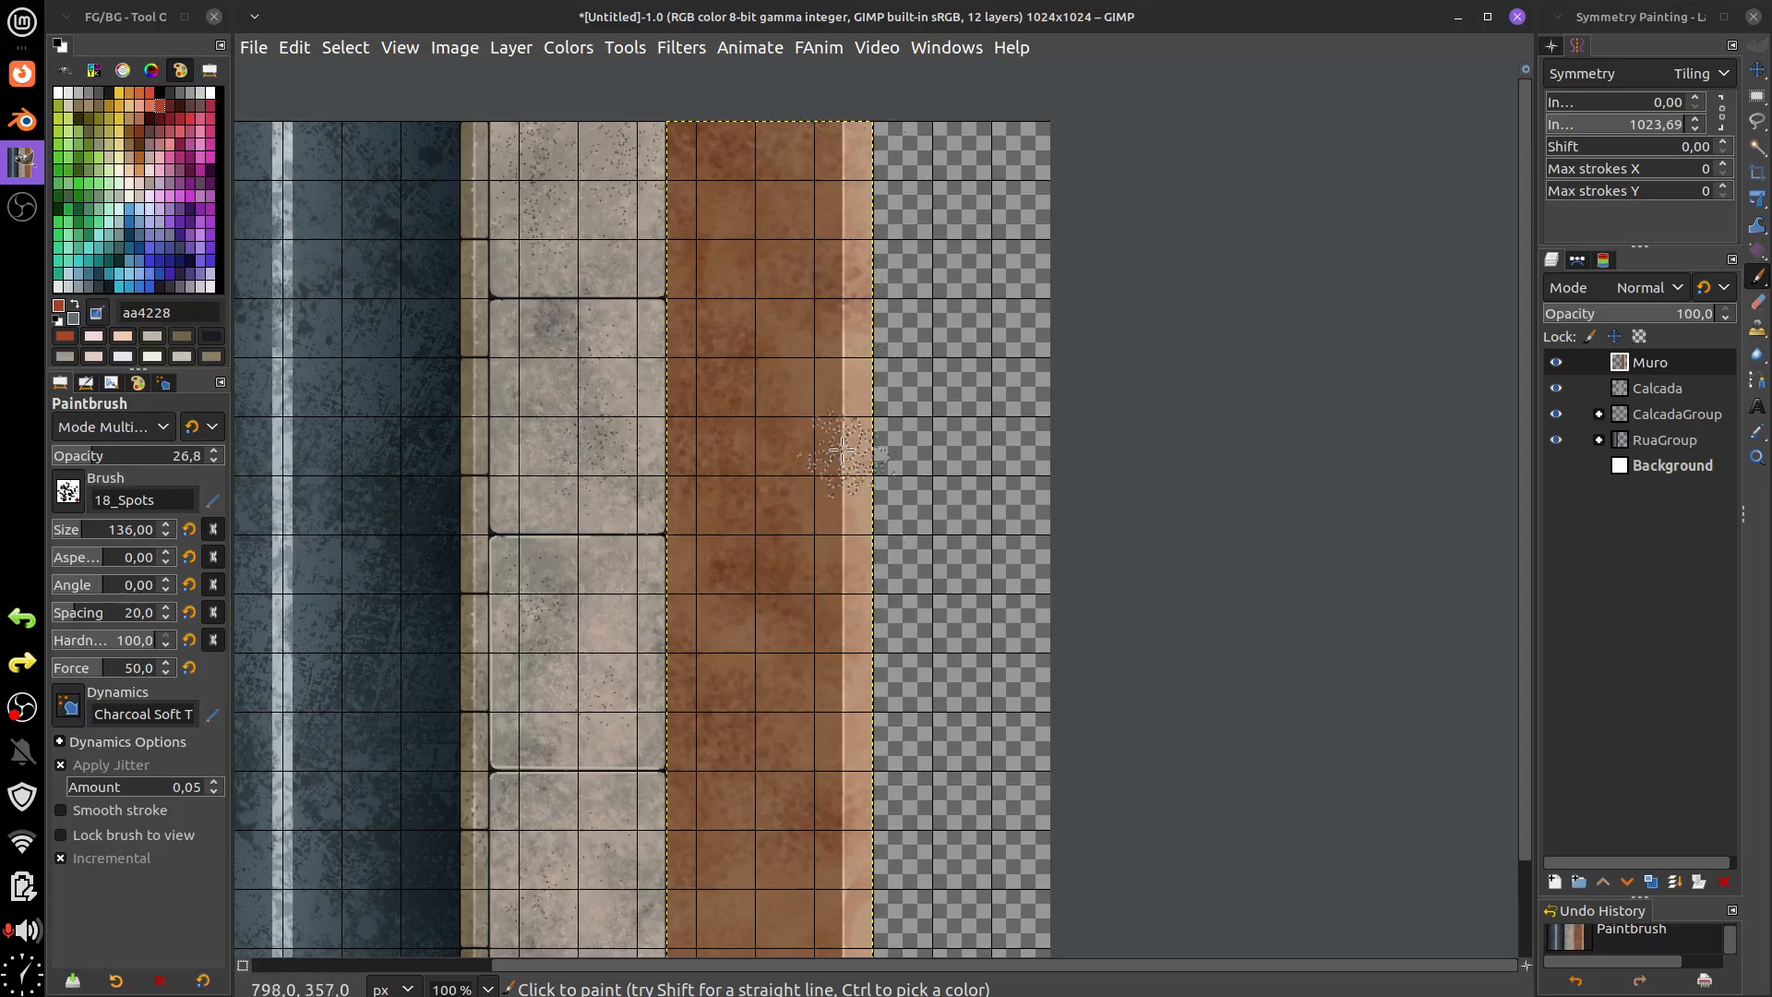
scroll(718, 552, down, 7)
scroll(718, 552, right, 1)
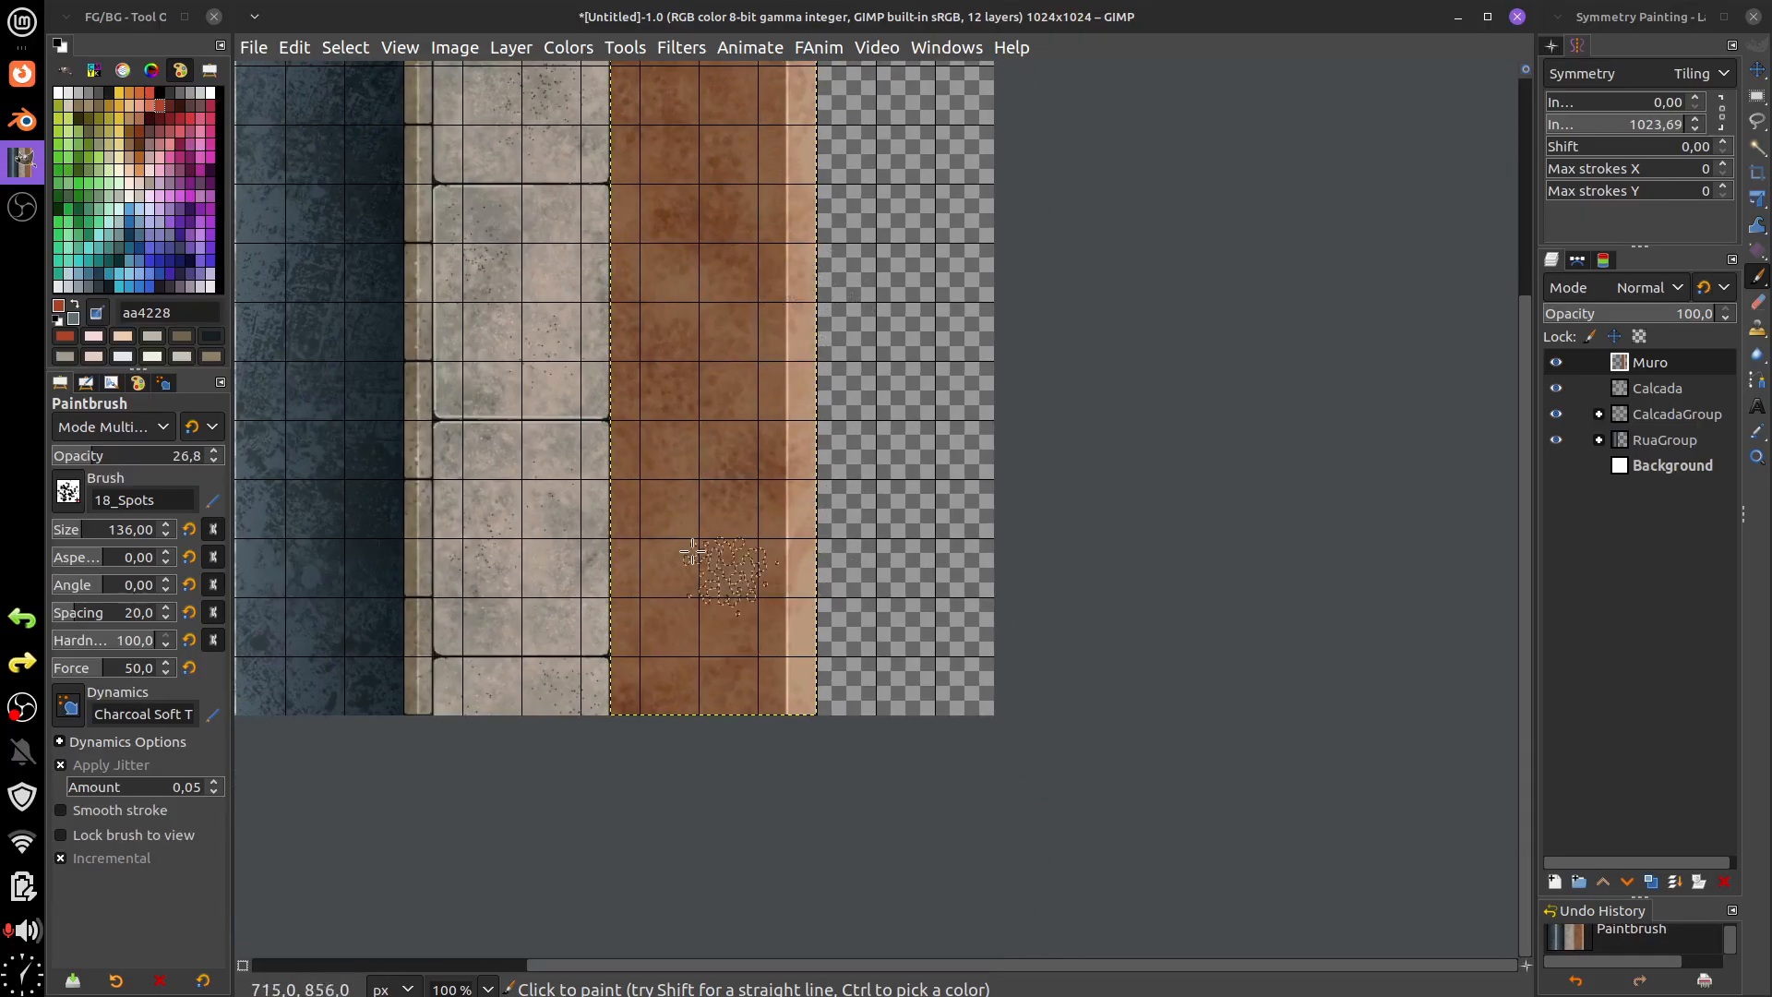
scroll(736, 481, up, 3)
scroll(735, 481, left, 1)
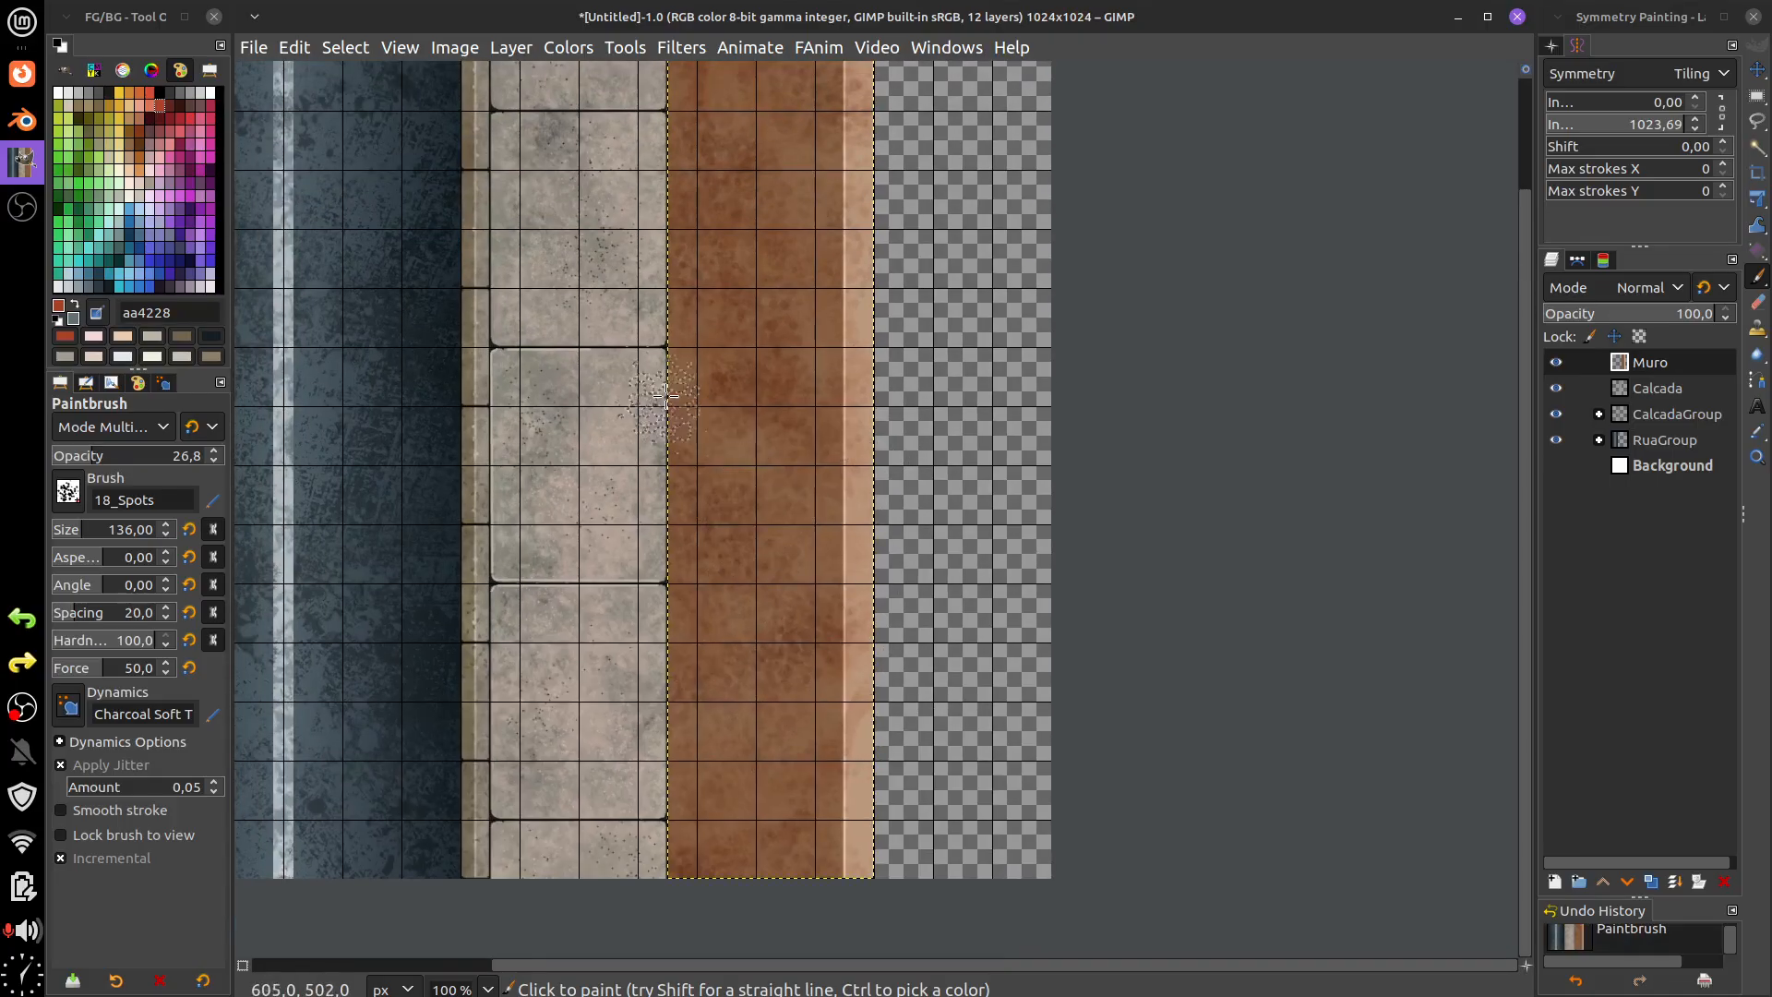
scroll(827, 708, up, 5)
scroll(827, 709, left, 2)
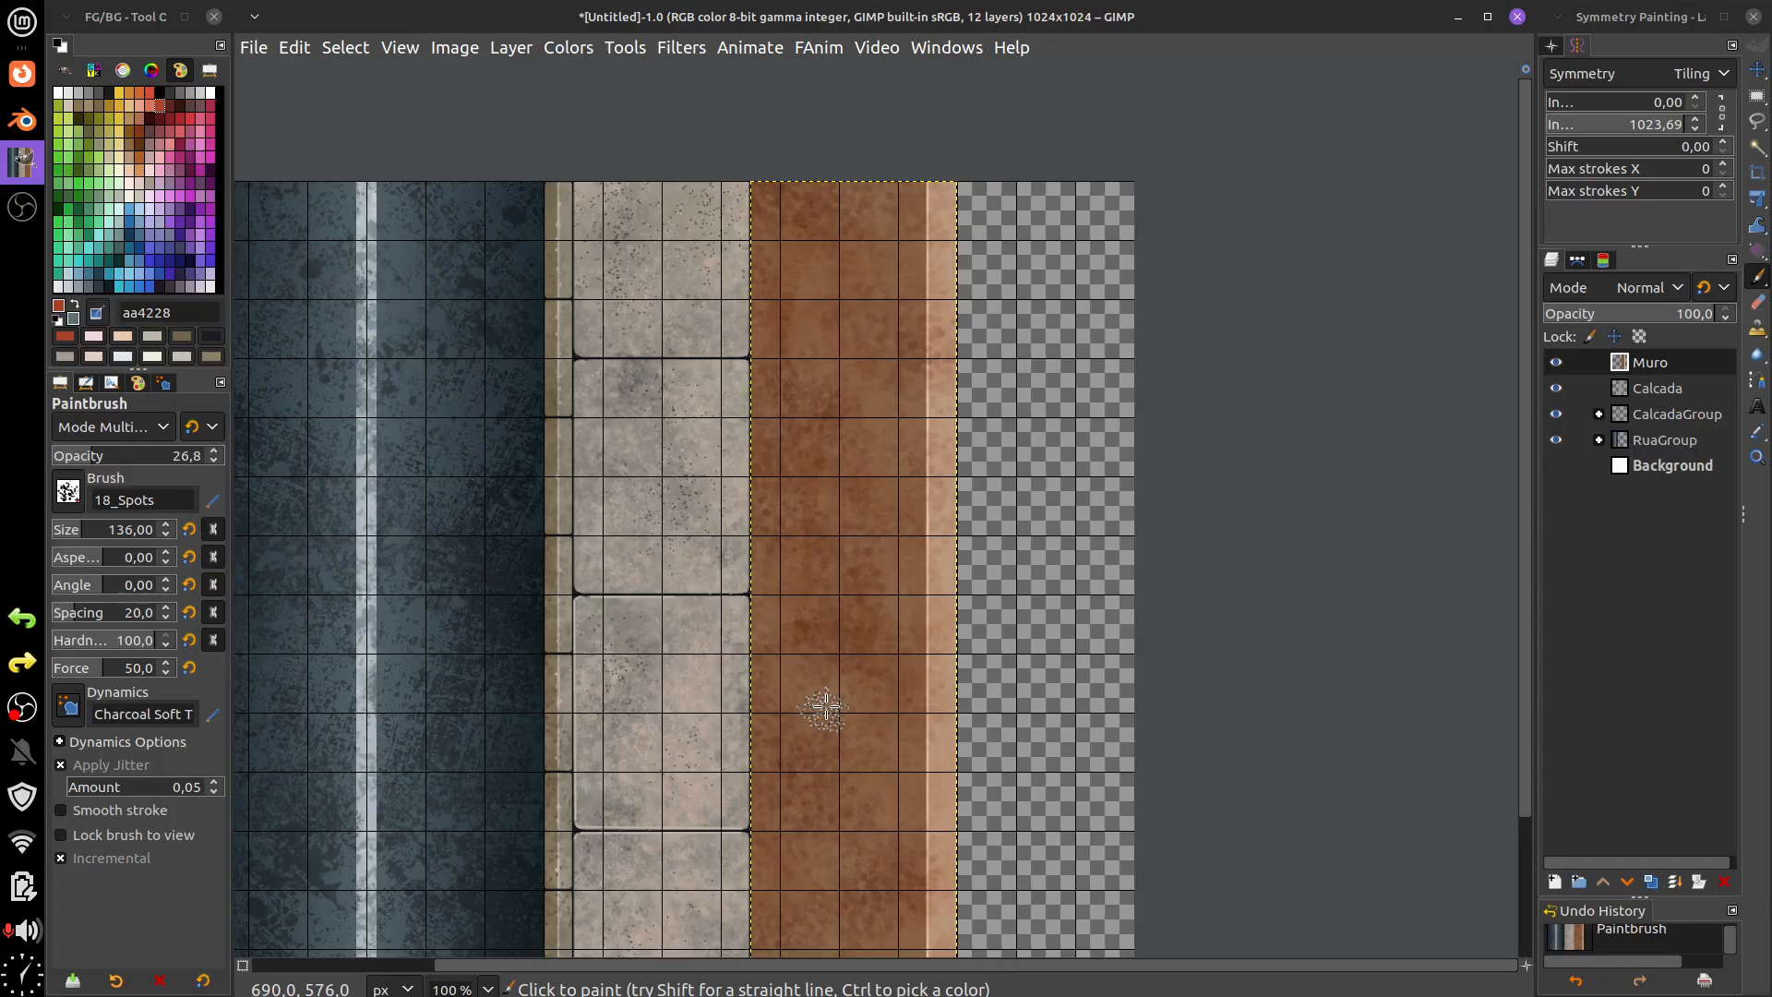
scroll(826, 709, up, 2)
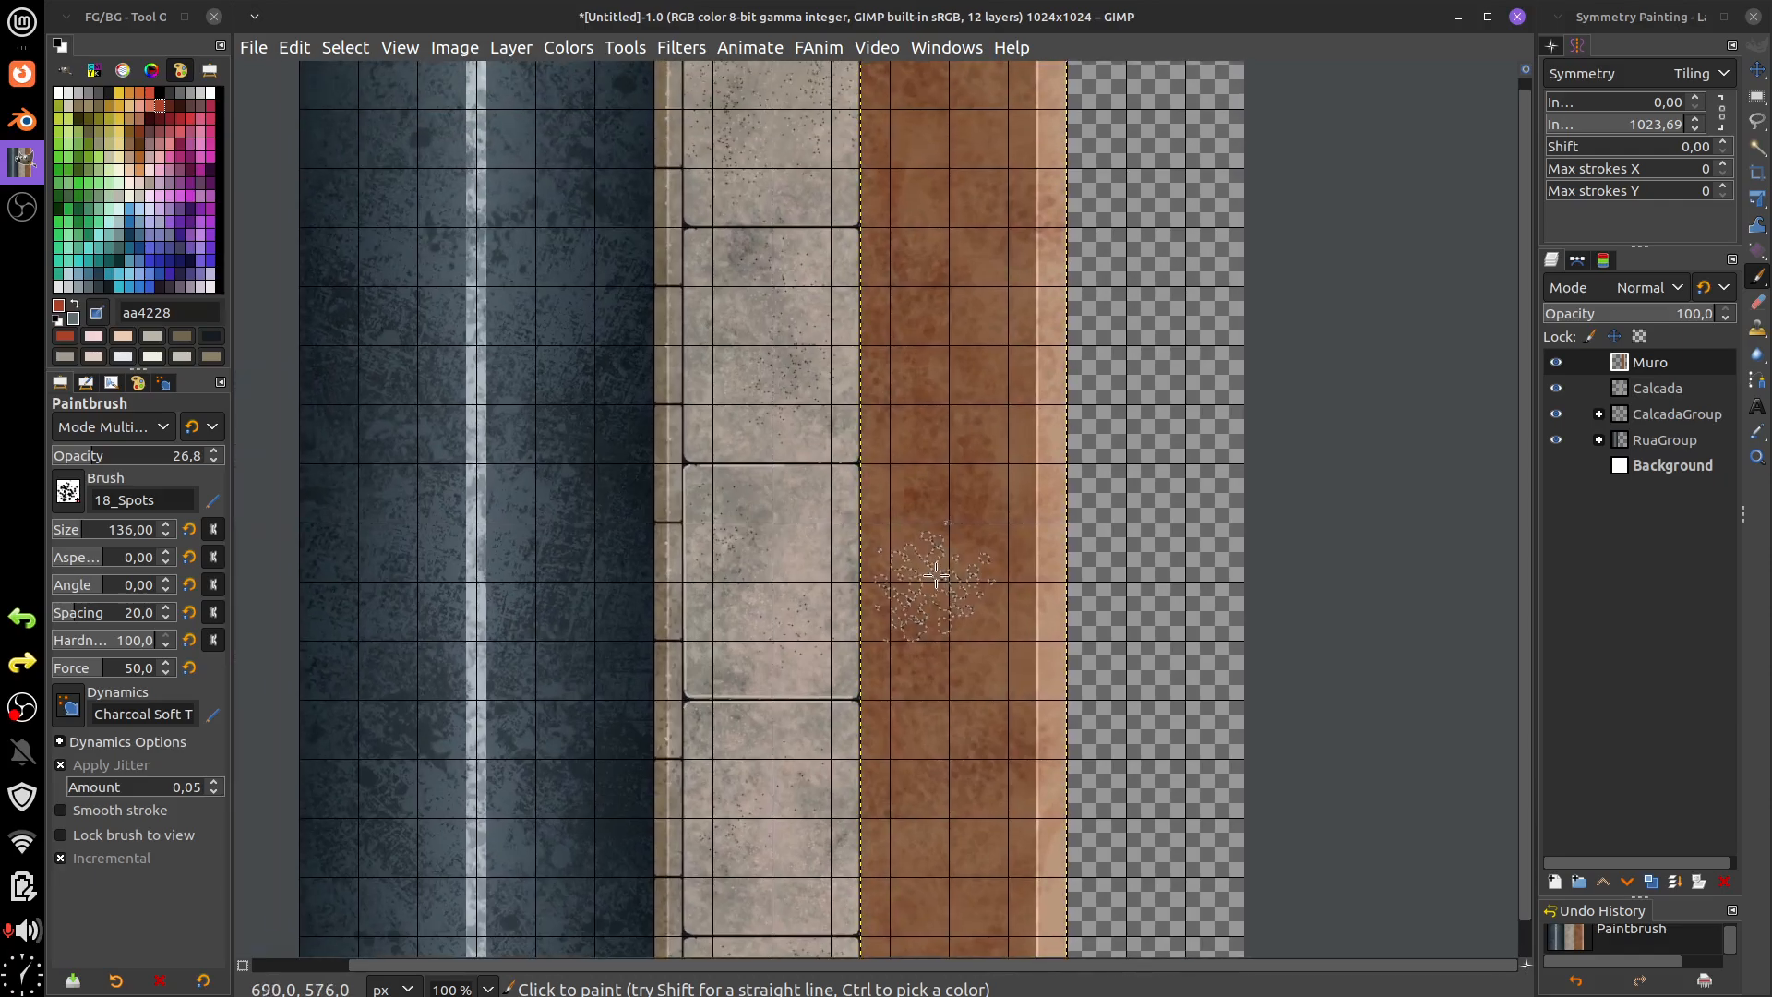
ctrl+scroll(937, 573, down, 1)
ctrl+scroll(937, 573, up, 1)
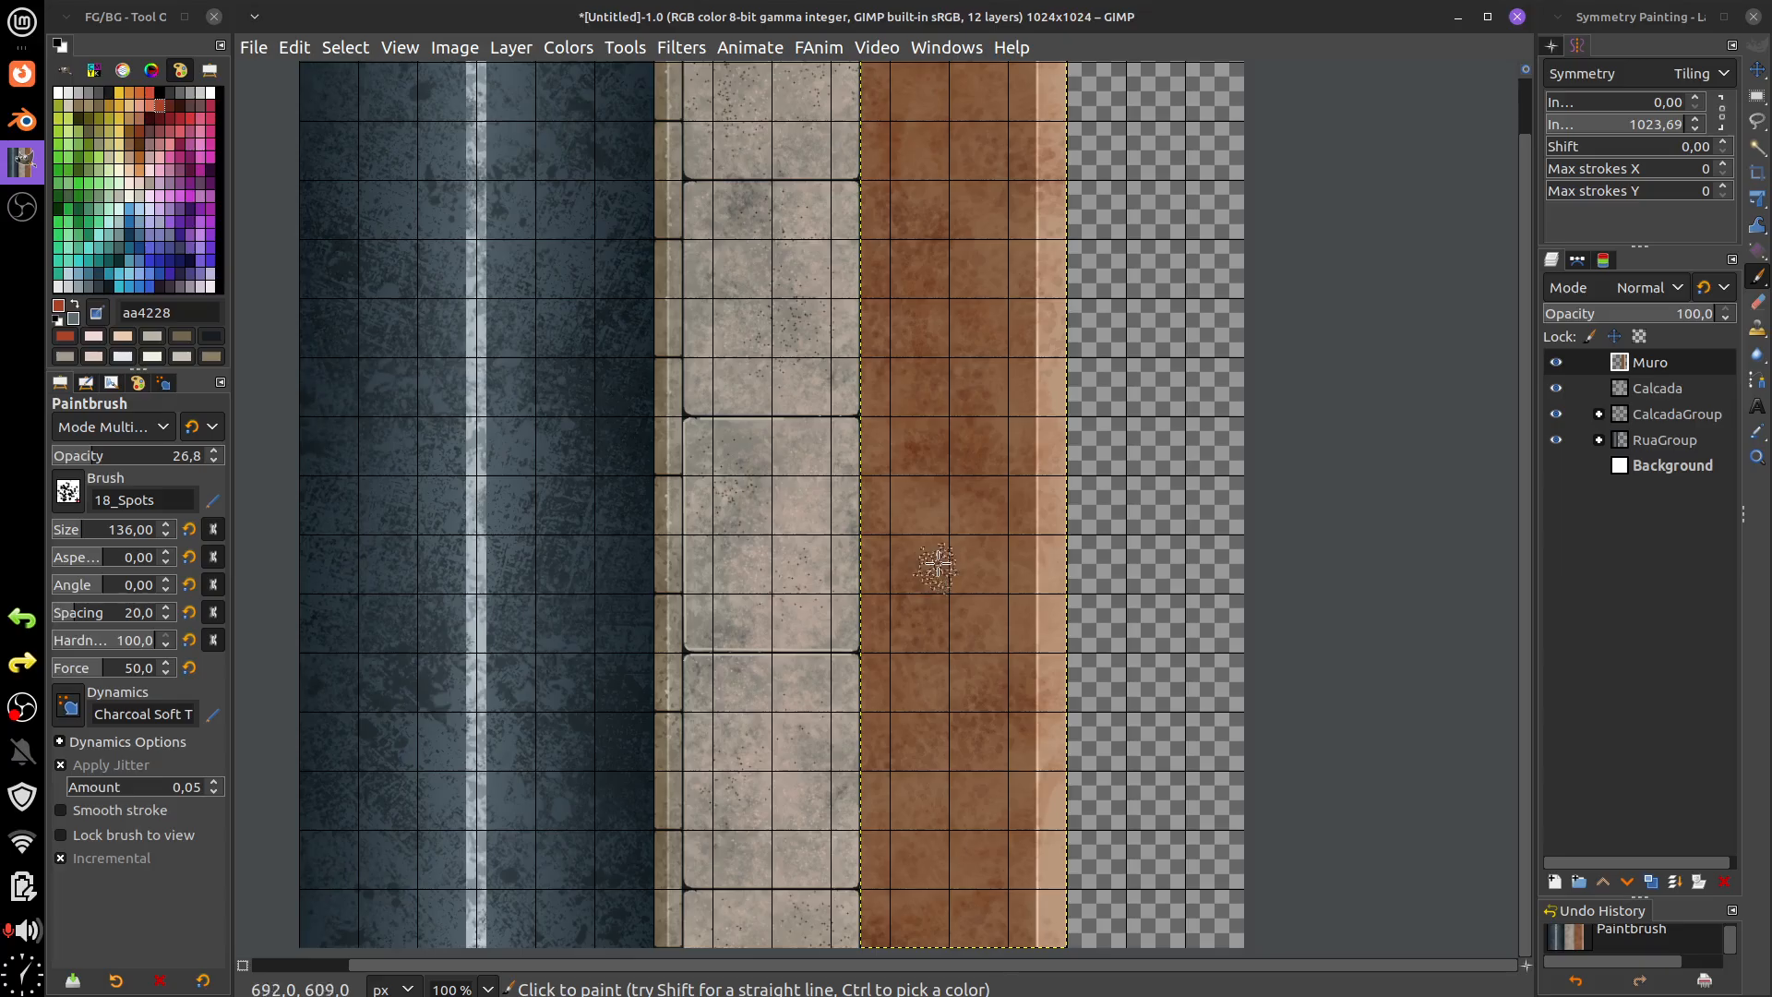
- Set up a Linear foreground-to-background gradient in Multiply mode at 43.9 opacity, with 31393d as the foreground colour
mouse_move(1758, 251)
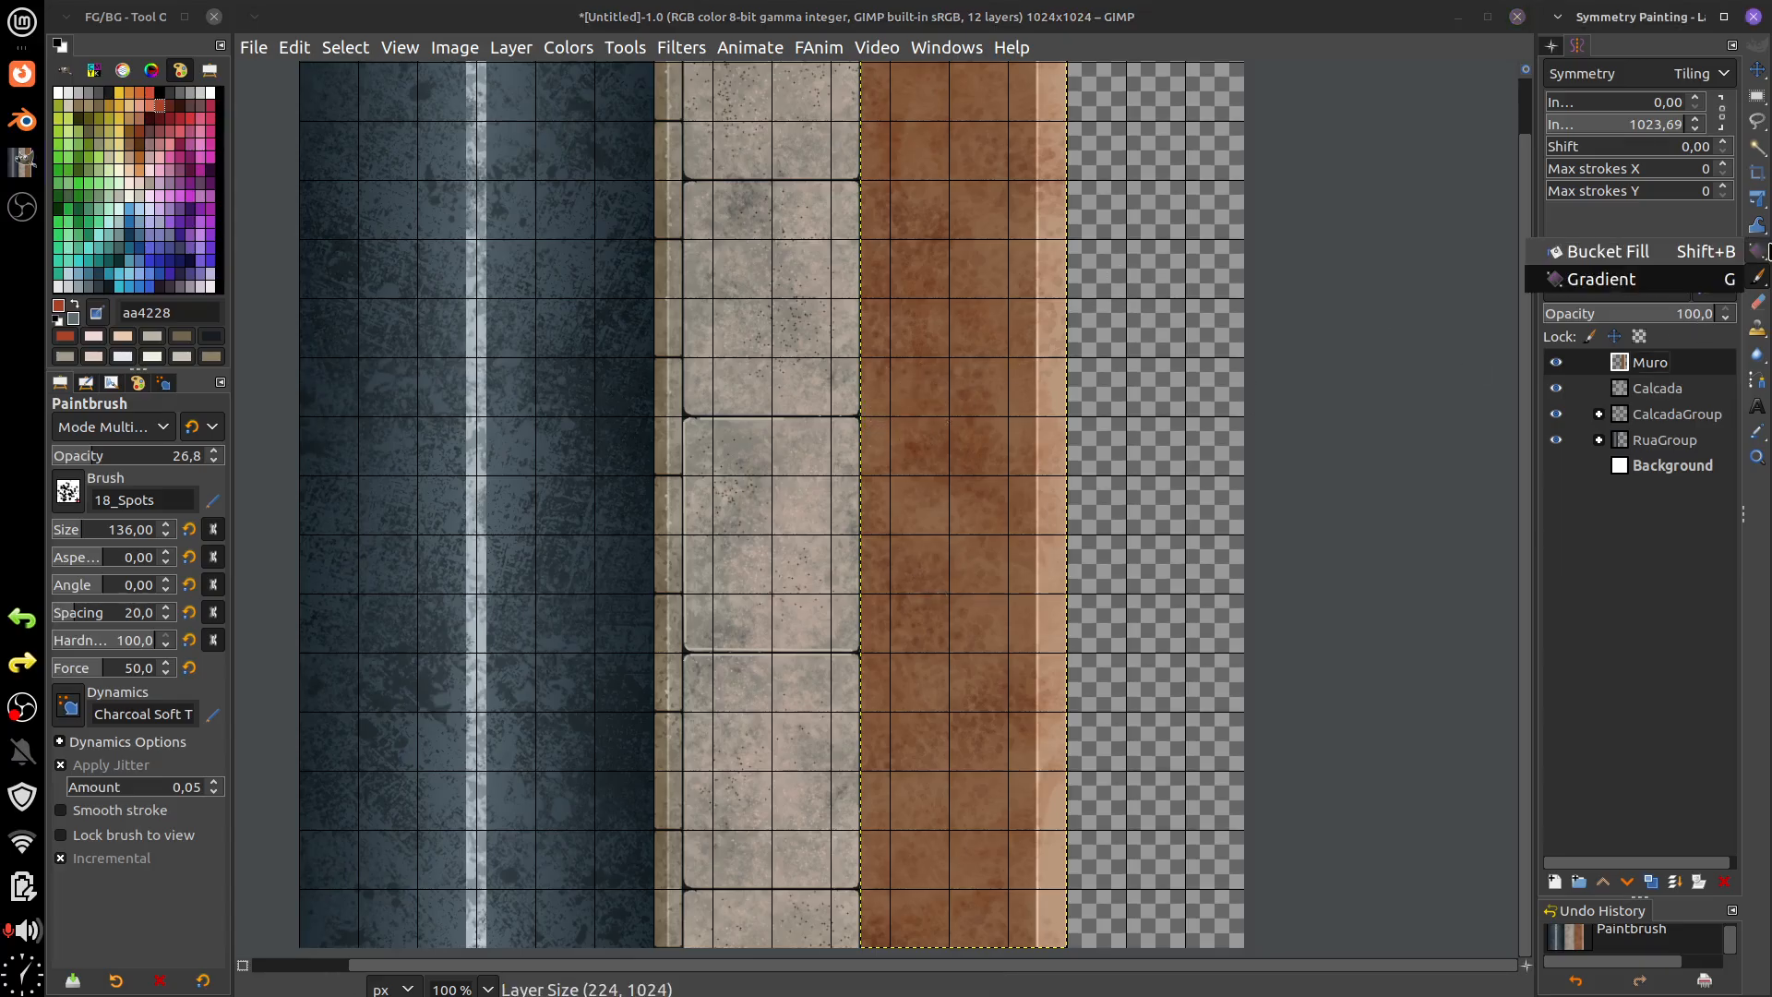
click(1659, 281)
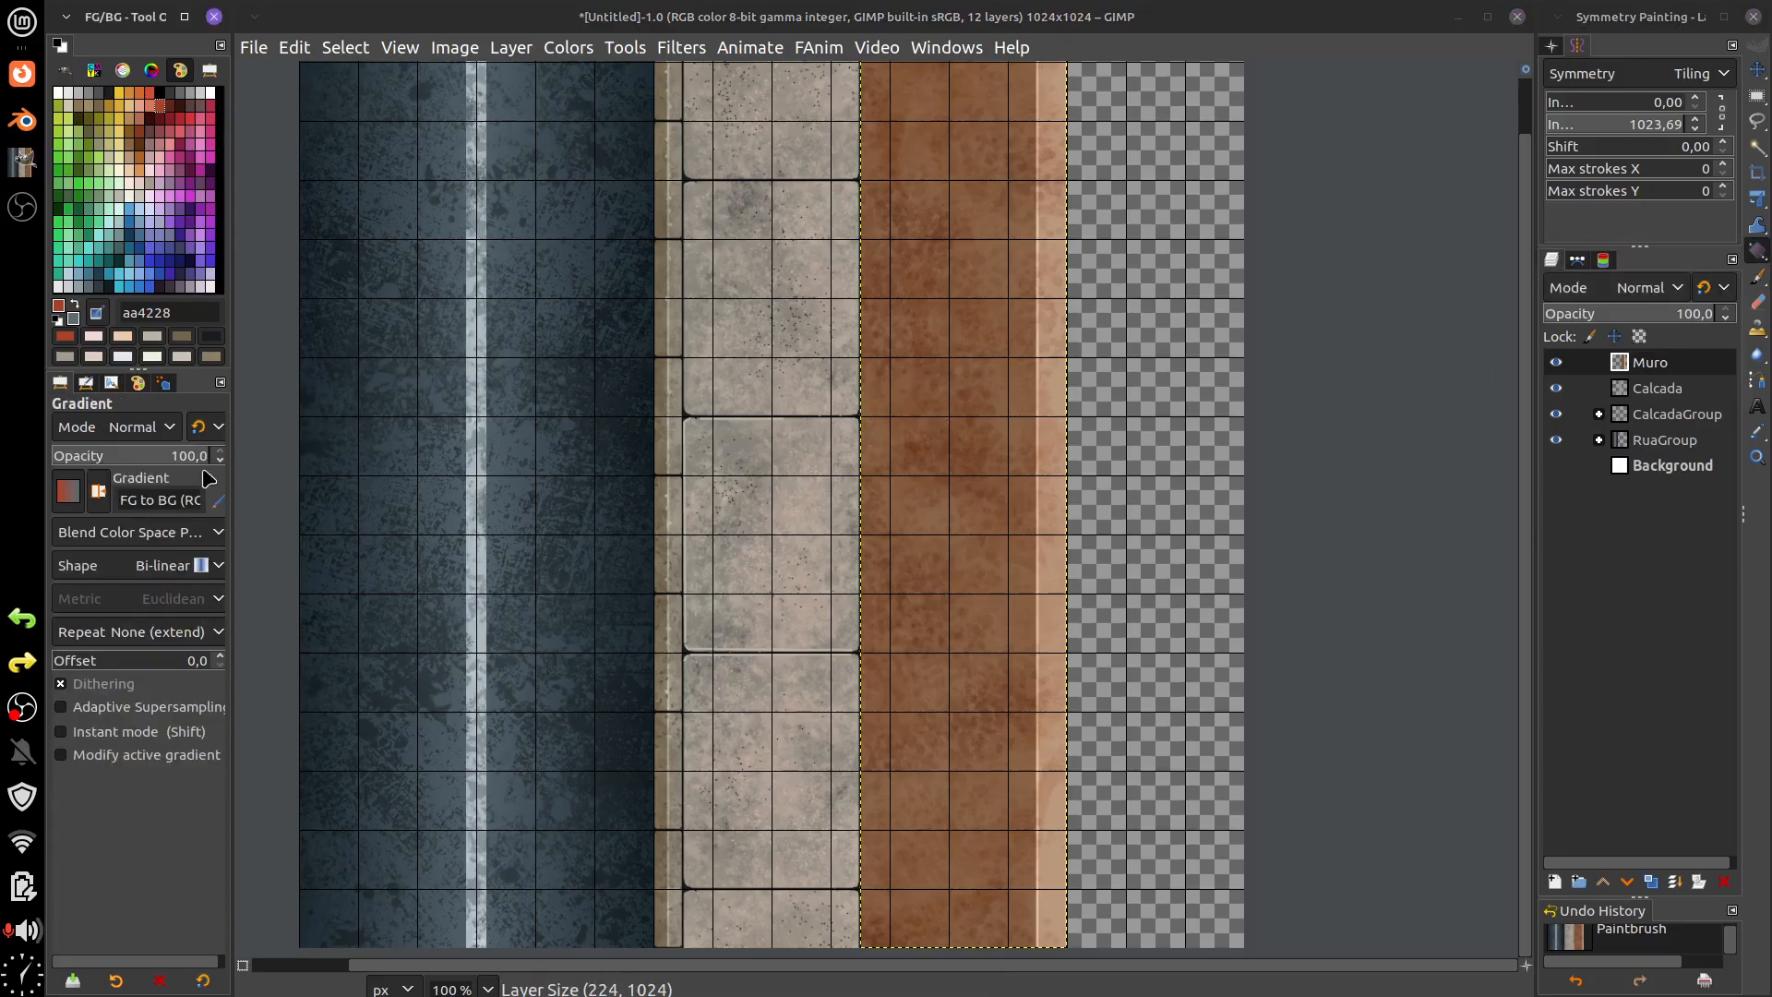
click(129, 426)
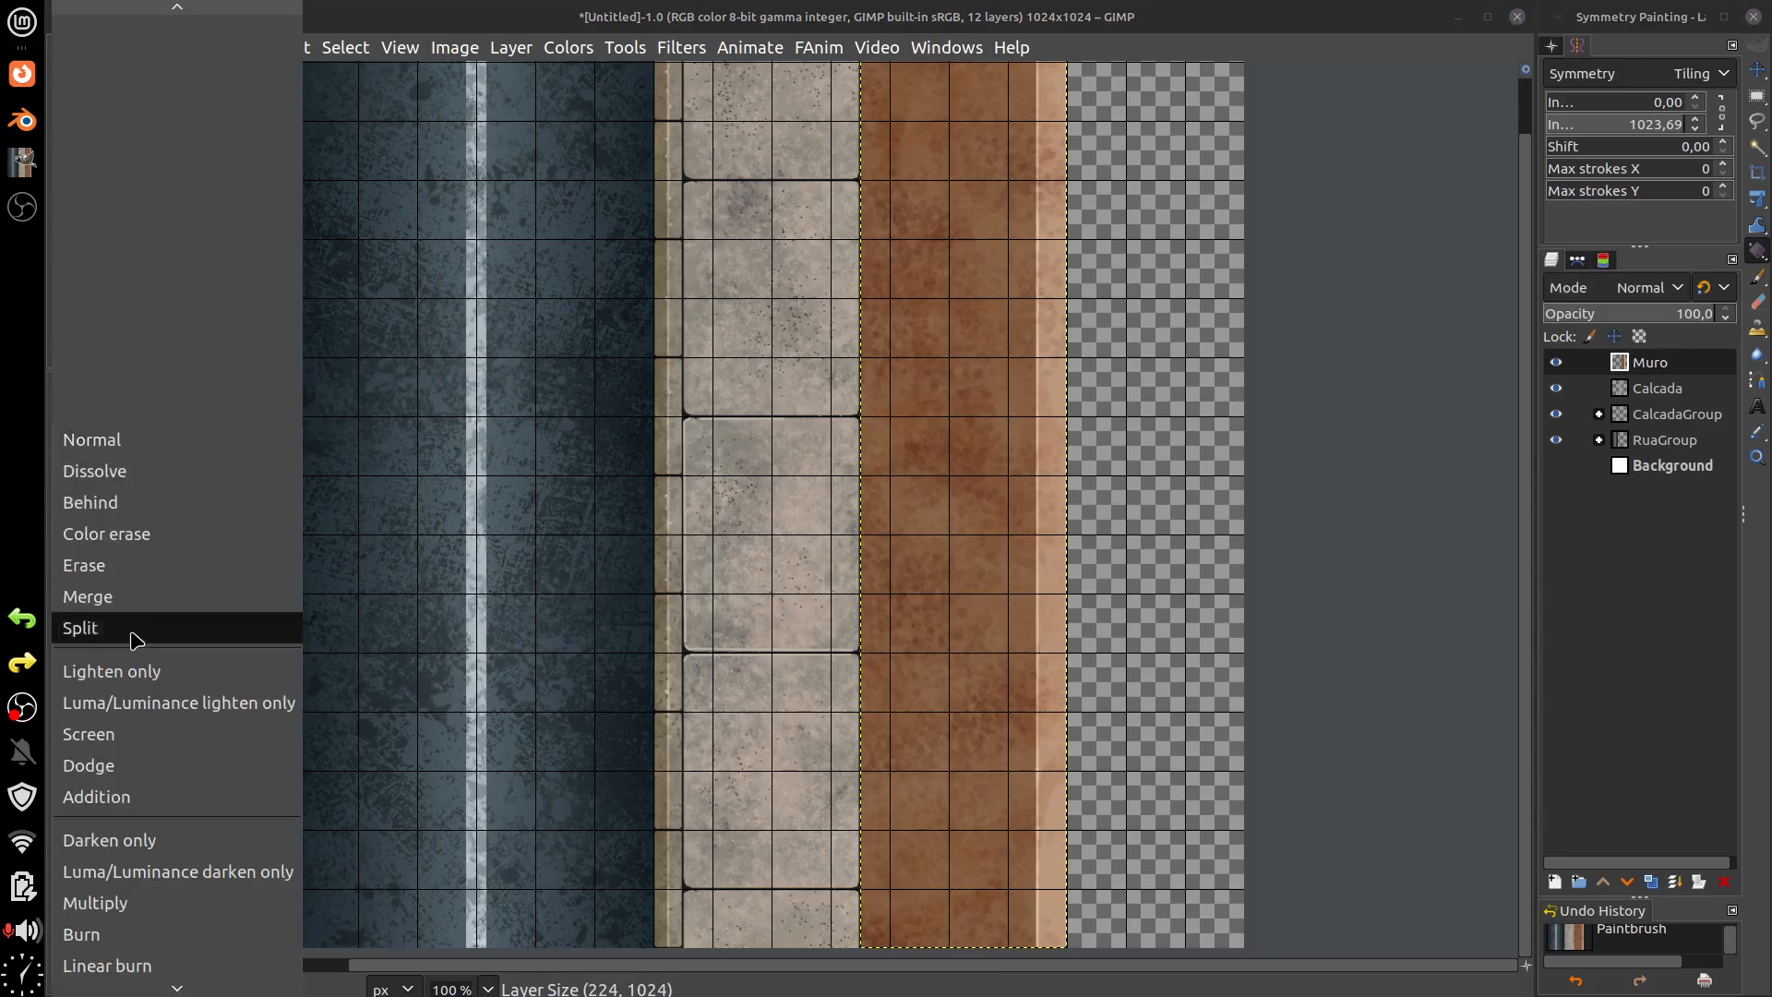
click(92, 699)
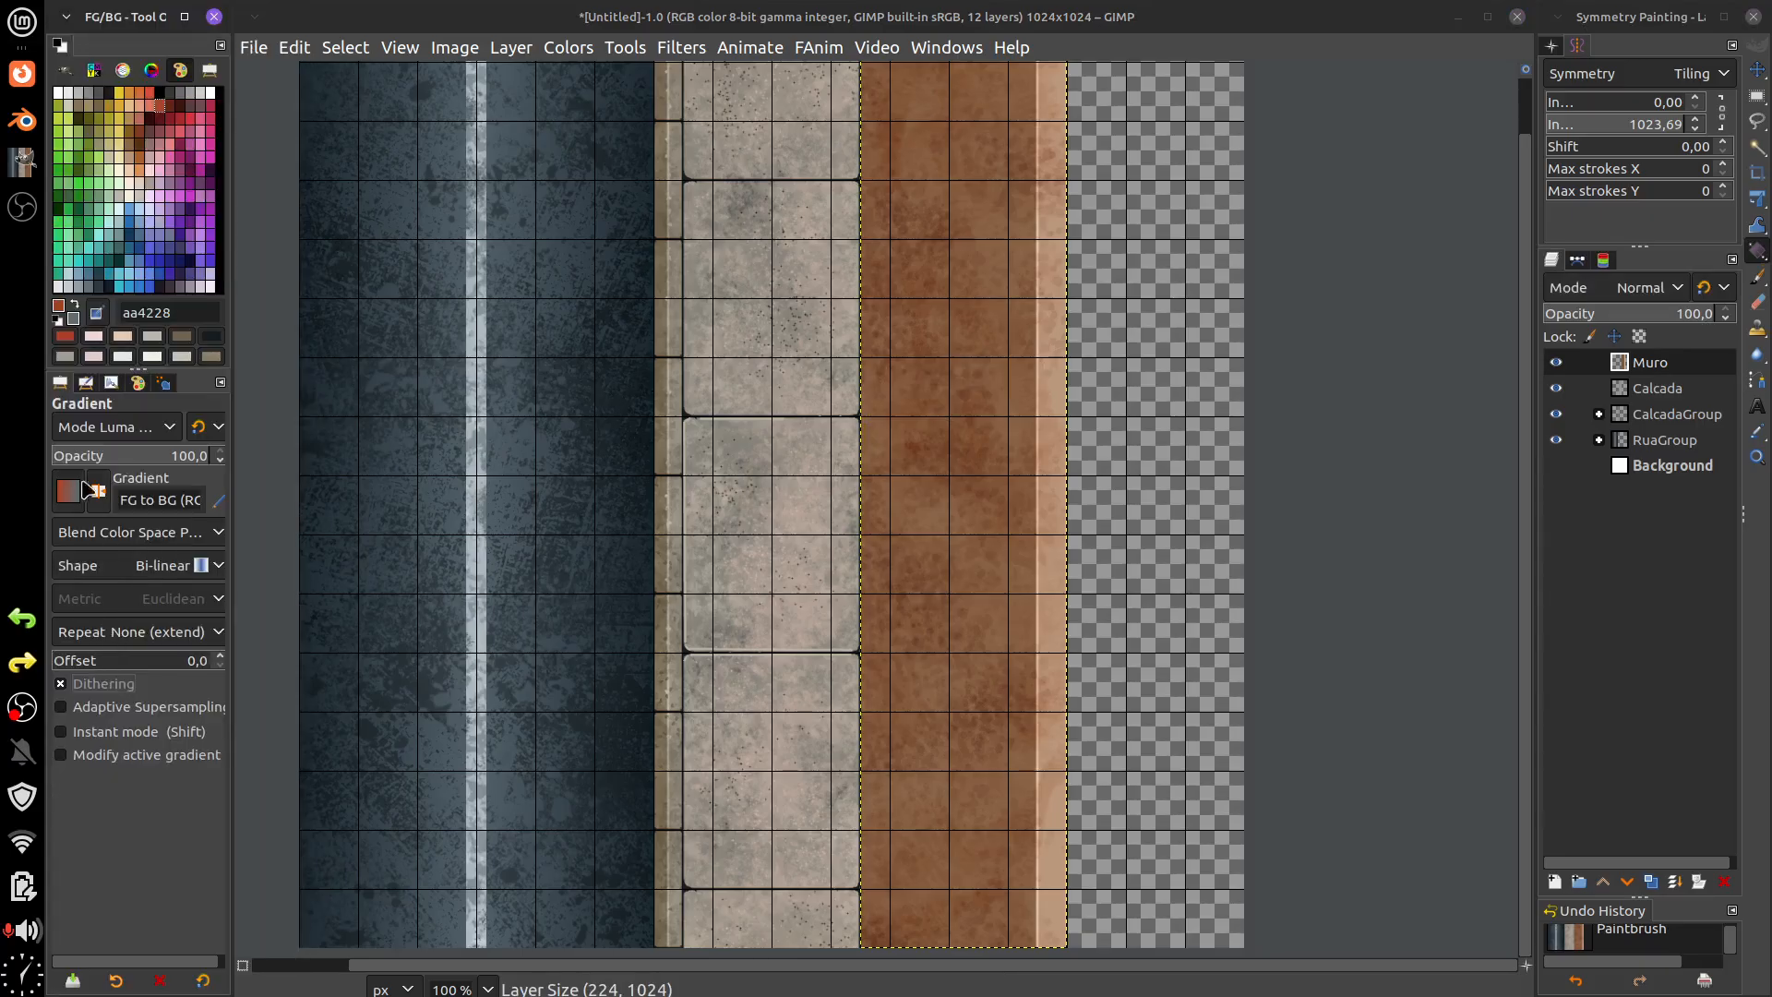
click(124, 434)
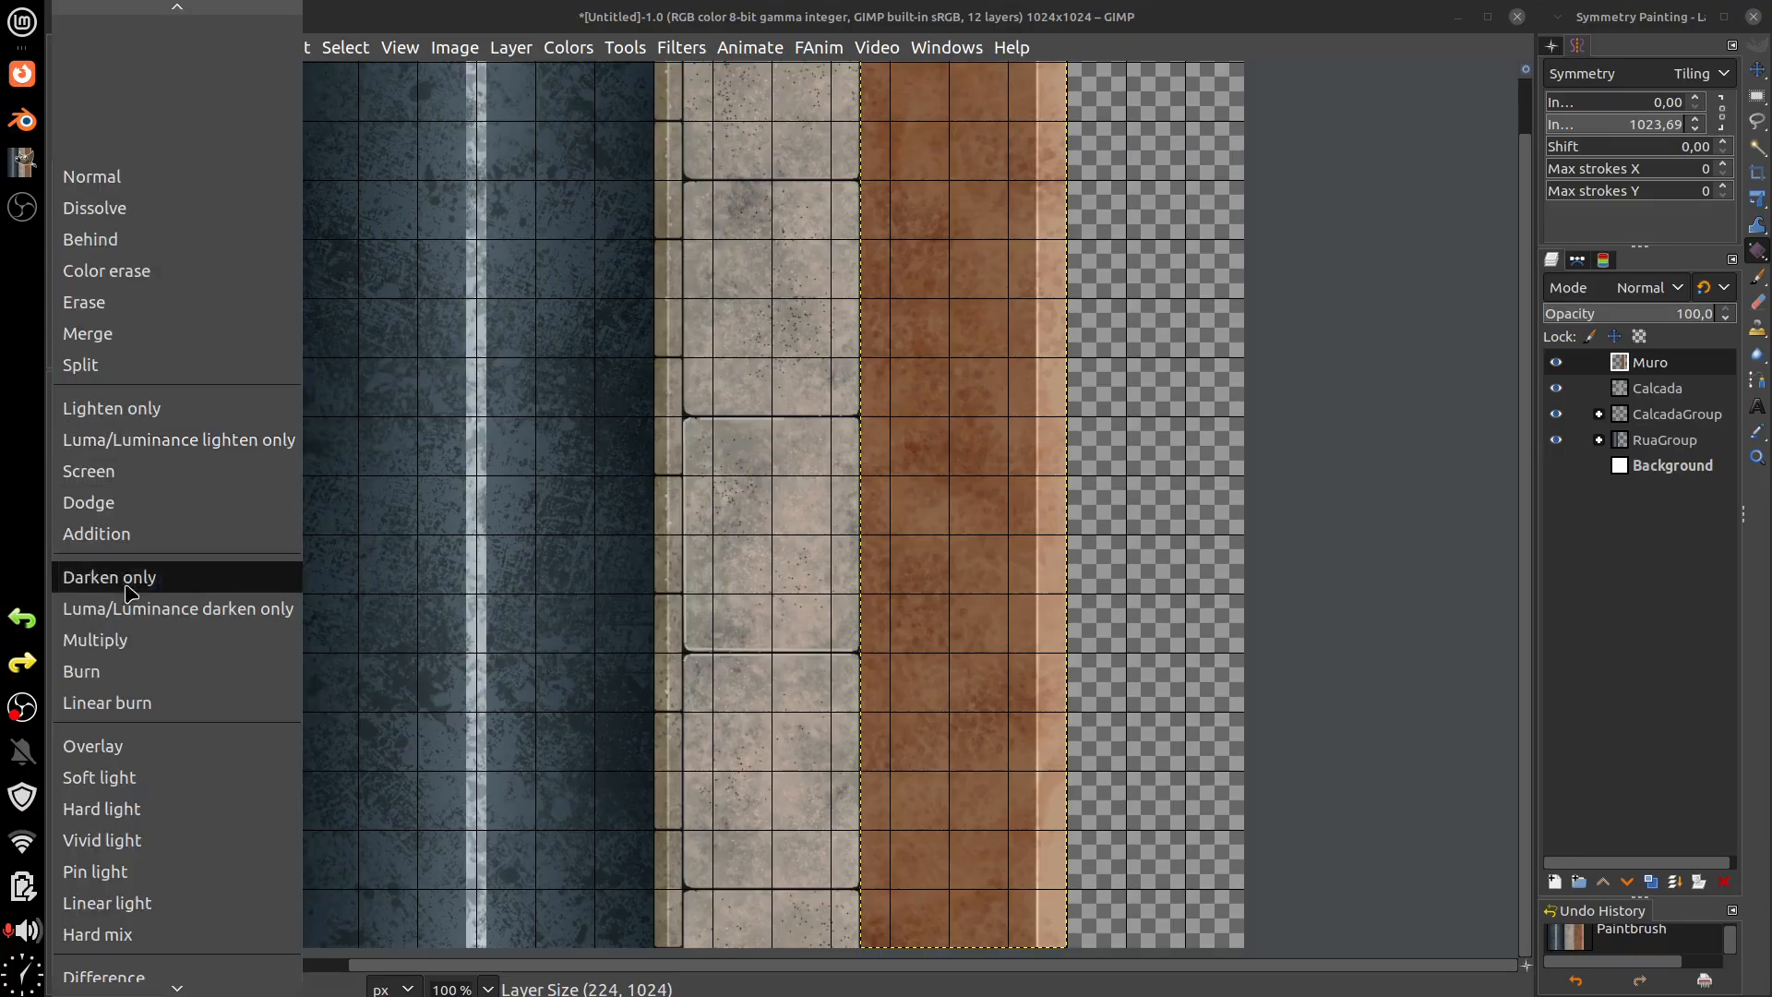
click(138, 636)
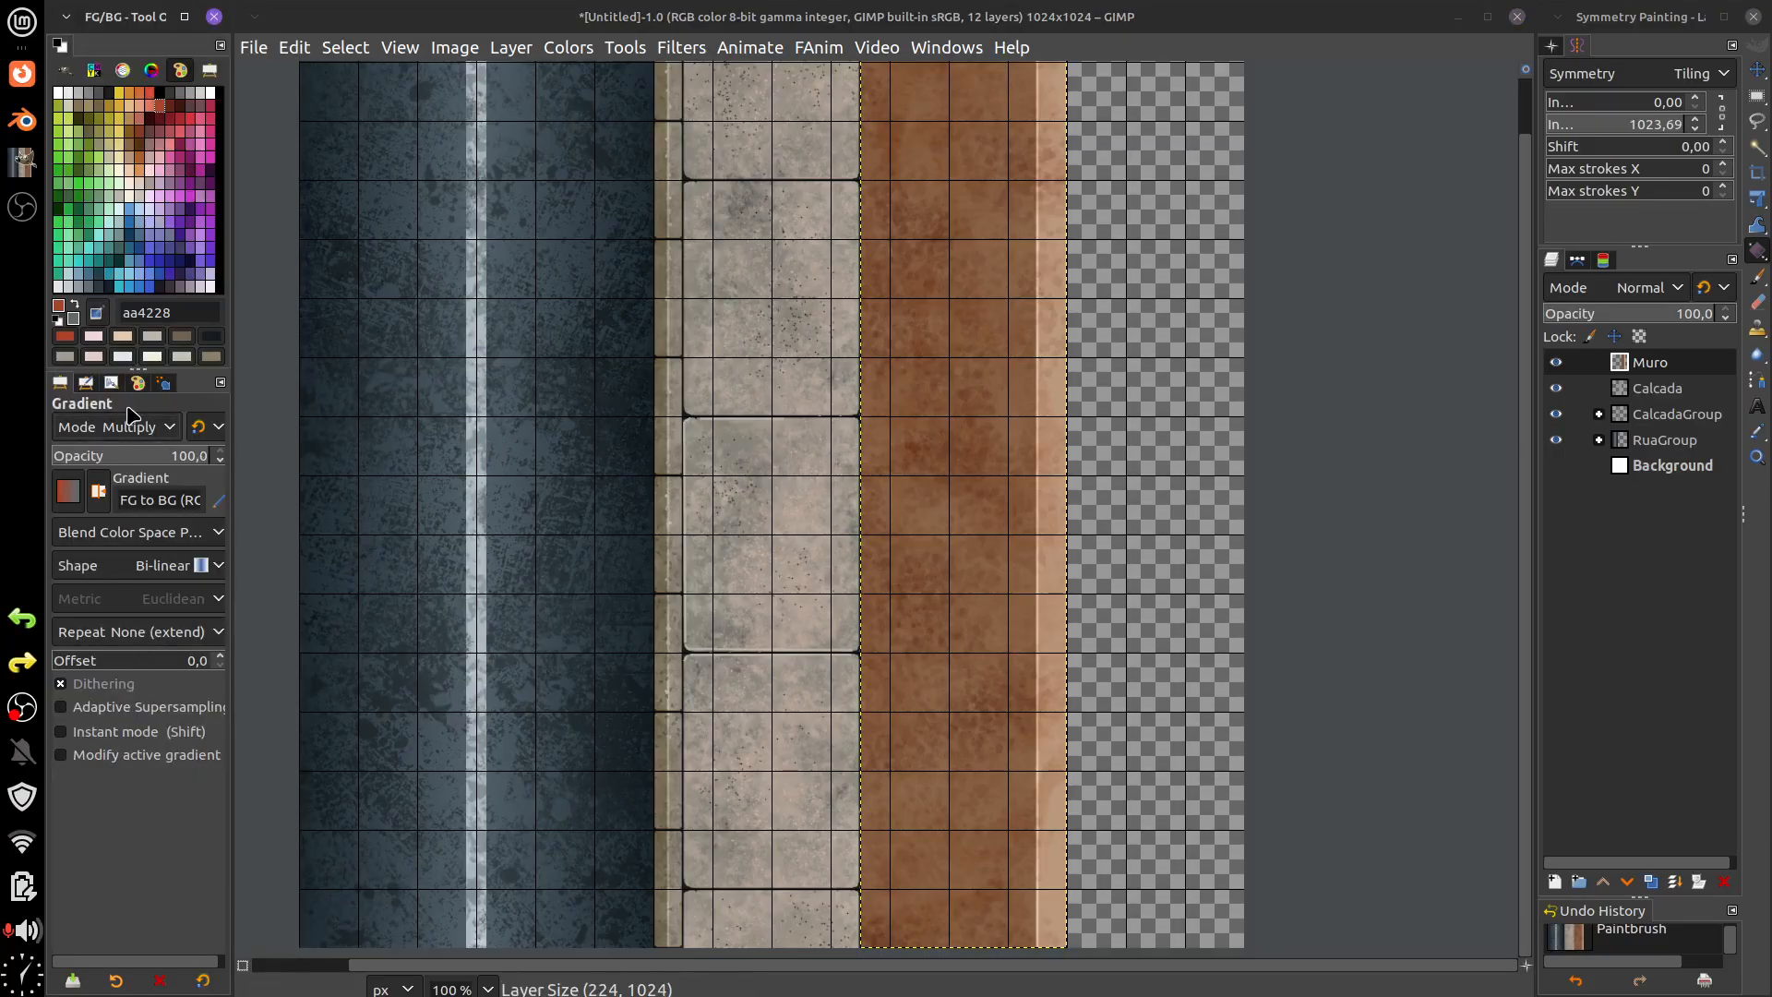
click(124, 459)
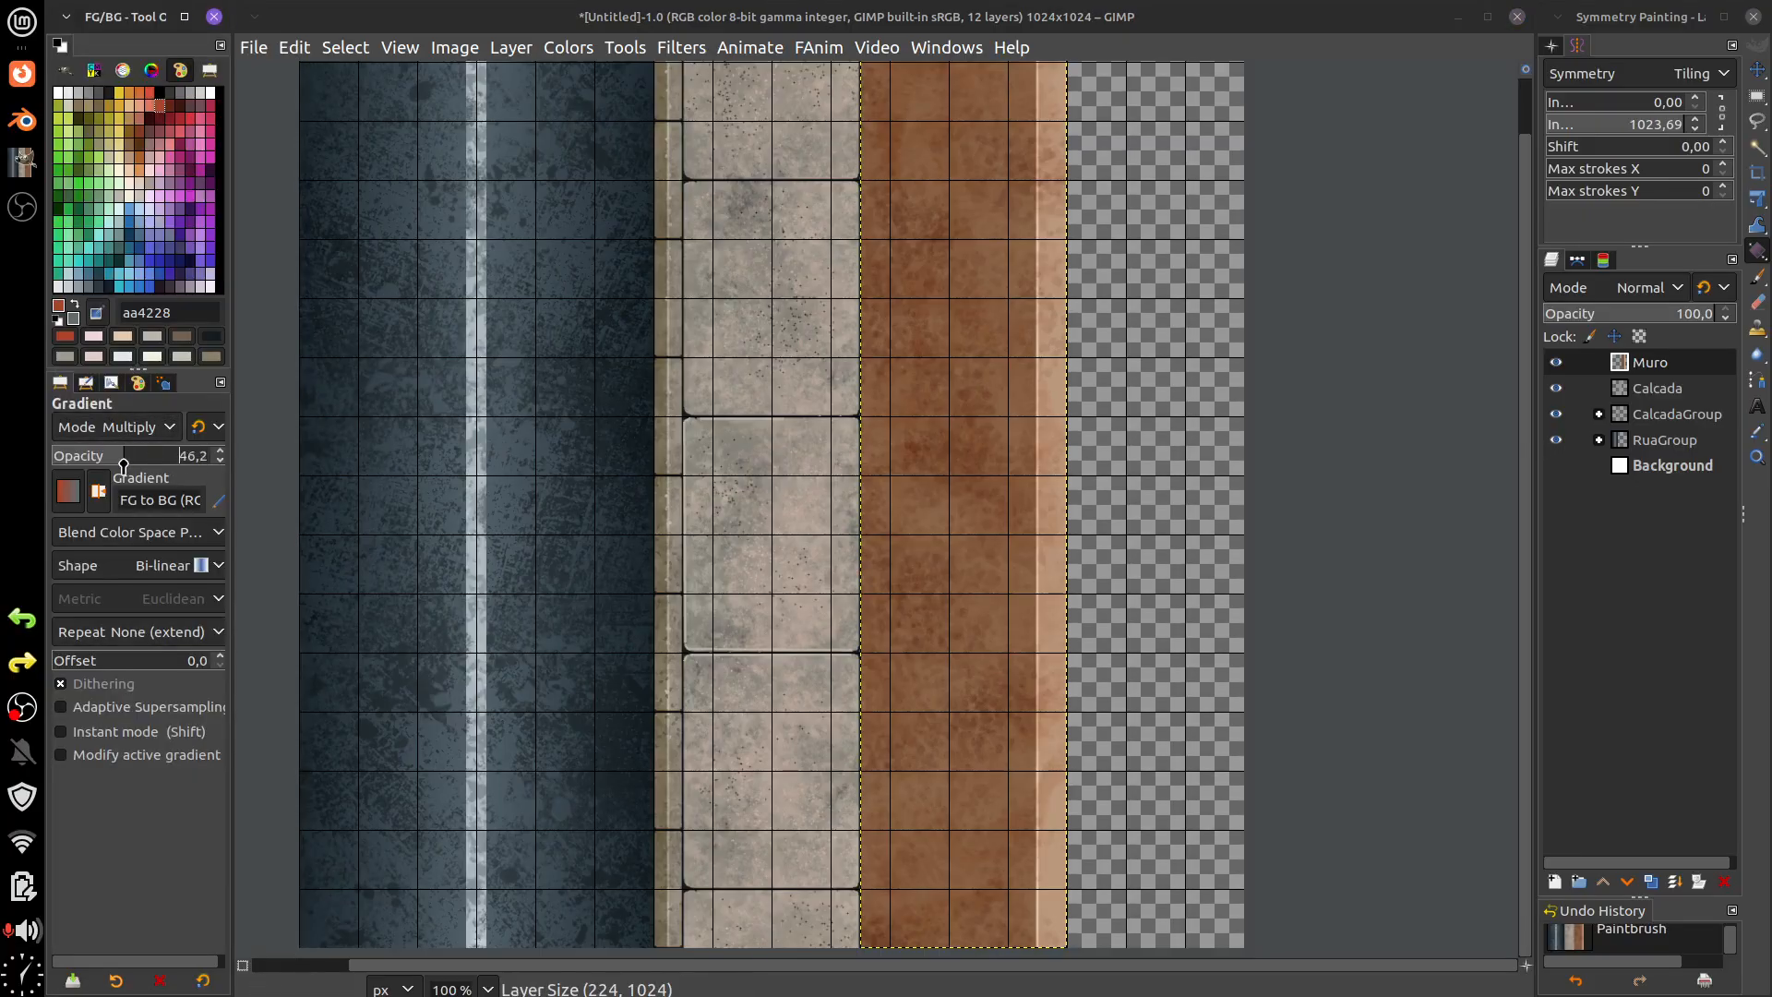
click(99, 286)
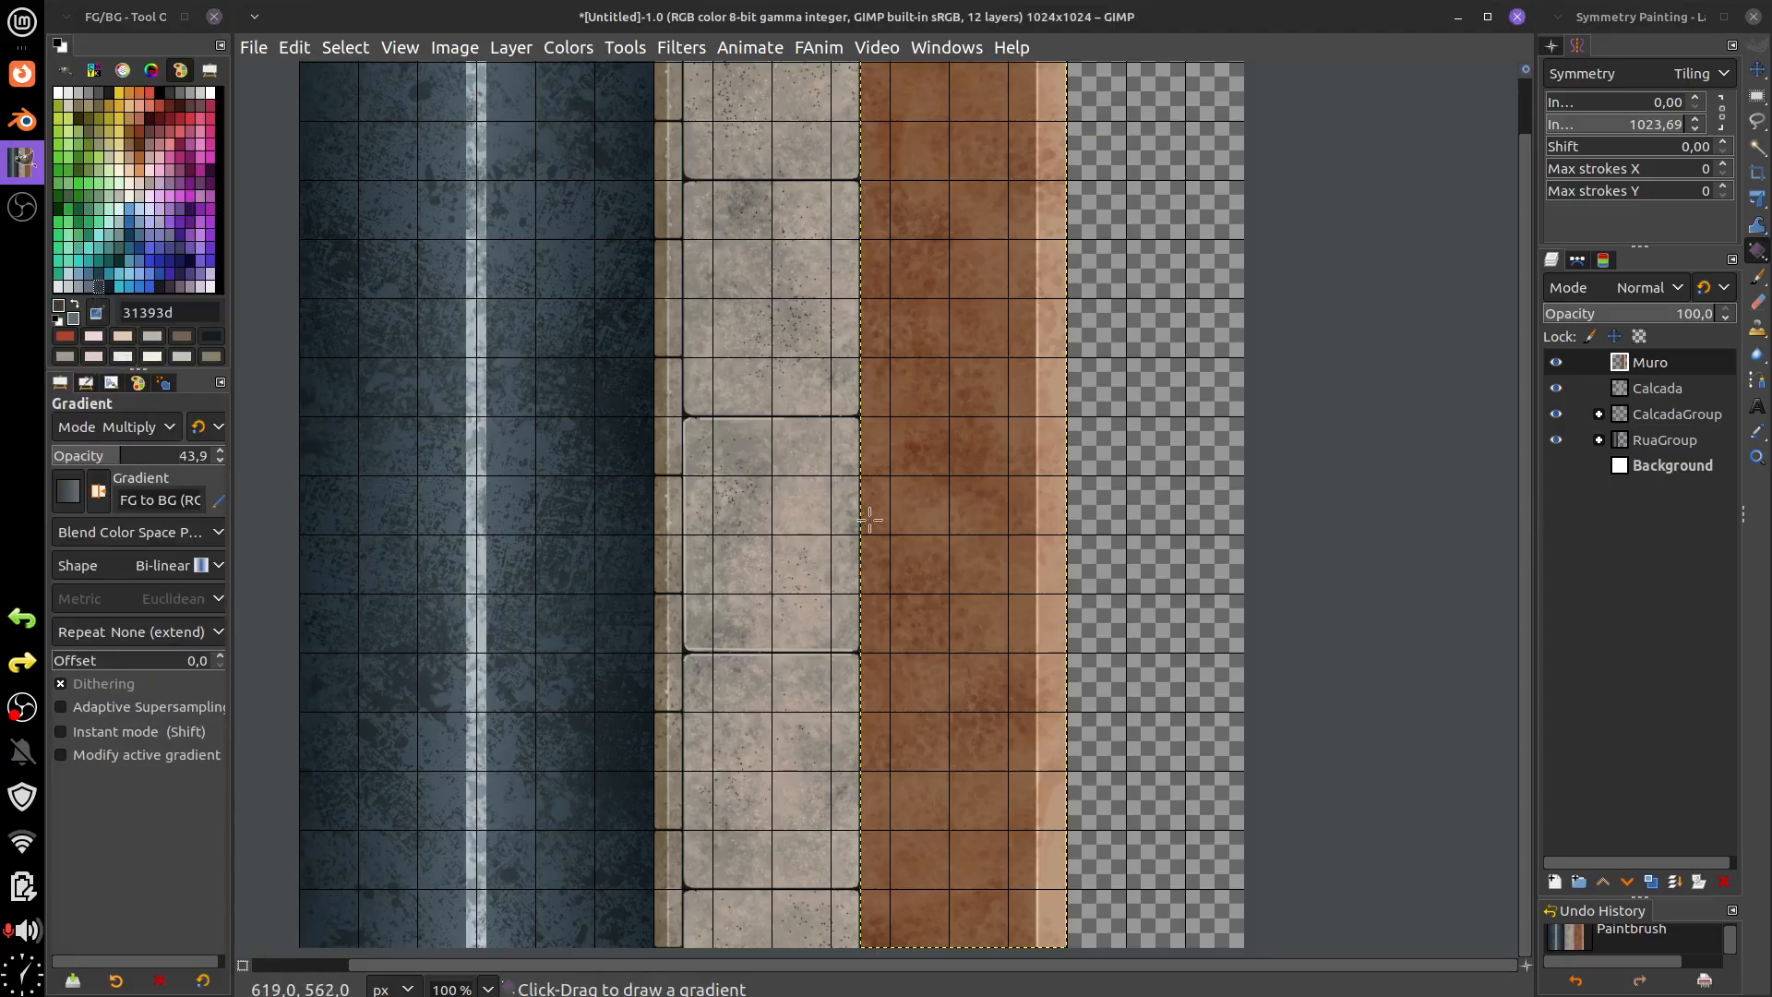
click(215, 563)
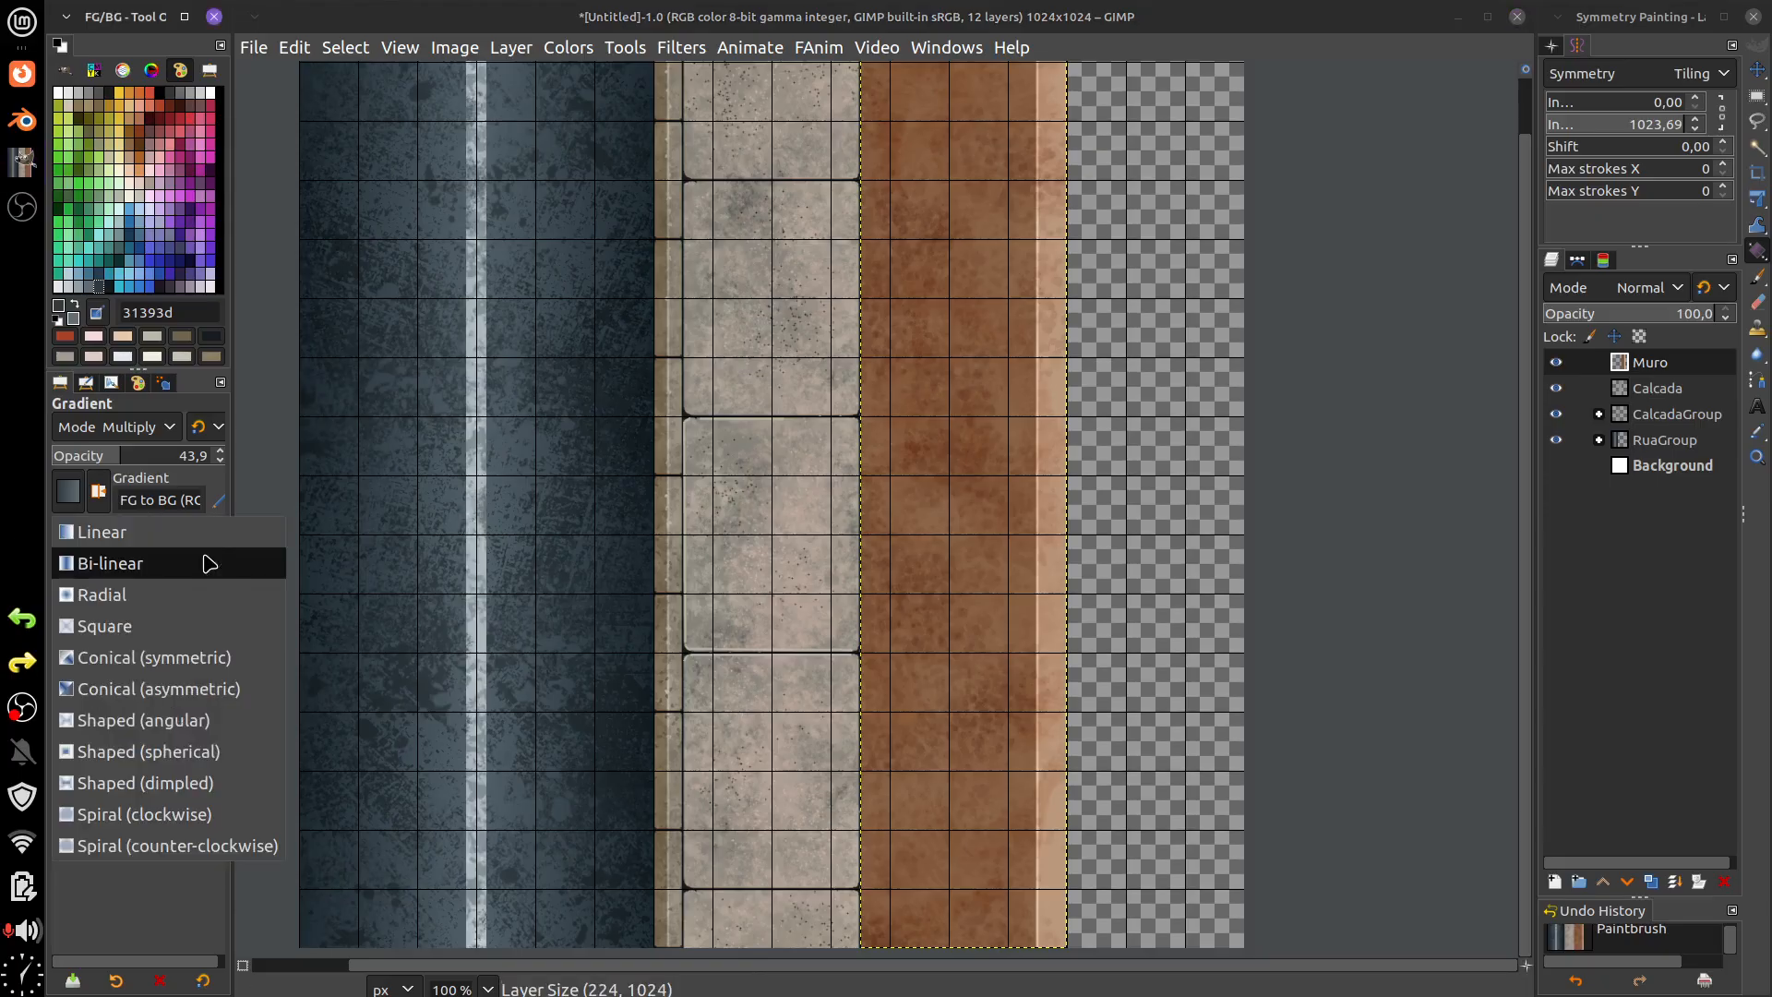
click(178, 528)
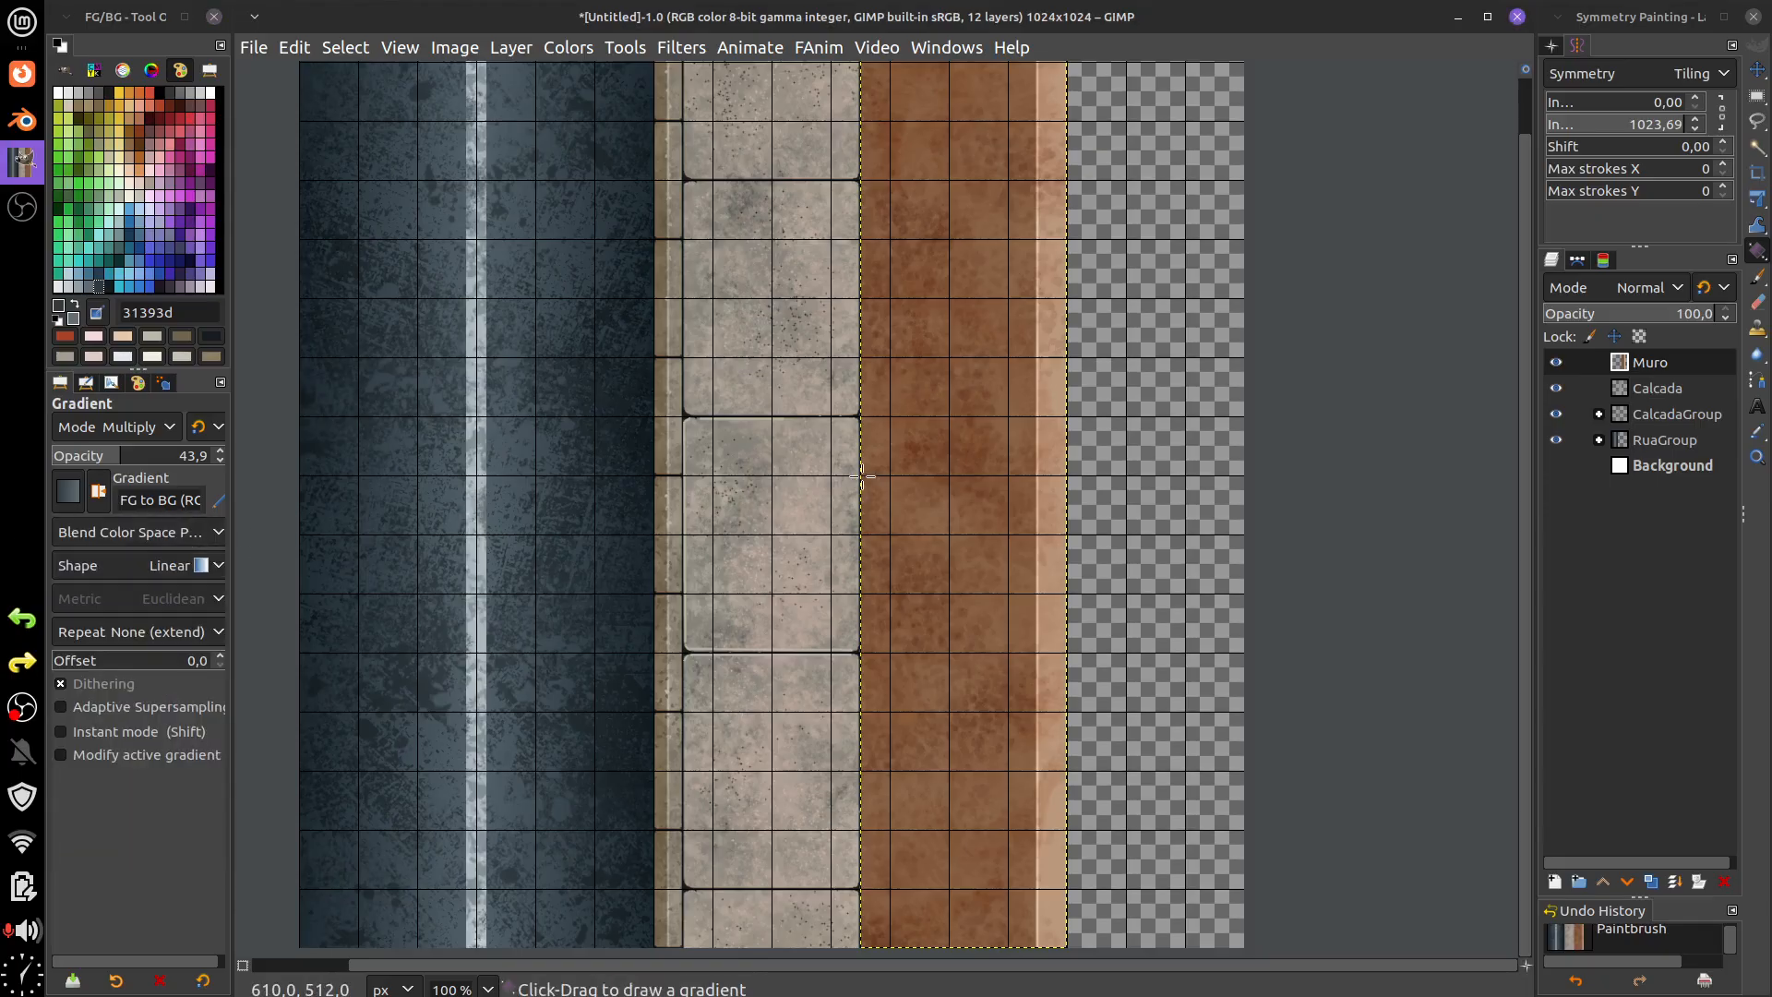
drag(862, 477, 978, 405)
drag(834, 489, 1024, 465)
key(Return)
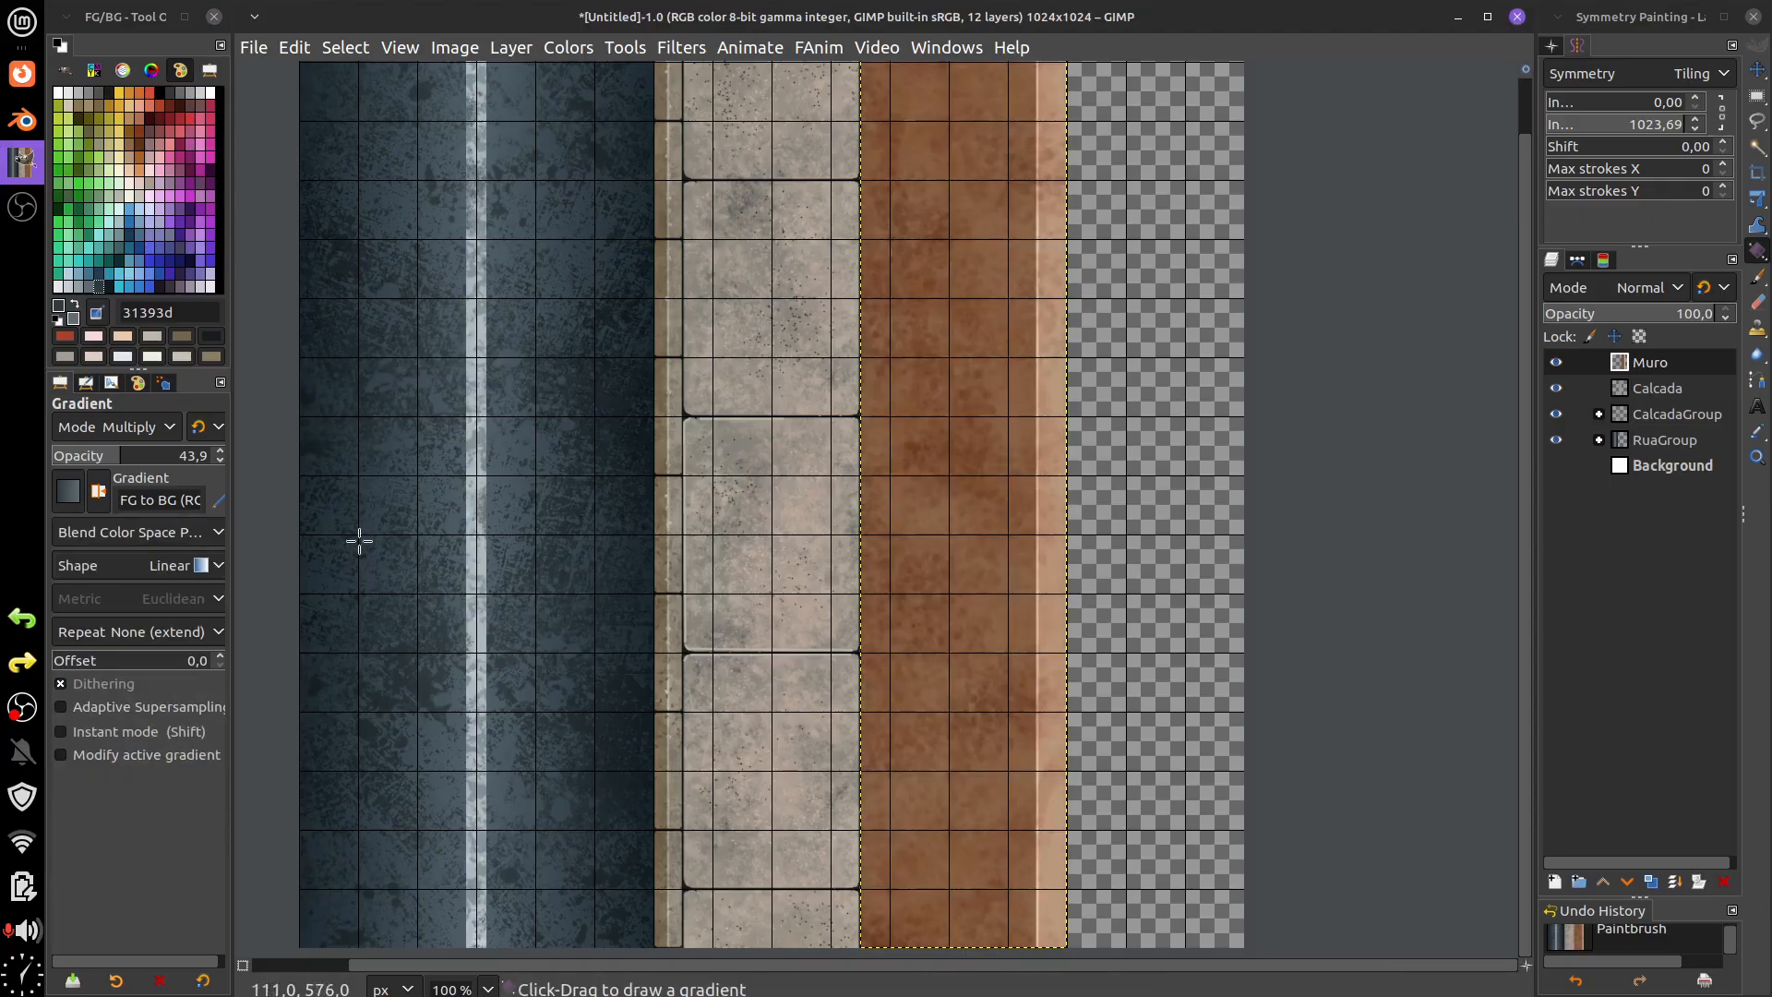
- Swap the foreground and background colours and apply a horizontal gradient that darkens the Muro strip towards the sidewalk edge
click(74, 304)
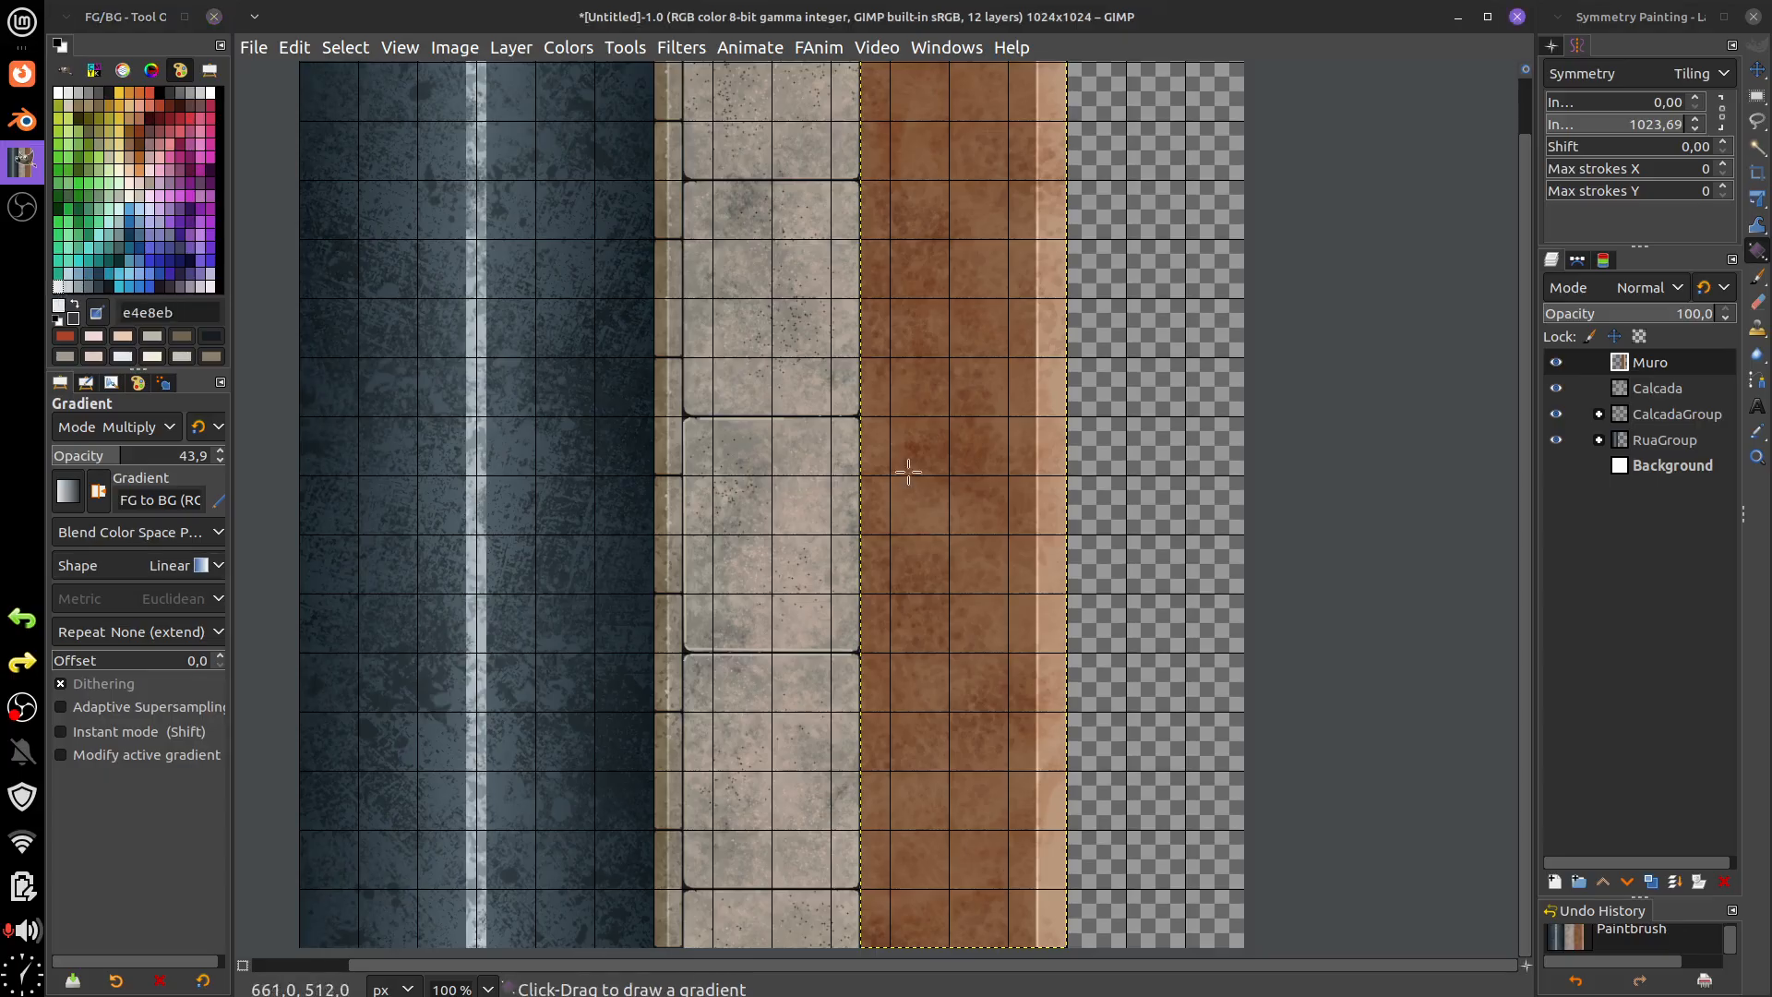
mouse_move(862, 417)
mouse_down()
mouse_move(939, 420)
mouse_move(865, 415)
mouse_move(892, 366)
mouse_move(865, 417)
mouse_move(902, 339)
mouse_move(856, 416)
mouse_move(946, 298)
mouse_move(865, 416)
mouse_up()
key(Escape)
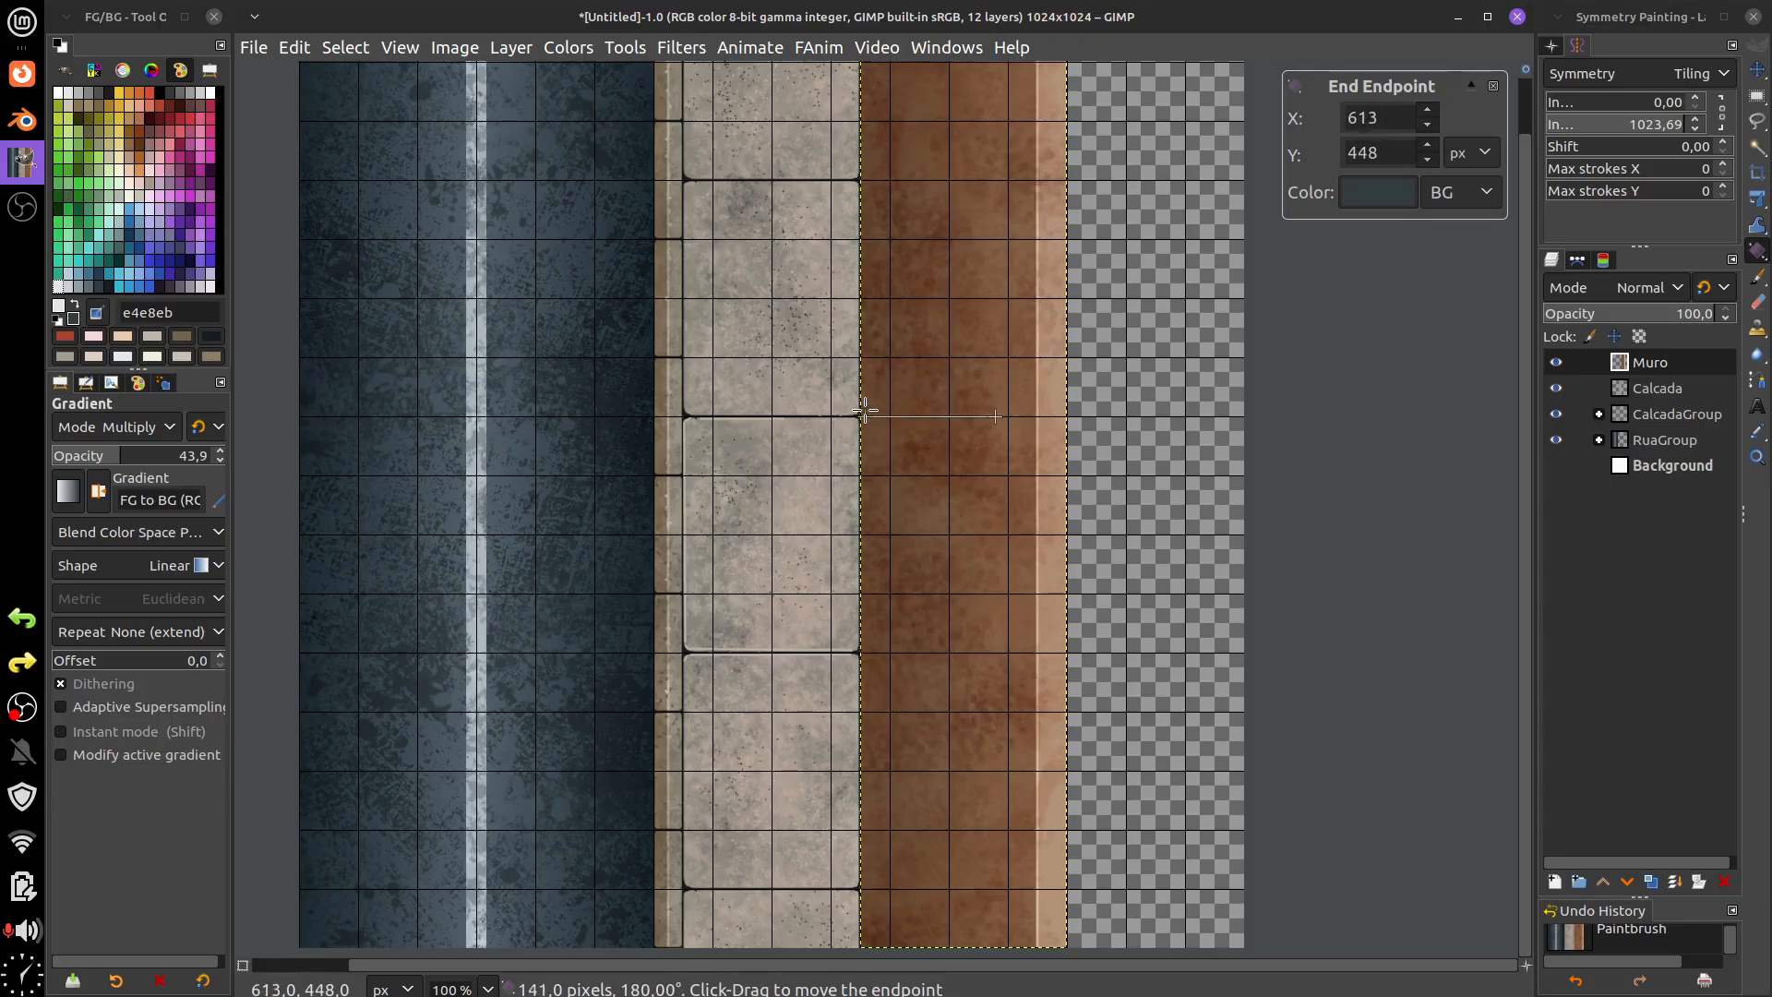
mouse_move(865, 409)
mouse_down()
mouse_move(869, 455)
mouse_move(862, 428)
mouse_up()
mouse_move(992, 418)
mouse_down()
mouse_move(899, 414)
mouse_move(948, 416)
mouse_up()
key(Return)
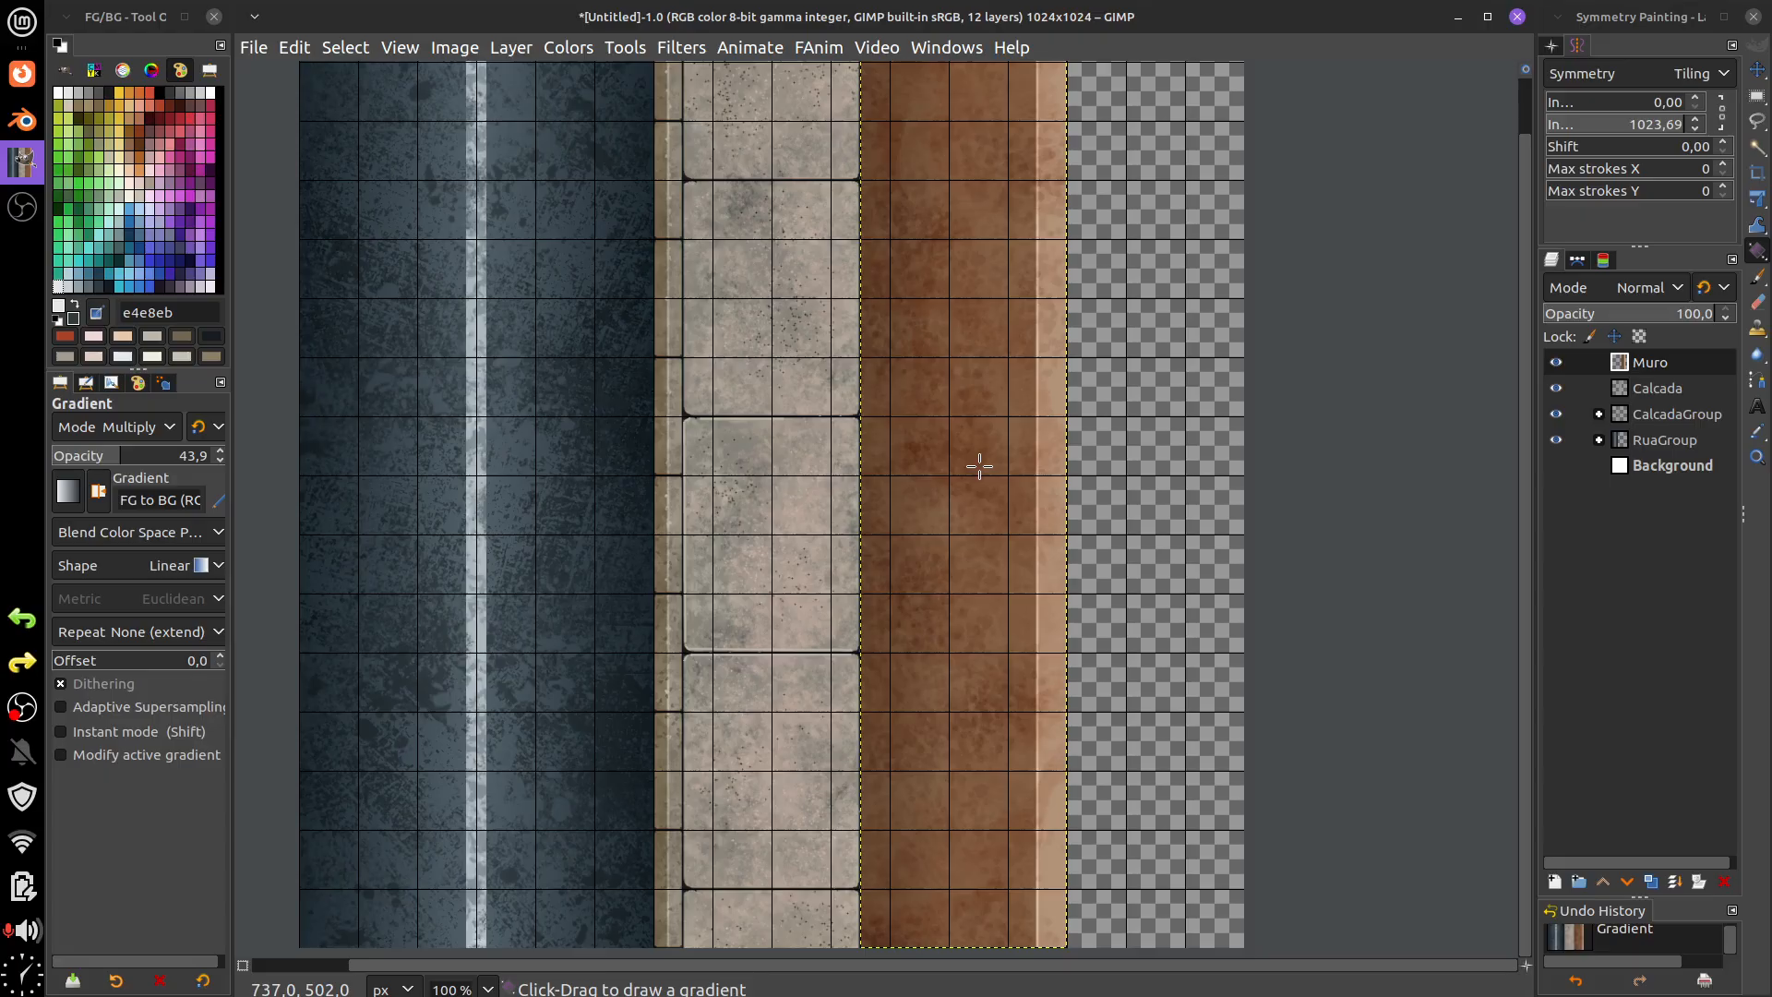
- Colorize the Muro layer with the muted brown 97805f as the colour
scroll(979, 466, down, 1)
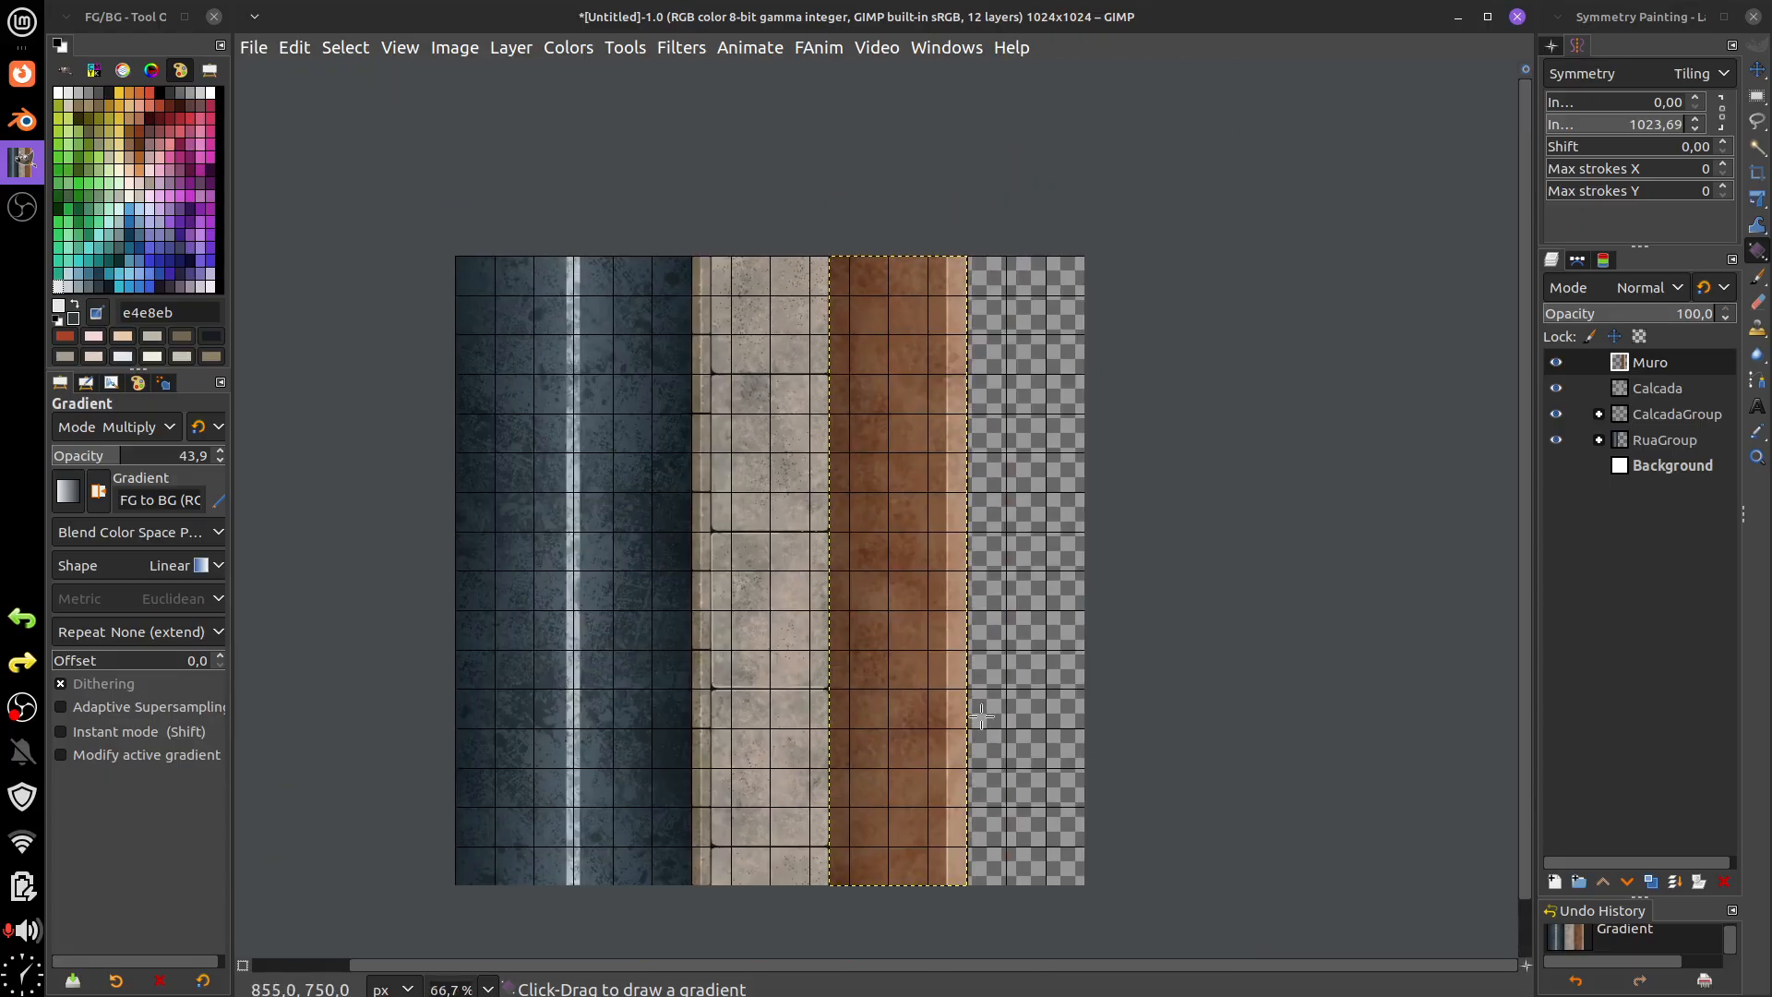
click(578, 54)
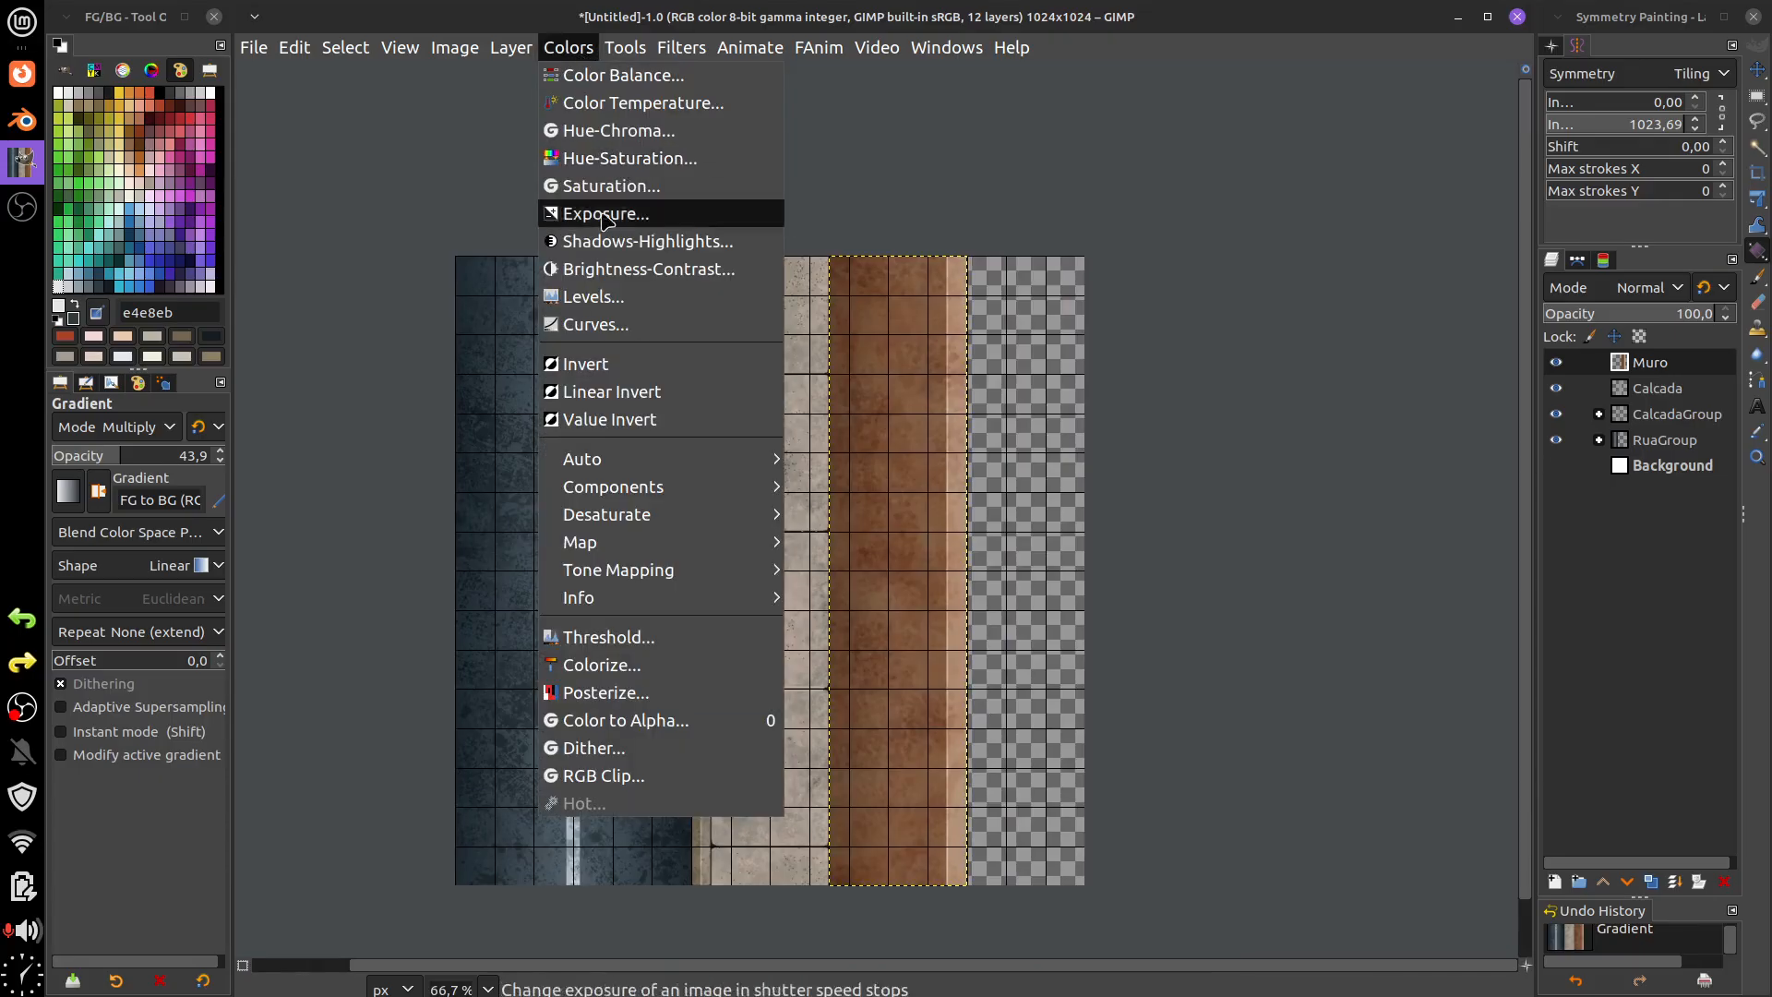
click(627, 666)
click(1285, 376)
click(1150, 363)
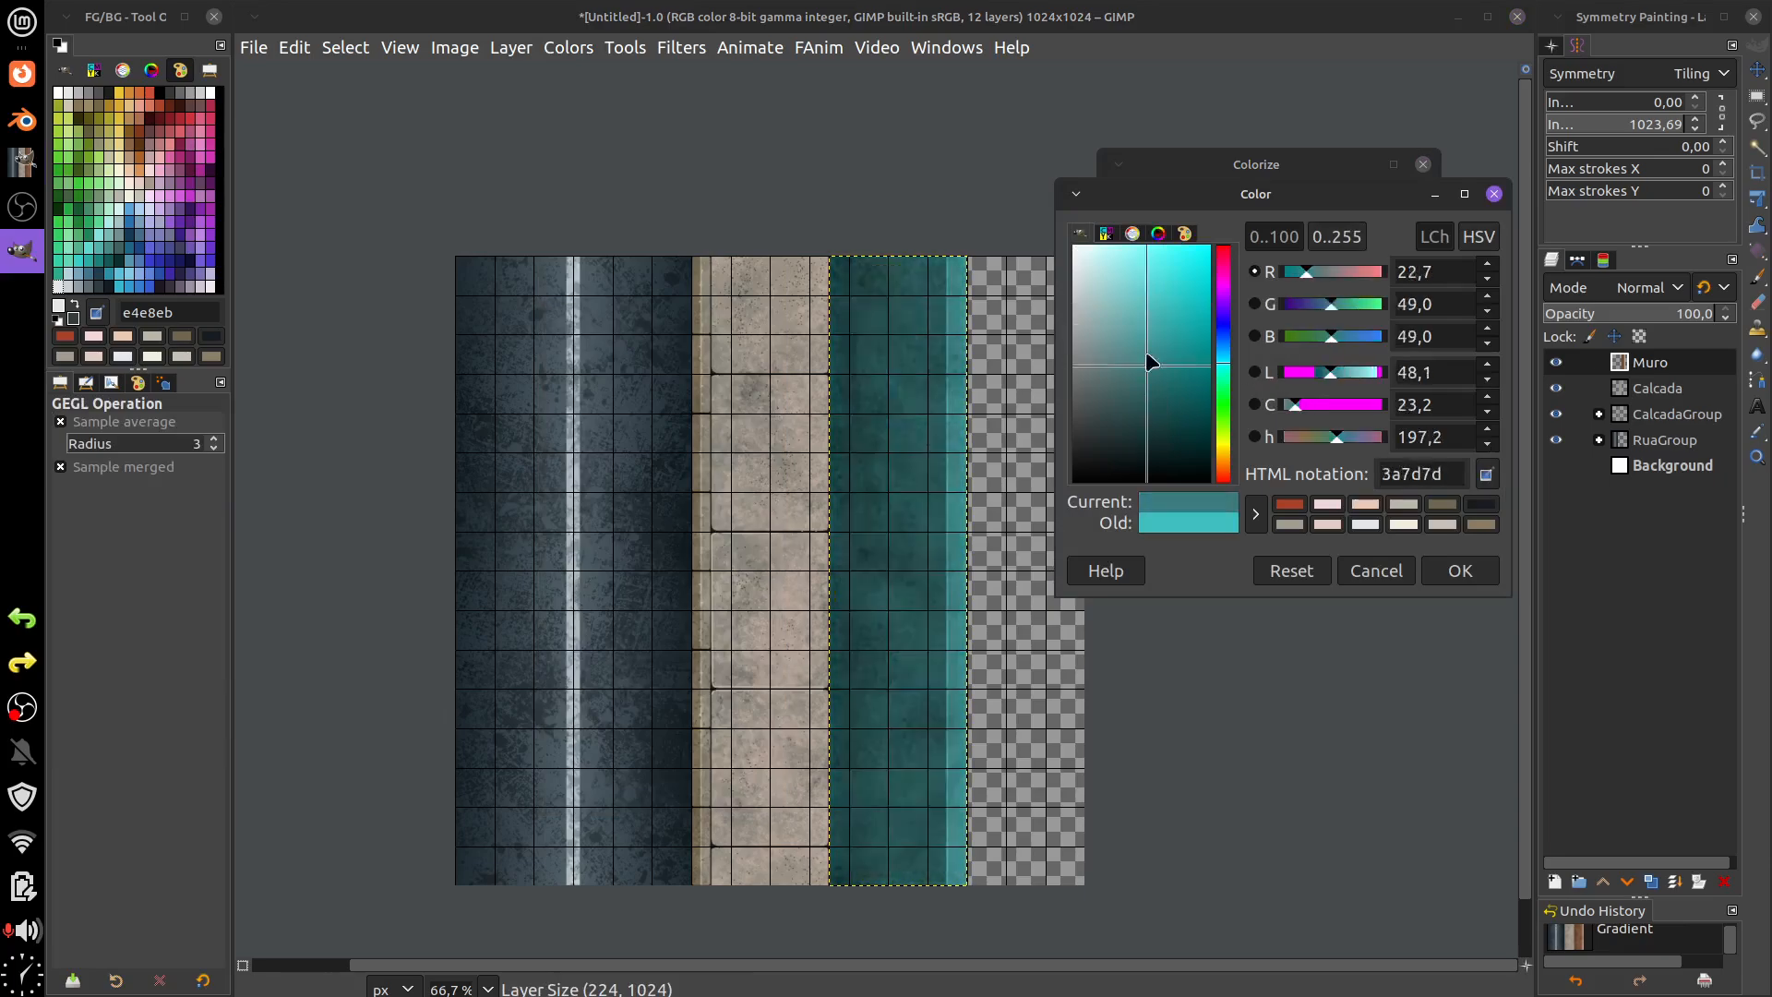
drag(1150, 362, 1095, 320)
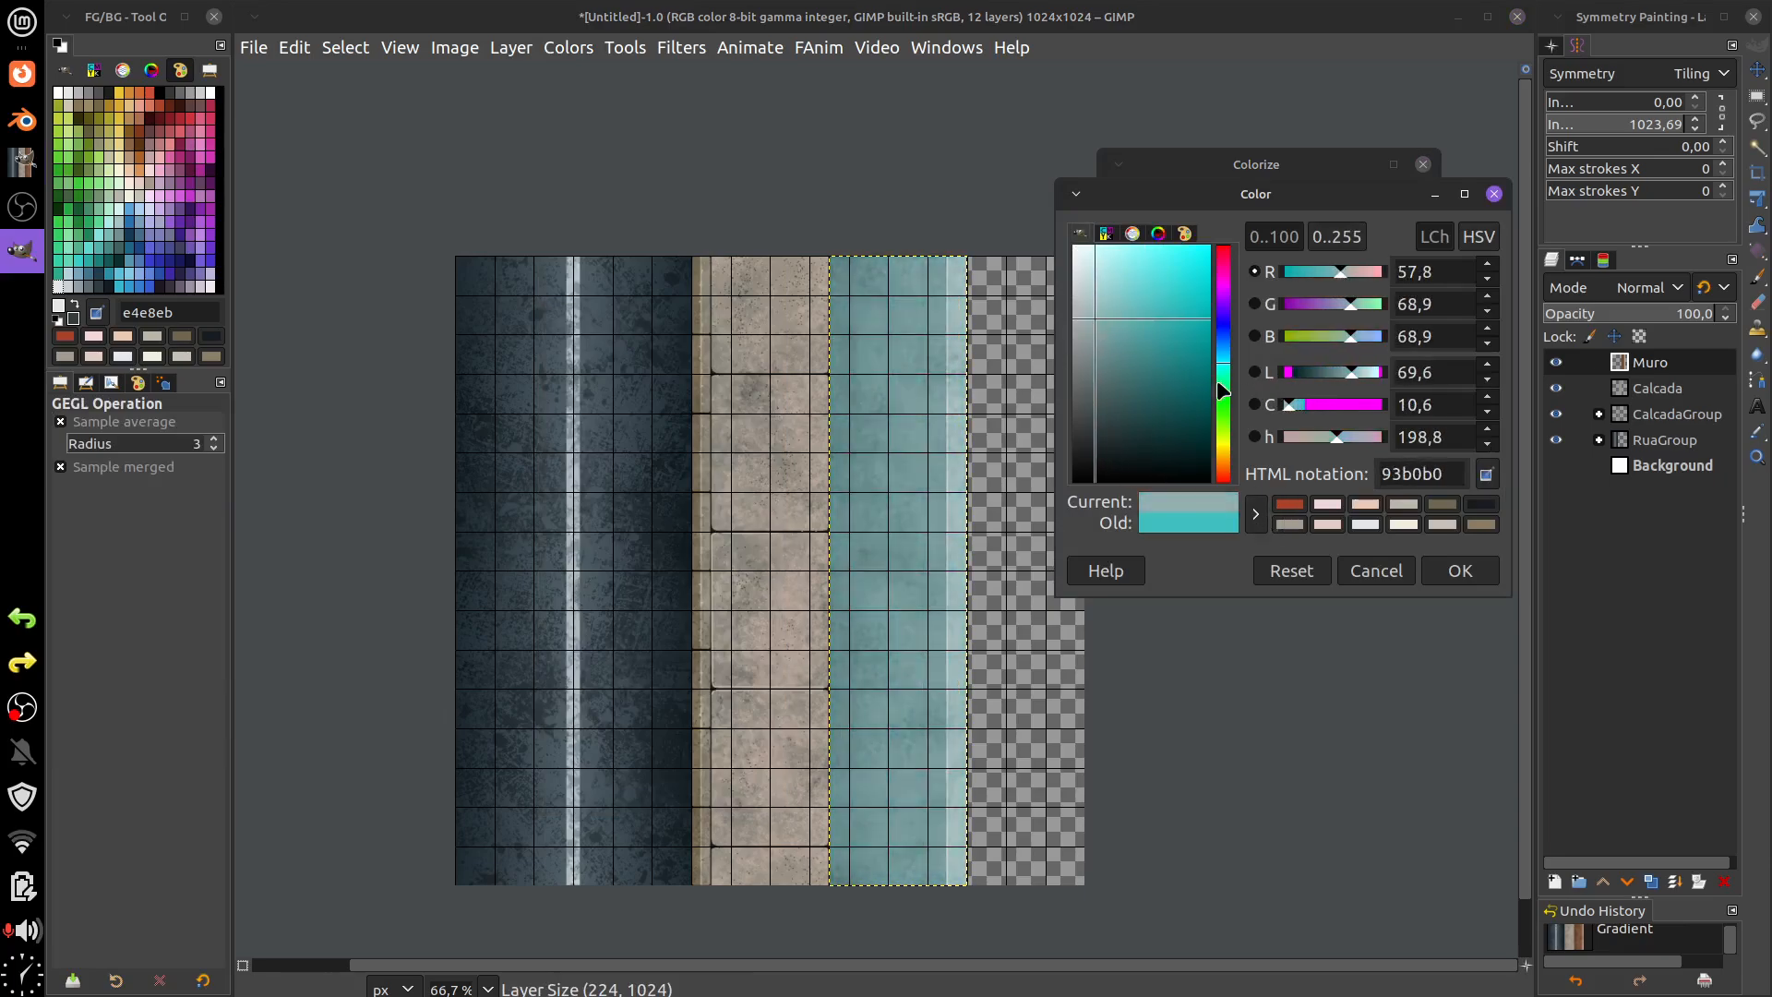
drag(1223, 392, 1222, 465)
drag(1151, 412, 1124, 342)
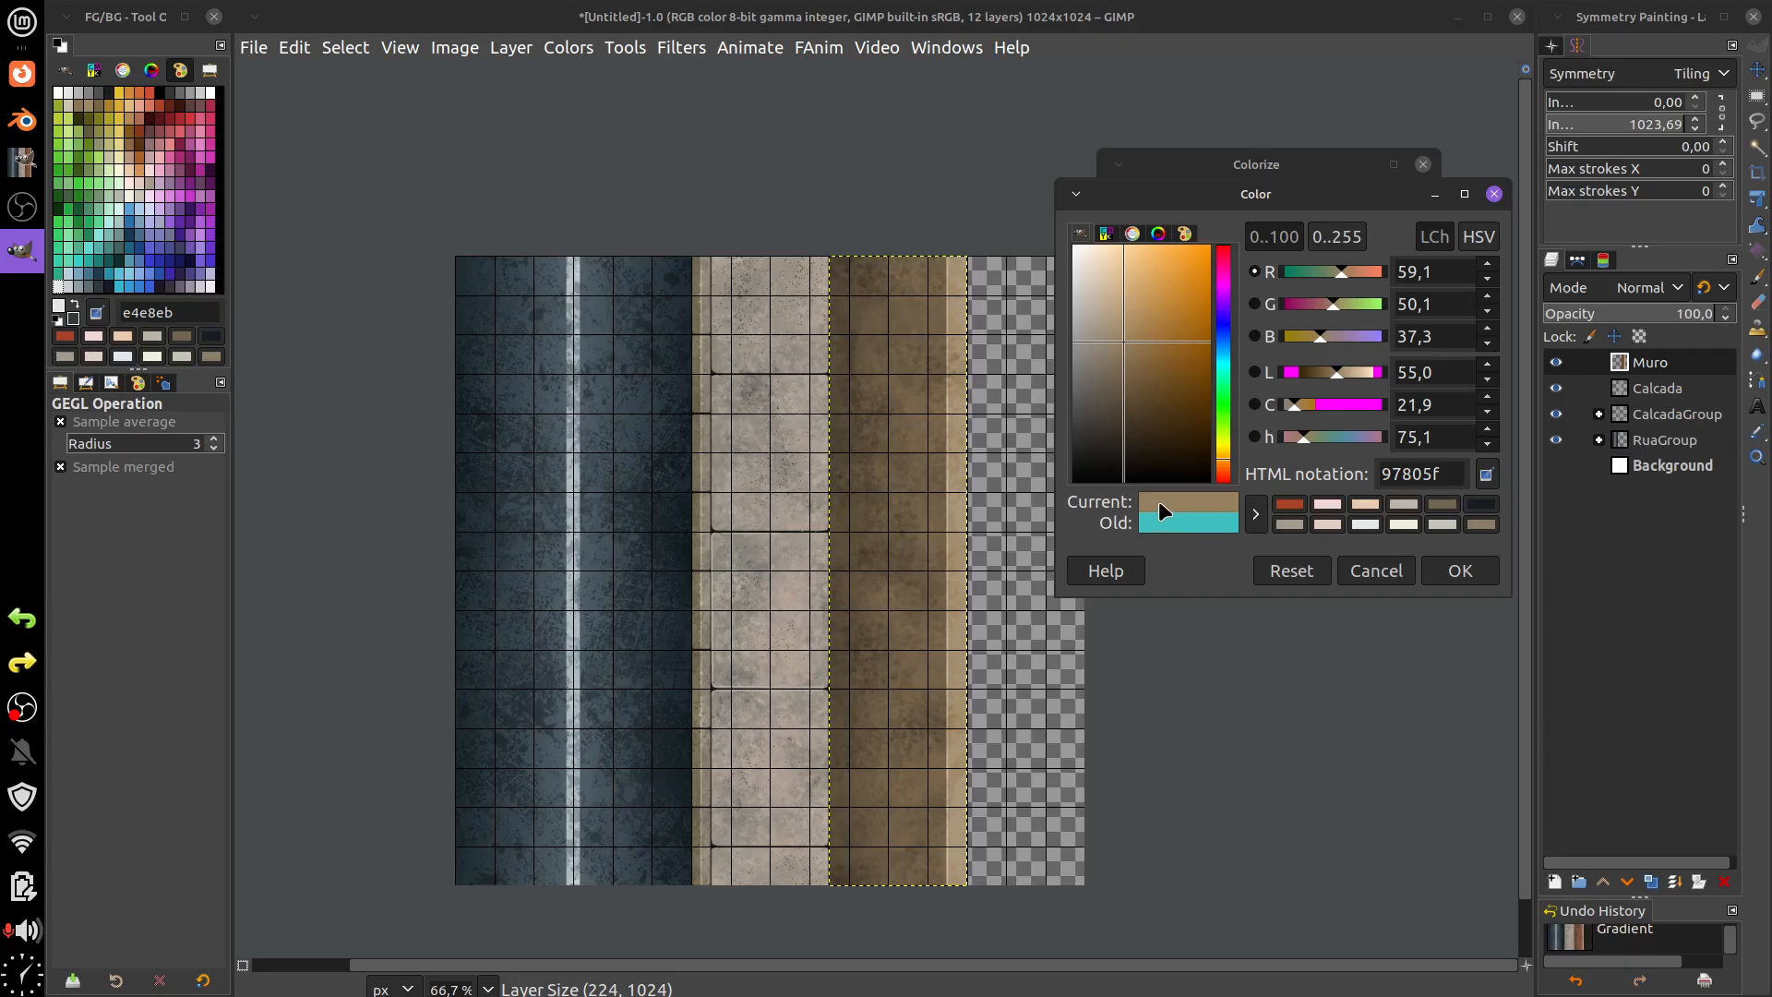
click(1460, 570)
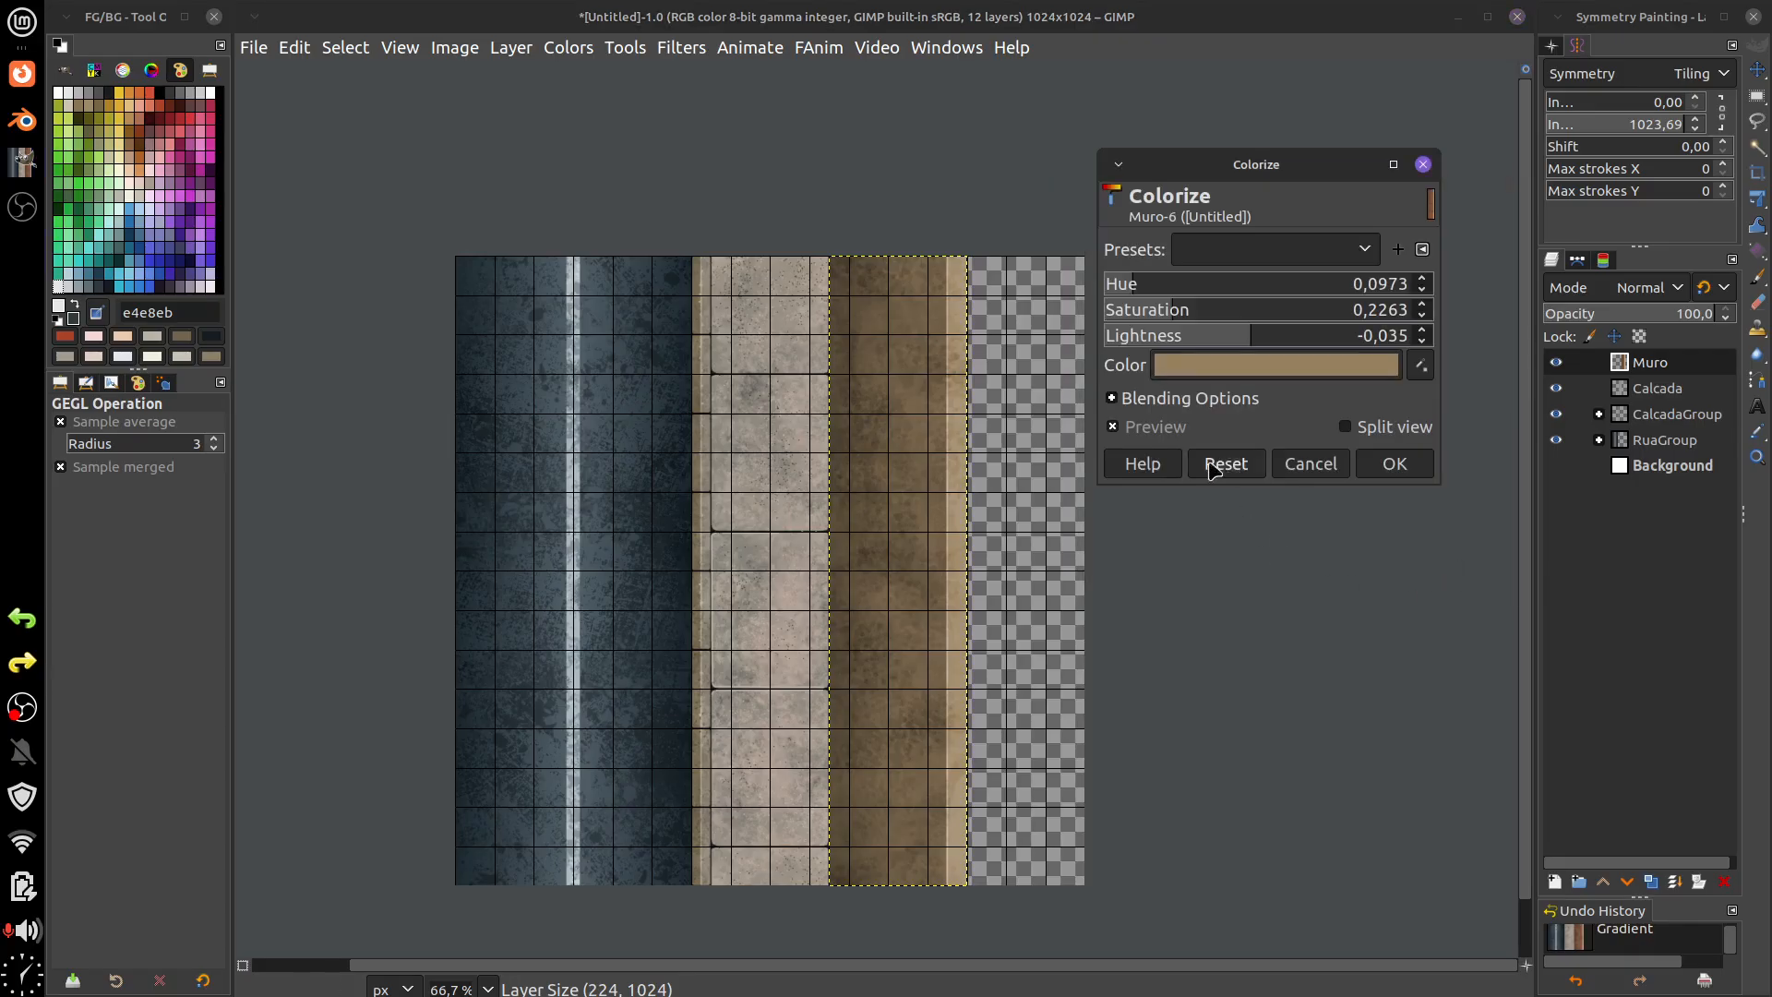
- Refine the Muro colorize to hue 0.0873, saturation 0.2711 and lightness 0, check it in split view and apply it
drag(1156, 310, 1257, 345)
mouse_move(1135, 292)
mouse_down()
mouse_move(1380, 289)
mouse_move(1111, 289)
mouse_move(1129, 287)
mouse_up()
click(1207, 668)
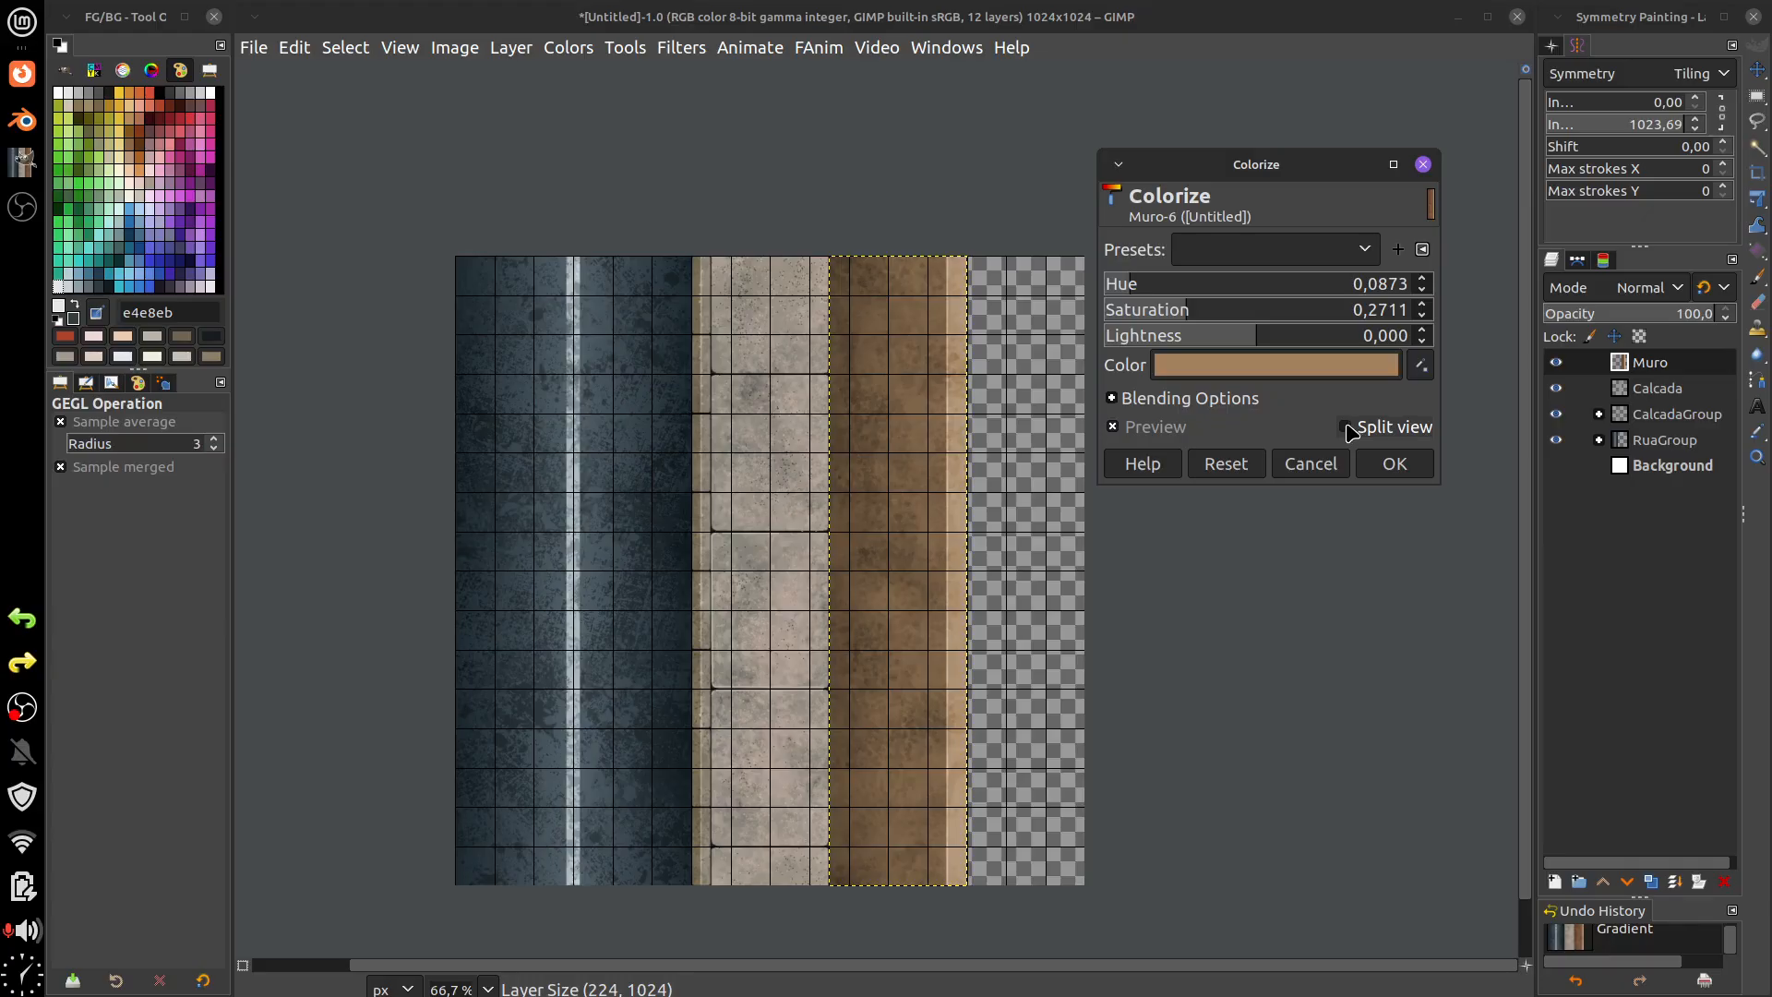
click(1345, 426)
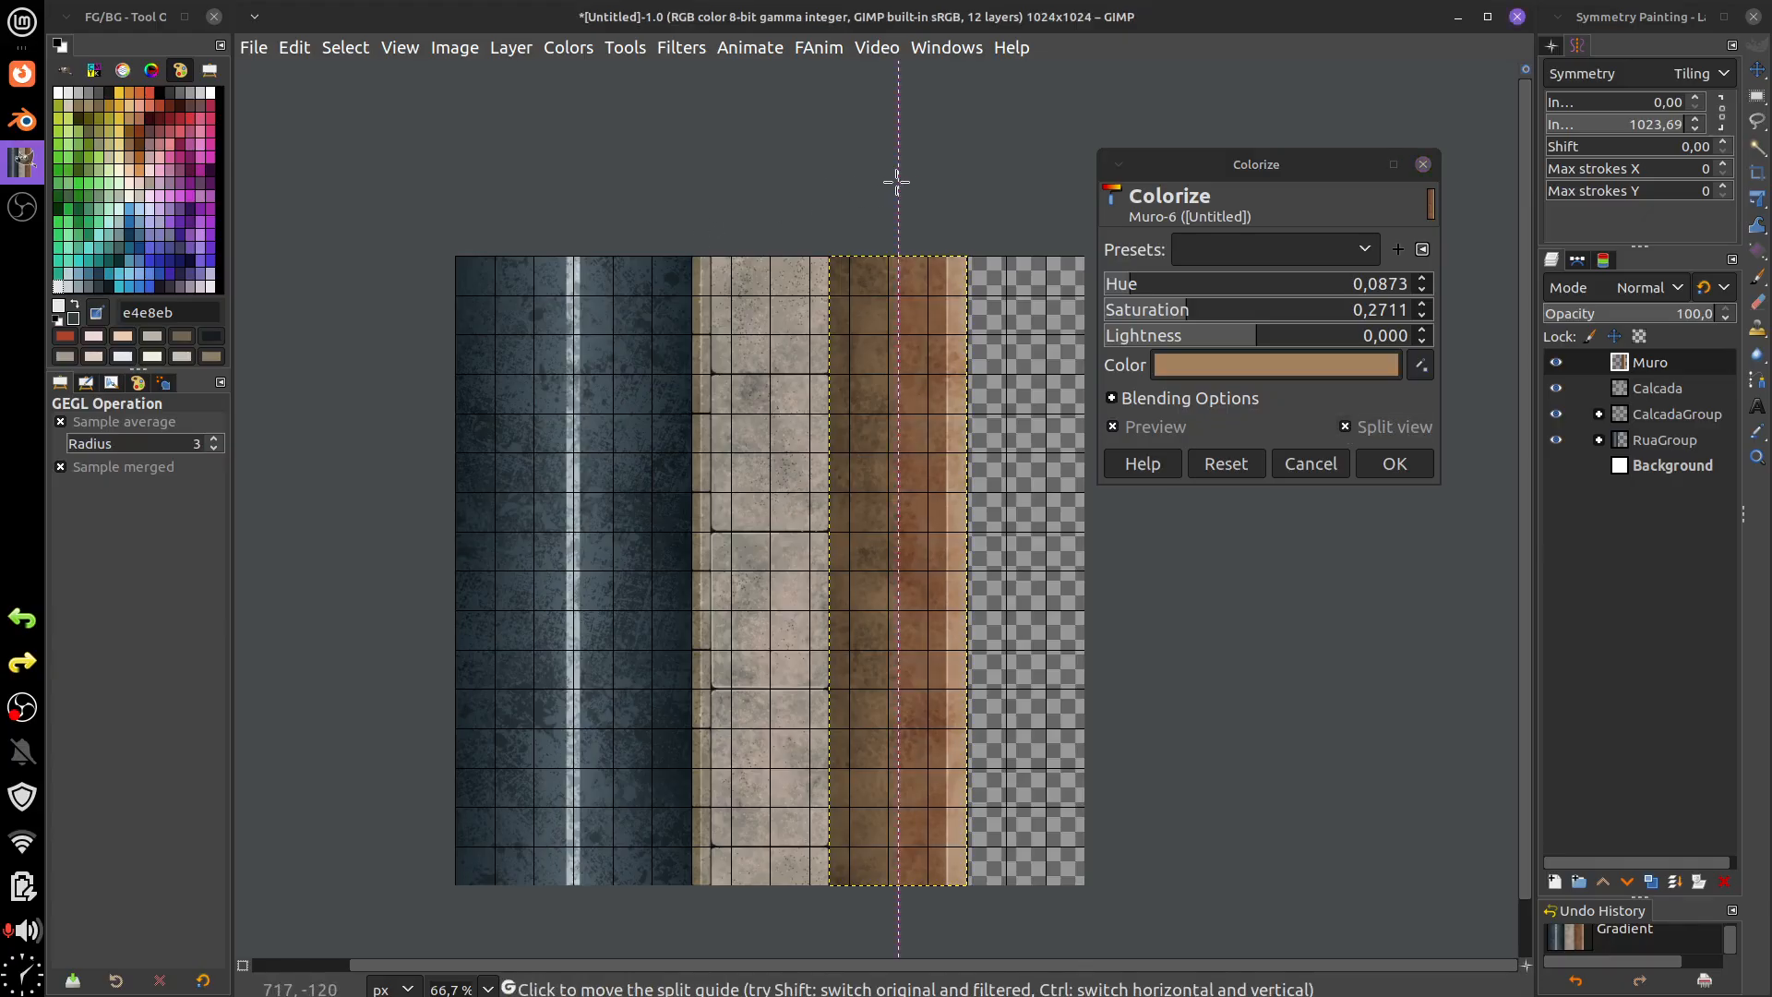
key(Return)
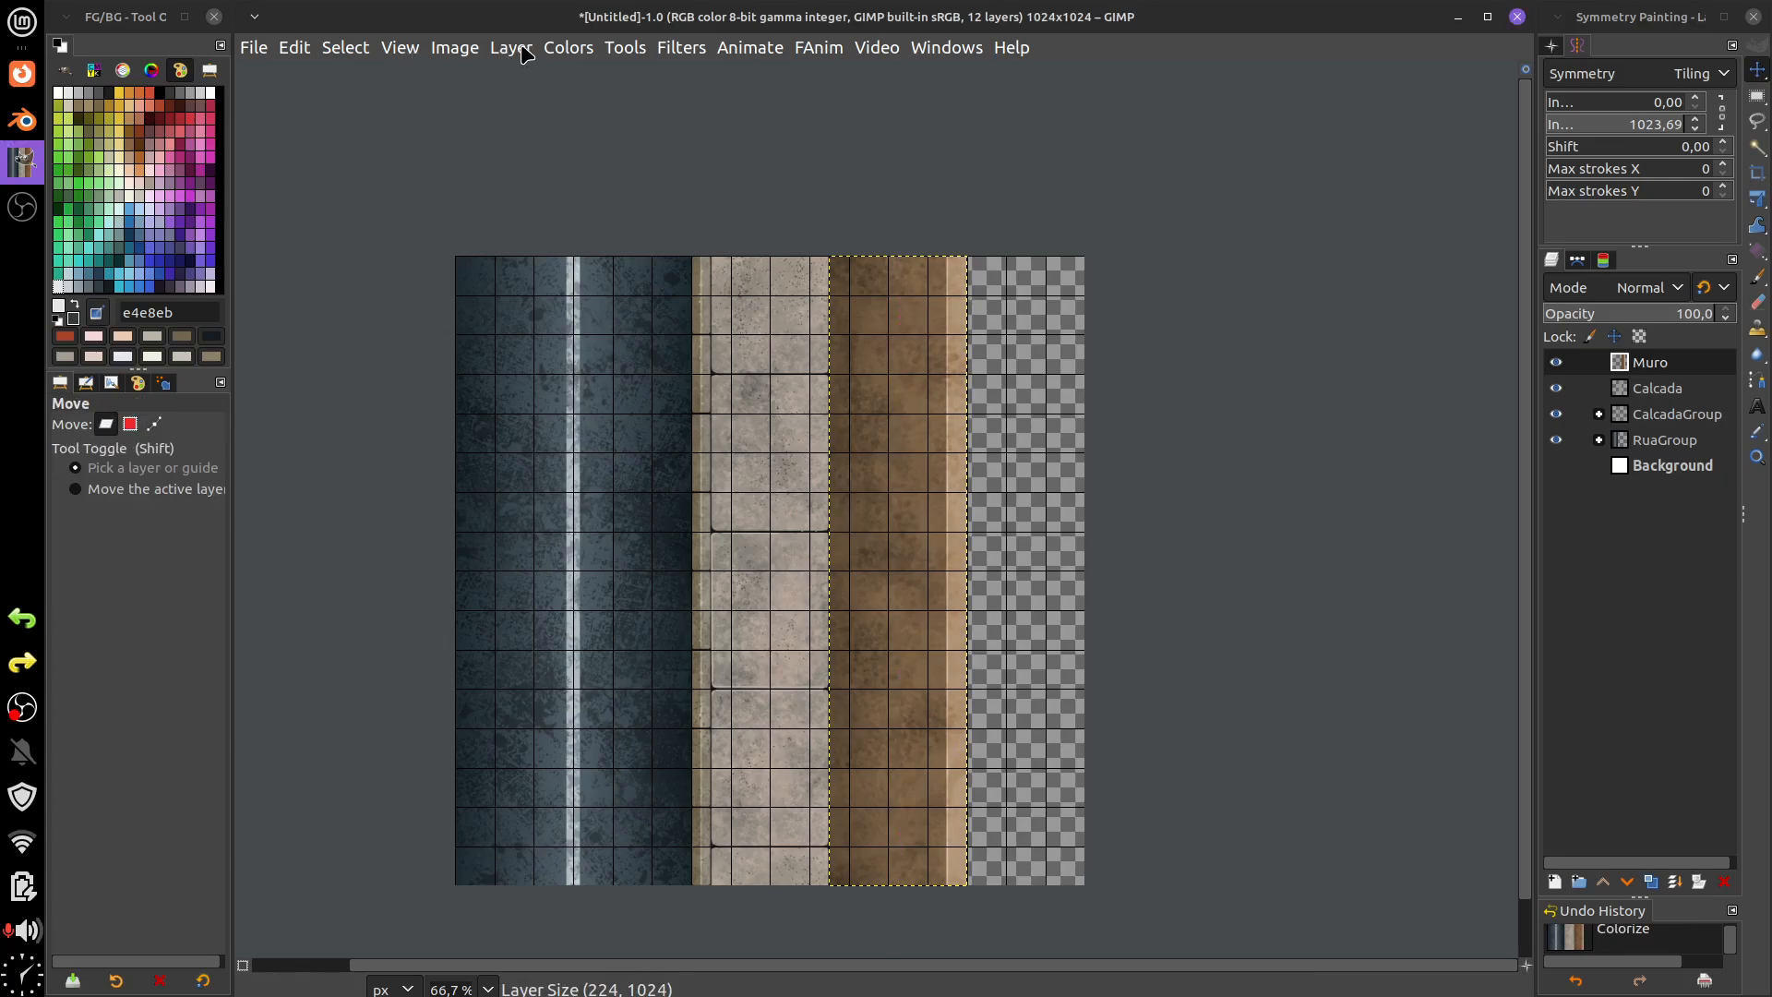
- Undo the colorize on Muro and load its most recent last-used preset (18:08:01) in a new Colorize operation
key(ctrl+z)
click(567, 47)
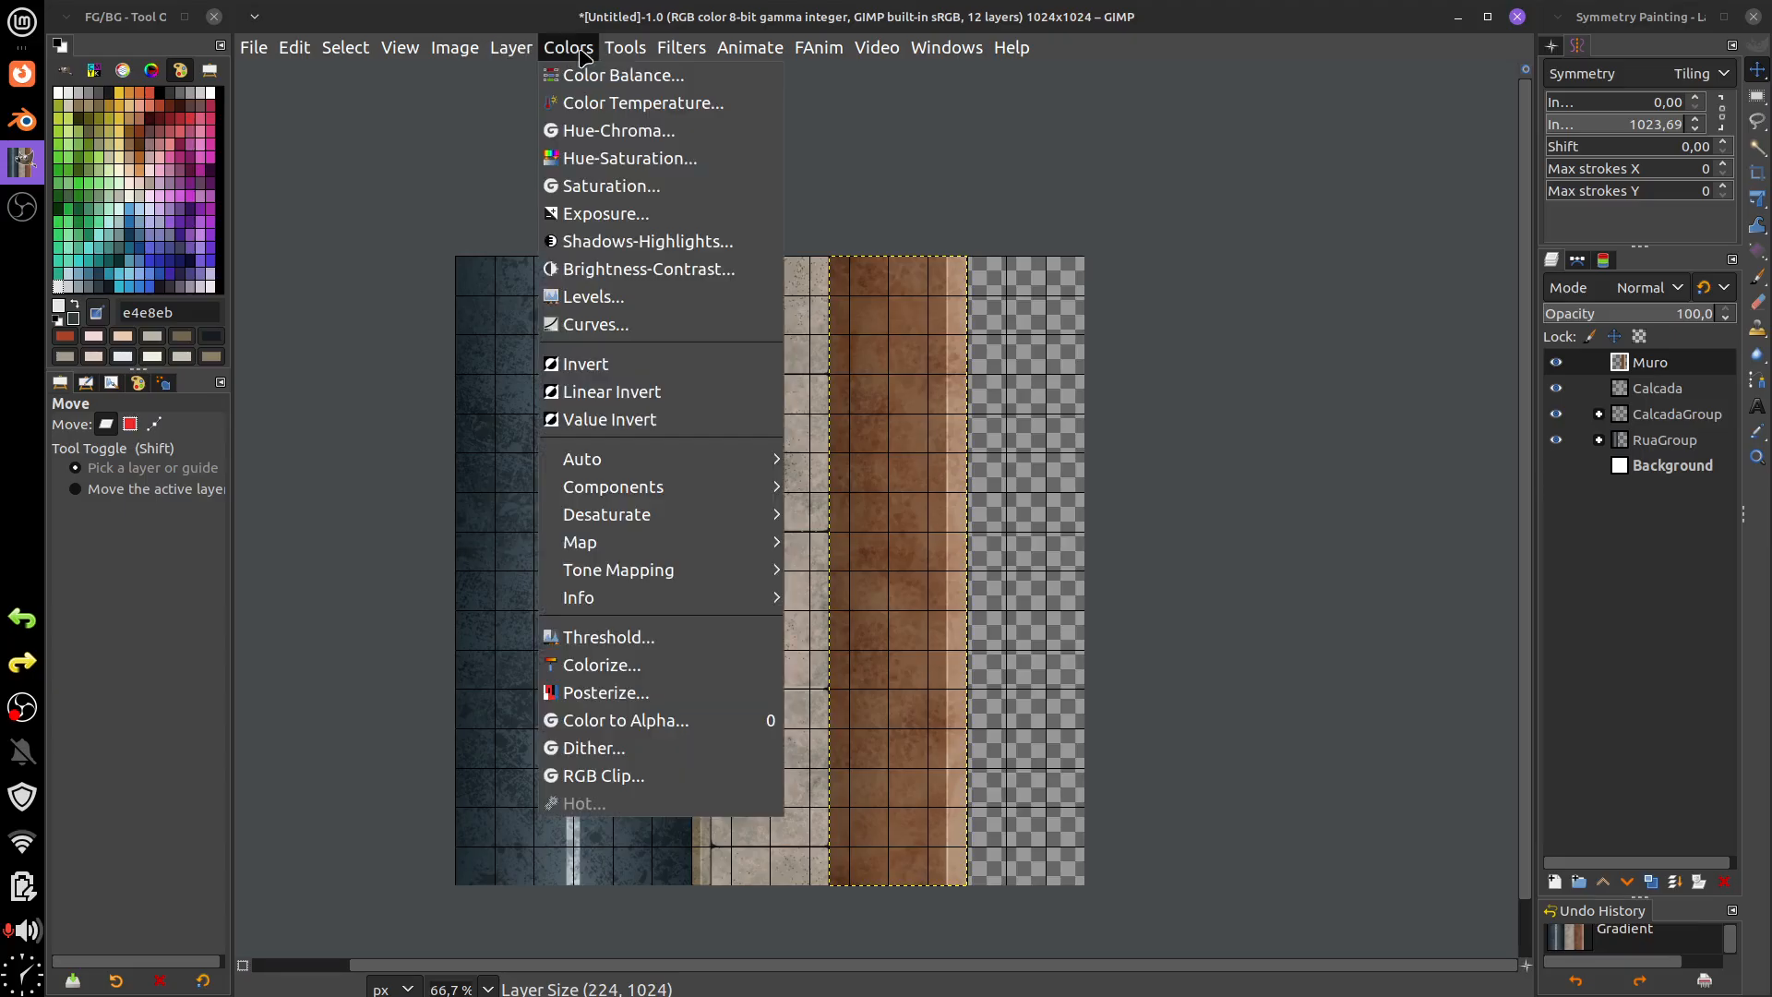
click(595, 667)
click(1281, 253)
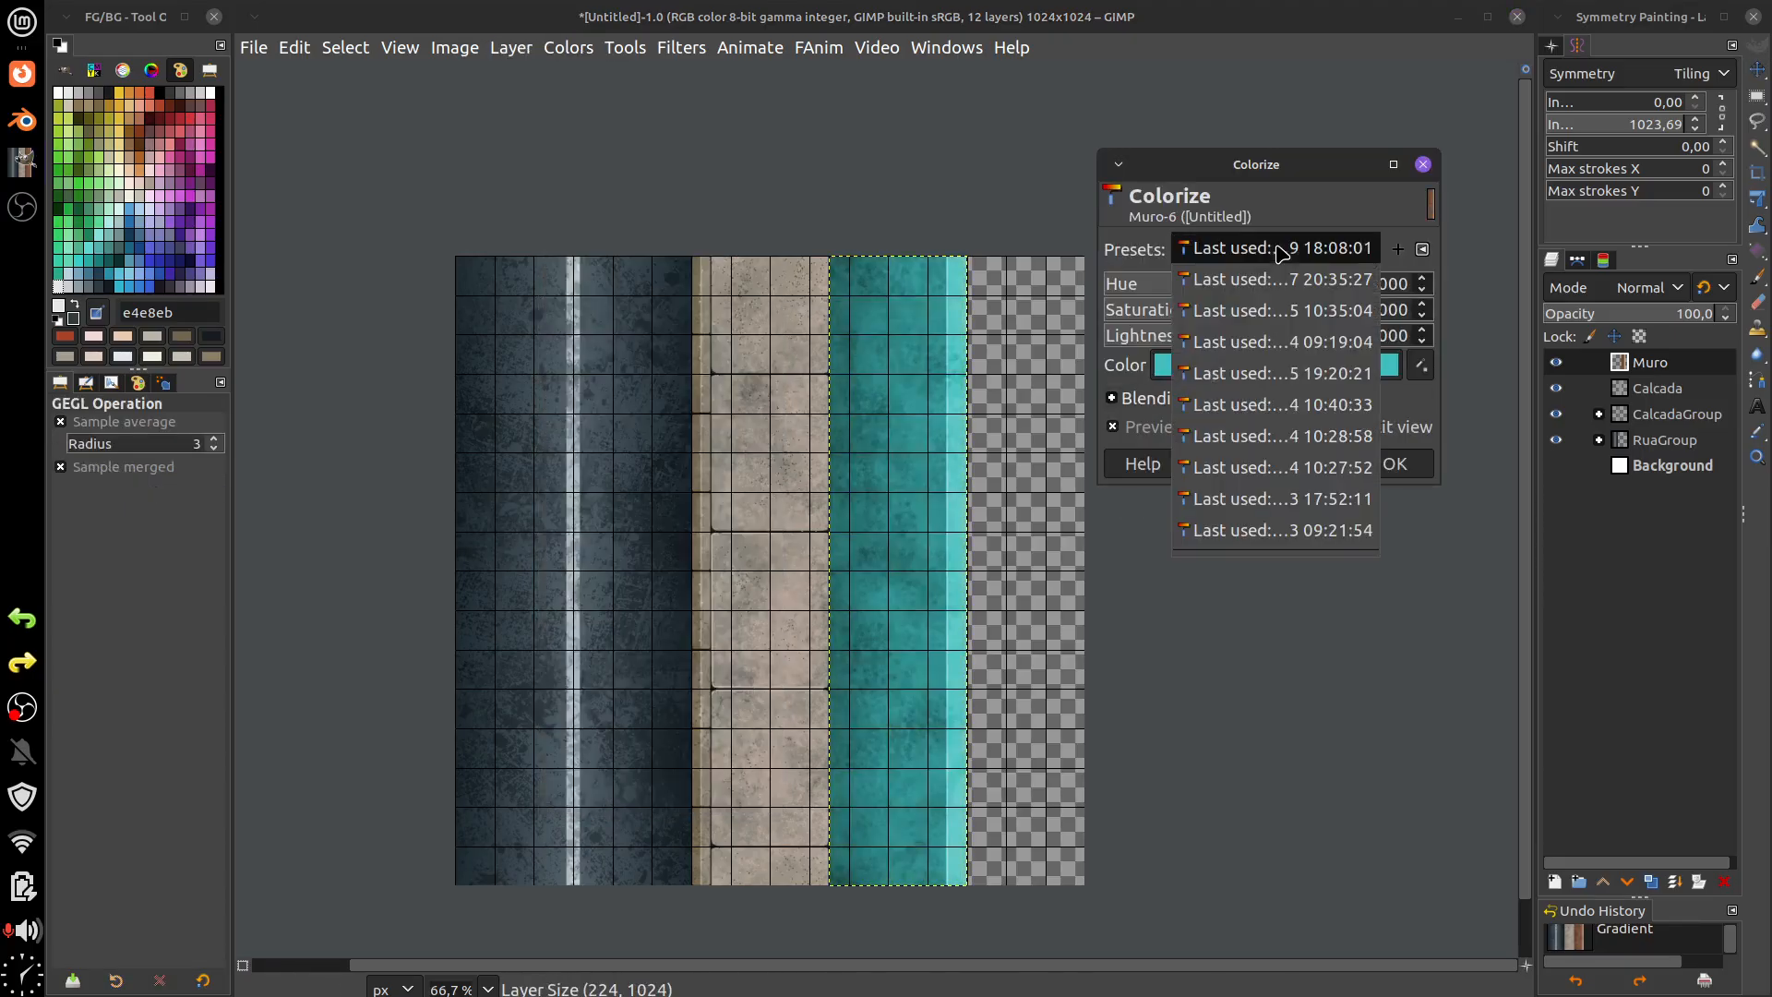
click(1281, 249)
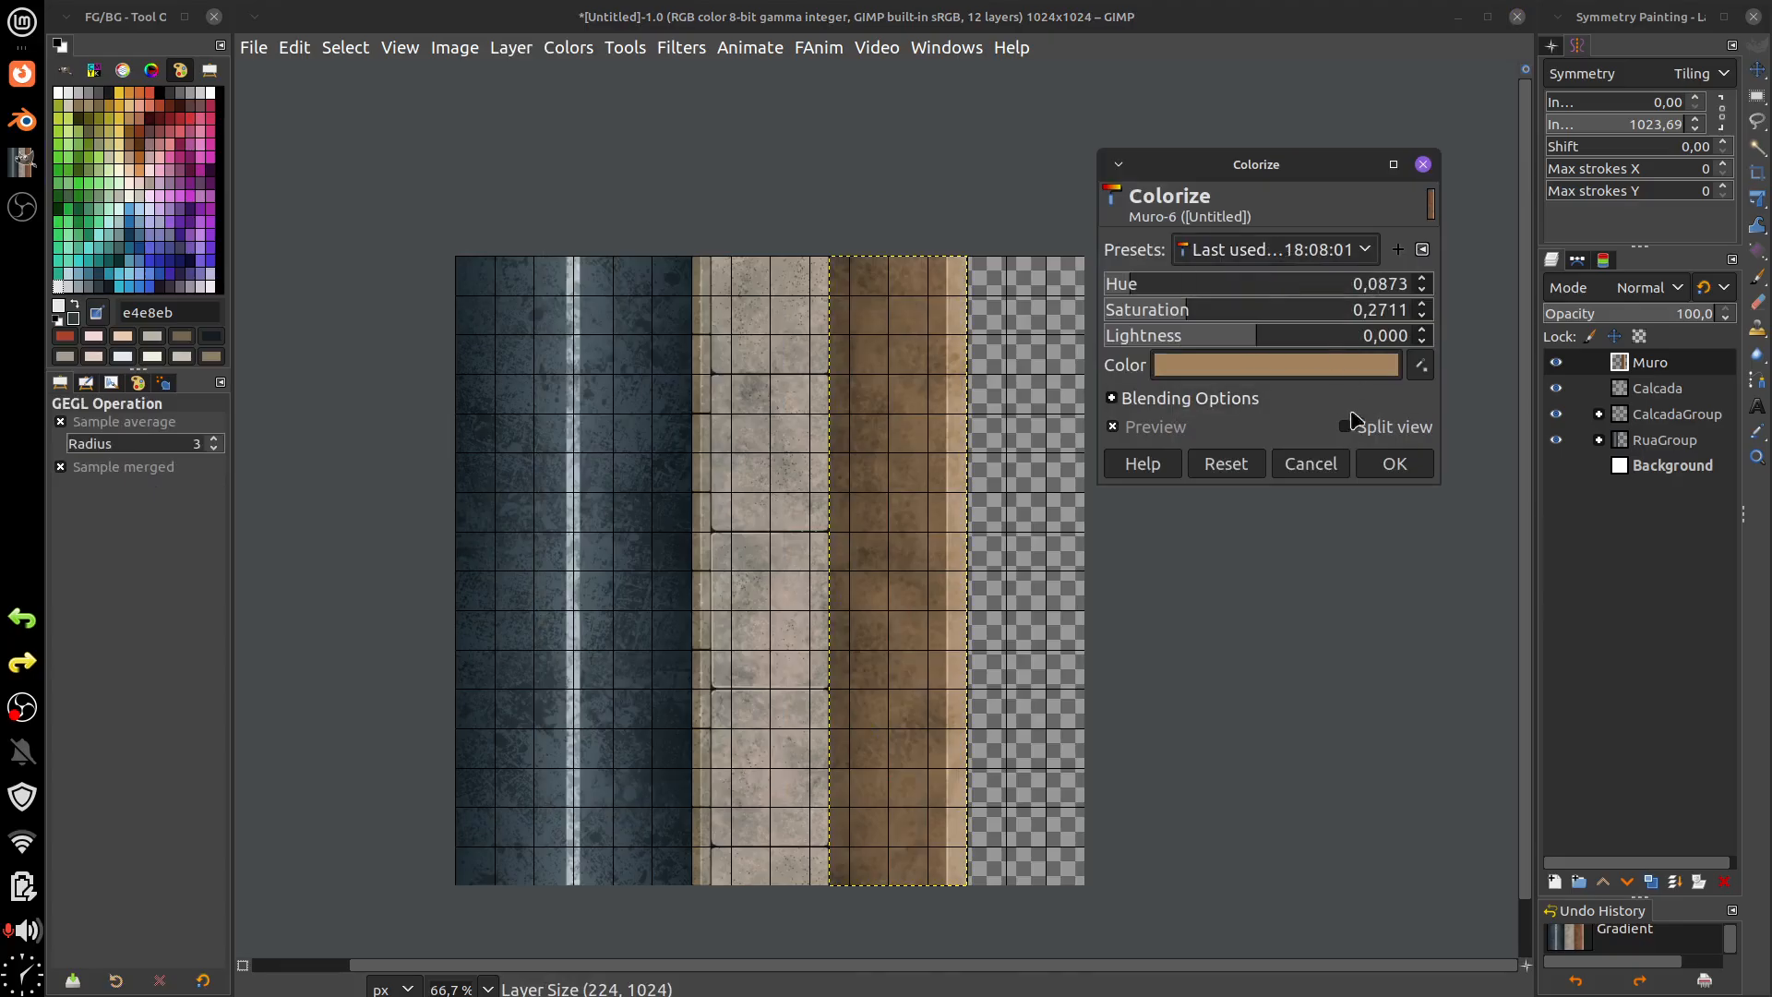
- Compare the original and colorized Muro strip in split view, turn split view off and apply the colorize
click(1345, 428)
drag(899, 159, 897, 237)
click(1345, 427)
click(1394, 463)
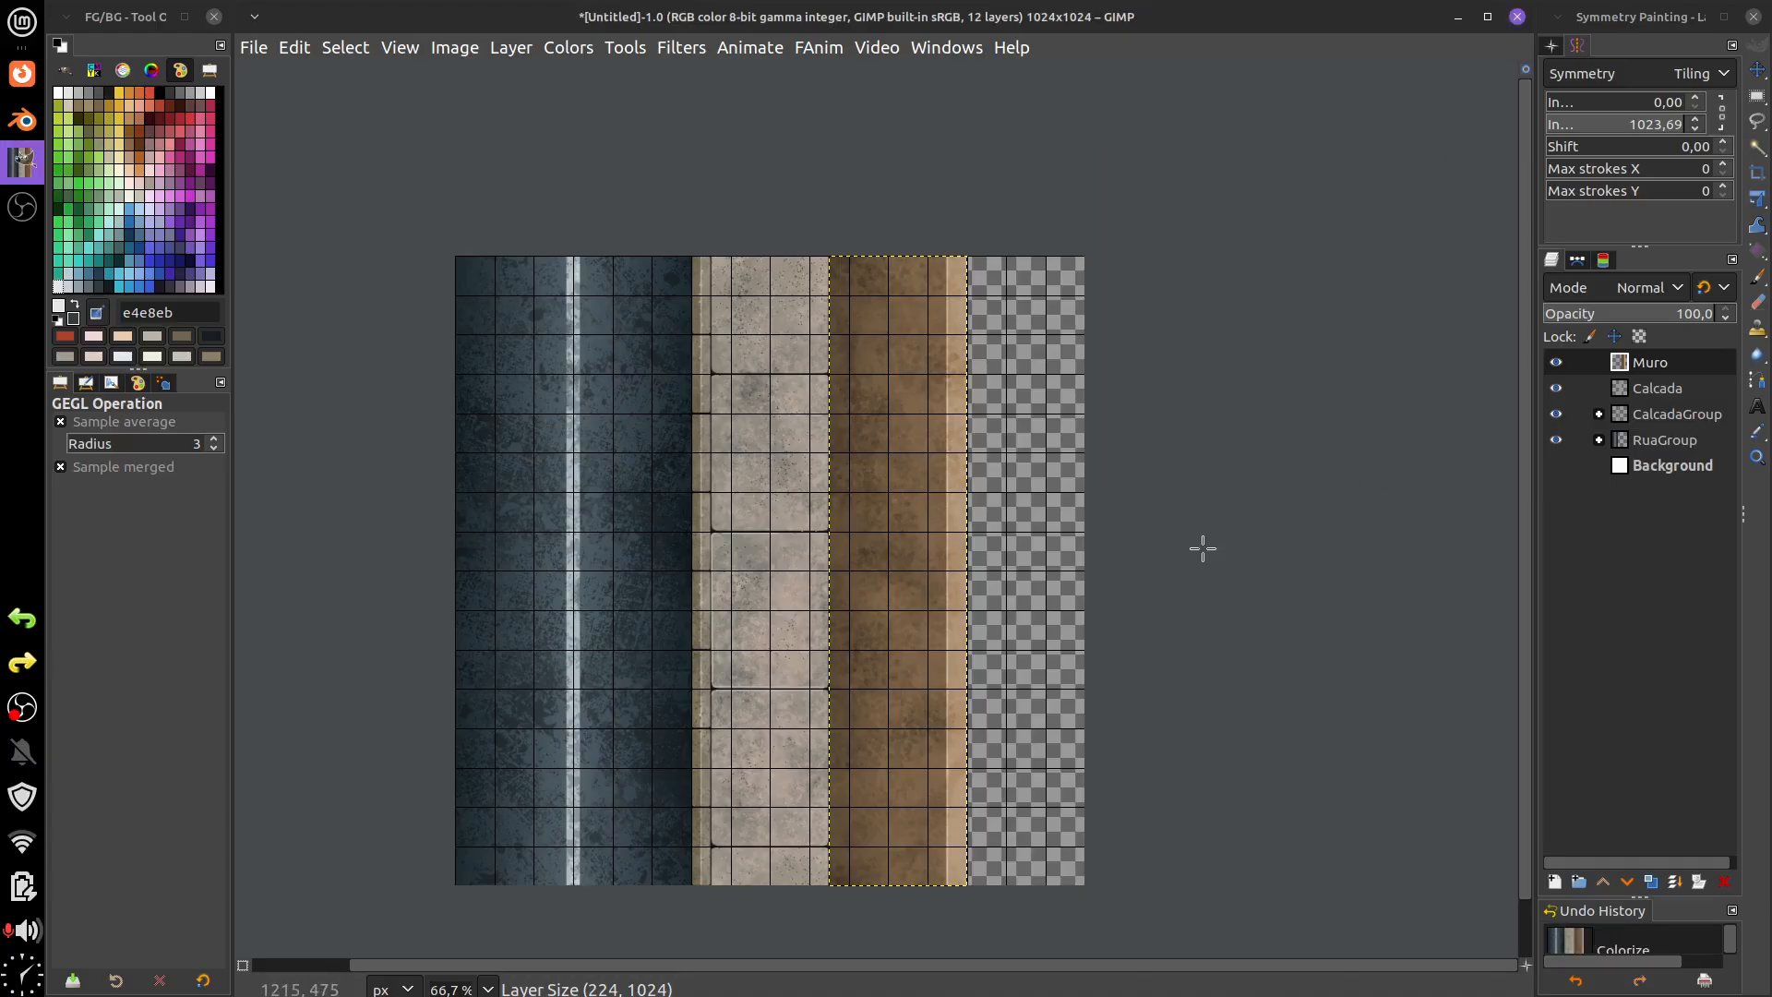
- Add a new layer above Muro and name it Decalques
drag(1199, 546, 1225, 497)
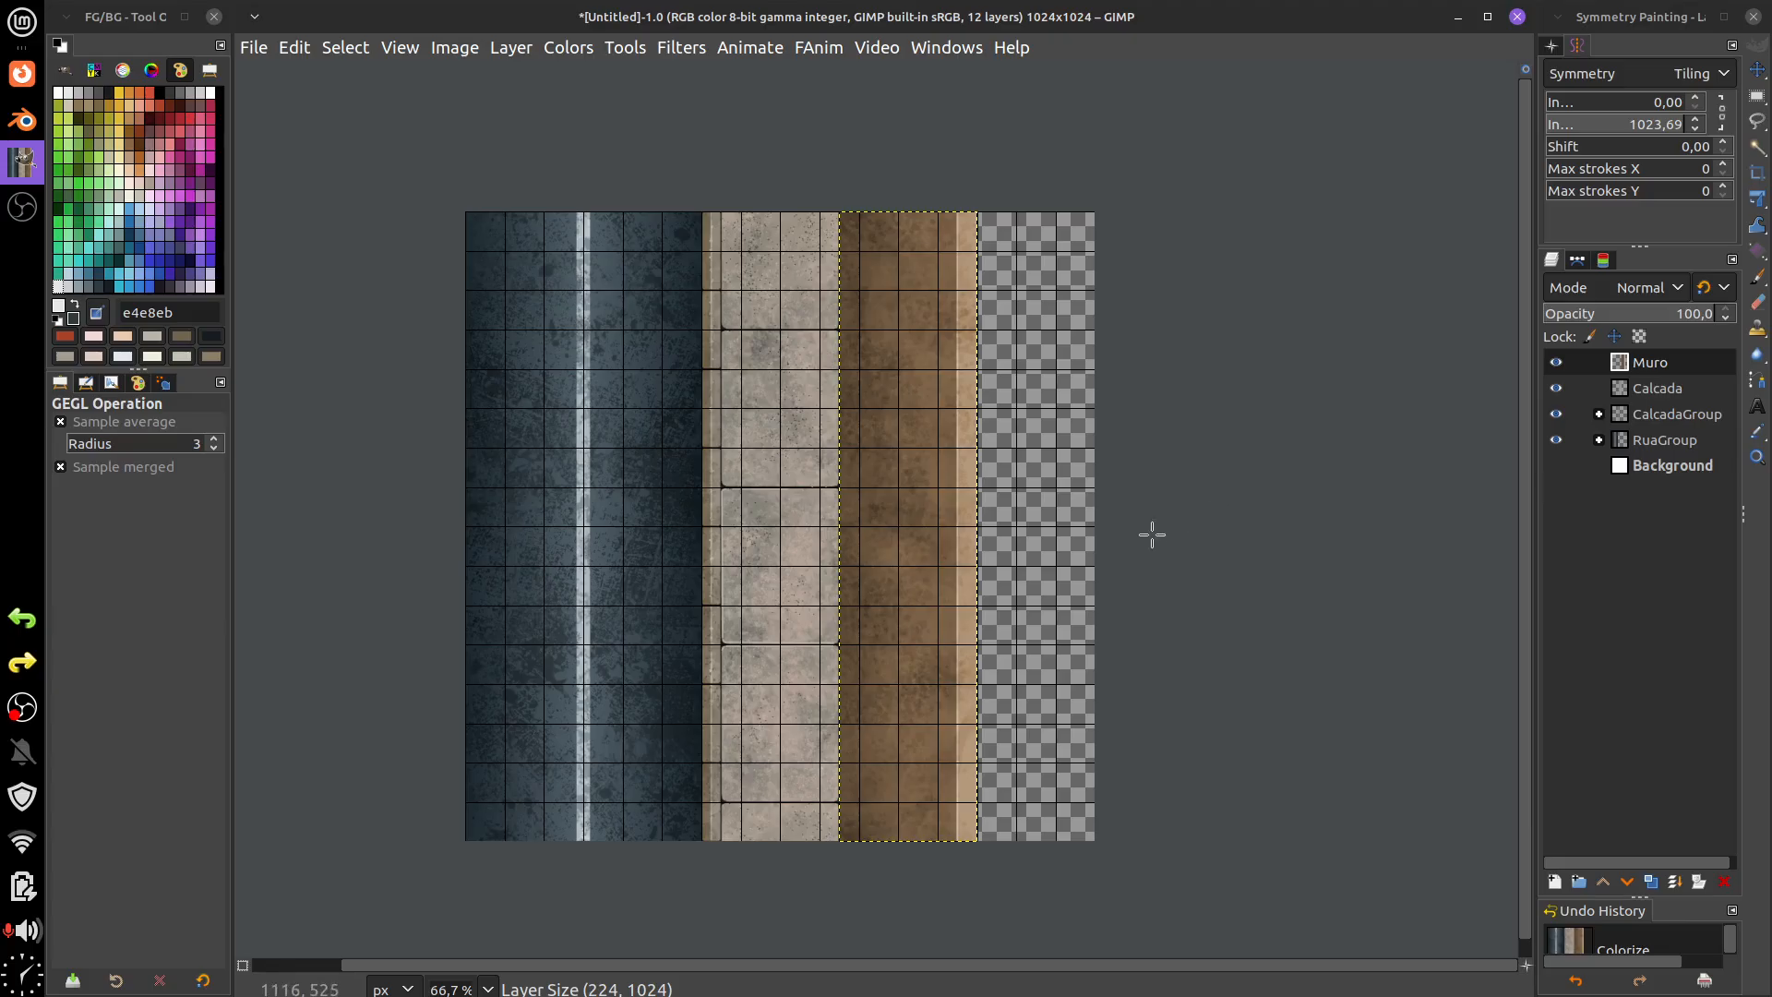
scroll(1149, 531, up, 2)
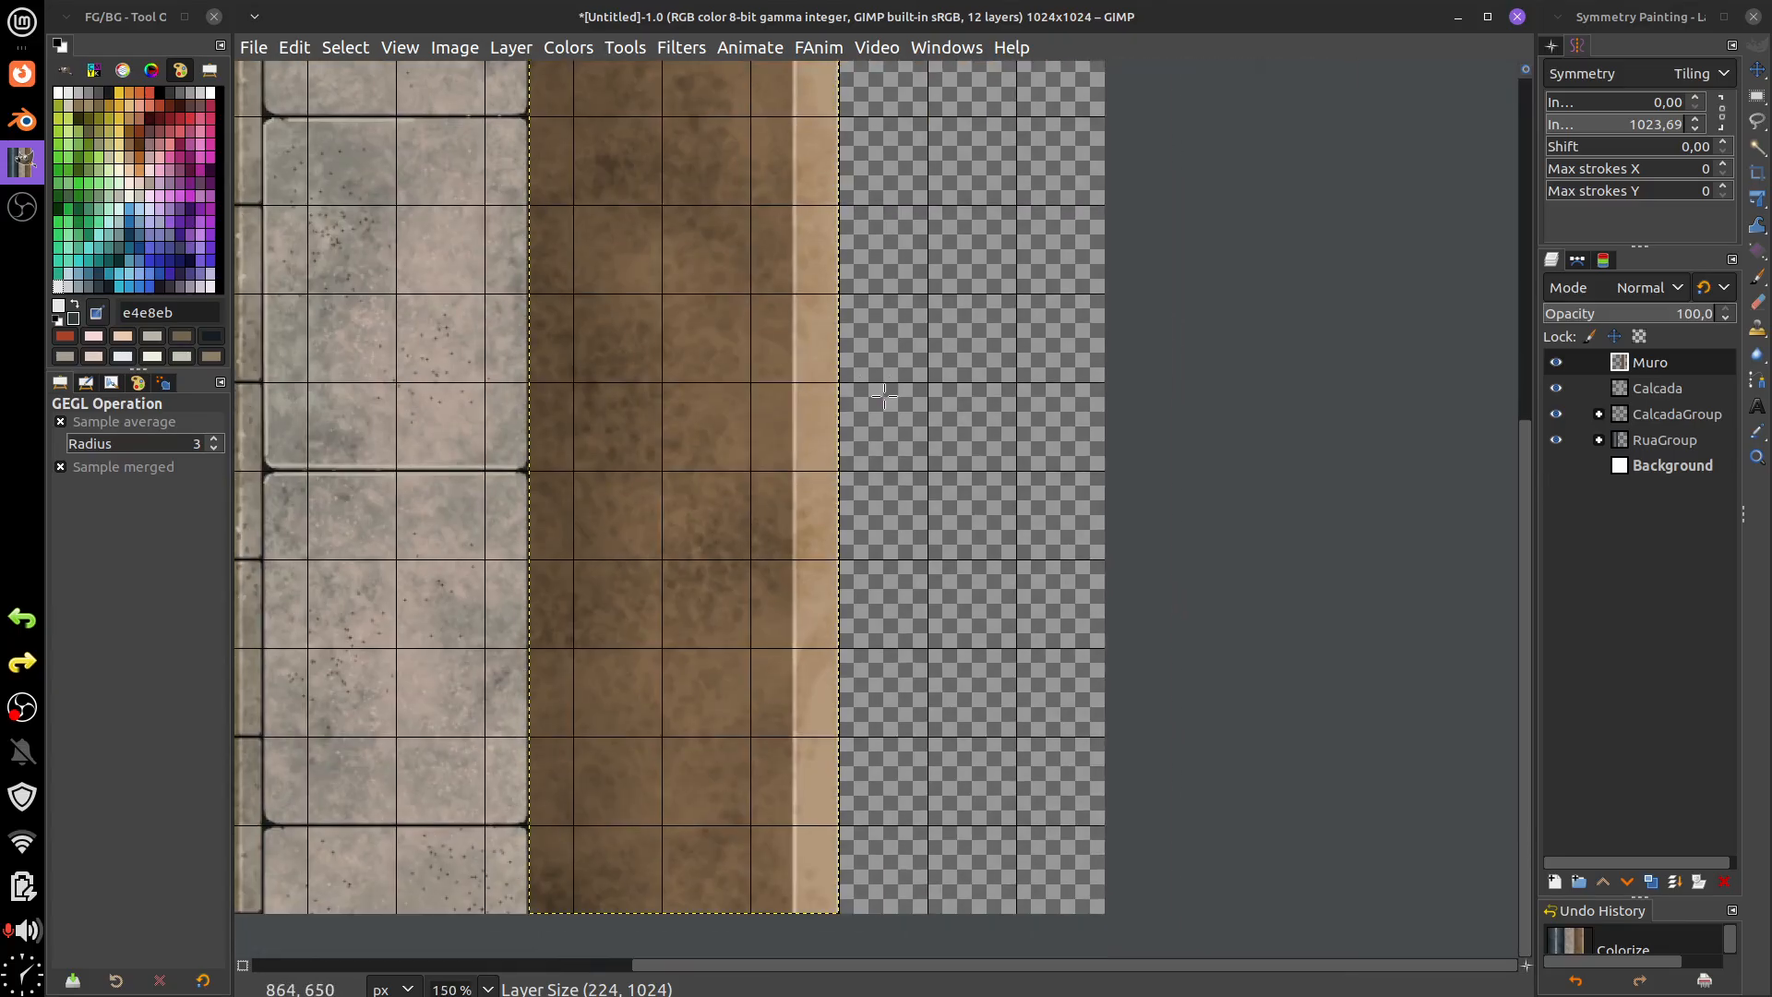
scroll(884, 395, up, 1)
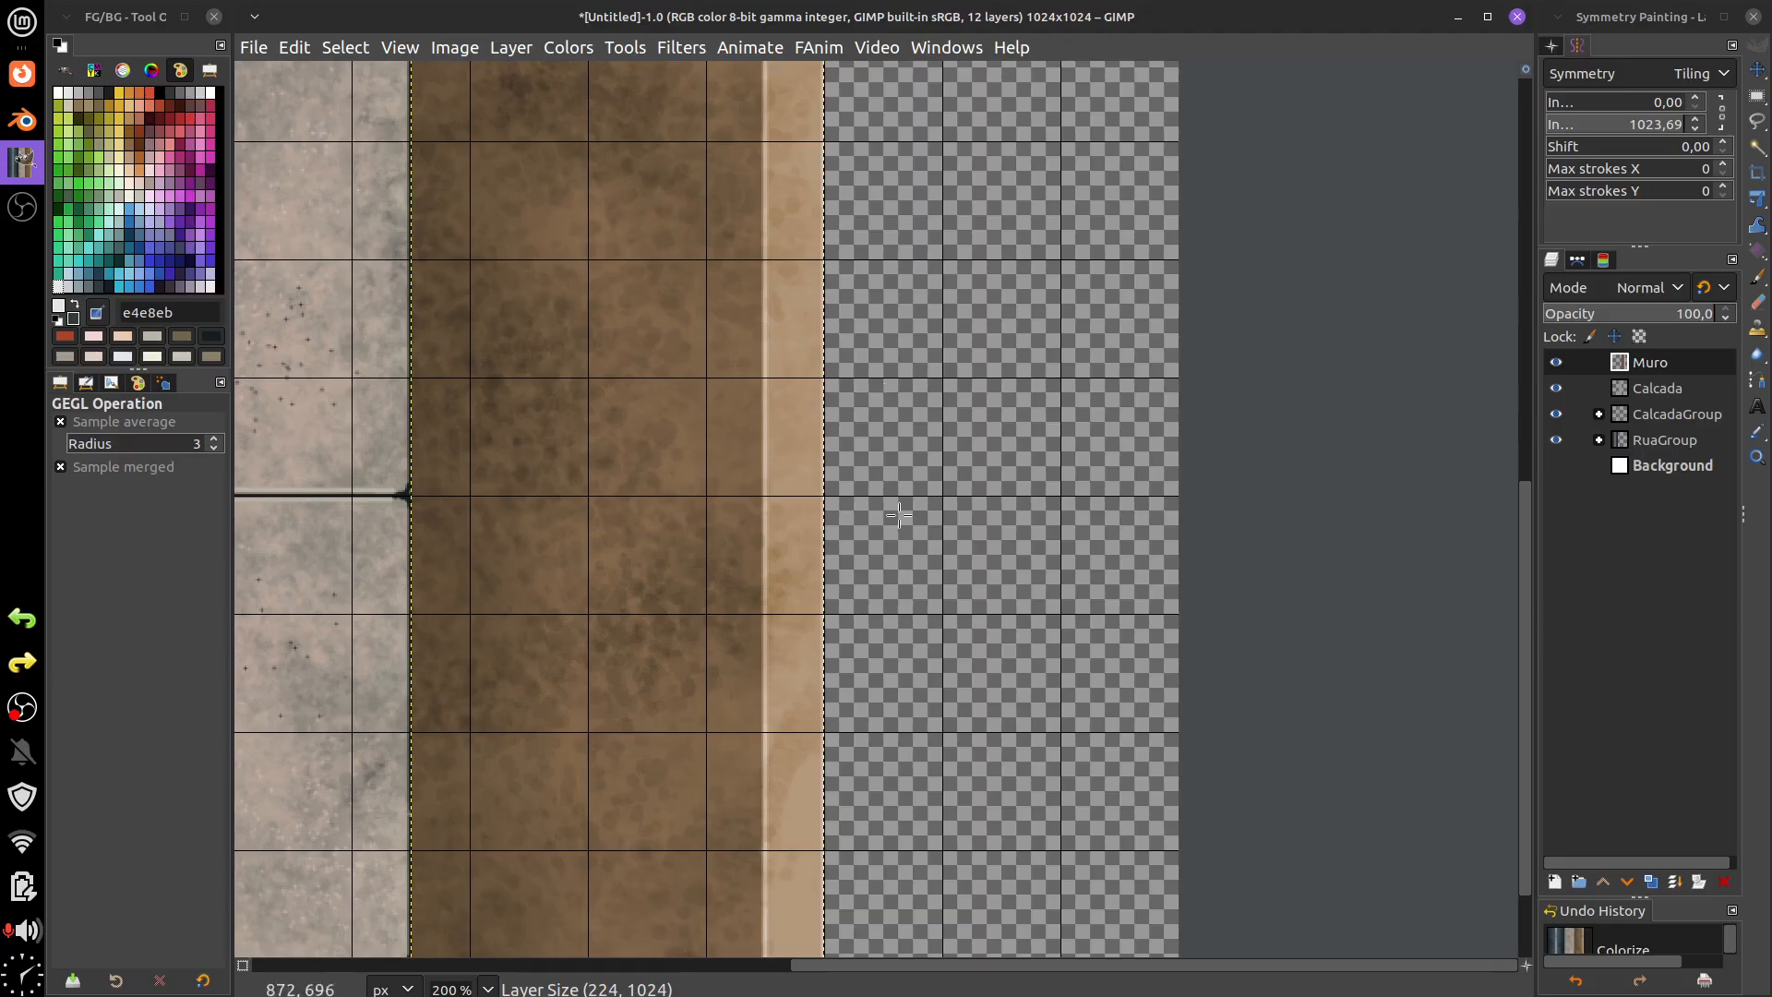
scroll(901, 565, down, 3)
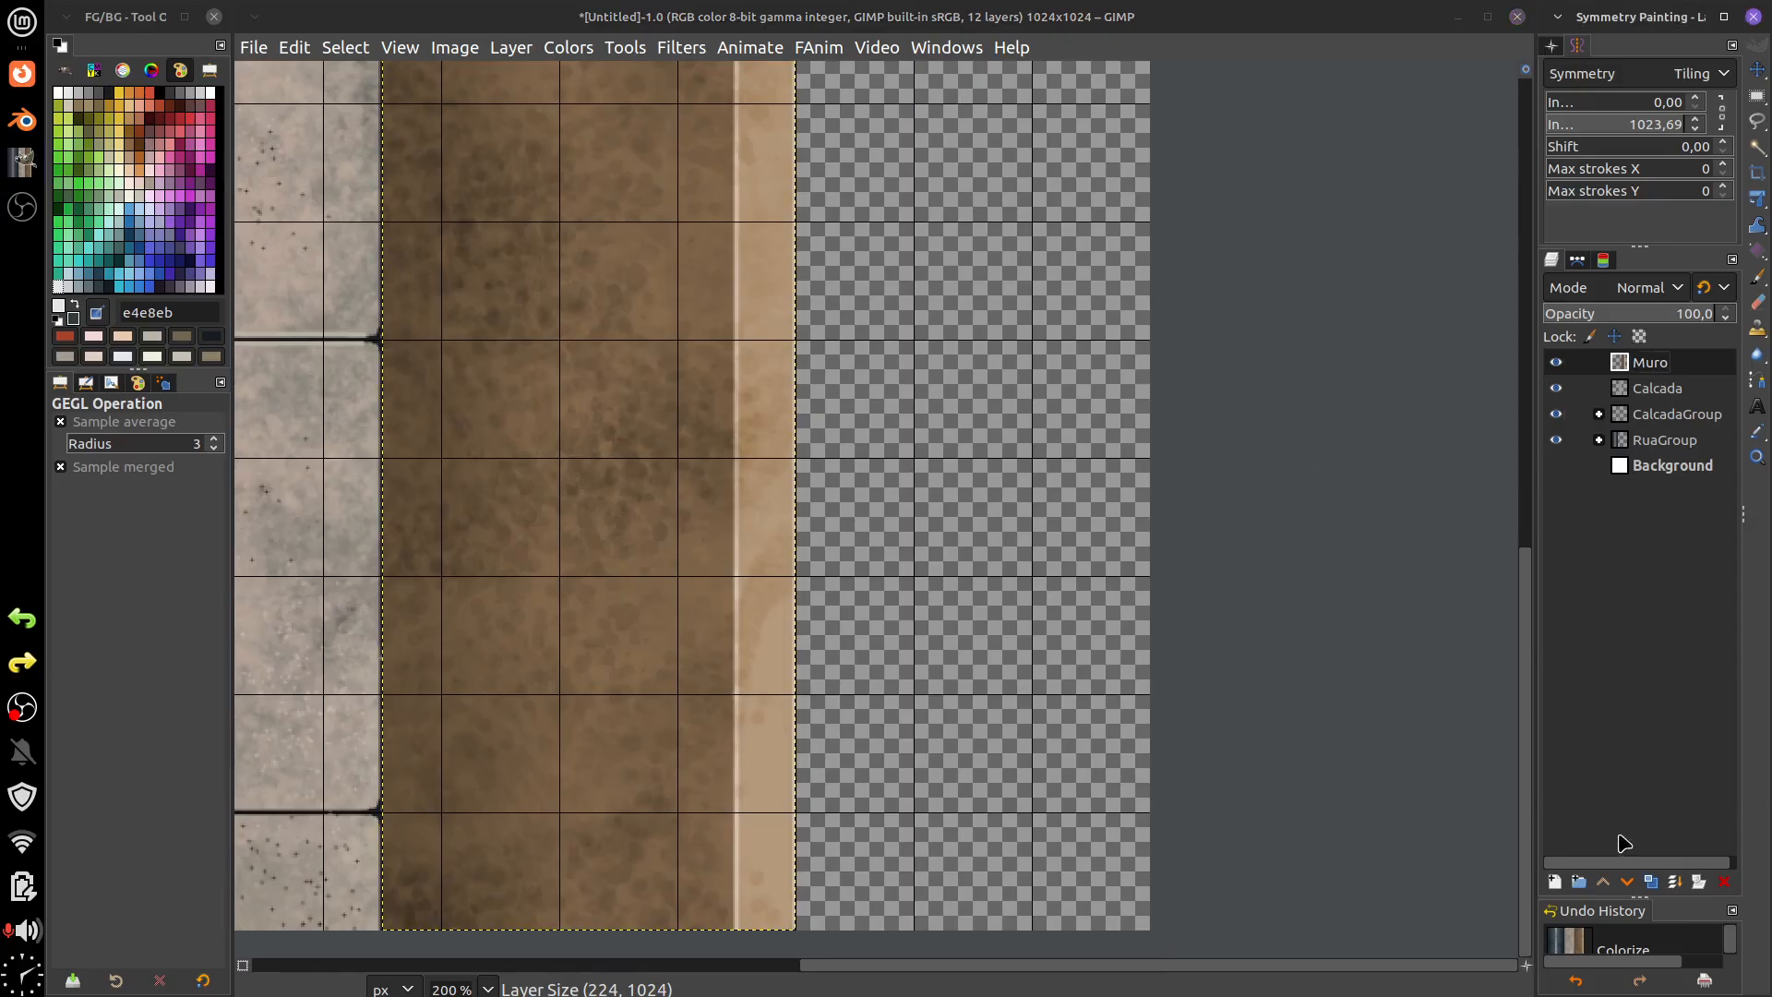
click(1554, 881)
click(1696, 970)
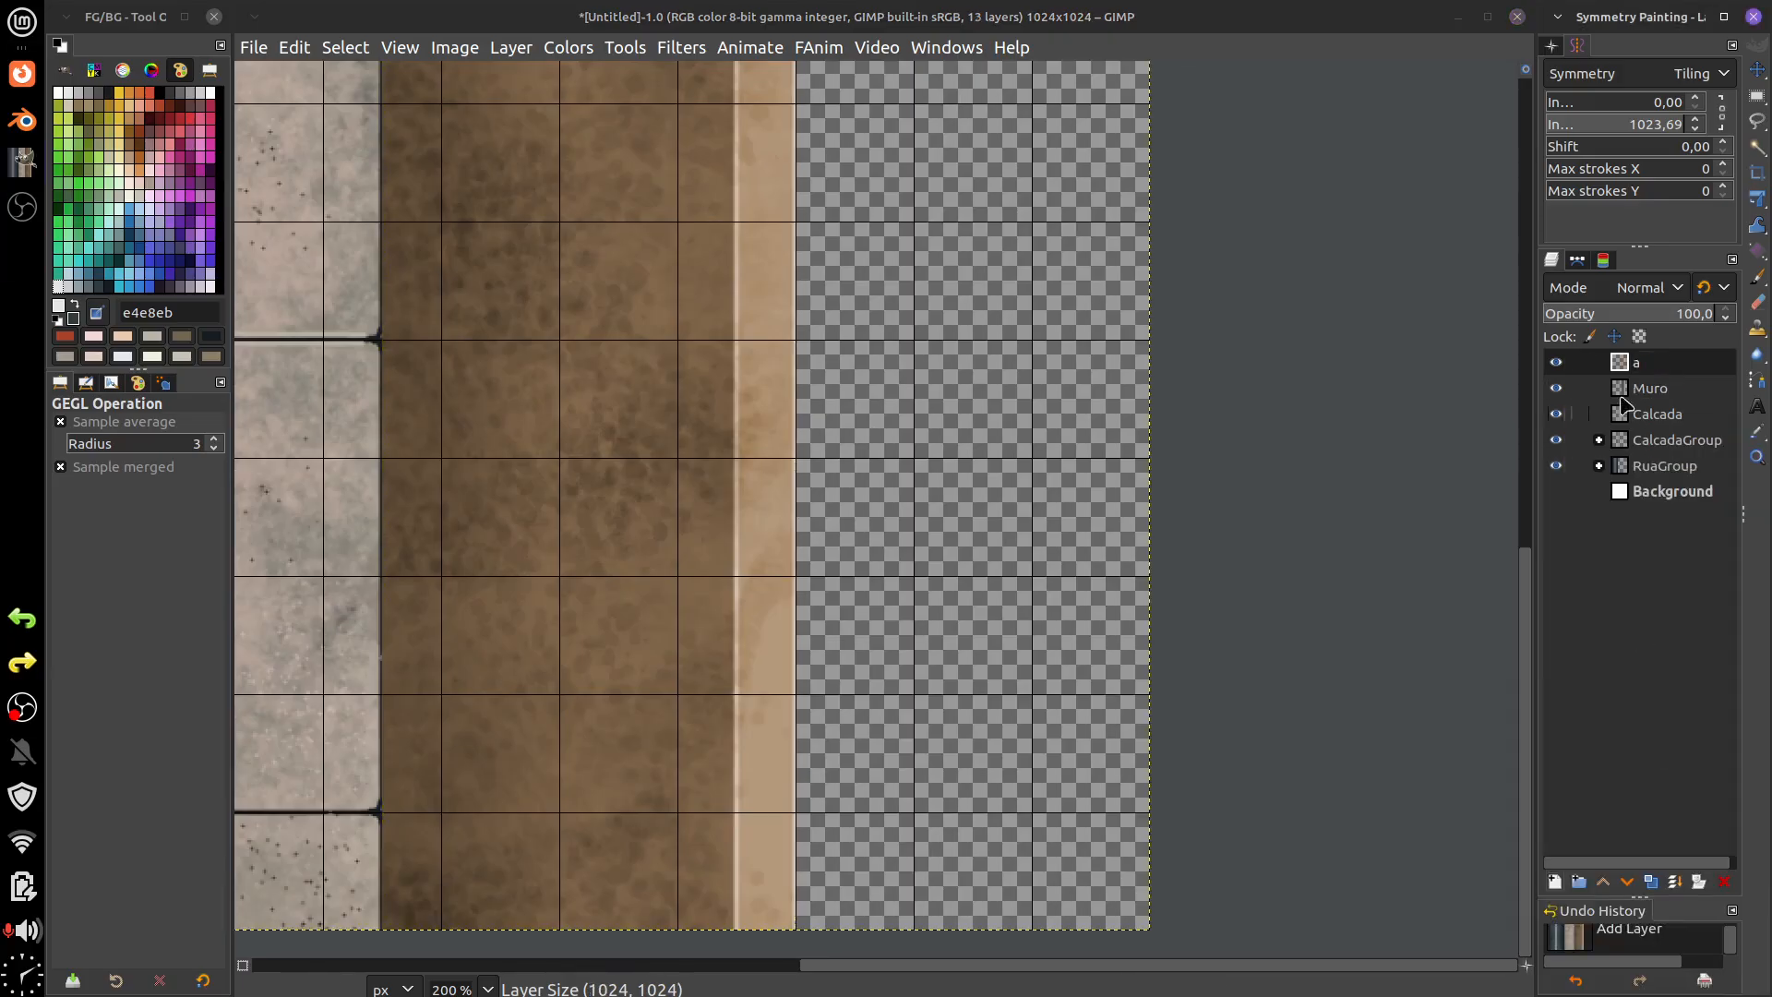
double_click(1646, 360)
text(De)
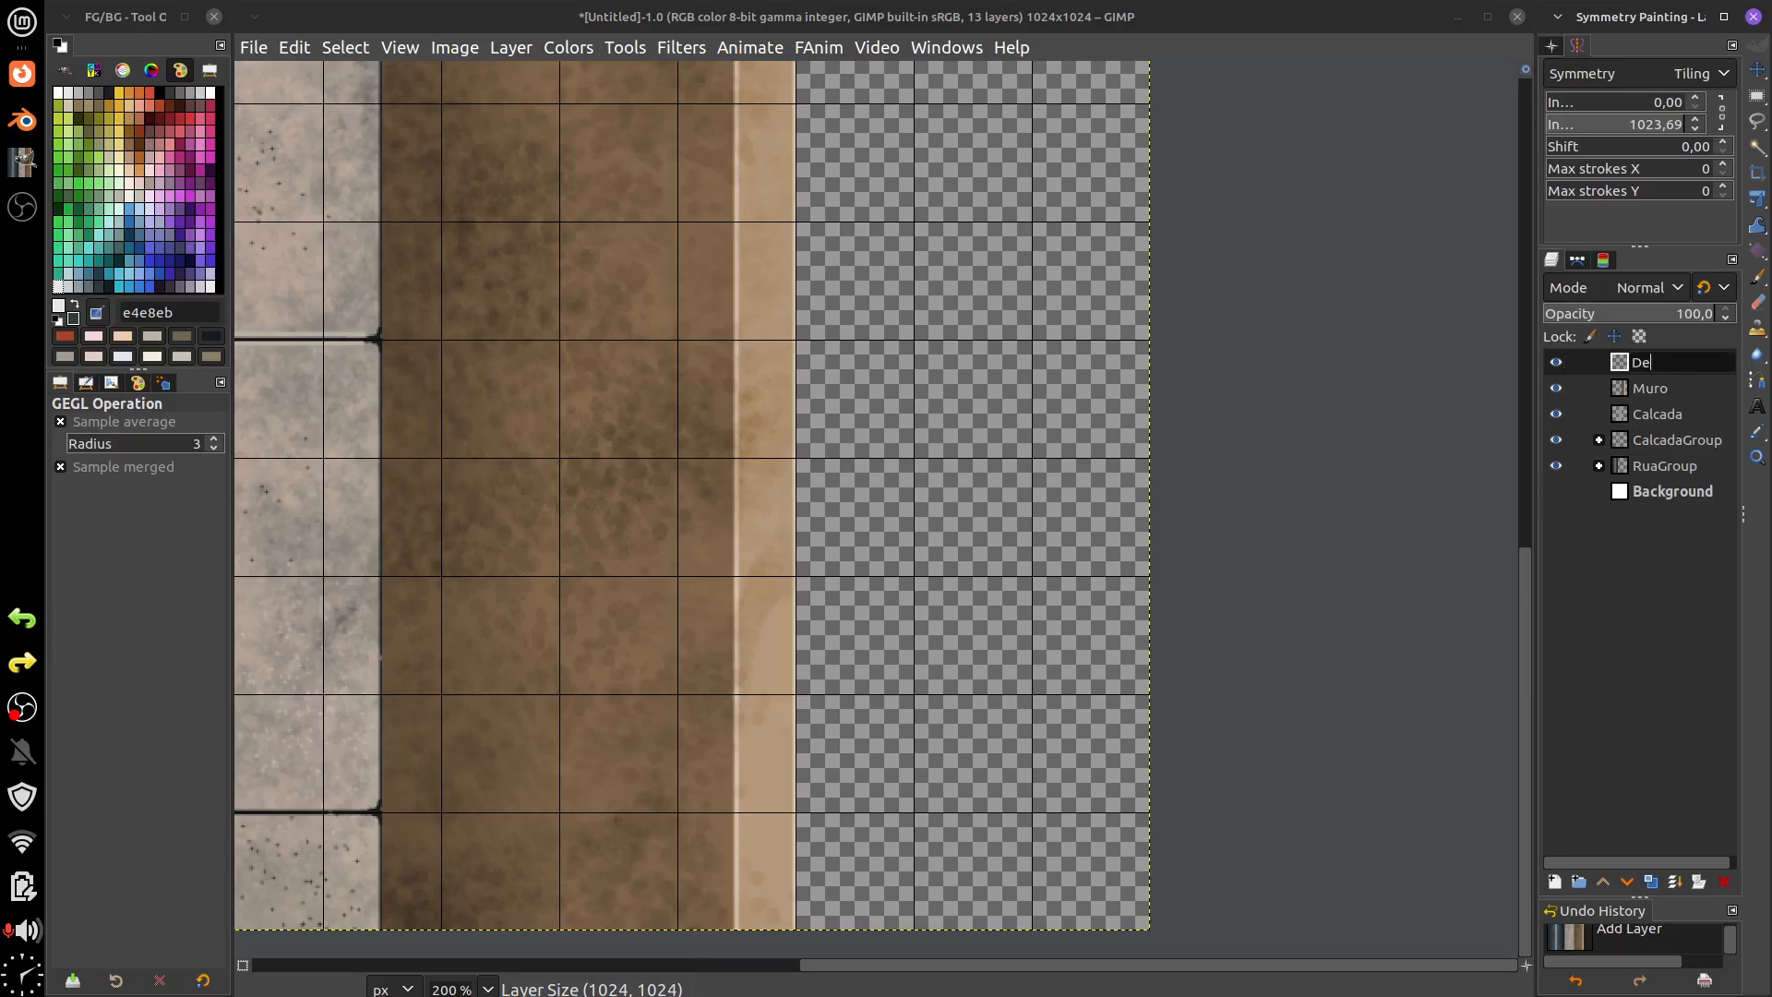
text(calques)
key(Return)
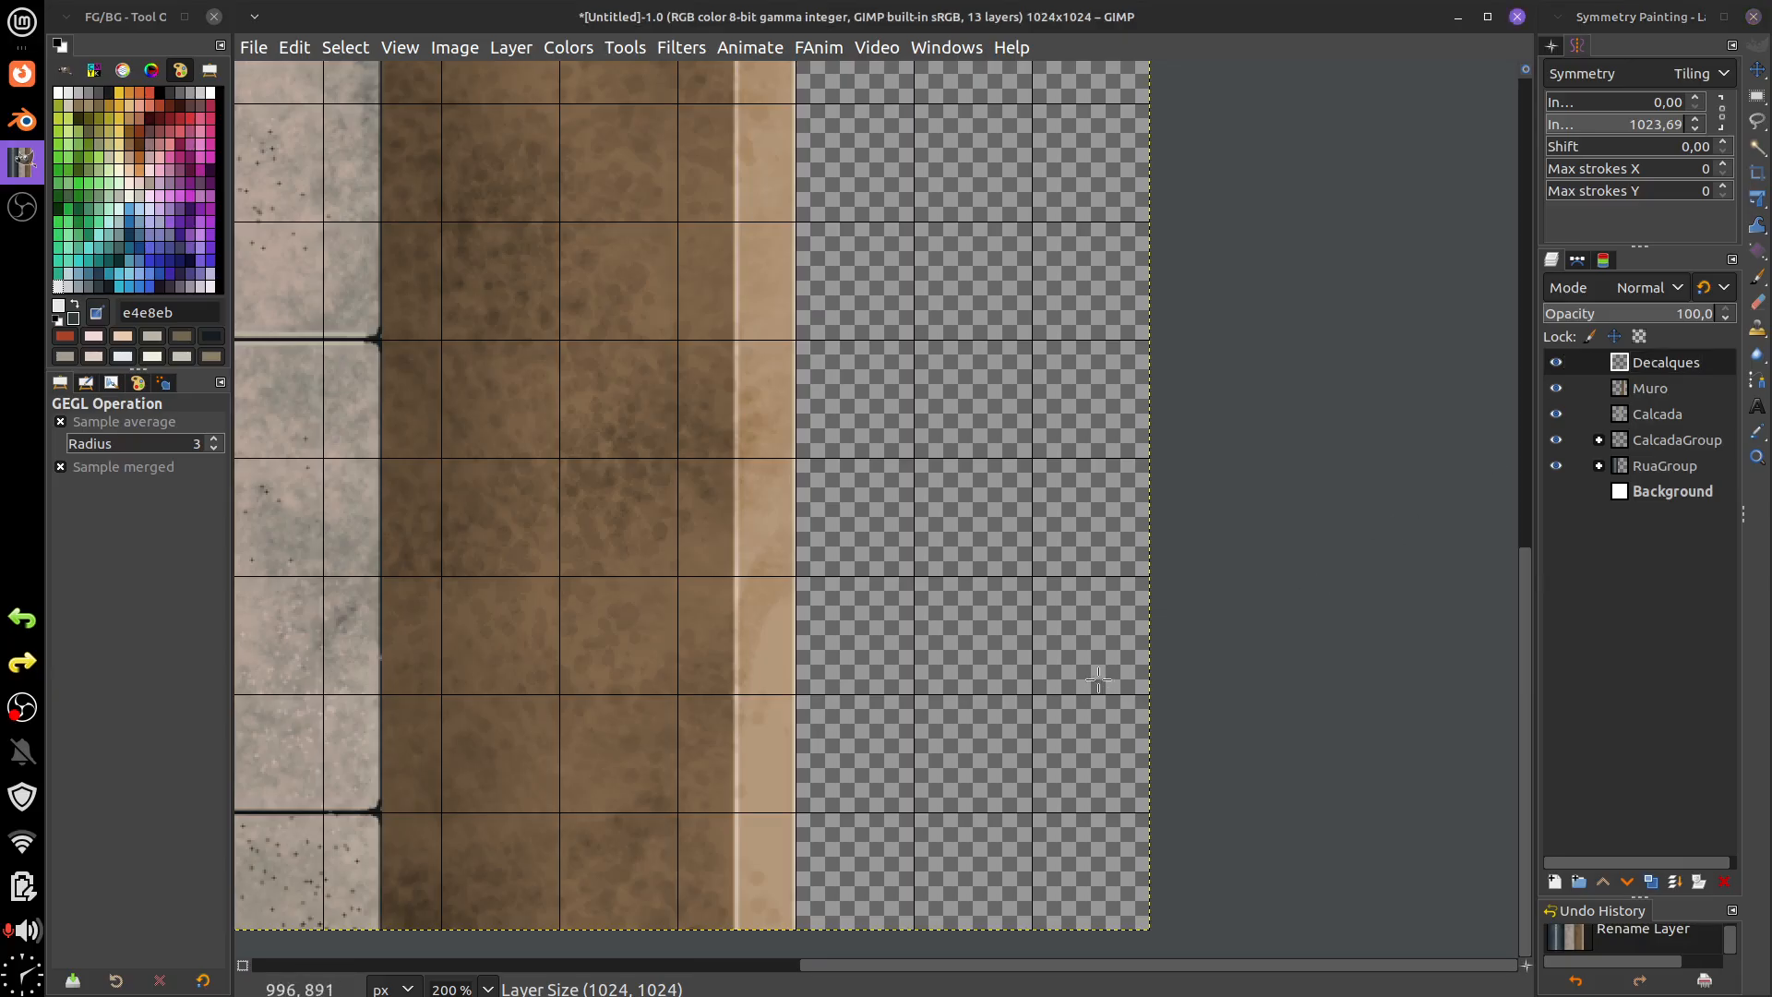
- Load the 000DefaultUdan preset for the paintbrush and set symmetry painting to None
scroll(1037, 523, down, 3)
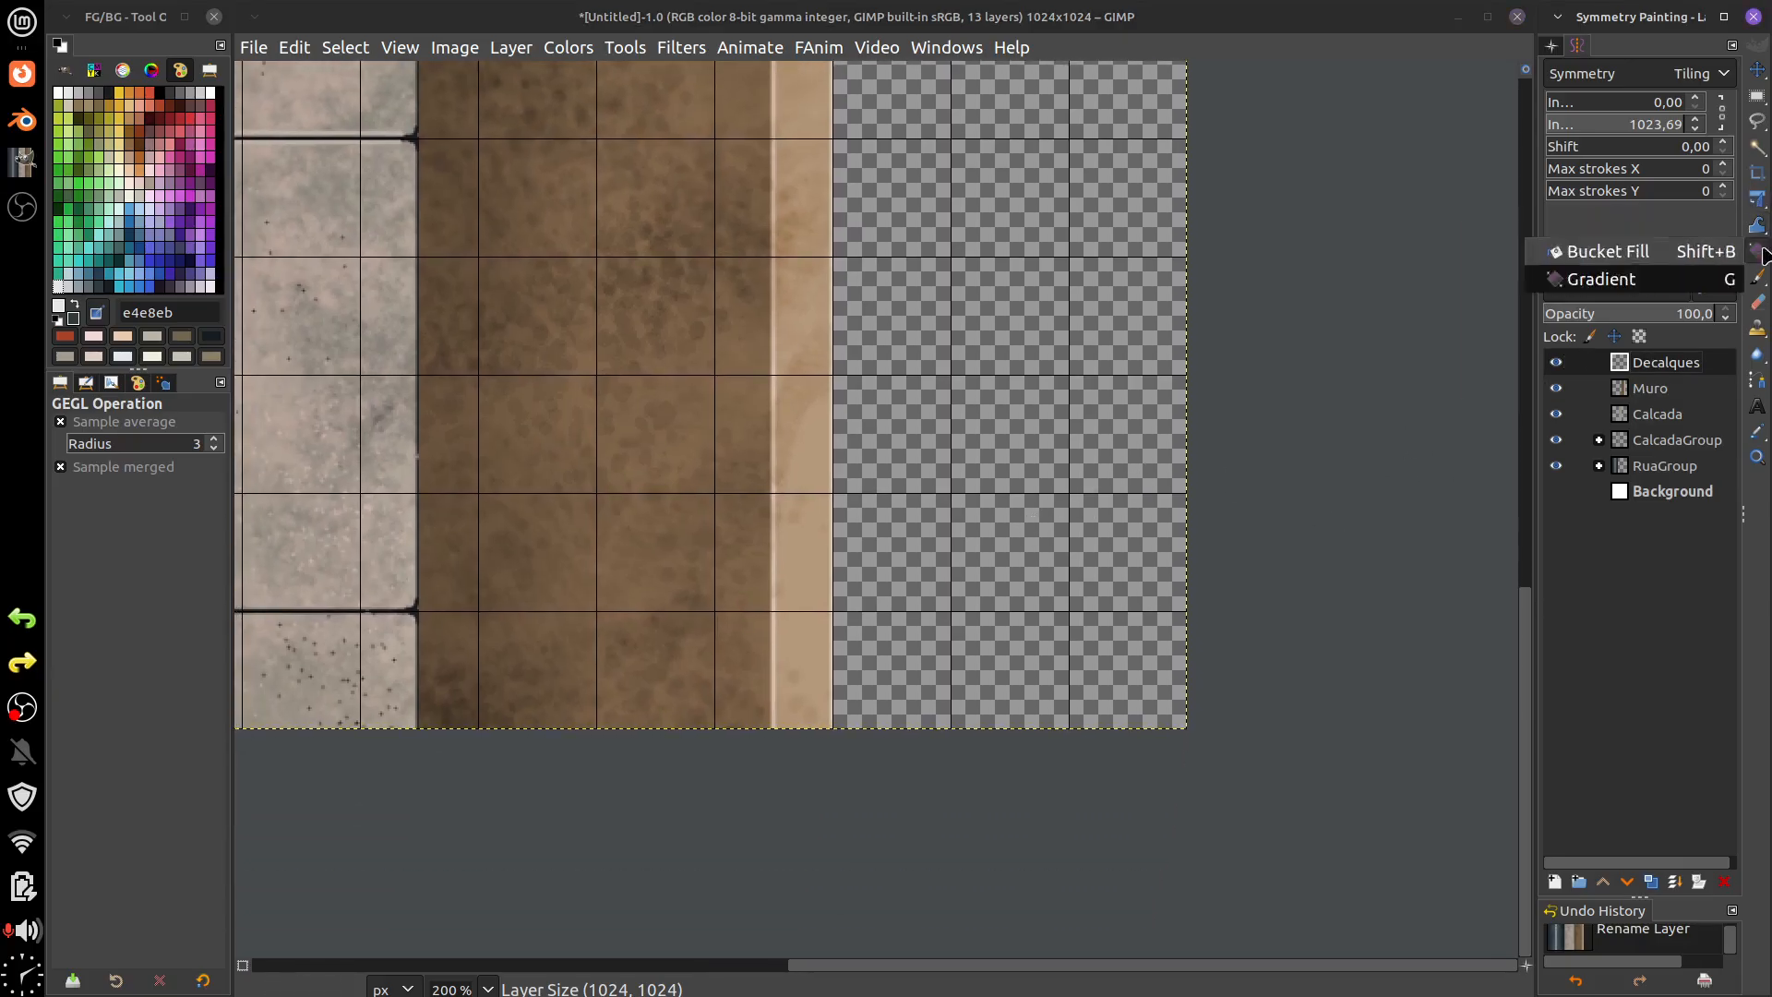
click(1757, 274)
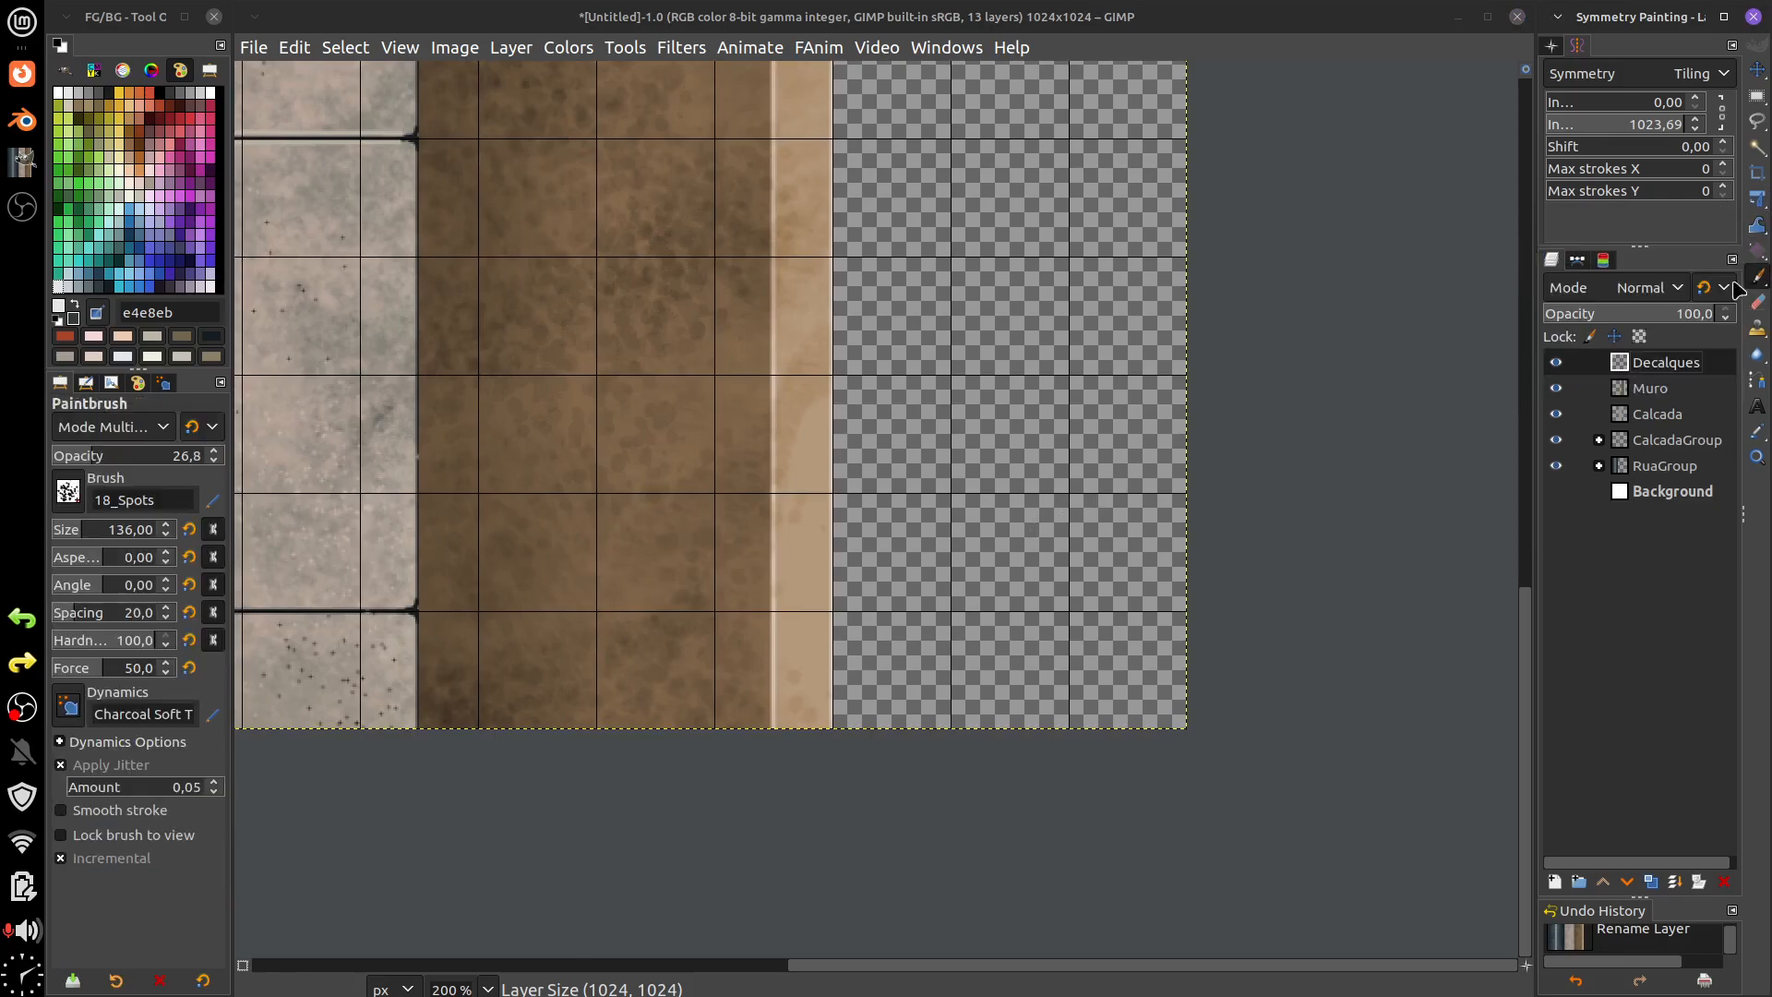
click(116, 980)
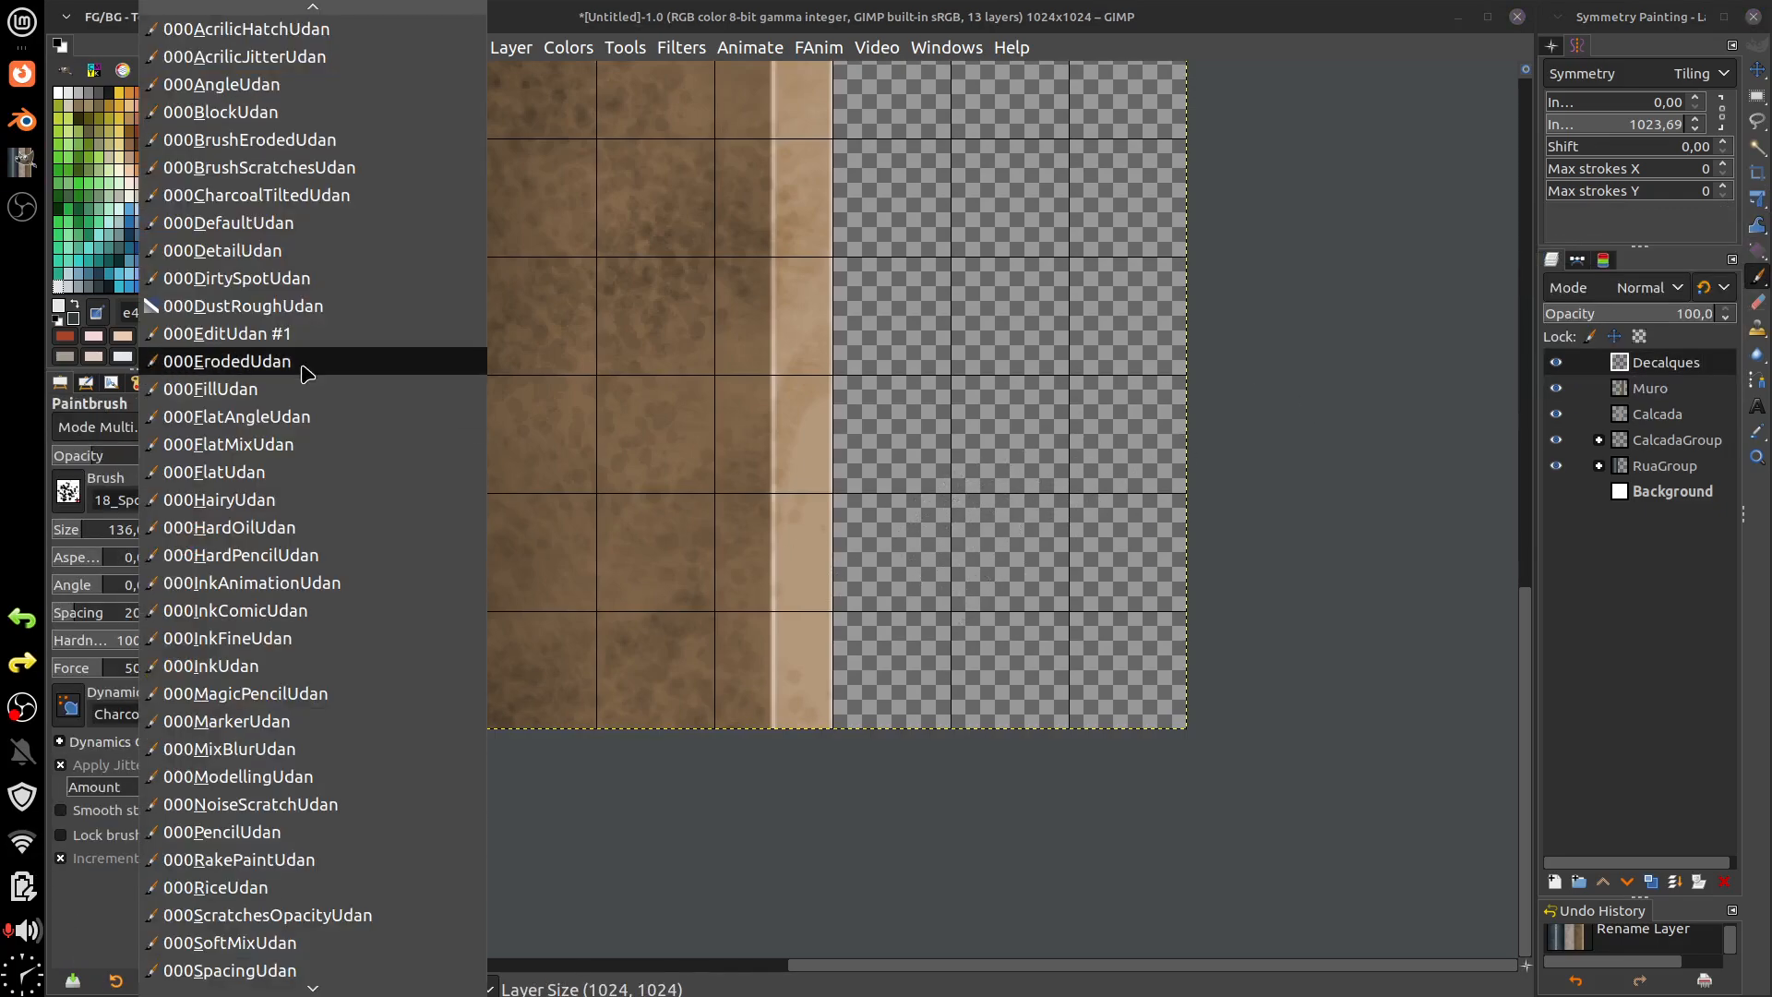
click(329, 224)
scroll(960, 564, up, 10)
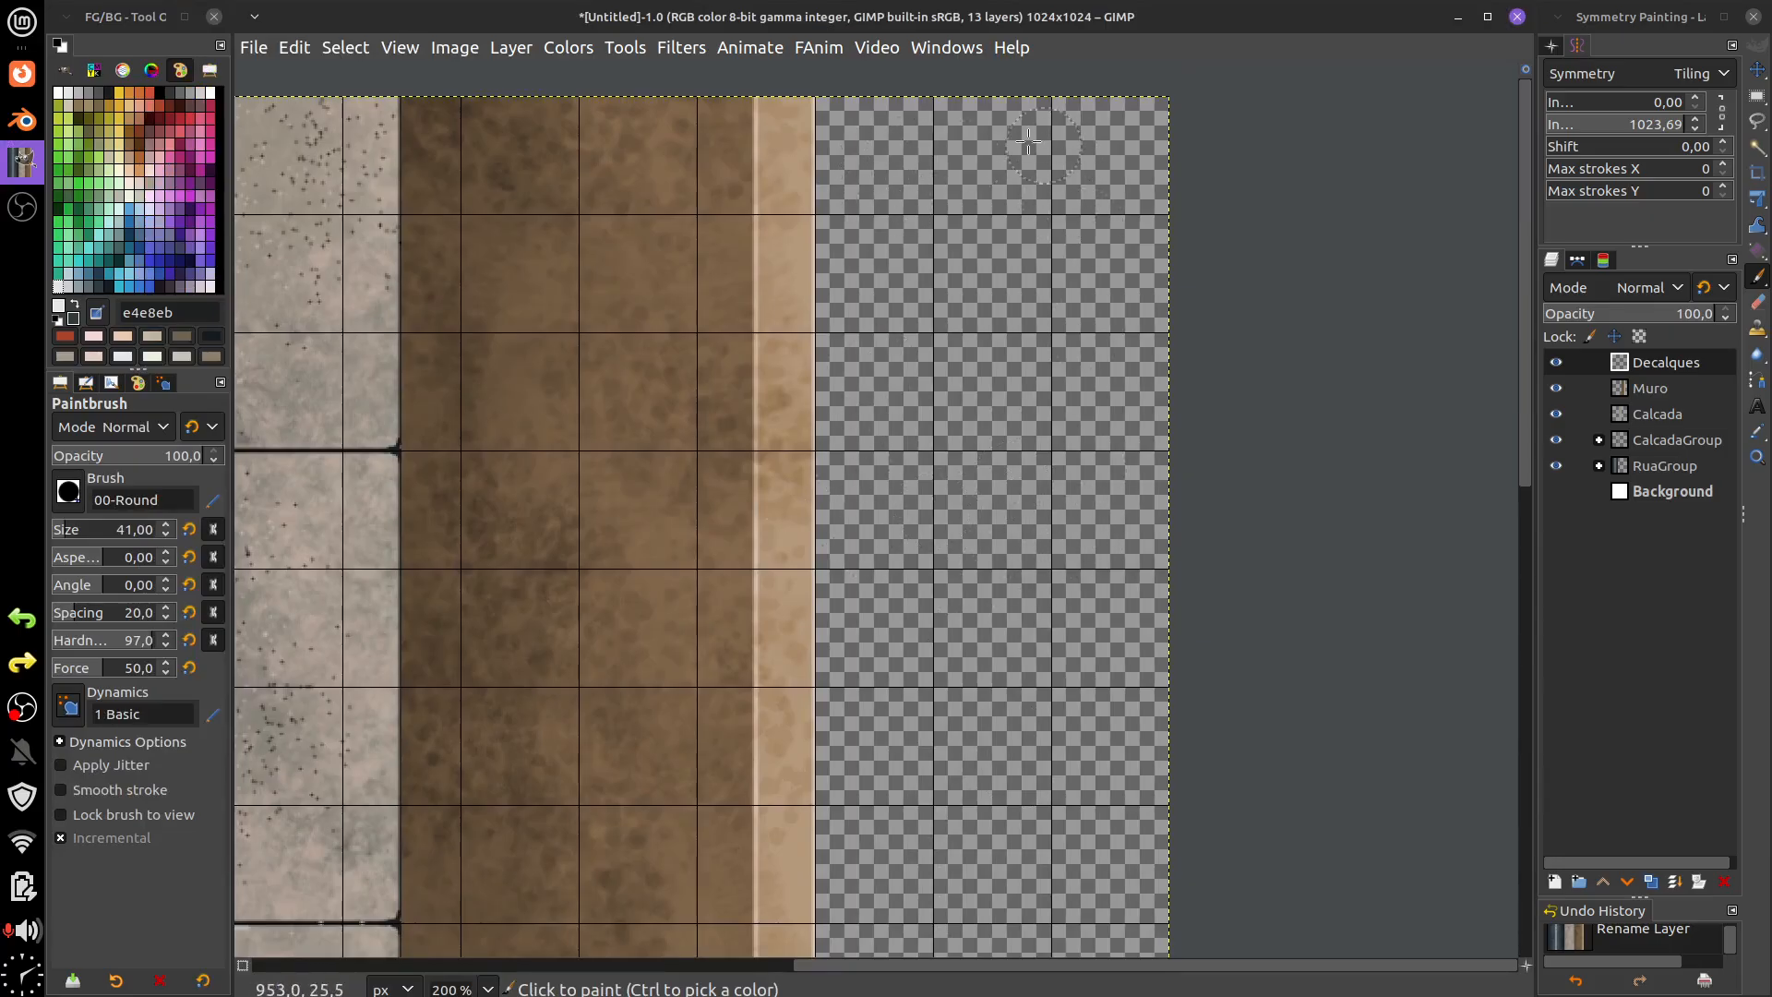
click(1695, 81)
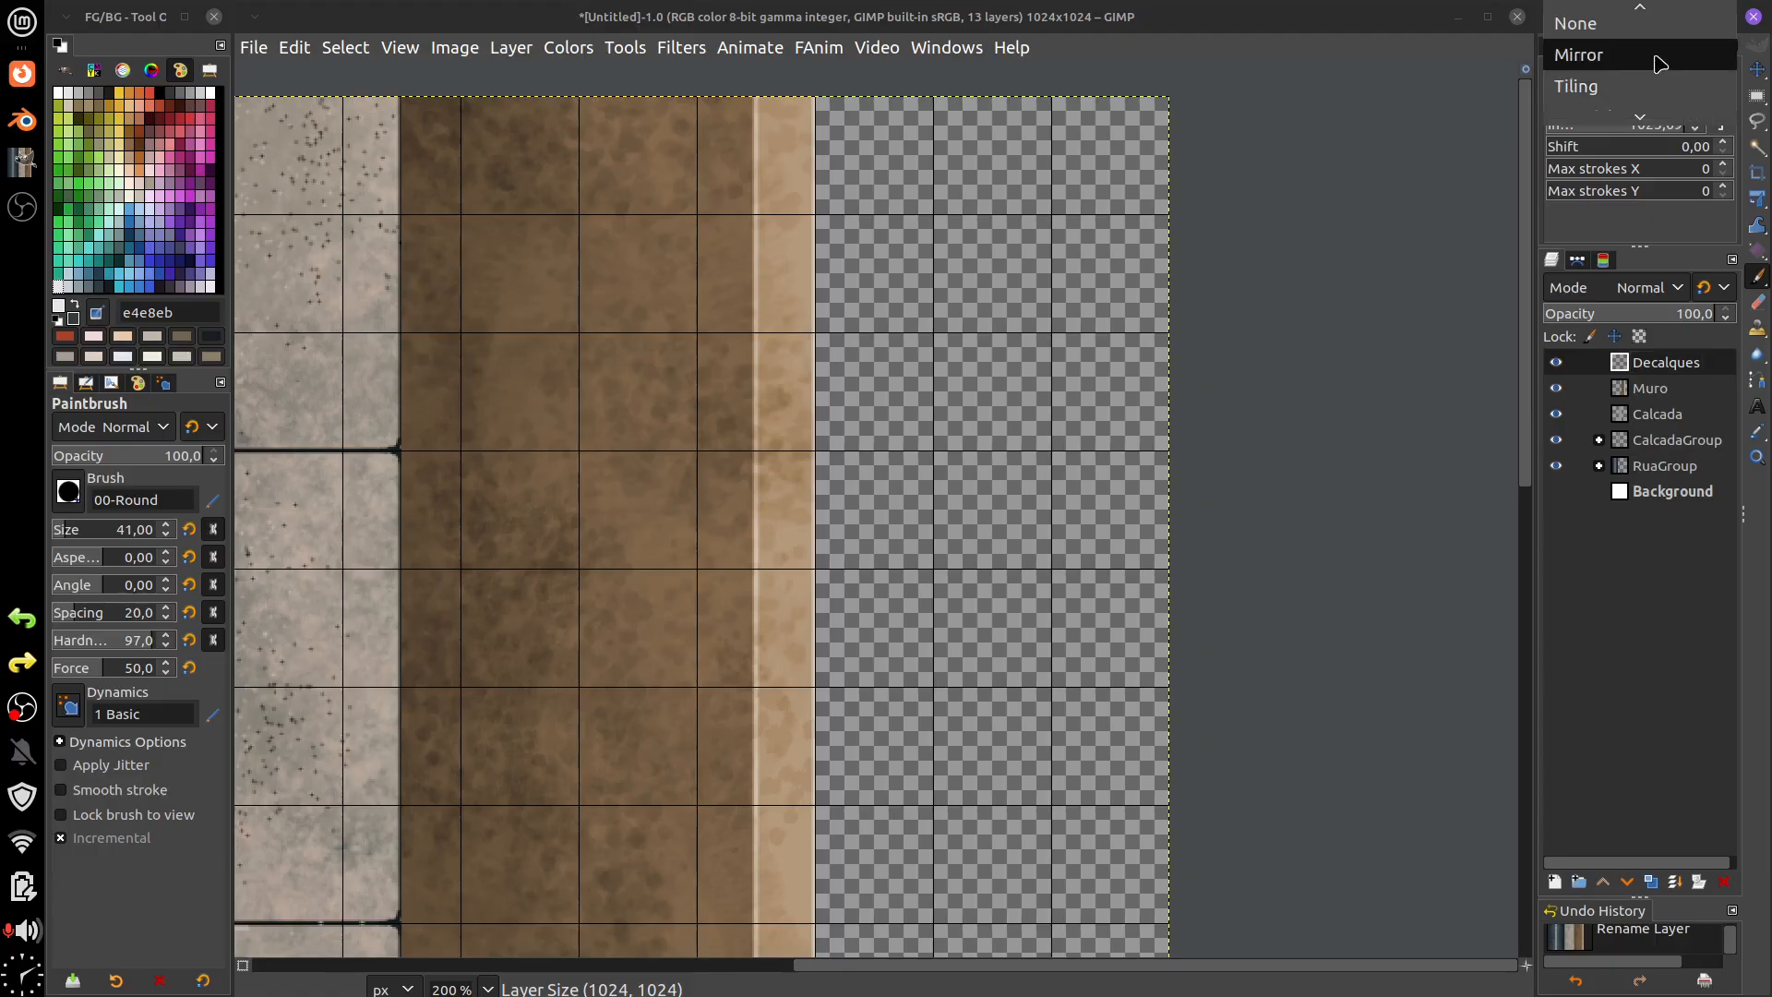
click(1585, 20)
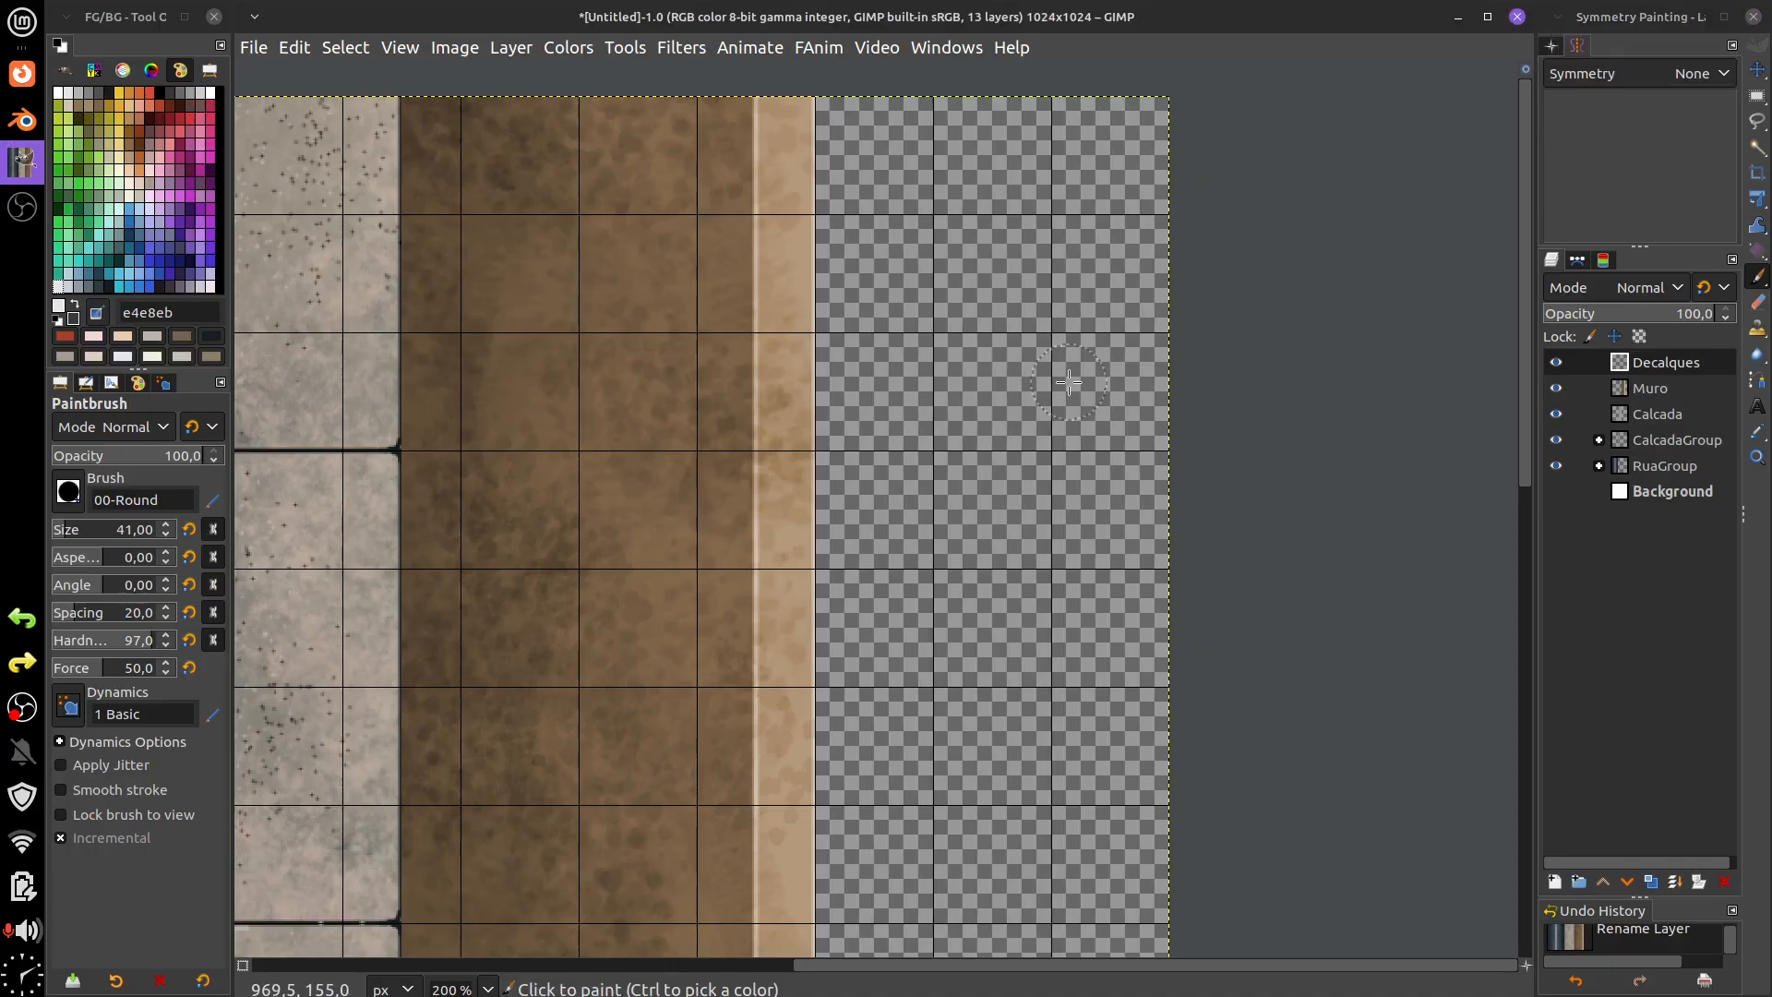
- Select a 192 × 320 px rectangle at position 832, 0 in the empty area beside the Muro strip
key(r)
mouse_move(808, 96)
mouse_down()
mouse_move(1108, 510)
mouse_move(1178, 565)
mouse_up()
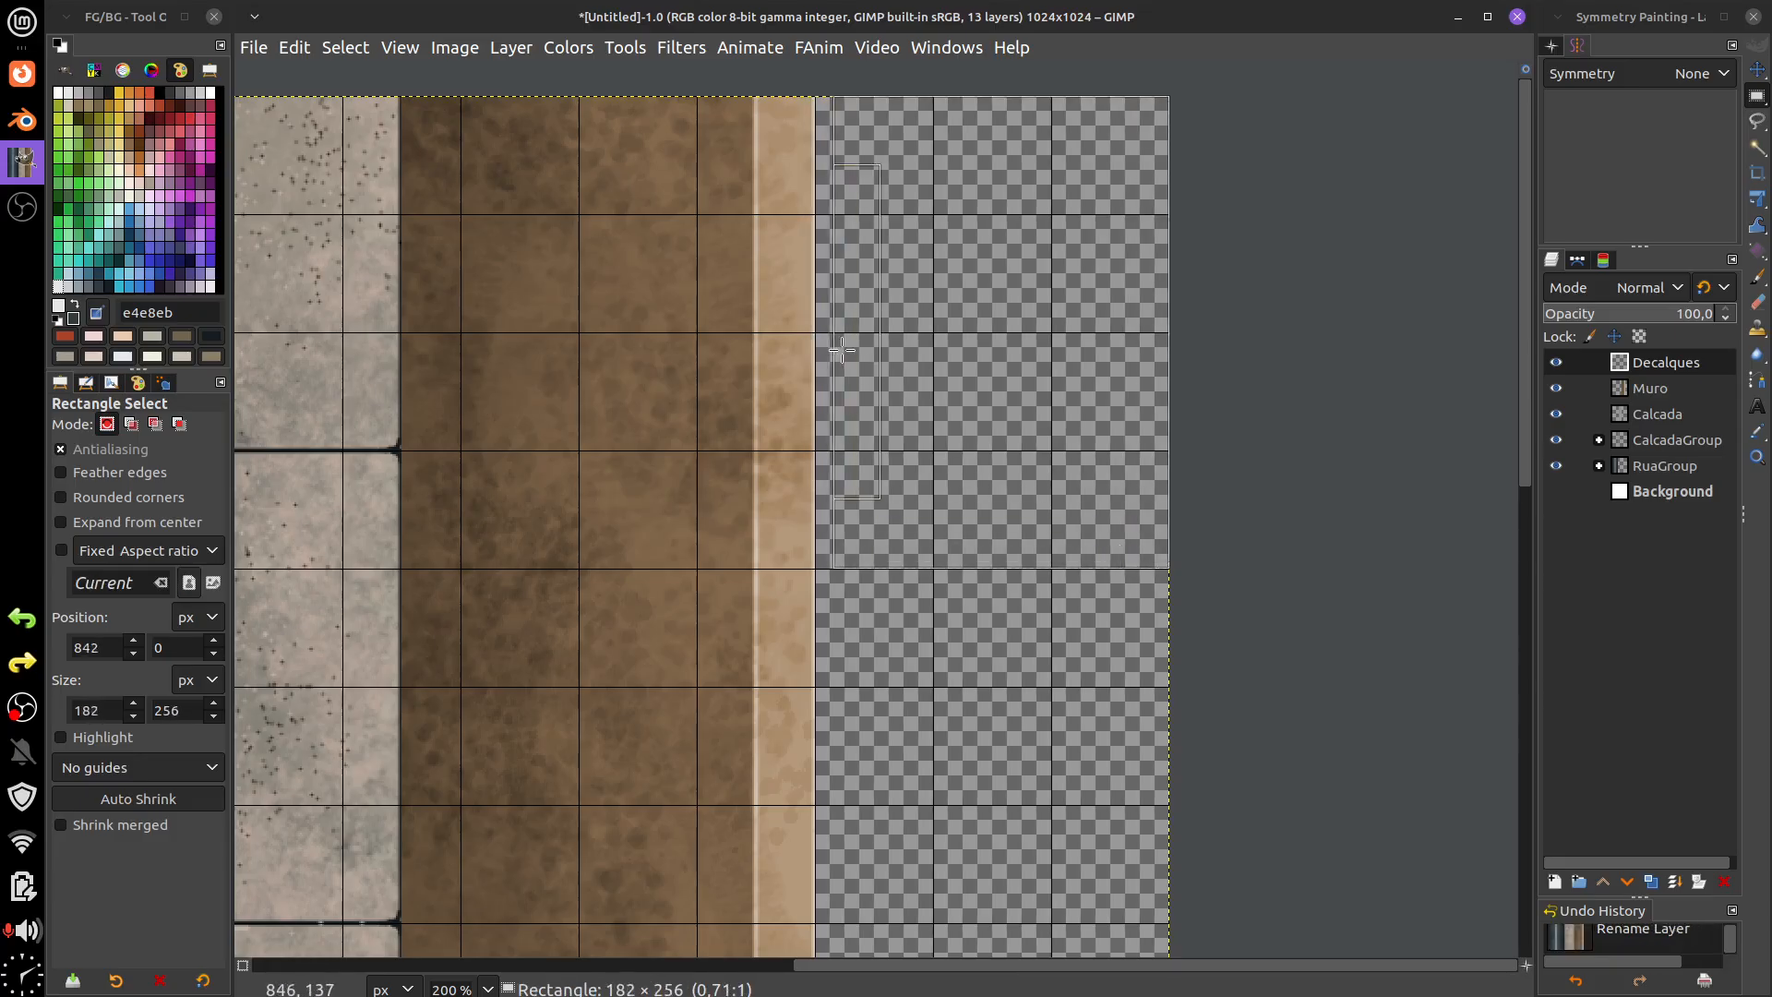
click(1150, 418)
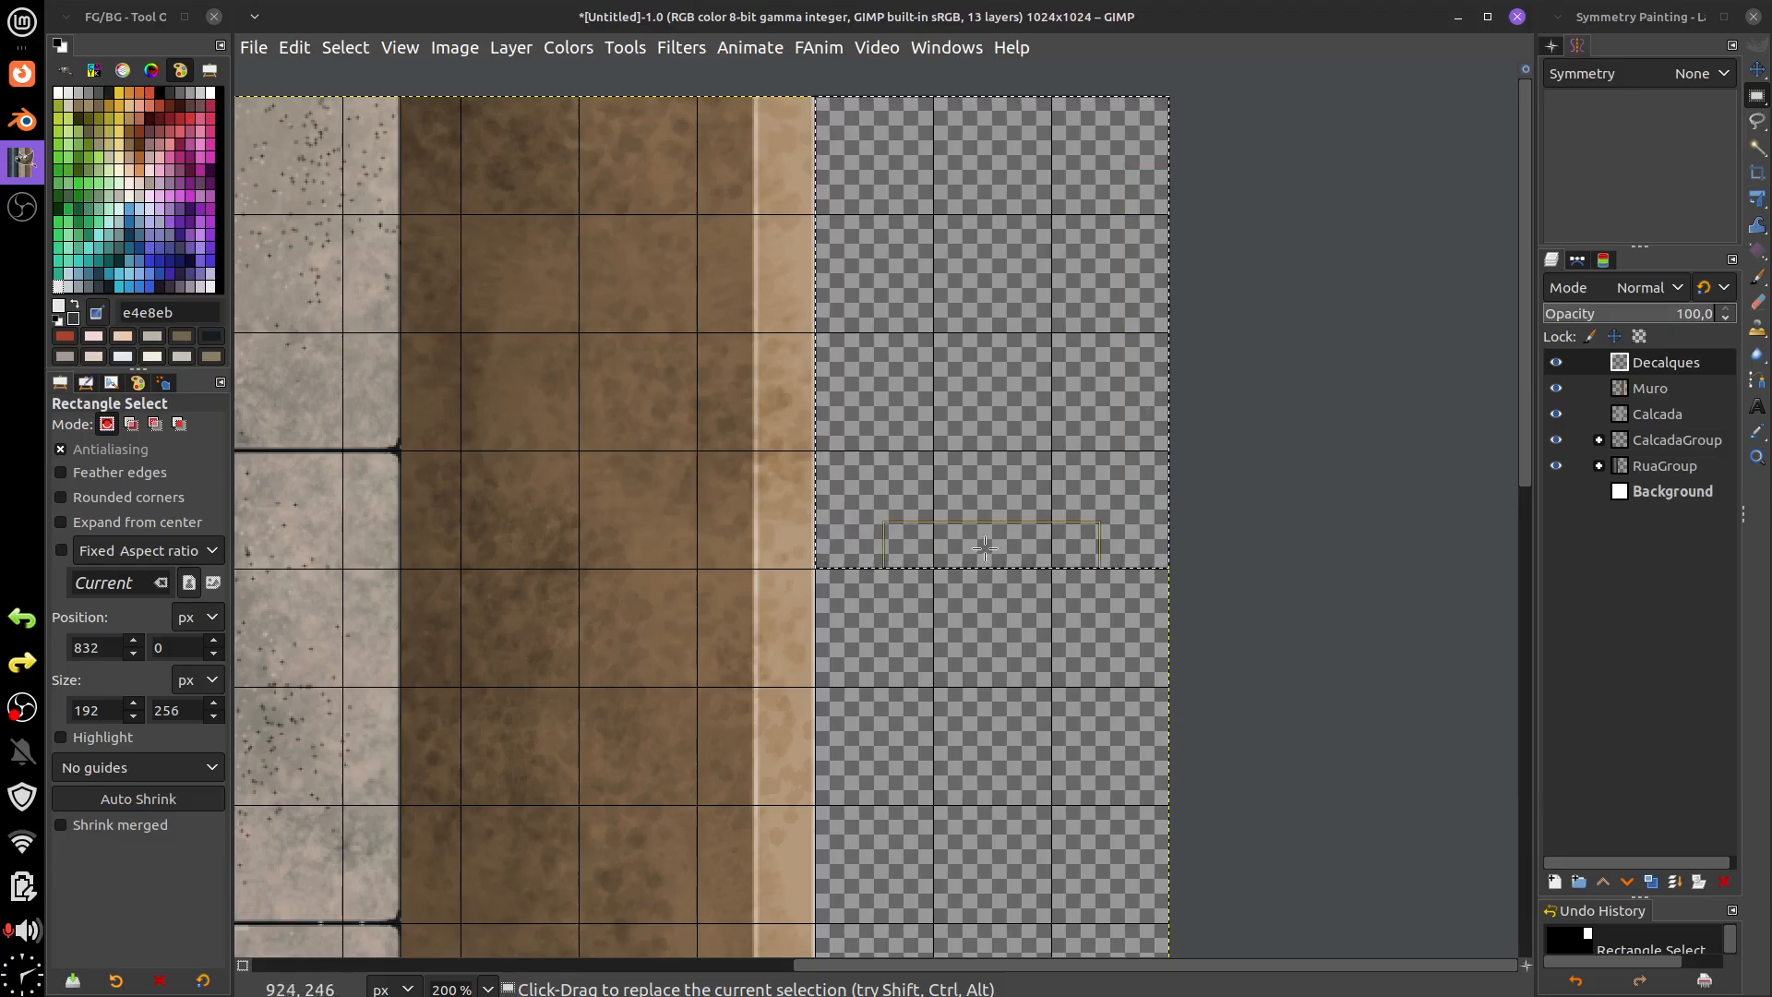
drag(978, 537, 968, 661)
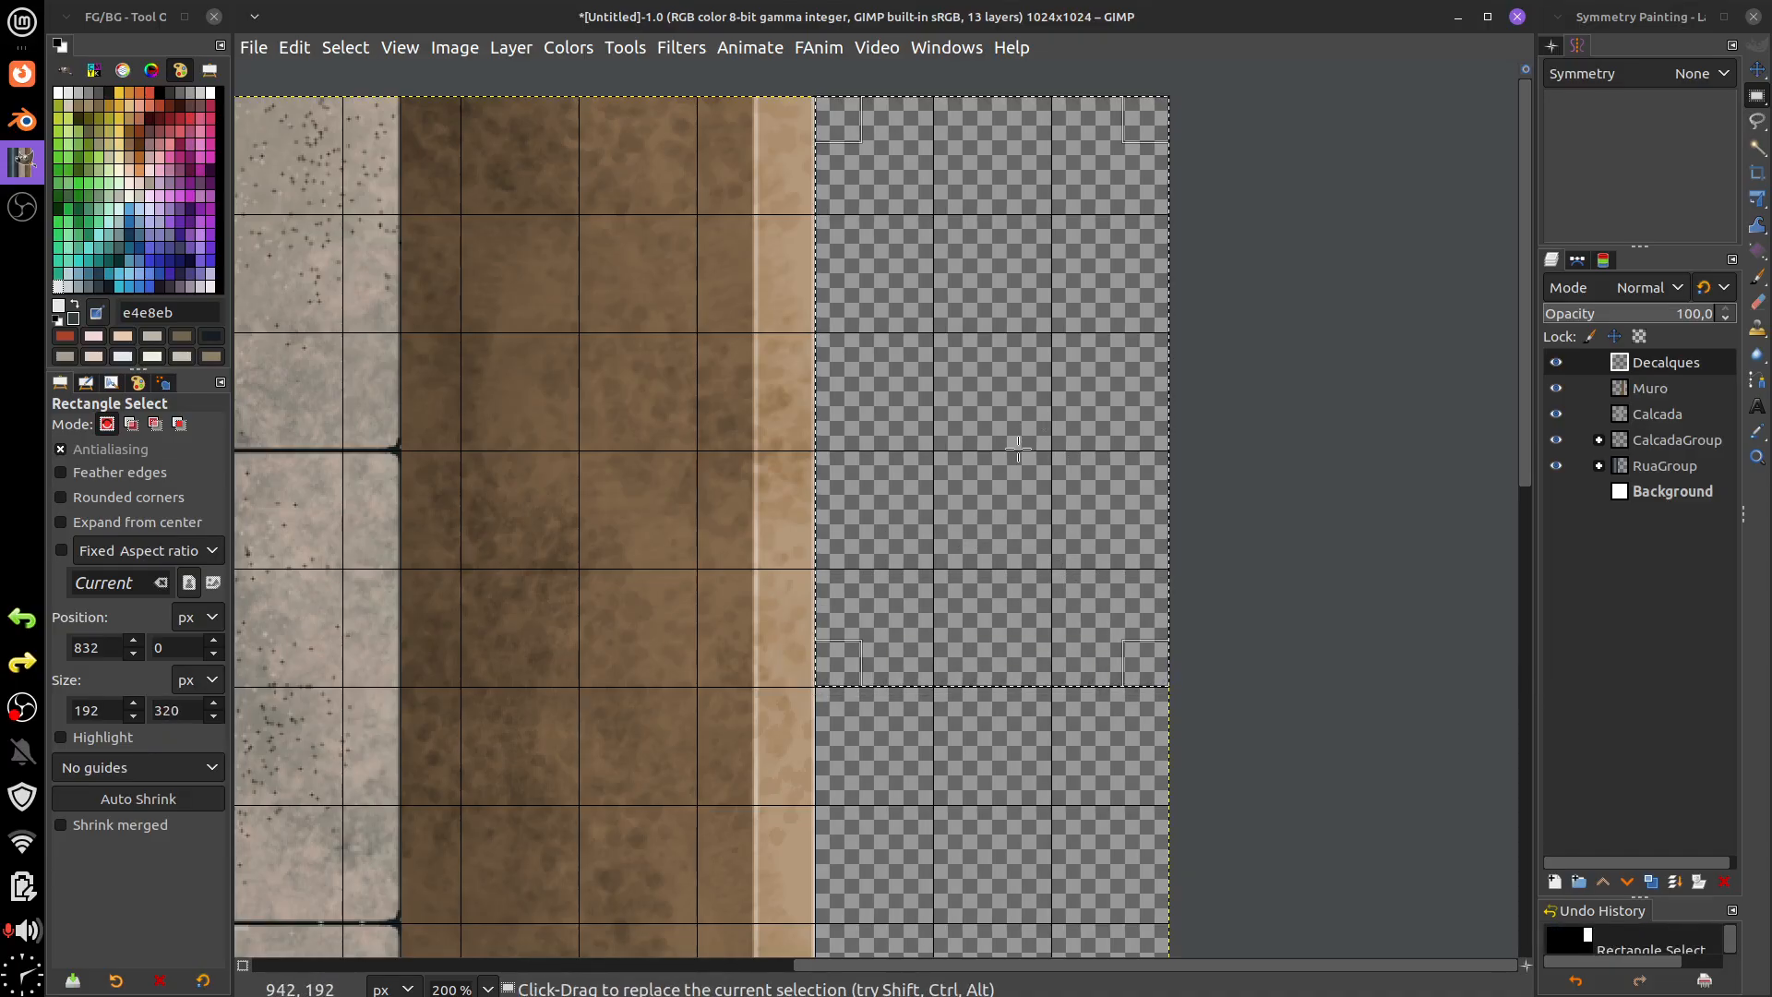
- Reload the 000DefaultUdan paintbrush preset, set the brush size to 3 and make the foreground colour 000000
key(p)
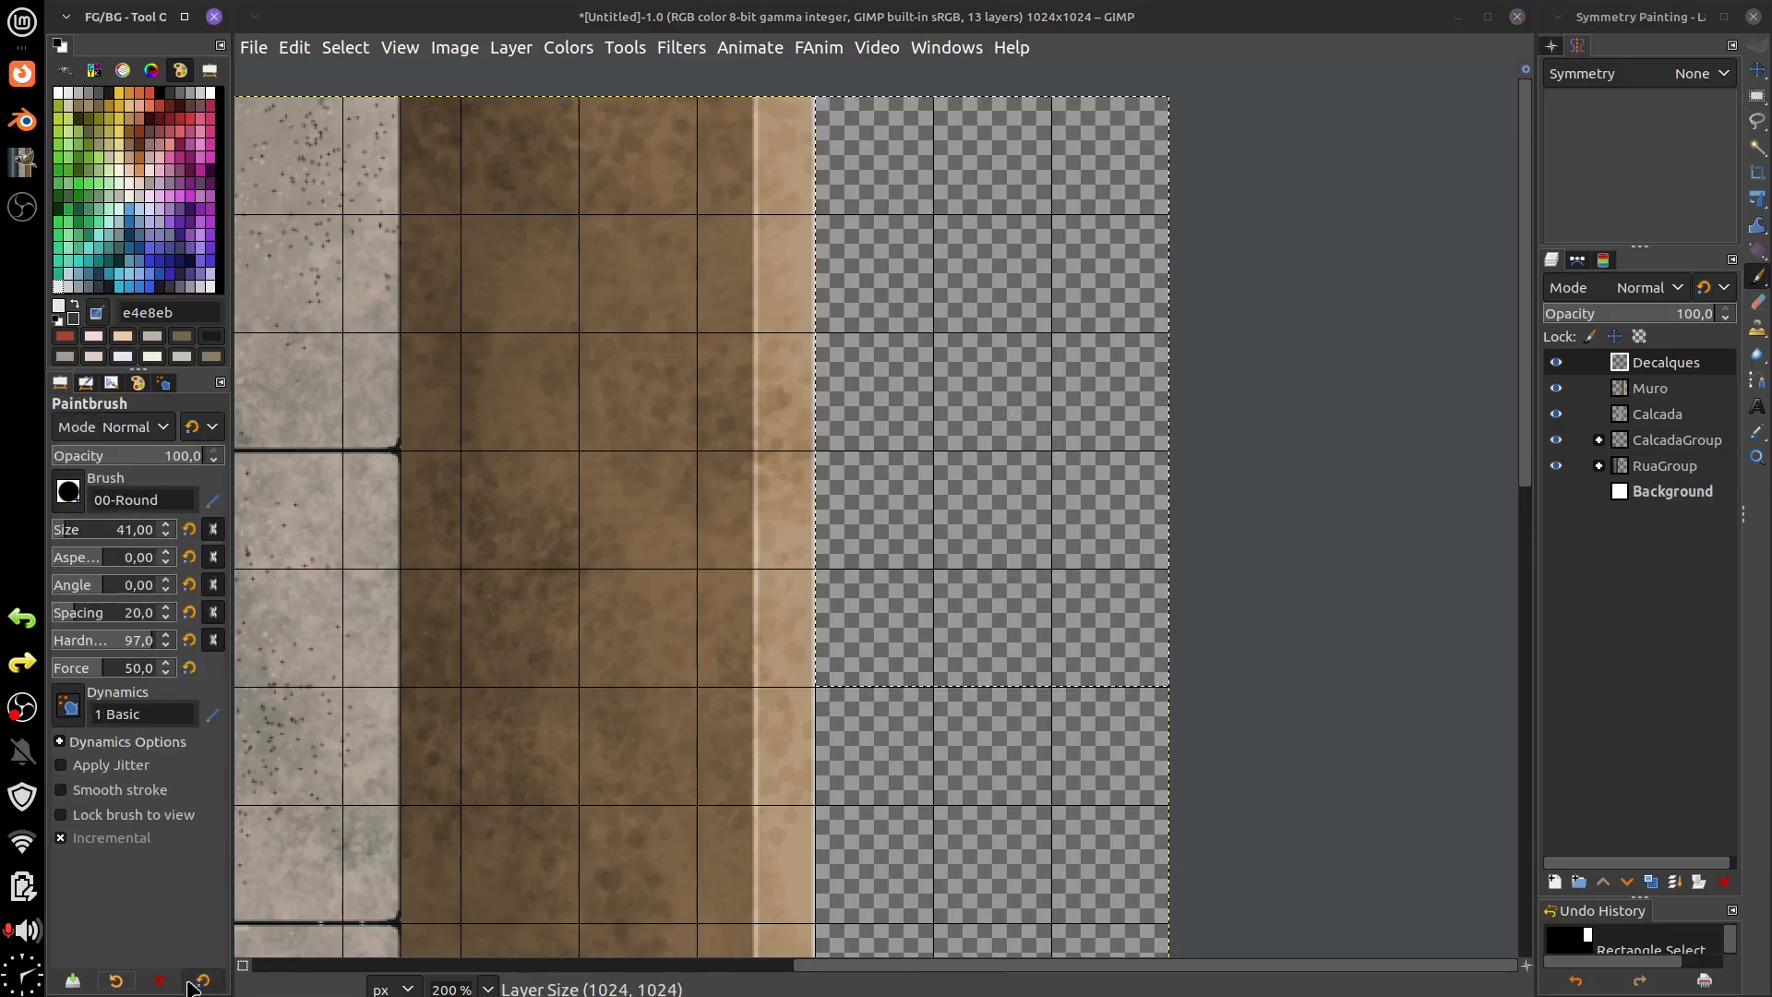
click(116, 980)
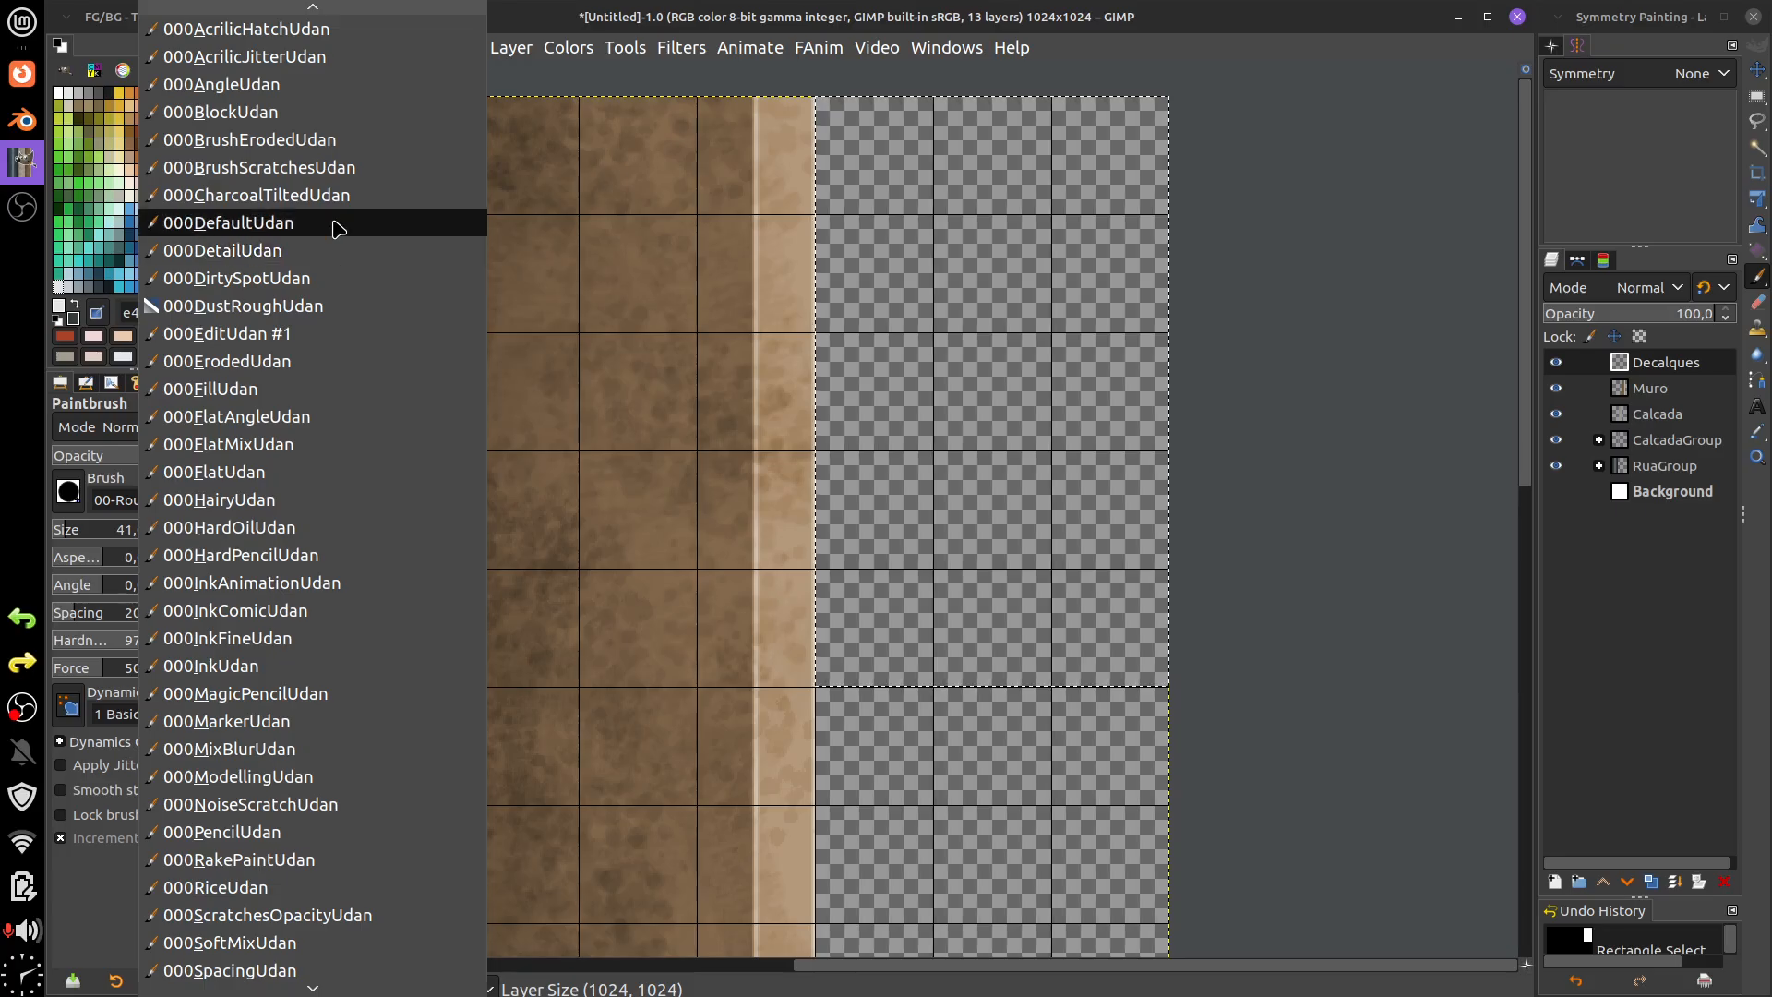
click(338, 228)
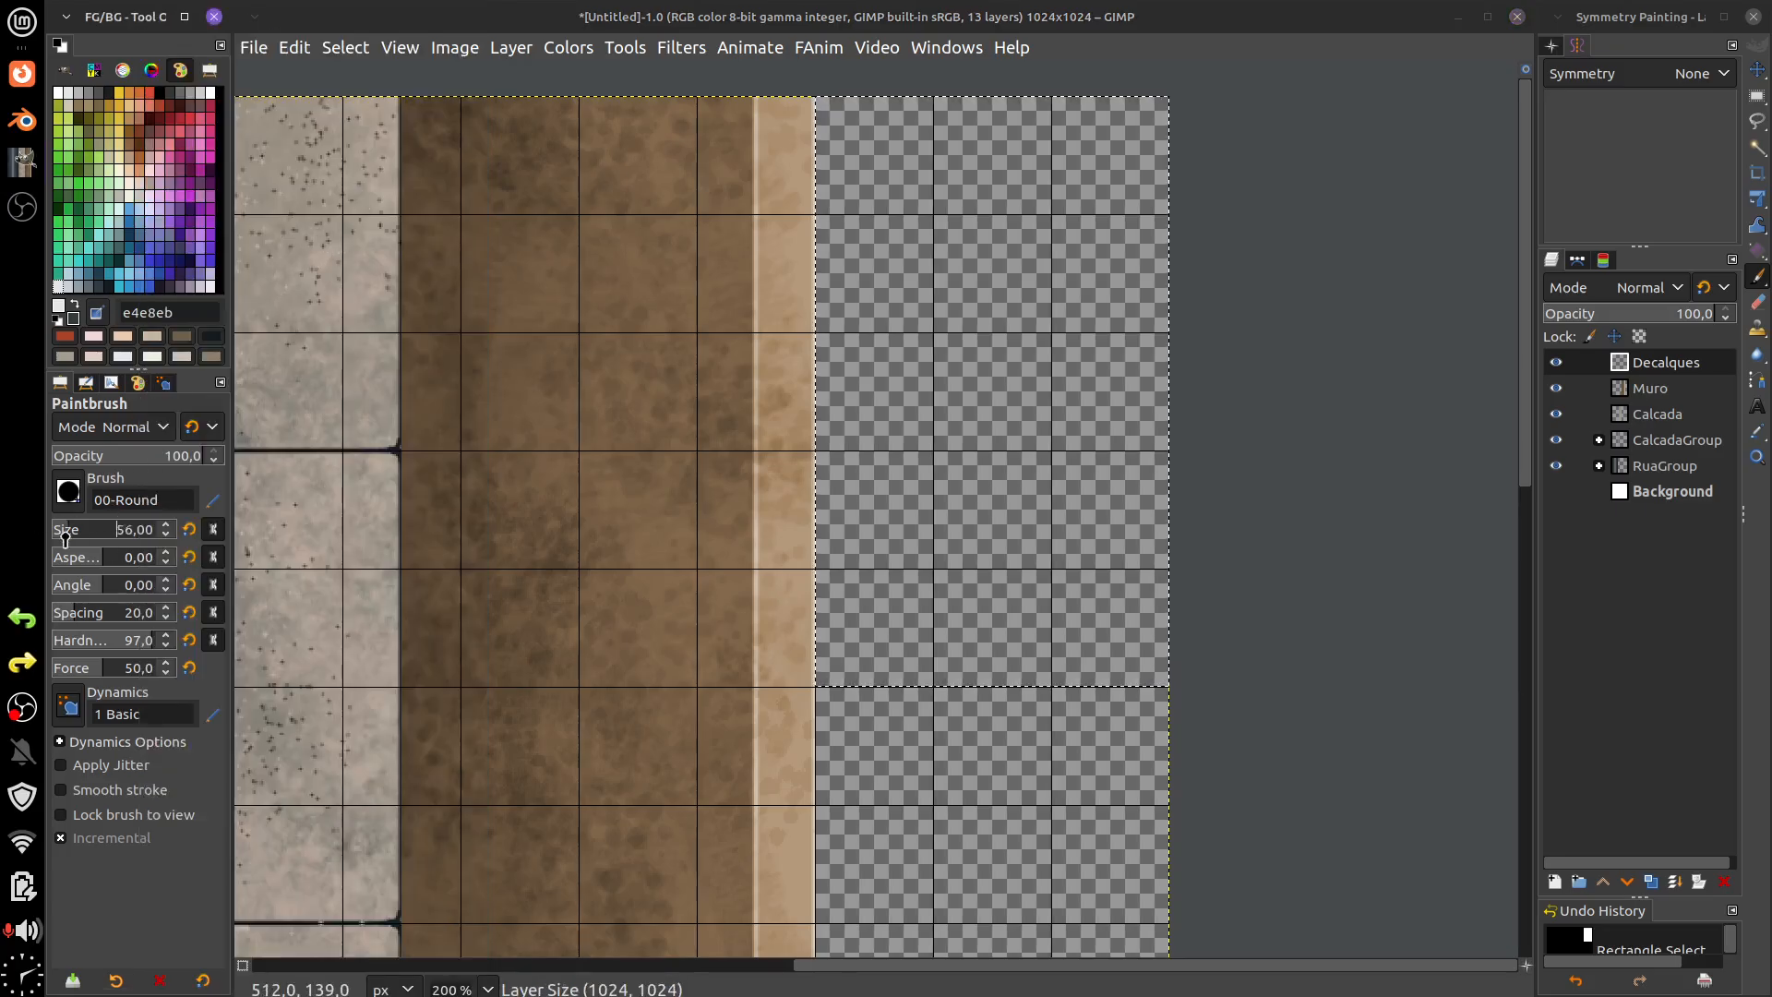
click(165, 524)
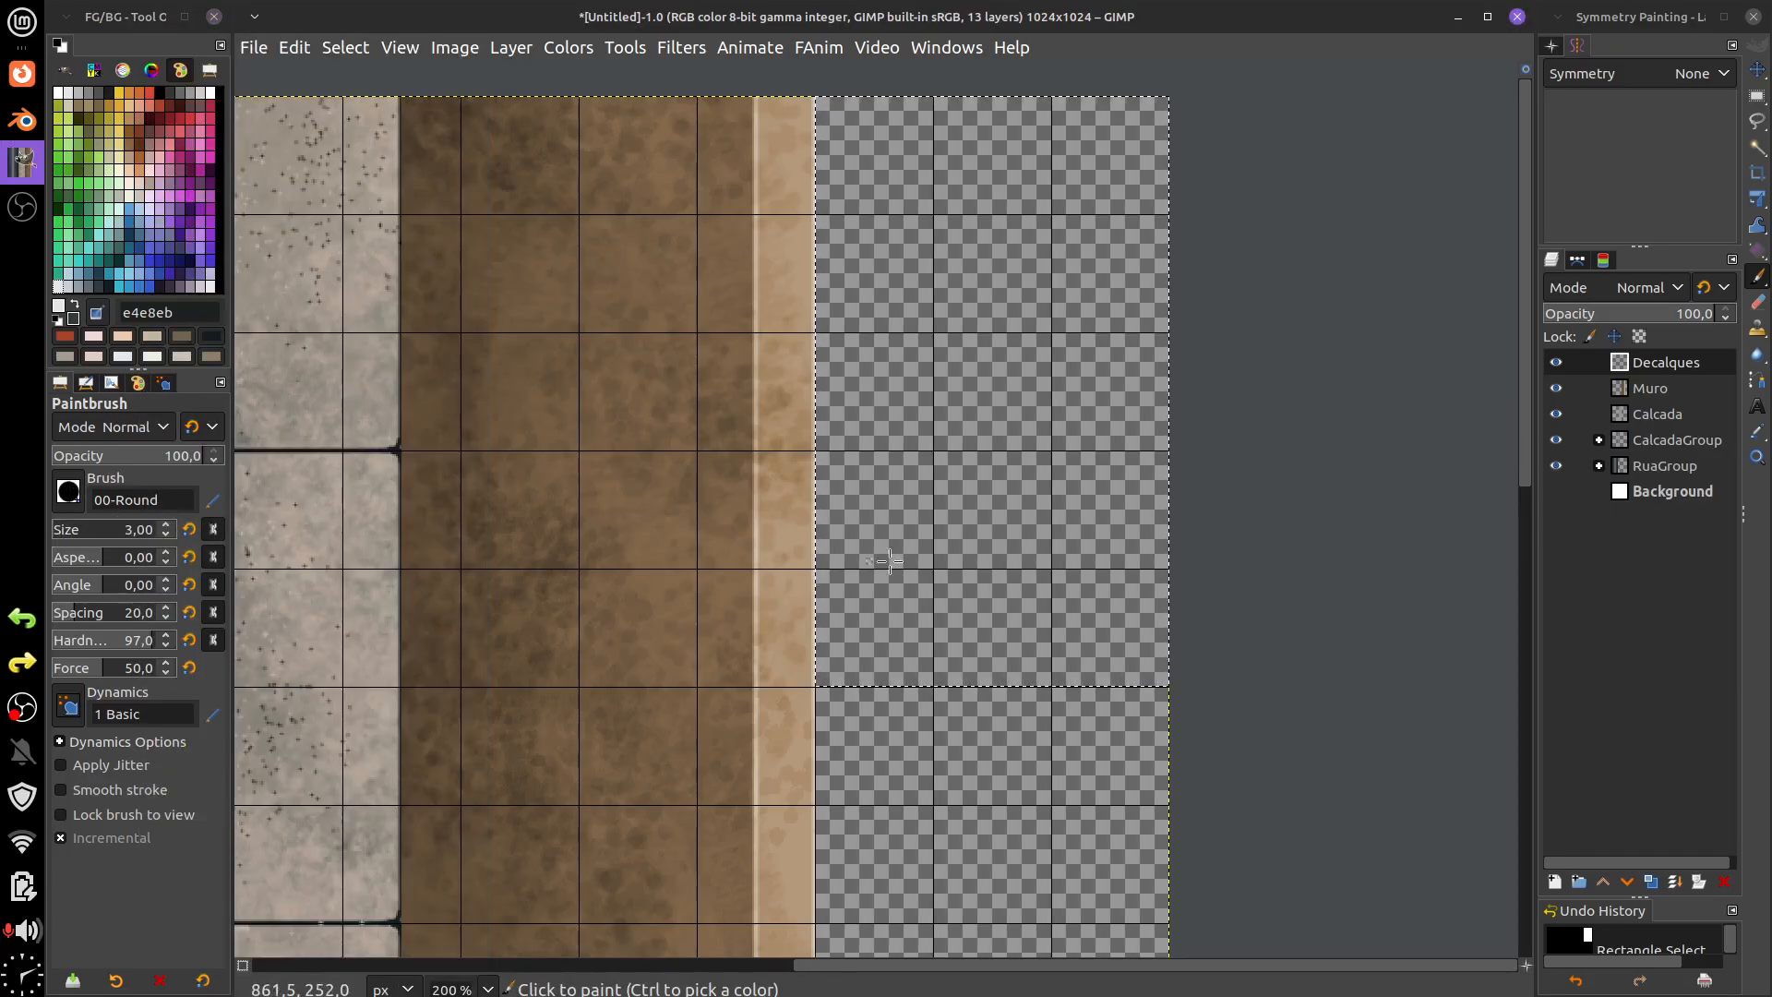
click(887, 598)
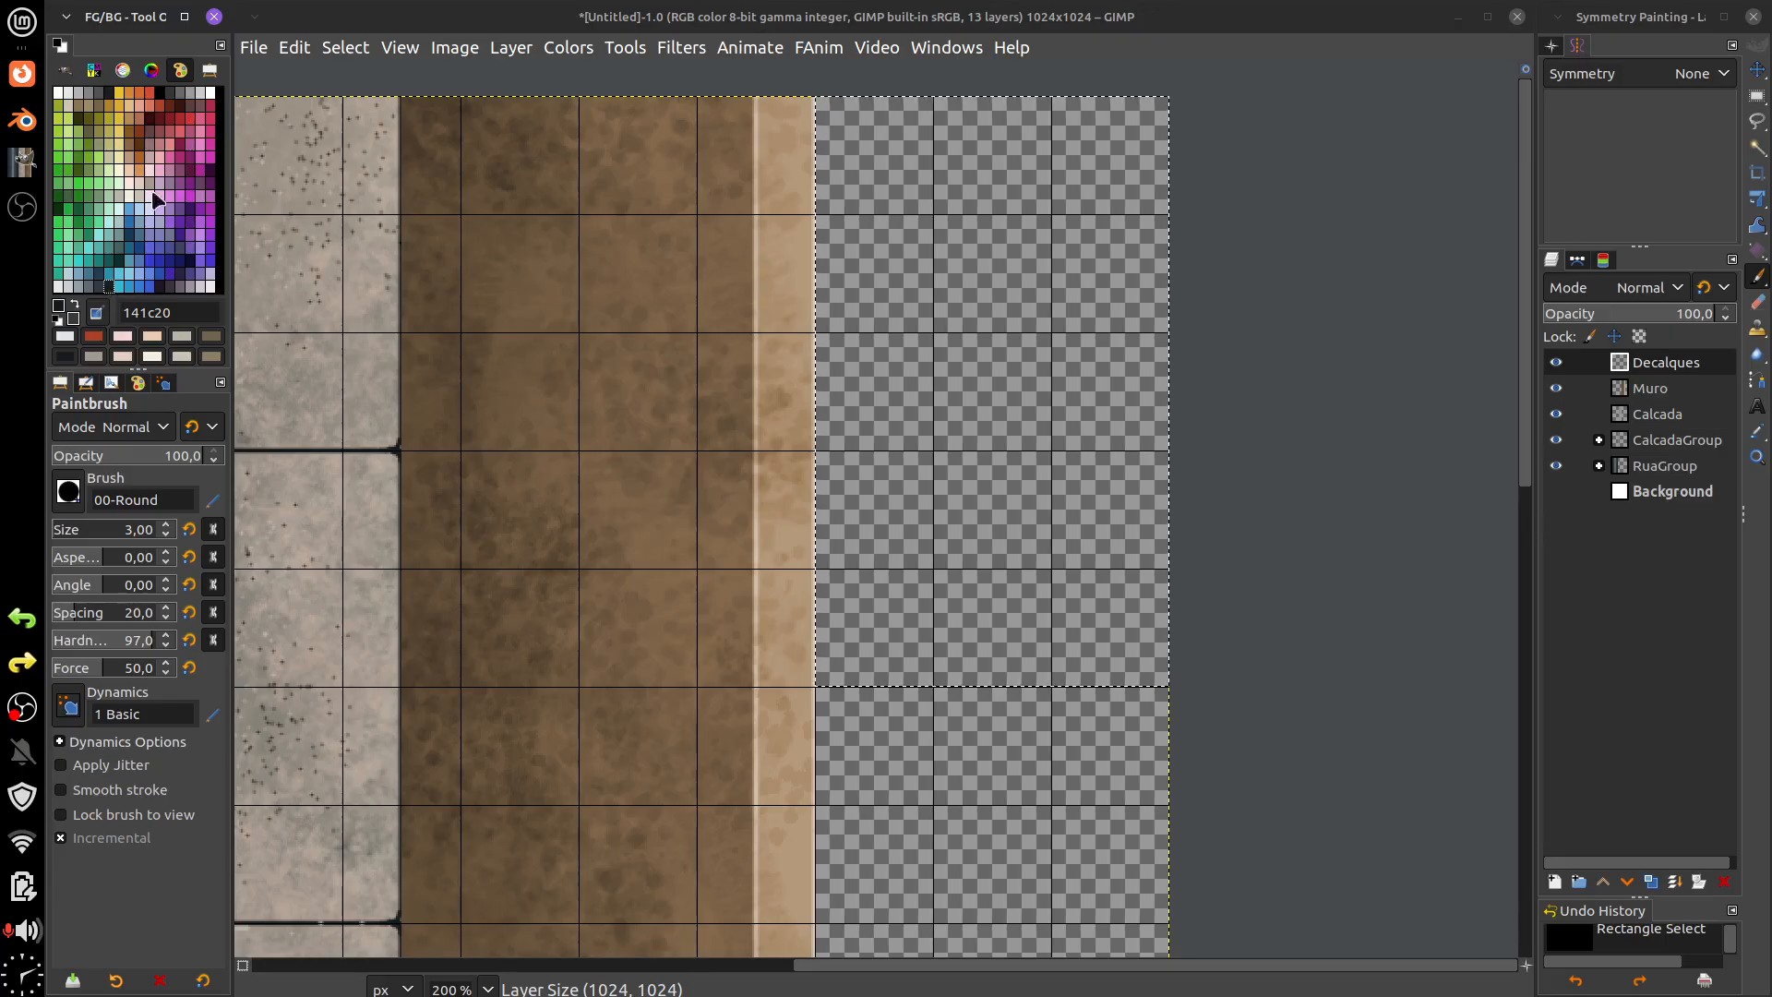
click(160, 92)
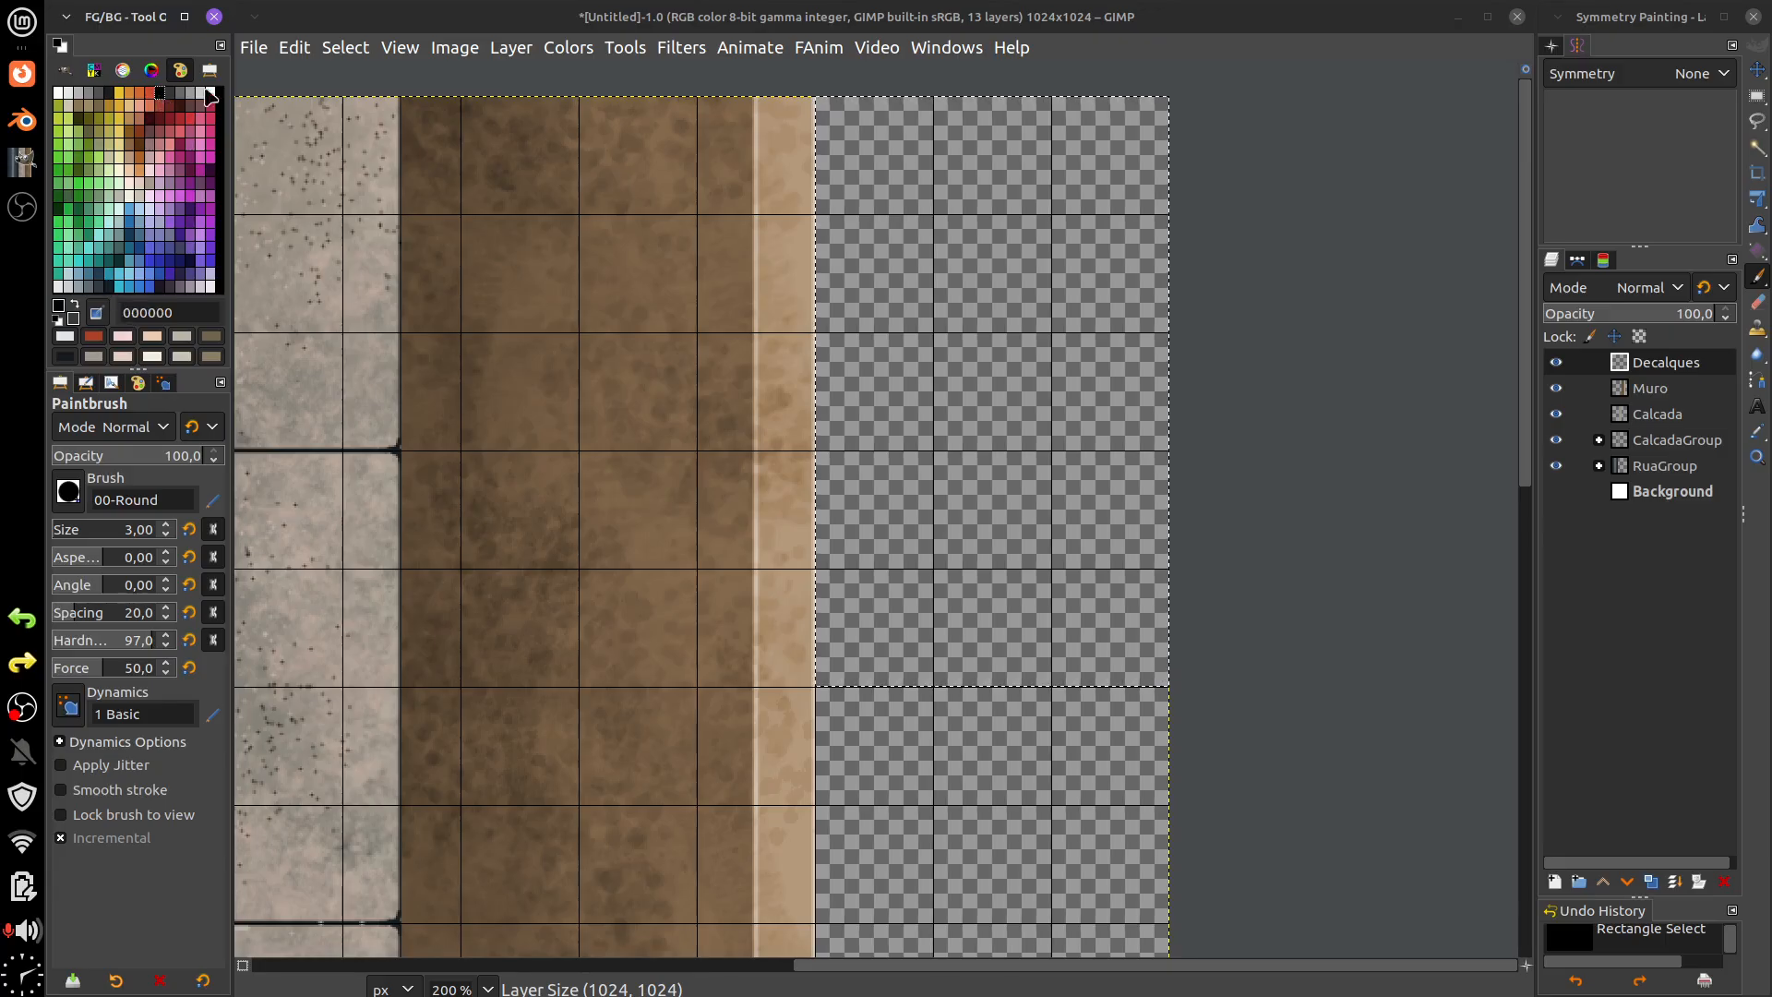
- Turn off Snap to Grid and set the paintbrush size to 2
click(294, 48)
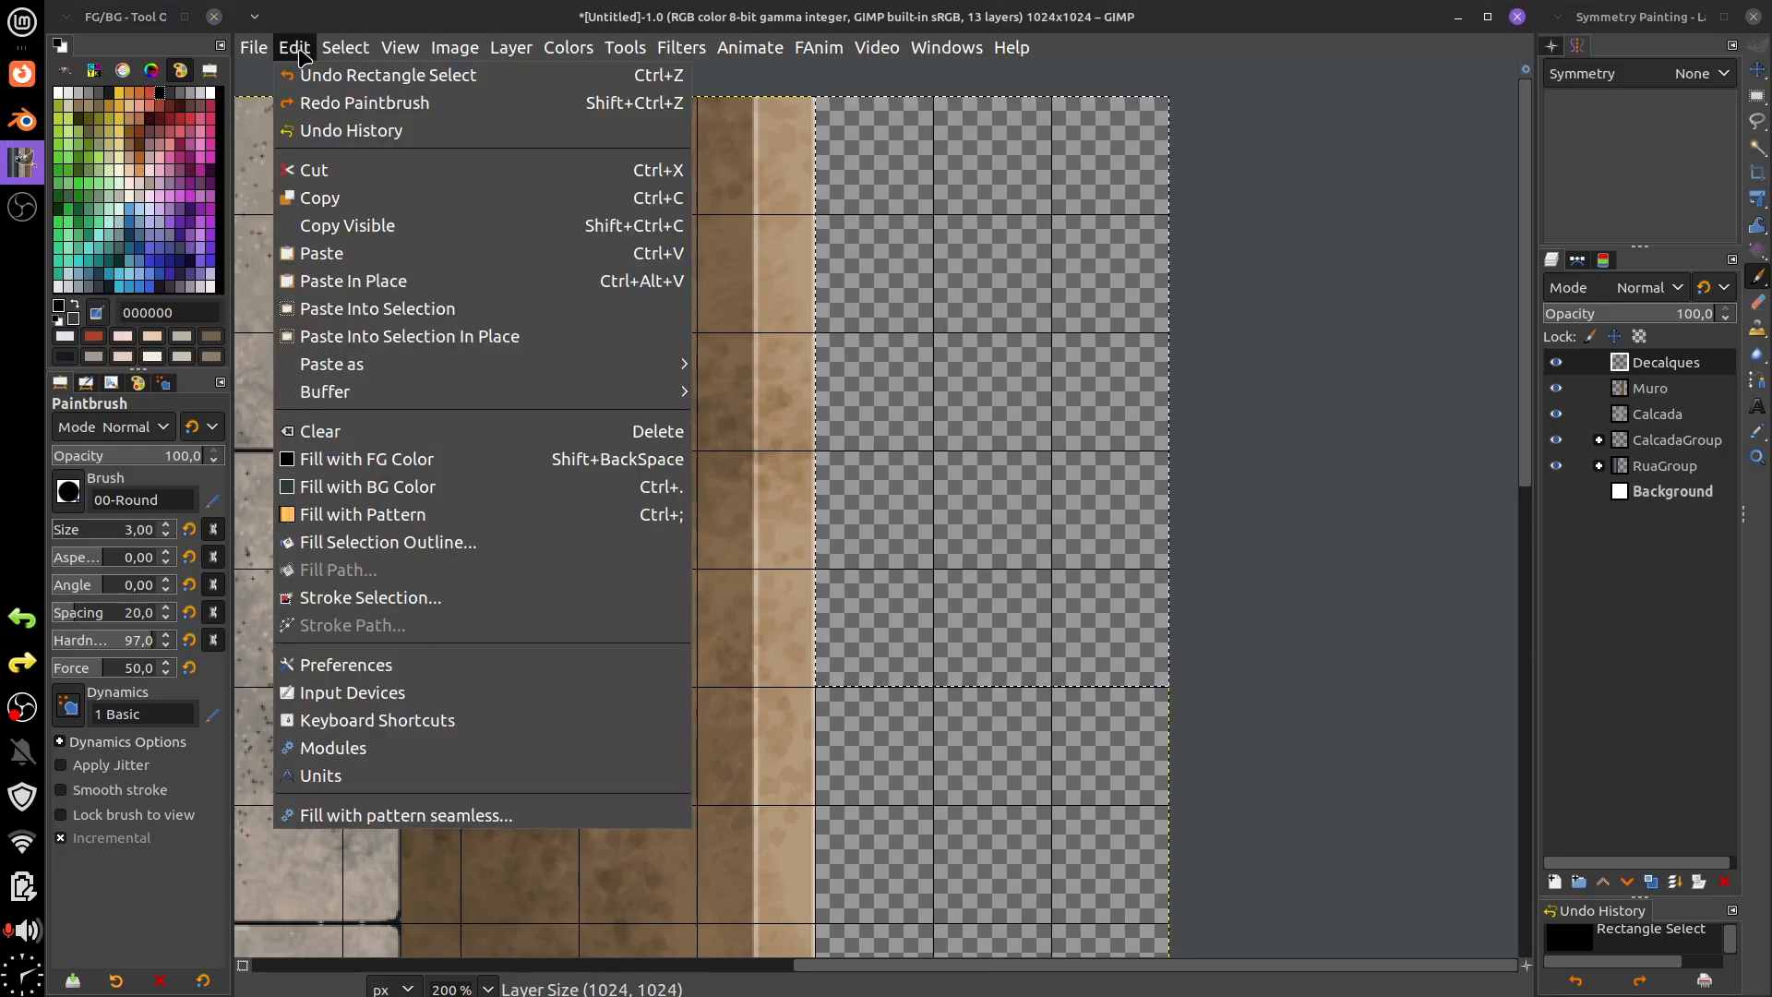
mouse_move(397, 53)
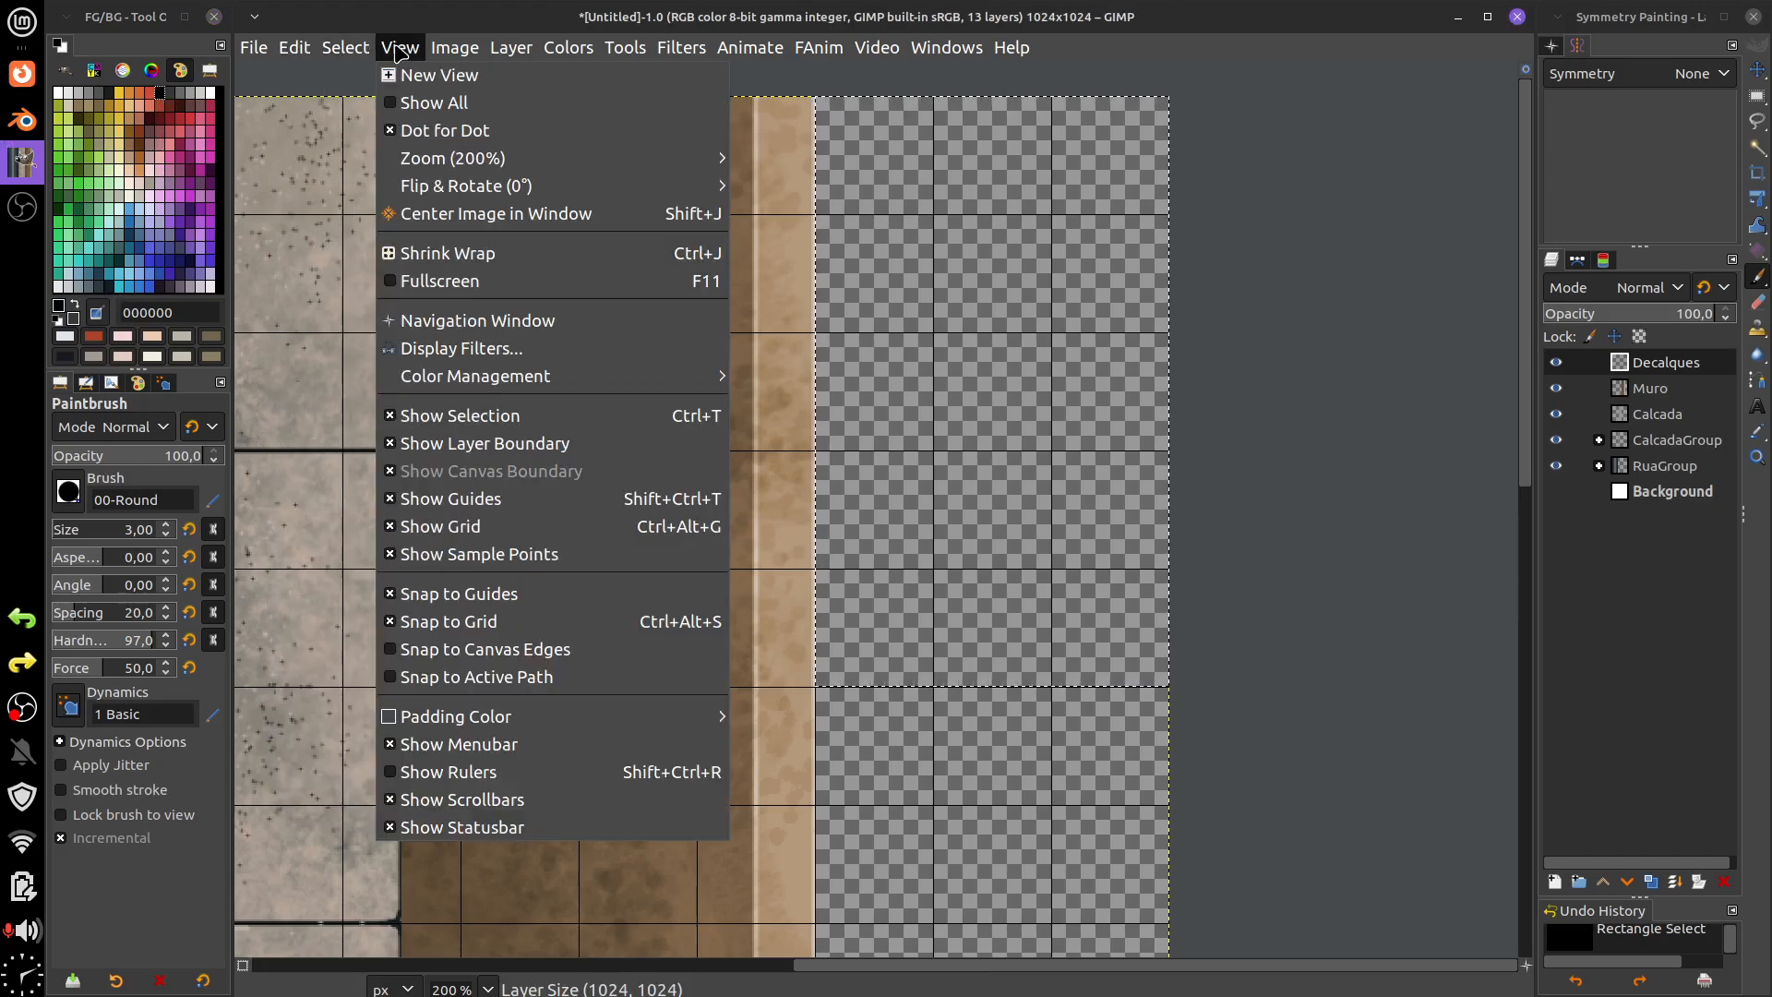
click(449, 621)
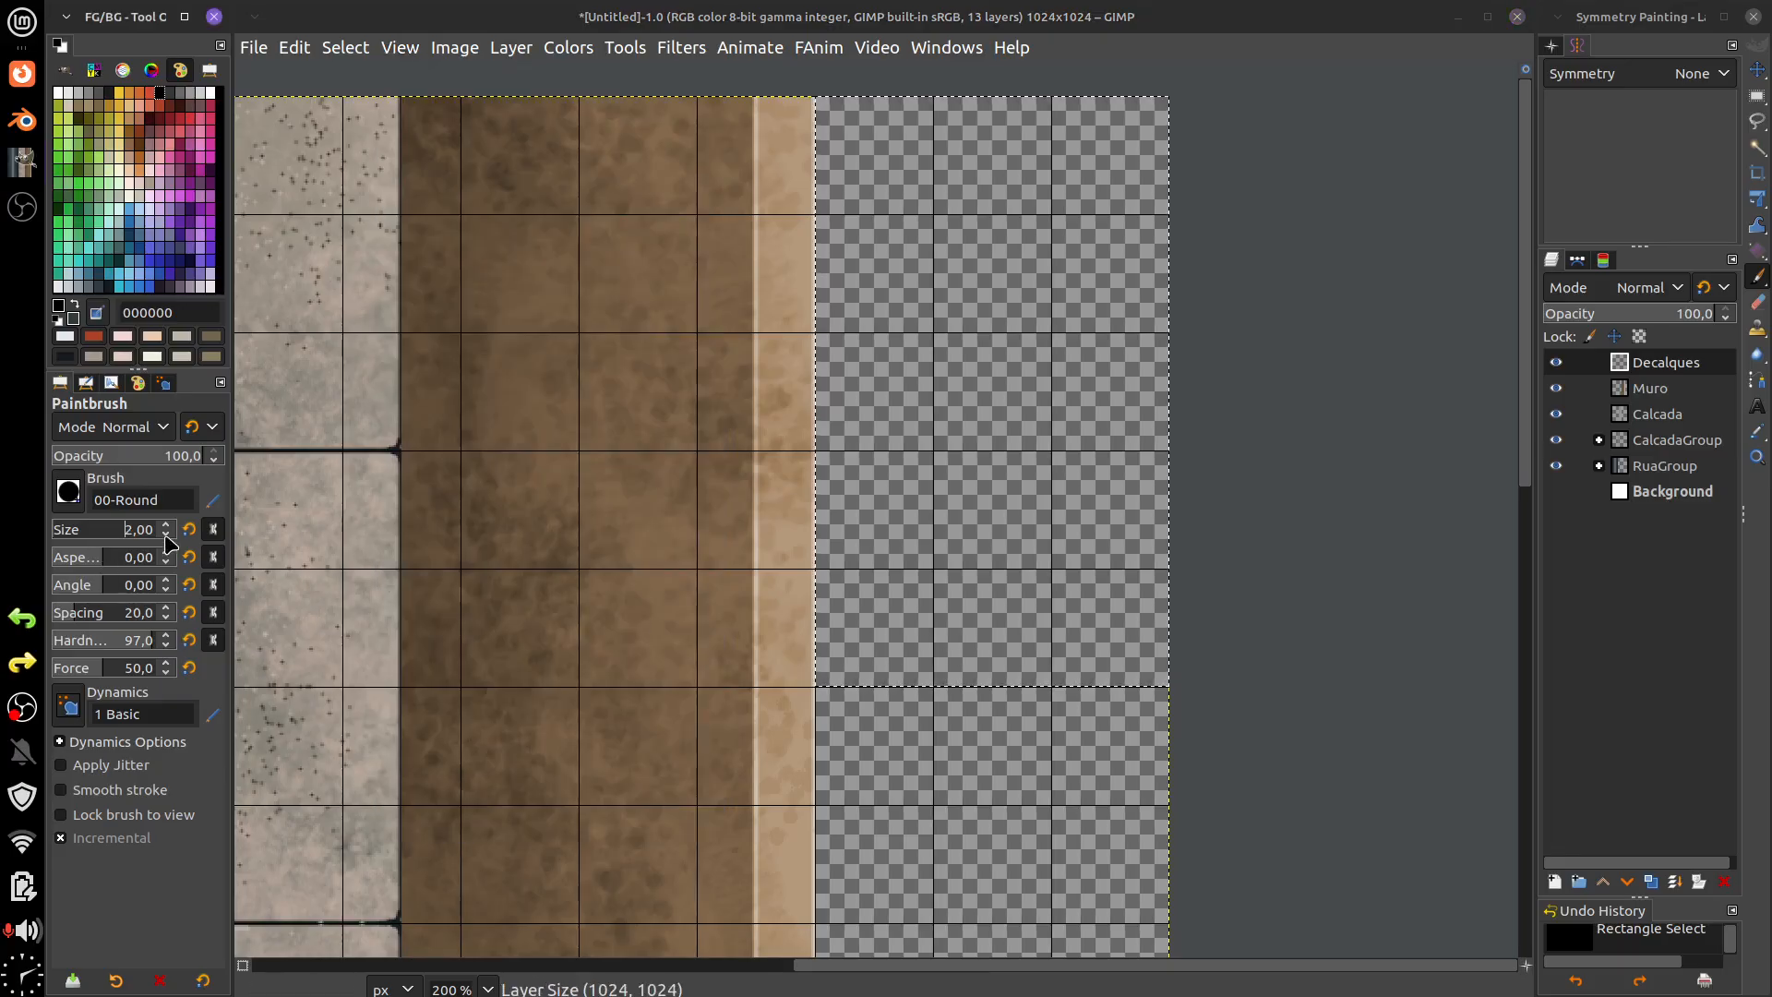
- Paint a black branching crack with a diagonal main stem and short side branches inside the selection on the Decalques layer
mouse_move(884, 636)
mouse_down()
mouse_move(945, 575)
mouse_move(1059, 332)
mouse_up()
drag(1008, 436, 1120, 406)
mouse_move(1058, 336)
mouse_down()
mouse_move(1103, 381)
mouse_move(1055, 321)
mouse_move(1049, 248)
mouse_up()
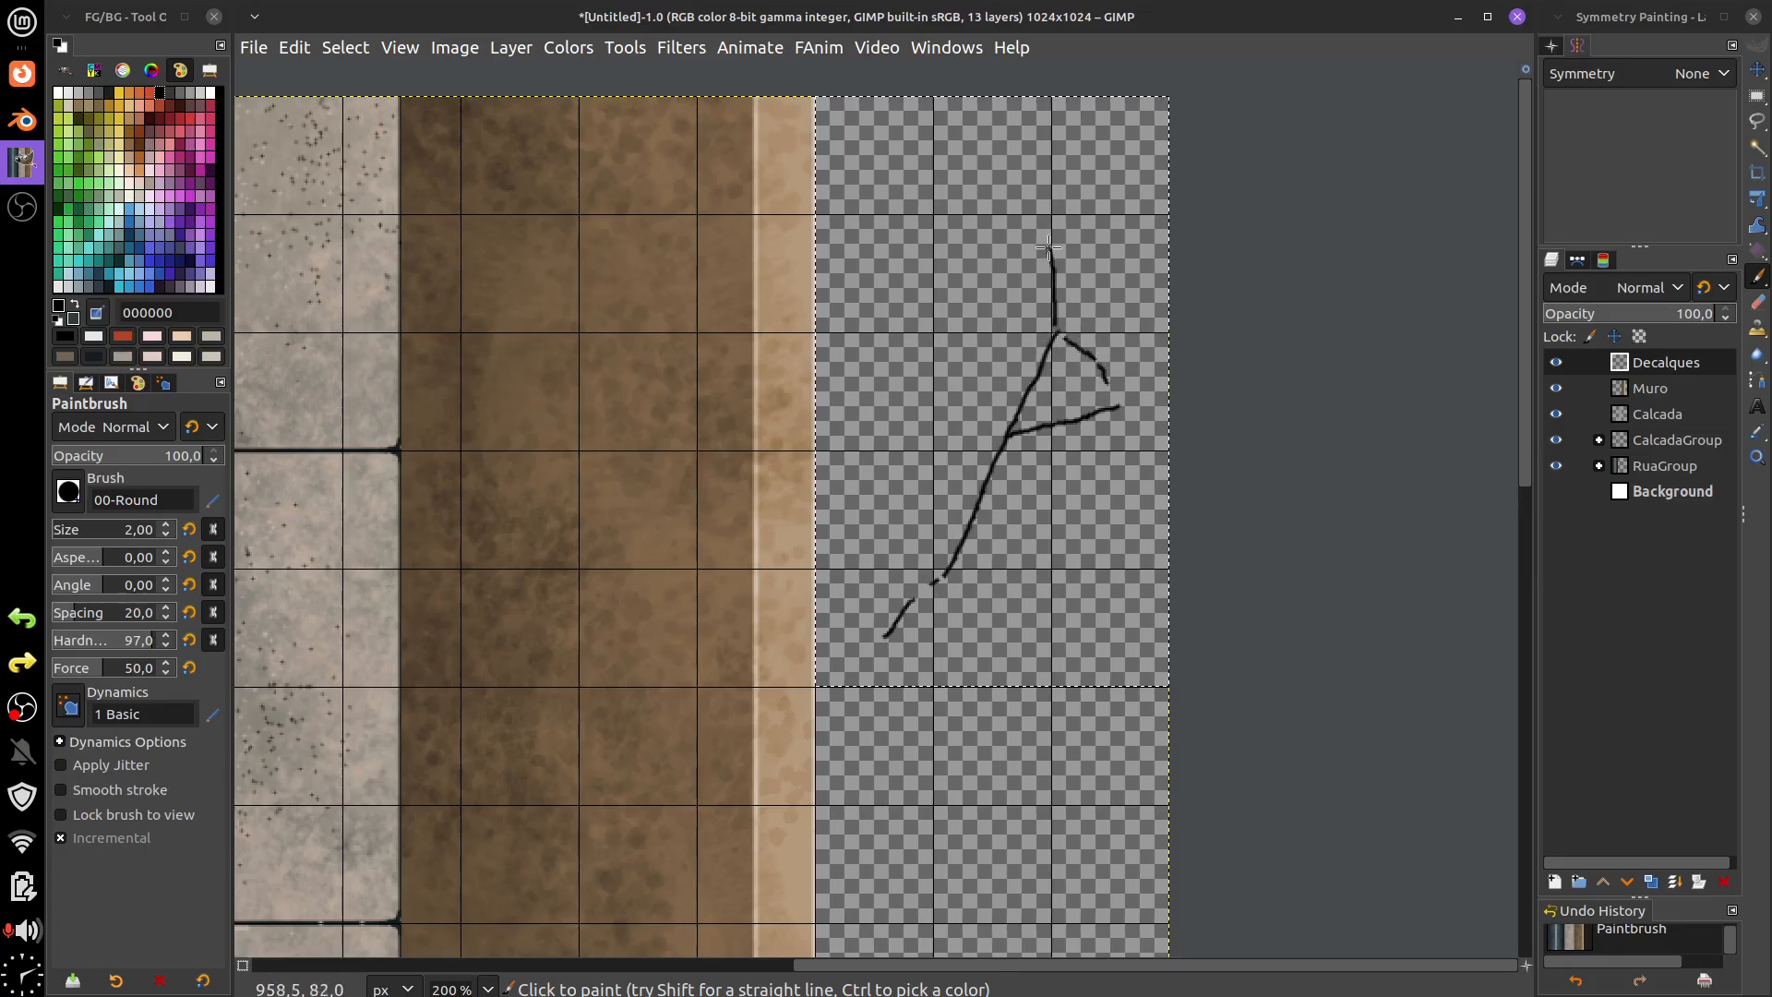
drag(1054, 323, 1137, 268)
mouse_move(971, 525)
mouse_down()
mouse_move(948, 424)
mouse_move(894, 461)
mouse_move(906, 568)
mouse_move(916, 591)
mouse_move(967, 587)
mouse_up()
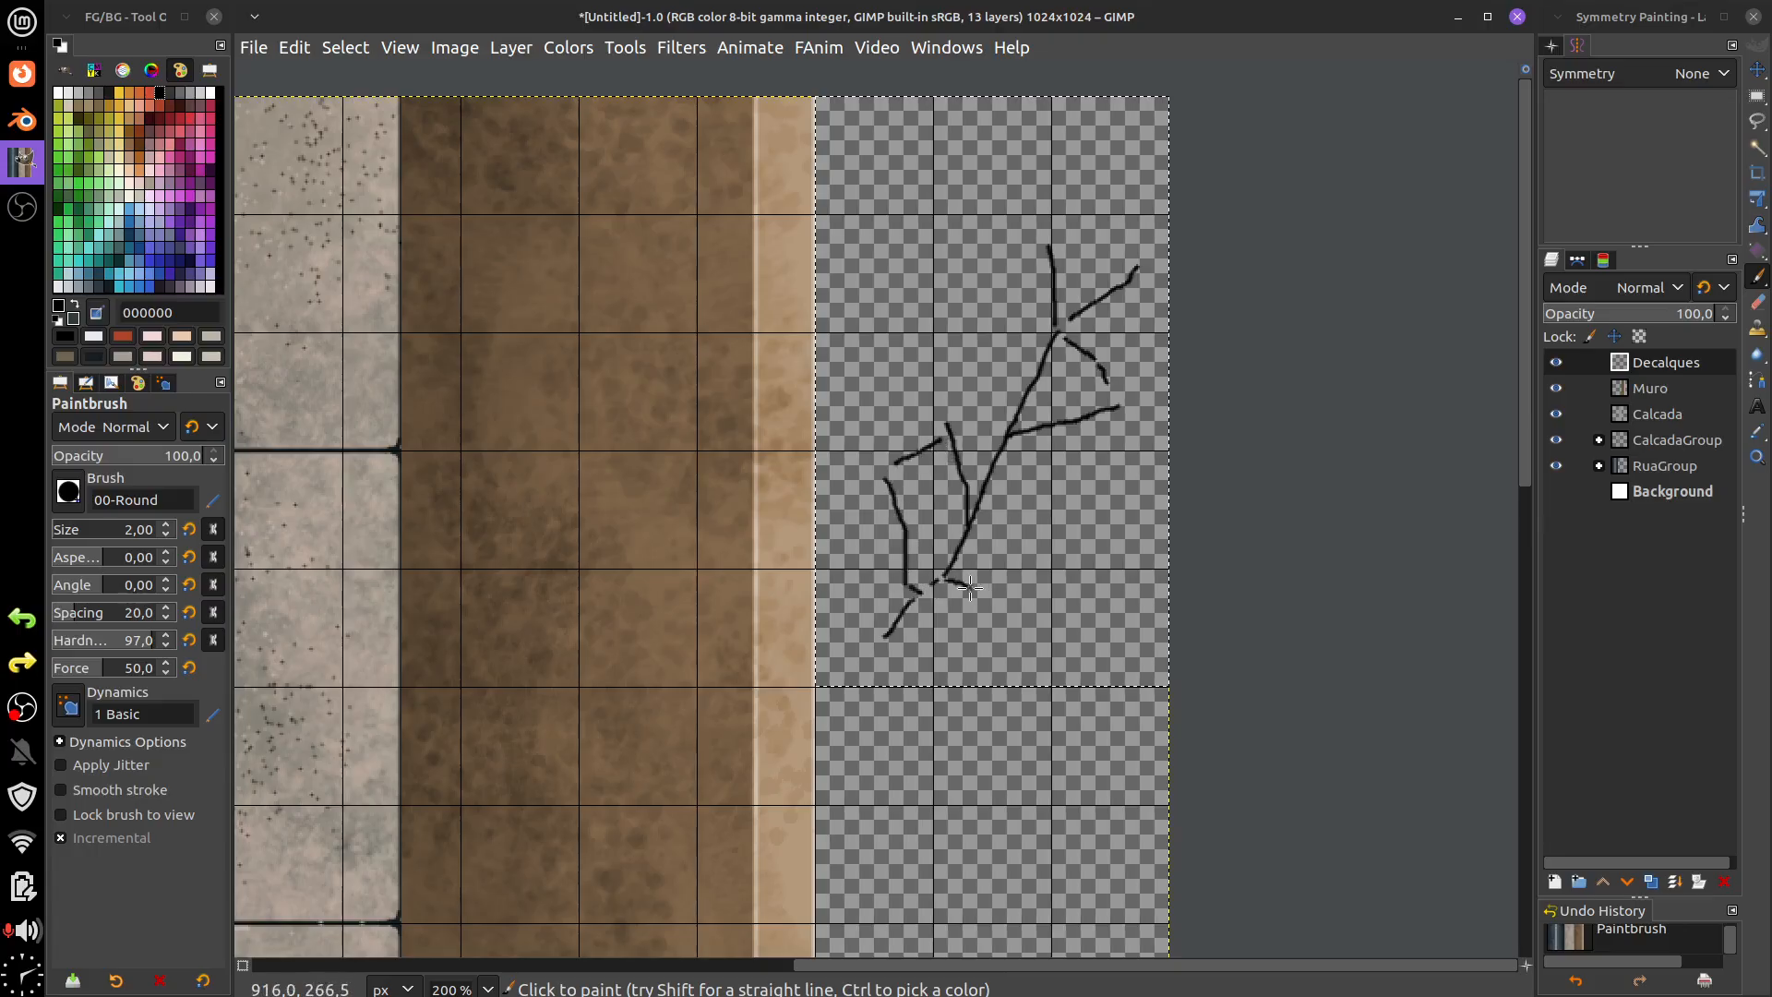
mouse_move(997, 482)
mouse_down()
mouse_move(1031, 492)
mouse_move(1048, 534)
mouse_up()
mouse_move(1045, 235)
mouse_down()
mouse_move(1095, 215)
mouse_move(1040, 232)
mouse_move(1003, 192)
mouse_up()
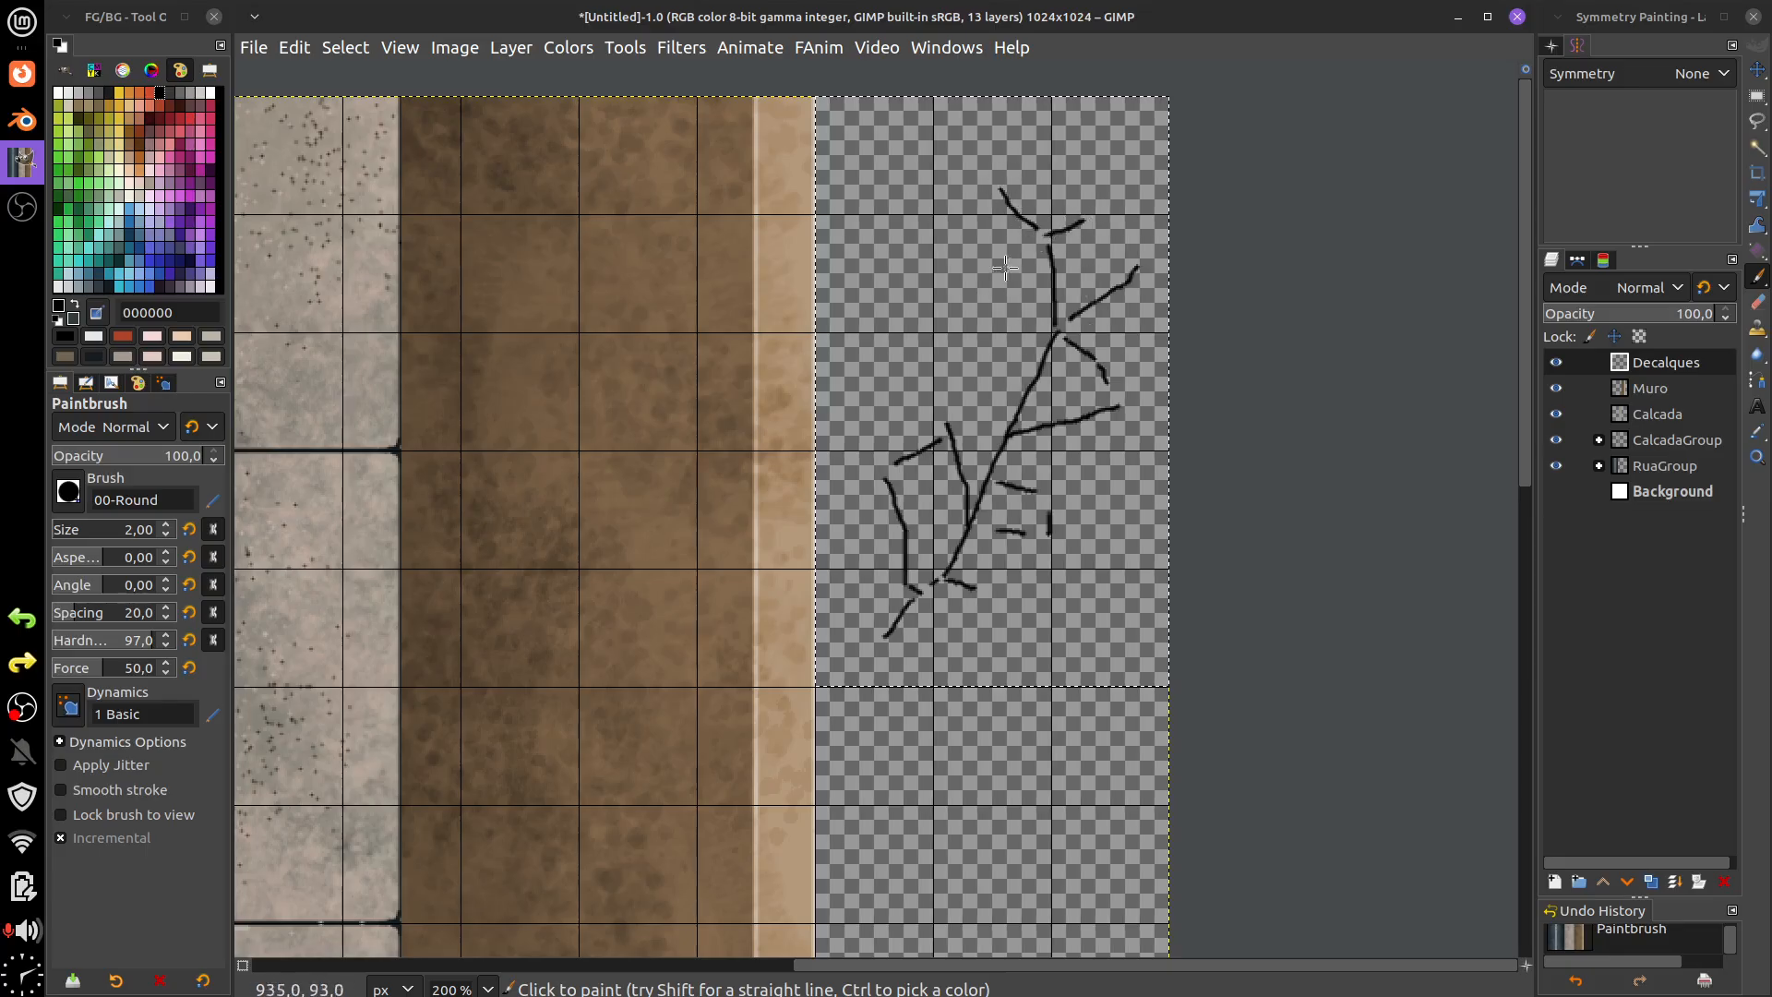
drag(969, 455, 972, 507)
- Try to paint extra loose strokes and a separate curved crack below the branches, and undo them
drag(948, 624, 946, 652)
key(super)
key(Escape)
key(ctrl+z)
mouse_move(1038, 653)
mouse_down()
mouse_move(1065, 607)
mouse_move(1095, 617)
mouse_move(1113, 644)
mouse_move(1098, 674)
mouse_move(1040, 661)
mouse_up()
mouse_move(1071, 577)
mouse_down()
mouse_move(1070, 600)
mouse_move(1136, 638)
mouse_up()
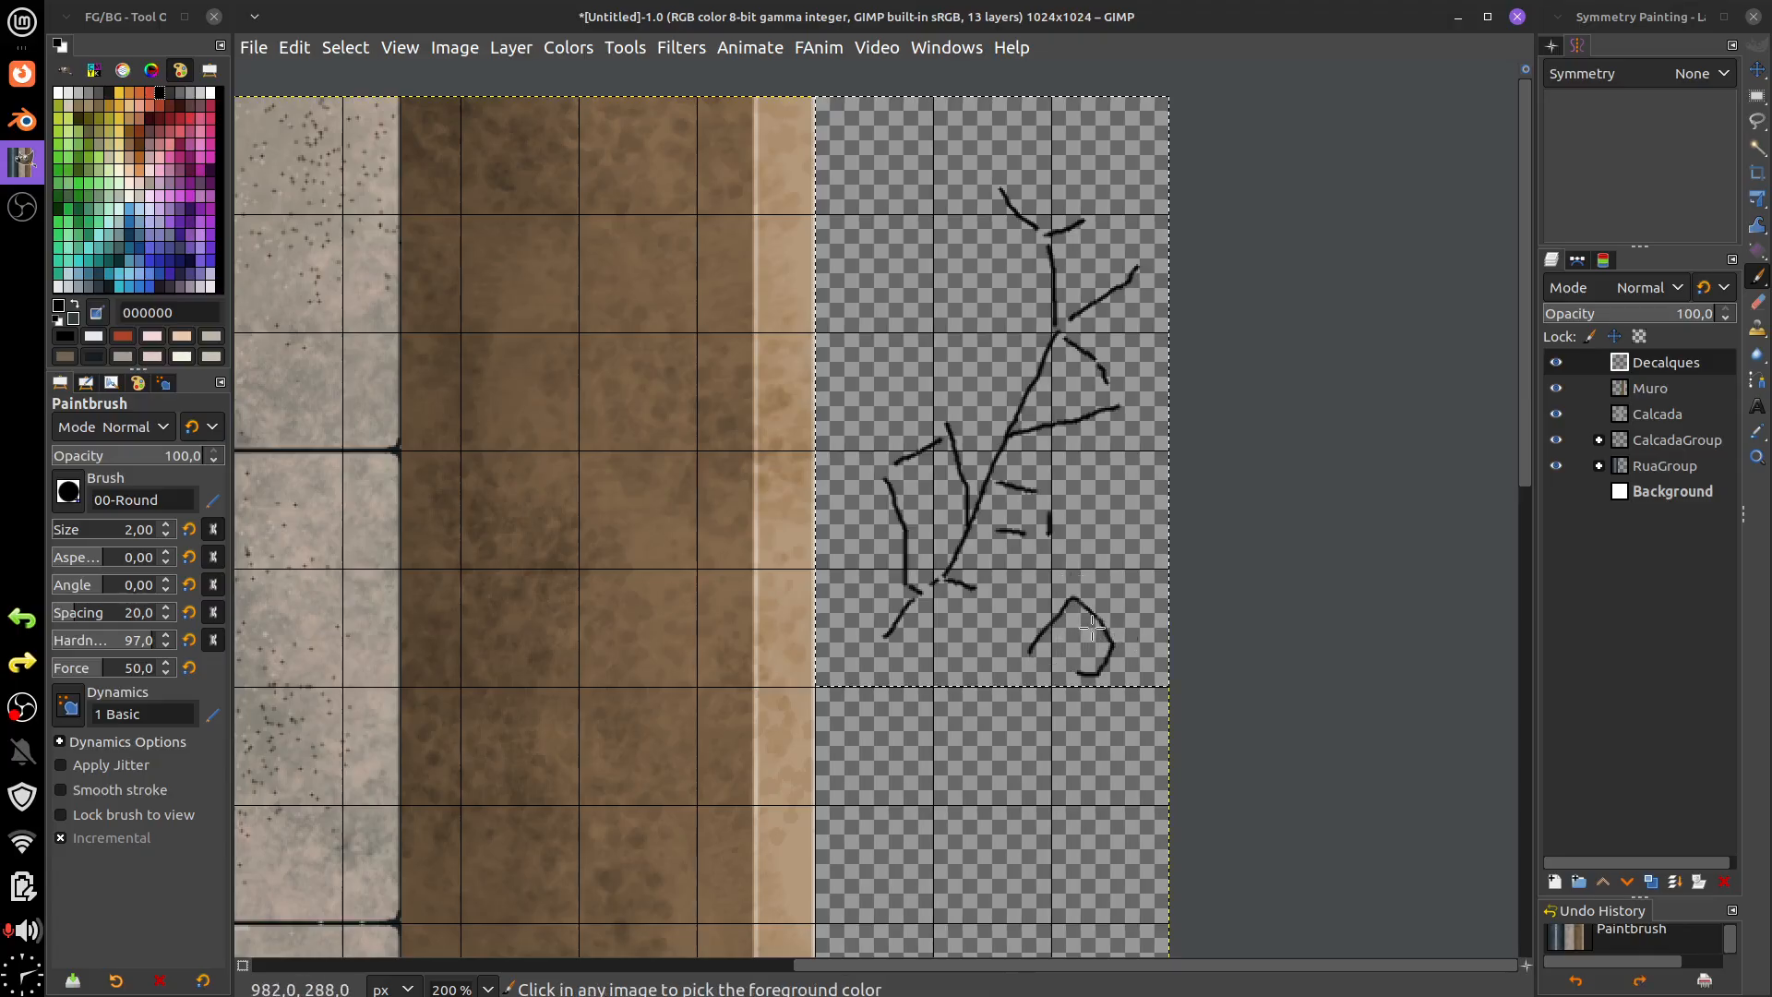
key(ctrl+z)
key(ctrl+z)
- Add a forked branch at the crack's base, close gaps between its branches and retrace the main stem
drag(967, 587, 994, 637)
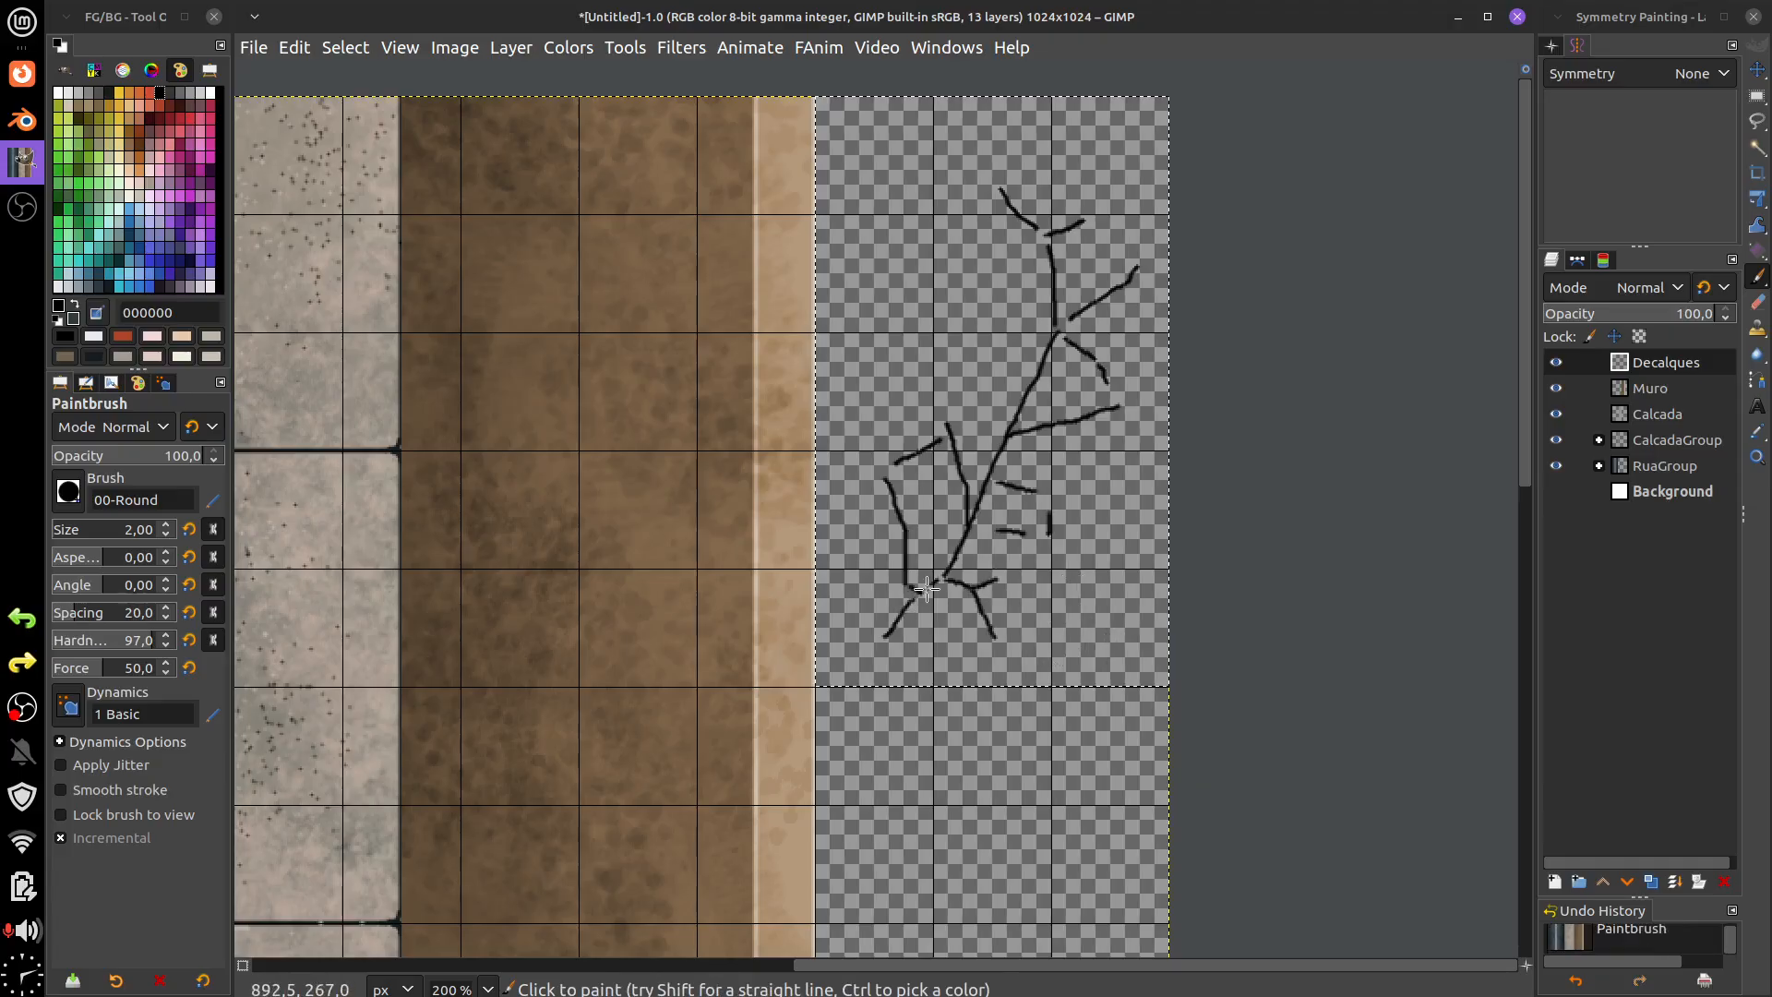
drag(885, 469, 882, 468)
drag(1054, 340, 1073, 318)
drag(965, 542, 1061, 351)
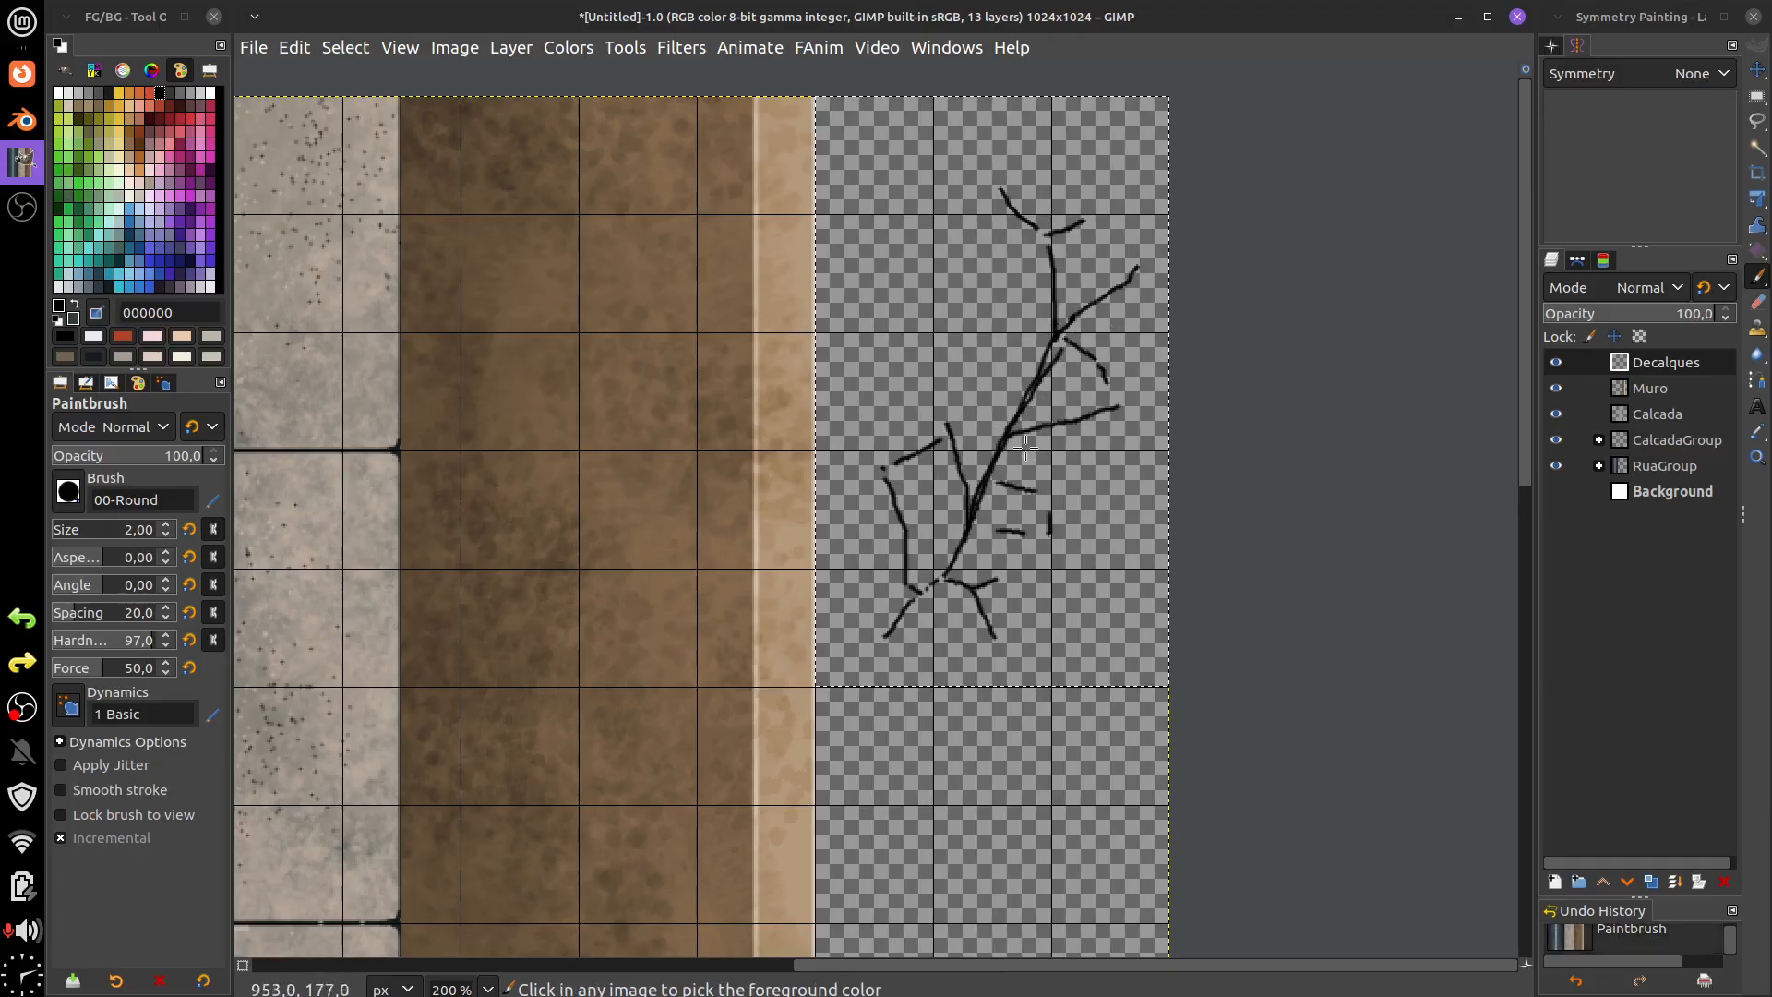
drag(971, 517, 1057, 360)
- Thicken the crack's main stem up to the upper fork with connected straight brush lines
scroll(981, 514, up, 3)
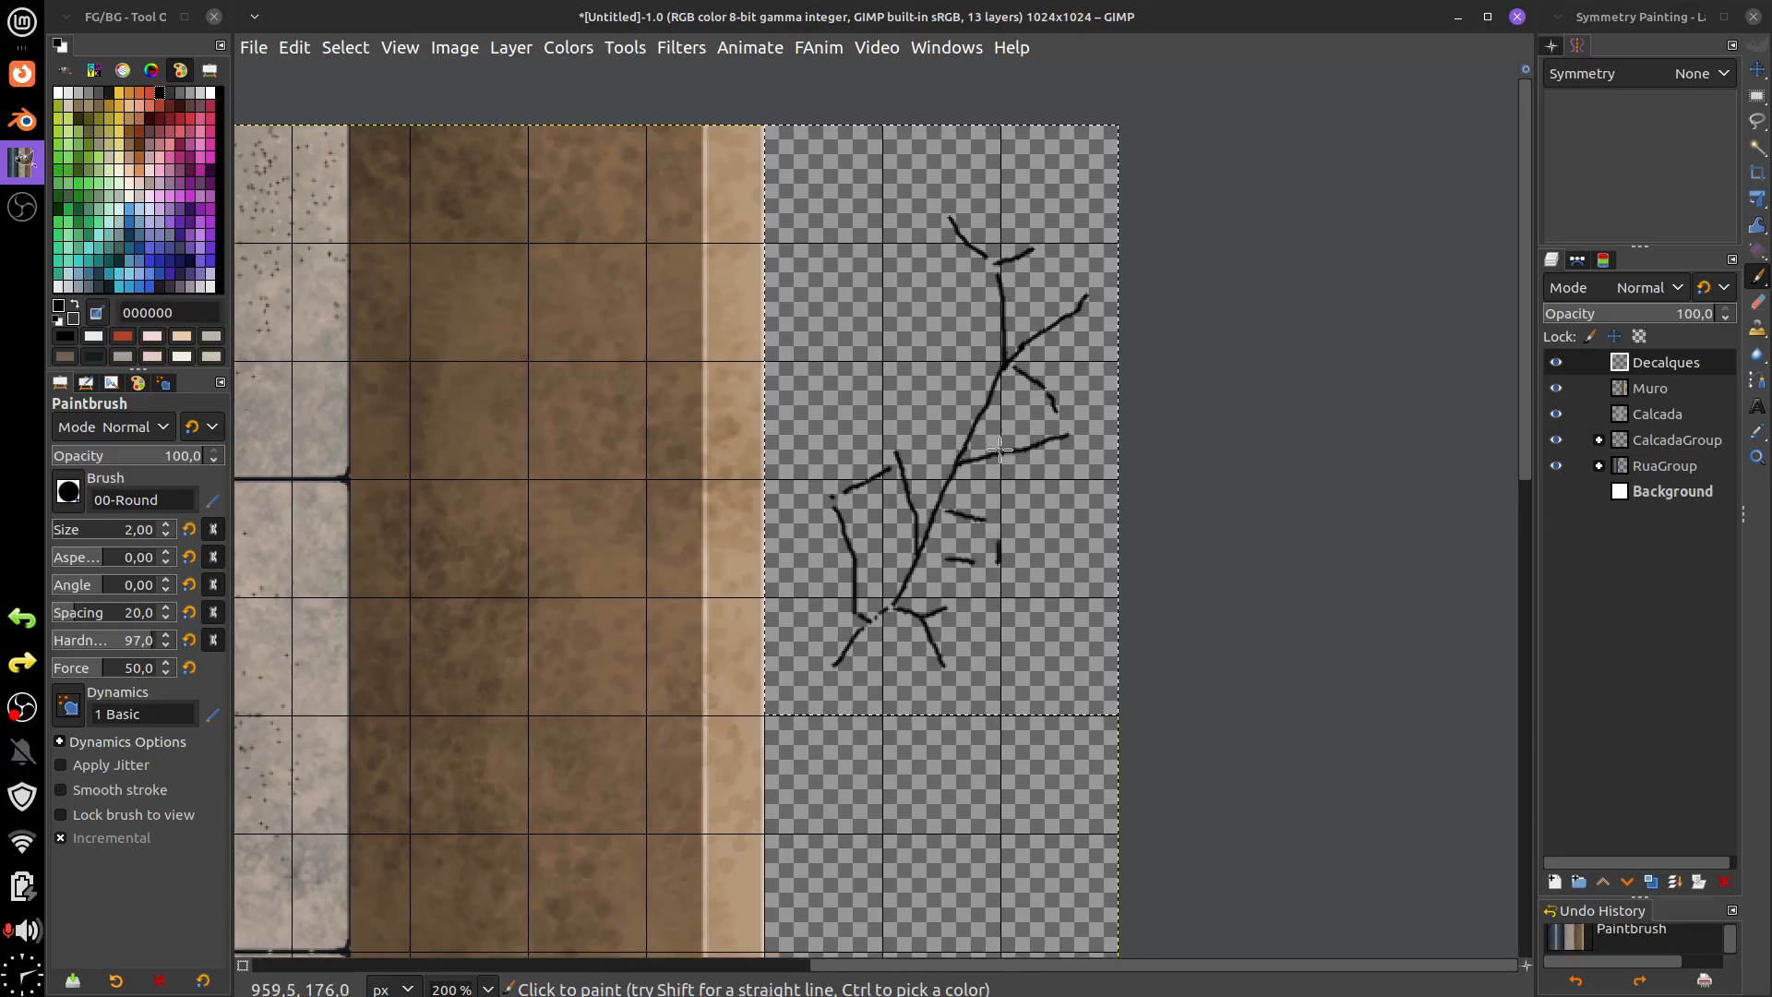
click(815, 645)
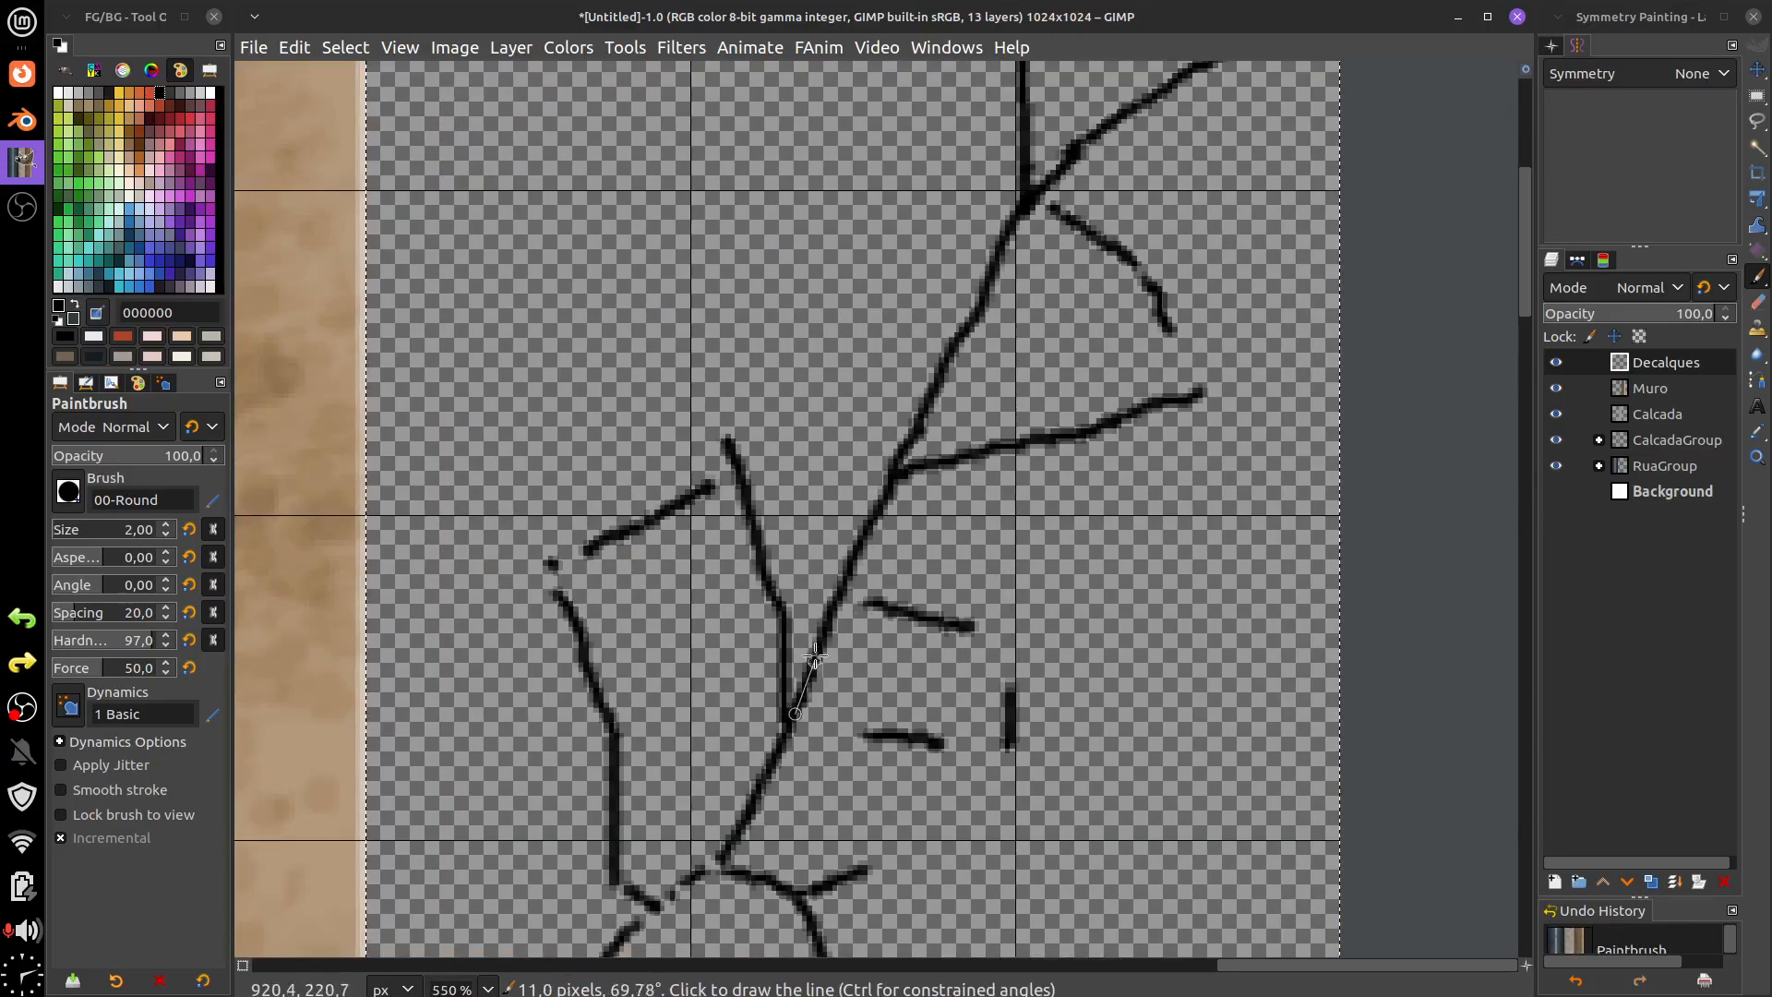
shift+click(868, 523)
shift+click(934, 398)
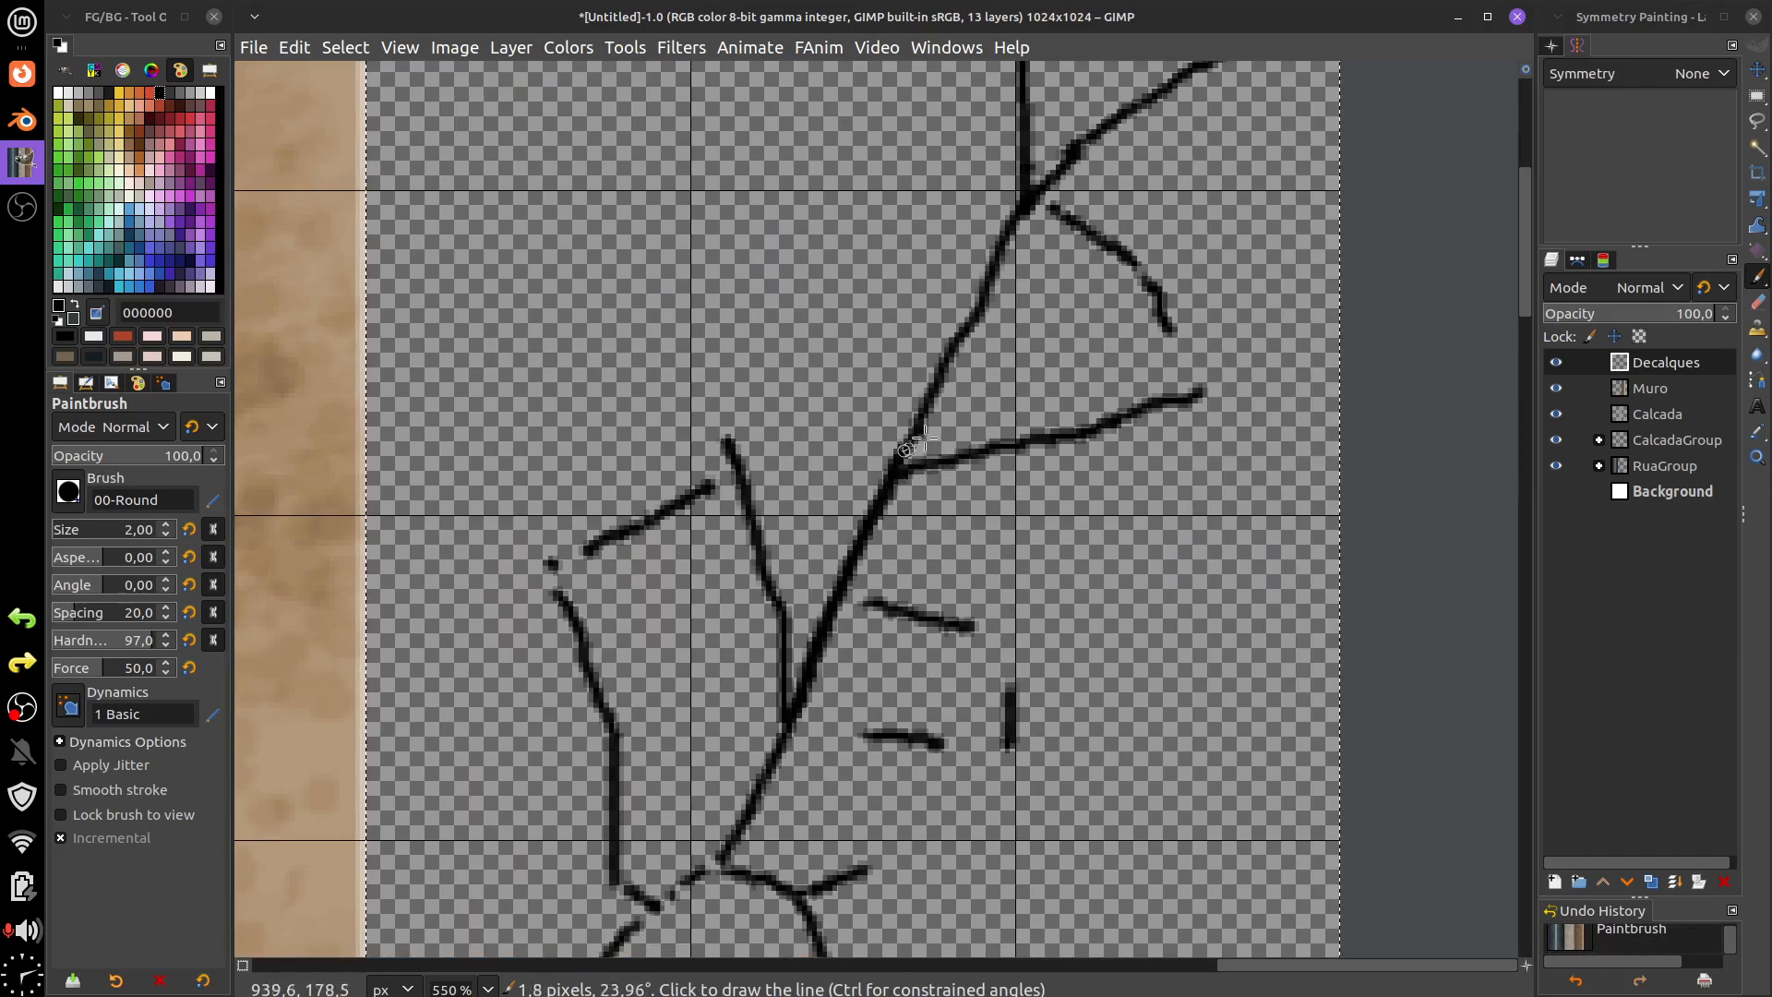
shift+click(989, 263)
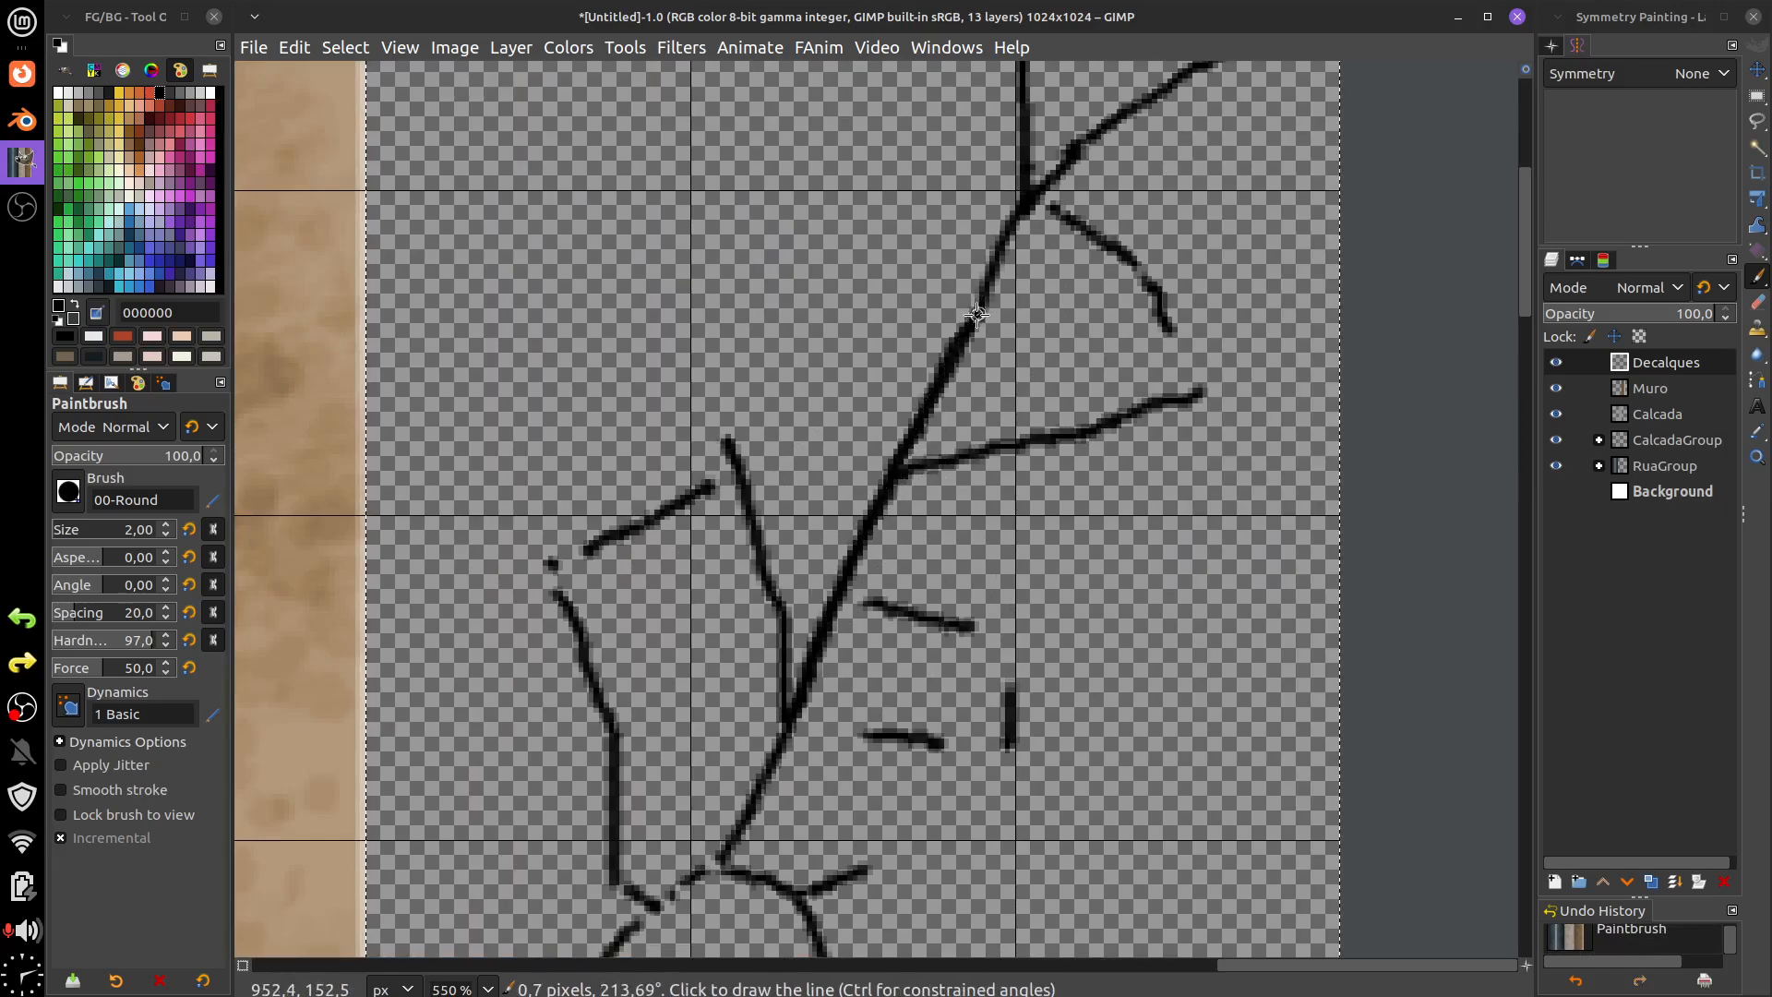
shift+click(1024, 207)
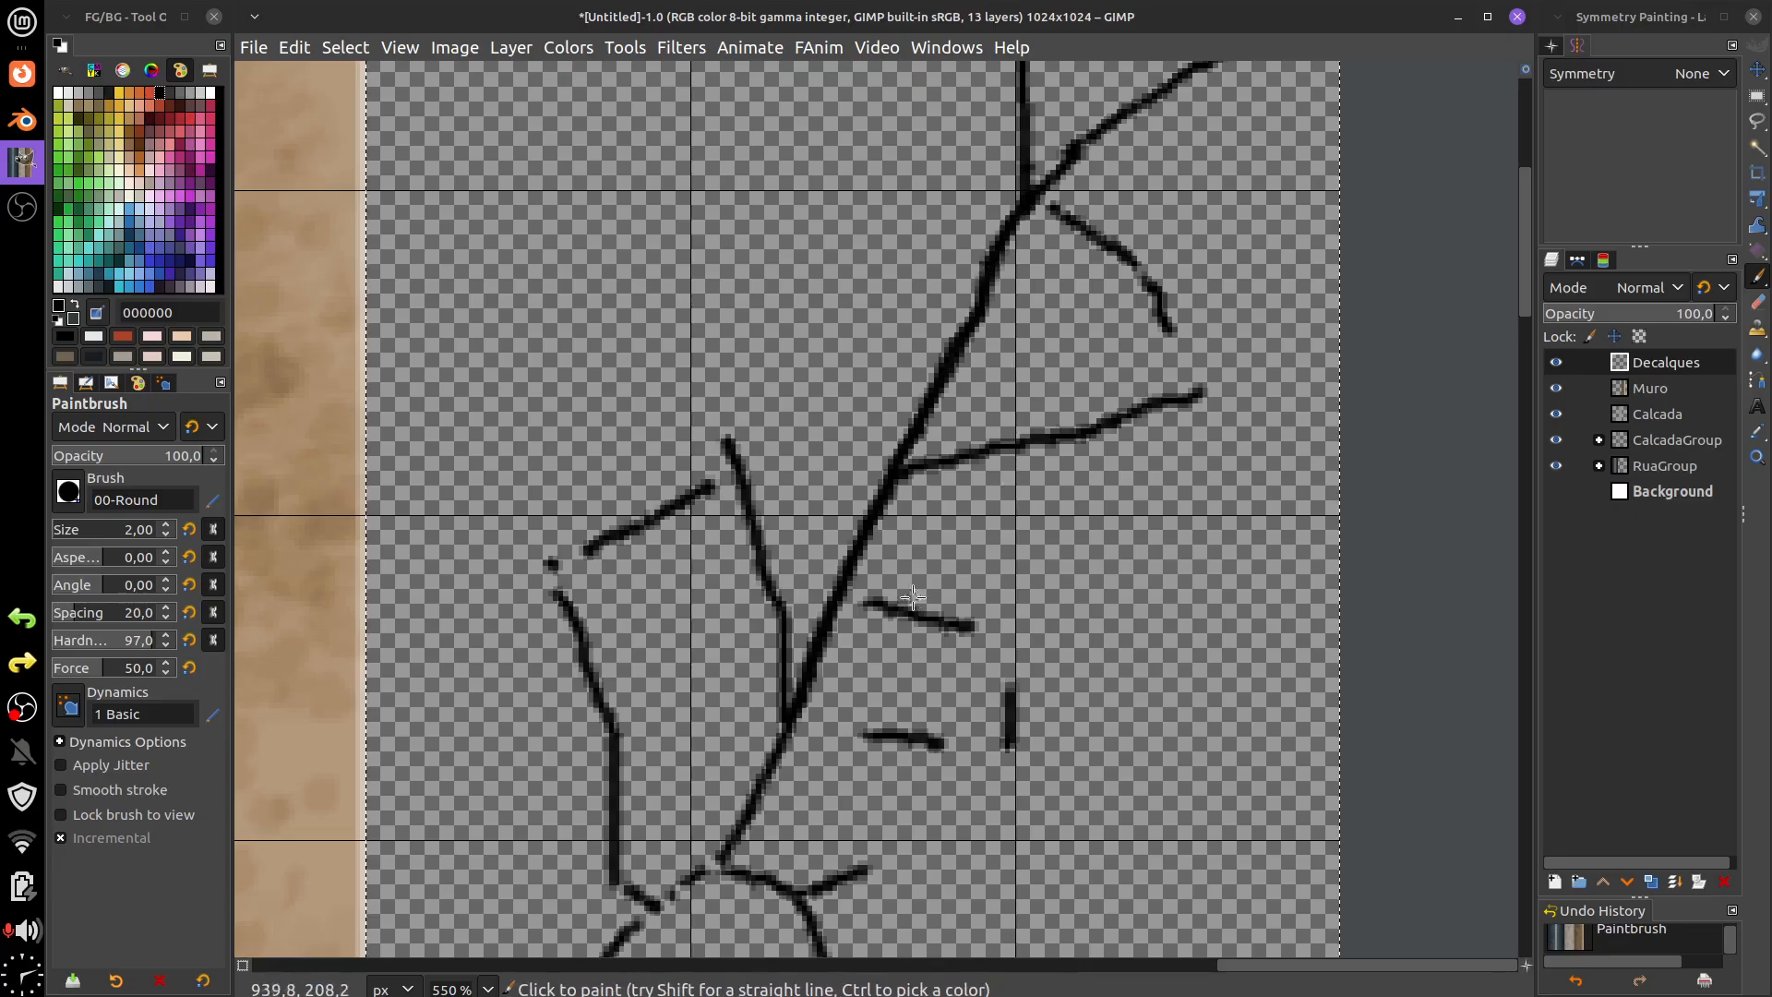
- Try to paint a straight c8cfd2 highlight along the edge of the crack's main stem, and undo it
click(67, 286)
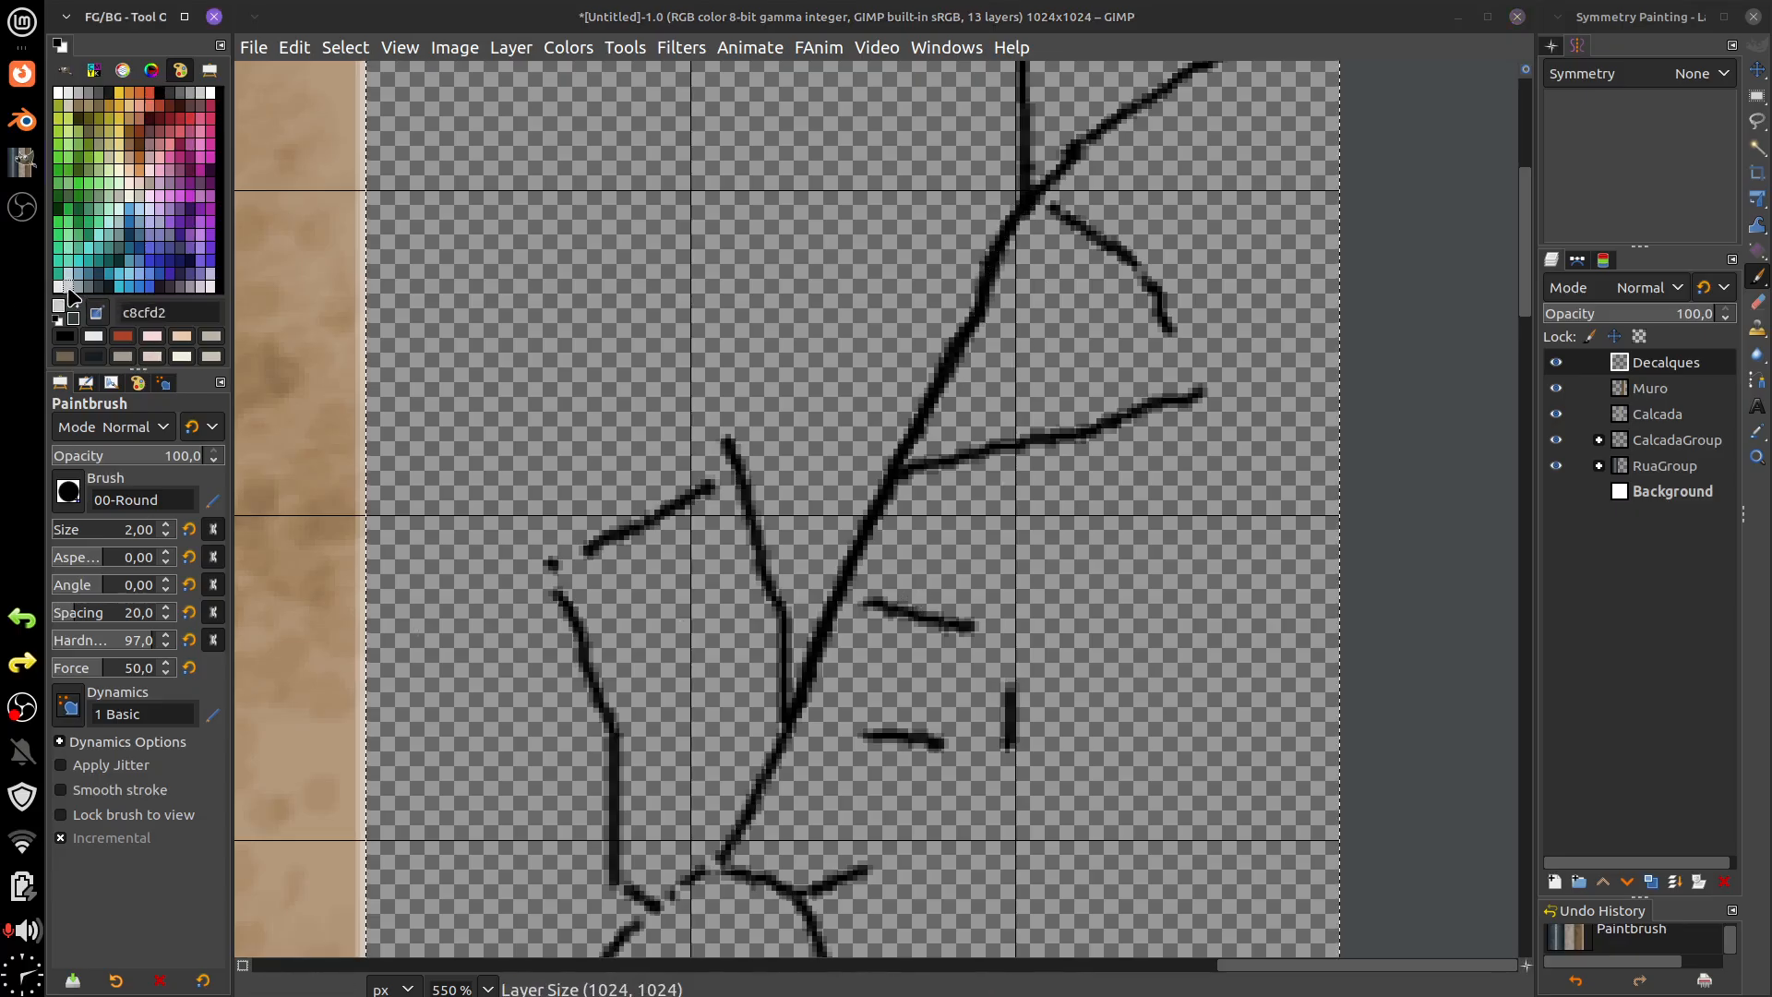
click(794, 726)
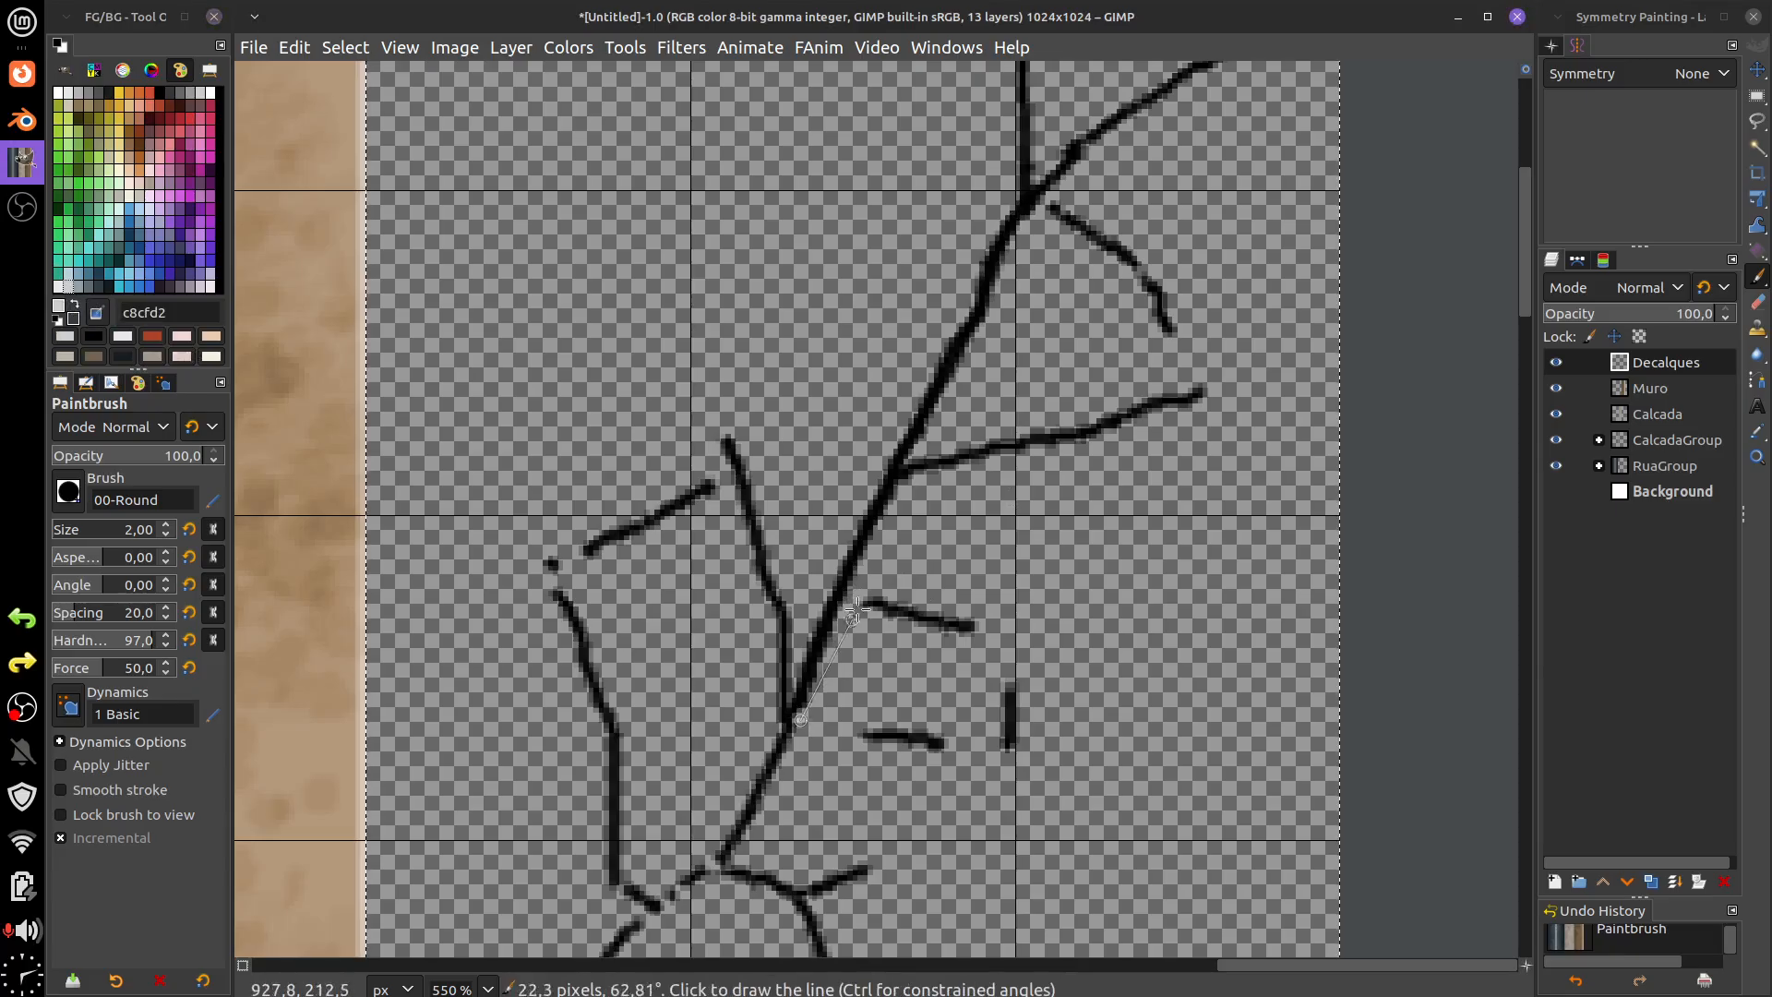
shift+click(894, 487)
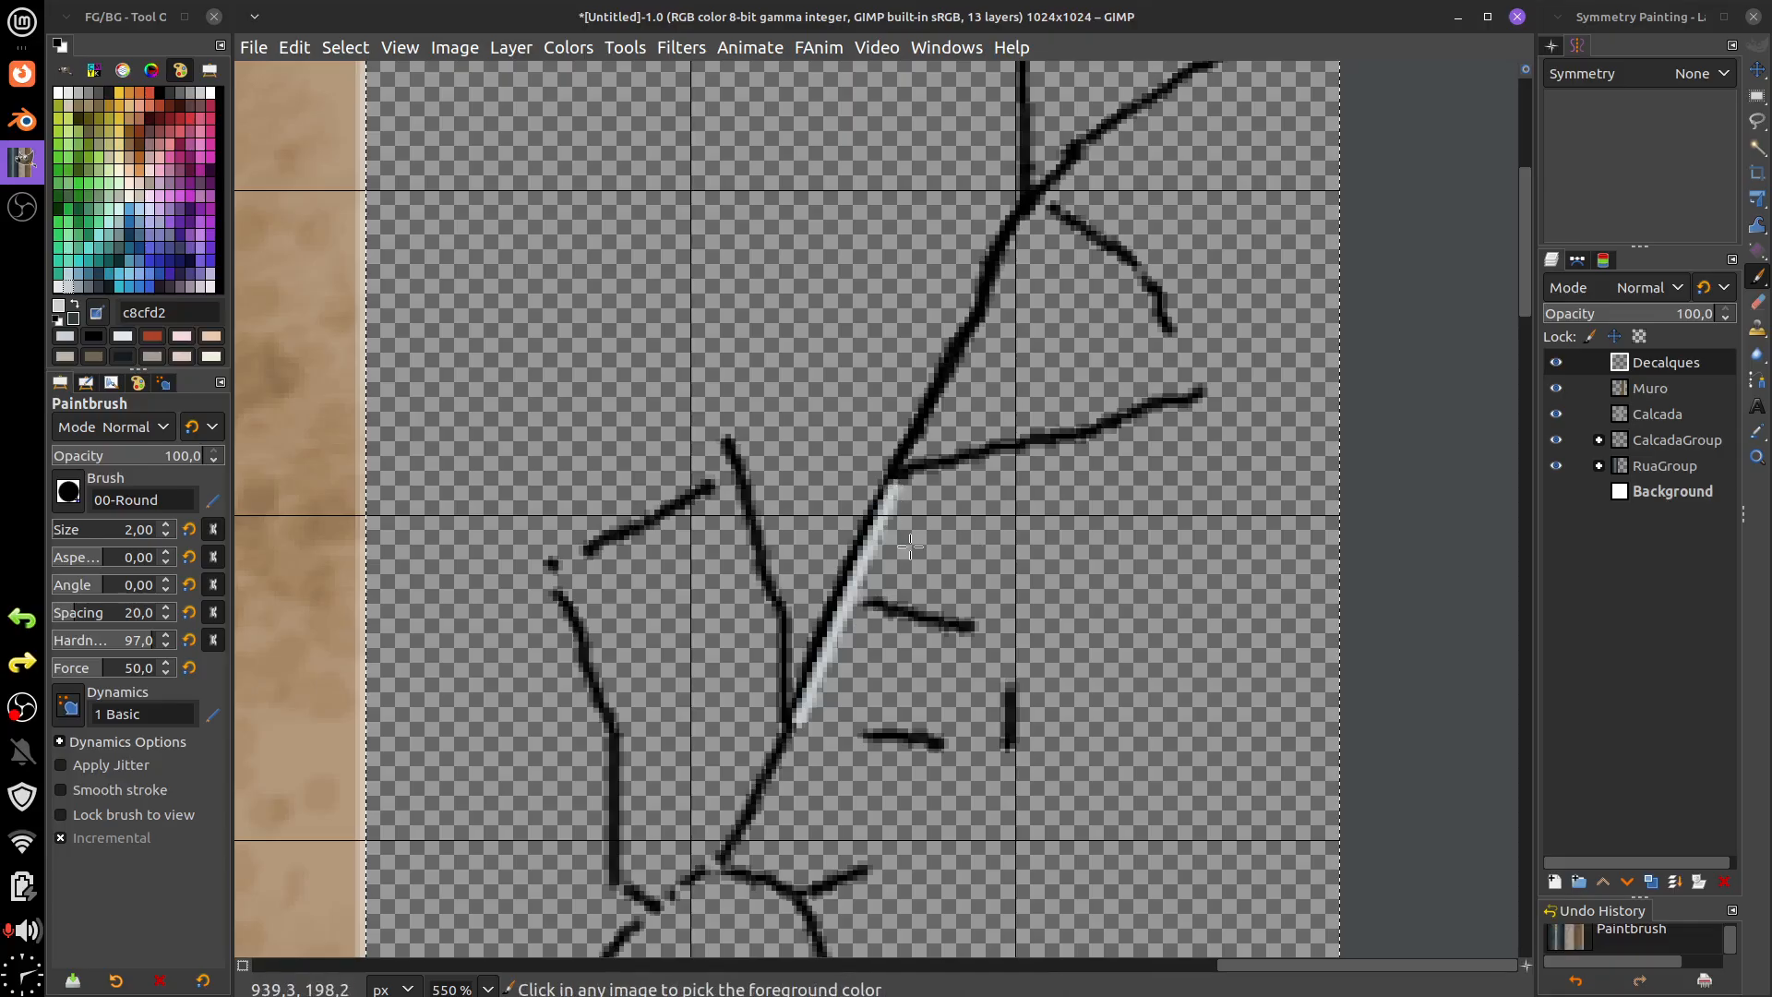
key(ctrl+z)
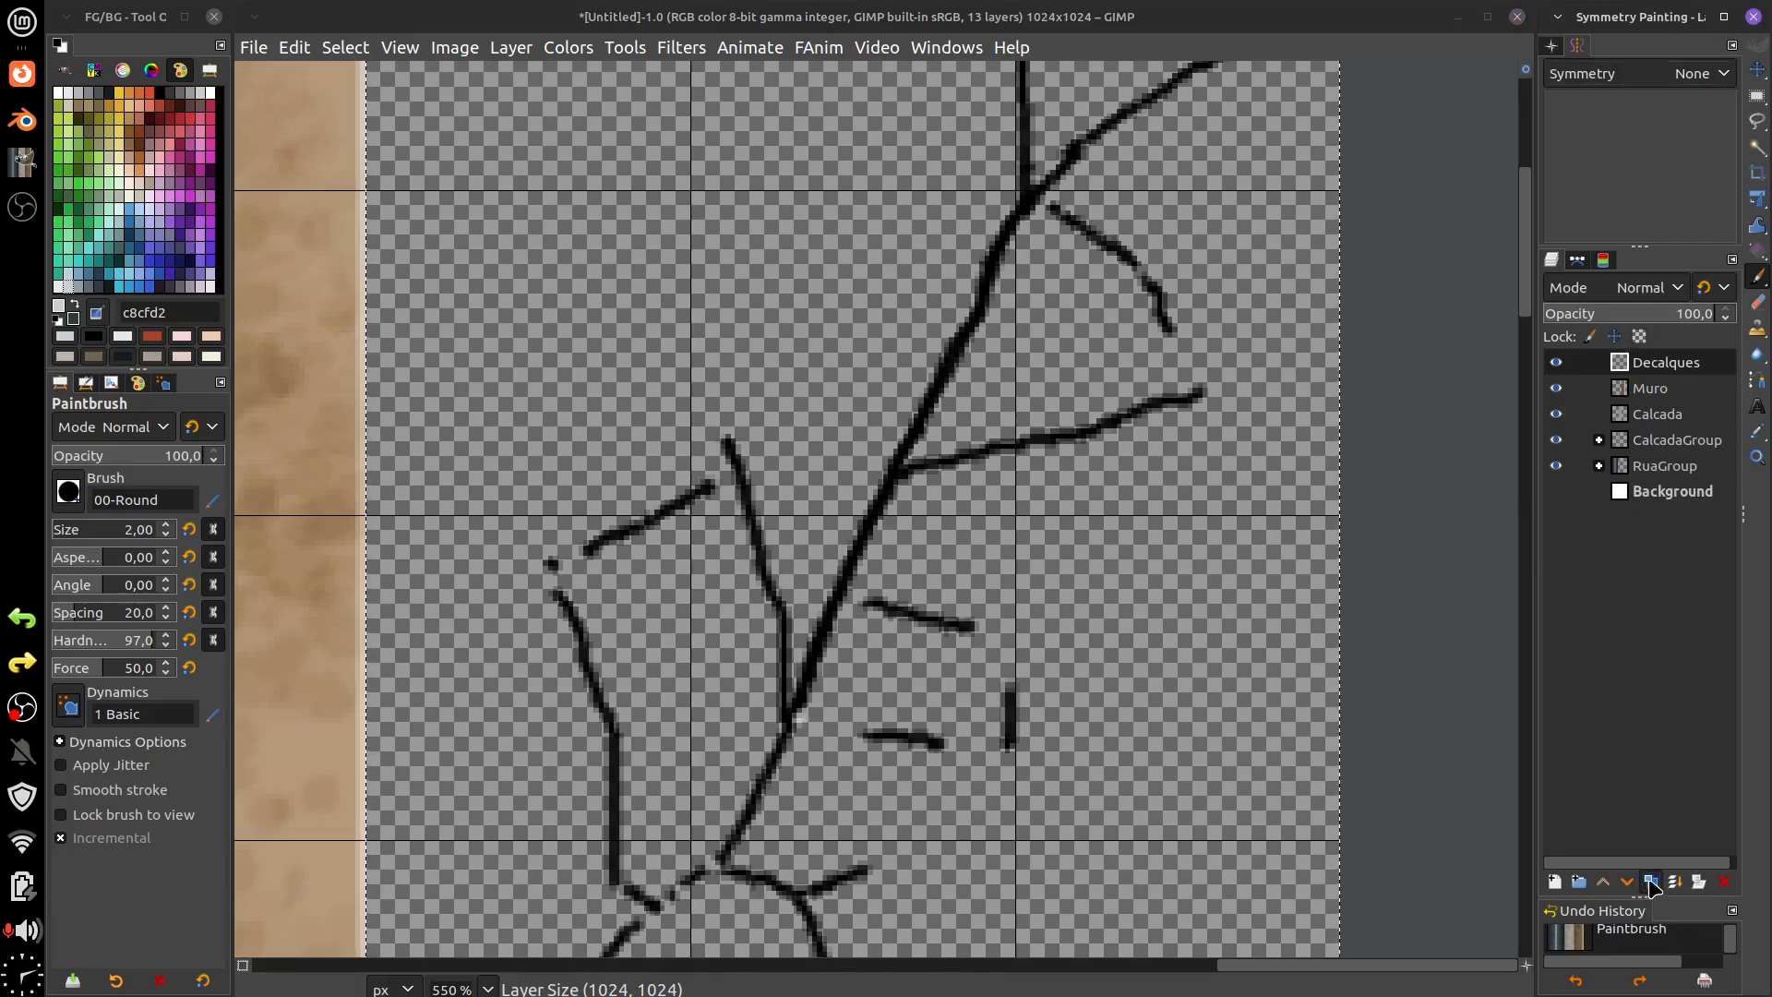
- Duplicate the Decalques layer
key(shift+ctrl+d)
- Try to invert the duplicated layer's colours and offset it beneath the original Decalques layer as a highlight, and undo the changes
click(567, 47)
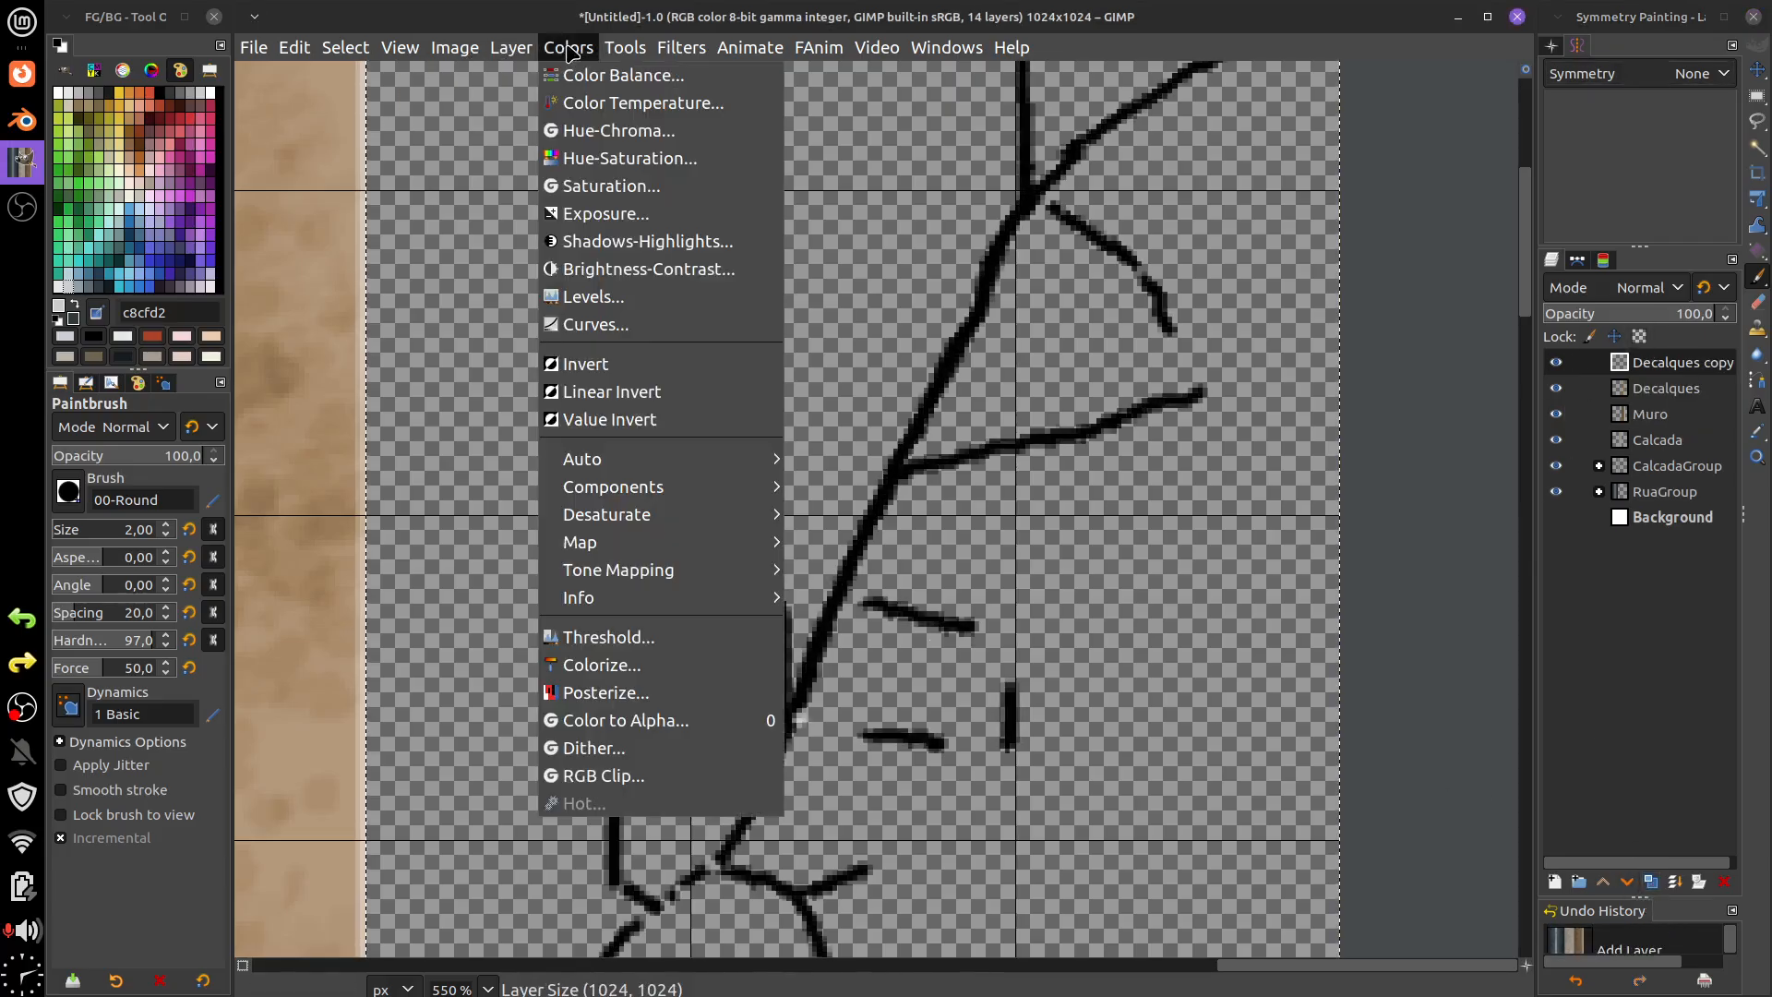
click(609, 370)
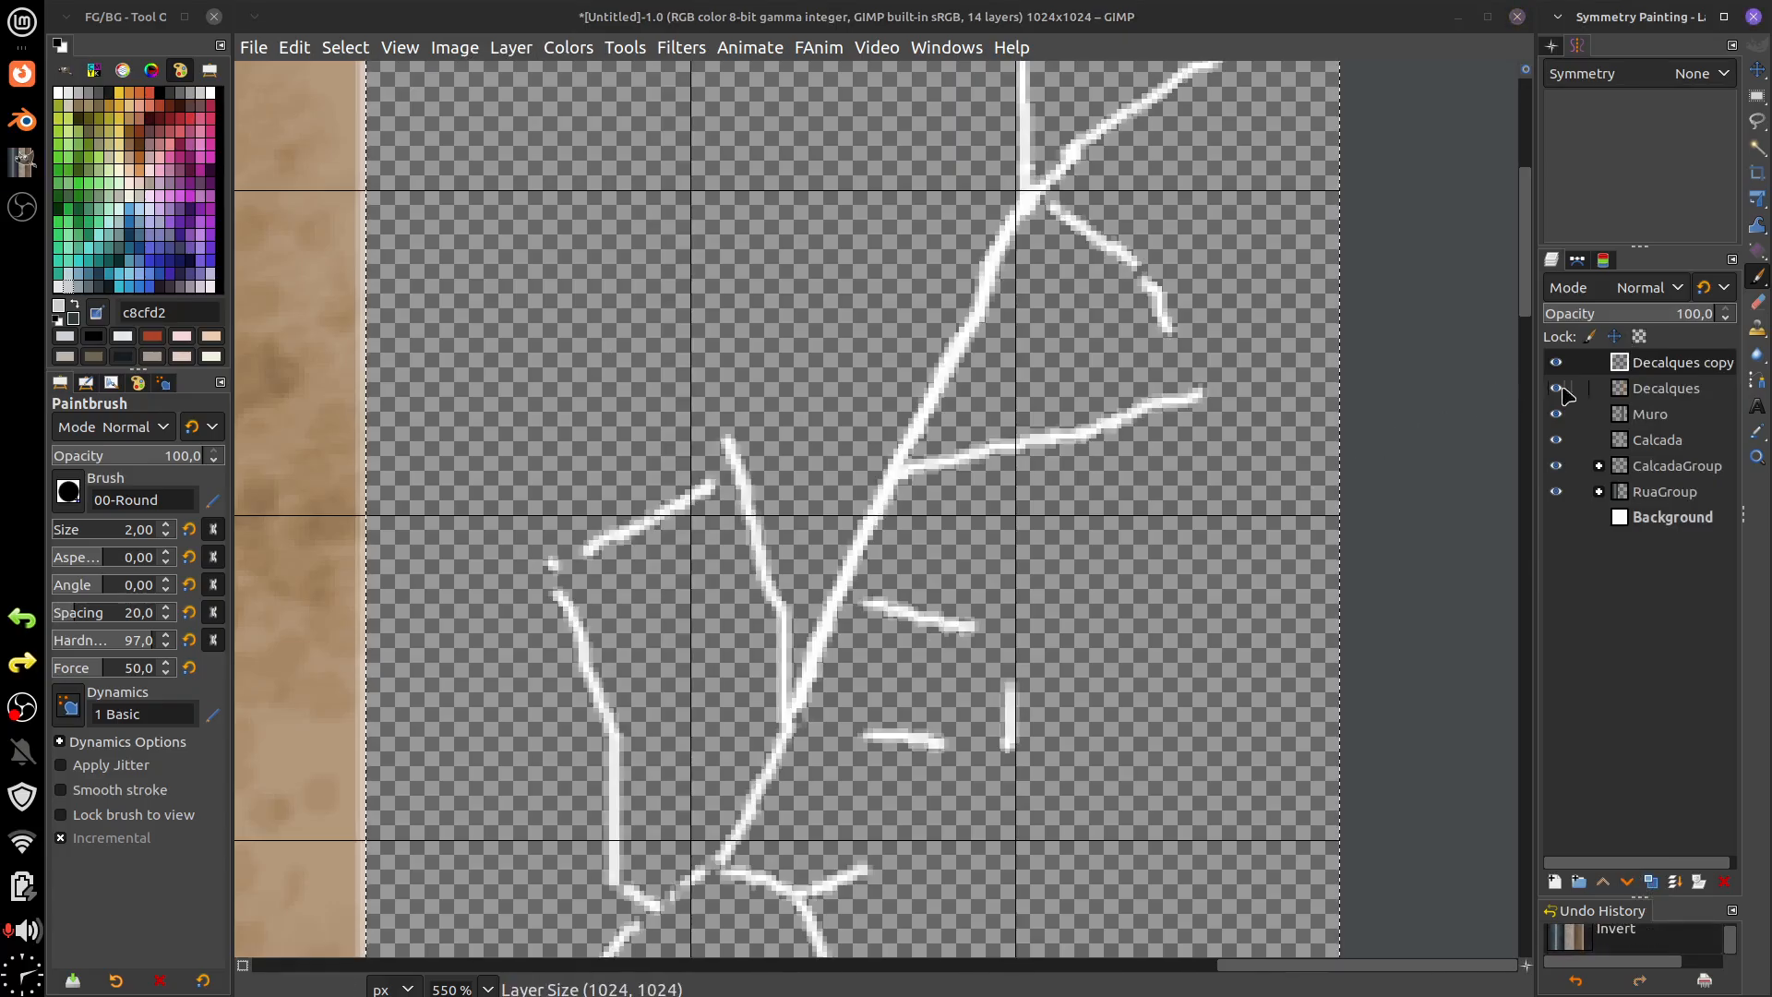
drag(1633, 386, 1632, 365)
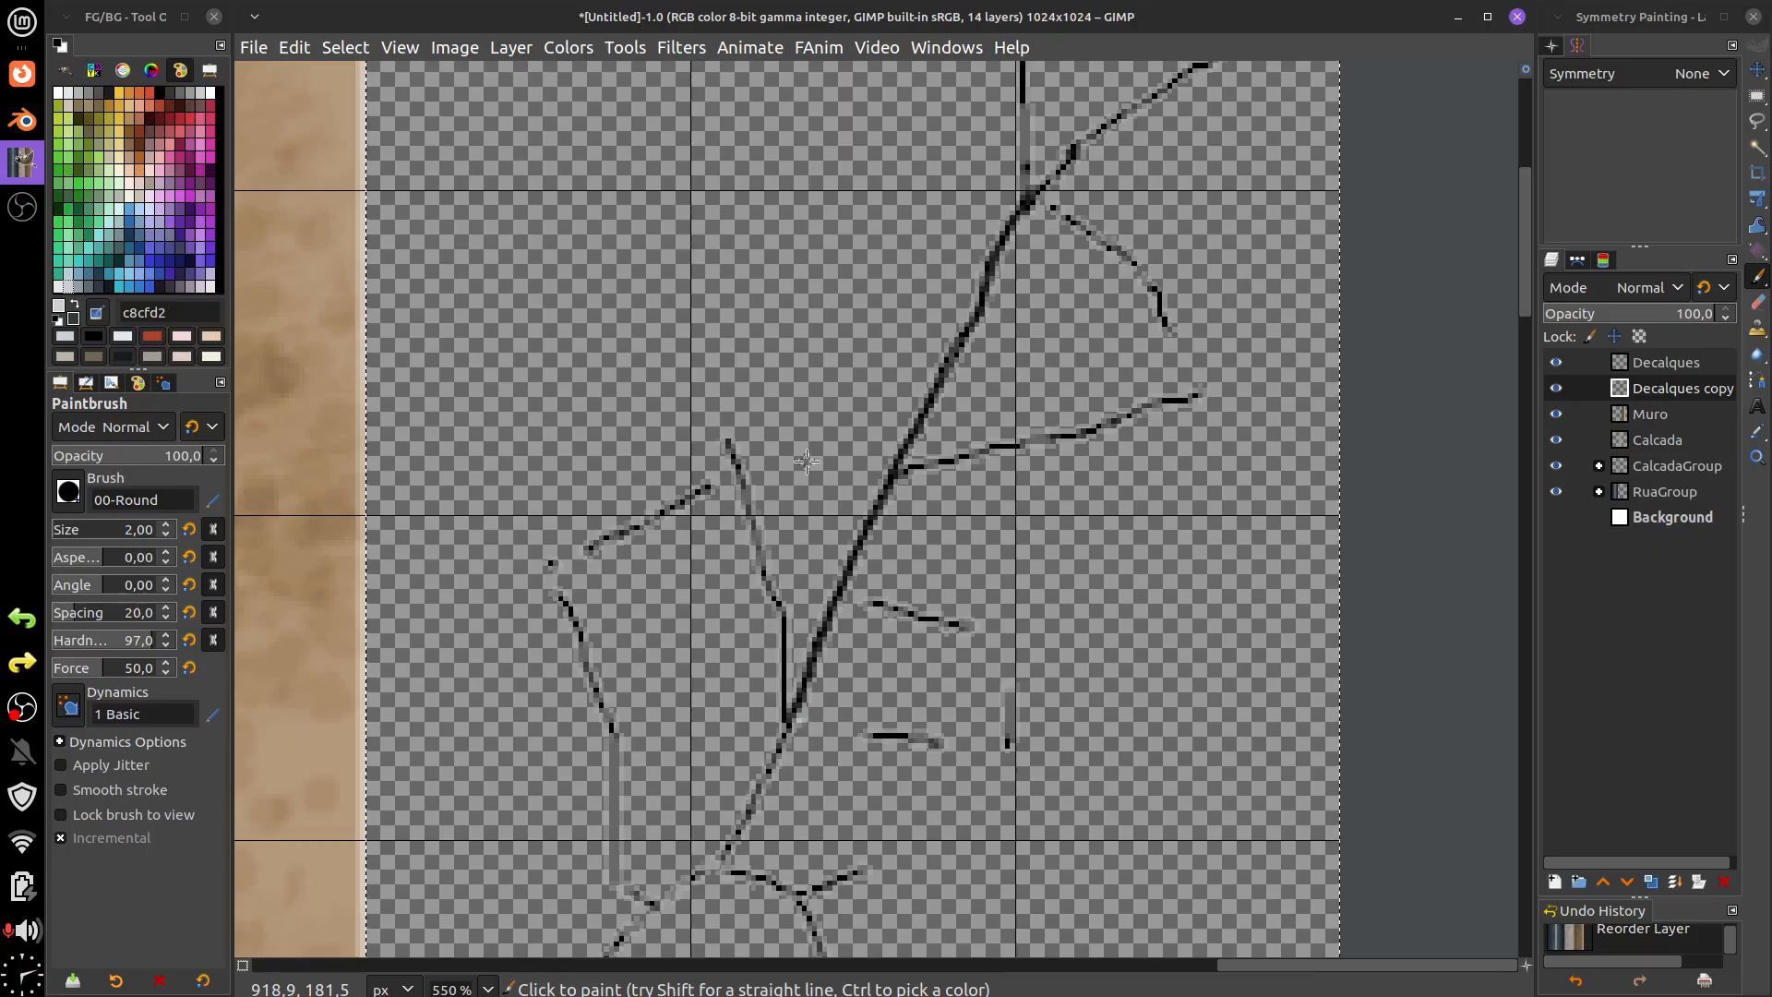
key(m)
drag(902, 467, 923, 481)
key(shift+ctrl+Page_Up)
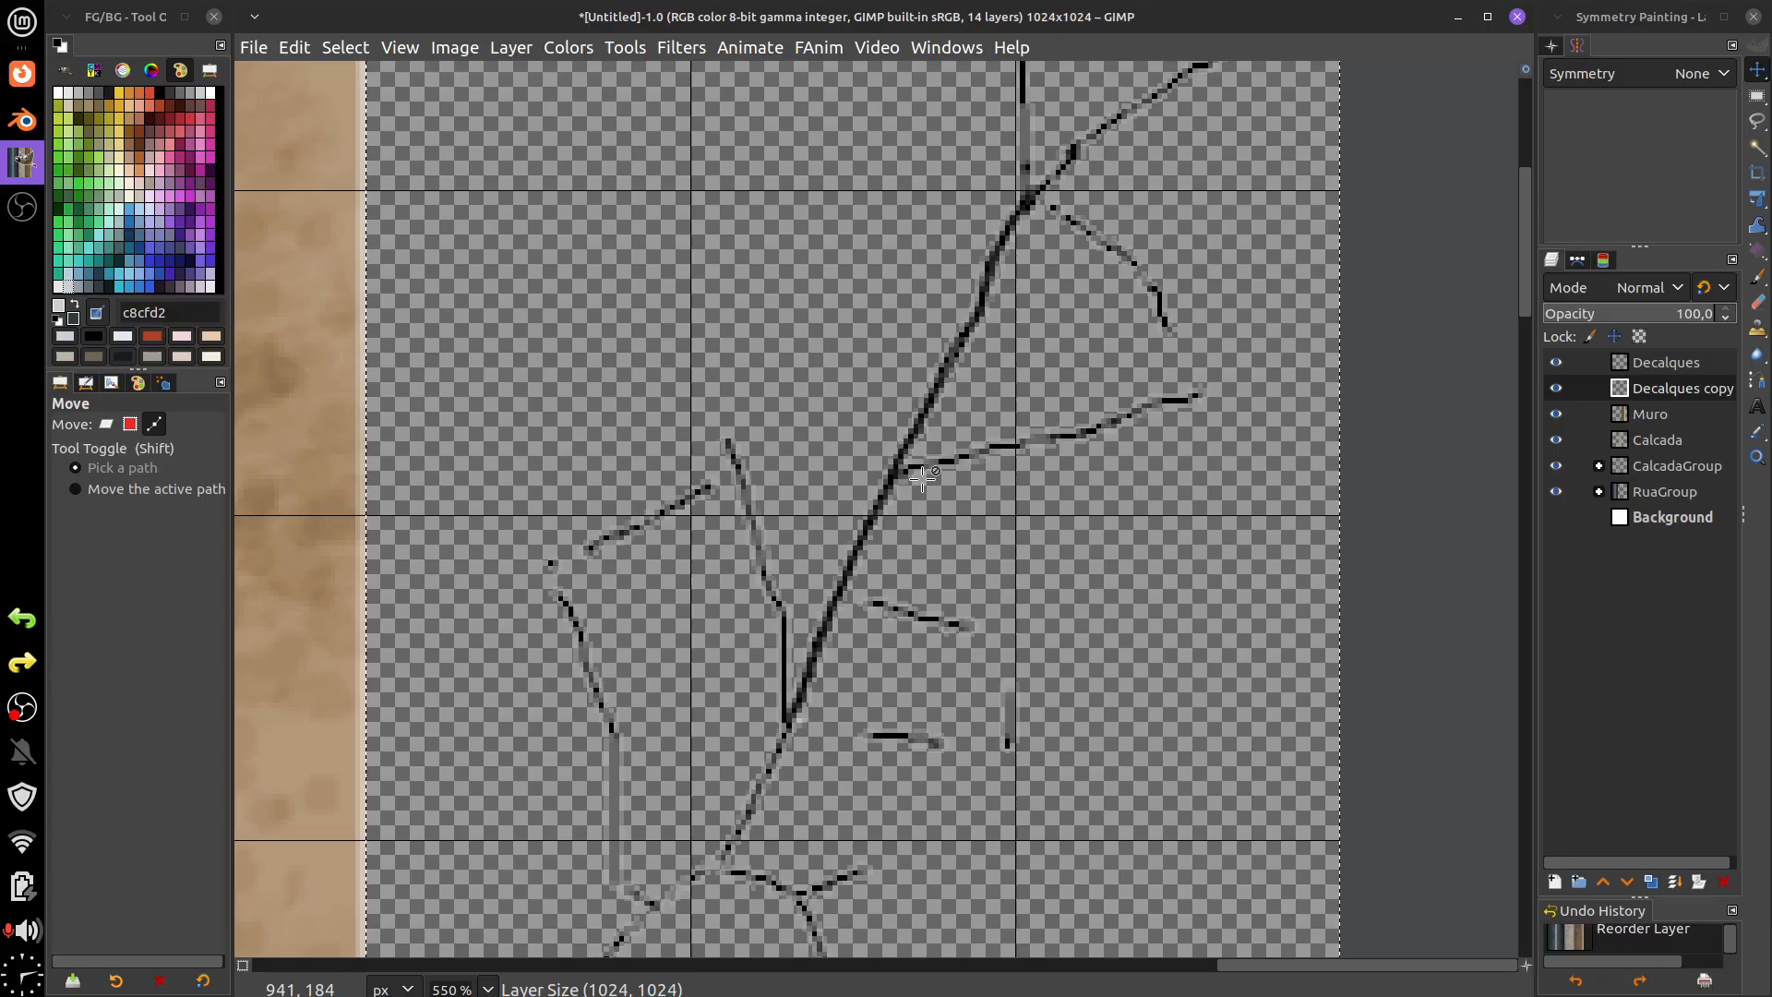
key(ctrl+i)
key(ctrl+z)
- Select a rectangle of about 192 × 307 px in the empty area below the crack drawing
scroll(996, 489, down, 2)
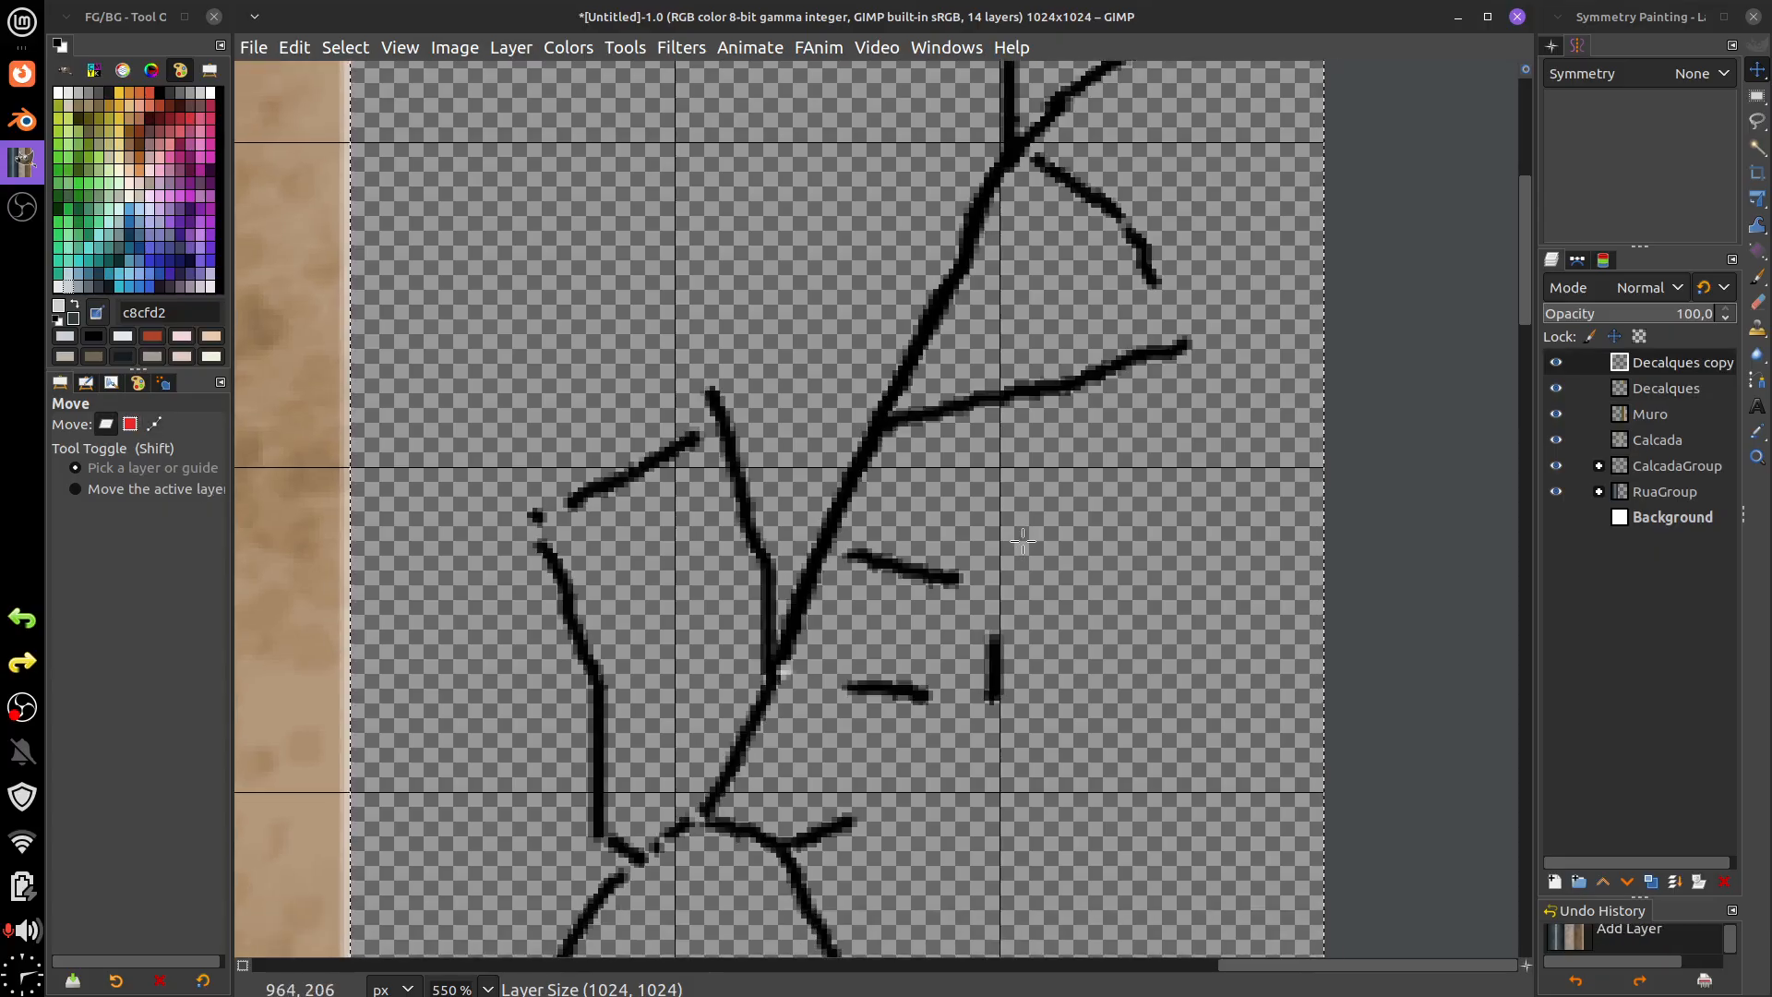
scroll(1023, 540, down, 3)
scroll(1016, 581, down, 4)
scroll(922, 489, right, 5)
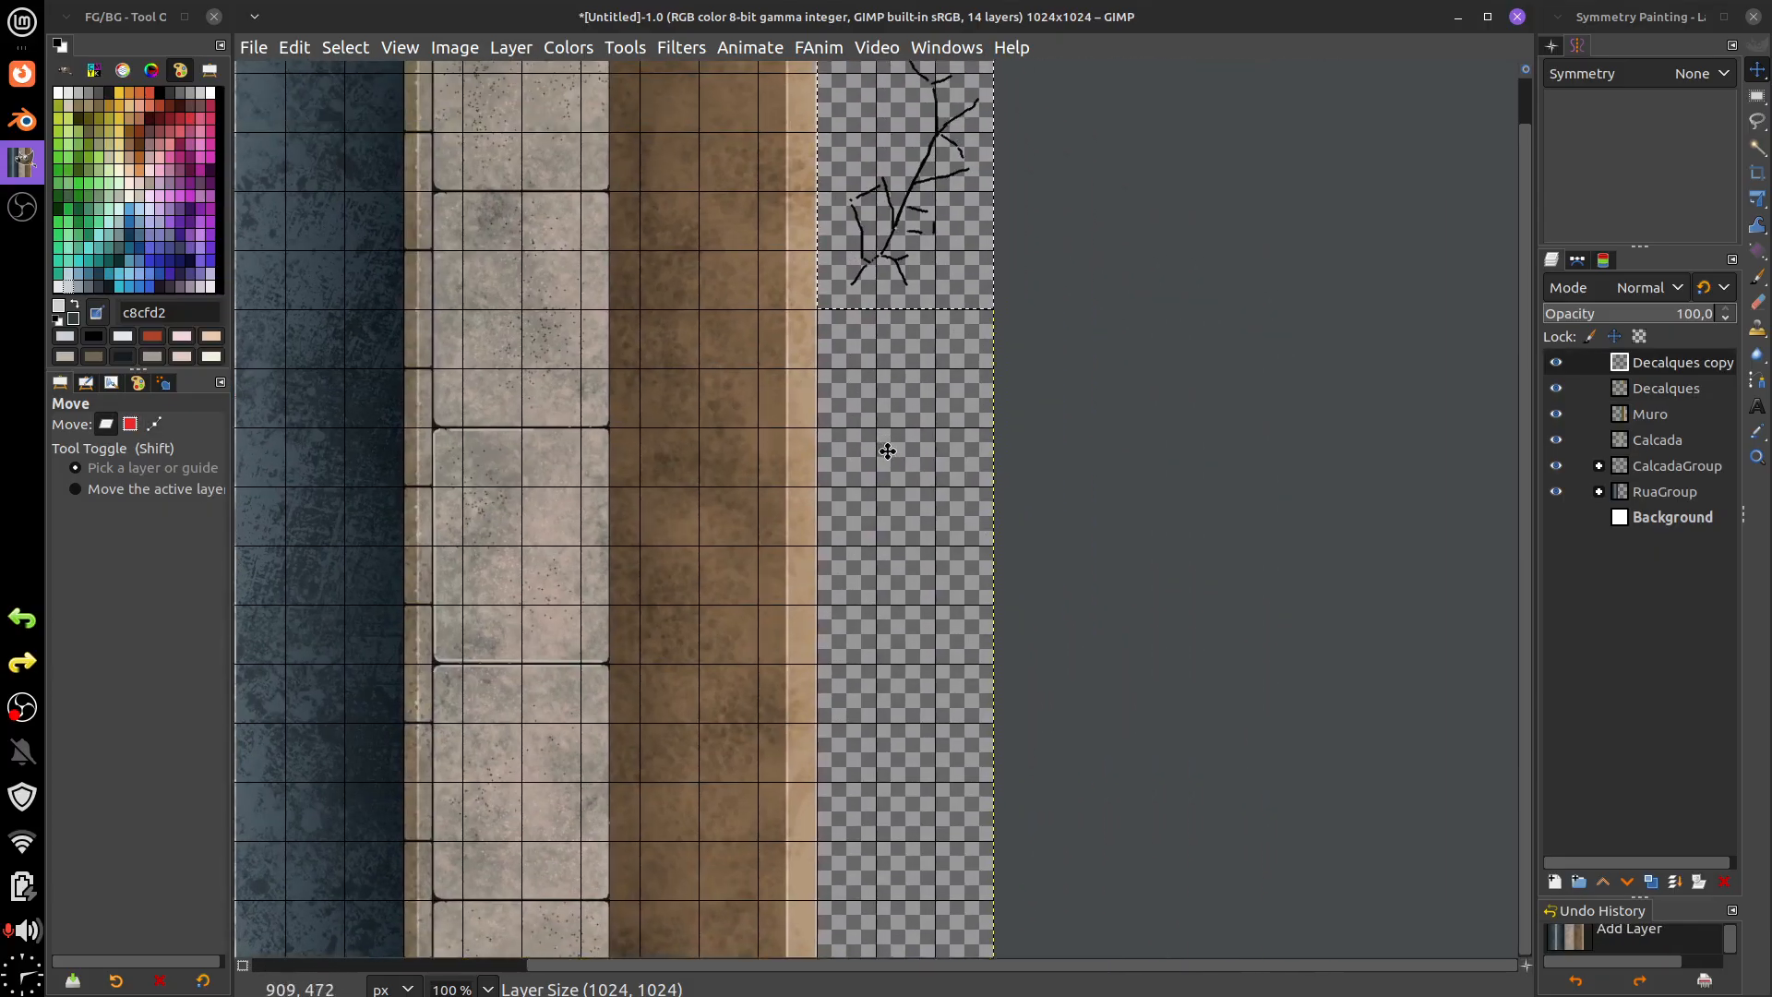
key(r)
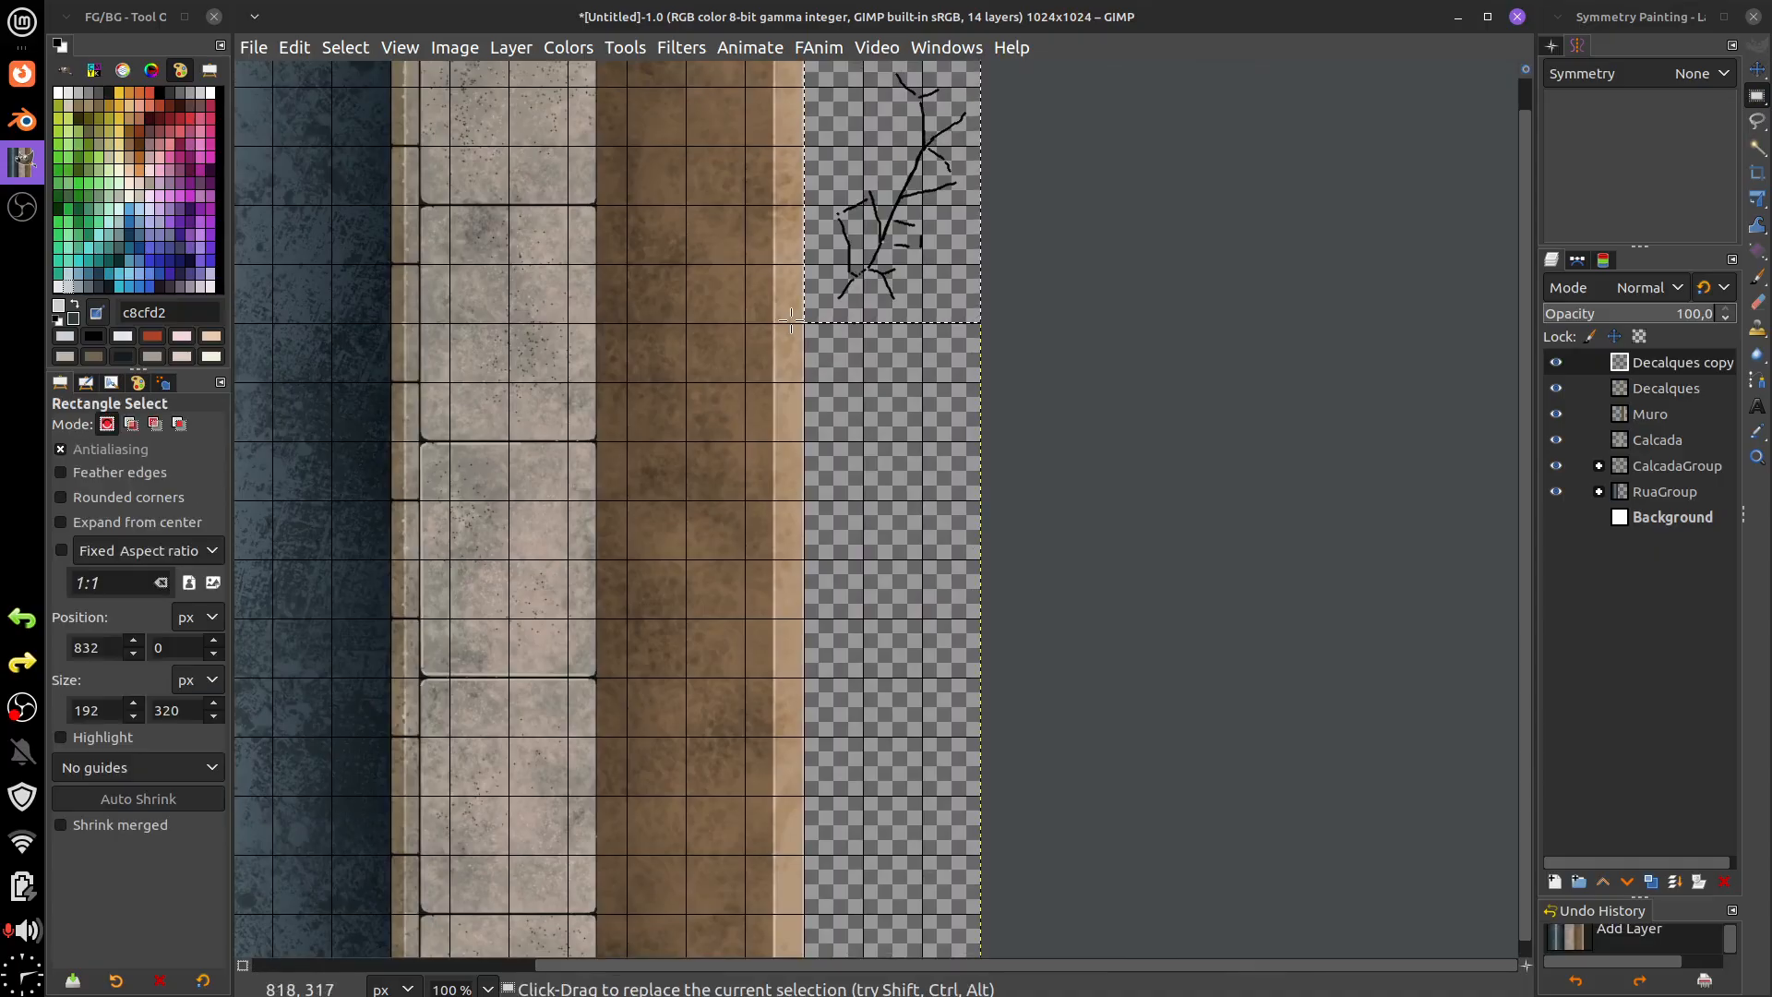
drag(805, 335, 982, 618)
scroll(900, 587, up, 2)
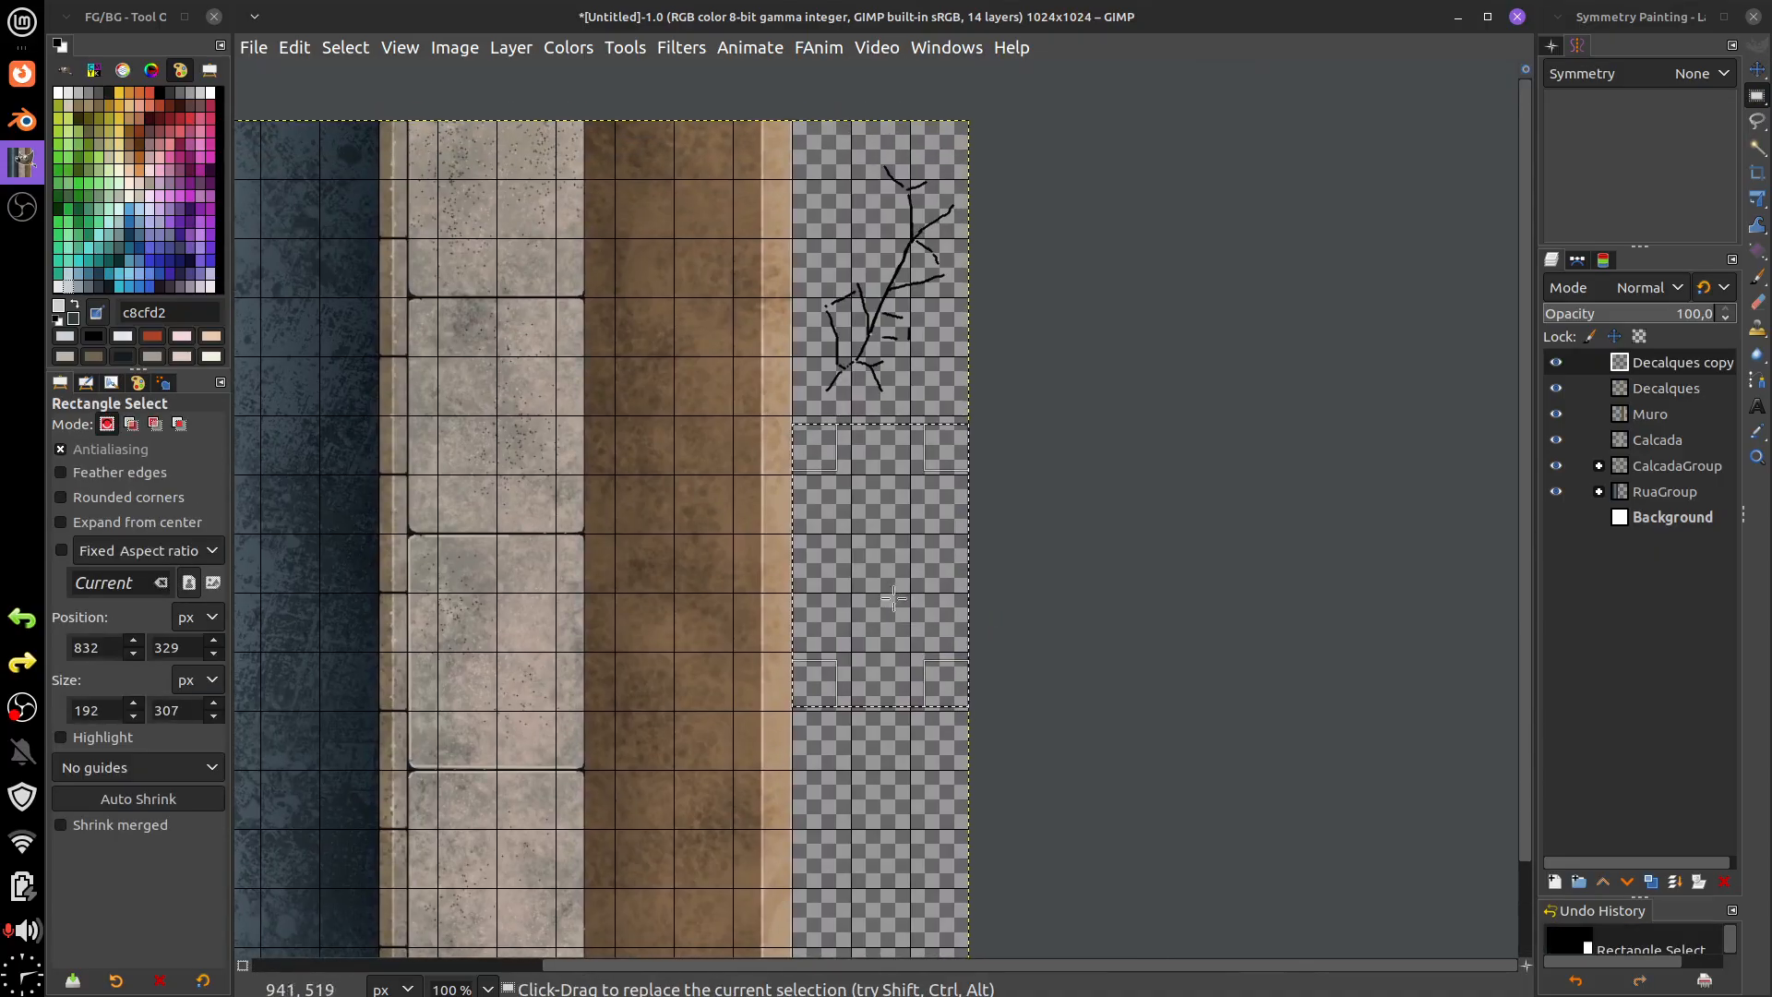
- Adjust the selection's upper and lower edges so it measures 192 × 320 px at position 832, 320
scroll(898, 588, up, 1)
scroll(898, 588, up, 1)
drag(766, 257, 766, 240)
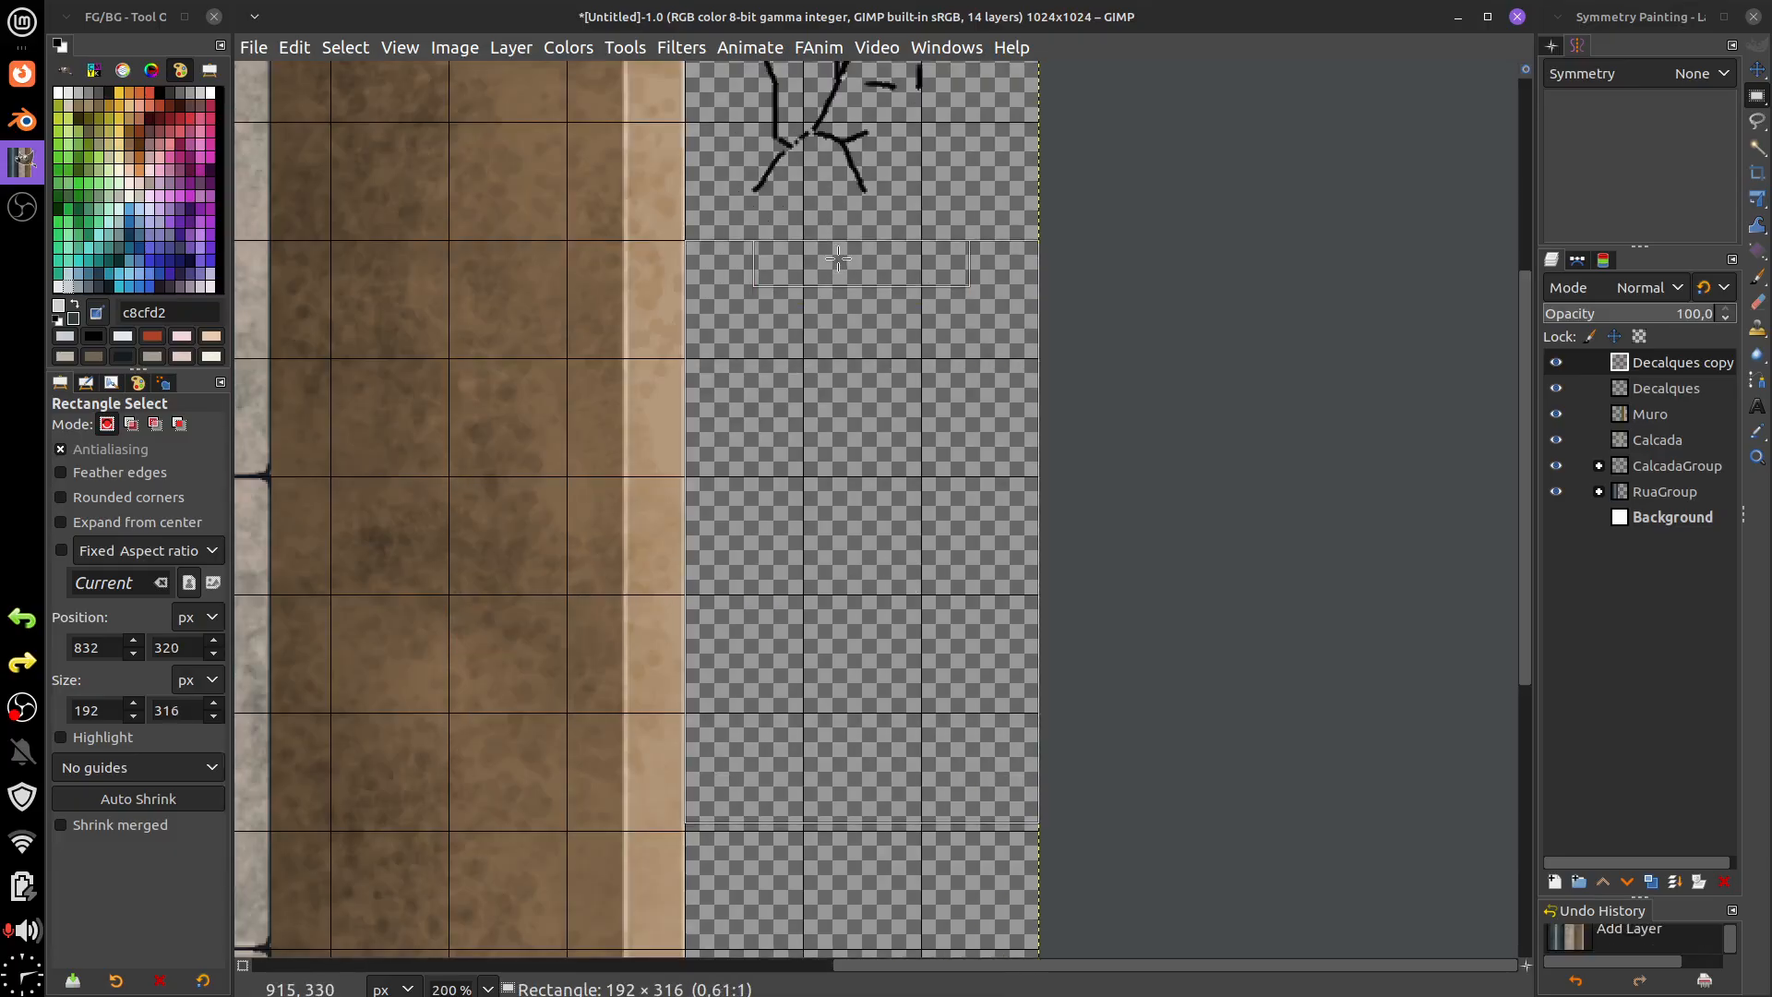
scroll(805, 471, down, 3)
drag(801, 687, 805, 688)
scroll(790, 259, up, 4)
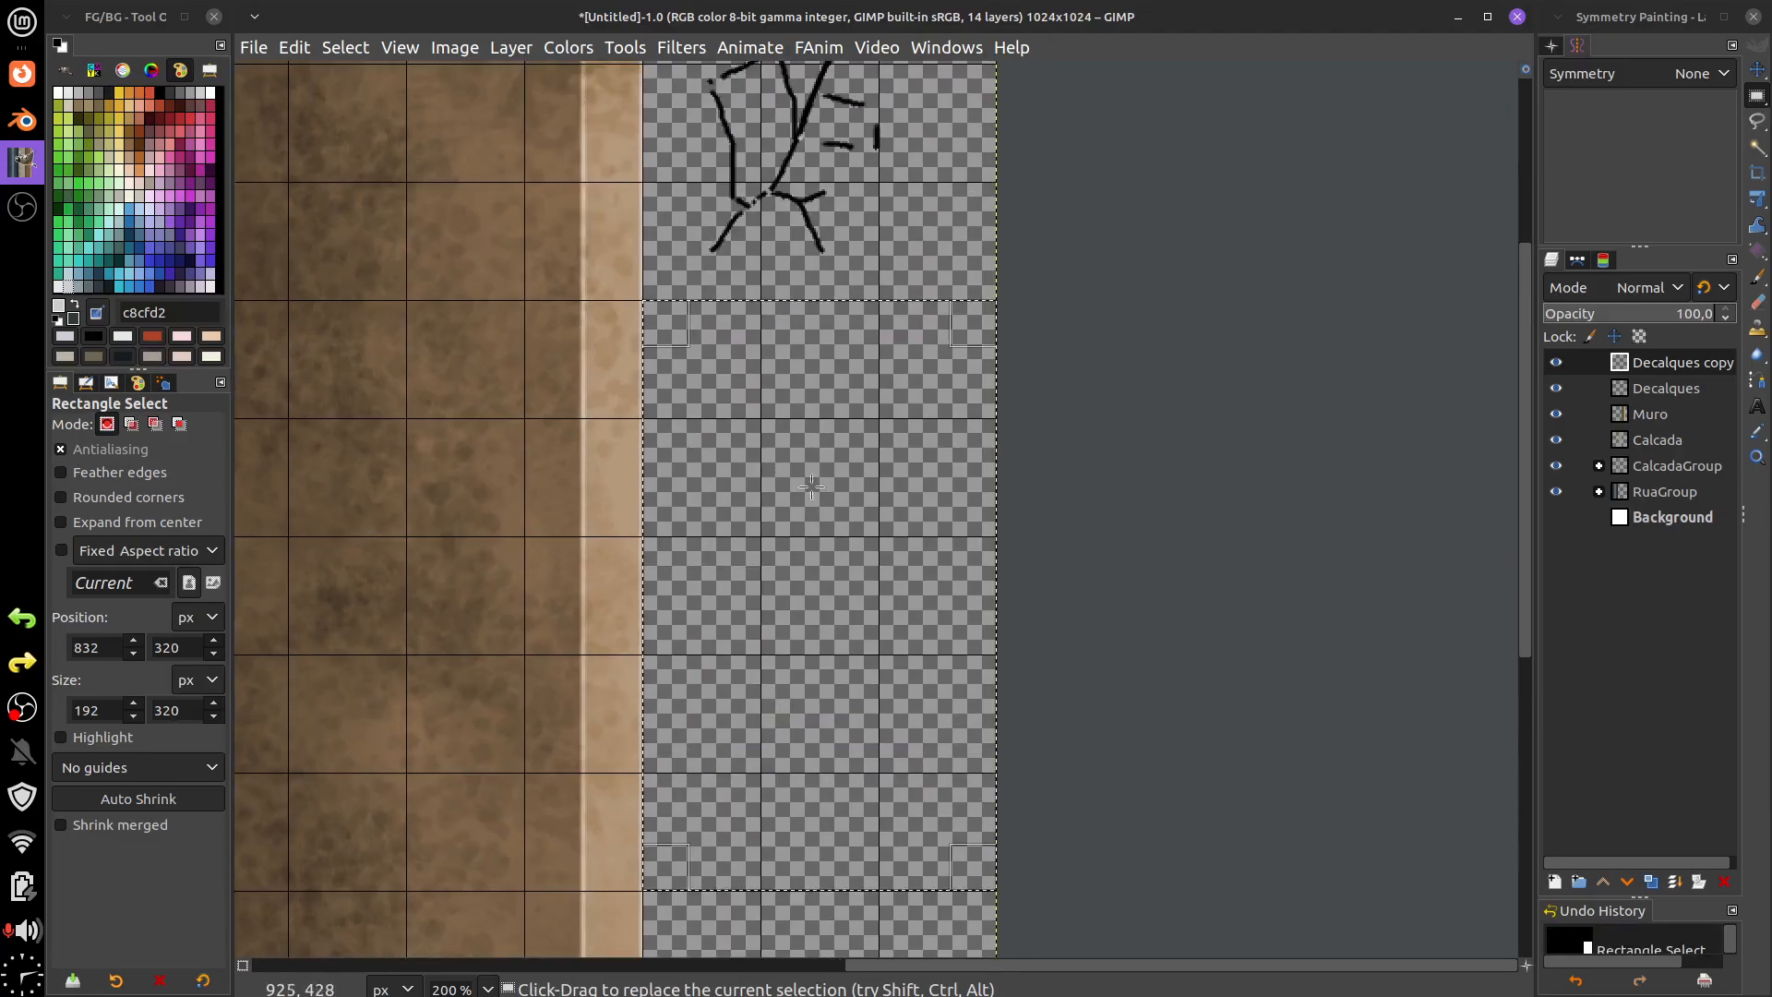
drag(809, 333, 781, 327)
scroll(861, 597, down, 3)
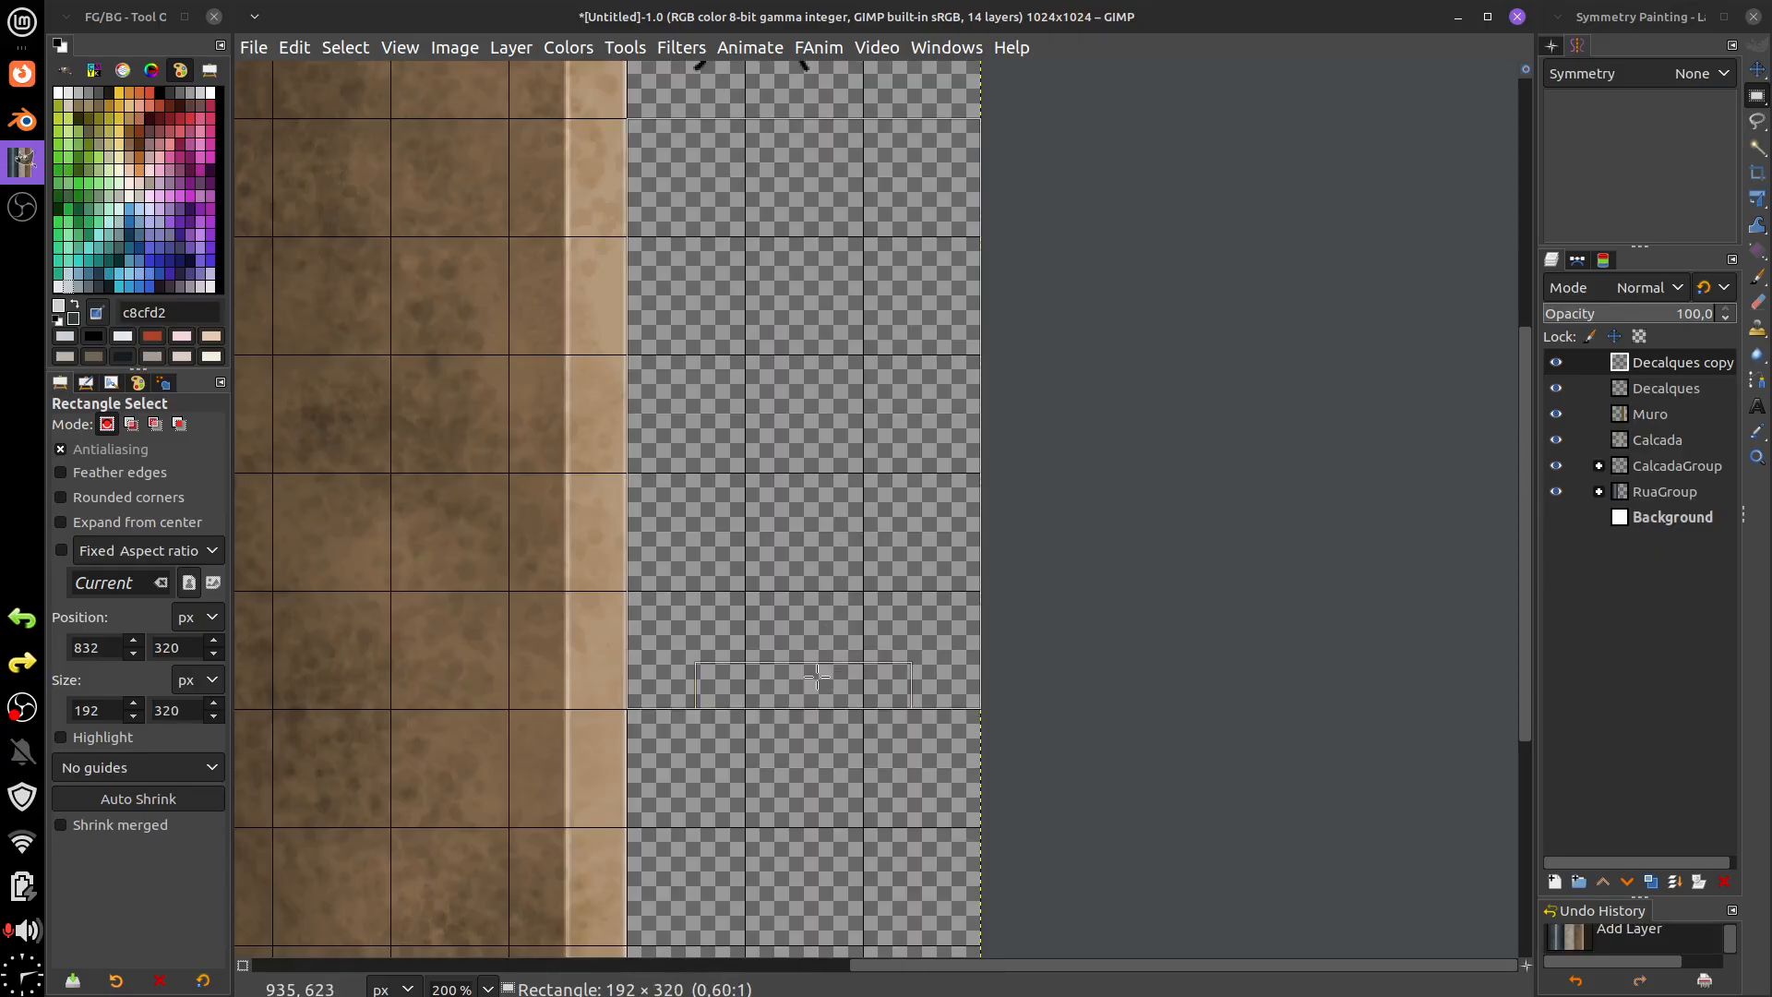
drag(817, 676, 818, 677)
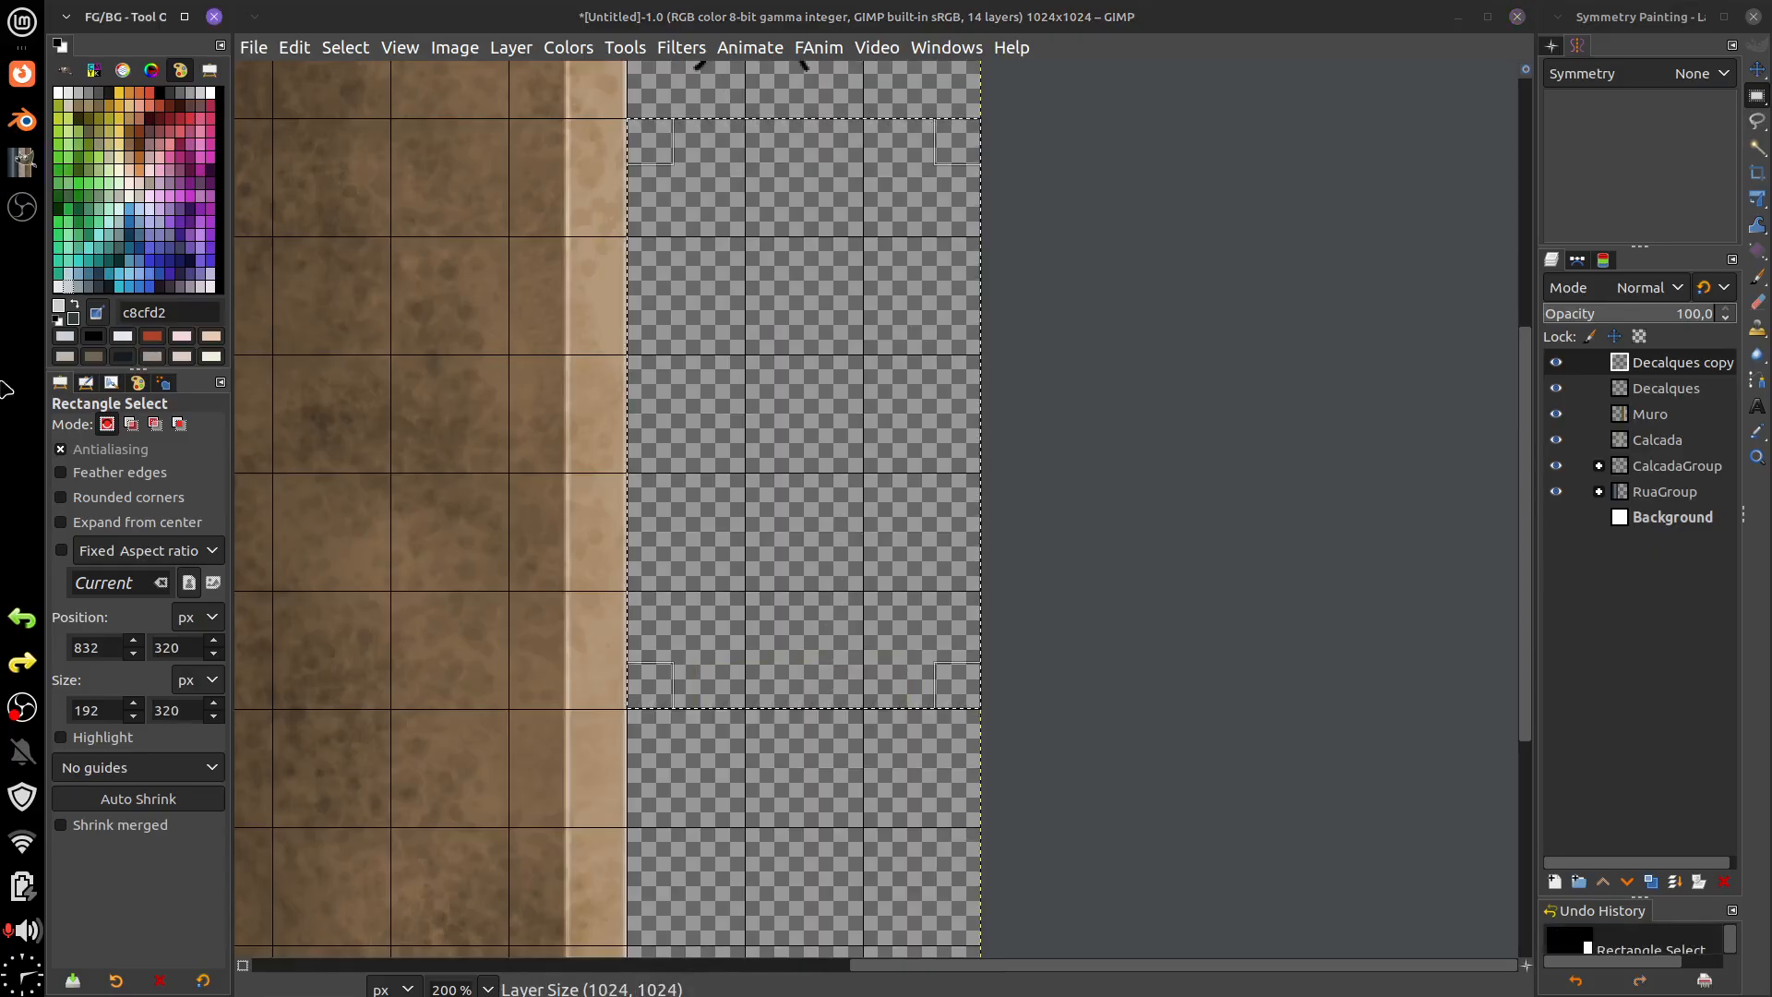
- Set the foreground colour to dark green 0d310b and load the 000NoiseScratchUdan preset for the Paintbrush at size 190
click(64, 212)
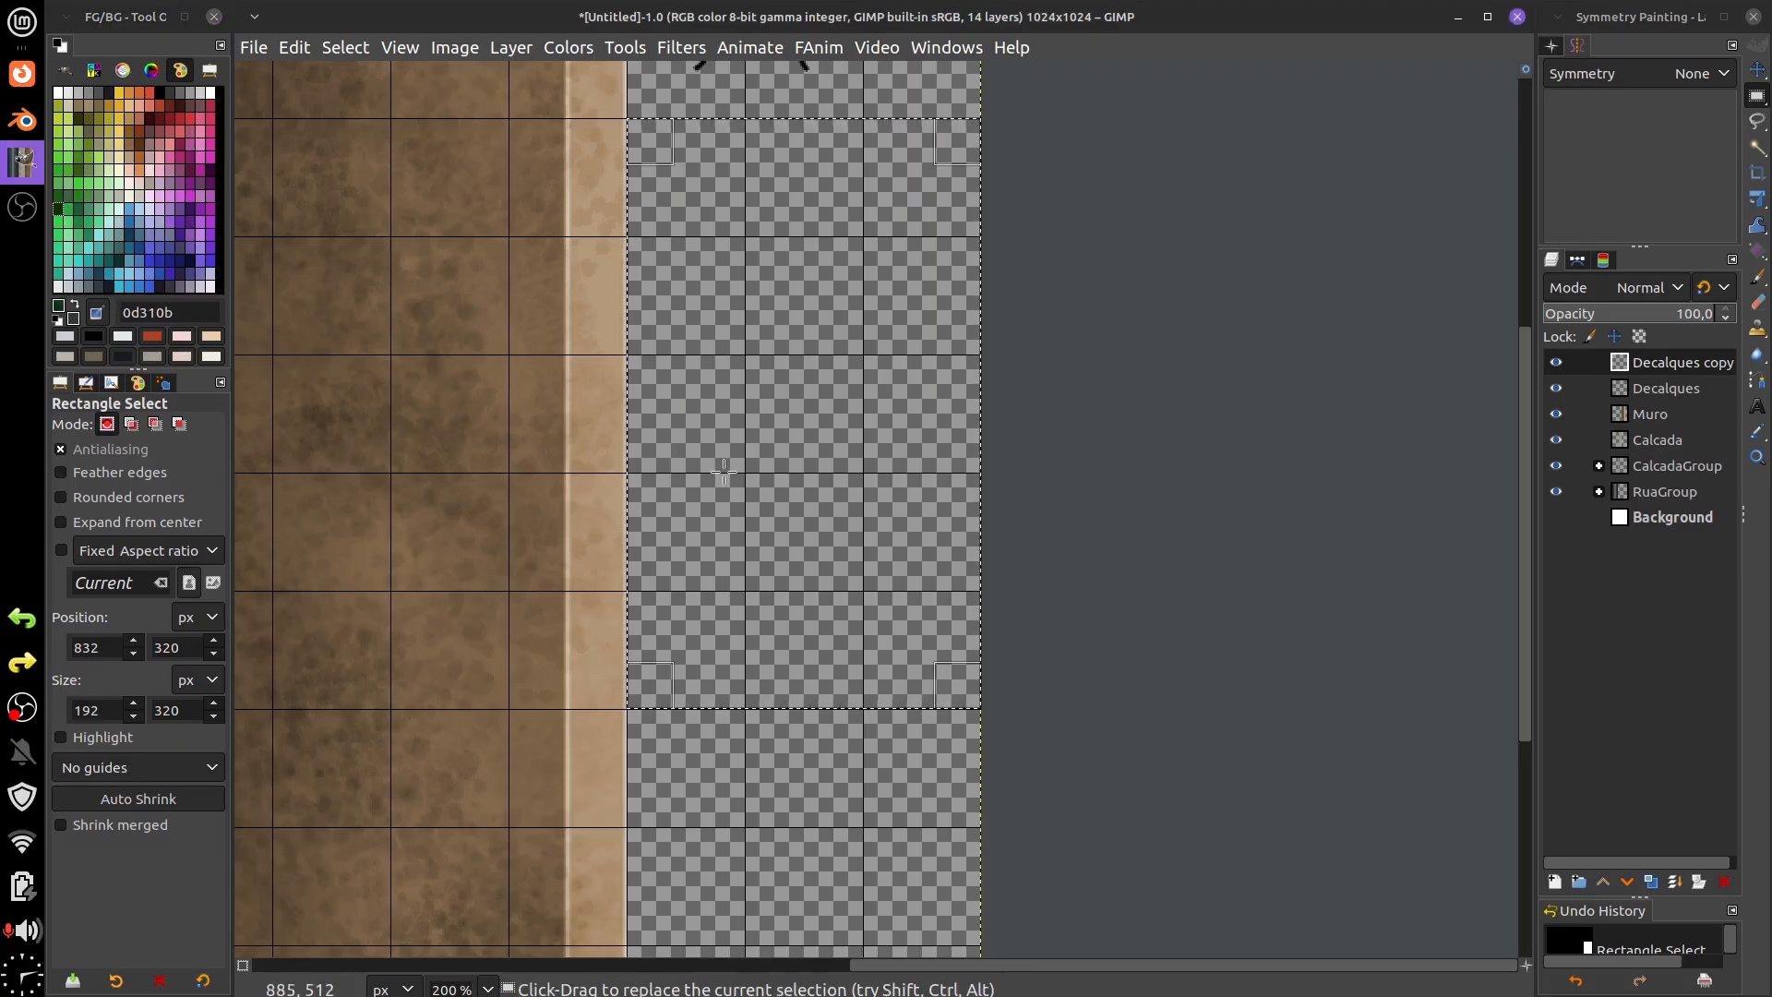
key(b)
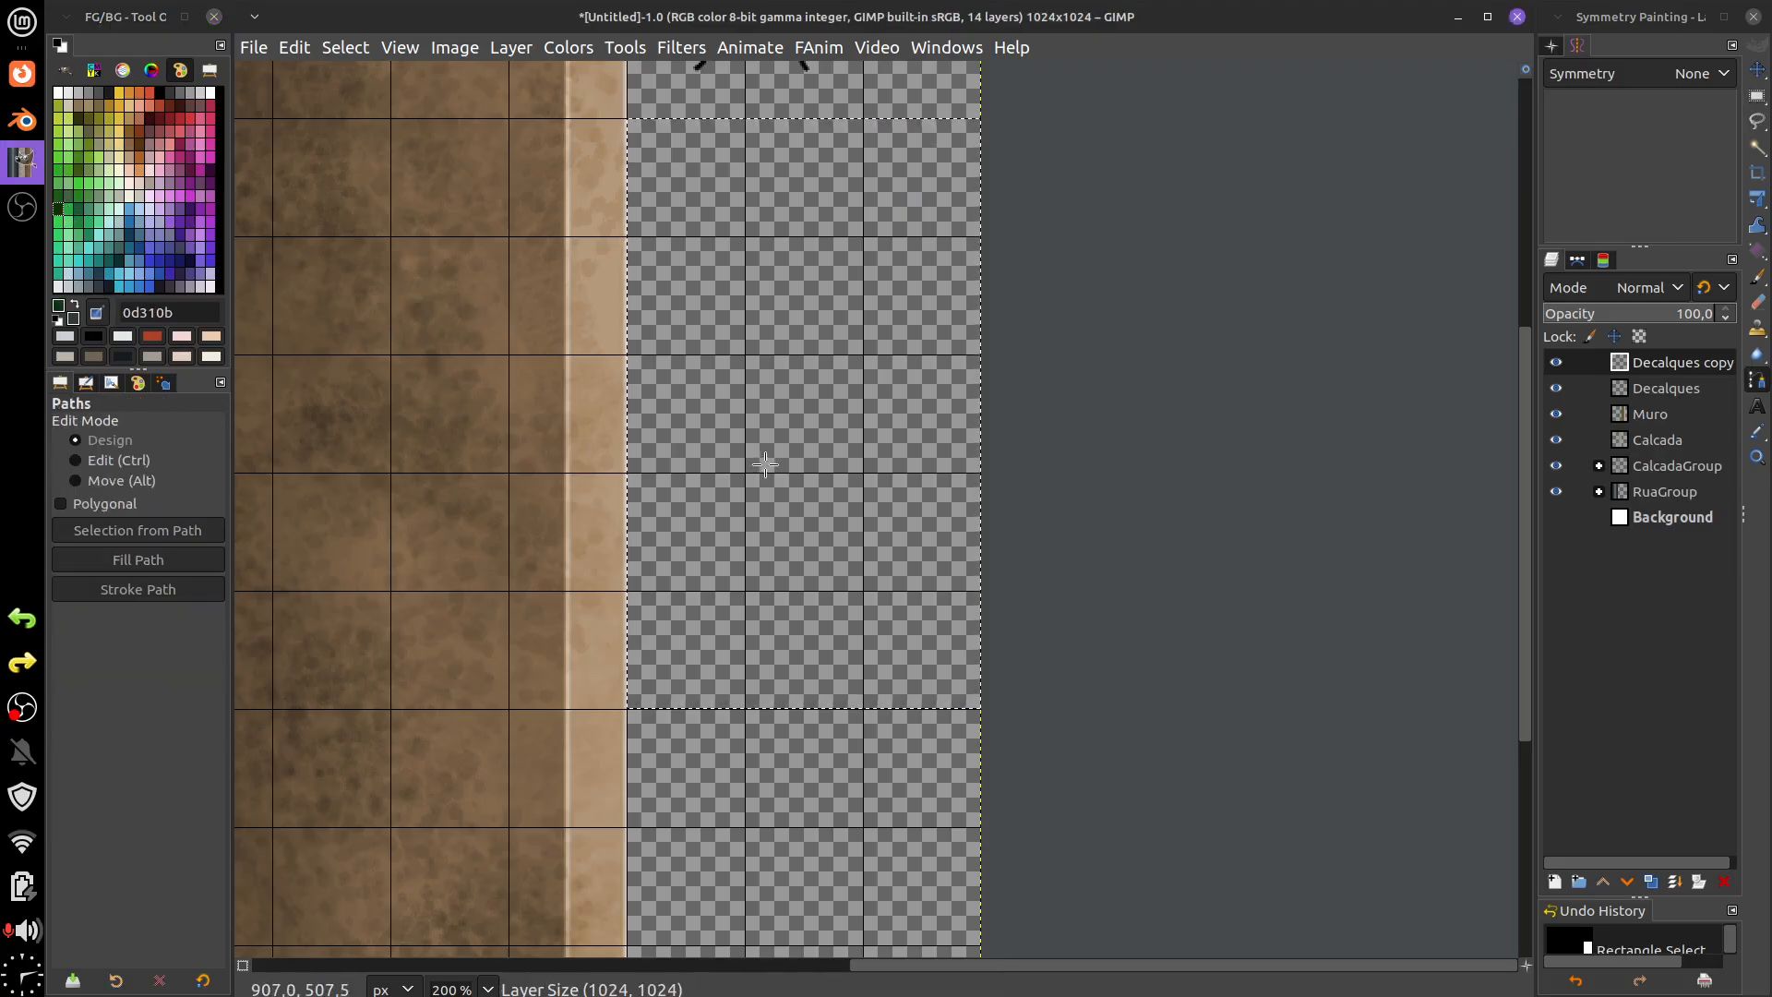
key(p)
click(68, 493)
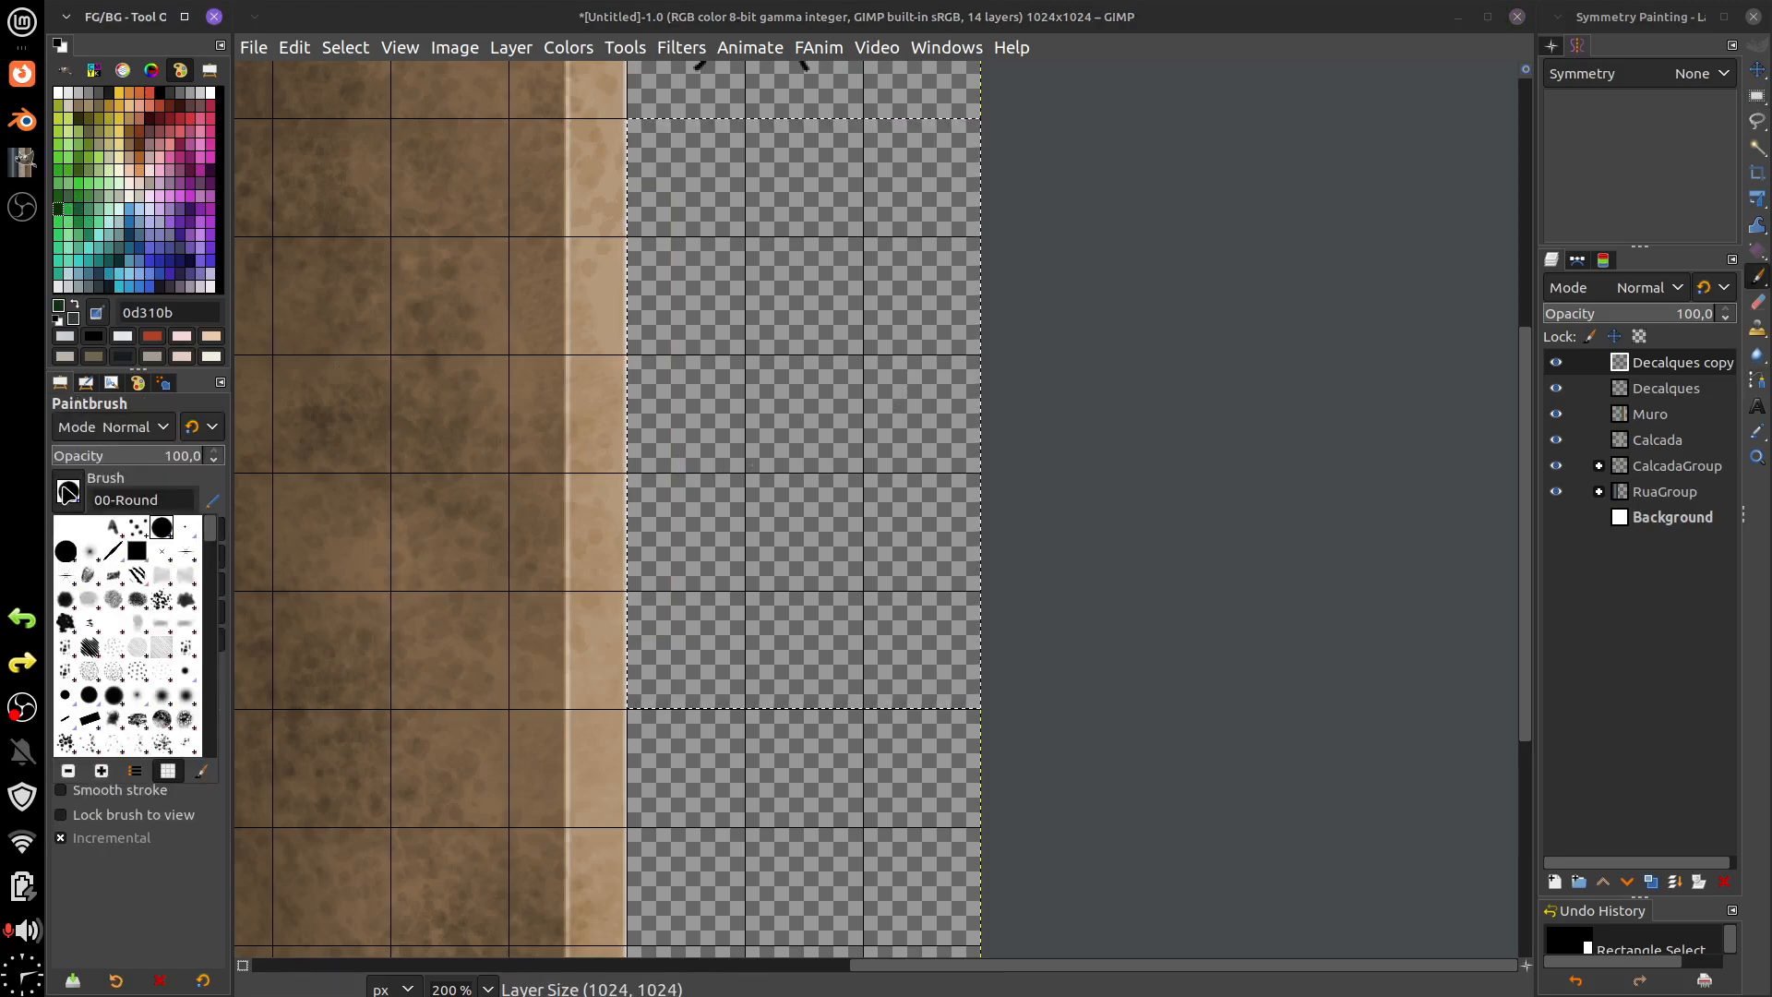
click(67, 492)
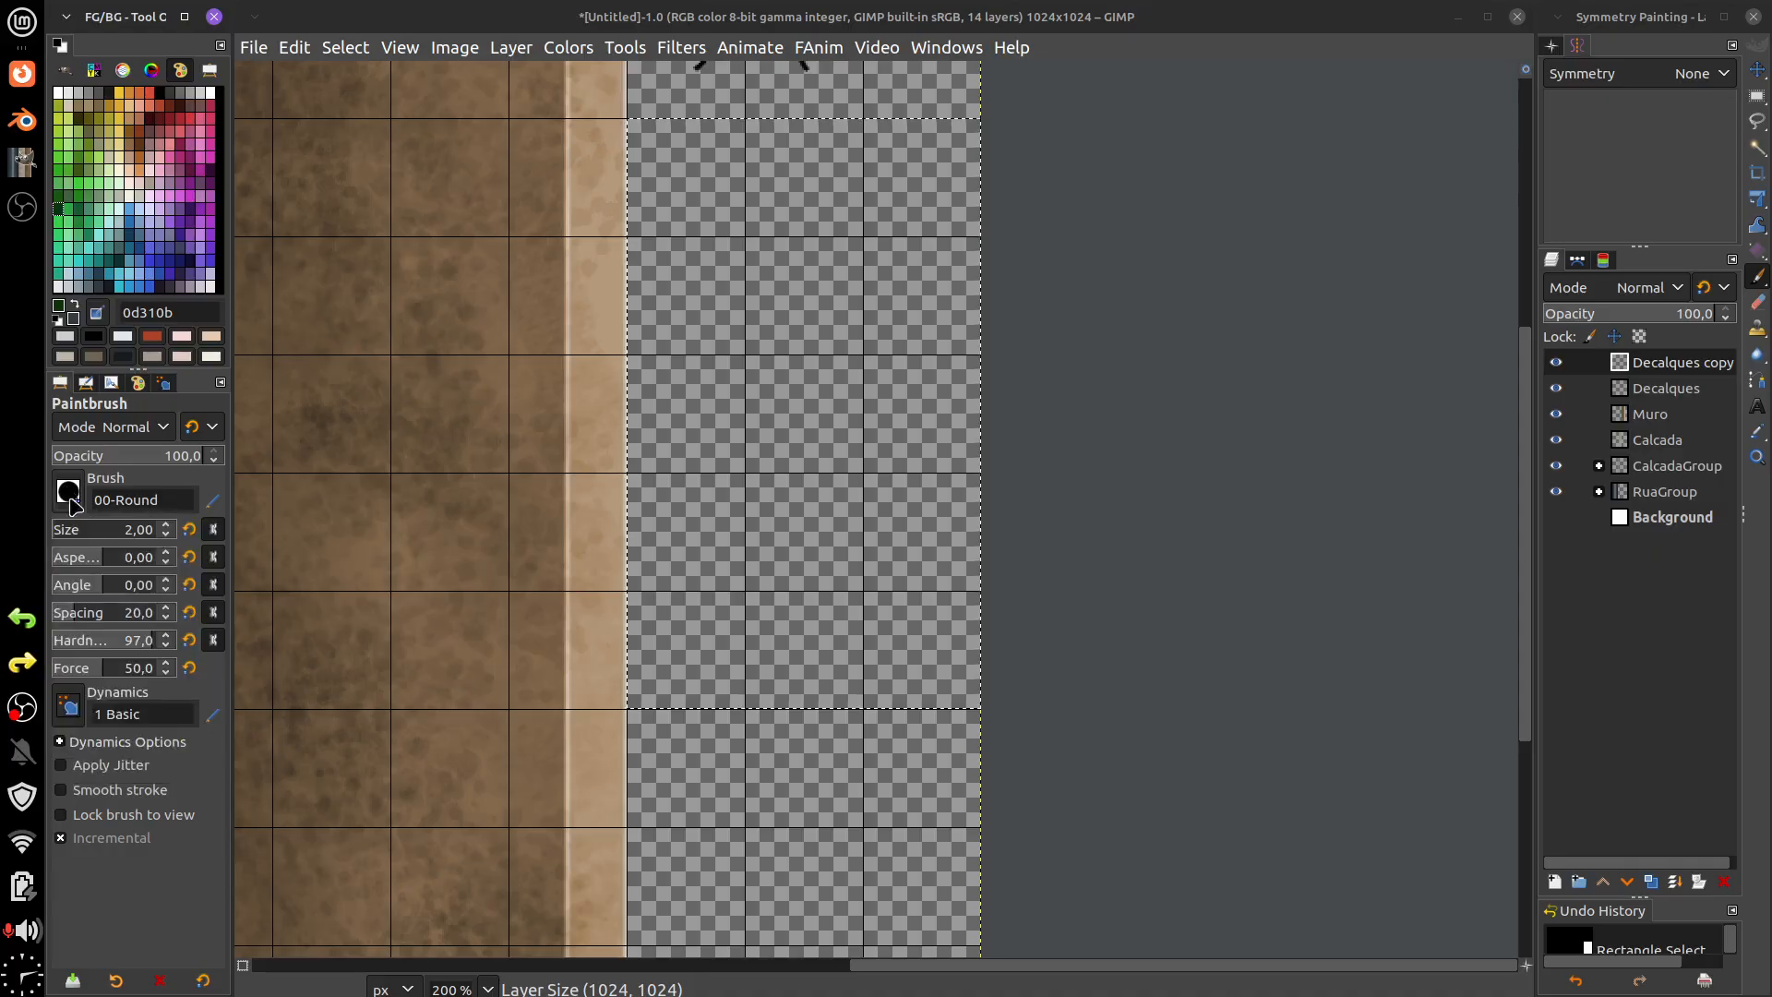
click(115, 980)
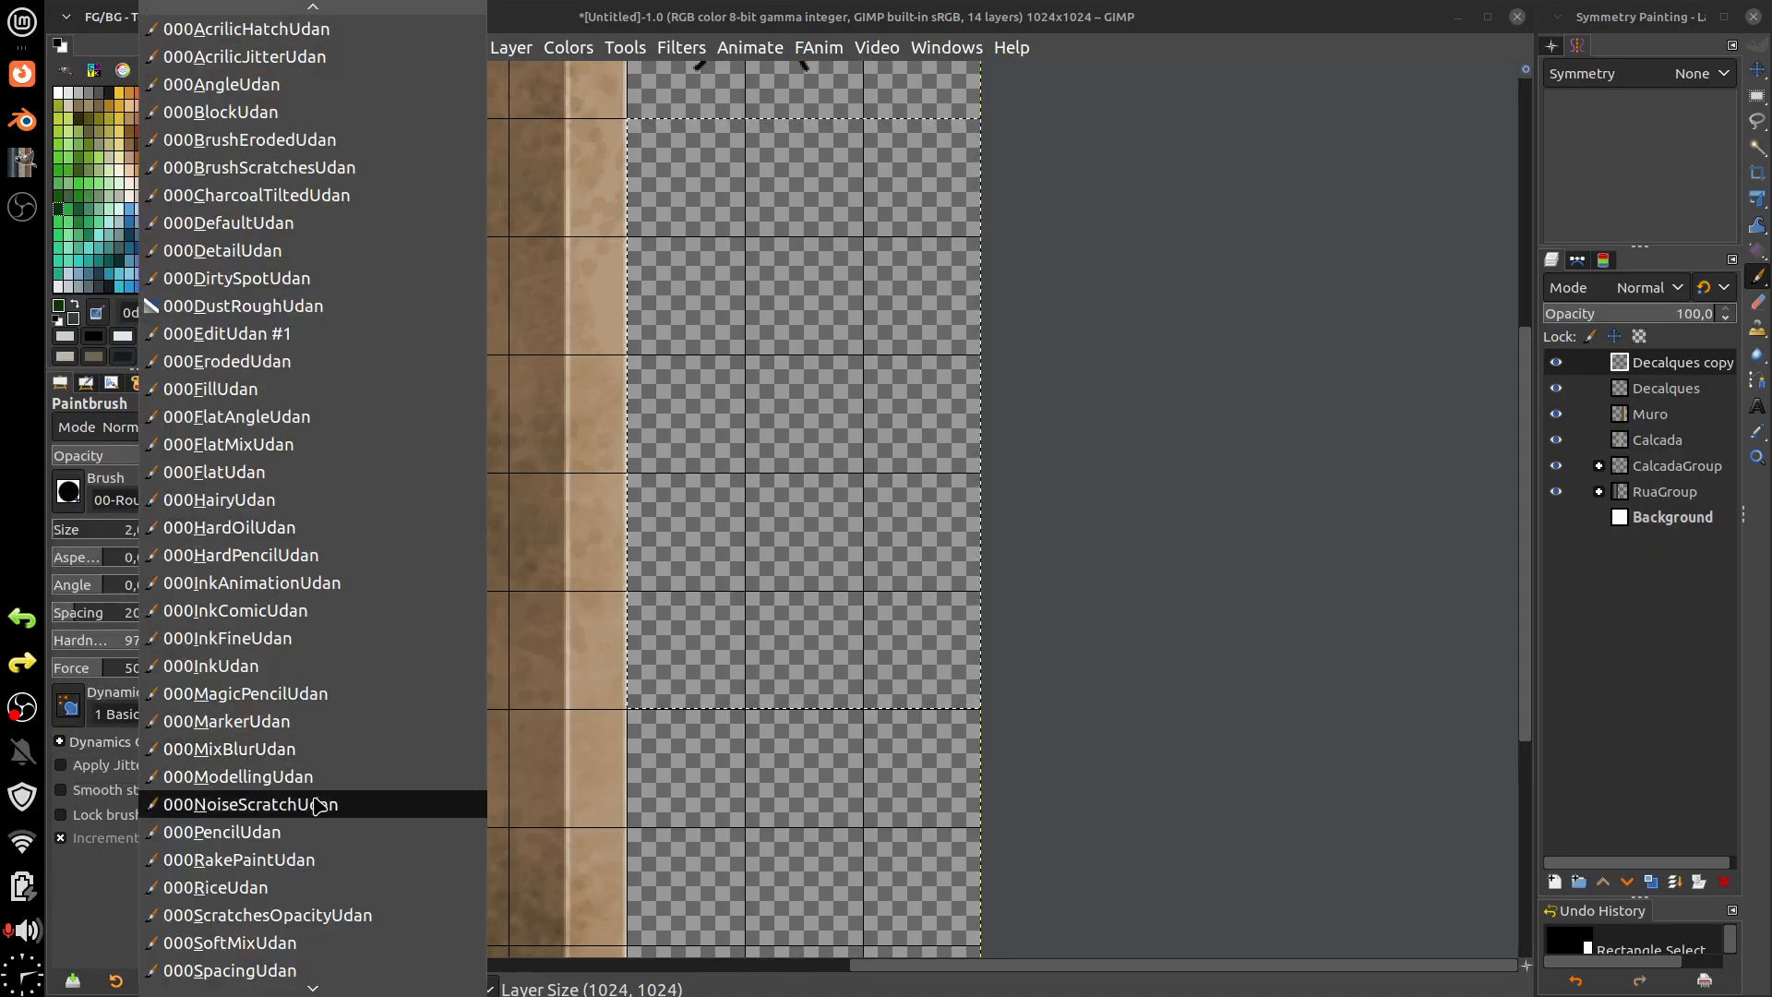
click(212, 804)
drag(103, 531, 93, 530)
- Try painting dark green scratchy texture along the outer edge of the selected area, and undo the strokes
click(956, 462)
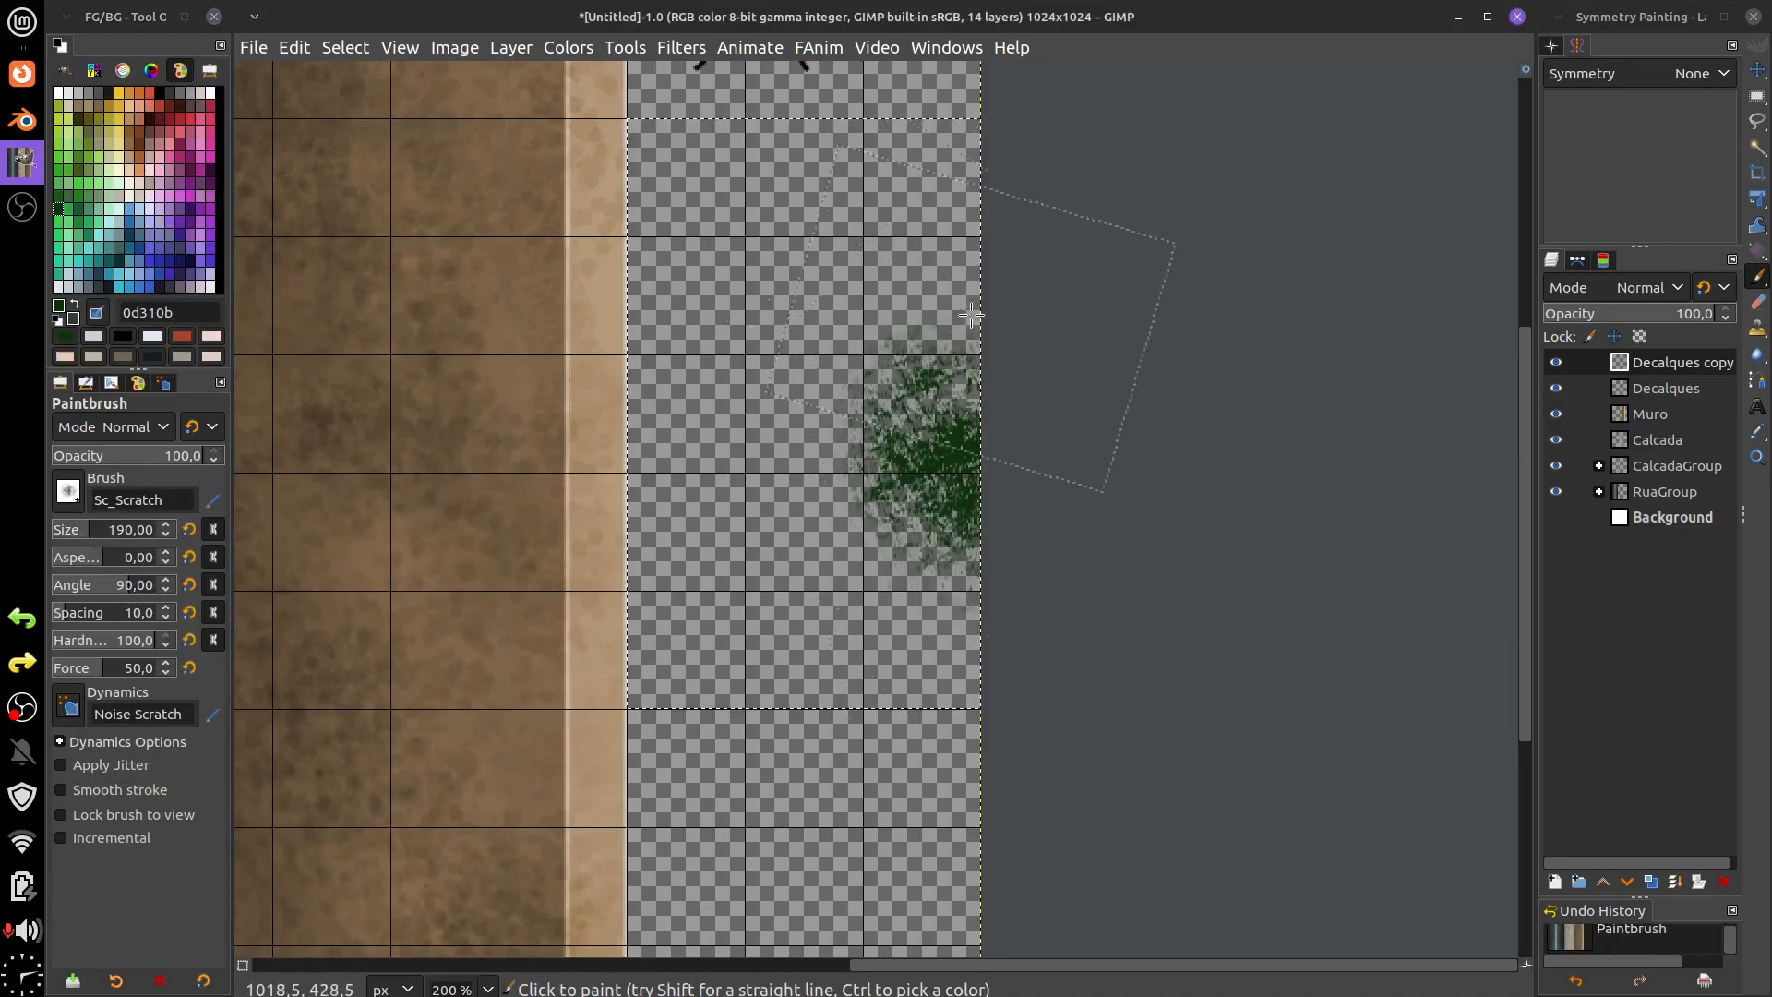
click(970, 315)
click(996, 221)
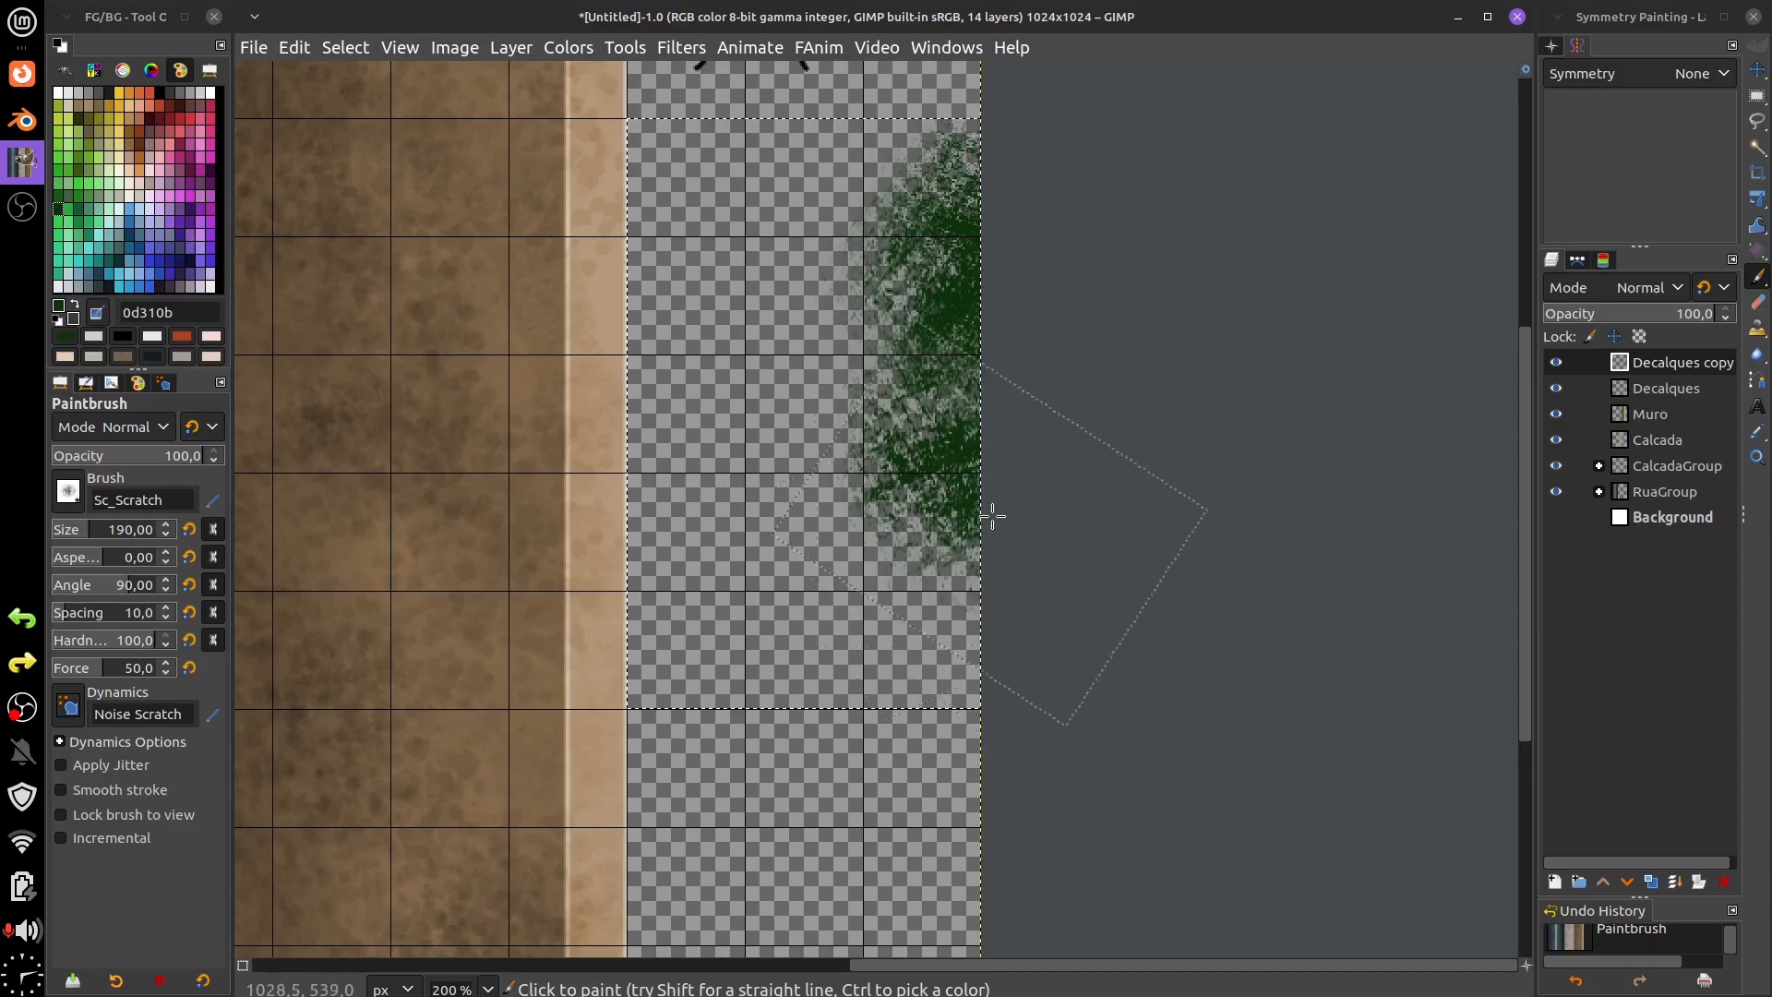
key(ctrl+z)
click(1001, 277)
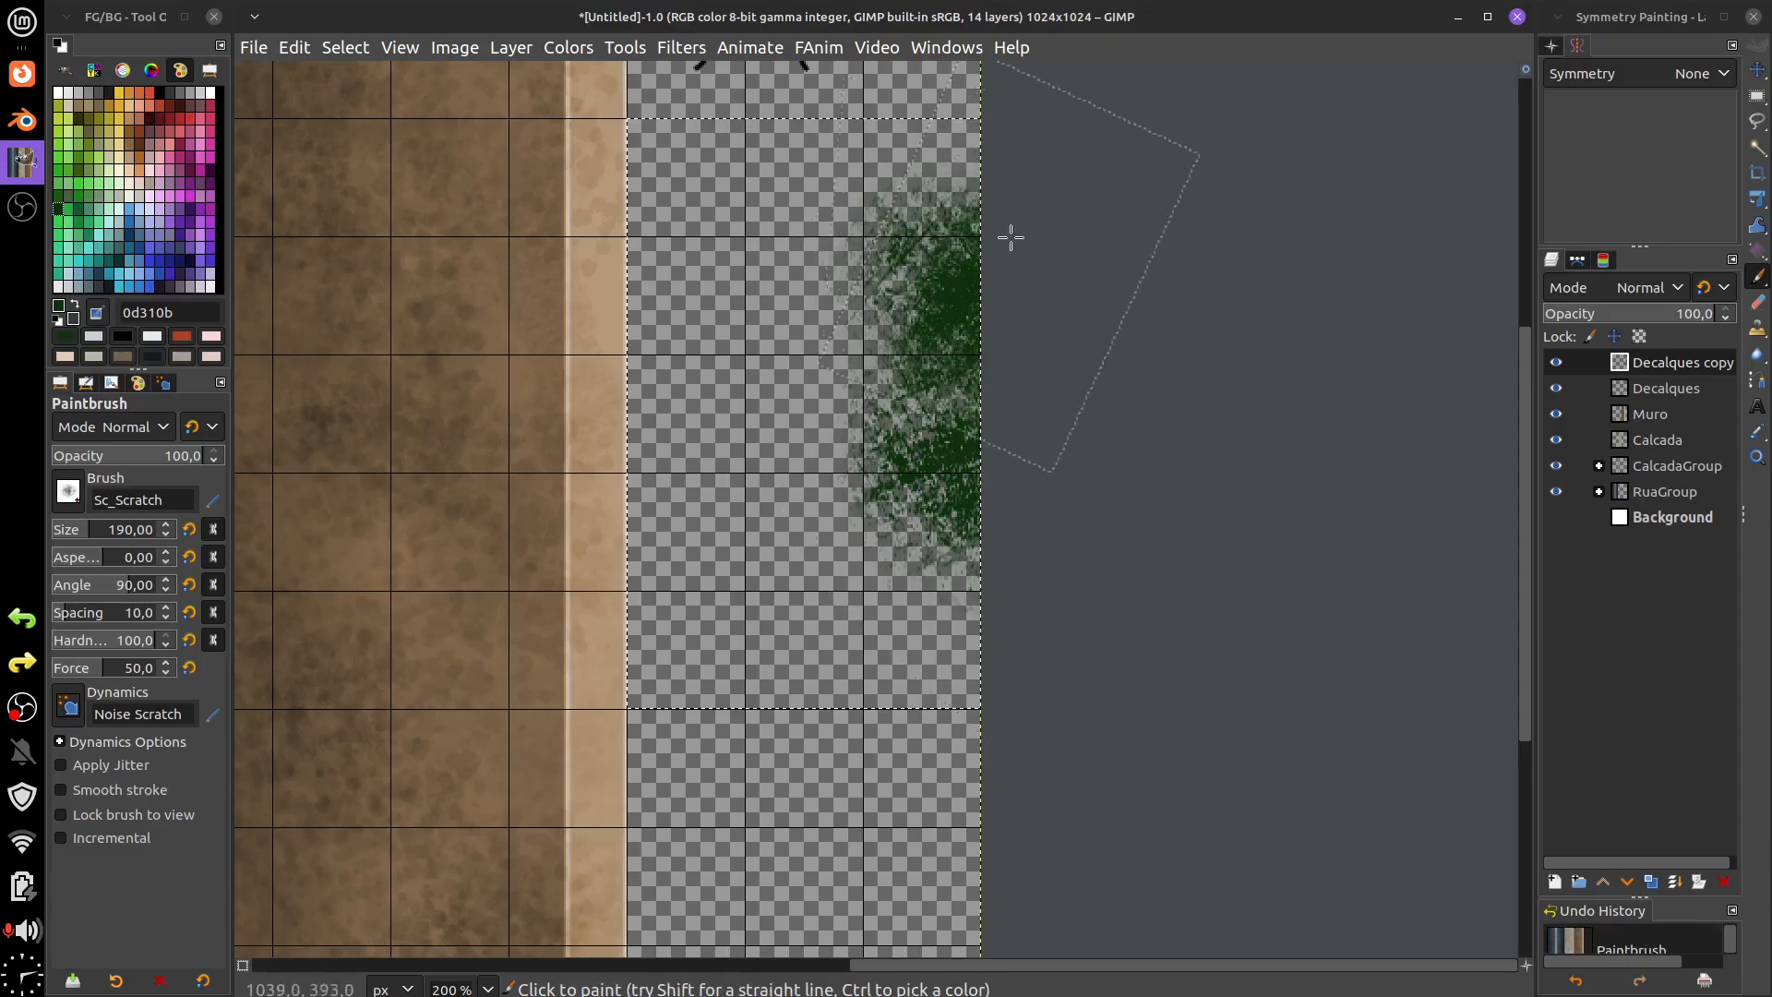
click(1010, 238)
click(988, 502)
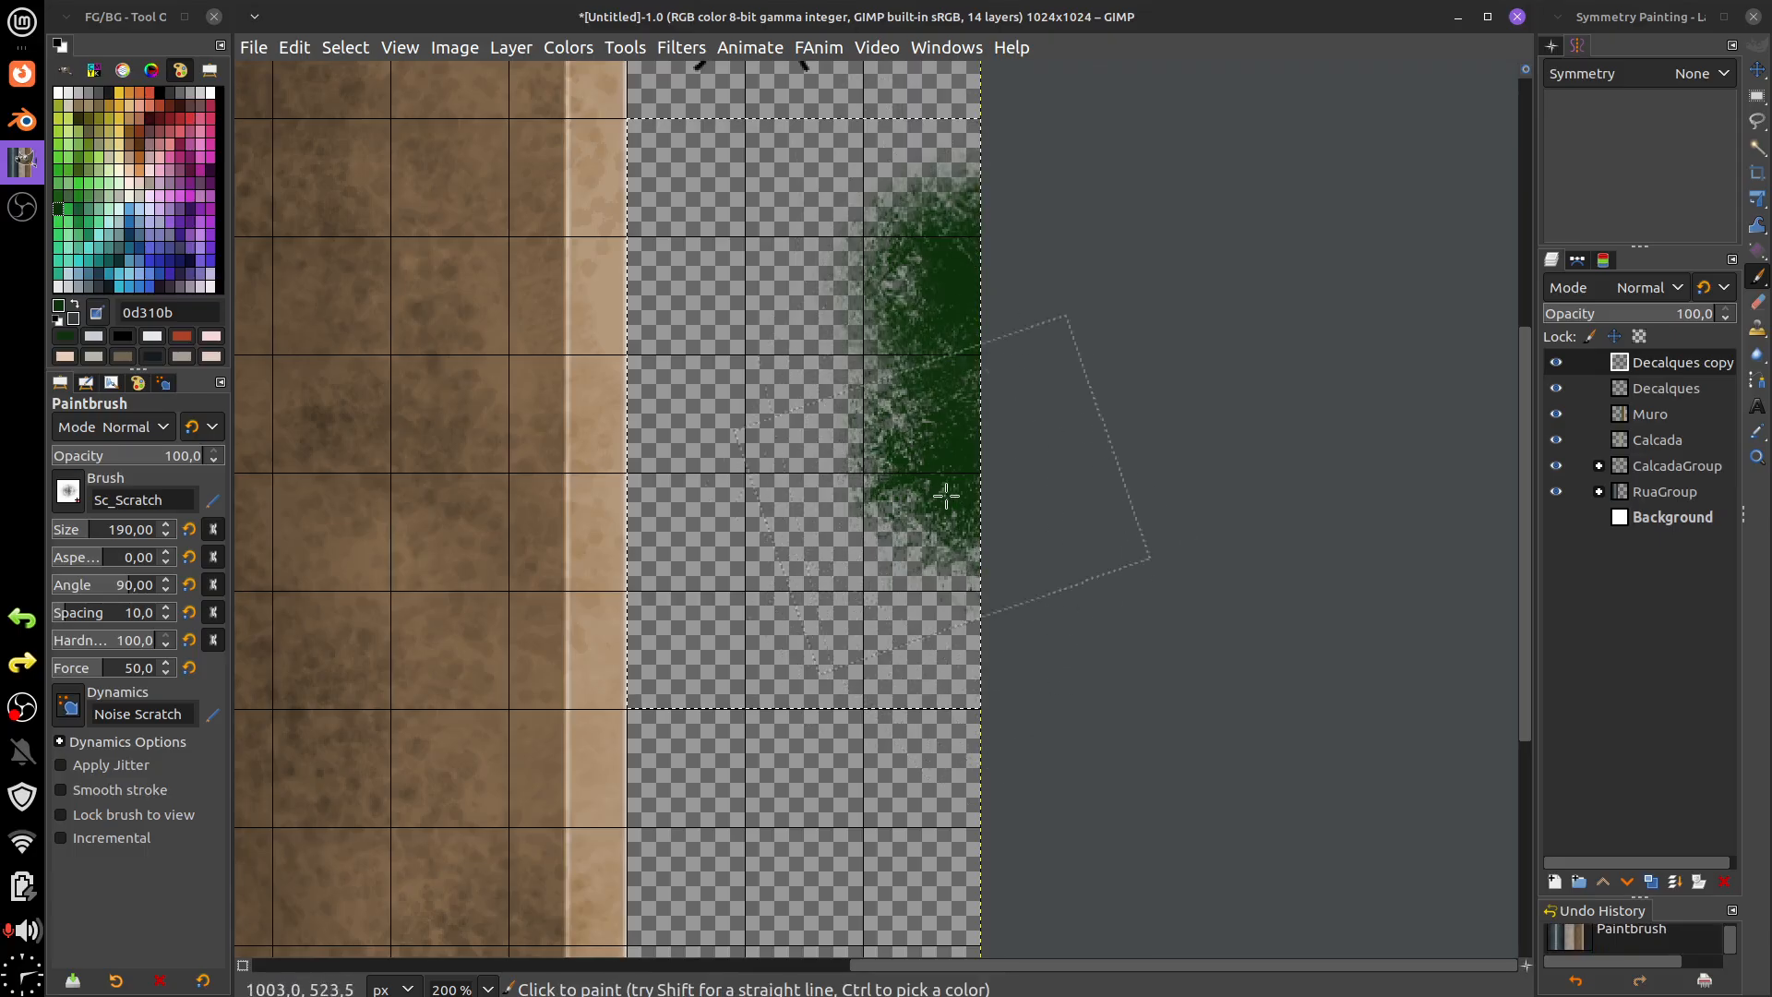
key(ctrl+z)
key(ctrl+z)
key(ctrl+z)
- Paint two separate dark green scratchy patches, one above the other, along the outer canvas edge of the selection
click(957, 265)
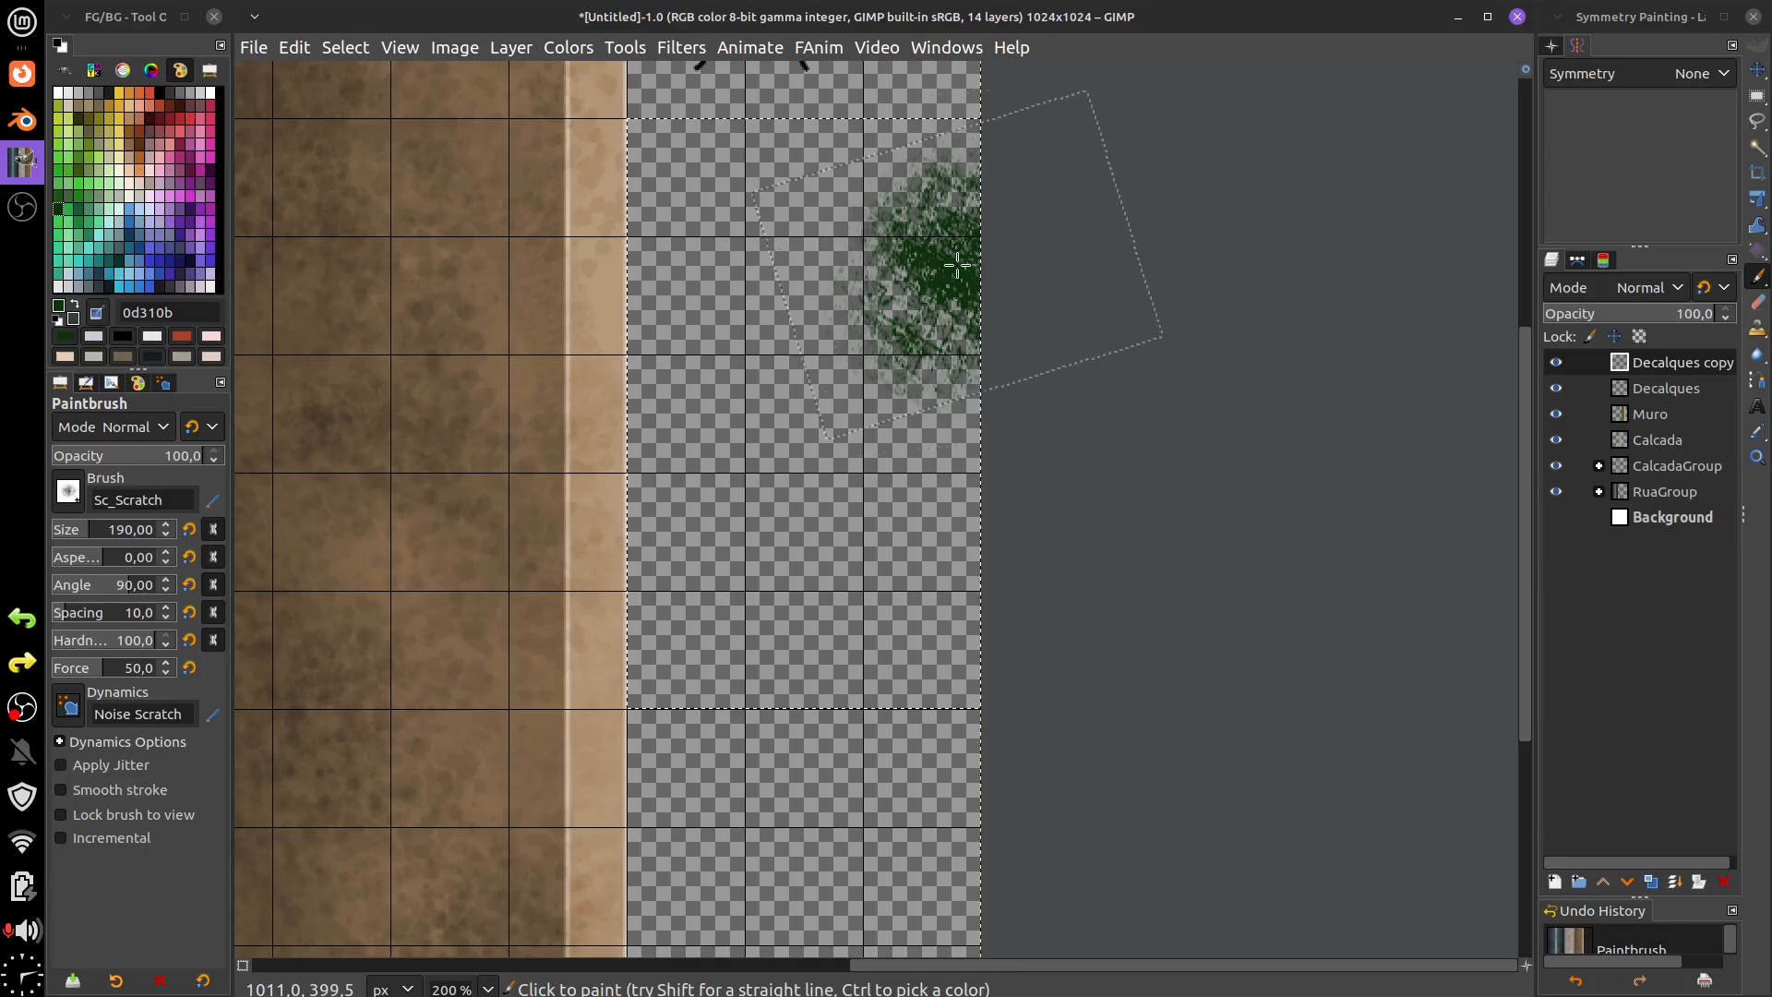
click(957, 275)
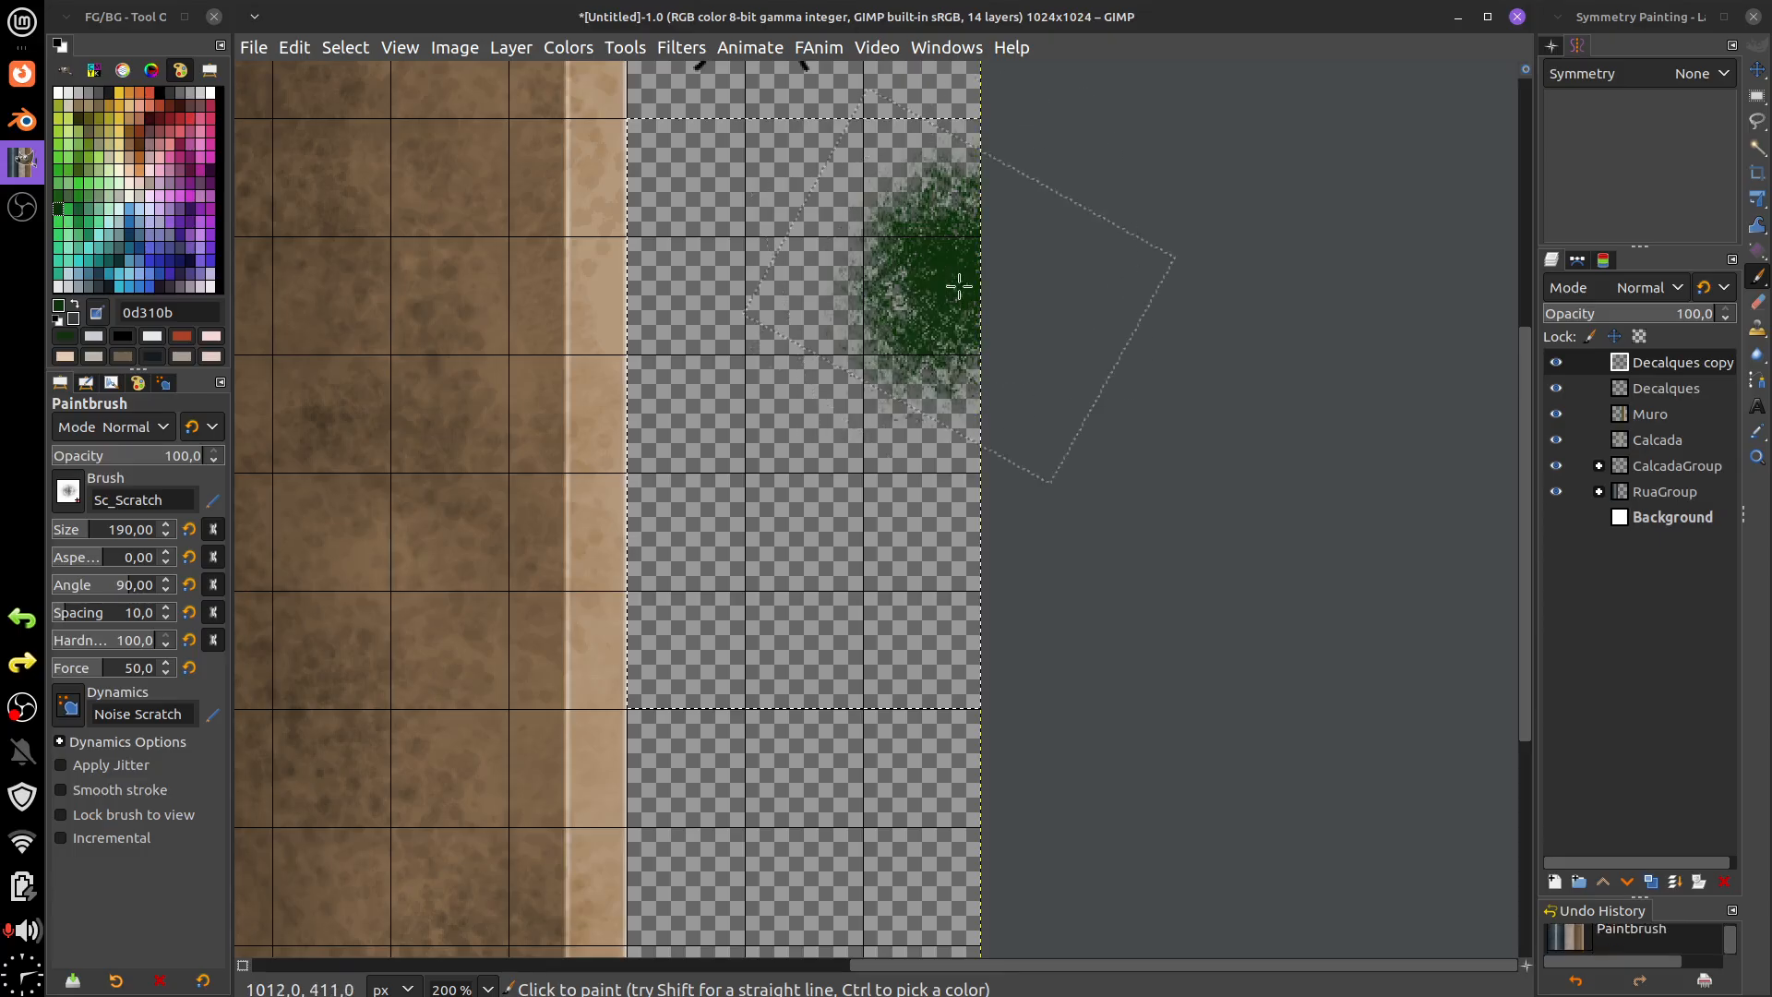
click(980, 581)
key(ctrl+z)
click(978, 544)
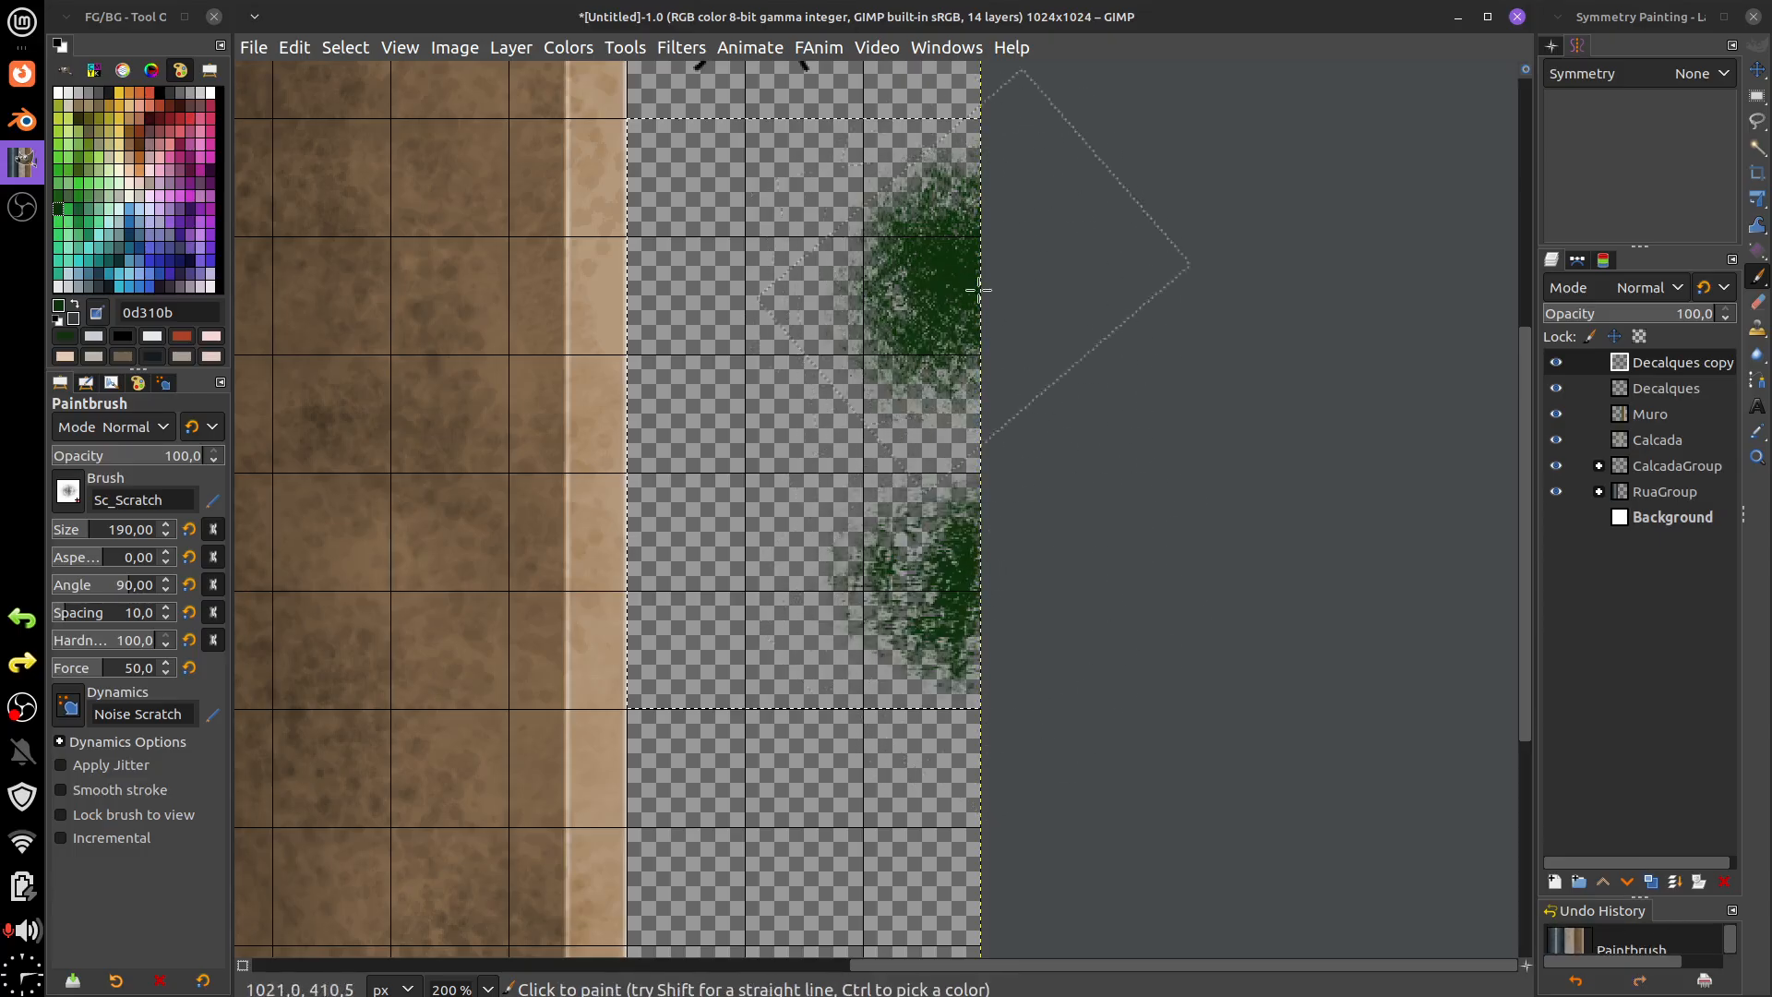
mouse_move(979, 290)
mouse_down()
mouse_move(997, 360)
mouse_move(1005, 225)
mouse_up()
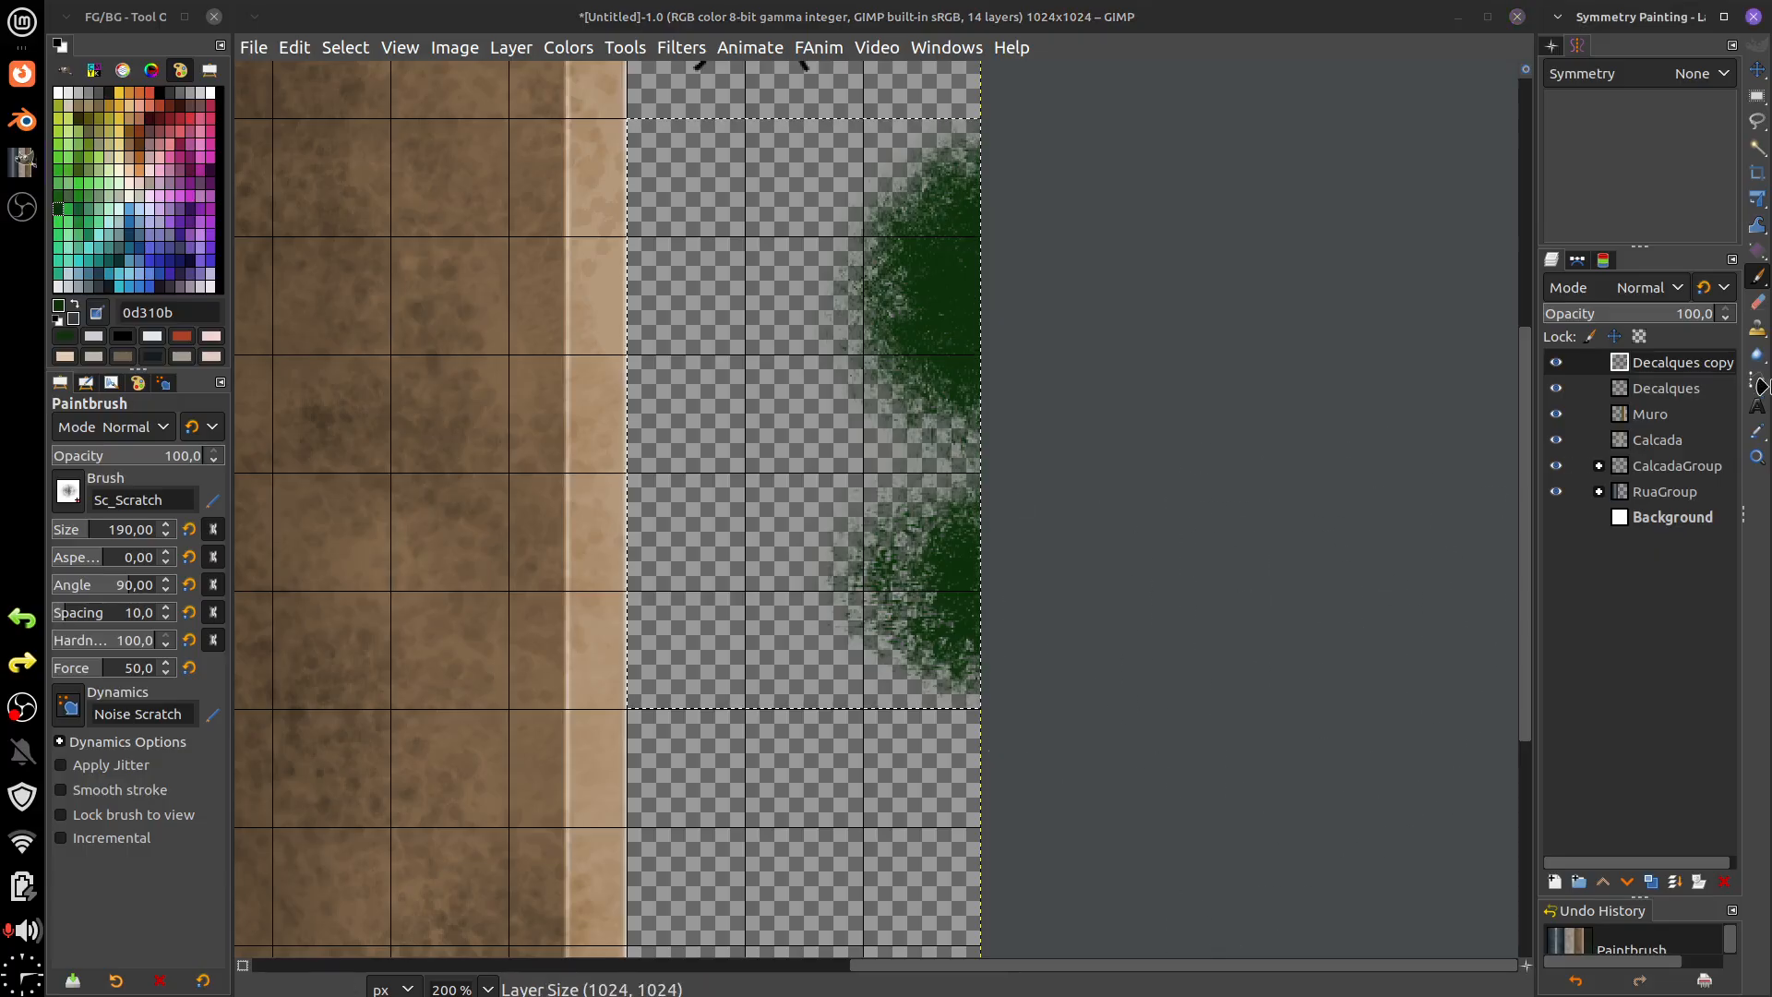
- Switch from the Paintbrush to the Smudge tool
mouse_move(1759, 360)
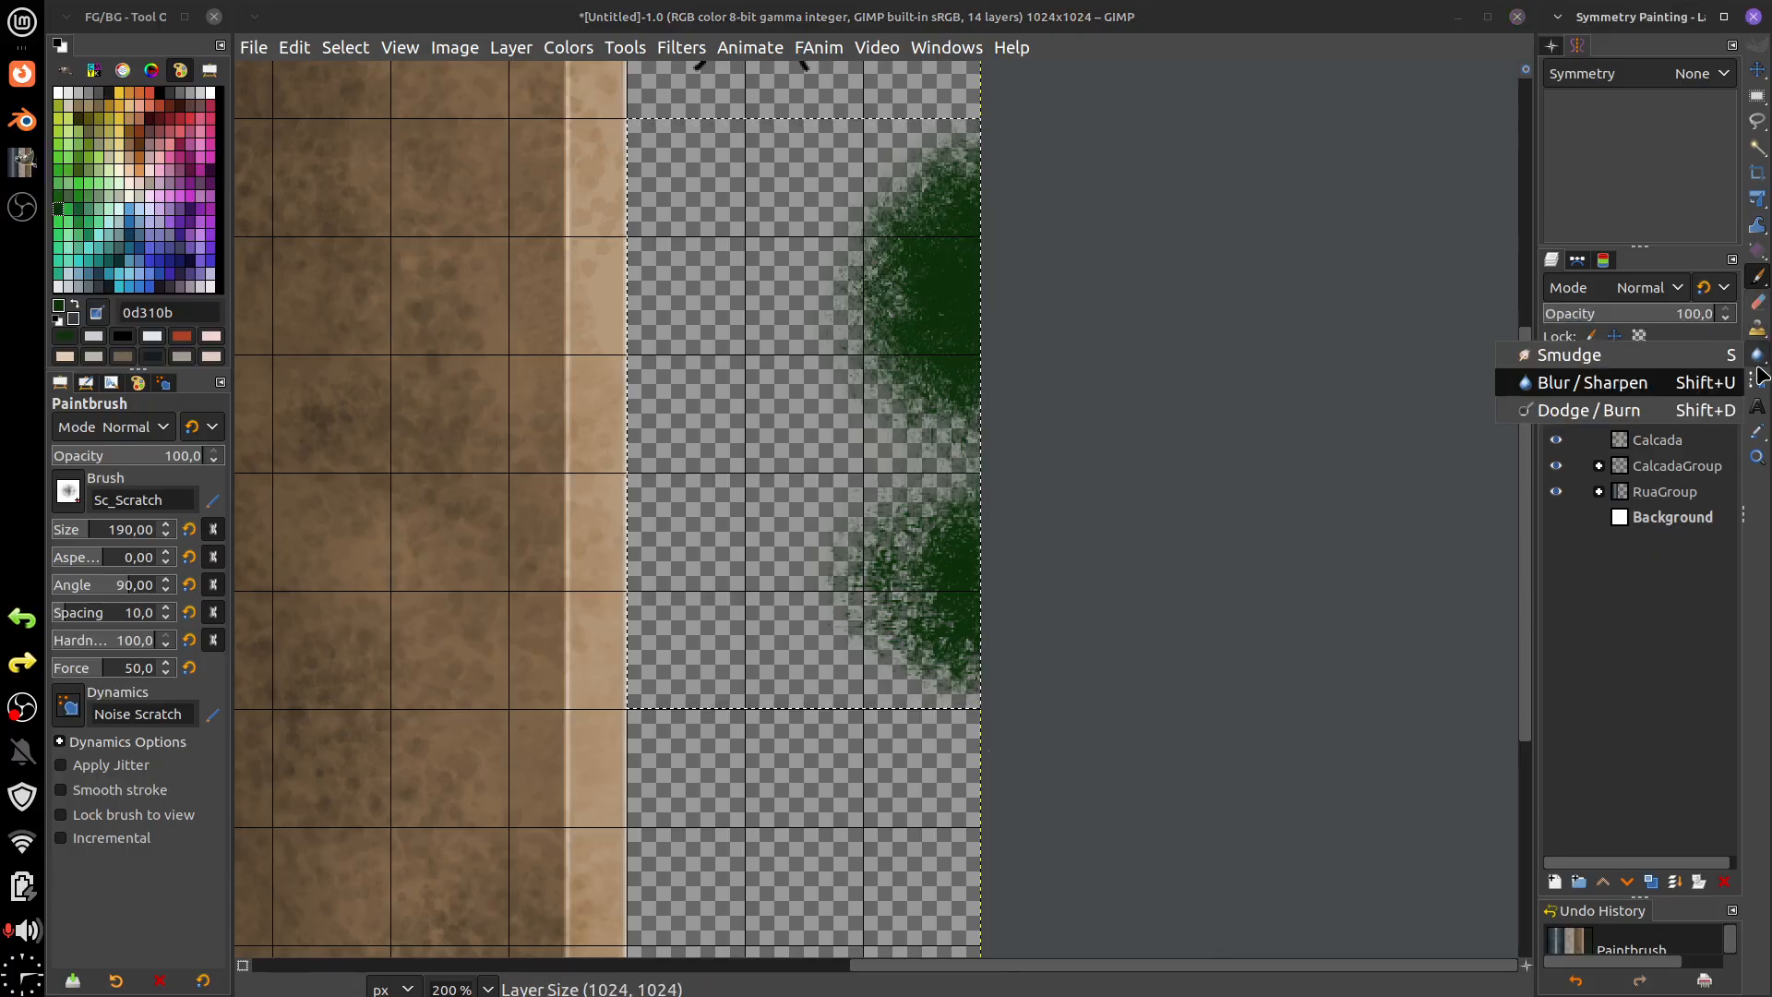
click(1625, 365)
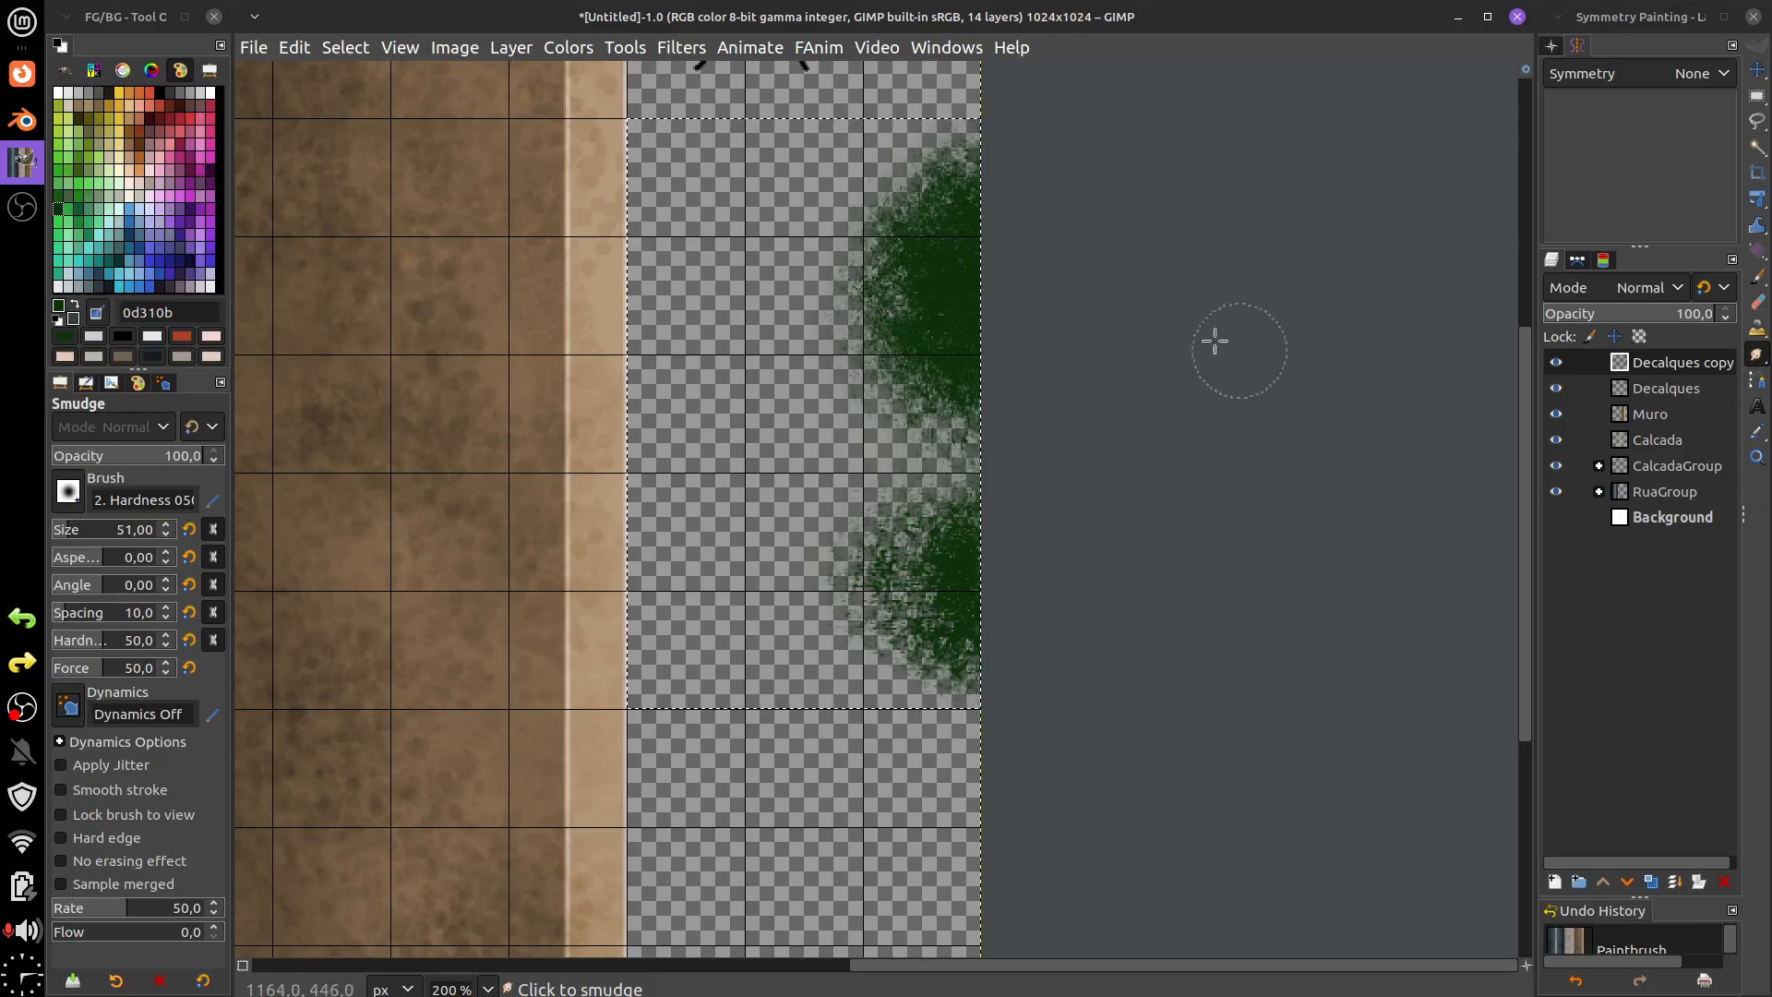
scroll(1227, 351, left, 3)
scroll(1228, 350, up, 2)
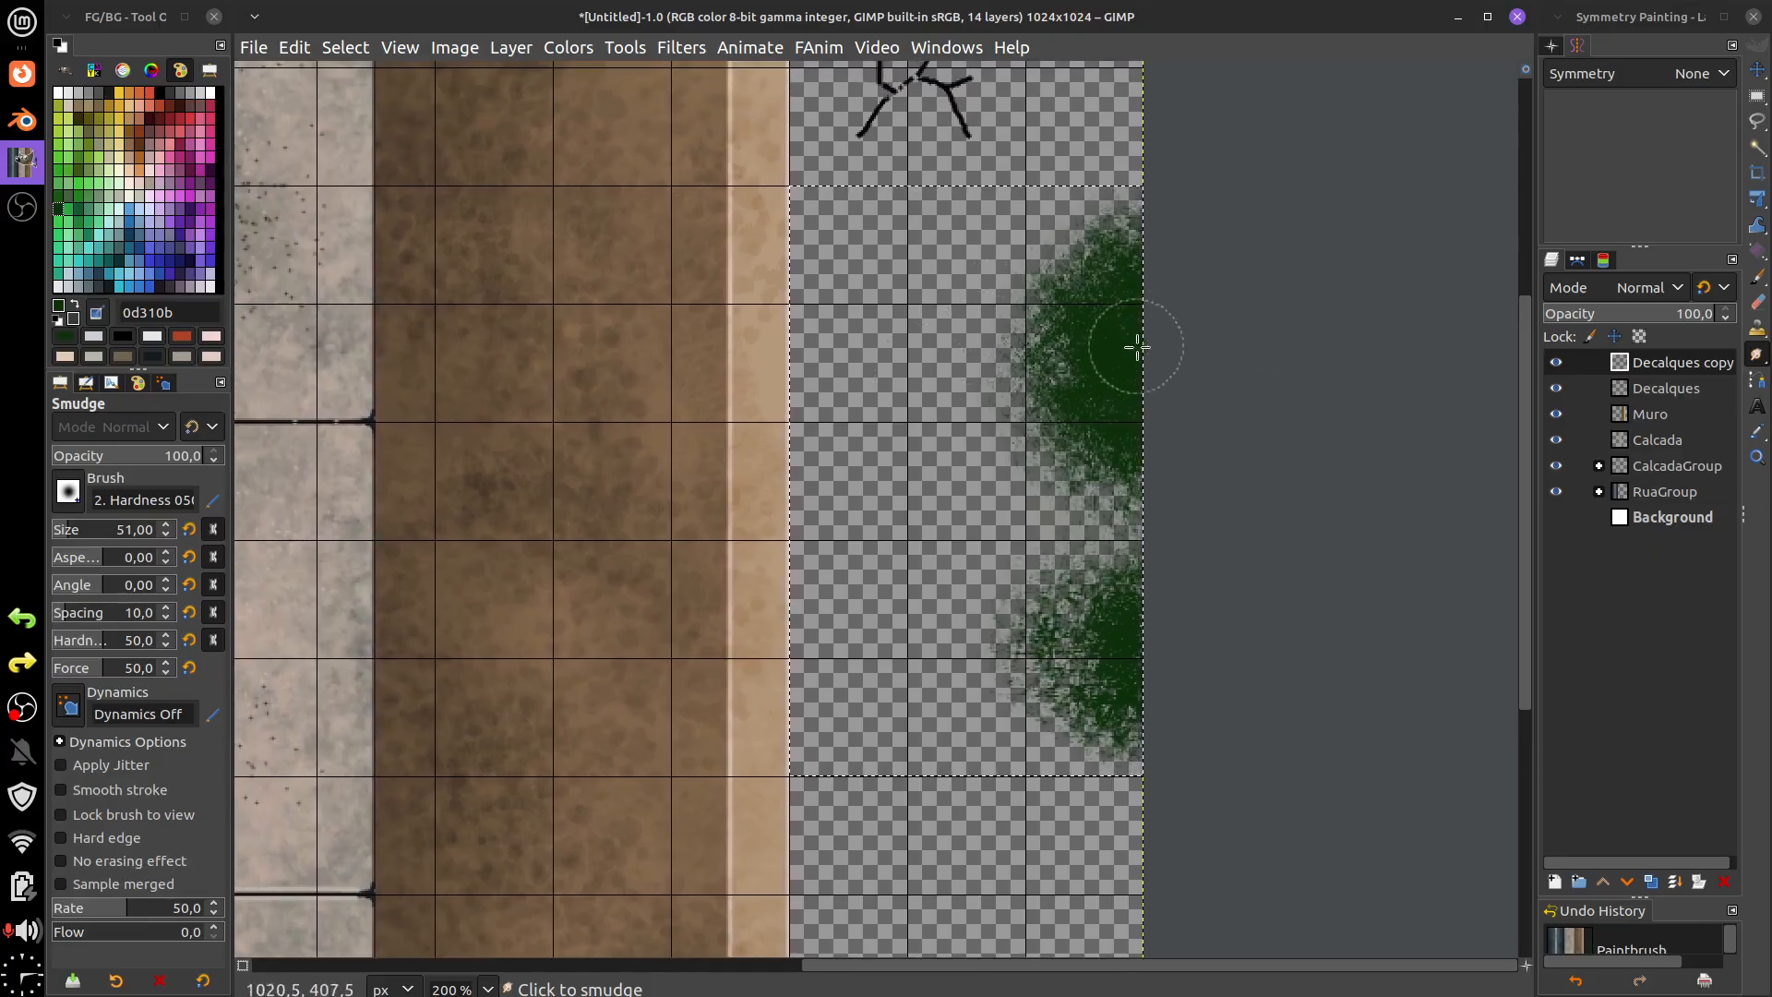
- Save the image as Trim.xcf in the home folder
click(253, 48)
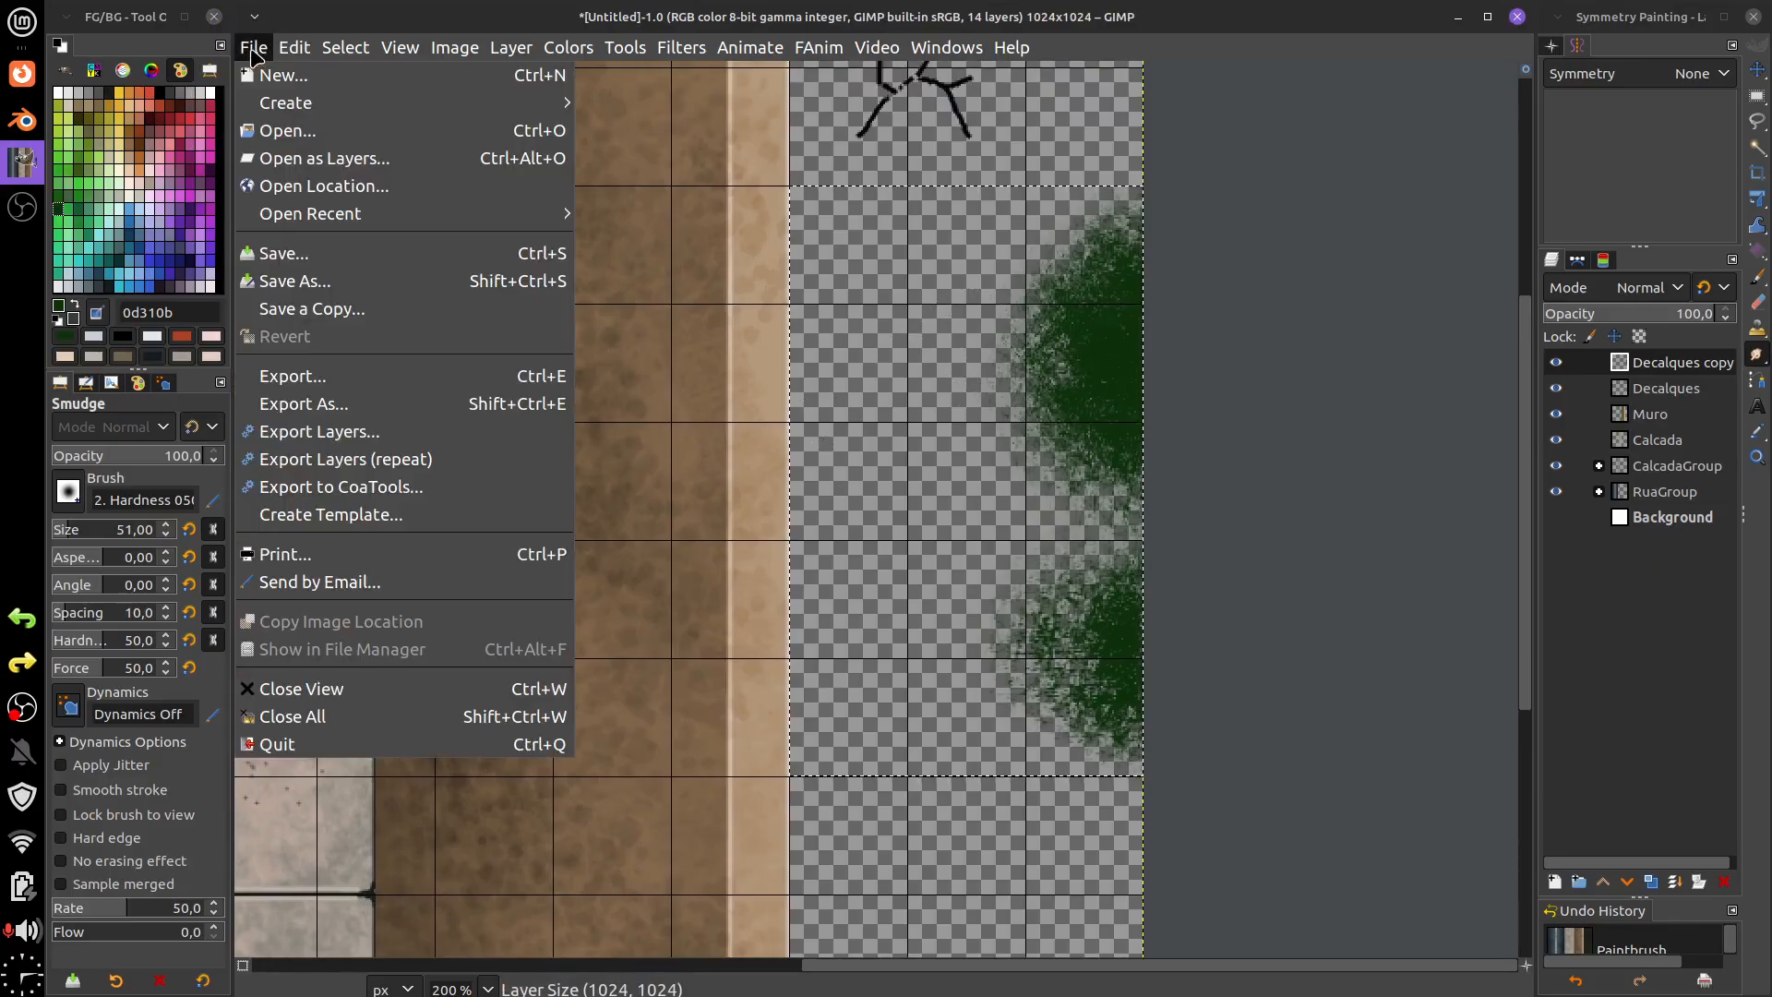
click(314, 281)
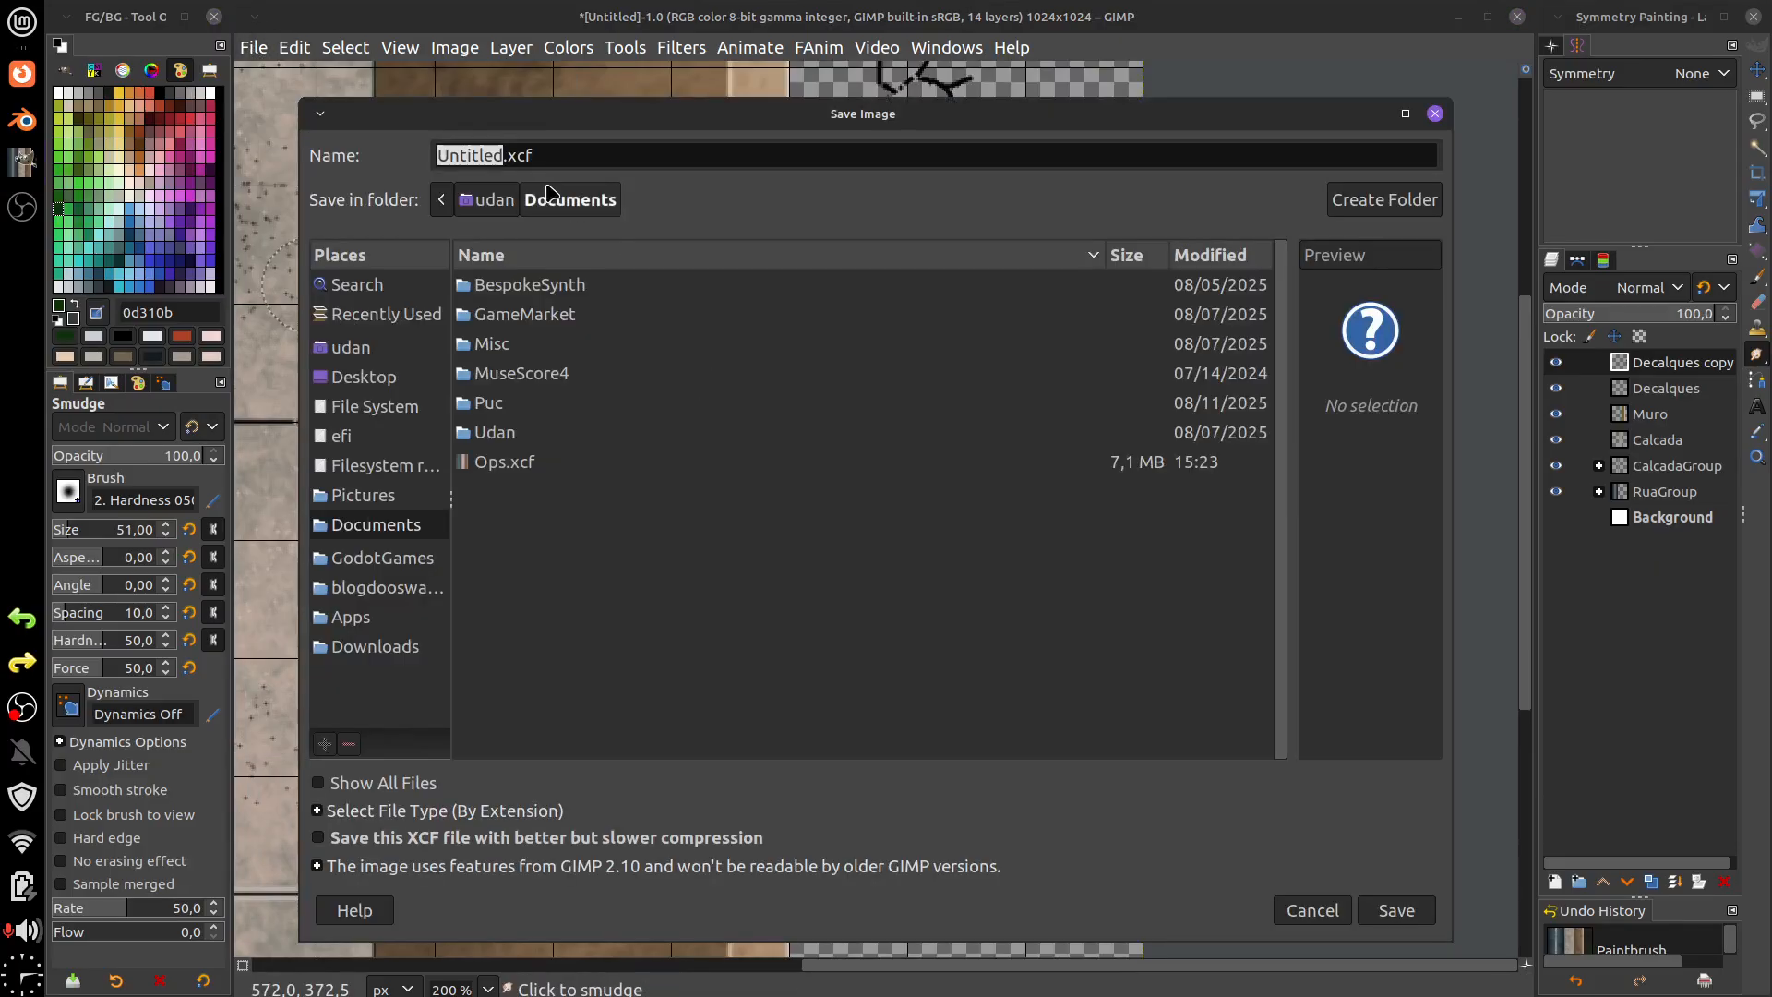
key(BackSpace)
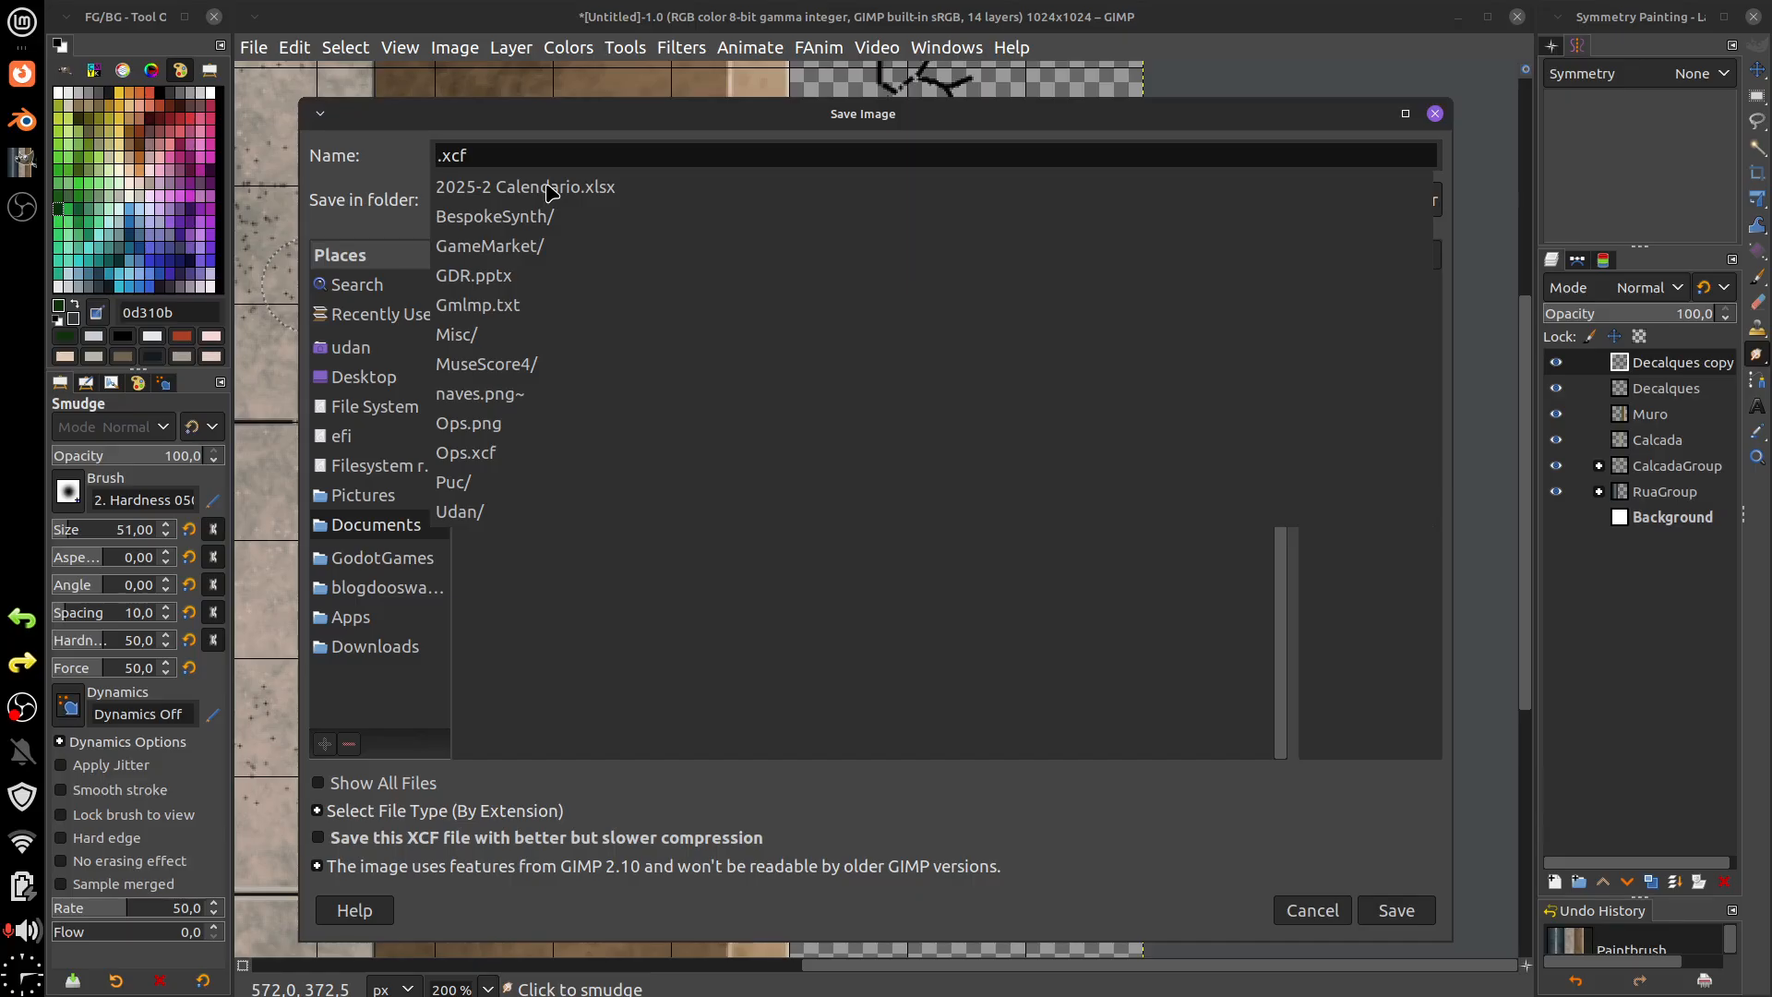
text(Trim)
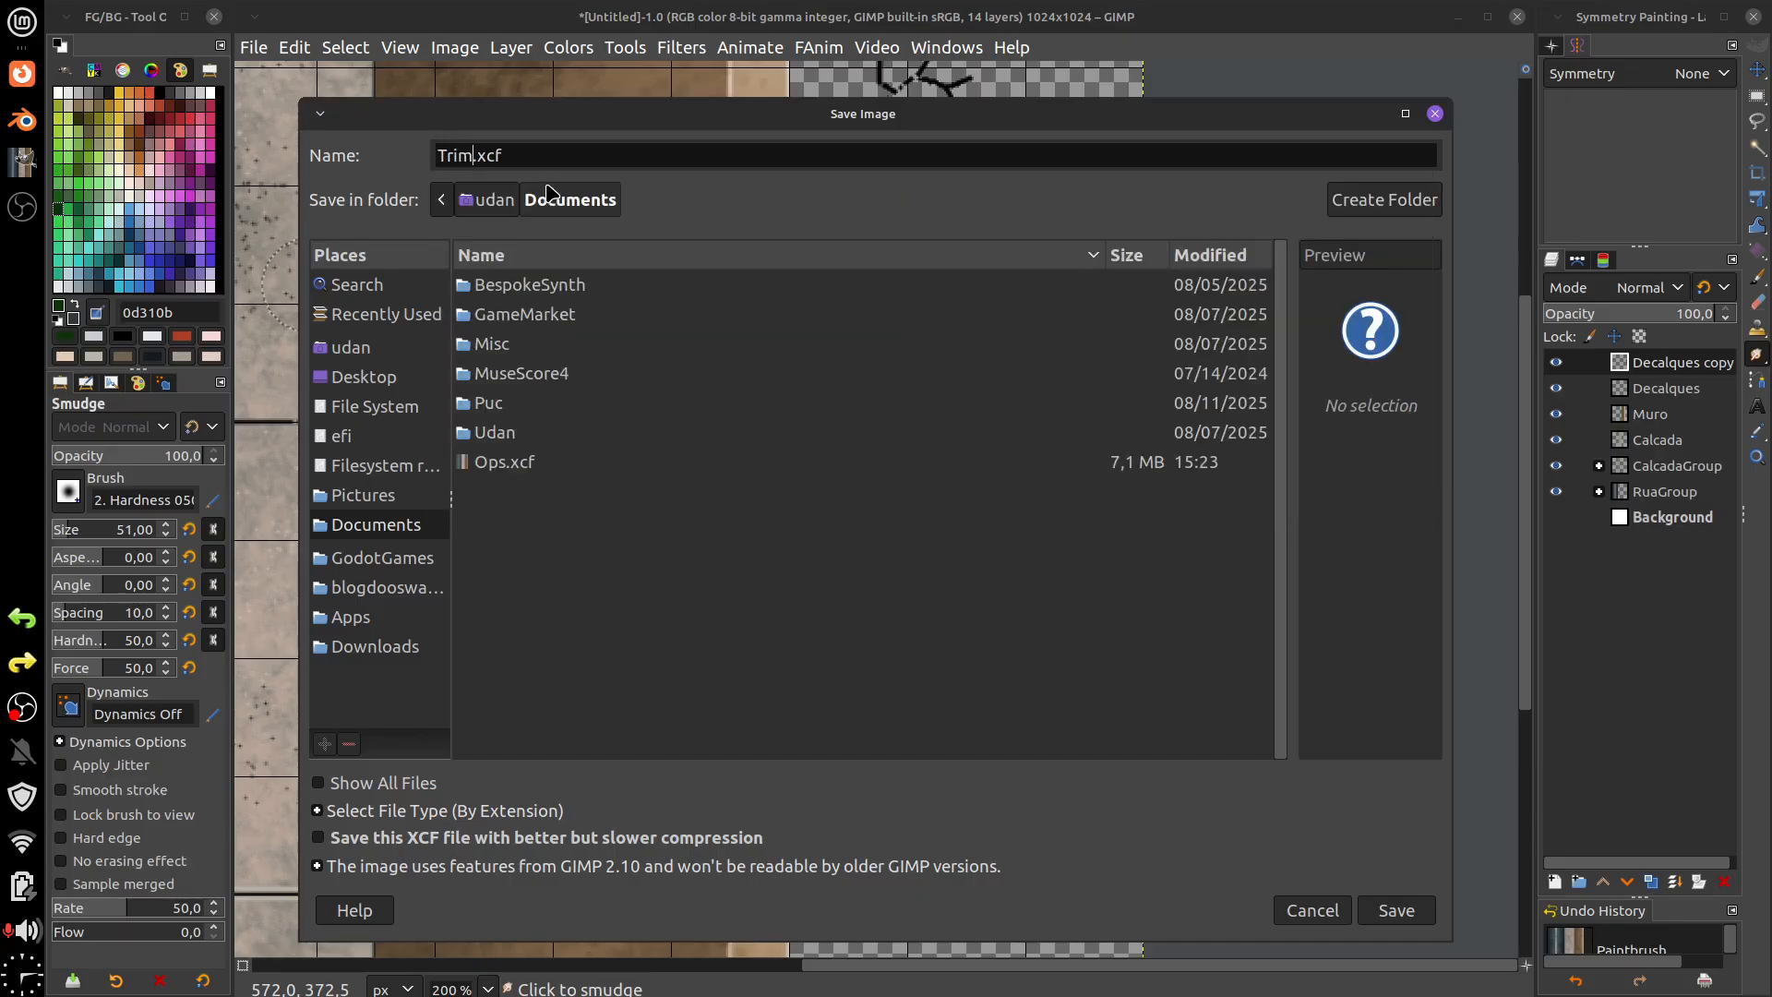
click(489, 199)
click(1402, 912)
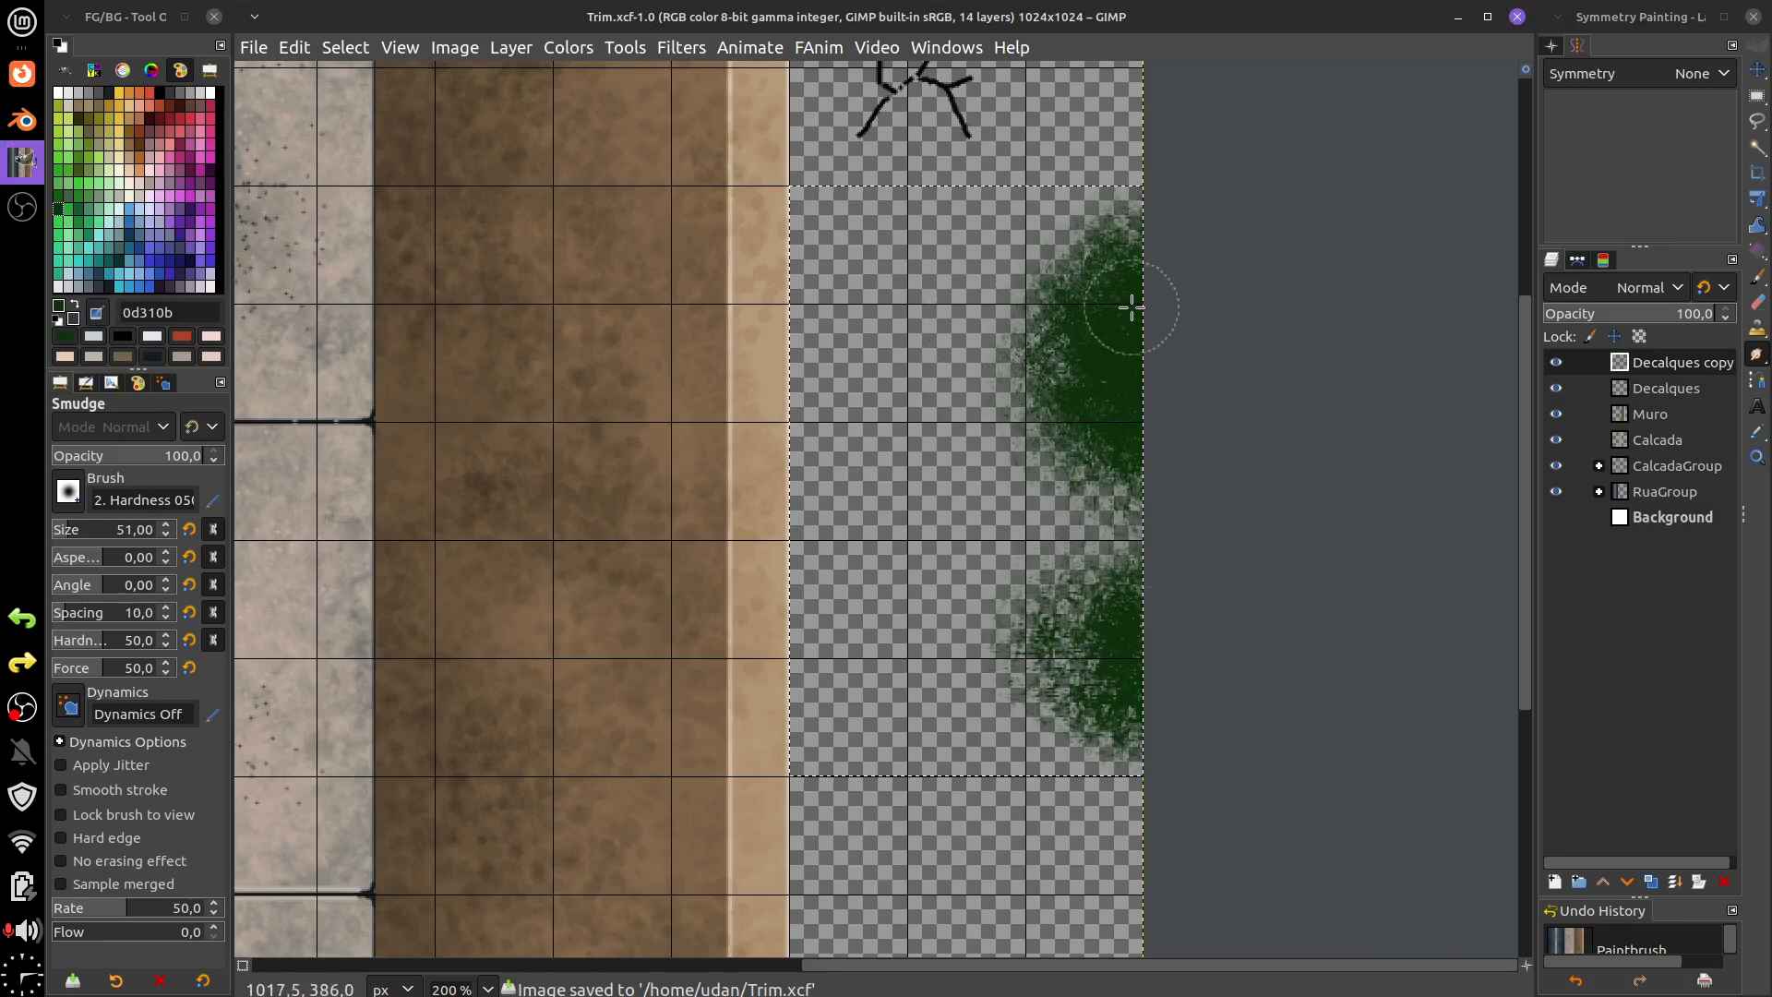
- Load the 4 Smudge Soft preset for the Smudge tool
click(117, 984)
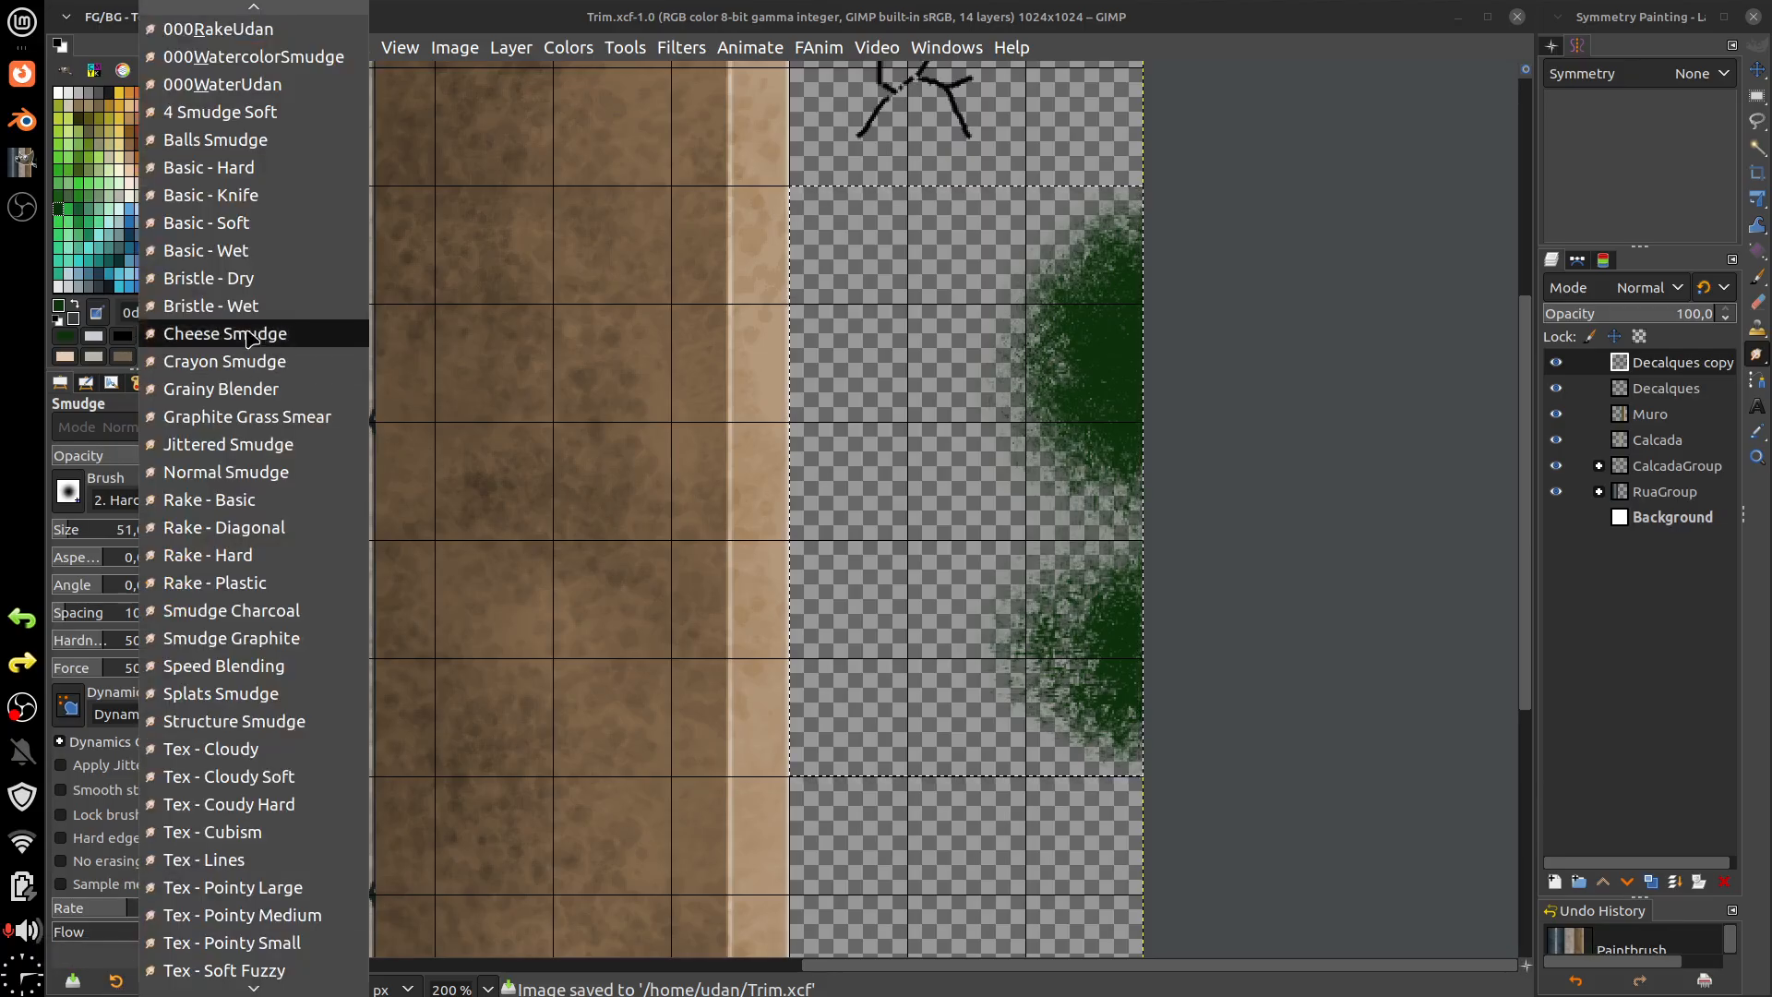
click(242, 116)
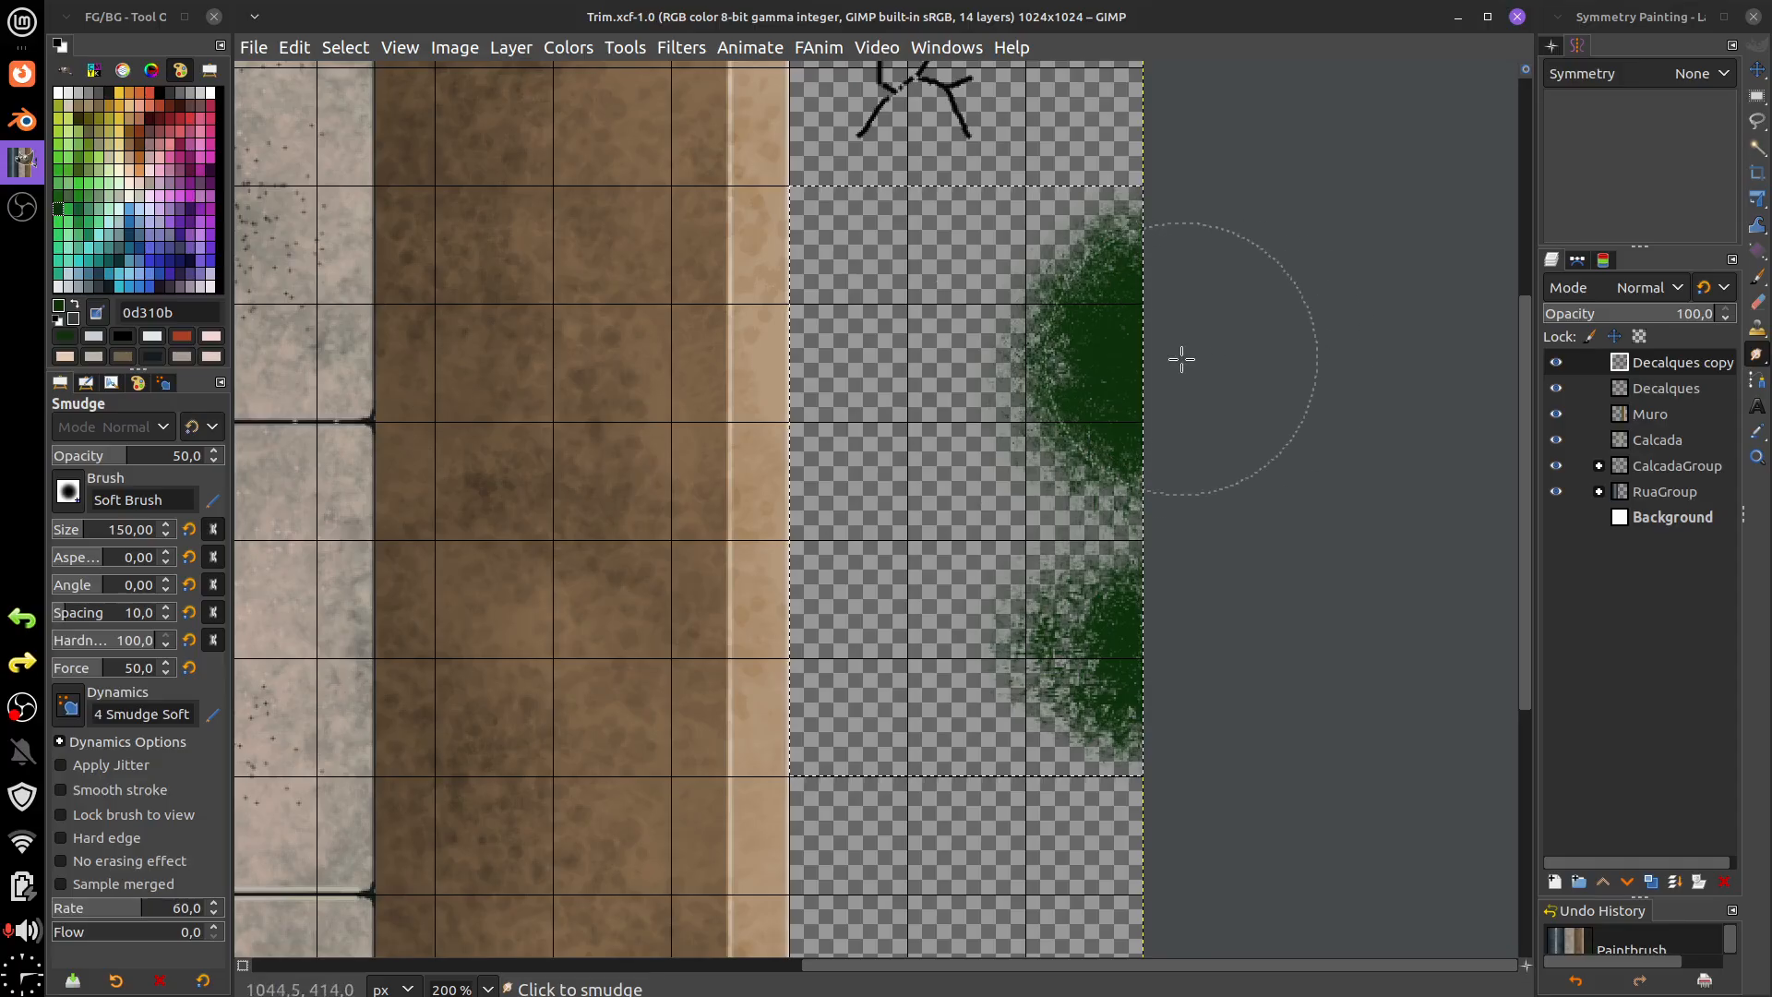
- Try smudging the upper green patch with the large soft brush, and undo the strokes
drag(1181, 359, 1016, 359)
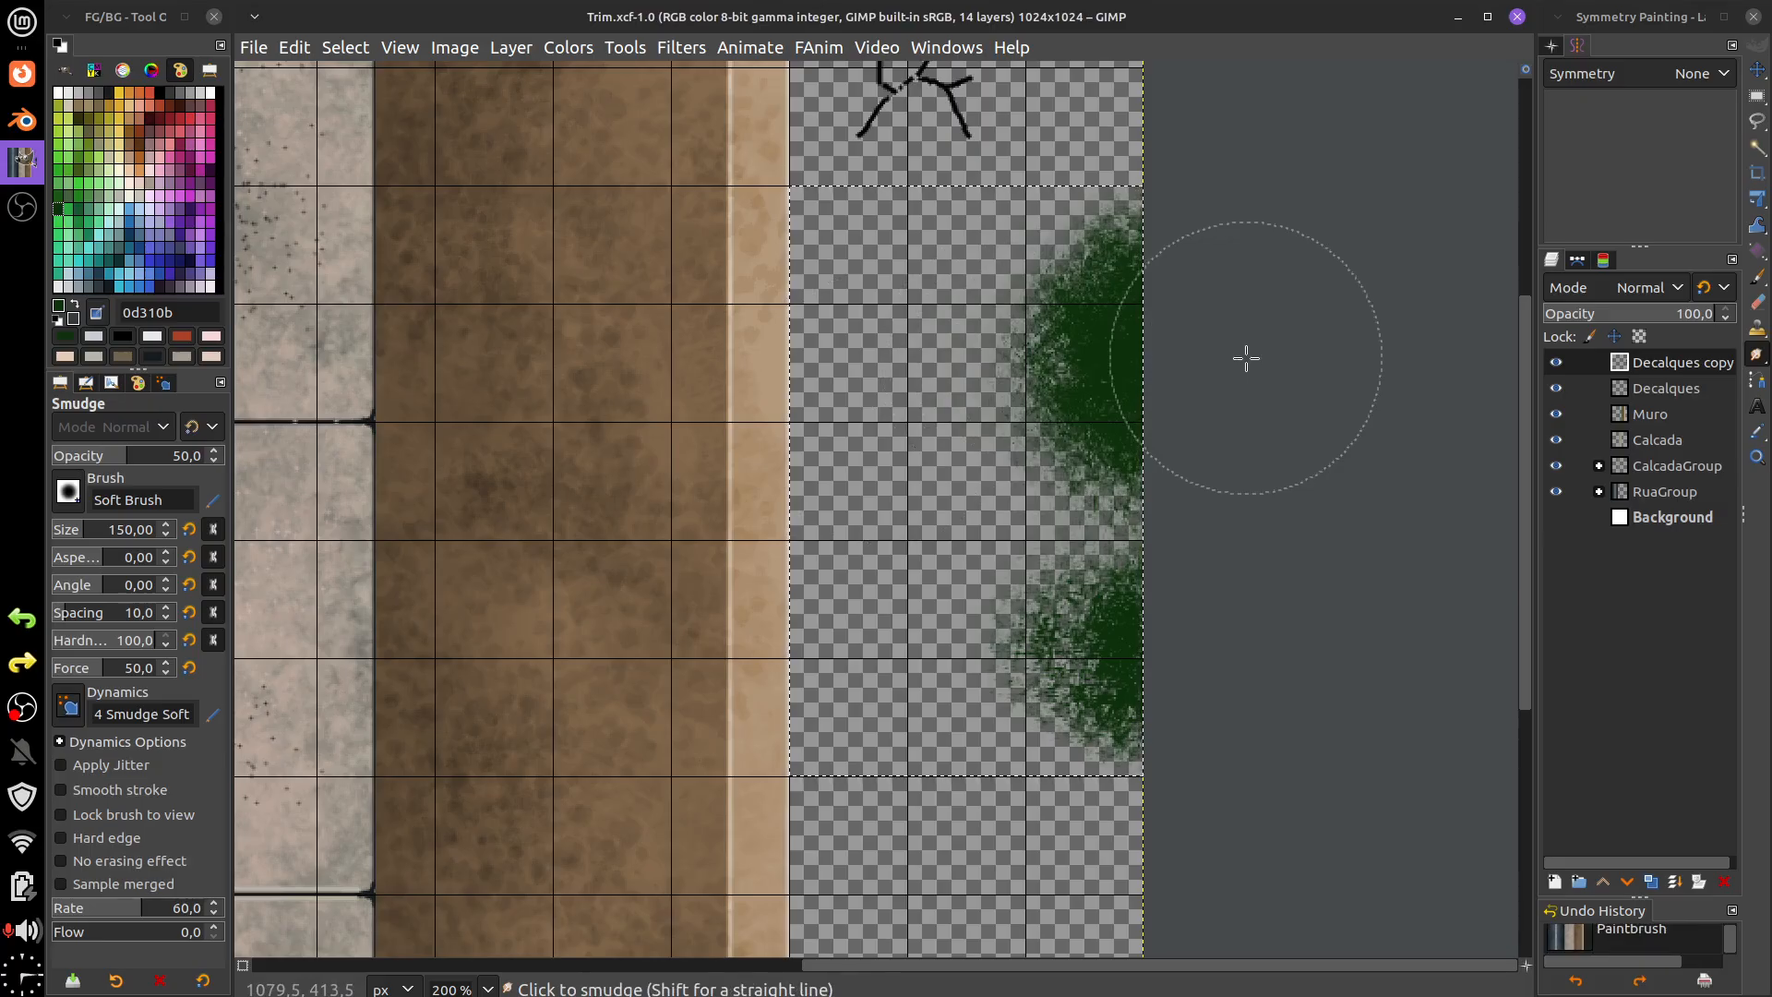
mouse_move(1219, 364)
mouse_down()
mouse_move(1112, 352)
mouse_move(1146, 335)
mouse_up()
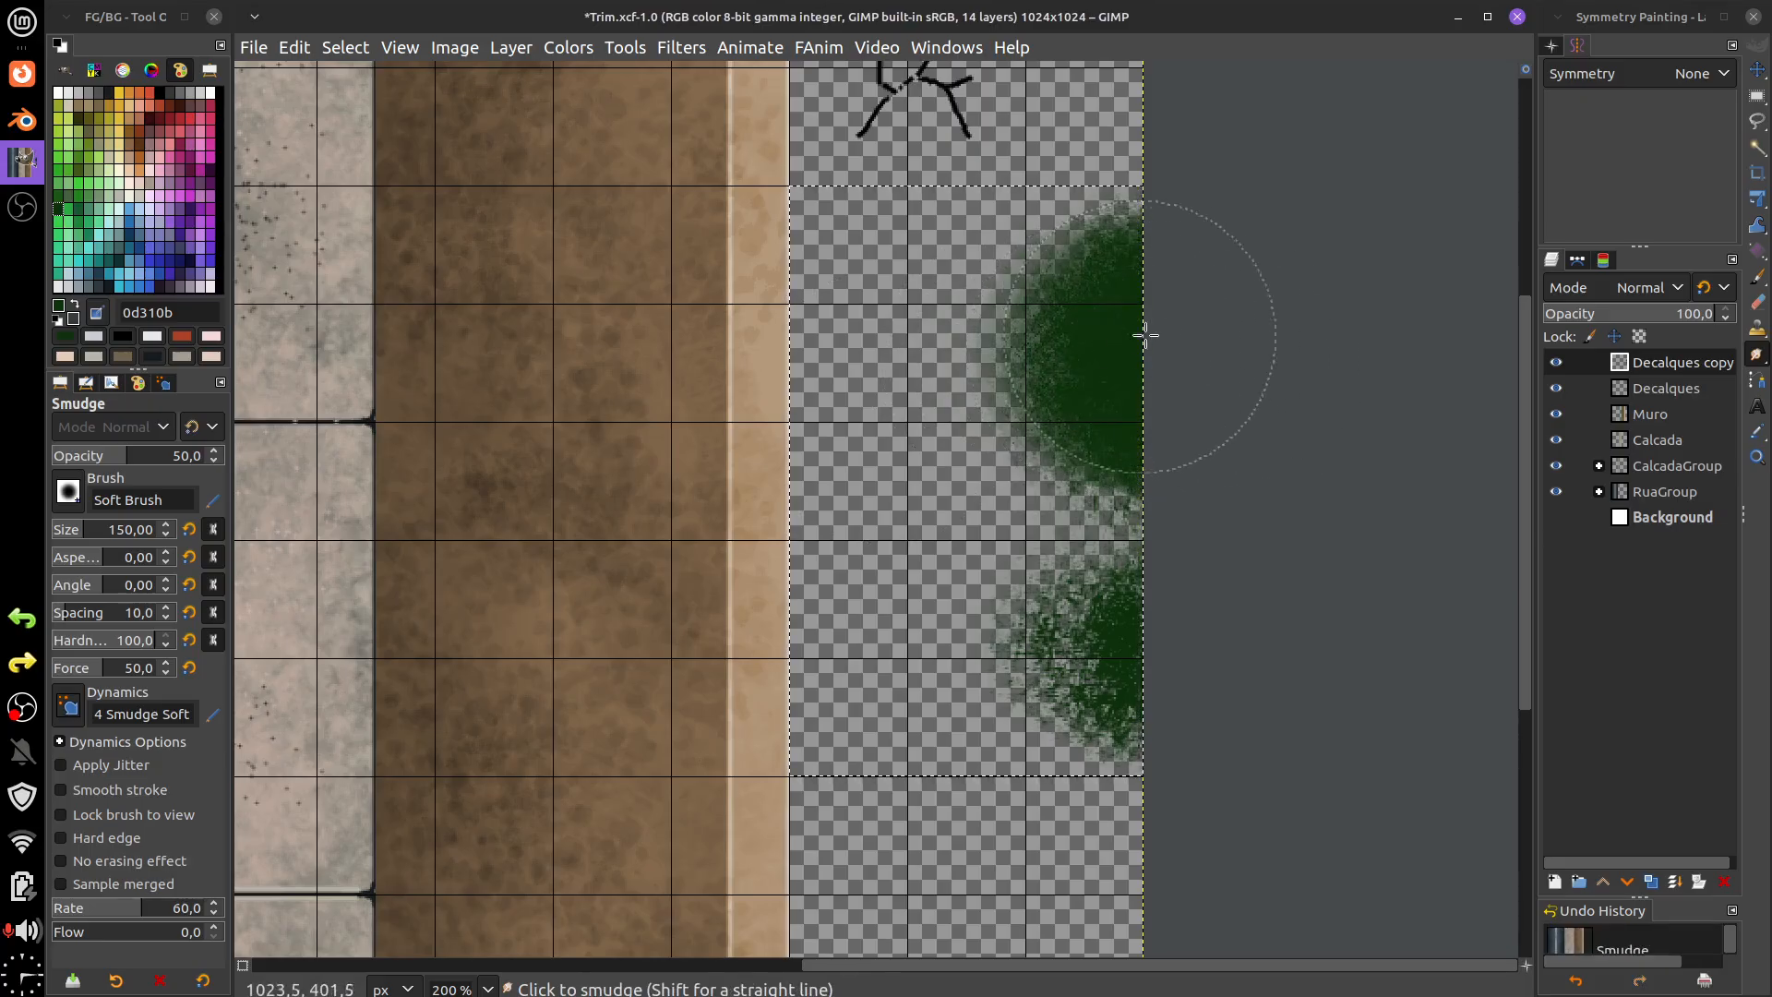
key(ctrl+z)
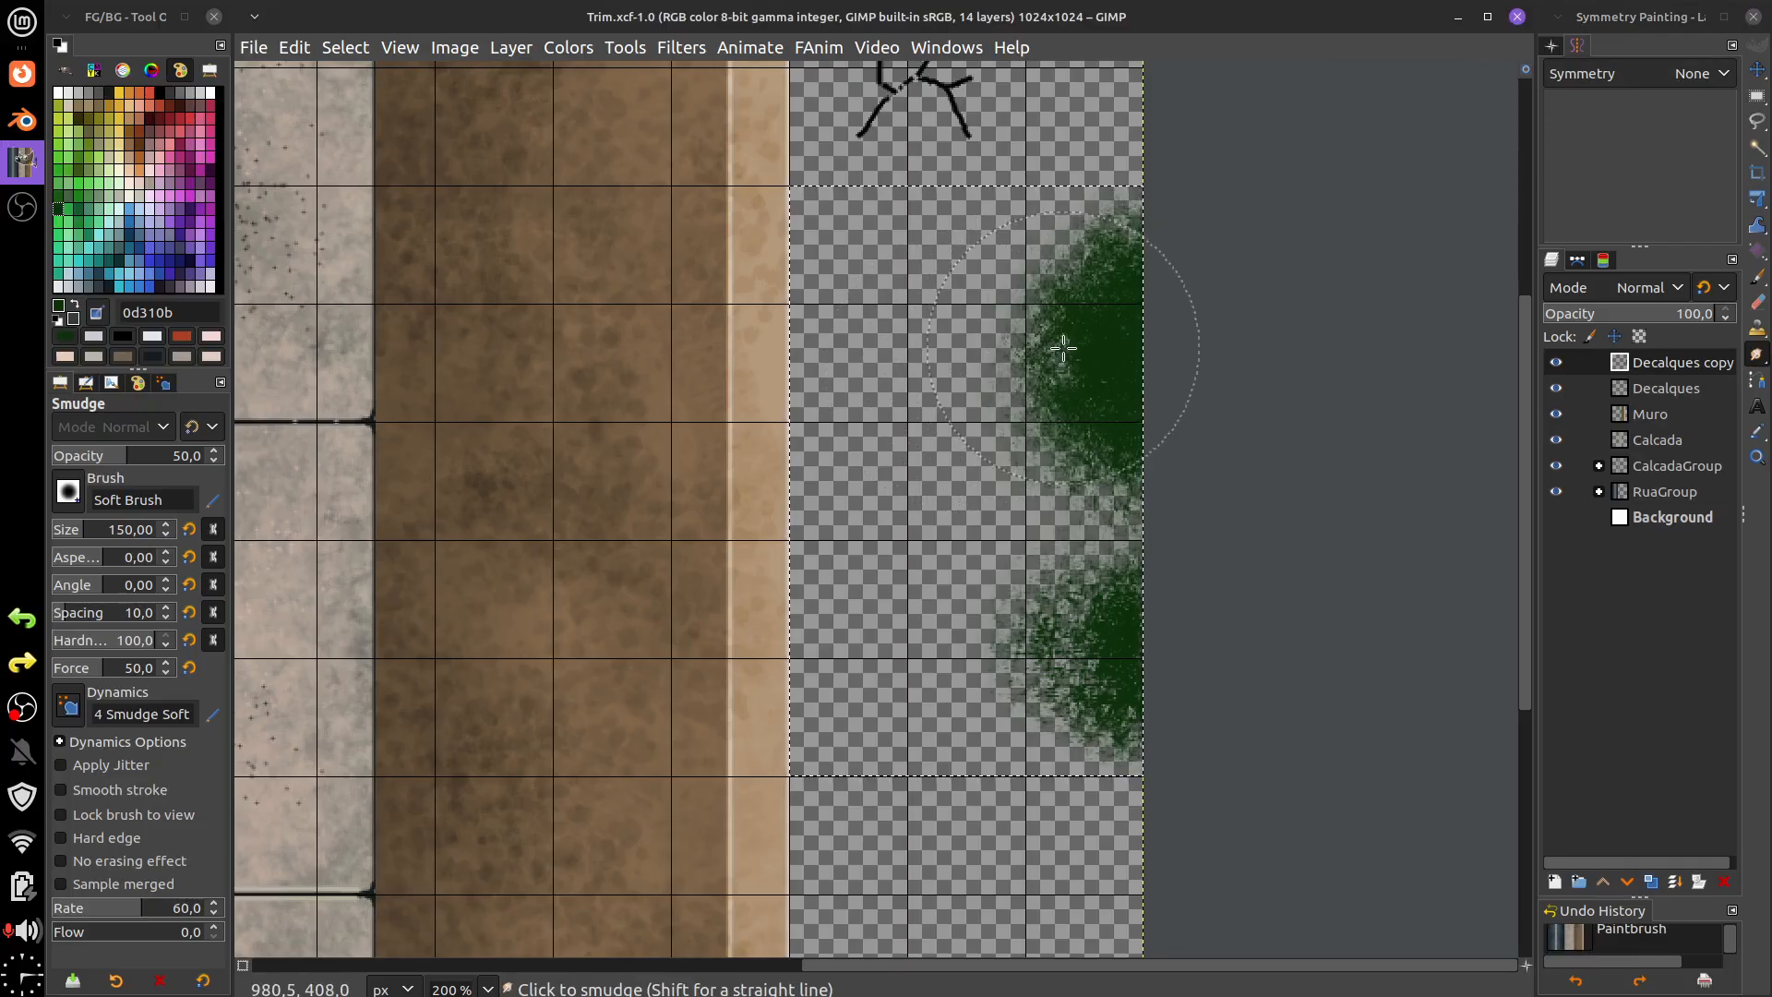
- Smudge both green patches inward from the canvas edge with the Sc_Scratches2 brush at size 60
click(64, 498)
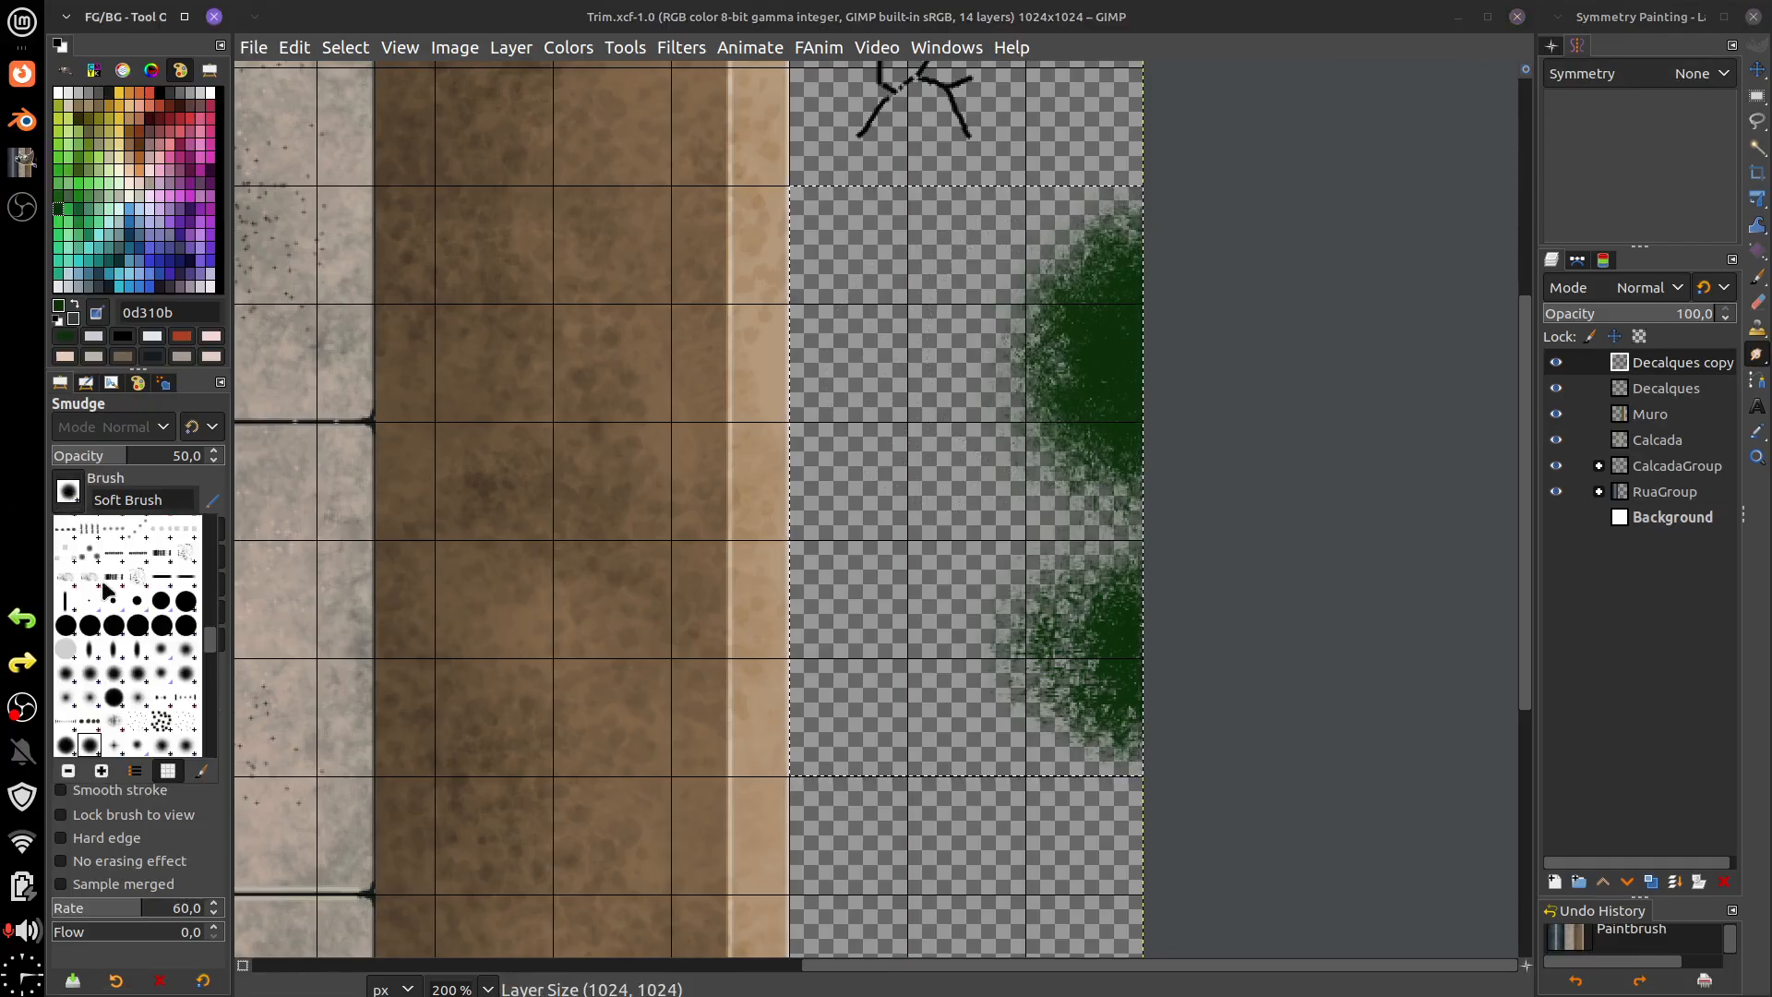
click(160, 742)
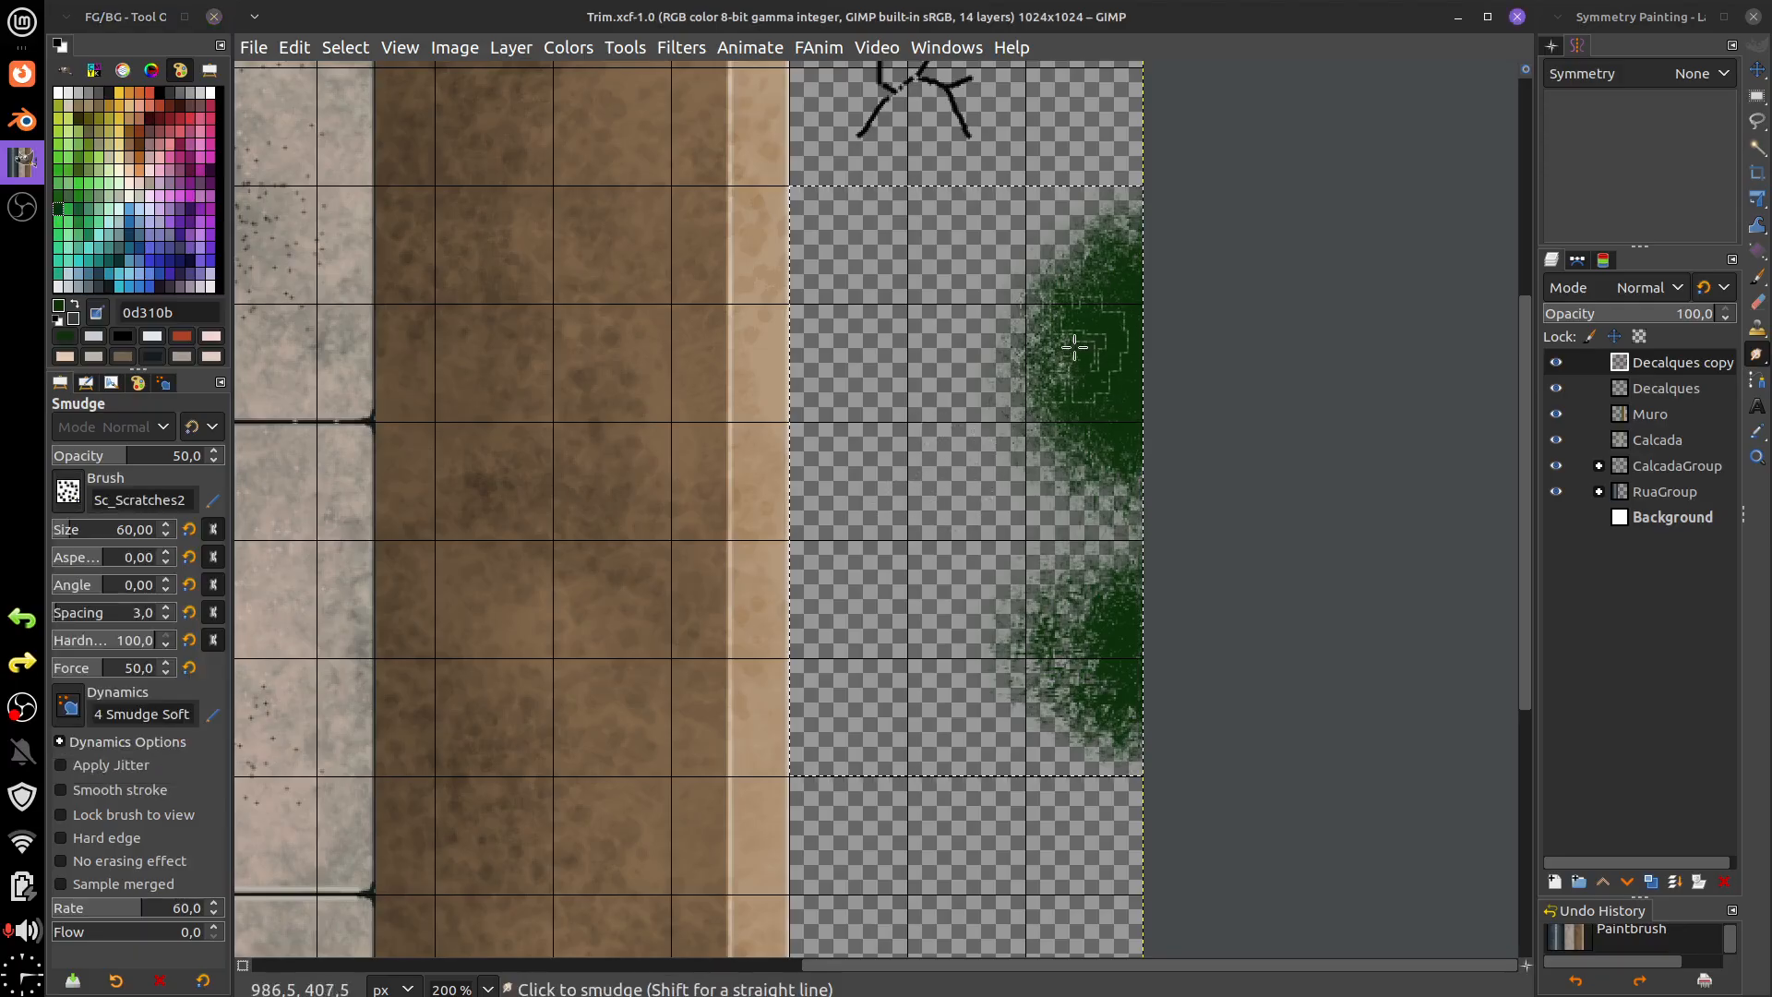
mouse_move(1052, 378)
mouse_down()
mouse_move(1019, 337)
mouse_move(1036, 279)
mouse_move(1015, 263)
mouse_move(1031, 409)
mouse_move(971, 432)
mouse_up()
drag(1089, 591, 957, 602)
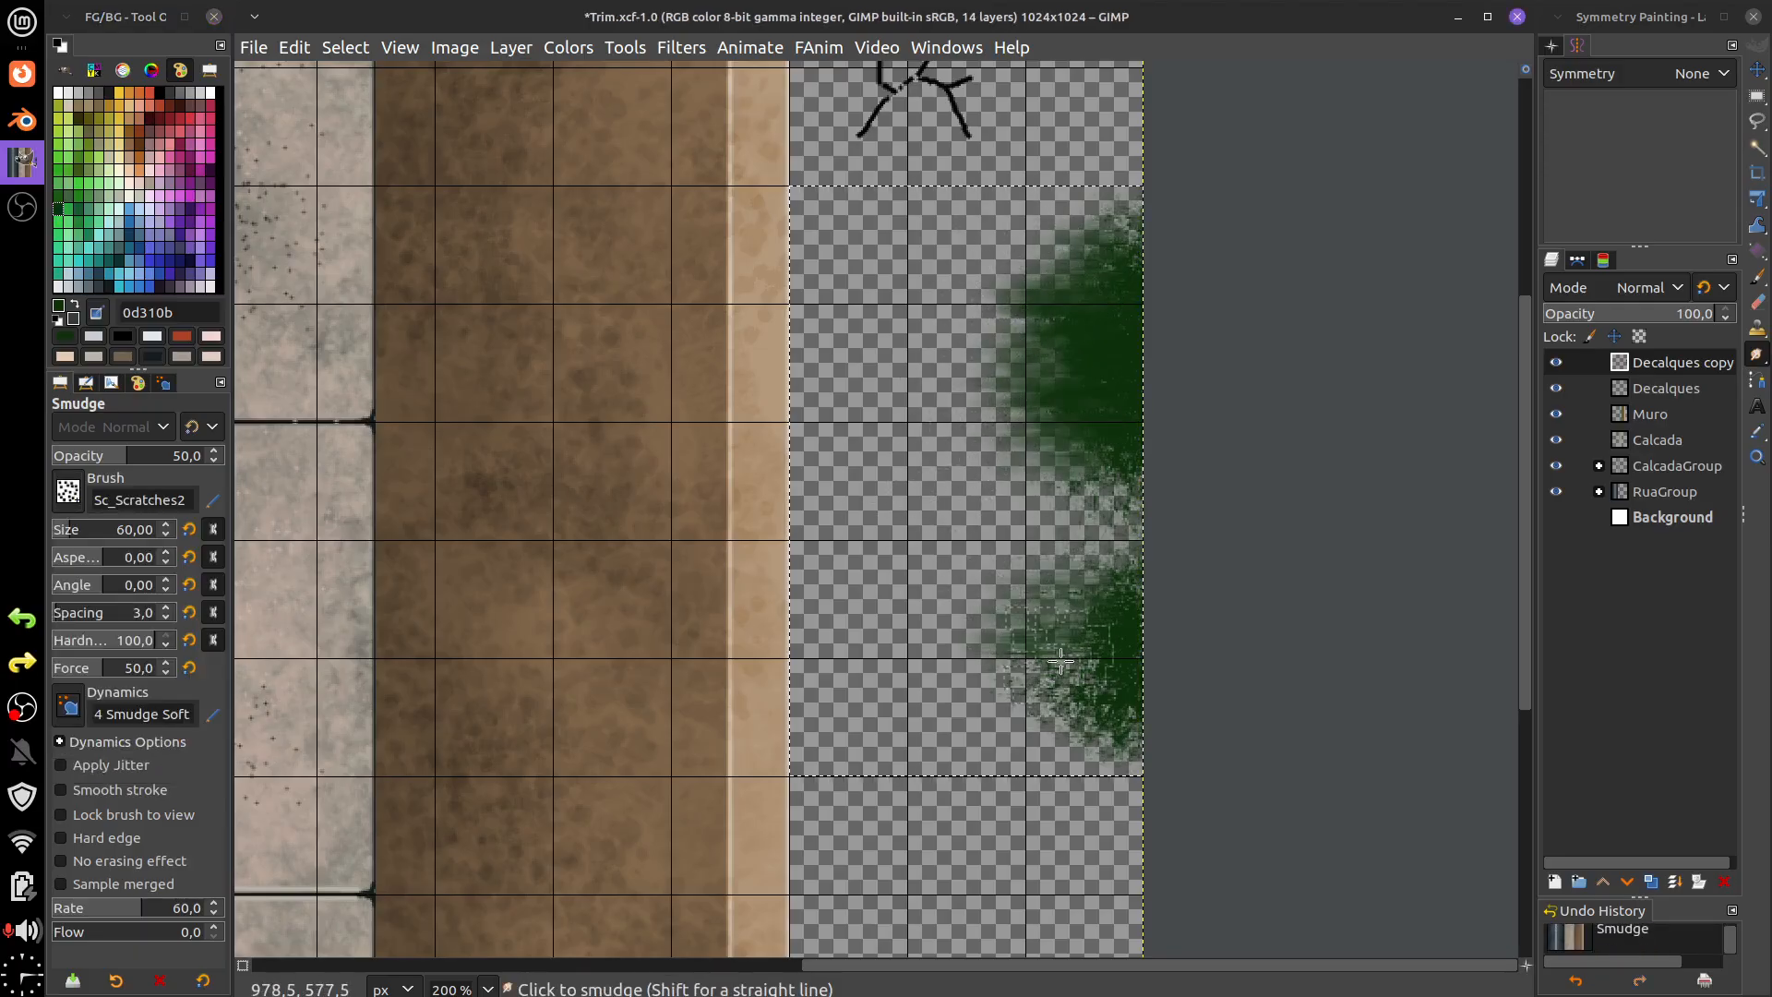
drag(1089, 646, 946, 659)
drag(1060, 696, 1042, 701)
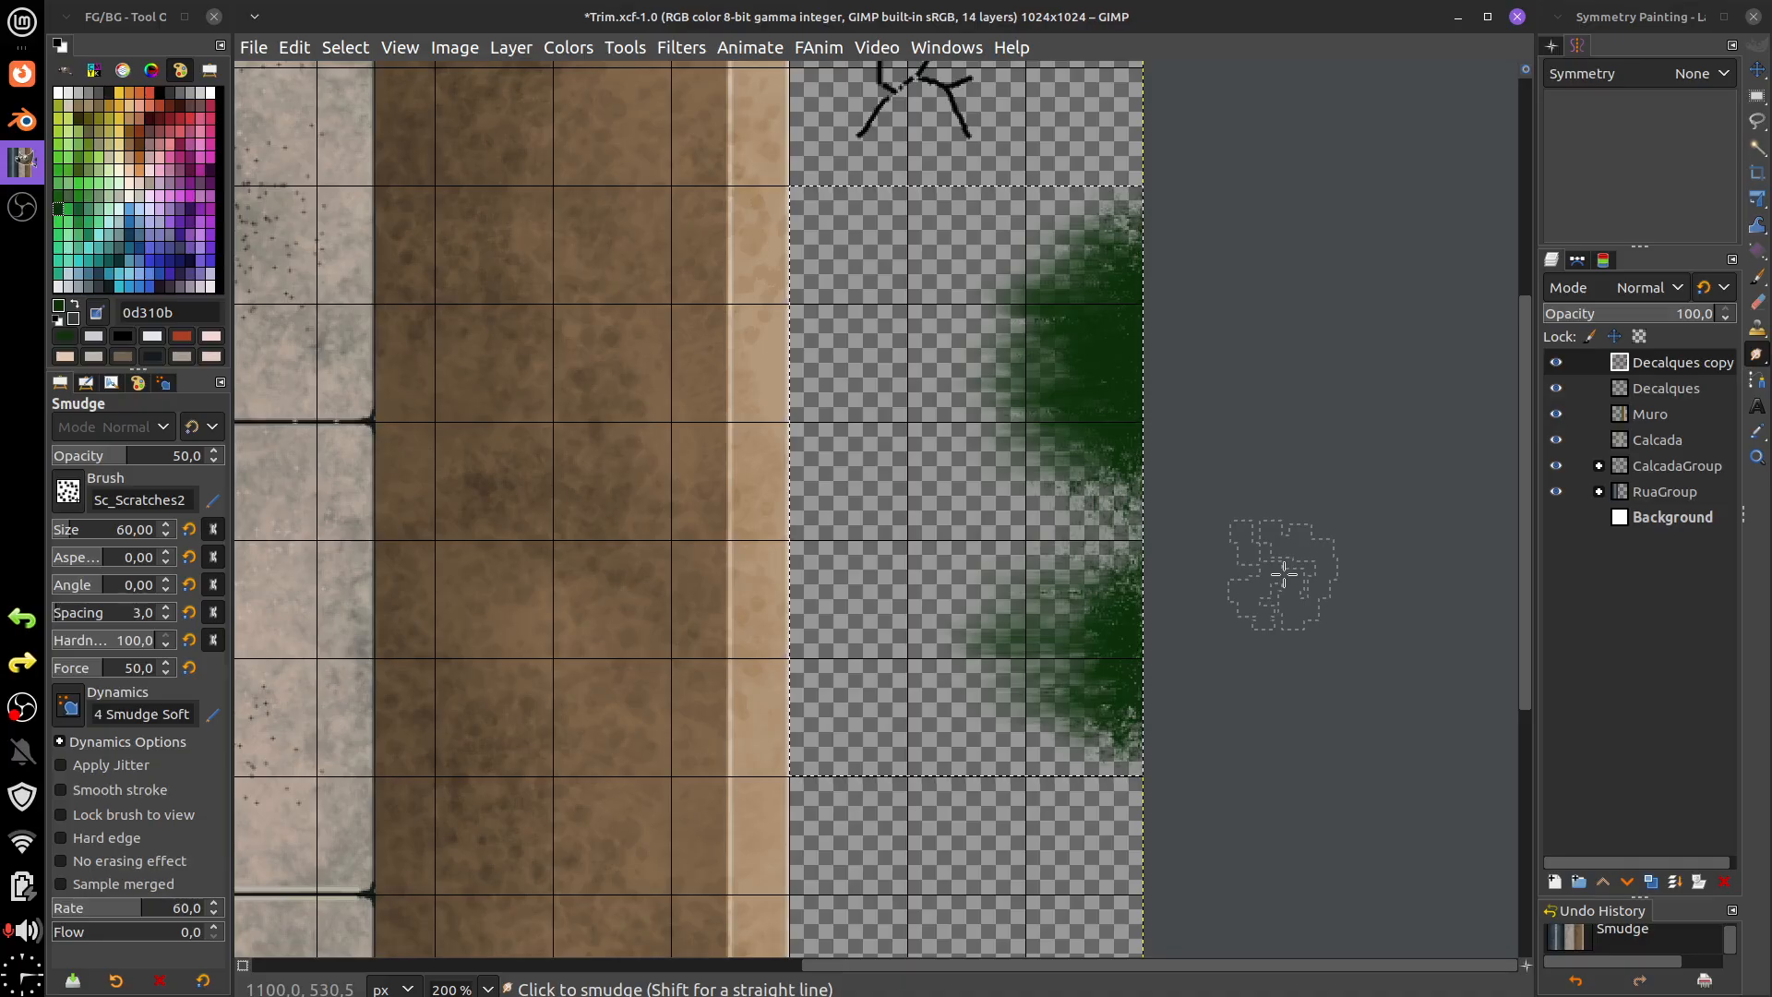
- Show the white Background layer behind the decals to judge the smudged patches
scroll(1281, 577, up, 4)
scroll(1277, 584, down, 8)
click(1556, 517)
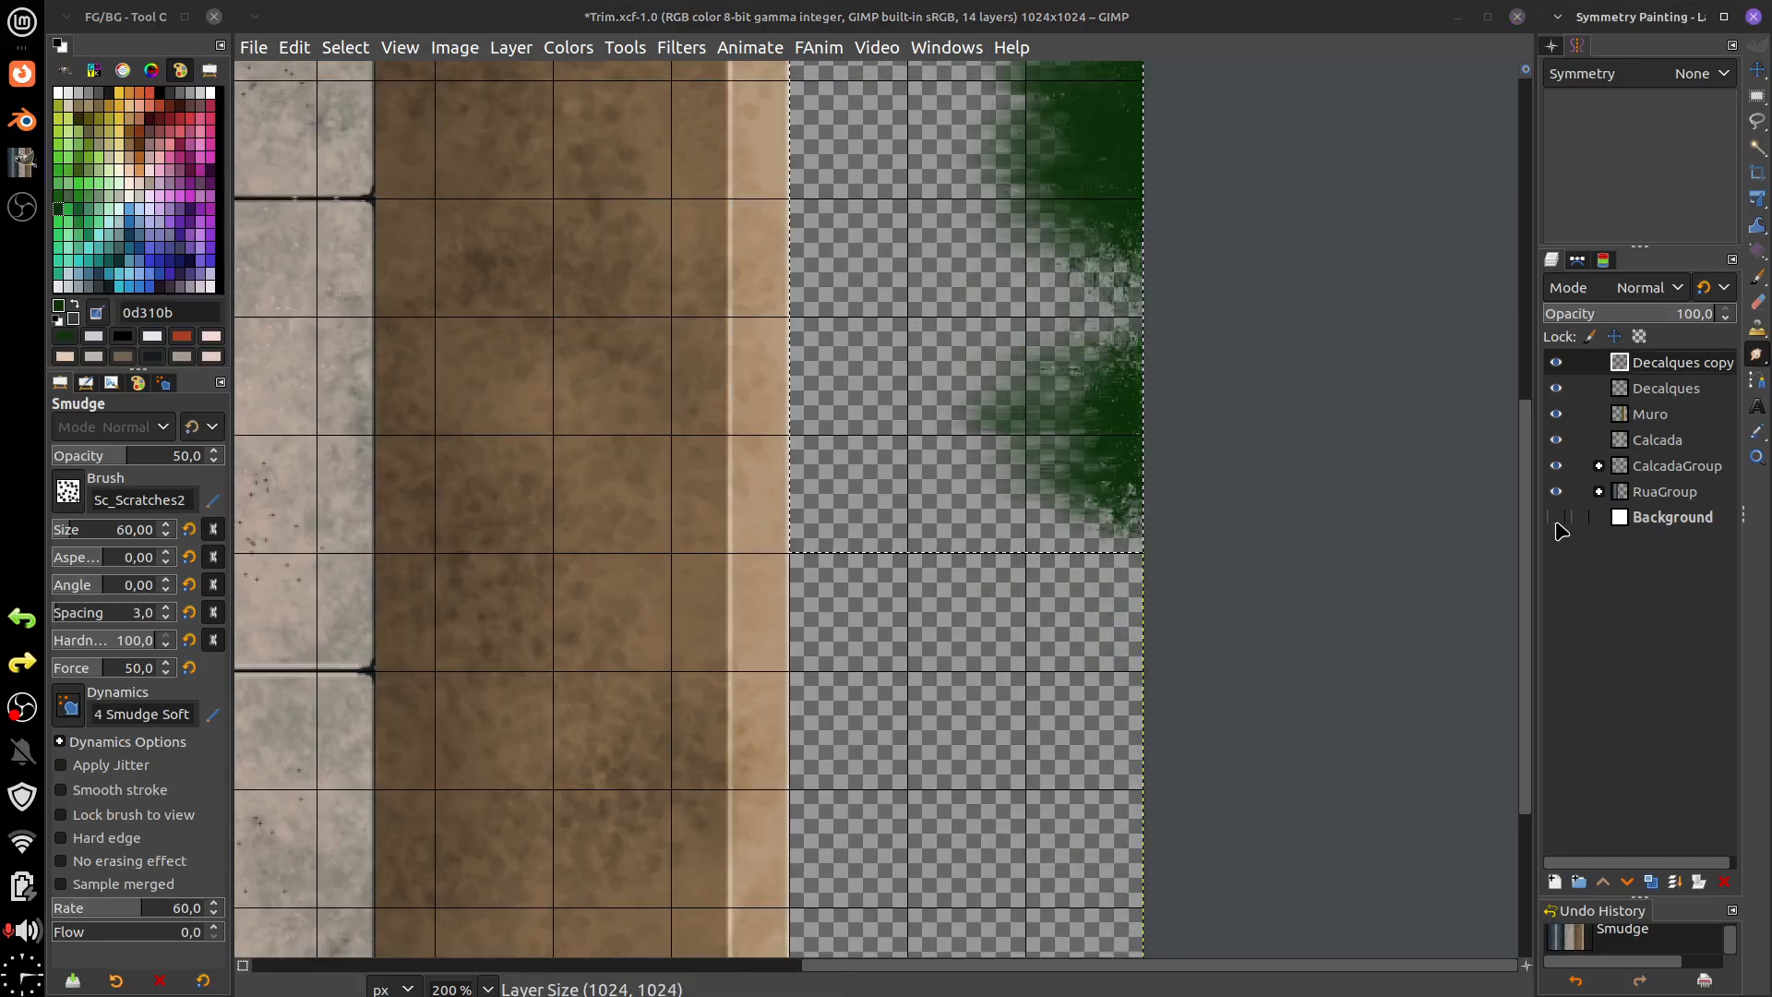
scroll(1066, 646, up, 4)
scroll(1066, 646, right, 1)
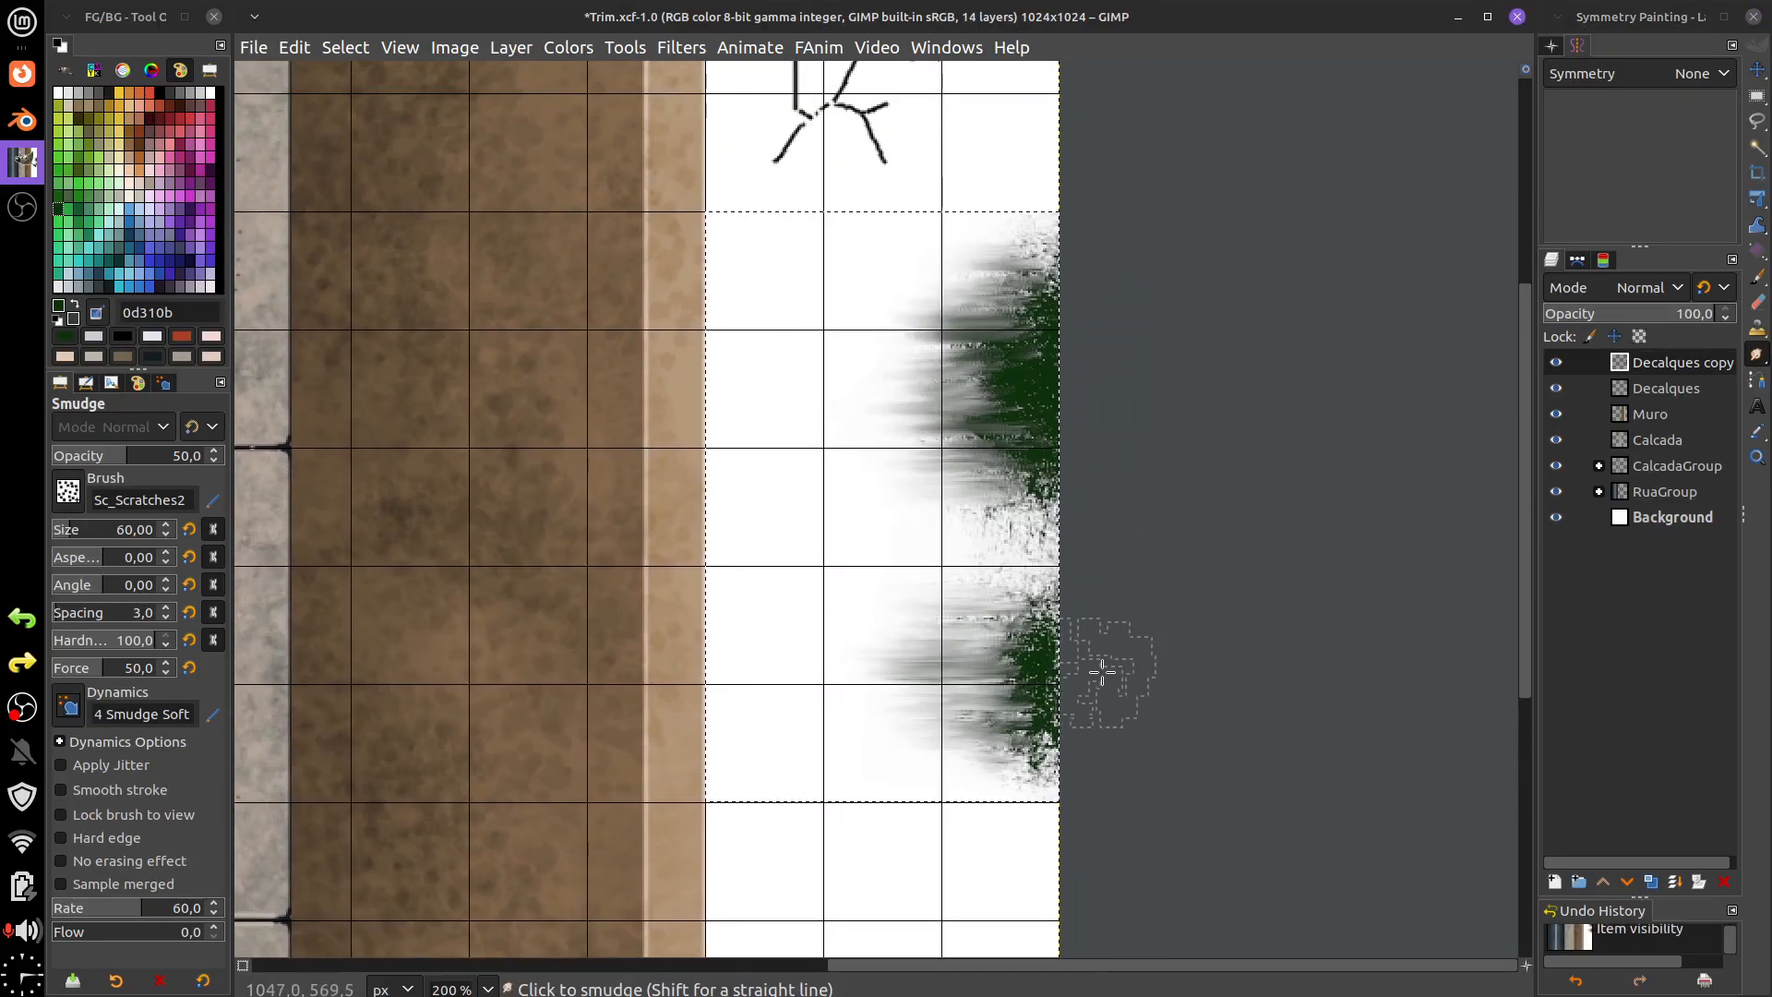
- Smudge the upper green patch a little more, and undo the longer test strokes pulled across both patches
drag(1010, 472, 992, 318)
mouse_move(1147, 680)
mouse_down()
mouse_move(977, 683)
mouse_move(1335, 719)
mouse_move(1264, 678)
mouse_move(843, 633)
mouse_up()
key(ctrl+z)
mouse_move(1242, 390)
mouse_down()
mouse_move(914, 390)
mouse_move(821, 384)
mouse_up()
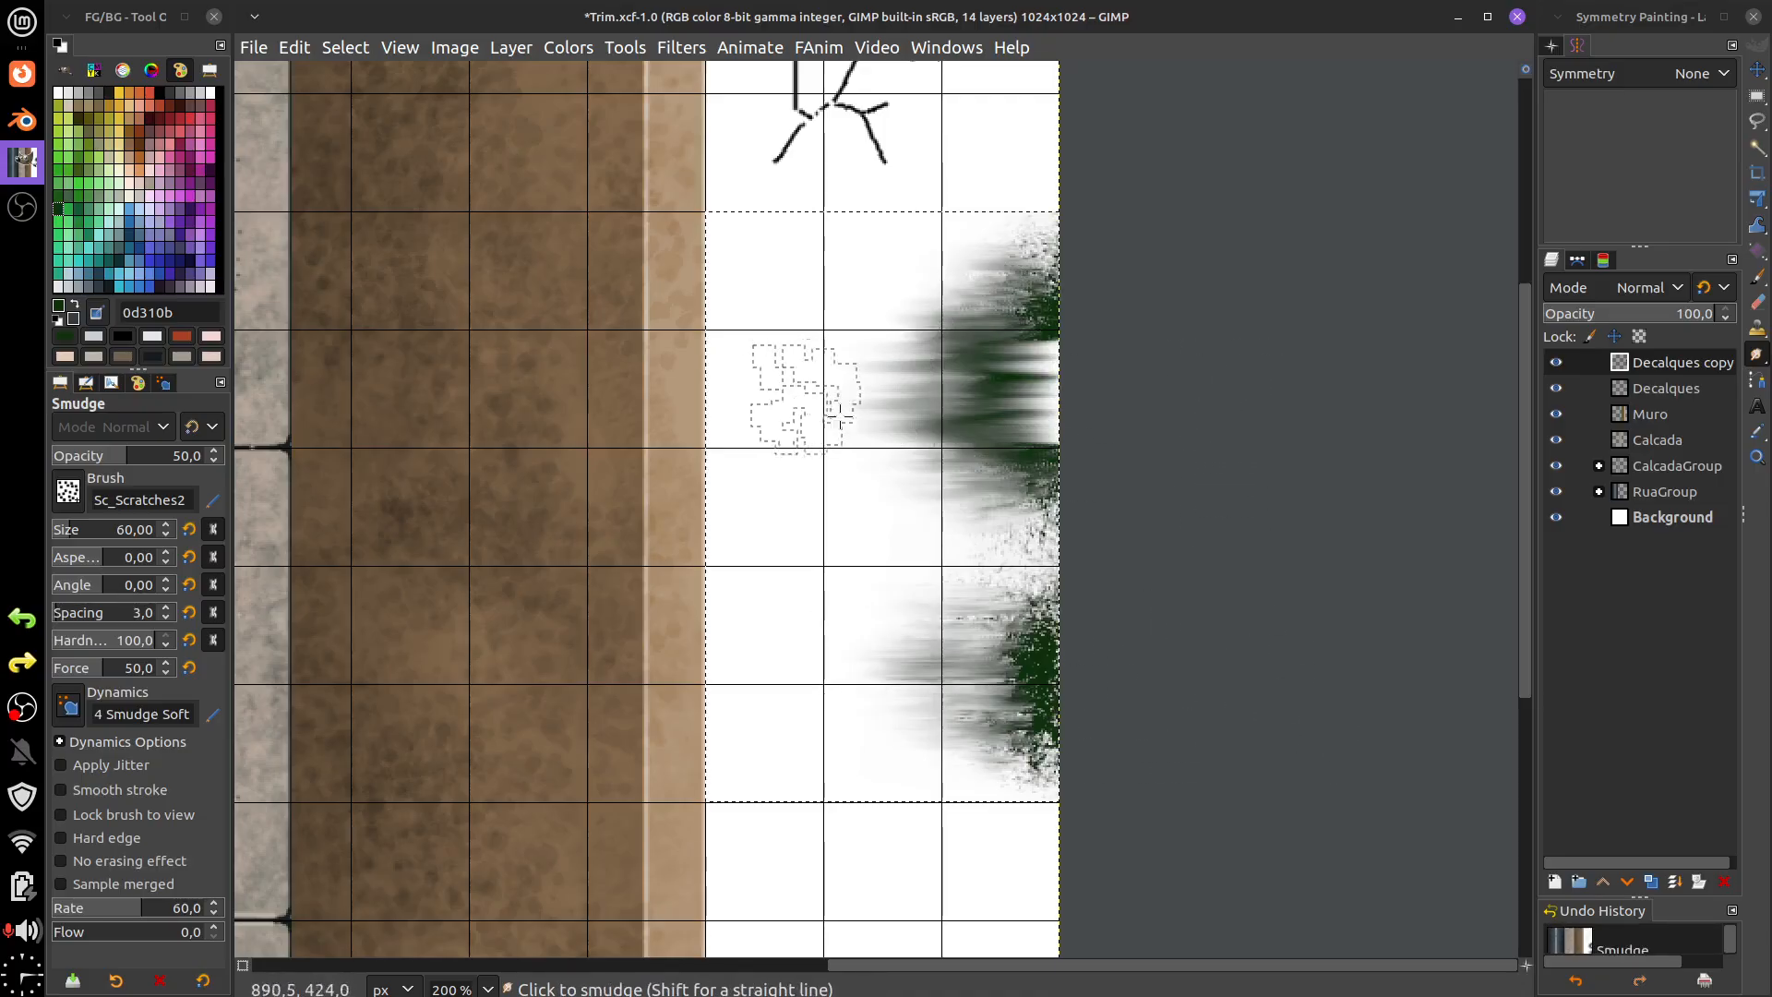
key(ctrl+z)
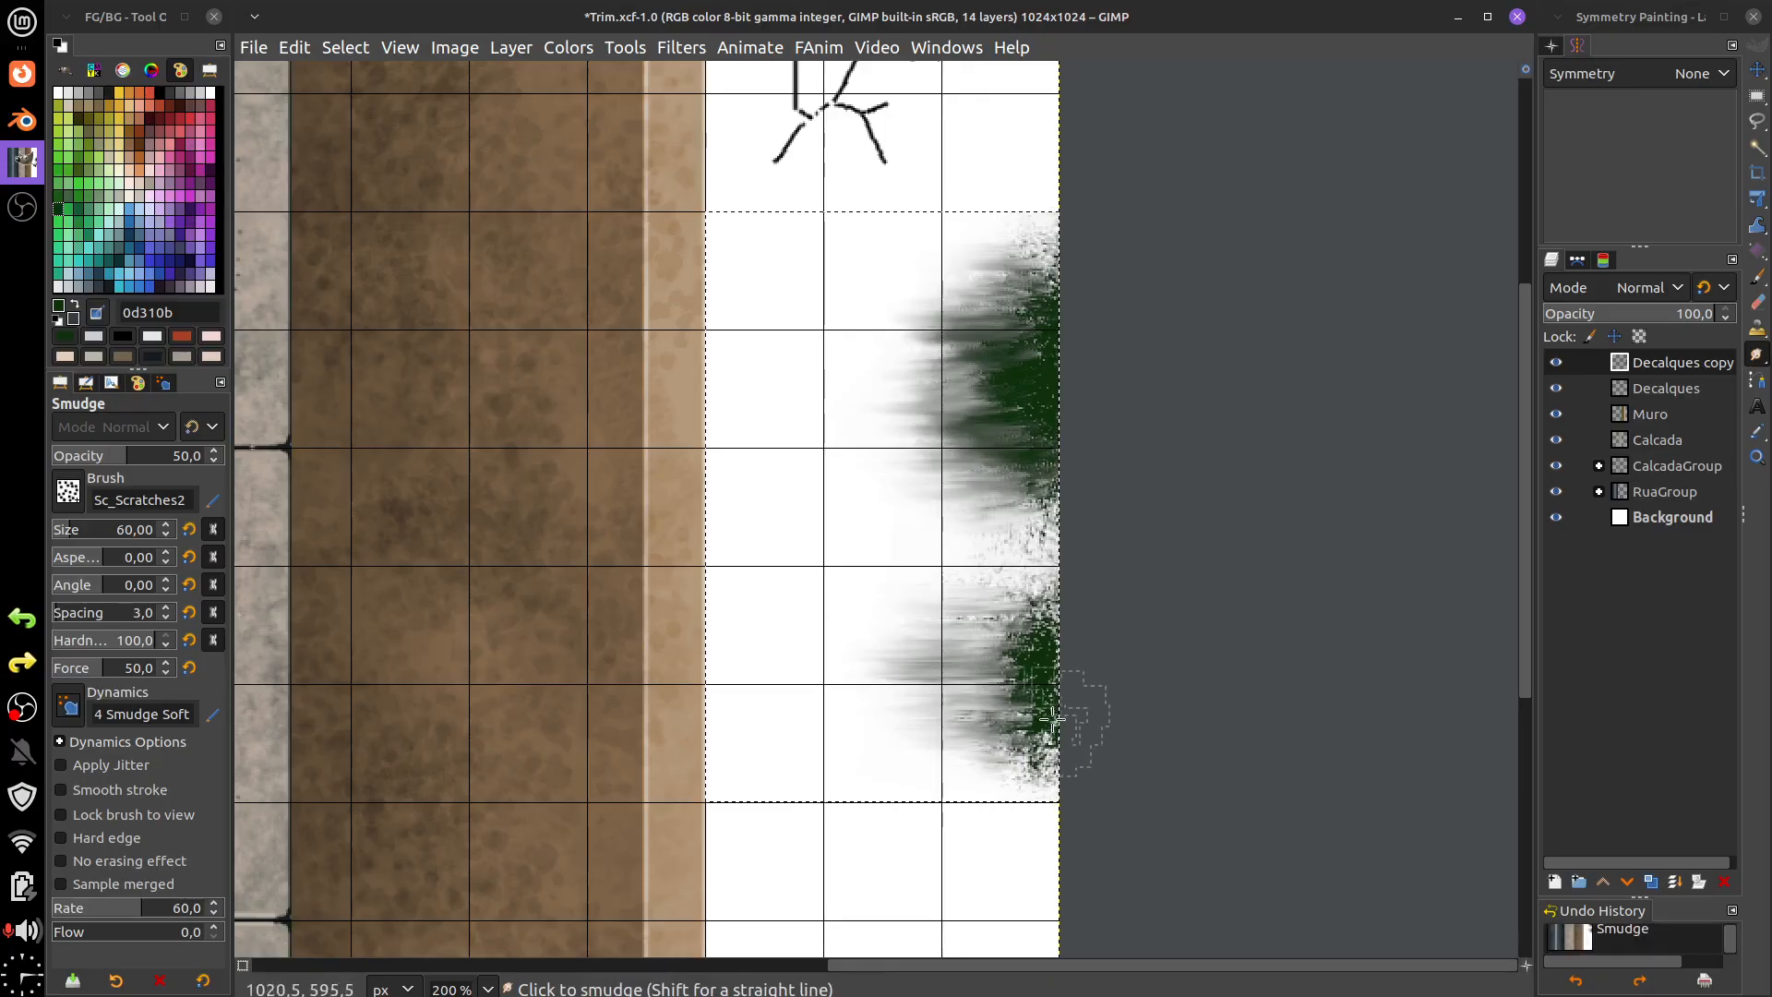
drag(1003, 692, 1019, 665)
key(ctrl+z)
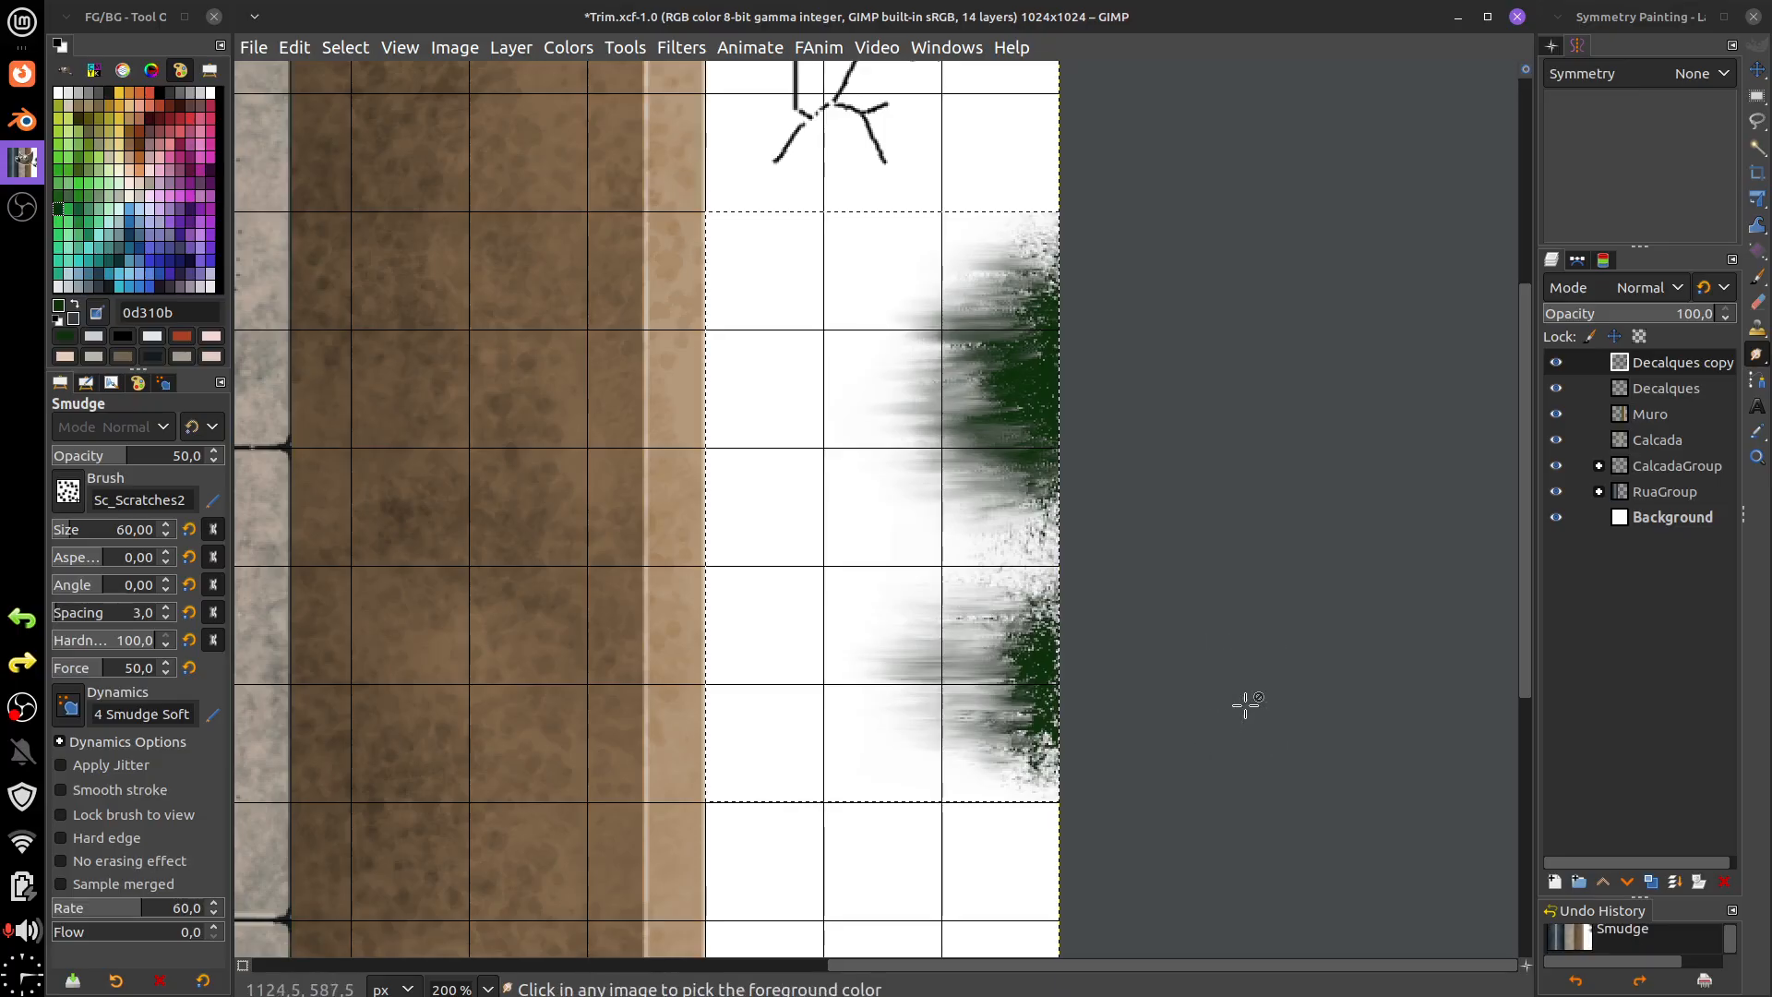
- Undo showing the white Background layer and clear the rectangular selection around the green patches
key(ctrl+h)
key(ctrl+h)
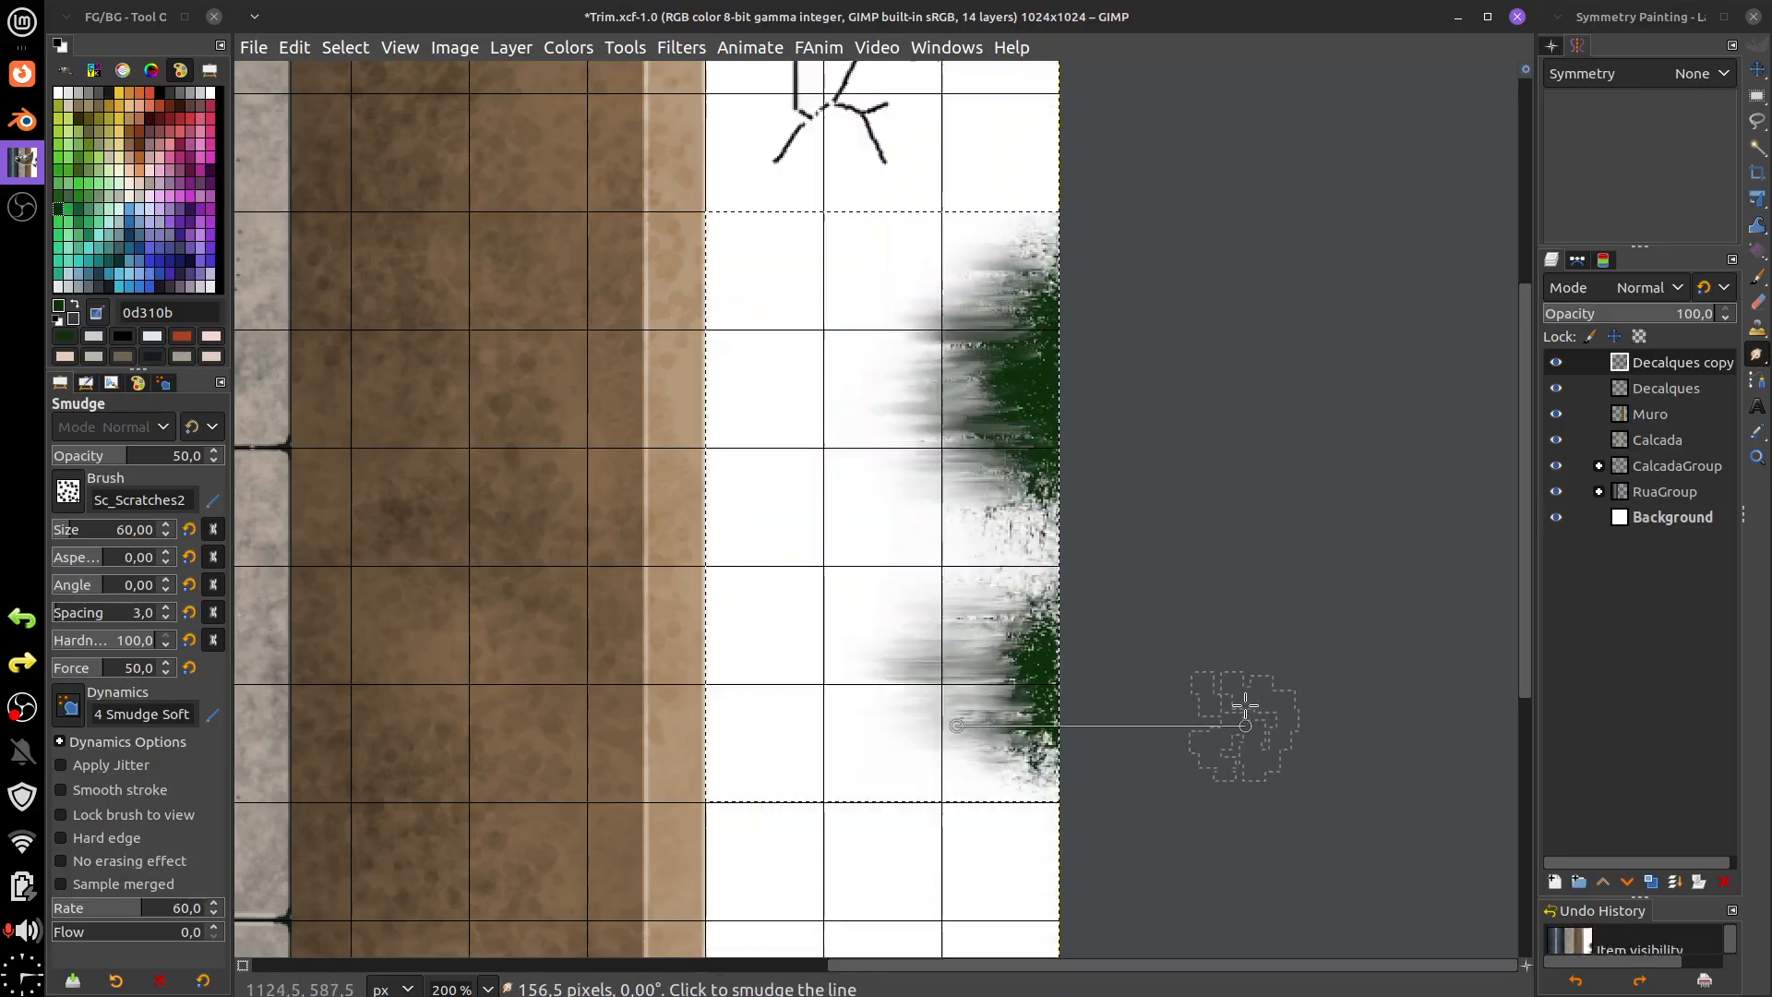
key(ctrl+z)
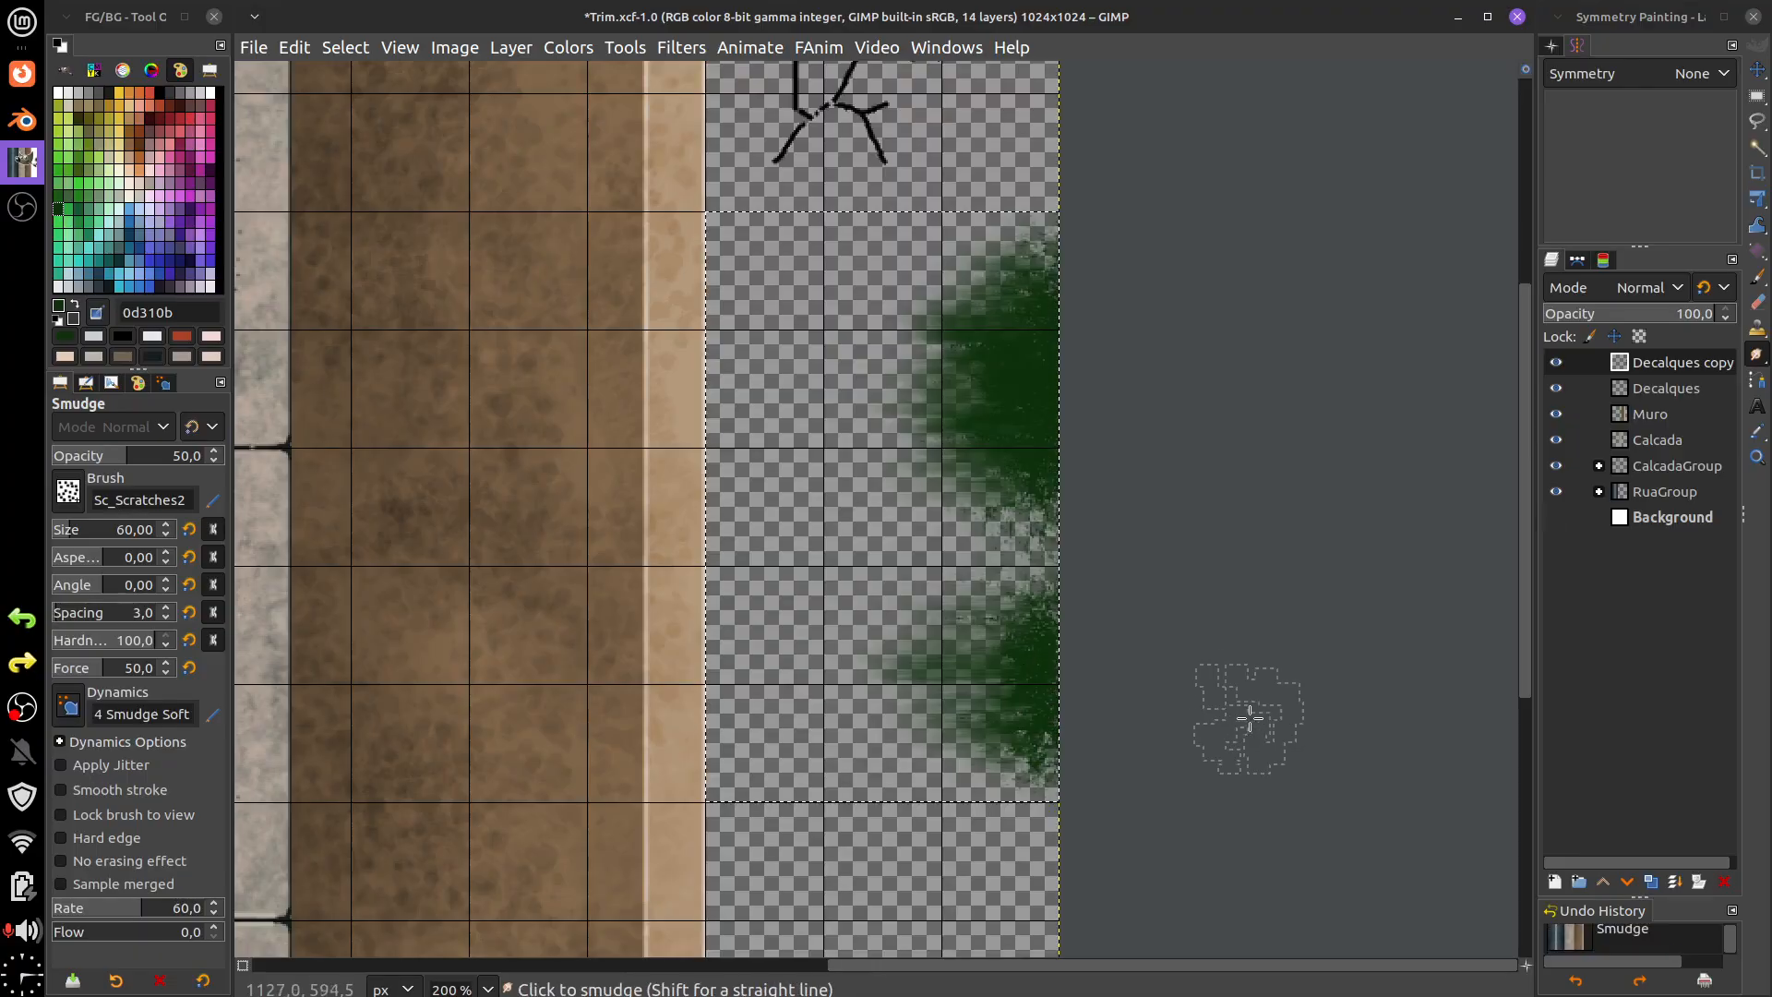
key(ctrl+shift+a)
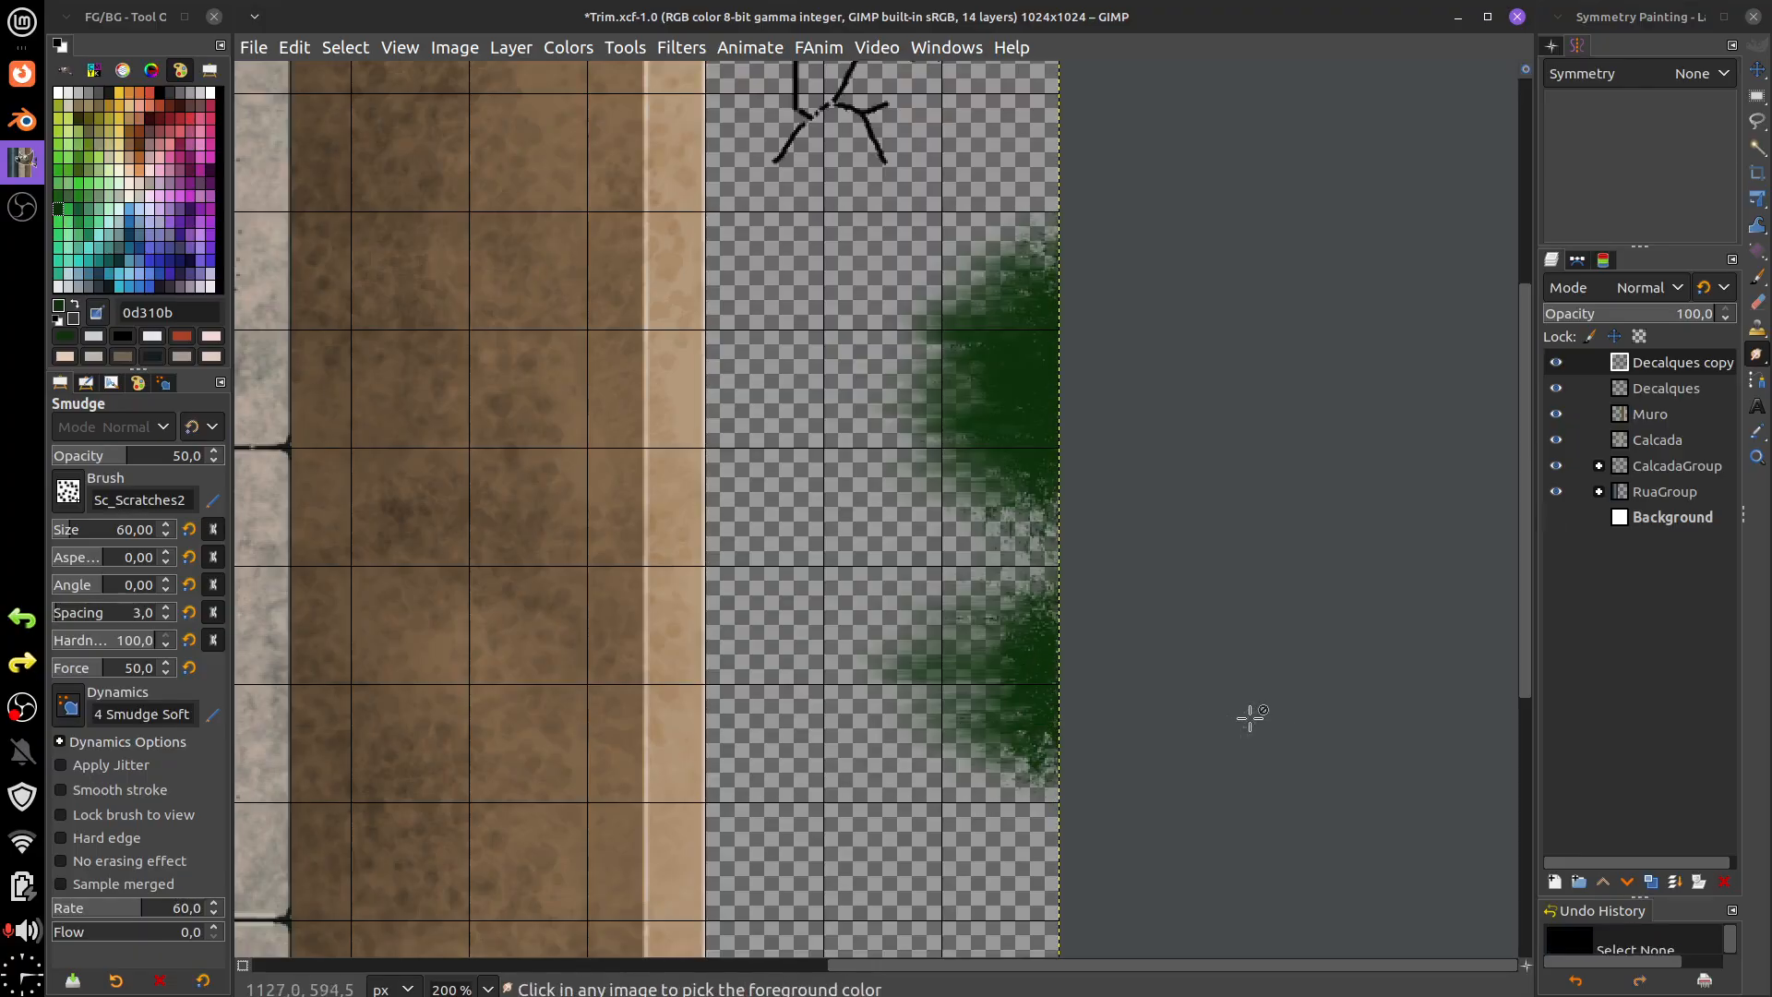
- Save the image and hide the grid over the whole trim texture
key(ctrl+s)
key(1)
key(minus)
drag(1250, 717, 1176, 704)
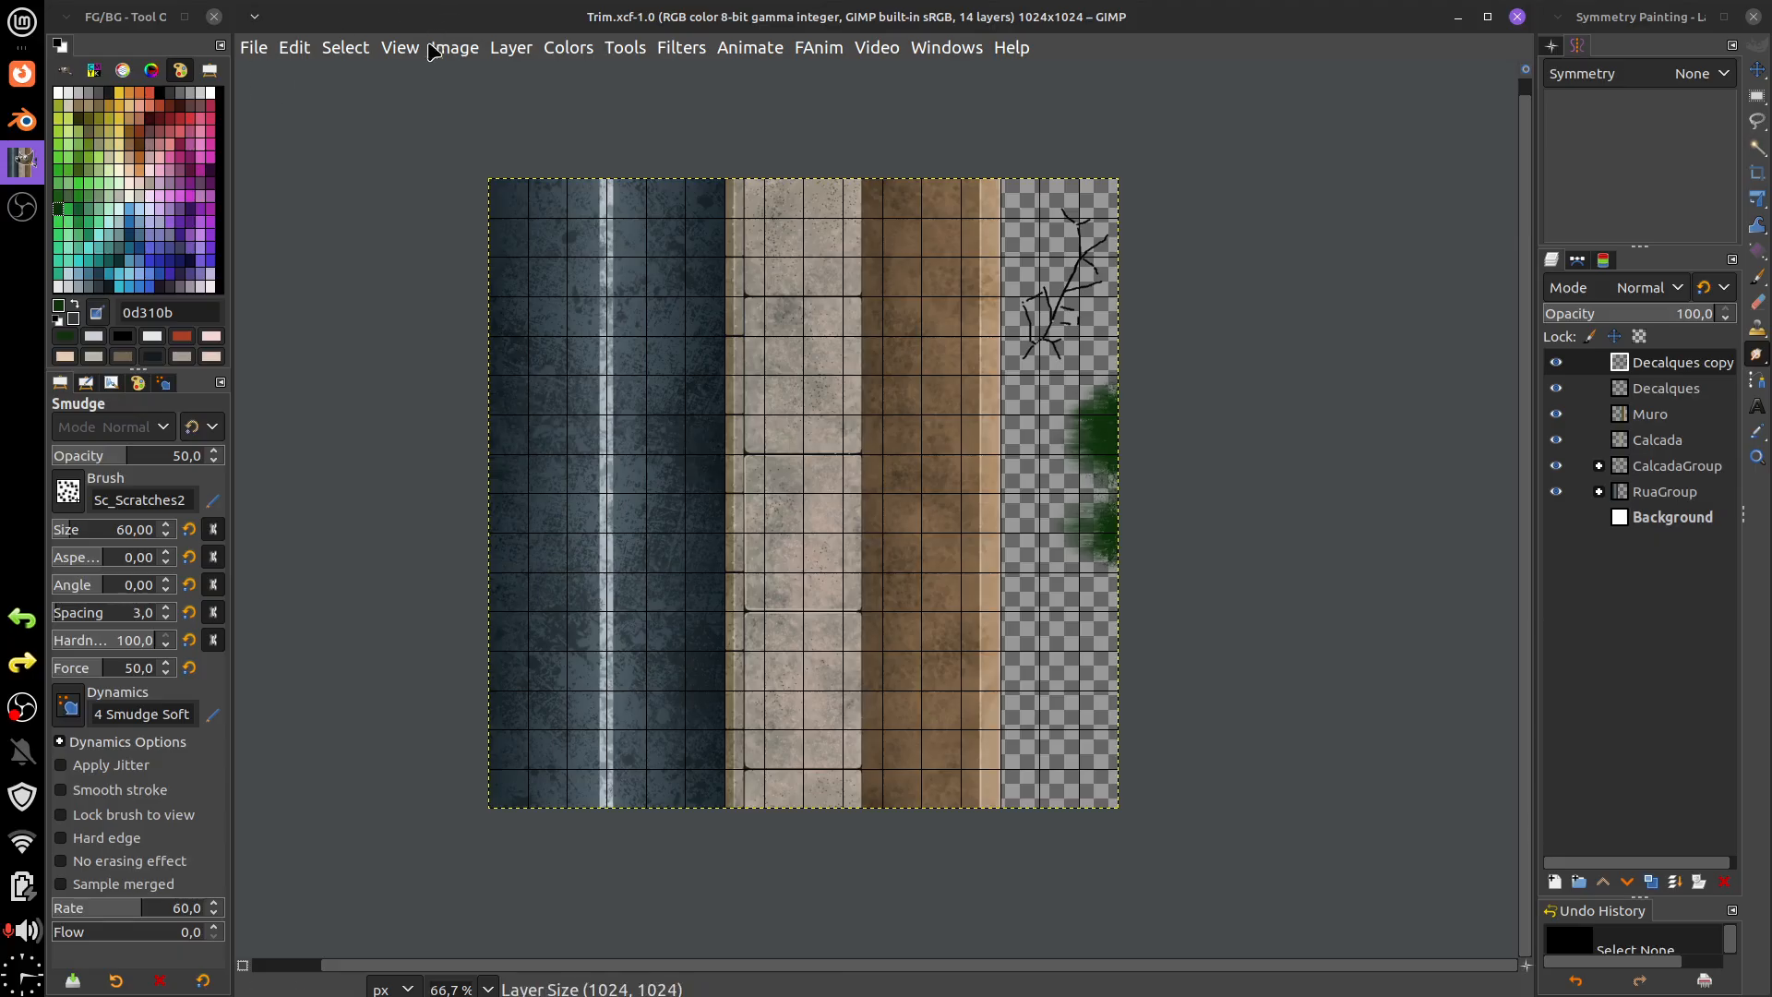
click(399, 51)
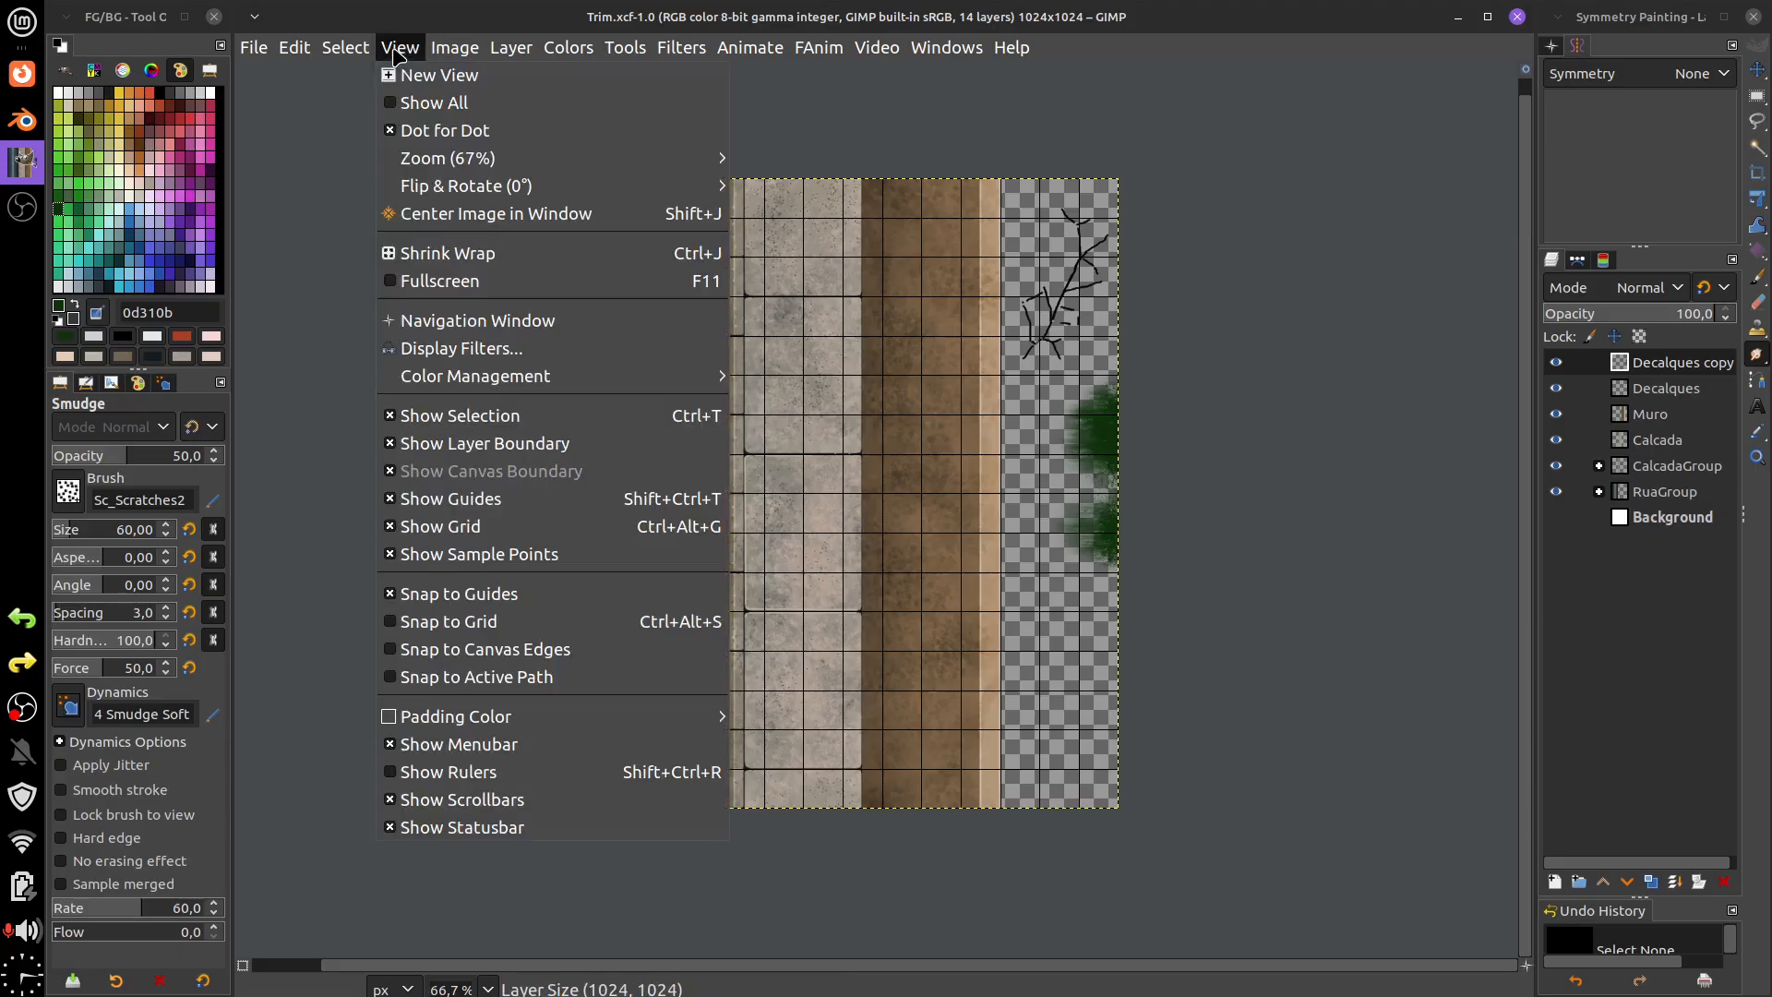
click(468, 528)
drag(677, 531, 766, 535)
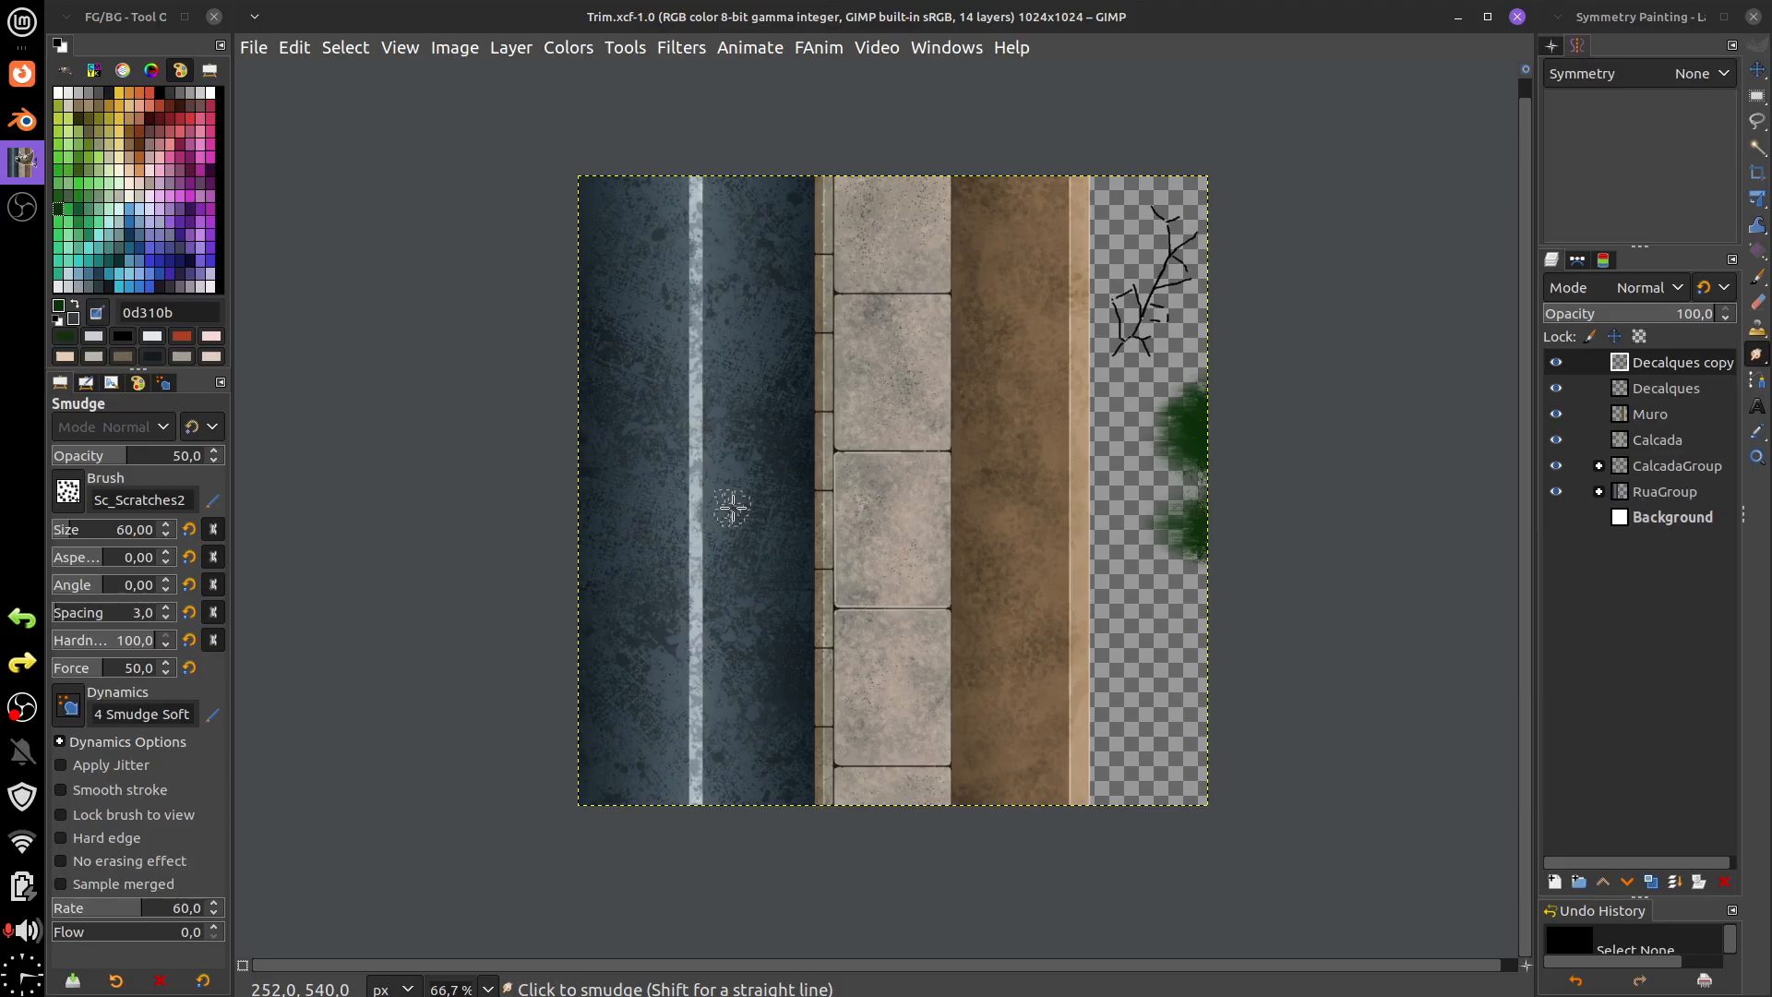
- Export the texture to the home folder as Trim.png with the default PNG options, and save Trim.xcf again
click(248, 51)
click(384, 410)
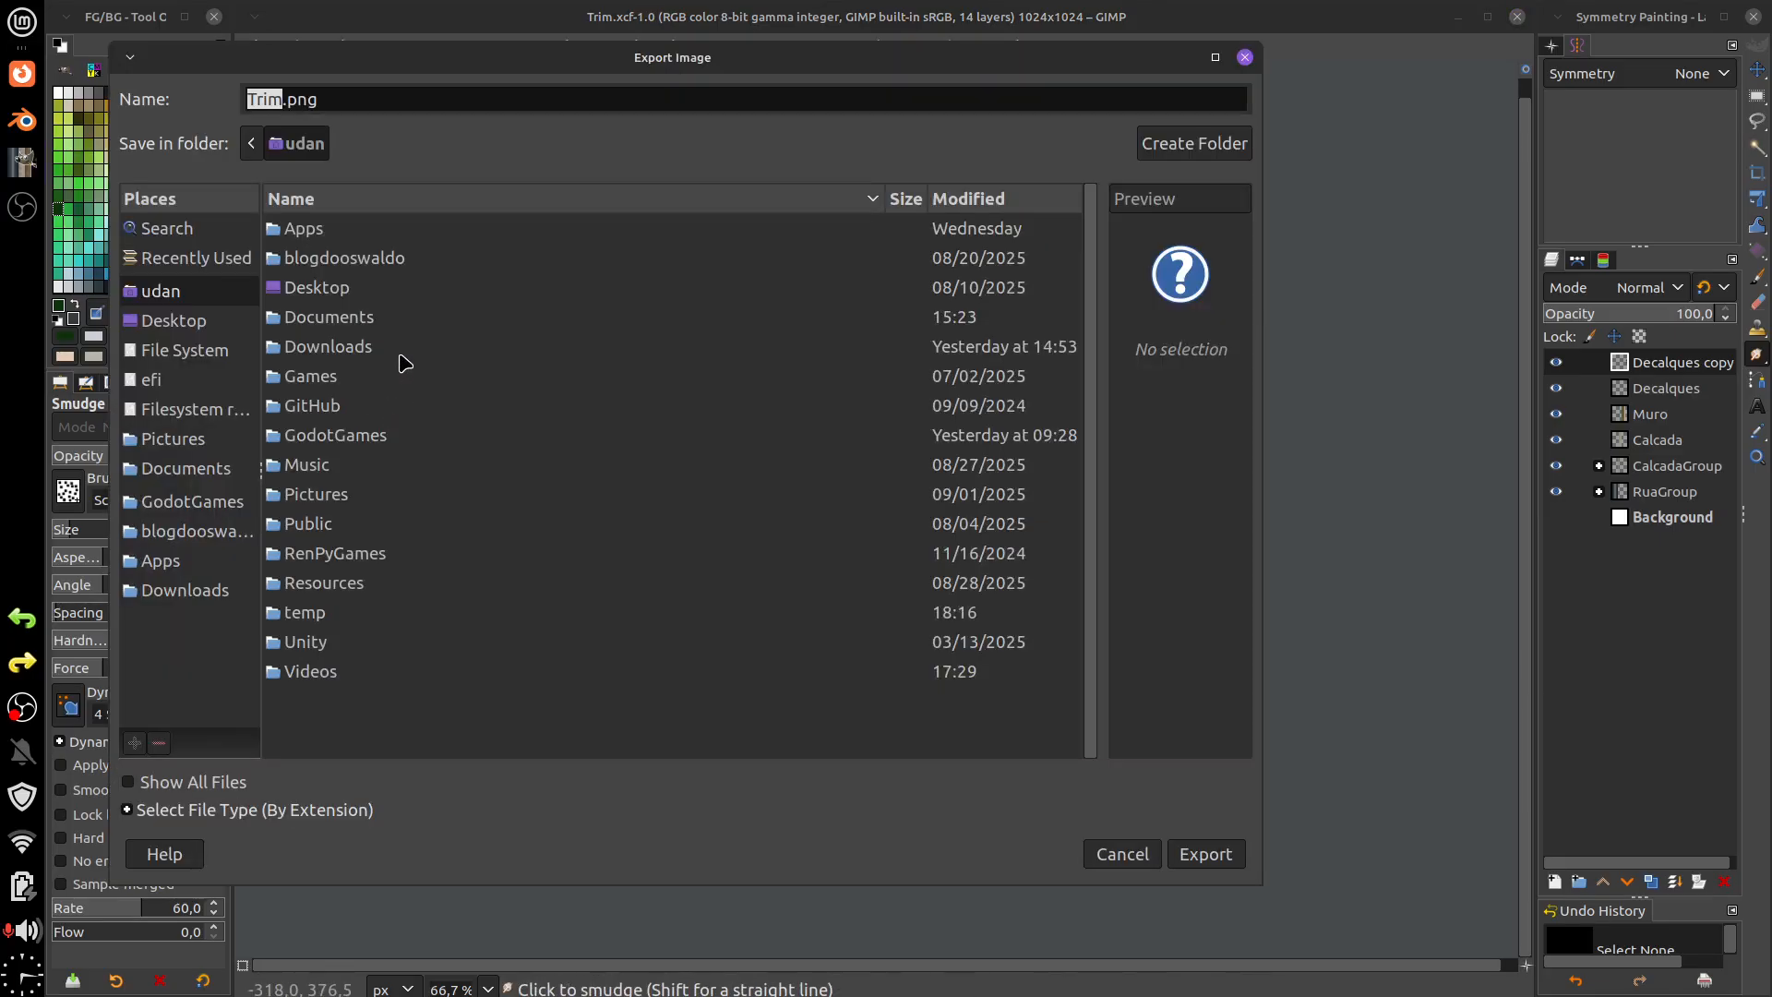
click(1200, 851)
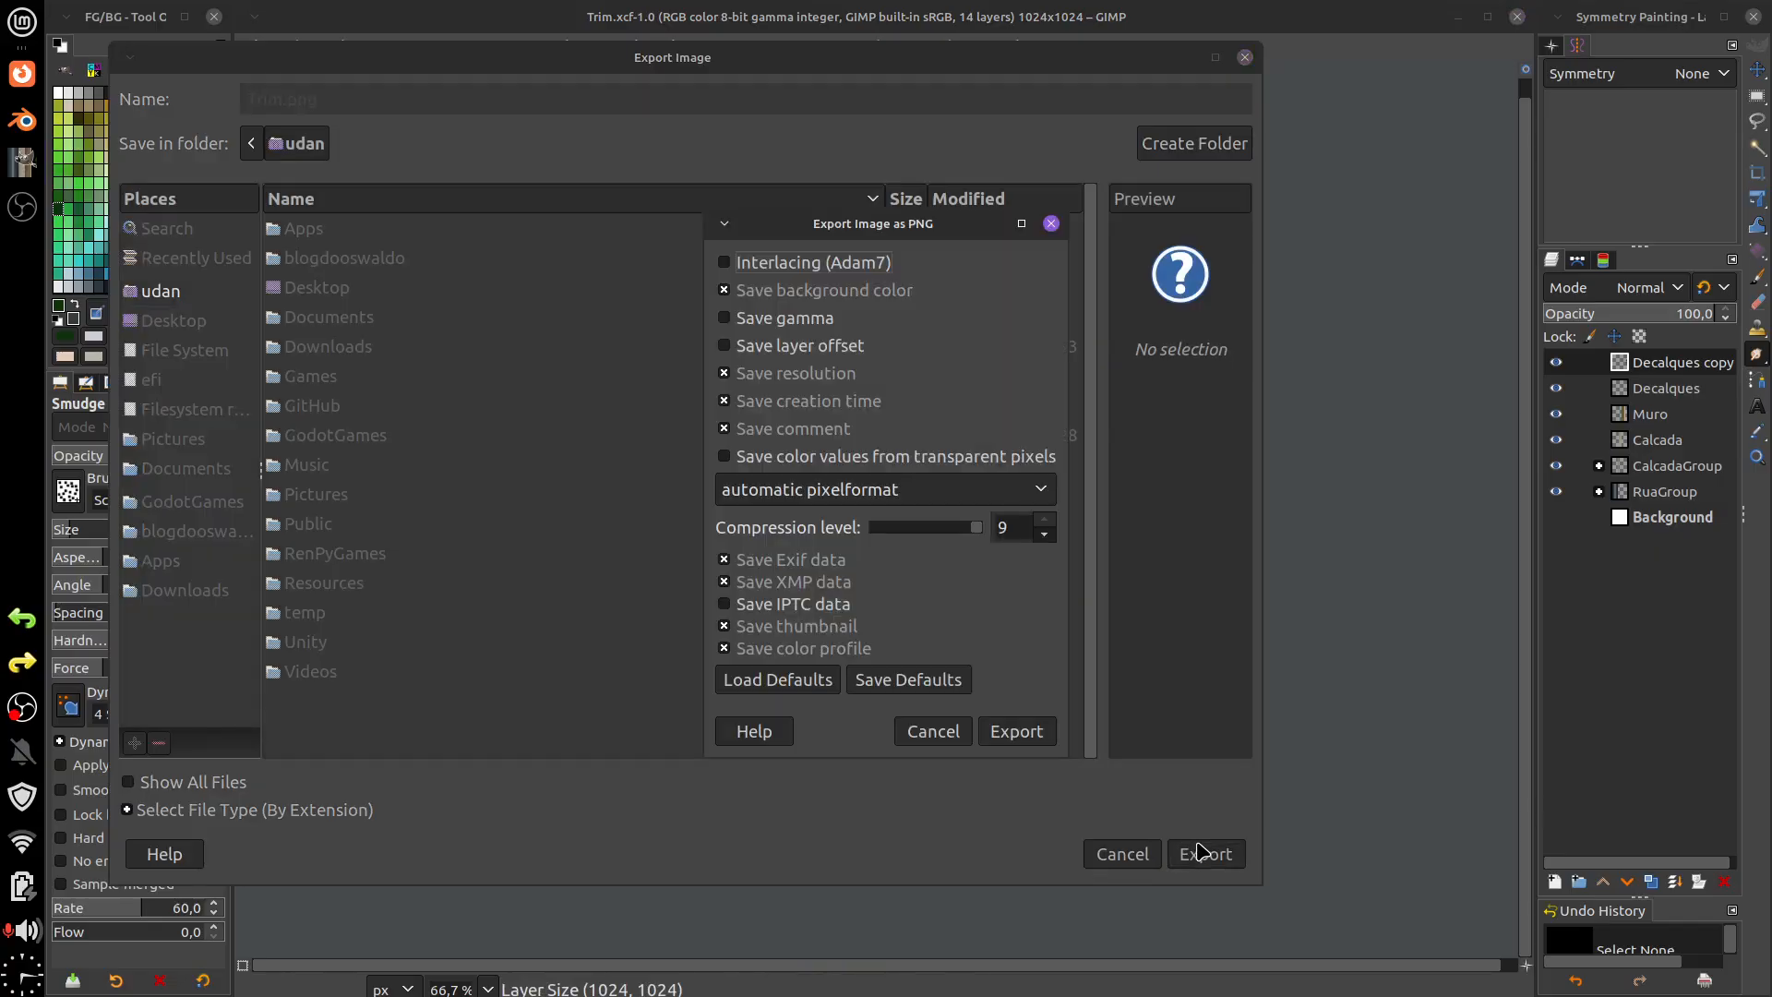
click(1031, 731)
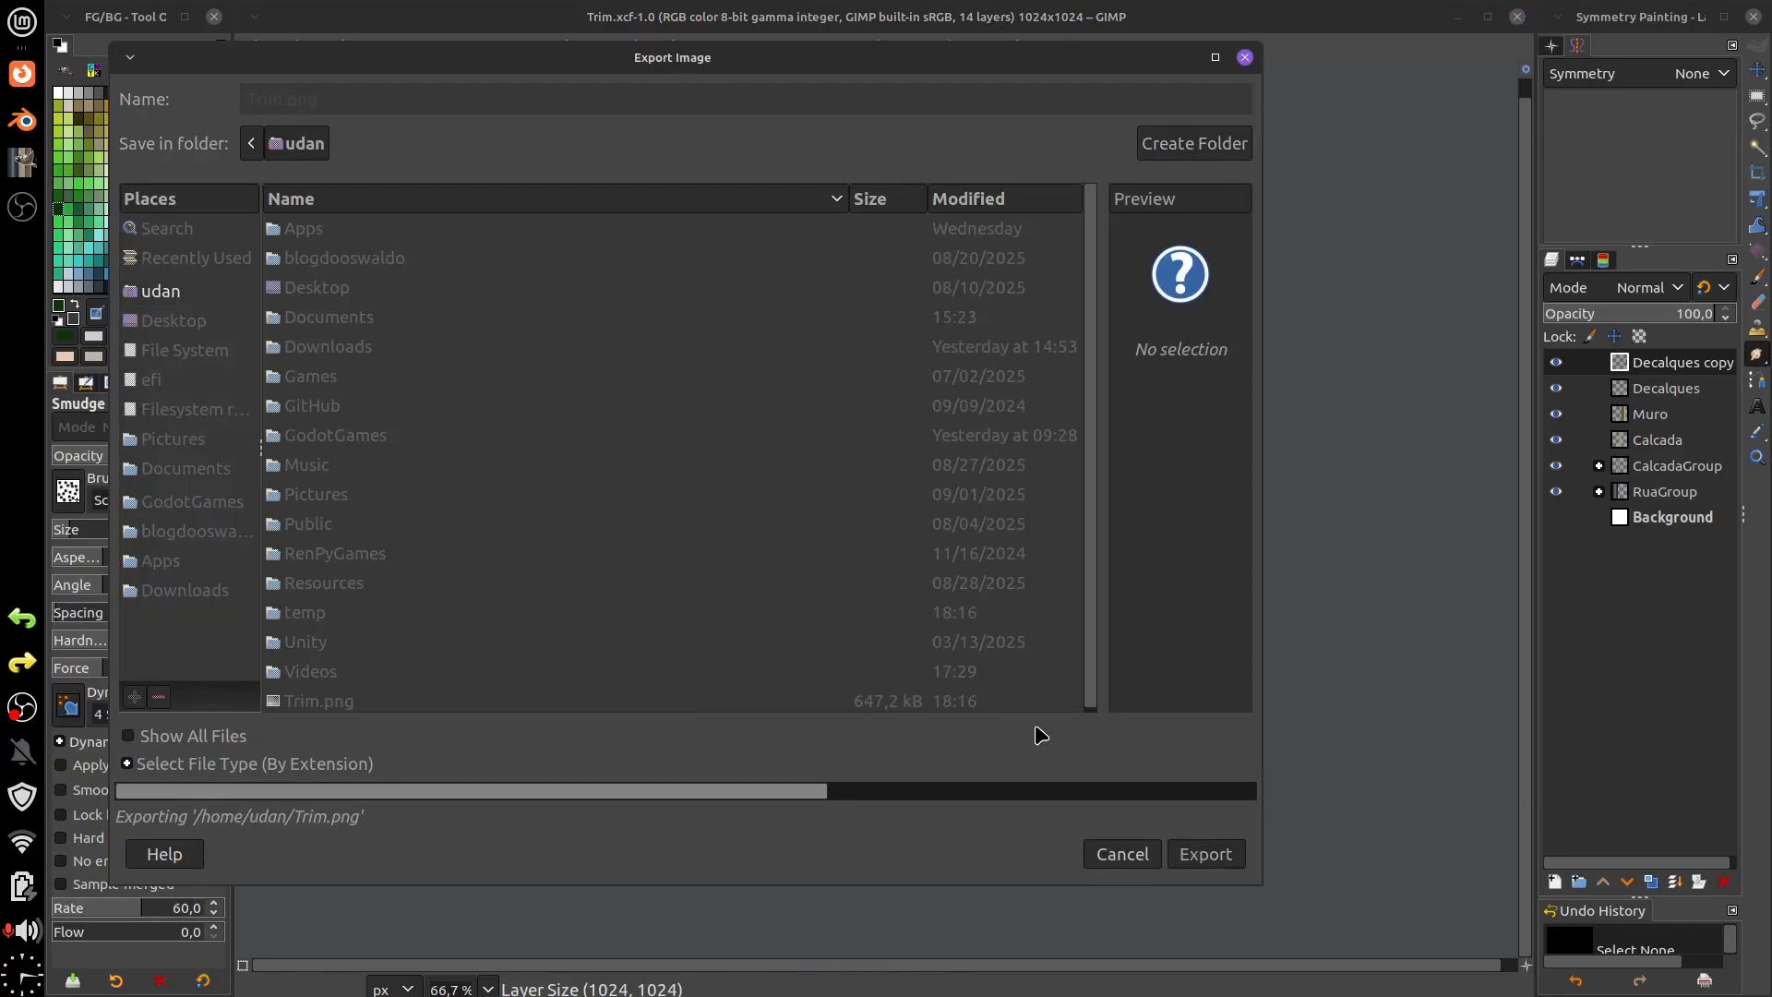
key(ctrl+s)
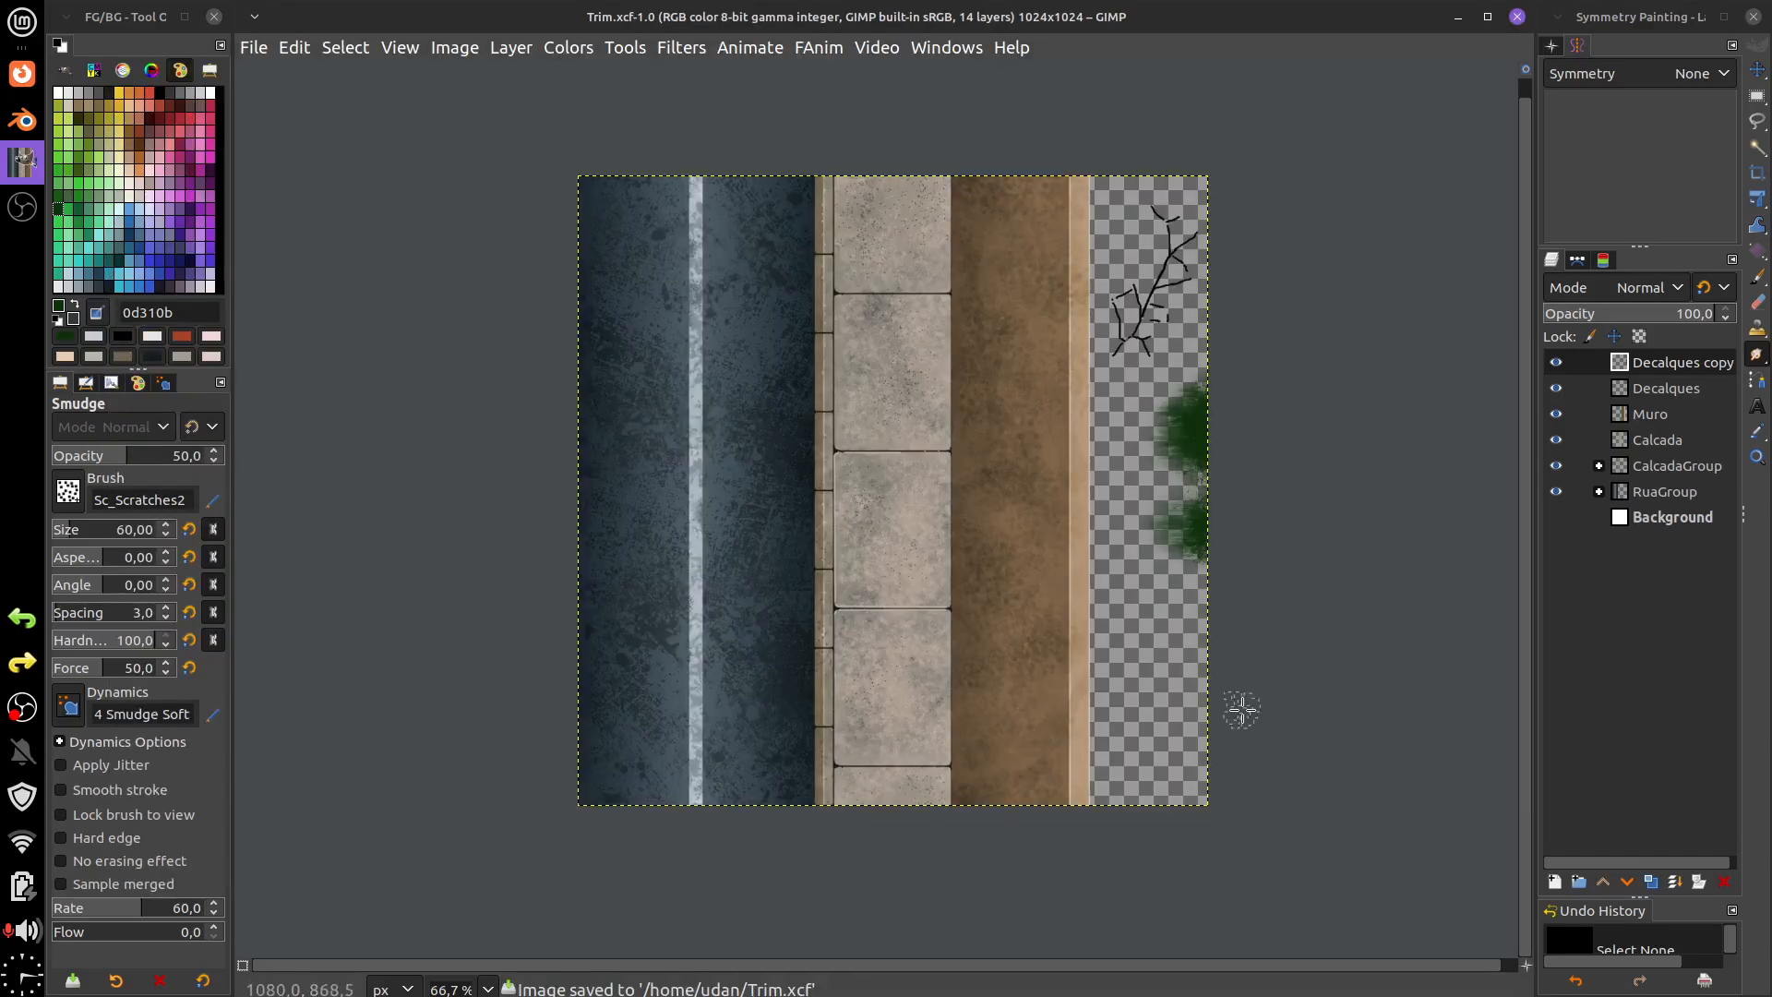
- Switch to Blender and delete all the default objects from the new scene
click(23, 119)
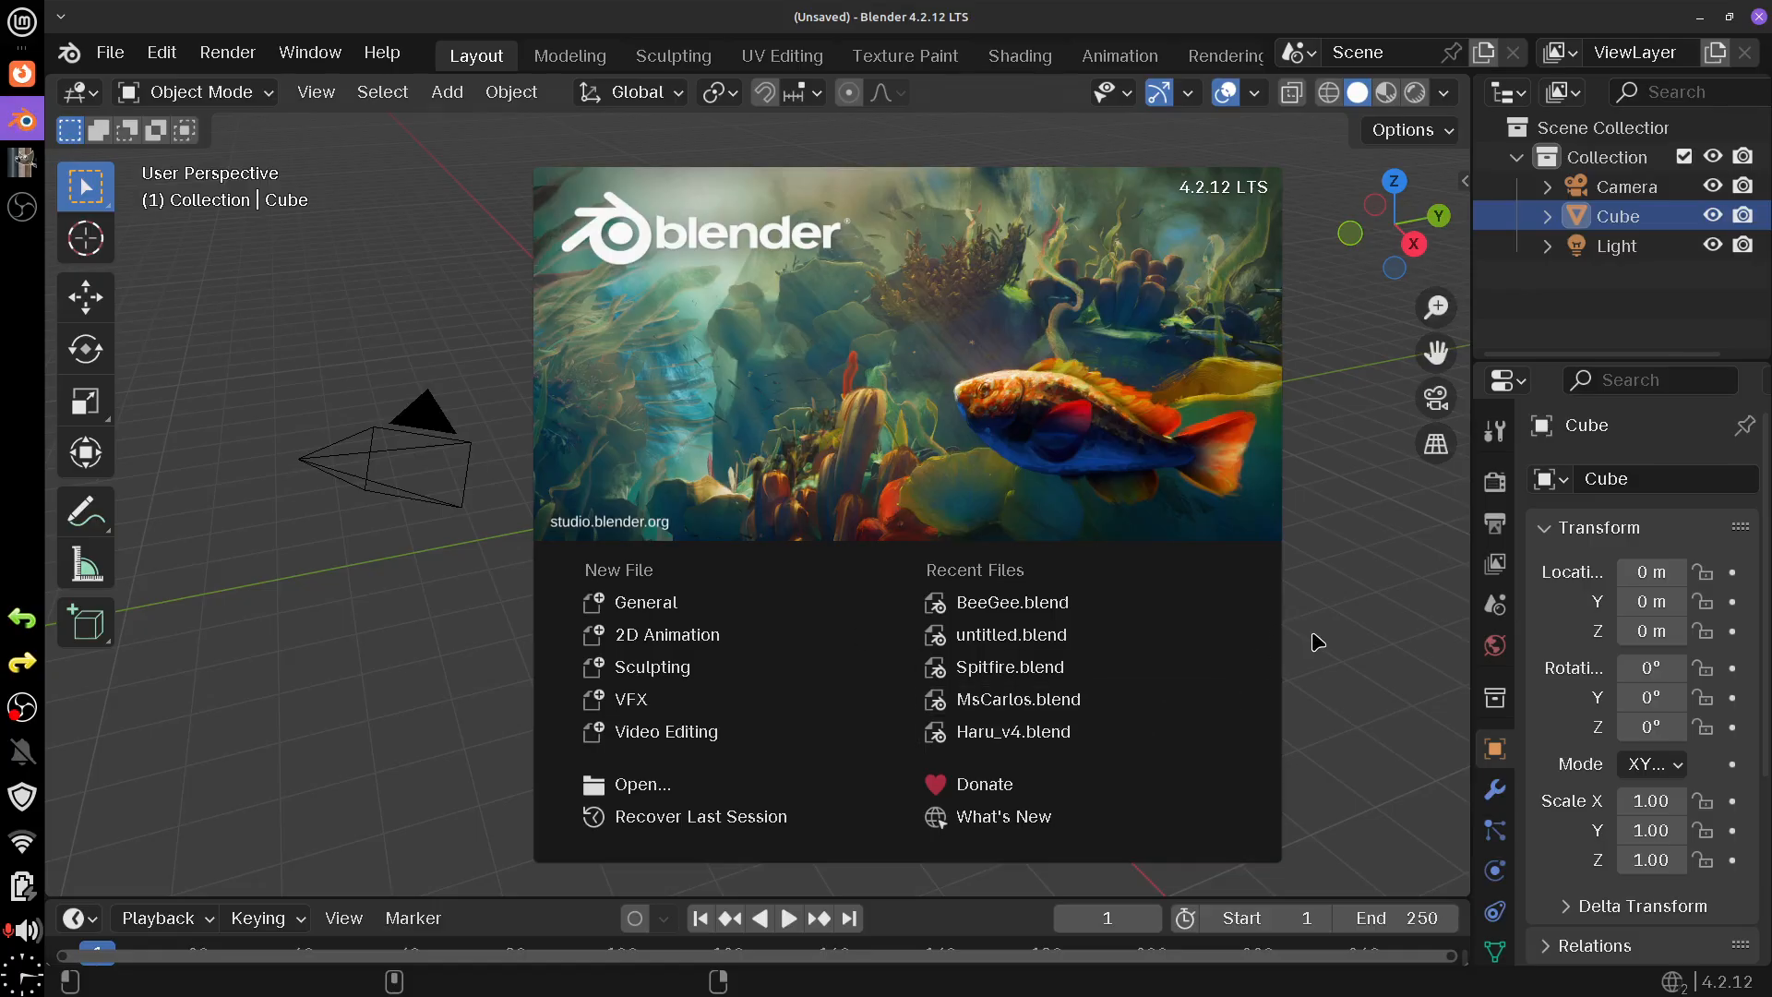
click(1315, 638)
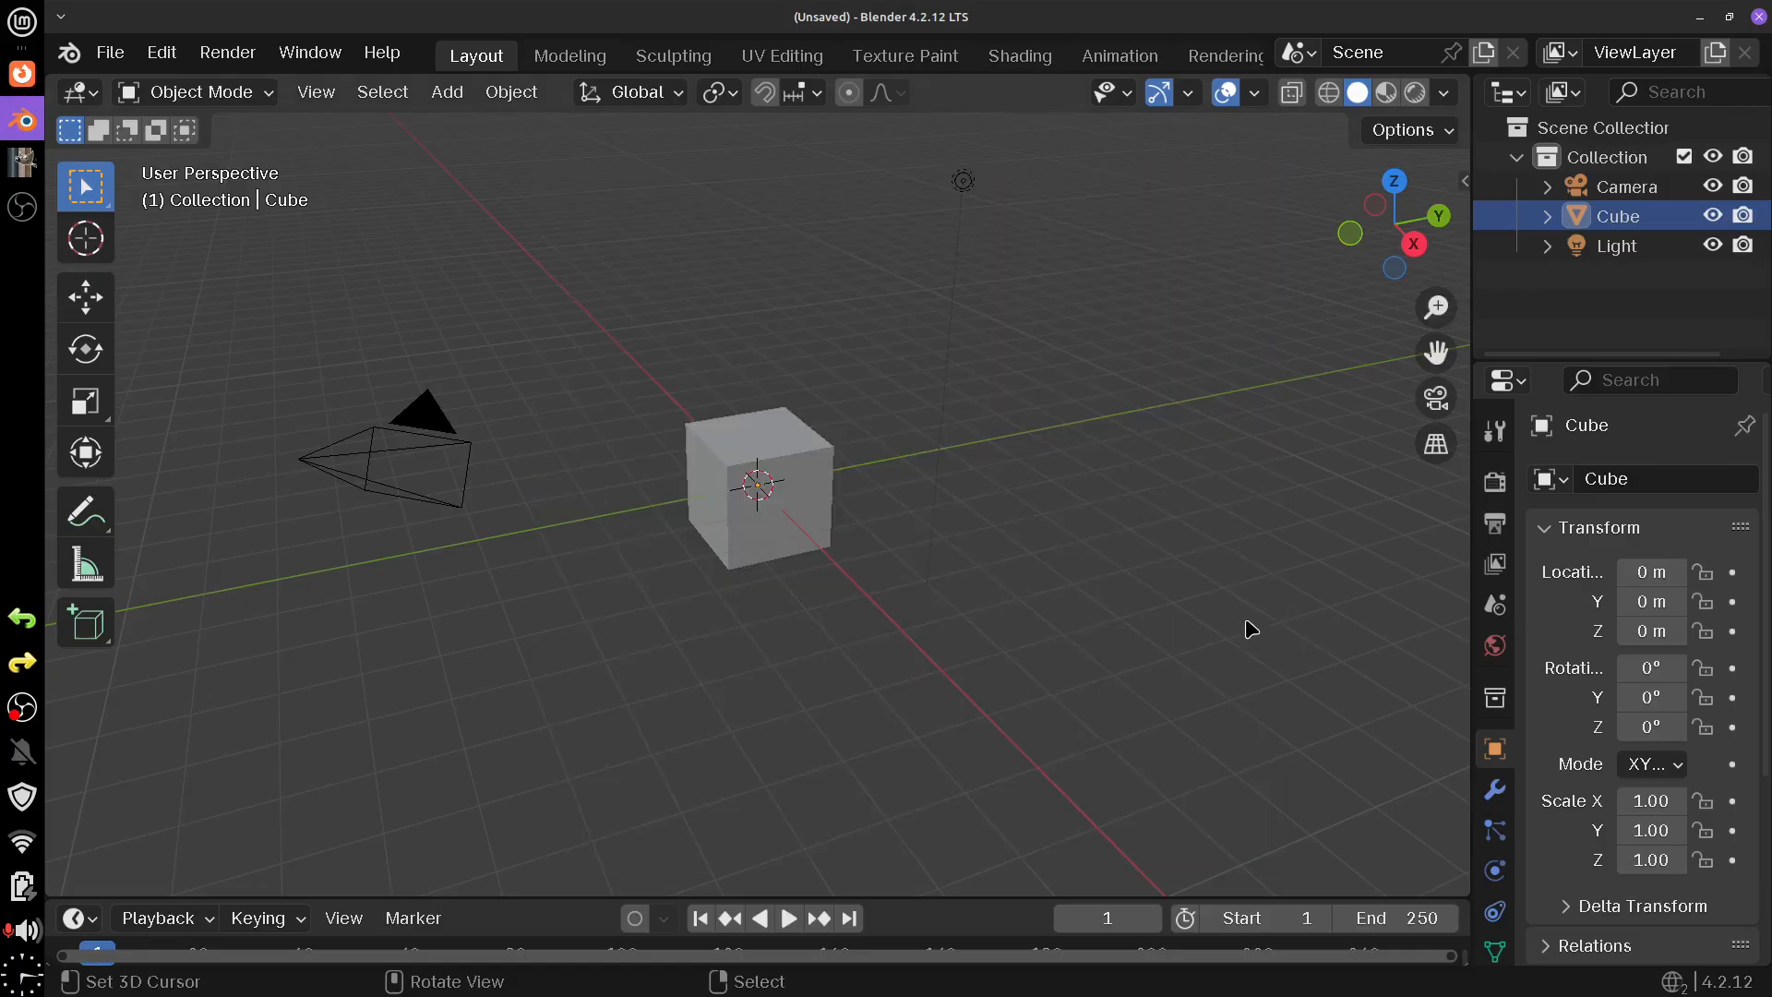
key(a)
key(Delete)
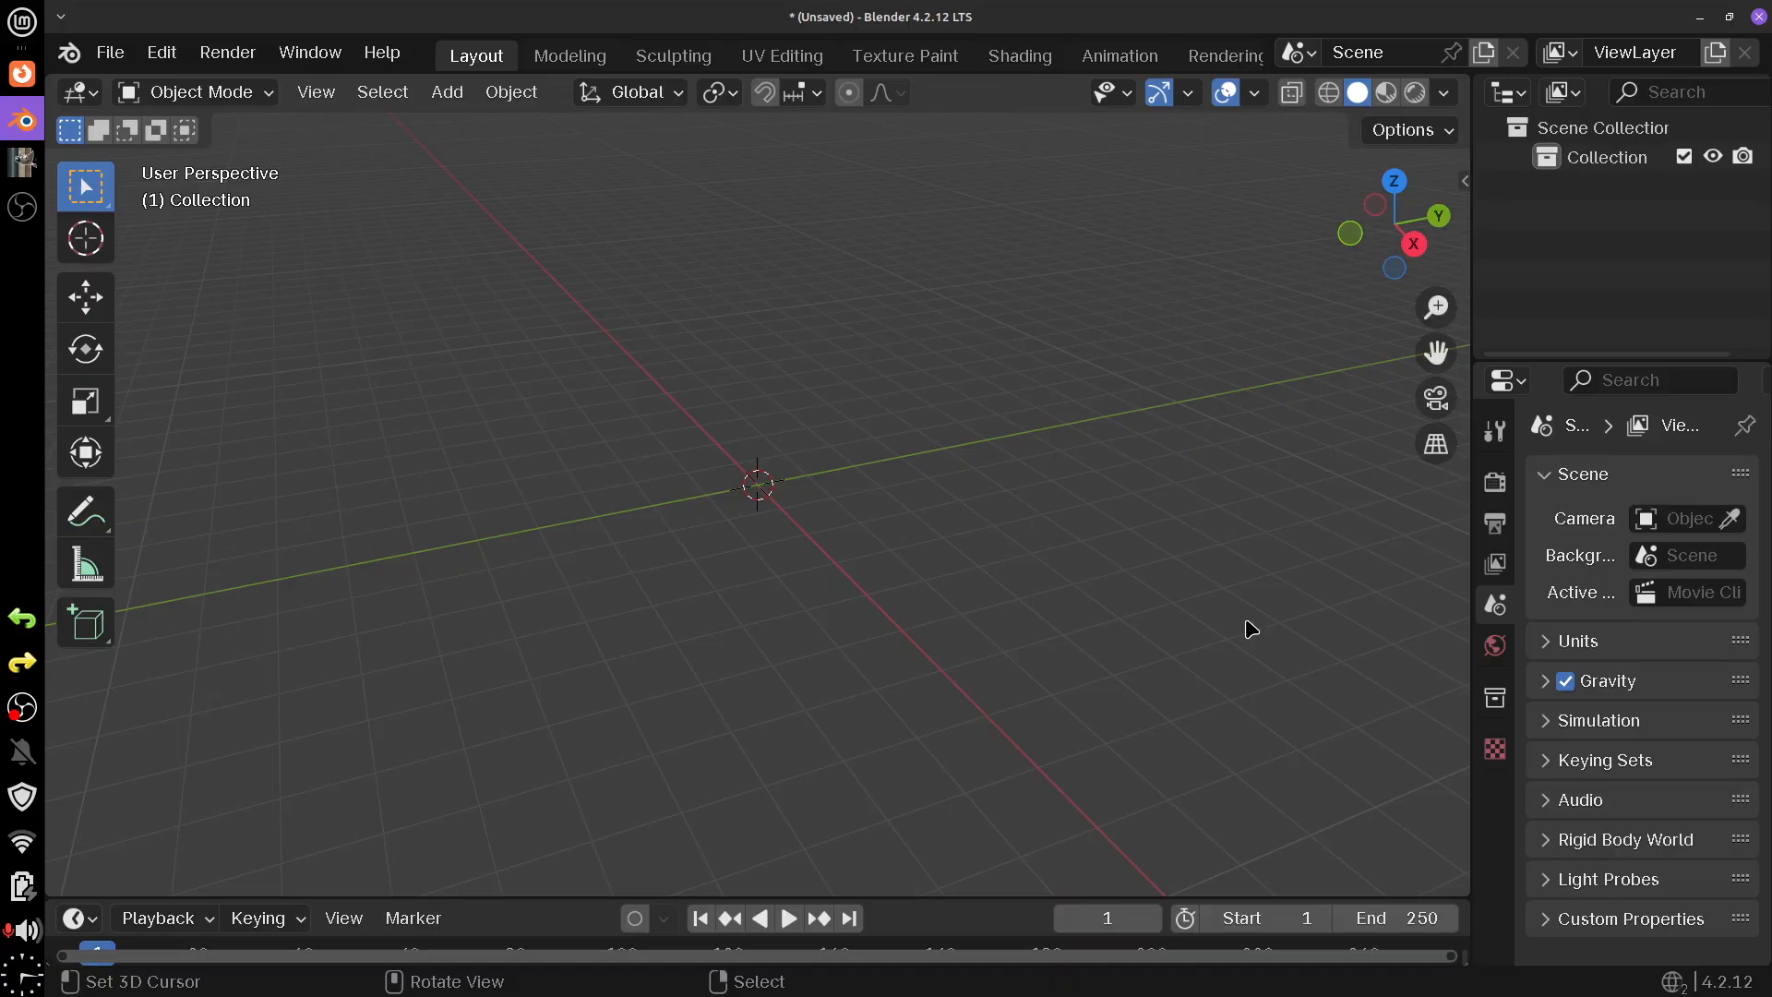
- Import Trim.png from the home folder as an image mesh plane, keeping the default 1 m height and Principled shader
click(448, 93)
mouse_move(521, 447)
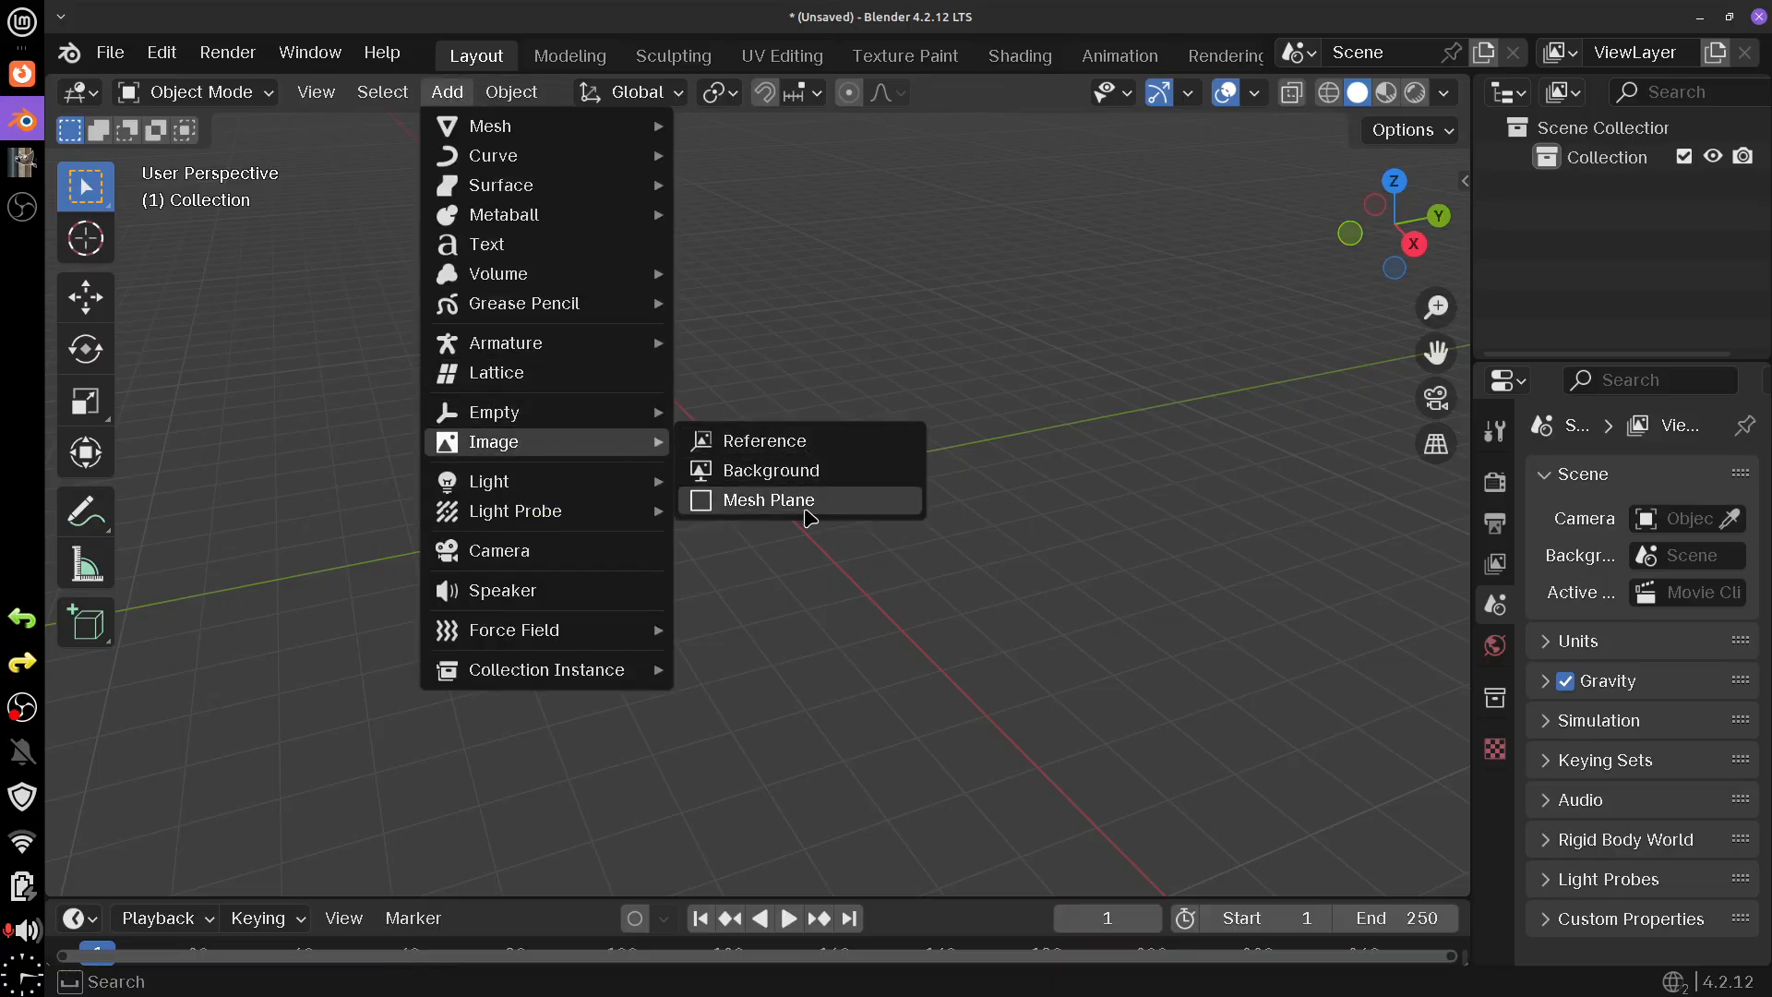
click(804, 501)
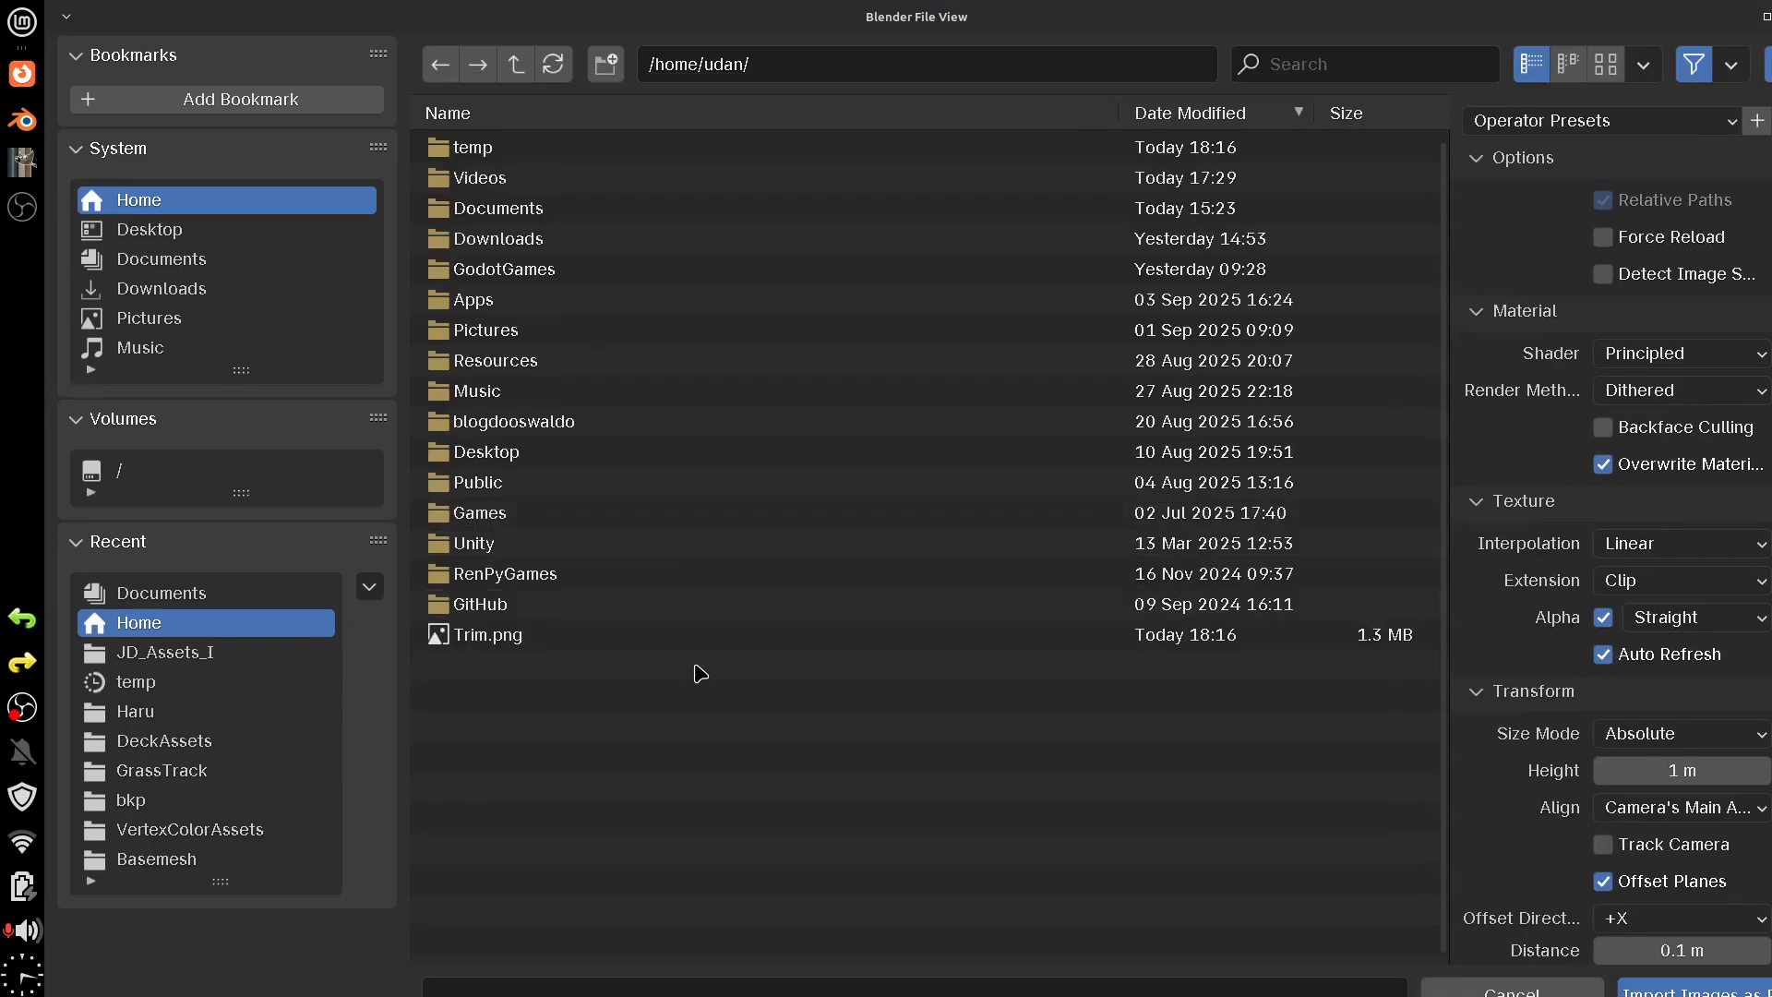
click(553, 637)
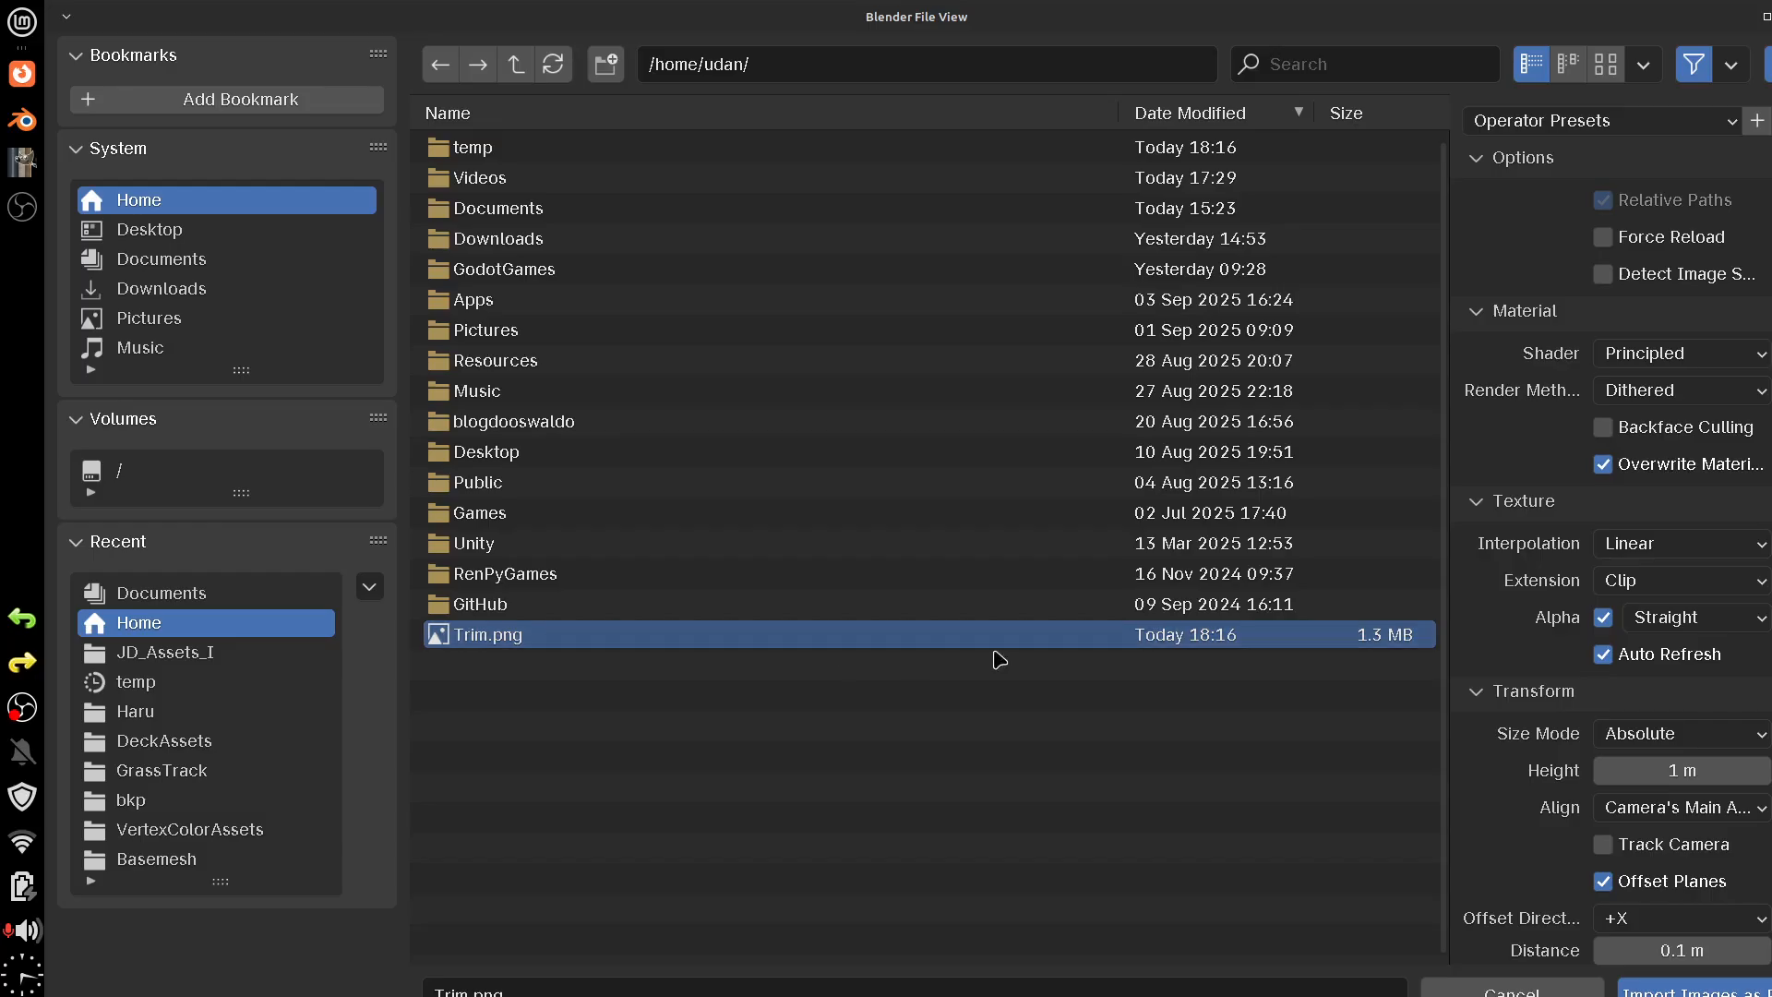
click(1685, 593)
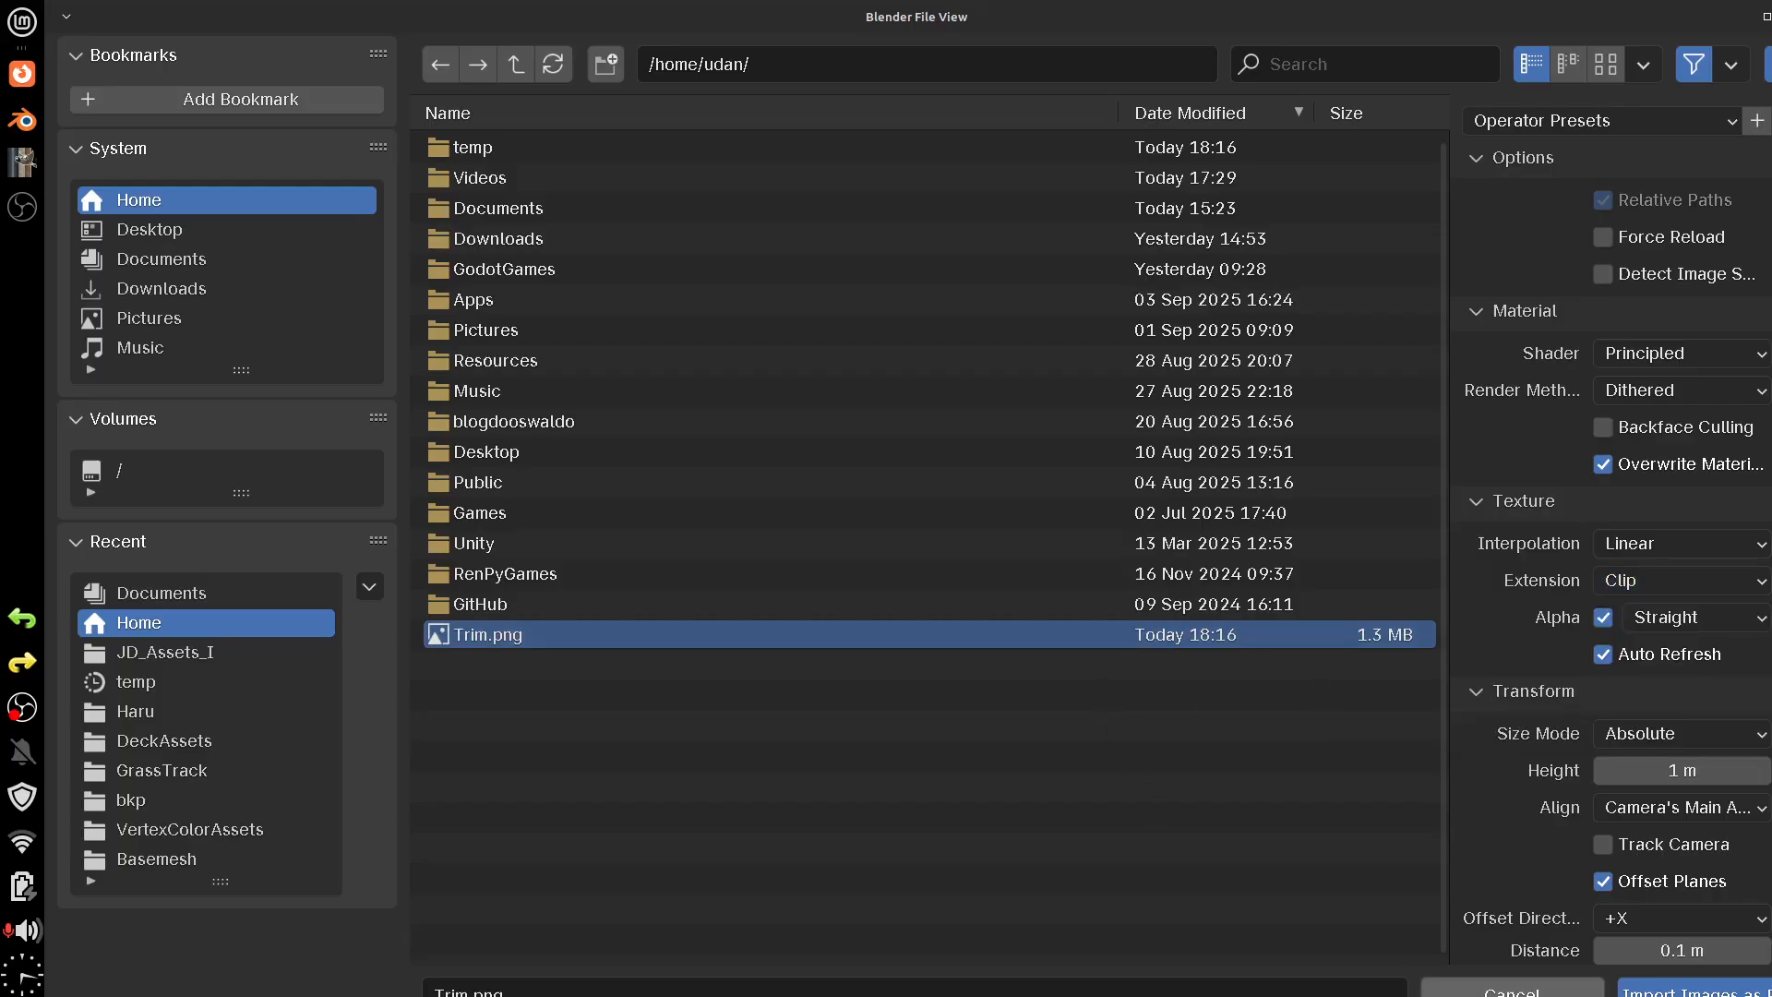
drag(1398, 19, 1287, 19)
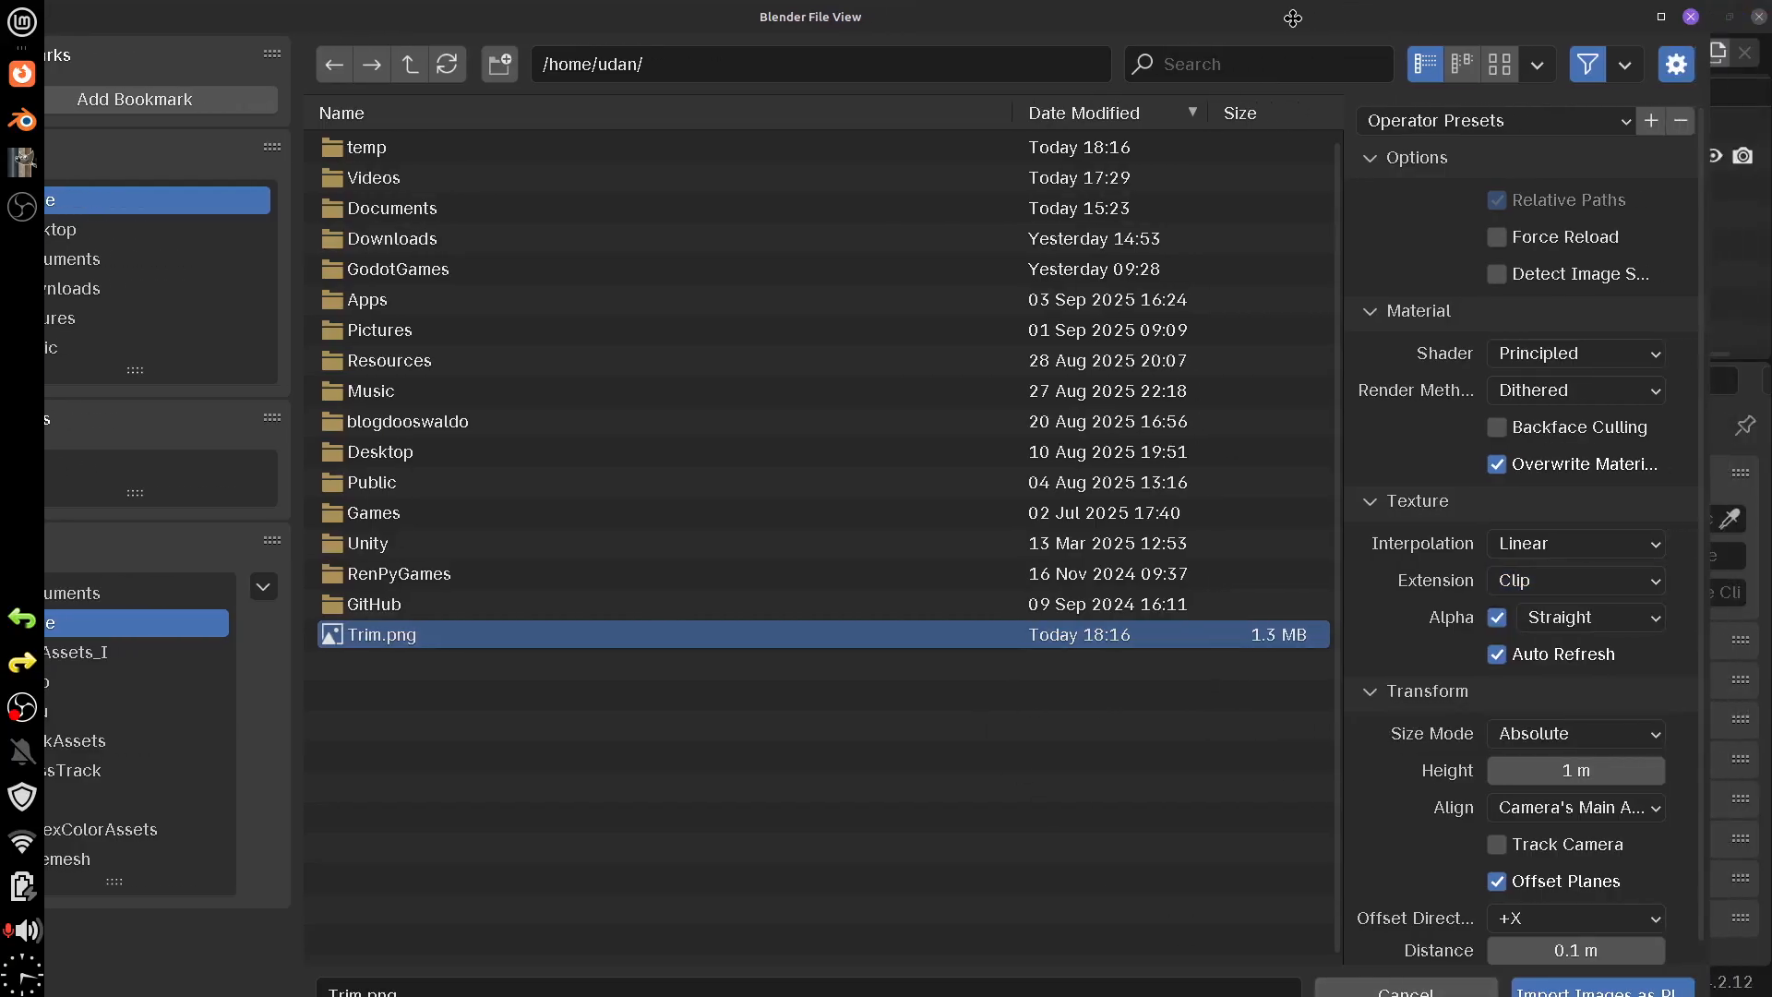
click(1597, 989)
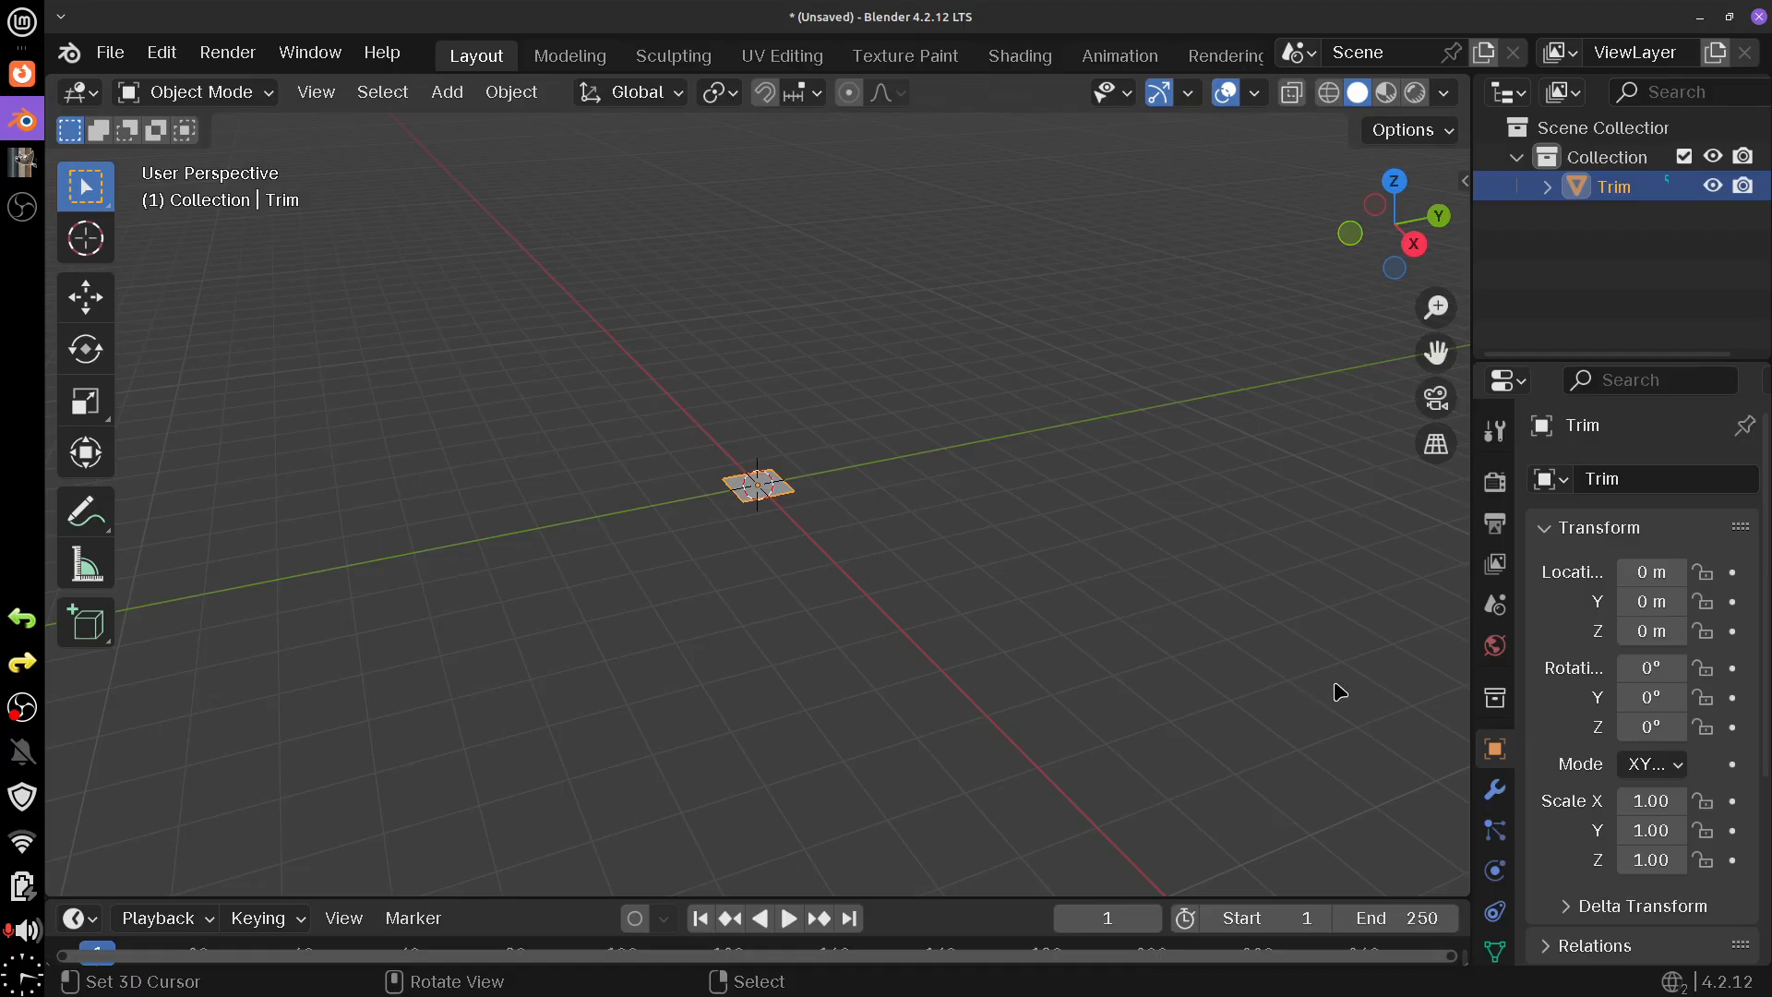
- View the plane from above and set the solid viewport shading to Texture color with Flat lighting
key(KP_7)
scroll(892, 552, up, 7)
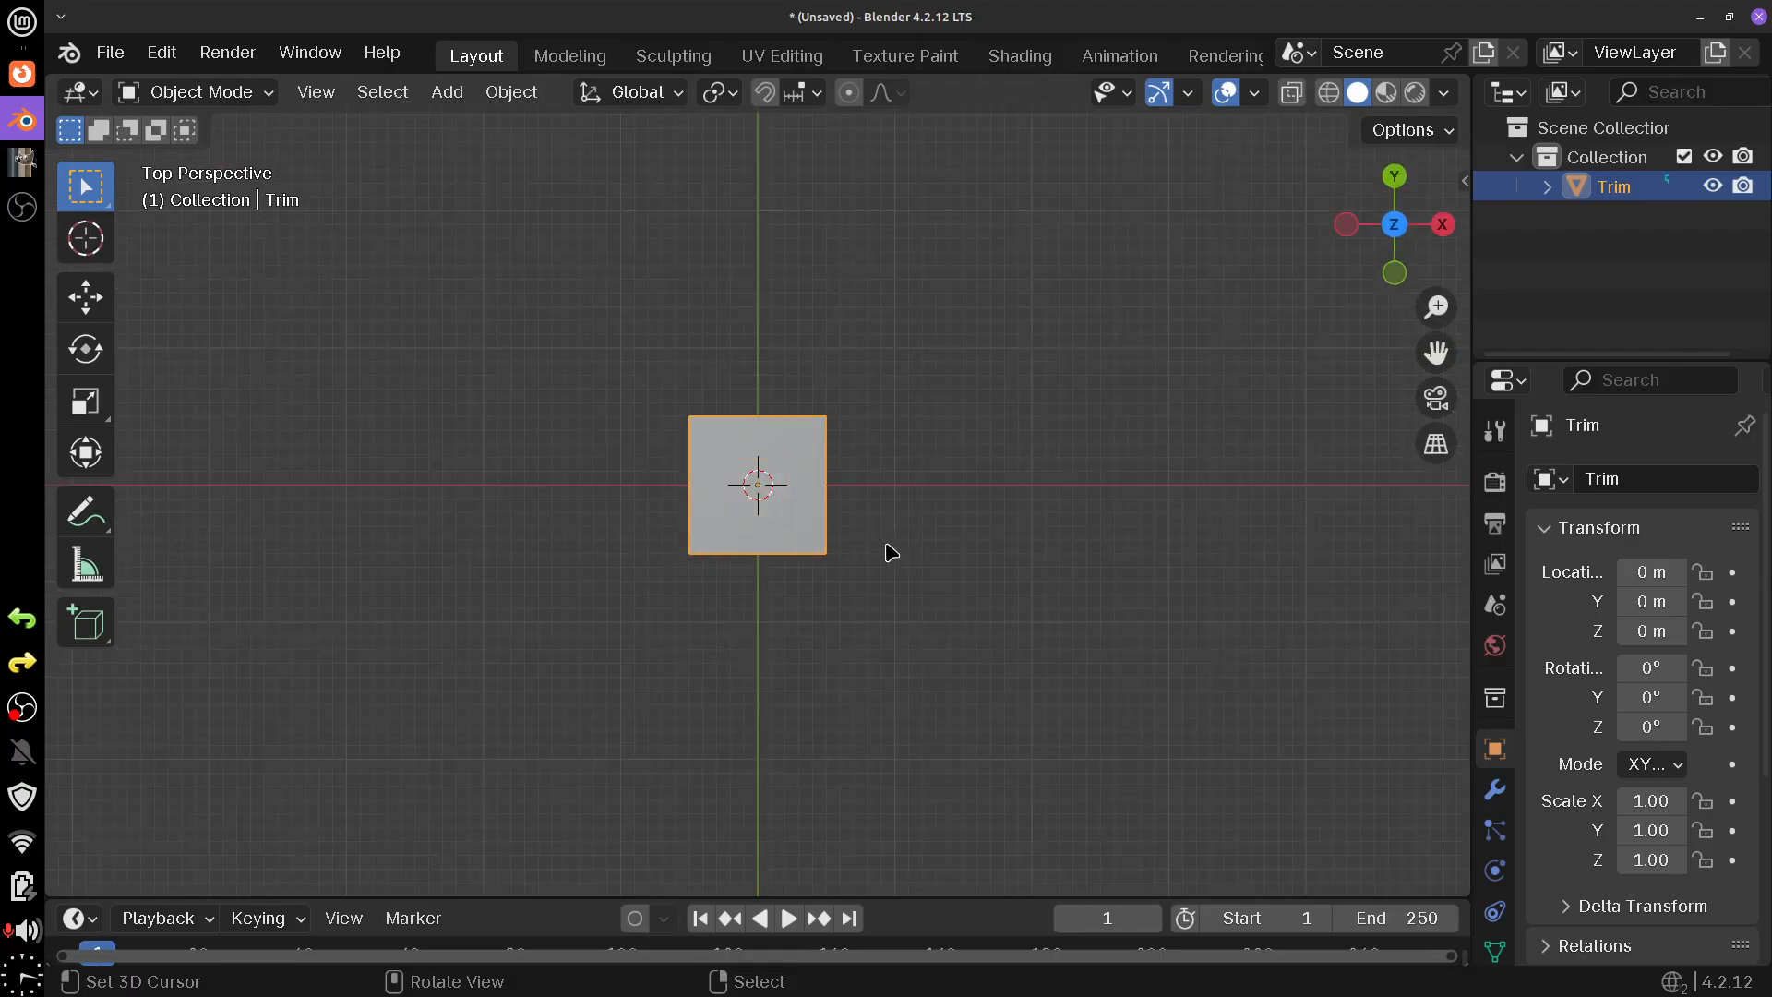
key(Tab)
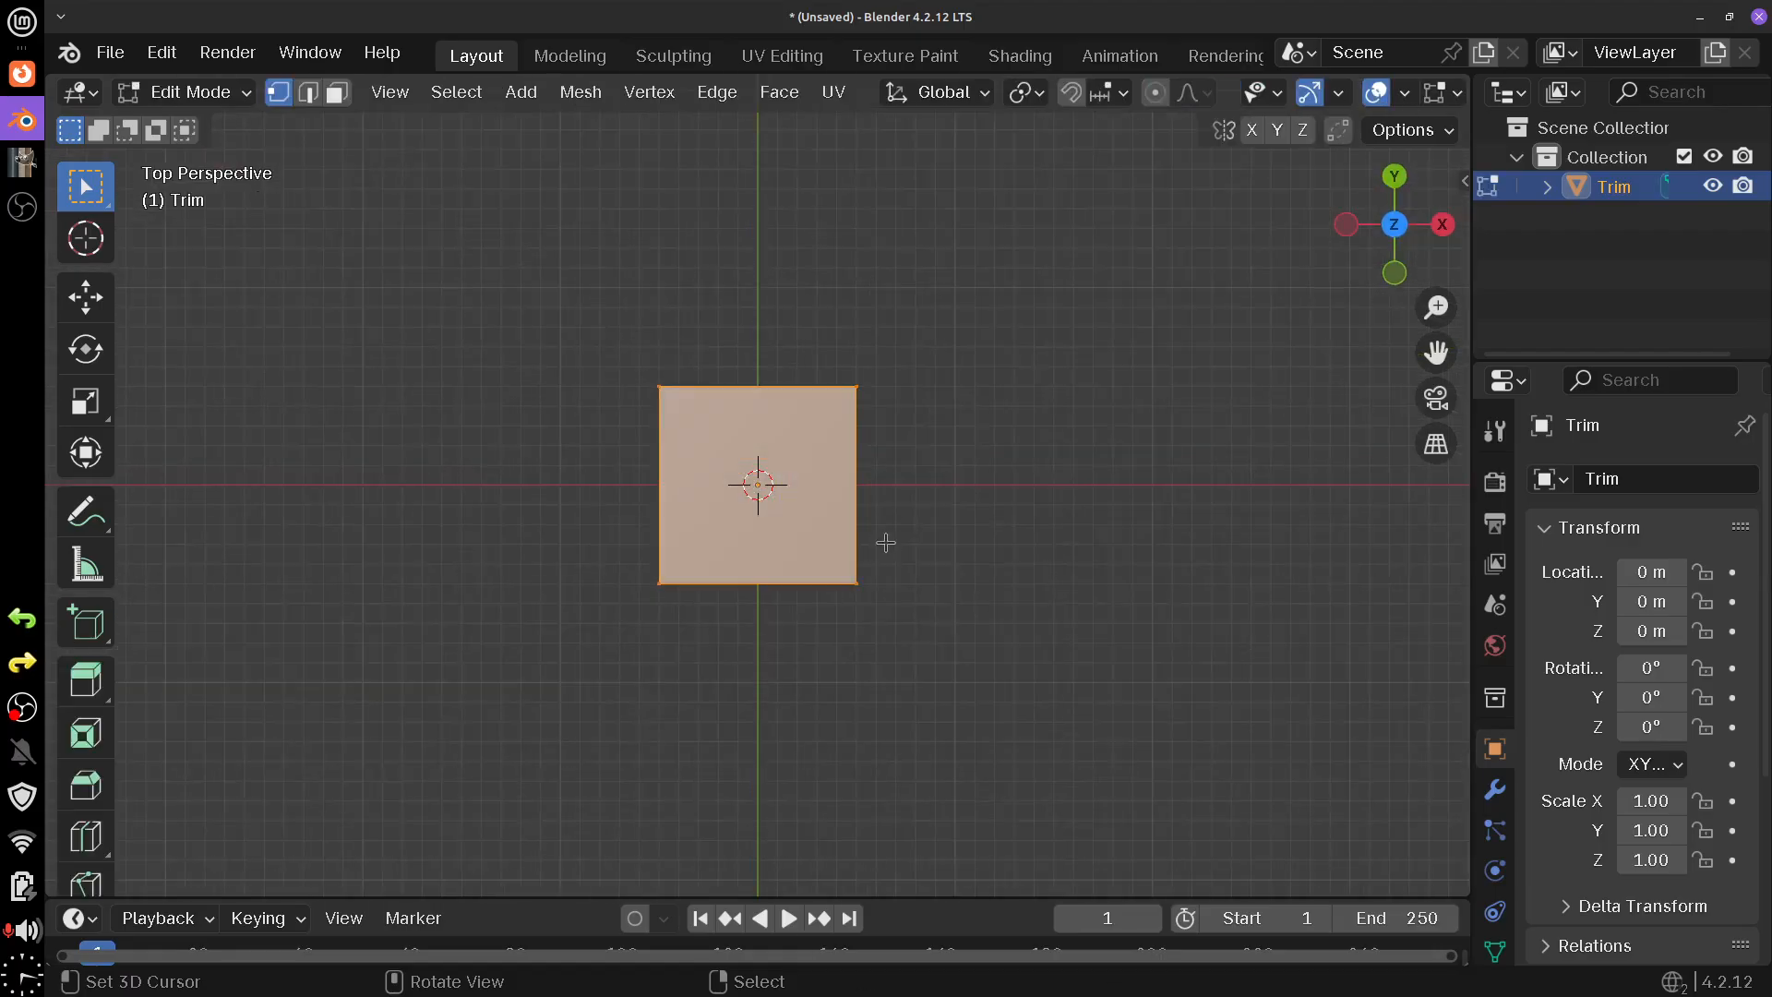
key(Tab)
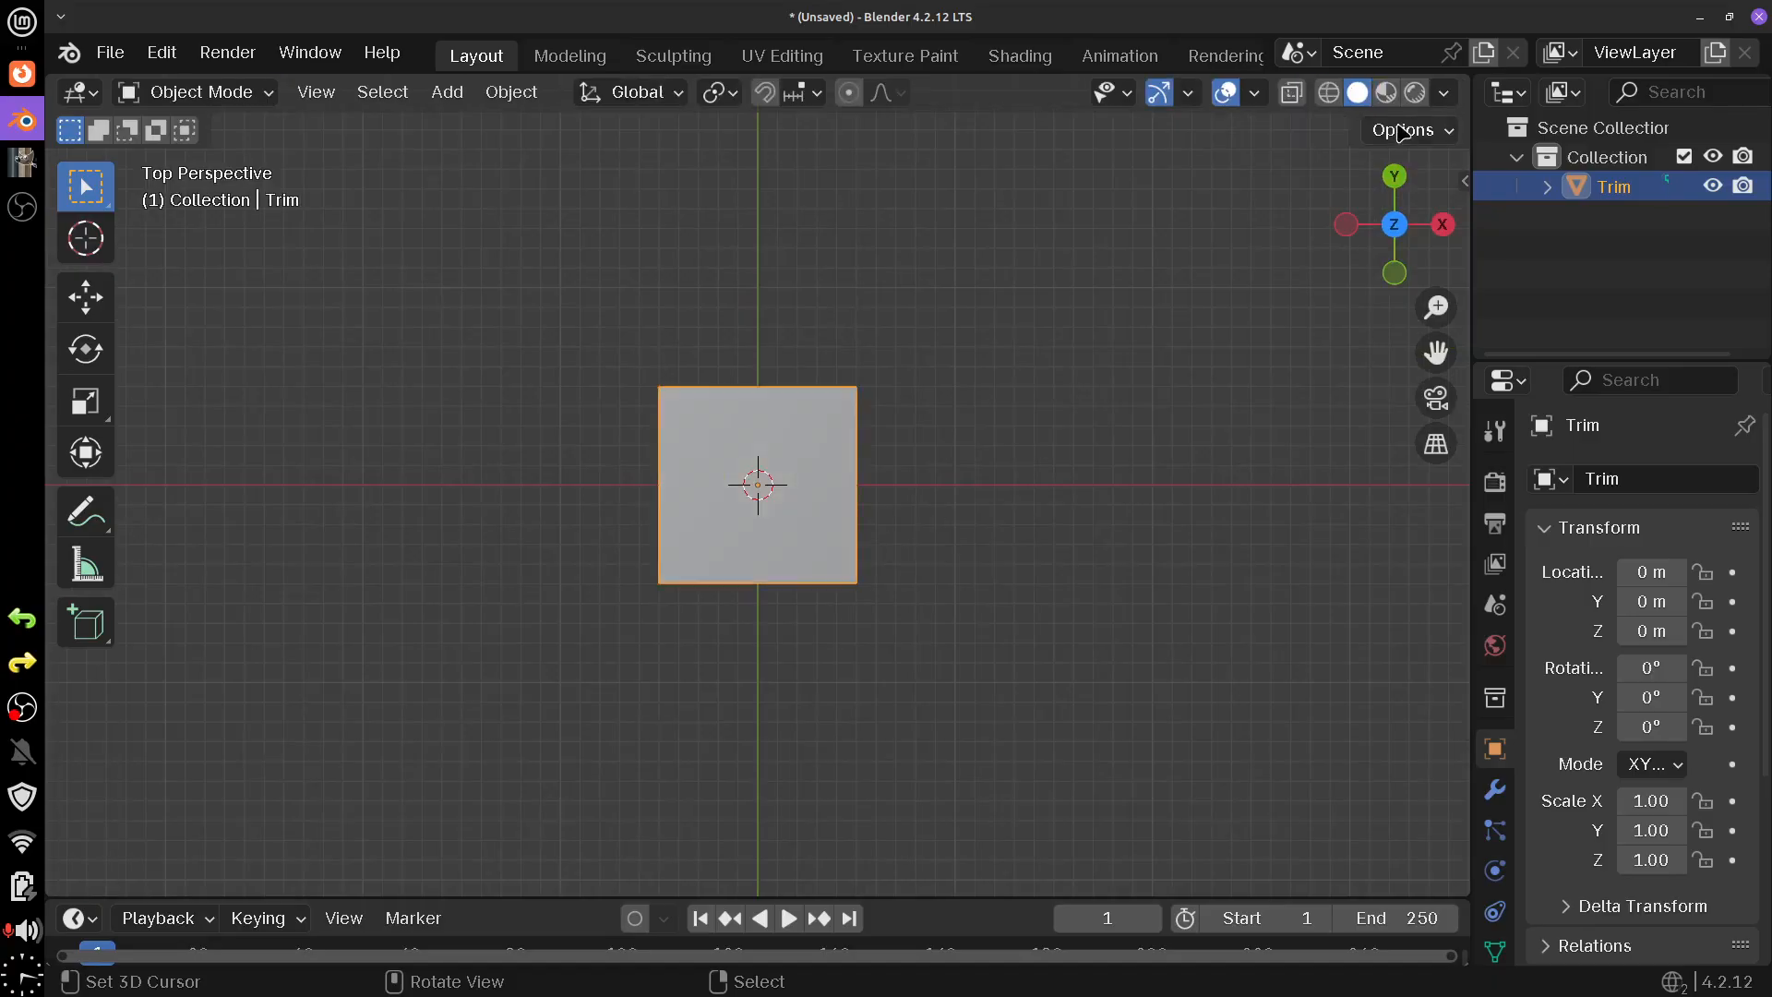
click(1444, 92)
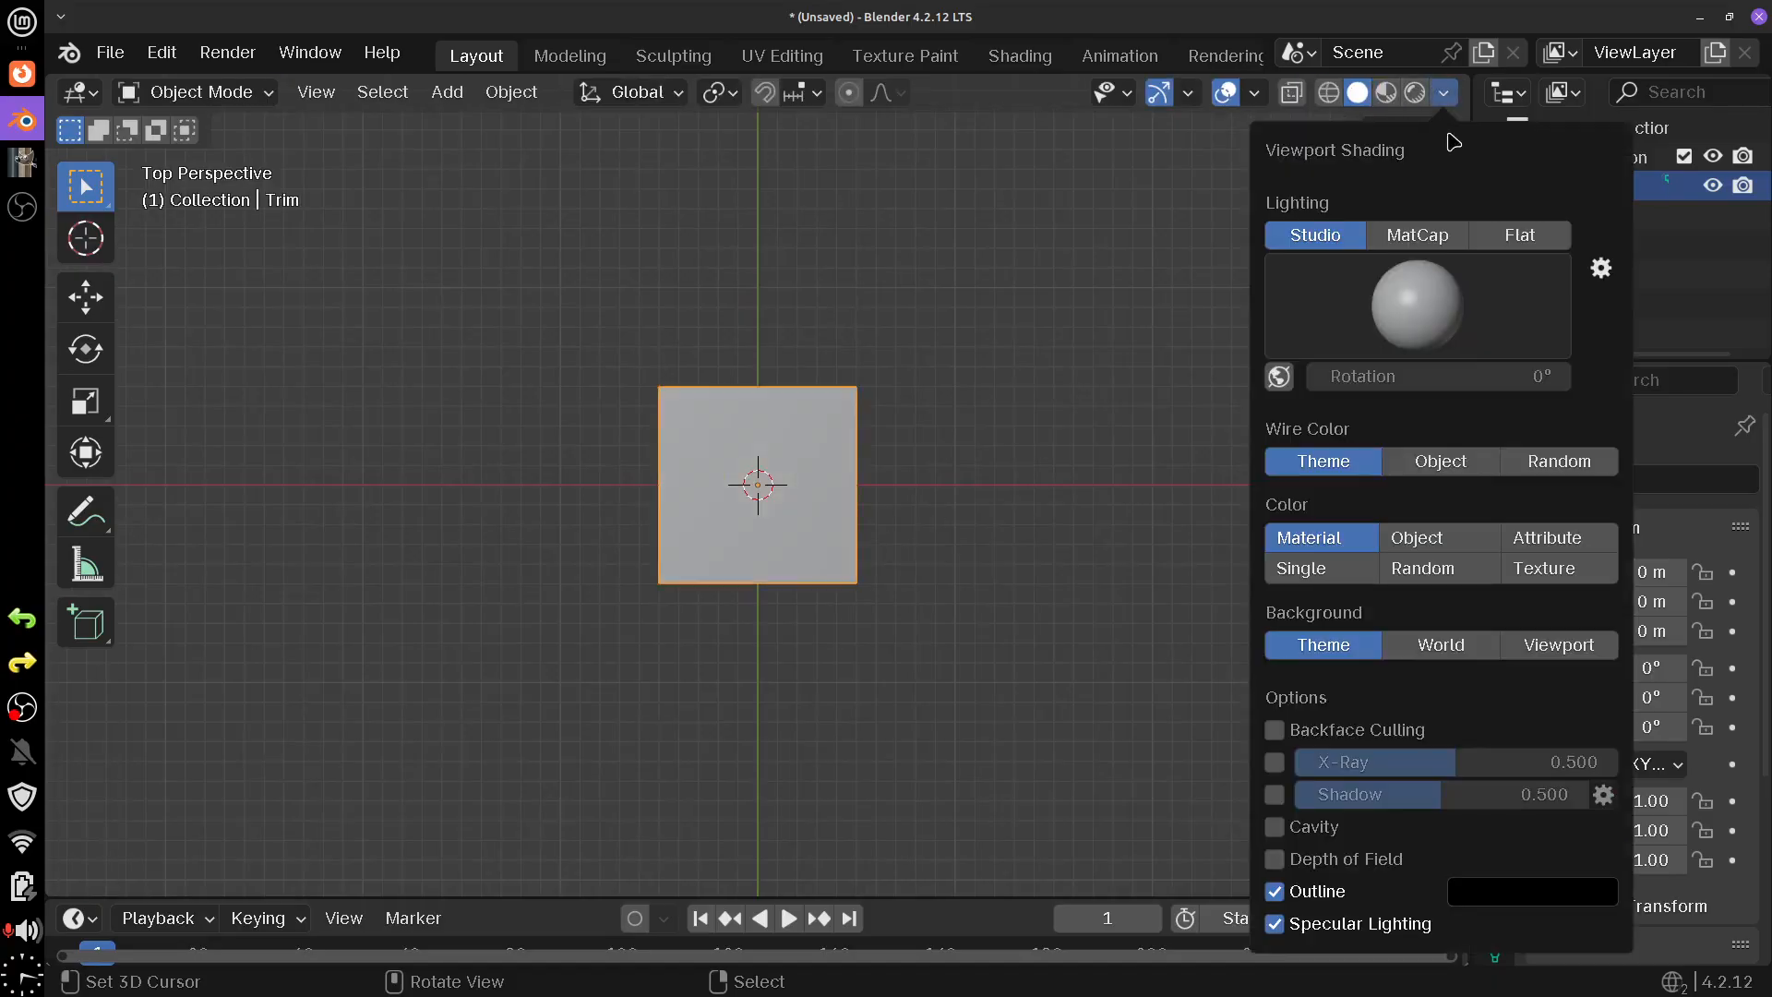
click(1544, 568)
click(1441, 92)
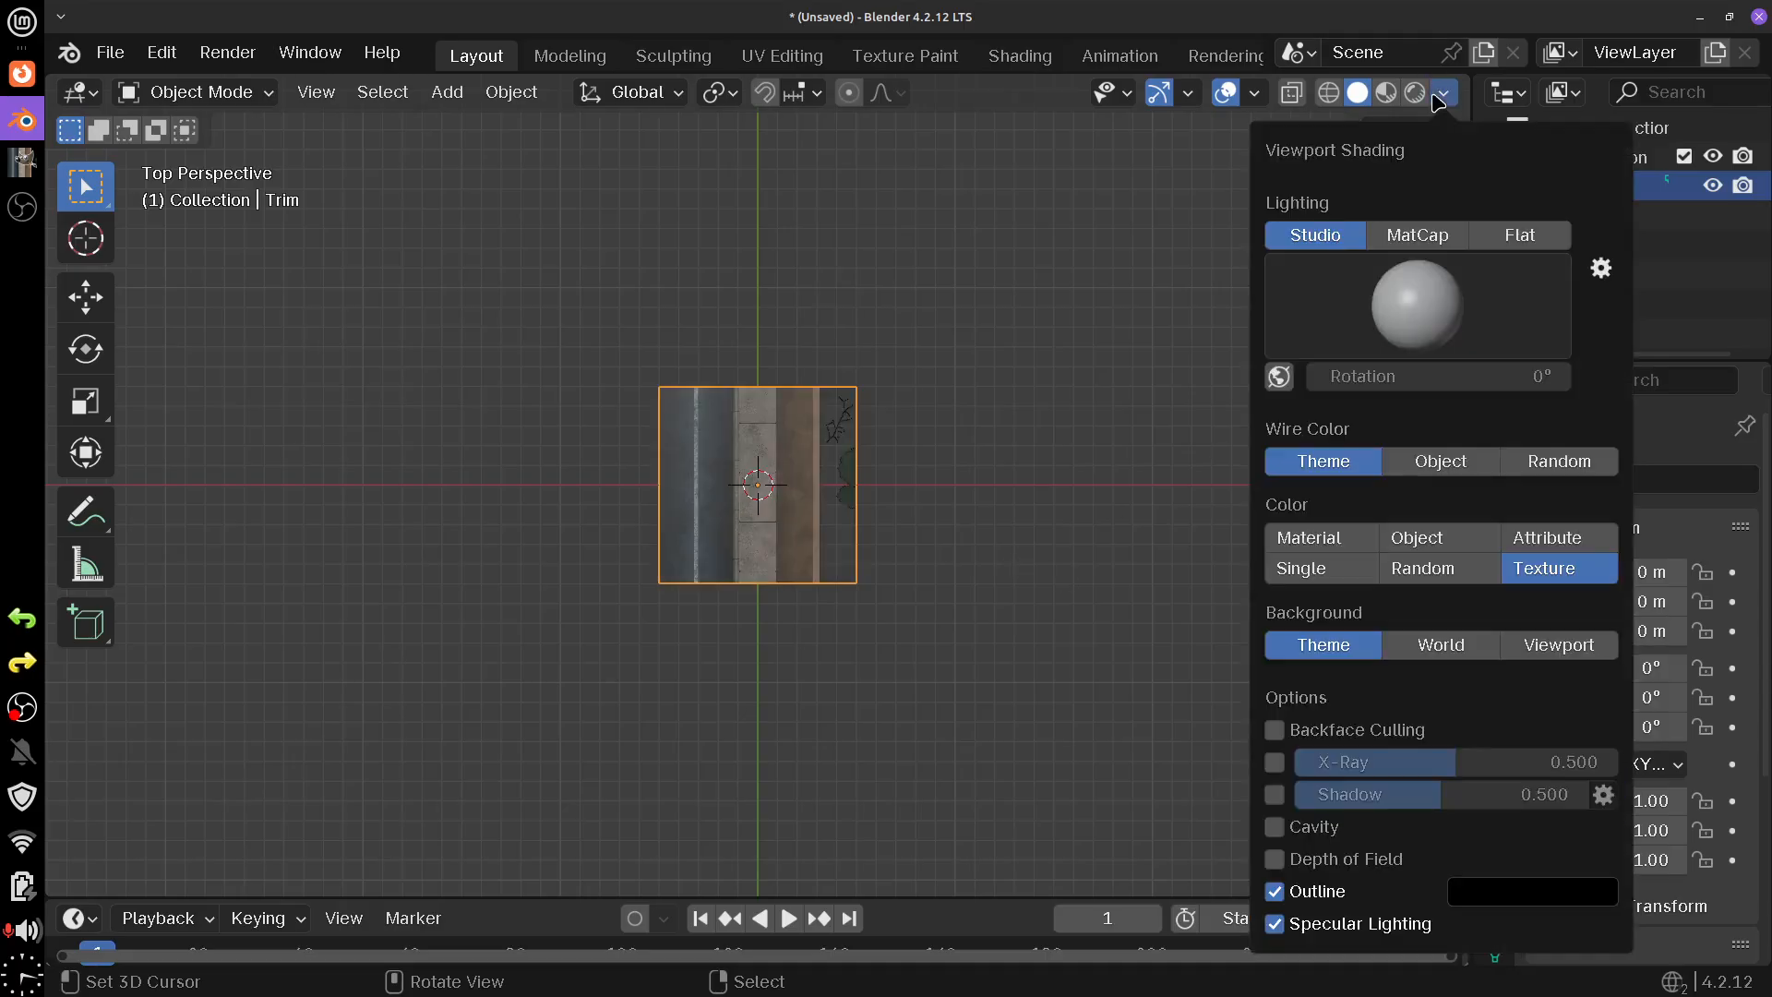
click(1534, 230)
scroll(973, 593, up, 6)
scroll(973, 593, up, 2)
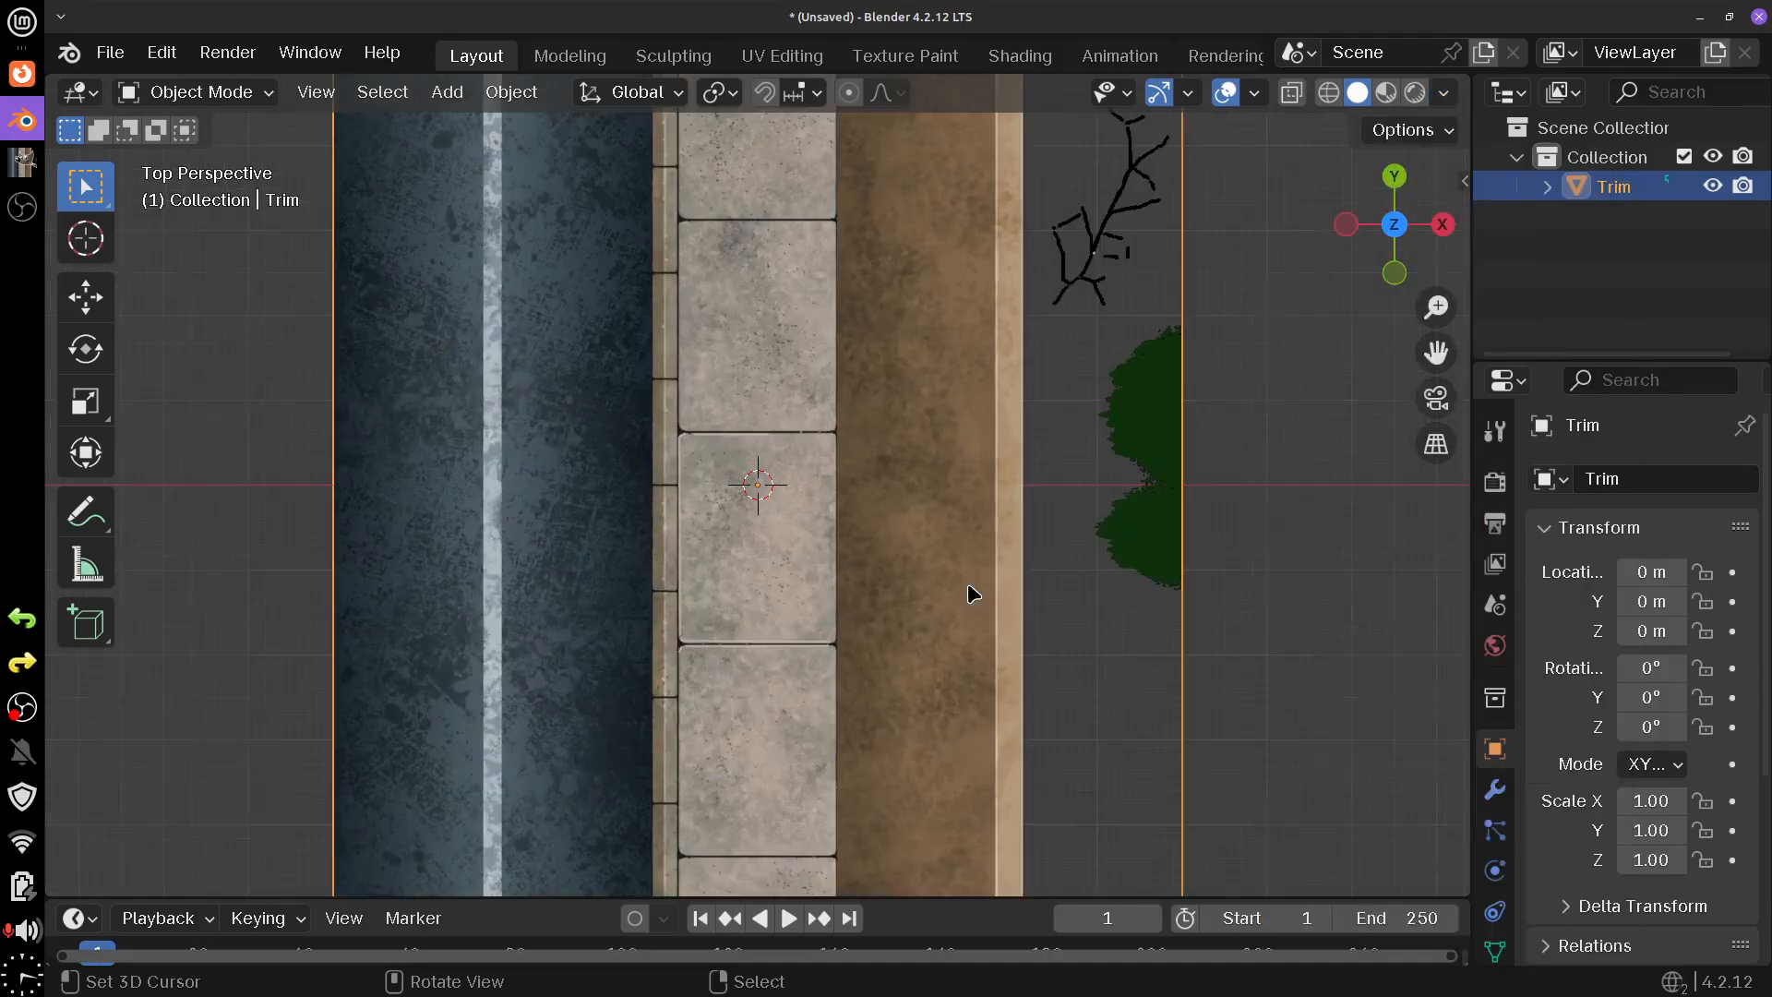
scroll(973, 594, down, 2)
- In Edit Mode, add a vertical loop cut to the Trim plane along the boundary between the blue road and the curb
key(Tab)
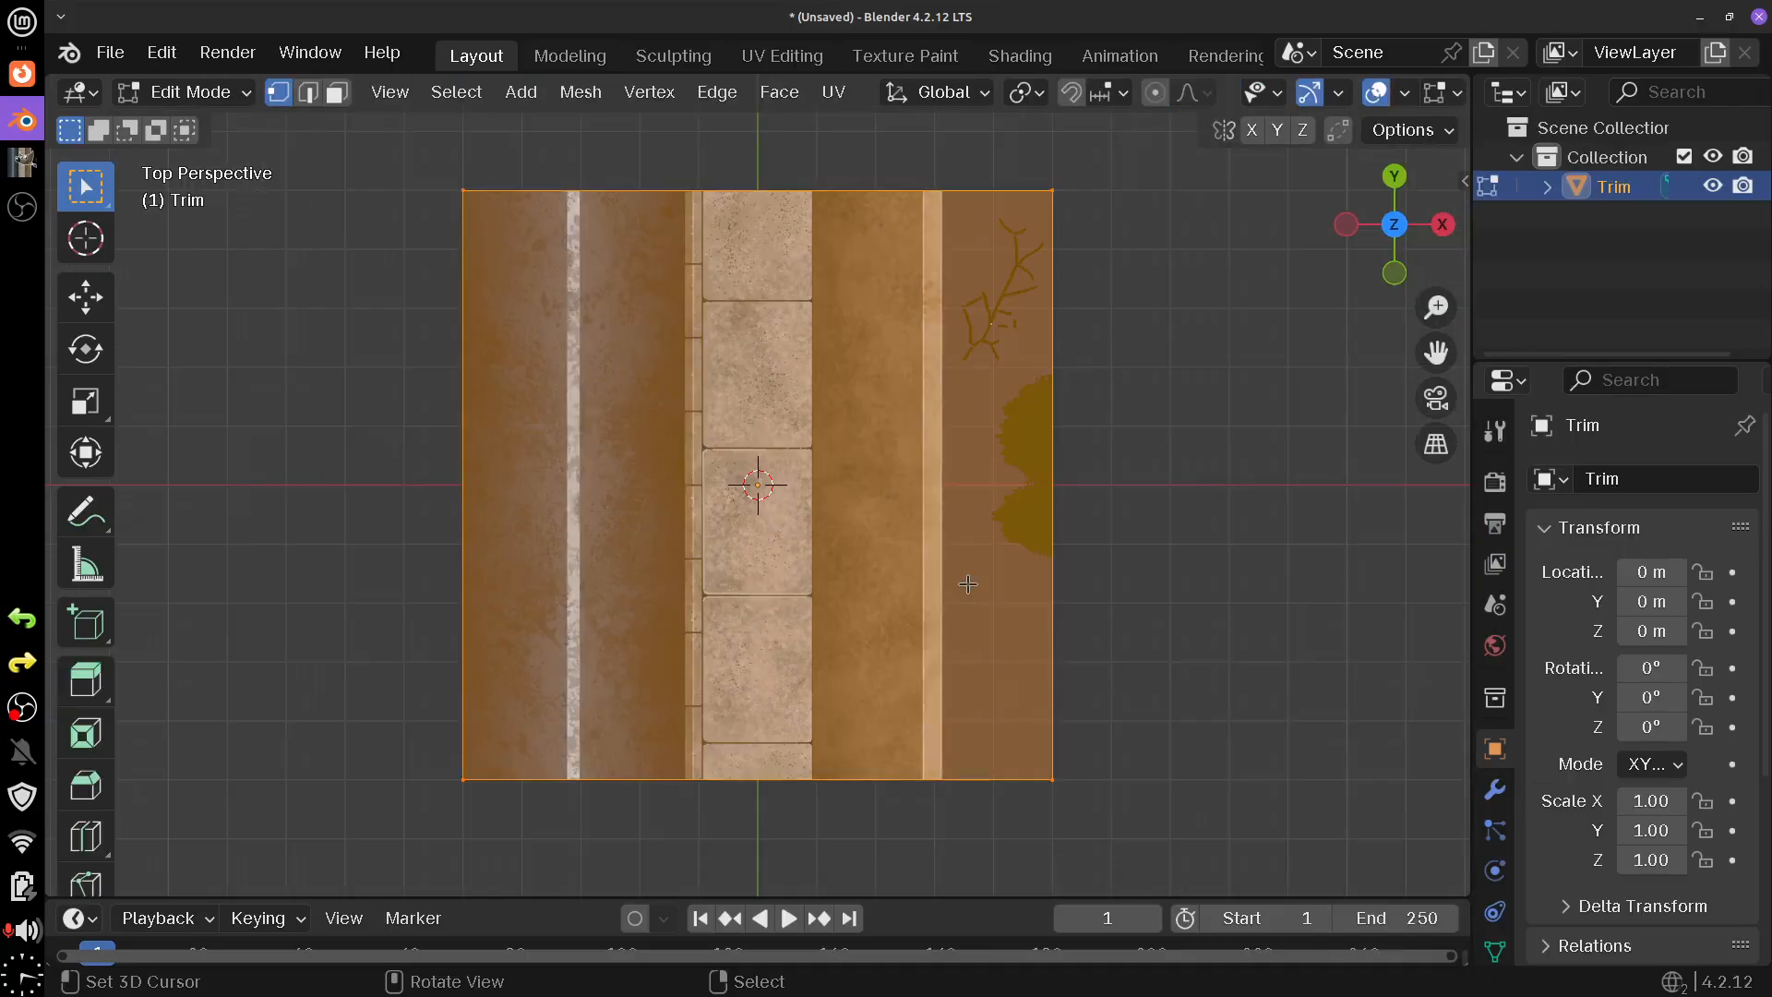
scroll(729, 497, up, 4)
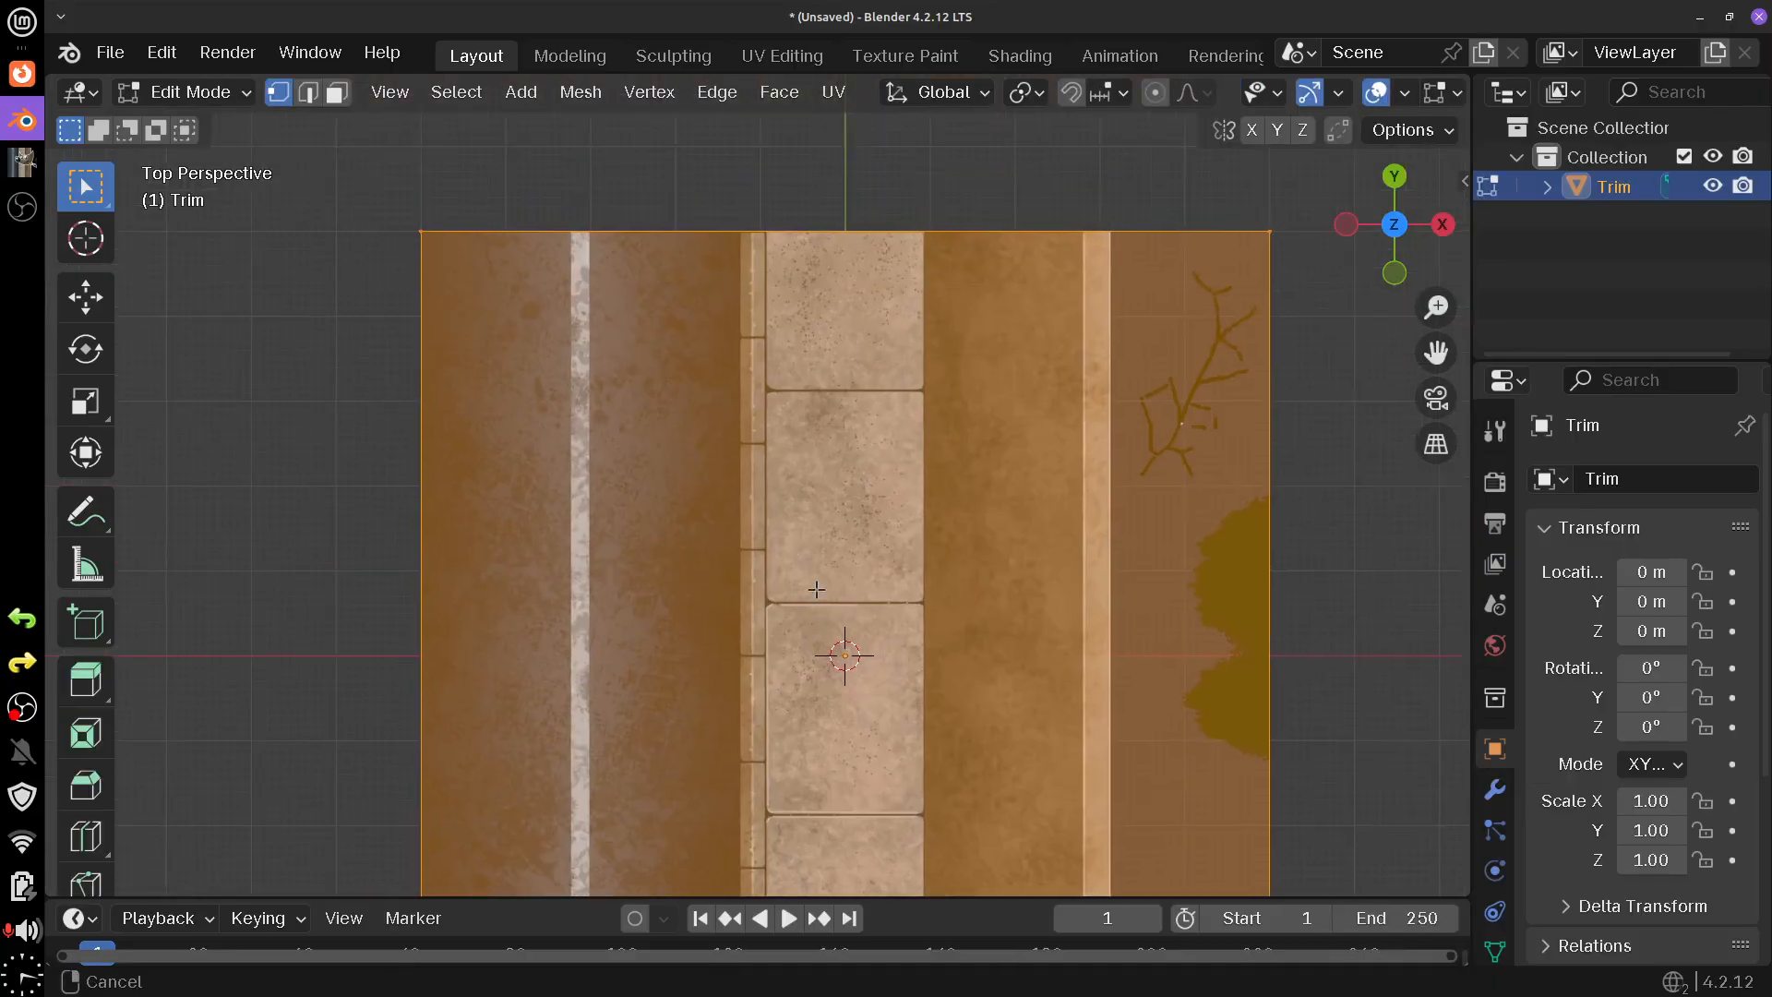
scroll(758, 409, up, 3)
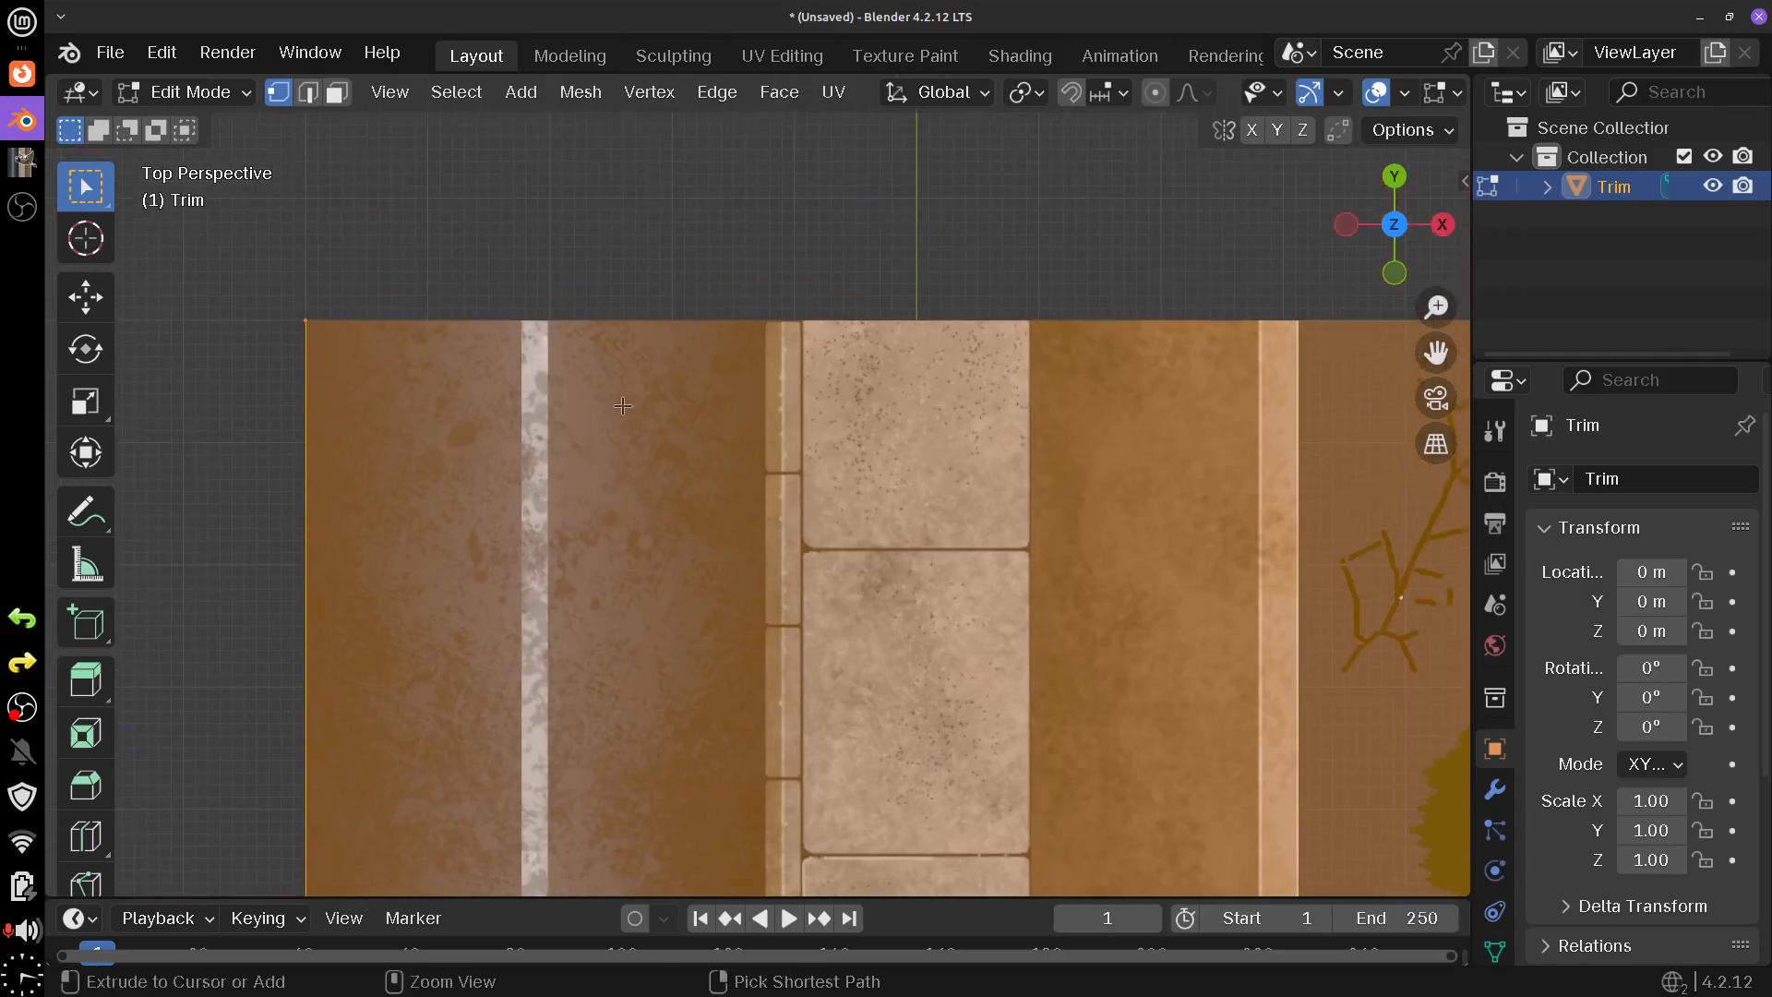
key(ctrl+r)
click(627, 319)
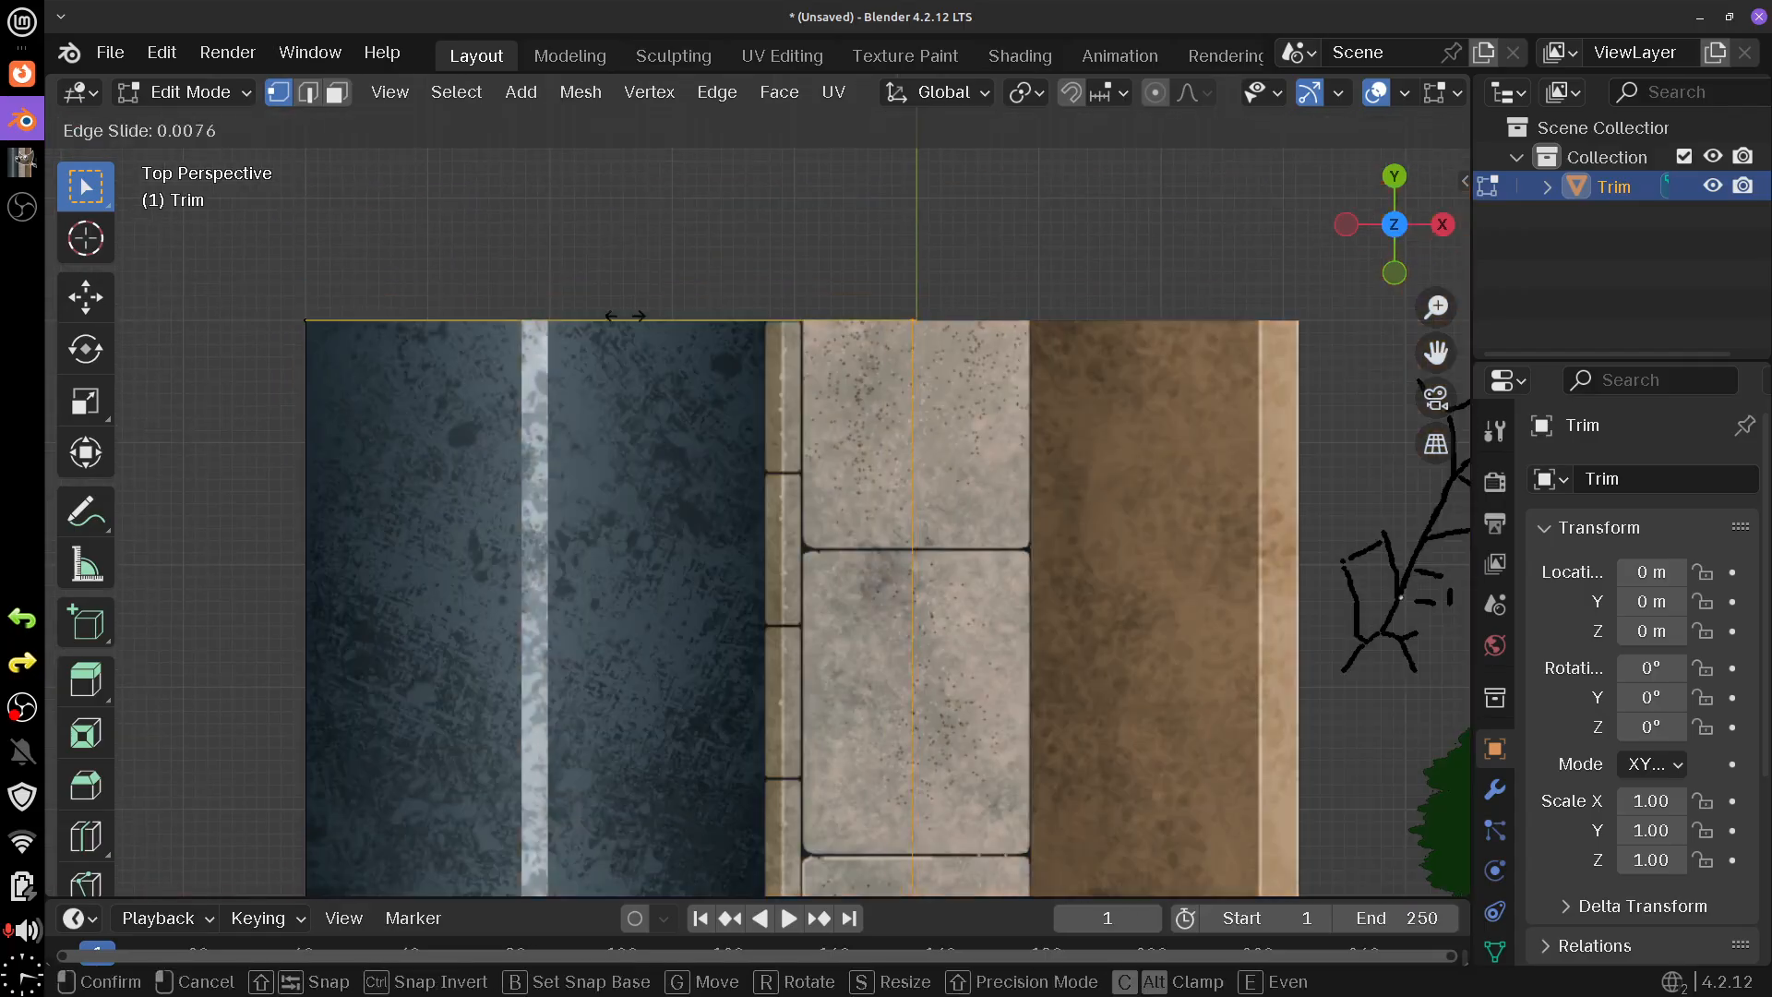
click(479, 335)
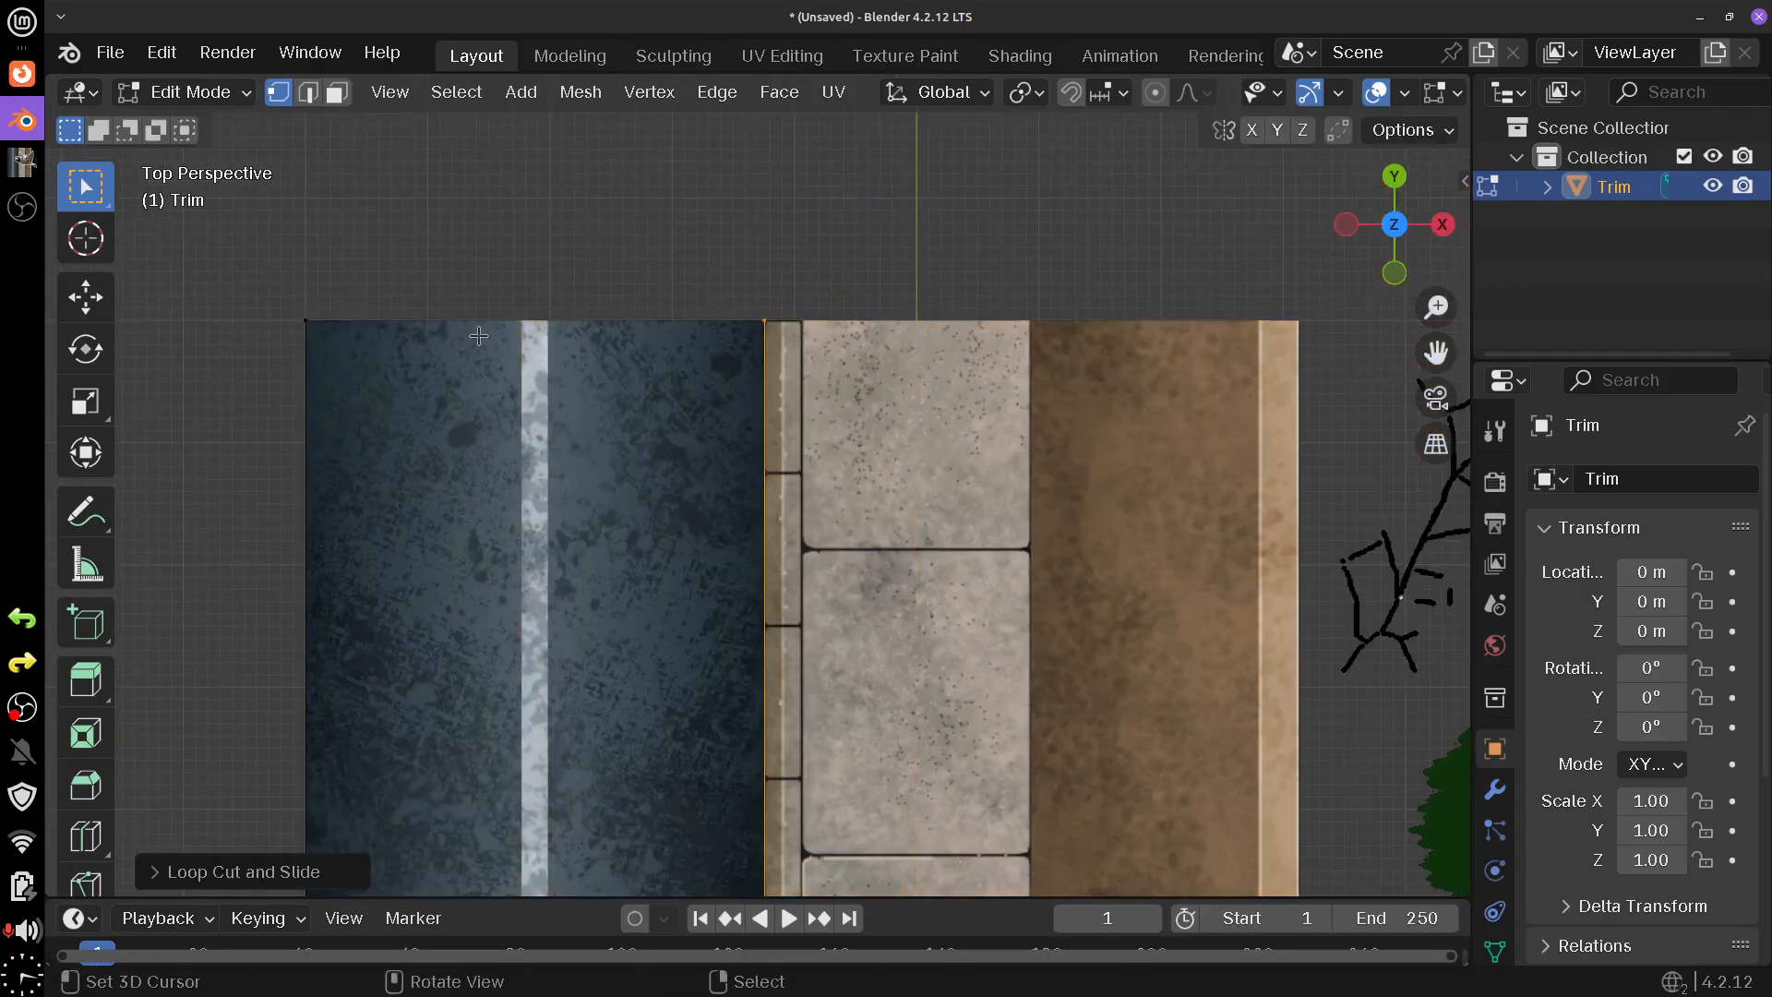
- Add two more vertical loop cuts, one between the curb and the sidewalk slabs and one between the slabs and the brown wall
key(ctrl+r)
click(977, 356)
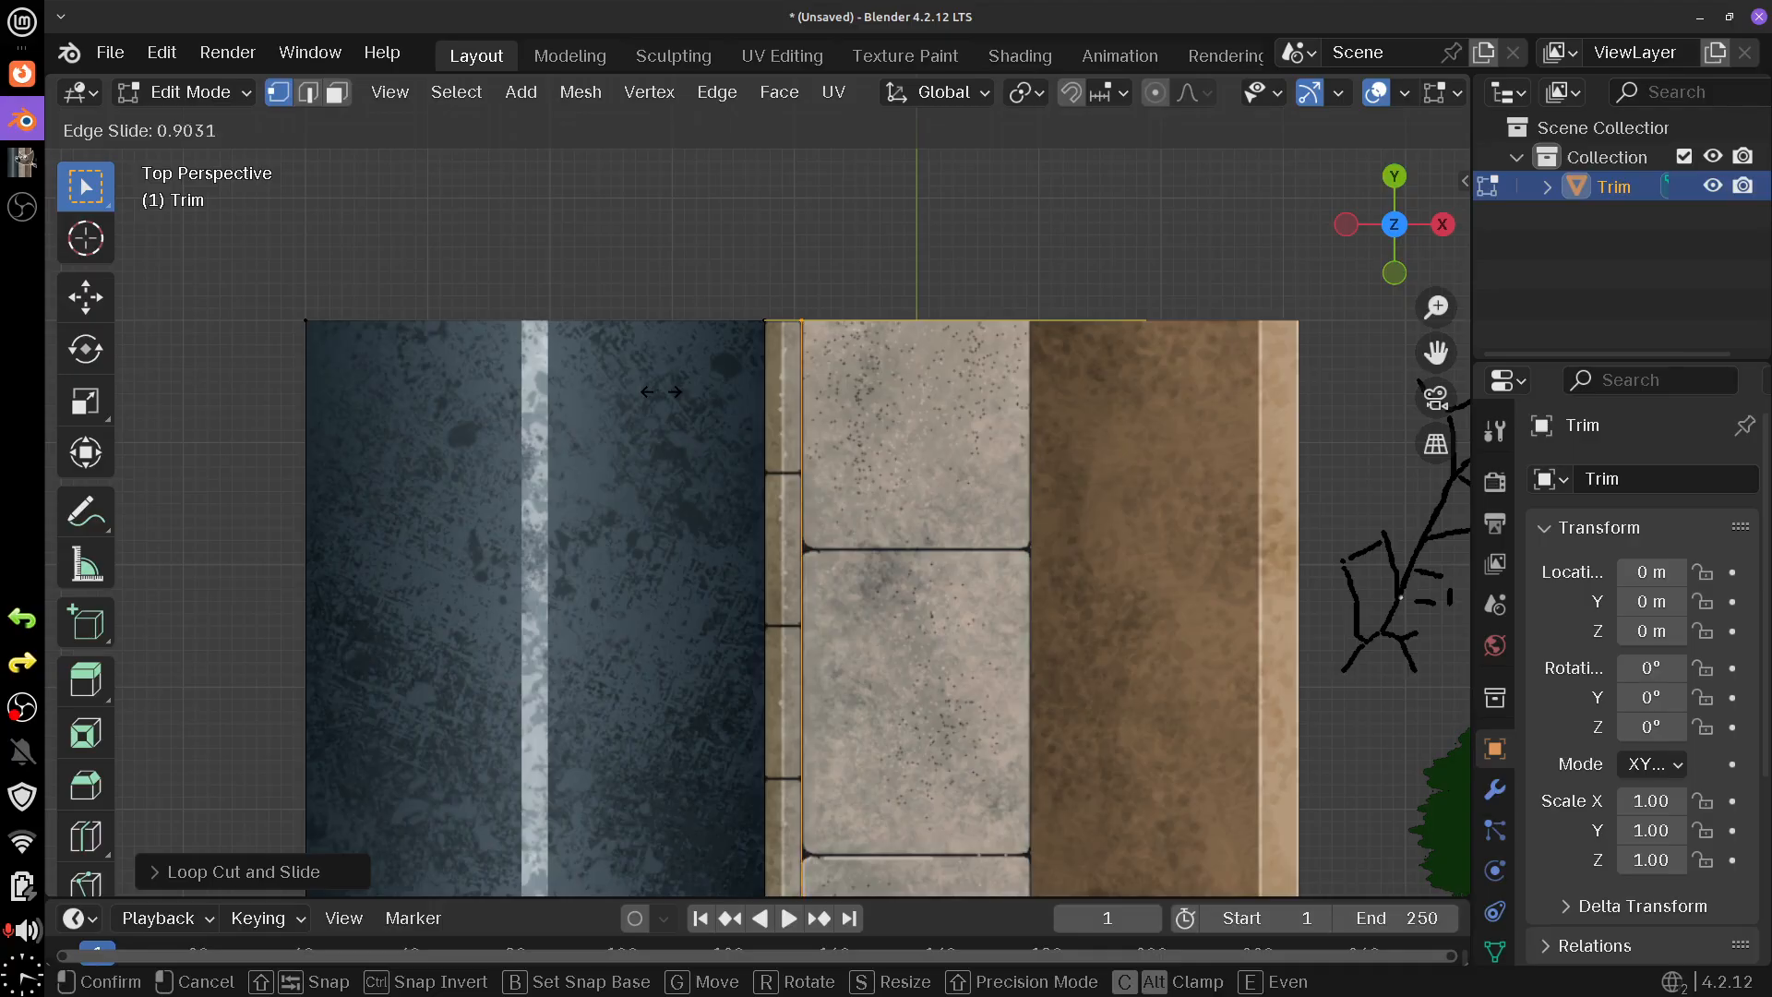
click(664, 390)
key(ctrl+r)
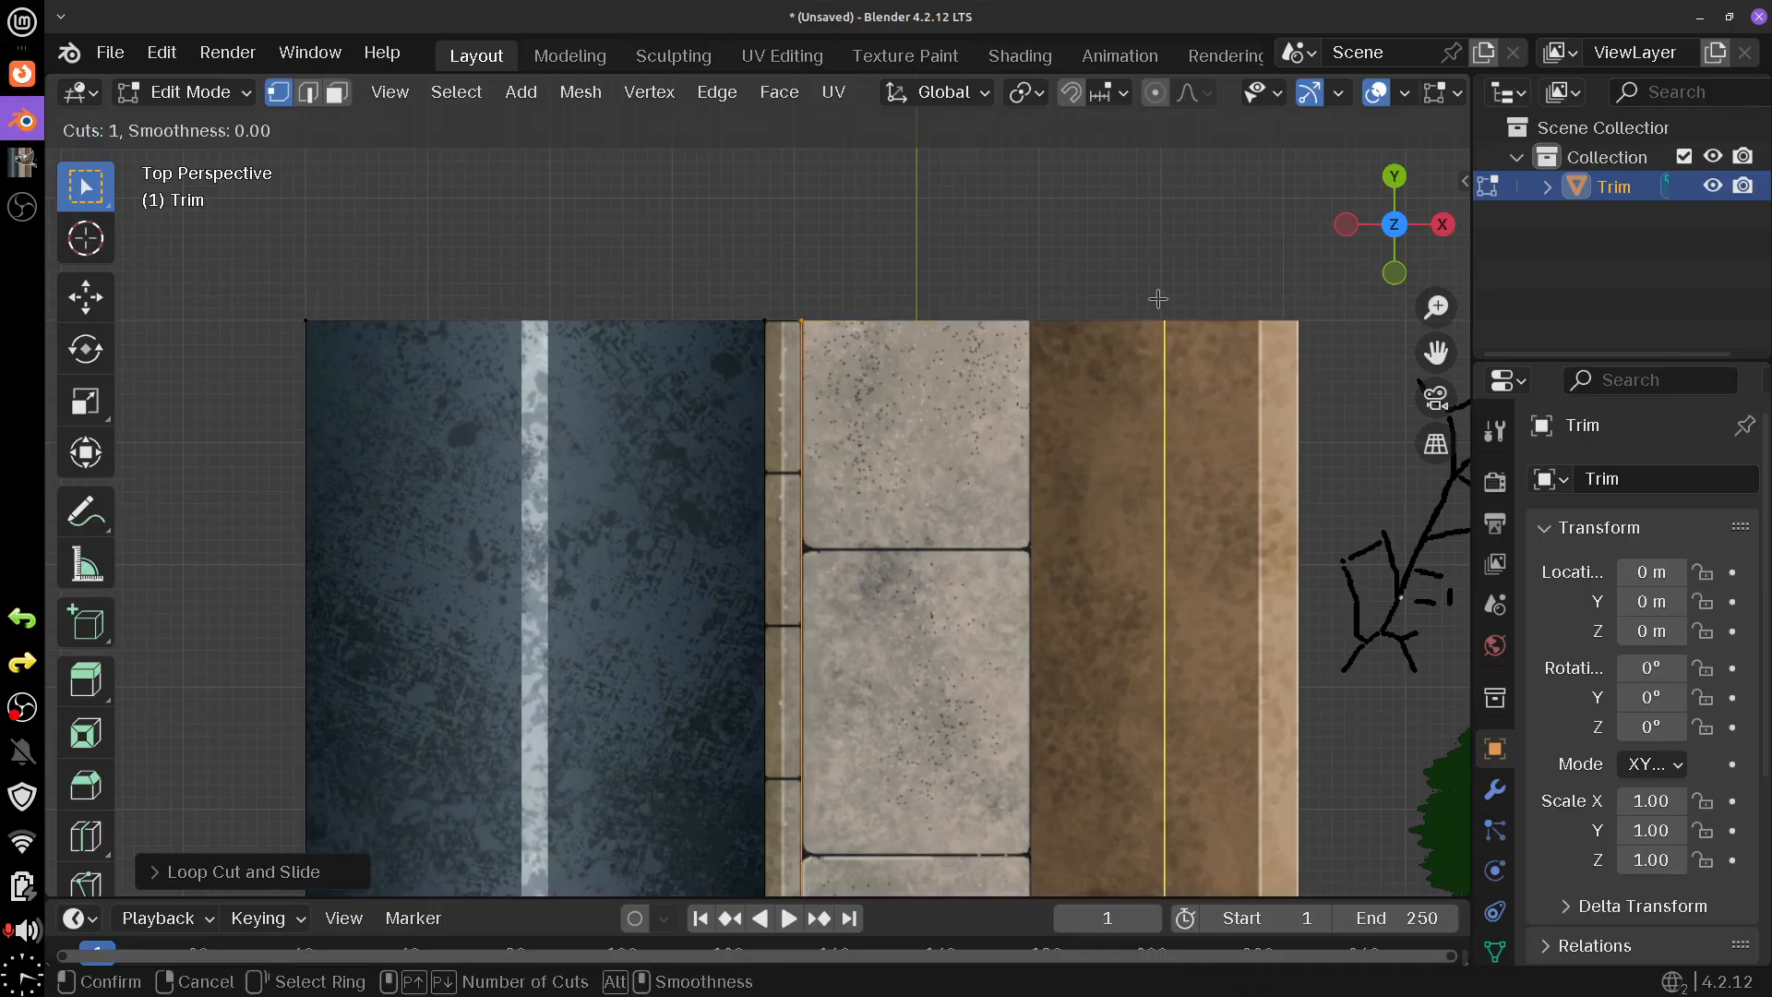
click(1148, 297)
click(1023, 323)
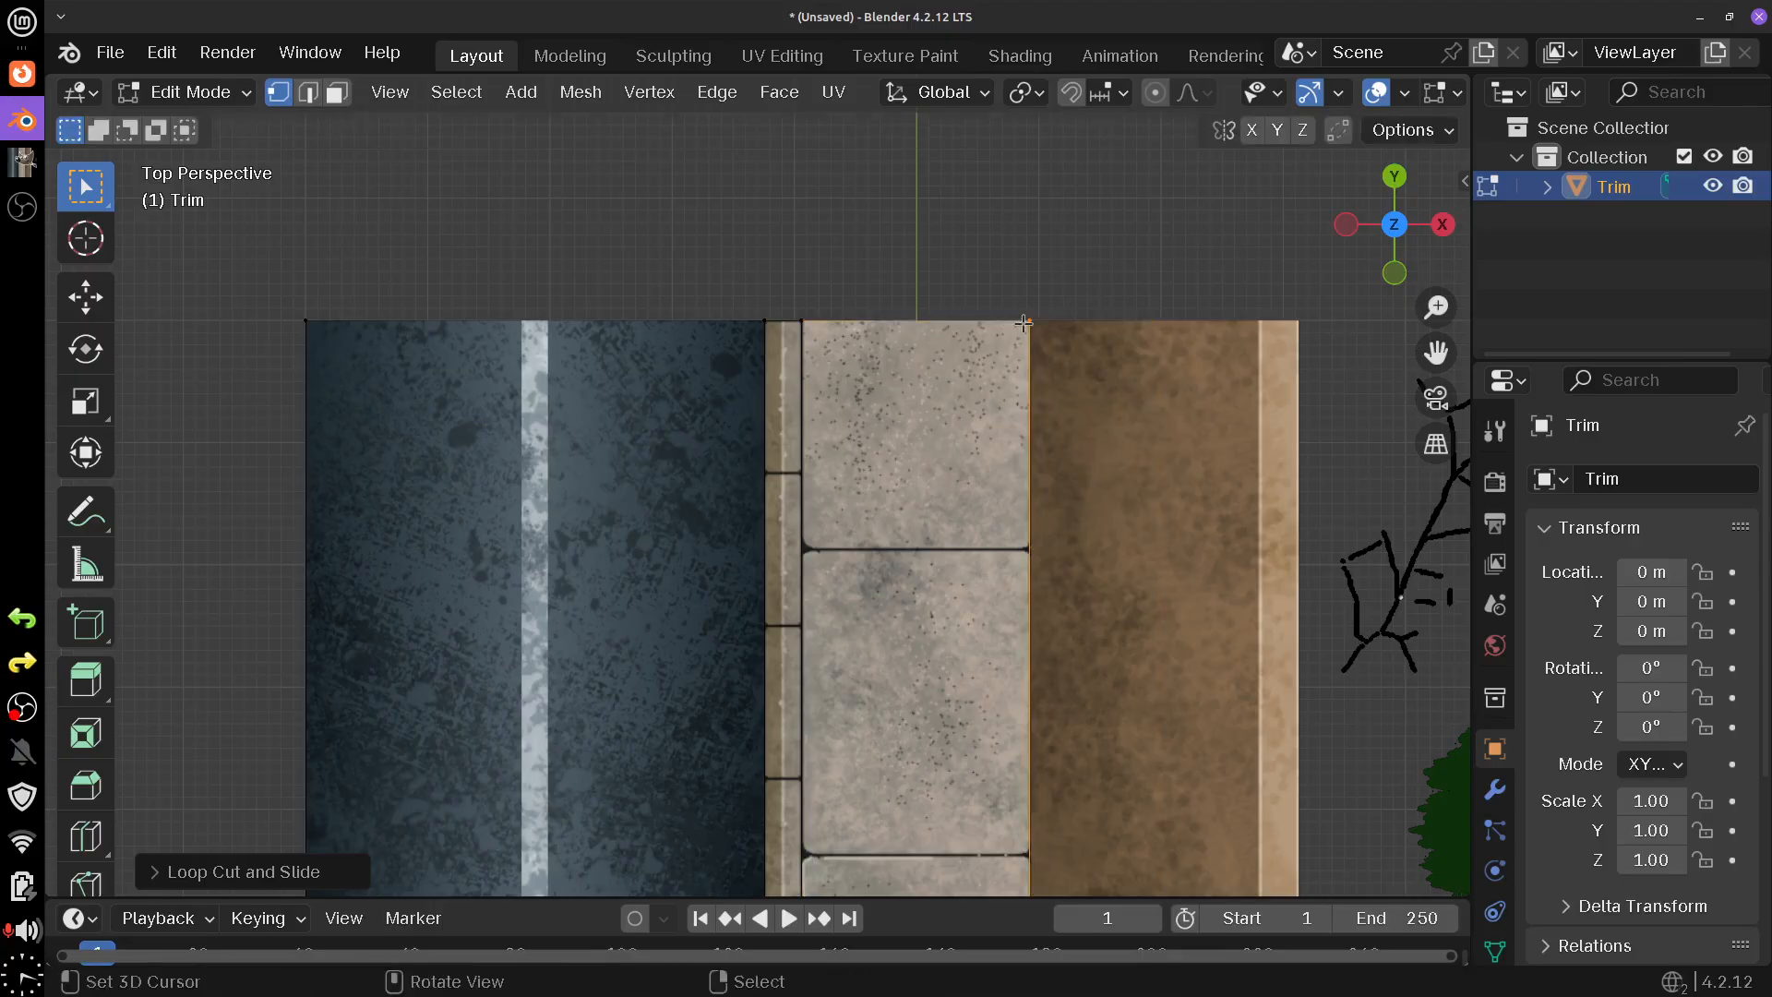
- Add a lengthwise loop cut on the boundary of the brown strip and light border, and another along the middle of the narrow curb
key(ctrl+r)
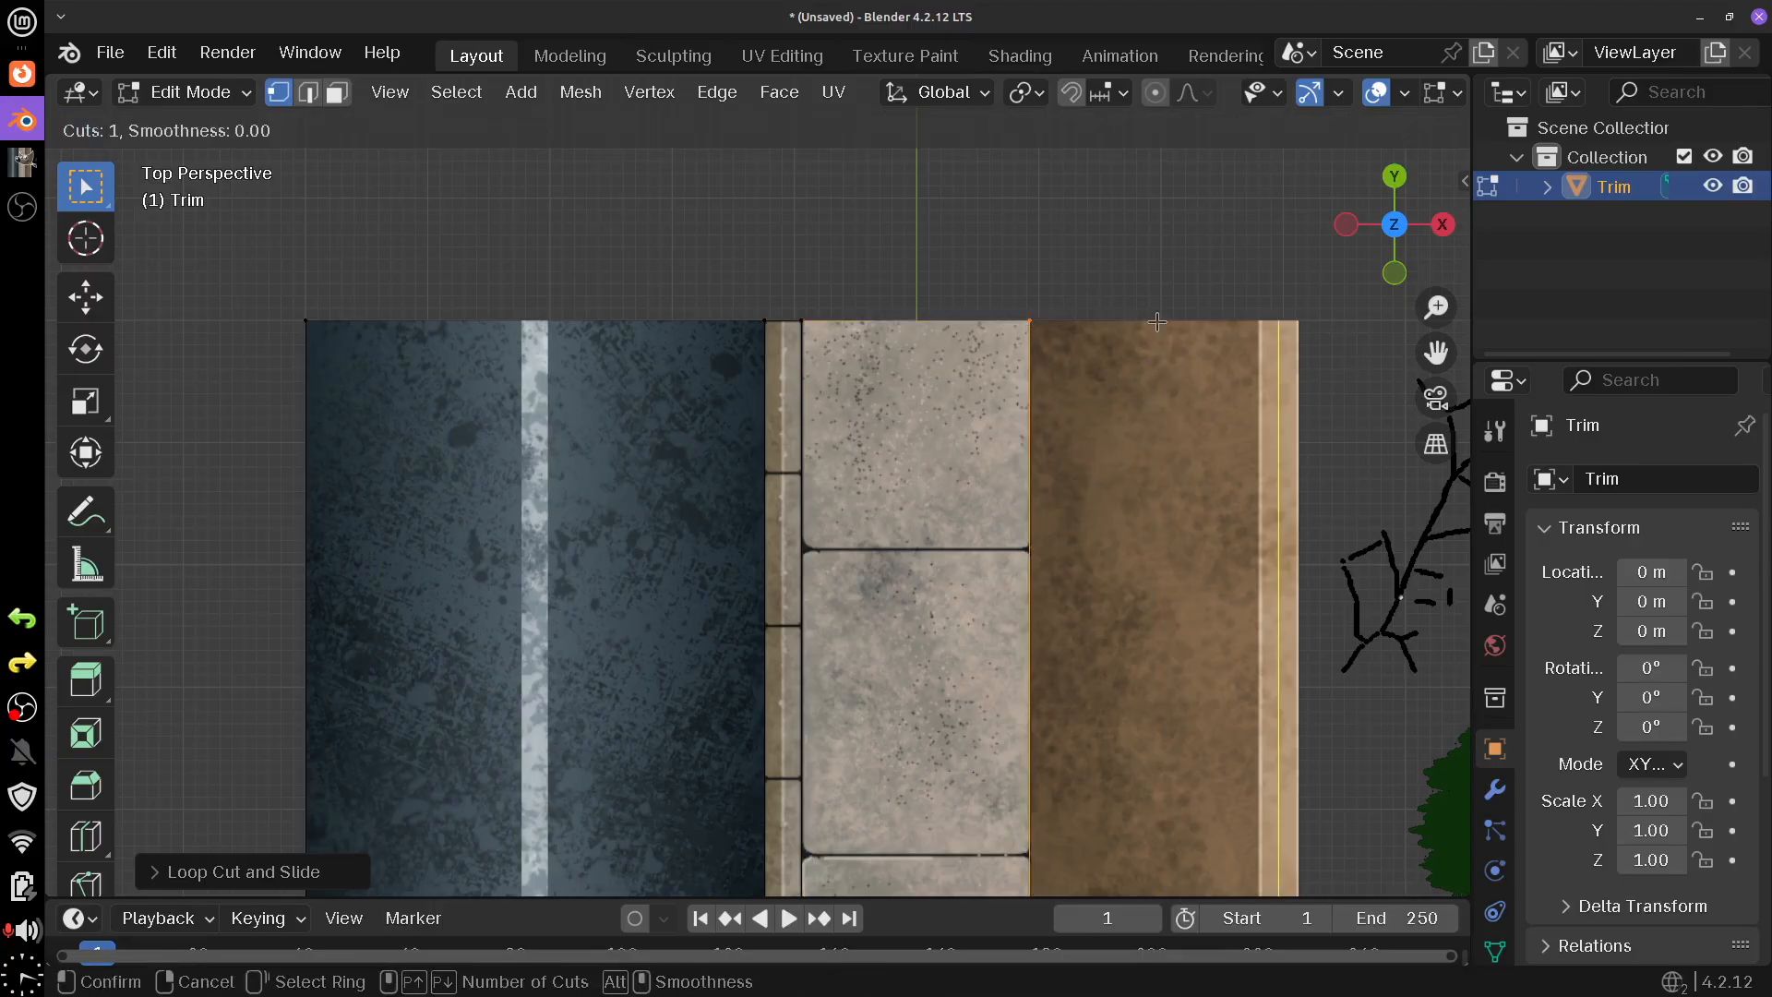
click(1232, 334)
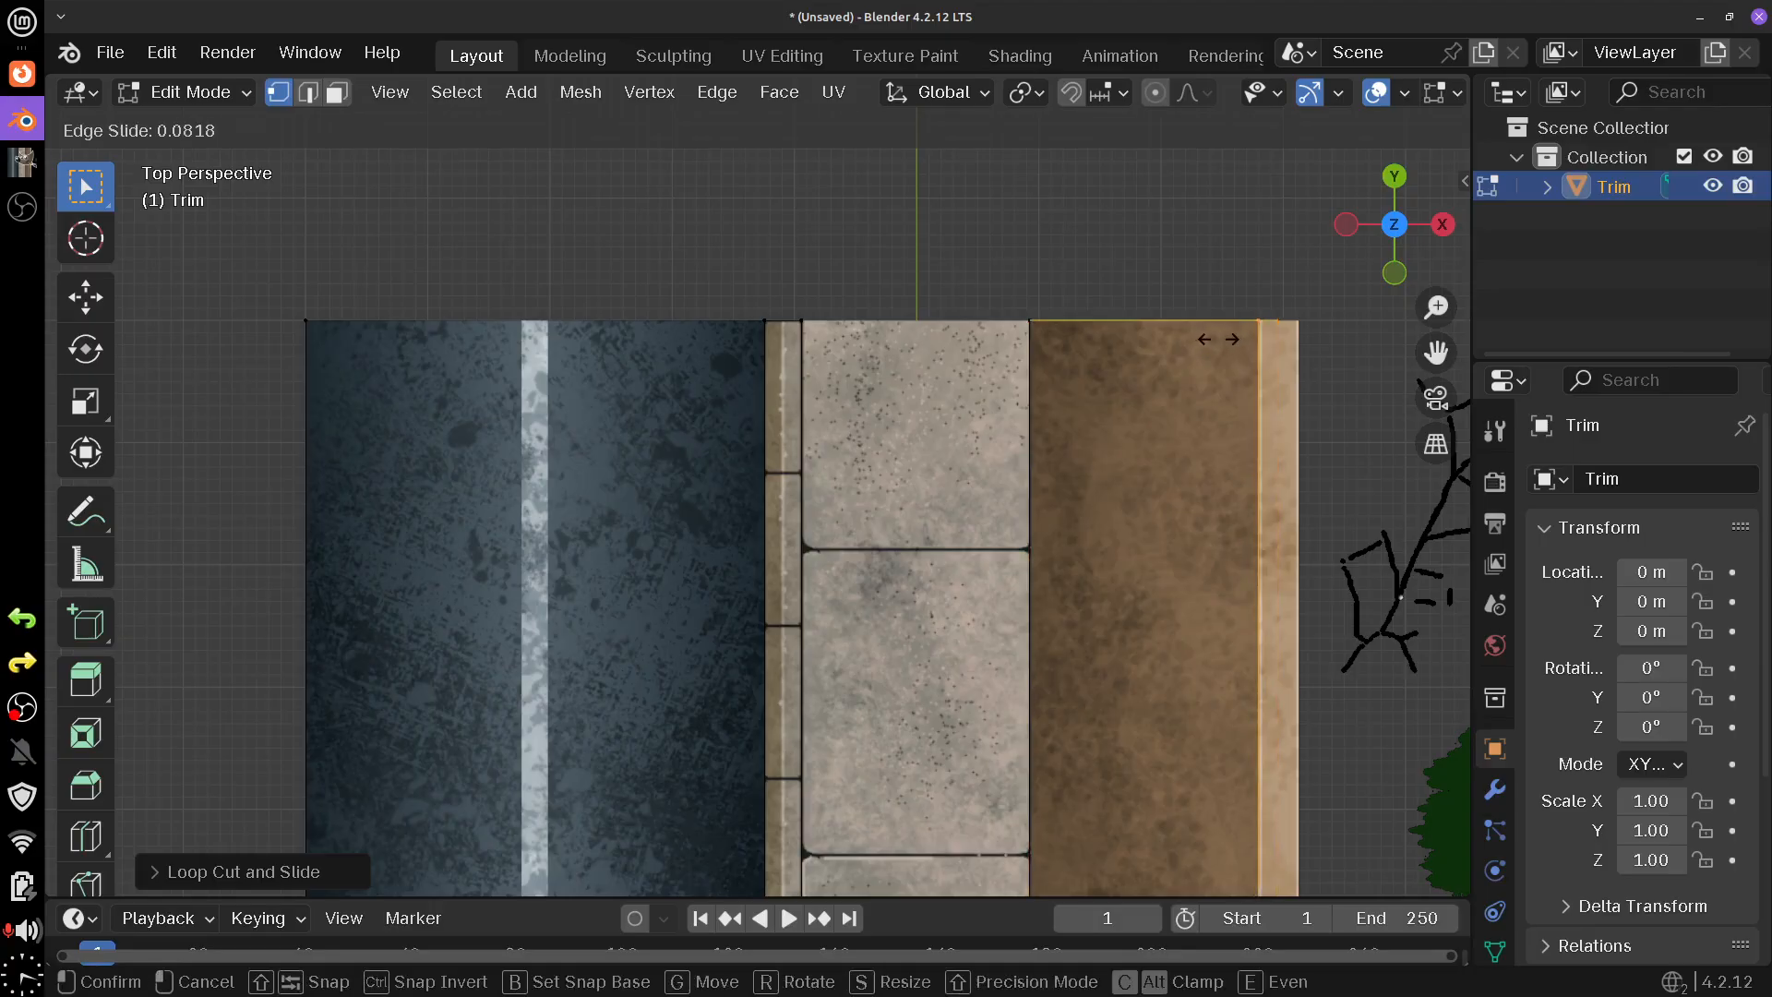
click(1217, 339)
key(ctrl+r)
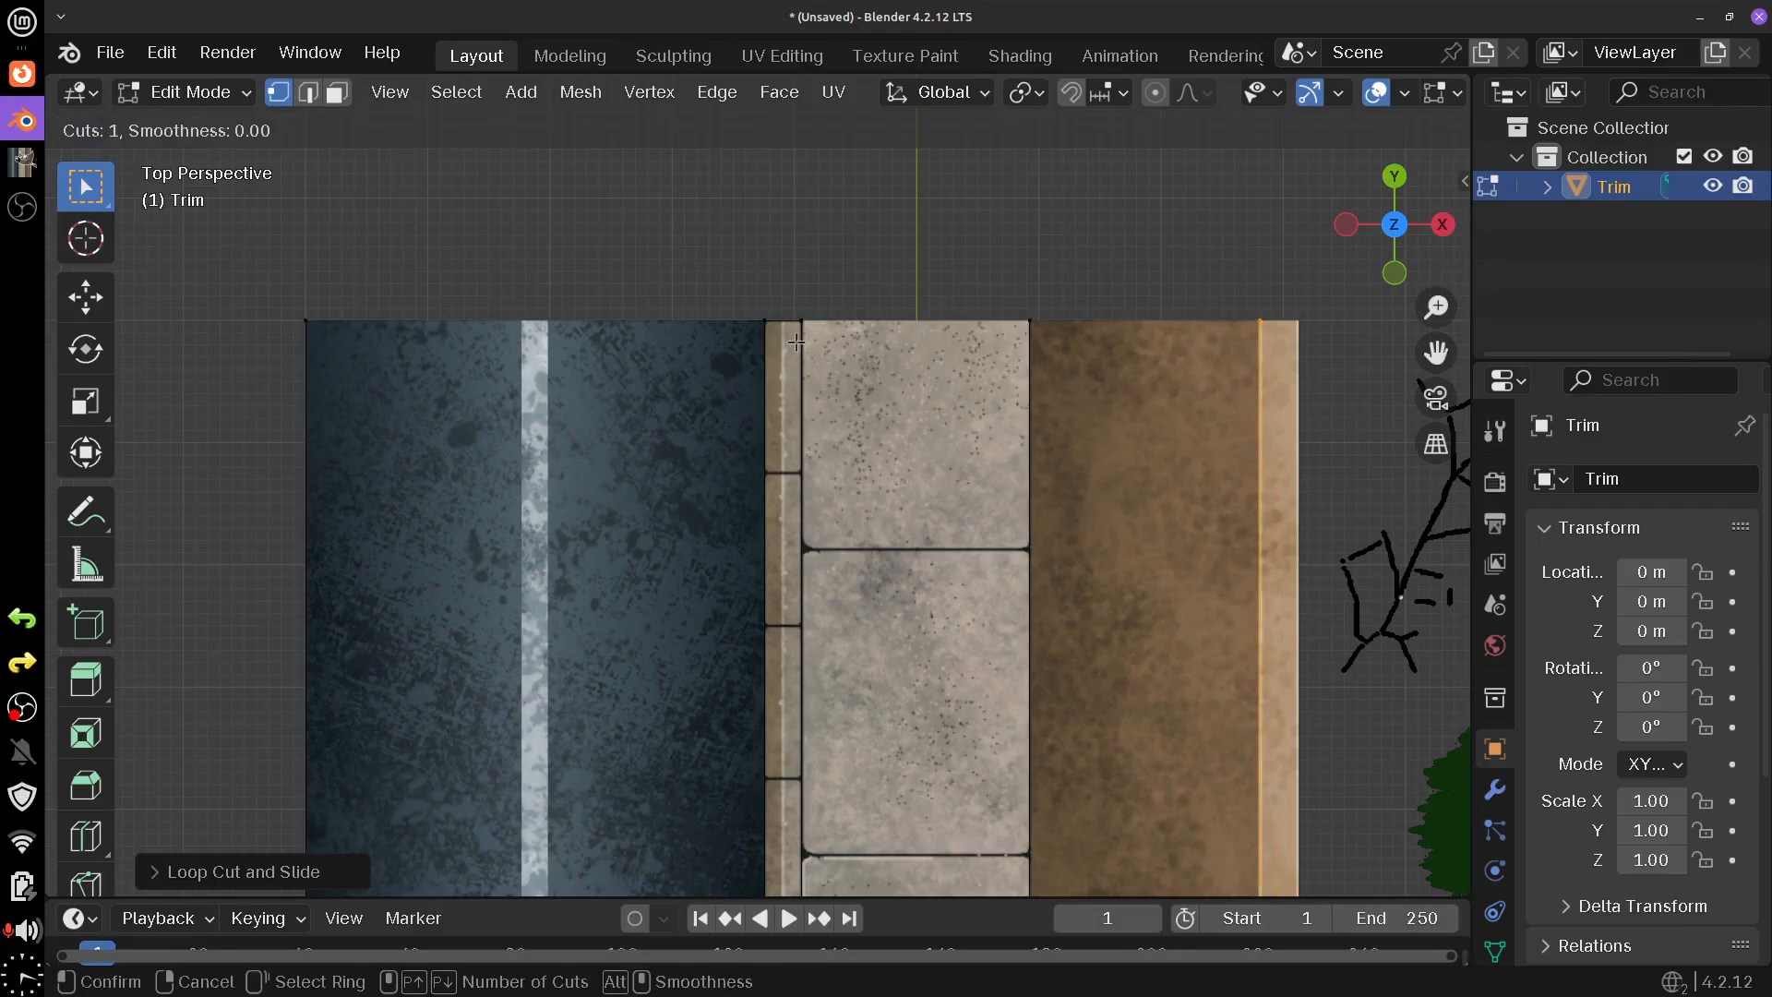
click(780, 316)
click(781, 317)
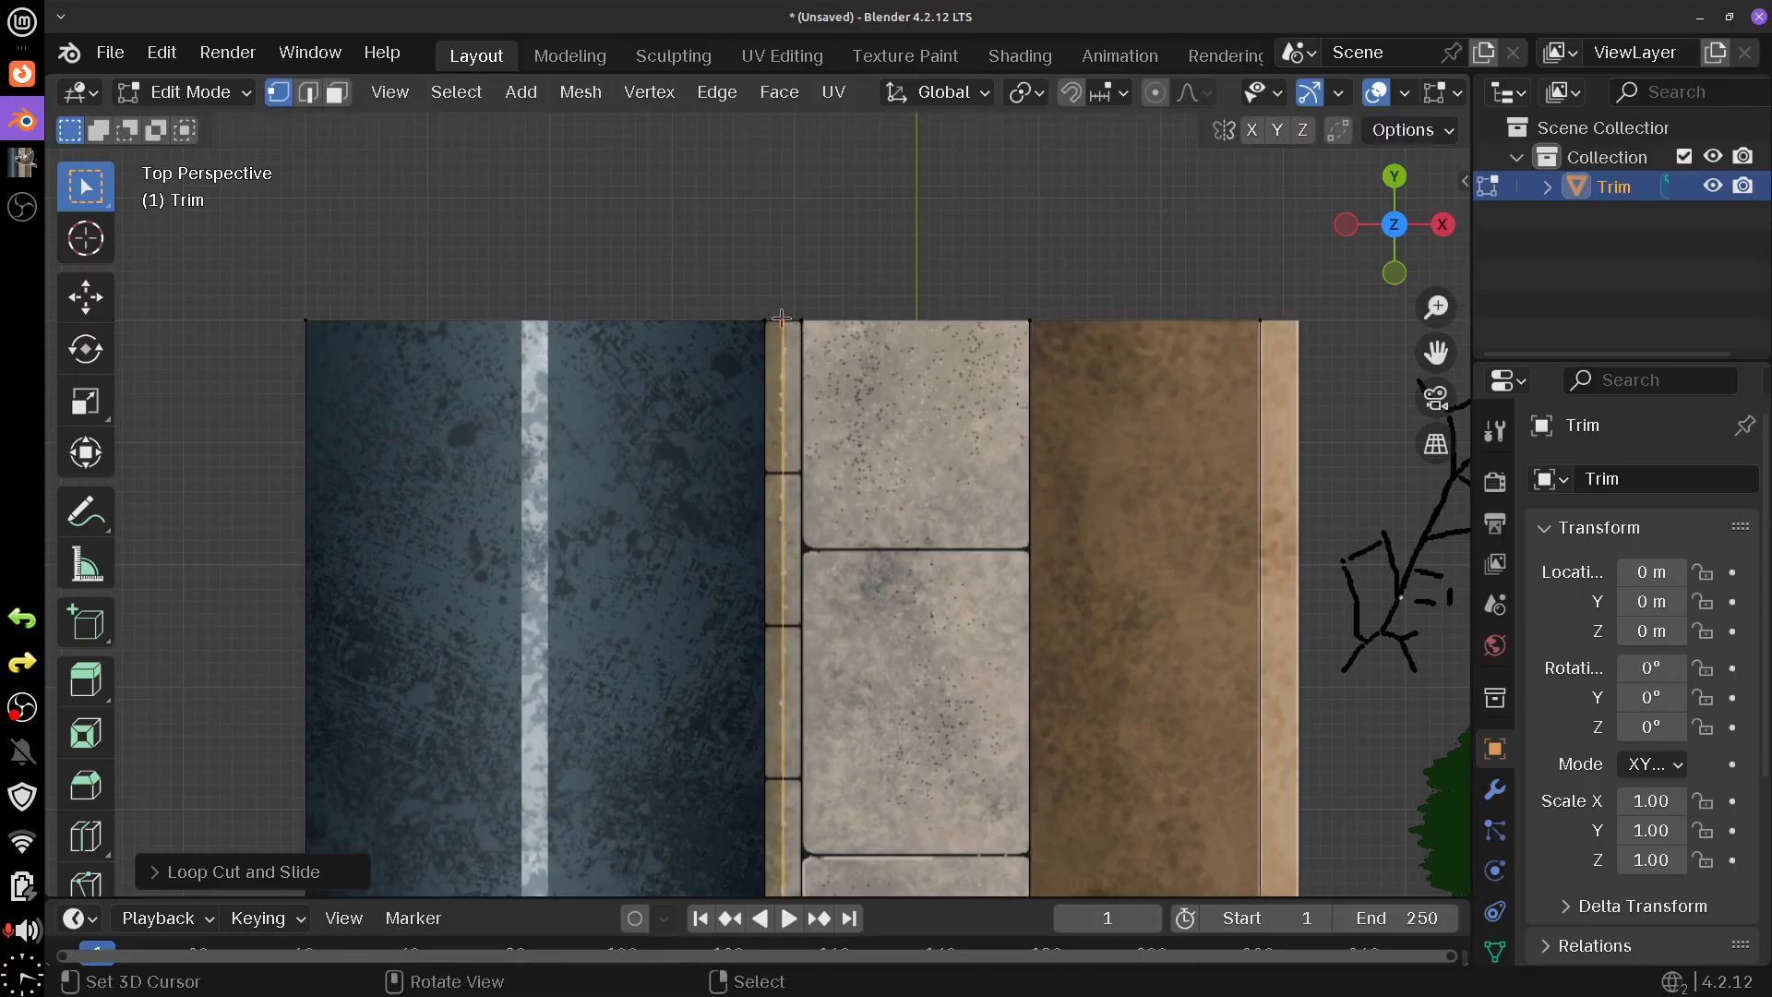
- Switch to edge selection and check the cuts by selecting the curb strip's lengthwise edge loops
scroll(870, 412, down, 1)
drag(881, 290, 700, 420)
key(a)
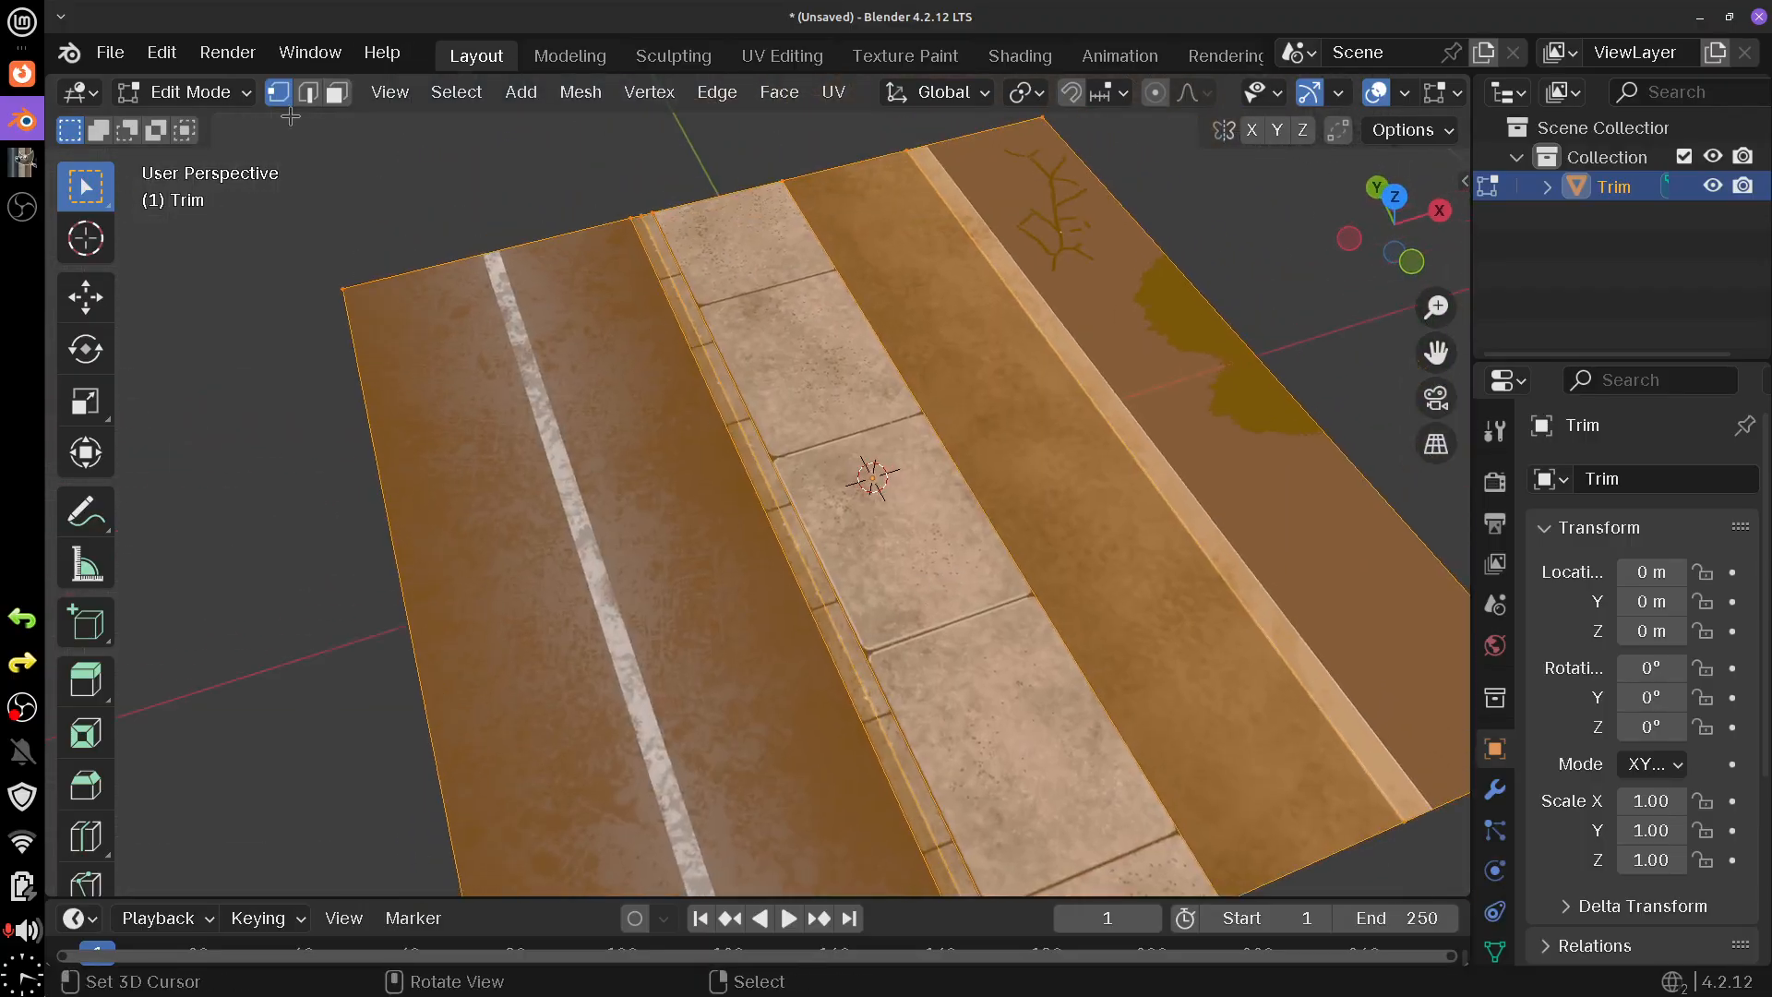
click(309, 92)
key(alt+a)
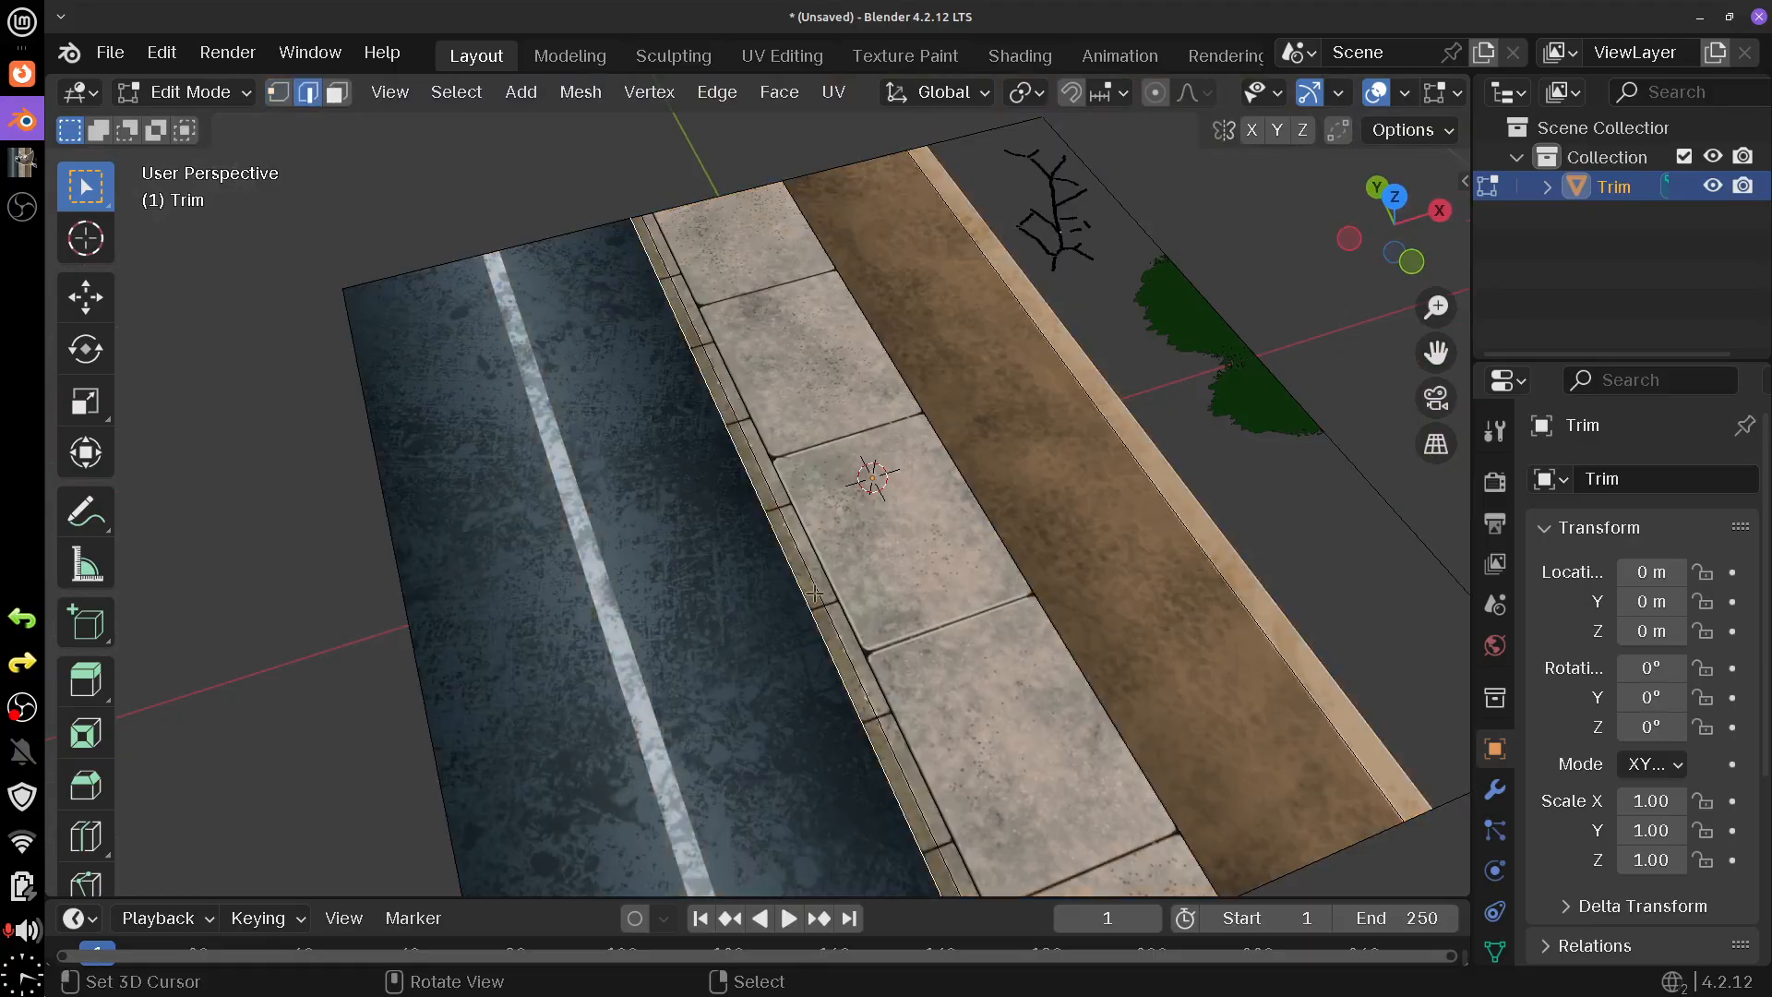
alt+shift+click(831, 585)
alt+shift+click(1006, 542)
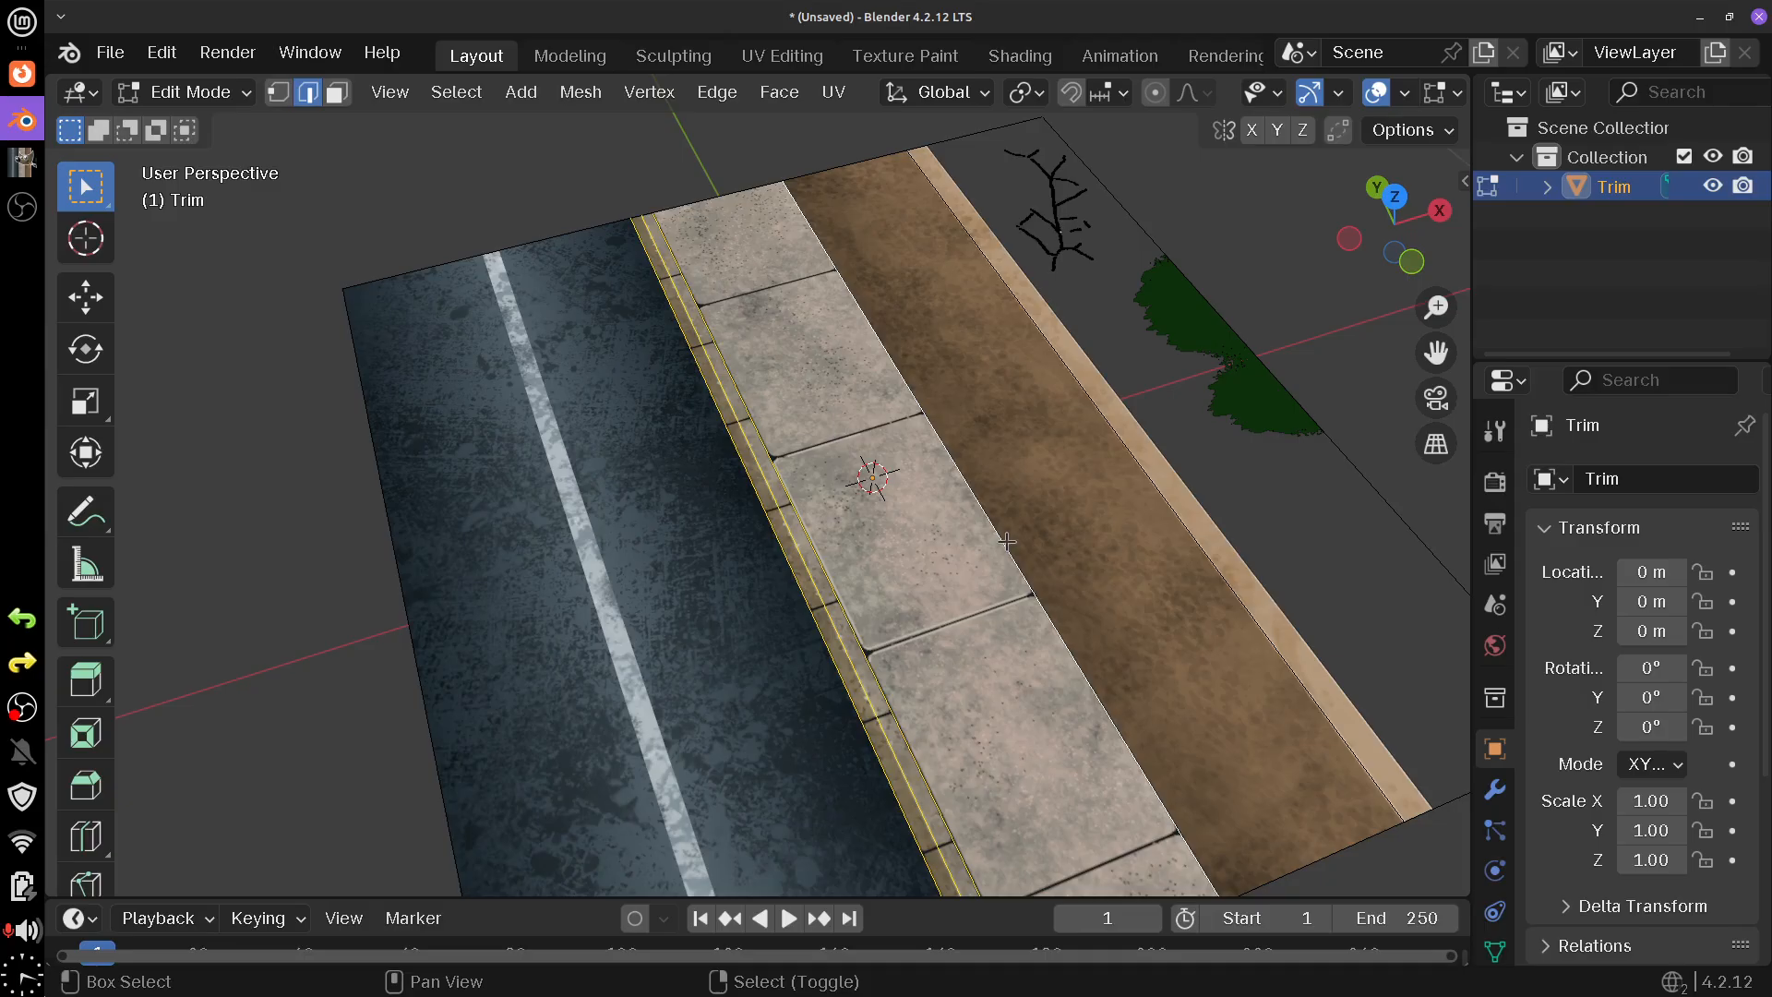
alt+shift+click(1188, 463)
alt+shift+click(1189, 462)
alt+shift+click(1185, 486)
alt+shift+click(1187, 485)
drag(1193, 483, 593, 440)
scroll(919, 539, down, 4)
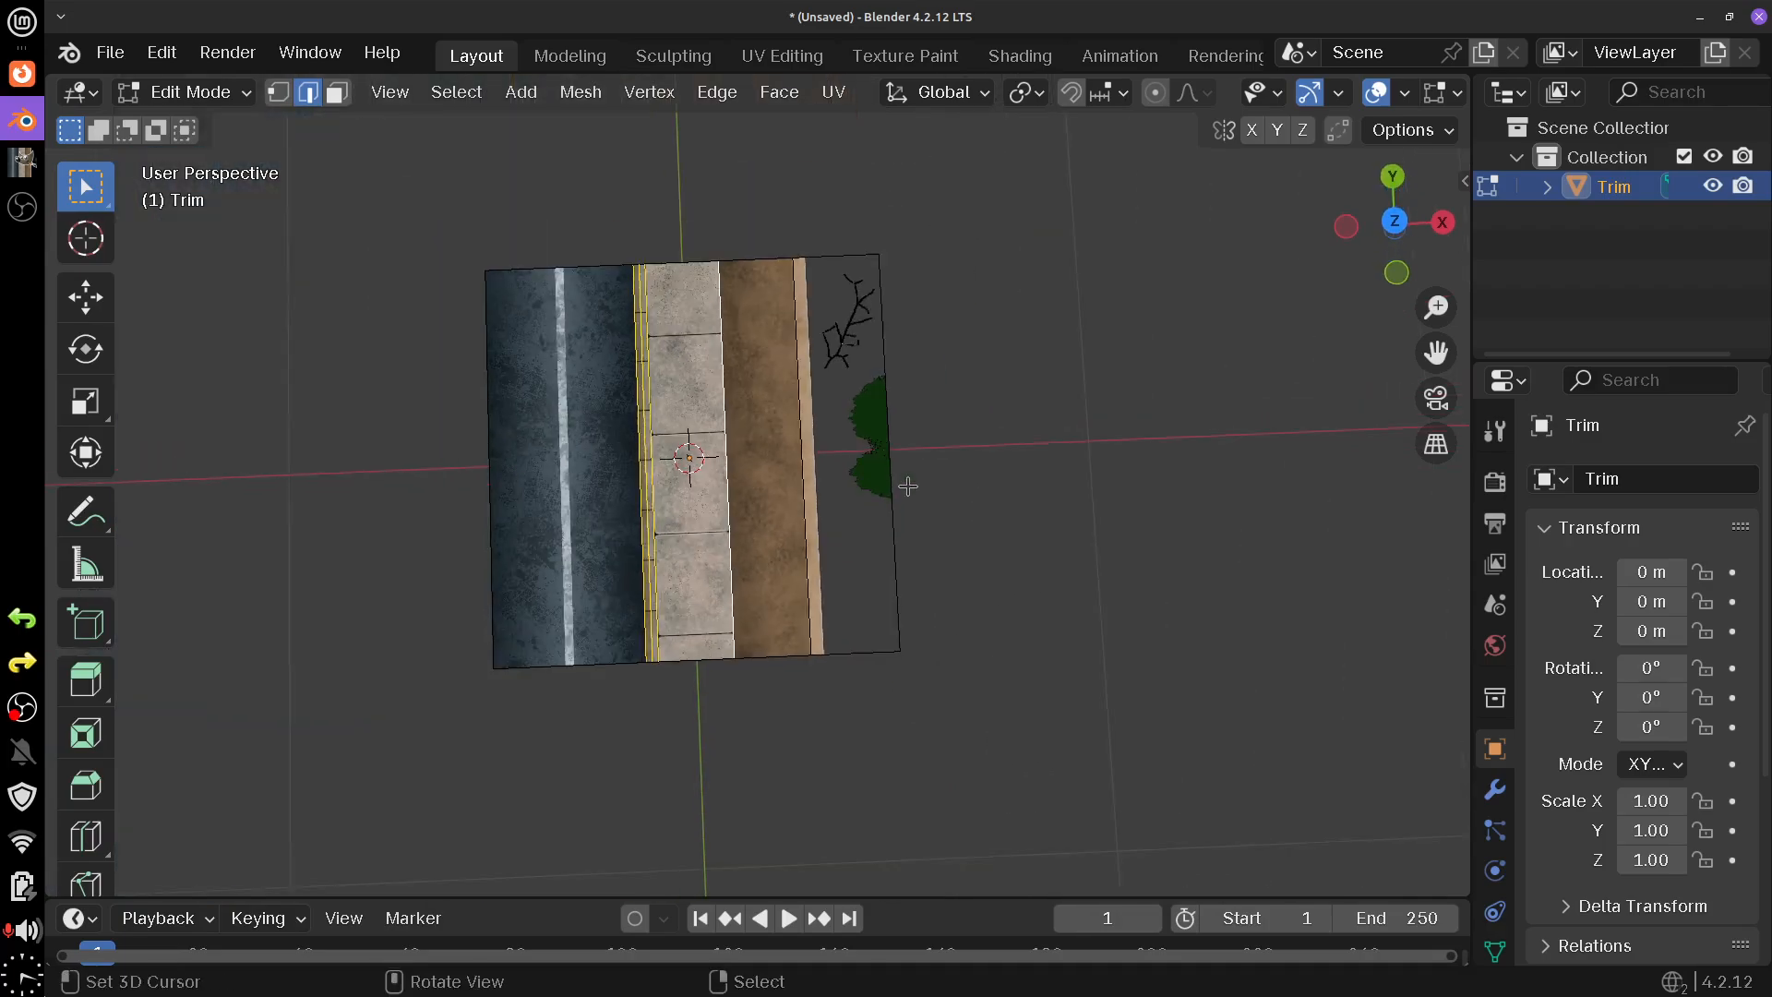
- Add a lengthwise loop cut from the top view, slid onto the boundary between the light border and the transparent foliage area
scroll(905, 483, up, 2)
key(KP_7)
scroll(885, 387, up, 5)
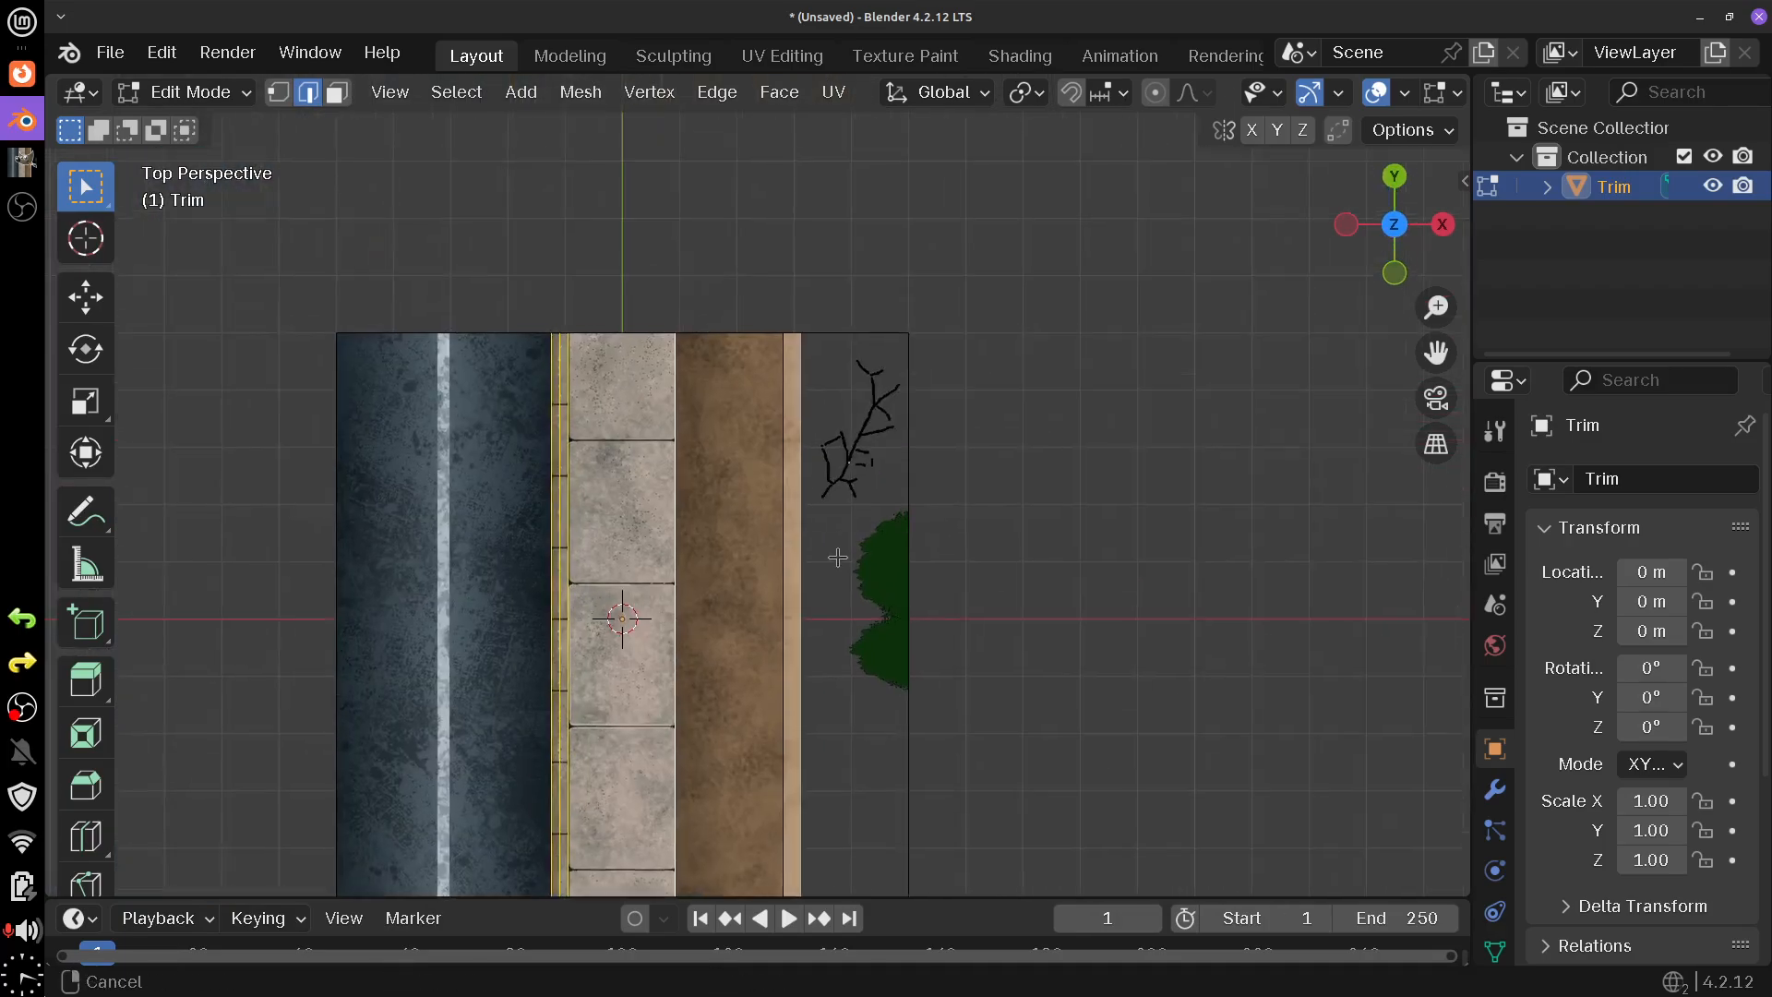
key(ctrl+r)
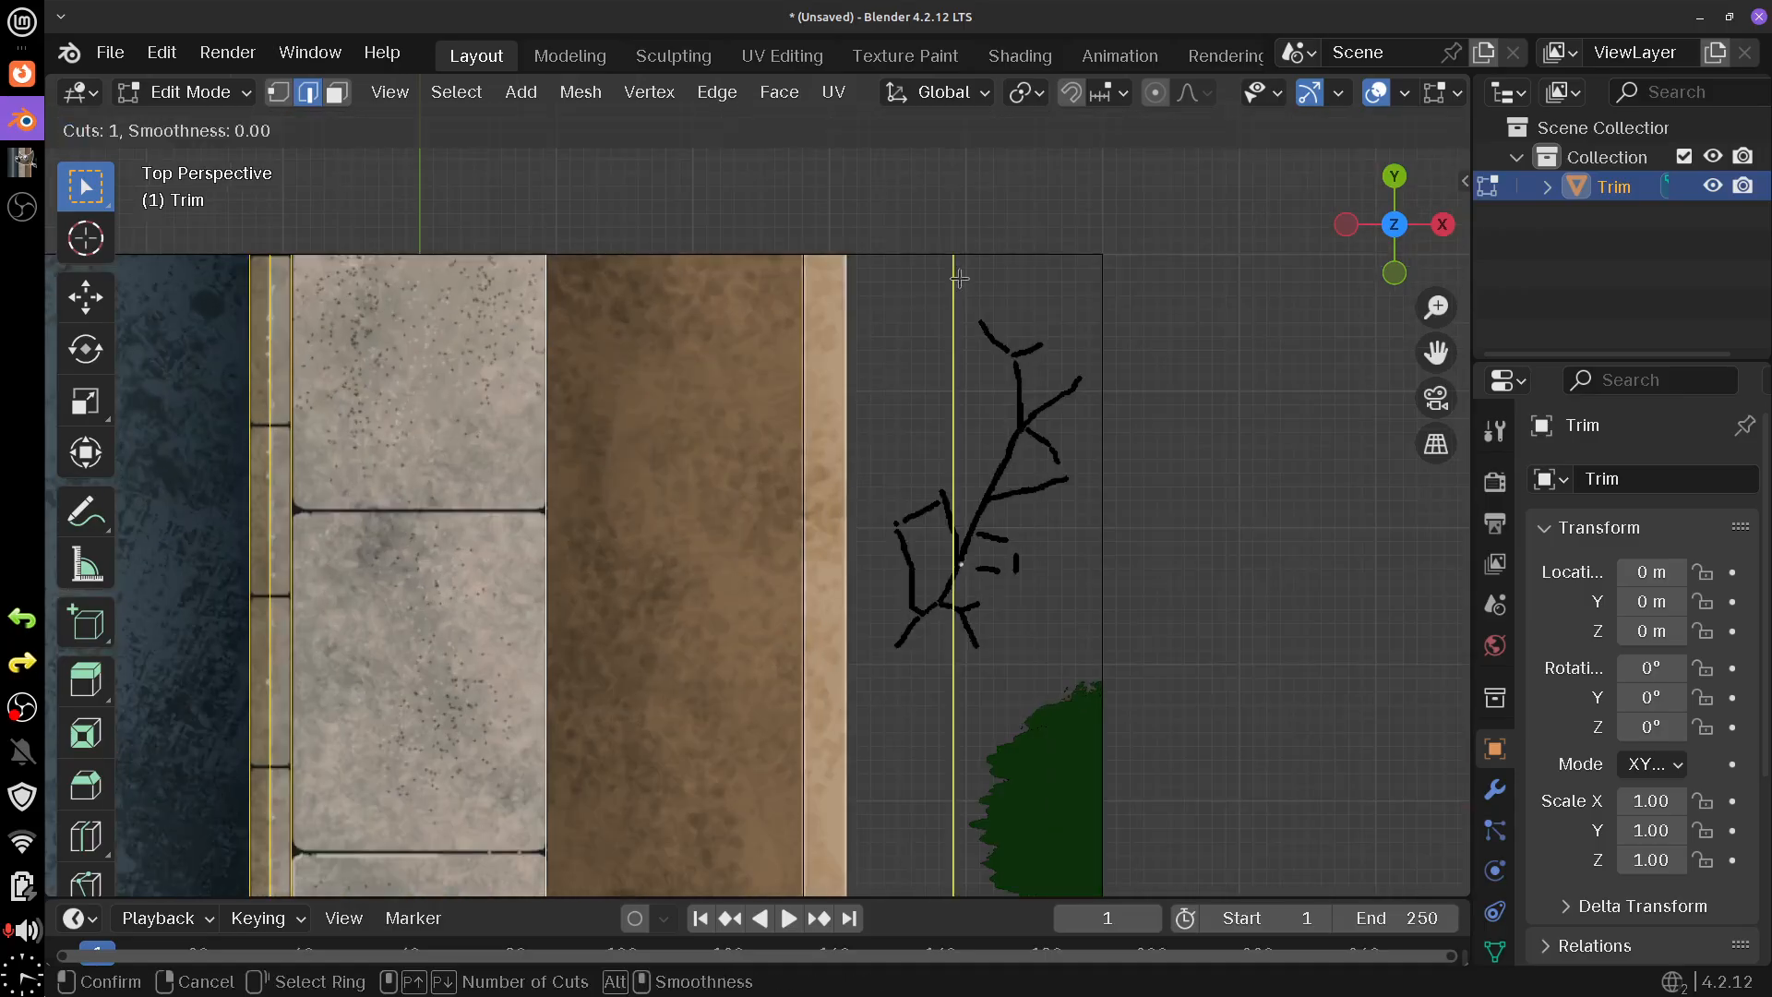
click(960, 277)
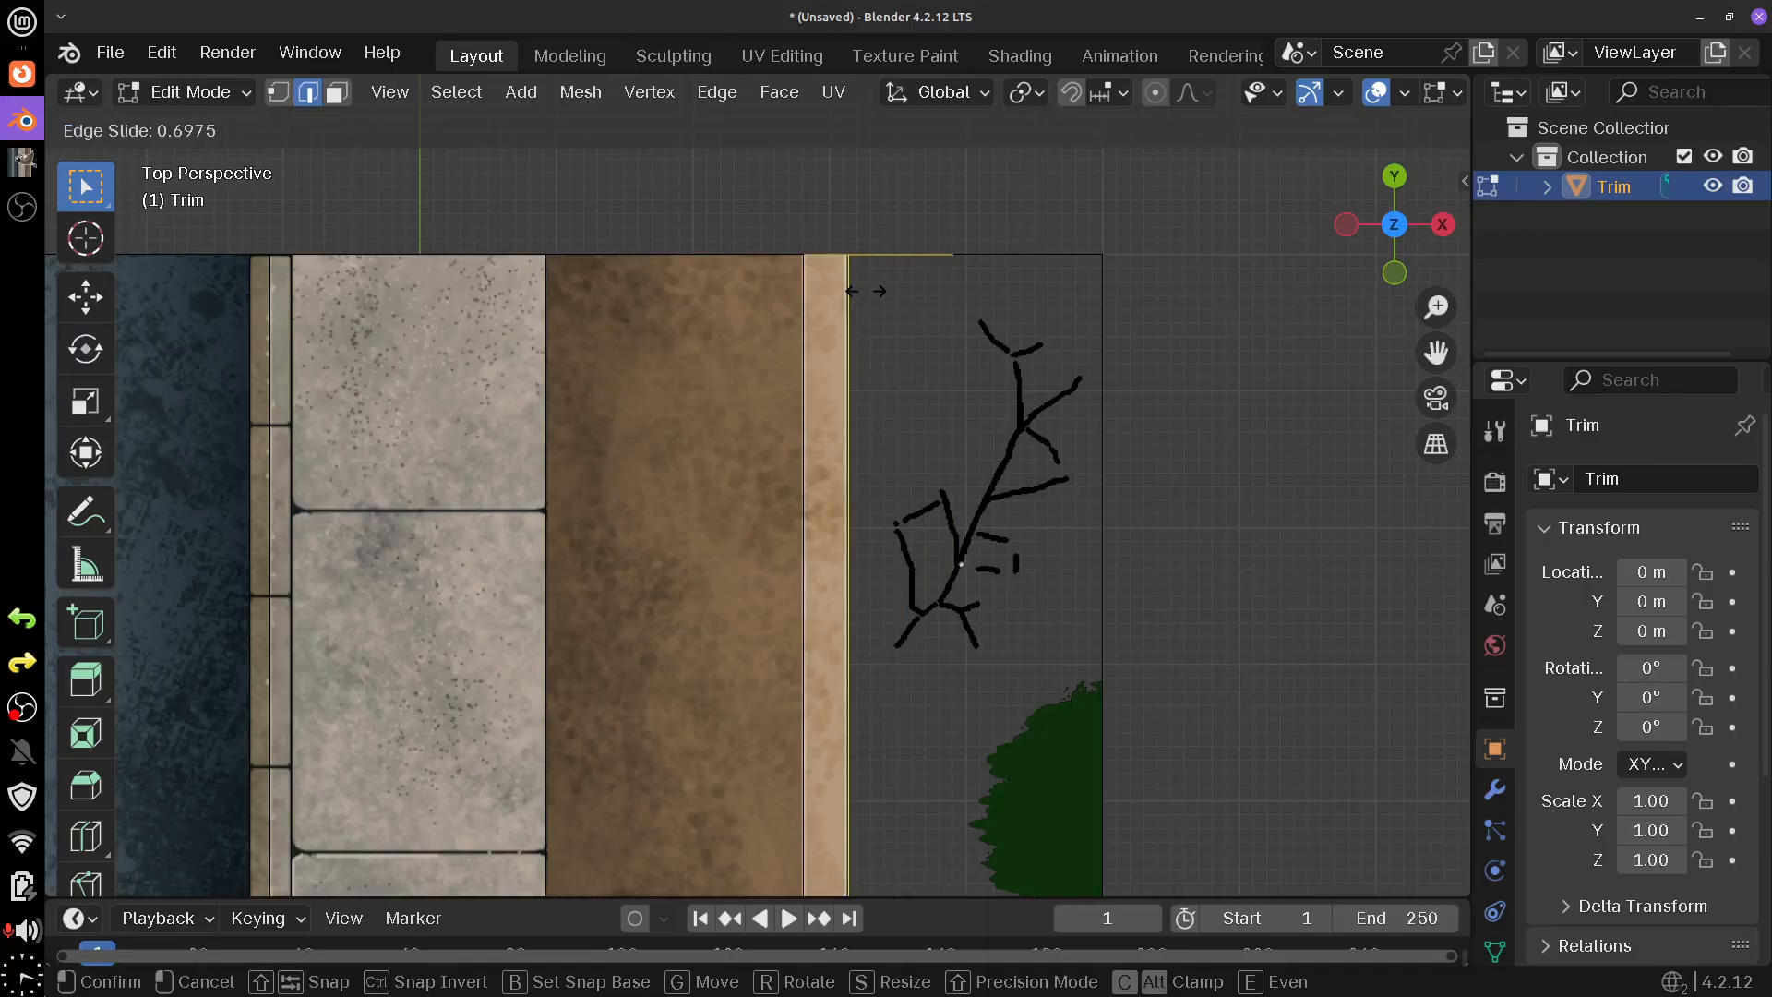
click(866, 291)
- Separate the transparent face with the branch and bush from the trim by selection and return to Object Mode
scroll(927, 411, down, 2)
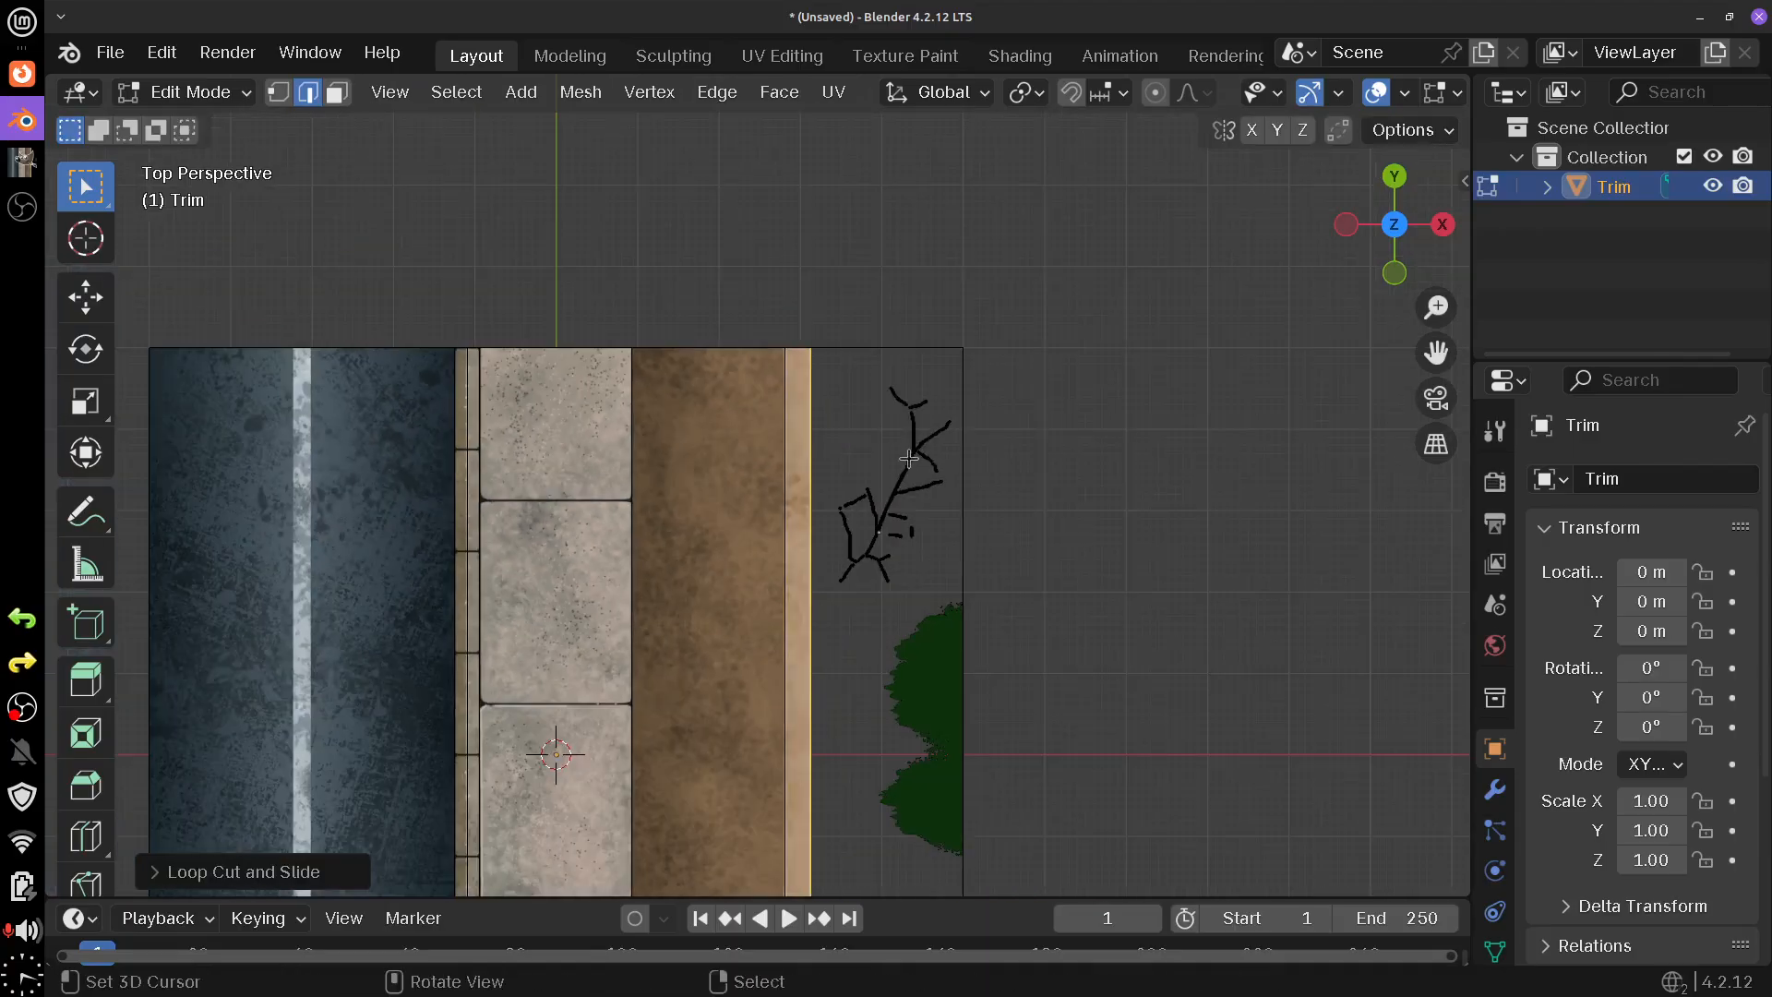
scroll(909, 458, down, 3)
click(338, 91)
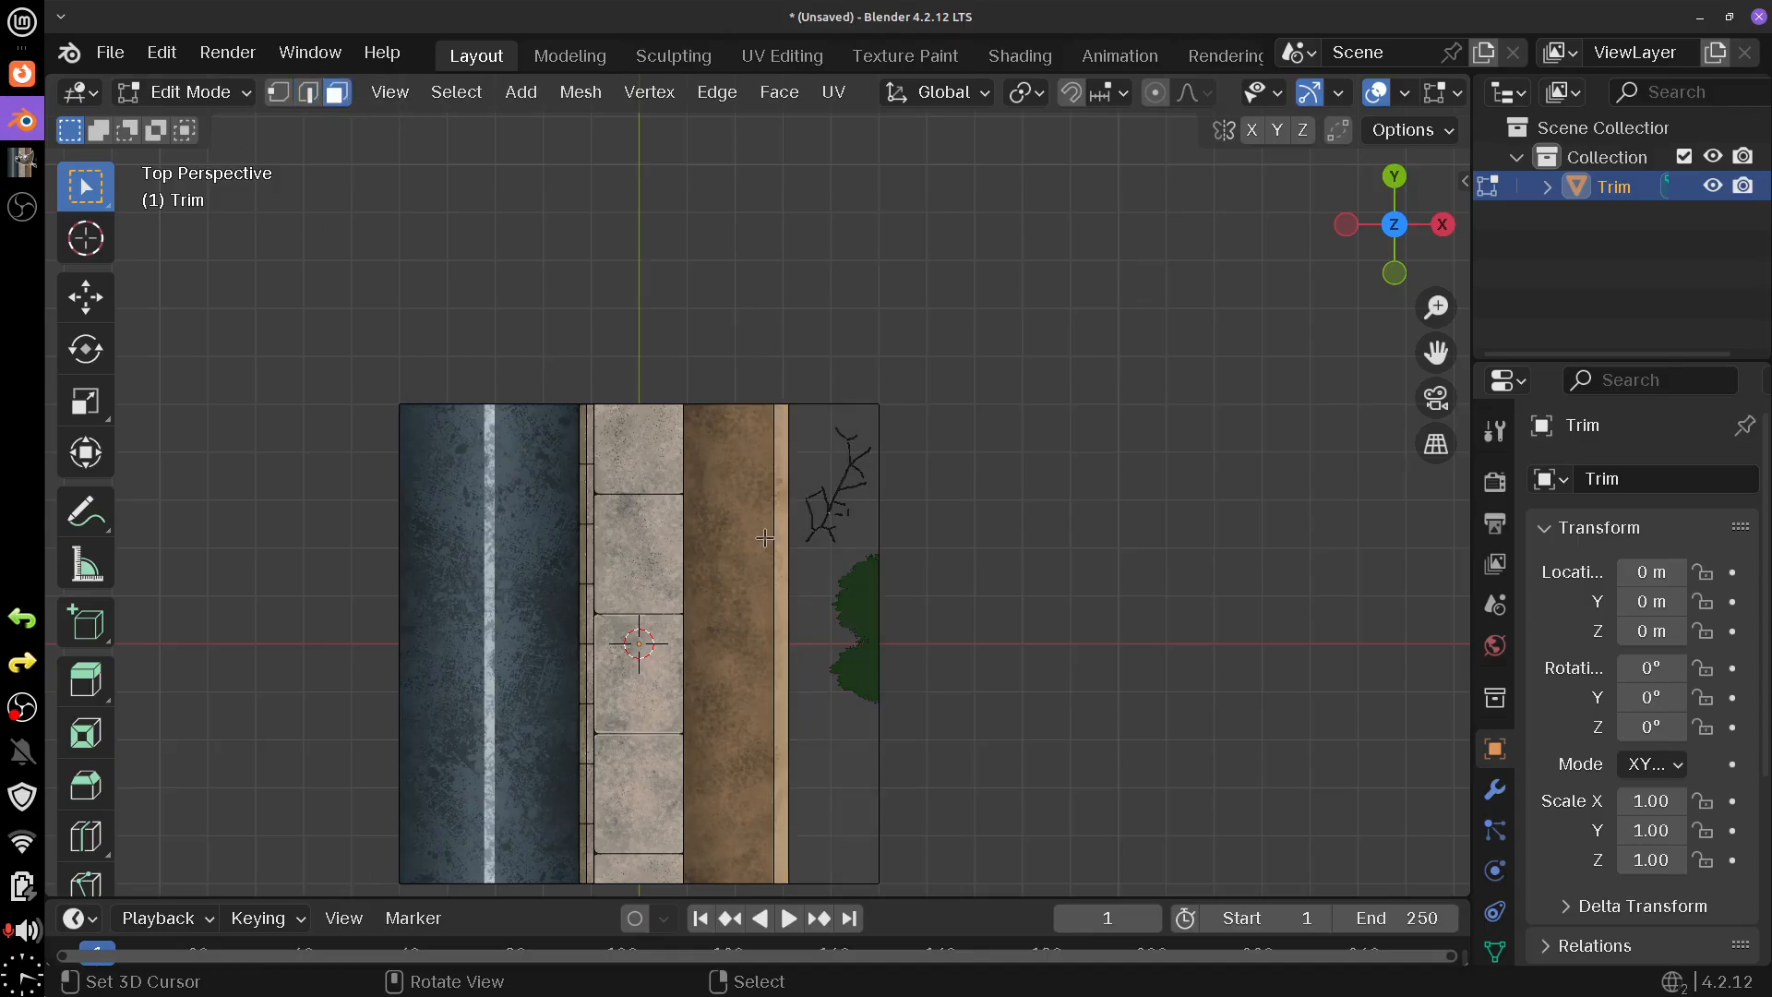
click(836, 570)
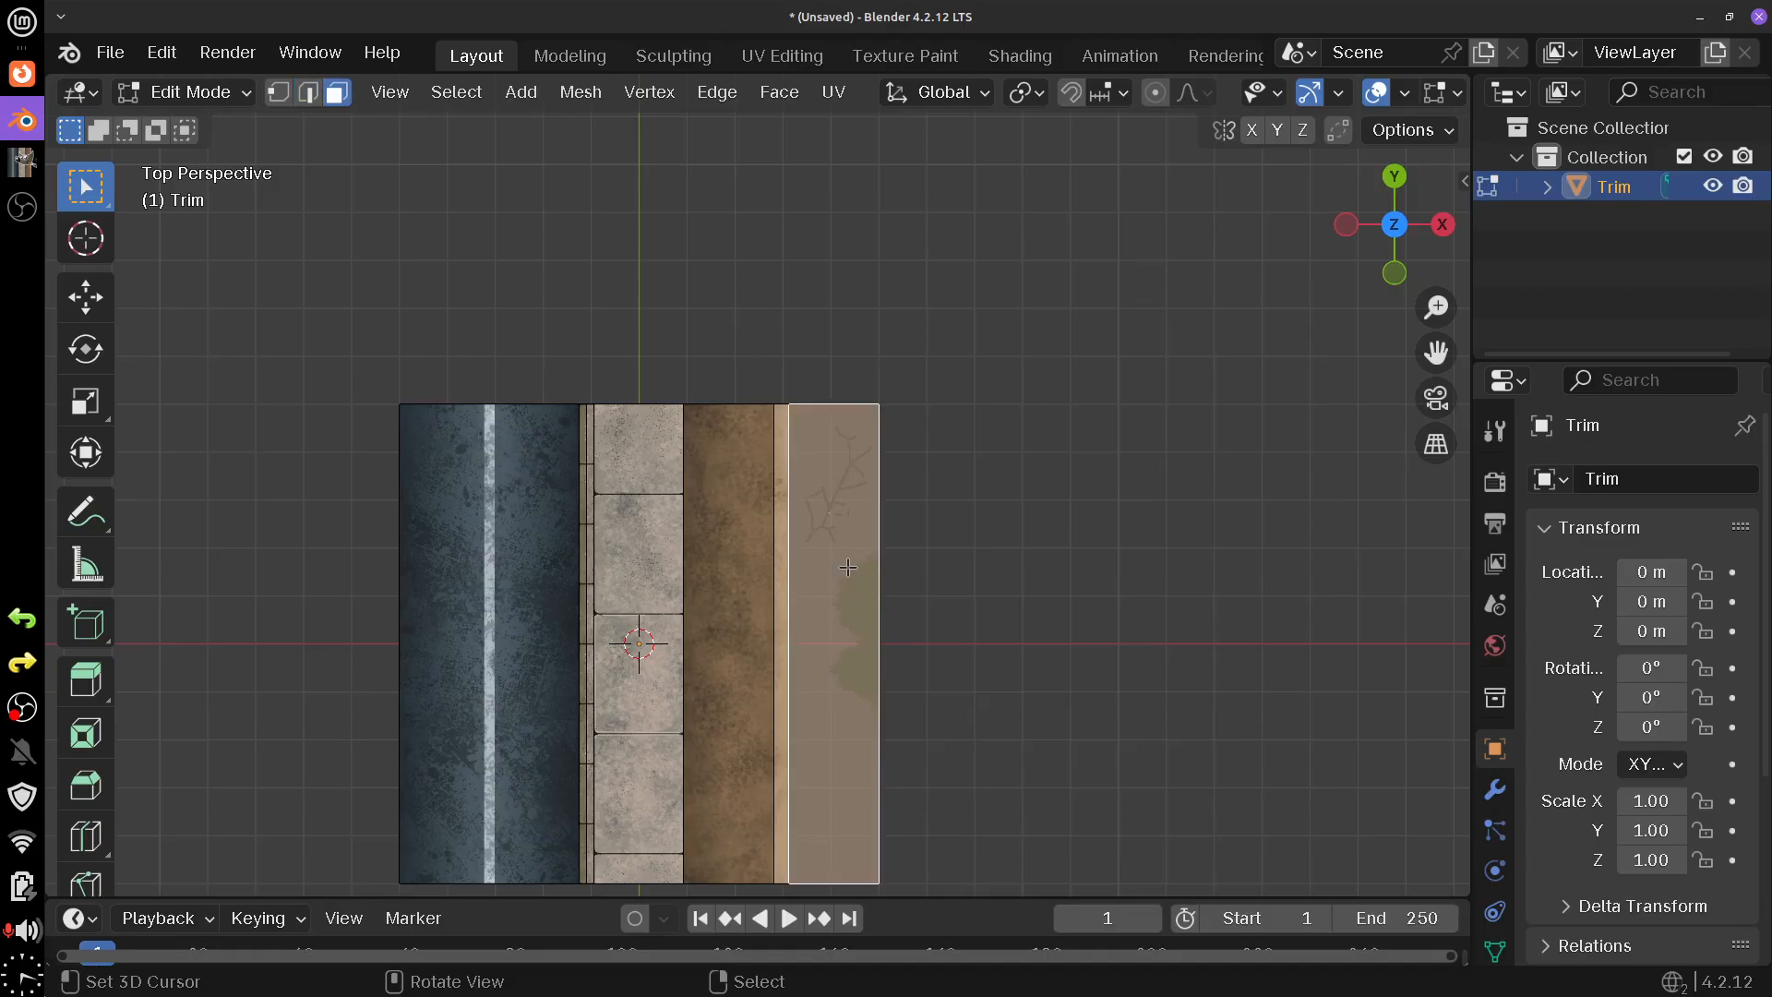
key(p)
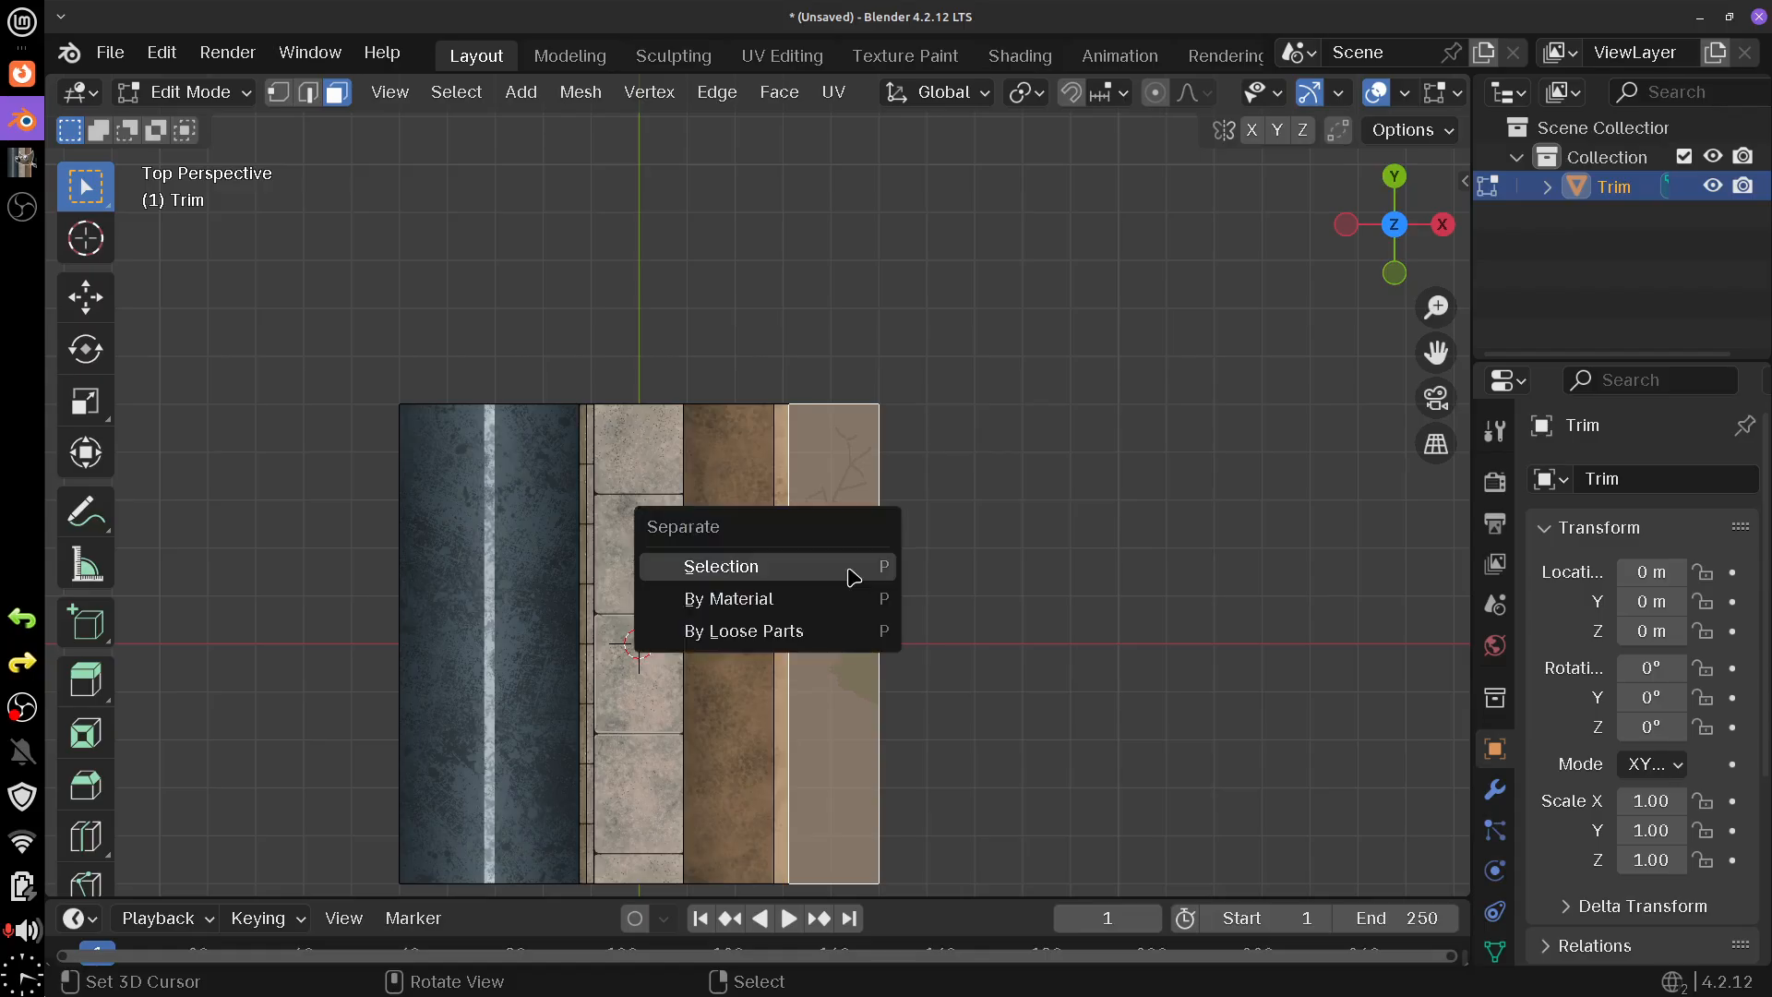
click(853, 577)
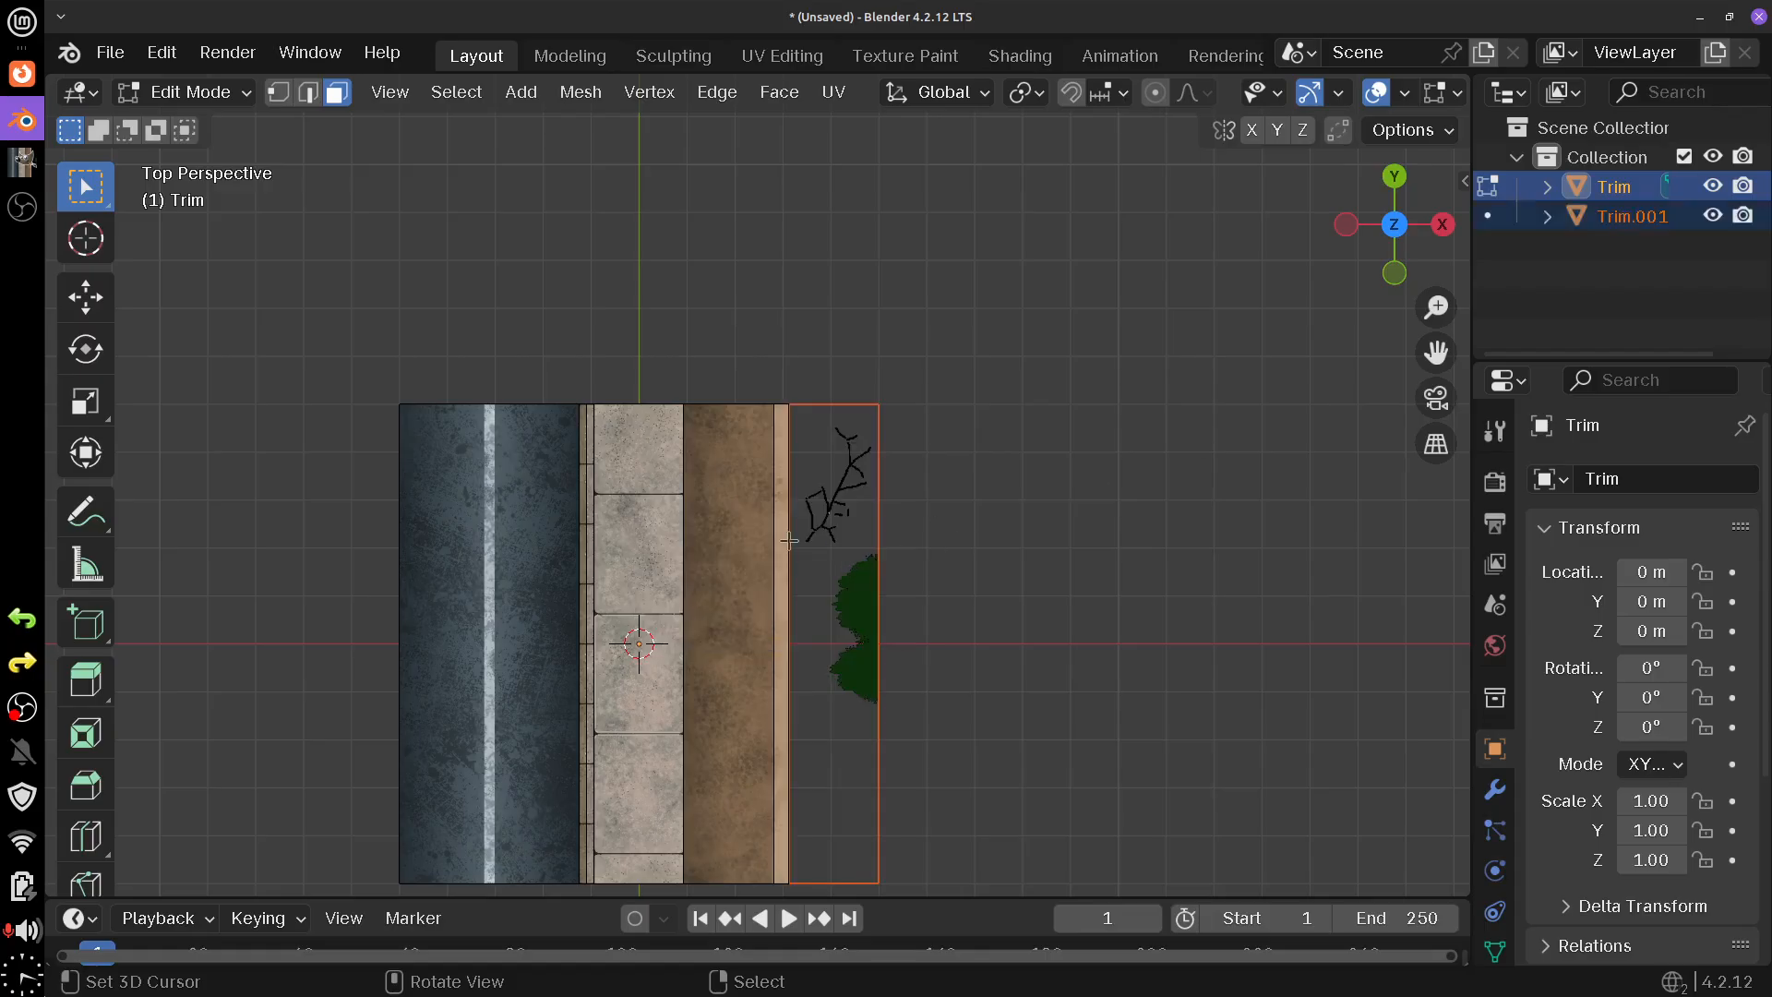
key(Tab)
- Hide the main trim object and try to move the separated foliage strip
click(712, 518)
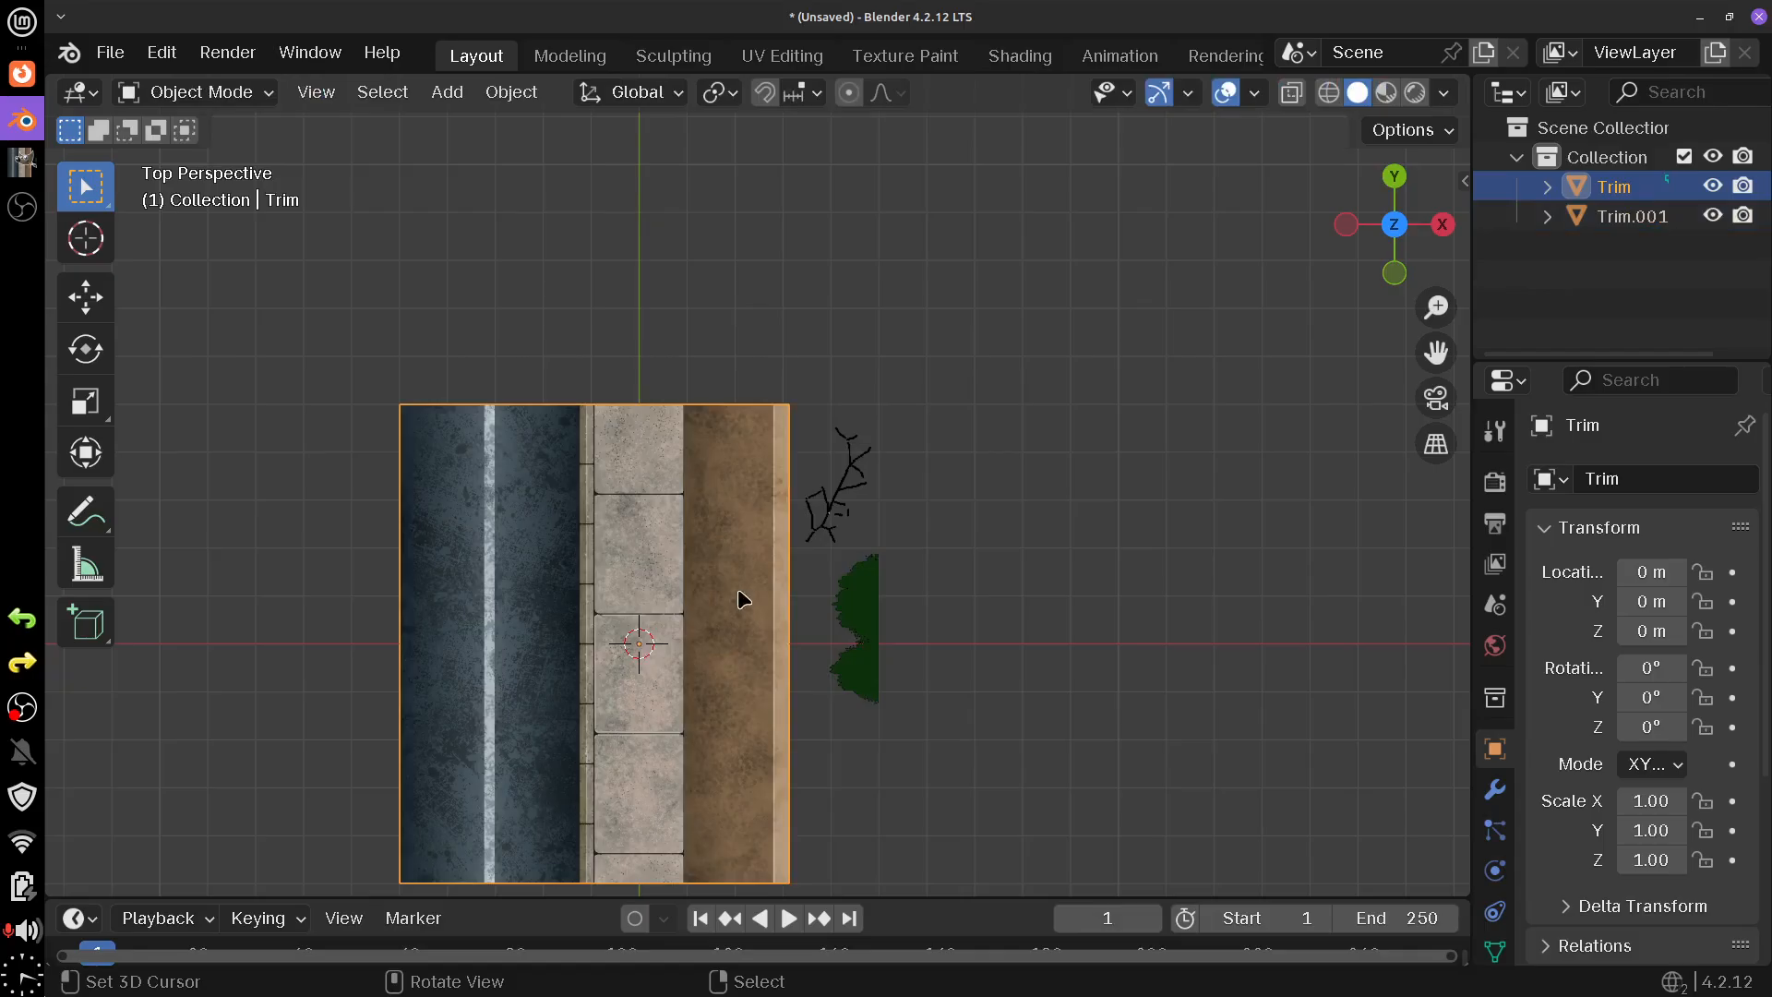
key(h)
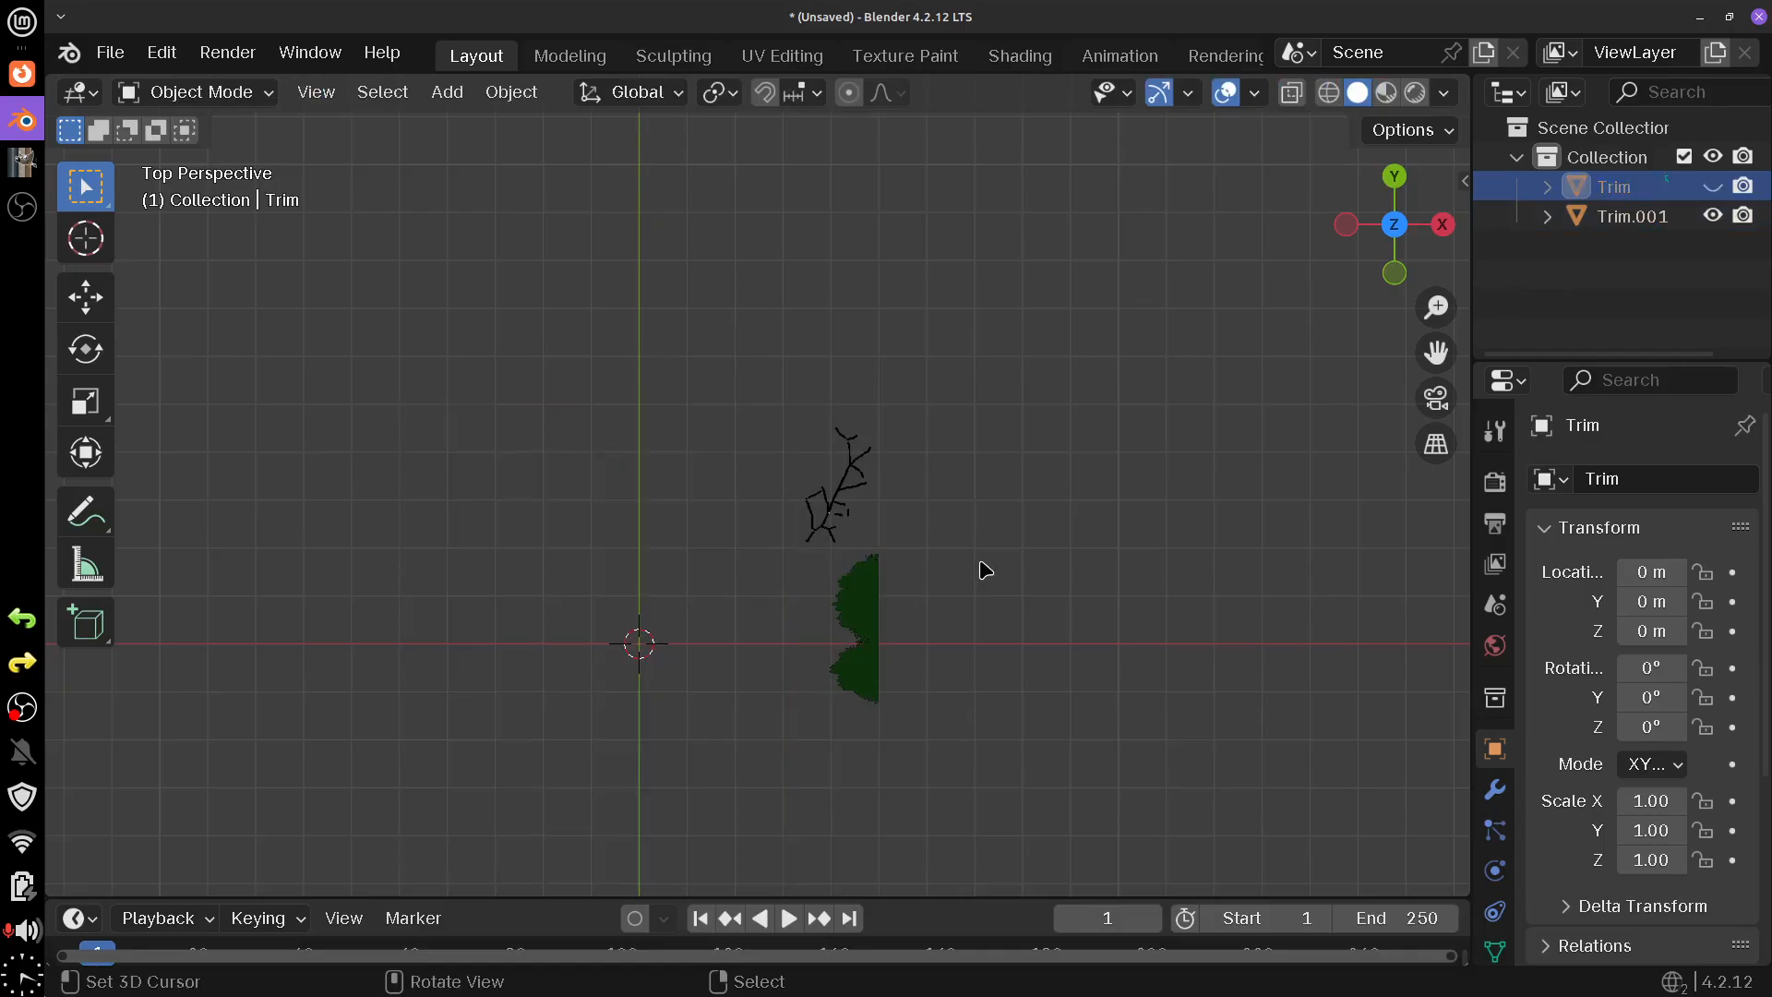
click(883, 581)
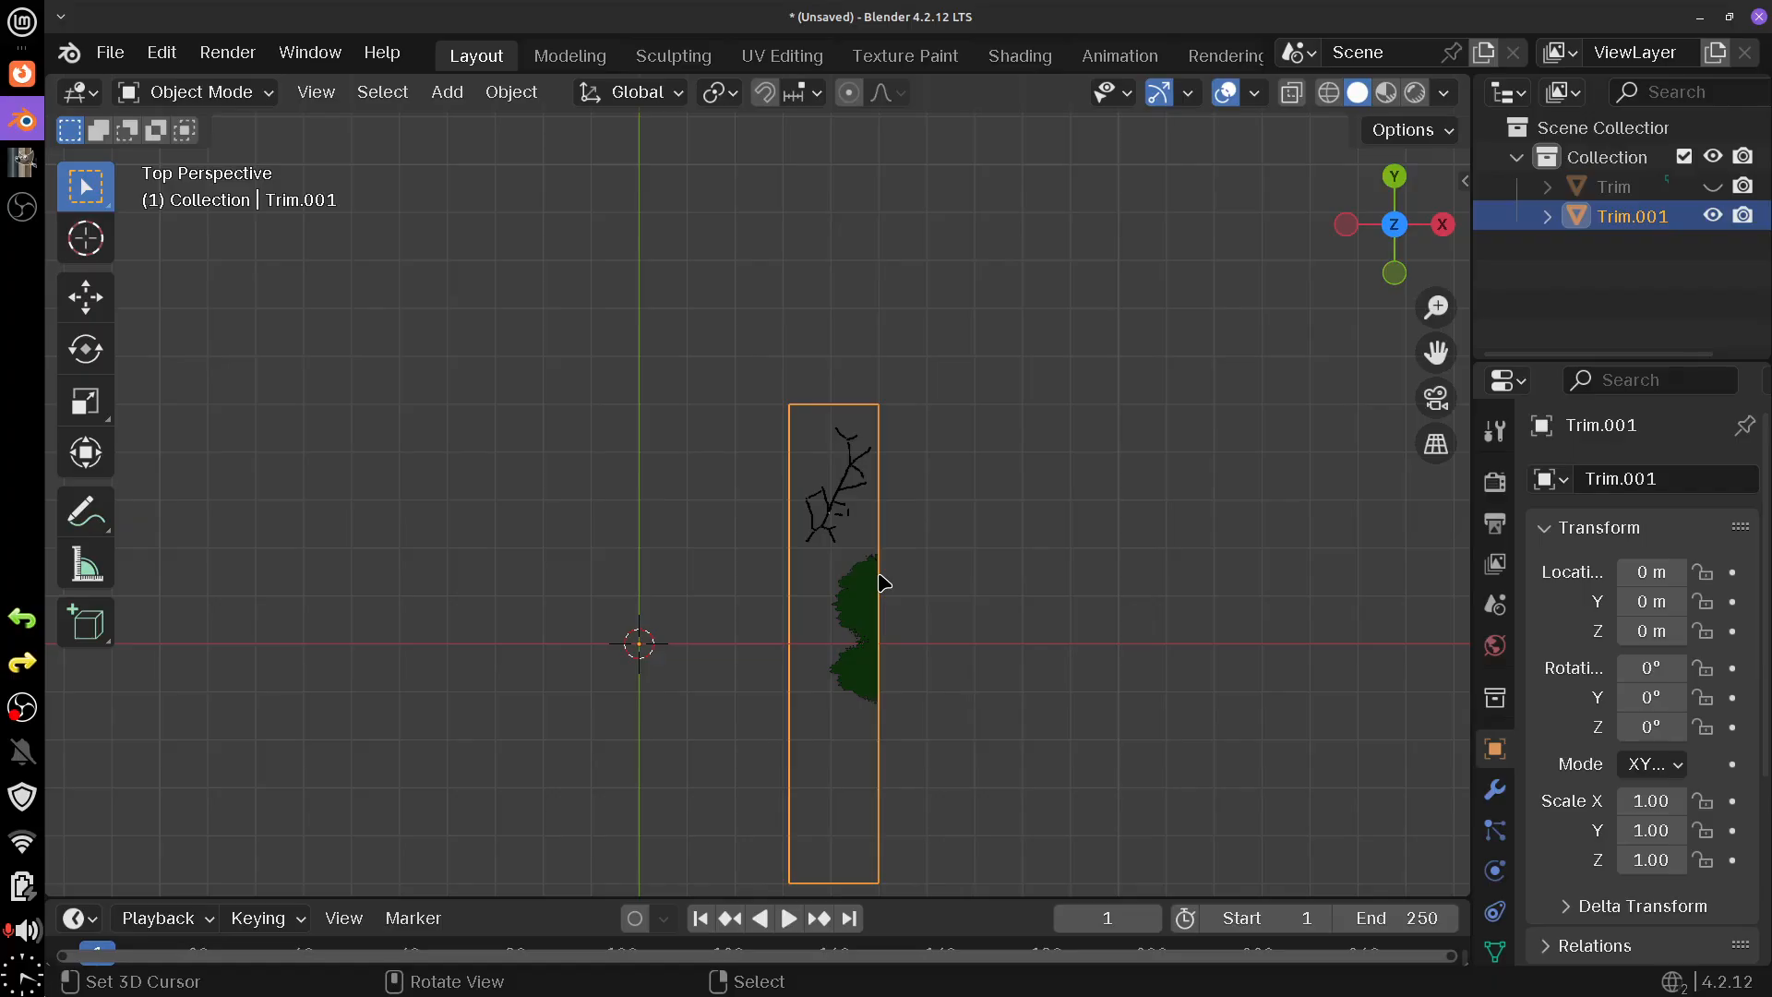
key(g)
right_click(1116, 562)
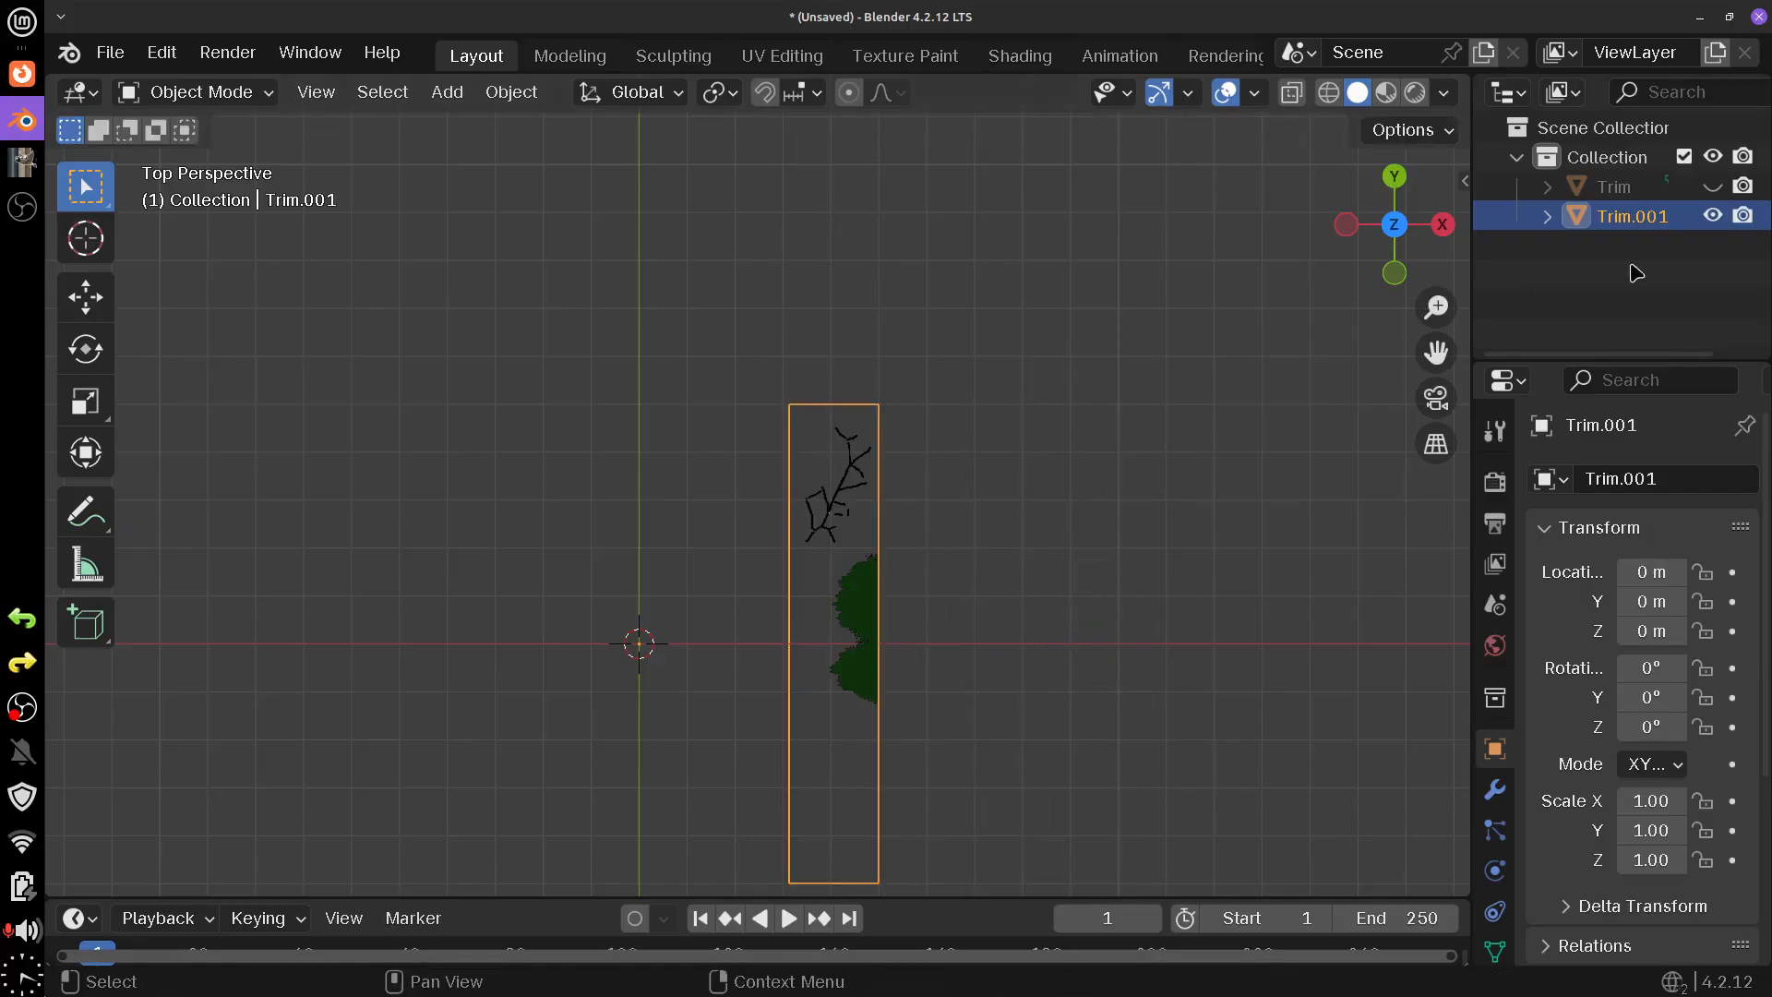
- Hide the foliage strip Trim.001, then show and select the main Trim object
click(1713, 216)
click(1713, 186)
click(607, 530)
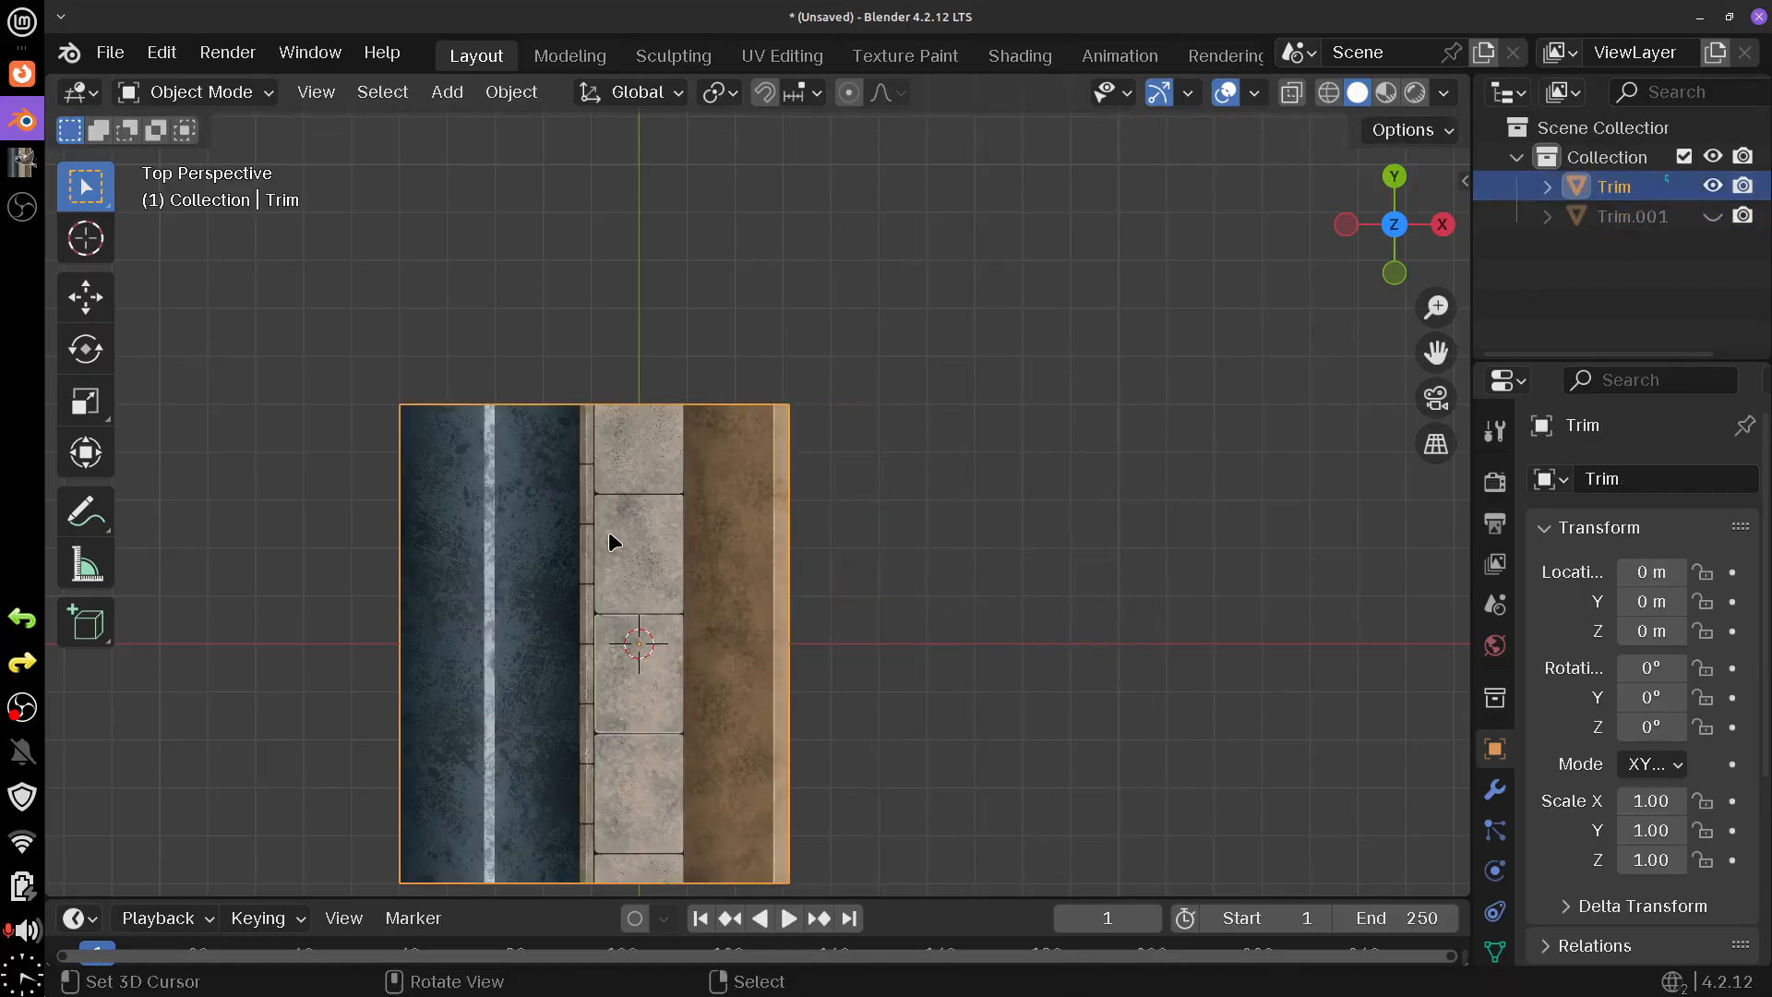
drag(608, 530, 939, 471)
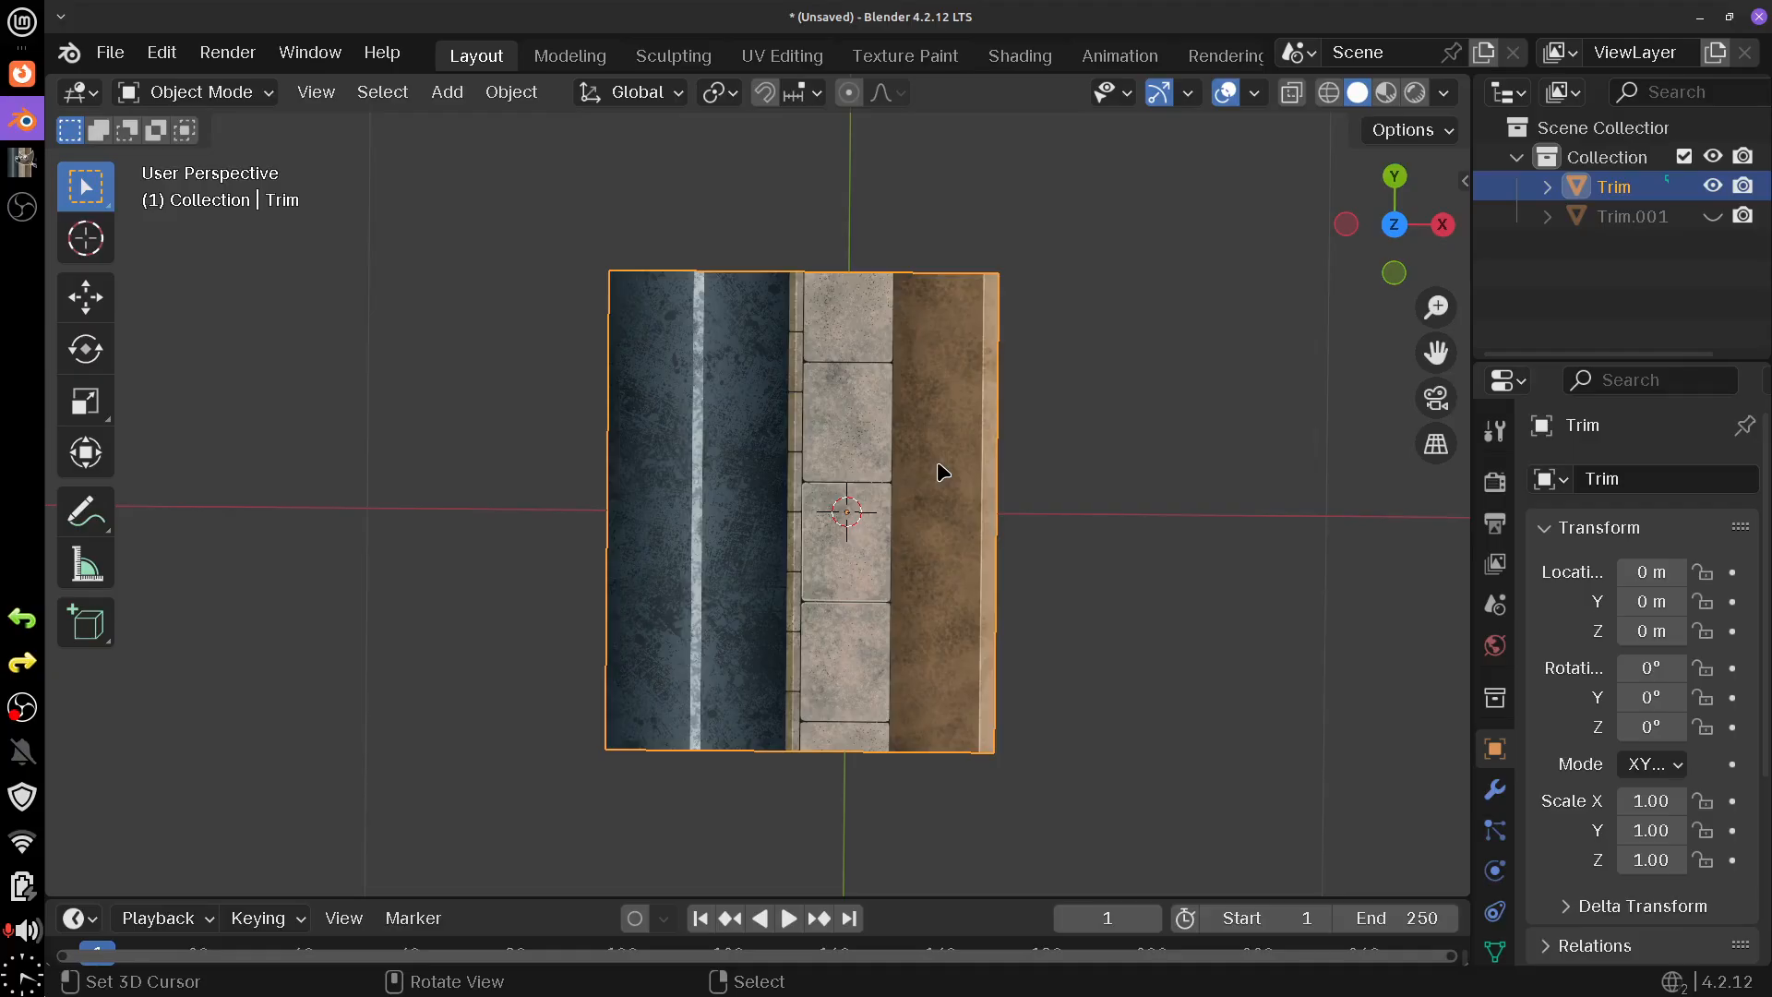
key(Tab)
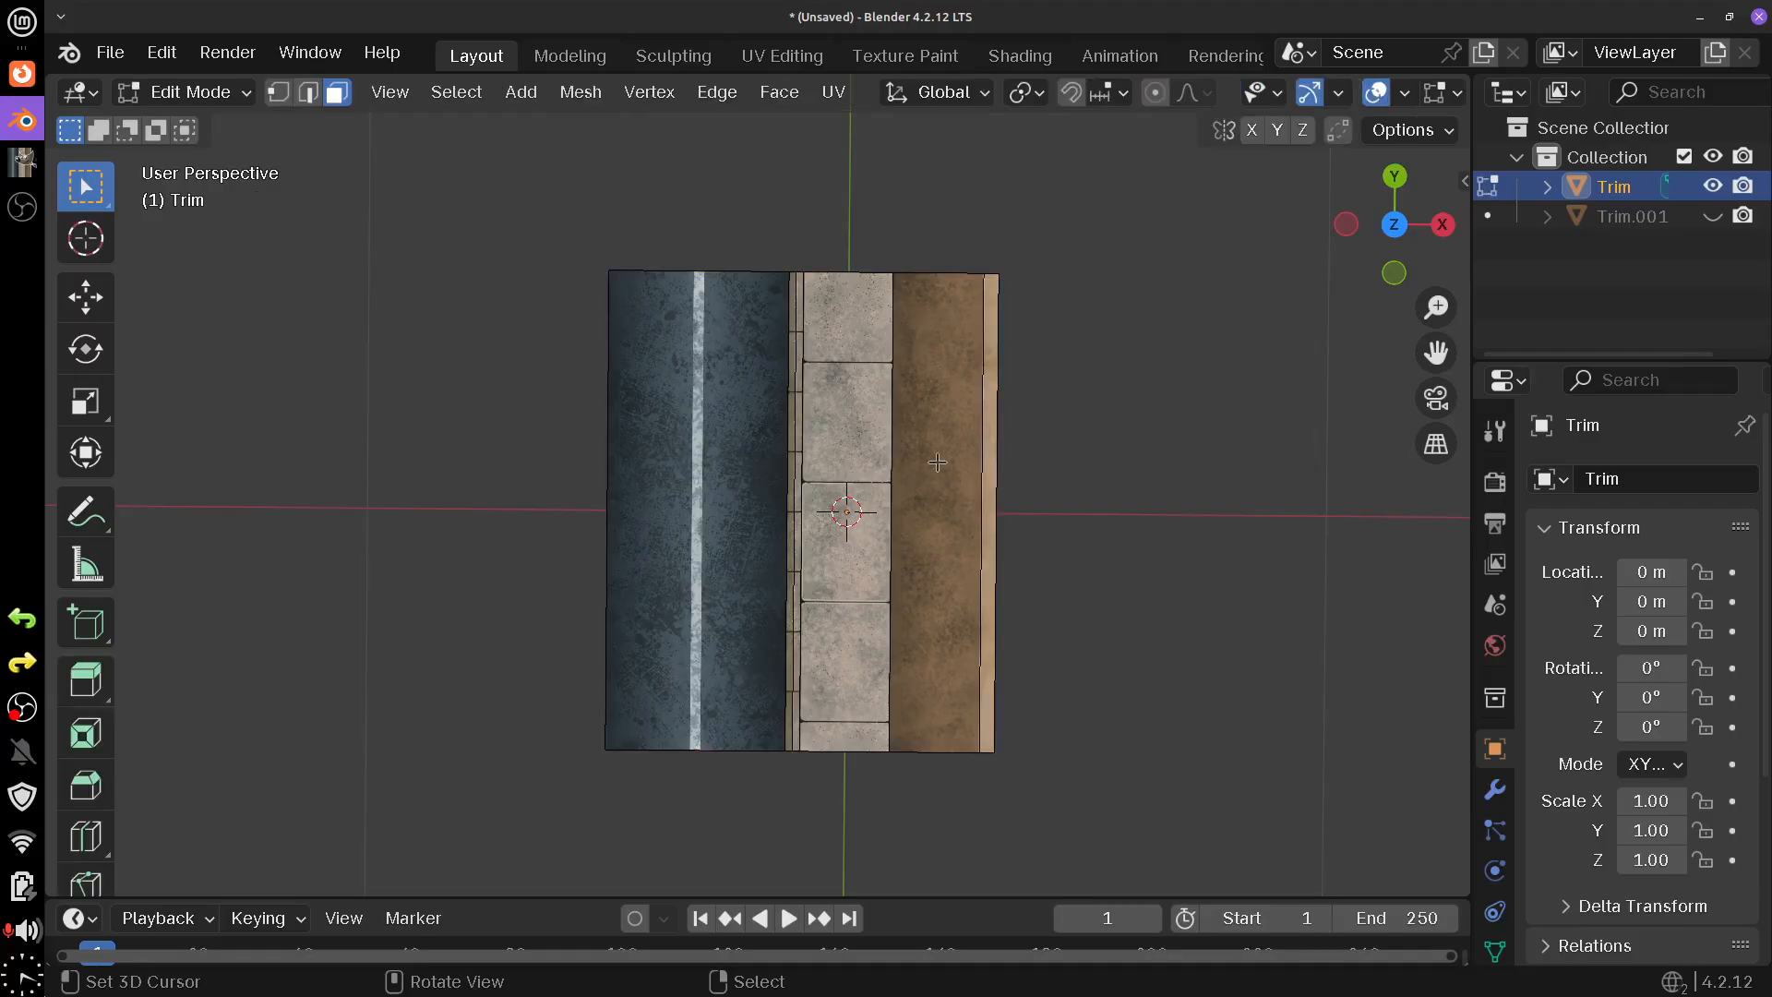
scroll(940, 471, up, 3)
scroll(940, 472, down, 3)
drag(940, 472, 782, 624)
key(KP_7)
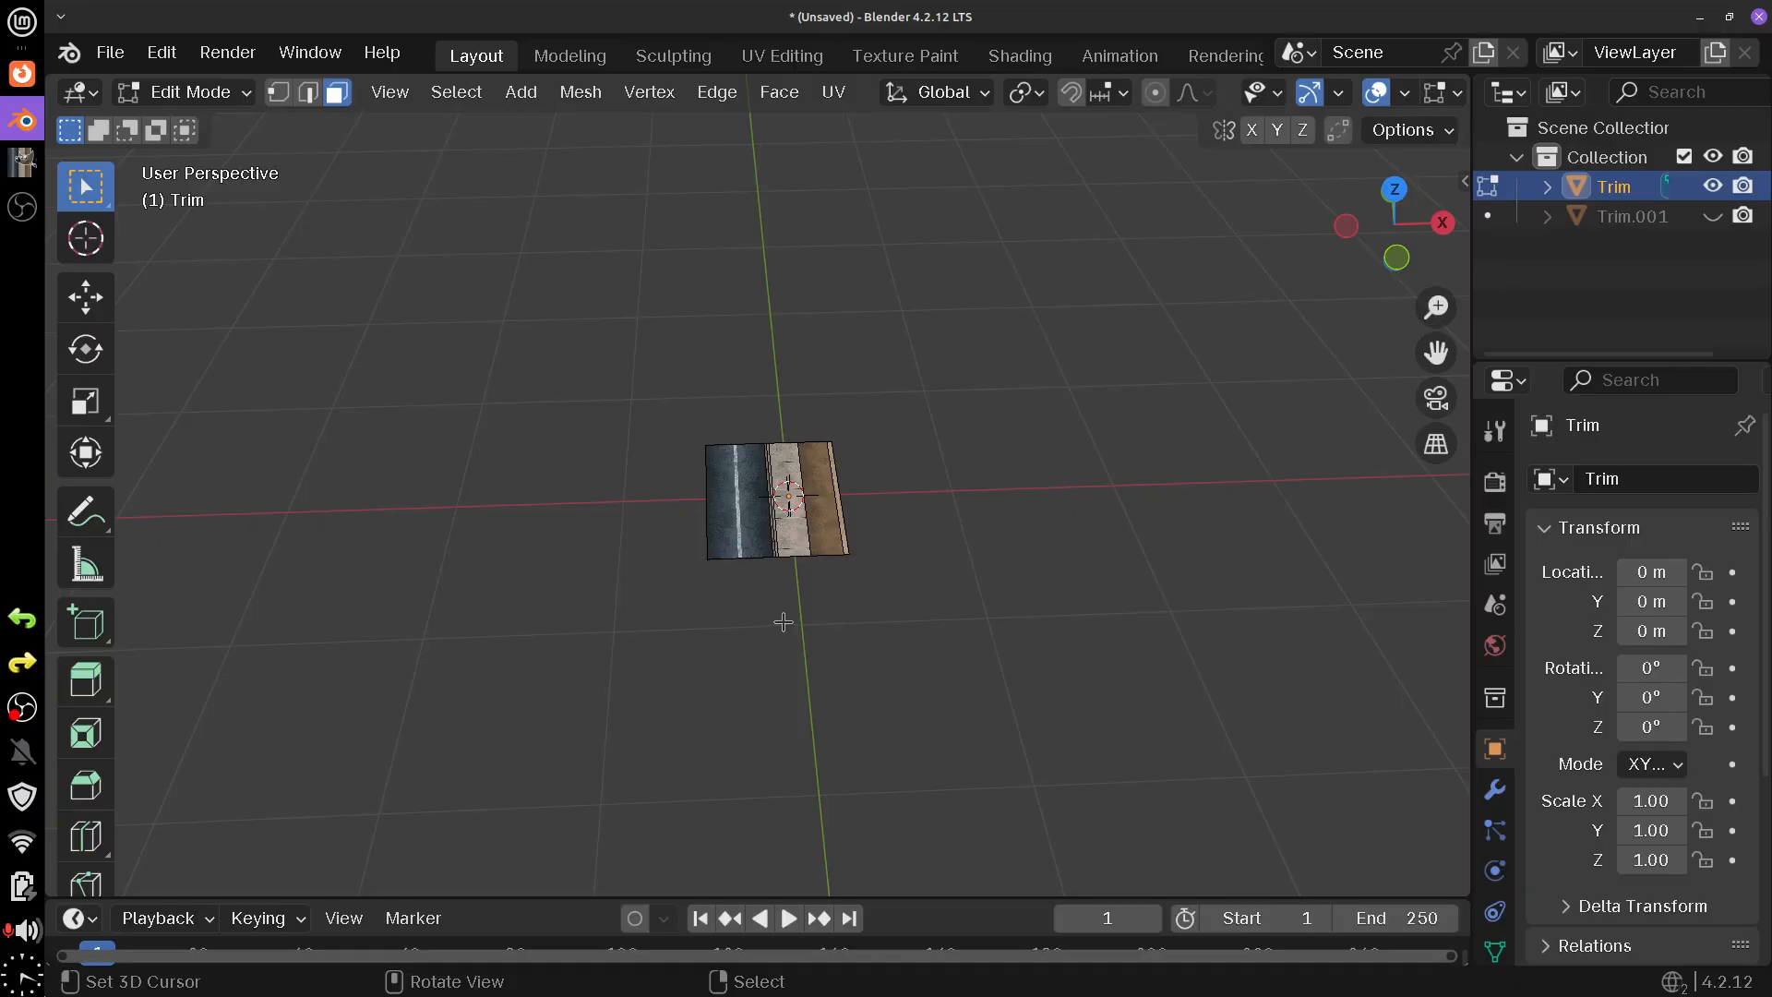
scroll(796, 598, up, 5)
key(Tab)
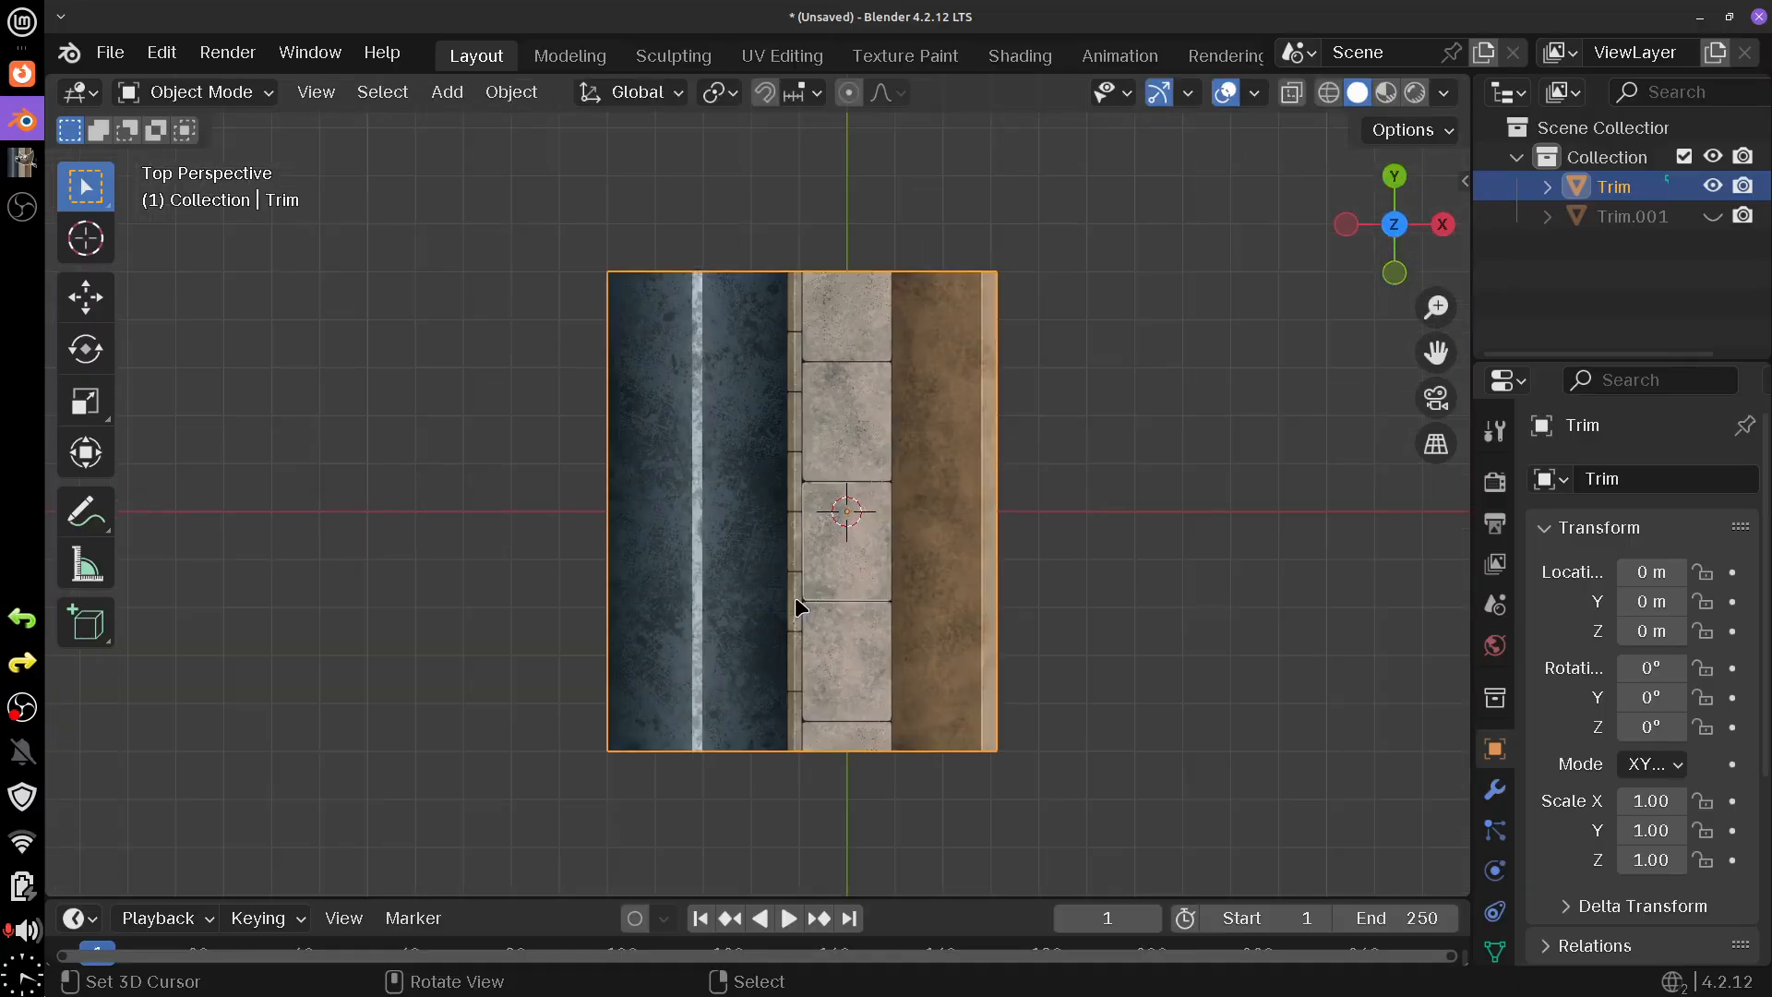
scroll(794, 596, down, 2)
- Scale all of the Trim mesh's faces up uniformly in Edit Mode to about twice their size
key(Tab)
key(a)
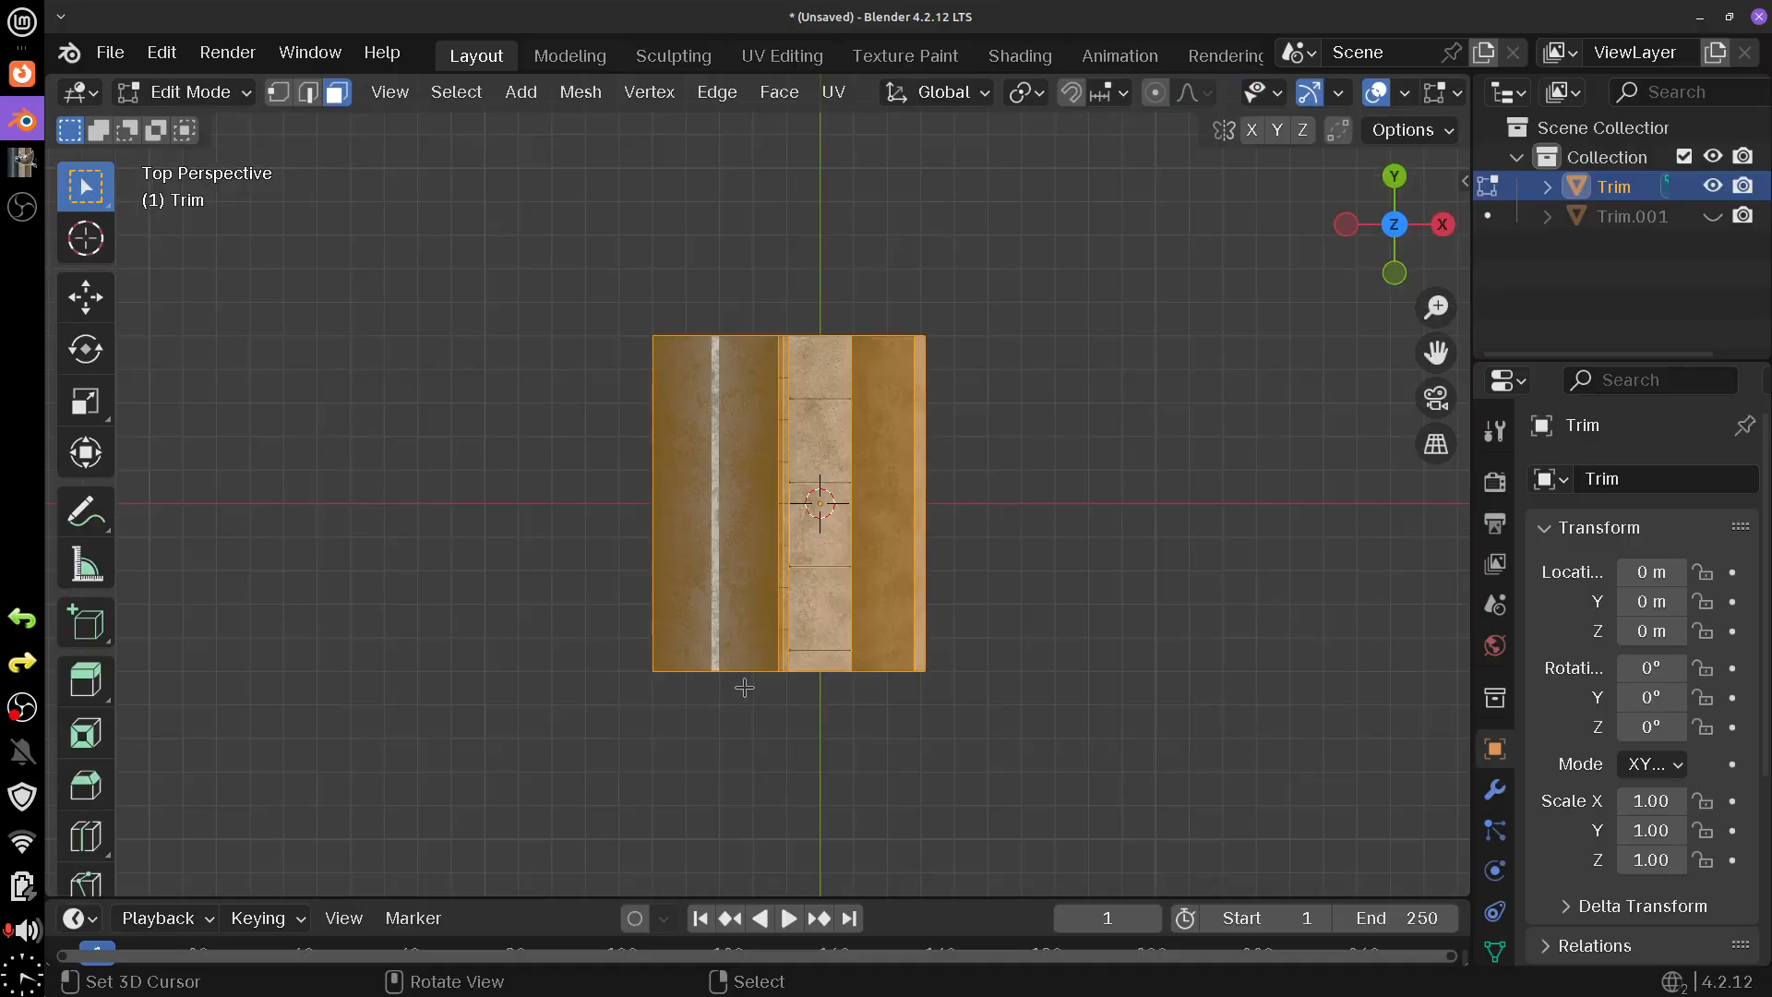
key(s)
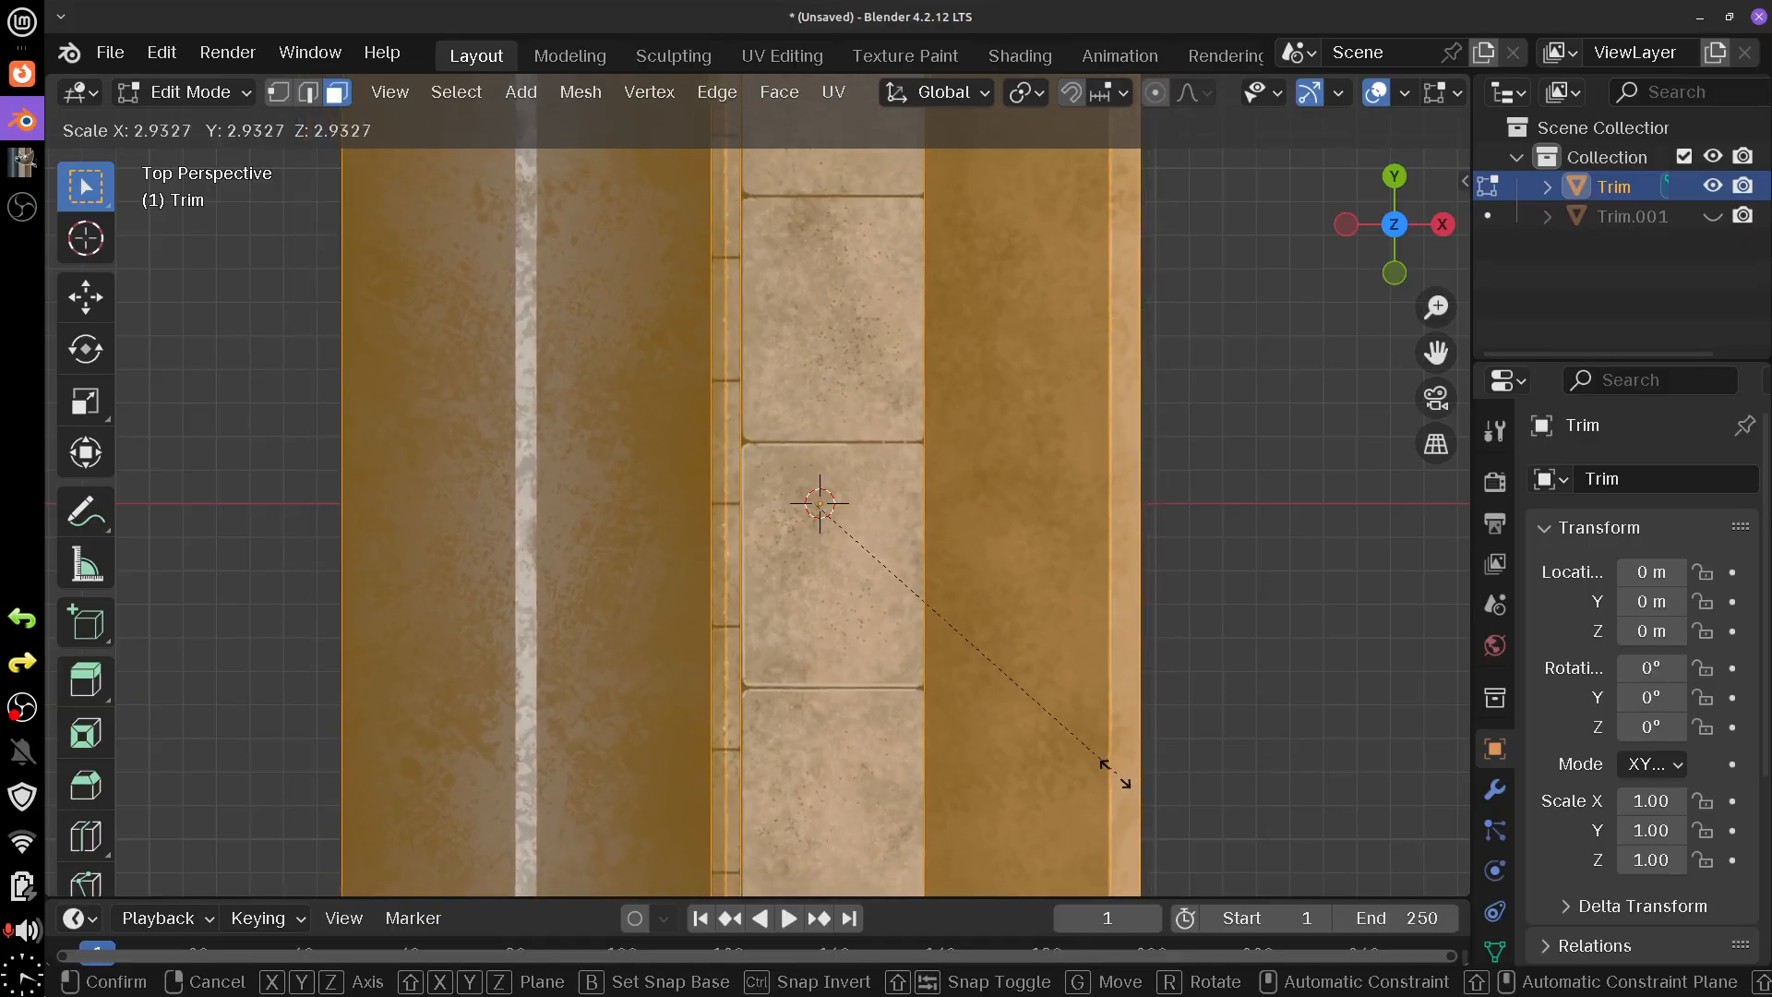
click(1000, 771)
scroll(815, 502, down, 3)
scroll(838, 344, down, 5)
scroll(872, 423, up, 3)
scroll(872, 422, left, 3)
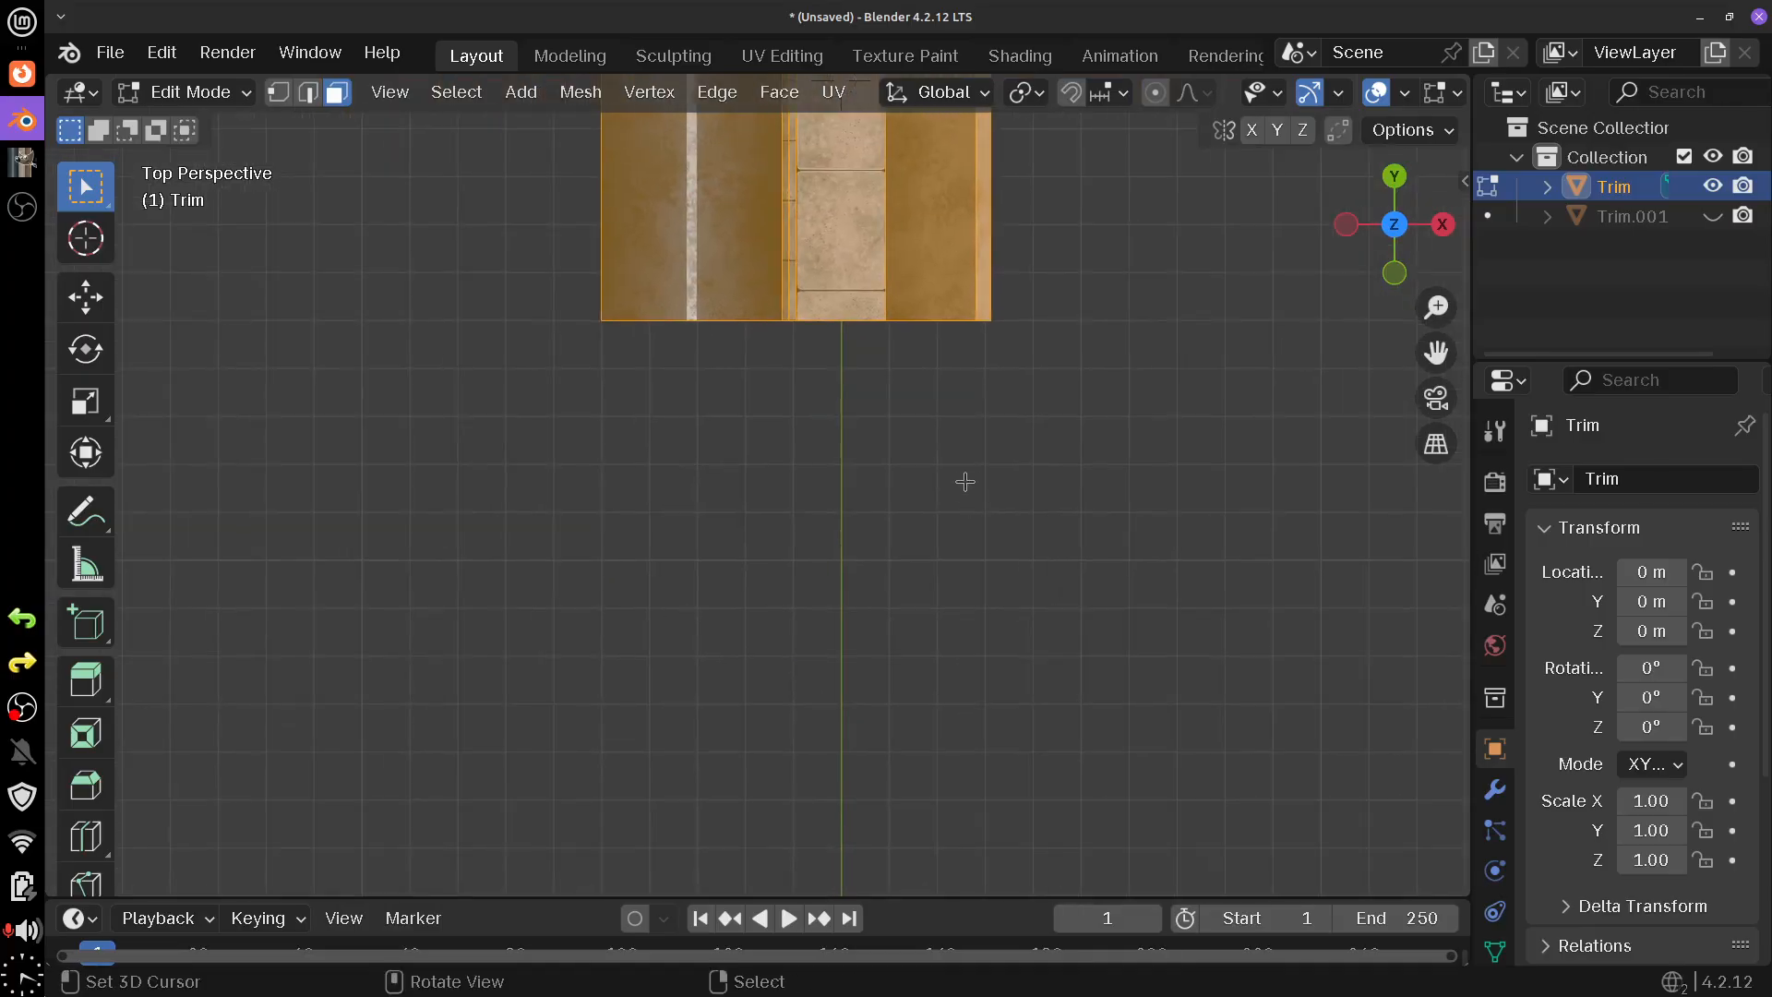
key(s)
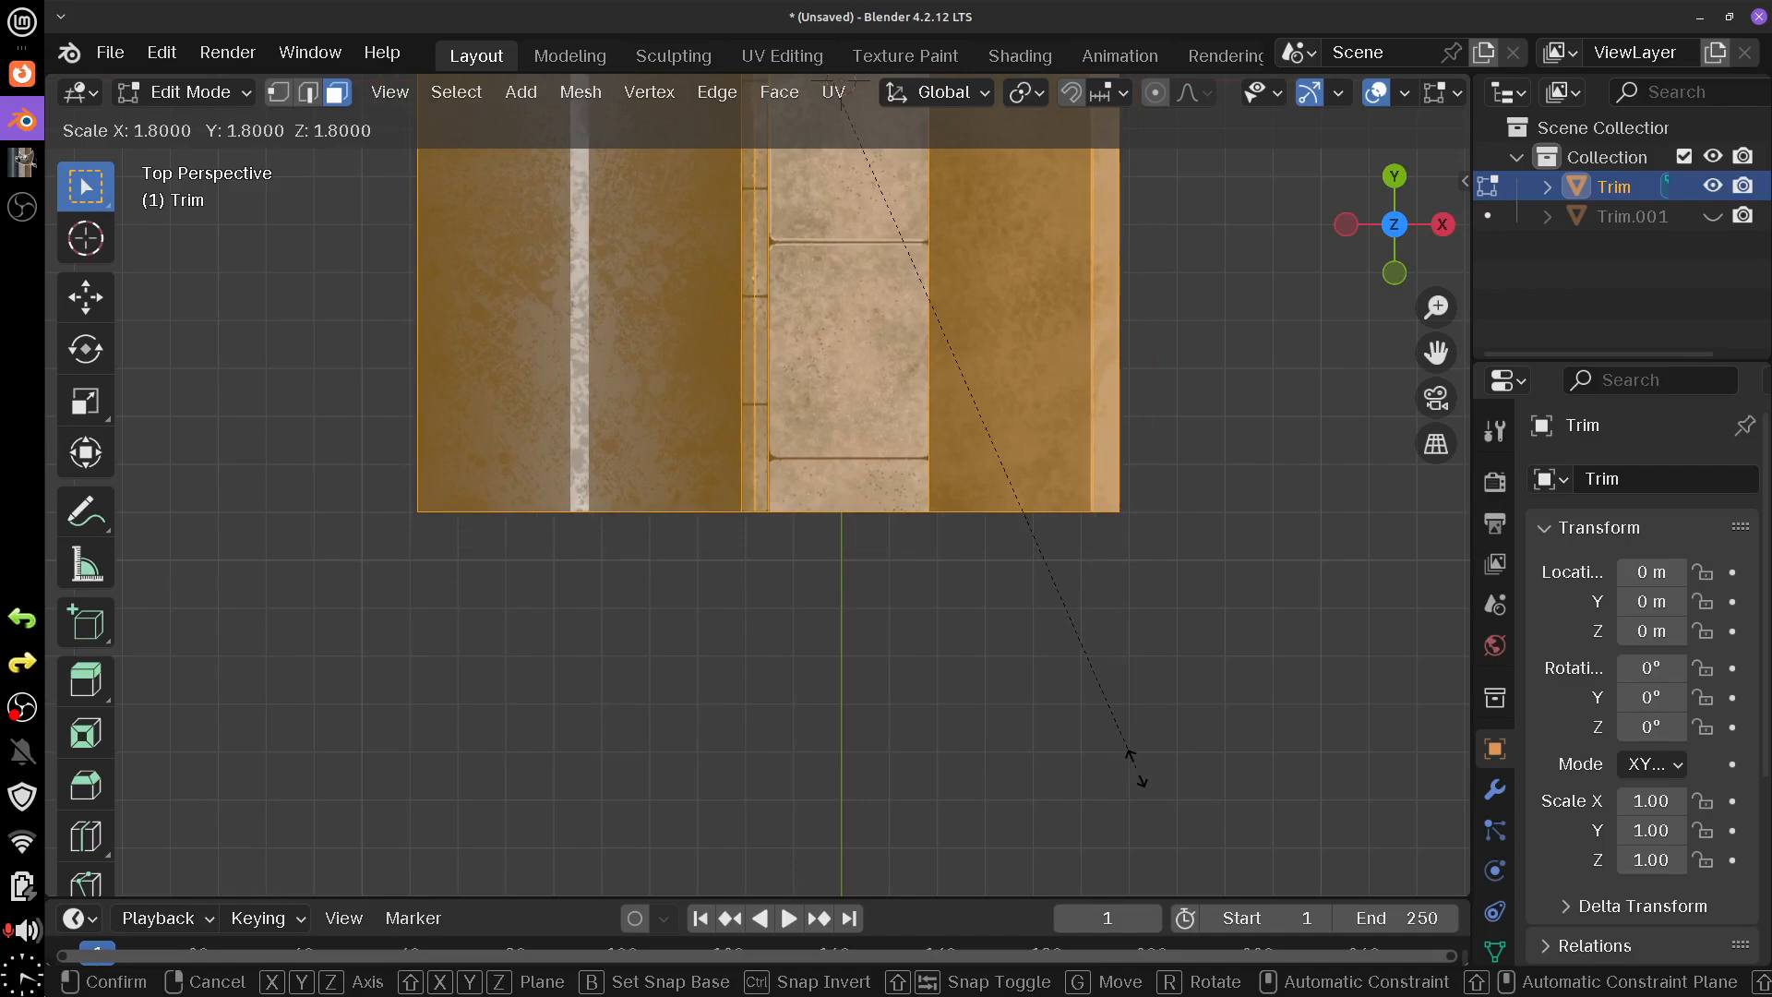
click(1229, 202)
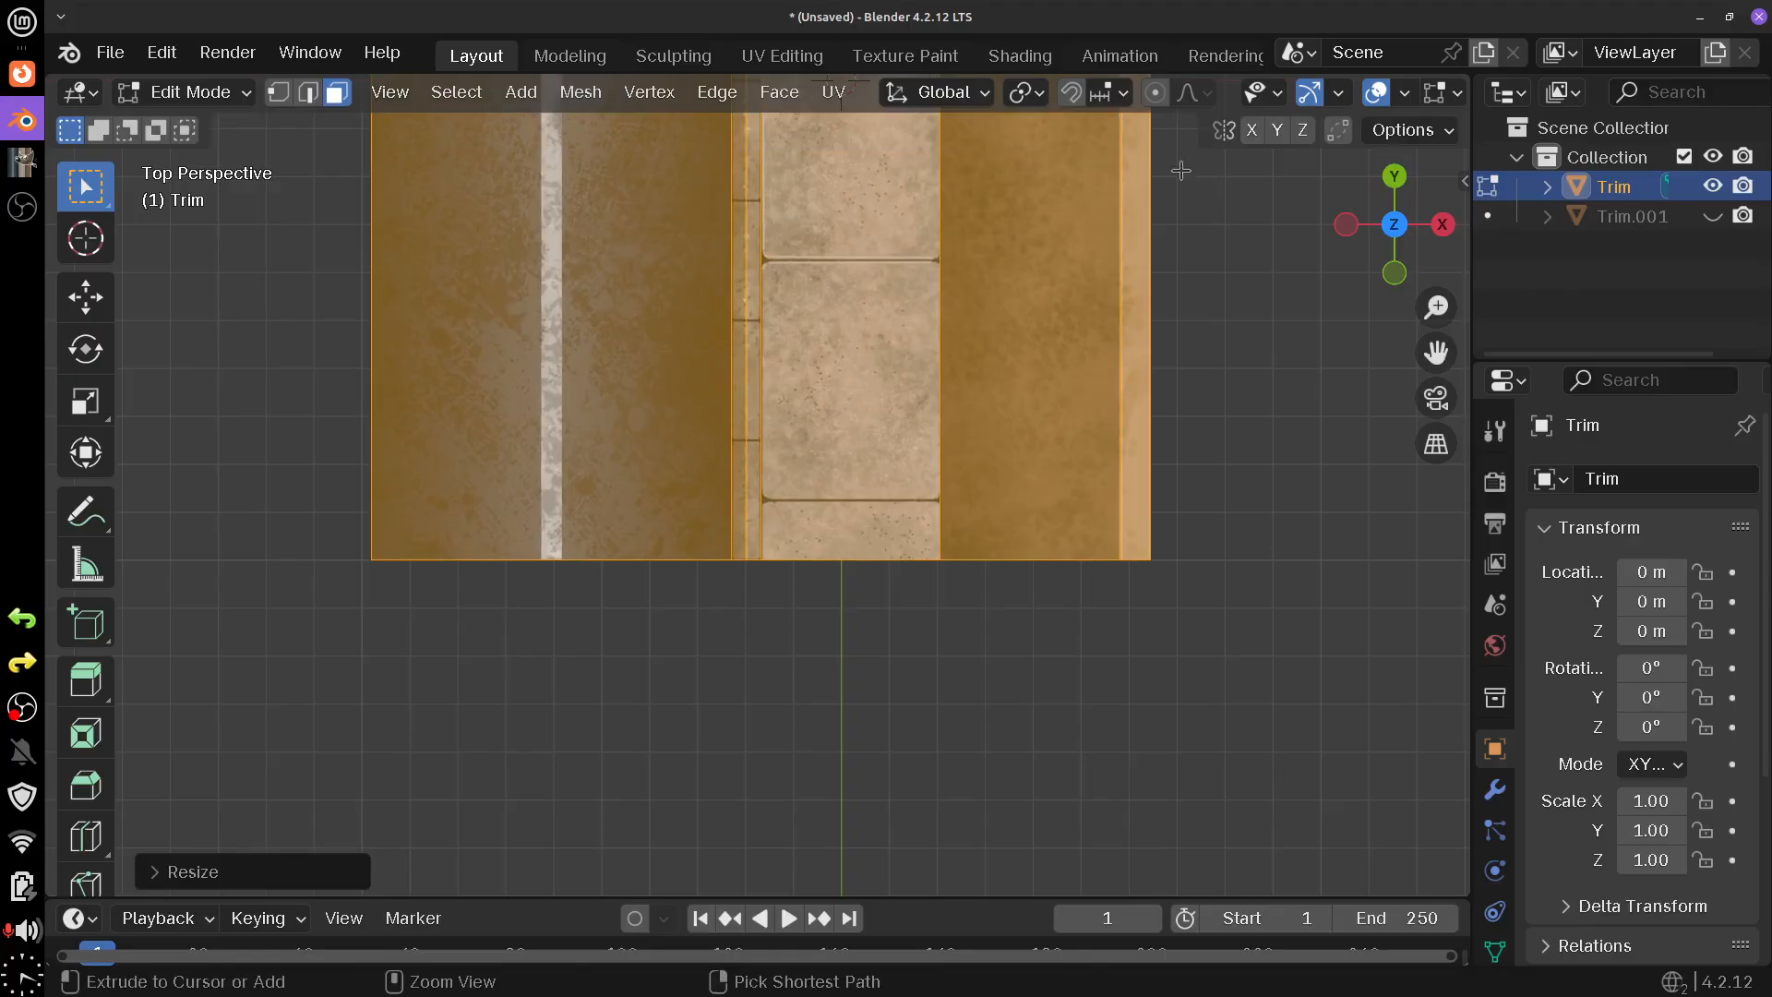
- Switch to edge selection and select the lengthwise edges from the outer wall cap through to the curb, making the road-curb edge active
scroll(1079, 351, down, 8)
drag(1080, 354, 967, 355)
scroll(967, 355, up, 5)
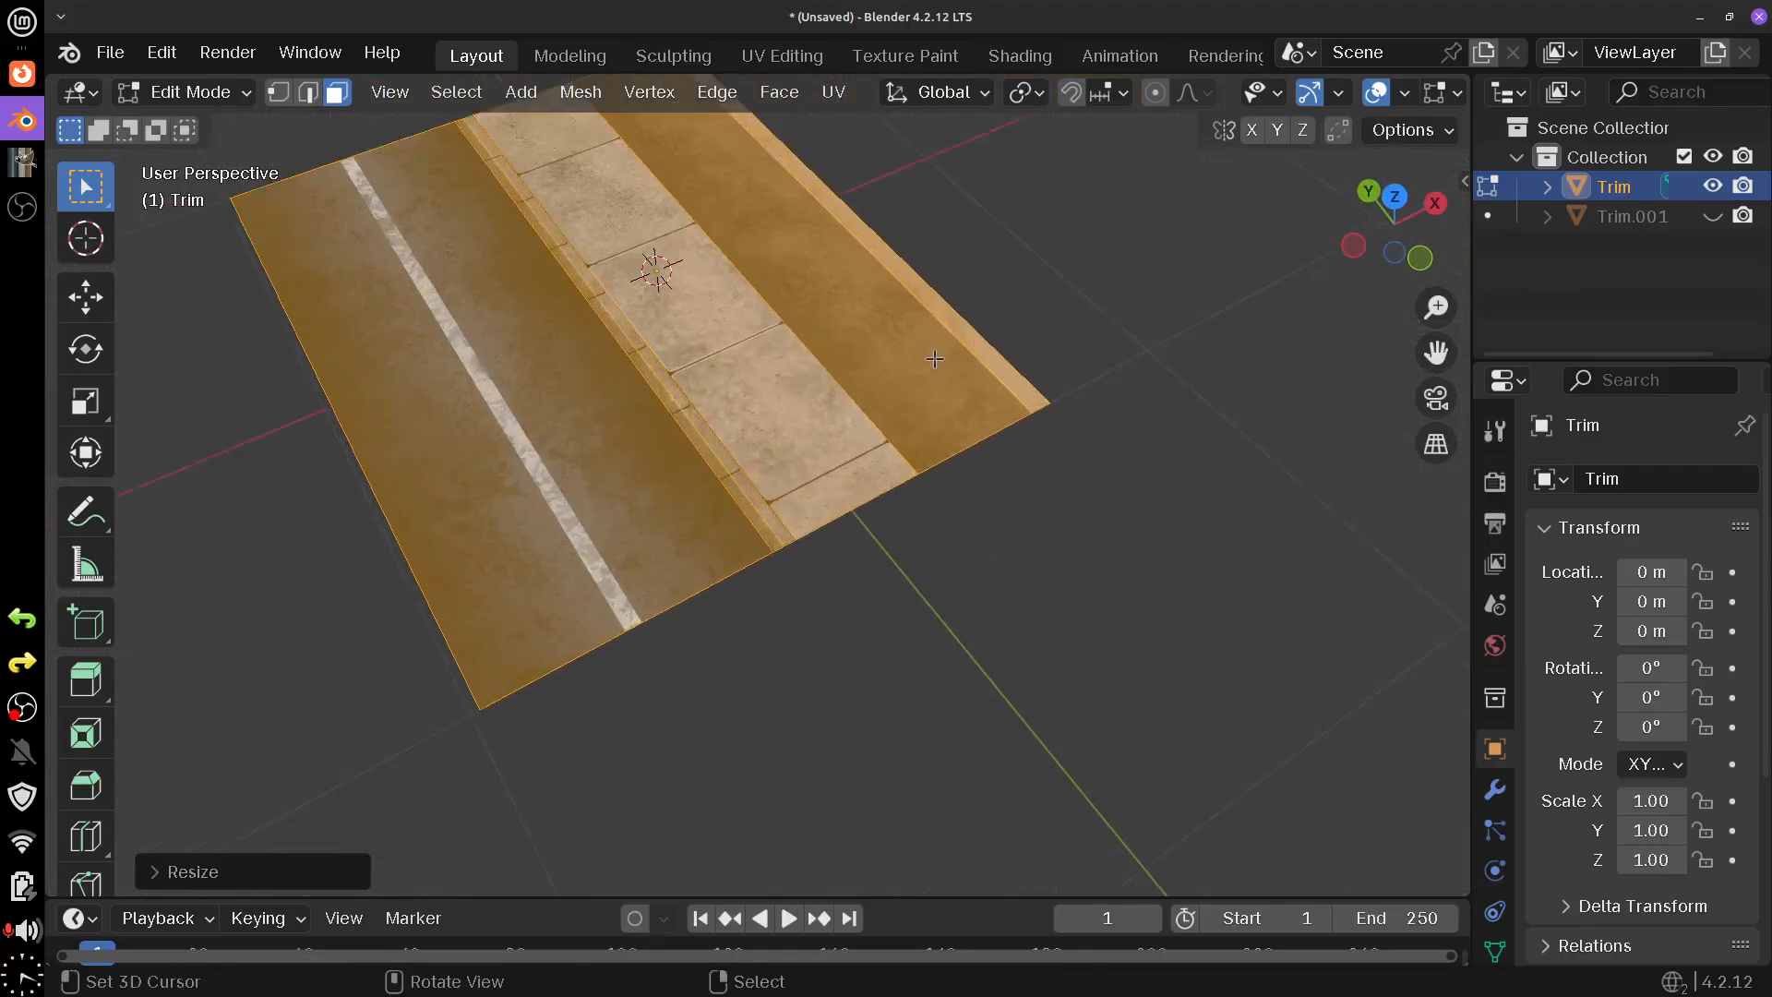
scroll(900, 471, down, 2)
click(757, 474)
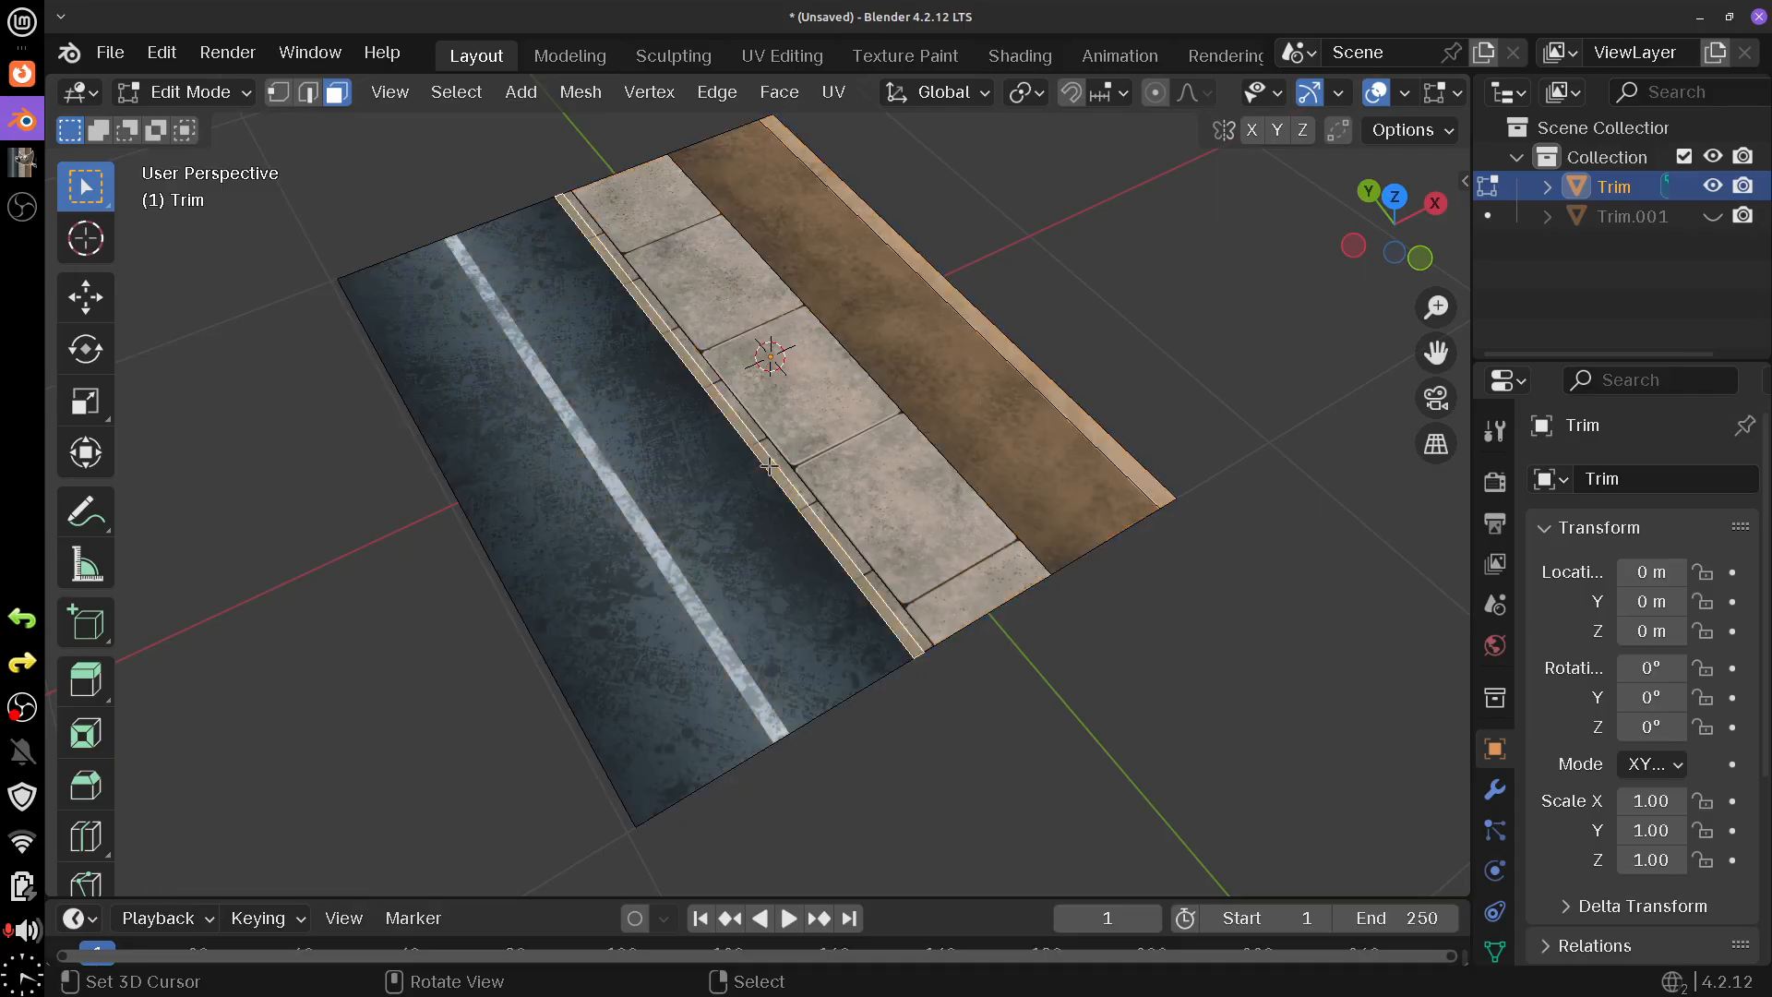
click(307, 89)
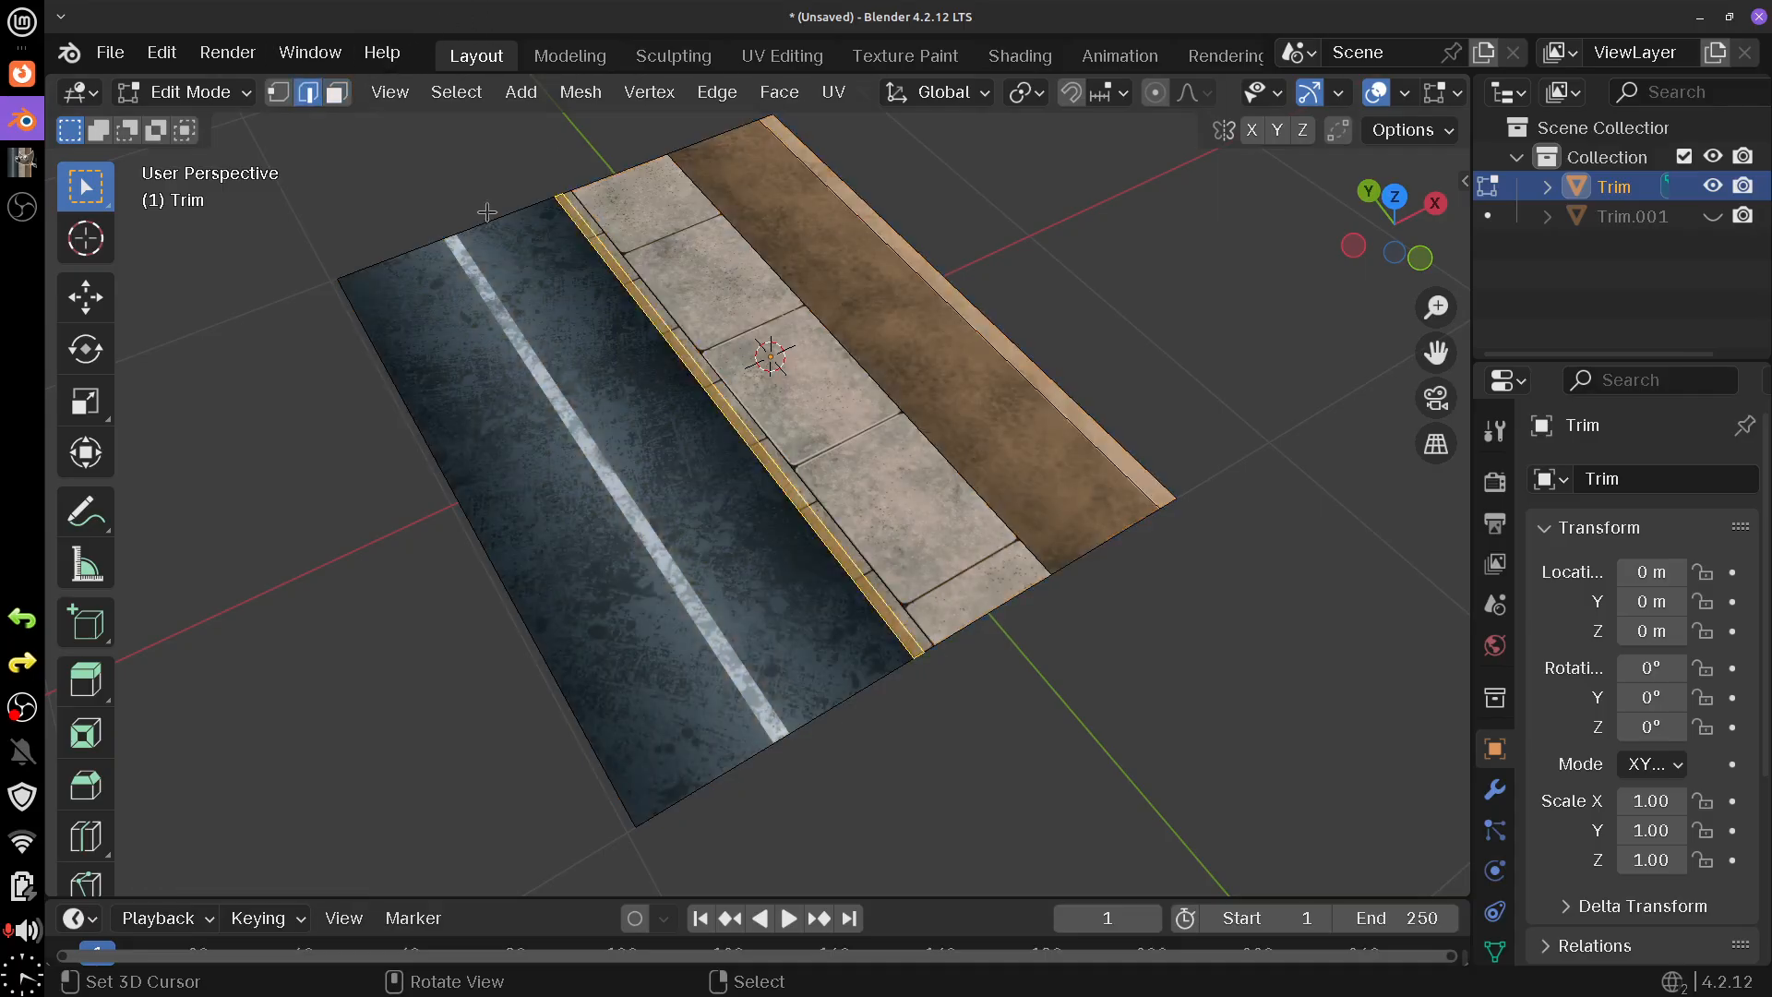
click(1035, 388)
click(1036, 387)
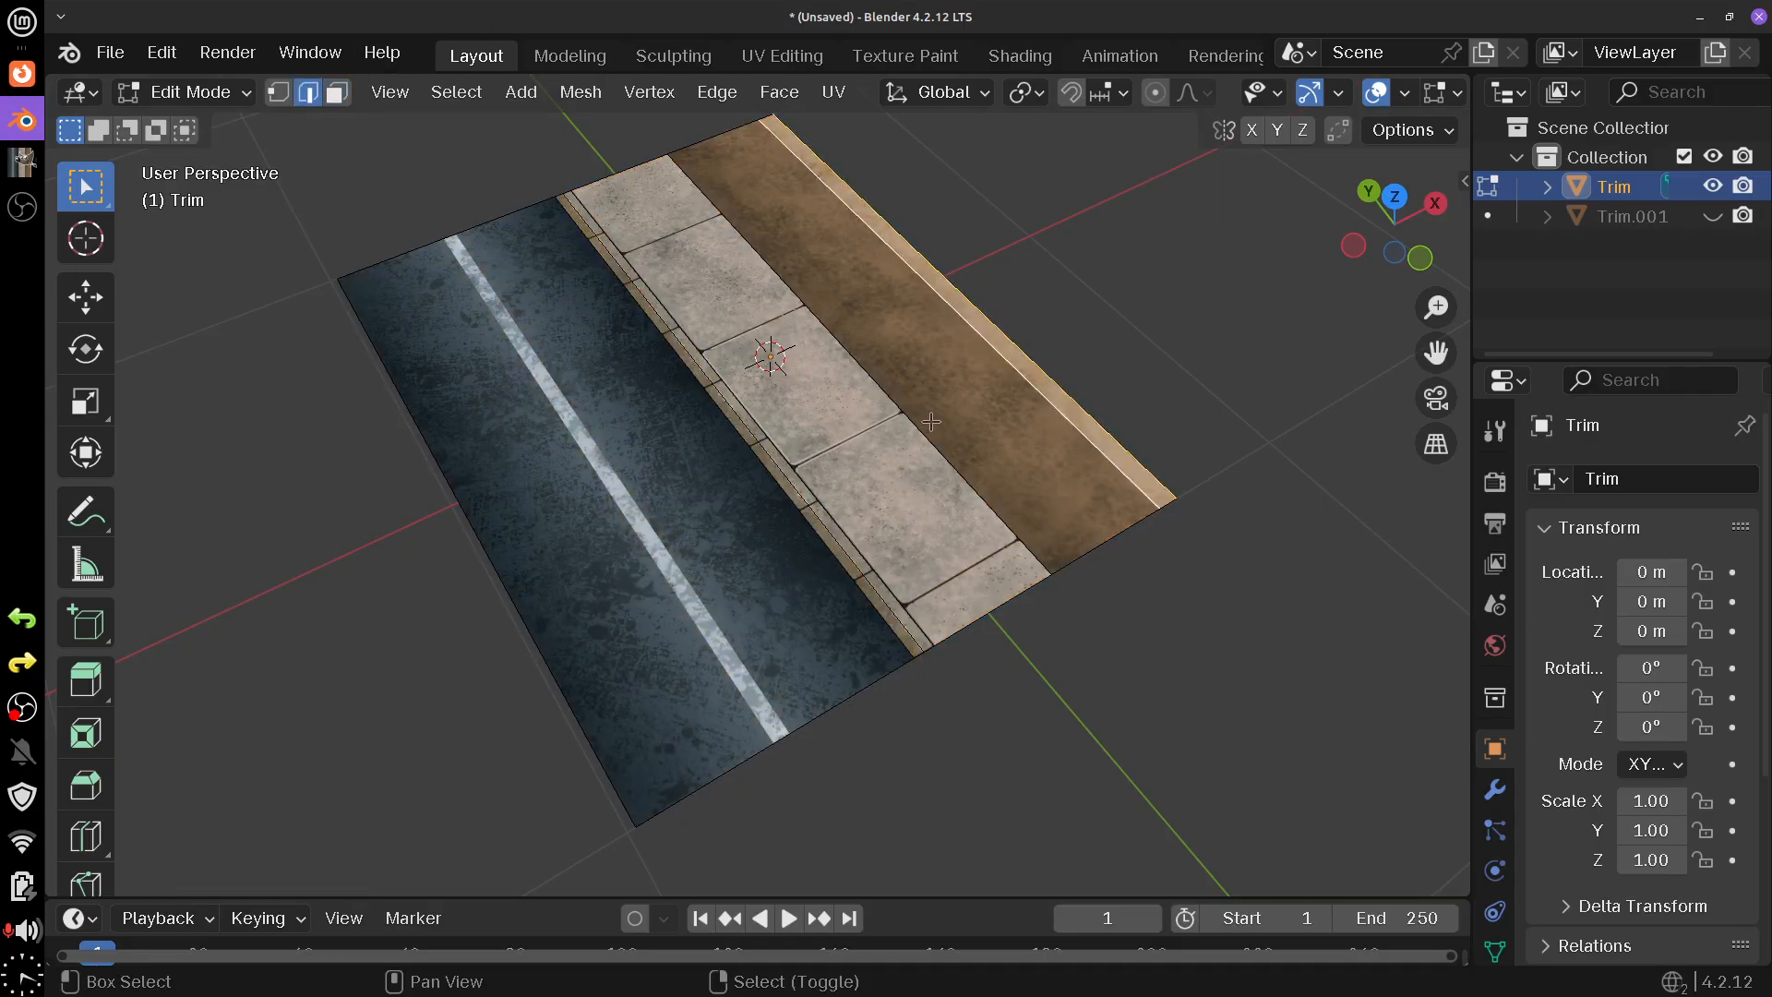
shift+click(925, 423)
shift+click(812, 500)
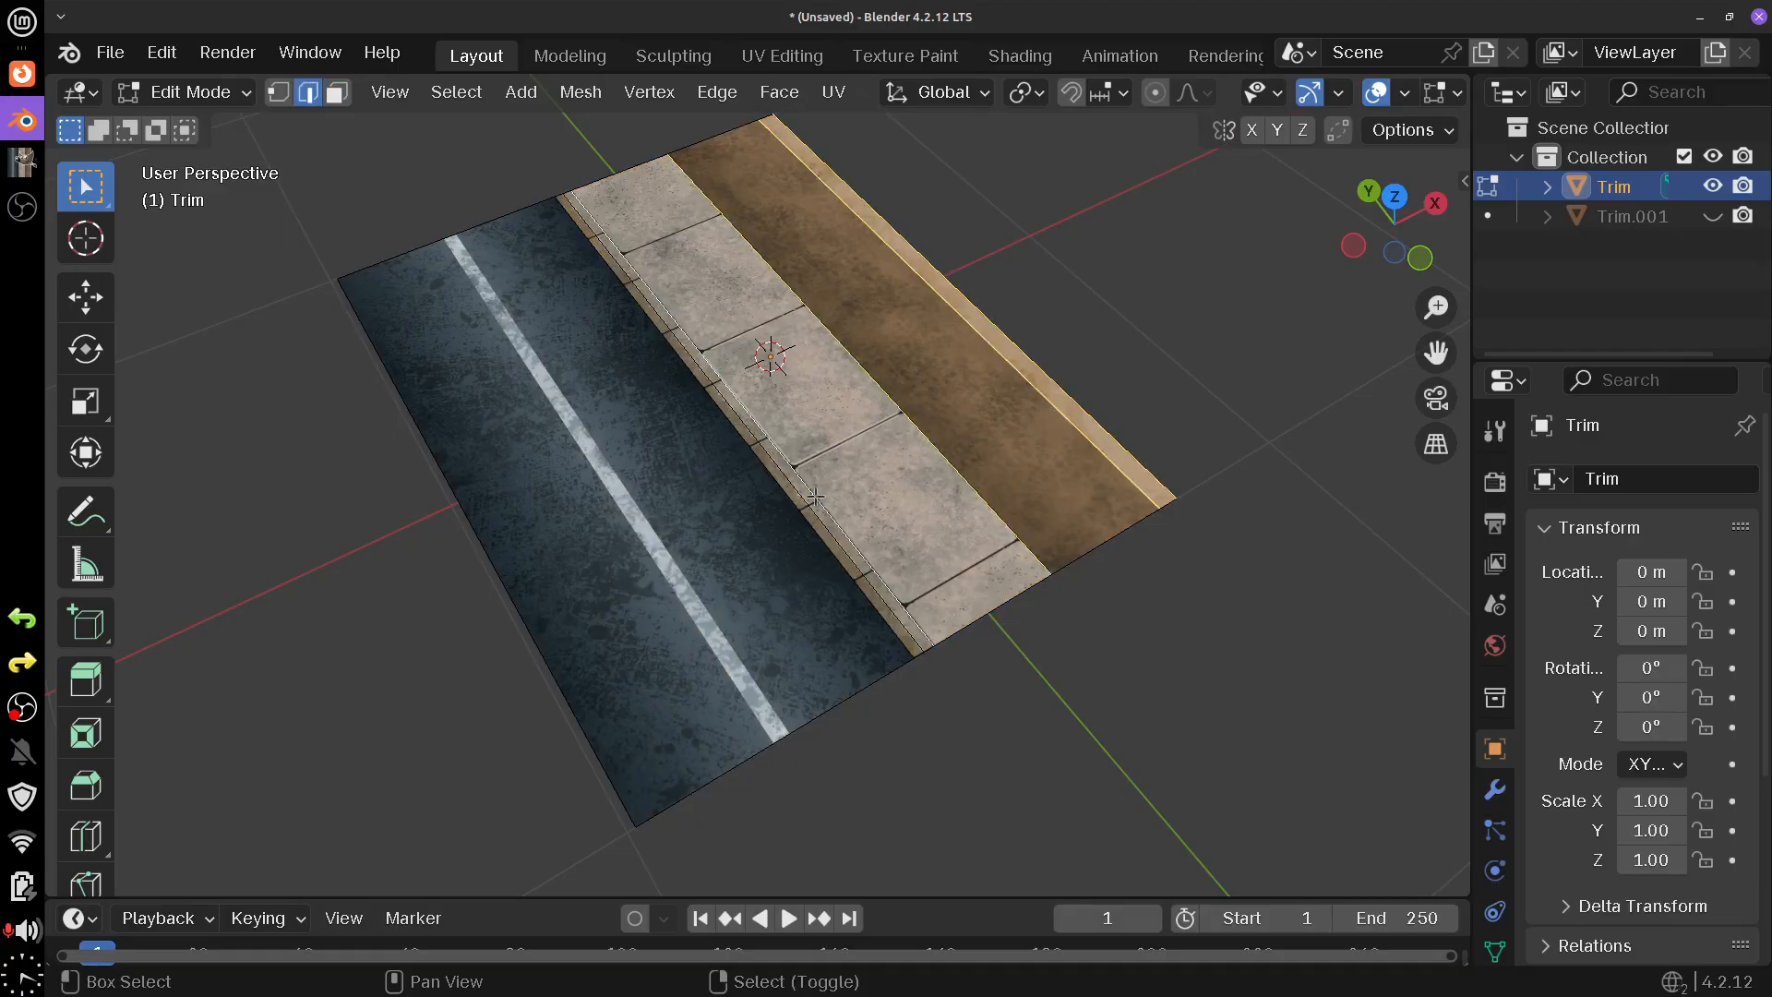
scroll(923, 461, up, 2)
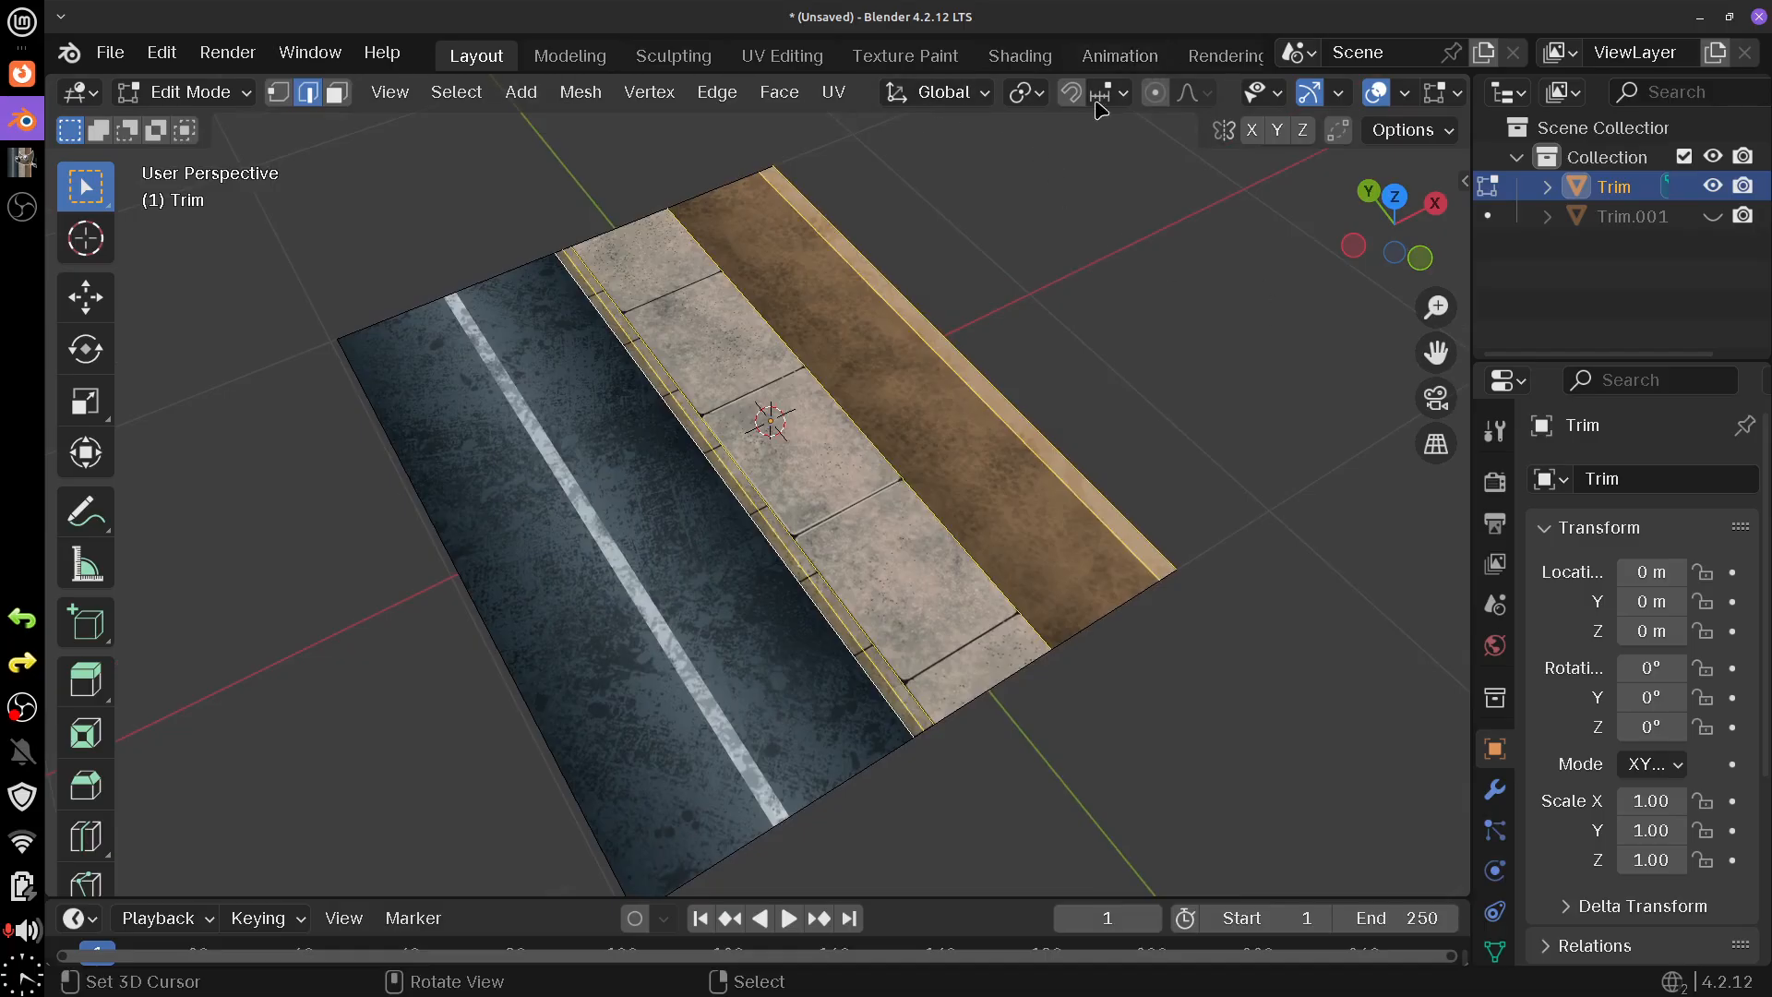
- Set the transform pivot to Active Element and rotate the selected strips -90° about the global Y axis at the road-curb edge
click(1035, 94)
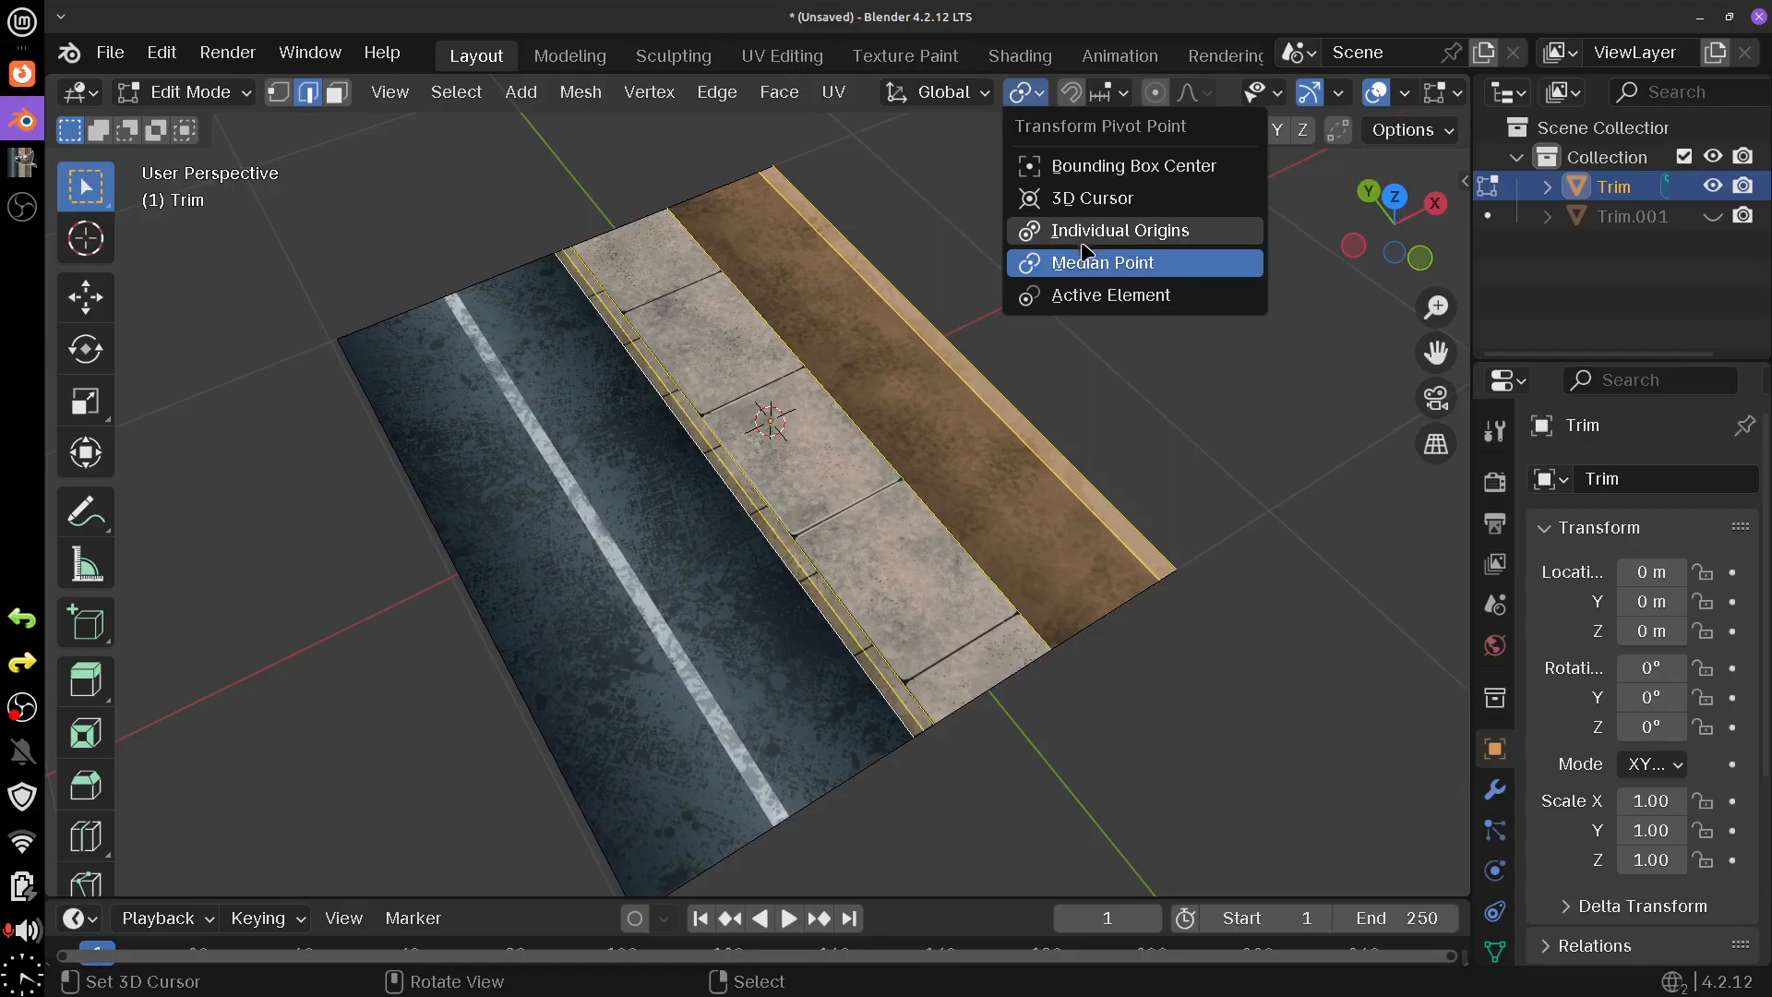
click(1084, 295)
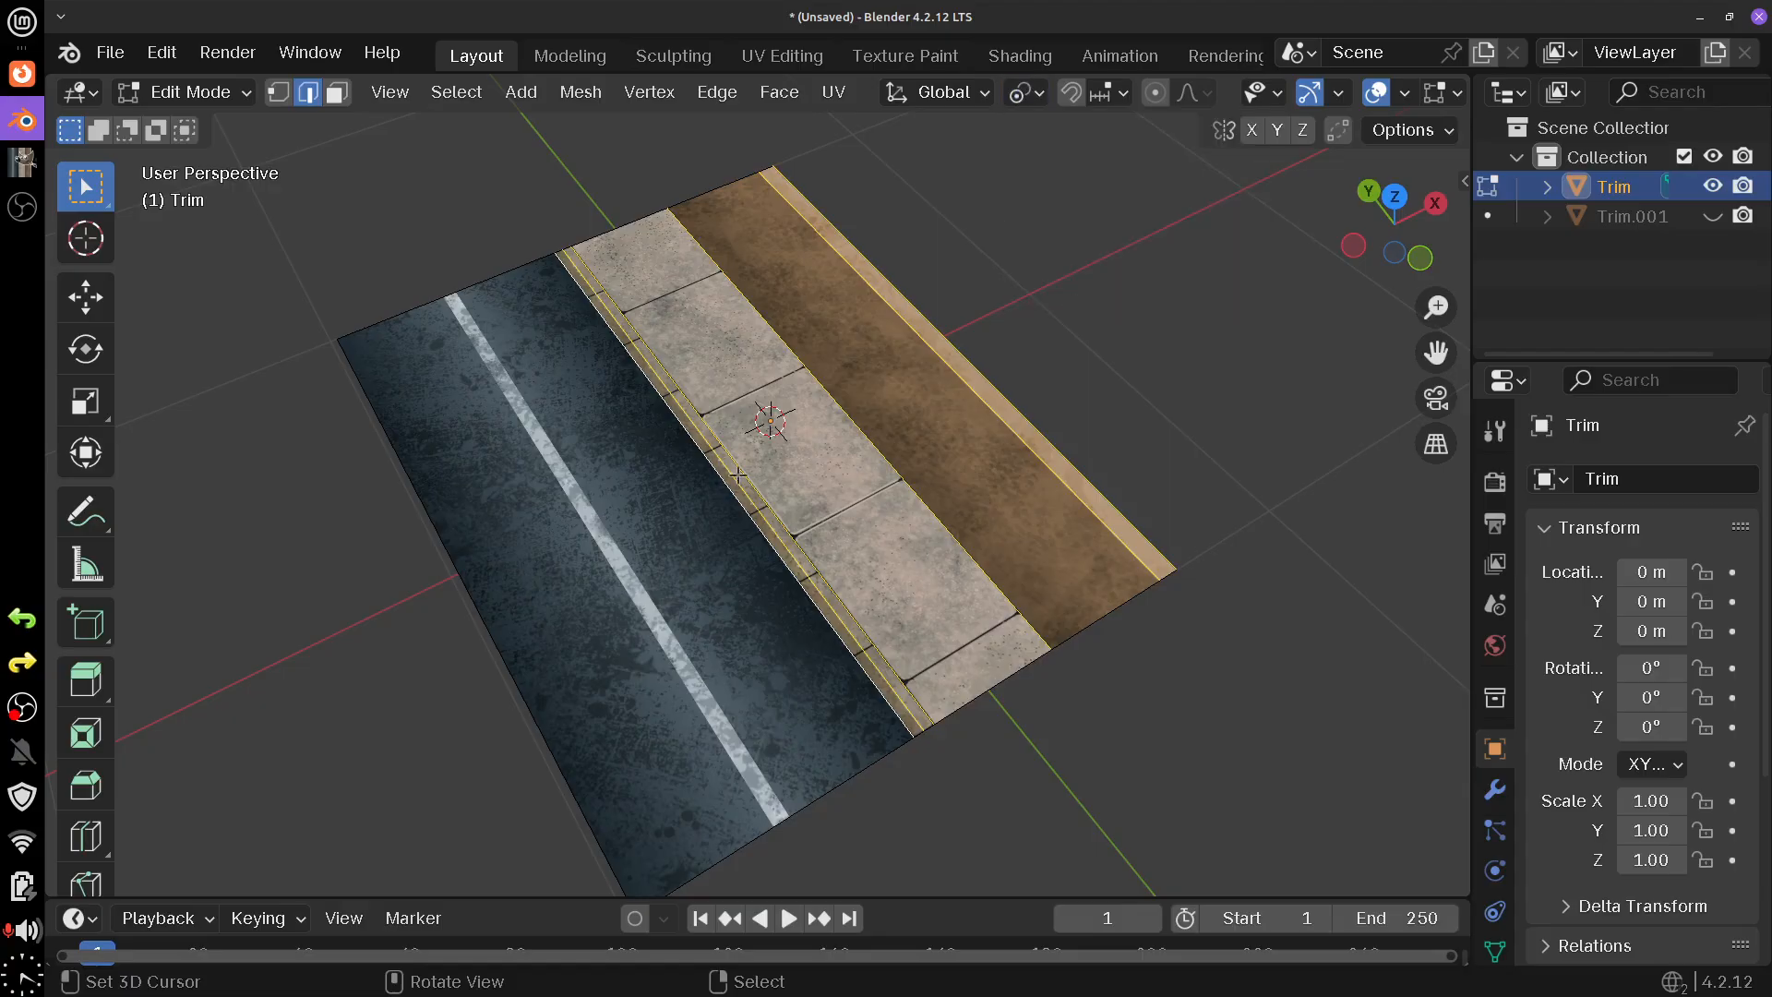
text(r)
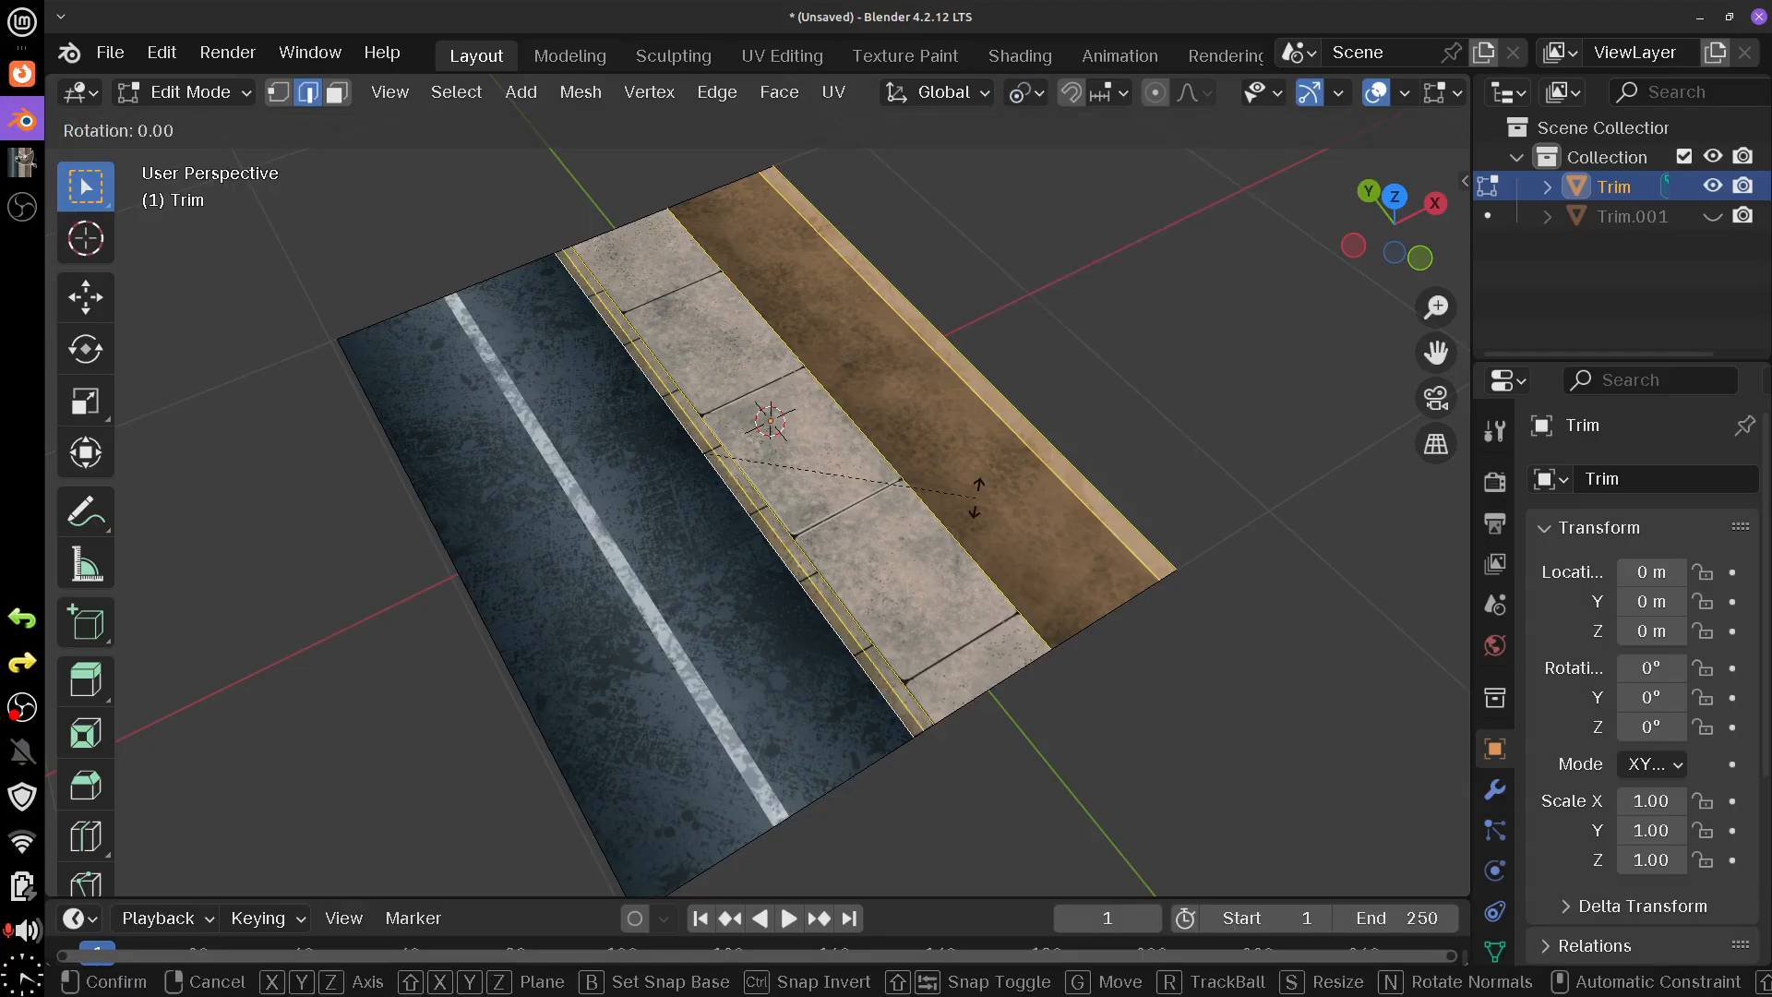
text(y90)
key(minus)
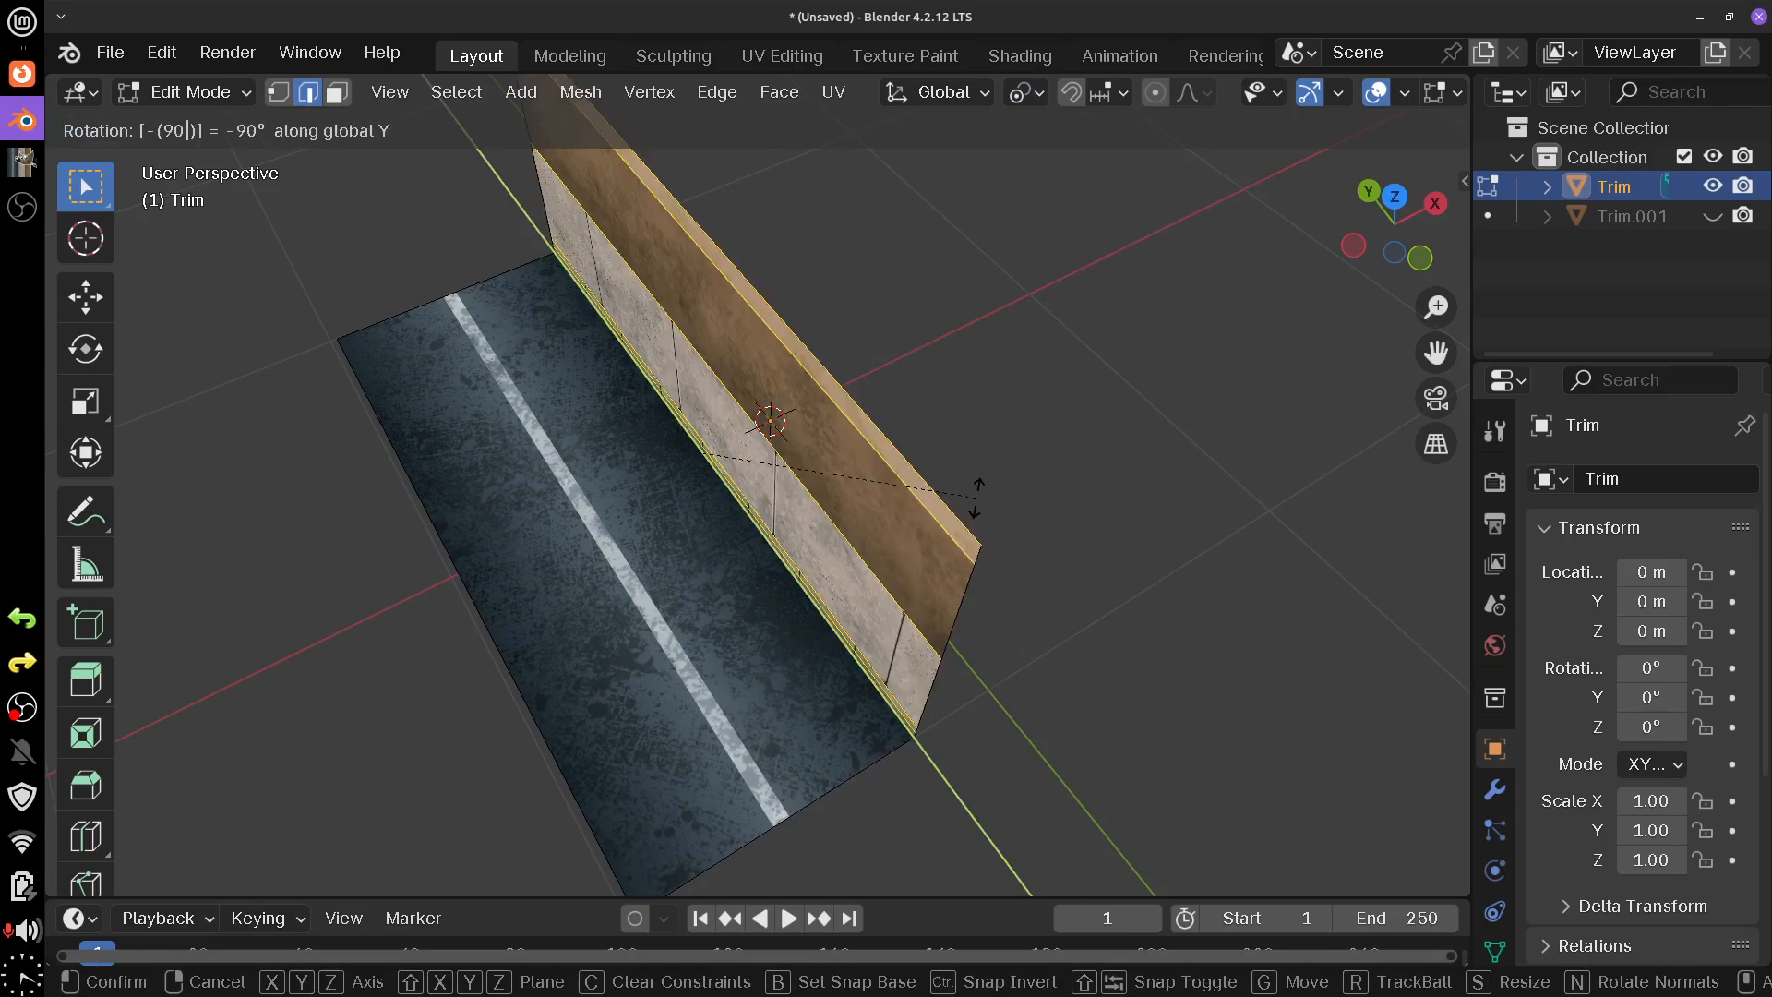
key(Return)
- Select the lengthwise edges beyond the curb face and rotate them 90° about Y at the curb's upper edge to lay the sidewalk flat
drag(964, 614, 934, 297)
click(935, 297)
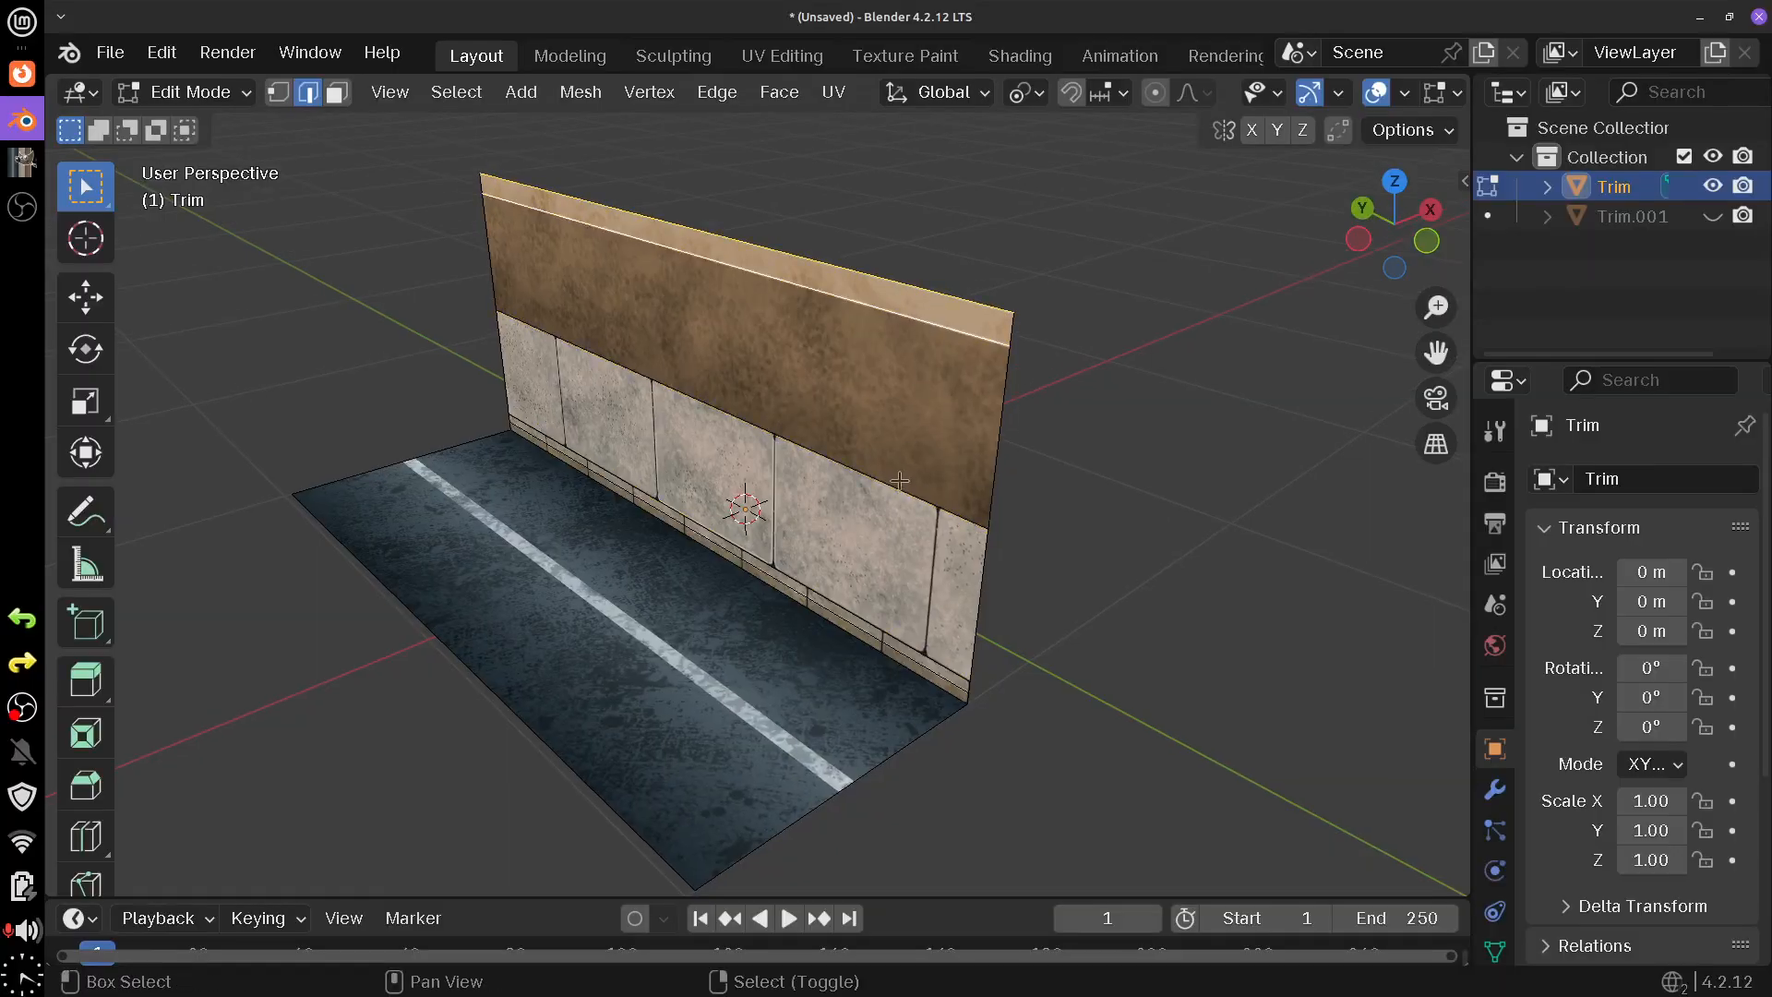
shift+click(876, 624)
shift+click(874, 636)
text(ry90)
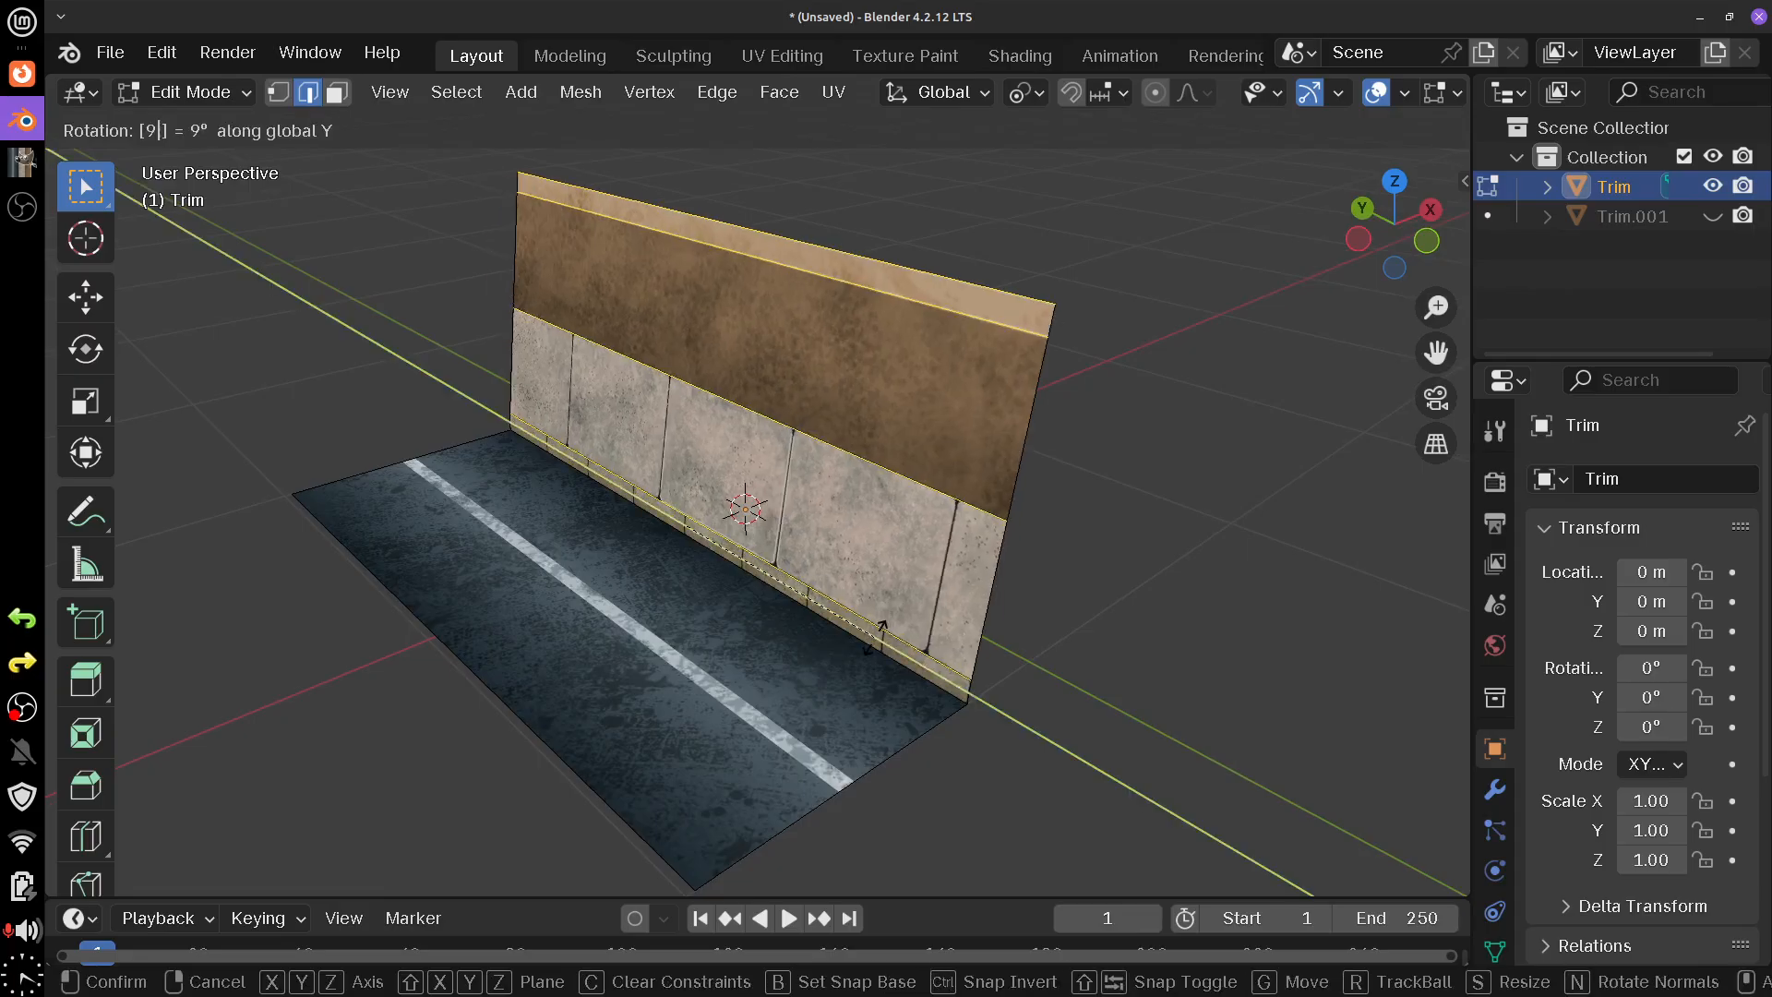
key(Return)
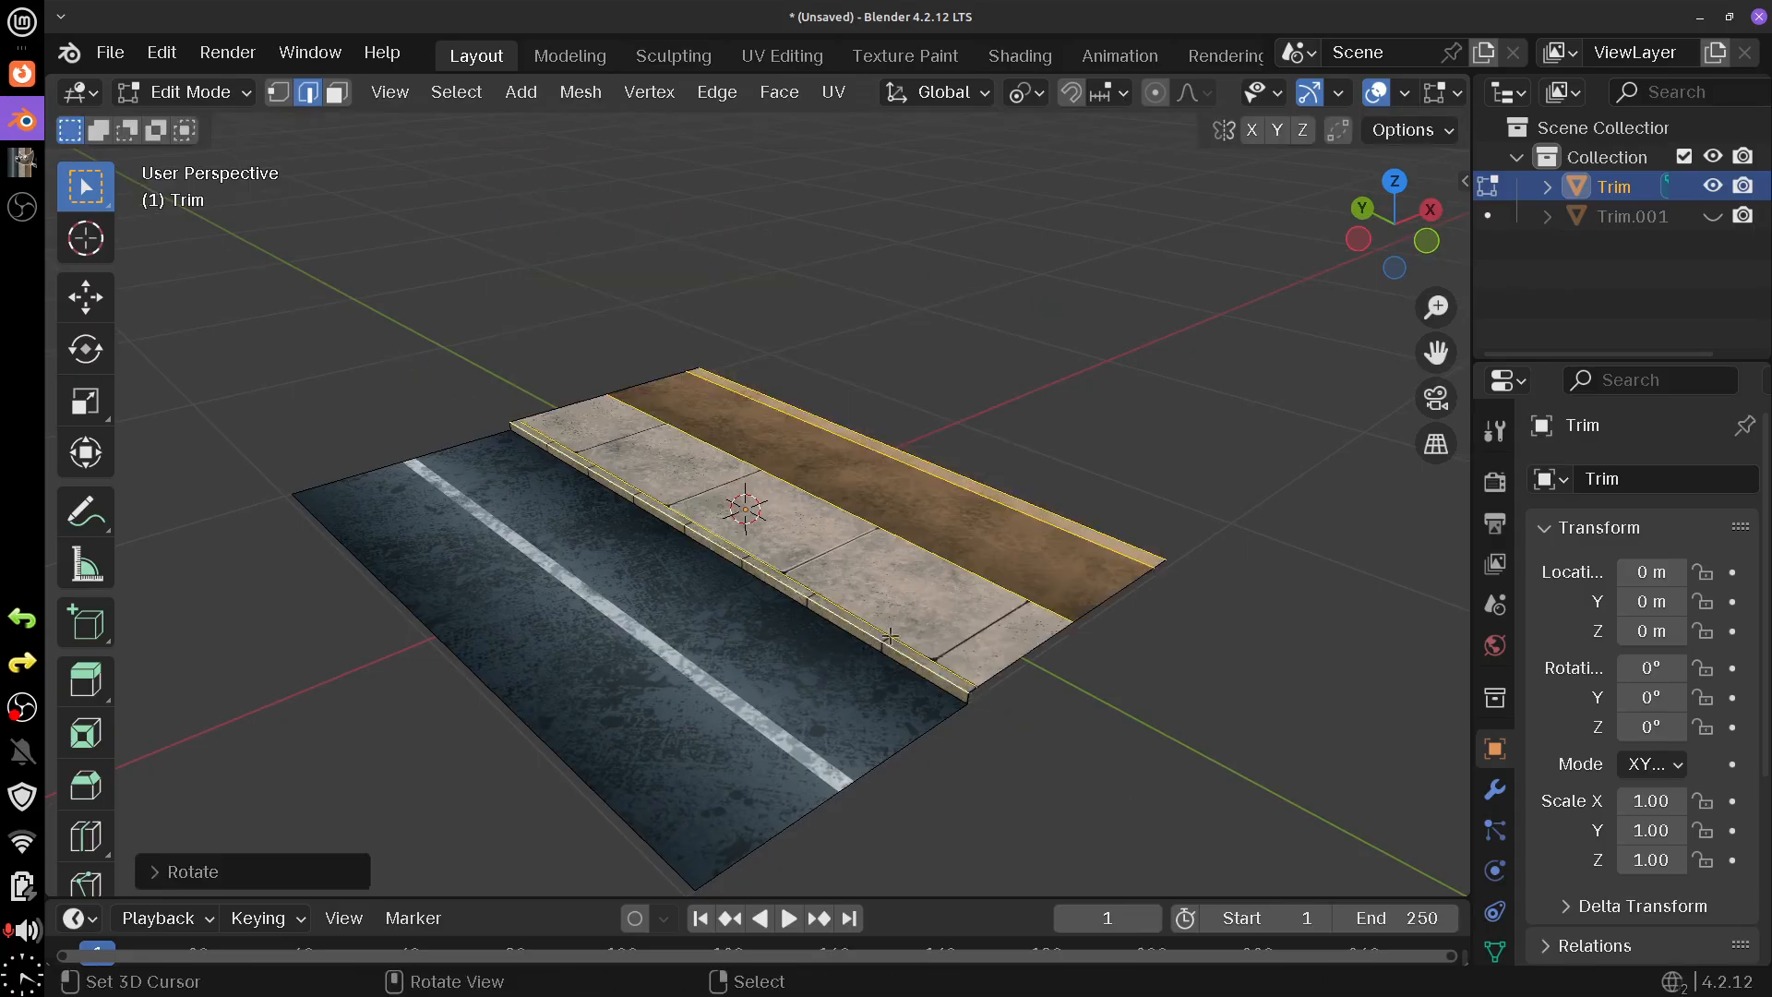
- Select the wall and cap edges with the sidewalk-wall edge active and rotate them -90° about Y to stand the wall upright
click(1112, 535)
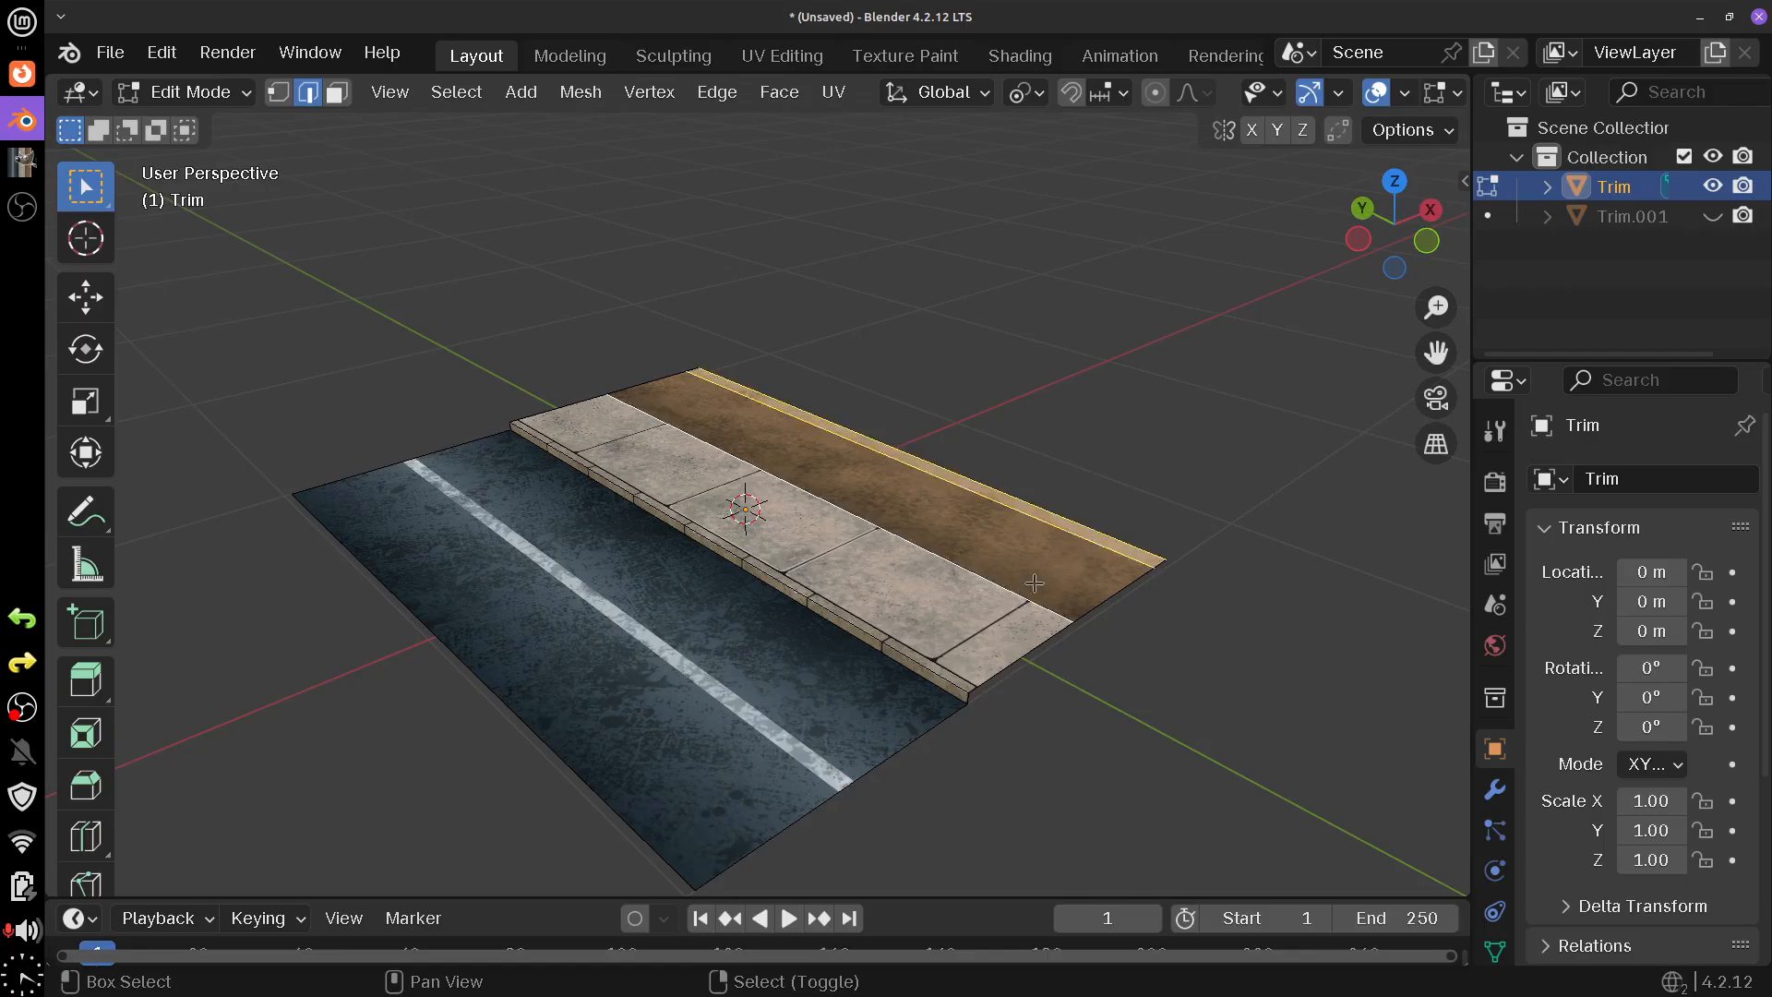
text(r)
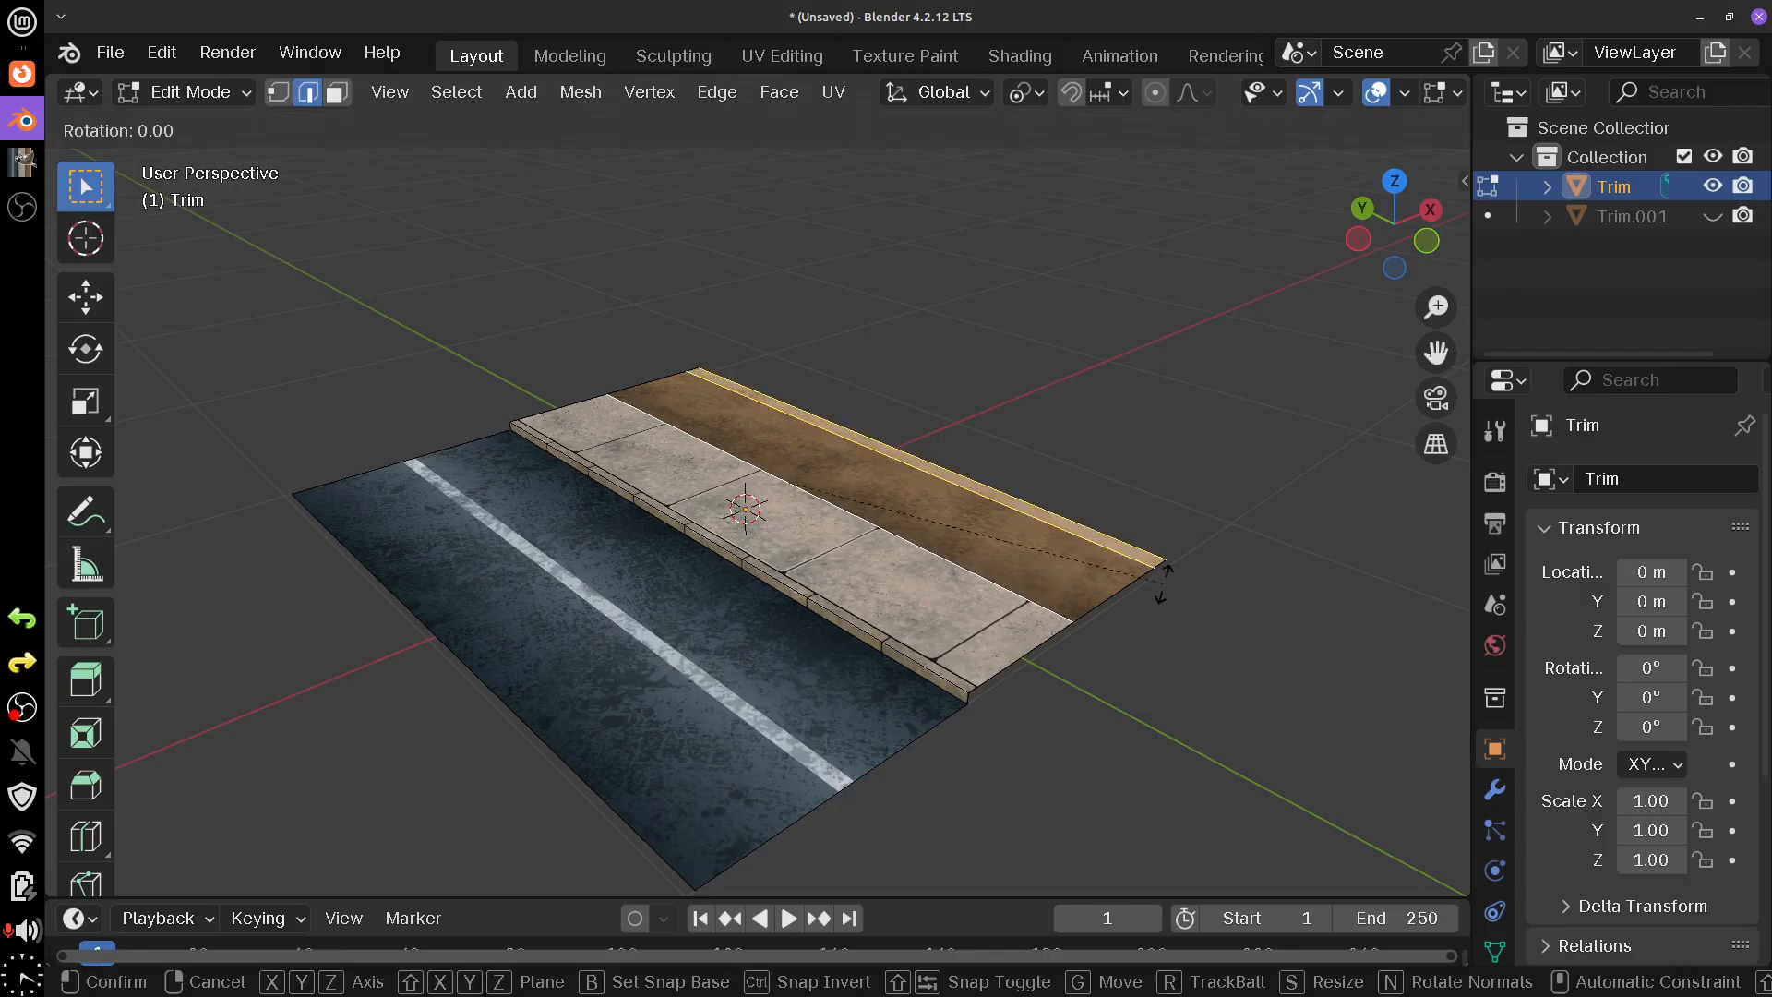
text(y-90)
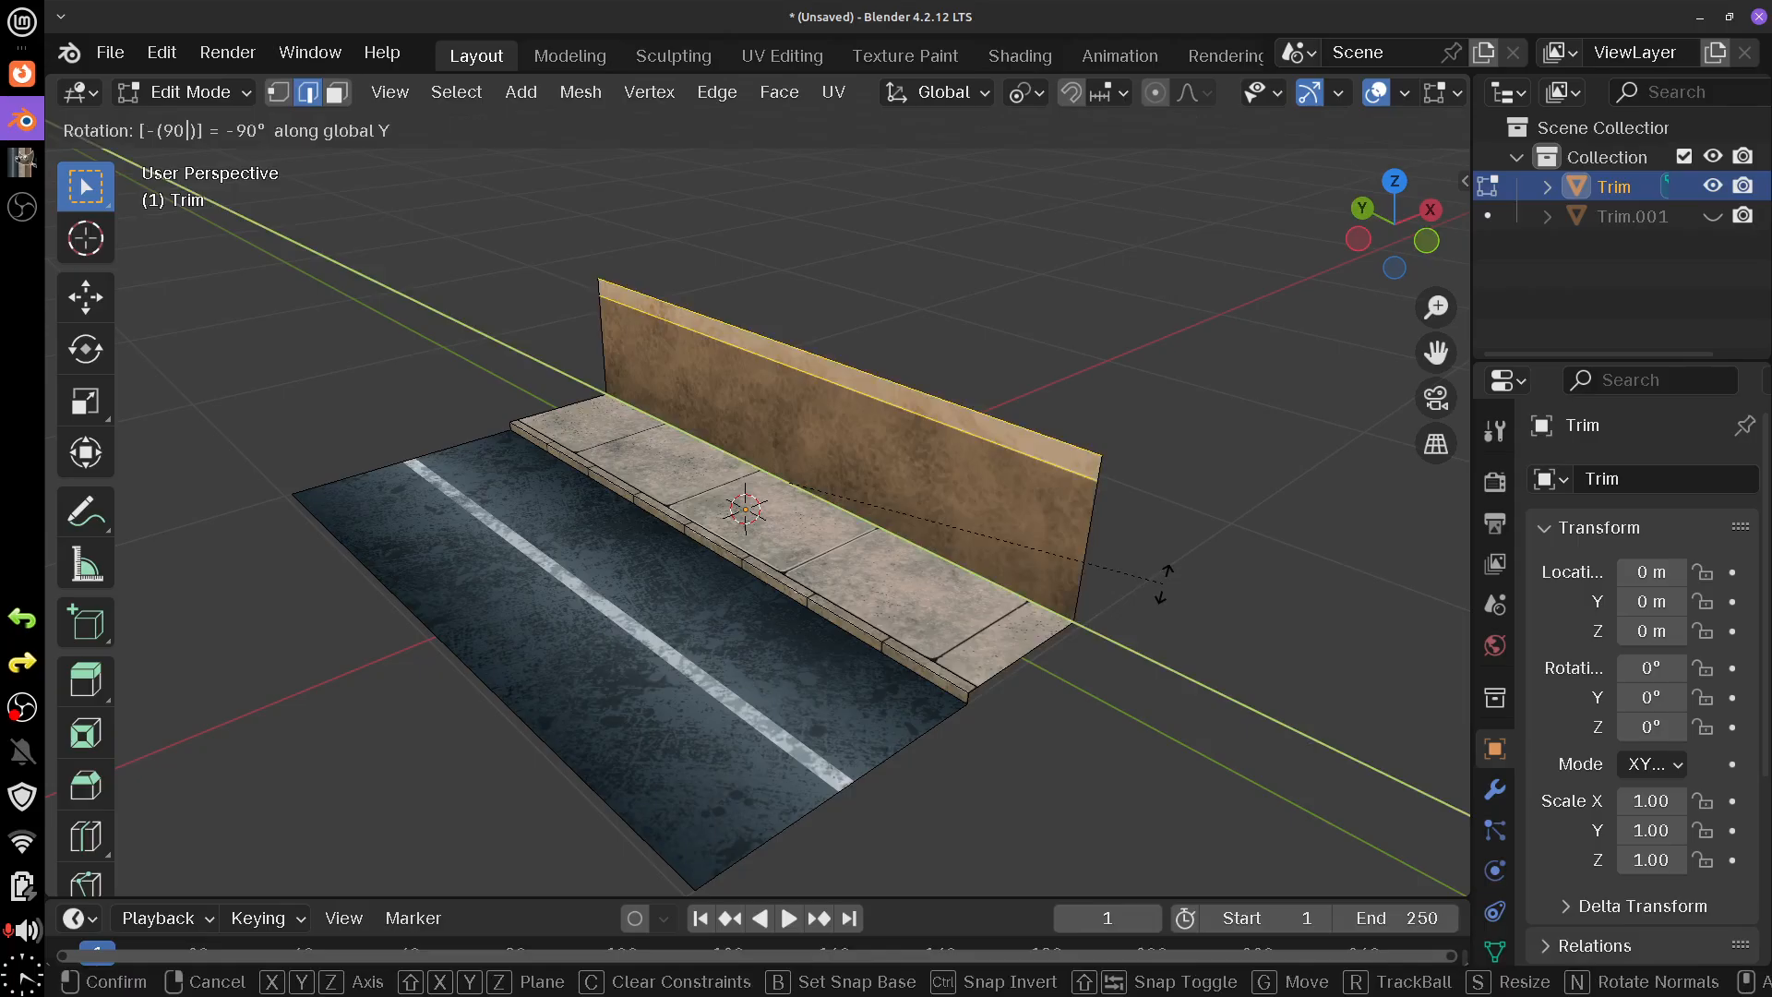
key(Return)
- Select the two edges of the wall's cap strip and rotate them 90° about Y at the wall's upper edge
click(1024, 424)
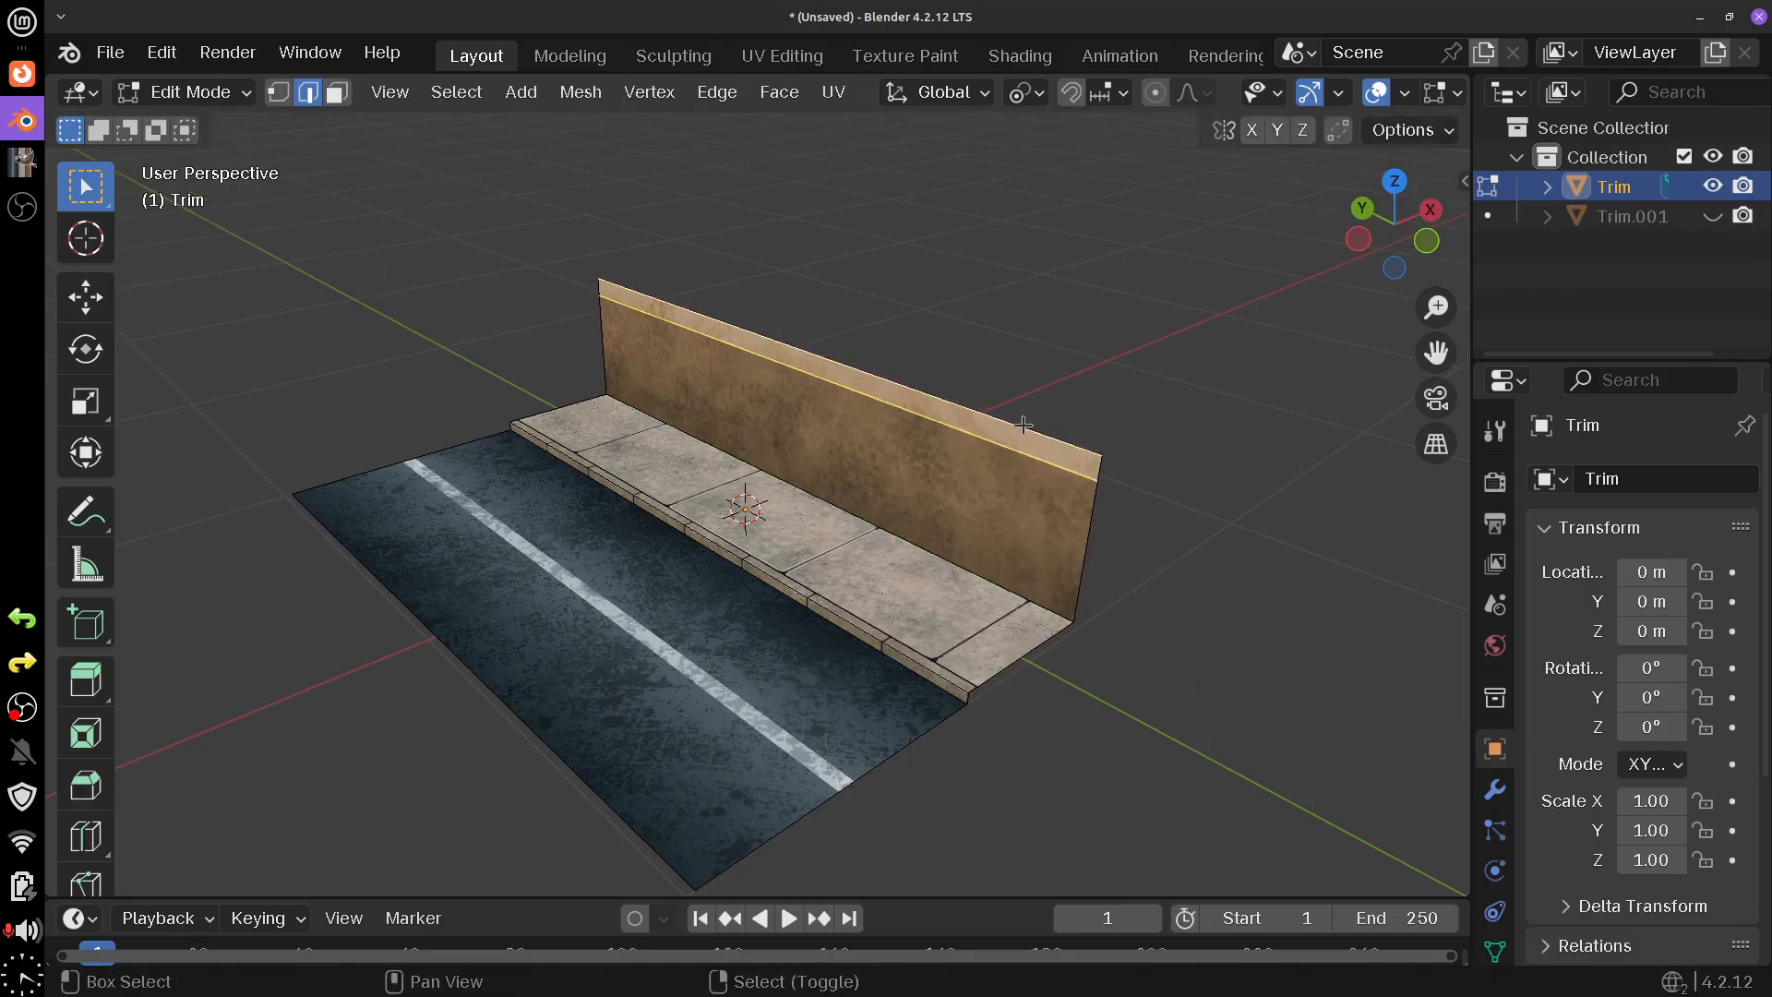
shift+click(1023, 424)
shift+click(1011, 446)
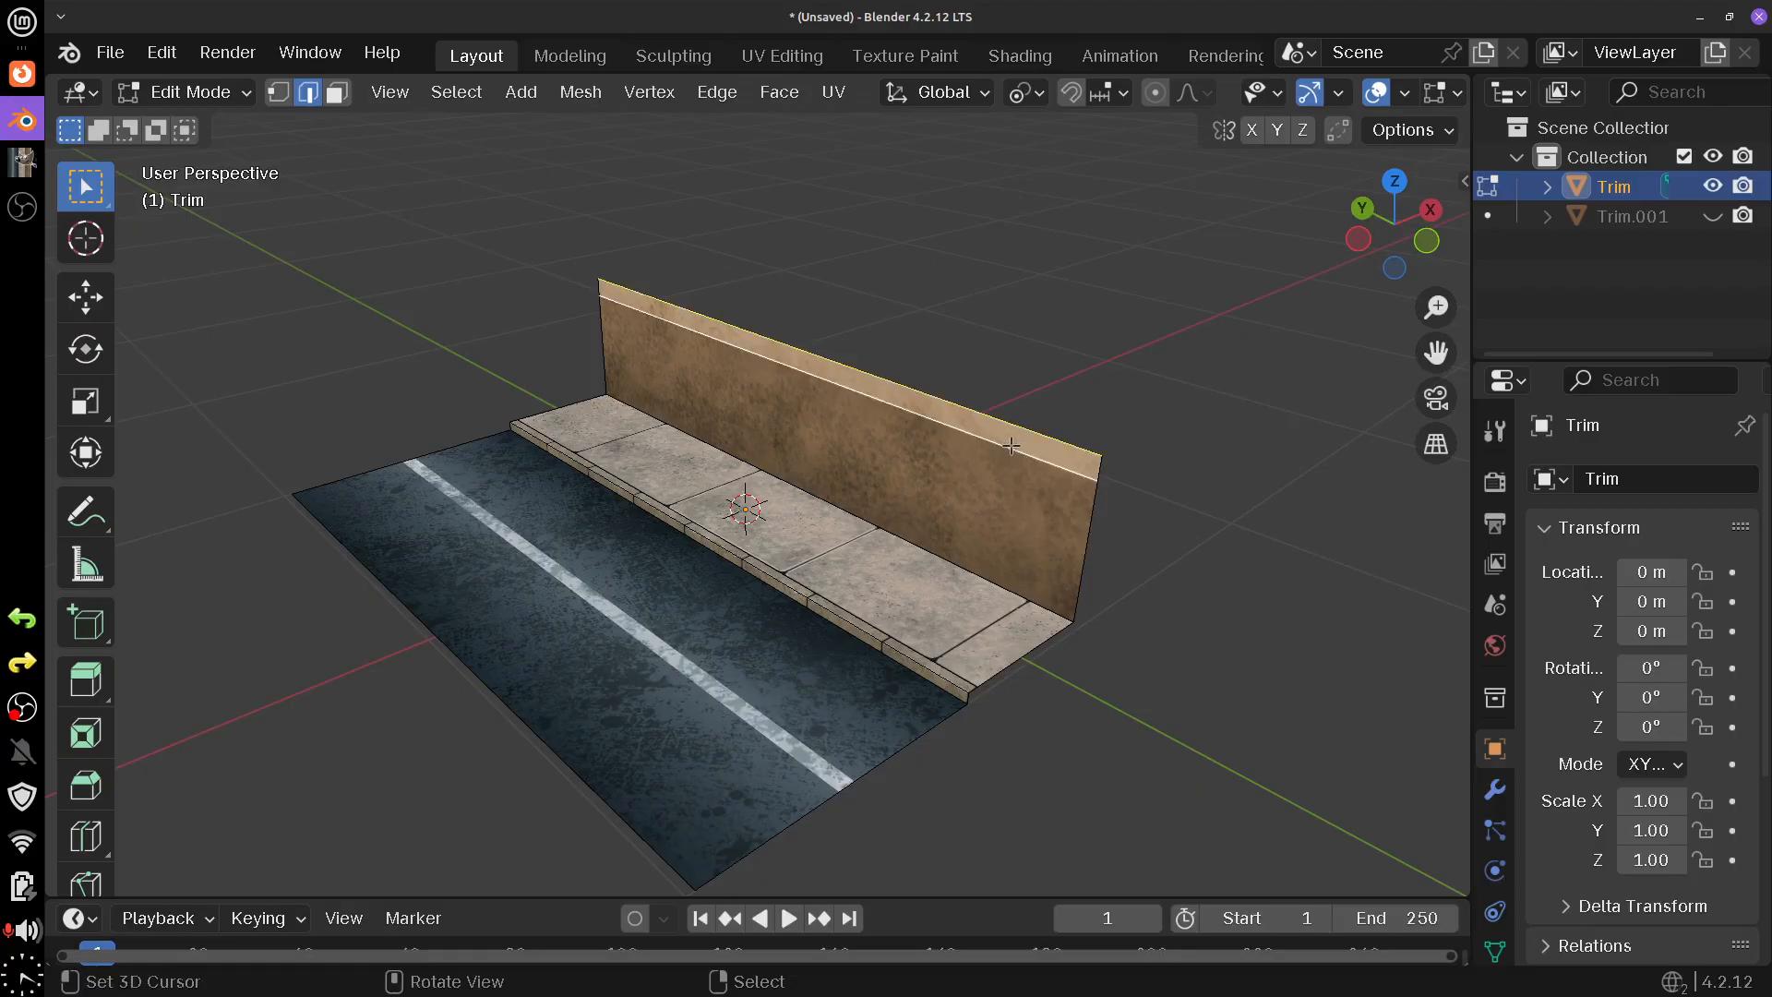
key(t)
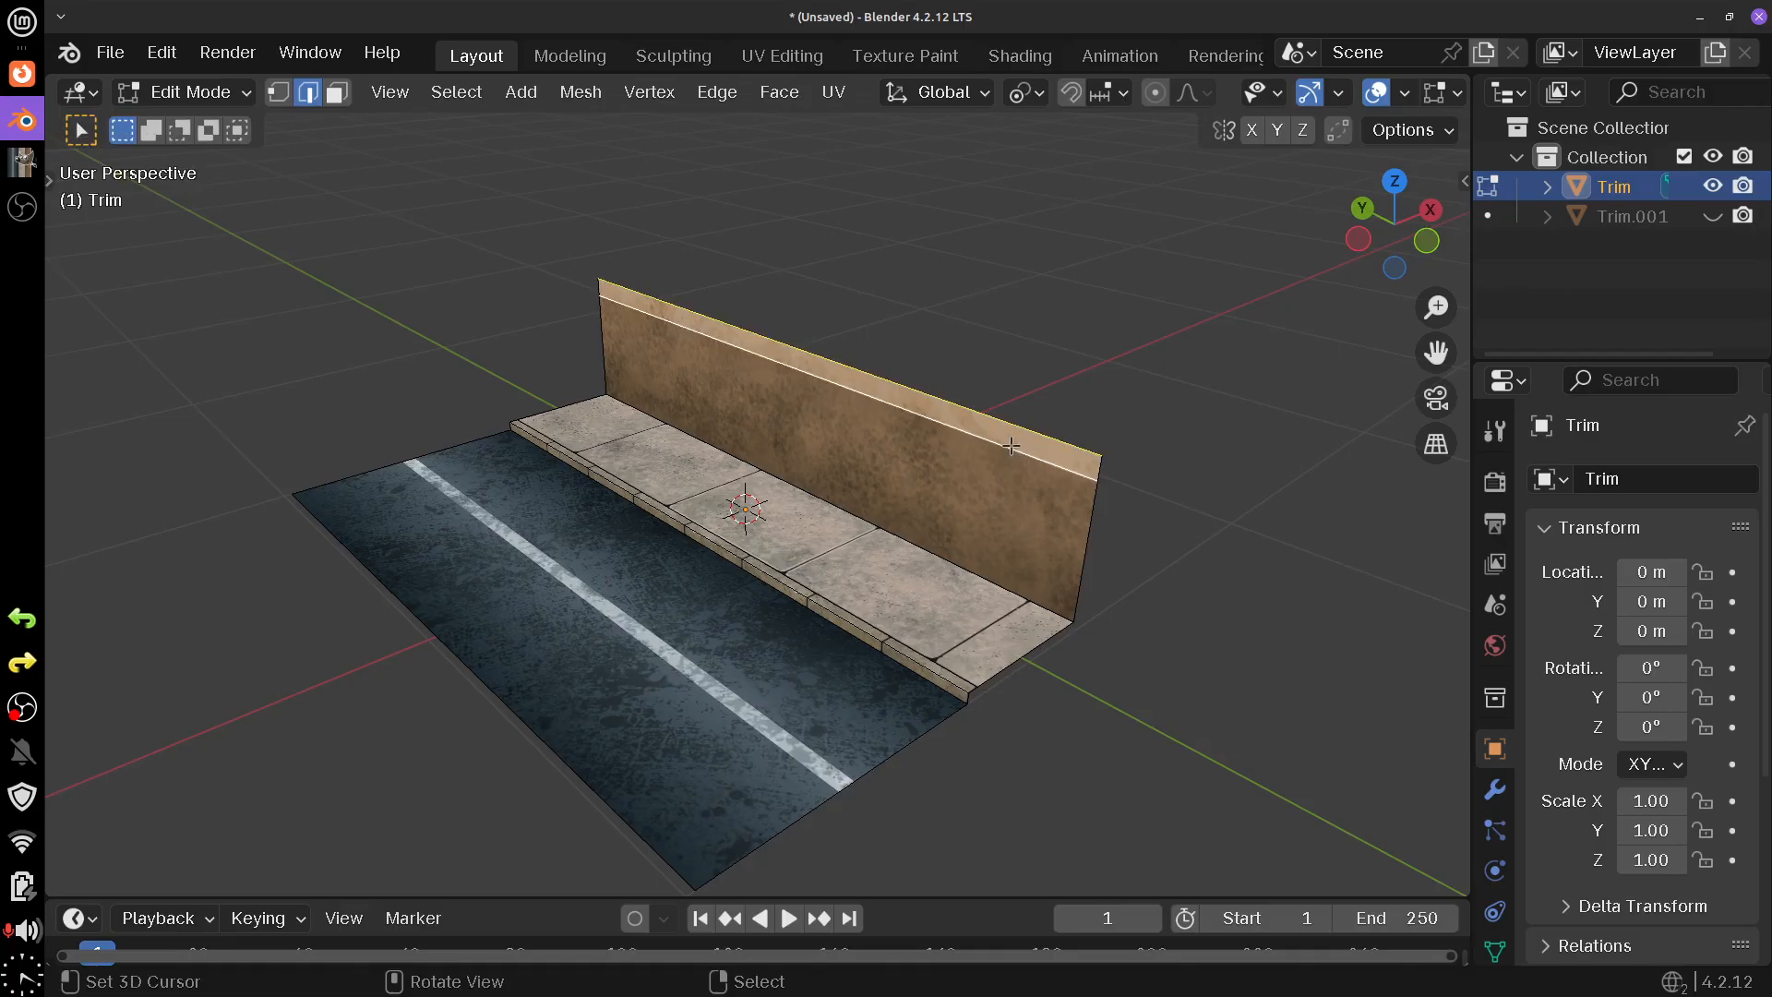
text(ry90)
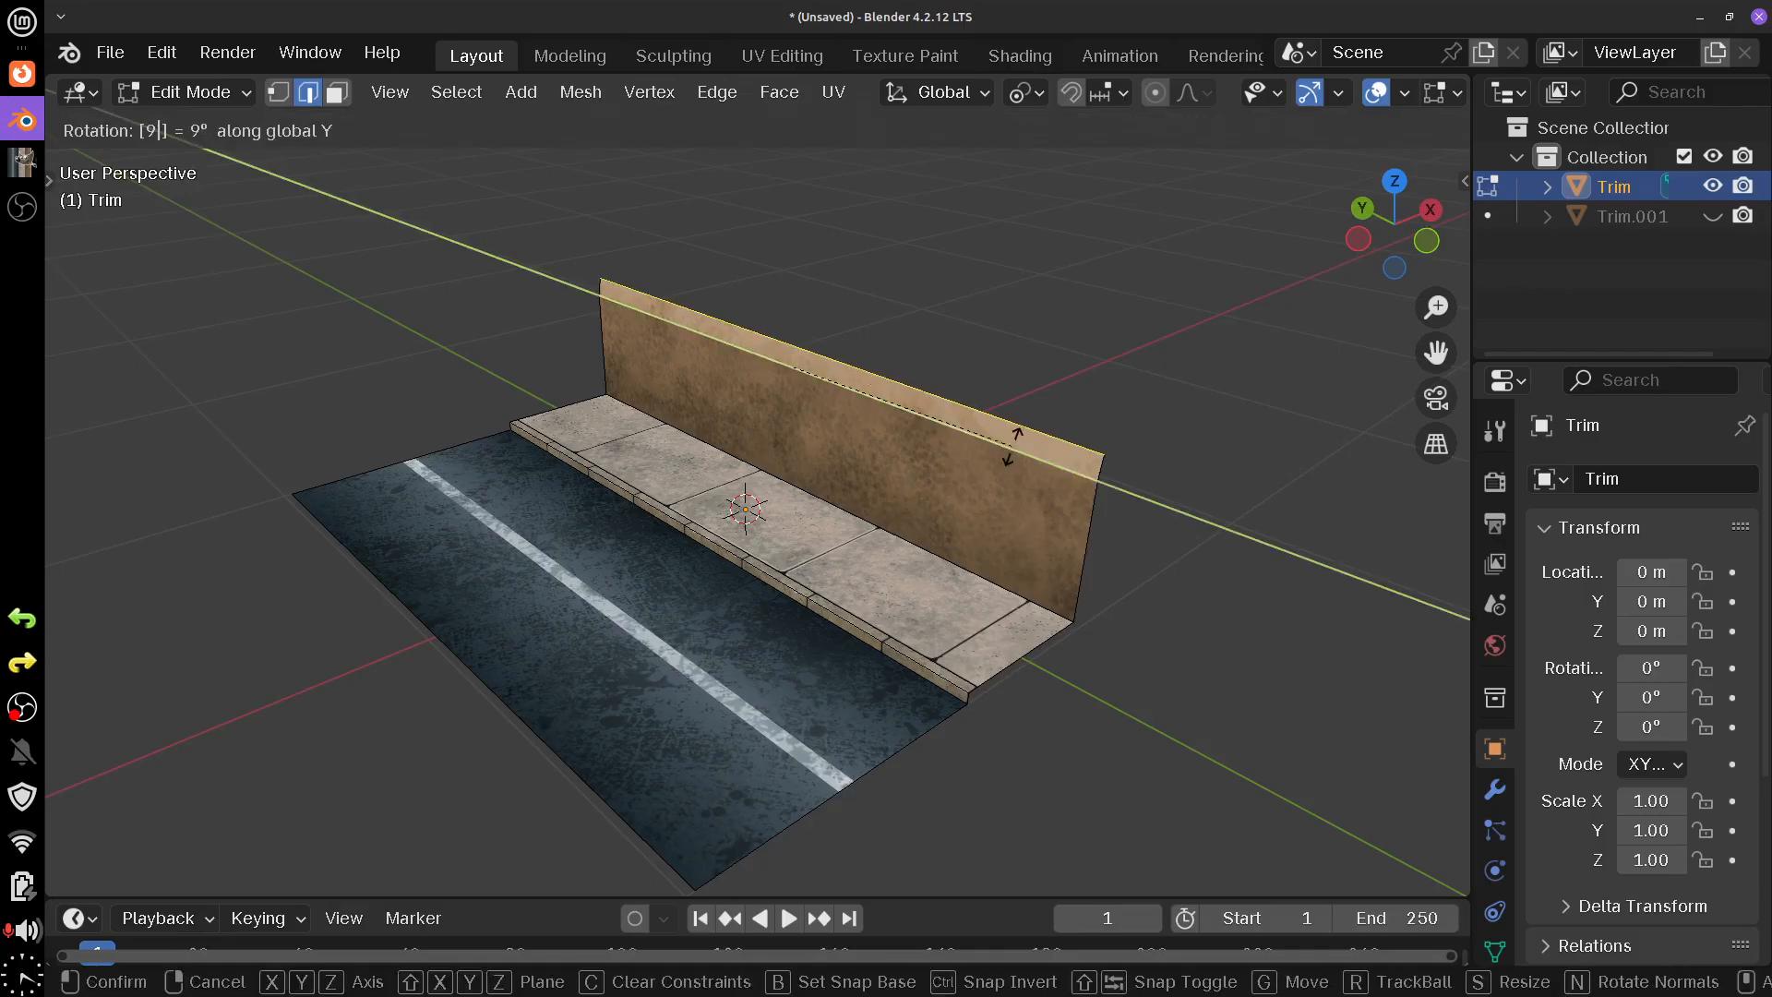
key(Return)
- Show the street section in top orthographic view and select all of its linked geometry
drag(979, 527, 928, 578)
scroll(928, 578, down, 1)
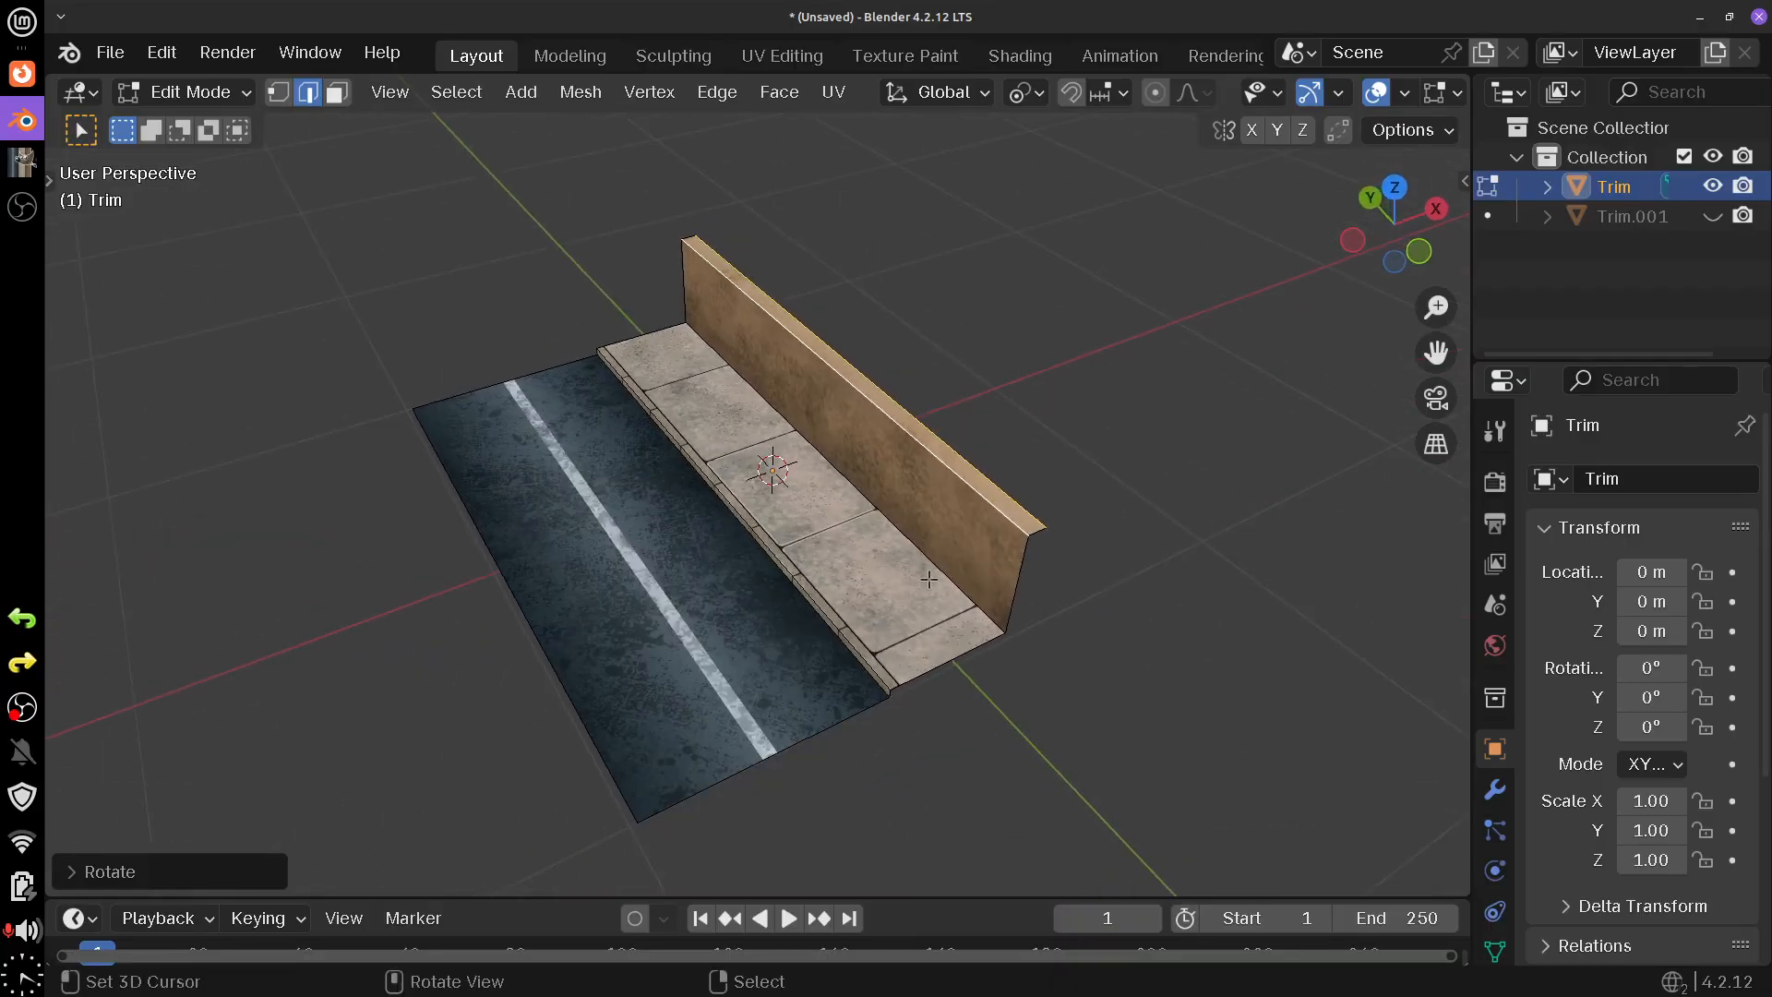
key(KP_7)
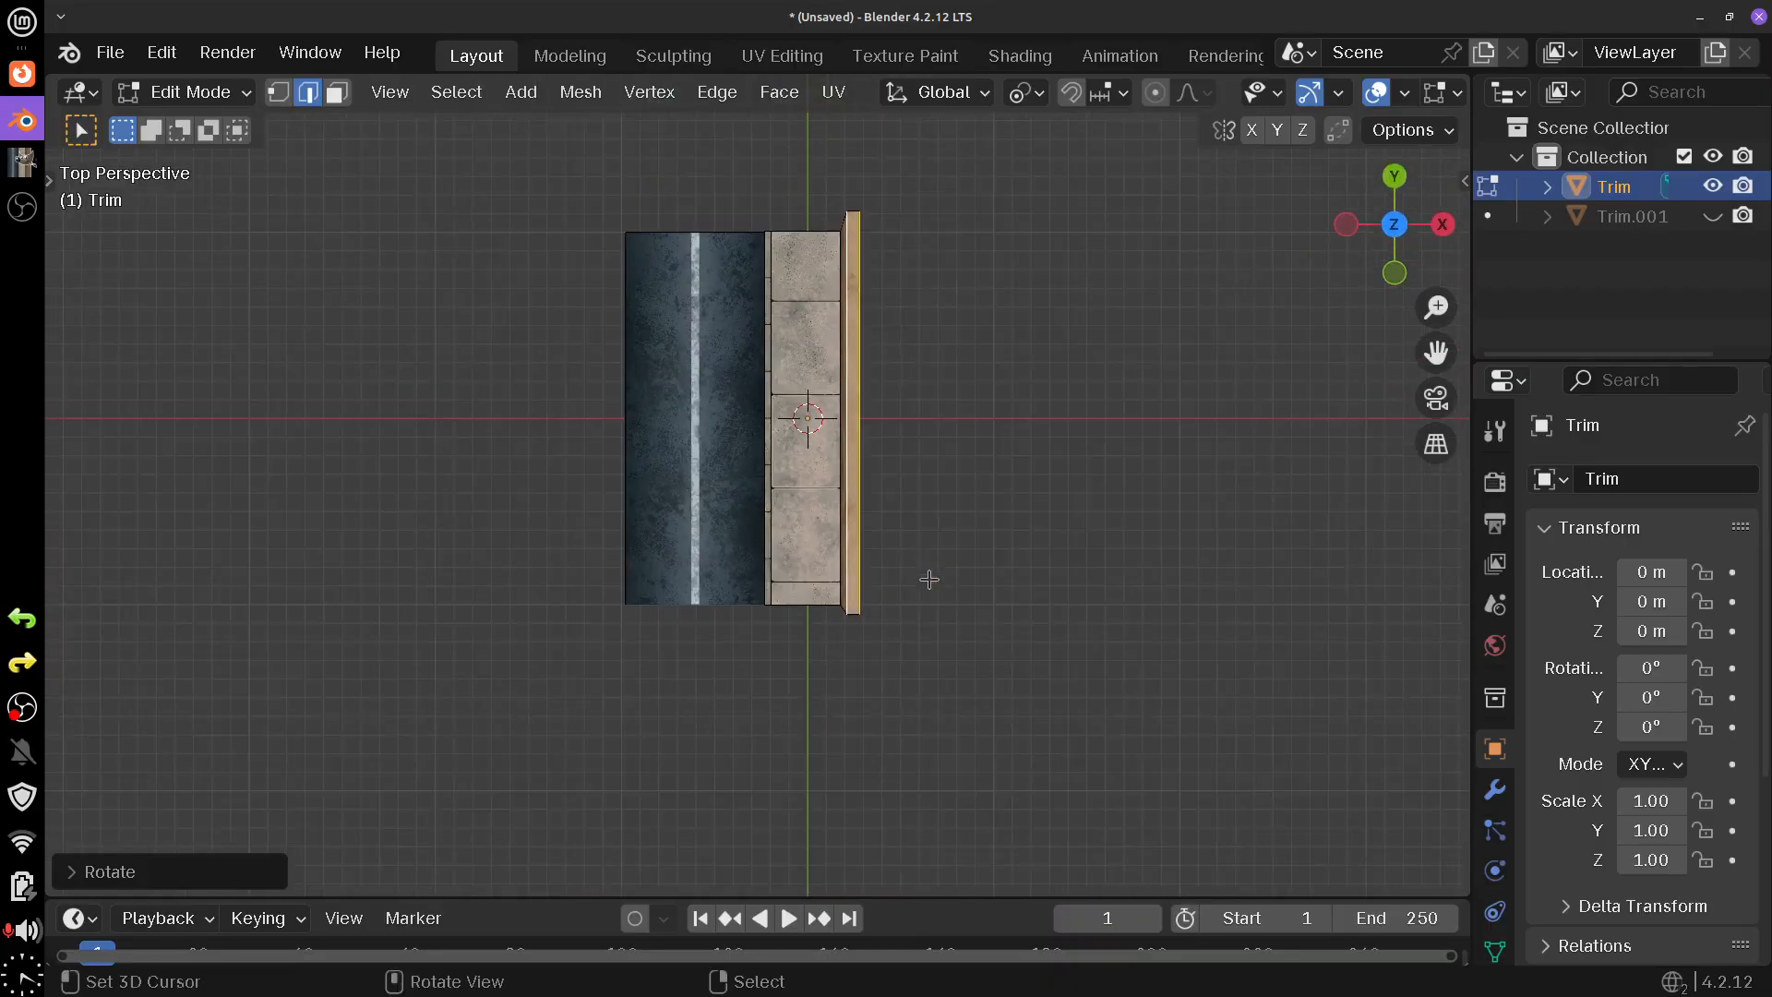
key(KP_5)
drag(930, 582, 1113, 734)
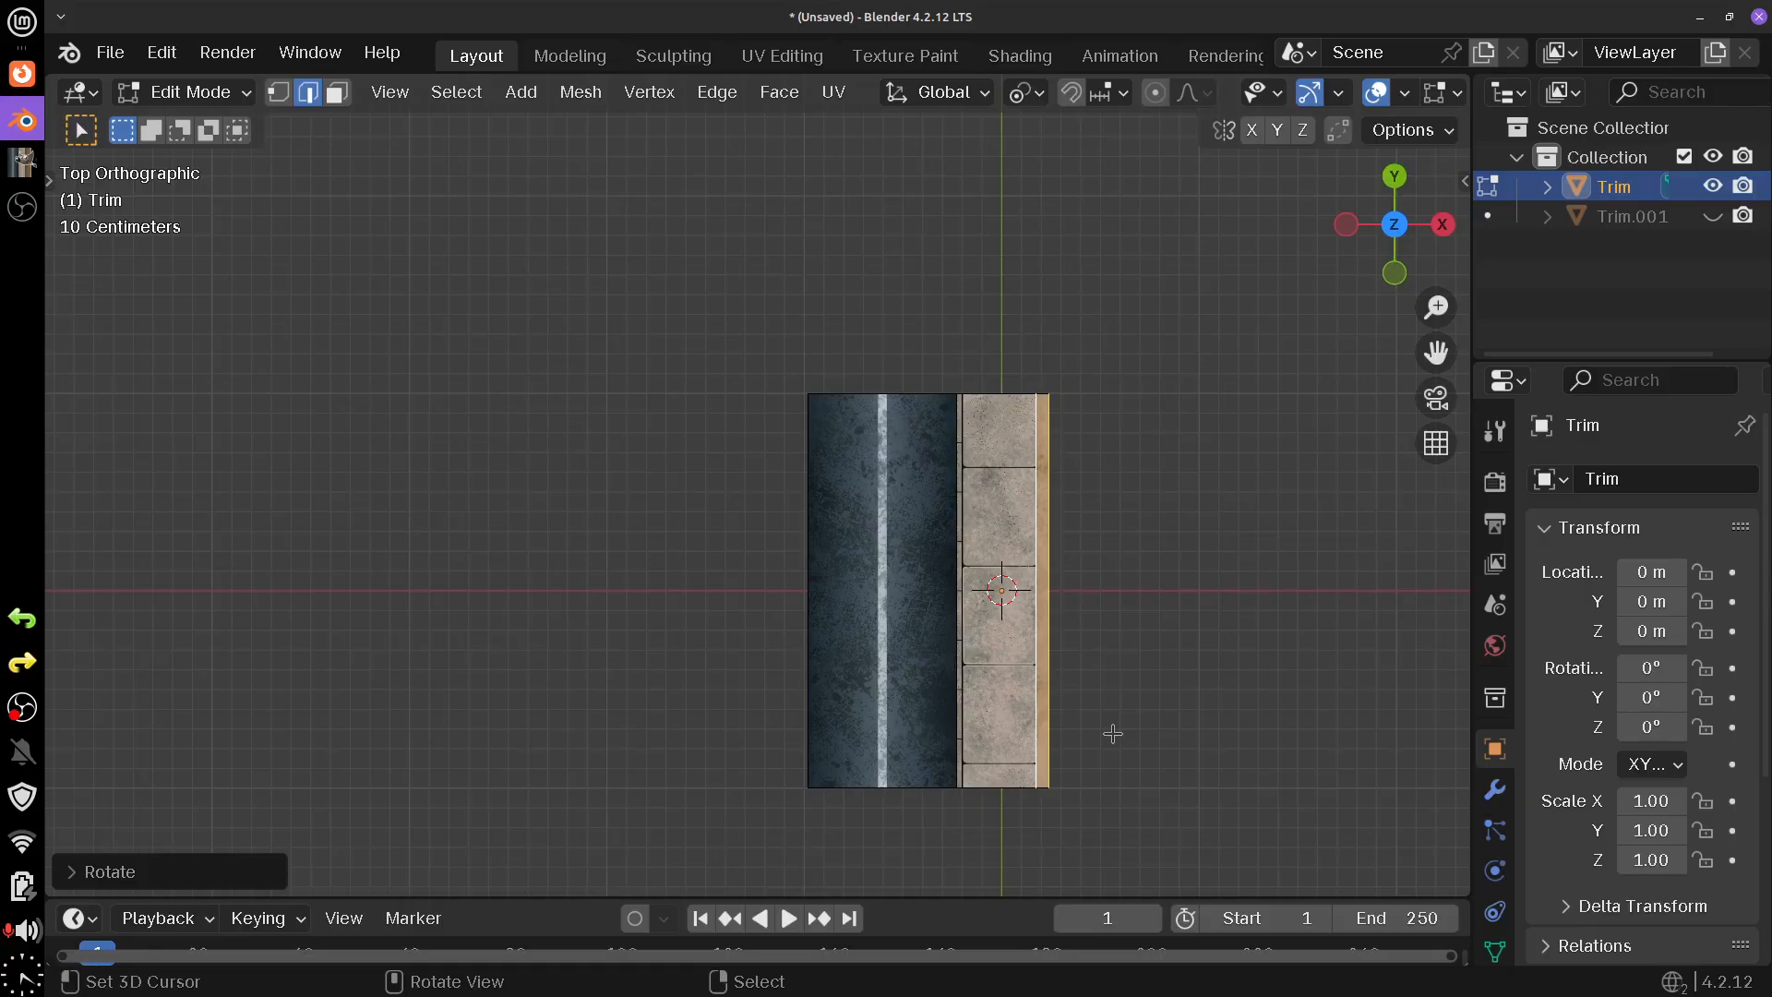
key(ctrl+l)
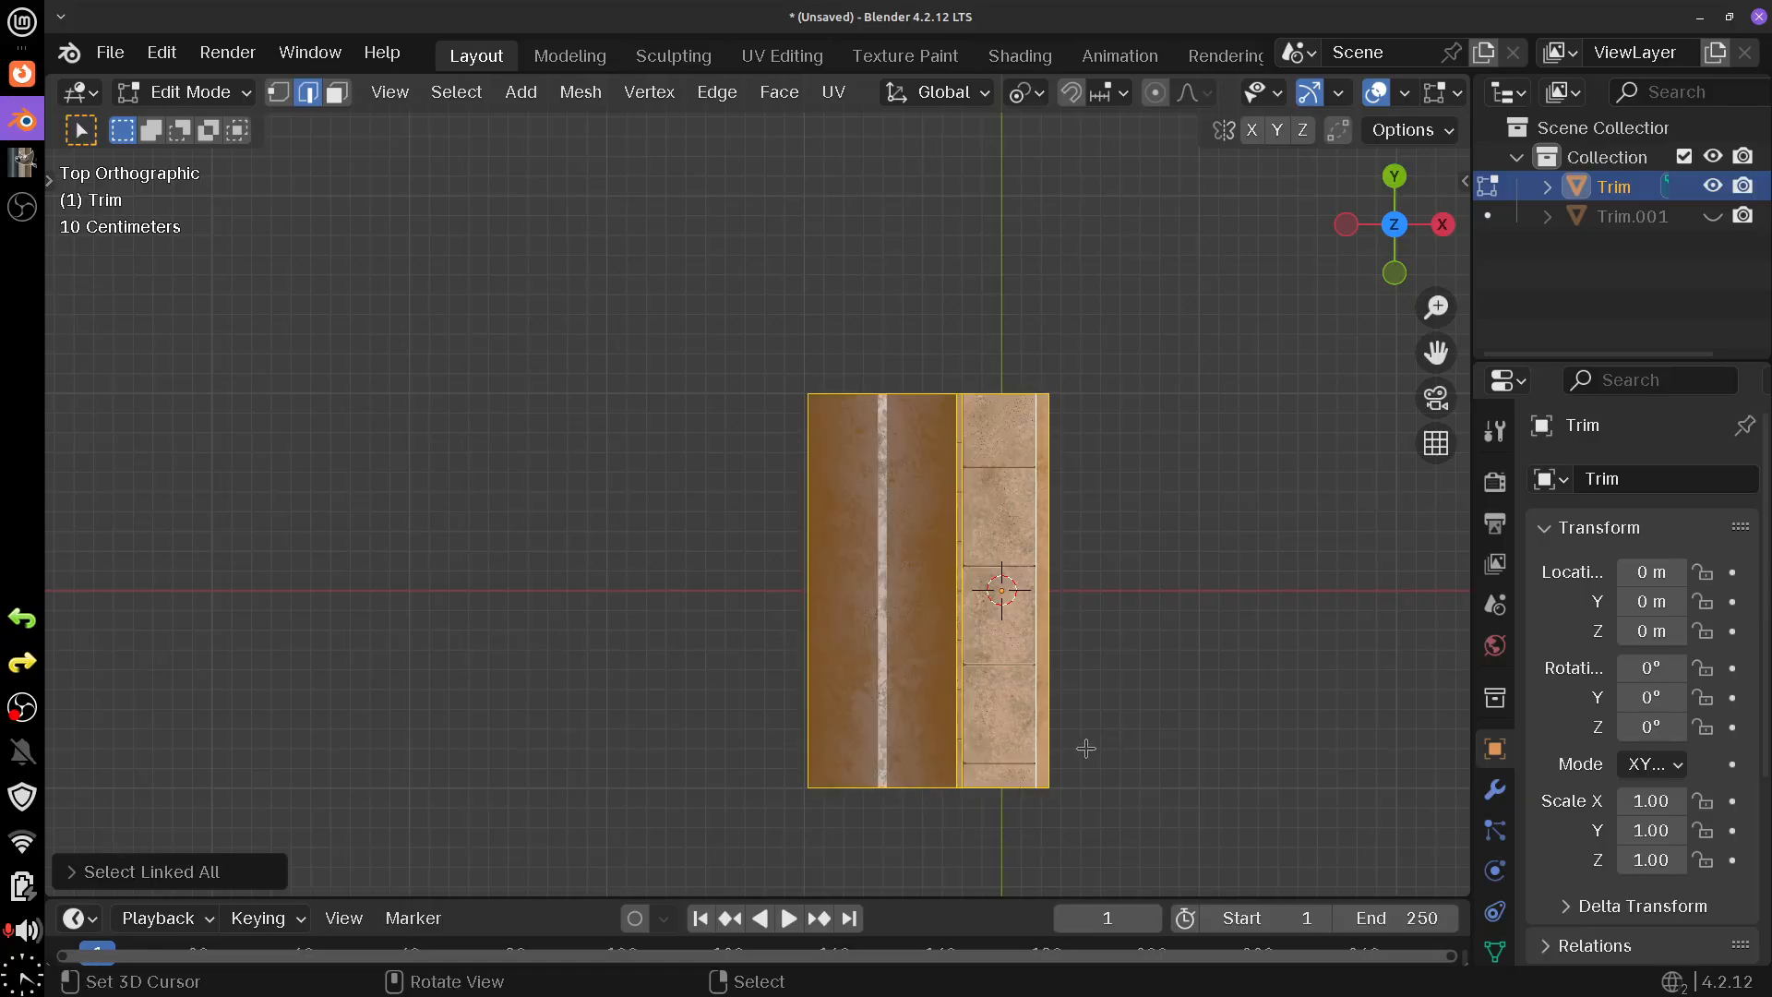
- Try to duplicate the whole street section 2 m along Y, then undo the duplication
key(shift+d)
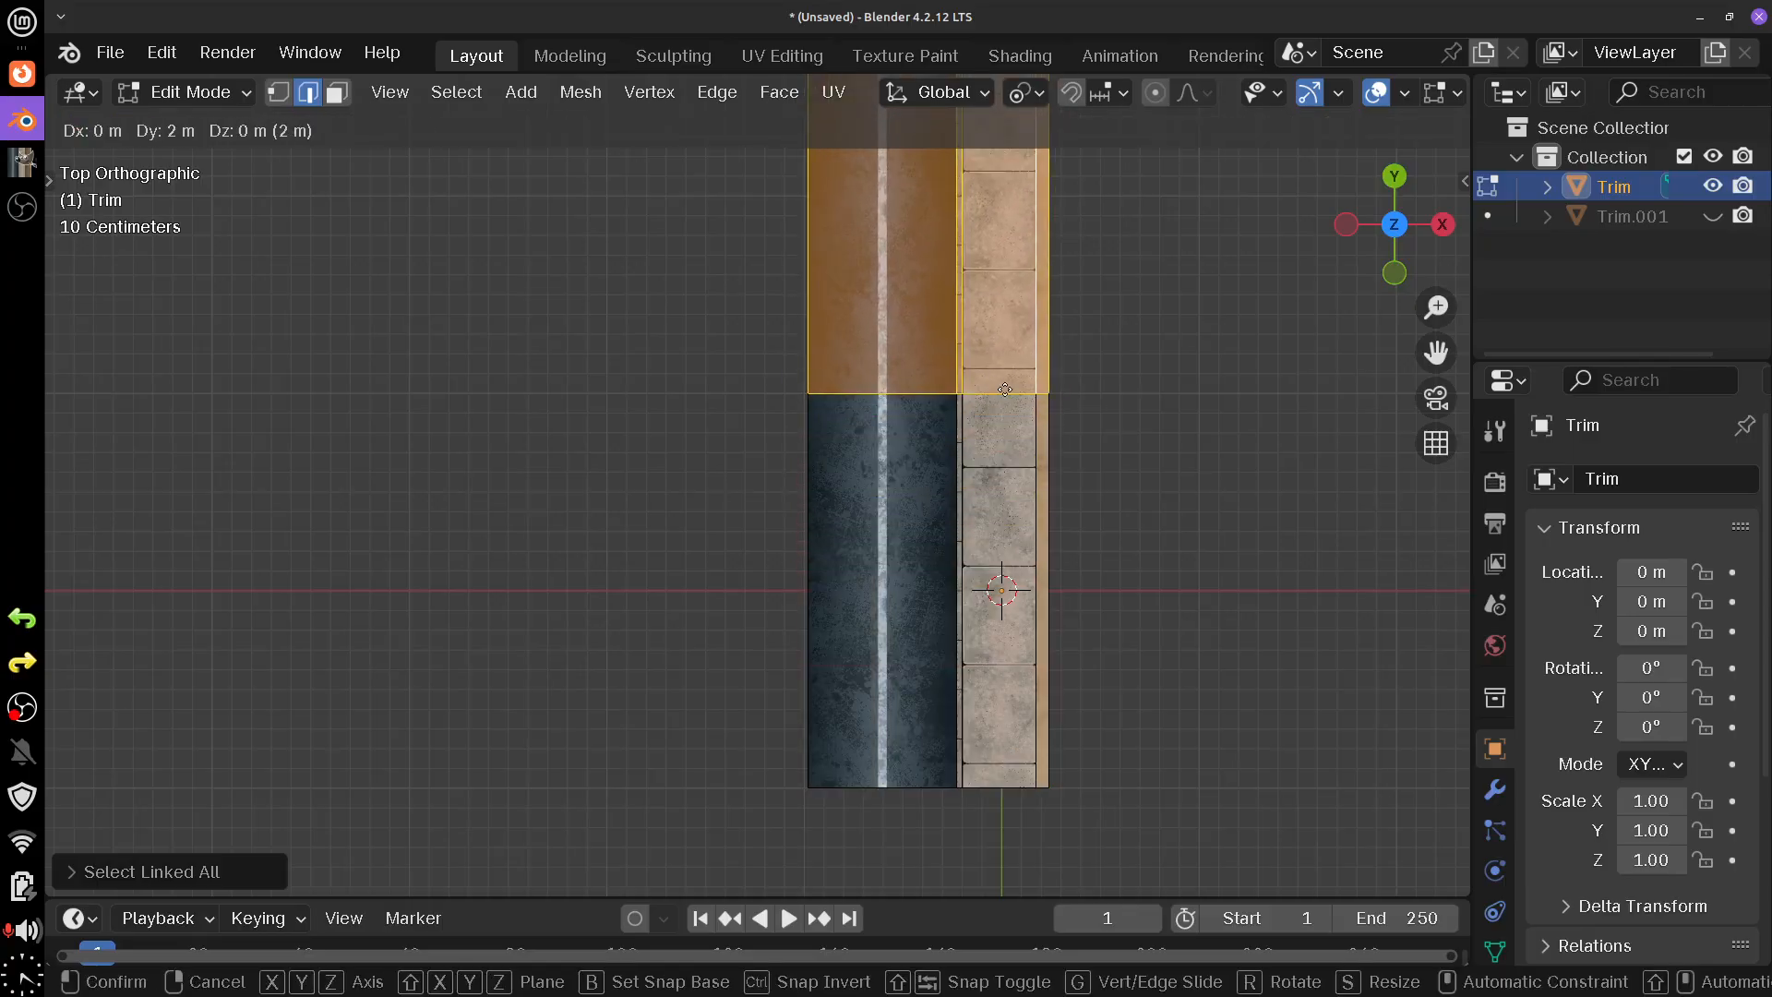
click(1004, 448)
key(ctrl+z)
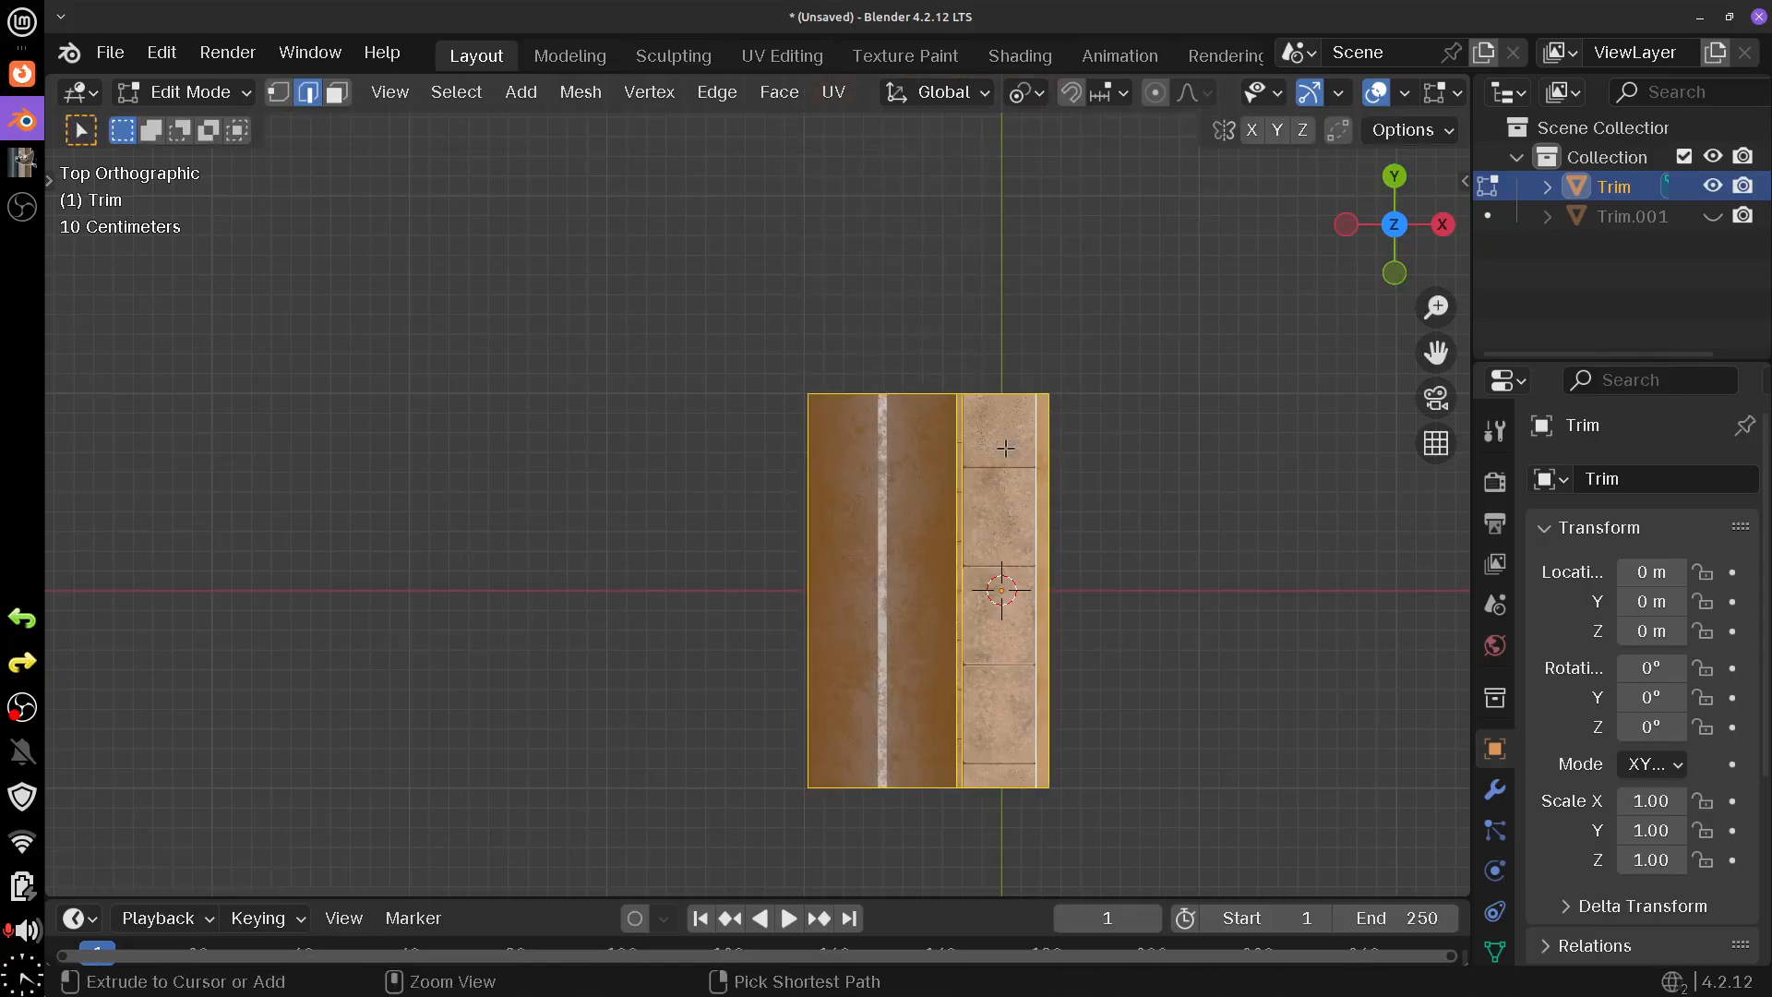
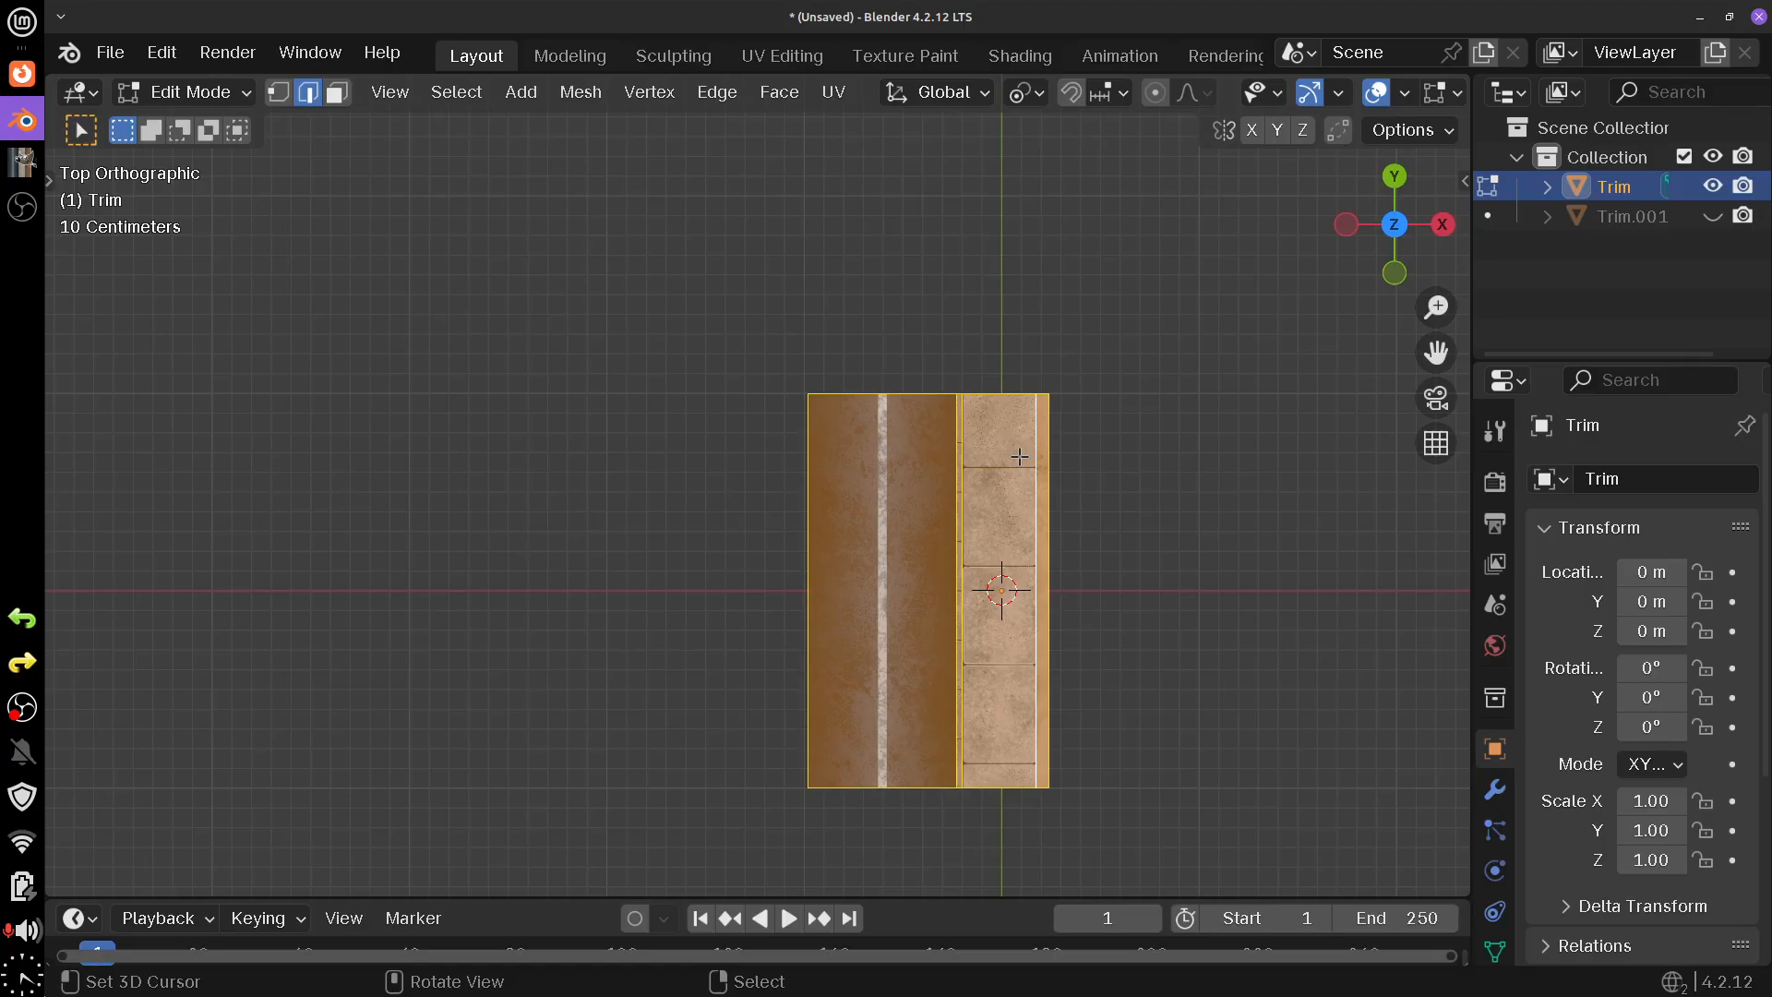
- Scale the whole street section by 20 along the global Y axis to stretch it into a long street
drag(1018, 455, 1040, 663)
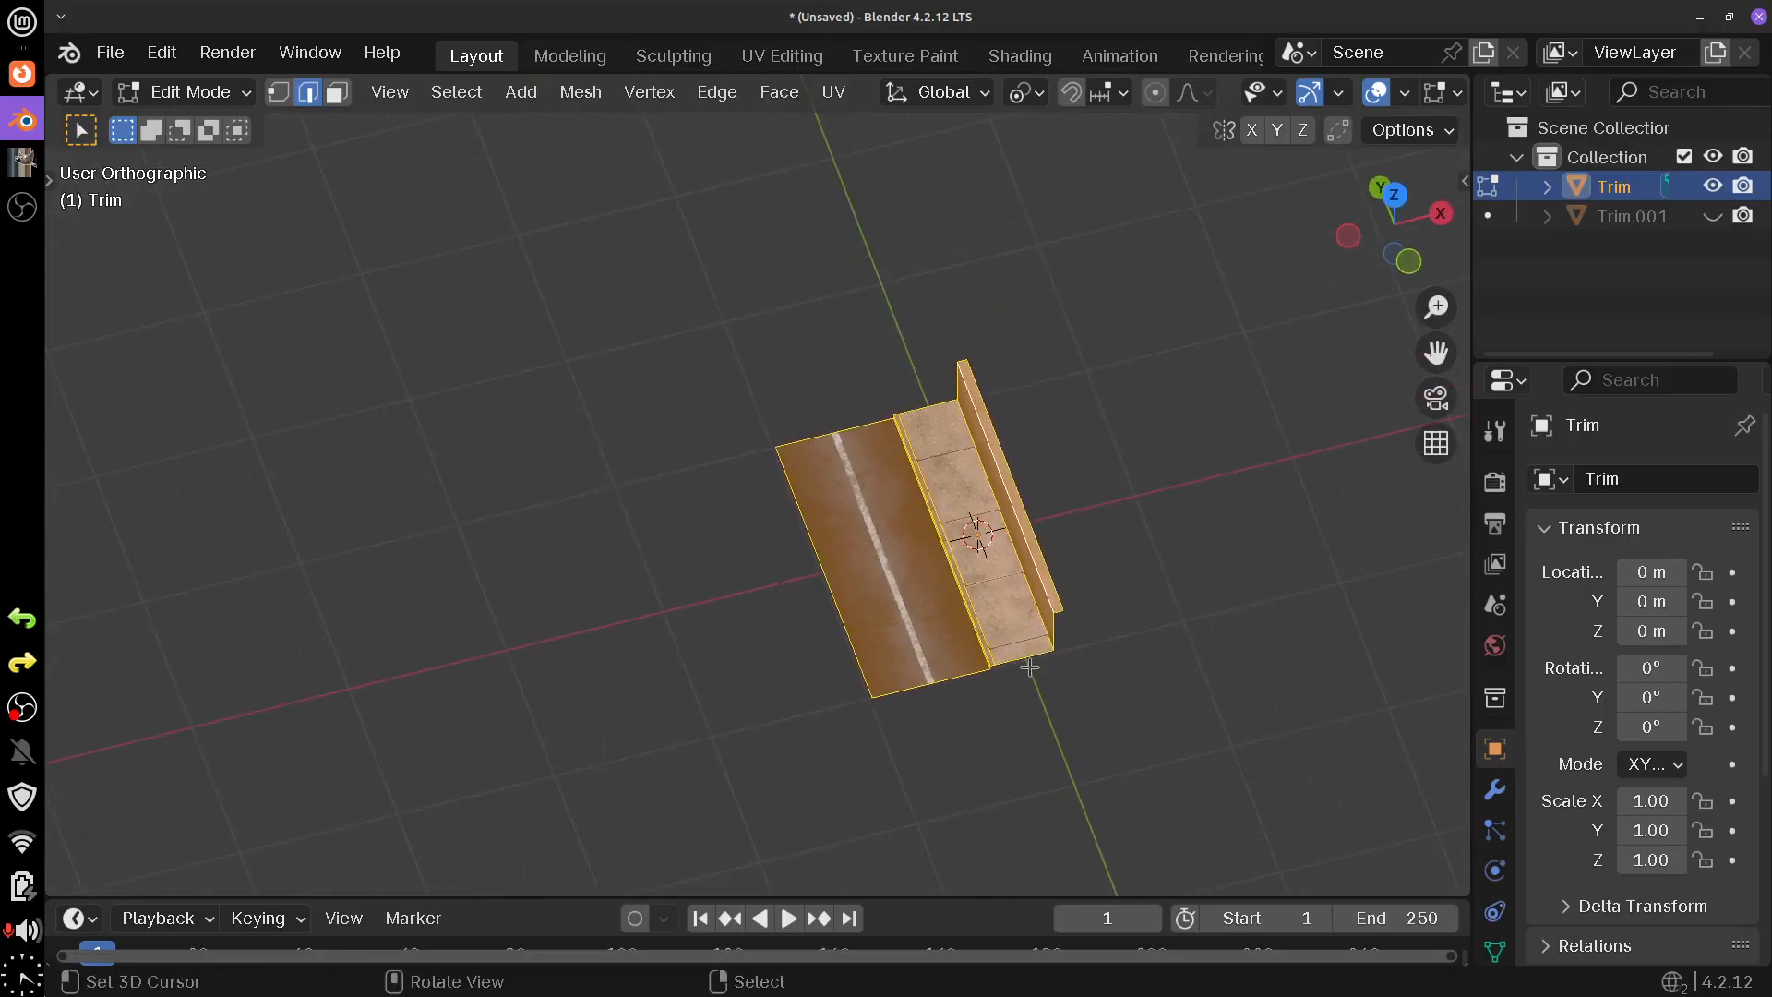
key(s)
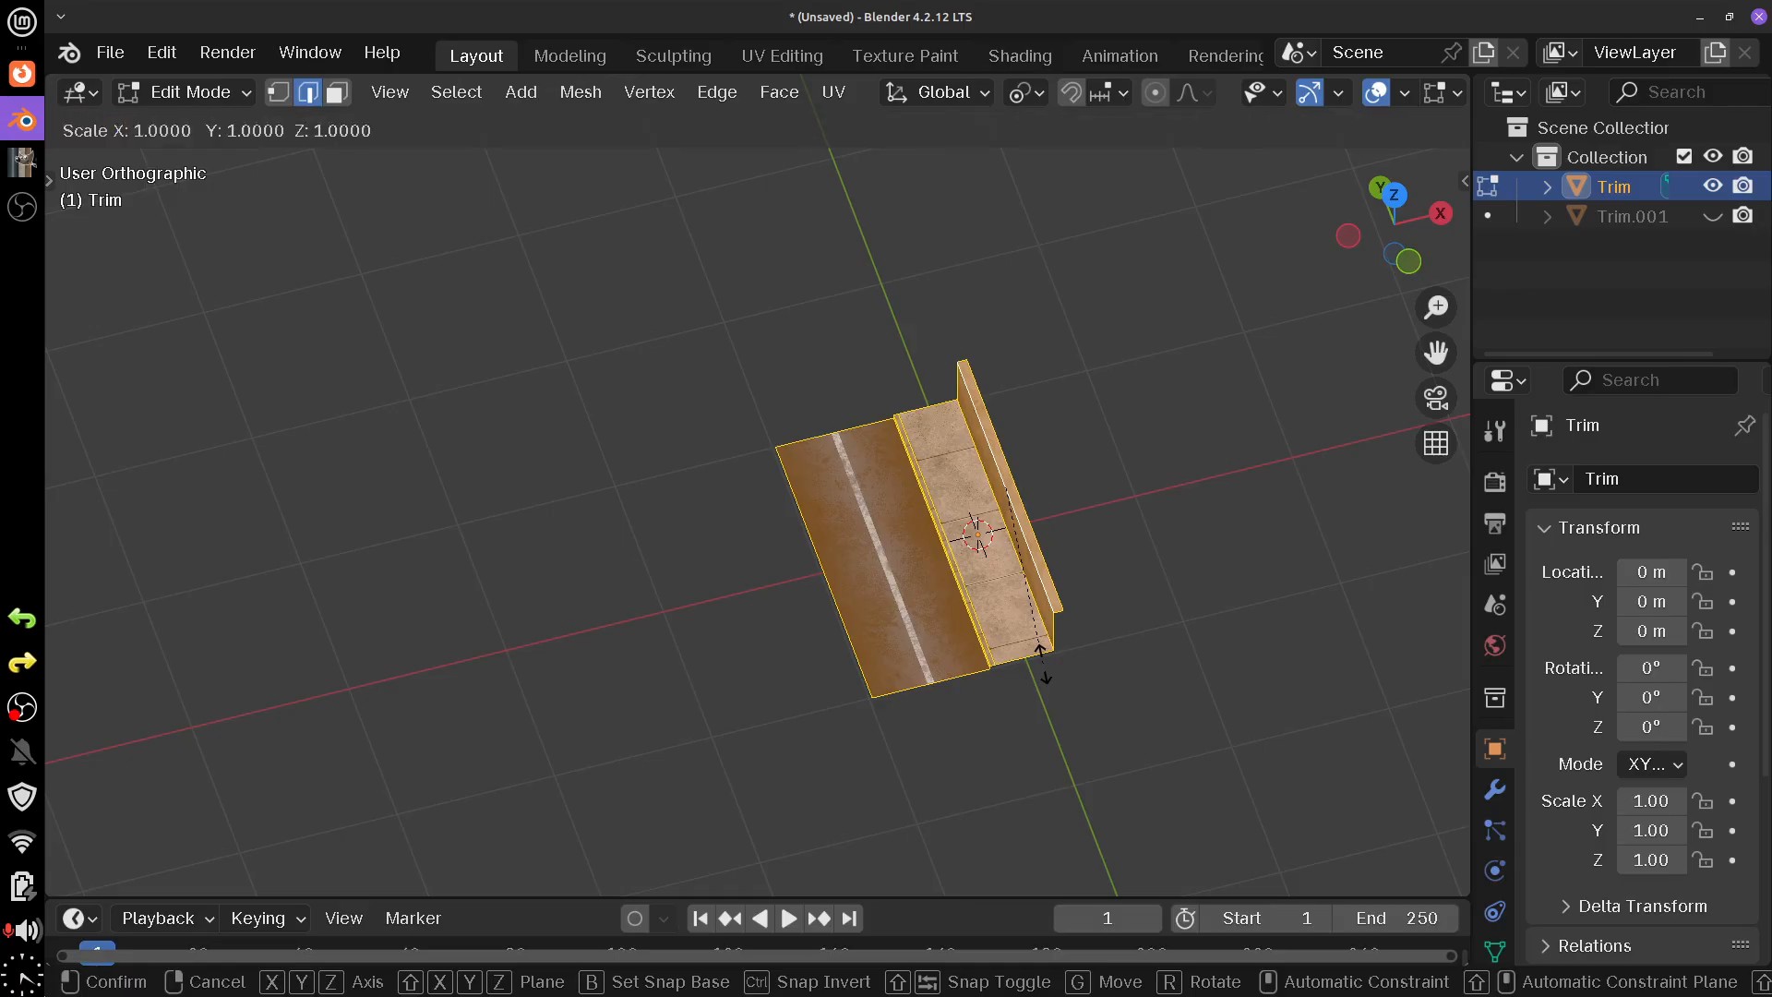
key(y)
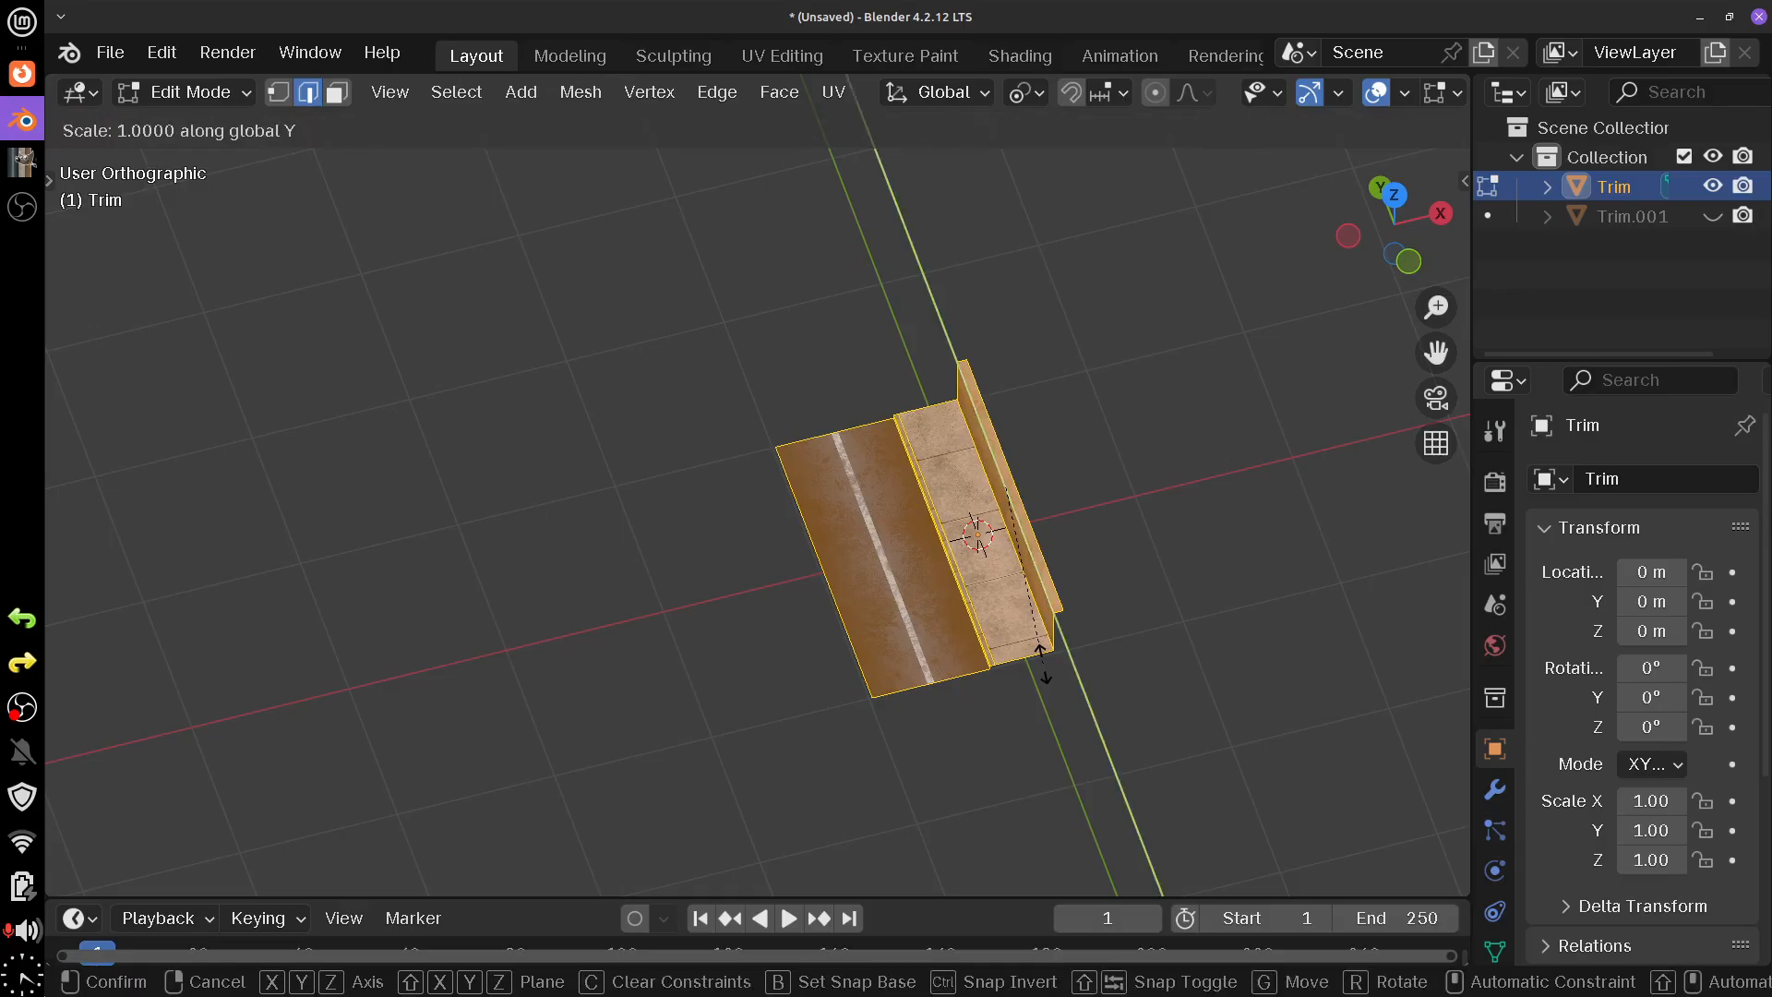
text(2)
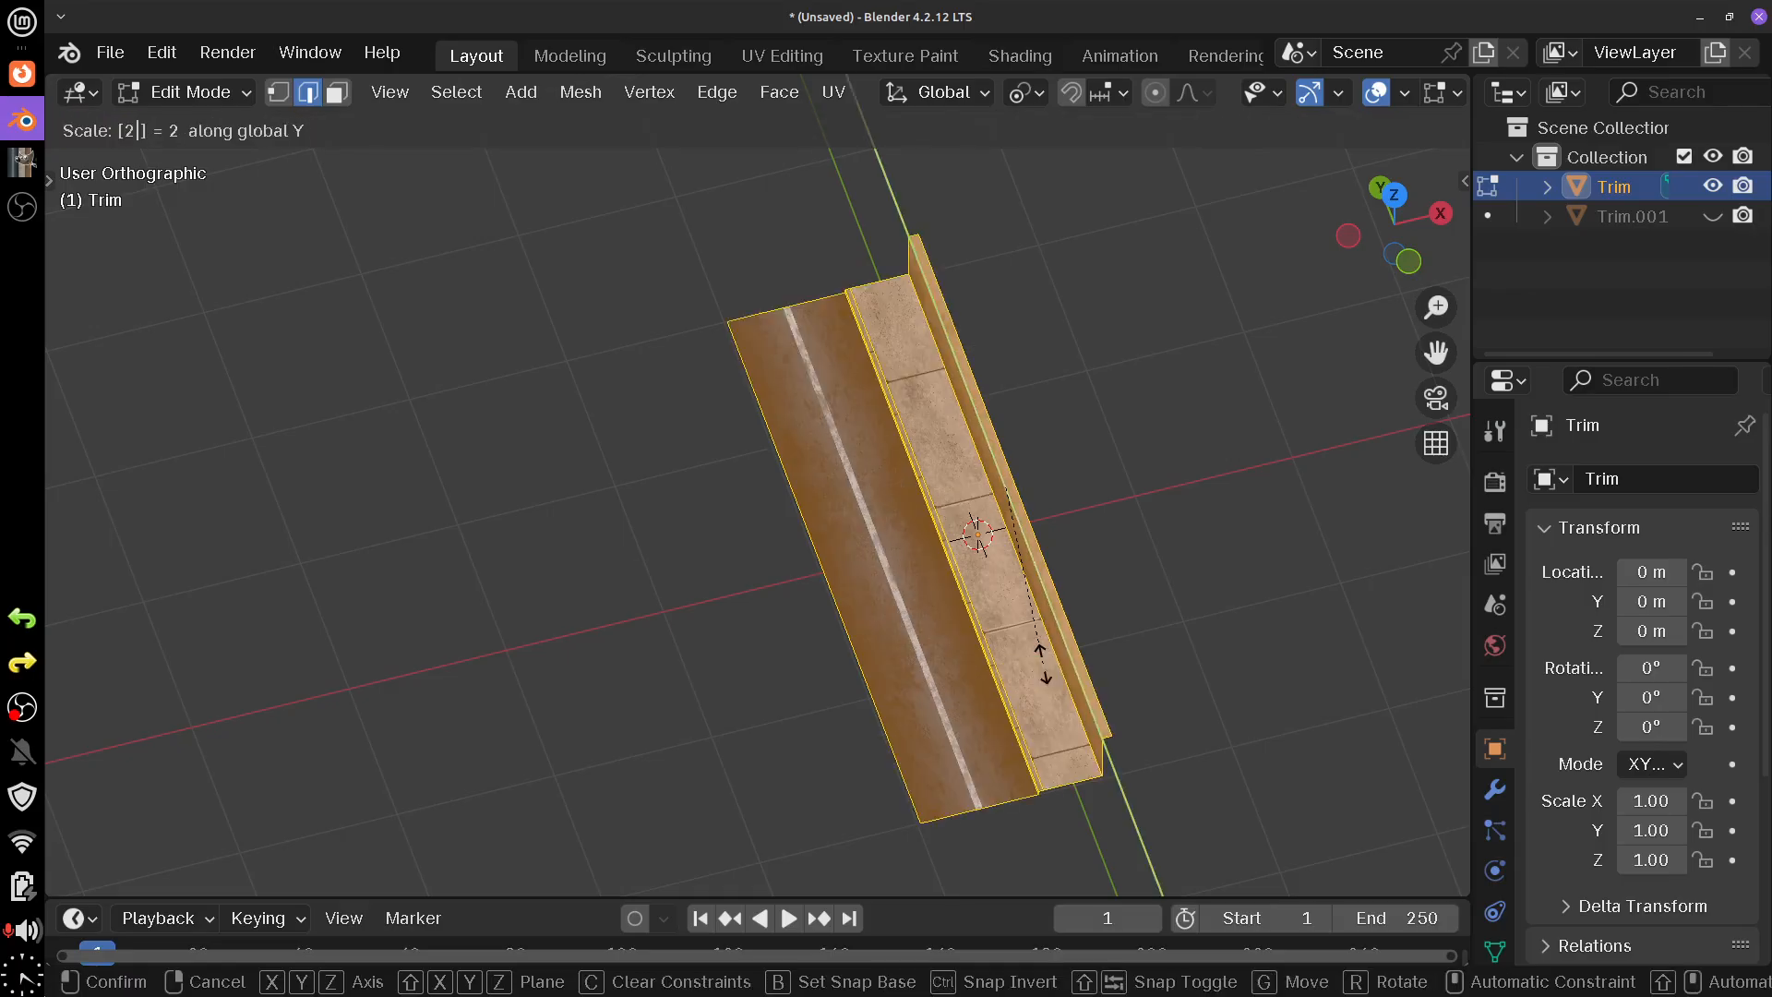
text(0)
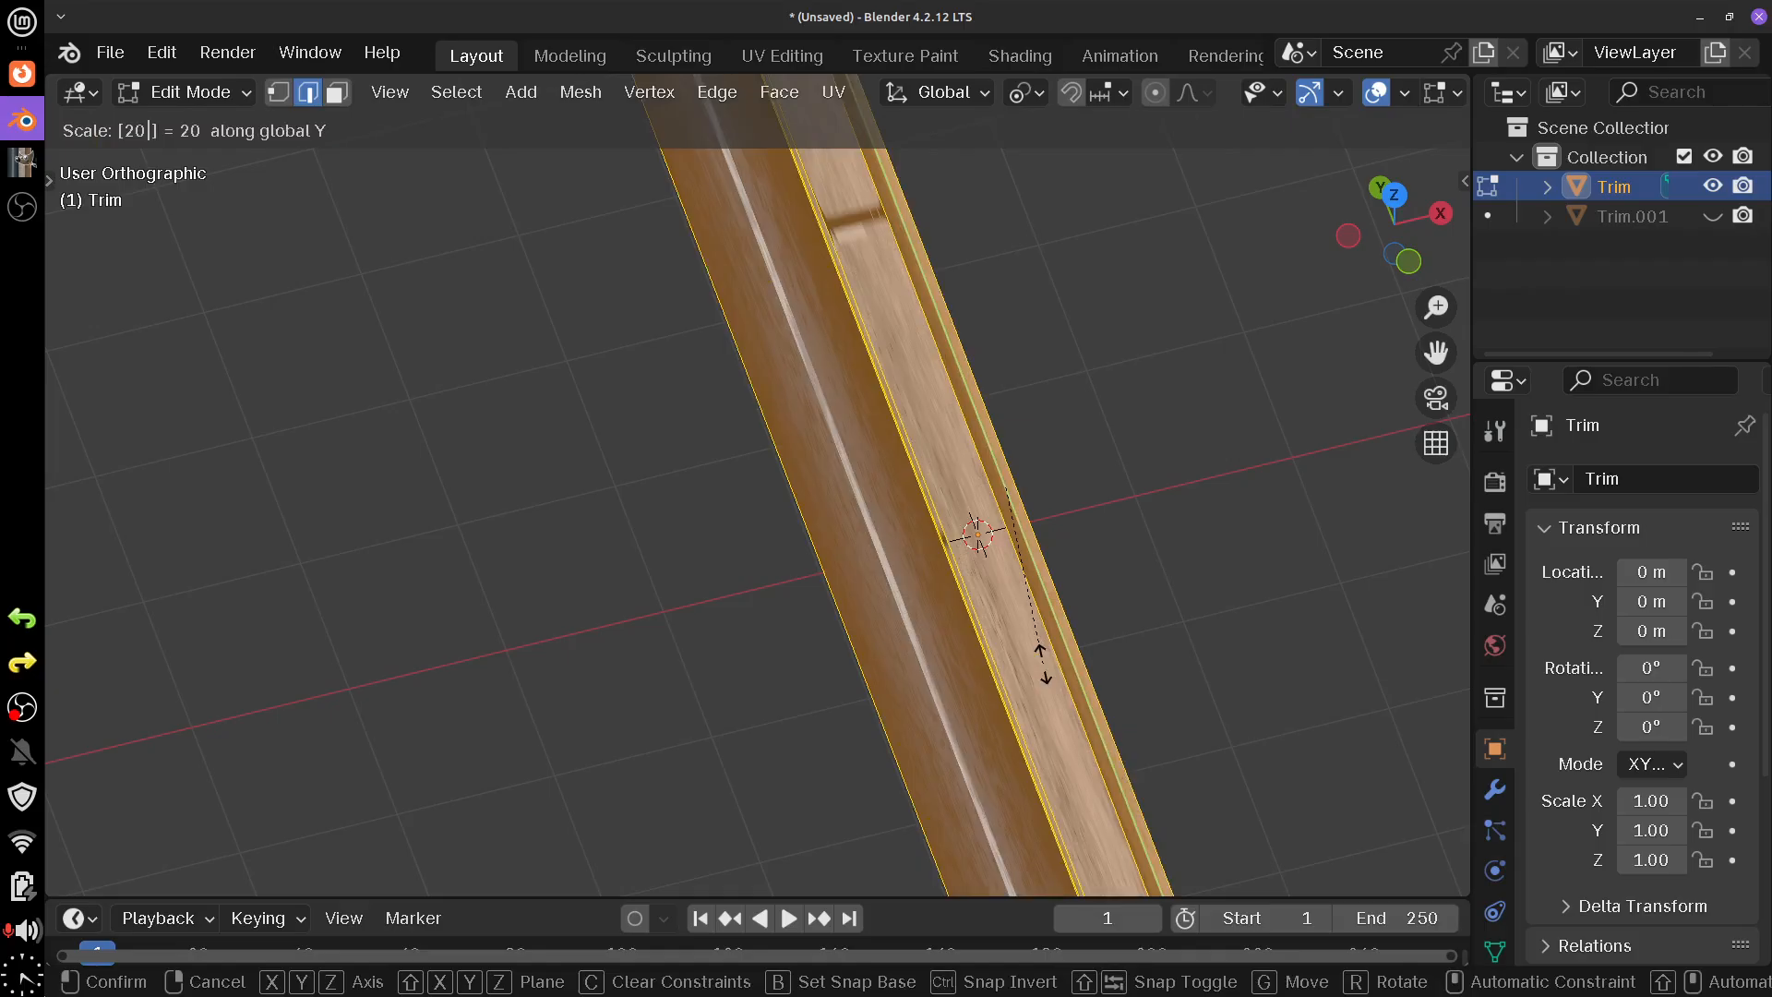
key(Return)
scroll(1038, 666, down, 5)
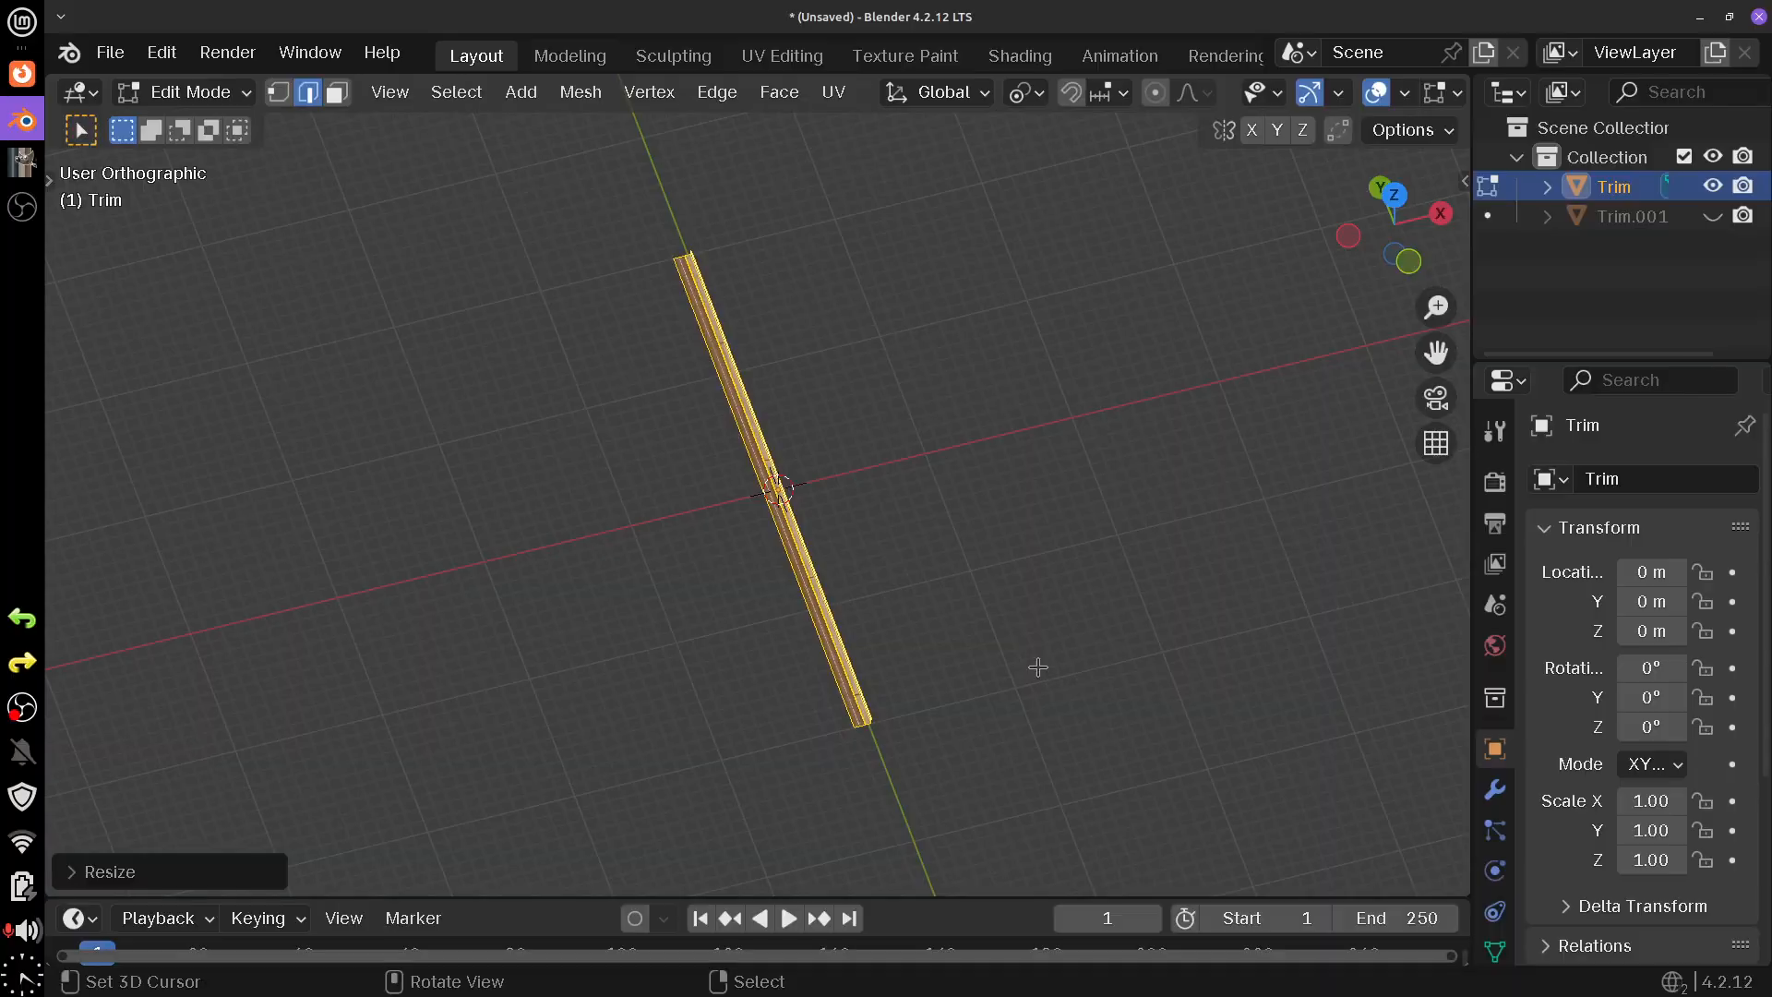
scroll(1032, 664, up, 2)
drag(1028, 665, 1034, 605)
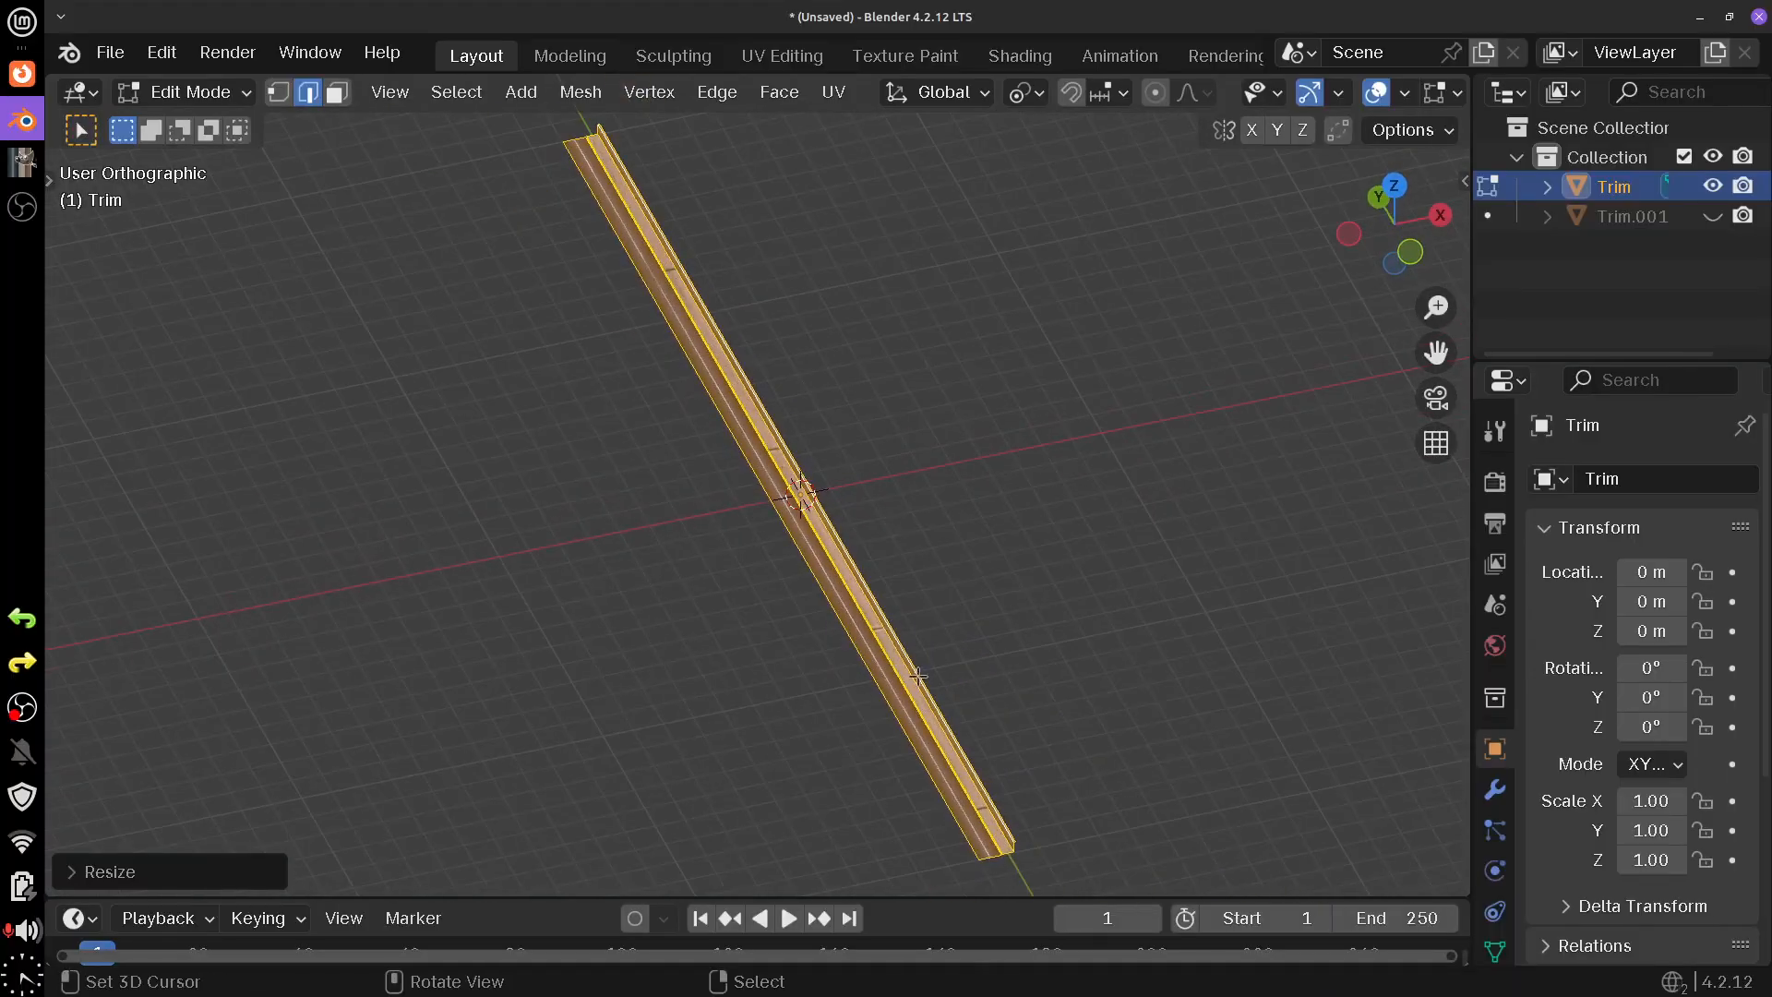
- Select all of the street's UVs in the UV Editing workspace and scale them by 20 along Y
click(780, 56)
key(Home)
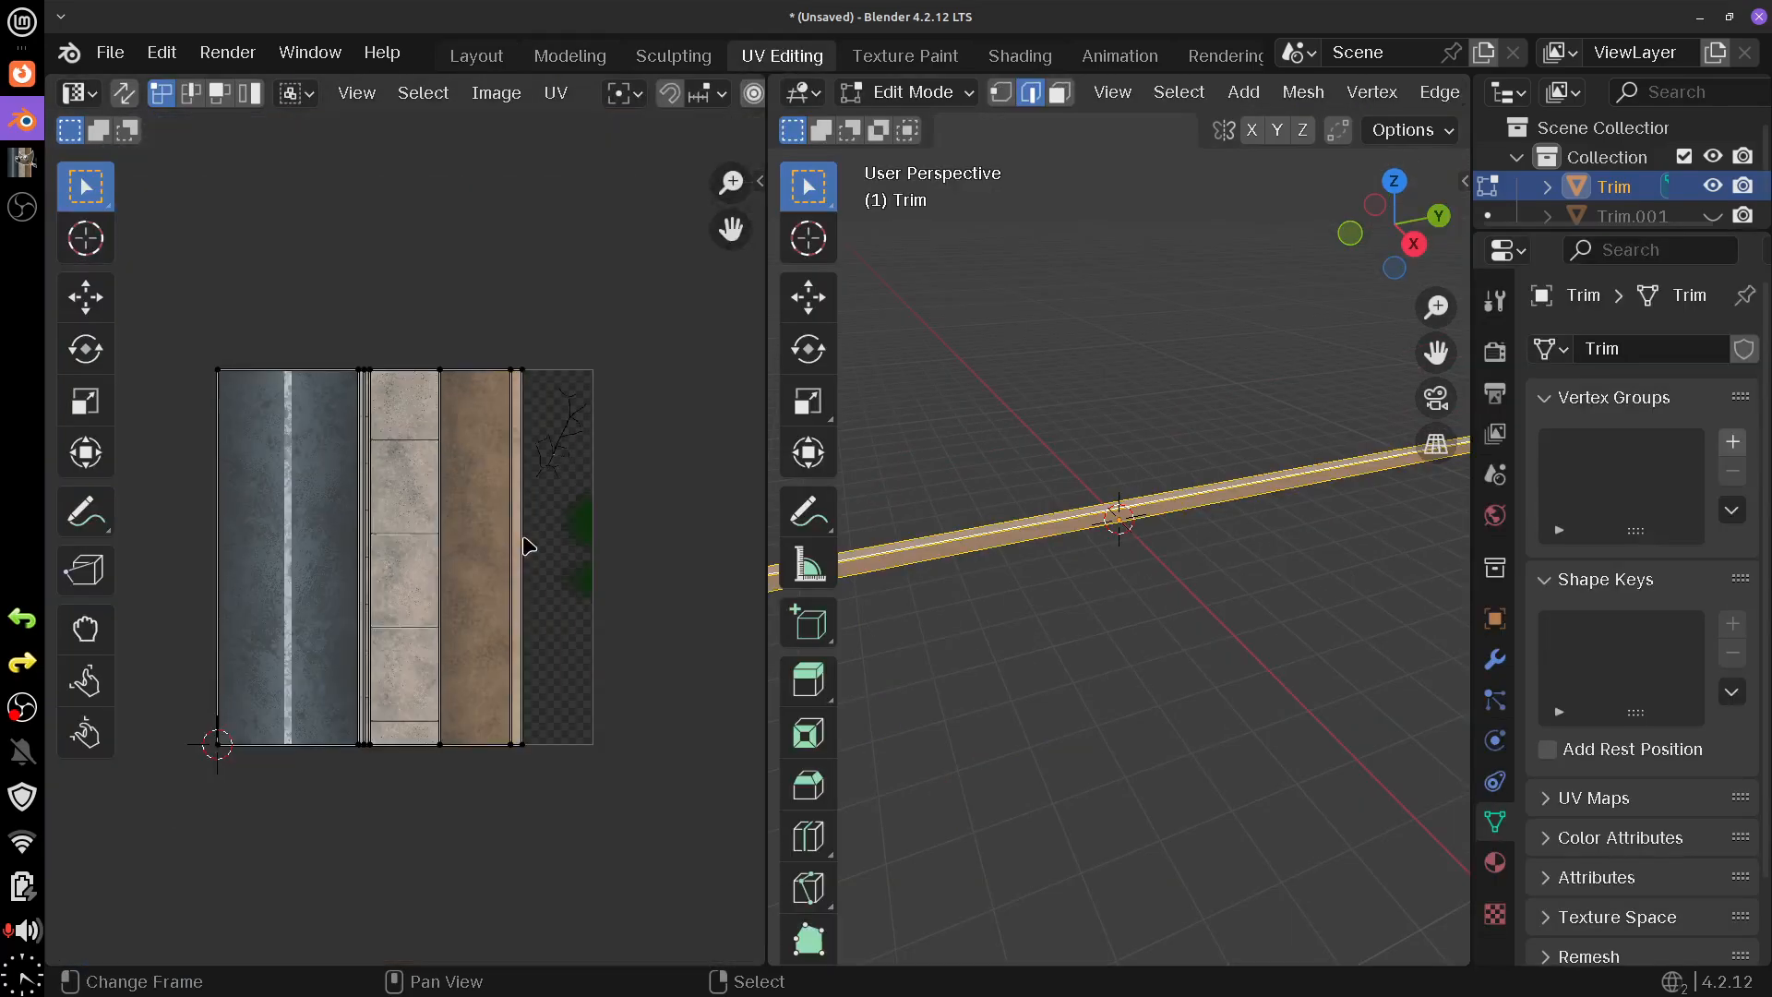
key(a)
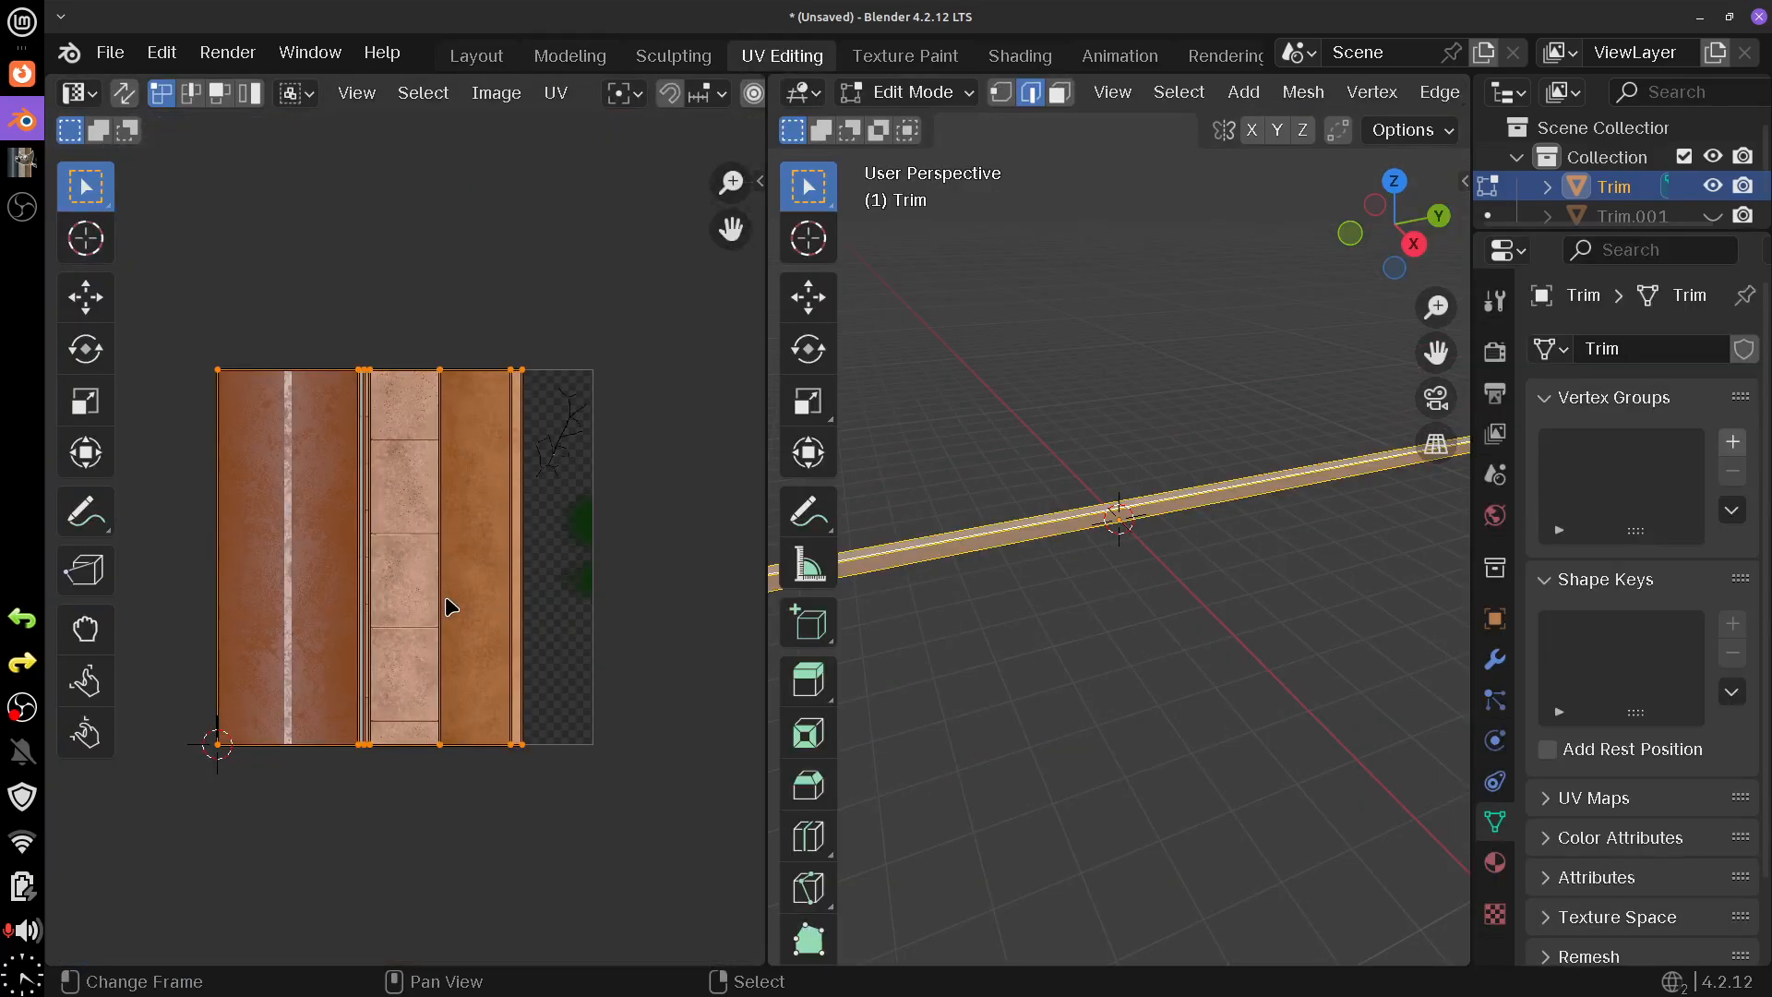
key(s)
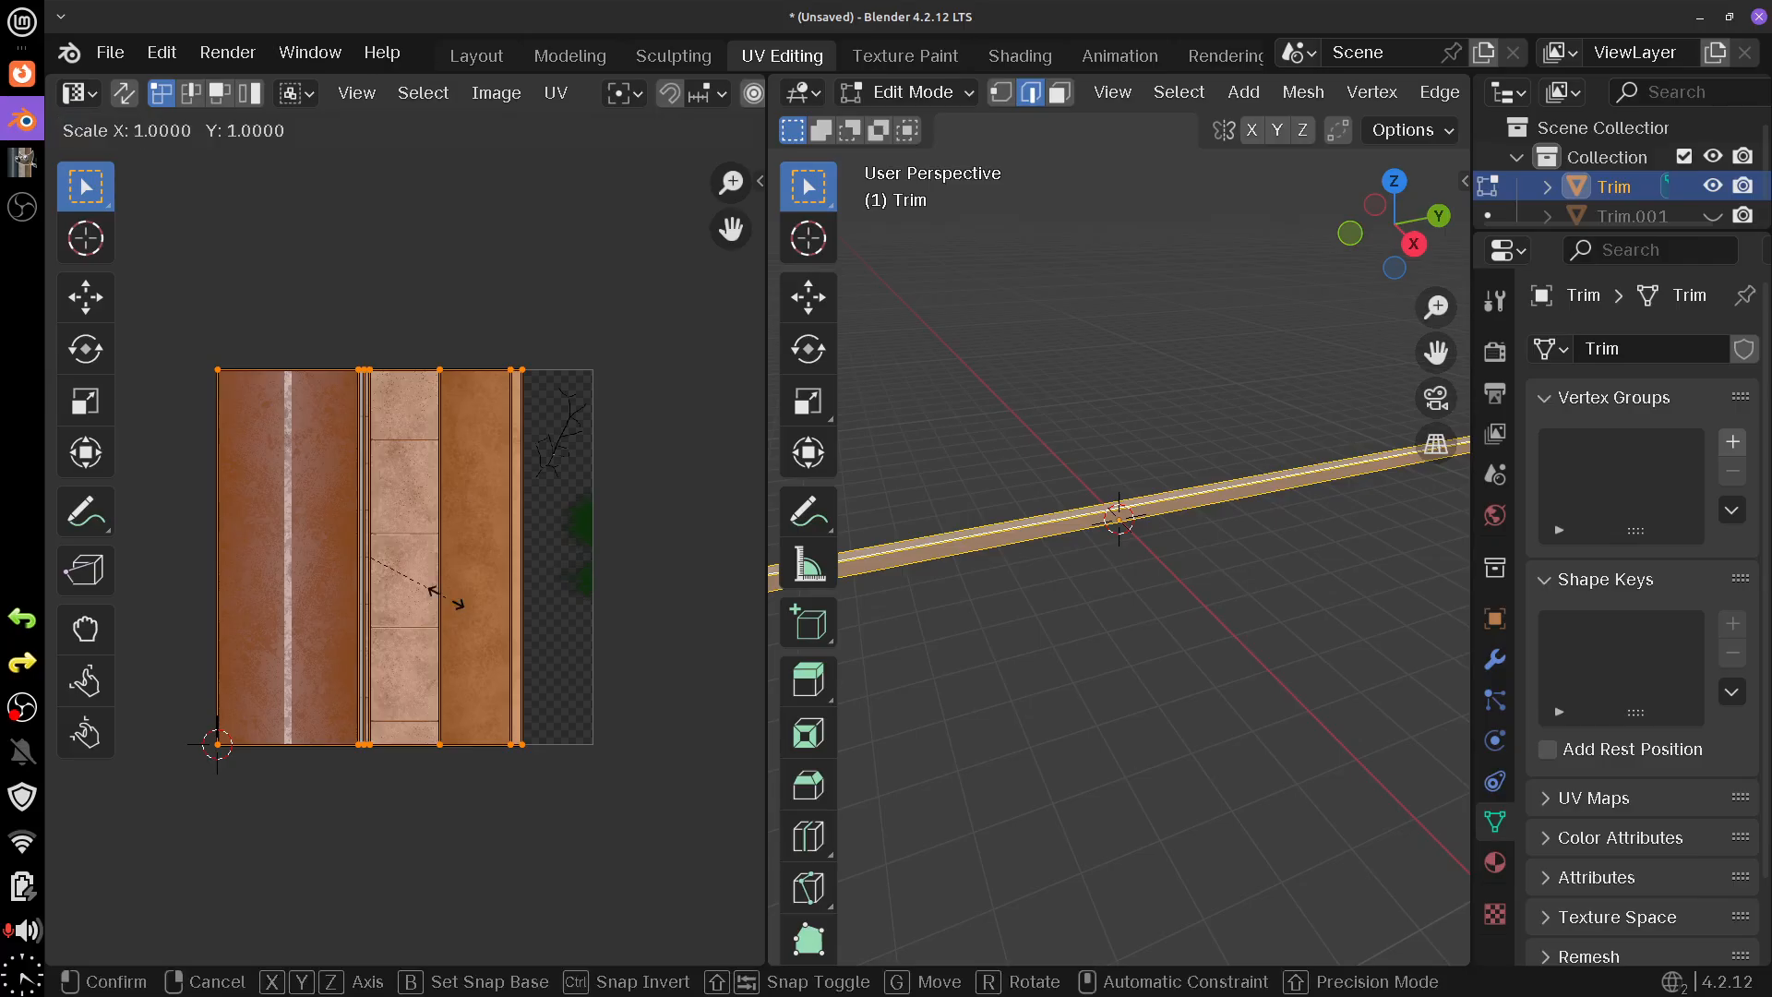
text(y)
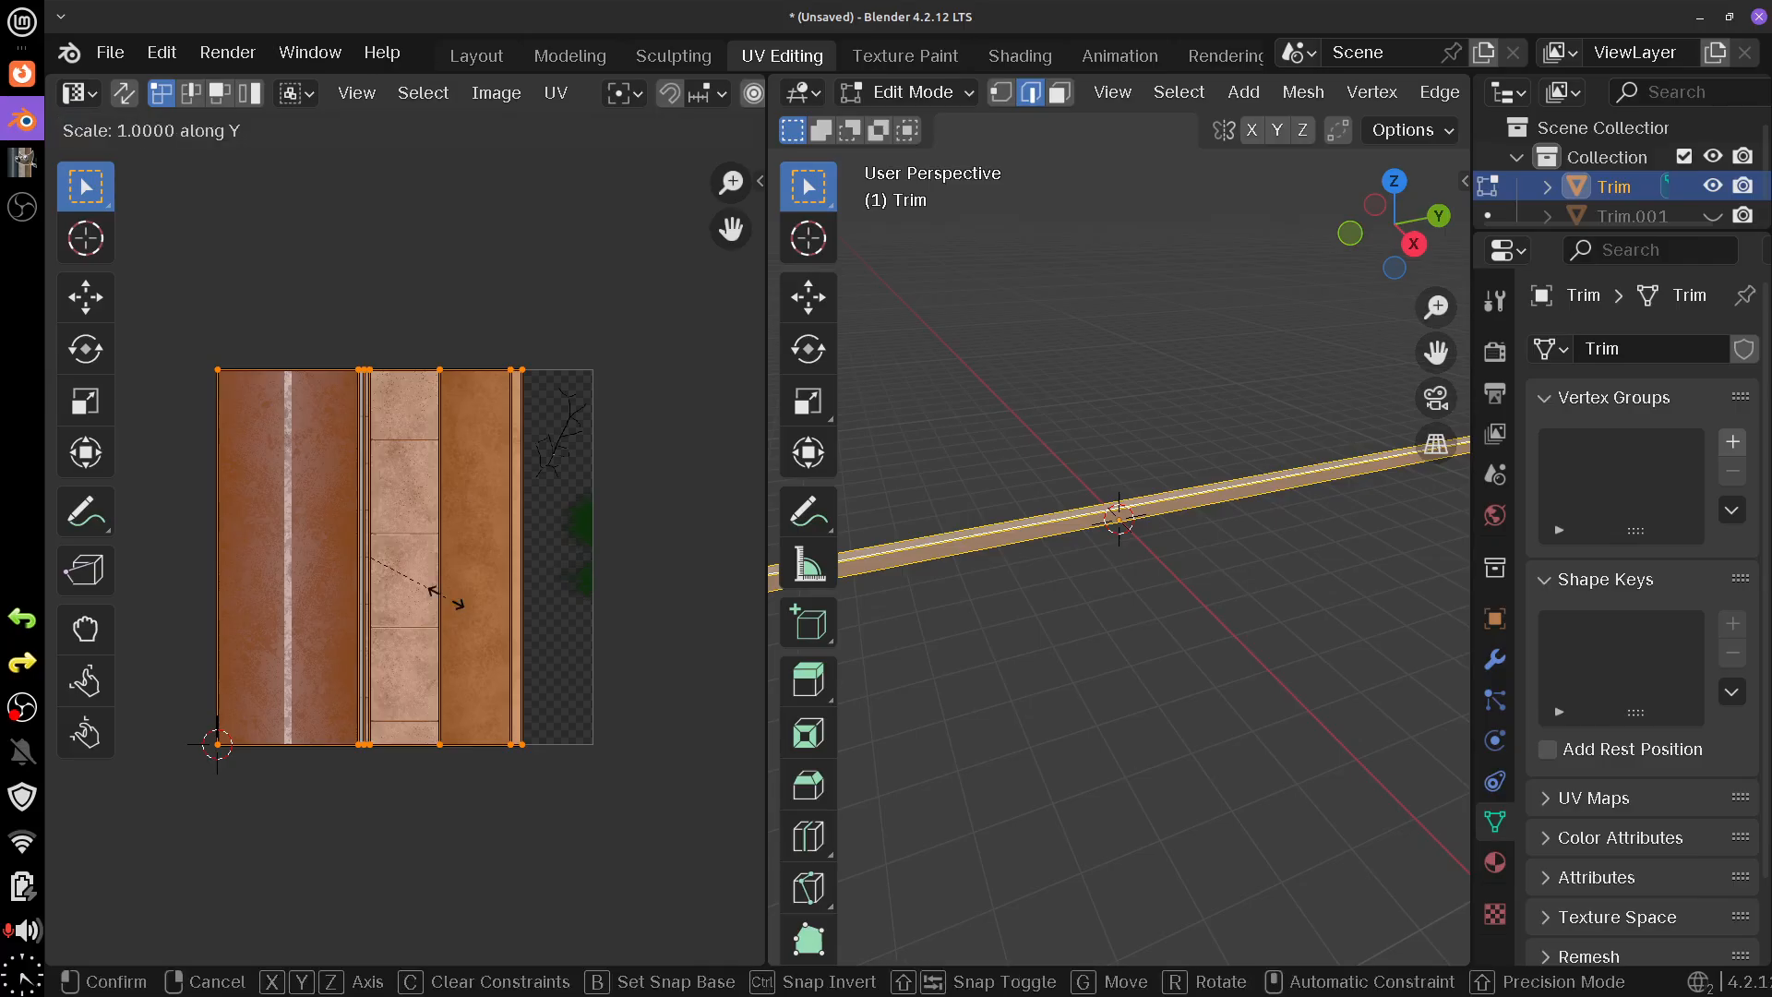
text(20)
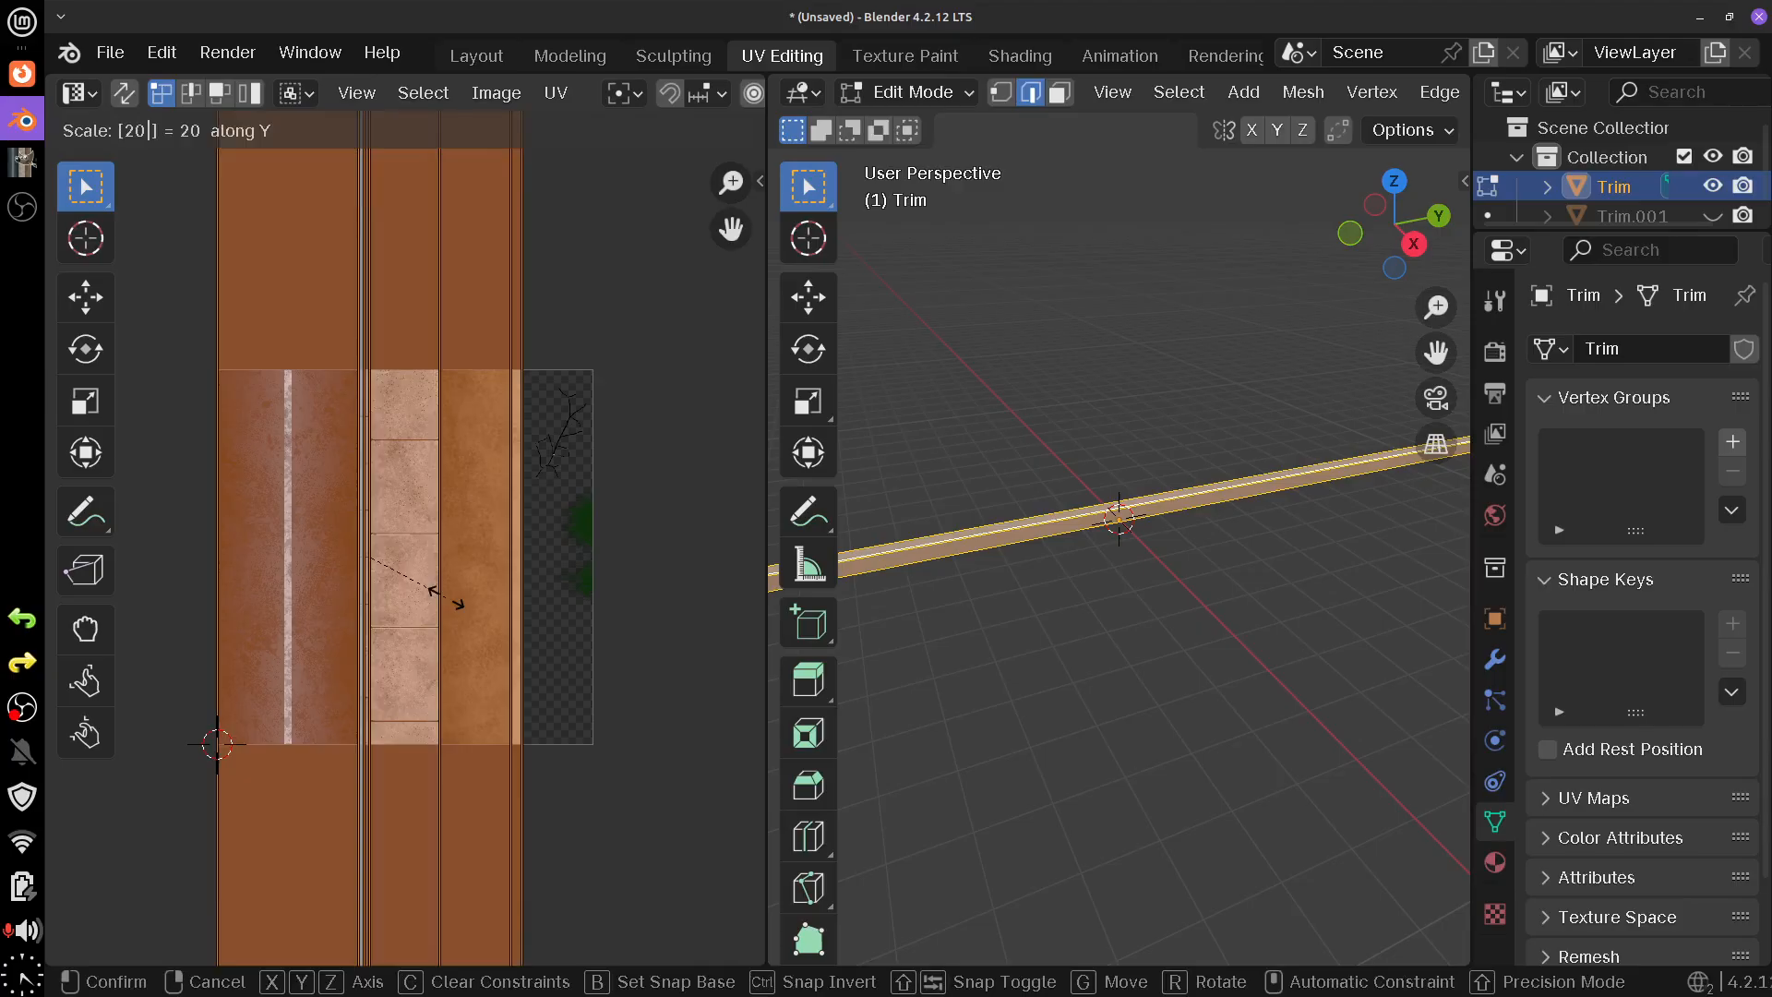
key(Return)
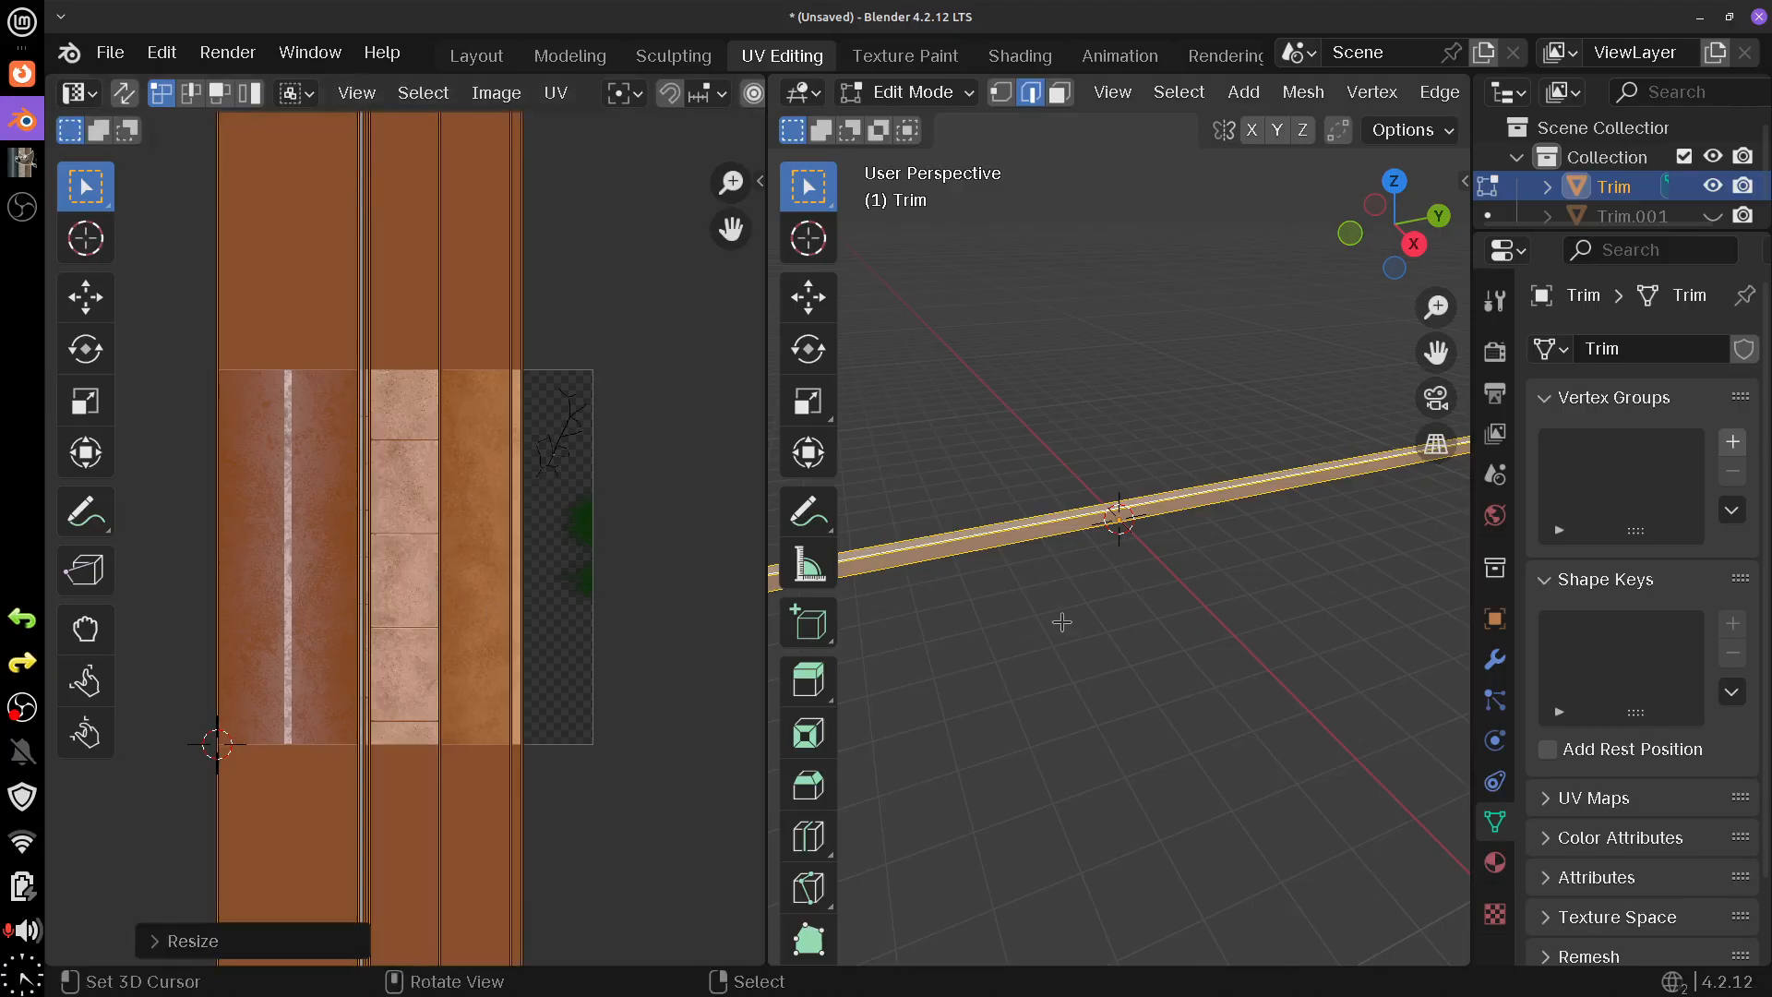
- Set the 3D view's solid shading color to Texture and inspect the texture on the stretched street
drag(1061, 621, 1154, 680)
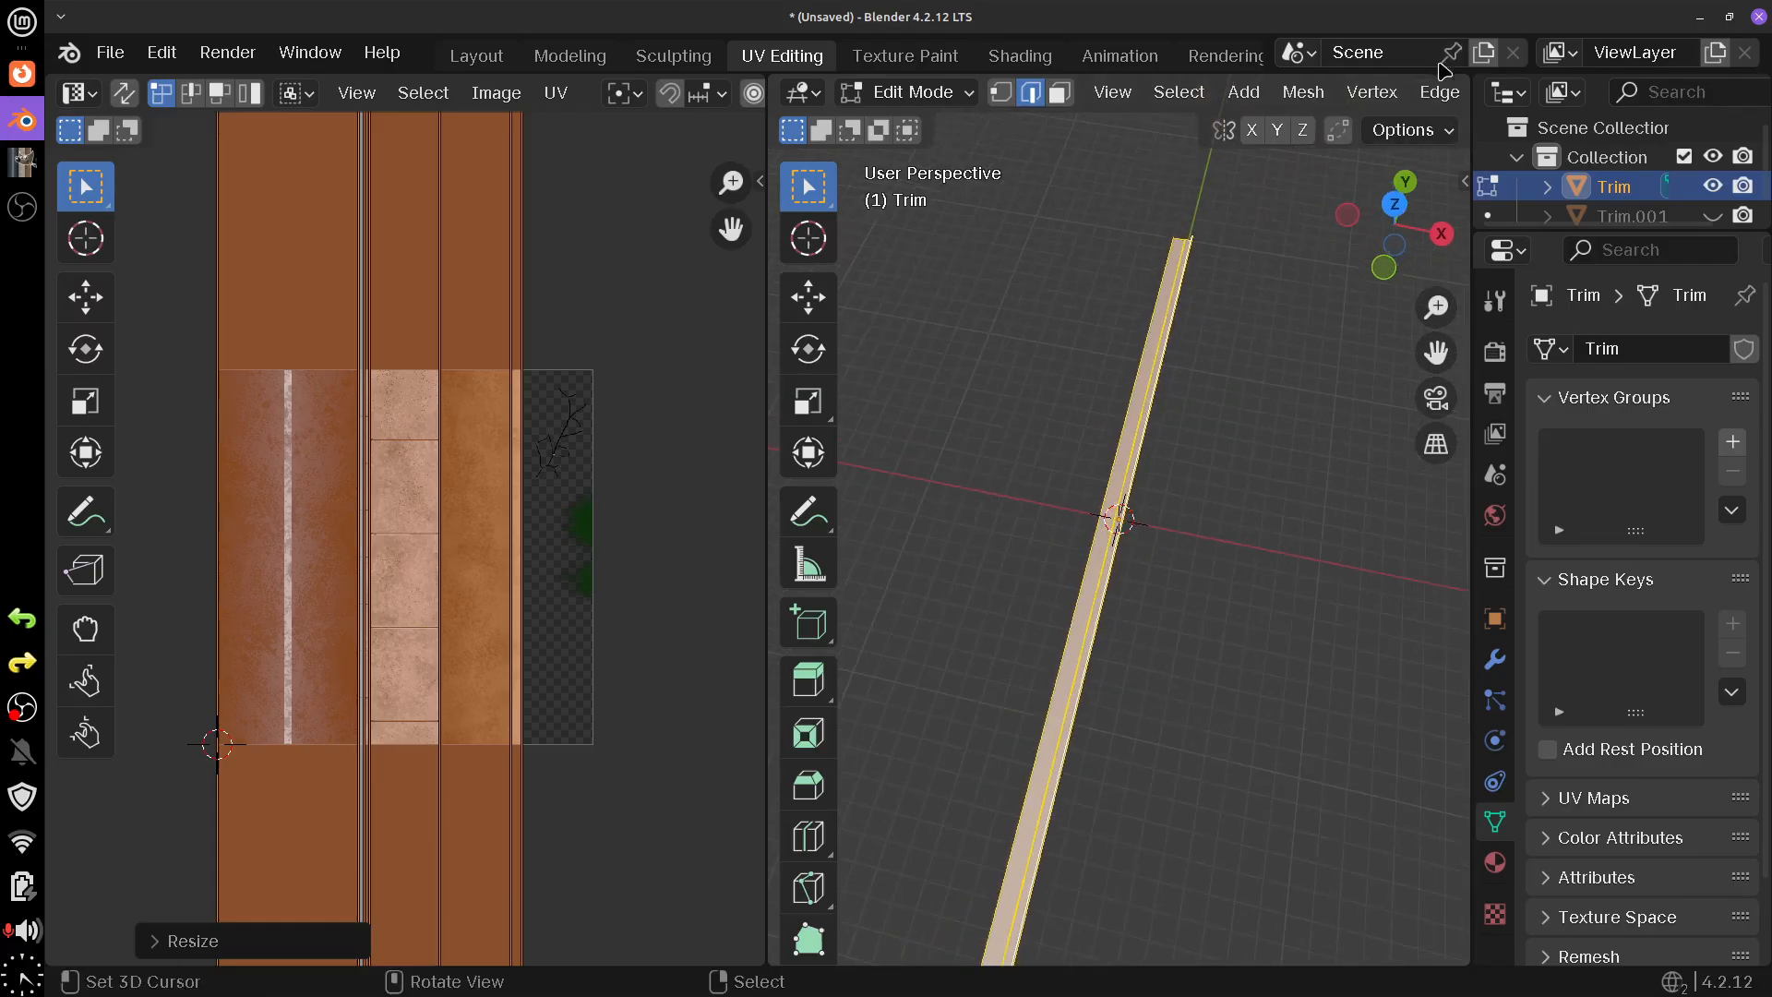
scroll(1398, 92, right, 5)
scroll(1395, 102, right, 6)
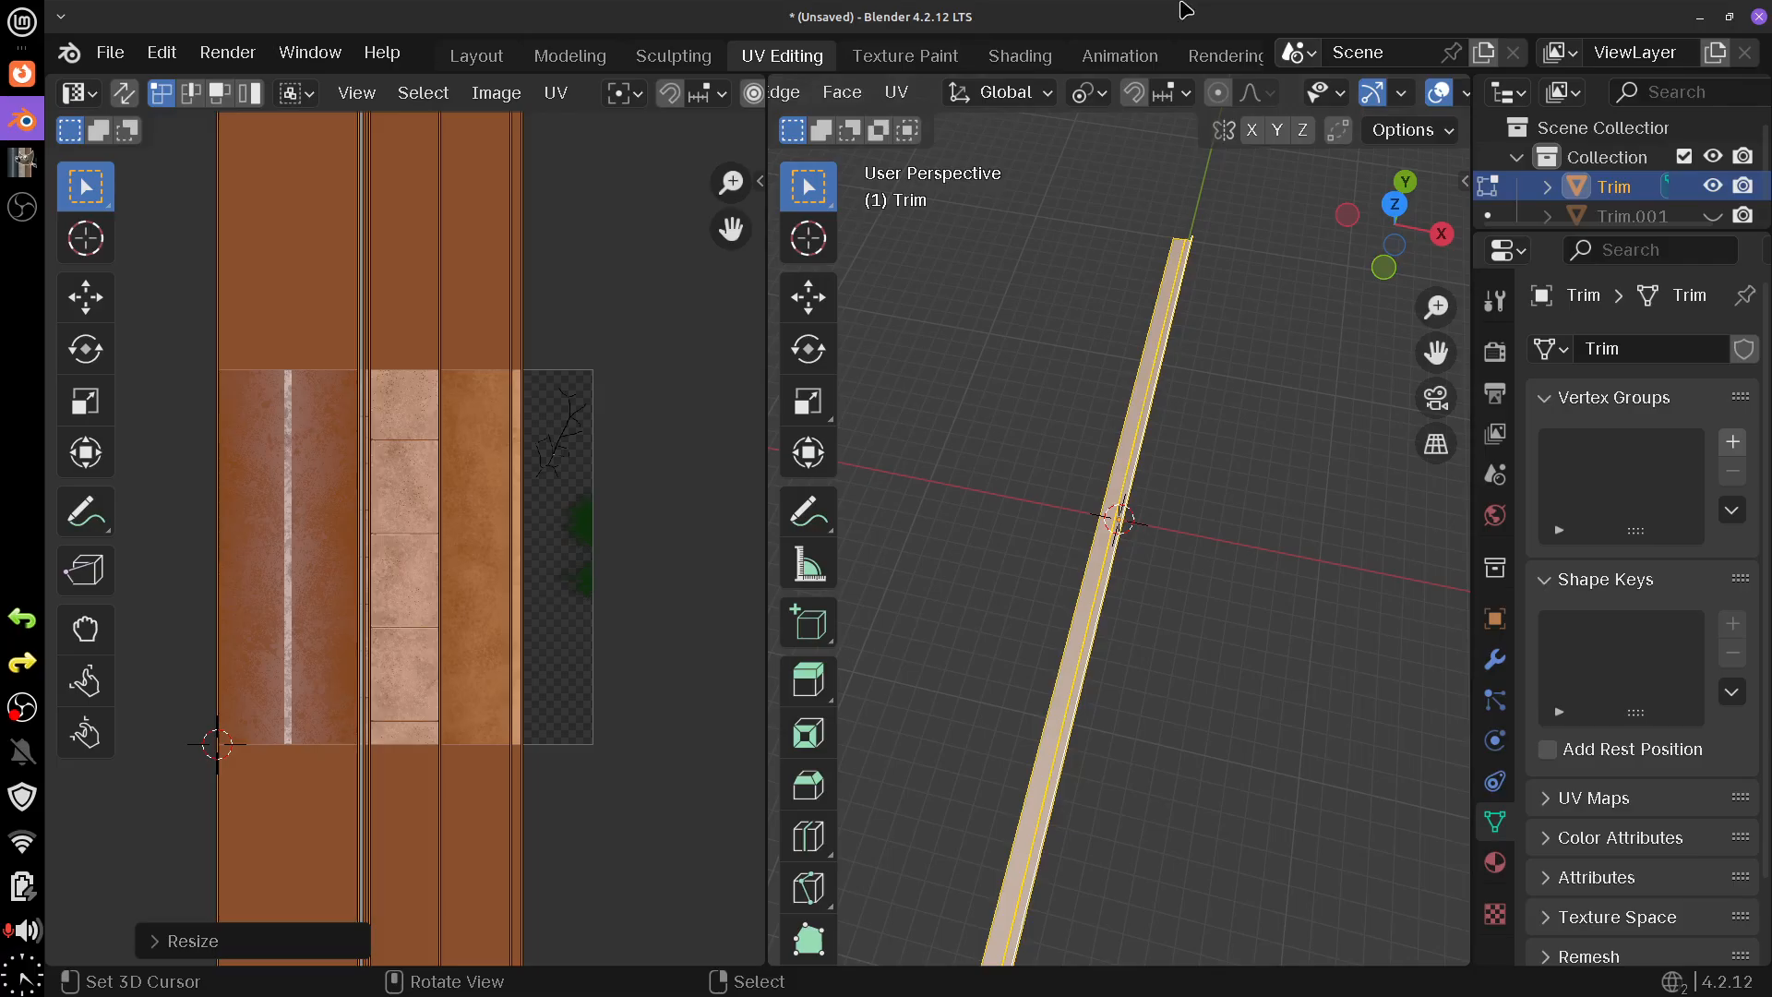
scroll(1440, 95, right, 5)
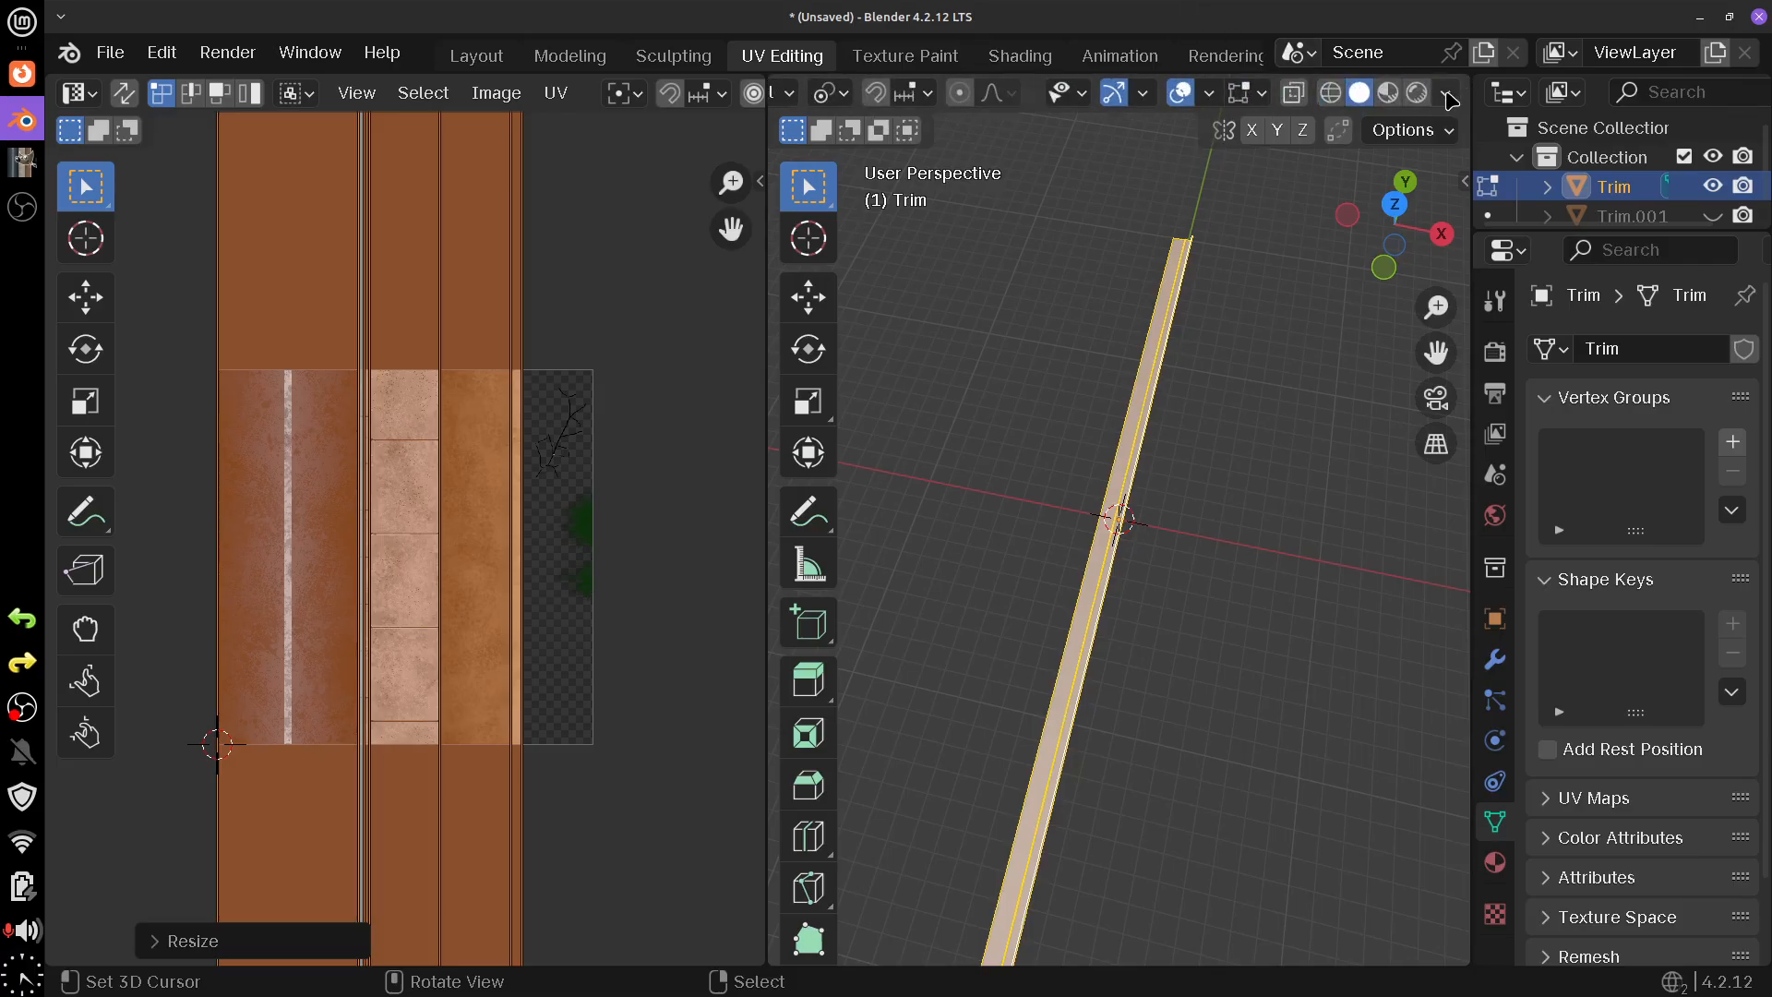
click(1447, 94)
click(1550, 569)
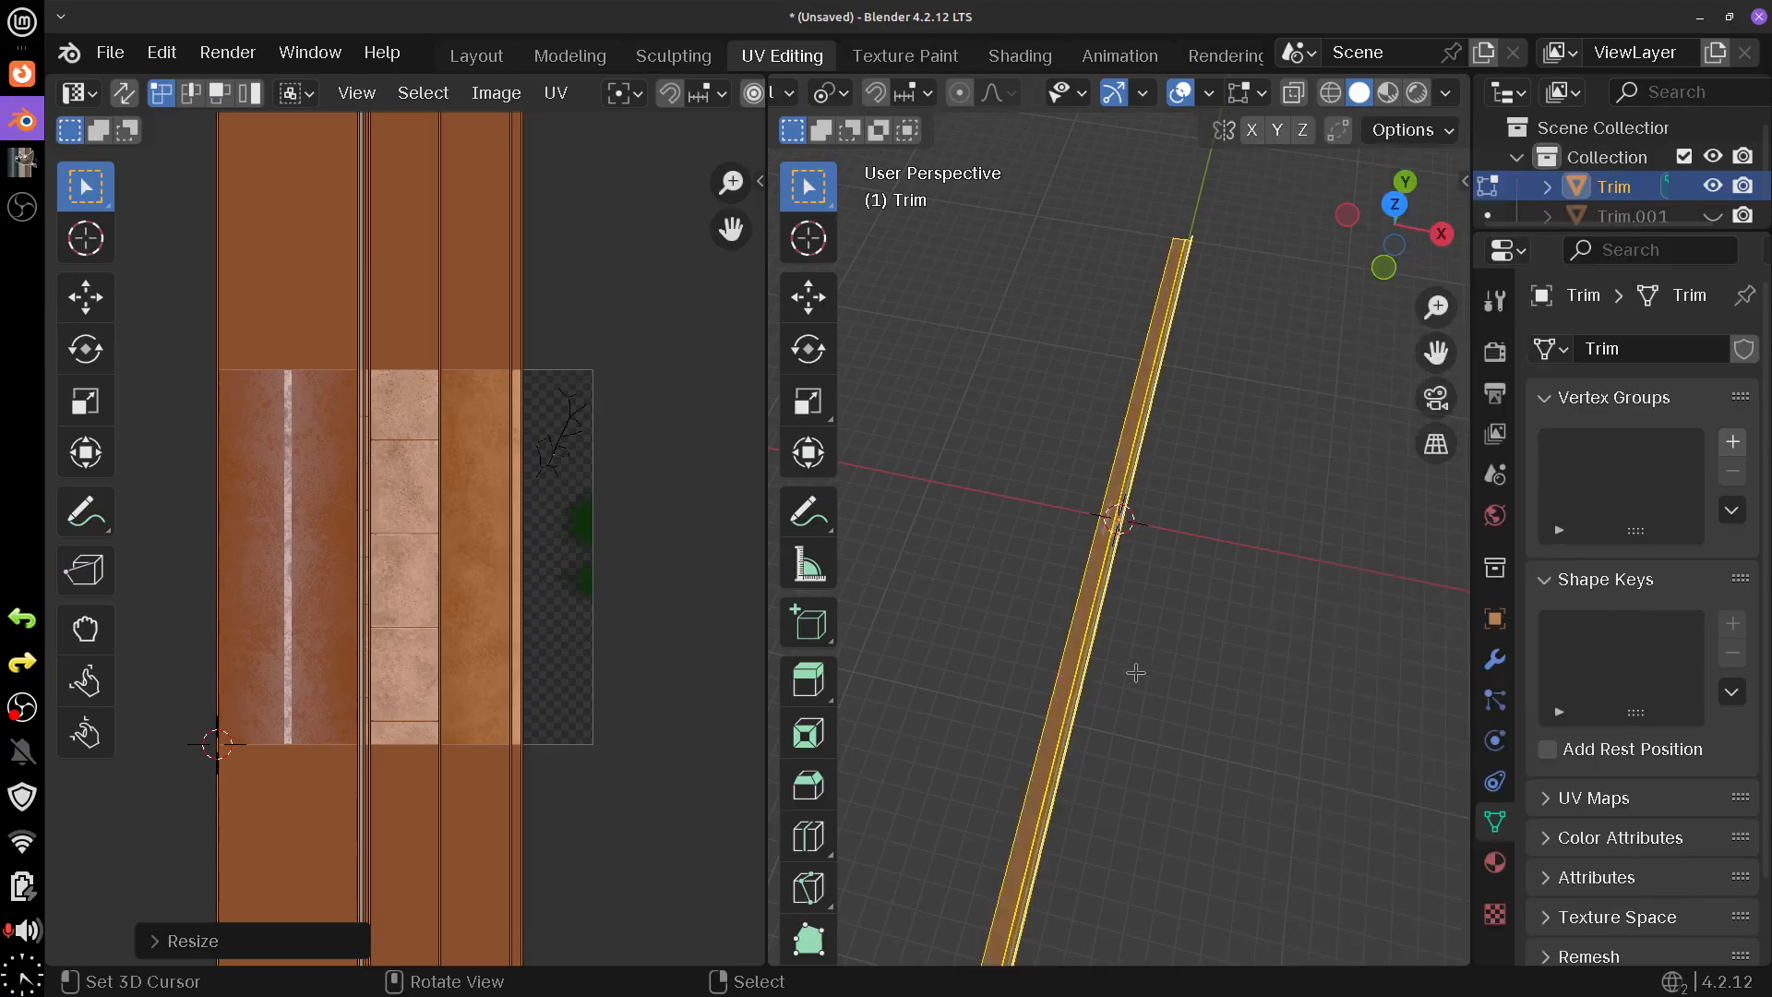
mouse_move(1135, 672)
mouse_down()
mouse_move(1191, 528)
mouse_move(1230, 661)
mouse_move(1215, 645)
mouse_up()
drag(1190, 490, 1178, 598)
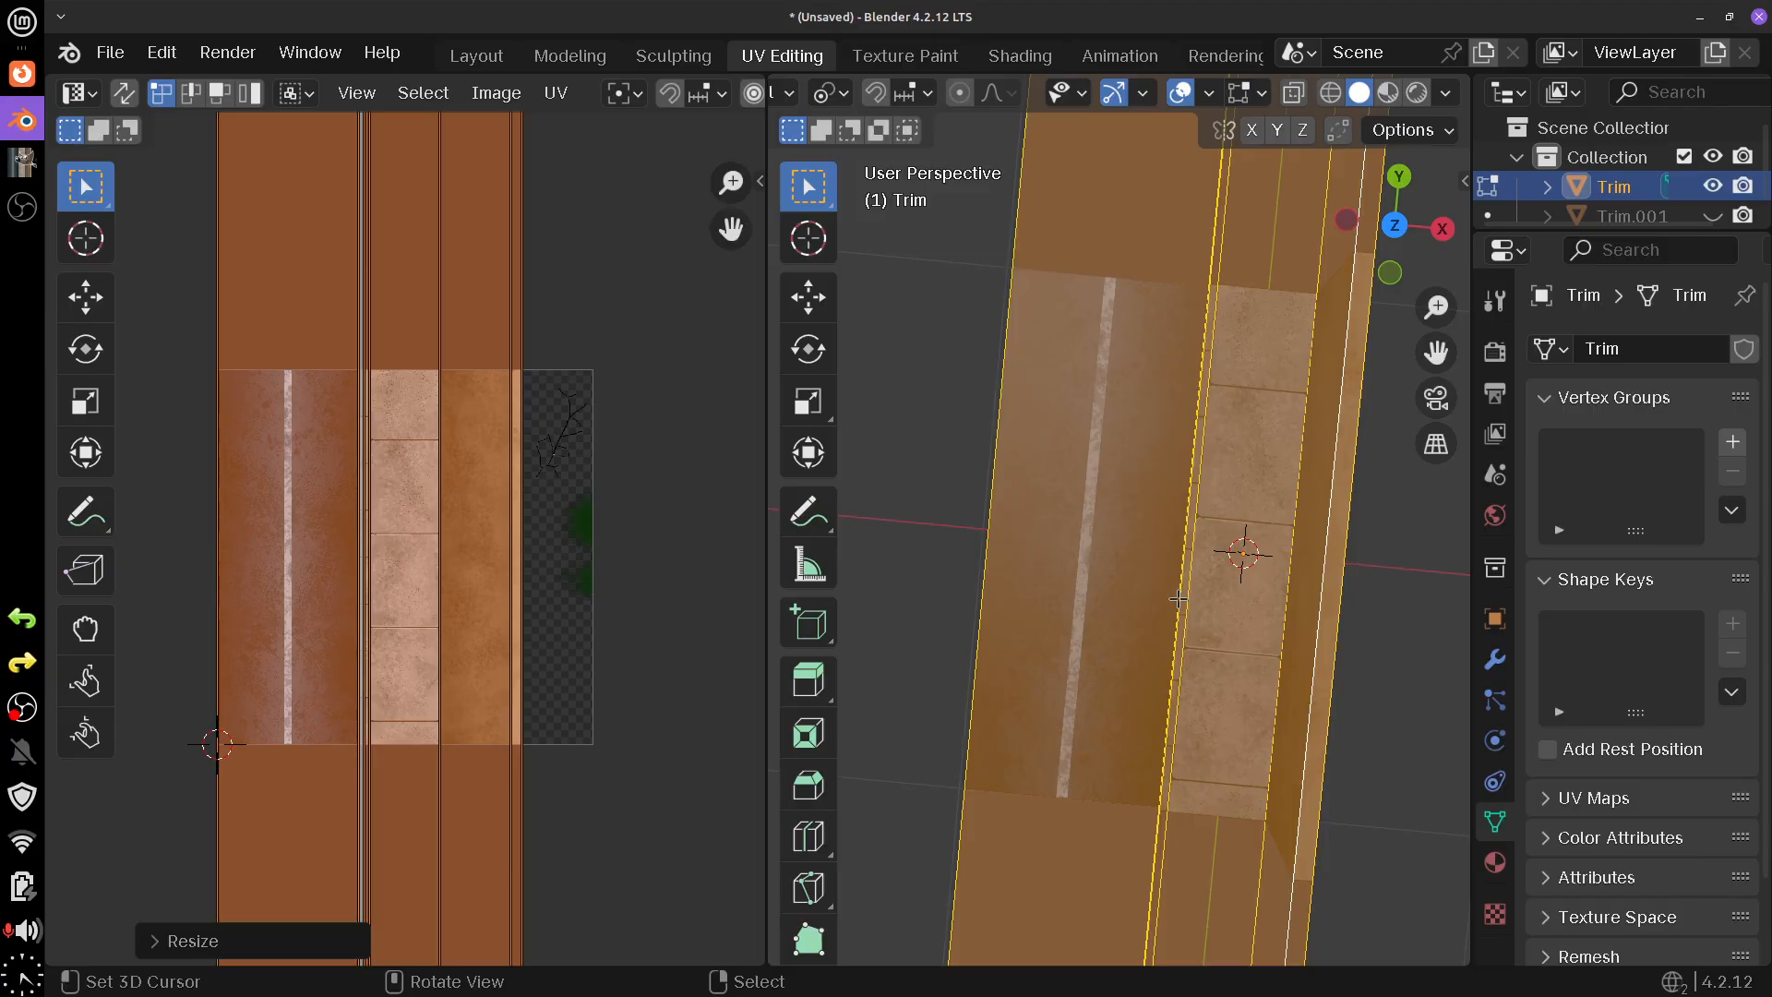
- Set the extension of the Trim.png image texture node in the Trim material to Repeat
click(1018, 57)
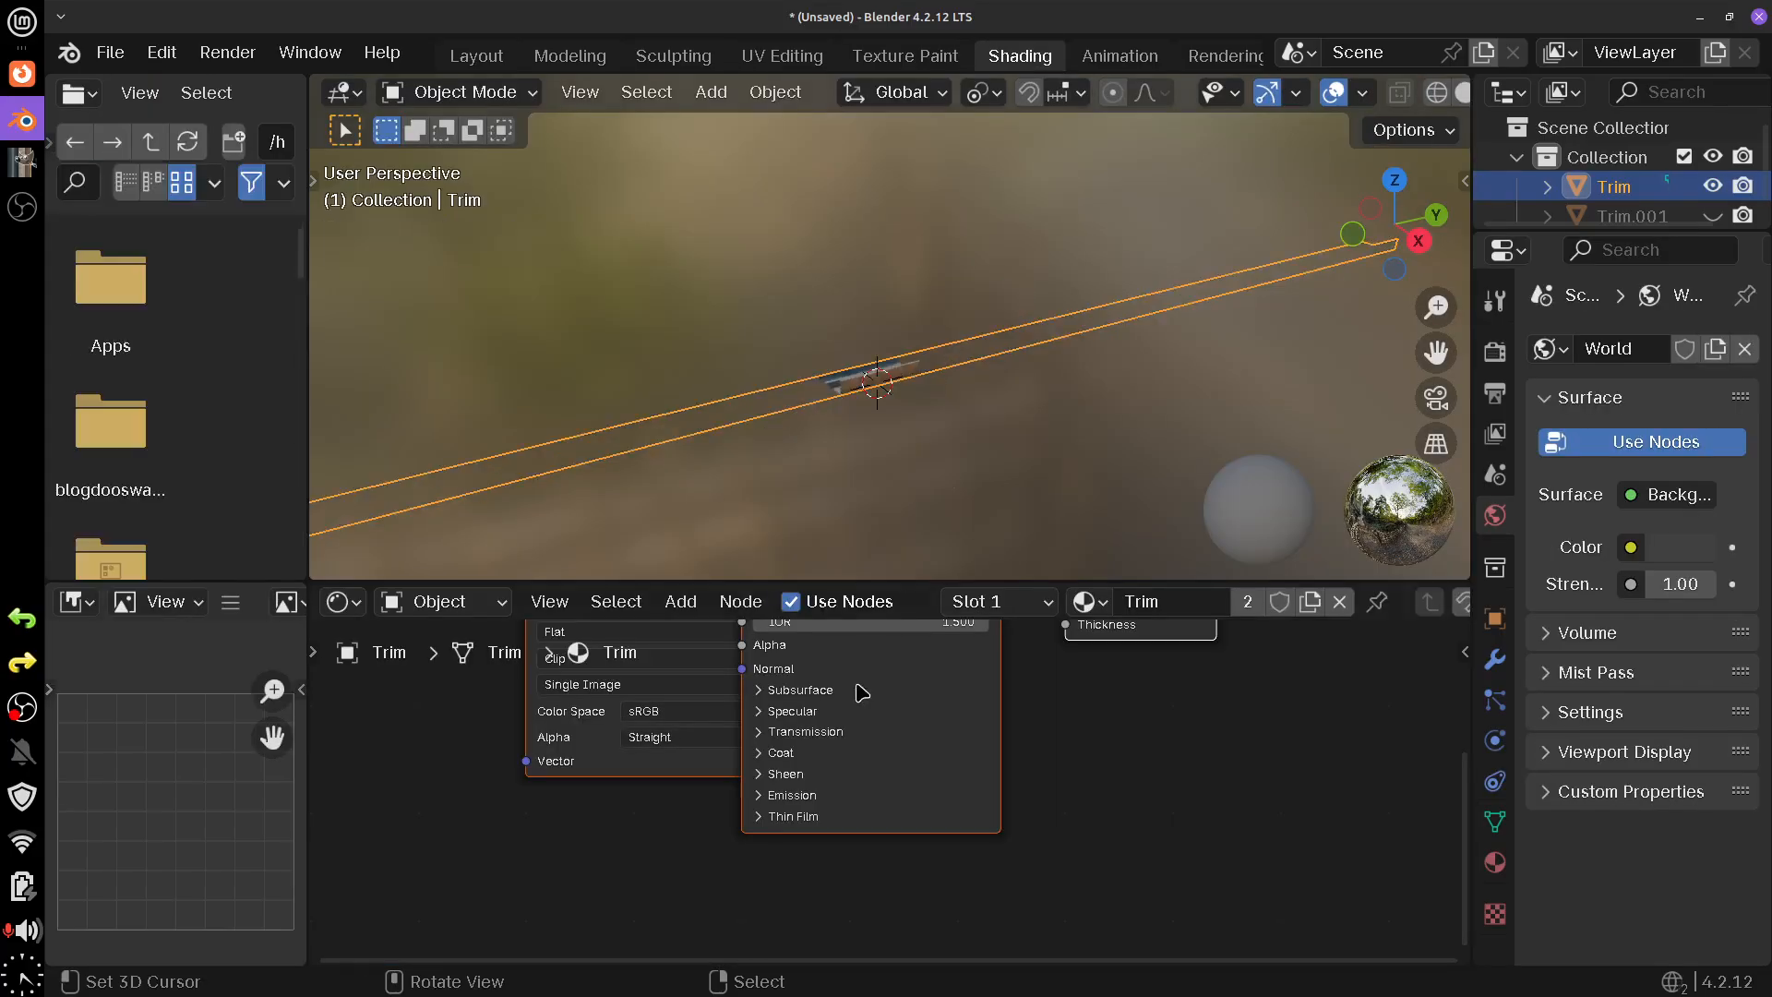
key(Home)
drag(965, 669, 771, 691)
scroll(824, 861, up, 6)
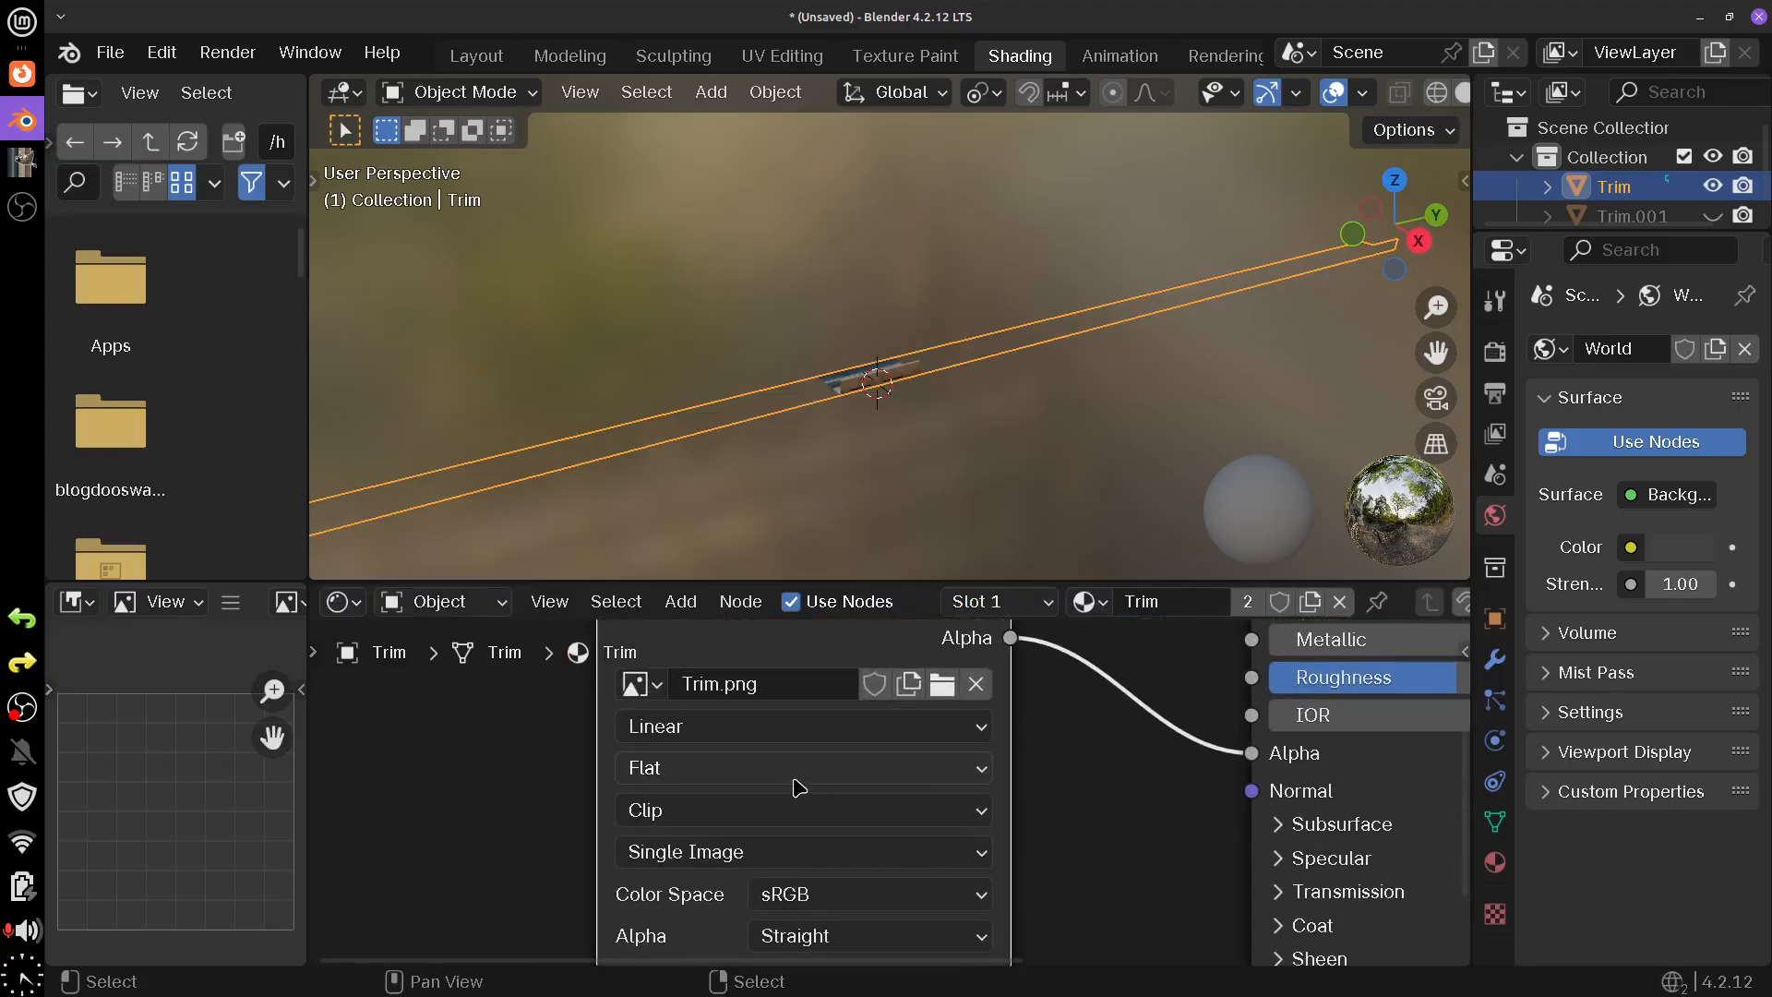
click(781, 780)
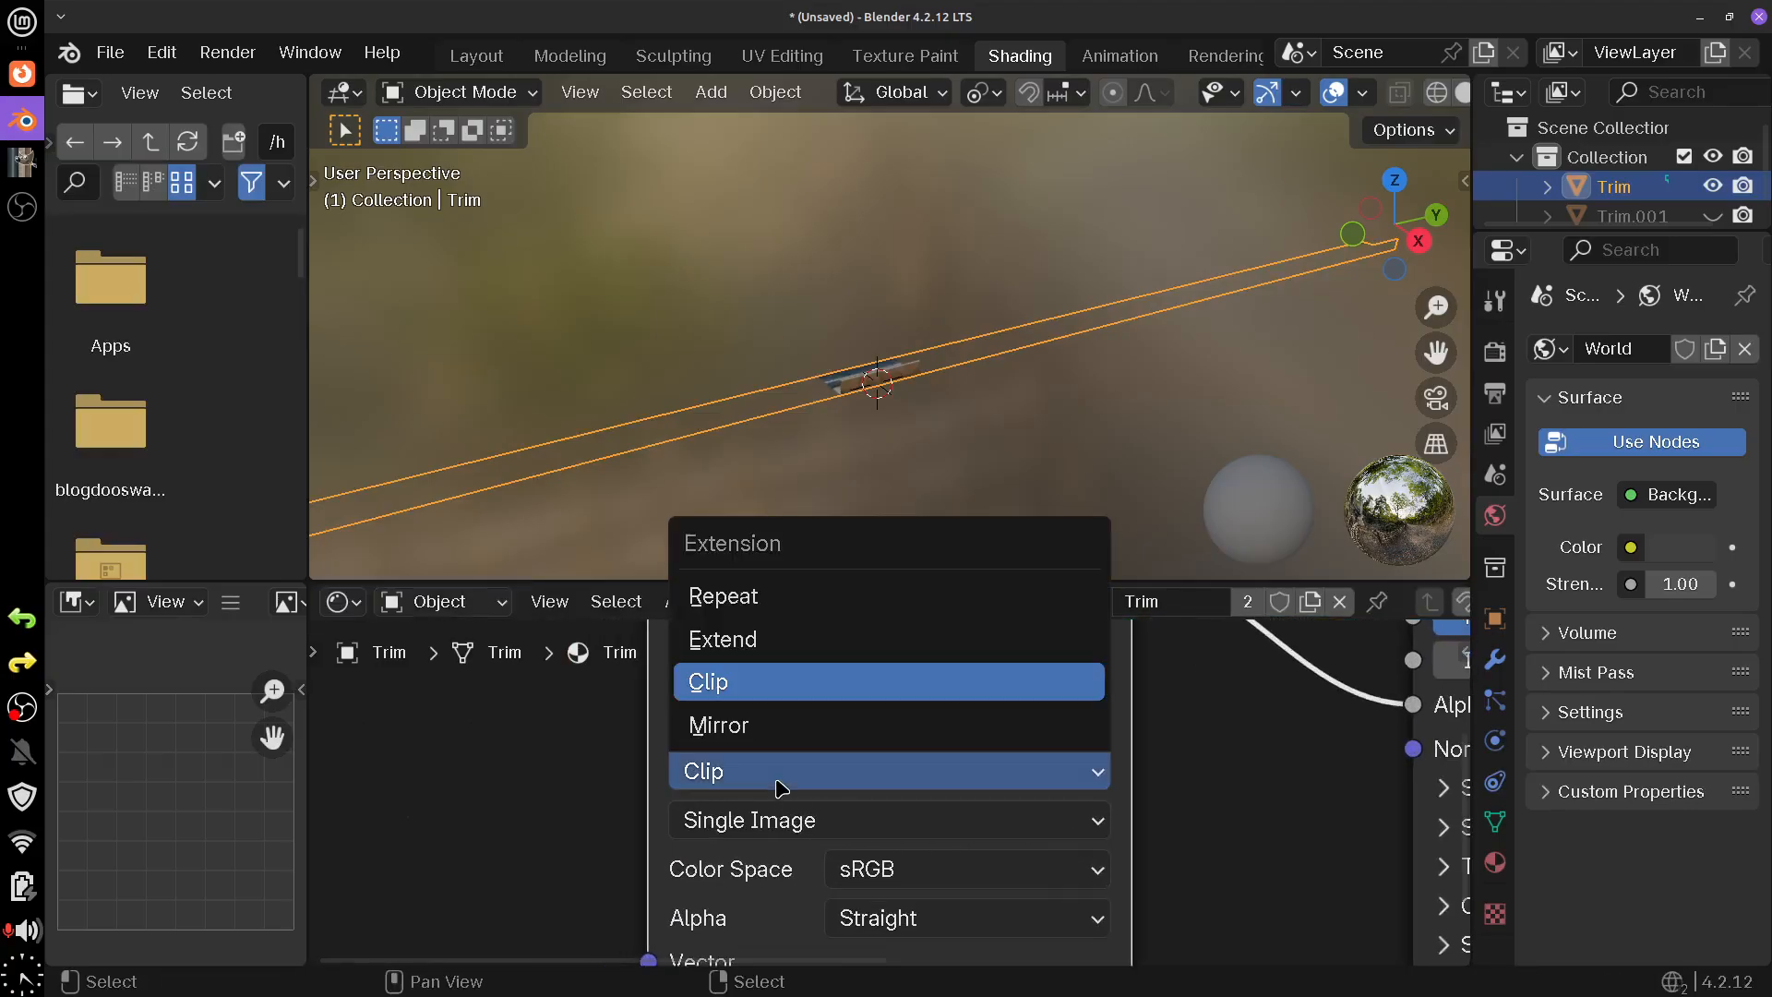
click(744, 607)
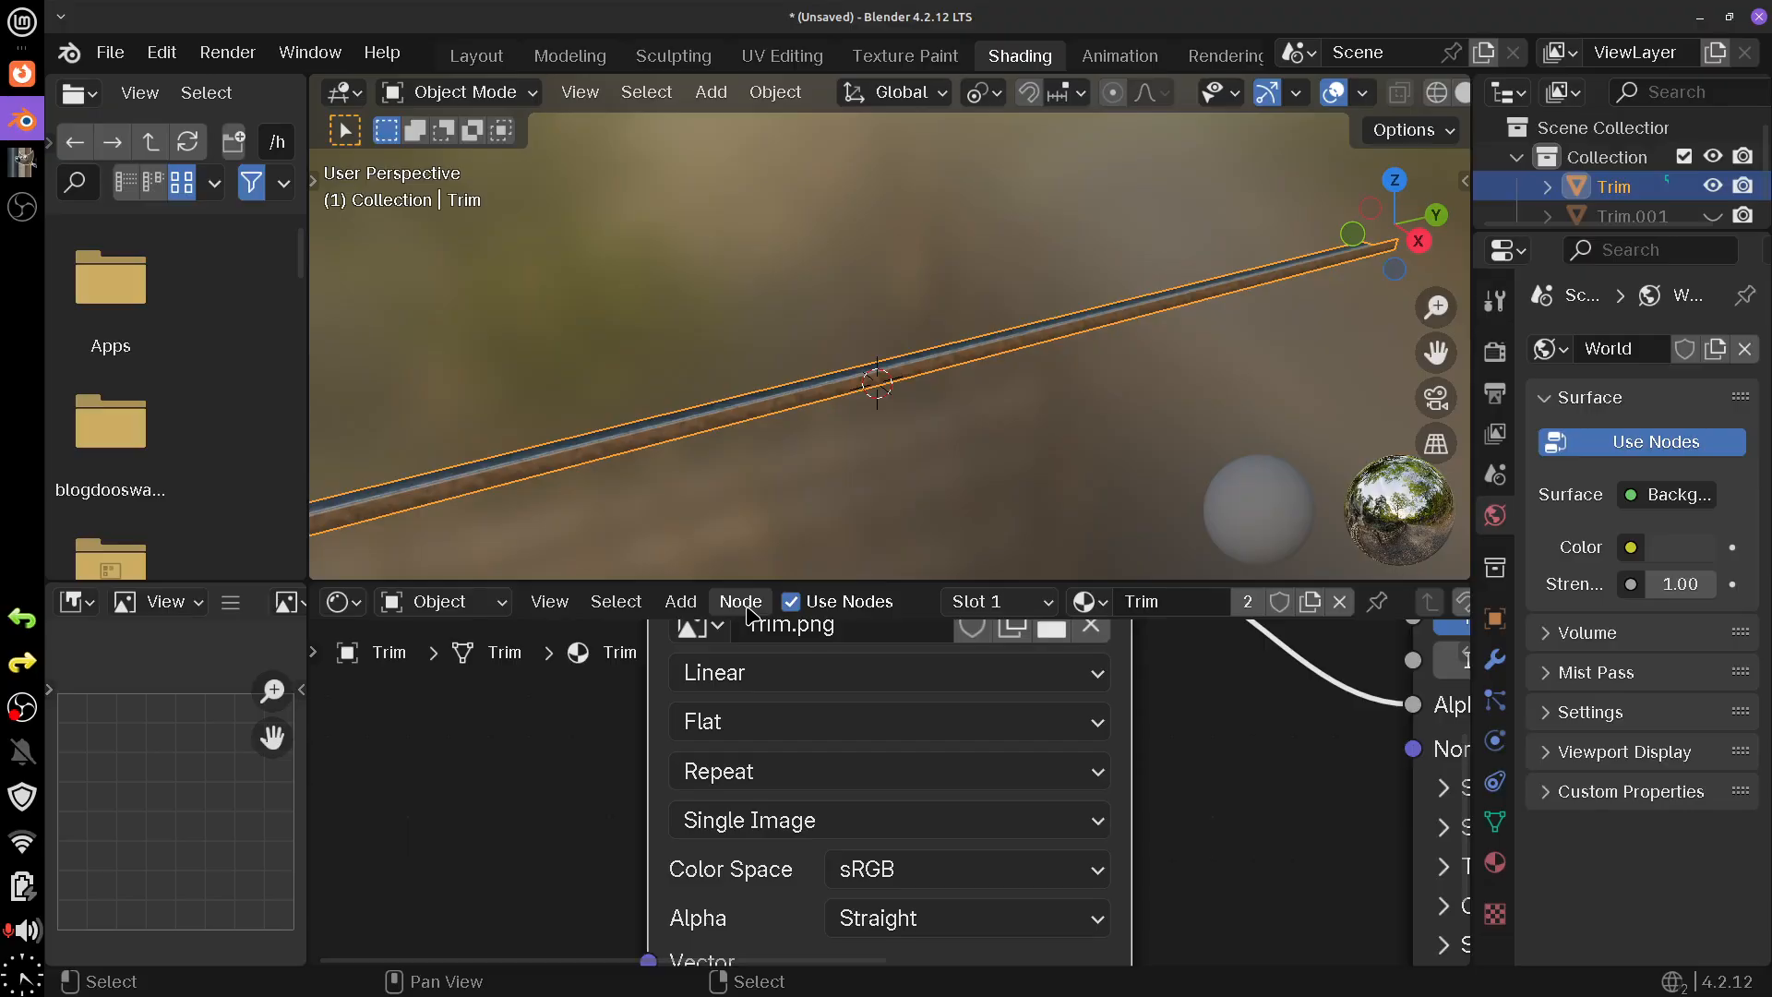
- Examine the texture tiling along the street in the Layout workspace, using Walk Navigation to view it from ground level
drag(830, 544, 1086, 518)
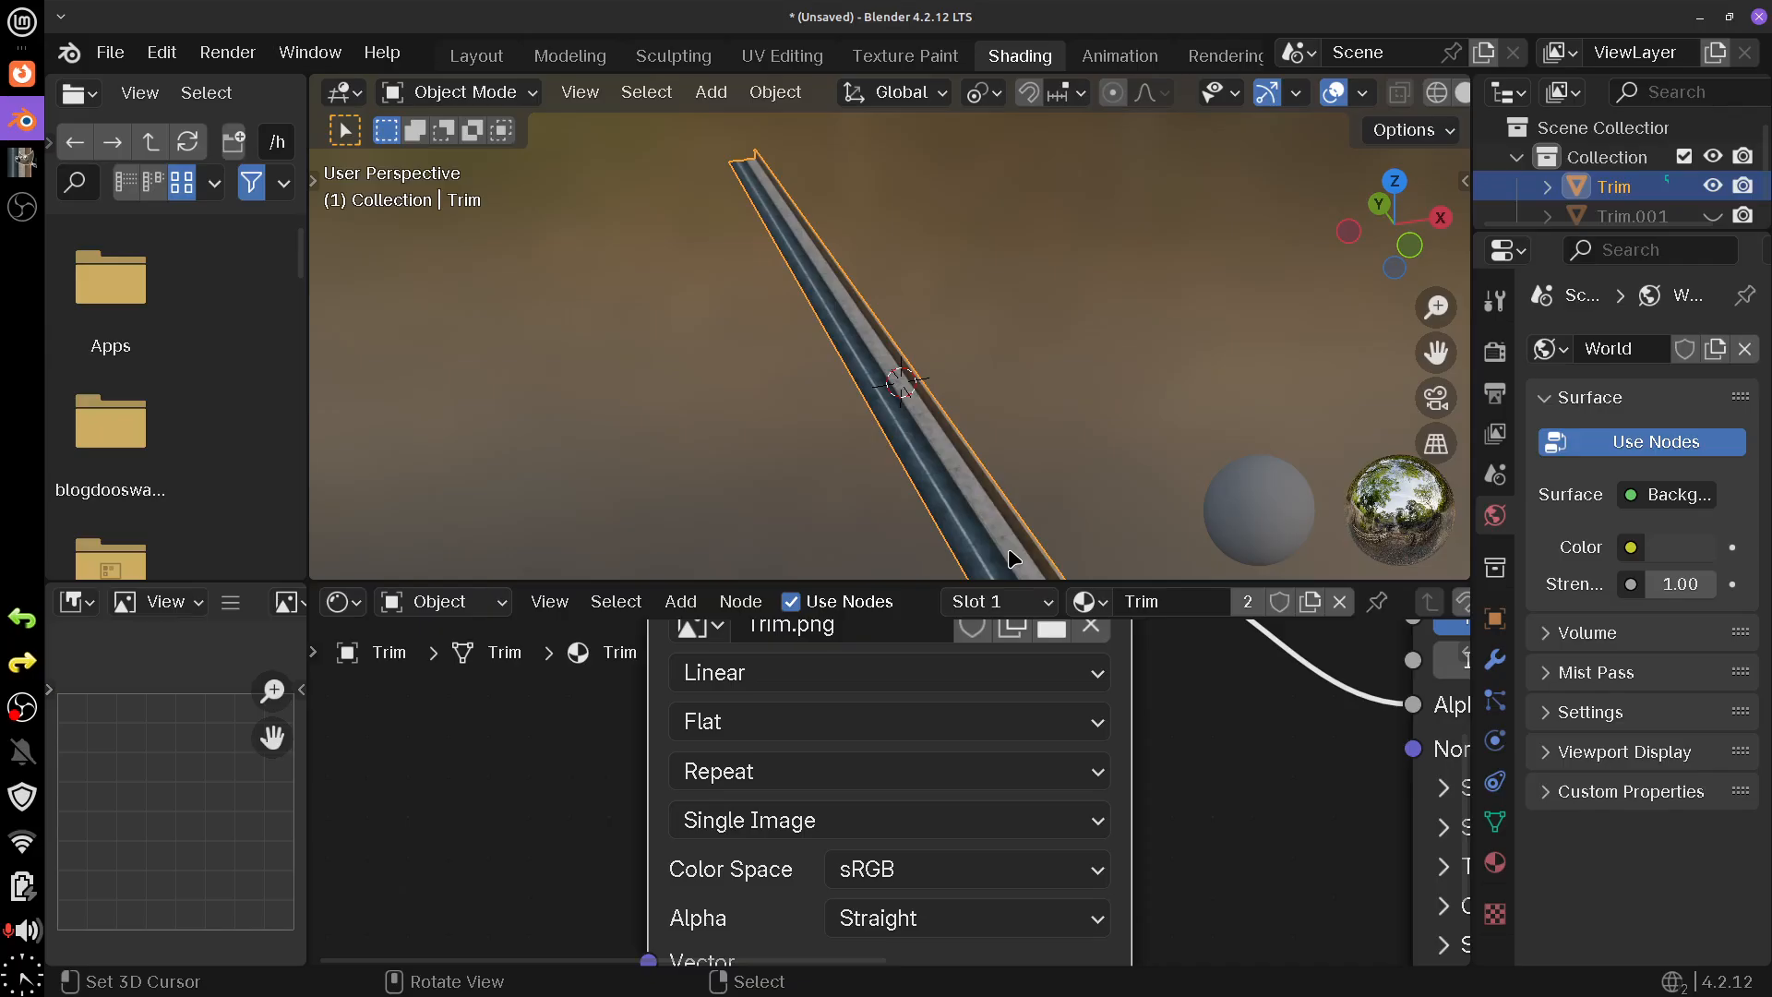
click(494, 66)
mouse_move(739, 554)
mouse_down()
mouse_move(692, 435)
mouse_move(706, 445)
mouse_up()
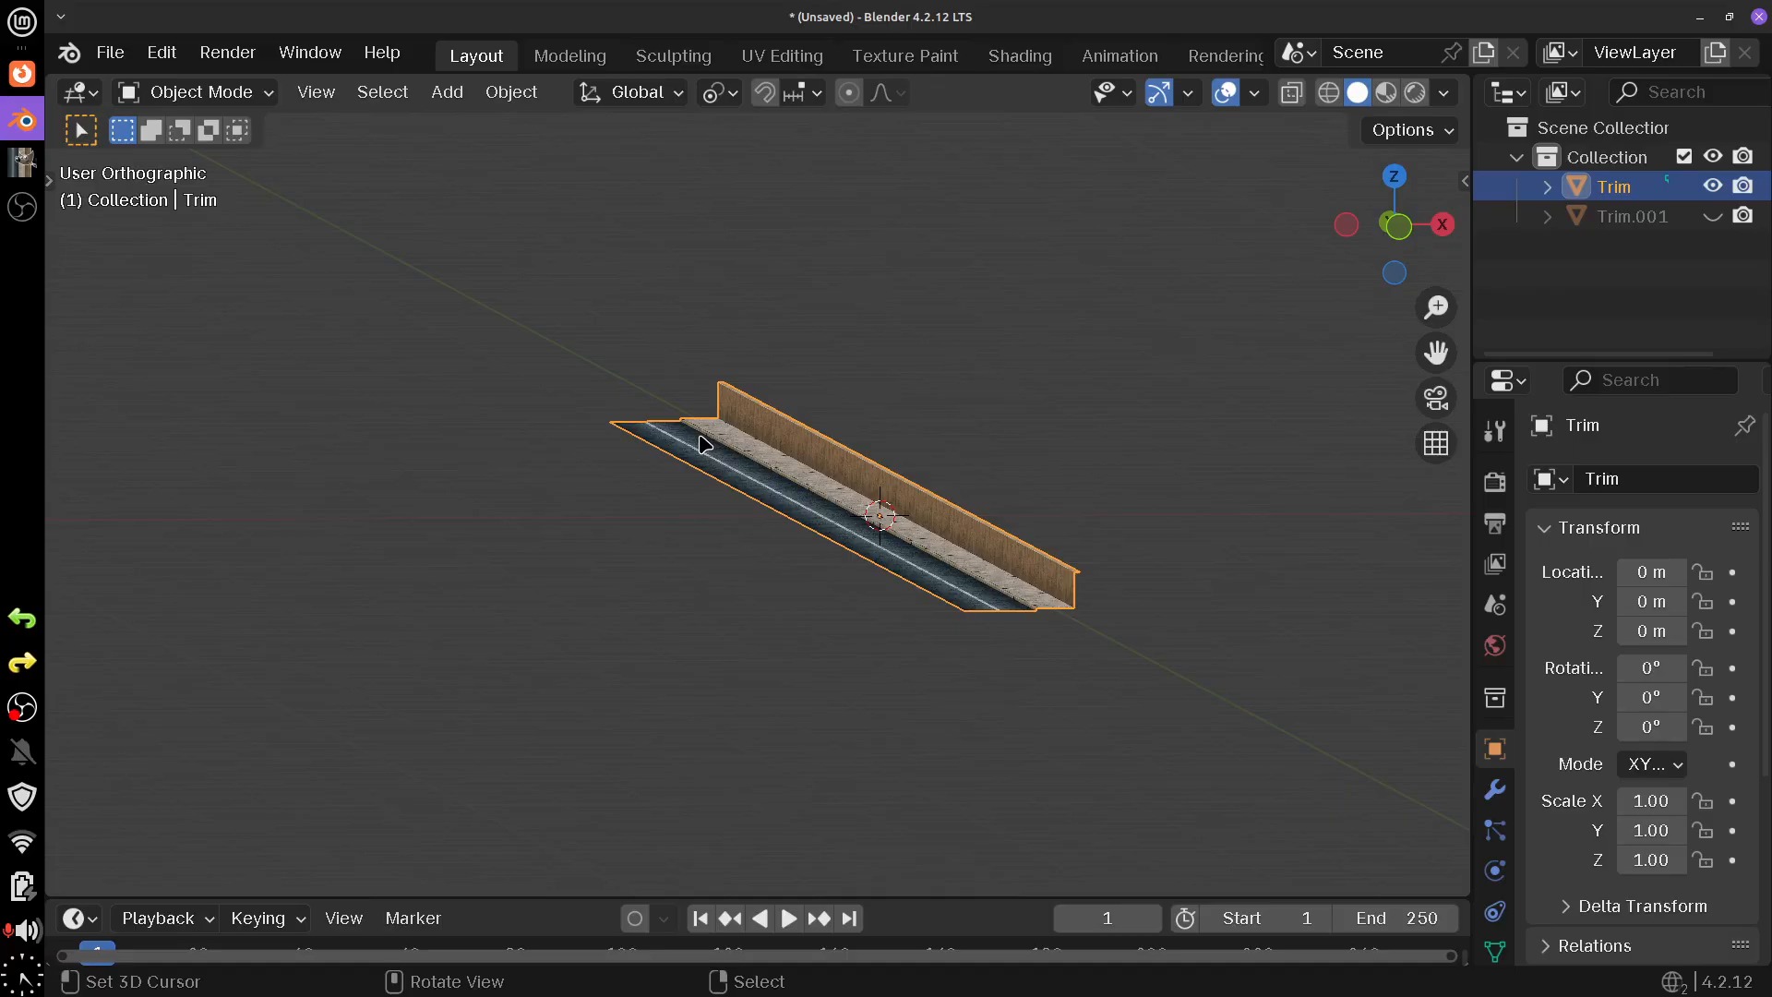
scroll(704, 446, up, 5)
drag(704, 447, 658, 431)
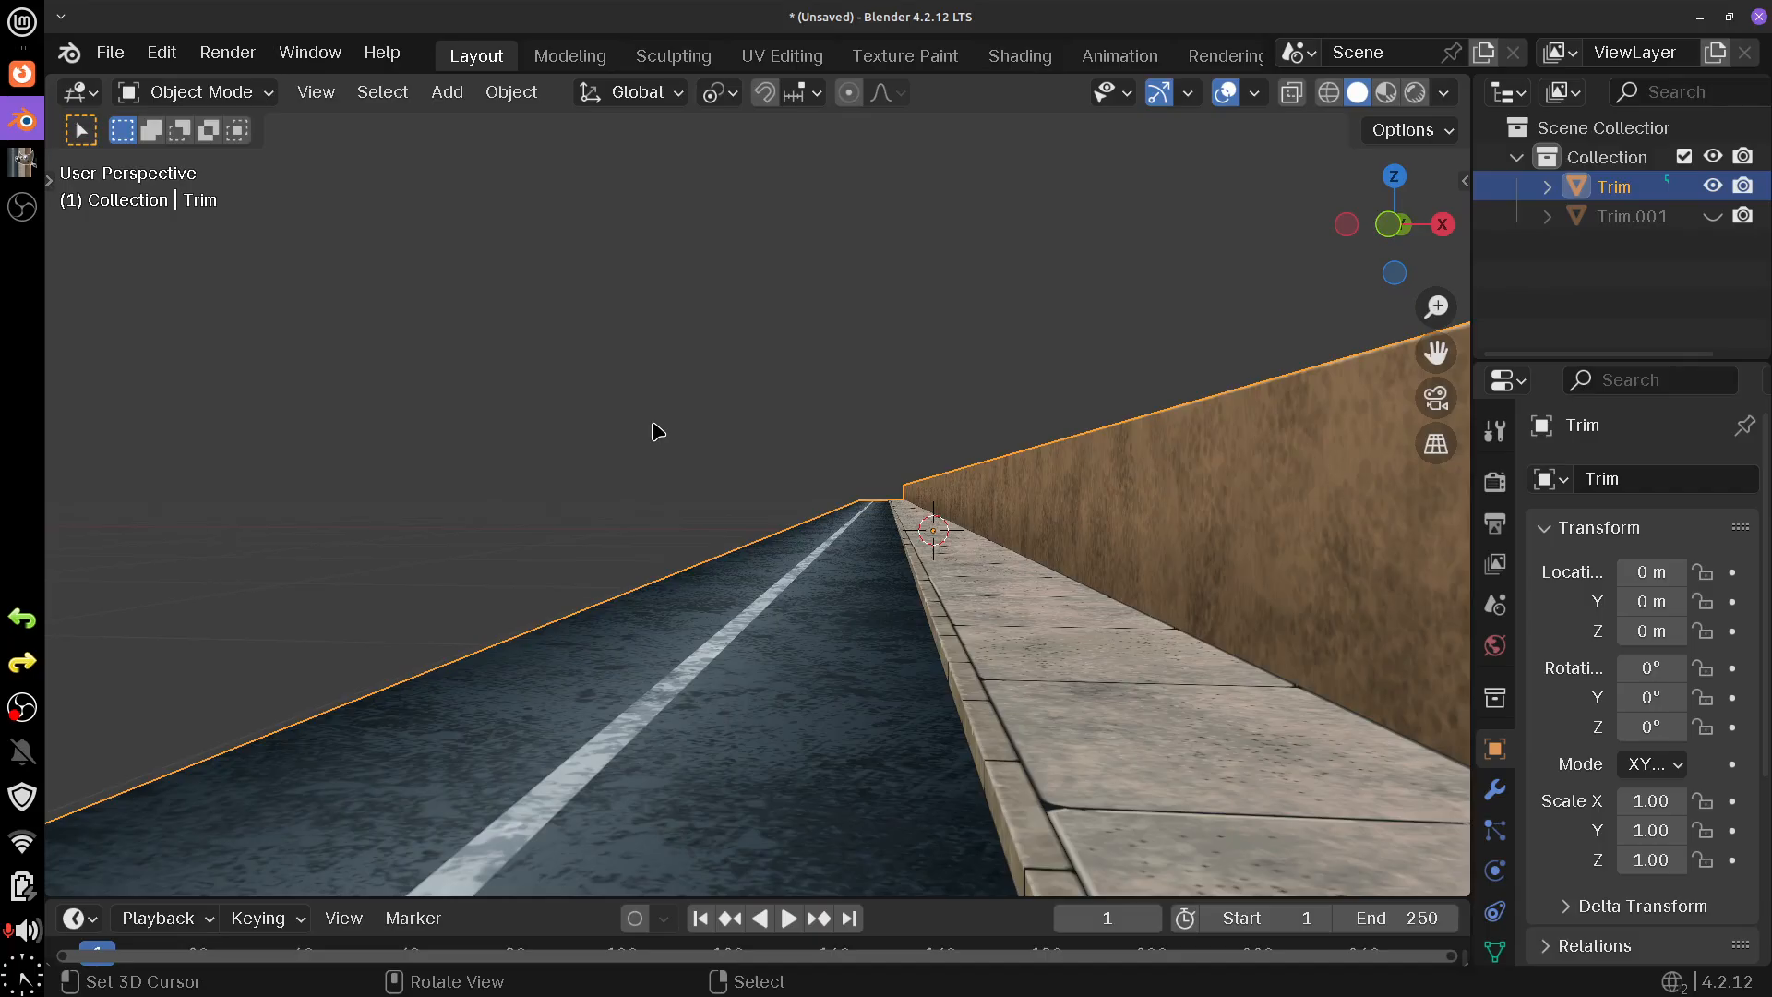
key(F3)
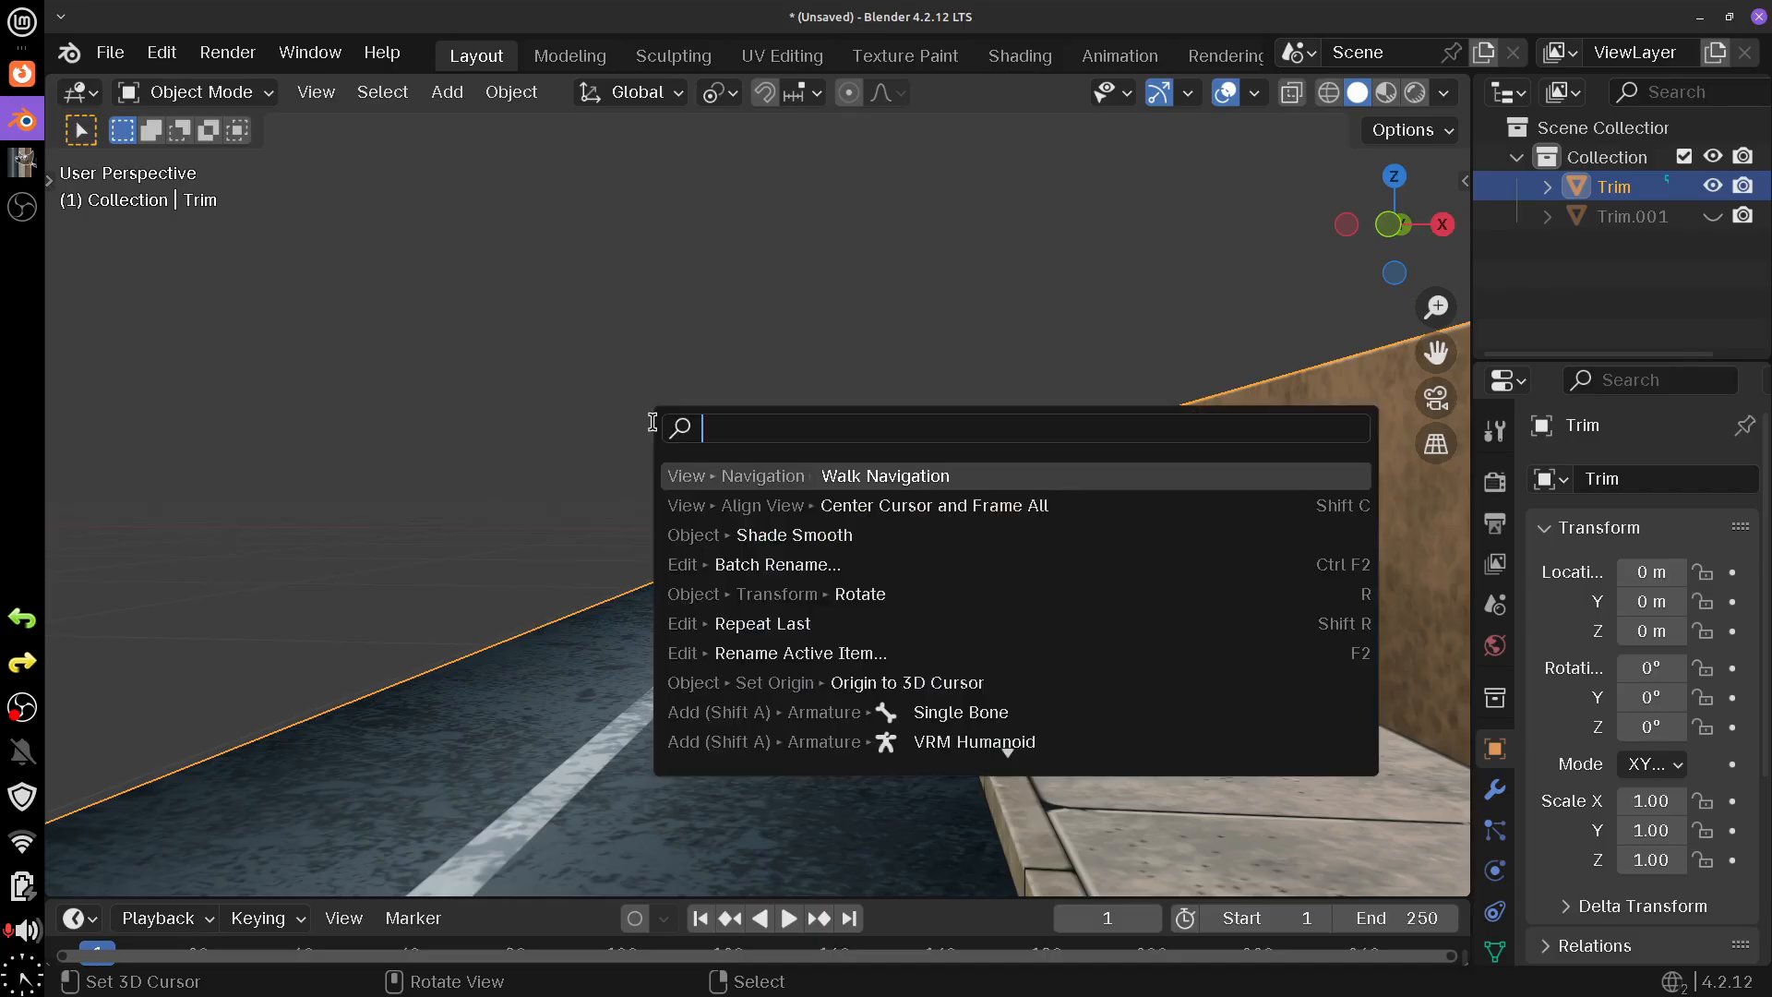
click(858, 477)
key(s)
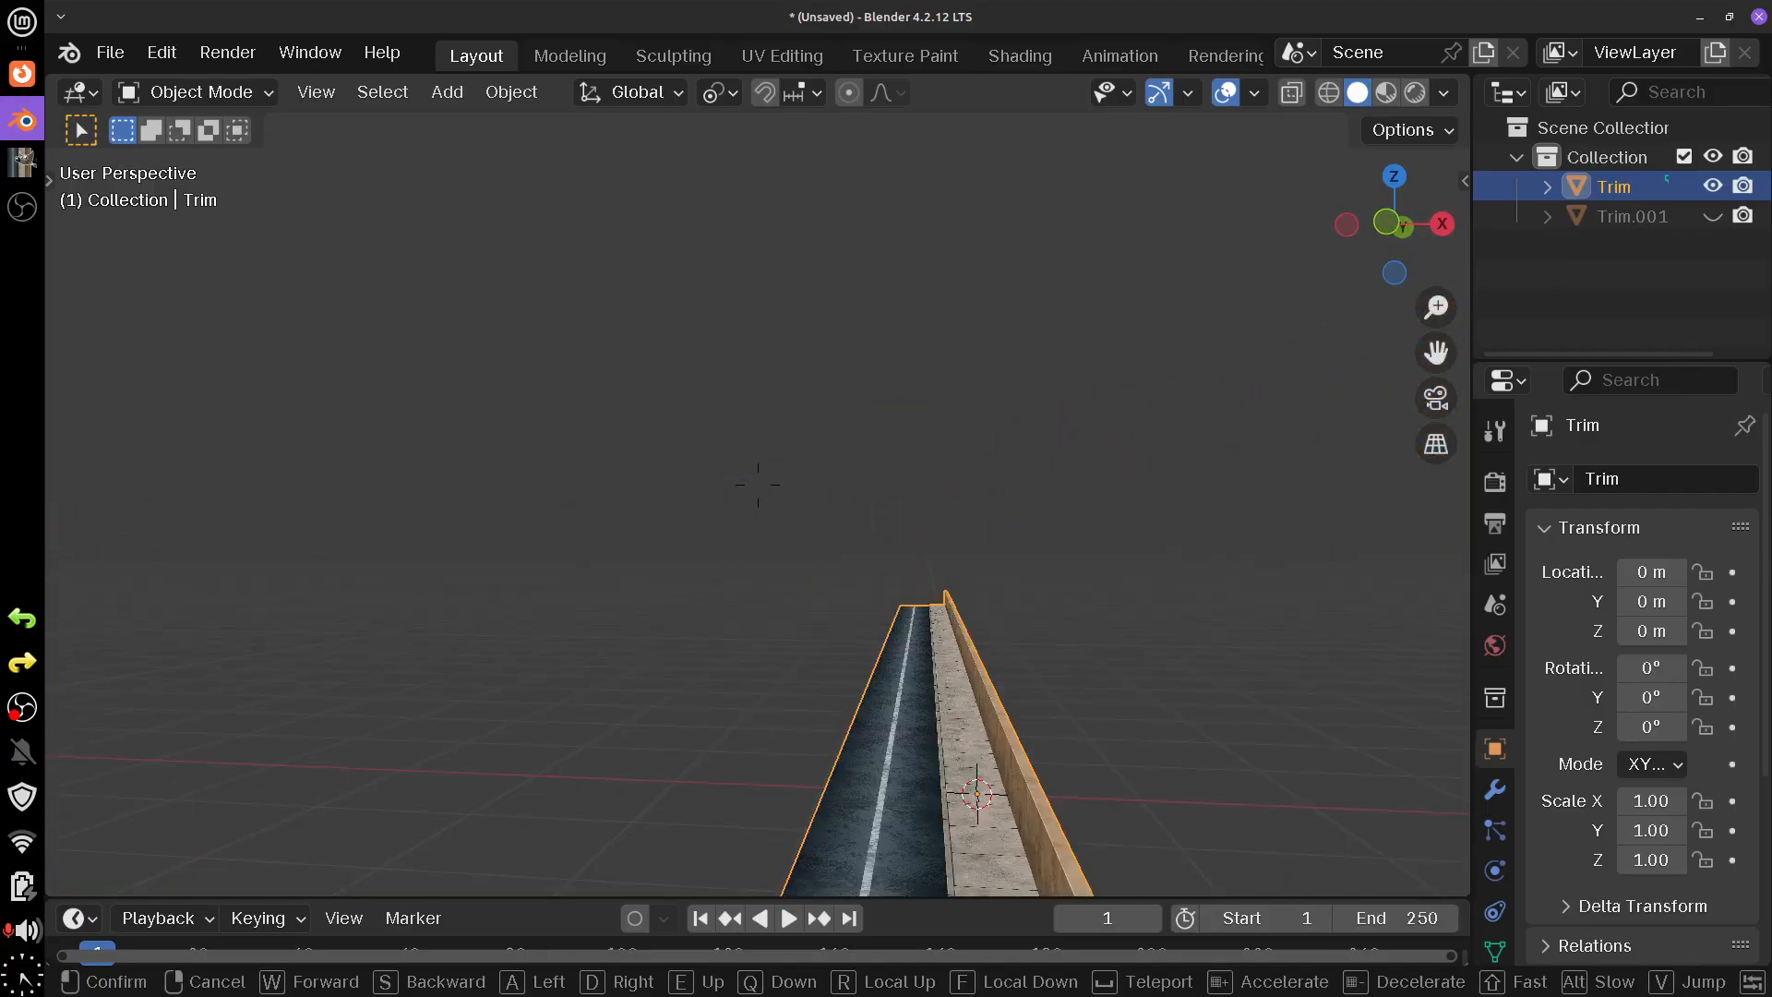
mouse_move(757, 484)
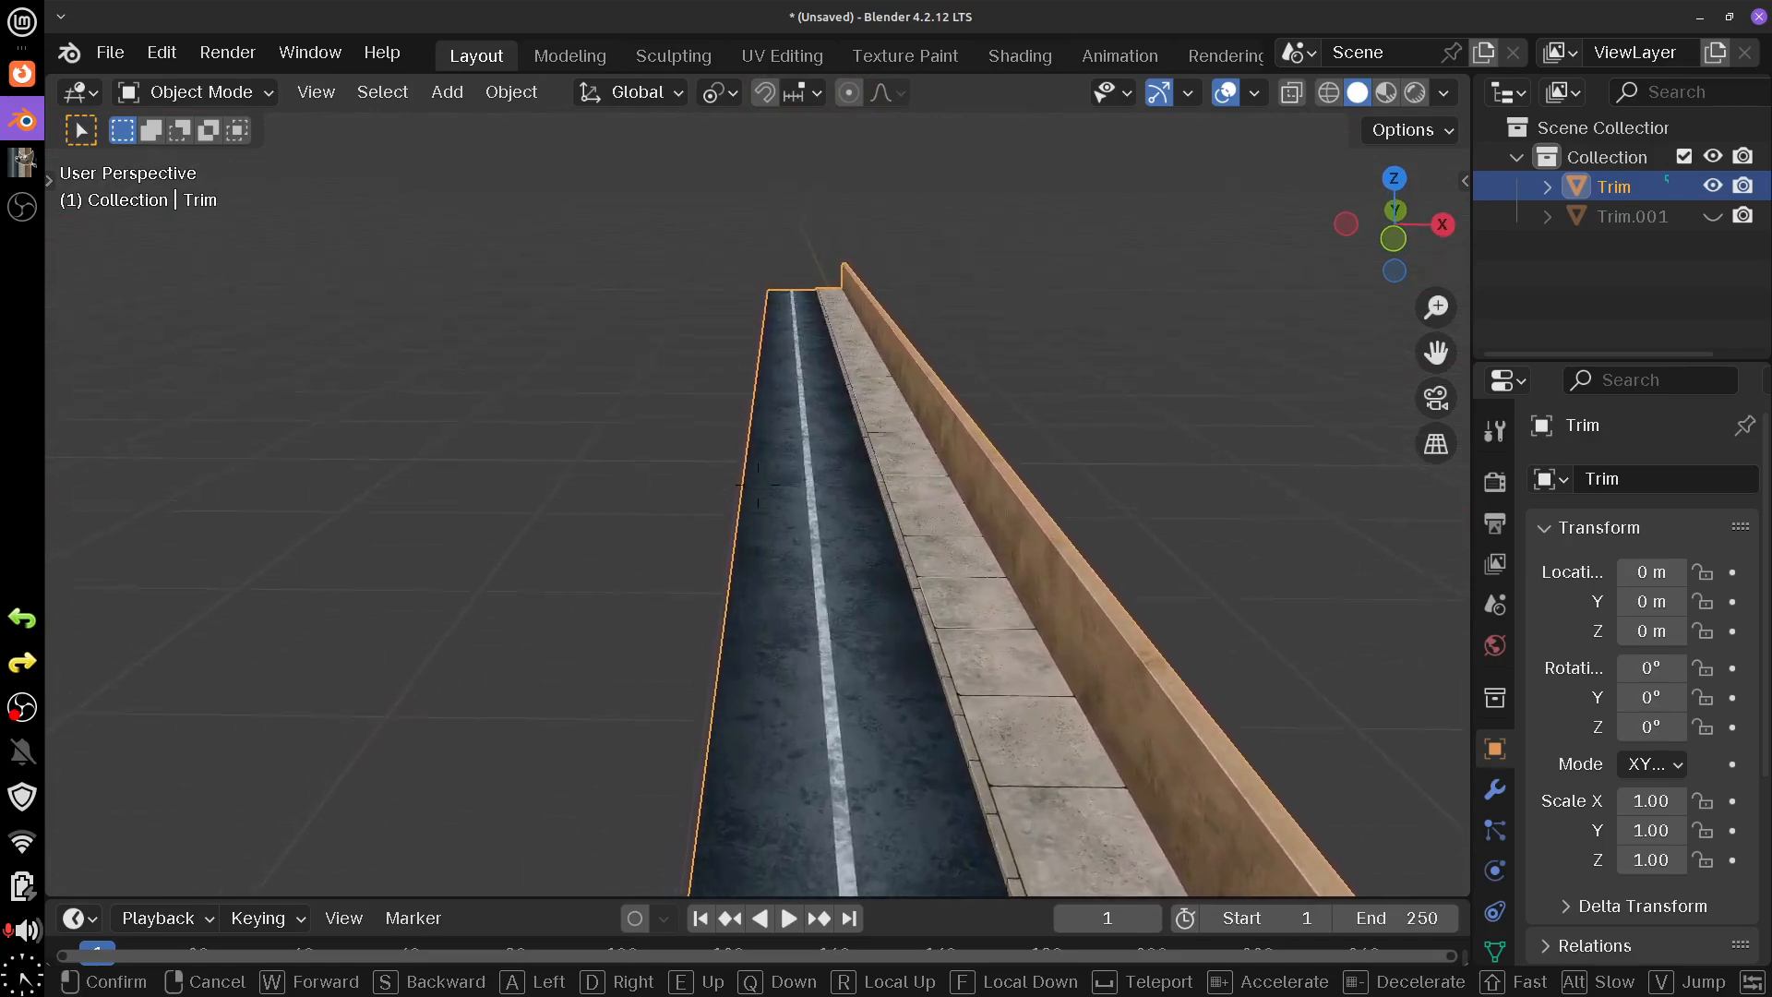
click(858, 484)
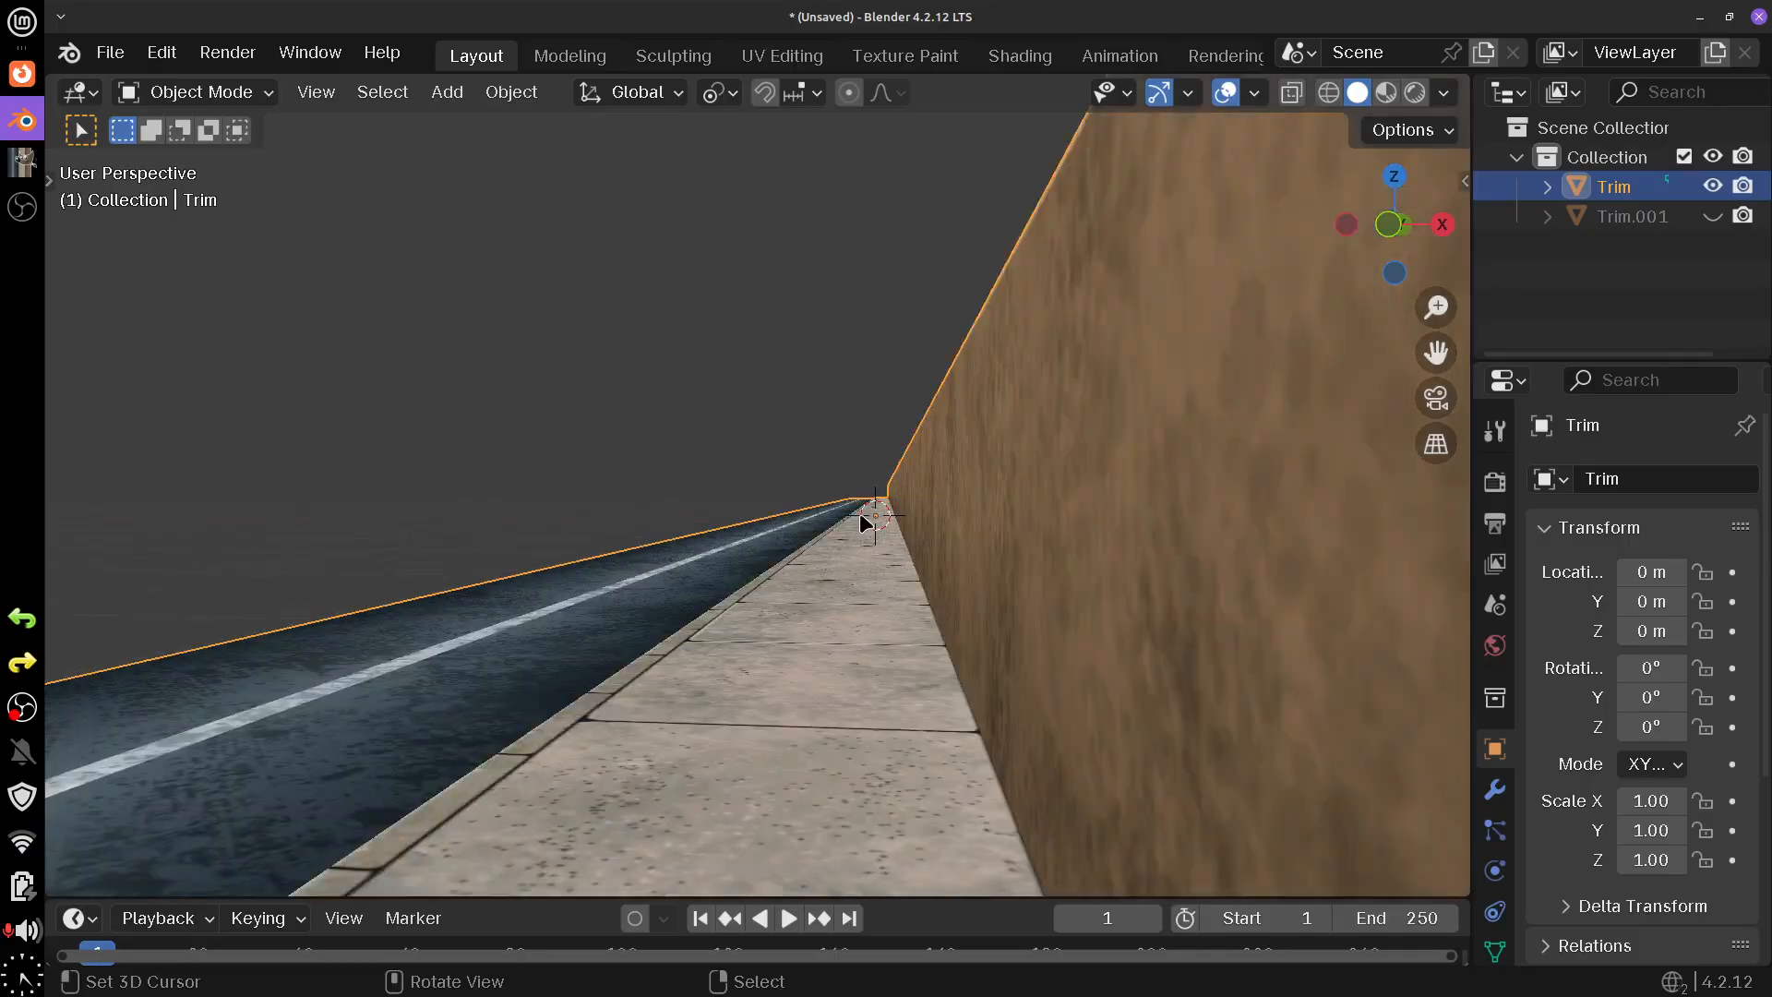
drag(861, 512, 913, 484)
scroll(919, 498, down, 3)
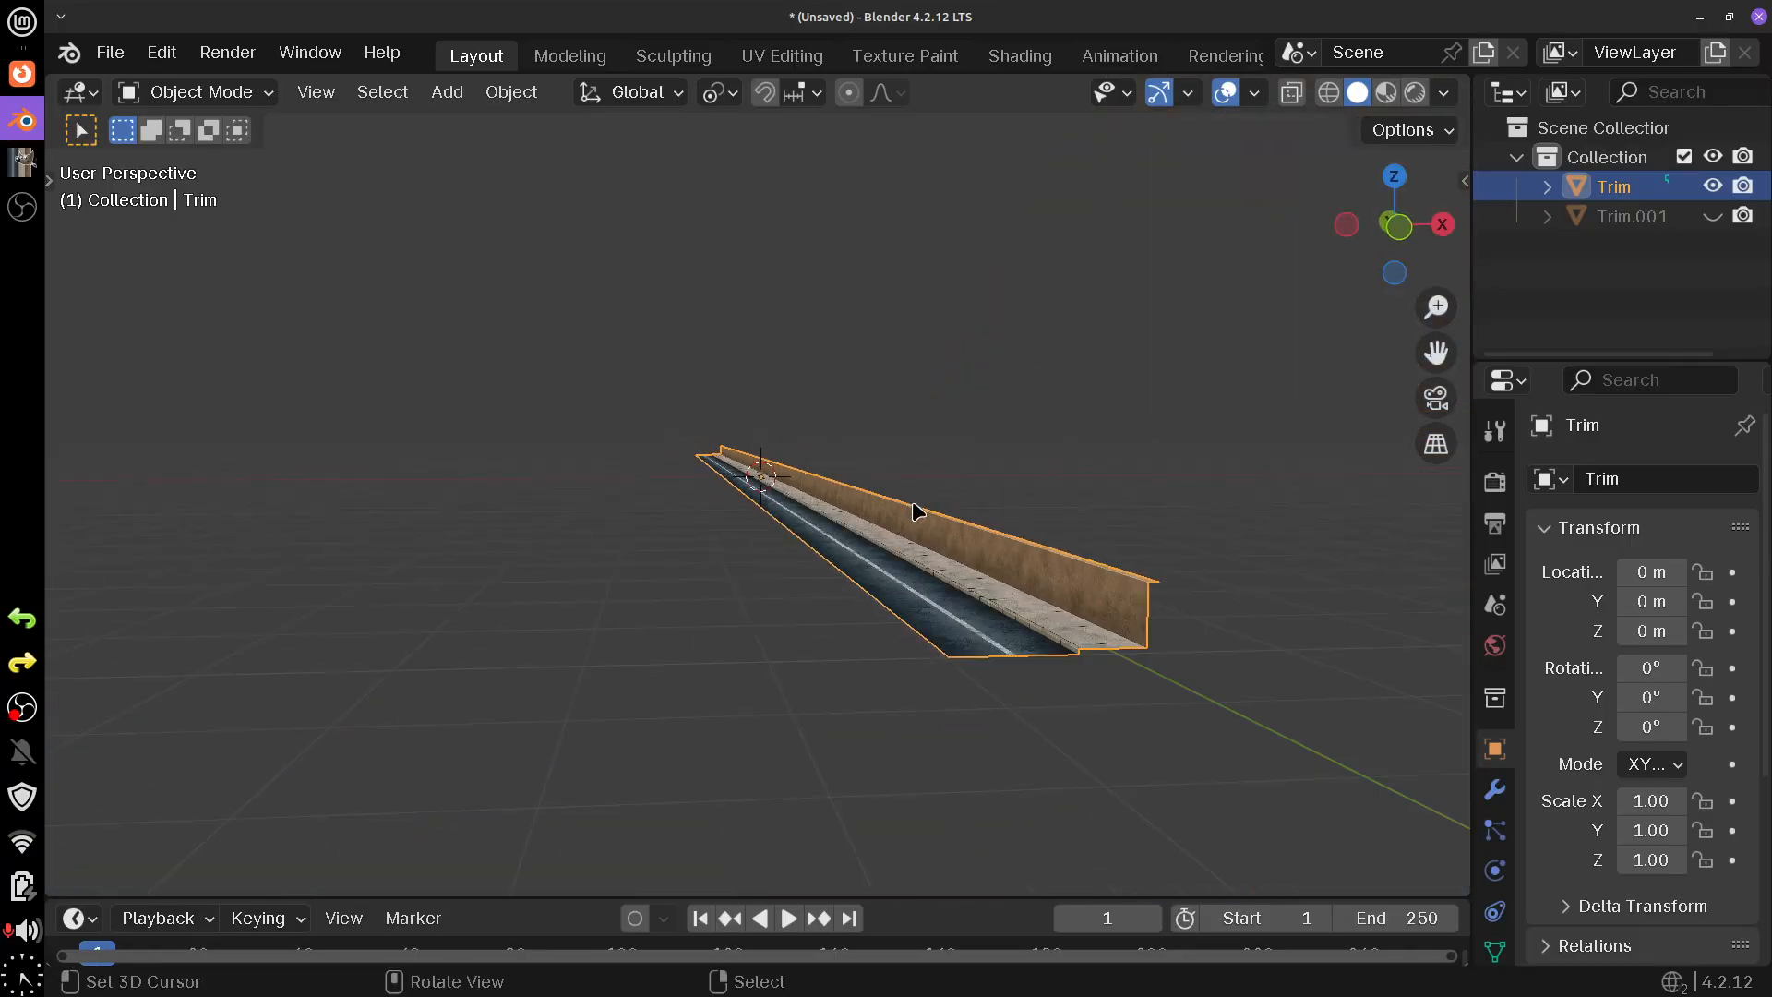
scroll(917, 506, up, 3)
- Turn on the viewport's Statistics overlay and view the street up close and from above
key(Tab)
key(Tab)
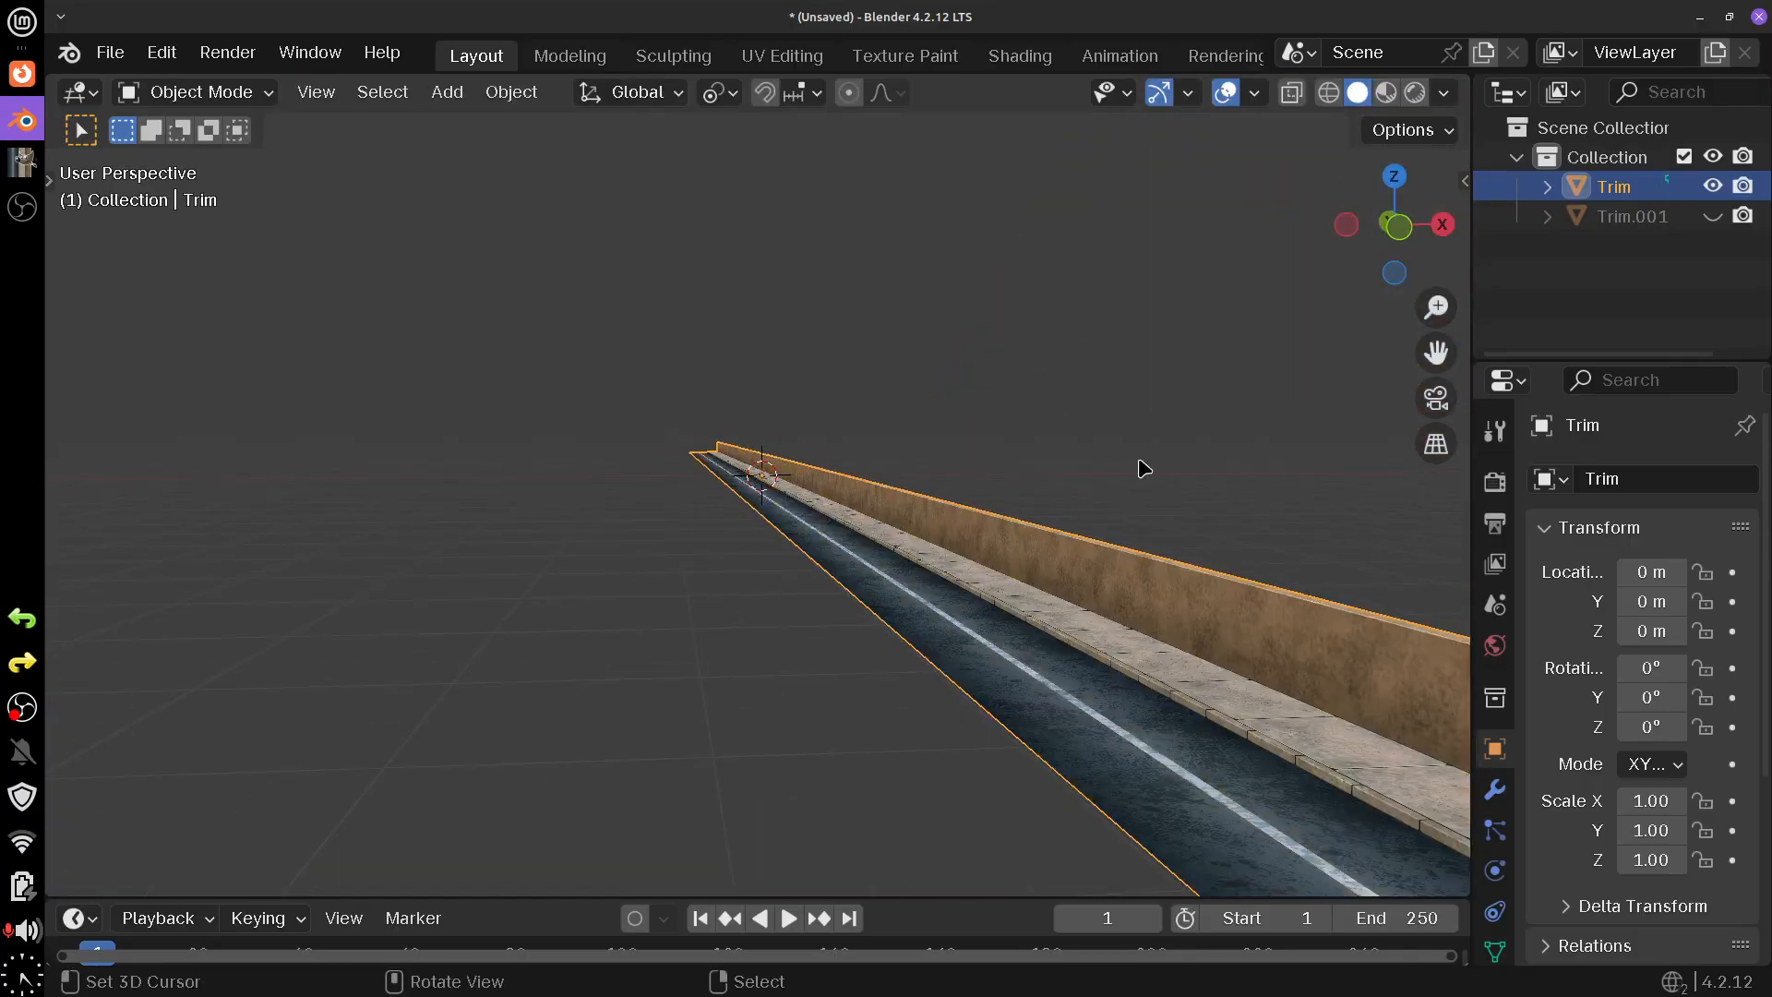
click(1258, 93)
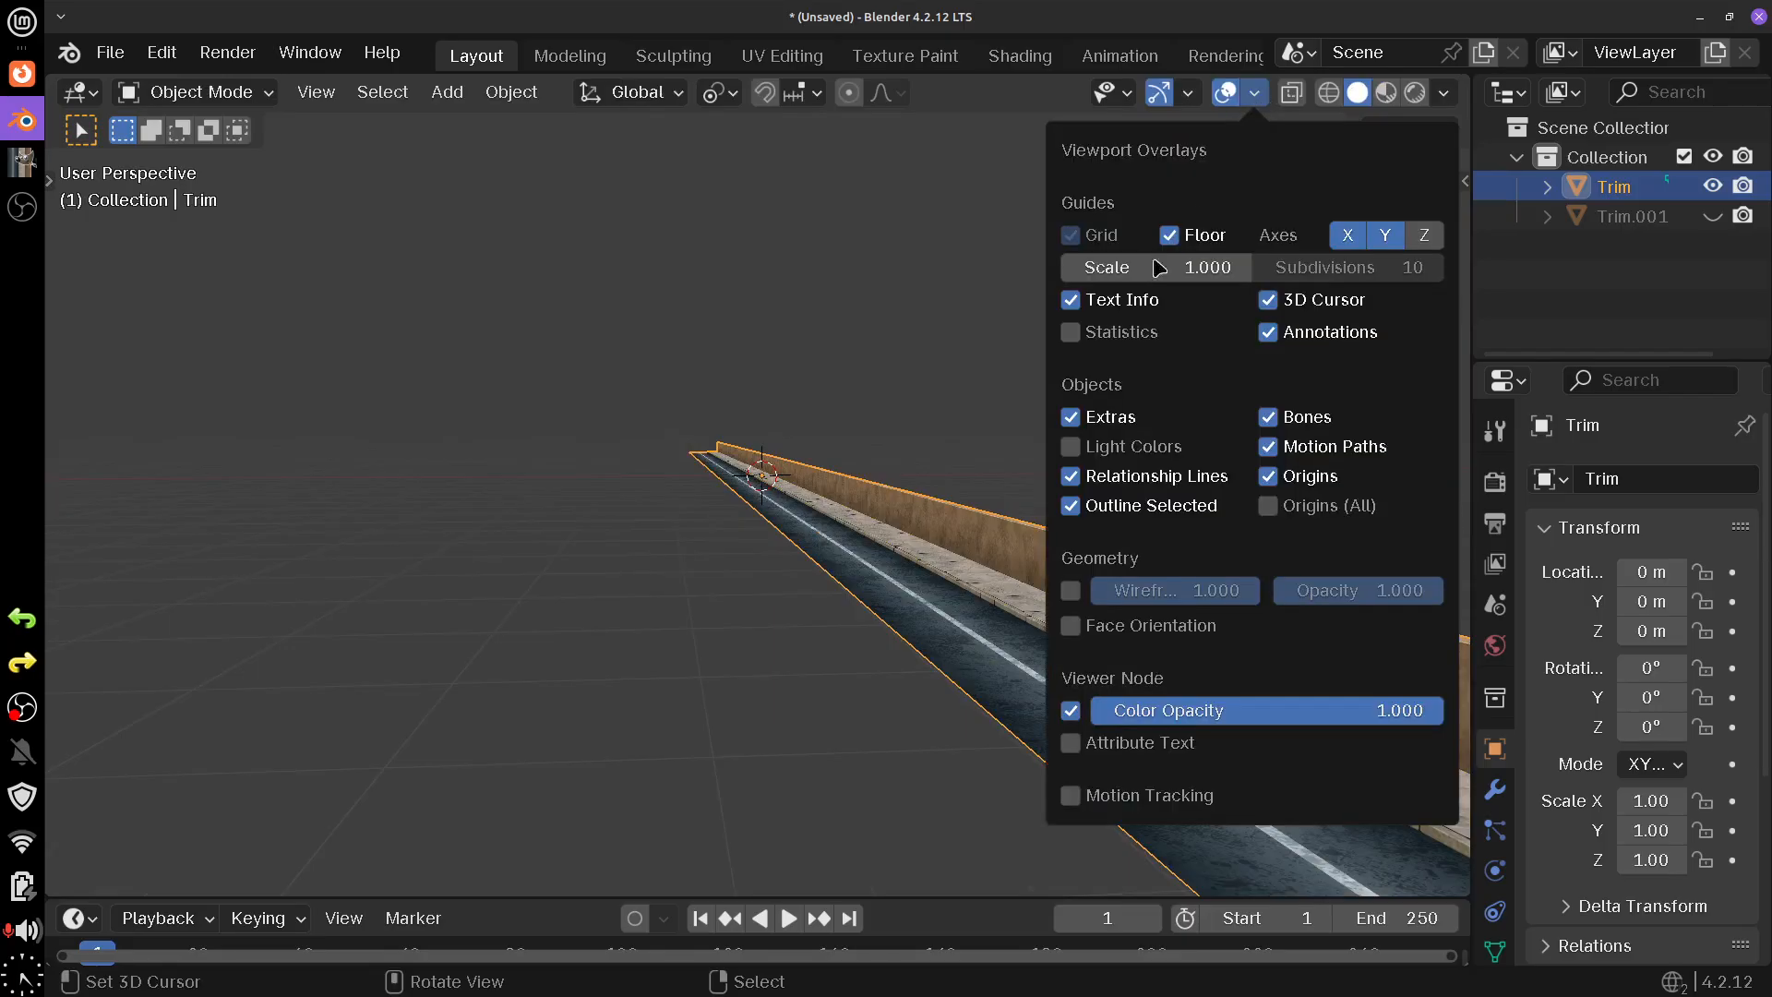
click(1099, 338)
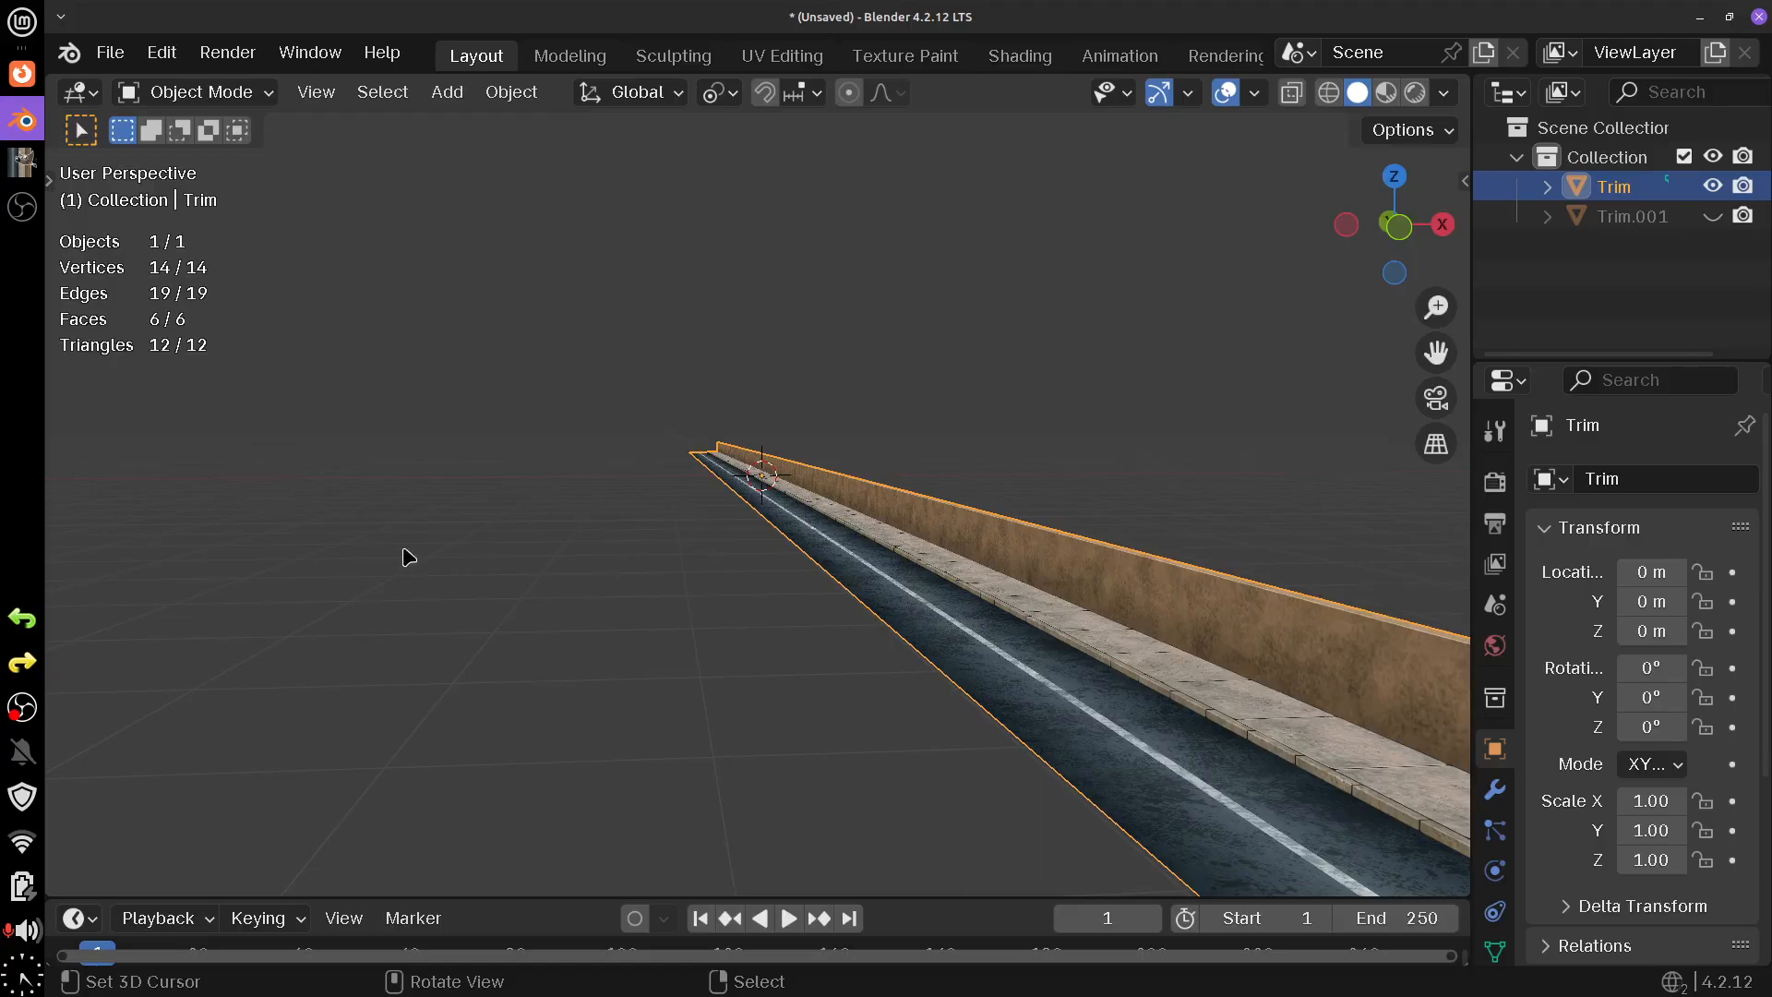
drag(916, 714, 956, 674)
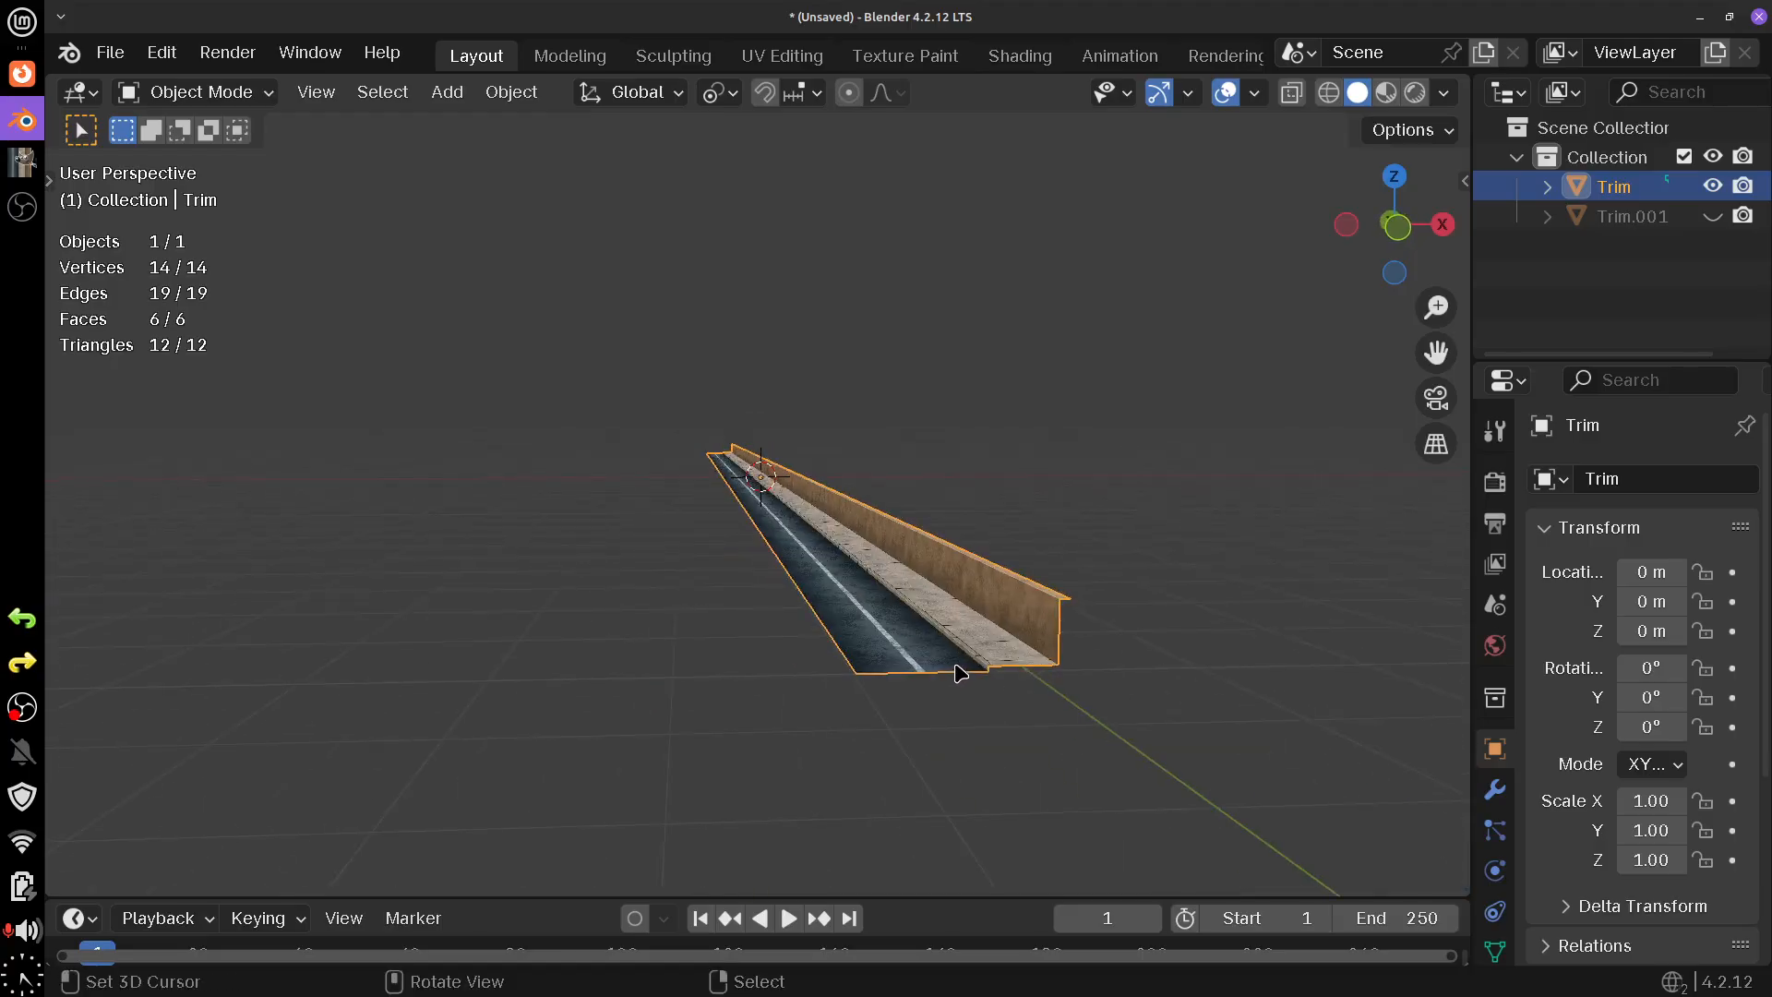
scroll(960, 673, up, 3)
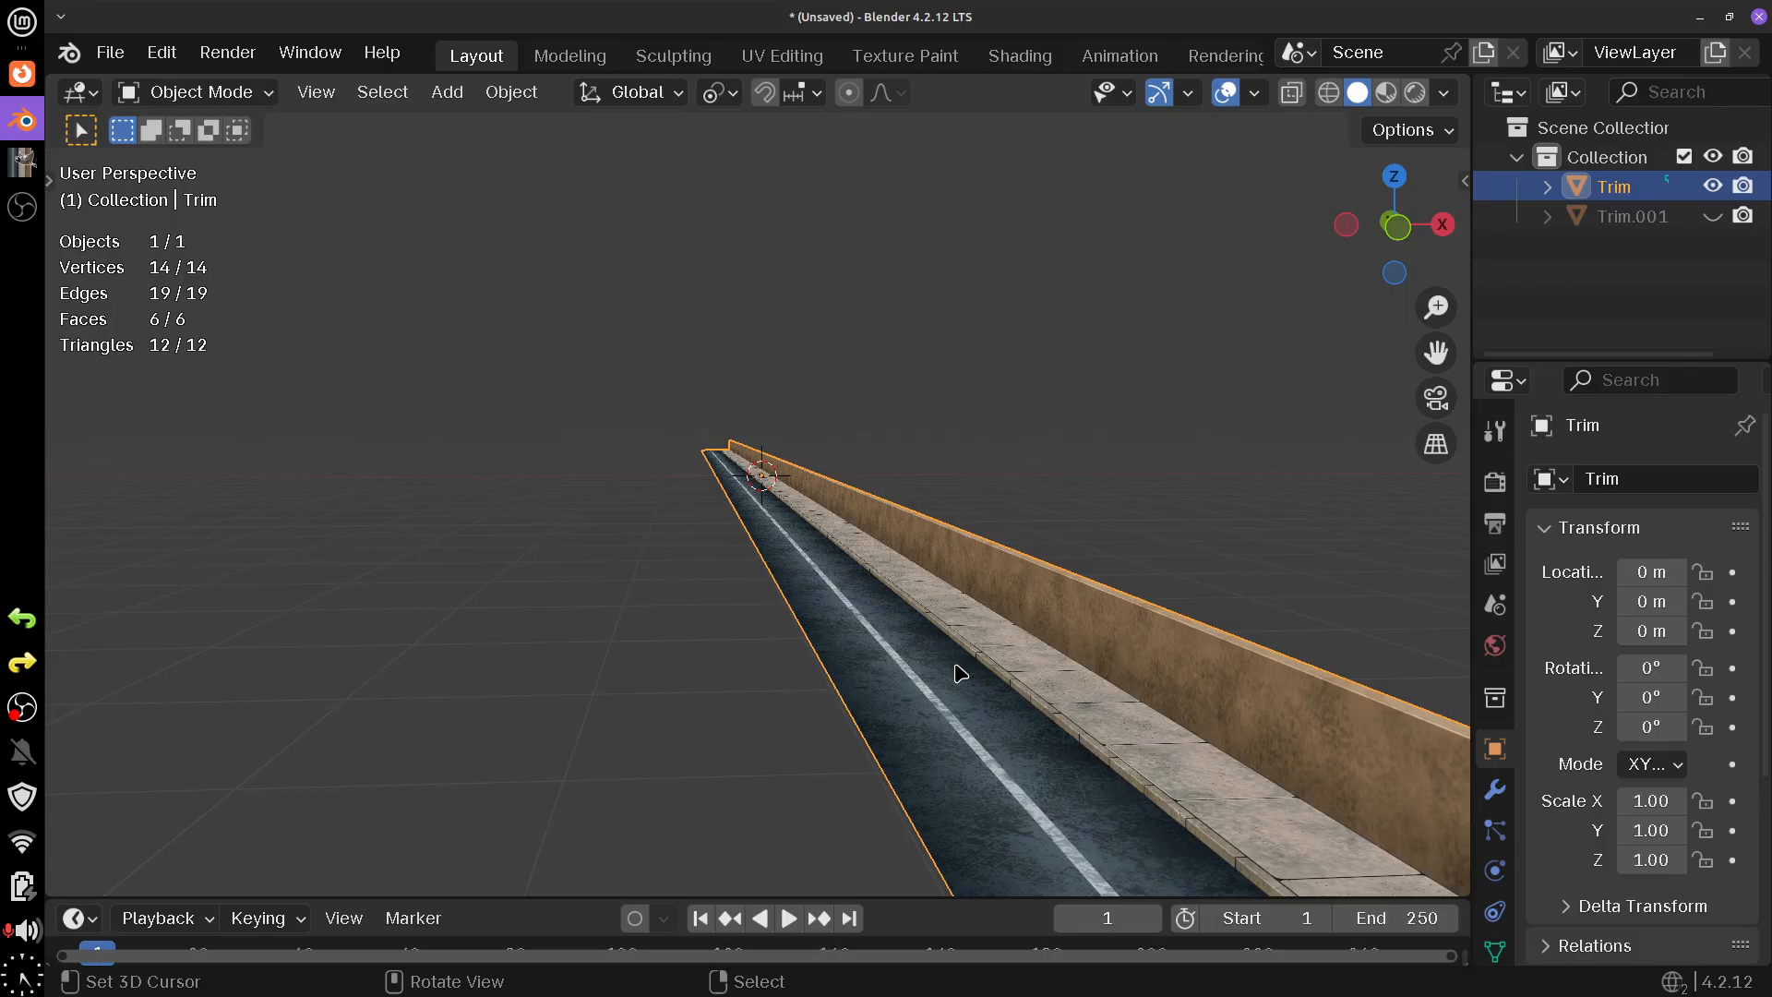
mouse_move(956, 665)
mouse_down()
mouse_move(926, 668)
mouse_move(933, 648)
mouse_up()
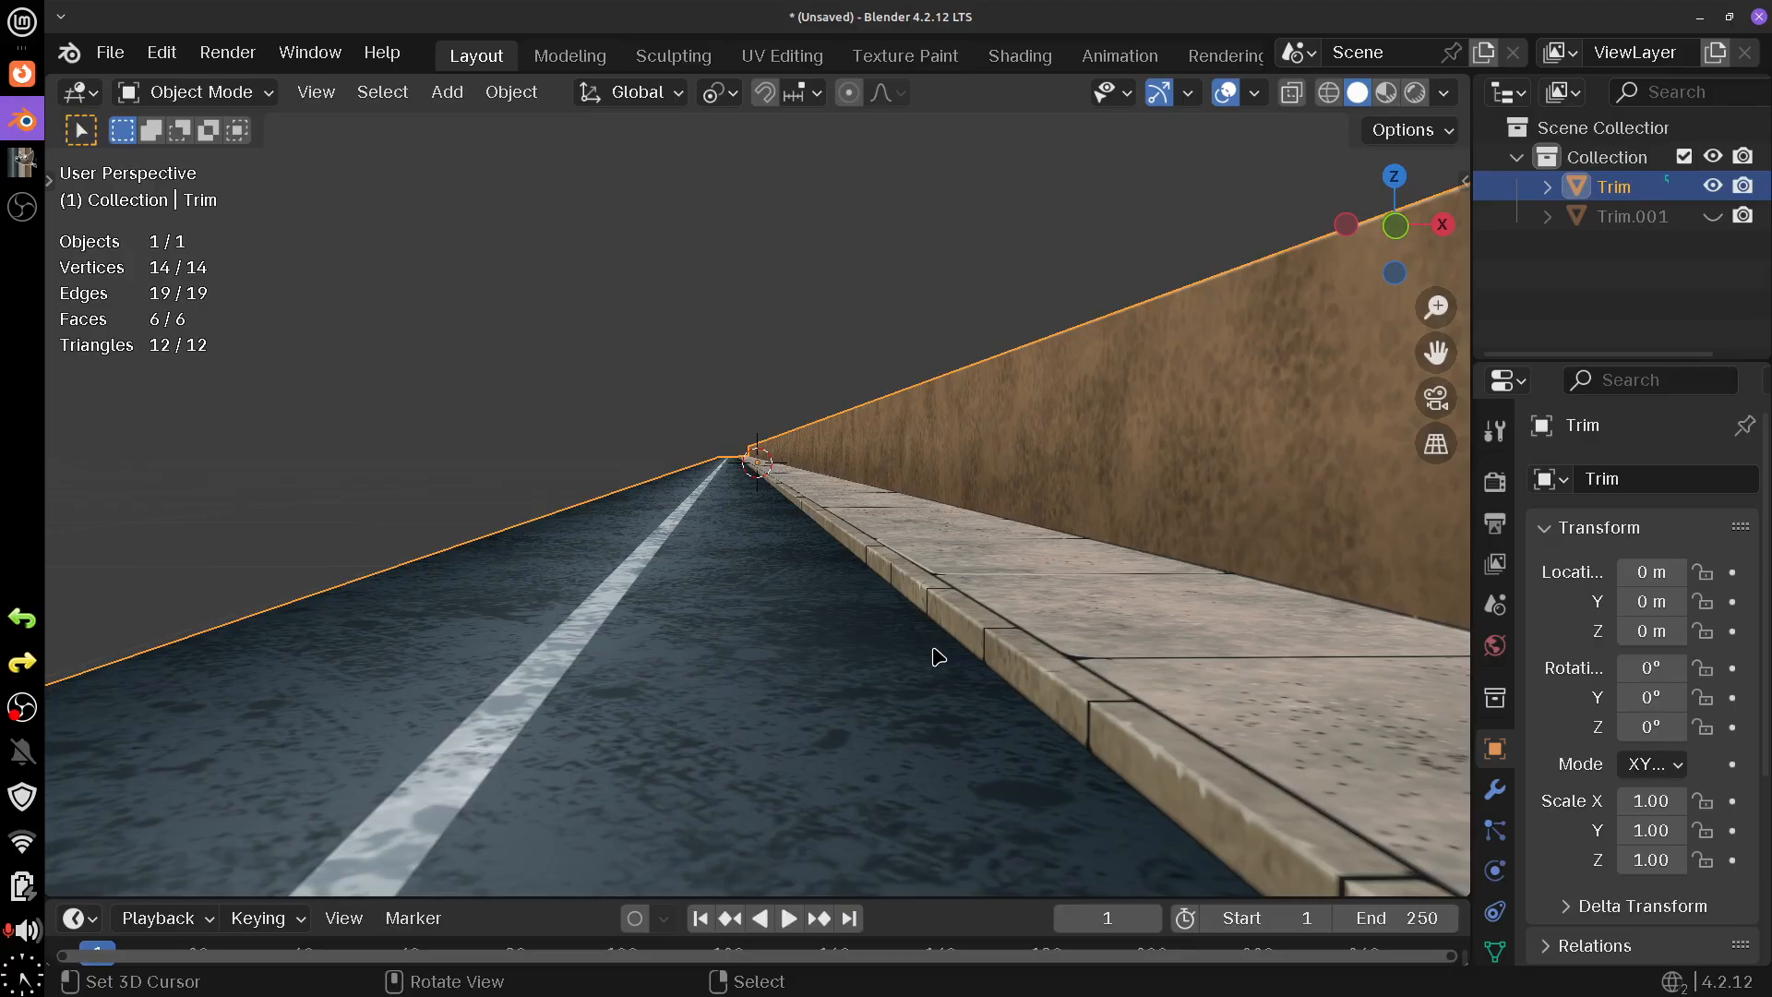
scroll(936, 652, down, 8)
drag(917, 644, 924, 749)
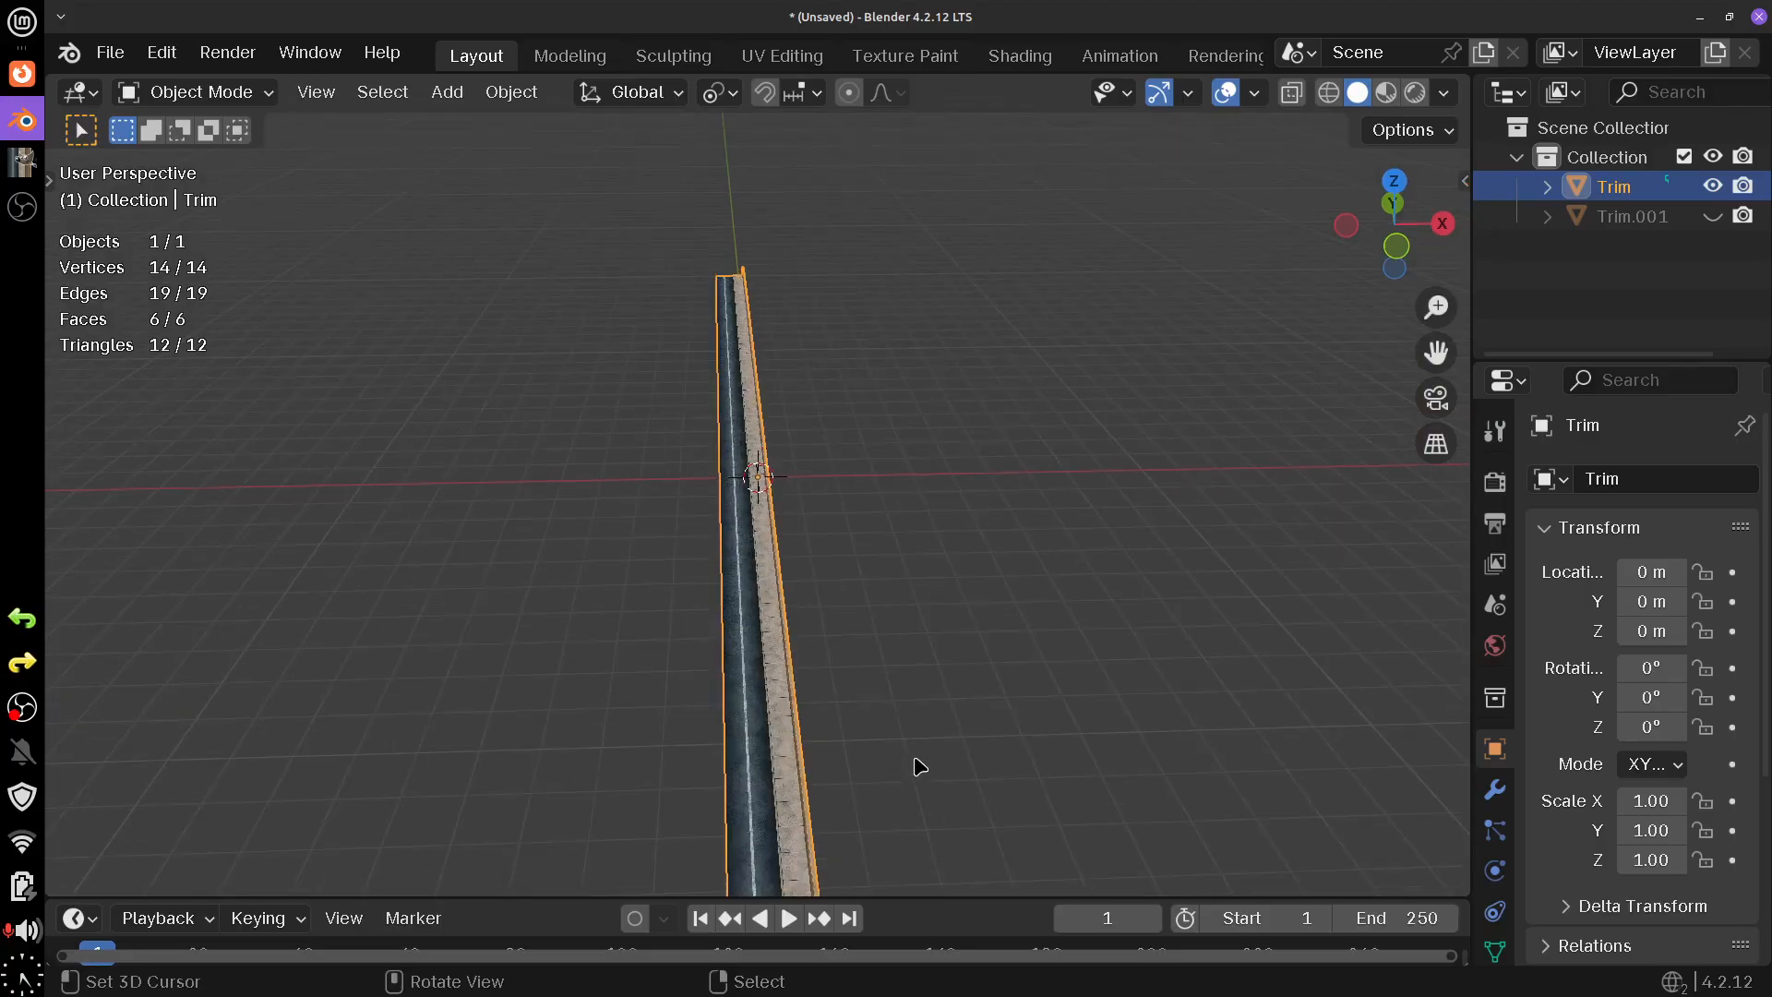
- Move the street object -7 m along the global X axis in top view
key(KP_7)
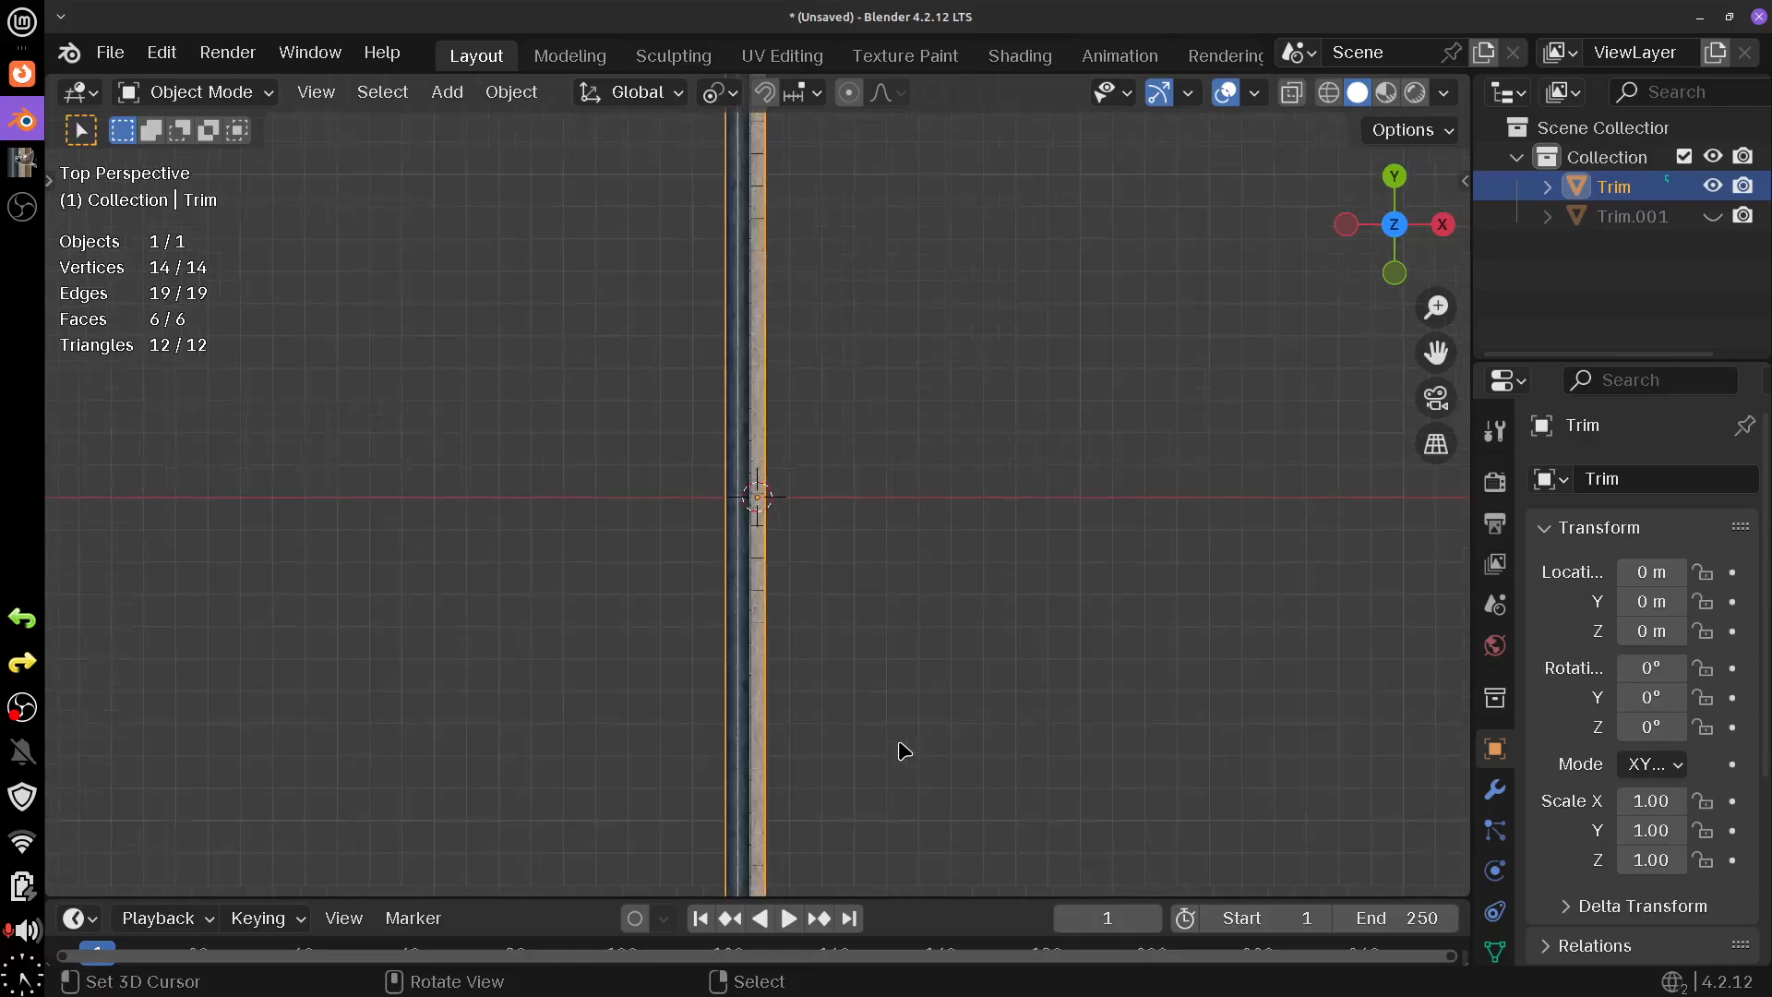
drag(903, 750, 978, 531)
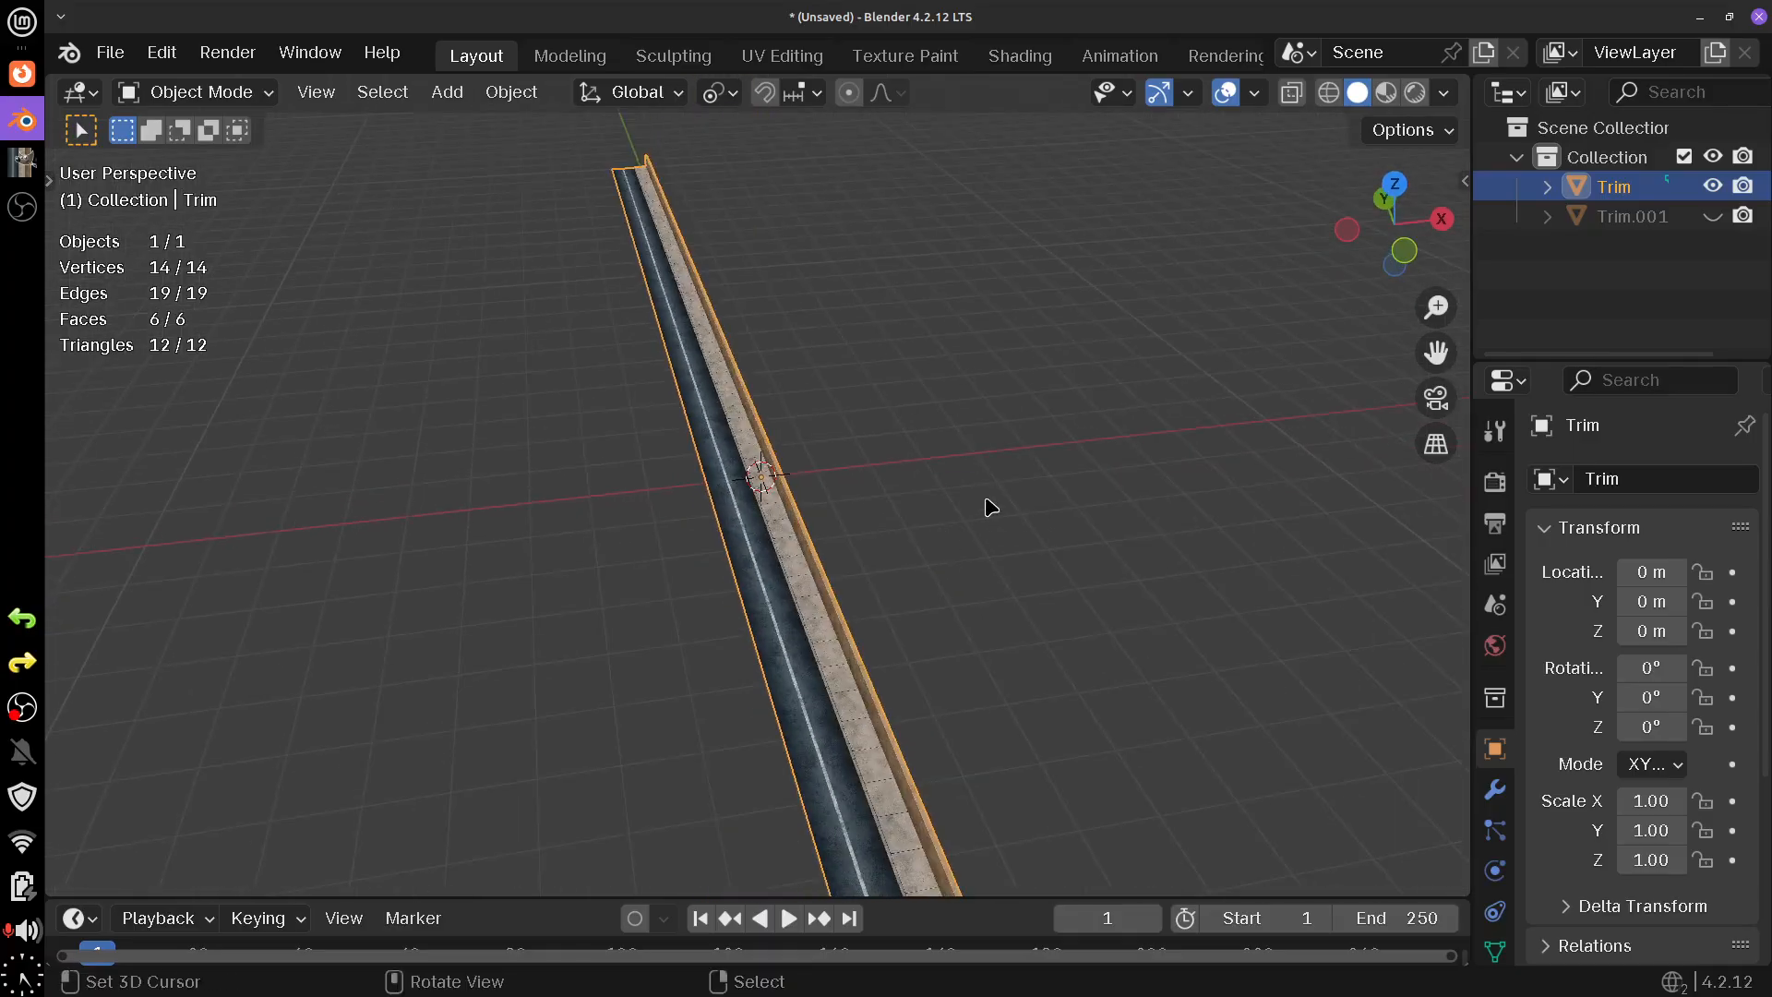
key(KP_7)
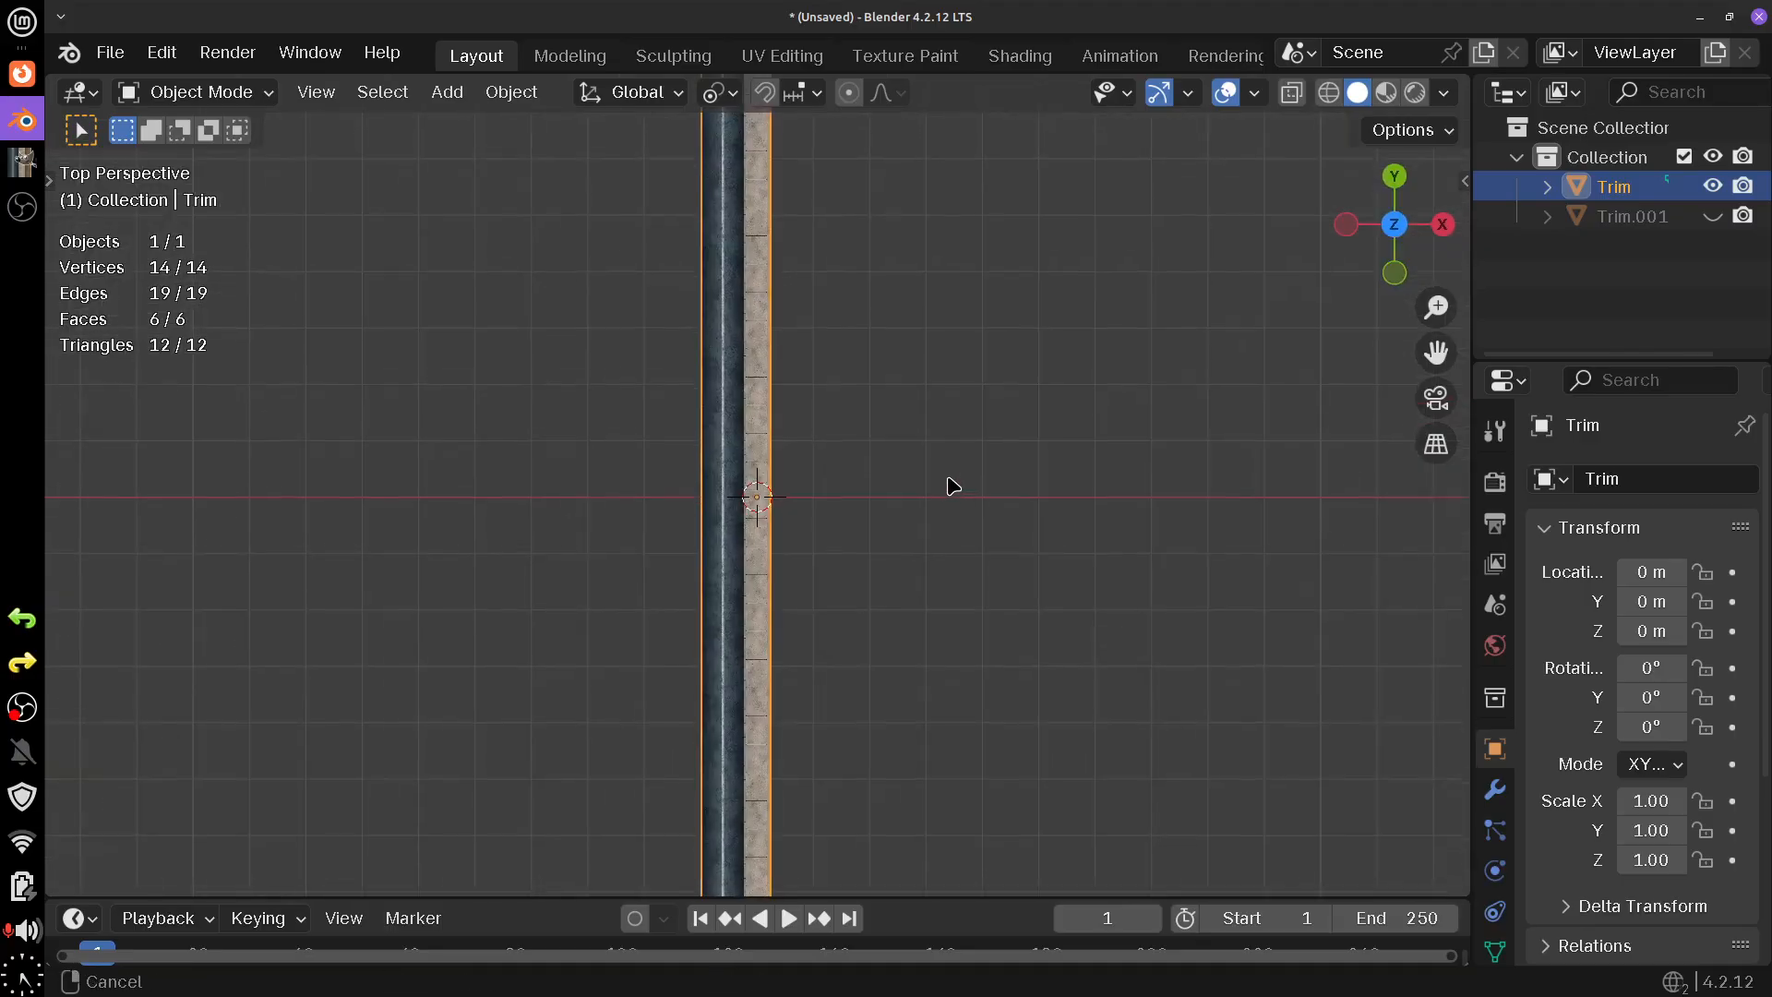
key(g)
key(x)
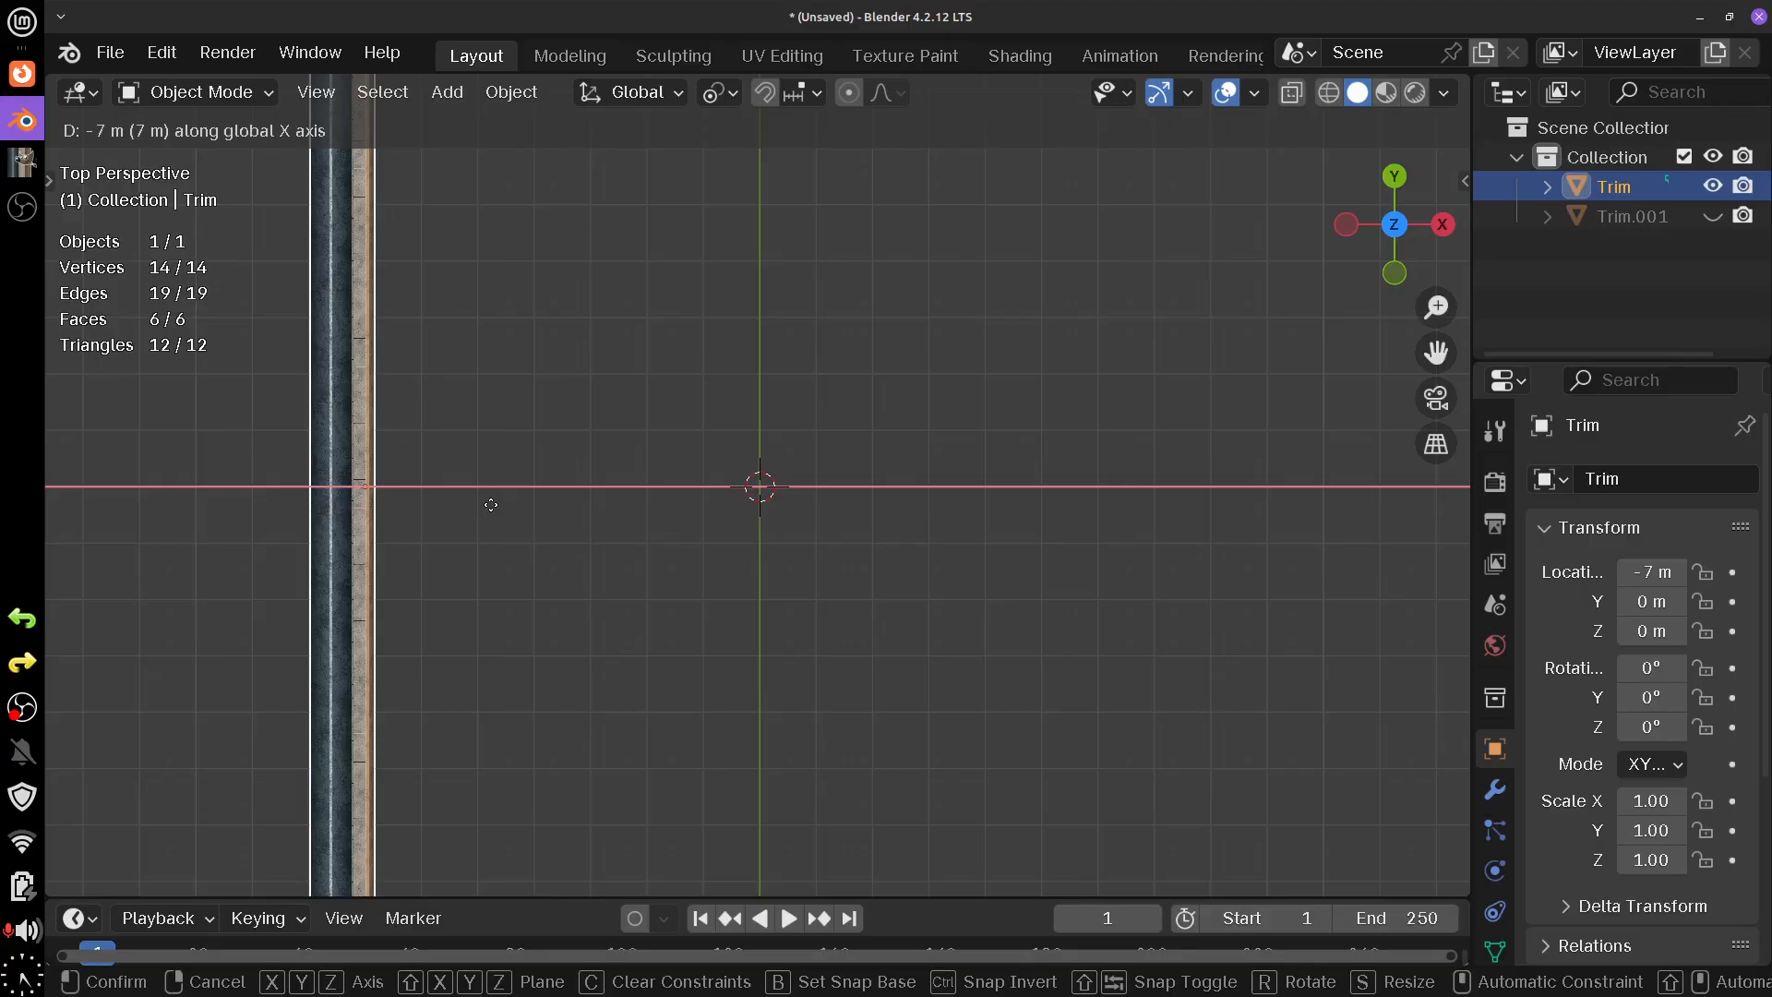
click(488, 505)
- Add a mesh plane at the world origin beside the street
key(shift+a)
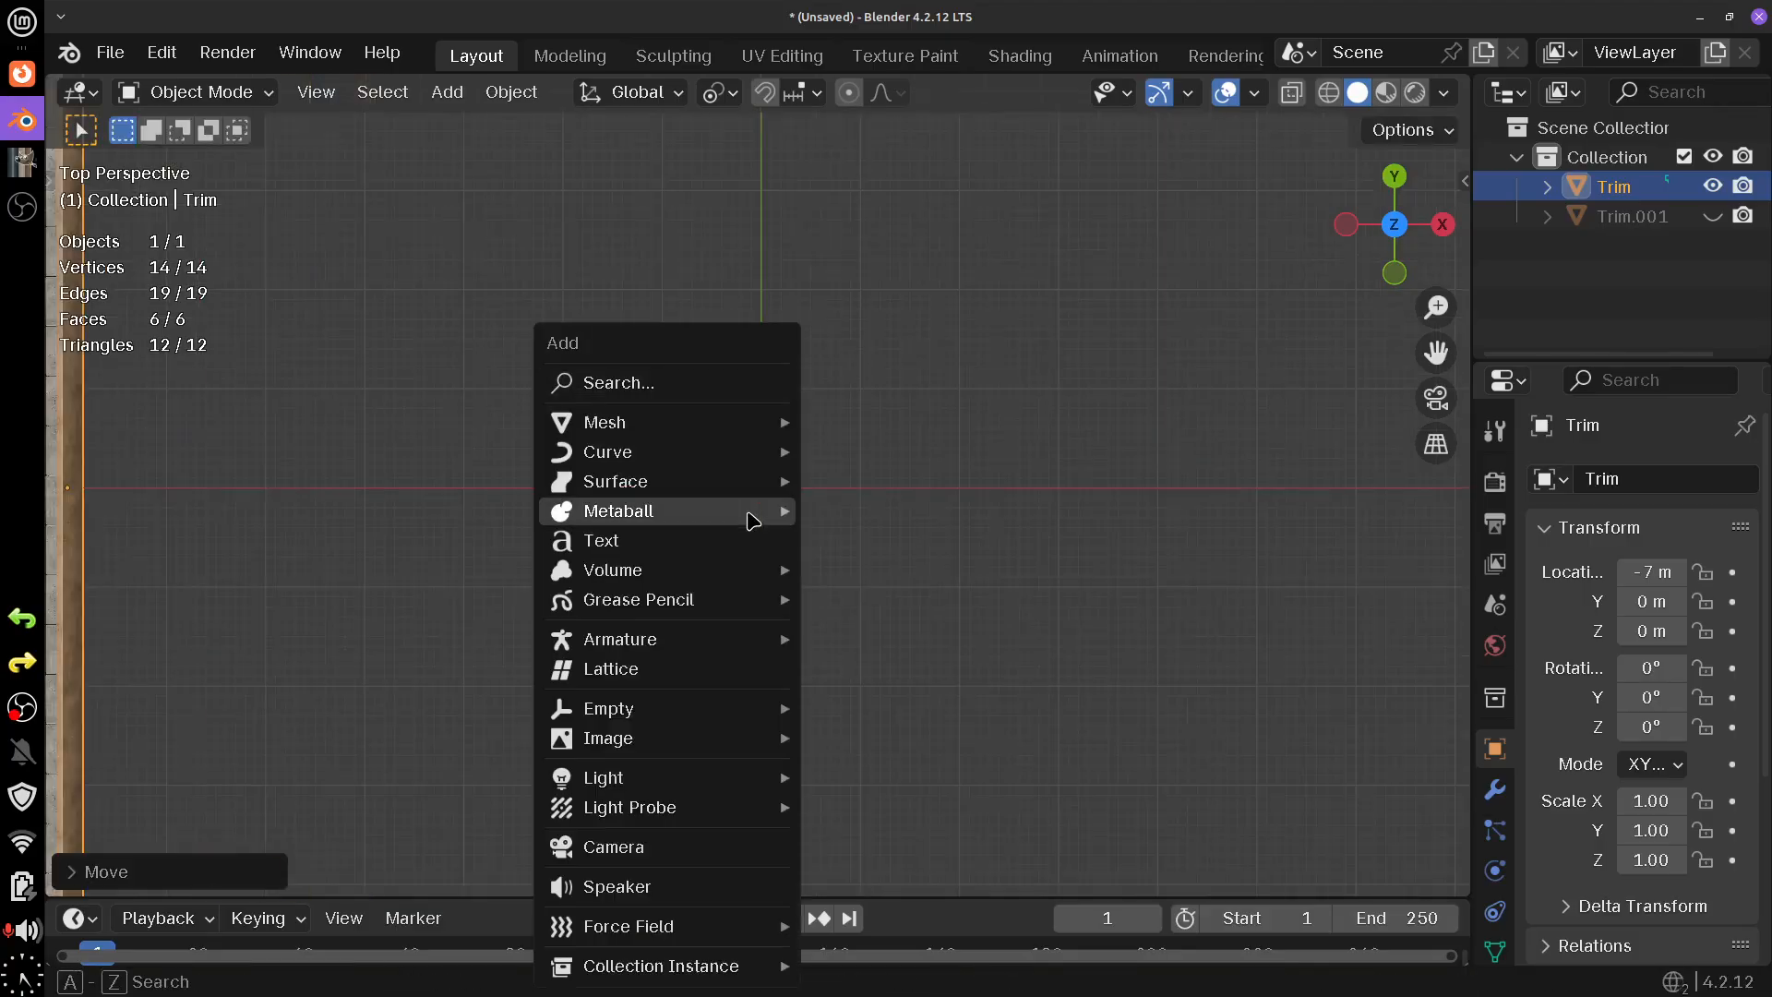
mouse_move(720, 427)
click(909, 429)
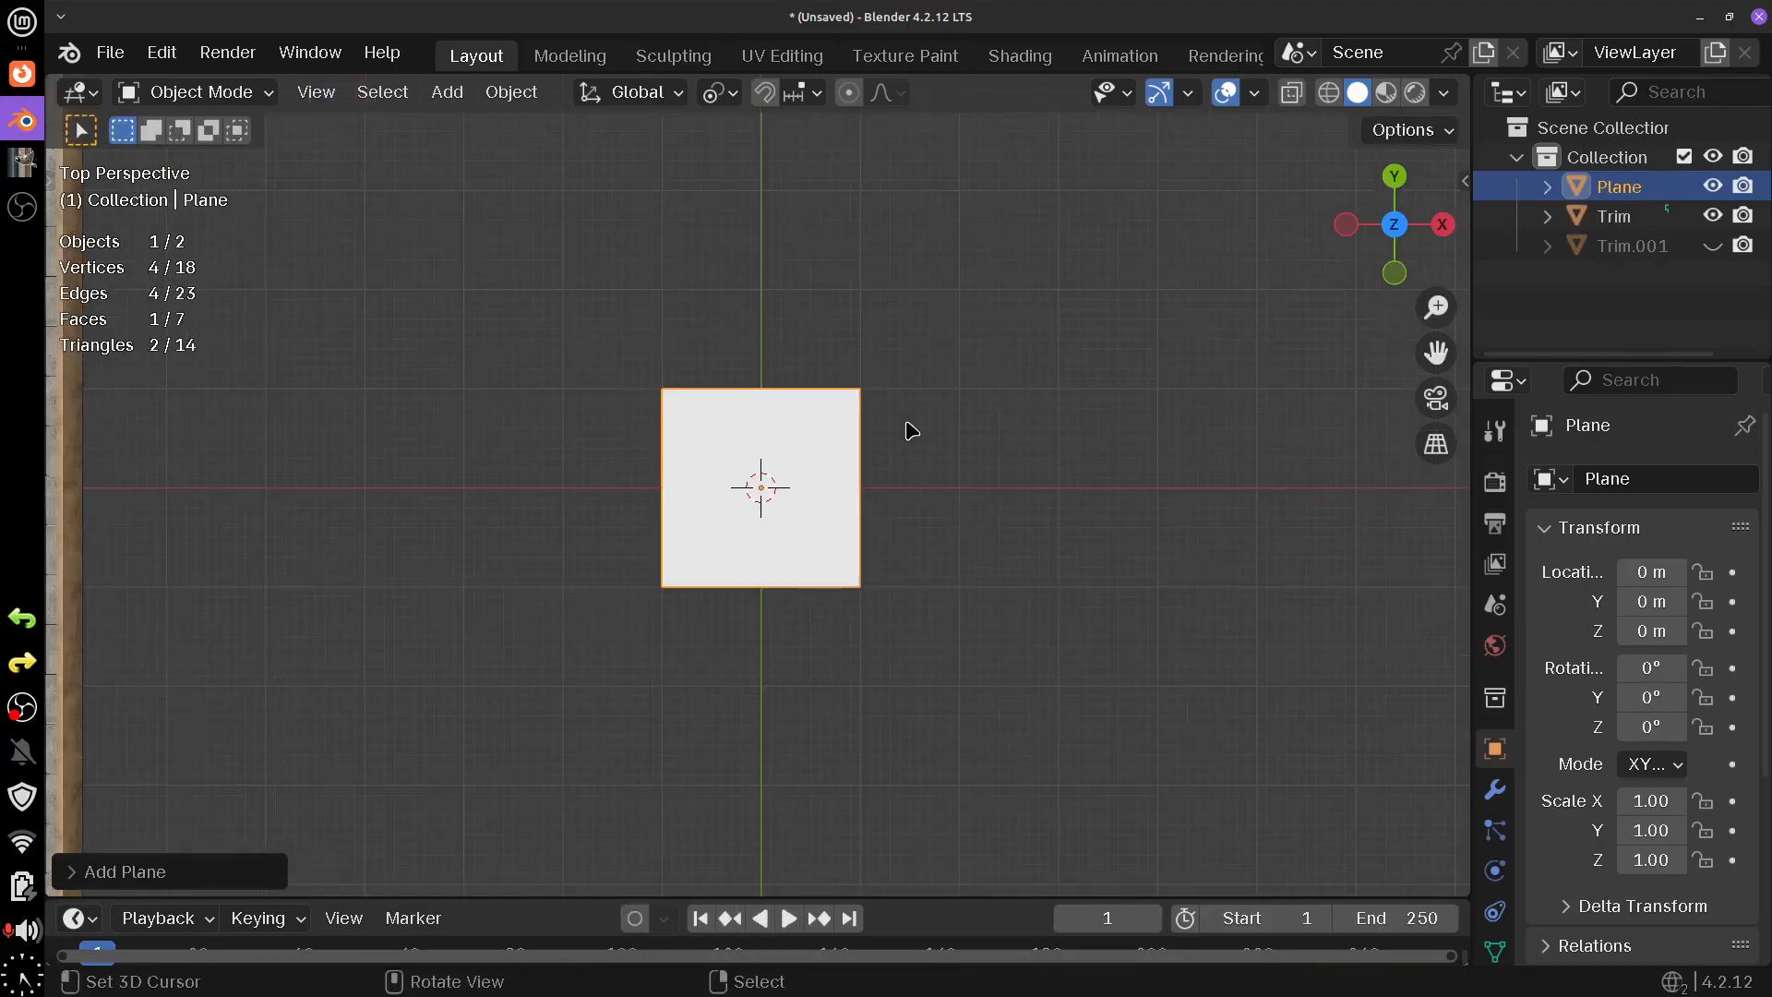
- Check the Trim street's dimensions and scale the whole object uniformly by a factor of 9
scroll(789, 509, down, 4)
click(434, 577)
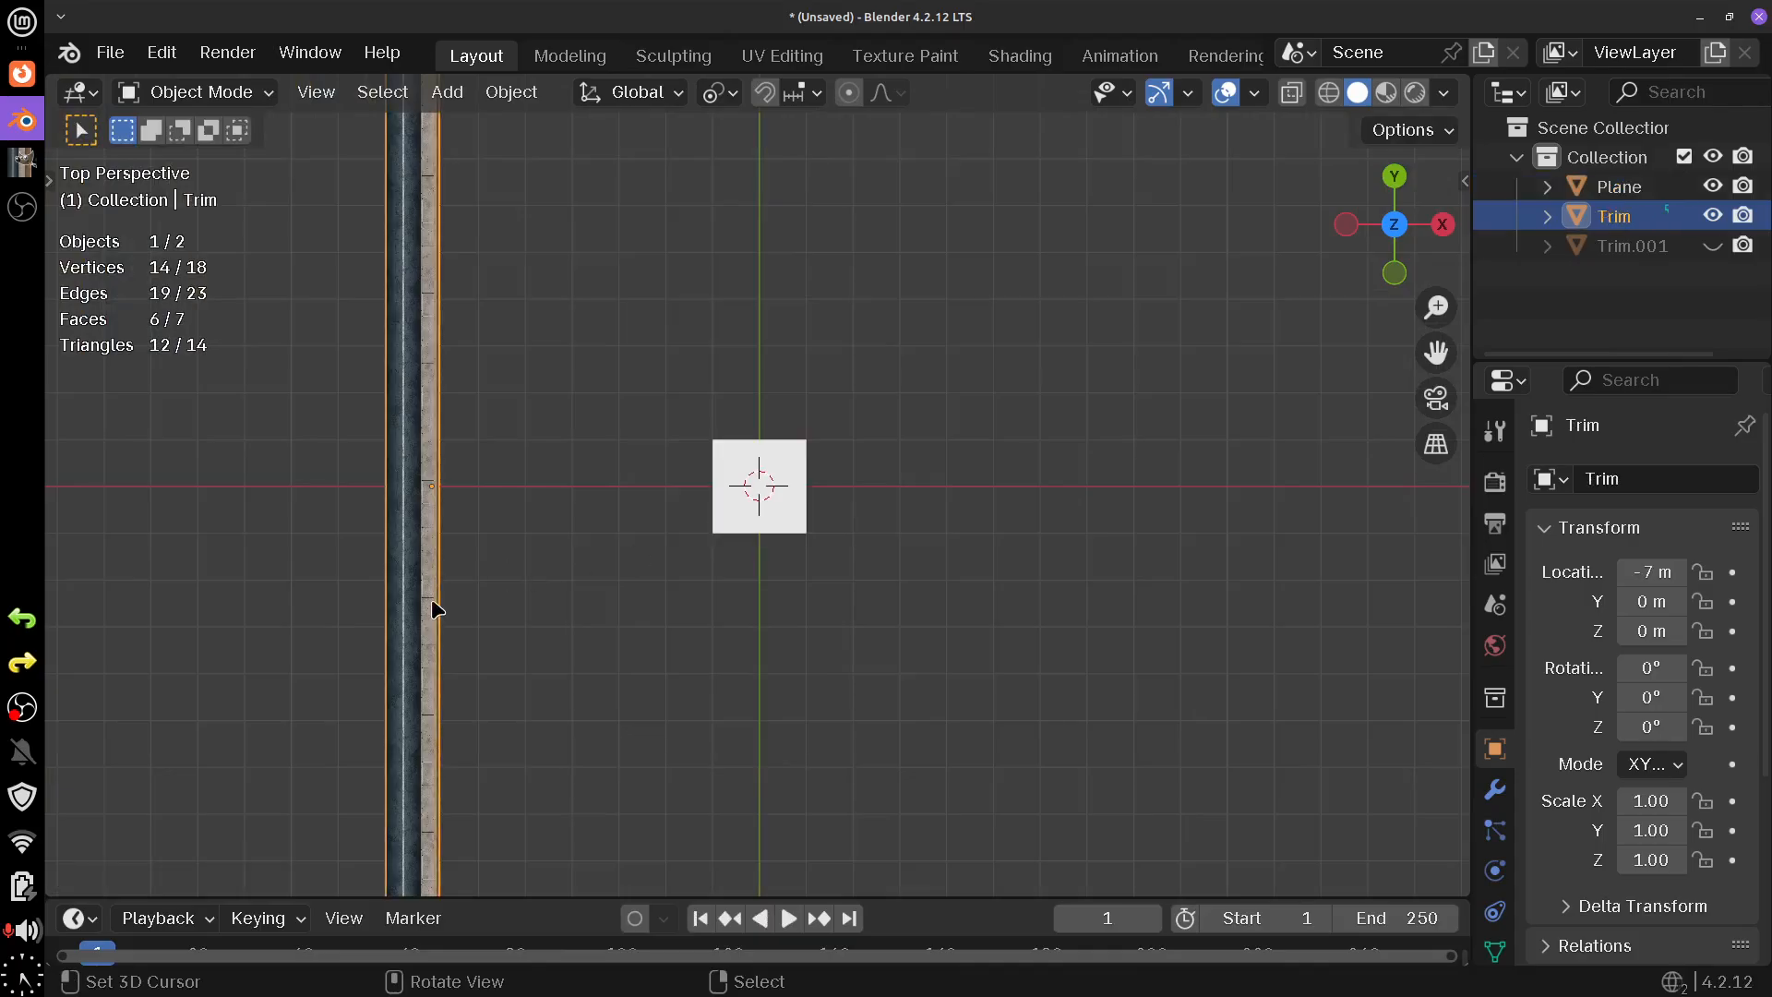
scroll(432, 598, down, 4)
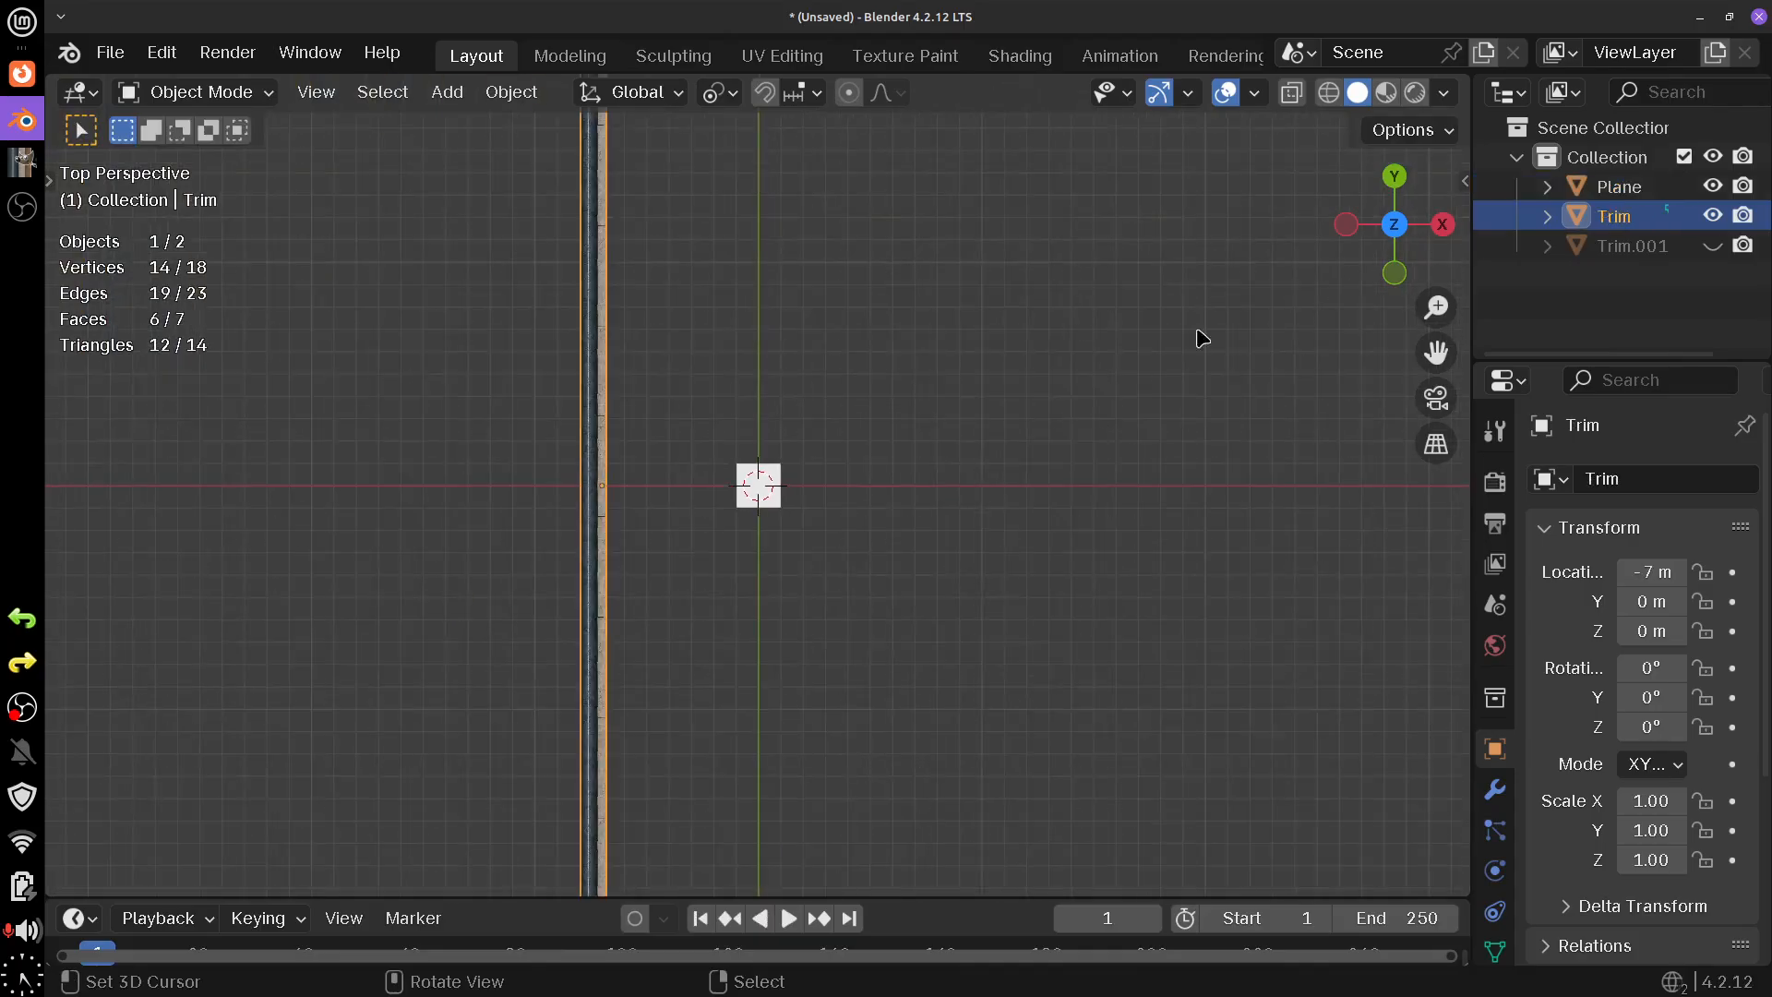
click(1464, 181)
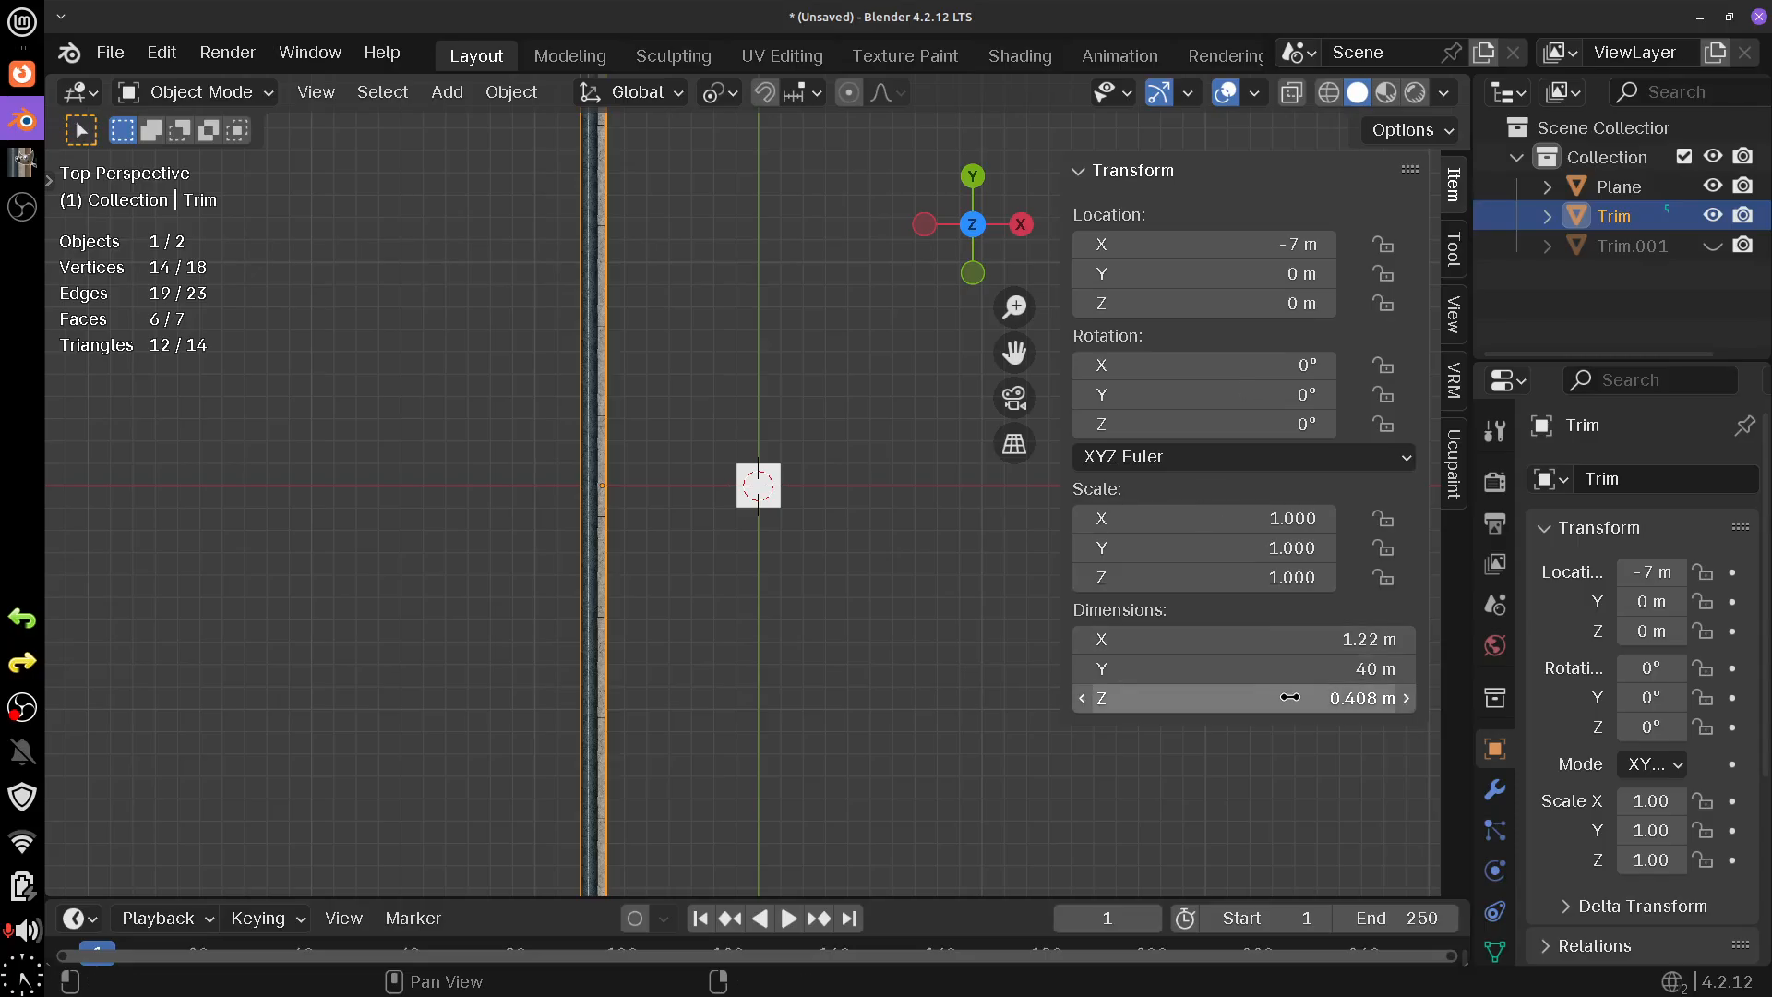
click(1290, 639)
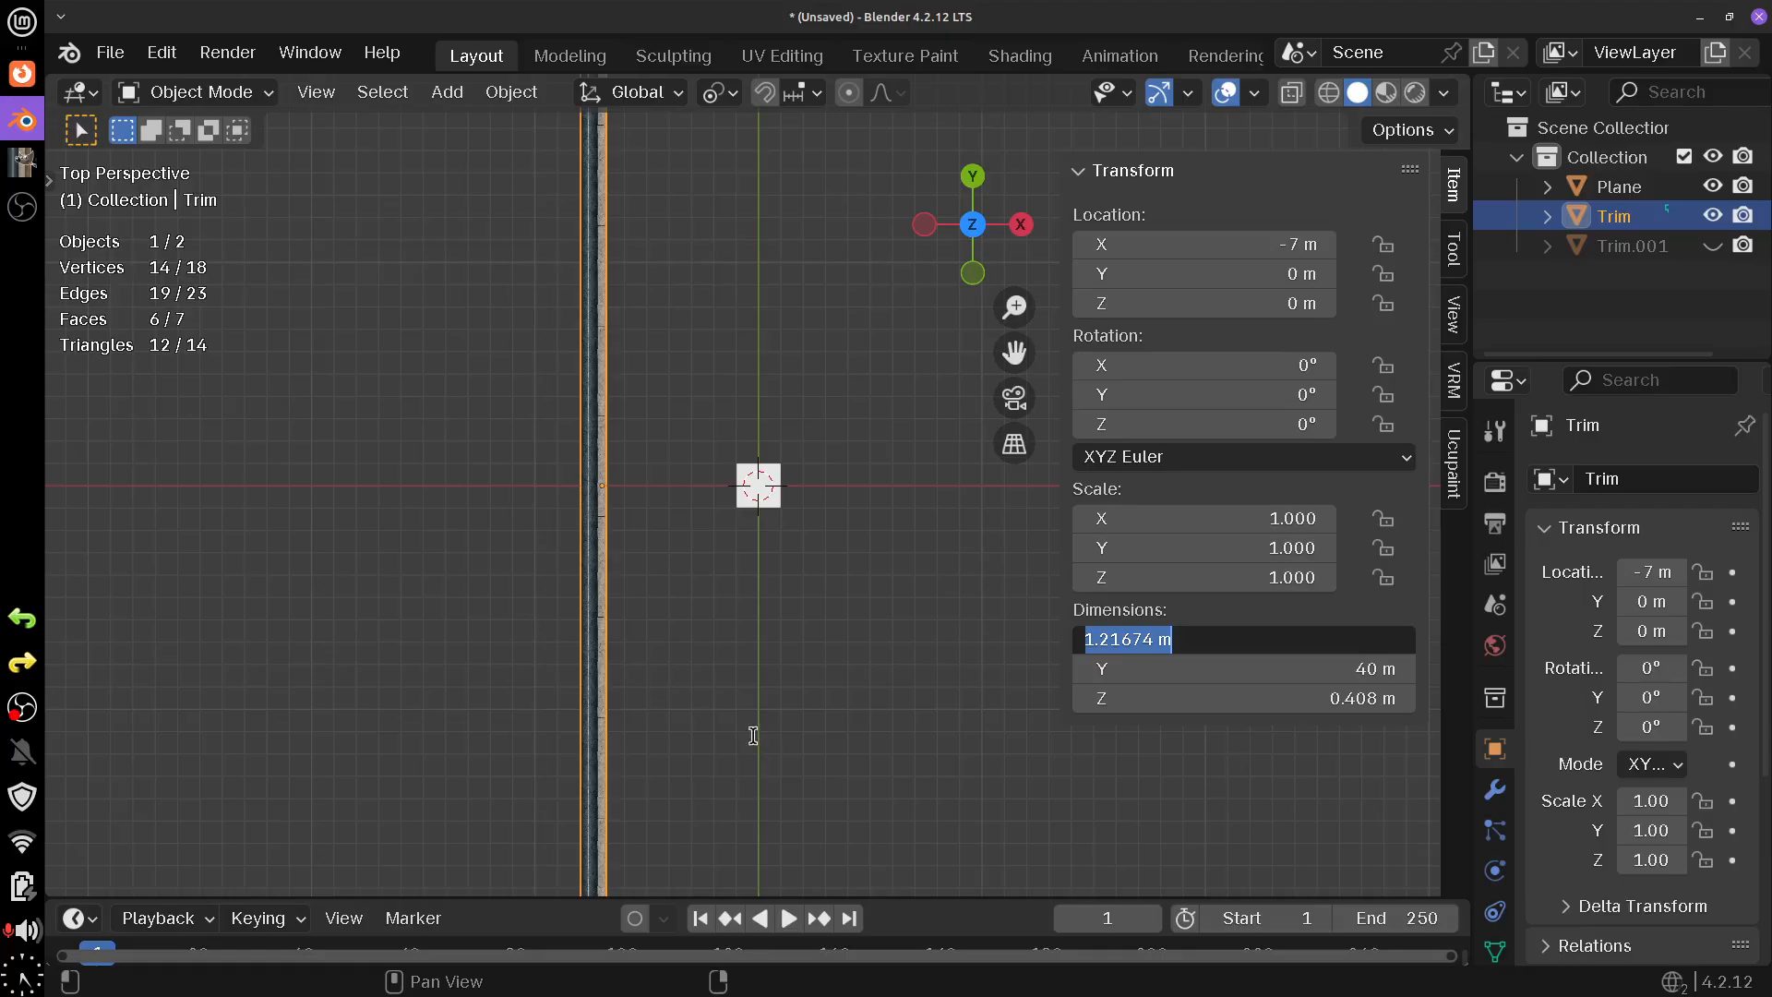
key(Escape)
key(s)
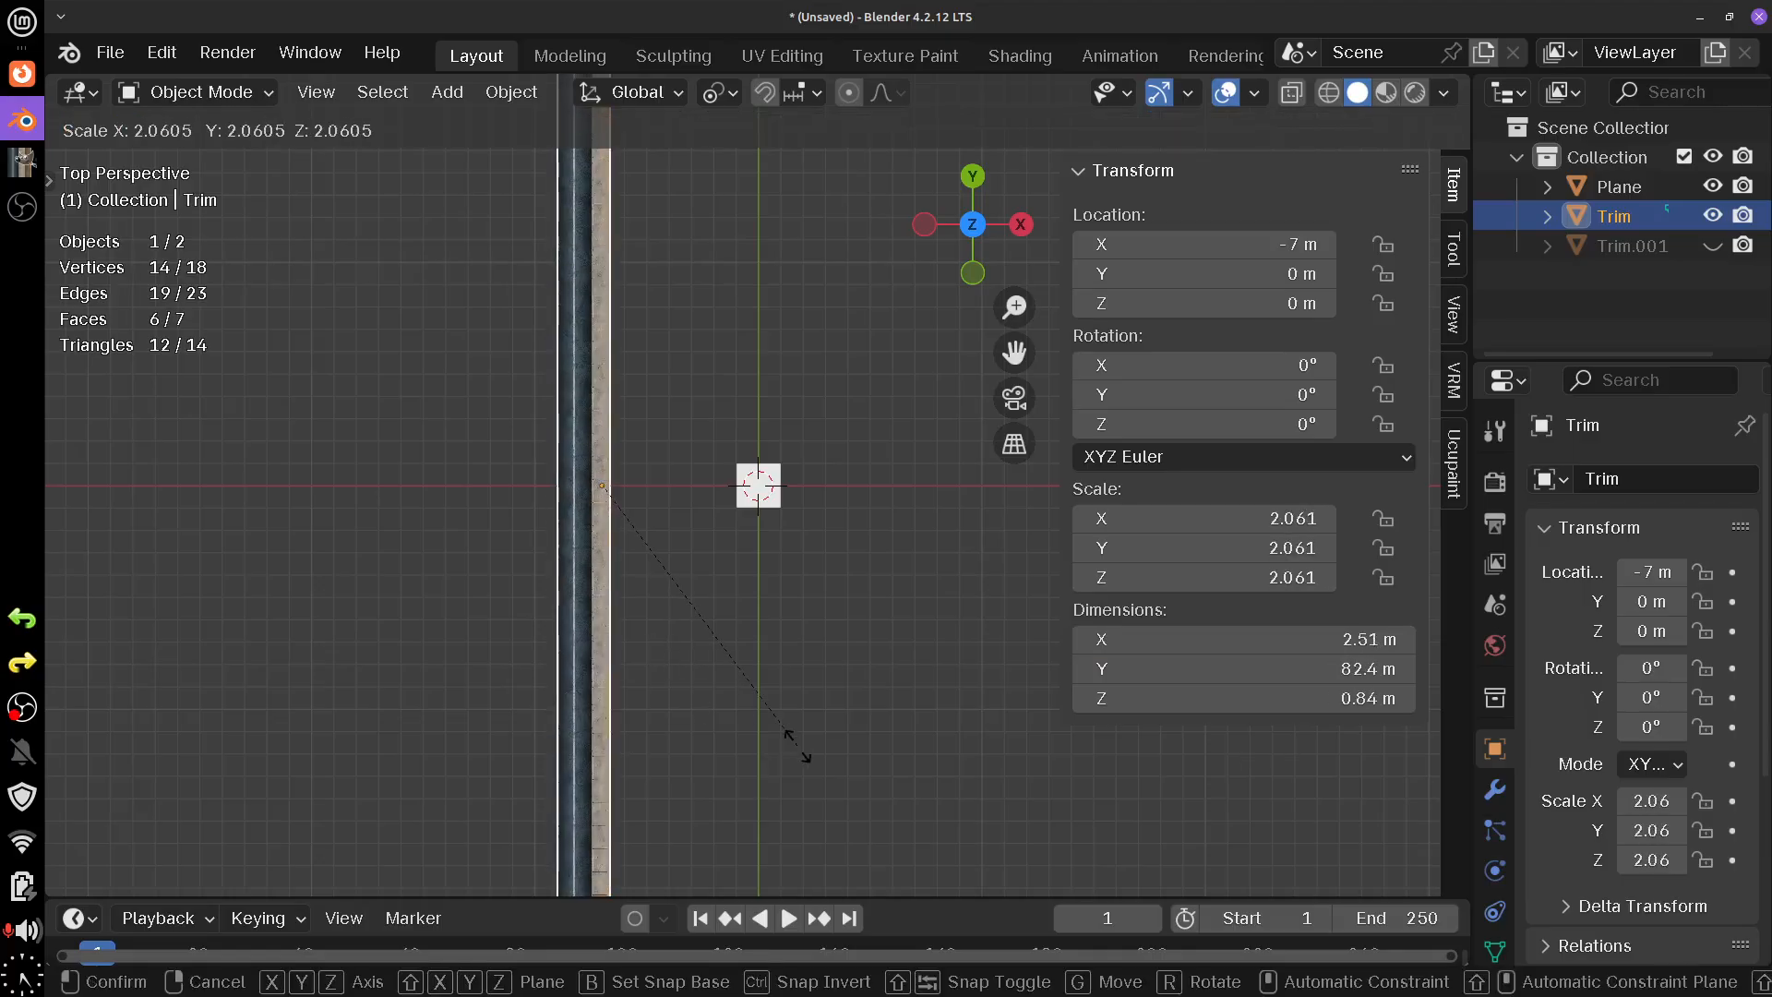
text(9)
key(Return)
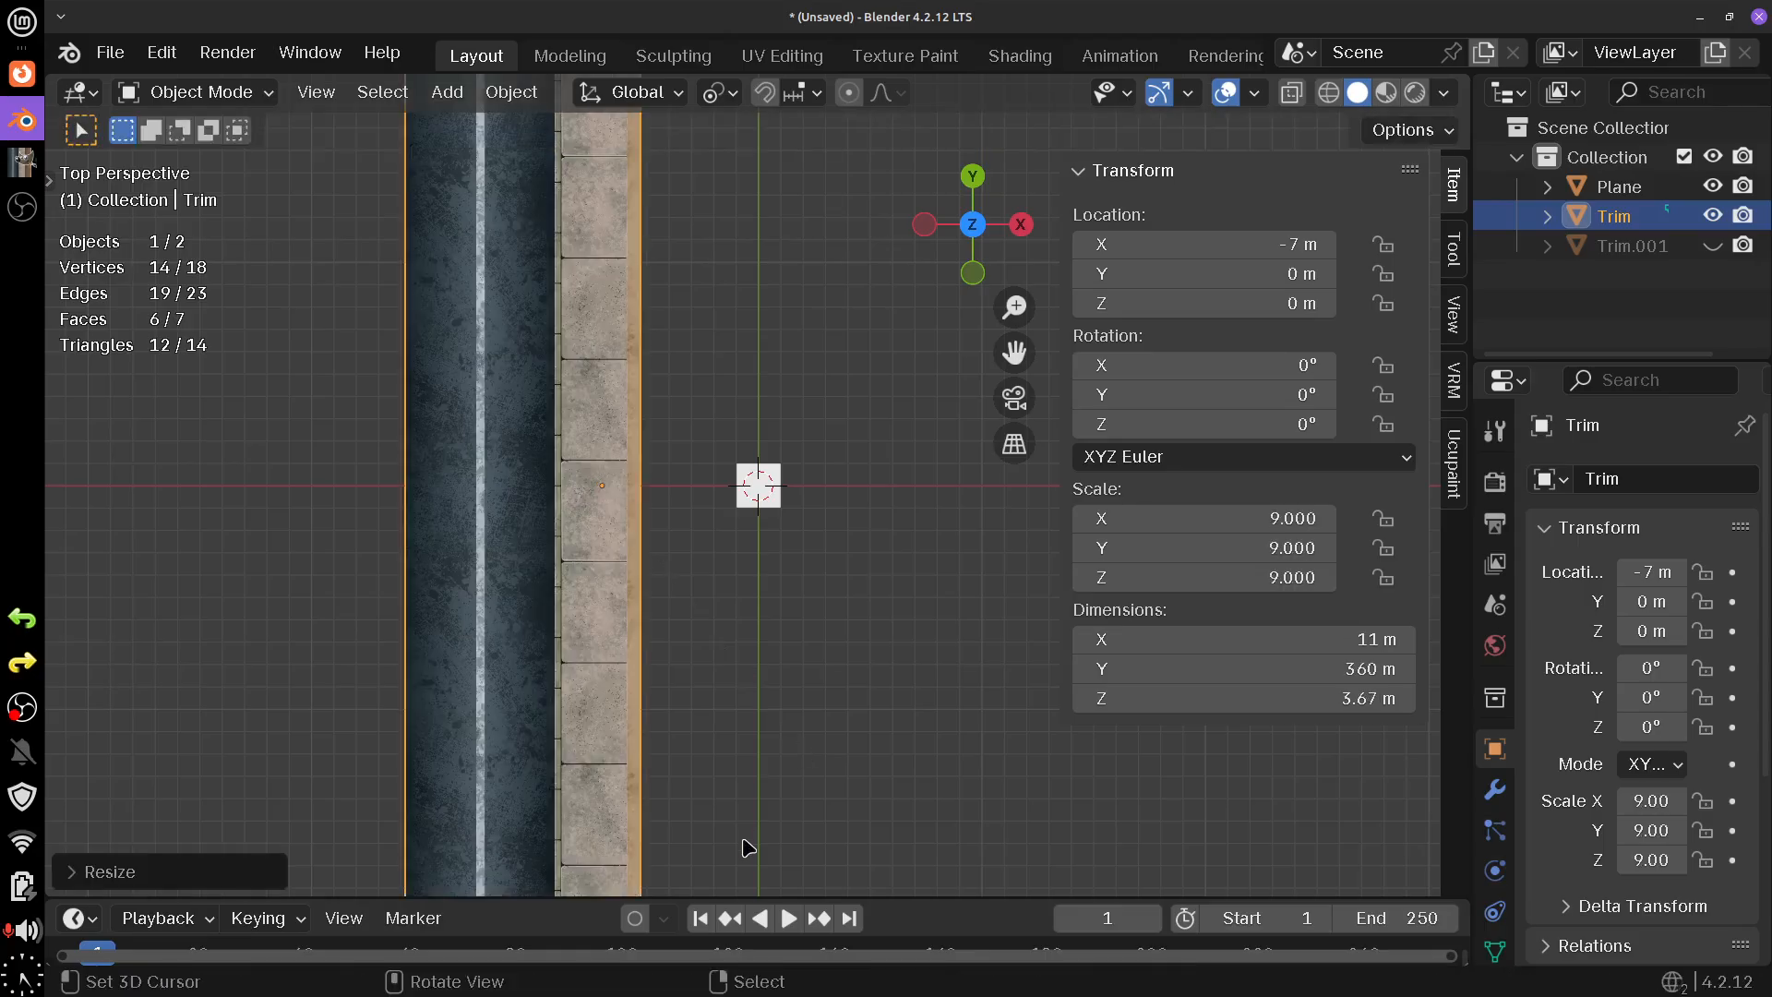
- Apply the rotation and scale of the Trim street object
click(501, 95)
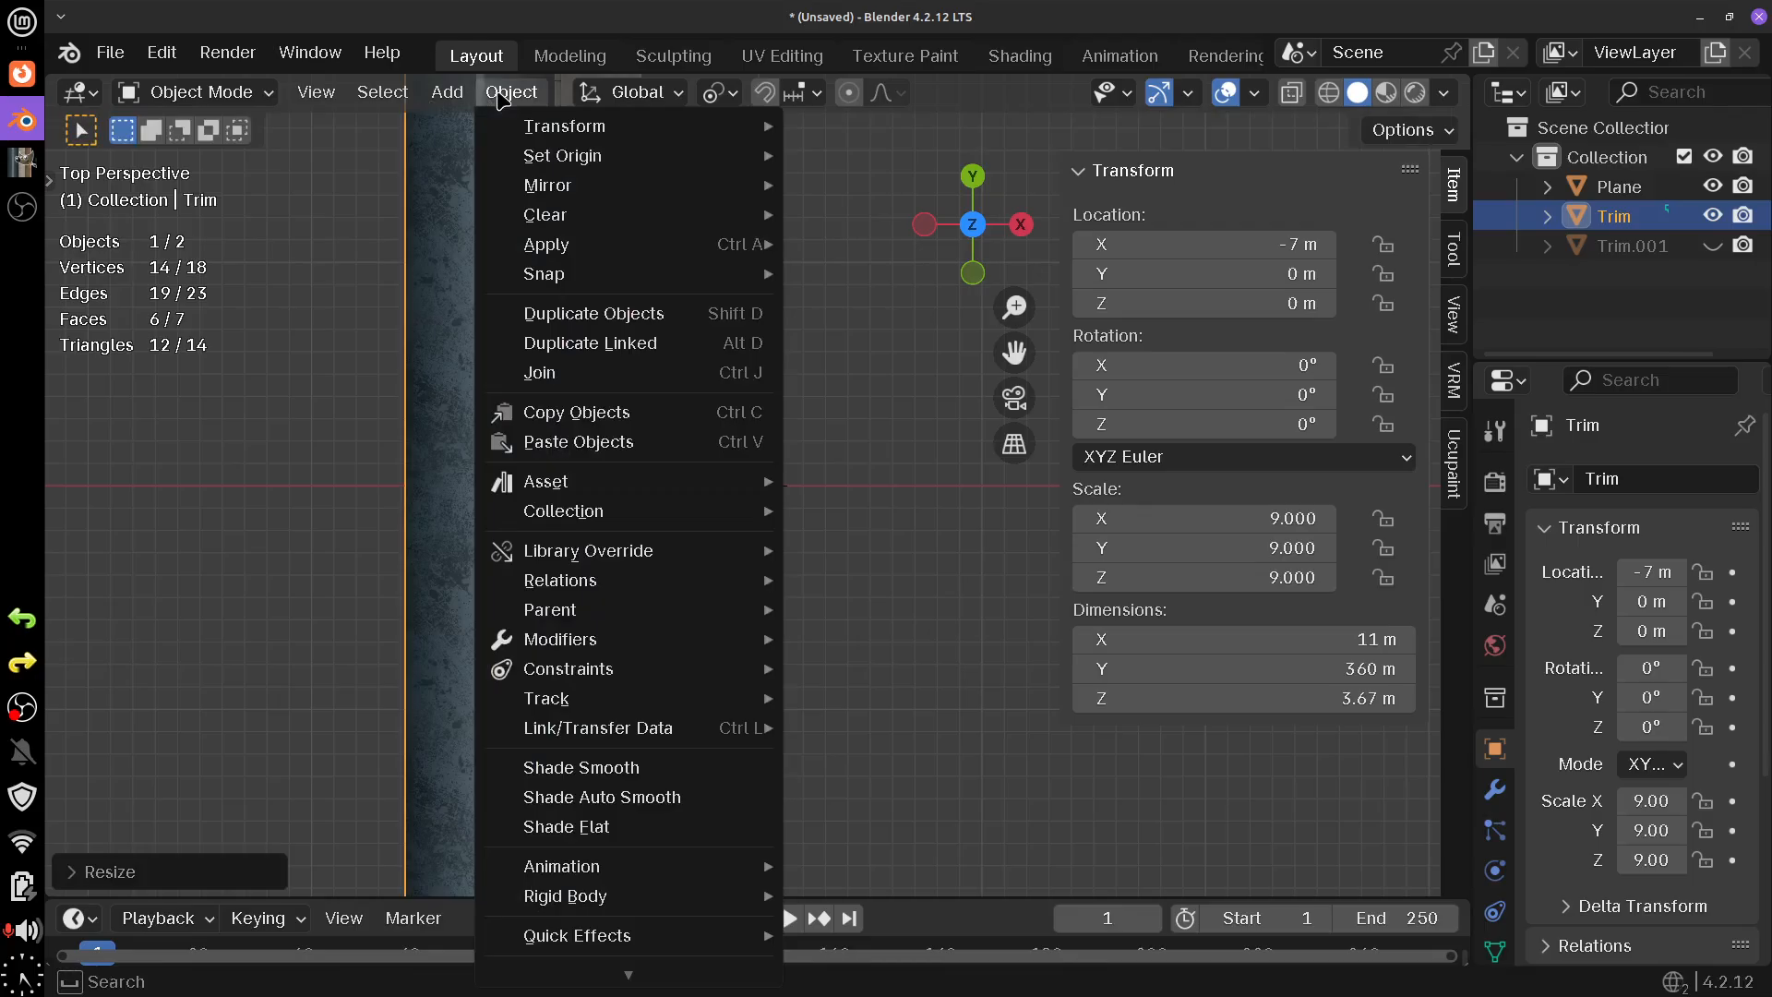
mouse_move(773, 245)
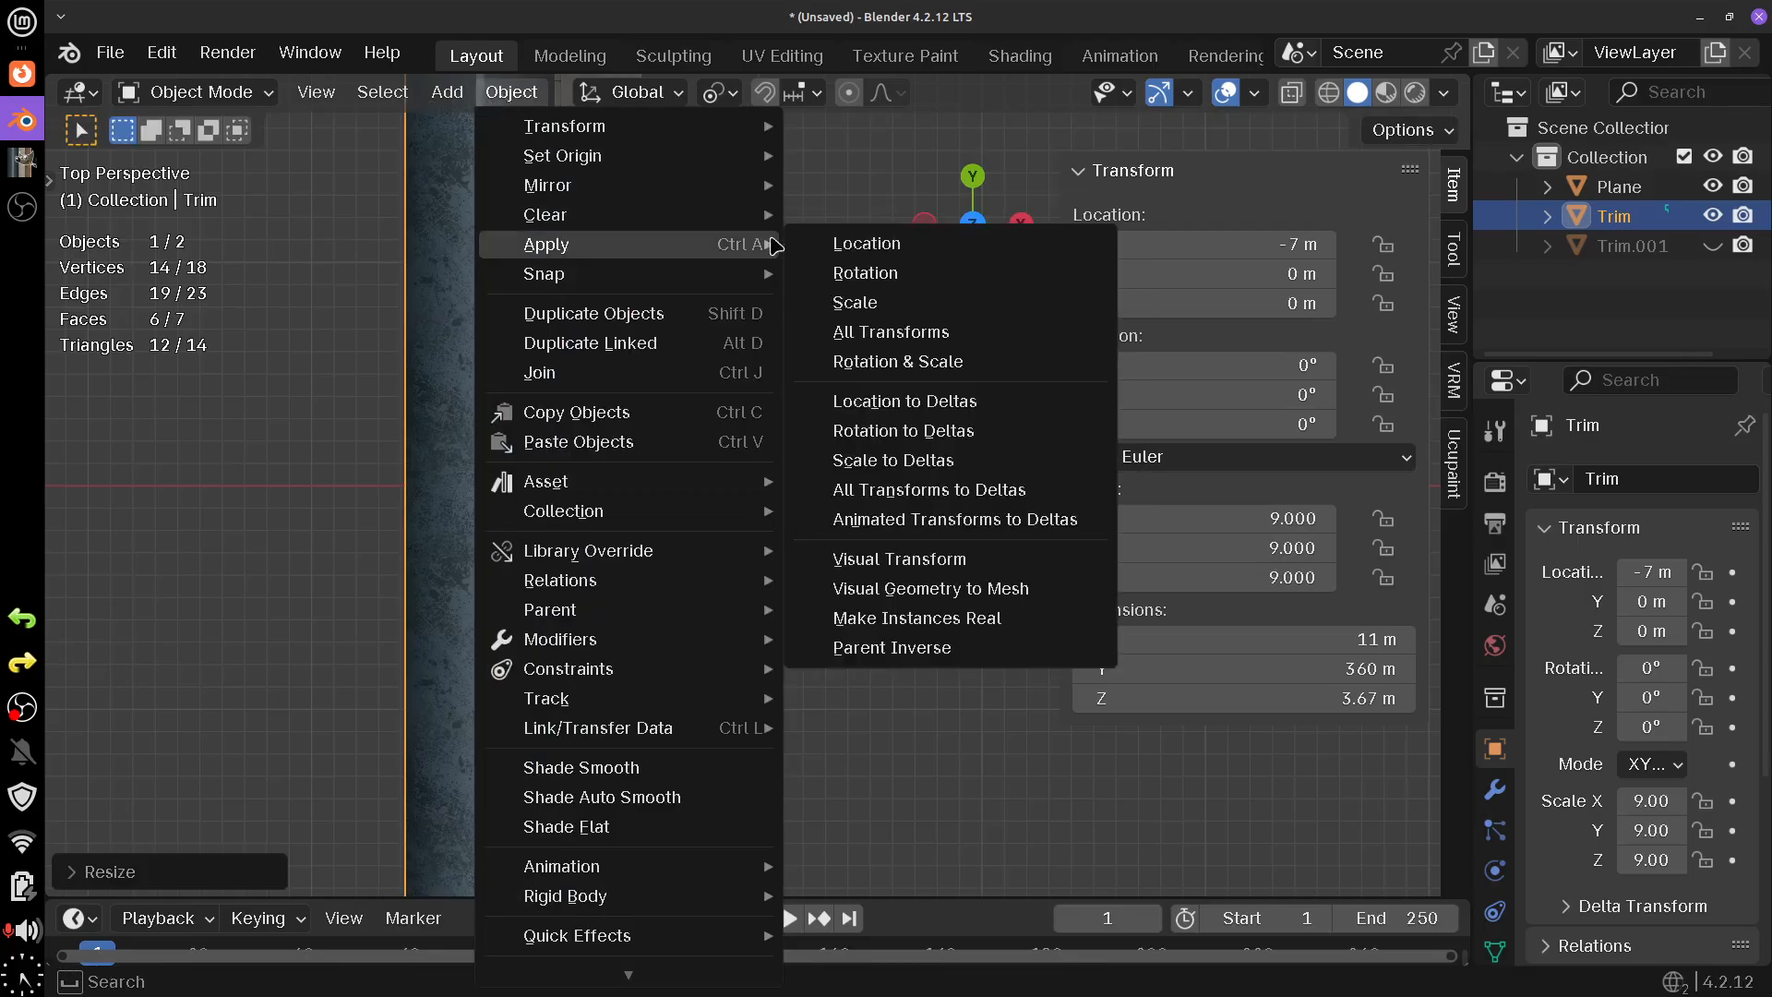
click(869, 361)
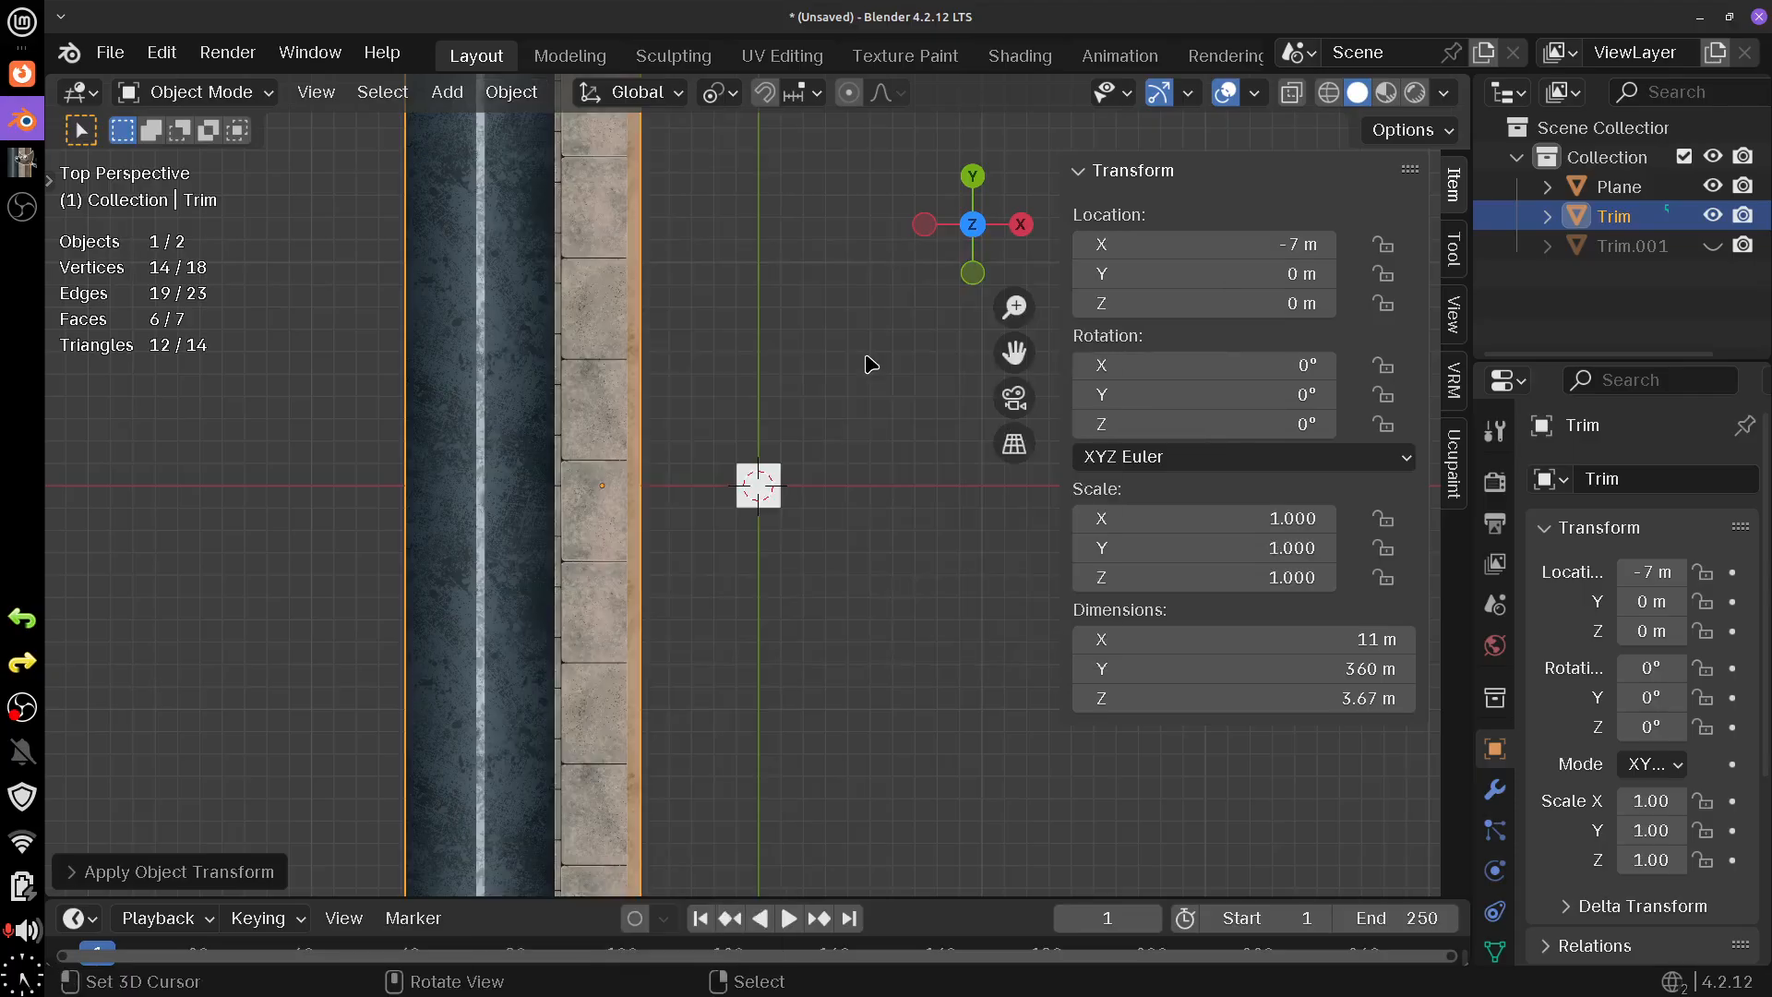
- Examine the enlarged street's road, curb and wall from ground level using Walk Navigation, and hide the transform sidebar
drag(542, 514, 554, 239)
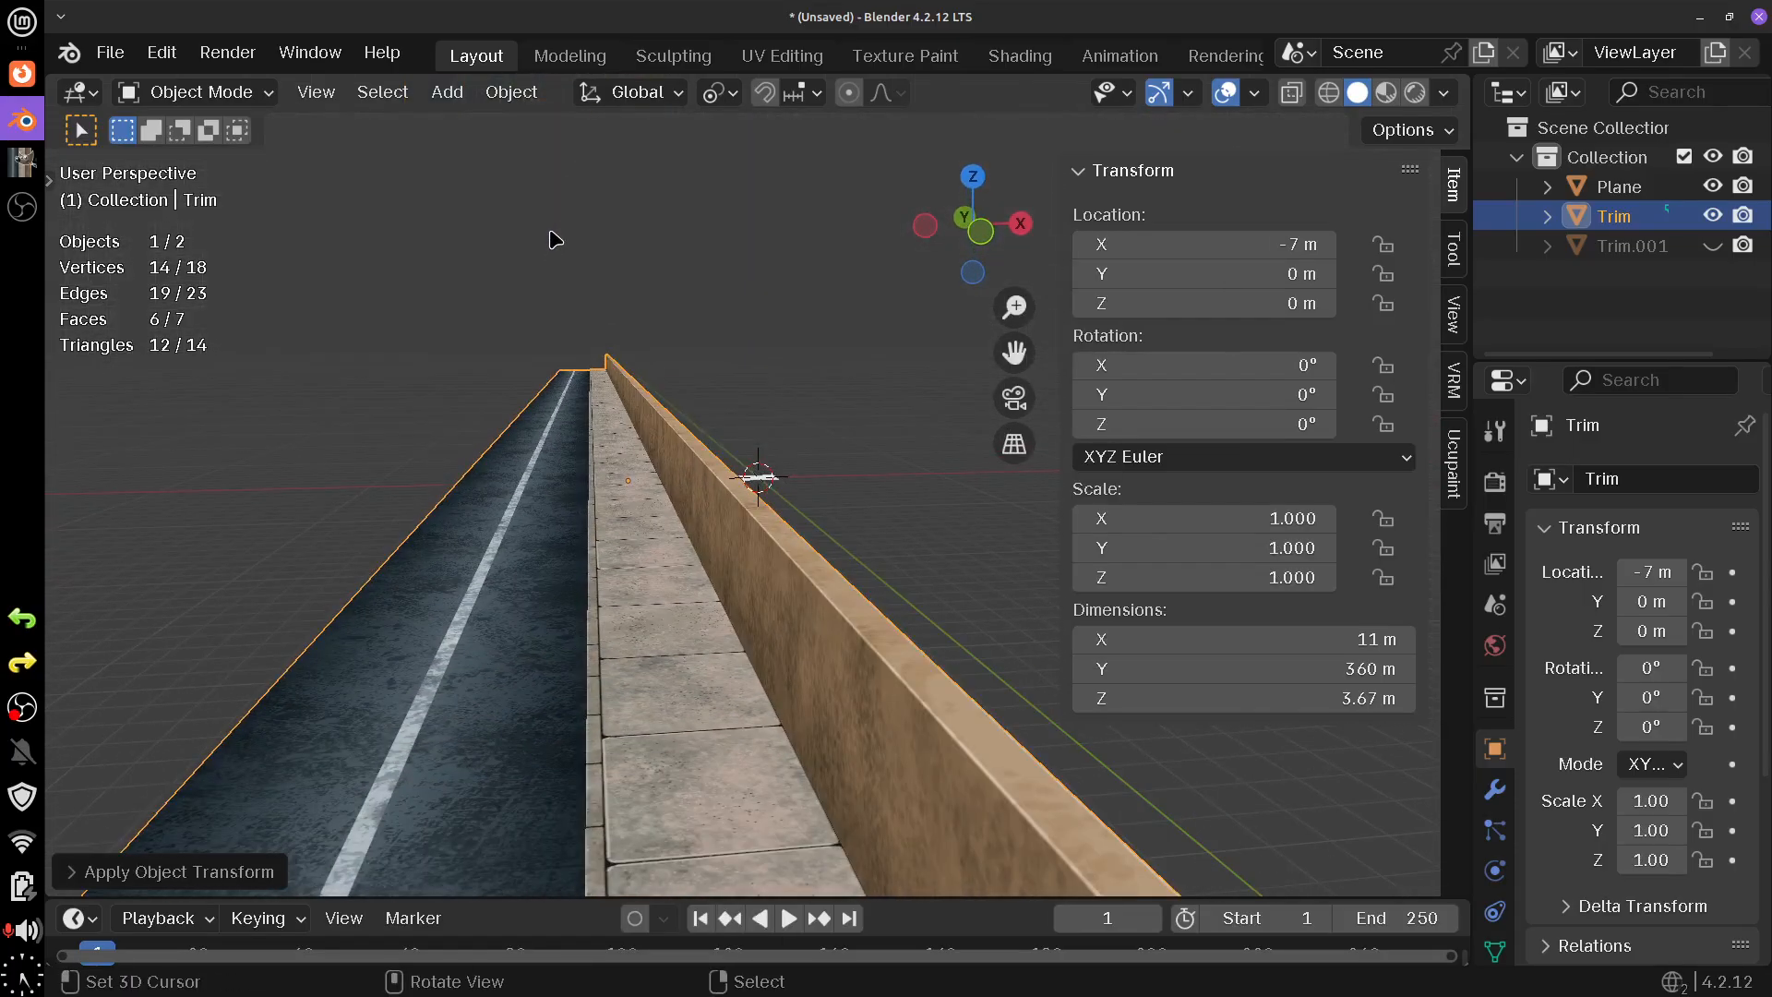
key(F3)
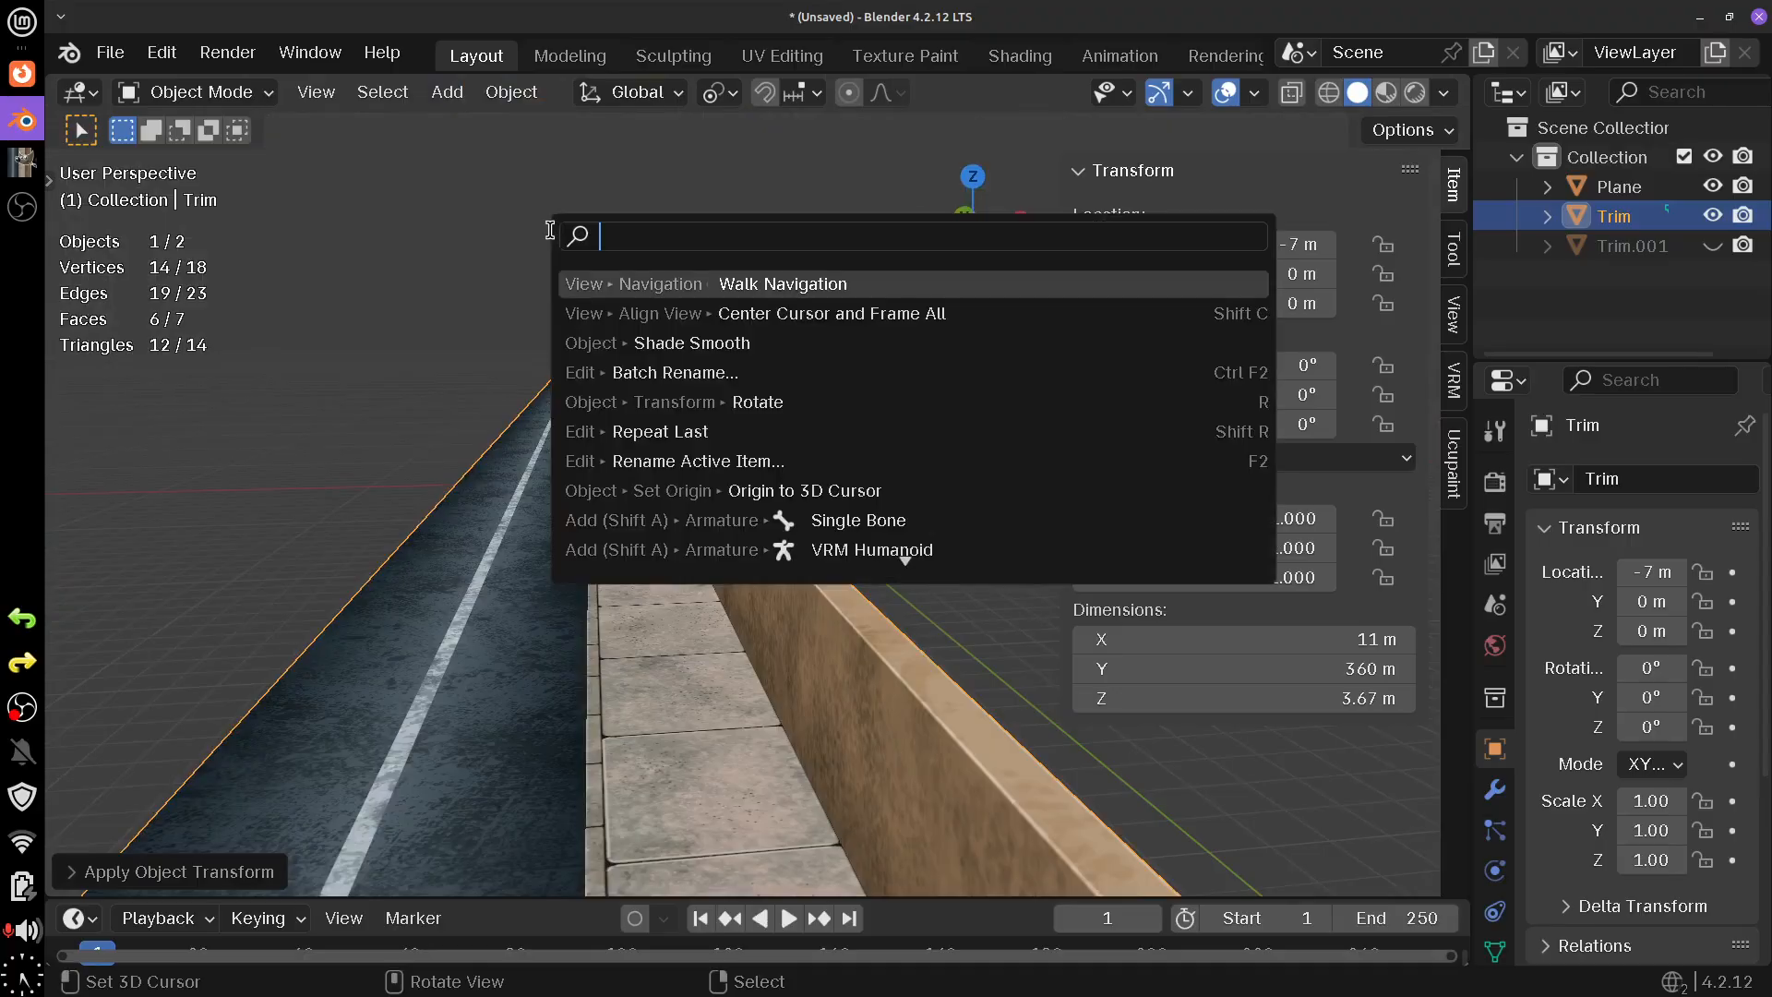
click(797, 283)
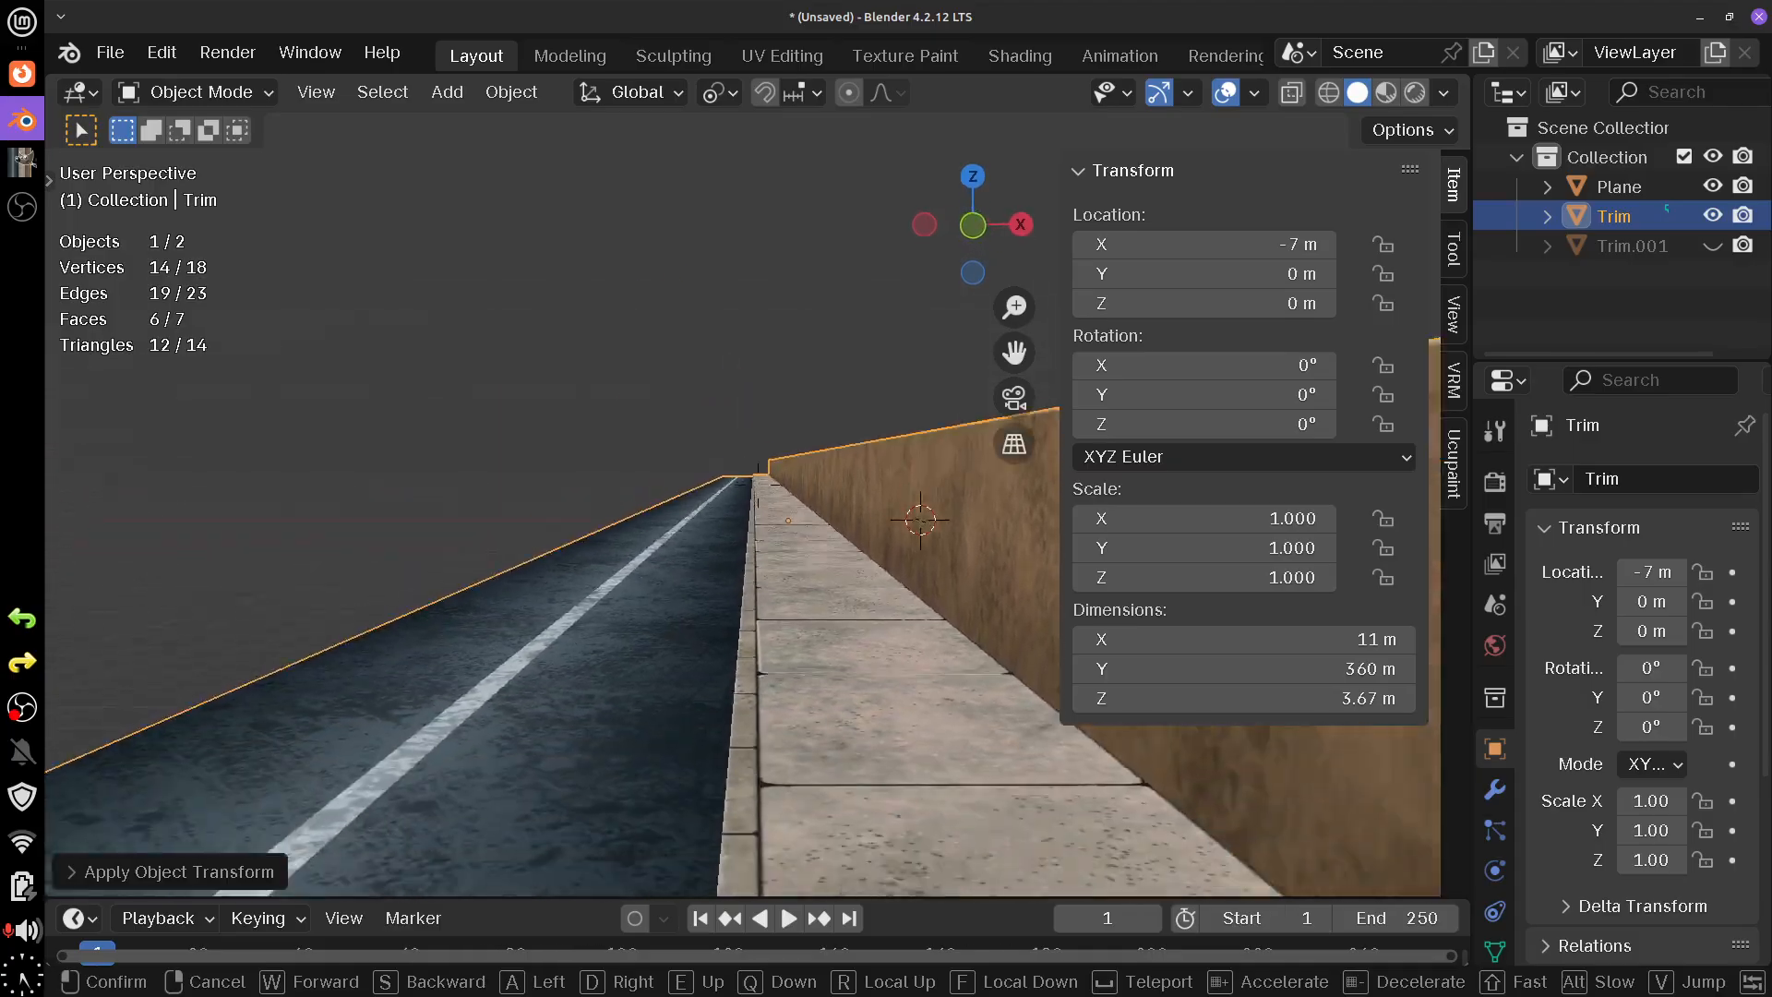
key(a)
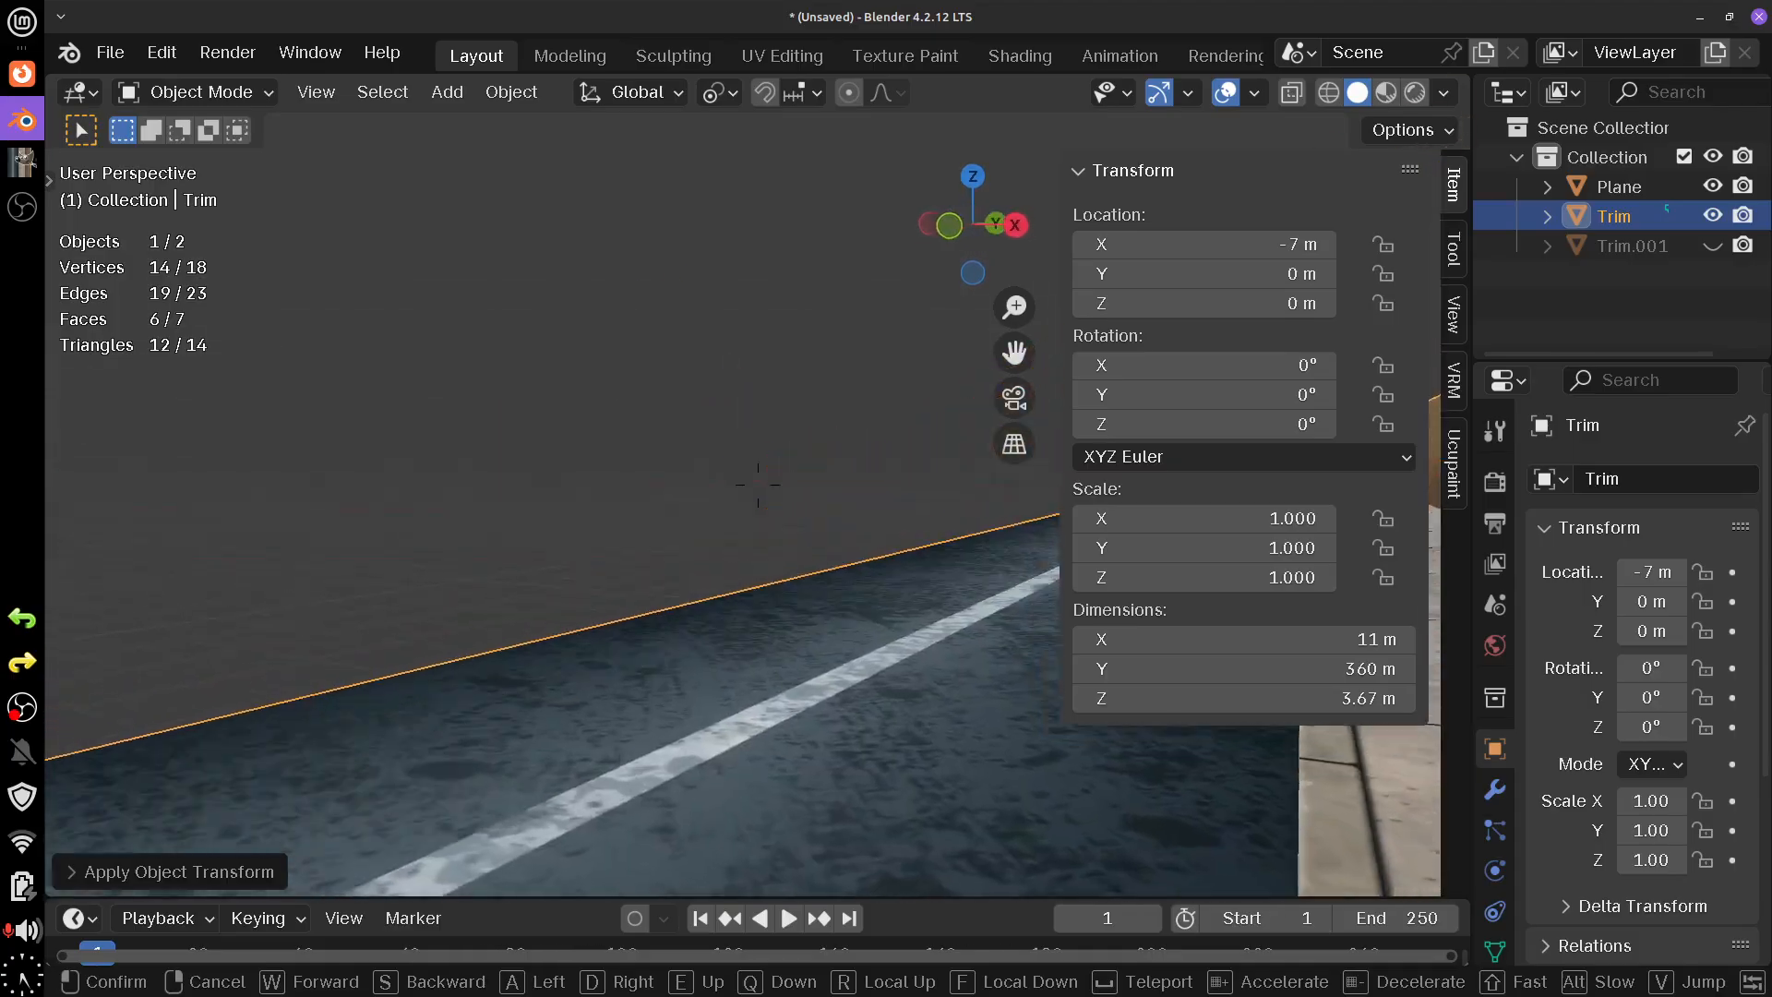
key(w)
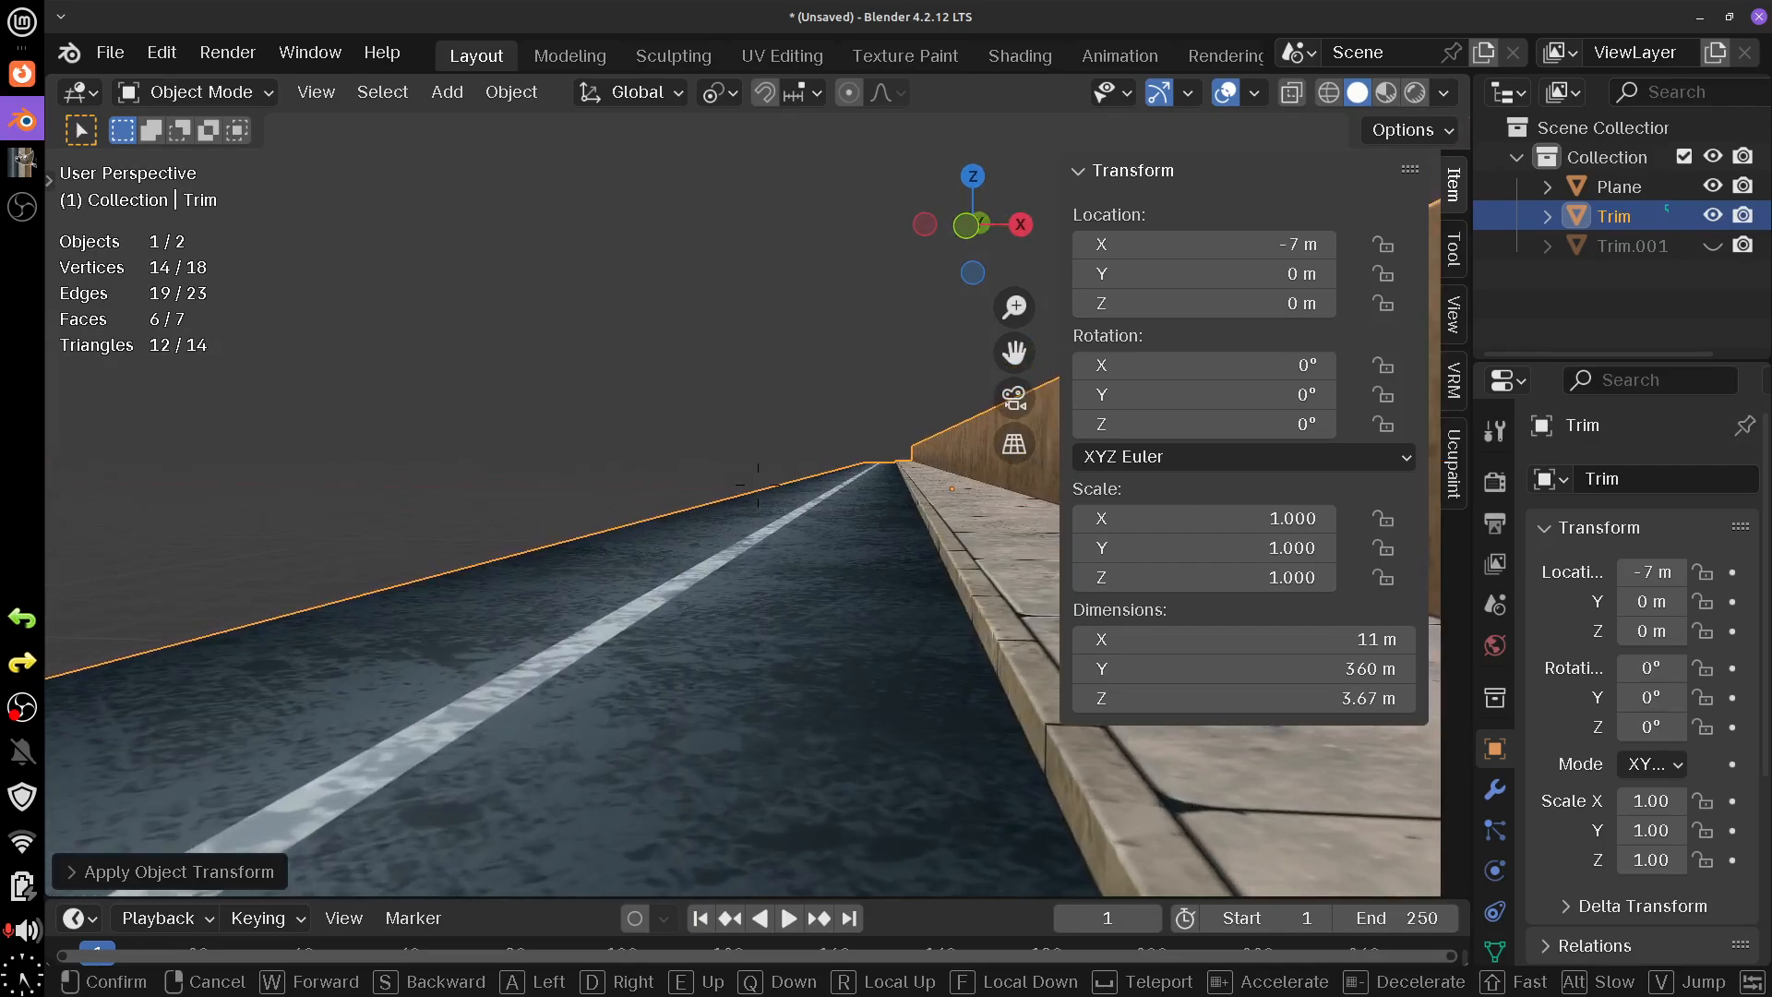
key(d)
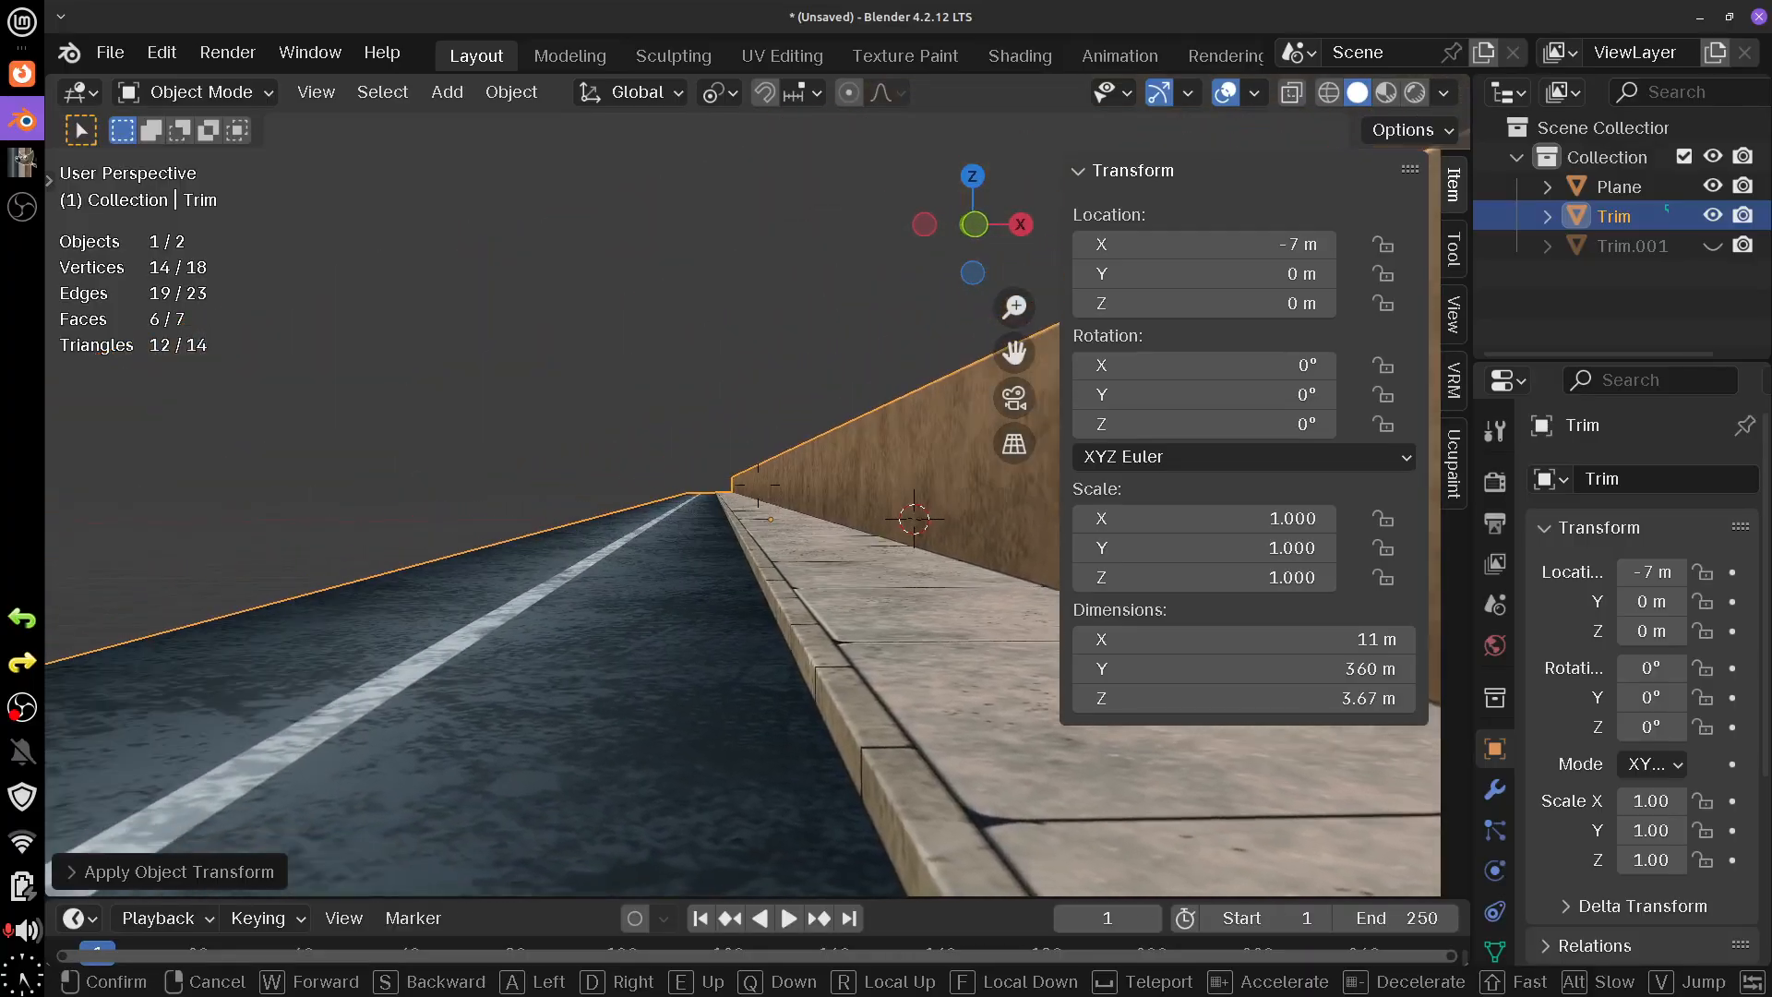
mouse_move(757, 485)
key(a)
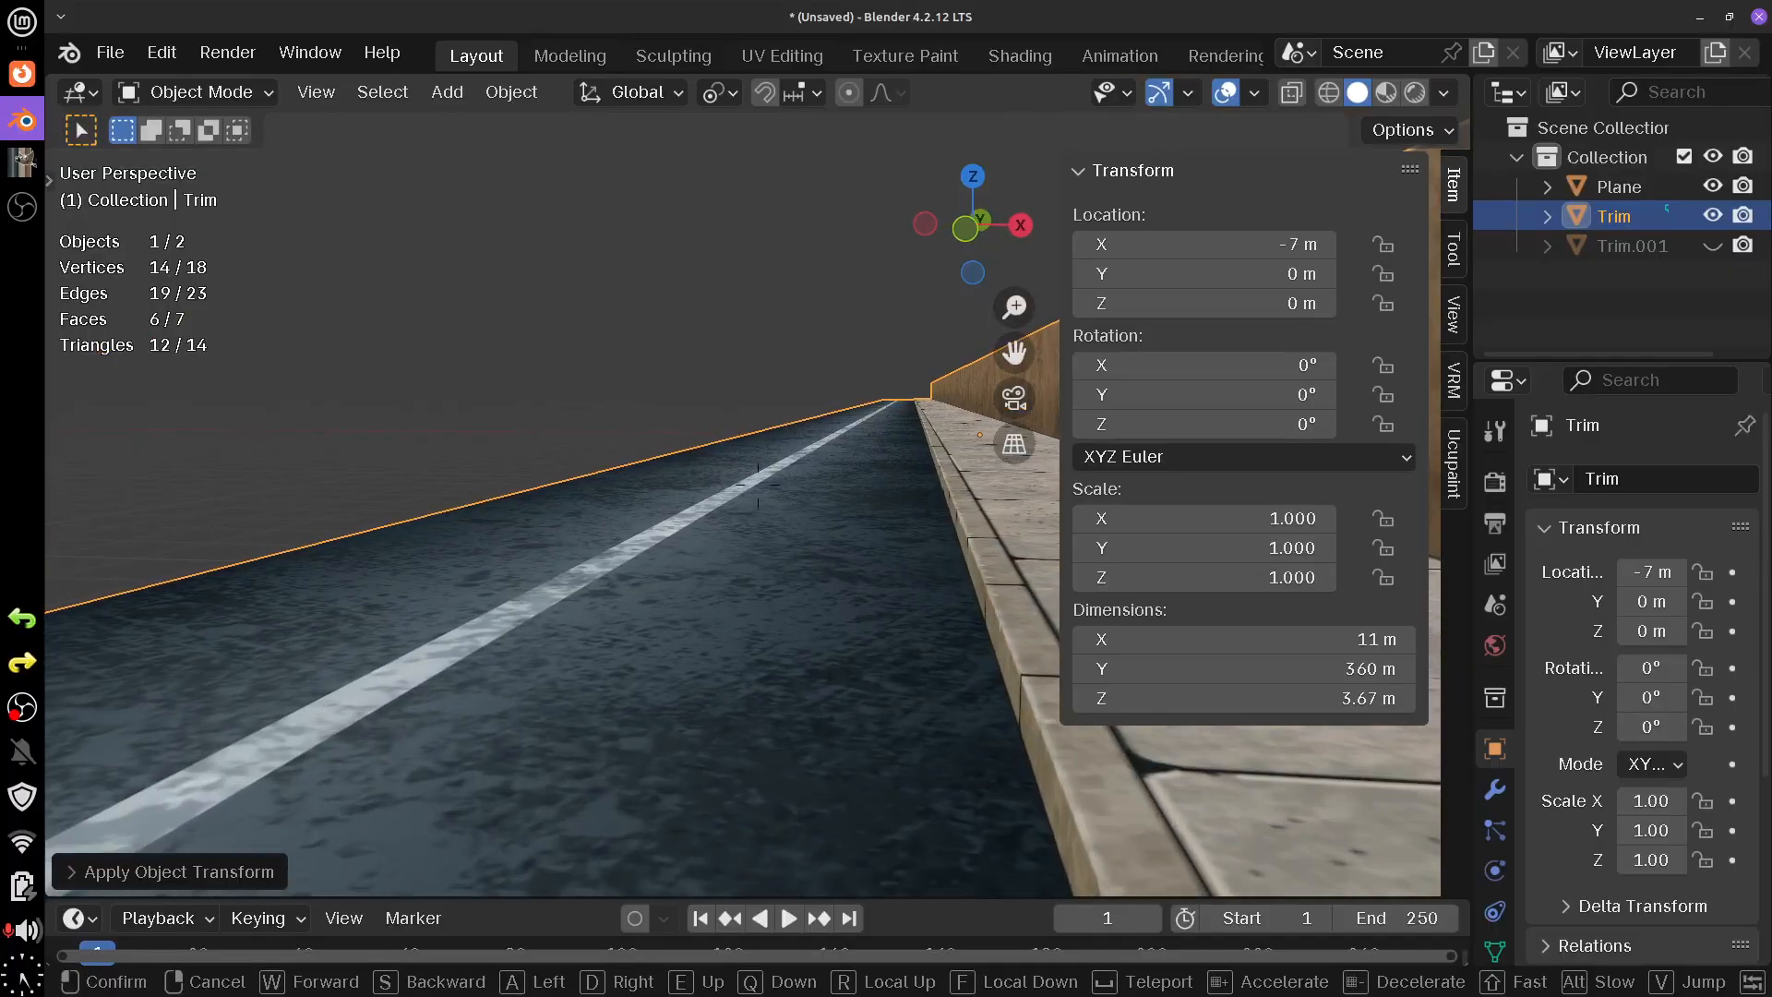
key(alt+F4)
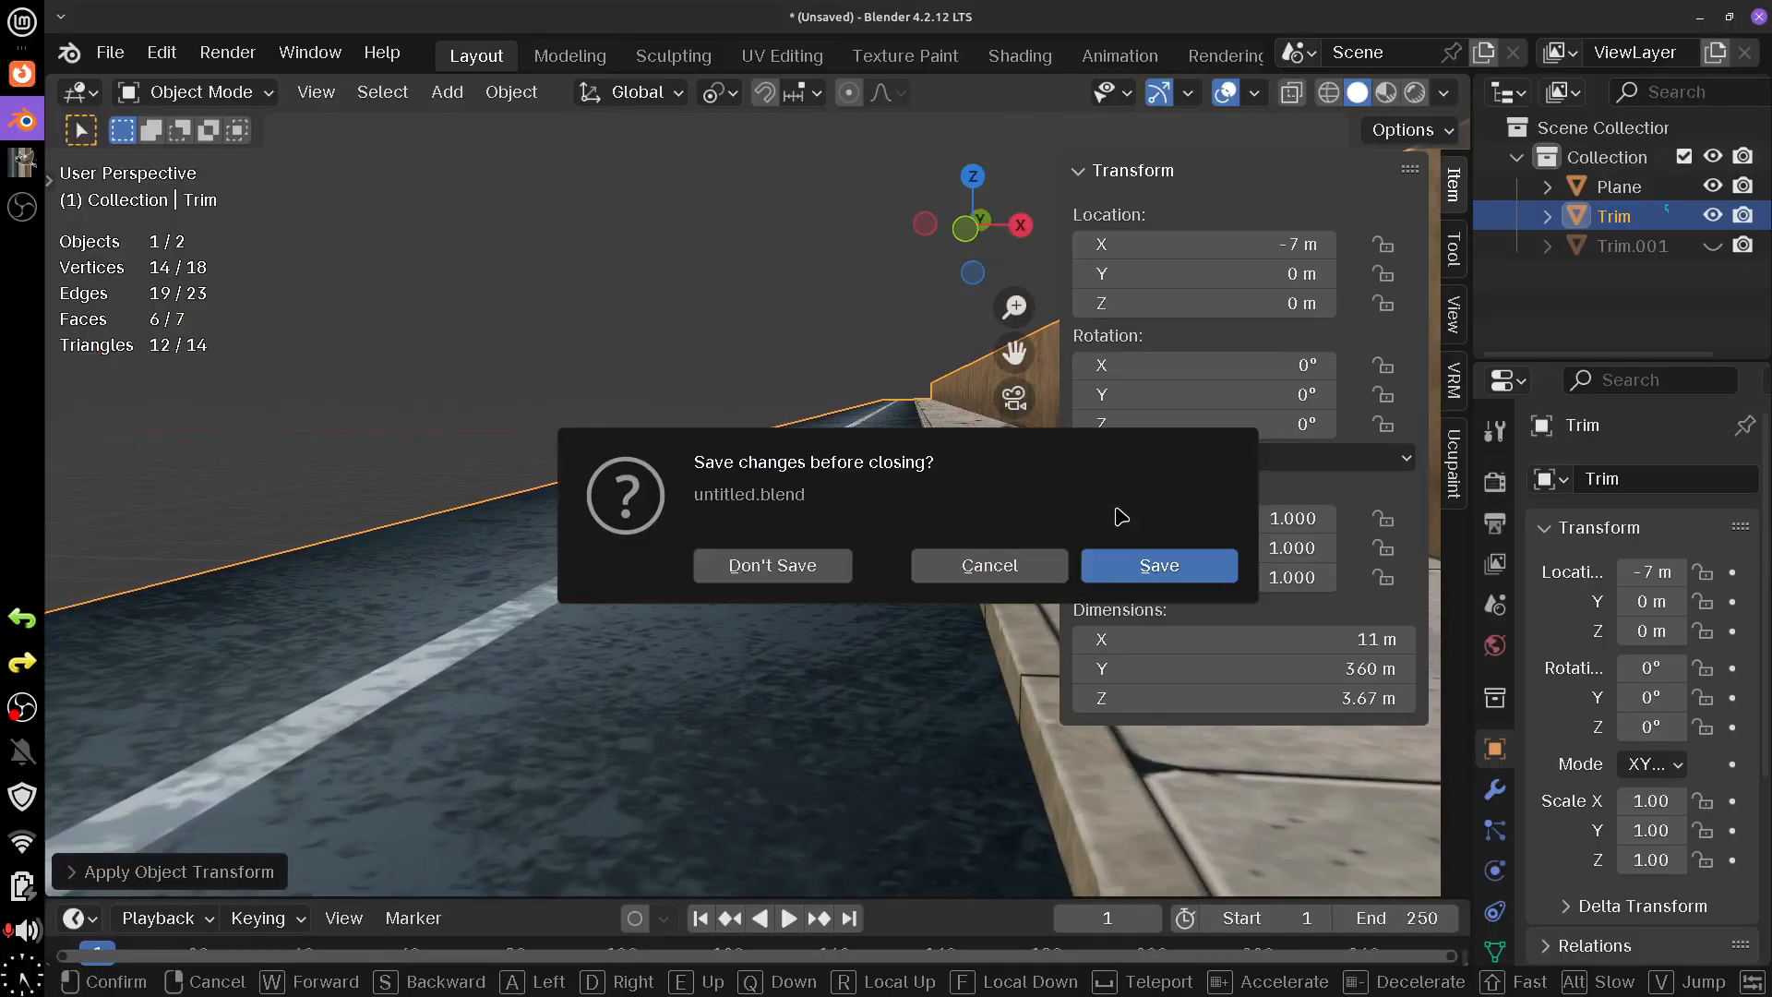
click(913, 558)
click(801, 294)
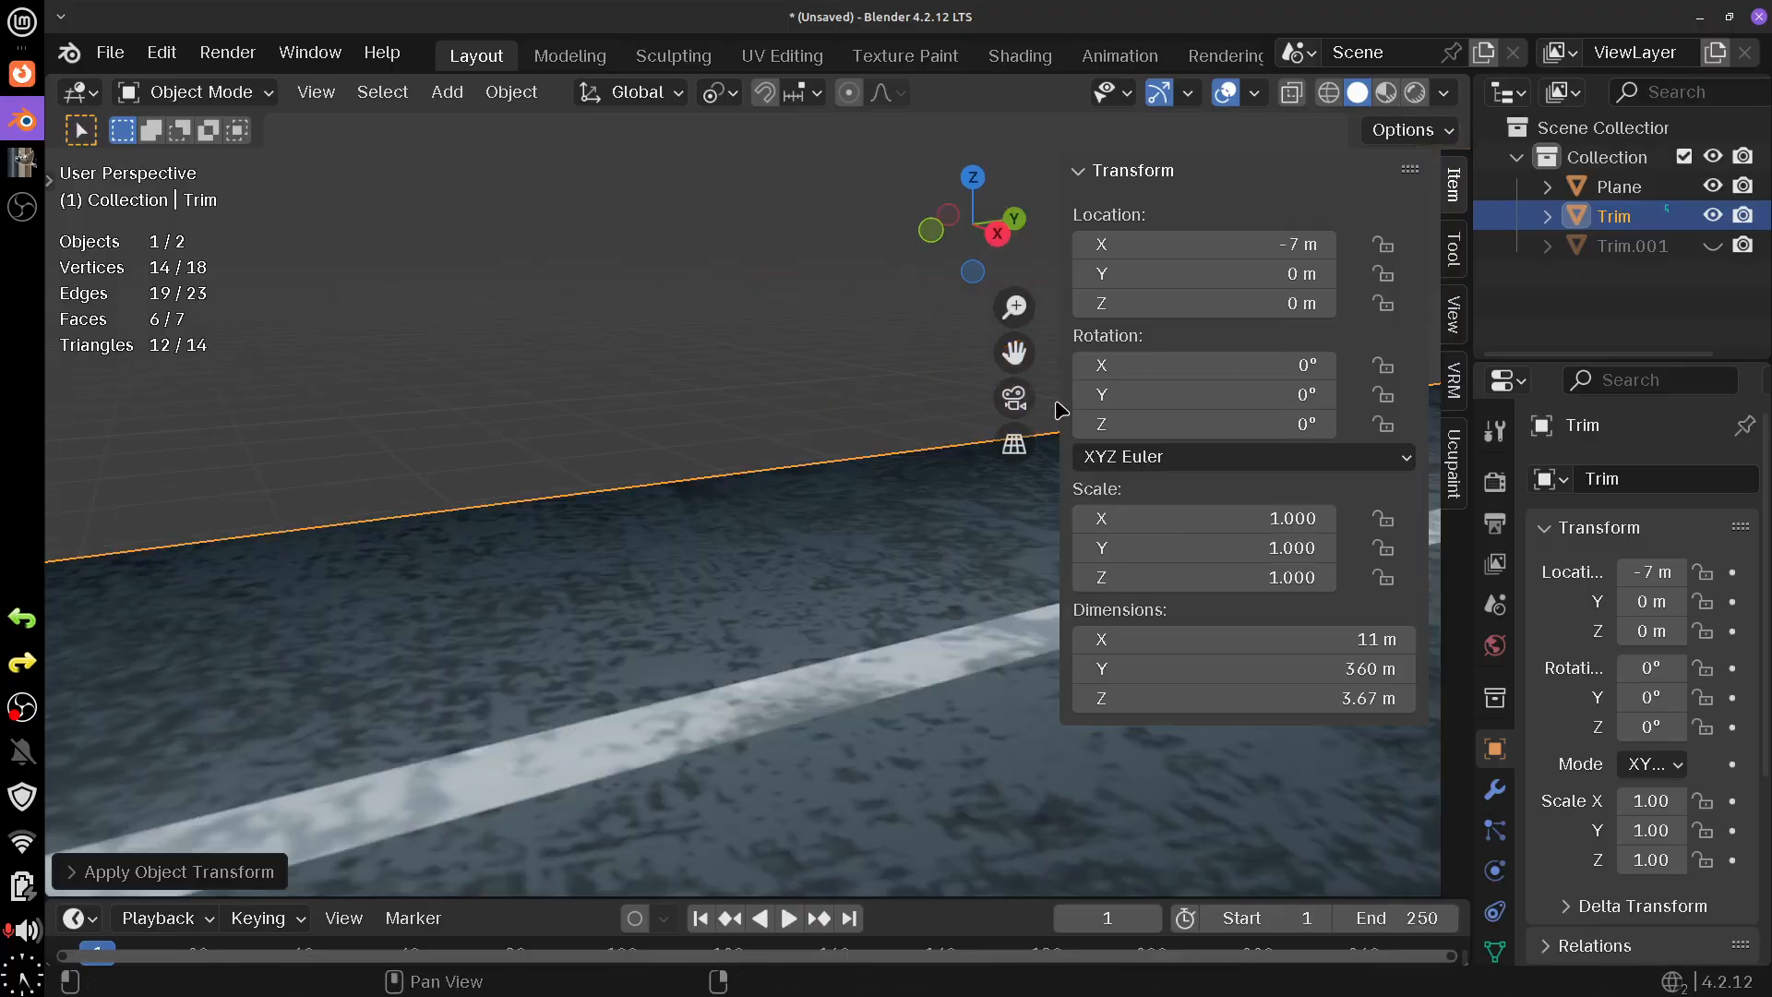
key(n)
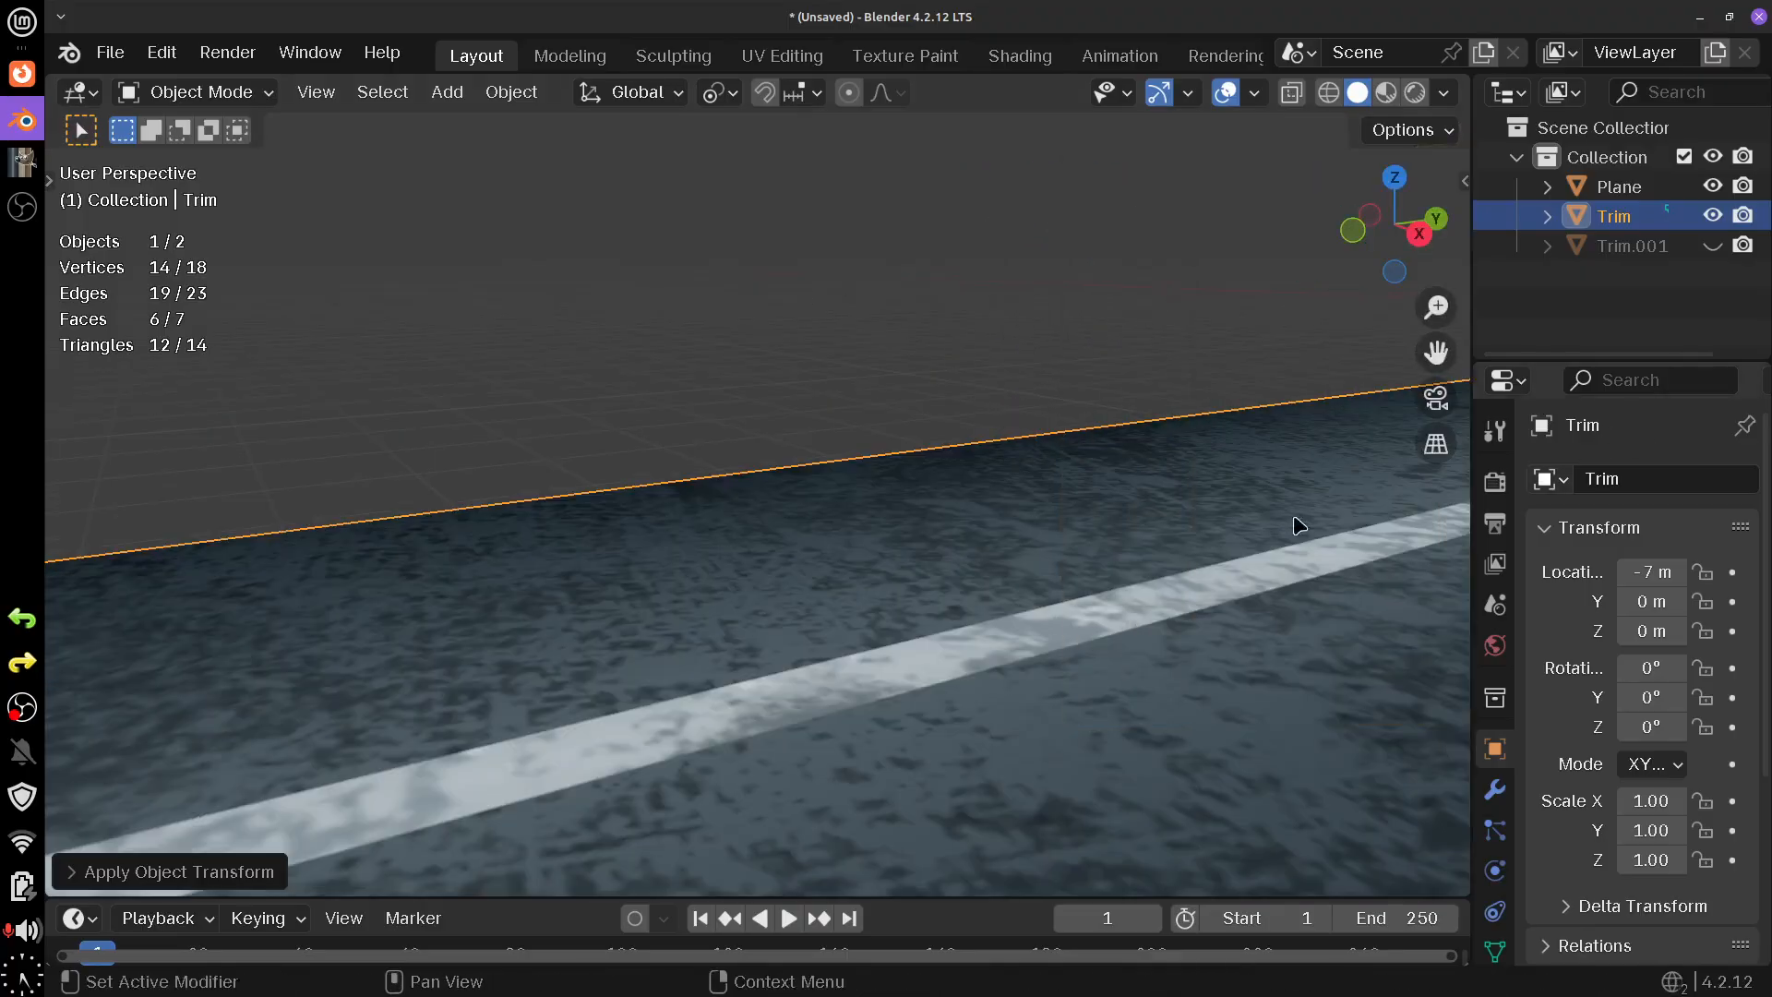
- Scale the new plane's mesh by 3 in Edit Mode, working in top view
drag(1293, 518, 802, 634)
scroll(969, 566, up, 2)
click(797, 608)
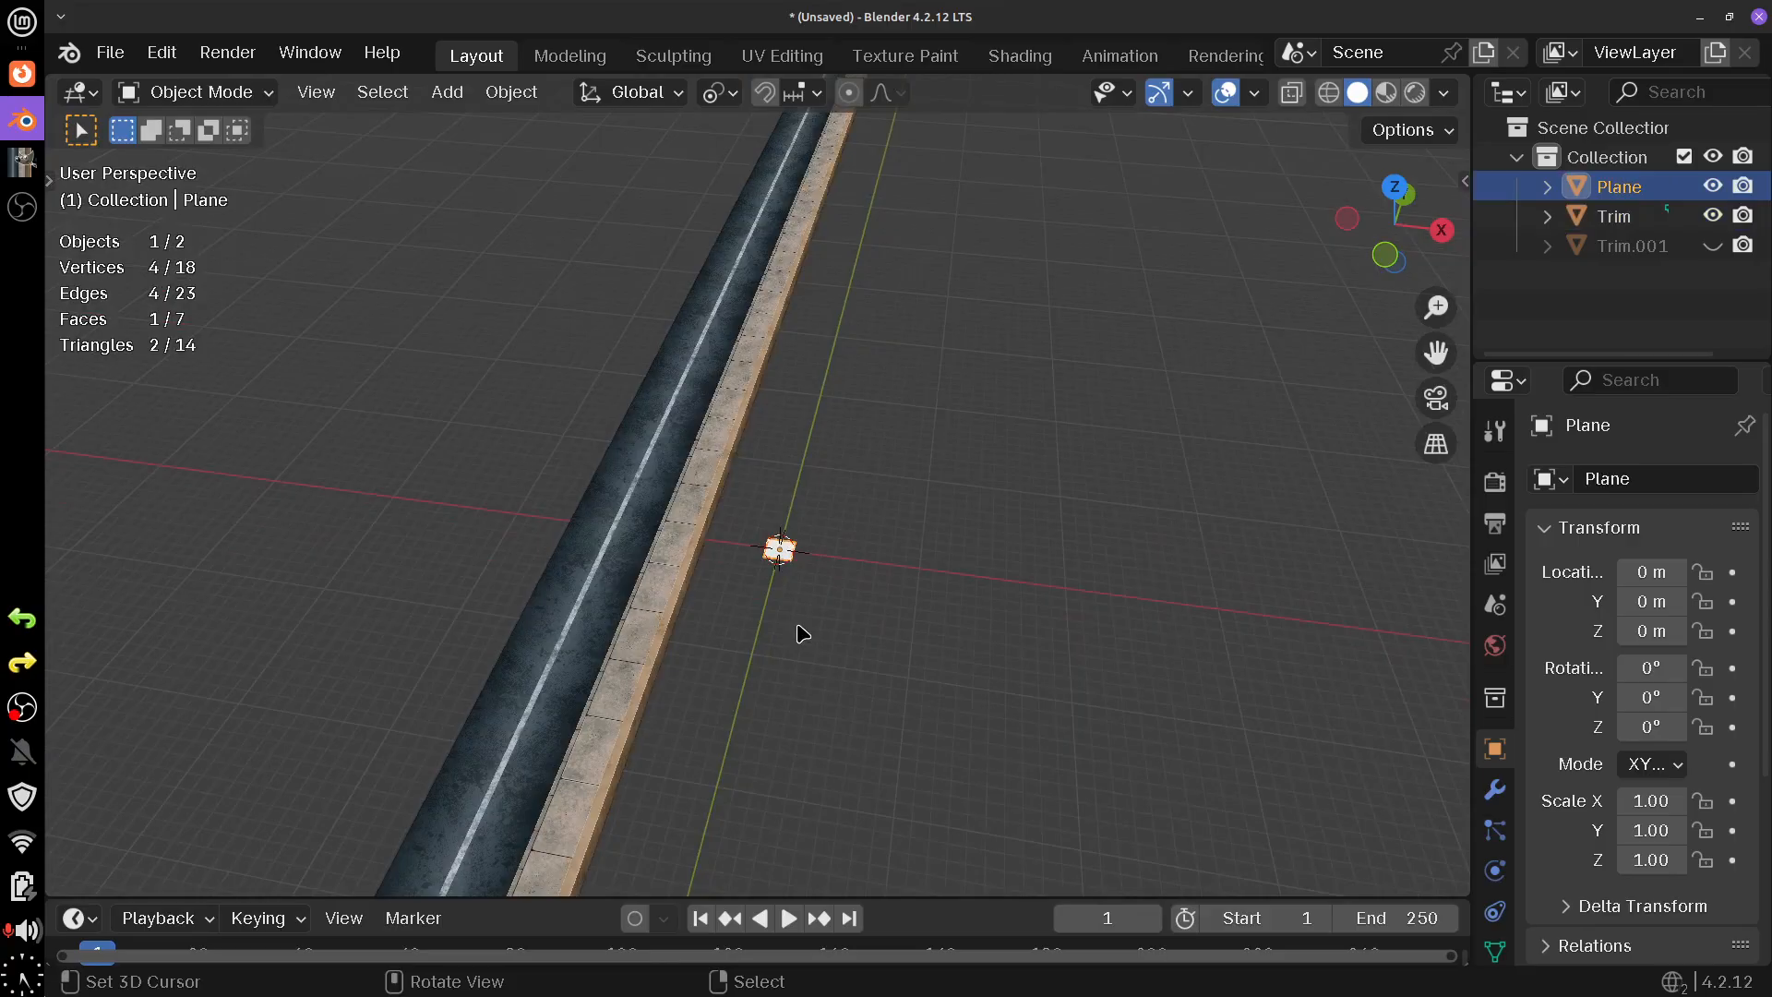
key(KP_7)
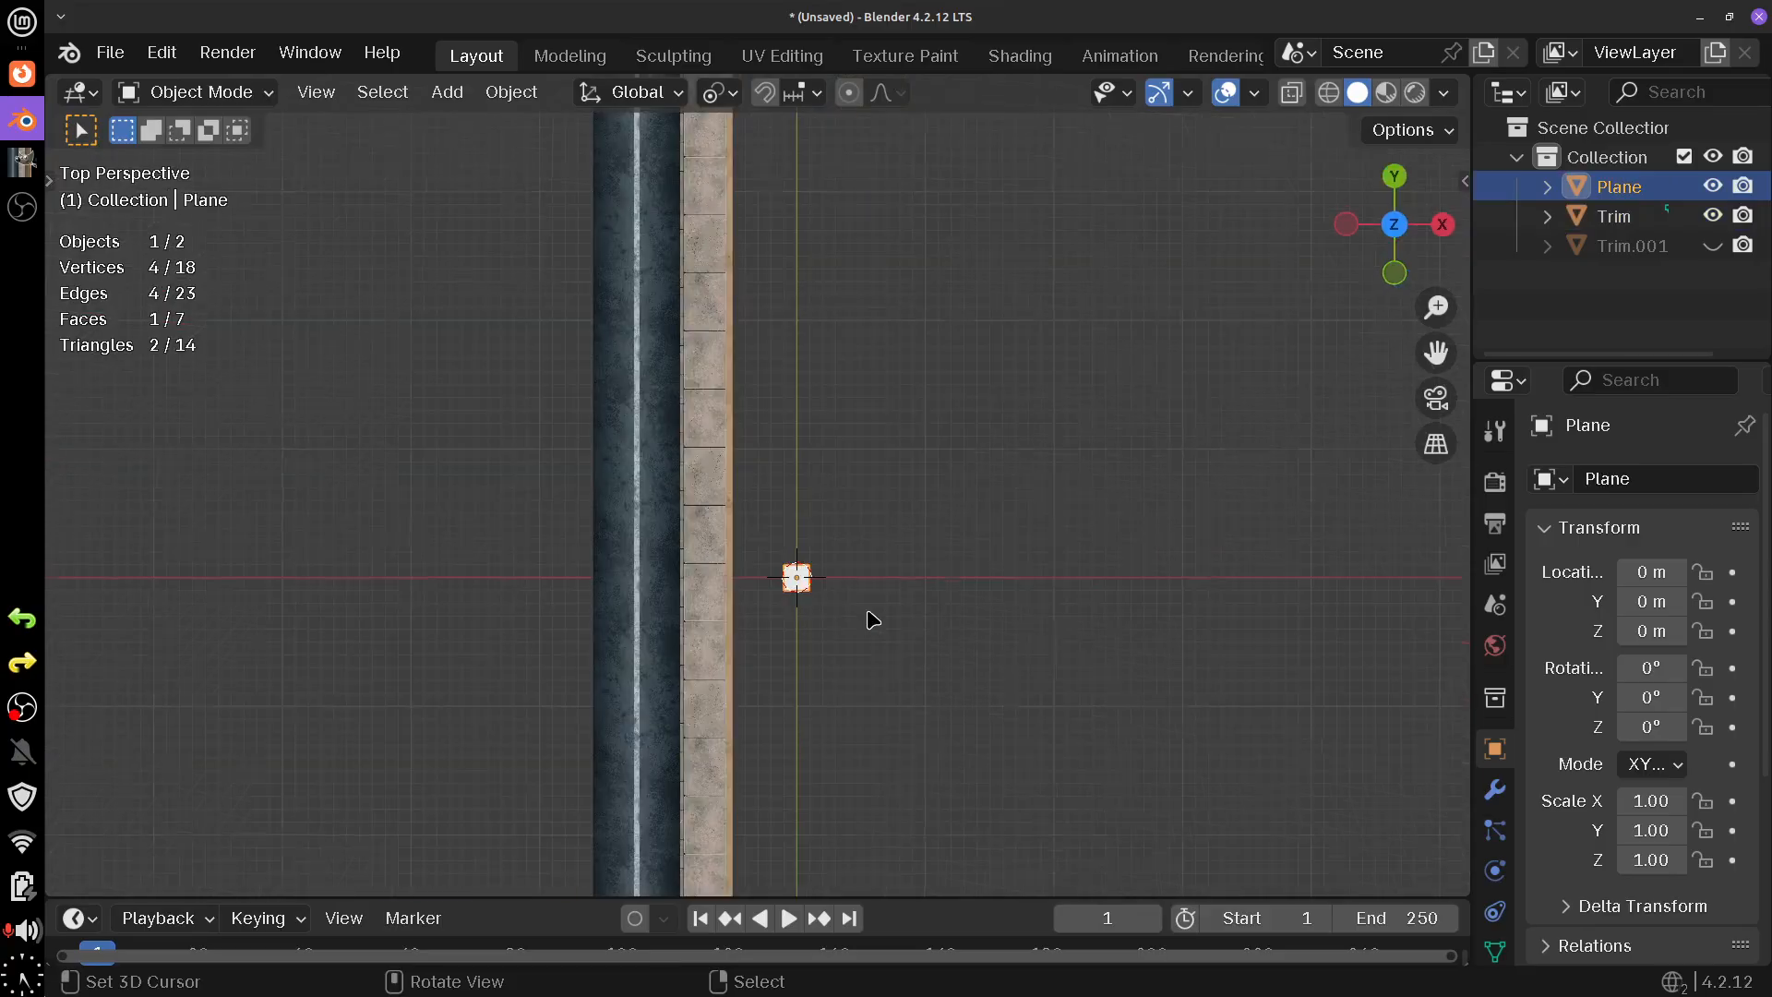
scroll(873, 619, up, 2)
drag(883, 625, 762, 482)
key(Tab)
scroll(613, 514, up, 2)
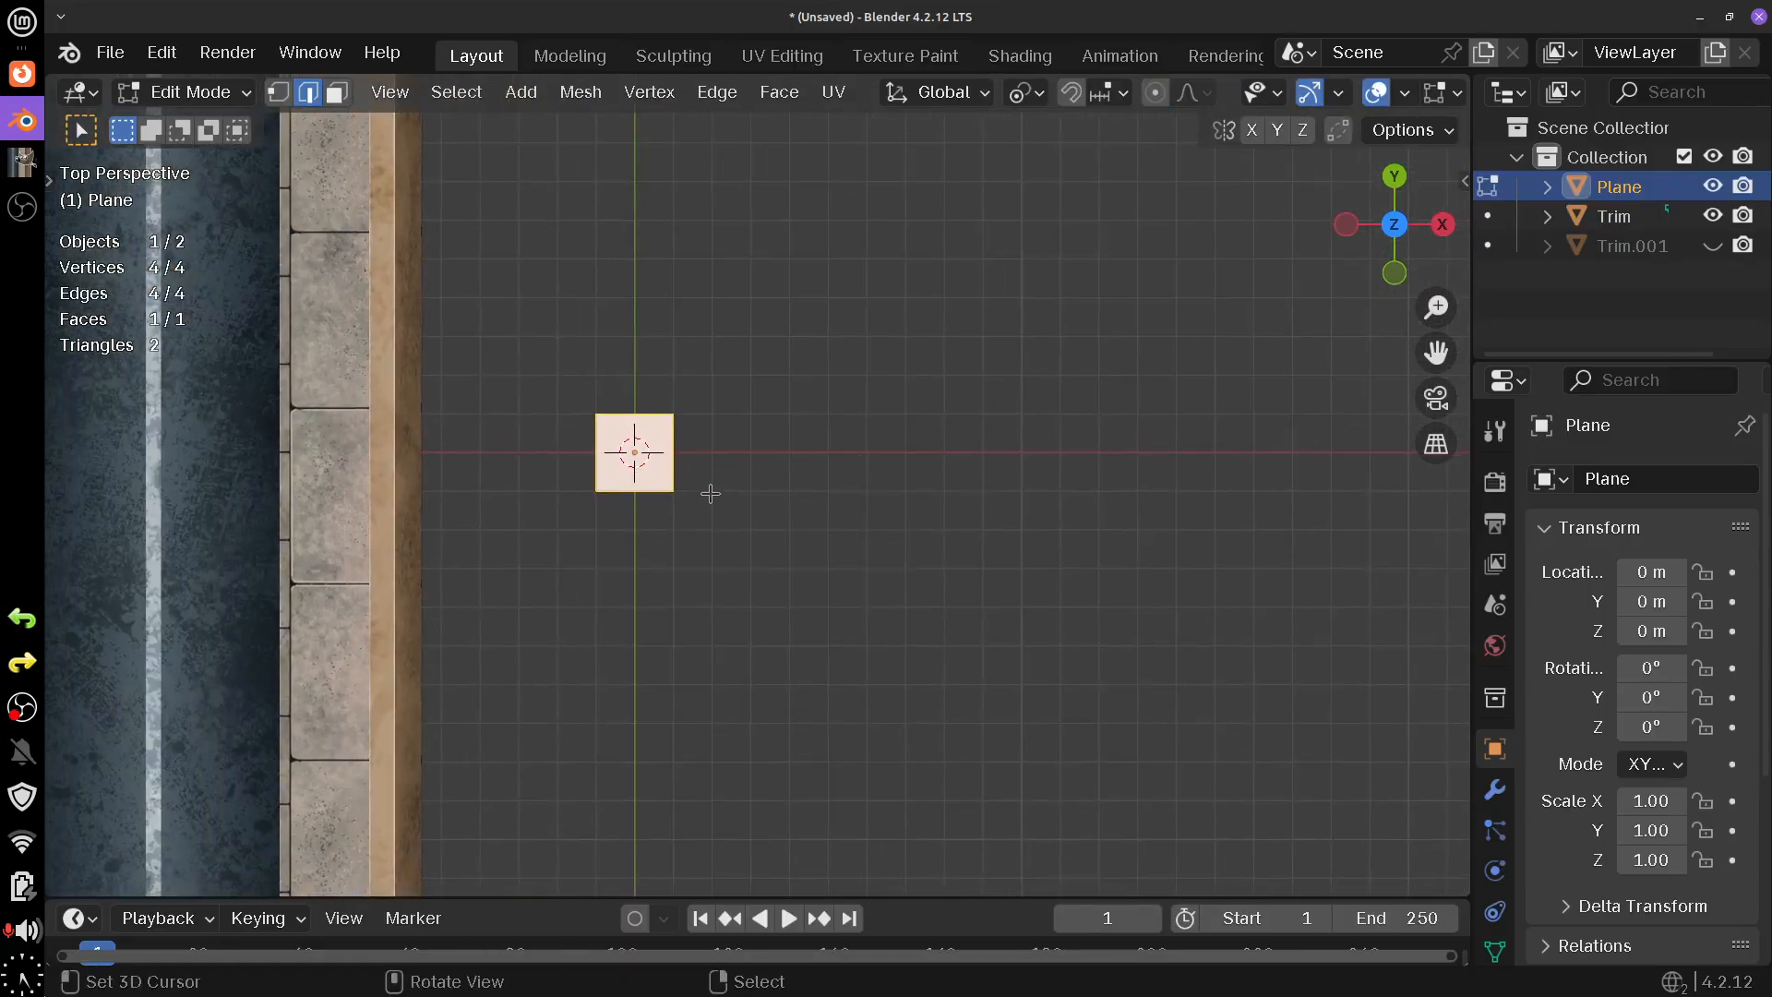
key(s)
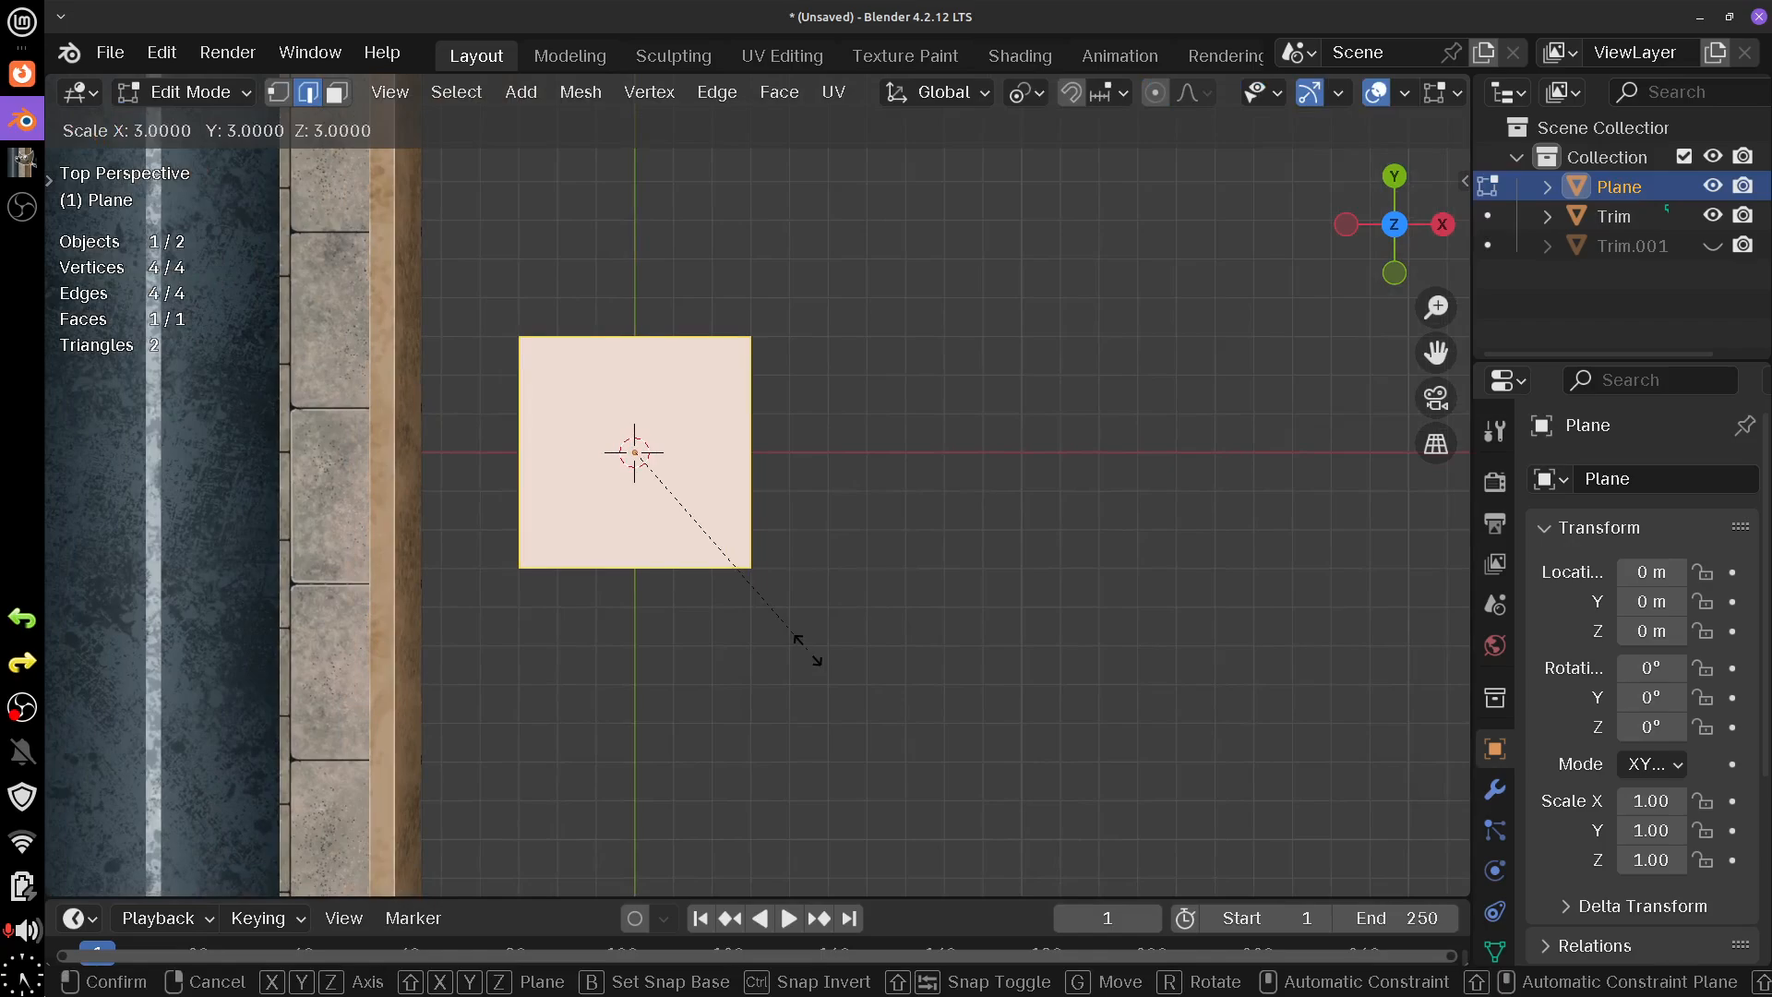
click(804, 642)
- Move the plane's +Y edge outward along the Y axis to stretch the plane into a long rectangle
scroll(680, 463, down, 2)
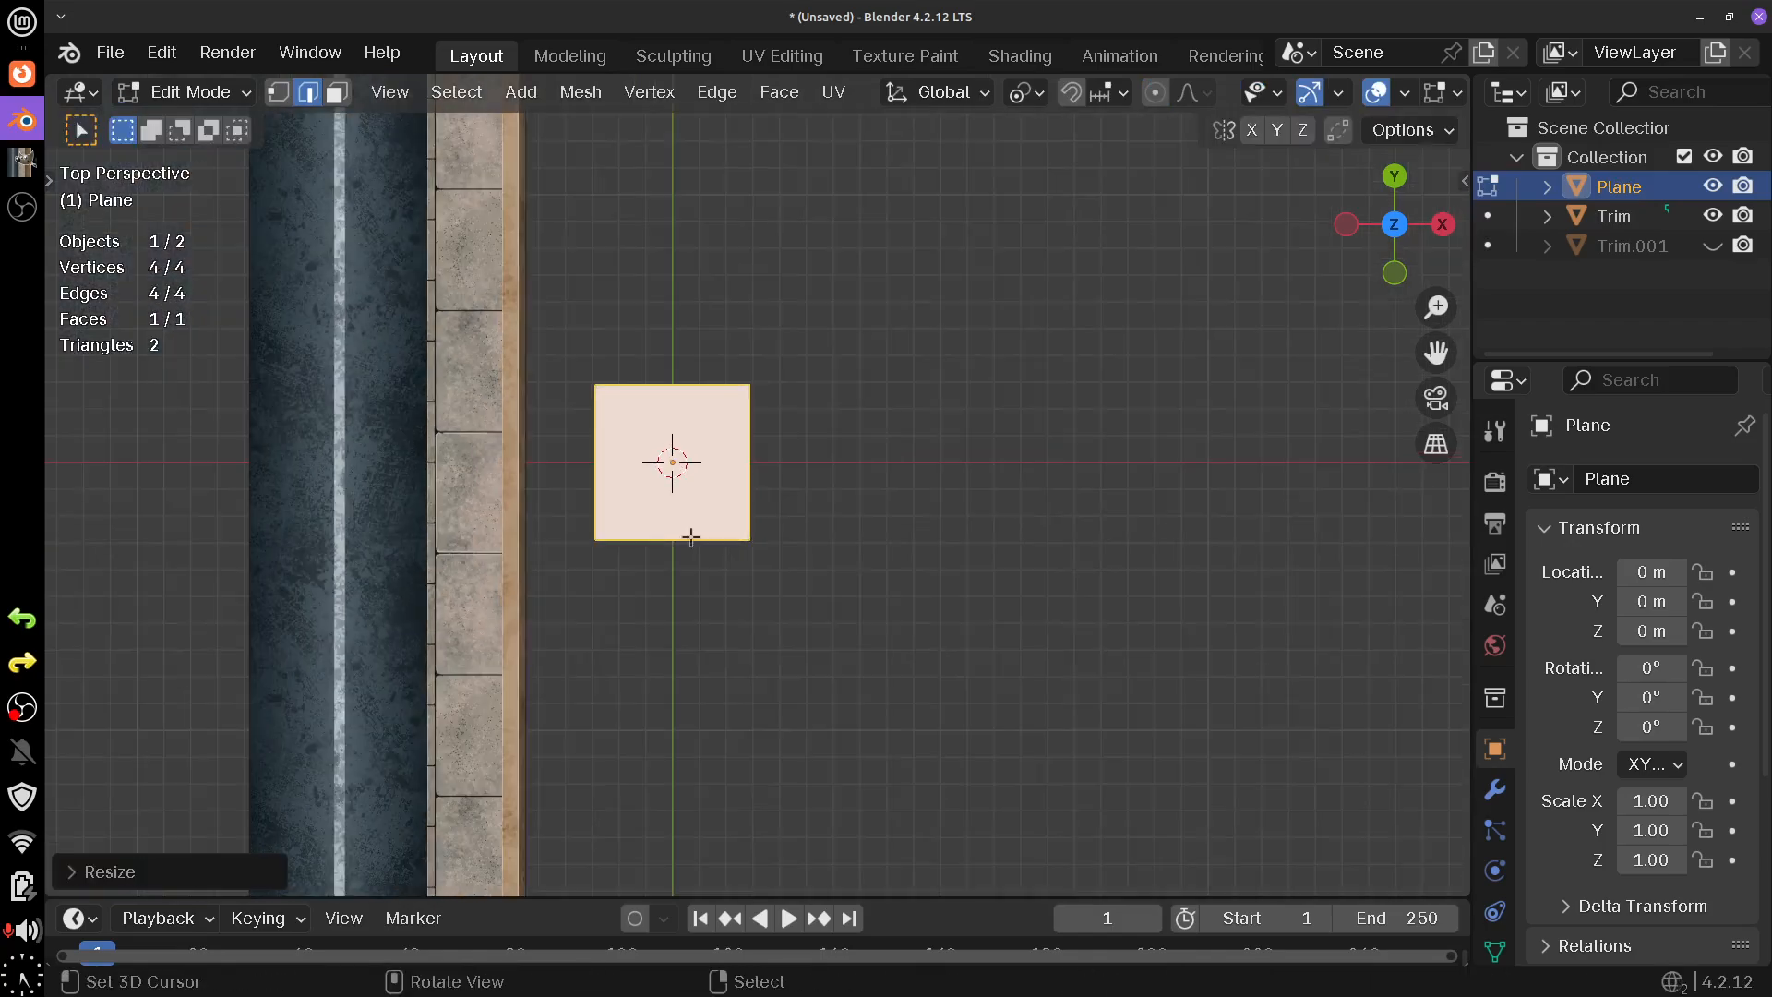
scroll(692, 526, up, 5)
click(701, 600)
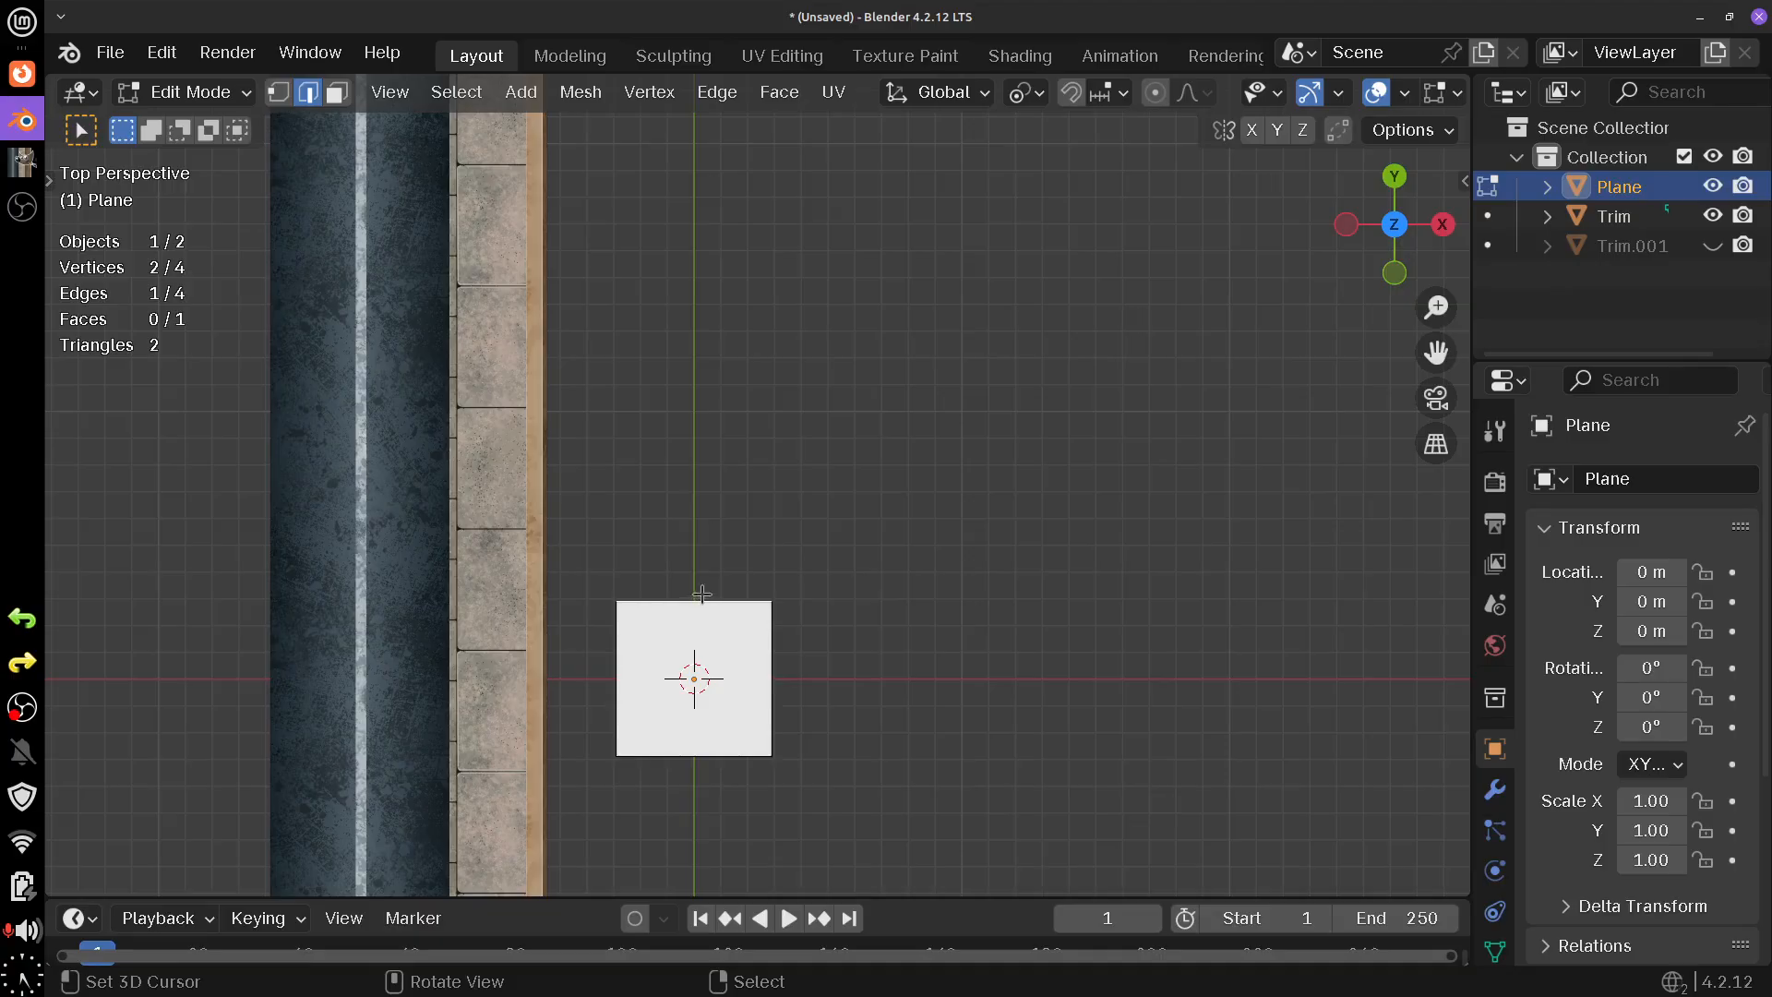
key(g)
key(y)
click(712, 409)
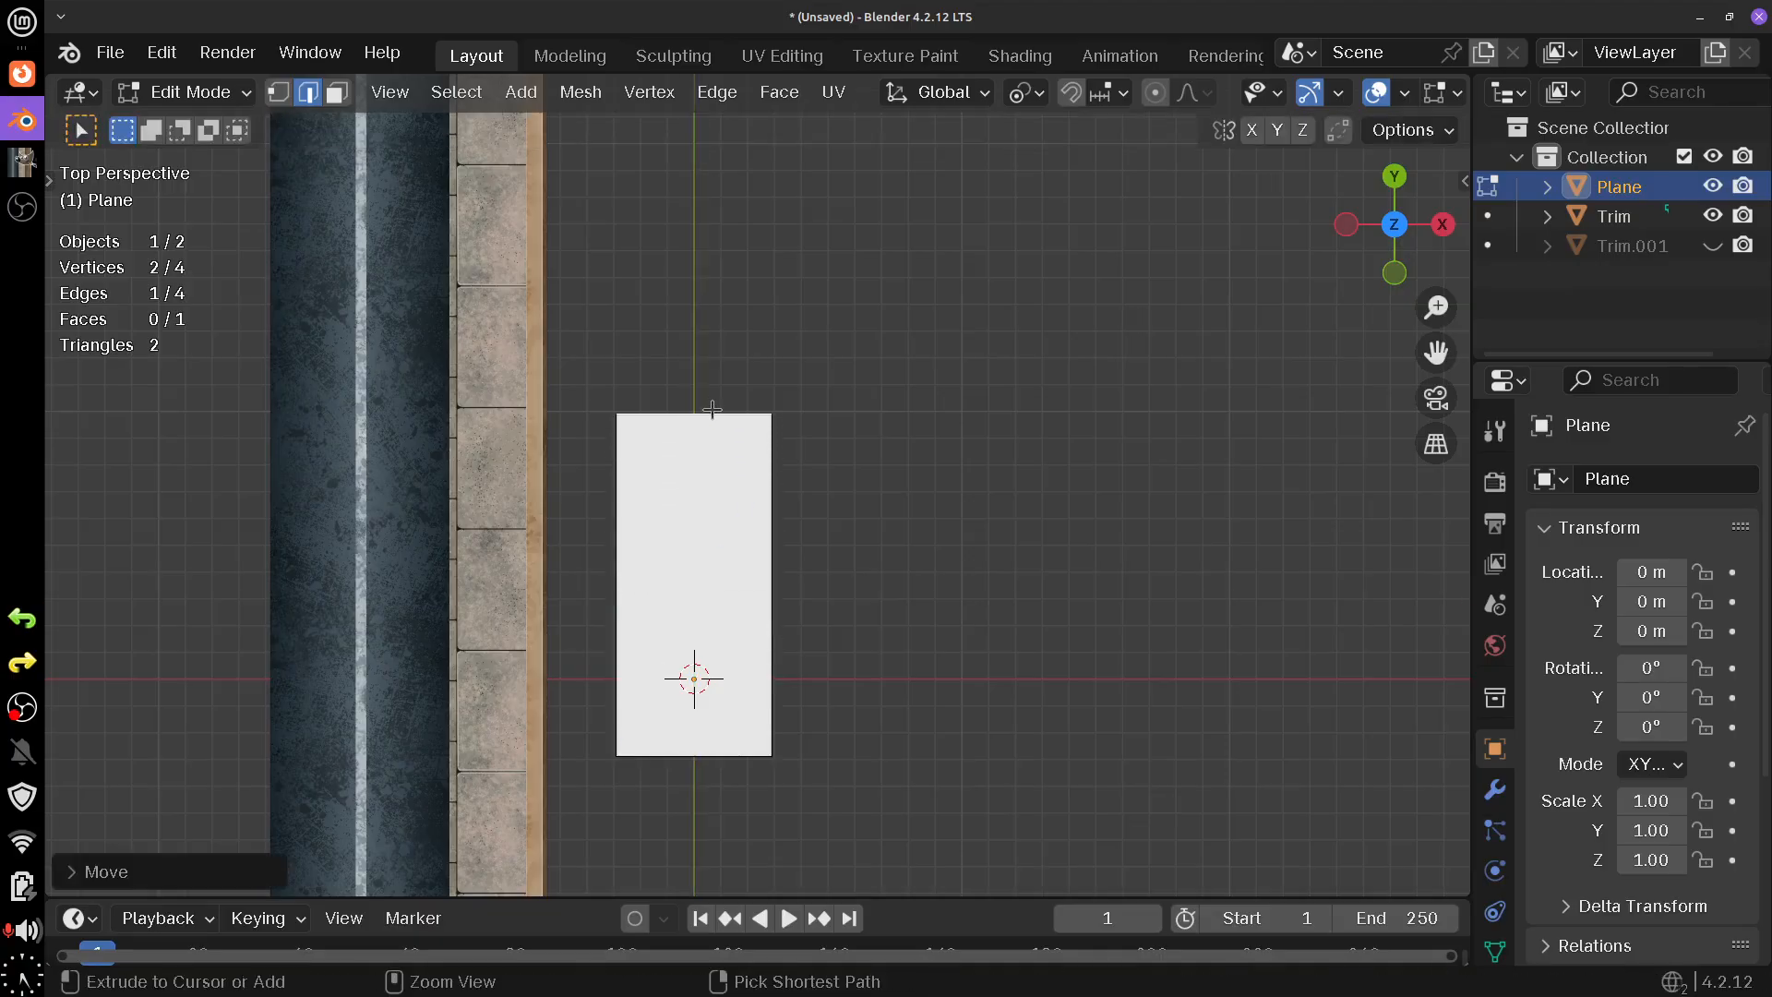
scroll(729, 461, down, 3)
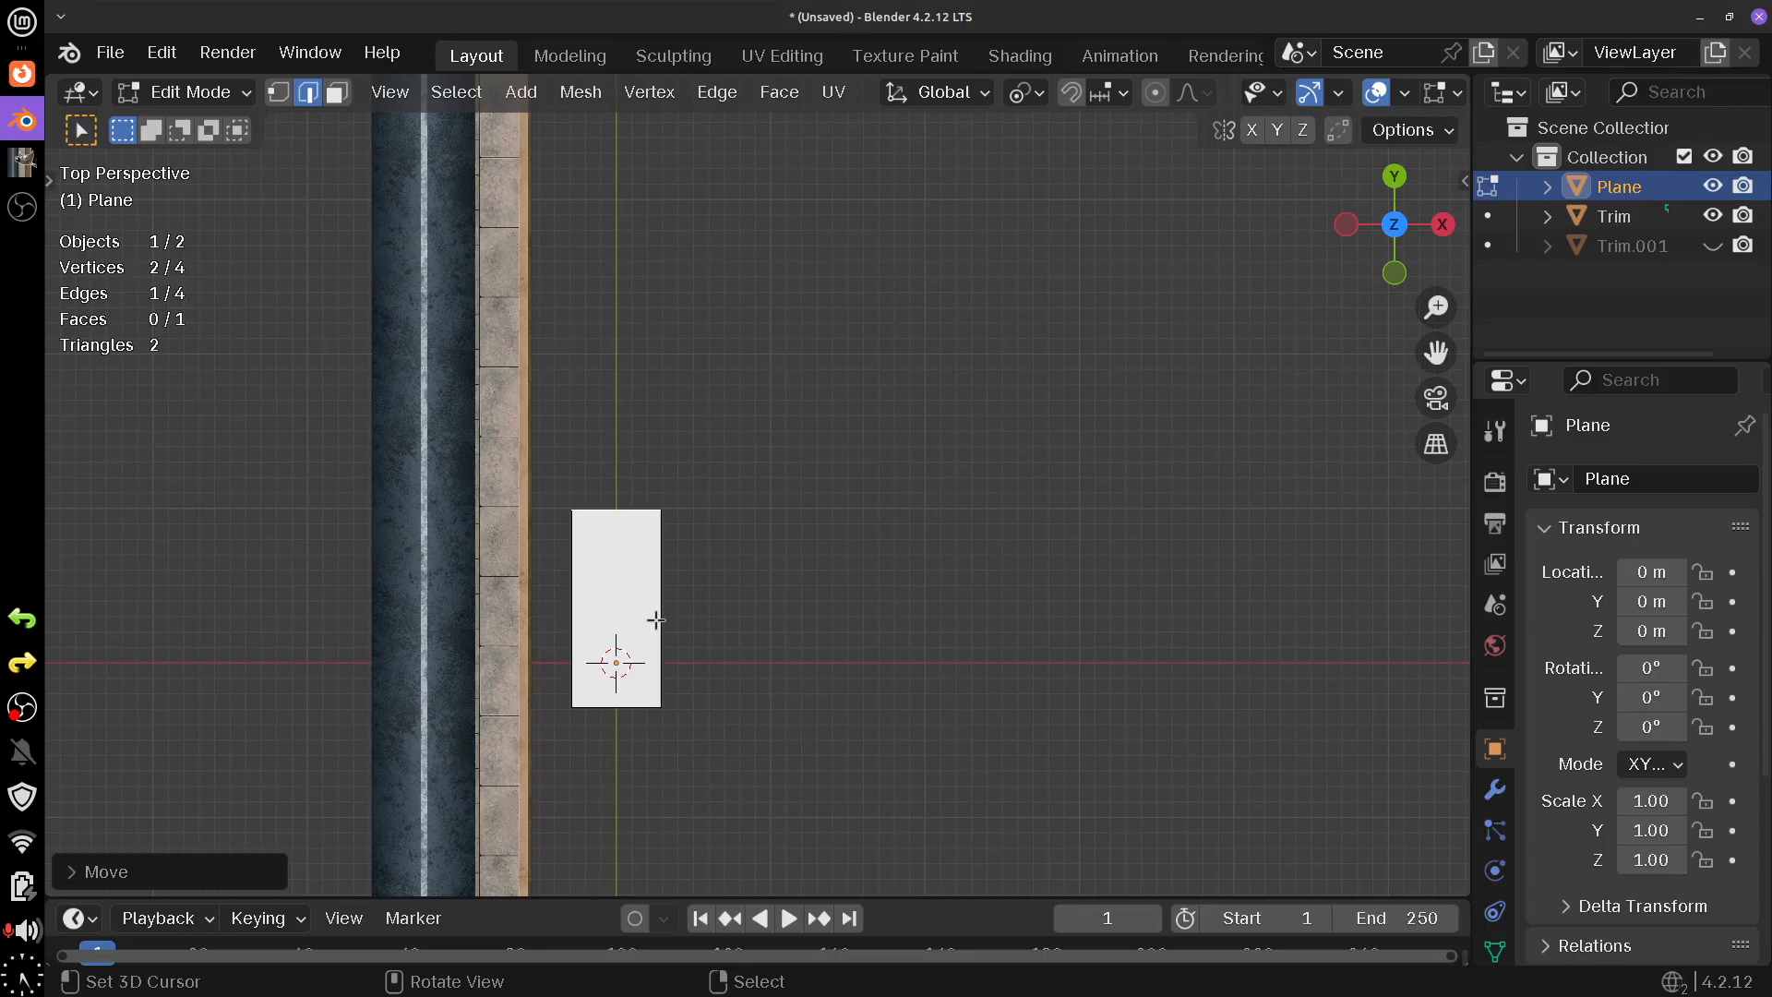
- Isolate the plane in local view and extrude its +Y edge into three successive segments curving toward +X
drag(834, 518, 803, 640)
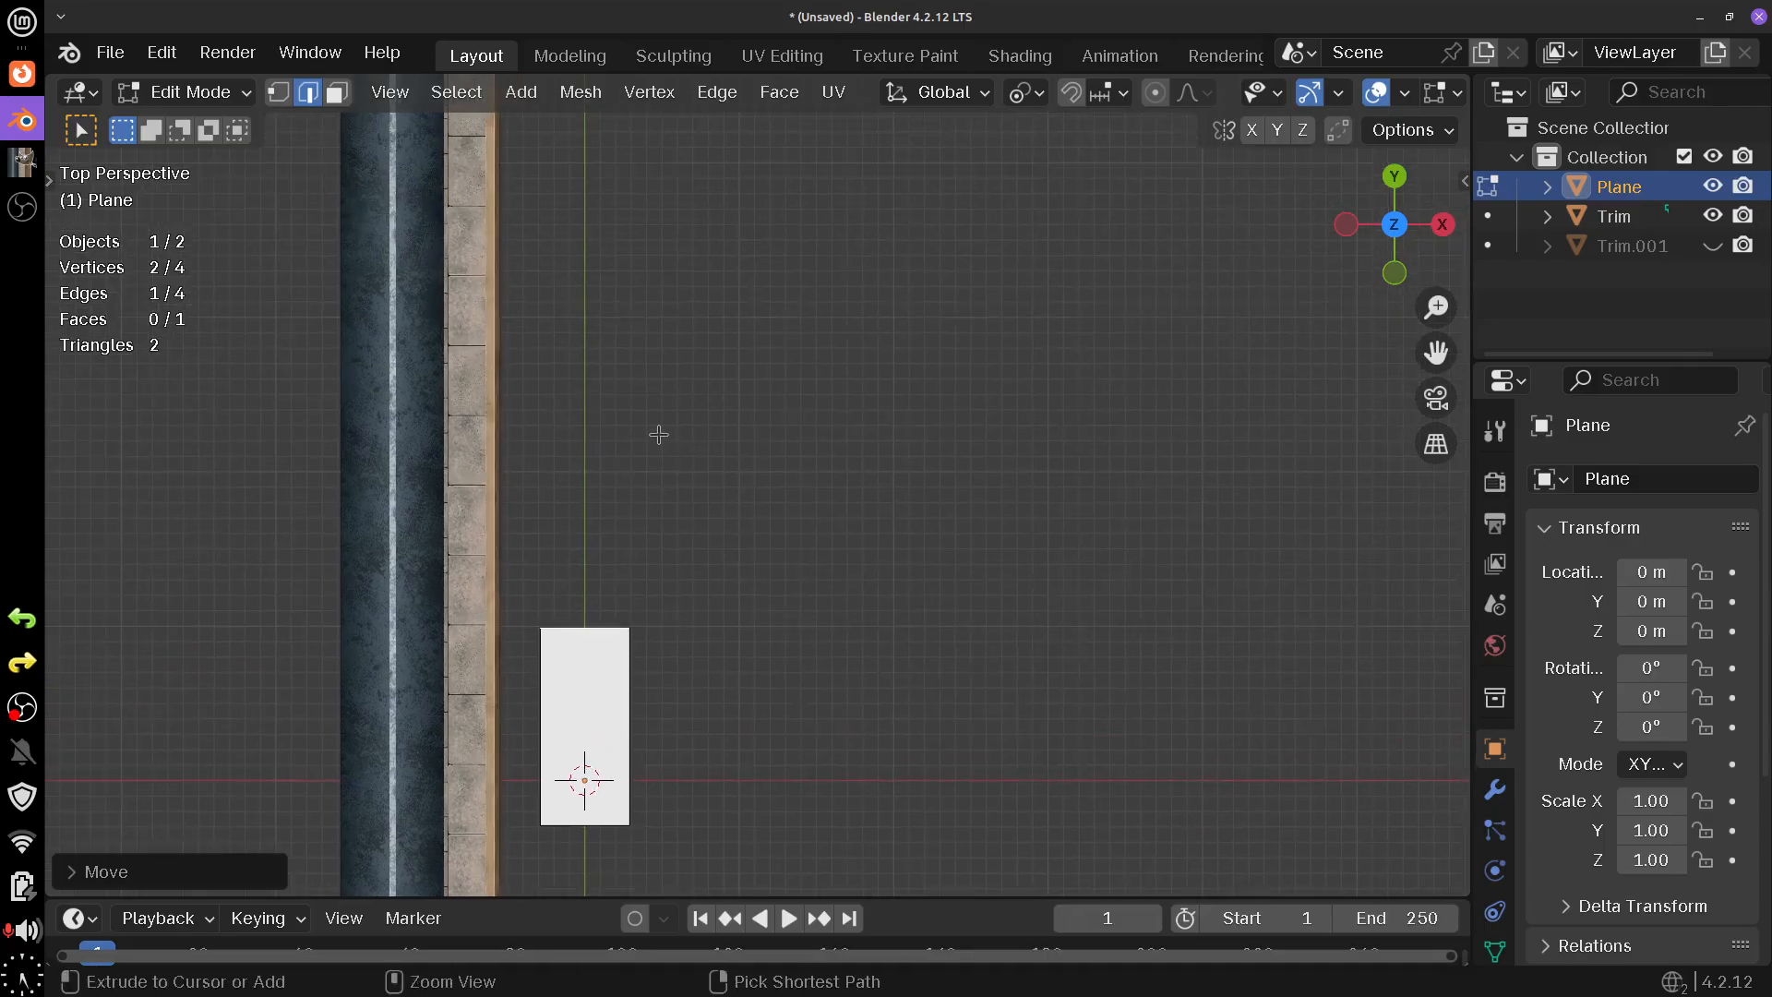
key(slash)
scroll(692, 480, down, 3)
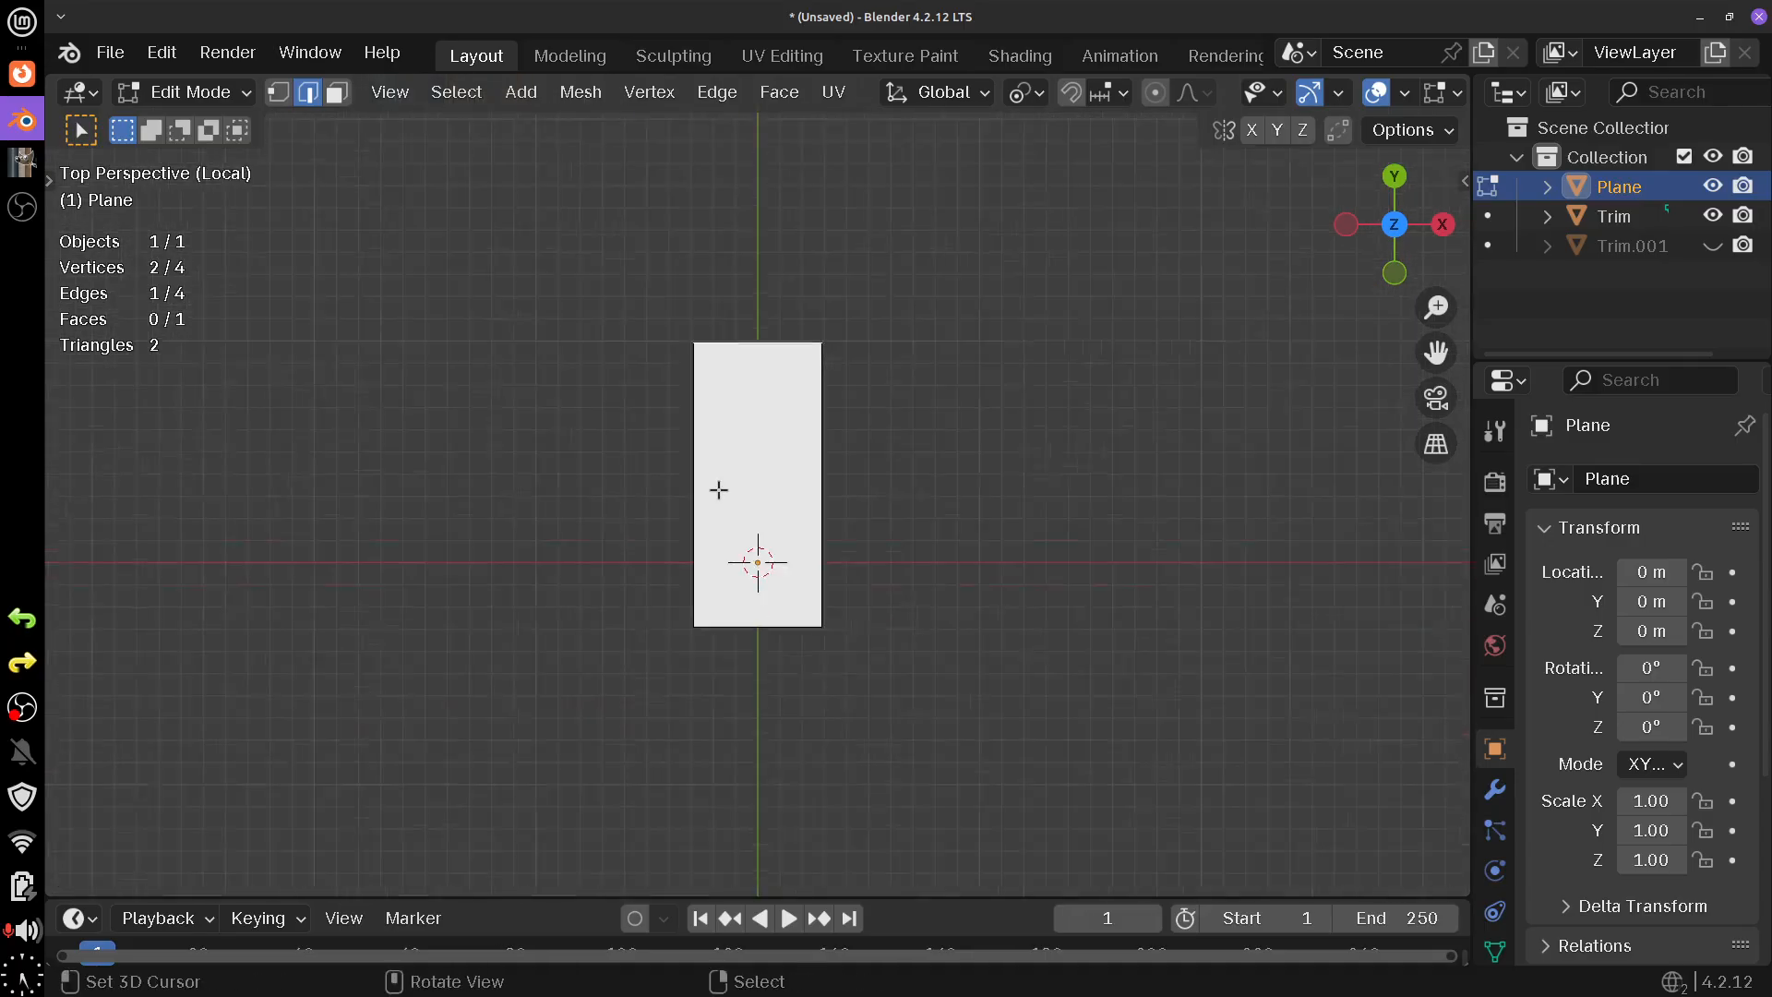
drag(716, 490, 515, 735)
scroll(515, 735, down, 2)
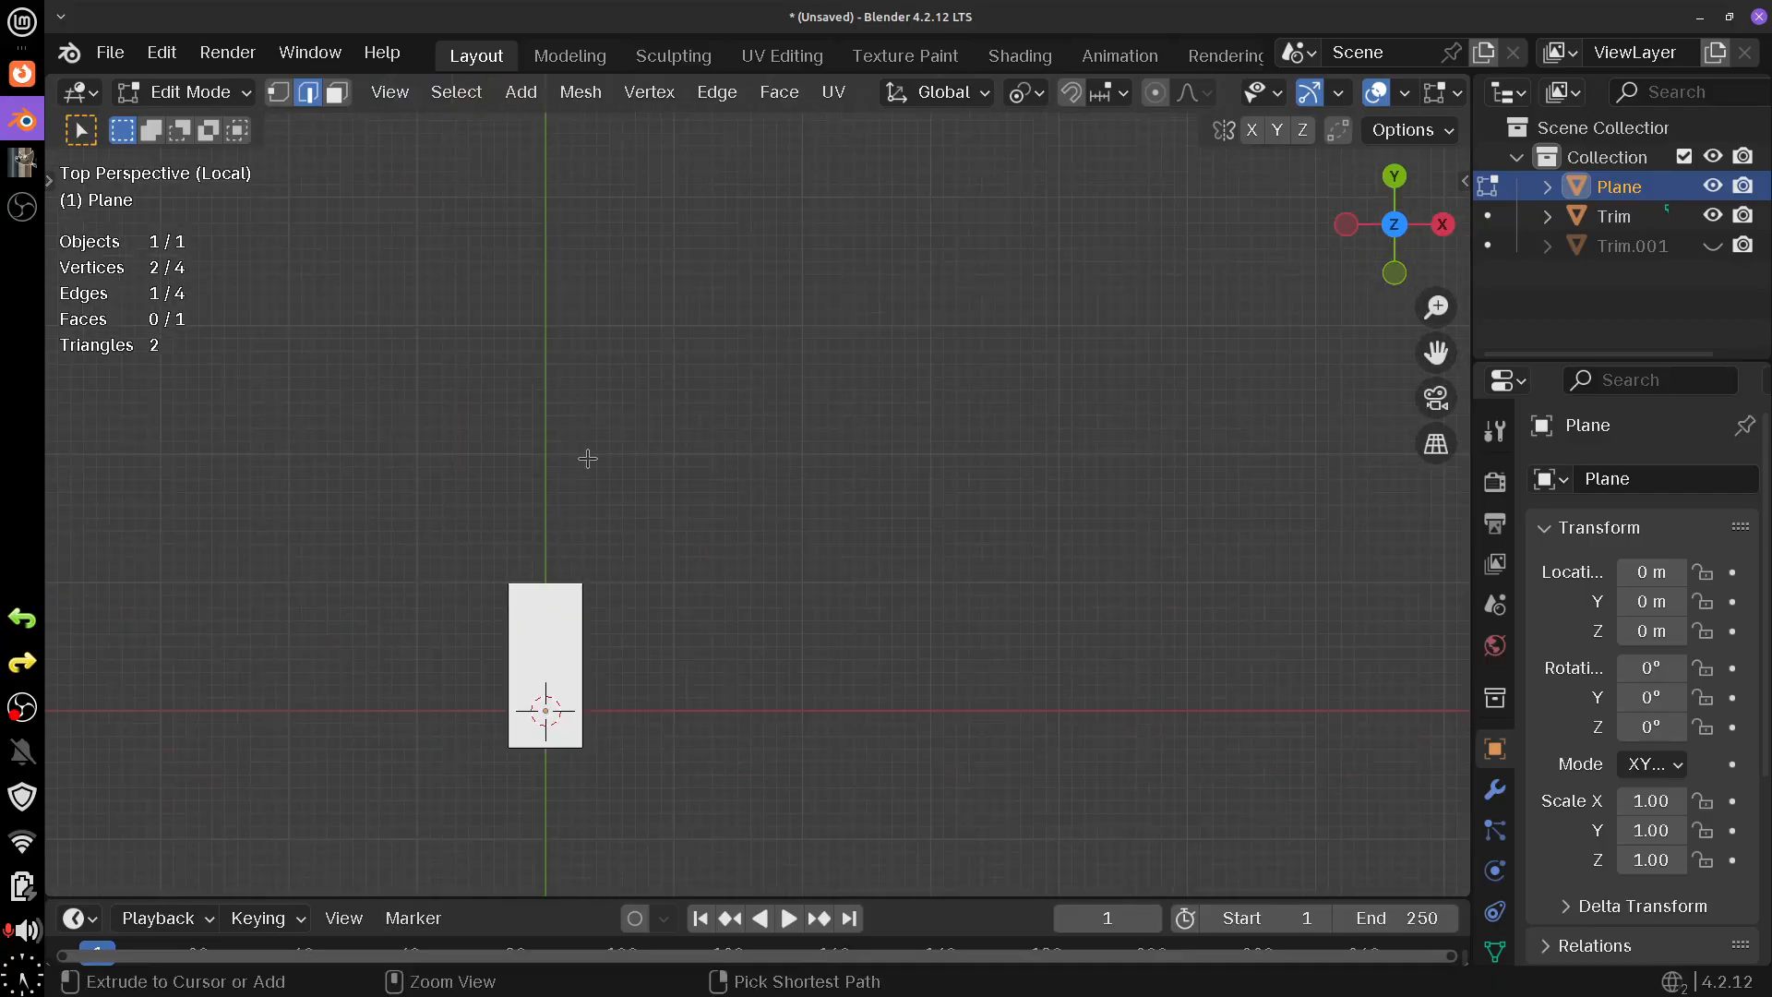
ctrl+click(583, 399)
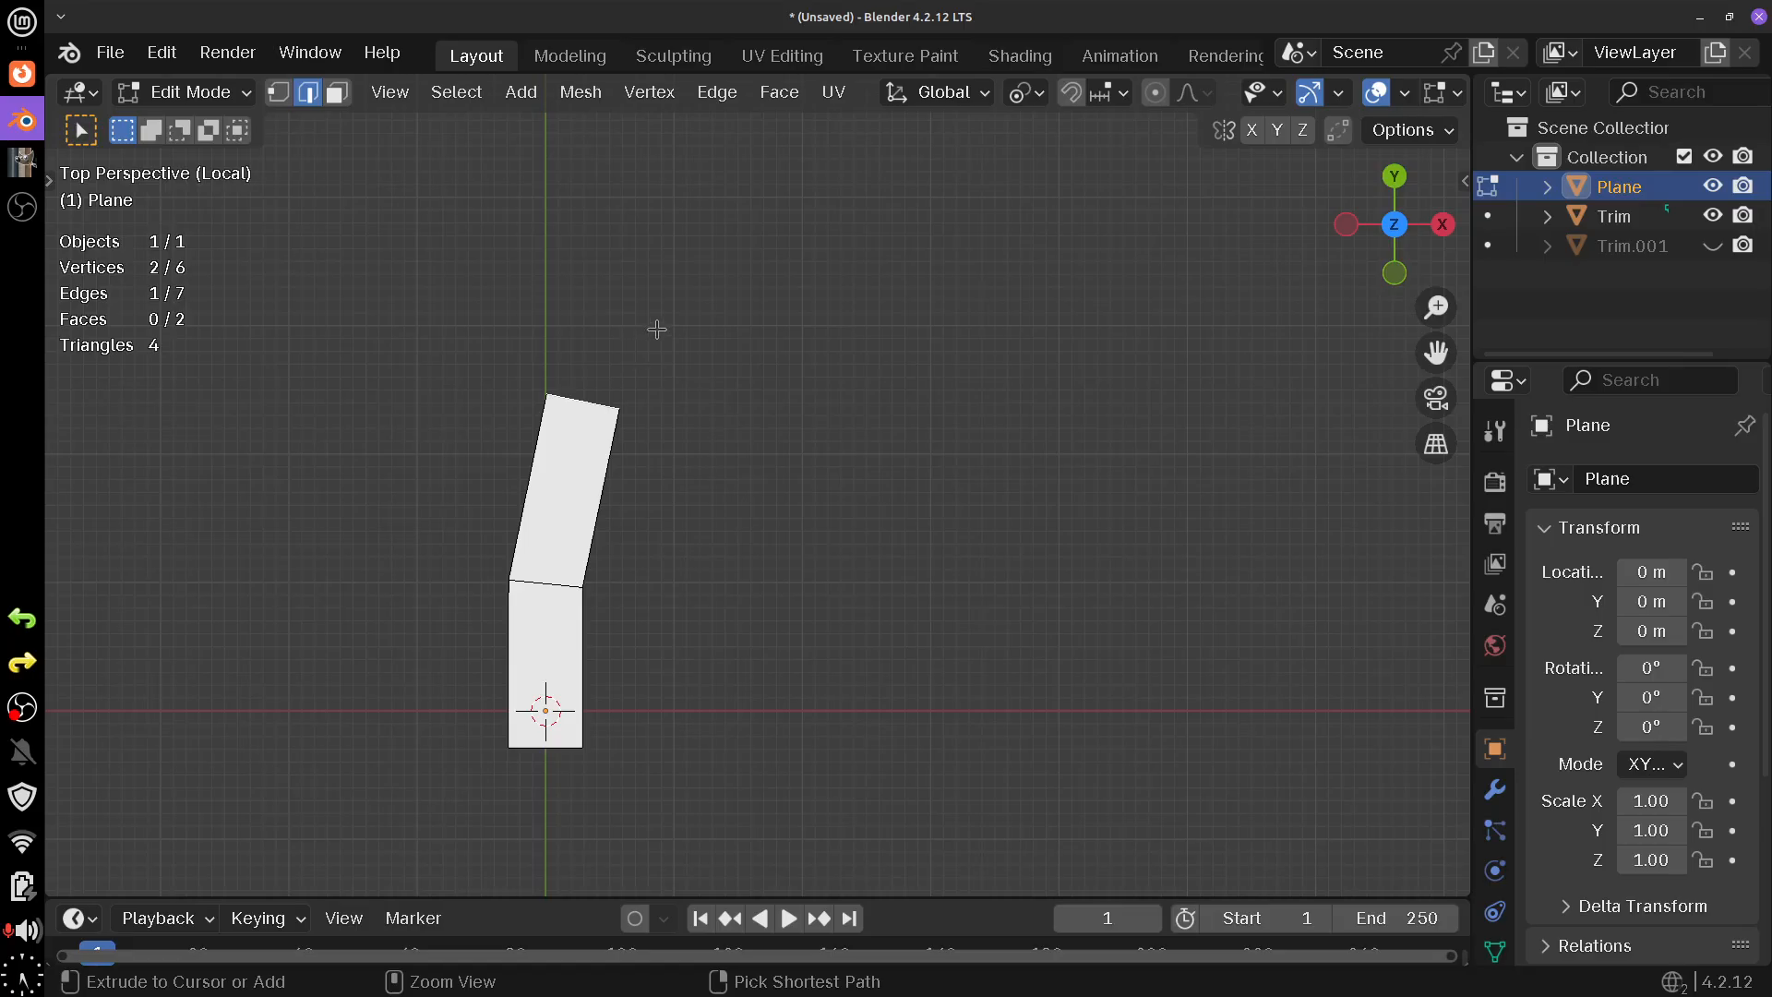
ctrl+click(714, 241)
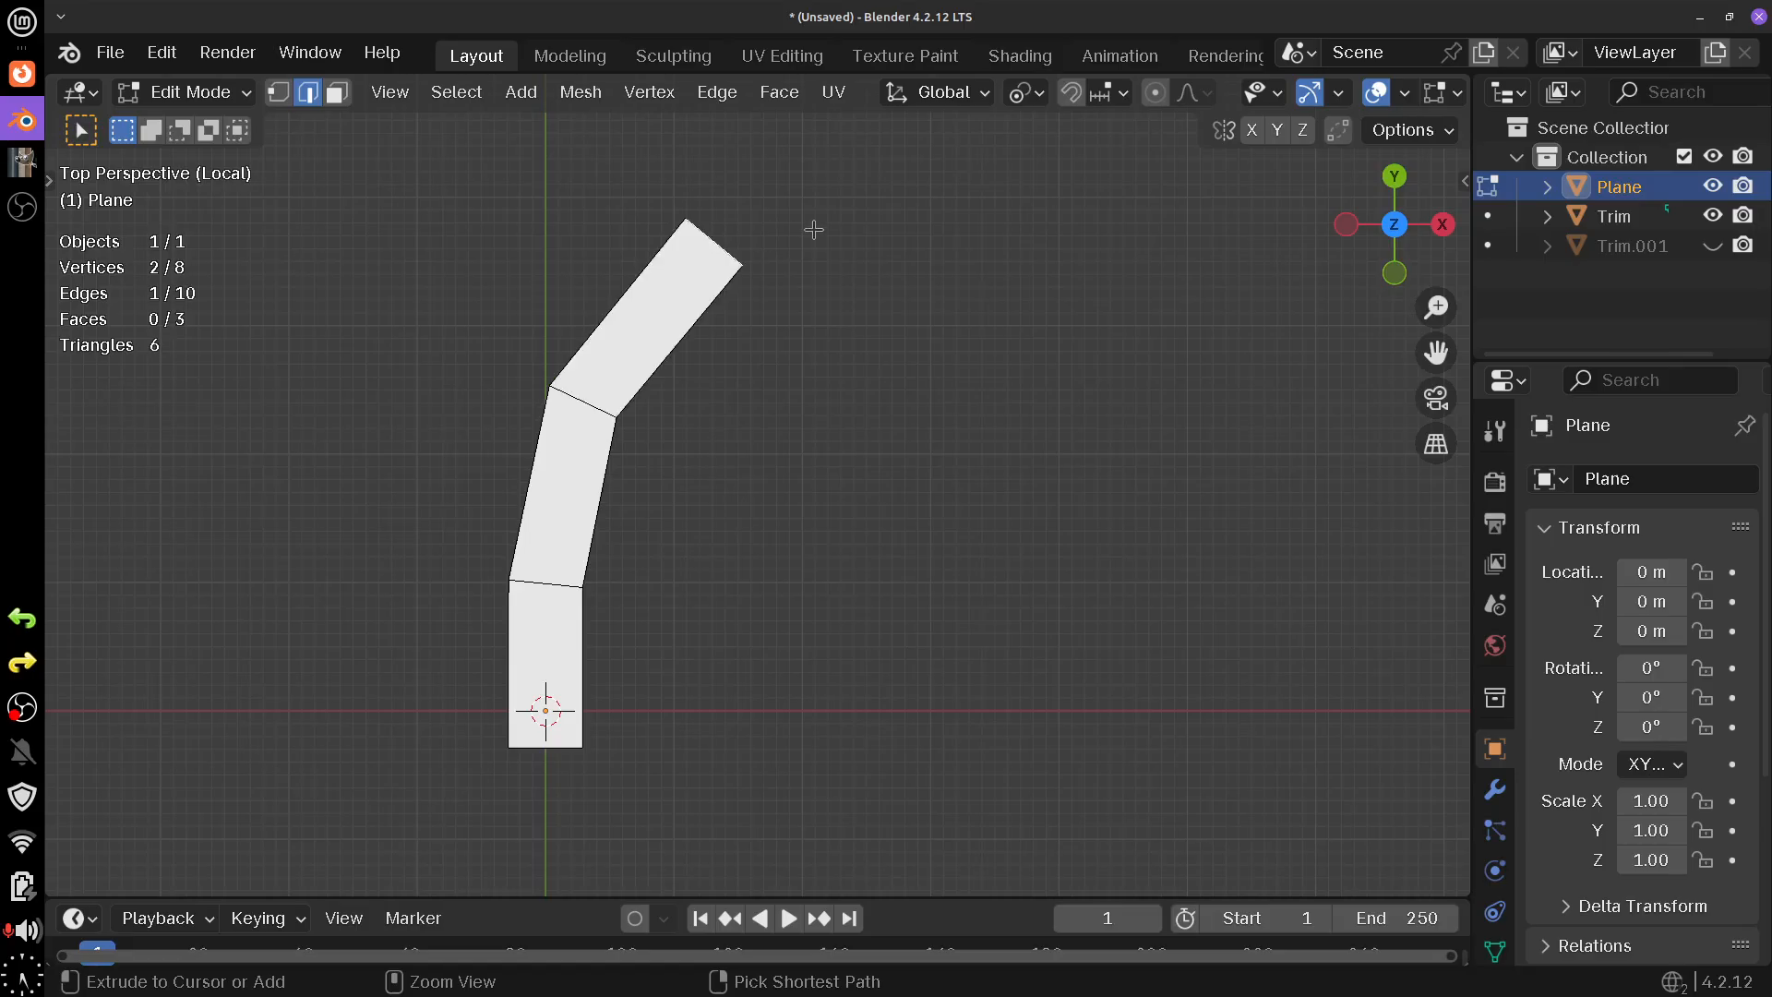
ctrl+click(946, 176)
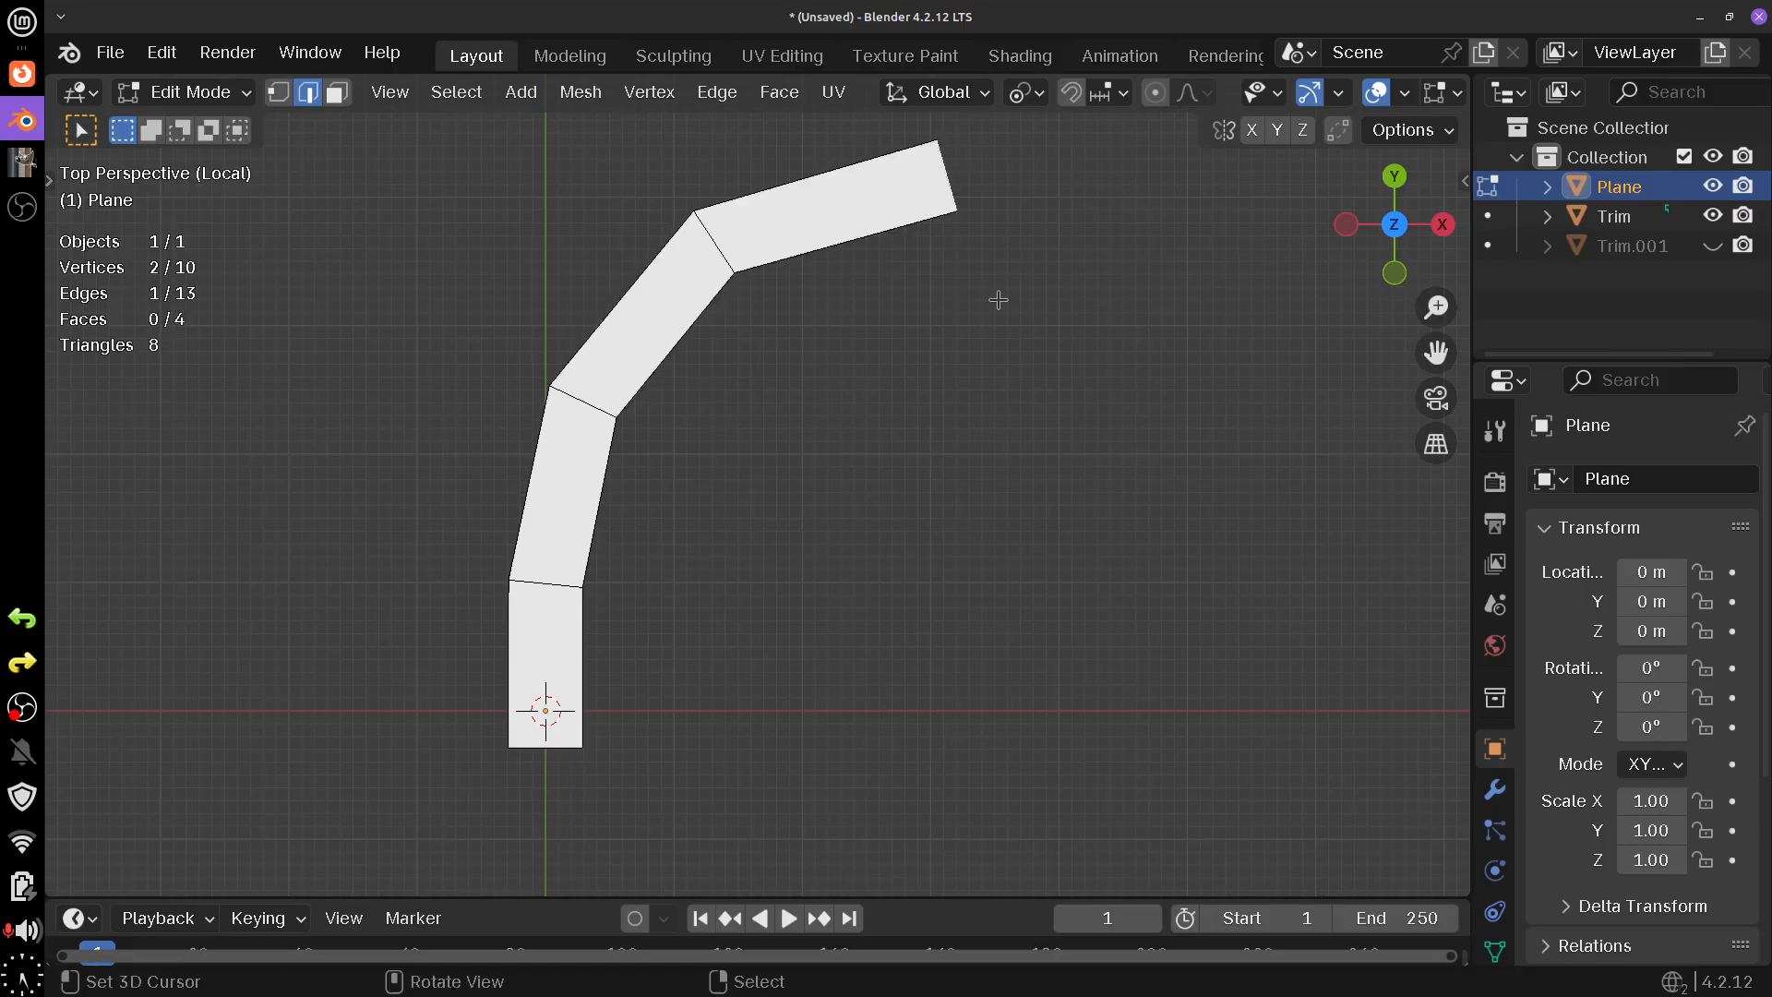
- Extrude the strip's end edge into five more segments, arching toward +X and curving back down toward the X axis
drag(993, 305, 649, 410)
scroll(649, 410, down, 1)
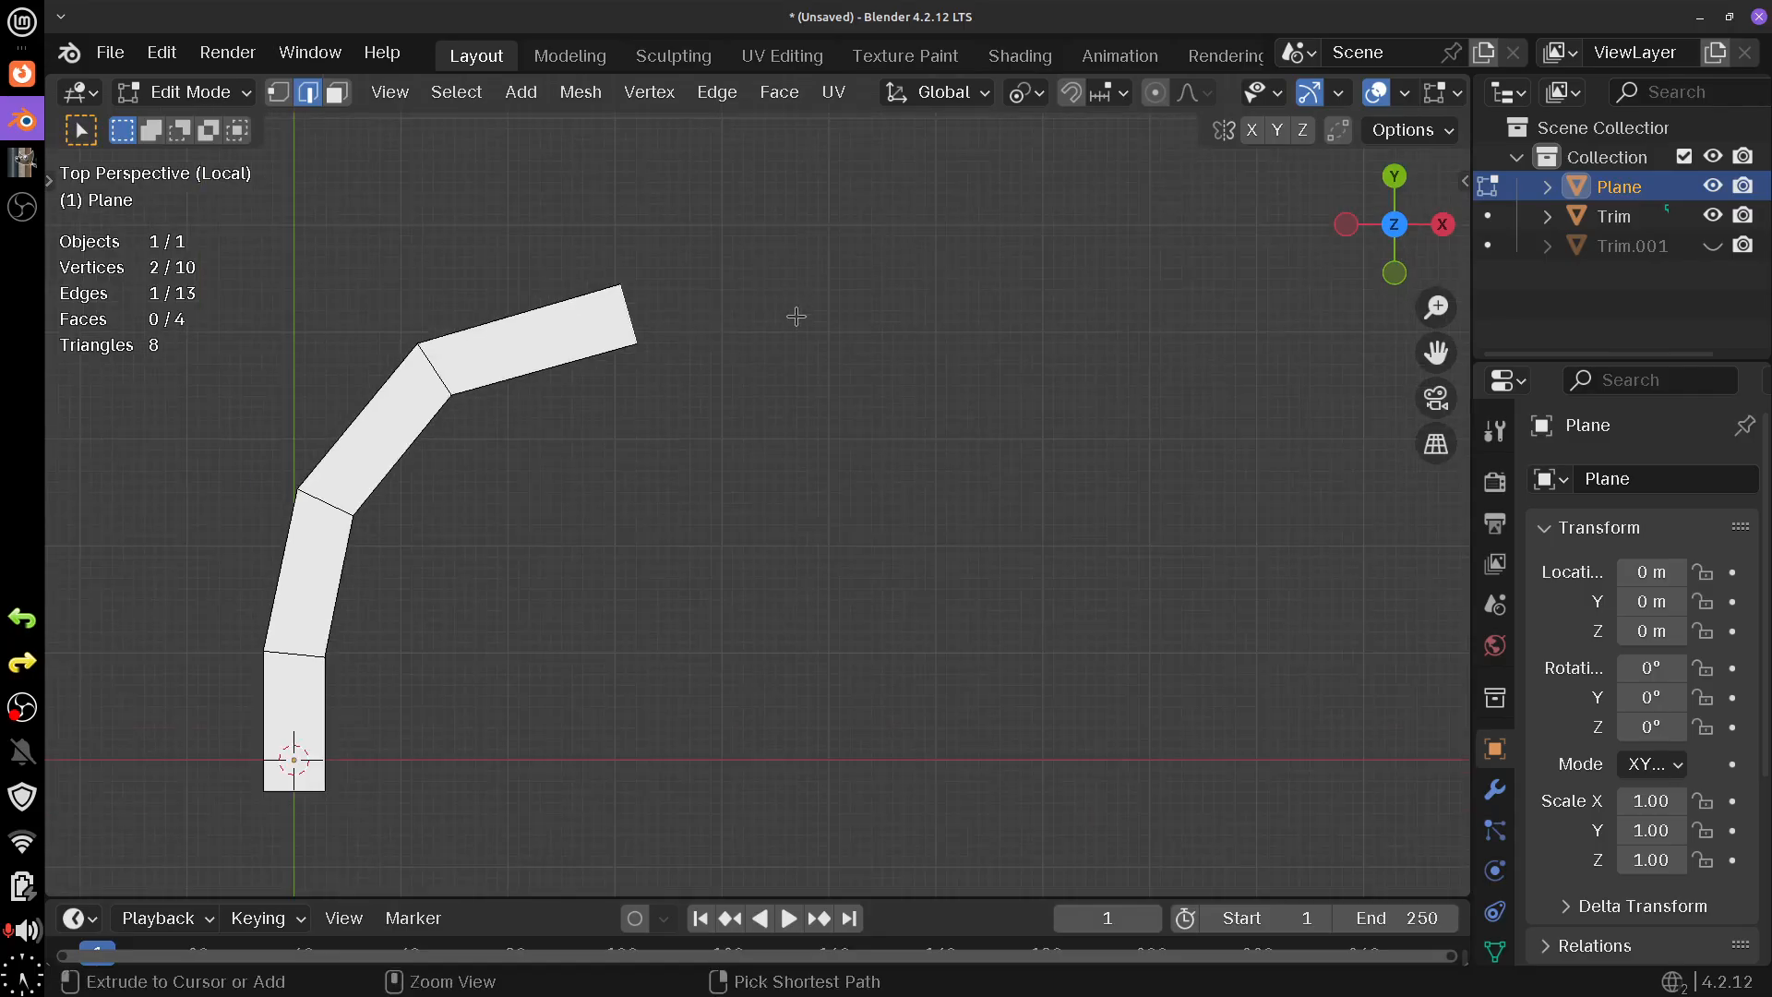
ctrl+click(796, 316)
ctrl+click(953, 383)
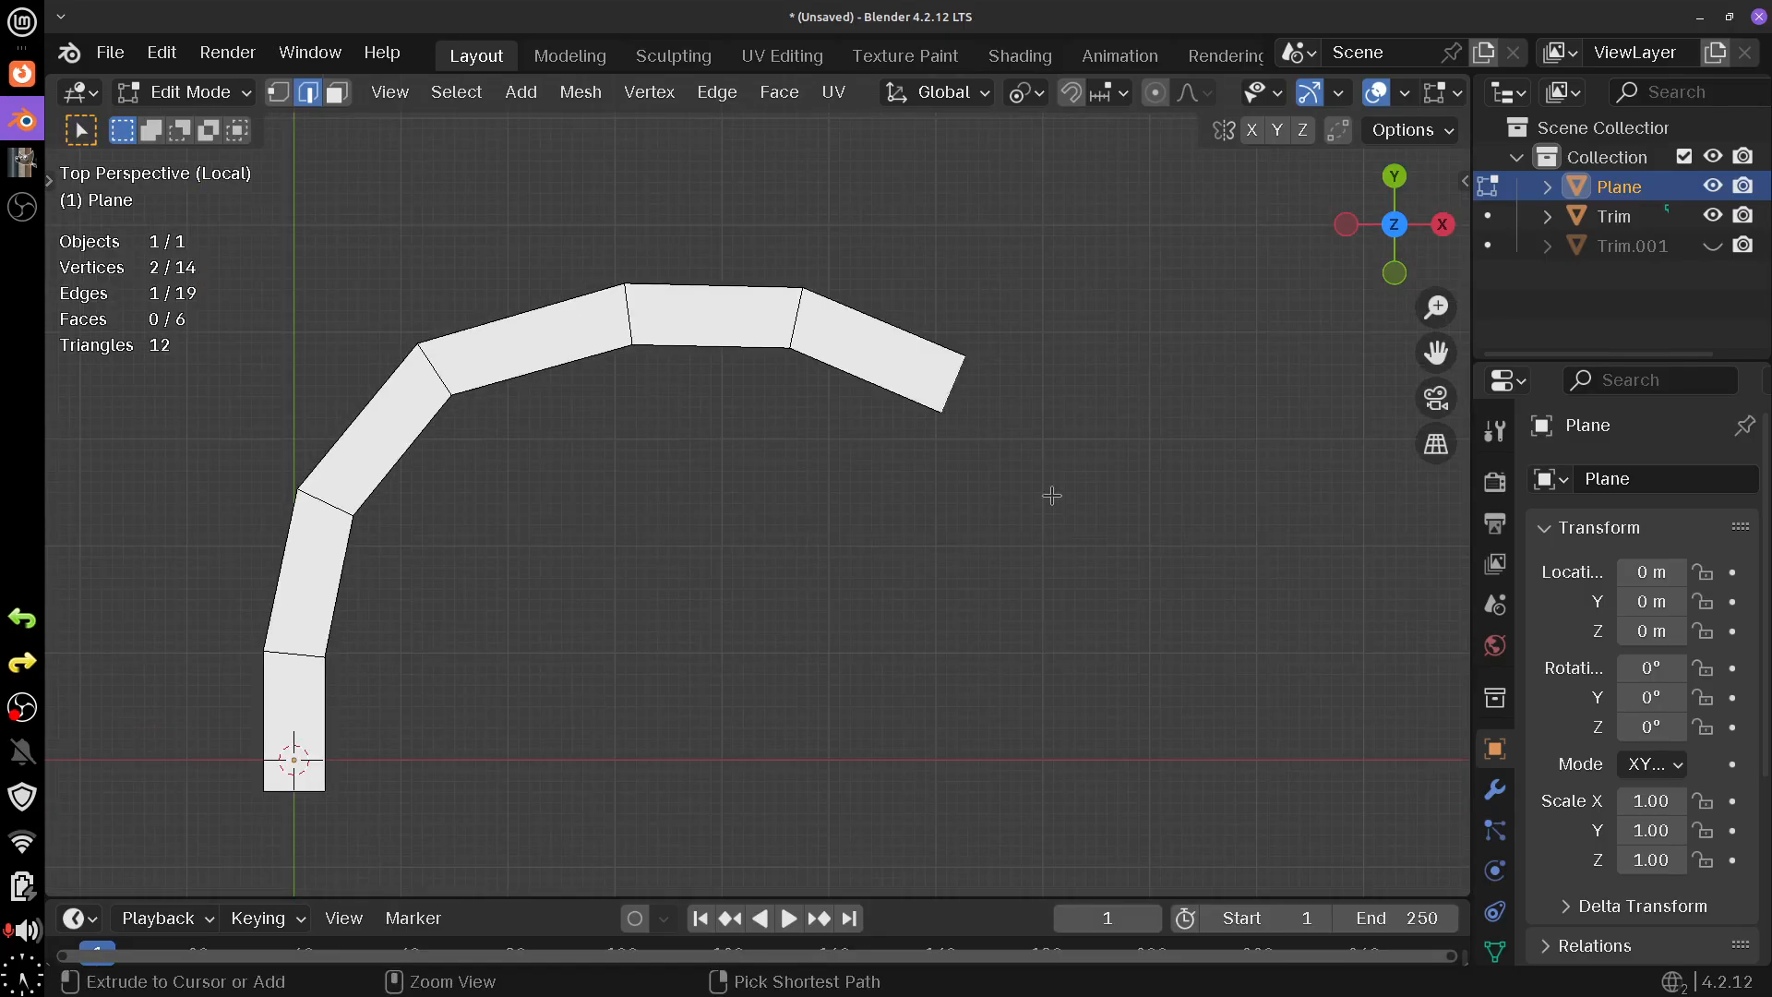
ctrl+click(1051, 473)
ctrl+click(1135, 602)
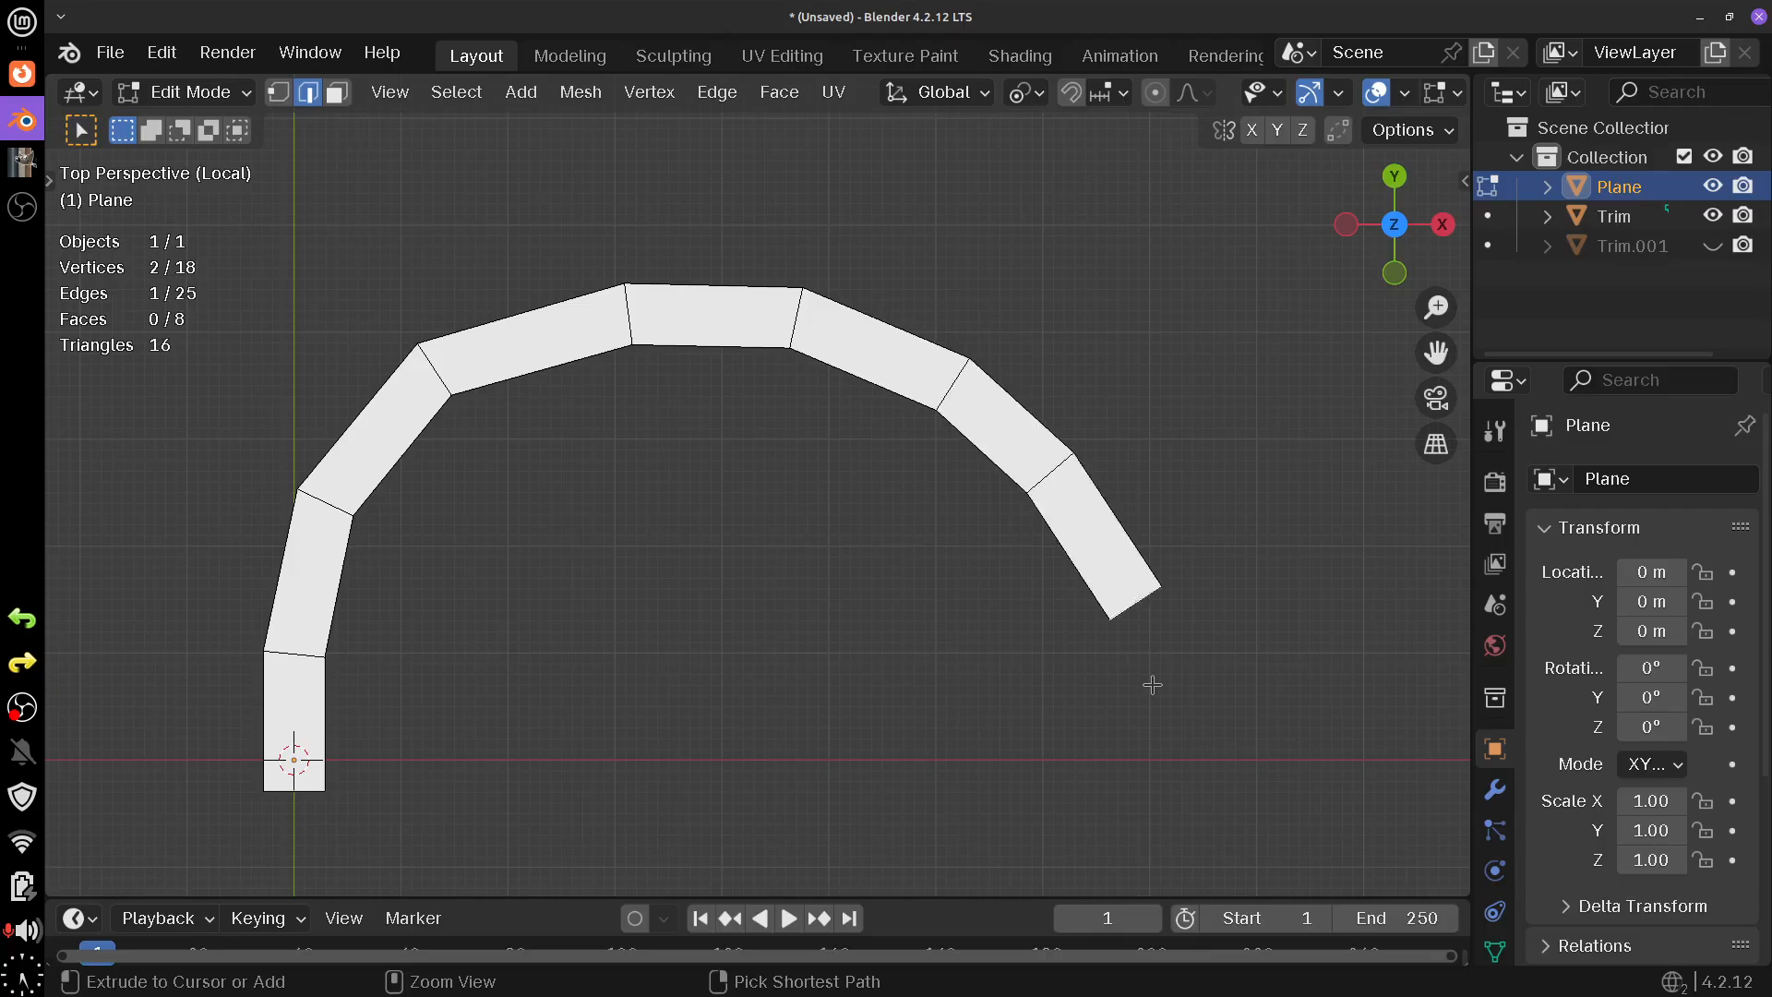
ctrl+click(1228, 729)
- Extrude the end edge into five further segments that cross the X axis and bend into a wide U-shaped curve
drag(1273, 740, 981, 483)
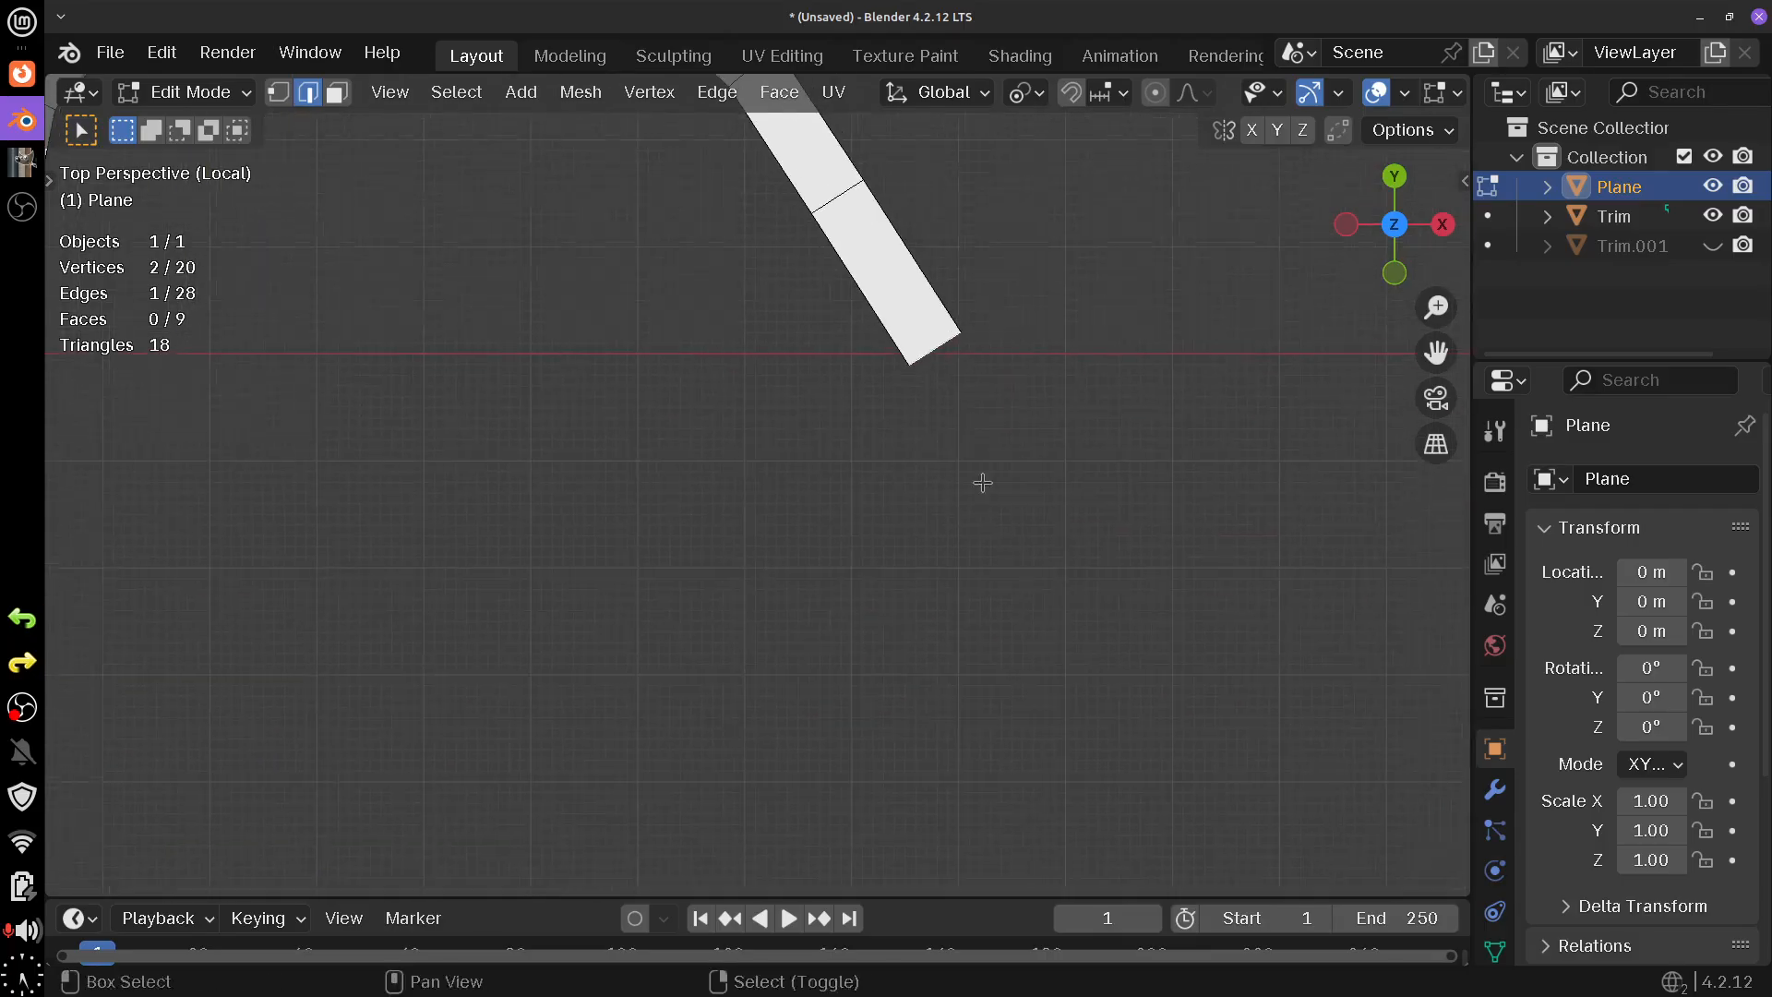
ctrl+click(1053, 506)
ctrl+click(1179, 589)
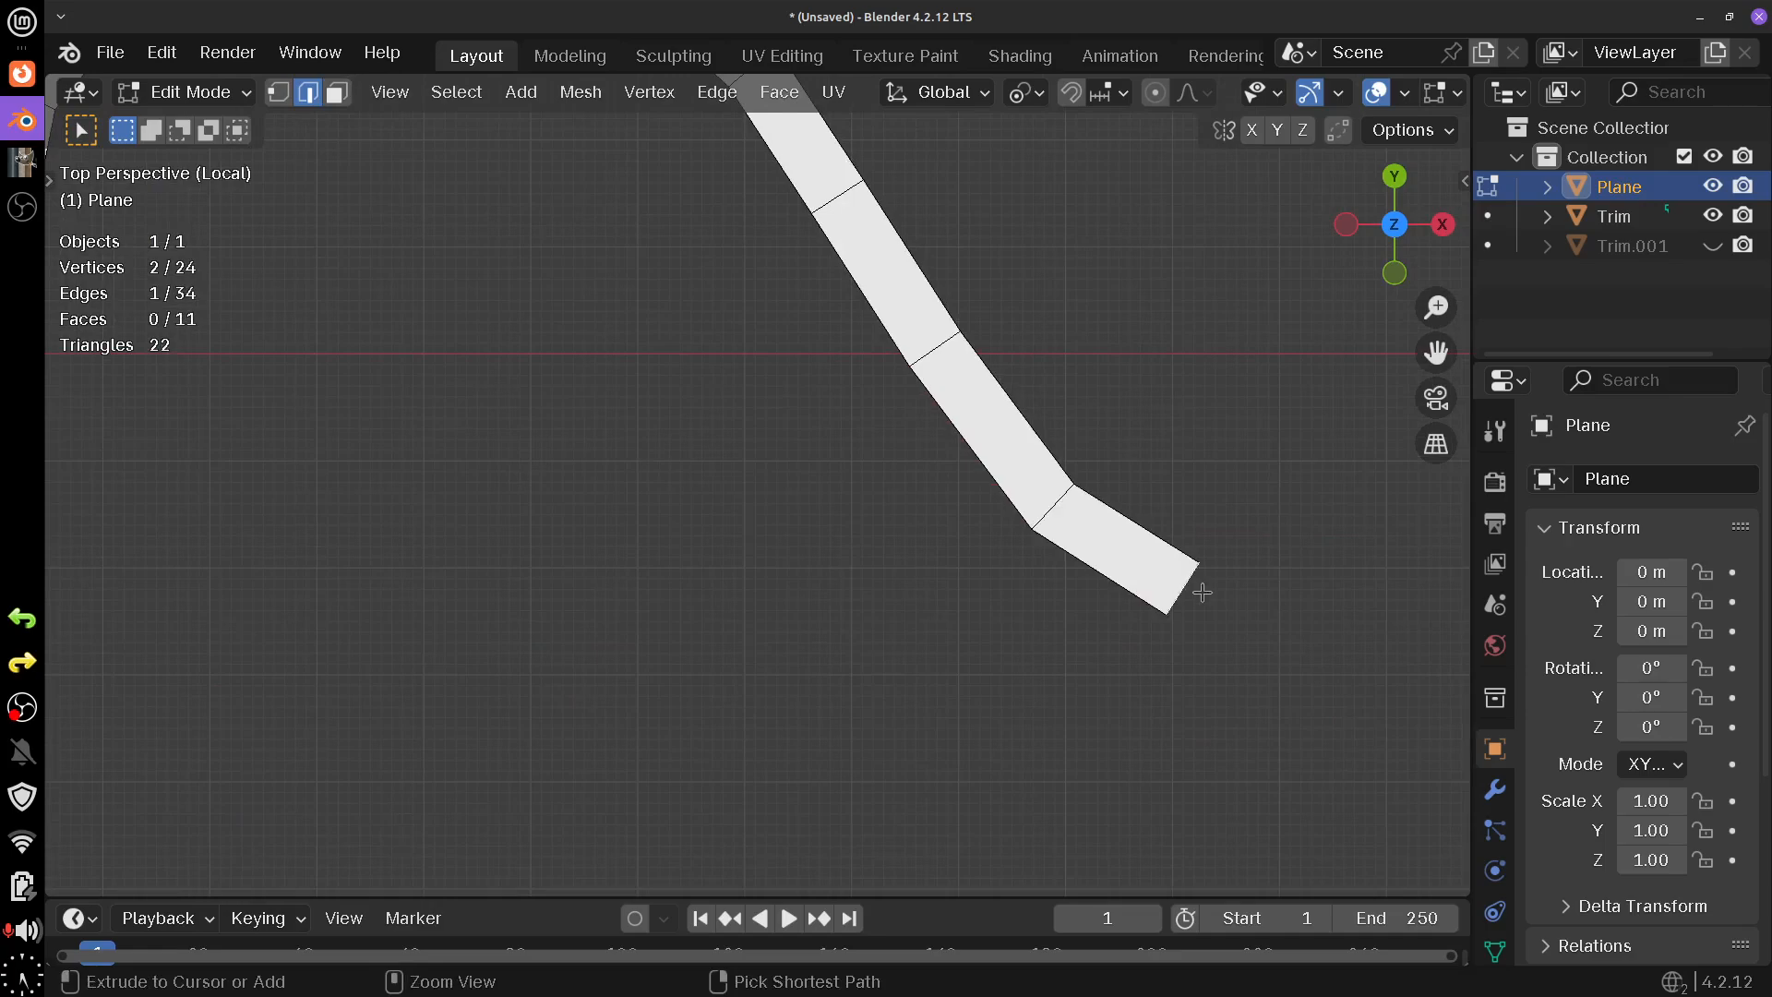
drag(1191, 591, 906, 550)
ctrl+click(1042, 564)
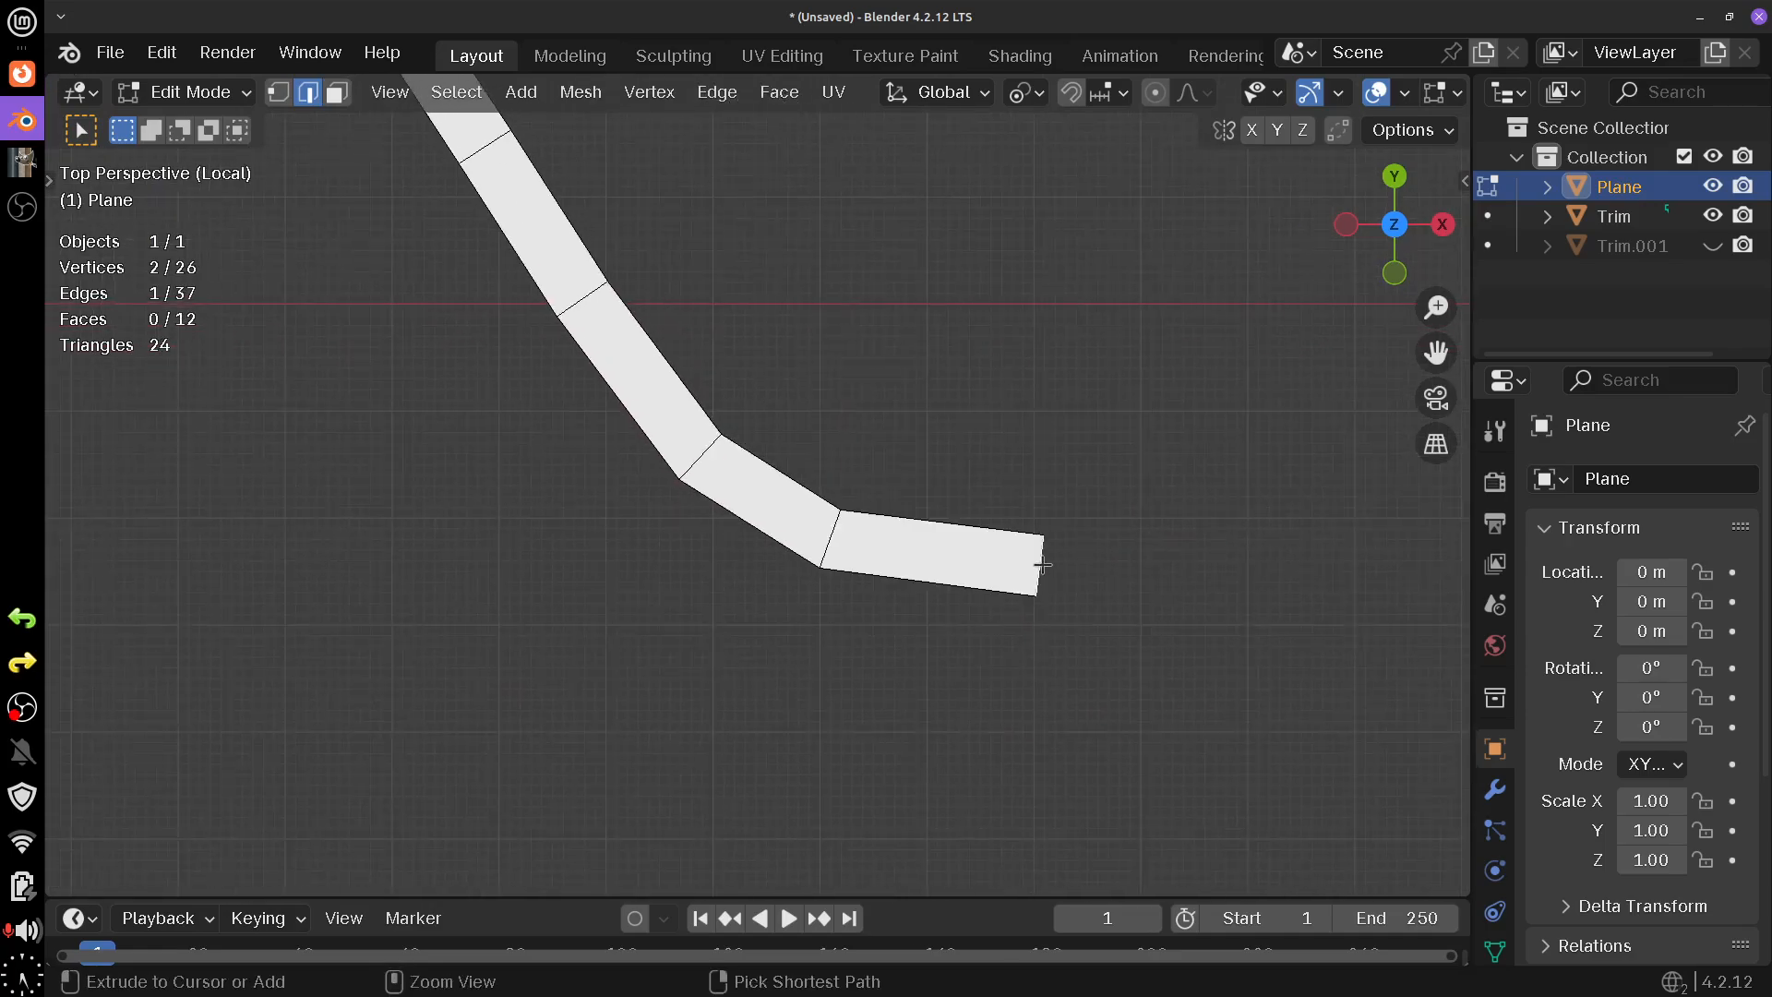
ctrl+click(1255, 526)
drag(1255, 526, 992, 532)
ctrl+click(1067, 511)
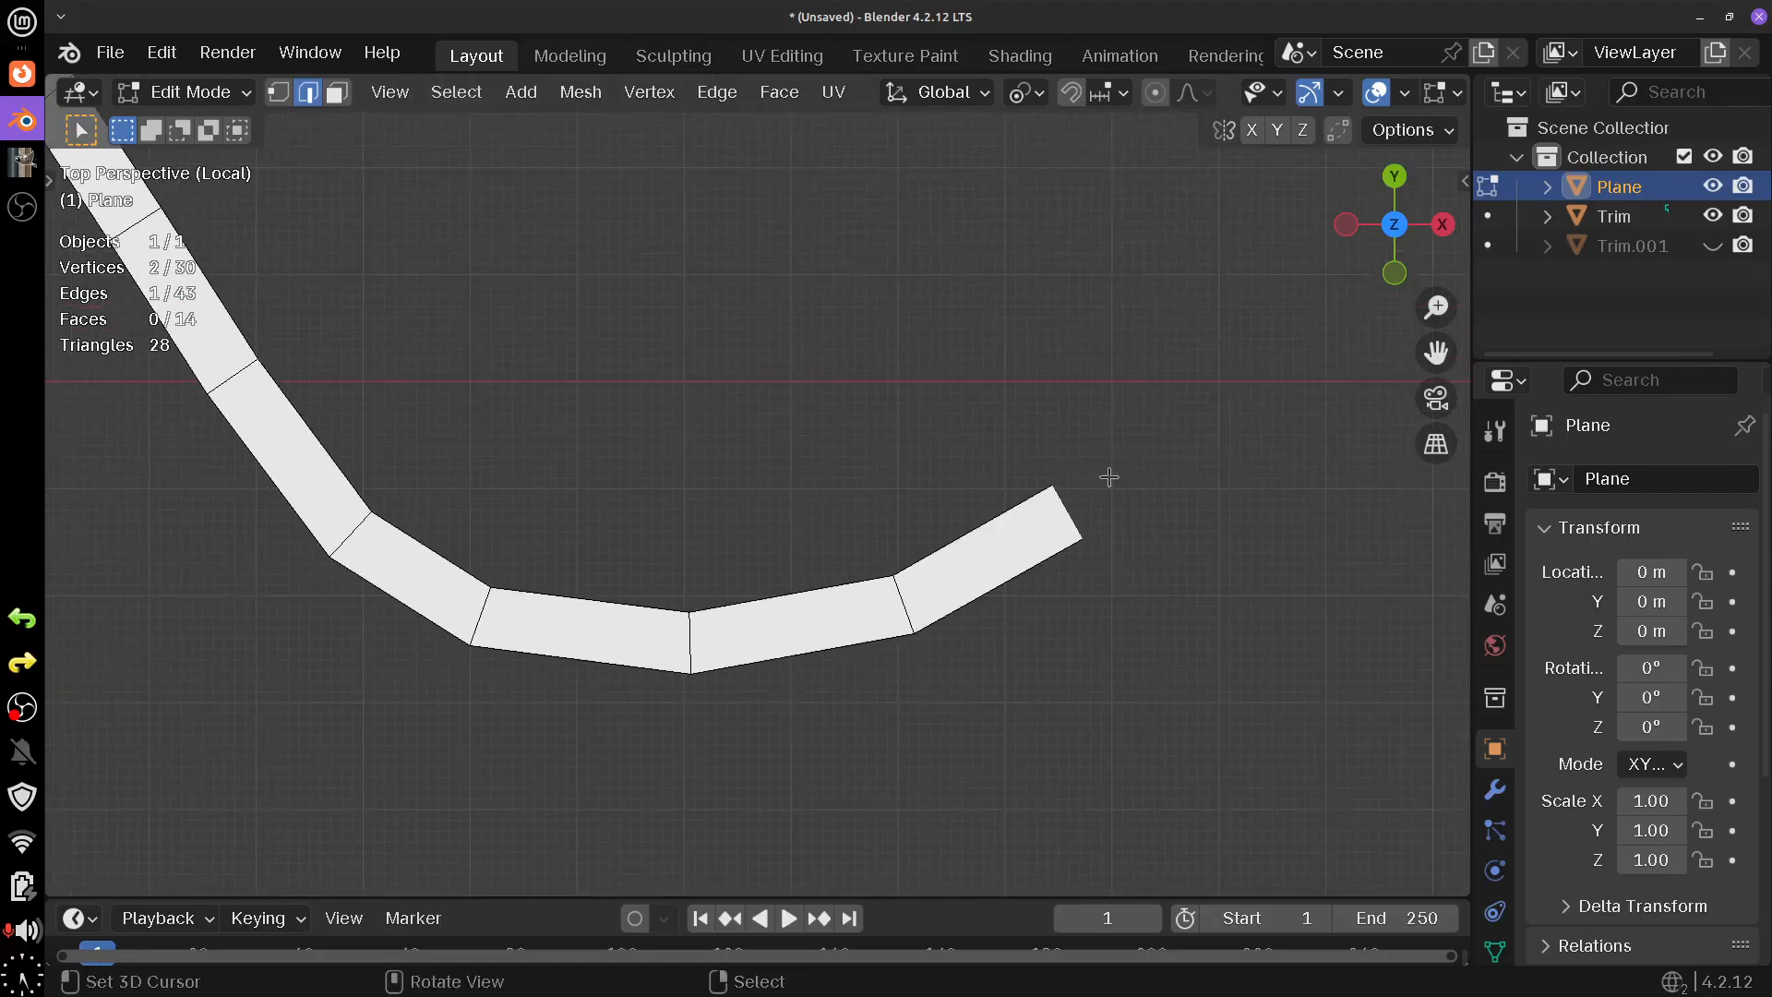
- Continue the U-curve upward with two segments toward +Y, redoing the first extrusion so it is longer
drag(1108, 474, 1054, 422)
ctrl+click(1055, 422)
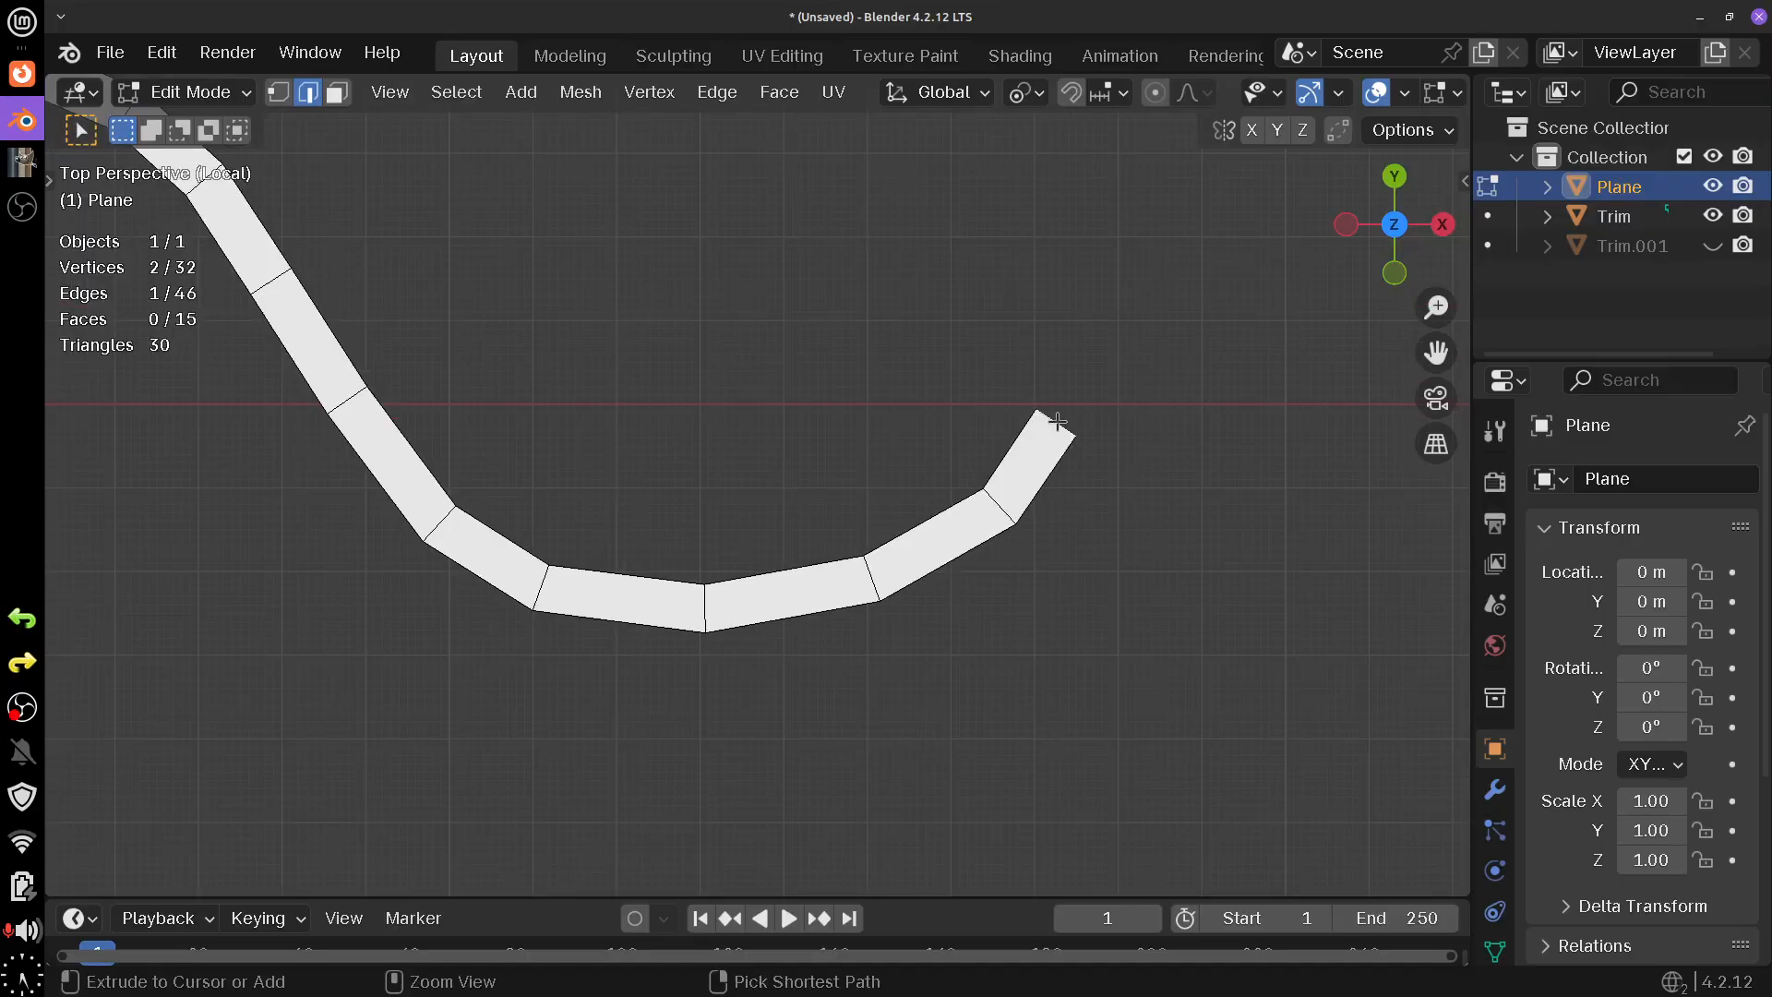
key(ctrl+z)
ctrl+click(1096, 371)
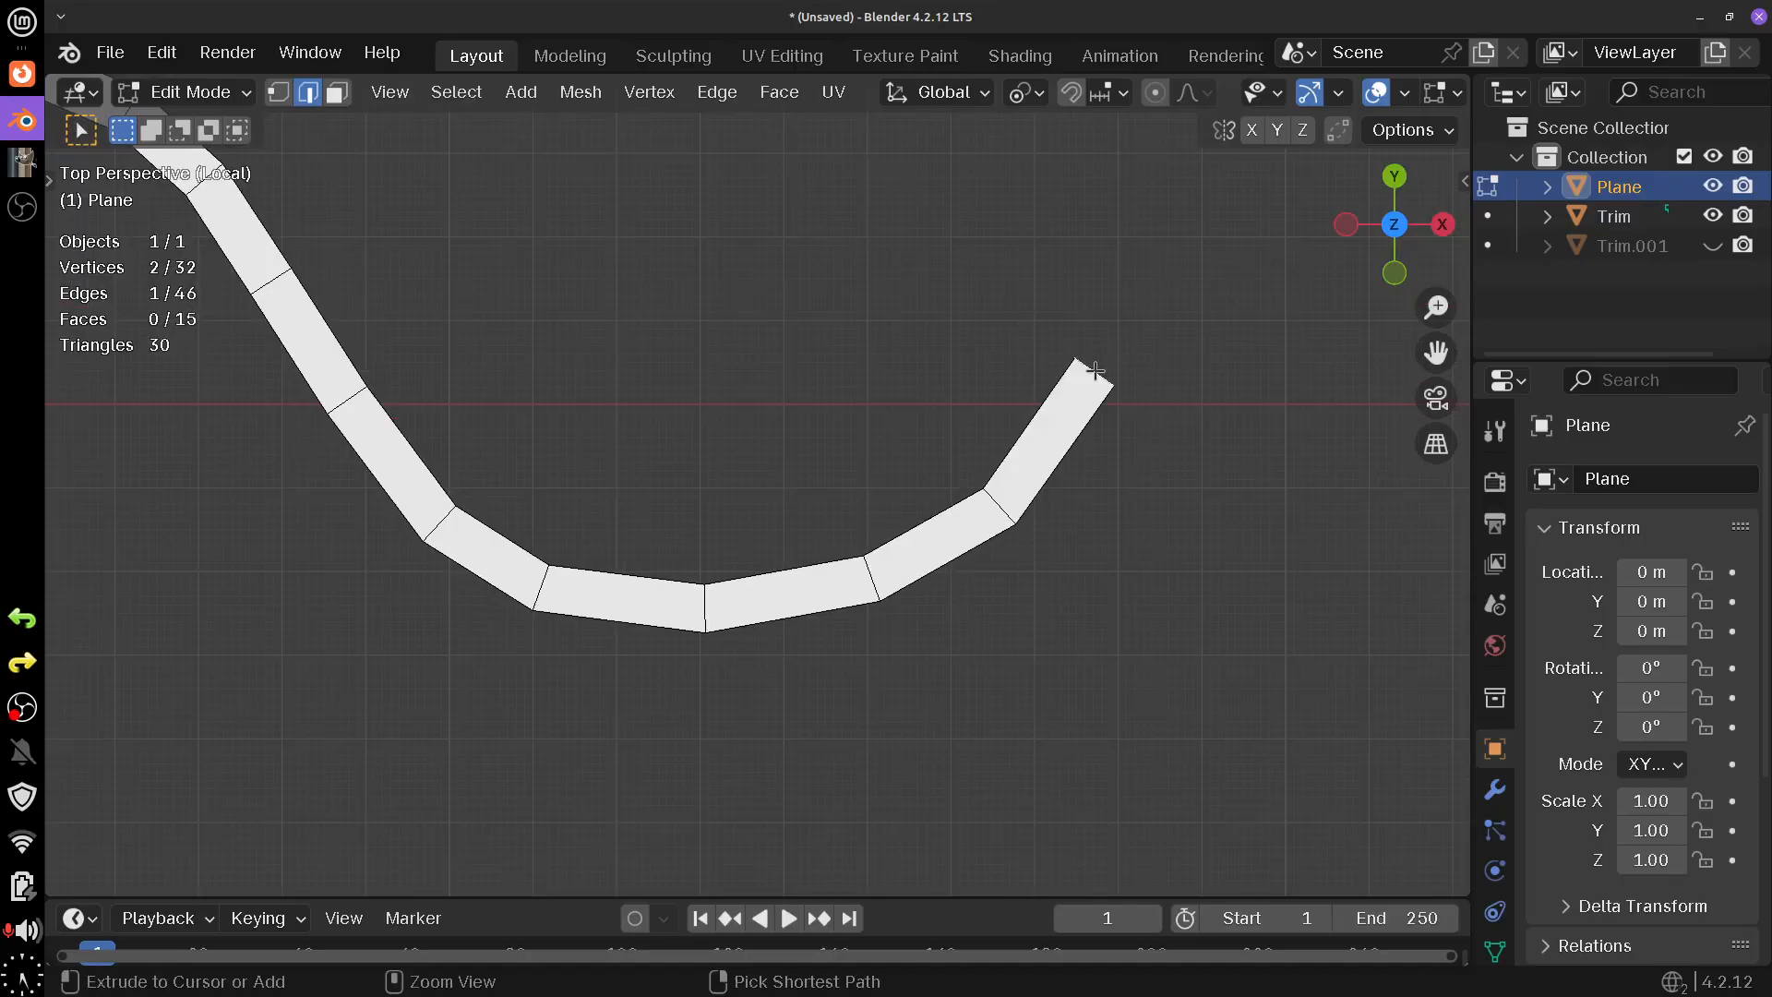
ctrl+click(1143, 227)
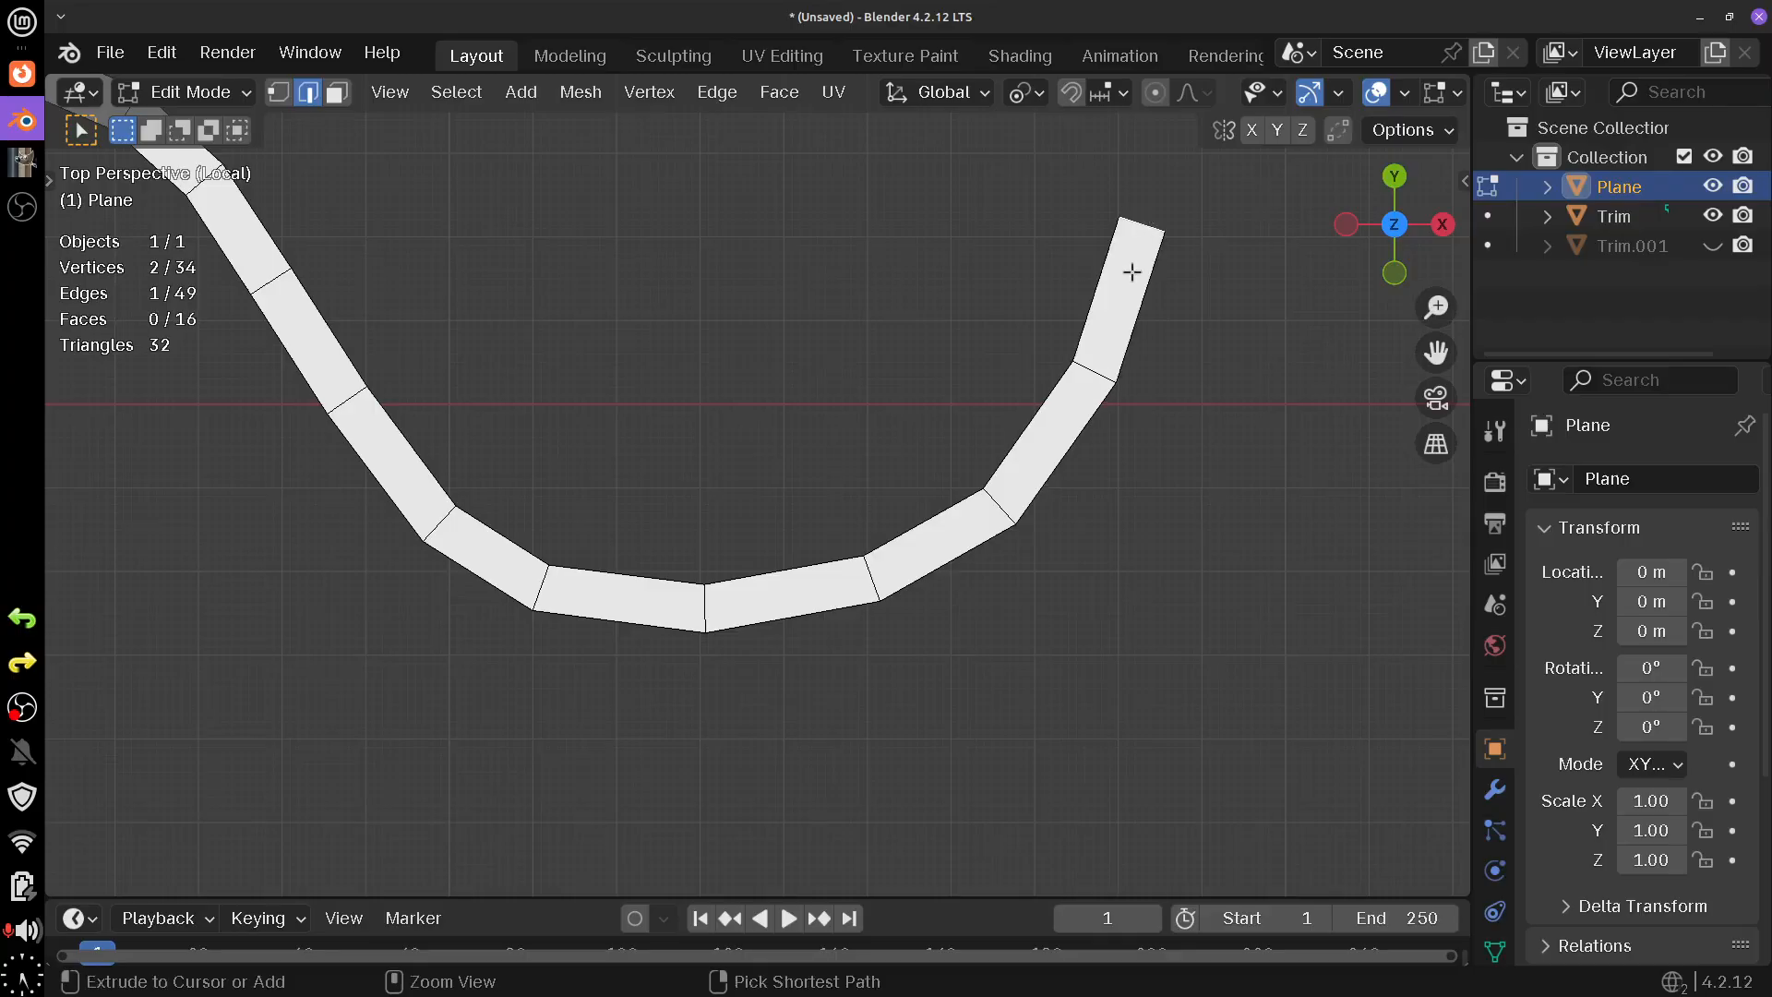
- Extrude seven more segments from the end edge, curving back toward -X and bending up toward +Y
scroll(965, 470, down, 5)
ctrl+click(934, 328)
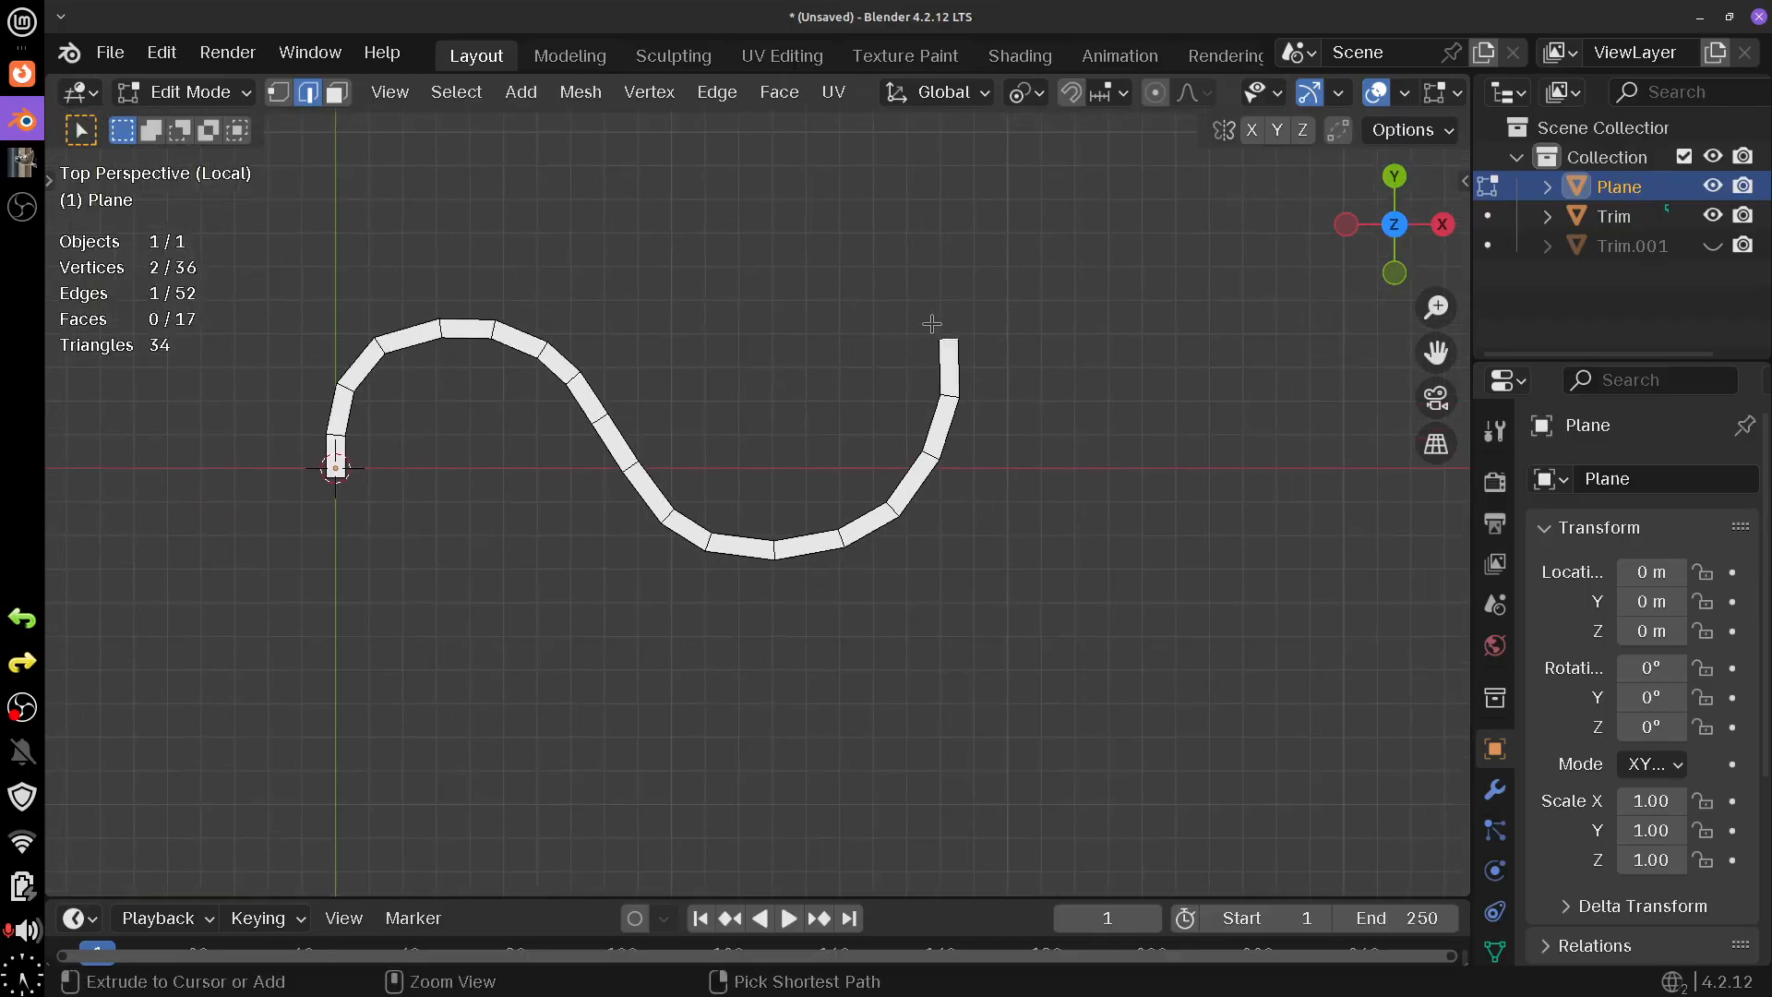
ctrl+click(911, 301)
ctrl+click(867, 277)
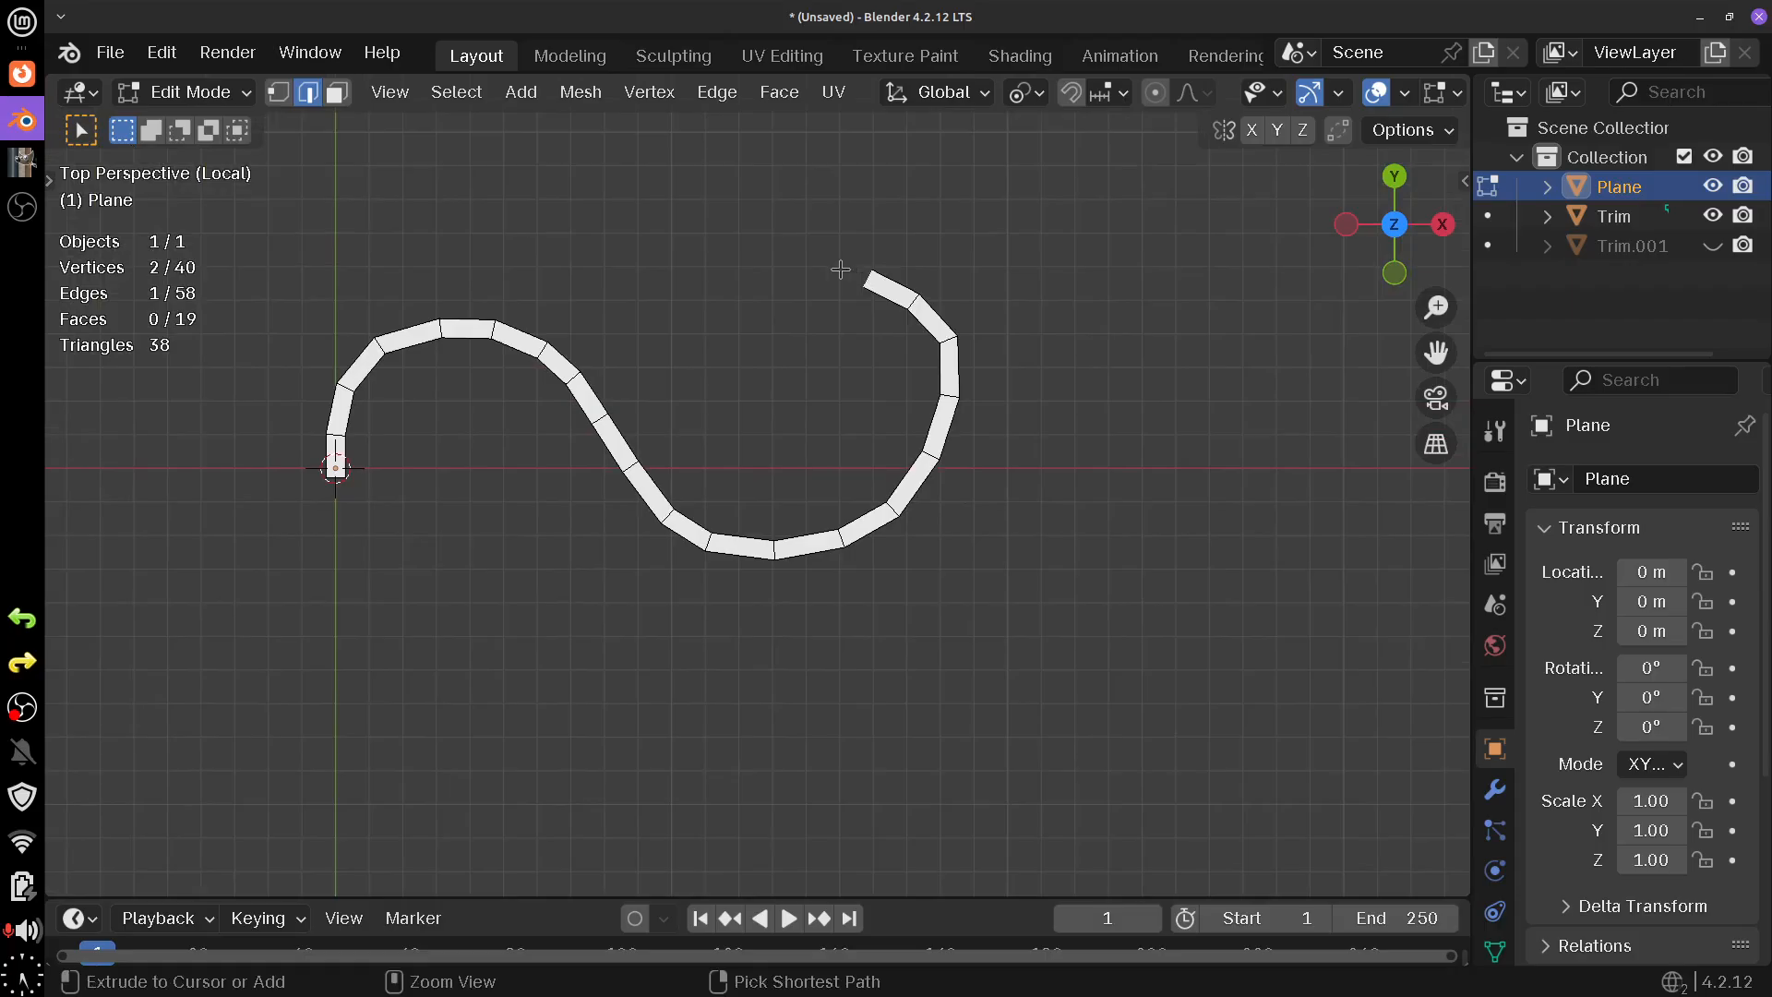
ctrl+click(835, 265)
ctrl+click(801, 249)
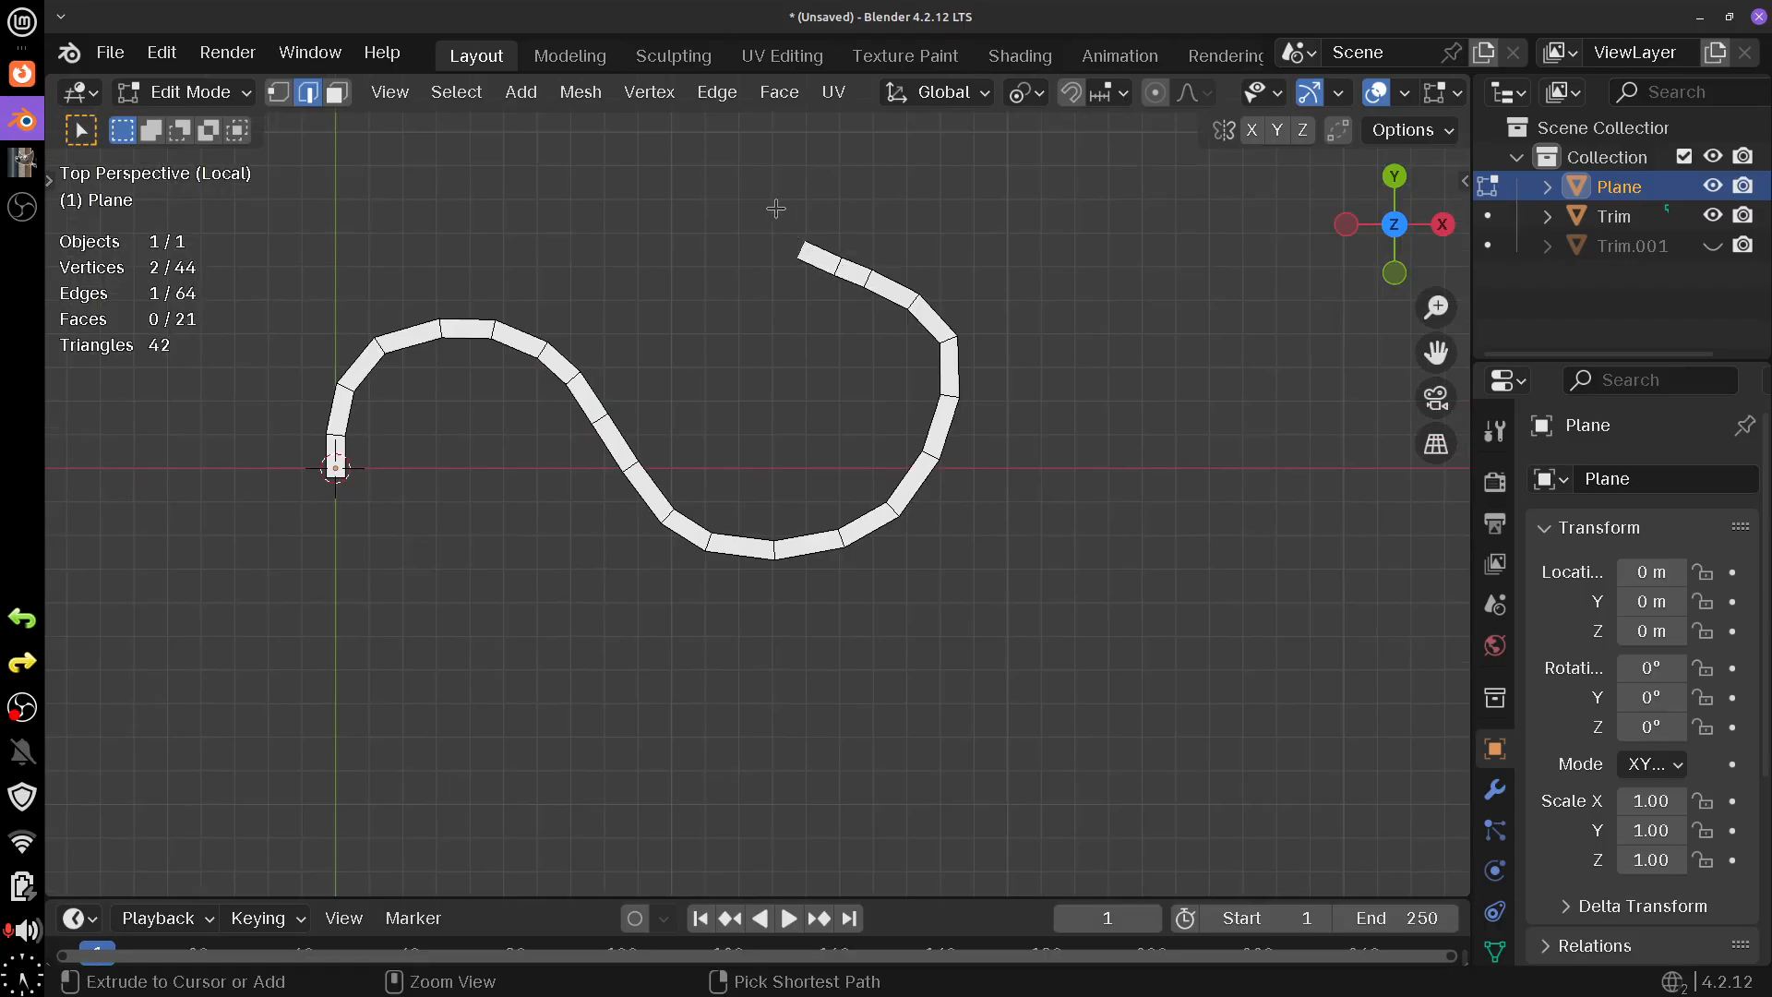
ctrl+click(775, 208)
ctrl+click(762, 172)
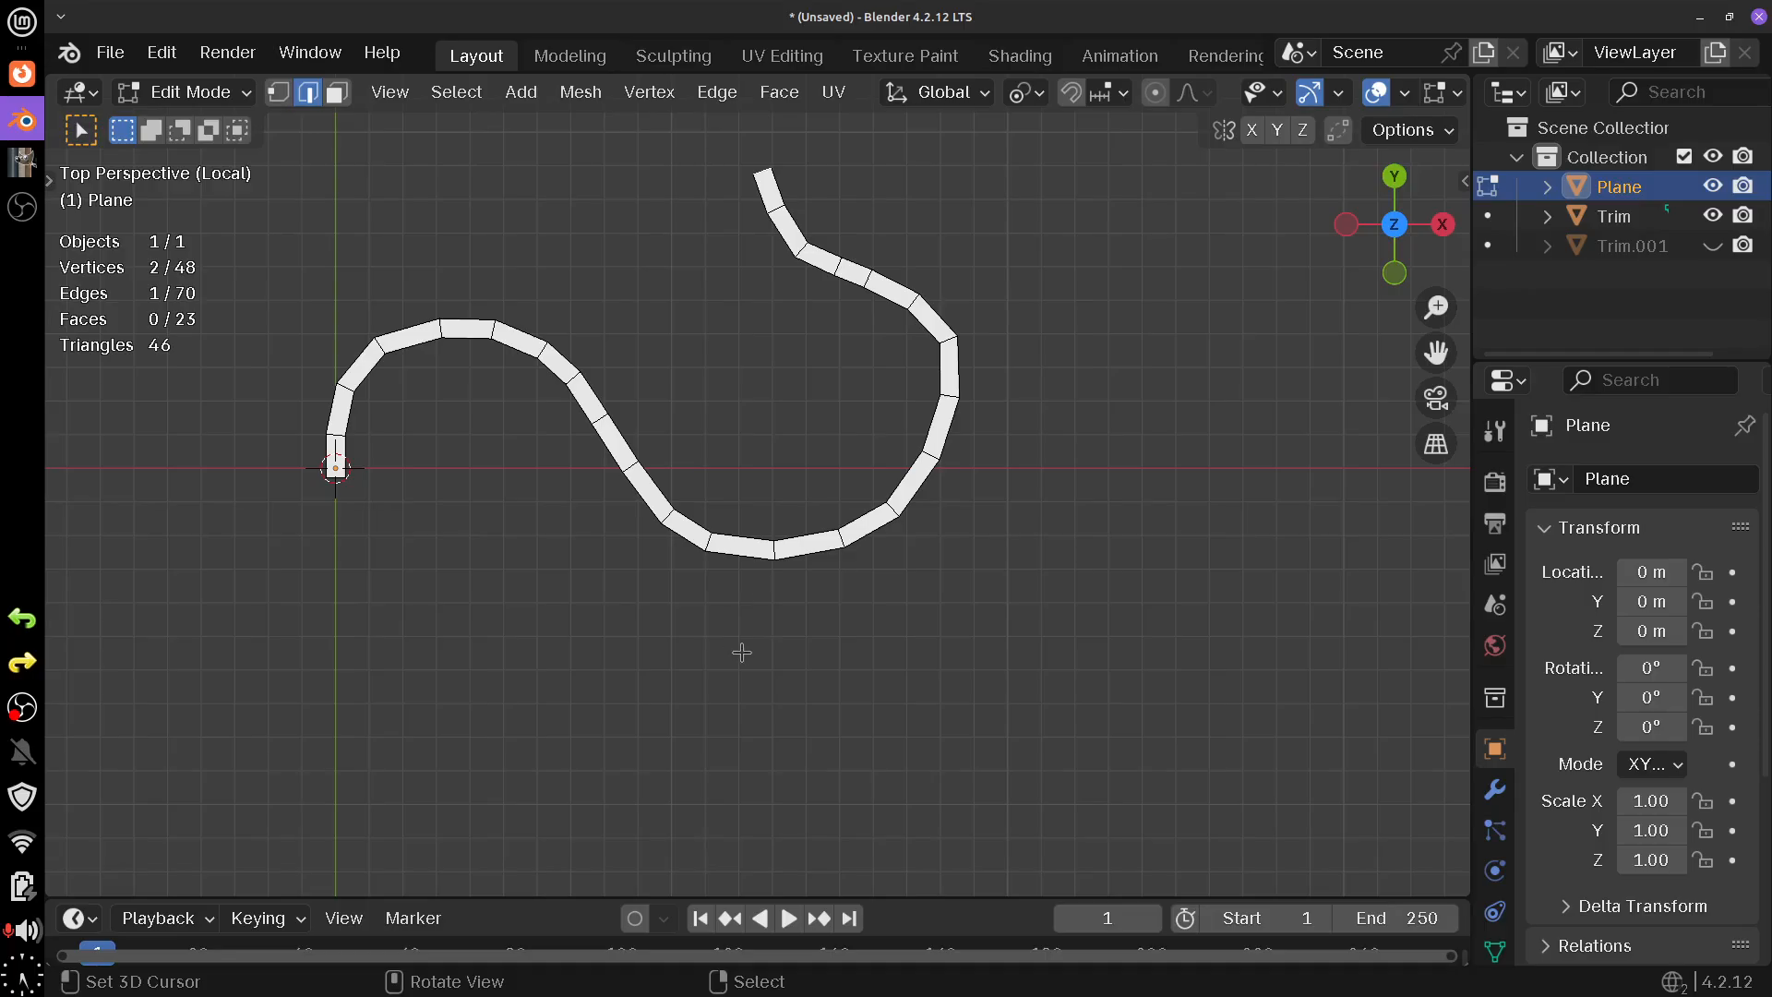
- Select the whole curved mesh and give it the existing Trim material
key(a)
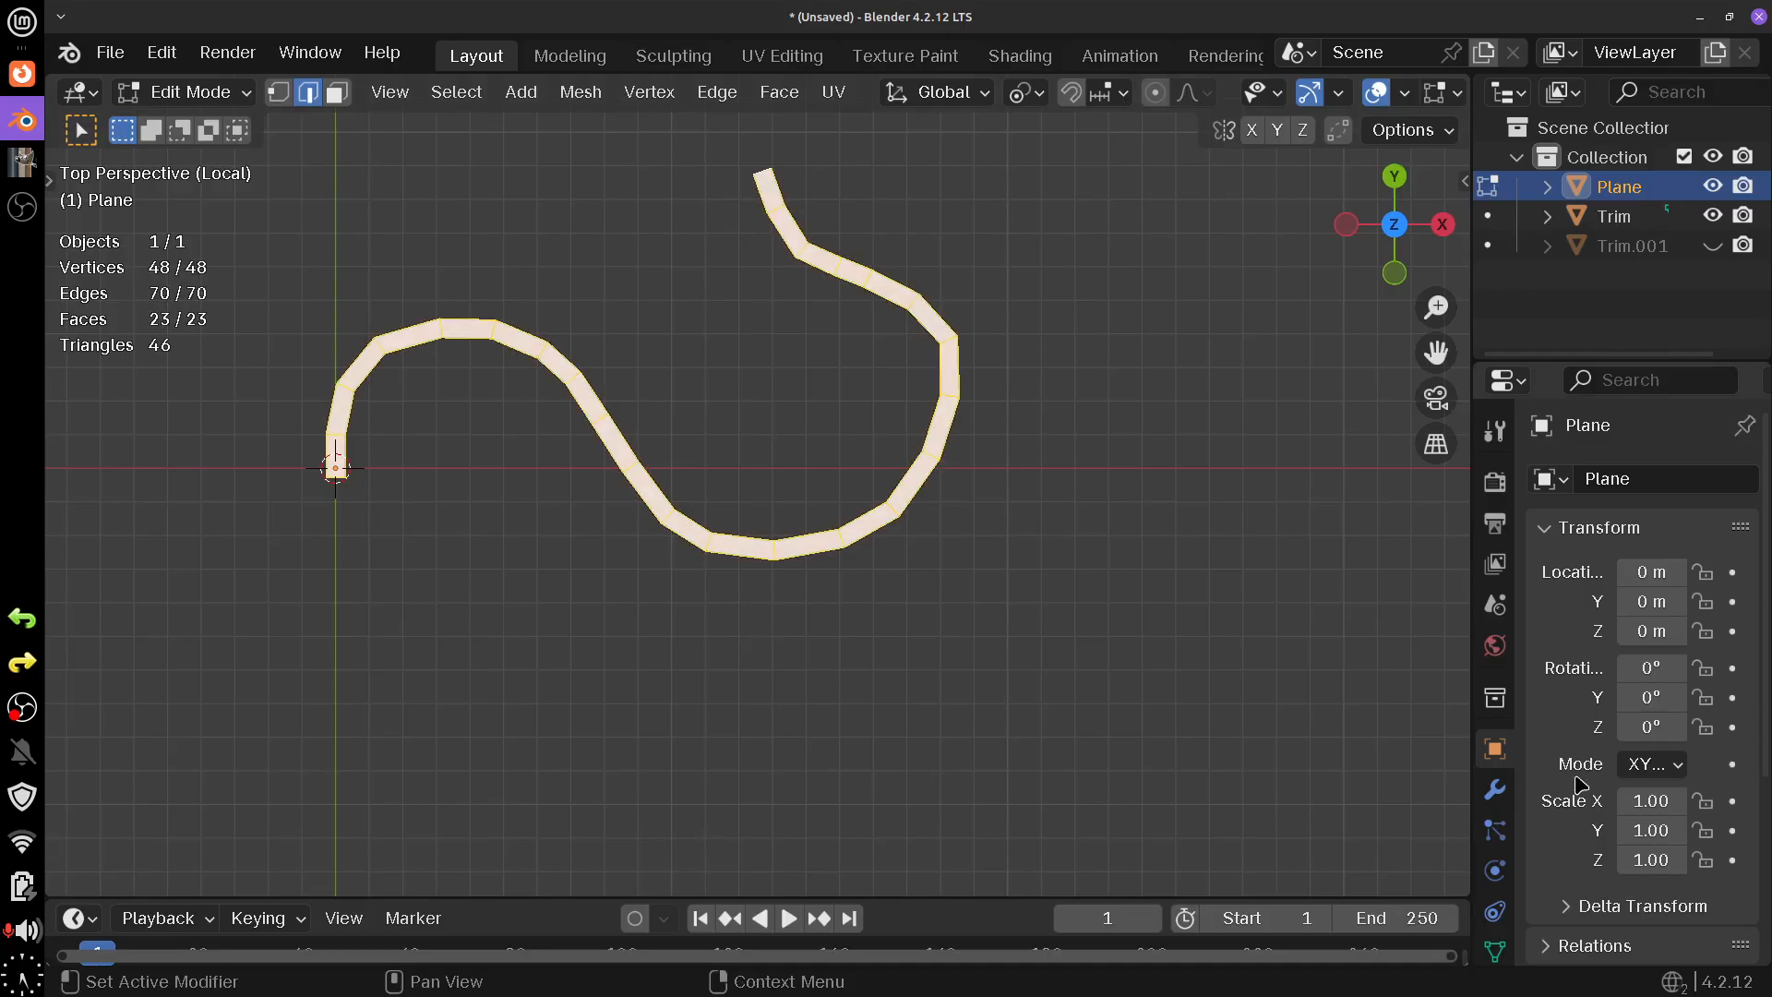
scroll(1500, 913, down, 3)
click(1495, 872)
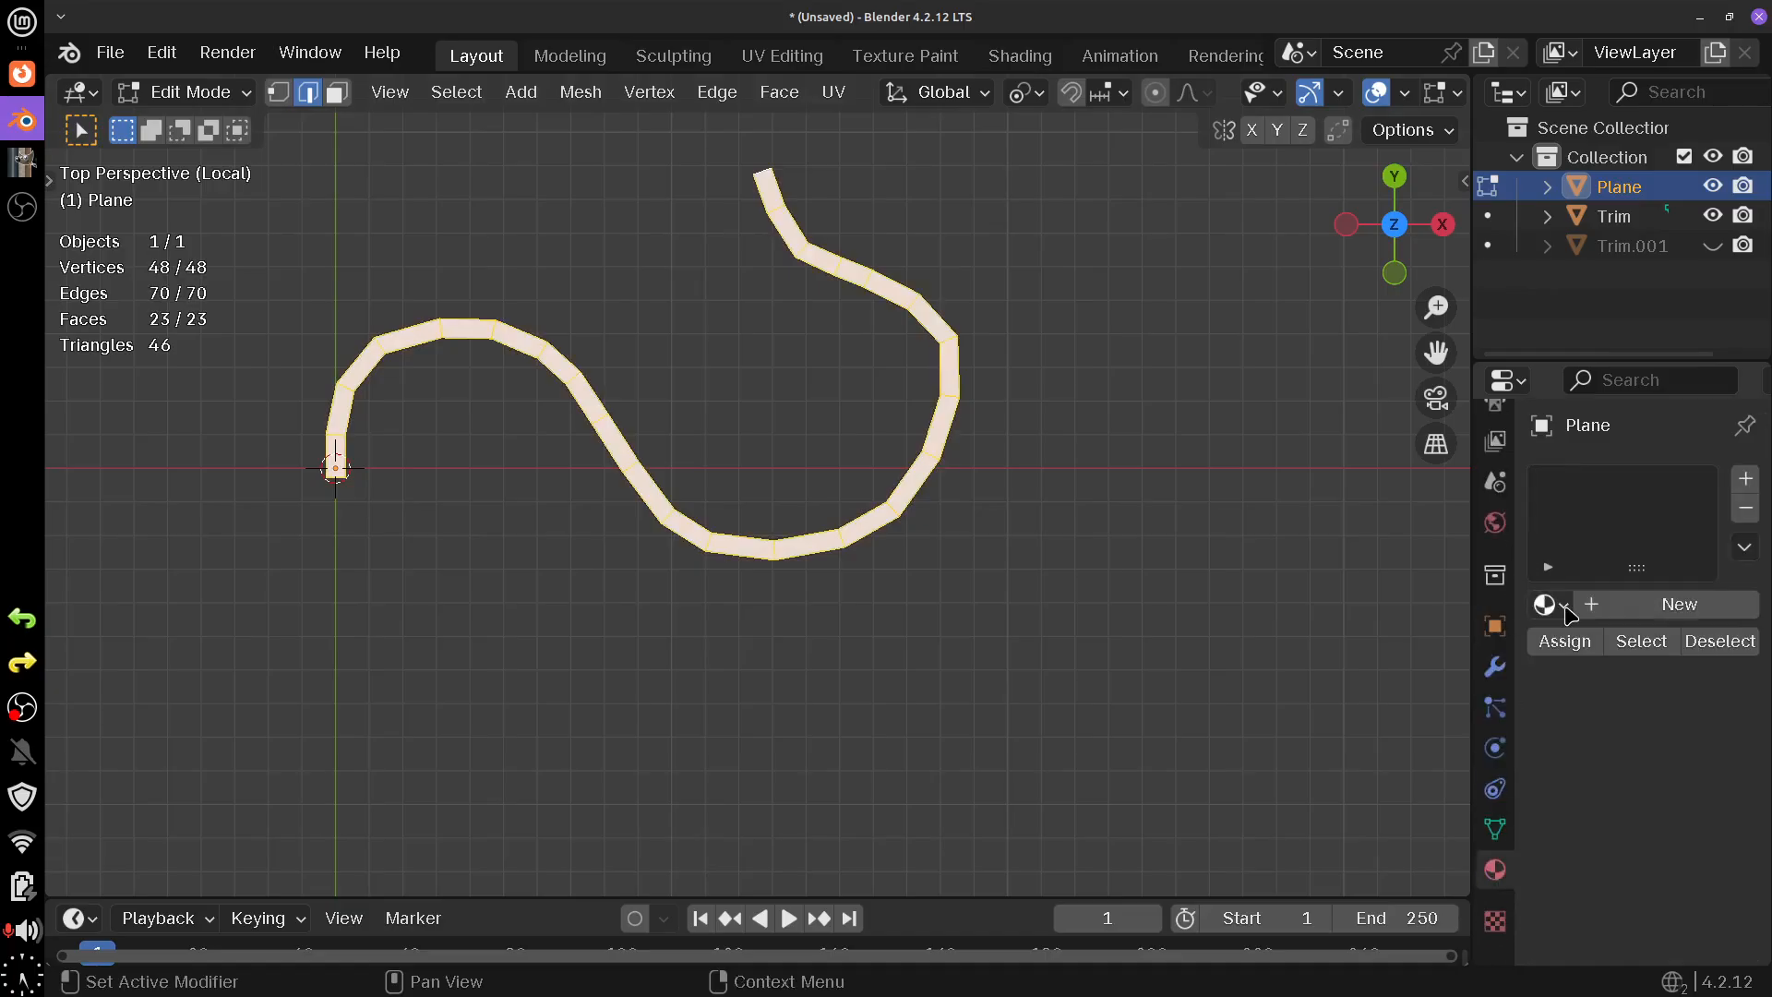
click(1550, 604)
scroll(742, 595, up, 10)
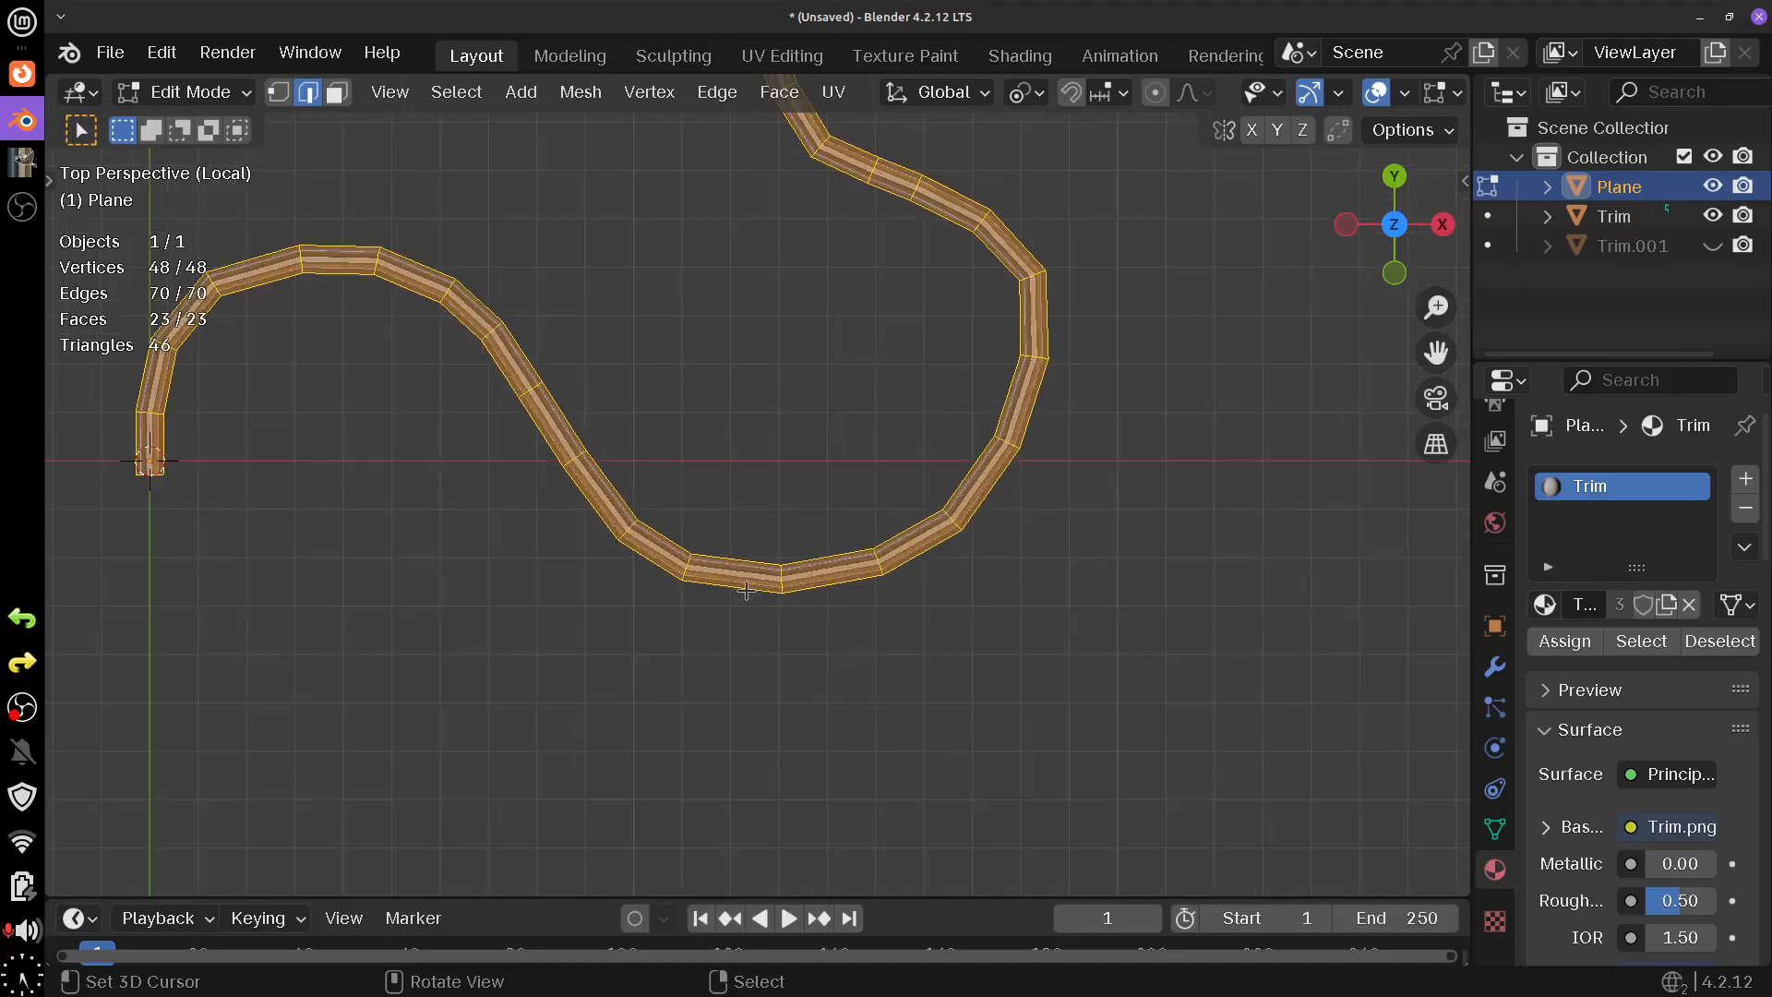
- Examine how the trim texture lies along the curved strip, switching briefly to GIMP to compare it with the Trim.xcf sheet
drag(1455, 673, 886, 633)
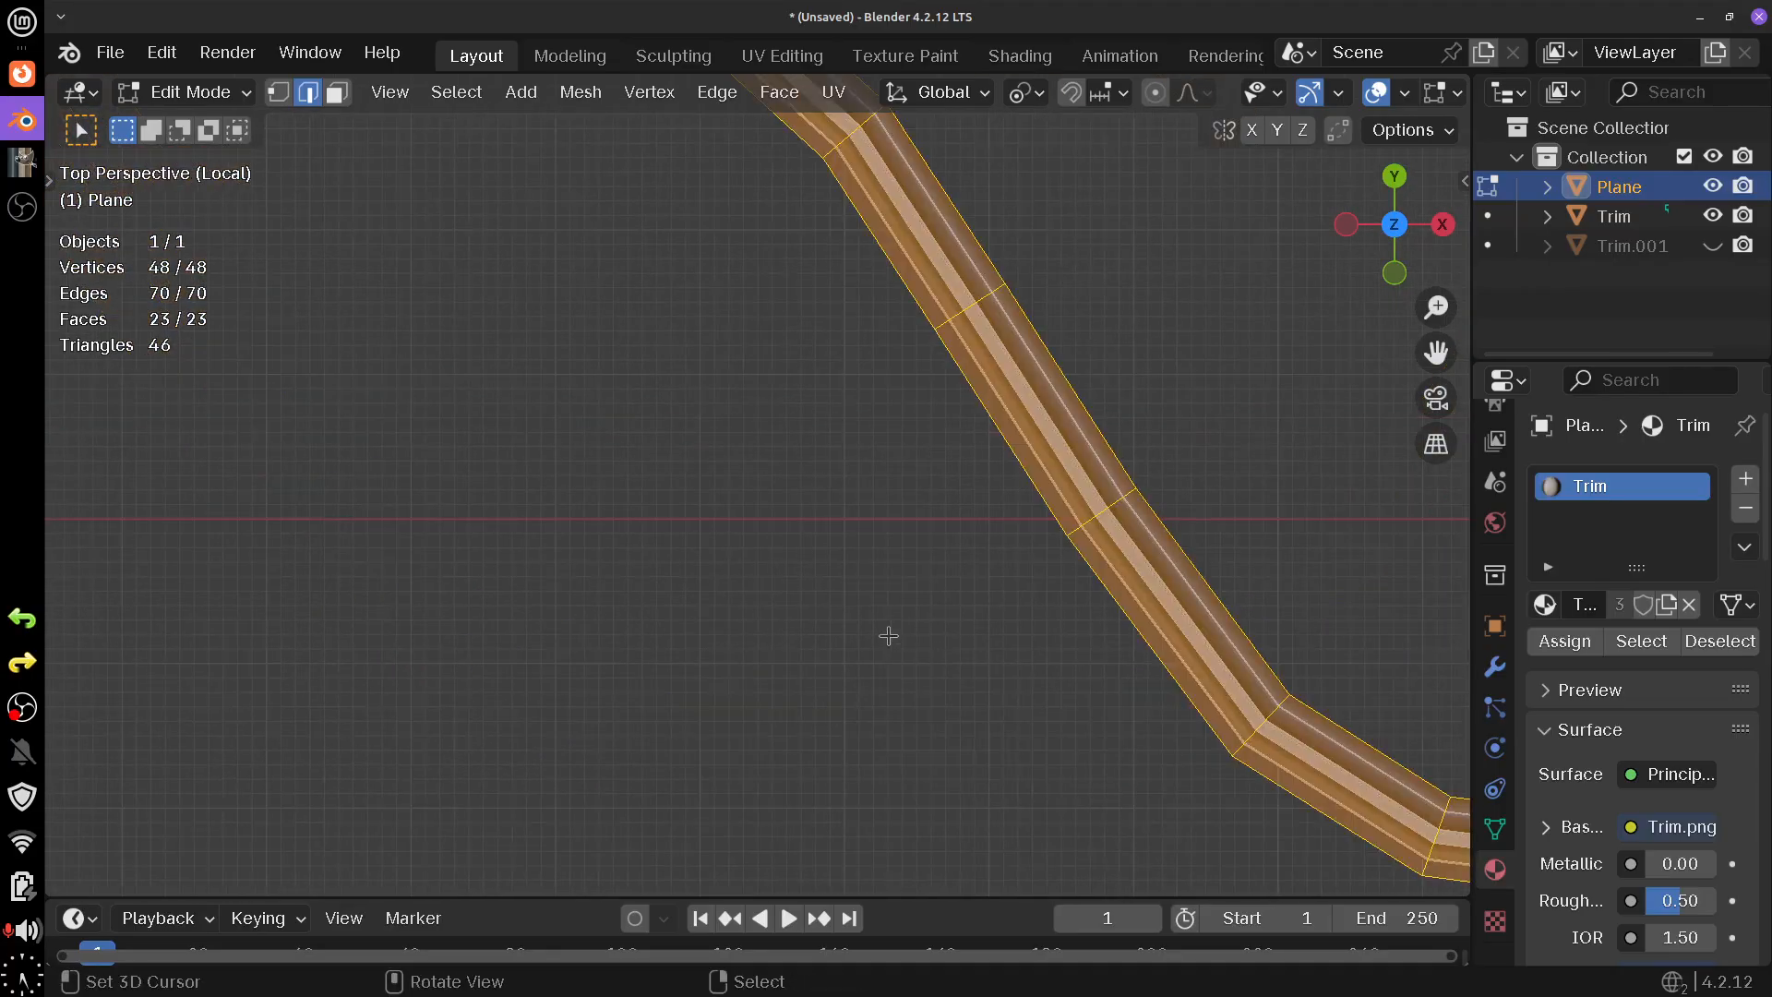
drag(978, 593, 1147, 8)
key(alt+Tab)
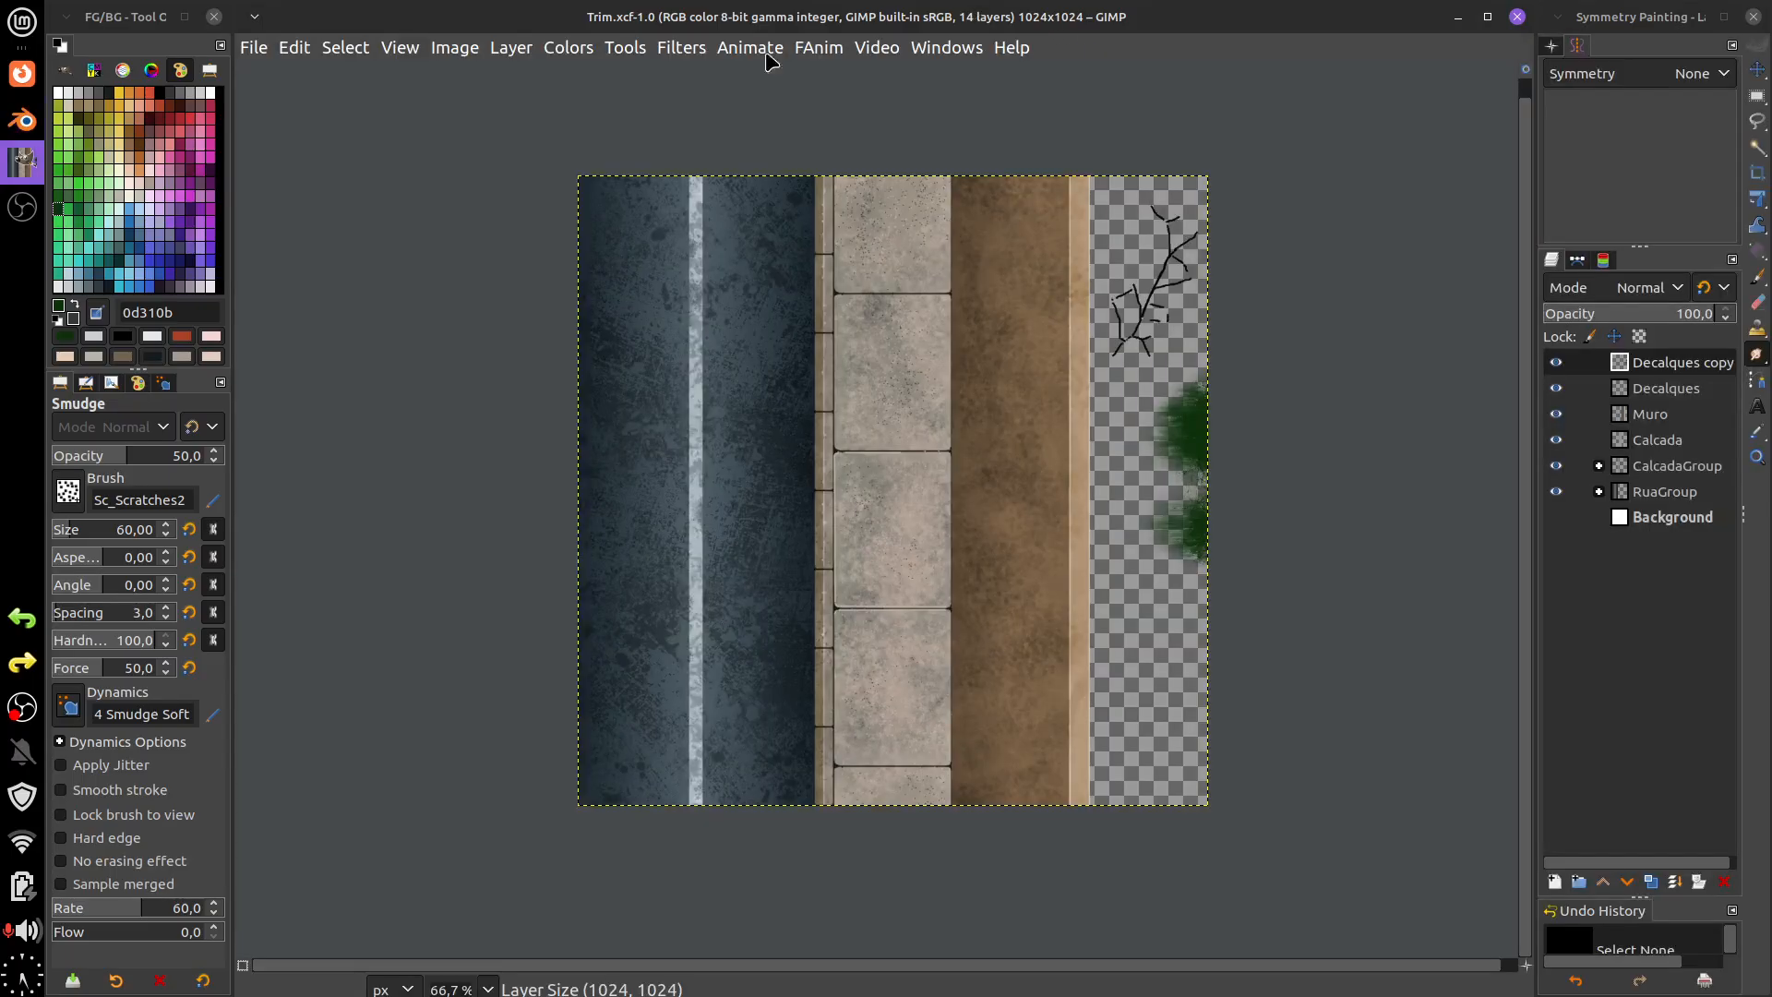
click(22, 120)
drag(623, 733, 838, 553)
scroll(839, 554, up, 2)
drag(674, 543, 751, 641)
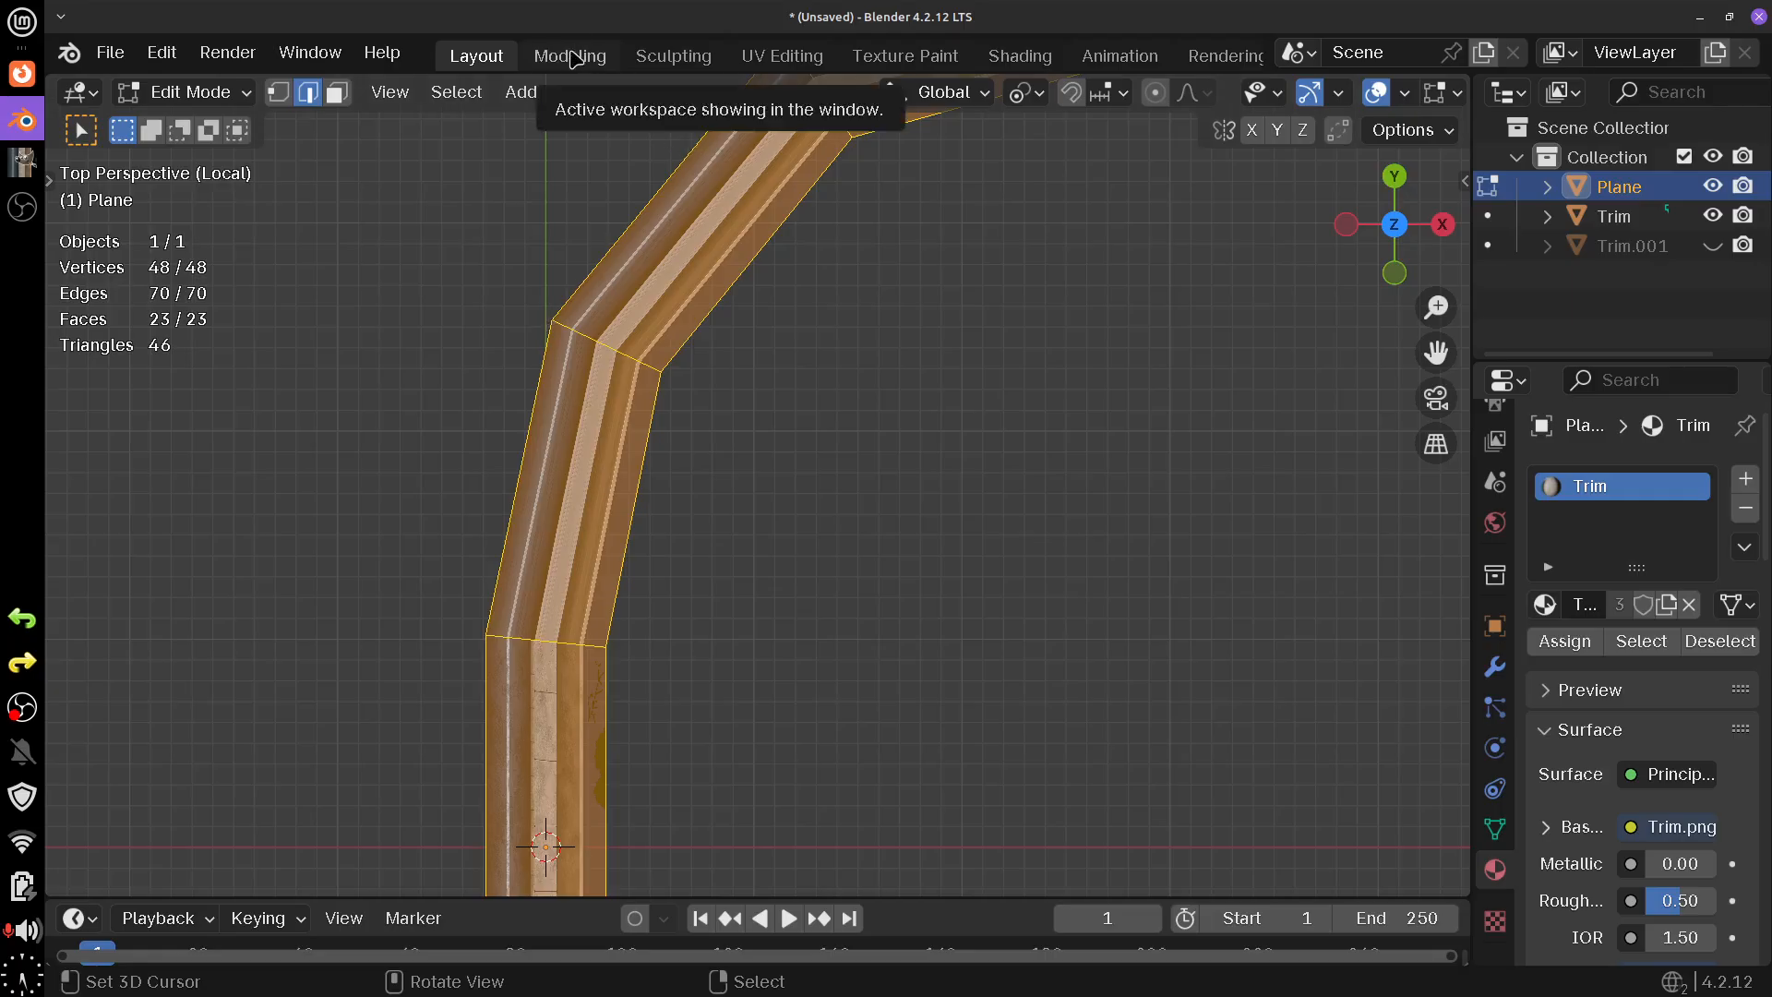
scroll(921, 419, down, 5)
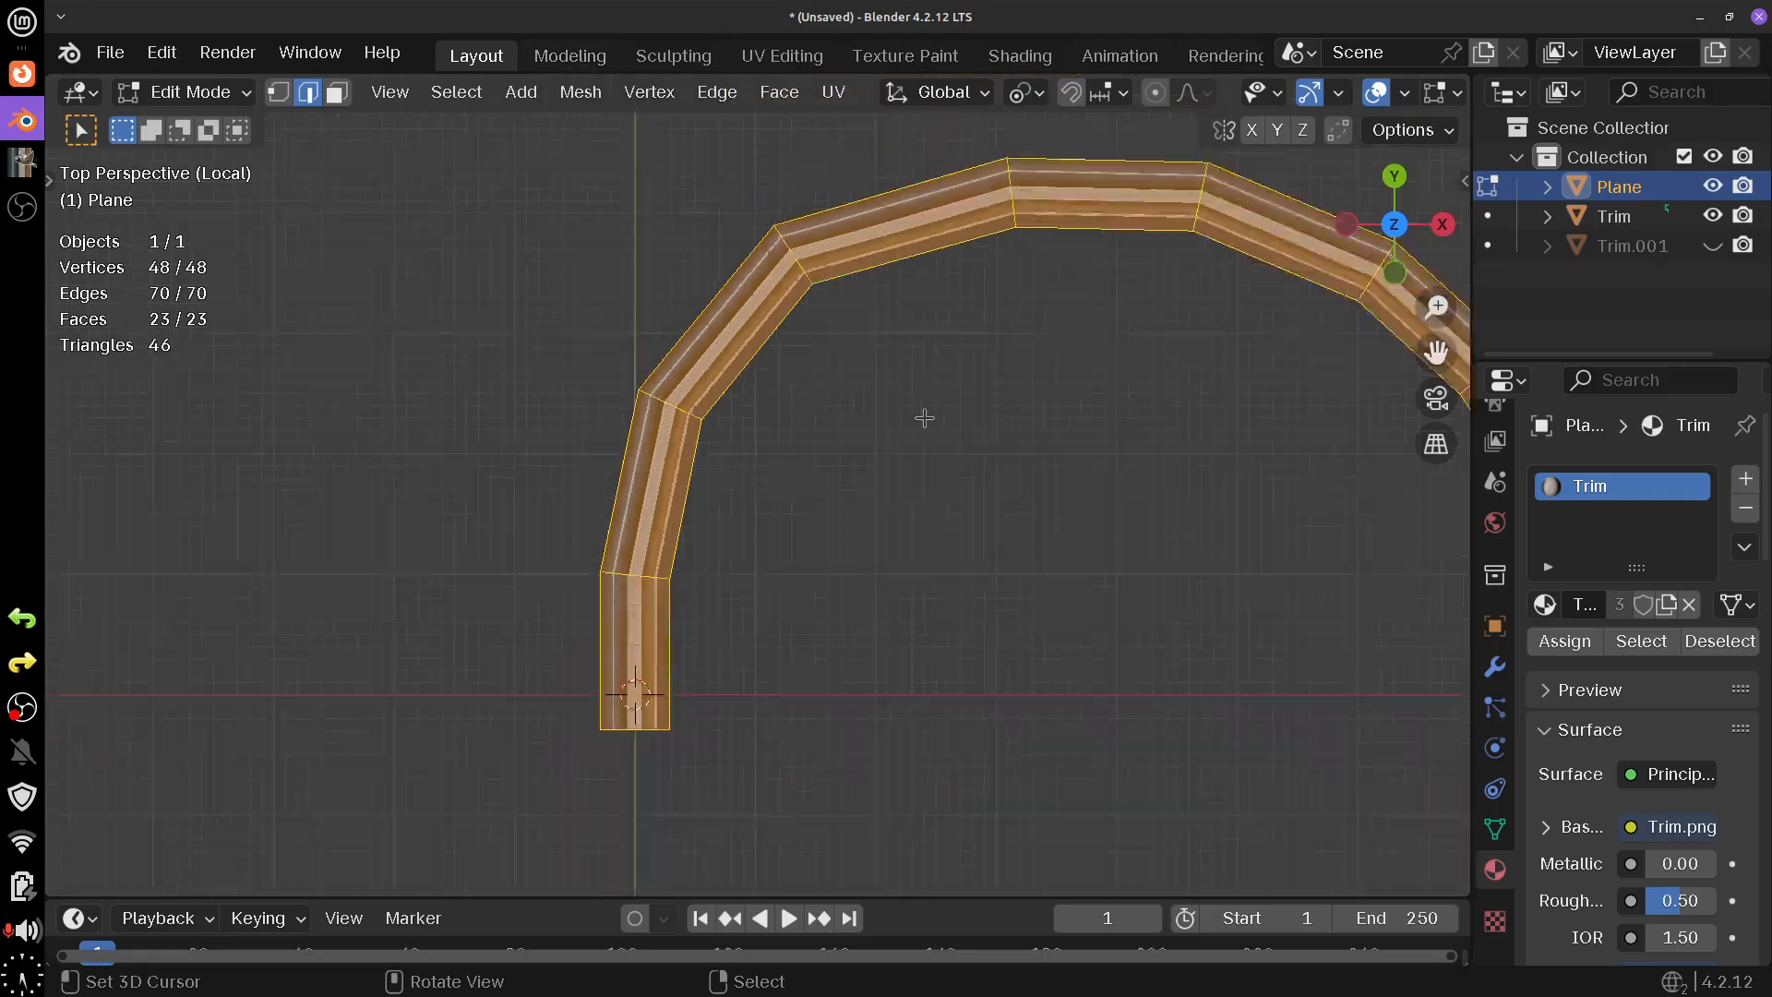
scroll(934, 406, down, 1)
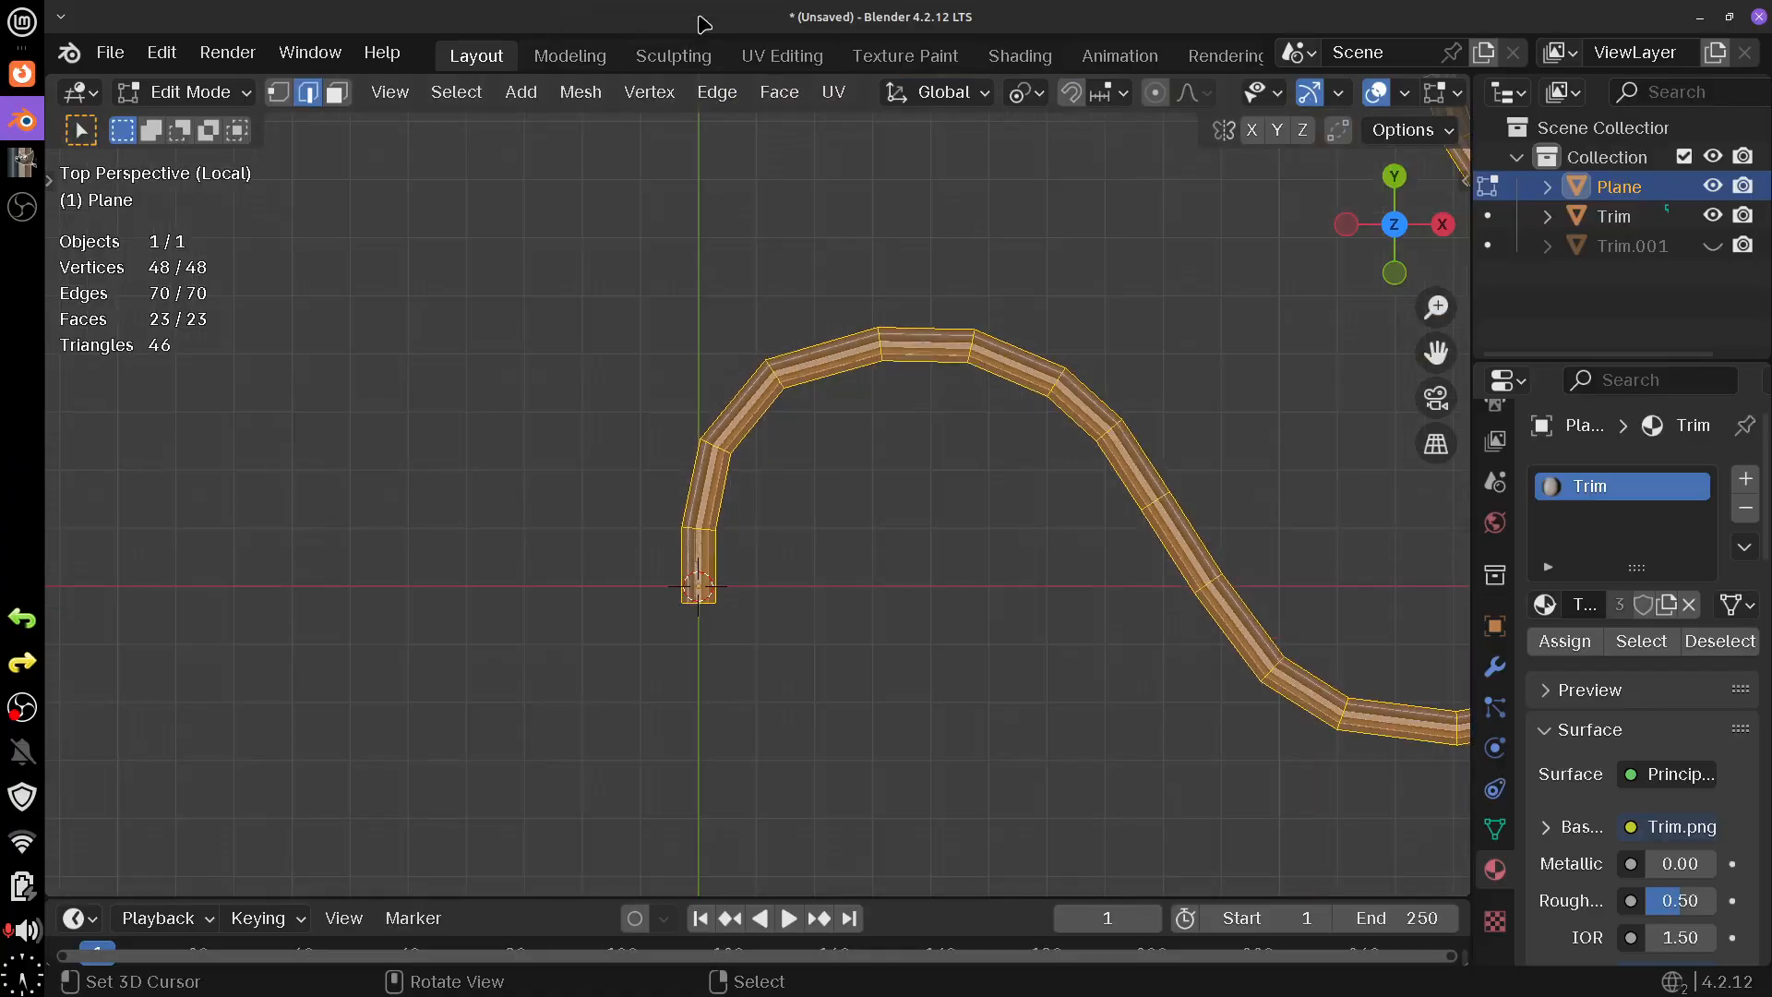
- Switch to the UV Editing workspace with the strip's start and its UV layout in view
click(778, 61)
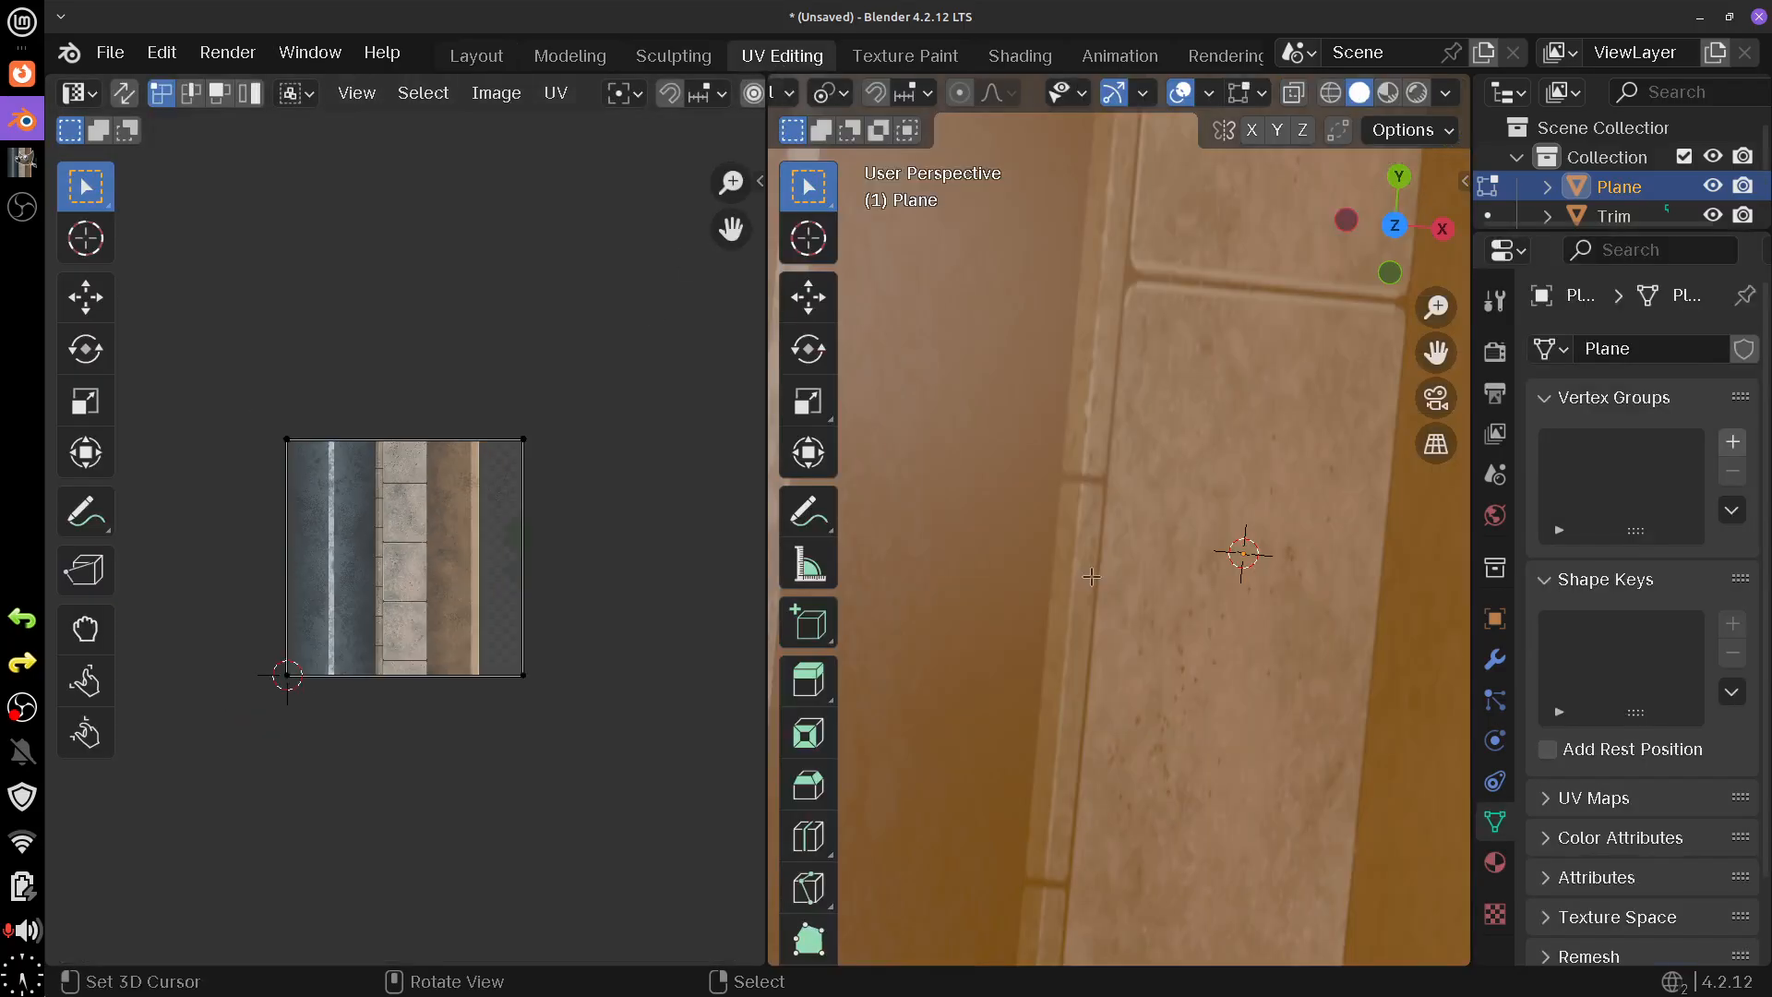
scroll(1092, 577, down, 5)
scroll(1088, 565, down, 4)
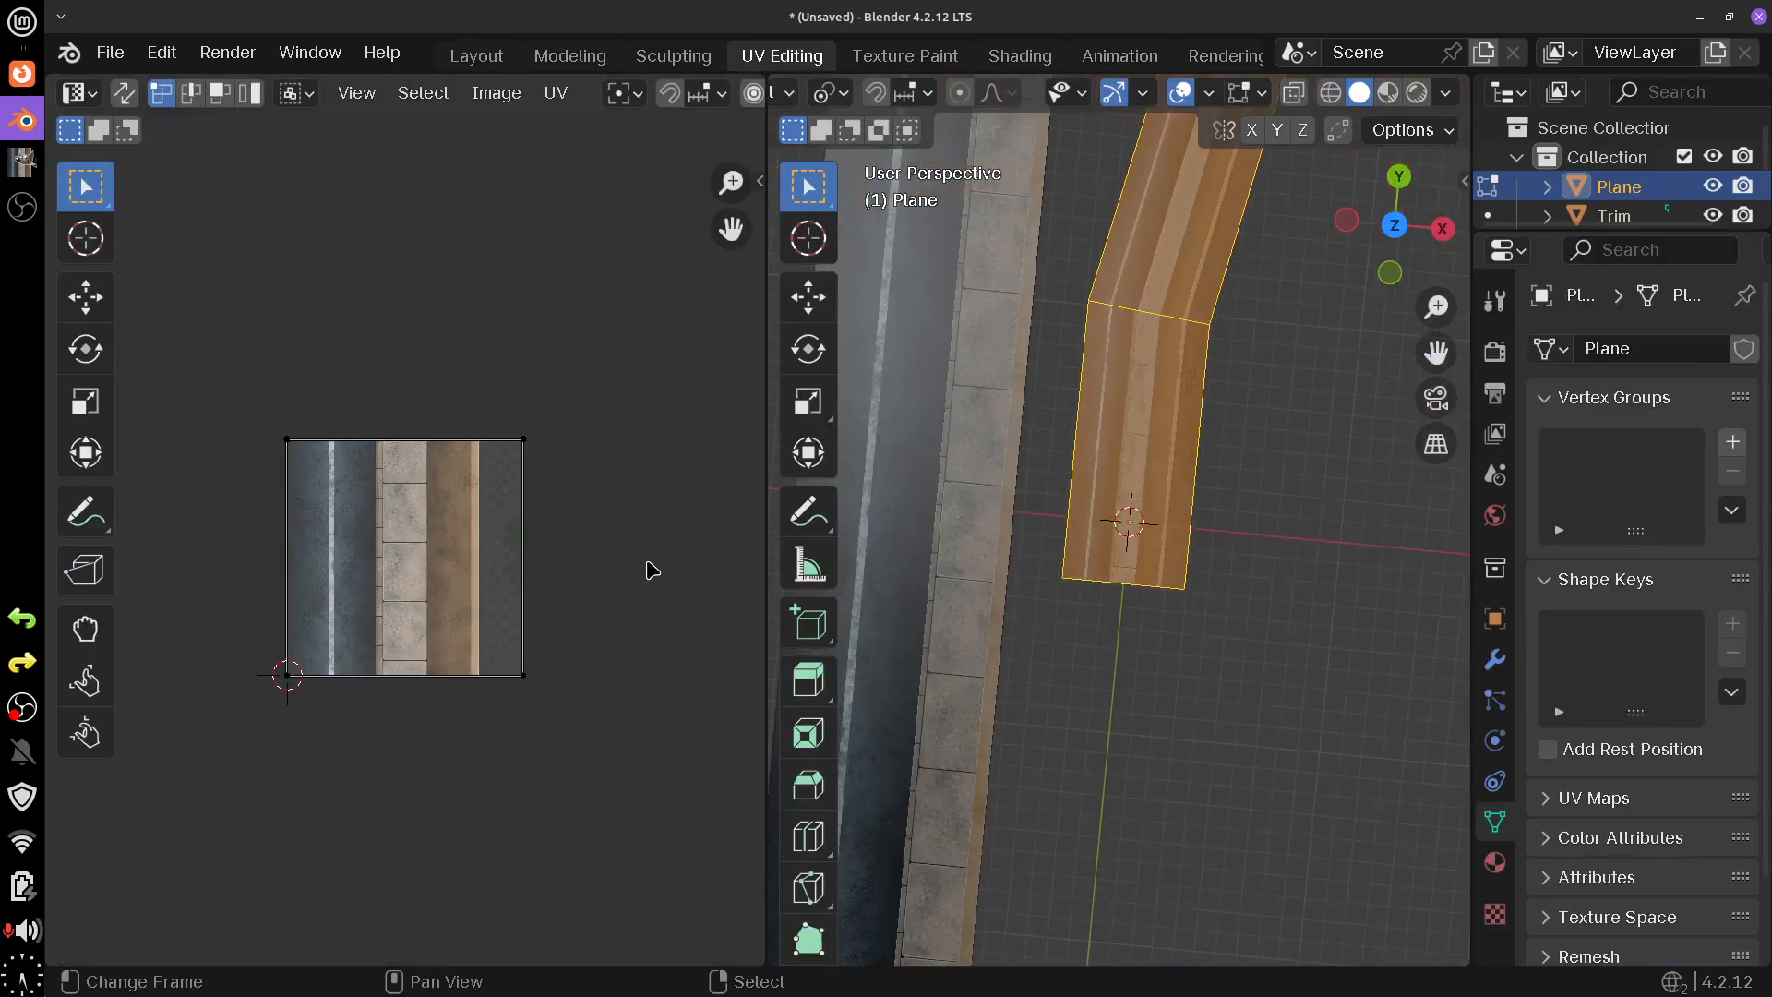
scroll(494, 426, up, 1)
- Move the UVs' +X edge inward along X to fit the faces to the blue road band
click(516, 387)
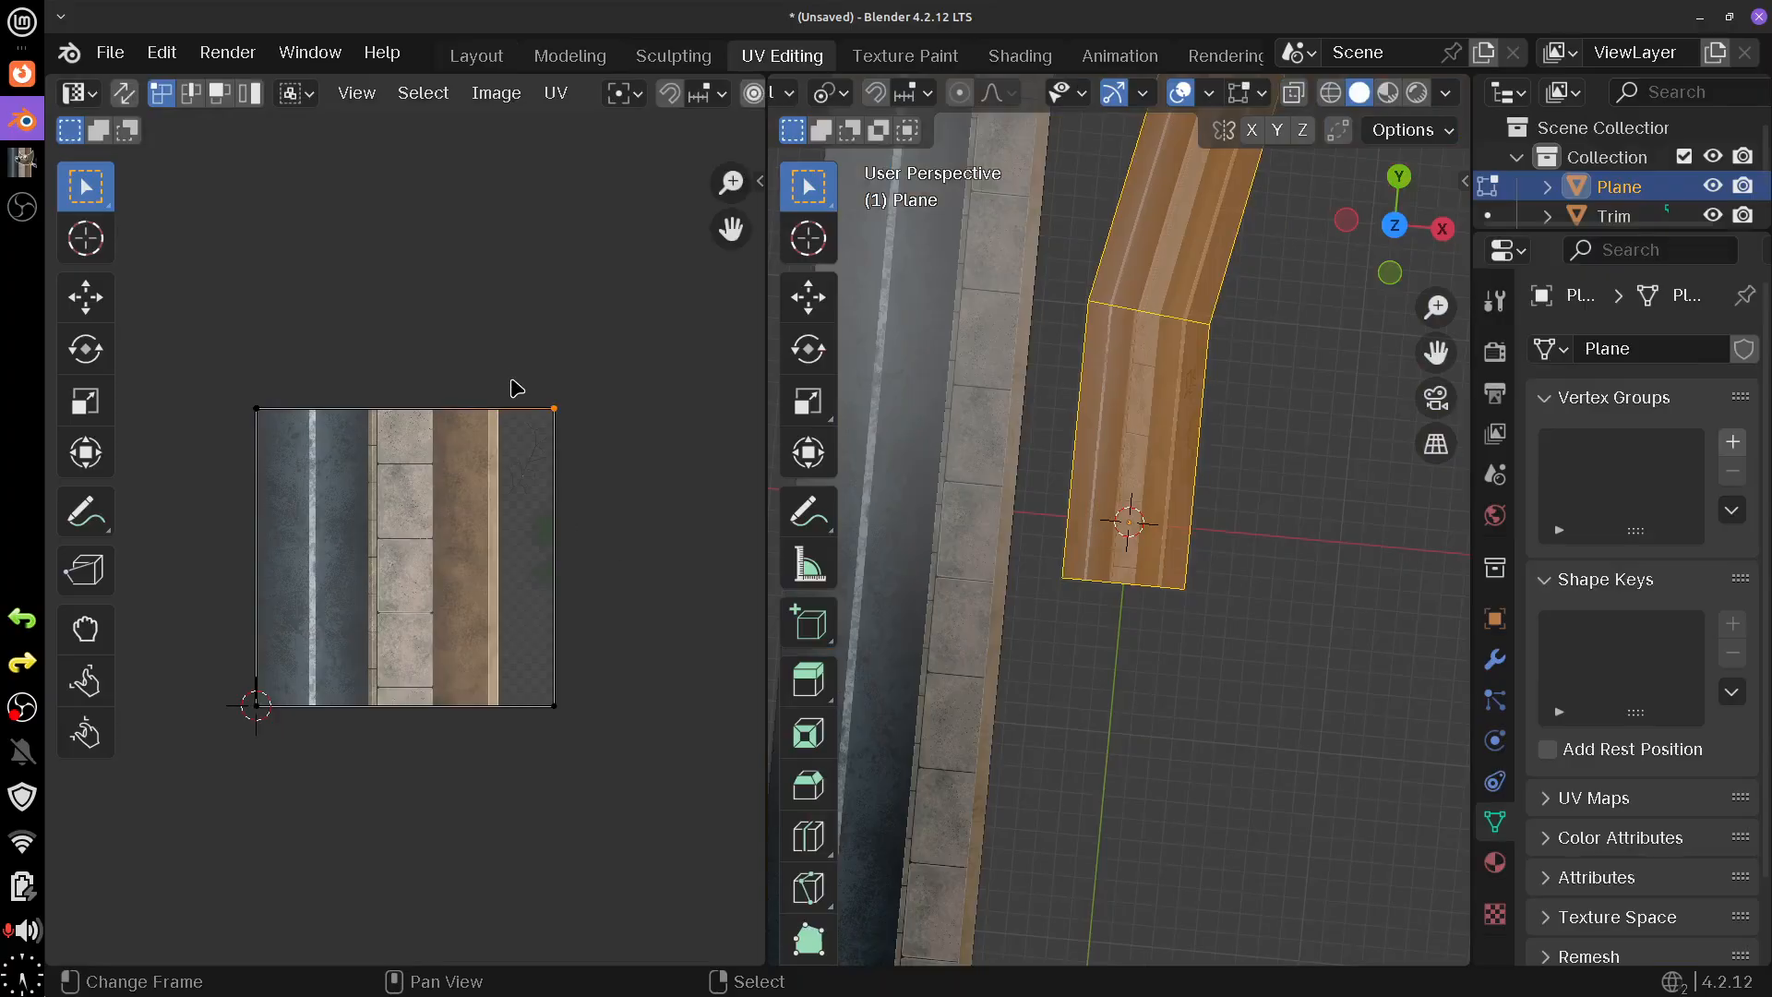
drag(490, 341, 645, 812)
key(g)
key(x)
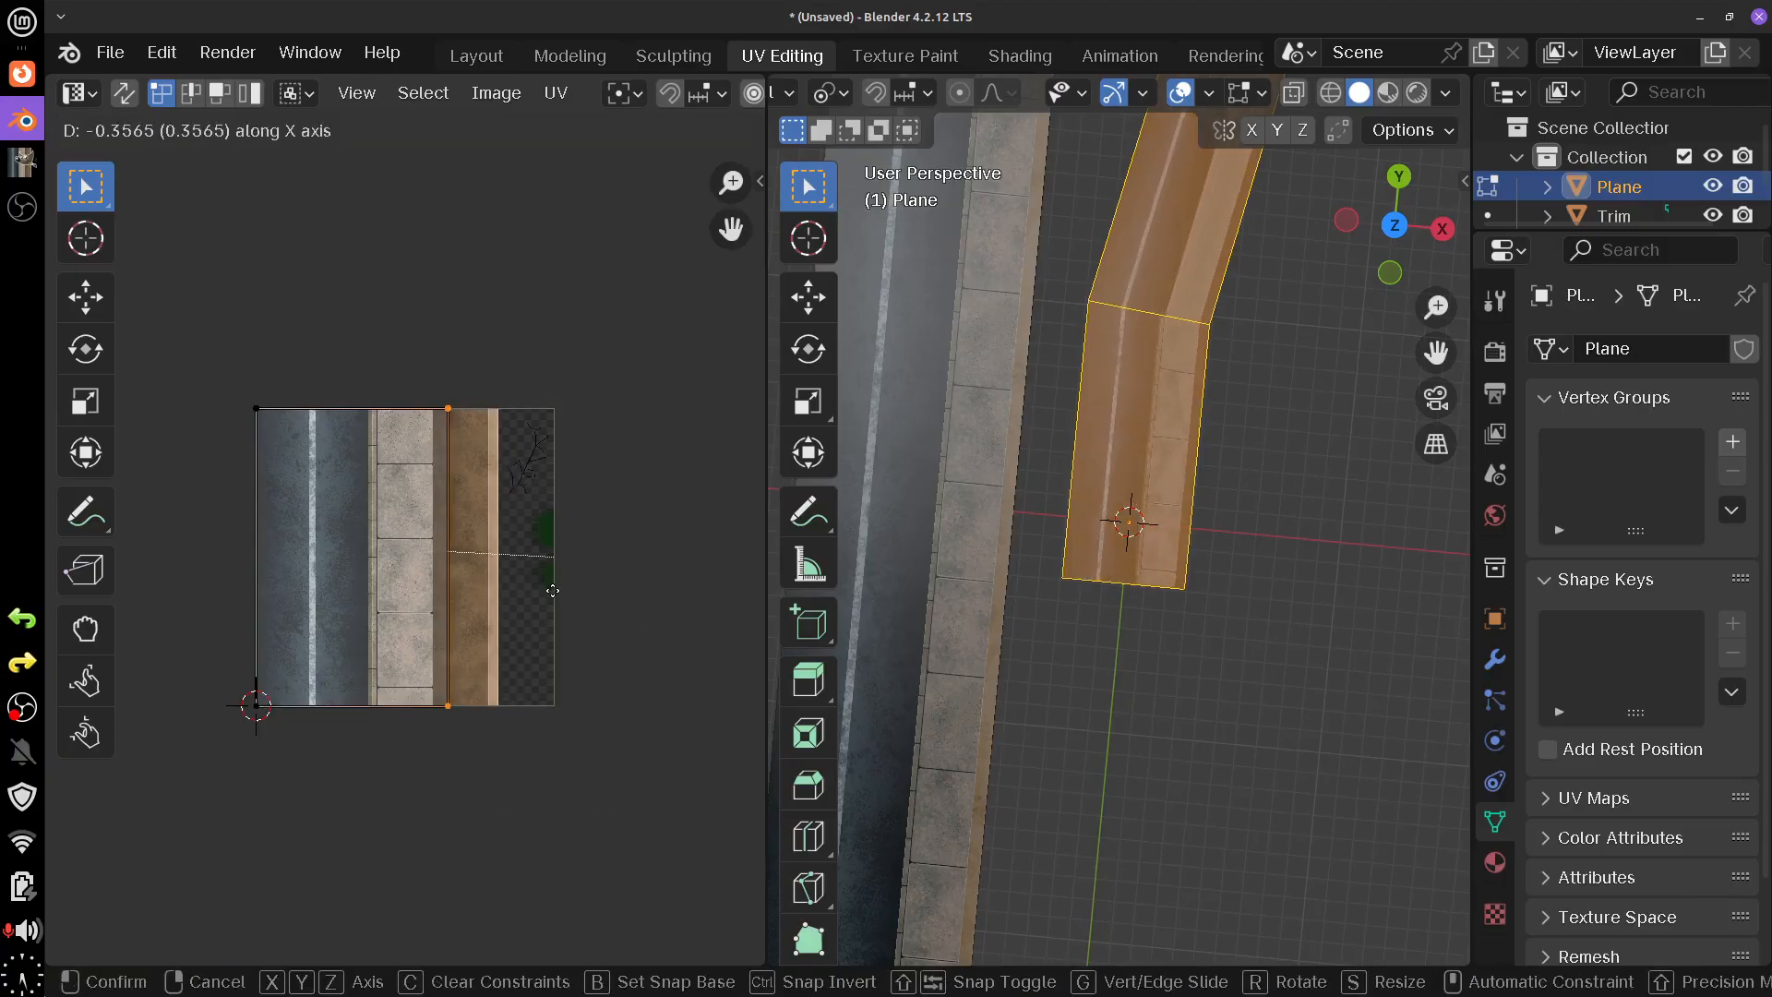
click(476, 594)
click(167, 411)
key(b)
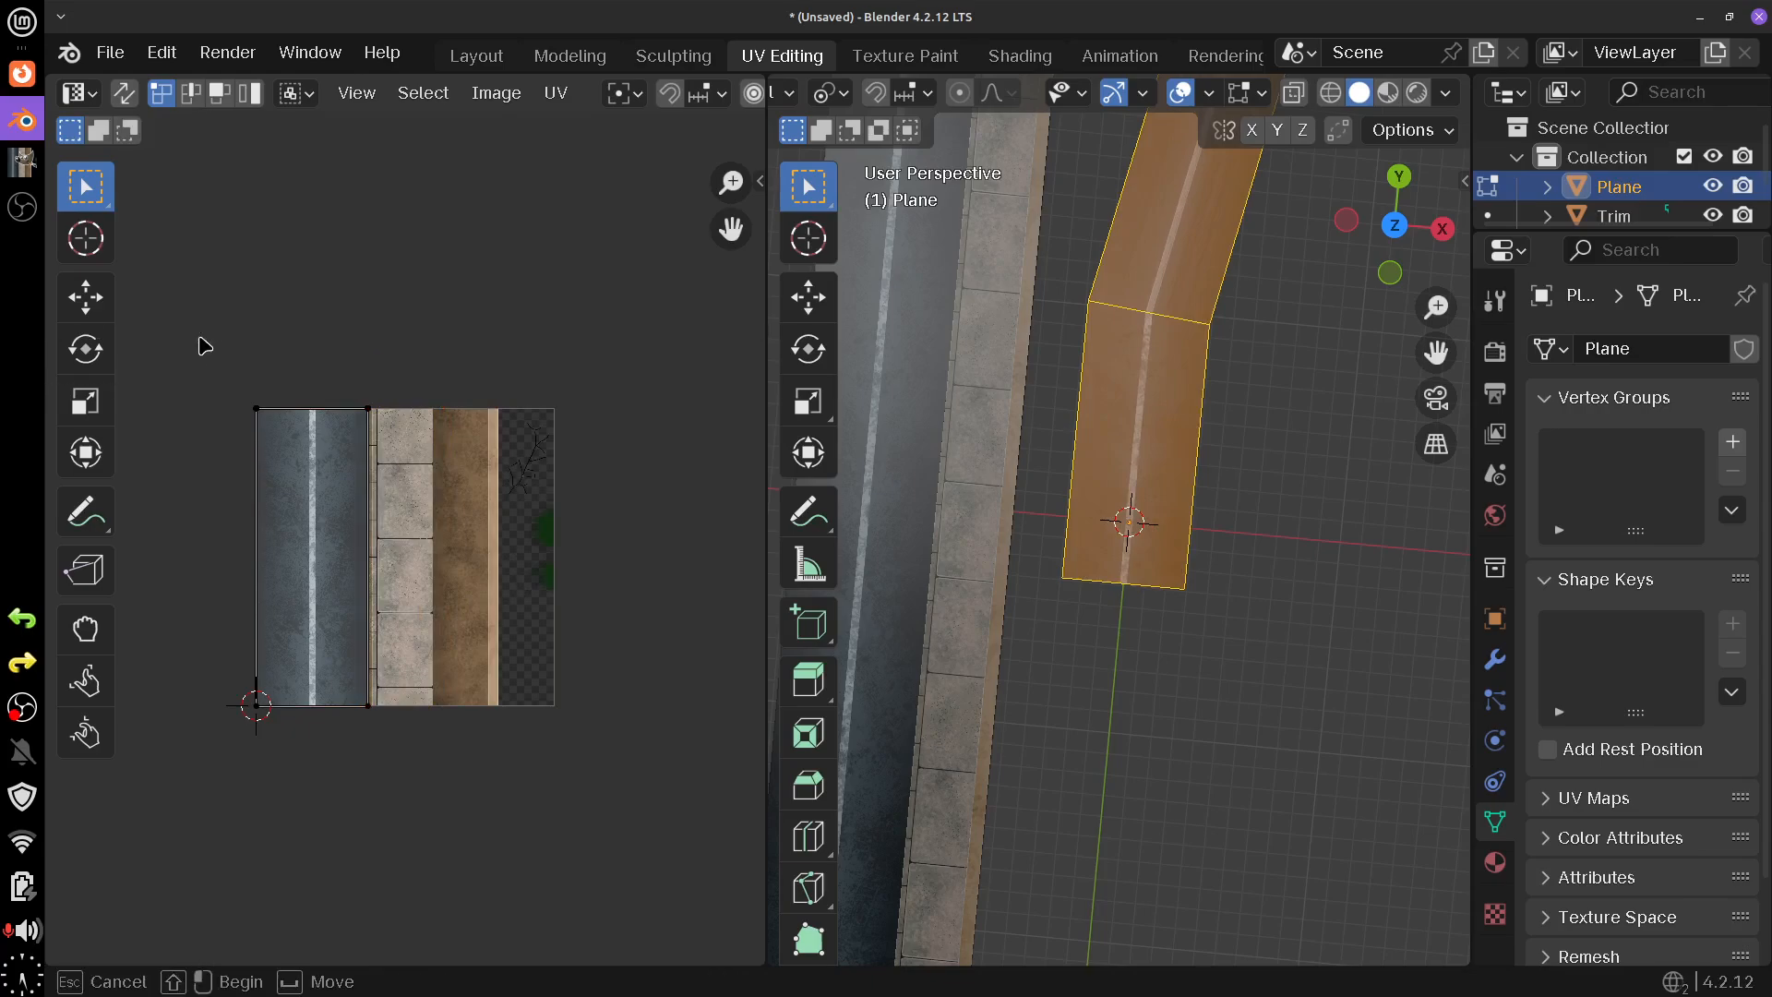
drag(204, 346, 432, 454)
key(g)
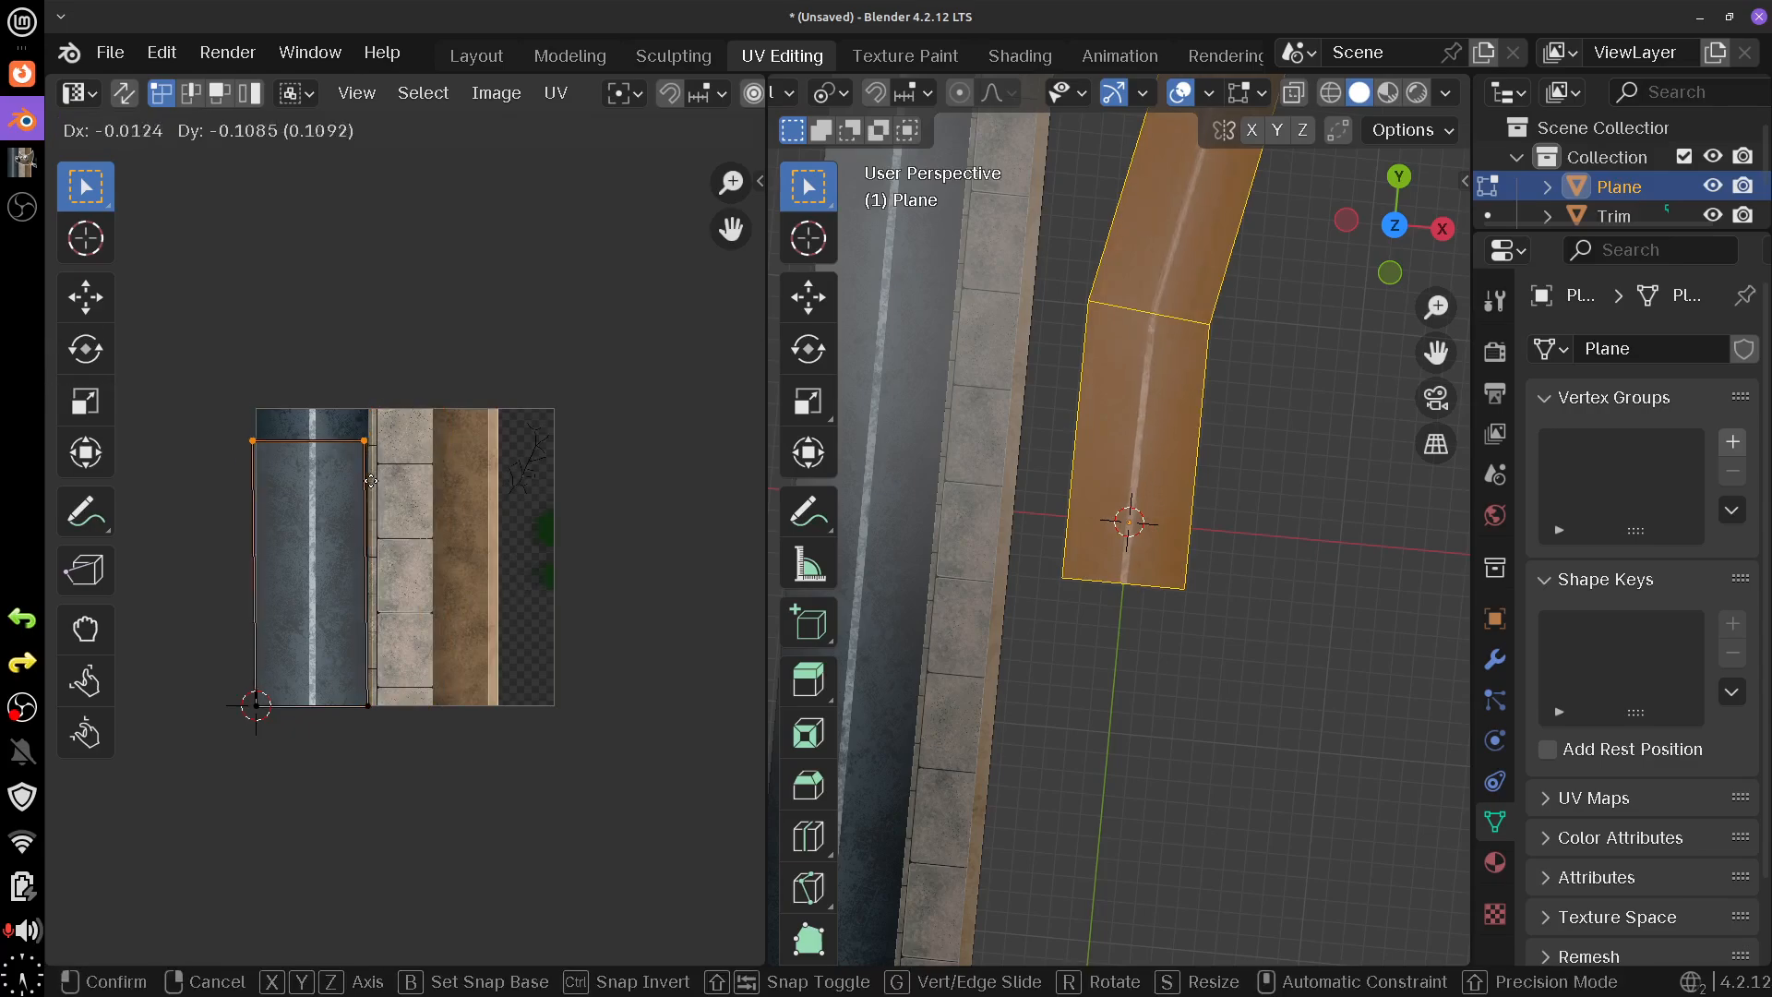
right_click(388, 540)
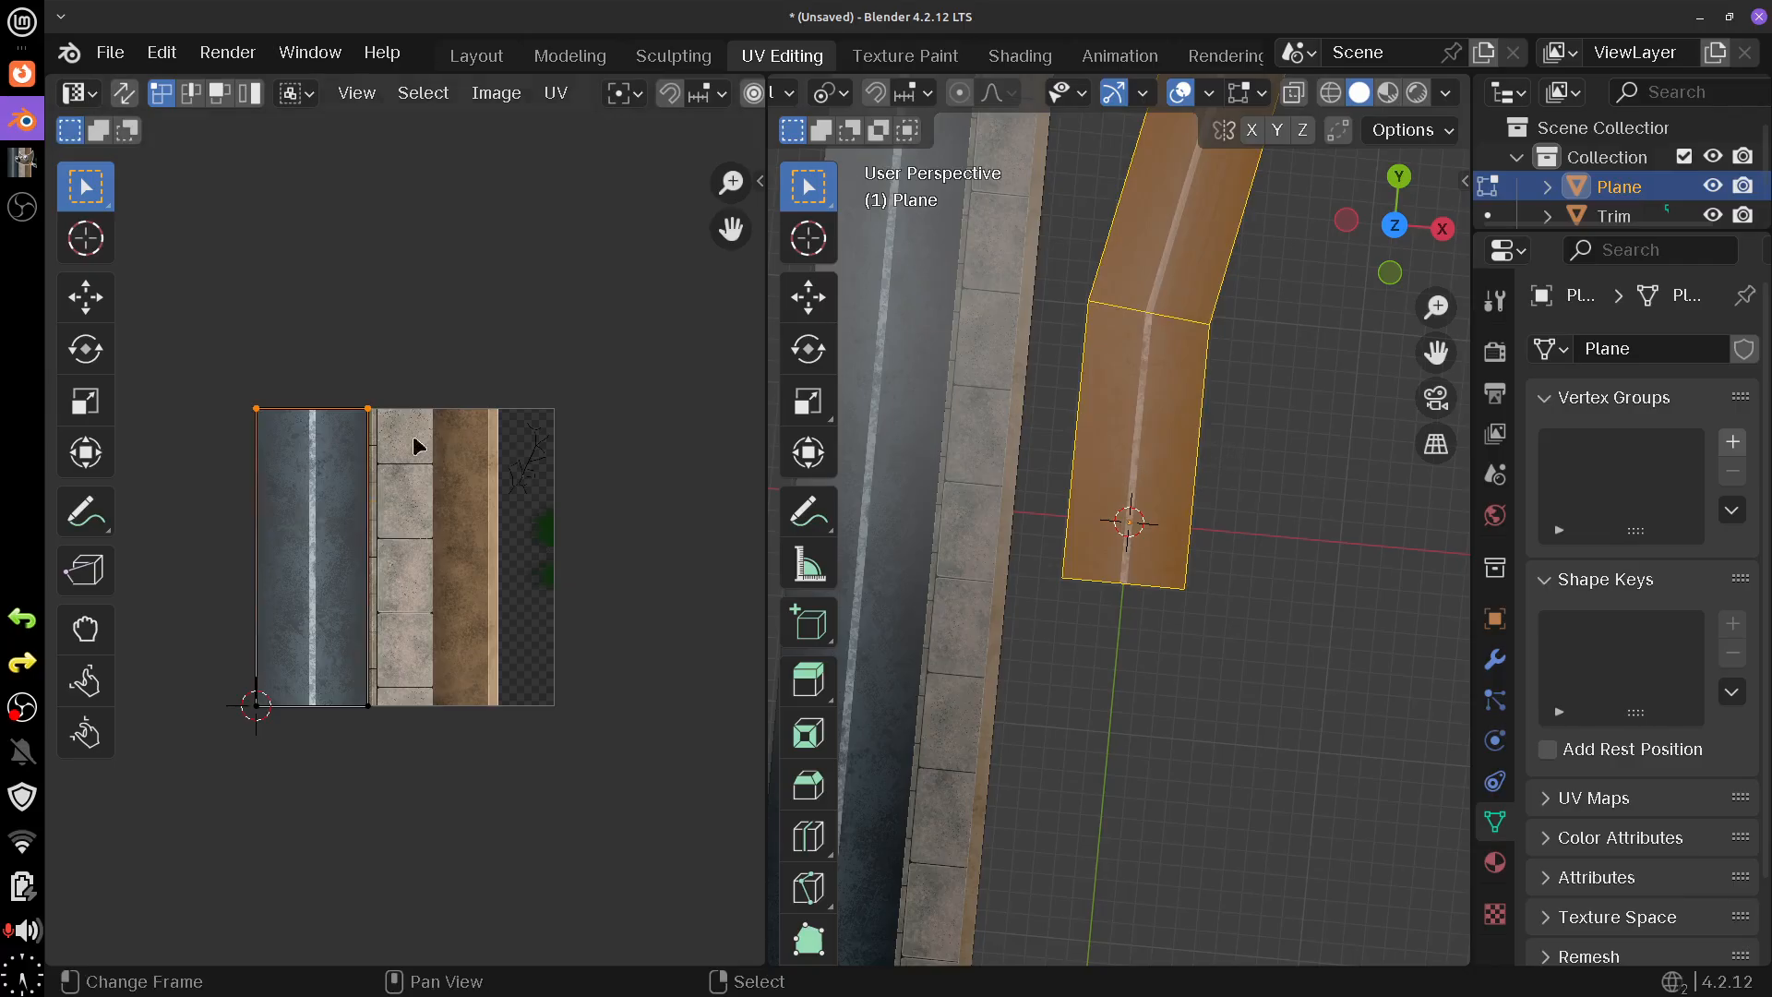
- Reset the strip's UVs and move their +X edge inward along X to the edge of the blue road band
key(u)
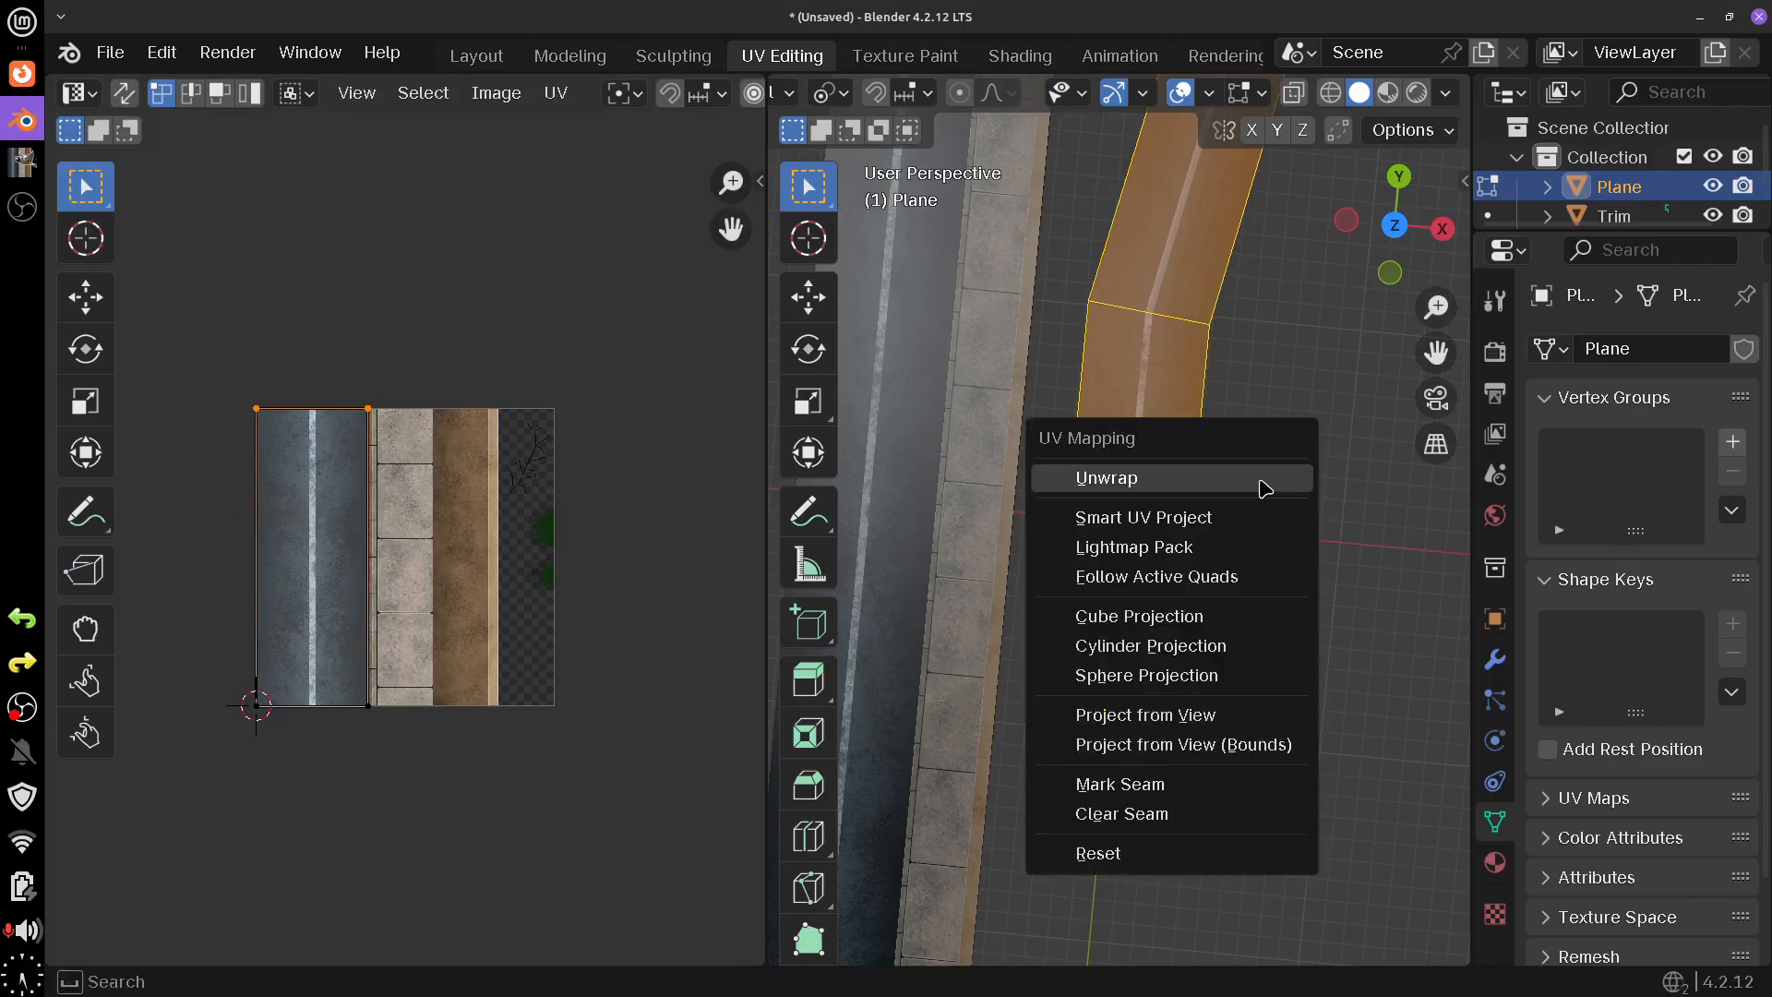
click(1239, 851)
click(498, 595)
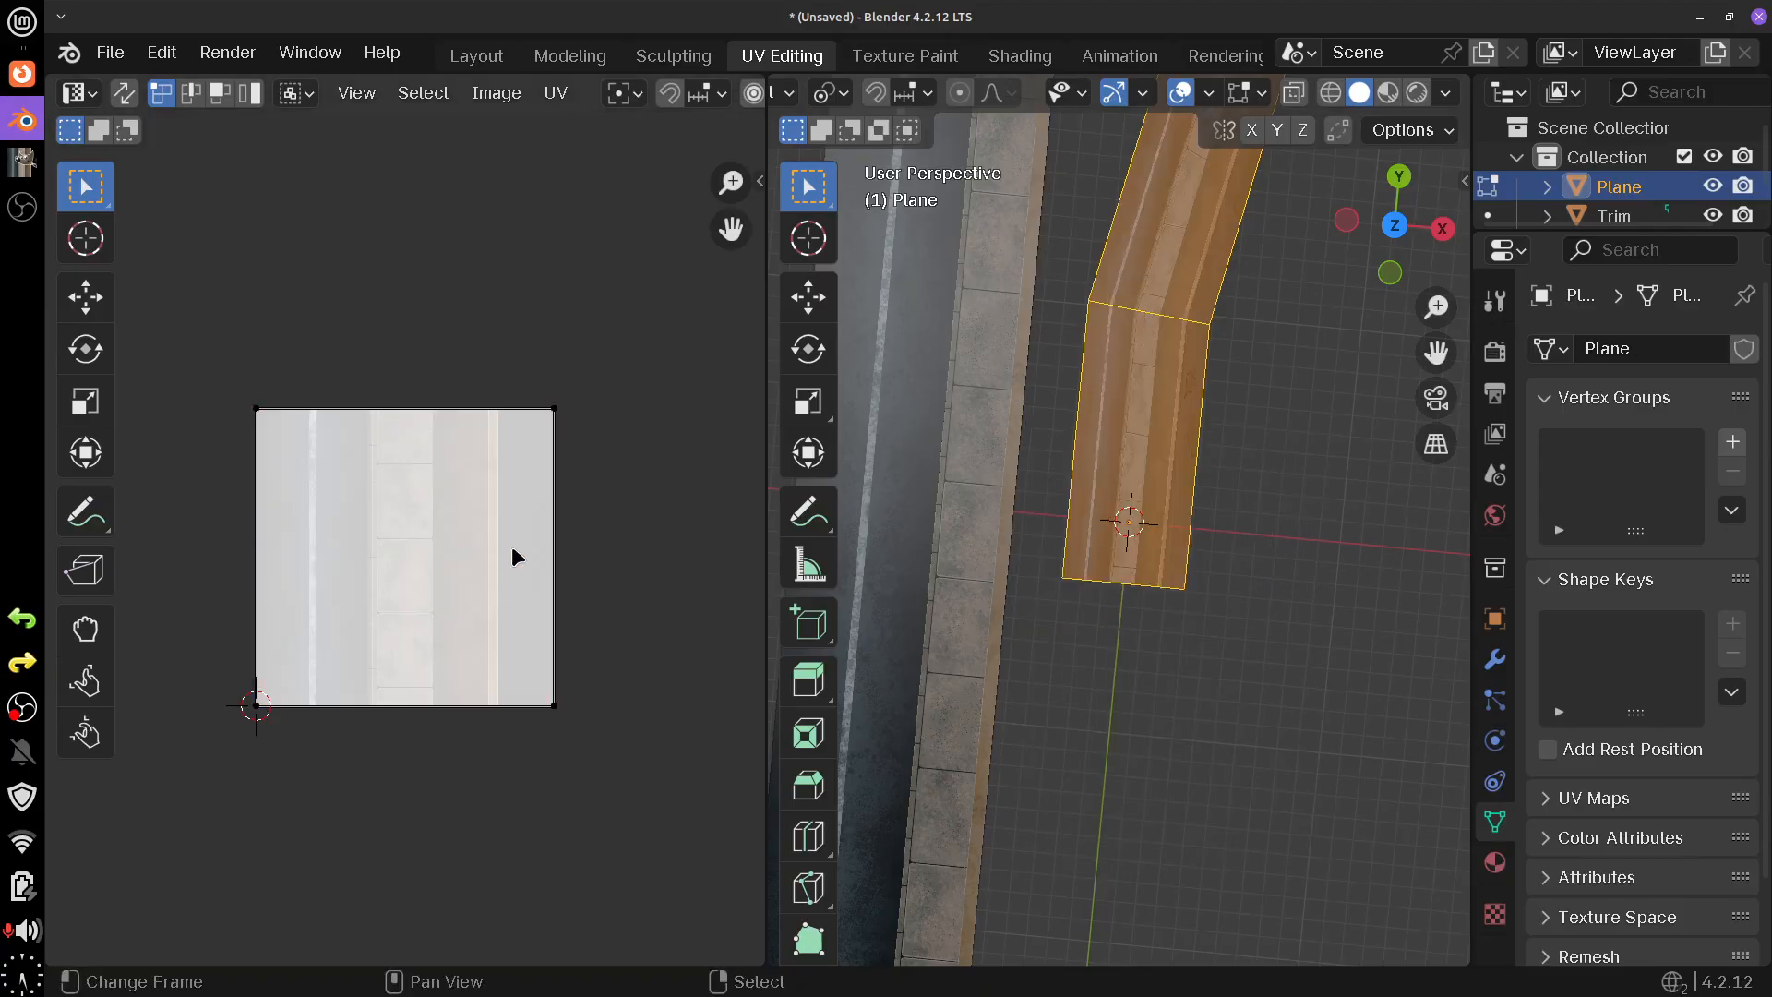
key(b)
drag(508, 344, 627, 845)
key(g)
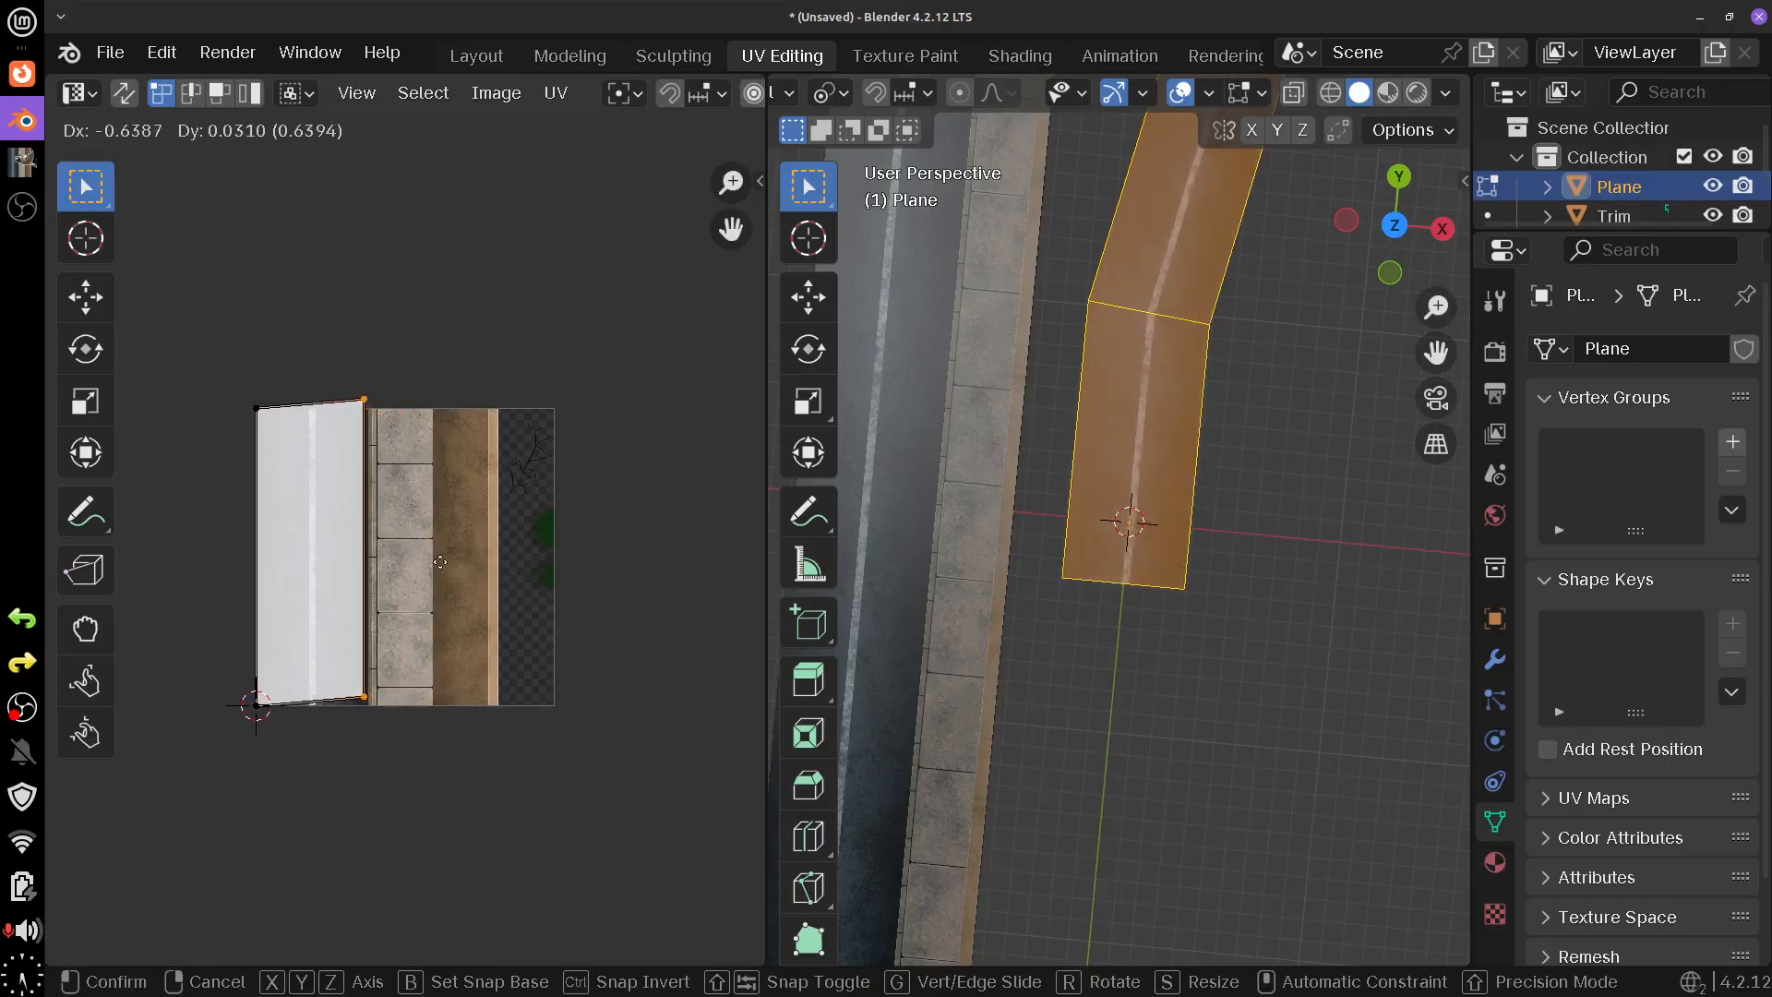
key(x)
click(440, 567)
- Exit Edit Mode and examine the road texture along the strip's bends
scroll(1031, 900, up, 3)
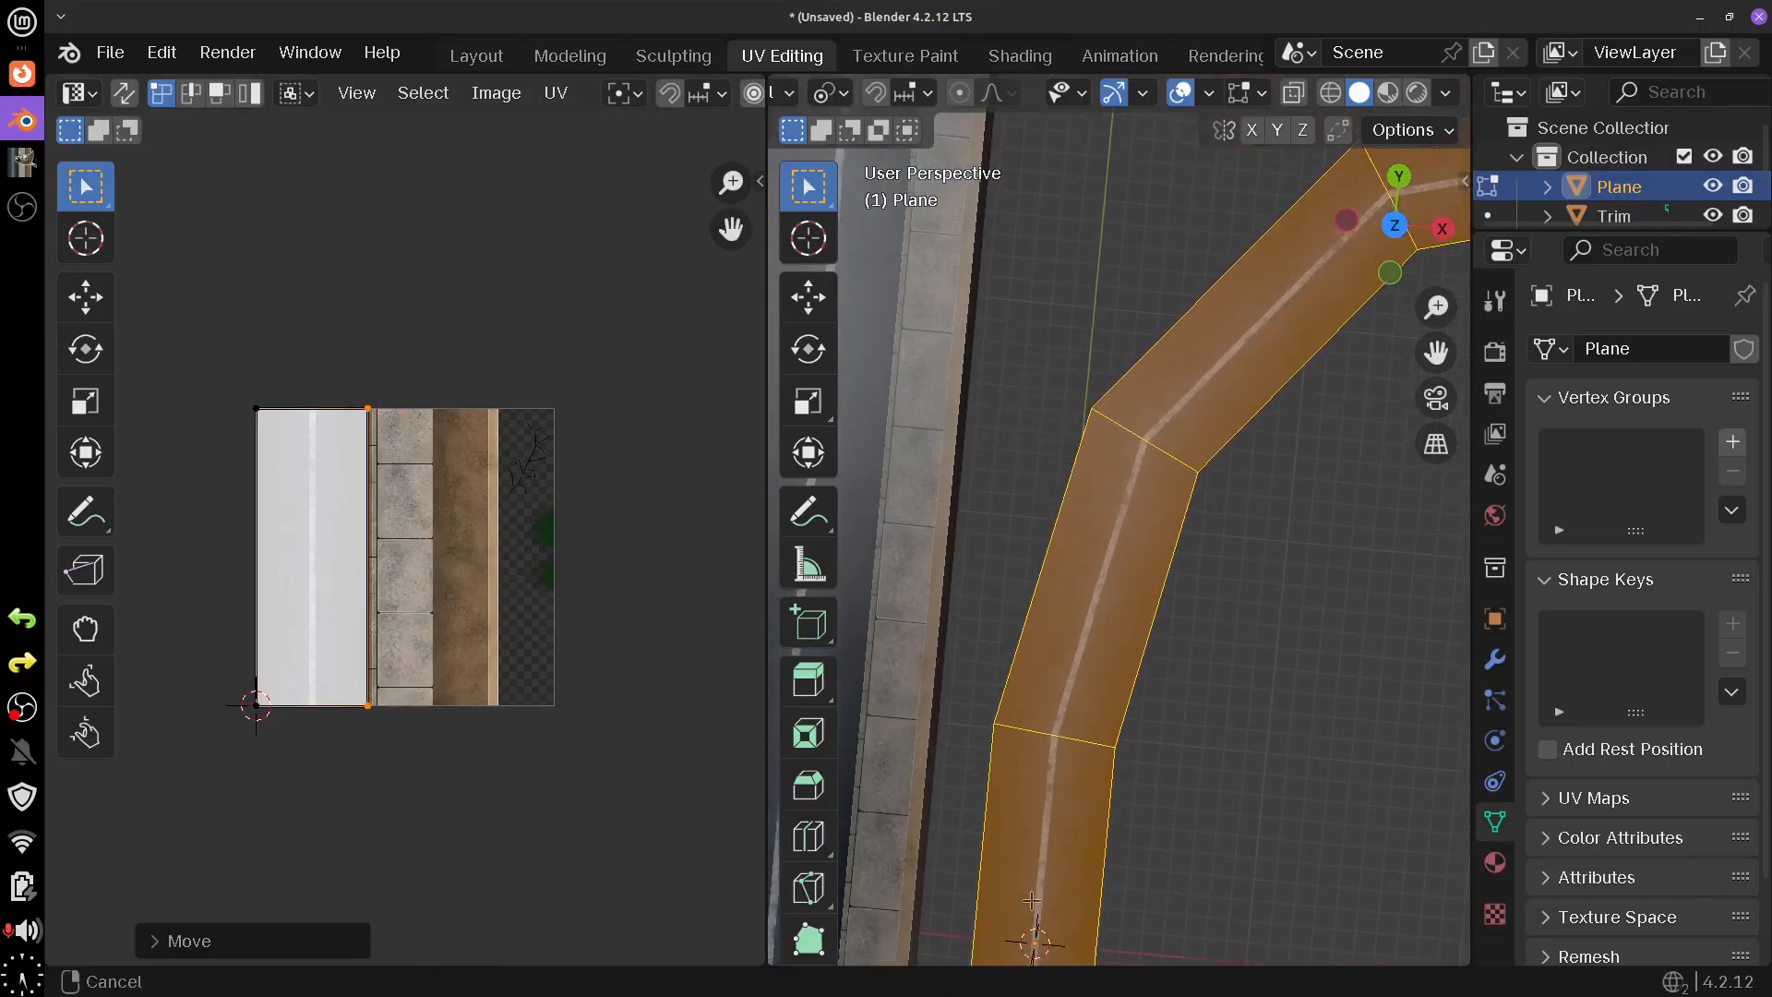
drag(1032, 900, 1212, 648)
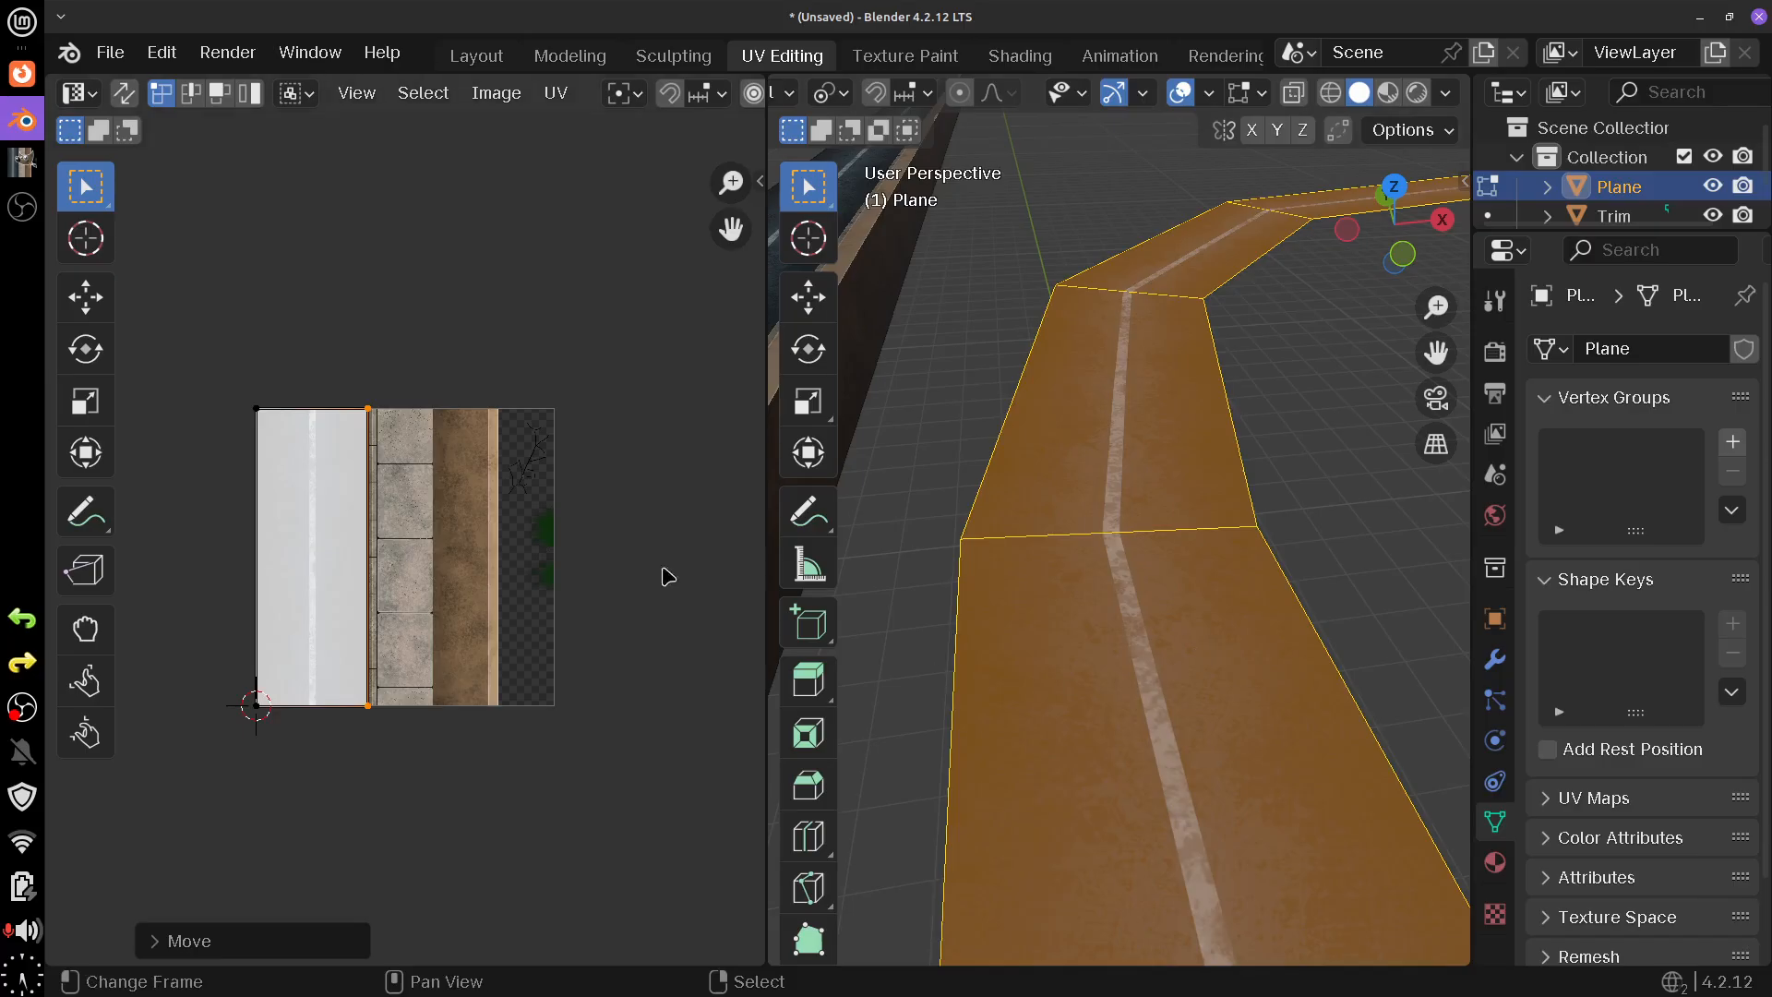
scroll(1197, 627, down, 2)
key(Tab)
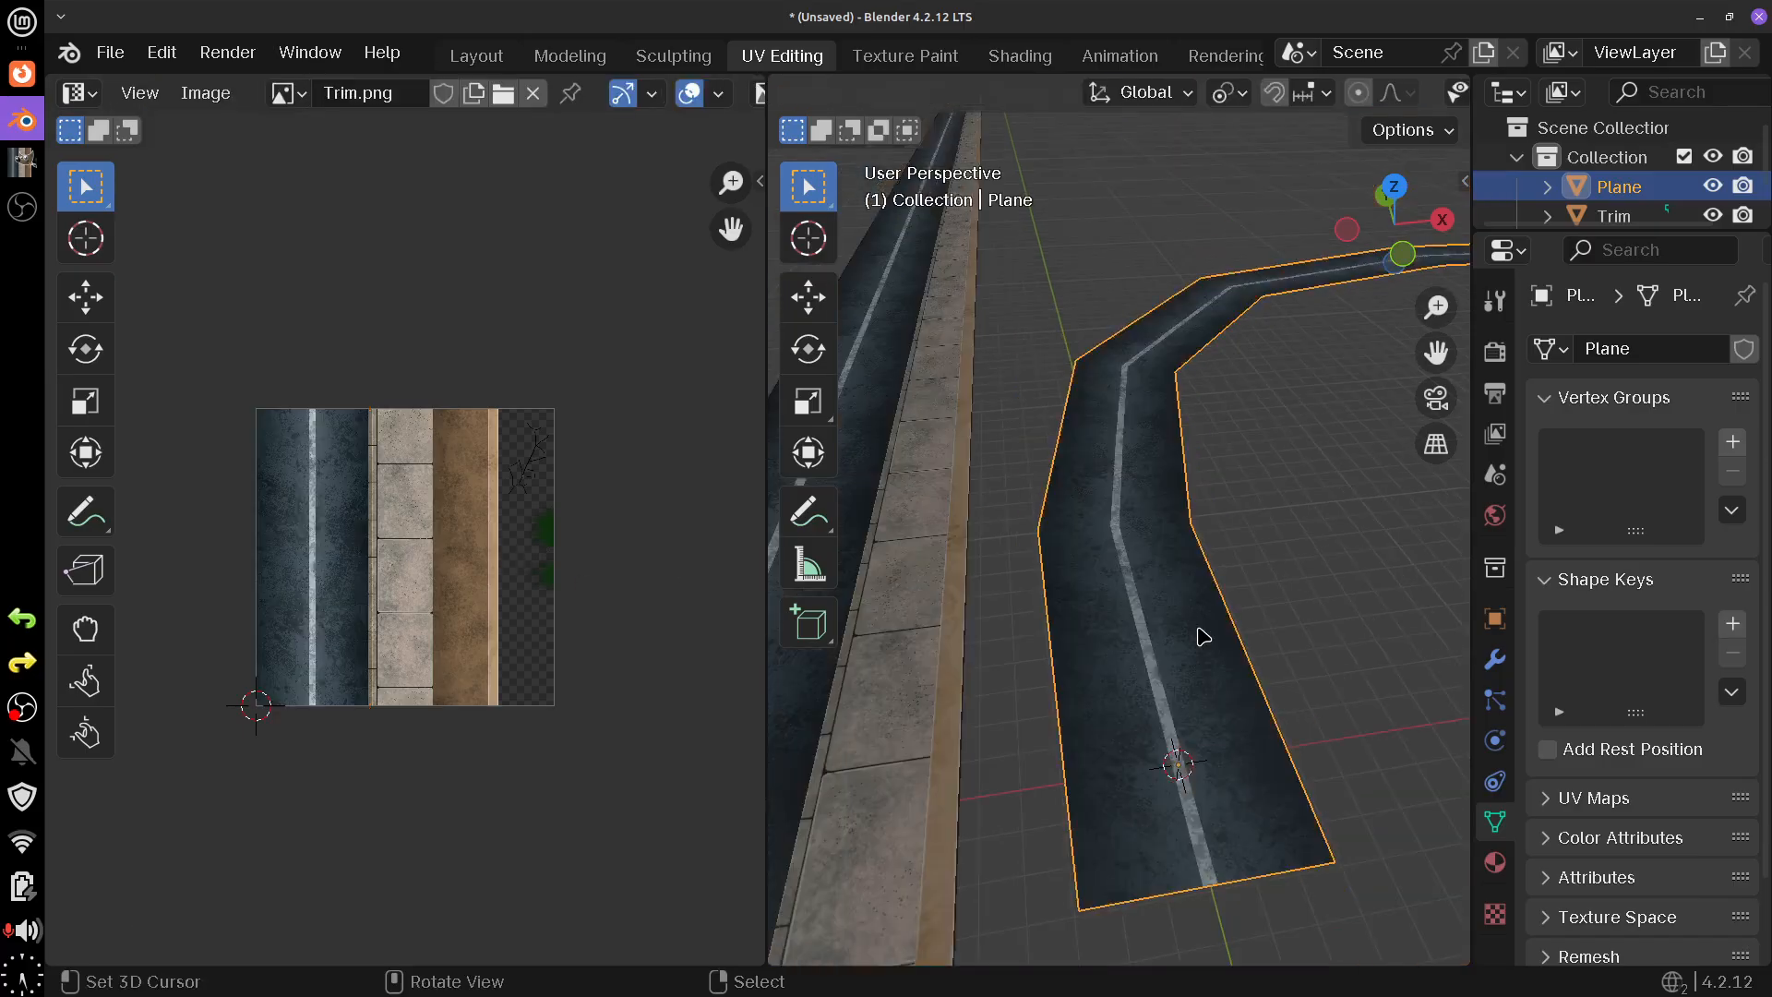
- Enter Edit Mode on the curved road strip and unwrap all its faces with Unwrap
key(Tab)
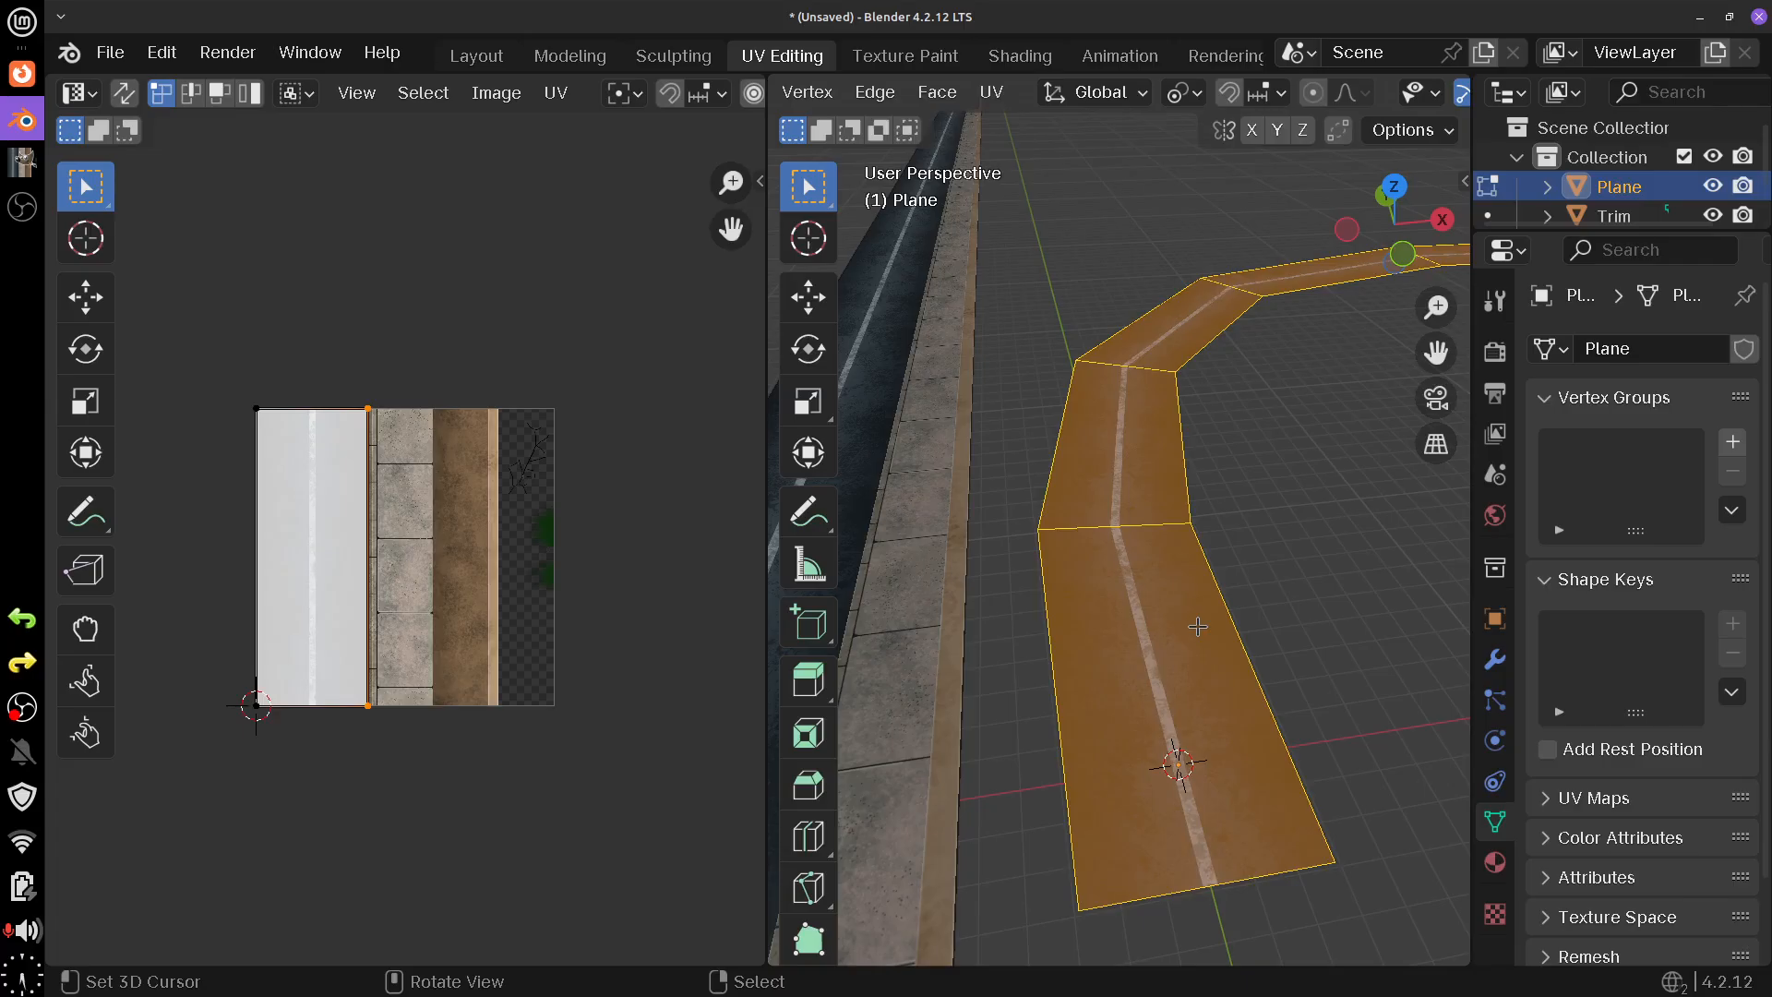
scroll(1198, 627, down, 3)
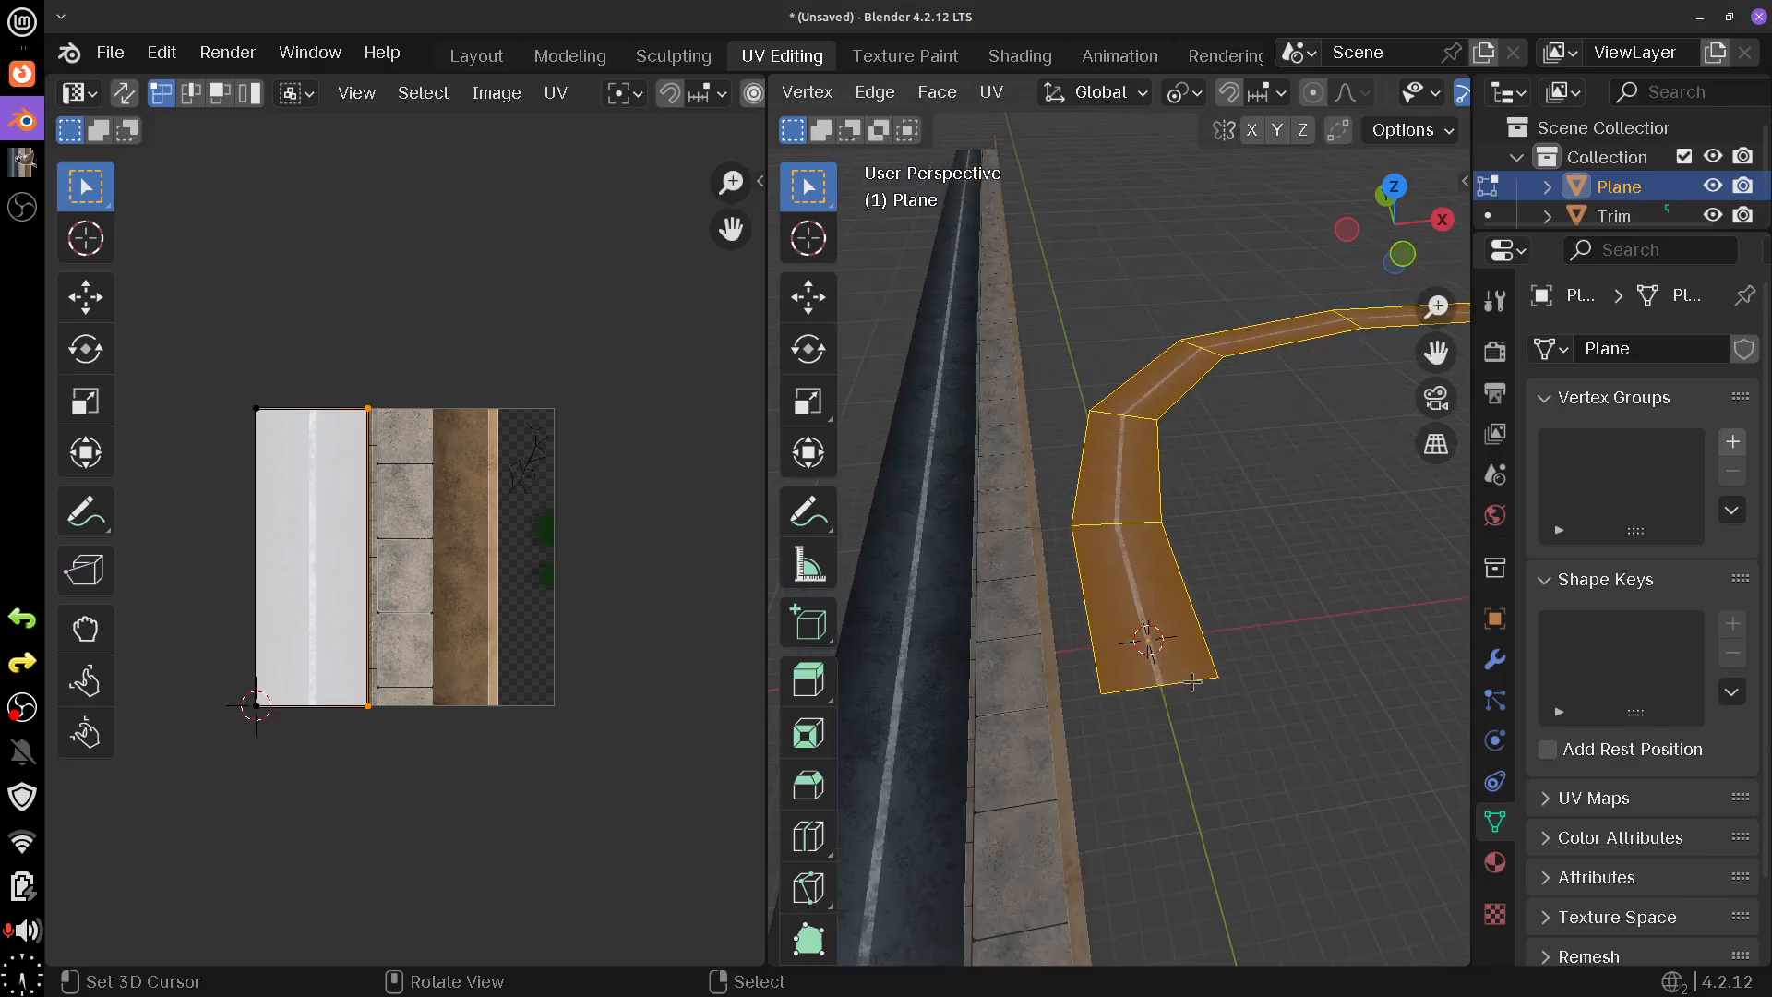
key(u)
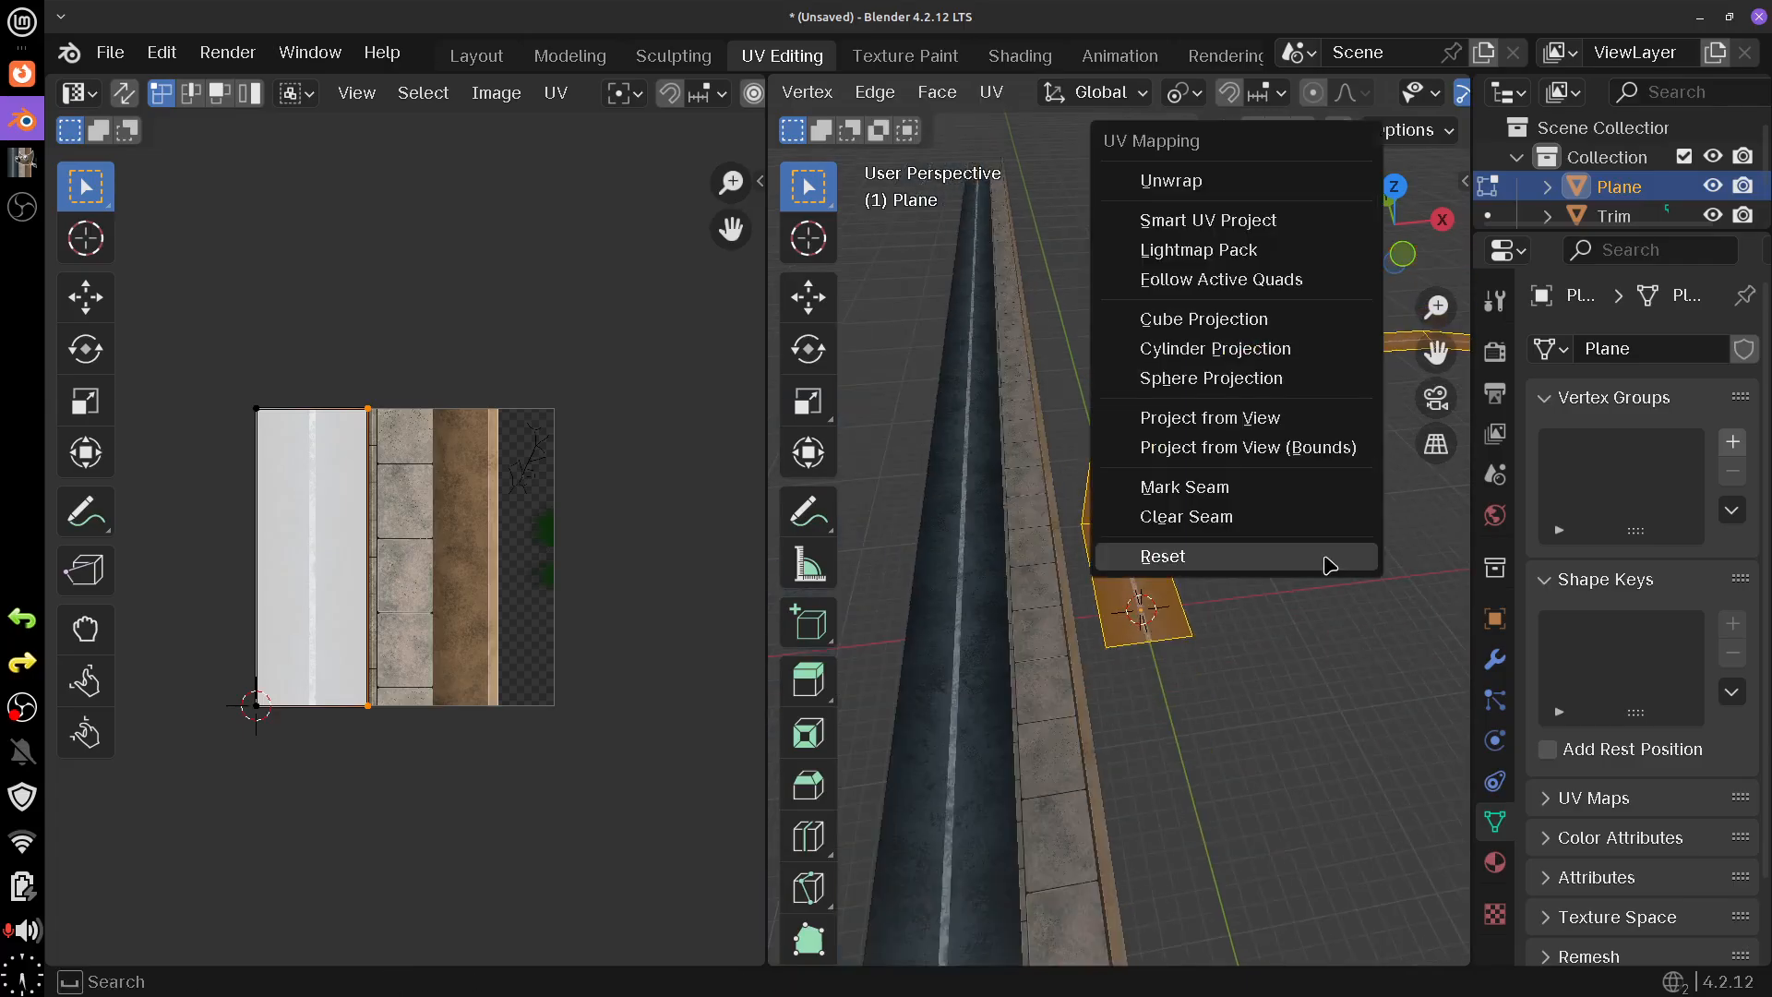
click(1216, 184)
scroll(531, 514, up, 8)
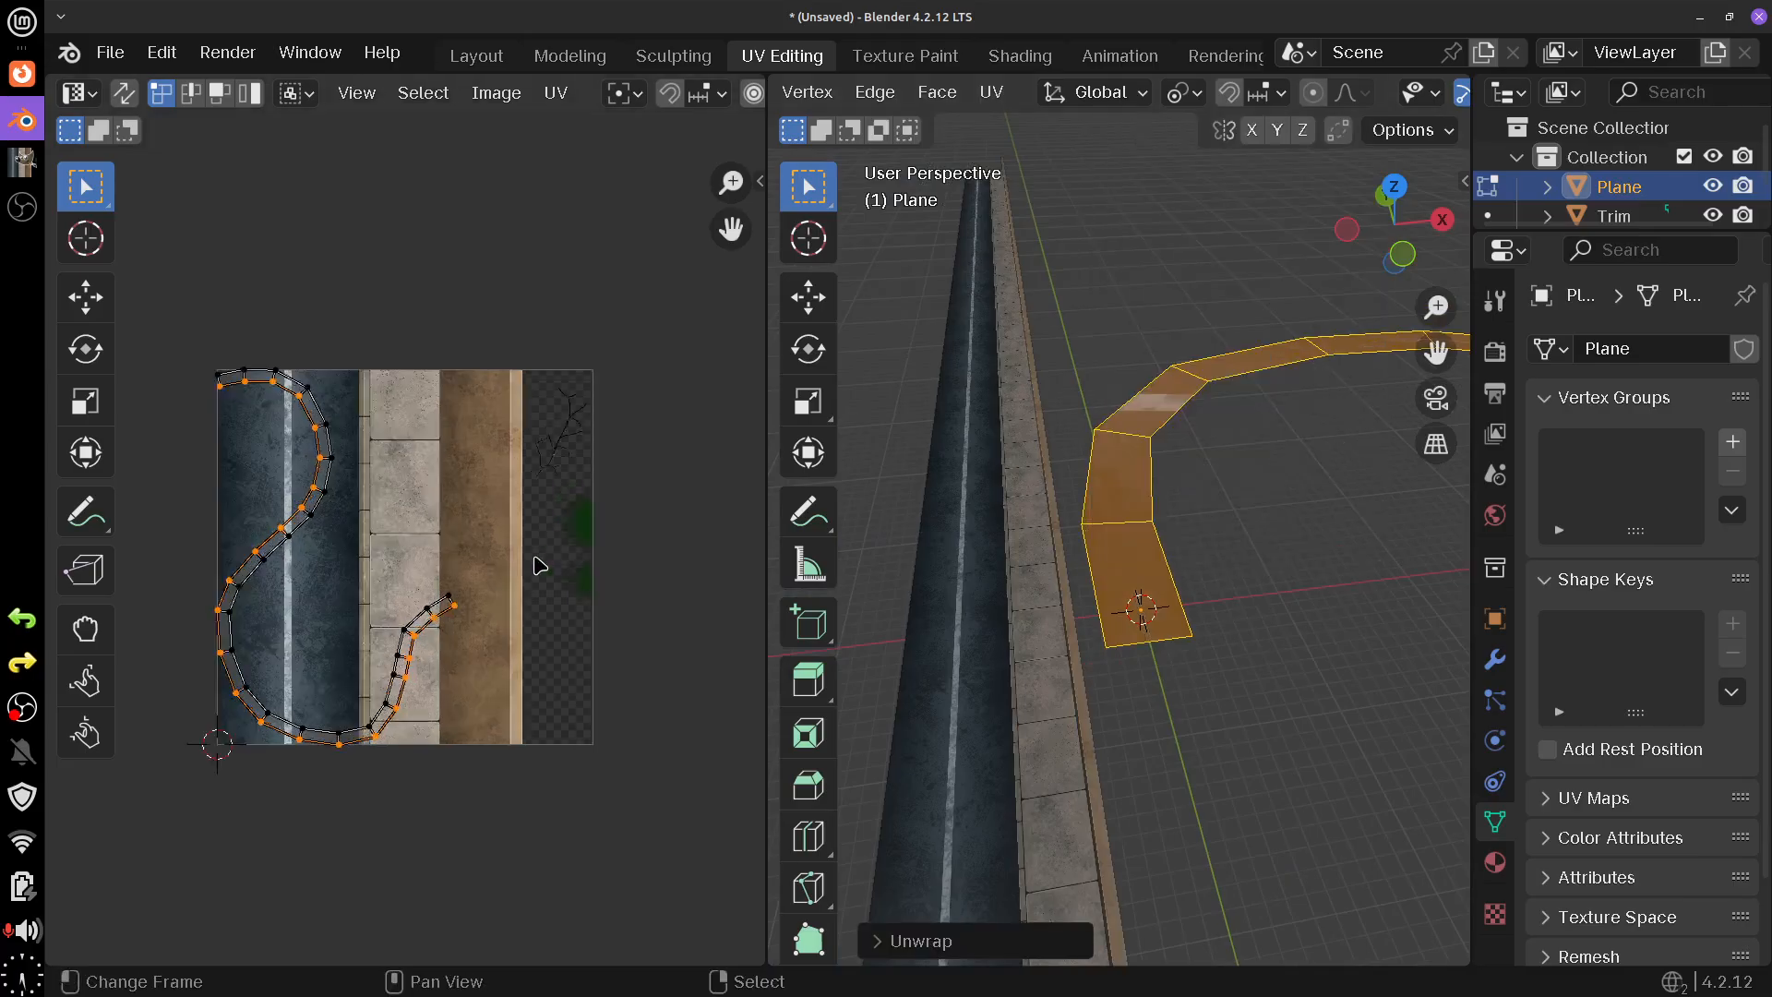
scroll(288, 640, down, 6)
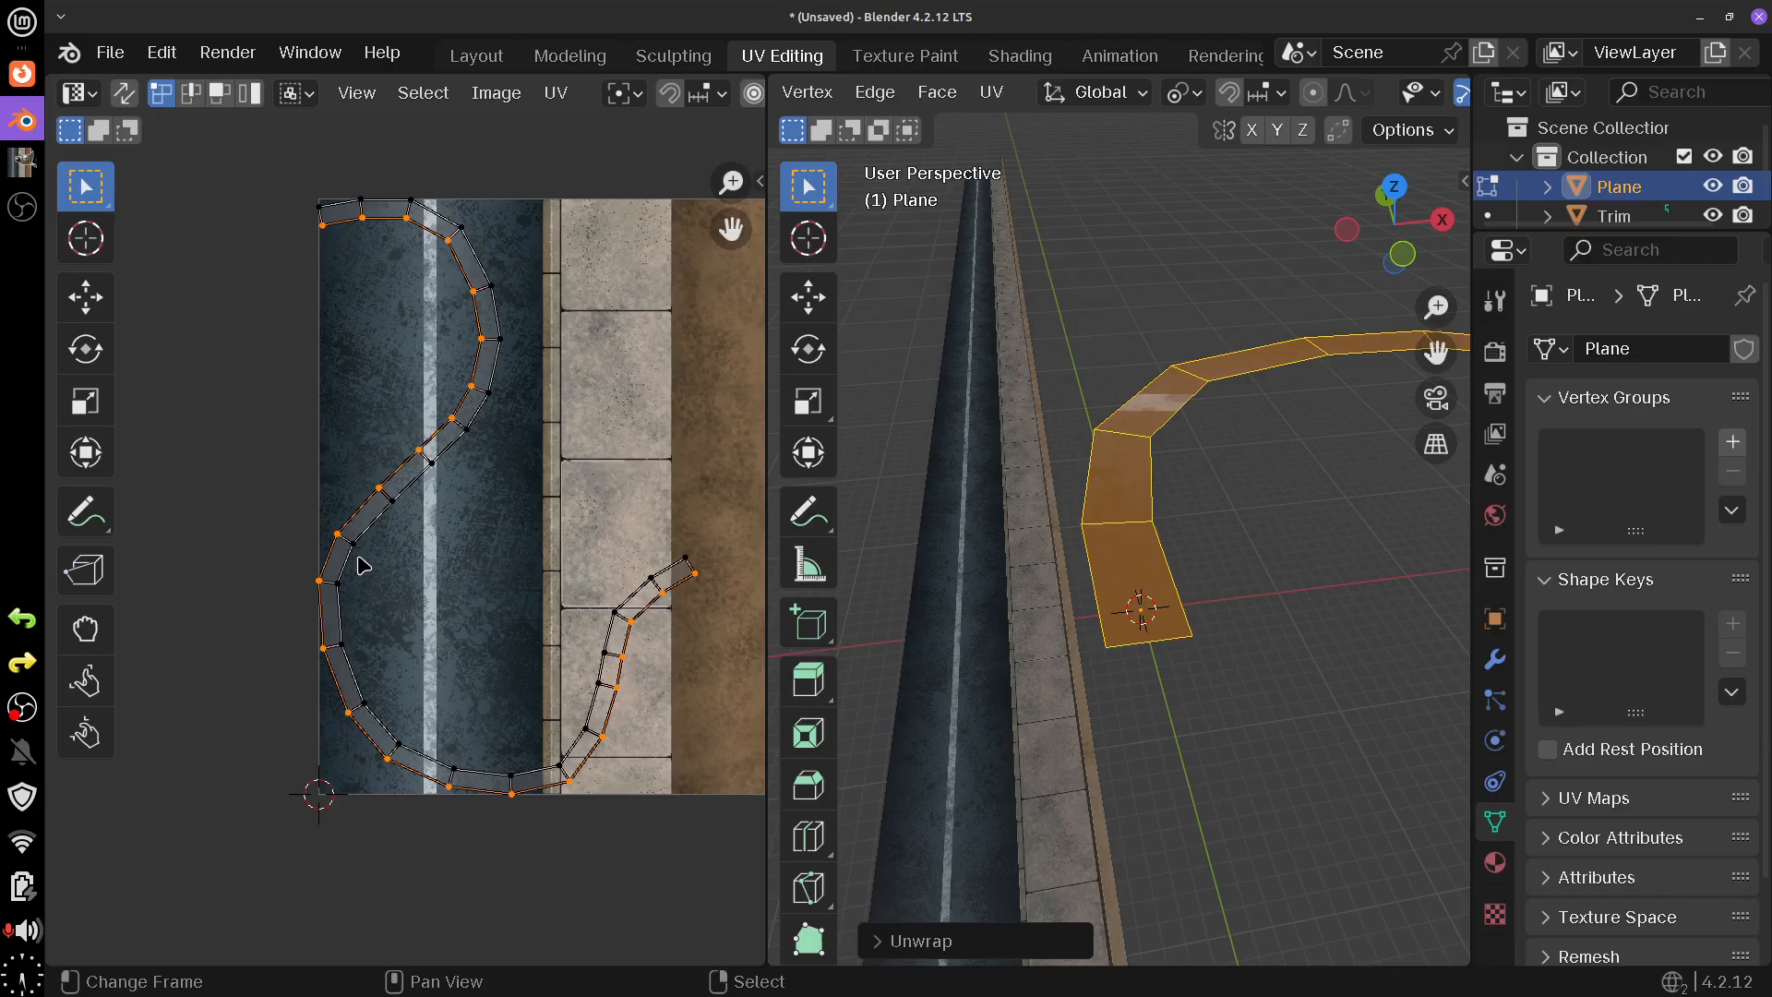
scroll(363, 565, up, 5)
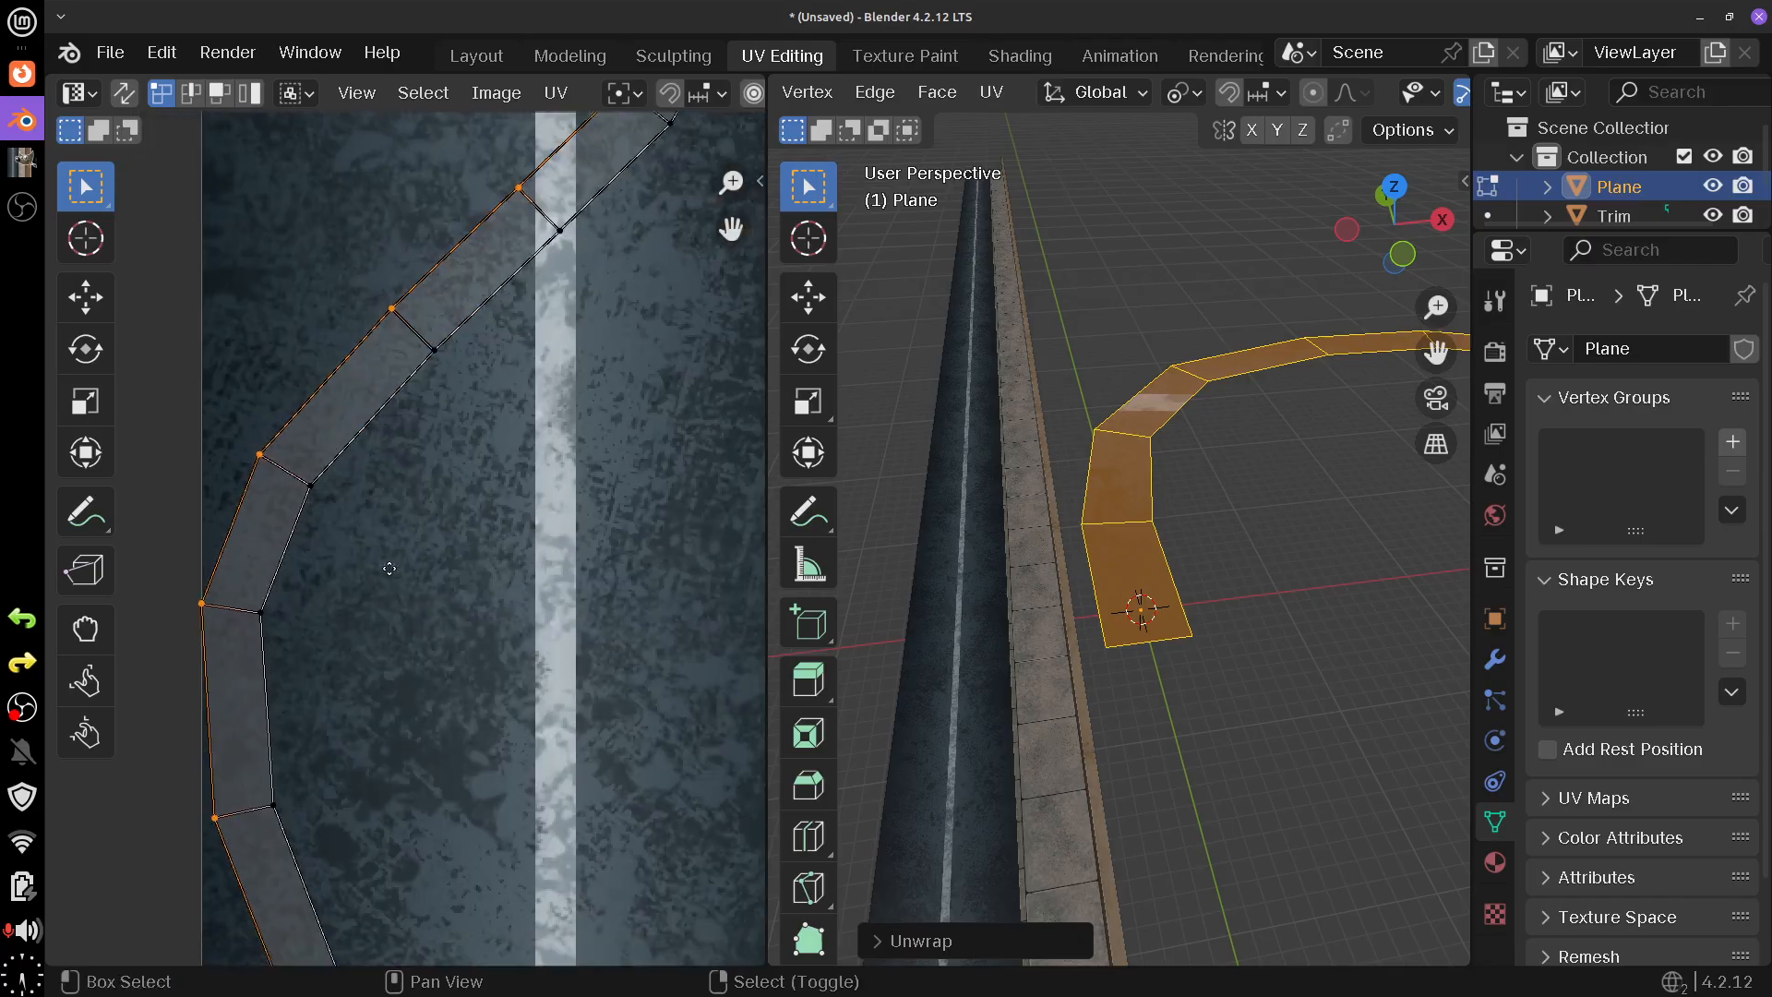
- Straighten the outer long edge of one UV quad in the strip's bend by scaling its two vertices to 0 along X
click(412, 523)
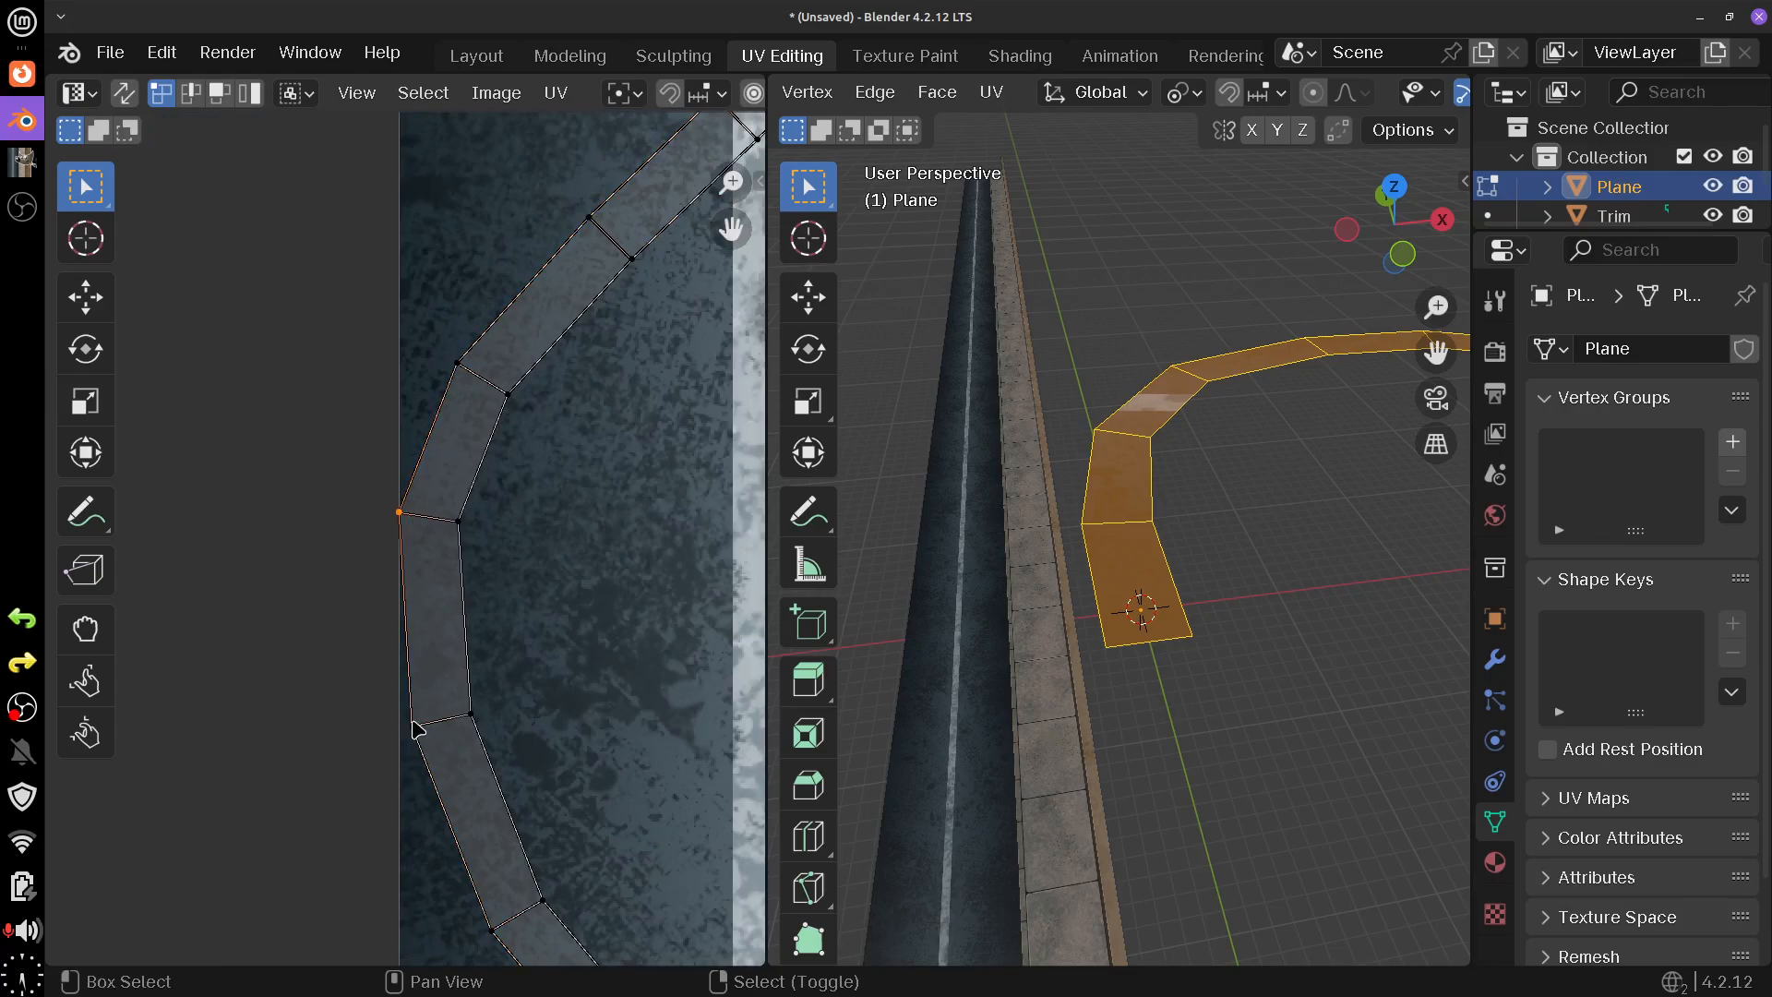
shift+click(414, 725)
key(s)
key(x)
key(0)
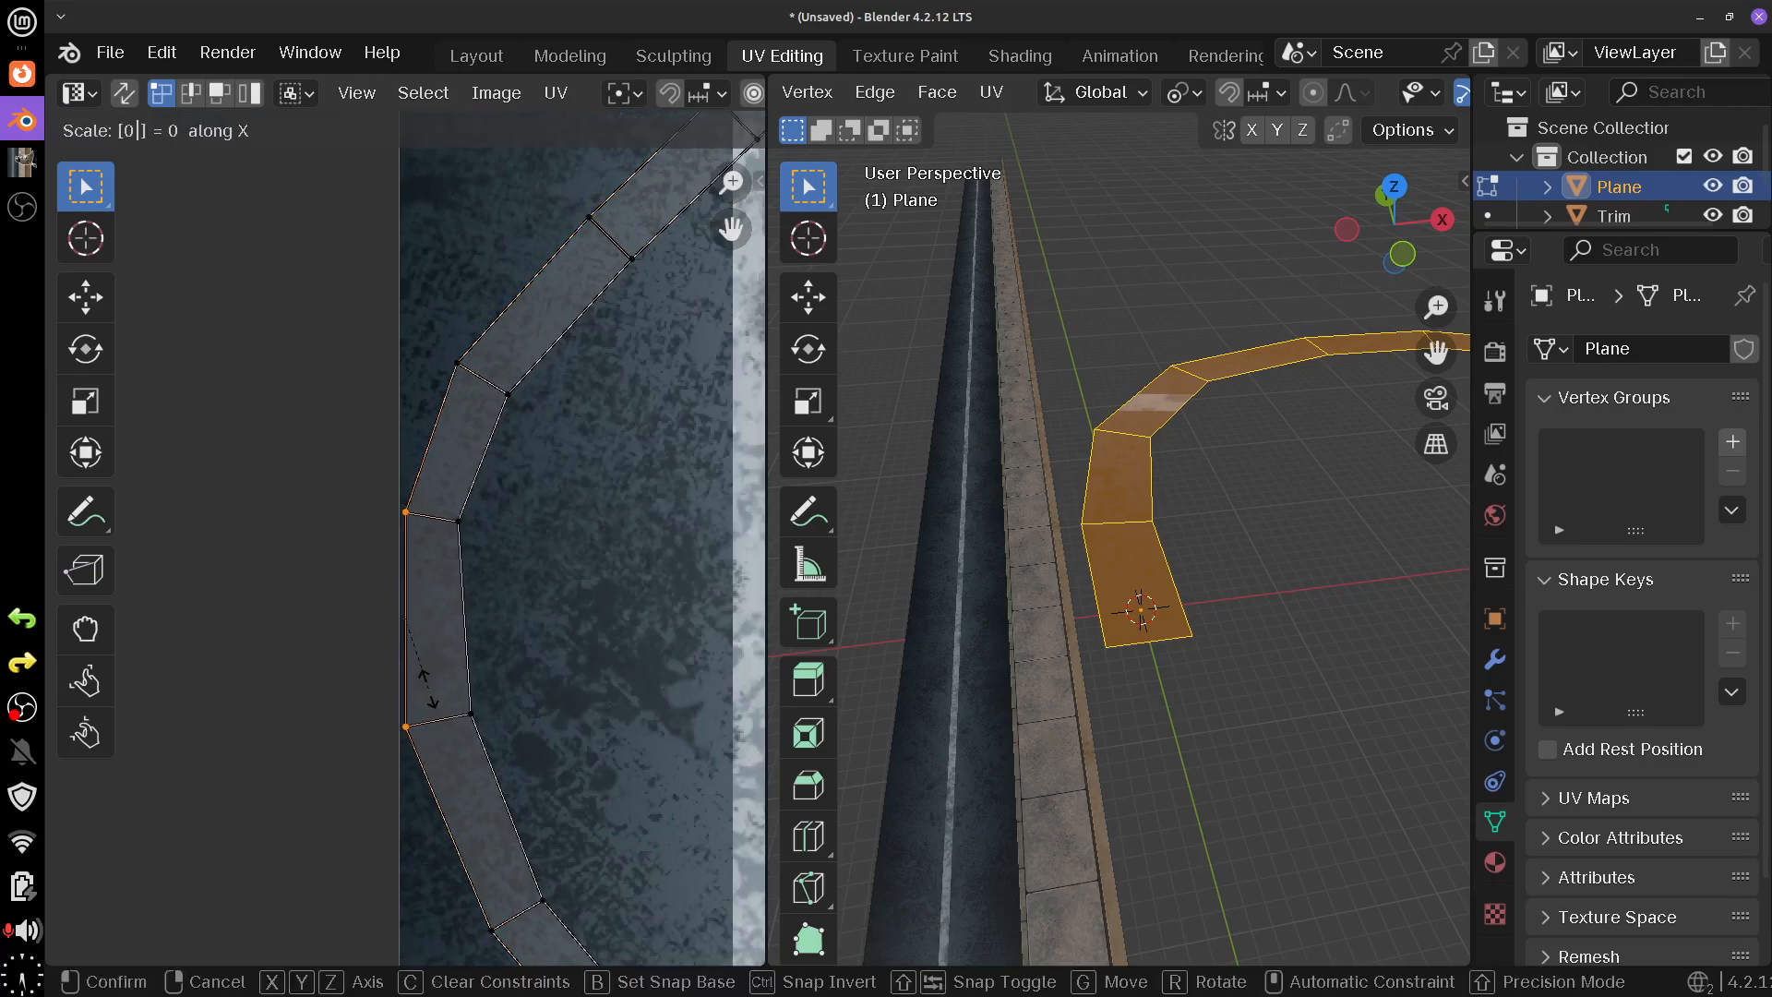
key(Return)
- Straighten the inner long edge of the same UV quad by scaling its two vertices to 0 along X
click(416, 529)
click(459, 522)
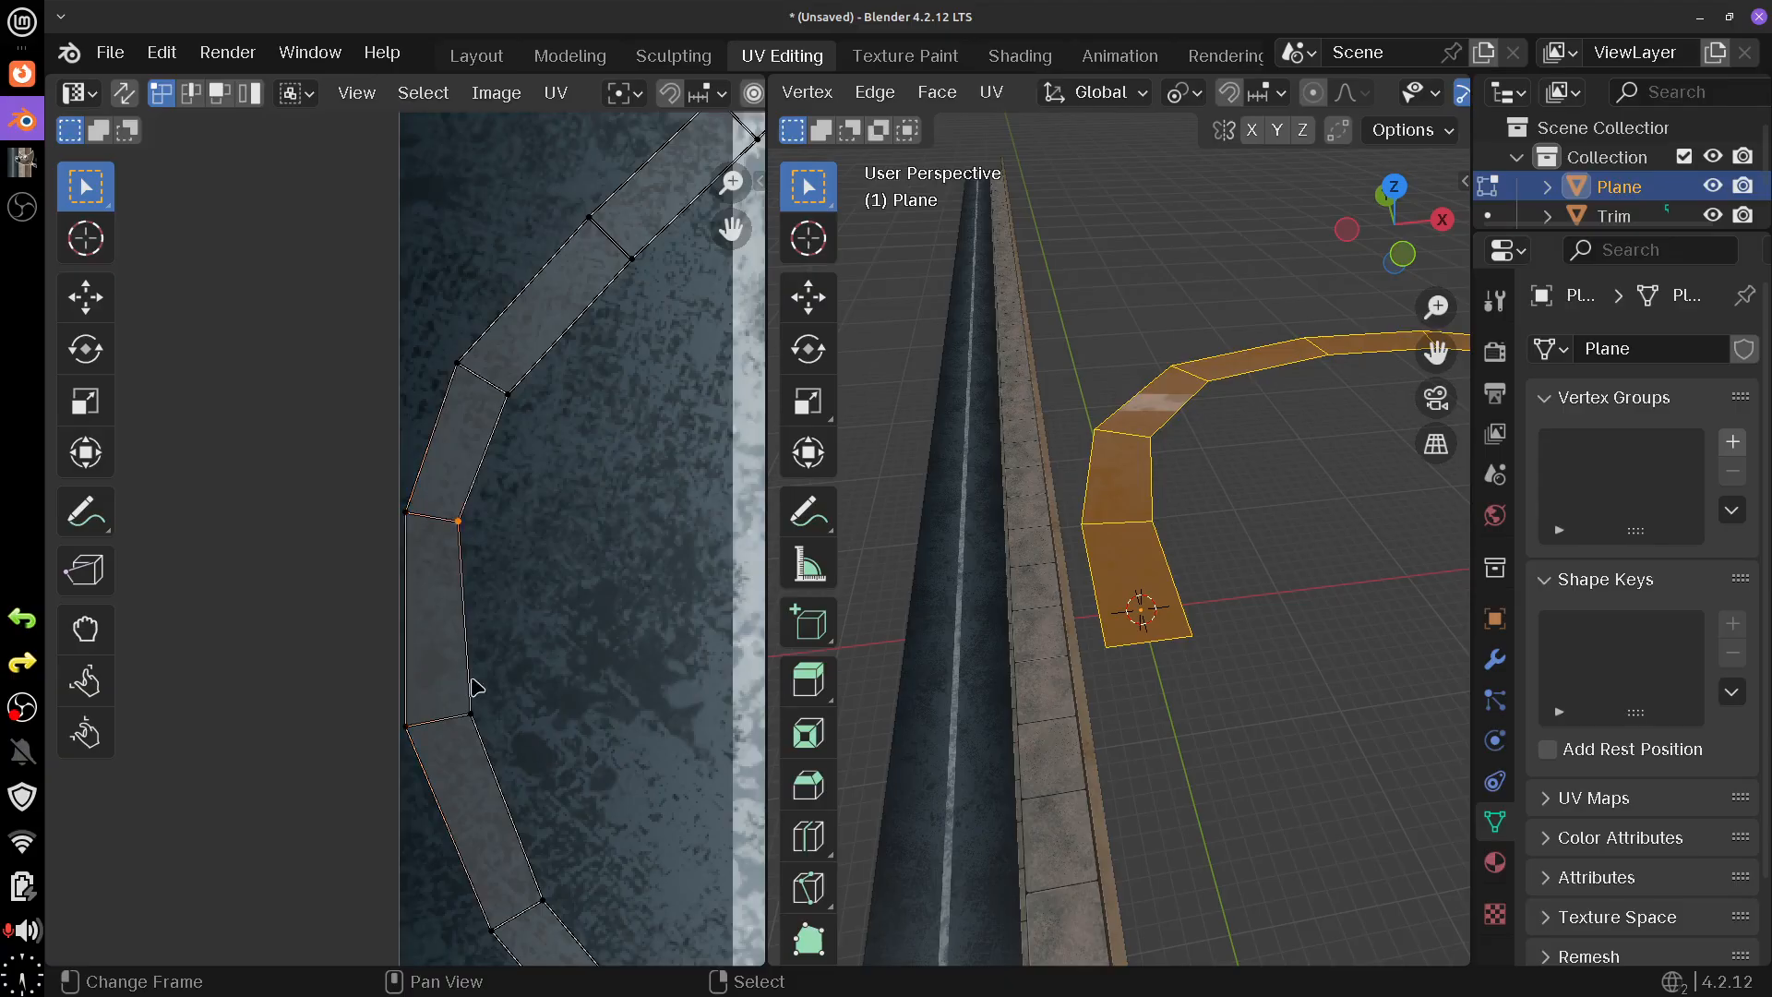
shift+click(472, 713)
key(s)
key(x)
key(0)
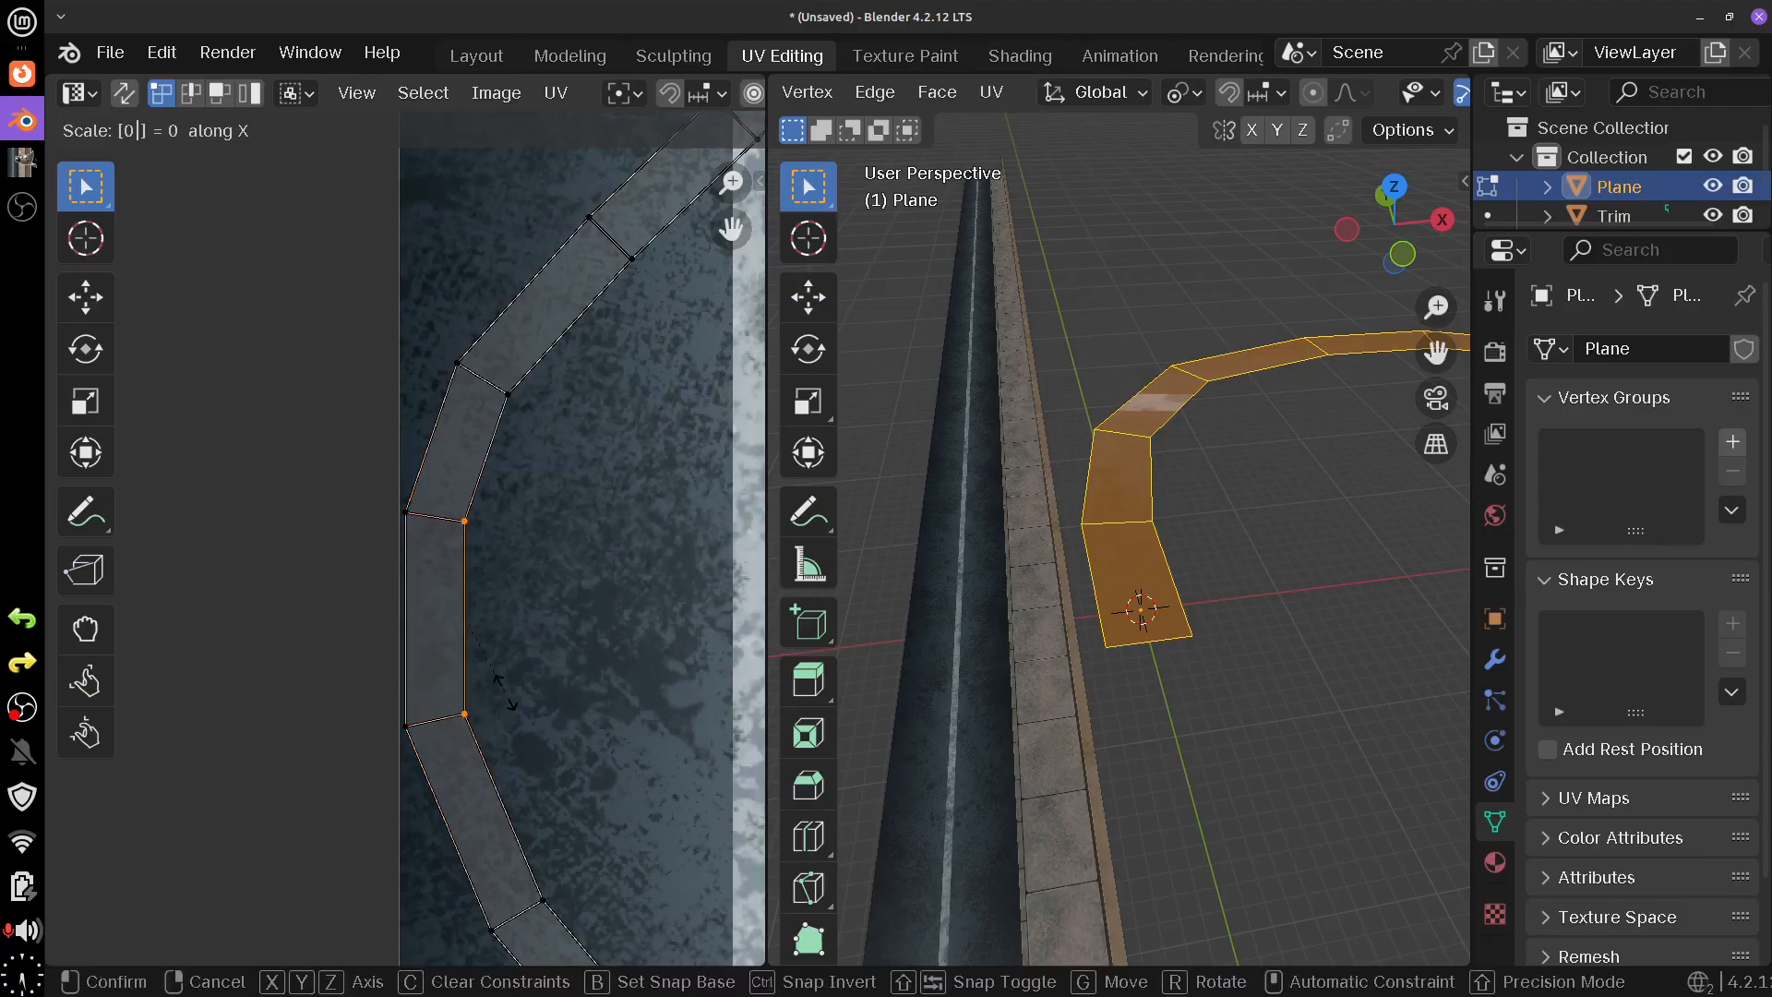
key(Return)
- Level both short edges of the UV quad by scaling each vertex pair to 0 along Y, making it a rectangle
click(409, 516)
shift+click(471, 524)
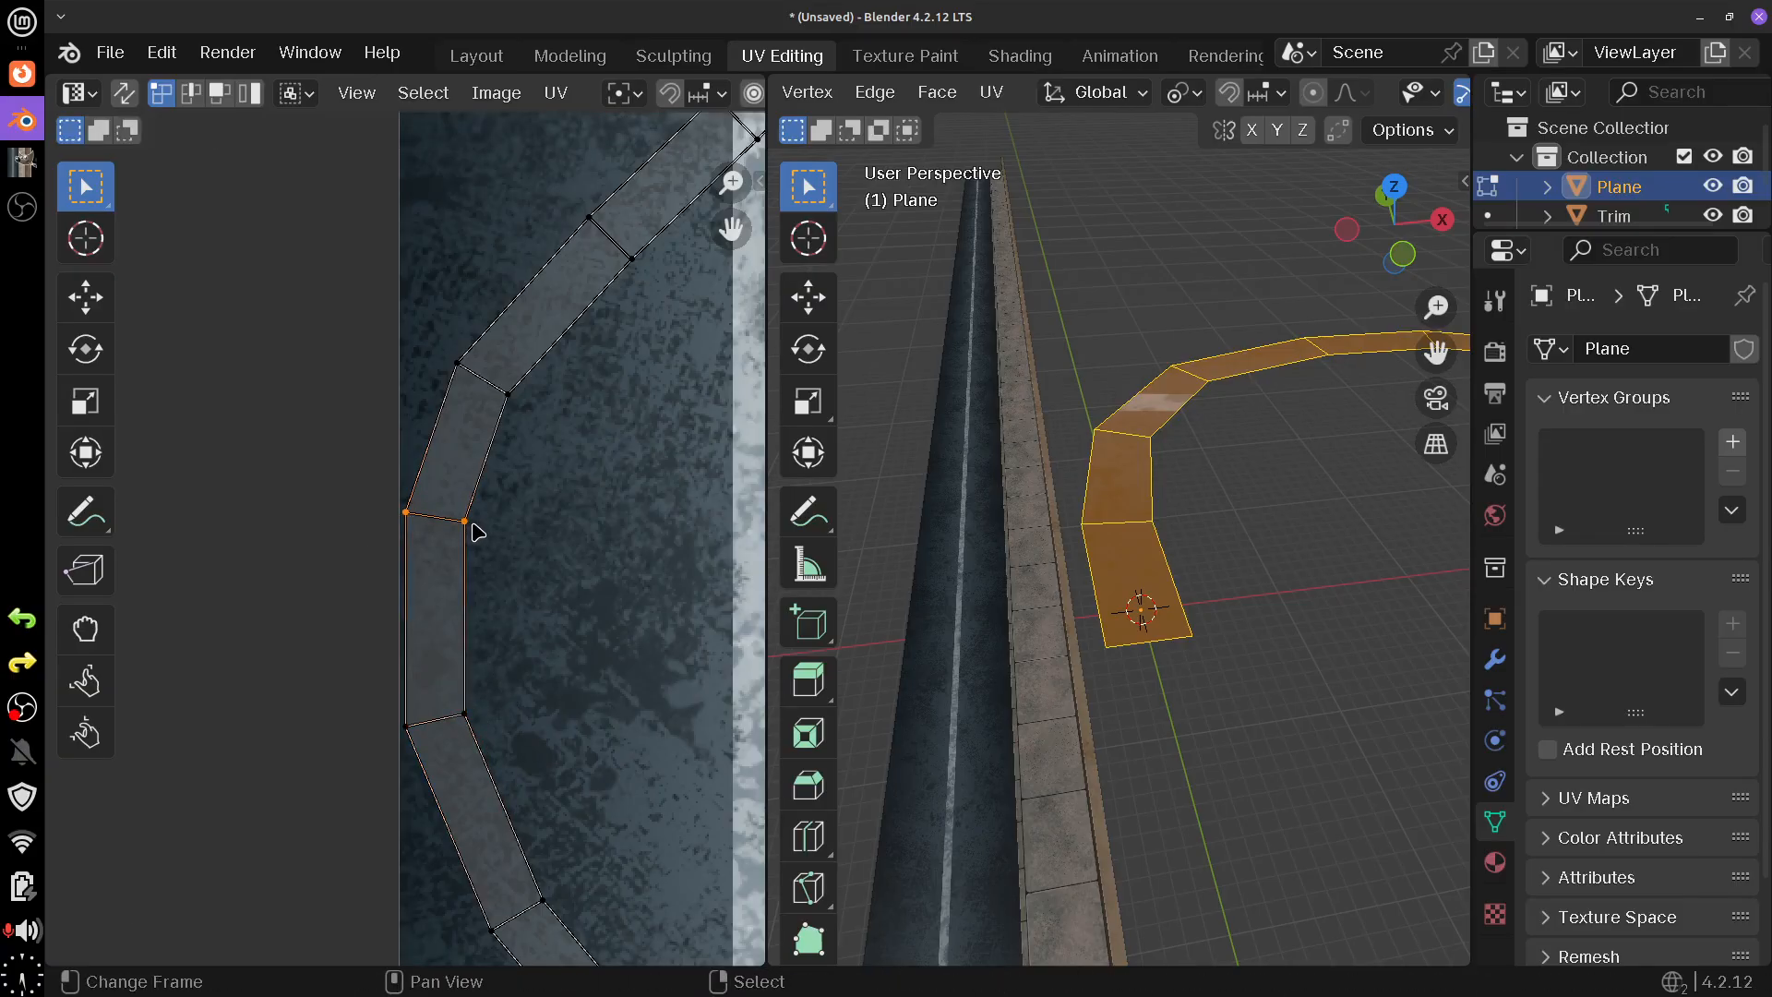
key(s)
key(y)
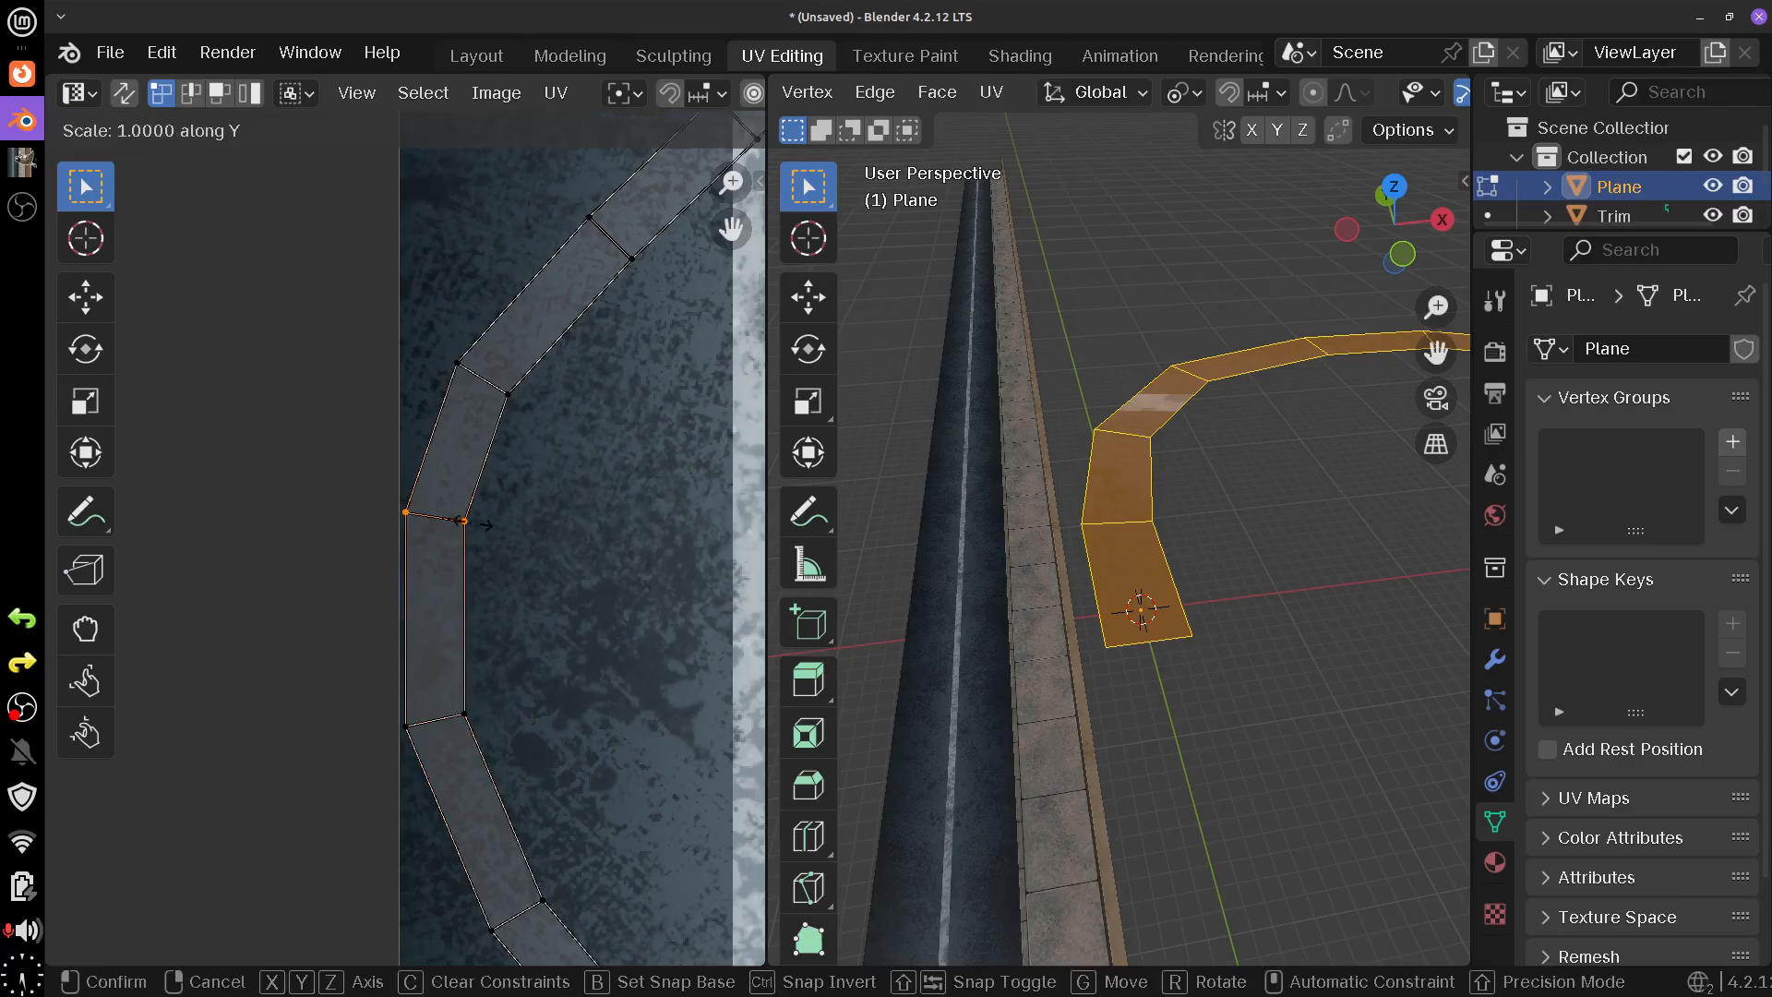
key(Escape)
click(407, 728)
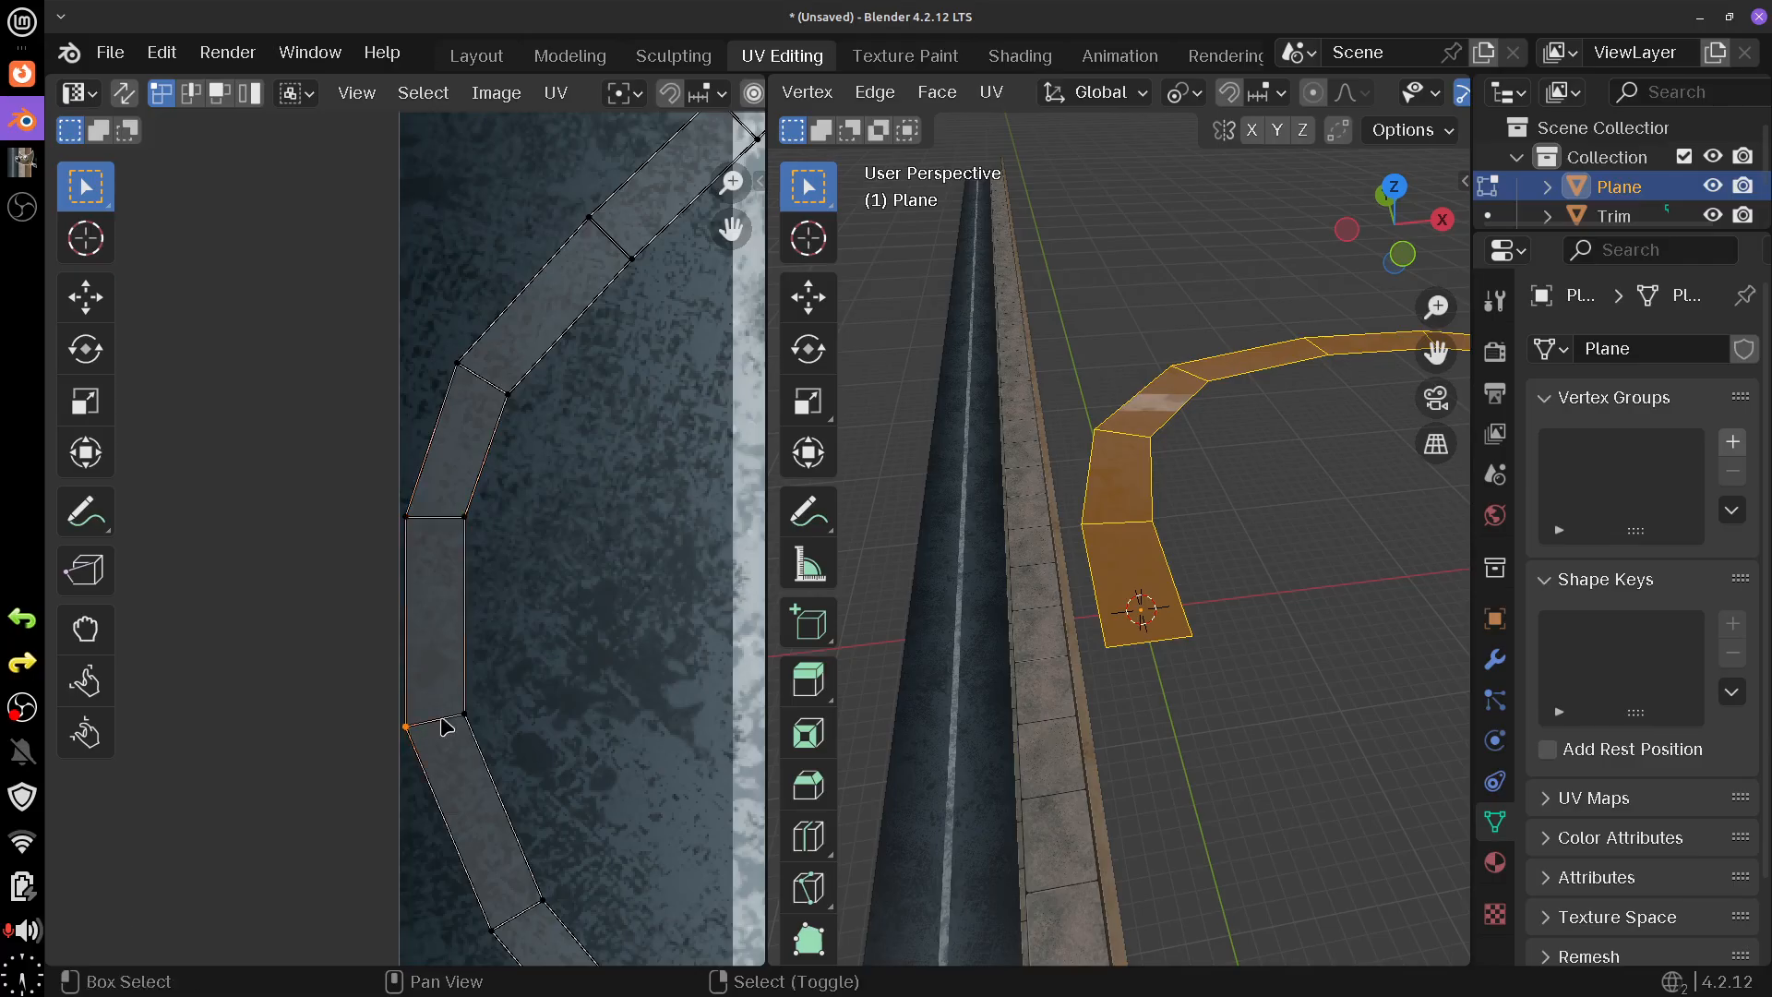
shift+click(465, 715)
text(s)
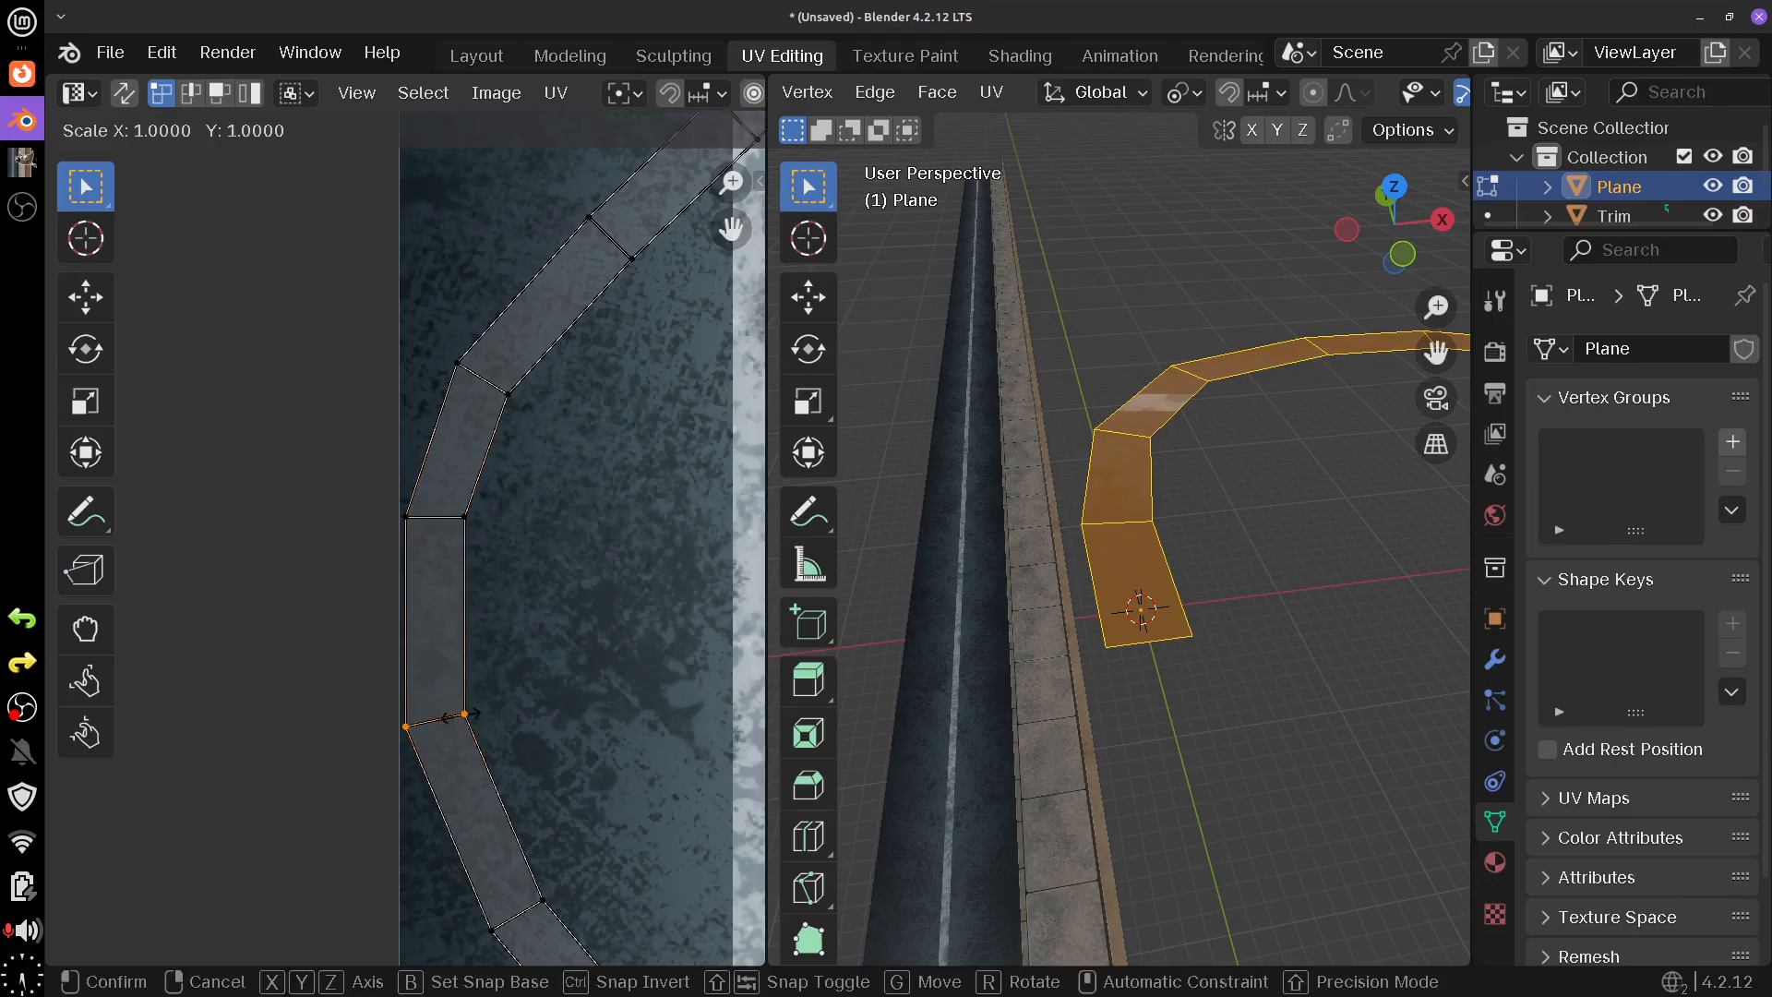
text(y0)
key(Return)
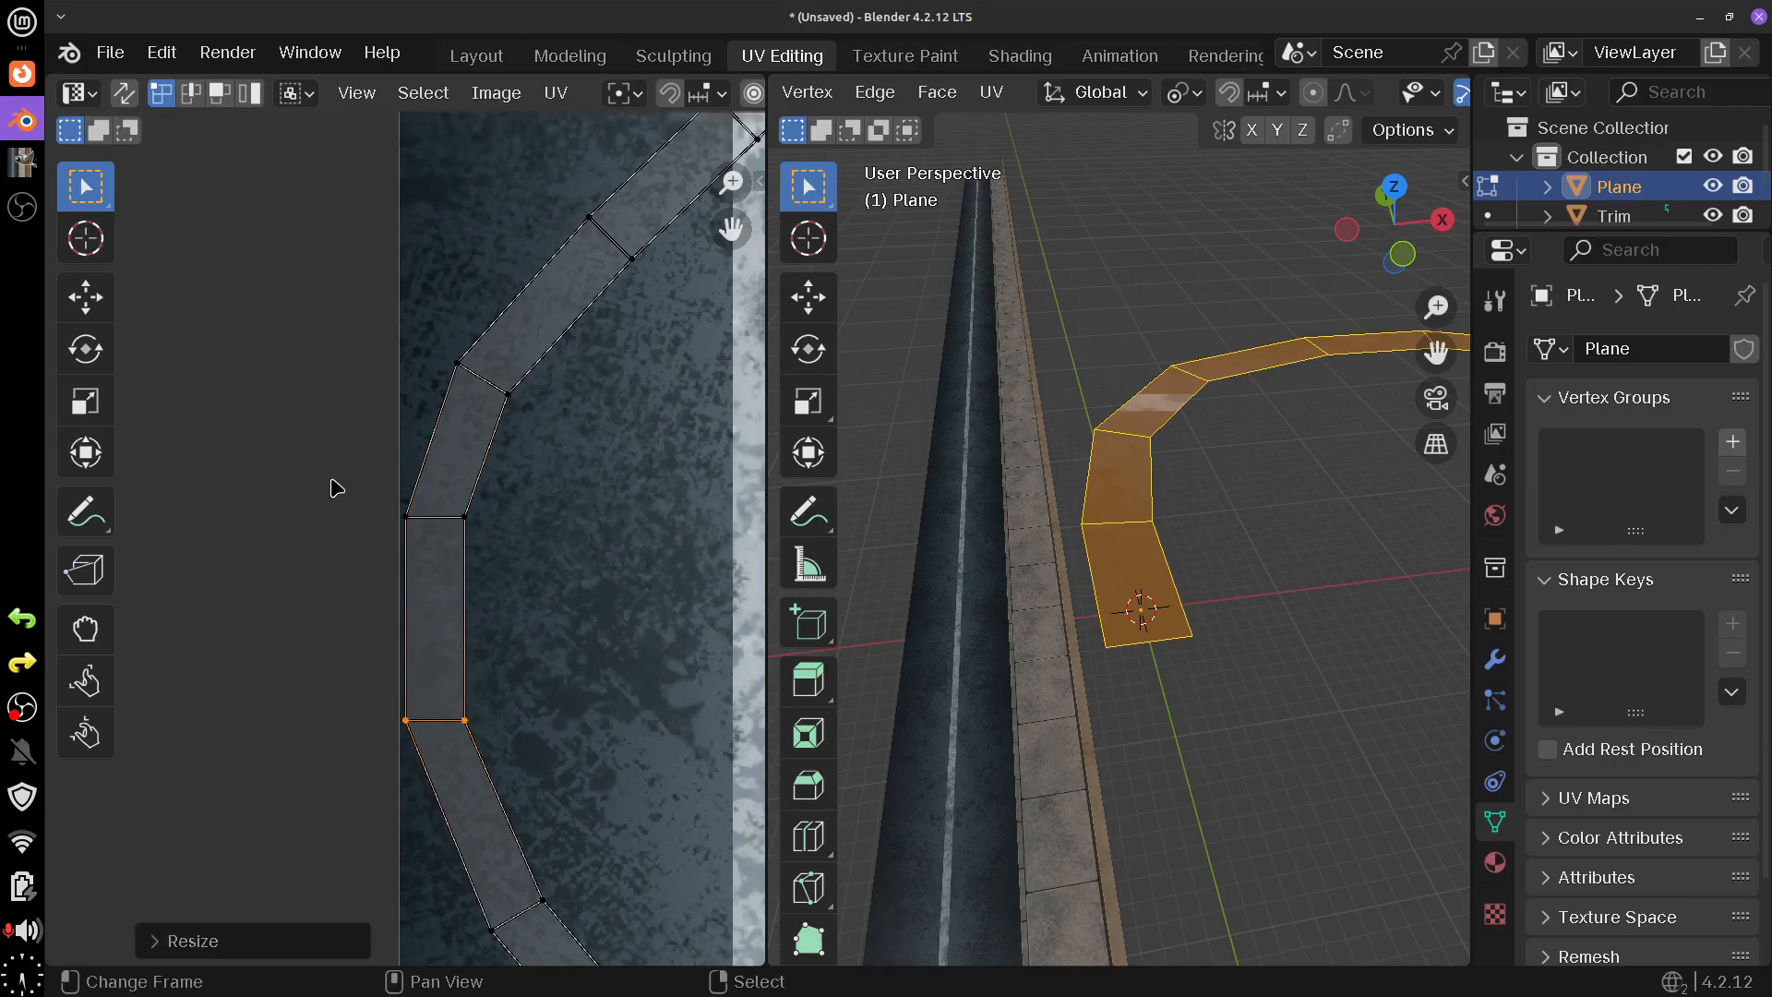
- Make the rectangular UV face active and apply Follow Active Quads with Length Average to straighten the whole strip's UVs
click(220, 92)
click(441, 607)
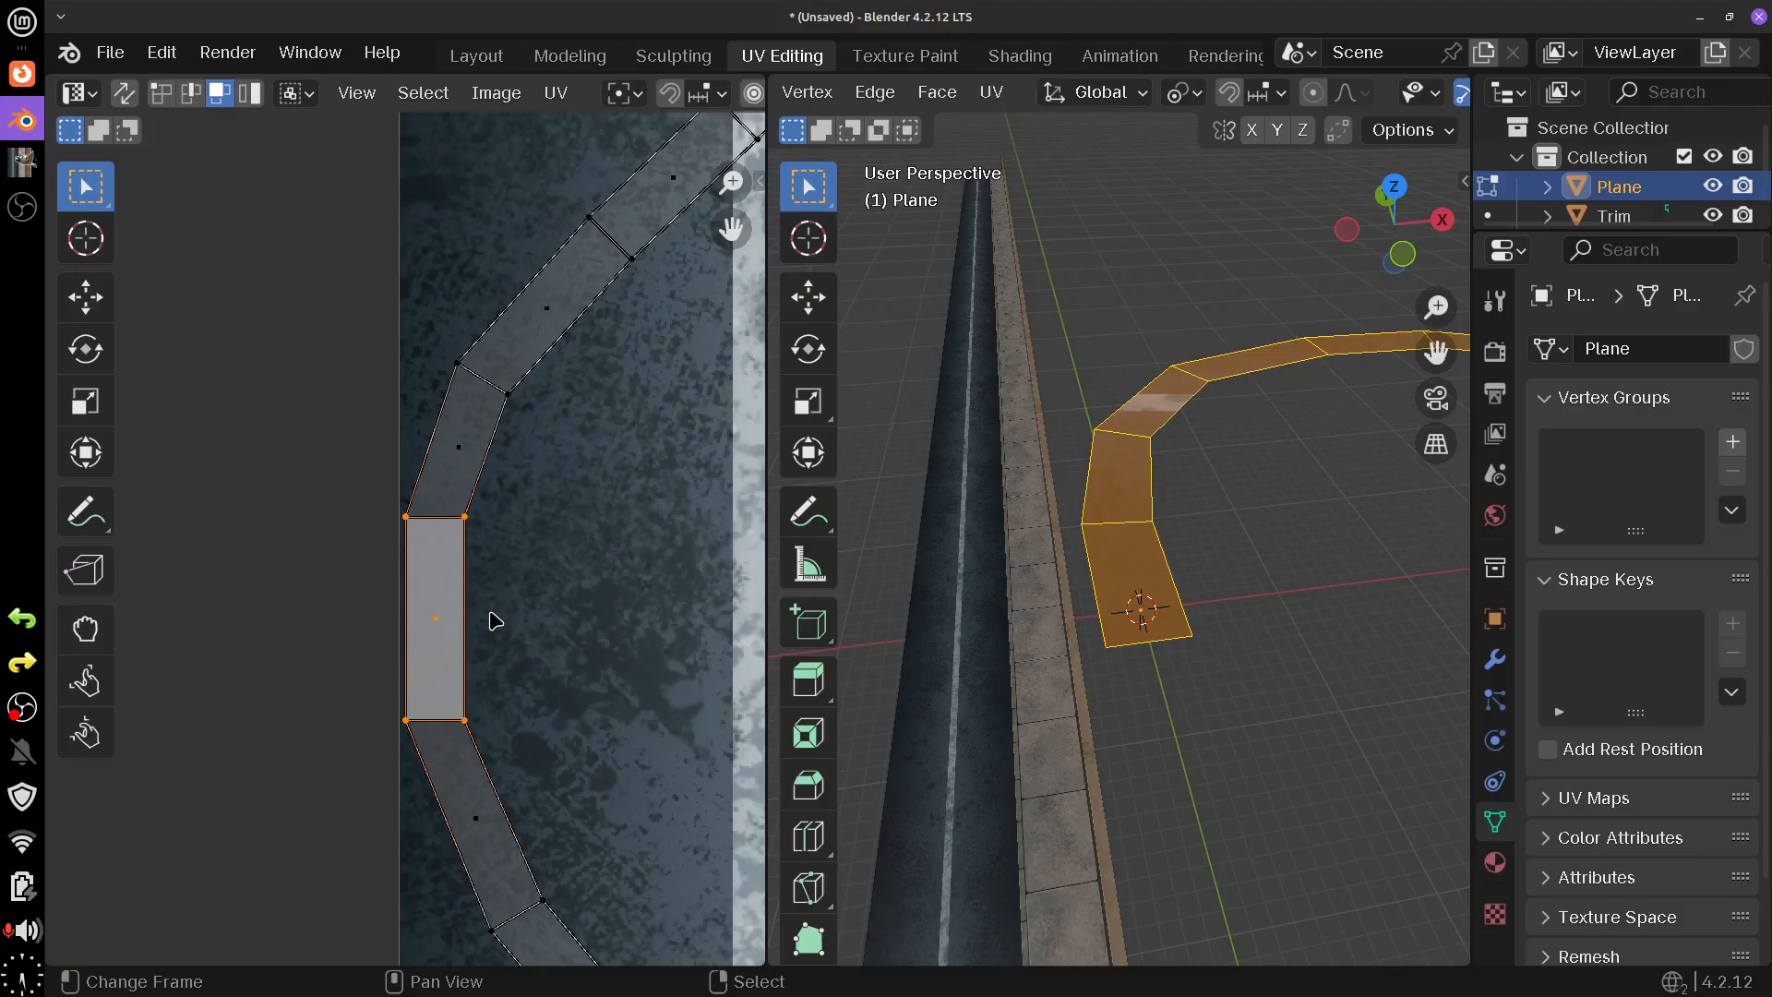
key(u)
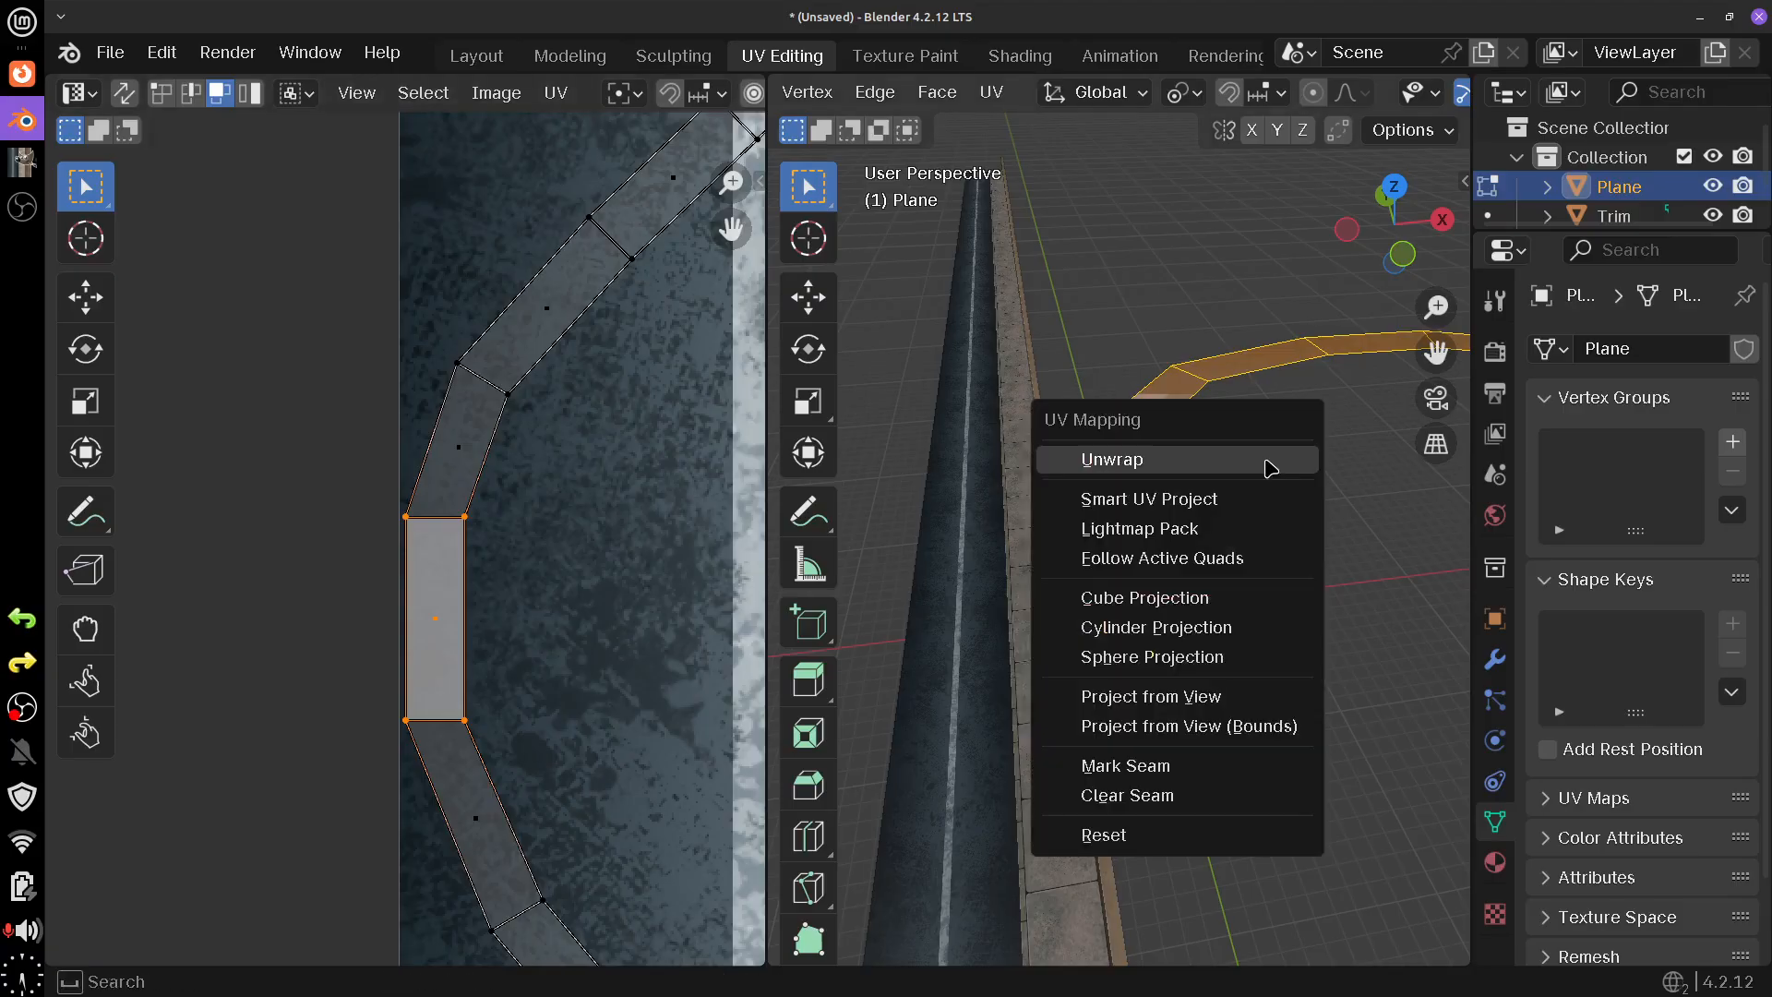
click(1217, 558)
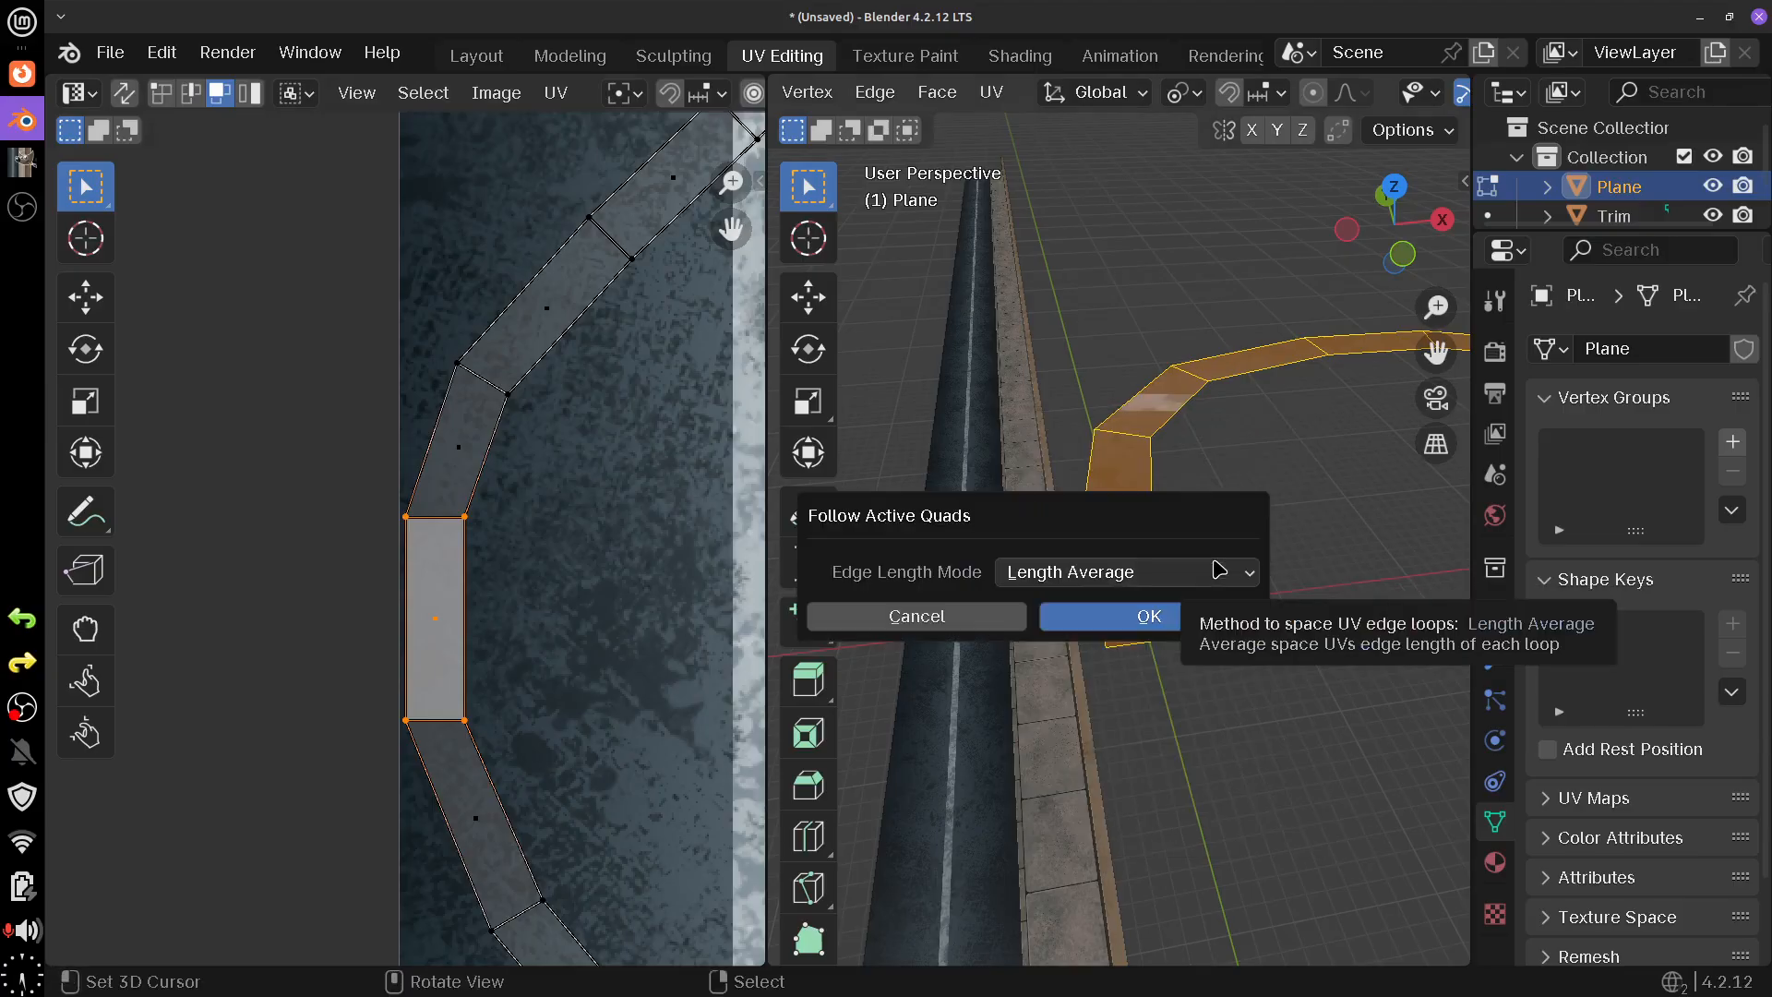
click(1190, 618)
scroll(634, 671, down, 6)
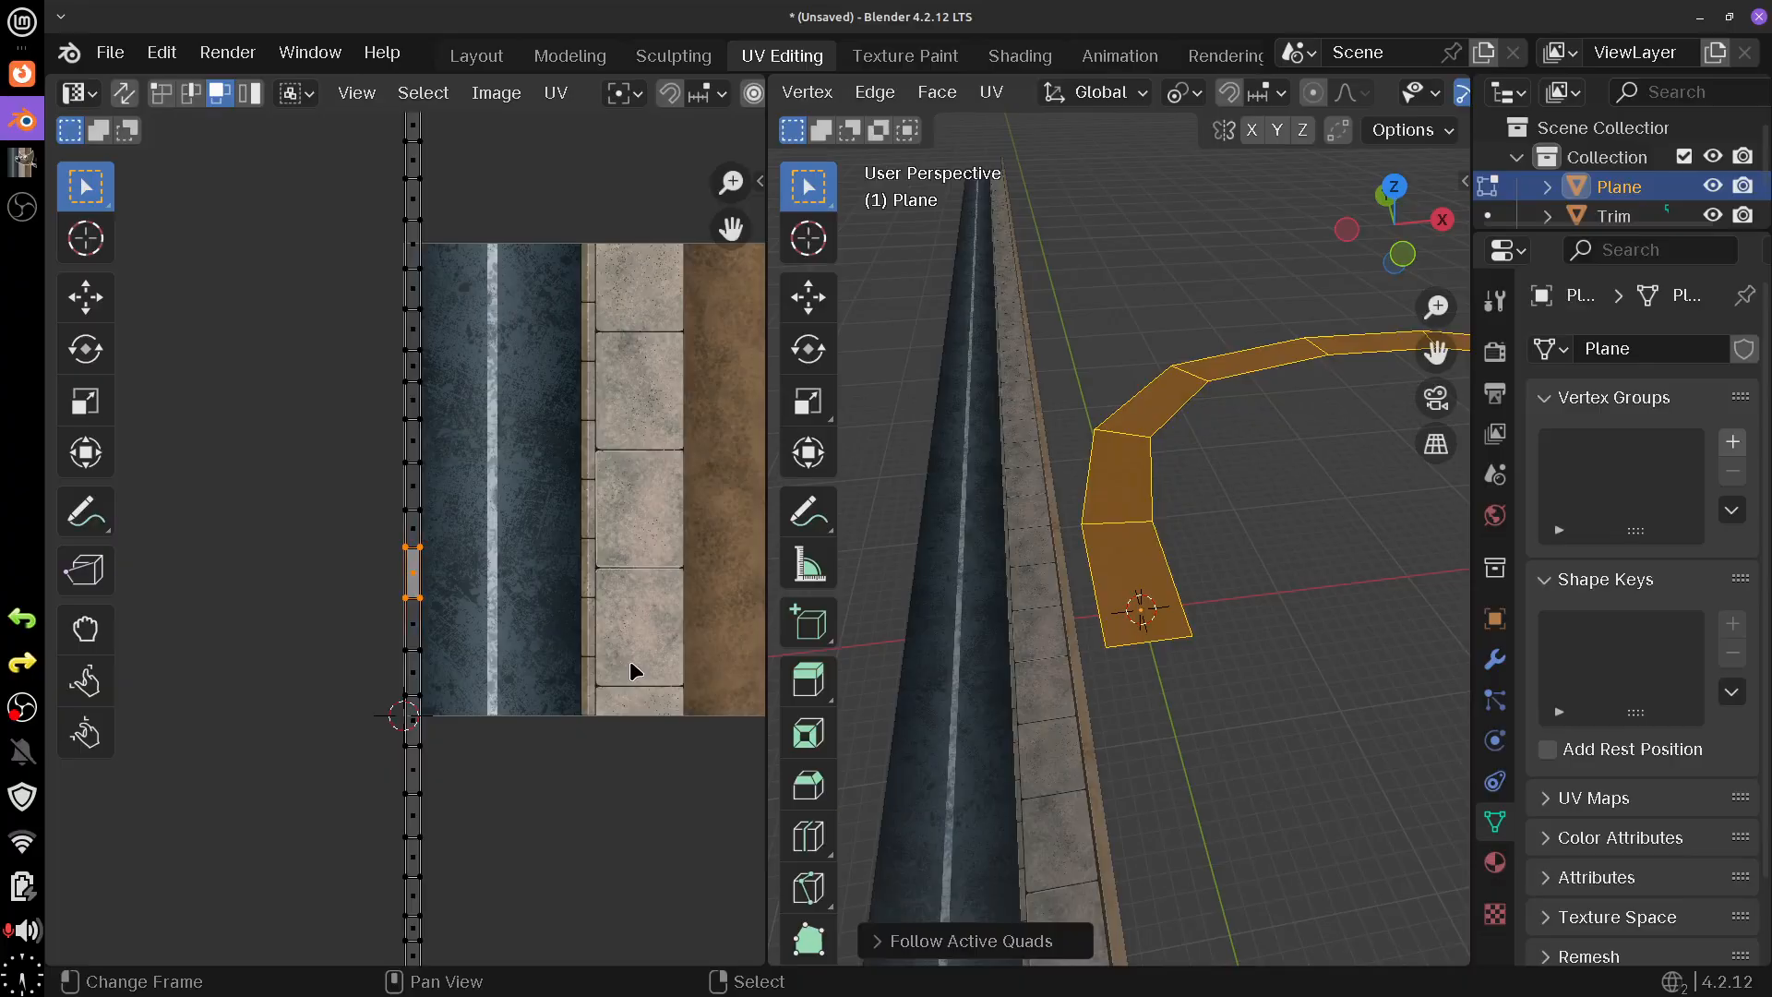
scroll(634, 671, down, 5)
scroll(633, 668, up, 7)
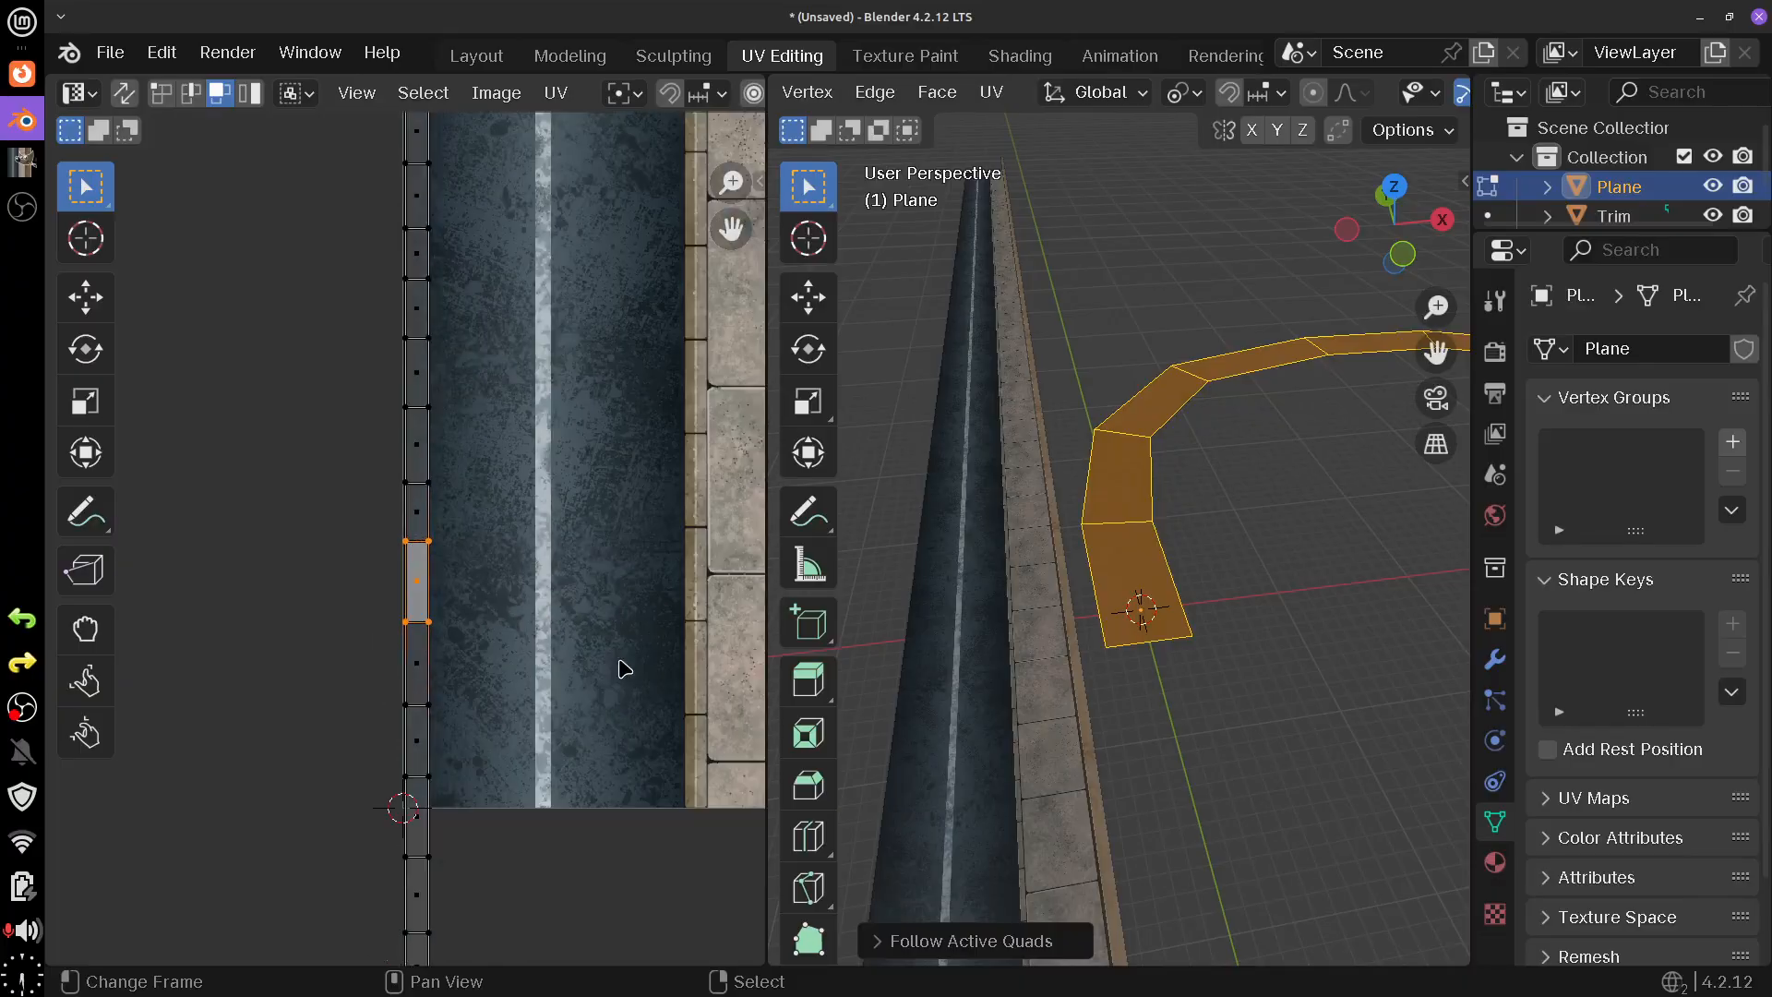
- Scale up all of the strip's UVs and move them over the blue road band, centred on the white line
key(s)
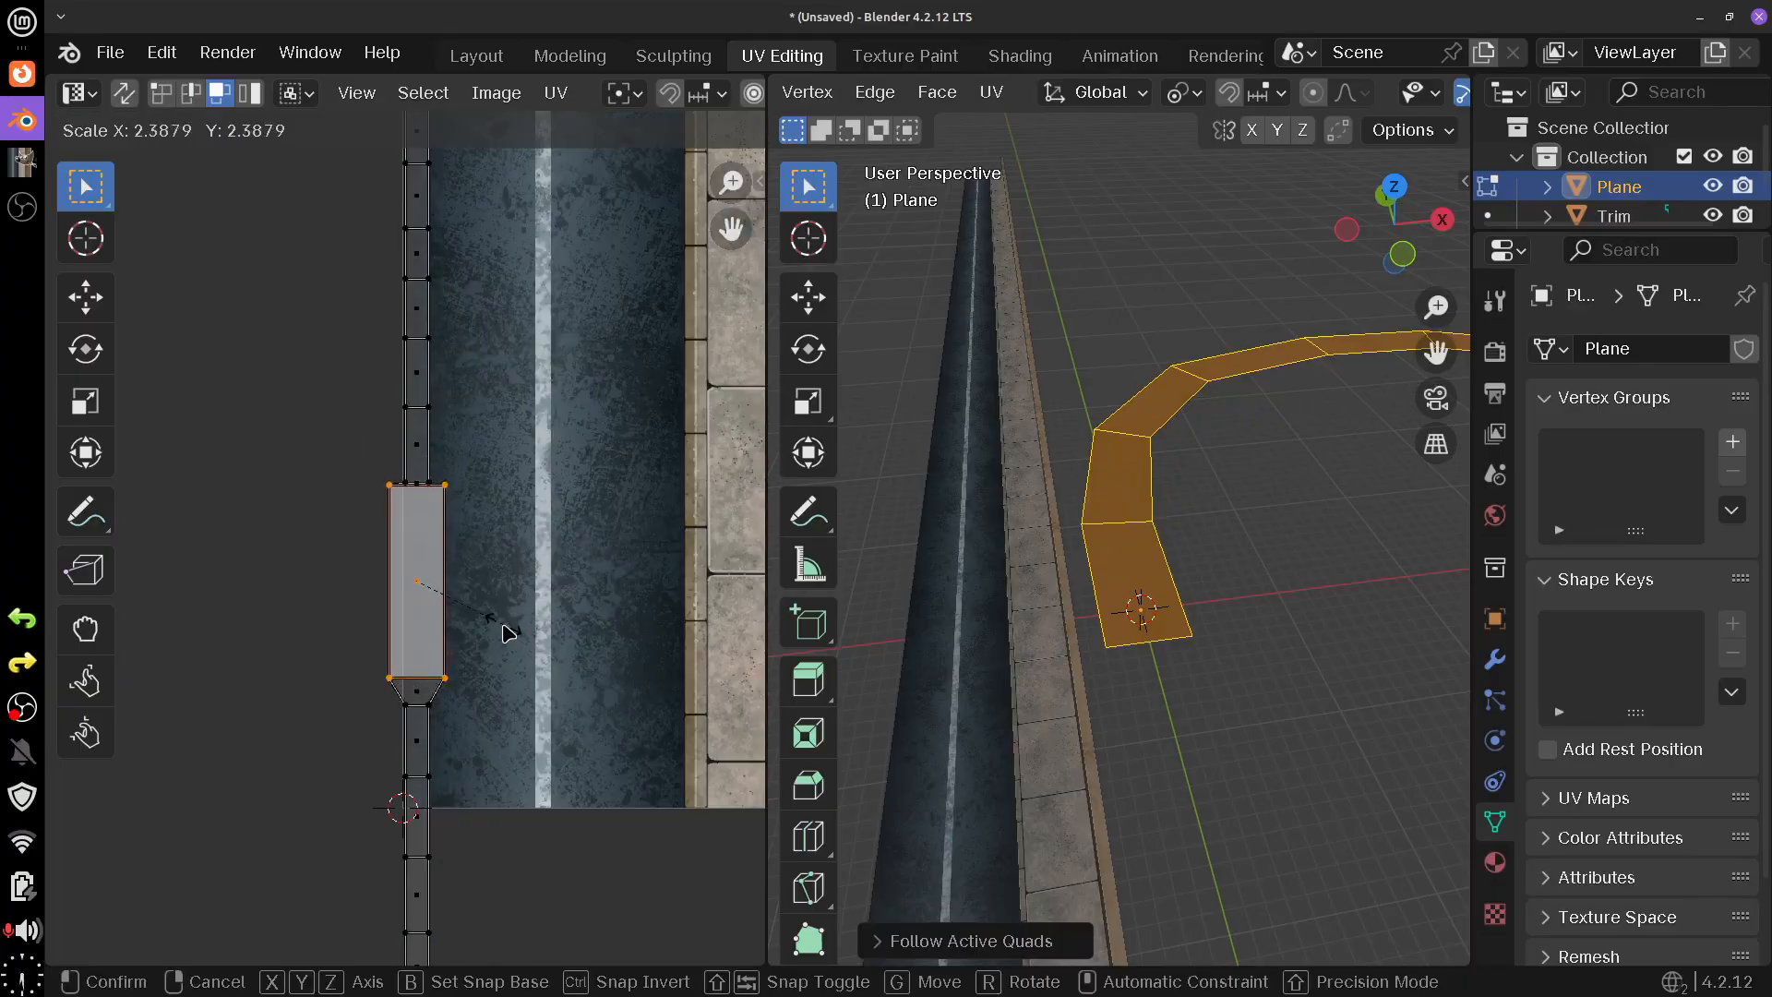
key(Escape)
key(a)
key(s)
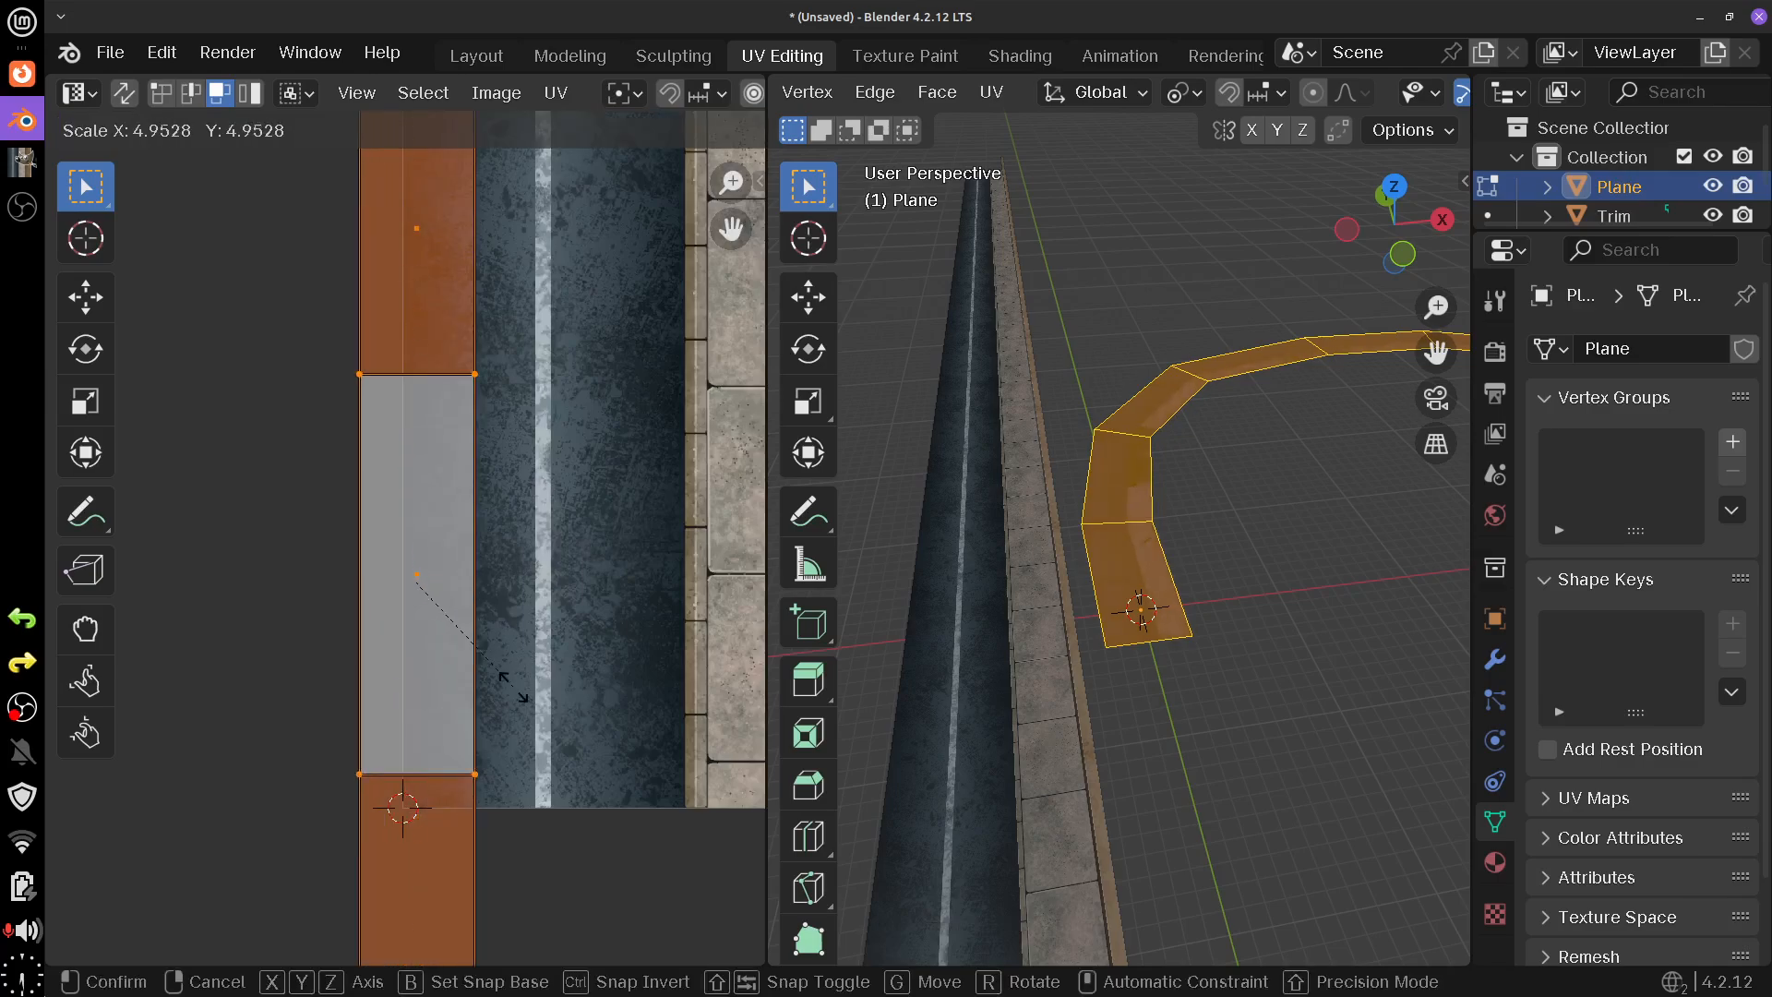
click(460, 735)
key(g)
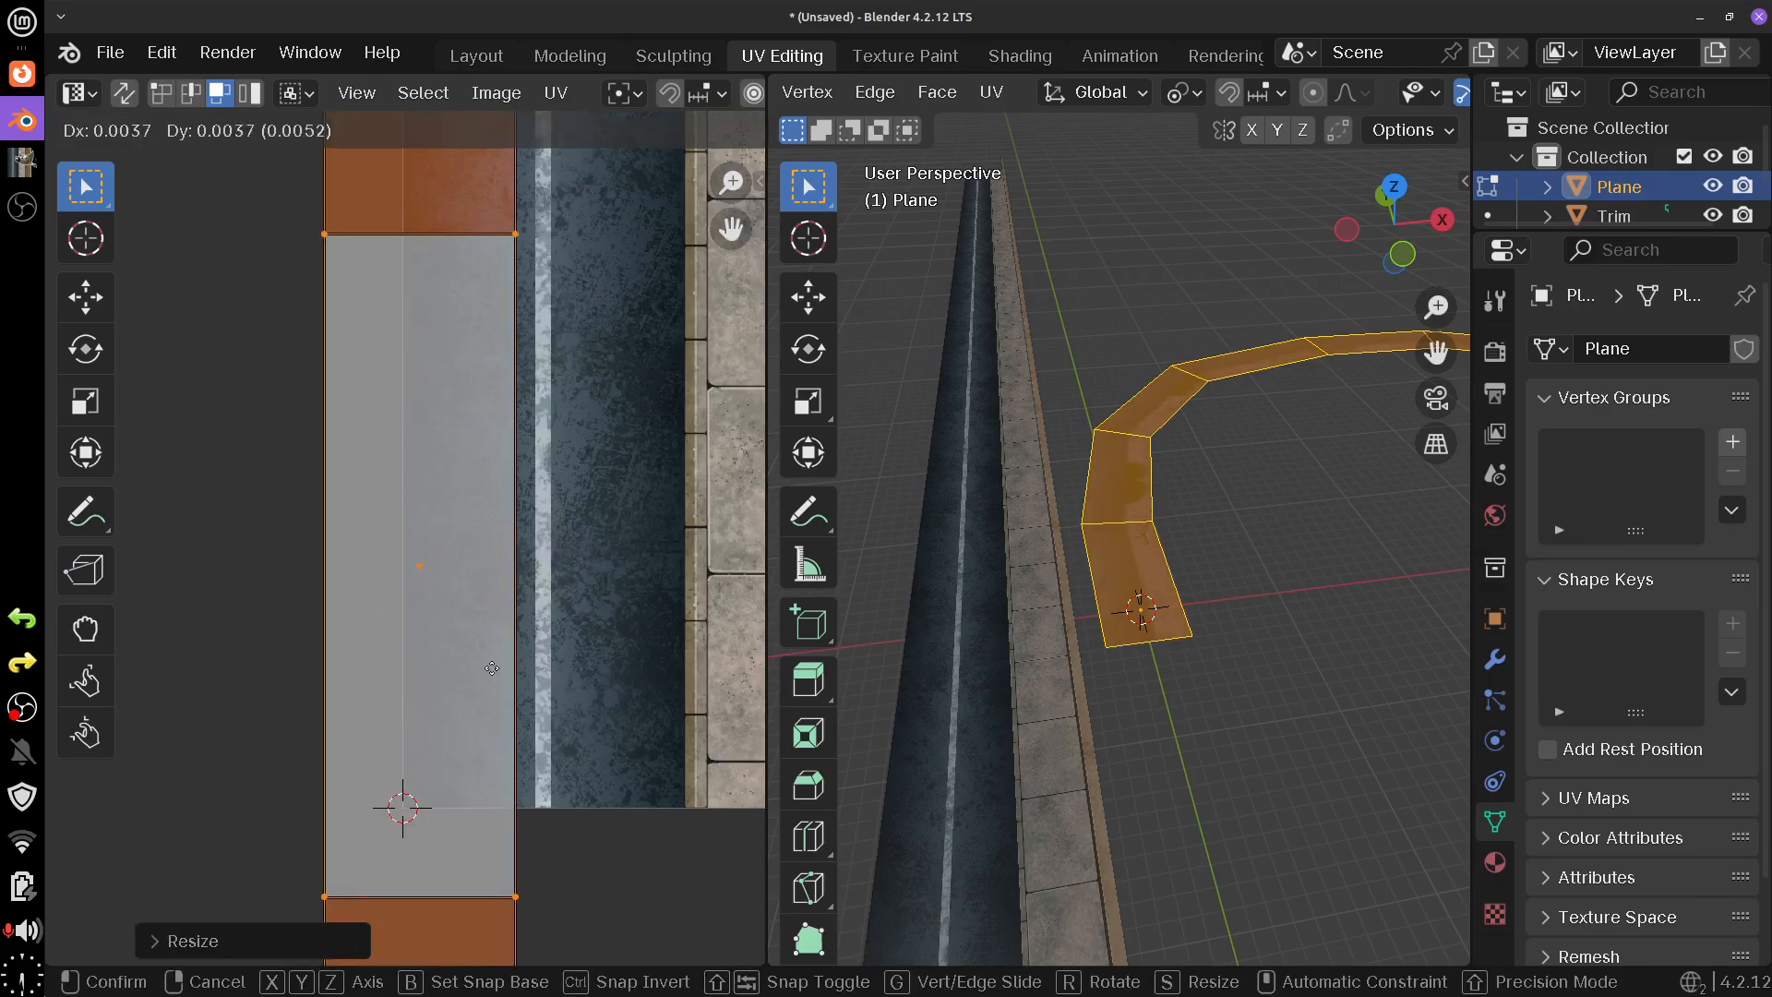
click(600, 577)
scroll(602, 577, down, 2)
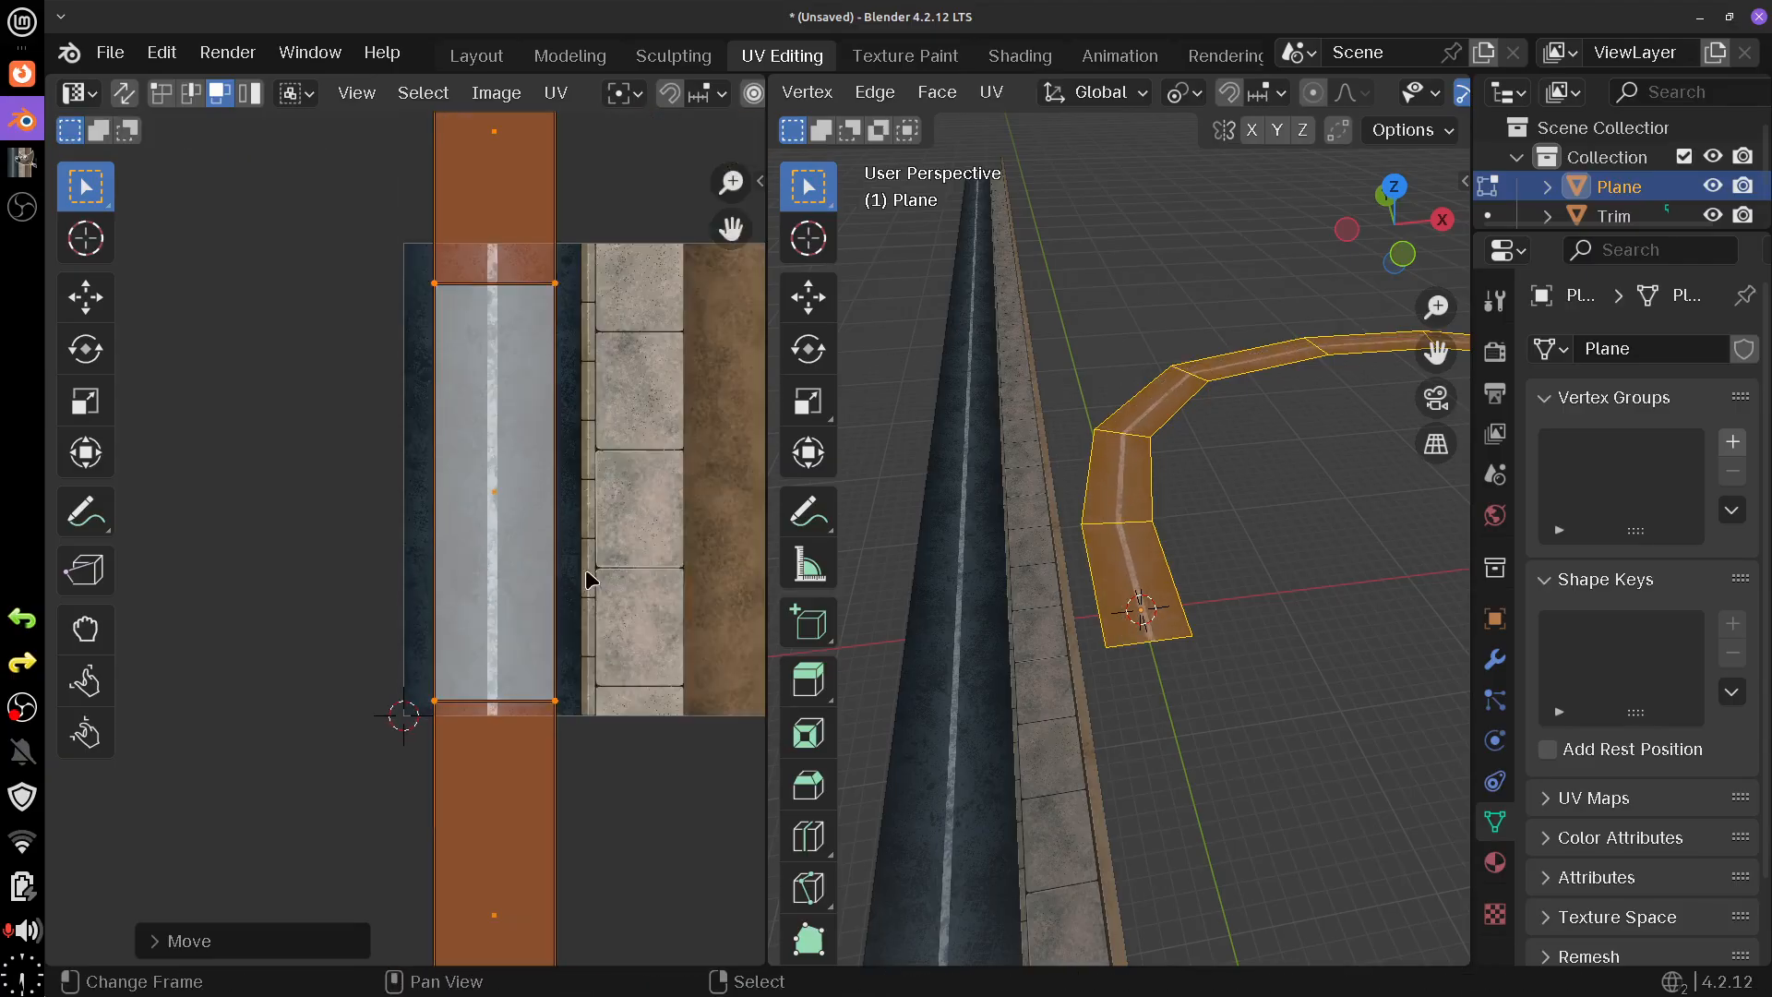
- Scale the UVs by about 1.43, nudge them into line, and scale by about 1.02 to fit the road band's width
key(s)
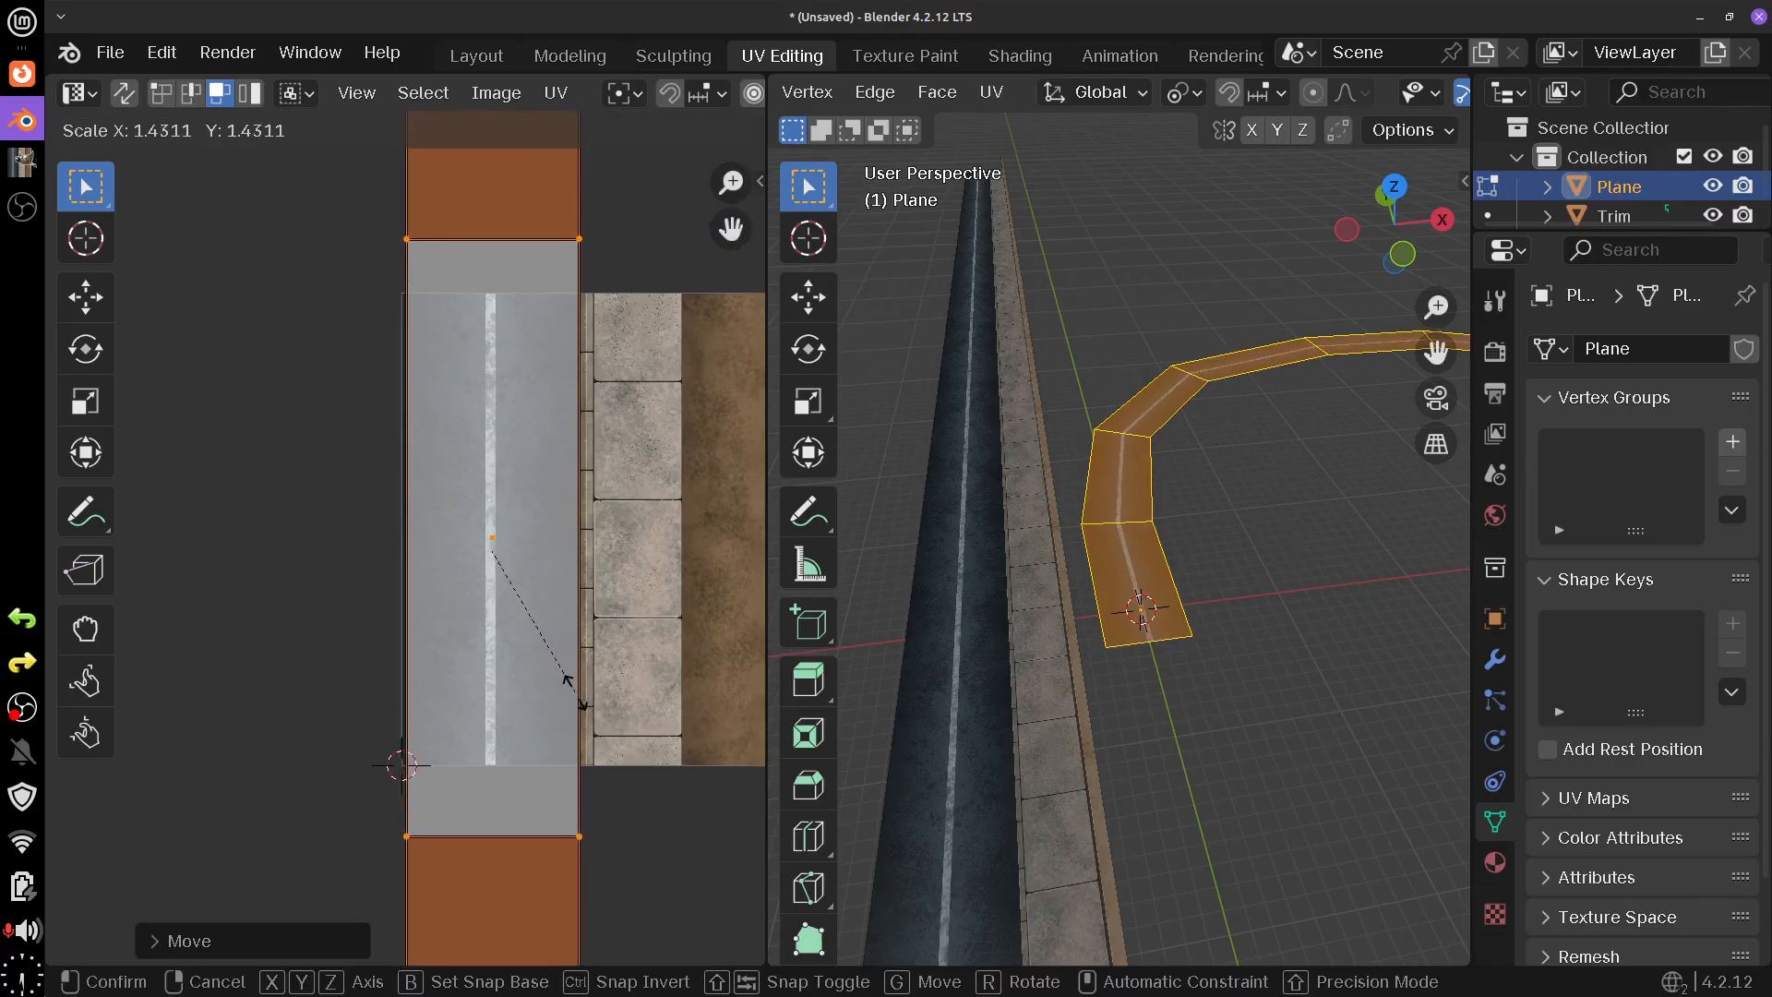
click(565, 680)
scroll(572, 695, up, 2)
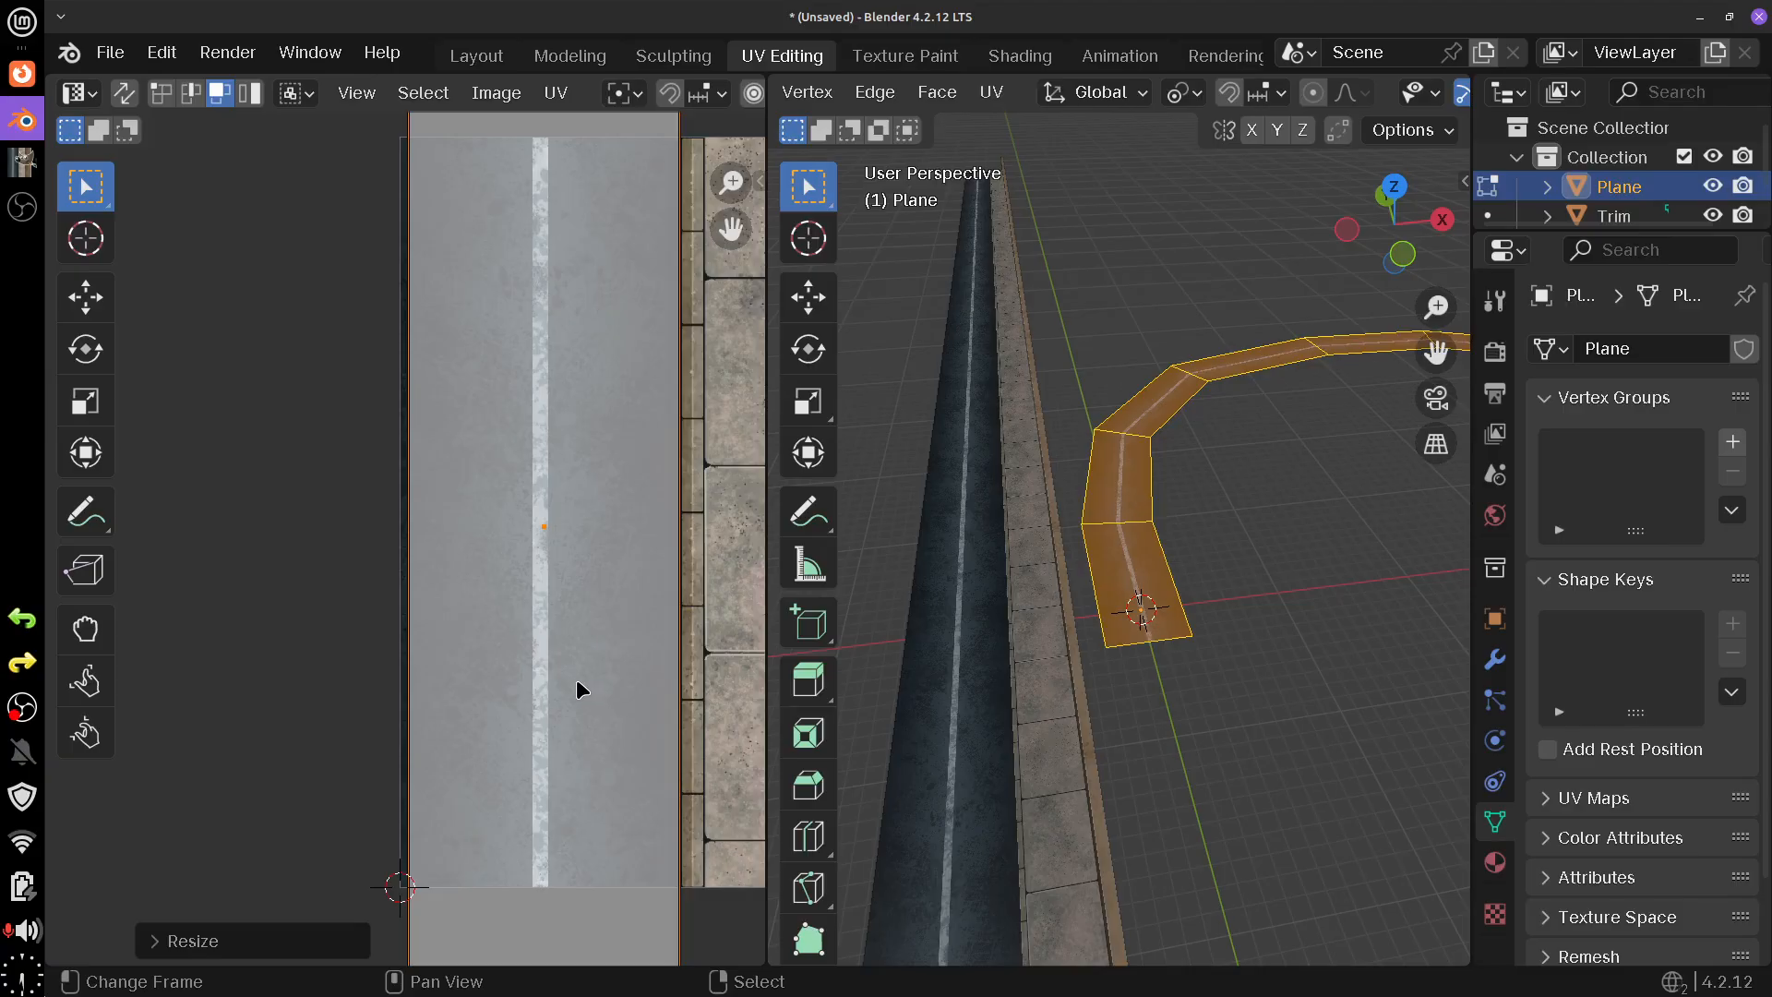
key(g)
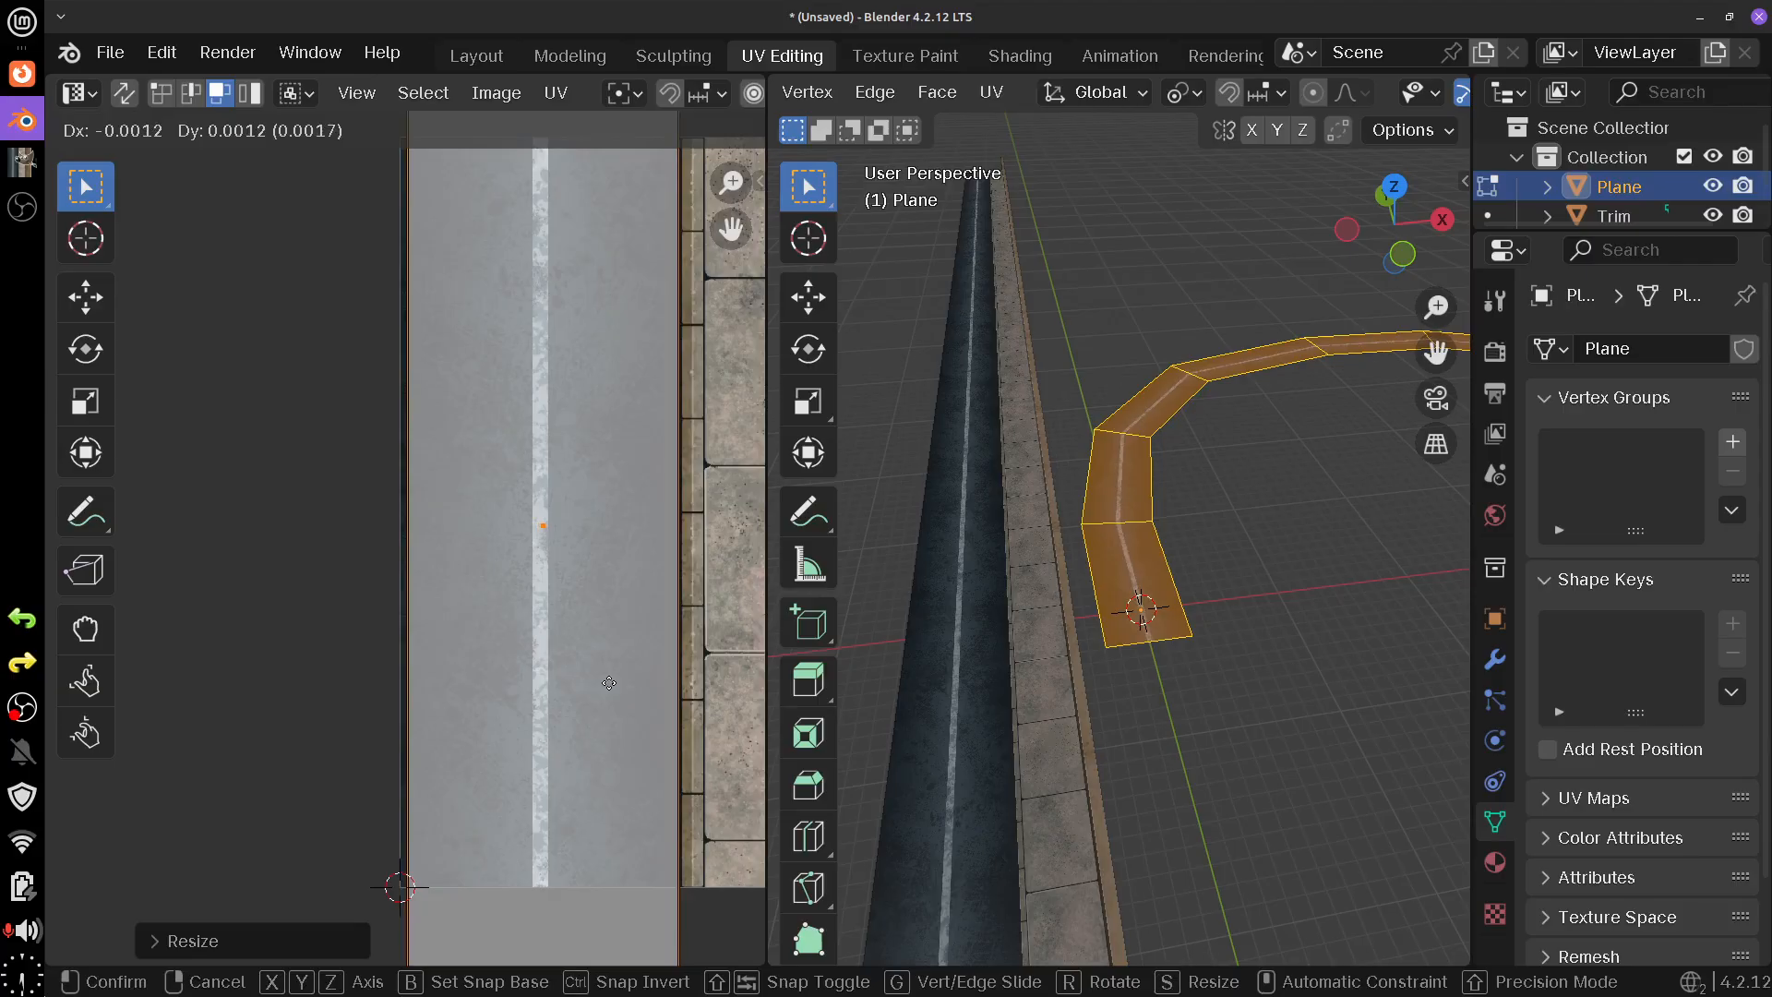
click(602, 688)
key(s)
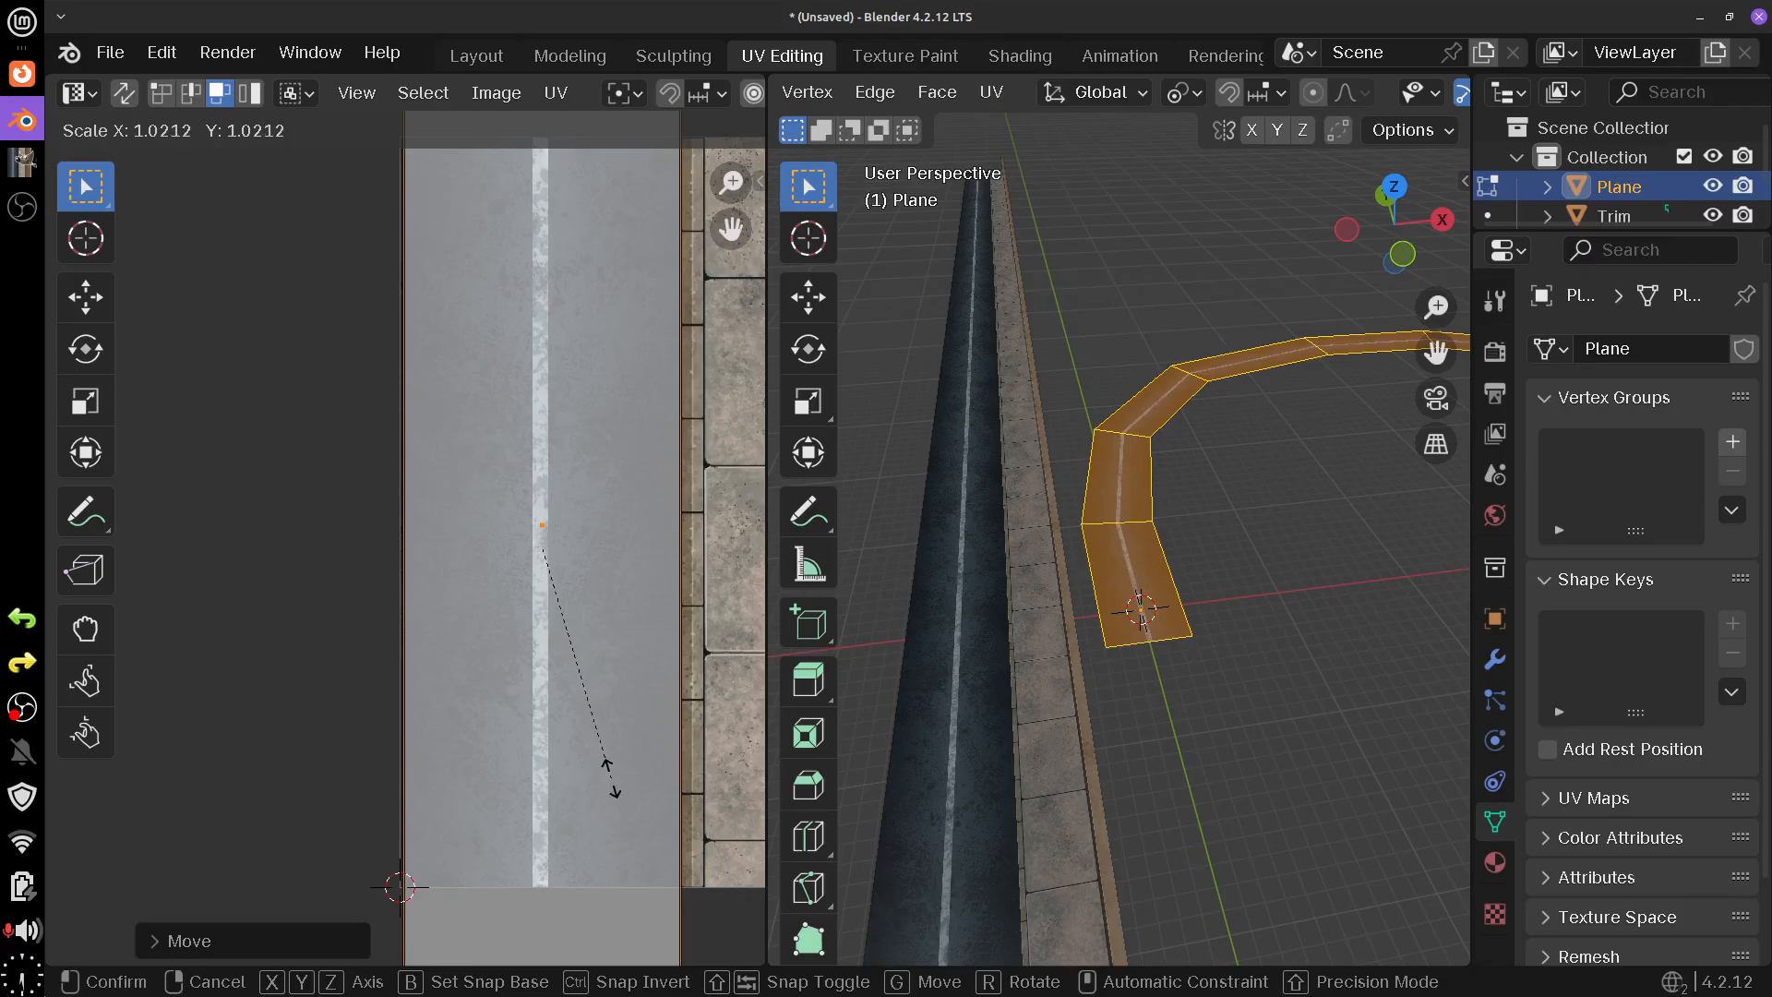
click(610, 783)
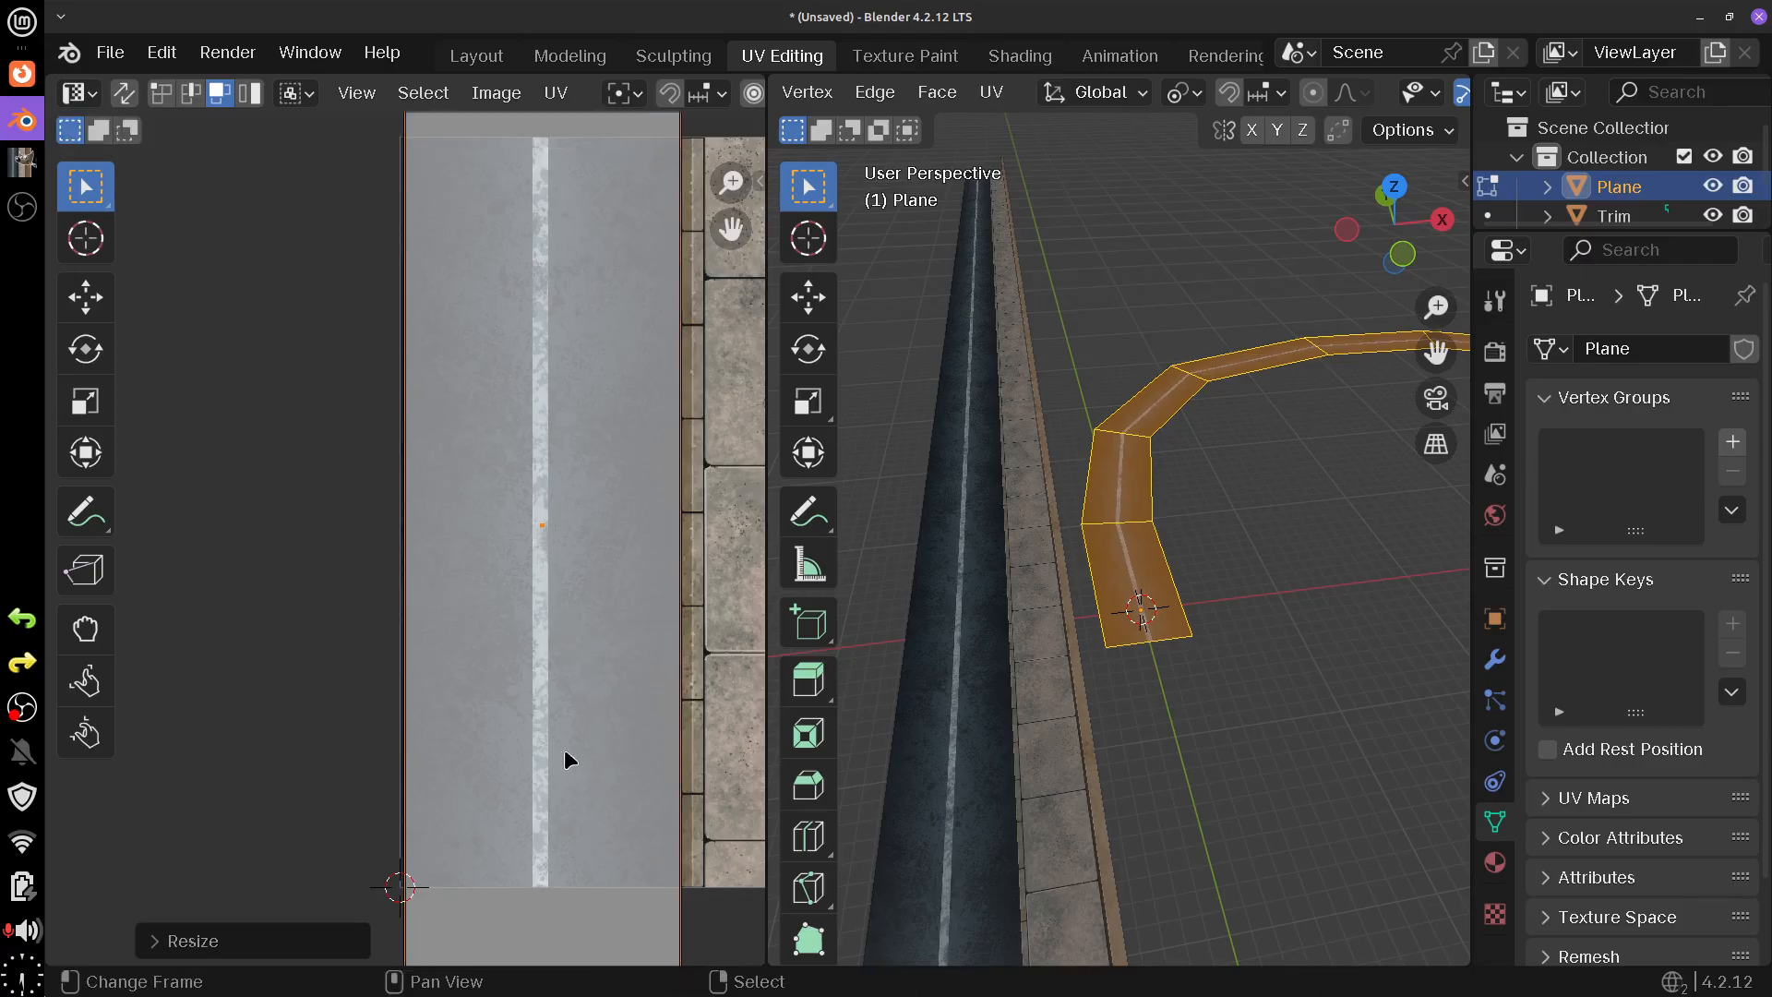
- Inspect the road texture across the strip's bends up close, exit Edit Mode, and examine the whole curved road
scroll(566, 754, down, 2)
scroll(1104, 639, up, 5)
scroll(1105, 638, up, 2)
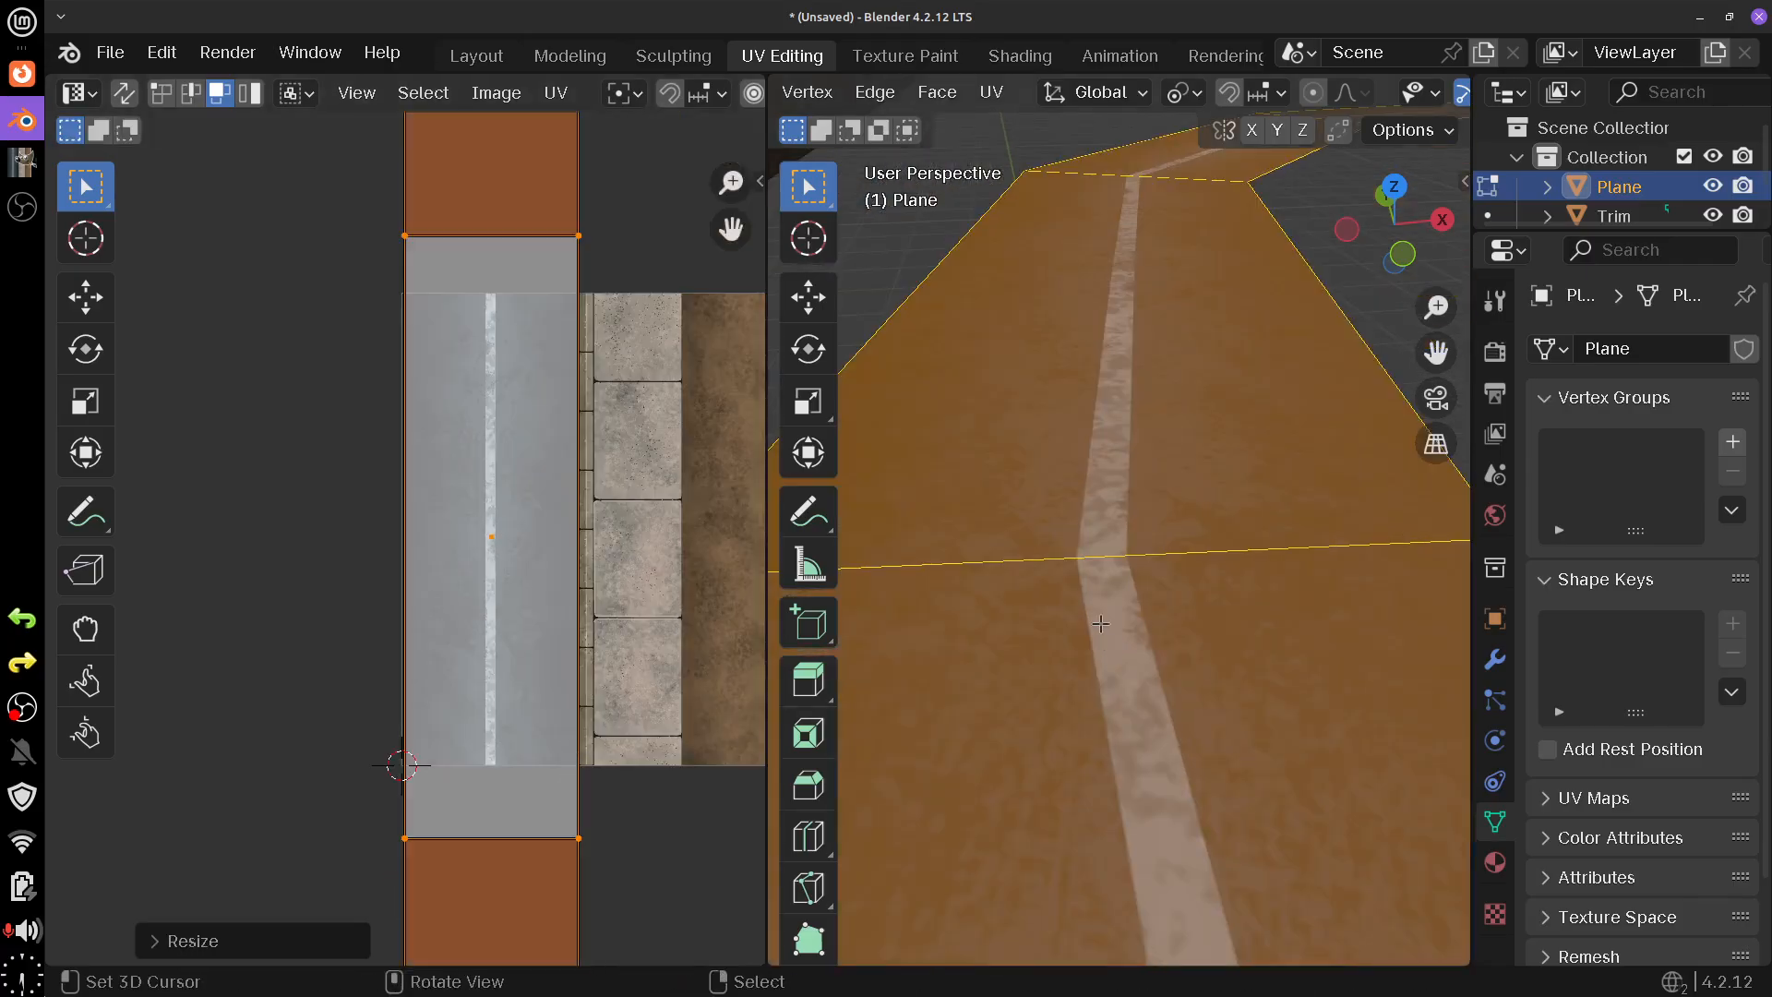
scroll(493, 673, down, 8)
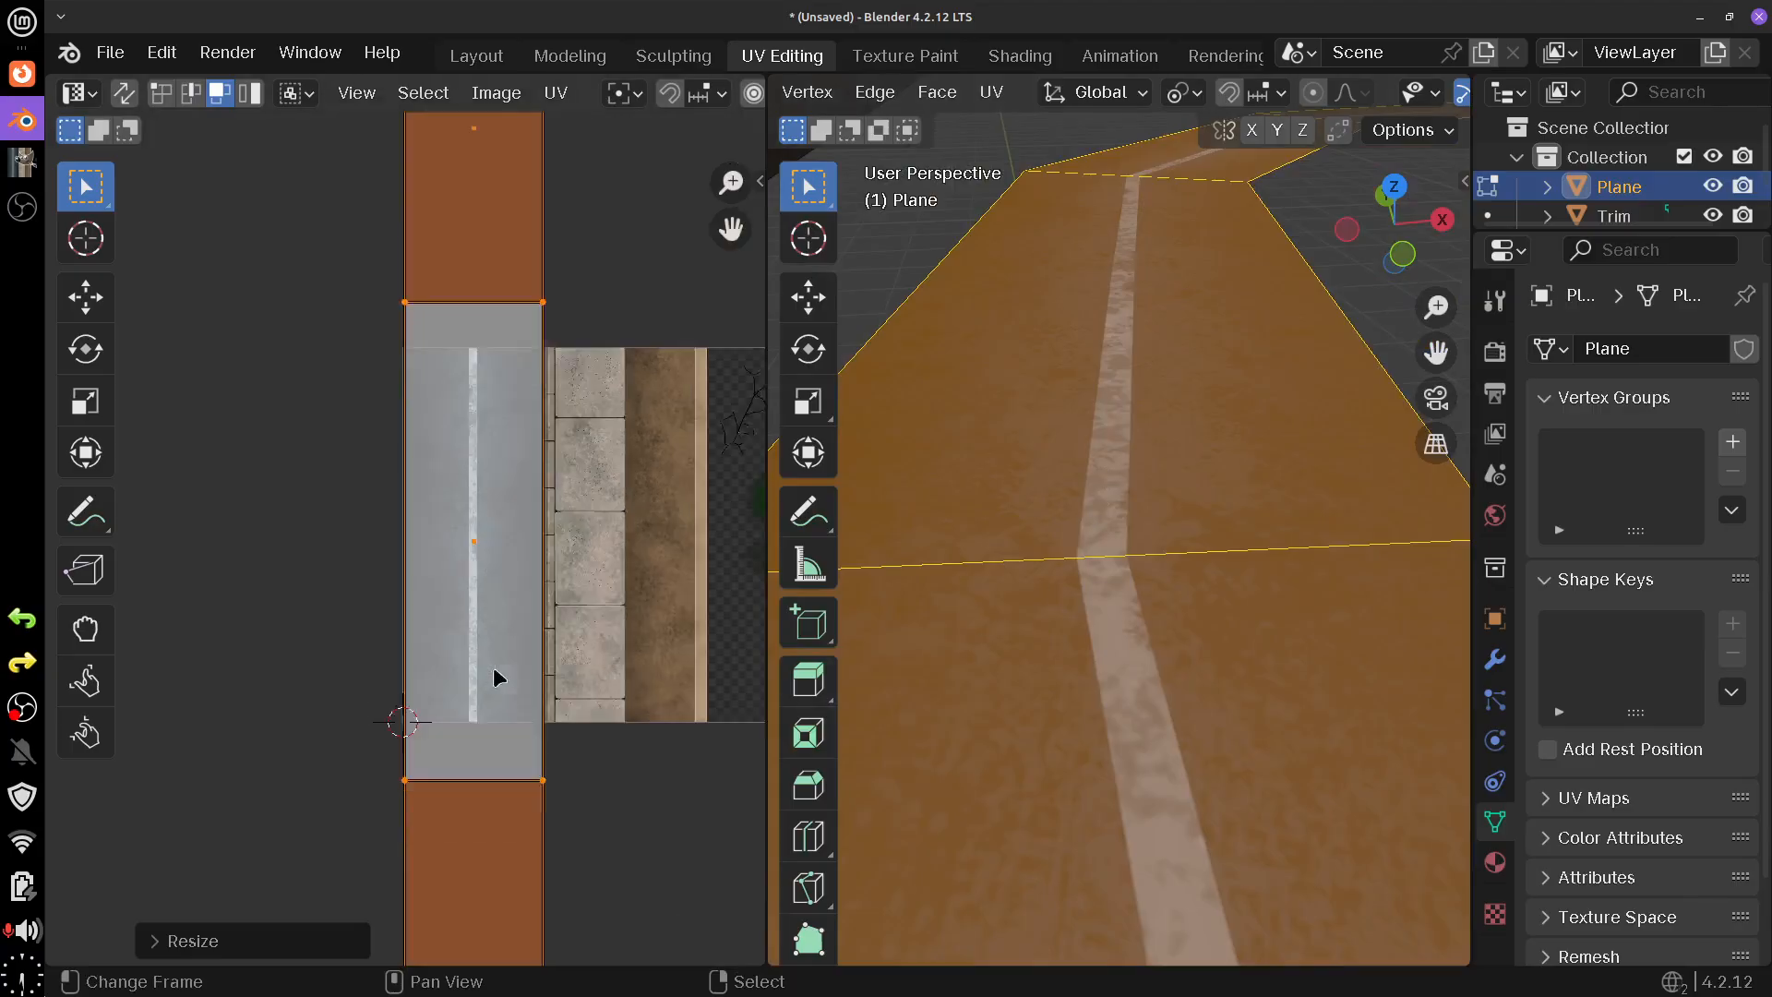
key(Tab)
drag(1228, 682, 1191, 660)
scroll(1194, 665, down, 2)
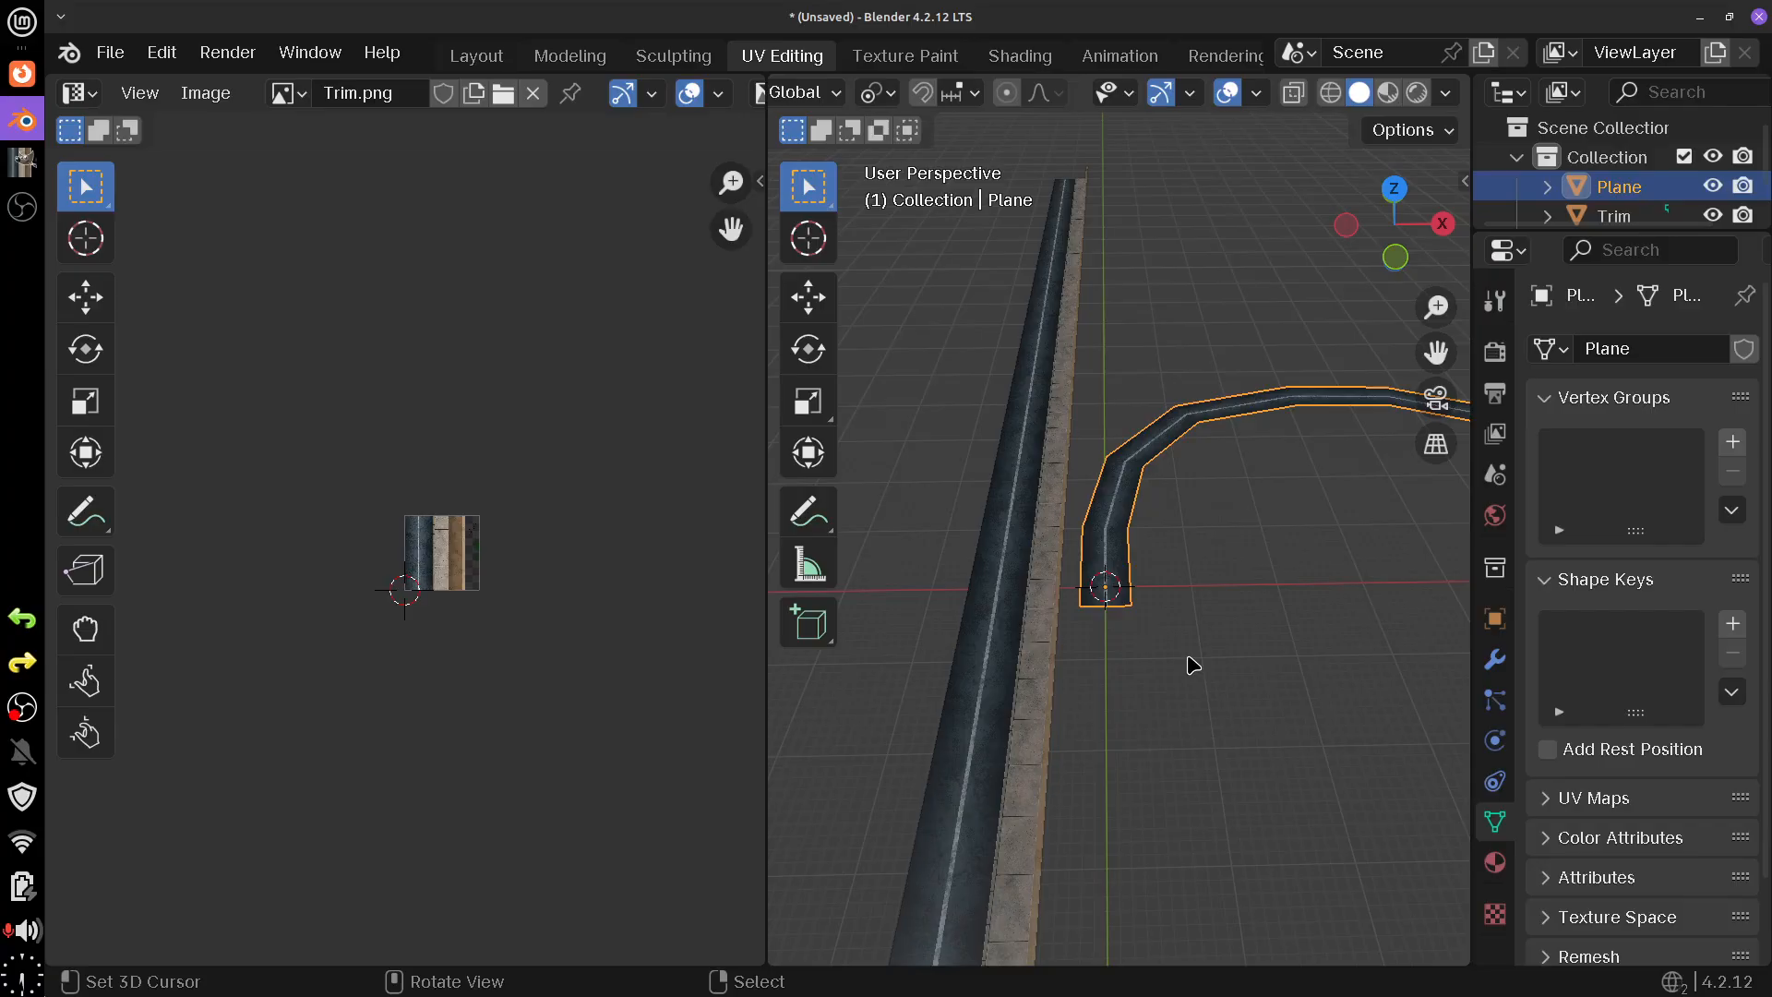
scroll(550, 708, up, 7)
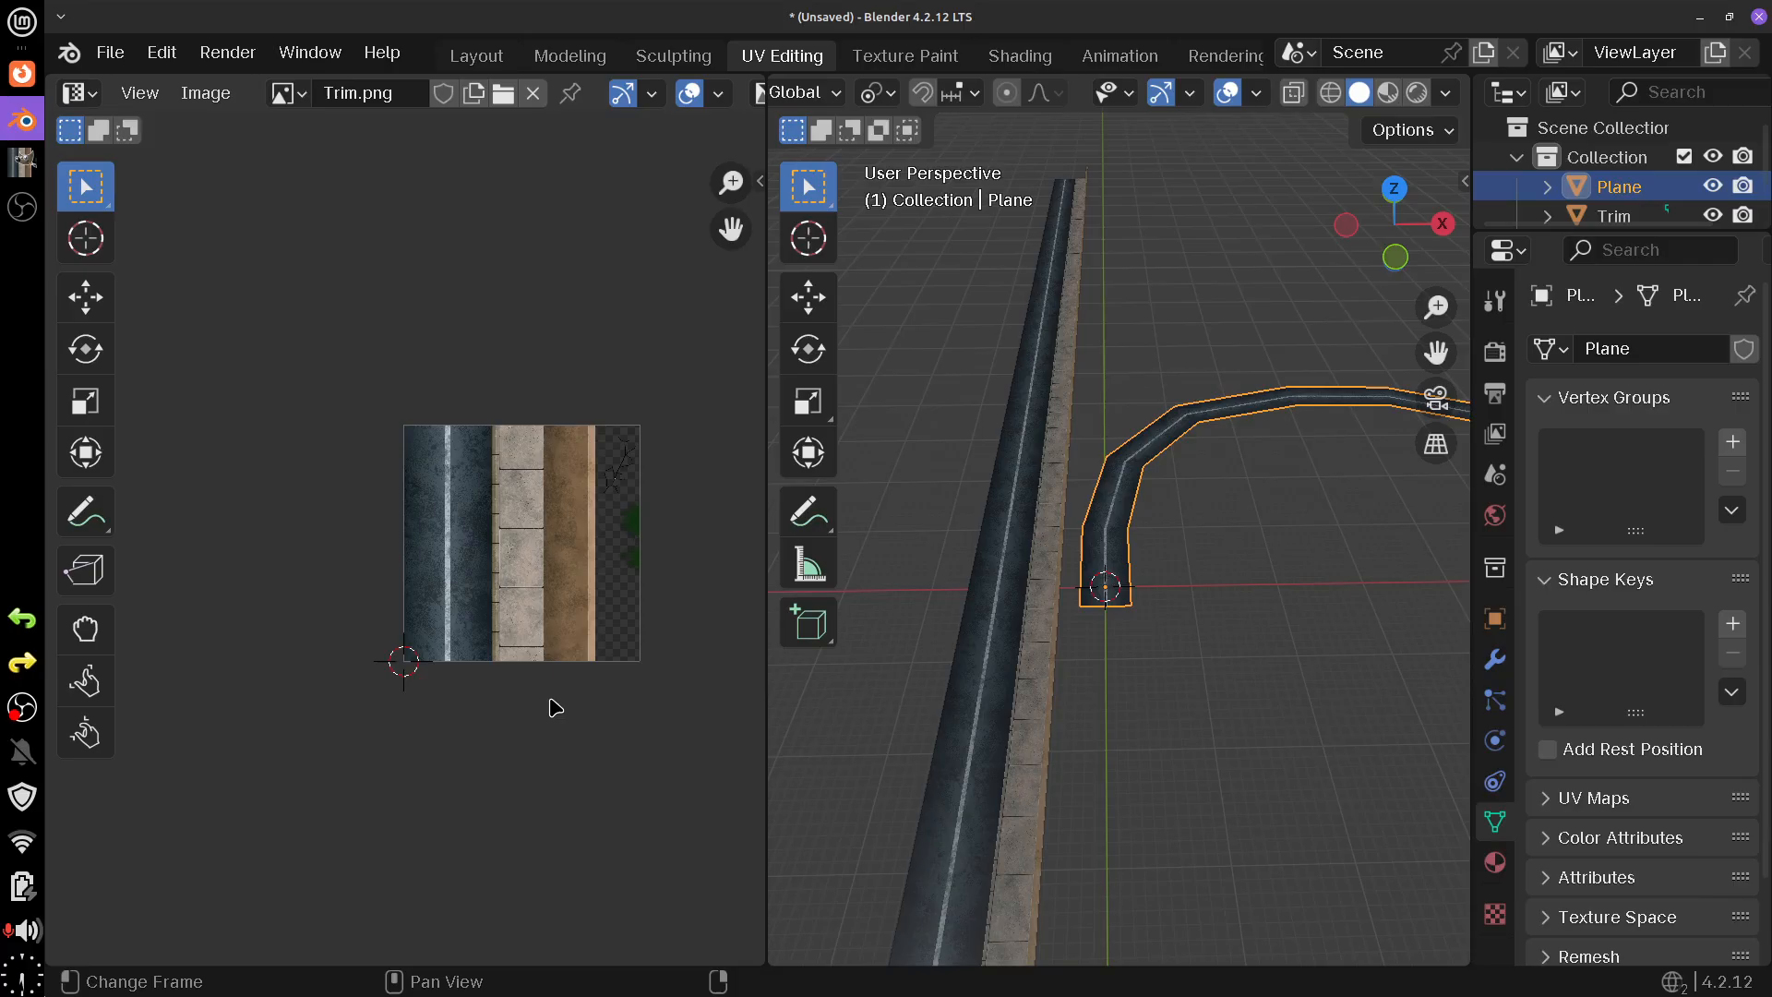
scroll(1147, 653, up, 6)
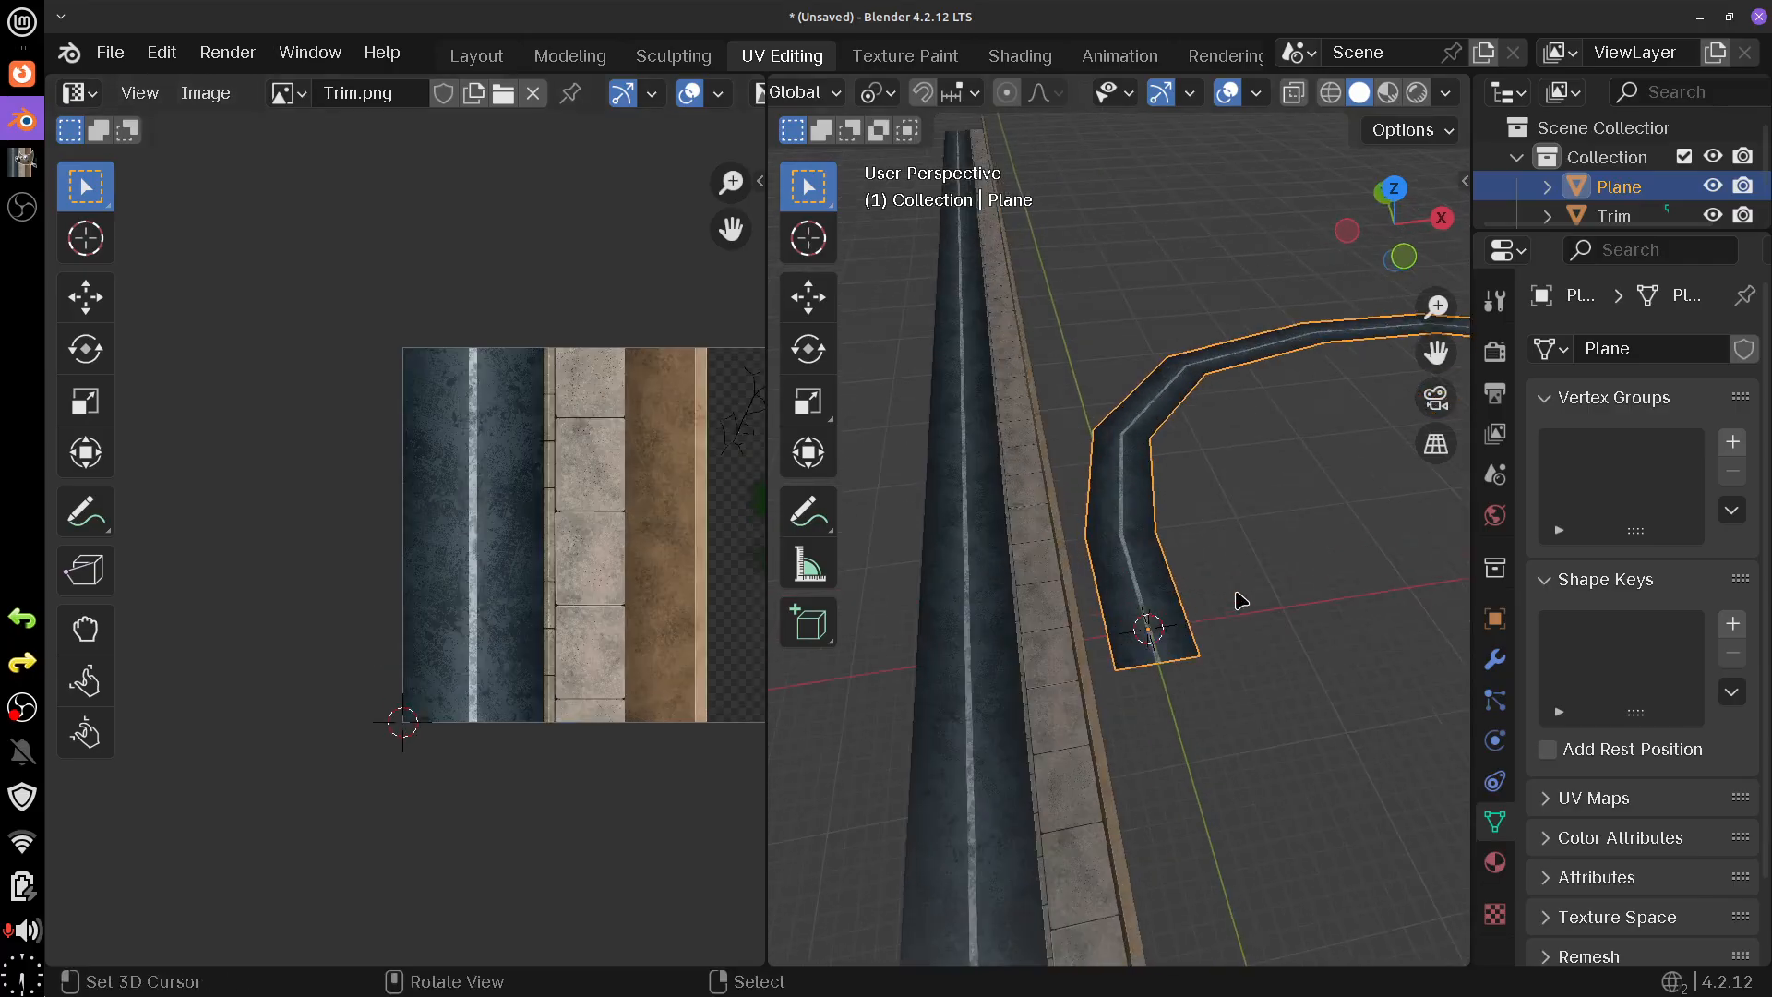
scroll(1236, 608, down, 8)
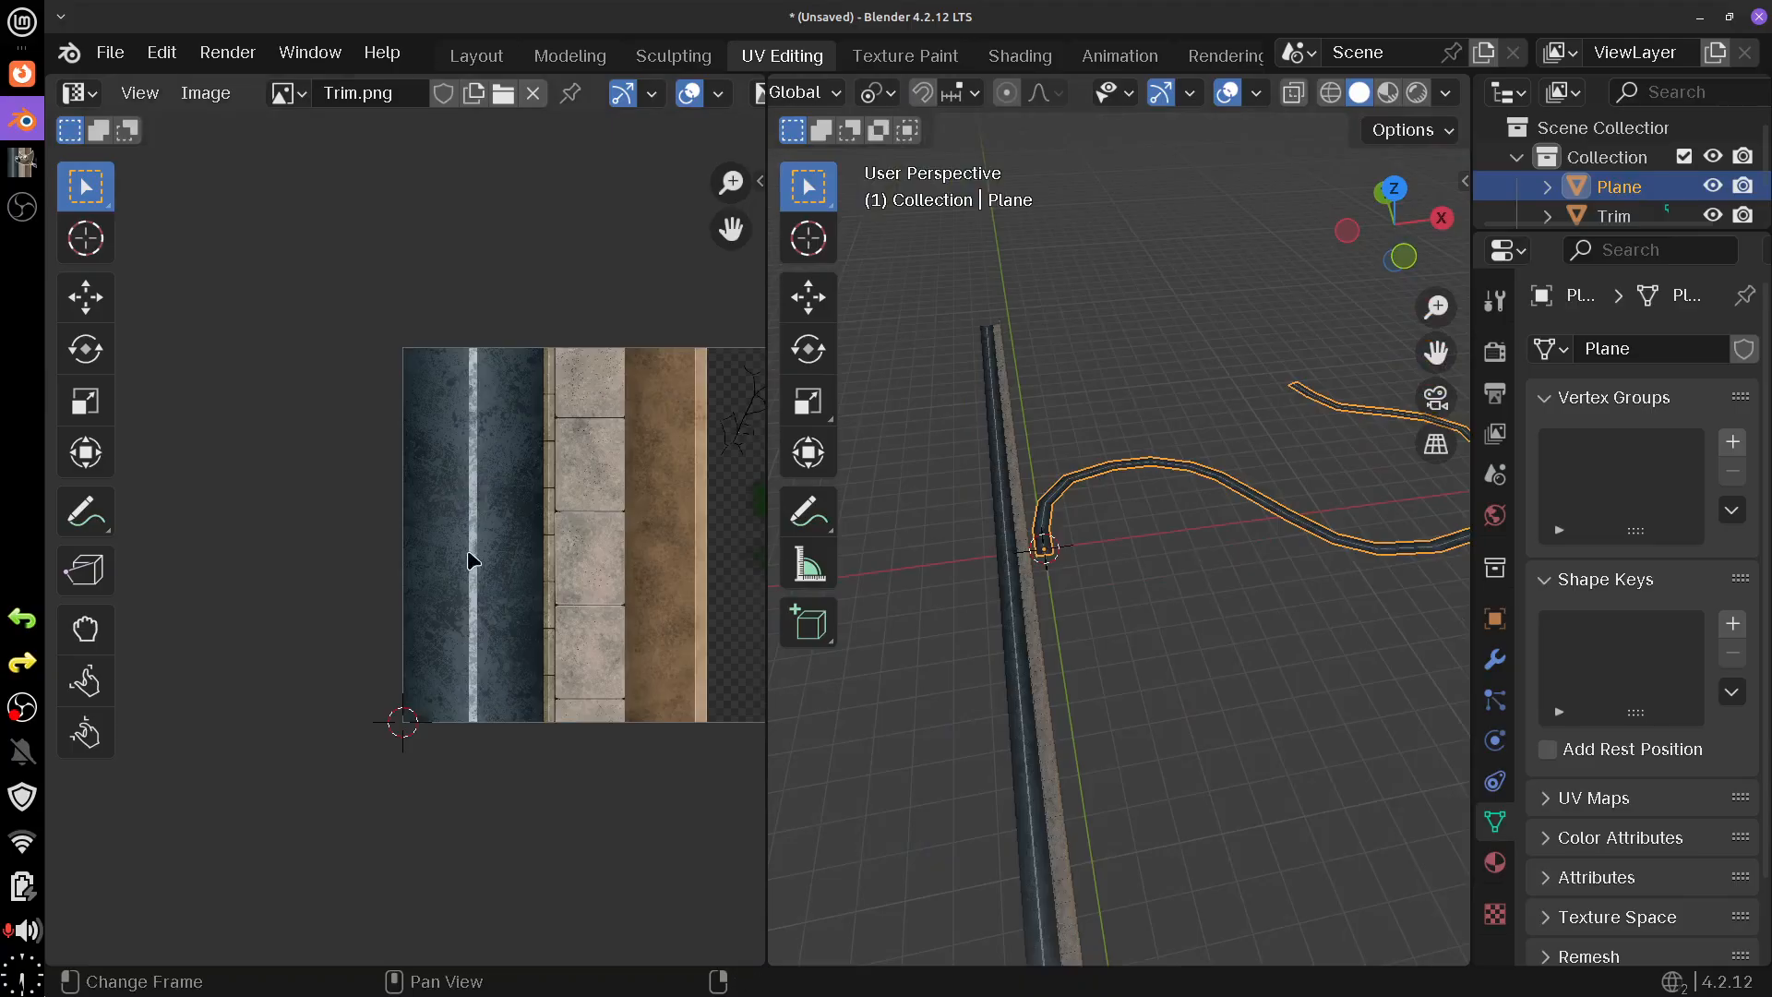
- Examine the trim sheet's road, curb, paving, and dirt bands and its branch and leaf decals, along with the curved road
scroll(495, 553, down, 3)
scroll(545, 550, up, 3)
scroll(546, 550, up, 1)
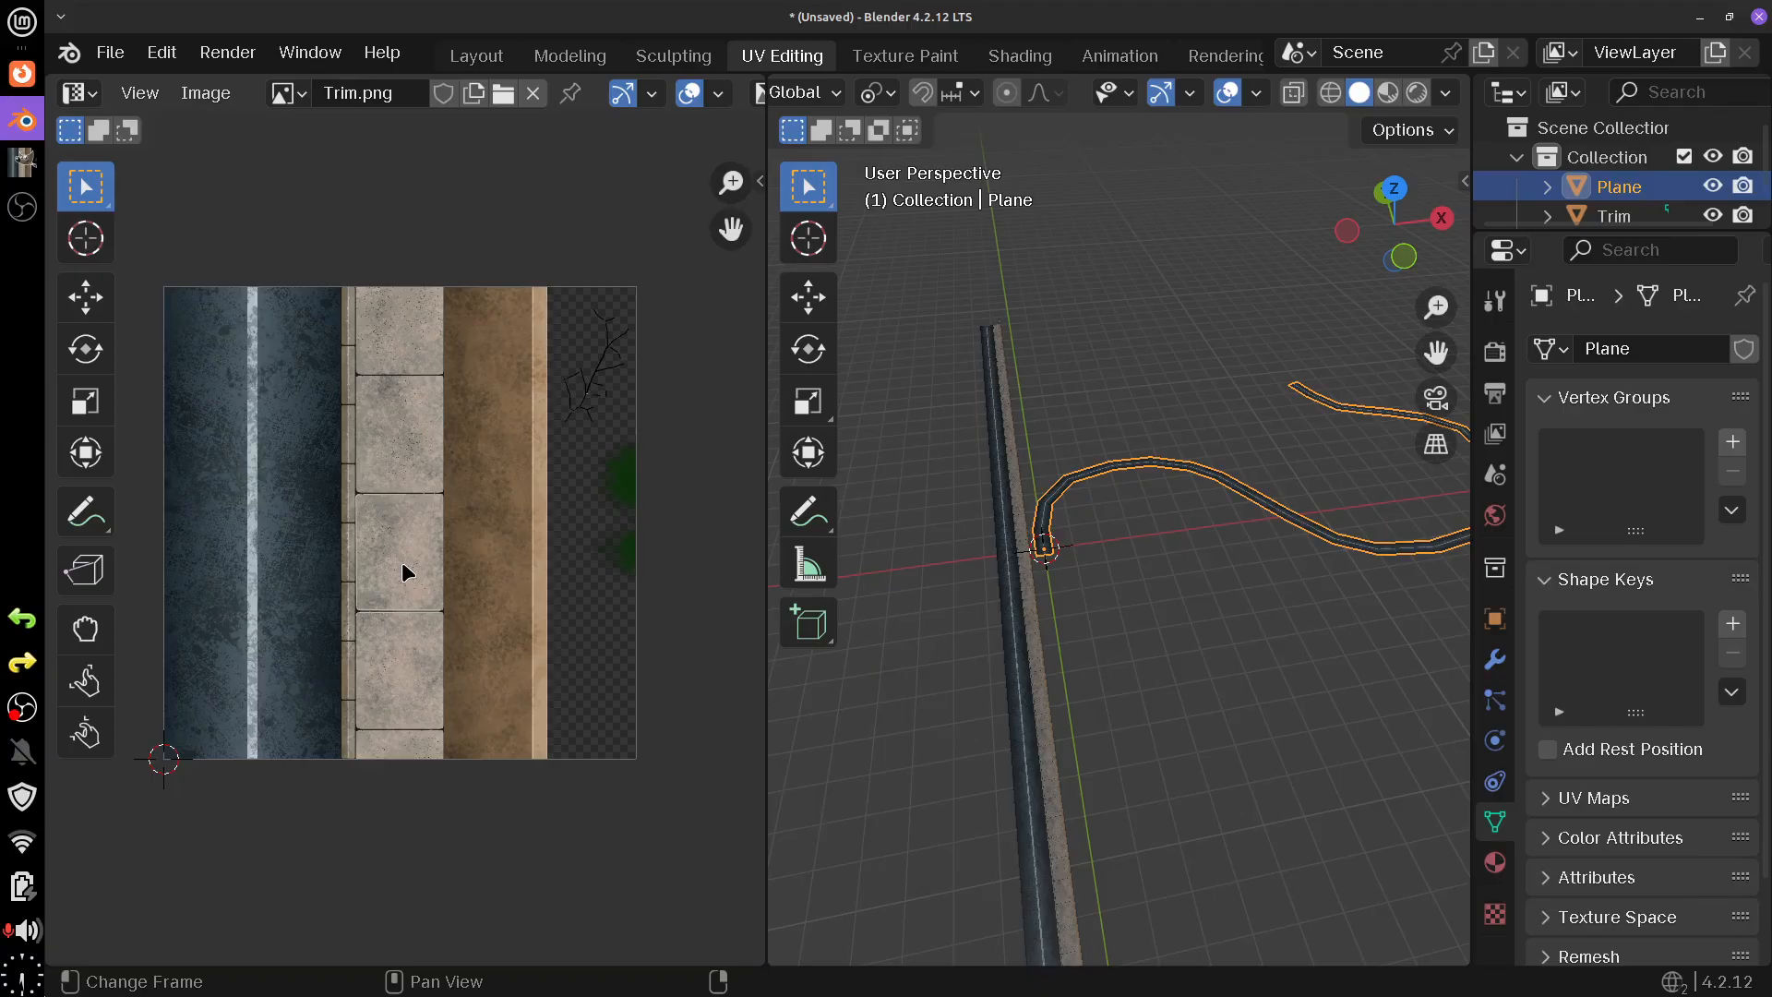
scroll(448, 546, up, 4)
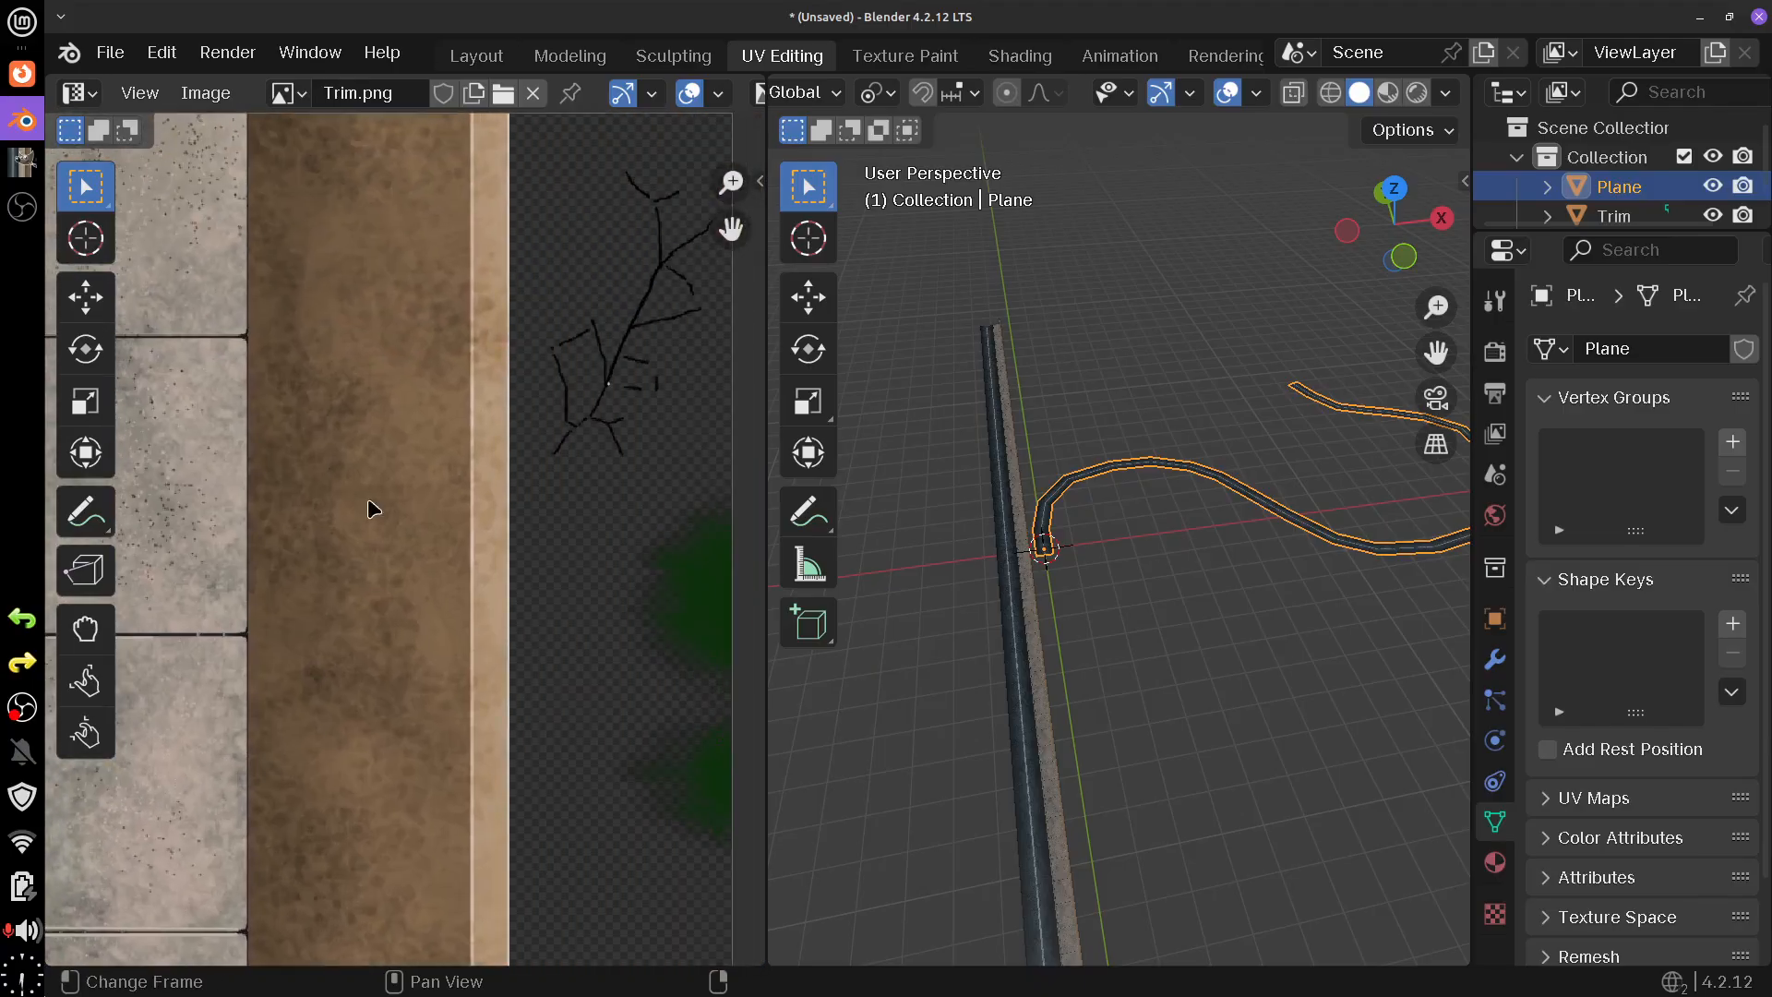
scroll(367, 510, up, 5)
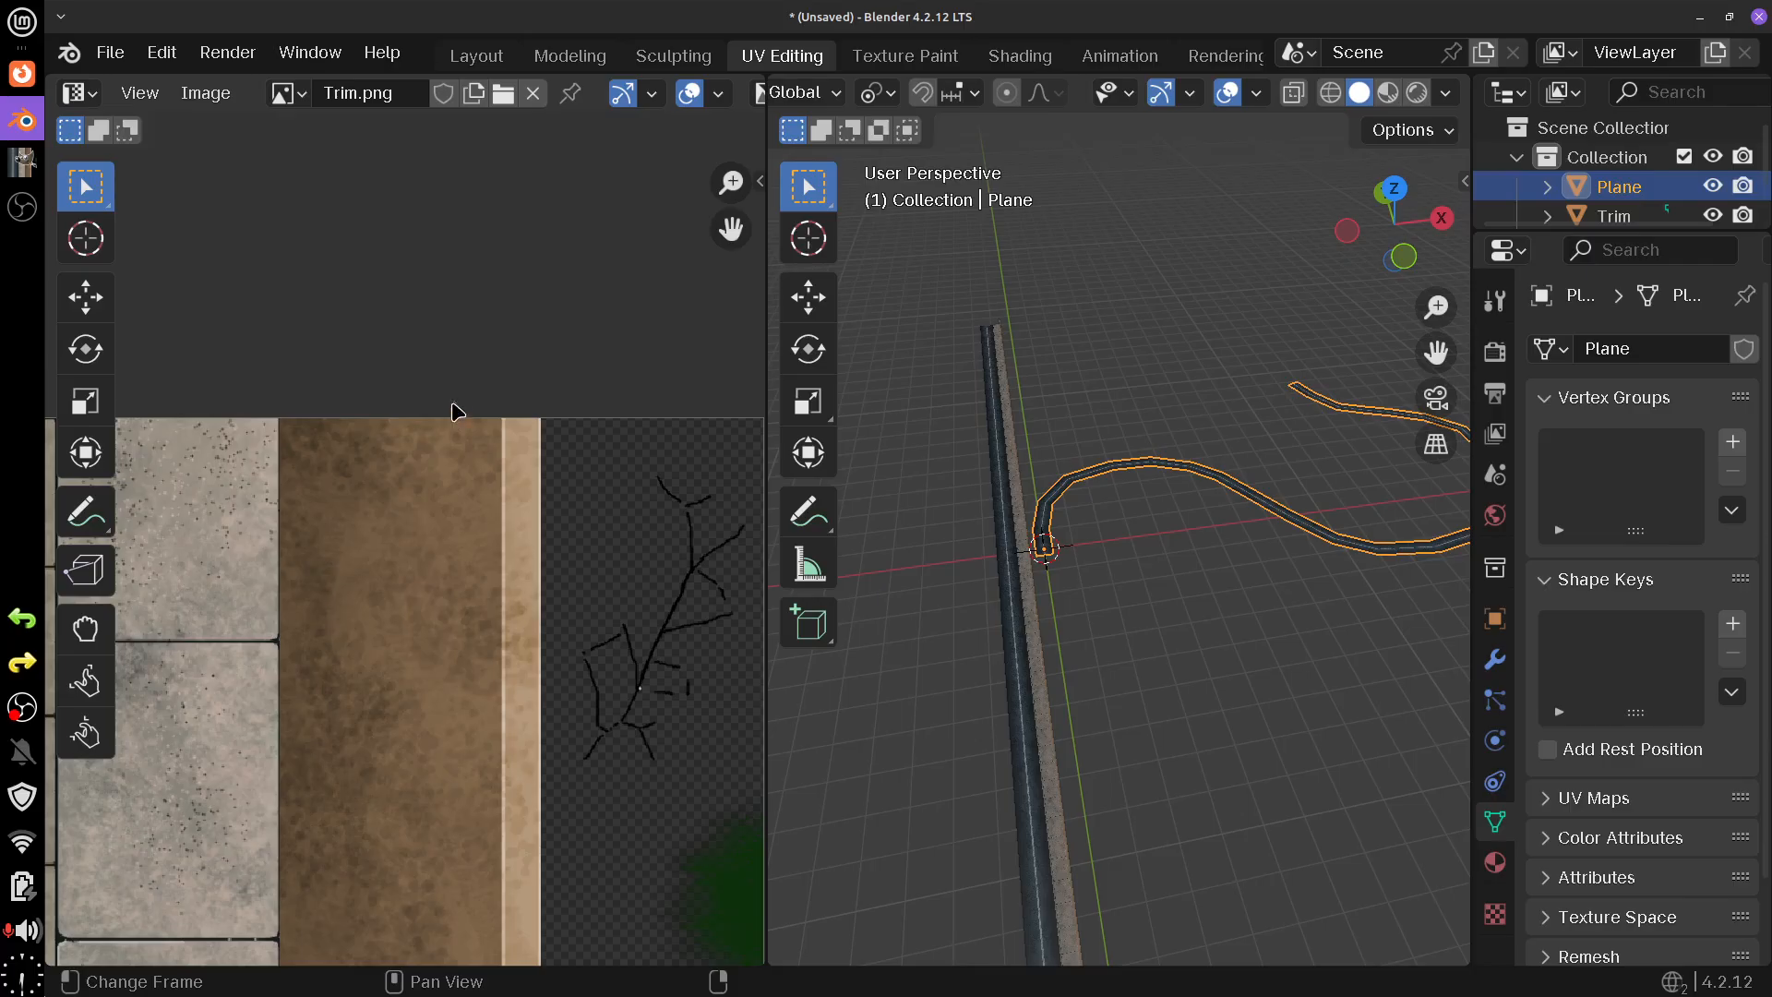
drag(454, 392, 468, 519)
drag(542, 571, 542, 417)
ctrl+scroll(550, 611, left, 5)
scroll(387, 546, up, 3)
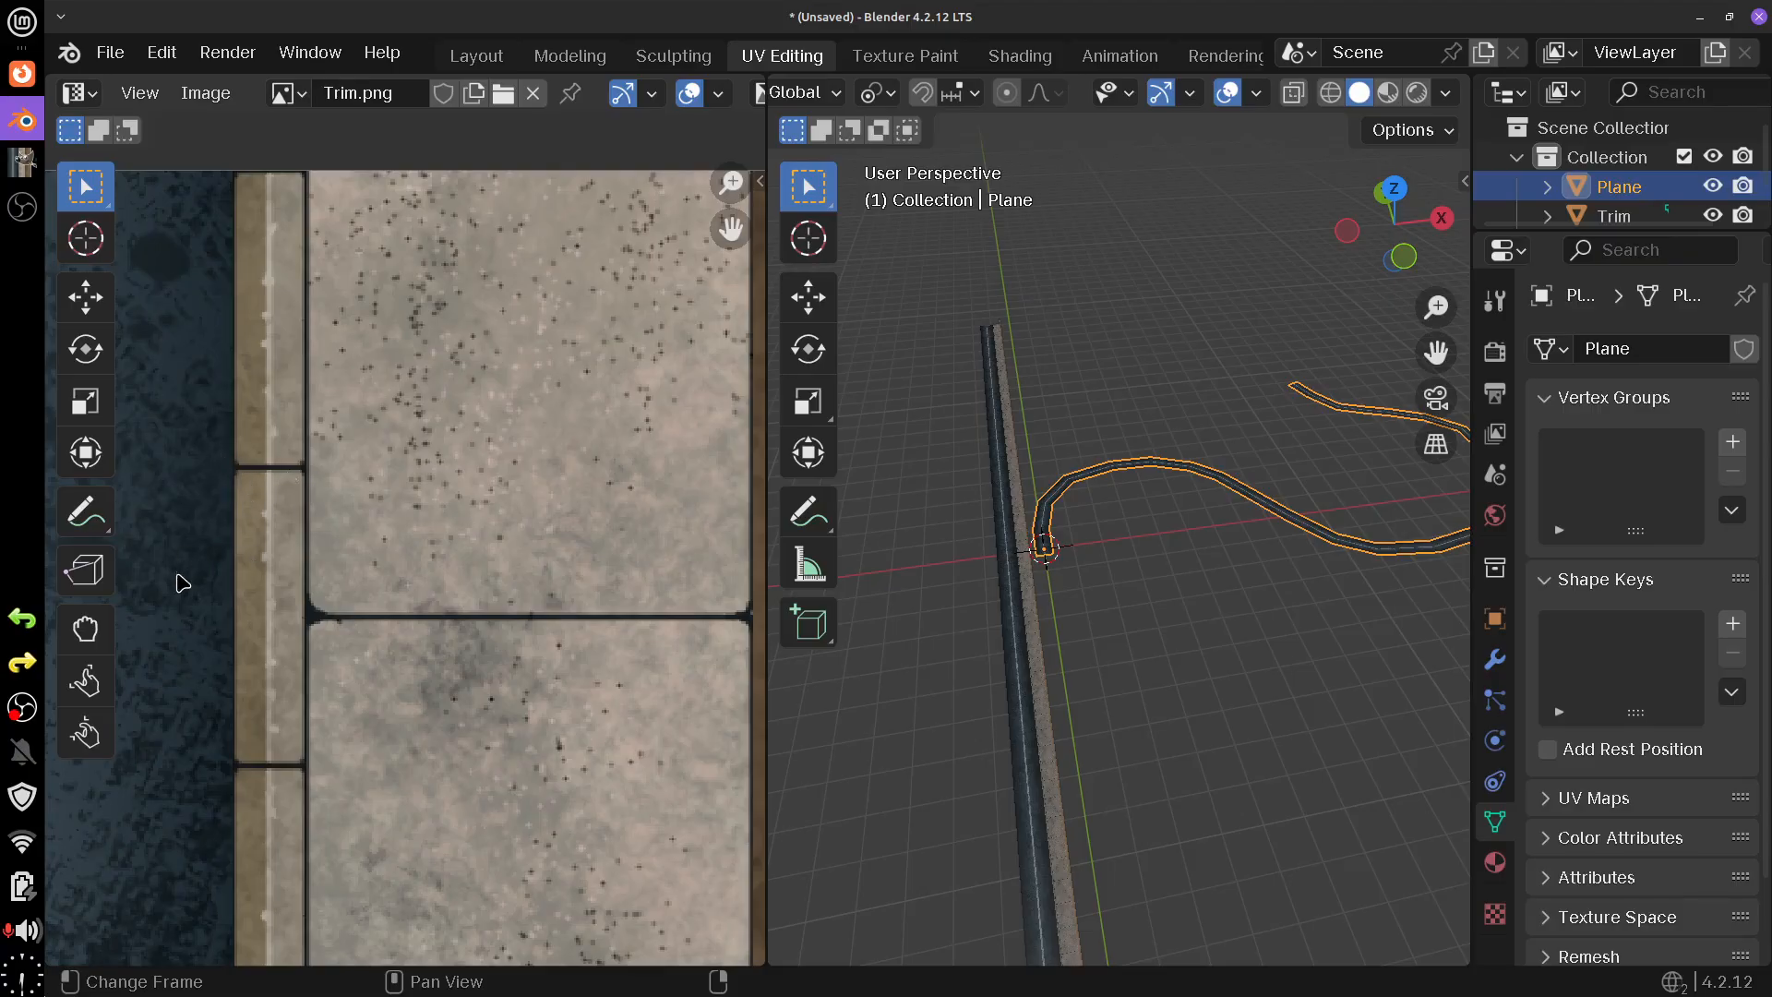
scroll(593, 534, down, 6)
scroll(486, 664, up, 4)
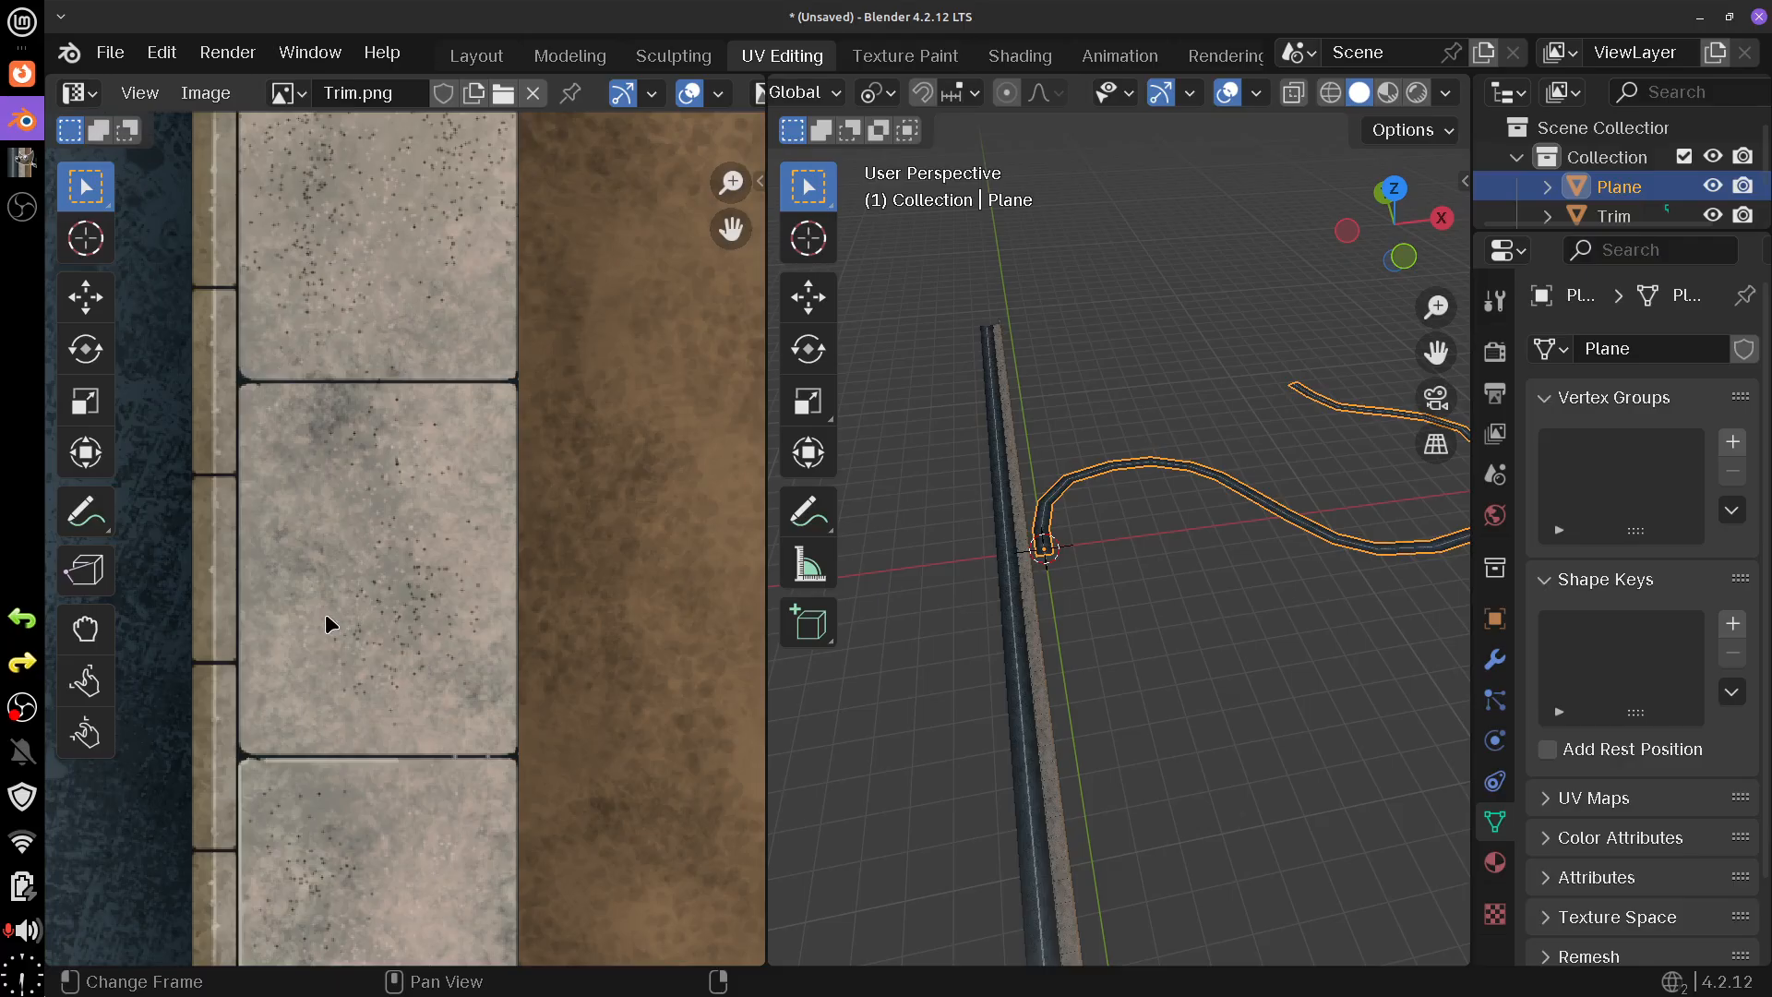
scroll(328, 625, down, 5)
scroll(680, 704, down, 2)
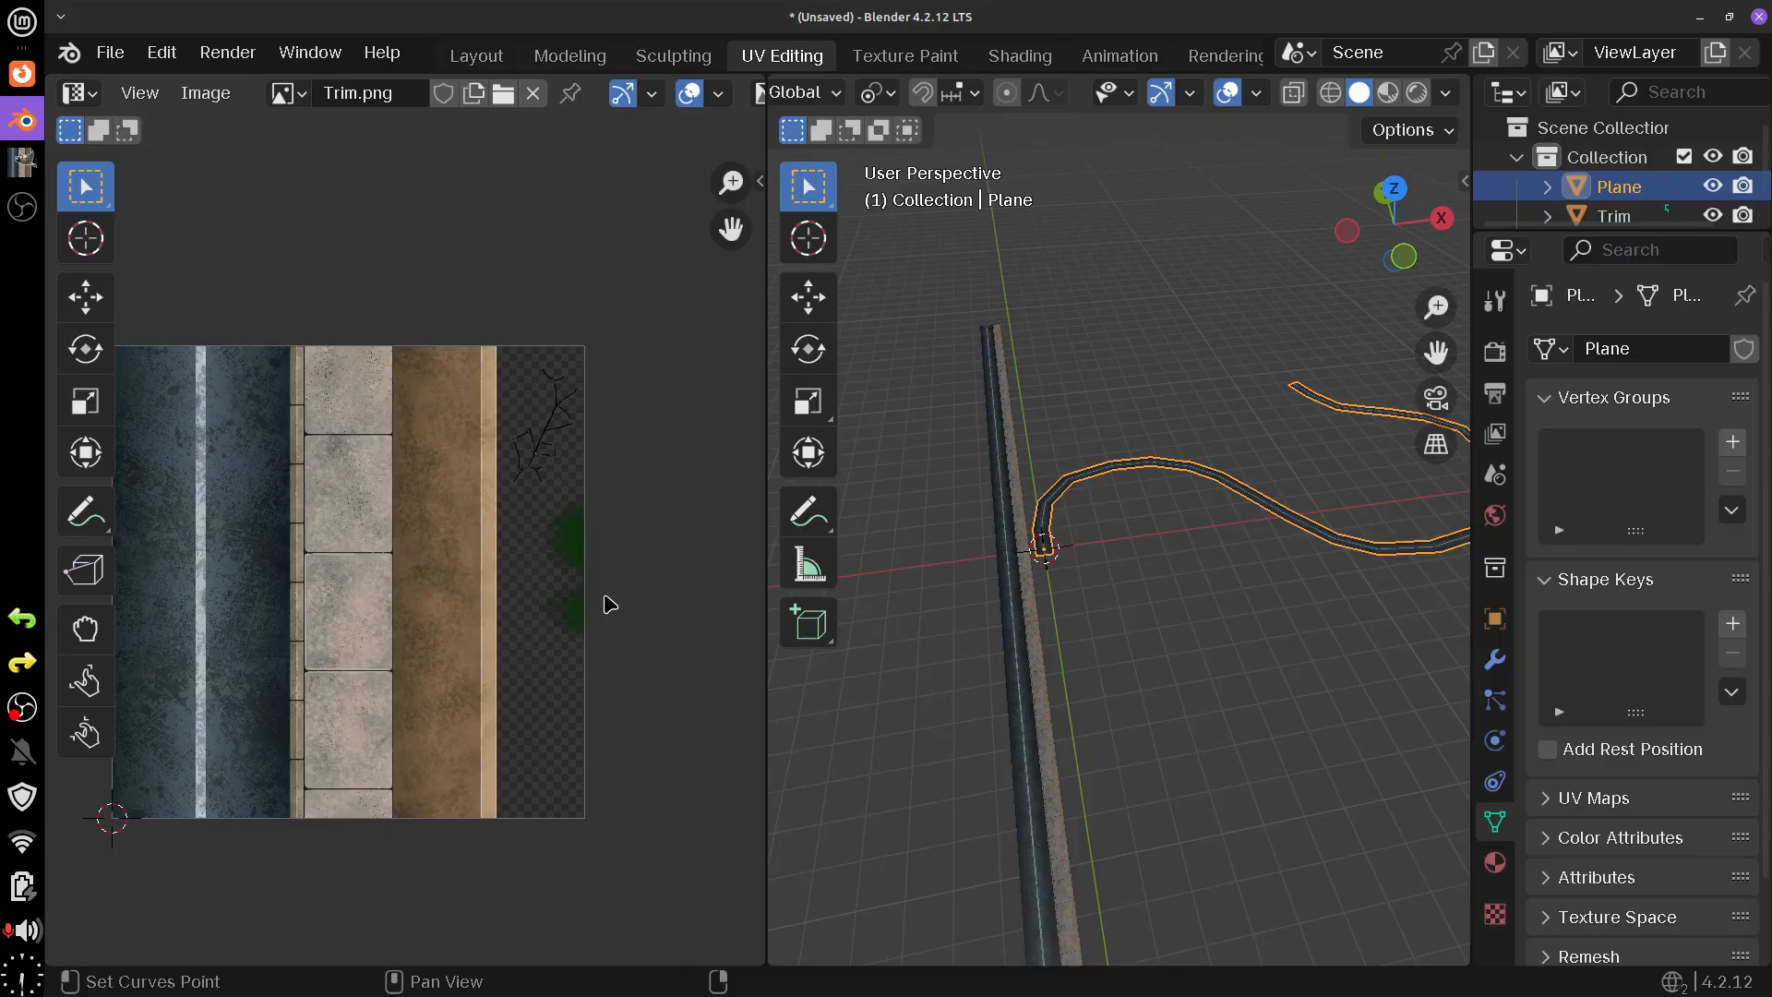
scroll(610, 604, up, 2)
scroll(1068, 664, down, 1)
scroll(701, 604, down, 2)
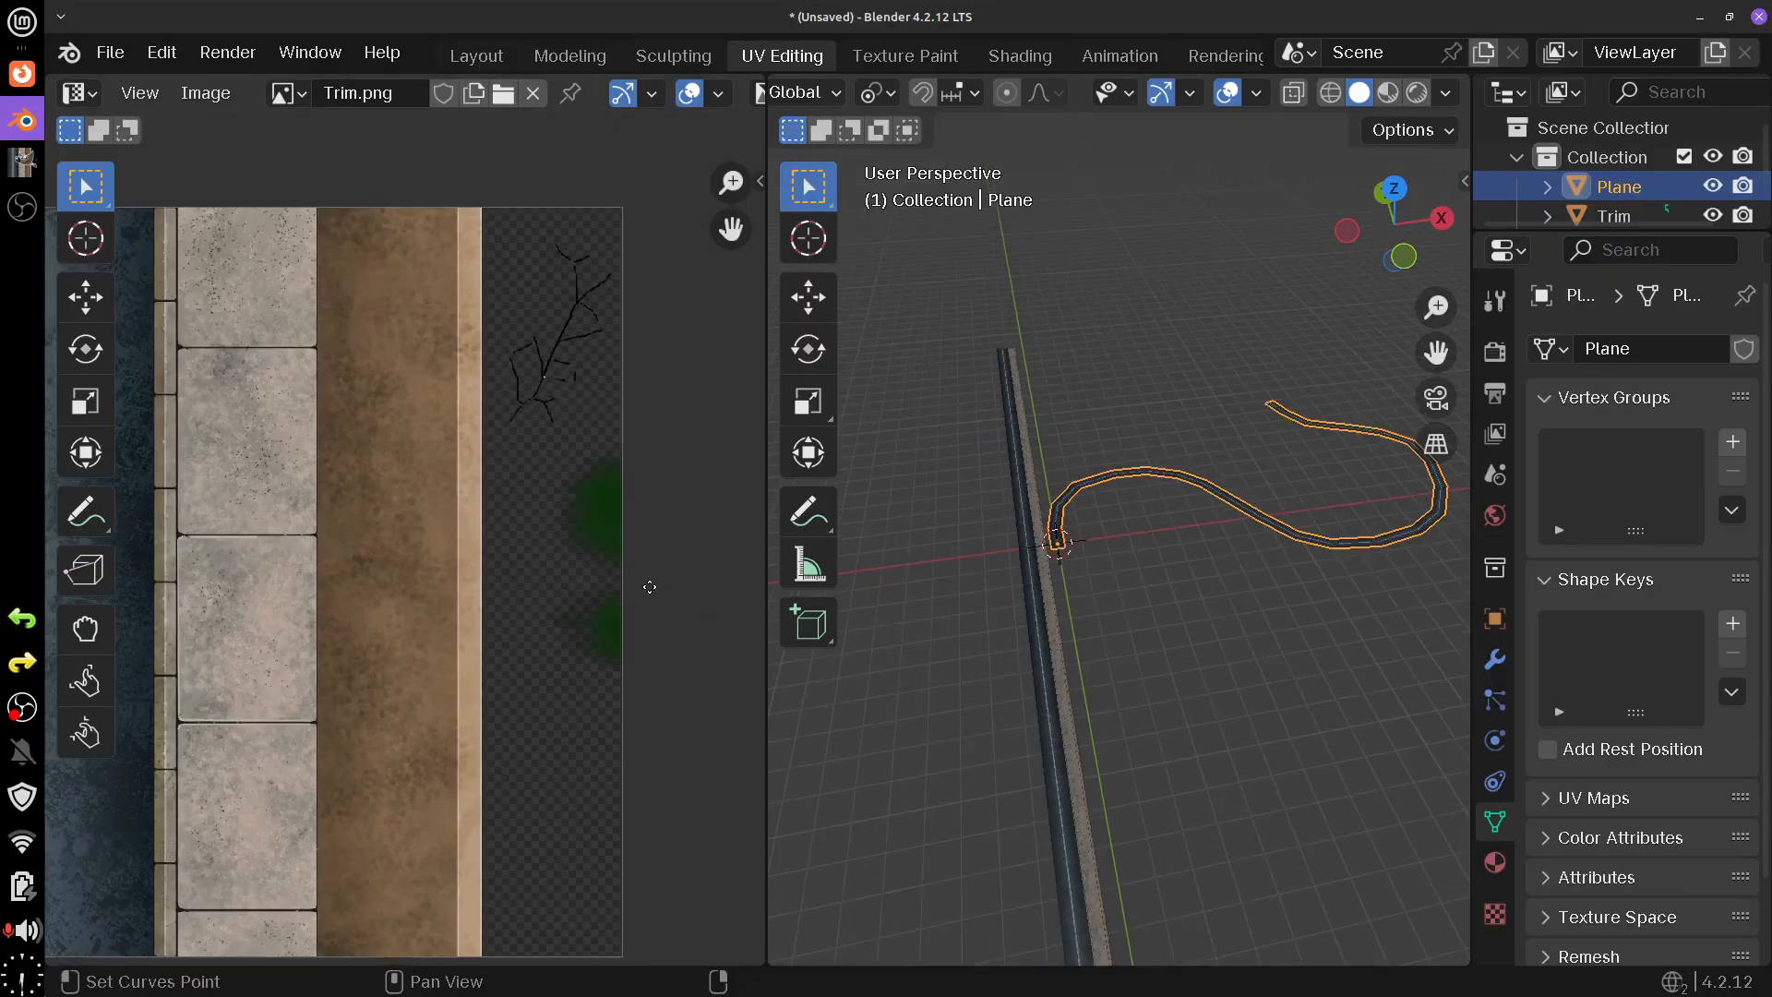
scroll(1085, 672, up, 5)
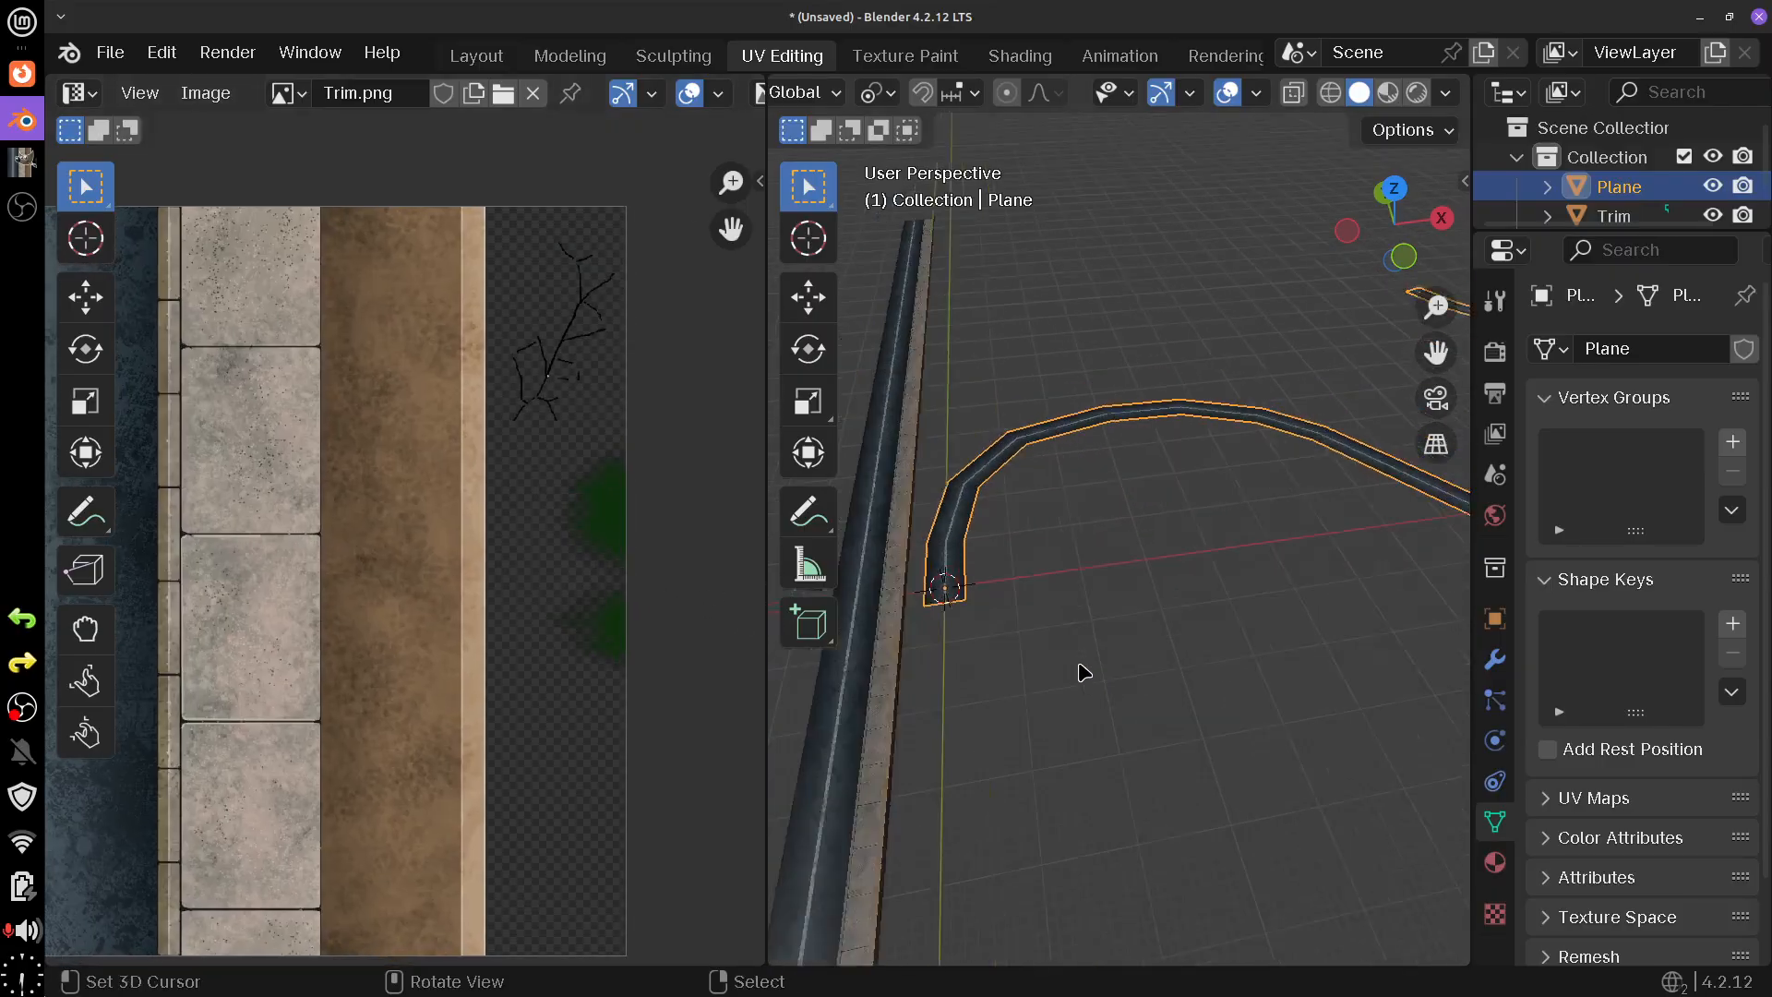
scroll(1081, 672, down, 4)
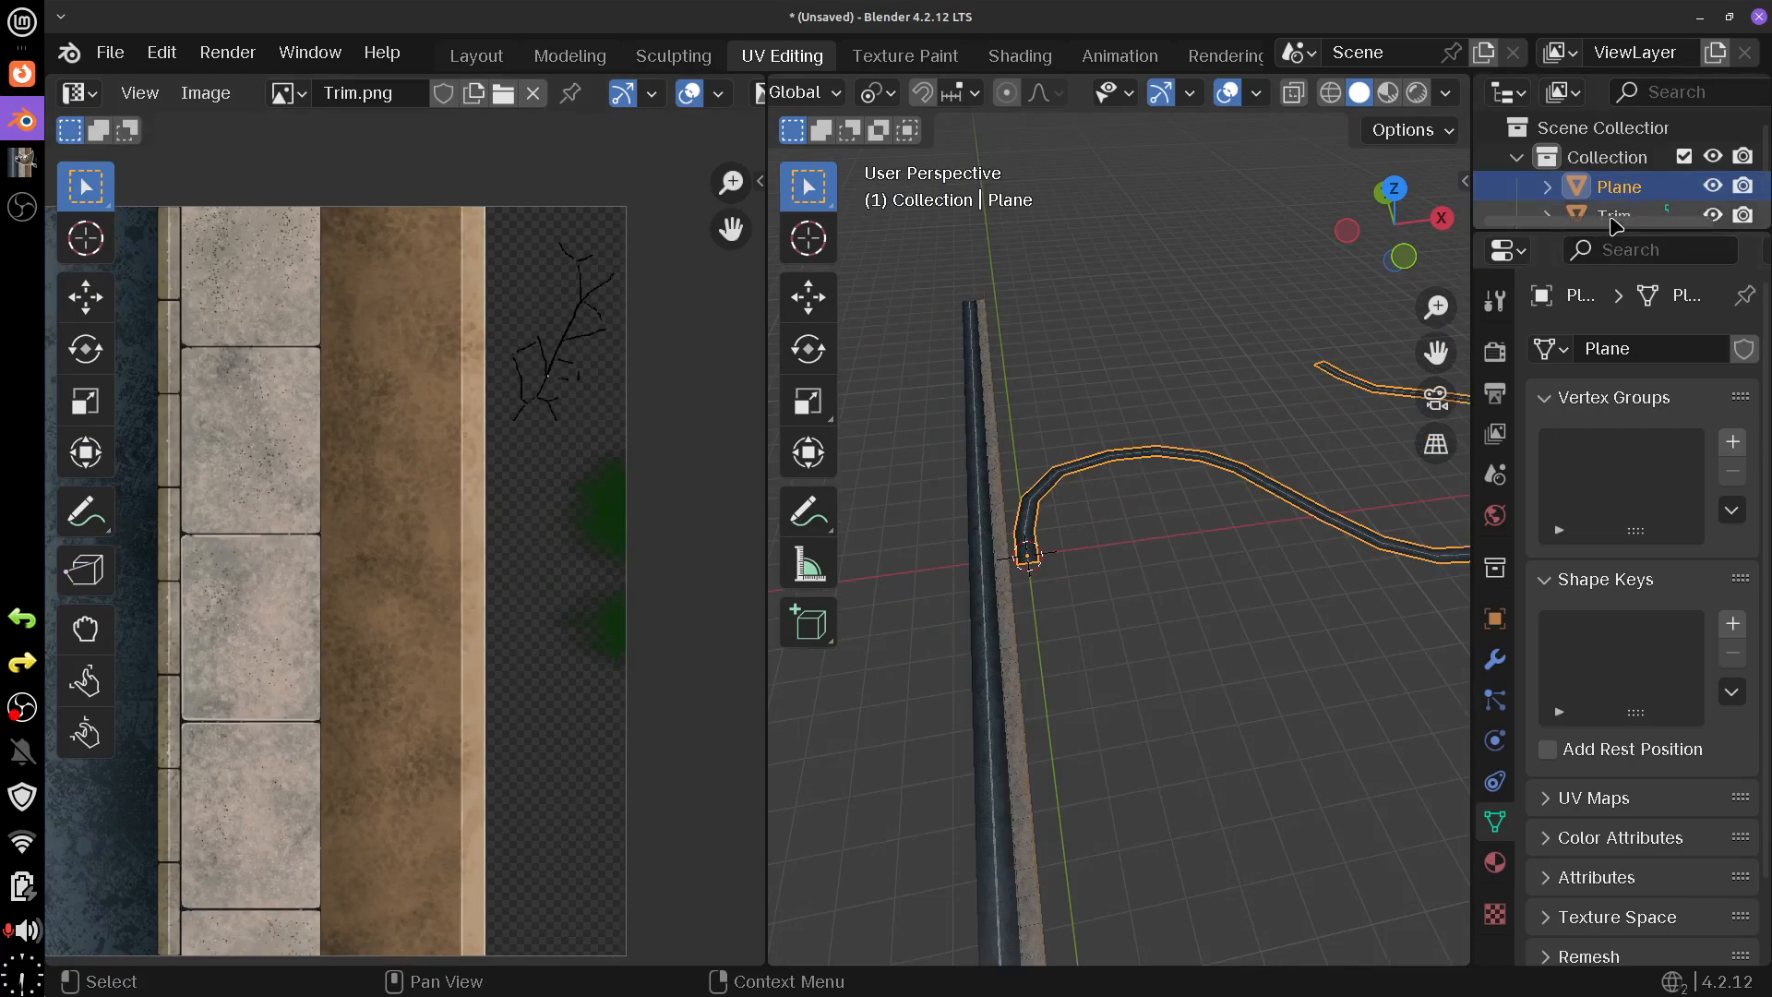
- Hide the curved road Plane, enlarge the Outliner, and unhide and select the branch-and-leaf decal plane Trim.001
click(1713, 185)
drag(1662, 233, 1662, 349)
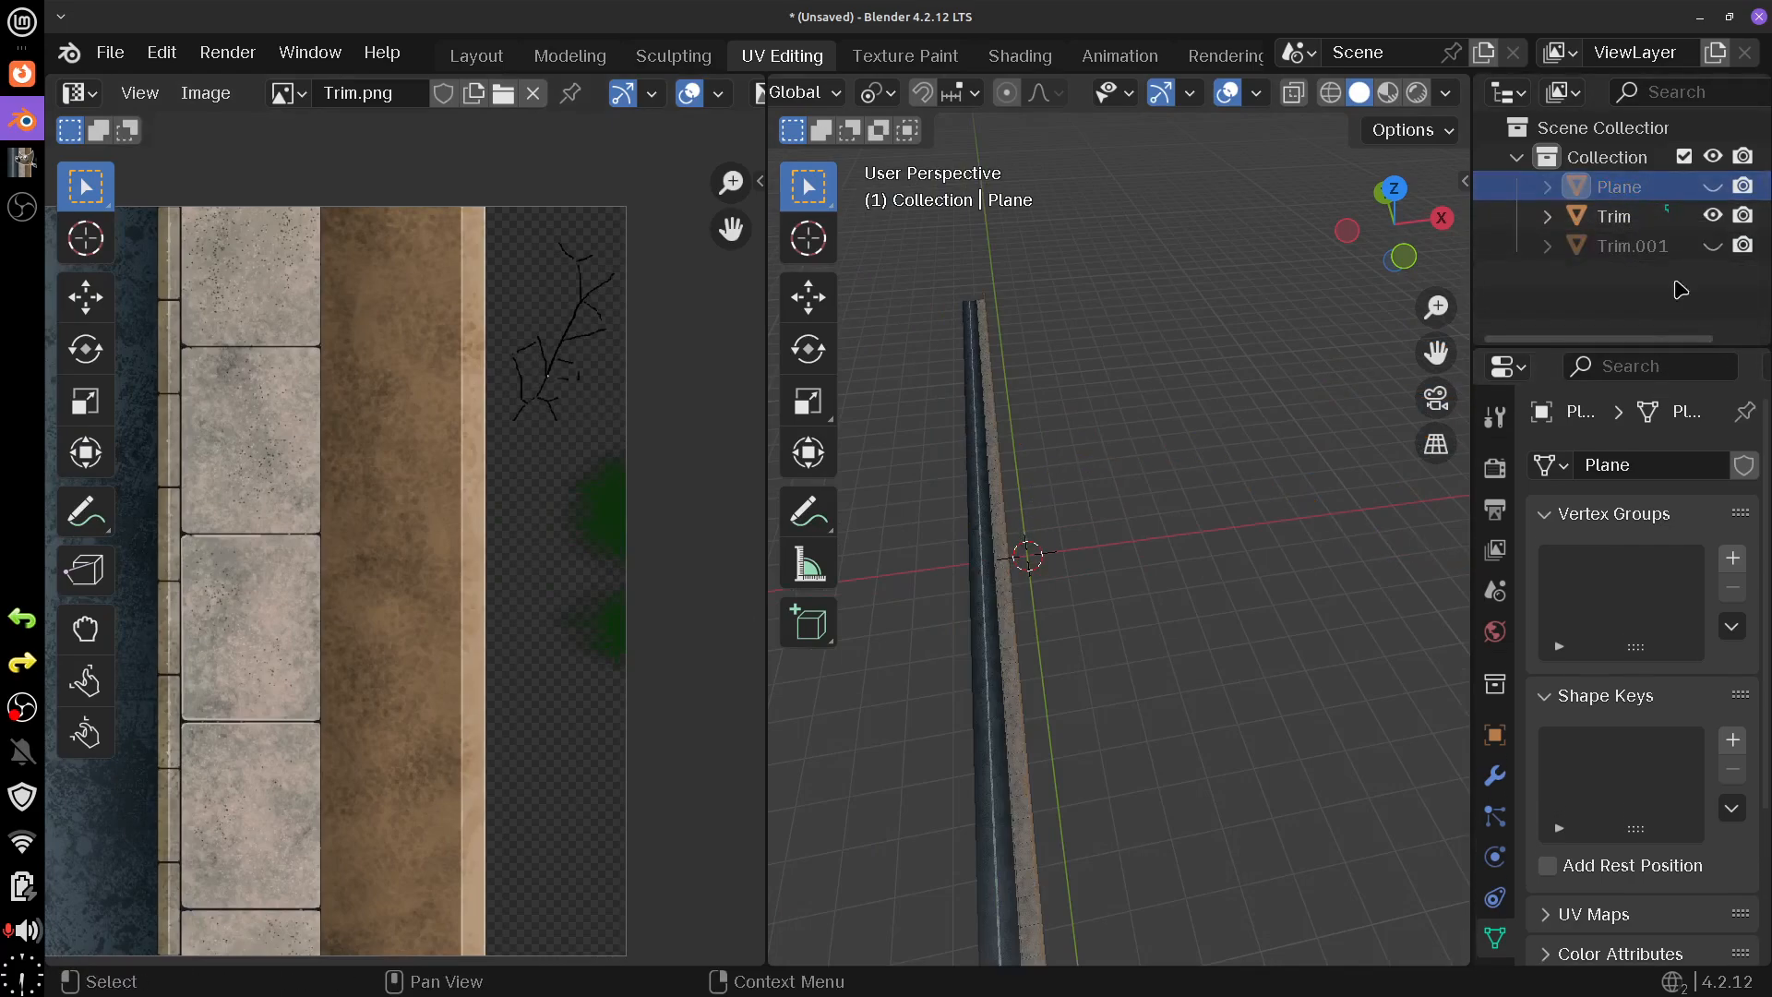
click(1617, 245)
drag(1154, 496, 1216, 545)
scroll(1215, 554, down, 6)
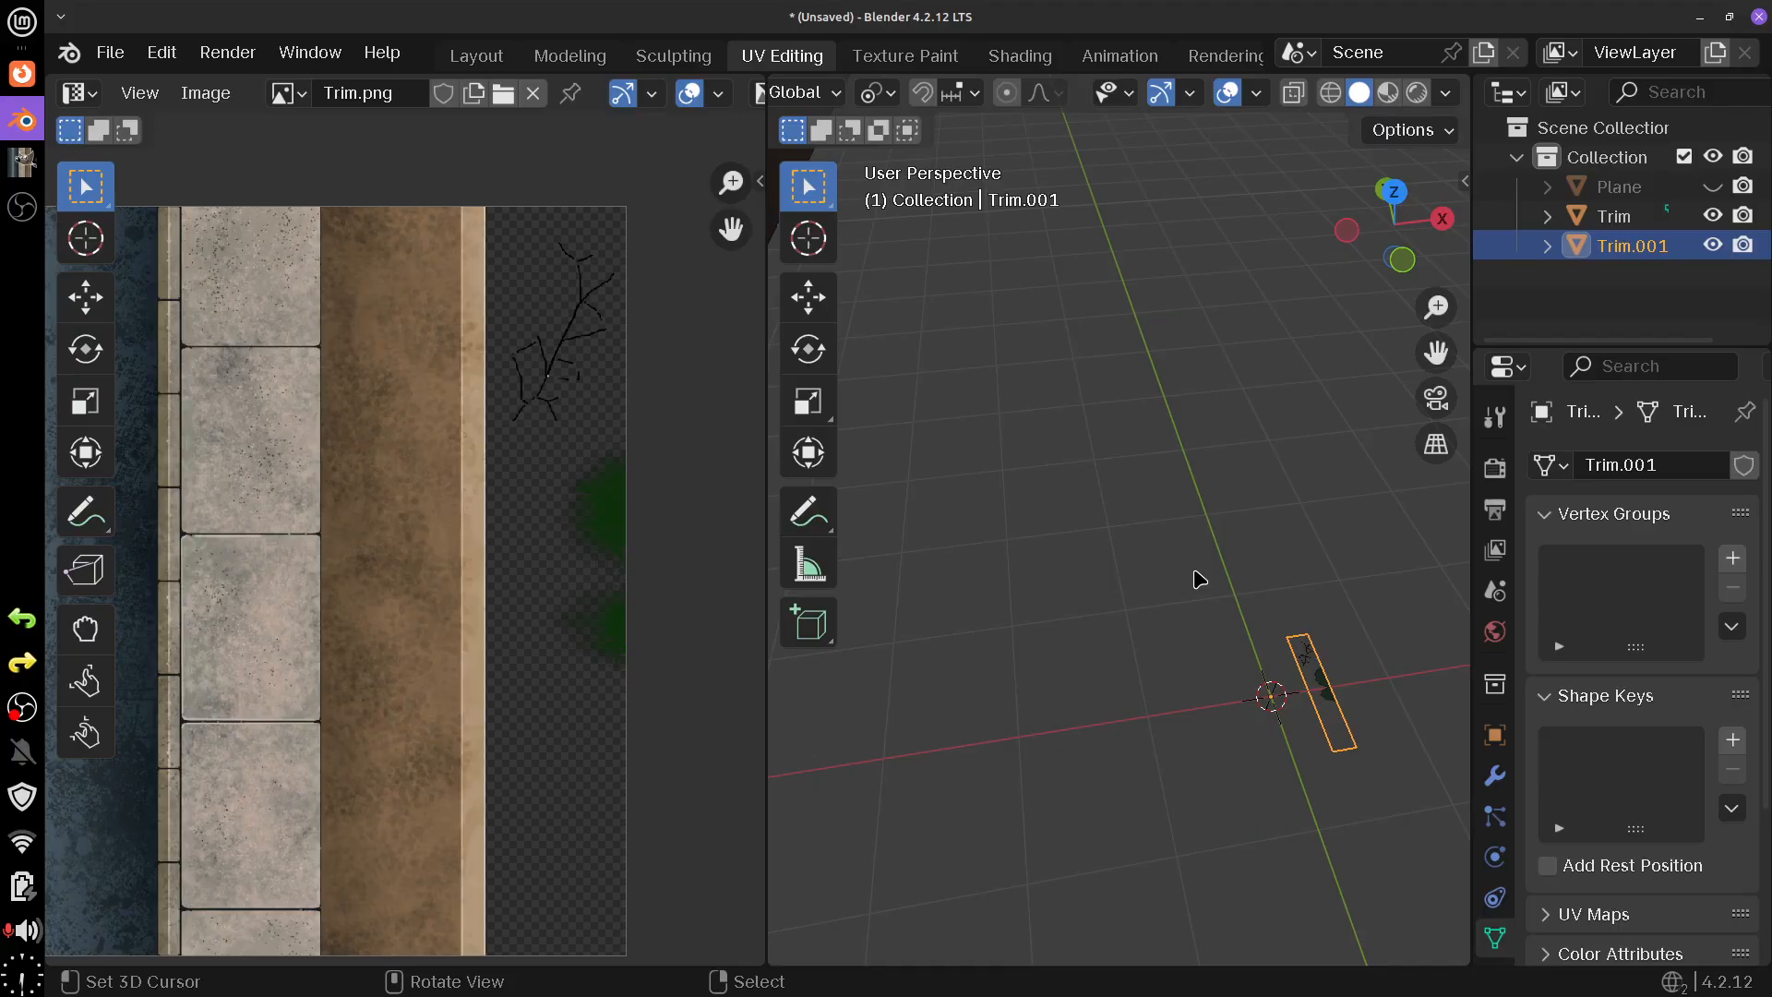
- Scale the decal plane Trim.001 by 9 and check its branch and leaf textures up close
scroll(1199, 579, down, 3)
text(s)
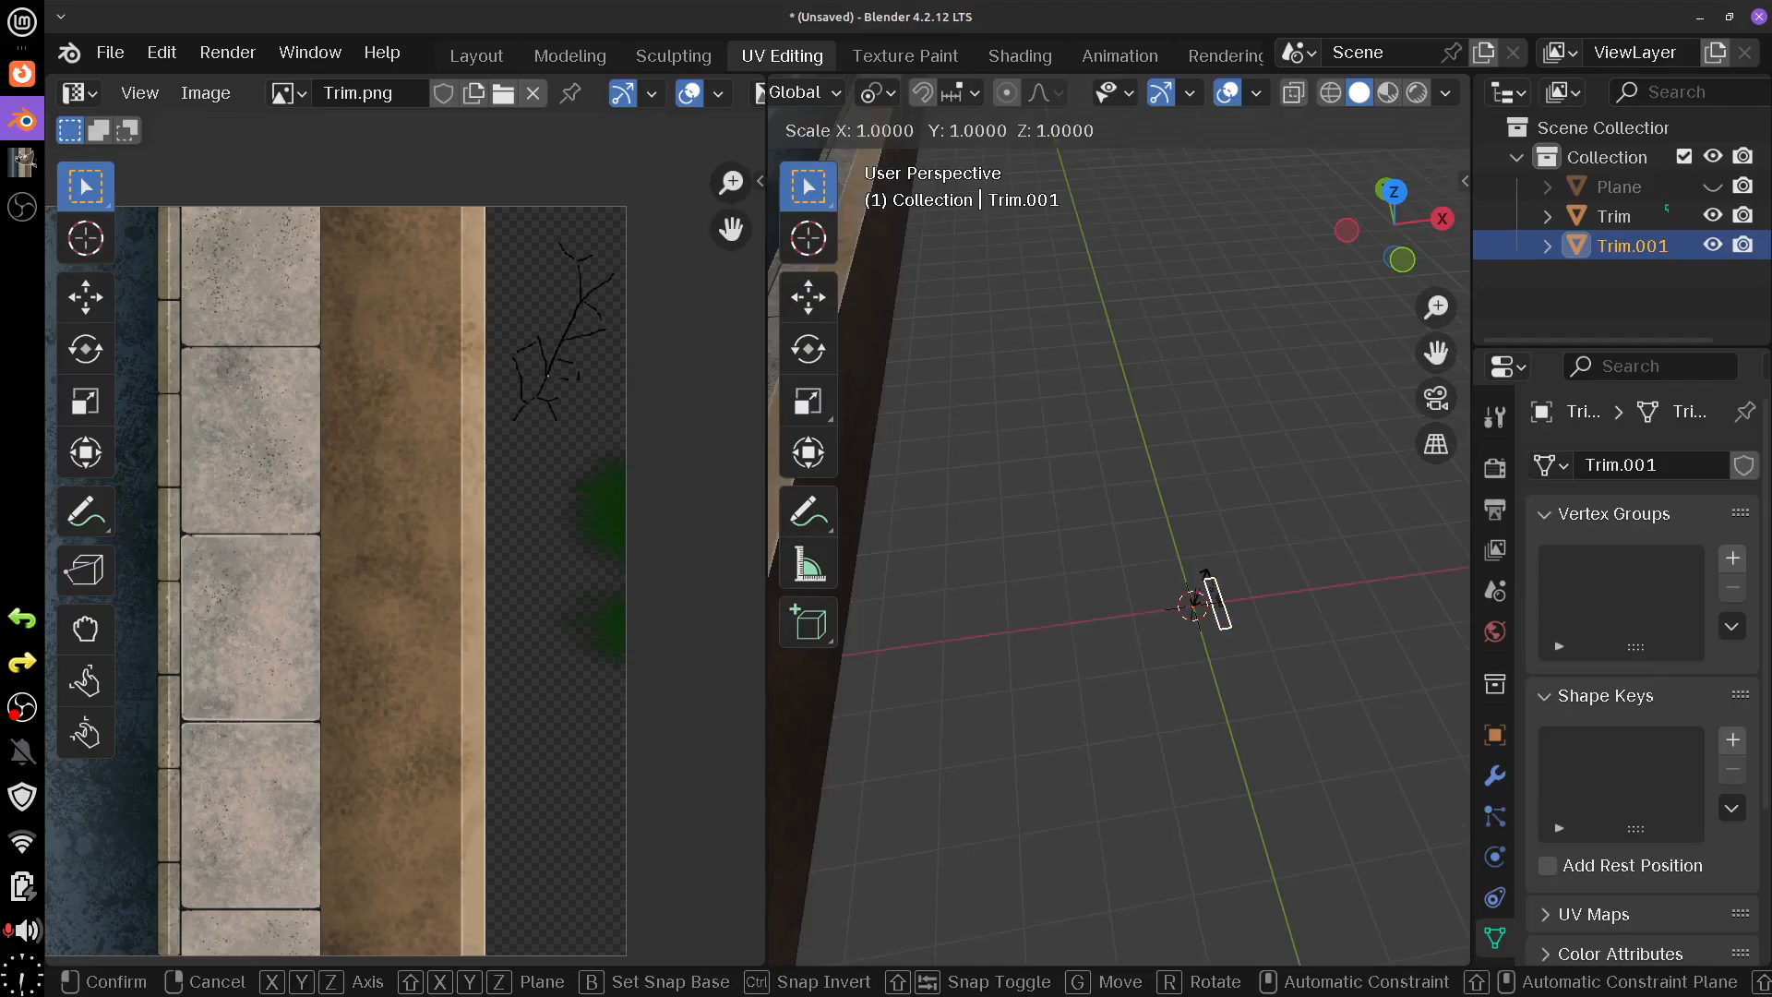
text(9)
click(1195, 603)
scroll(1194, 604, down, 5)
drag(1212, 631, 1158, 624)
scroll(1164, 624, up, 5)
scroll(1158, 632, up, 2)
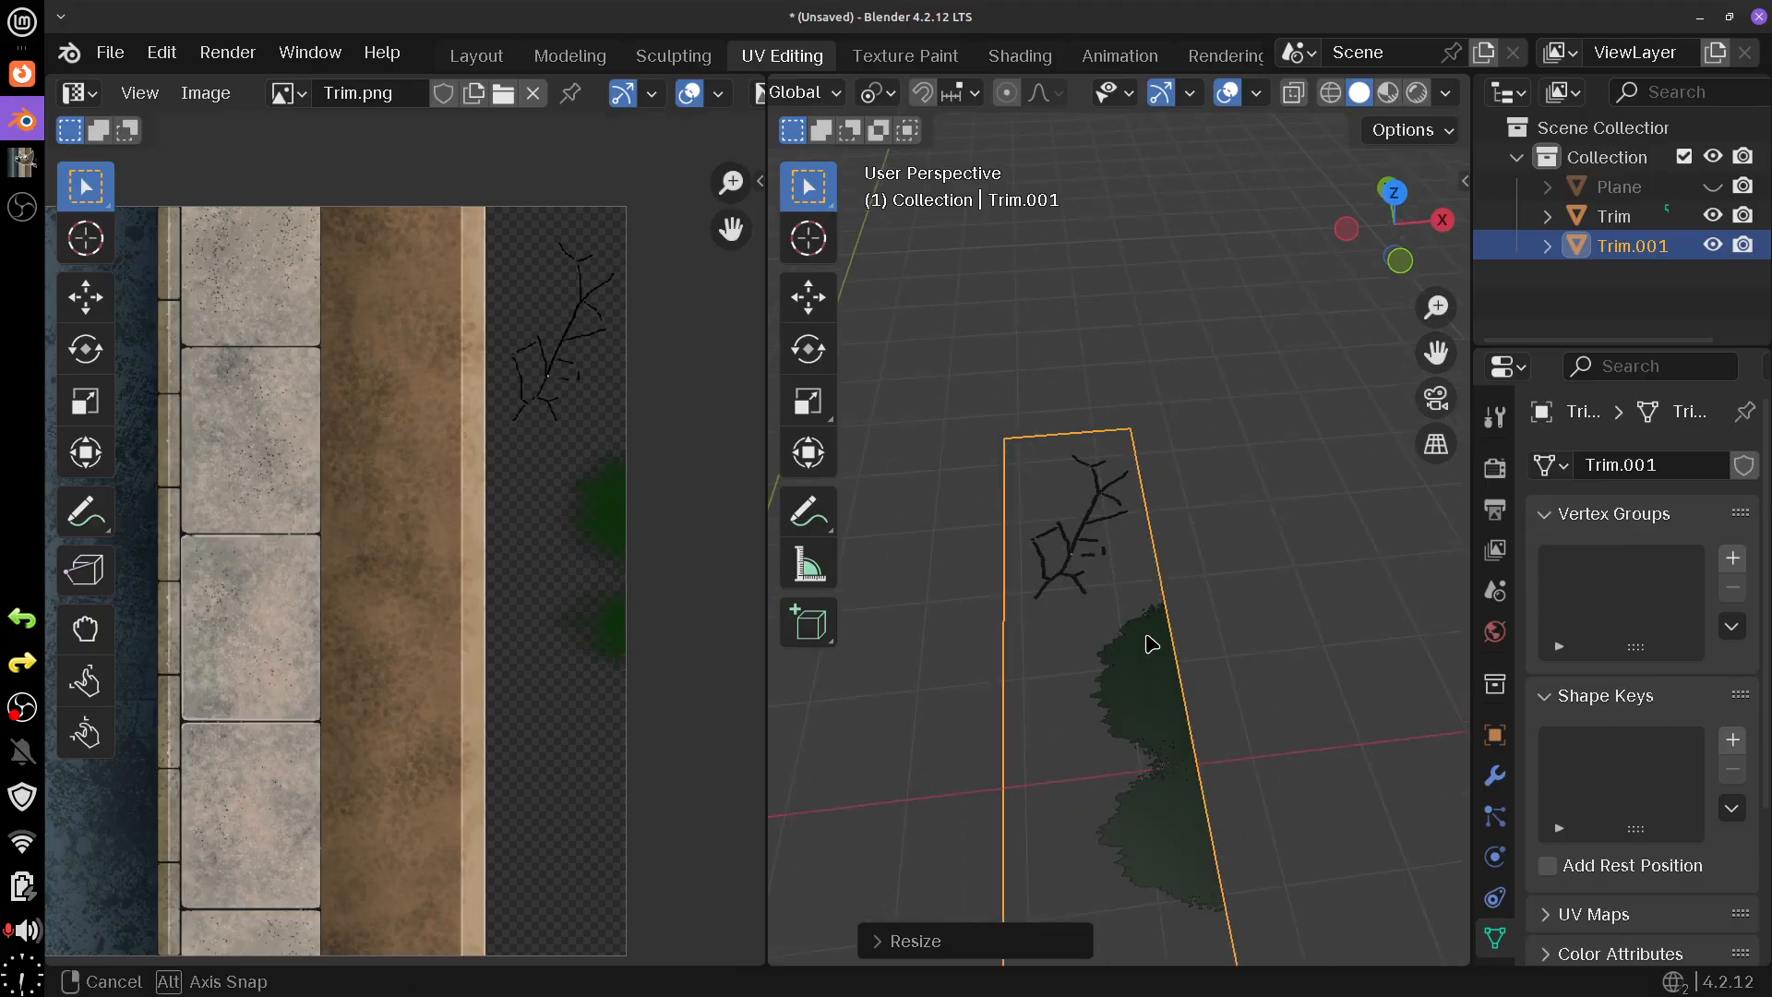
- Switch to the Layout workspace and exit Local View
click(476, 56)
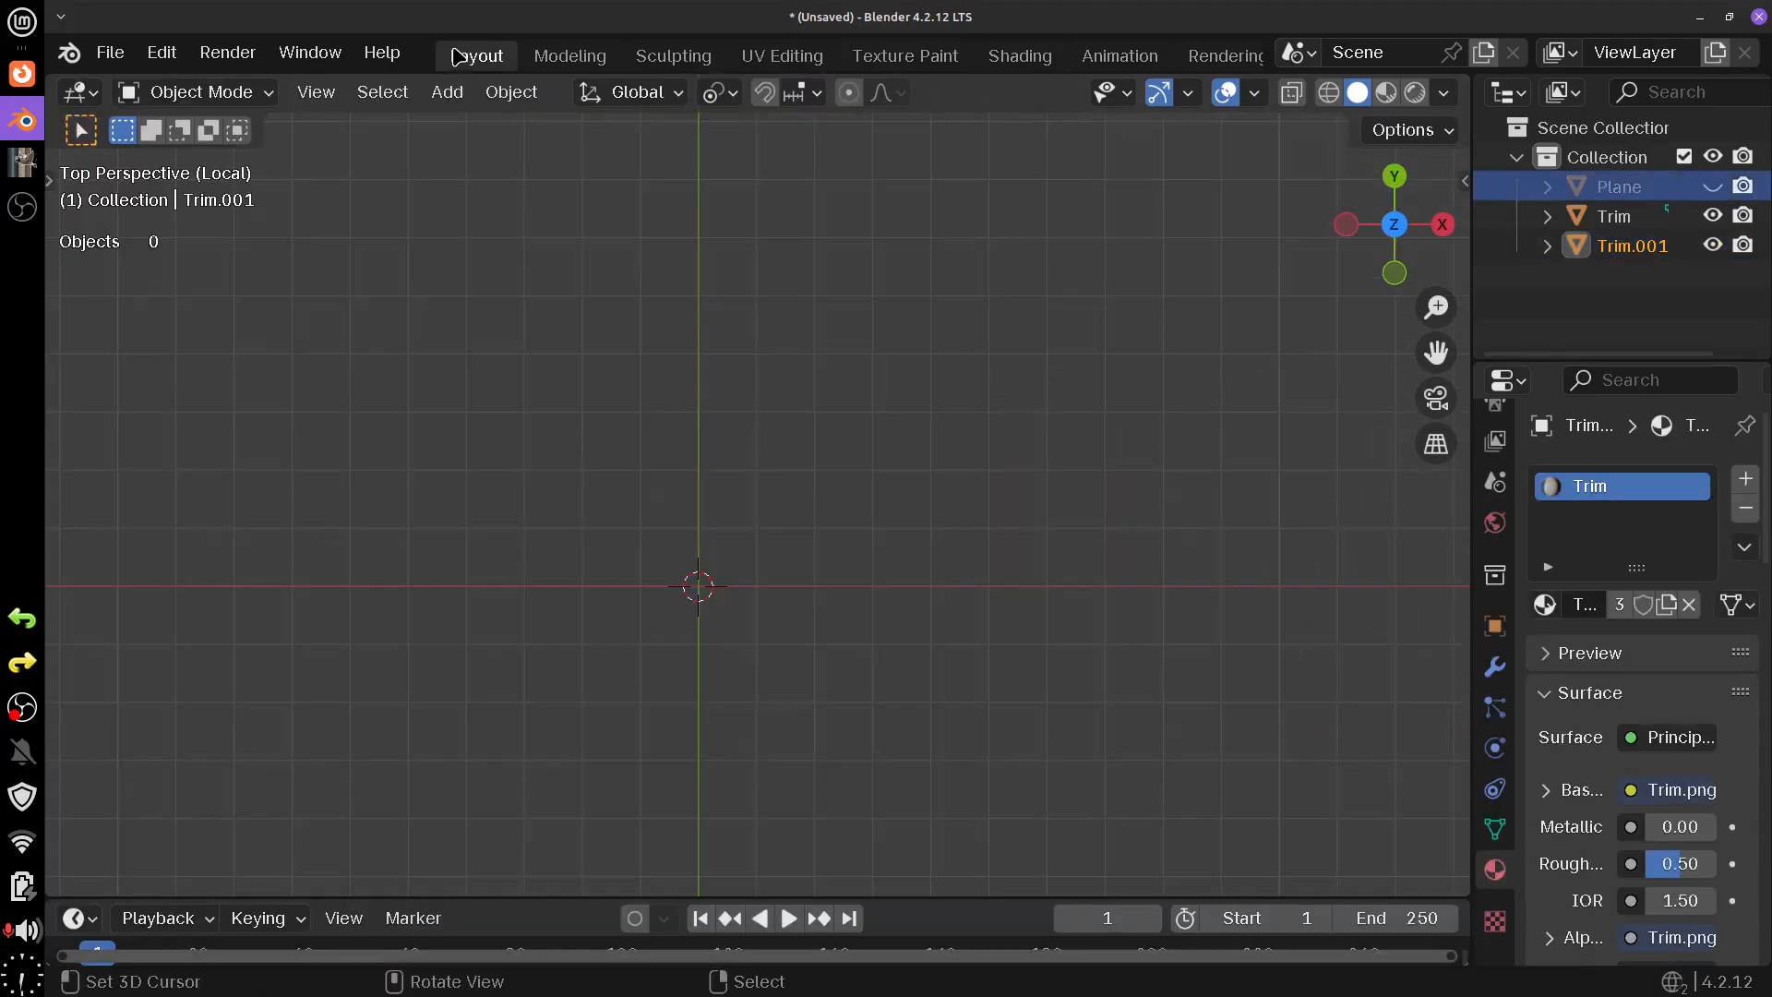
drag(770, 224, 819, 478)
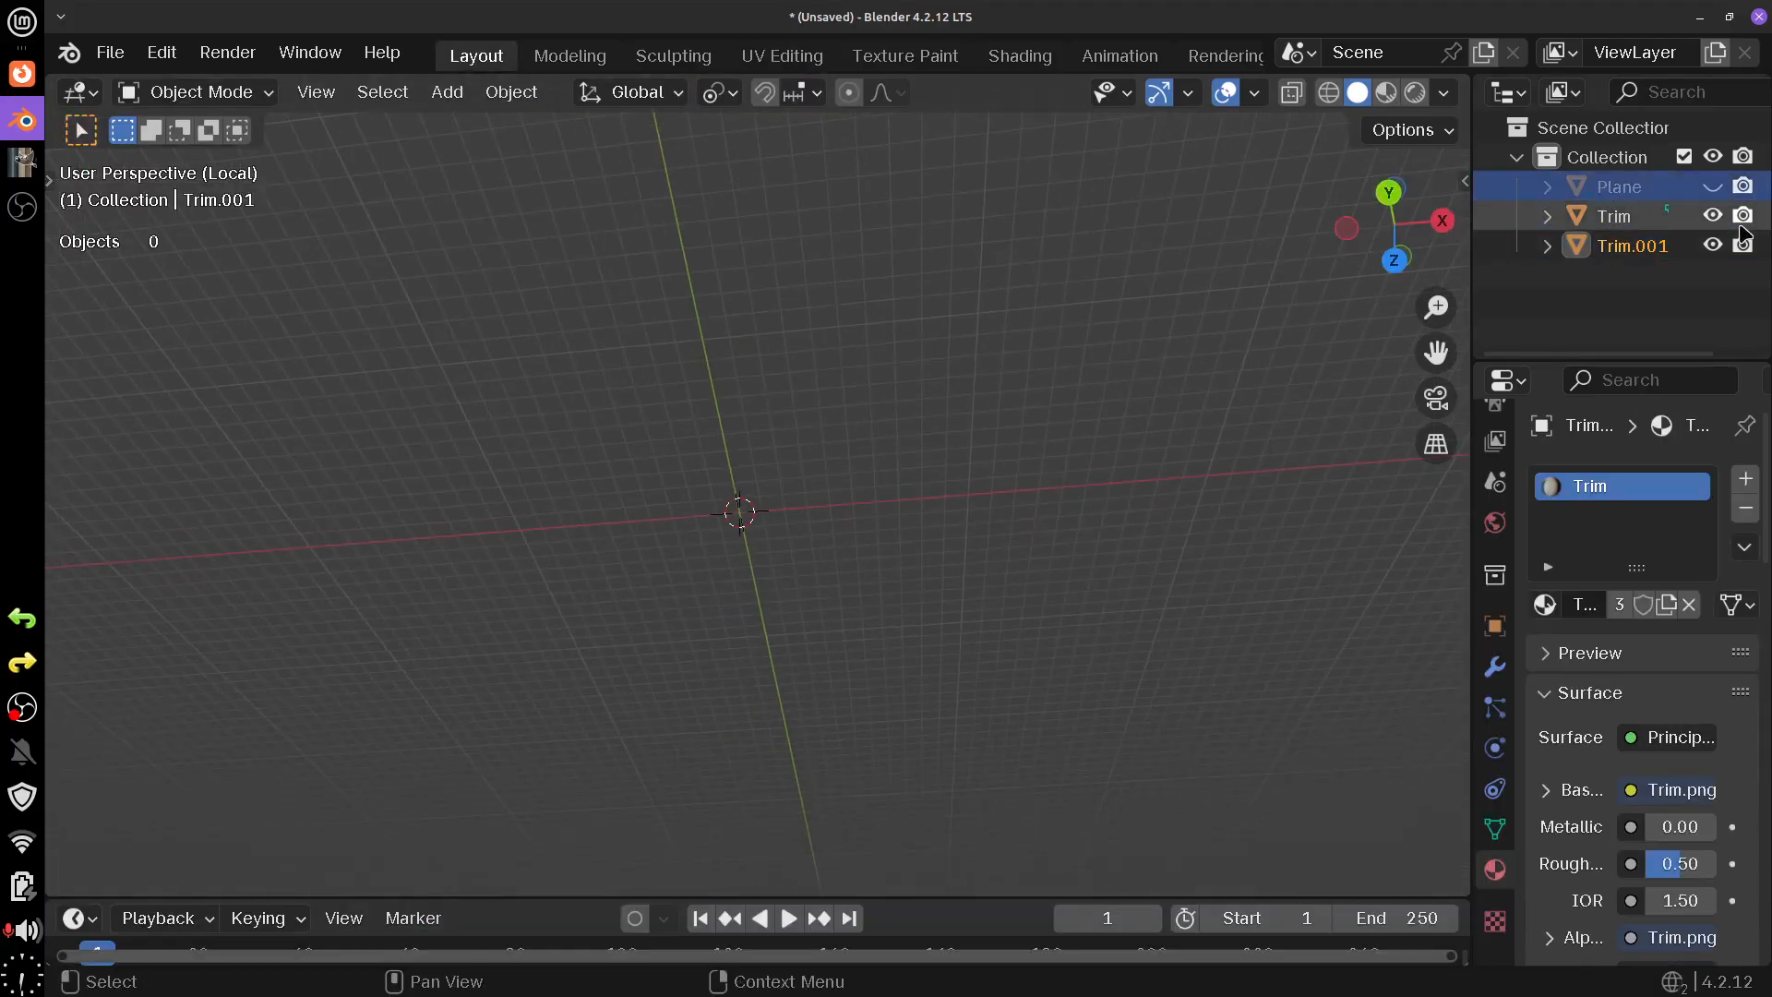
key(KP_Divide)
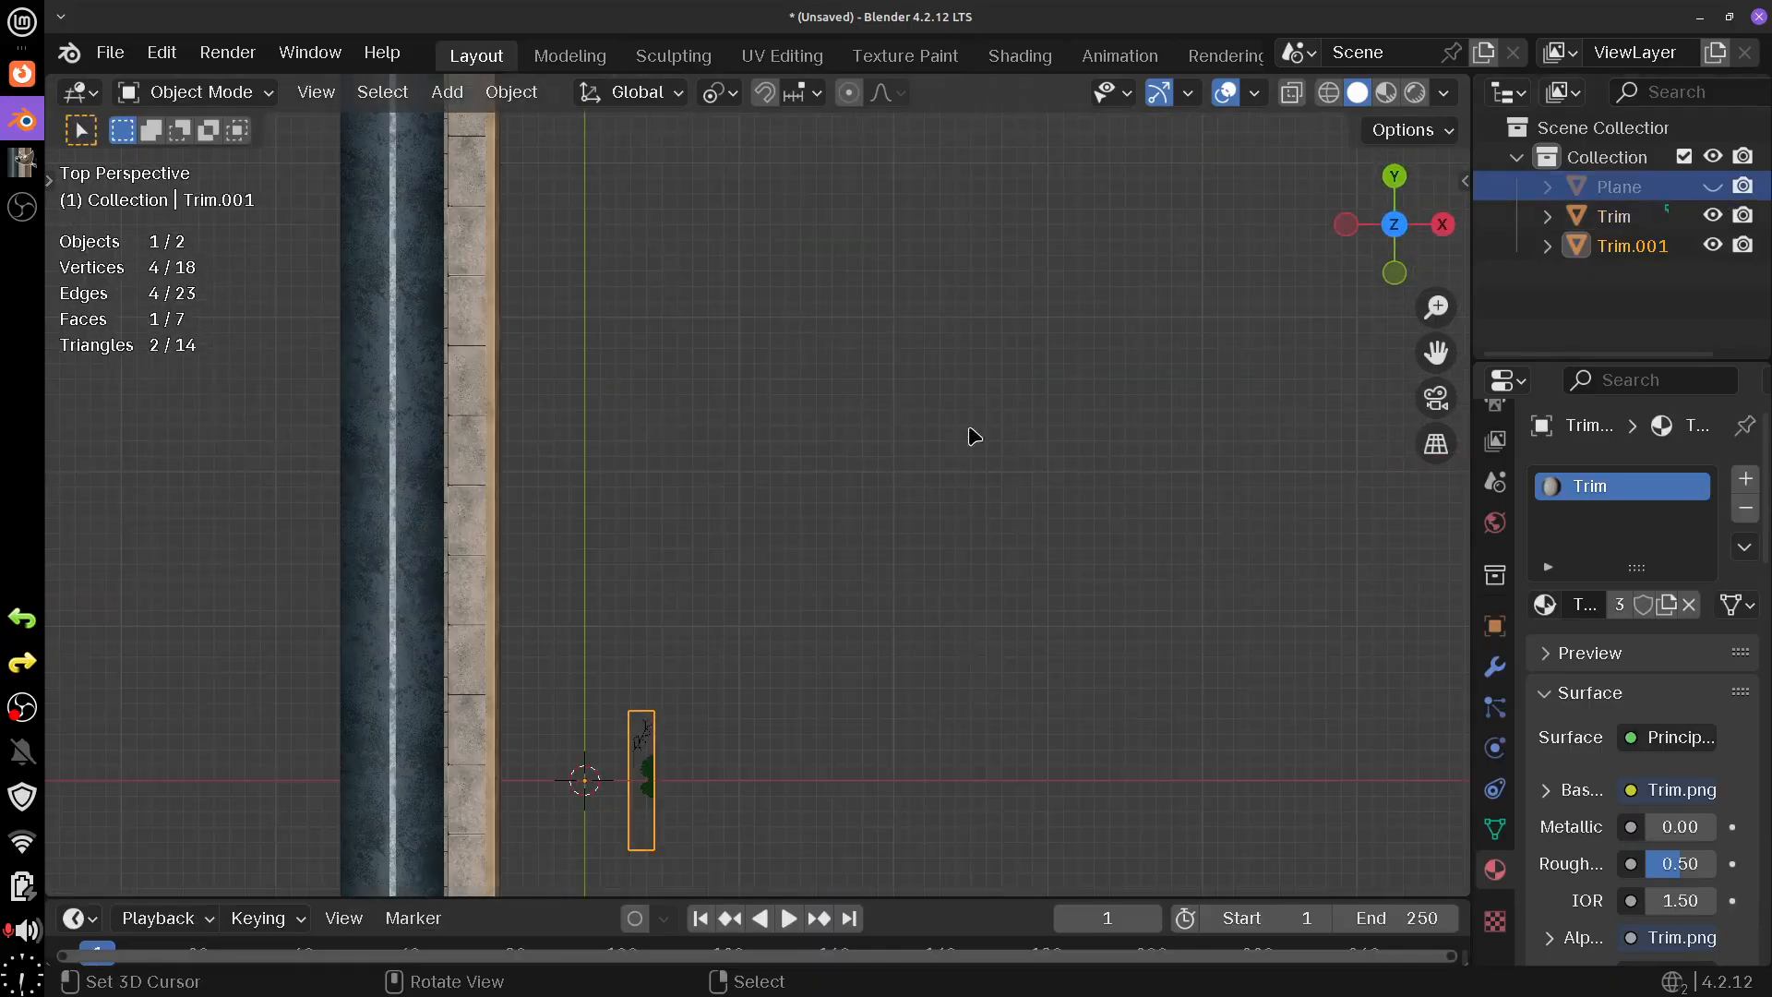
- Apply the object transform on Trim.001 and move the plane to the empty area beside the road, opposite the paving
click(510, 91)
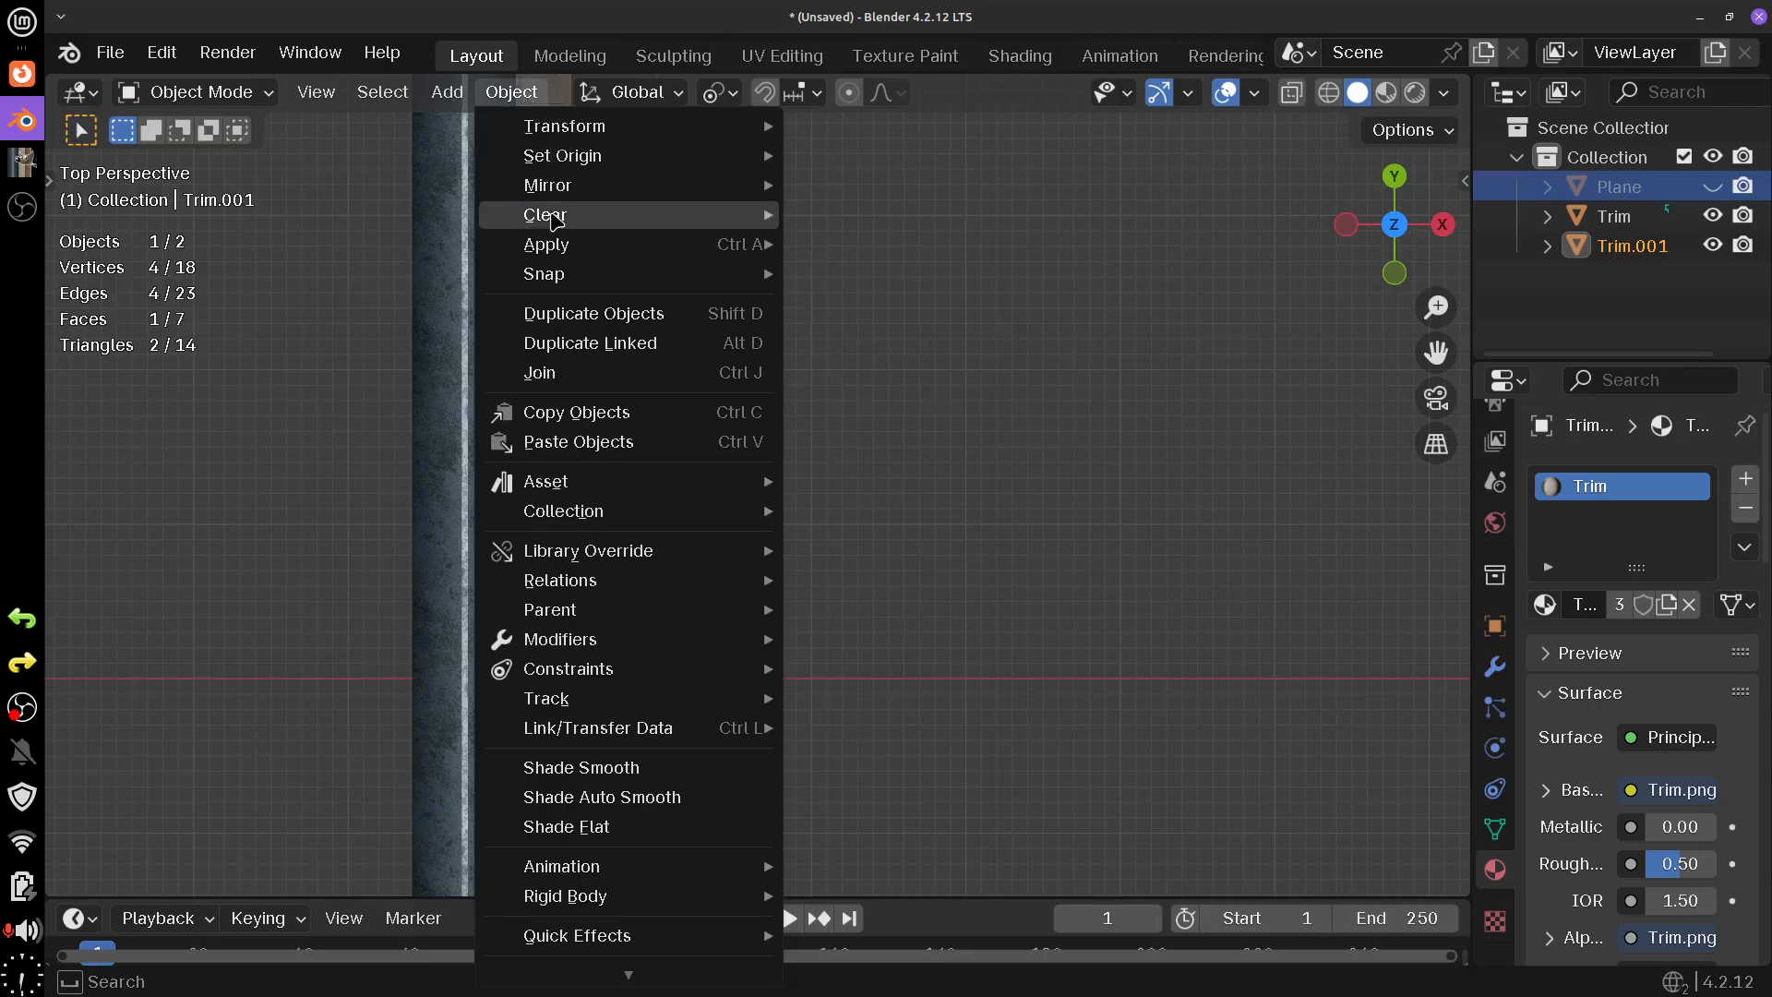
mouse_move(549, 246)
click(947, 363)
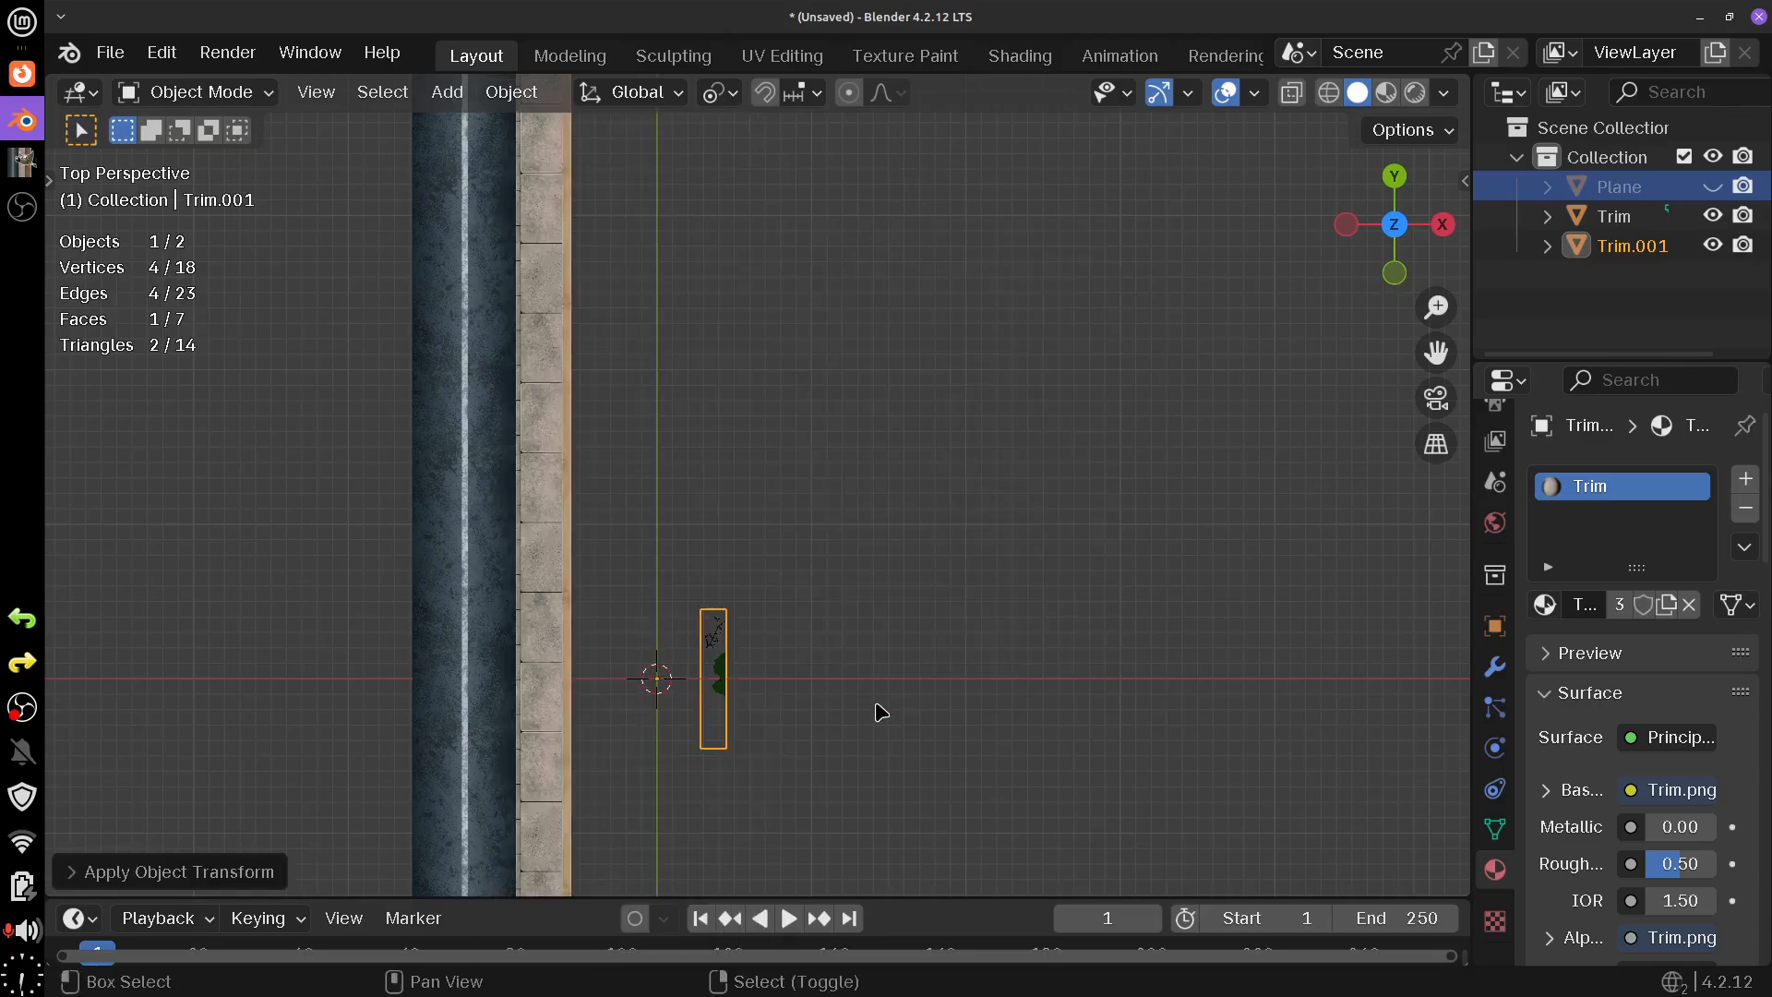
scroll(1127, 542, up, 4)
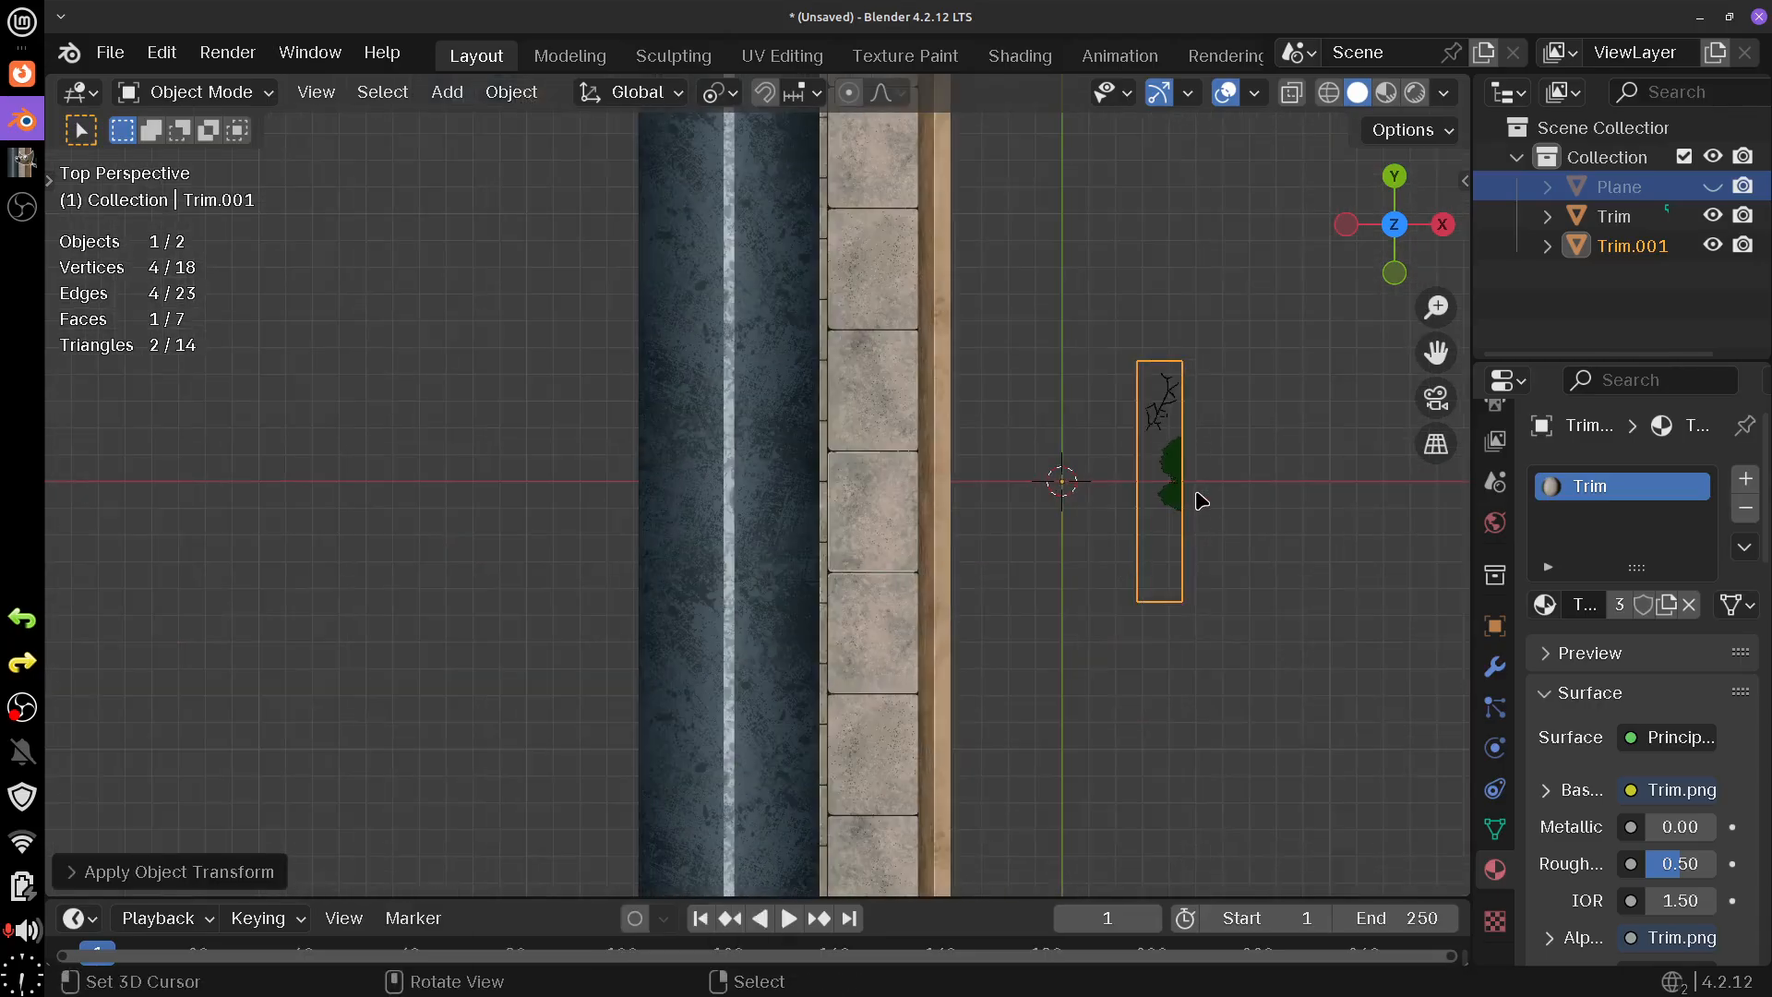
key(g)
click(599, 528)
scroll(602, 534, up, 3)
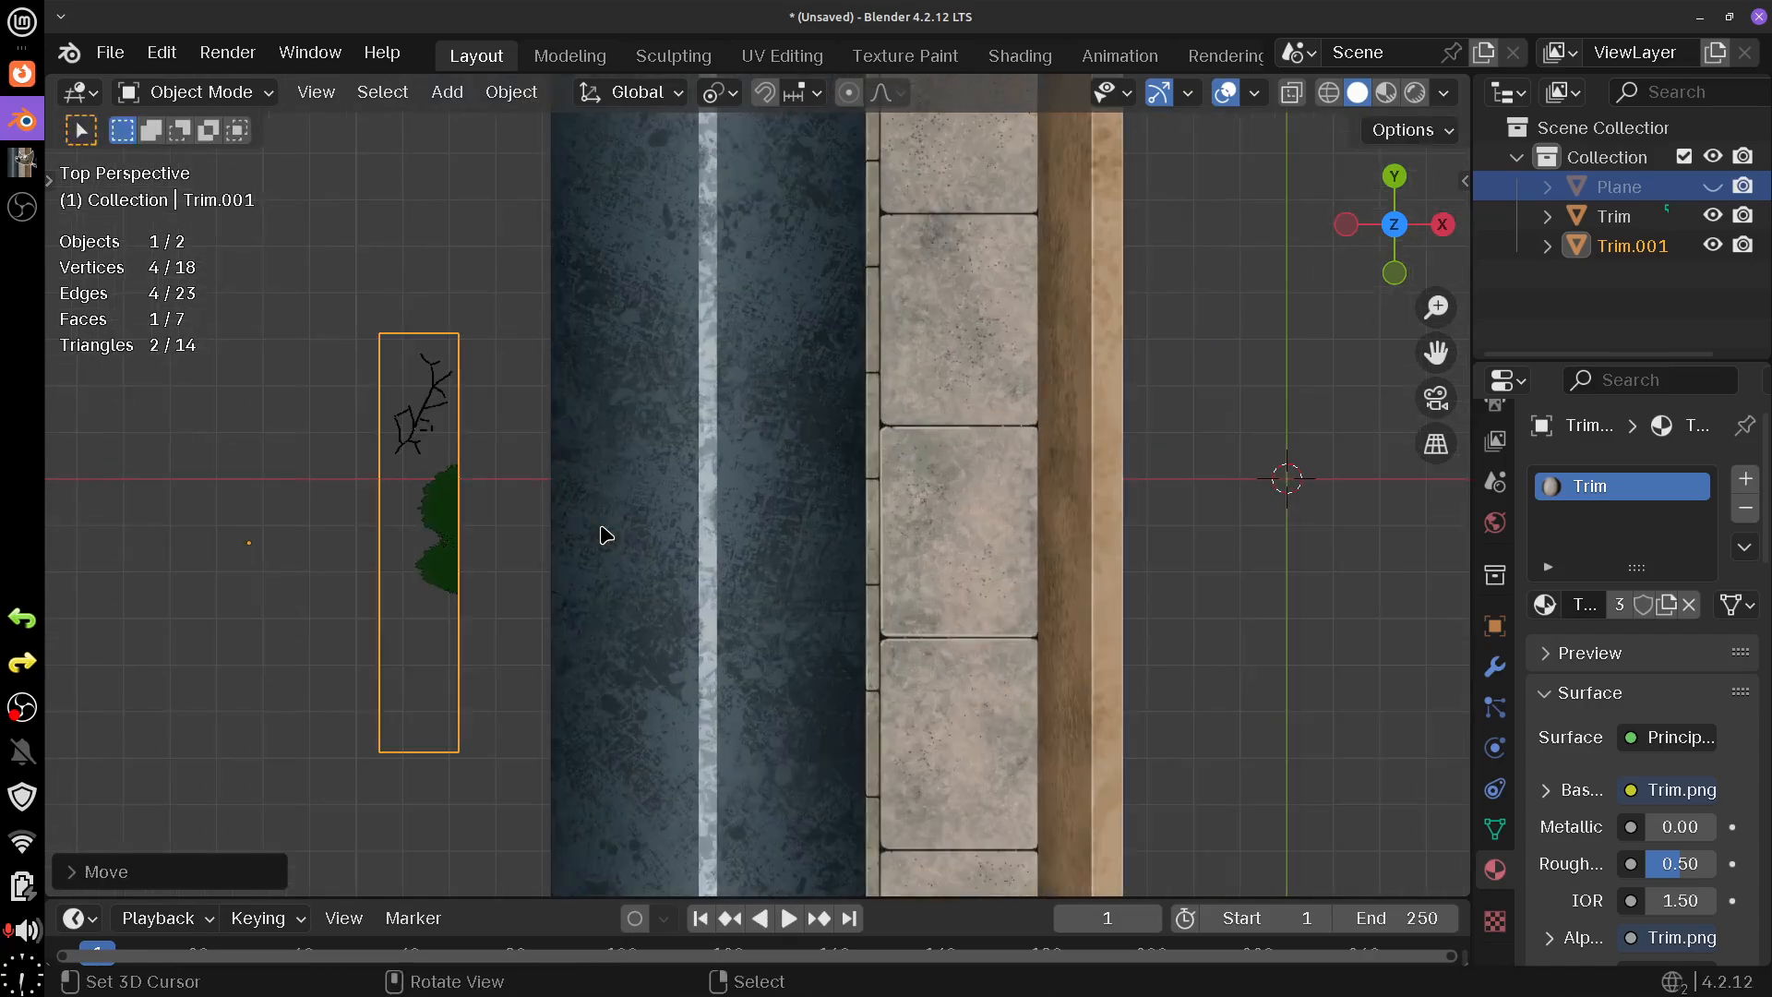
- Add two loop cuts across the decal plane, one between the branch and the leaves and one just below the leaves
scroll(739, 489, up, 3)
drag(644, 397, 618, 515)
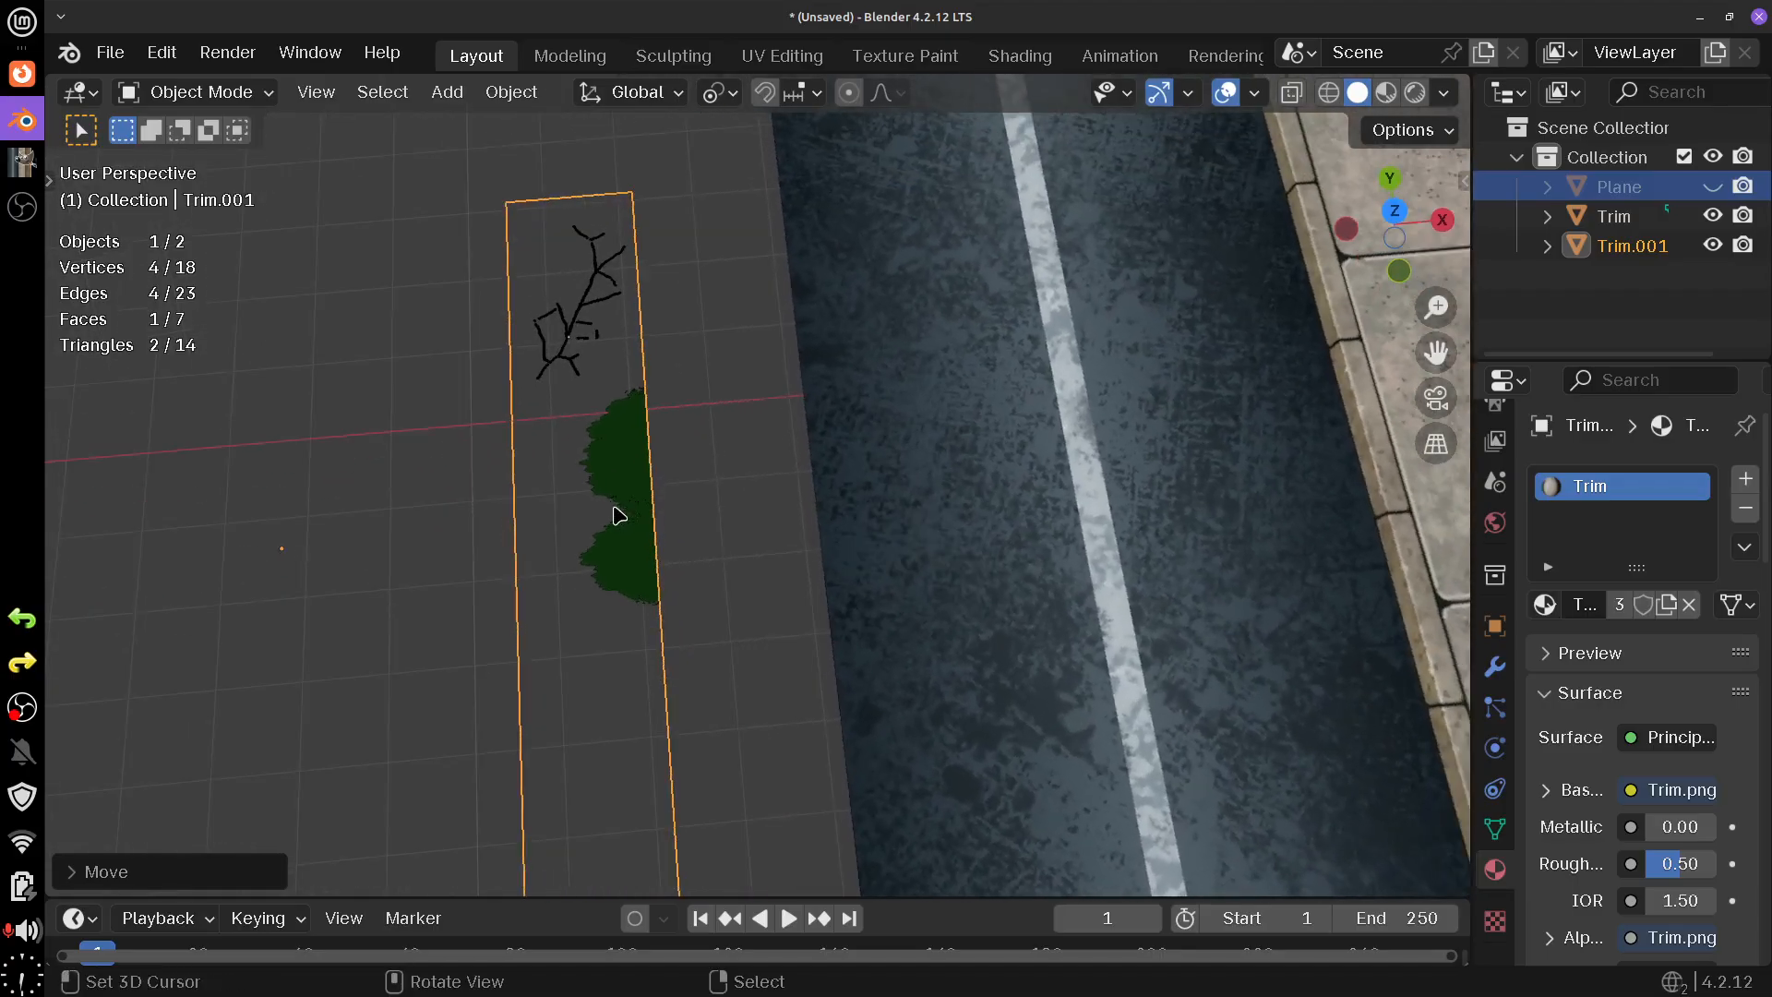
key(Tab)
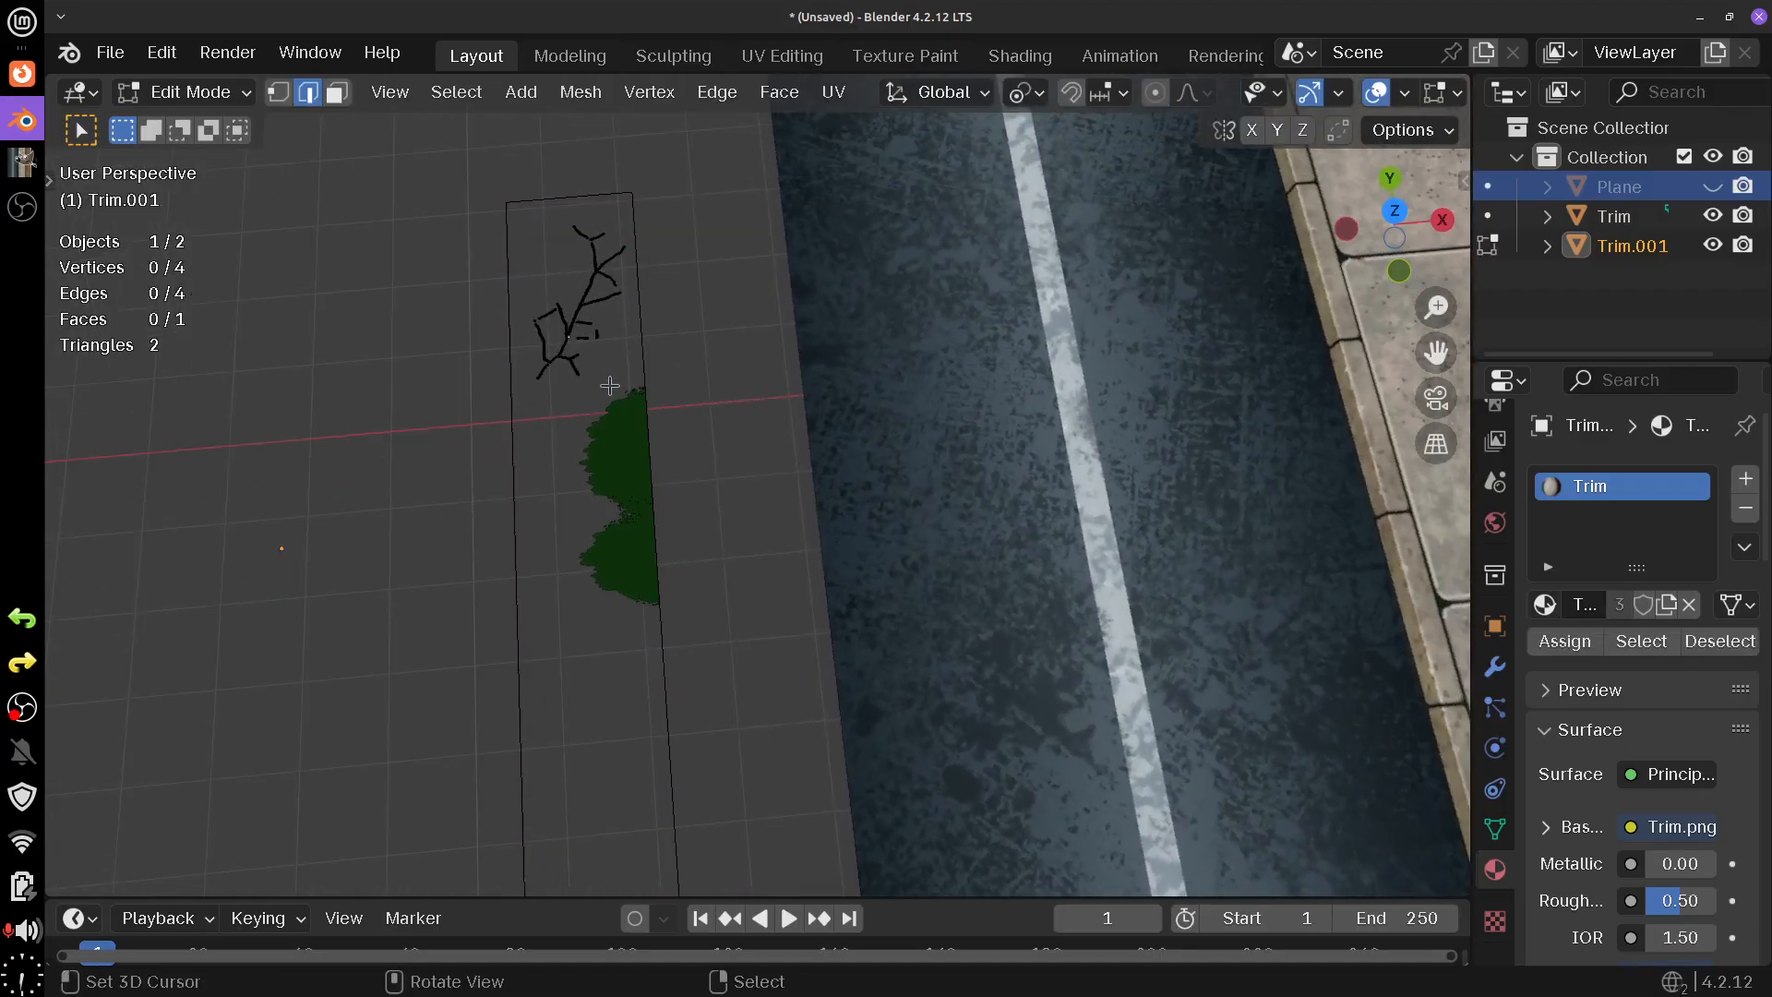
key(ctrl+r)
click(637, 379)
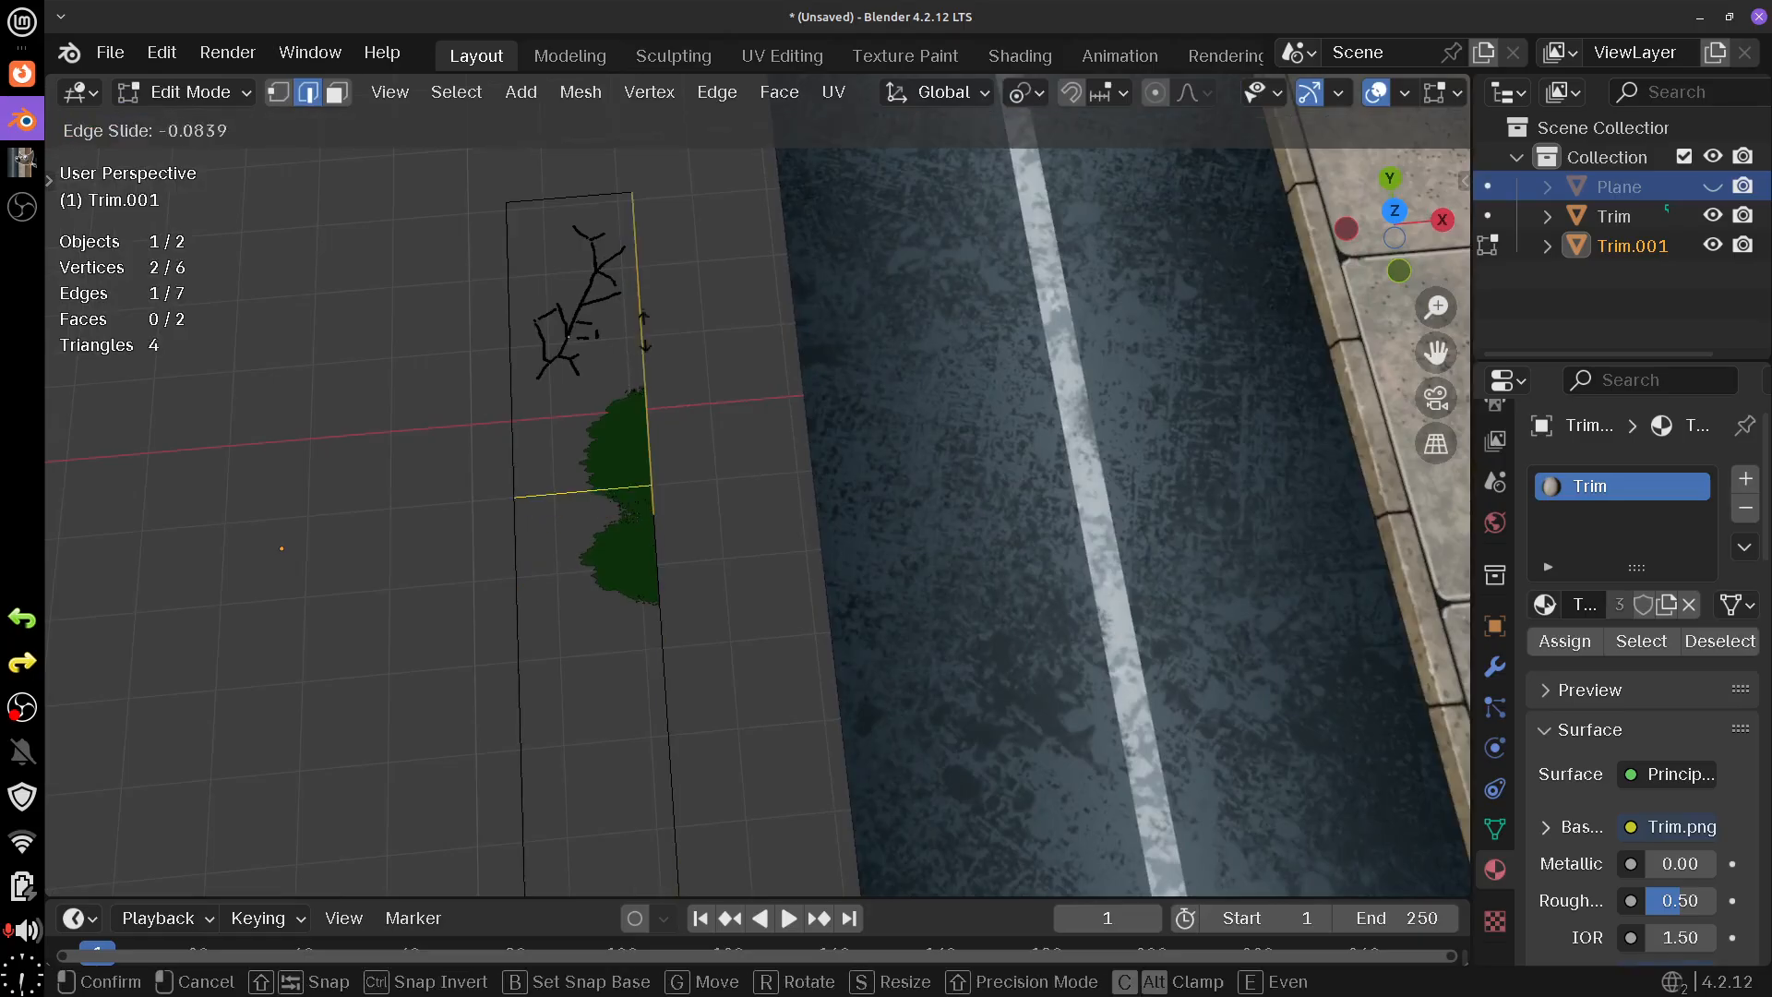
click(637, 230)
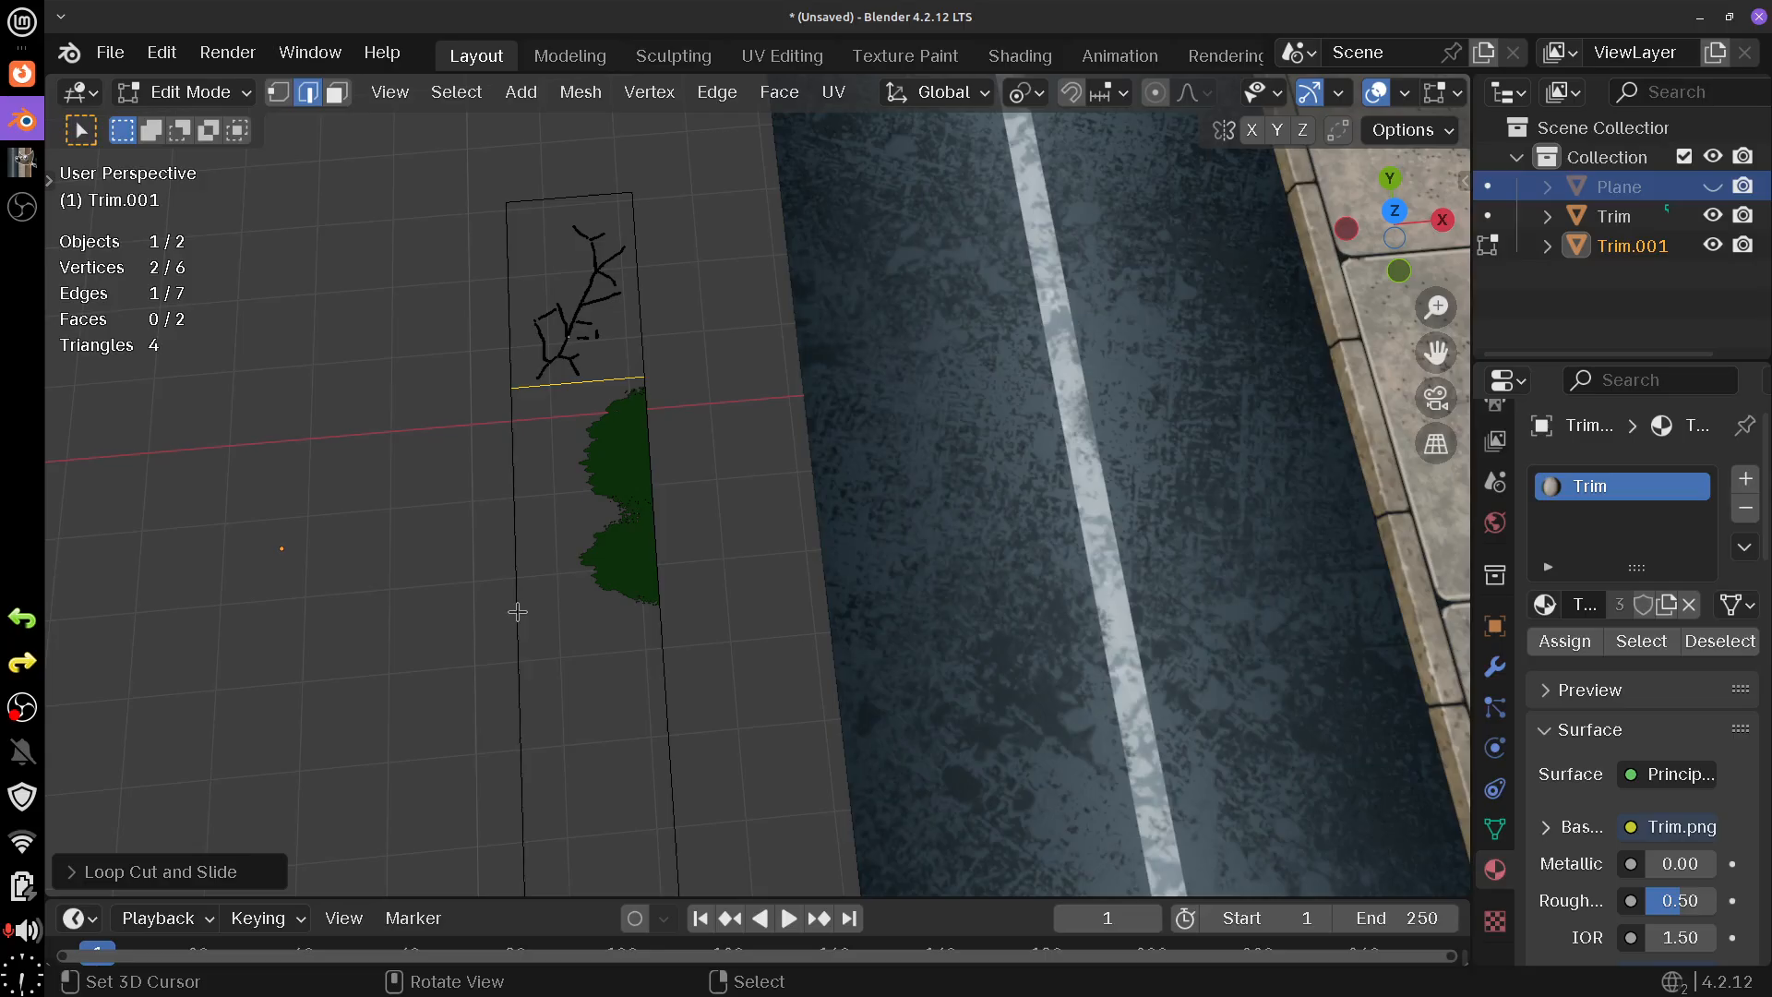
scroll(601, 711, down, 1)
key(ctrl+r)
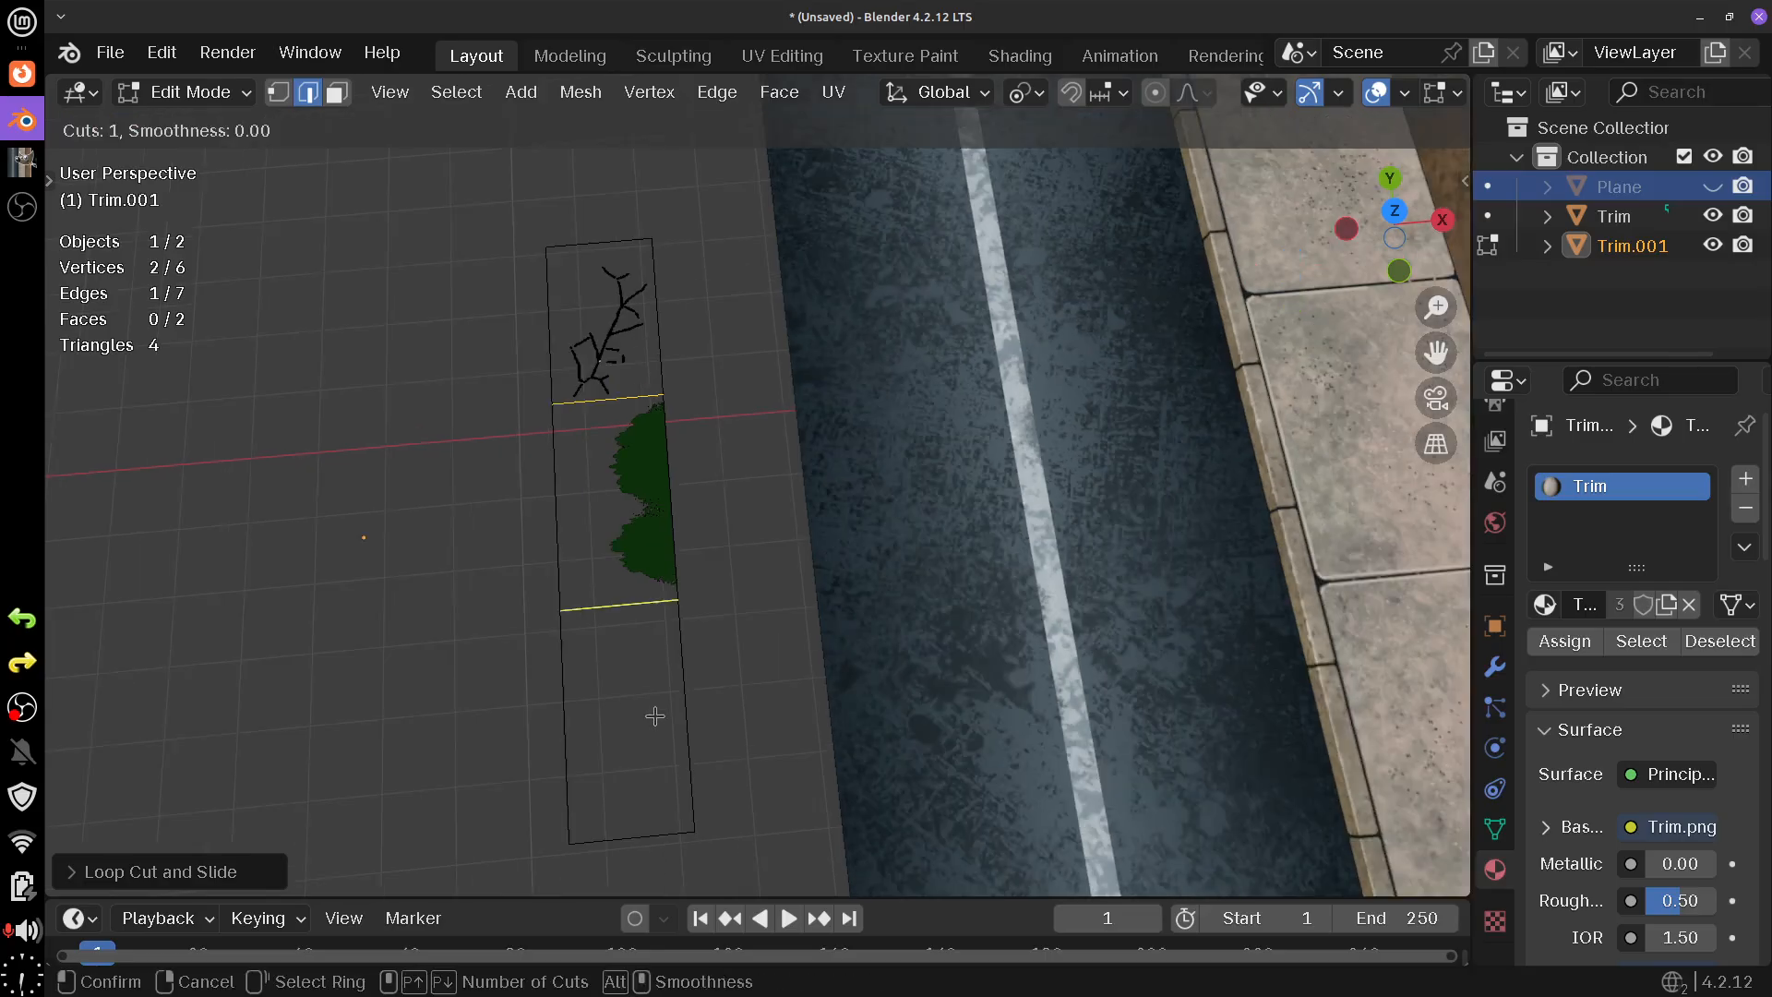
click(681, 708)
click(681, 701)
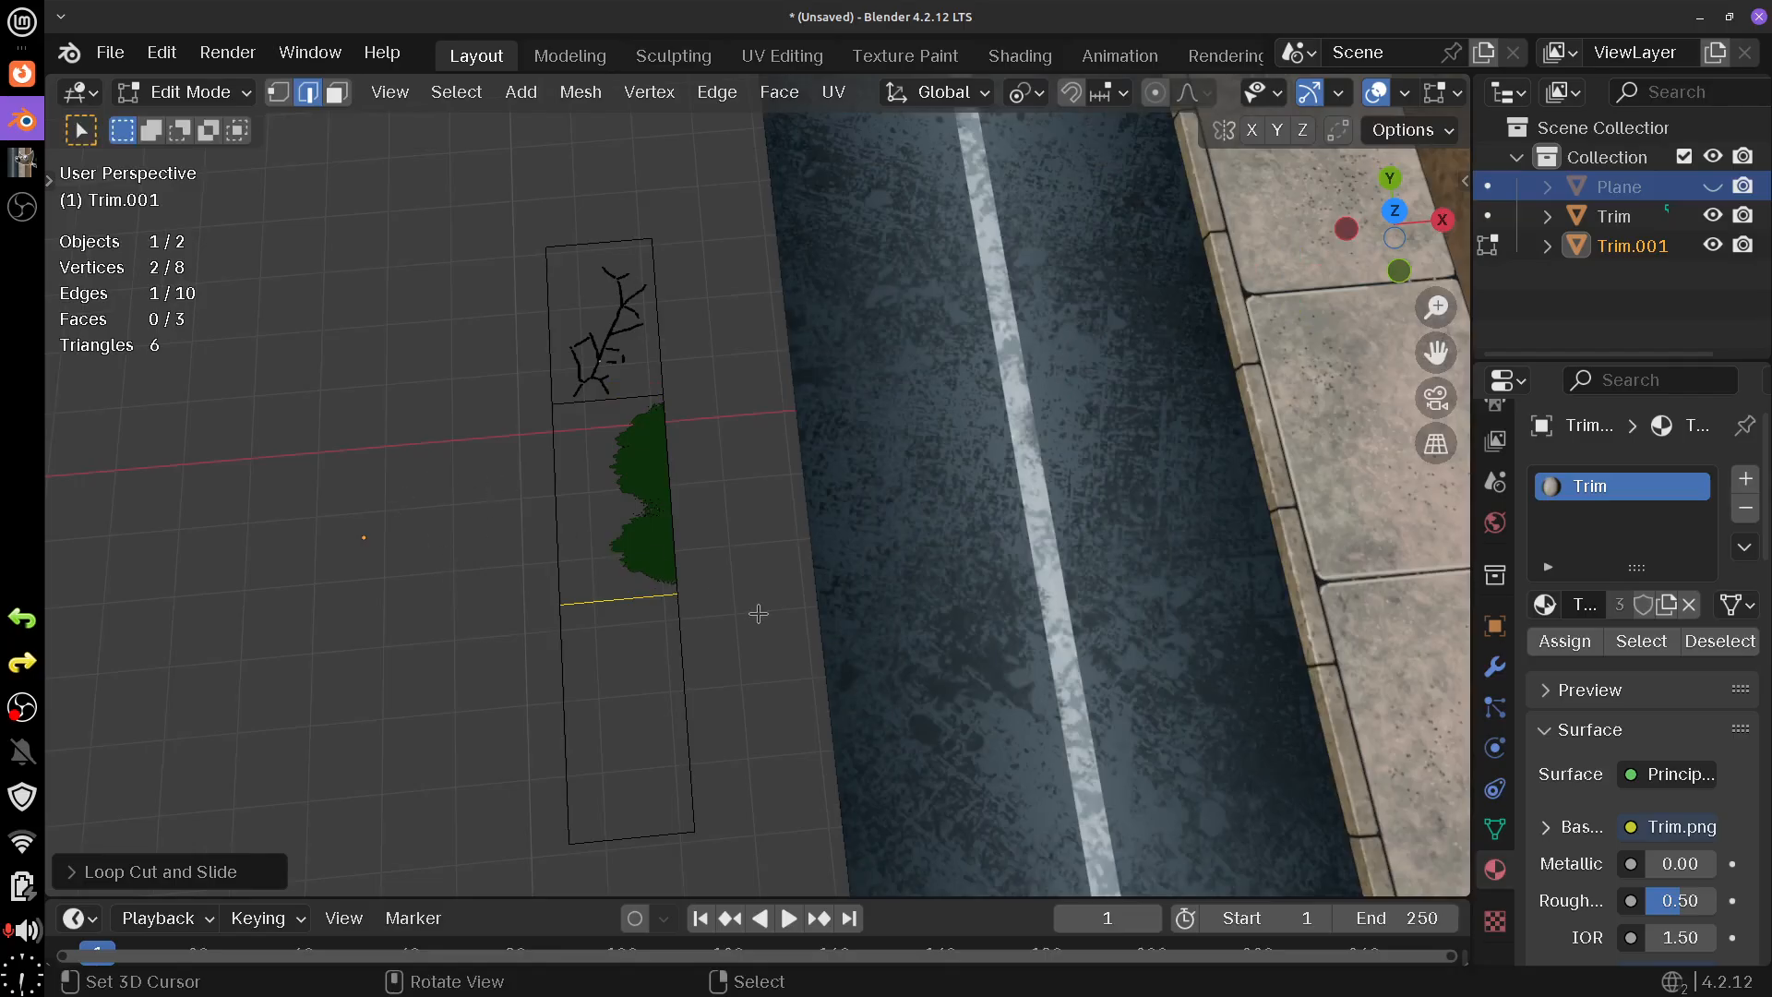
- Select the four edges around the branch section and separate that selection into its own object
drag(758, 613, 625, 672)
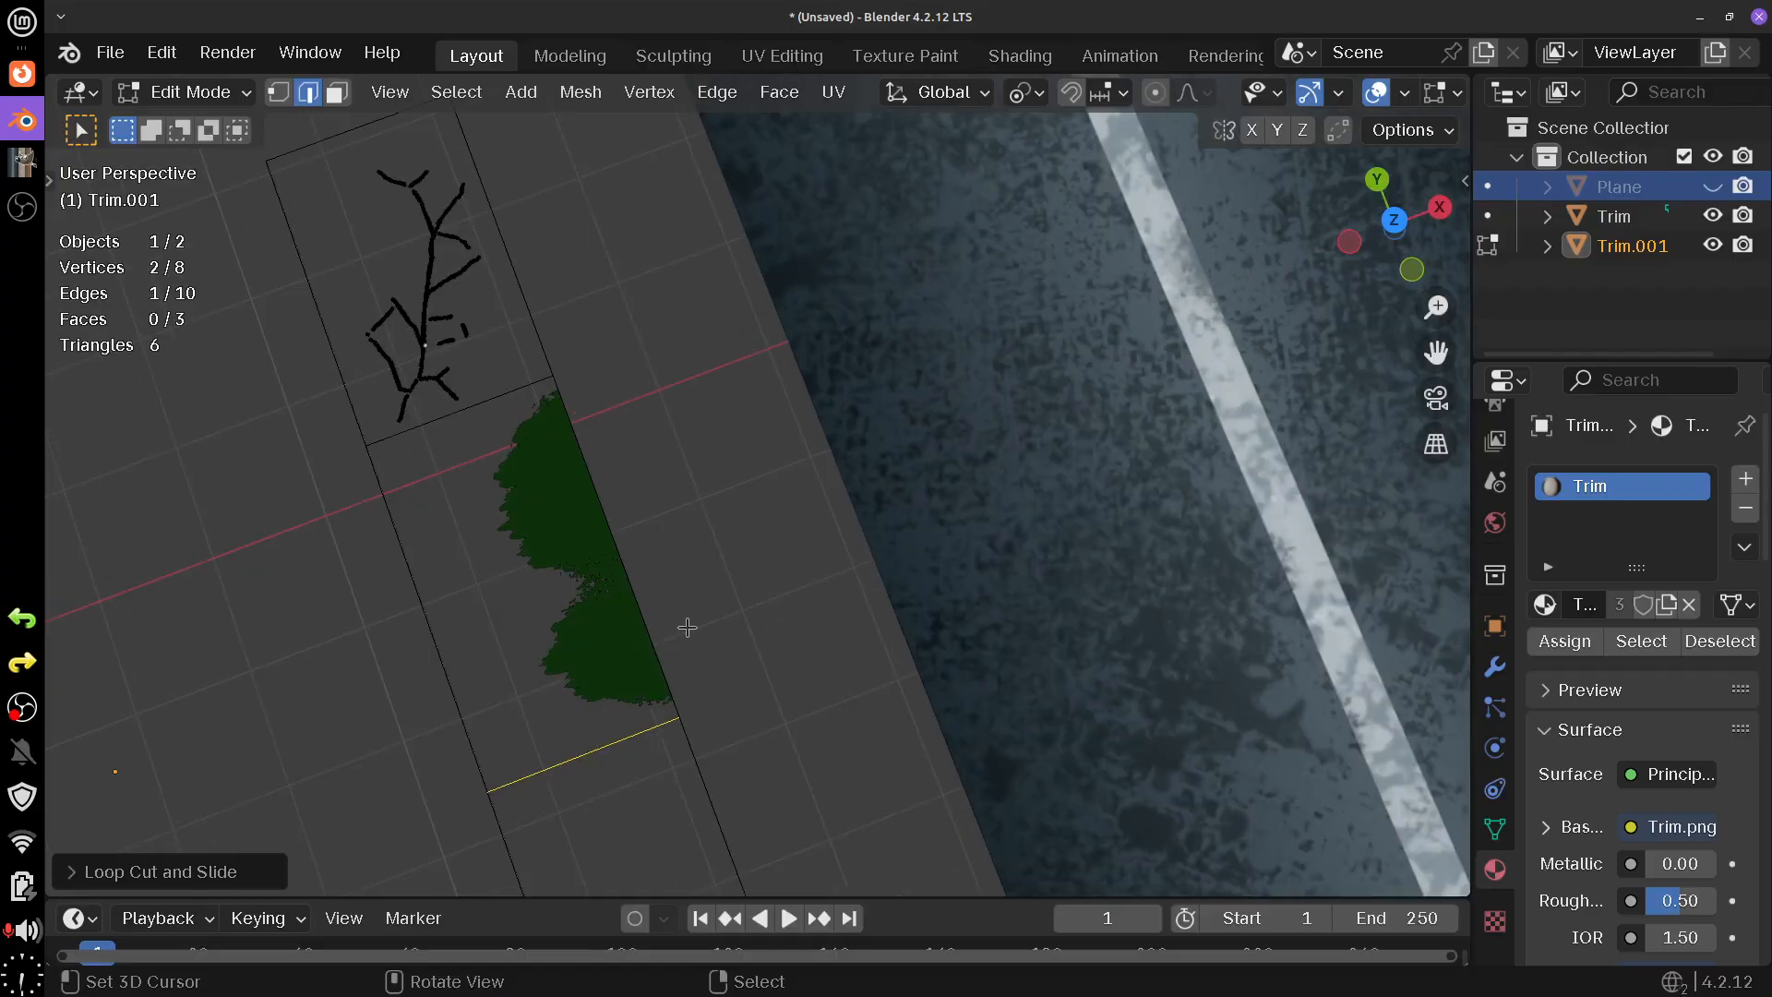
scroll(686, 629, down, 2)
click(560, 434)
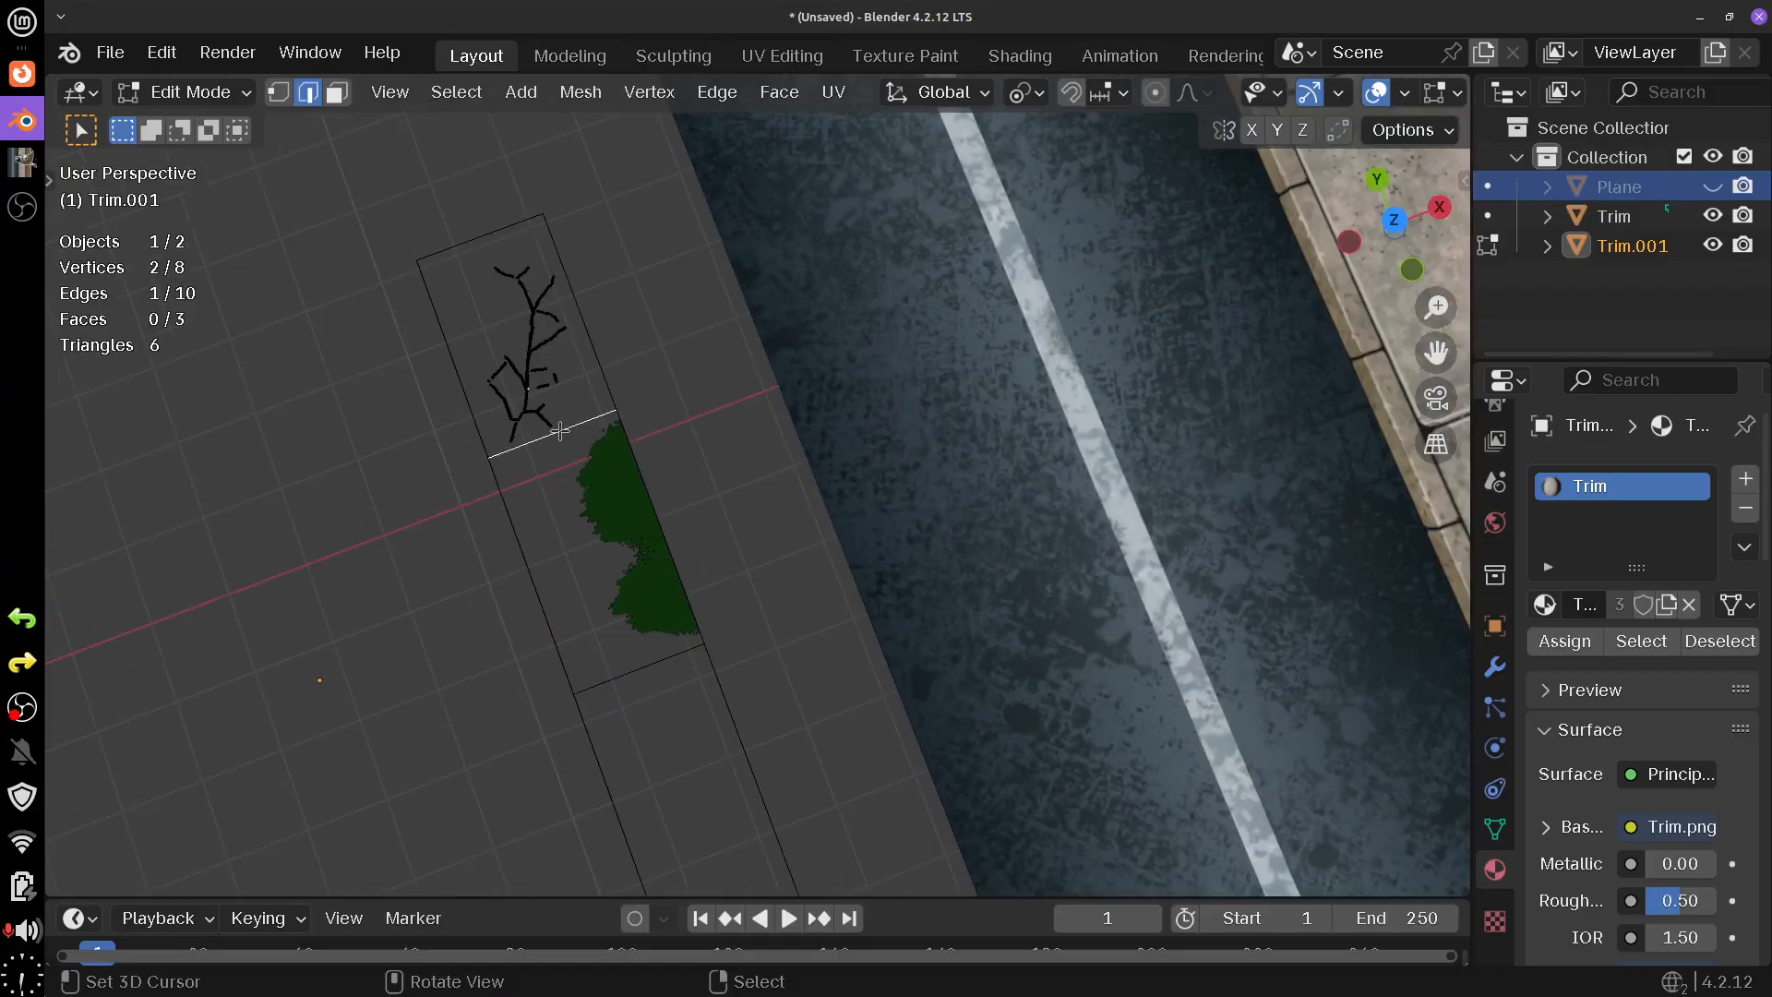
shift+click(477, 253)
shift+click(428, 318)
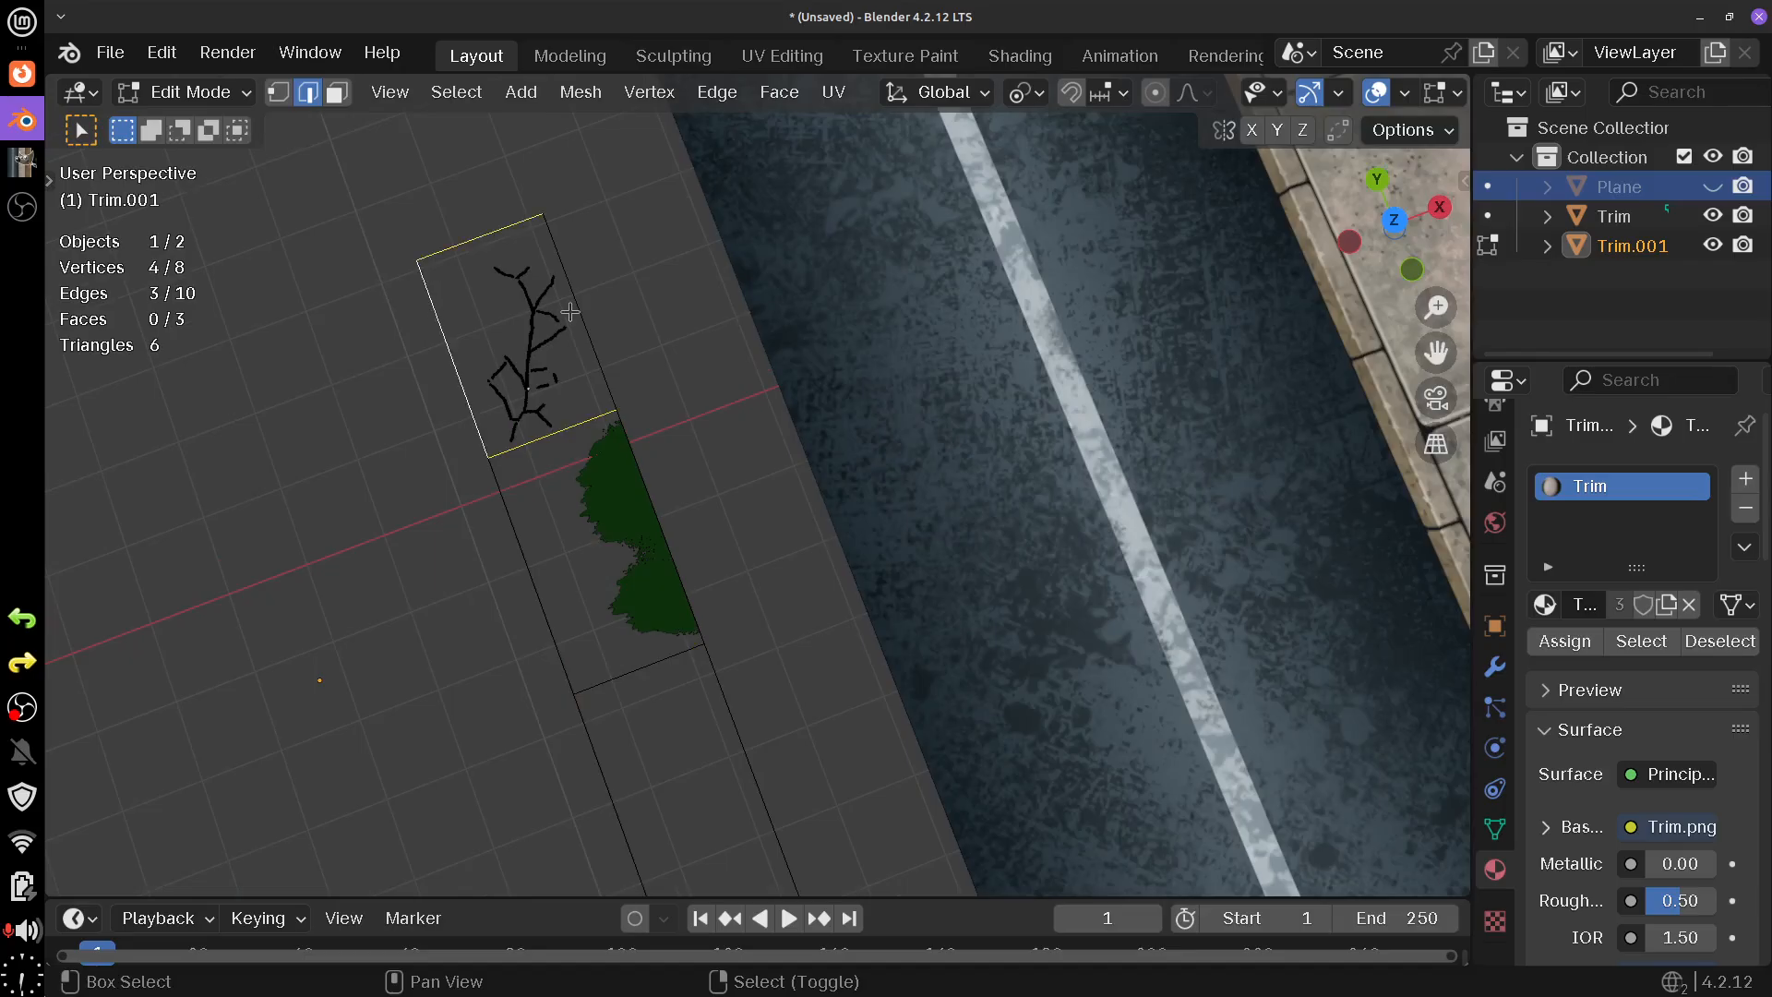
shift+click(576, 314)
key(p)
click(588, 322)
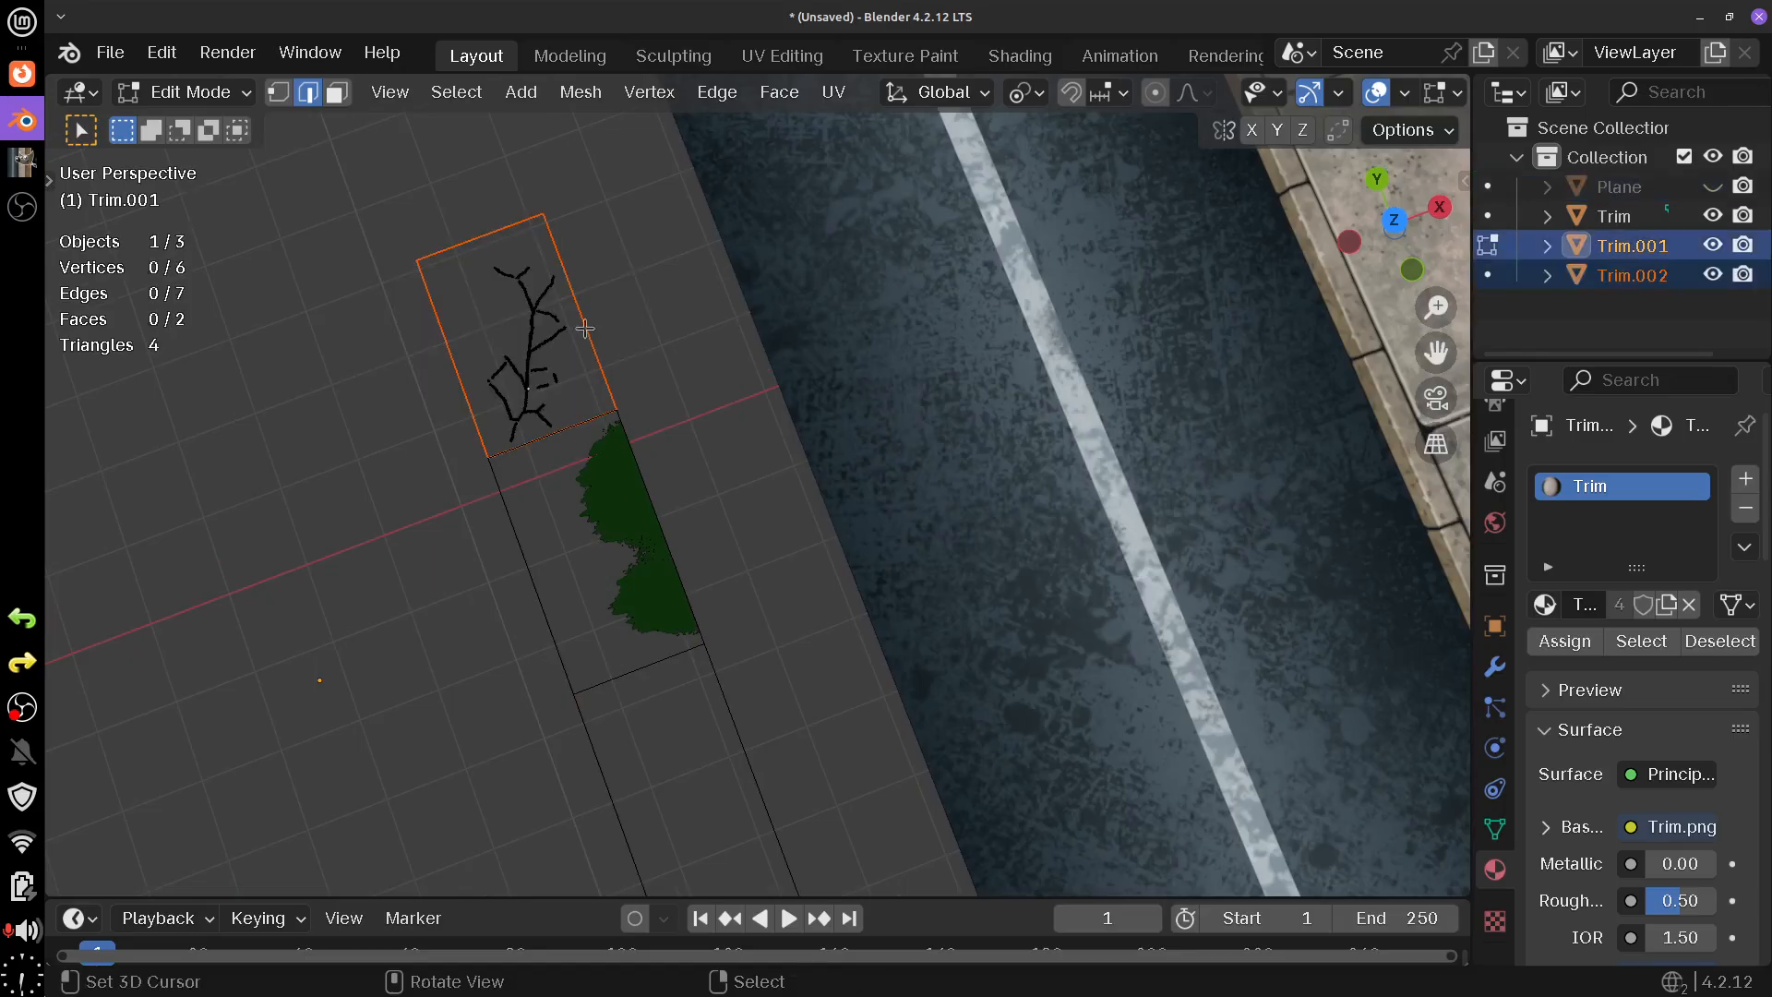
- Select the four edges around the leaf section and separate that selection into its own object
click(545, 625)
shift+click(671, 551)
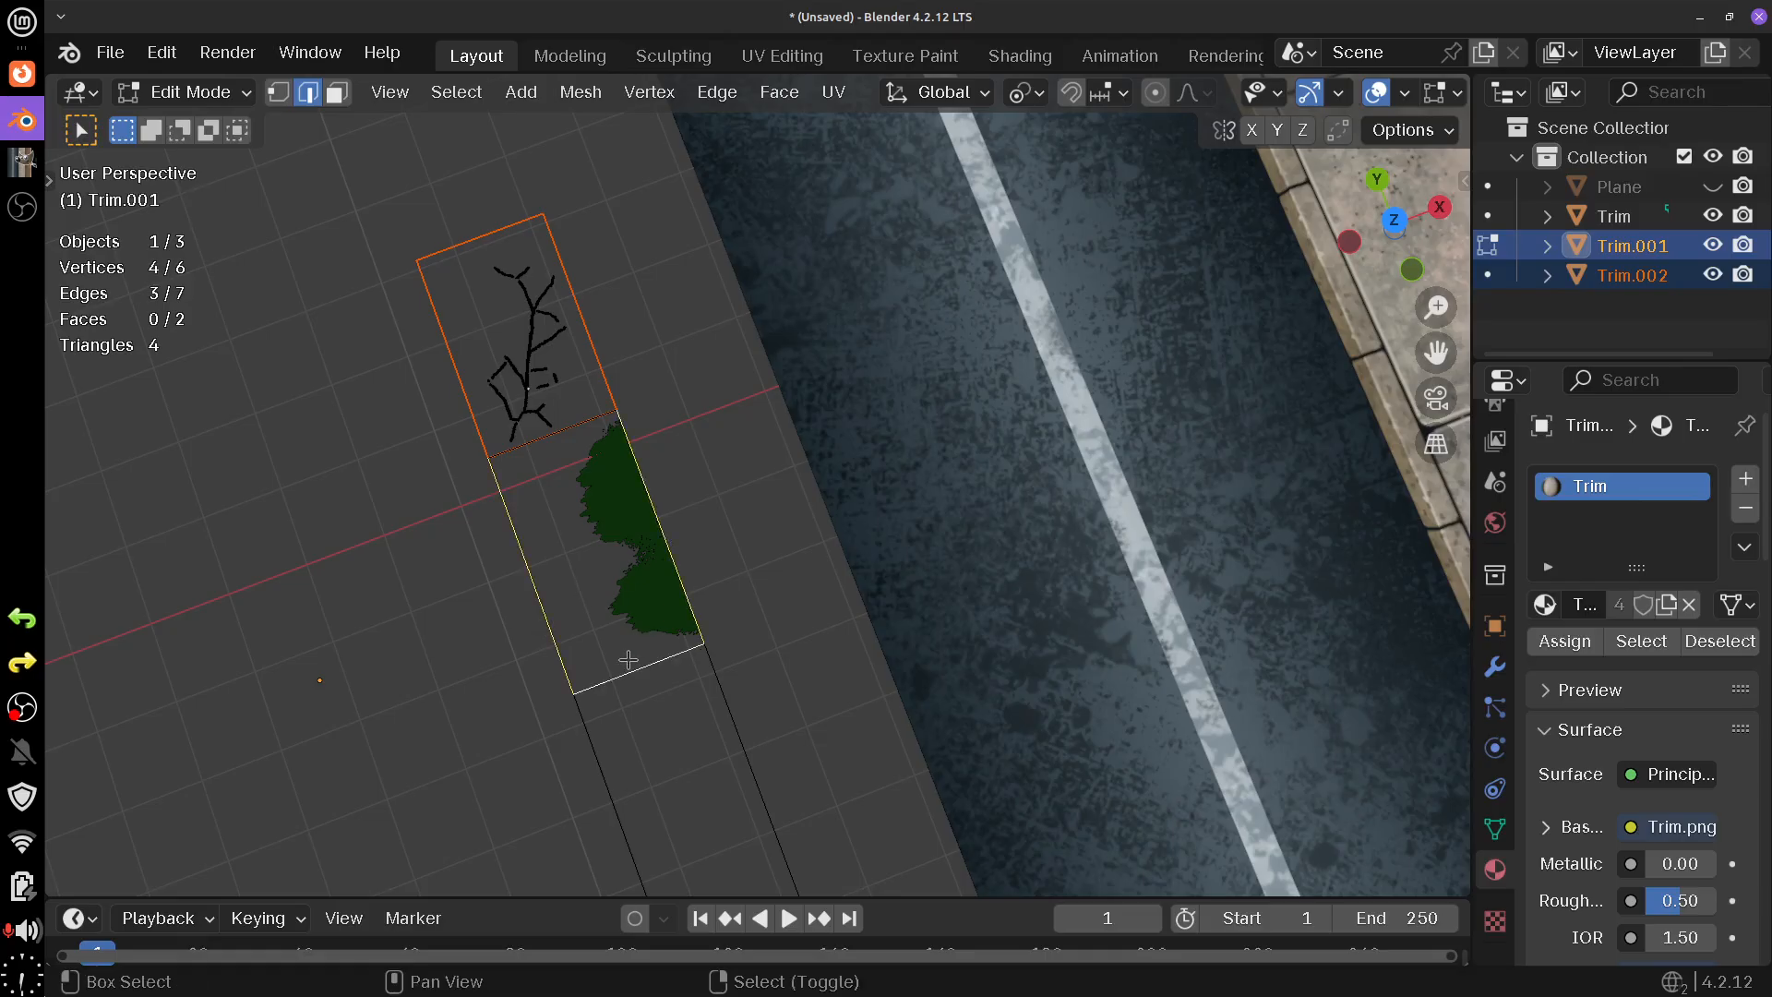
shift+click(552, 453)
key(p)
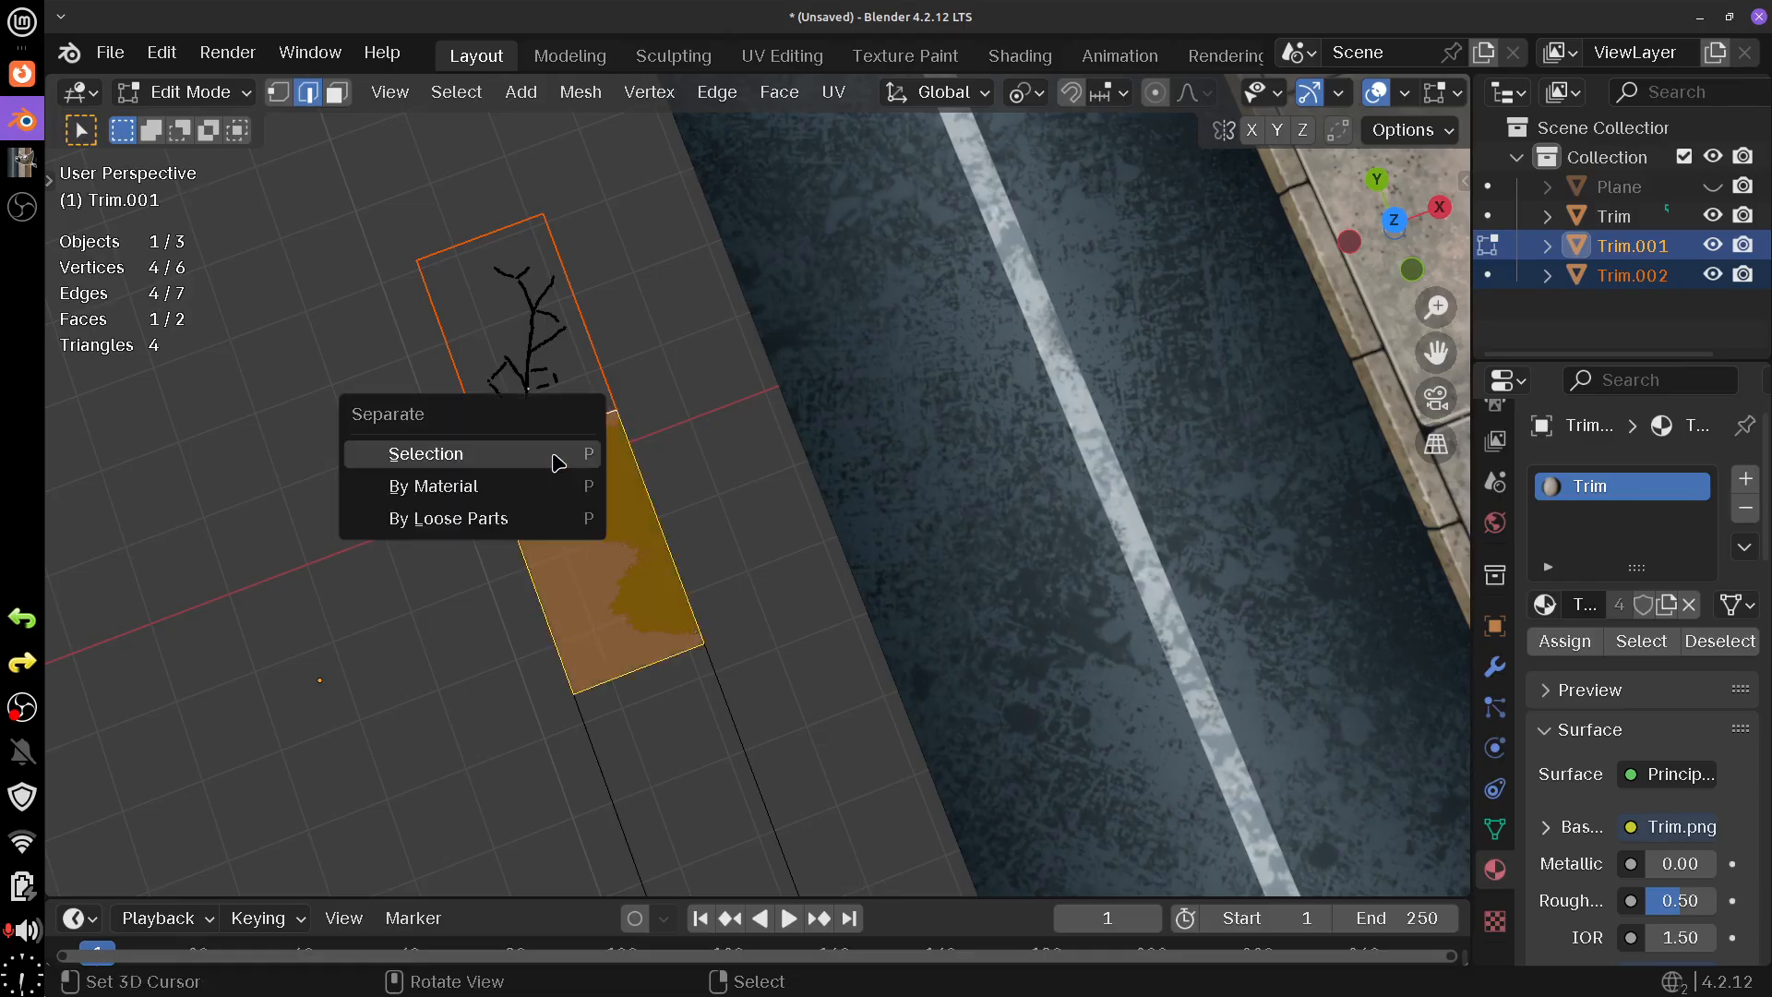
click(557, 458)
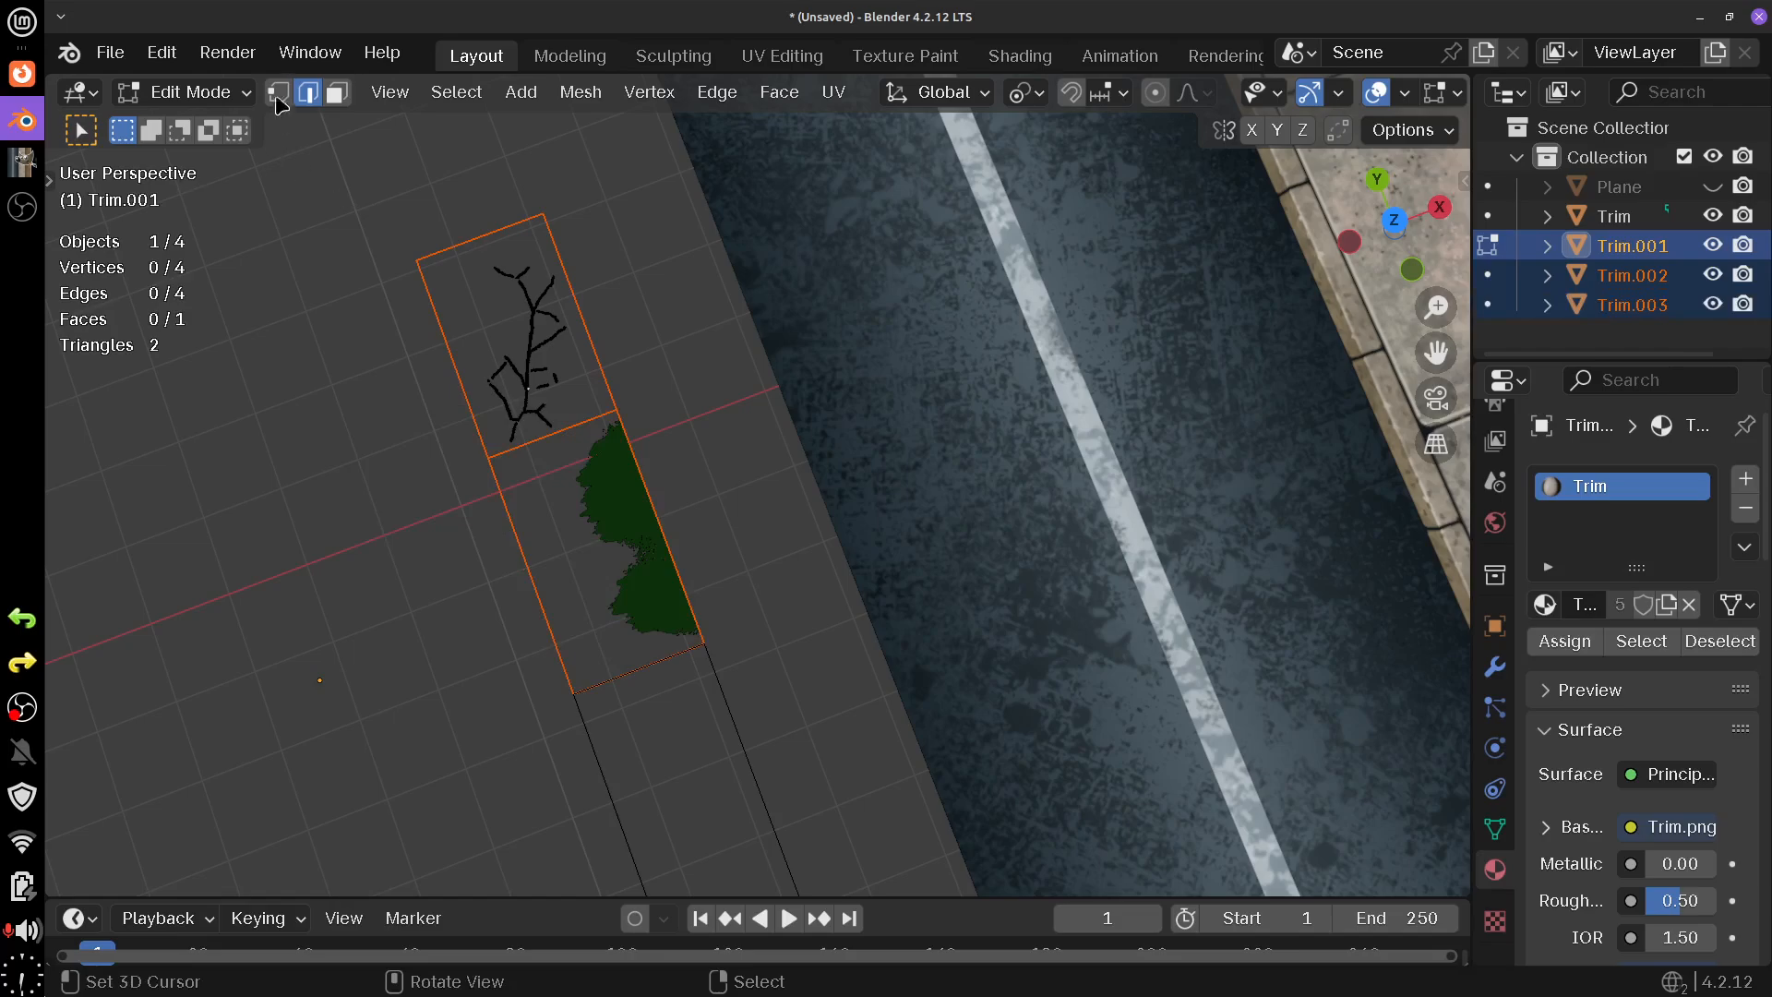
- Return to Object Mode, select the separated branch and leaf objects, and set their origins to their geometry
click(185, 92)
click(180, 130)
click(469, 257)
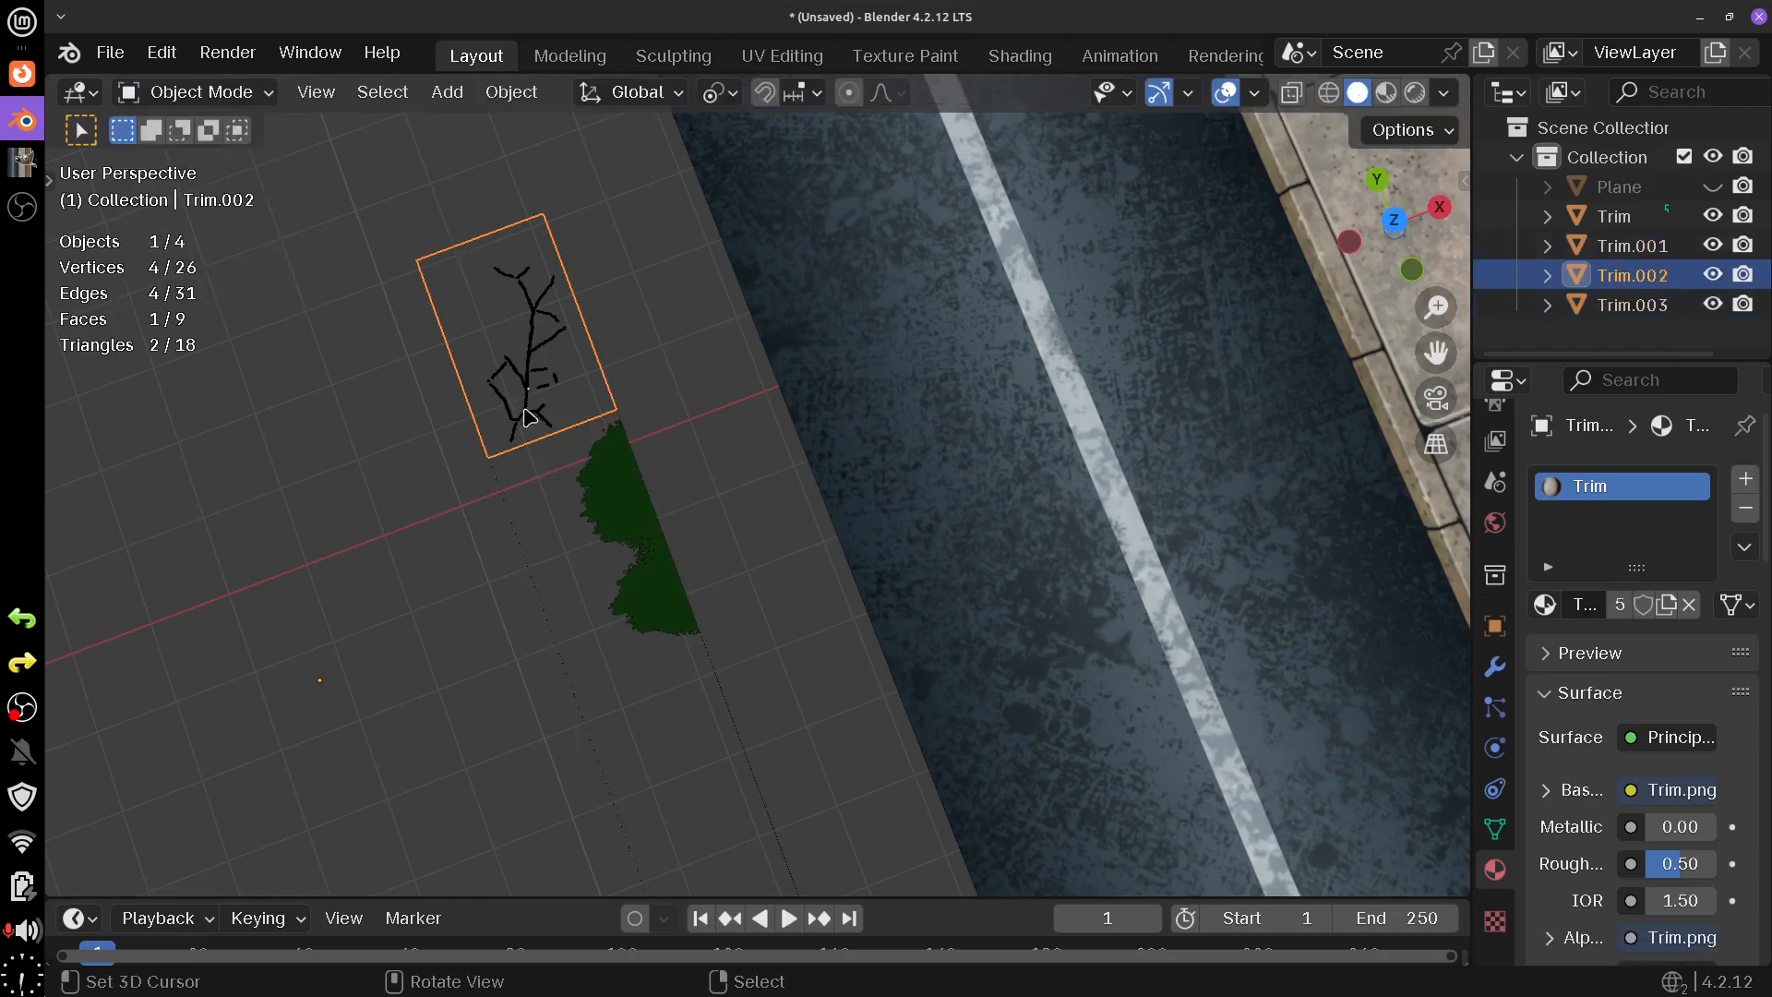
shift+click(573, 495)
click(514, 92)
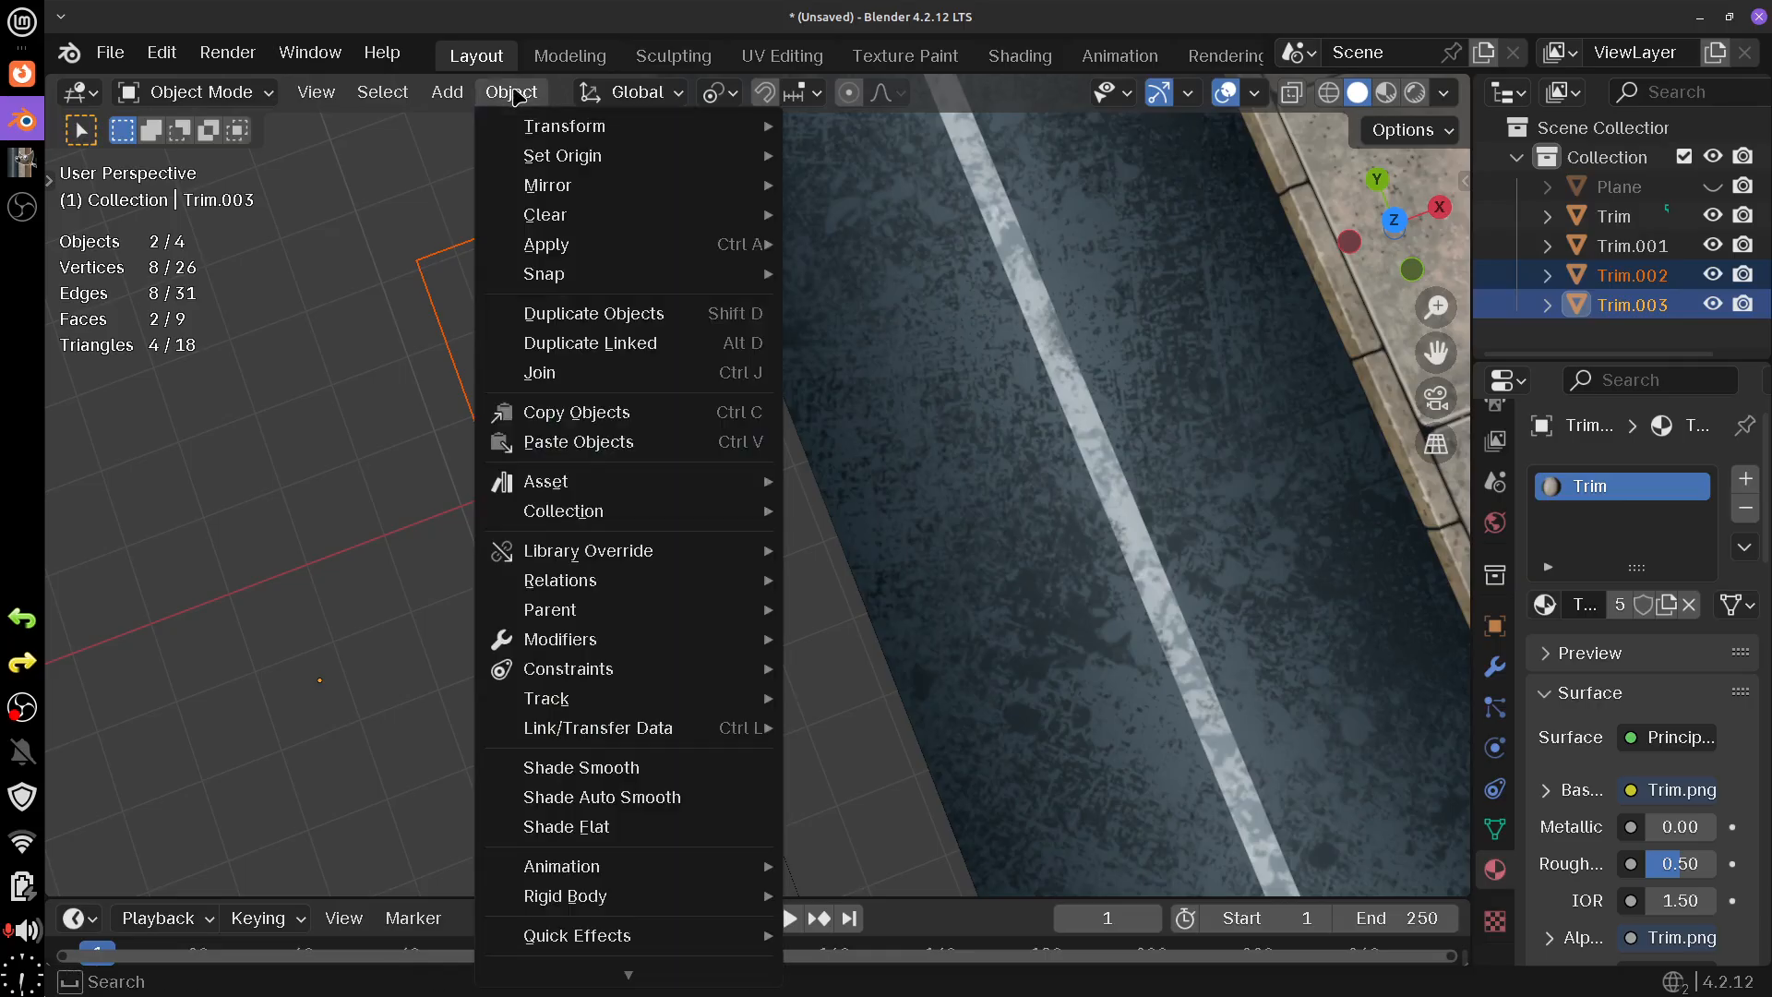
mouse_move(595, 157)
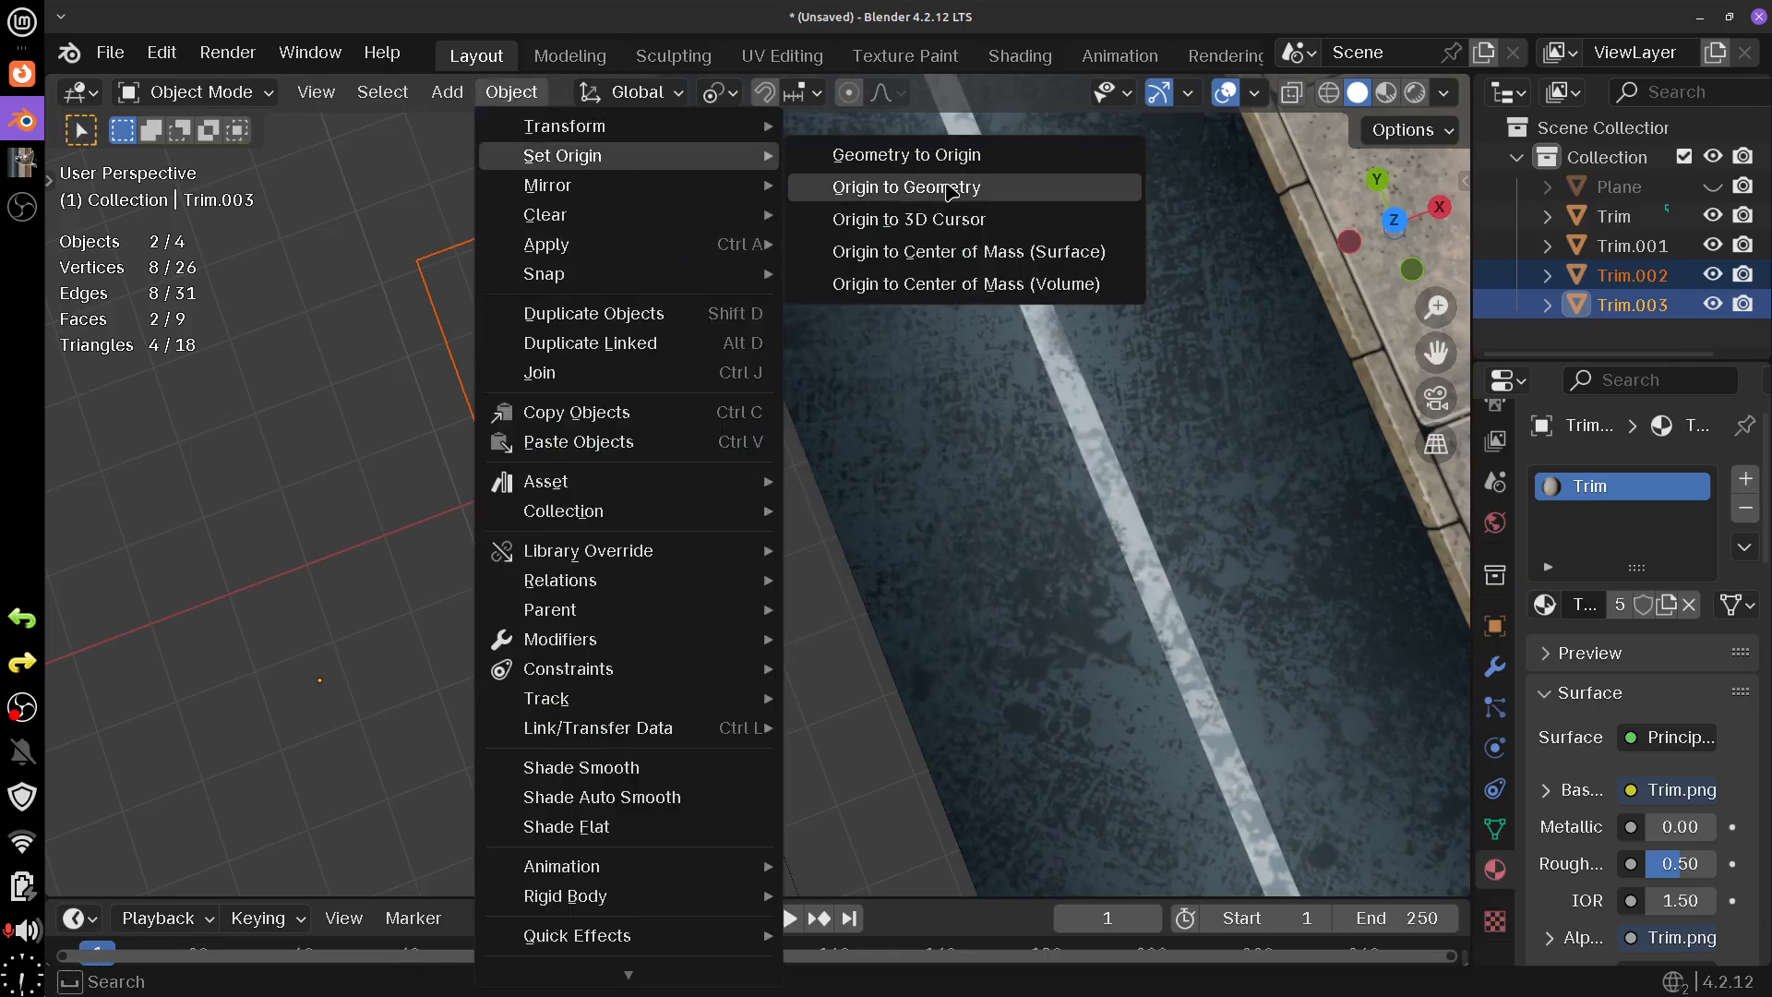
click(950, 188)
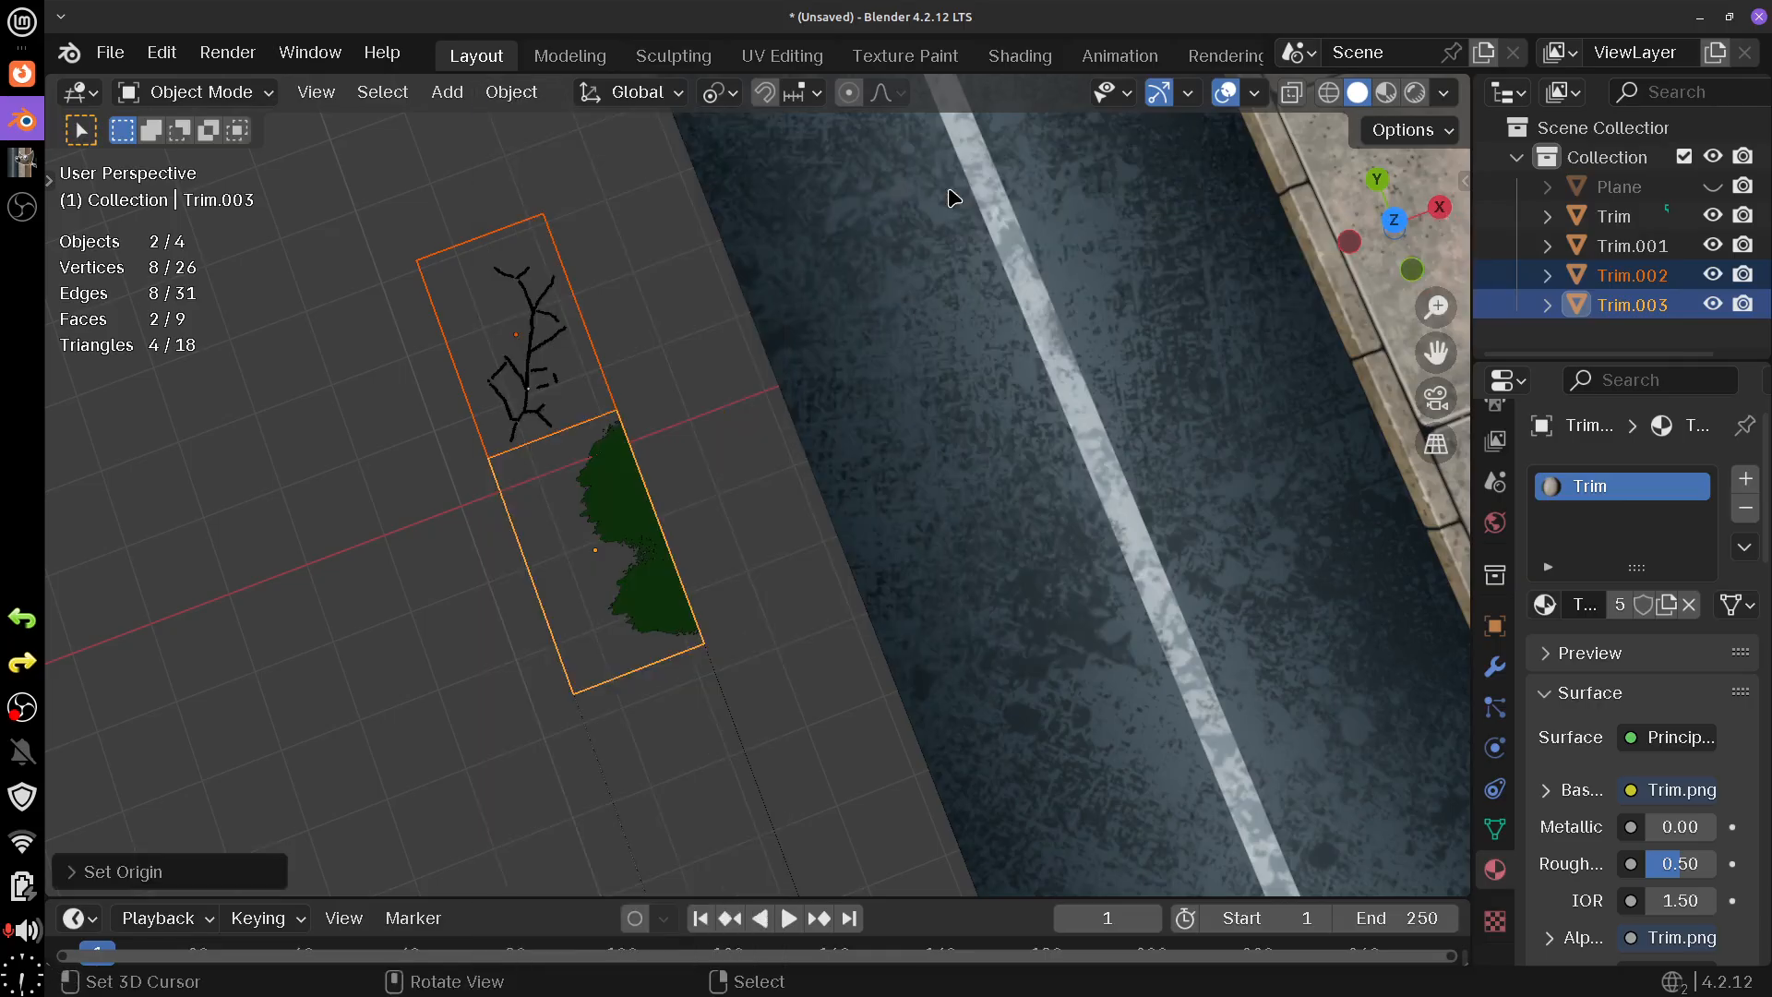
- Shift the leaf decal's whole mesh about 0.84 m along negative X so the object origin sits on its straight leafy edge
click(620, 513)
drag(692, 538, 672, 585)
scroll(571, 607, up, 2)
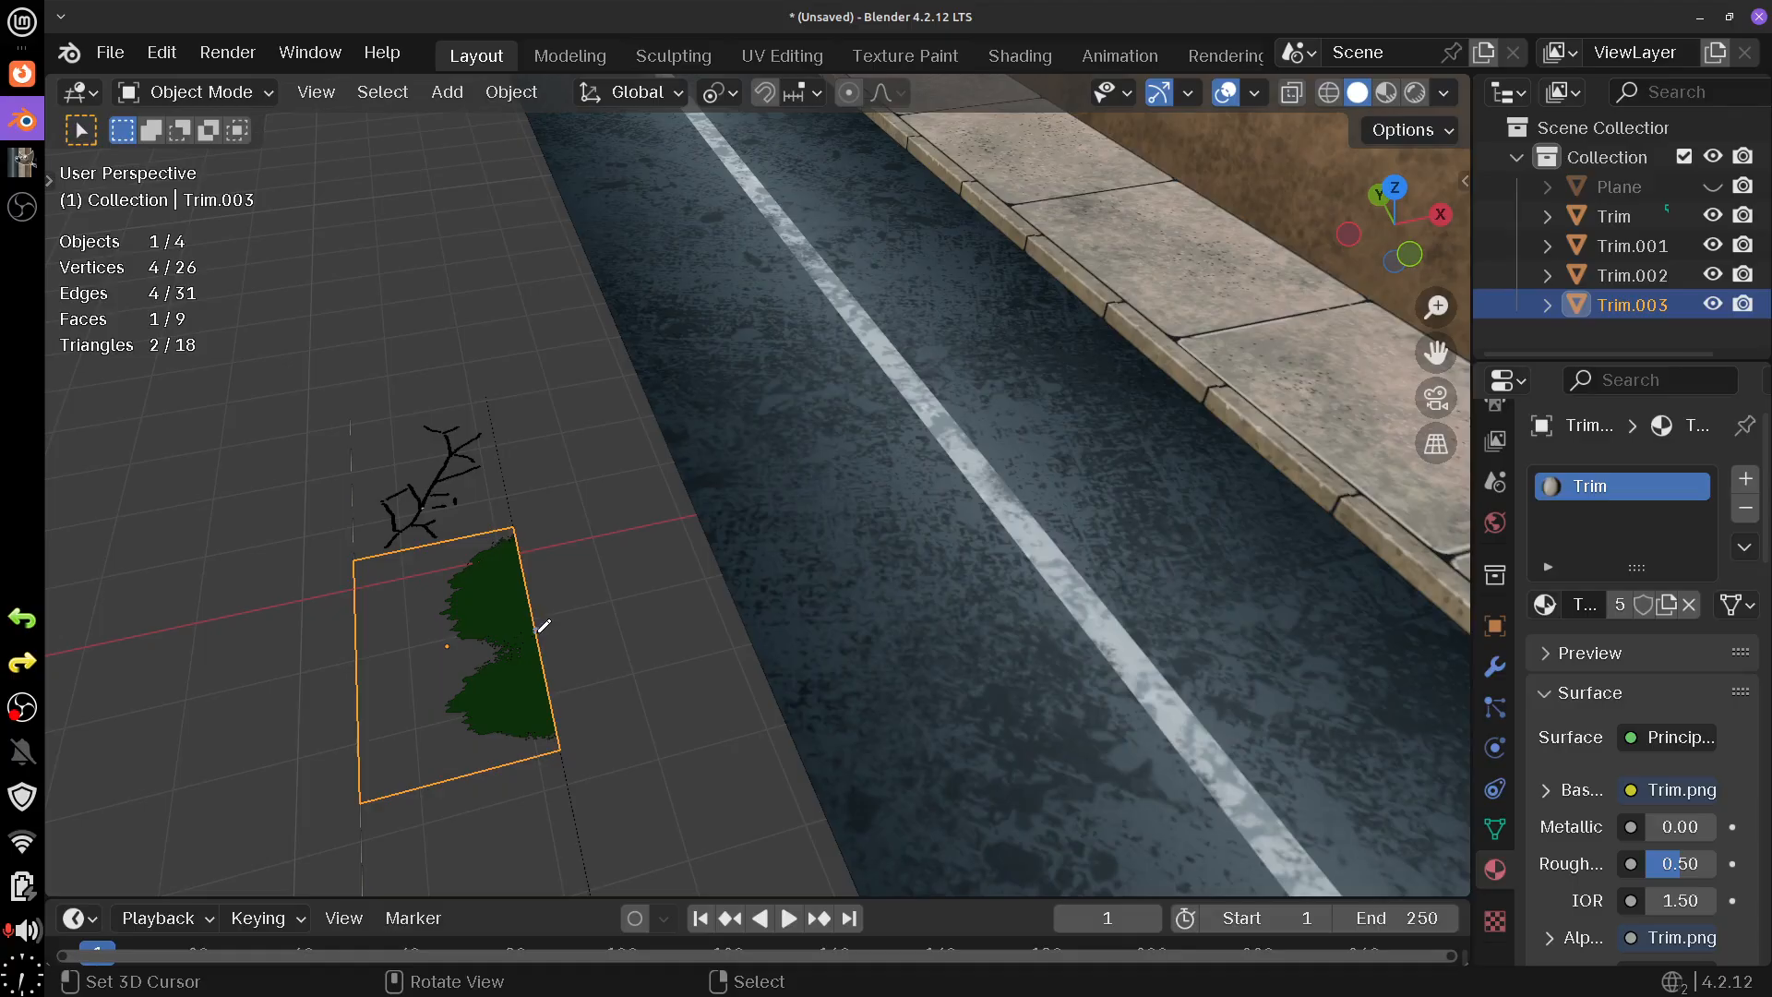
key(Tab)
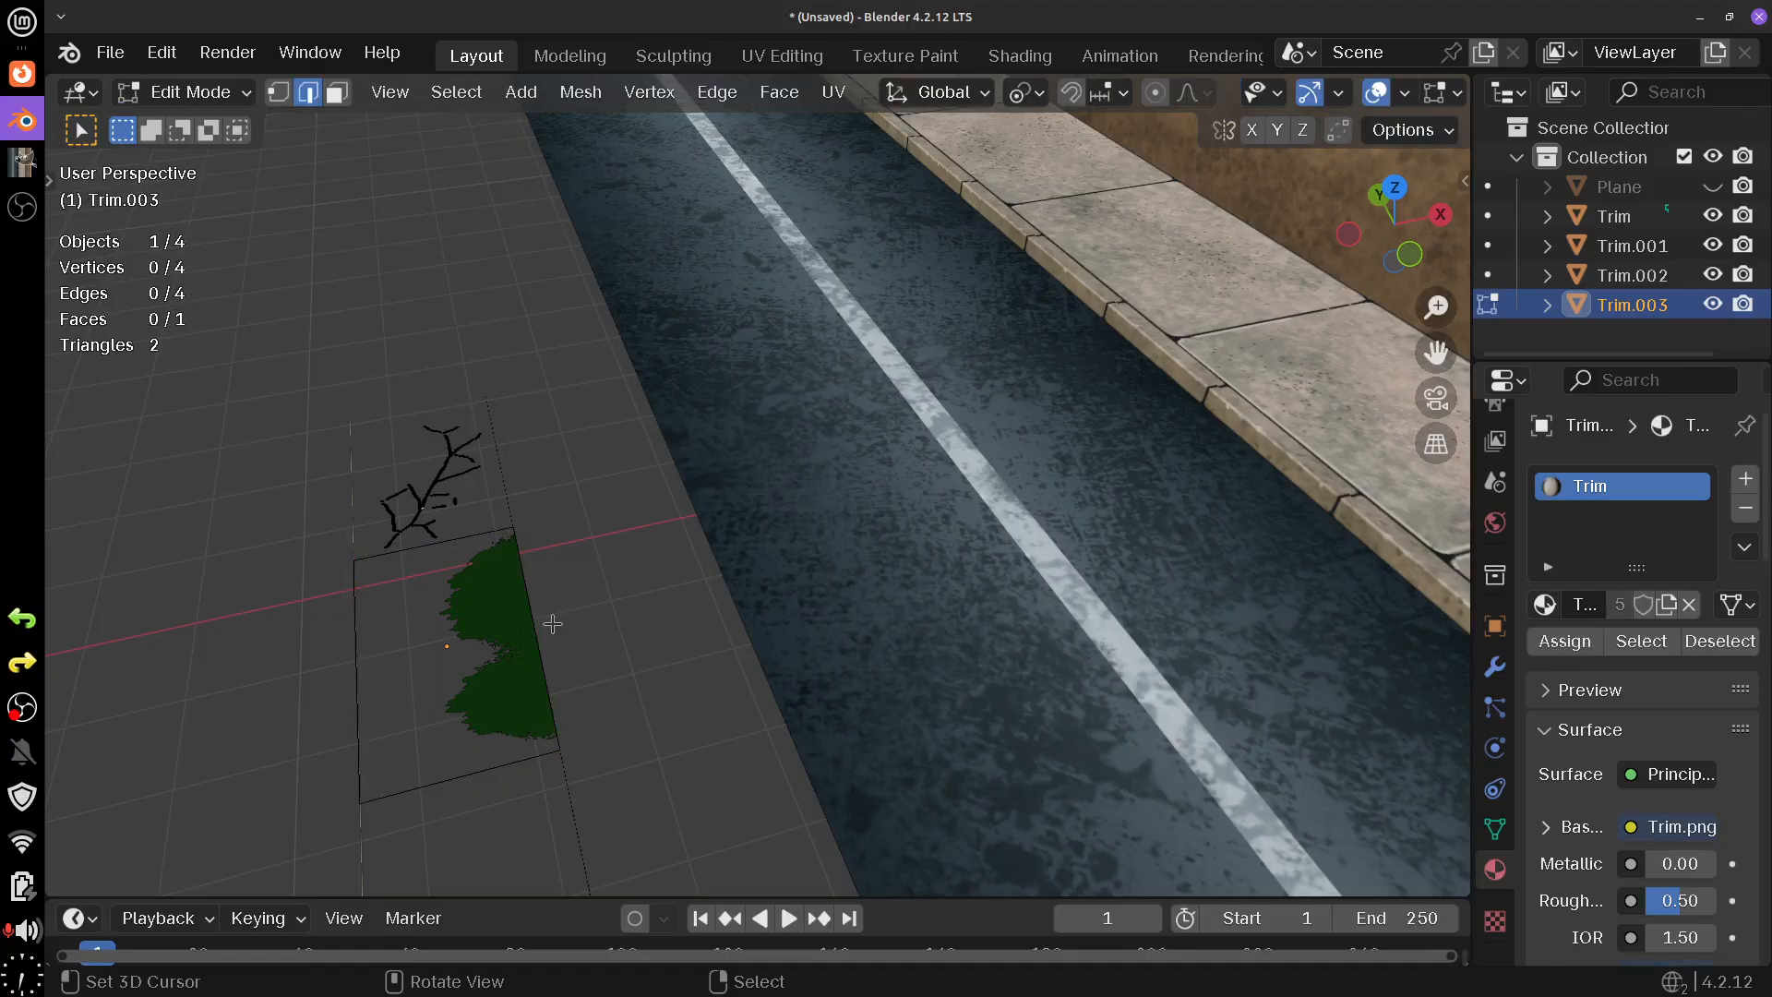
key(a)
key(g)
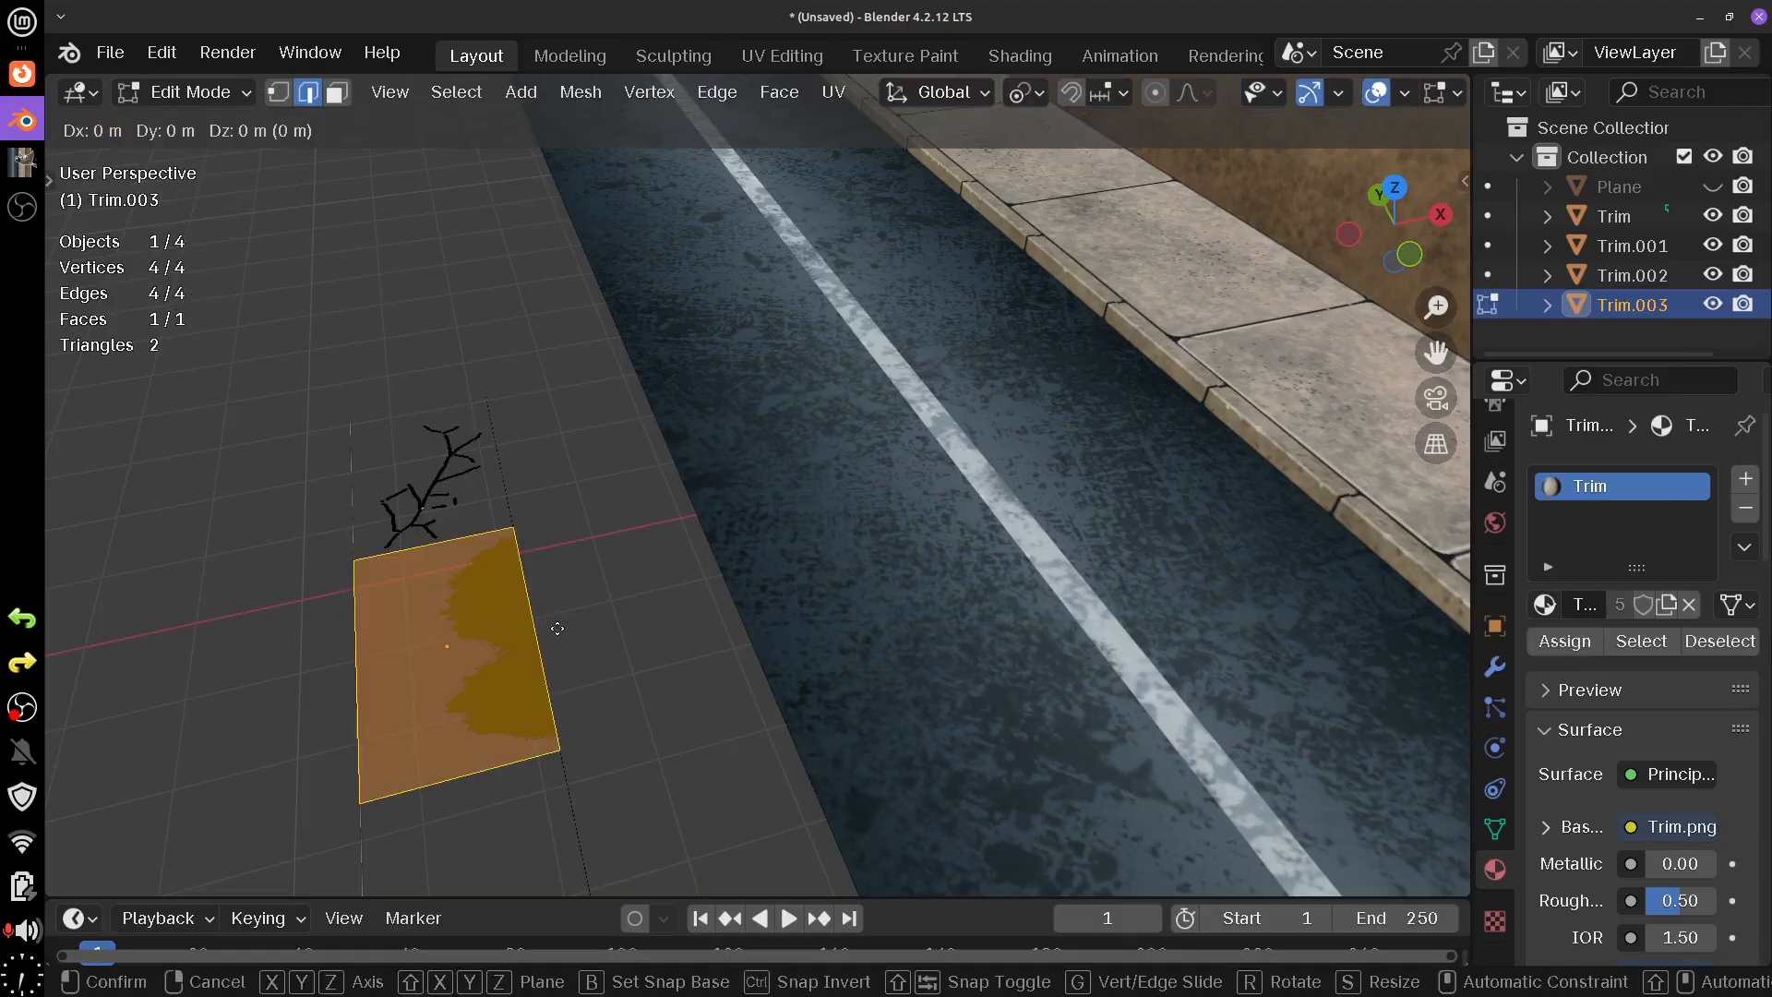
key(x)
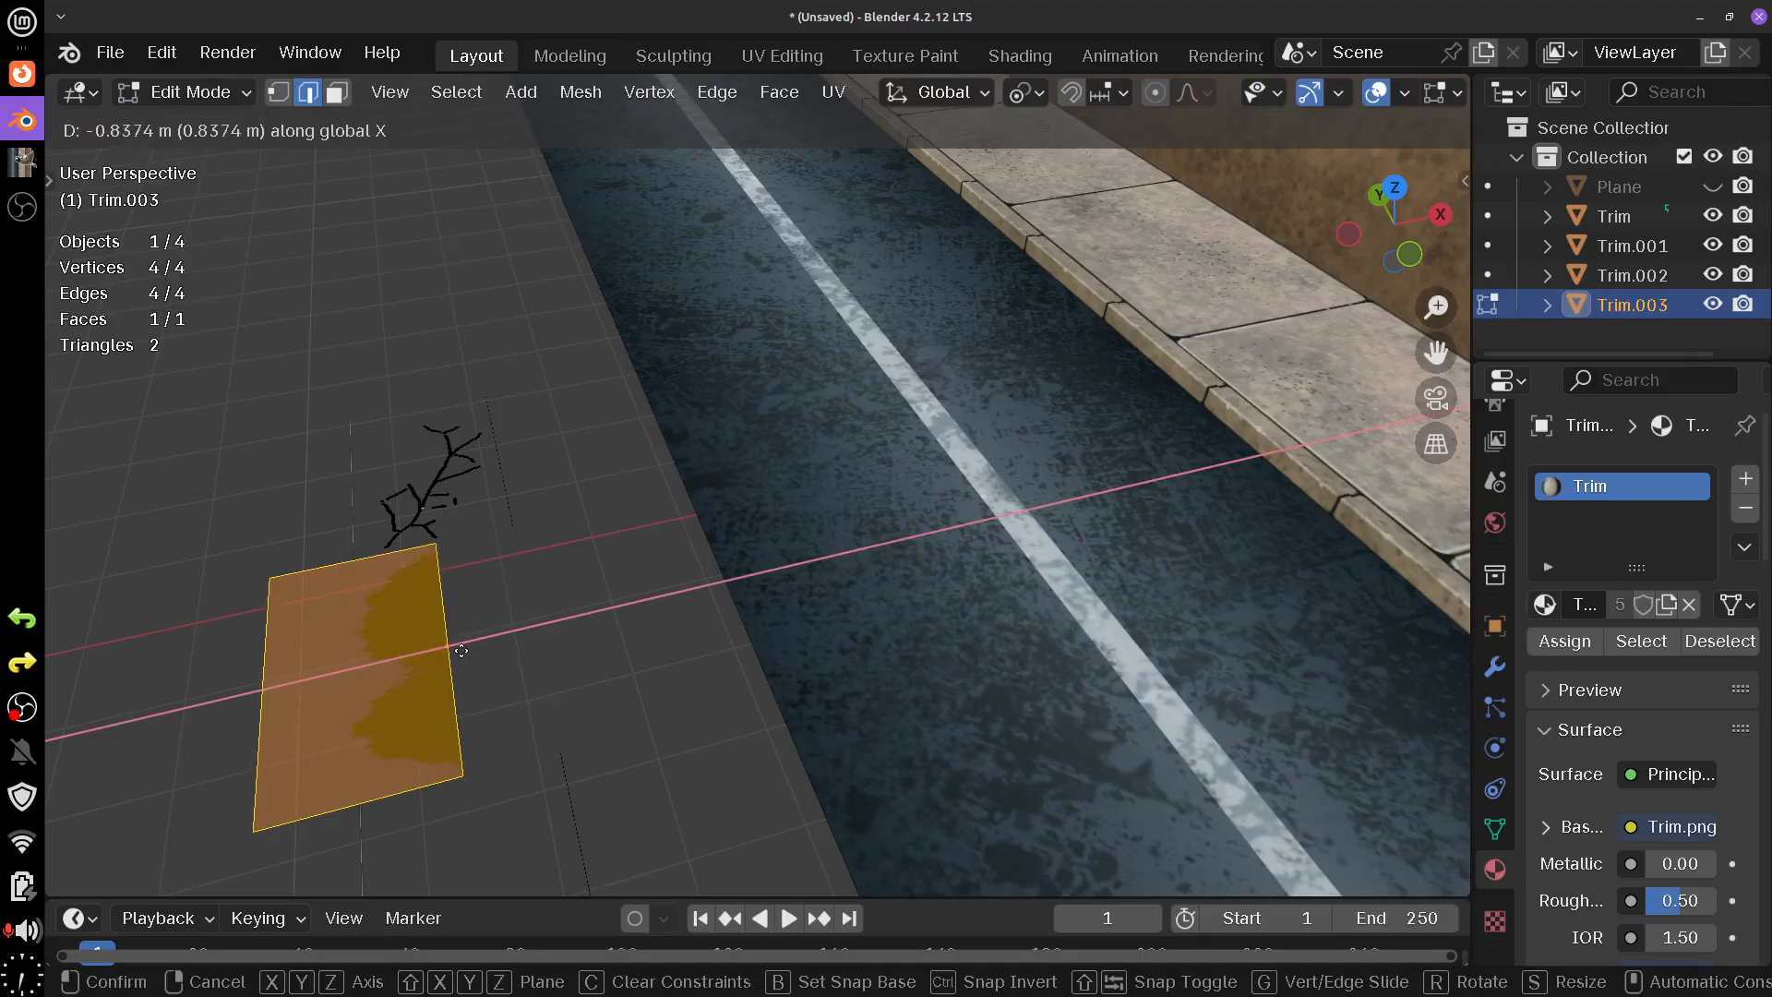
click(462, 654)
key(Tab)
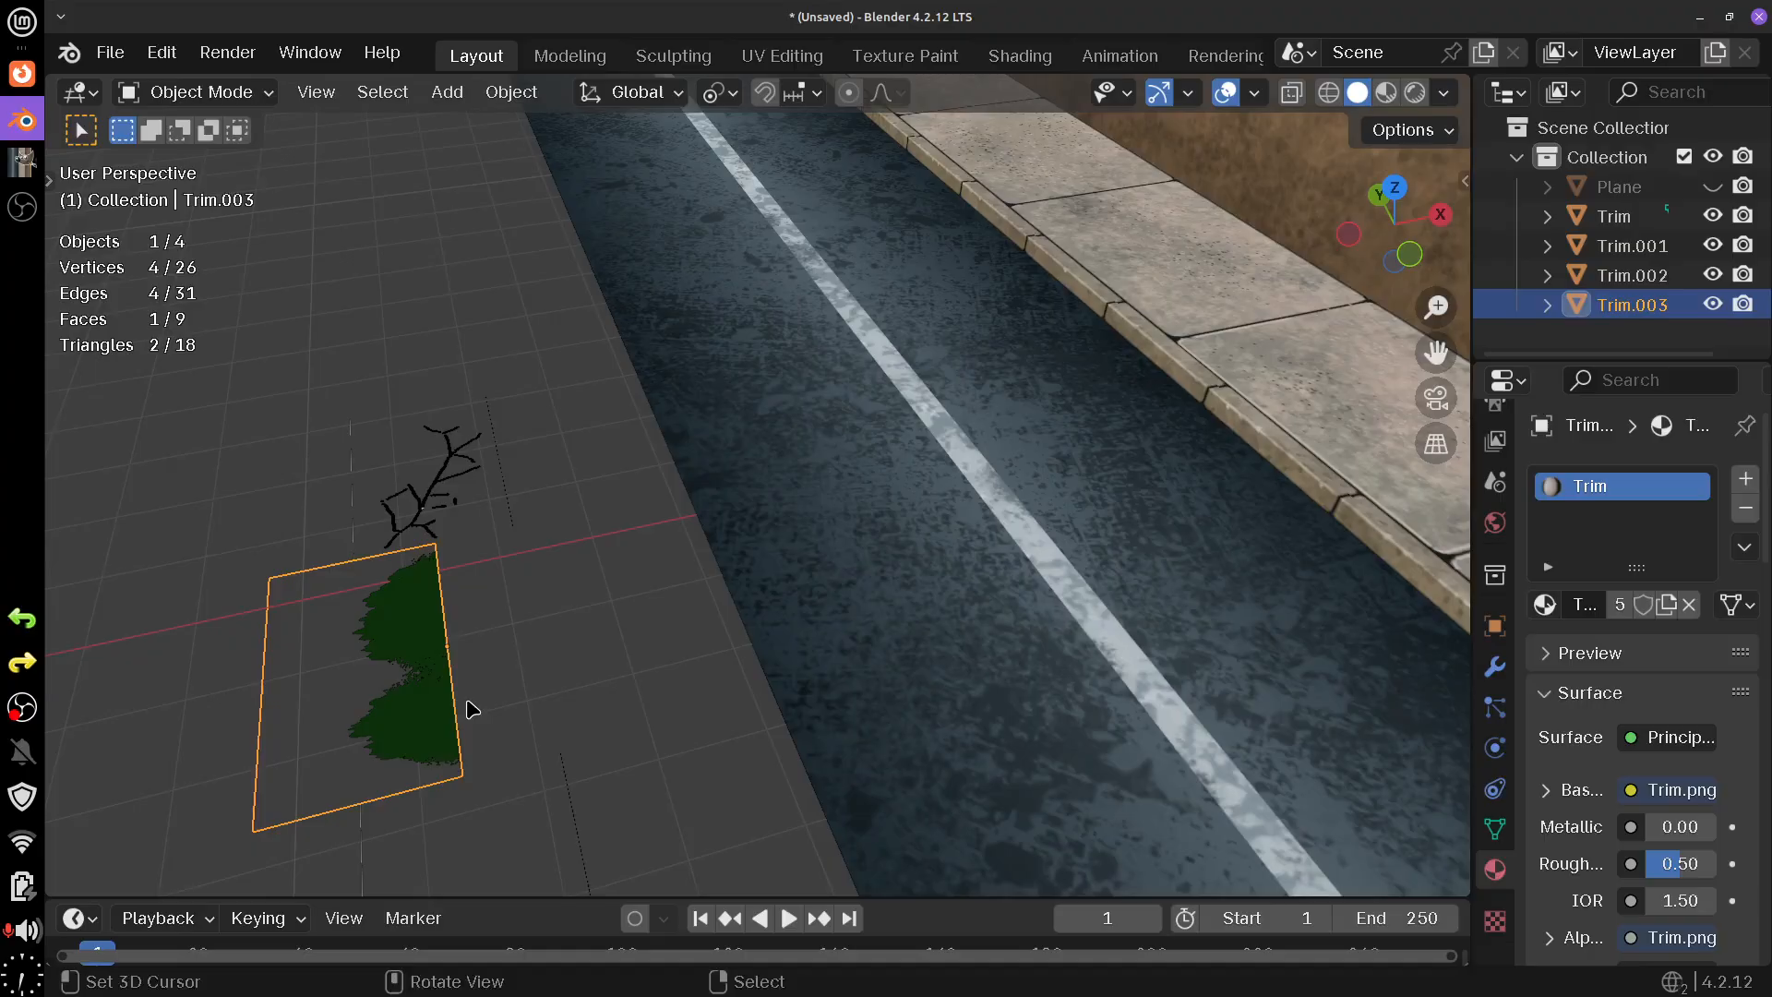
- Switch the viewport to Material Preview shading and set the Trim material's roughness to 1.00
drag(467, 711, 634, 605)
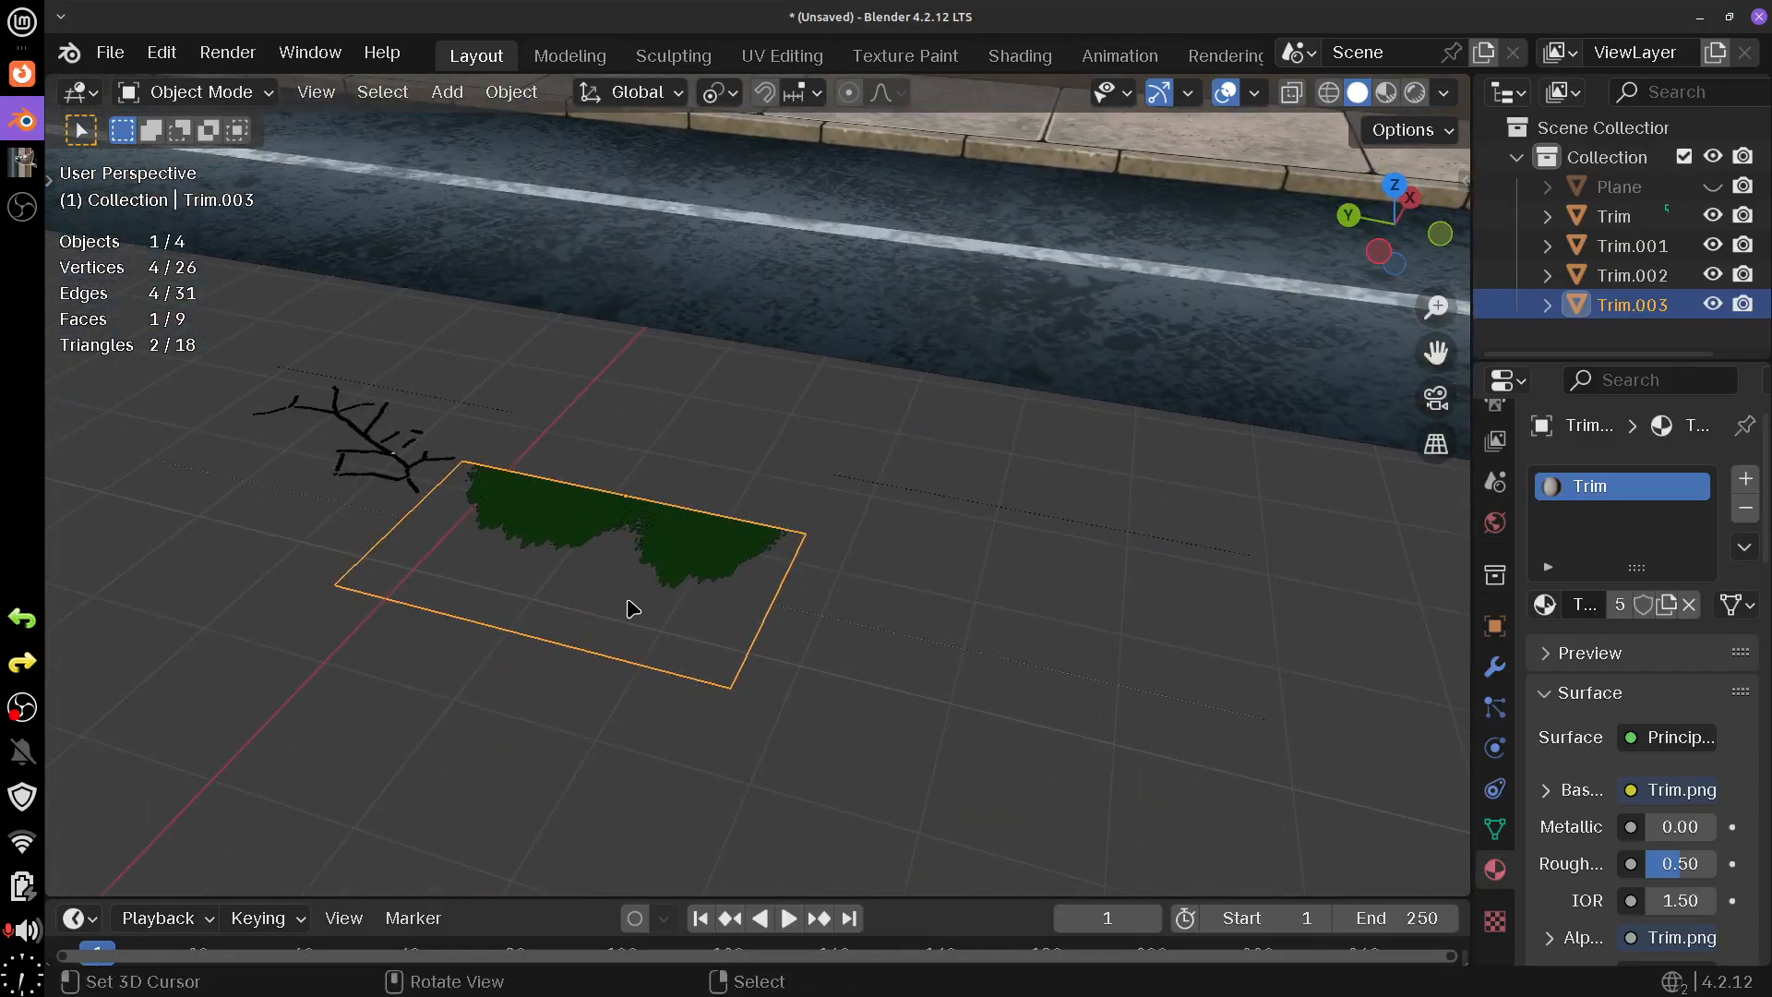
scroll(646, 628, up, 4)
mouse_move(672, 665)
mouse_down()
mouse_move(745, 490)
mouse_move(745, 524)
mouse_up()
scroll(746, 524, down, 3)
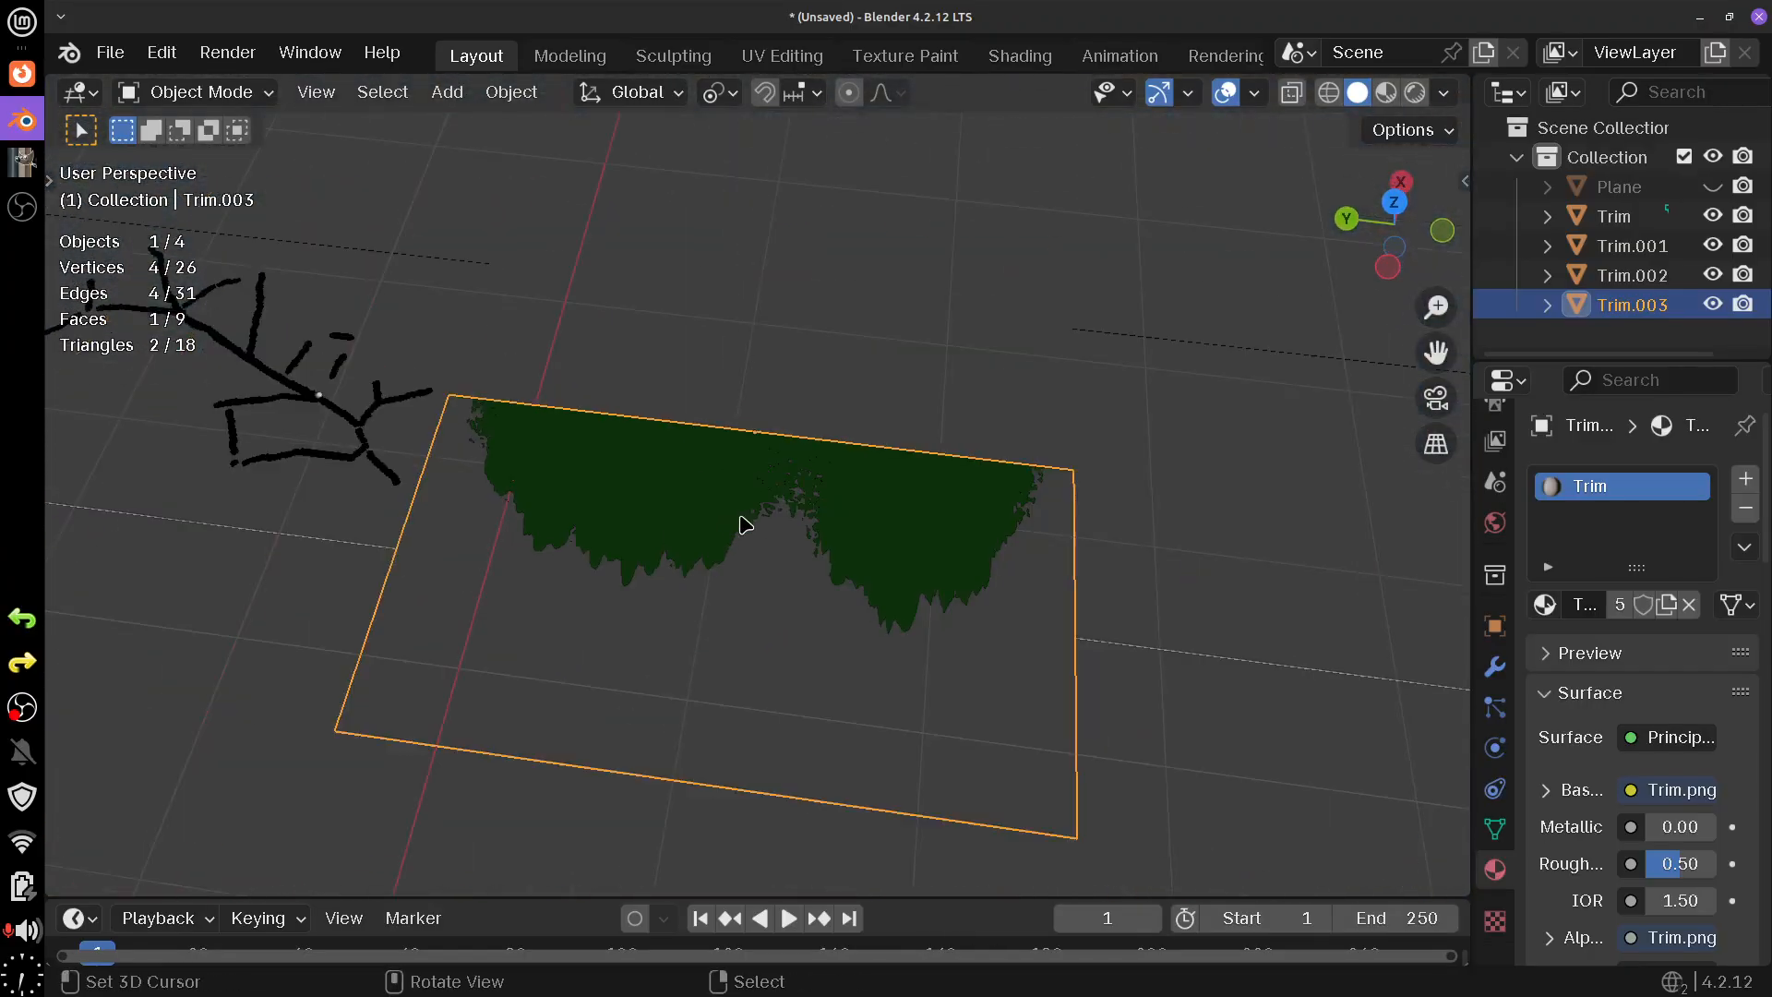
click(1385, 93)
drag(1041, 499, 976, 496)
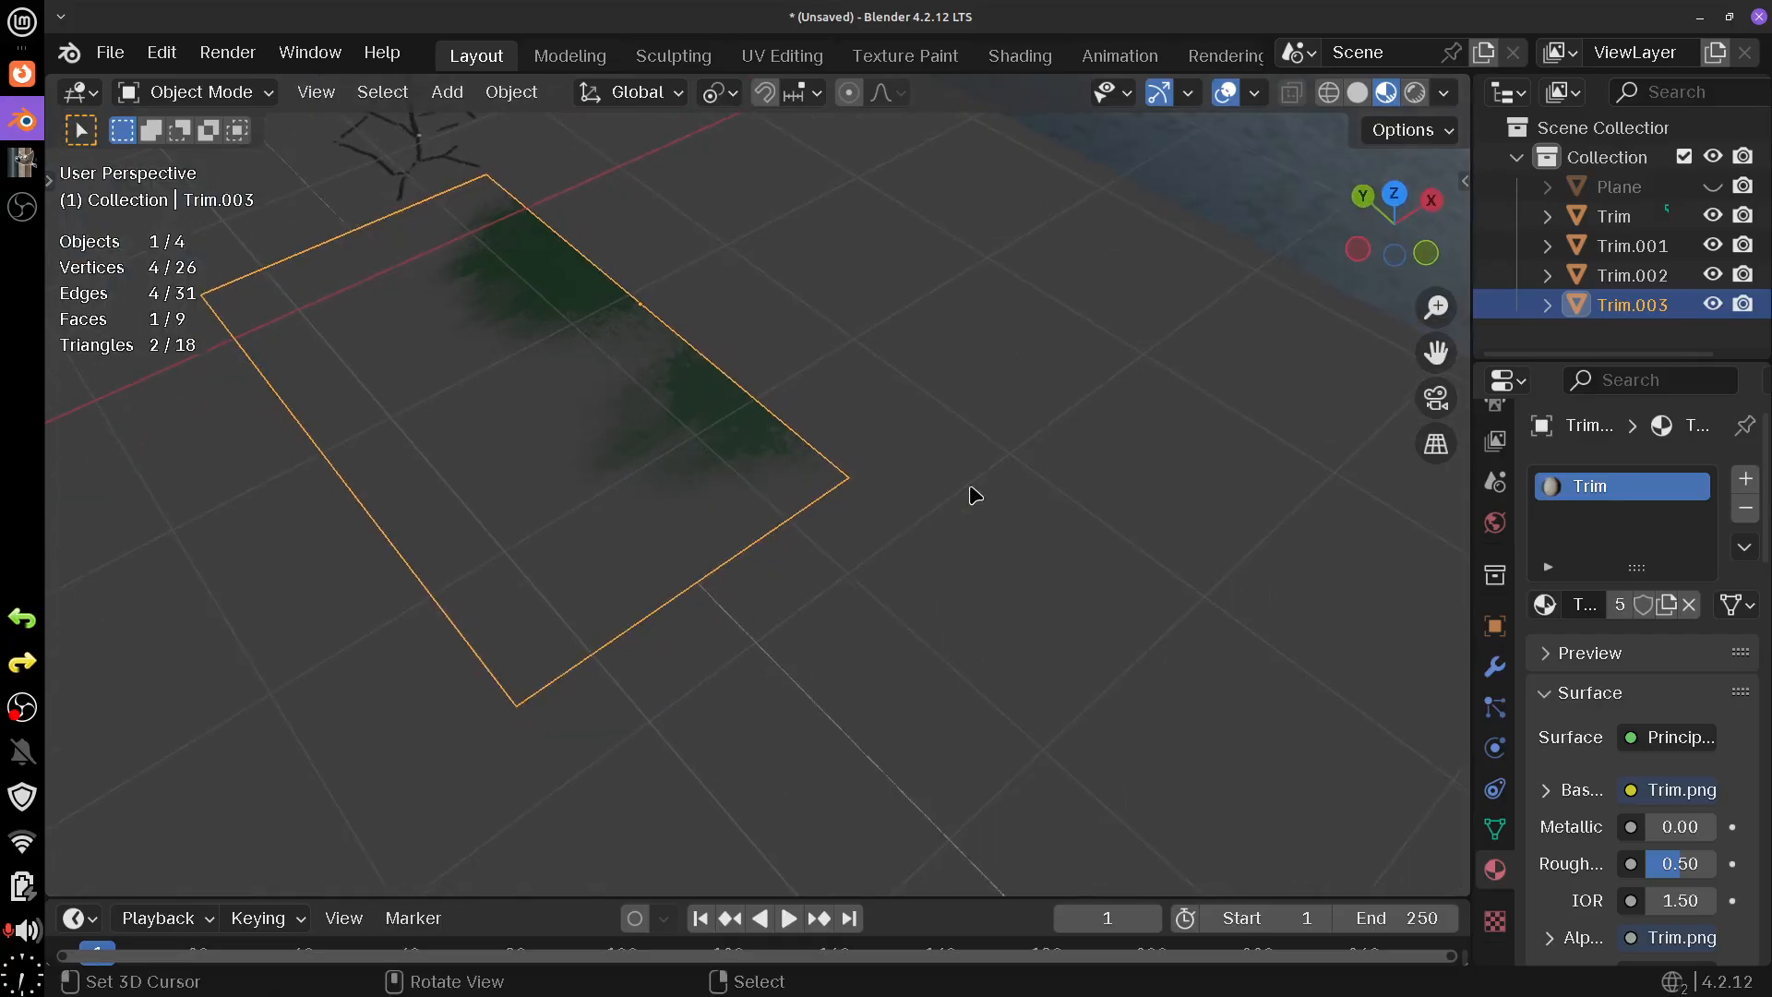
scroll(1666, 621, down, 5)
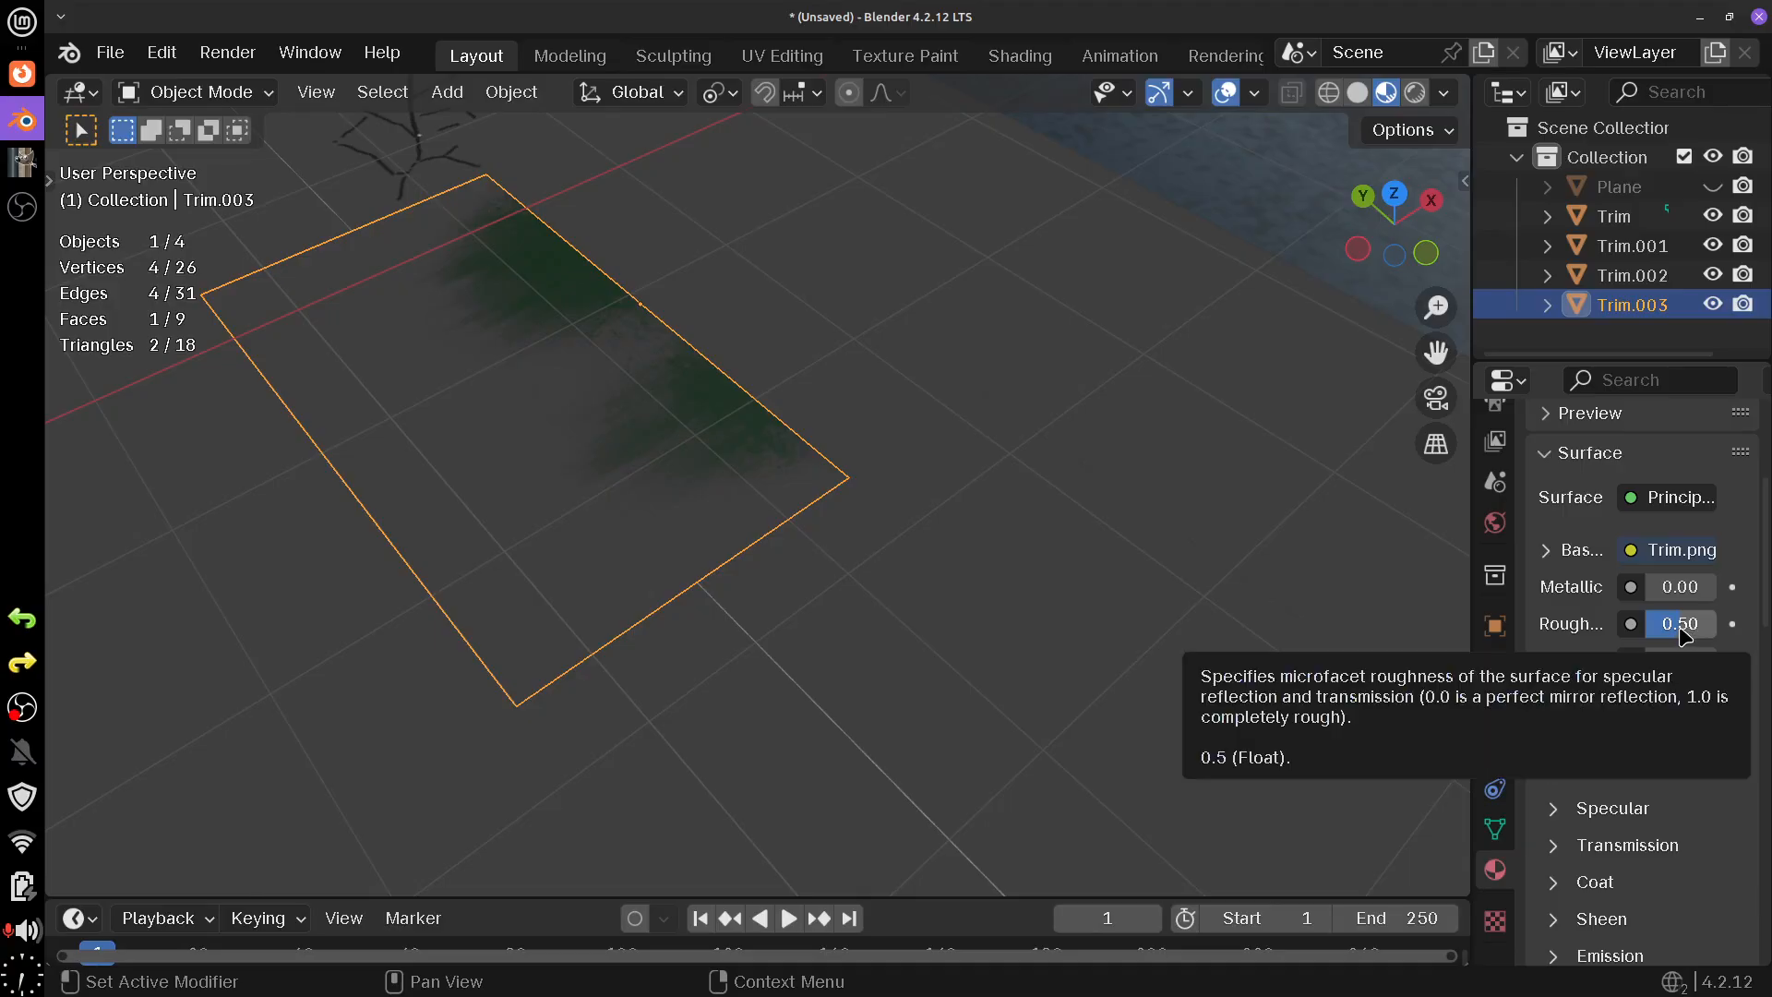
drag(1682, 624, 1734, 623)
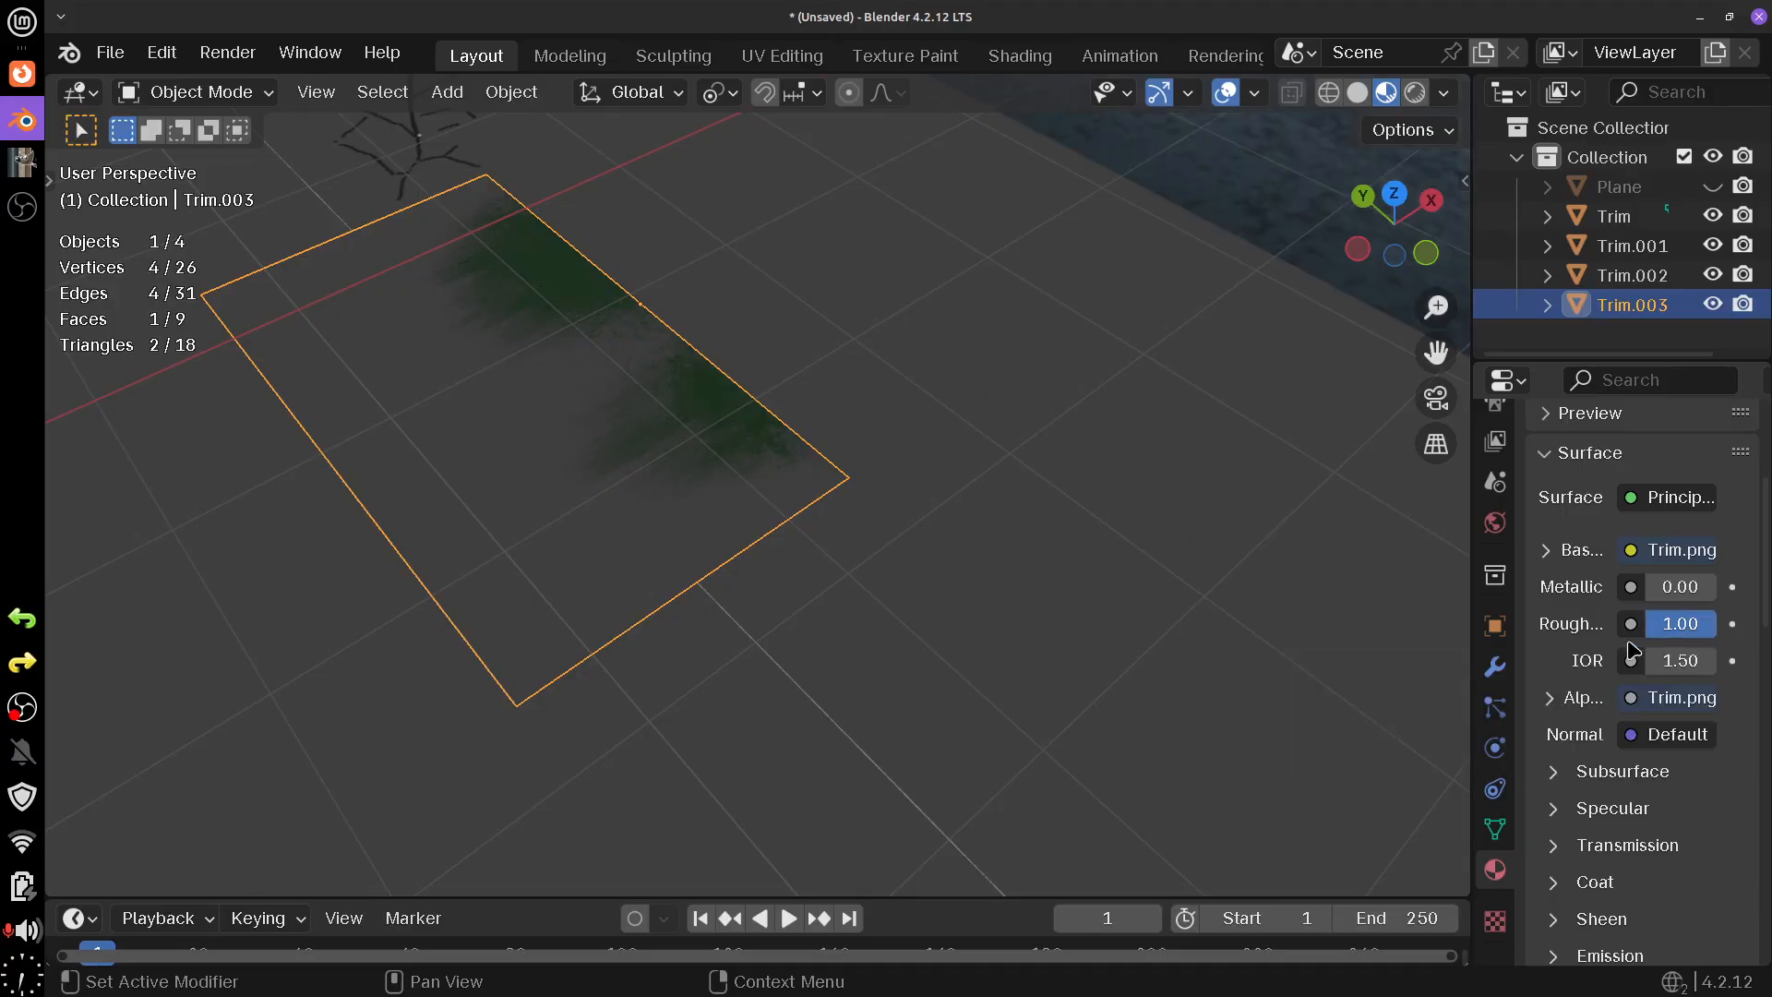
drag(779, 443, 951, 475)
drag(1083, 495, 738, 604)
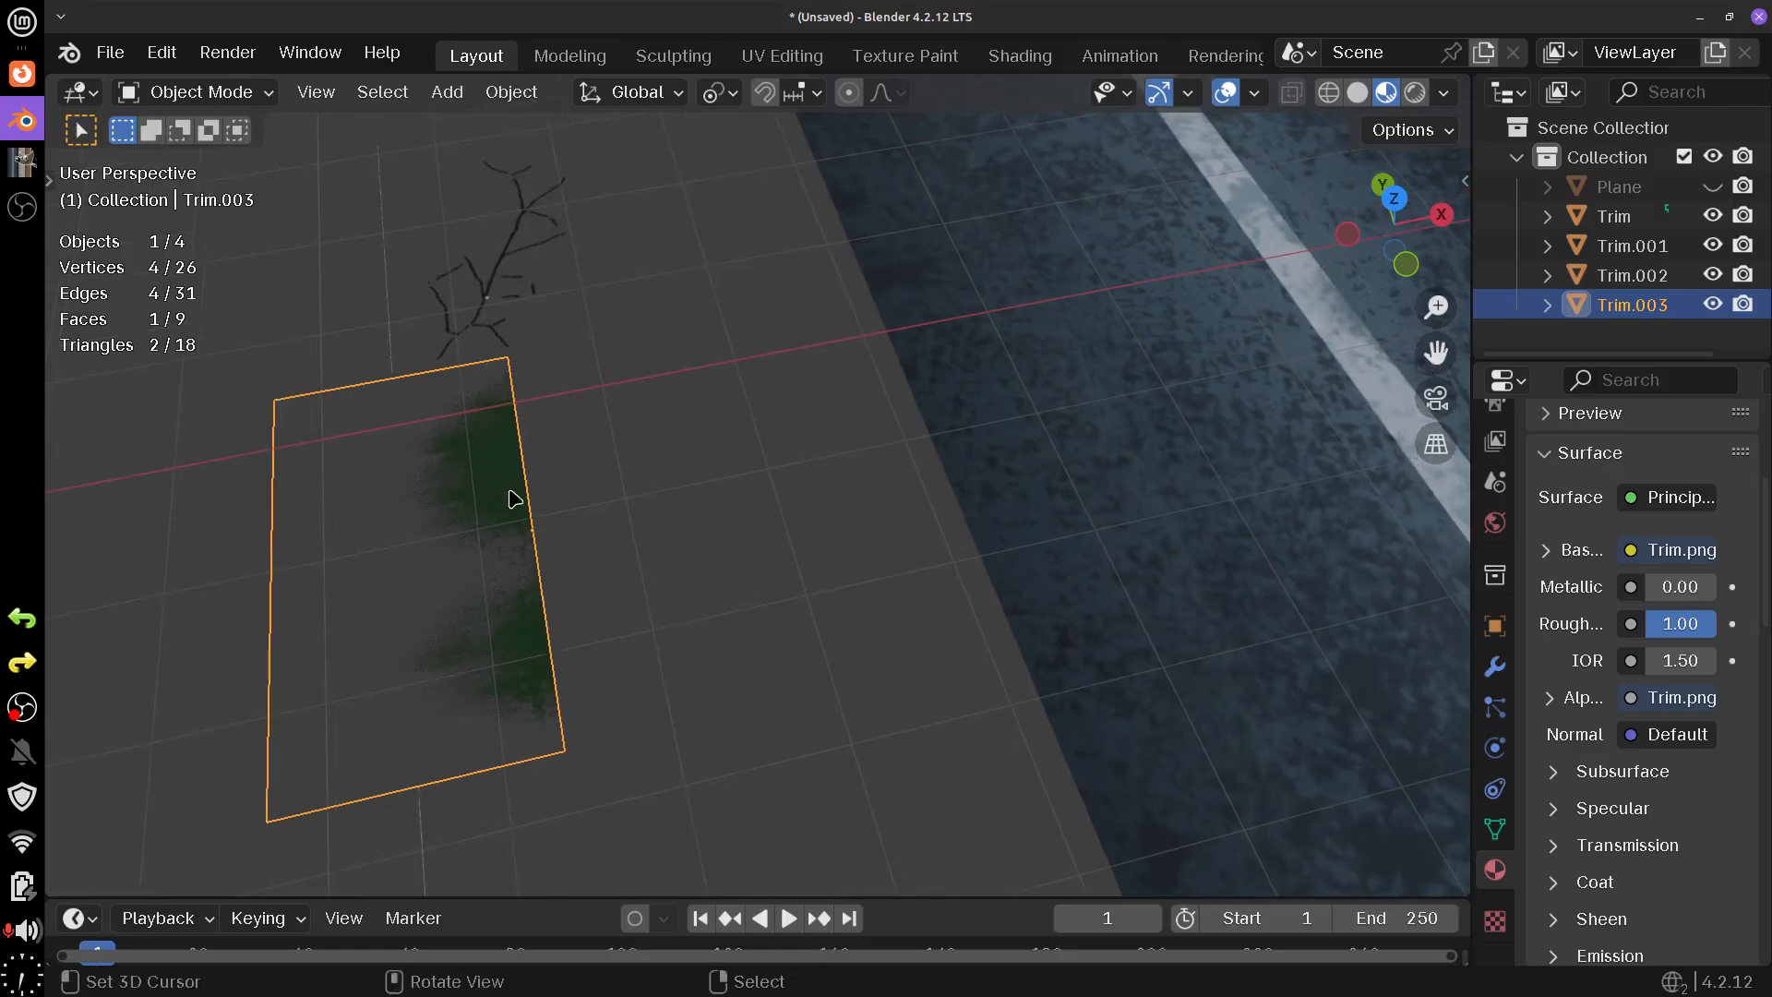
scroll(533, 602, down, 4)
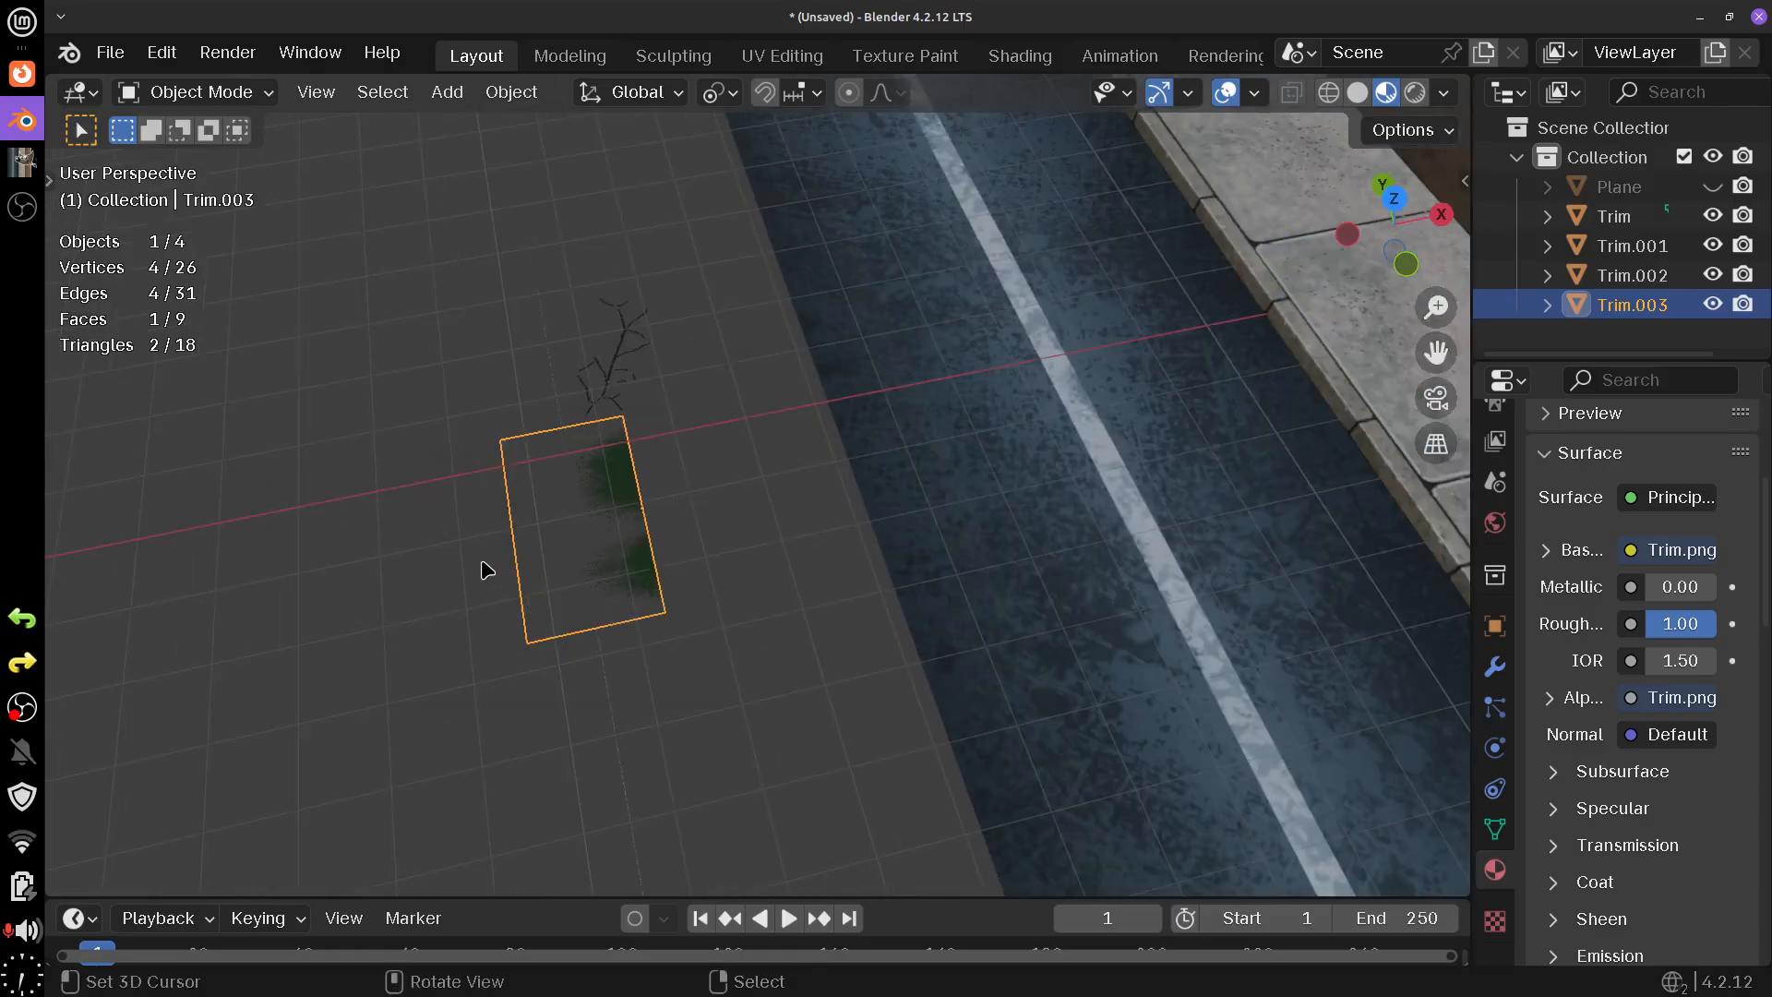
key(g)
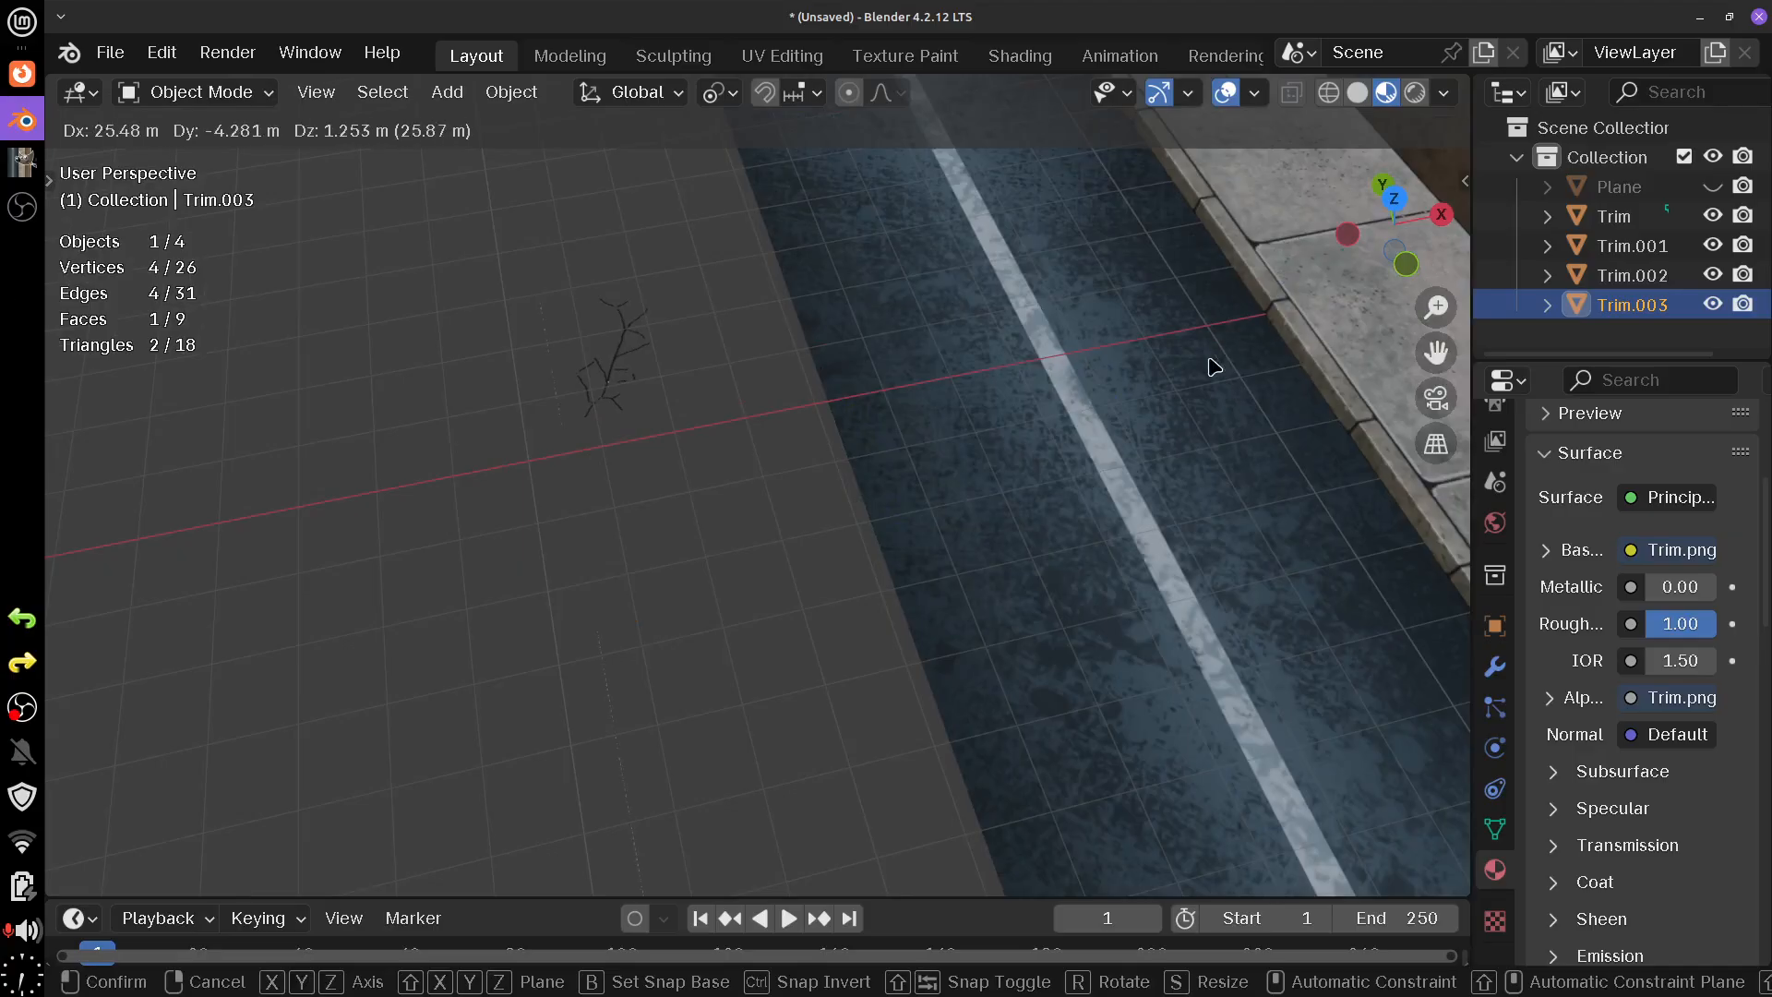
right_click(1205, 406)
drag(1200, 444, 810, 423)
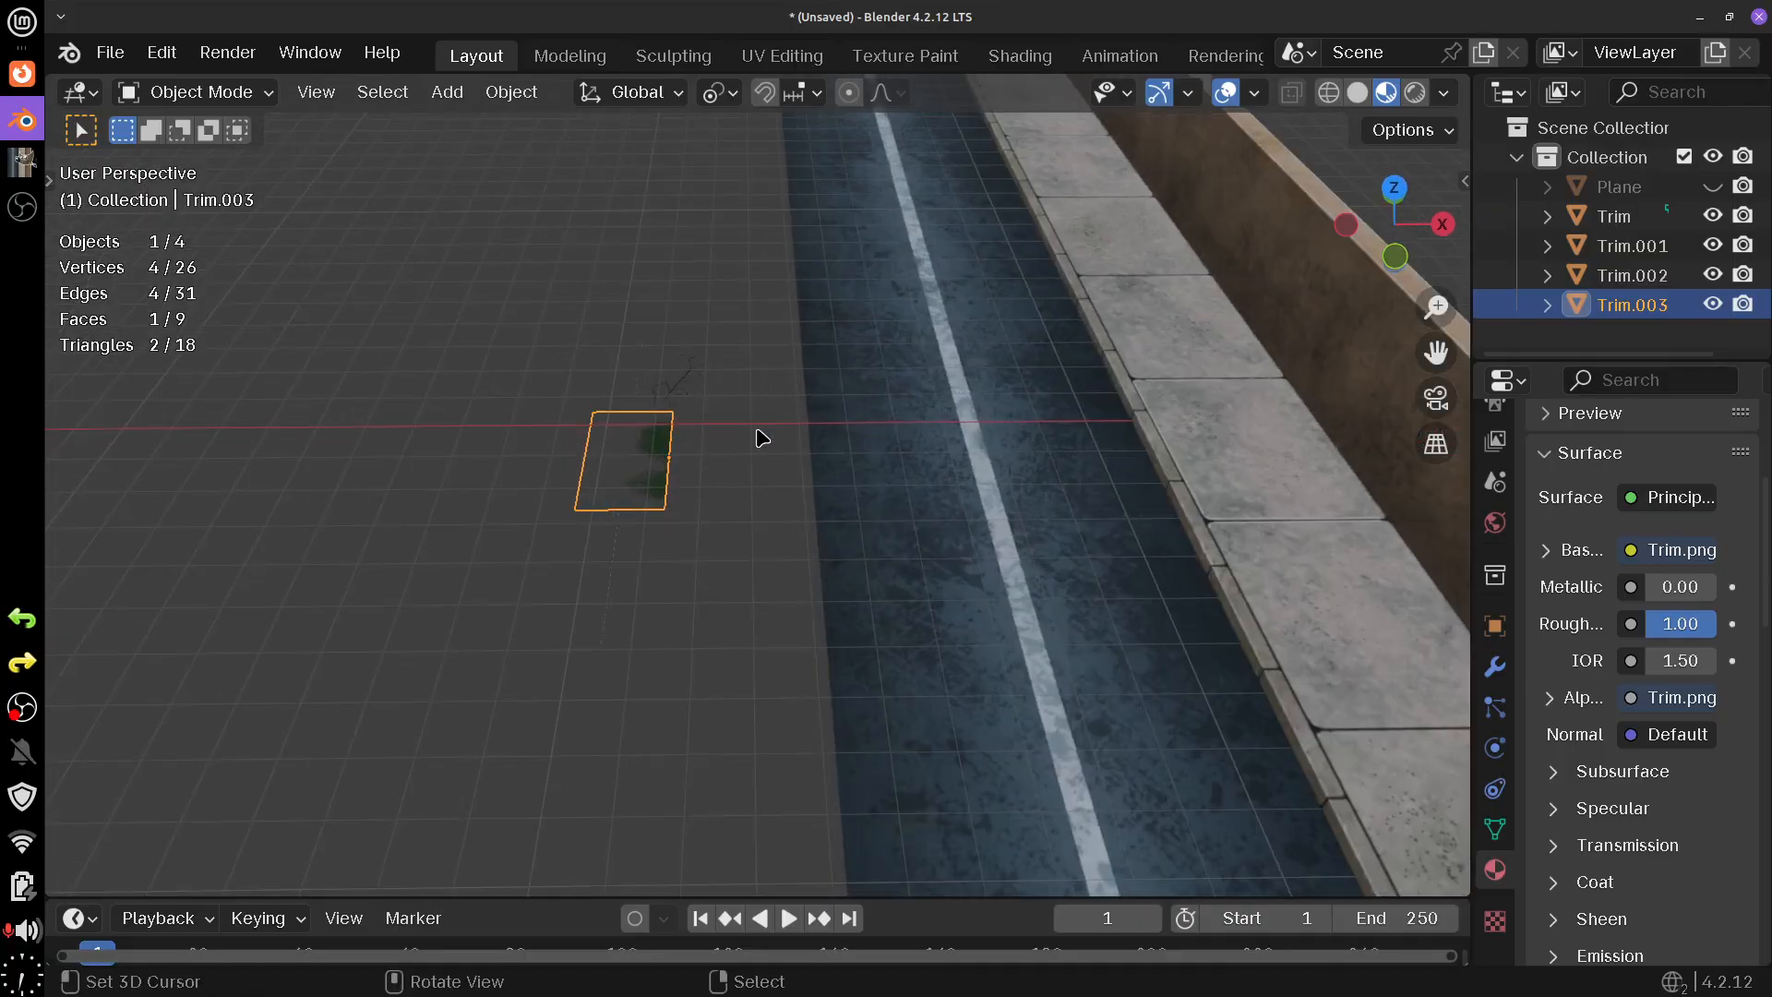
key(g)
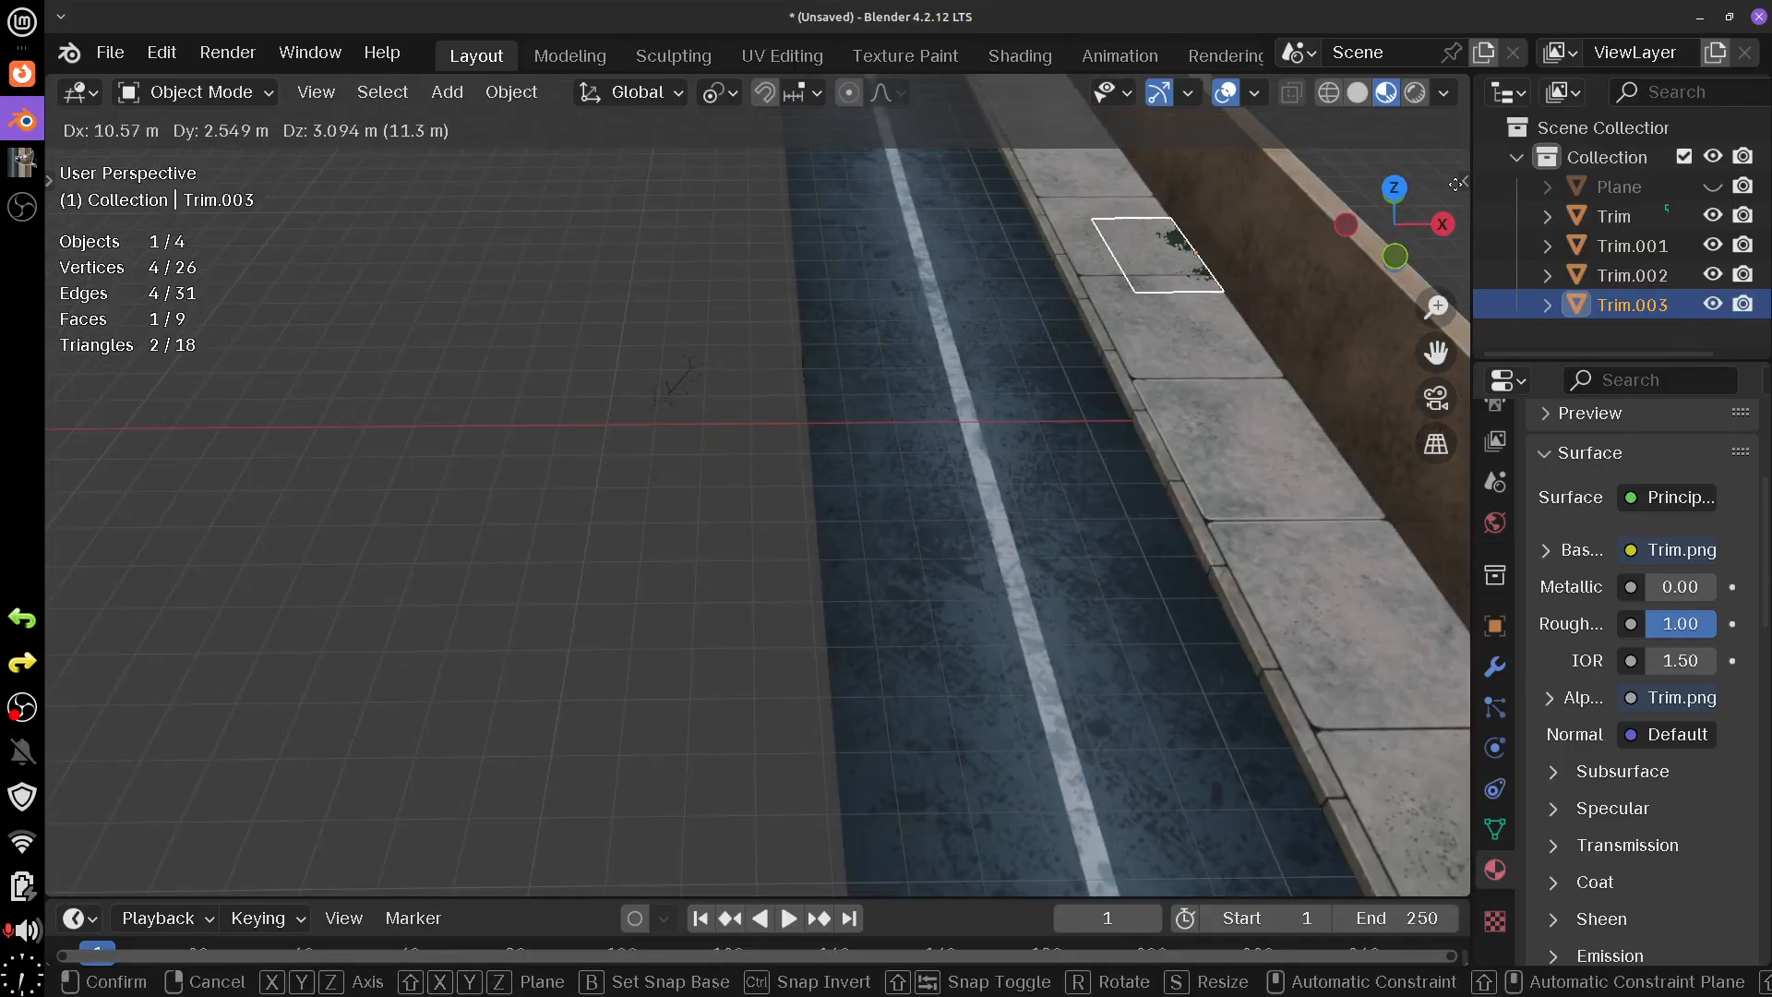
right_click(1281, 264)
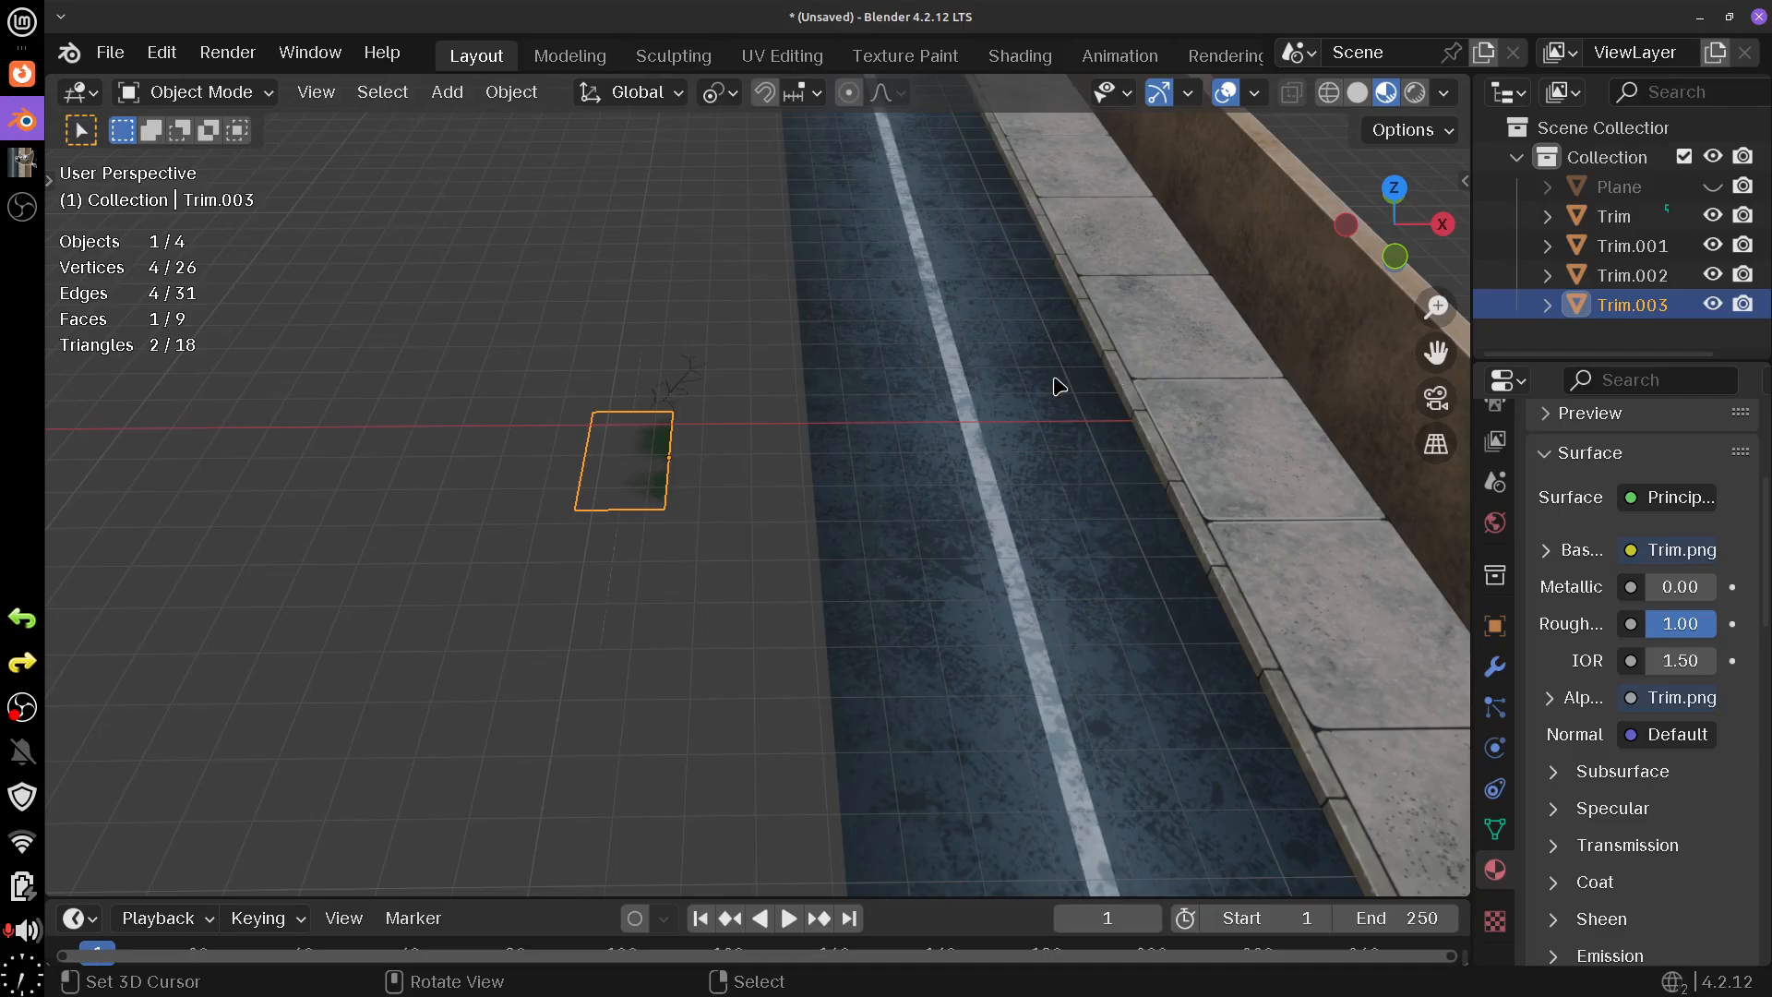
drag(1060, 386, 1162, 388)
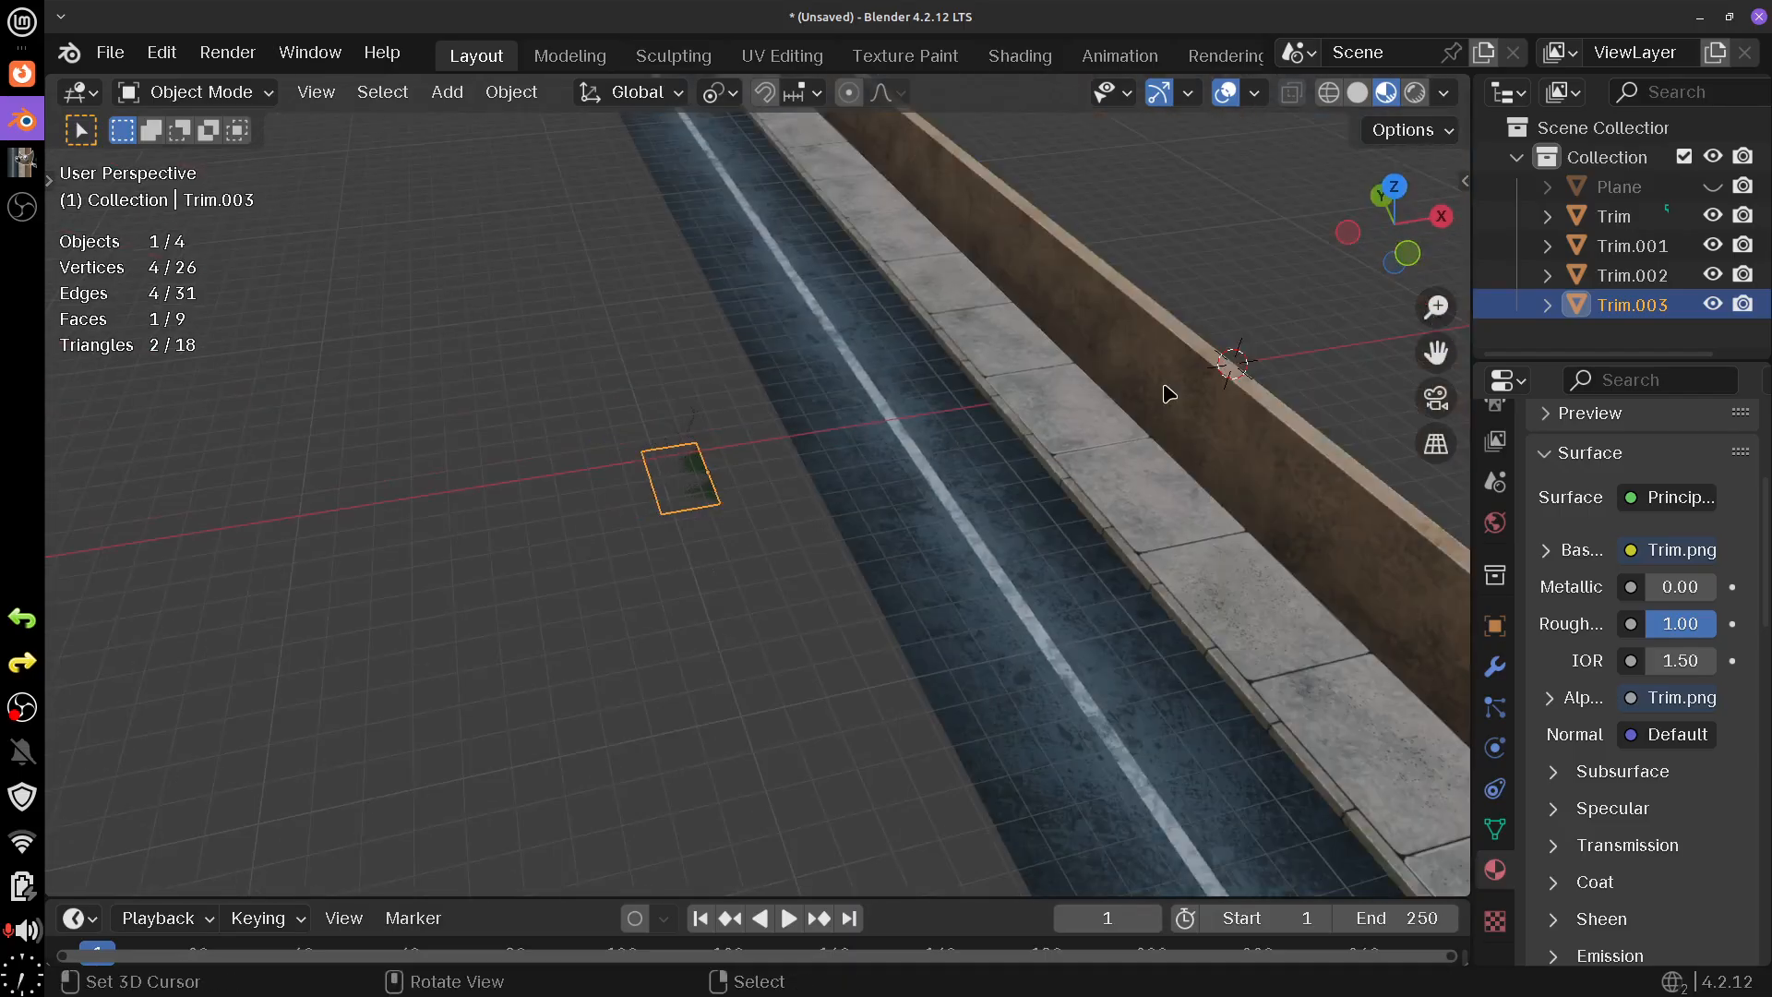
- Switch to the top view and turn on snapping with Edge as the snap target
key(KP_7)
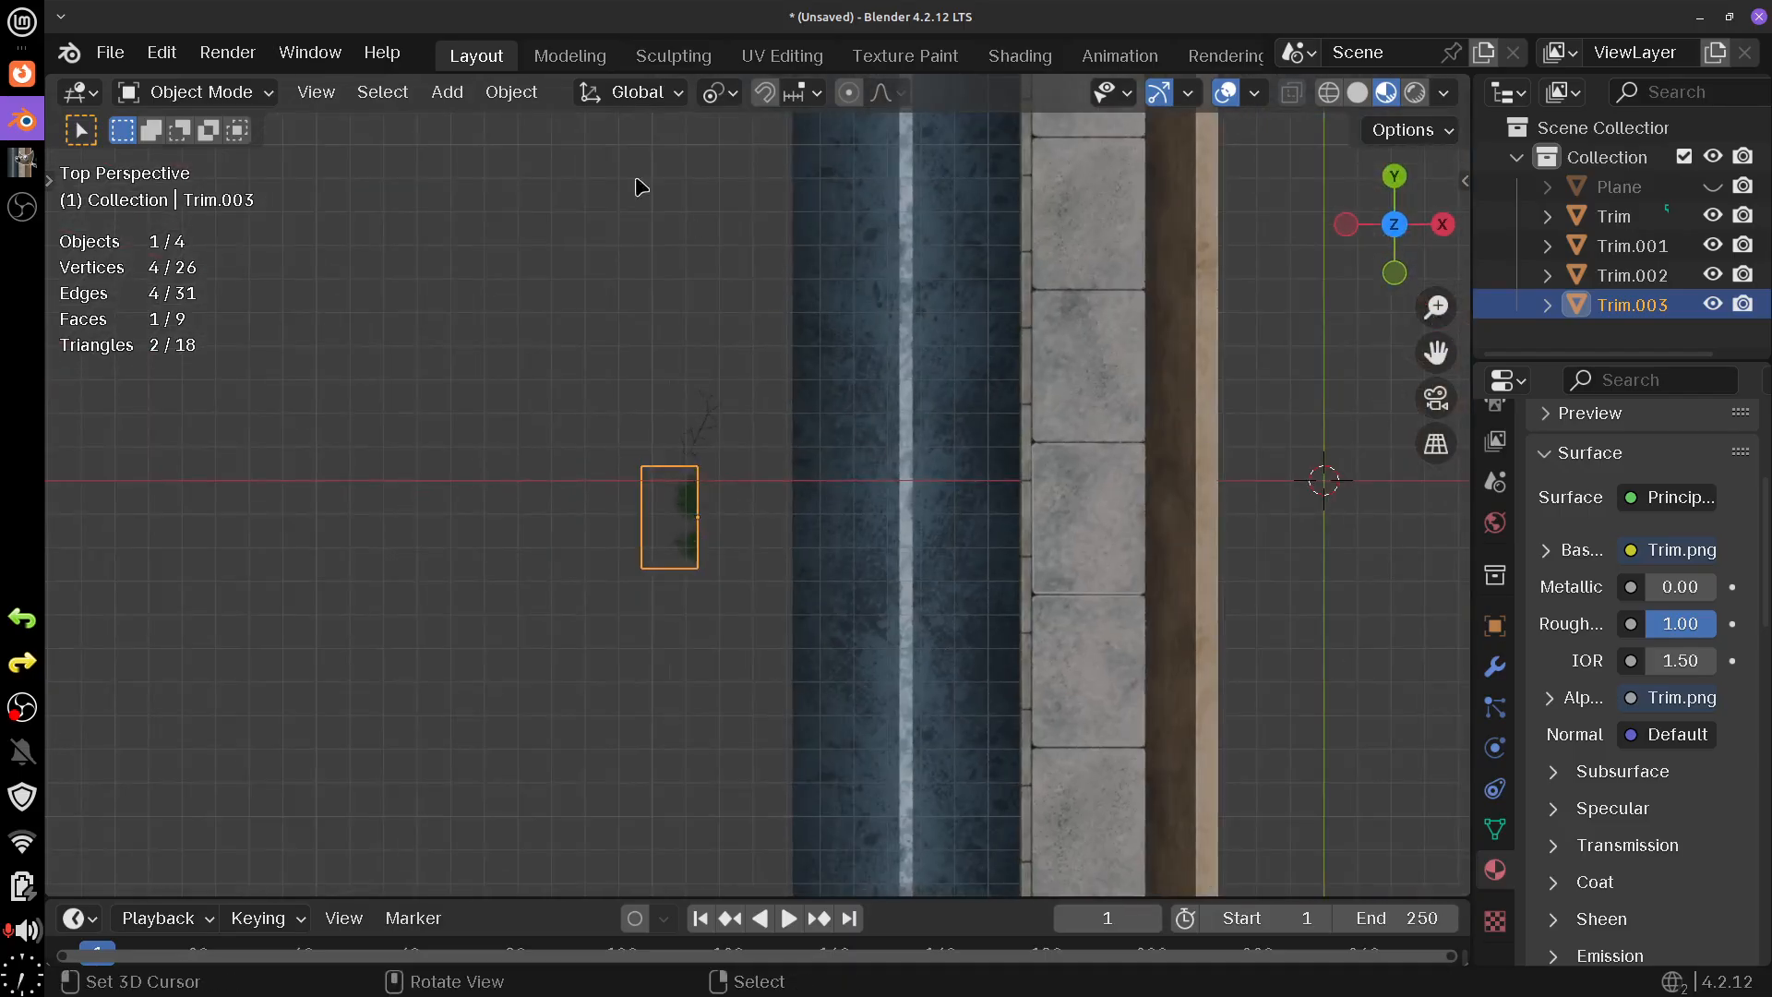
click(764, 92)
click(805, 95)
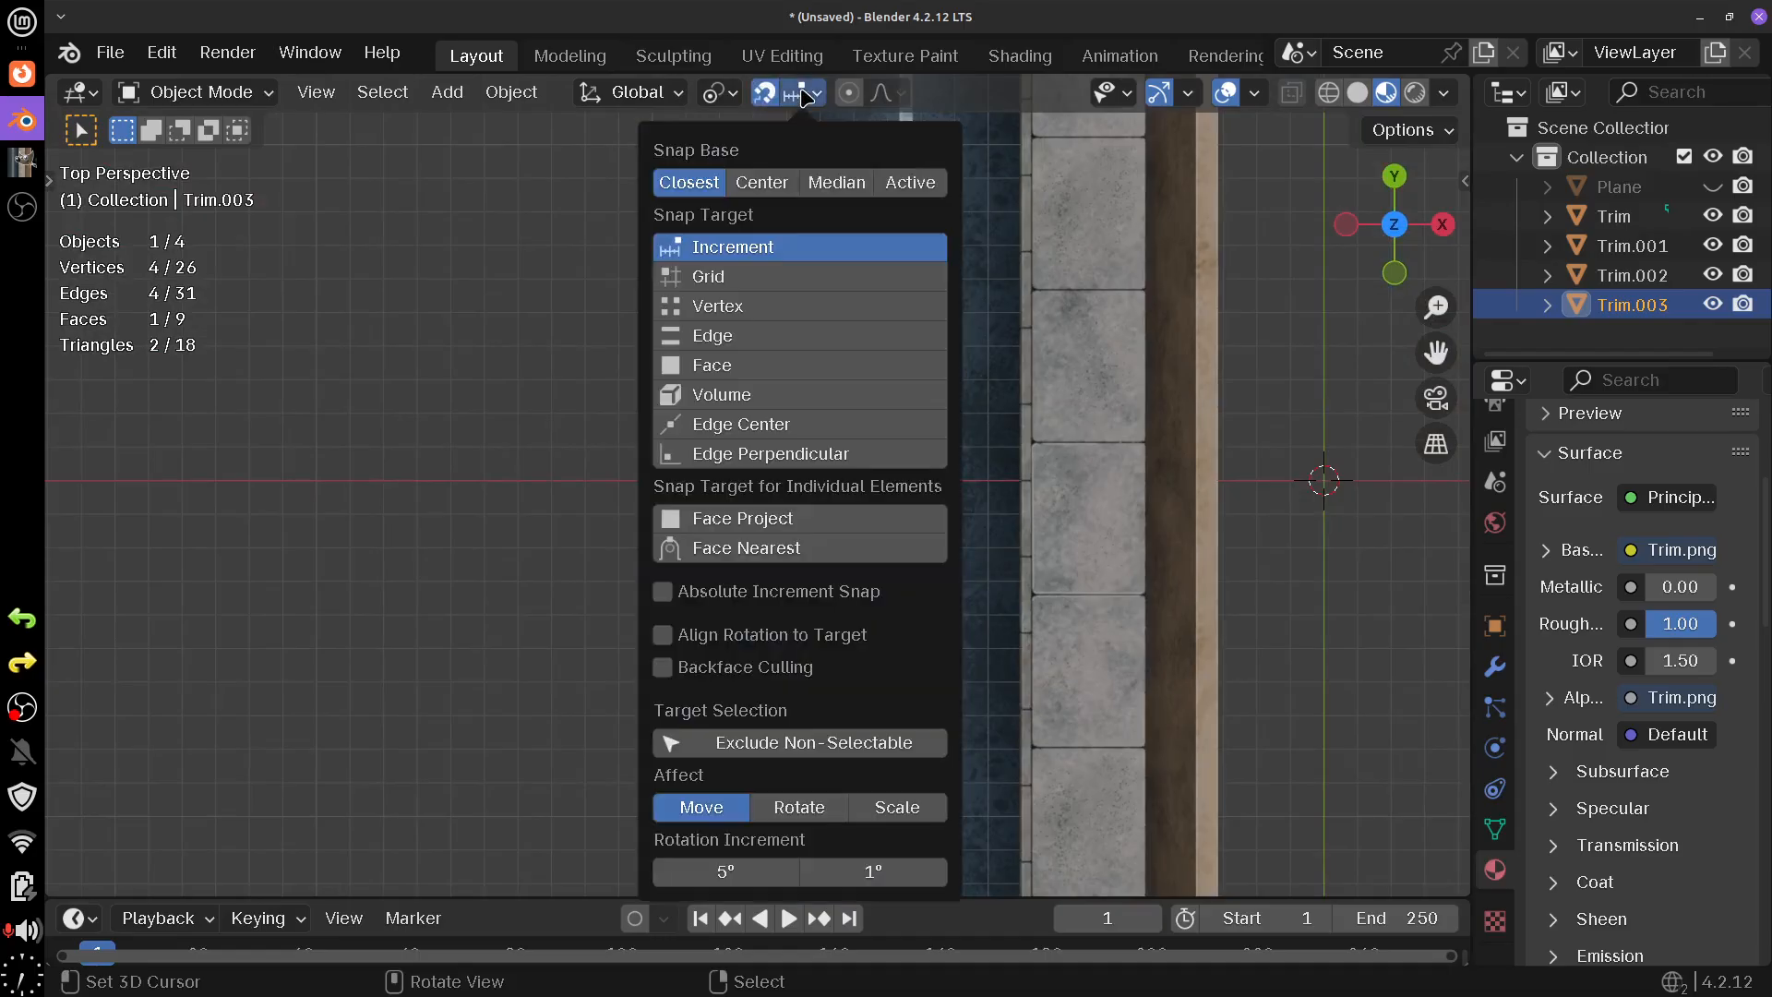
click(747, 336)
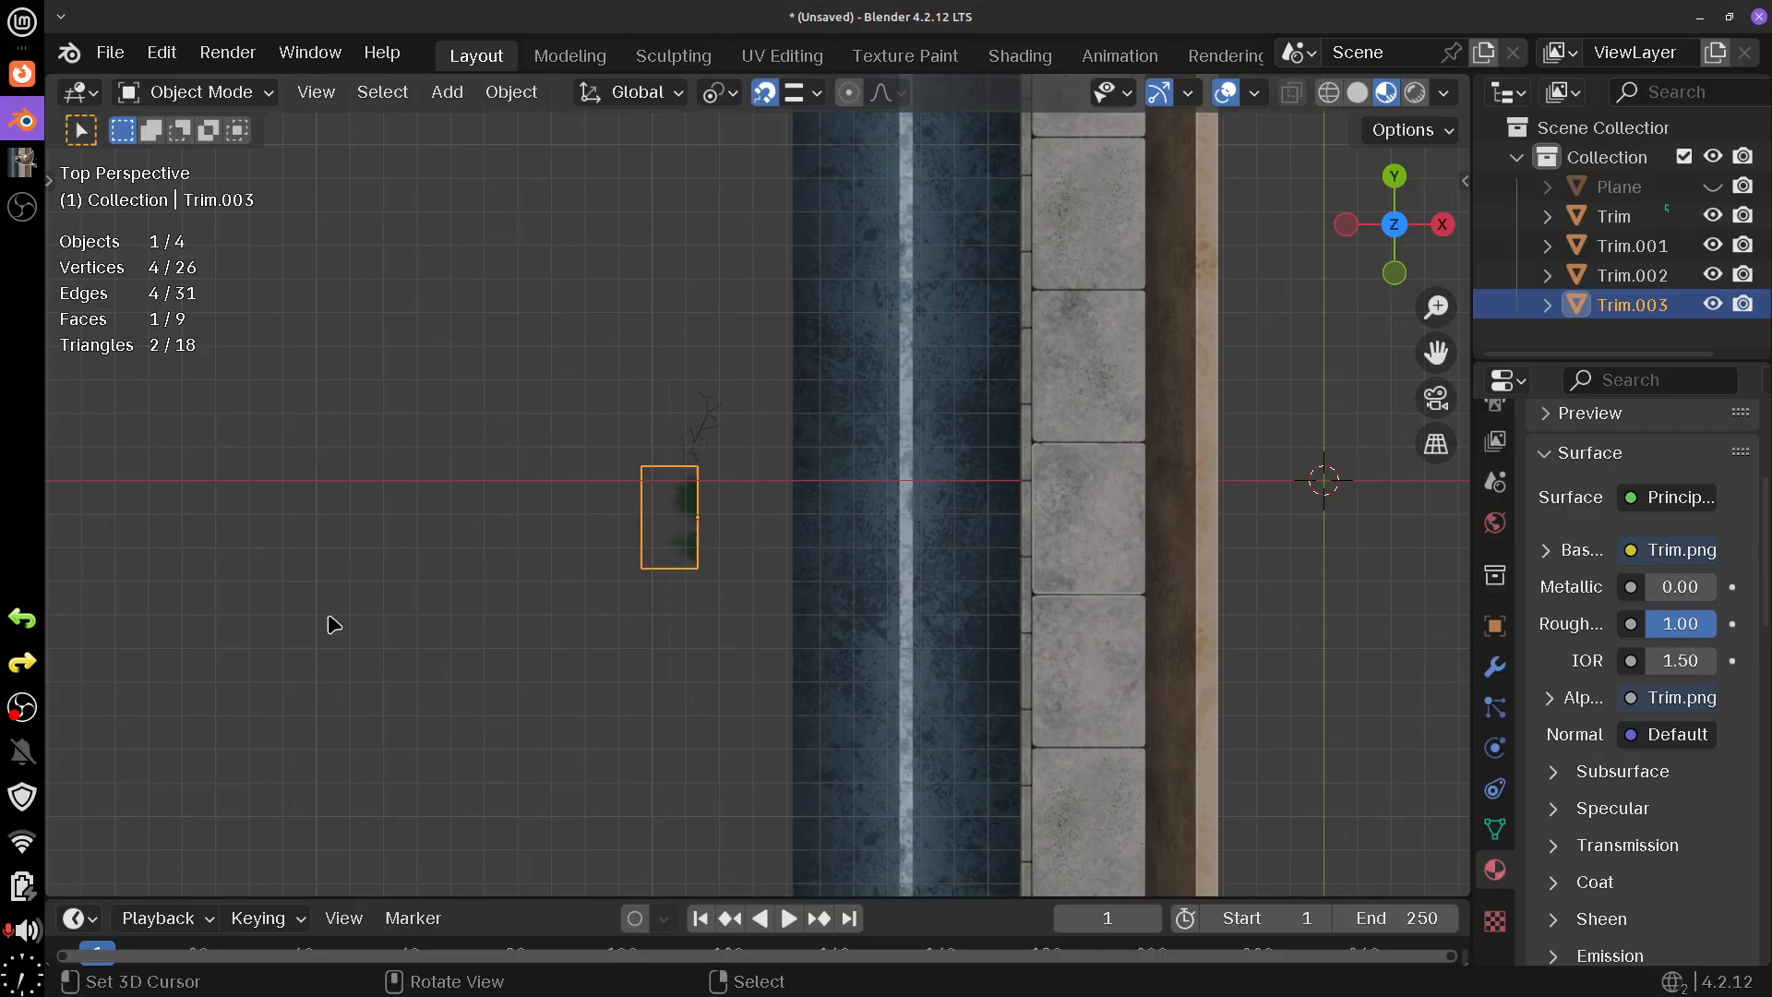
- Move the leaf decal across the road and snap its straight leafy edge to the wall's upper edge on the paving side
key(g)
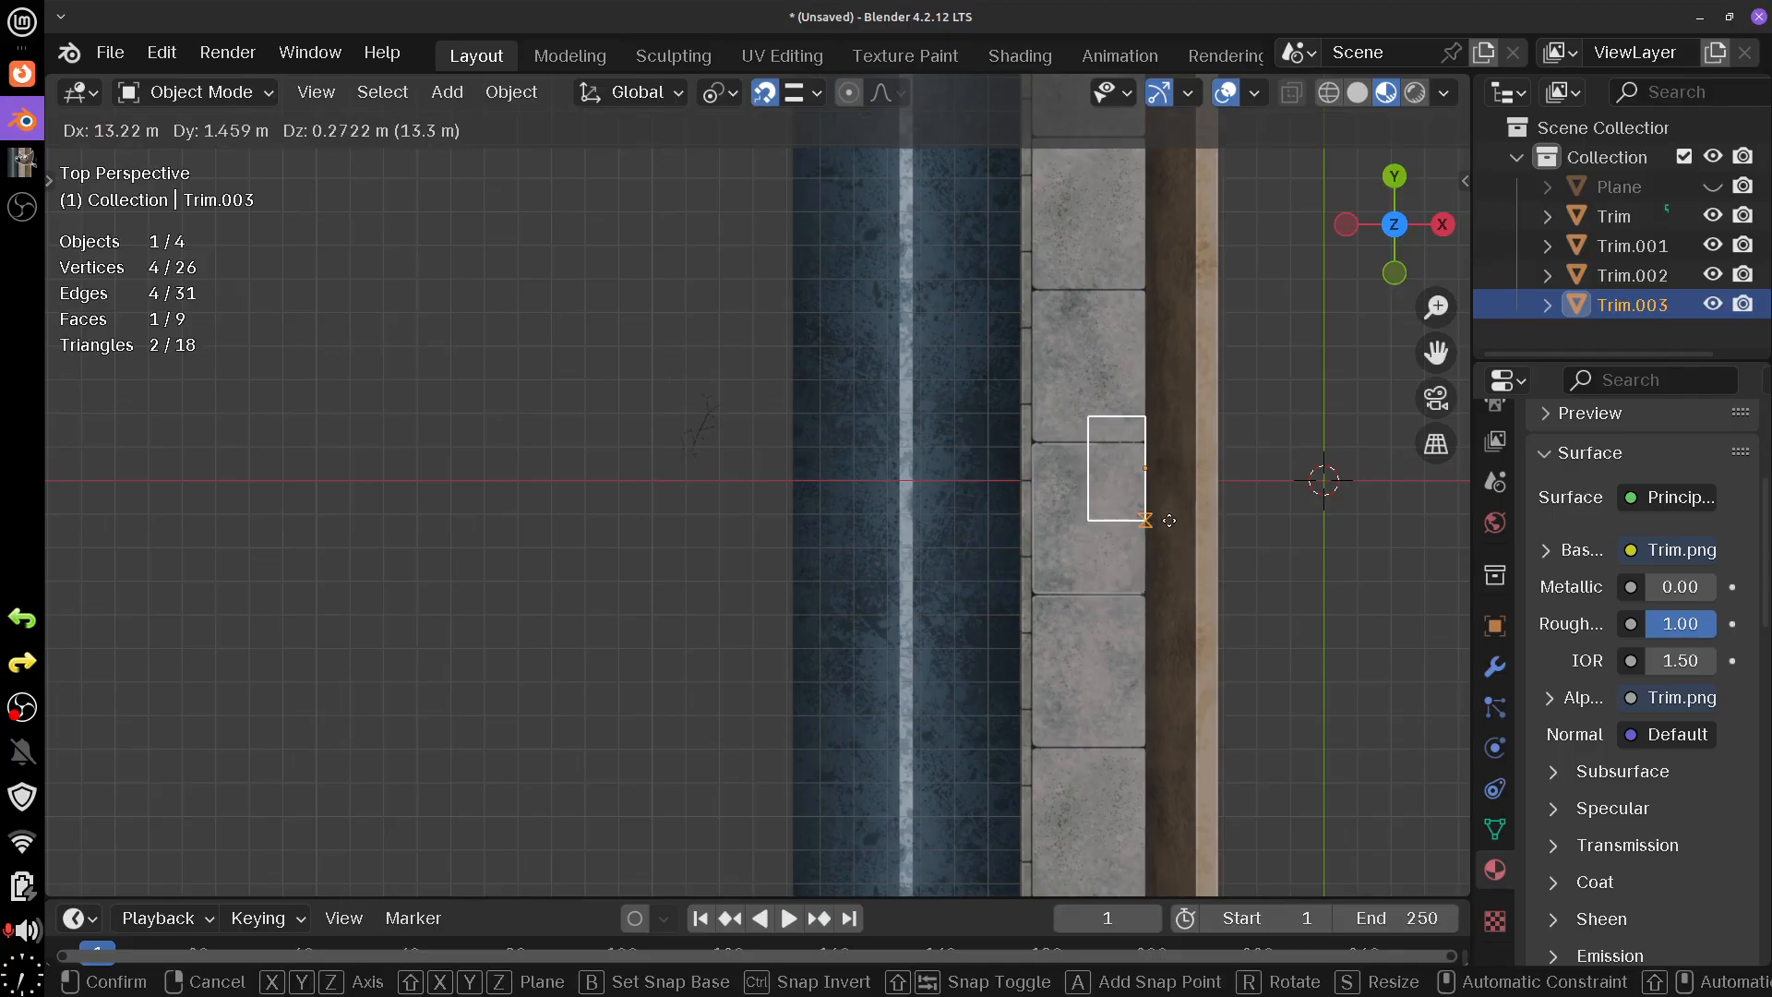
click(1191, 469)
drag(1183, 518, 1170, 444)
key(KP_Decimal)
key(period)
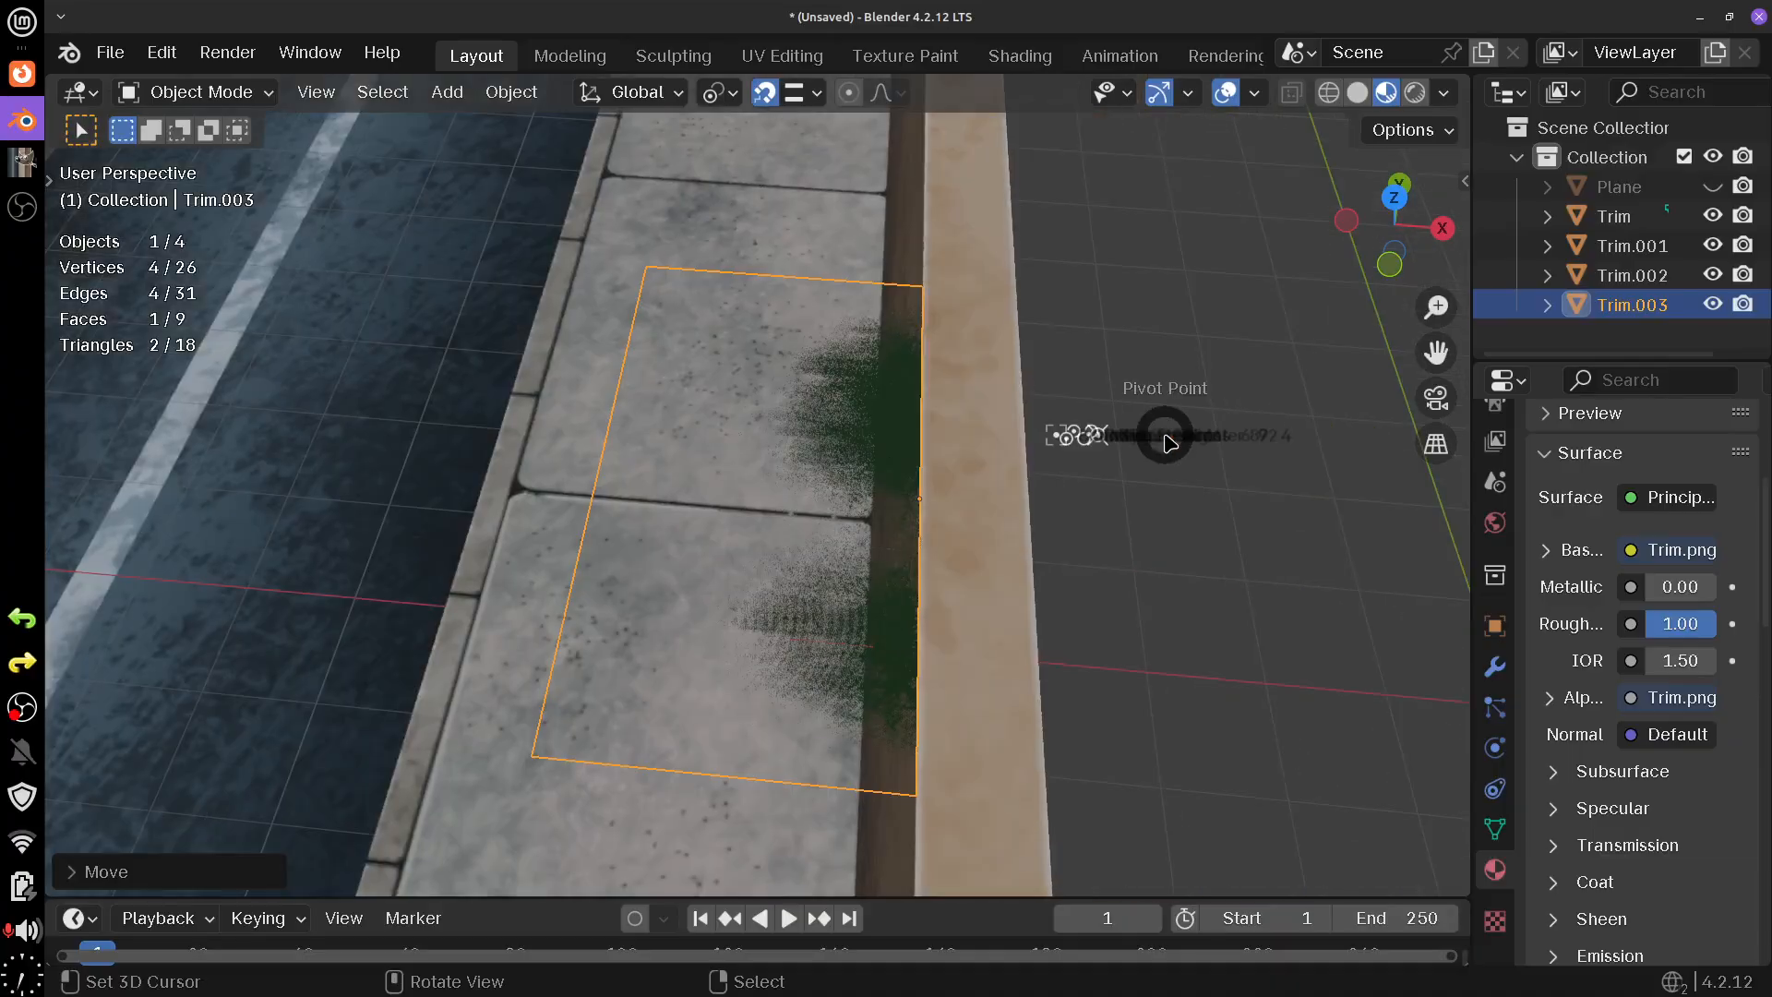
key(Escape)
- Rotate the leaf decal -90° around the global Y axis so it hangs down the wall face
drag(1204, 408, 652, 158)
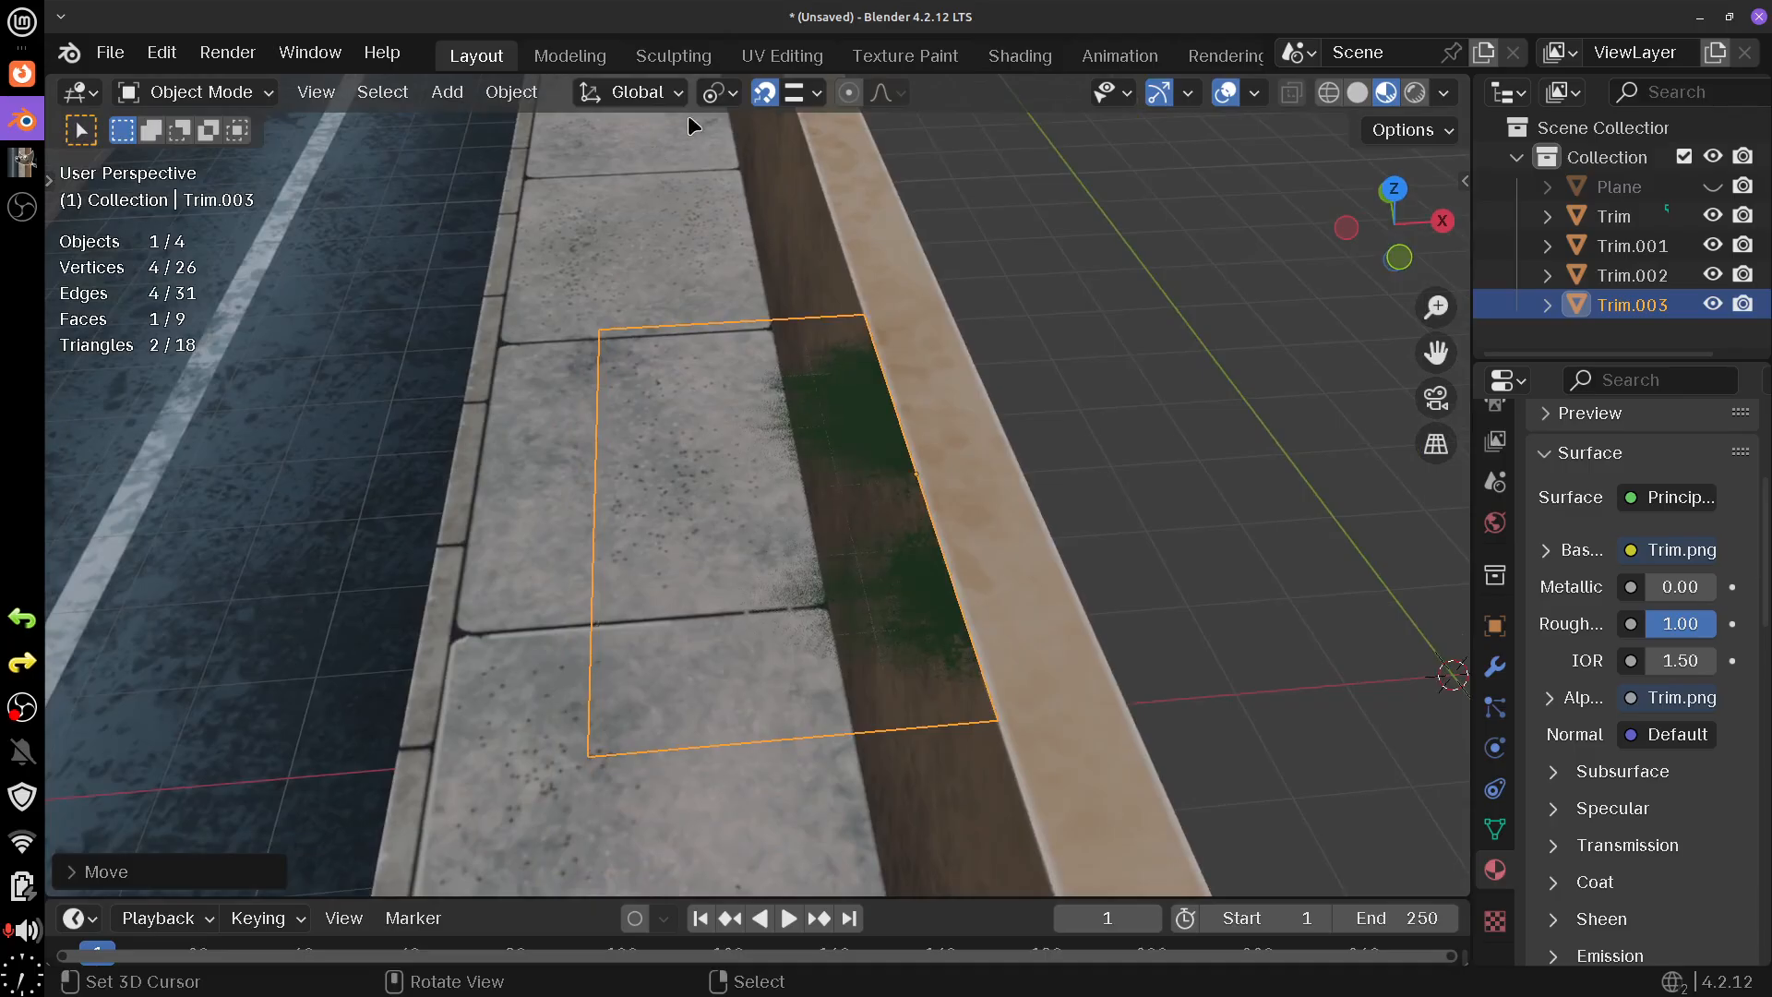
text(r)
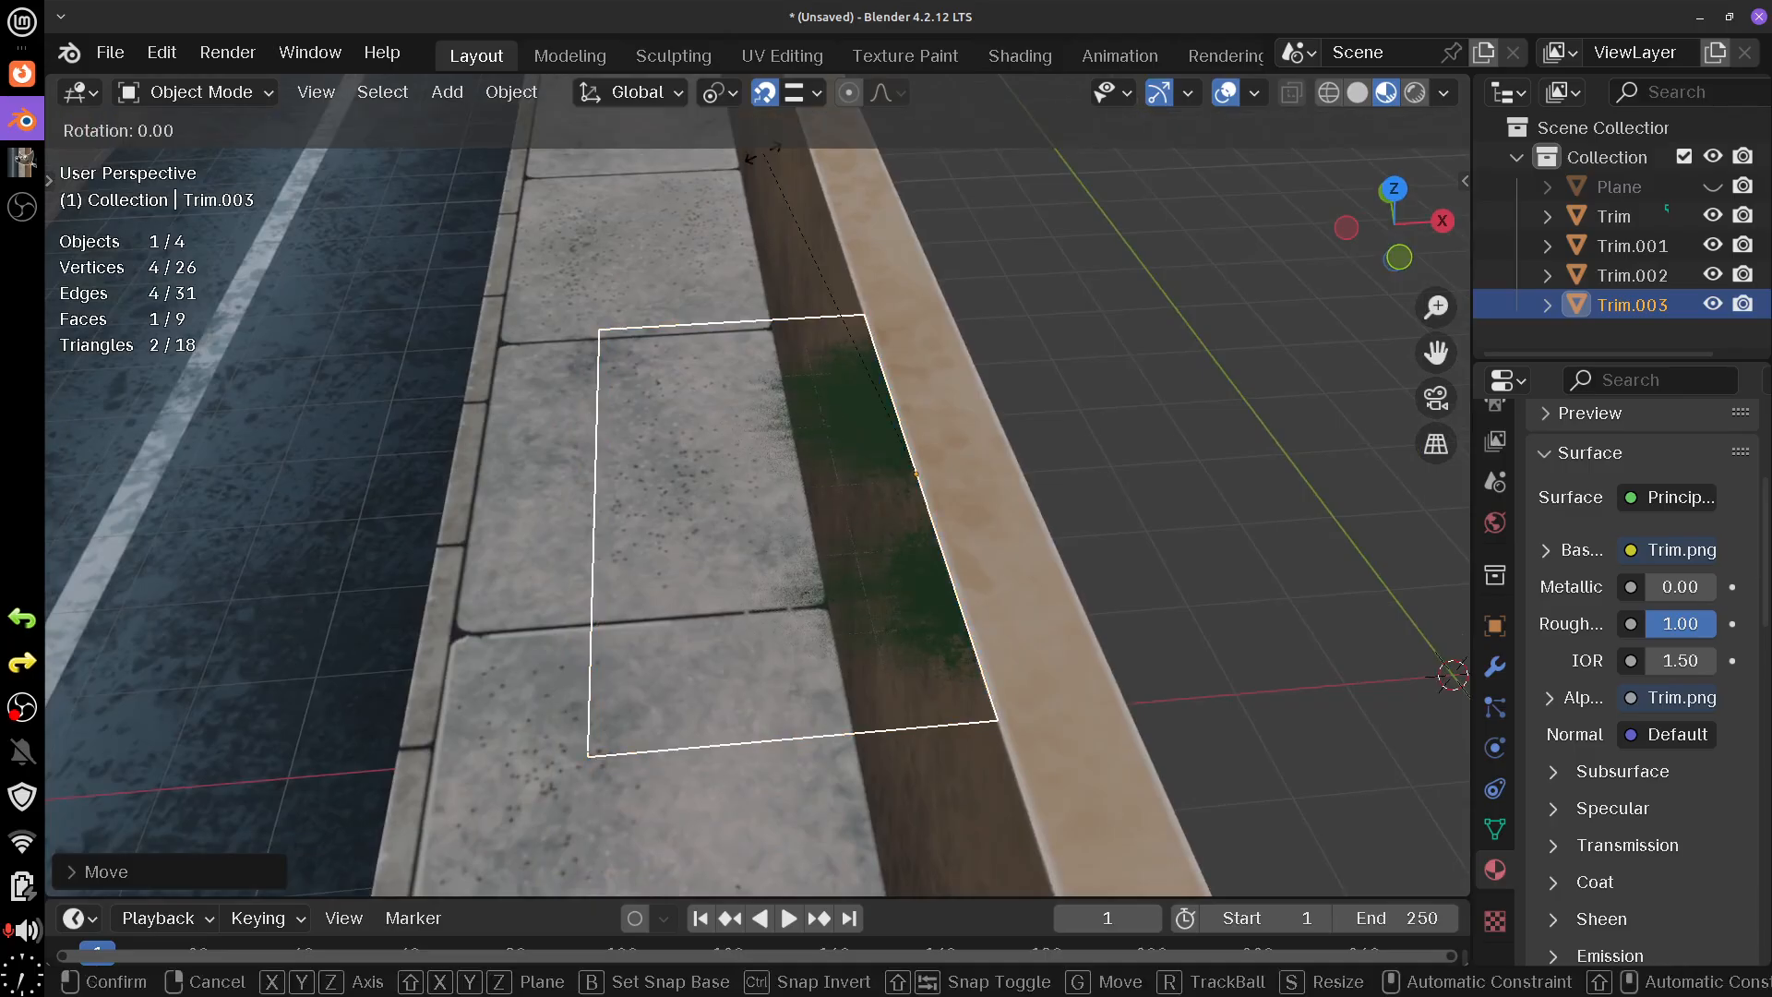
text(y90)
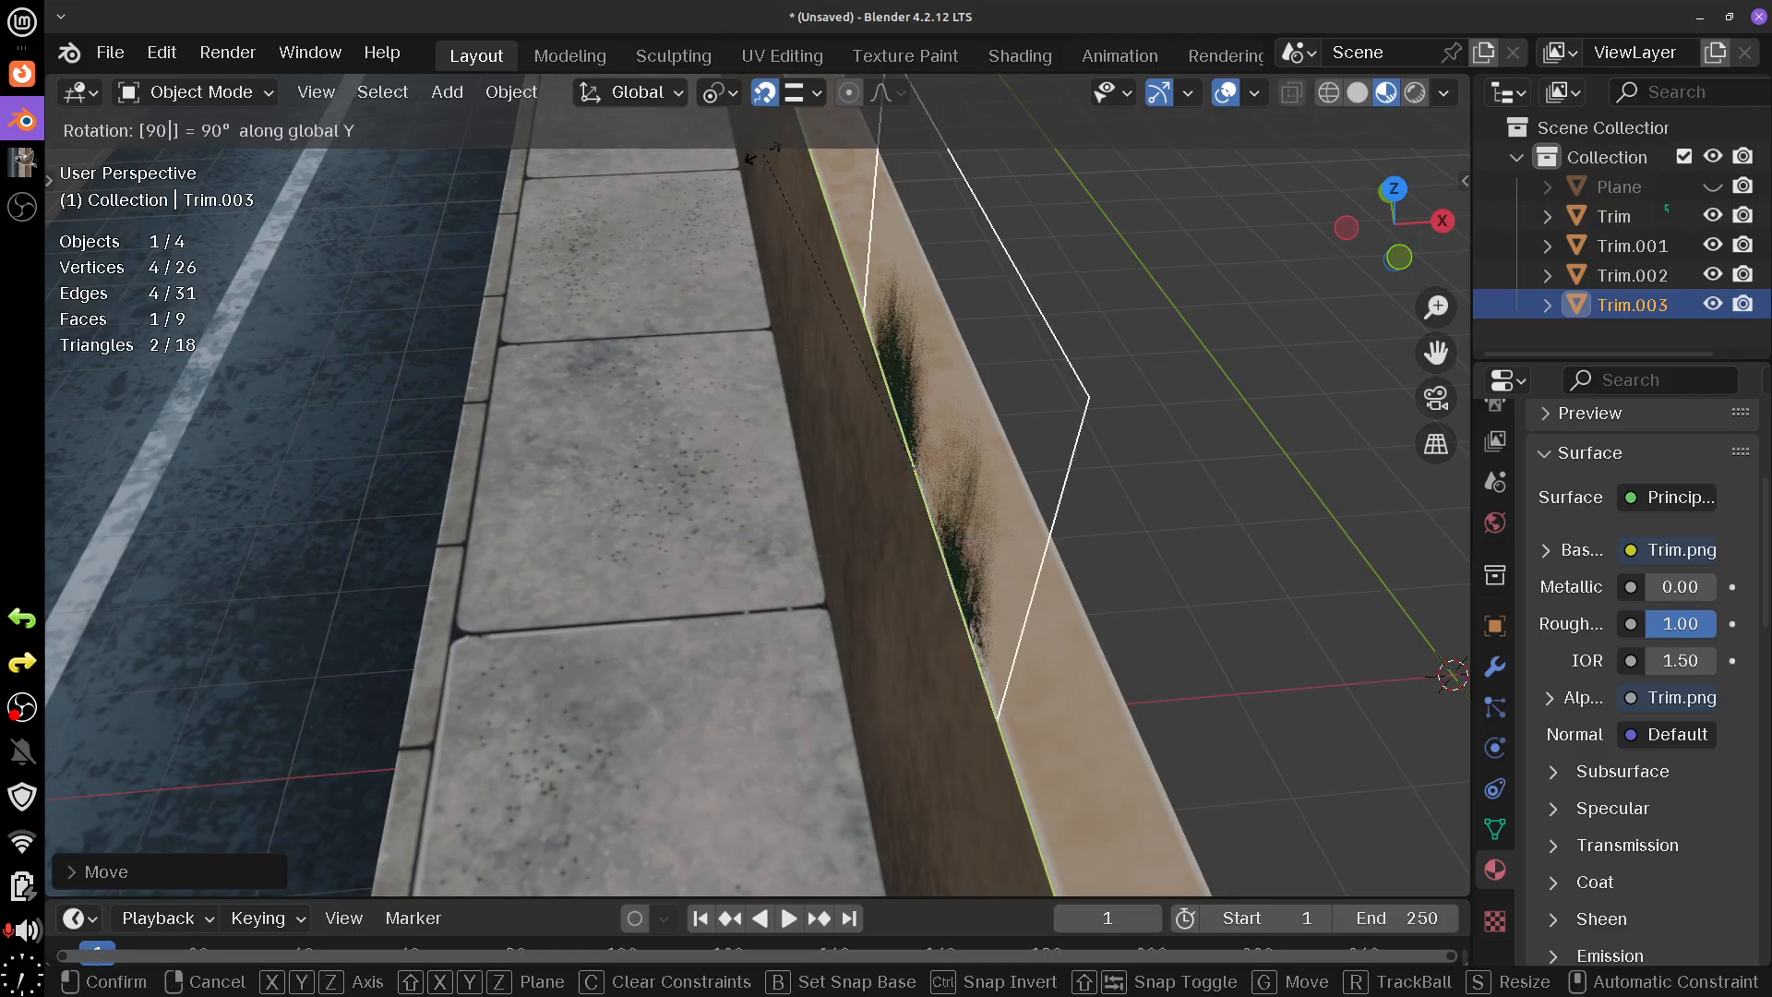
key(minus)
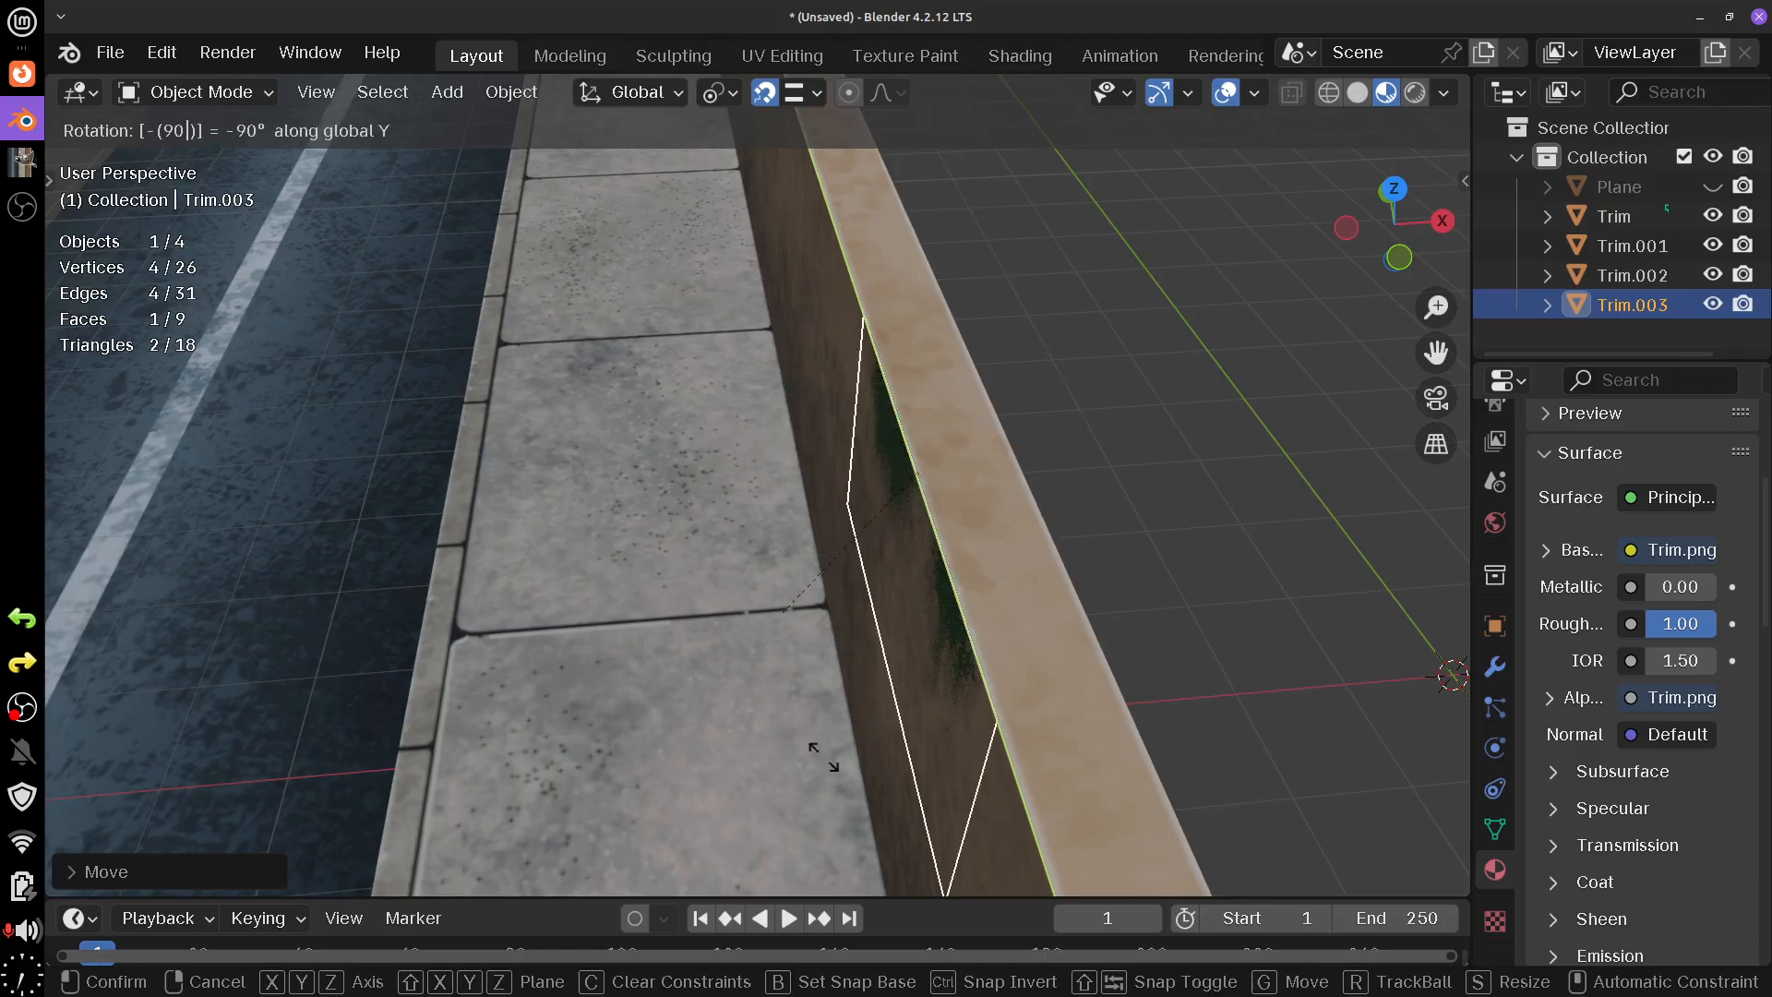
click(870, 742)
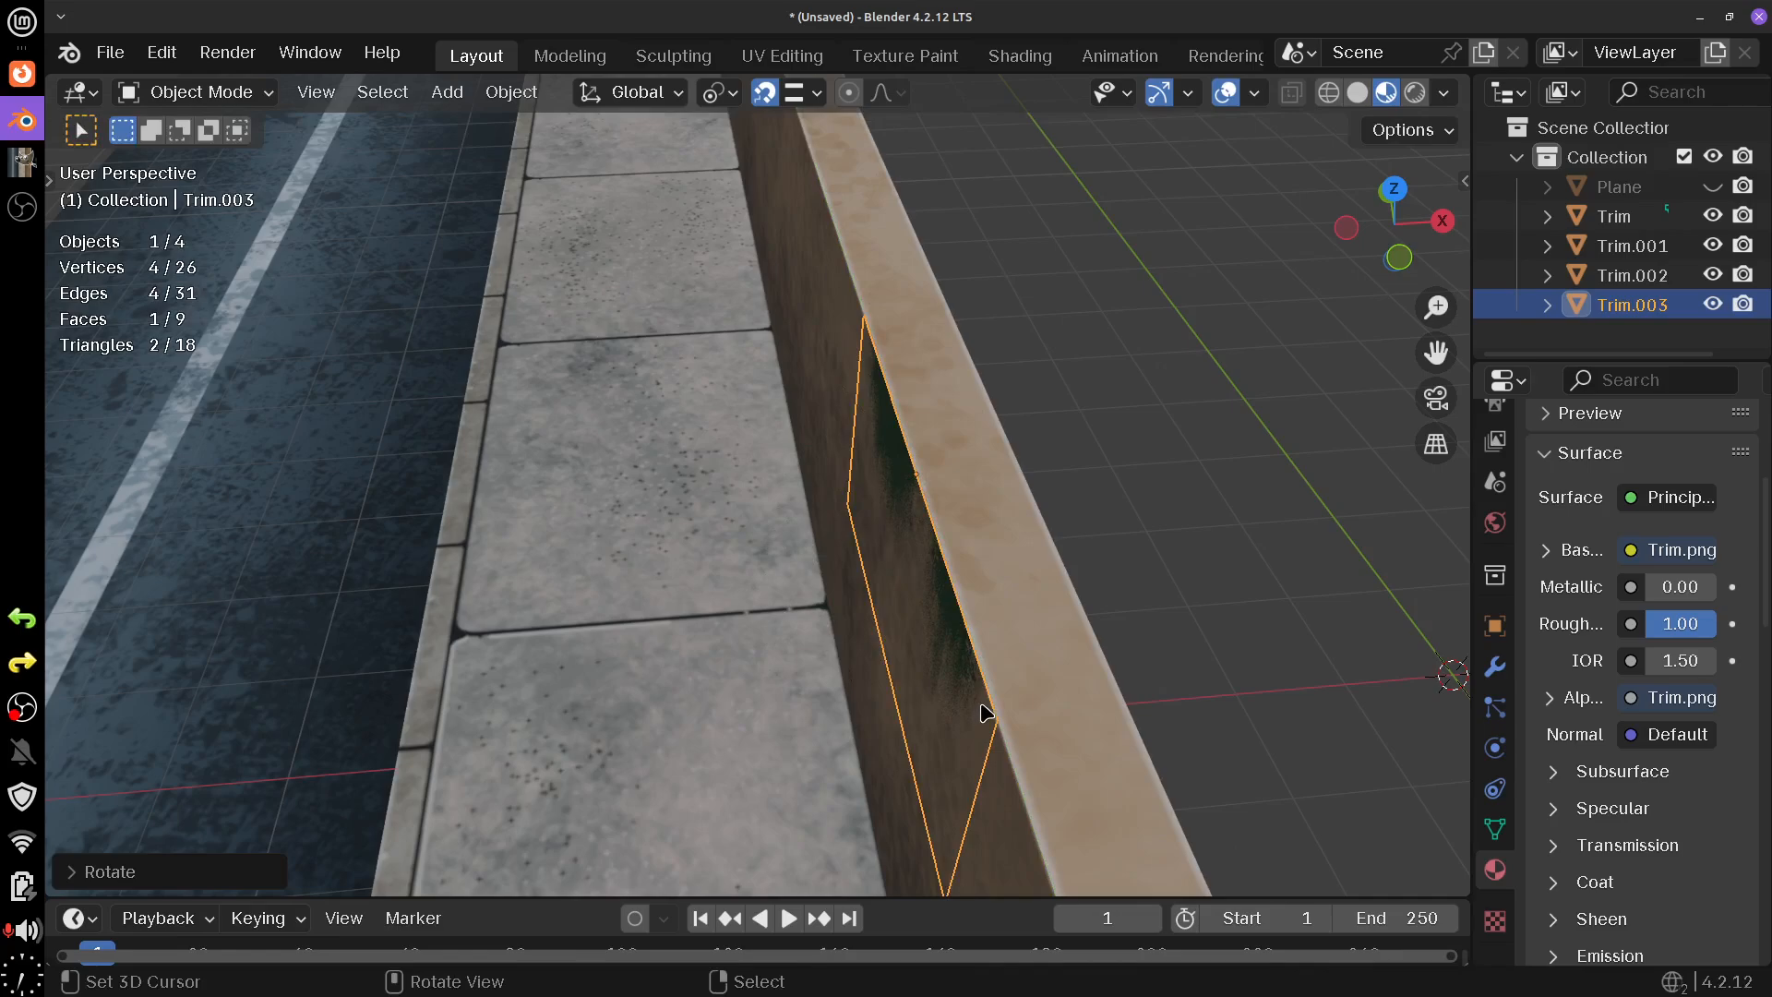
key(g)
key(y)
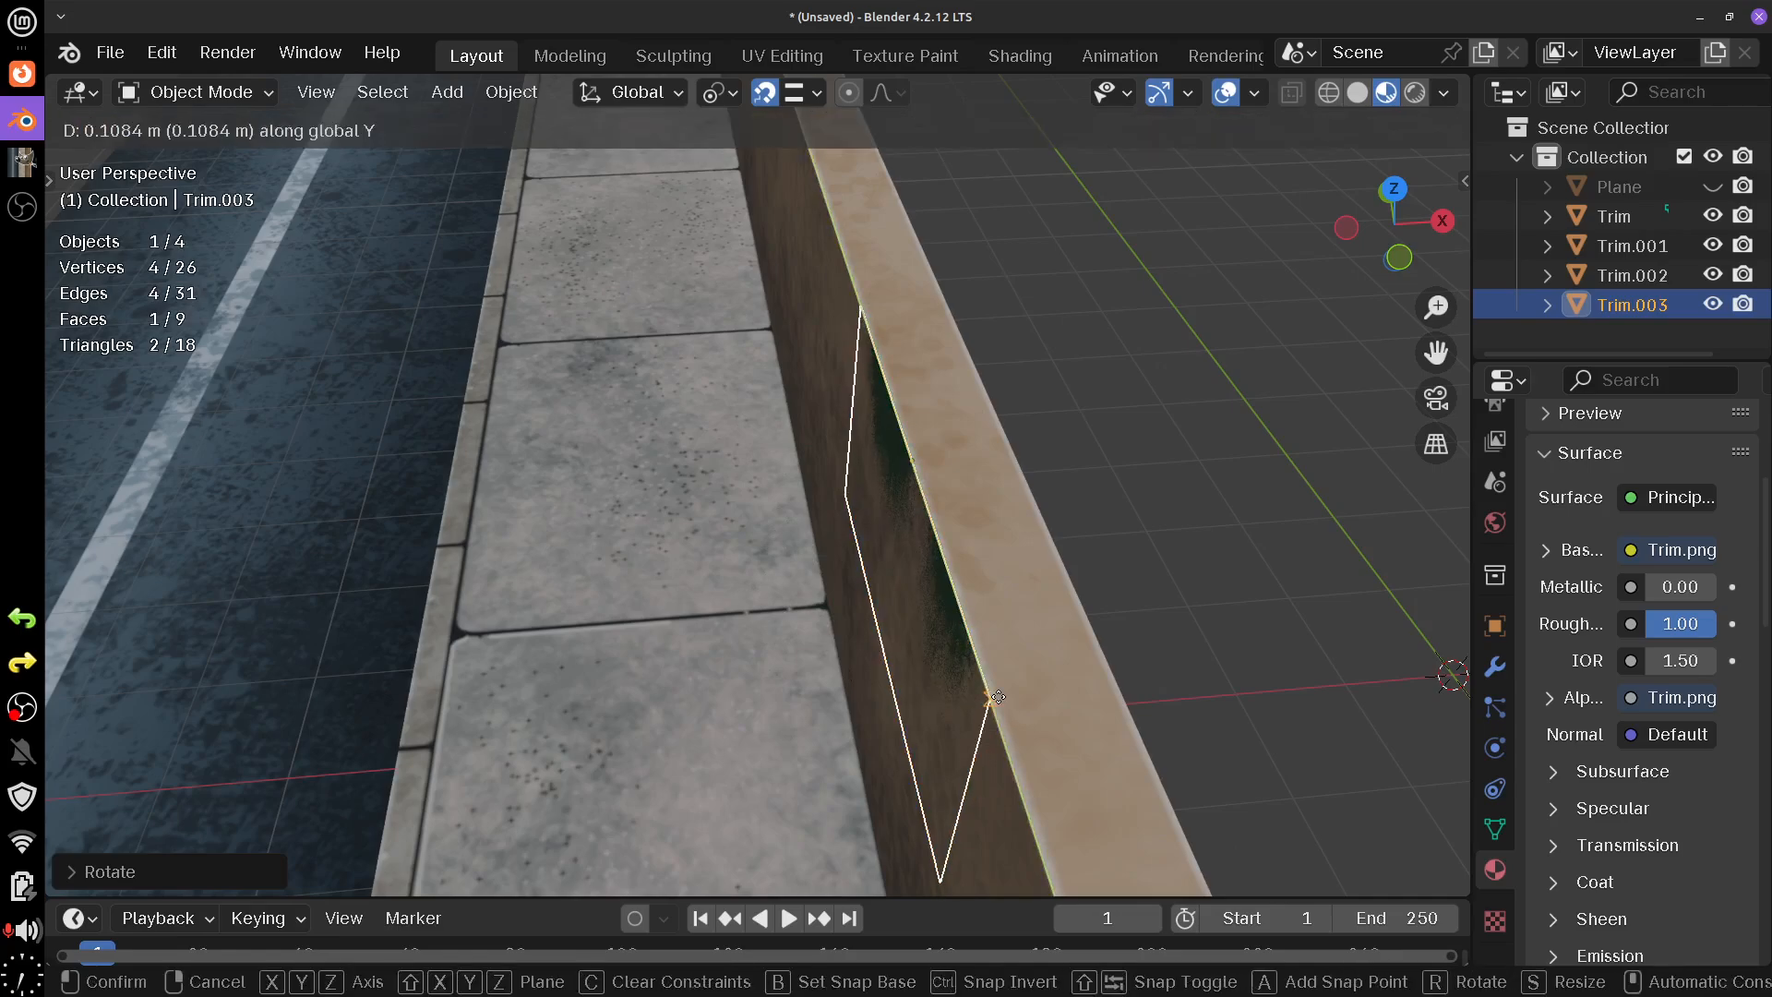
key(x)
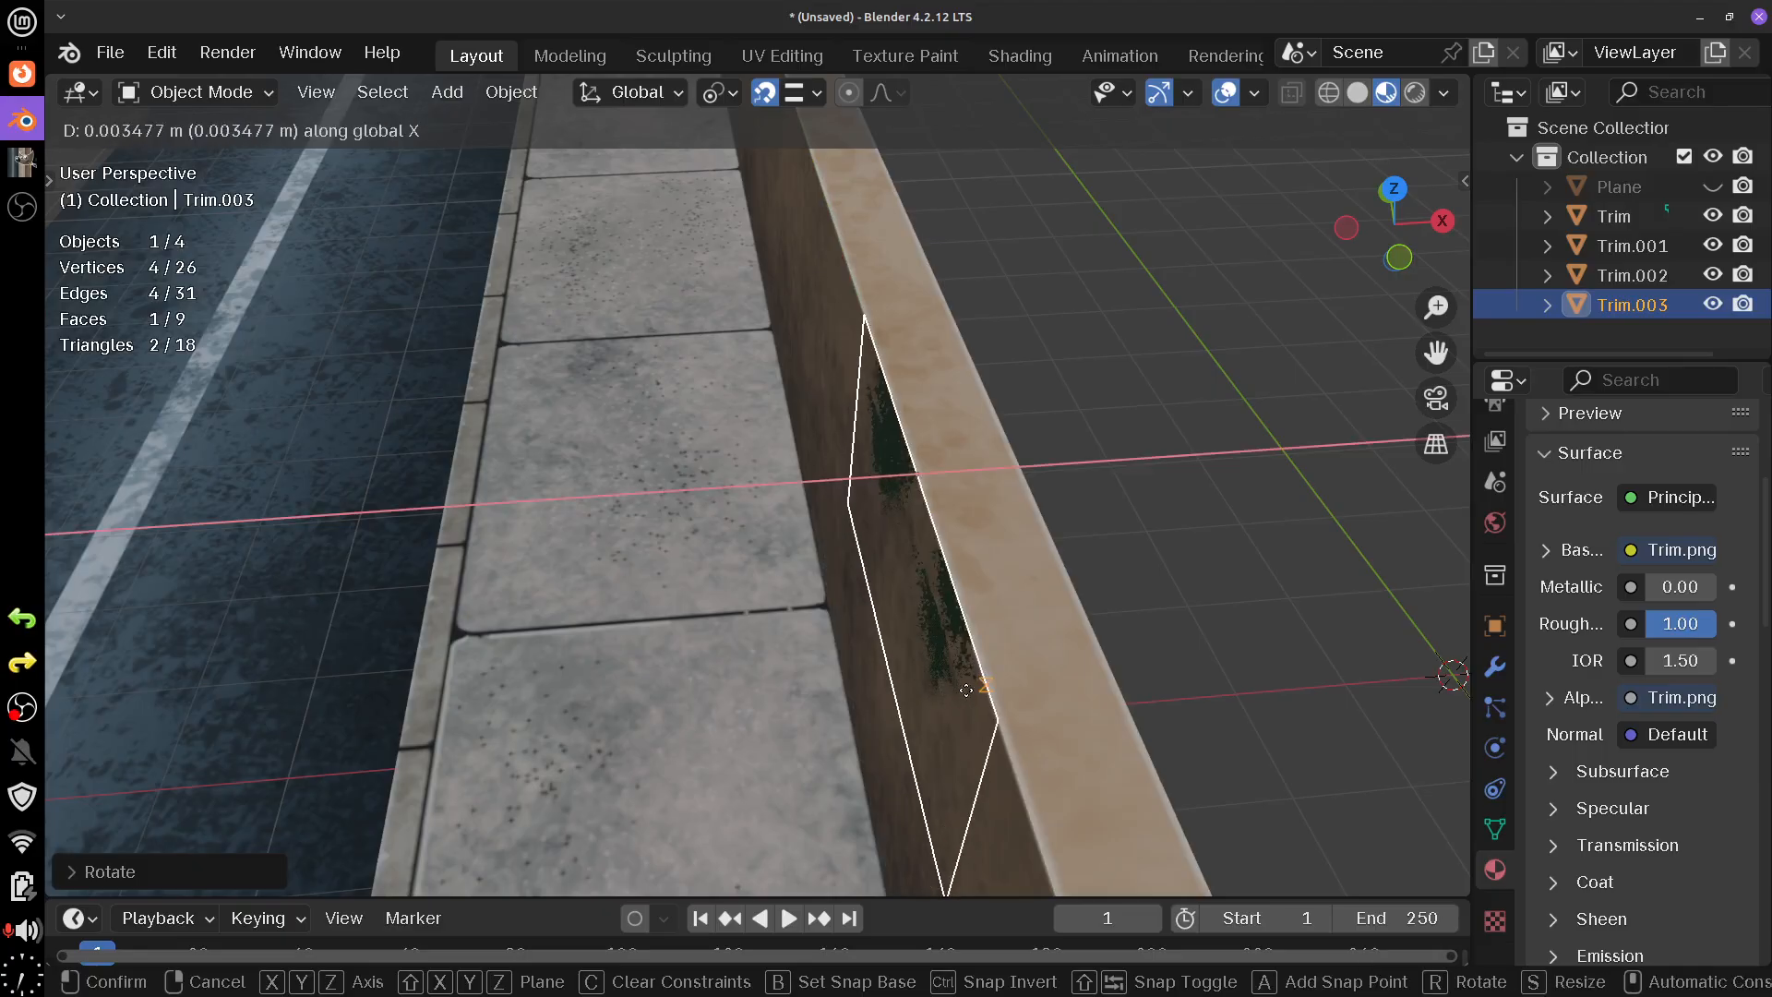
click(965, 690)
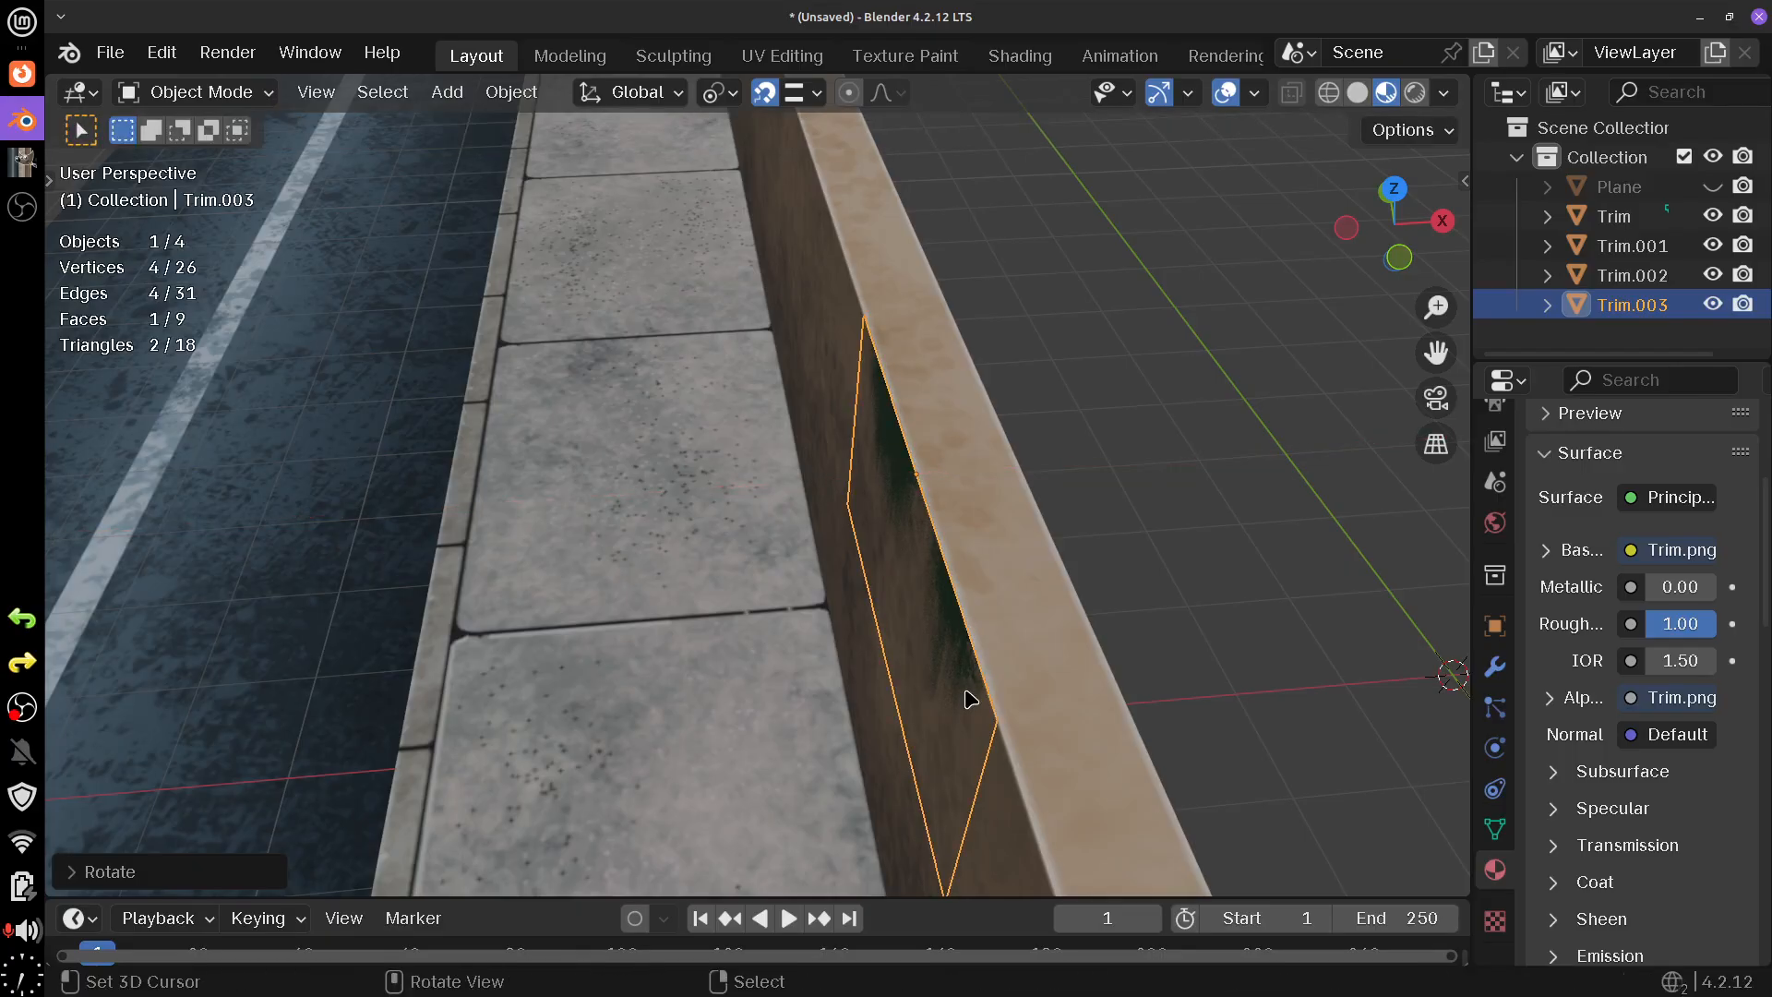
- Add a vertical loop cut through the gap between the two leaf clumps of the decal on the wall
drag(969, 699, 965, 582)
scroll(965, 581, up, 2)
key(Tab)
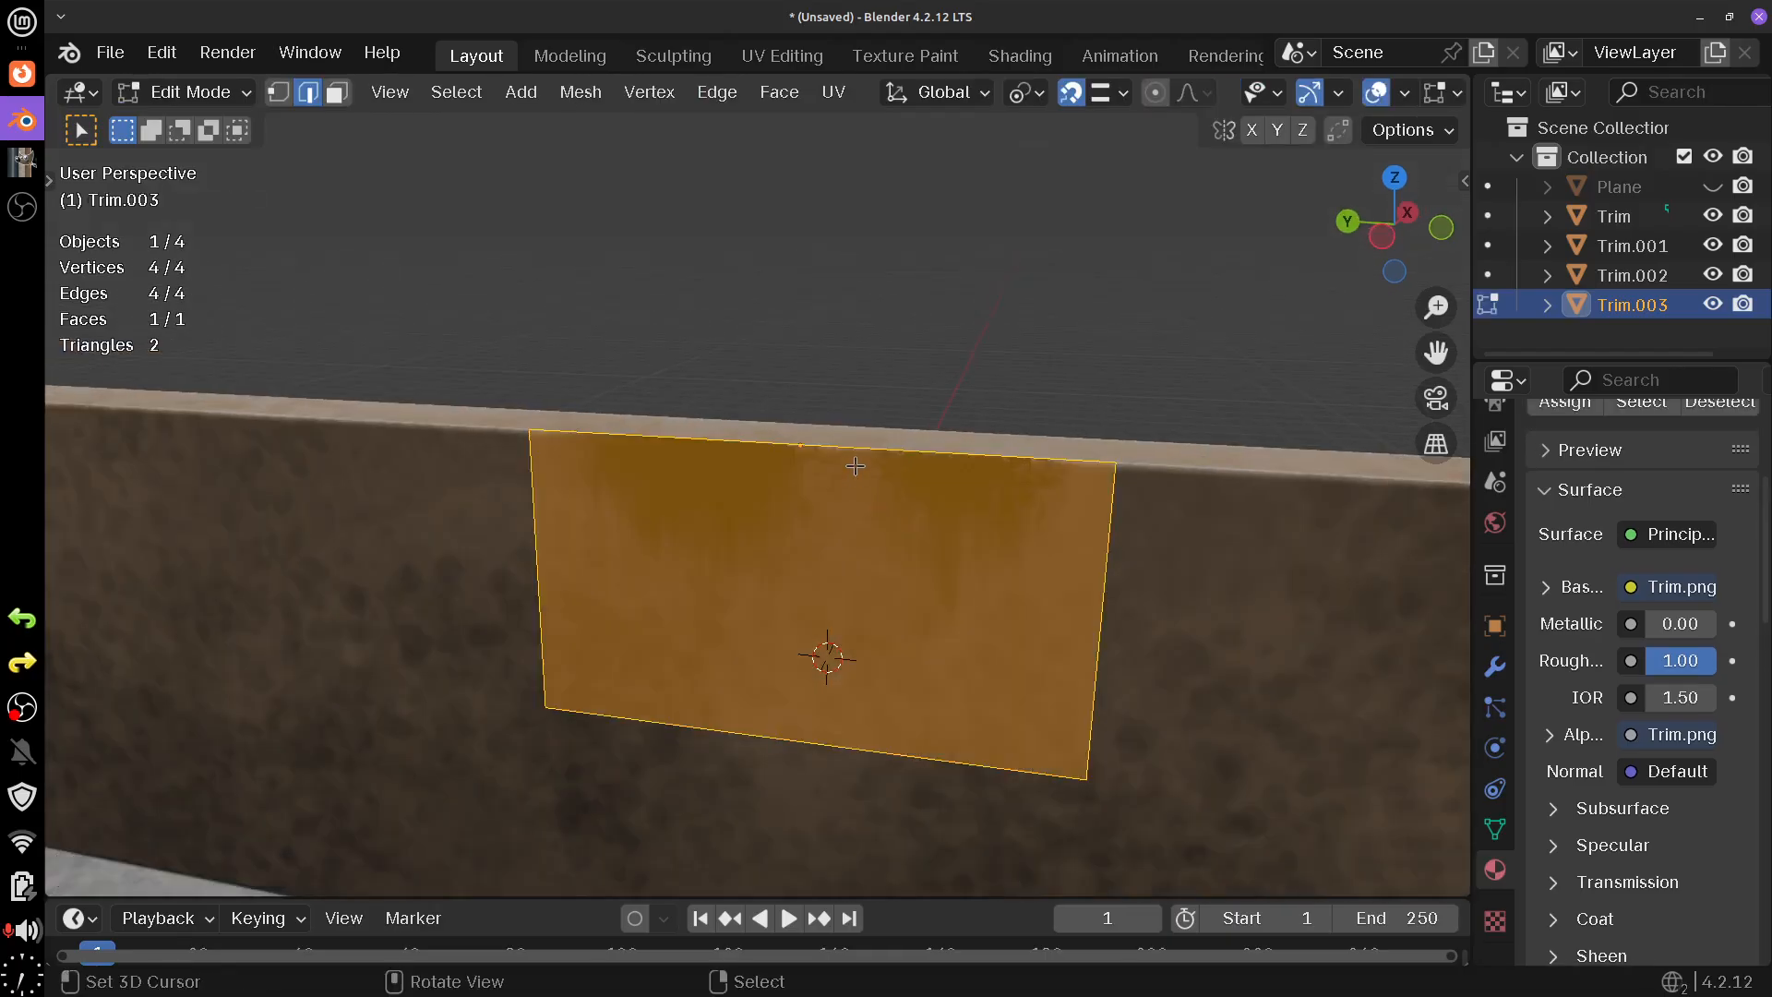
key(ctrl+r)
click(855, 464)
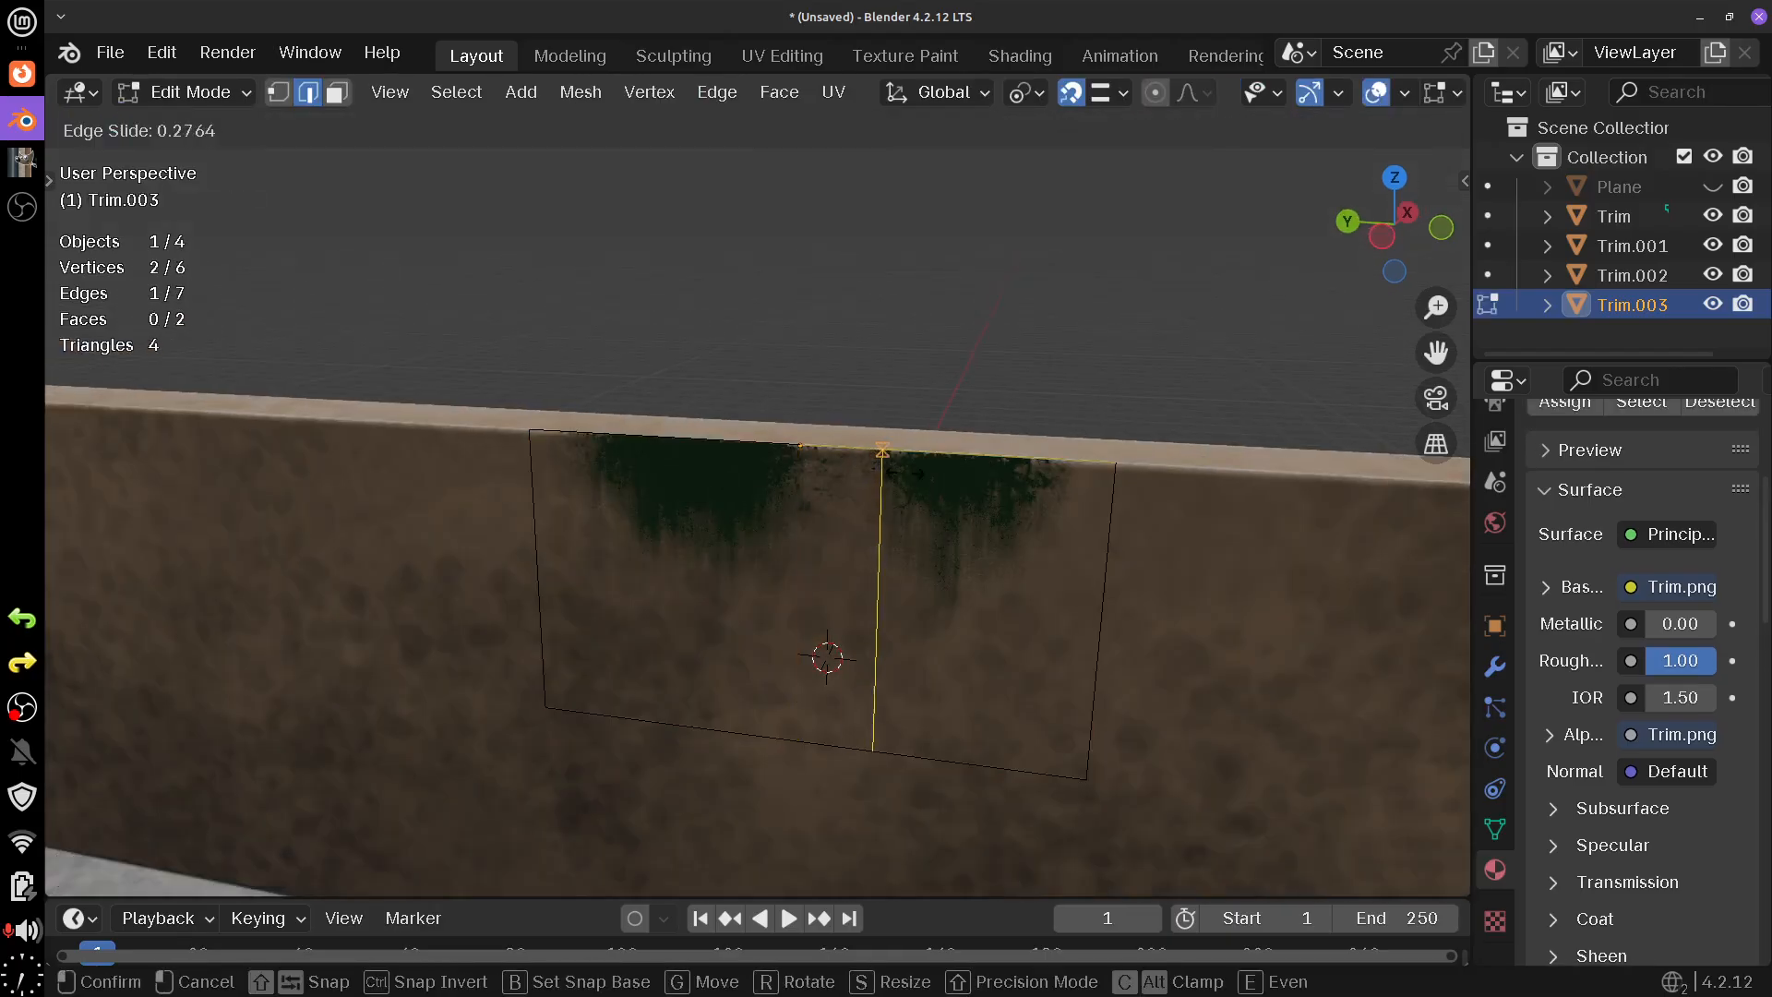
drag(891, 476, 898, 482)
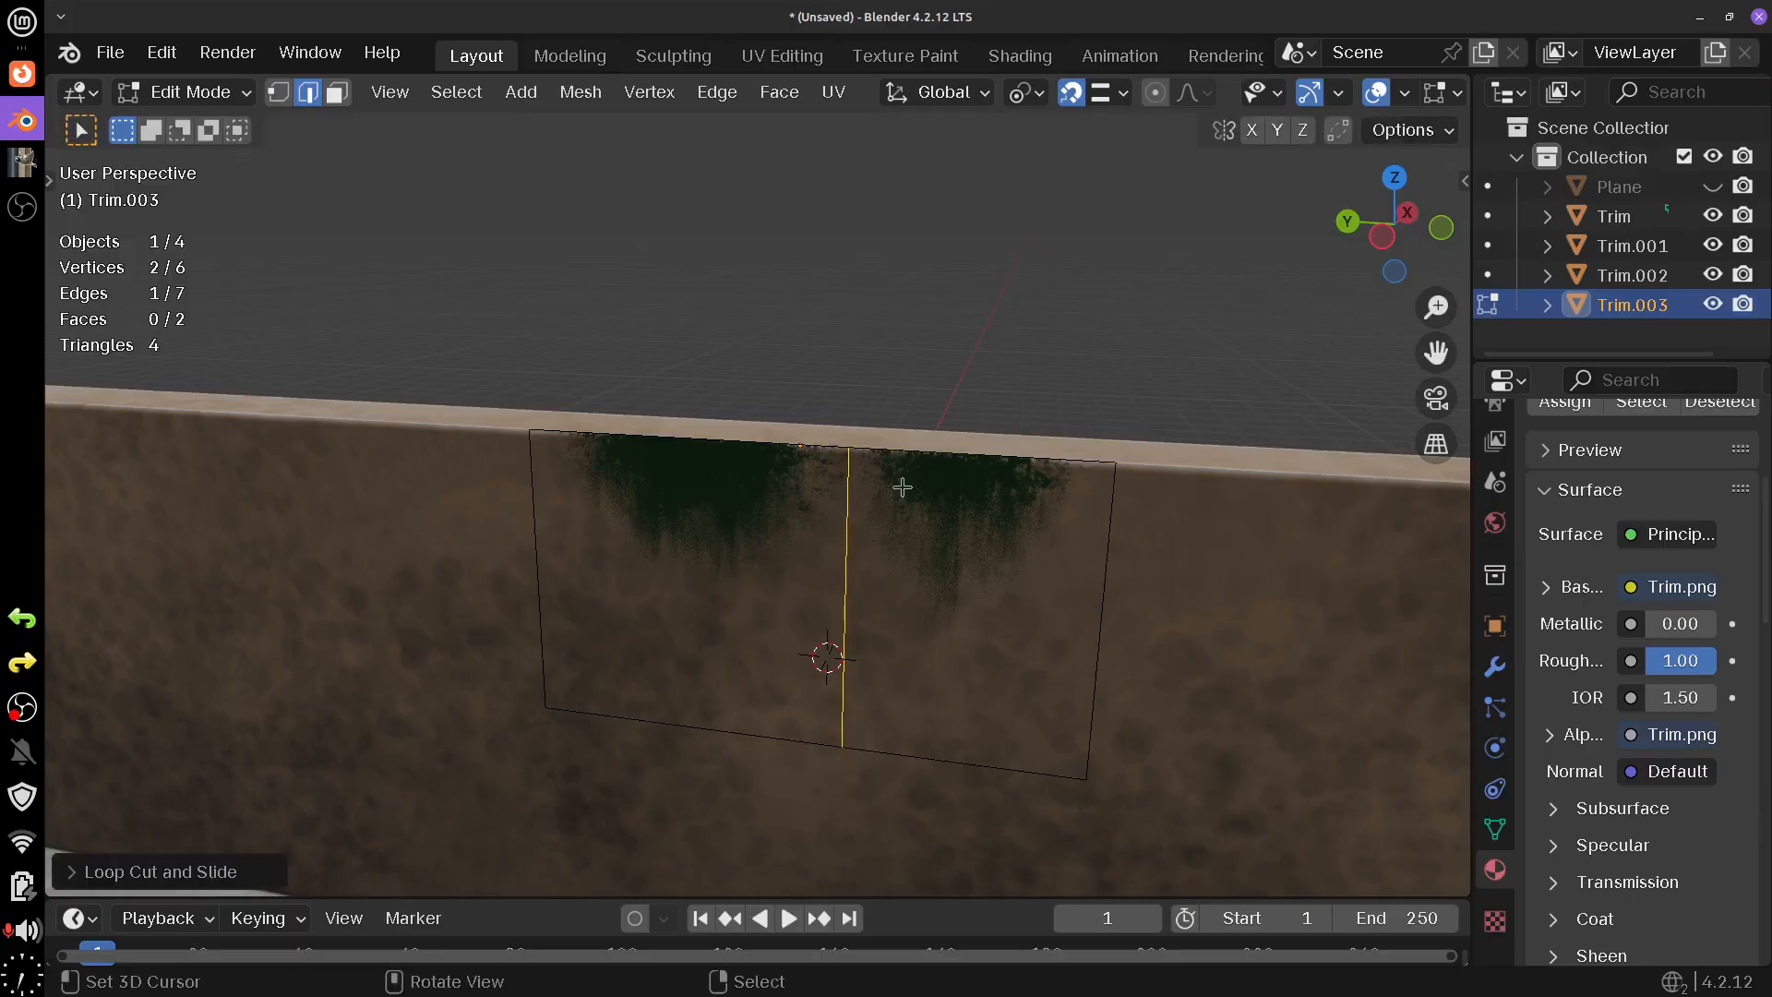
- Separate the decal face with the smaller leaf clump into its own object and return to Object Mode
click(938, 548)
click(1105, 559)
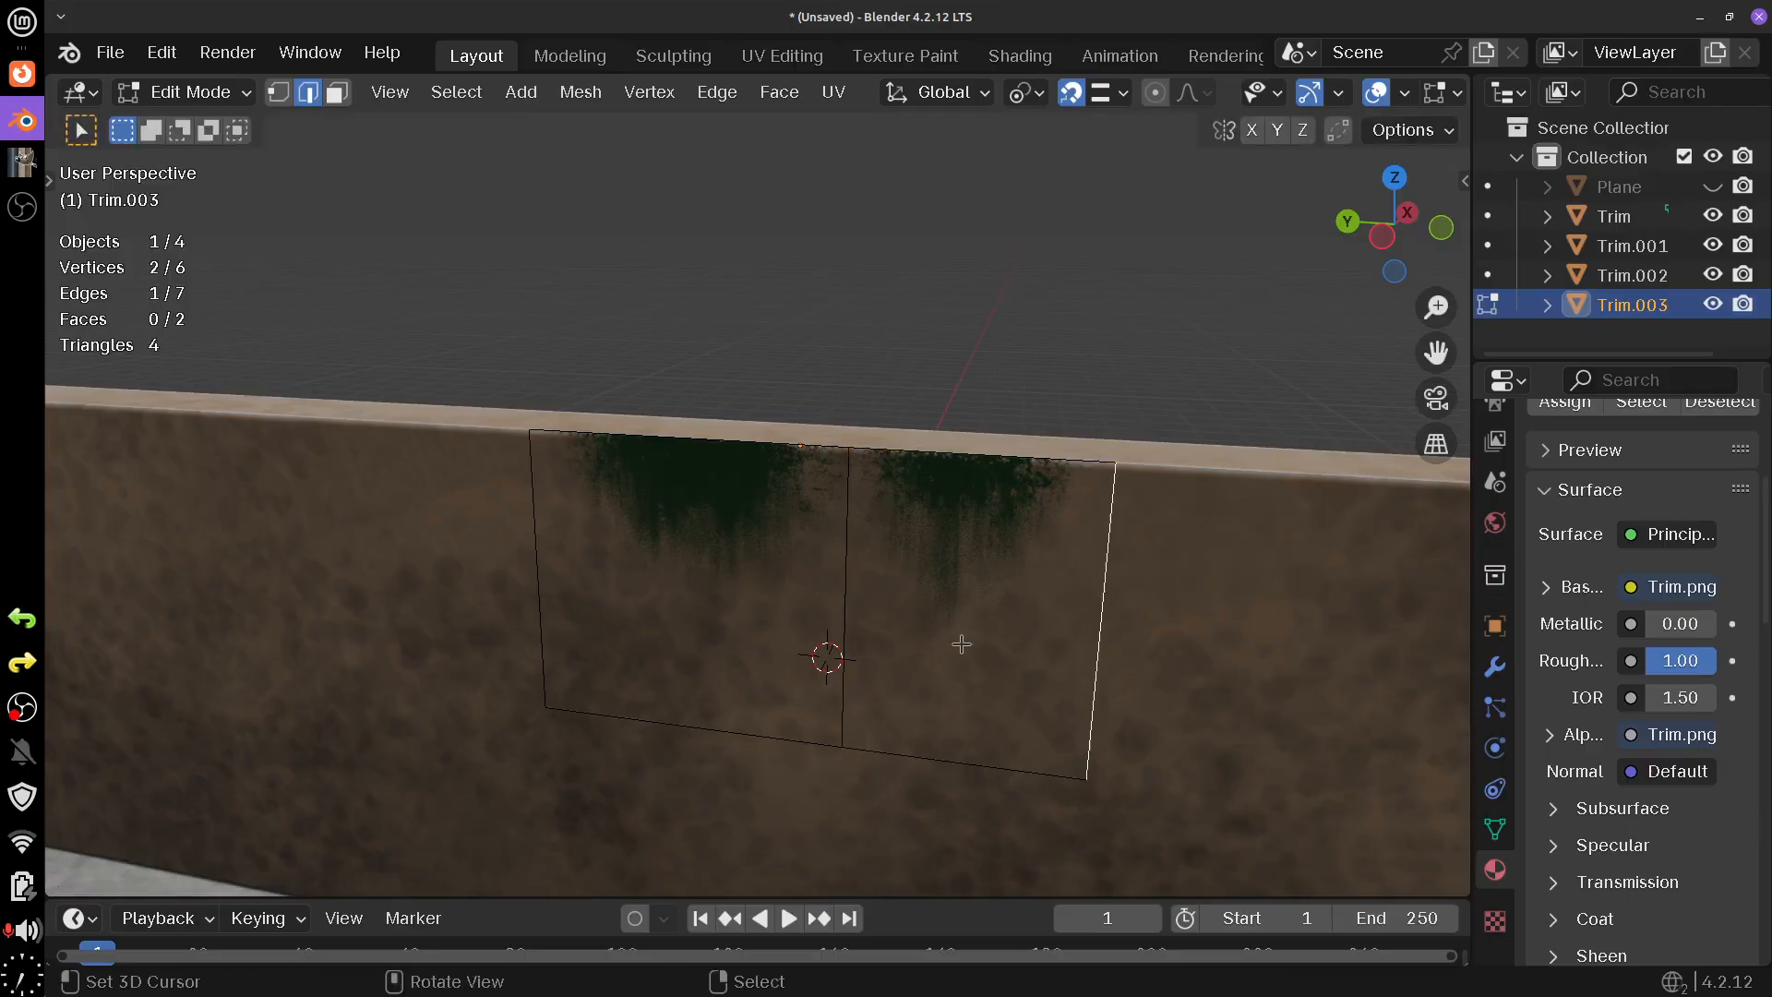
shift+click(842, 639)
shift+click(918, 755)
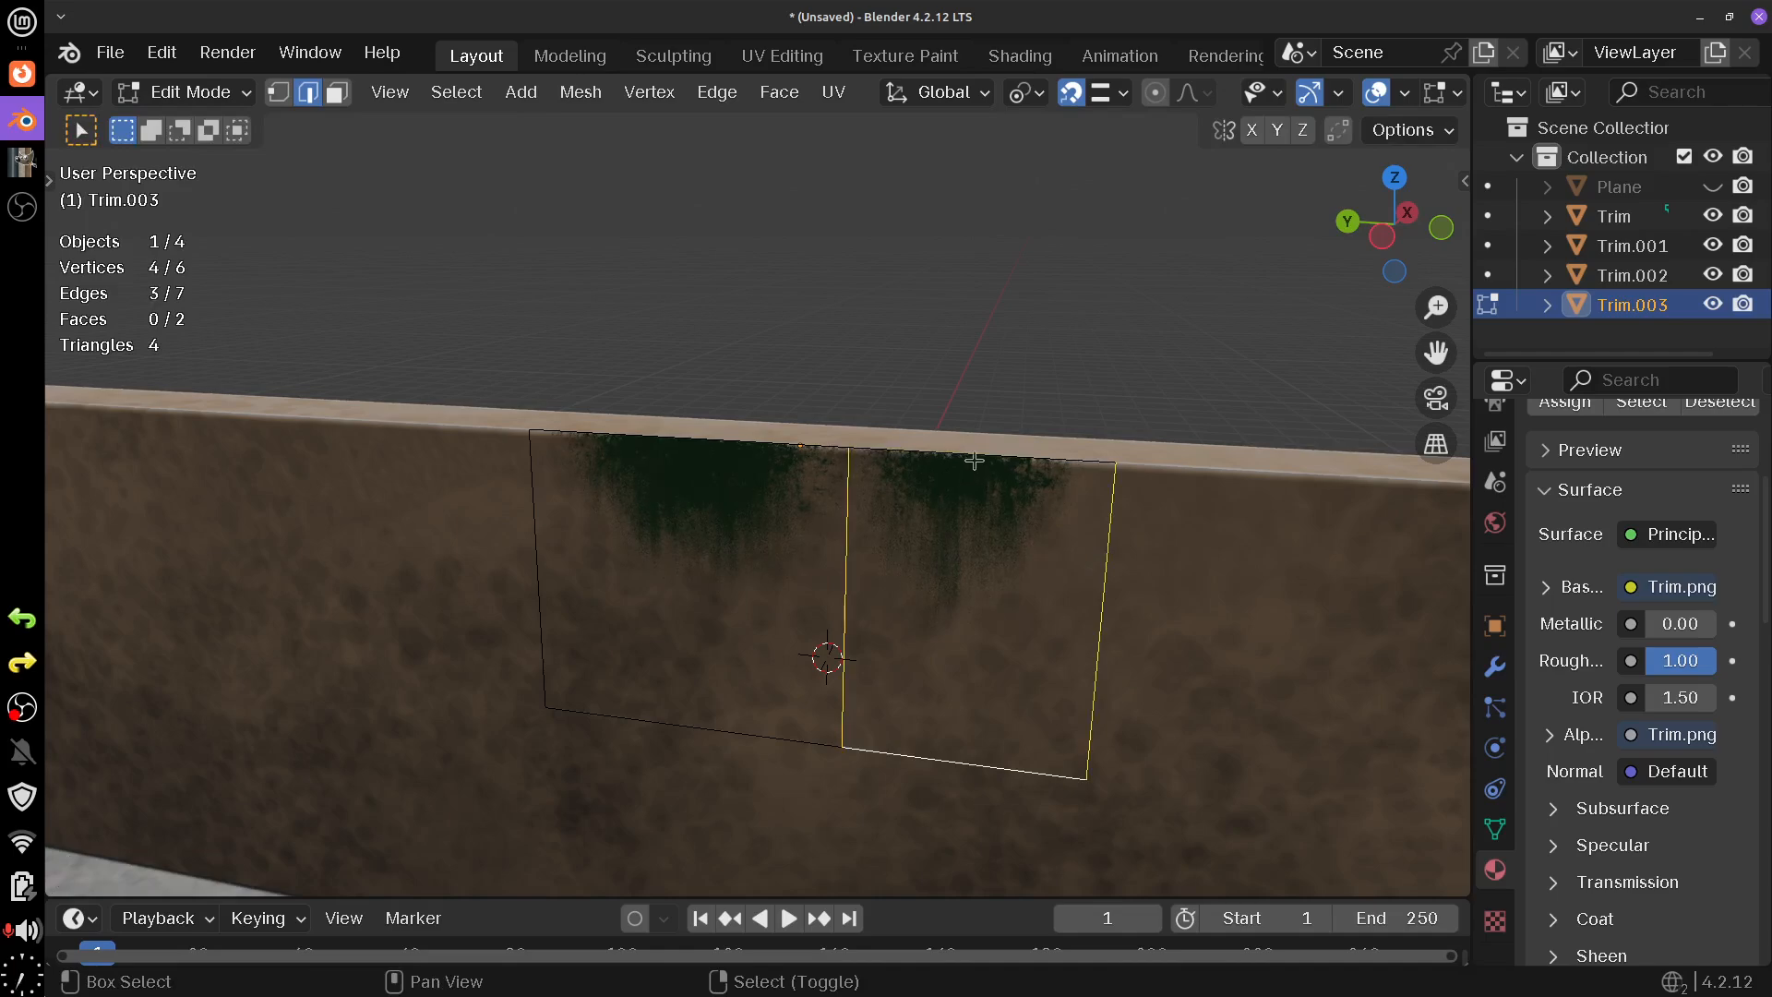
shift+click(974, 460)
key(p)
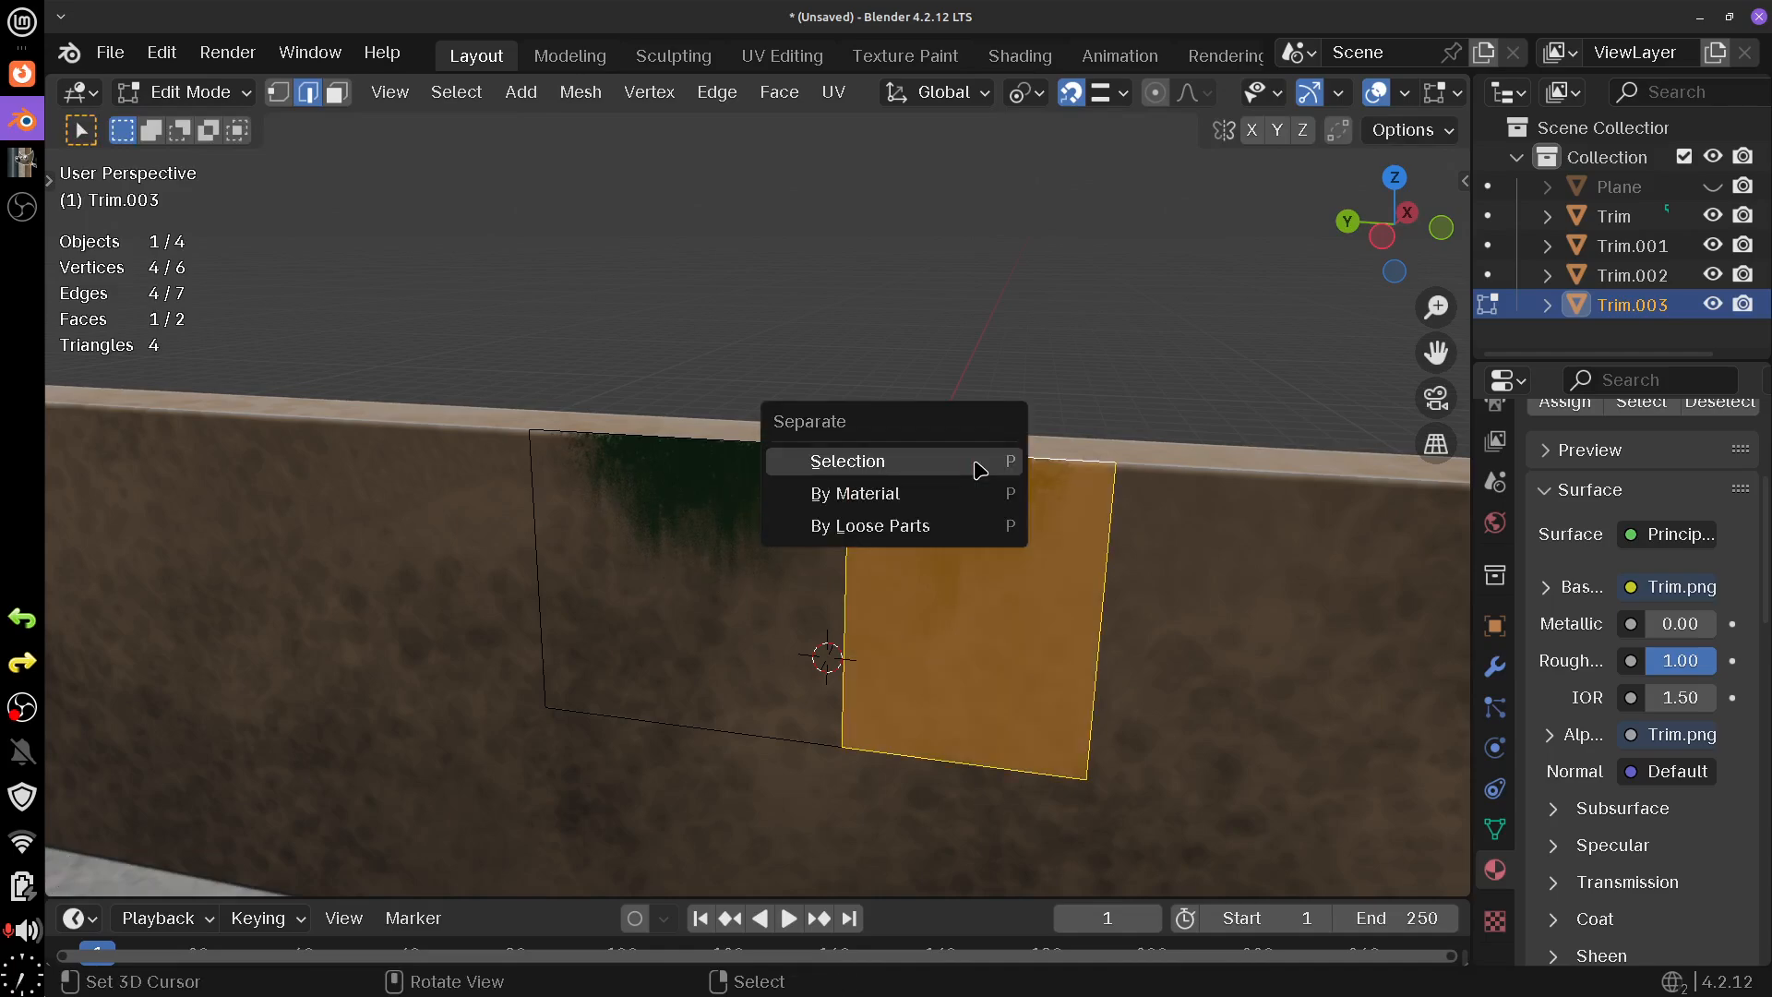
click(980, 466)
key(Tab)
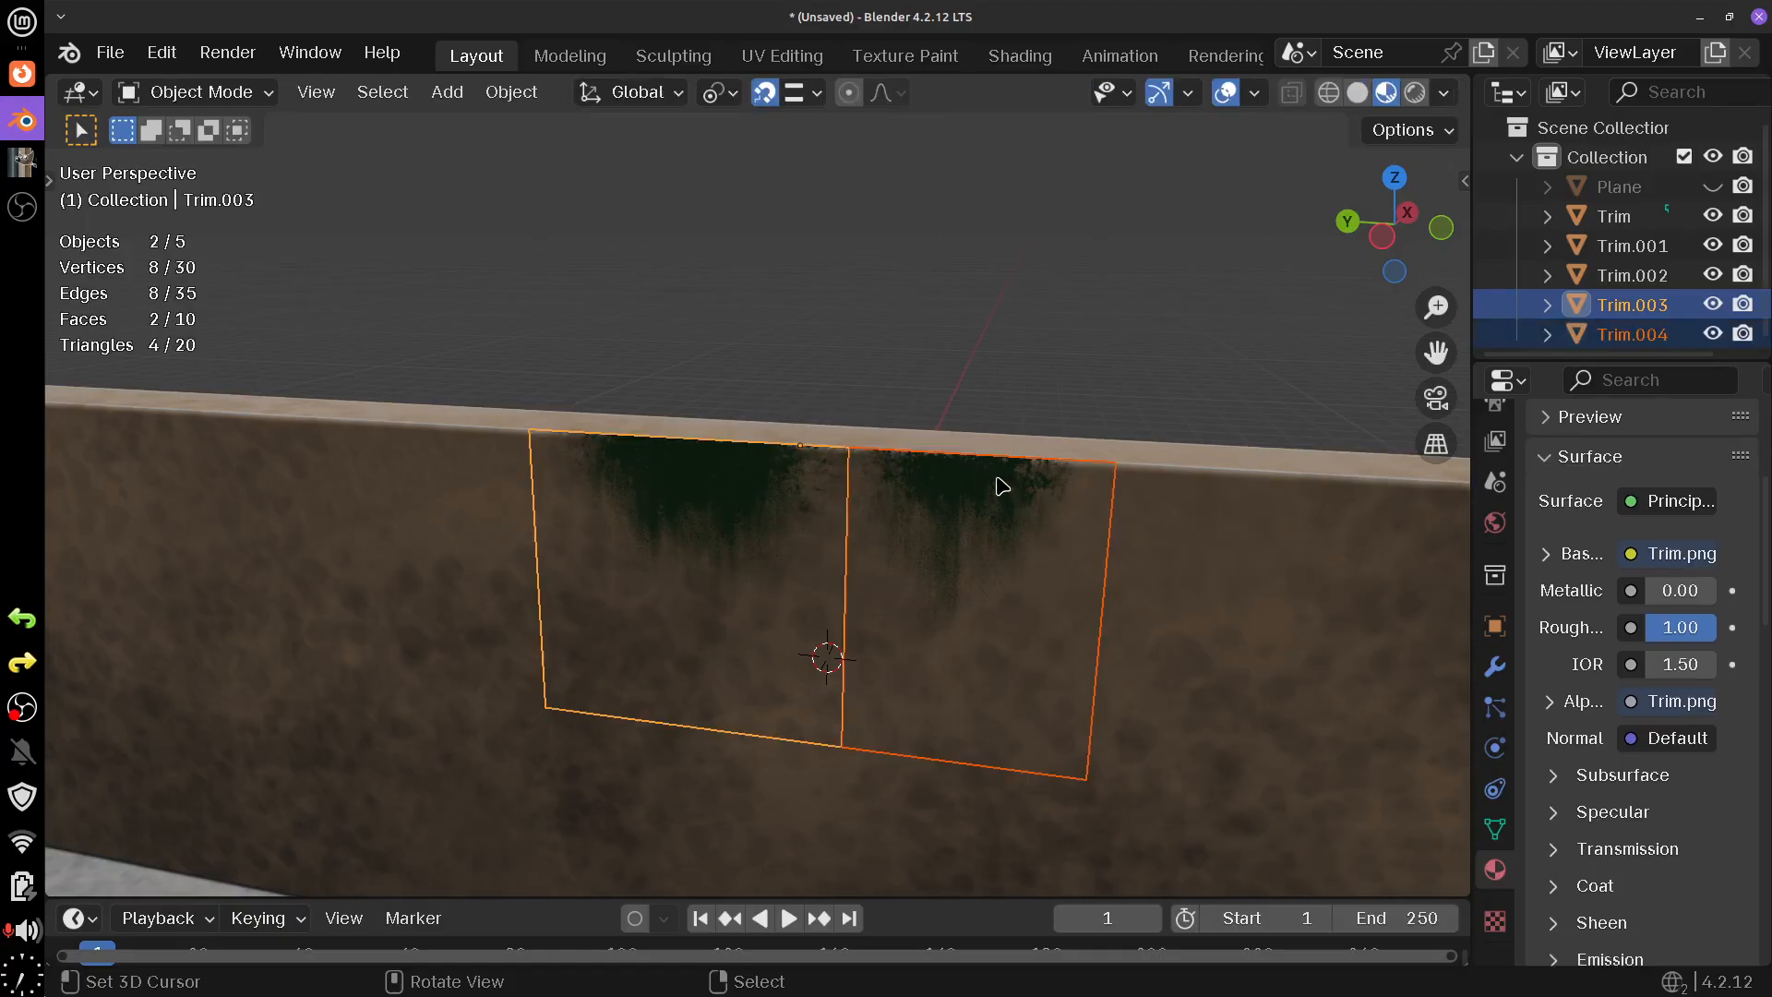
- Make a linked duplicate of the smaller leaf decal and slide it along the global Y axis, partly overlapping the original
click(997, 482)
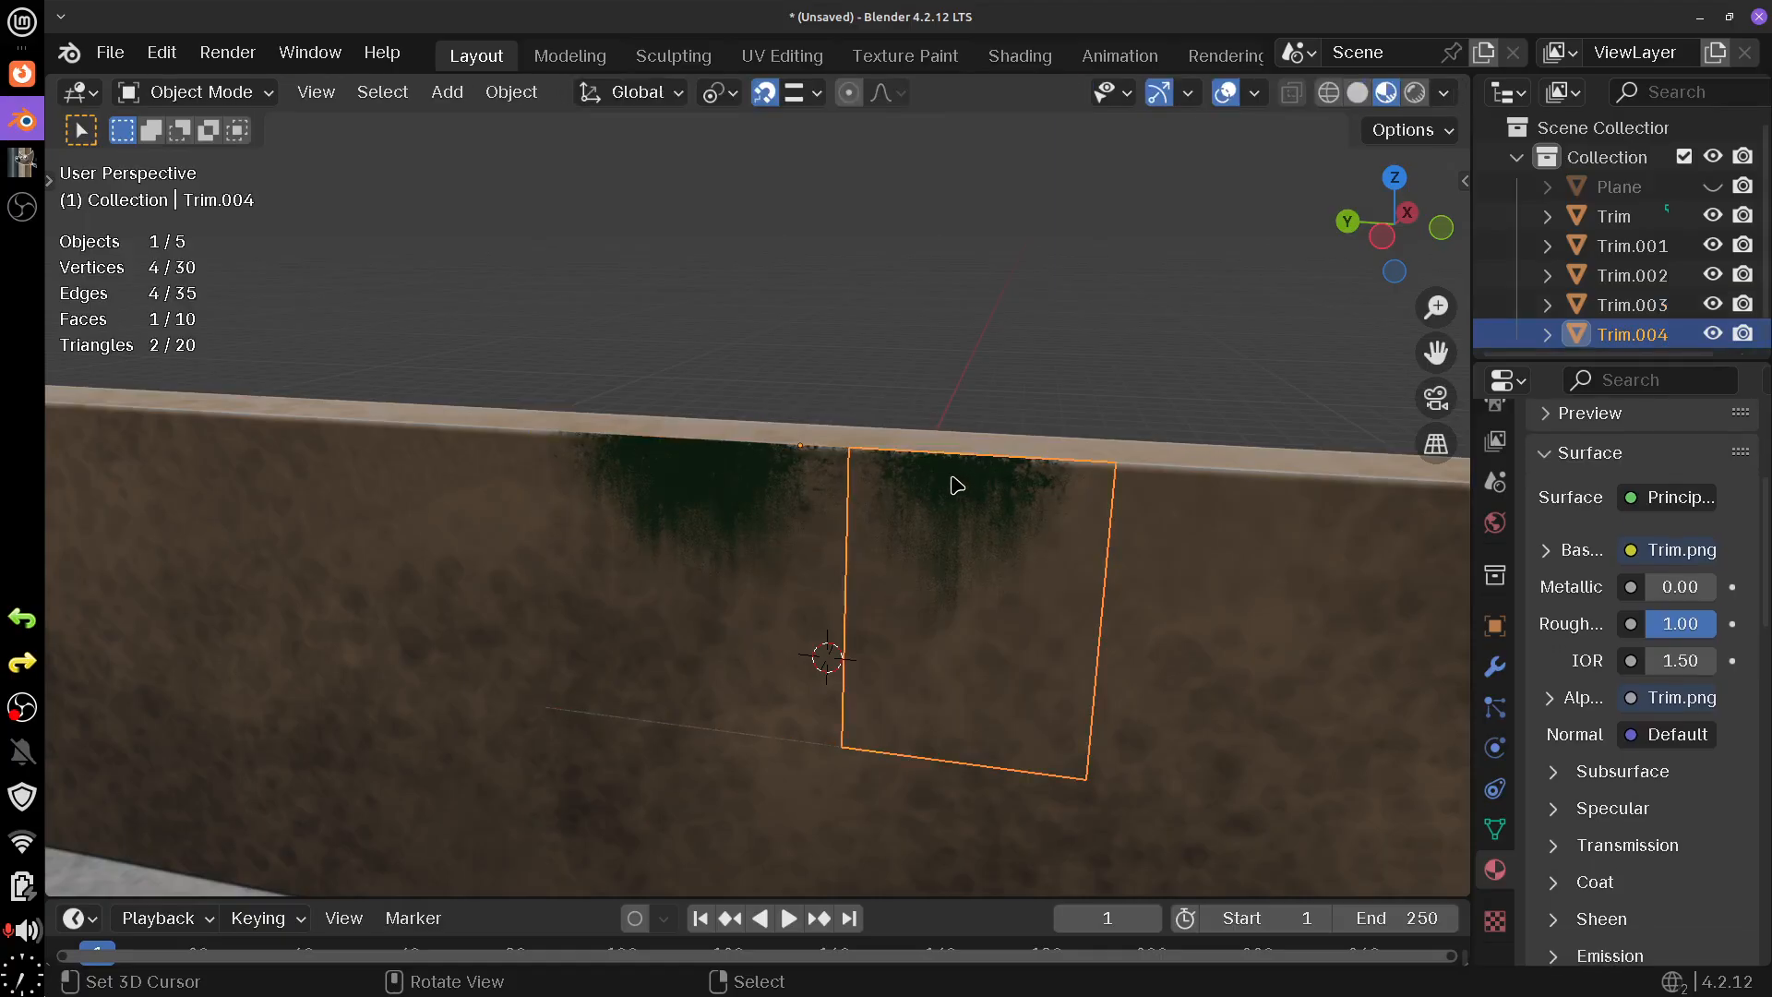
key(shift+d)
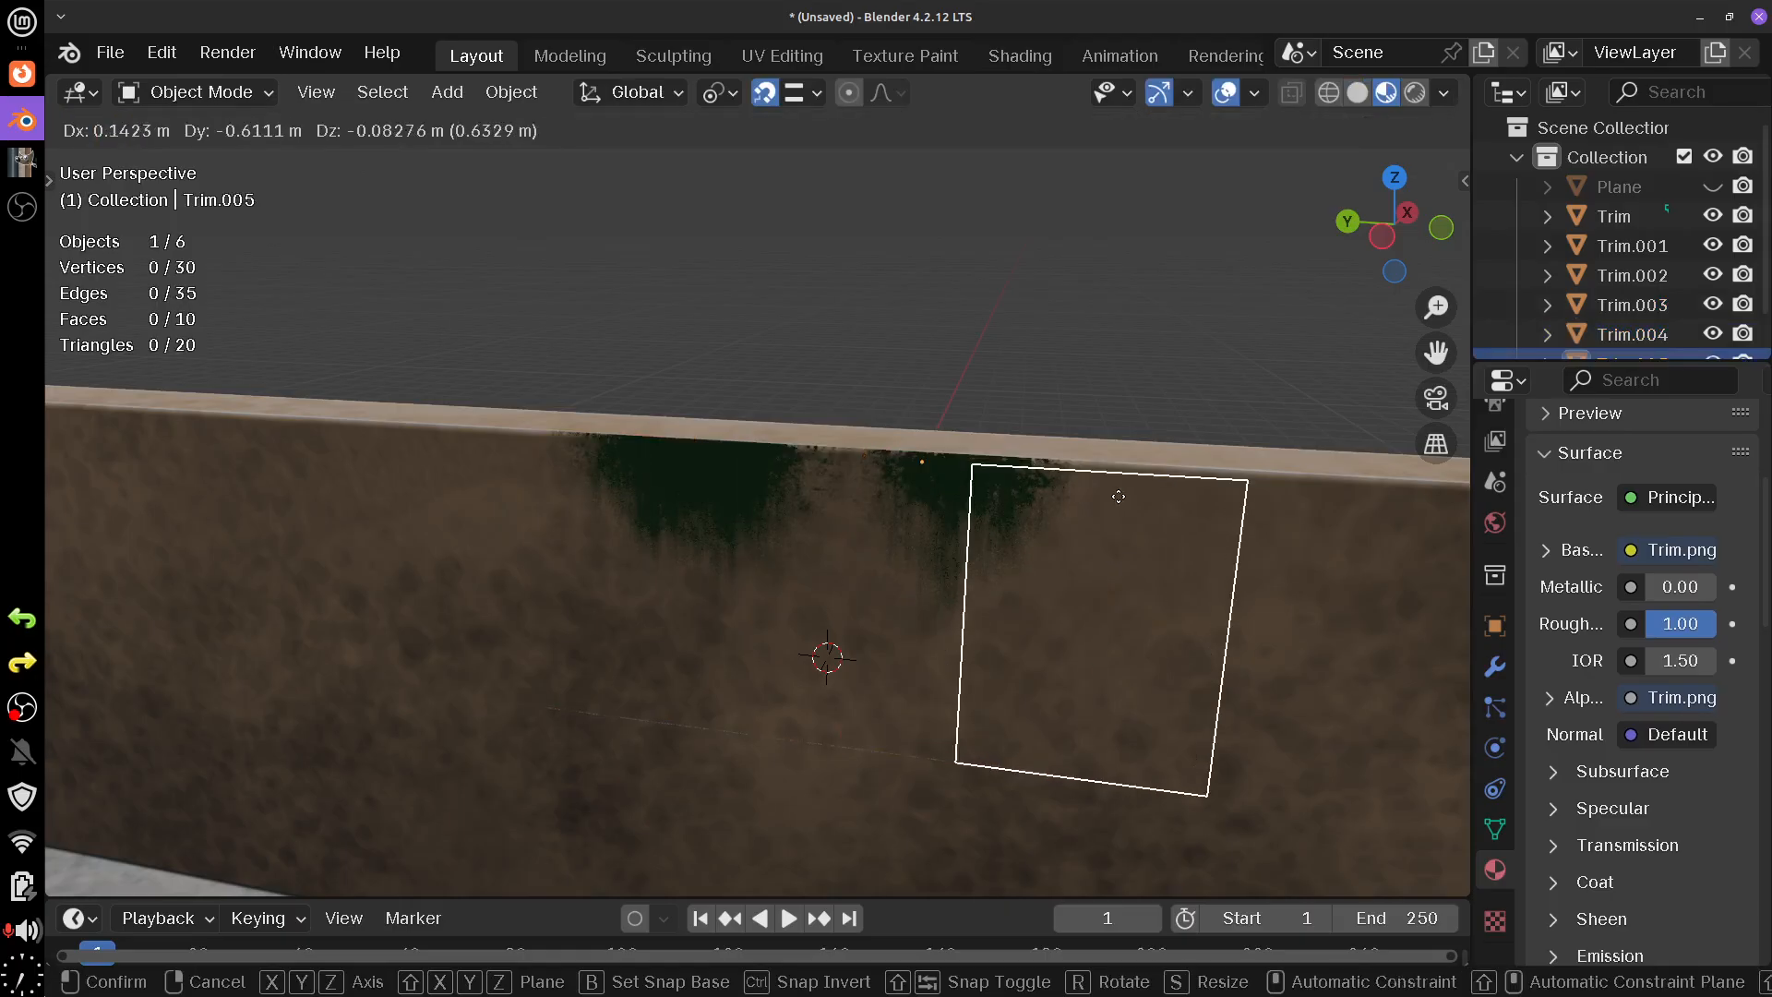
key(z)
key(x)
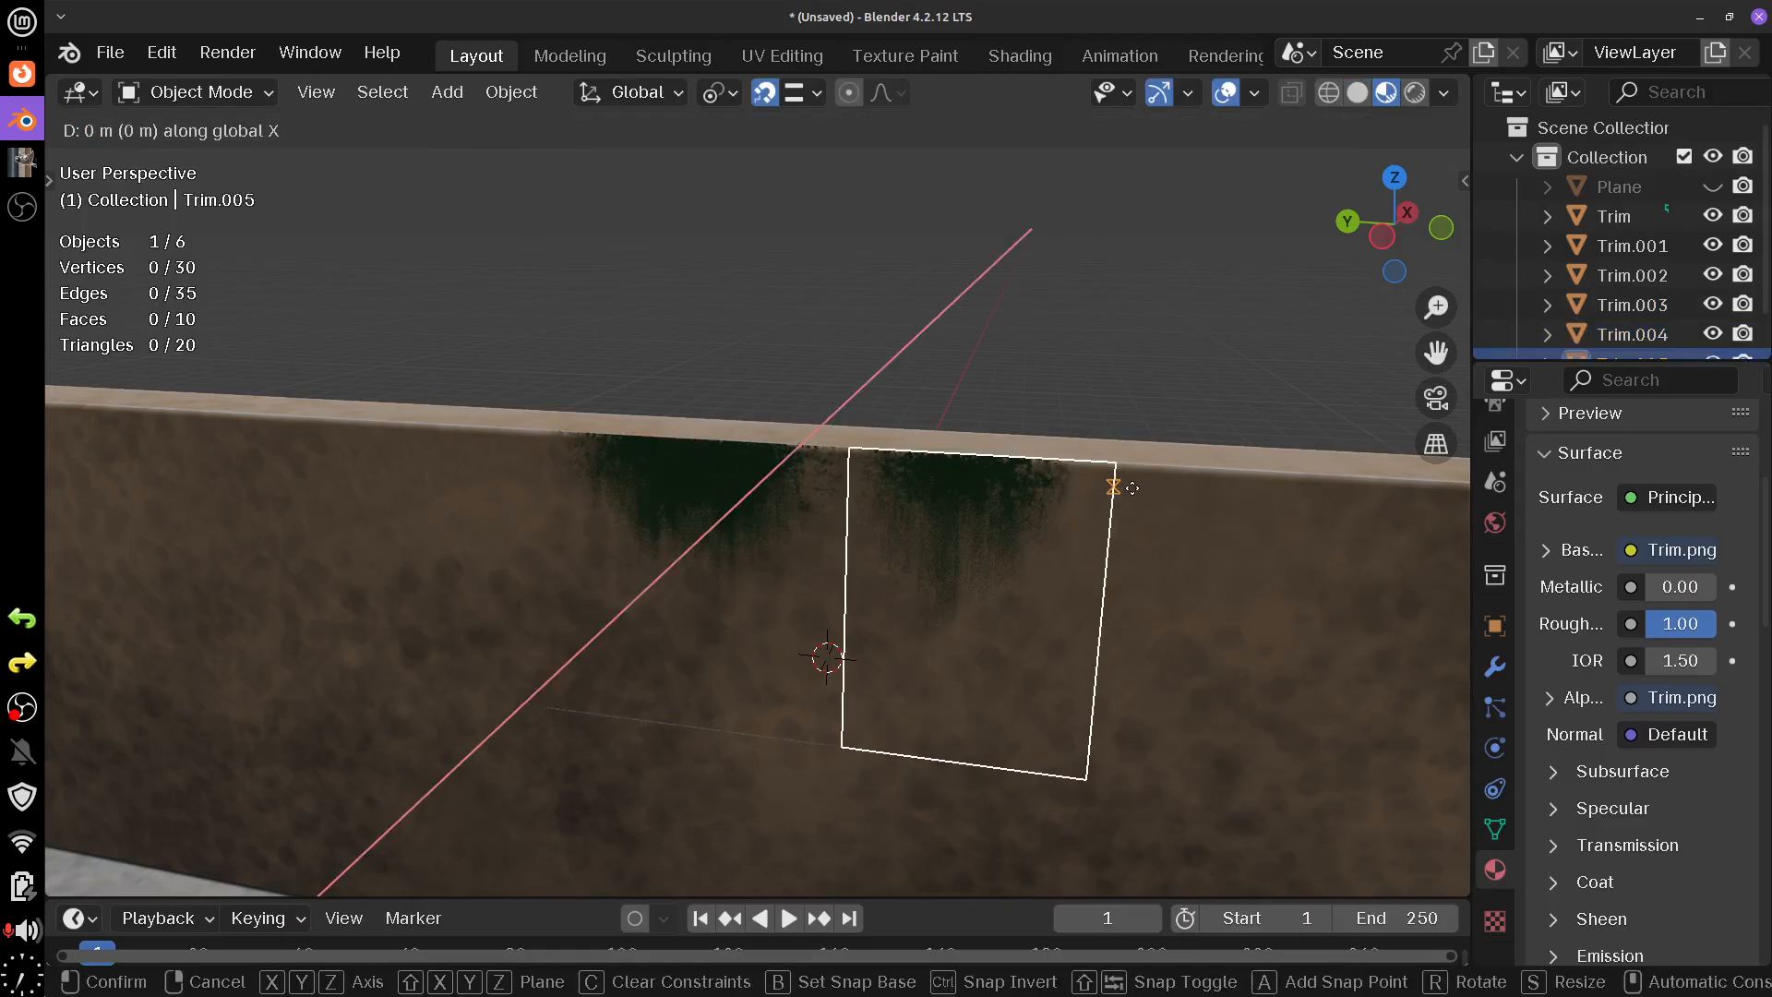
key(y)
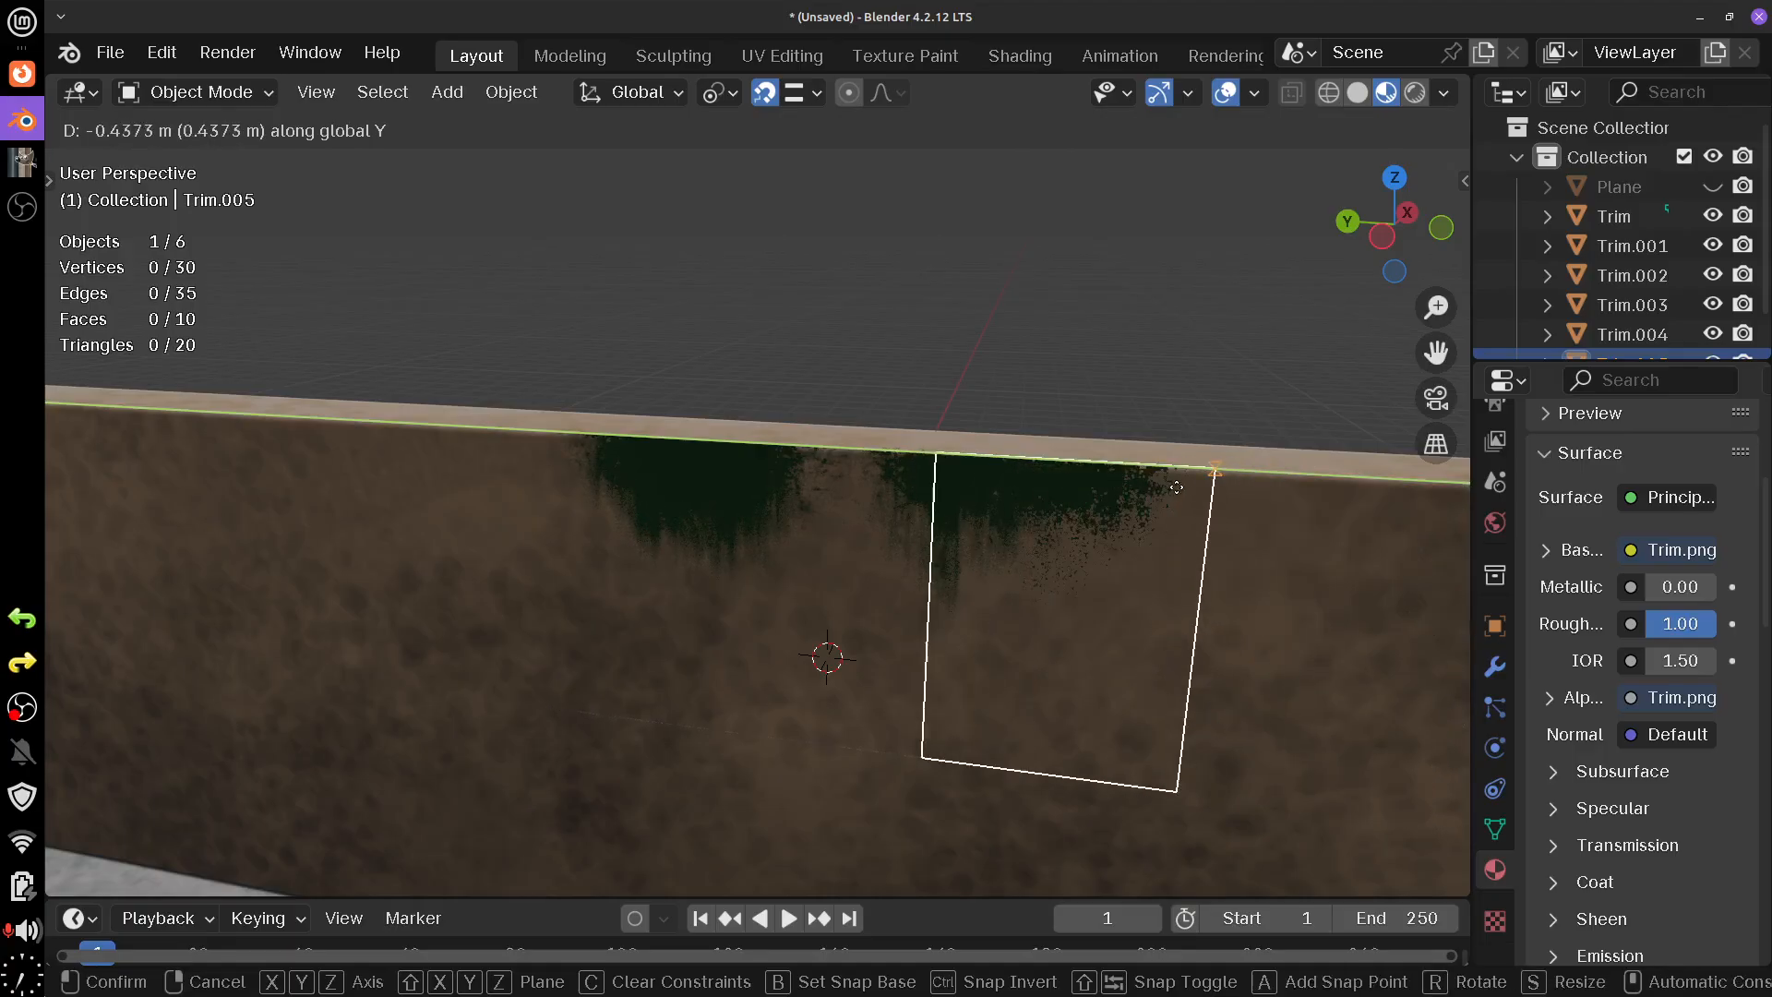
click(1237, 489)
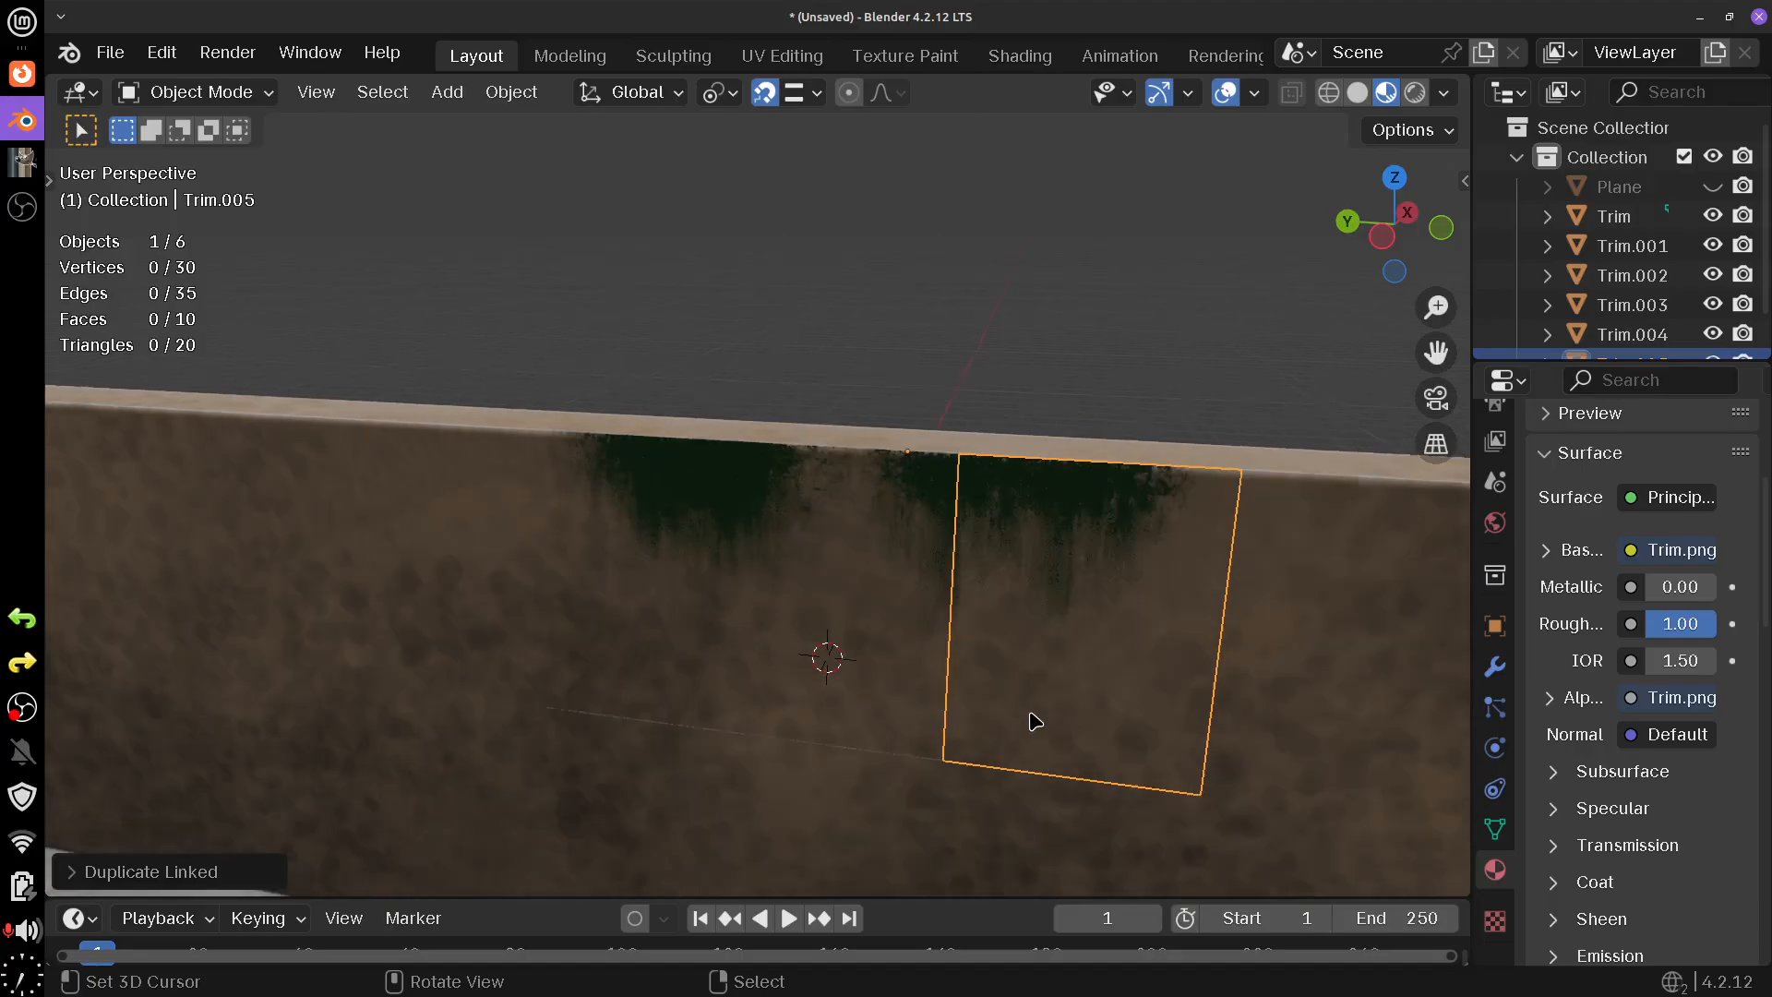
- Set the snap target to Face and move the branch decal onto the road, over the white line
scroll(1048, 708, down, 4)
scroll(1033, 713, down, 5)
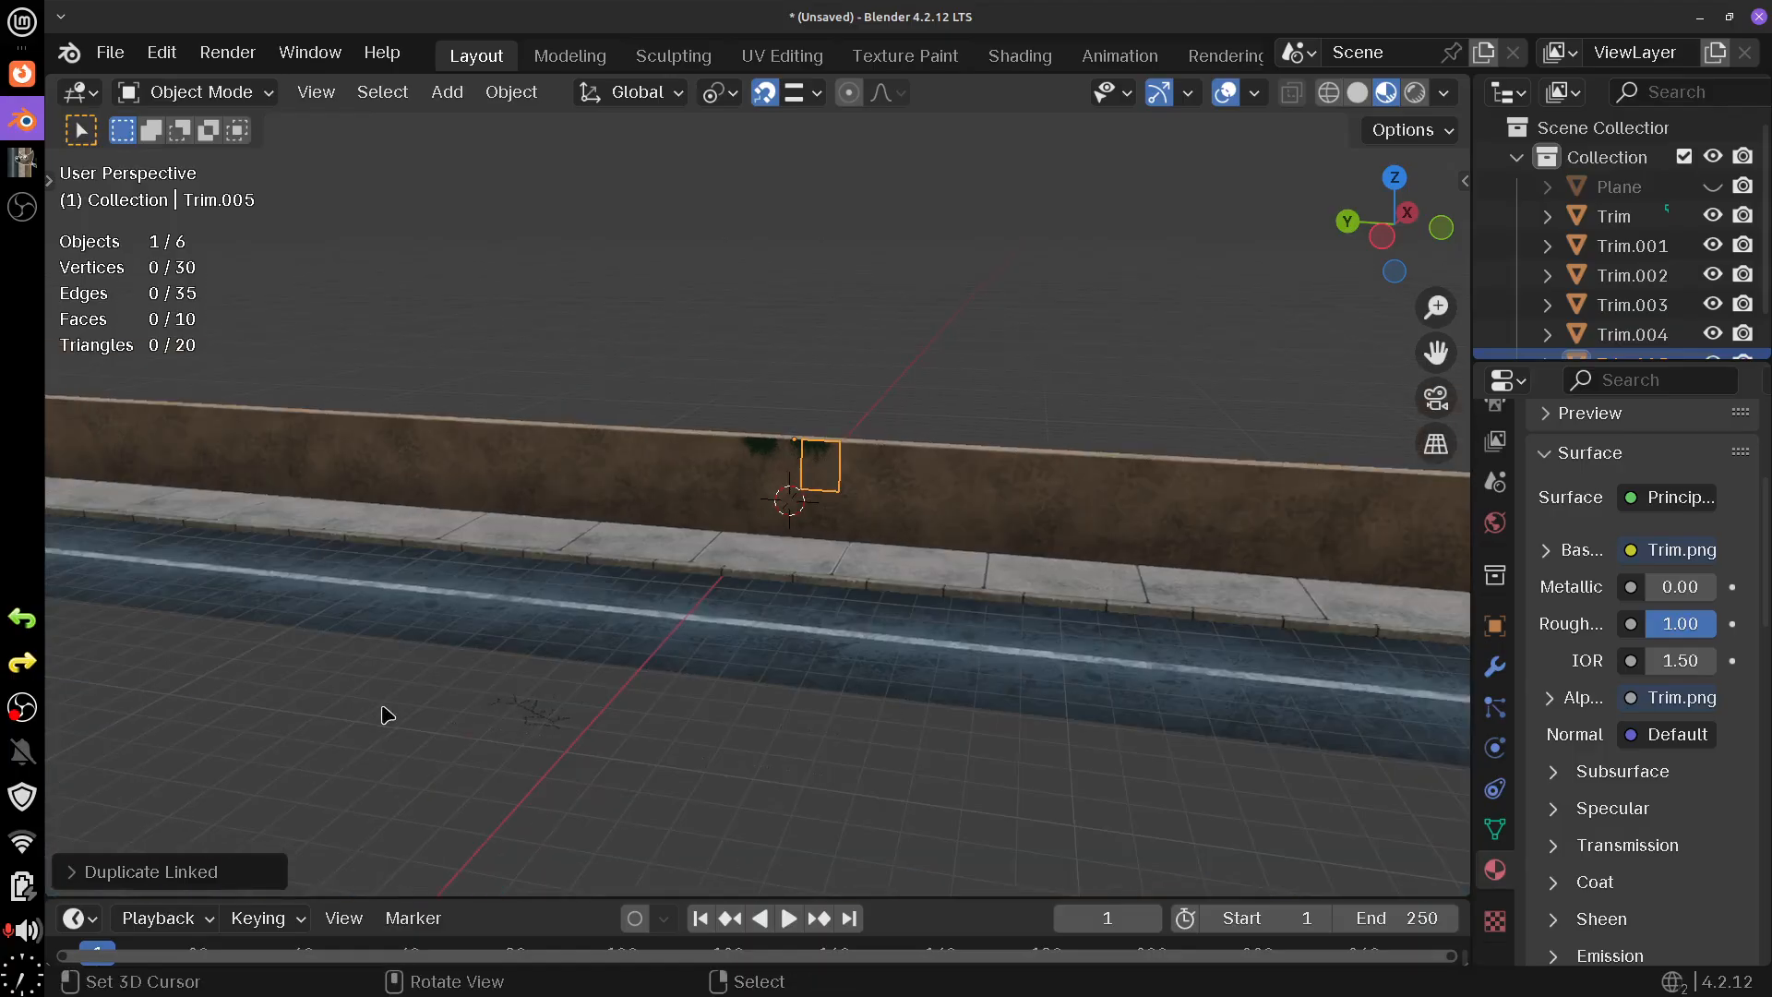
click(533, 729)
drag(766, 679, 687, 674)
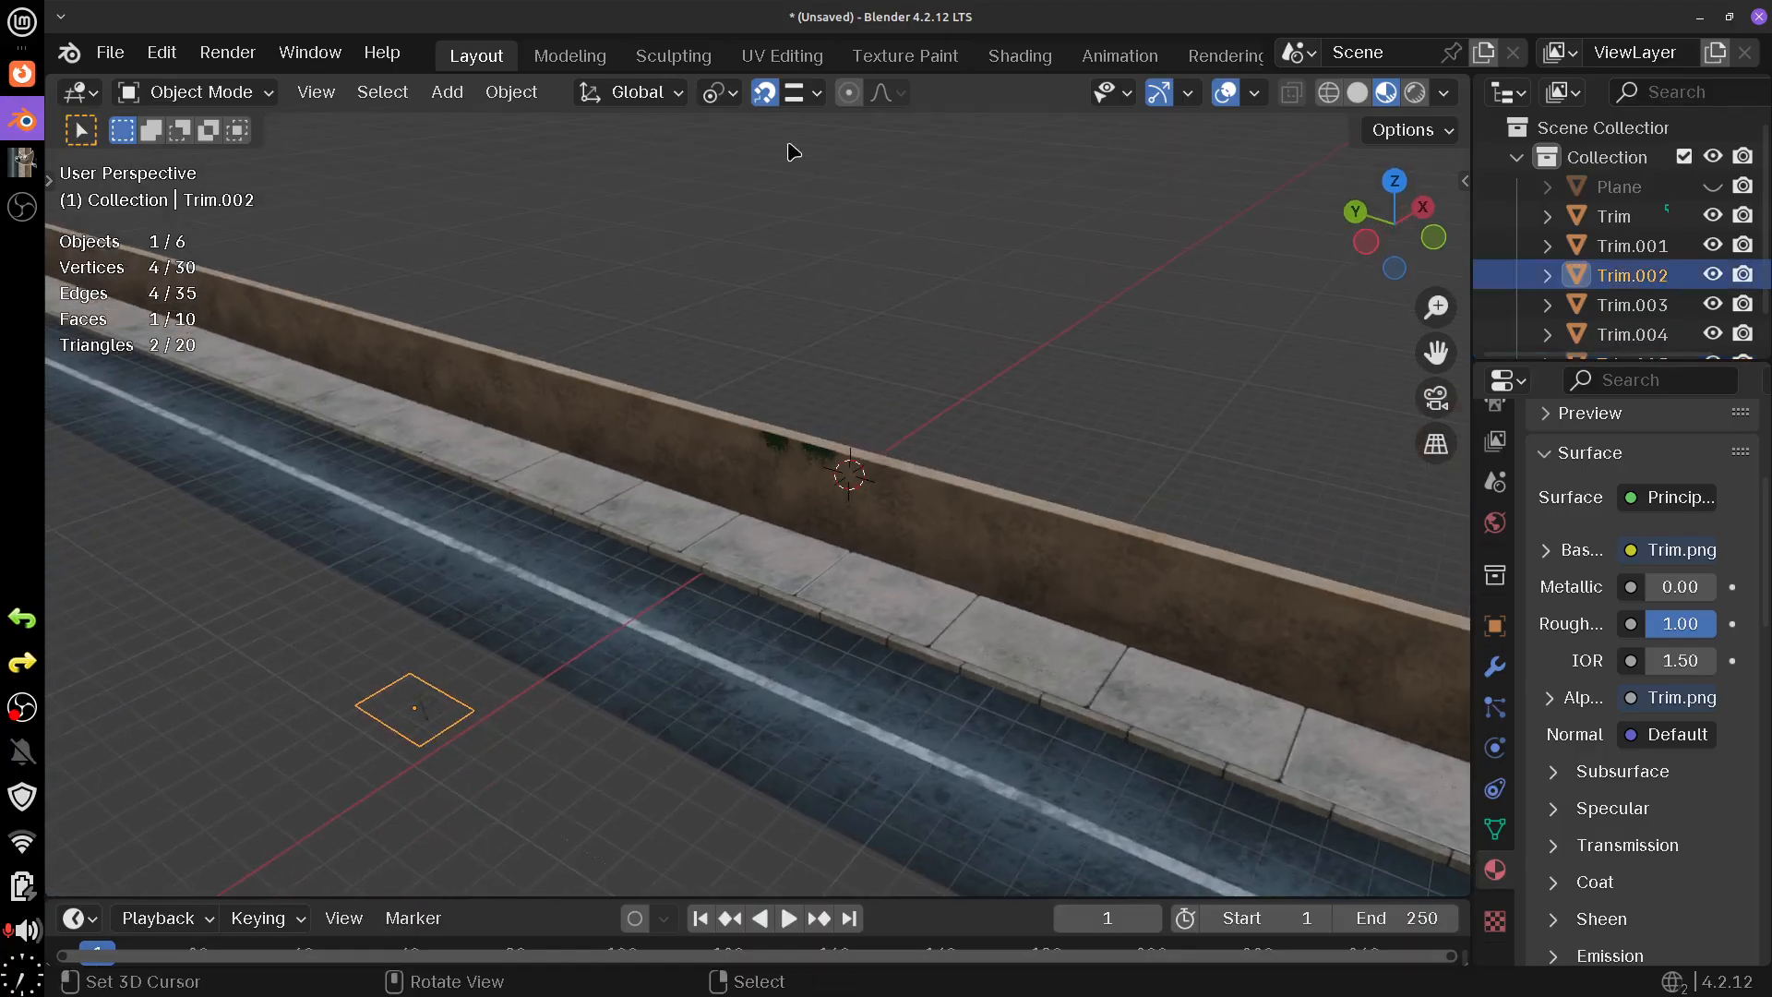
click(816, 93)
click(739, 367)
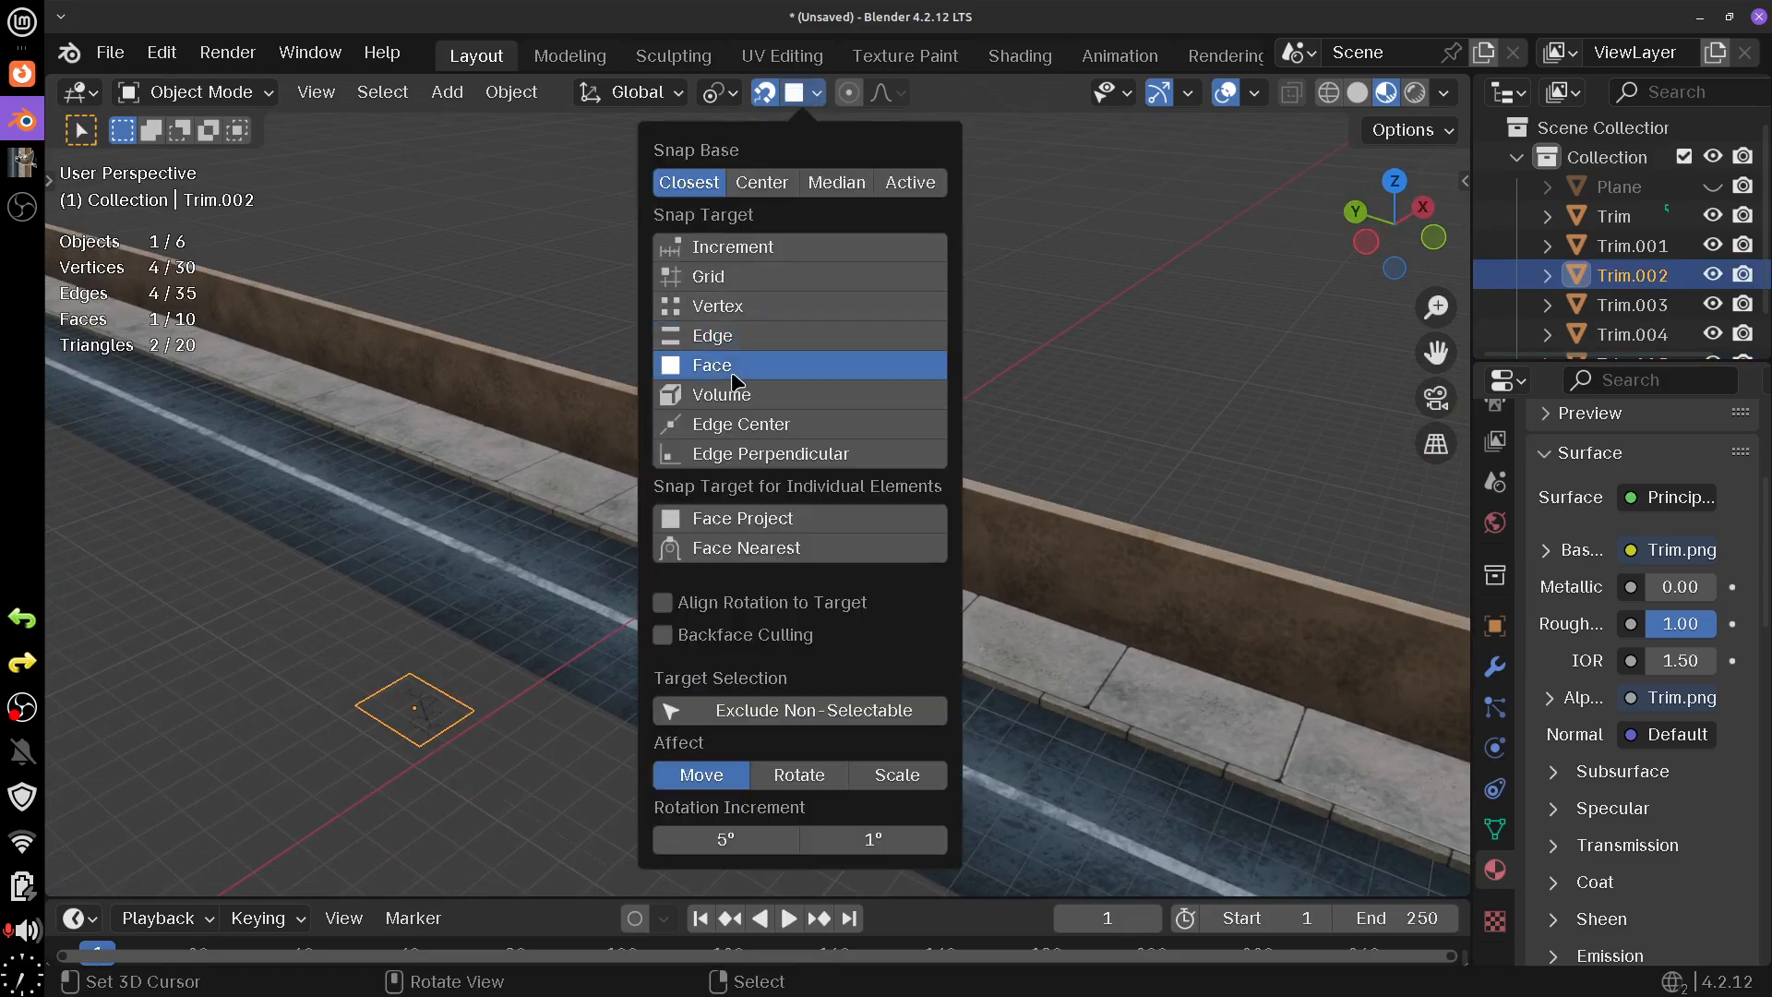
key(g)
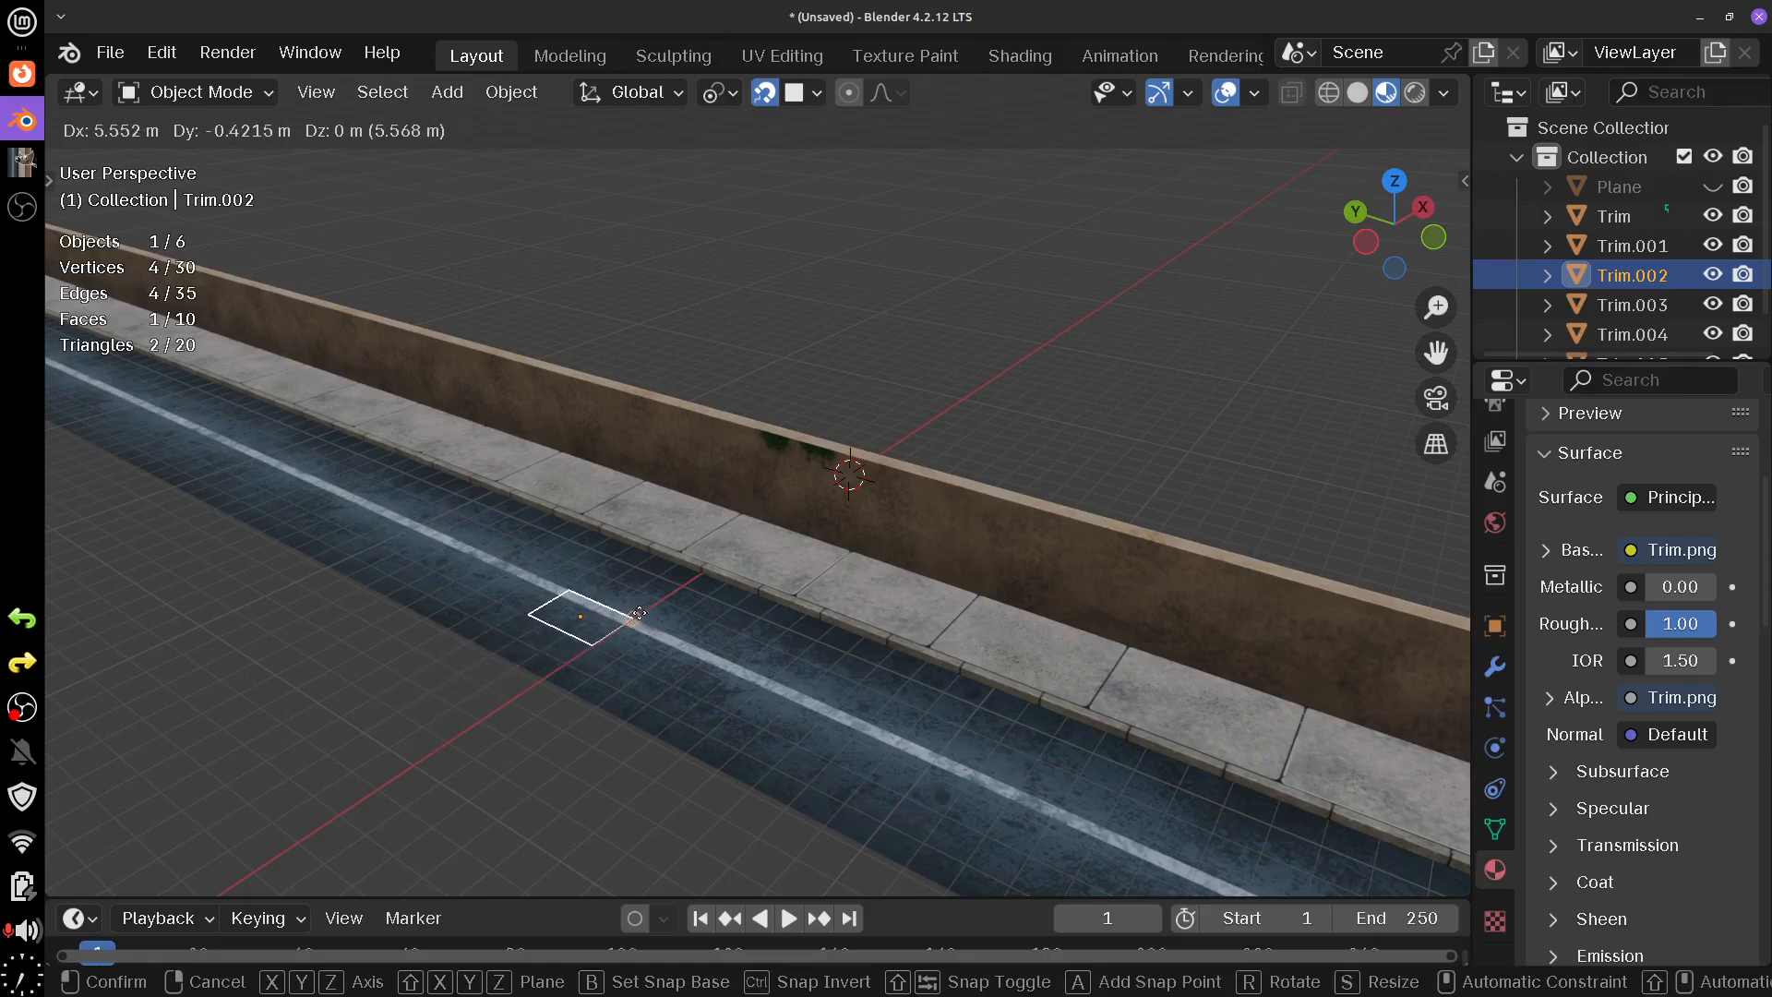
click(643, 609)
- Isolate the branch decal in local view and select all its geometry in Edit Mode from the front orthographic view
scroll(646, 628, up, 4)
drag(646, 636, 654, 685)
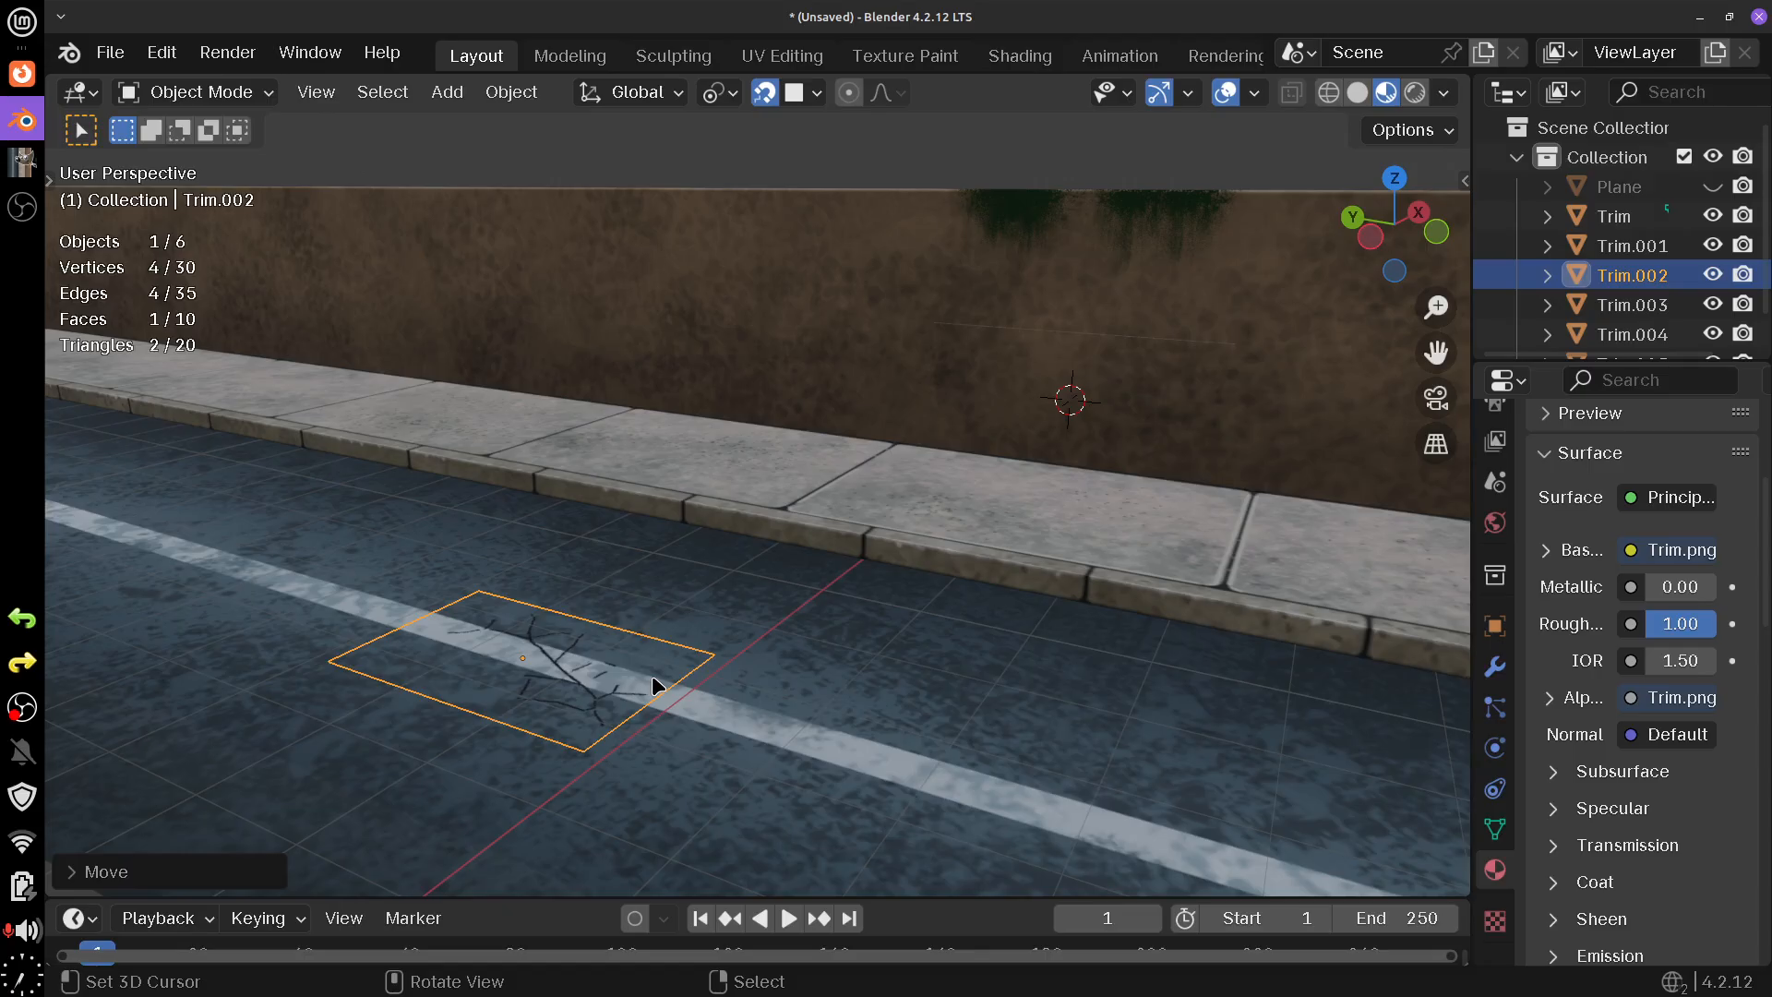
key(KP_Divide)
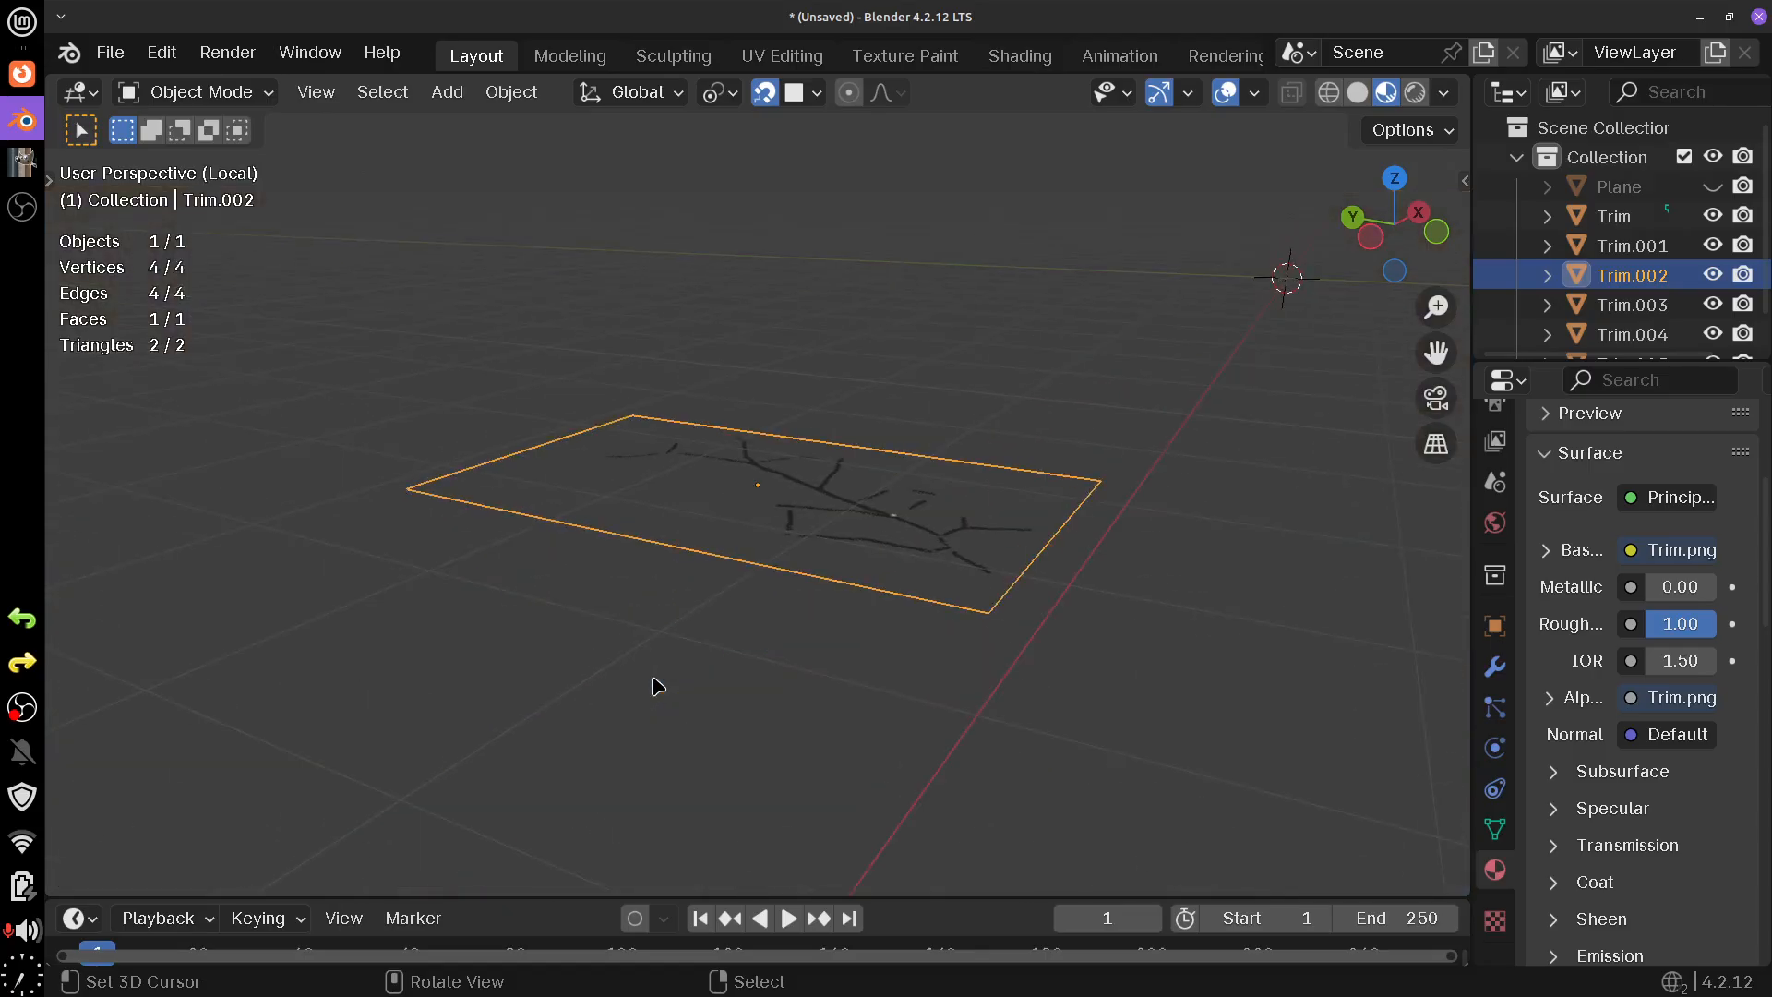
key(KP_1)
key(KP_5)
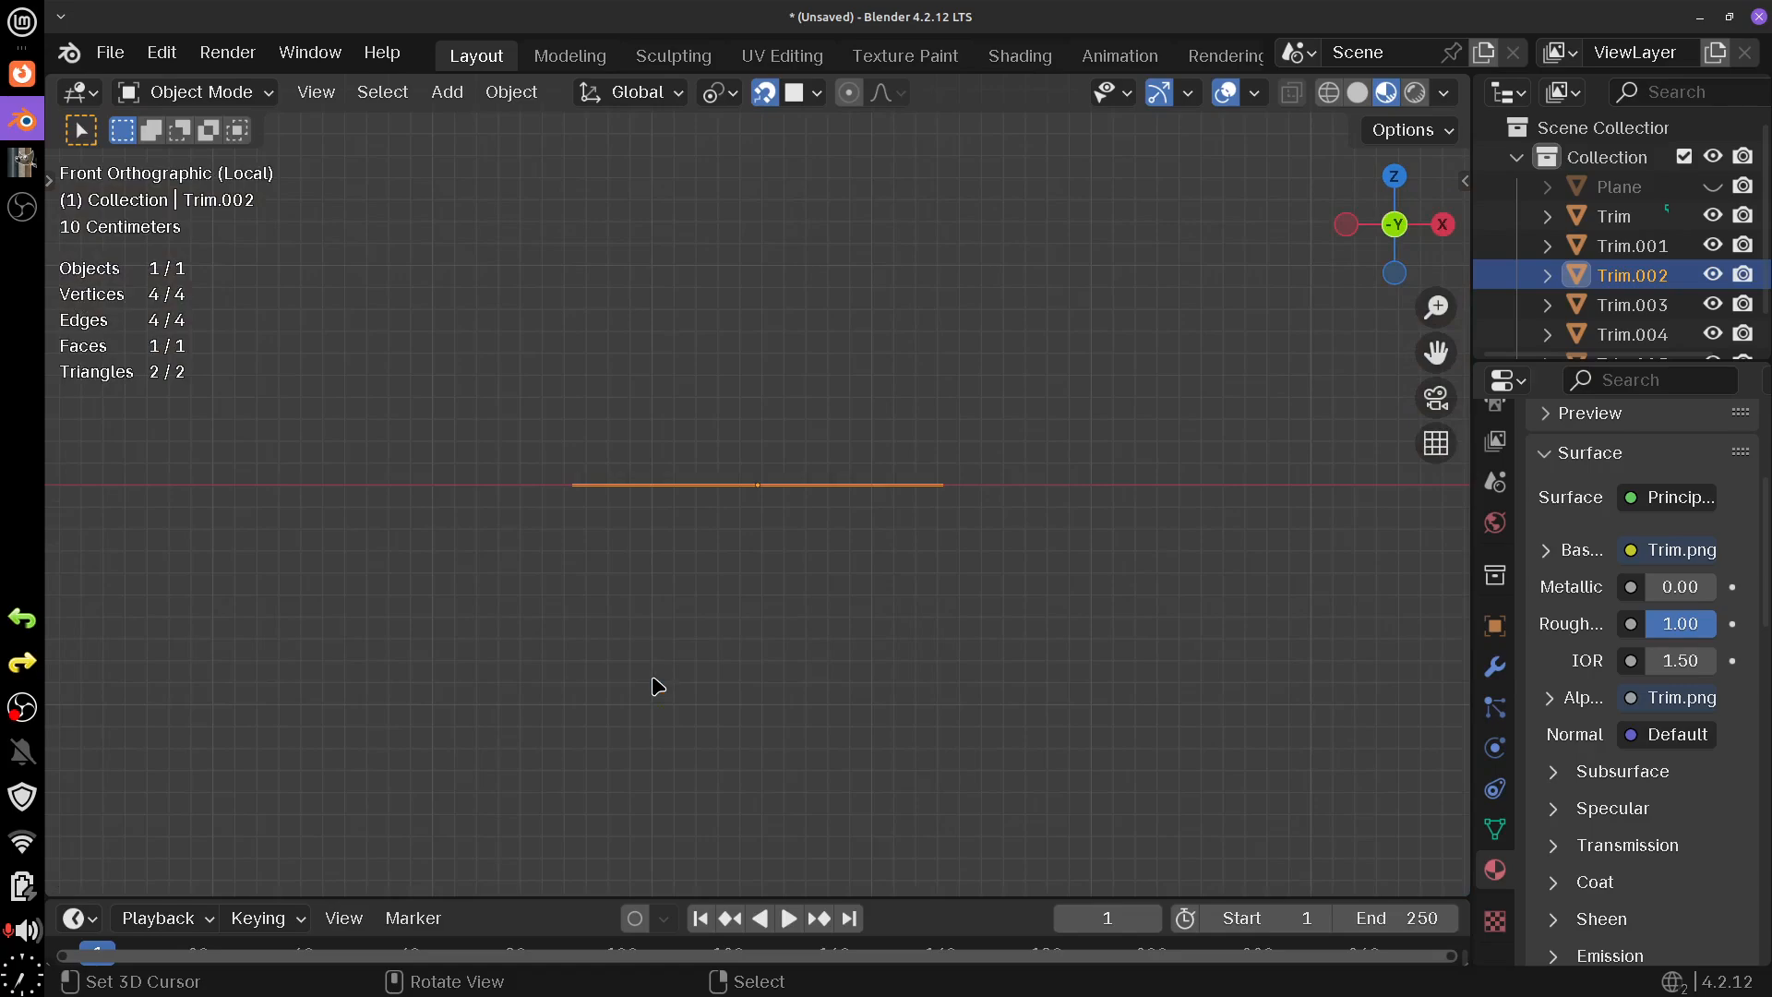
scroll(653, 680, up, 5)
key(Tab)
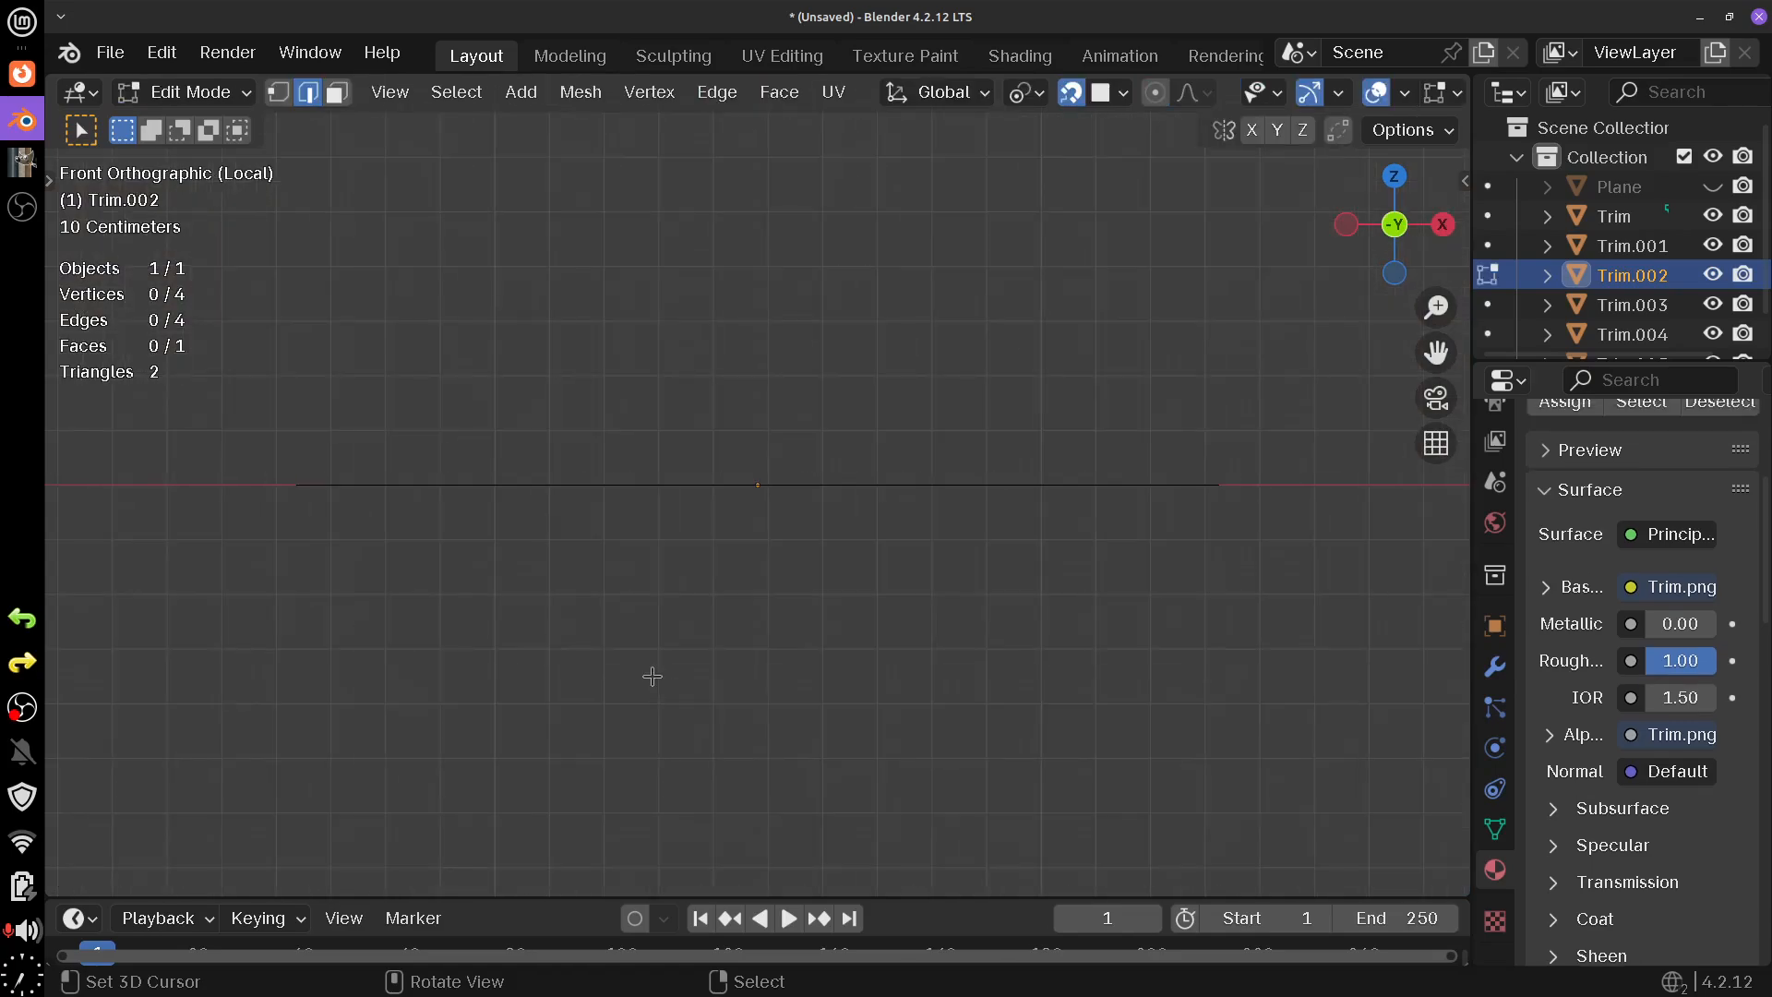
click(775, 487)
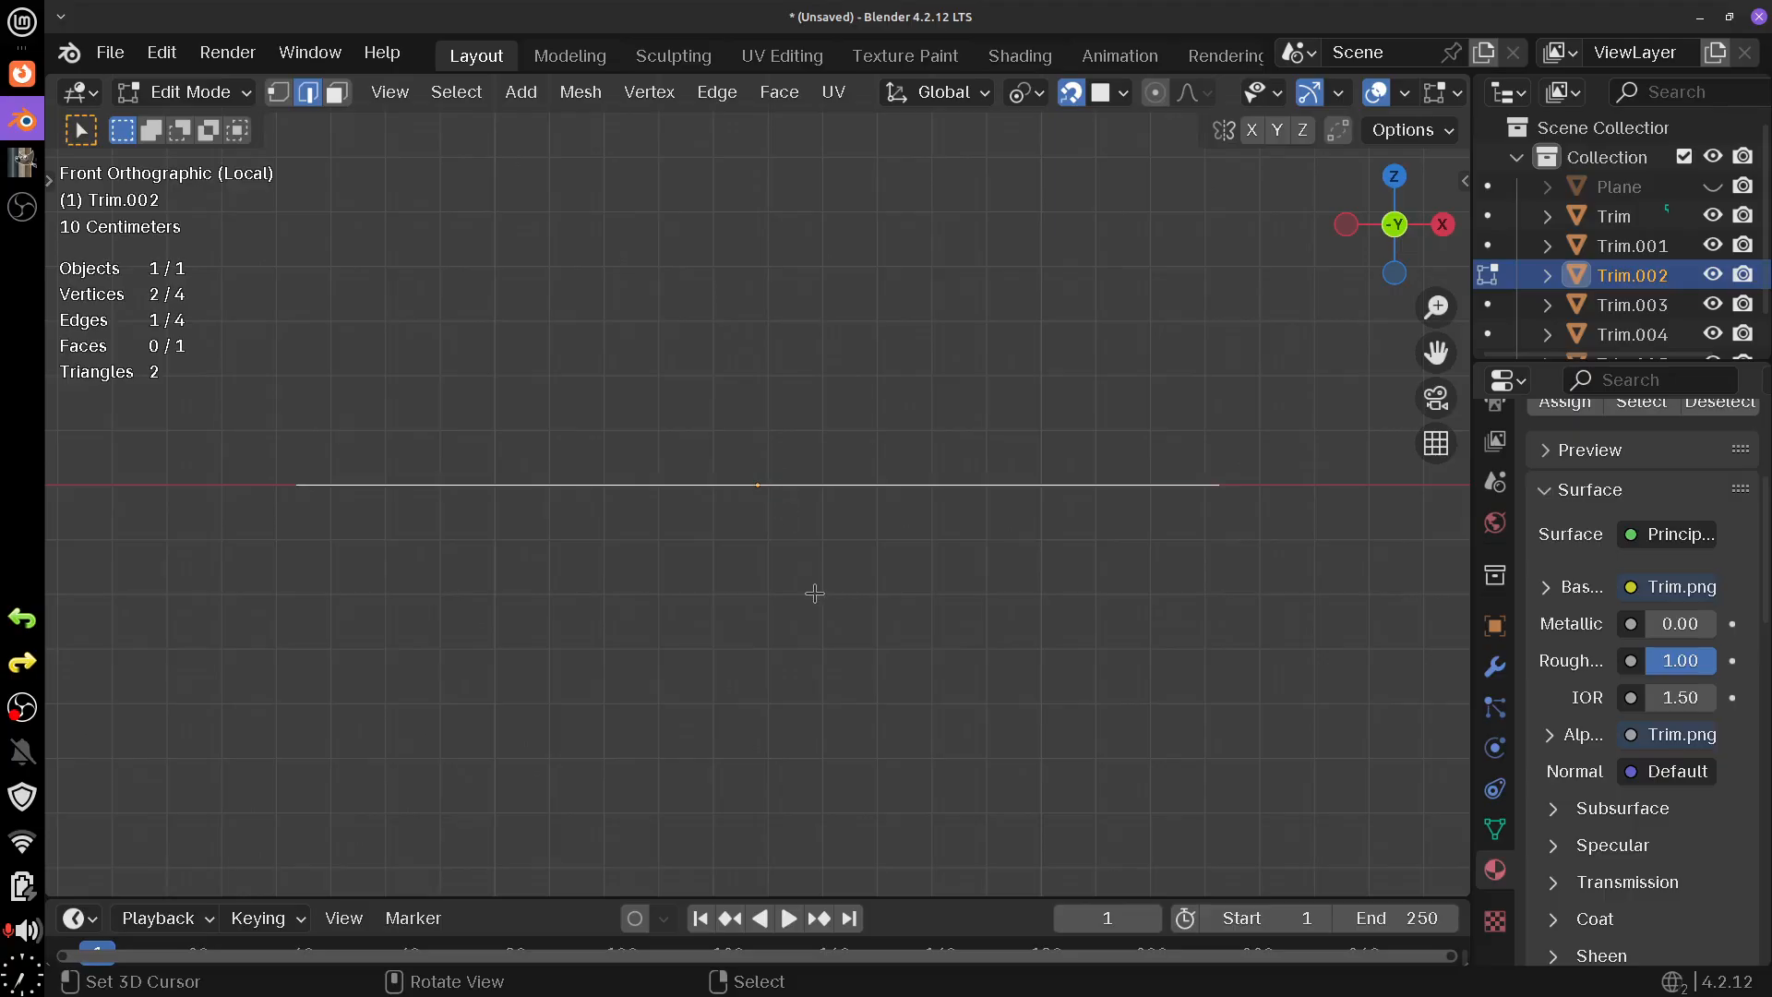
key(a)
key(g)
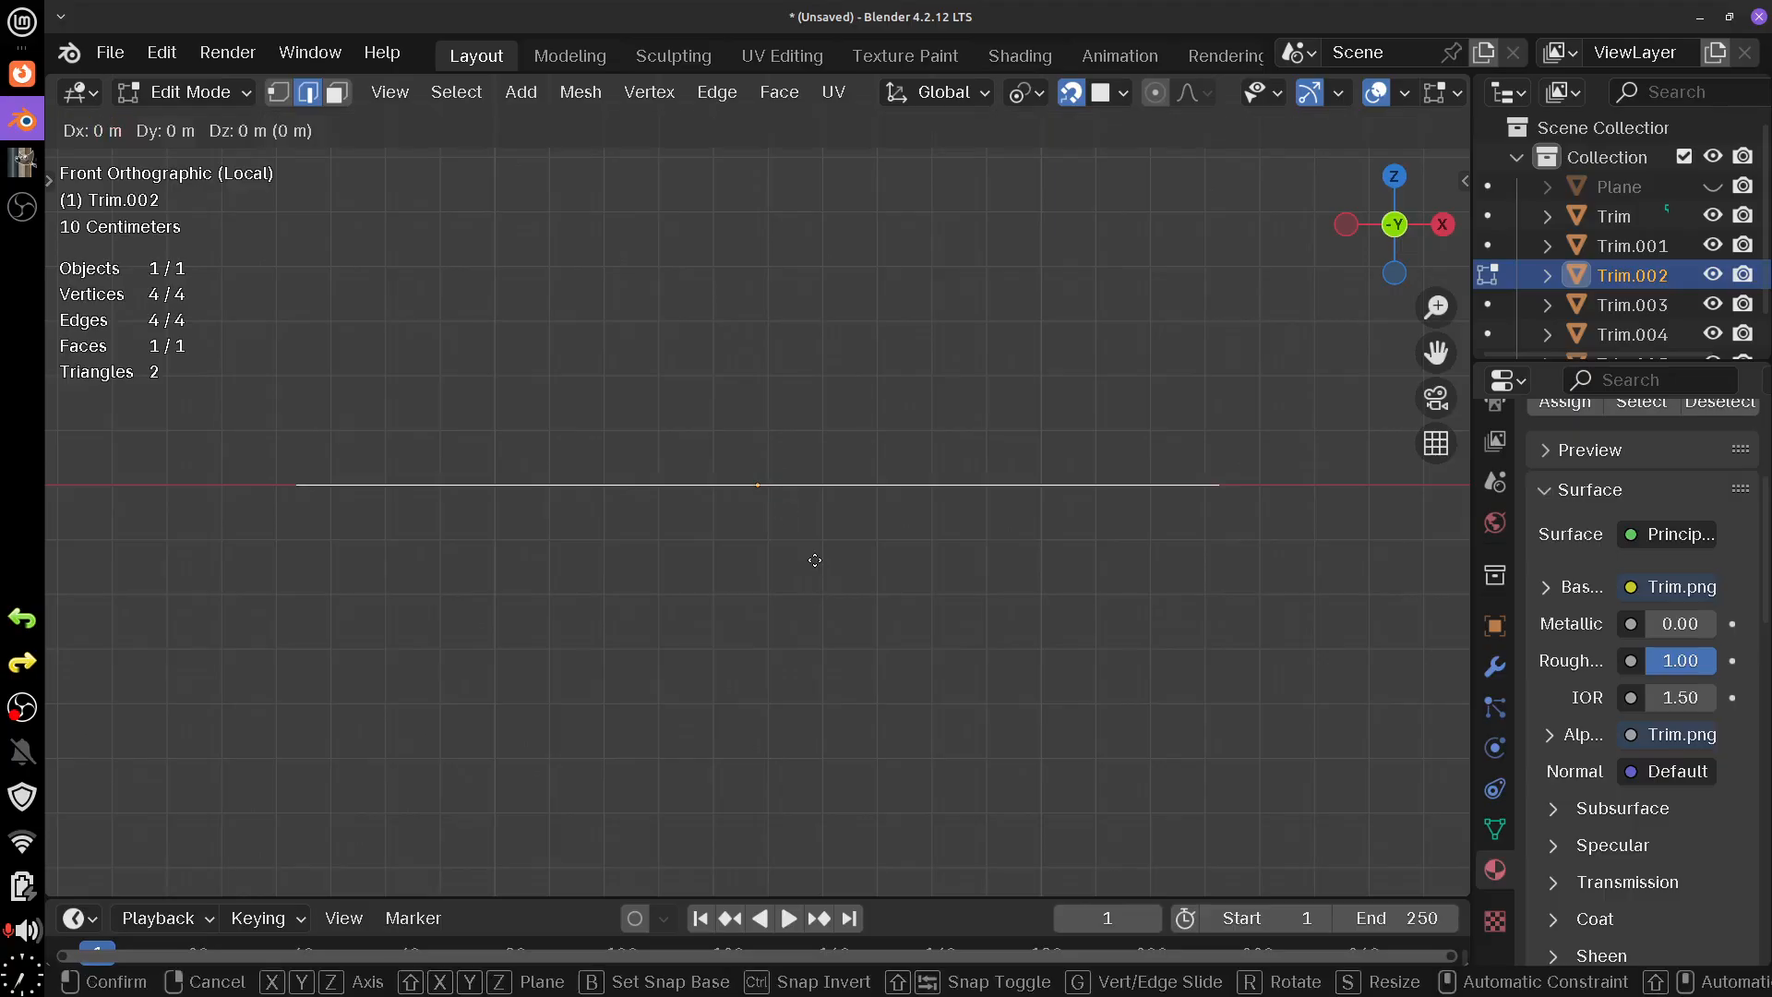
key(z)
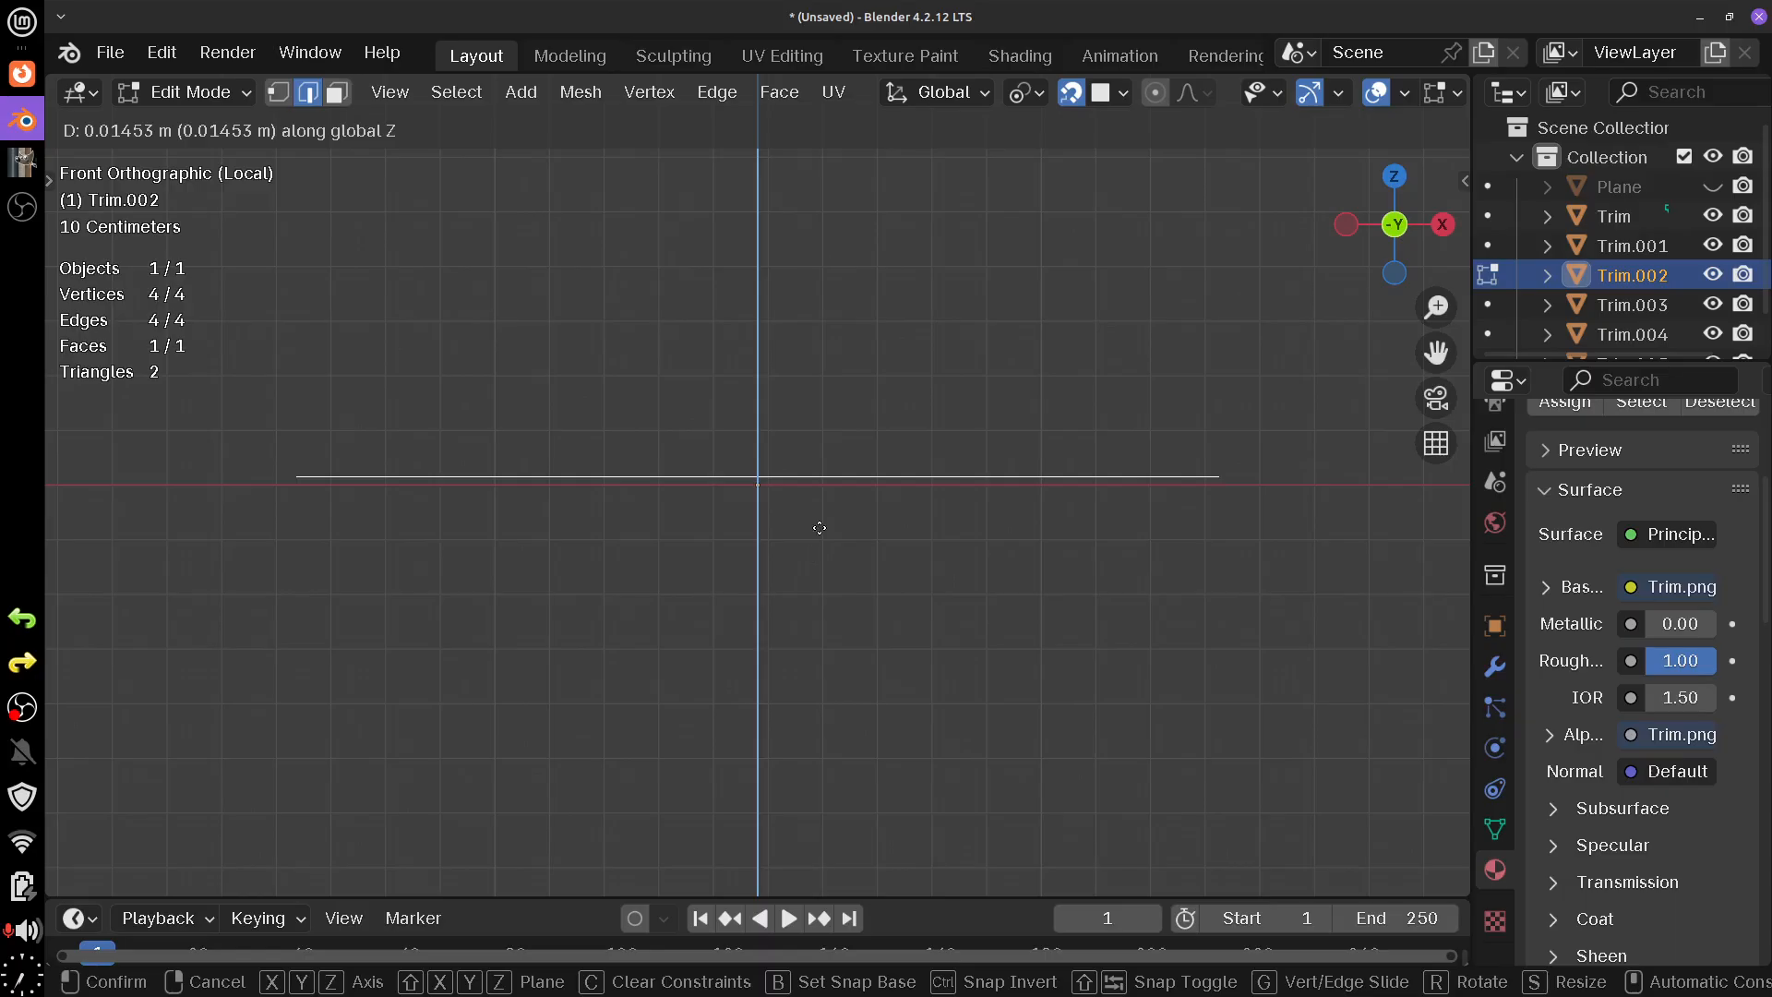
key(Escape)
- Set the snap target to Increment and raise the branch decal's geometry 0.01 m along the global Z axis
click(1122, 93)
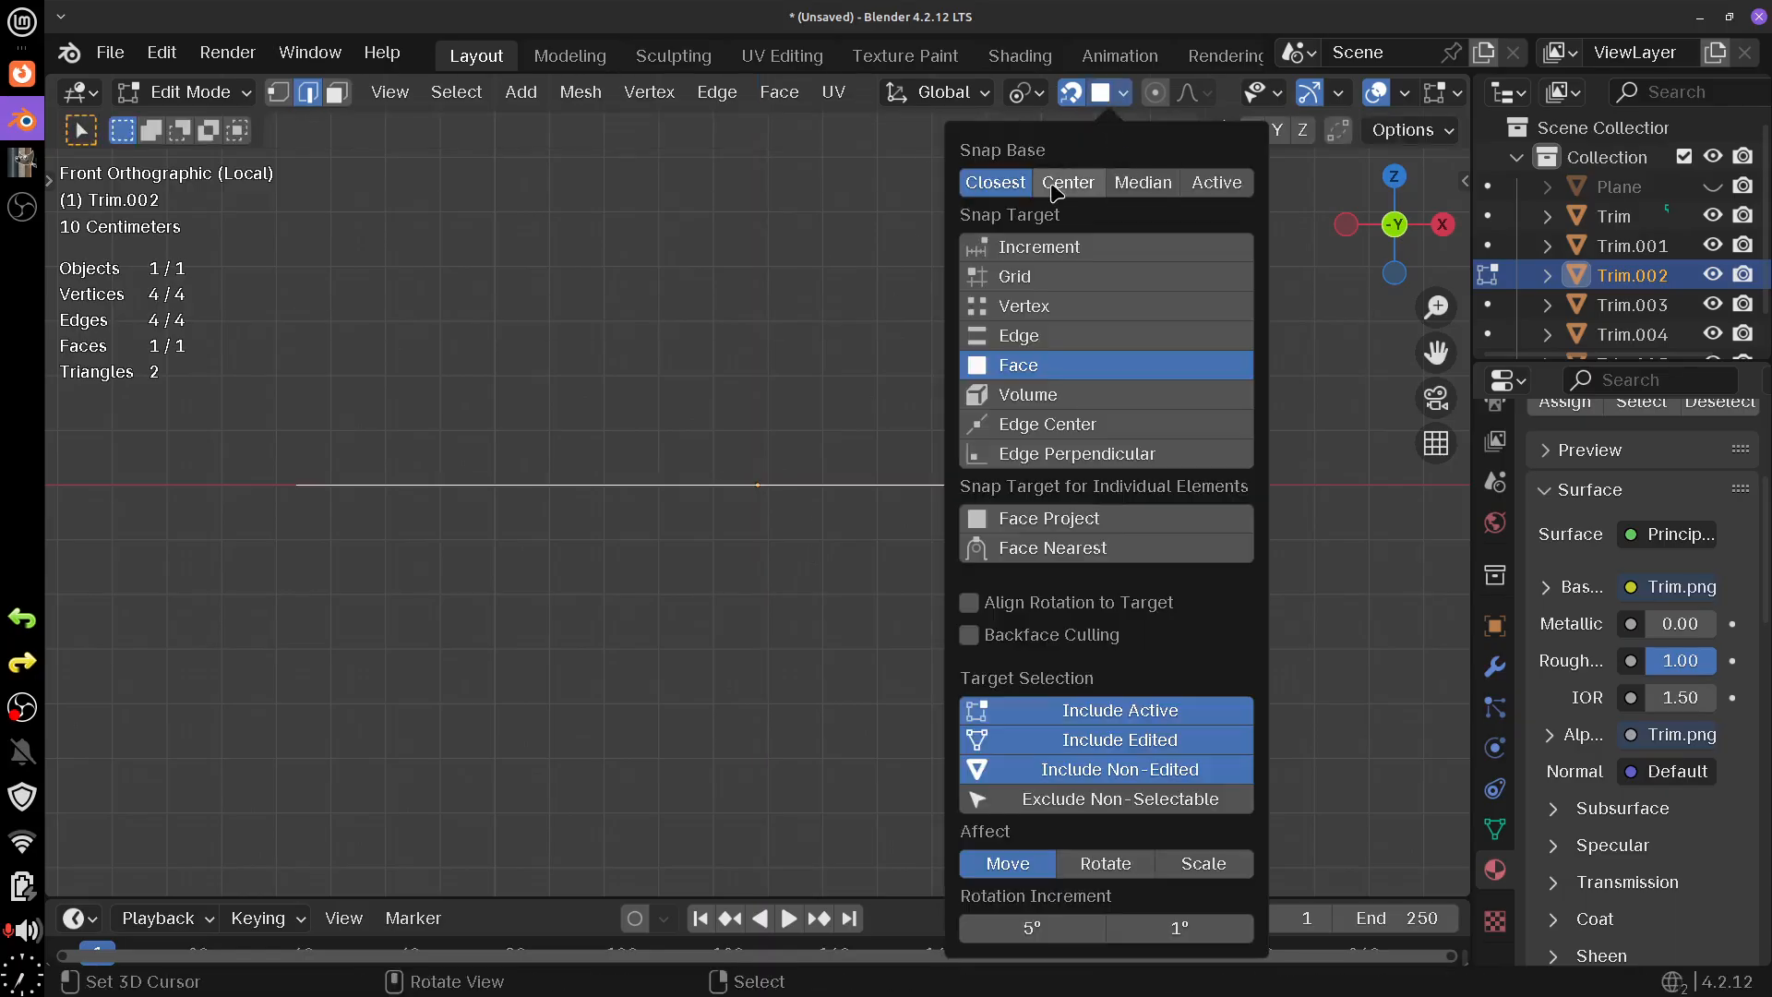
click(1041, 245)
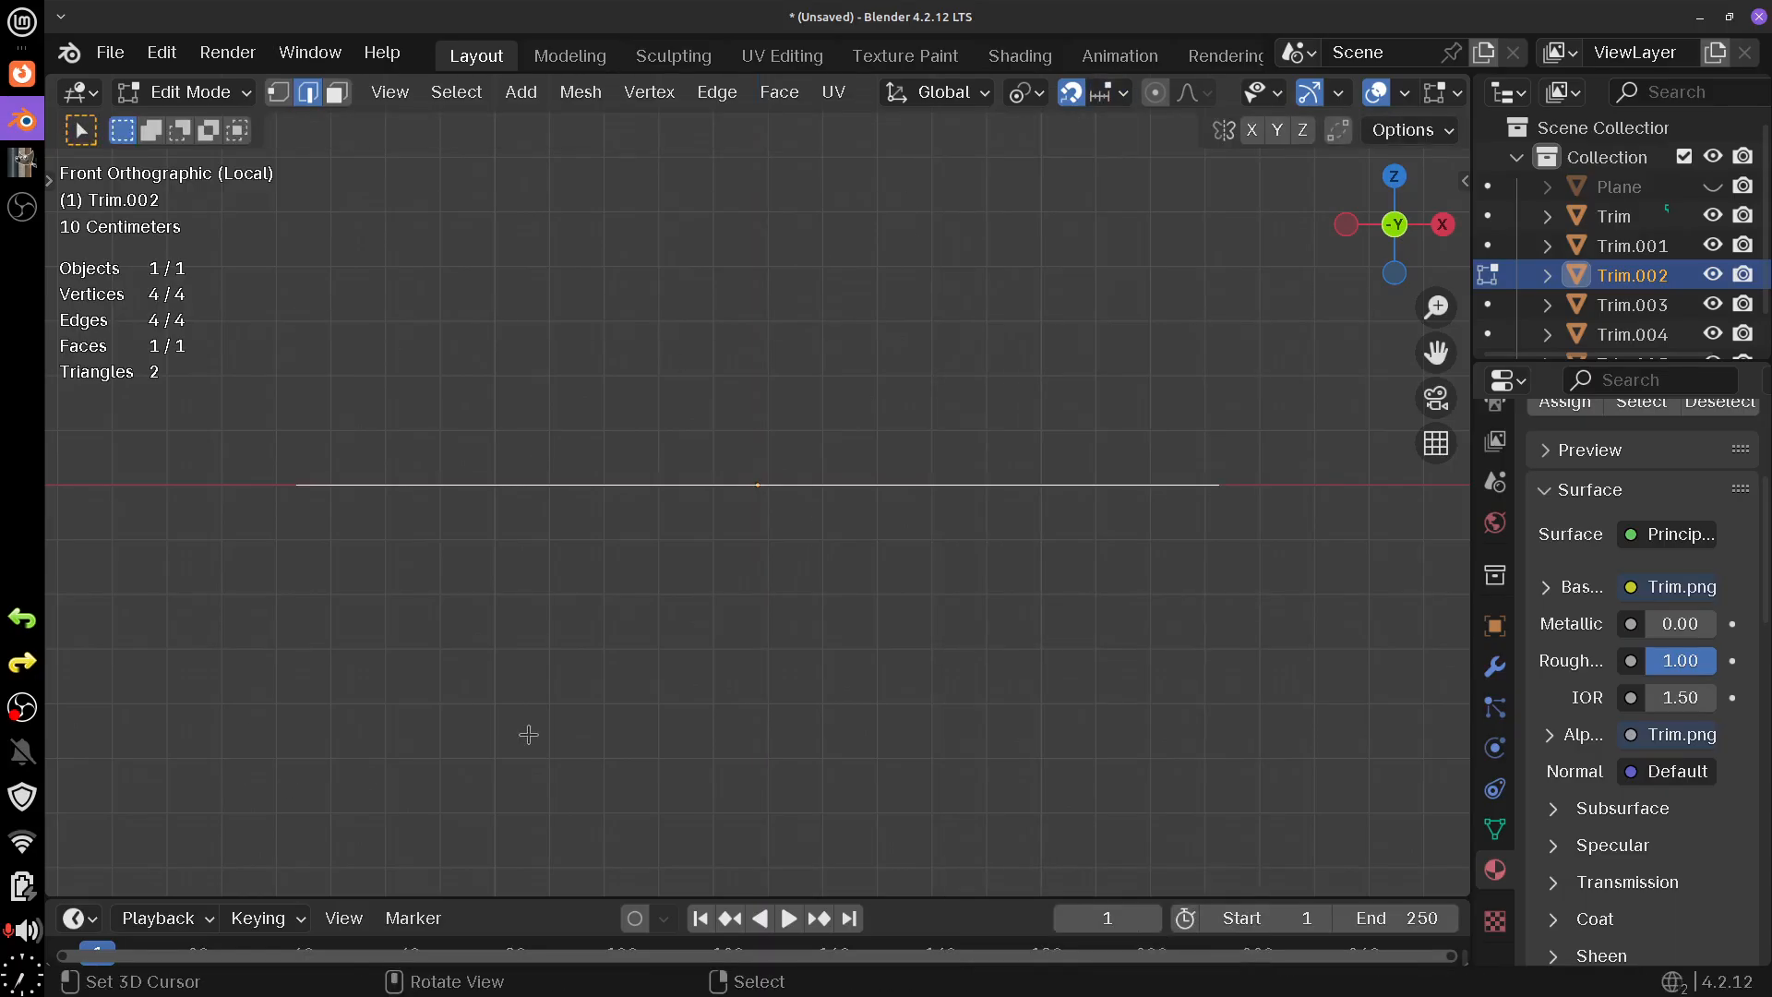
key(g)
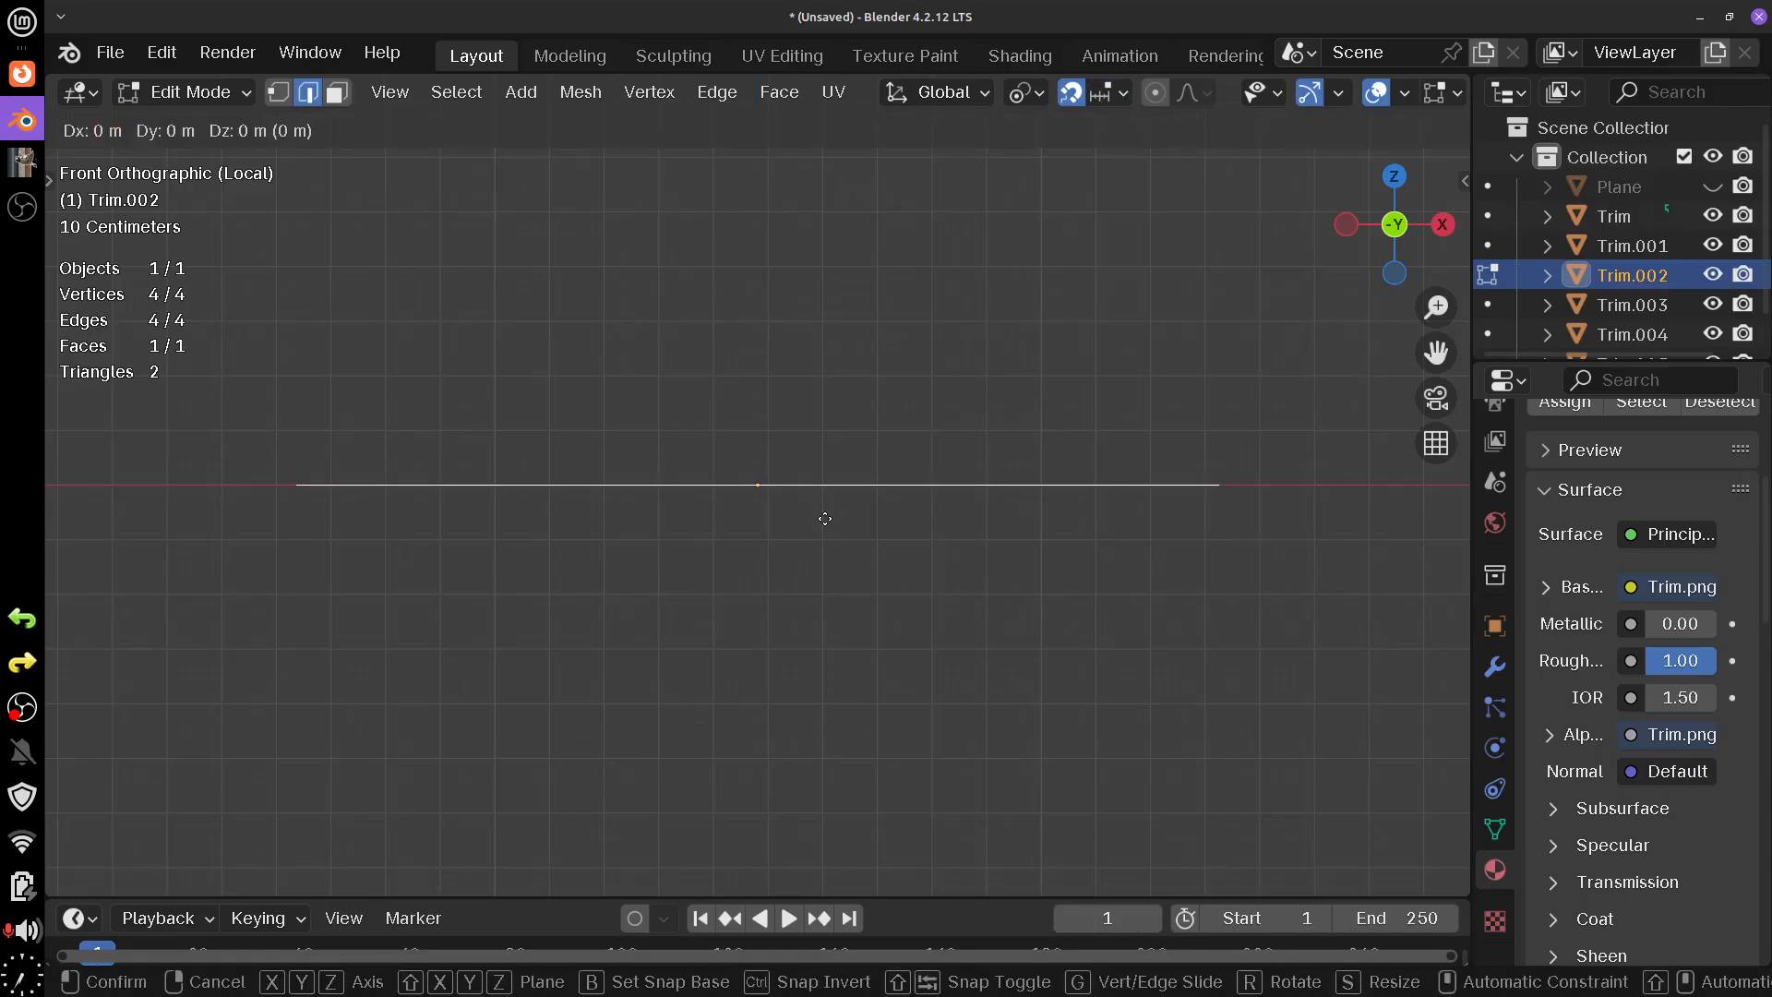
key(z)
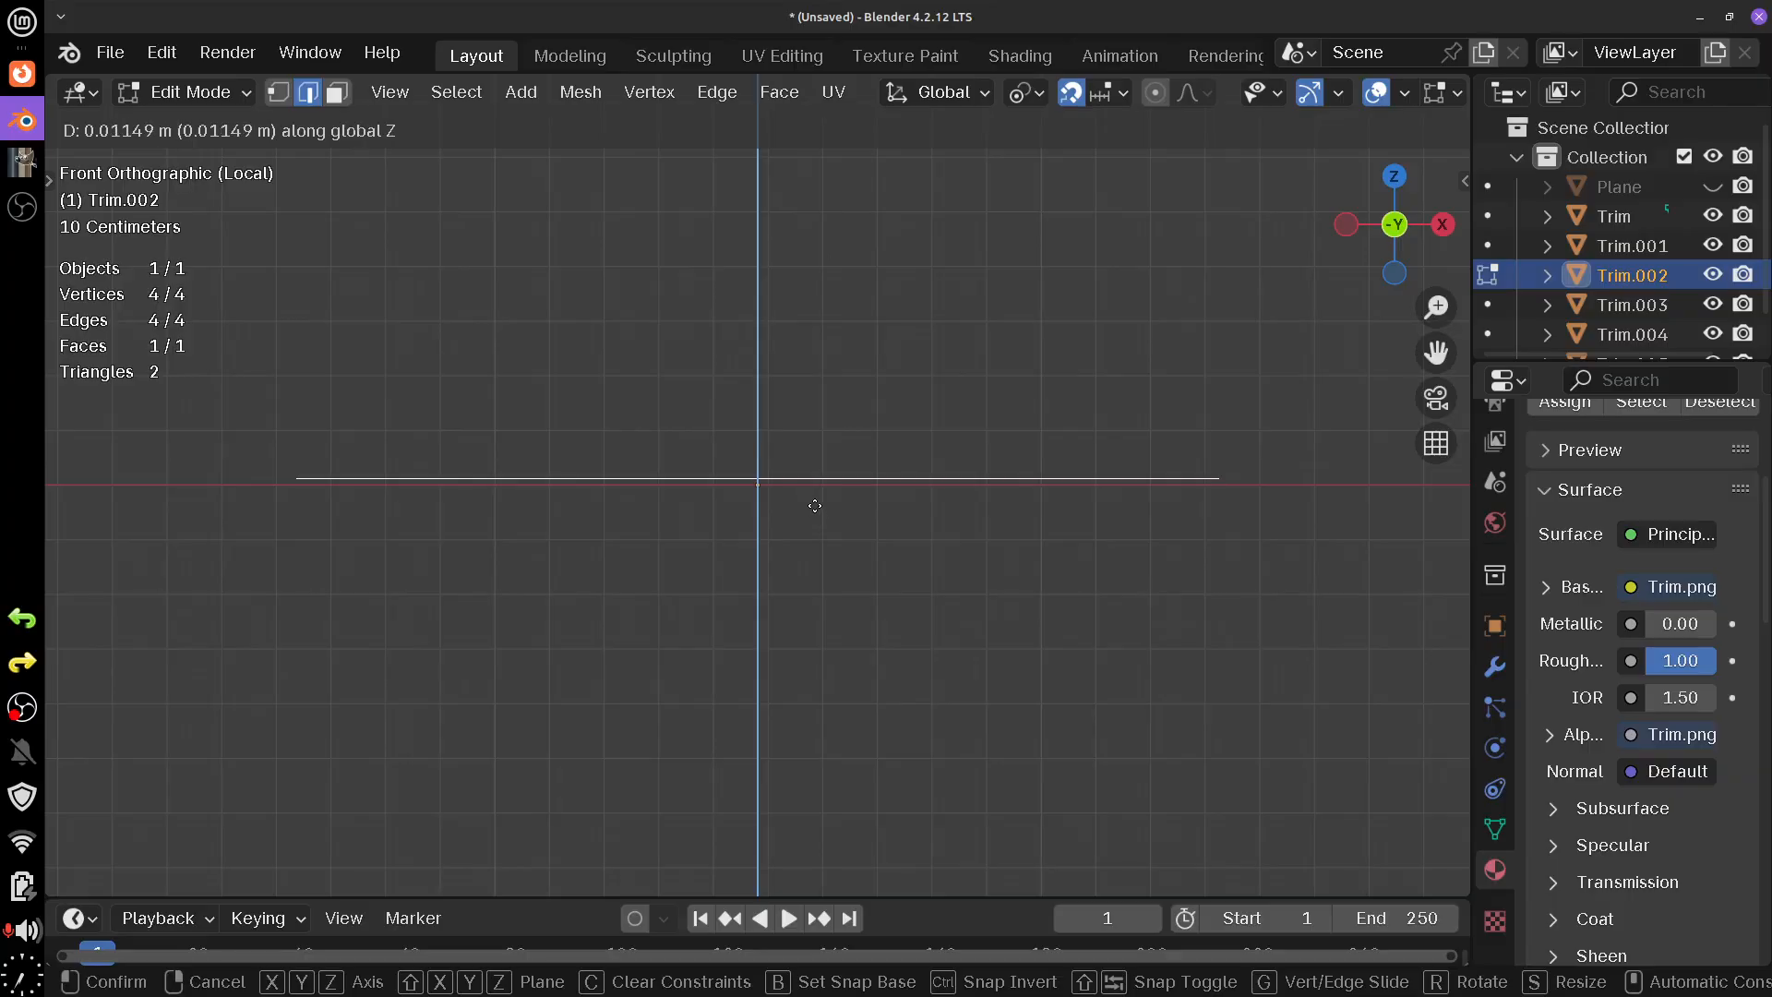
key(ctrl)
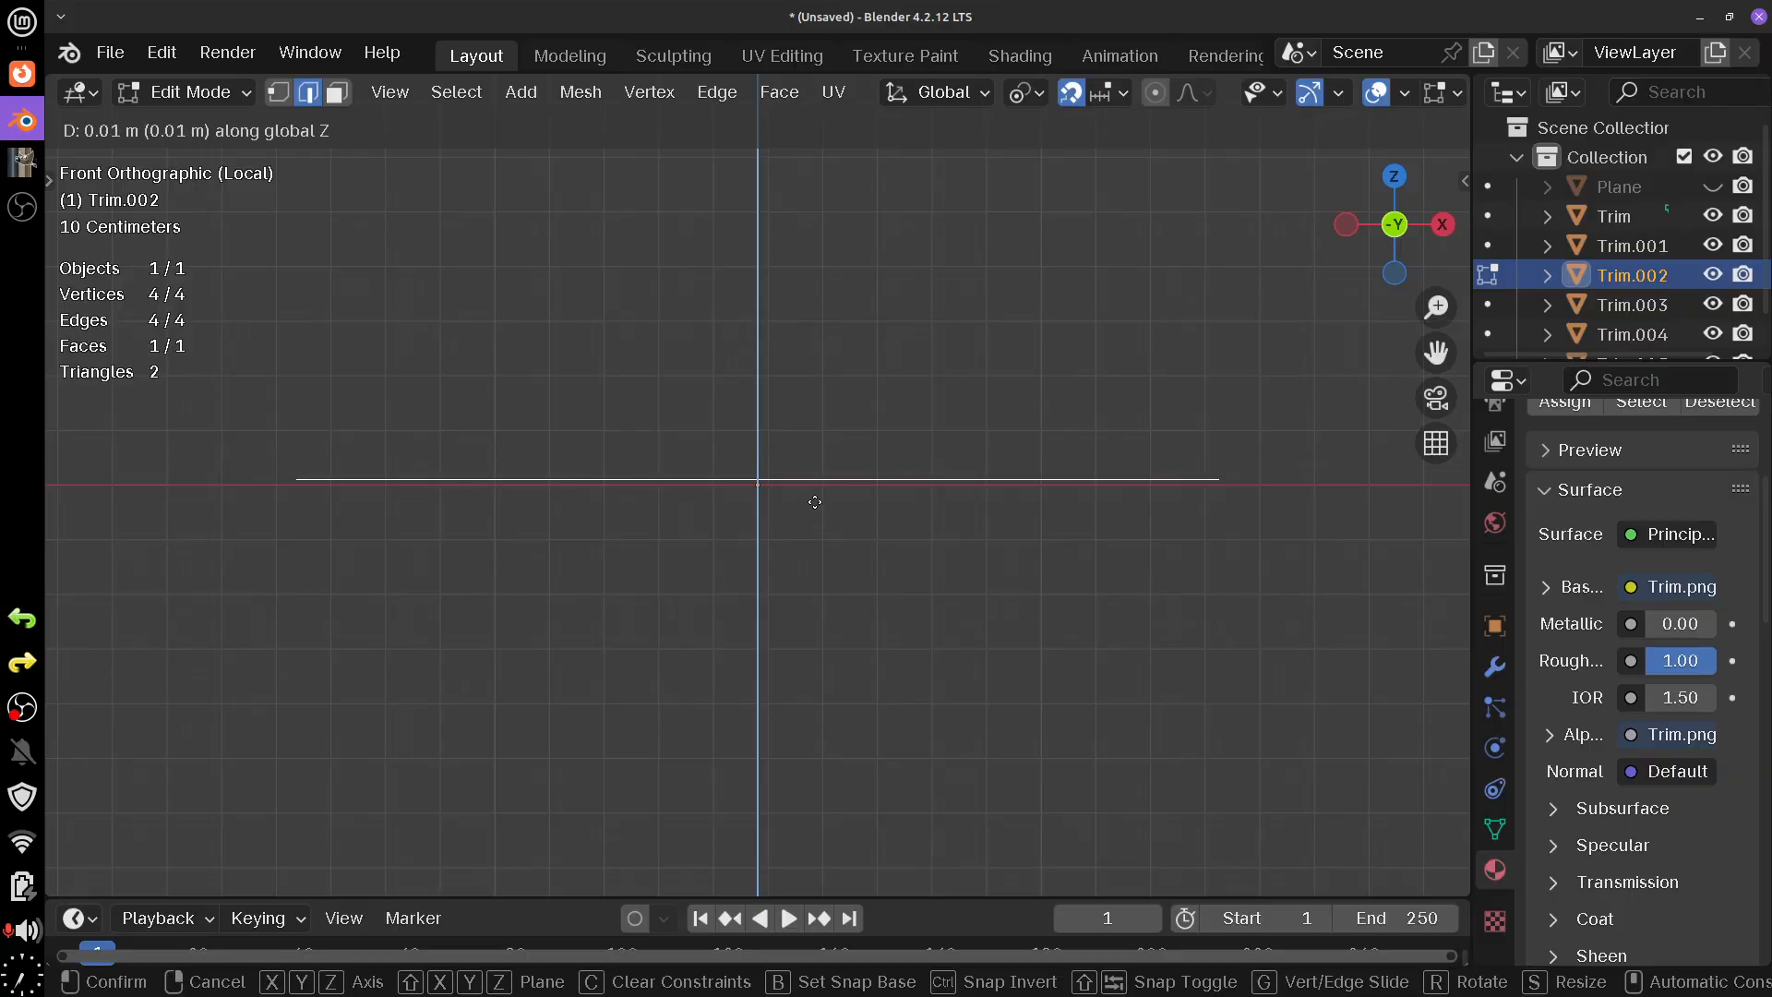
click(814, 502)
- Return the branch decal to Object Mode and exit local view to bring back the whole street
drag(771, 557, 819, 625)
key(Tab)
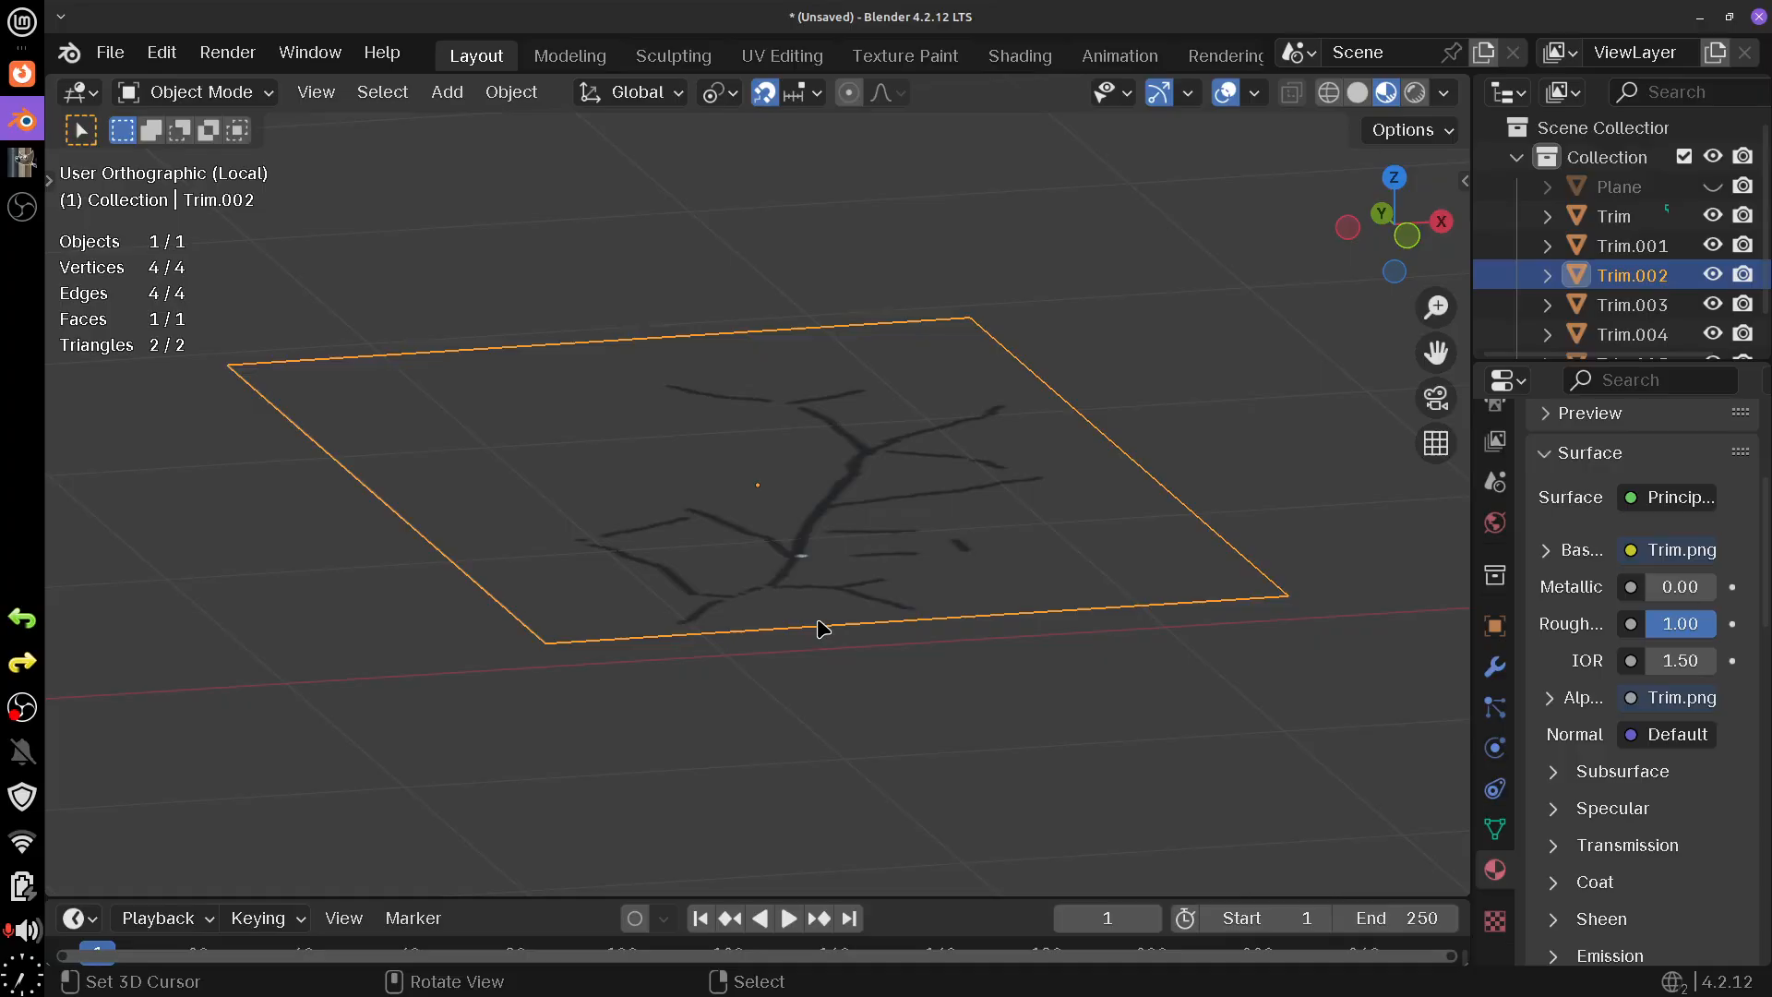
scroll(821, 626, down, 1)
key(KP_Divide)
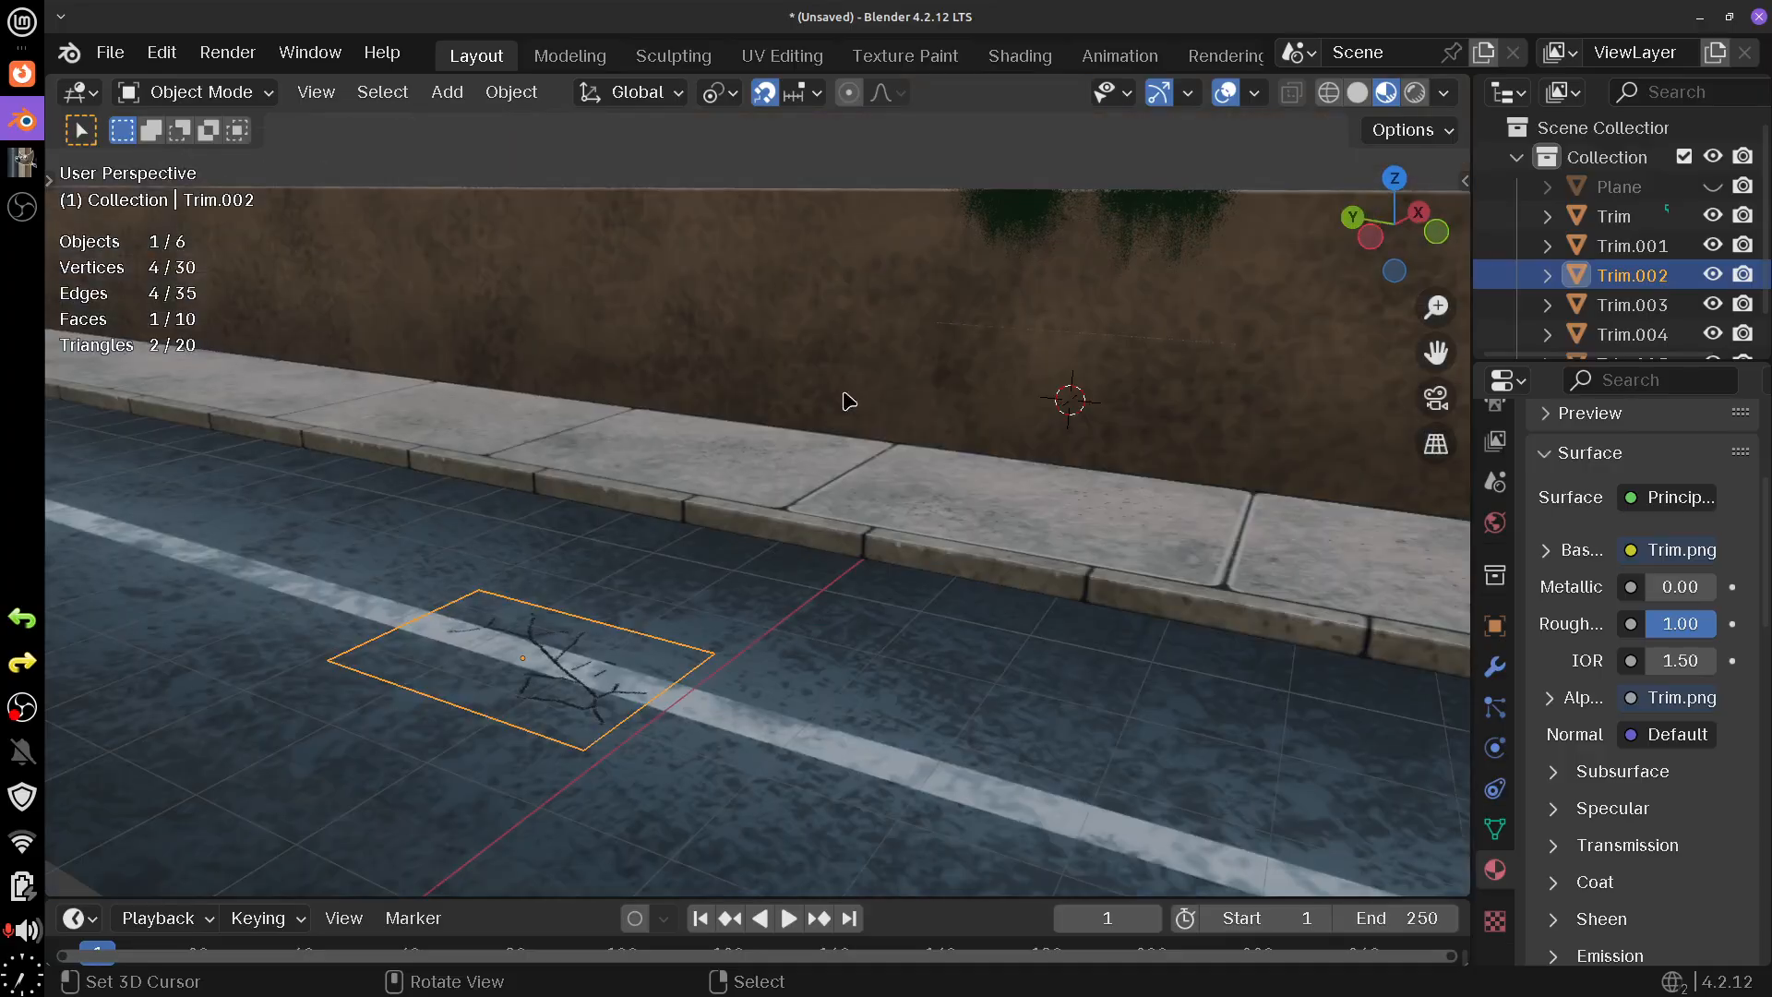
- Rotate the branch decal on the road about 37° around the global Z axis
click(1008, 225)
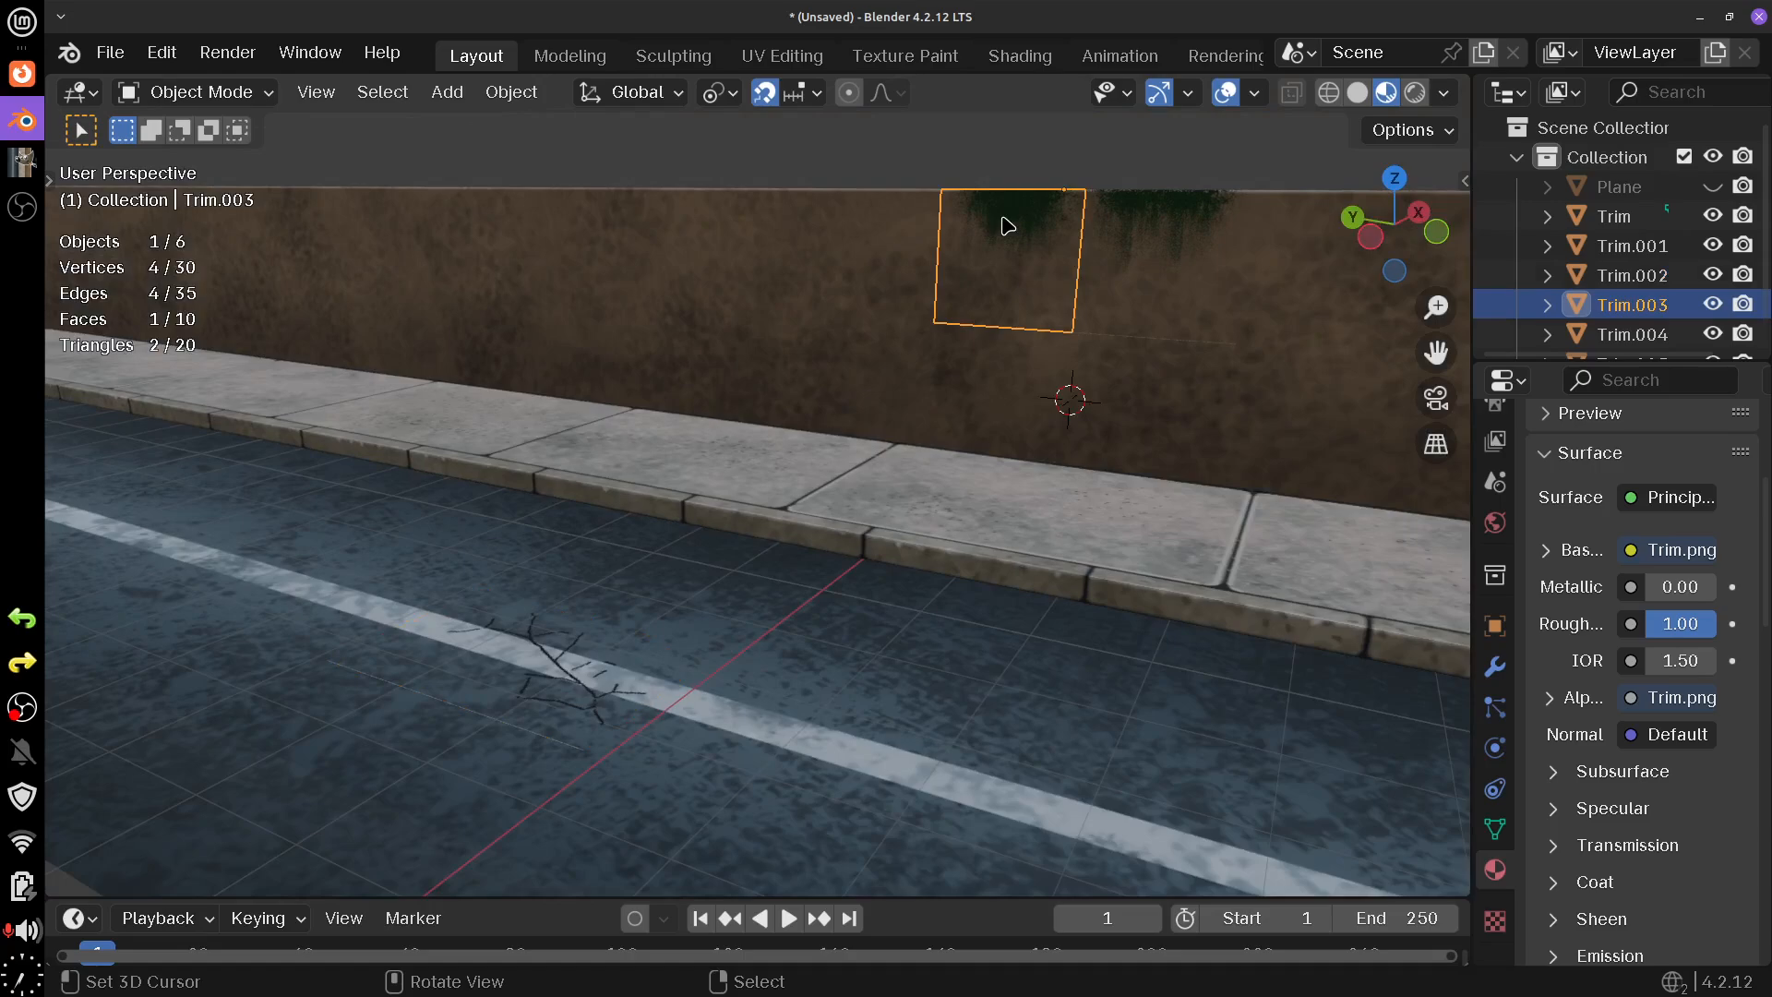
click(609, 697)
scroll(579, 756, down, 1)
drag(579, 756, 606, 791)
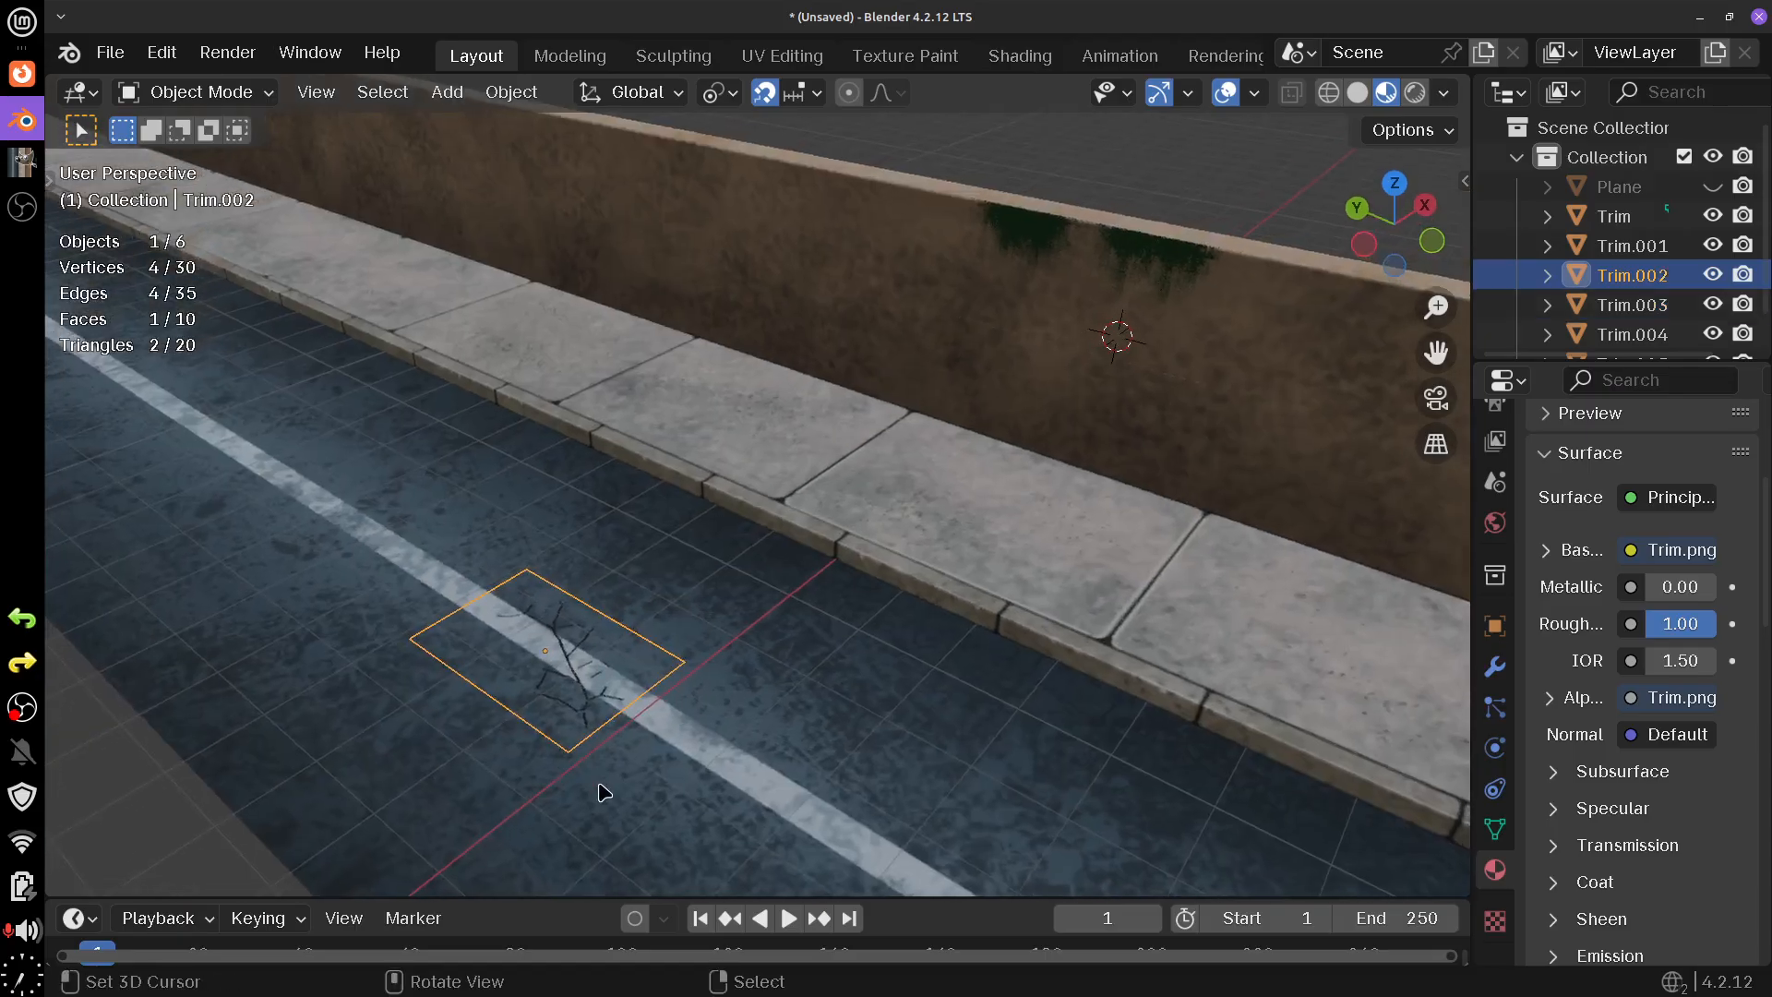
key(r)
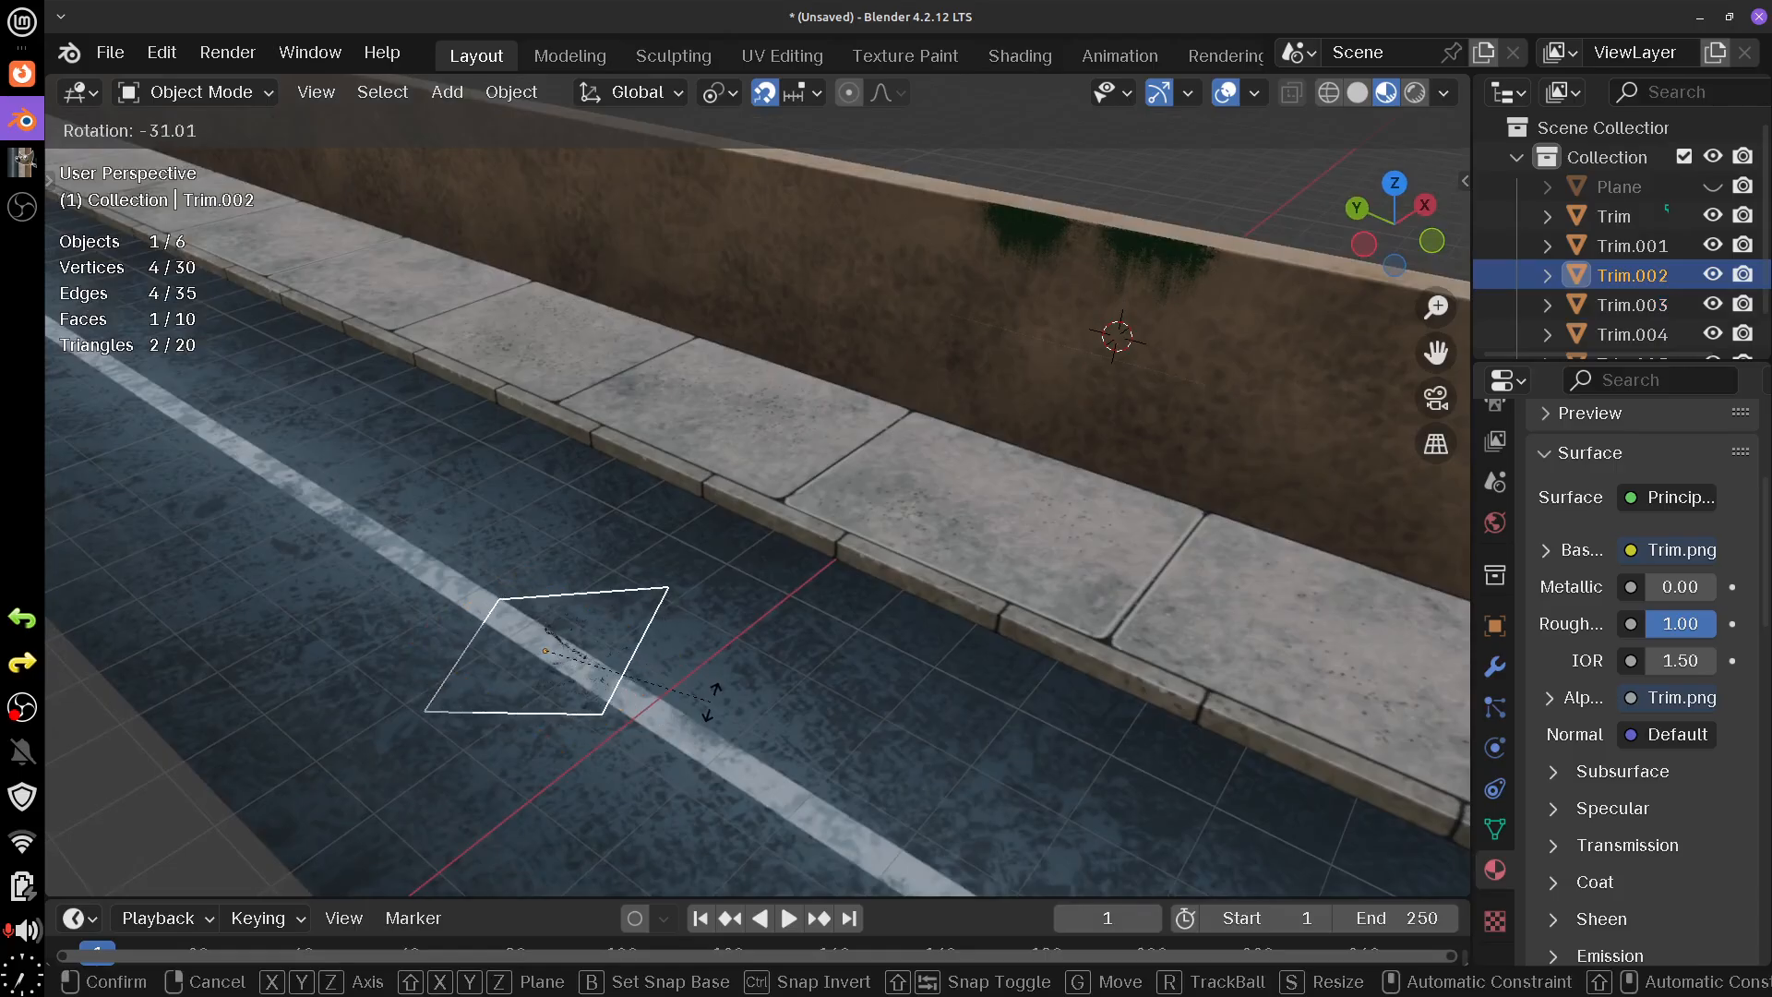
key(z)
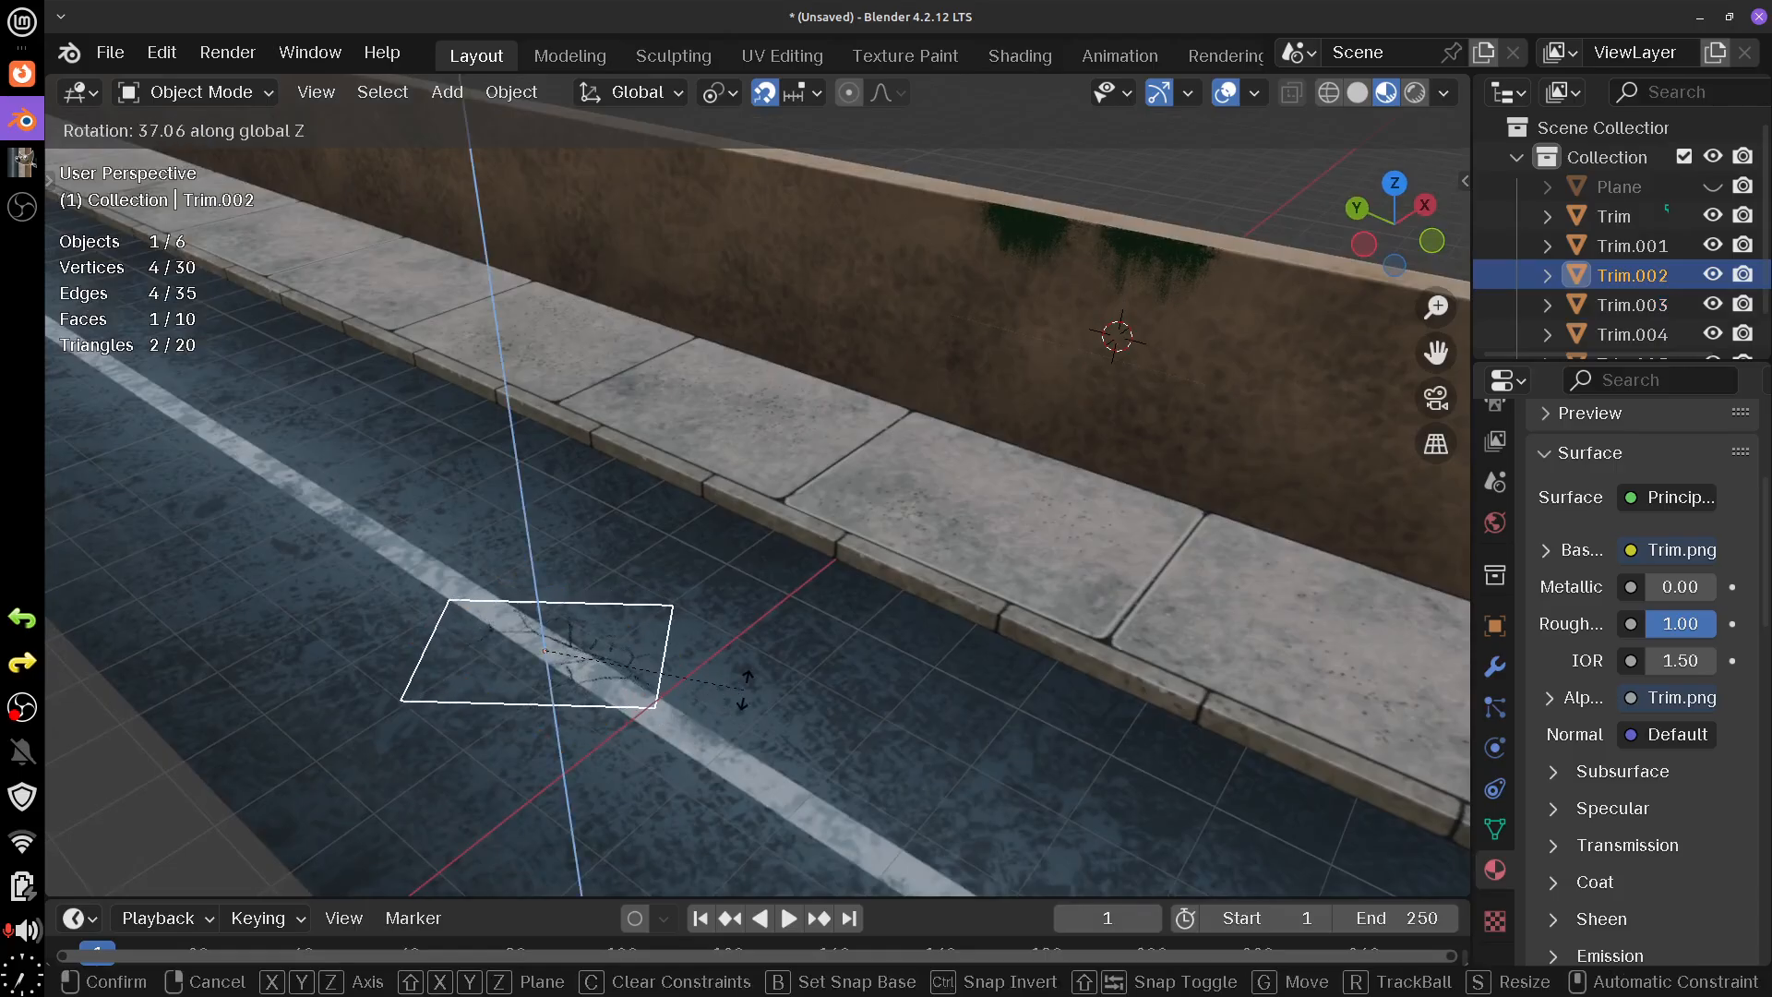
click(745, 700)
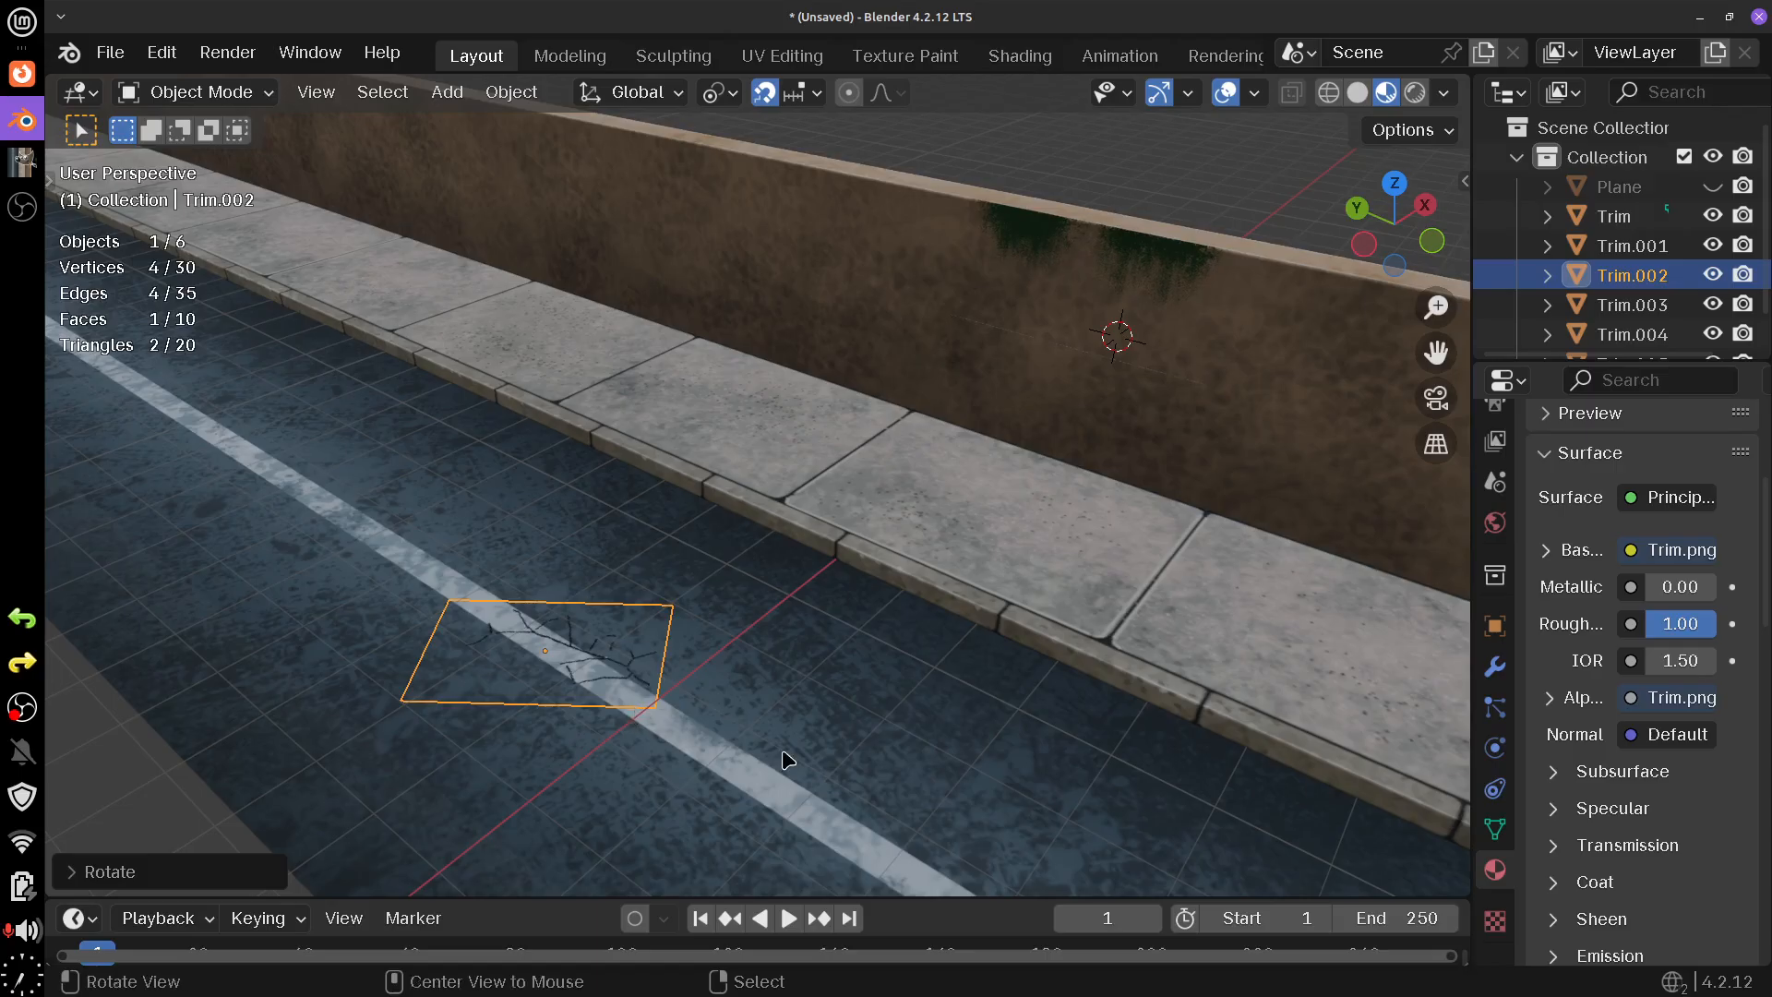
- Make a linked duplicate of the branch decal and place it farther along the road, moving it only in the horizontal plane
key(shift+d)
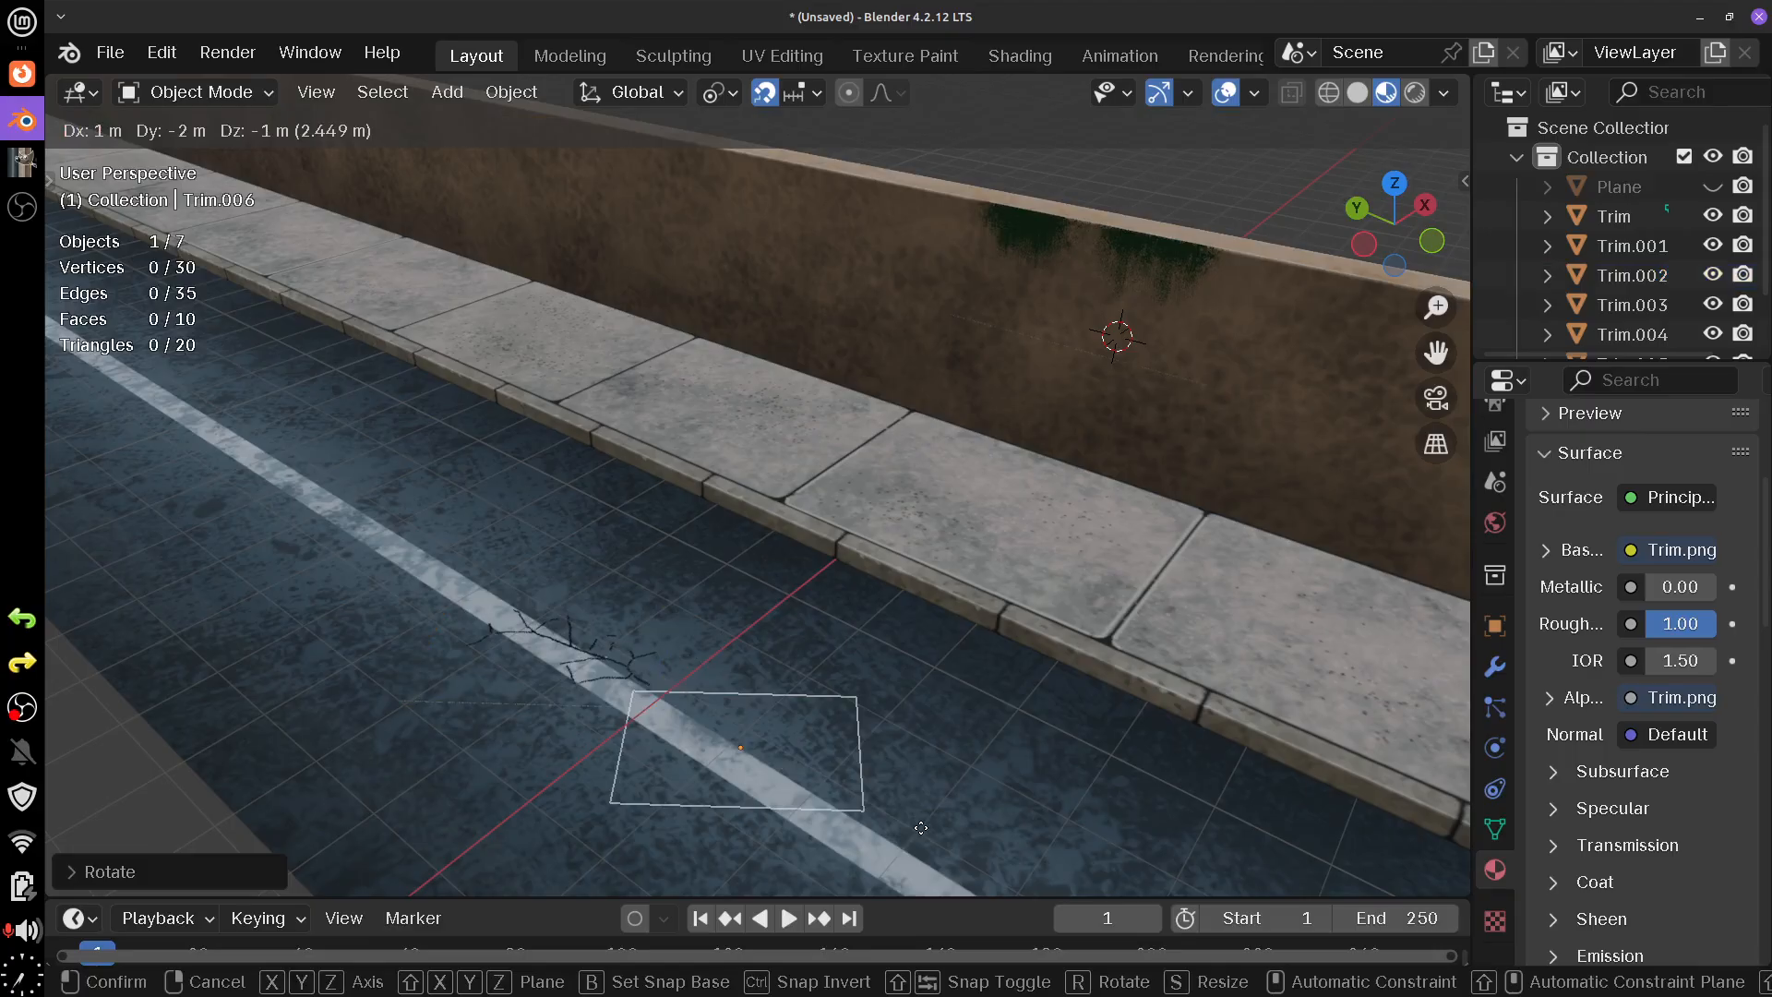
key(shift+z)
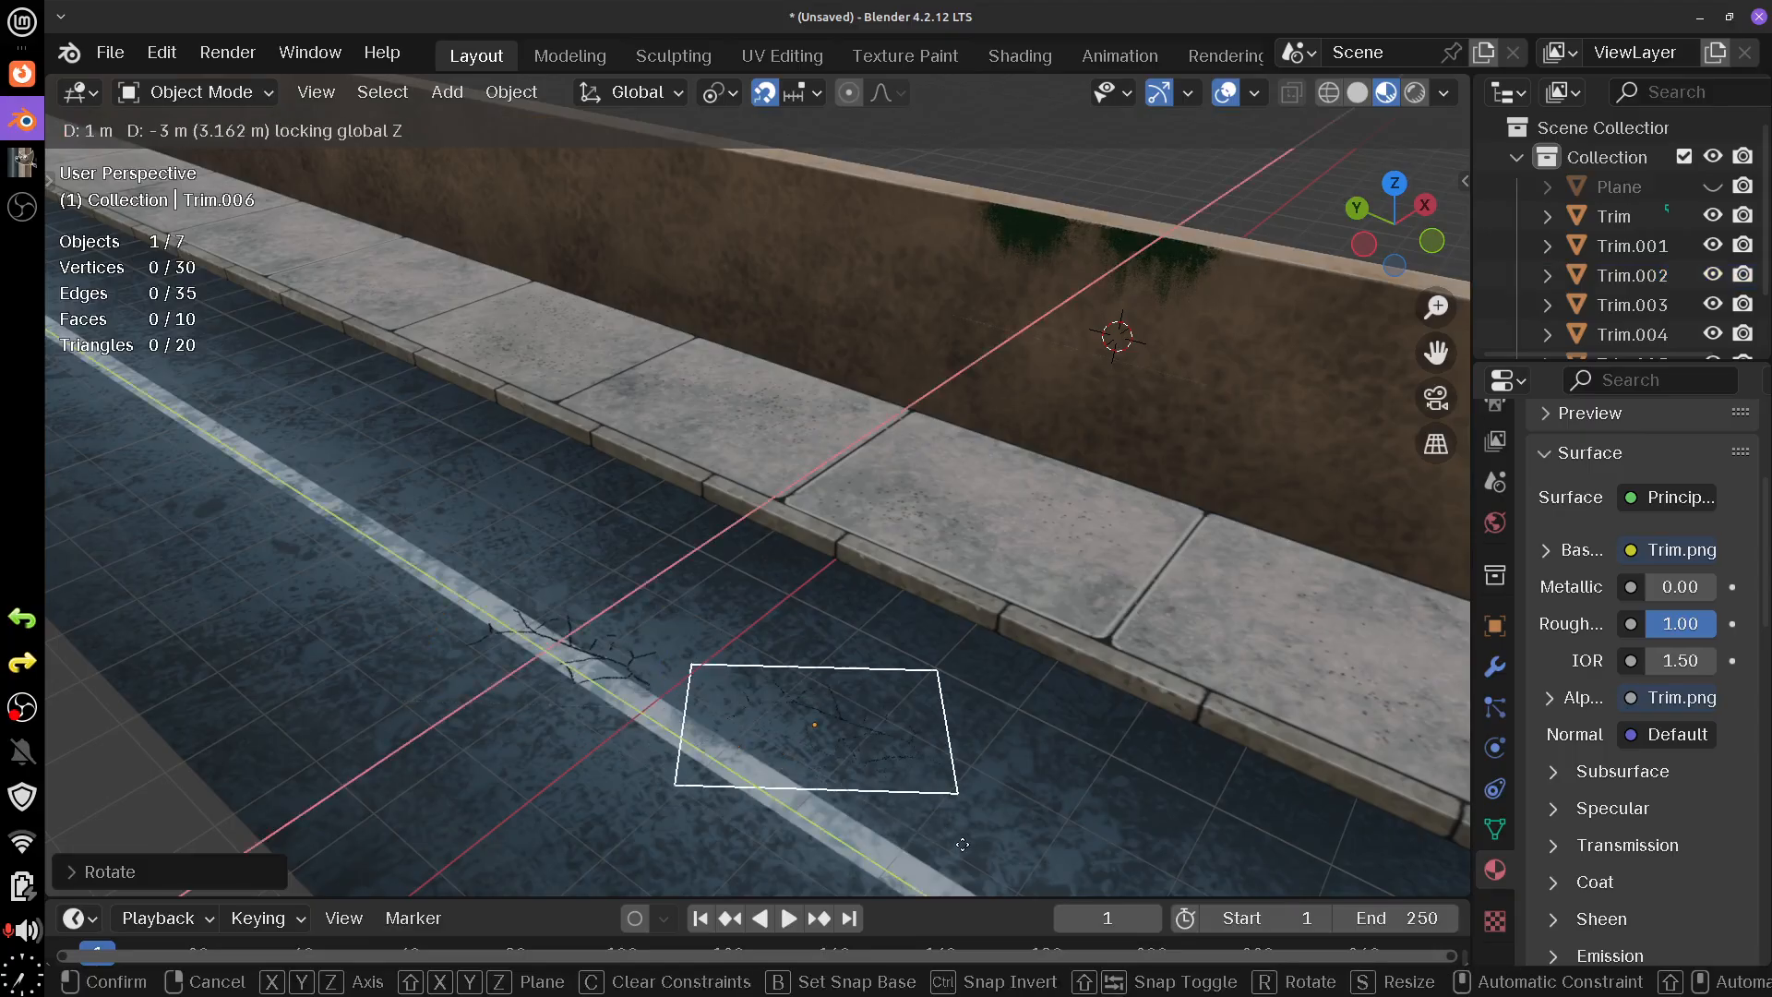
click(993, 848)
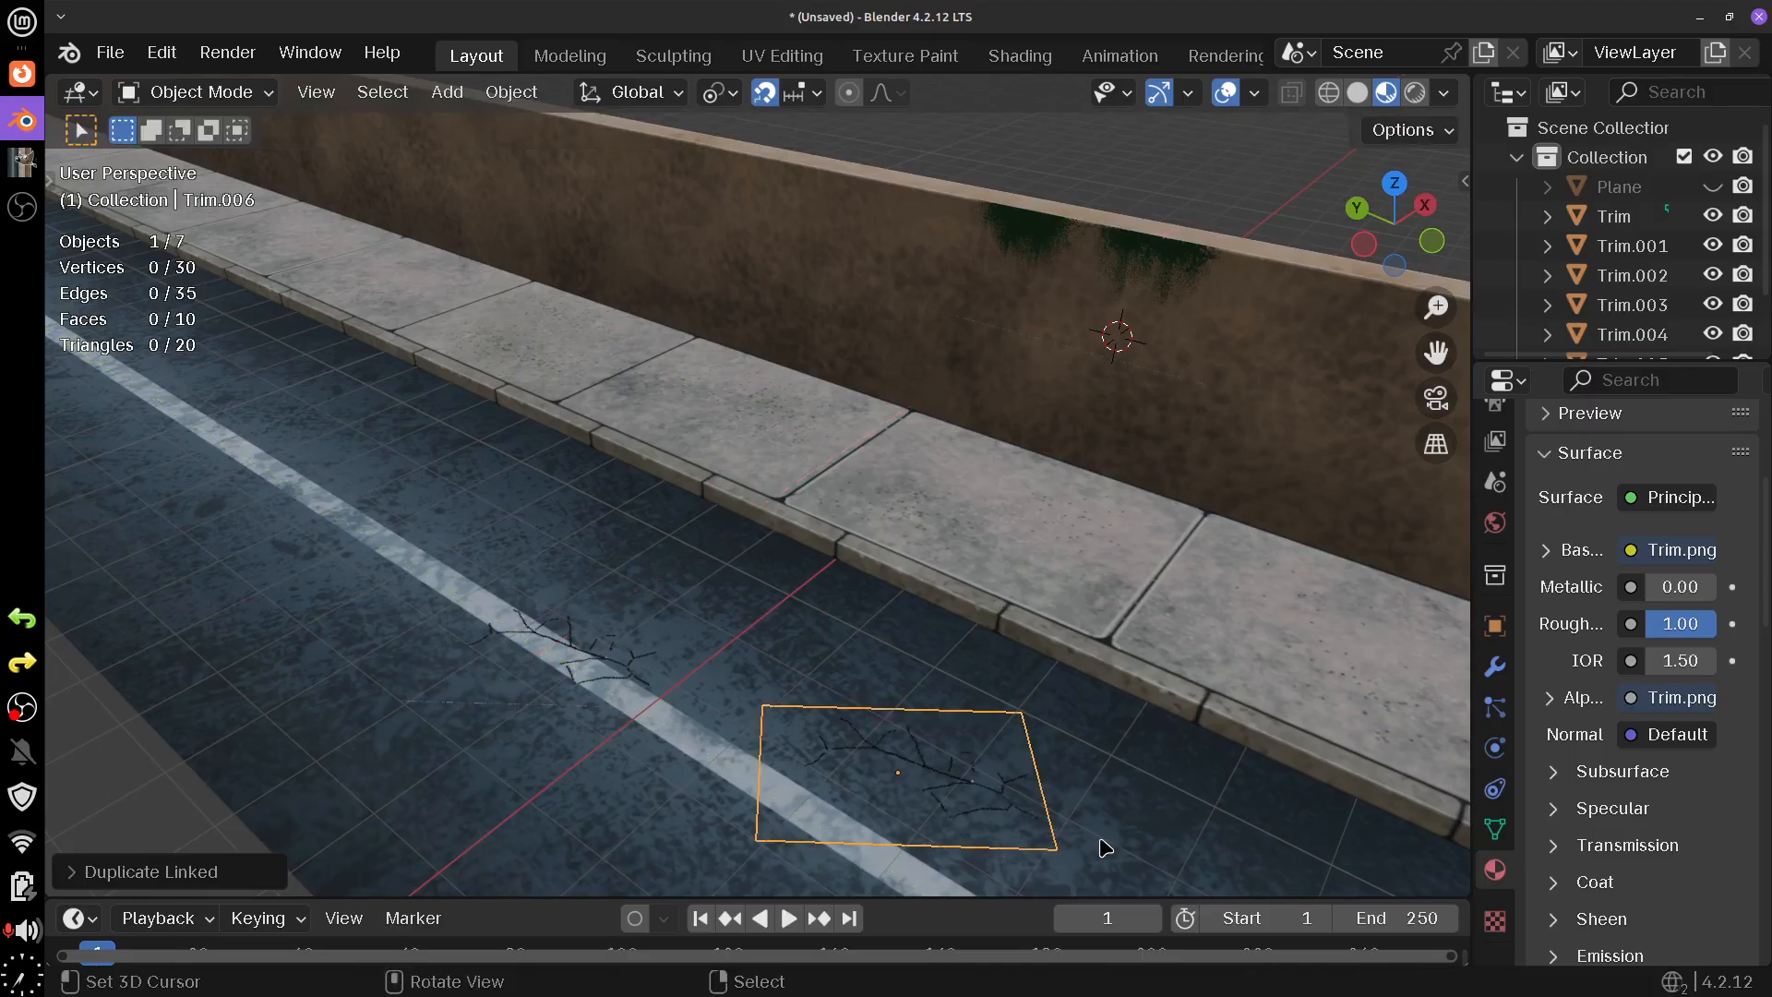
- Rotate the duplicated branch decal about -45° around the global Z axis and scale it up to roughly twice its size
key(r)
key(z)
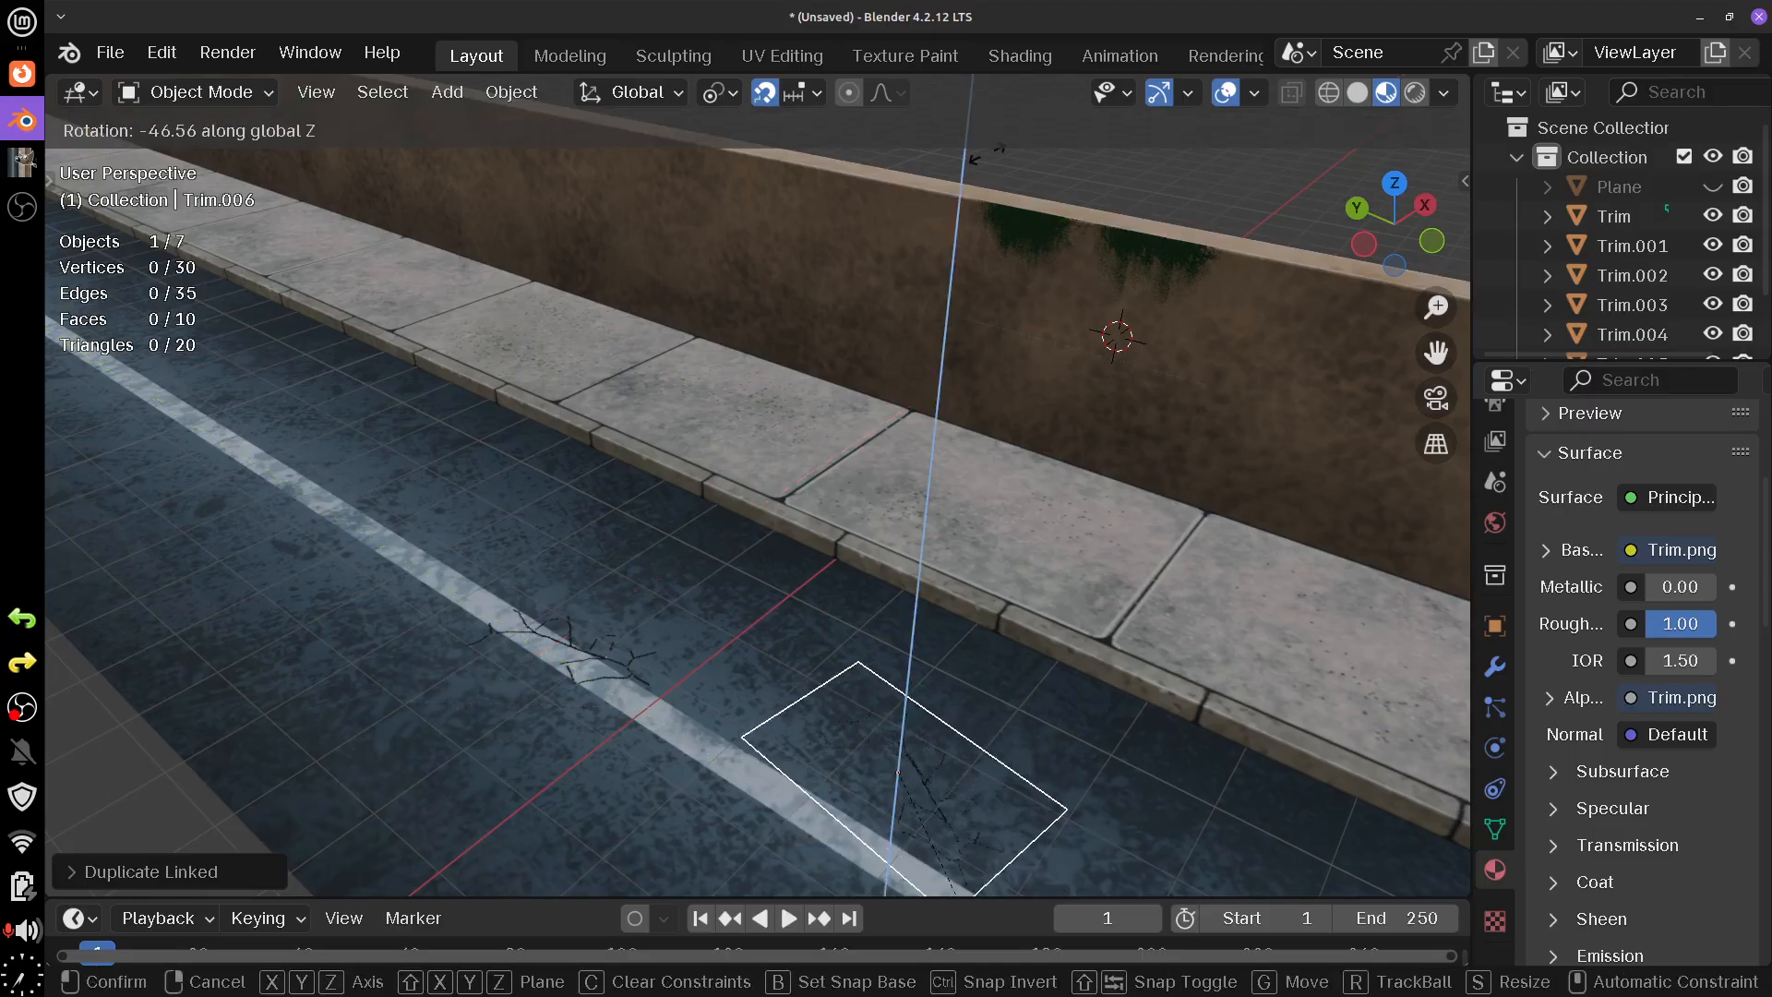
click(971, 168)
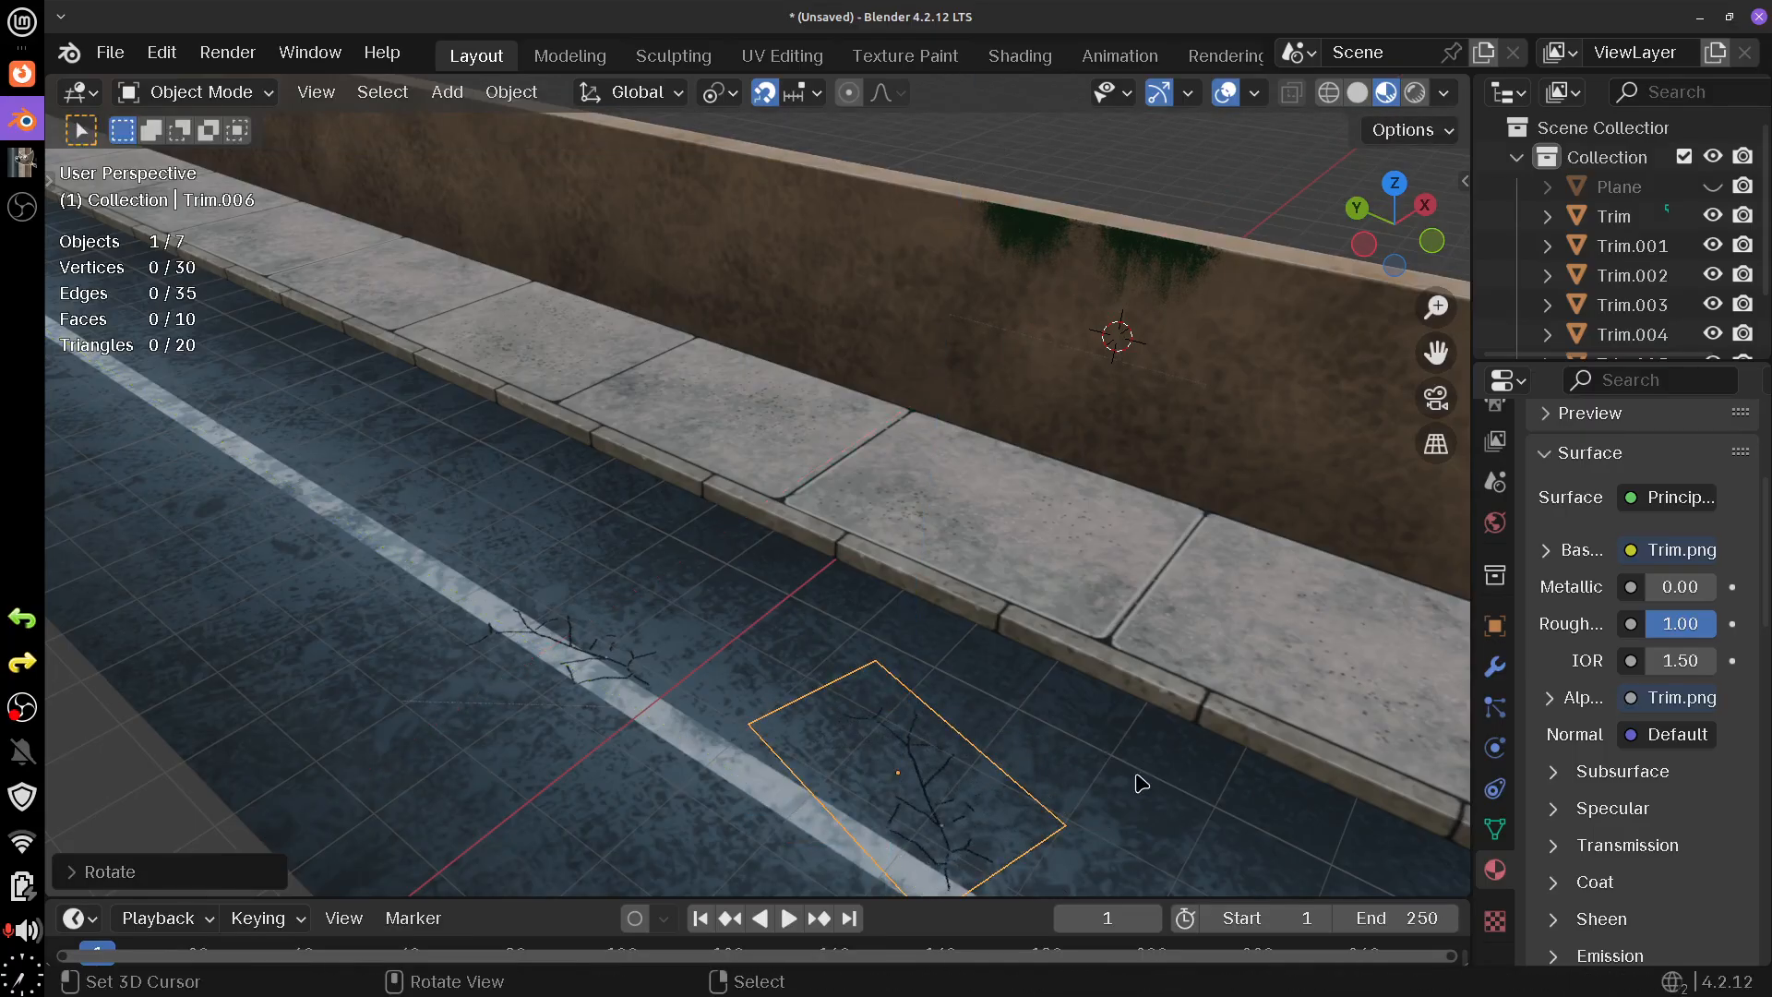
key(s)
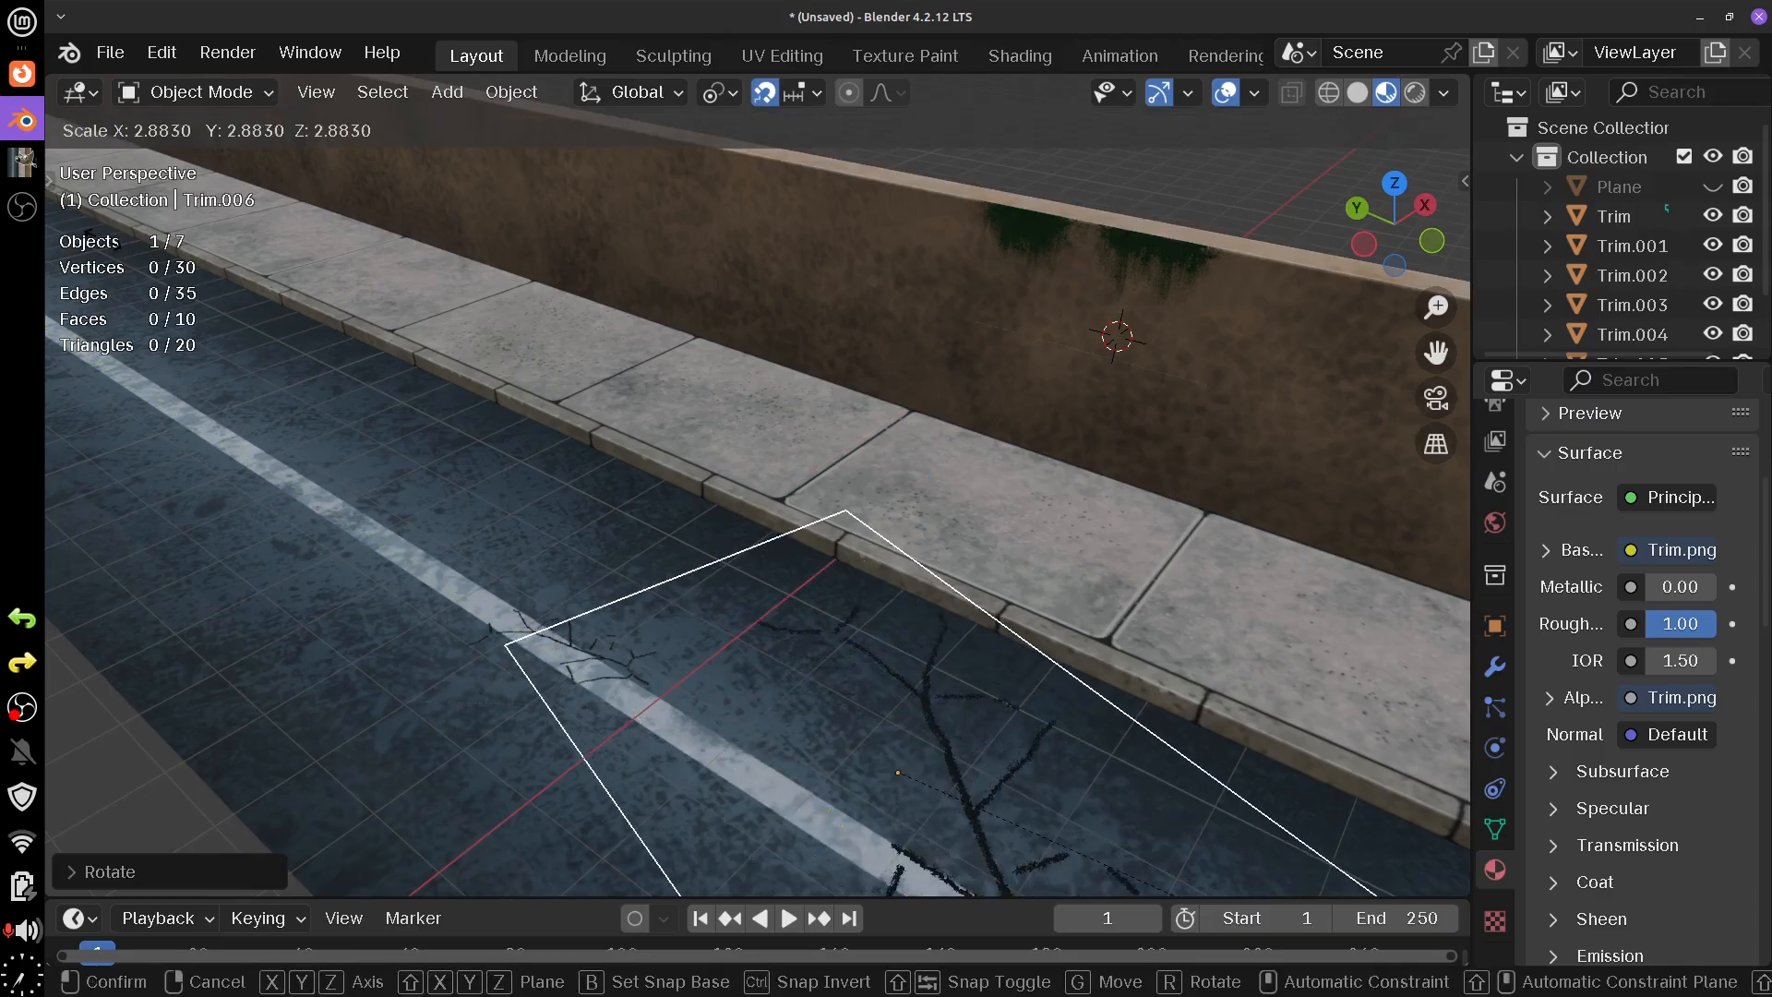
click(1272, 168)
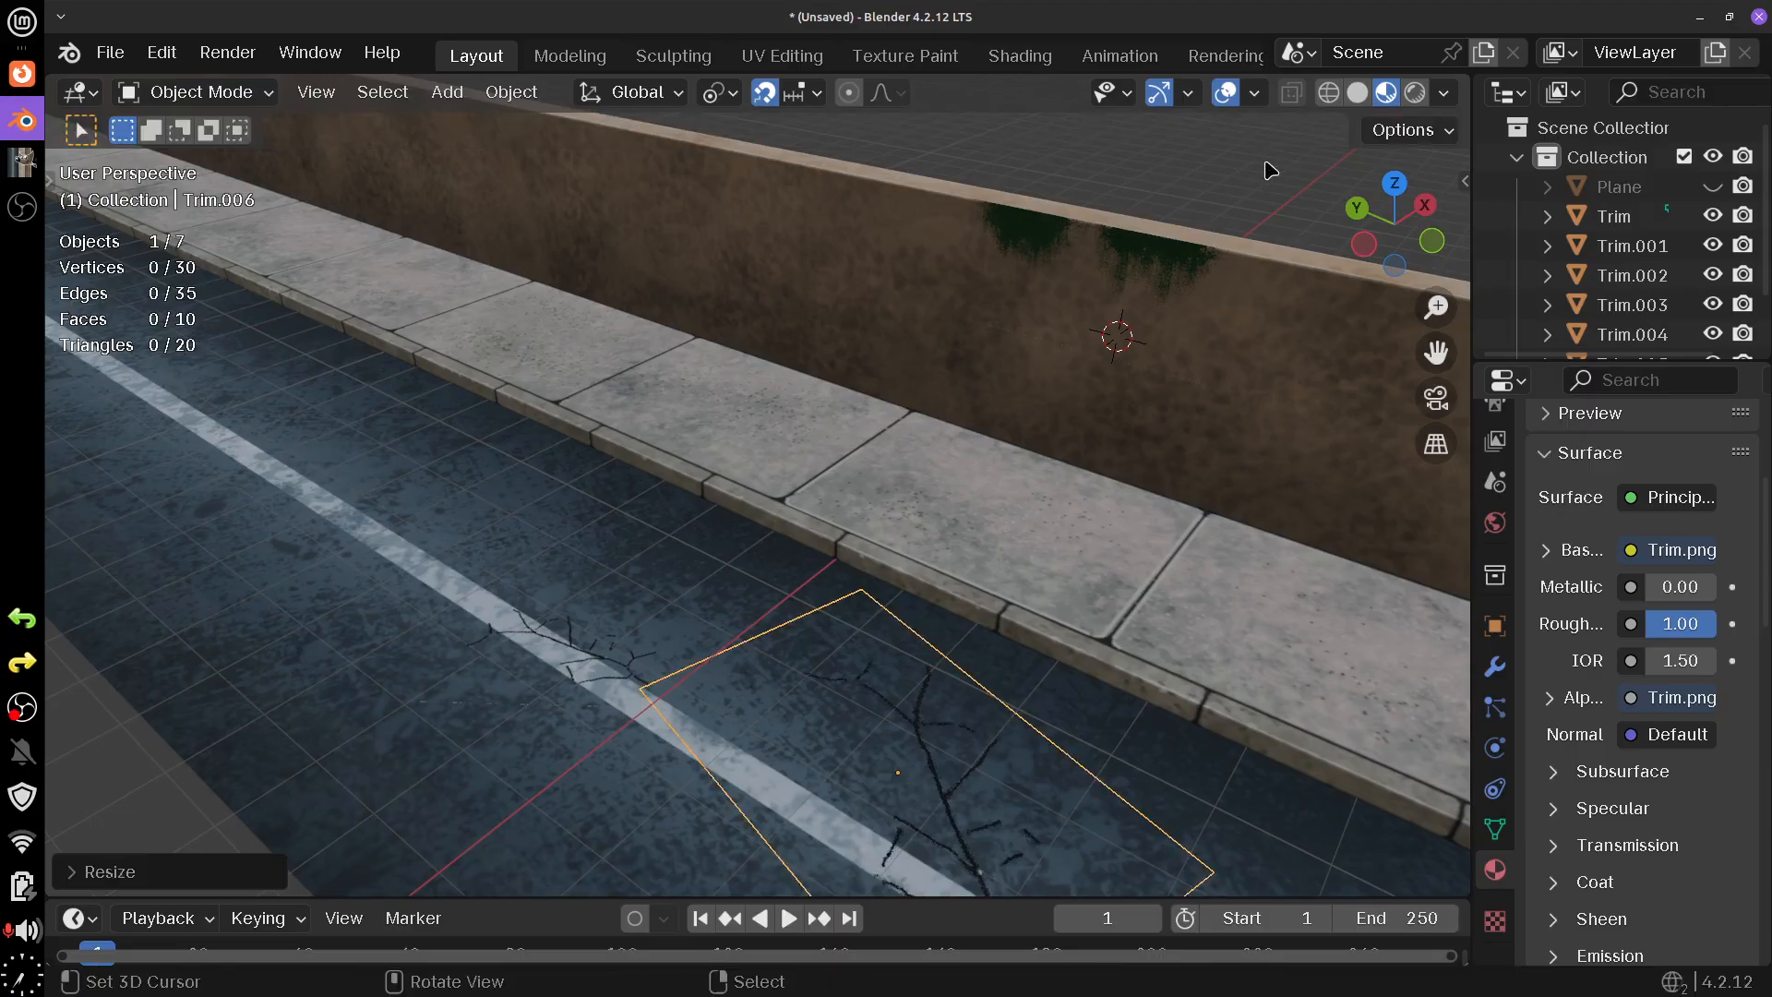
- Examine the branch decals on the road from low angles and compare them with the Trim.xcf texture in GIMP, returning to Blender
drag(1002, 494, 978, 450)
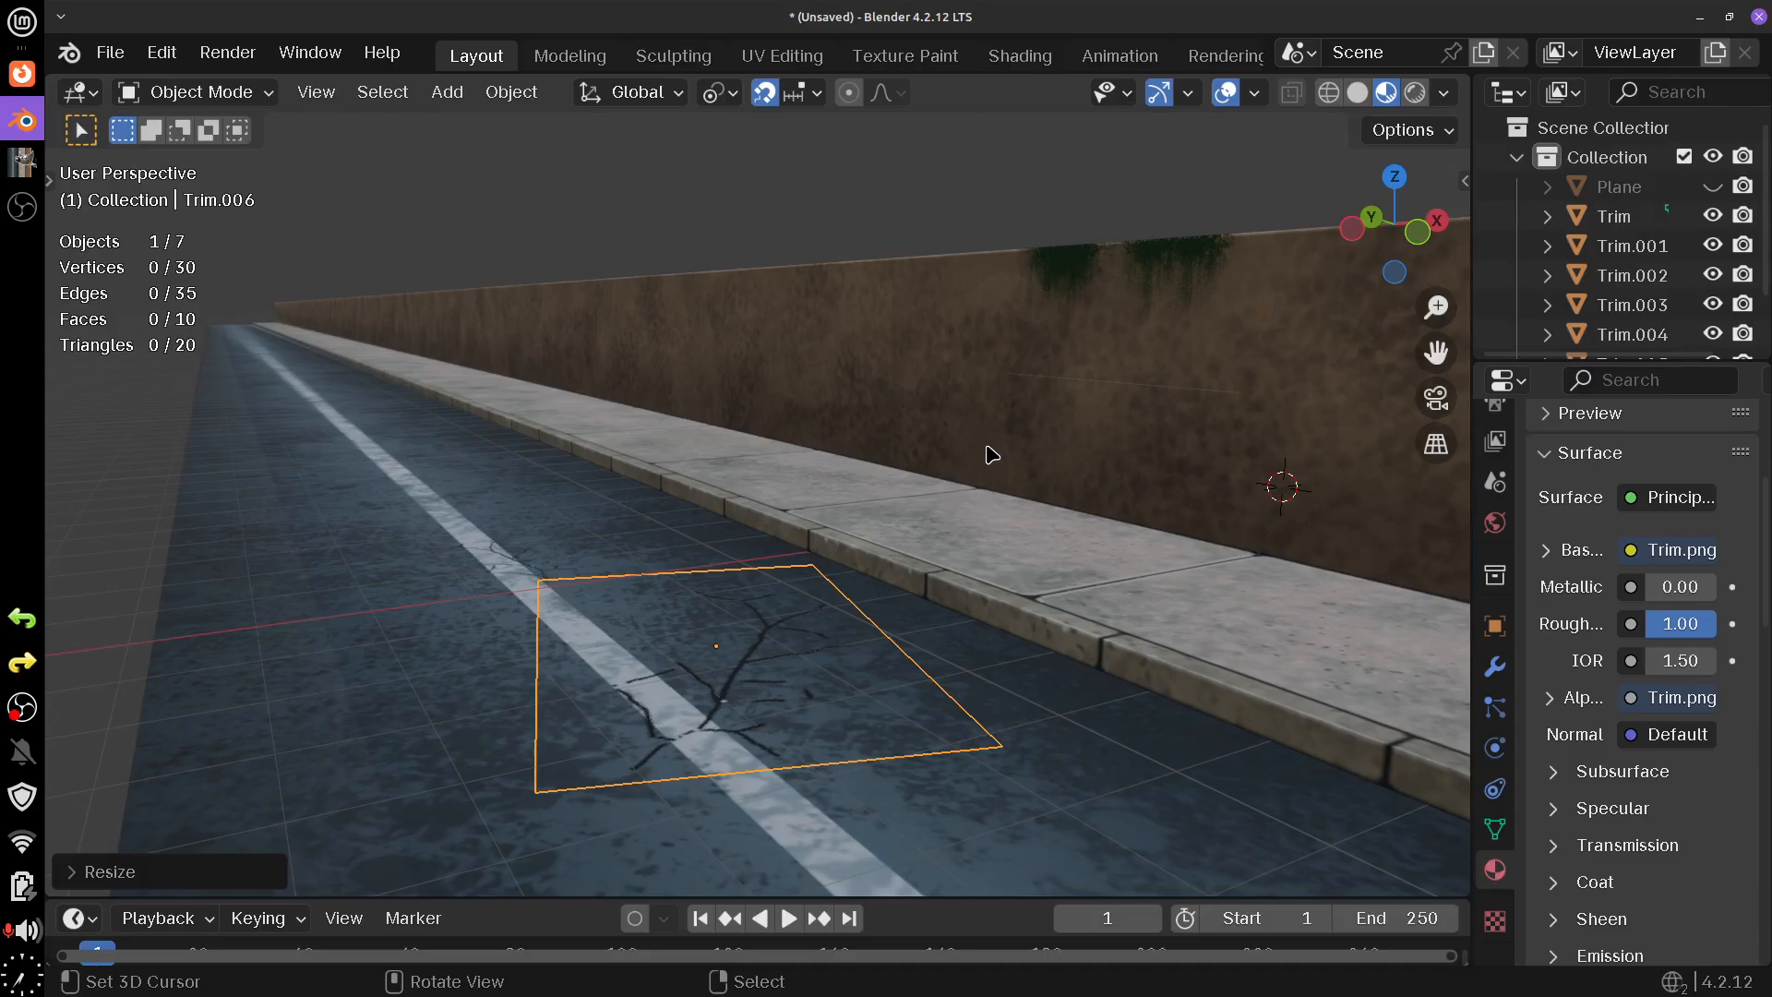
drag(977, 467, 952, 476)
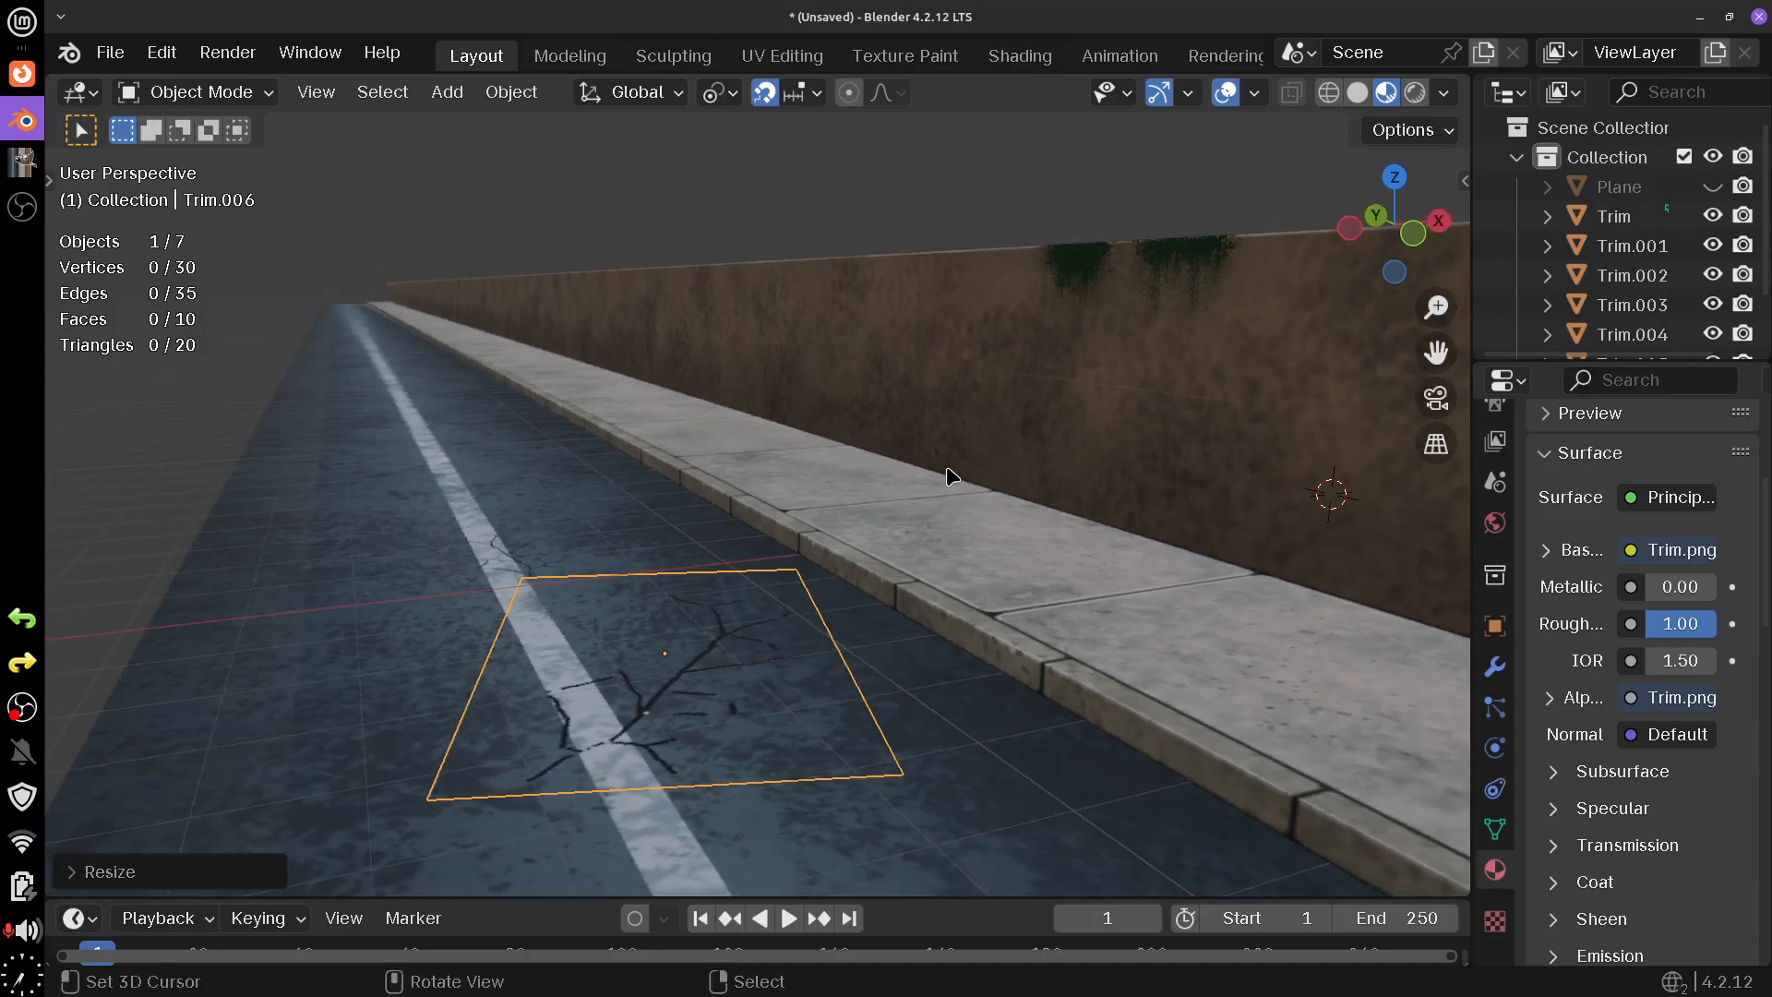
click(23, 161)
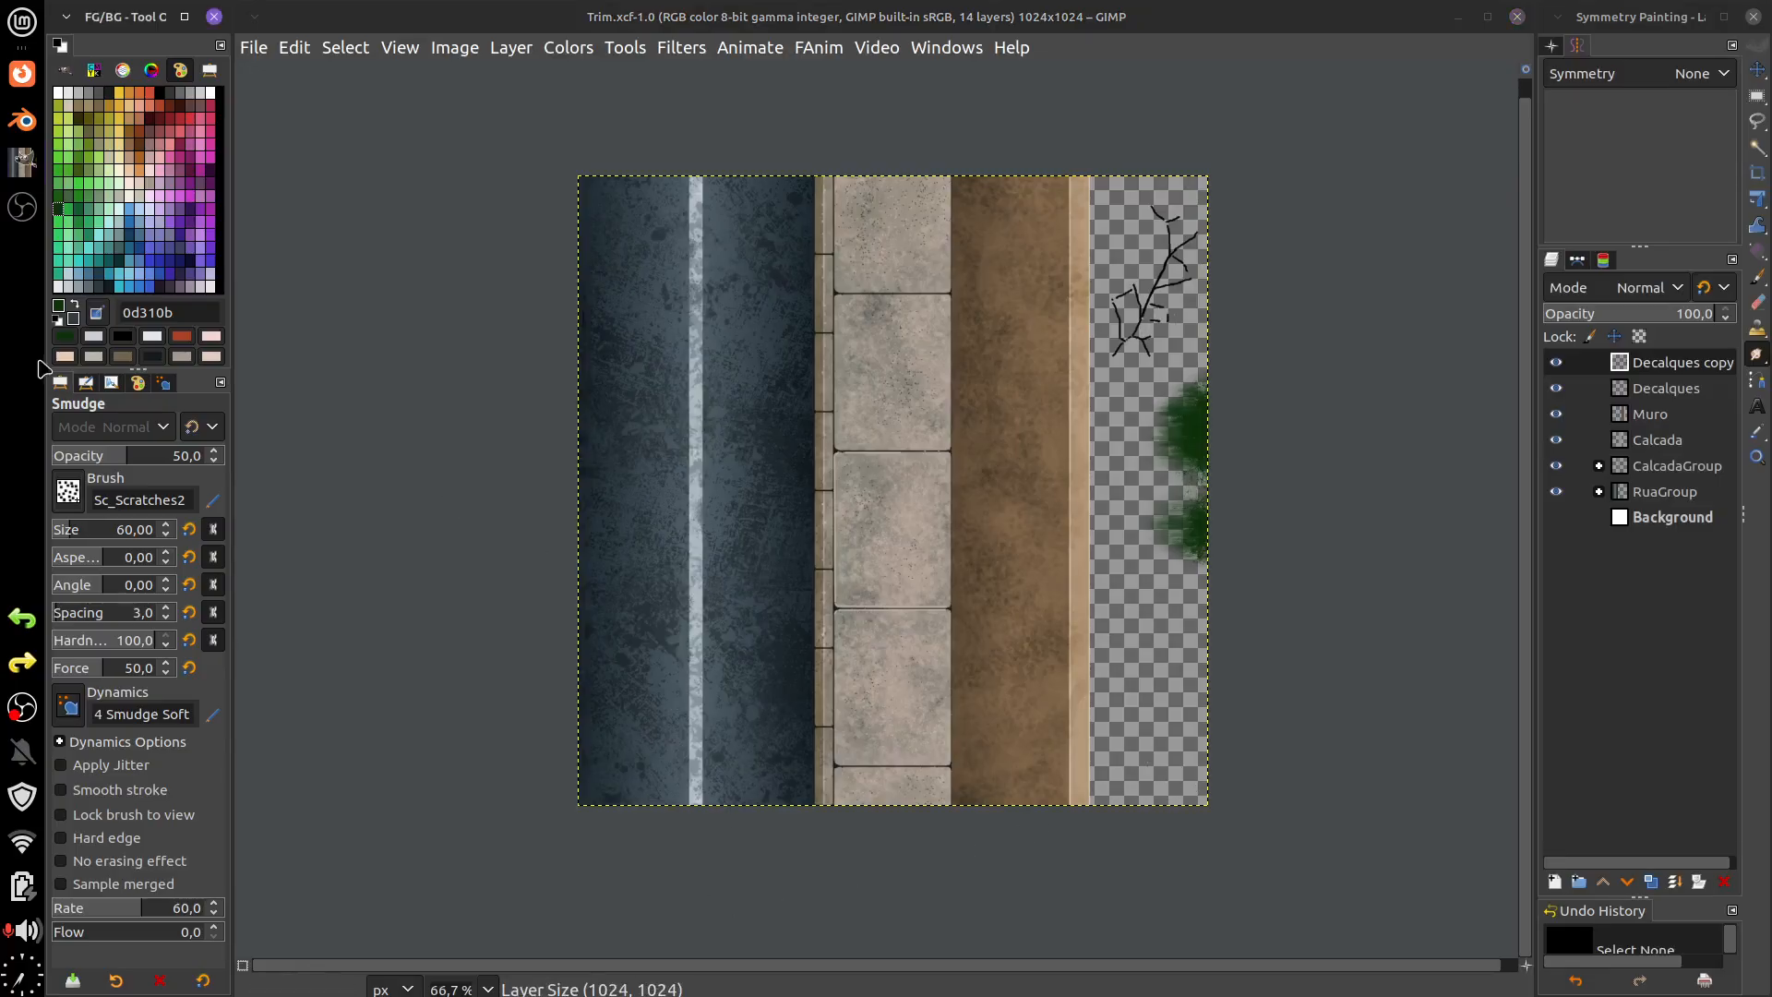
click(18, 134)
drag(507, 518, 545, 530)
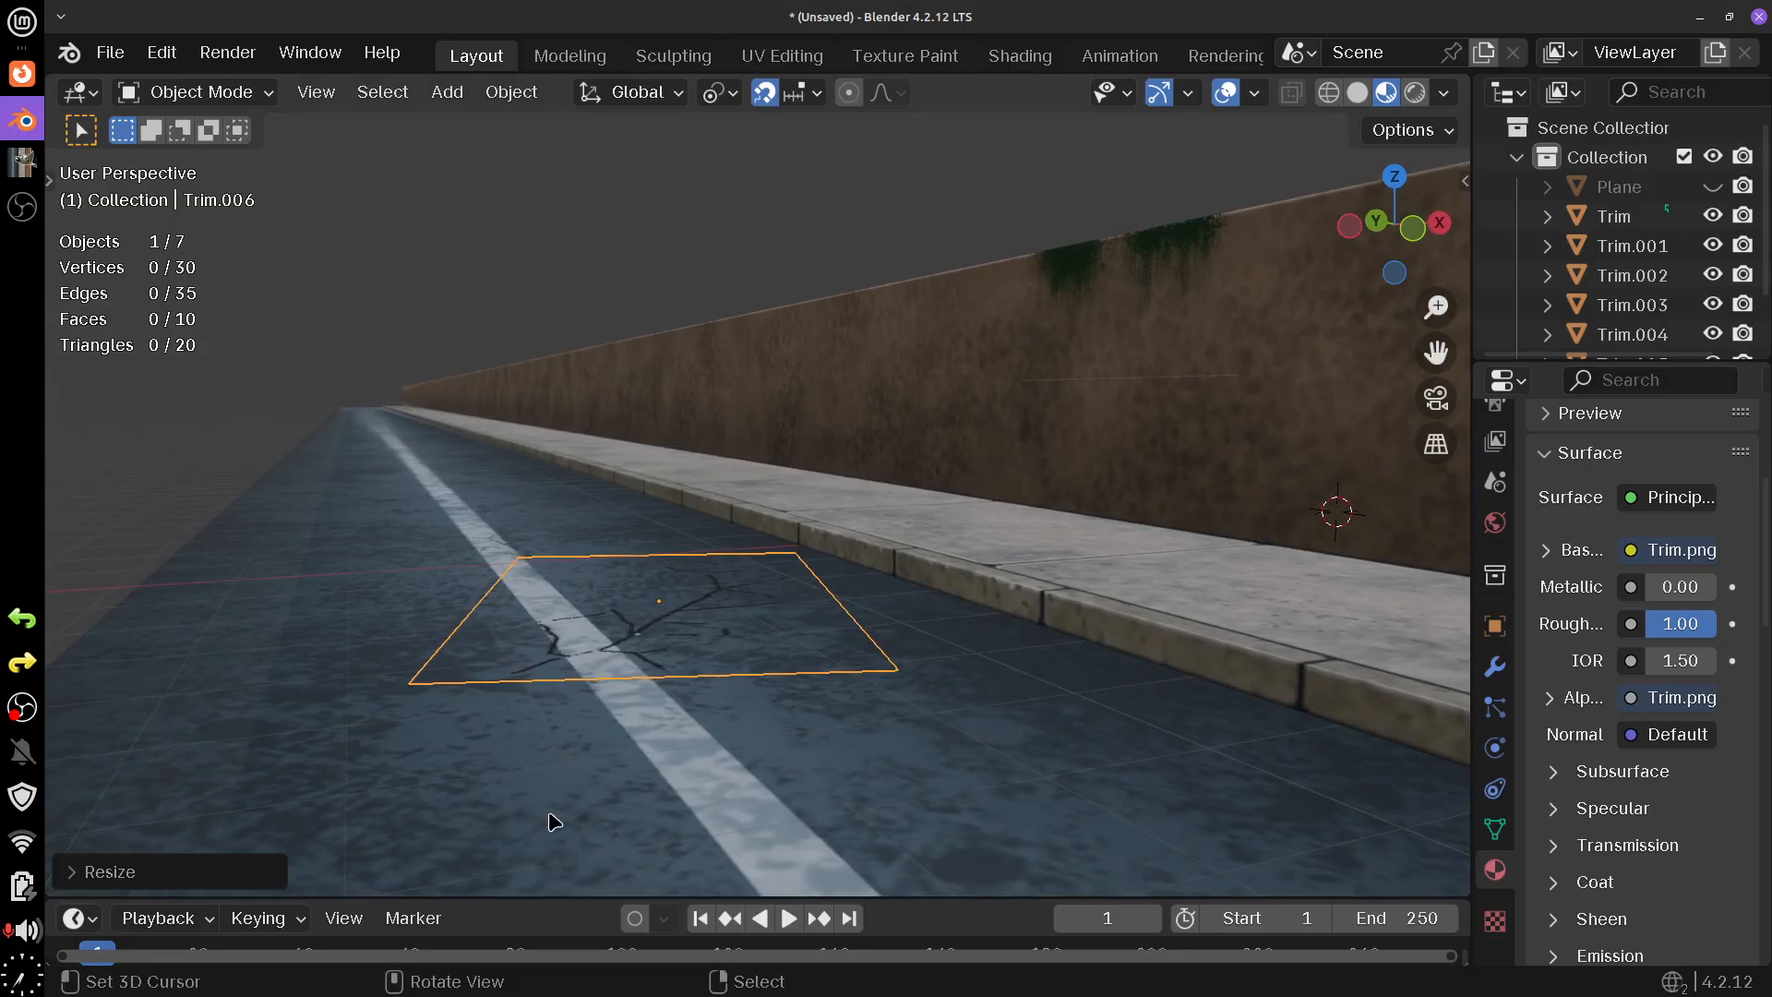
drag(435, 609, 427, 621)
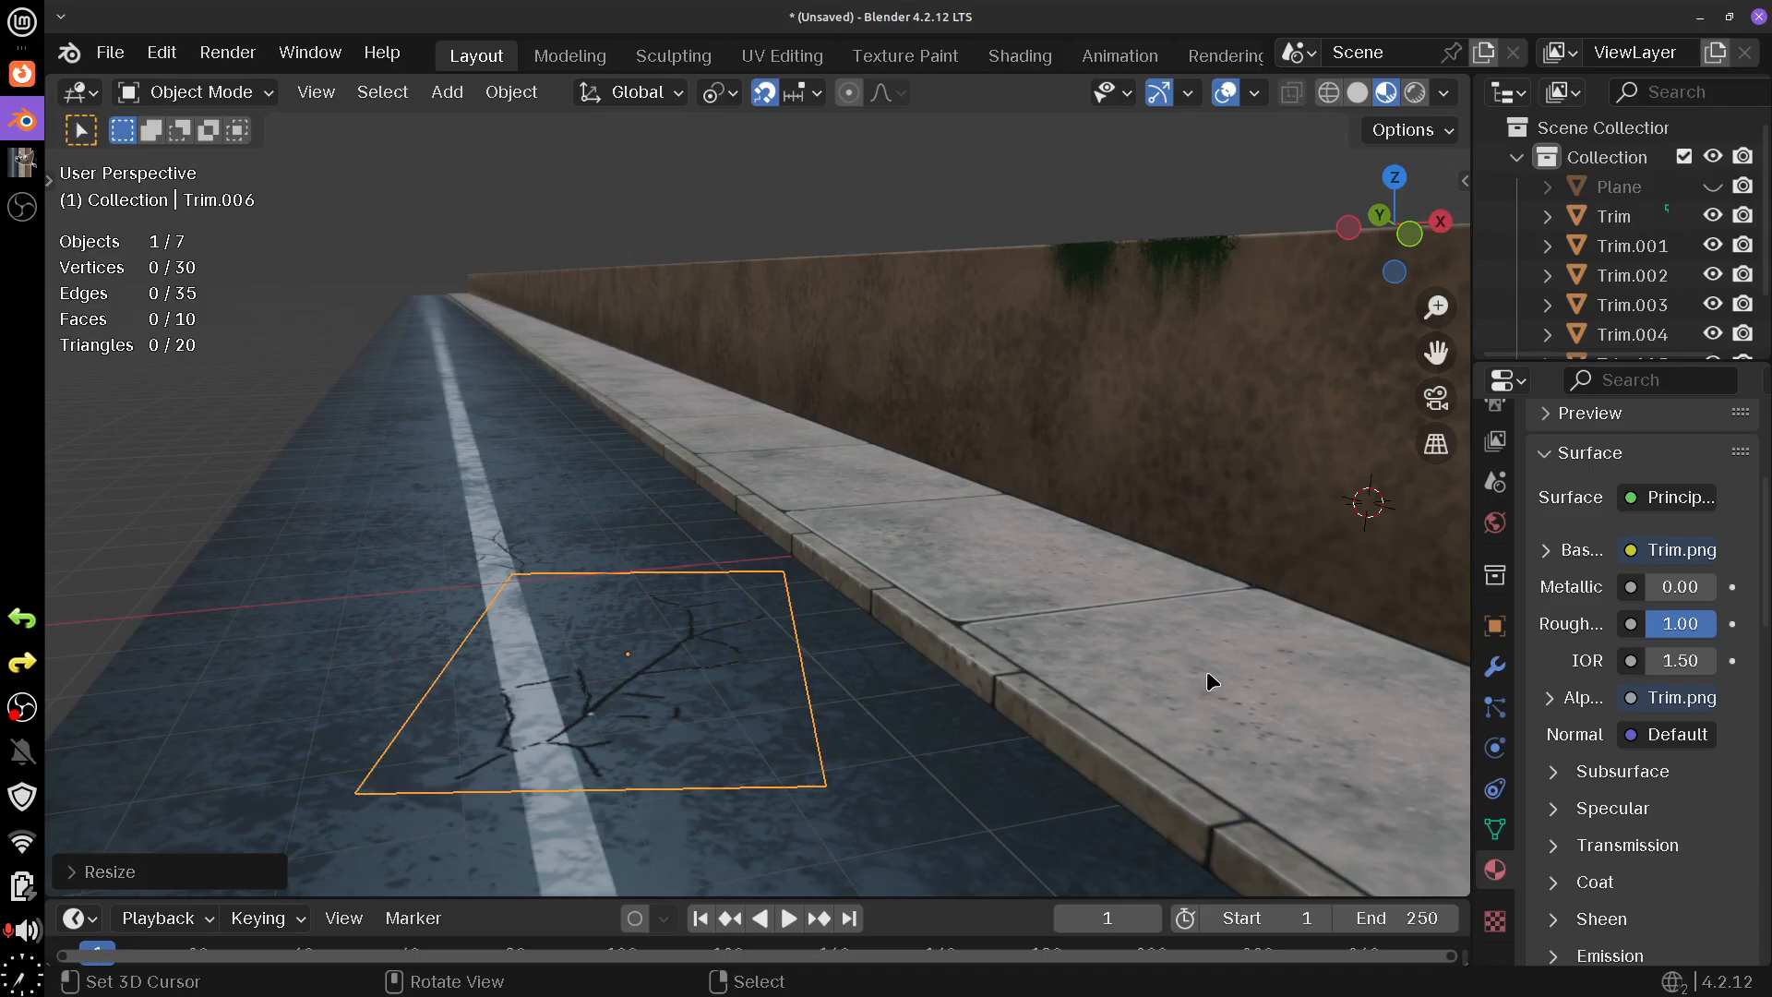
click(22, 162)
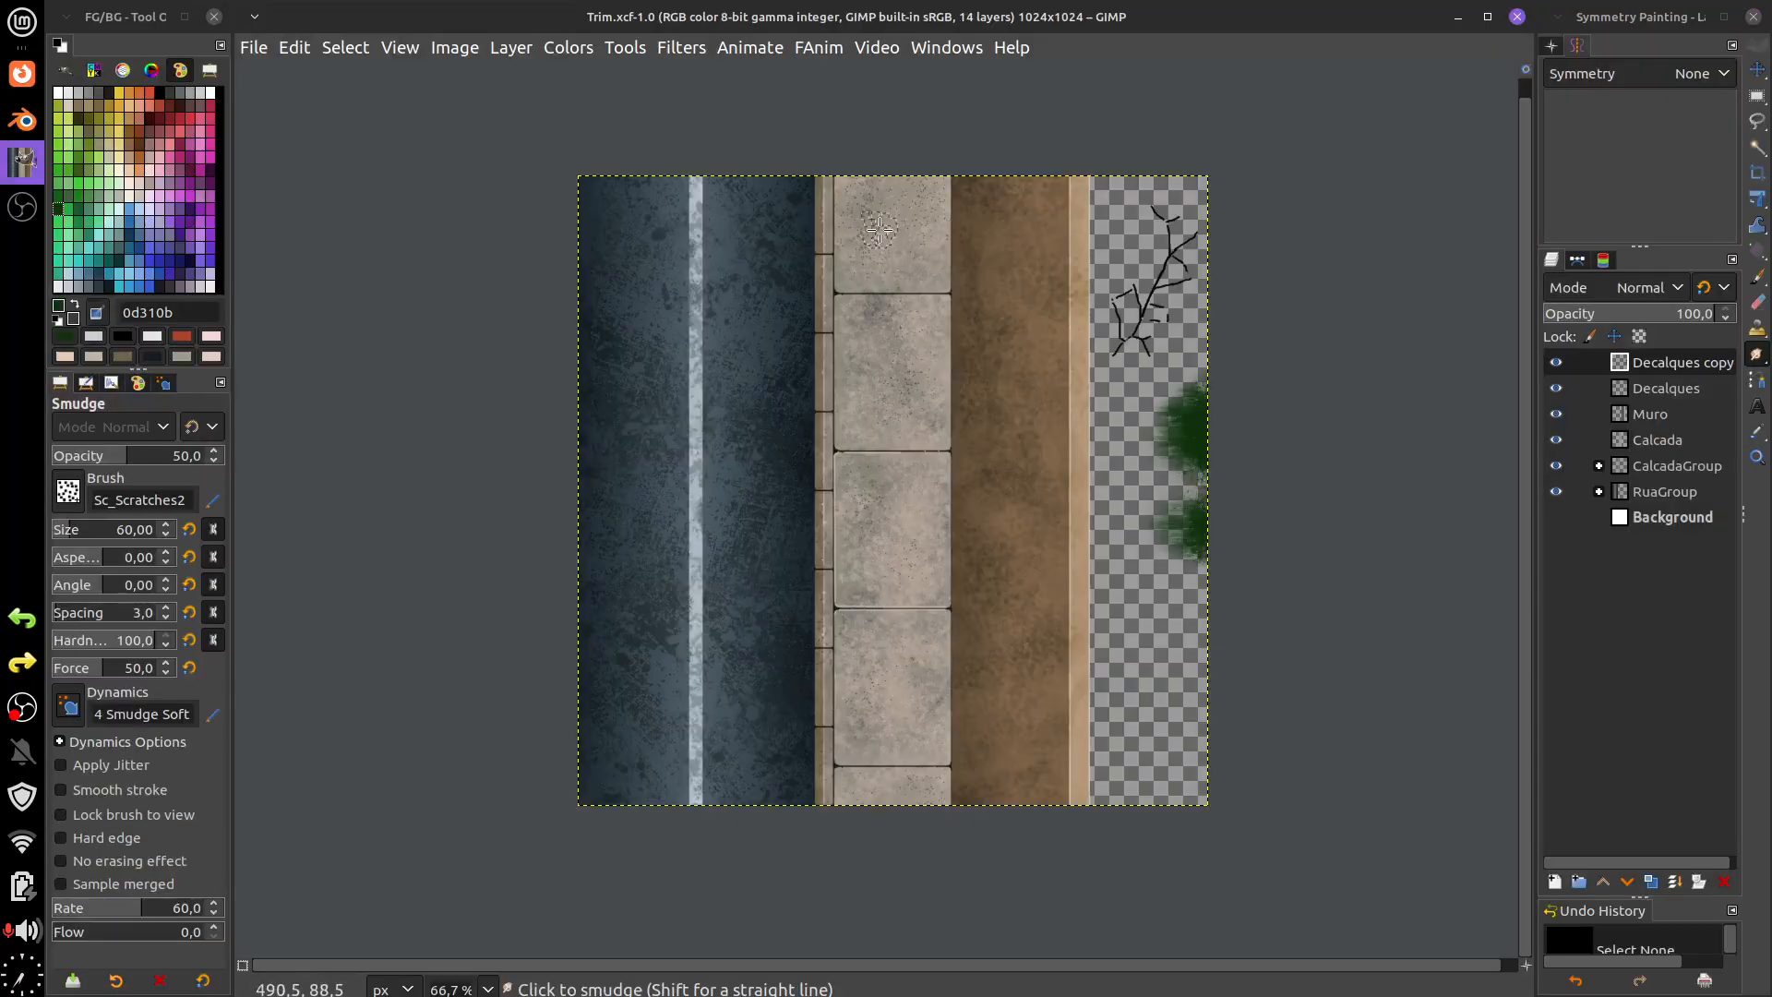
click(20, 124)
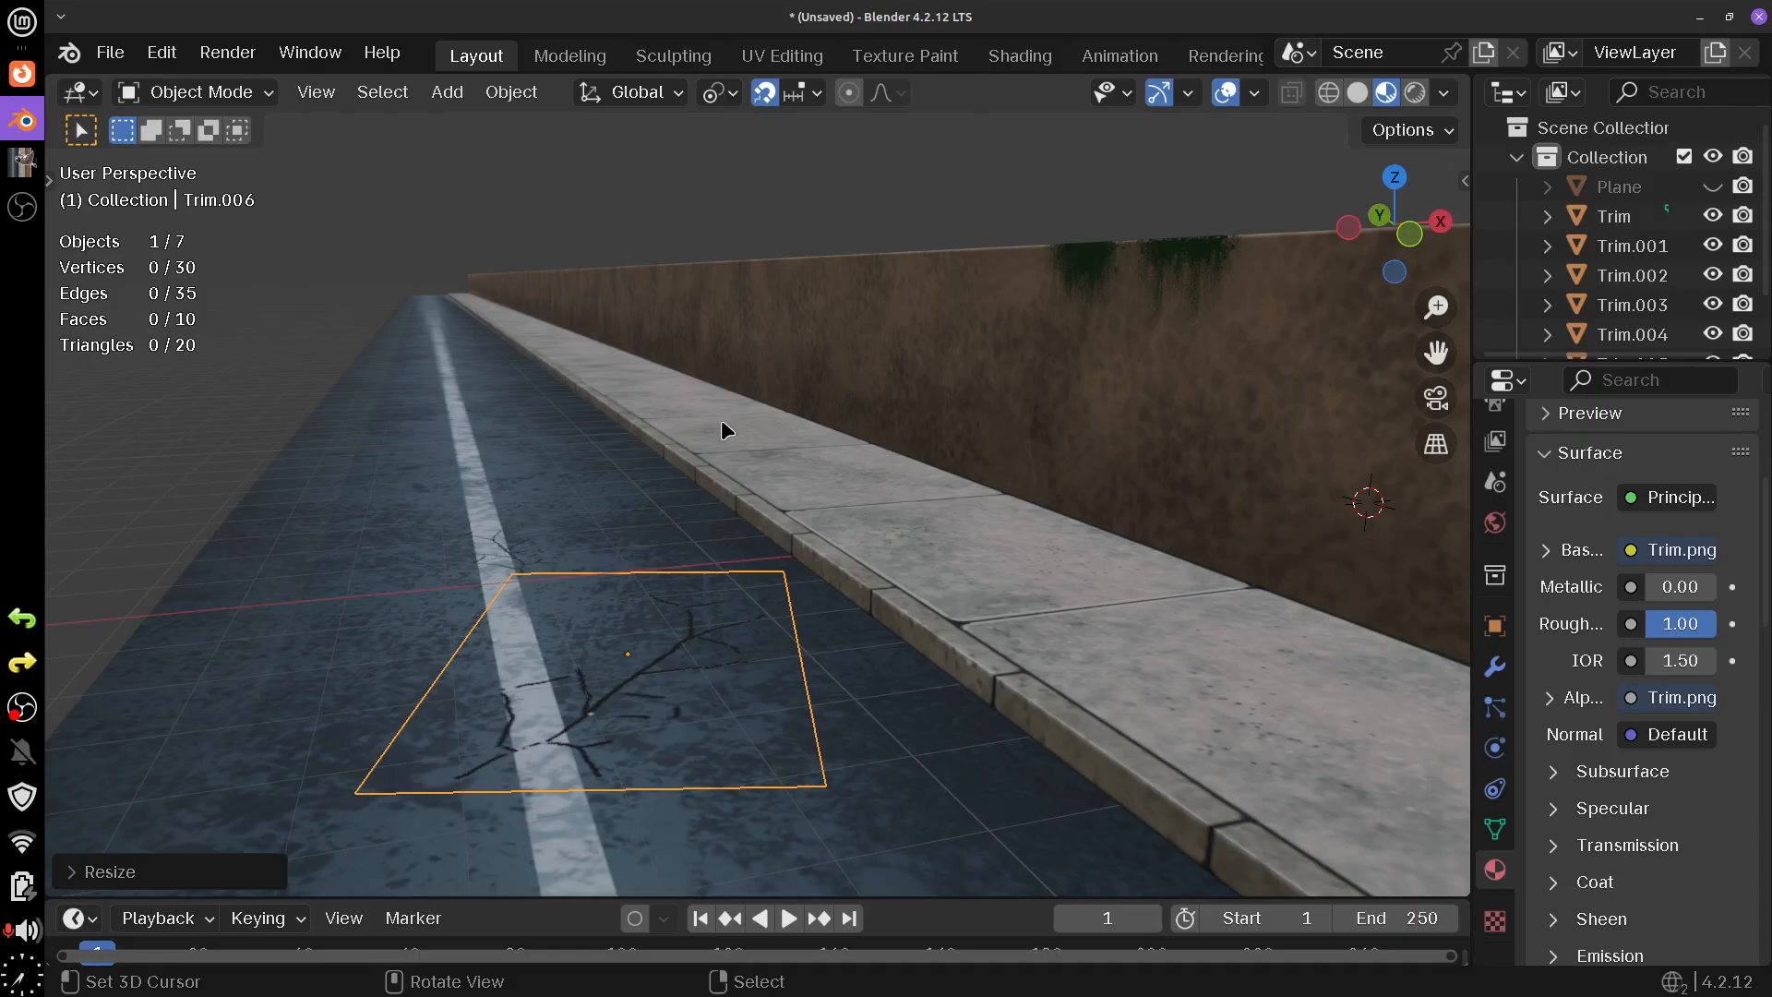
- Switch the viewport to Solid shading and review the textured road, sidewalk and wall along the street
mouse_move(653, 486)
mouse_down()
mouse_move(684, 476)
mouse_move(645, 478)
mouse_up()
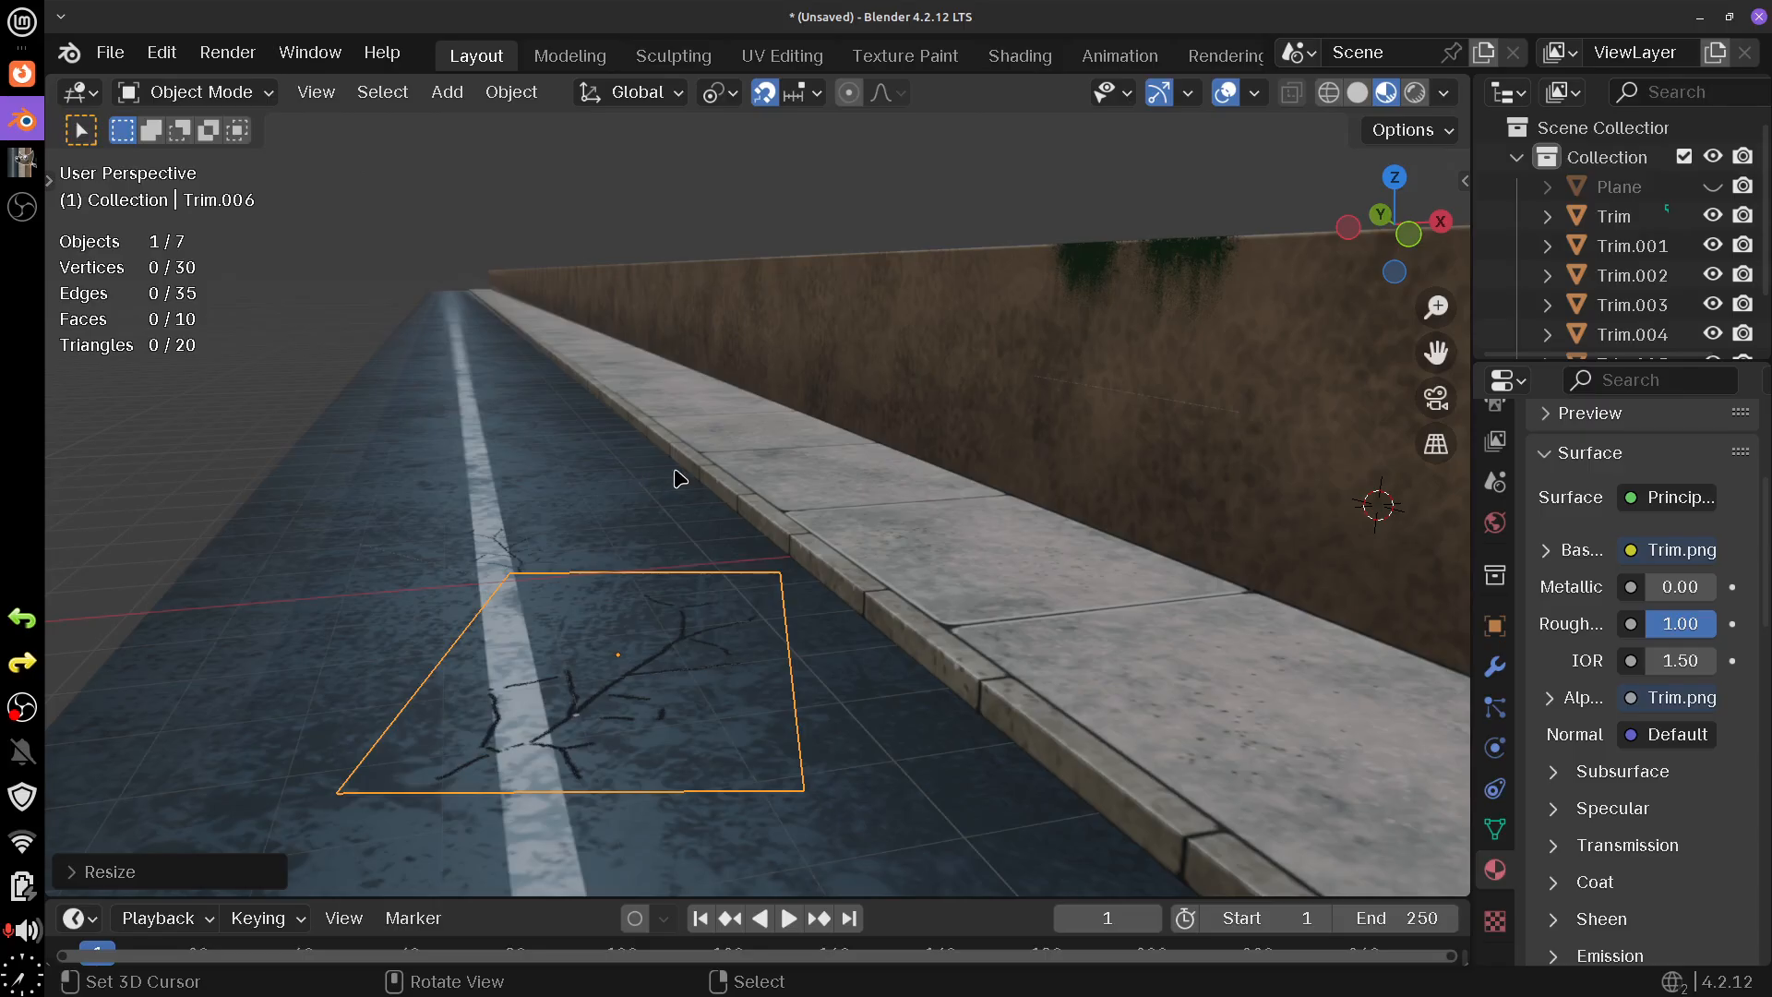
scroll(772, 452, down, 2)
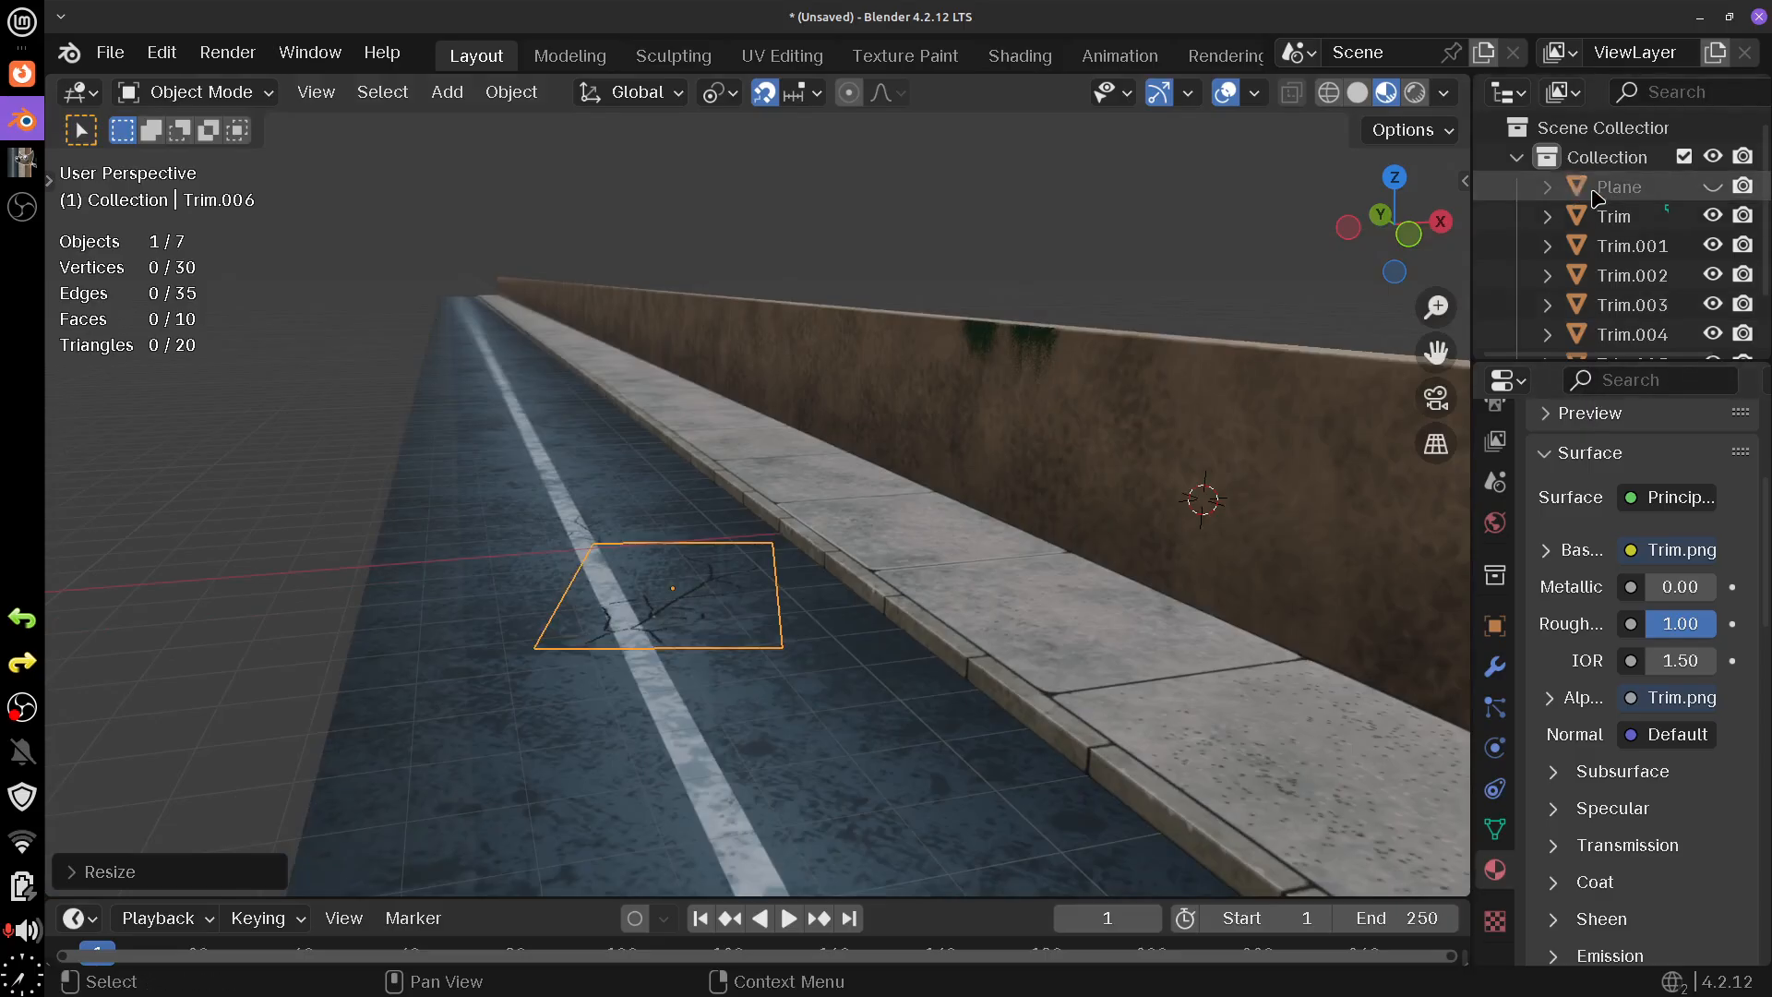
drag(681, 457, 806, 473)
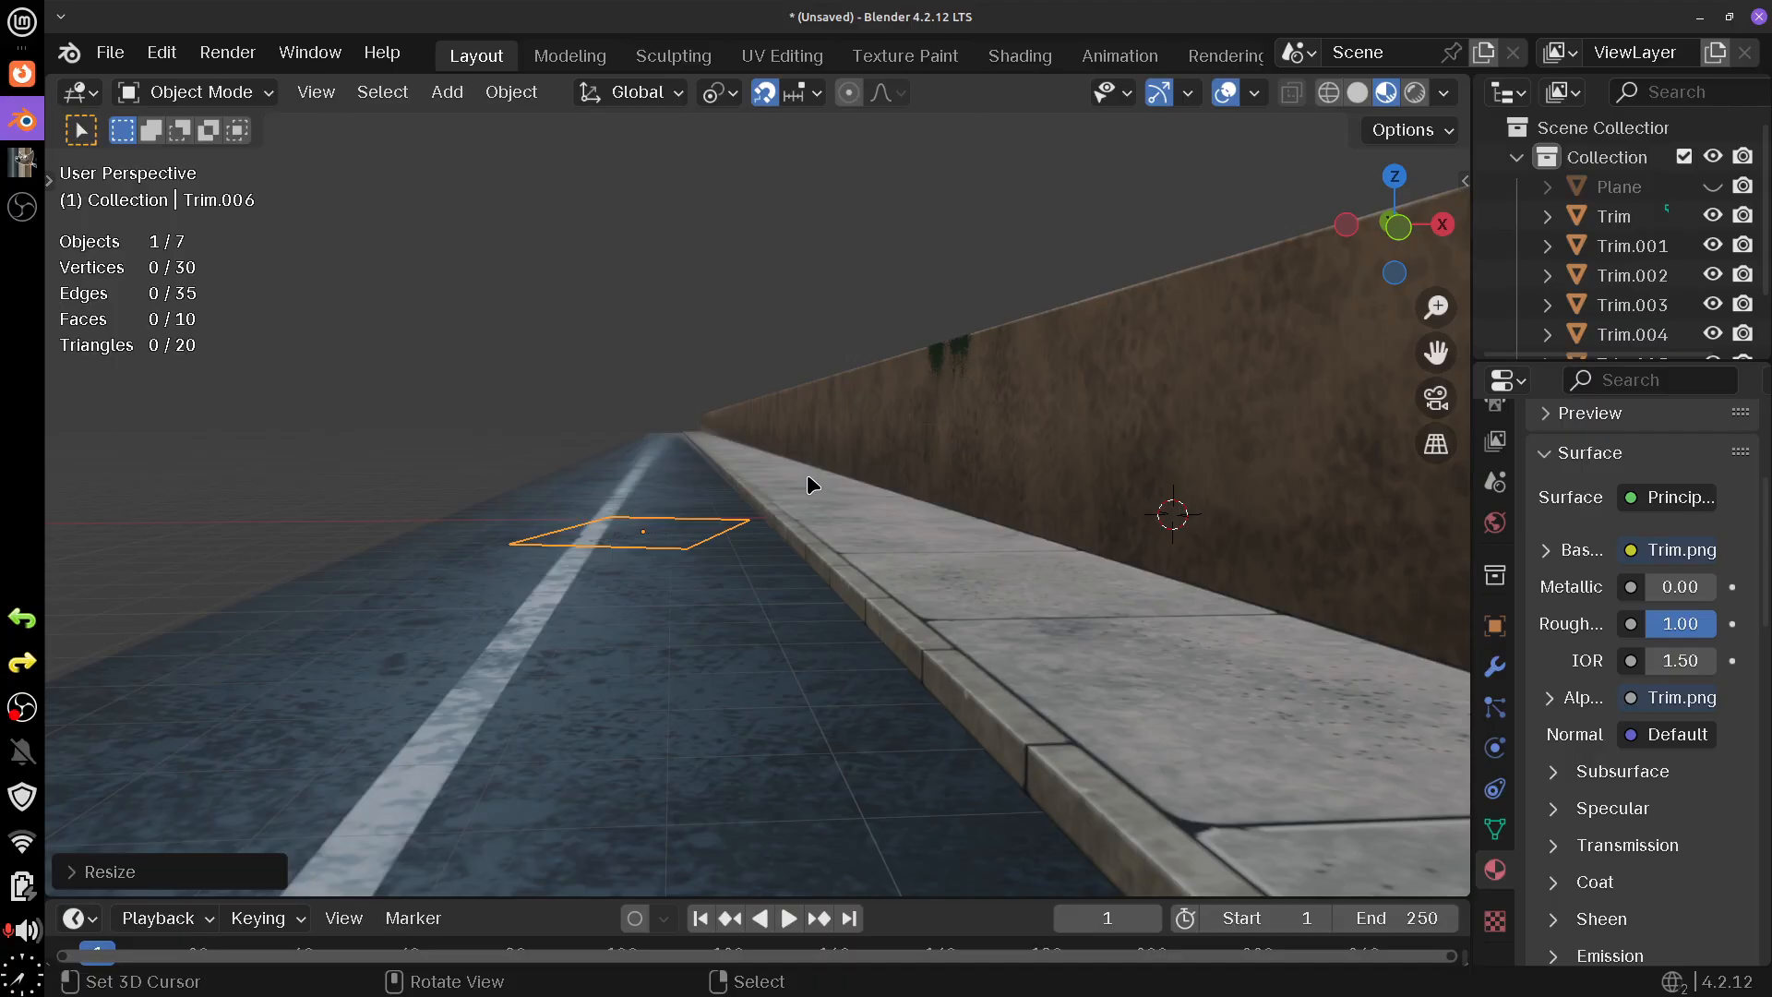
drag(806, 473, 856, 517)
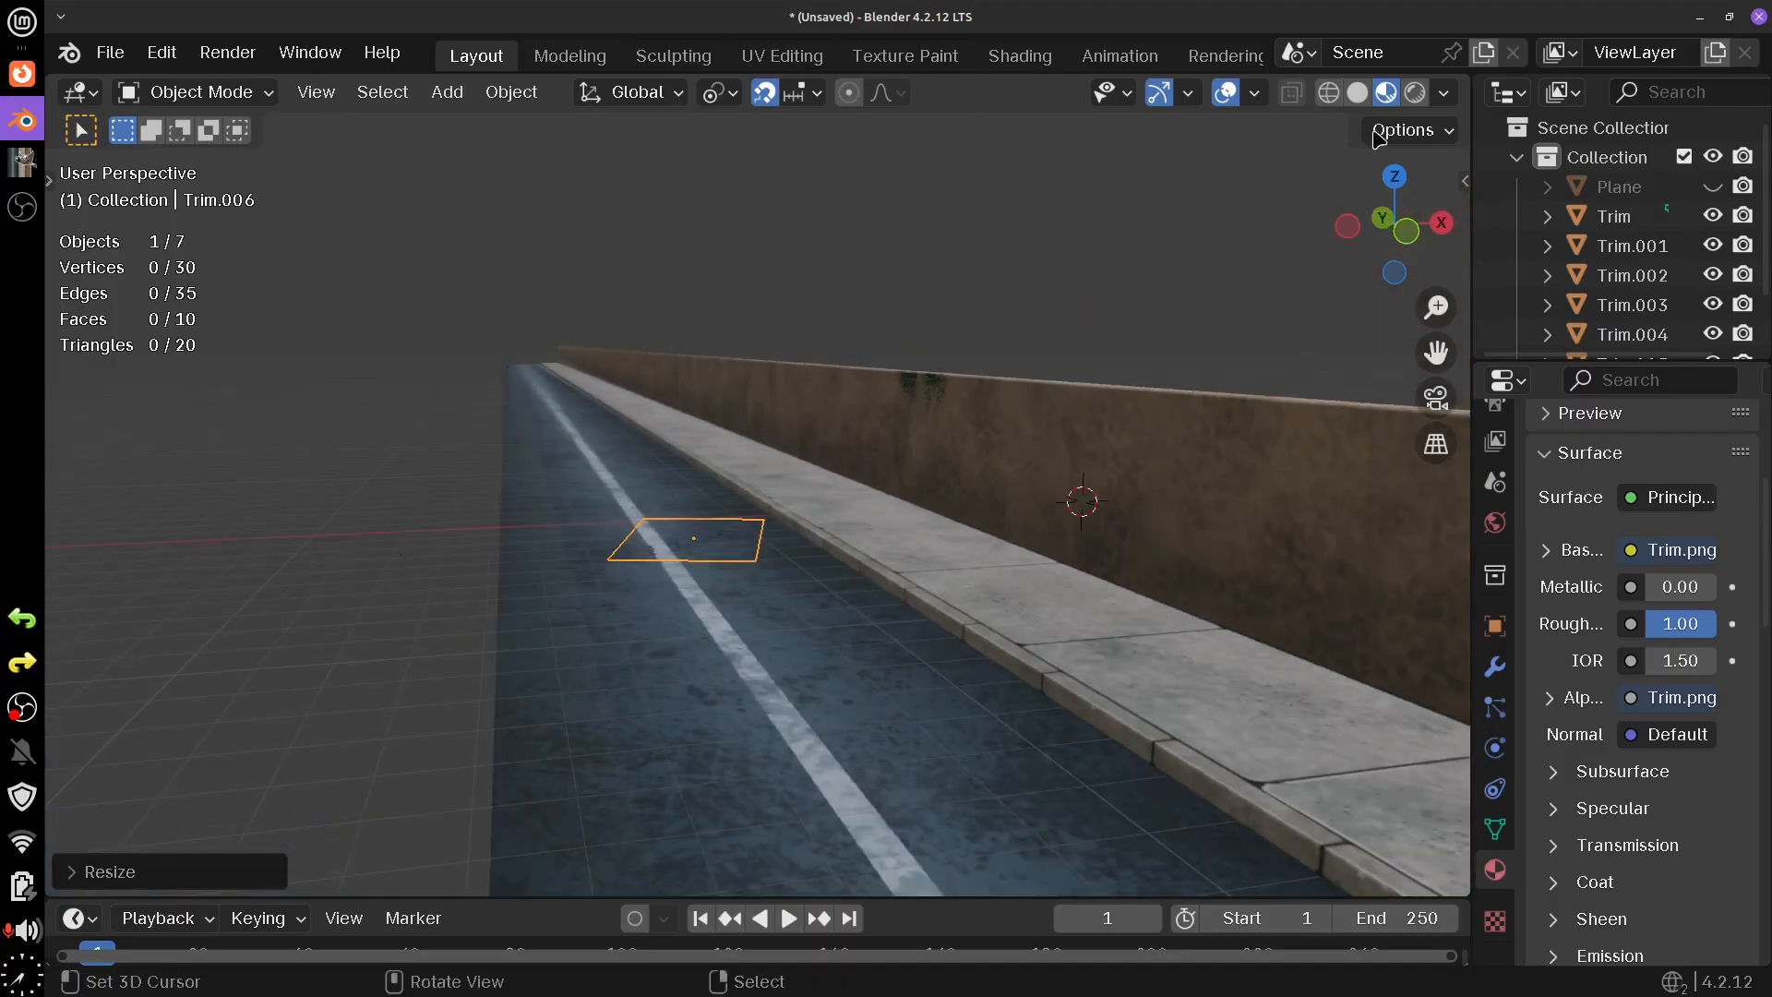
click(1358, 96)
drag(1135, 554, 1092, 524)
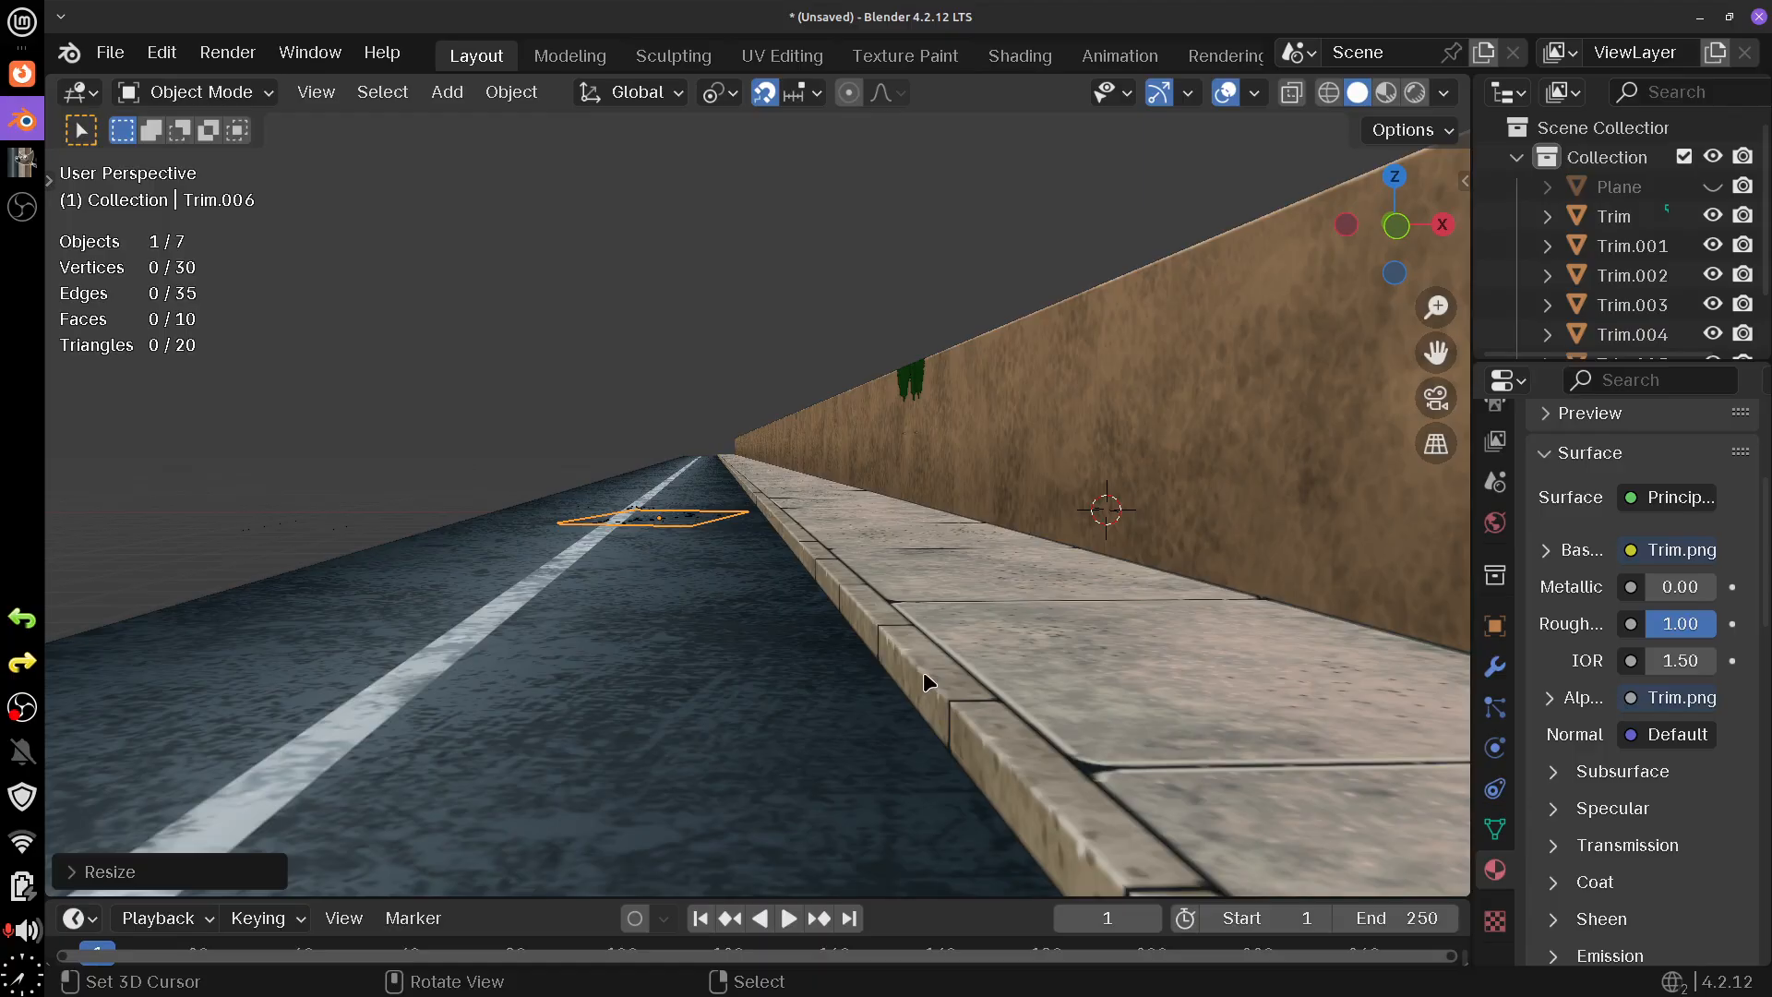
drag(923, 672, 927, 681)
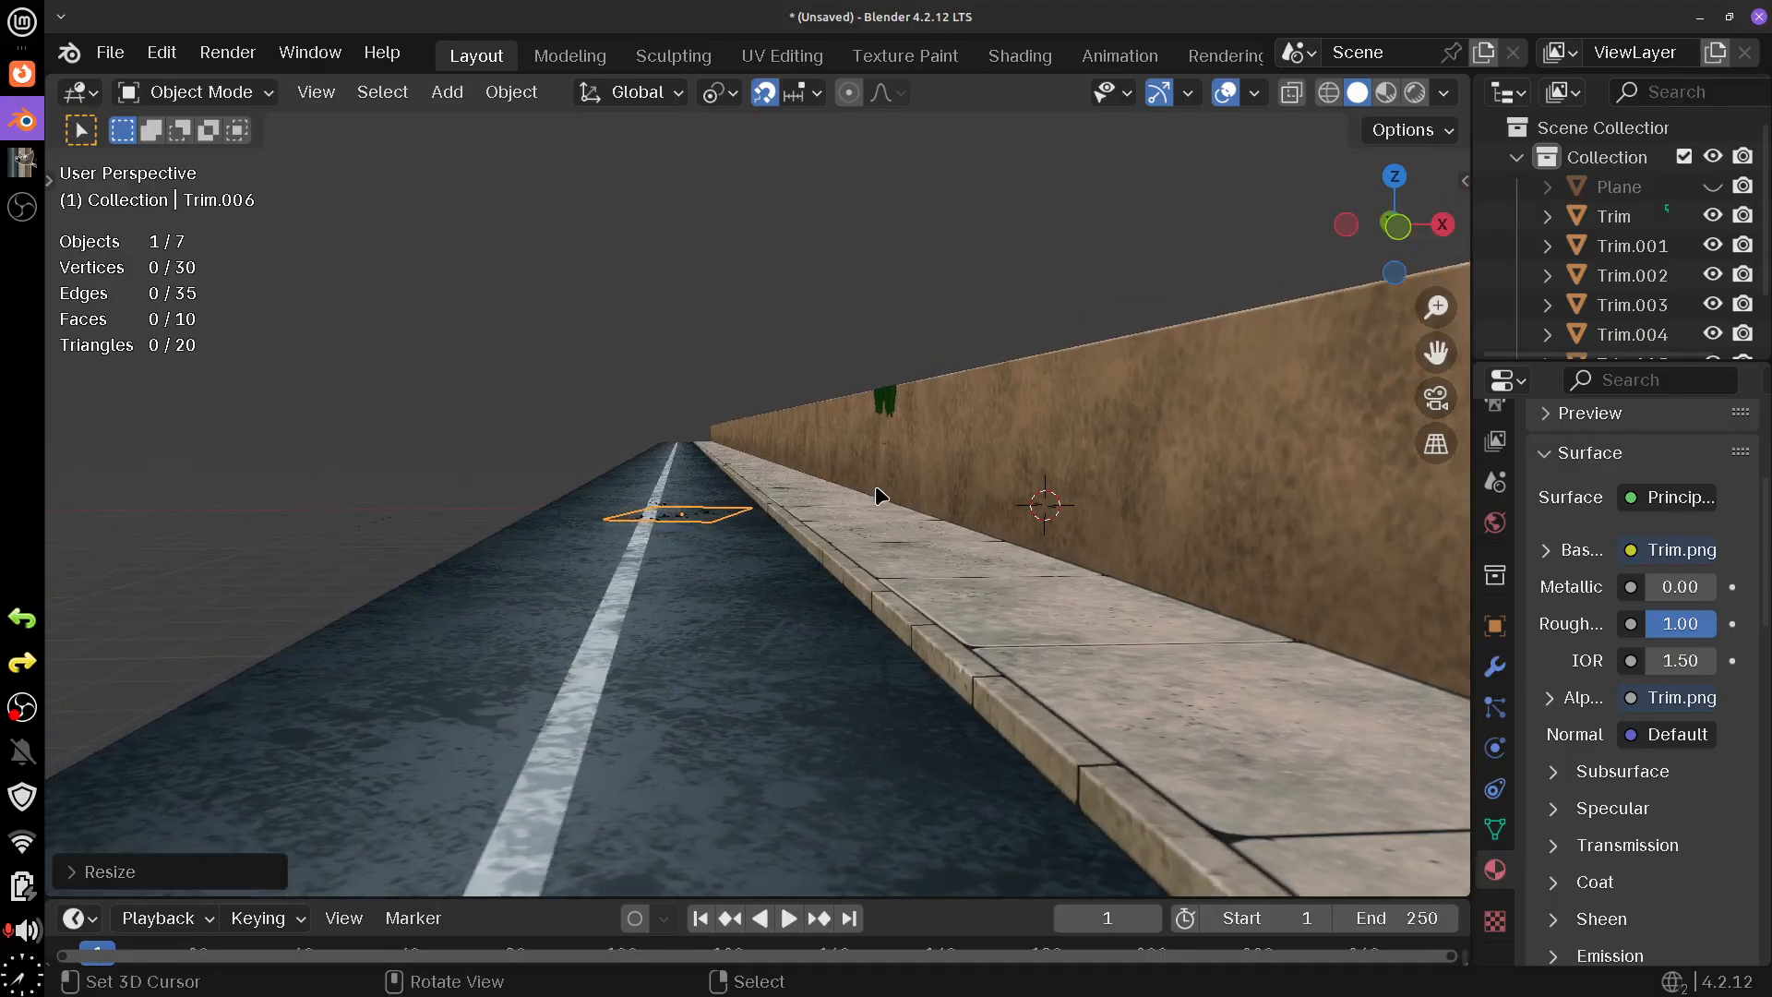
scroll(879, 496, down, 2)
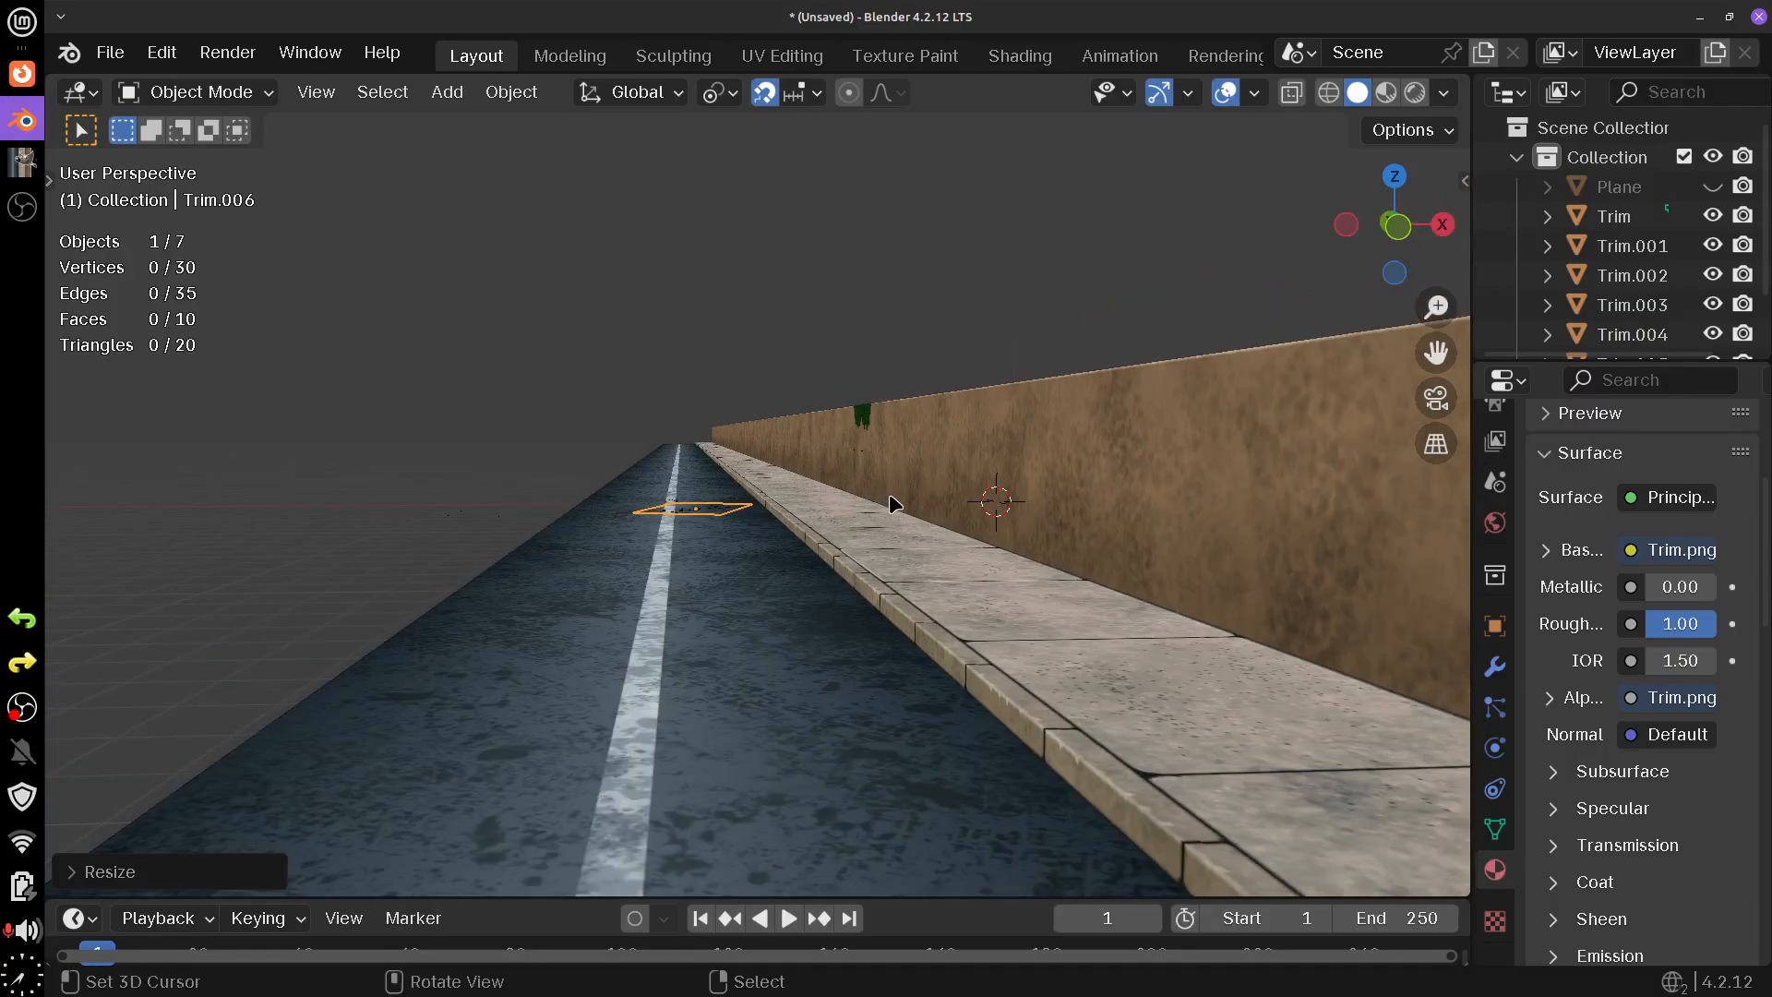
scroll(893, 503, down, 1)
mouse_move(891, 504)
mouse_down()
mouse_move(899, 524)
mouse_move(875, 503)
mouse_up()
scroll(876, 504, down, 1)
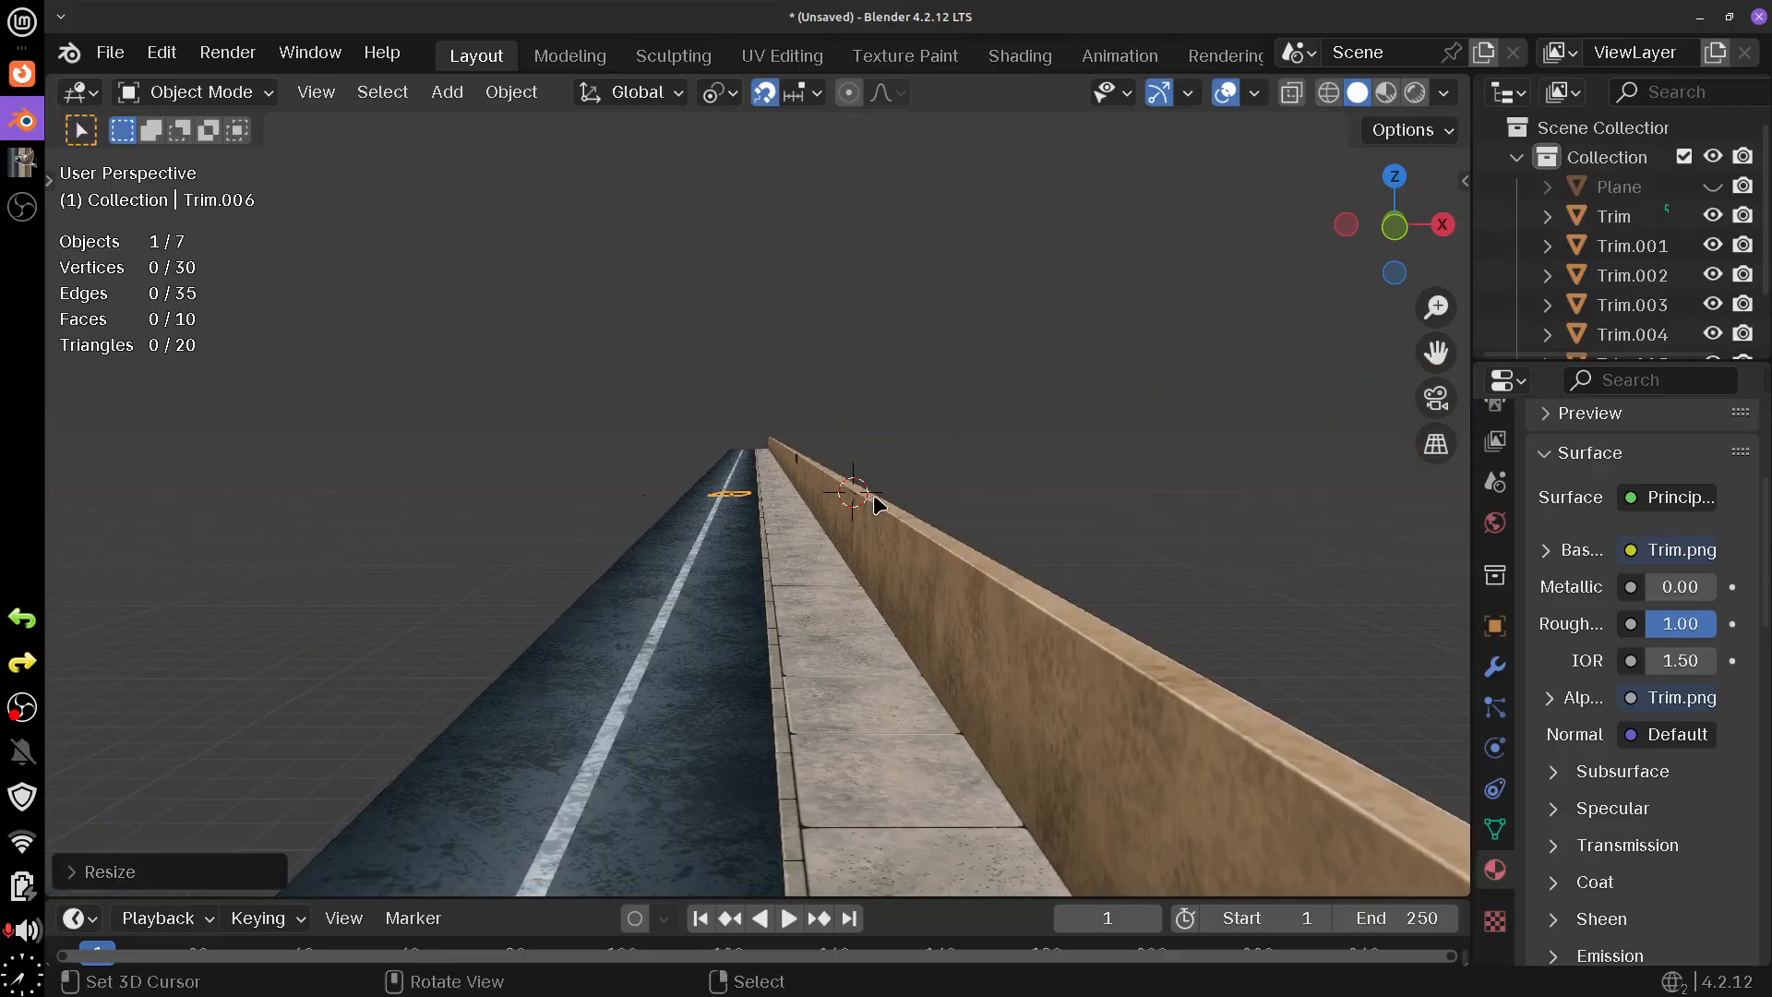
- Unhide the Plane object with the curved road strip and frame it alongside the straight street
scroll(1052, 474, down, 6)
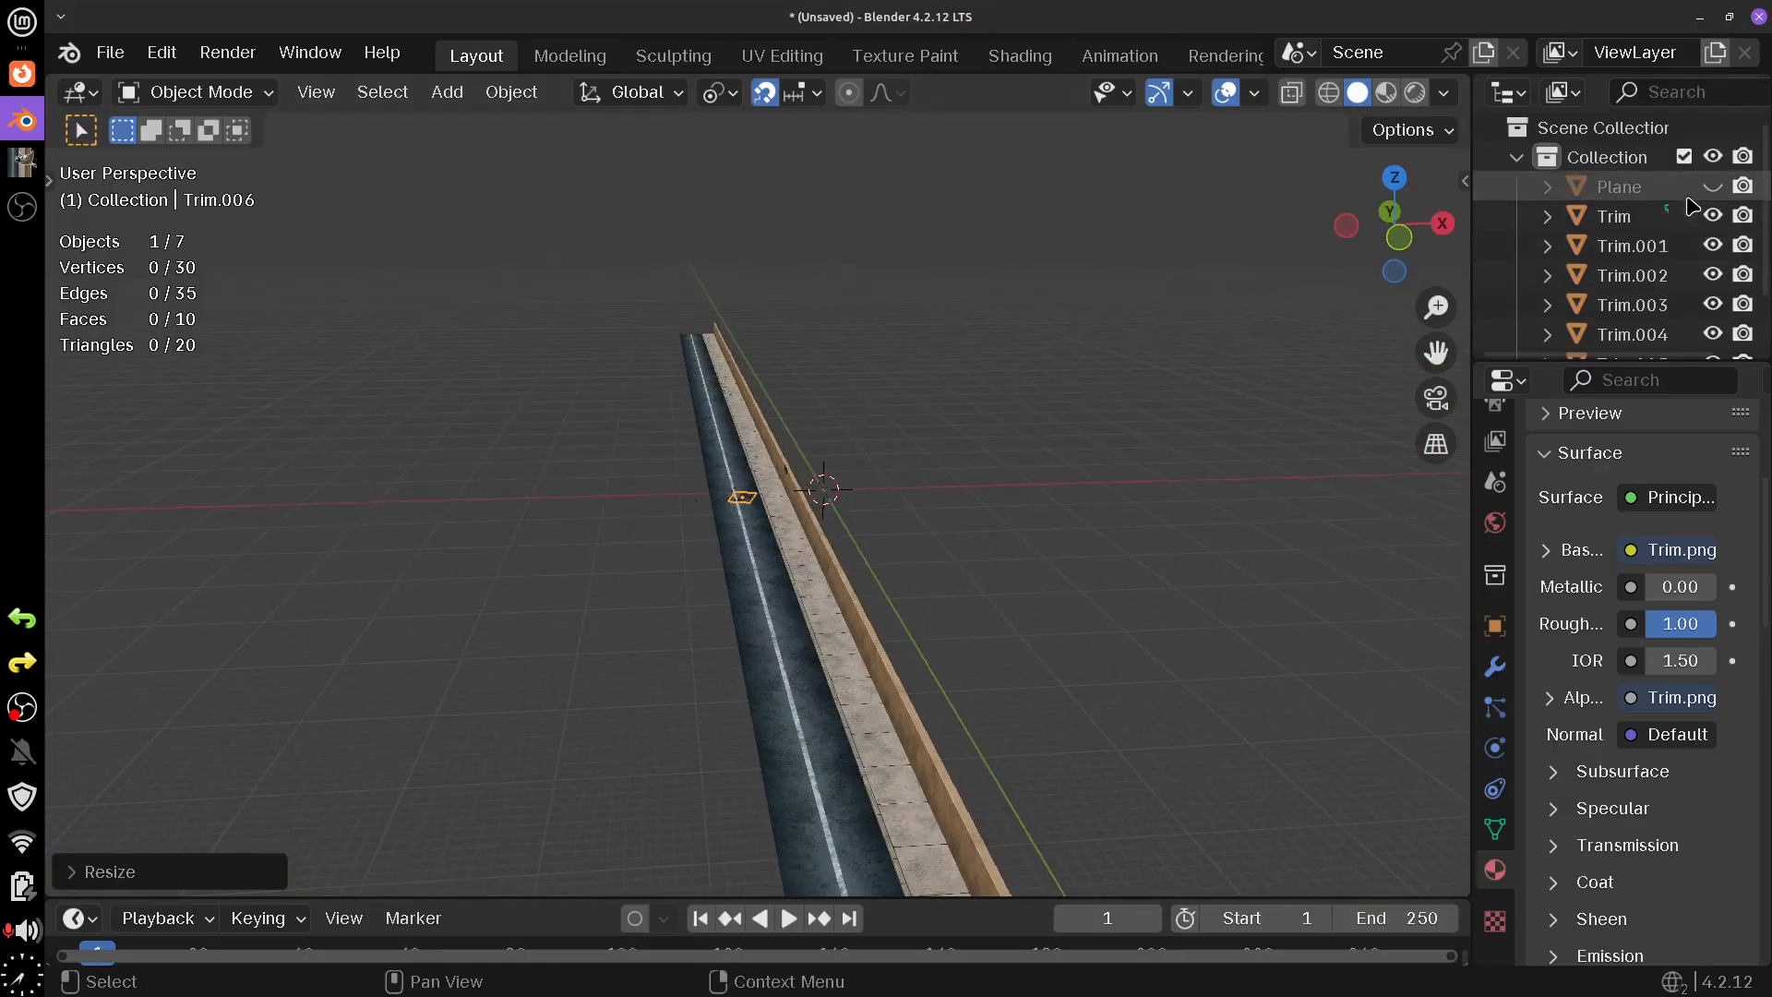
click(1712, 187)
scroll(976, 502, up, 4)
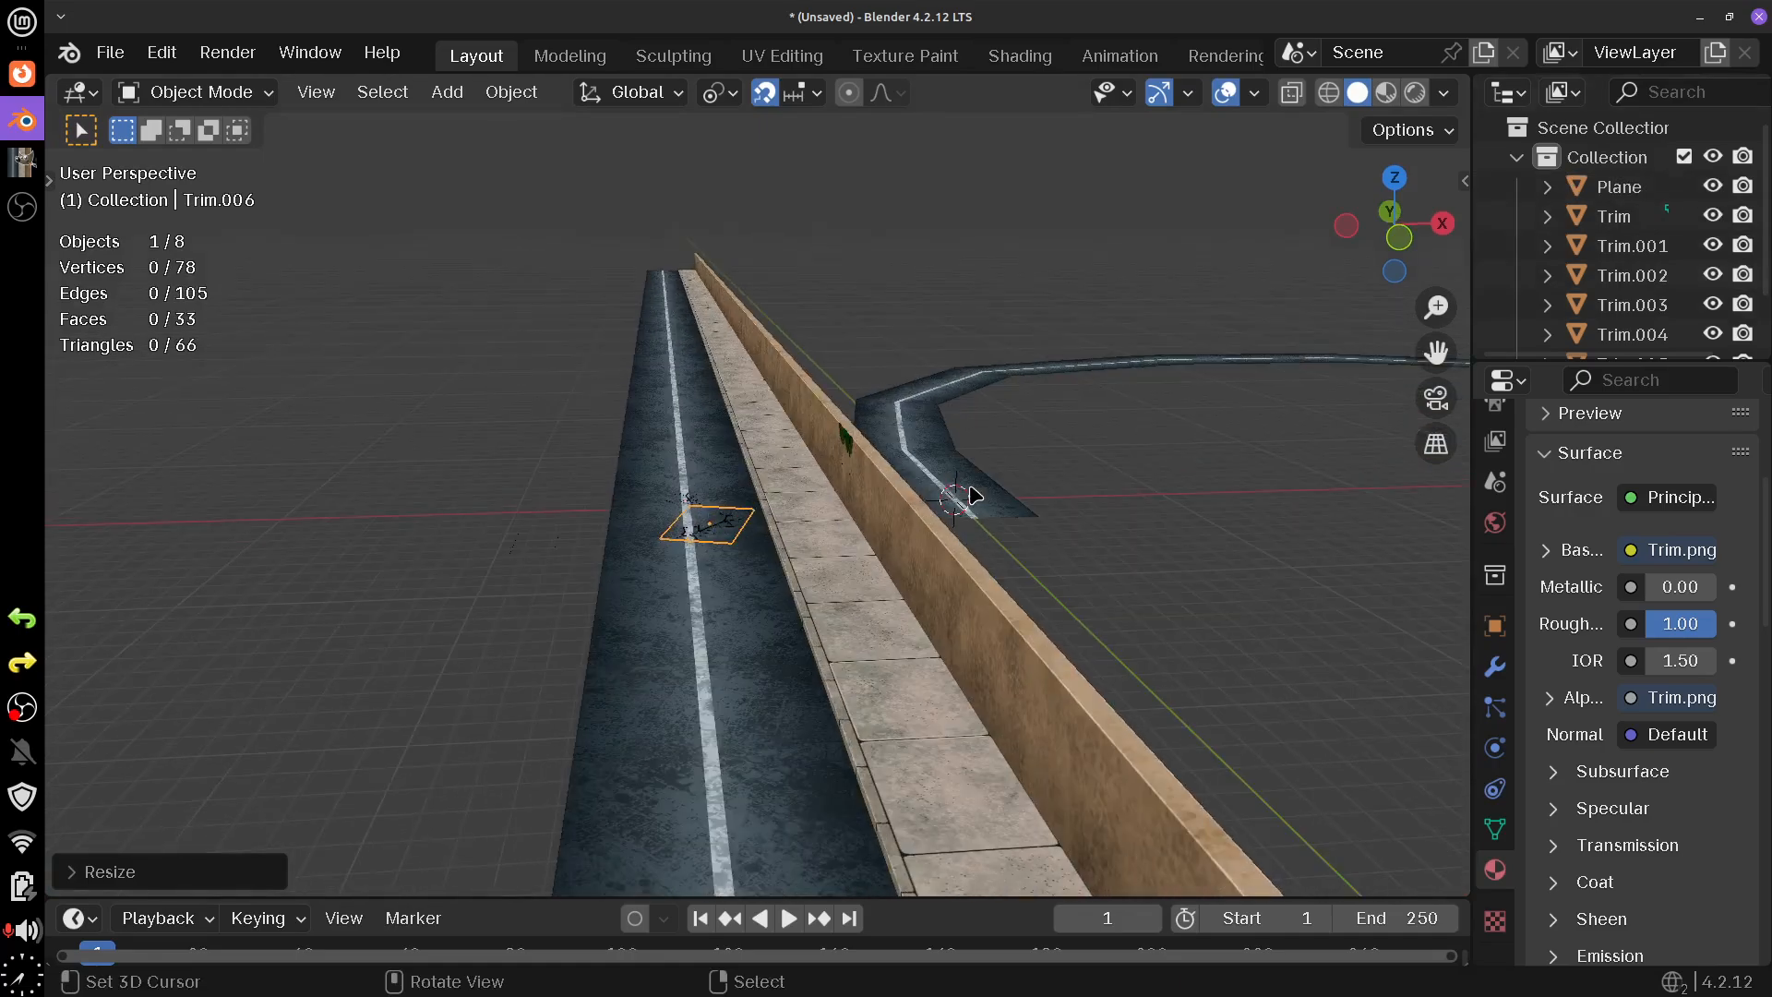
drag(971, 495, 953, 481)
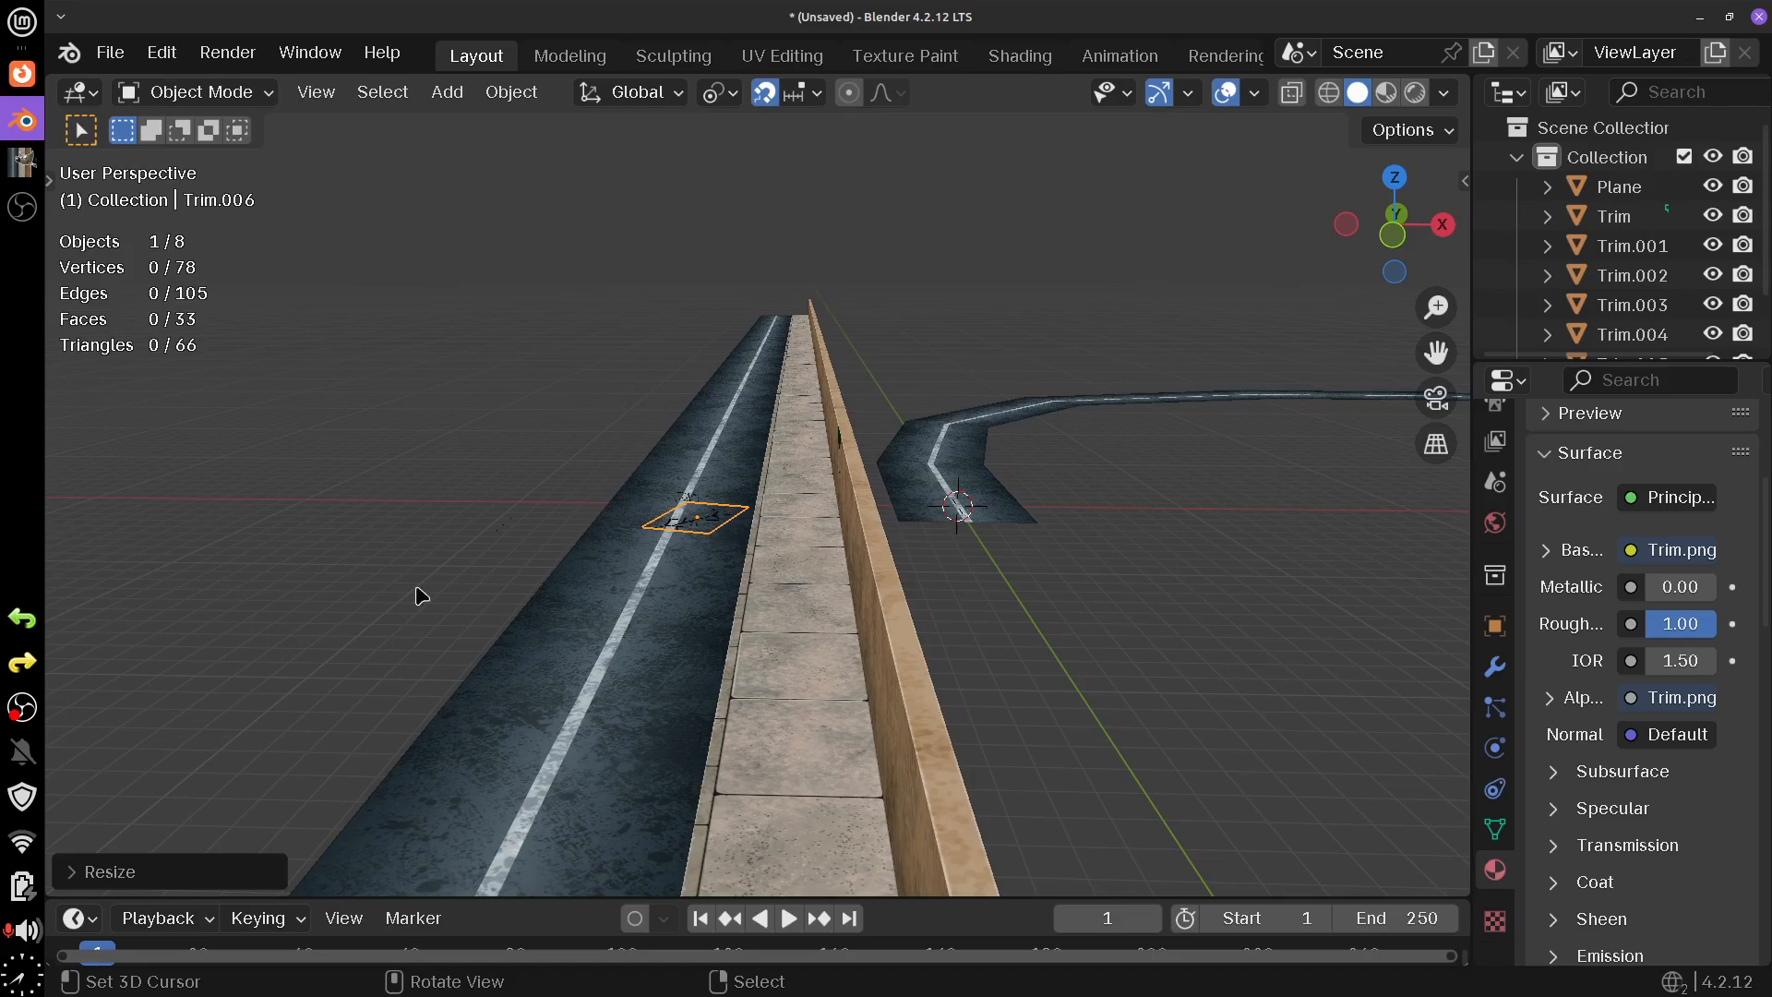
right_click(20, 712)
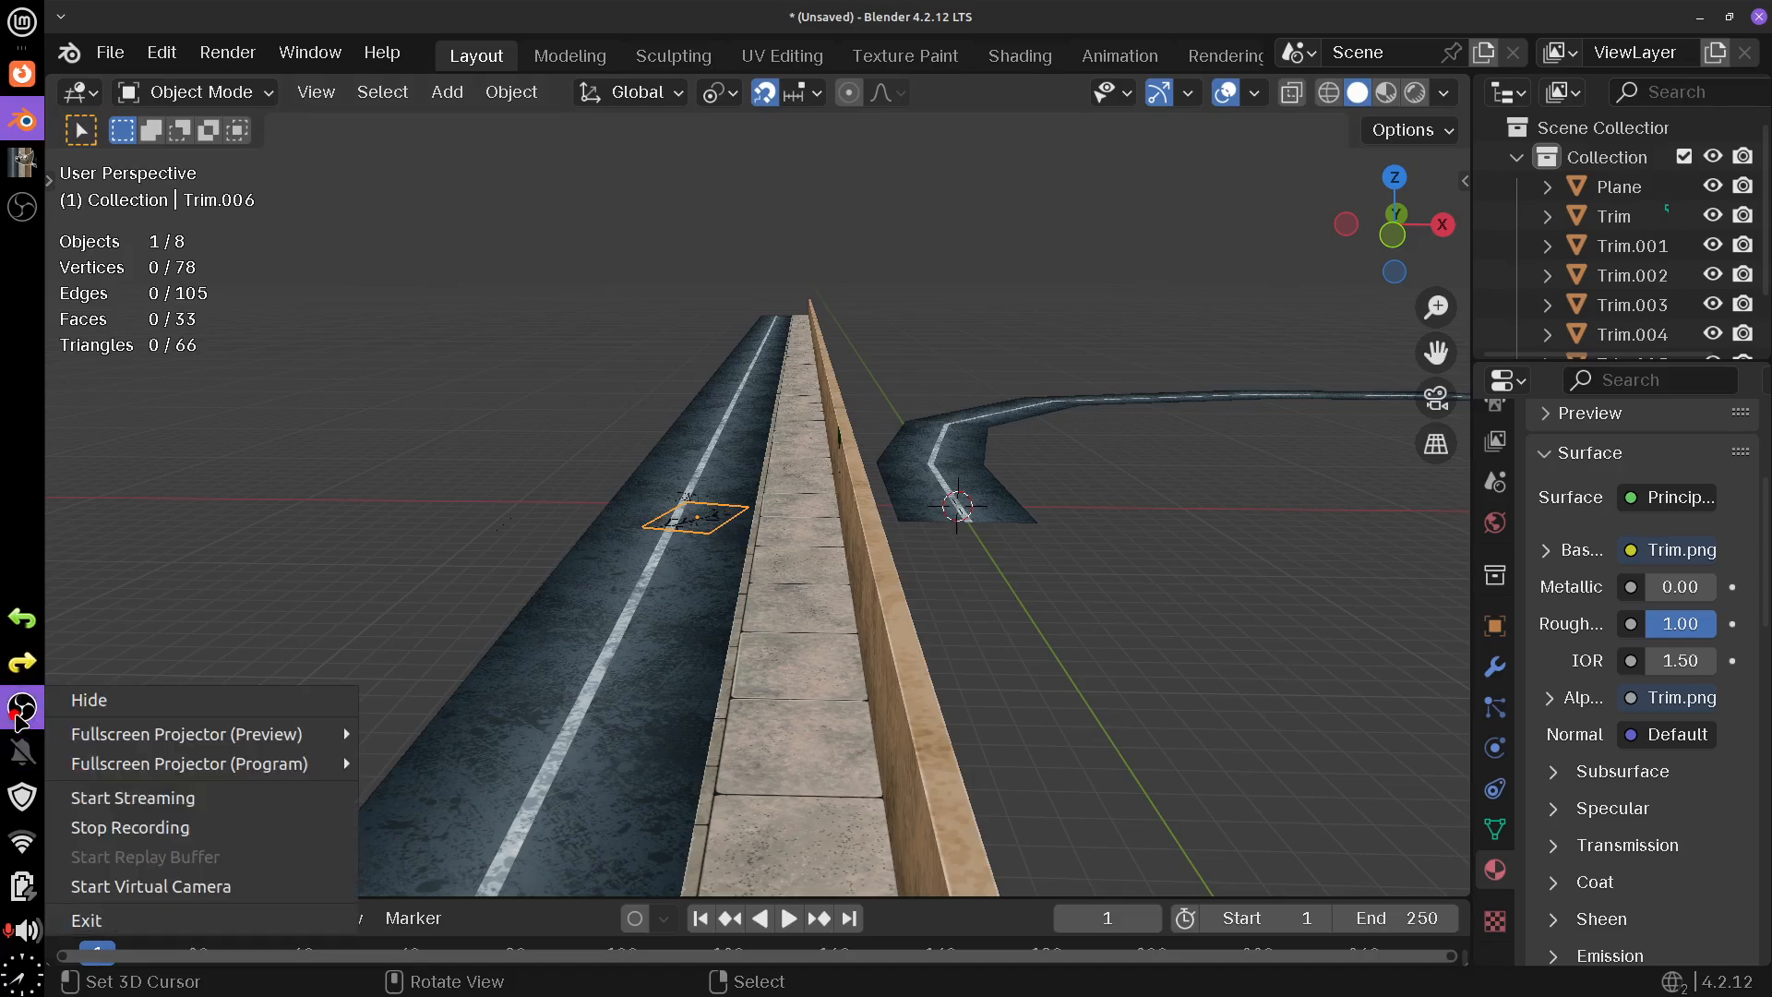